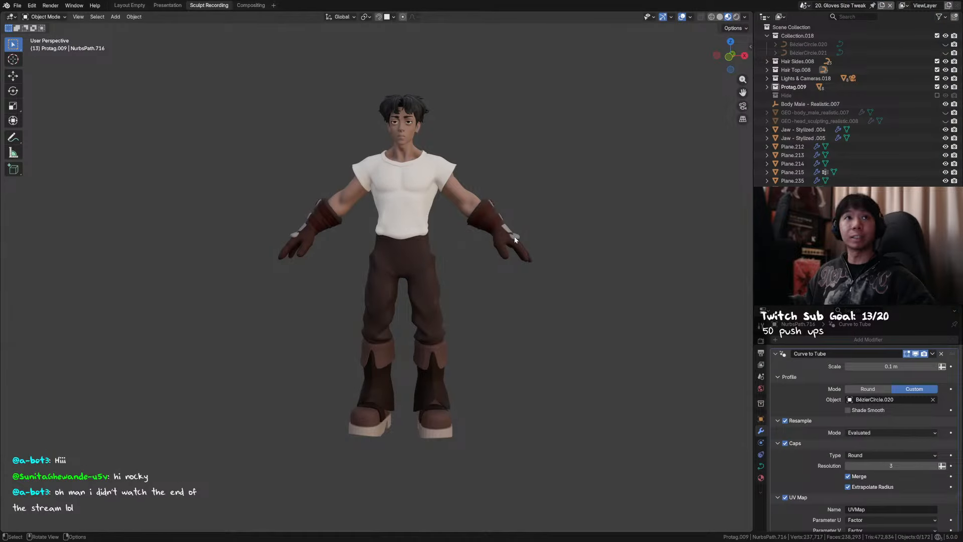
Examine the character's gloves and outfit from several angles in the current scene
scroll(446, 251, "up", 1)
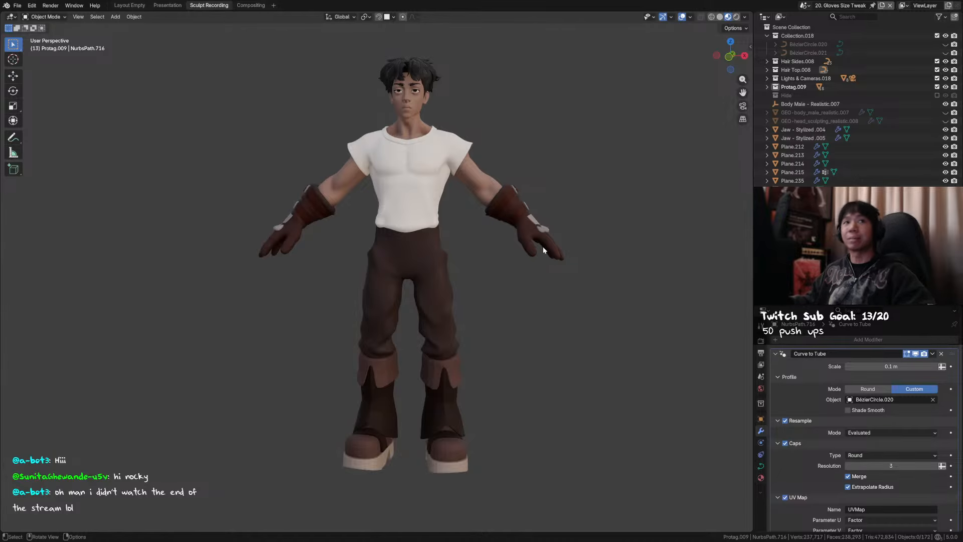
left_click(804, 6)
middle_click_drag(563, 194, 524, 218)
left_click(456, 258)
scroll(527, 245, "up", 4)
left_click(589, 203)
middle_click_drag(589, 203, 529, 215)
middle_click_drag(462, 229, 438, 194)
scroll(416, 199, "down", 2)
scroll(416, 212, "down", 2)
scroll(441, 202, "down", 1)
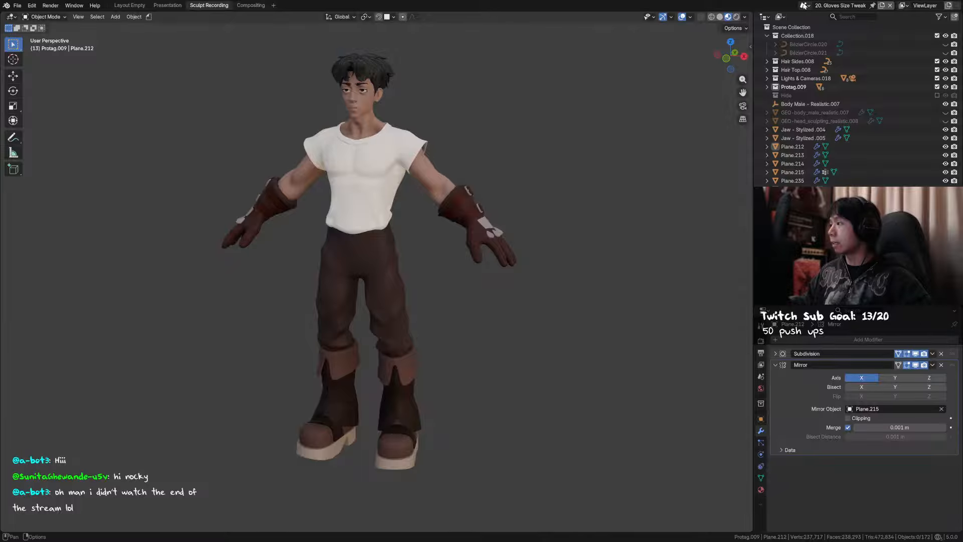
Switch to the scene 19. Gloves Position Tweak and select the character's gloves
left_click(804, 5)
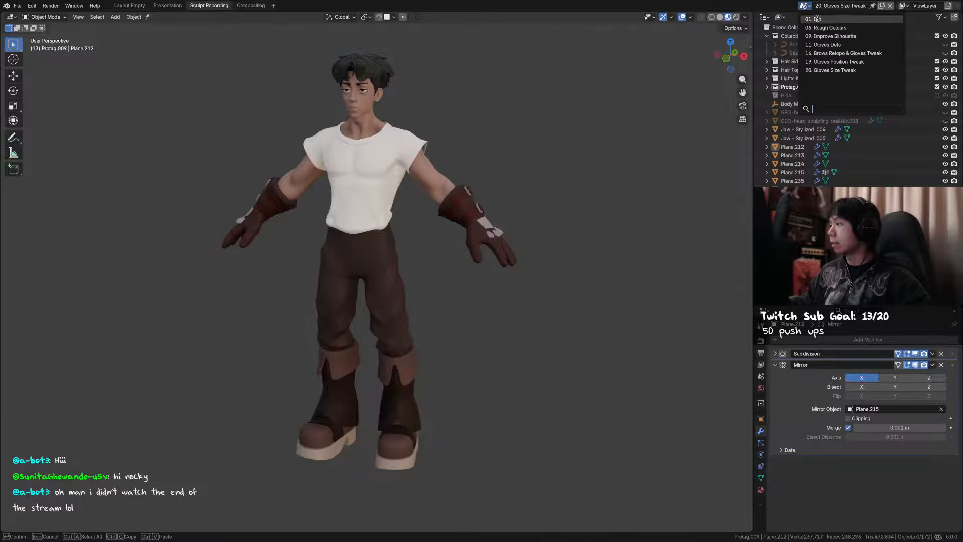
left_click(860, 62)
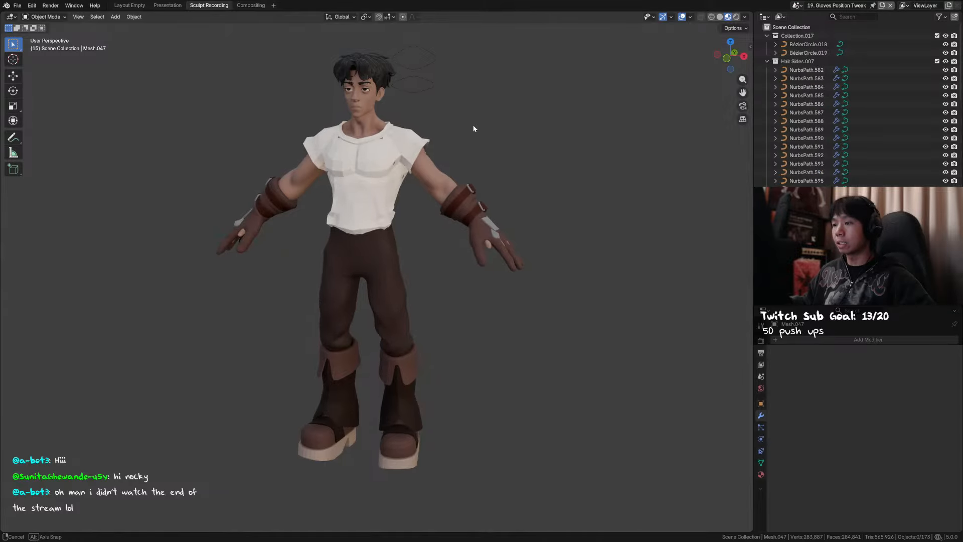
middle_click_drag(474, 129, 455, 134)
left_click(475, 232)
key("Tab")
key("Tab")
left_click(482, 247)
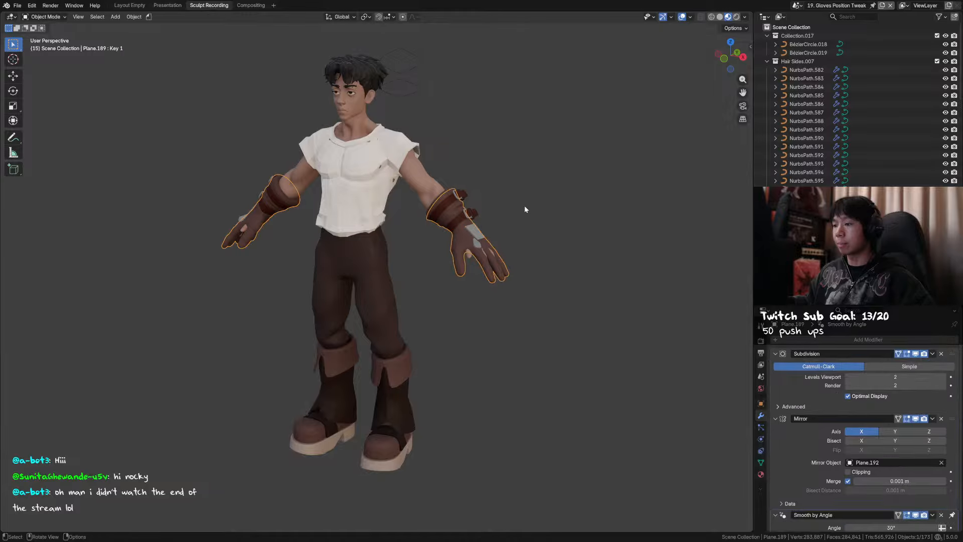
Frame the glove mesh and examine the glove with its straps and plates up close
key("Tab")
key("a")
key("KP_Decimal")
left_click(516, 221)
middle_click_drag(516, 221, 534, 249, "ctrl")
key("Tab")
middle_click_drag(451, 256, 481, 259, "ctrl")
left_click(471, 252)
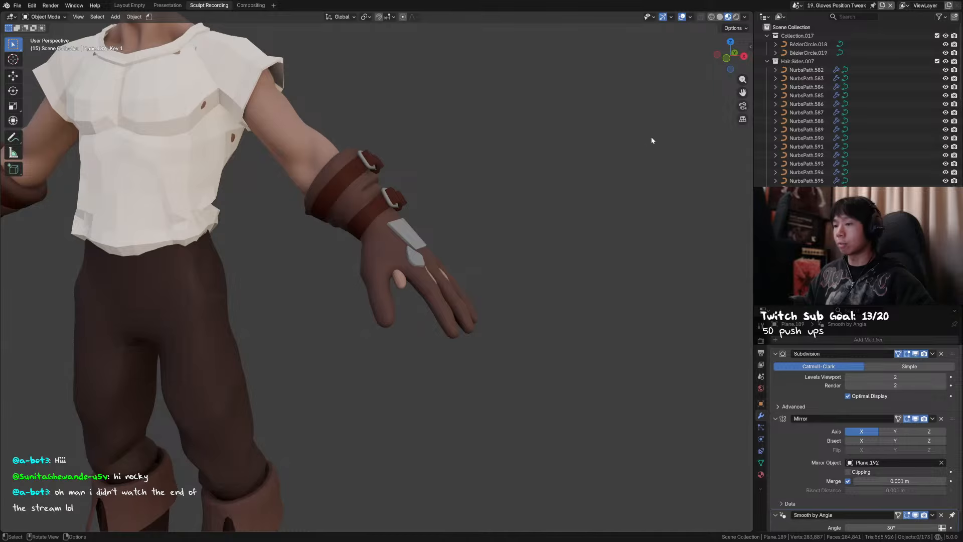
middle_click_drag(599, 149, 626, 158)
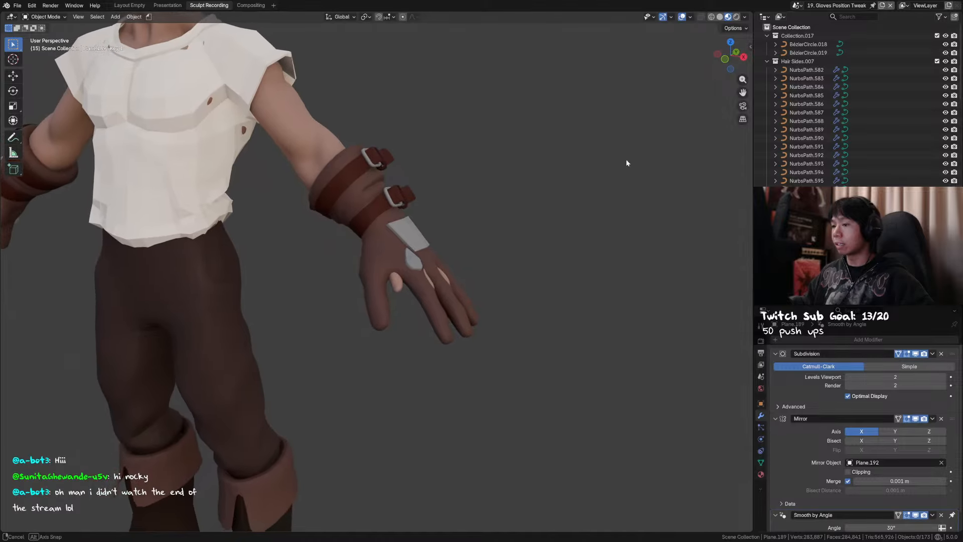
middle_click_drag(604, 196, 567, 187, "ctrl")
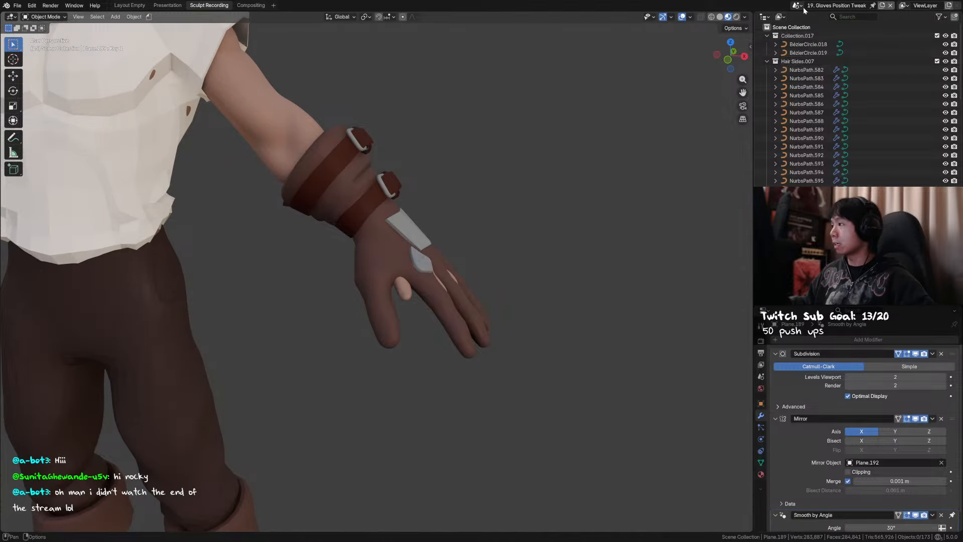
Compare the glove between the scenes 20. Gloves Size Tweak and 19. Gloves Position Tweak by switching back and forth
left_click(802, 5)
left_click(817, 70)
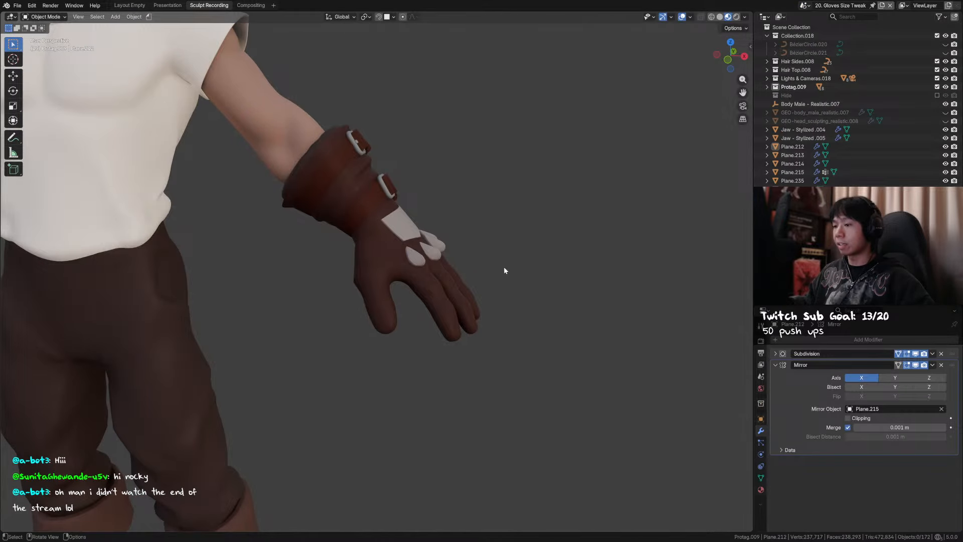
key("ctrl+z")
key("ctrl+shift+z")
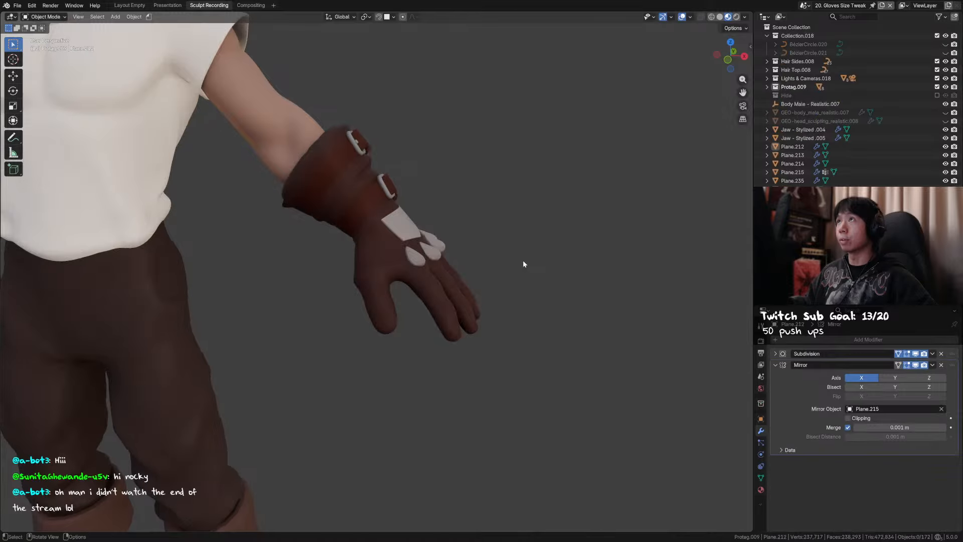
key("ctrl+z")
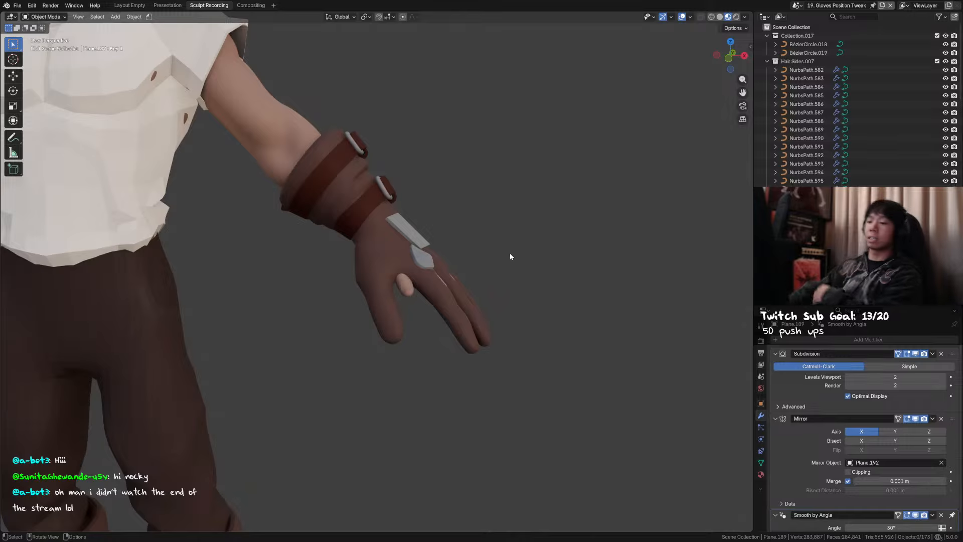
Hide the glove to check the hand beneath, restore it, and inspect how the body mesh fits inside
middle_click_drag(512, 293, 408, 288)
left_click(438, 271)
key("h")
key("ctrl+z")
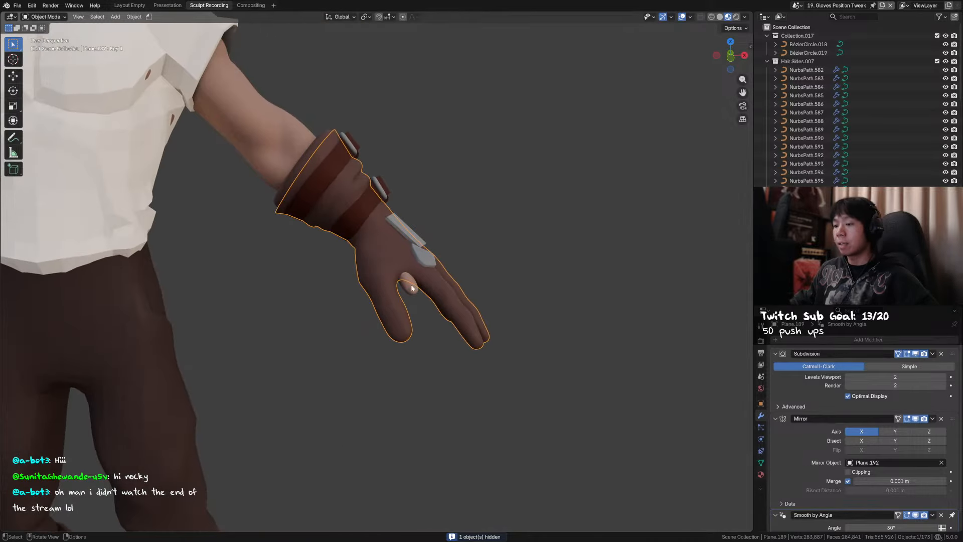
left_click(409, 288)
middle_click_drag(660, 310, 690, 334)
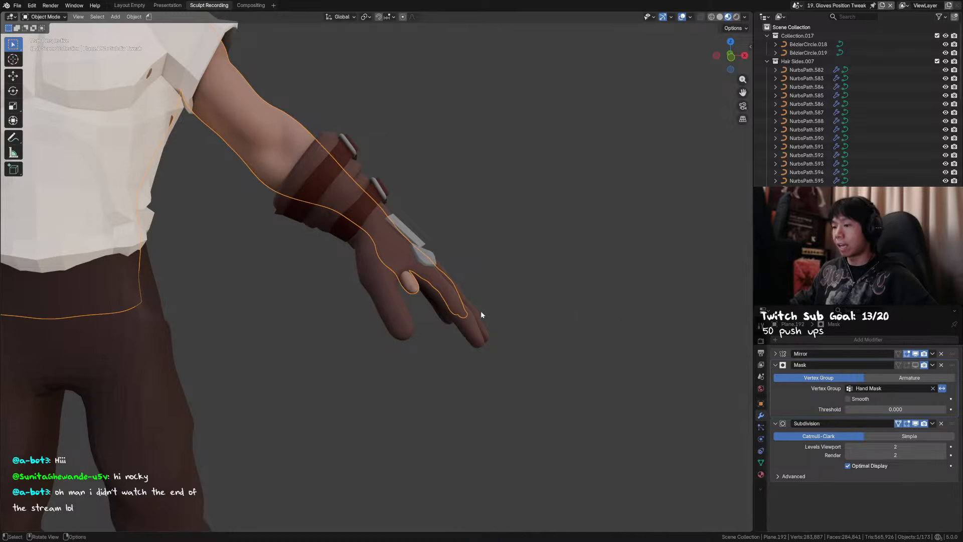
left_click(475, 325)
In the scene 20. Gloves Size Tweak, hide the dense trousers mesh Mesh.050 that overlaps the retopologized trousers
left_click(795, 6)
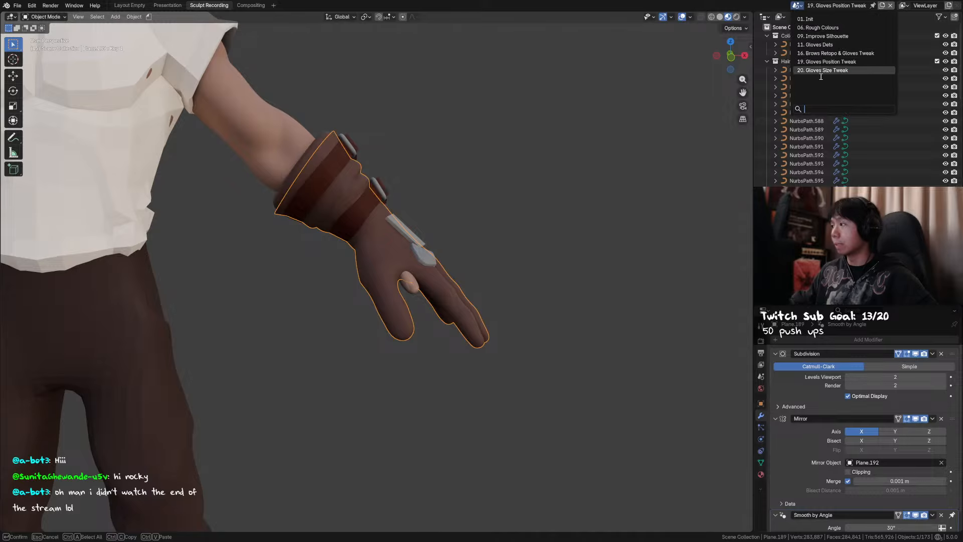
left_click(825, 70)
middle_click_drag(530, 310, 497, 288)
scroll(411, 338, "down", 3)
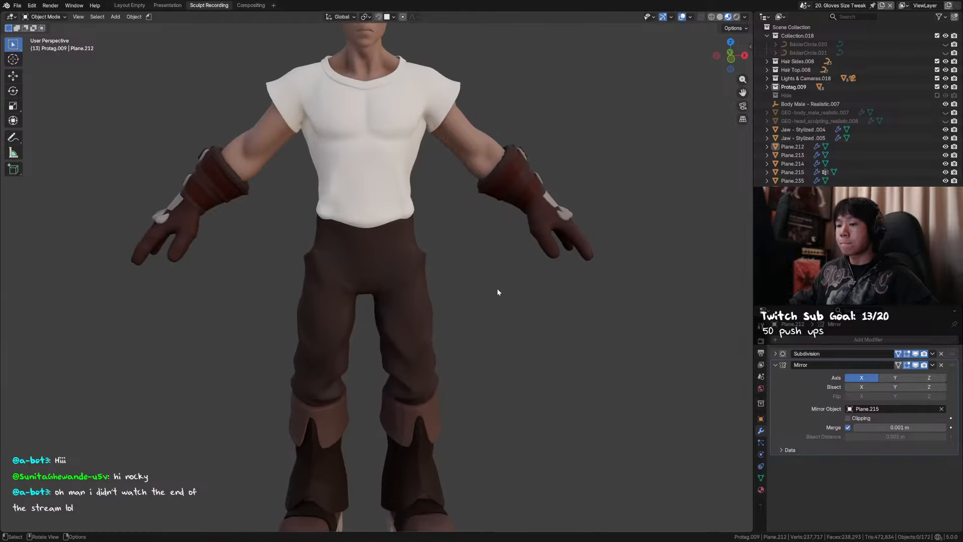
middle_click_drag(462, 356, 349, 287)
left_click(419, 326)
left_click(544, 228)
left_click(406, 279)
key("Tab")
key("Tab")
key("h")
In the scene 19. Gloves Position Tweak, apply Shade Smooth to the trousers
left_click(805, 6)
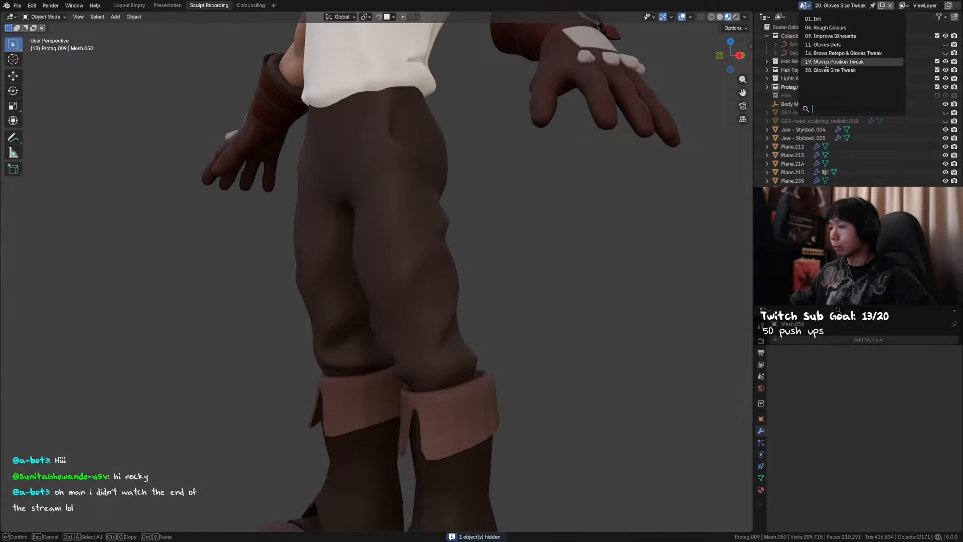
left_click(830, 63)
middle_click_drag(493, 287, 422, 271)
left_click(417, 270)
right_click(417, 270)
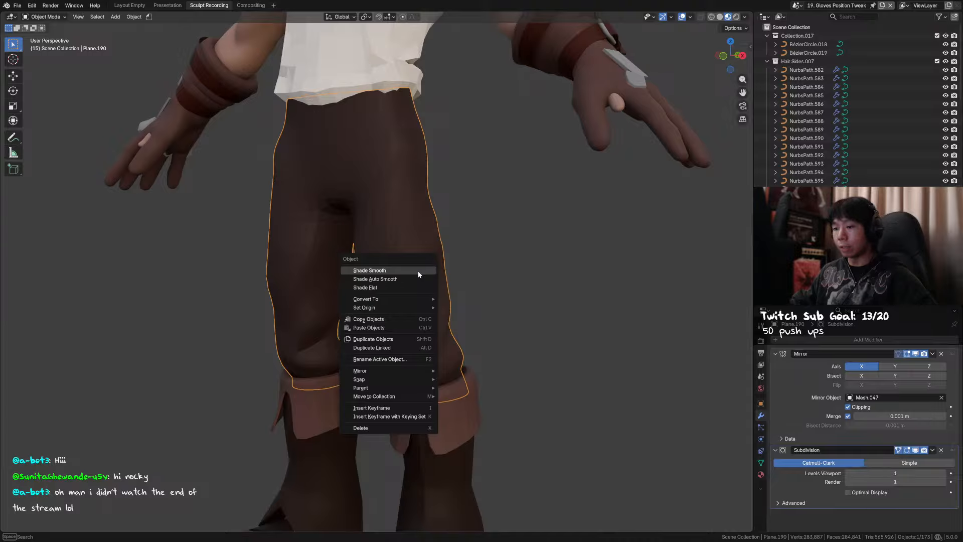
left_click(417, 271)
middle_click_drag(512, 280, 483, 276)
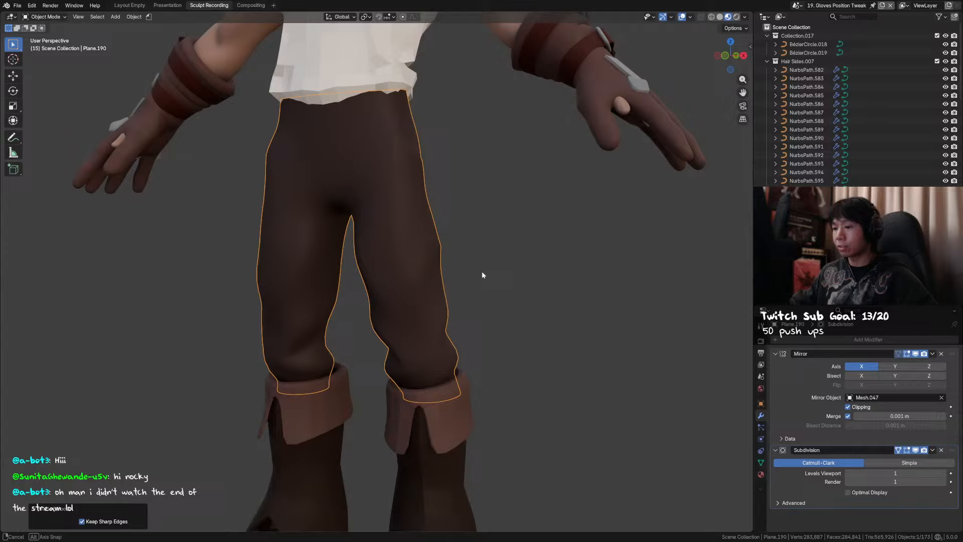
Compare the trousers' shape between the scenes 20. Gloves Size Tweak and 19. Gloves Position Tweak by switching repeatedly
left_click(797, 6)
left_click(814, 70)
middle_click_drag(539, 262, 431, 290)
key("ctrl+z")
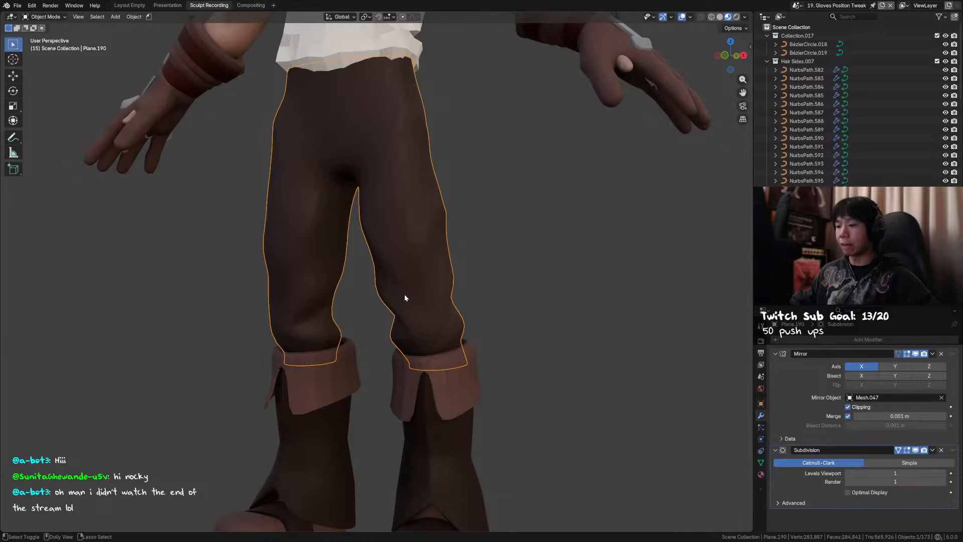
key("ctrl+shift+z")
key("ctrl+z")
key("ctrl+shift+z")
key("ctrl+z")
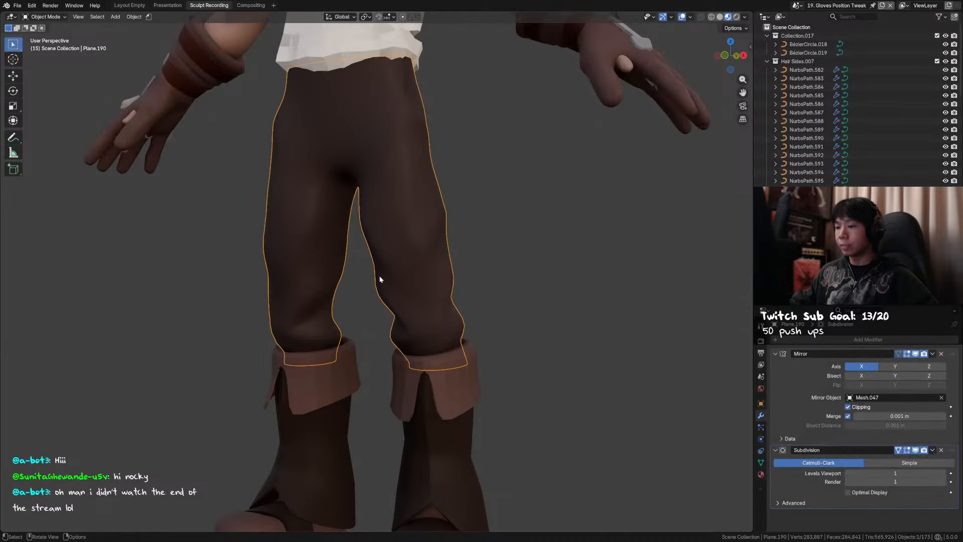
key("ctrl+shift+z")
key("ctrl+z")
key("ctrl+shift+z")
key("ctrl+z")
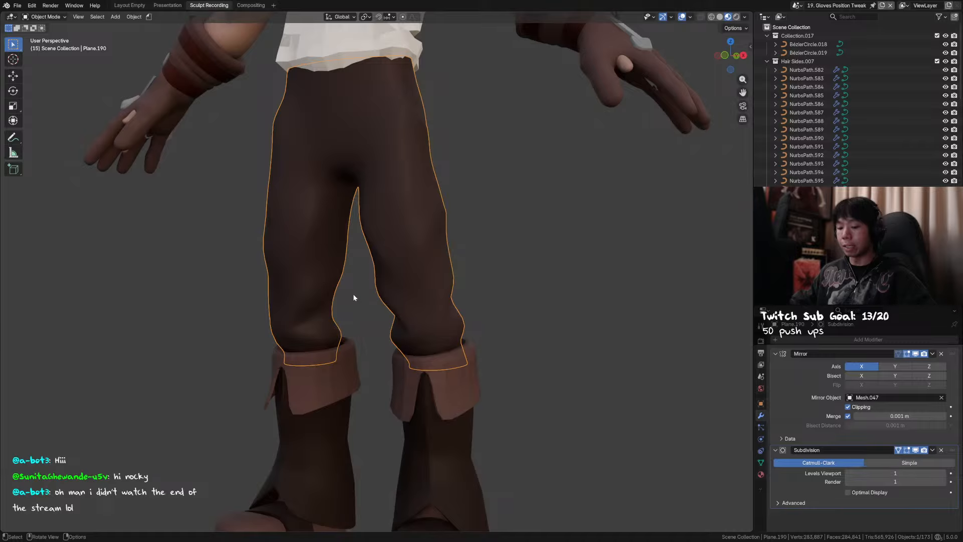
key("ctrl+shift+z")
key("ctrl+z")
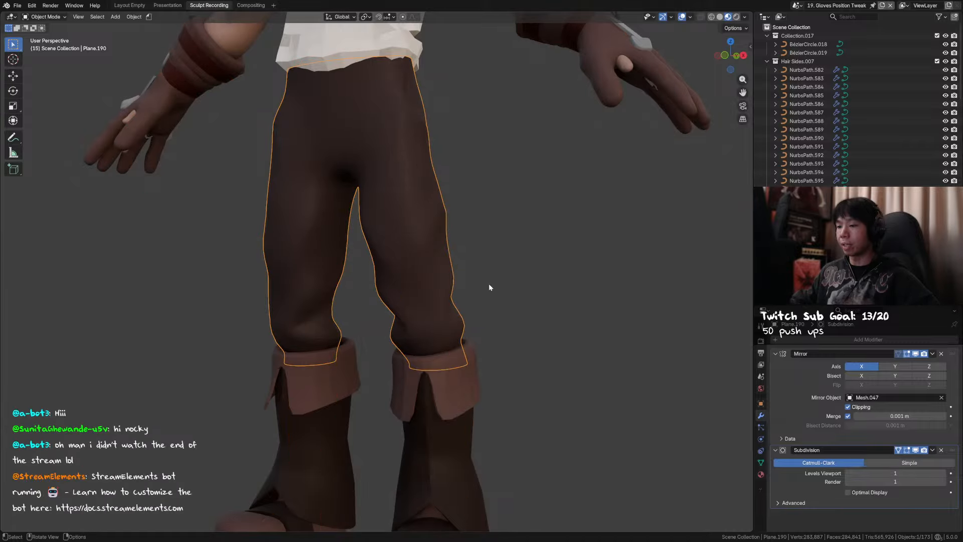
middle_click_drag(508, 258, 515, 266)
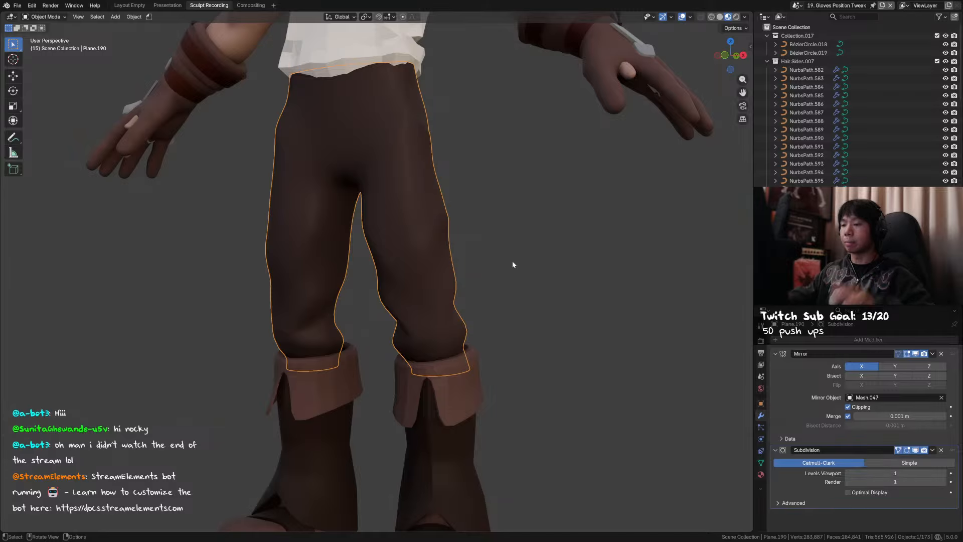
Switch to the scene 20. Gloves Size Tweak and inspect the trousers' topology in Edit Mode
left_click(800, 6)
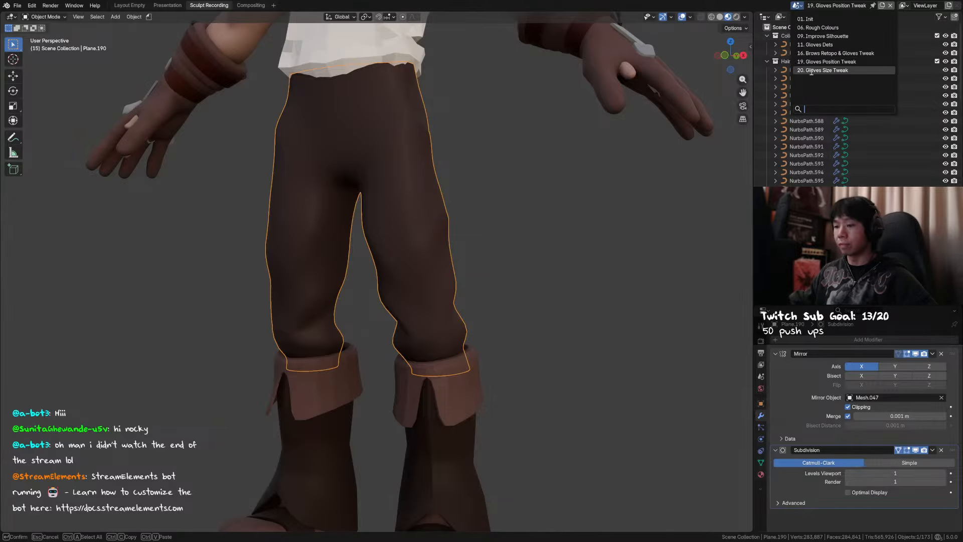
left_click(810, 71)
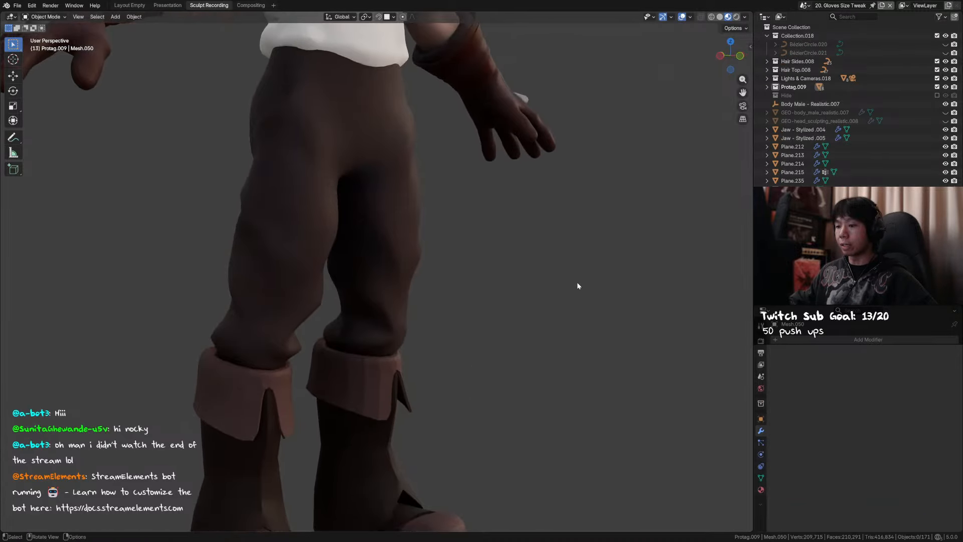
left_click(405, 277)
key("Tab")
scroll(404, 278, "down", 2)
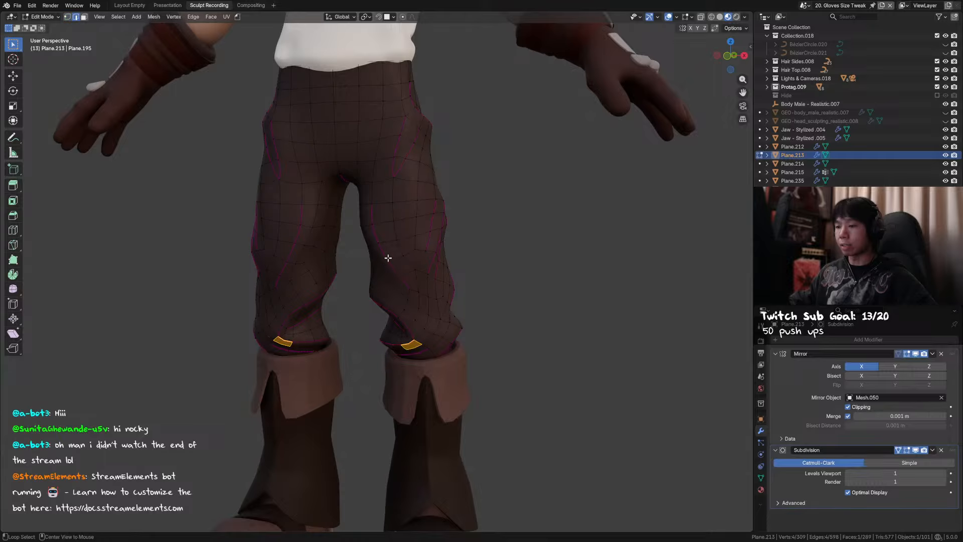
middle_click_drag(387, 257, 482, 278)
key("Tab")
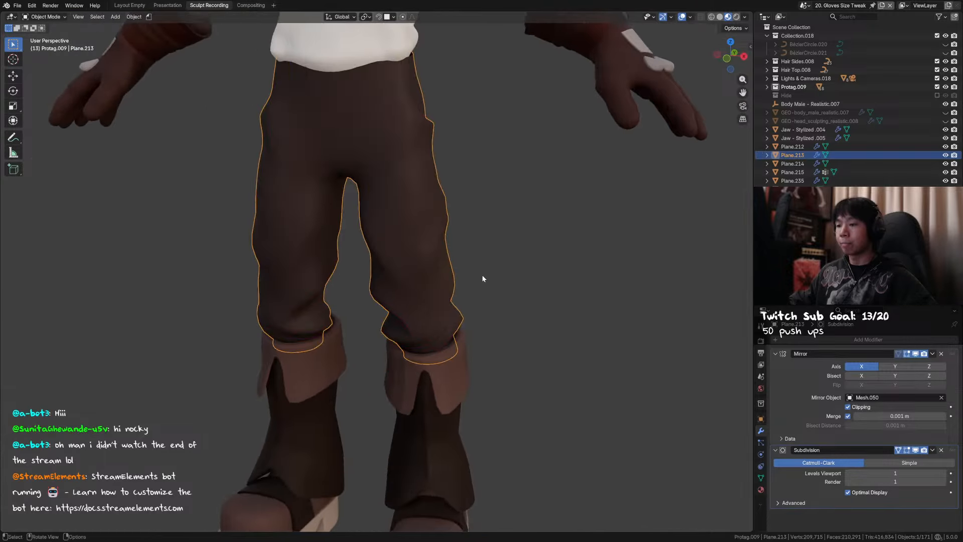
Select part of the body mesh at the head in Edit Mode and frame the view on it
scroll(485, 273, "down", 5)
middle_click_drag(514, 311, 416, 179)
left_click(401, 154)
key("Tab")
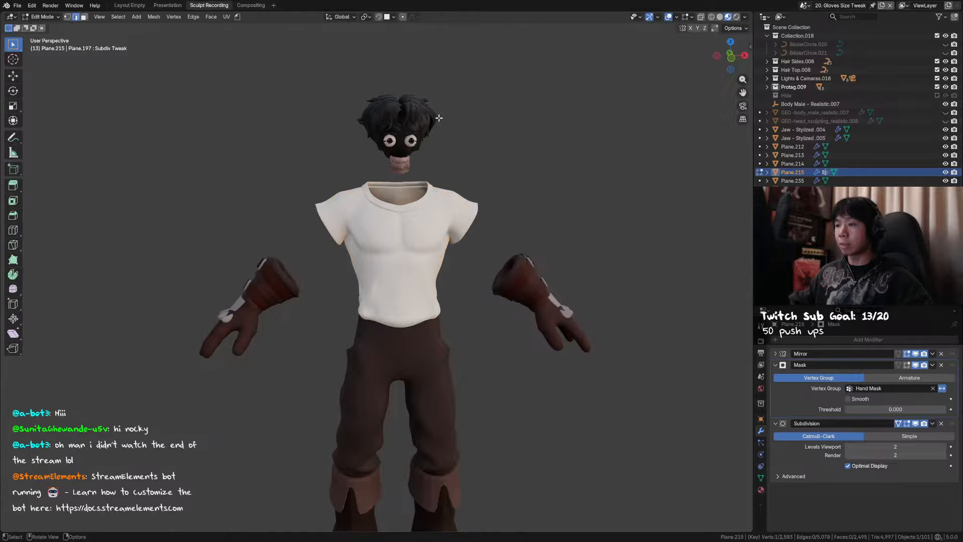
left_click_drag(434, 125, 350, 190)
key("KP_Decimal")
key("Tab")
Examine the eyebrows and face up close with everything deselected
scroll(532, 178, "down", 1)
scroll(425, 111, "down", 2)
middle_click_drag(425, 111, 468, 321, "shift")
left_click(450, 238)
middle_click_drag(450, 237, 412, 228)
key("alt+a")
scroll(383, 195, "up", 1)
middle_click_drag(384, 196, 461, 247, "shift")
In the scene 19. Gloves Position Tweak, hide the sculpted eyebrow mesh that covers the low-poly eyebrows
left_click(809, 6)
left_click(828, 69)
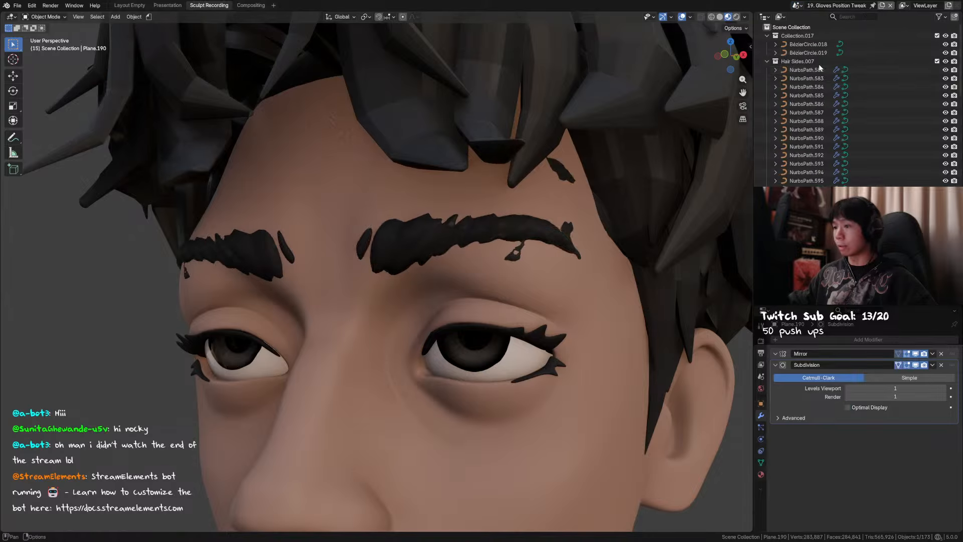
left_click(510, 238)
key("h")
middle_click_drag(493, 234, 467, 210)
left_click(478, 207)
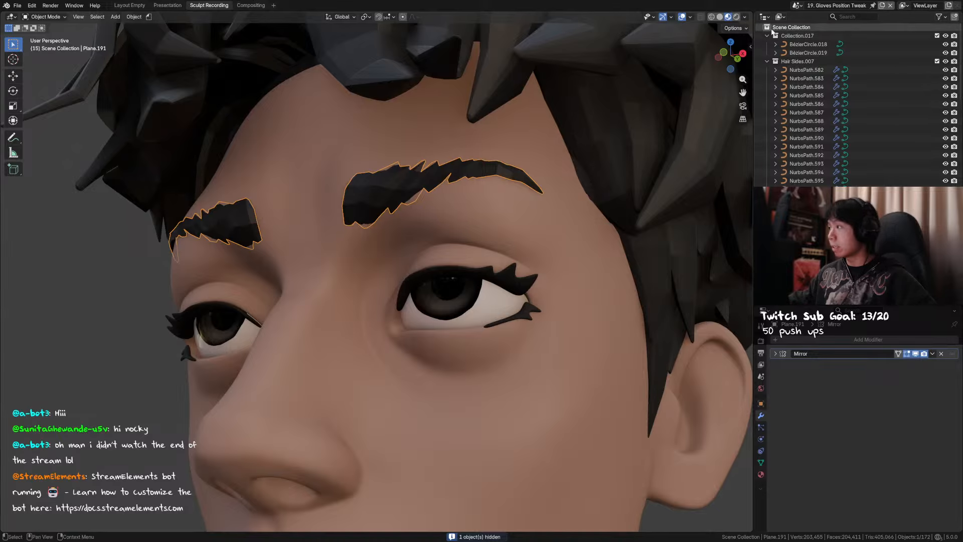
Compare the eyebrows with those in the scene 20. Gloves Size Tweak and return to the previous scene
left_click(804, 6)
left_click(828, 71)
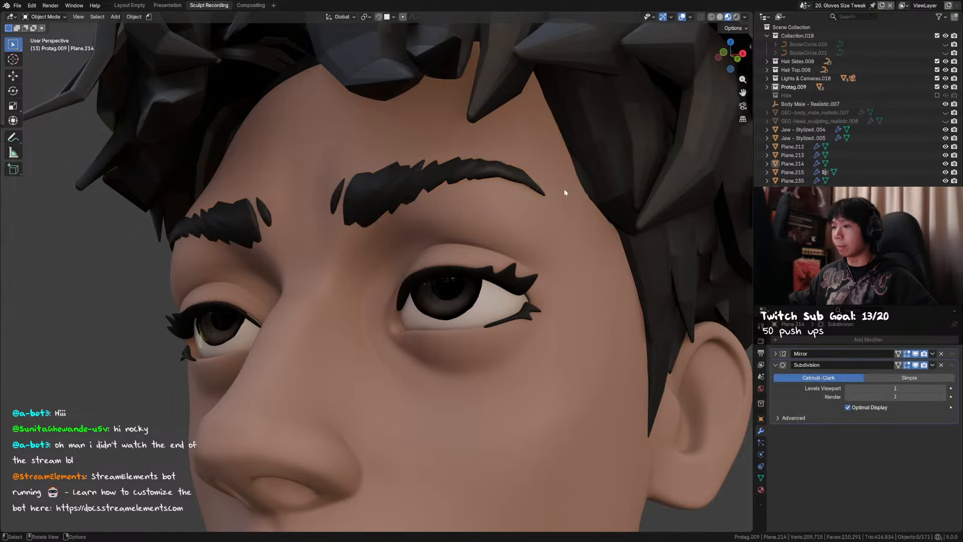
key("ctrl+z")
Inspect the low-poly eyebrow's edge loops in Edit Mode and its thickness from below
middle_click_drag(416, 181, 441, 186)
key("Tab")
key("2")
left_click(401, 192, "alt")
key("Tab")
scroll(437, 191, "up", 3)
middle_click_drag(406, 226, 490, 173)
key("alt+a")
Switch to the scene 20. Gloves Size Tweak, check its eyebrow mesh from below and the front, and save the file
left_click(797, 6)
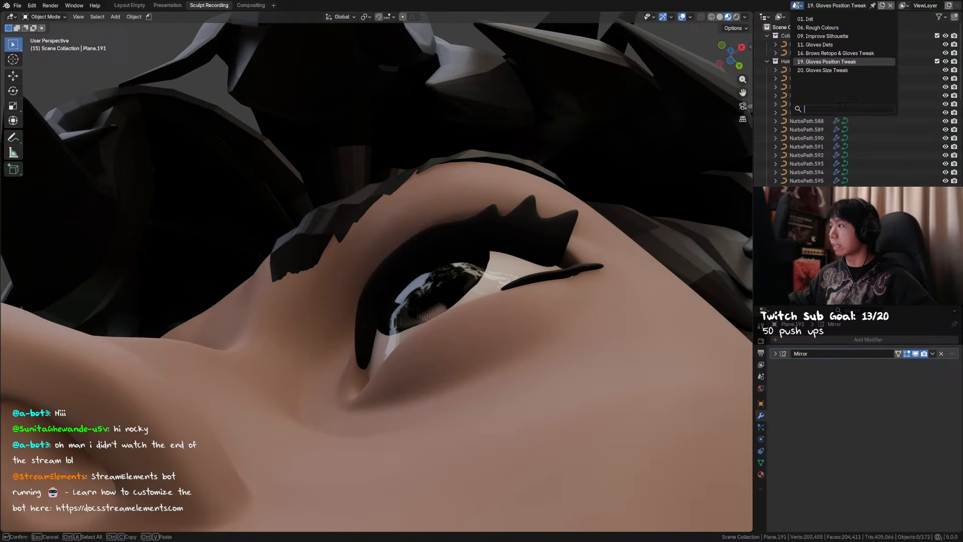
left_click(832, 67)
left_click(458, 159)
scroll(514, 158, "down", 5)
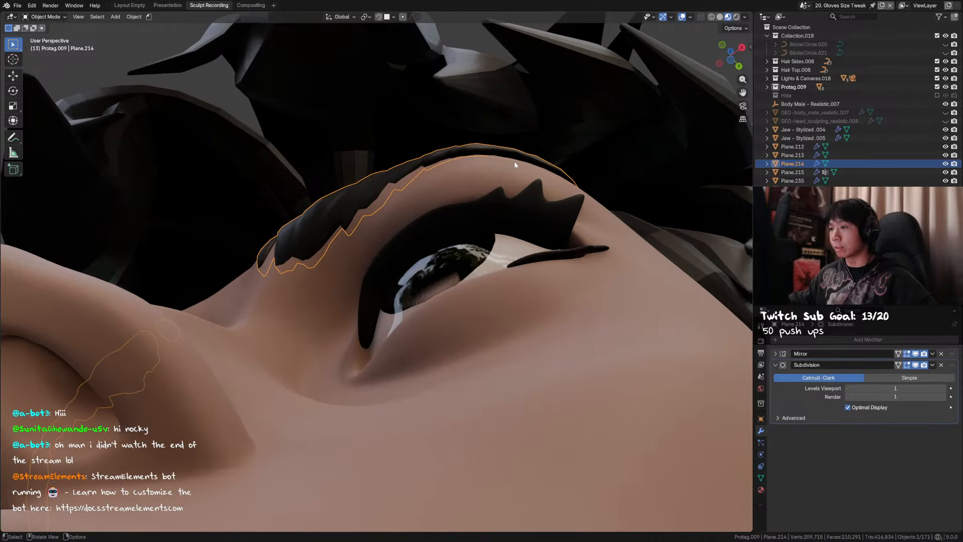
middle_click_drag(514, 161, 483, 255)
scroll(484, 321, "down", 1)
key("ctrl+s")
Select the body mesh and try to apply one of its modifiers
left_click(482, 255)
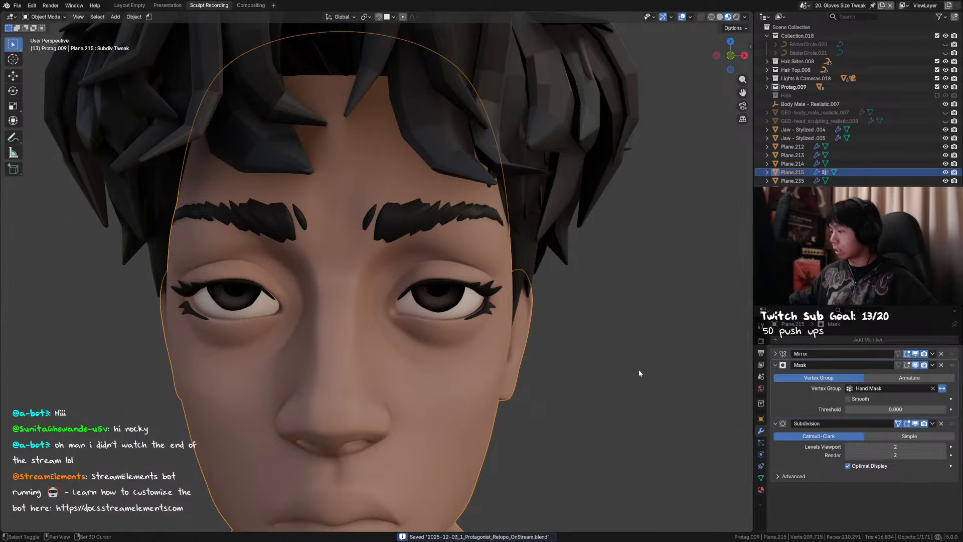
middle_click_drag(639, 373, 641, 347, "shift")
key("ctrl+a")
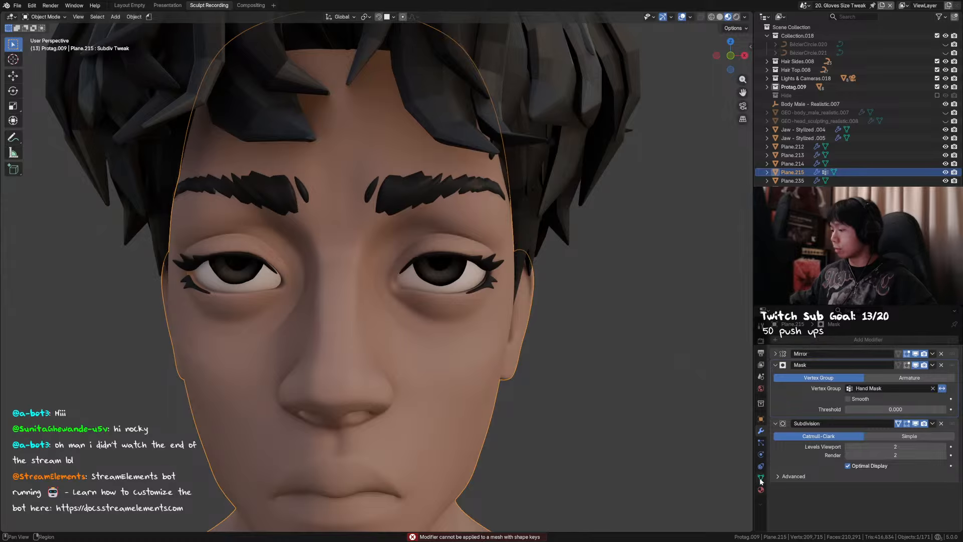
Try deleting the selected body mesh and save the file
key("x")
left_click(497, 343)
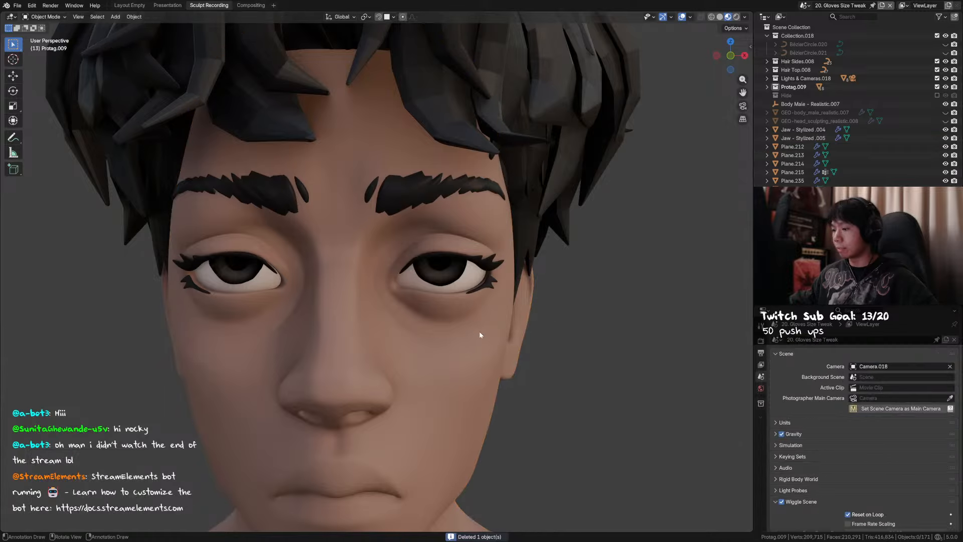
key("ctrl+s")
Remove the Smile, Mouth Open, Subdiv Tweak and Basis shape keys from the body mesh and apply its Mirror modifier
left_click(760, 477)
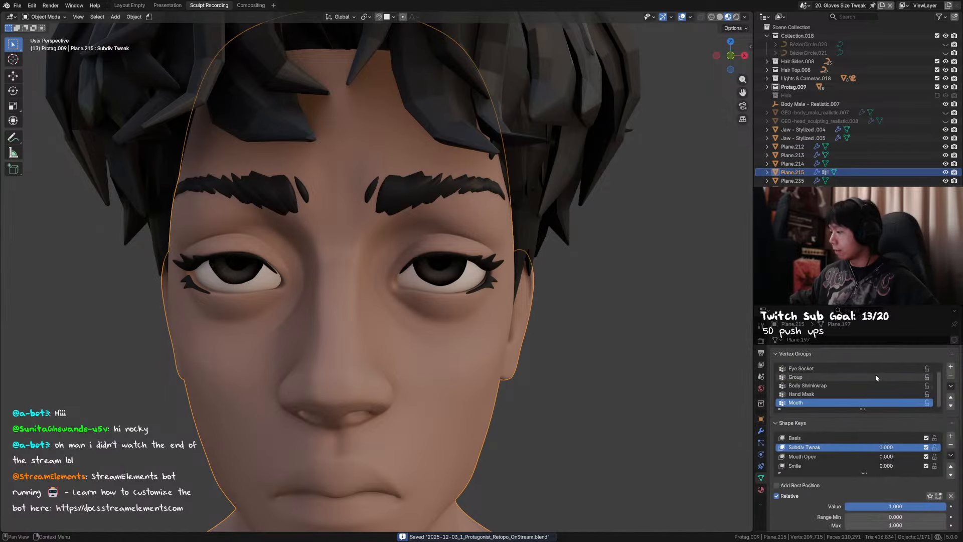
scroll(852, 412, "down", 3)
double_click(852, 413)
type("0.0")
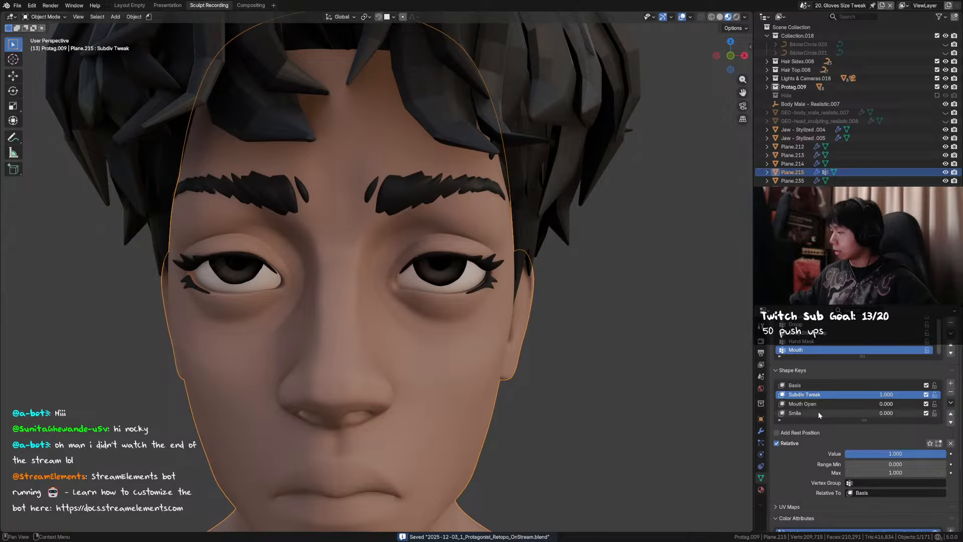
left_click(818, 414)
left_click(950, 392)
left_click(950, 392)
left_click(950, 391)
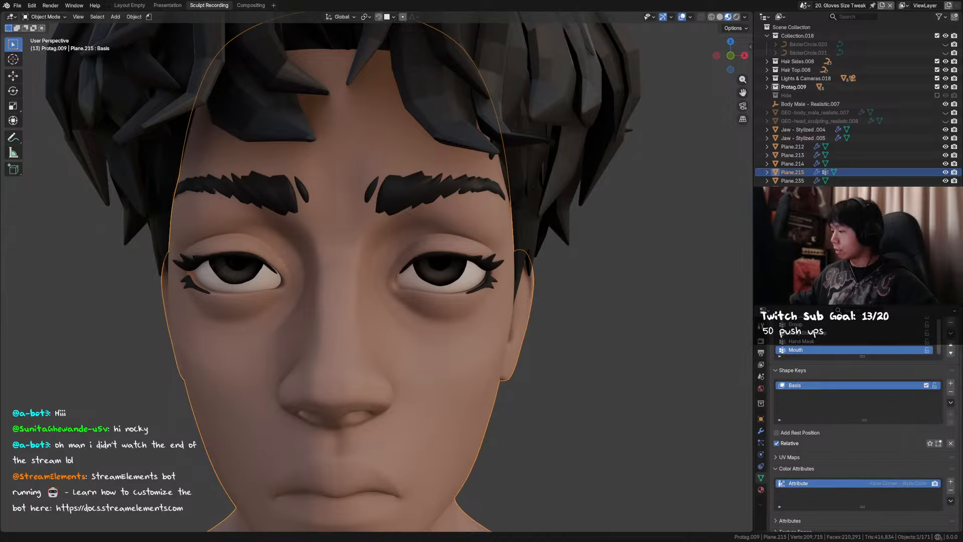
left_click(950, 392)
left_click(760, 430)
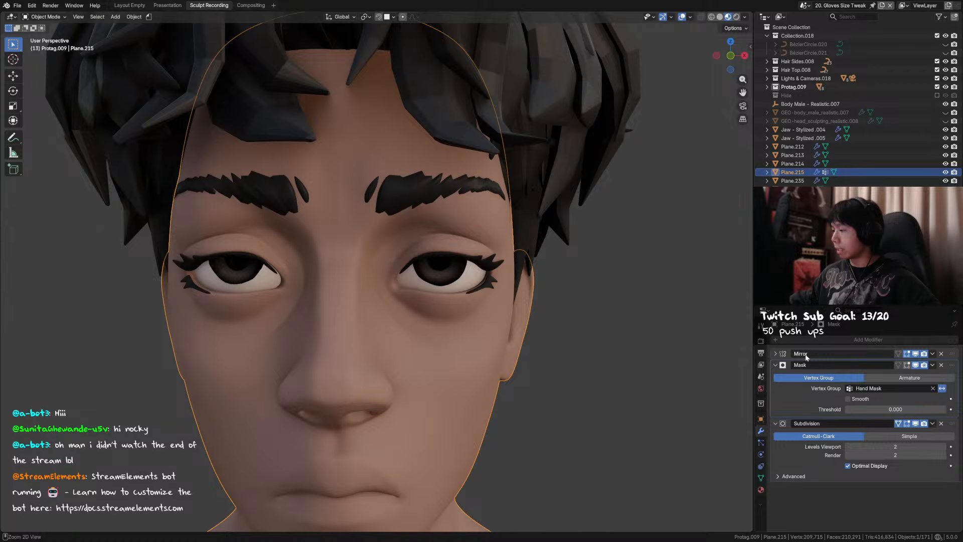
key("ctrl+a")
Add a Surface Deform modifier to the eyebrow mesh, set its target to the body mesh Plane.215, and bind it
middle_click_drag(442, 188, 411, 216, "shift")
left_click(410, 217)
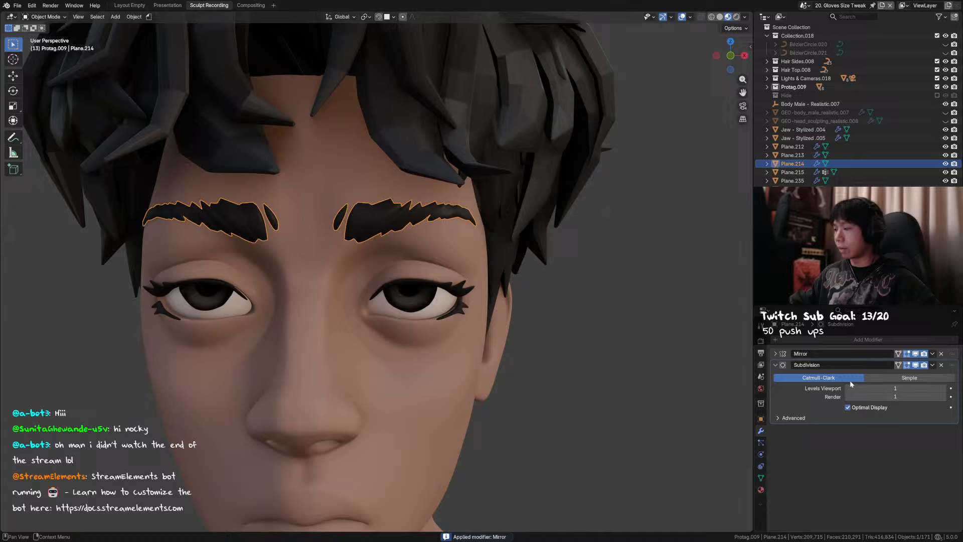
left_click(849, 341)
type("bin")
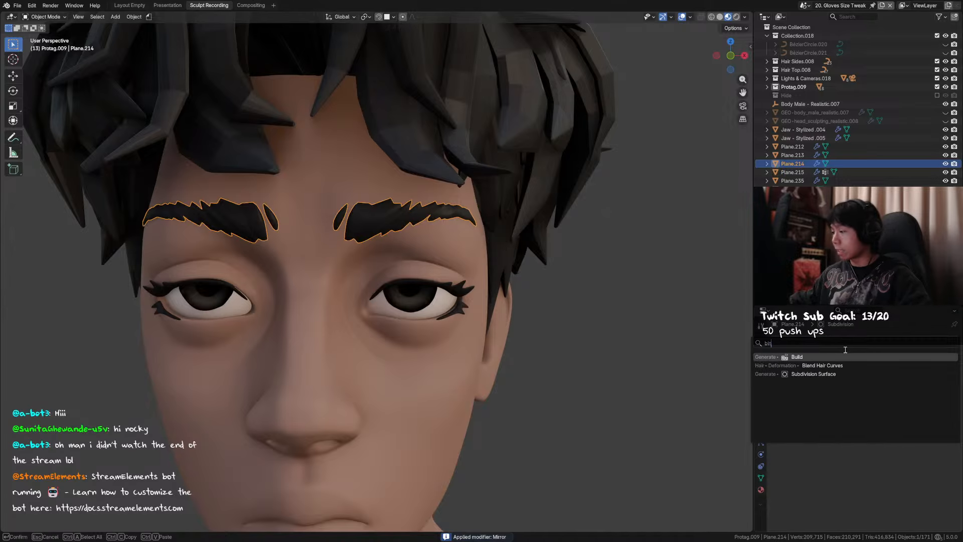
type("sur")
key("Return")
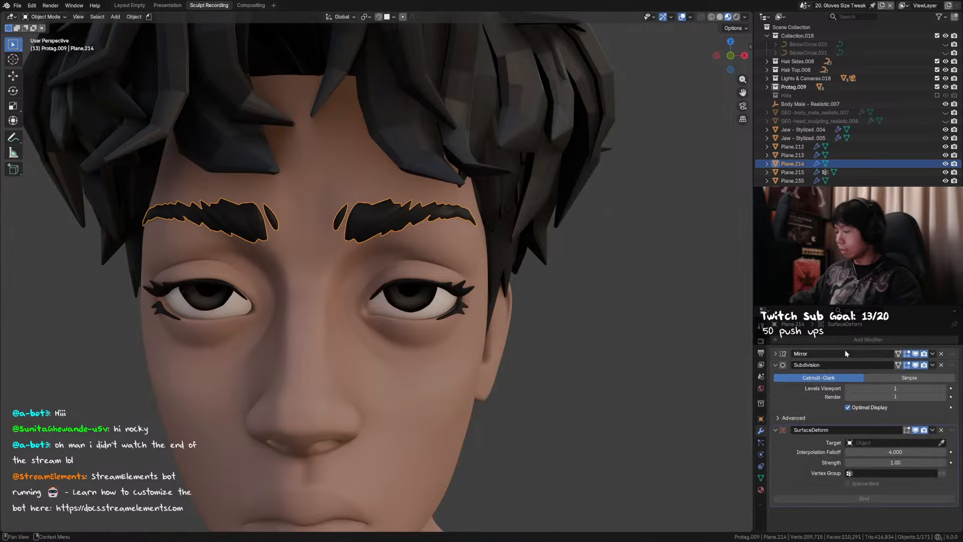
left_click(458, 376)
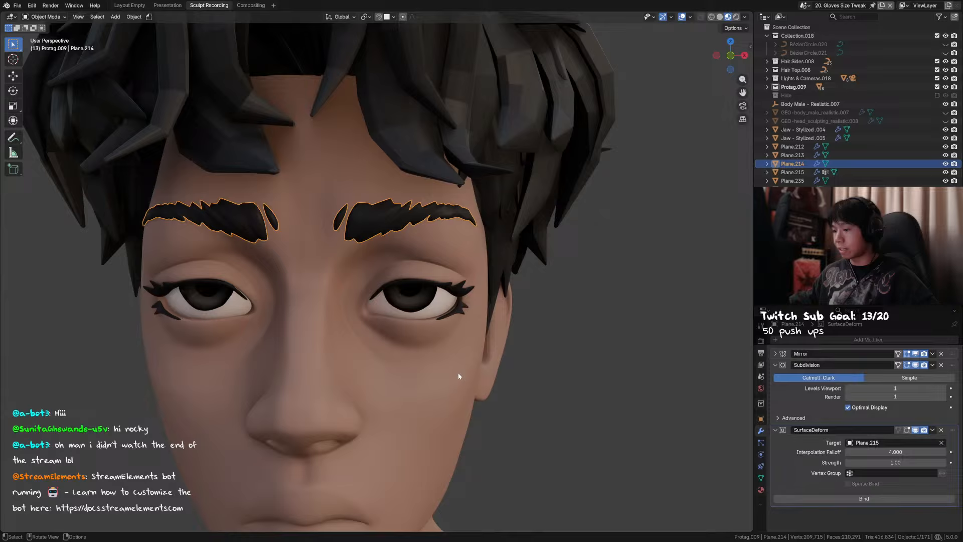
left_click(853, 498)
Switch the body mesh to Sculpt Mode and pull the brow area with an enlarged Grab brush to test the eyebrow binding
left_click(435, 263)
key("ctrl+Tab")
left_click(428, 351)
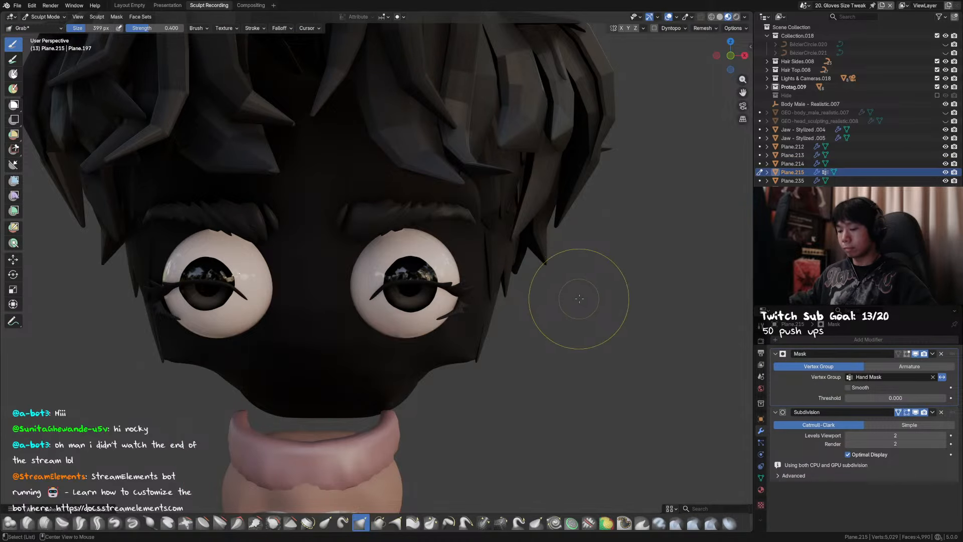
key("f")
left_click(440, 231)
left_click_drag(399, 211, 405, 206)
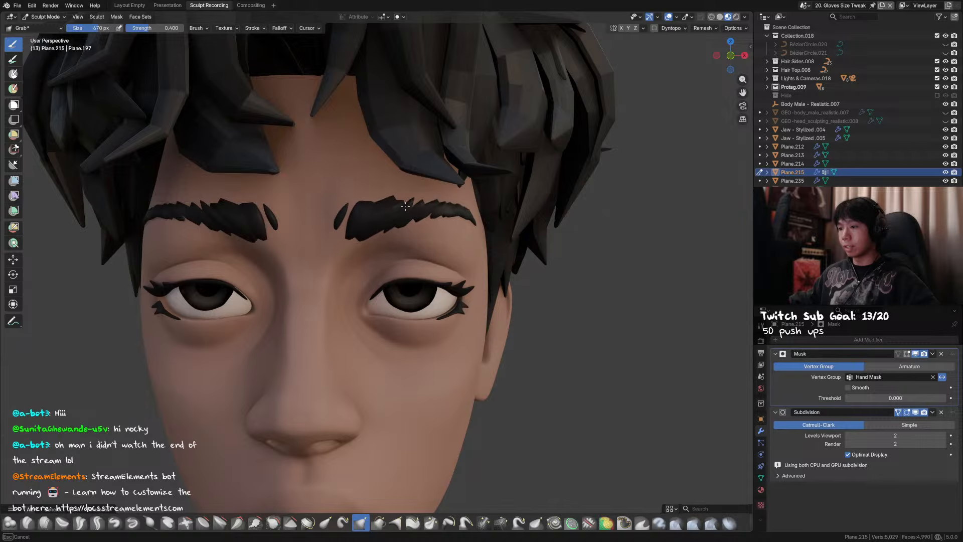
Test the eyebrow deformation by pulling the brow area with the Grab brush from below and from angled views, and leave Sculpt Mode
middle_click_drag(405, 206, 389, 170)
key("f")
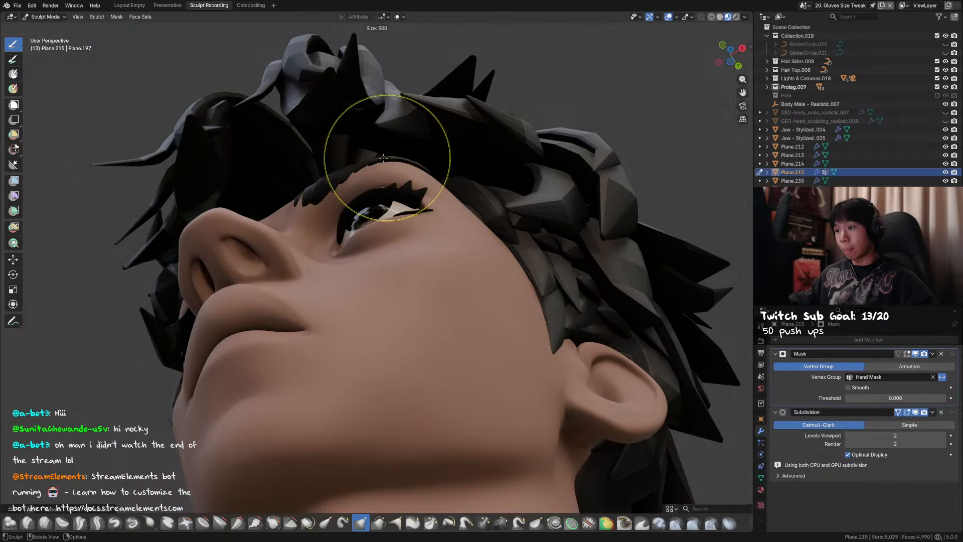
left_click(383, 157)
left_click_drag(383, 158, 390, 146)
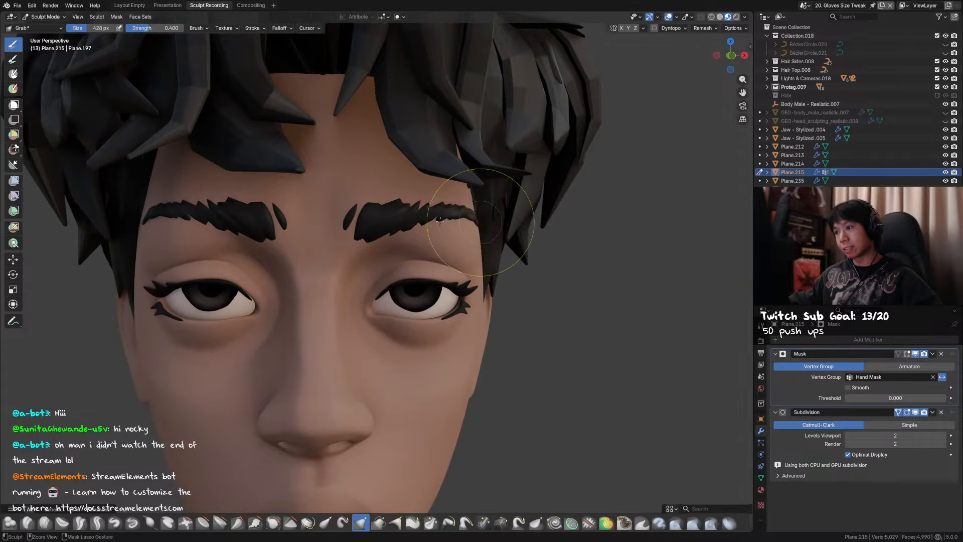
middle_click_drag(432, 198, 449, 208)
left_click_drag(450, 209, 436, 205)
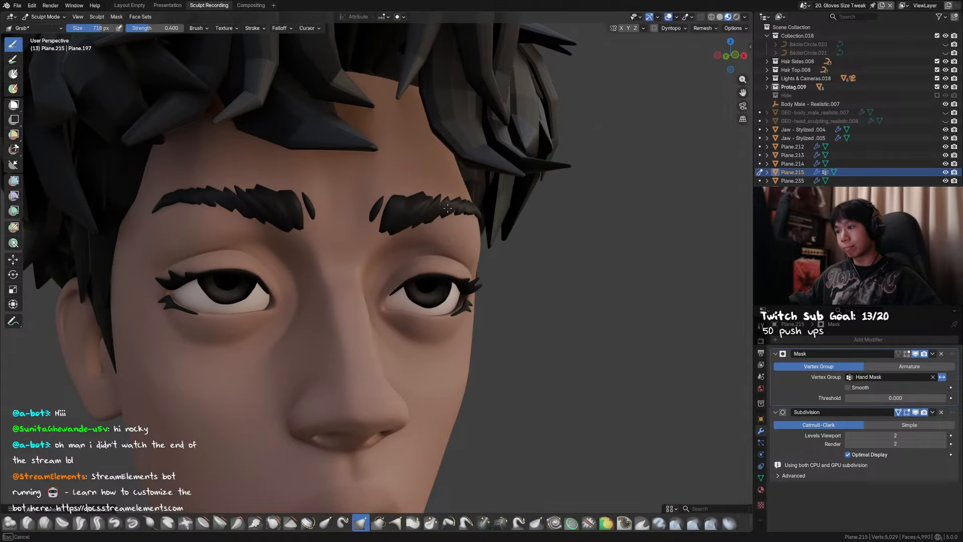
middle_click_drag(435, 206, 471, 211)
left_click_drag(434, 210, 441, 215)
mouse_move(454, 219)
middle_mouse_down()
mouse_move(516, 236)
mouse_move(370, 245)
mouse_move(430, 205)
mouse_move(334, 156)
mouse_move(355, 226)
mouse_move(437, 359)
mouse_move(400, 327)
mouse_move(425, 309)
mouse_move(426, 329)
middle_mouse_up()
key("ctrl+Tab")
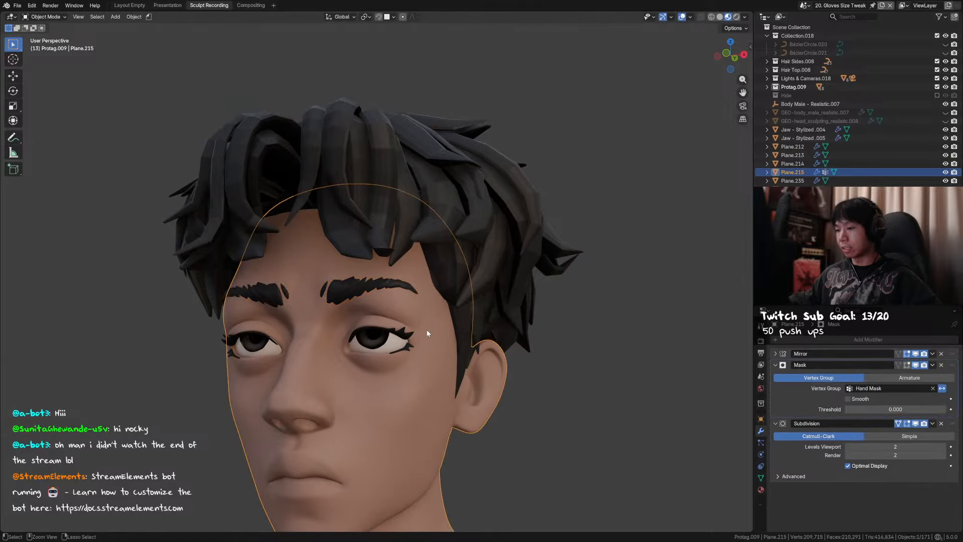
Undo the test back to the body mesh's original modifiers and shape keys, and check its shape key list
key("ctrl+z")
key("ctrl+z")
key("ctrl+shift+z")
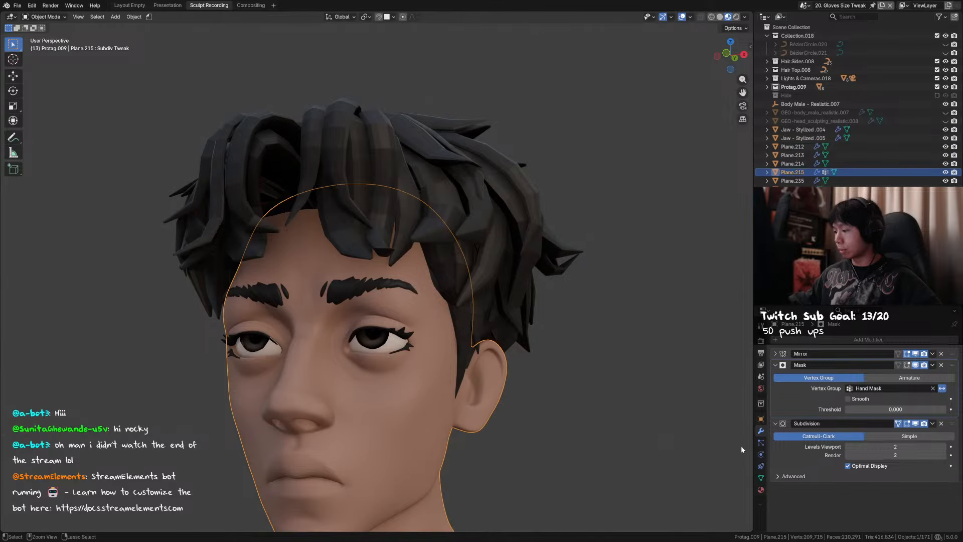
left_click(760, 478)
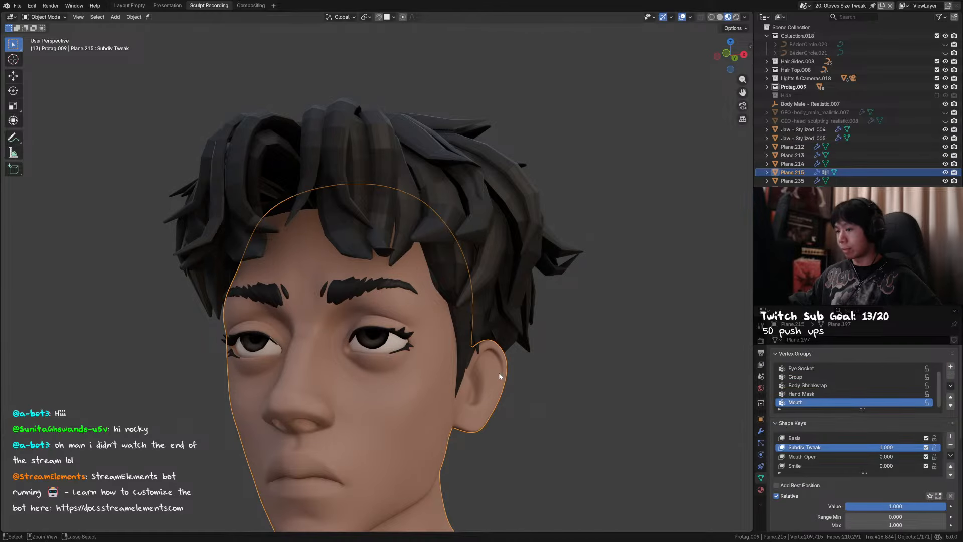
Examine the head and the full character from the front and three-quarter views with nothing selected
middle_click_drag(501, 374, 539, 296)
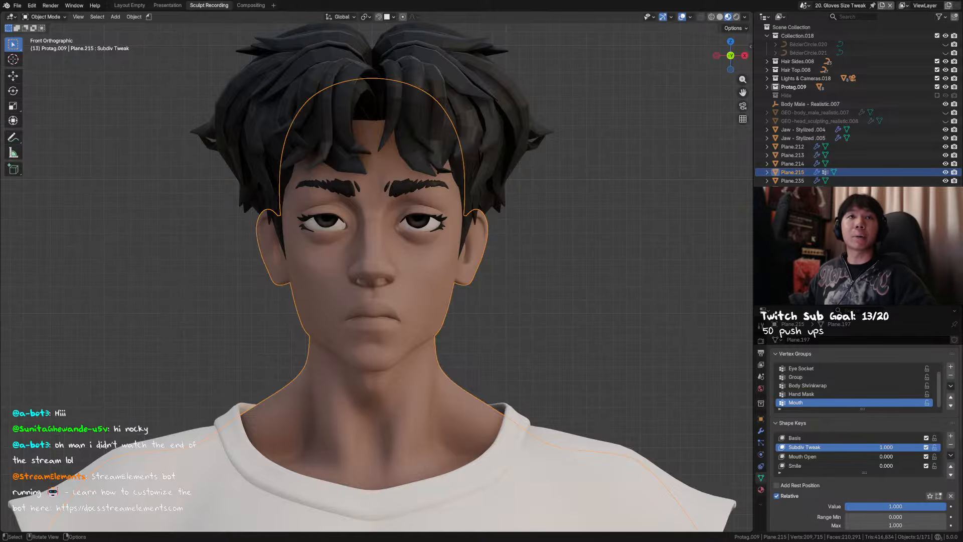
scroll(410, 177, "down", 5)
scroll(410, 176, "down", 8)
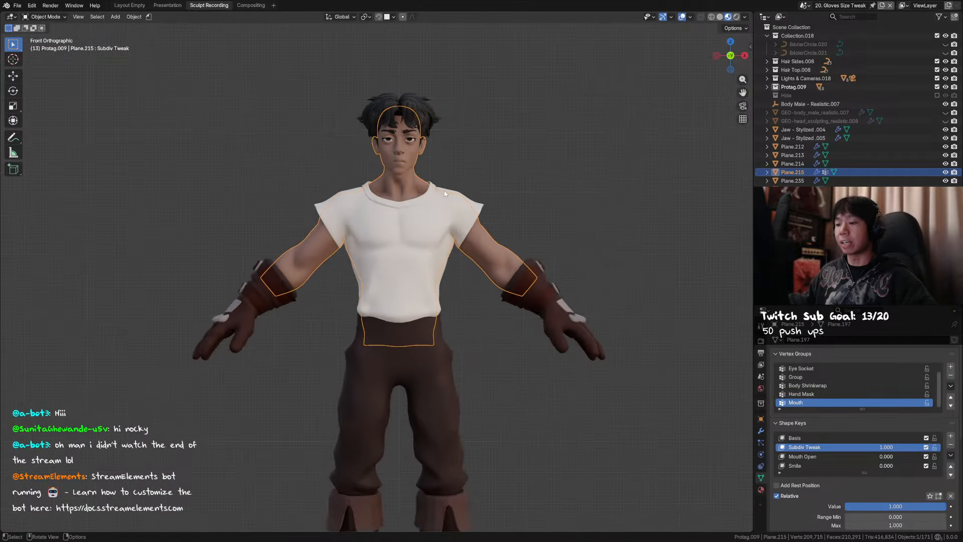
middle_click_drag(435, 251, 456, 249)
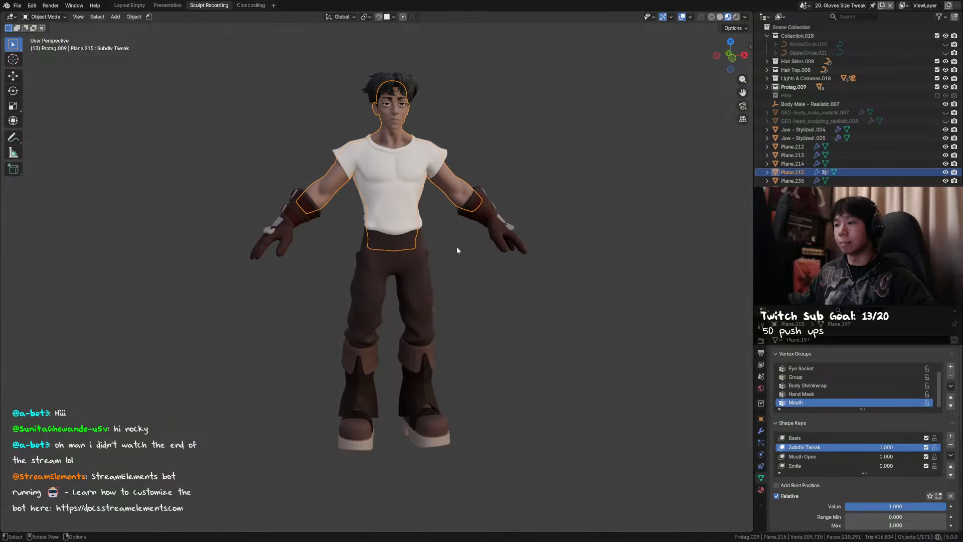
left_click(569, 214)
middle_click_drag(514, 207, 514, 209)
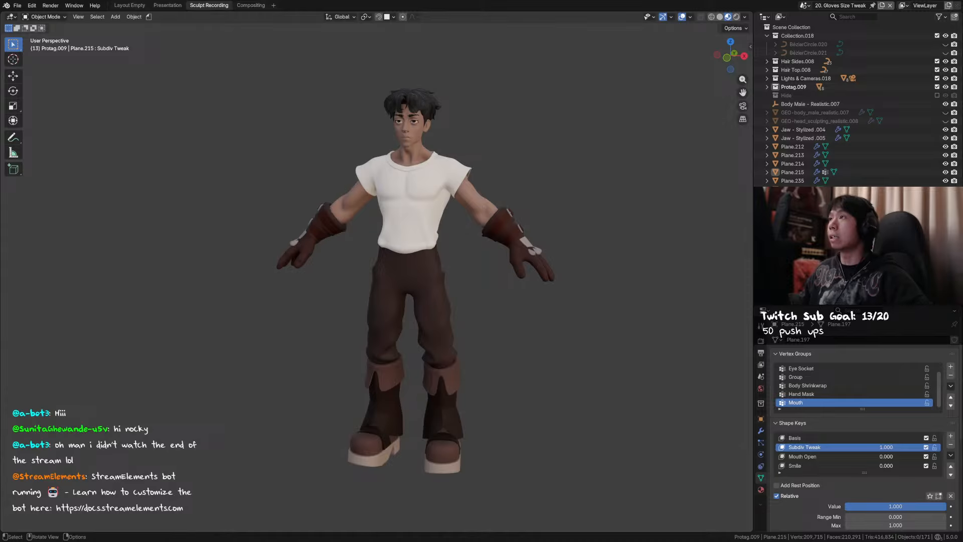
middle_click_drag(510, 131, 509, 174)
scroll(536, 184, "up", 1)
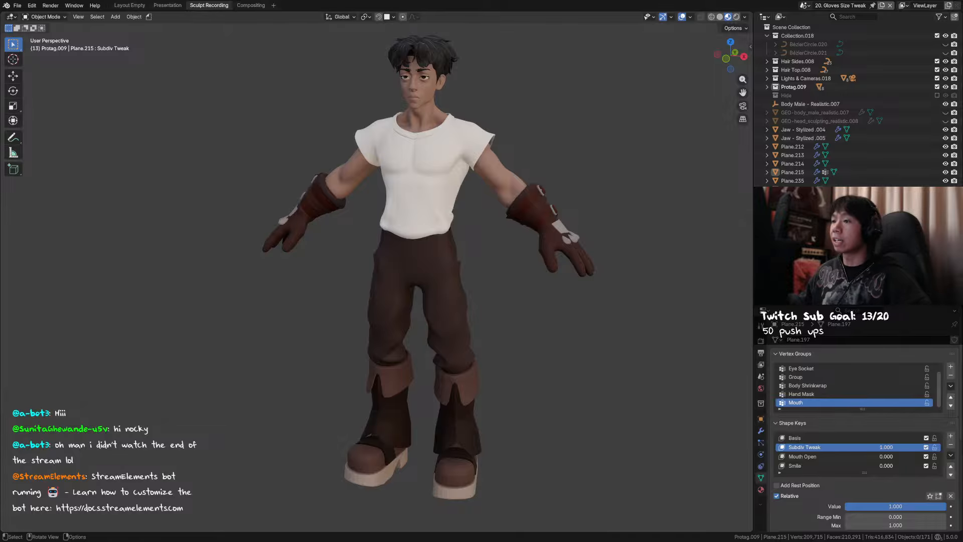
Inspect the eyelash mesh close up in Edit Mode and return to Object Mode
left_click(426, 77)
key("KP_Decimal")
middle_click_drag(441, 88, 453, 77)
key("Tab")
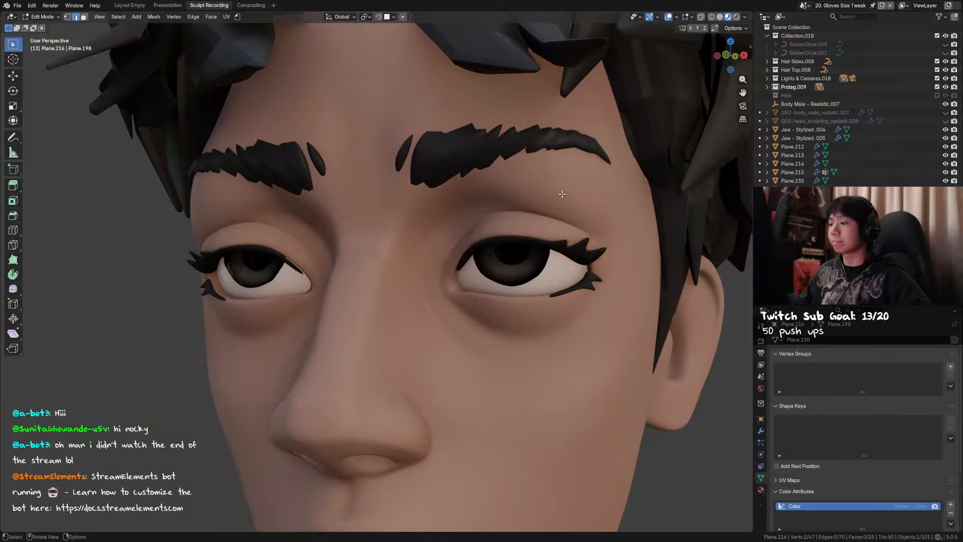
middle_click_drag(561, 194, 481, 181)
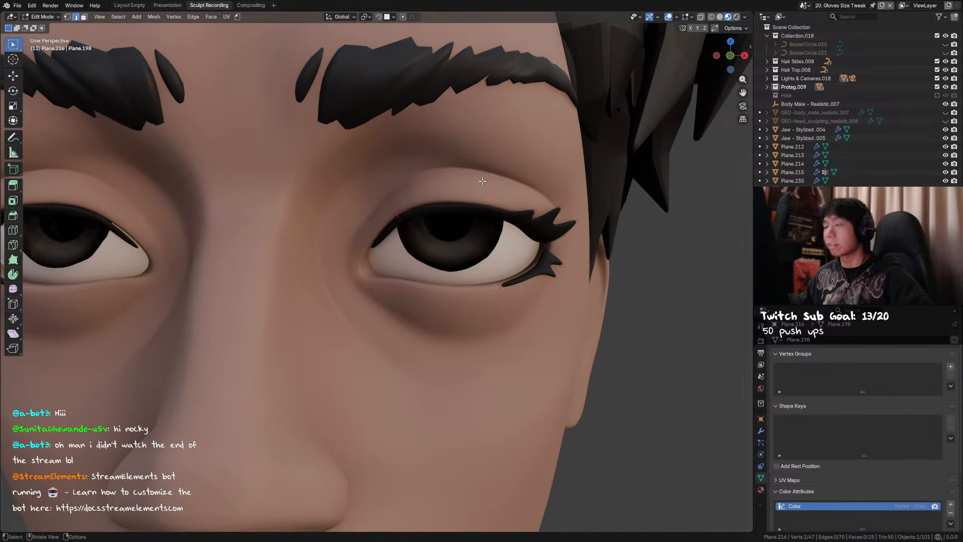
scroll(482, 181, "down", 3)
key("Tab")
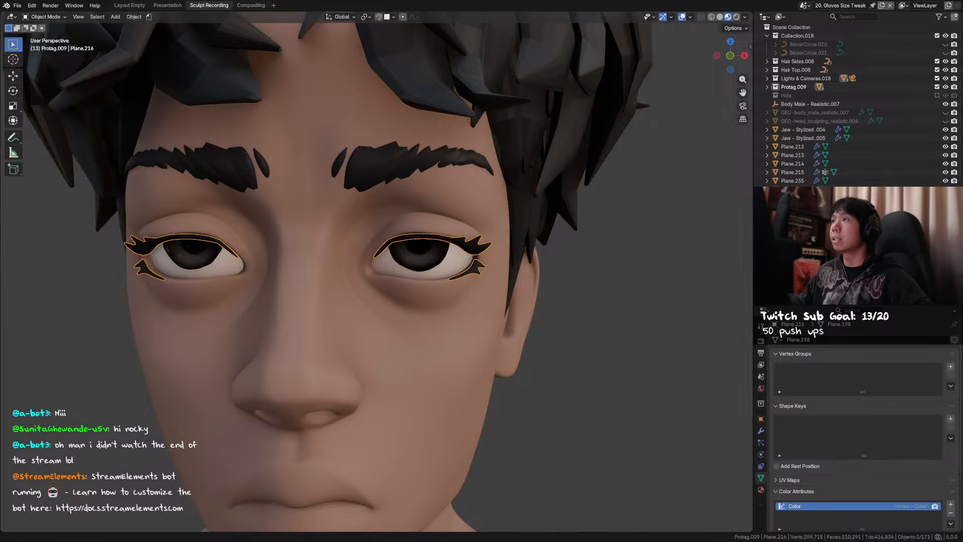
Deselect all objects with the whole character in view and save the file
scroll(519, 233, "down", 8)
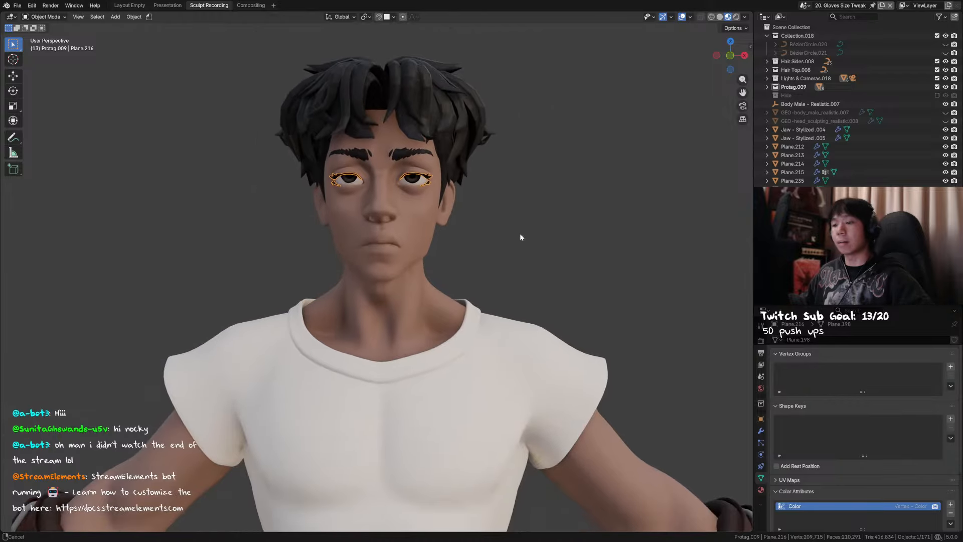
key("Tab")
key("Tab")
scroll(528, 218, "down", 6)
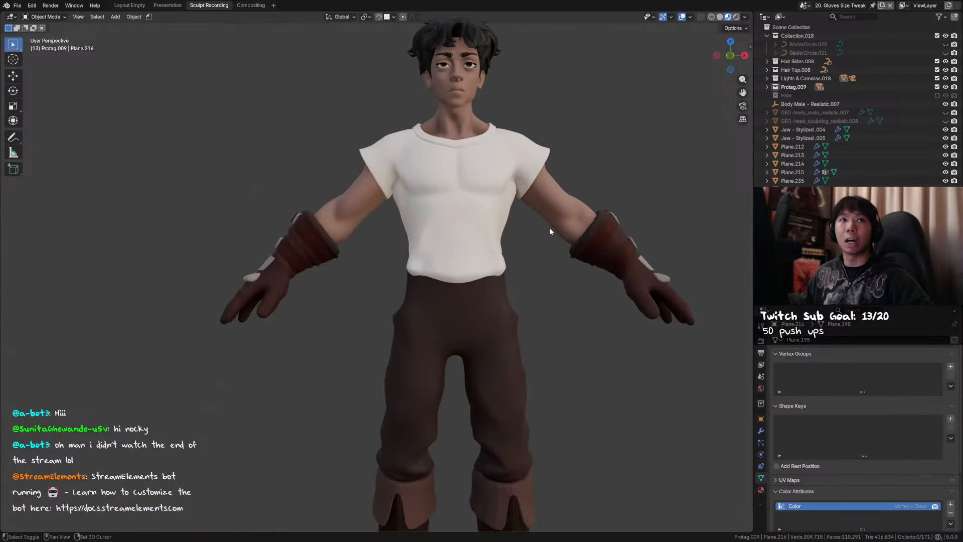
left_click_drag(585, 146, 237, 405)
scroll(204, 189, "up", 2)
left_click(273, 171)
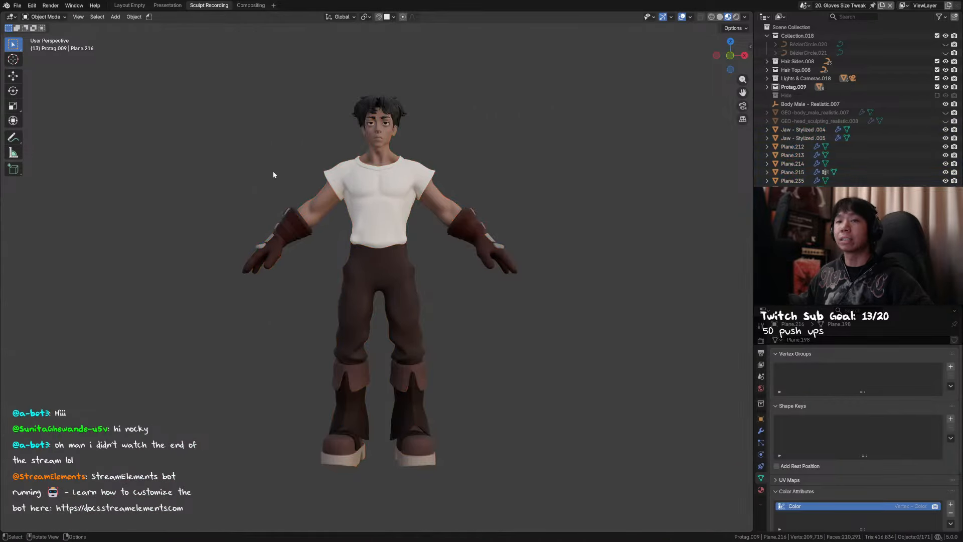
key("ctrl+s")
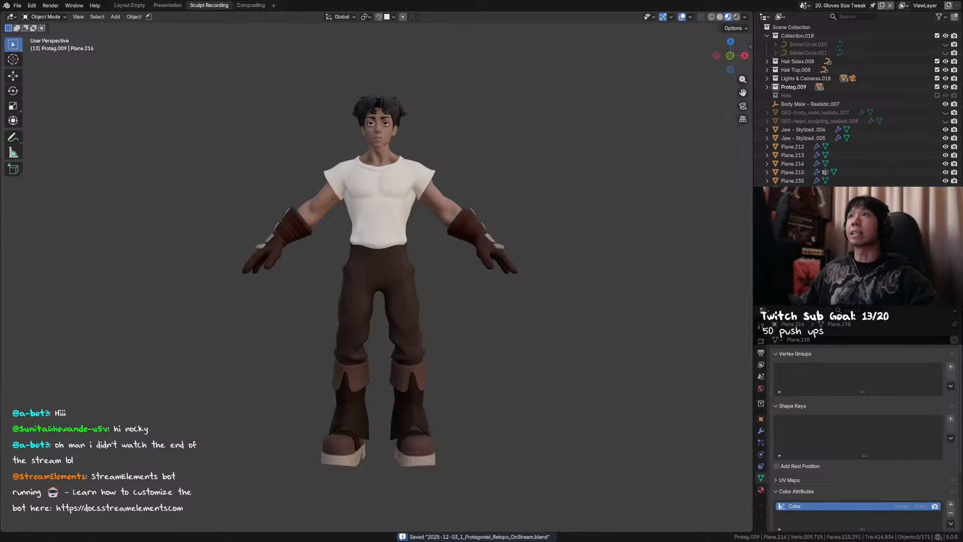
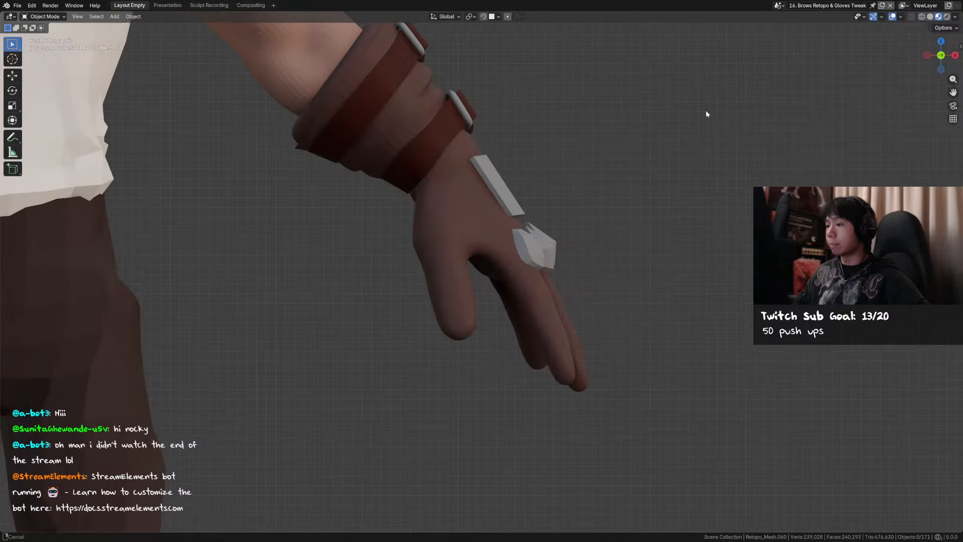
Compare the glove across the scenes 16. Brows Retopo & Gloves Tweak, 19. Gloves Position Tweak and 20. Gloves Size Tweak
scroll(652, 120, "down", 2)
scroll(455, 264, "up", 1)
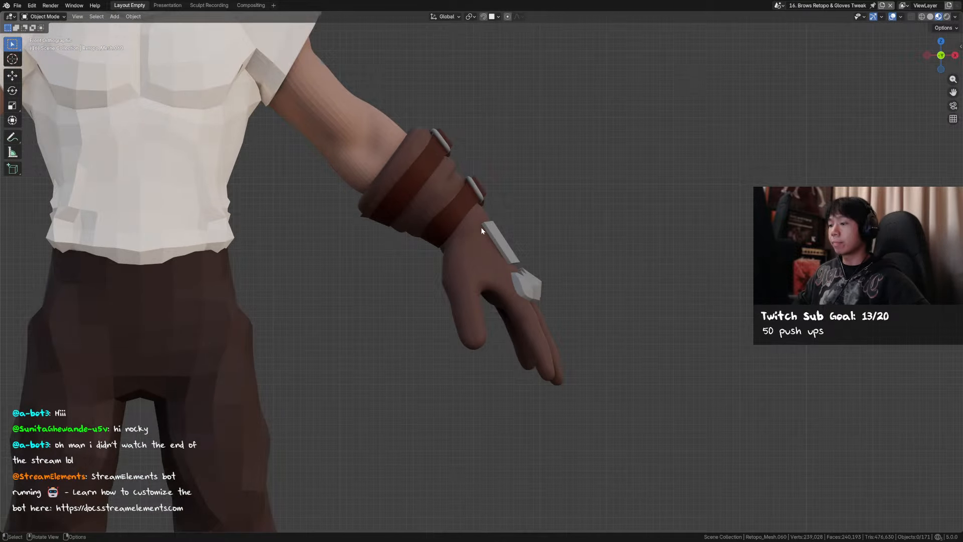
left_click(778, 5)
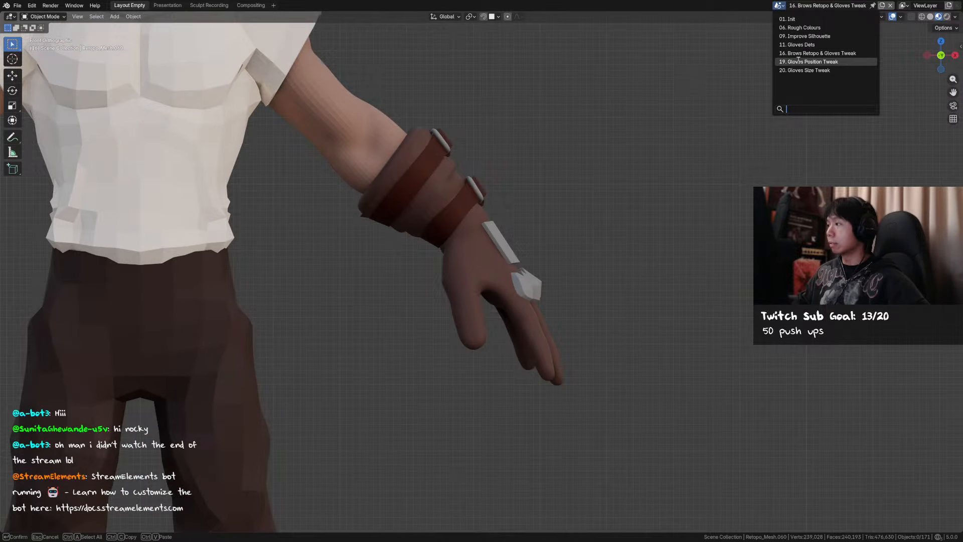
key("Escape")
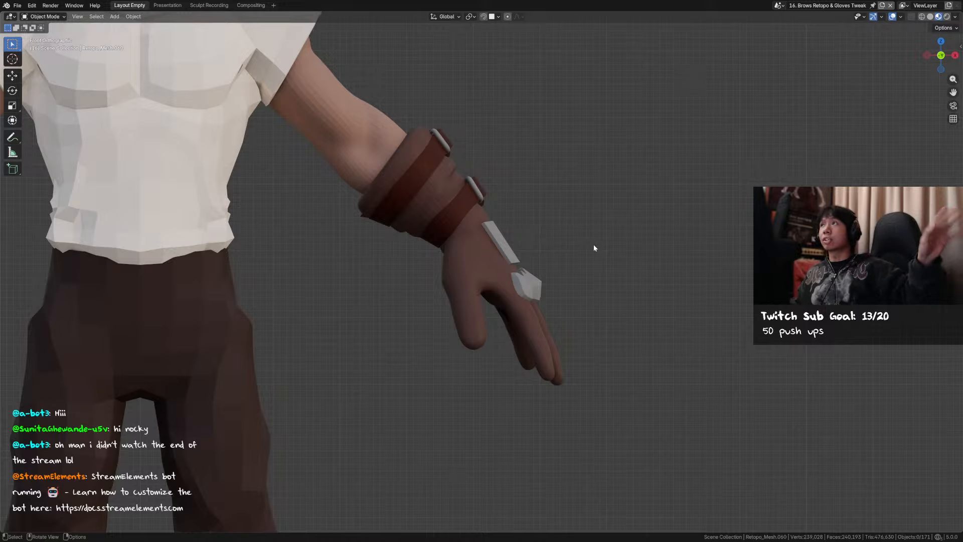
left_click(780, 6)
left_click(823, 64)
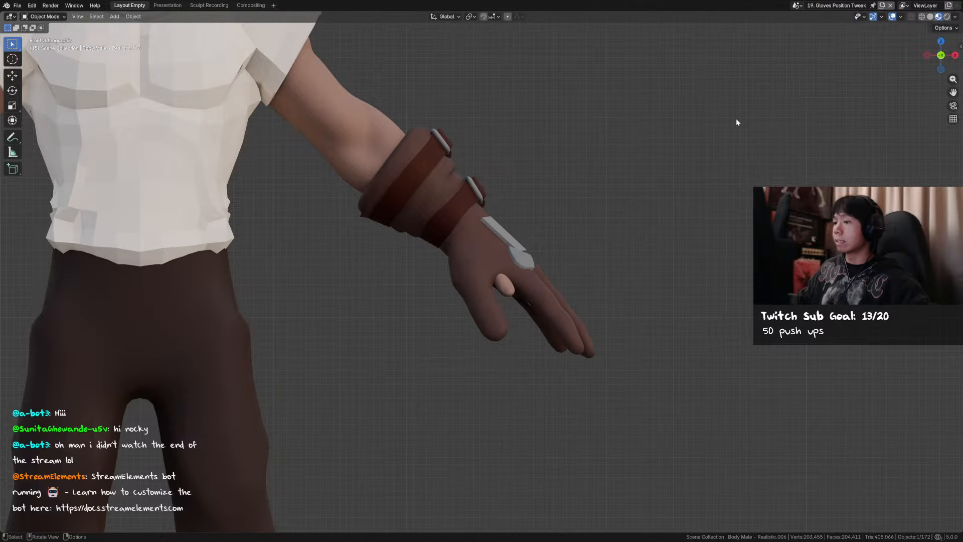
left_click(798, 6)
left_click(818, 71)
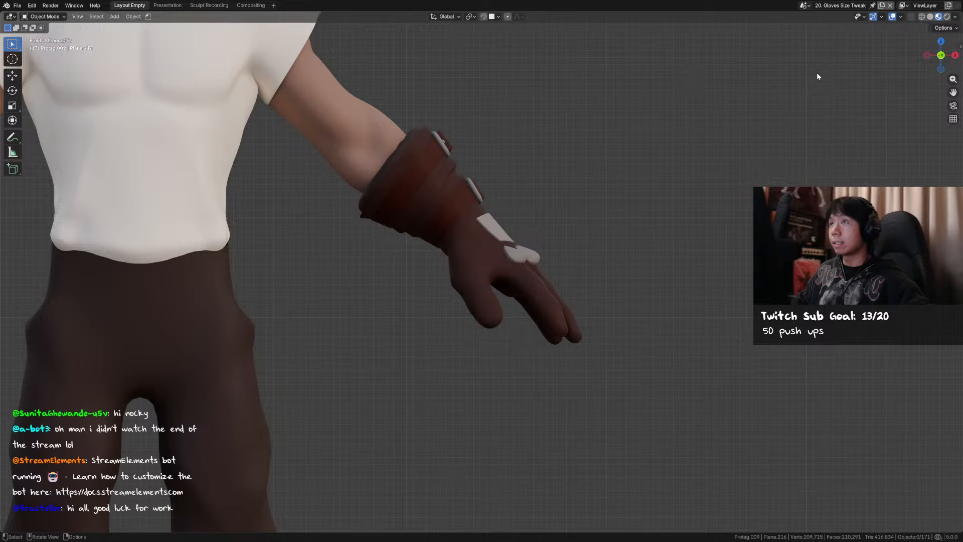
Show the full character in front view and delete the stray object beside its boots
scroll(451, 232, "down", 4)
middle_click_drag(442, 234, 556, 214, "shift")
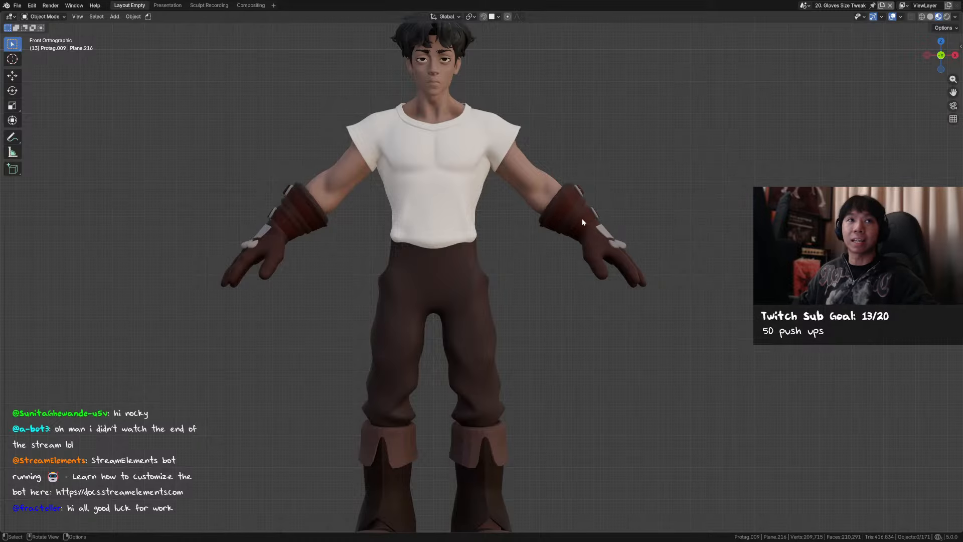
scroll(511, 179, "down", 3)
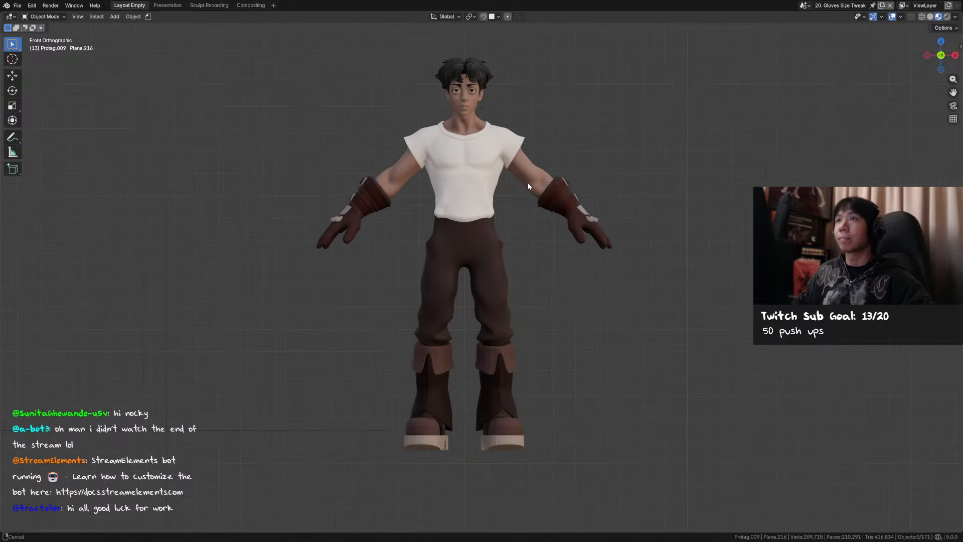
middle_click_drag(567, 204, 502, 205, "shift")
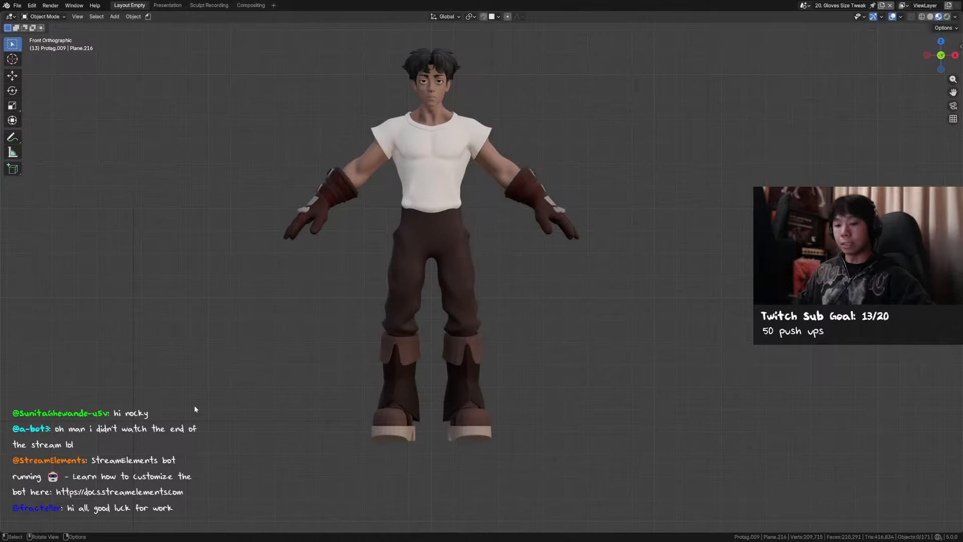
left_click(143, 420)
key("x")
left_click(144, 421)
middle_click_drag(435, 254, 471, 270, "shift")
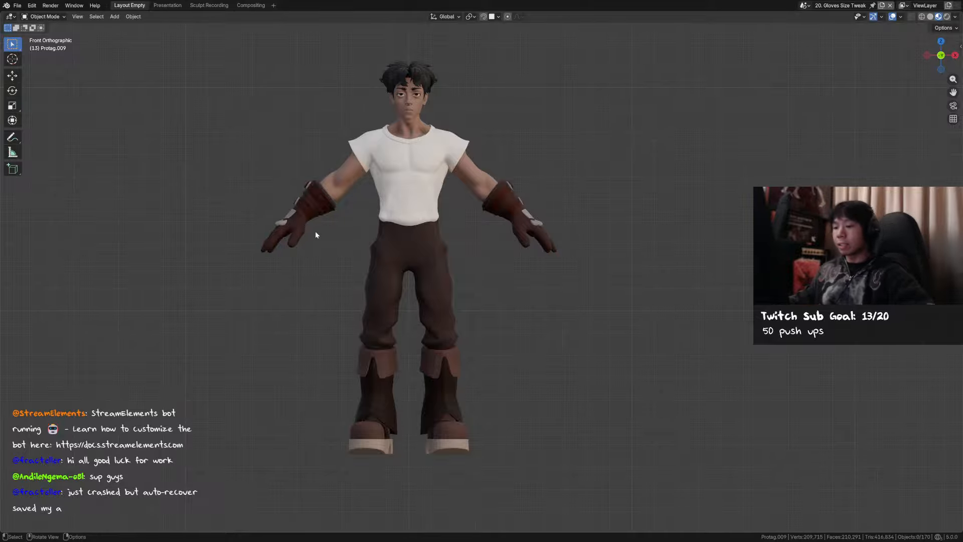
Box-select the whole character to check which objects it consists of, and clear the selection
middle_click_drag(316, 235, 333, 163)
key("b")
left_click_drag(610, 67, 292, 404)
middle_click_drag(292, 405, 327, 243)
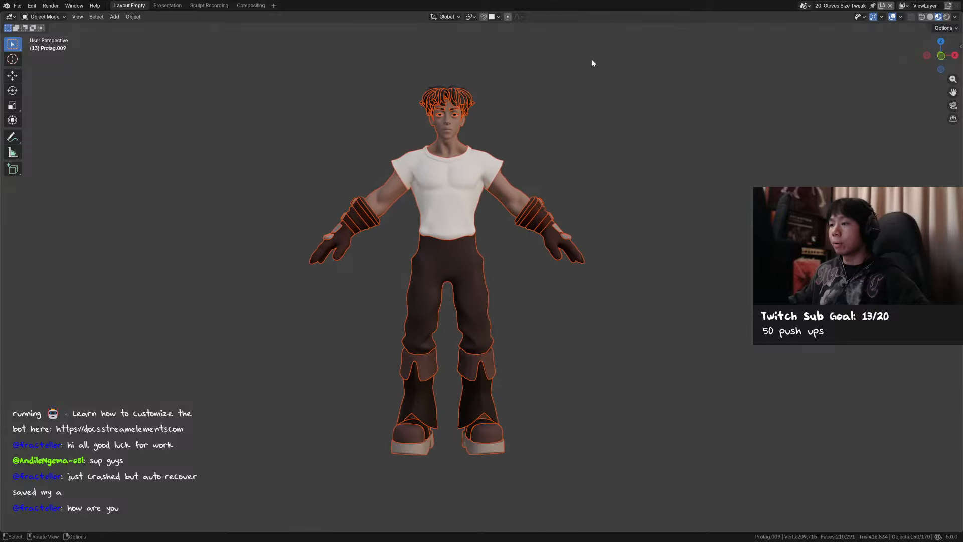
left_click_drag(592, 61, 335, 183)
middle_click_drag(447, 222, 522, 268)
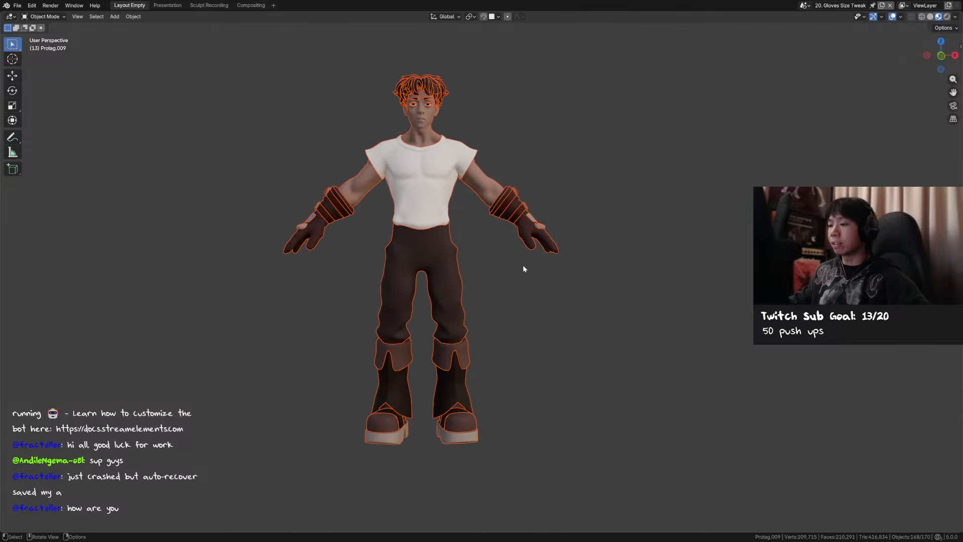
left_click(521, 269)
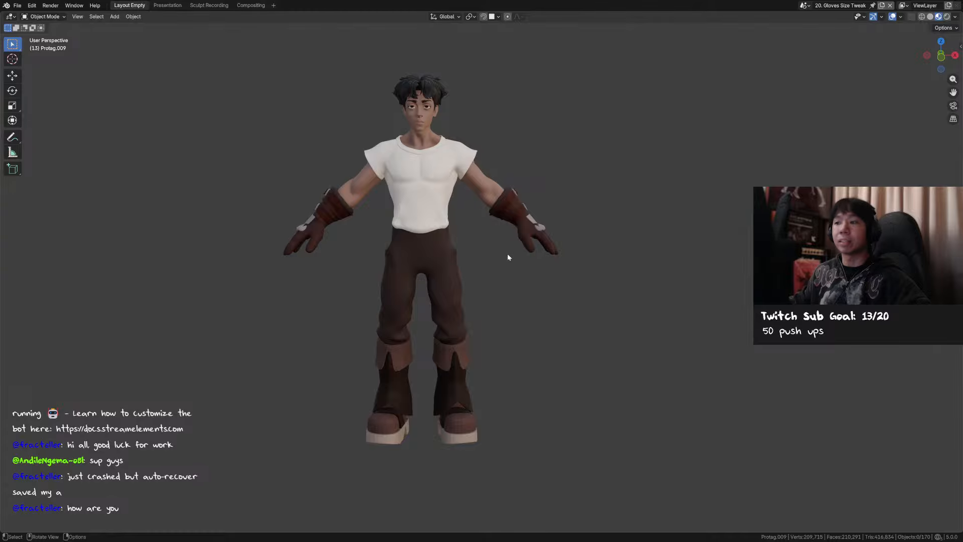
Look at the clean-up options for unused data and save the file
left_click(17, 5)
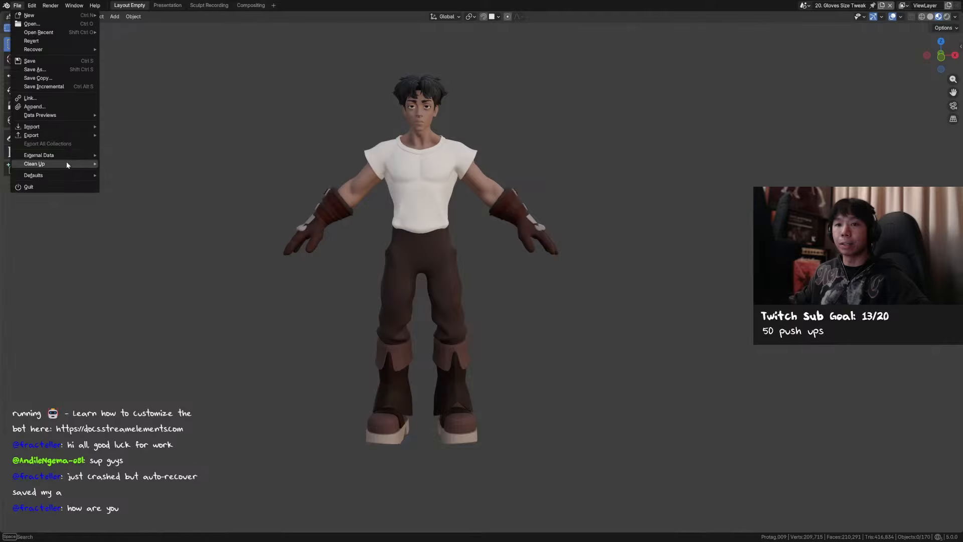
mouse_move(65, 164)
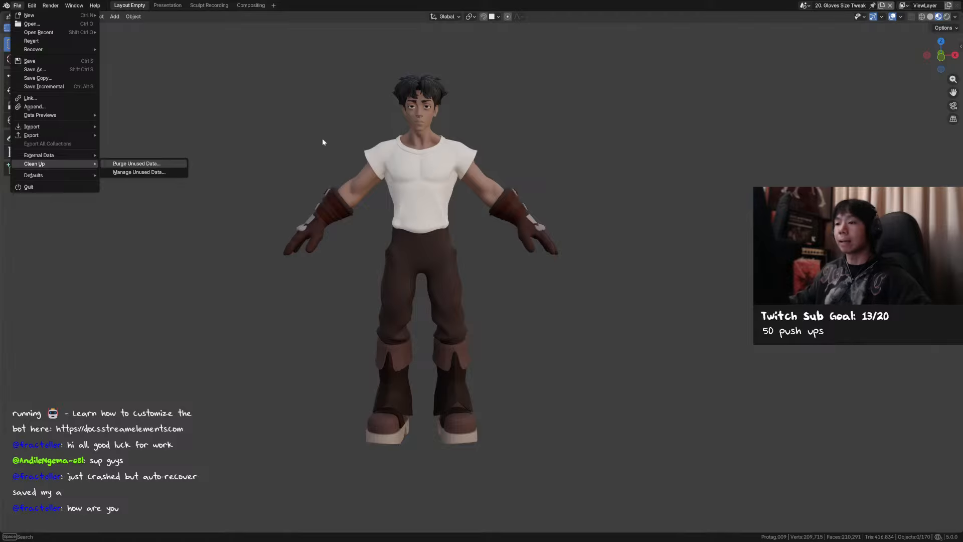
middle_click_drag(393, 165, 480, 154, "shift")
key("ctrl+s")
Select and frame the white shirt, and examine the character from the front and three-quarter views
left_click(437, 182)
key("KP_Decimal")
scroll(461, 200, "down", 5)
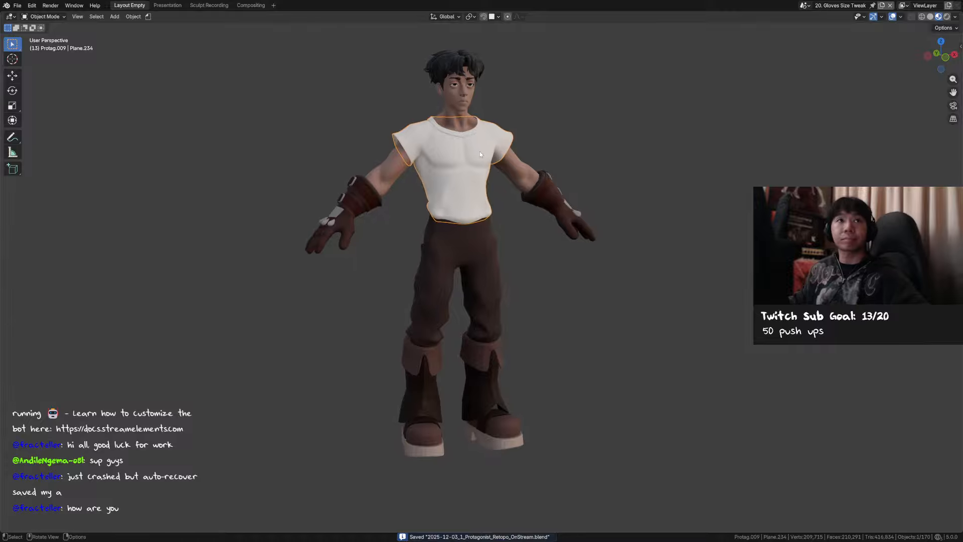
middle_click_drag(582, 186, 514, 173)
key("KP_1")
left_click(504, 163)
middle_click_drag(438, 161, 455, 167)
Inspect the upper glove strap's mesh in Edit Mode, return to Object Mode and view the character from the front
left_click(526, 208)
scroll(538, 203, "up", 3)
scroll(455, 171, "up", 3)
key("Tab")
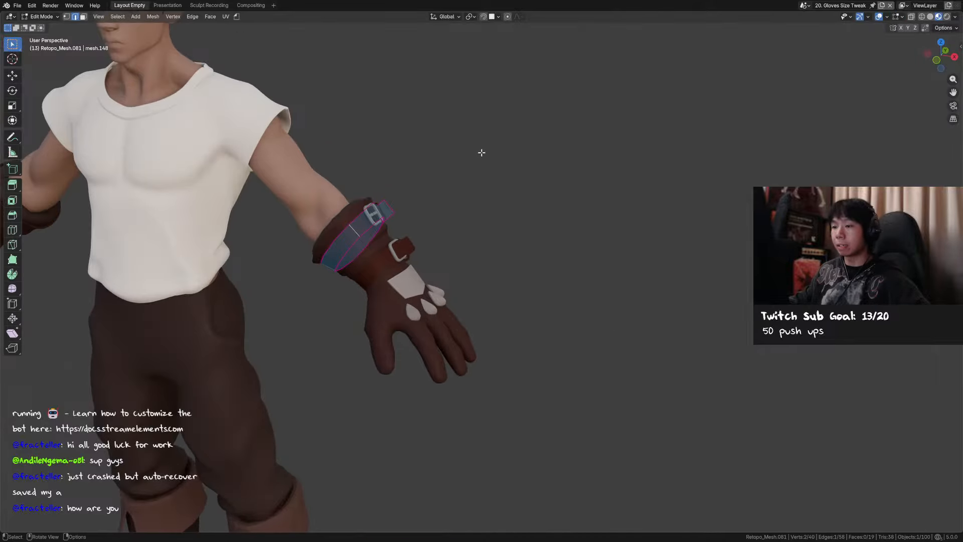
key("KP_Decimal")
scroll(462, 161, "down", 6)
key("a")
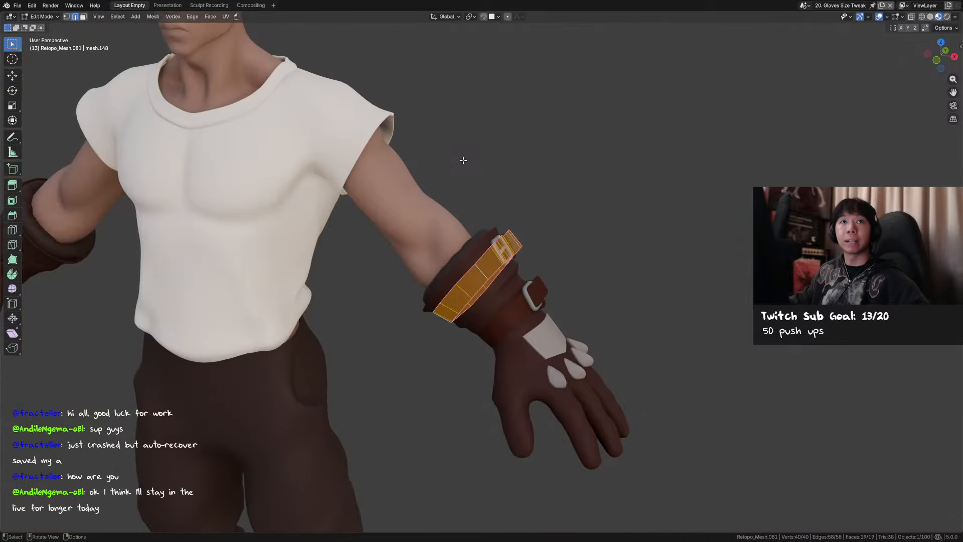
key("KP_Decimal")
key("Tab")
scroll(463, 158, "down", 8)
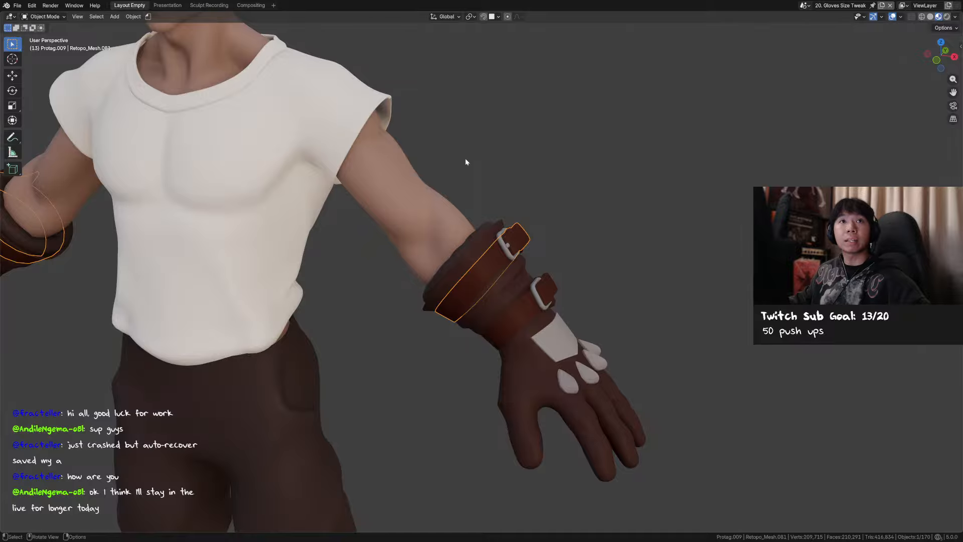
scroll(461, 181, "down", 5)
key("KP_1")
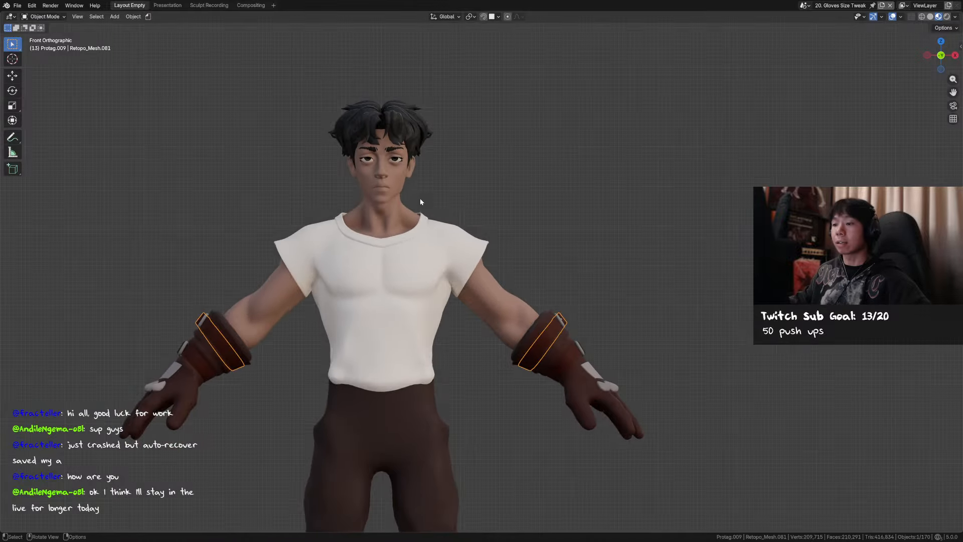
Examine the hair strands from the front and above by selecting several of them, and deselect everything
middle_click_drag(419, 199, 433, 245, "shift")
scroll(434, 245, "up", 4)
middle_click_drag(399, 197, 470, 235, "shift")
scroll(471, 235, "up", 3)
middle_click_drag(502, 141, 461, 218, "shift")
left_click(462, 216)
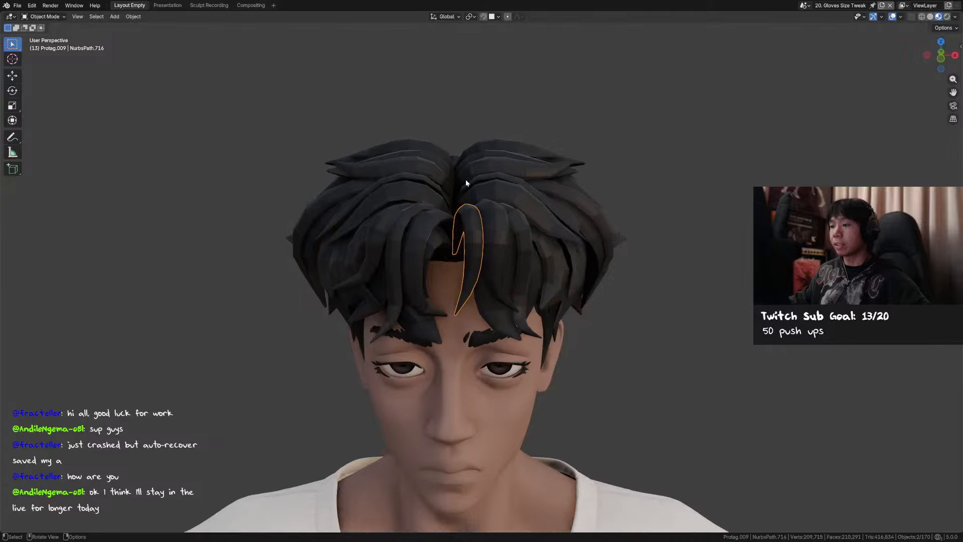
middle_click_drag(465, 181, 446, 191)
left_click(458, 192, "shift")
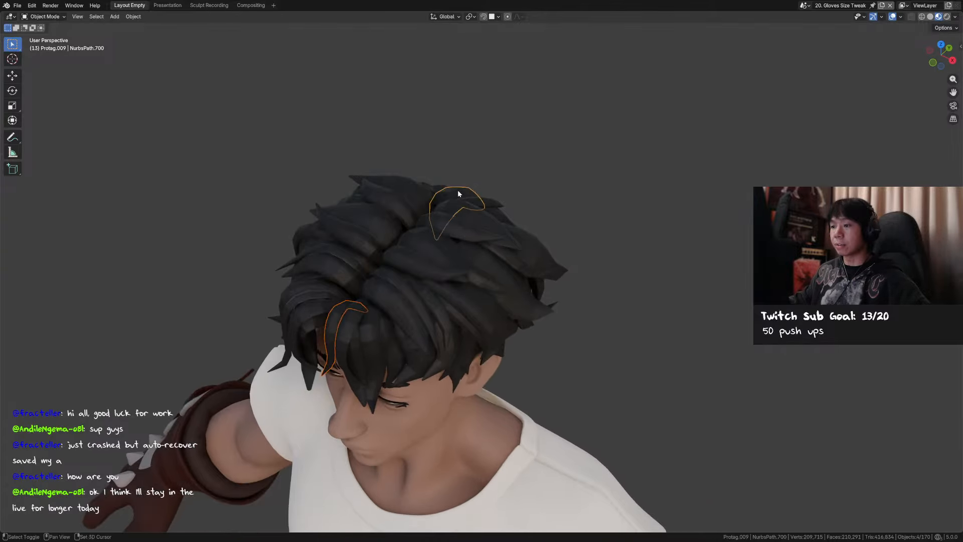
key("KP_Decimal")
middle_click_drag(483, 253, 440, 183, "shift")
scroll(439, 184, "down", 2)
key("alt+a")
middle_click_drag(449, 220, 447, 198)
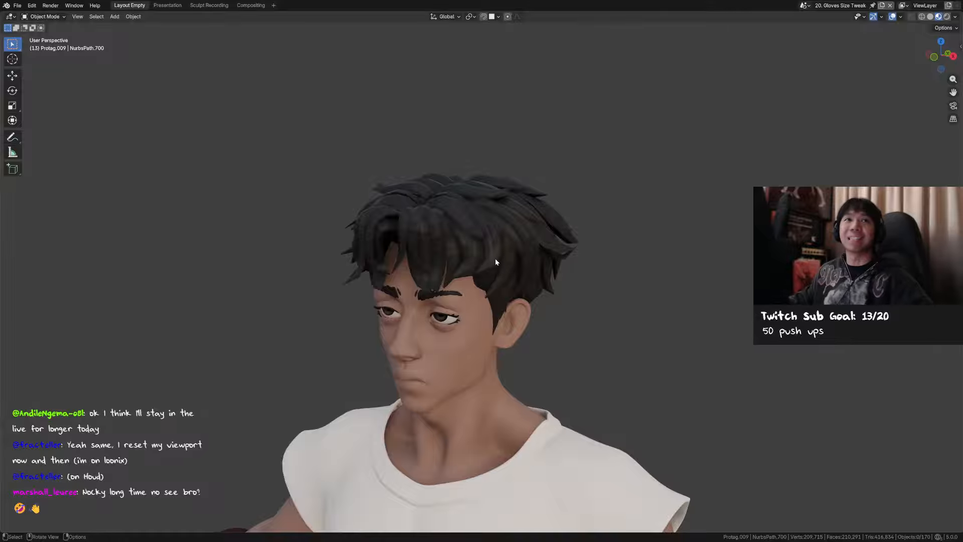
Hide the scalp mesh beneath the hair and look at the hairline behind the ear
middle_click_drag(489, 261, 562, 320)
left_click(503, 321)
left_click(540, 356)
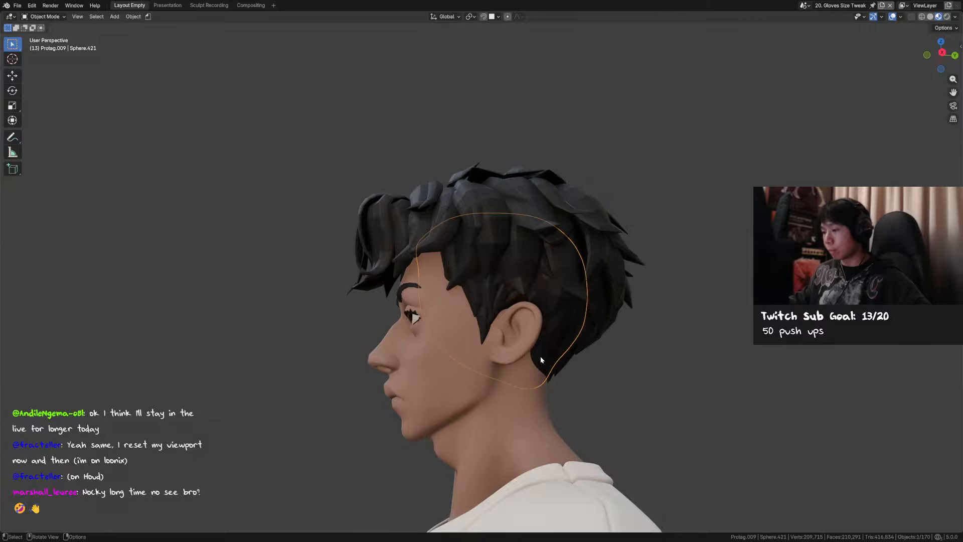
key("h")
middle_click_drag(540, 356, 470, 307)
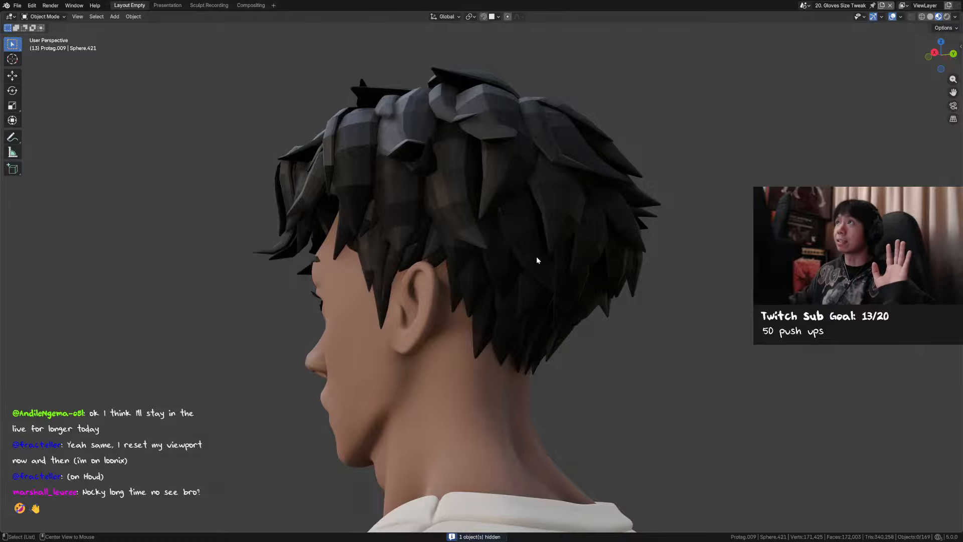
Reveal all hidden objects in the scene and hide them again
key("alt+h")
scroll(462, 324, "down", 10)
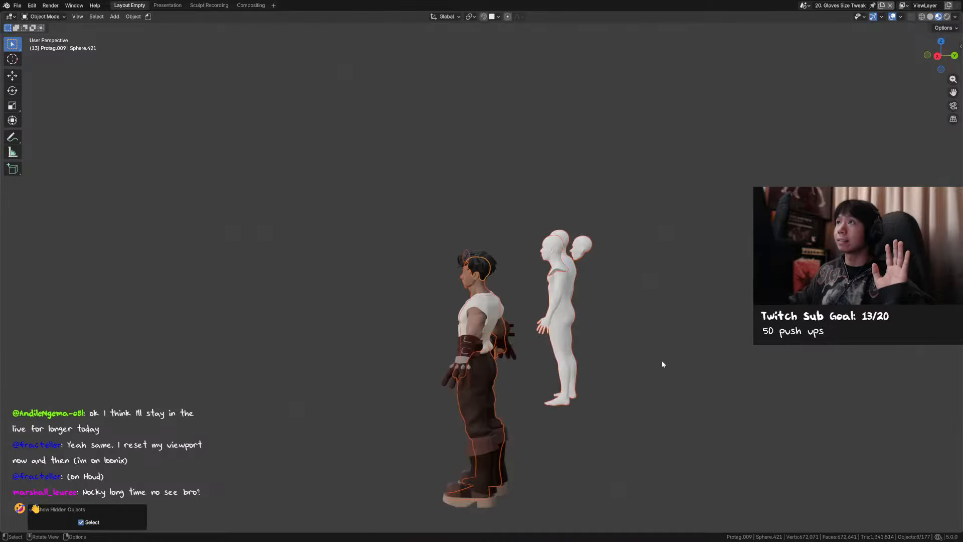
scroll(594, 348, "up", 10)
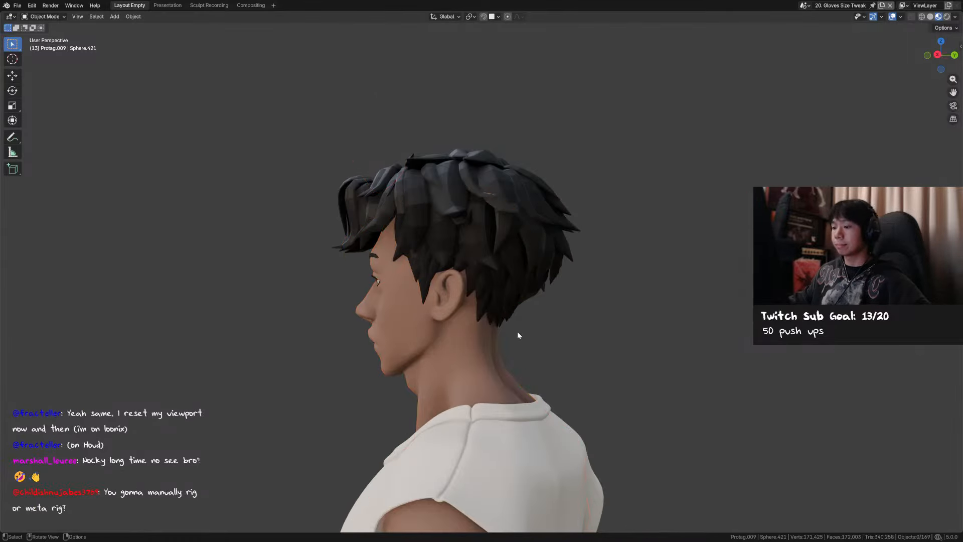
key("h")
Duplicate the hair strand behind the ear and tilt the copy's control points by 6.09° in Edit Mode
middle_click_drag(503, 342, 506, 293)
left_click(459, 286)
left_click(481, 285)
key("shift+d")
left_click(469, 284)
key("Tab")
key("ctrl+t")
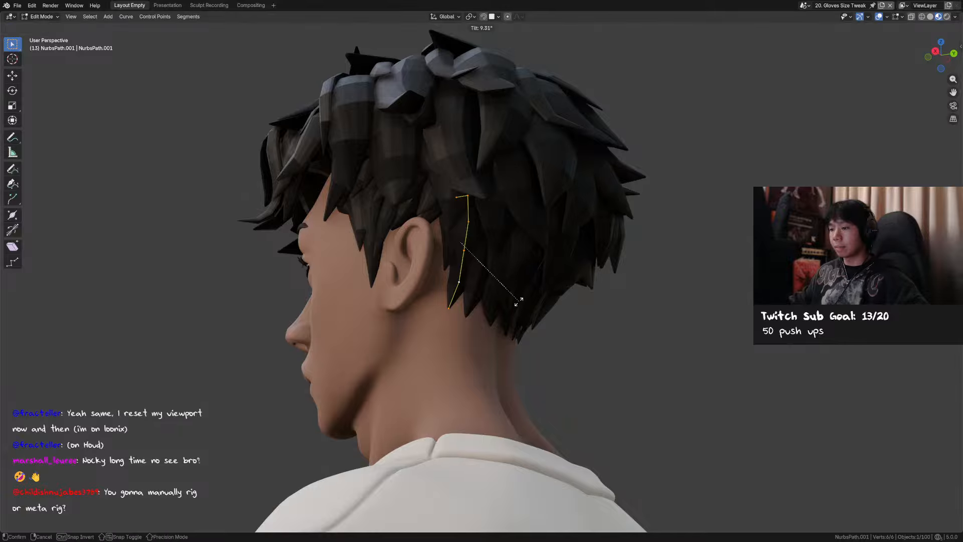
left_click(512, 287)
left_click(804, 6)
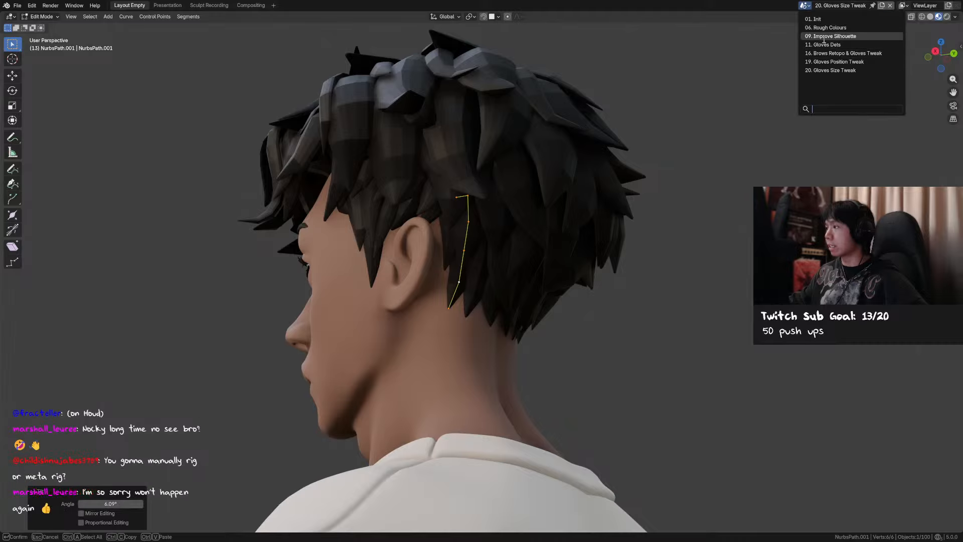
Reposition the lower control points of the duplicated strand near its tip, including a shift of 0.002944 m along X
mouse_move(480, 302)
middle_mouse_down()
mouse_move(473, 295)
mouse_move(481, 299)
middle_mouse_up()
left_click(463, 310)
key("g")
left_click(470, 297)
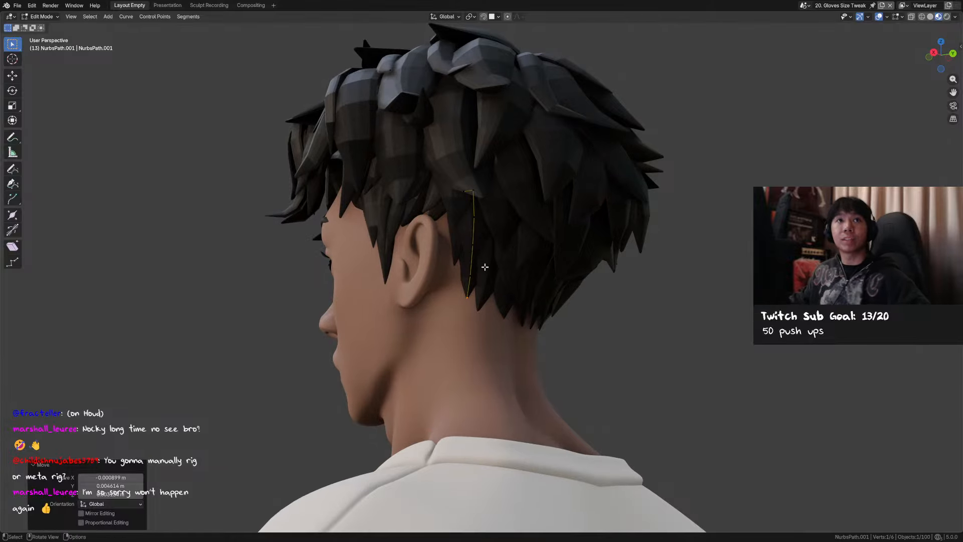
key("g")
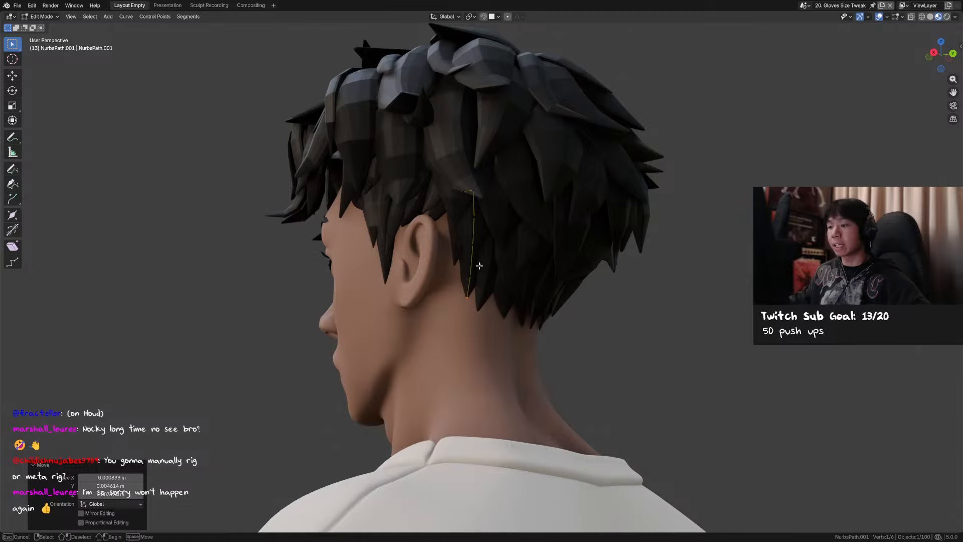
key("x")
left_click(482, 278)
middle_click_drag(482, 278, 494, 283)
key("g")
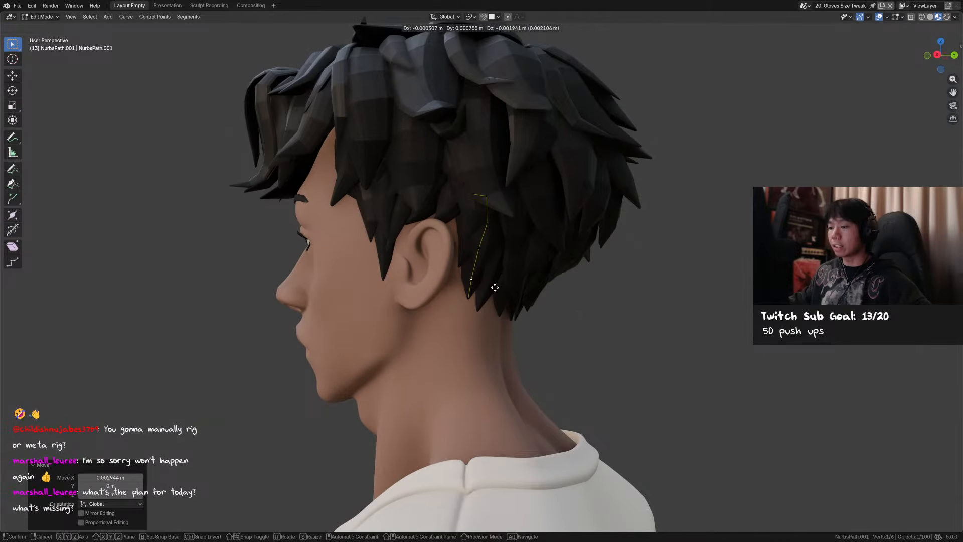
left_click(495, 287)
Select the four upper control points of the duplicated strand and shift them toward the ear
left_click(485, 233)
left_click_drag(503, 179, 448, 244)
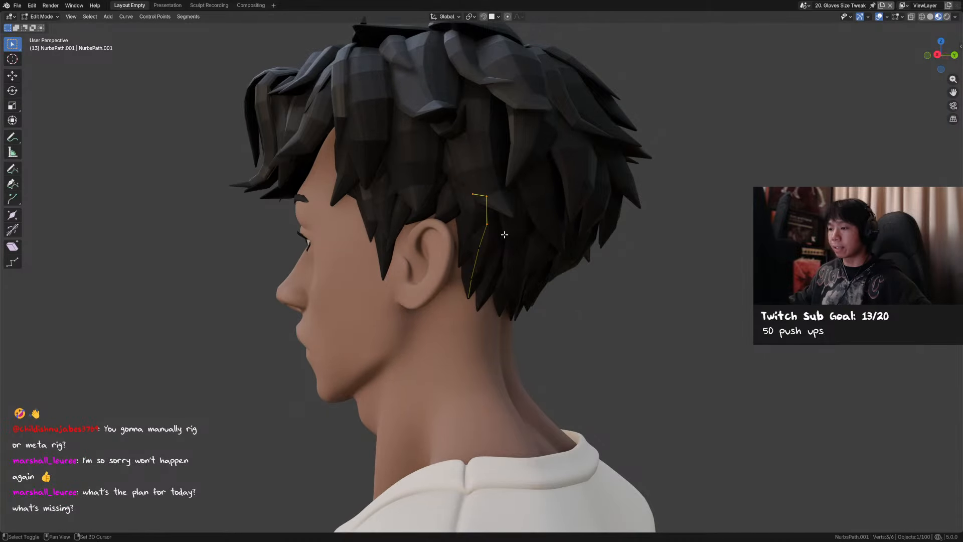
left_click(503, 236, "shift")
key("g")
left_click(552, 227)
middle_click_drag(551, 227, 484, 272)
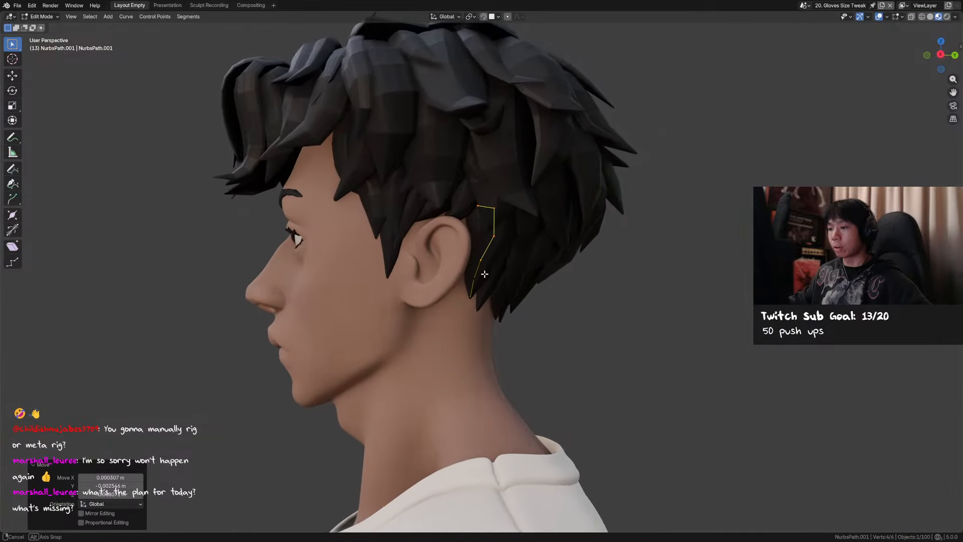
Adjust the height of the strand's top two control points along Z, including the neighbouring point in a second move
left_click_drag(462, 188, 571, 223)
key("g")
key("z")
left_click(515, 223)
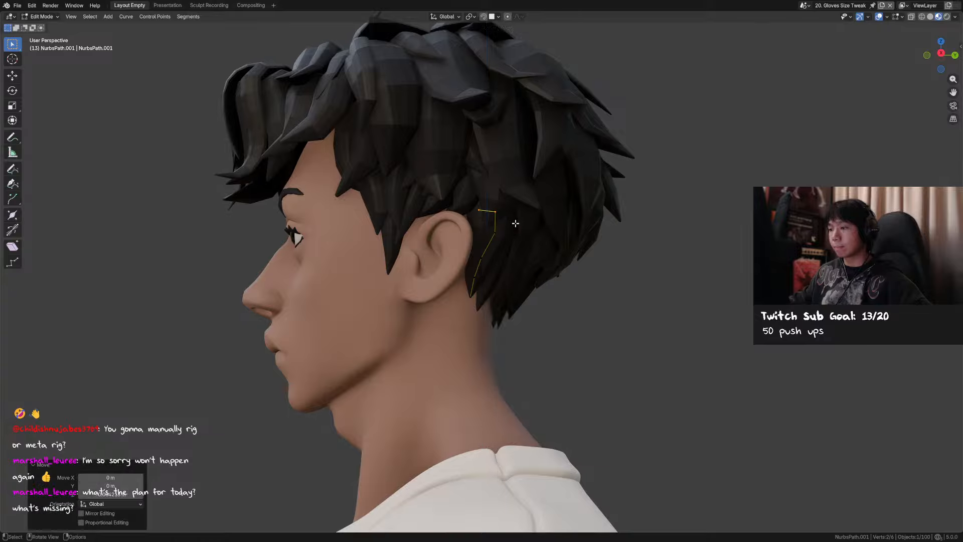
left_click_drag(510, 224, 476, 244, "shift")
key("g")
key("z")
left_click(525, 242)
Reposition the strand's middle control point behind the ear and check the mirrored strands from the back in Object Mode
left_click(485, 256)
middle_click_drag(503, 257, 543, 266)
key("g")
left_click(523, 272)
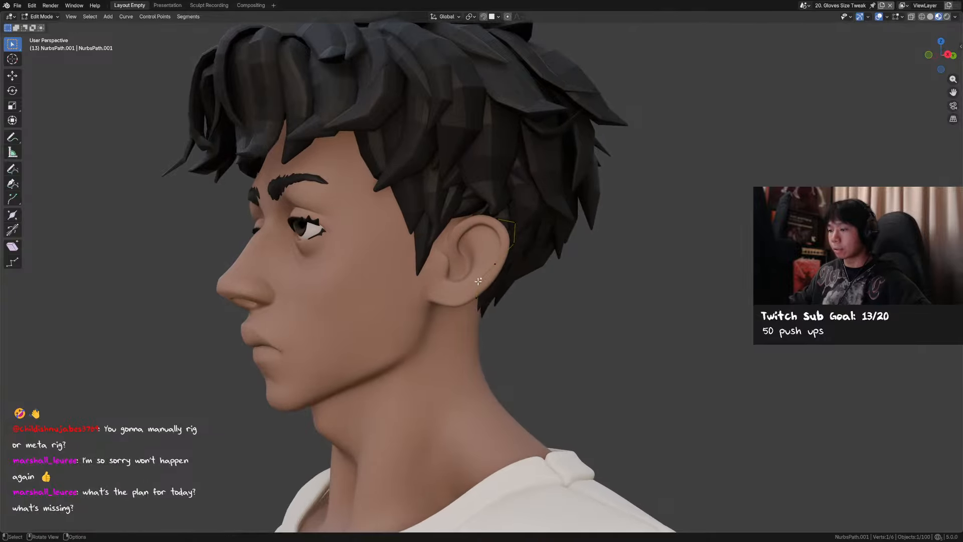
middle_click_drag(481, 281, 436, 292, "alt")
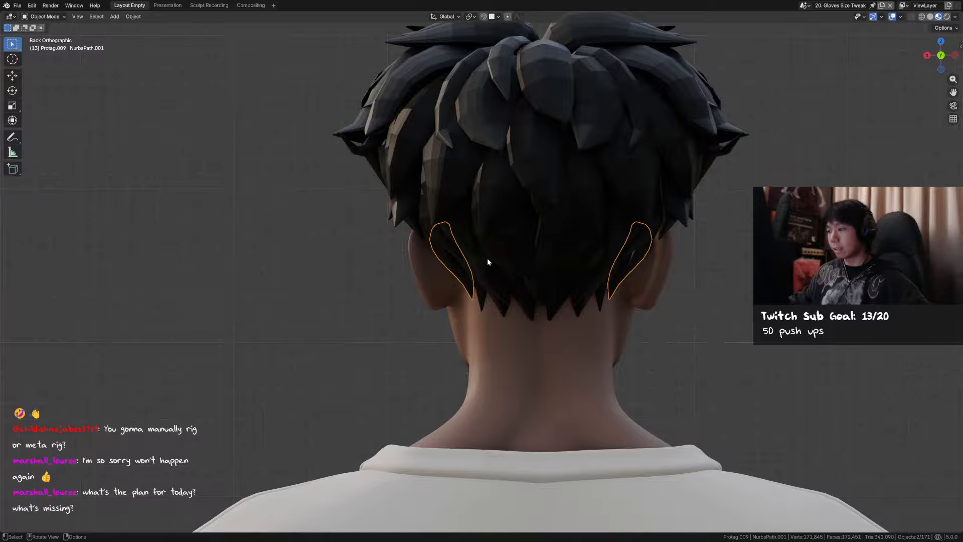
Rotate the strand's top two control points about 23.4° around Z and move them inward toward the head
middle_click_drag(486, 258, 516, 236)
left_click_drag(455, 204, 516, 236)
middle_click_drag(516, 236, 436, 250, "alt")
key("r")
key("z")
left_click(525, 218)
key("r")
key("z")
left_click(521, 268)
key("g")
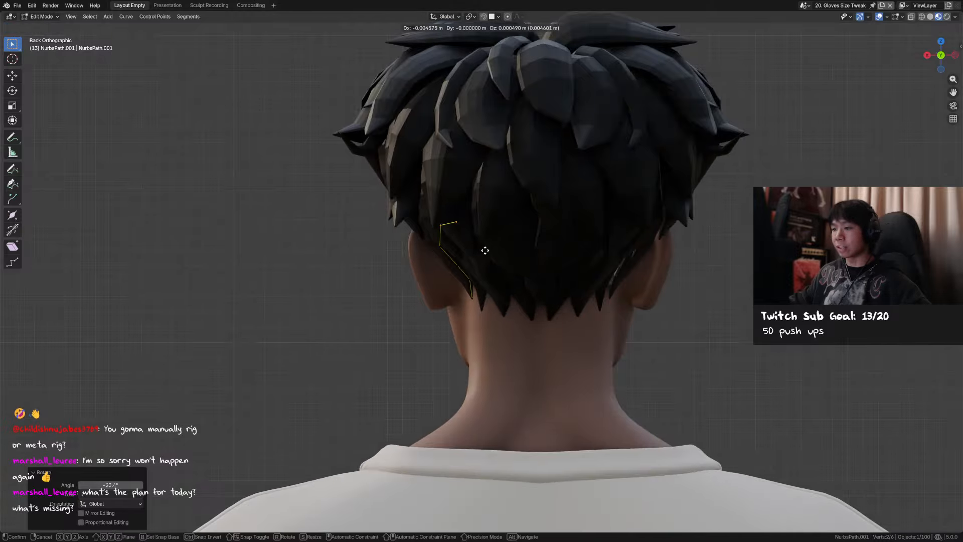
left_click(485, 251)
Reposition the strand's upper-middle control points in back view and shift the selected point 0.006844 m along Y
left_click_drag(425, 242, 471, 258)
key("g")
left_click(479, 256)
middle_click_drag(464, 263, 529, 292)
key("g")
key("y")
left_click(489, 280)
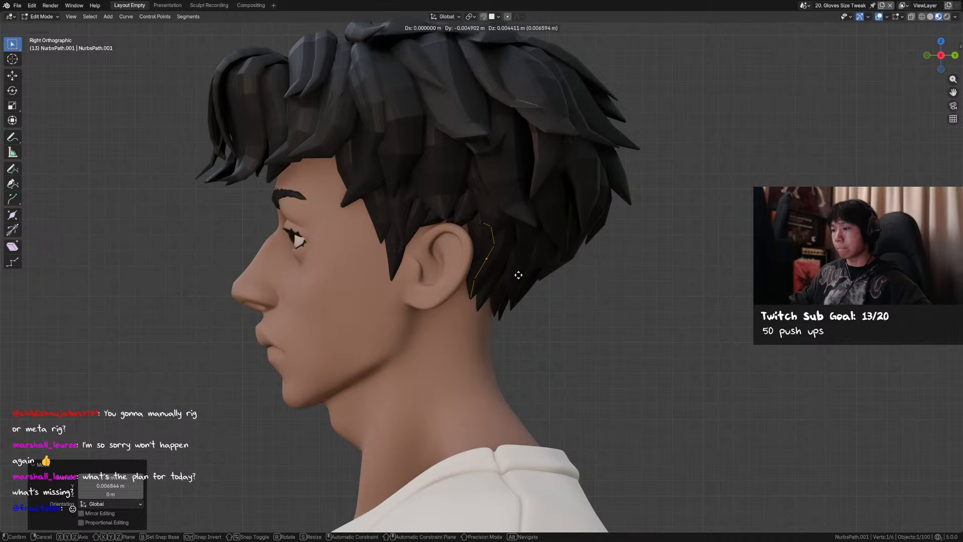
Fine-tune individual control points of the duplicated strand from the side and rear so it follows the hairline
left_click_drag(486, 308, 487, 307)
middle_click_drag(492, 288, 474, 255)
key("g")
left_click(495, 300)
left_click_drag(451, 230, 452, 230)
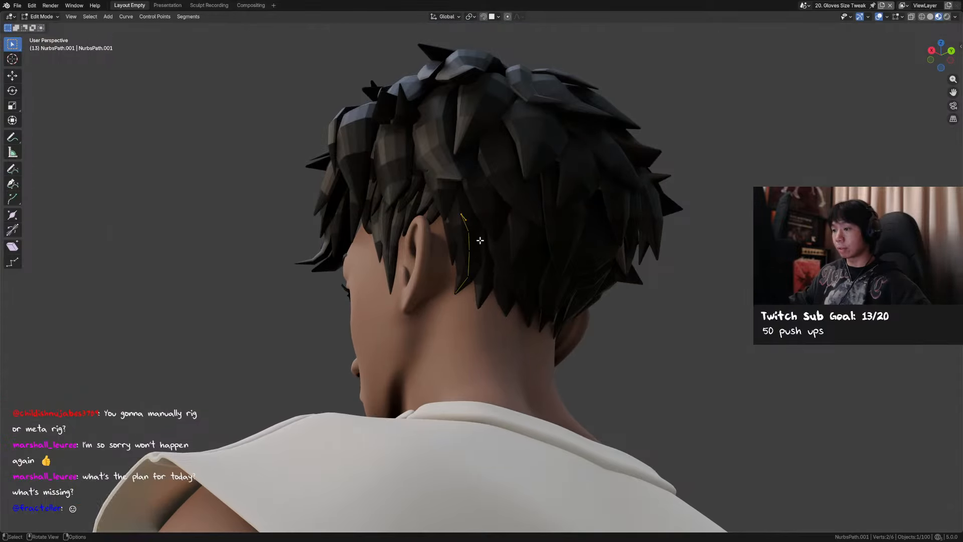
left_click(512, 265)
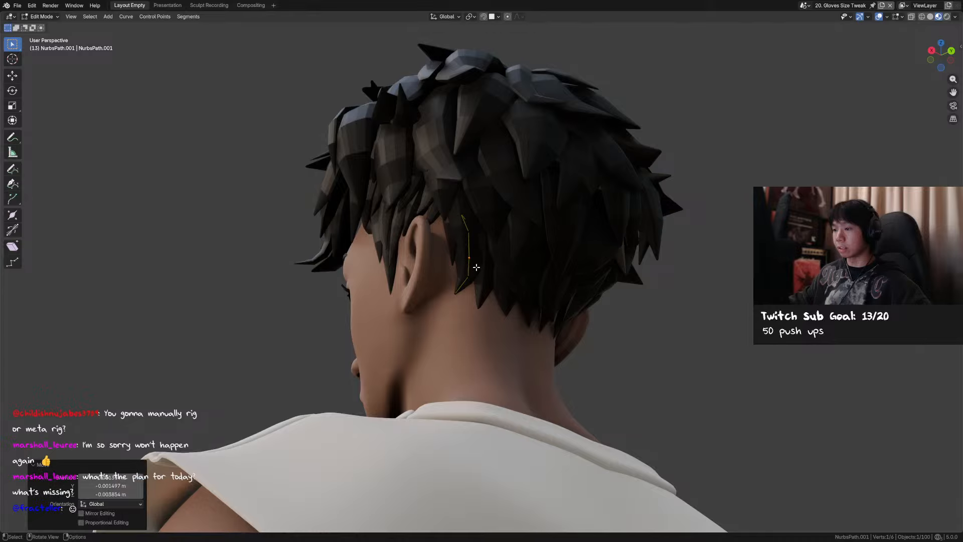
Reposition the control point near the duplicated strand's lower end behind the ear, check it from the rear, and save the file
middle_click_drag(513, 265, 472, 297)
left_click(495, 300)
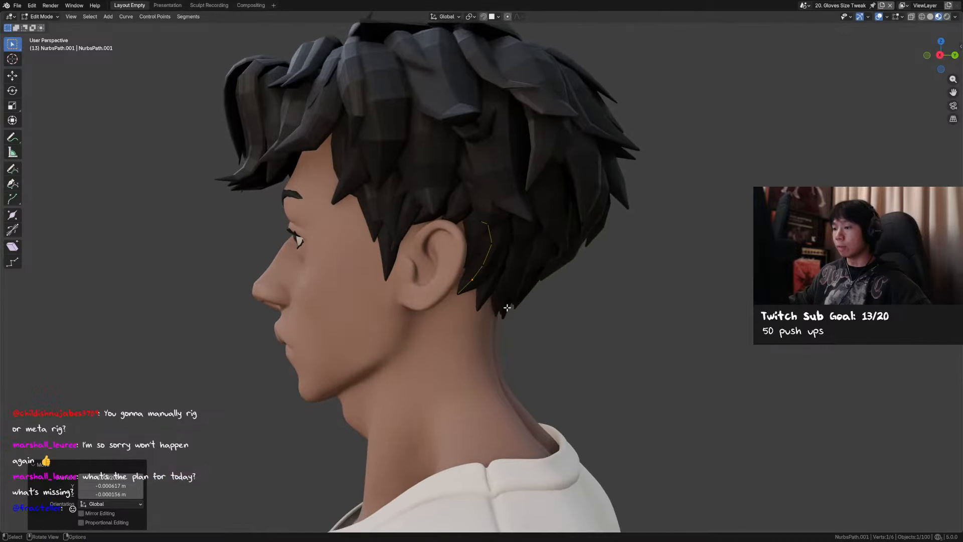
key("g")
left_click(470, 298)
key("ctrl+KP_1")
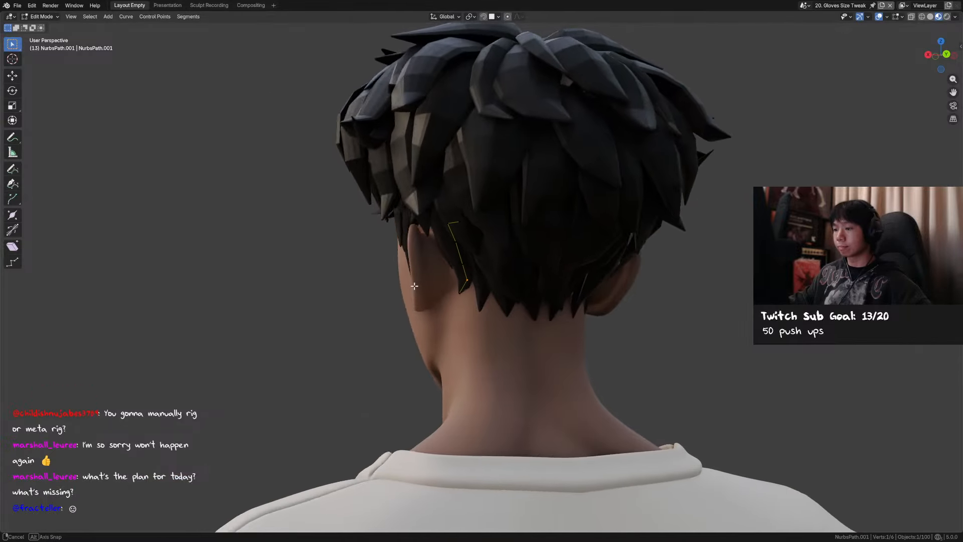
left_click(508, 289)
middle_click_drag(507, 288, 529, 286)
key("Tab")
key("ctrl+s")
Shift the strand's three selected control points 0.003044 m along Y and refine their placement behind the ear
key("Tab")
left_click(490, 242)
key("g")
key("x")
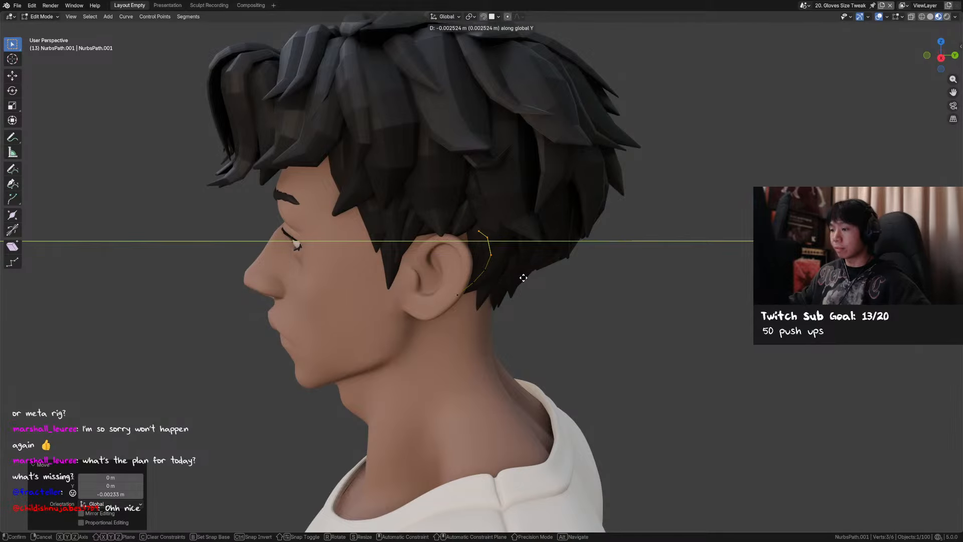
left_click(525, 278)
middle_click_drag(524, 277, 548, 274)
key("g")
left_click(471, 265)
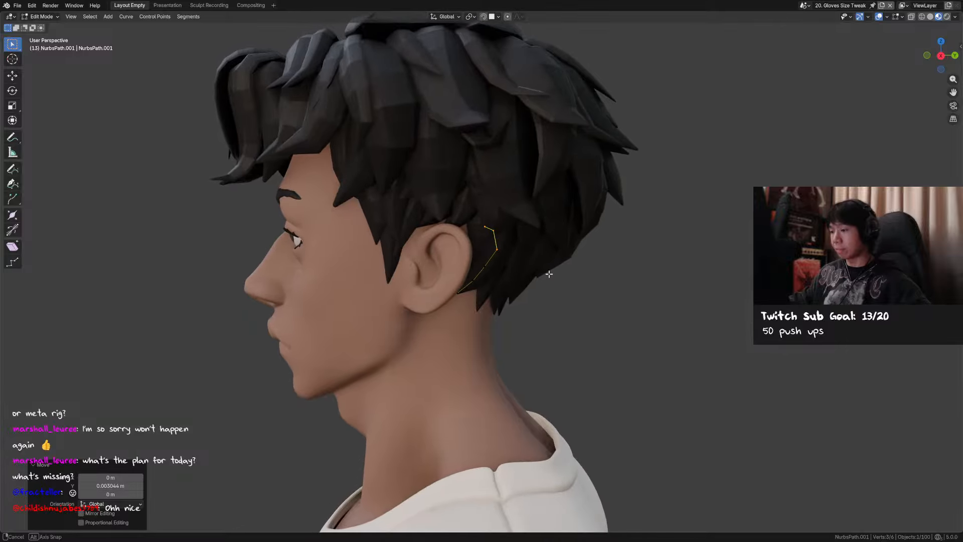
Move the strand's middle control point along X toward the head and return to Object Mode
left_click(499, 251)
middle_click_drag(500, 252, 517, 293)
key("g")
key("x")
left_click(521, 277)
key("Tab")
Select the hair strand behind the ear, move its control point along Y in Edit Mode, and save the file
left_click(481, 253)
key("Tab")
middle_click_drag(480, 252, 482, 274)
key("g")
key("y")
left_click(539, 296)
key("Tab")
left_click(645, 305)
scroll(637, 302, "down", 1)
key("ctrl+s")
Adjust the strand just behind the ear once more along Y and deselect it in Object Mode
left_click(472, 272)
key("Tab")
key("g")
key("y")
left_click(479, 289)
key("Tab")
left_click(467, 298)
Edit the adjacent strand along the back of the ear and reposition its two lower control points
key("KP_3")
left_click(468, 251)
key("Tab")
left_click_drag(484, 242, 460, 286)
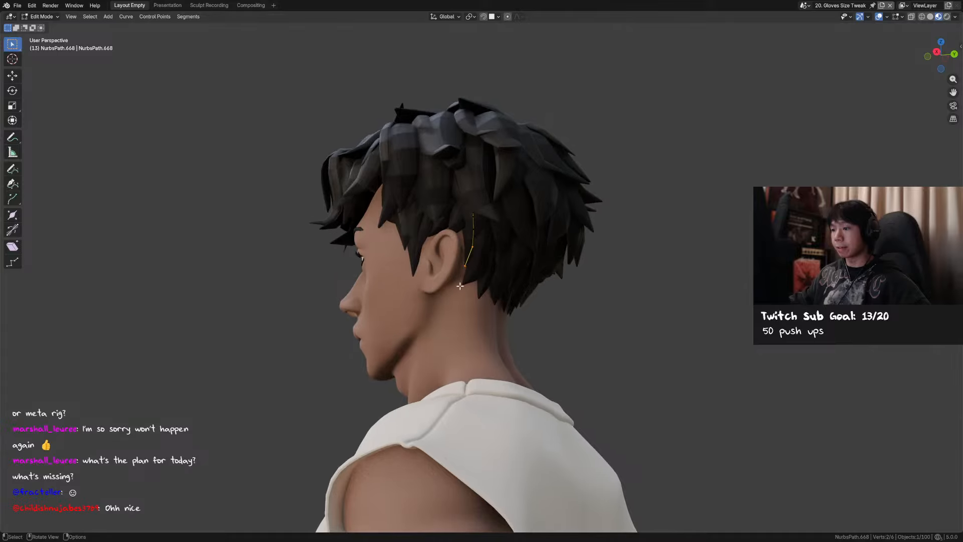
key("g")
middle_click_drag(485, 304, 445, 275)
left_click(463, 291)
Shift the strand's two lower control points along X and Y to fit the hairline behind the ear
key("g")
key("x")
left_click(470, 295)
key("g")
key("y")
left_click(456, 289)
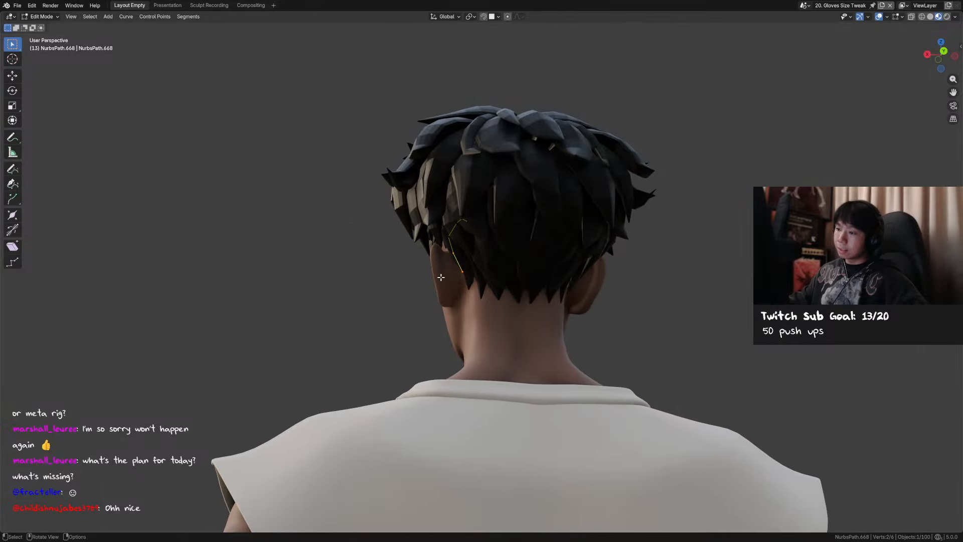
key("g")
key("x")
left_click(441, 276)
Move the strand's single upper bend control point along X in the rear view
left_click(455, 233)
key("g")
key("x")
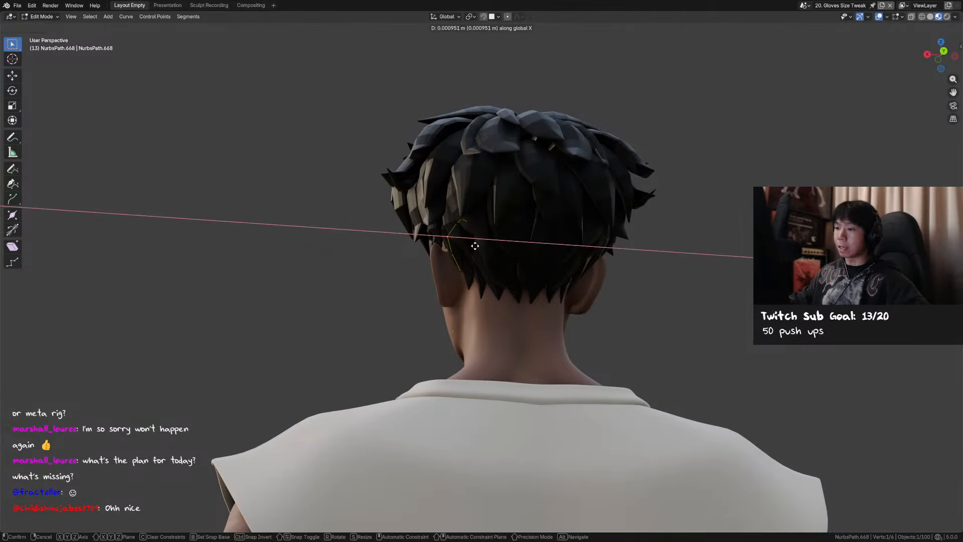
left_click(475, 245)
Select all of the strand's control points and tilt them by 11.6°
middle_click_drag(475, 245, 551, 276)
key("a")
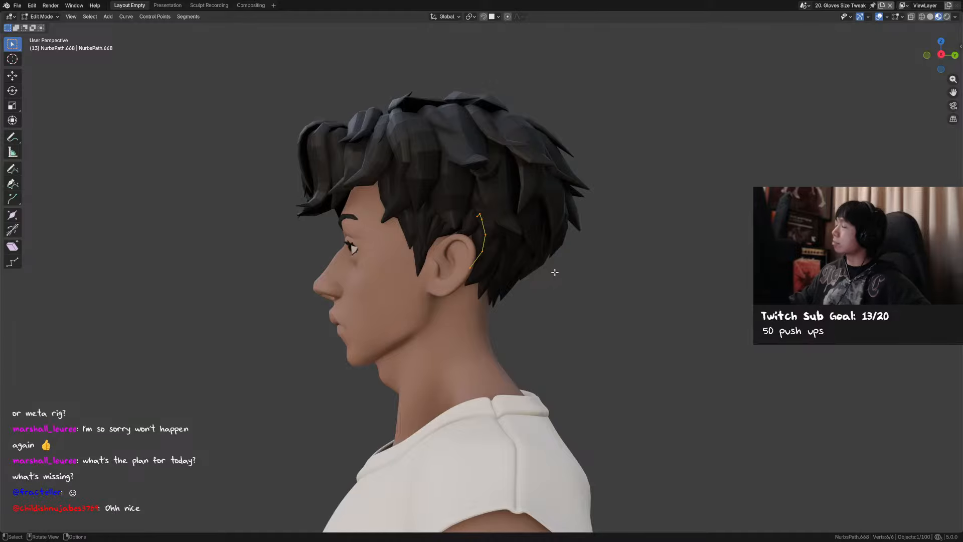
middle_click_drag(539, 276, 477, 248)
left_click(555, 287)
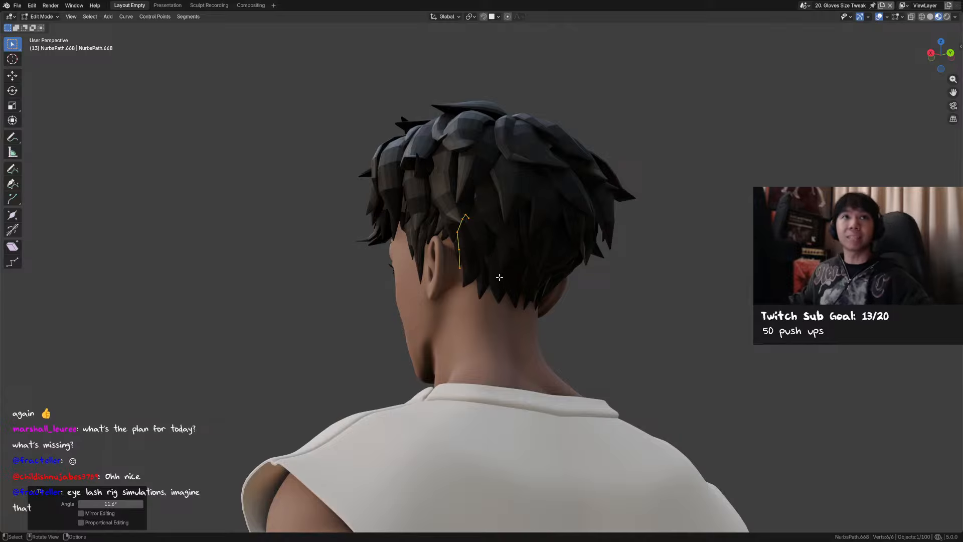
scroll(488, 286, "up", 3)
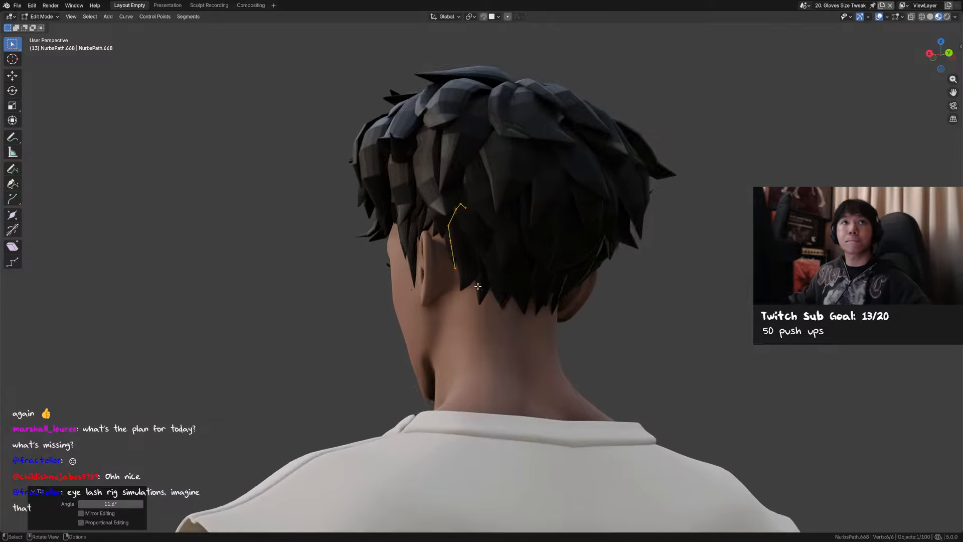
middle_click_drag(480, 287, 499, 275)
Reposition and tilt two of the strand's control points beside the ear and return to Object Mode
left_click(476, 222)
middle_click_drag(477, 222, 507, 211)
key("g")
left_click(479, 233)
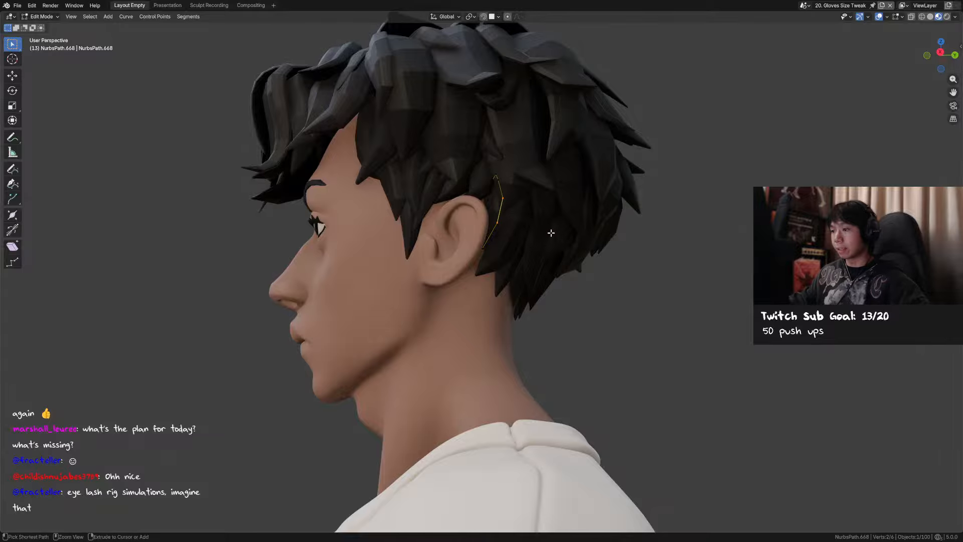
left_click(547, 257)
middle_click_drag(506, 262, 516, 241)
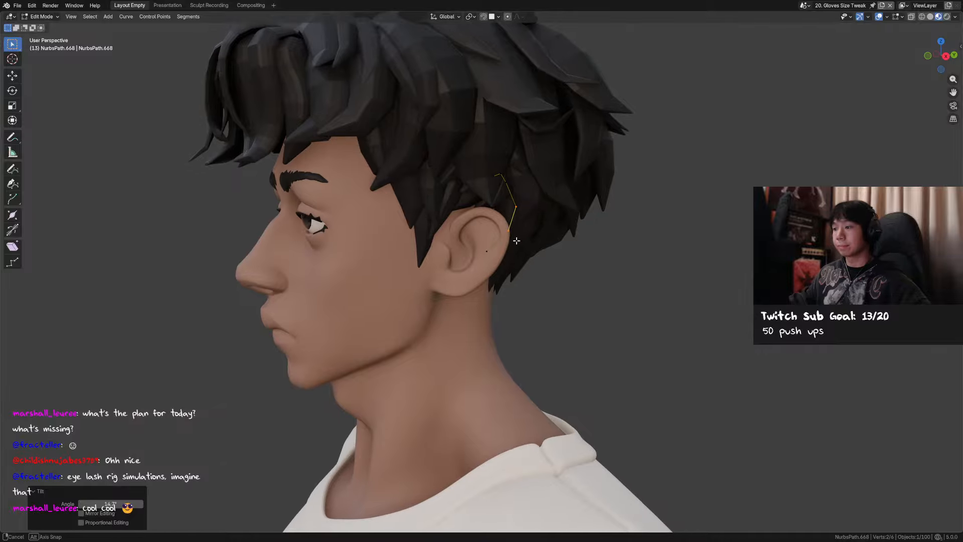
key("KP_3")
left_click_drag(485, 254, 484, 255)
key("Tab")
Edit the strand above the back of the ear and move its two lower control points, including along X
middle_click_drag(499, 201, 450, 237)
left_click(472, 202)
key("Tab")
key("g")
left_click(552, 265)
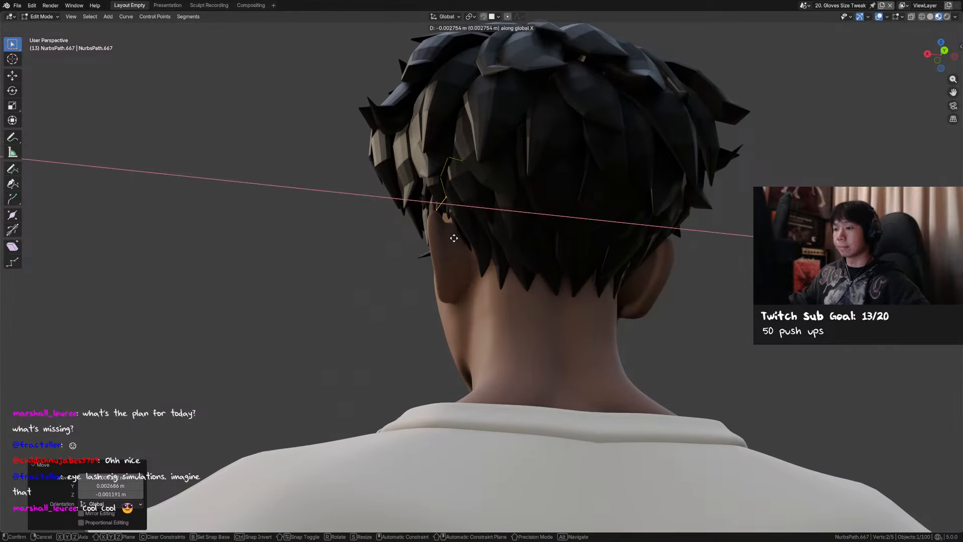
left_click(449, 225)
Shift the strand's lower control point along X, leave Edit Mode, and save the file
left_click(444, 216)
key("g")
key("x")
left_click(446, 217)
middle_click_drag(446, 218, 572, 255)
key("Tab")
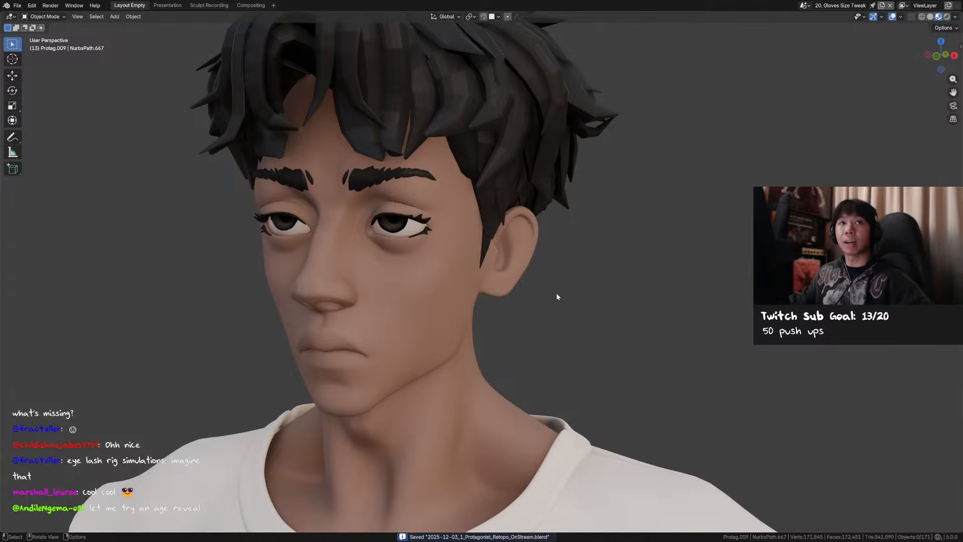
middle_click_drag(557, 297, 515, 302)
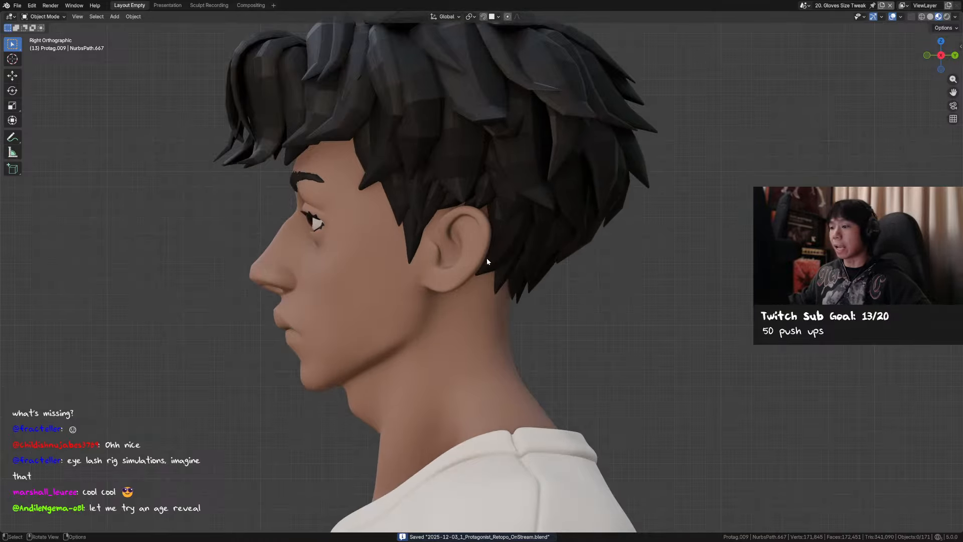
middle_click_drag(486, 257, 444, 235)
middle_click_drag(450, 241, 468, 227, "shift")
key("alt+h")
key("ctrl+z")
Edit the strand above the ear and subdivide the segment between its two lowest control points with one cut
left_click(468, 227)
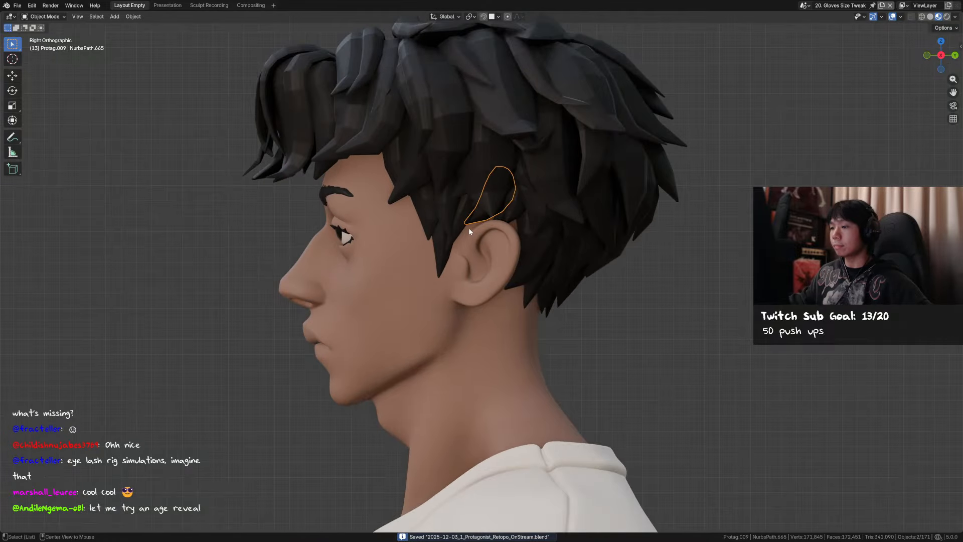
key("Tab")
left_click_drag(502, 201, 449, 231)
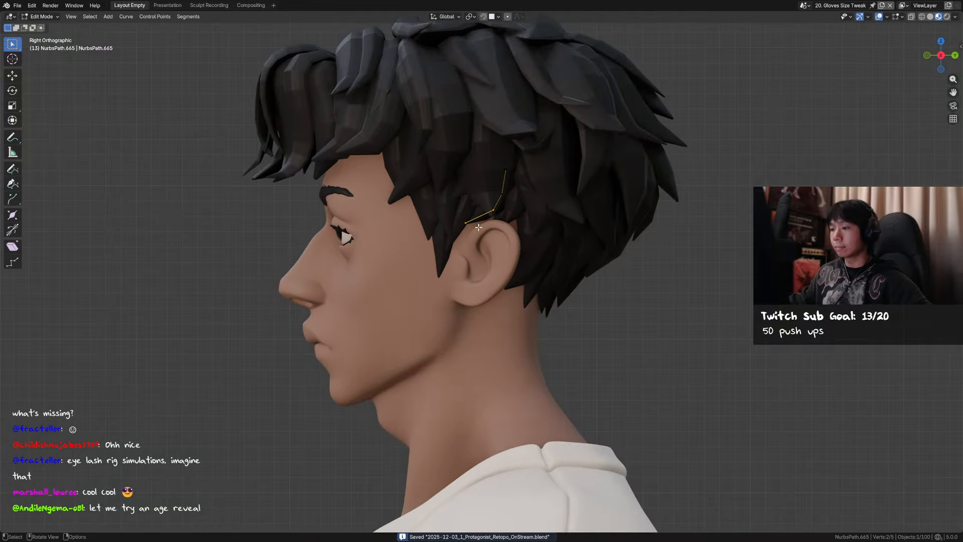
right_click(506, 219)
left_click(506, 218)
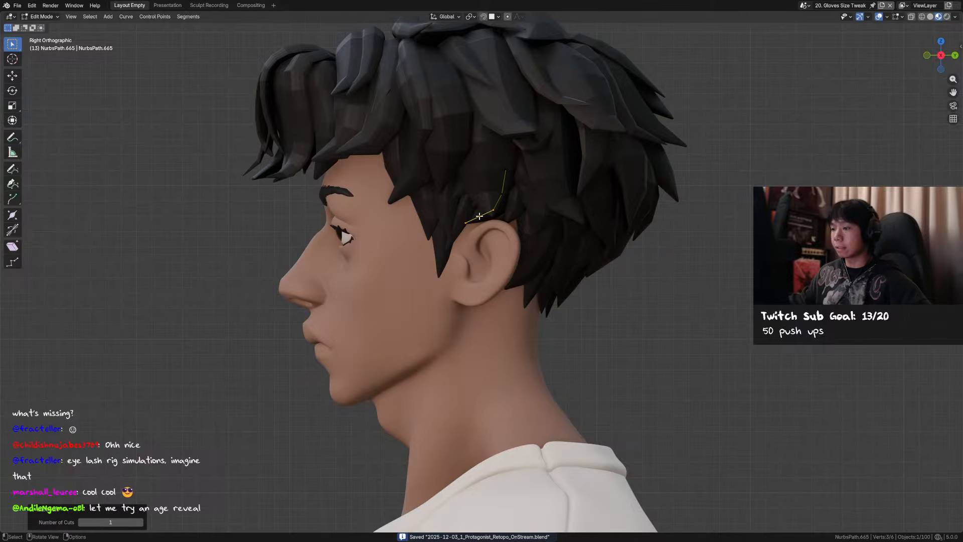
Select two control points of the strand above the ear and move them -0.001175 m along Y
left_click(463, 240)
middle_click_drag(461, 236, 541, 206)
left_click(541, 194)
left_click(541, 206, "shift")
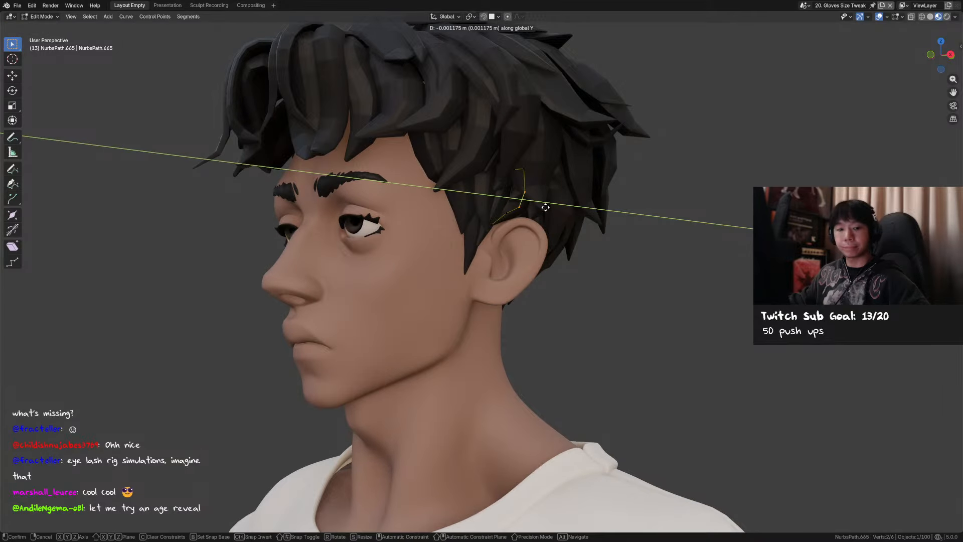
left_click(545, 207)
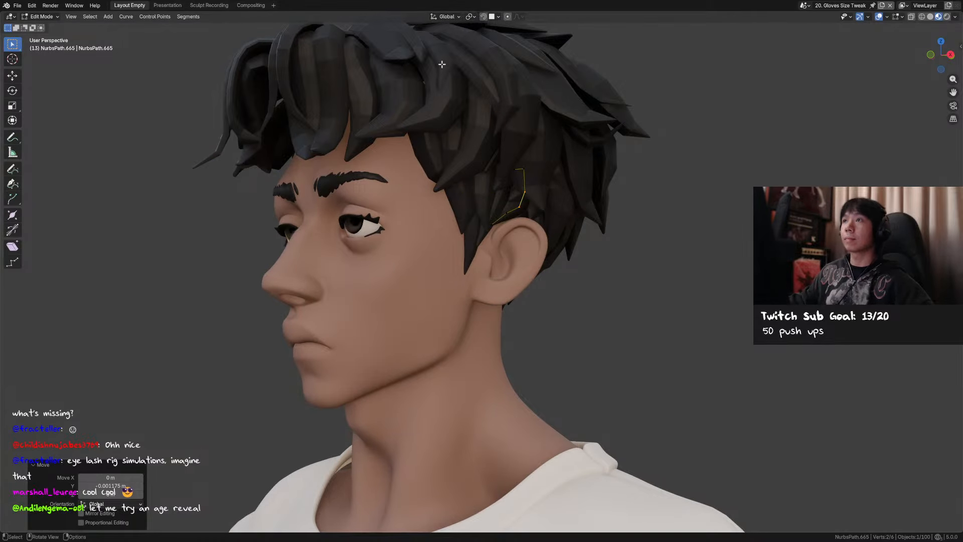
Fine-tune two neighbouring control points of the strand above the ear along Y and return to Object Mode
middle_click_drag(525, 214, 504, 204)
left_click(517, 216)
left_click(530, 192, "shift")
key("g")
key("y")
left_click(544, 201)
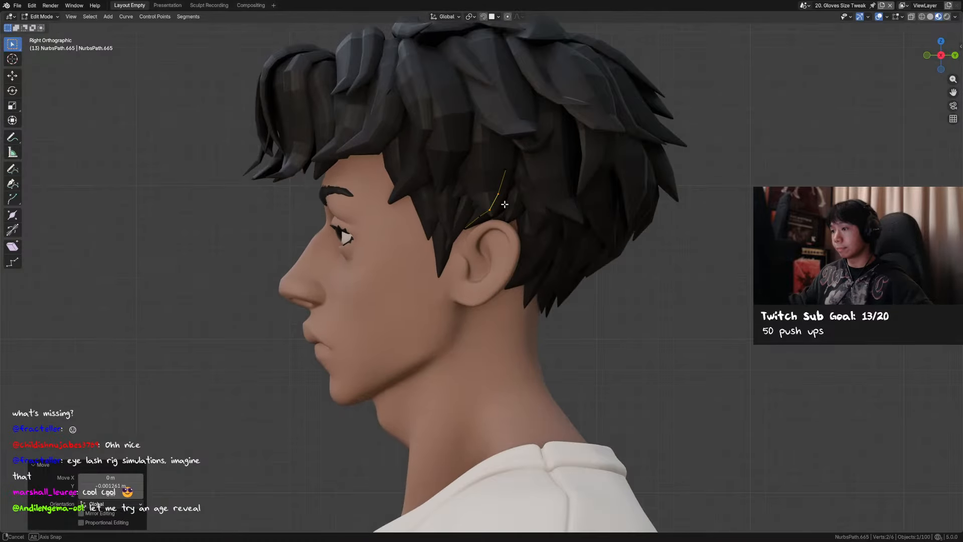
key("g")
key("y")
right_click(531, 201)
middle_click_drag(531, 201, 595, 206)
key("Tab")
Inspect the hairstyle from the front, both sides, and above, checking the fringe strands and the parting for gaps
middle_click_drag(484, 221, 538, 233)
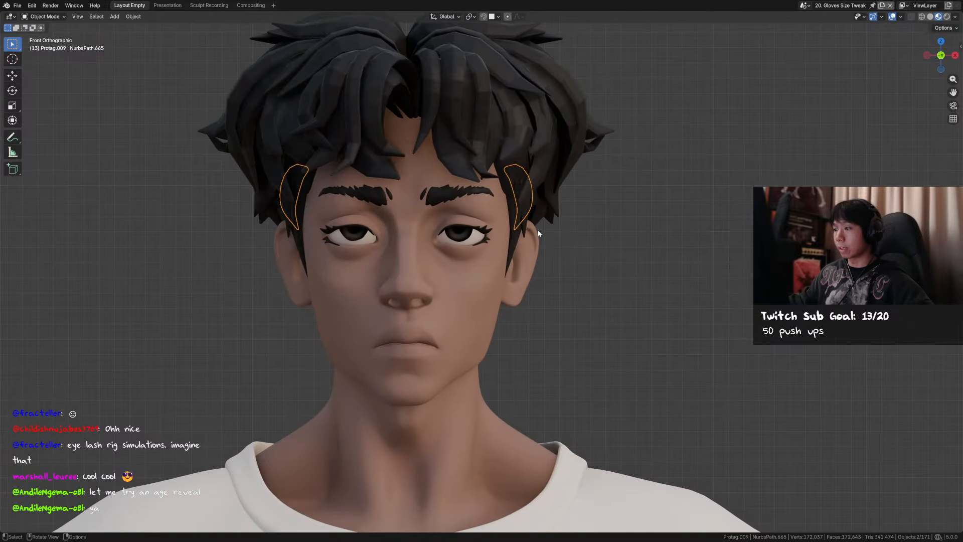
middle_click_drag(612, 253, 553, 251)
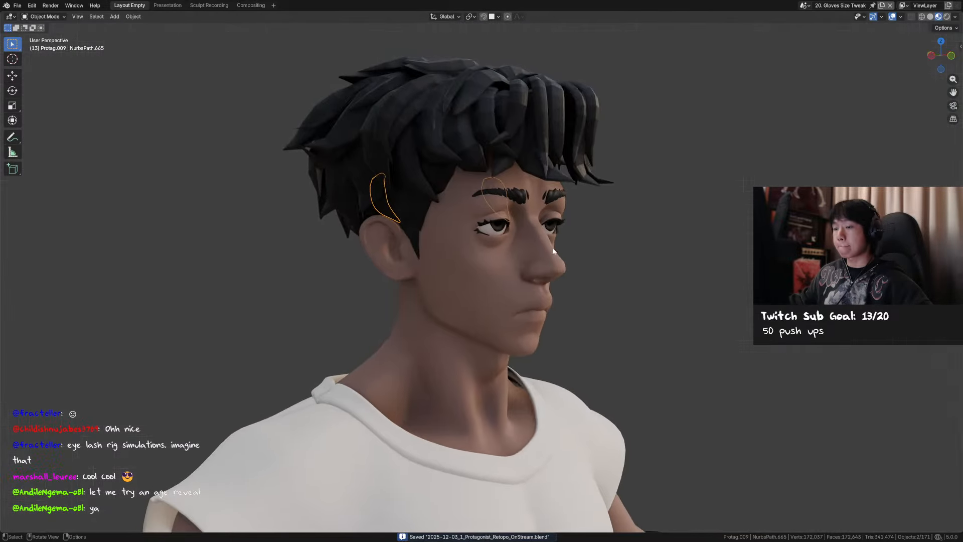
middle_click_drag(611, 261, 534, 275)
key("Tab")
key("Tab")
left_click(379, 251)
middle_click_drag(624, 257, 642, 254)
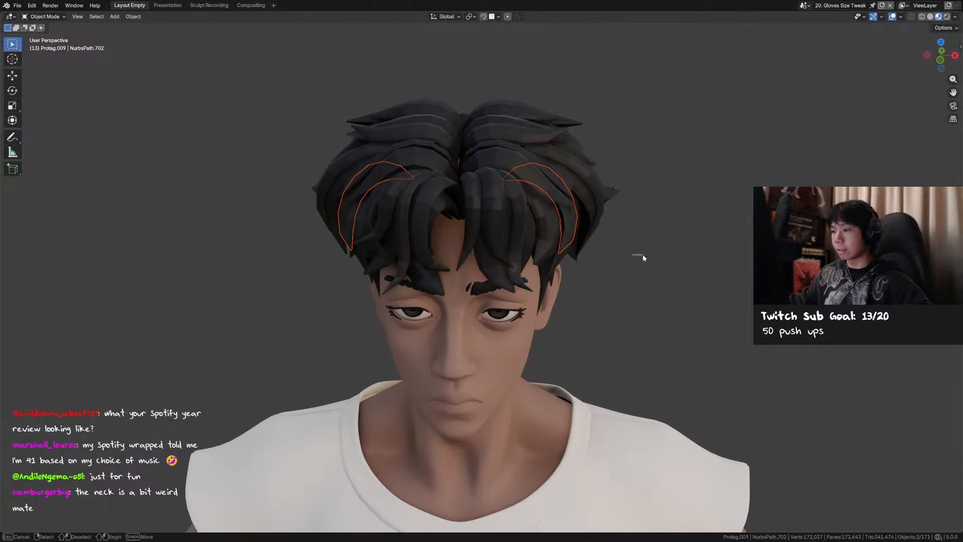
left_click(642, 255)
middle_click_drag(433, 222, 471, 271)
middle_click_drag(450, 203, 465, 214)
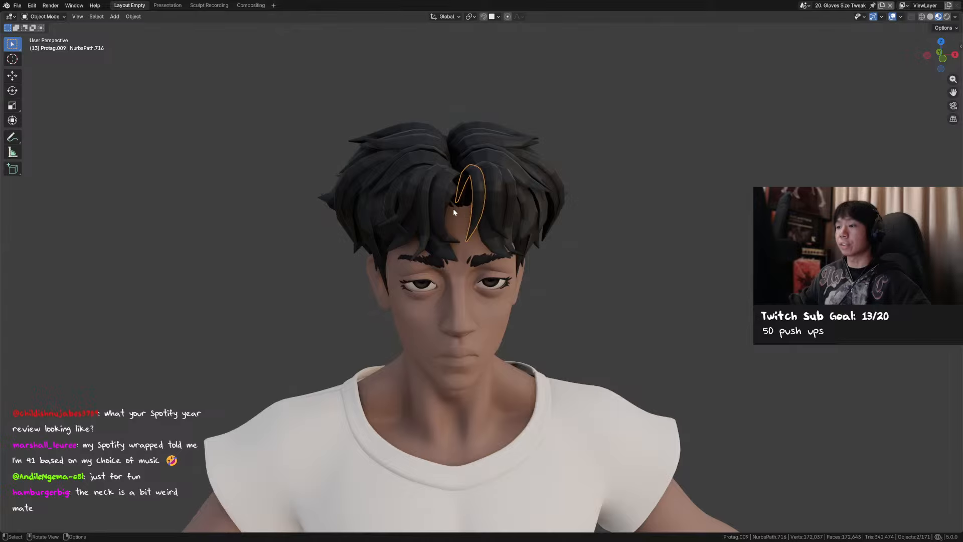
scroll(474, 220, "up", 5)
middle_click_drag(467, 234, 465, 213)
left_click(462, 133)
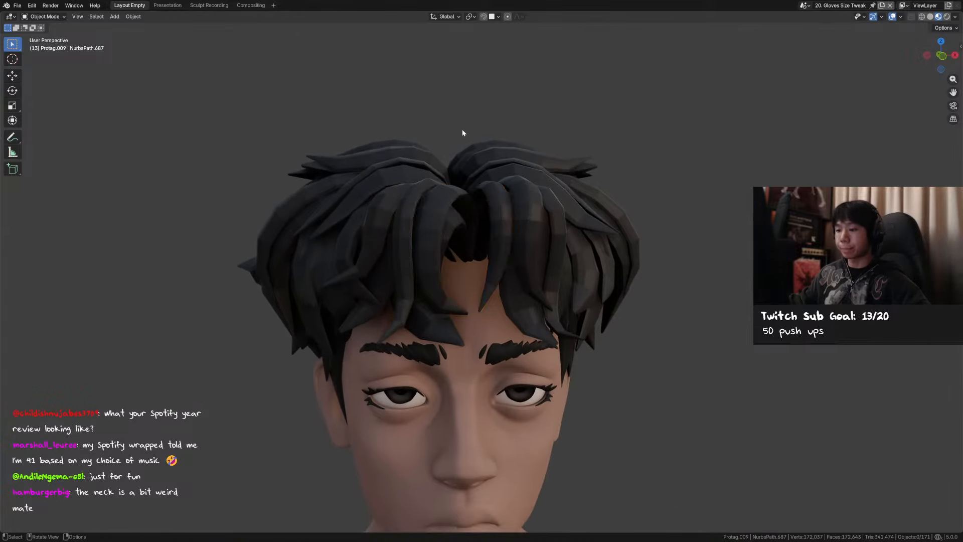
middle_click_drag(412, 237, 498, 274)
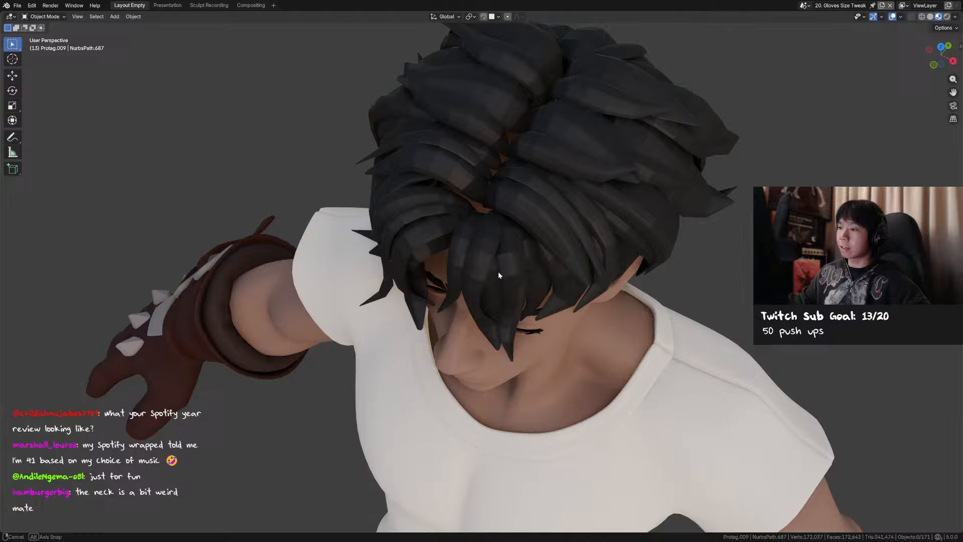
Duplicate the front hair strand beside the parting, place the copy closer to the fringe, and rotate it around Z
left_click(473, 185)
middle_click_drag(473, 185, 483, 227)
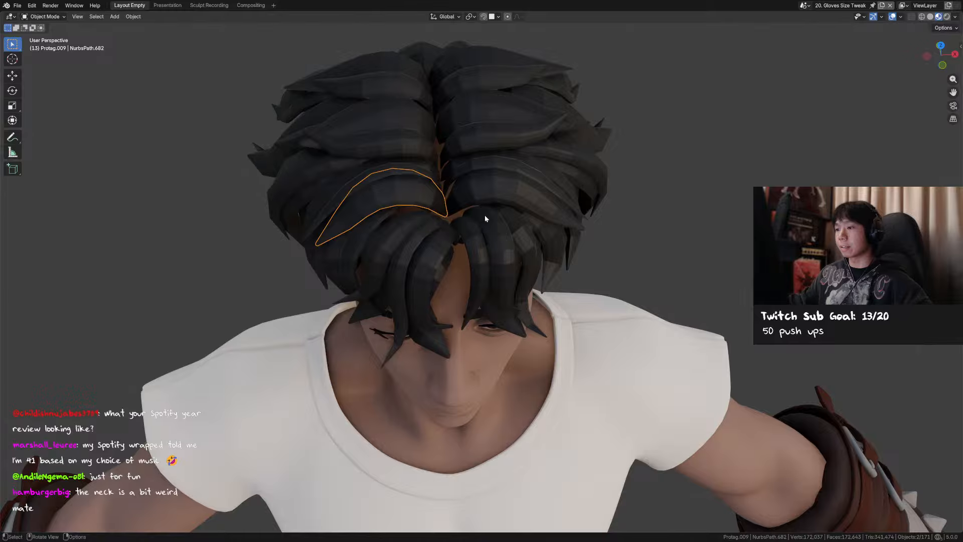
middle_click_drag(379, 184, 501, 227)
left_click(422, 219)
key("shift+d")
left_click(450, 227)
key("r")
key("z")
left_click(515, 236)
key("Tab")
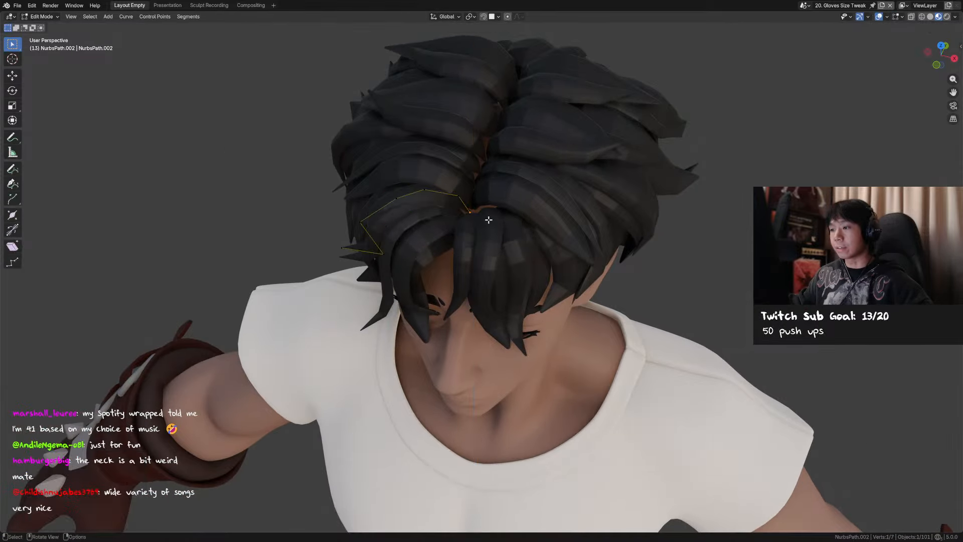
Rotate the duplicated strand further around Z from its root at the parting and adjust its height along Z
key("q")
left_click(500, 231)
key("Tab")
key("q")
left_click(497, 238)
left_click(493, 246)
middle_click_drag(494, 245, 470, 178)
key("r")
key("z")
left_click(536, 260)
key("g")
key("z")
left_click(497, 248)
Move six of the duplicated strand's seven control points along Z to follow the top of the head
key("Tab")
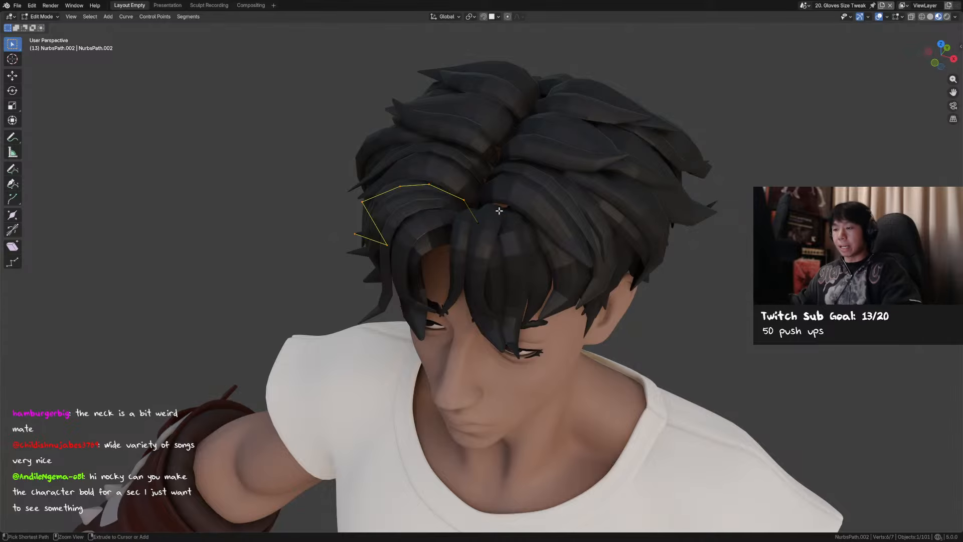
middle_click_drag(499, 211, 386, 223)
key("g")
key("z")
left_click(484, 216)
Move five of the duplicated strand's control points together, and shift the lower bend point on its outer side slightly
left_click(448, 234, "shift")
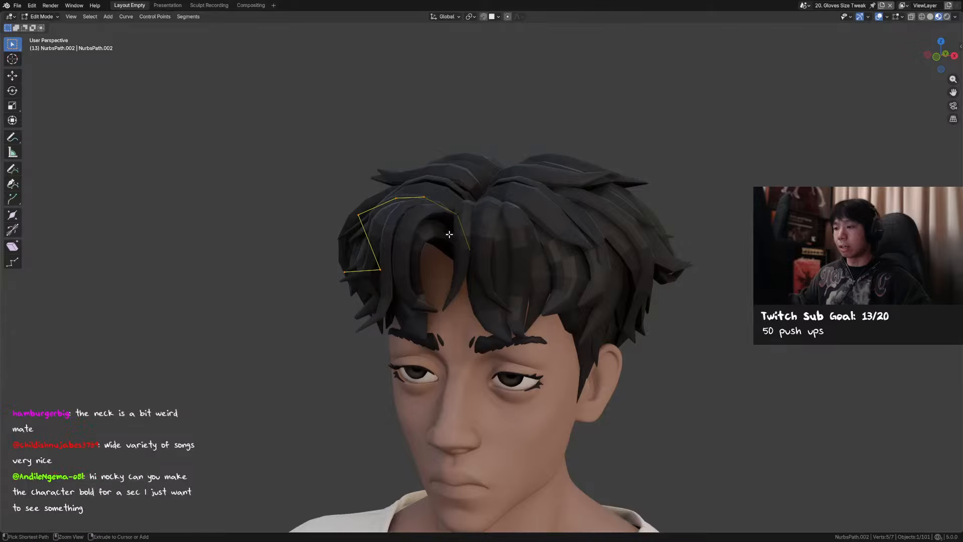
key("g")
left_click(427, 227)
middle_click_drag(369, 288, 387, 292)
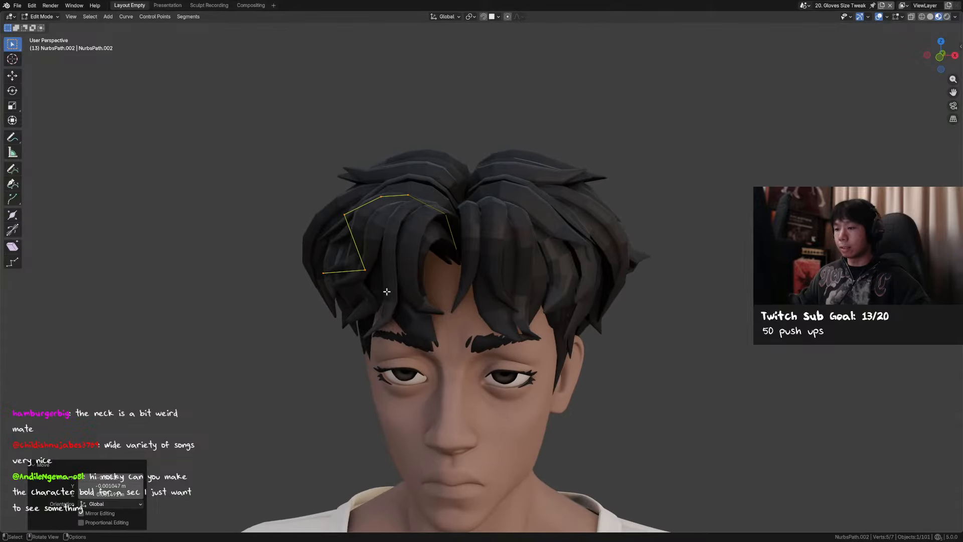
left_click(361, 278)
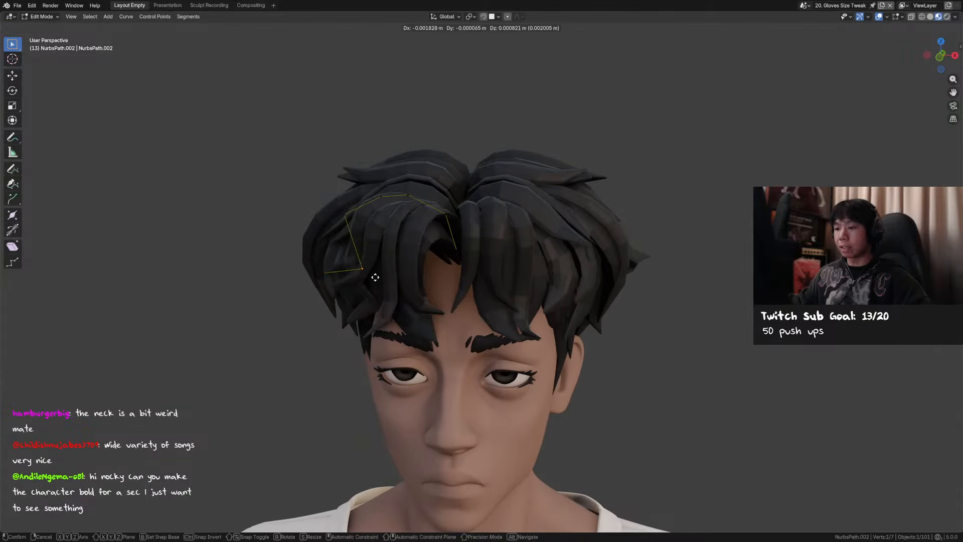
left_click(362, 270)
mouse_move(366, 269)
middle_mouse_down()
mouse_move(440, 269)
mouse_move(367, 268)
middle_mouse_up()
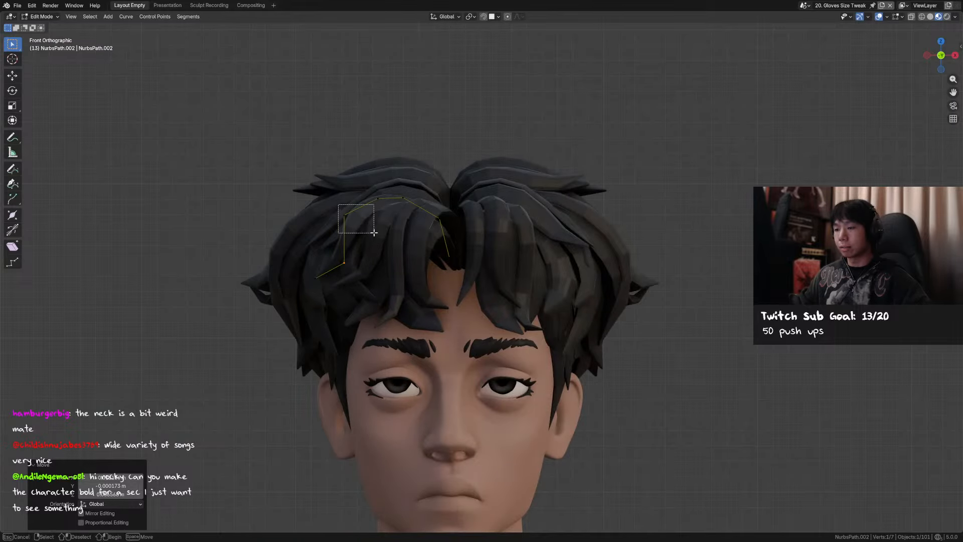
Move the strand's outer bend control point along Z from the front and adjust the radius of all its points
left_click_drag(374, 233, 374, 233)
key("g")
key("z")
left_click(390, 221)
middle_click_drag(391, 220, 536, 190)
key("a")
key("alt+s")
left_click(470, 260)
Lower three of the strand's seven control points along Z by about 0.002 m from the side and leave curve editing
left_click_drag(458, 216, 457, 217)
key("g")
key("z")
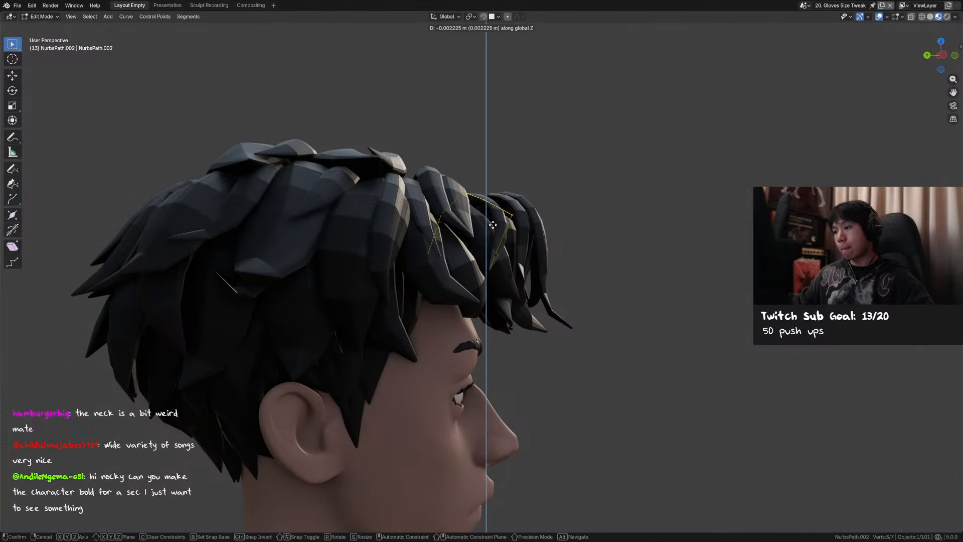
left_click(494, 225)
middle_click_drag(493, 225, 393, 265)
key("Tab")
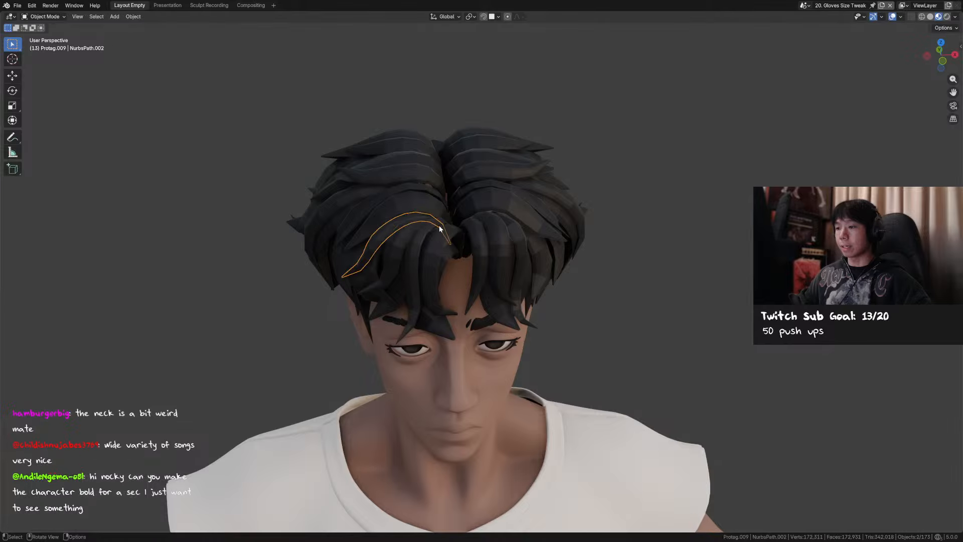
Move the strand's tip and the adjacent lower bend control point forward toward the fringe
middle_click_drag(439, 225, 488, 206)
key("h")
mouse_move(456, 237)
middle_mouse_down()
mouse_move(505, 271)
mouse_move(434, 295)
mouse_move(449, 268)
mouse_move(497, 265)
mouse_move(438, 240)
mouse_move(433, 269)
mouse_move(391, 261)
mouse_move(408, 241)
mouse_move(438, 235)
middle_mouse_up()
scroll(494, 267, "up", 3)
left_click(435, 237)
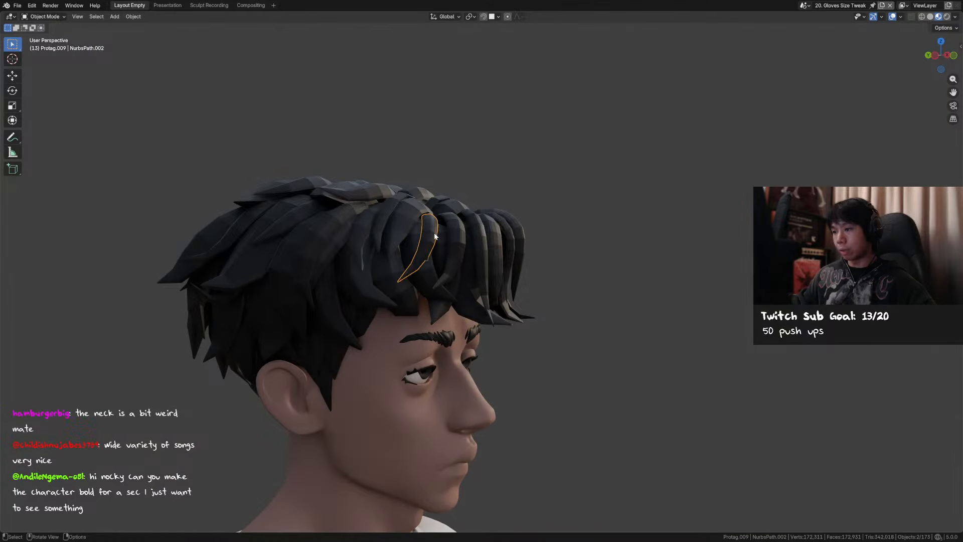
key("Tab")
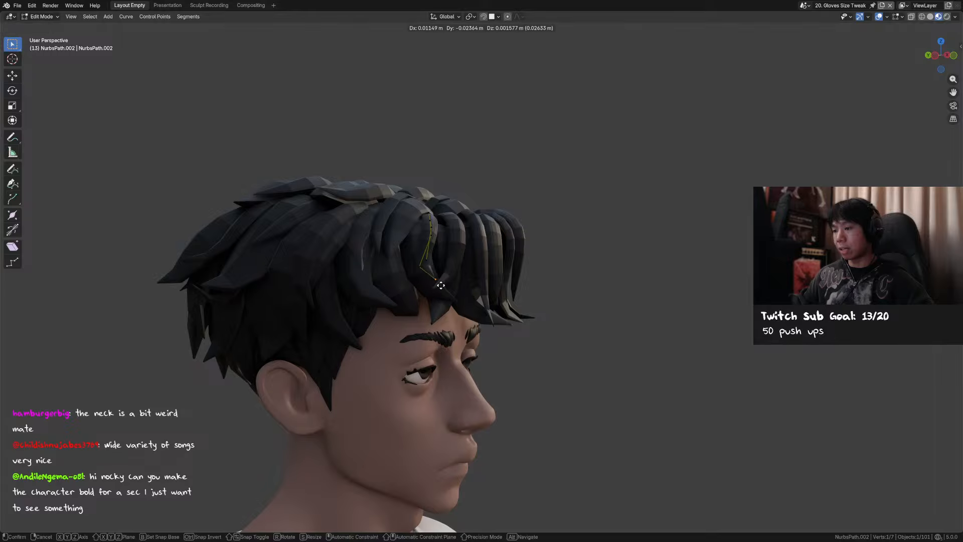
left_click(451, 282)
left_click(416, 264)
key("g")
left_click(443, 276)
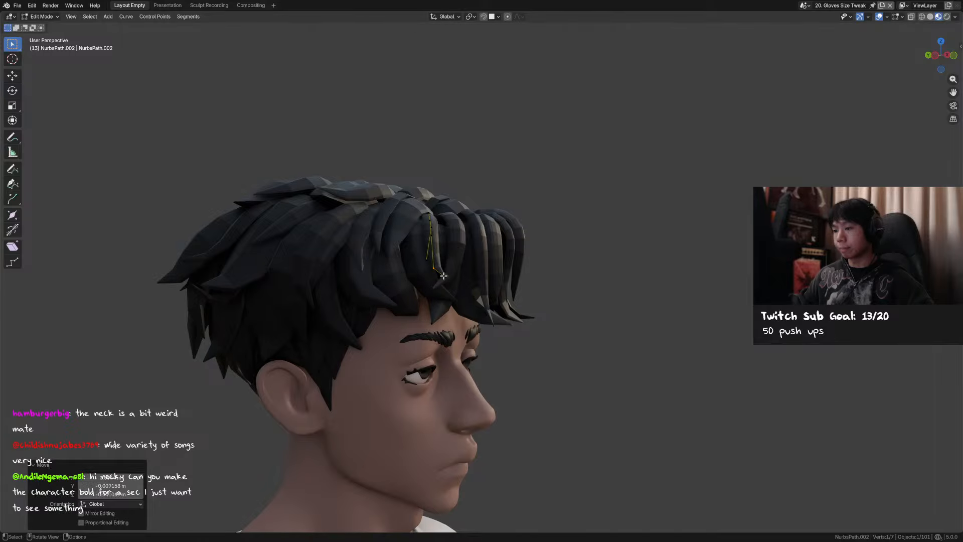
Nudge the strand's upper control points and its root point into line with the neighbouring hair
mouse_move(446, 228)
middle_mouse_down()
mouse_move(447, 215)
mouse_move(441, 224)
middle_mouse_up()
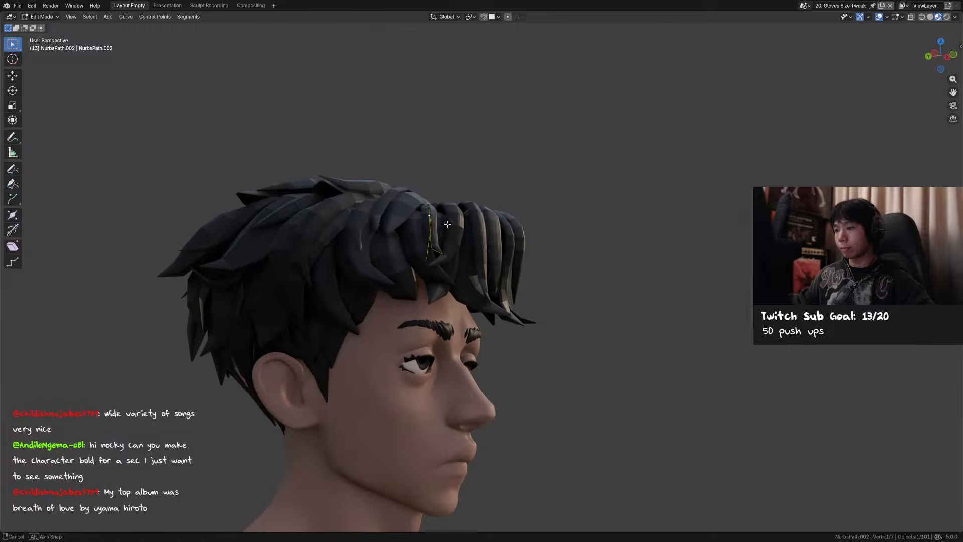
key("g")
left_click(444, 224)
key("g")
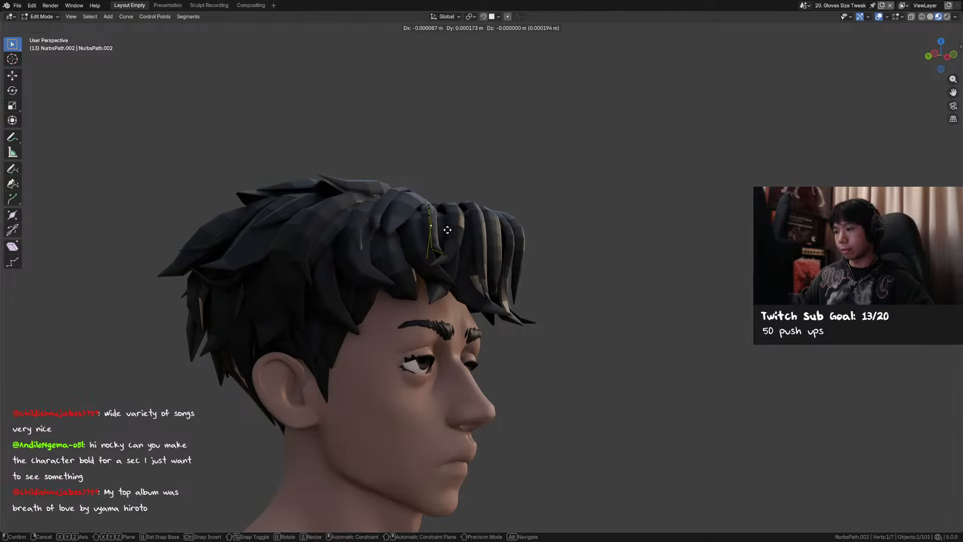
left_click(444, 229)
left_click_drag(433, 265, 434, 265)
key("g")
left_click(437, 263)
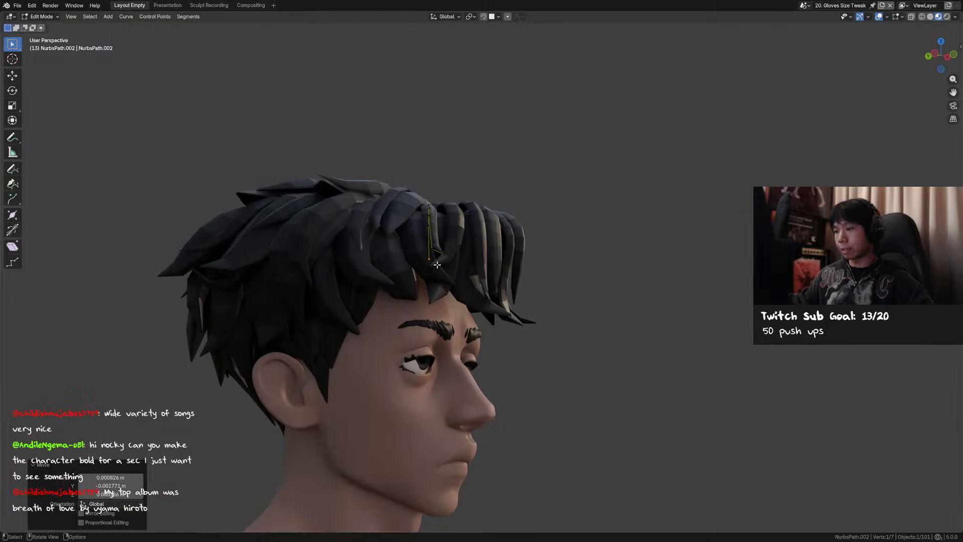
Set the strand's origin to the 3D cursor and check its fit from the front and side
key("Tab")
key("ctrl+alt+shift+c")
left_click(438, 265)
middle_click_drag(437, 252, 504, 180)
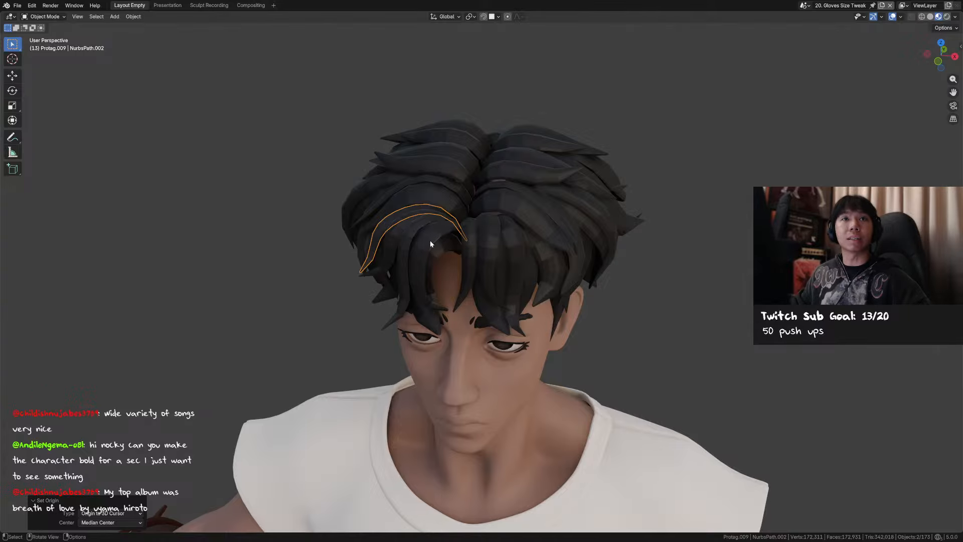
middle_click_drag(440, 248, 523, 221)
Tilt all of the strand's control points by about 3° and check the result from the front
key("Tab")
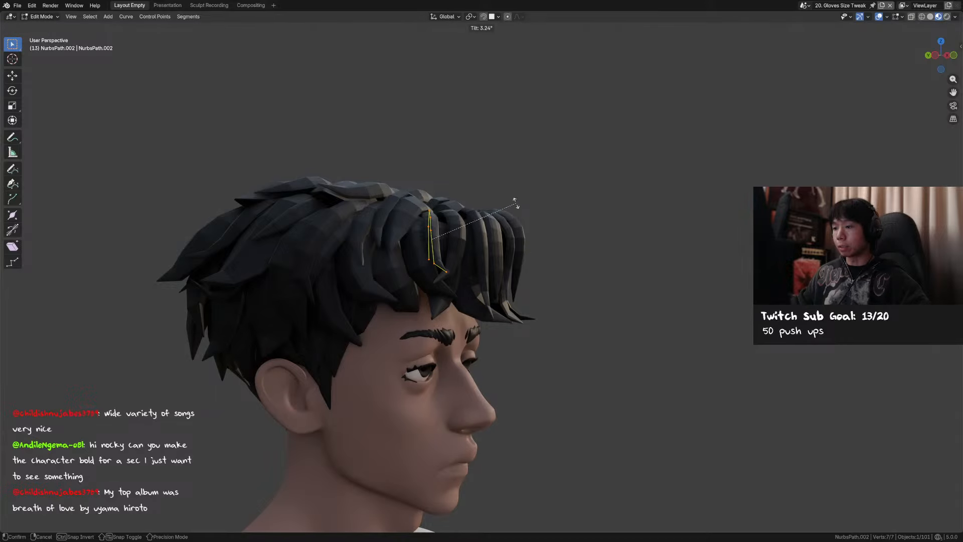
left_click(514, 200)
key("Tab")
middle_click_drag(514, 201, 352, 231)
key("Tab")
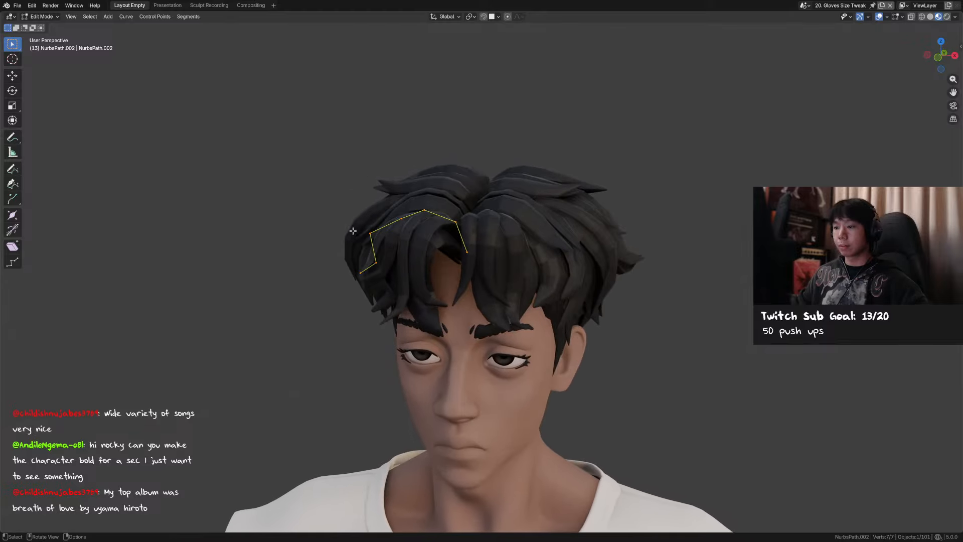
Move the strand's top control point and its outer neighbour to smooth the arch, and save the file
middle_click_drag(409, 211, 432, 211)
left_click(433, 209)
key("g")
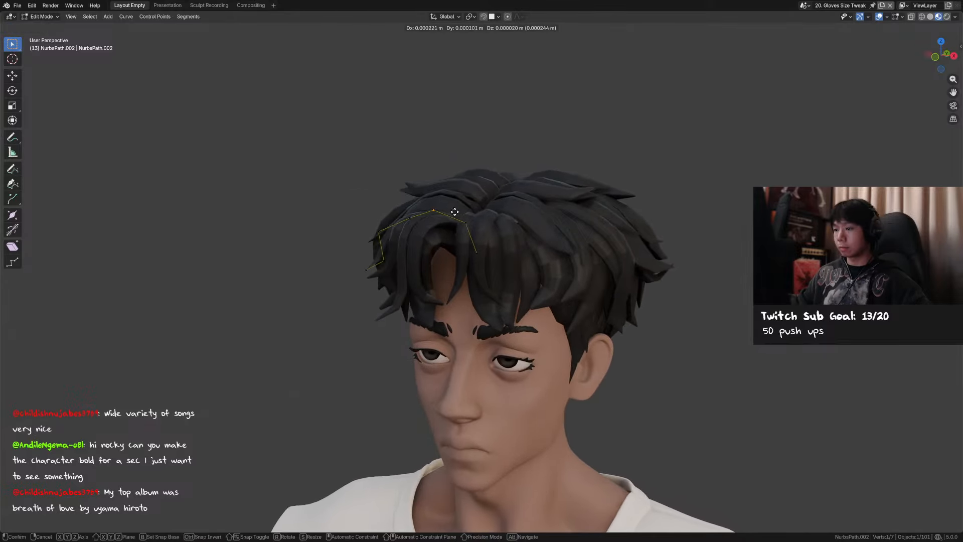
left_click(474, 211)
left_click(409, 214)
key("g")
left_click(421, 223)
middle_click_drag(420, 224, 511, 239)
key("Tab")
key("ctrl+s")
Select the hair strands covering the head from the front and hide them to expose the bald head
key("KP_1")
middle_click_drag(566, 291, 566, 183, "shift")
scroll(584, 176, "down", 3)
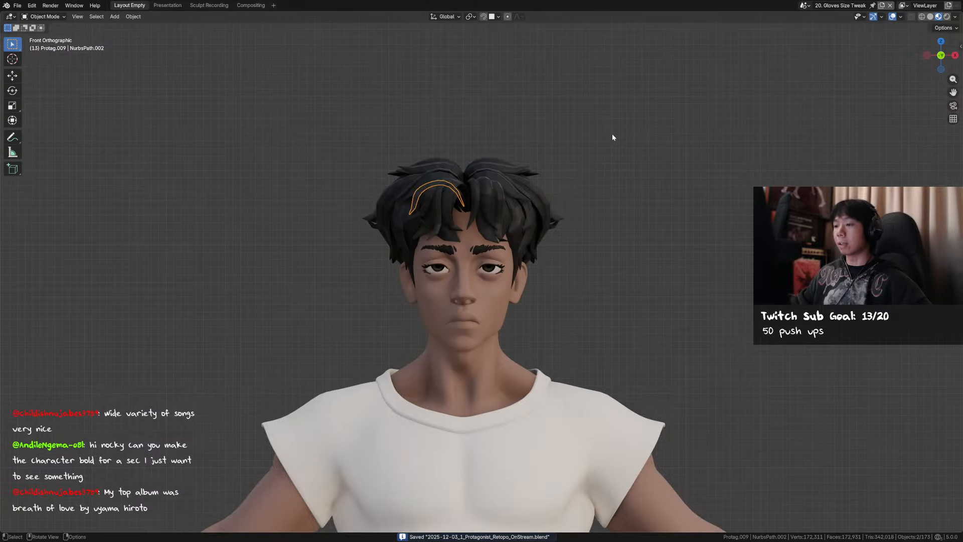
left_click_drag(612, 135, 346, 232)
middle_click_drag(346, 231, 490, 269)
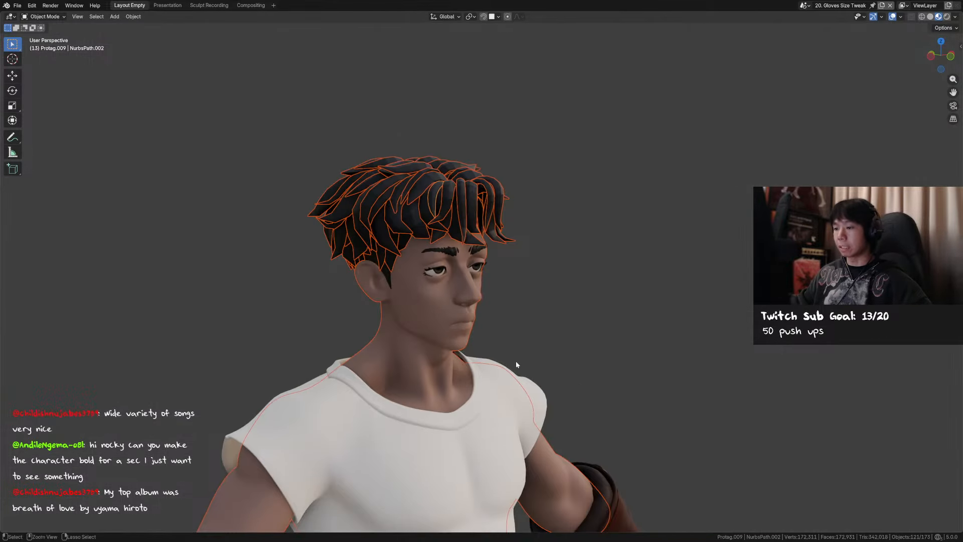
middle_click_drag(464, 364, 377, 354)
key("h")
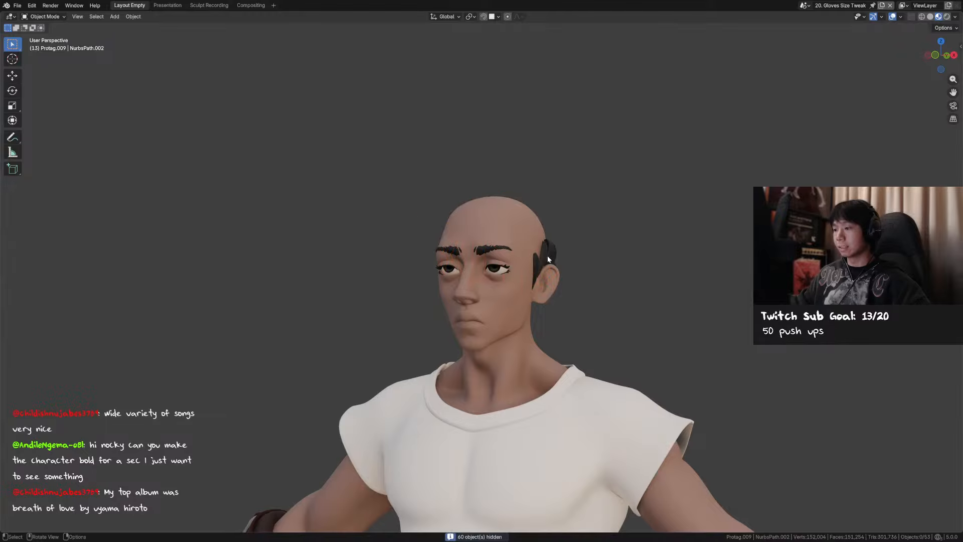
Select the remaining strands around the ear and nape from the side view and hide them
left_click(547, 254)
middle_click_drag(547, 255, 530, 263)
key("KP_3")
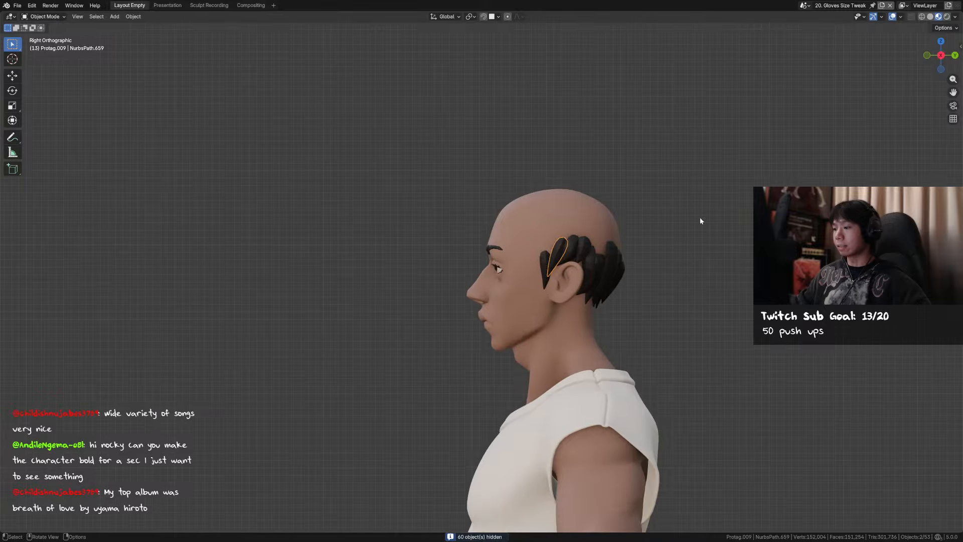
left_click_drag(680, 225, 534, 300)
key("h")
middle_click_drag(524, 318, 539, 299)
Undo hiding the hair strands to restore the full hairstyle
key("ctrl+z")
key("ctrl+z")
key("ctrl+z")
key("ctrl+z")
key("ctrl+z")
key("ctrl+z")
key("ctrl+z")
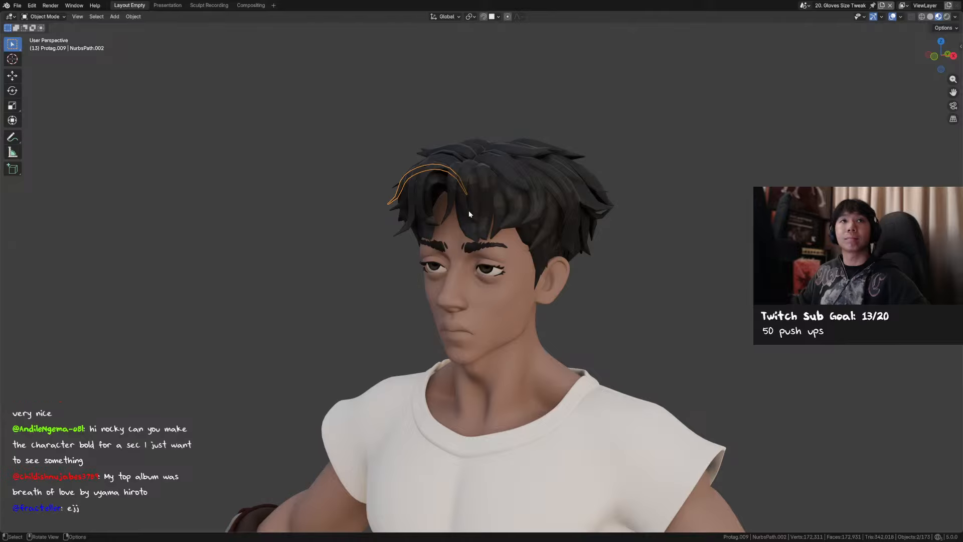
Edit the duplicated strand beside the parting and move its upper control points along Z from the side
middle_click_drag(468, 209, 518, 219)
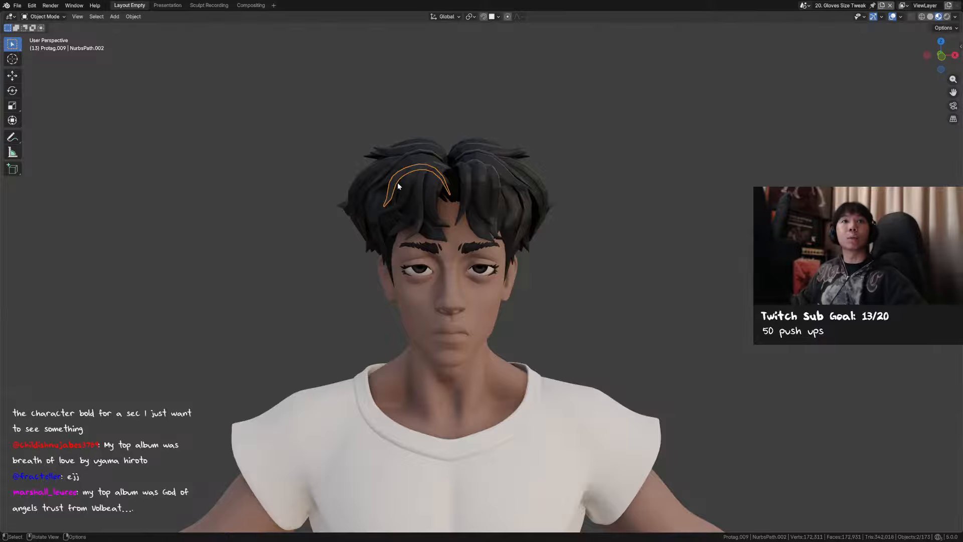
middle_click_drag(386, 214, 439, 223, "shift")
middle_click_drag(377, 216, 488, 167)
left_click(528, 152)
scroll(484, 242, "up", 2)
left_click(446, 221)
key("Tab")
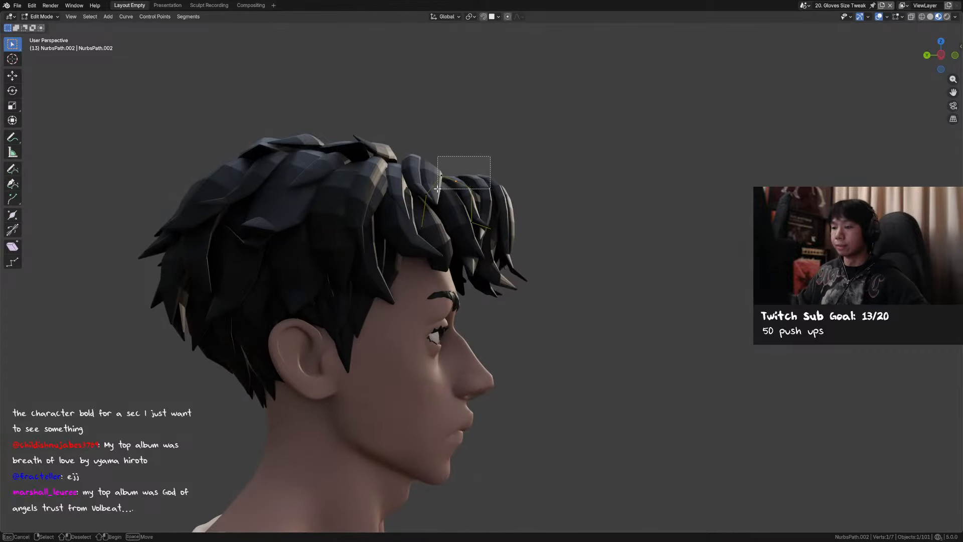
left_click_drag(437, 189, 437, 190)
key("g")
key("z")
left_click(476, 199)
mouse_move(476, 199)
middle_mouse_down()
mouse_move(366, 218)
mouse_move(488, 206)
middle_mouse_up()
Reshape the strand's outer end from the front, moving its bend control points and tip toward the forehead
left_click(382, 209)
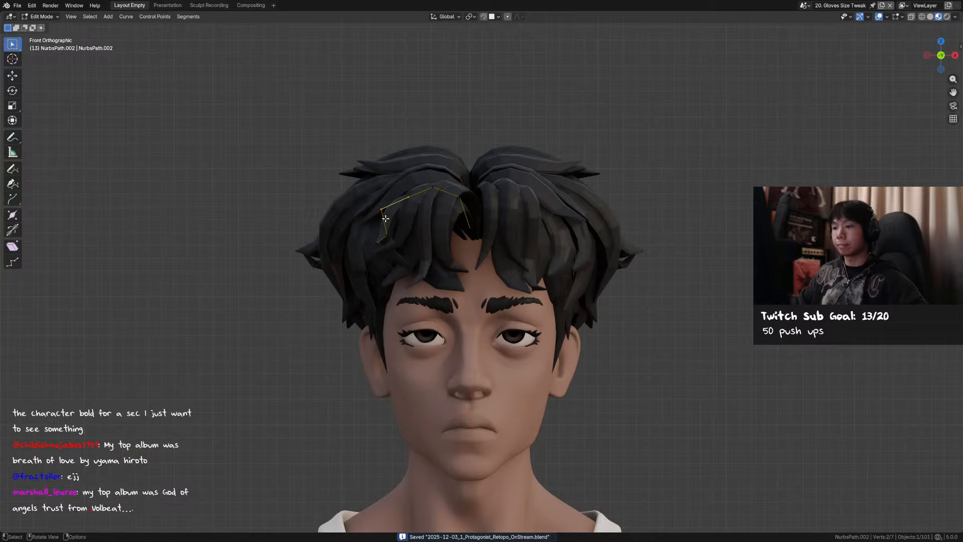
key("g")
left_click(382, 219)
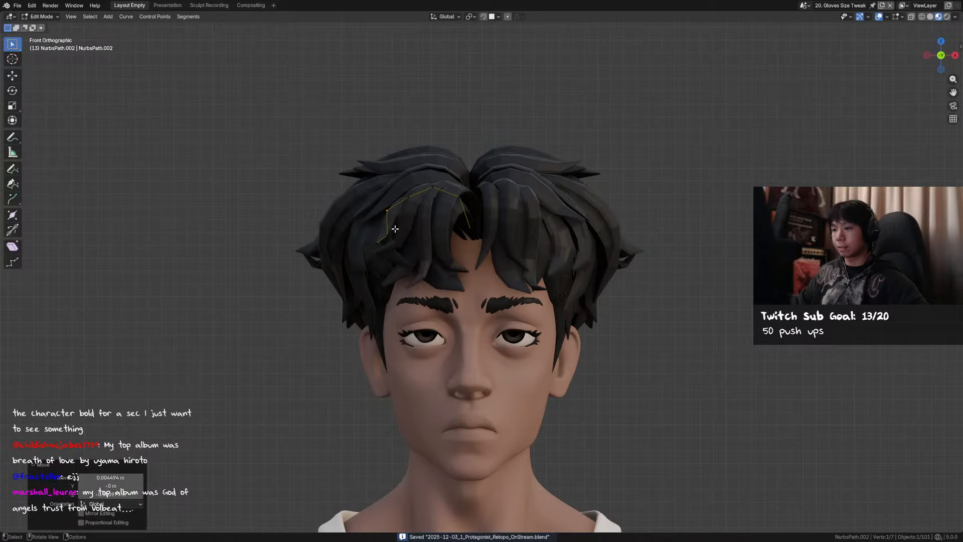
left_click_drag(394, 229, 367, 250)
middle_click_drag(367, 250, 394, 251)
key("g")
left_click(397, 240)
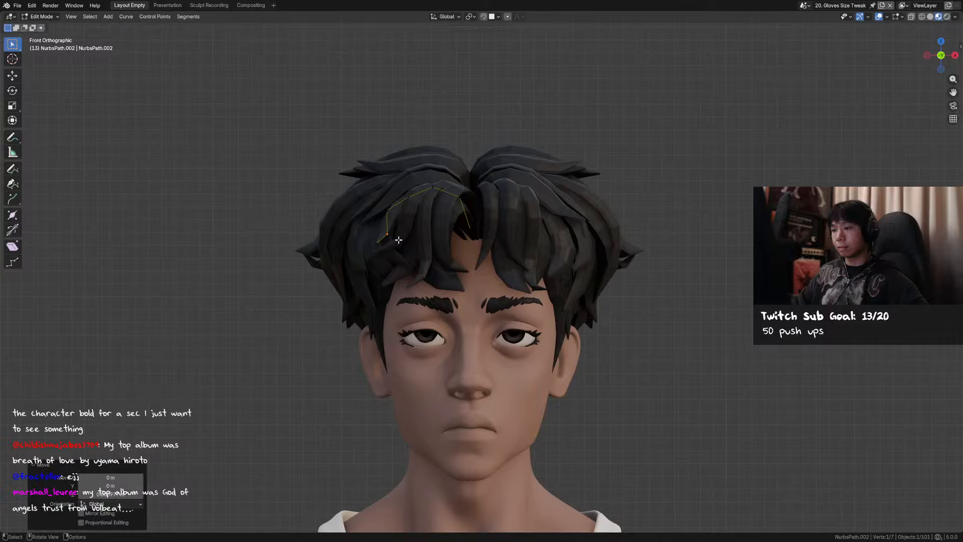
left_click_drag(372, 238, 393, 250)
key("g")
left_click(411, 249)
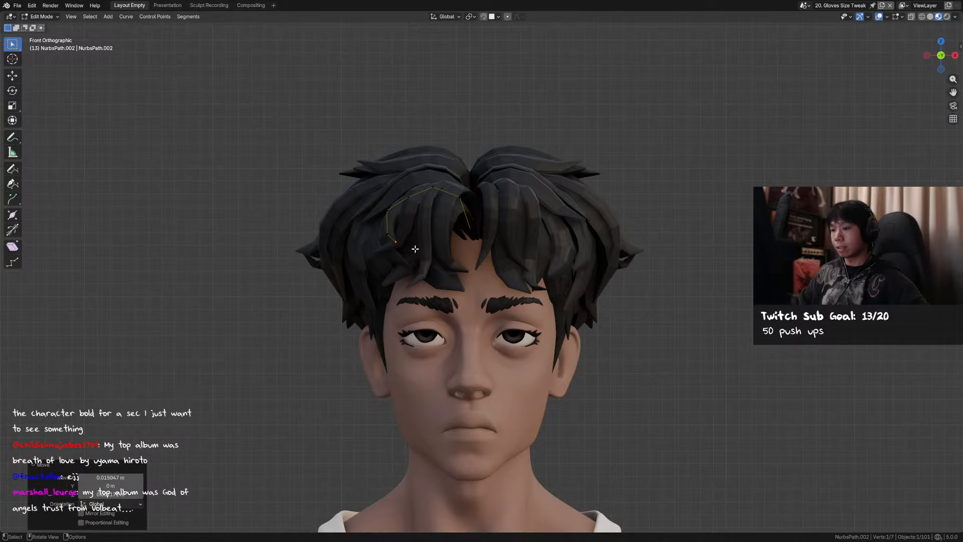
Reposition the strand's upper control point from the side and adjust its height along Z
middle_click_drag(411, 249, 462, 246)
key("g")
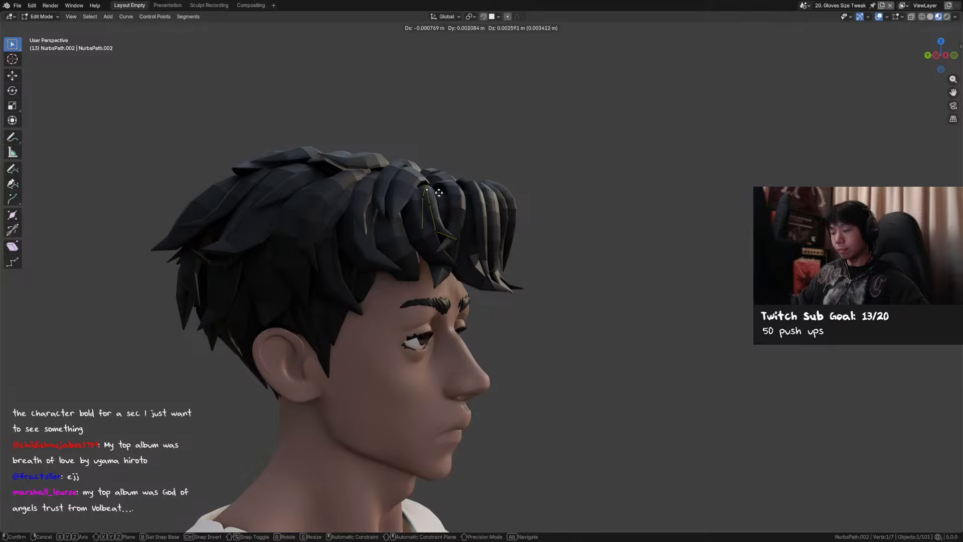
left_click(439, 192)
middle_click_drag(439, 193, 398, 226)
left_click(439, 197)
key("g")
key("z")
left_click(417, 199)
Move the control points on the strand's arch along Z, leave curve editing, and save the file
left_click_drag(414, 180, 427, 195)
key("g")
middle_click_drag(427, 196, 525, 197)
key("z")
left_click(423, 186)
key("Tab")
key("Tab")
key("Tab")
key("ctrl+s")
Reopen the strand for editing, move the control points at its crest along Z, and save the file again
left_click(507, 224)
key("Tab")
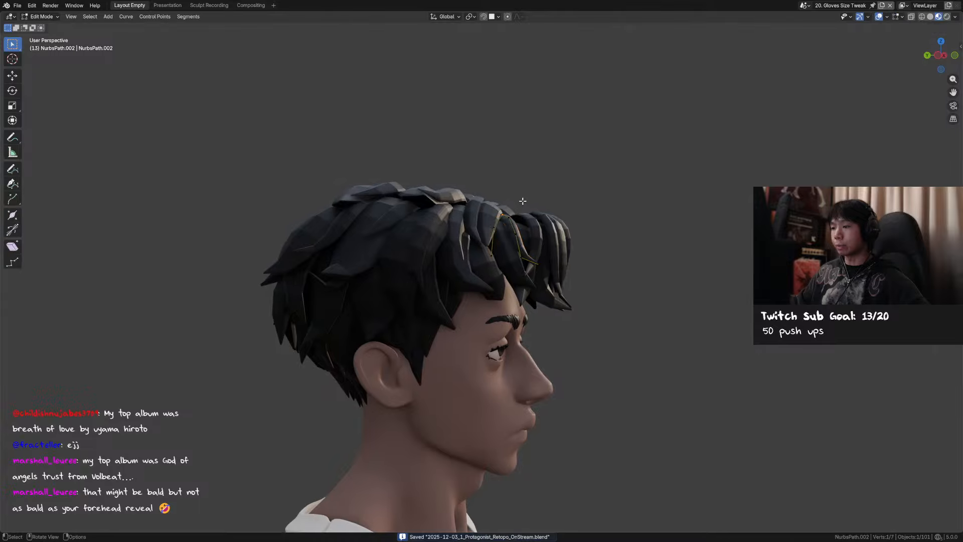
left_click_drag(518, 199, 491, 219)
key("g")
key("z")
left_click(506, 218)
key("Tab")
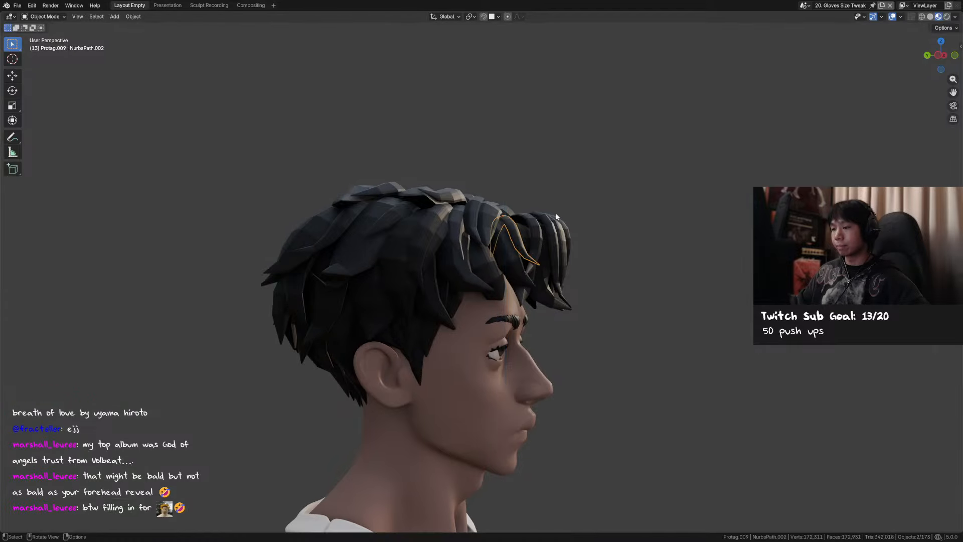
middle_click_drag(527, 203, 536, 170)
key("ctrl+s")
Lower two of the strand's control points along Z and tilt the whole strand by about 7°
left_click(566, 206)
scroll(535, 169, "up", 1)
key("Tab")
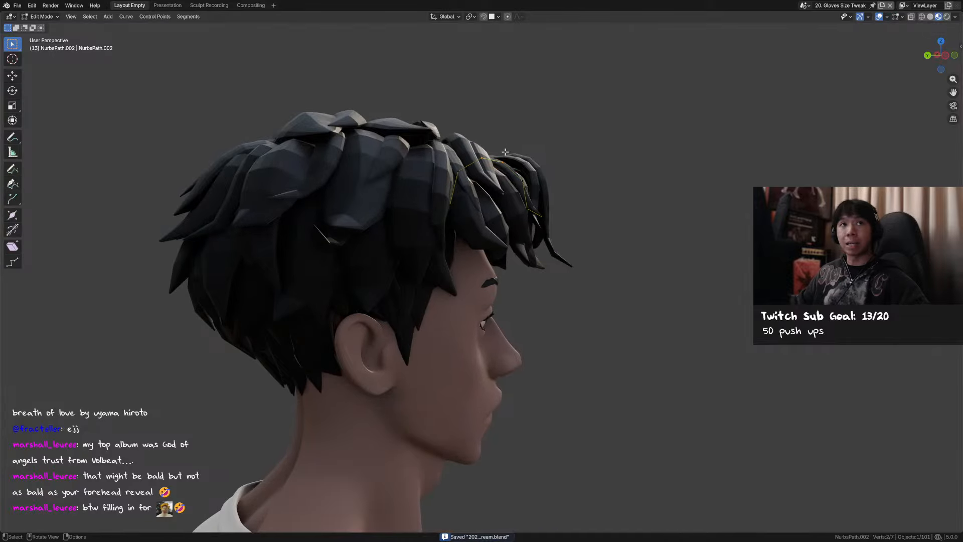
key("a")
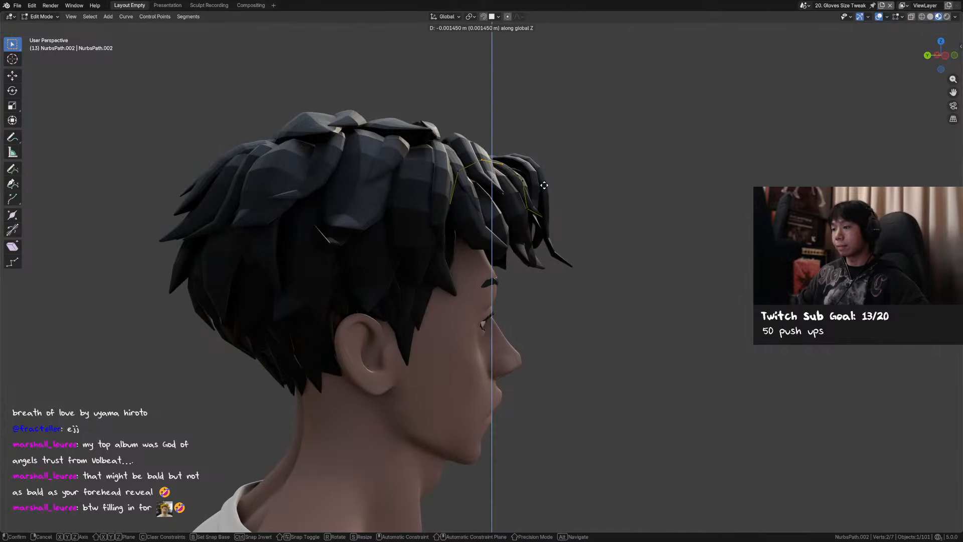
middle_click_drag(501, 165, 492, 207)
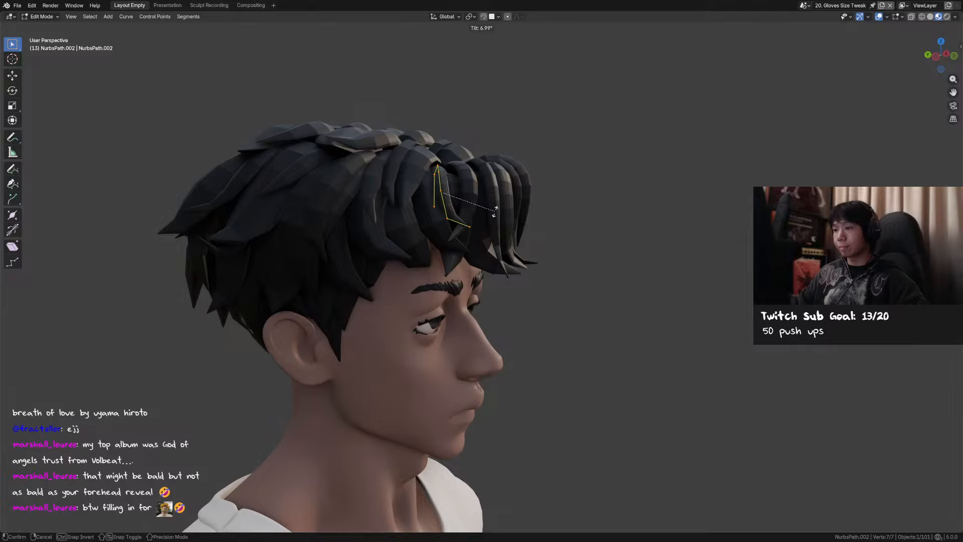
left_click(495, 211)
Adjust four of the strand's seven control points along Z, leave curve editing, and save the file
left_click_drag(445, 173, 423, 200)
middle_click_drag(445, 200, 446, 193)
key("g")
key("z")
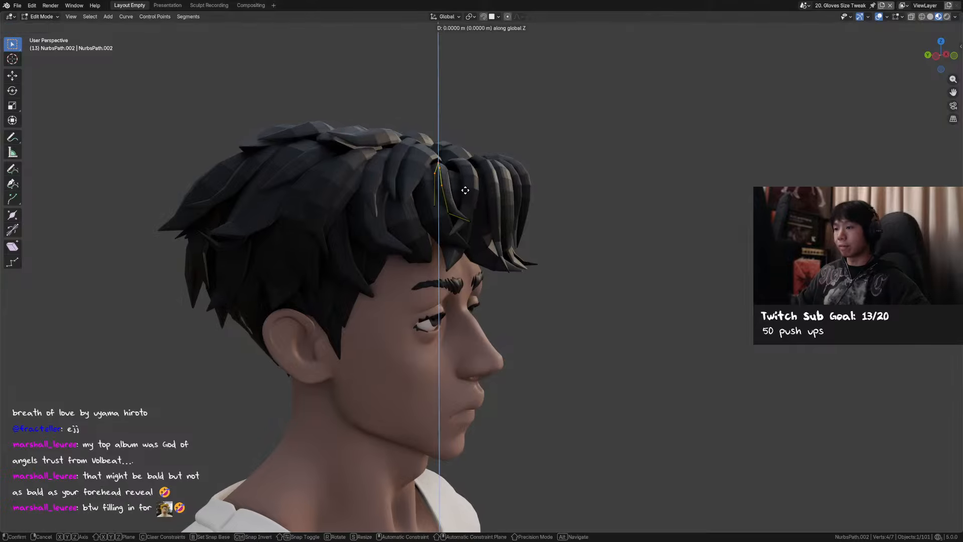
left_click(464, 188)
key("Tab")
key("ctrl+s")
mouse_move(534, 195)
middle_mouse_down()
mouse_move(491, 190)
mouse_move(500, 206)
middle_mouse_up()
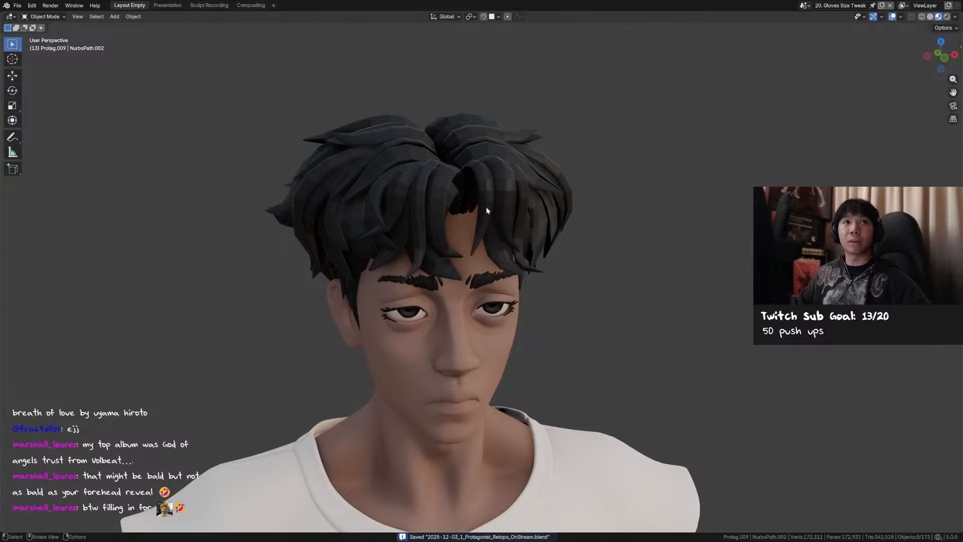
Check the curve of a strand beside the top parting in curve editing, leave it, and save the file
middle_click_drag(486, 207, 367, 190)
left_click(407, 185)
key("Tab")
middle_click_drag(394, 221, 507, 219)
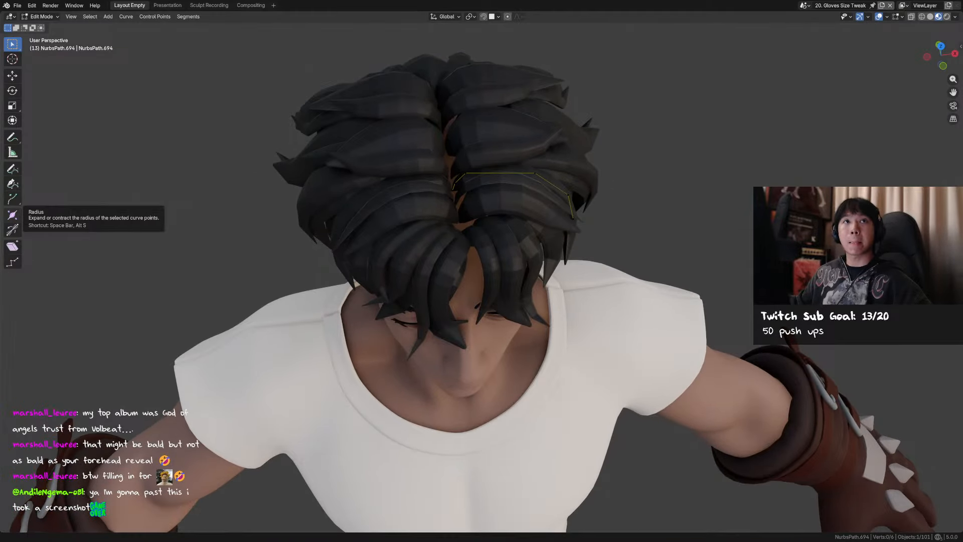
mouse_move(496, 176)
middle_mouse_down()
mouse_move(487, 202)
mouse_move(499, 187)
middle_mouse_up()
key("Tab")
key("ctrl+s")
Examine the strands around the front and top of the parting, briefly opening one for curve editing
left_click(516, 148)
middle_click_drag(435, 220, 457, 257)
middle_click_drag(480, 227, 463, 204)
left_click(493, 206)
key("Tab")
key("Tab")
scroll(460, 200, "down", 4)
Move the mirrored strand pair at the crown about 0.0016 m along X, followed by another 0.0004 m
left_click(396, 119)
middle_click_drag(389, 201, 605, 251)
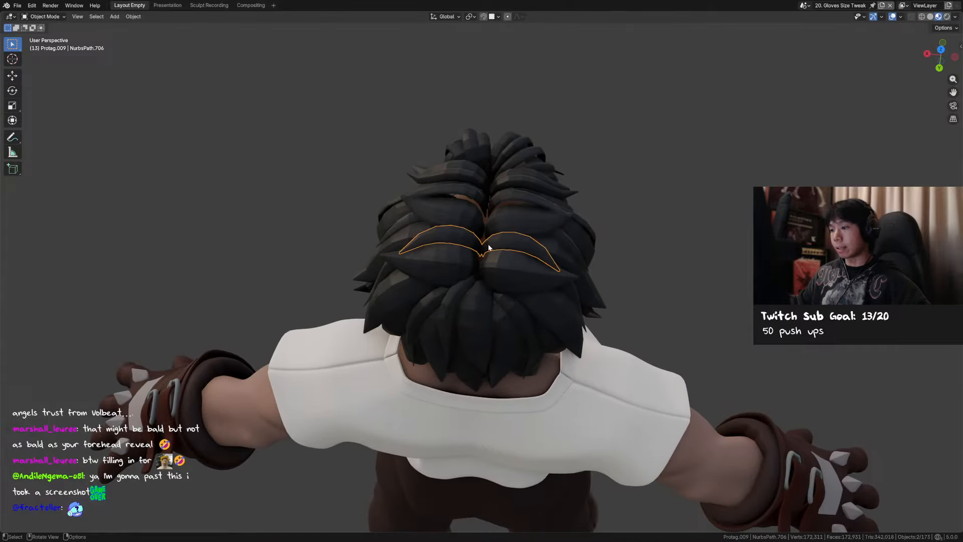
mouse_move(489, 247)
middle_mouse_down()
mouse_move(510, 255)
mouse_move(509, 273)
mouse_move(510, 244)
mouse_move(498, 255)
mouse_move(492, 237)
middle_mouse_up()
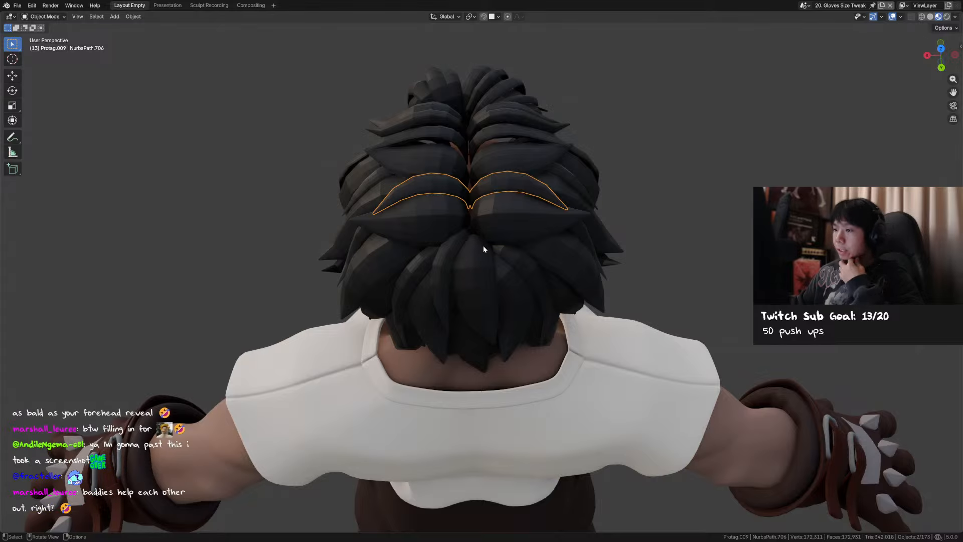
middle_click_drag(484, 246, 508, 279)
key("g")
key("x")
left_click(483, 253)
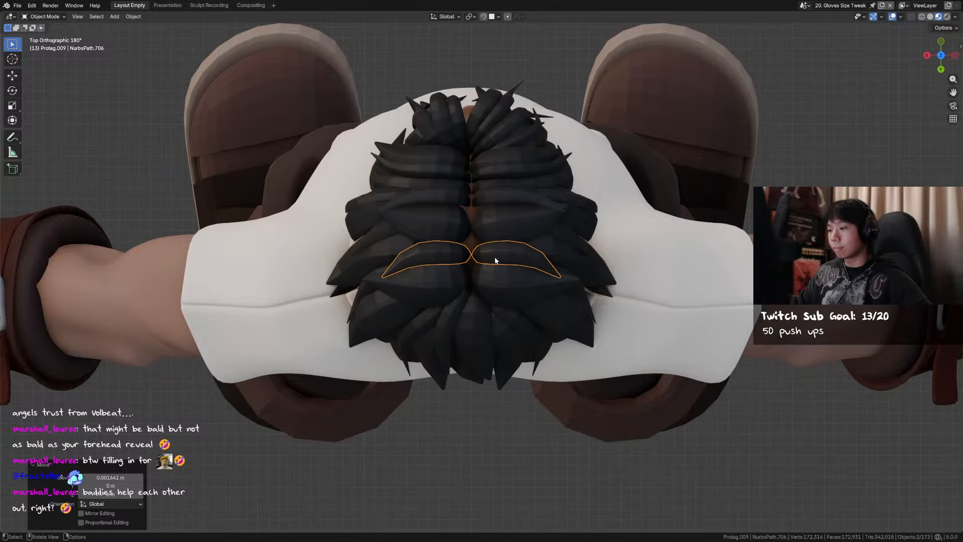
key("g")
key("x")
left_click(495, 261)
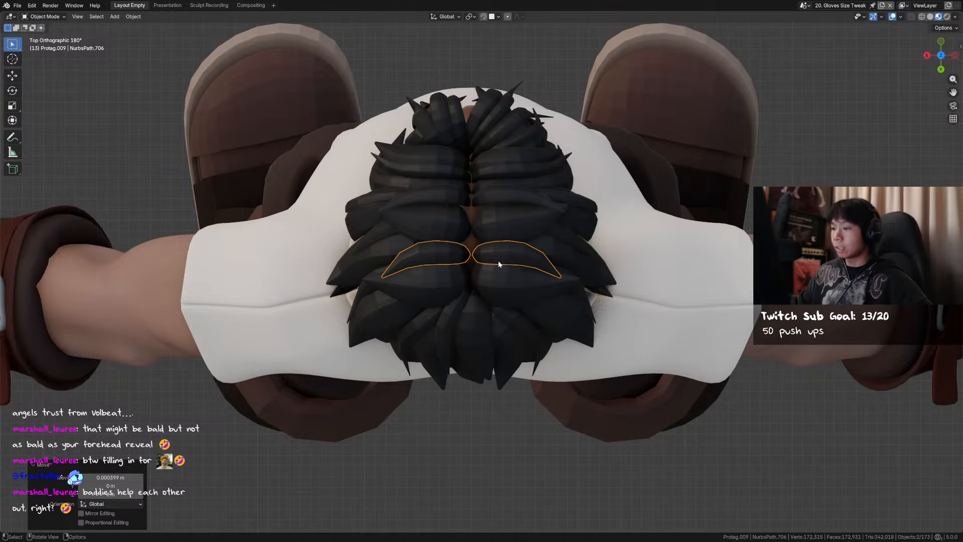
Switch to the Sculpt Recording workspace, frame the crown strand pair from above, and display its modifiers
scroll(458, 254, "up", 2)
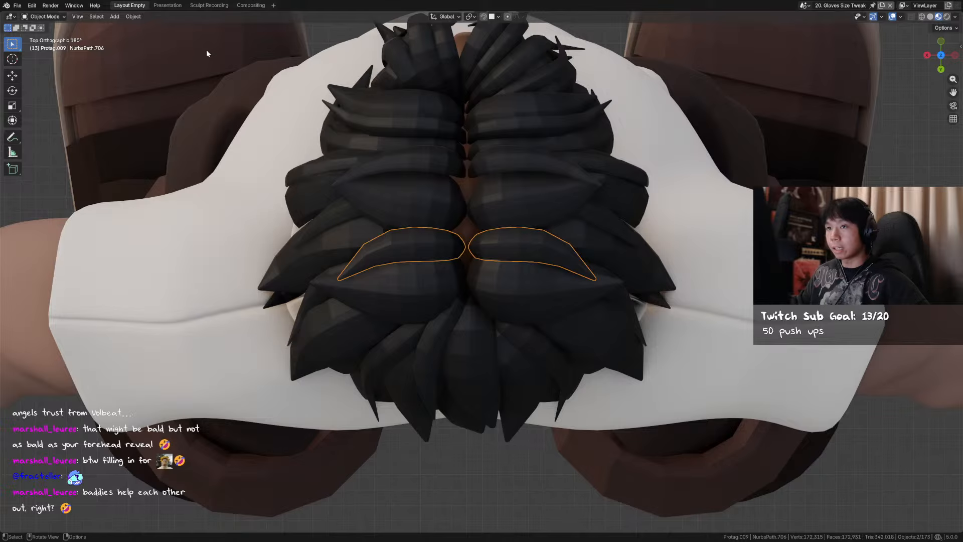
left_click(208, 5)
key("KP_7")
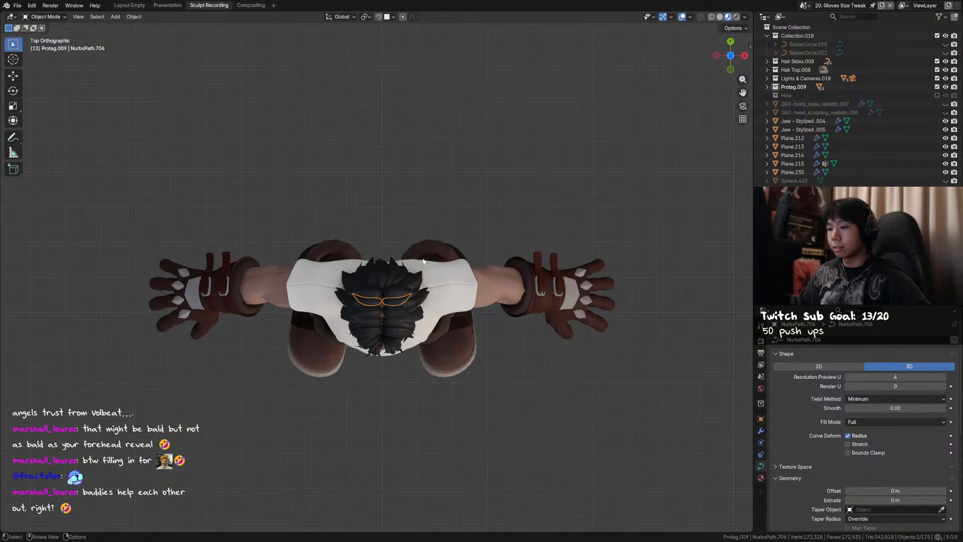
key("KP_Decimal")
middle_click_drag(489, 358, 474, 304)
scroll(471, 311, "down", 4)
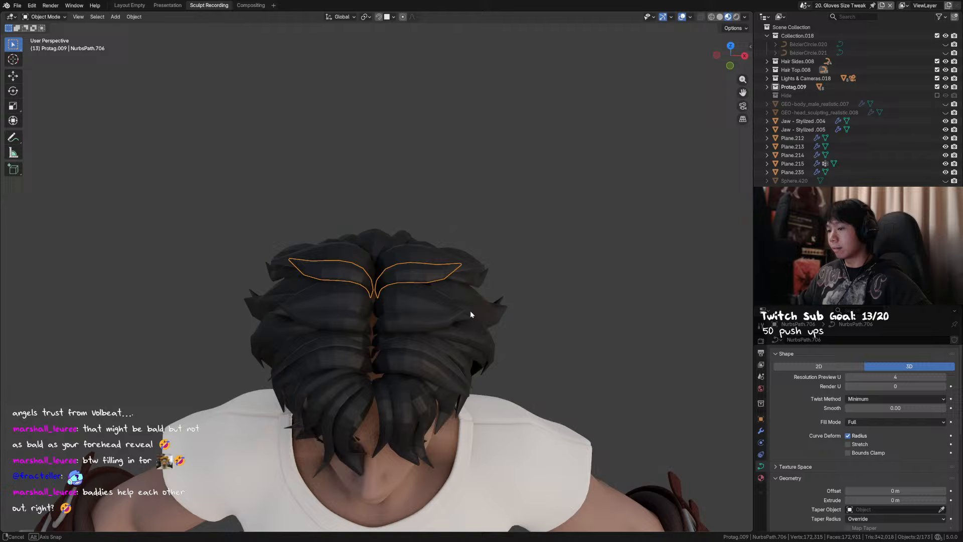
left_click(760, 431)
Try to apply the Mirror modifier on the crown strand pair
middle_click_drag(524, 286, 523, 320)
scroll(522, 321, "up", 2)
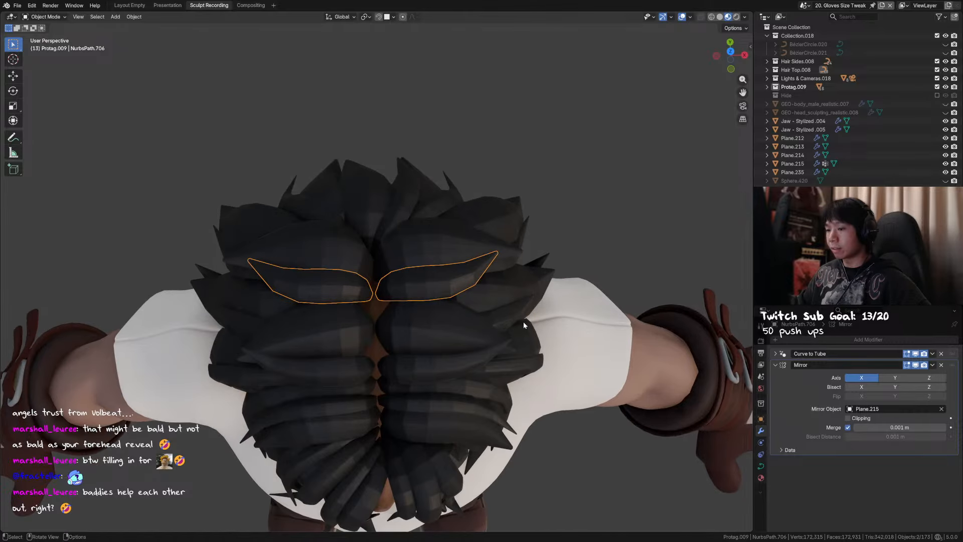
key("ctrl+a")
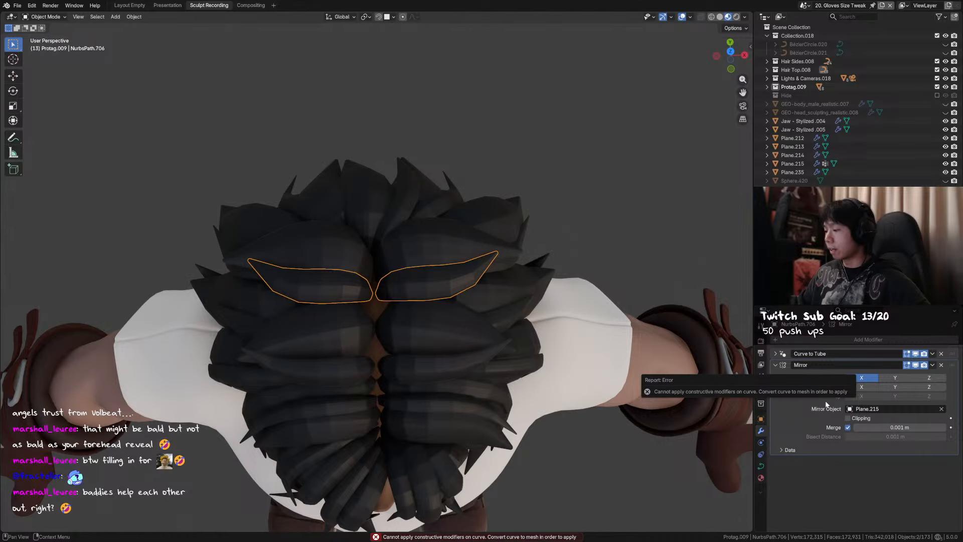
key("KP_7")
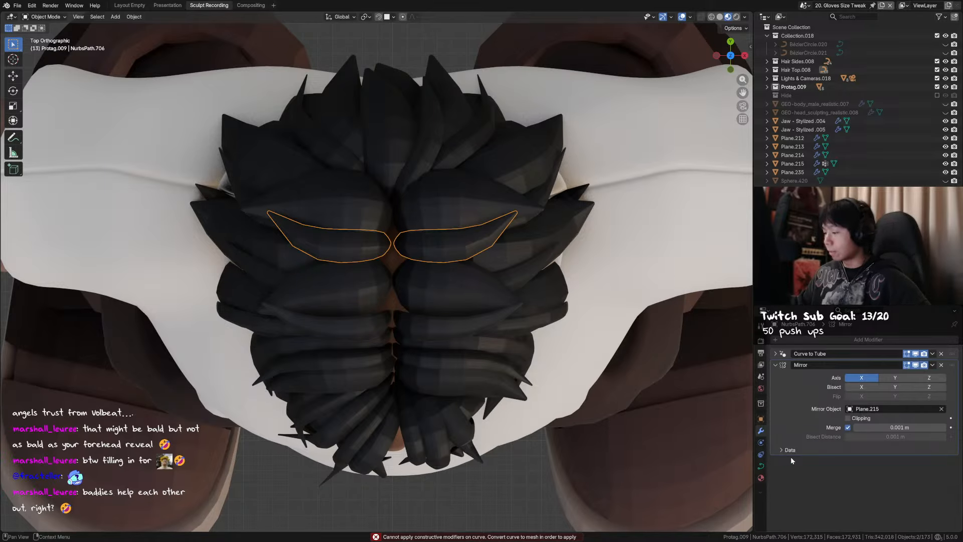
left_click(761, 466)
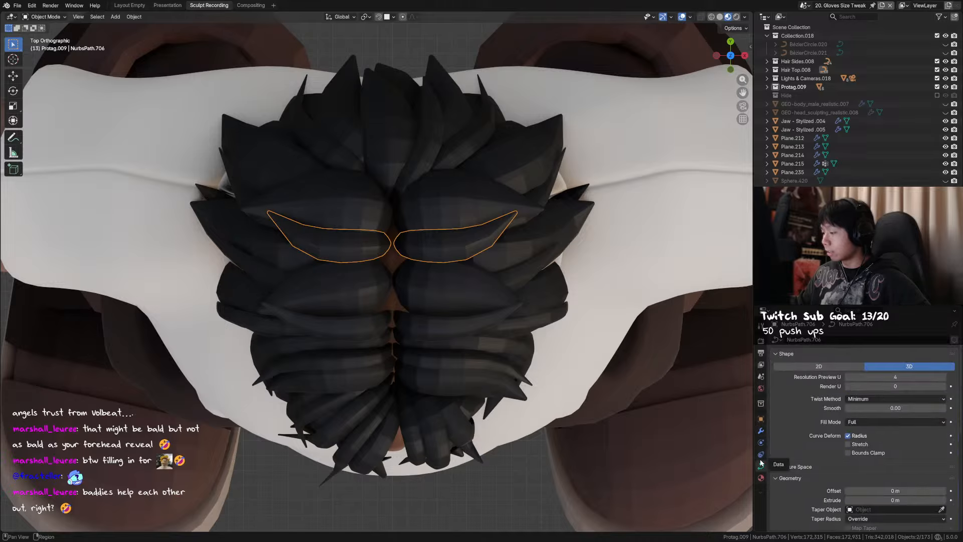
left_click(761, 432)
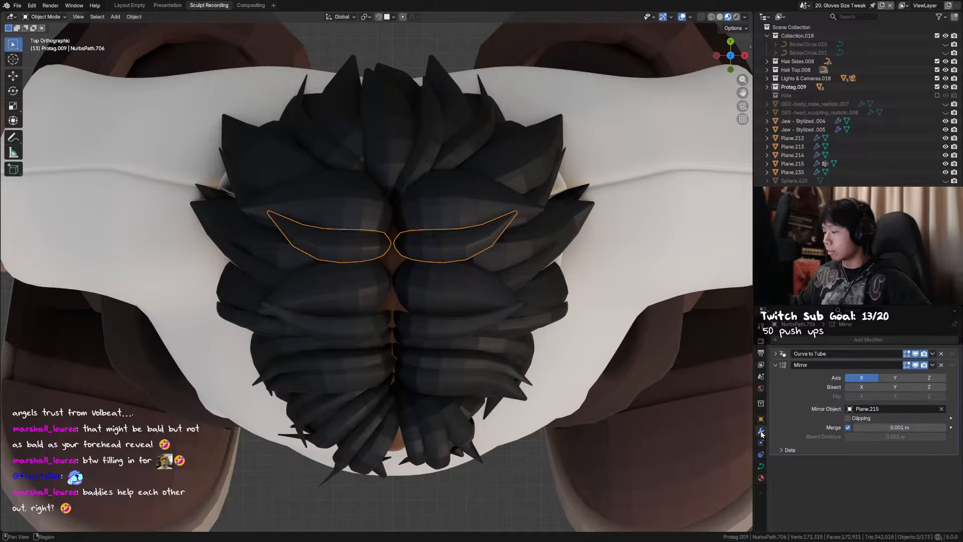
middle_click_drag(576, 420, 509, 281)
left_click_drag(405, 178, 457, 182)
middle_click_drag(532, 221, 476, 255)
left_click(465, 246)
Duplicate the crown strand pair in place and flip the copy by scaling it -1 along X in the top view
key("KP_7")
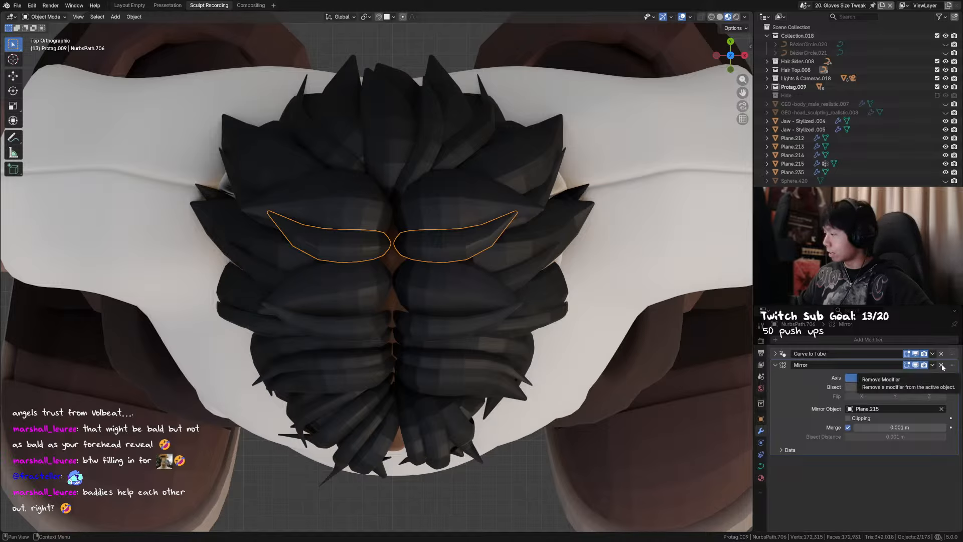
key("shift+d")
right_click(547, 240)
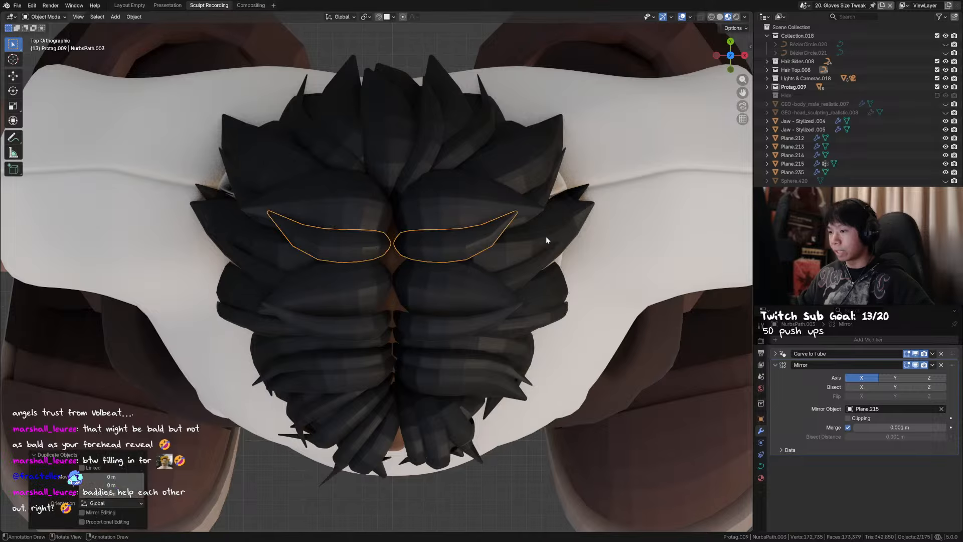
type("sx")
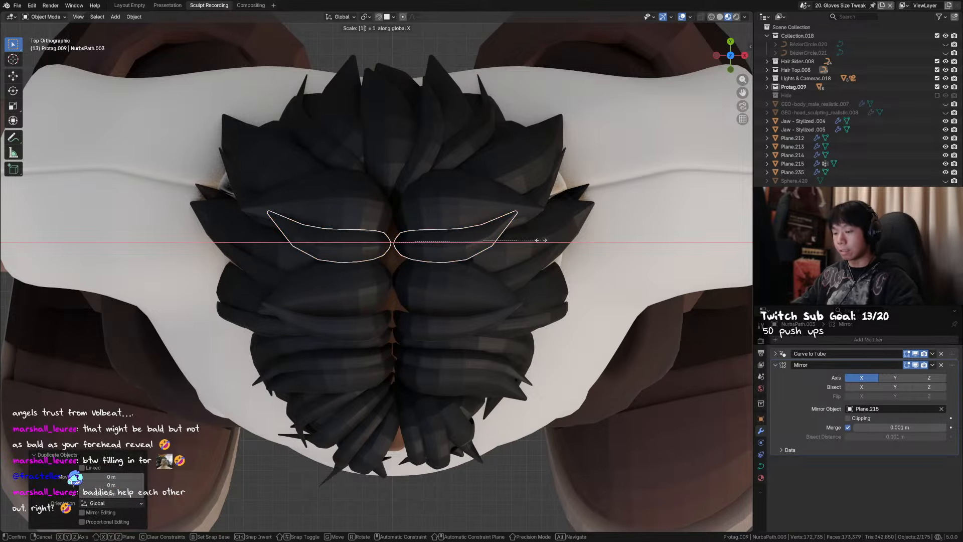
type("1")
key("minus")
key("Return")
Move the flipped copy about -0.0067 m along X so its inner ends meet the parting
key("g")
key("x")
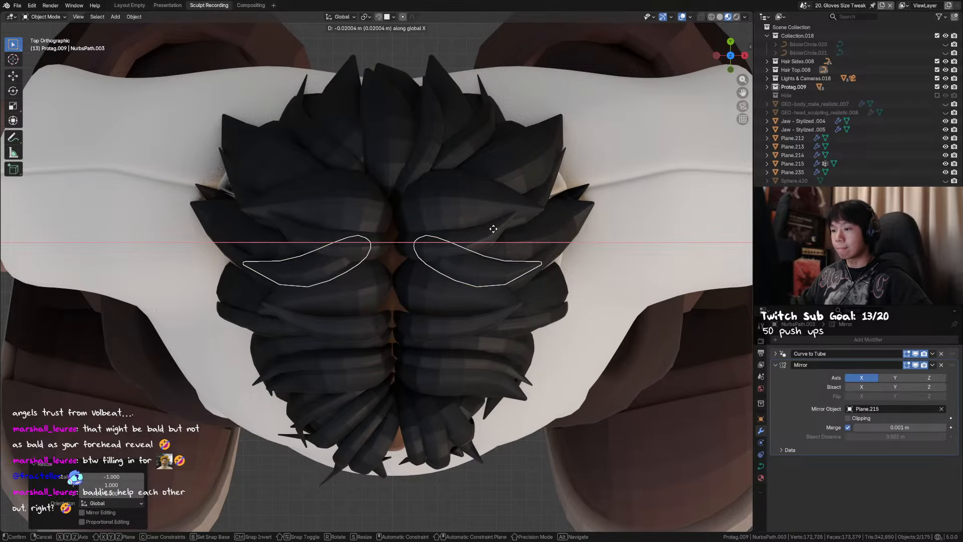
left_click(543, 227)
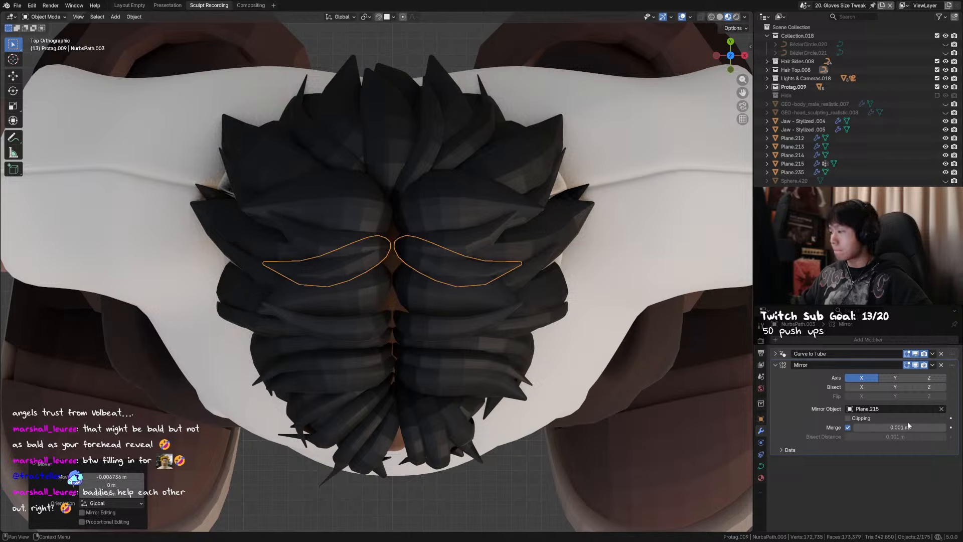
Remove the Mirror modifier from the flipped copy and apply its scale
left_click(942, 365)
key("ctrl+a")
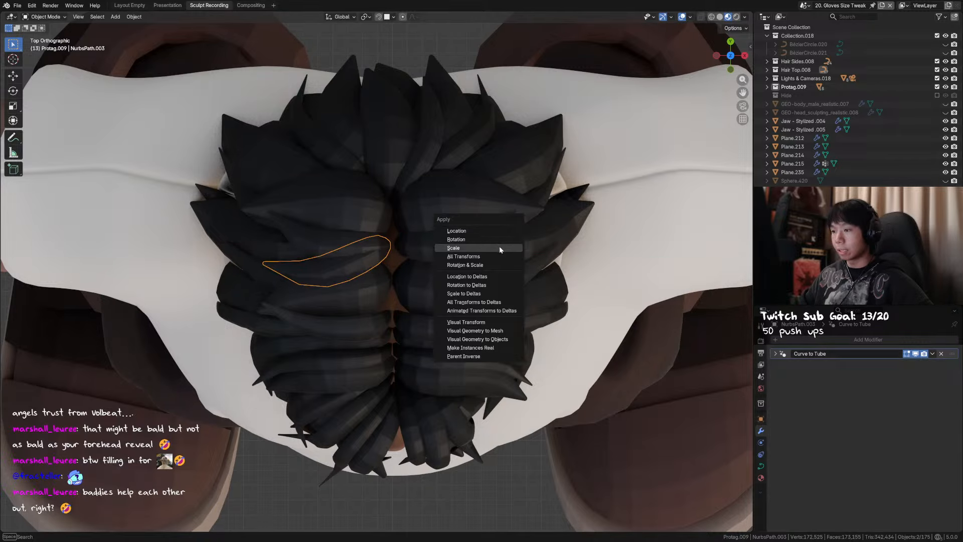
left_click(498, 245)
Rotate the copied strand -24.5° in the top view and shift it about 0.0009 m in X and -0.0019 m in Y
key("r")
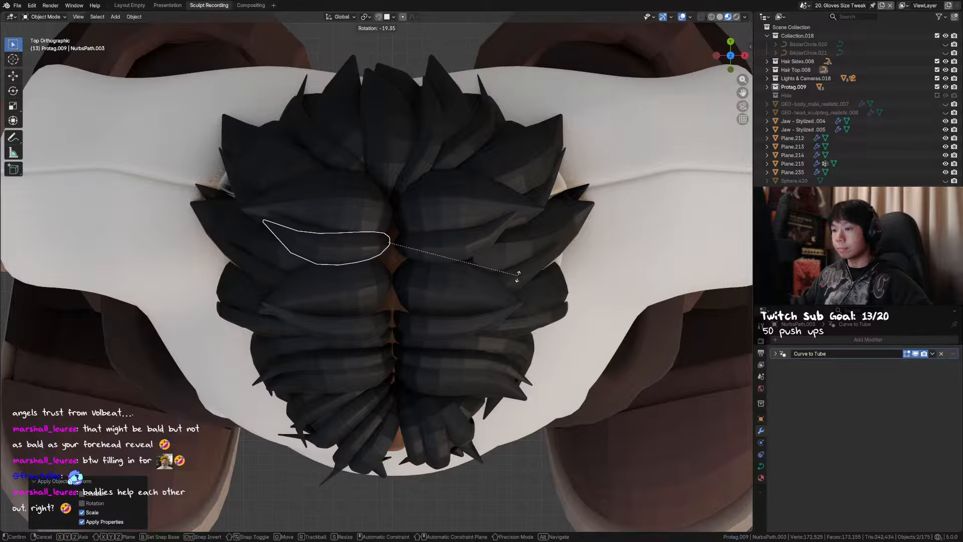
left_click(517, 289)
key("g")
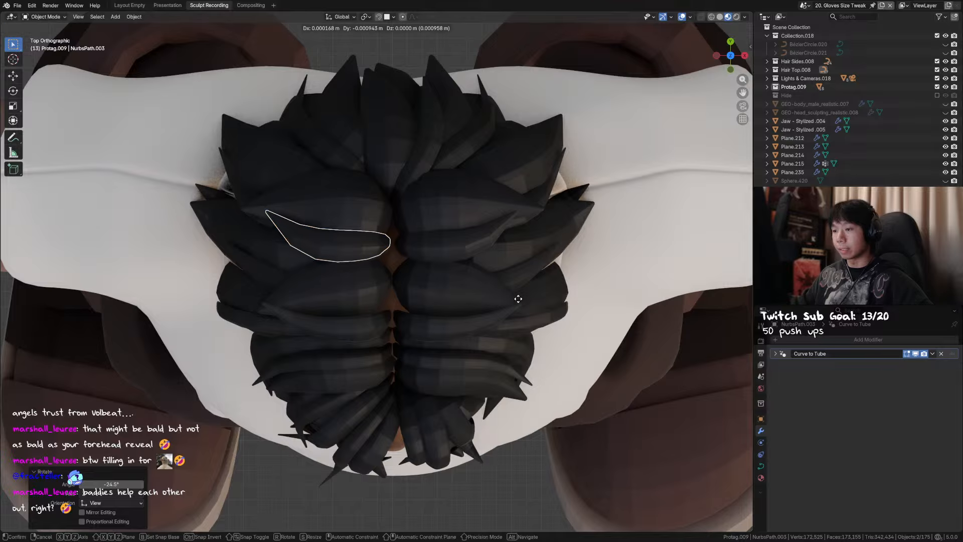
left_click(526, 315)
Rotate the copied strand -4.15° in the front view to match the opposite strand's slope
middle_click_drag(526, 316, 378, 286)
key("KP_1")
key("r")
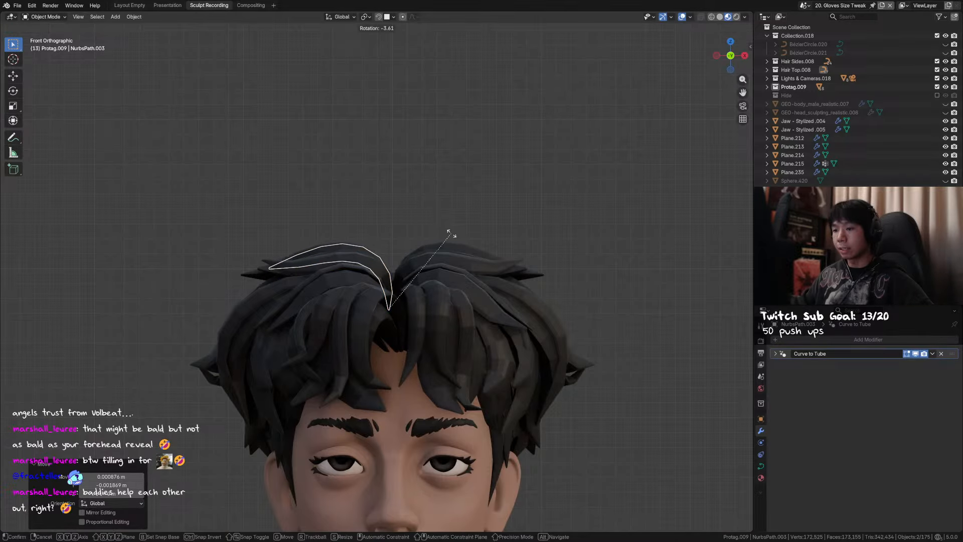
left_click(452, 234)
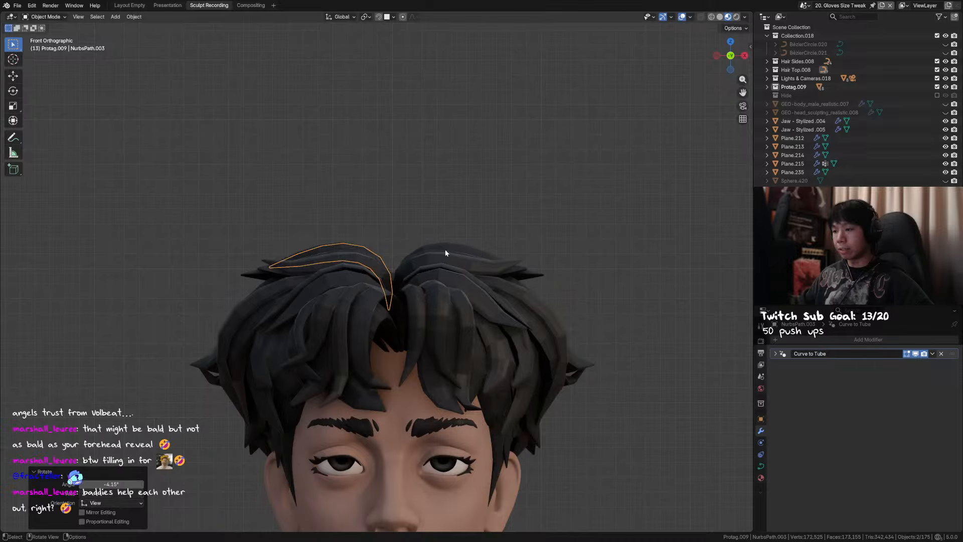
Remove the Mirror modifier from the original crown strand
middle_click_drag(446, 252, 448, 321)
left_click(438, 231)
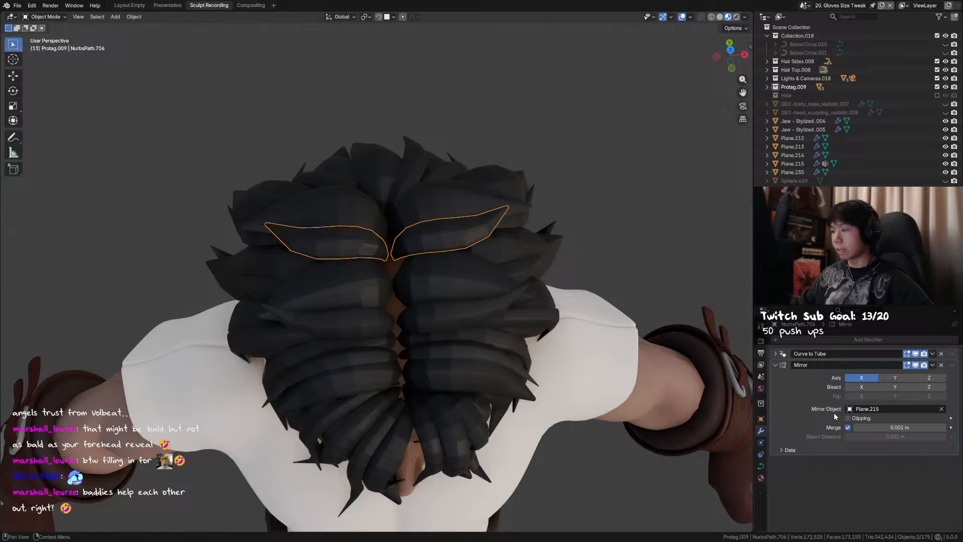
left_click(941, 365)
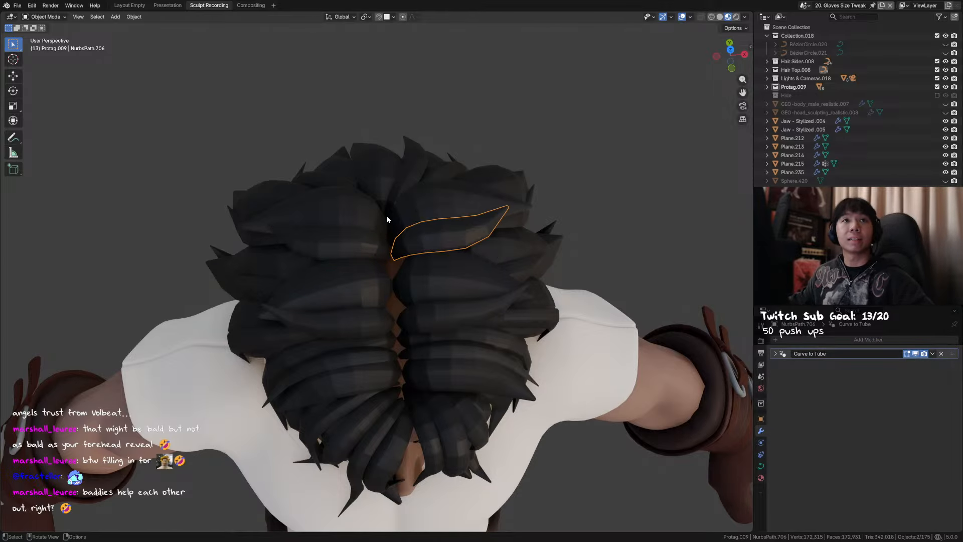
Open the copied strand for curve editing and adjust its control point nearest the parting along Z
middle_click_drag(408, 241, 296, 205)
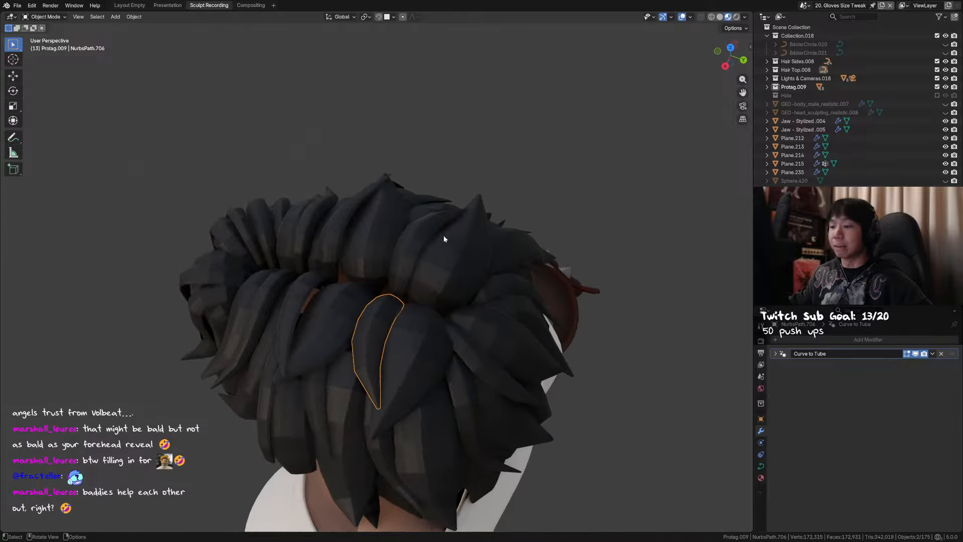
middle_click_drag(444, 236, 374, 253)
left_click(436, 266)
middle_click_drag(336, 289, 412, 278)
key("Tab")
left_click_drag(387, 266, 401, 278)
key("g")
key("z")
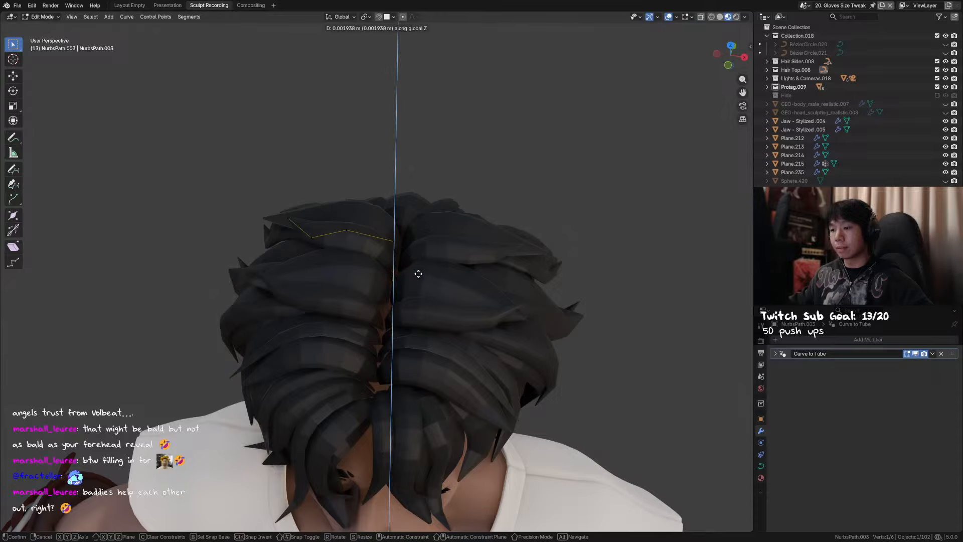
left_click(418, 274)
middle_click_drag(417, 274, 418, 264)
key("g")
key("z")
left_click(418, 263)
Select control points toward the copied strand's outer tip and reposition them freely
key("KP_7")
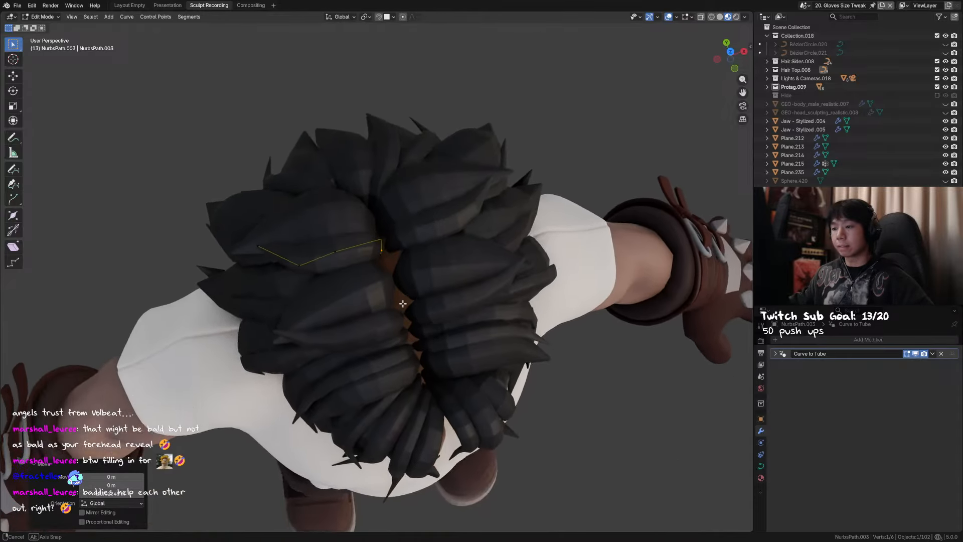
left_click_drag(284, 196, 262, 249)
middle_click_drag(269, 266, 410, 227)
key("g")
left_click(450, 270)
middle_click_drag(450, 270, 424, 248)
Adjust the selected control points in the left side view, and tilt all six points of the strand
middle_click_drag(446, 299, 414, 260, "alt")
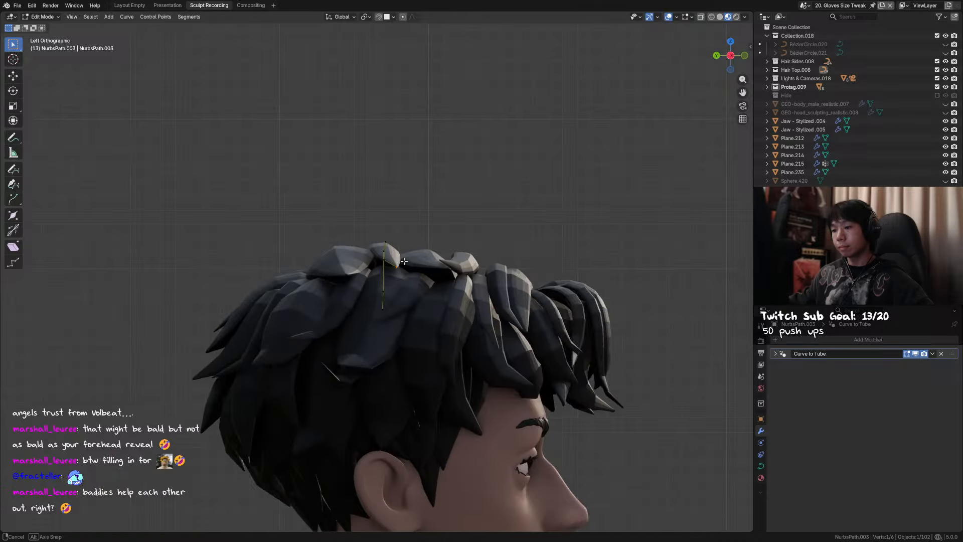
key("g")
left_click(419, 259)
key("a")
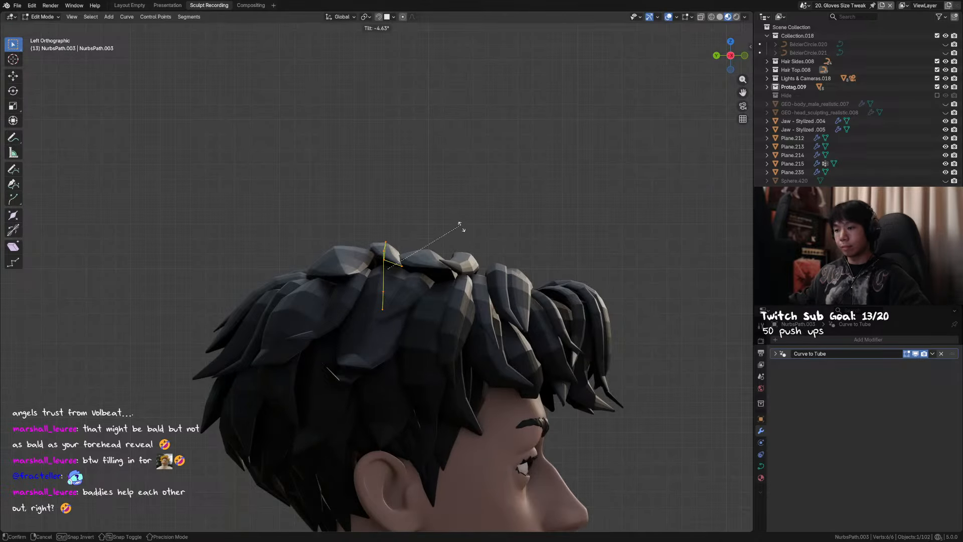
left_click(467, 261)
middle_click_drag(467, 261, 466, 230)
Raise two of the copied strand's control points about 0.0012 m along Z in the back view
left_click_drag(466, 231, 382, 272)
middle_click_drag(382, 272, 498, 272)
key("g")
key("z")
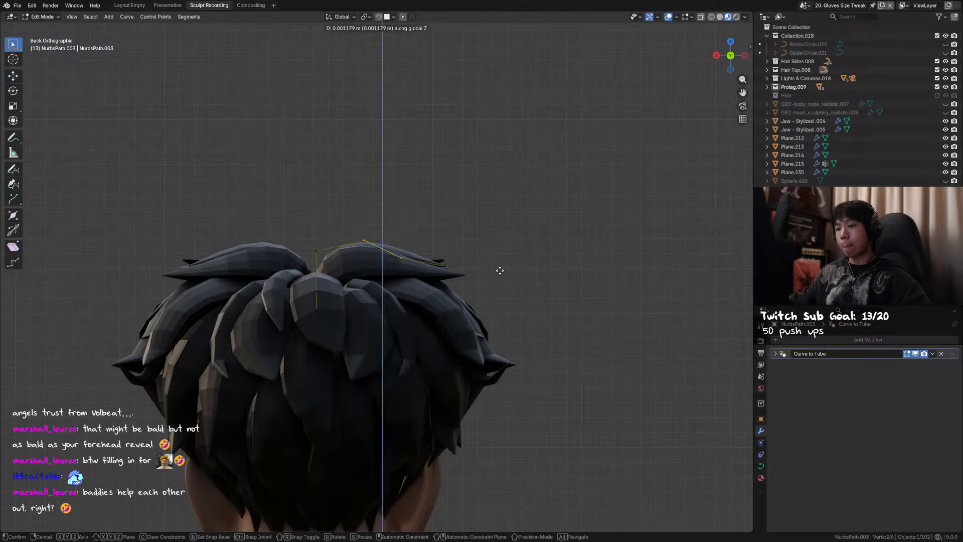
left_click(498, 270)
Reposition the control point at the strand's outer tip, leave curve editing, and save the file
left_click_drag(464, 260, 437, 273)
key("g")
left_click(444, 269)
key("Tab")
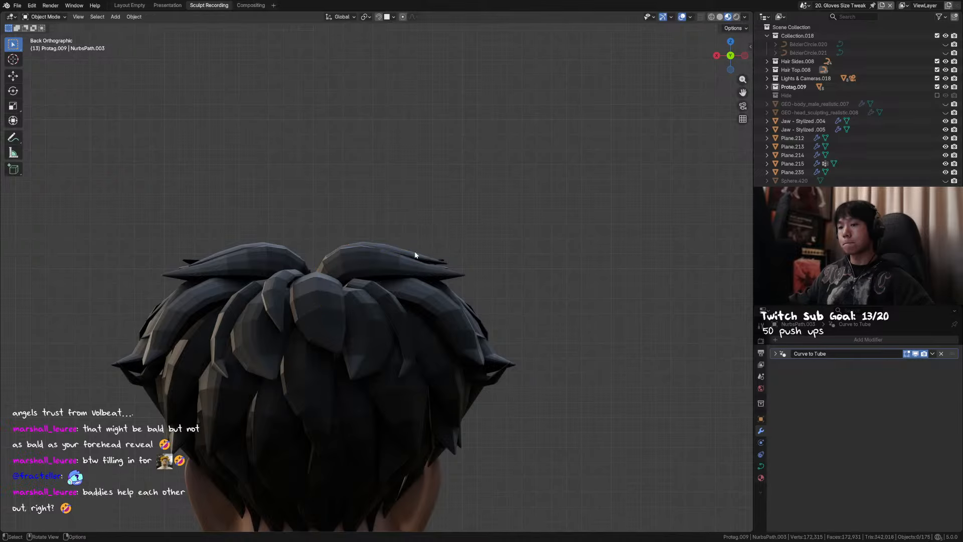
middle_click_drag(351, 261, 378, 282)
key("ctrl+s")
Select the copied crown strand and switch the viewport to solid shading with the head in side profile
left_click(373, 264)
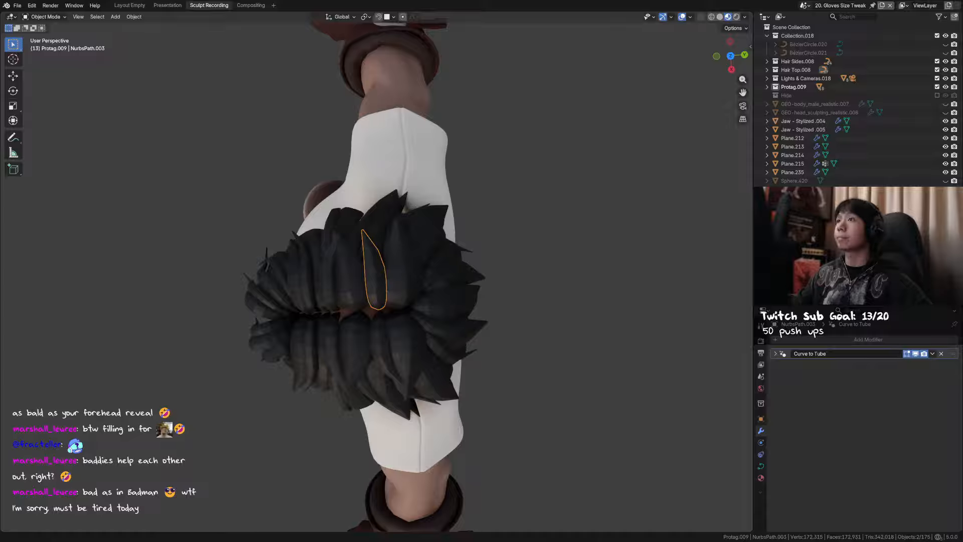
middle_click_drag(517, 227, 520, 122)
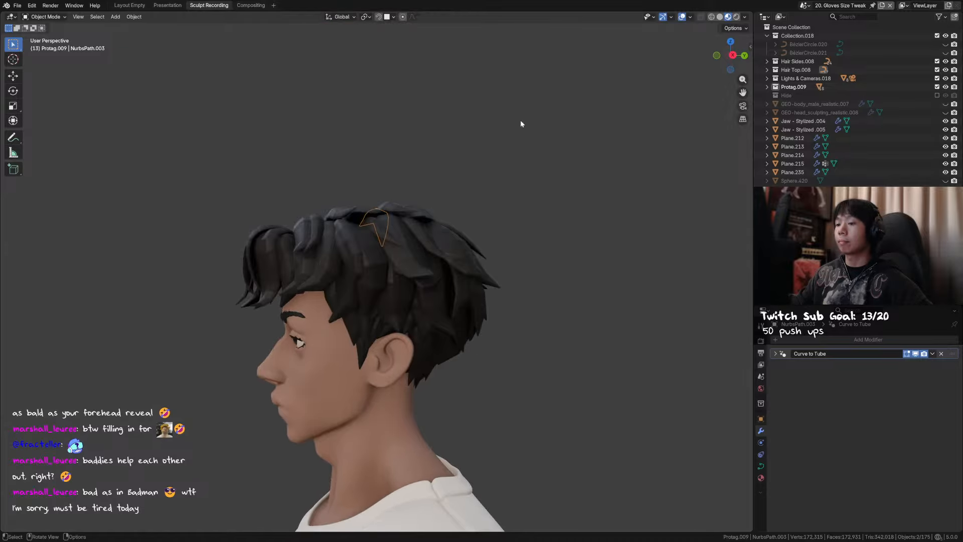
left_click(720, 17)
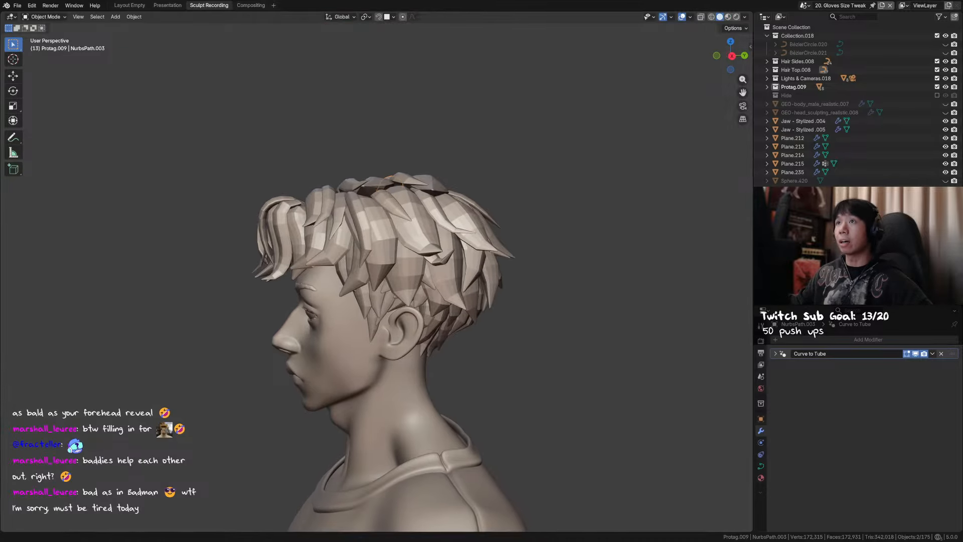
Select the mirrored crown strand above the ear in the side view and save the file
middle_click_drag(415, 196, 424, 192)
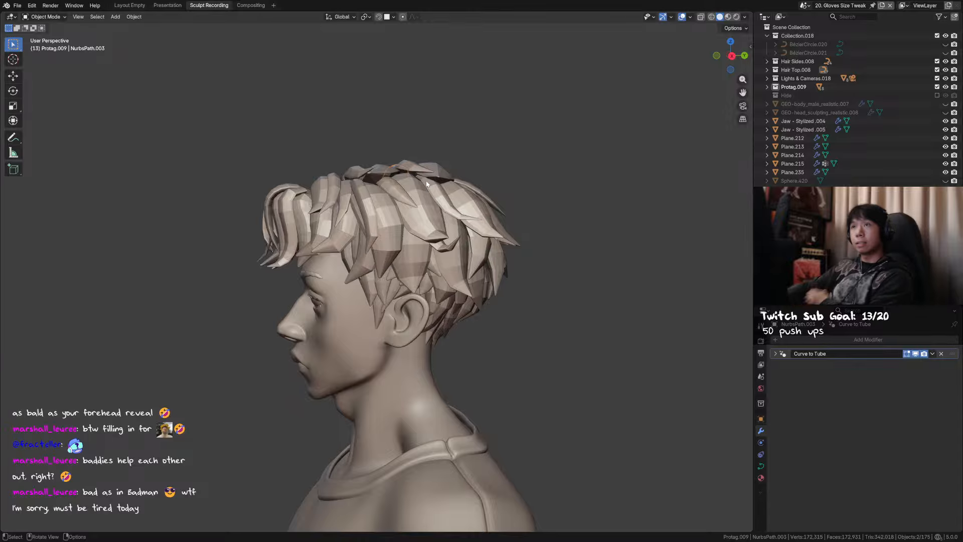
left_click(428, 238)
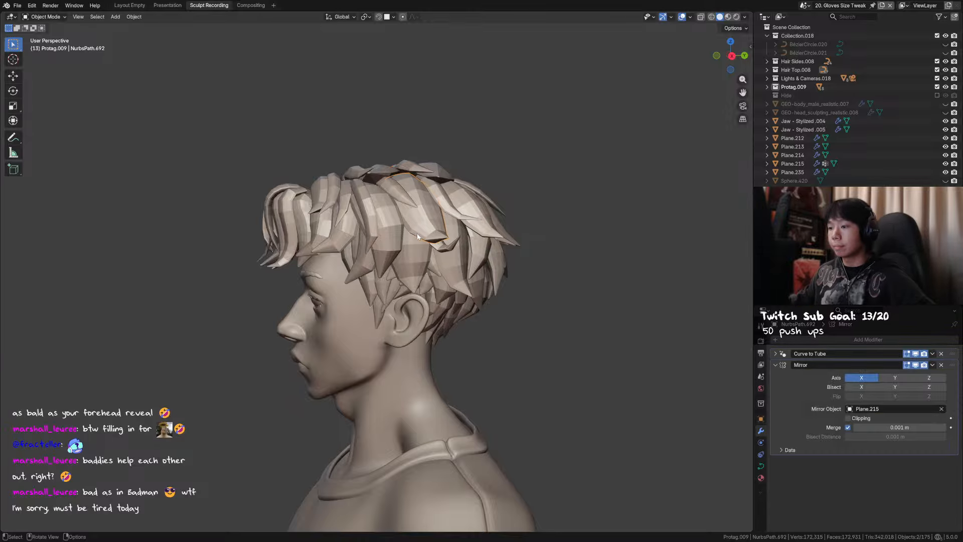
key("ctrl+s")
Add a level 1 subdivision to the crown strand, comparing its shape with and without it through undo and redo
middle_click_drag(428, 237, 449, 276)
key("ctrl+1")
key("ctrl+z")
key("ctrl+z")
key("ctrl+z")
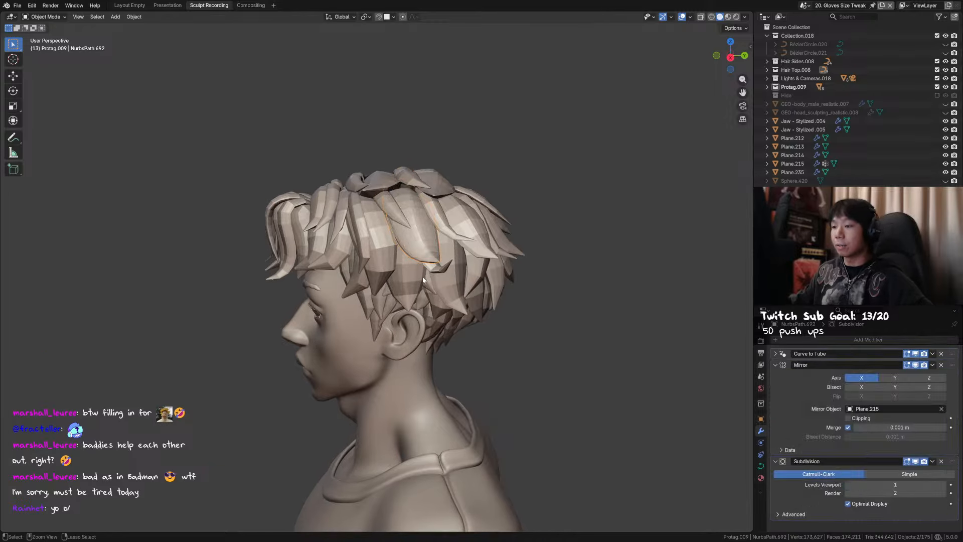
key("ctrl+shift+z")
key("ctrl+z")
key("ctrl+shift+z")
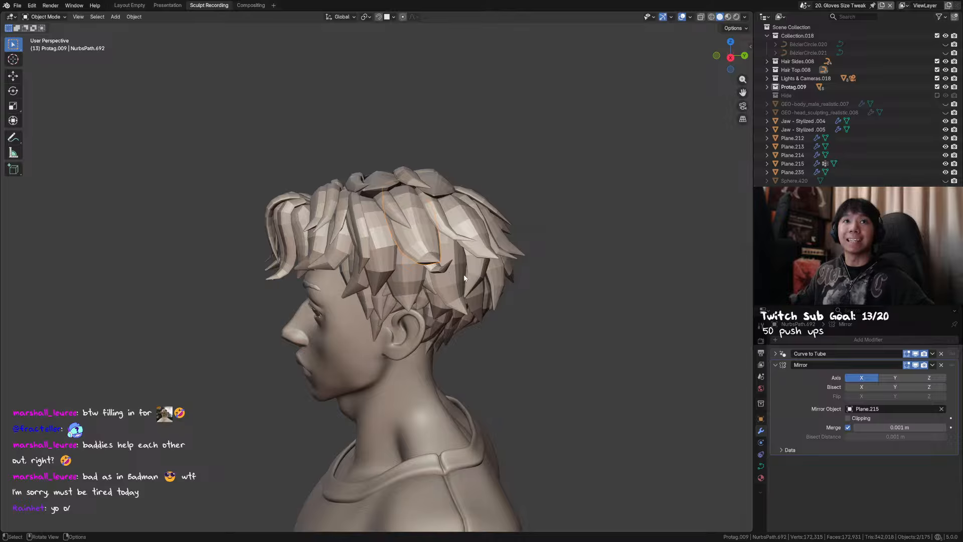
Try a level 1 subdivision on the strand once more, inspect it from an angle, and undo it
middle_click_drag(457, 287, 453, 279)
key("ctrl+1")
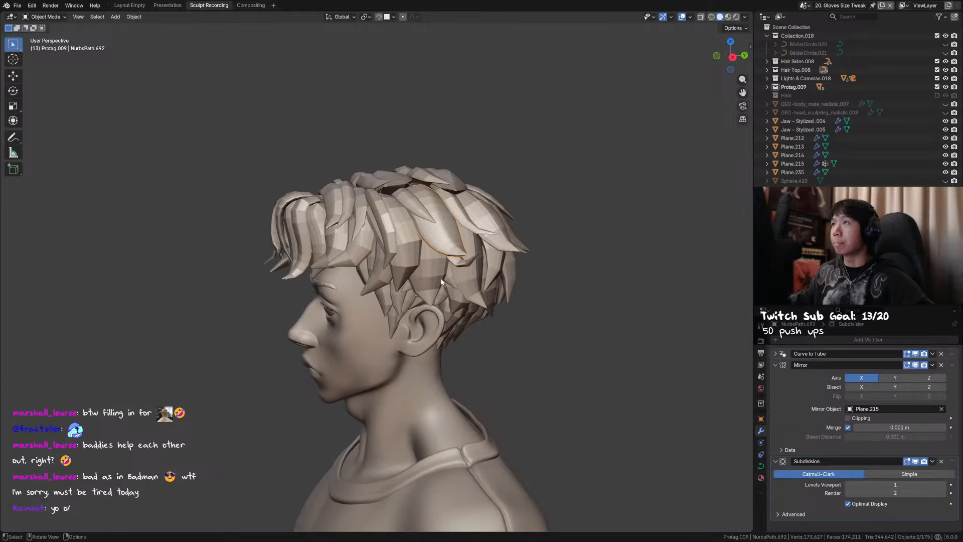
middle_click_drag(423, 283, 466, 290)
scroll(439, 286, "up", 1)
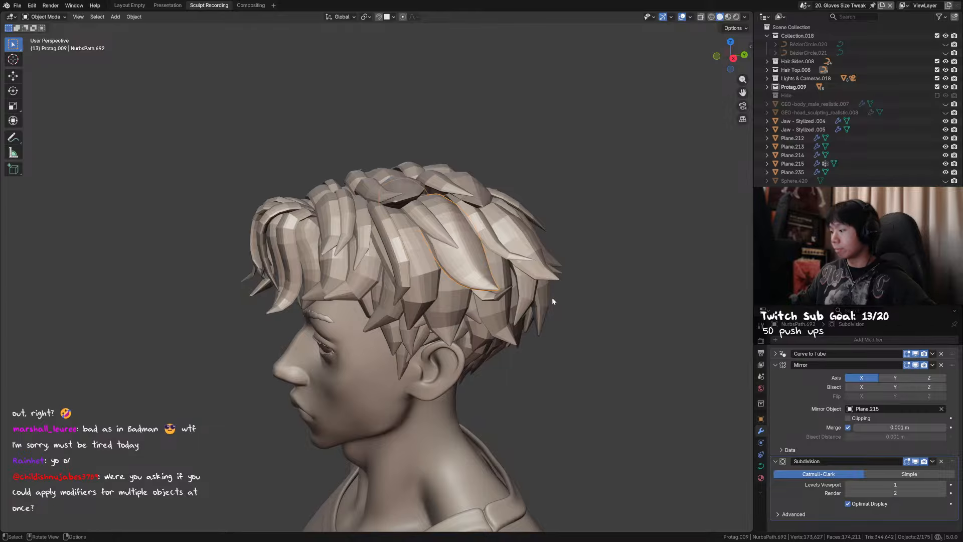
key("ctrl+z")
Save the file and mark the flow of the front side strands with annotation strokes, undoing the last stroke
middle_click_drag(527, 305, 467, 238)
middle_click_drag(471, 276, 371, 214)
middle_click_drag(348, 254, 292, 234)
key("ctrl+s")
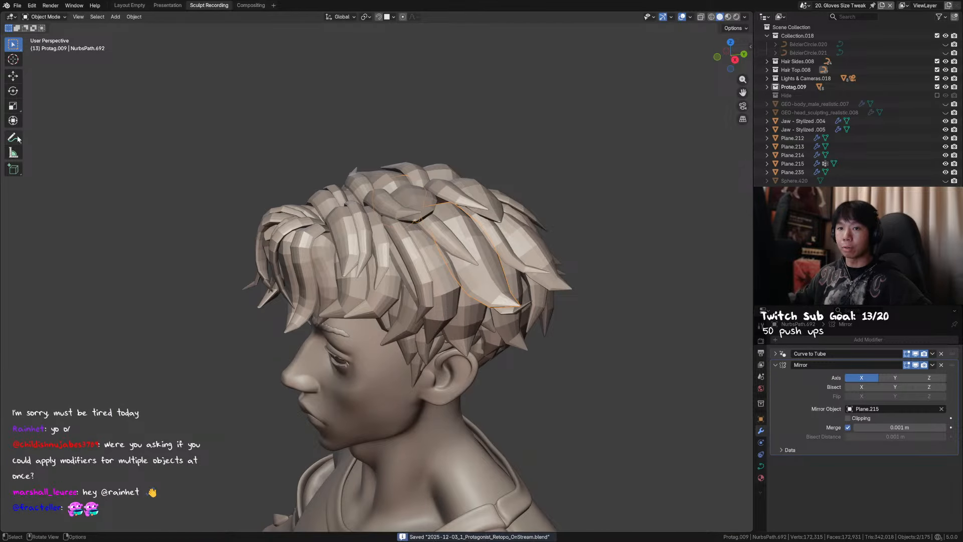
left_click(13, 137)
left_click(83, 28)
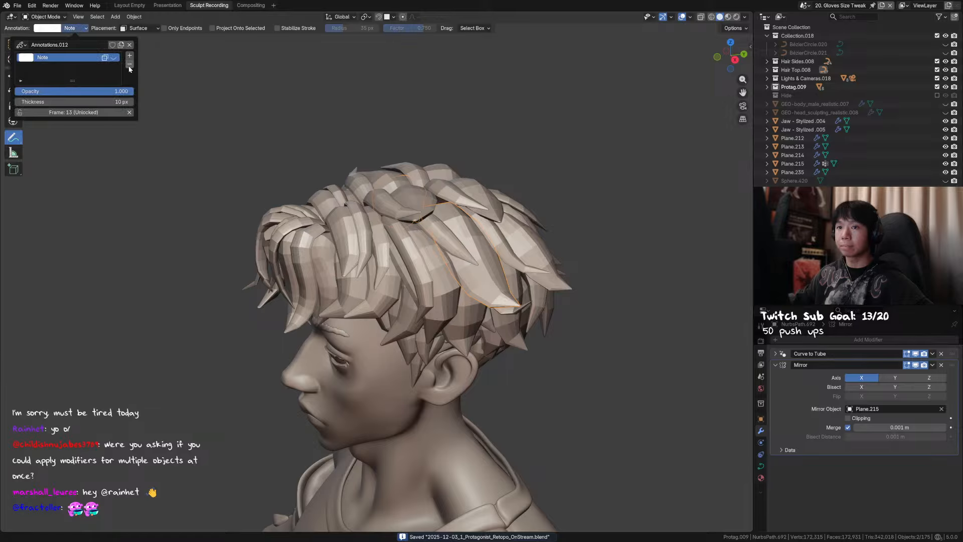
mouse_move(350, 212)
left_mouse_down()
mouse_move(387, 260)
mouse_move(395, 254)
mouse_move(377, 243)
mouse_move(394, 268)
mouse_move(379, 246)
left_mouse_up()
key("ctrl+z")
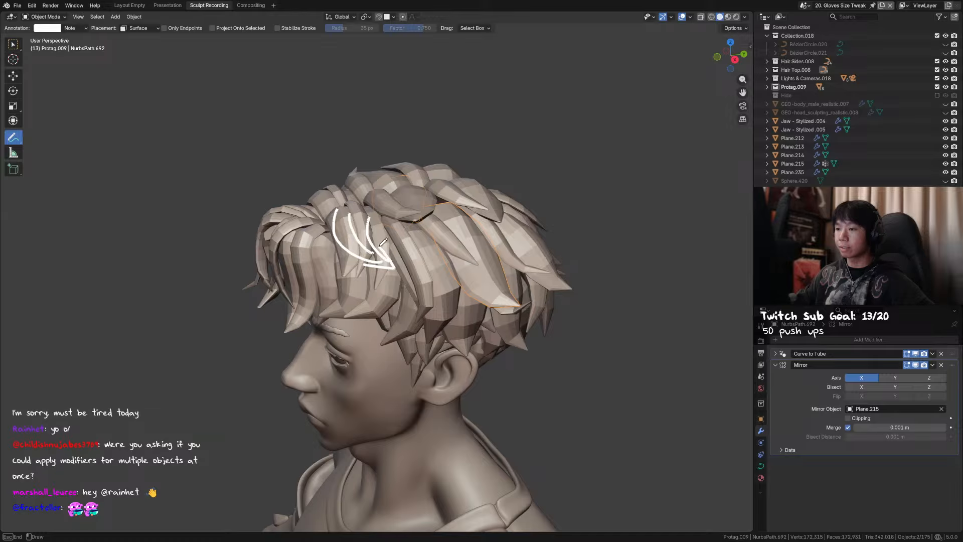
Annotate the crown strand above the ear with curved strokes that hook at its tip
middle_click_drag(383, 242, 552, 255)
left_click_drag(444, 197, 430, 236)
mouse_move(432, 243)
middle_mouse_down()
mouse_move(474, 269)
mouse_move(419, 281)
mouse_move(531, 254)
mouse_move(422, 252)
mouse_move(426, 204)
middle_mouse_up()
left_click_drag(414, 188, 436, 223)
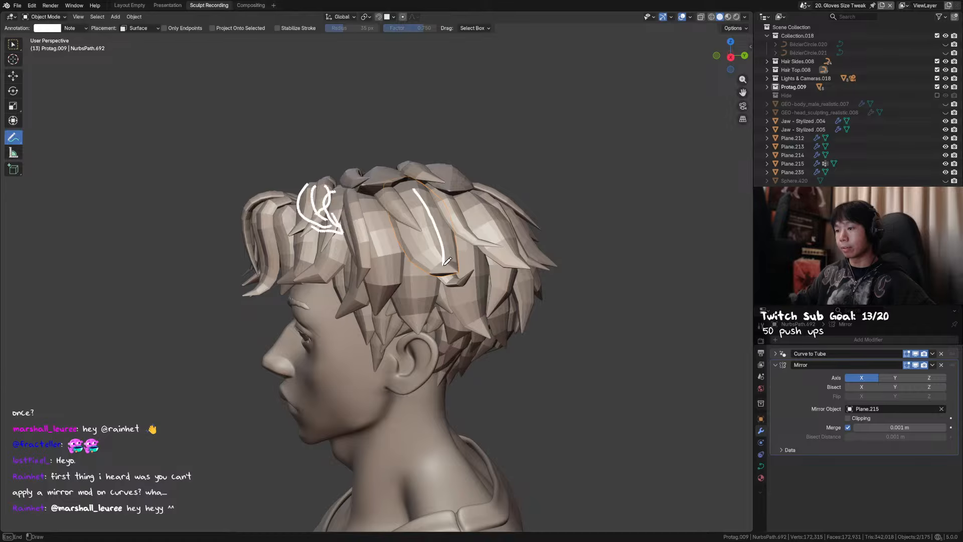
mouse_move(434, 279)
left_mouse_down()
mouse_move(423, 280)
mouse_move(438, 280)
left_mouse_up()
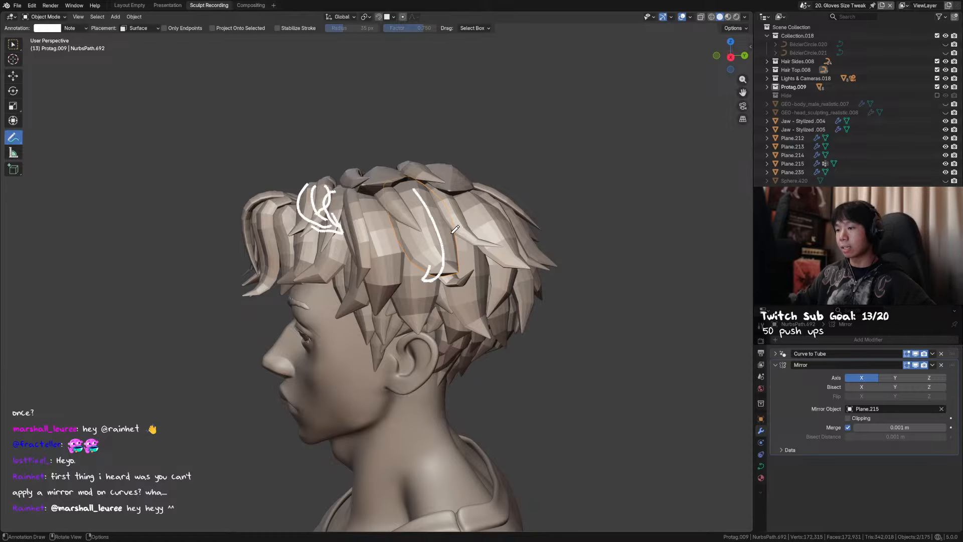
left_click_drag(452, 234, 435, 280)
mouse_move(449, 274)
left_mouse_down()
mouse_move(438, 279)
mouse_move(451, 287)
left_mouse_up()
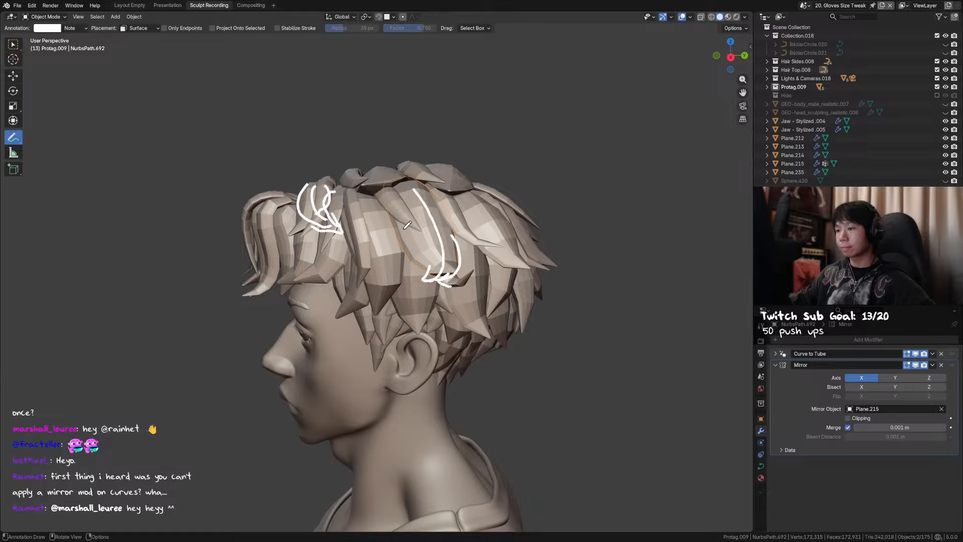
Annotate the matching crown strand on the opposite side of the head and compare both sides from the front
mouse_move(407, 224)
middle_mouse_down()
mouse_move(378, 259)
mouse_move(362, 191)
middle_mouse_up()
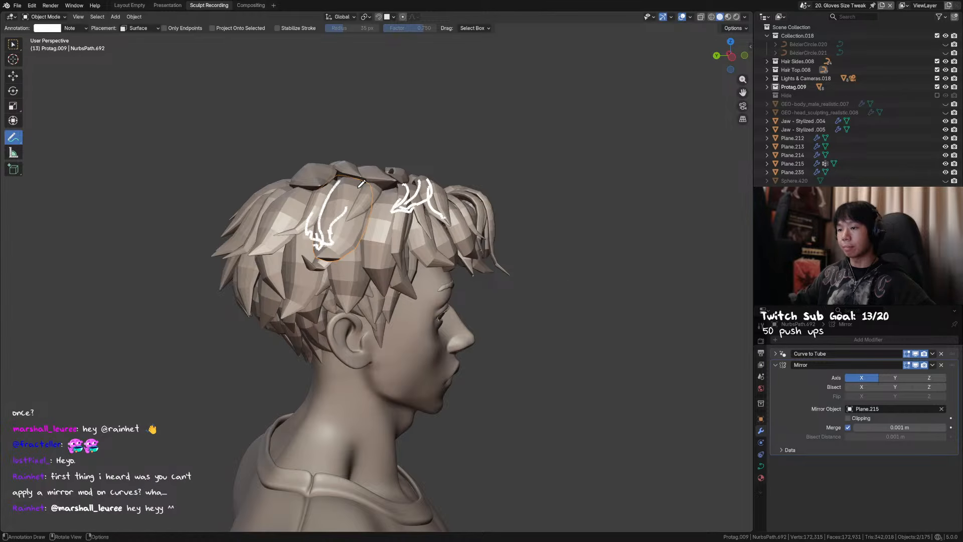
left_click_drag(361, 184, 323, 255)
mouse_move(323, 255)
middle_mouse_down()
mouse_move(416, 275)
mouse_move(602, 266)
middle_mouse_up()
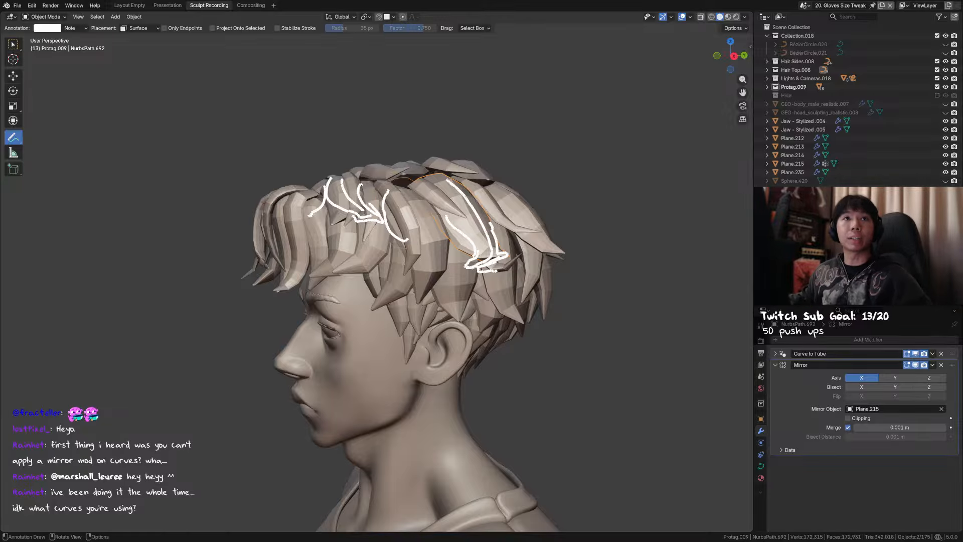
middle_click_drag(281, 211, 423, 206)
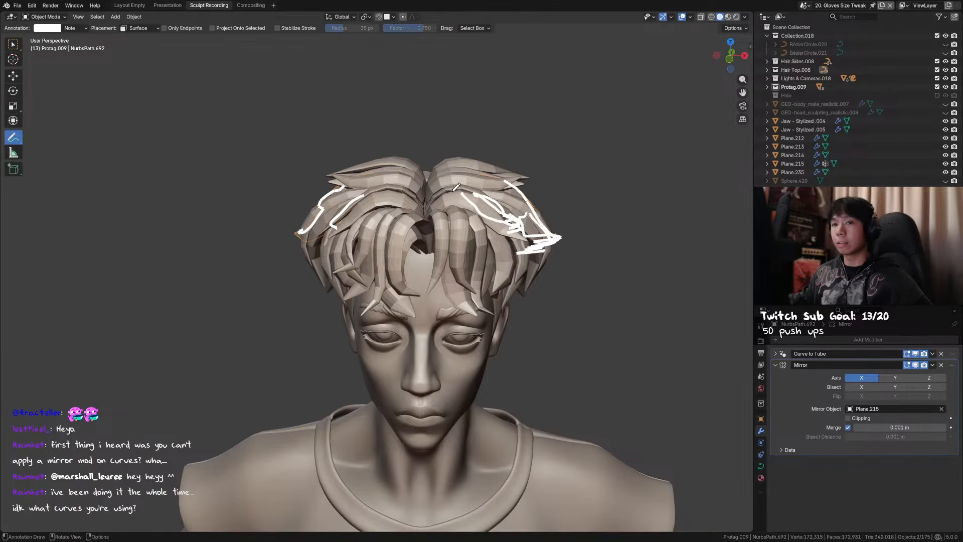
Return to the selection tool and add a Path curve to the scene
key("w")
scroll(456, 187, "down", 3)
key("shift+a")
mouse_move(480, 218)
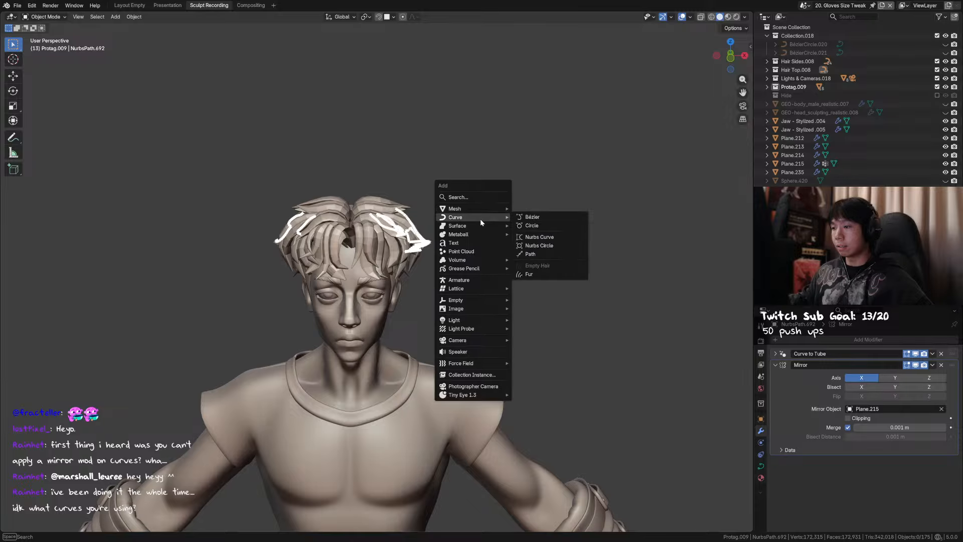
left_click(552, 255)
scroll(441, 269, "down", 6)
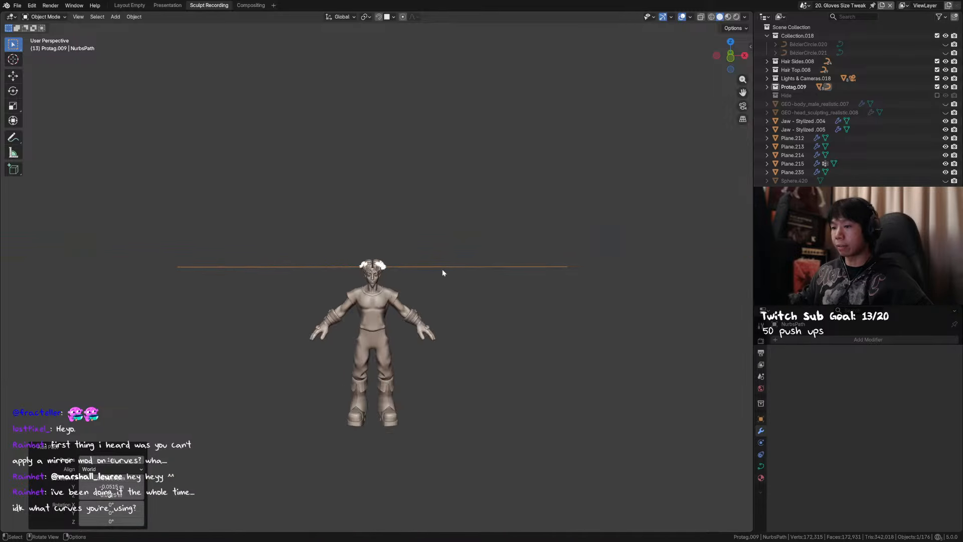
Edit the path in the front view, moving its two outer control points down beside the character's hand
key("KP_1")
key("Tab")
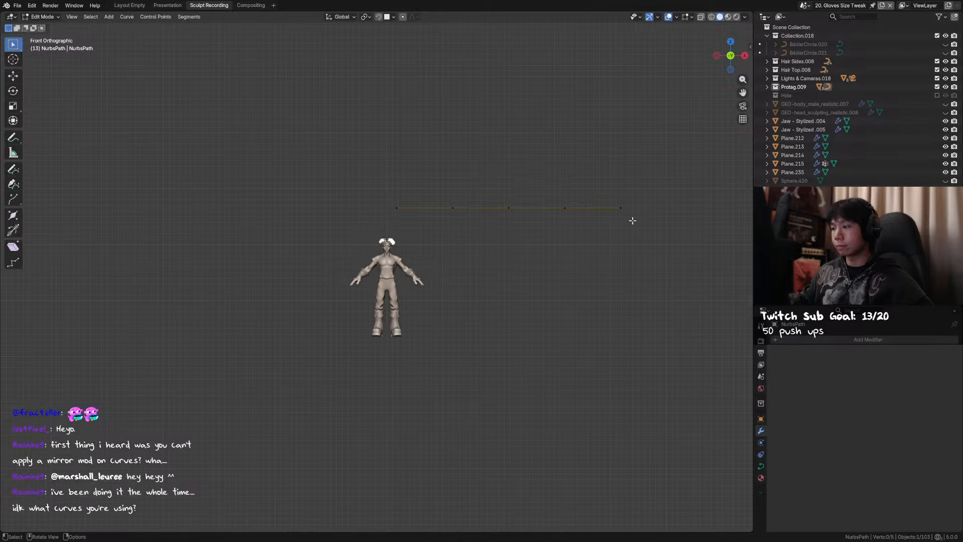
key("g")
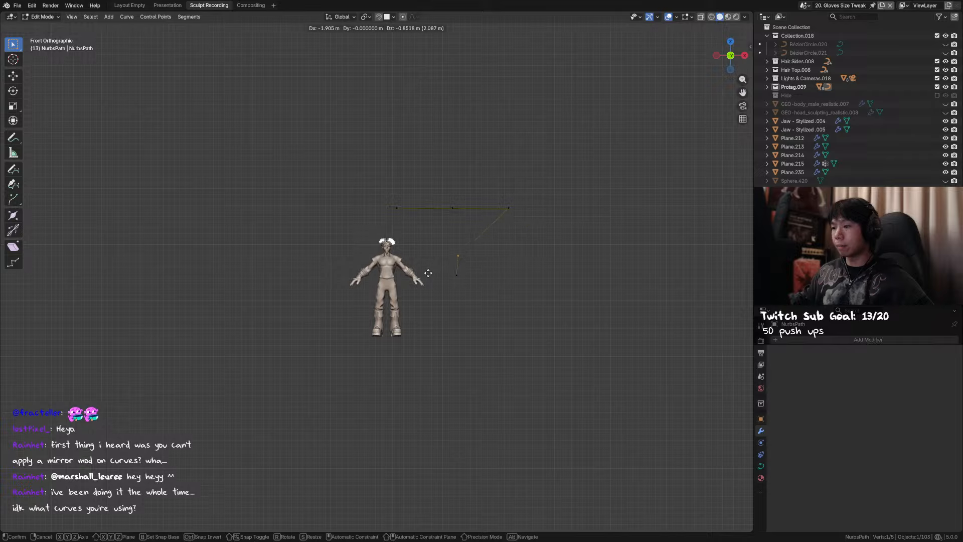
left_click(402, 259)
left_click_drag(479, 259, 418, 285)
key("g")
left_click(381, 289)
Move the path's middle and upper control points to form a curved arc beside the character, and leave curve editing
left_click_drag(576, 193, 480, 227)
key("g")
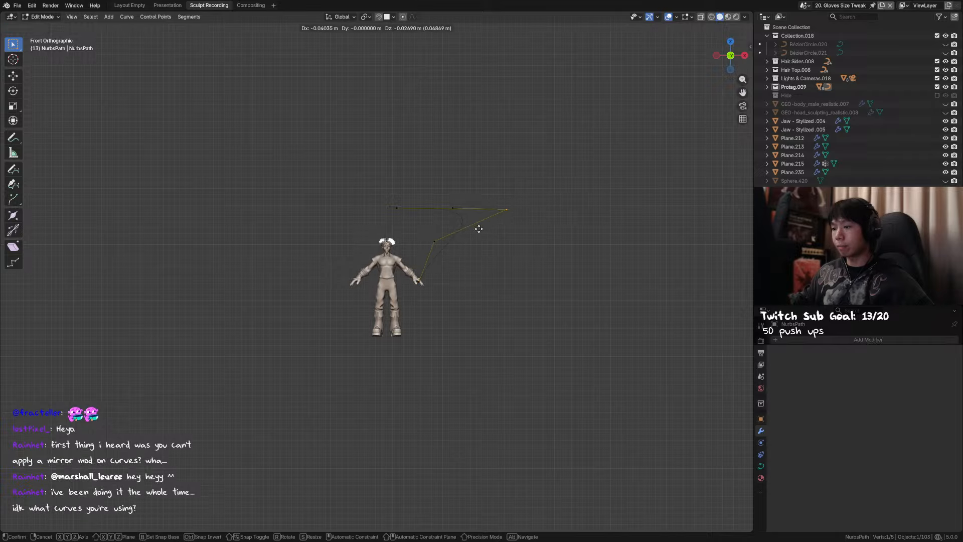
left_click(413, 237)
left_click(463, 208)
key("g")
left_click(451, 209)
scroll(420, 254, "up", 5)
middle_click_drag(462, 215, 427, 209, "shift")
key("g")
left_click(413, 226)
key("Tab")
Give the path a round bevel with a depth of 0.084 m
left_click(812, 341)
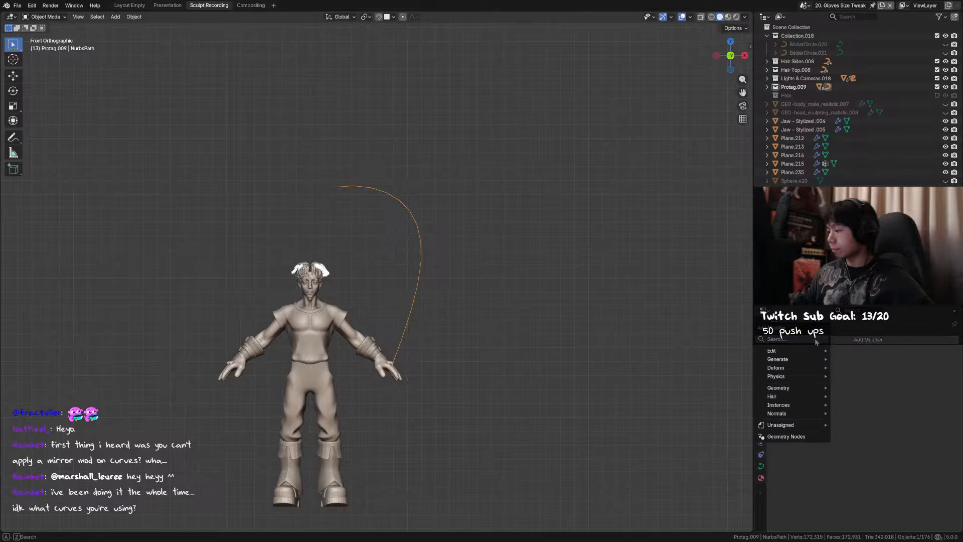
key("Escape")
left_click(760, 466)
scroll(882, 381, "down", 10)
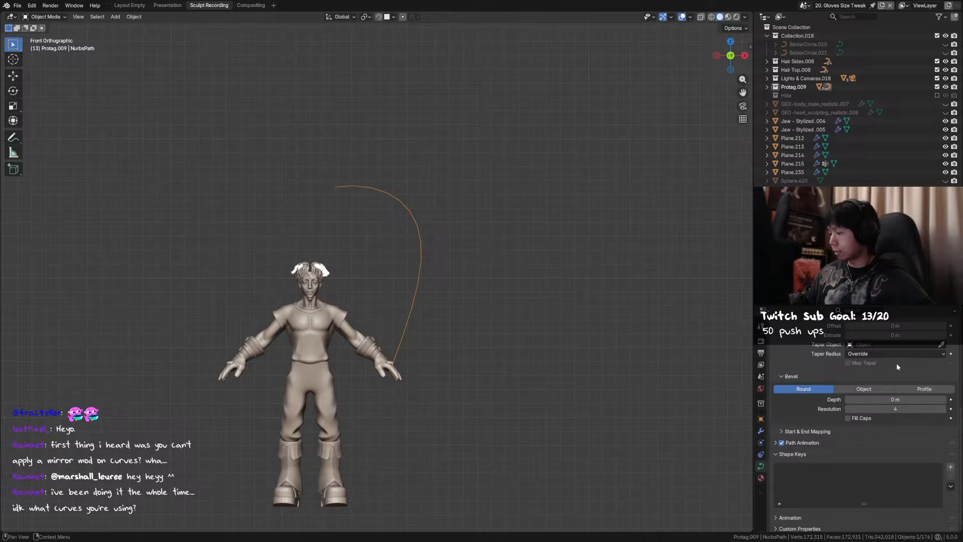
left_click_drag(874, 399, 903, 399)
Shrink the radius of the path's lower end point so the tube tapers to a tip, and leave curve editing
key("Tab")
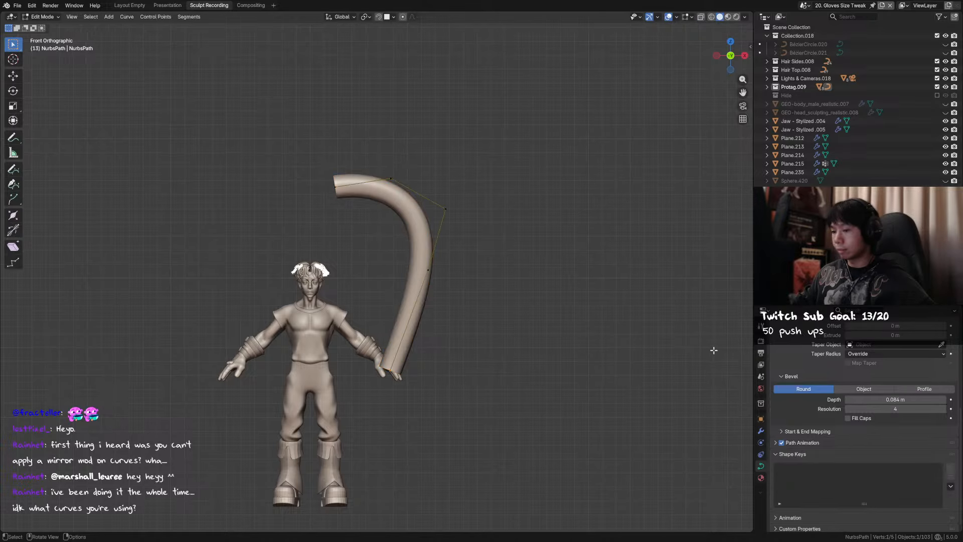
key("alt+s")
left_click(392, 365)
key("Tab")
Add a Mirror modifier to the tube with Plane.234 as the mirror object, and try to apply it
key("q")
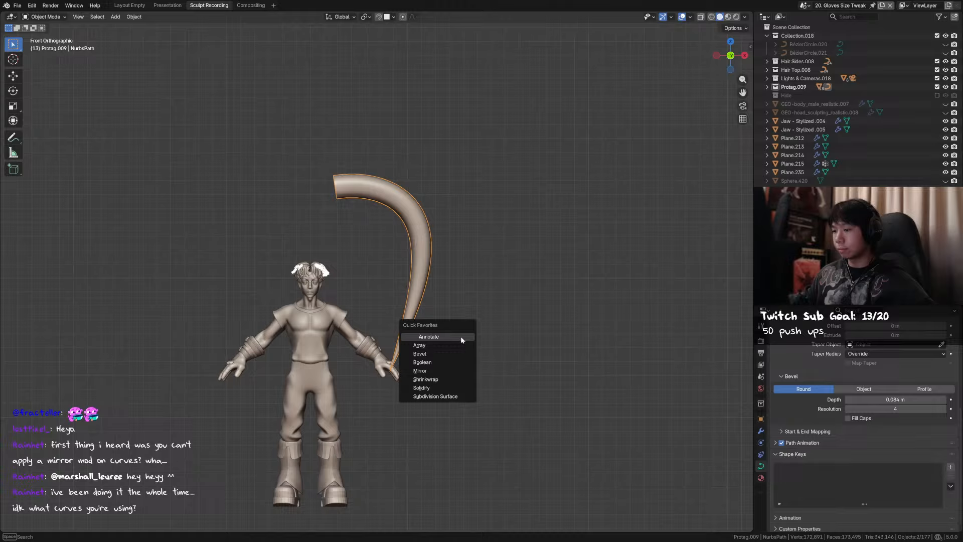
left_click(446, 370)
left_click(761, 431)
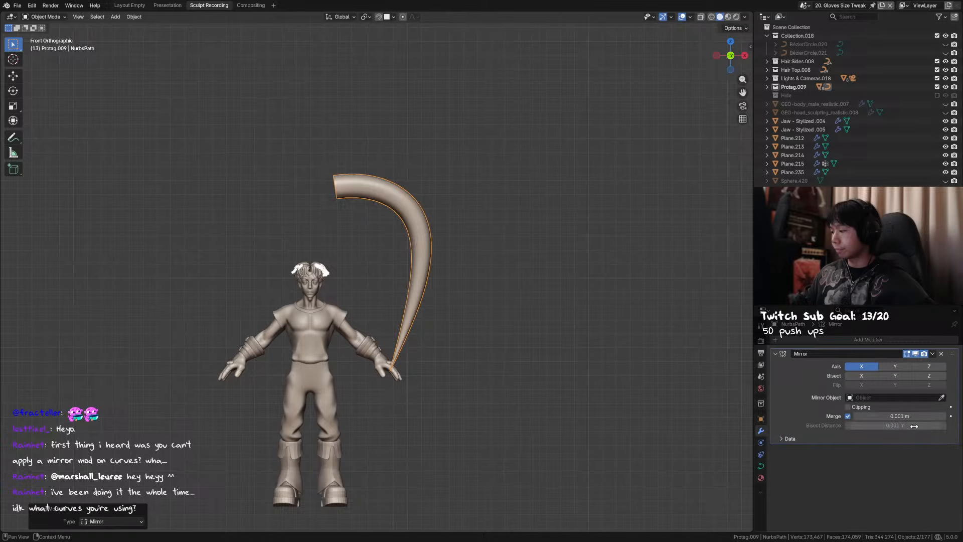
left_click(941, 397)
left_click(321, 324)
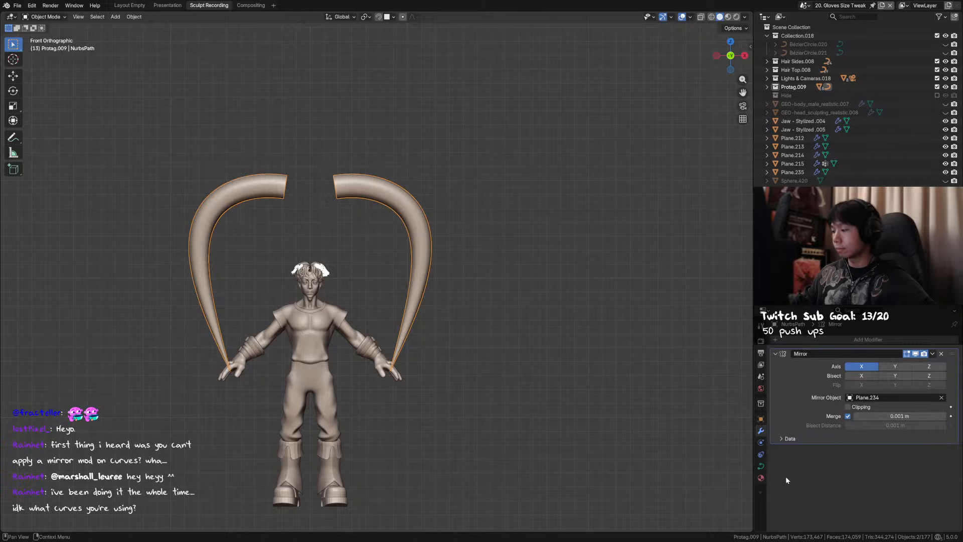
key("ctrl+a")
key("ctrl+a")
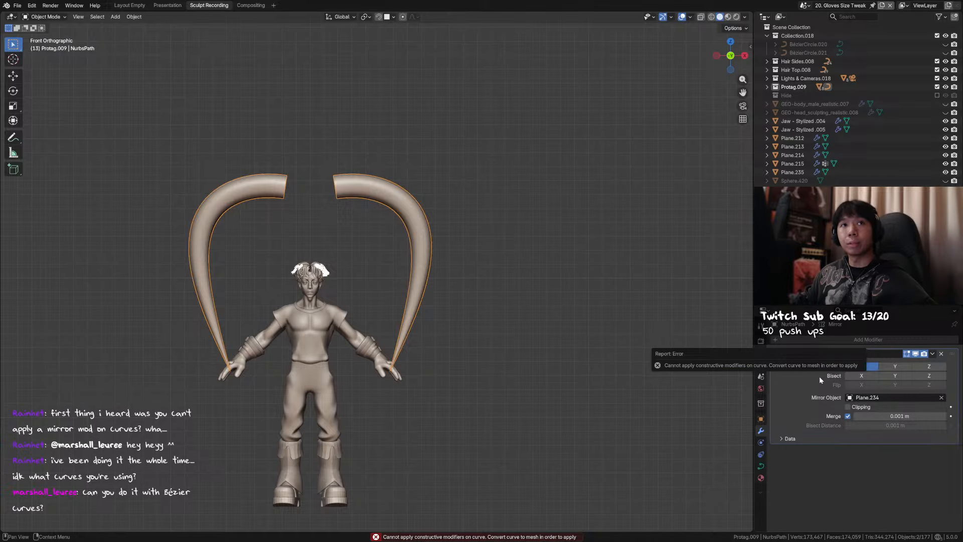
Add a Bézier curve and move it to the side of the character
key("shift+a")
mouse_move(495, 261)
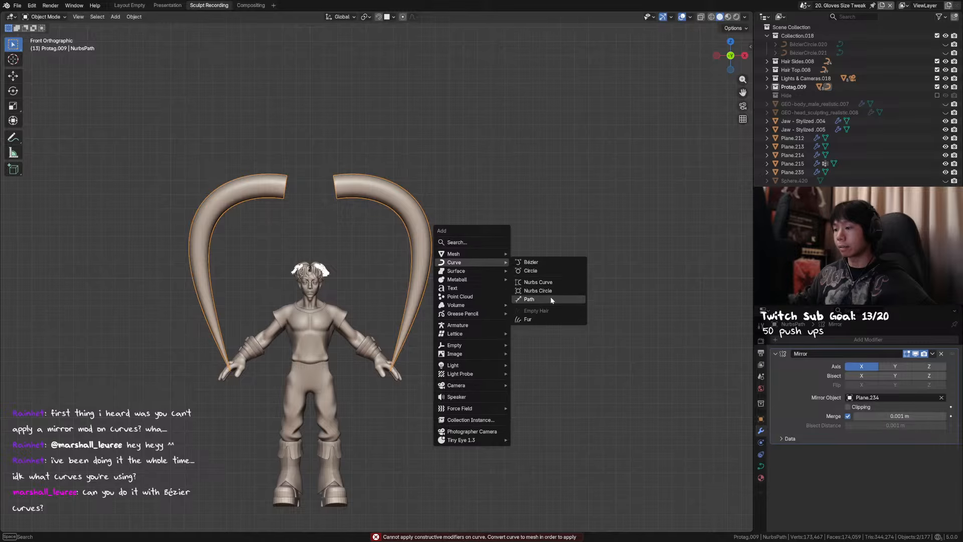
left_click(530, 262)
scroll(449, 319, "down", 5)
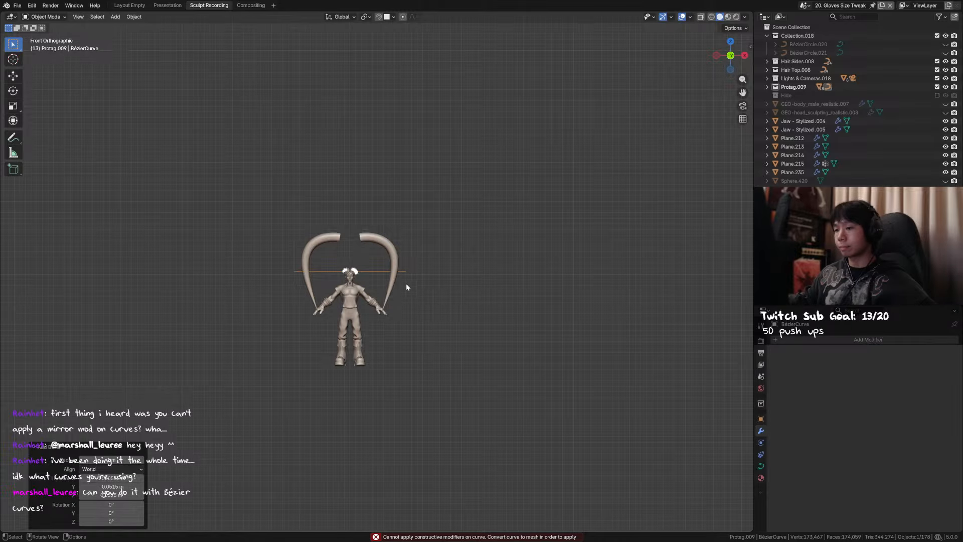
key("g")
left_click(452, 284)
Add a Mirror modifier to the Bézier curve and try to apply it
left_click(860, 339)
type("mi")
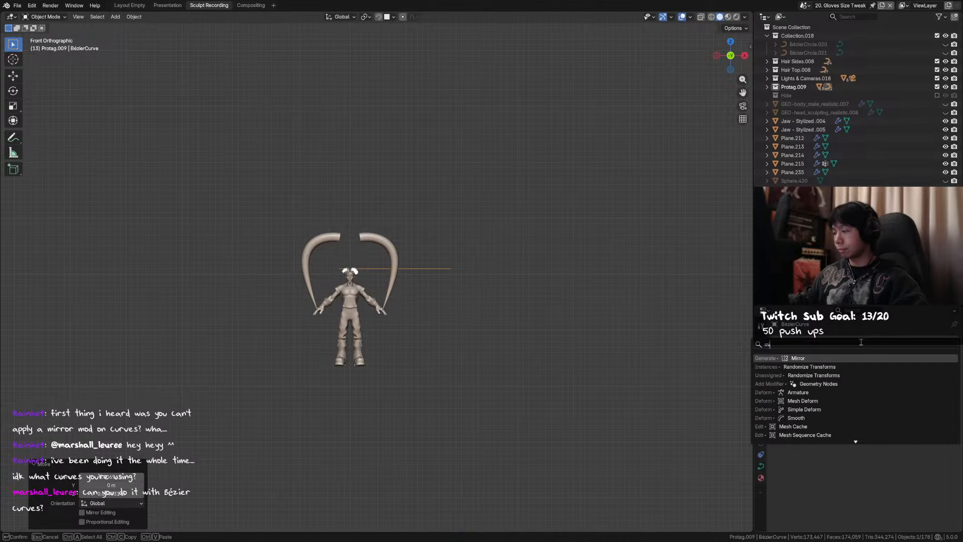
key("Return")
key("ctrl+a")
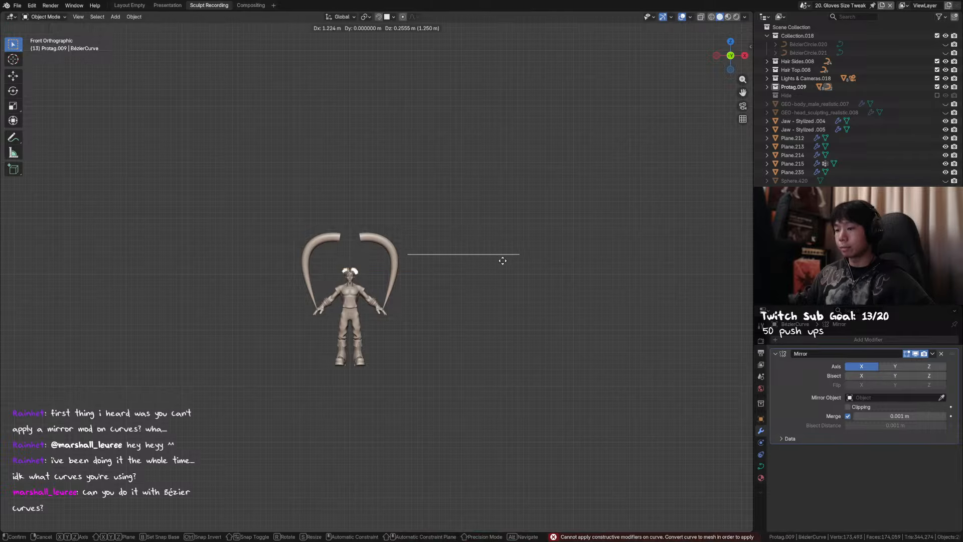
key("Tab")
key("Tab")
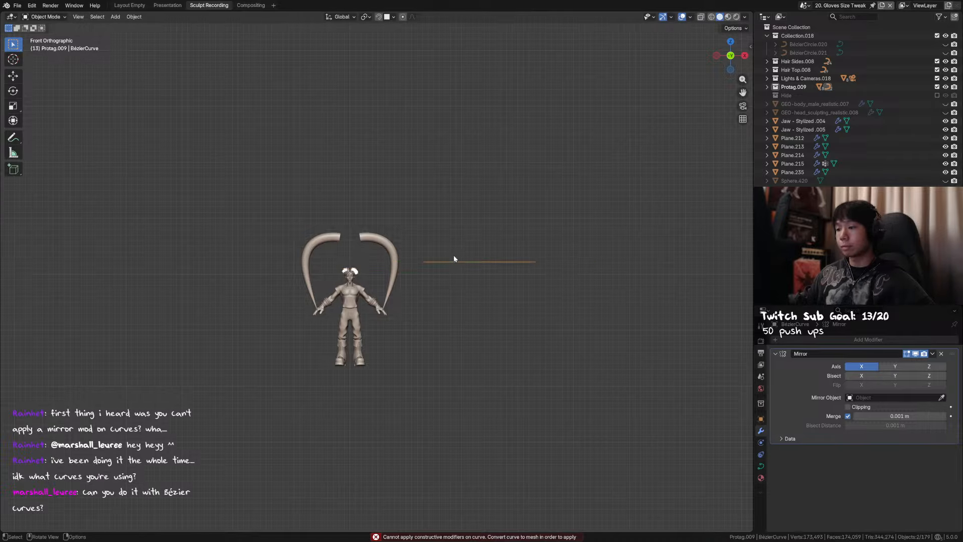
Move the mirrored tube's two lowest path points so its tip bends outward beside the character's arm, and leave curve editing
scroll(461, 279, "up", 3)
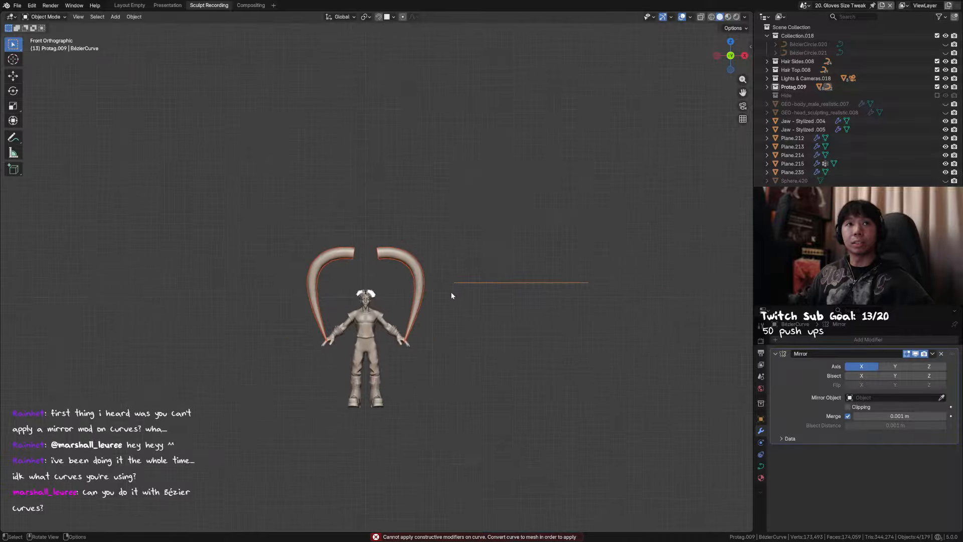
left_click_drag(589, 222, 424, 287)
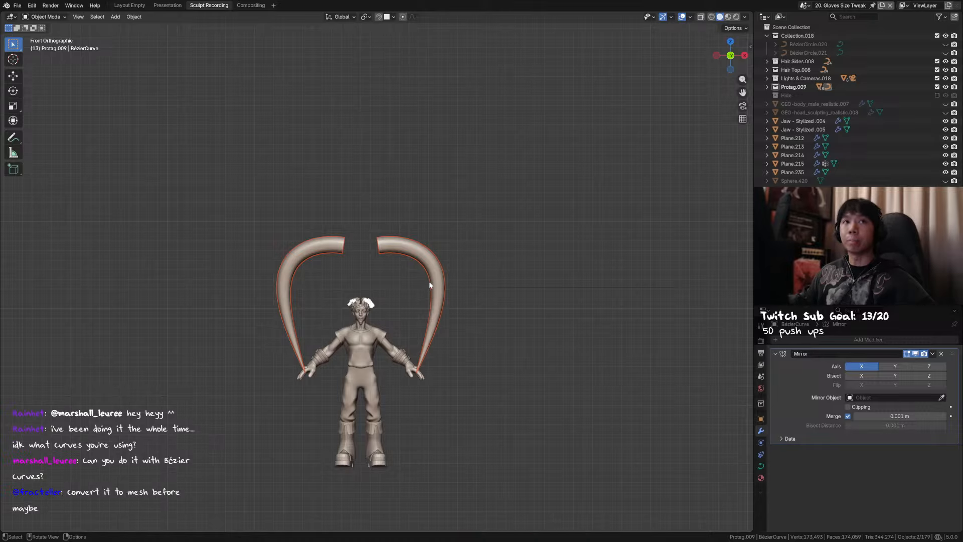
left_click_drag(546, 275, 443, 305)
left_click(442, 287)
key("Tab")
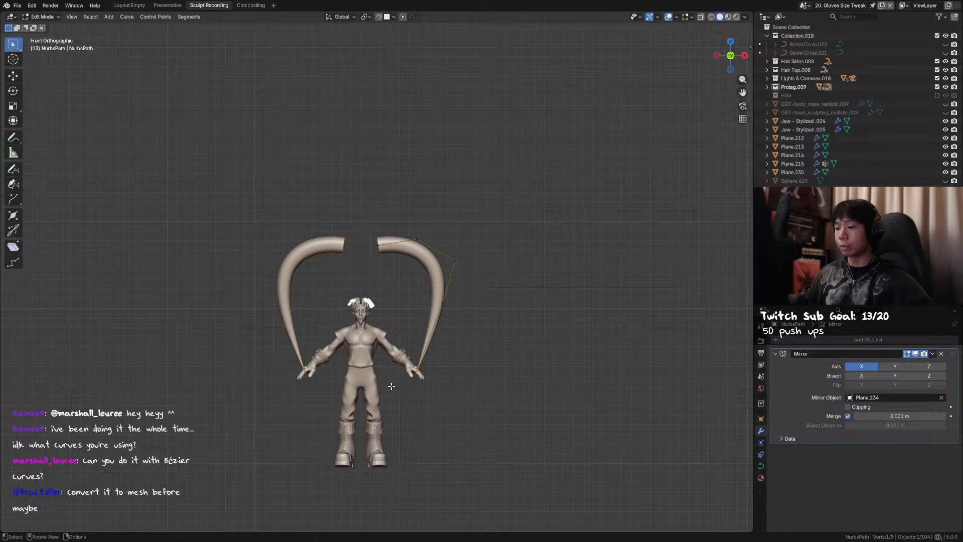
key("g")
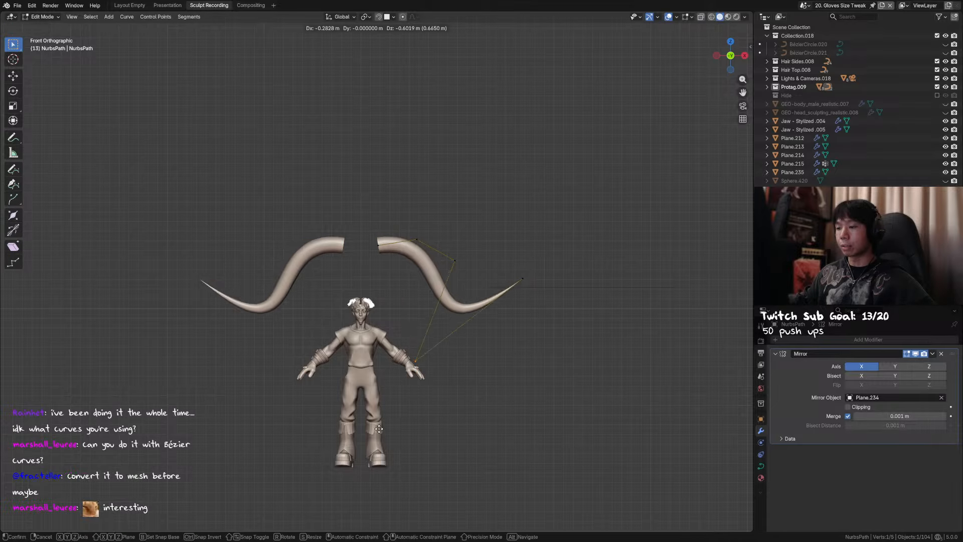
left_click(372, 426)
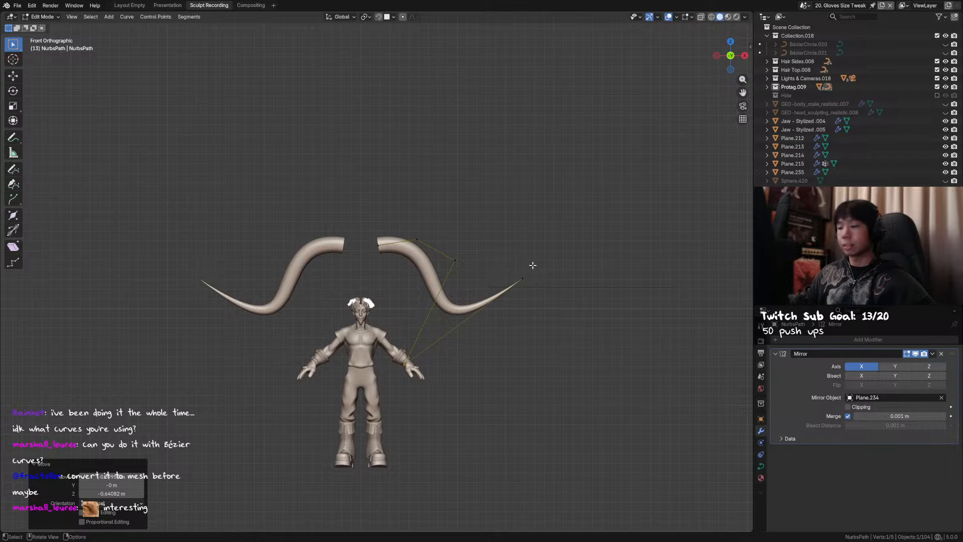
key("g")
left_click(448, 363)
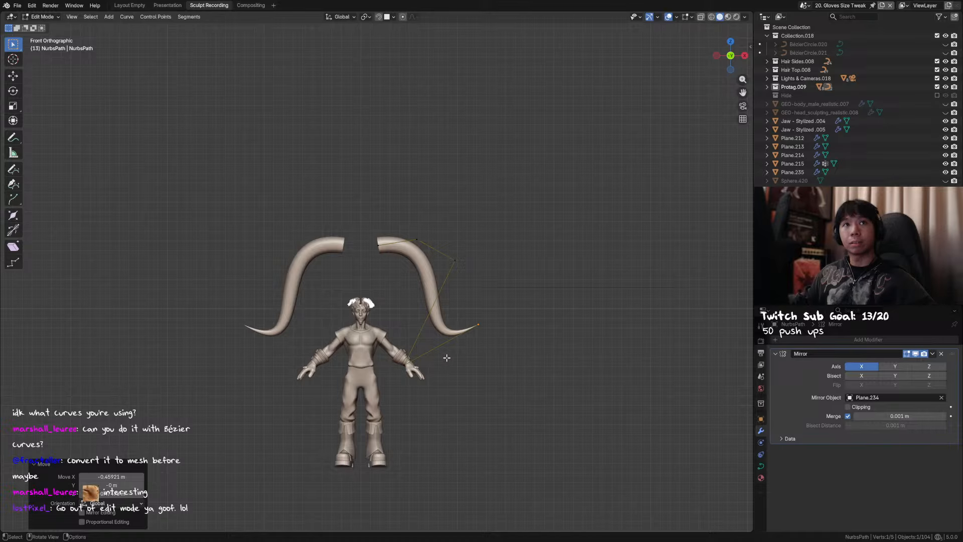
key("Tab")
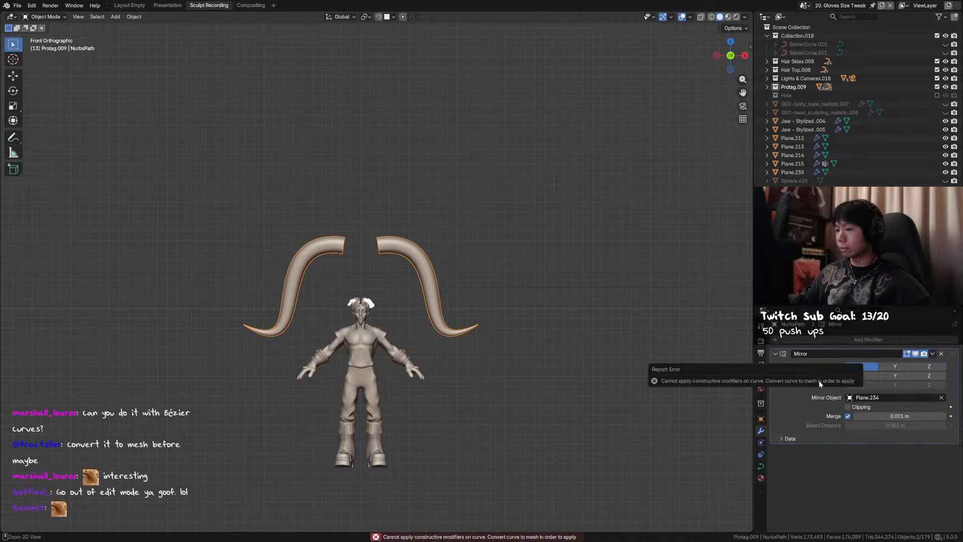
Try to apply the Mirror modifier to the path tube, and select the straight Bézier curve beside the character
key("ctrl+a")
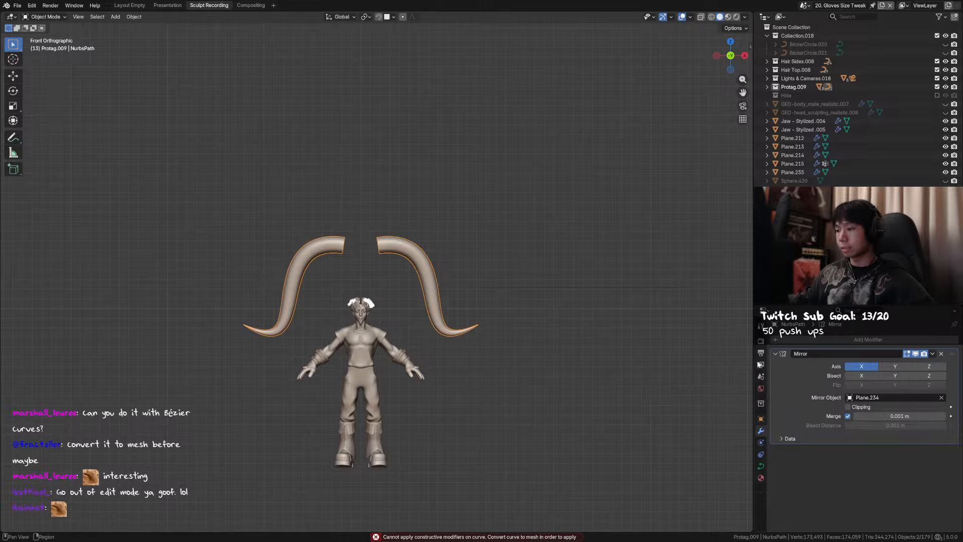
left_click(615, 287)
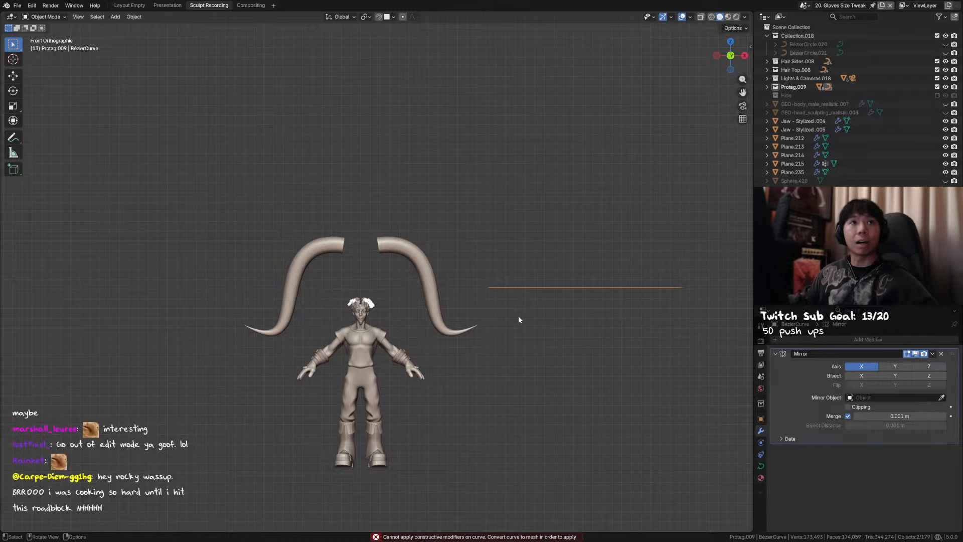
middle_click_drag(516, 299, 494, 294, "shift")
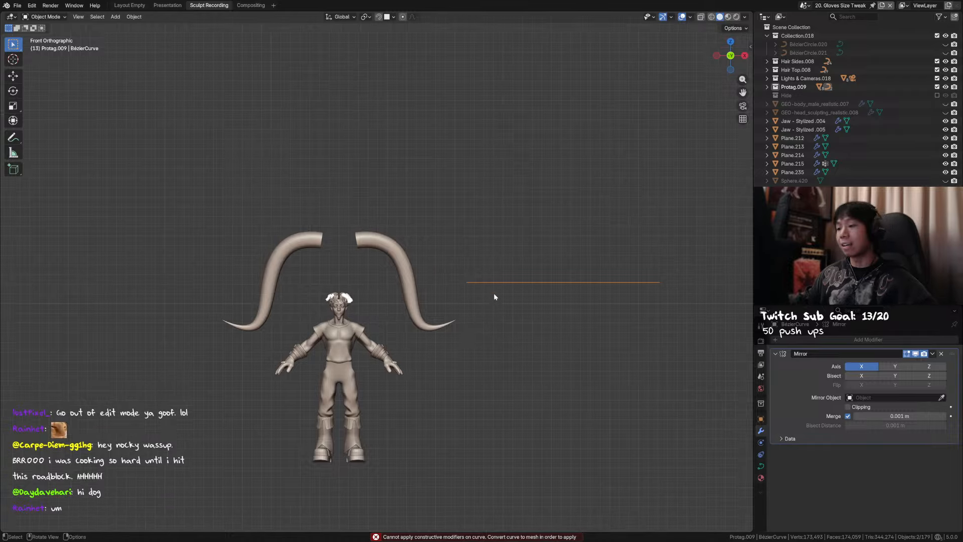
middle_click_drag(553, 317, 583, 305, "shift")
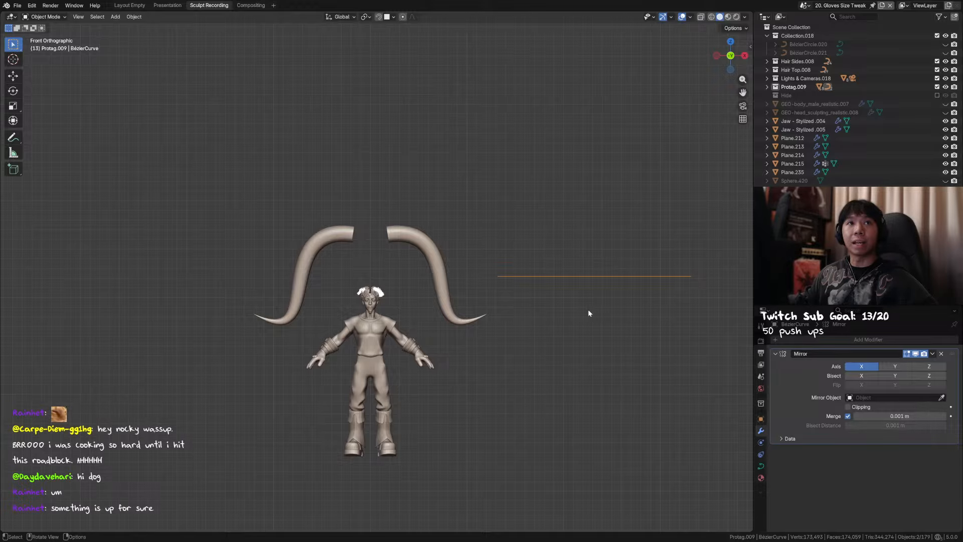
scroll(585, 318, "down", 1, "shift")
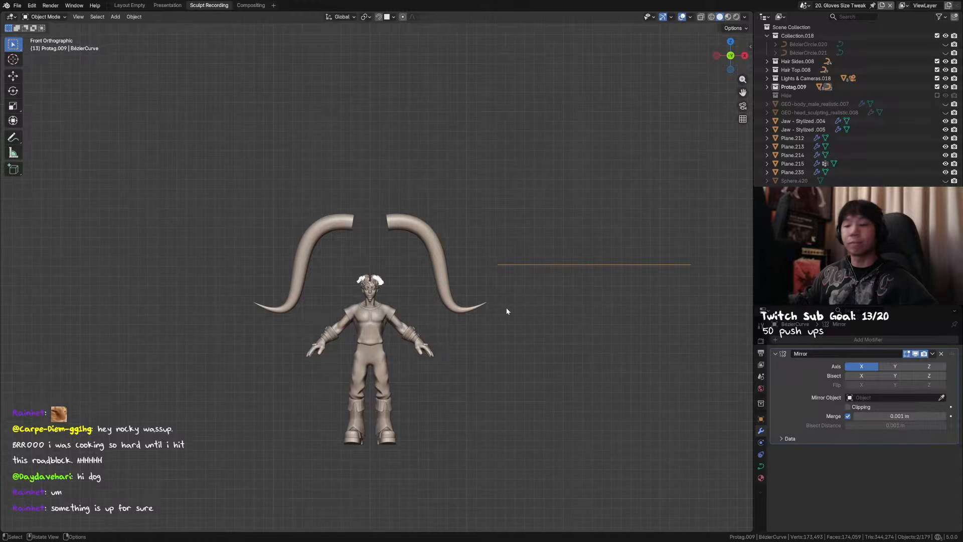
Adjust the mirrored tube's lower bend and outer middle control points, and leave curve editing
left_click(443, 262)
key("Tab")
key("g")
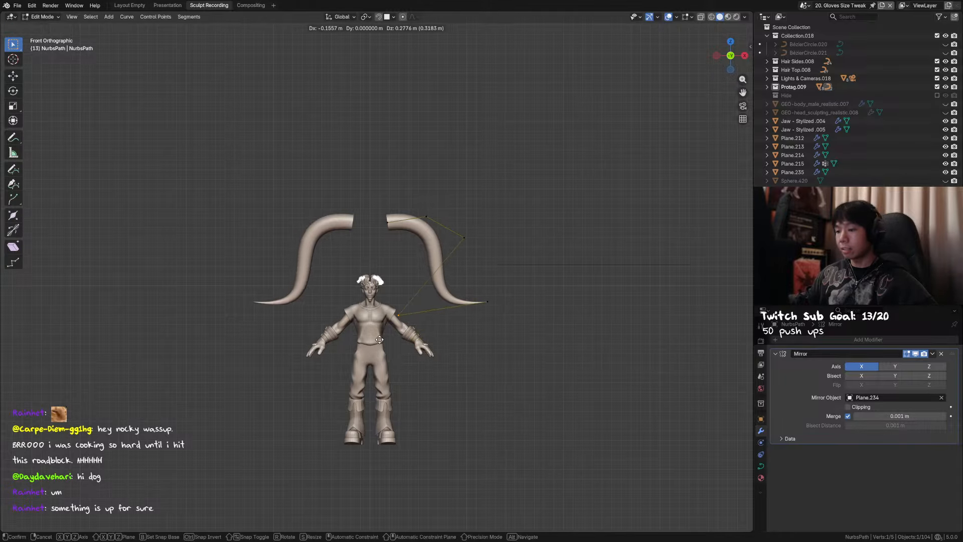
left_click(382, 353)
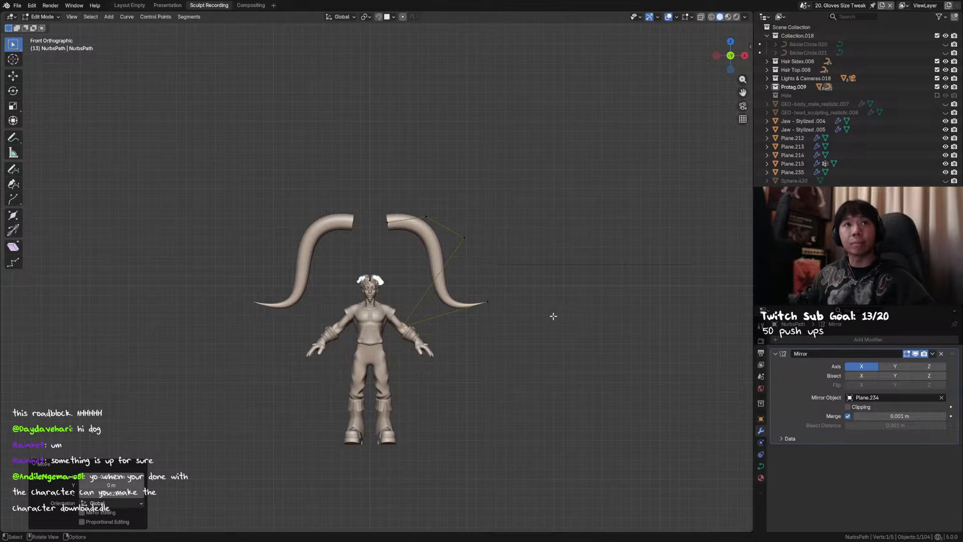
key("g")
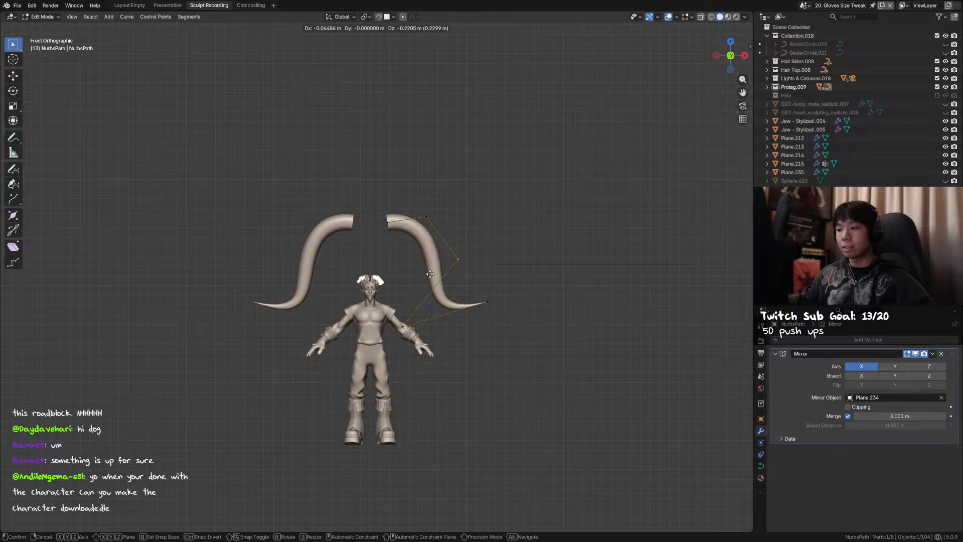
left_click(428, 273)
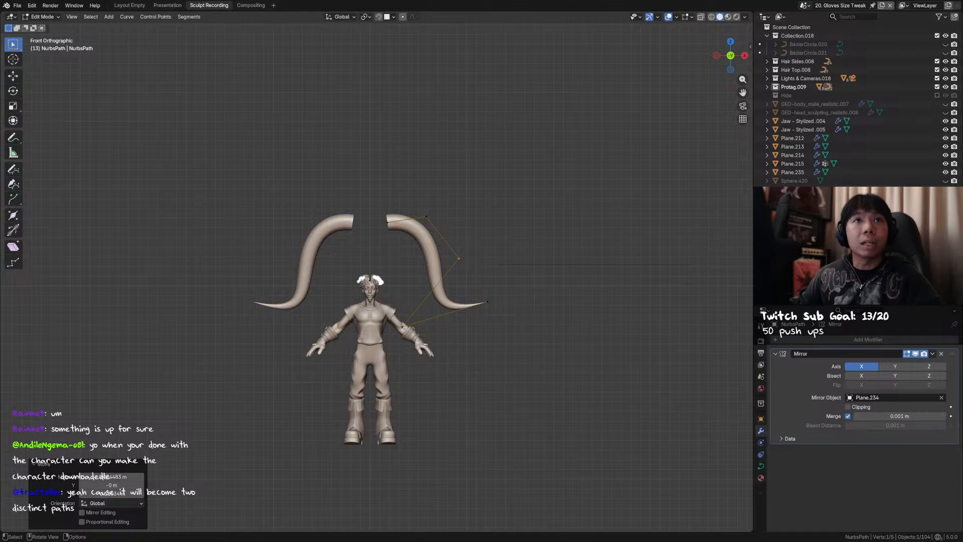
left_click(428, 226)
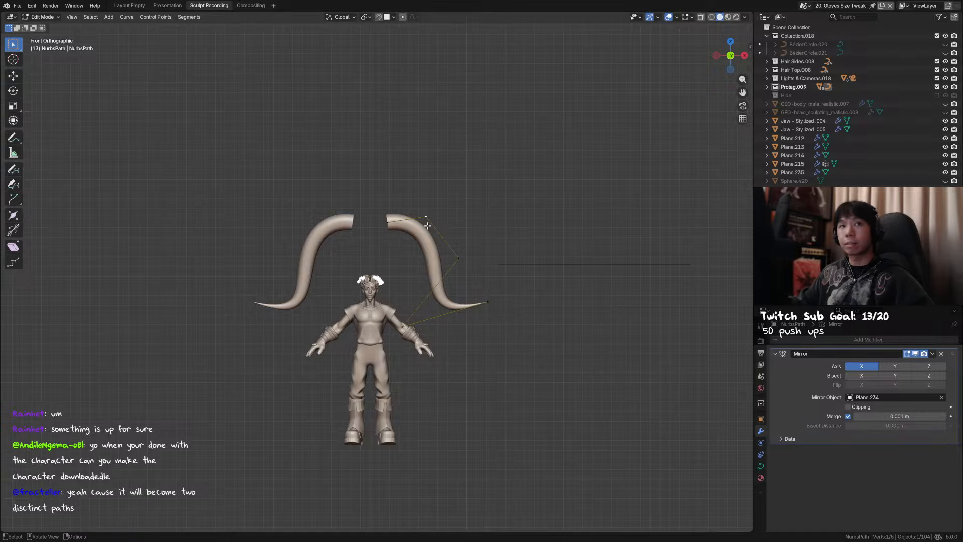
key("Tab")
Retry applying the Mirror modifier to the reshaped tube in Object Mode
middle_click_drag(427, 226, 462, 259)
key("F3")
key("Escape")
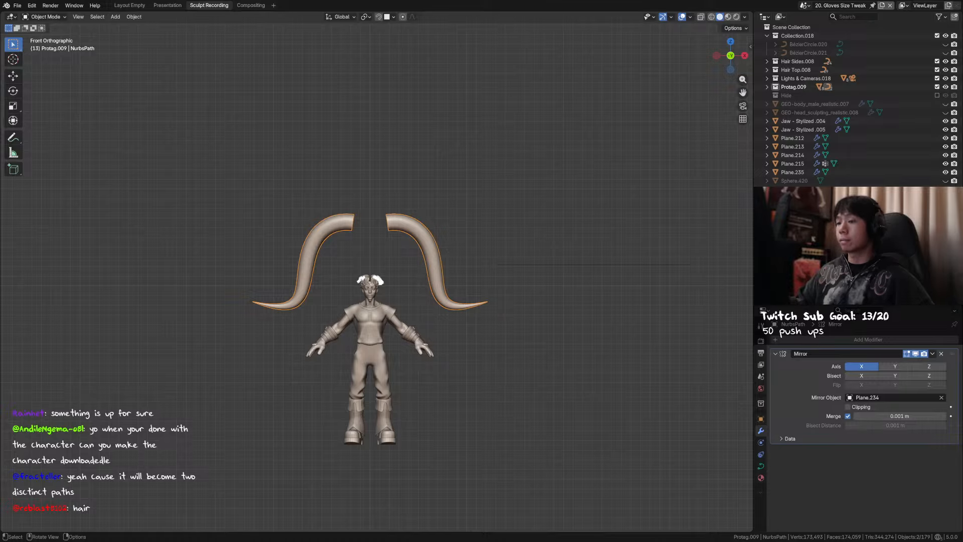
key("Tab")
key("Tab")
scroll(451, 284, "up", 2)
key("Tab")
key("Tab")
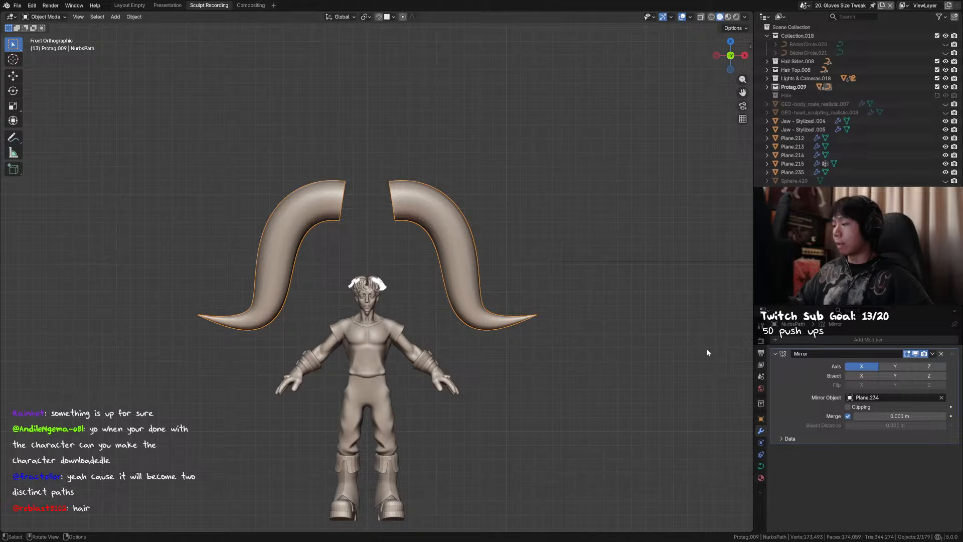
left_click(933, 353)
left_click(918, 365)
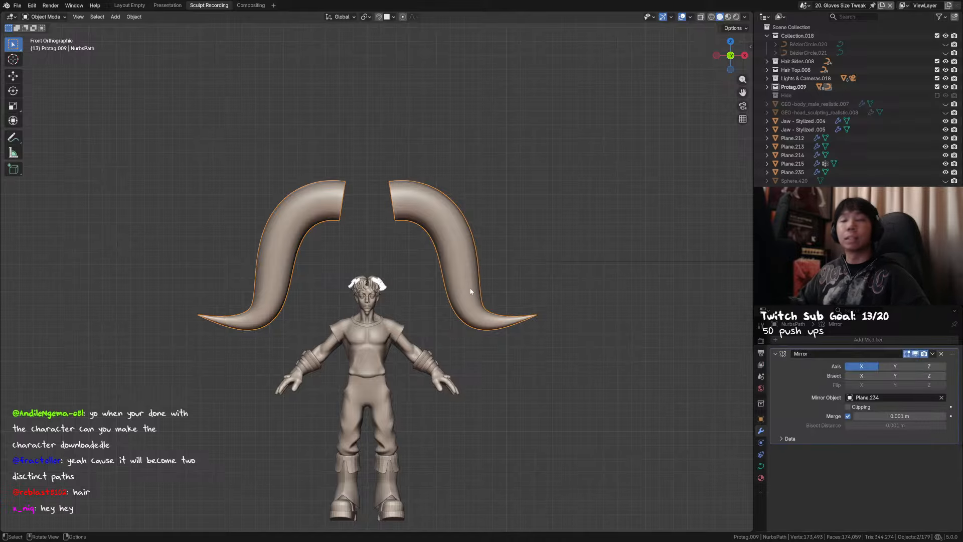
middle_click_drag(460, 295, 462, 276)
scroll(425, 311, "up", 5)
scroll(425, 312, "down", 4)
scroll(463, 305, "down", 3)
scroll(463, 272, "up", 3)
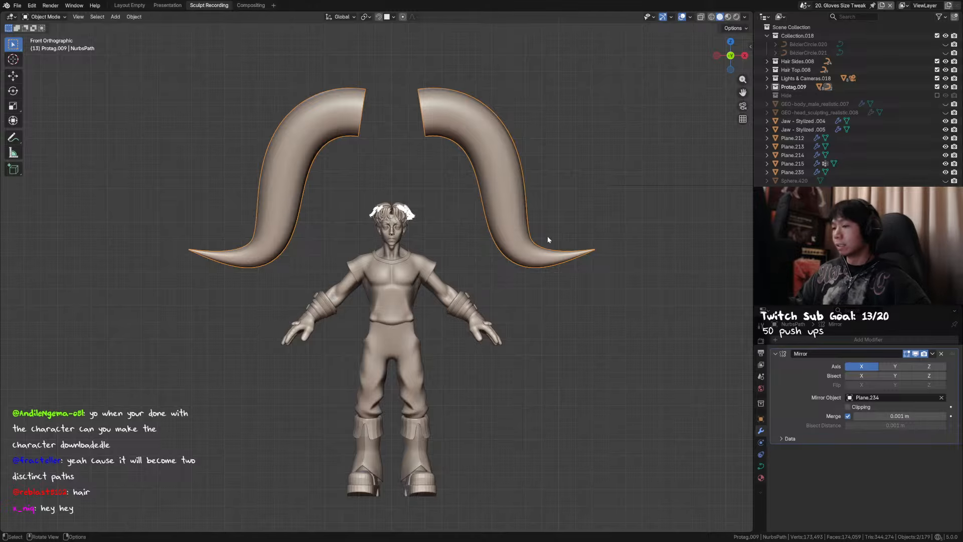
scroll(525, 189, "down", 2)
middle_click_drag(452, 179, 530, 223)
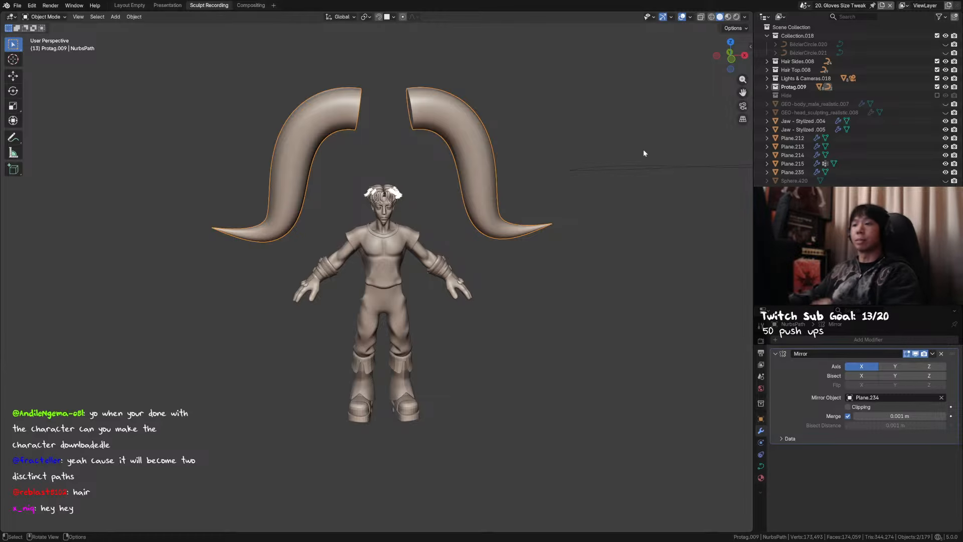
middle_click_drag(468, 113, 479, 172)
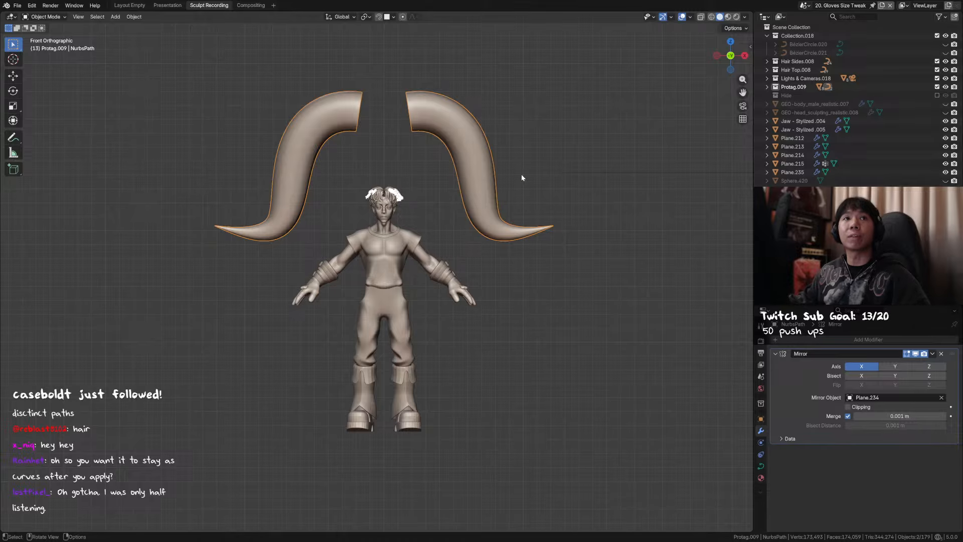
middle_click_drag(501, 186, 502, 185, "shift")
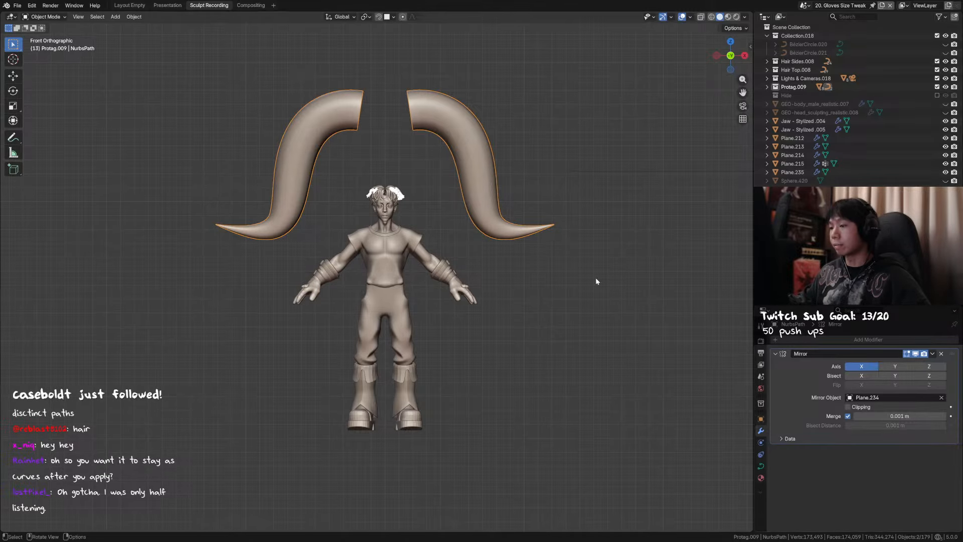
key("Tab")
key("Tab")
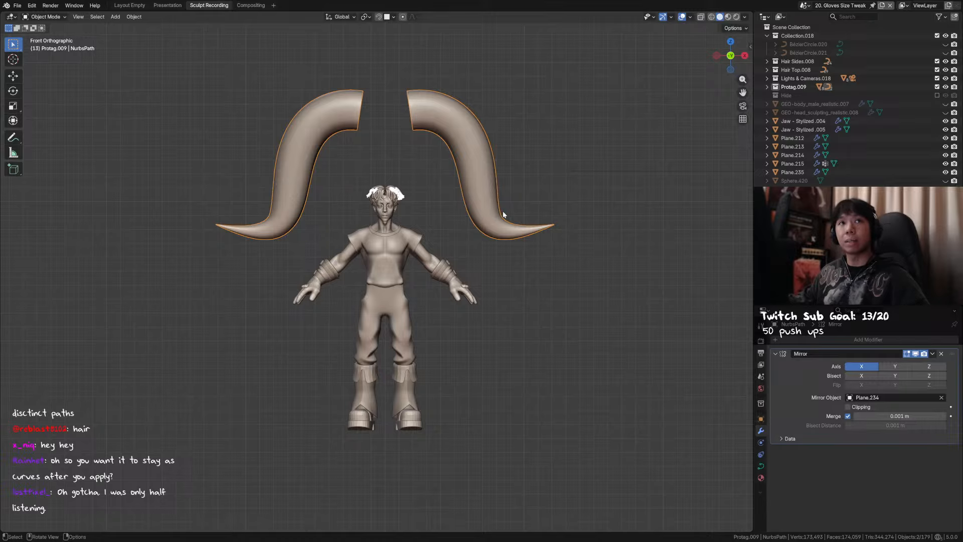
key("Tab")
key("Tab")
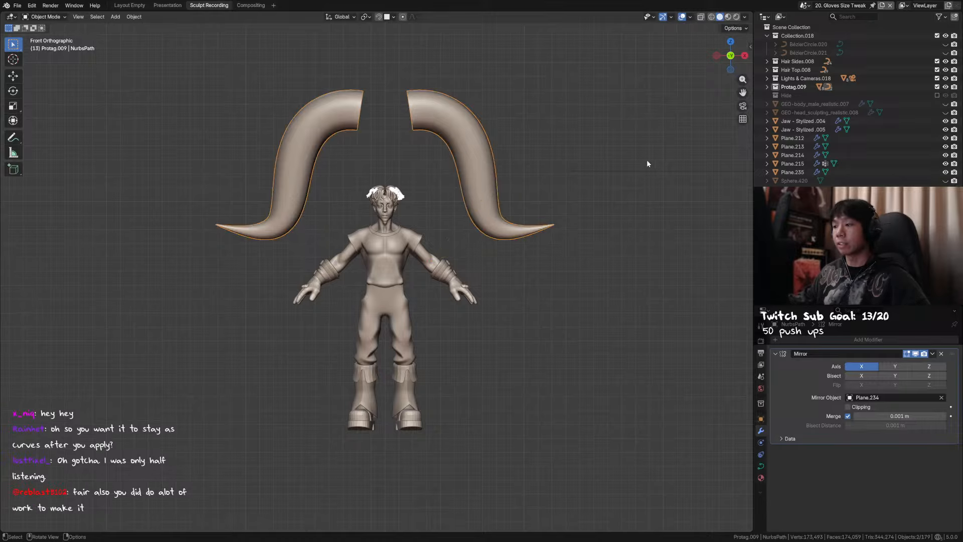
Delete both test curves, the mirrored tube and the Bézier curve
left_click_drag(661, 148, 457, 200)
key("x")
left_click(457, 203)
Select the front hair strand on the forehead, frame it, and examine the whole hair from the character's side
scroll(434, 225, "up", 4)
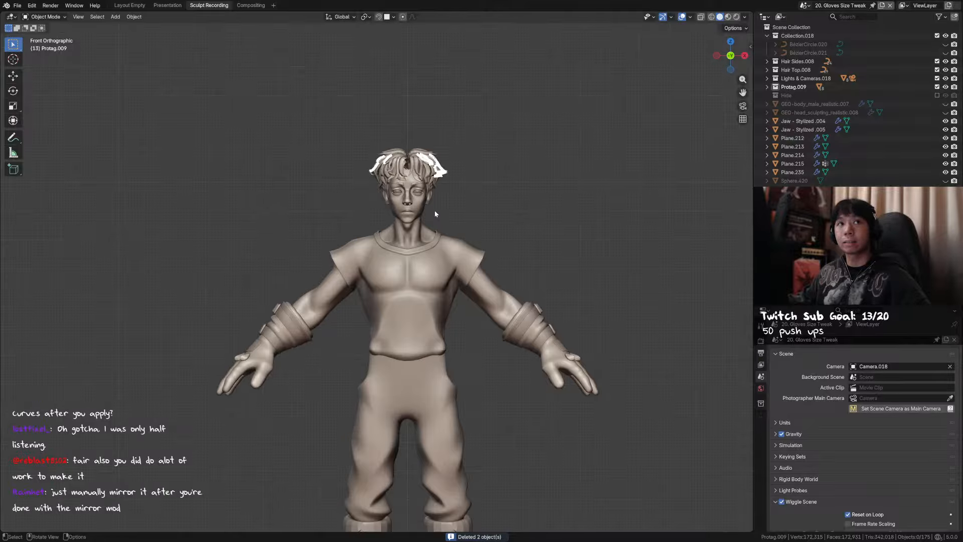
middle_click_drag(436, 220, 437, 221)
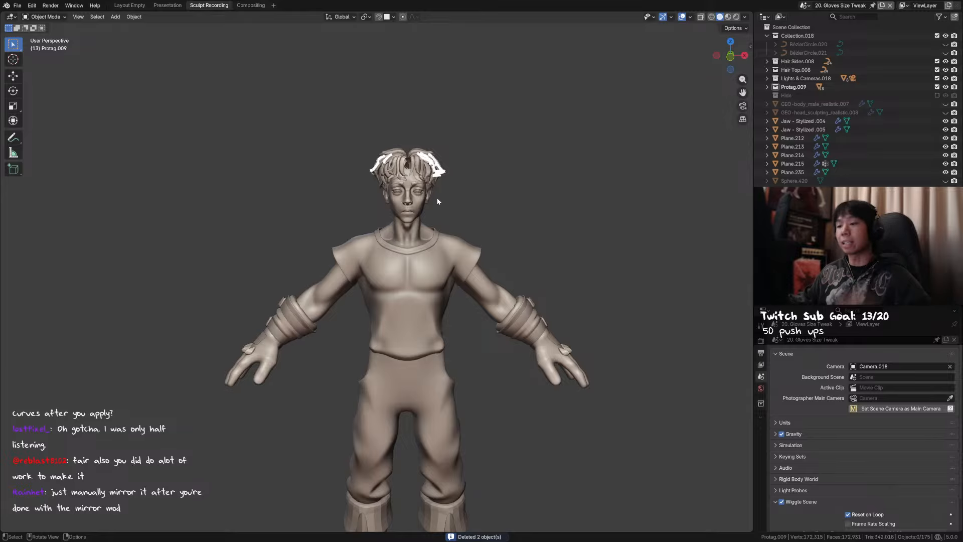
left_click(422, 178)
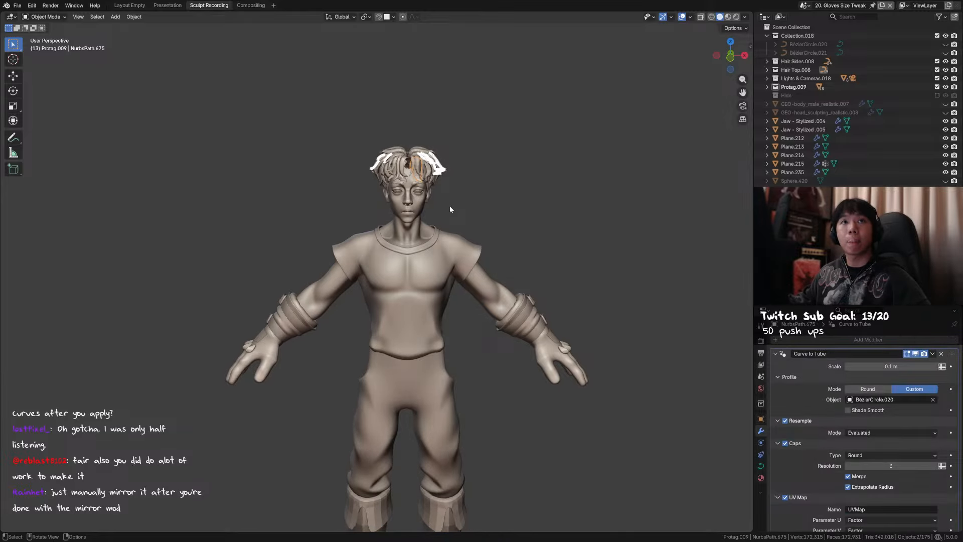
key("KP_Decimal")
mouse_move(484, 203)
middle_mouse_down()
mouse_move(516, 254)
mouse_move(491, 215)
middle_mouse_up()
scroll(501, 248, "down", 3)
scroll(481, 211, "down", 3)
middle_click_drag(391, 173, 306, 168, "shift")
mouse_move(306, 168)
middle_mouse_down()
mouse_move(248, 173)
mouse_move(303, 168)
middle_mouse_up()
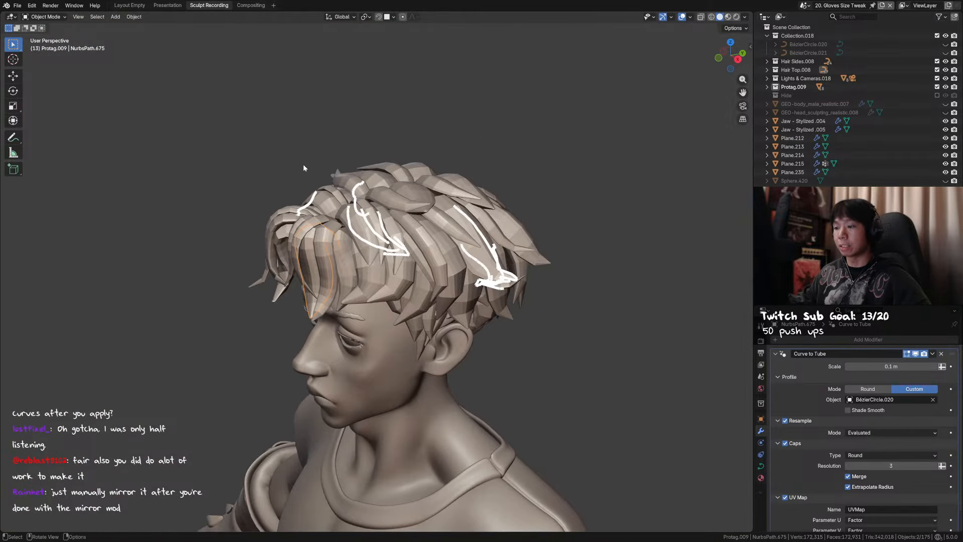
Hide the Note annotation layer over the hair, and deselect the front strand
left_click(13, 137)
left_click(78, 28)
left_click(113, 57)
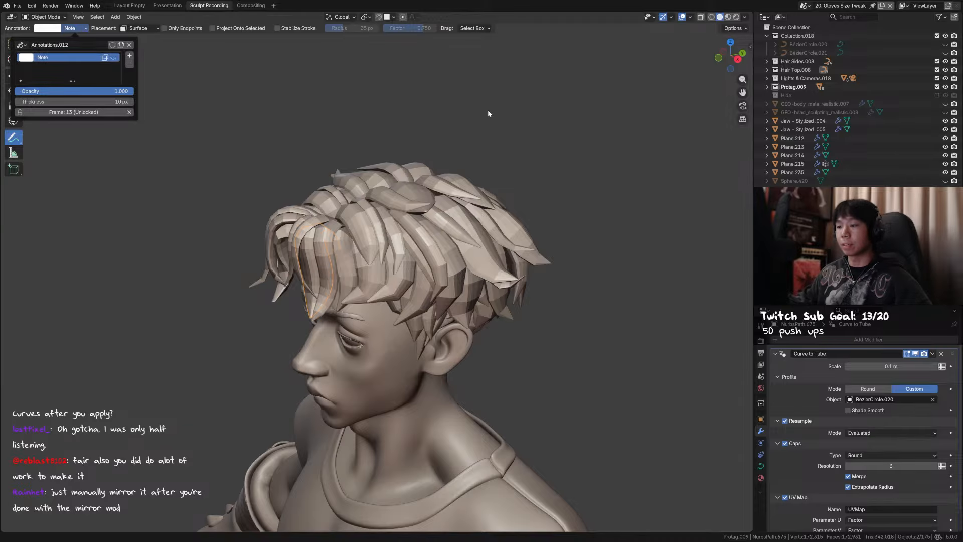
key("w")
left_click(466, 137)
mouse_move(541, 197)
middle_mouse_down()
mouse_move(529, 197)
mouse_move(575, 229)
mouse_move(468, 255)
mouse_move(432, 222)
mouse_move(417, 248)
mouse_move(381, 236)
middle_mouse_up()
Show the Note annotation layer again on the opposite side of the hair
left_click(13, 137)
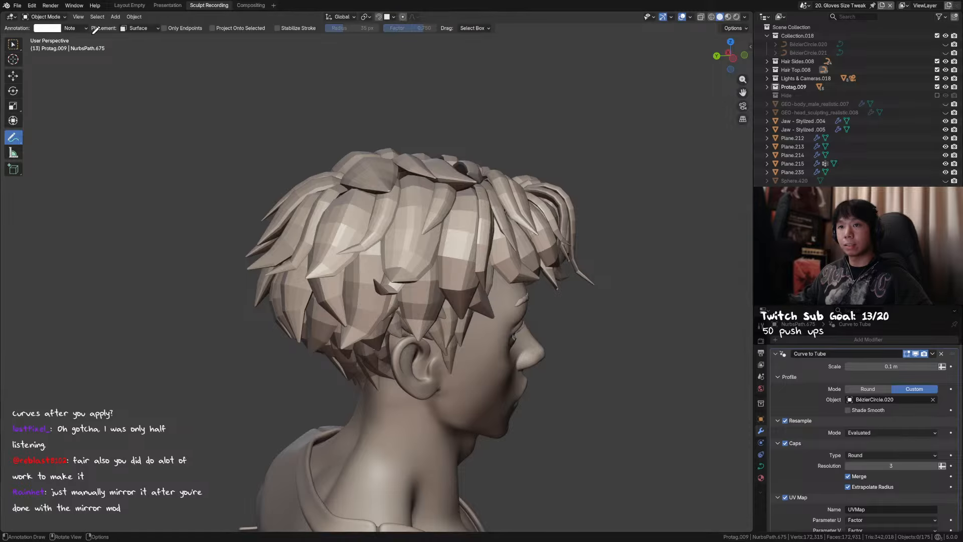
left_click(76, 28)
left_click(114, 57)
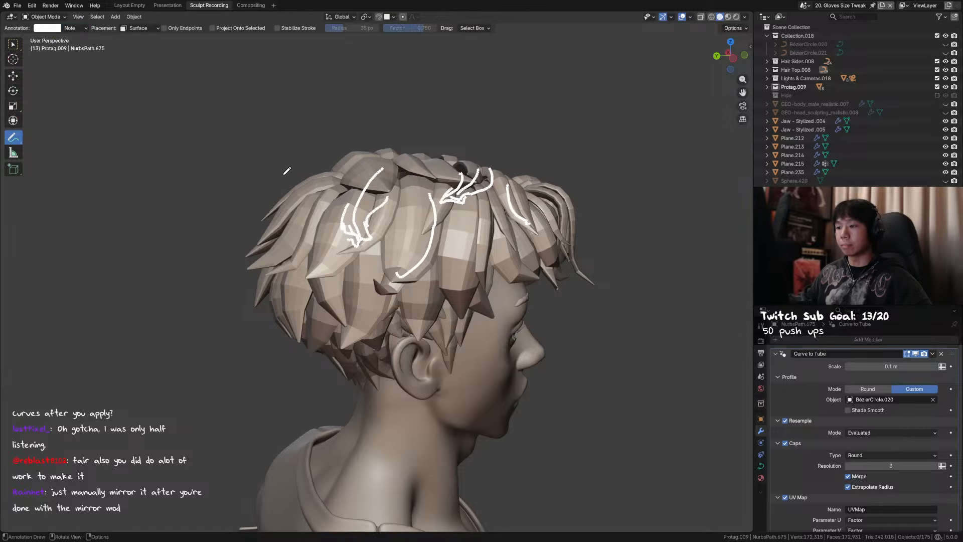
Hide the Note annotation layer with the back of the hair in view
key("KP_3")
mouse_move(330, 209)
middle_mouse_down()
mouse_move(541, 225)
mouse_move(401, 227)
mouse_move(411, 253)
mouse_move(421, 242)
mouse_move(535, 247)
mouse_move(435, 243)
middle_mouse_up()
middle_click_drag(371, 256, 491, 261)
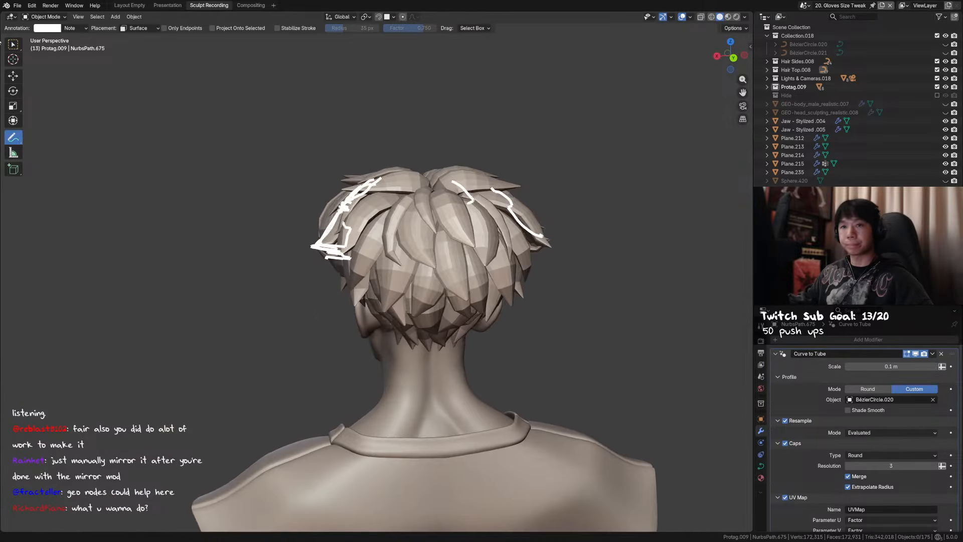
left_click(76, 28)
left_click(114, 57)
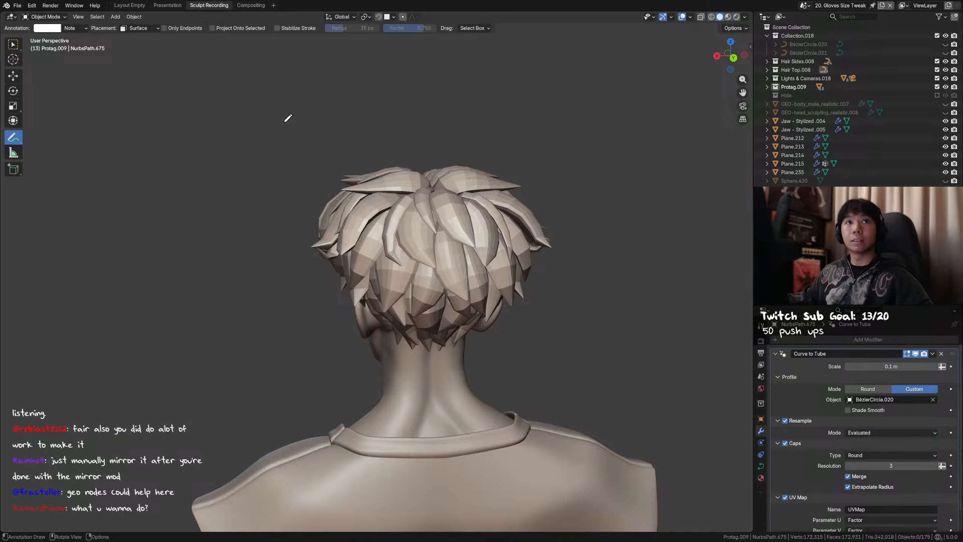
Switch to the selection tool, save the file, and select the mirrored side strand above the ear
middle_click_drag(285, 116, 387, 134)
left_click(13, 45)
mouse_move(301, 156)
middle_mouse_down()
mouse_move(394, 206)
mouse_move(417, 258)
mouse_move(461, 239)
mouse_move(340, 192)
mouse_move(363, 233)
mouse_move(404, 180)
middle_mouse_up()
key("ctrl+s")
left_click(461, 238)
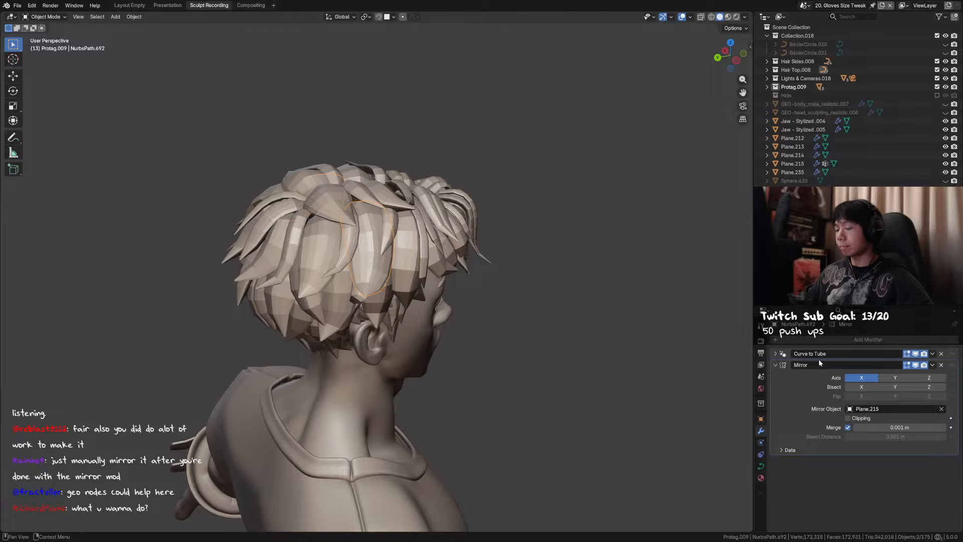
Try to apply the Mirror modifier on the selected strand's curve
middle_click_drag(516, 278, 669, 349)
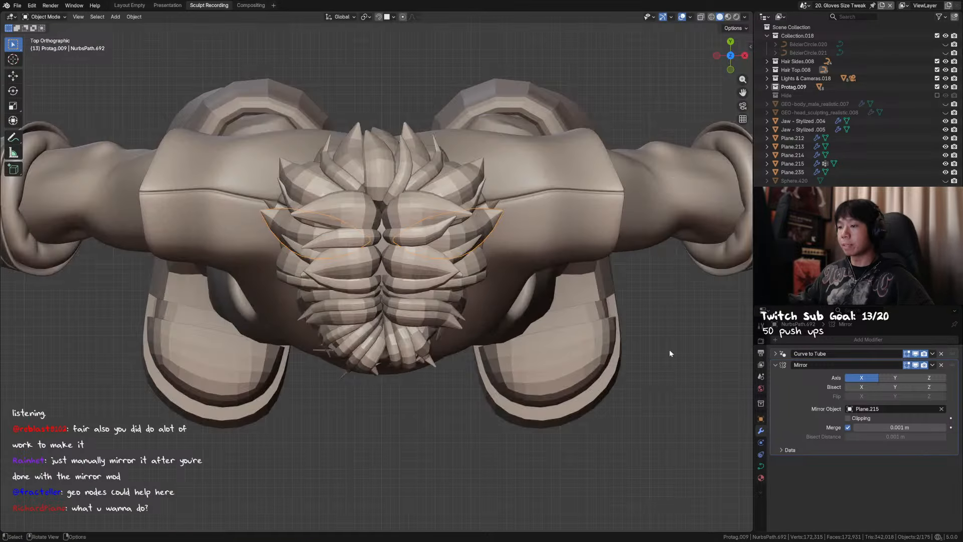
key("ctrl+a")
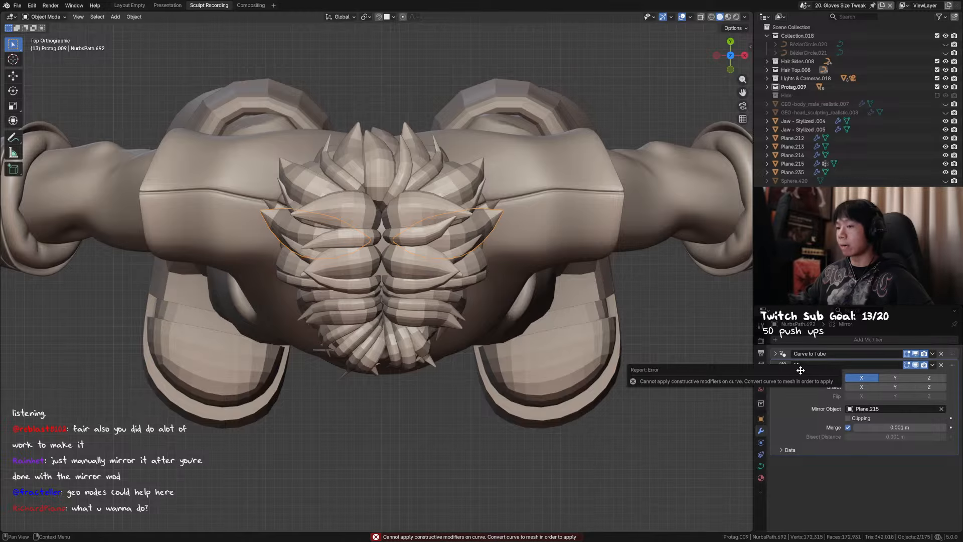
middle_click_drag(499, 230, 465, 272)
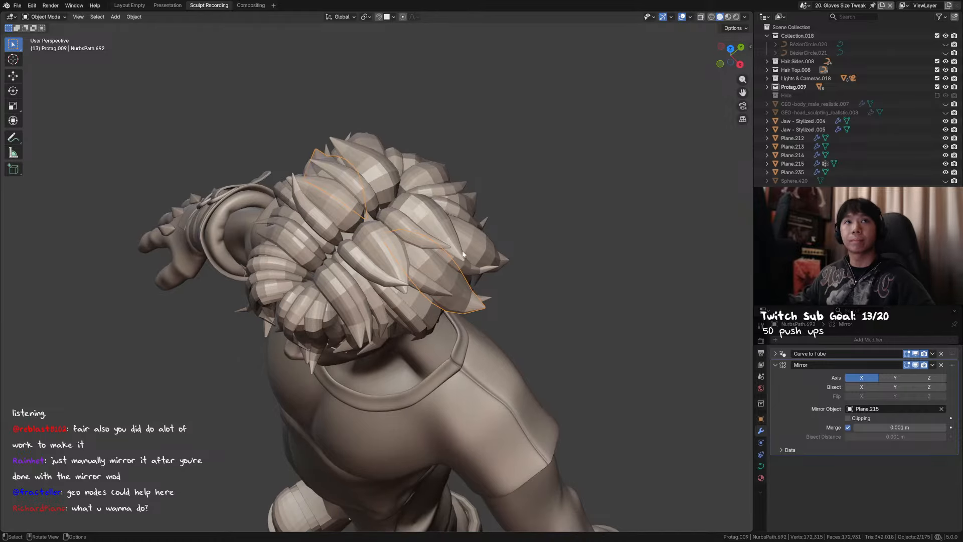
middle_click_drag(468, 258, 532, 288)
key("Tab")
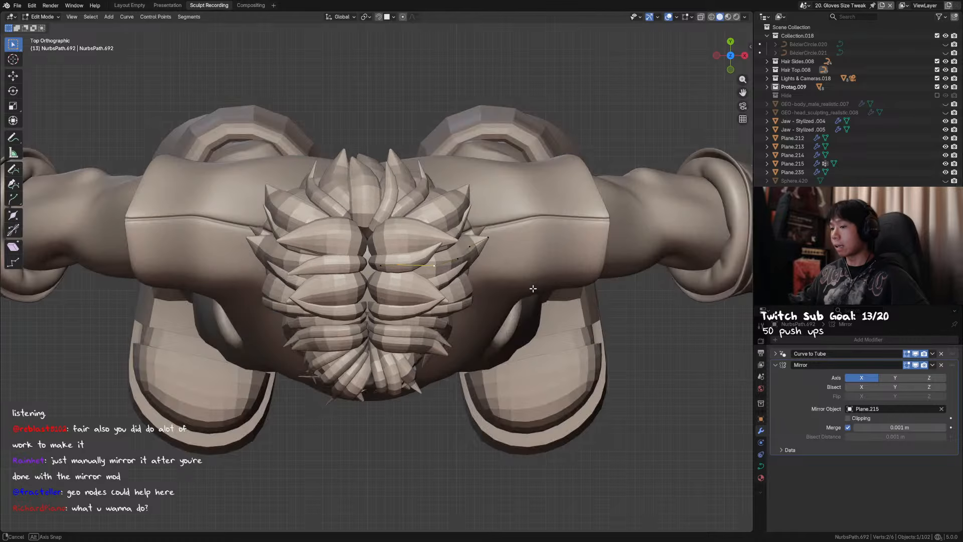
key("Tab")
scroll(717, 342, "up", 2)
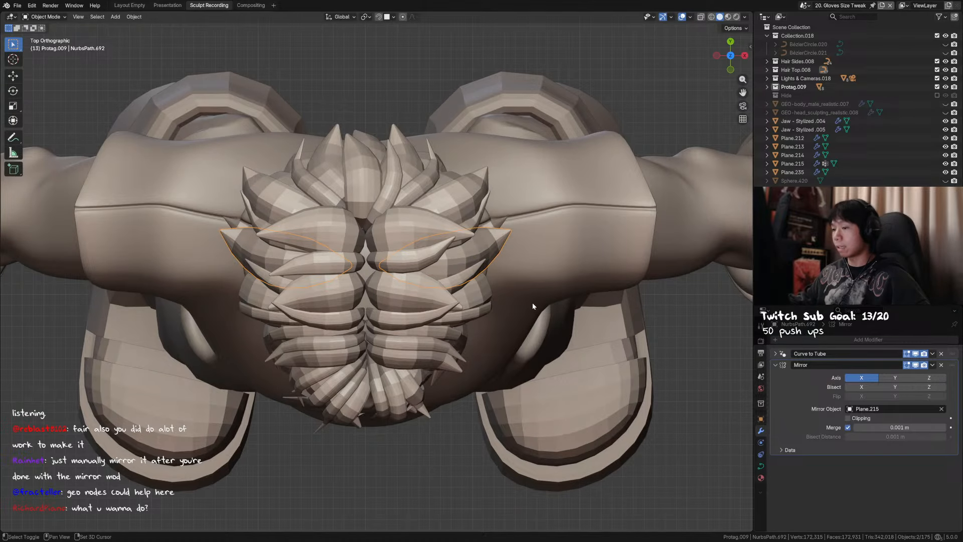
scroll(531, 302, "up", 2)
left_click(842, 339)
type("mir")
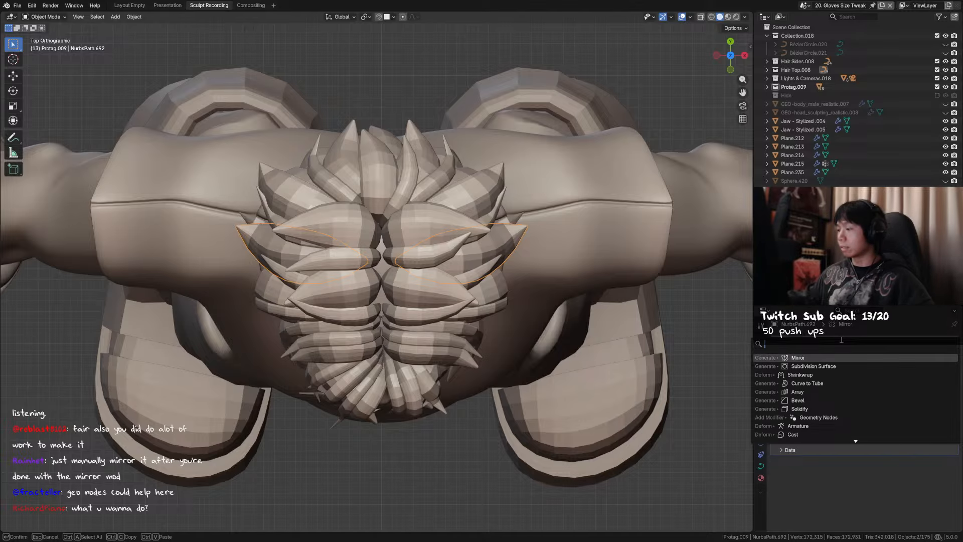
key("Return")
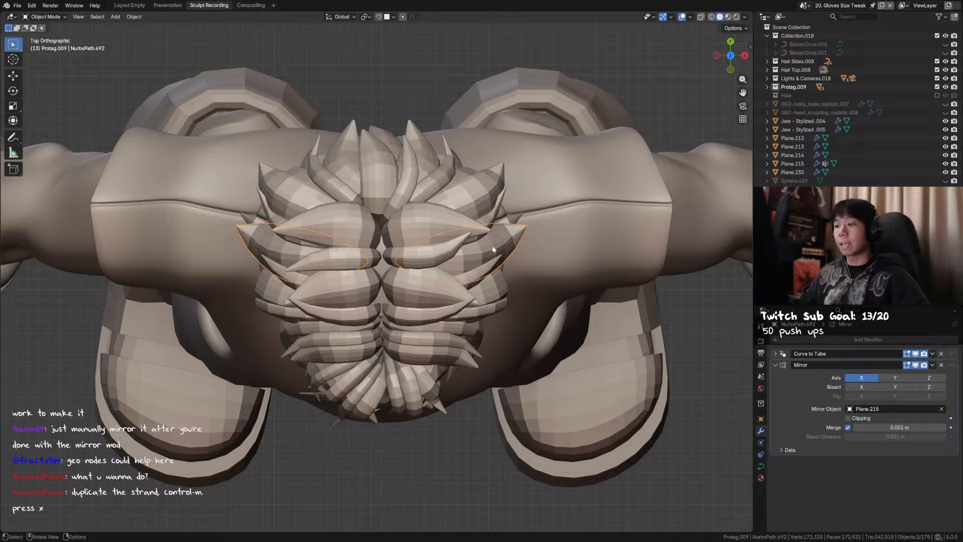
Duplicate the side strand in place and mirror the copy across the global X axis
key("shift+d")
right_click(537, 258)
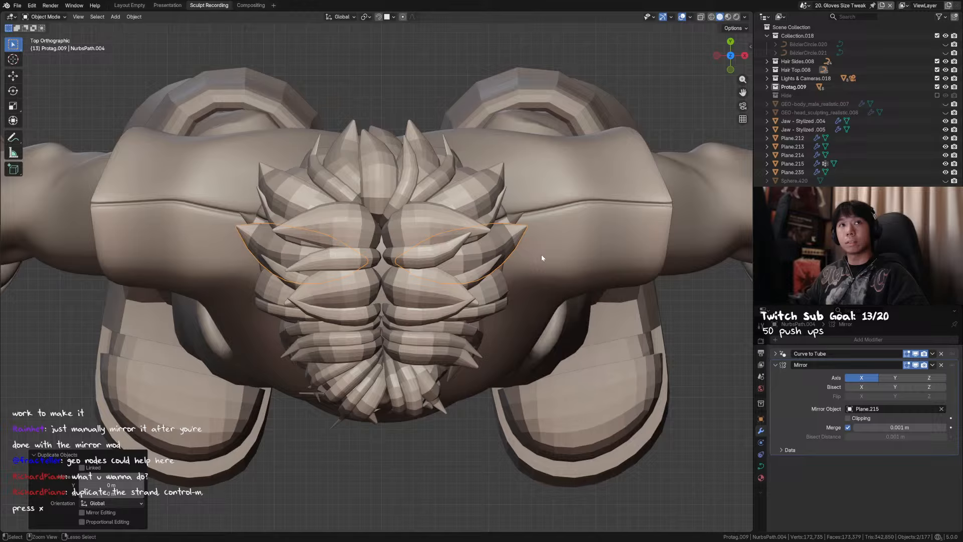
key("ctrl+m")
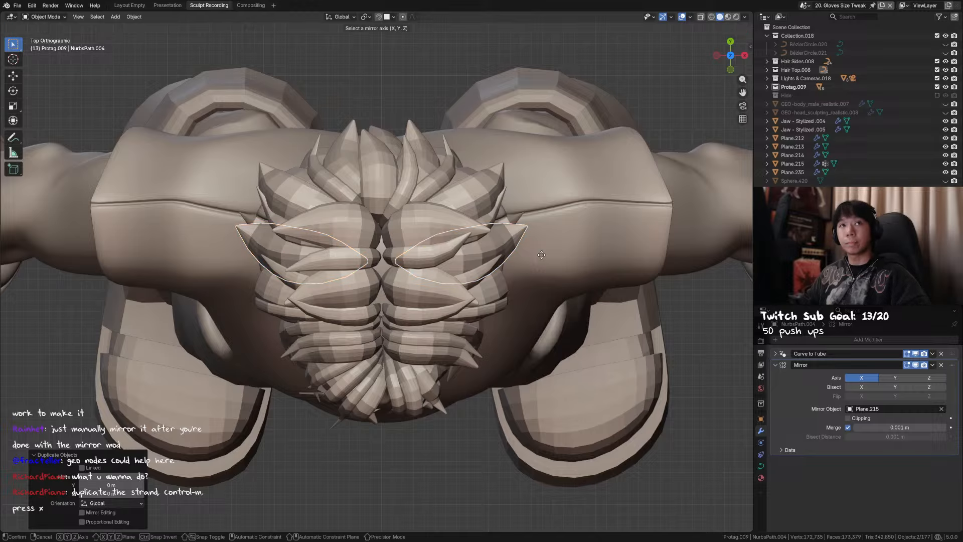
key("x")
key("Return")
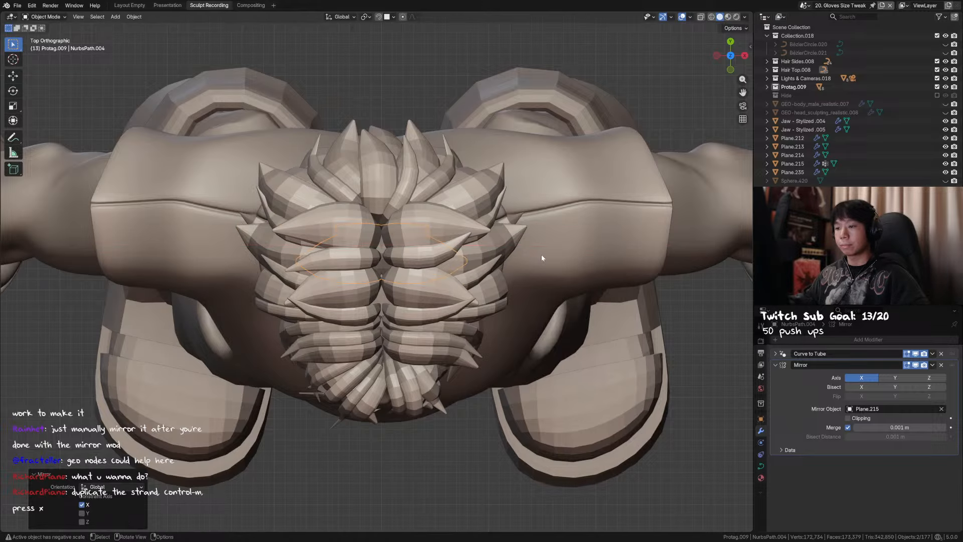
Move the mirrored copy about -0.08 m along X over the opposite side's strand and apply its scale
key("g")
key("x")
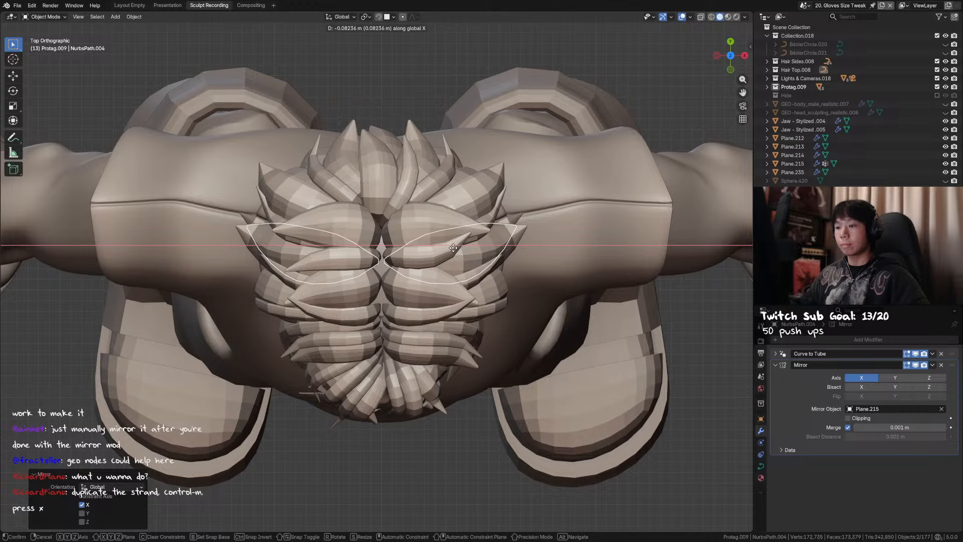
left_click(453, 250)
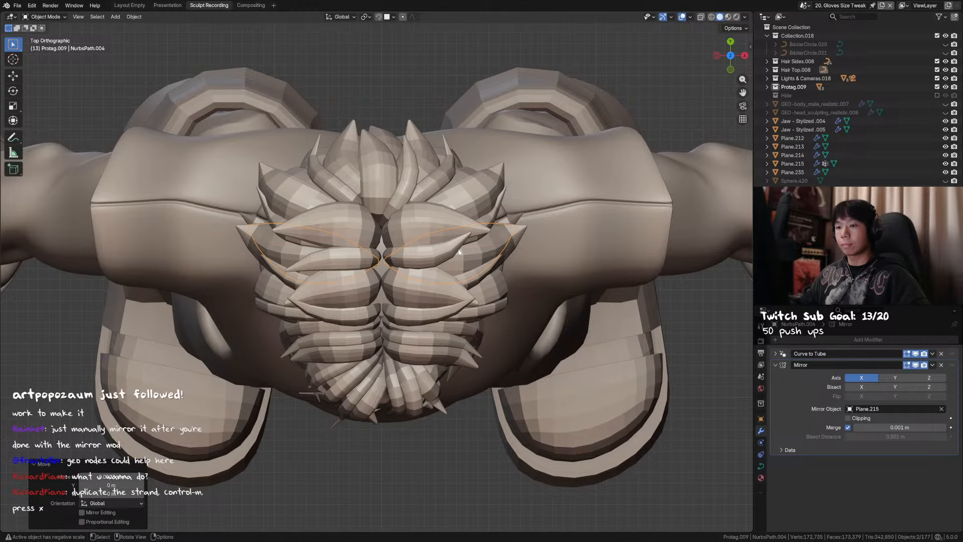
key("ctrl+a")
left_click(458, 249)
middle_click_drag(458, 251, 462, 279)
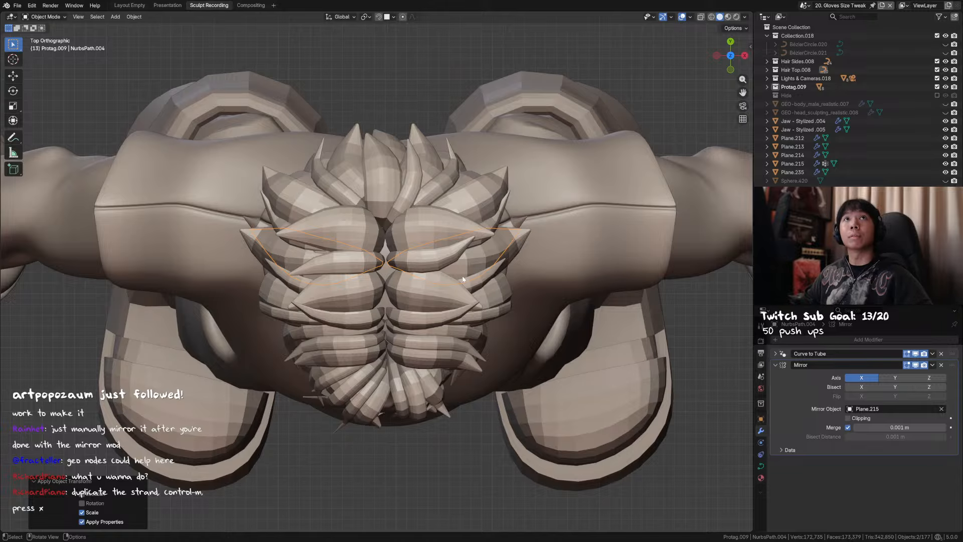
middle_click_drag(463, 278, 480, 294, "shift")
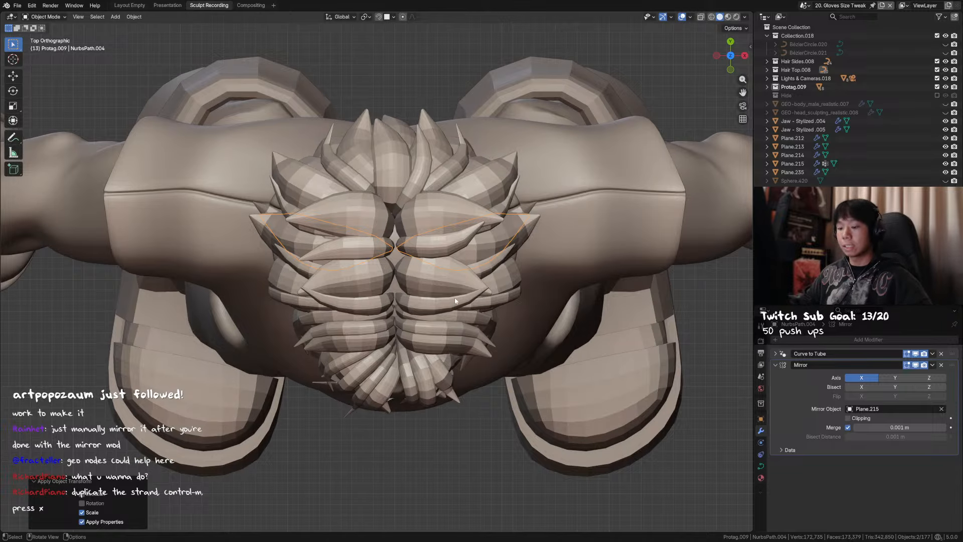
key("ctrl+m")
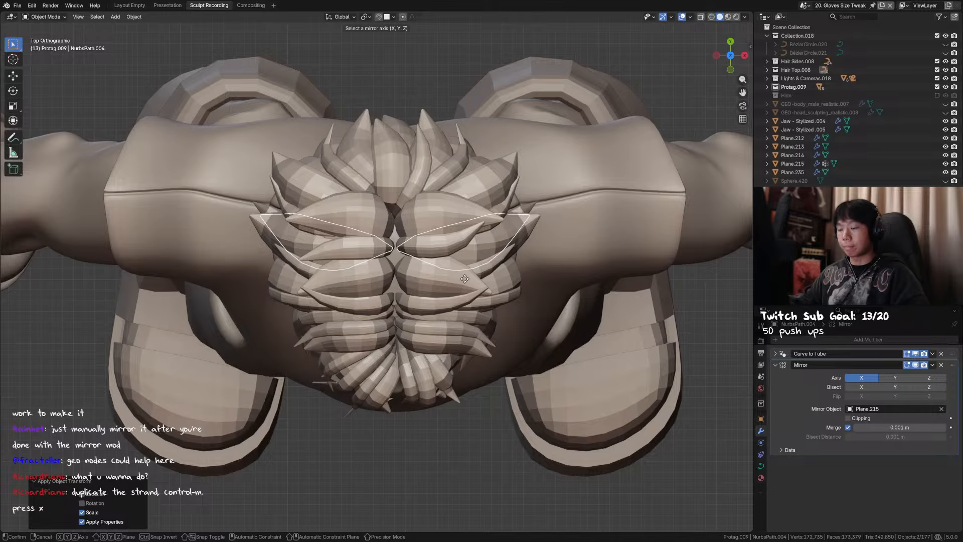
key("x")
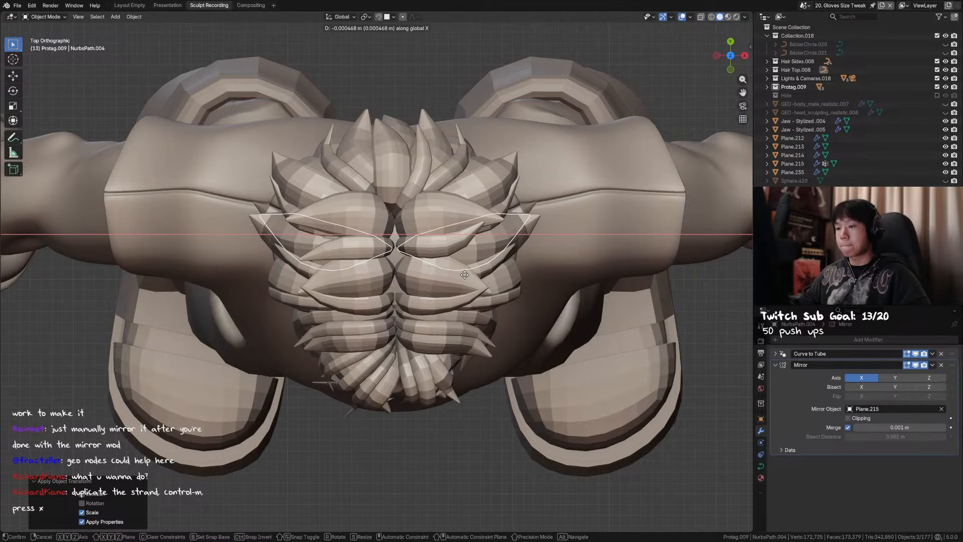
middle_click_drag(466, 280, 373, 325)
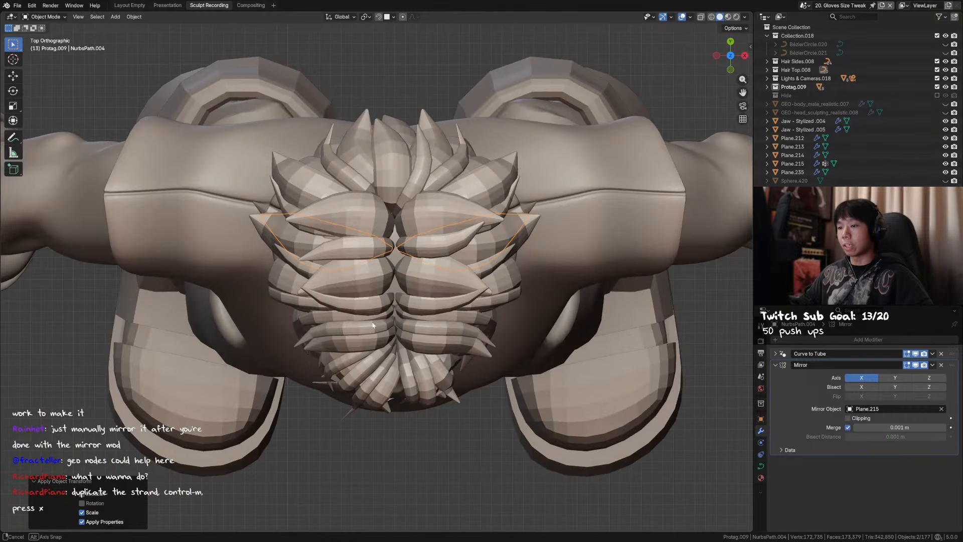
type("sx")
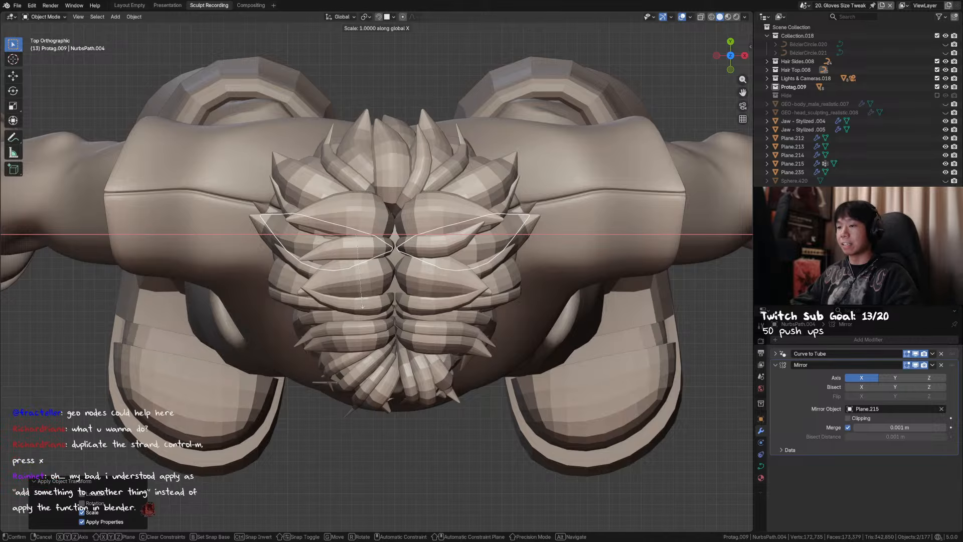
type("-1")
right_click(363, 306)
key("s")
key("x")
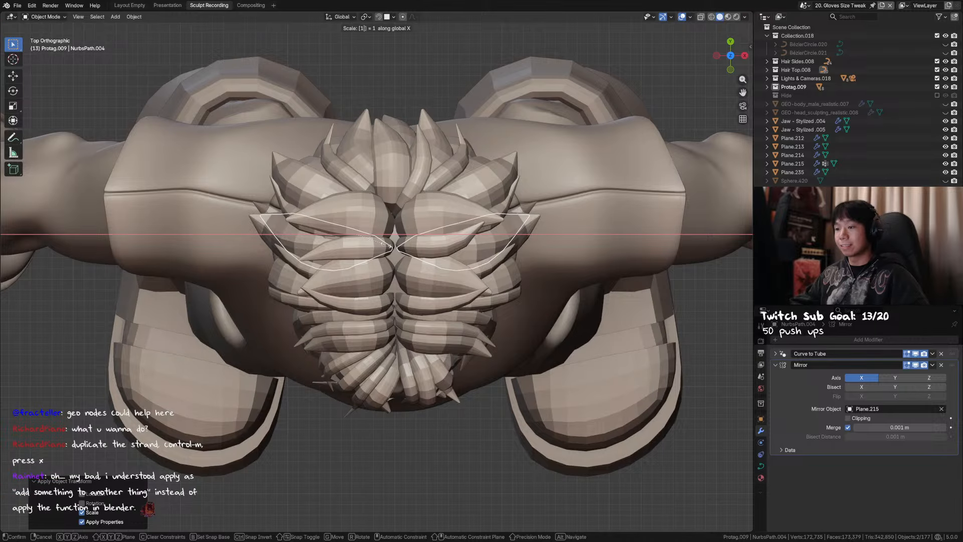
key("Return")
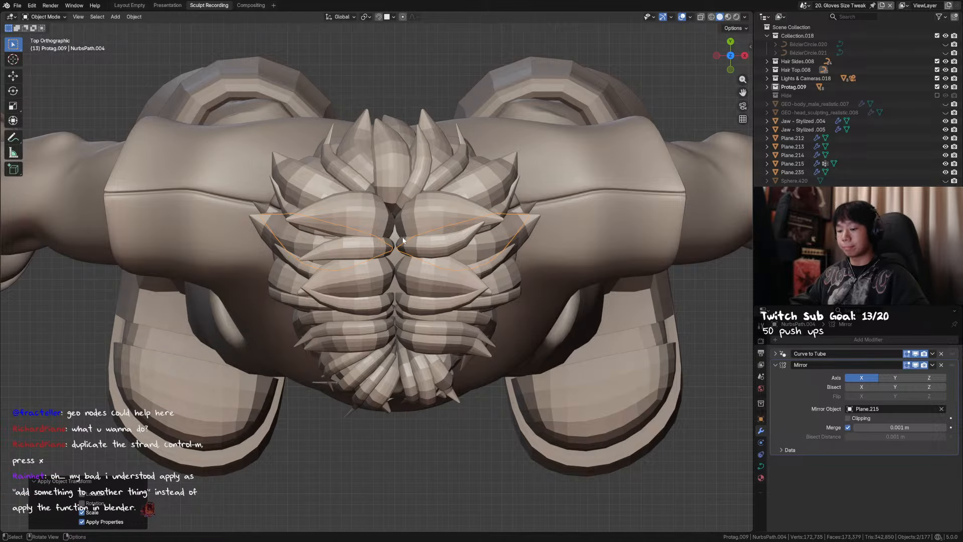
key("g")
key("x")
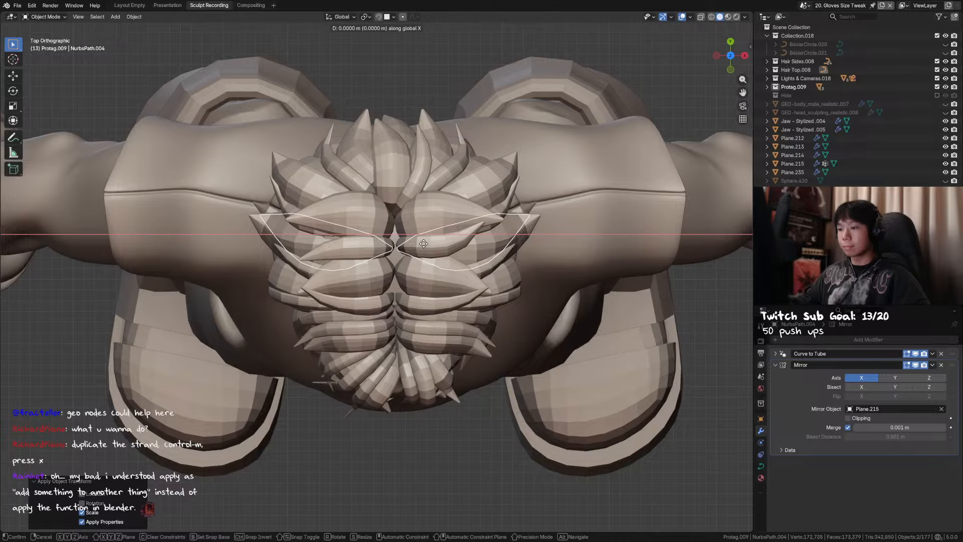
right_click(424, 244)
key("s")
key("z")
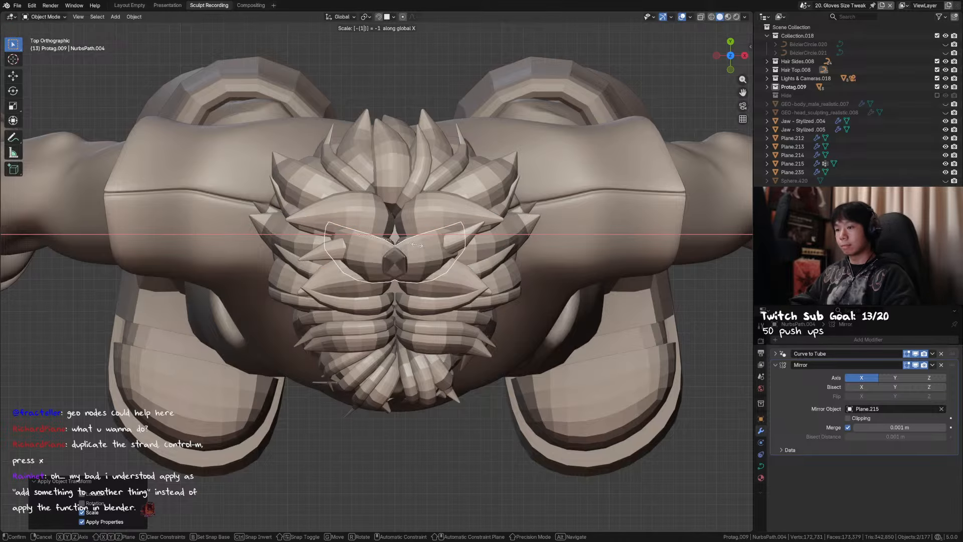
right_click(455, 255)
Apply the copied strand's scale again and remove its Mirror modifier
middle_click_drag(455, 253, 483, 250)
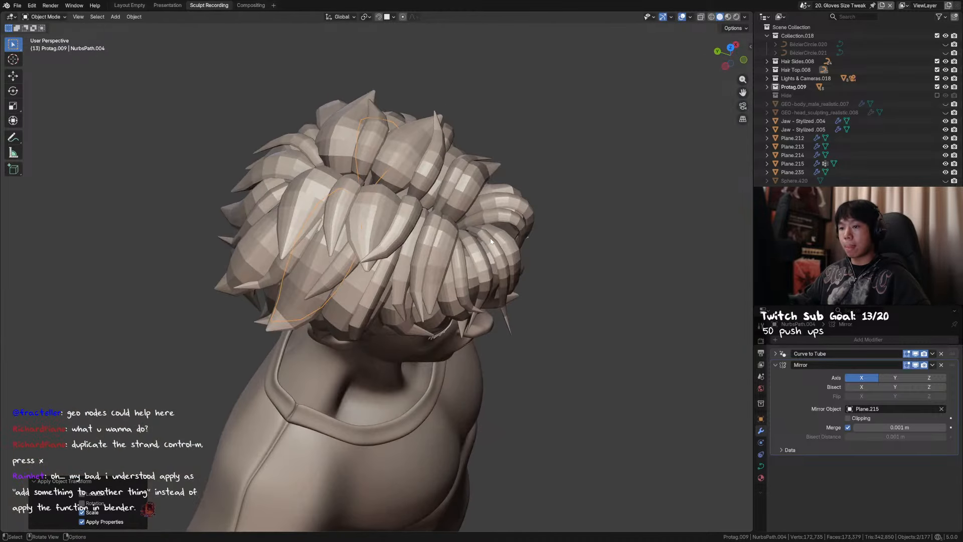
key("ctrl+a")
left_click(483, 254)
middle_click_drag(499, 283, 592, 276)
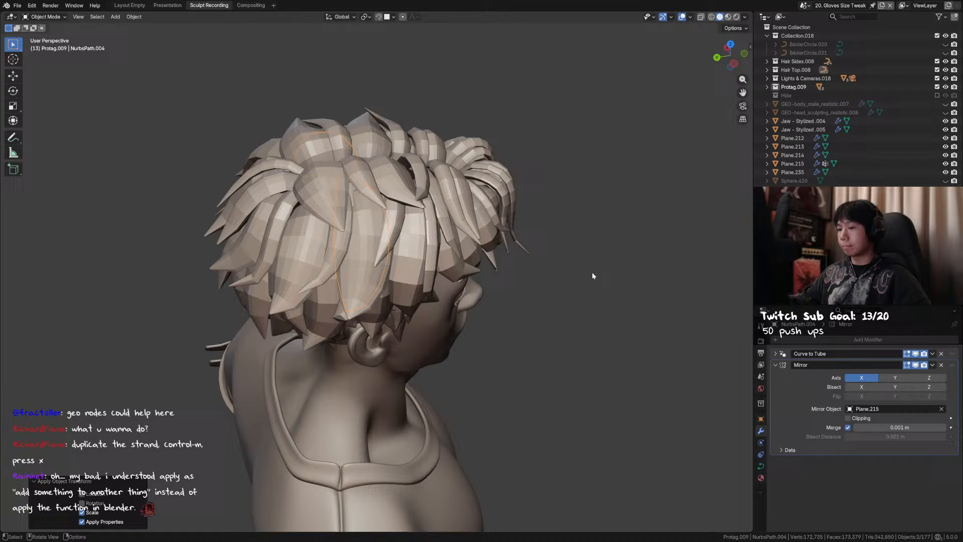
left_click(941, 365)
key("KP_7")
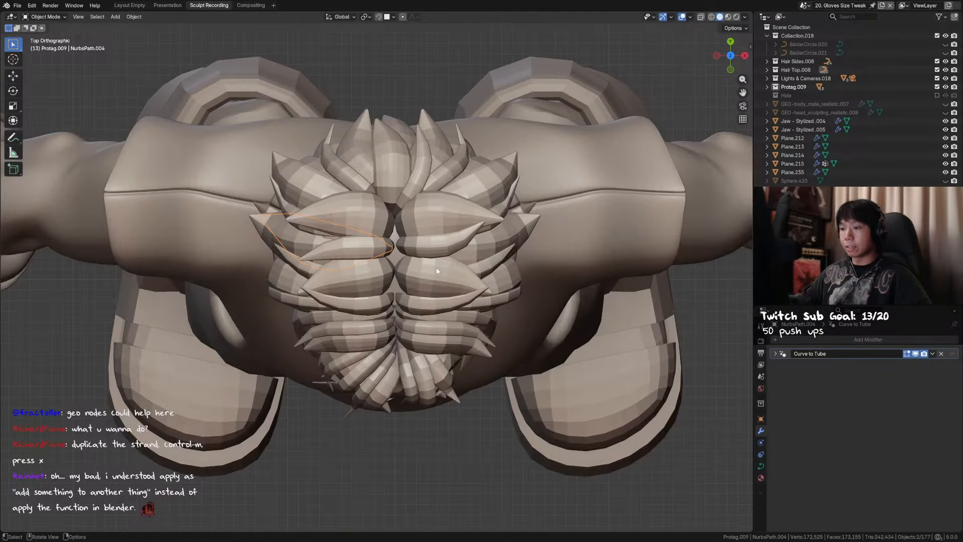
Isolate the original strand and its copy, and shift the copy along X by about -0.01 m
left_click(482, 245, "shift")
key("shift+h")
left_click(390, 249)
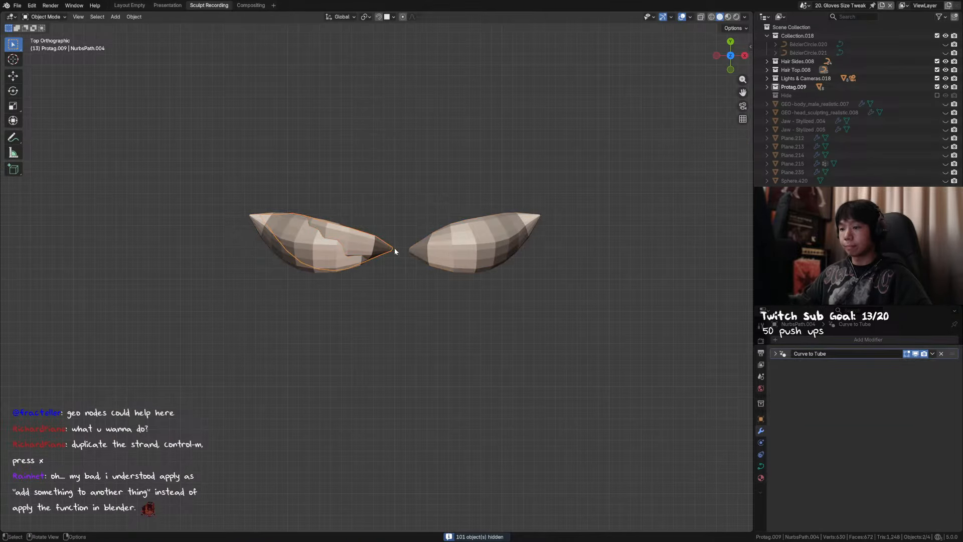
key("g")
key("x")
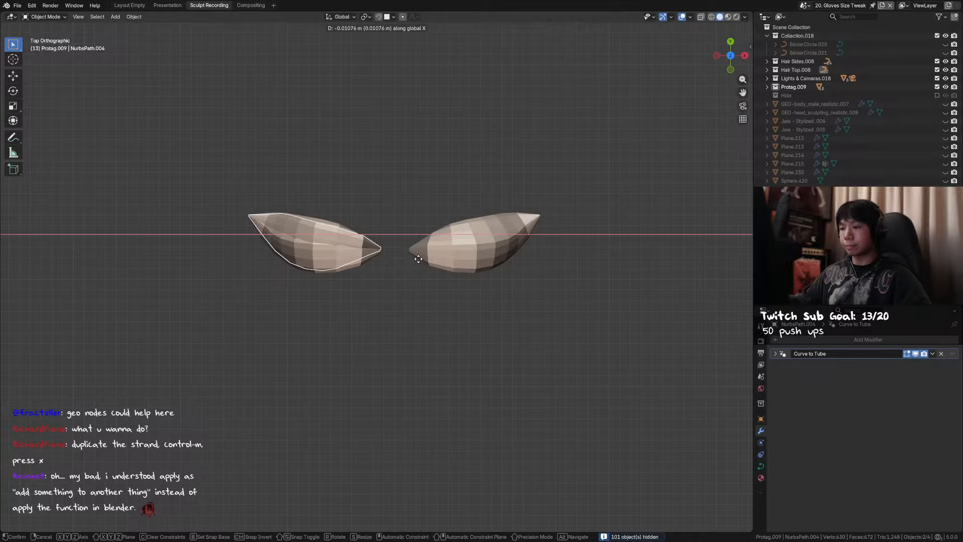
left_click(416, 258)
Tilt all control points of the copied strand to match the mirrored original's orientation
key("Tab")
key("a")
key("ctrl+t")
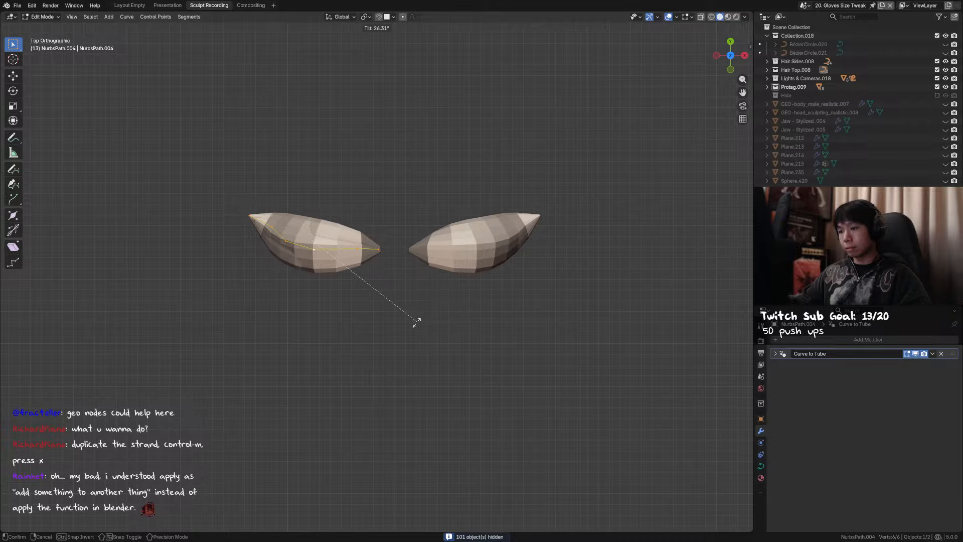
left_click(380, 325)
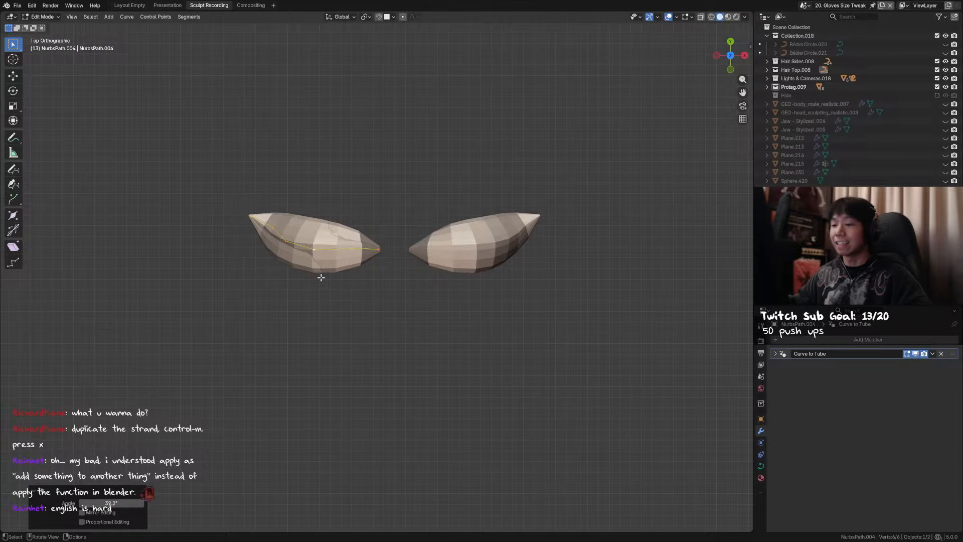
middle_click_drag(321, 278, 367, 260)
key("Tab")
left_click(399, 300)
key("x")
middle_click_drag(364, 185, 343, 152)
key("Tab")
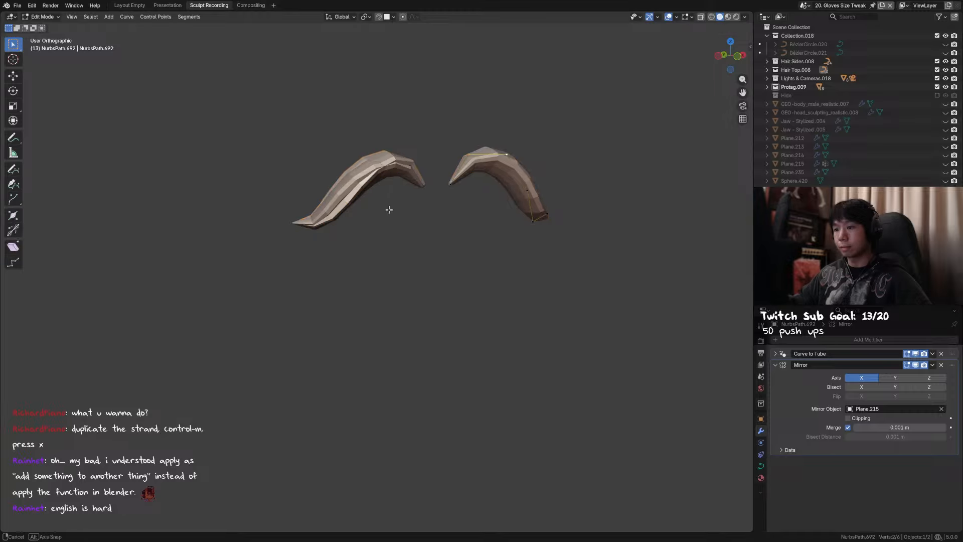
middle_click_drag(390, 209, 374, 206)
key("Tab")
Refine the tilt of the copied strand's control points against the original in a near-front view
left_click(394, 166)
key("Tab")
key("ctrl+t")
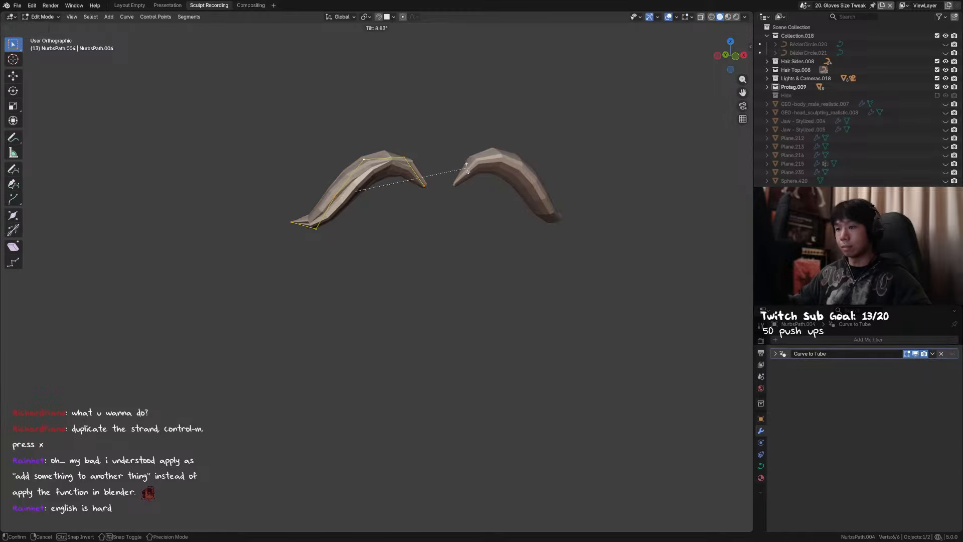
left_click(435, 104)
Adjust the height of the single control point near the copied strand's inner root along Z
middle_click_drag(434, 103, 411, 134)
left_click_drag(419, 143, 393, 169)
key("g")
key("z")
left_click(401, 163)
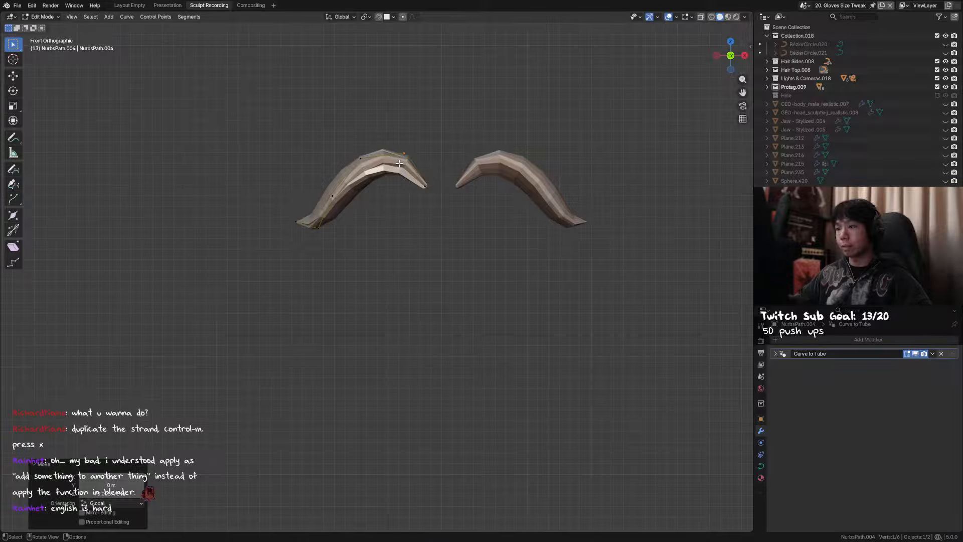
Remove the Mirror modifier from the original strand, unhide all hidden objects, and select the copied strand
key("Tab")
left_click(382, 165)
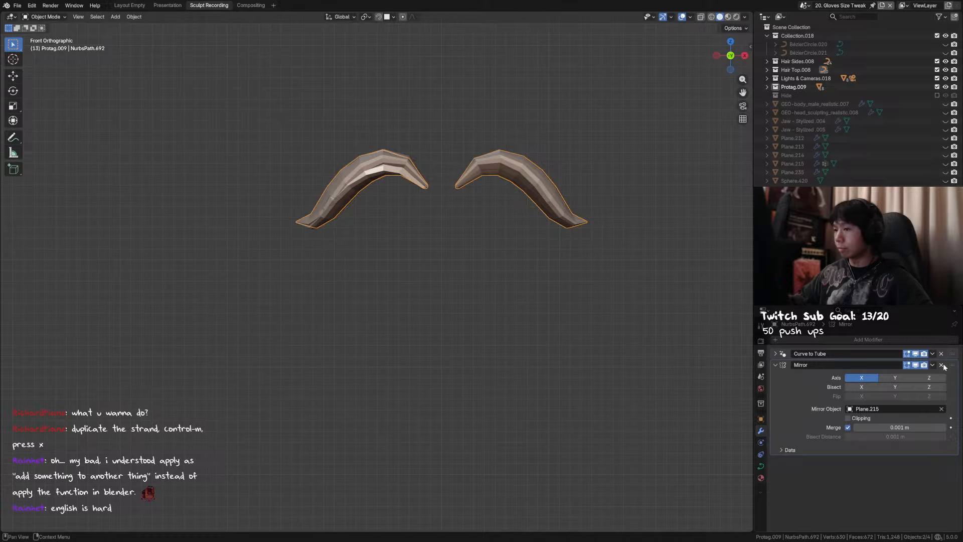
left_click(942, 366)
middle_click_drag(377, 175, 434, 207)
key("alt+h")
left_click(343, 241)
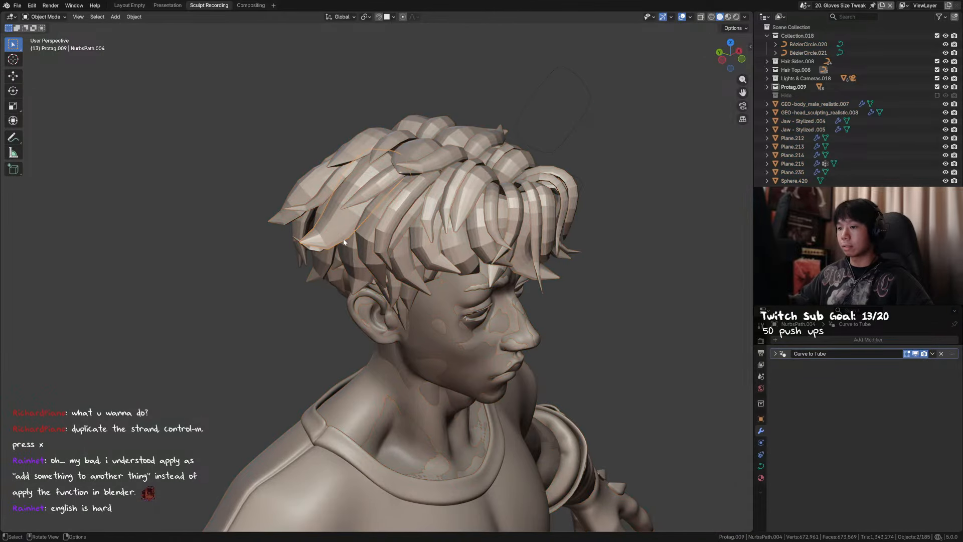
Hide the selected copied strand and select the small strand peeking out beneath the large side strand
middle_click_drag(343, 242, 487, 251)
key("h")
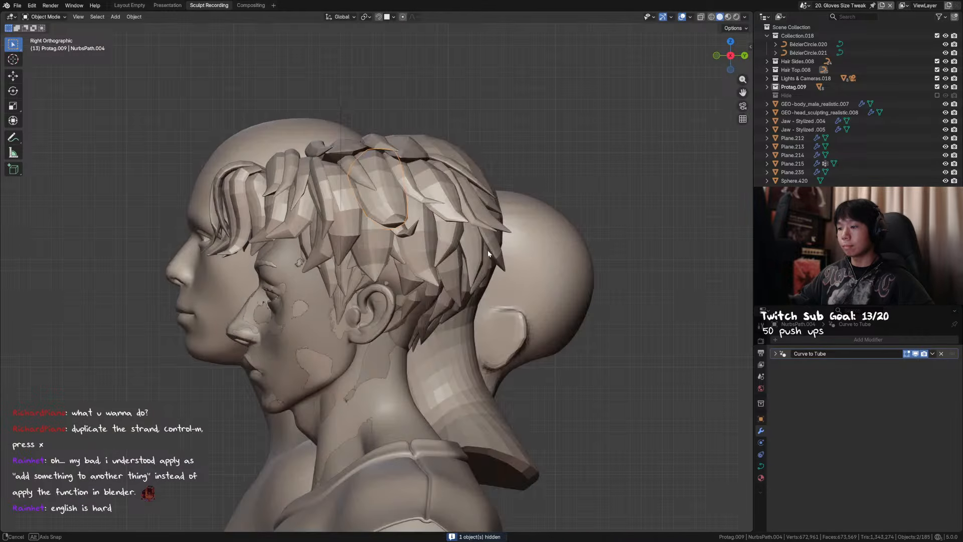
left_click(400, 224)
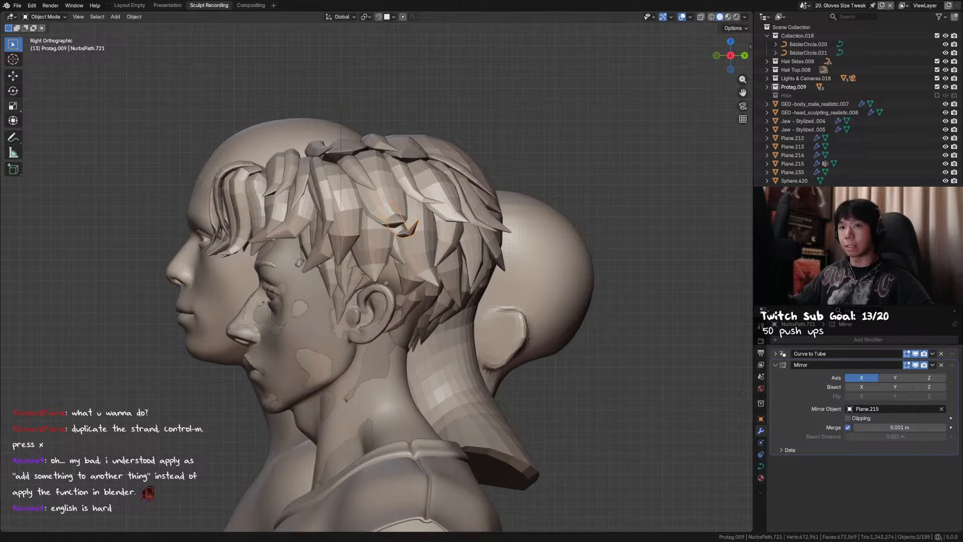
Toggle the annotation note's visibility on and off to check the sketched hair guides
left_click(14, 138)
left_click(75, 28)
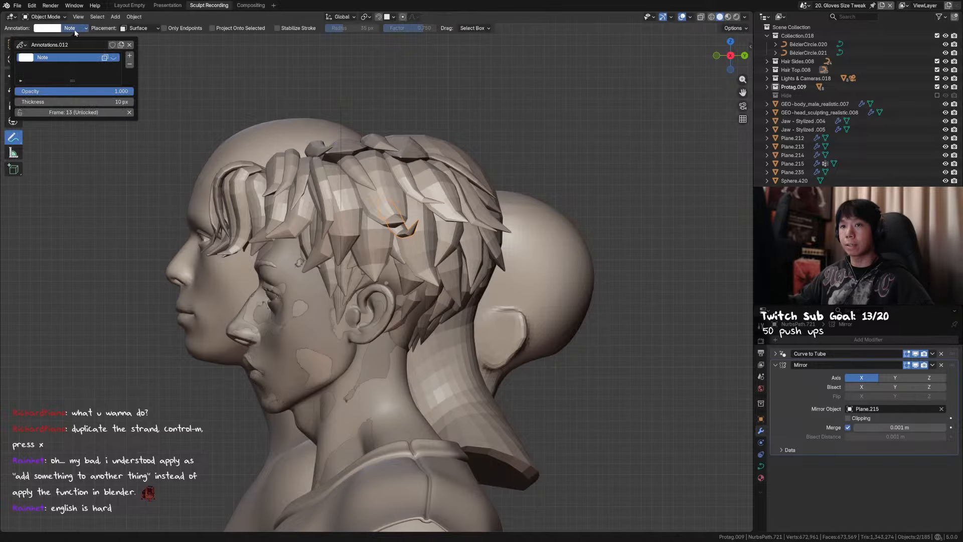
left_click(116, 57)
left_click(115, 58)
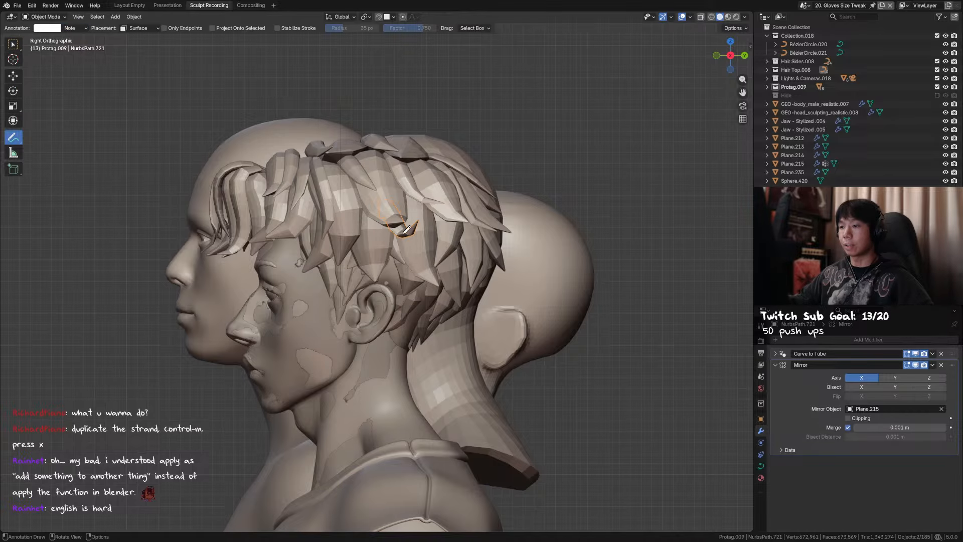
key("w")
Isolate the small mirrored strand with the scalp mesh in top view by hiding all other objects
mouse_move(407, 229)
middle_mouse_down()
mouse_move(296, 243)
mouse_move(287, 261)
mouse_move(503, 339)
middle_mouse_up()
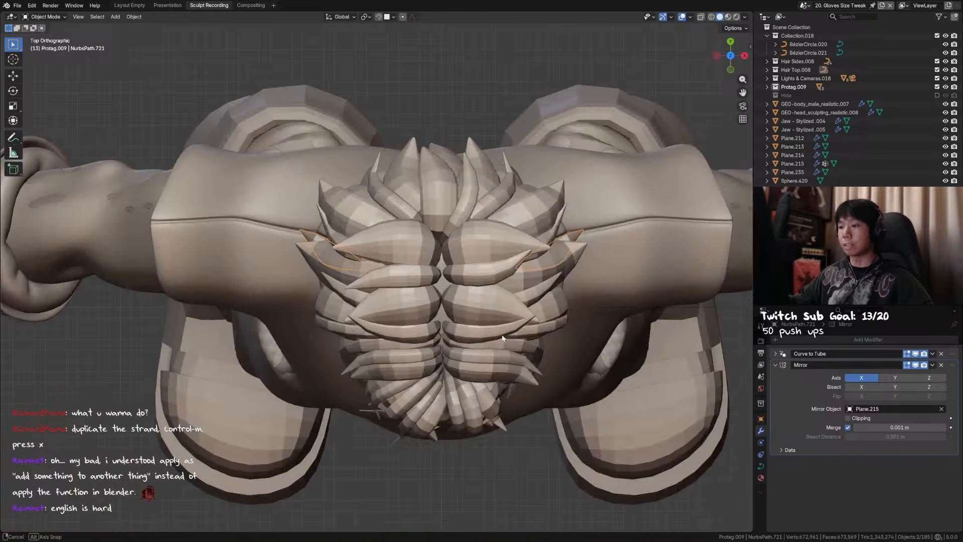
left_click(441, 285, "shift")
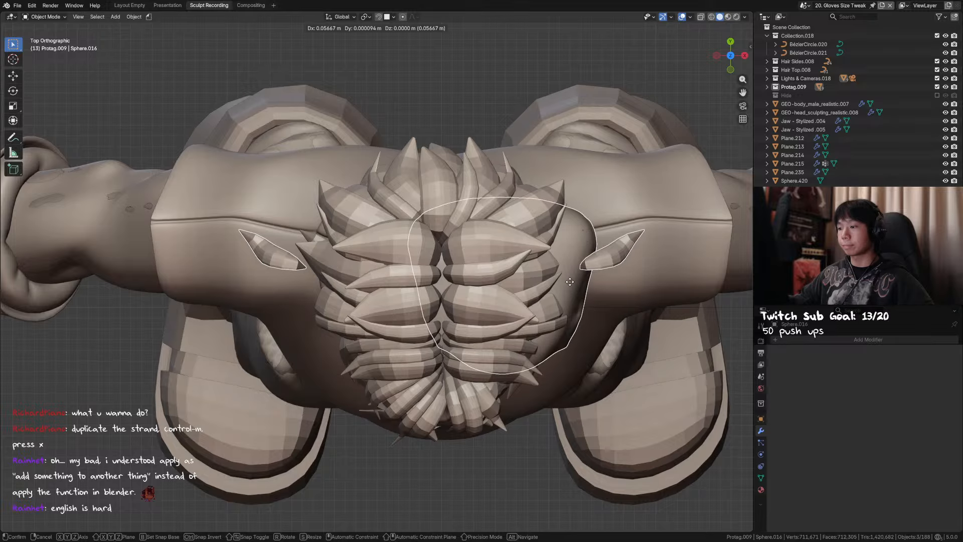
middle_click_drag(578, 278, 527, 264, "shift")
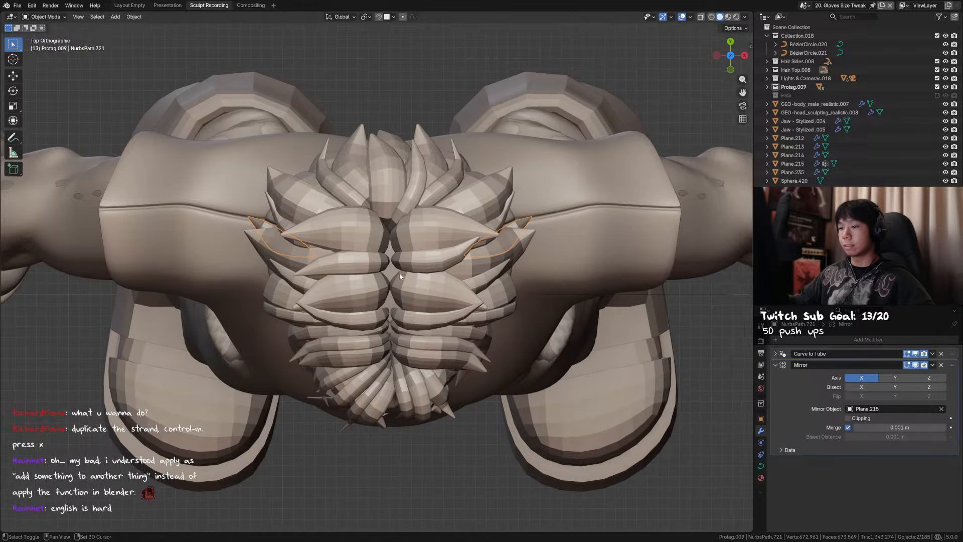
key("shift+h")
Duplicate the small strand in place and mirror the duplicate across the global X axis
left_click(500, 246)
key("shift+d")
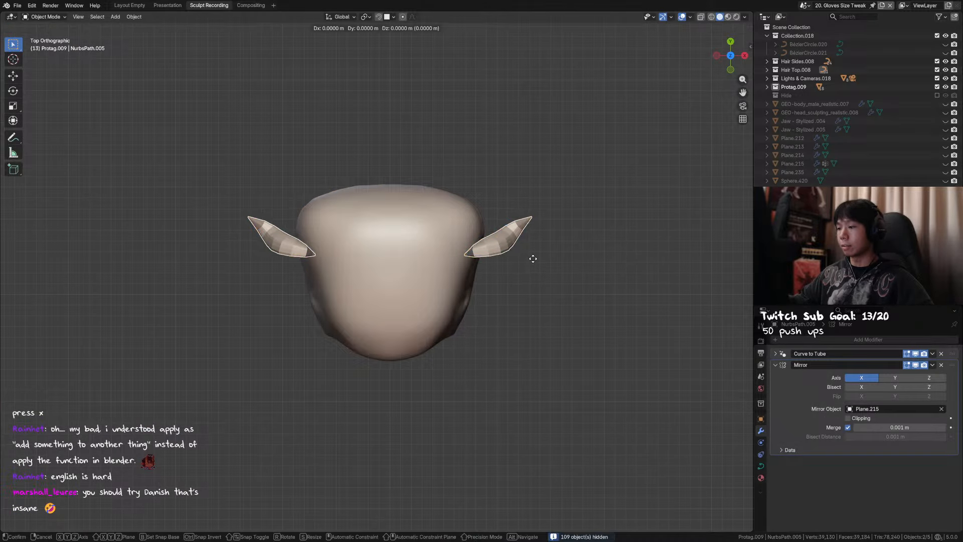
right_click(535, 252)
key("ctrl+m")
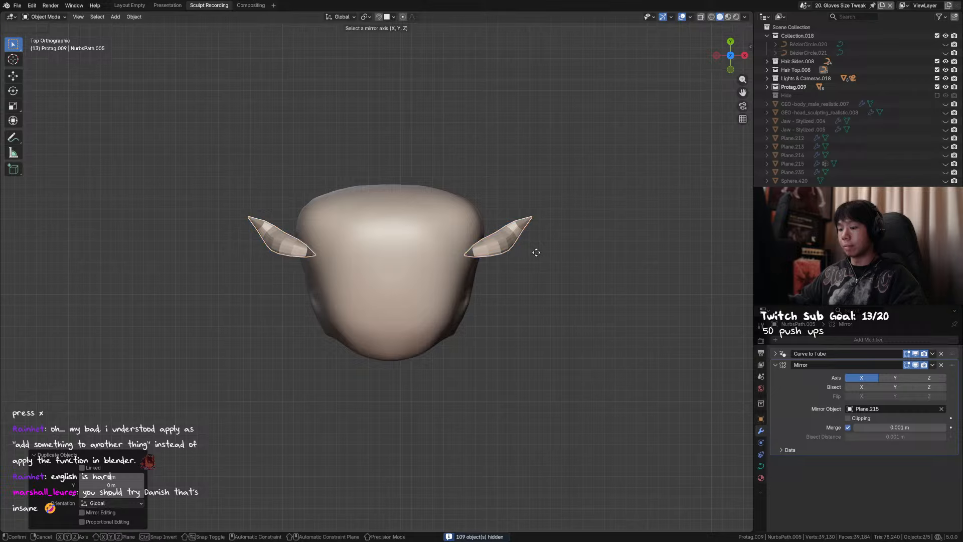
key("x")
left_click(536, 252)
Move the duplicate along X until it overlaps the mirrored original, and remove its Mirror modifier
key("g")
key("x")
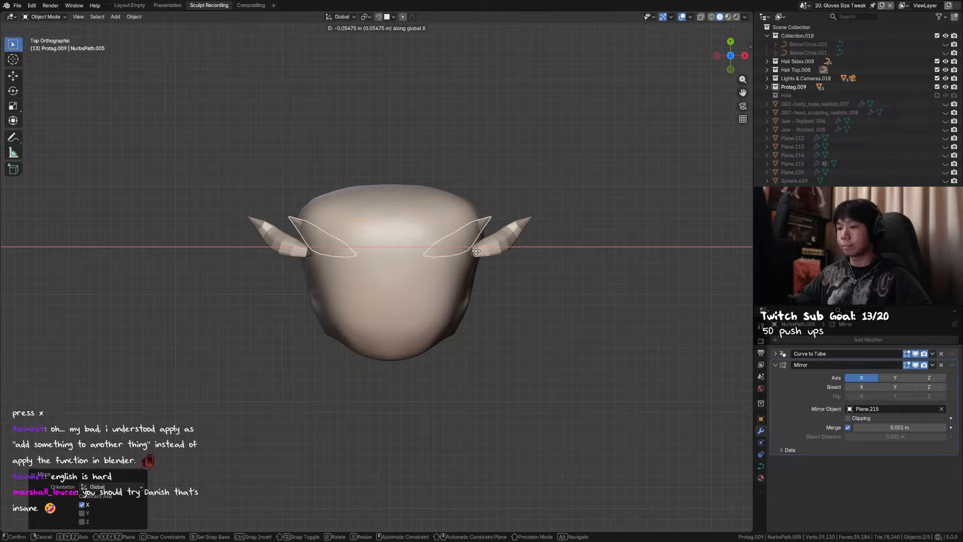
left_click(436, 247)
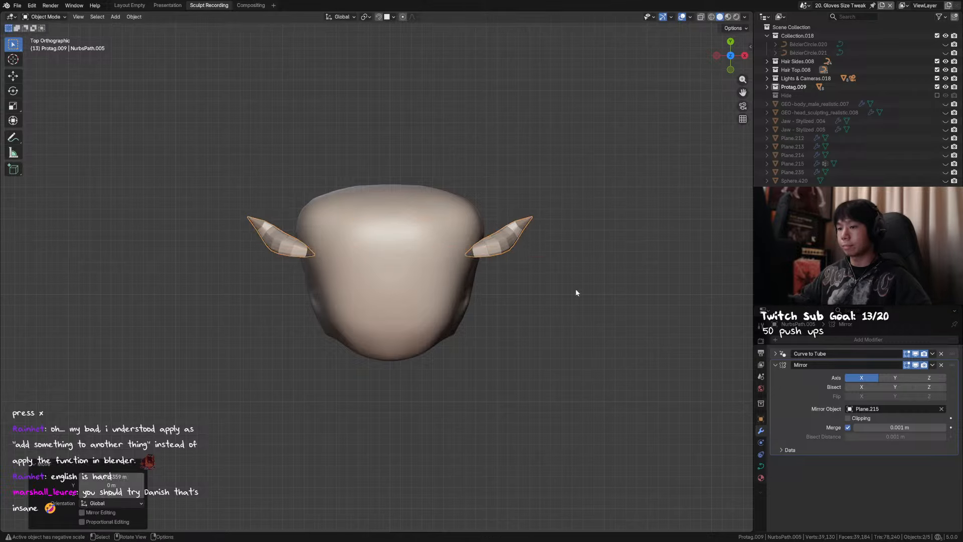
left_click(942, 364)
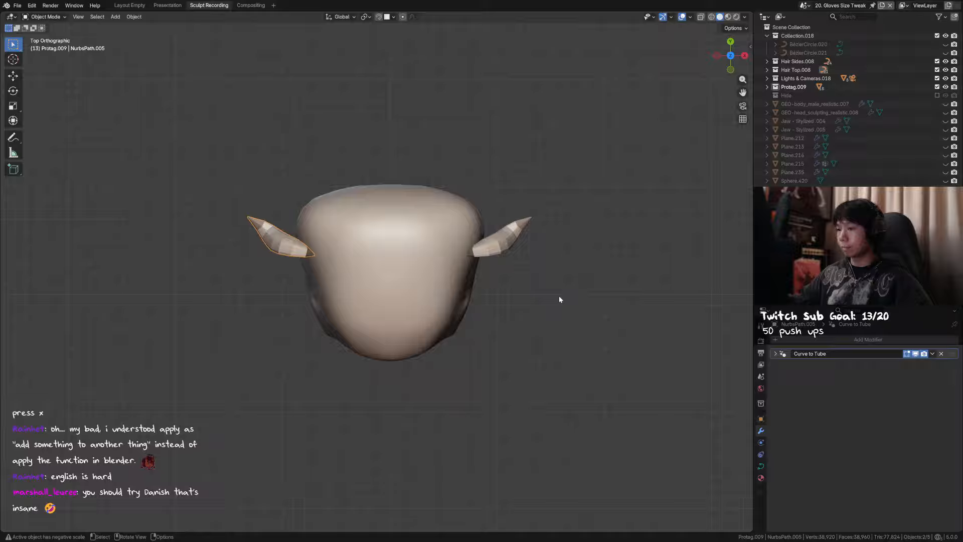
Apply the copied small strand's transforms and check its control points
key("ctrl+a")
left_click(454, 286)
key("Tab")
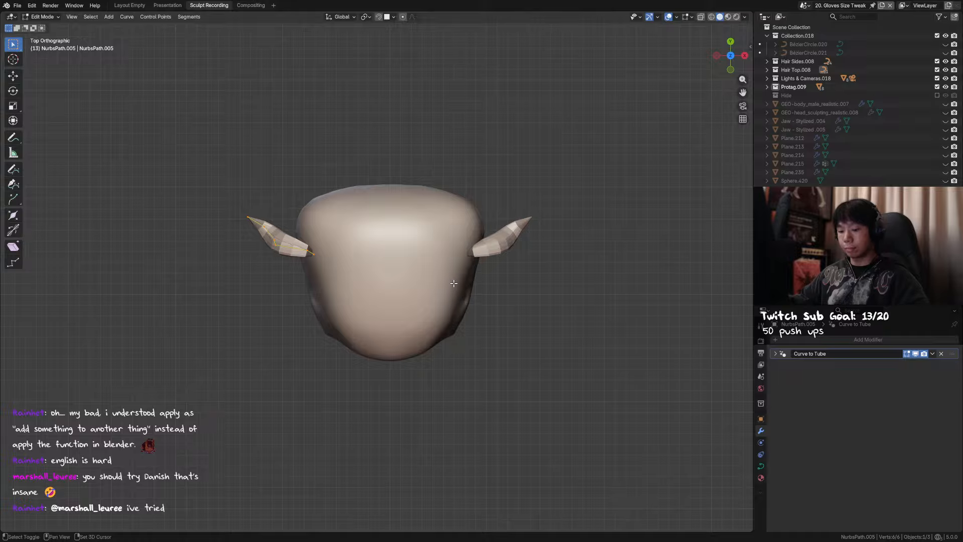
key("Tab")
Remove the Mirror modifier from the original small strand and save the file
left_click(507, 244, "shift")
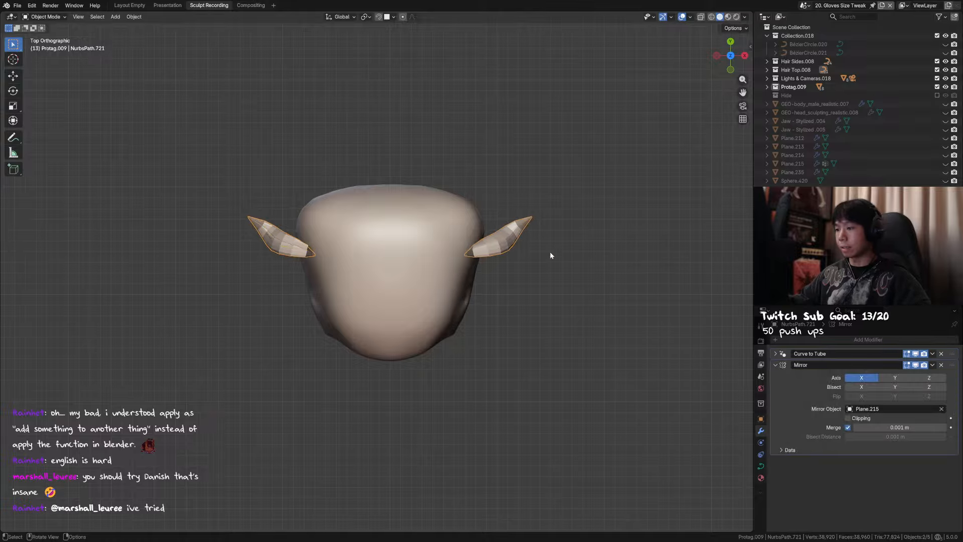
left_click(941, 365)
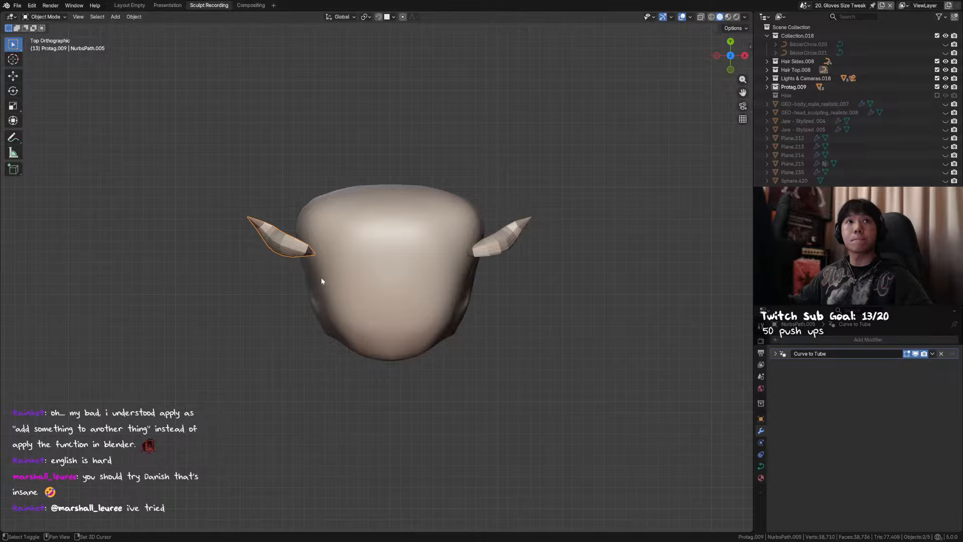
middle_click_drag(322, 281, 355, 281, "shift")
key("ctrl+s")
scroll(388, 288, "up", 2)
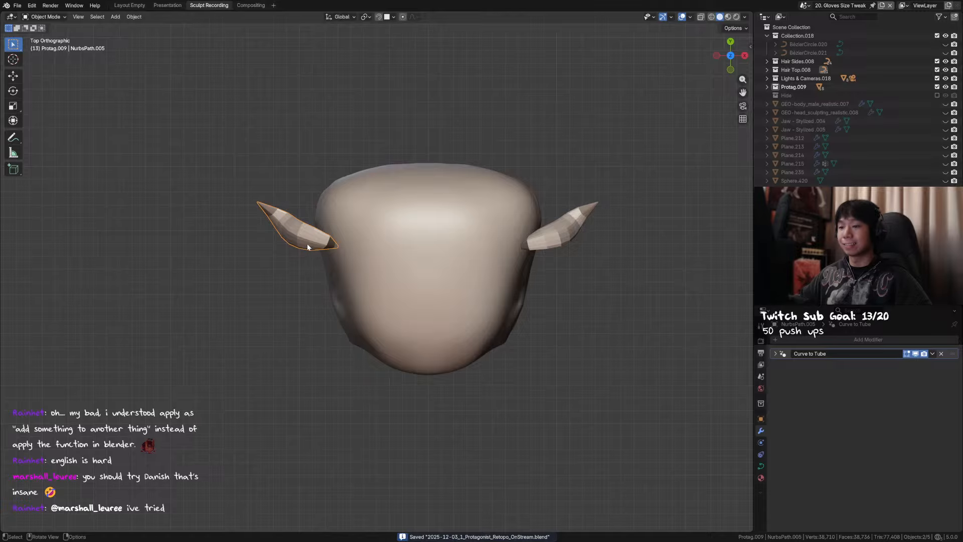
Tilt all control points of the copied small strand to match the original's orientation
key("Tab")
key("ctrl+t")
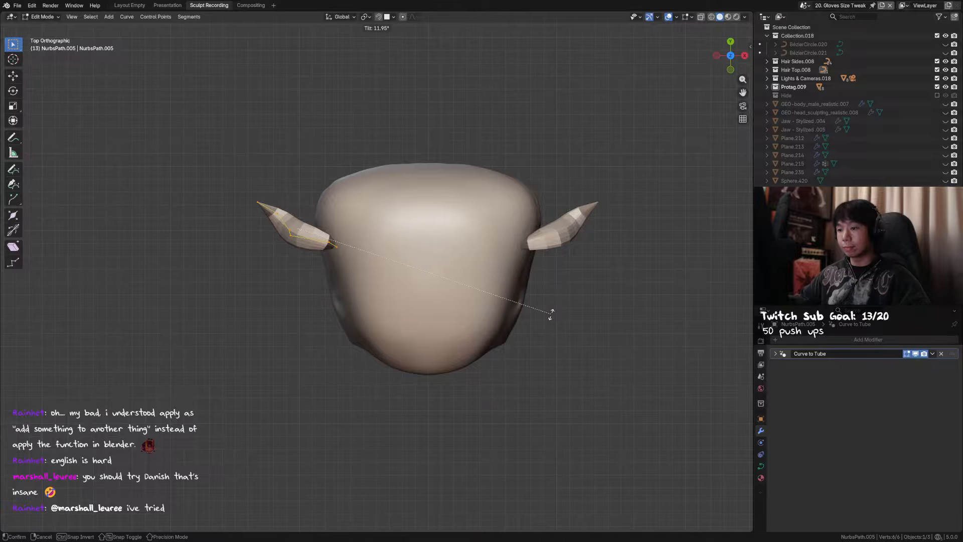
left_click(555, 302)
middle_click_drag(554, 302, 428, 273)
key("Tab")
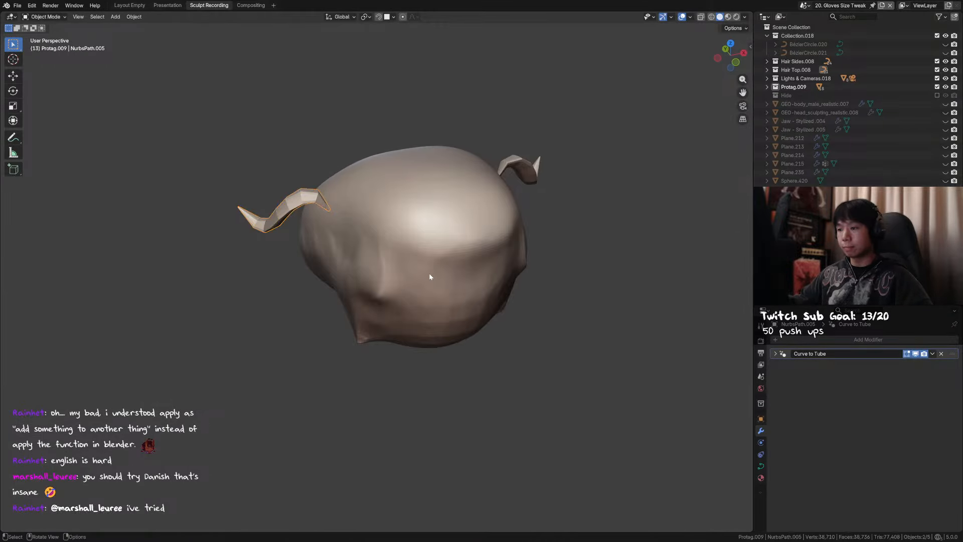
Unhide all hidden objects and open the large side strand and its small companion strand for point editing together
left_click(429, 273)
key("alt+h")
middle_click_drag(324, 264, 399, 243)
left_click(339, 227)
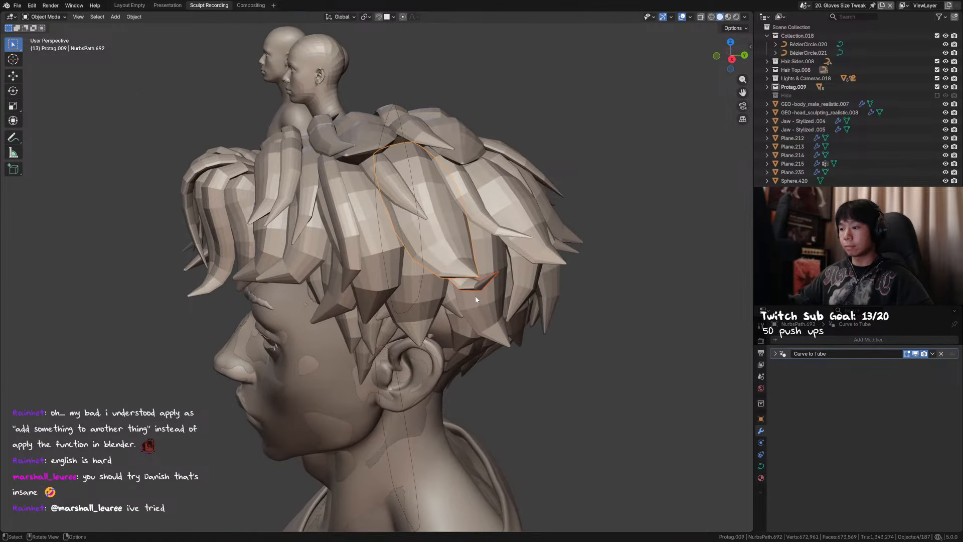
key("Tab")
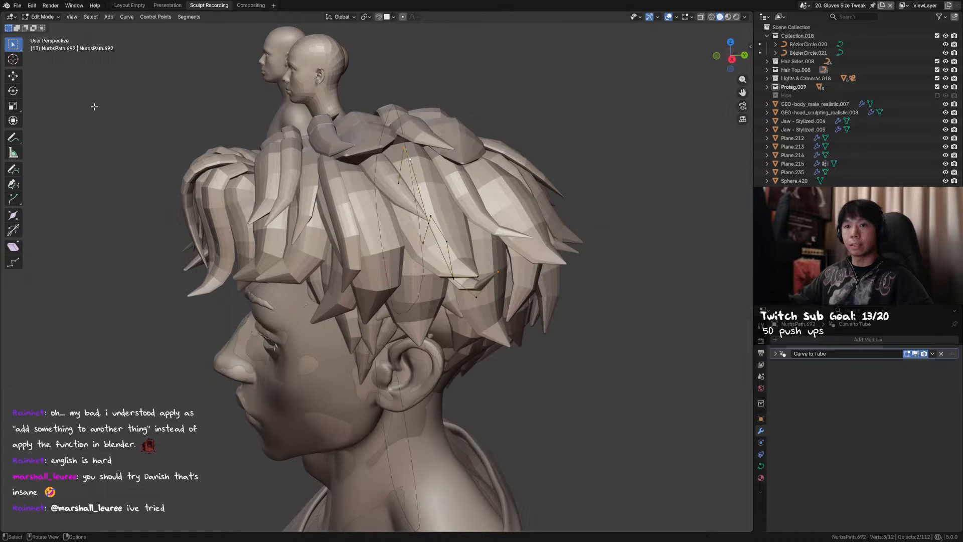
Show the annotation note over the hair and view the sketched strand guides from the front
left_click(14, 137)
left_click(75, 28)
left_click(113, 58)
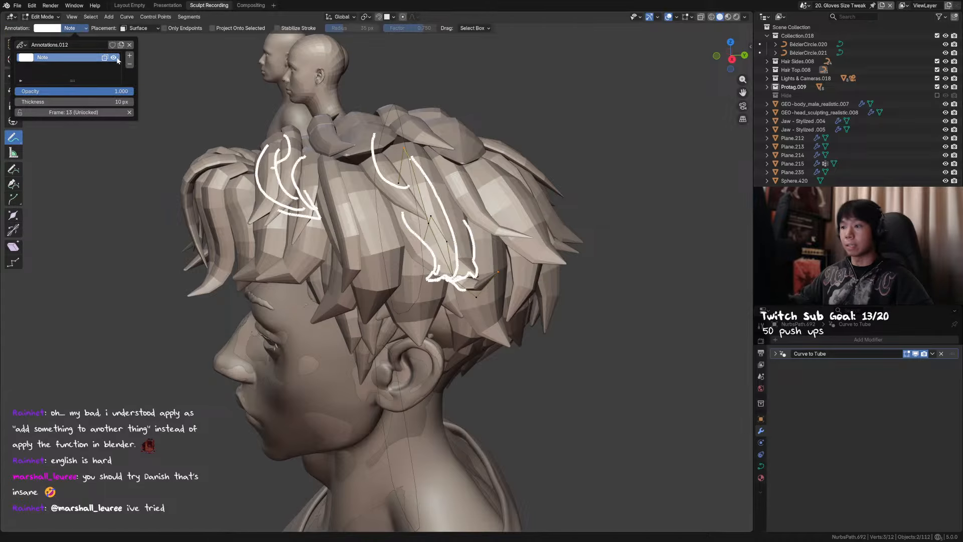
mouse_move(480, 300)
middle_mouse_down()
mouse_move(534, 323)
mouse_move(608, 306)
middle_mouse_up()
key("w")
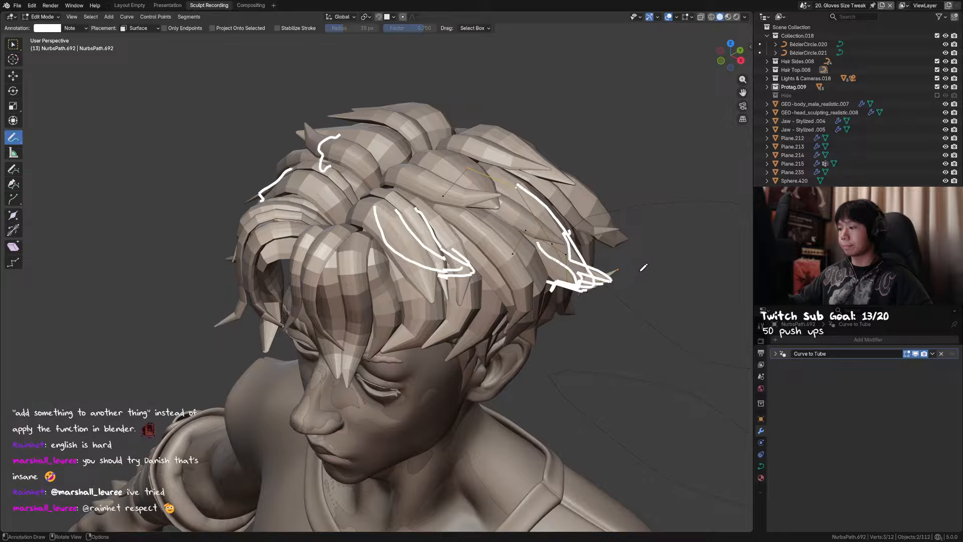
Move the tip control points of both side strands about -0.03 m in Y and -0.019 m in Z in side view
left_click_drag(640, 262, 616, 285)
key("alt+z")
middle_click_drag(617, 284, 580, 95)
key("KP_3")
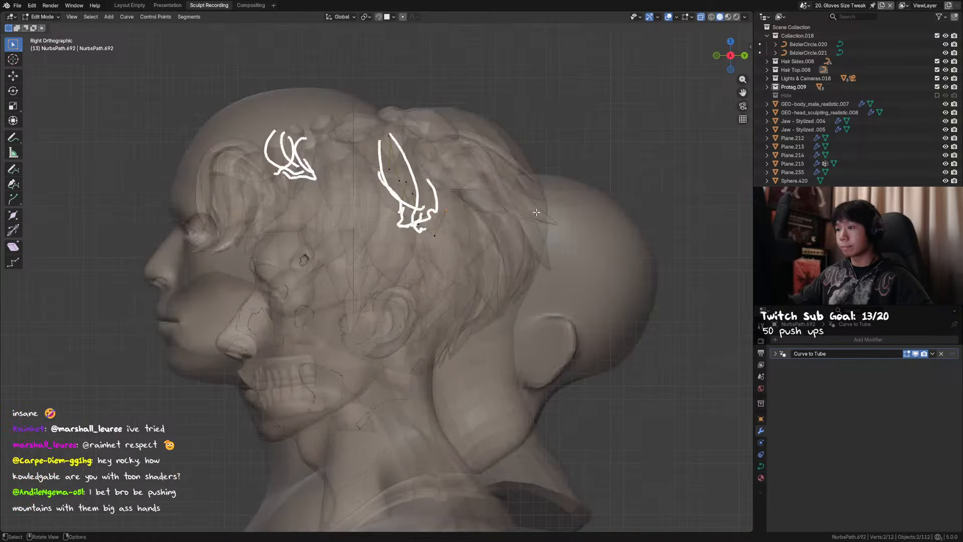
key("alt+z")
key("g")
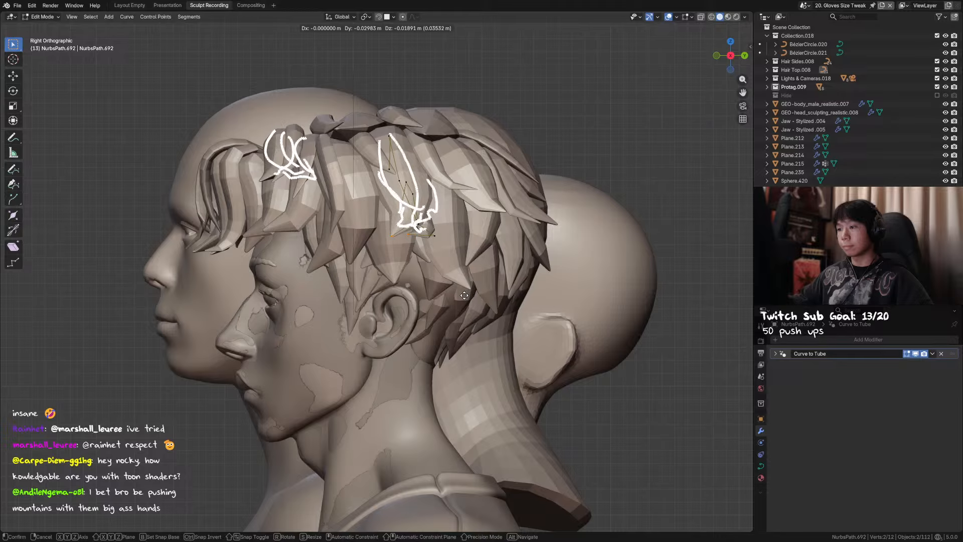
left_click(463, 295)
Hide the annotation note and inspect the reshaped strand tips from behind
middle_click_drag(464, 295, 161, 204)
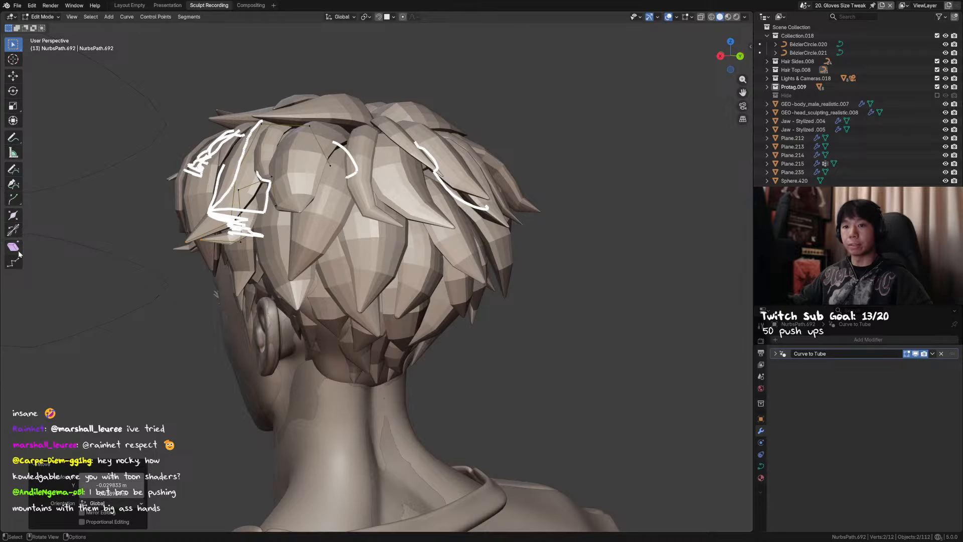
left_click(14, 137)
left_click(74, 29)
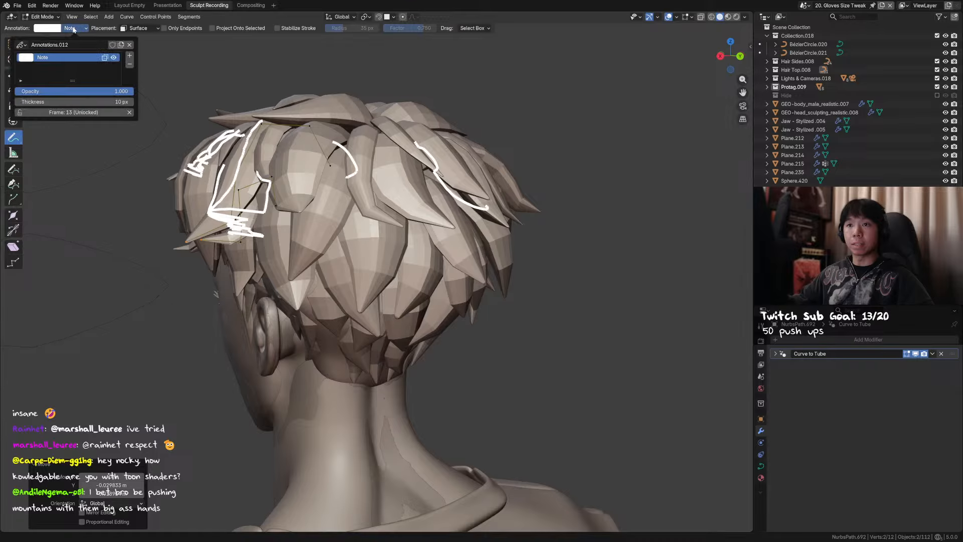
left_click(112, 59)
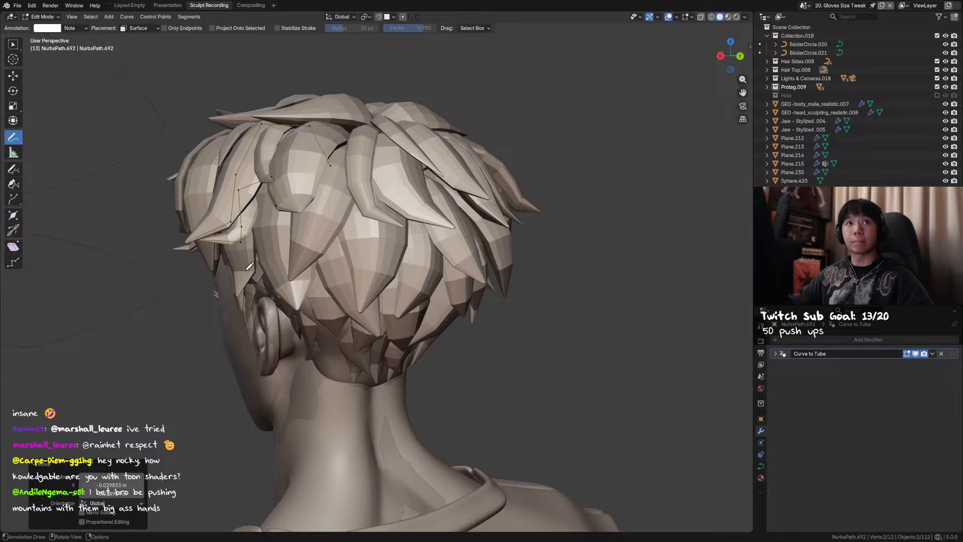
key("w")
middle_click_drag(211, 286, 346, 297, "shift")
middle_click_drag(343, 297, 314, 298)
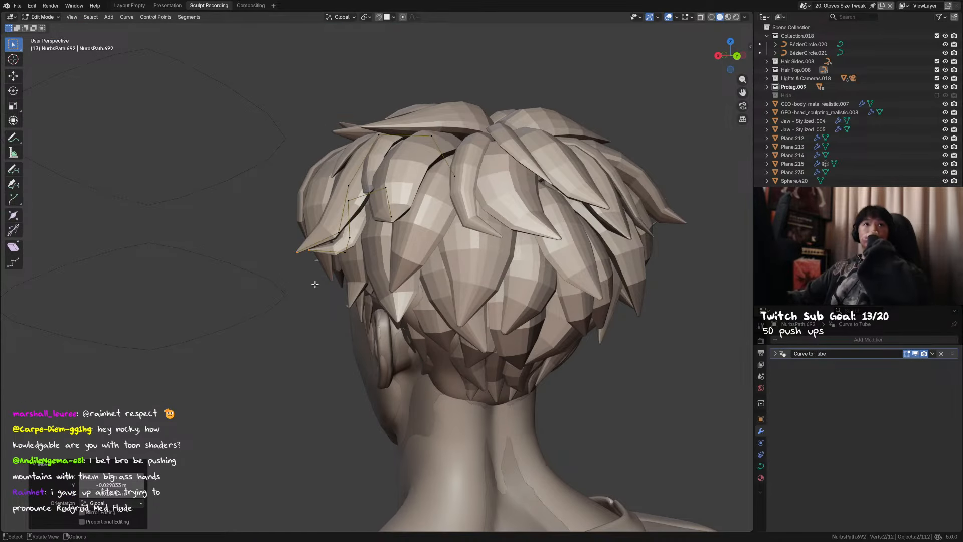
middle_click_drag(291, 264, 343, 273)
Select only the large side strand and shift one of its control points about 0.005 m along Y
key("Tab")
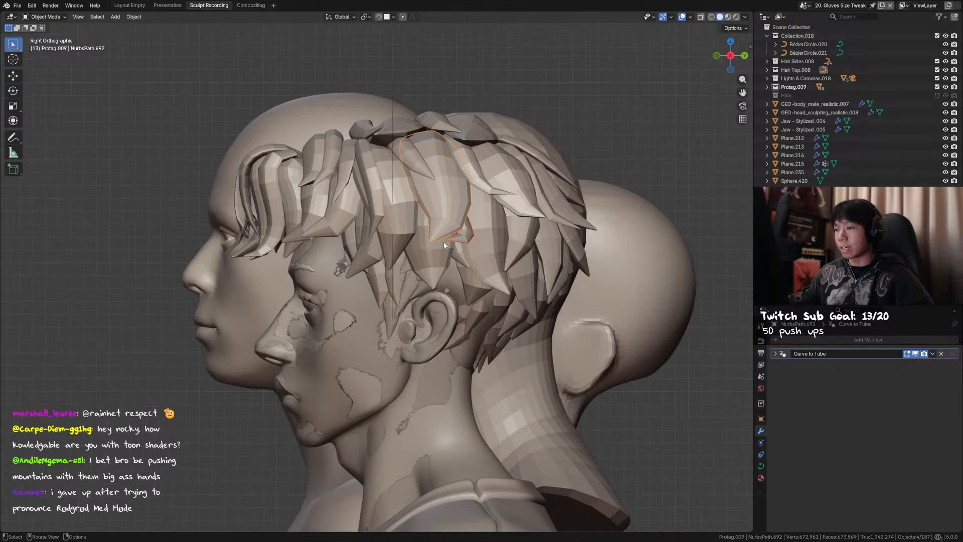
key("Tab")
mouse_move(450, 195)
middle_mouse_down()
mouse_move(470, 205)
mouse_move(471, 230)
mouse_move(460, 206)
middle_mouse_up()
key("Tab")
left_click(470, 206)
key("Tab")
key("g")
key("y")
left_click(467, 203)
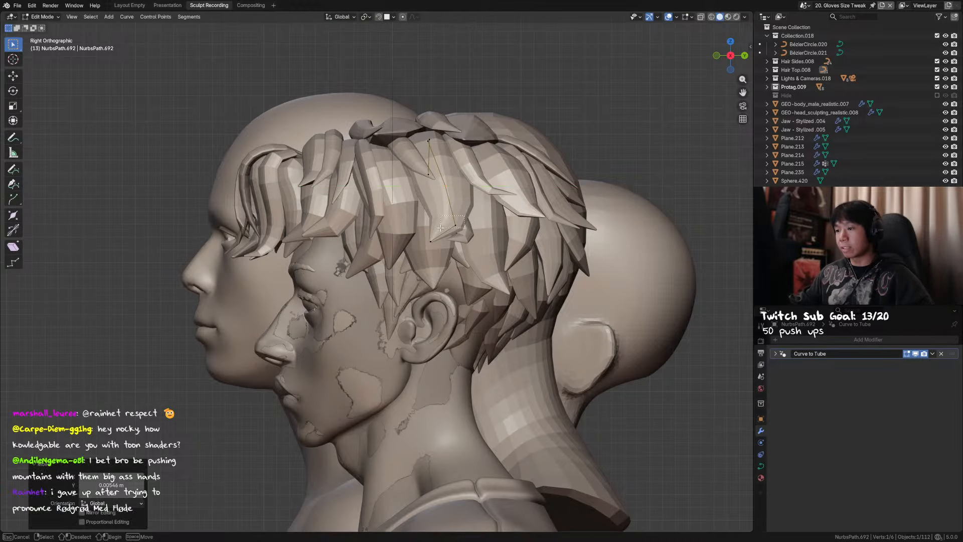
Shift a control point near the large side strand's tip along Y
left_click(456, 226)
key("g")
key("y")
left_click(446, 229)
Edit the small side strand and adjust its tip control point's height along Z in back view
middle_click_drag(417, 245, 377, 247)
key("Tab")
left_click(453, 234)
key("Tab")
left_click_drag(277, 228, 302, 246)
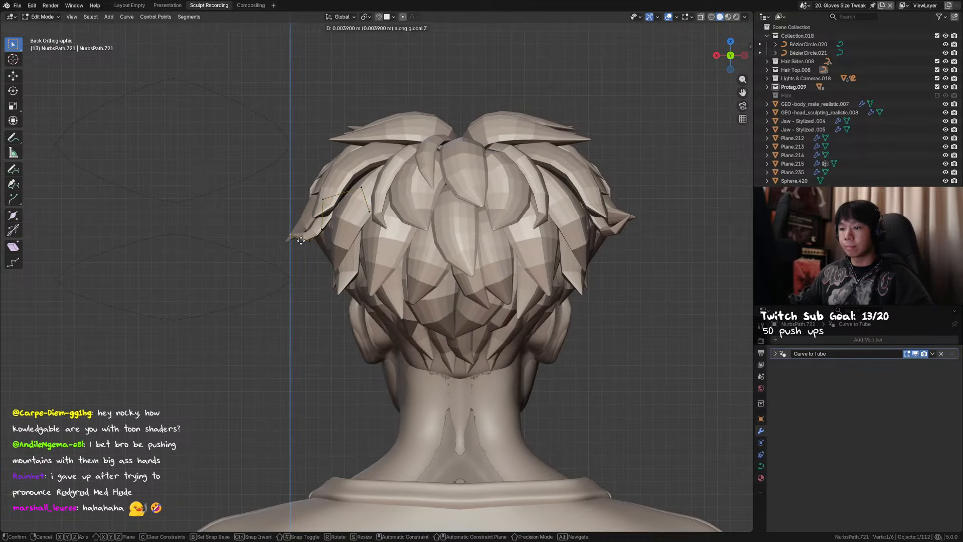
Switch to the large side strand and lower a control point near its tip slightly along Z
key("Tab")
left_click(285, 237)
key("Tab")
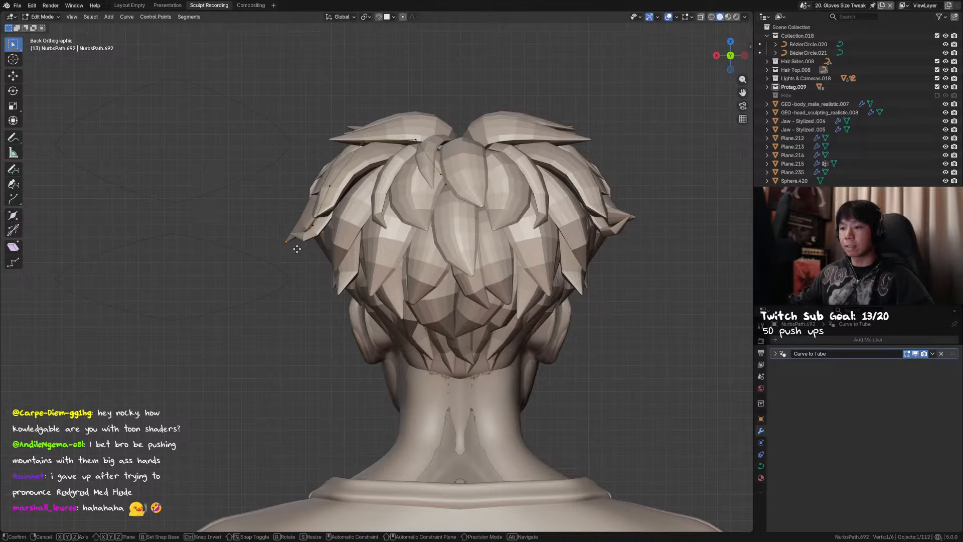
key("g")
key("z")
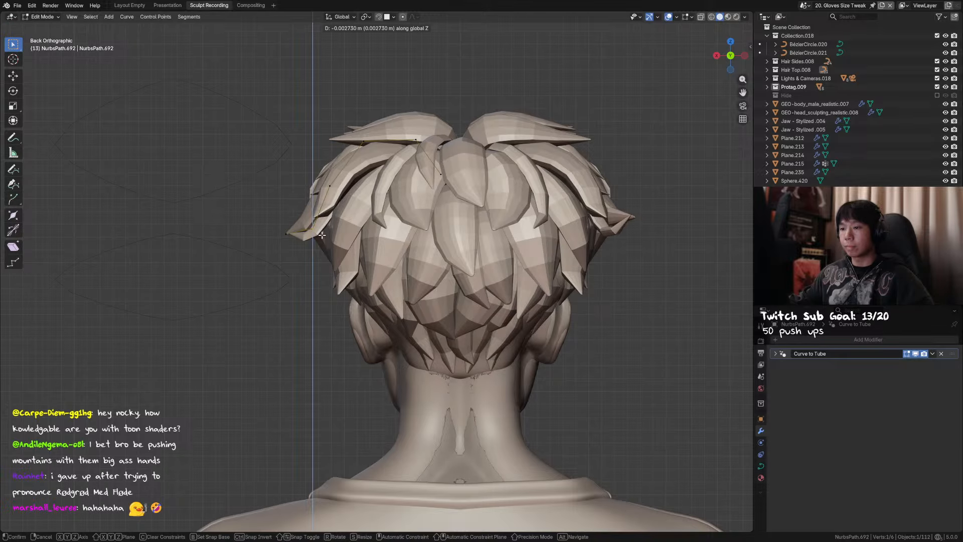
left_click(322, 236)
Leave point editing, check the hair from the front, and hide the two curve profile circles beside the head
key("Tab")
left_click(316, 236)
middle_click_drag(316, 237, 416, 240)
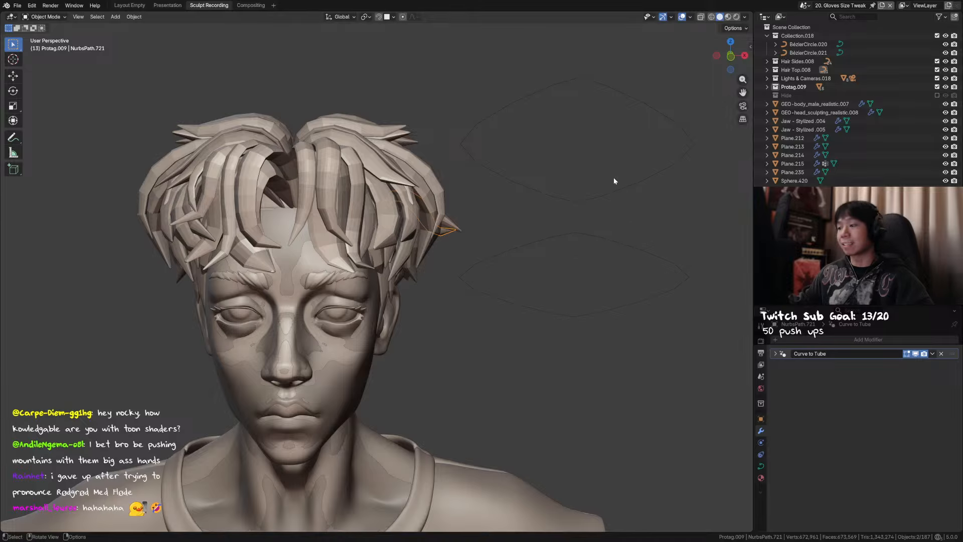
left_click_drag(614, 178, 498, 283)
key("h")
Select the body mesh at the forearm above the glove in front view
scroll(498, 283, "down", 5)
middle_click_drag(513, 321, 503, 146, "shift")
middle_click_drag(582, 351, 502, 211, "shift")
left_click(475, 199)
left_click(456, 198)
left_click(457, 199)
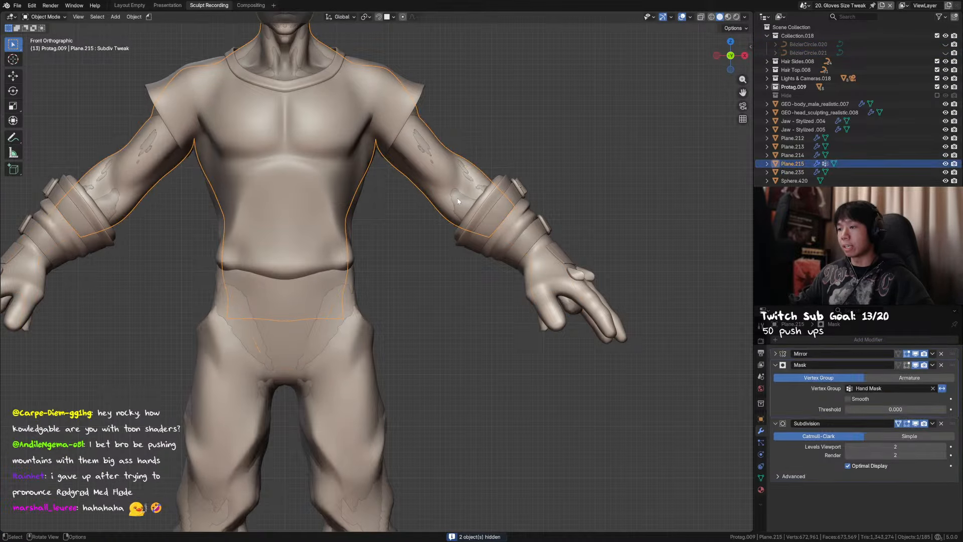
Hide the dense sculpt mesh overlapping the forearm, then select the glove mesh and frame it in view
left_click(457, 199)
key("h")
middle_click_drag(638, 281, 380, 260, "shift")
scroll(414, 236, "up", 3)
left_click(404, 249)
scroll(402, 240, "down", 5)
middle_click_drag(462, 160, 521, 237, "shift")
key("Tab")
key("grave")
left_click(464, 315)
key("Tab")
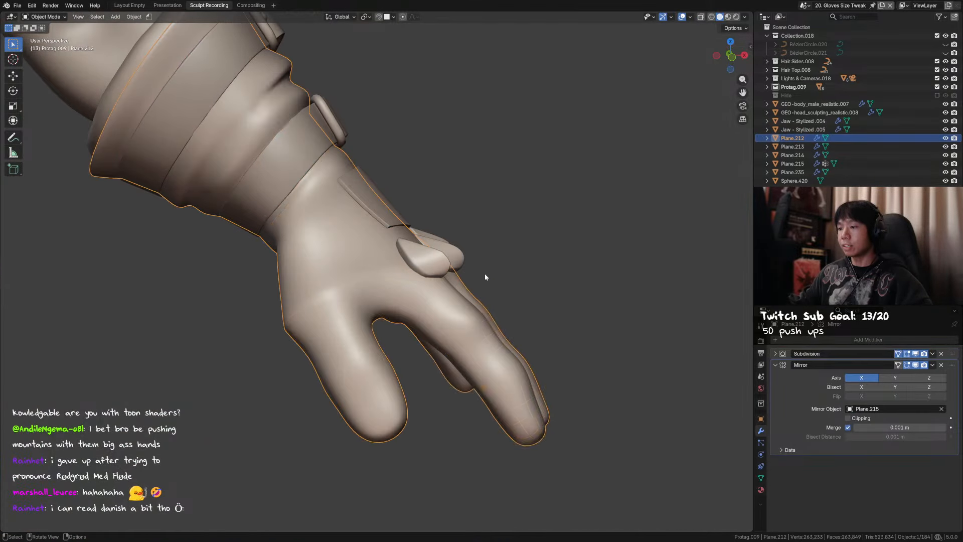
Edit the glove mesh and move two webbing vertices between the middle and ring fingers
key("KP_1")
scroll(471, 280, "down", 4)
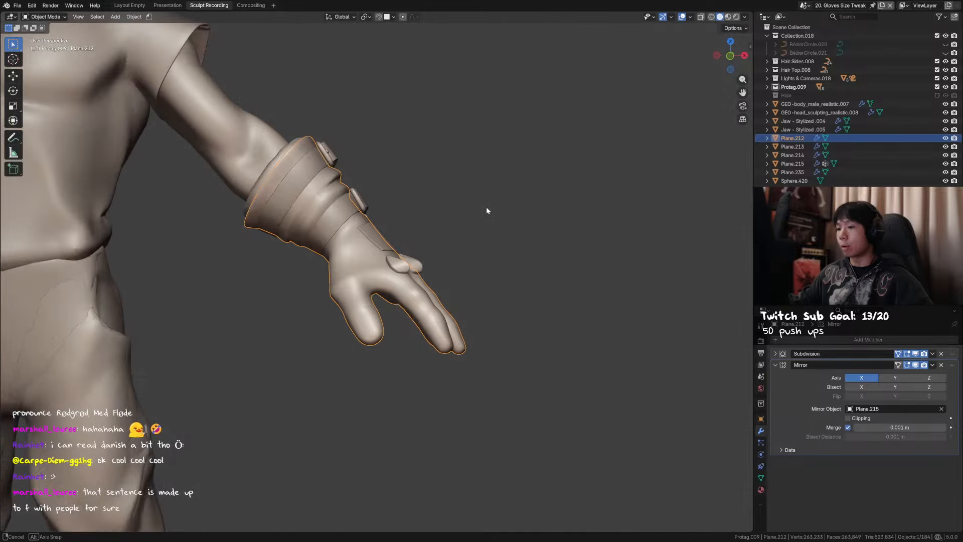
middle_click_drag(488, 209, 397, 232)
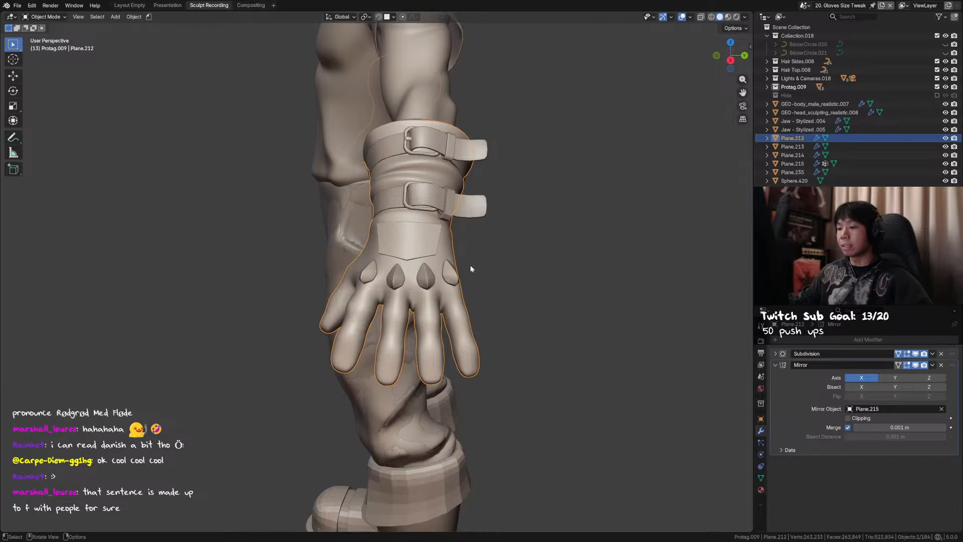
scroll(430, 281, "up", 8)
key("Tab")
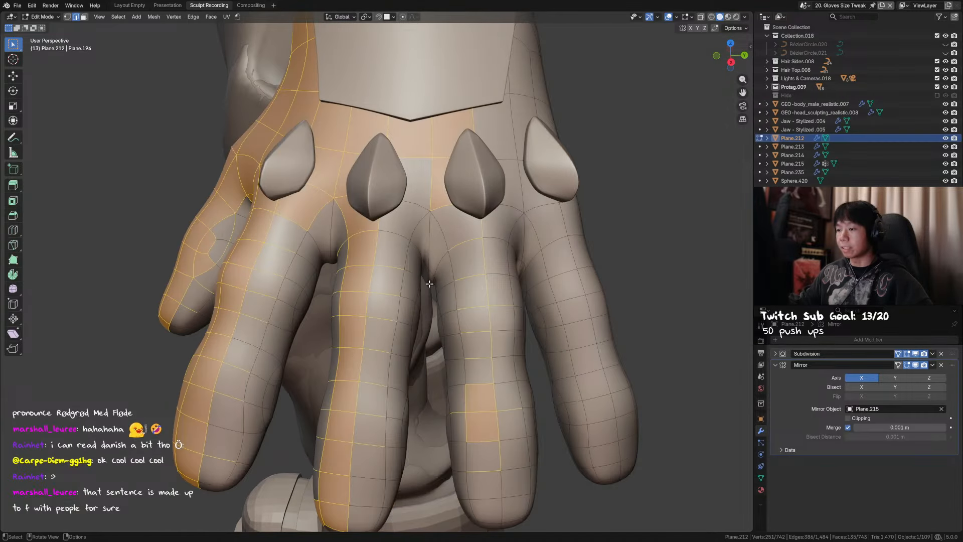
key("1")
left_click(429, 284)
middle_click_drag(429, 284, 427, 291)
left_click(427, 290, "shift")
key("g")
left_click(455, 282)
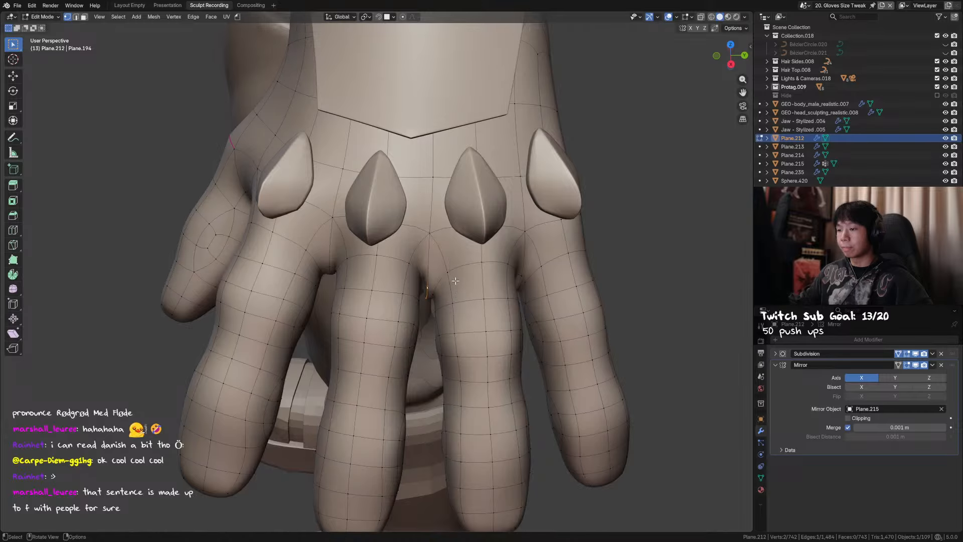
Refine the position of the middle-ring finger webbing vertices from two viewing angles
key("g")
left_click(470, 118)
middle_click_drag(470, 119, 493, 359)
key("g")
left_click(503, 274)
Select the webbing vertices between the ring finger and pinky and move them up toward the knuckles
scroll(503, 275, "down", 3)
middle_click_drag(532, 285, 473, 305)
left_click(440, 291)
key("g")
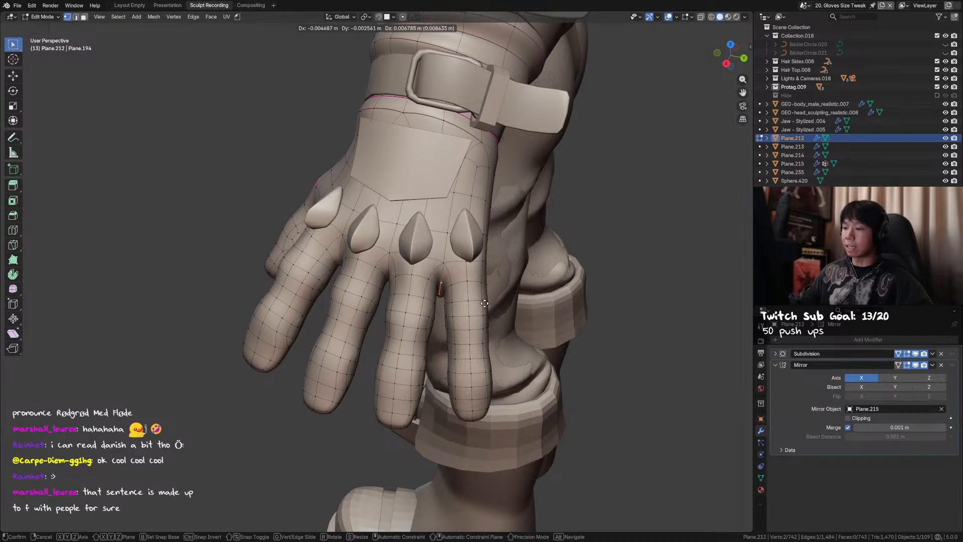
left_click(486, 303)
Select the webbing vertices between the index and middle fingers and raise them slightly toward the knuckles
middle_click_drag(486, 304, 458, 257)
left_click(456, 247)
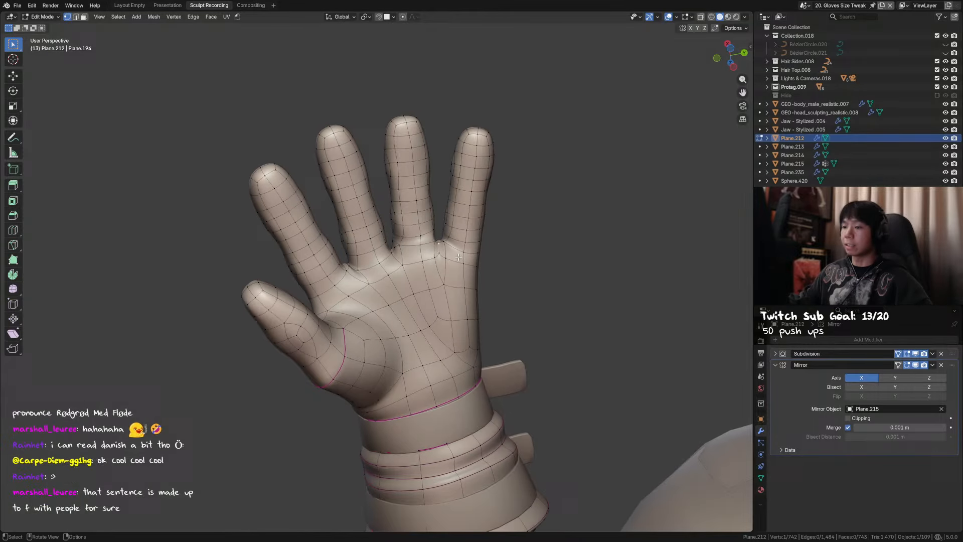
mouse_move(348, 269)
middle_mouse_down()
mouse_move(369, 274)
mouse_move(363, 265)
middle_mouse_up()
left_click(370, 276, "shift")
key("g")
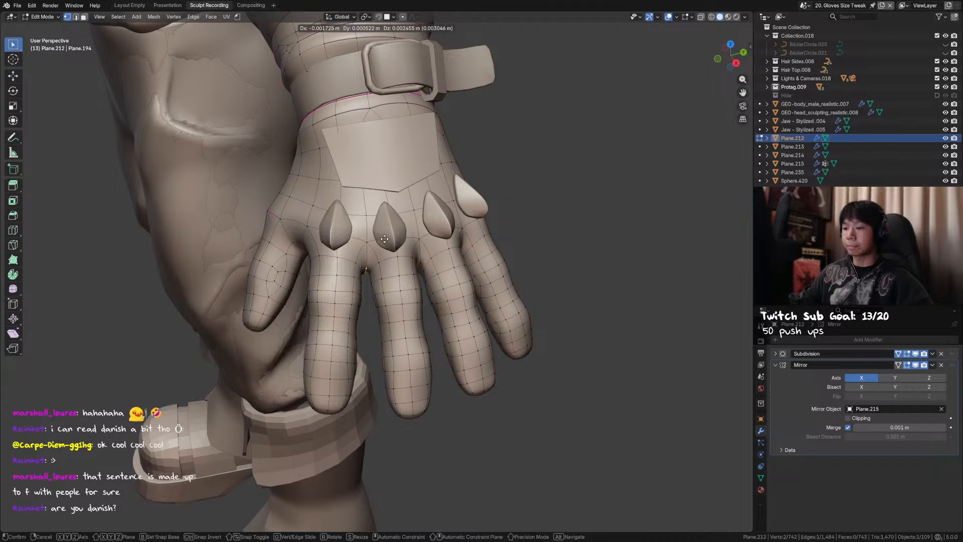
left_click(384, 239)
Leave mesh editing, deselect the glove, and save the file
key("Tab")
middle_click_drag(451, 295, 532, 255)
scroll(531, 255, "down", 3)
left_click(531, 254)
middle_click_drag(331, 269, 368, 266)
key("ctrl+s")
Examine the character's upper body, head and hair from the front and side
middle_click_drag(256, 221, 457, 266, "shift")
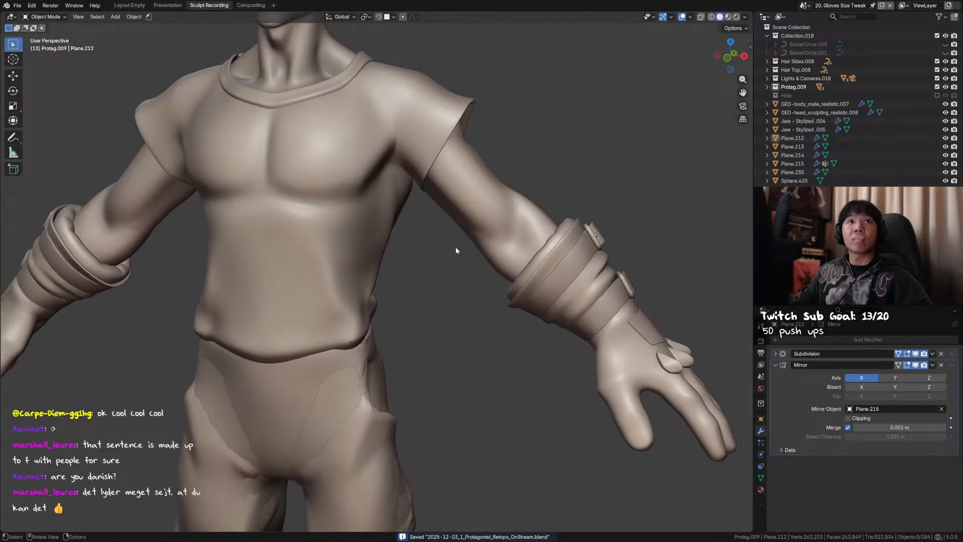
middle_click_drag(474, 218, 493, 298, "shift")
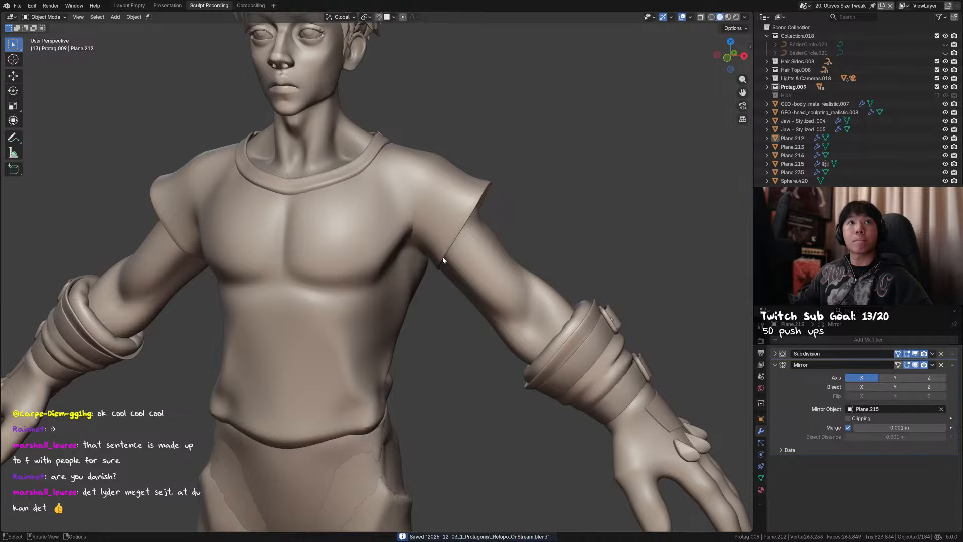
middle_click_drag(453, 256, 453, 266, "shift")
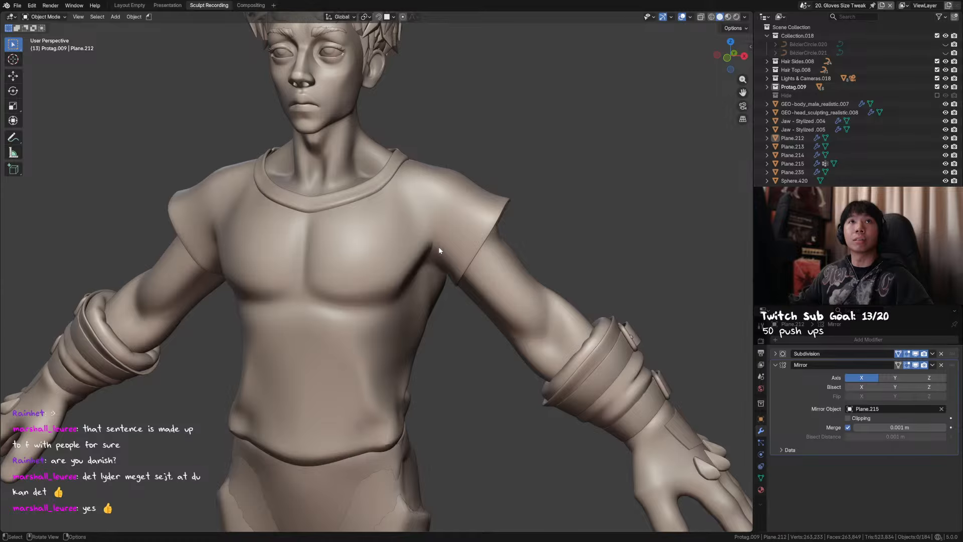
middle_click_drag(439, 245, 516, 312, "shift")
left_click(372, 161)
scroll(431, 193, "down", 4)
middle_click_drag(442, 199, 456, 327, "shift")
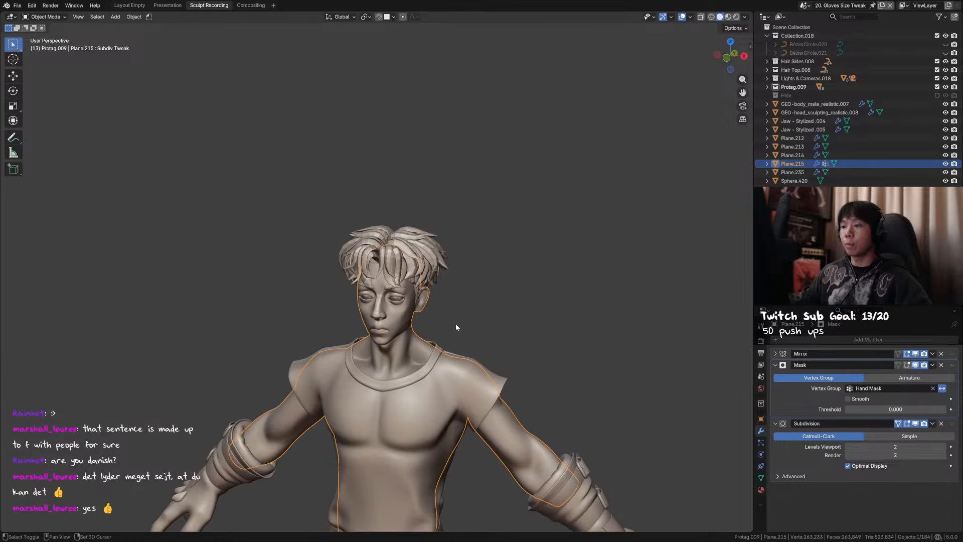
scroll(456, 320, "up", 4)
middle_click_drag(464, 281, 493, 303)
left_click(493, 303)
middle_click_drag(345, 277, 429, 269)
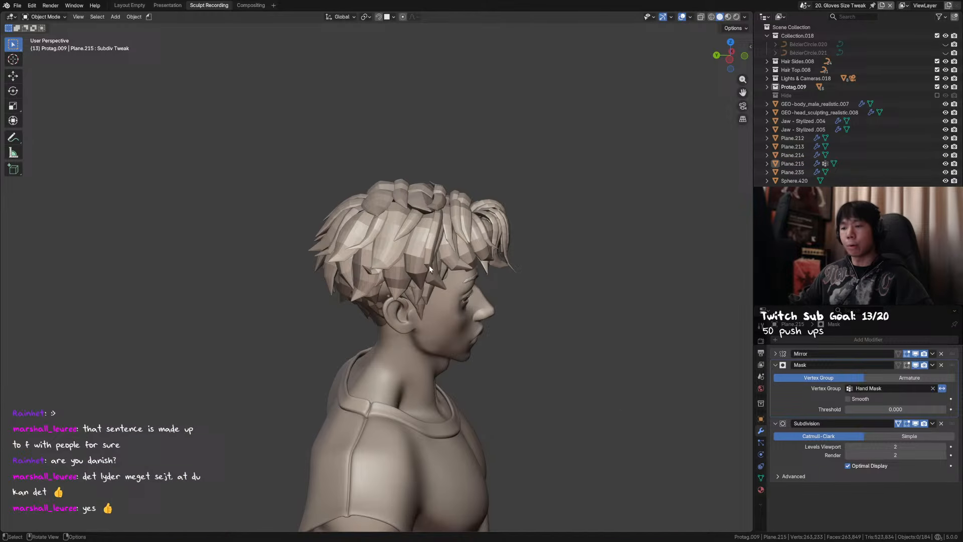
middle_click_drag(368, 272, 374, 280)
left_click(374, 280)
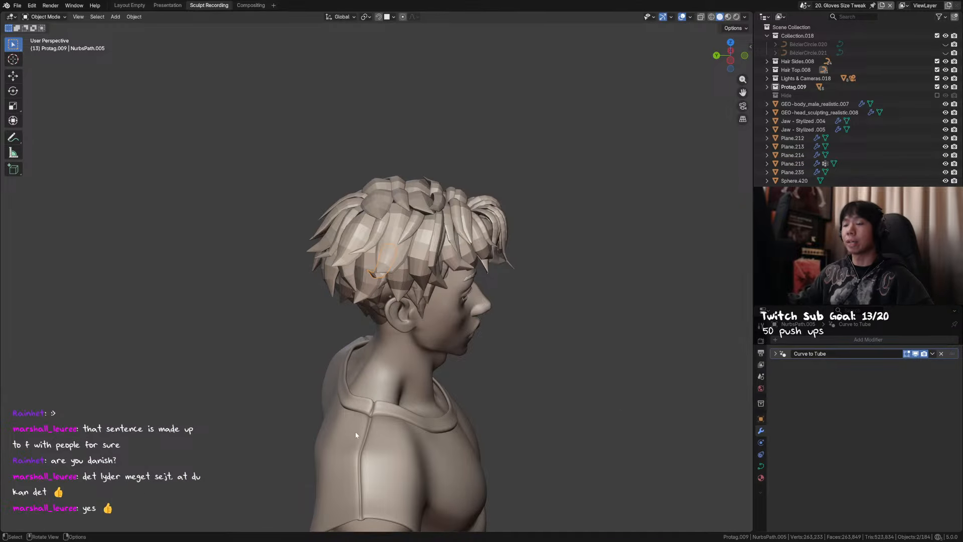
left_click(155, 246)
key("F3")
left_click(212, 268)
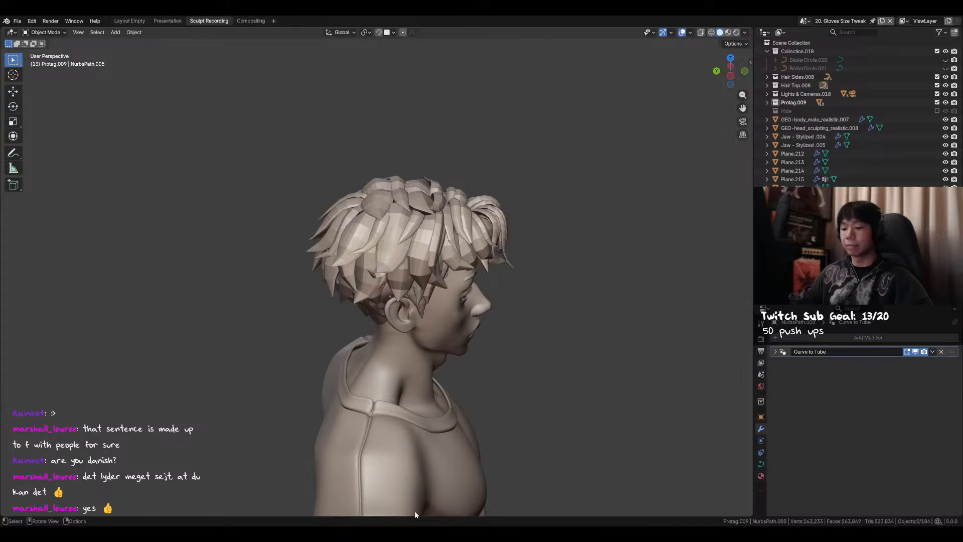
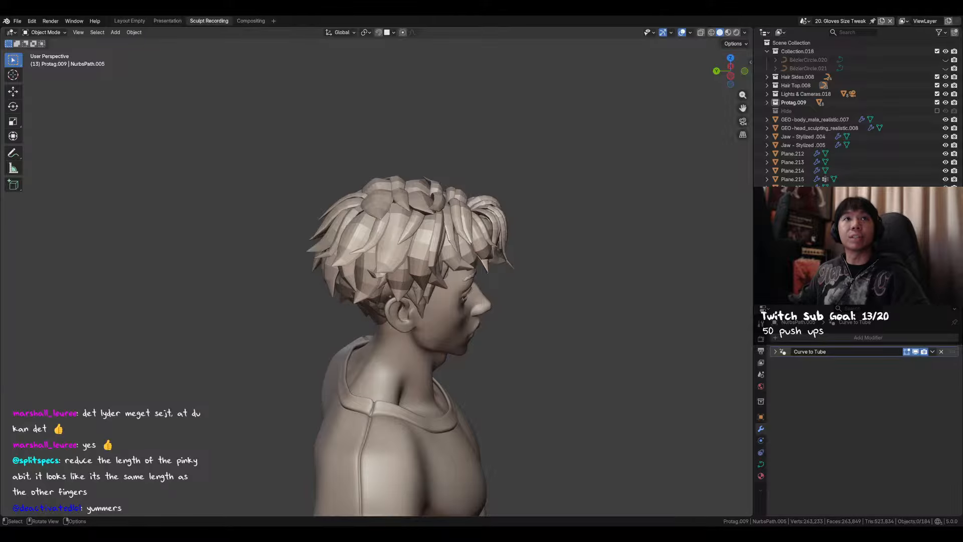
Return to the hands, select the glove mesh and open it for mesh editing
middle_click_drag(361, 261, 421, 125)
middle_click_drag(551, 344, 491, 301)
scroll(535, 276, "down", 3)
middle_click_drag(534, 276, 506, 186)
left_click(458, 243)
middle_click_drag(459, 245, 401, 249)
key("Tab")
scroll(454, 252, "up", 3)
key("Tab")
scroll(466, 260, "down", 2)
key("Tab")
scroll(378, 214, "up", 2)
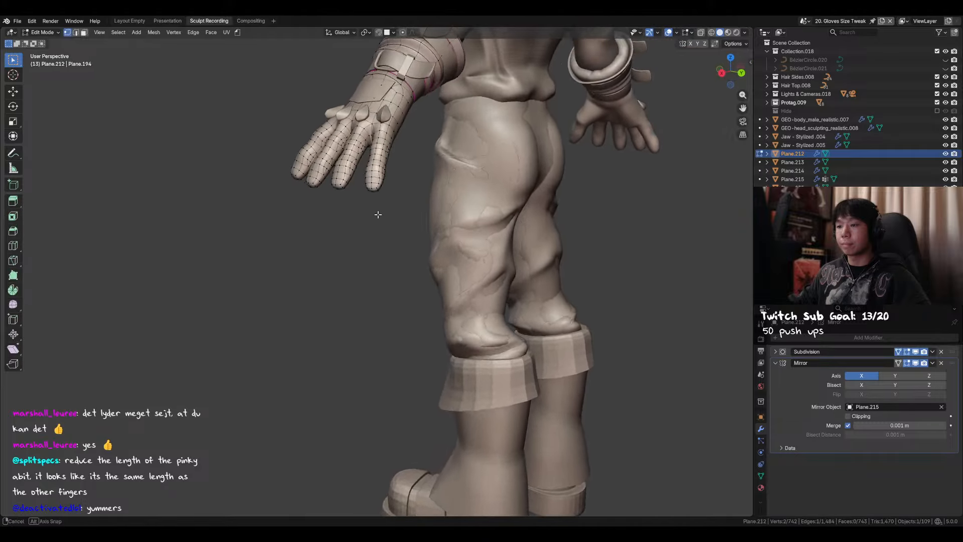
Select the faces at the pinky's tip and move them toward the hand to shorten the finger
middle_click_drag(377, 214, 419, 319)
left_click(419, 318, "ctrl")
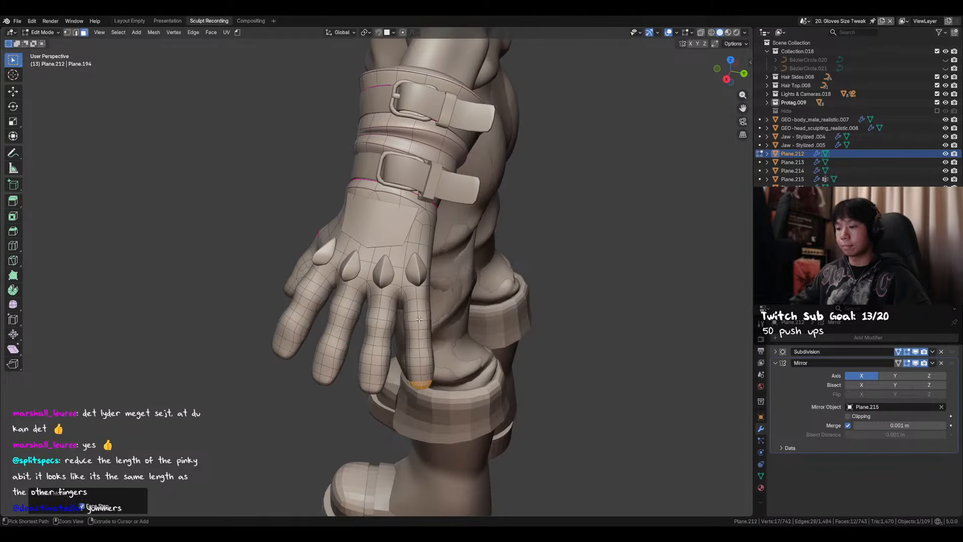
middle_click_drag(506, 346, 504, 319)
key("g")
left_click(502, 307)
Grow the face selection over the pinky's end section and move it slightly toward the knuckle
key("ctrl+KP_Add")
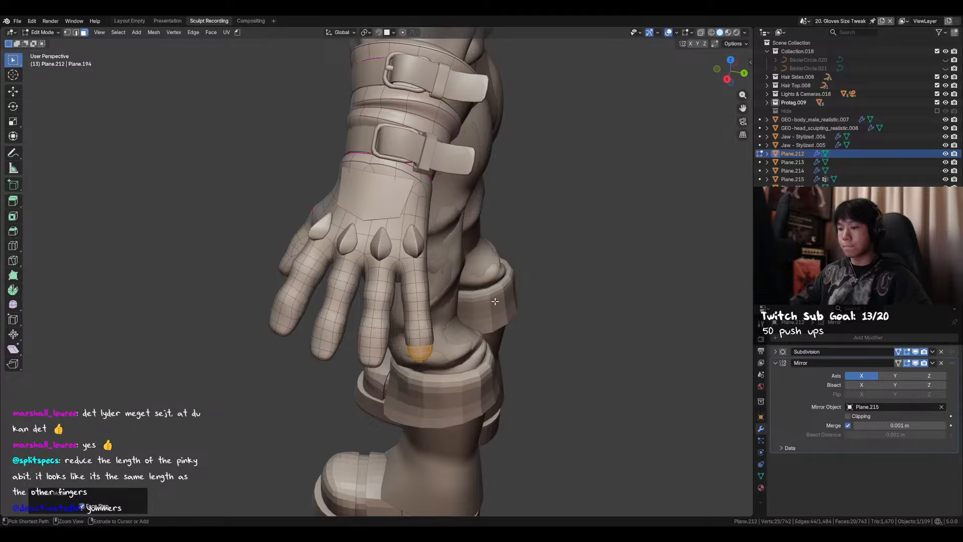
key("ctrl+KP_Add")
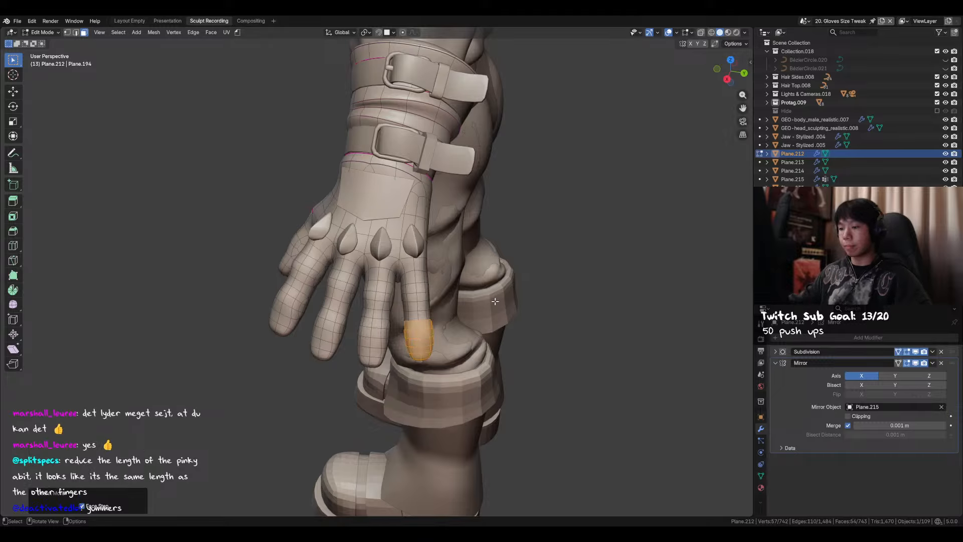
key("g")
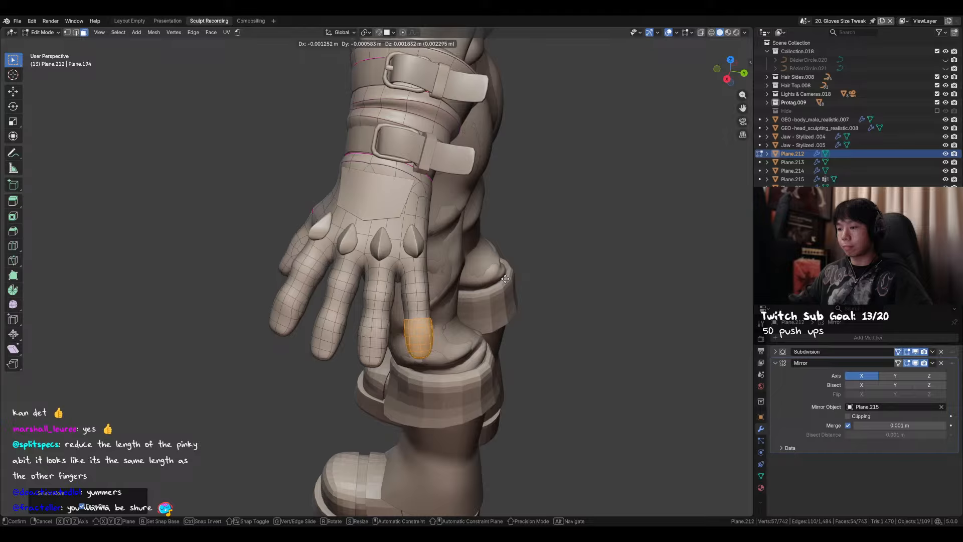
left_click(504, 275)
Keep growing the selection toward the pinky's base, nudging the selected faces toward the knuckle after each expansion
key("ctrl+KP_Add")
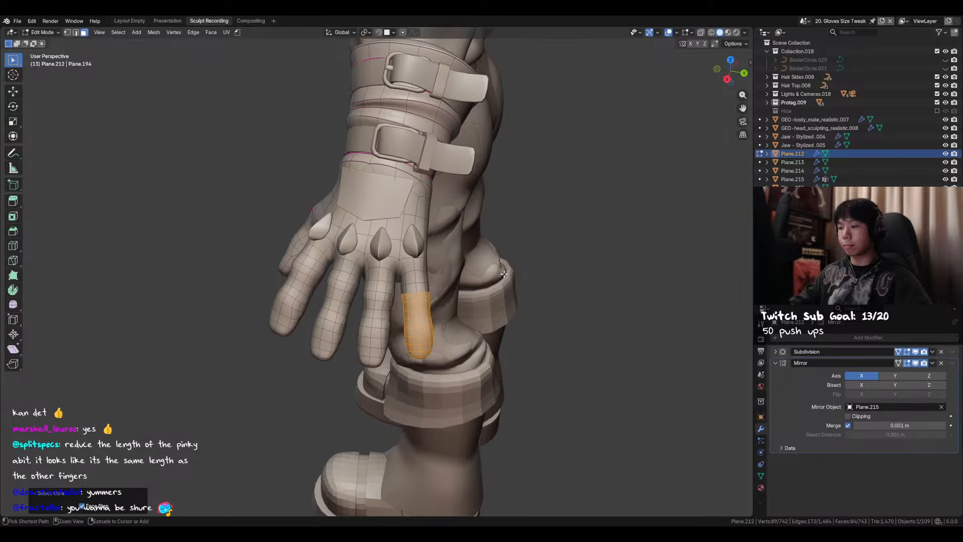
key("ctrl+KP_Add")
key("g")
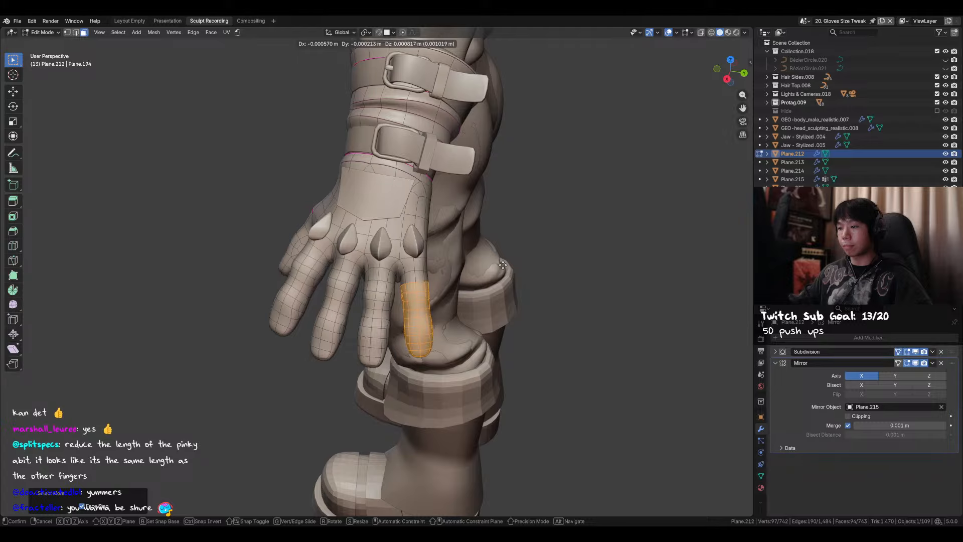
left_click(503, 265)
key("ctrl+KP_Add")
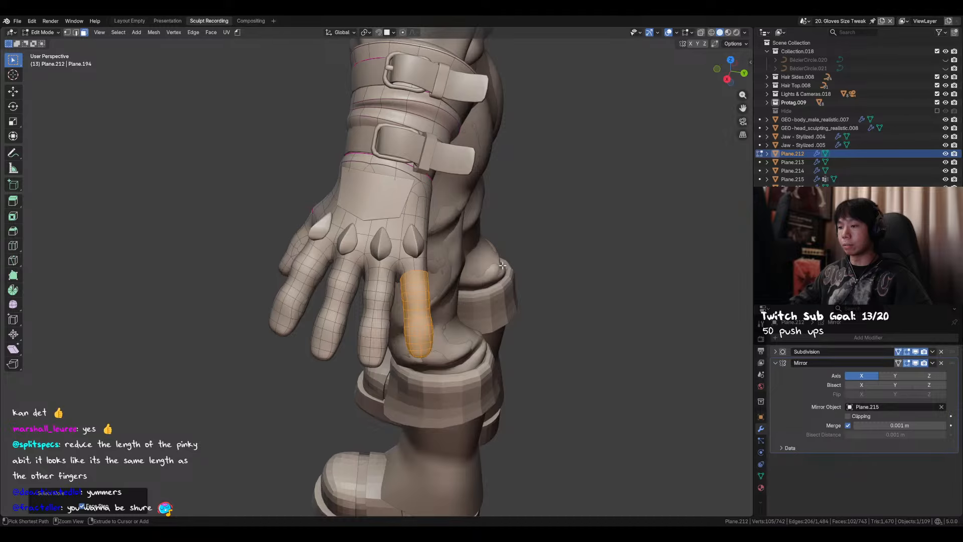
key("ctrl+KP_Add")
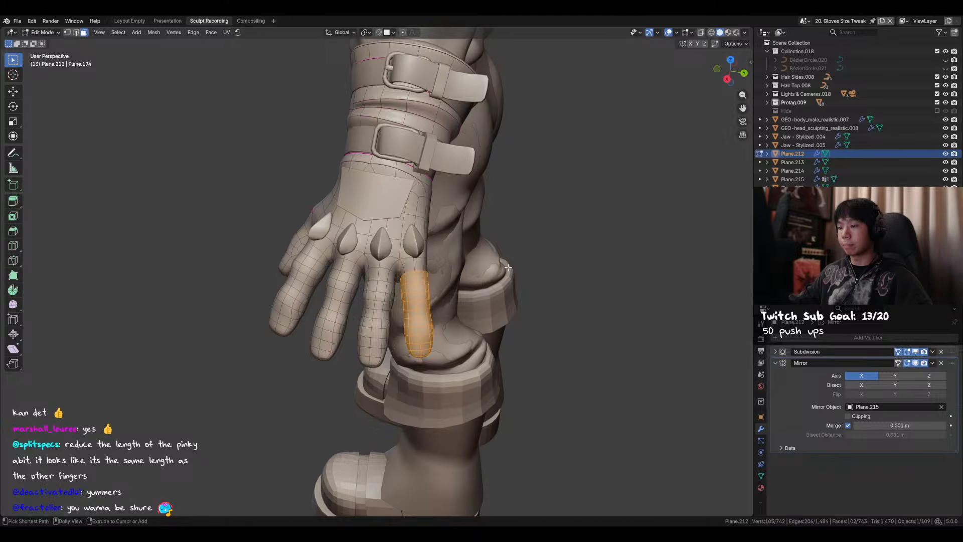
key("g")
left_click(508, 259)
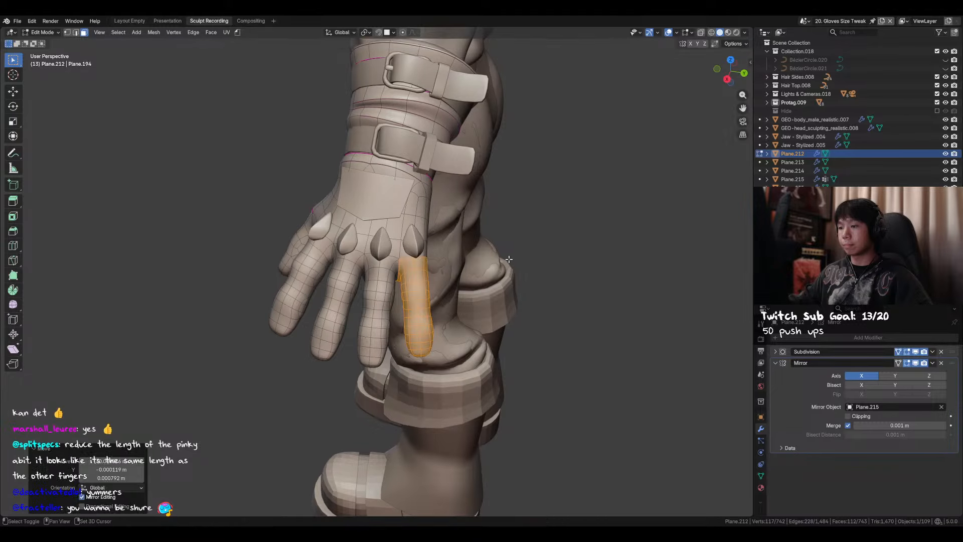
mouse_move(473, 287)
middle_mouse_down()
mouse_move(483, 276)
mouse_move(430, 283)
mouse_move(407, 261)
mouse_move(452, 282)
mouse_move(383, 275)
mouse_move(374, 283)
mouse_move(438, 267)
mouse_move(411, 286)
mouse_move(471, 327)
mouse_move(431, 316)
mouse_move(452, 322)
mouse_move(531, 304)
mouse_move(477, 299)
middle_mouse_up()
key("Tab")
key("Tab")
key("g")
key("y")
right_click(480, 301)
key("g")
key("x")
right_click(480, 301)
Shorten the glove's pinky by shifting its selected faces toward the knuckles, first whole and again with the selection shrunk one ring
key("g")
left_click(478, 299)
key("g")
left_click(475, 295)
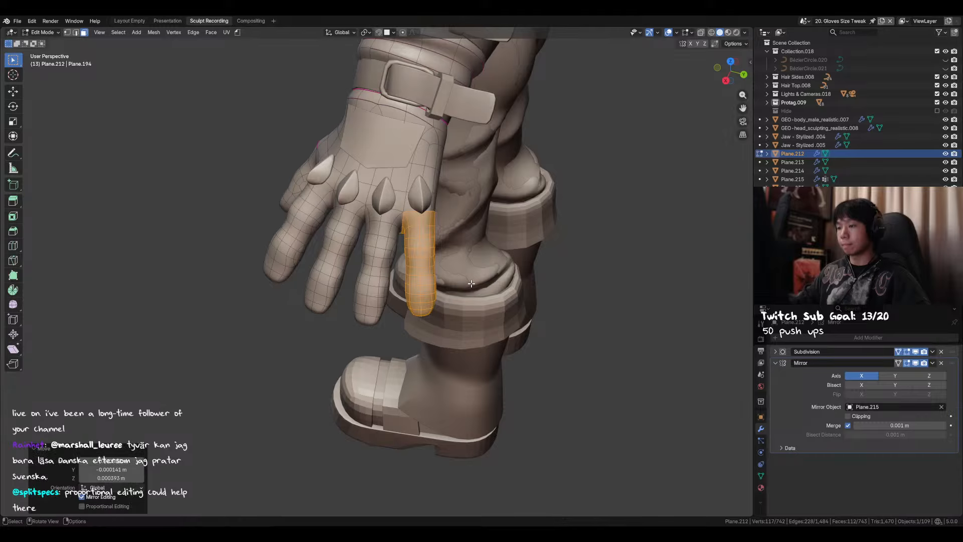
key("ctrl+KP_Subtract")
key("g")
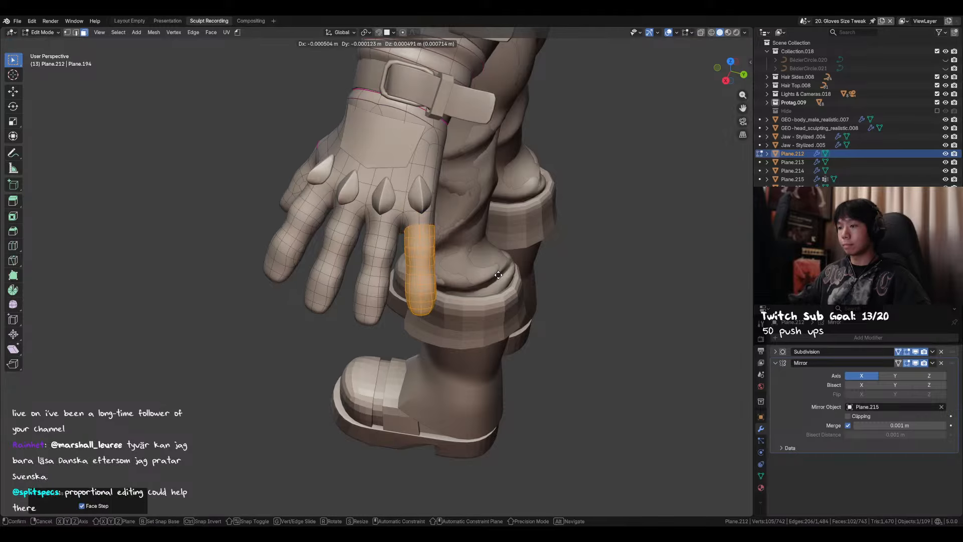
left_click(497, 274)
Nudge the outer segments of the pinky toward the knuckle, adjusting how many face rings are selected between moves
key("ctrl+KP_Subtract")
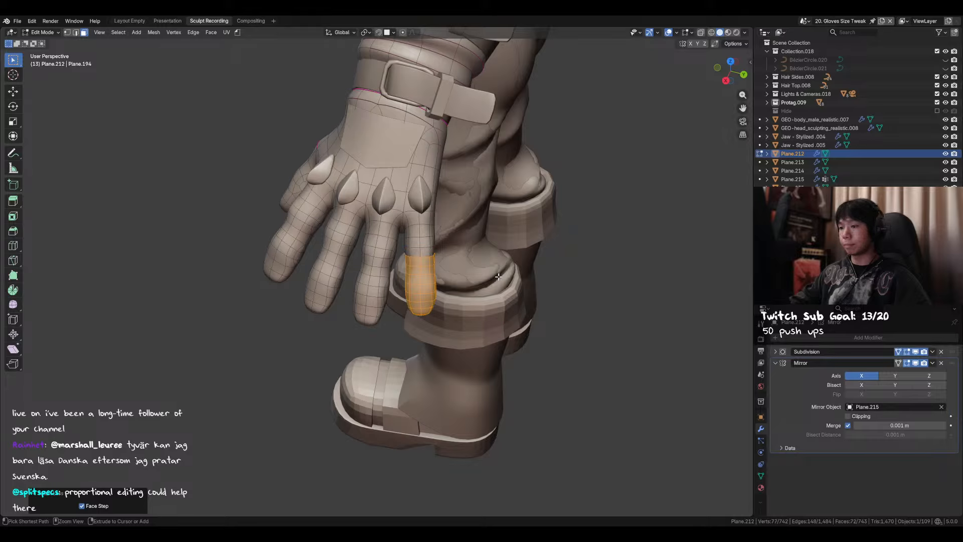
key("ctrl+KP_Add")
key("ctrl+KP_Add")
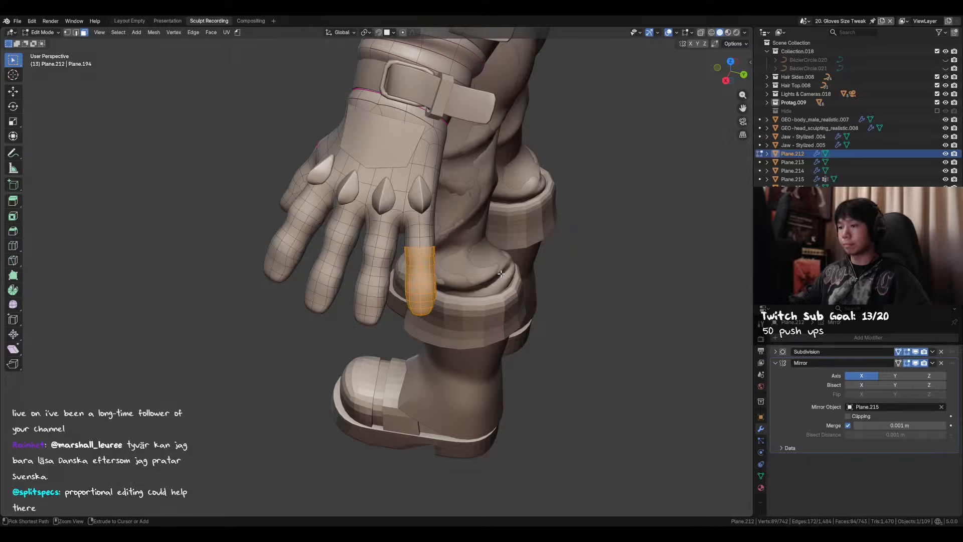
key("g")
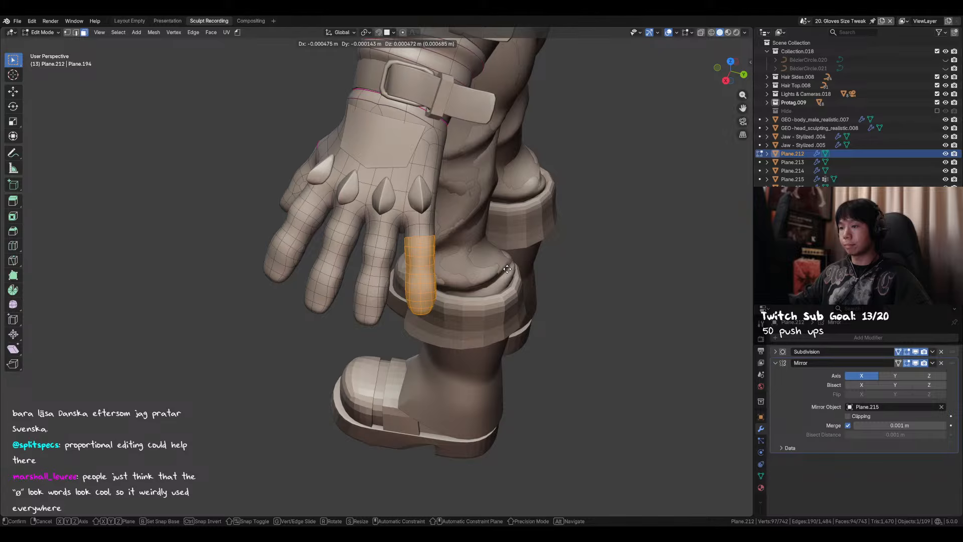
left_click(506, 272)
key("ctrl+KP_Subtract")
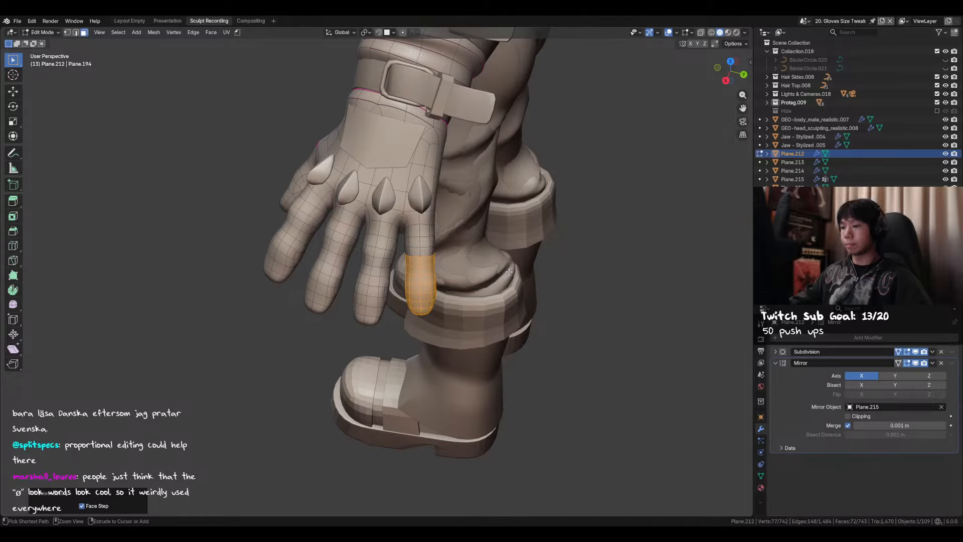
key("g")
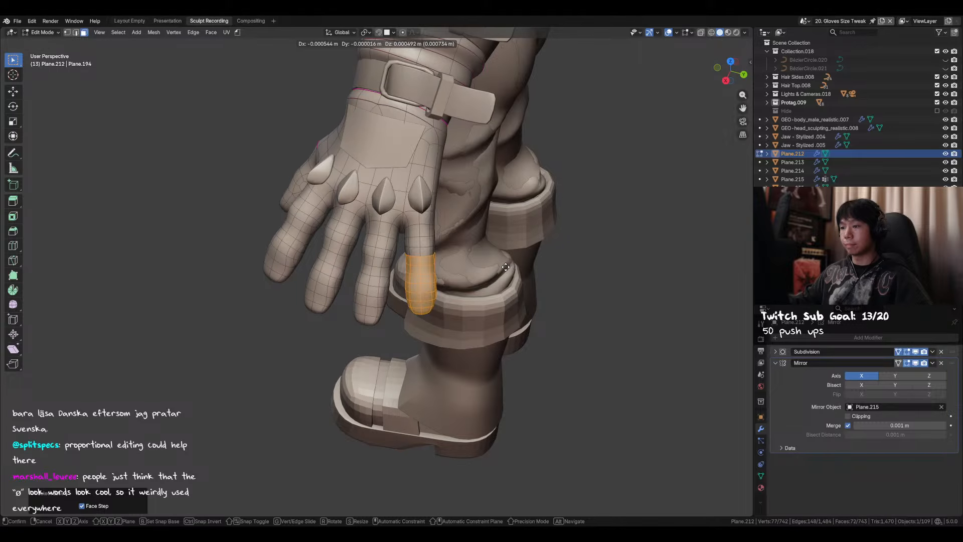
left_click(506, 267)
Shrink the face selection to the pinky's tip and shift it to refine the finger's length
key("Tab")
middle_click_drag(505, 267, 463, 306)
key("Tab")
key("ctrl+KP_Subtract")
key("ctrl+KP_Subtract")
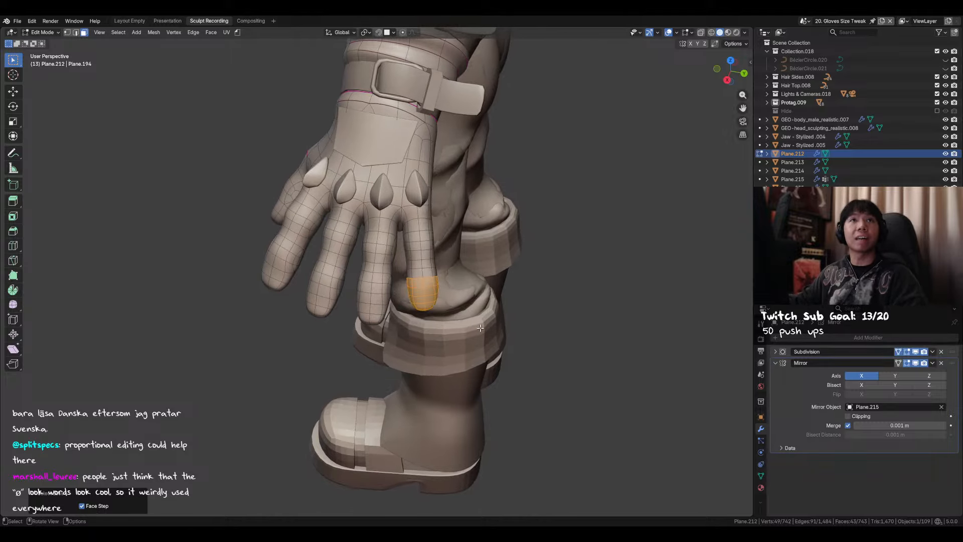
middle_click_drag(491, 327, 467, 303)
key("g")
left_click(469, 314)
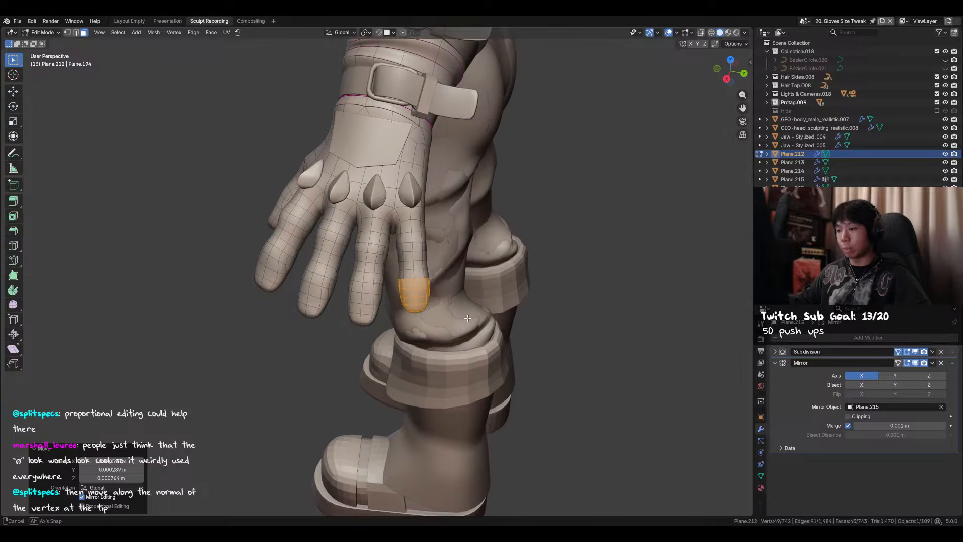
Return to object mode, save the file and deselect the glove to review the finger proportions
key("Tab")
middle_click_drag(381, 329, 435, 327)
key("ctrl+s")
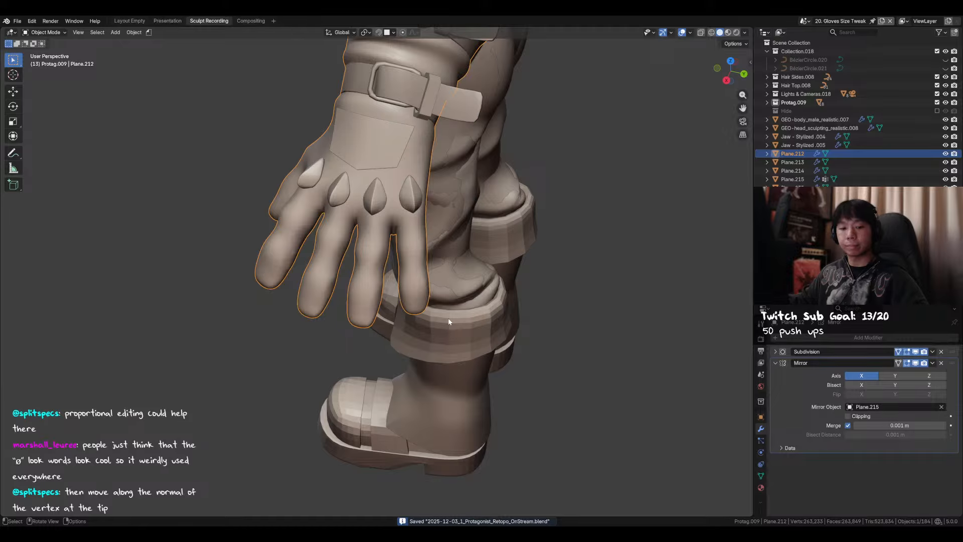
left_click(554, 305)
middle_click_drag(555, 305, 485, 301)
middle_click_drag(260, 206, 250, 252)
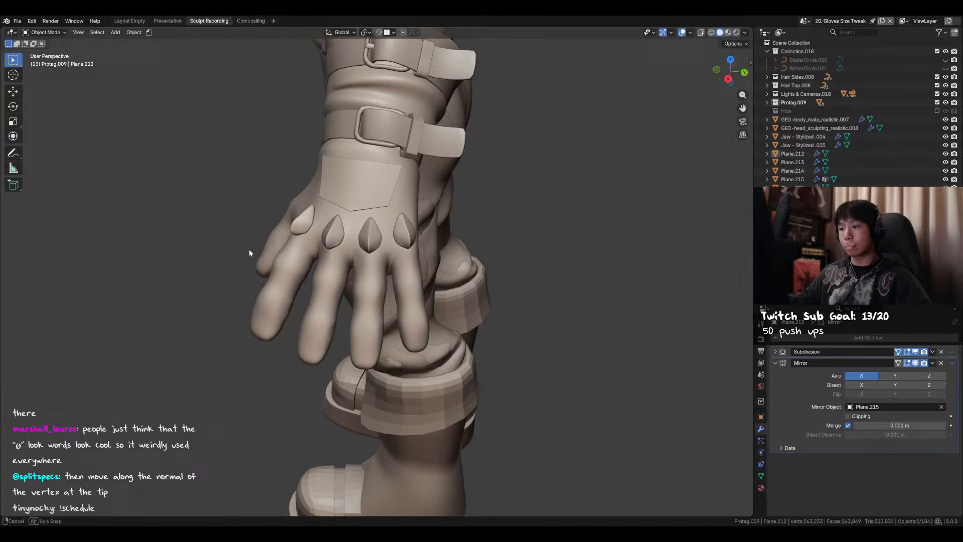
Reopen the glove mesh for editing and nudge the palm-side web between the ring finger and pinky
left_click(382, 250)
middle_click_drag(382, 250, 390, 201)
key("Tab")
middle_click_drag(390, 341, 394, 275)
scroll(394, 274, "up", 2)
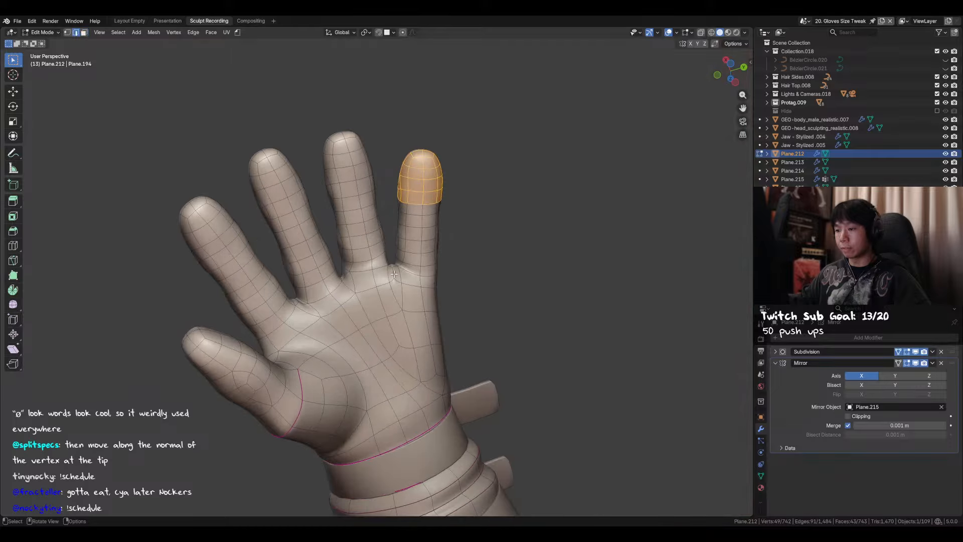
left_click(394, 274)
key("g")
left_click(401, 304)
key("Tab")
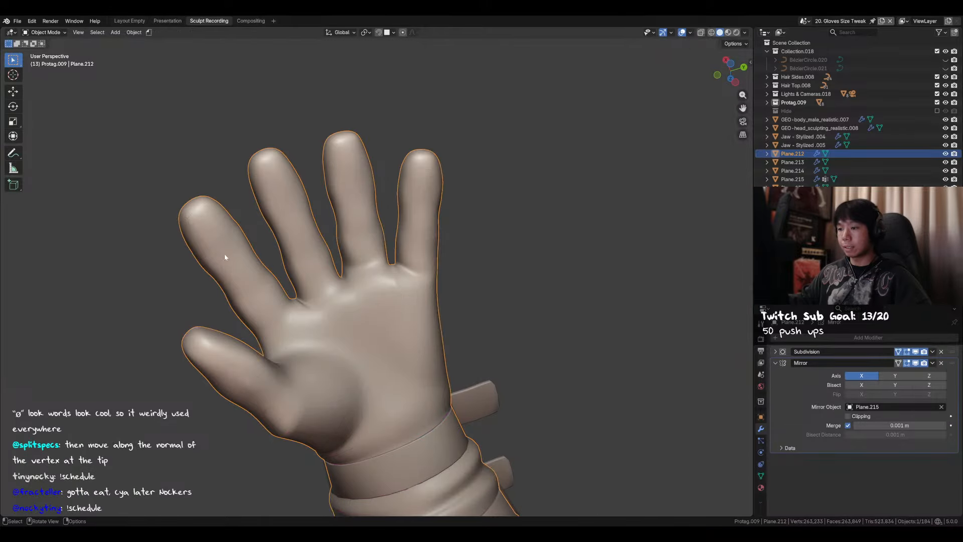
Move a single vertex in the web between the pinky and ring finger, working from the underside of the hand
middle_click_drag(226, 258, 432, 280)
scroll(361, 326, "down", 3)
scroll(433, 280, "up", 2)
key("ctrl+Tab")
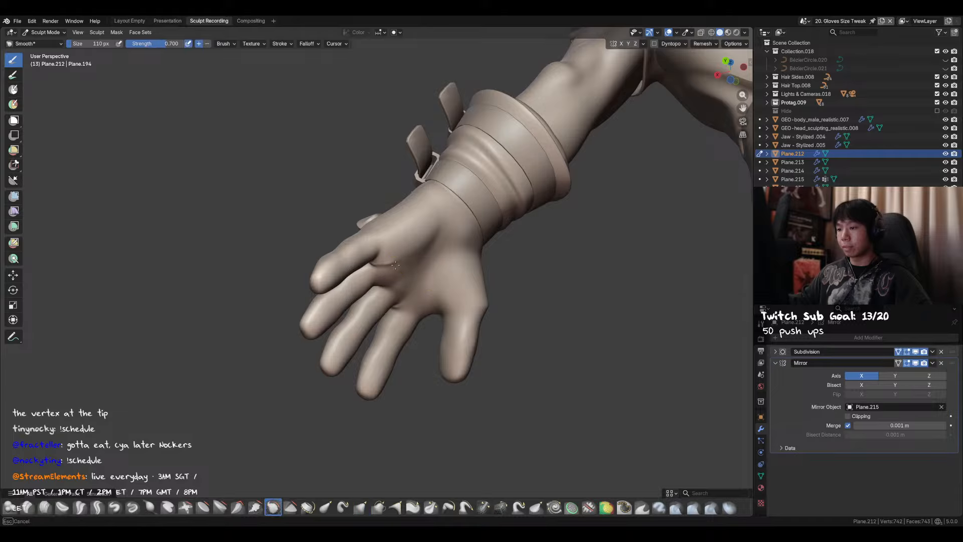
key("Tab")
scroll(390, 267, "up", 2)
left_click(391, 266)
middle_click_drag(404, 265, 405, 275)
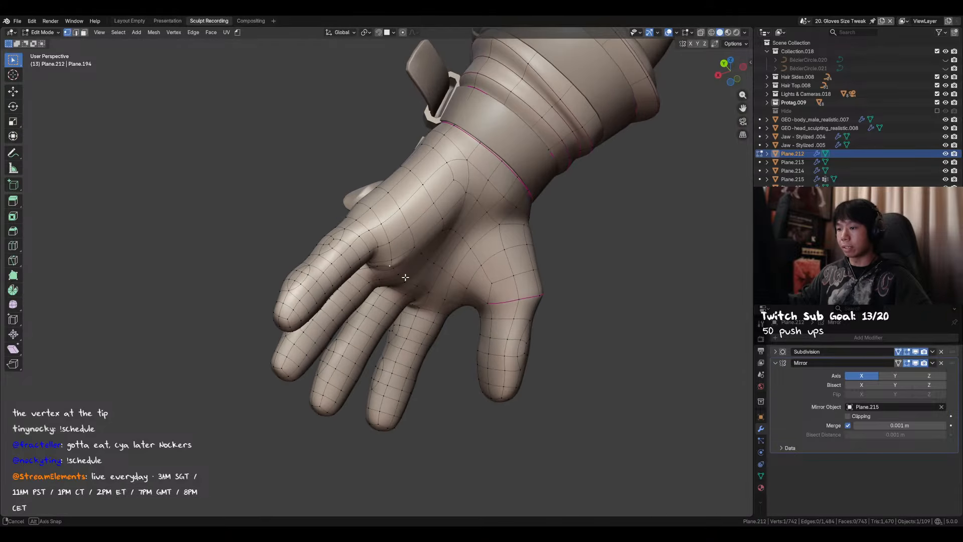
key("g")
left_click(402, 260)
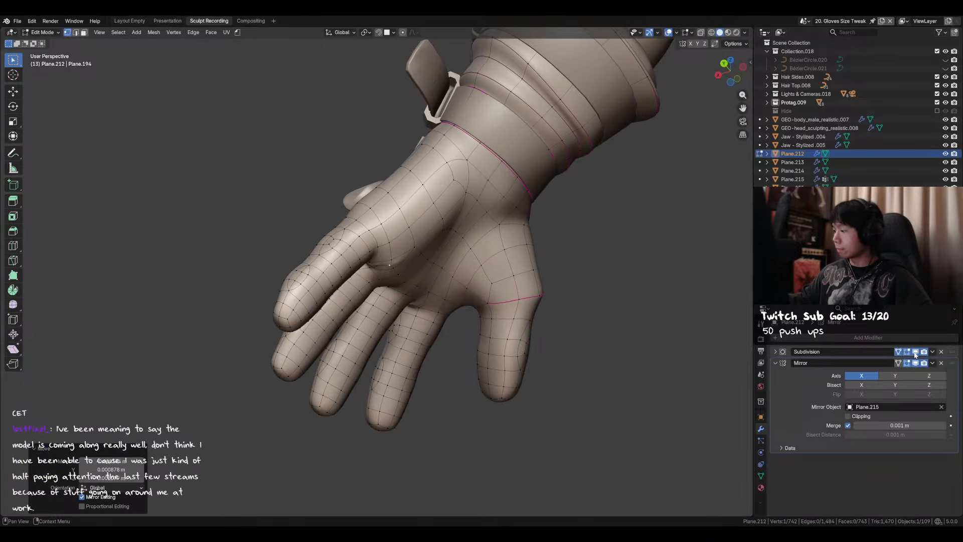
Turn off the Subdivision modifier's viewport display and reposition vertices at the pinky's base, finishing with a move along Z
middle_click_drag(455, 289, 405, 275)
left_click(370, 249, "shift")
key("g")
left_click(382, 252)
key("g")
key("z")
left_click(424, 294)
Raise more vertices of the pinky and ring finger web along Z, including a connected three-vertex path
left_click(372, 271)
key("g")
key("z")
left_click(387, 260)
left_click(386, 266)
left_click(386, 261, "ctrl")
key("g")
key("z")
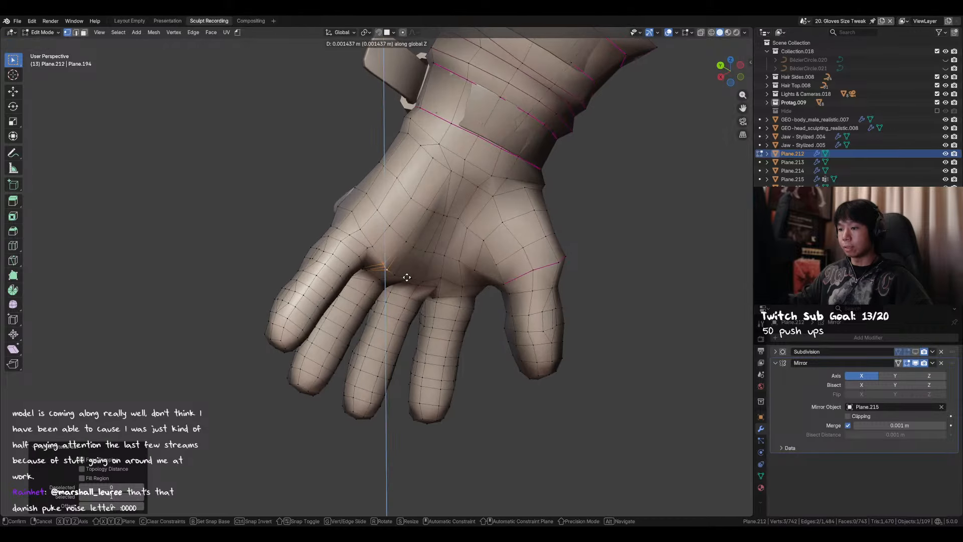
left_click(407, 273)
Turn the Subdivision modifier's viewport display back on, return to object mode and save the file
key("ctrl+Tab")
left_click(916, 353)
key("ctrl+Tab")
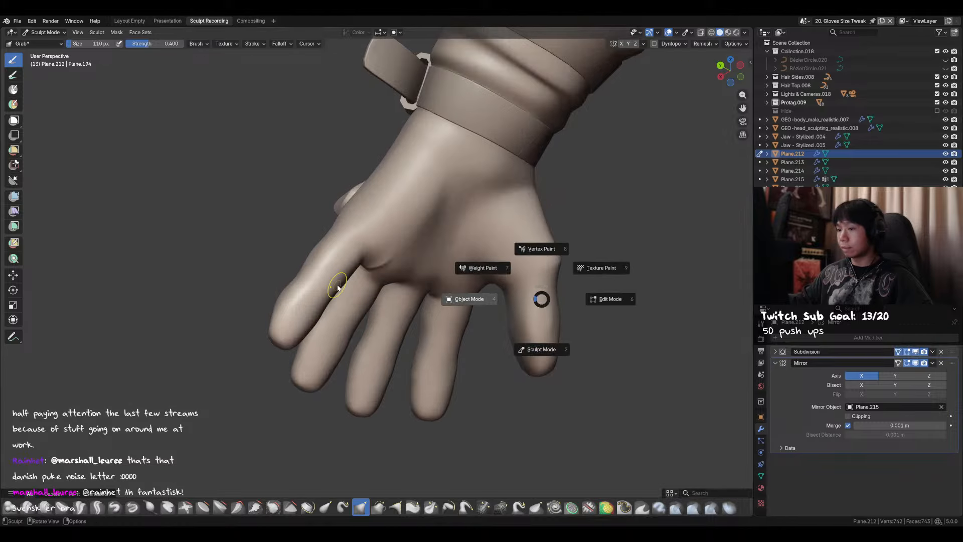
middle_click_drag(337, 289, 447, 302)
key("ctrl+s")
scroll(326, 218, "down", 5)
middle_click_drag(326, 218, 392, 246)
middle_click_drag(506, 261, 423, 268)
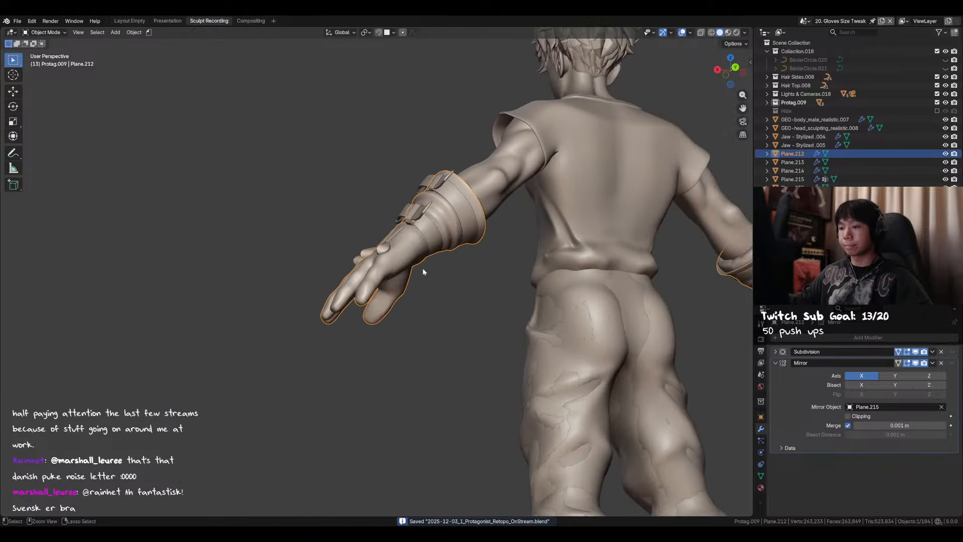
Select the glove's entire mesh in edit mode, return to object mode and deselect the glove
key("Tab")
key("a")
key("Tab")
left_click(354, 194)
scroll(354, 194, "down", 1)
middle_click_drag(355, 194, 617, 447)
left_click(373, 192)
Edit the flared hair strand at the side of the head, move its end control points along Z and save
middle_click_drag(422, 193, 288, 146, "shift")
middle_click_drag(288, 146, 393, 217, "shift")
scroll(400, 257, "up", 4)
left_click(401, 260)
middle_click_drag(400, 254, 329, 246)
key("Tab")
left_click_drag(338, 251, 288, 280)
key("g")
key("z")
left_click(361, 266)
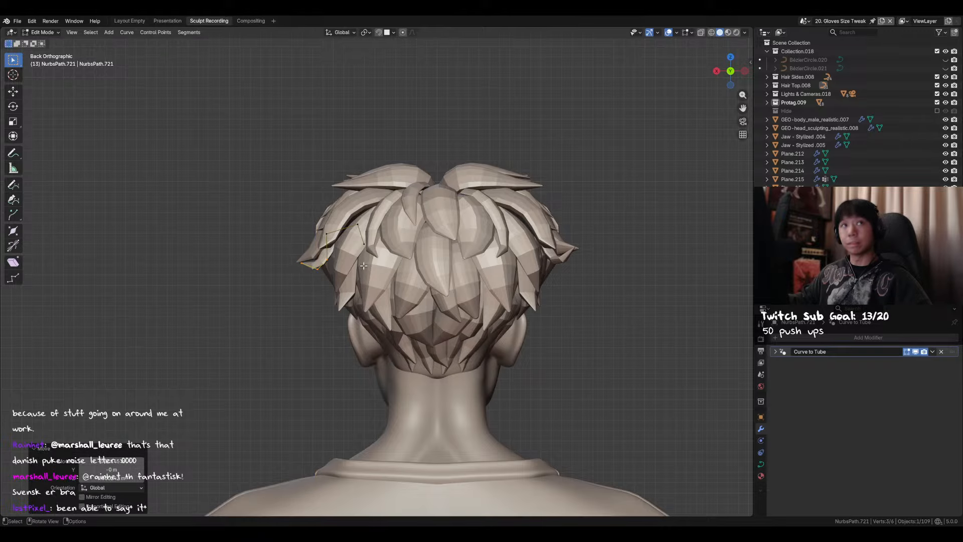
key("ctrl+s")
Select two control points near the flared strand's tip and adjust their height along Z in back view
middle_click_drag(358, 256, 377, 258, "shift")
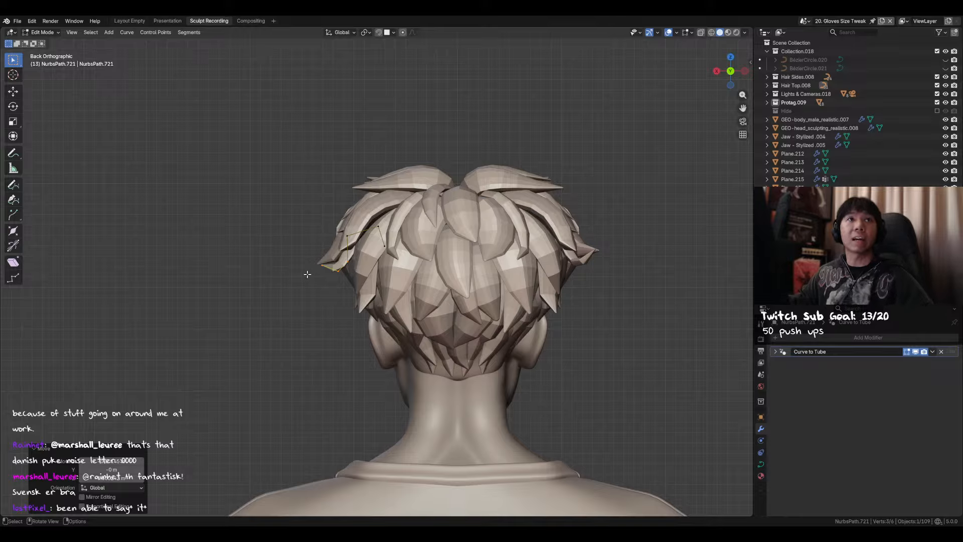
middle_click_drag(369, 305, 367, 290, "shift")
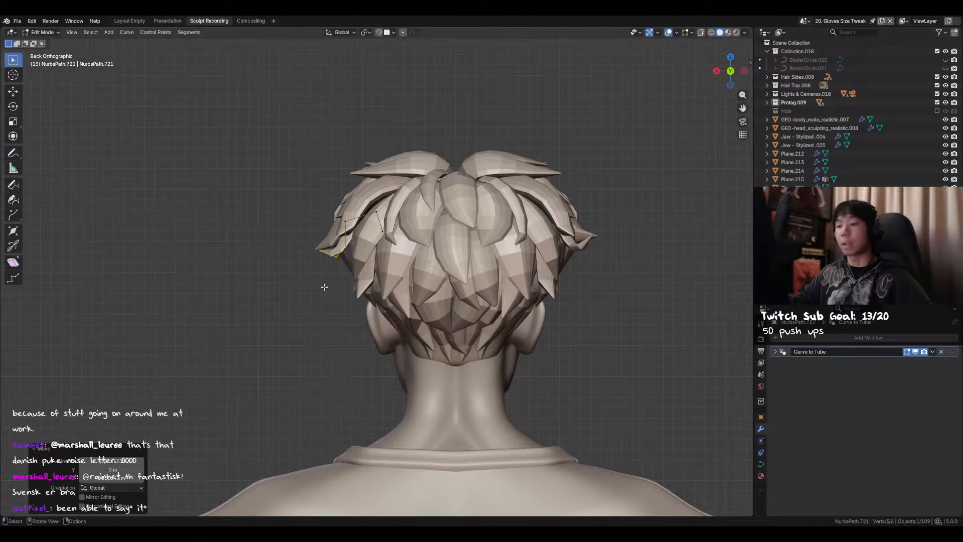
left_click_drag(366, 239, 324, 272)
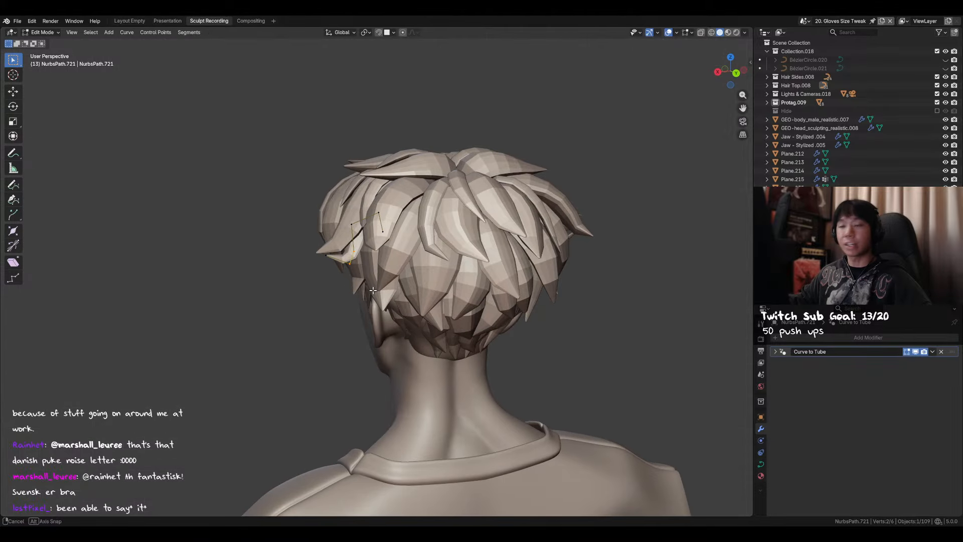
key("g")
key("z")
left_click(361, 280)
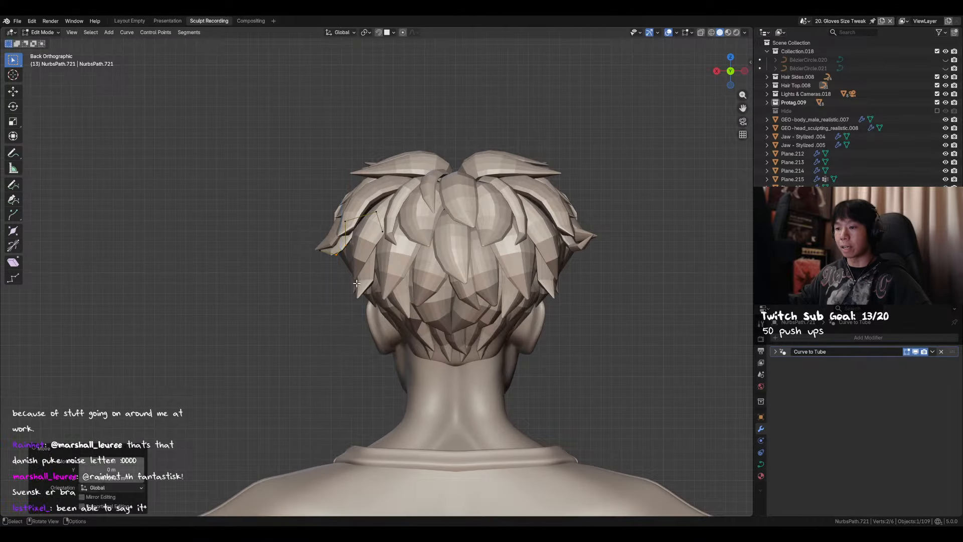
middle_click_drag(361, 280, 444, 262)
left_click(423, 253)
left_click_drag(446, 245, 417, 267)
key("g")
key("x")
right_click(446, 247)
Reposition individual control points near the flared strand's tip in front view, return to object mode and save the file
left_click(416, 259)
key("g")
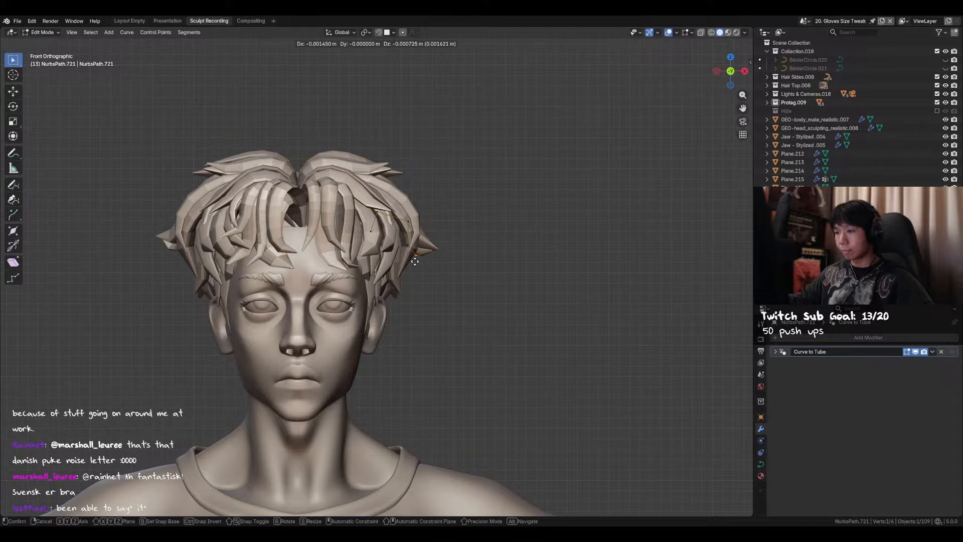
left_click(415, 261)
left_click(432, 260)
key("g")
left_click(429, 260)
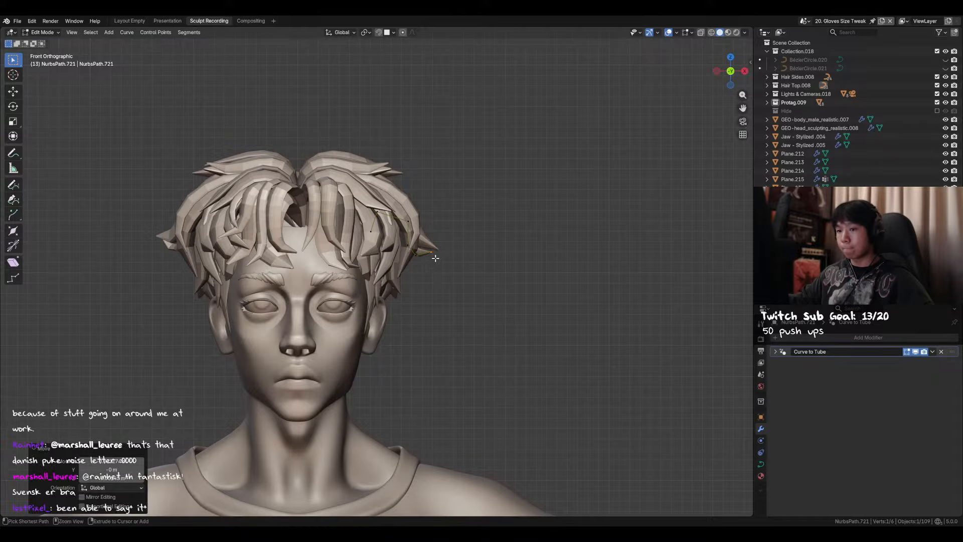
key("Tab")
scroll(424, 236, "down", 3)
key("ctrl+s")
middle_click_drag(469, 239, 357, 252)
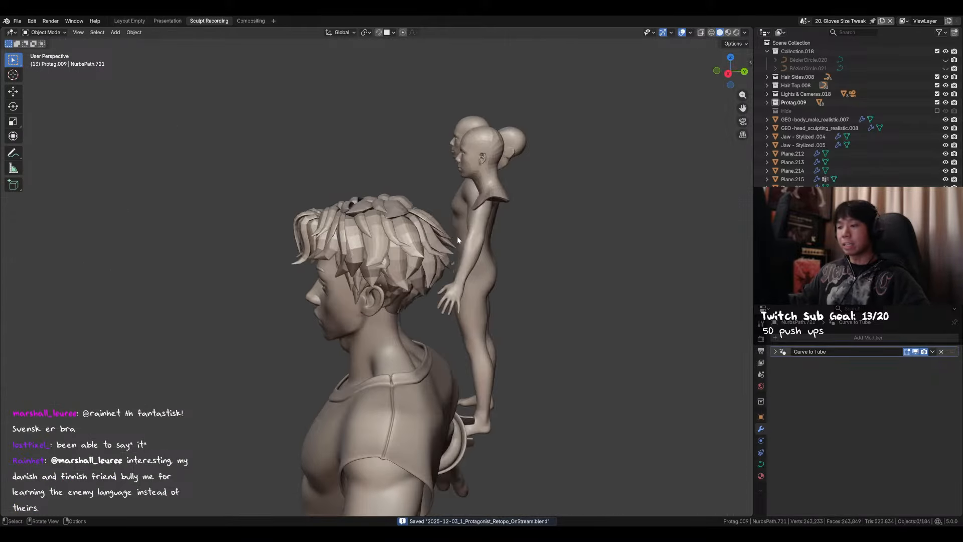
Hide the three reference figure objects standing behind the character and save the file
key("F3")
left_click(553, 255)
middle_click_drag(554, 250, 220, 226)
scroll(346, 243, "up", 3)
scroll(201, 219, "down", 4)
left_click_drag(199, 215, 103, 181)
key("h")
left_click(363, 296)
key("KP_Decimal")
scroll(379, 174, "down", 1)
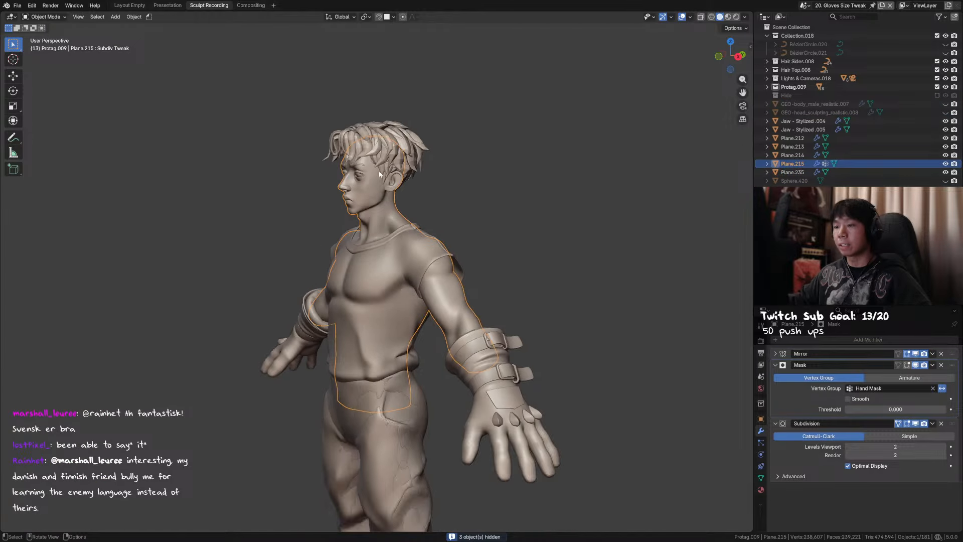
key("ctrl+s")
Edit the broad hair strand above the ear and tilt its upper control points to angle the strand's faces
left_click(379, 168)
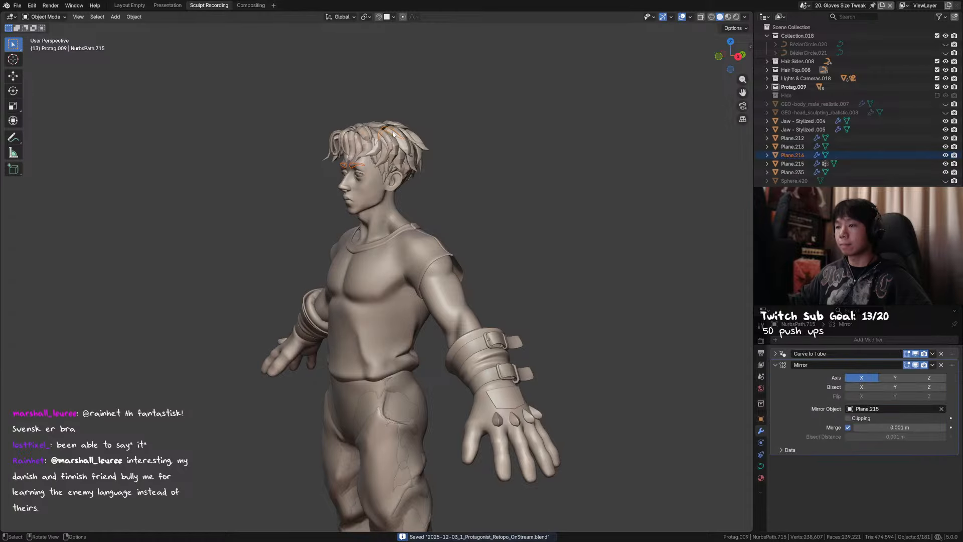
key("KP_Decimal")
scroll(418, 181, "down", 2)
key("alt+a")
middle_click_drag(424, 194, 341, 185)
left_click(386, 247)
key("Tab")
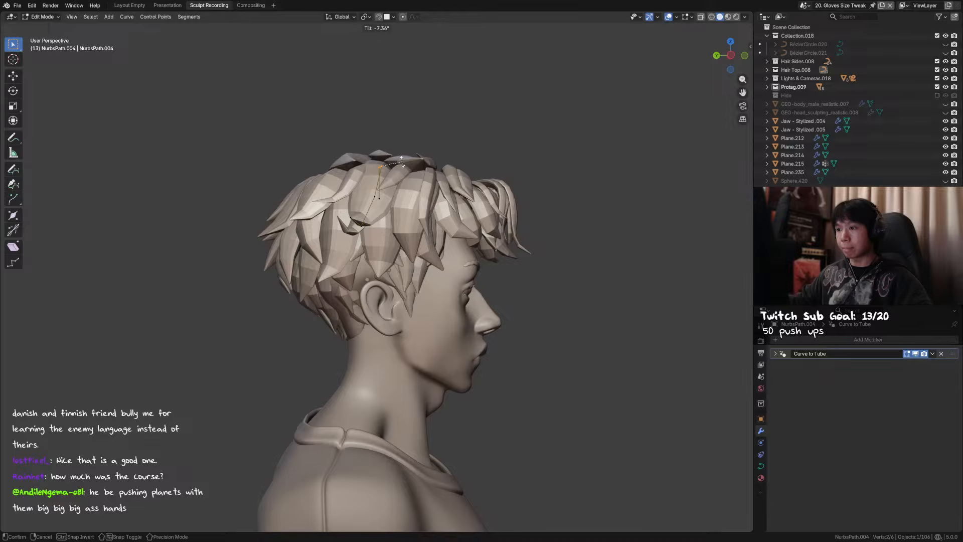
left_click(402, 163)
key("ctrl+t")
left_click(404, 173)
Tilt the root control point of the strand above the ear, return to object mode and save the file
middle_click_drag(379, 169, 383, 187)
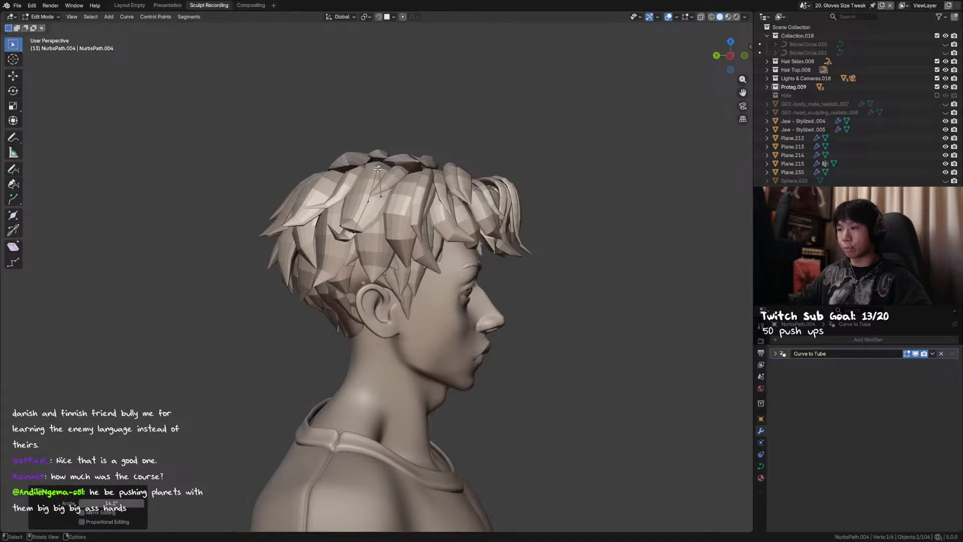
middle_click_drag(402, 175, 404, 166)
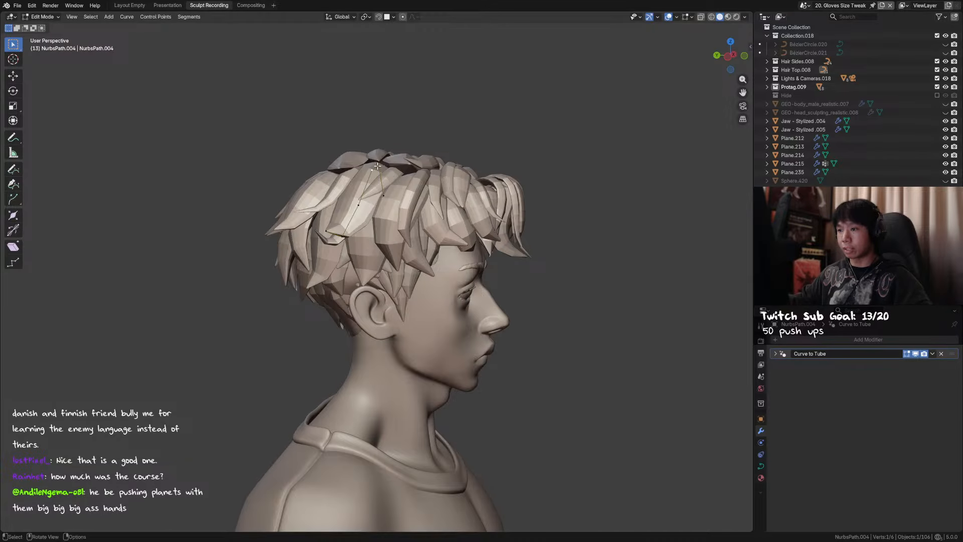
key("ctrl+t")
left_click(404, 165)
key("Tab")
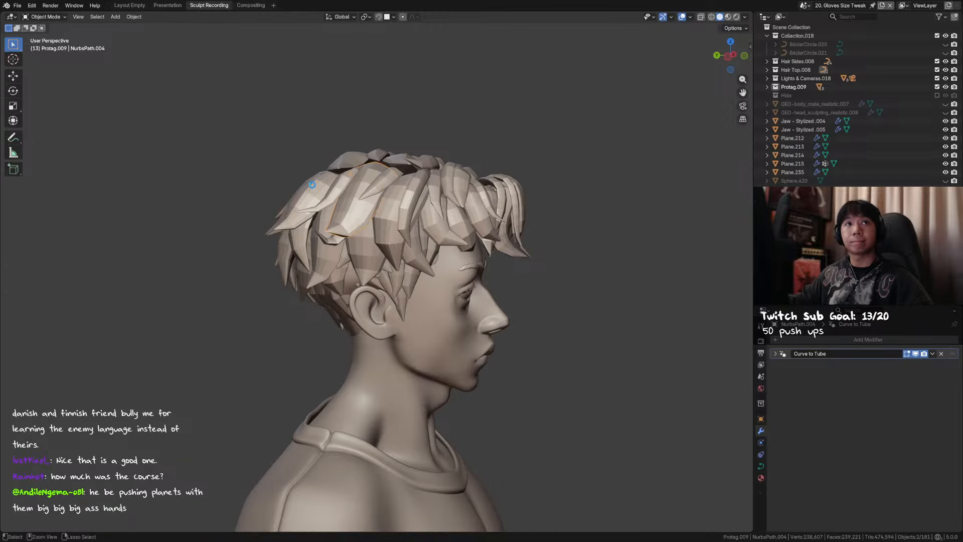
key("ctrl+s")
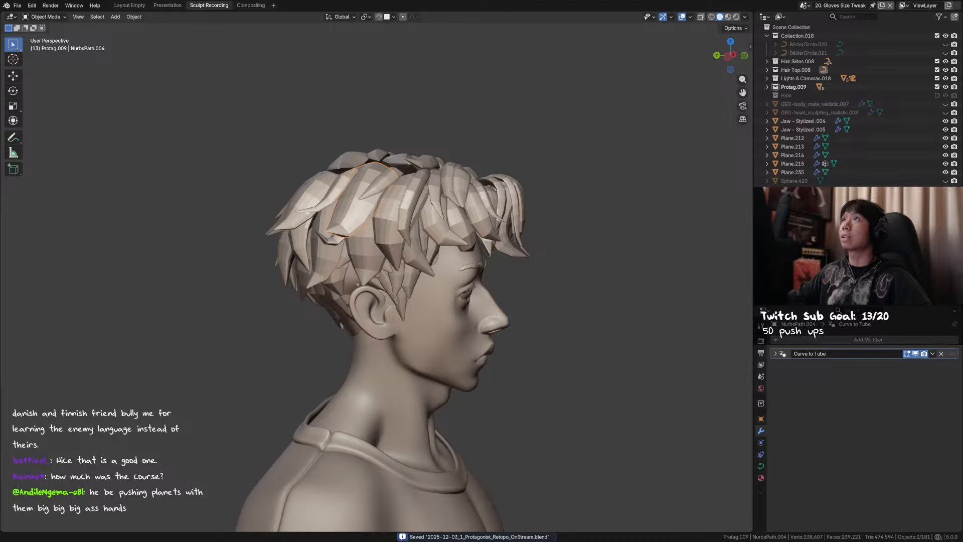
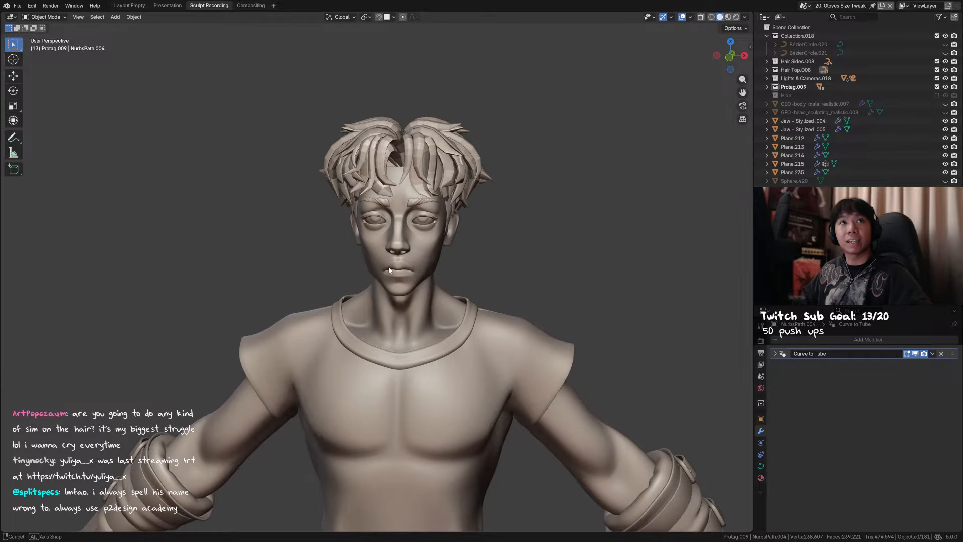
Save the file and hide the Mesh.050 object on the character
key("ctrl+s")
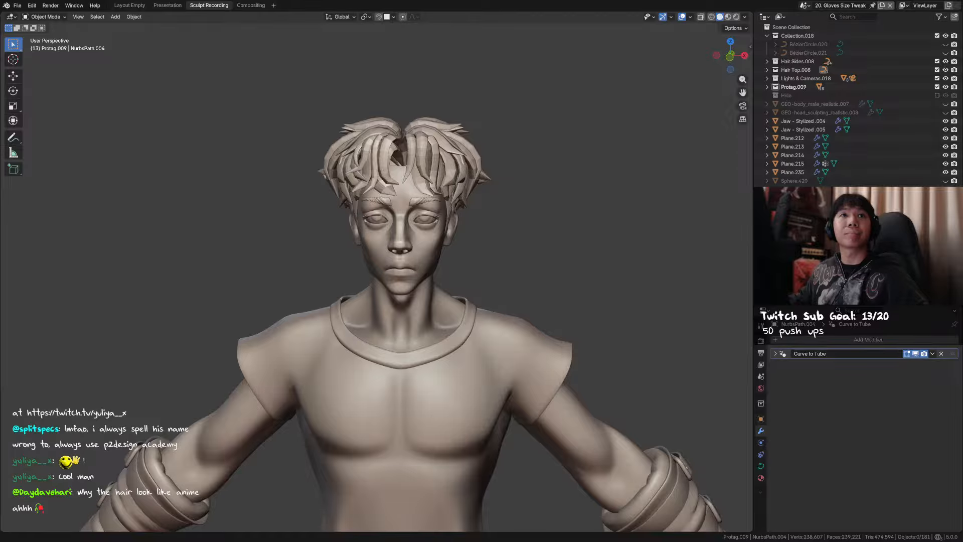
scroll(428, 387, "down", 3)
middle_click_drag(430, 387, 398, 361)
scroll(395, 312, "down", 4)
left_click(398, 324)
middle_click_drag(396, 319, 439, 339)
key("Tab")
key("Tab")
key("h")
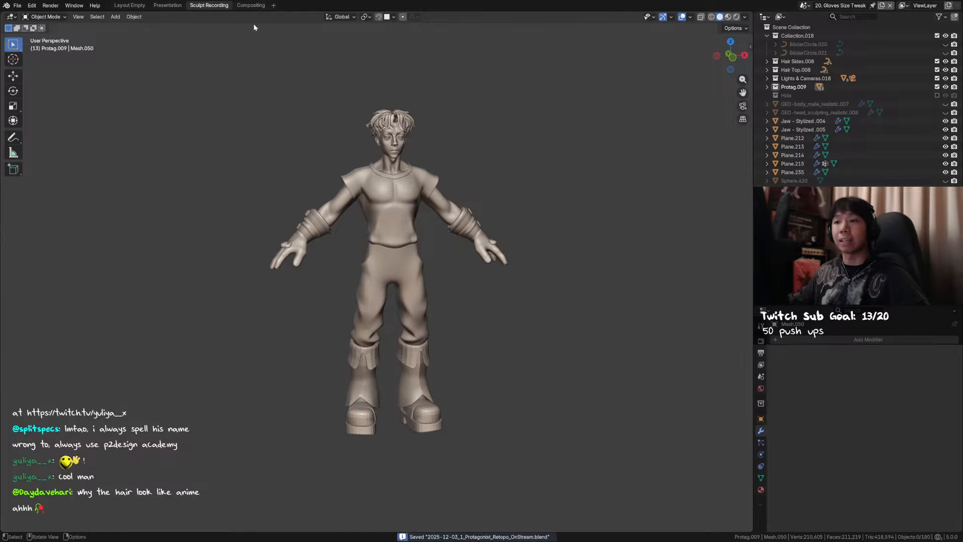
Switch to the Layout Empty workspace and examine the whole textured character from the front and slight side angles
left_click(129, 6)
scroll(495, 135, "down", 3)
middle_click_drag(495, 136, 513, 345)
left_click_drag(592, 176, 341, 489)
key("KP_Decimal")
left_click(610, 314)
scroll(607, 309, "up", 3)
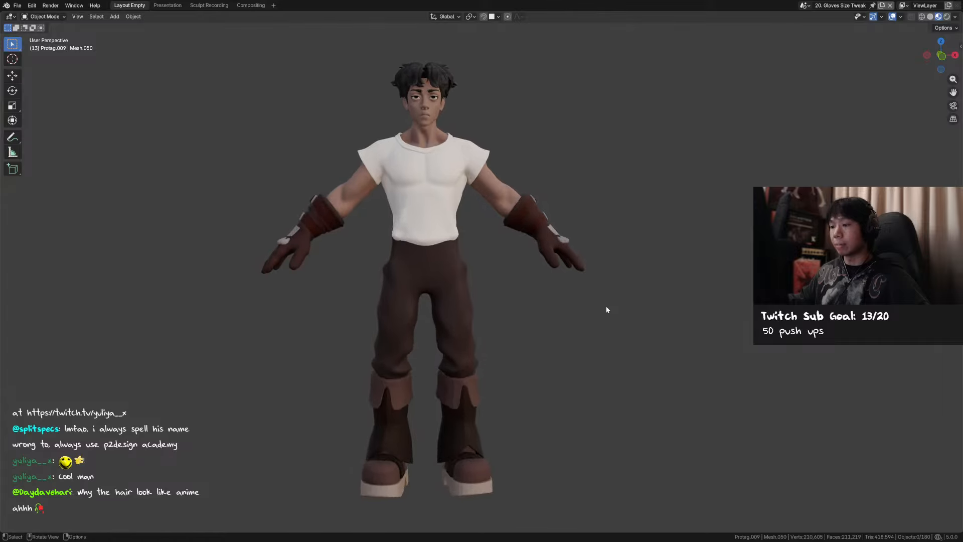
mouse_move(567, 302)
middle_mouse_down()
mouse_move(562, 315)
mouse_move(605, 313)
mouse_move(550, 306)
middle_mouse_up()
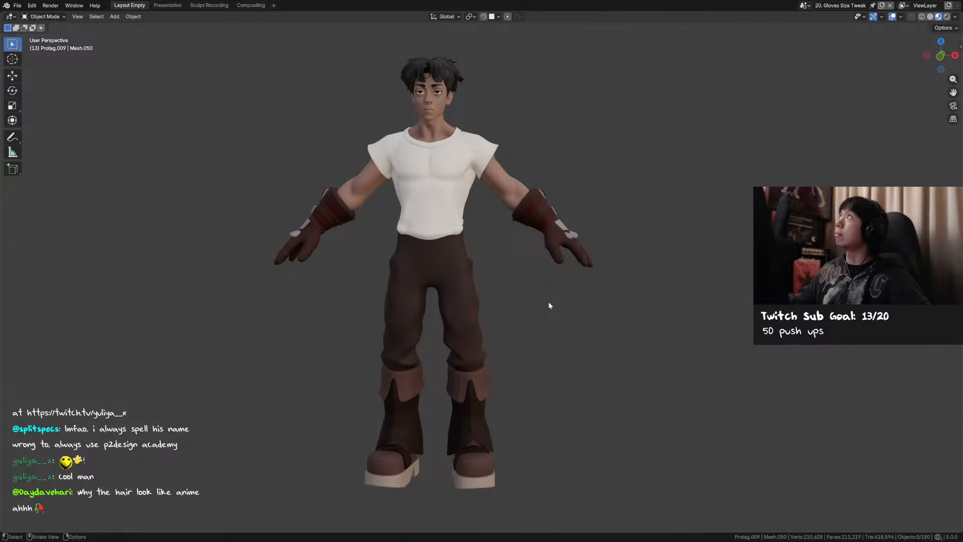
middle_click_drag(548, 307, 541, 329)
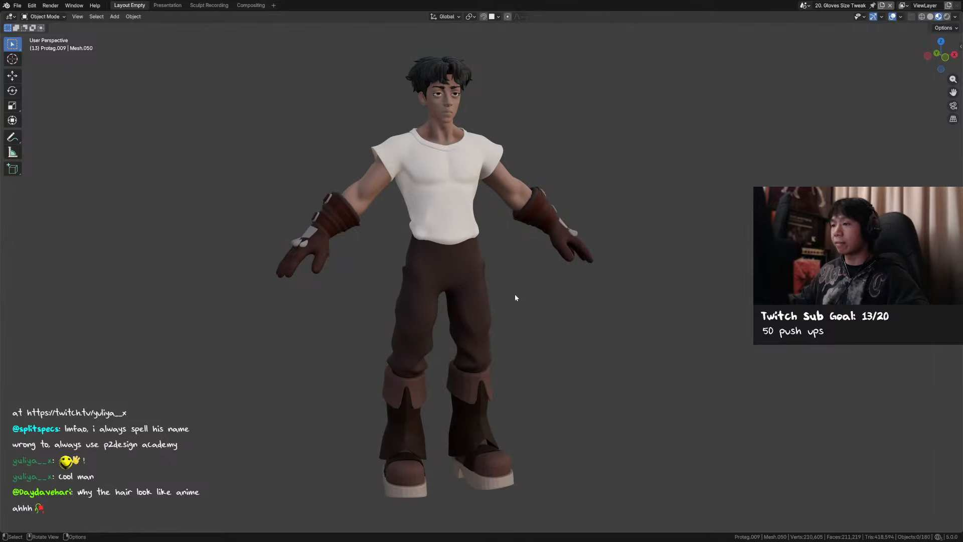
middle_click_drag(574, 316, 547, 312)
Hide the white shirt to view the torso beneath and reveal it again
key("h")
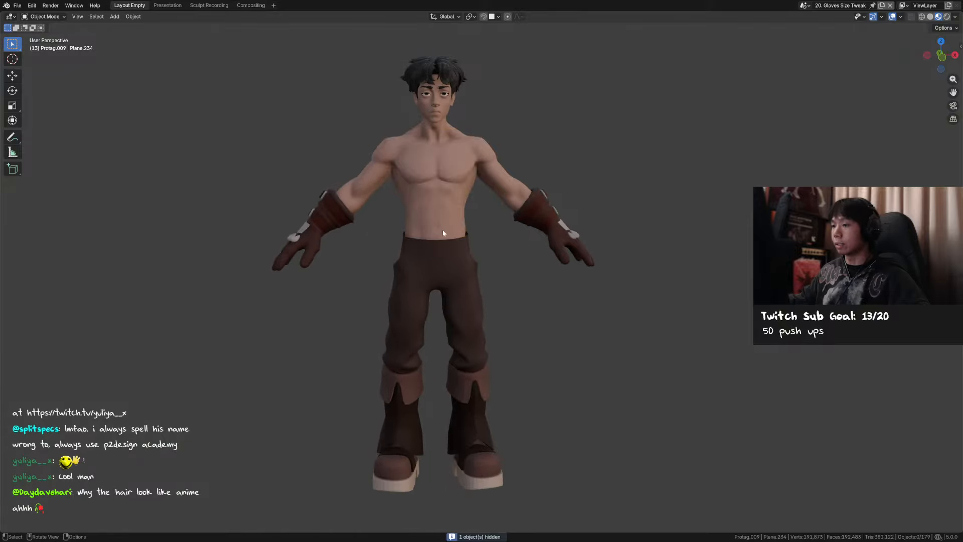
middle_click_drag(442, 233, 473, 287)
key("alt+h")
Examine the body mesh's topology in edit mode and return to object mode
scroll(489, 295, "up", 3)
key("Tab")
key("Tab")
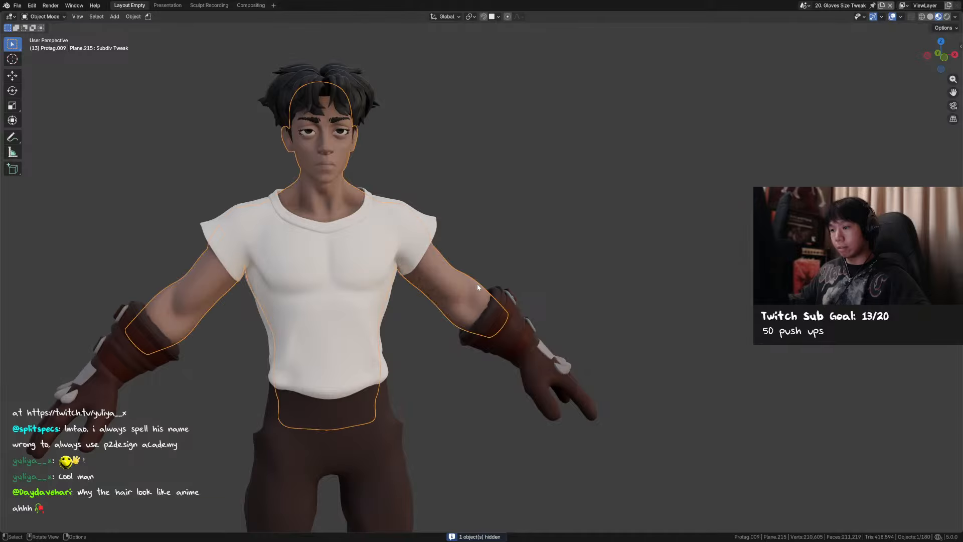
key("Tab")
key("alt+h")
key("alt+a")
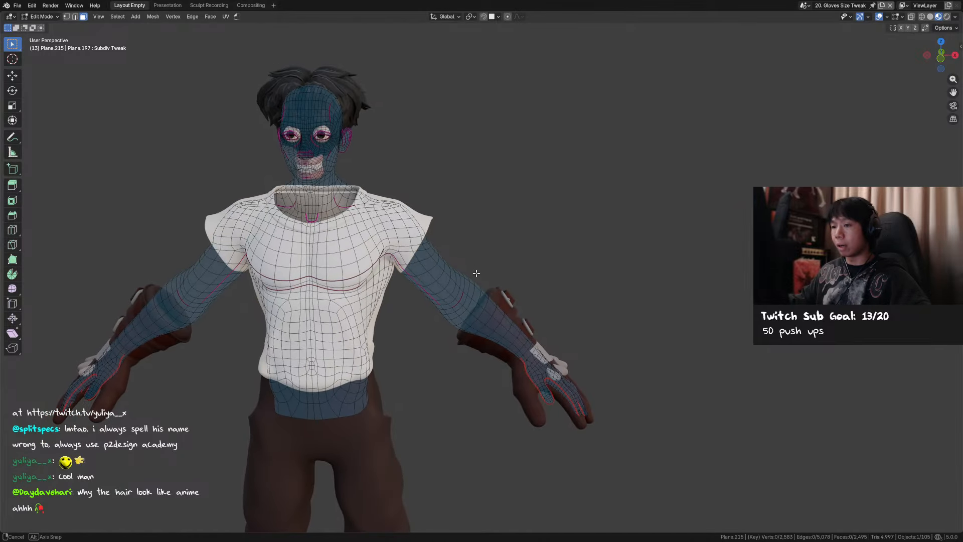
middle_click_drag(524, 245, 580, 253)
key("Tab")
Examine the topology of the shirt and trousers in edit mode, ending in object mode
left_click(428, 255)
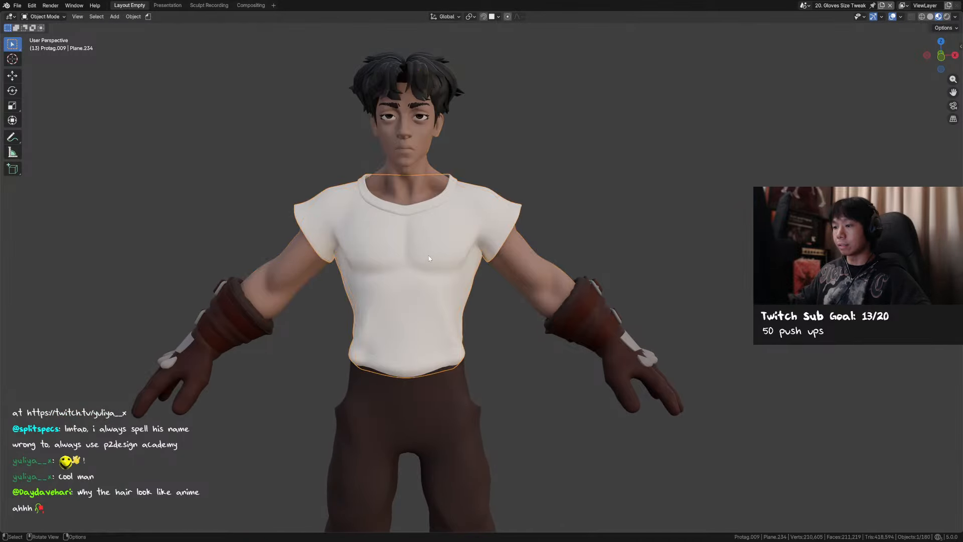
key("Tab")
mouse_move(428, 255)
middle_mouse_down()
mouse_move(453, 263)
mouse_move(458, 312)
mouse_move(458, 212)
mouse_move(515, 238)
mouse_move(367, 236)
mouse_move(525, 241)
middle_mouse_up()
key("Tab")
left_click(466, 216)
key("Tab")
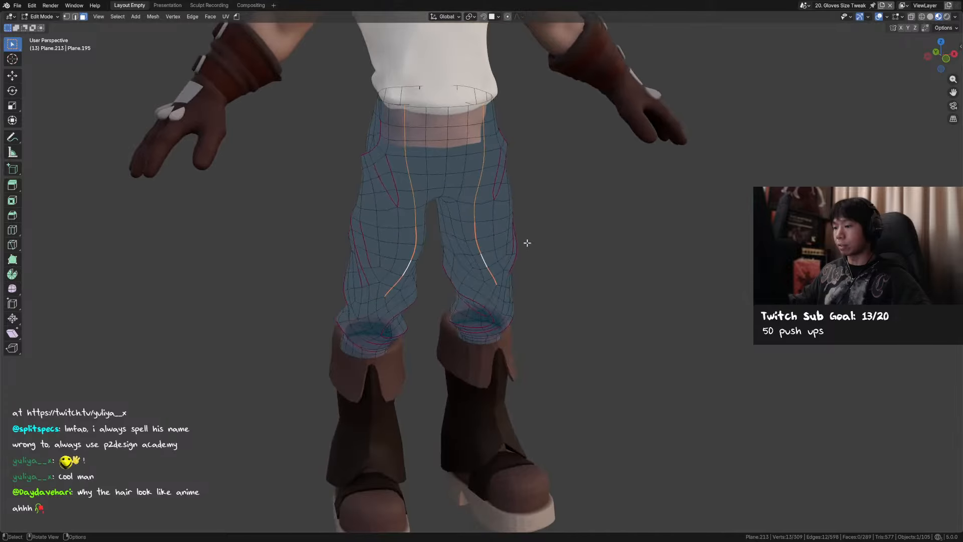
key("Tab")
Examine the character's hair, eyebrows and eyelashes up close in material preview
middle_click_drag(562, 104, 564, 529, "shift")
scroll(441, 271, "up", 7)
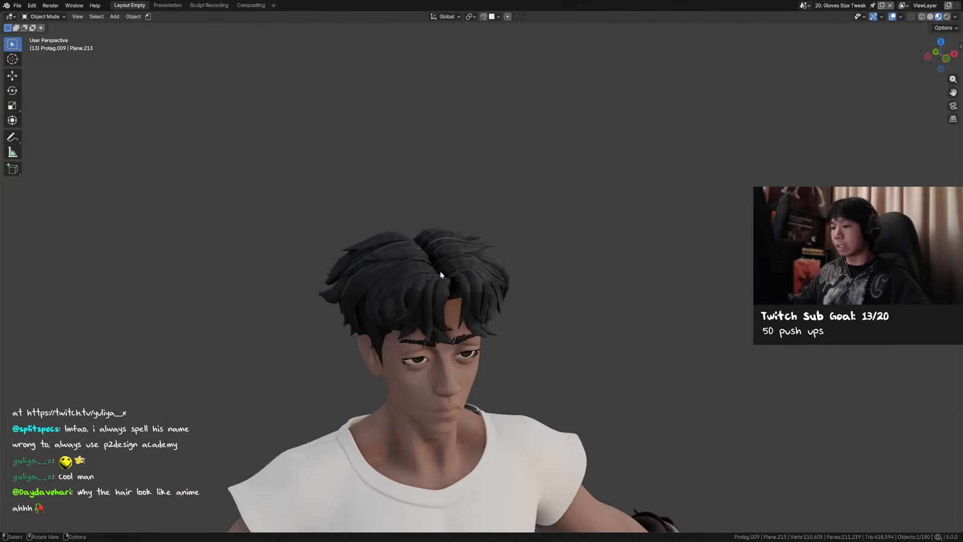
middle_click_drag(428, 281, 462, 272)
left_click(523, 250, "shift")
middle_click_drag(572, 240, 627, 247, "shift")
scroll(525, 254, "down", 3)
key("alt+a")
middle_click_drag(506, 251, 438, 269)
scroll(445, 261, "up", 4)
scroll(451, 266, "down", 1)
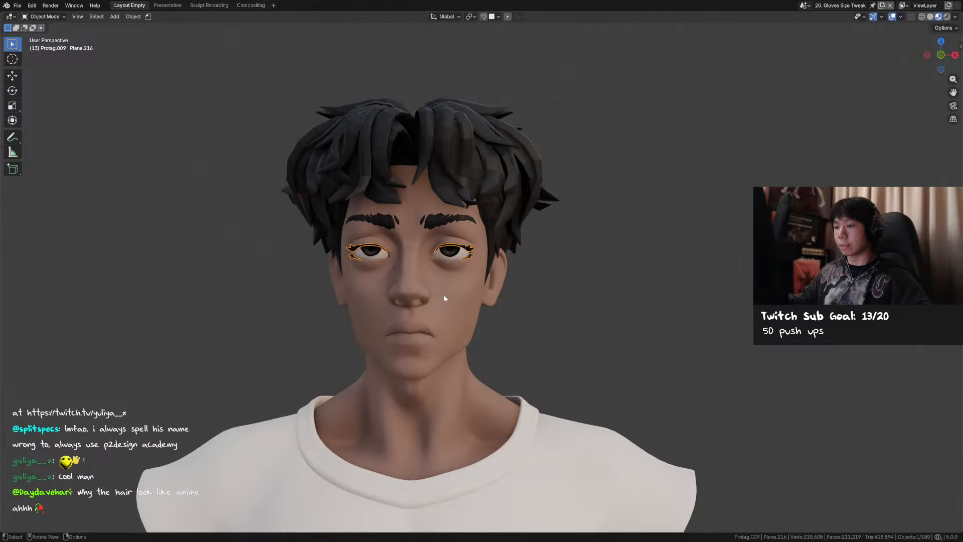
scroll(424, 252, "up", 3)
middle_click_drag(373, 257, 451, 254, "shift")
scroll(451, 254, "down", 1)
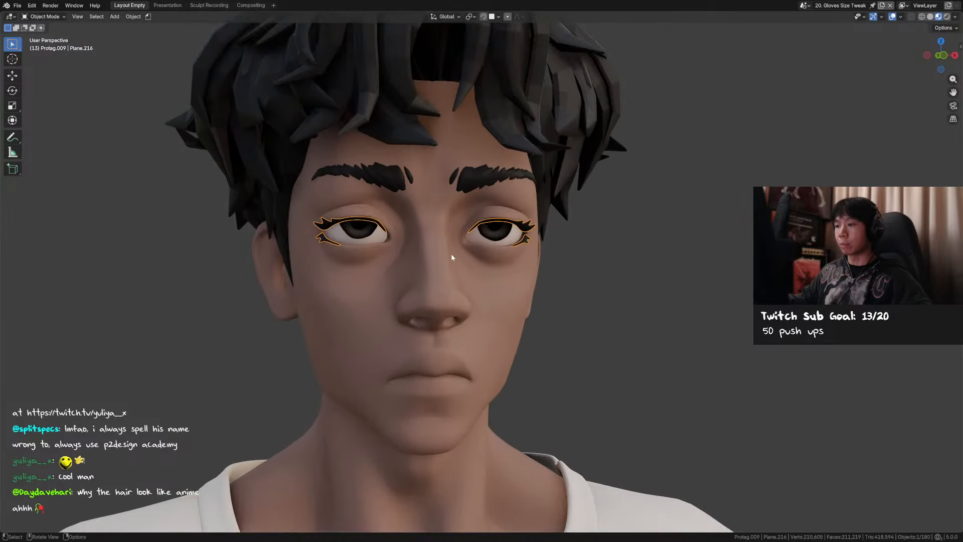
Switch to solid shading and examine the model from the face down to the boots
left_click(931, 17)
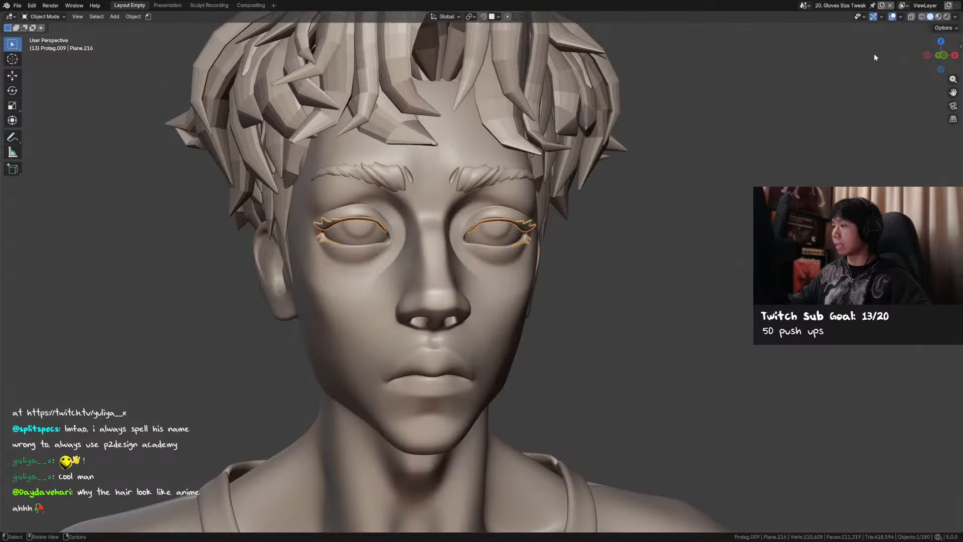
left_click(727, 201)
scroll(570, 412, "down", 6)
middle_click_drag(526, 441, 501, 211, "shift")
scroll(497, 215, "up", 3)
scroll(497, 221, "down", 1)
middle_click_drag(474, 331, 487, 153, "shift")
scroll(488, 153, "down", 1)
middle_click_drag(465, 399, 457, 358, "shift")
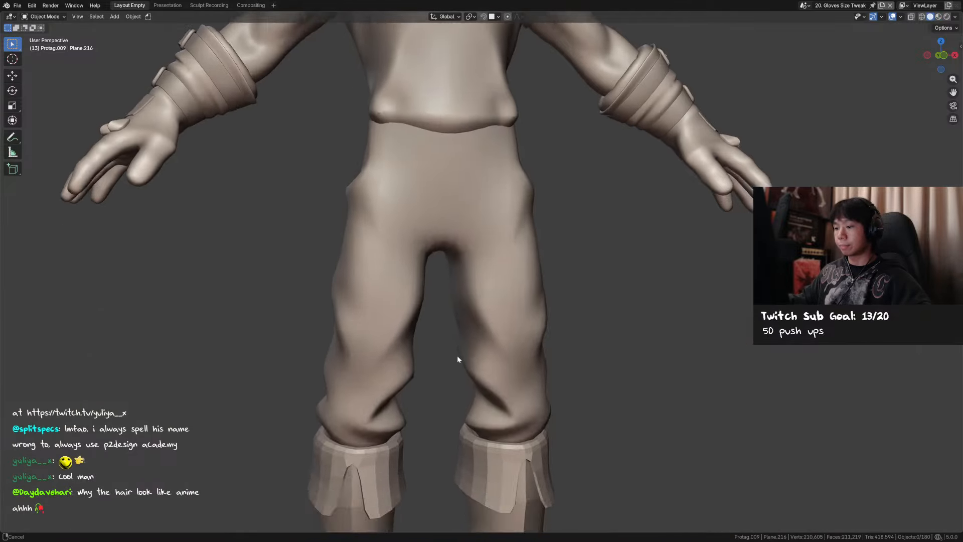
scroll(458, 366, "down", 2)
middle_click_drag(465, 435, 463, 313, "shift")
middle_click_drag(531, 279, 532, 412, "shift")
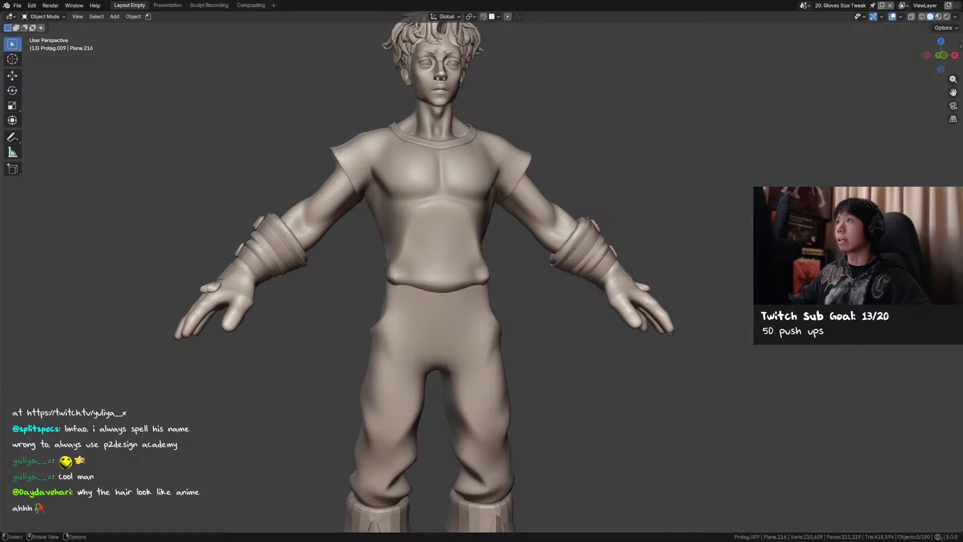
Examine the full figure from an angle and the head from slightly above
middle_click_drag(568, 214, 525, 242)
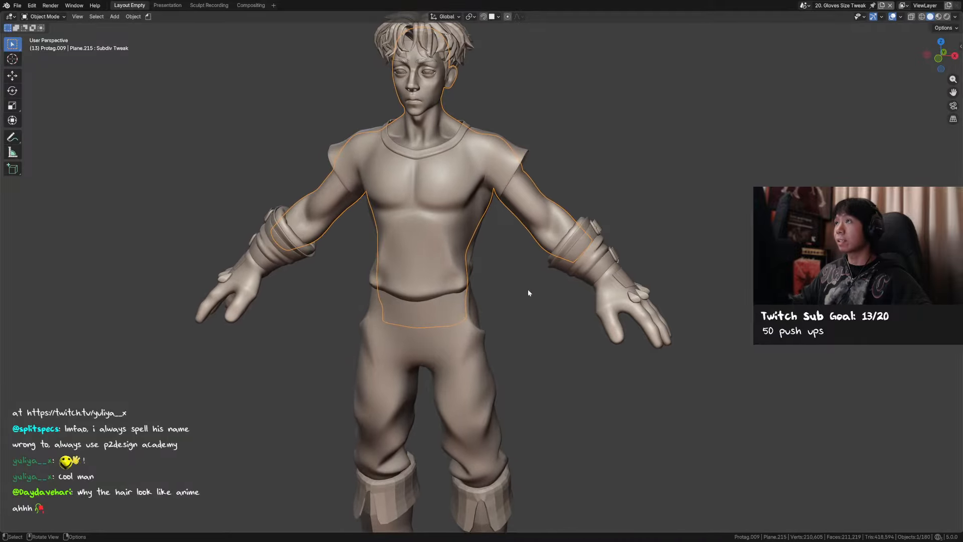
scroll(524, 296, "down", 2)
left_click(466, 357)
scroll(461, 354, "down", 1)
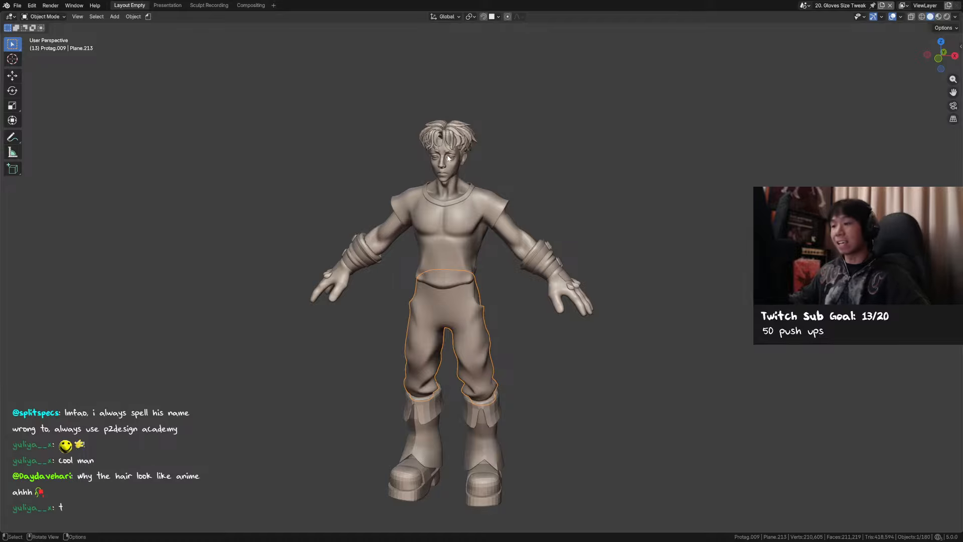
key("KP_Decimal")
scroll(434, 200, "down", 5)
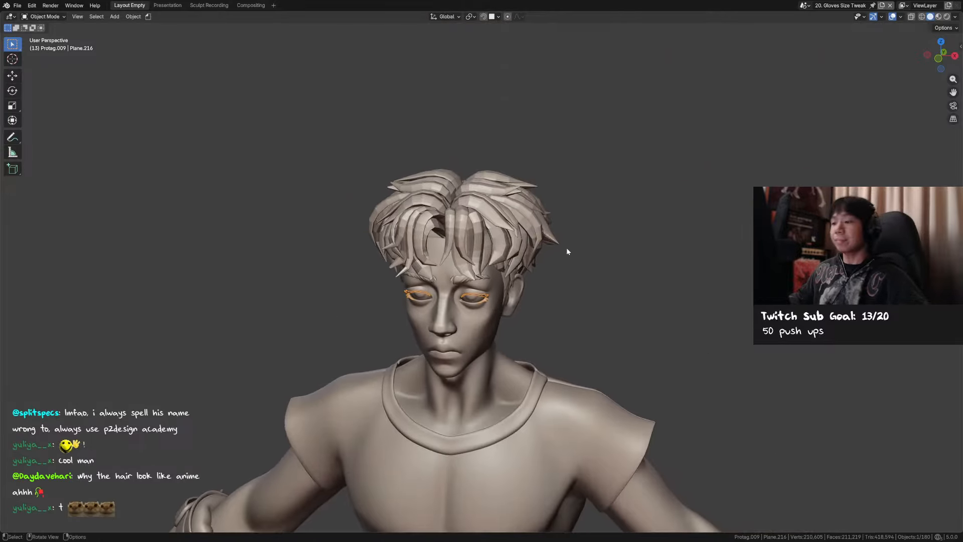
scroll(569, 247, "up", 3)
left_click(659, 247)
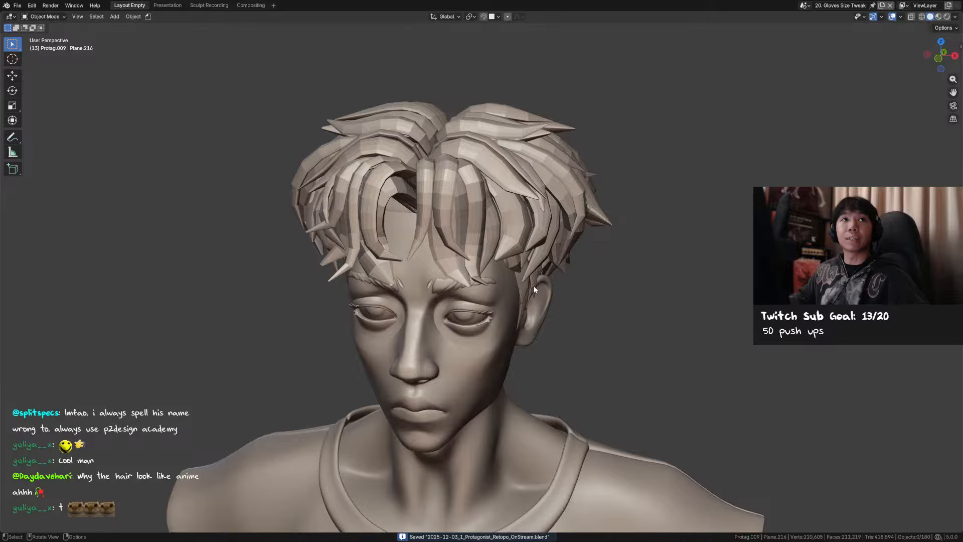
Examine the front hair strands from the side and check their curves in edit mode
middle_click_drag(500, 285, 532, 325)
key("Tab")
left_click(595, 303)
key("Tab")
scroll(532, 325, "down", 3)
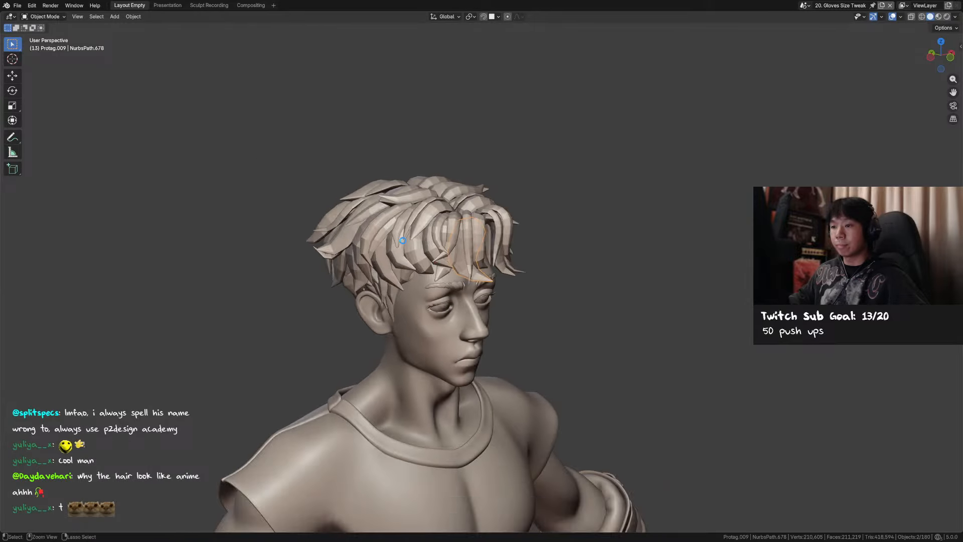
Save the file and nudge a control point of the broad crown strand in back view, ending in object mode
key("ctrl+s")
middle_click_drag(389, 243, 516, 274)
left_click(433, 215)
key("Tab")
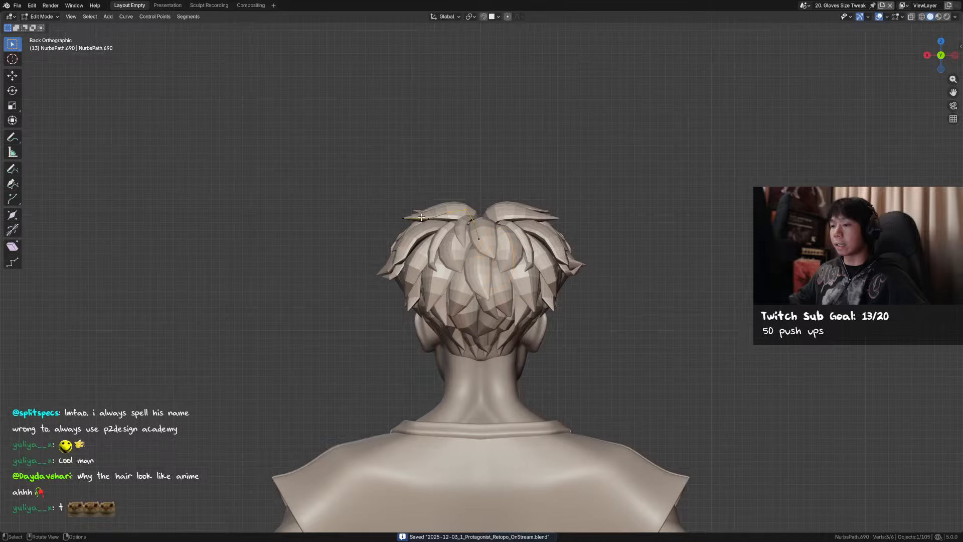
left_click_drag(435, 224, 436, 224)
scroll(458, 250, "up", 2)
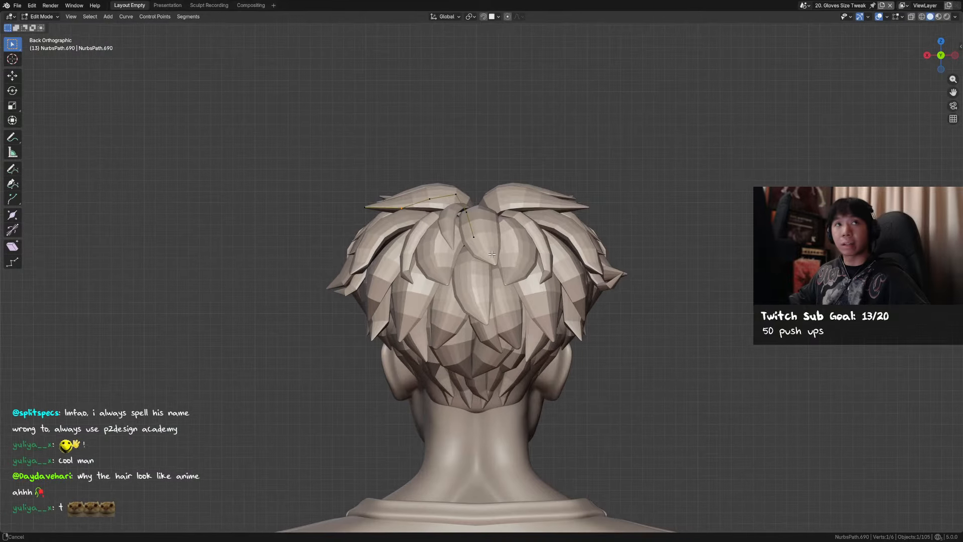
left_click(456, 251)
key("g")
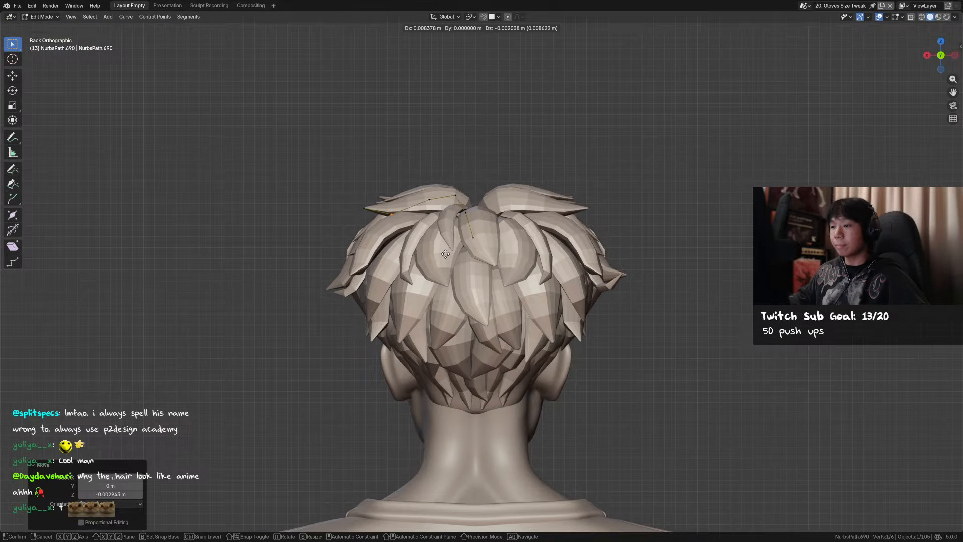
key("Tab")
middle_click_drag(448, 254, 499, 247, "alt")
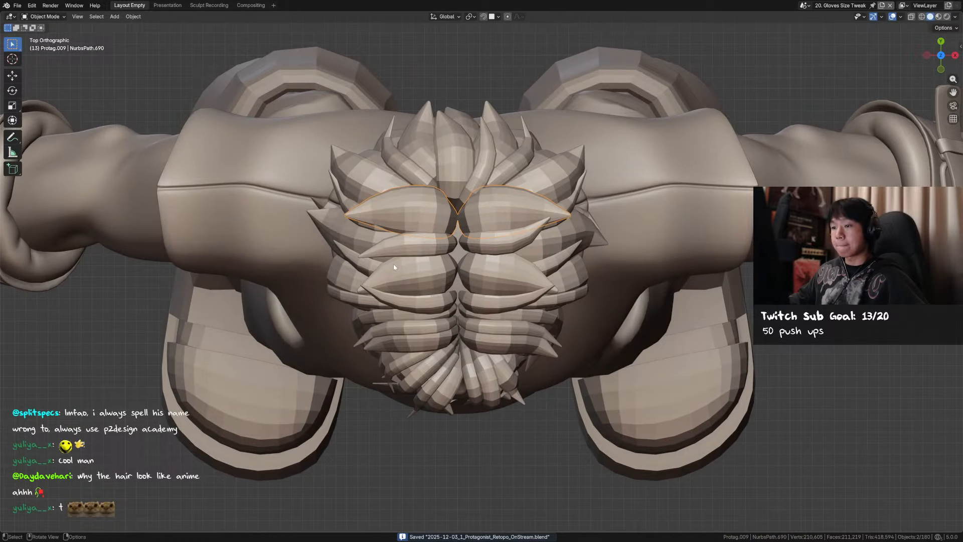
Duplicate the broad crown strand in place and mirror the copy across the X axis in top view
middle_click_drag(393, 268, 353, 309)
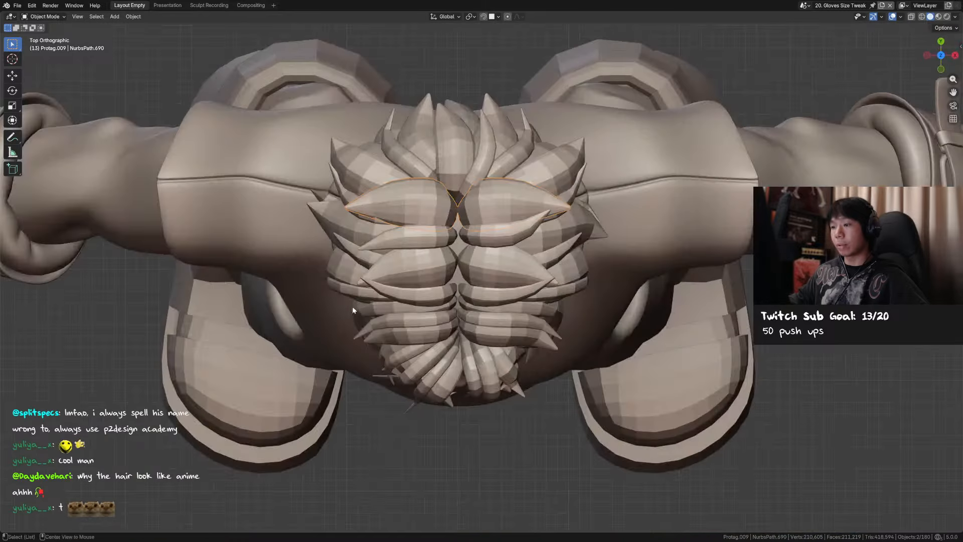
mouse_move(511, 221)
middle_mouse_down("shift")
mouse_move(483, 251)
mouse_move(518, 227)
middle_mouse_up("shift")
scroll(483, 247, "up", 2)
key("shift+d")
right_click(486, 242)
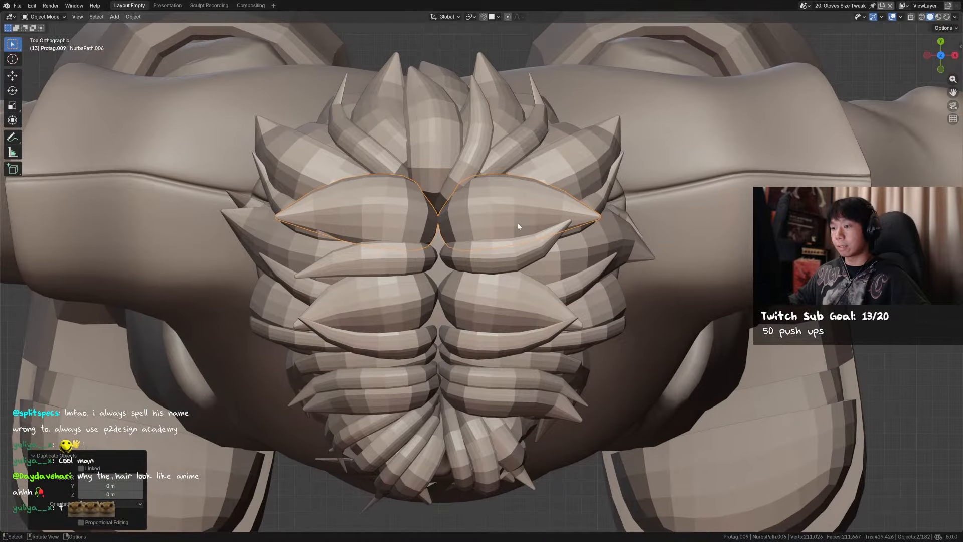
key("ctrl+m")
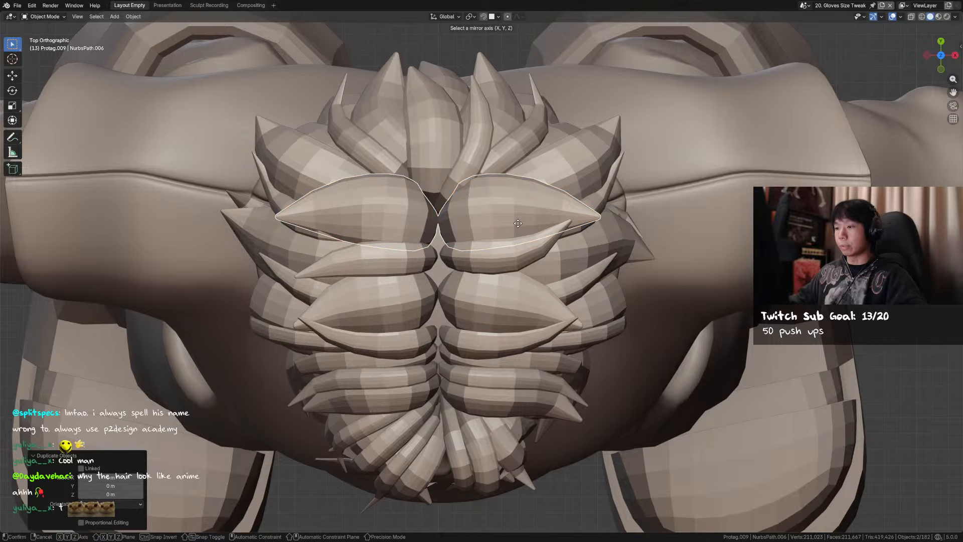
left_click(518, 223)
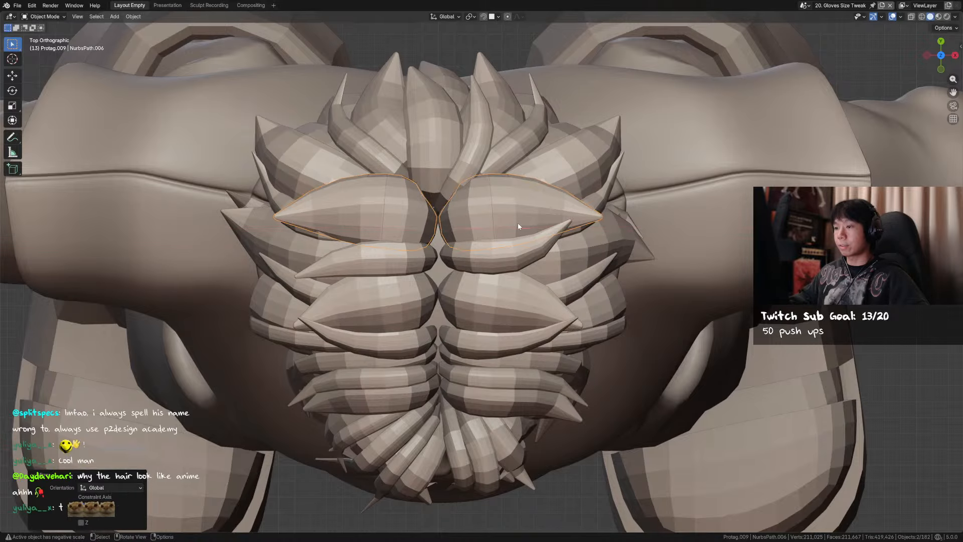
Adjust the mirrored strand's position along X and apply its object transform
key("g")
key("x")
left_click(511, 225)
key("ctrl+a")
left_click(511, 226)
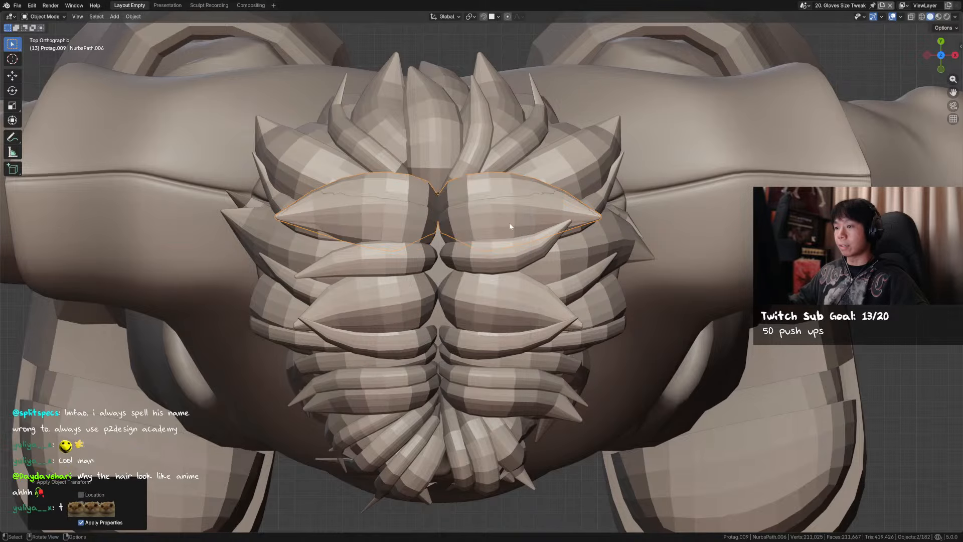
Tilt all control points of the mirrored crown strand to reorient its faces
key("Tab")
key("ctrl+t")
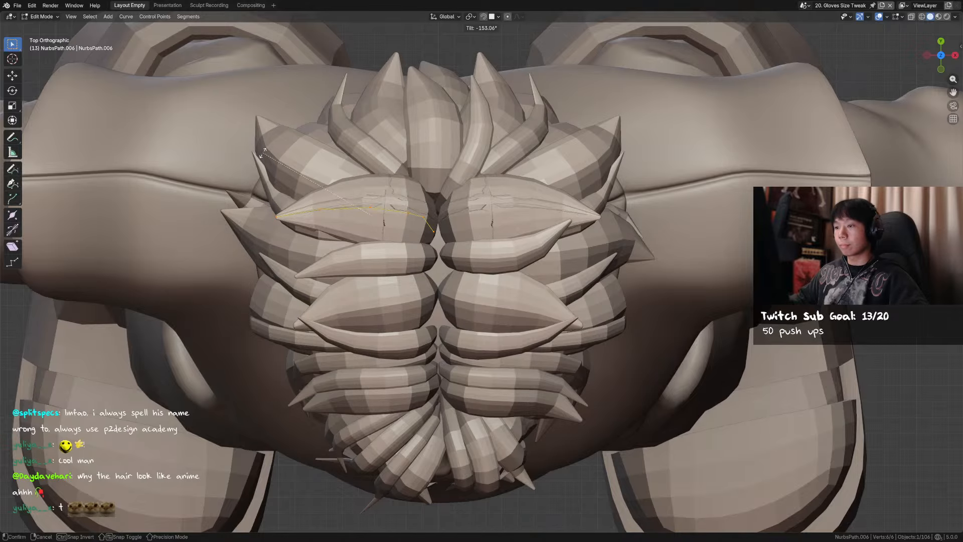
left_click(297, 156)
middle_click_drag(305, 184, 289, 87)
Switch to the Sculpt Recording workspace, return to object mode and remove the mirrored strand's Mirror modifier
left_click(211, 7)
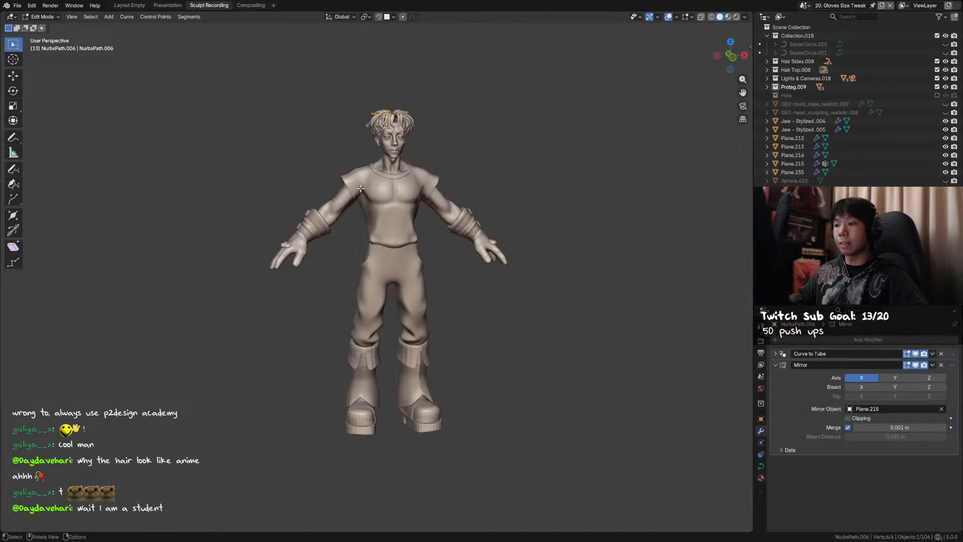
middle_click_drag(380, 151, 387, 189)
key("Tab")
key("KP_Decimal")
middle_click_drag(441, 238, 447, 278)
scroll(501, 291, "down", 1)
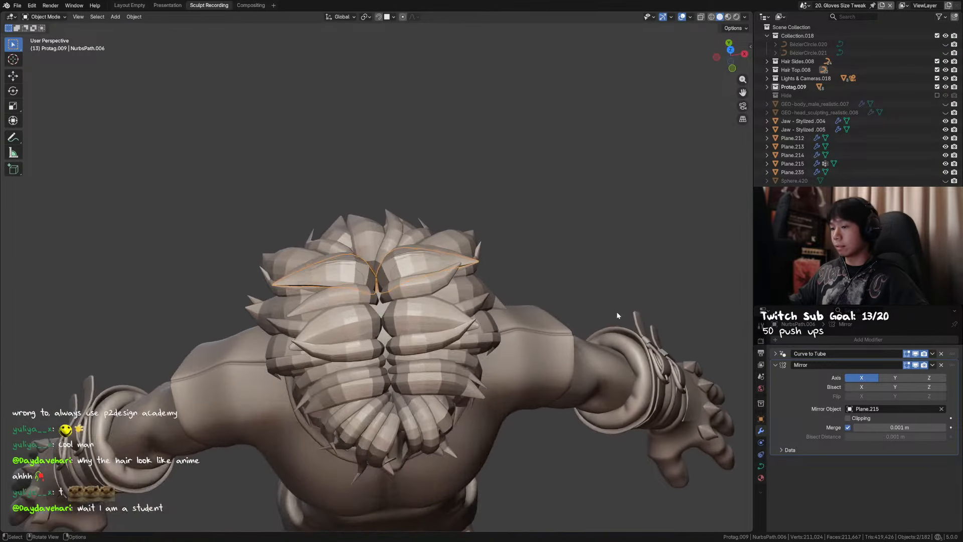
scroll(617, 313, "up", 1)
left_click(943, 366)
Remove the Mirror modifier from the original crown strand and save the file
middle_click_drag(526, 292, 525, 321)
left_click(441, 268, "shift")
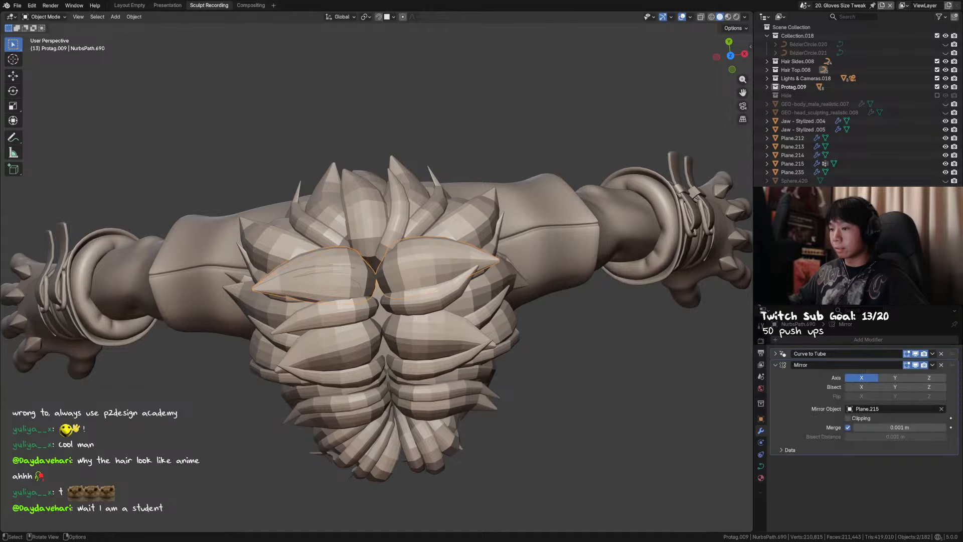
left_click(941, 364)
middle_click_drag(381, 281, 537, 287)
key("ctrl+s")
Move one control point near the outer end of the unmirrored crown strand along Z in Edit Mode
key("Tab")
left_click(503, 254)
left_click(475, 282)
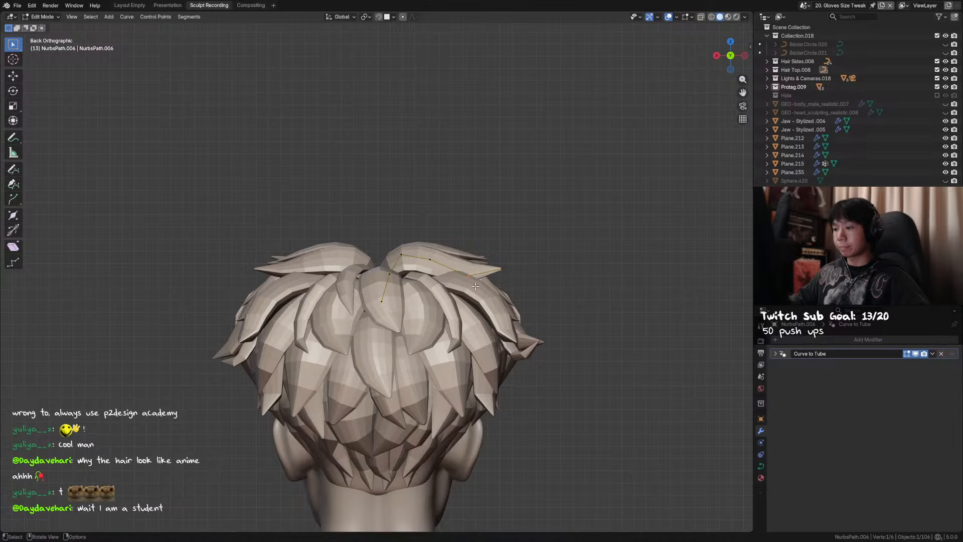
key("g")
key("z")
left_click(477, 276)
middle_click_drag(478, 277, 388, 267, "alt")
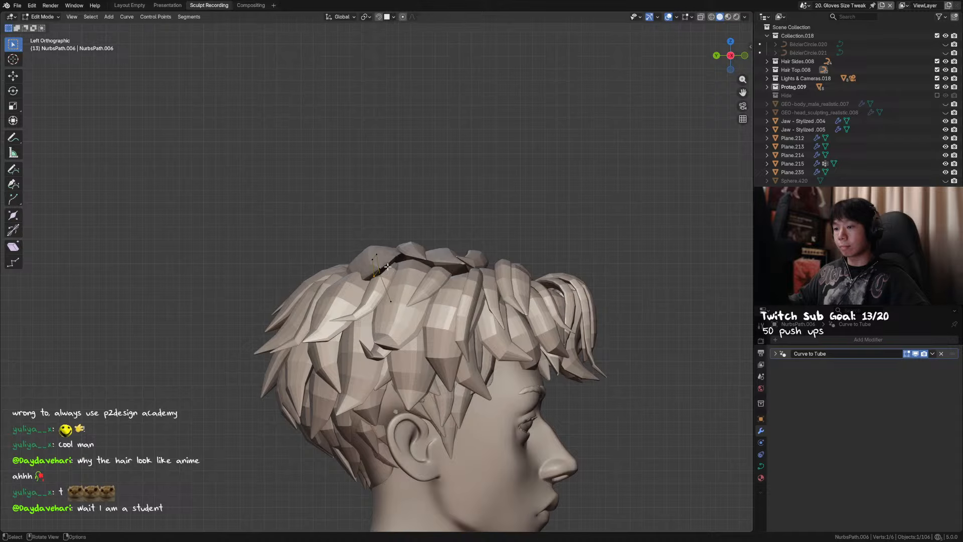
Reposition the crown strand's outer control points, including its two end points together, to lower the strand against the back hair
left_click(427, 240)
middle_click_drag(428, 240, 489, 288)
left_click(471, 276)
key("g")
left_click(473, 281)
left_click(450, 280)
key("g")
left_click(441, 294)
left_click_drag(483, 280, 423, 251)
key("g")
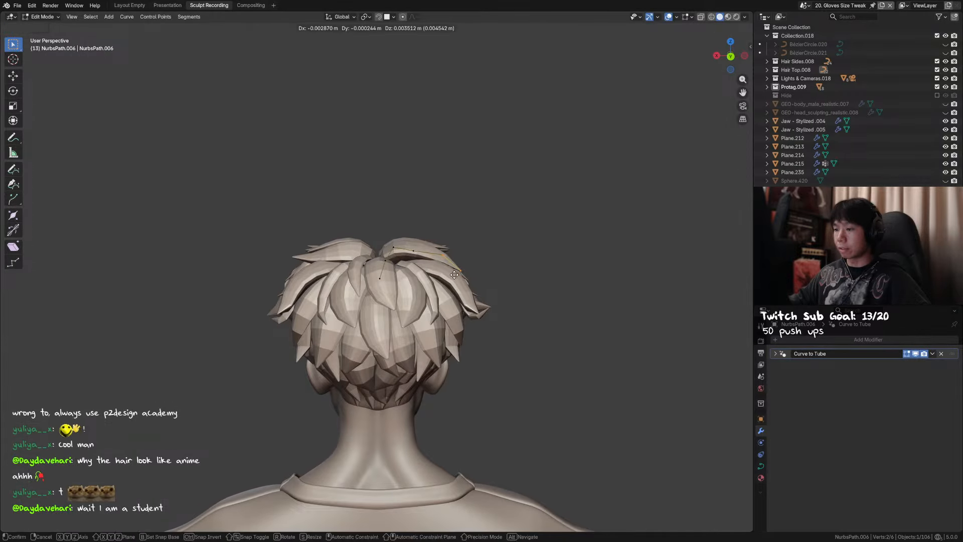
left_click(446, 276)
Move the crown strand's control points in side view to reshape its curve over the head
middle_click_drag(447, 277, 389, 275)
left_click(432, 257)
key("g")
left_click(479, 244)
left_click_drag(373, 277, 372, 278)
key("g")
left_click(367, 284)
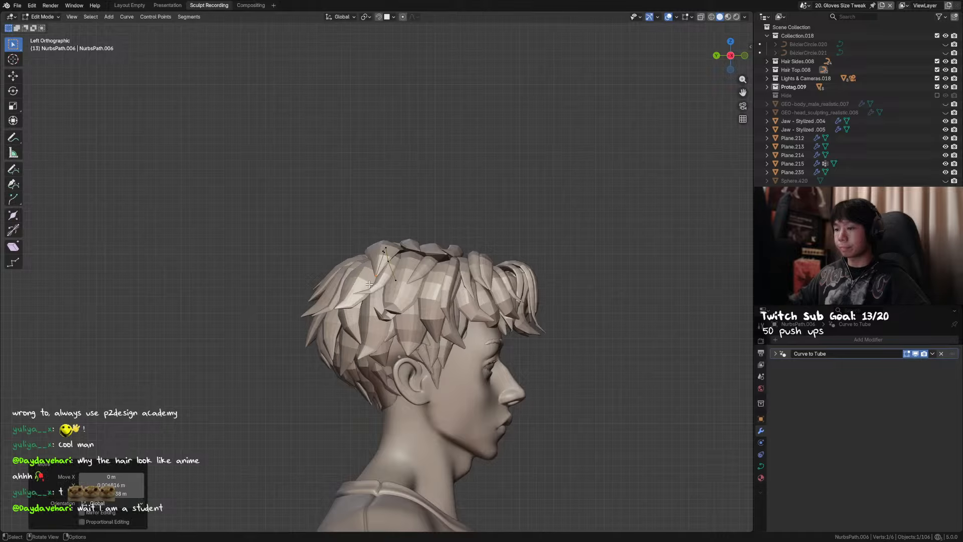
Reposition the crown strand's tip from an angled view and tilt the strand by about -40.5°
middle_click_drag(367, 284, 398, 316)
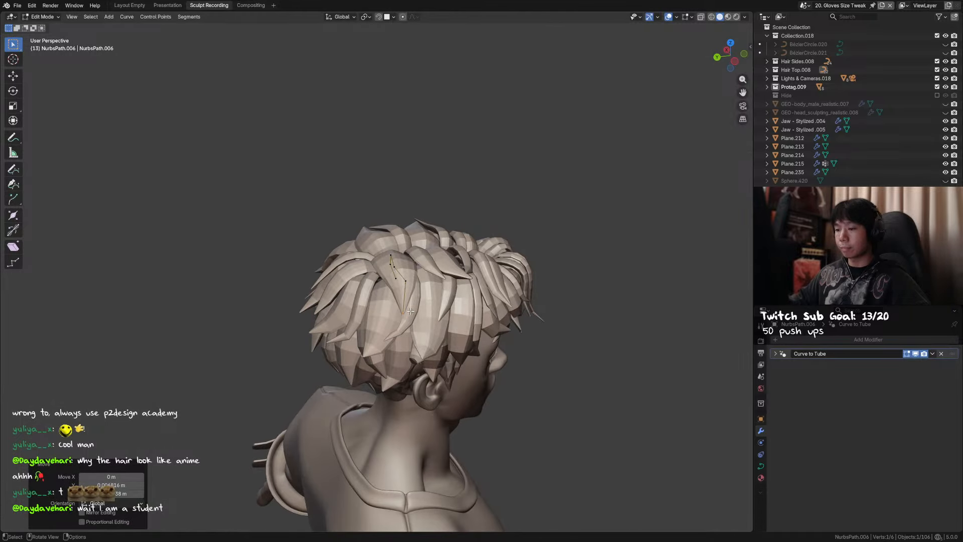
key("g")
left_click(396, 313)
key("g")
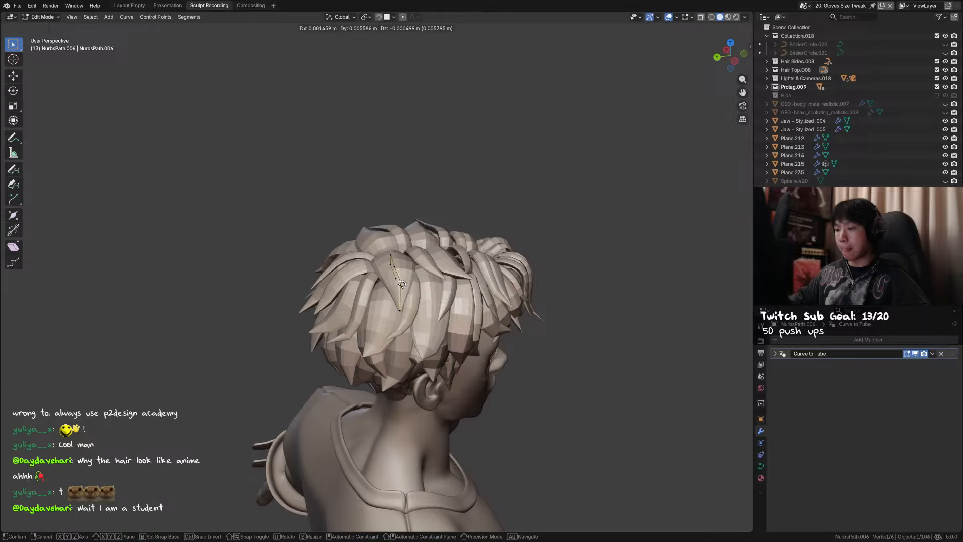
left_click(399, 312)
middle_click_drag(400, 313, 490, 283)
left_click(392, 283)
left_click(437, 230)
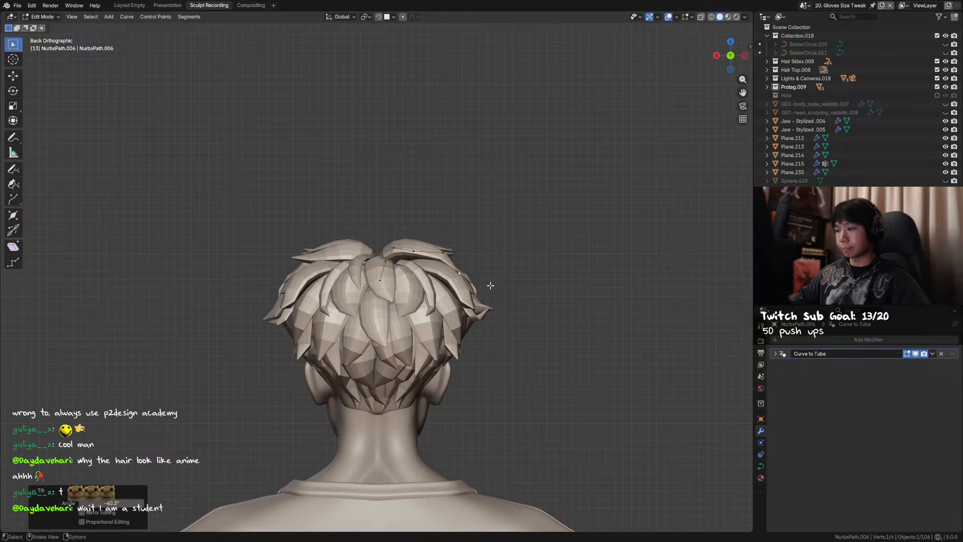
Shift two outer control points of the crown strand in back view to refine its end
key("g")
left_click(436, 251)
left_click(446, 259)
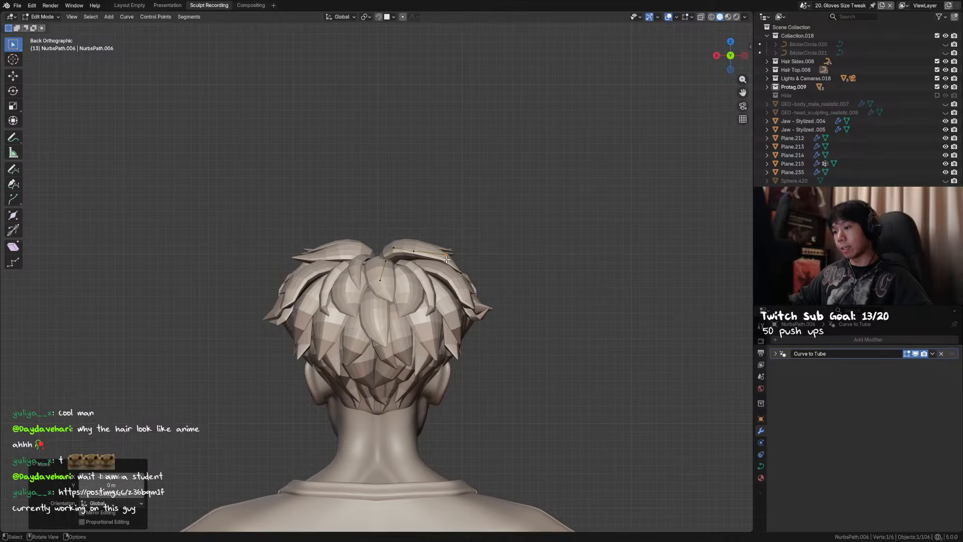
left_click(411, 248)
key("g")
left_click(425, 257)
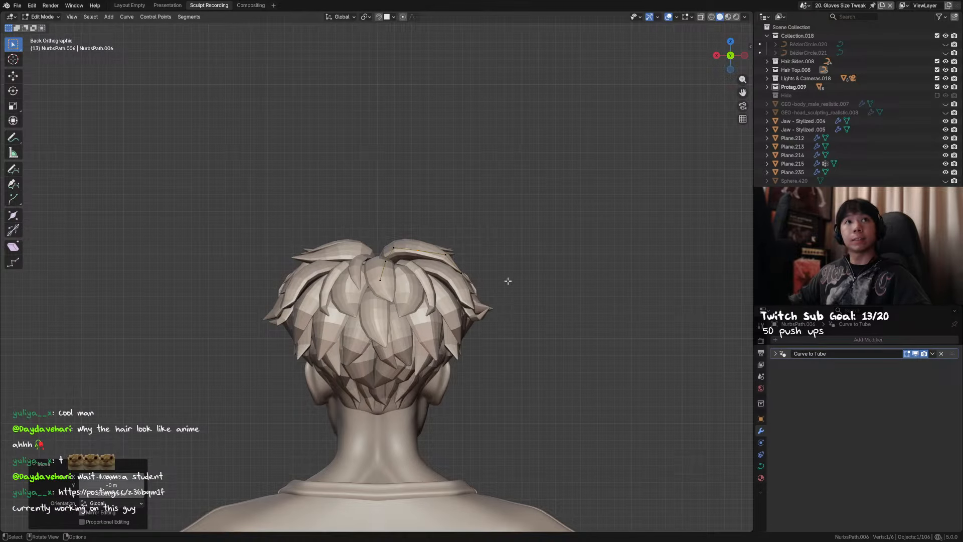
Return to Object Mode, save the file and review the reshaped hair from the side and back
middle_click_drag(507, 280, 512, 269)
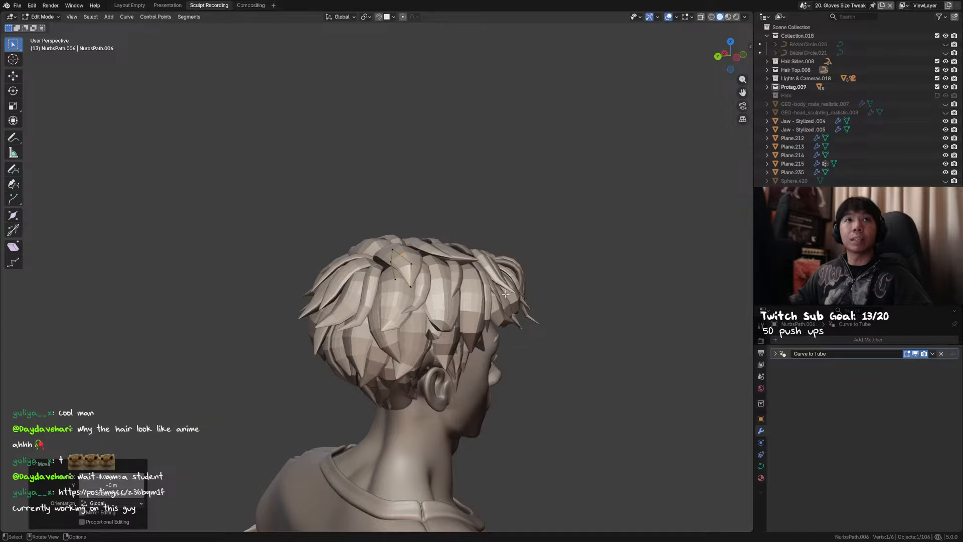
key("Tab")
middle_click_drag(504, 294, 426, 303)
key("ctrl+s")
scroll(360, 270, "up", 5)
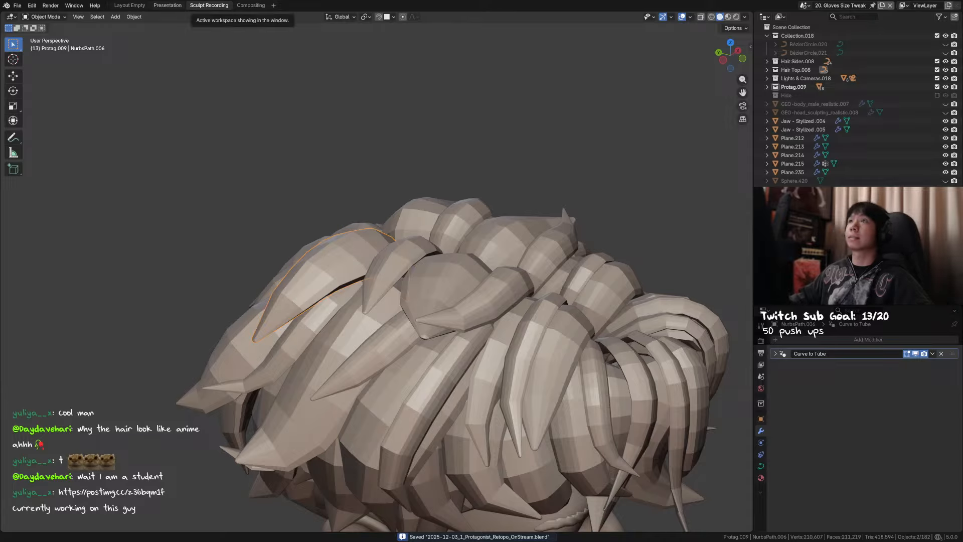
scroll(338, 224, "down", 3)
middle_click_drag(338, 223, 473, 238)
left_click(405, 220)
middle_click_drag(405, 220, 446, 174)
key("ctrl+s")
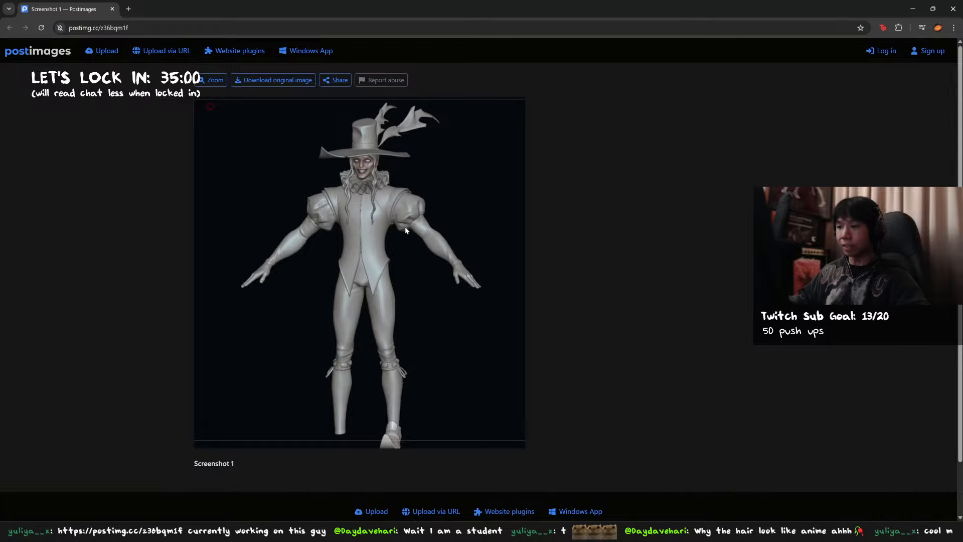
Switch to the browser and examine the hatted character sculpt on the Postimages page
scroll(383, 231, "down", 2)
scroll(384, 231, "up", 2)
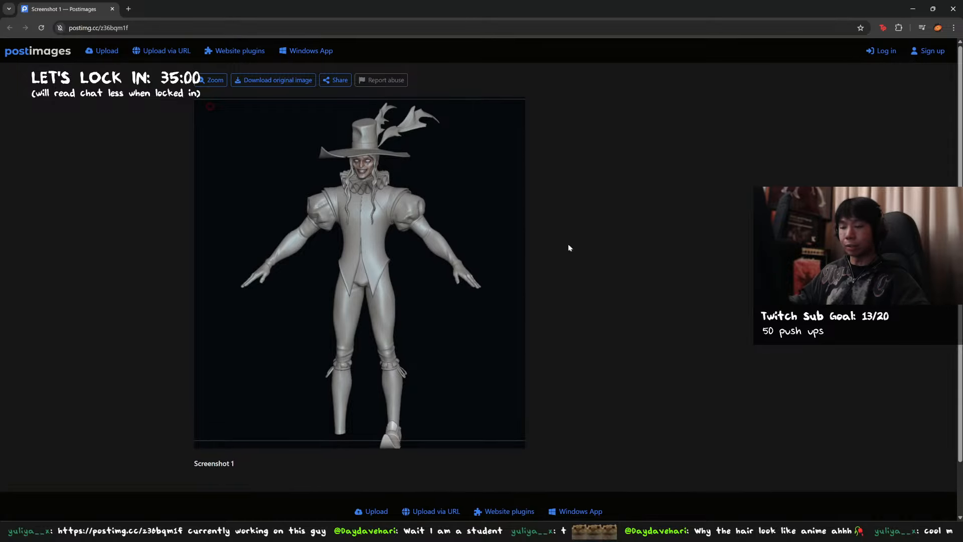
right_click(445, 258)
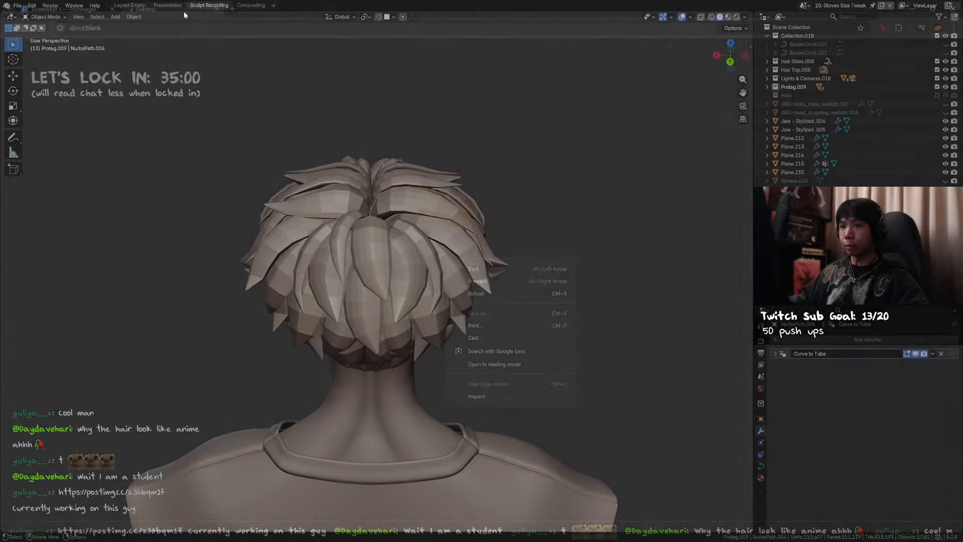
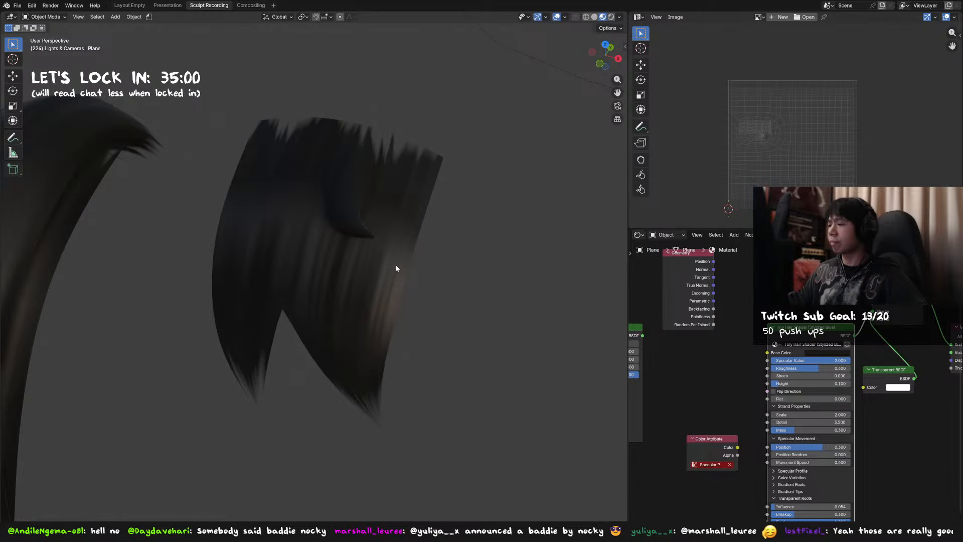
Switch to the Blender hair shader scene and examine the dark hair card and curved strand samples from several angles
scroll(396, 271, "down", 2)
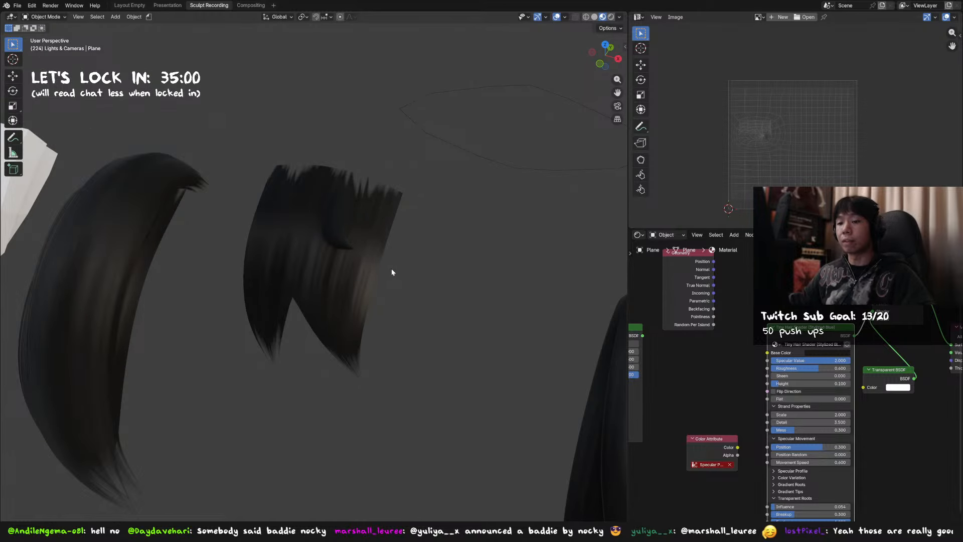
middle_click_drag(368, 266, 236, 219)
scroll(368, 253, "up", 2)
scroll(291, 237, "down", 6)
left_click_drag(377, 218, 289, 270)
key("KP_Decimal")
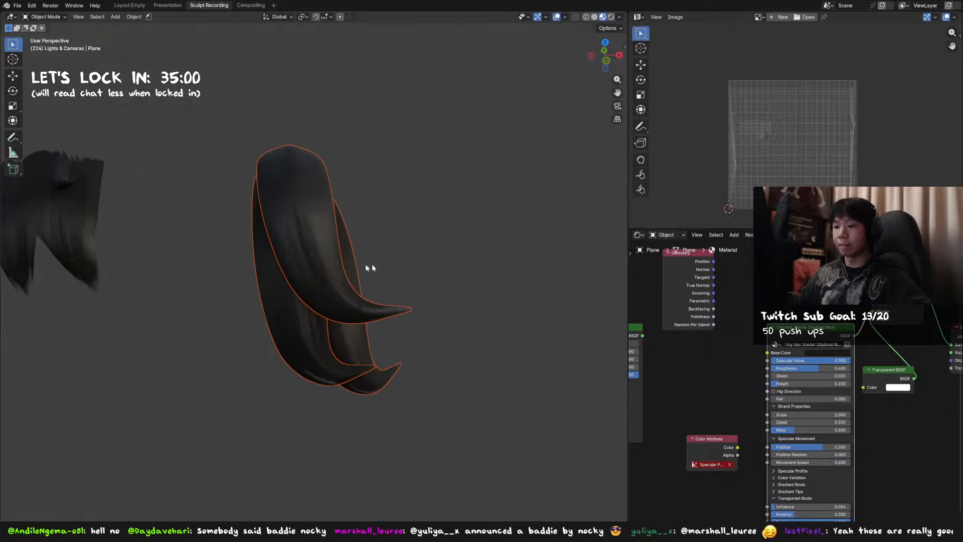
key("alt+a")
middle_click_drag(316, 280, 401, 223, "shift")
scroll(389, 233, "down", 2)
middle_click_drag(381, 238, 326, 231)
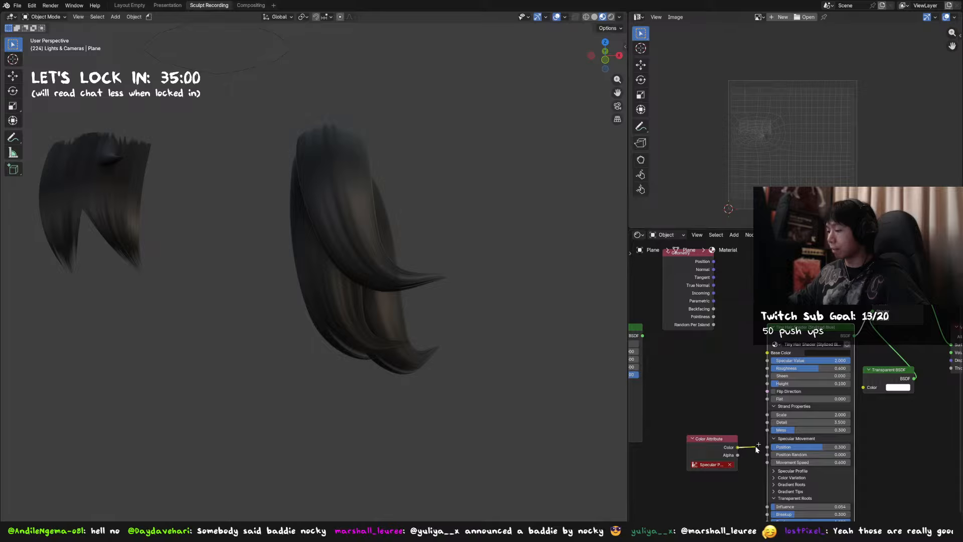
Connect the Color Attribute node's Color output to the Position input of the Tiny Hair Shader
left_click_drag(766, 448, 766, 446)
middle_click_drag(546, 396, 356, 234)
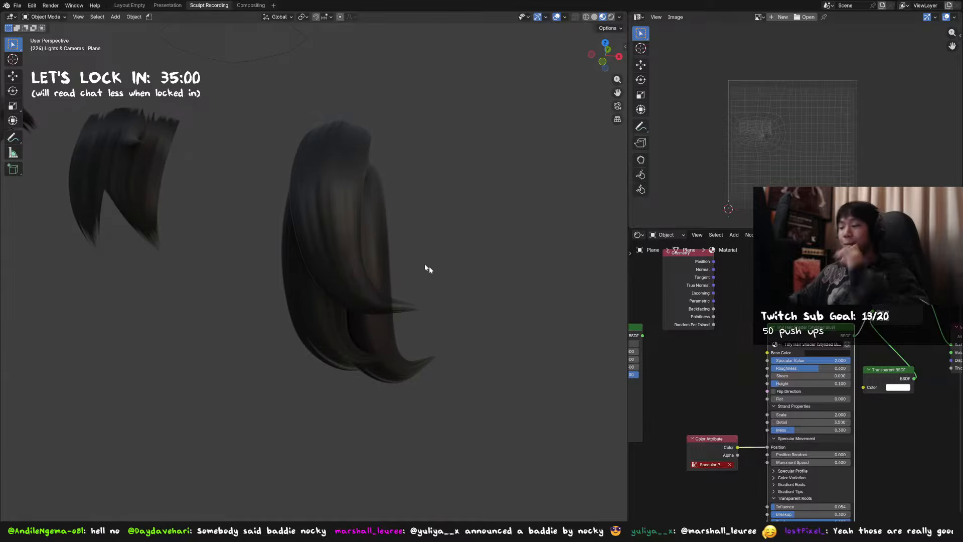
left_click(338, 165)
key("ctrl+Tab")
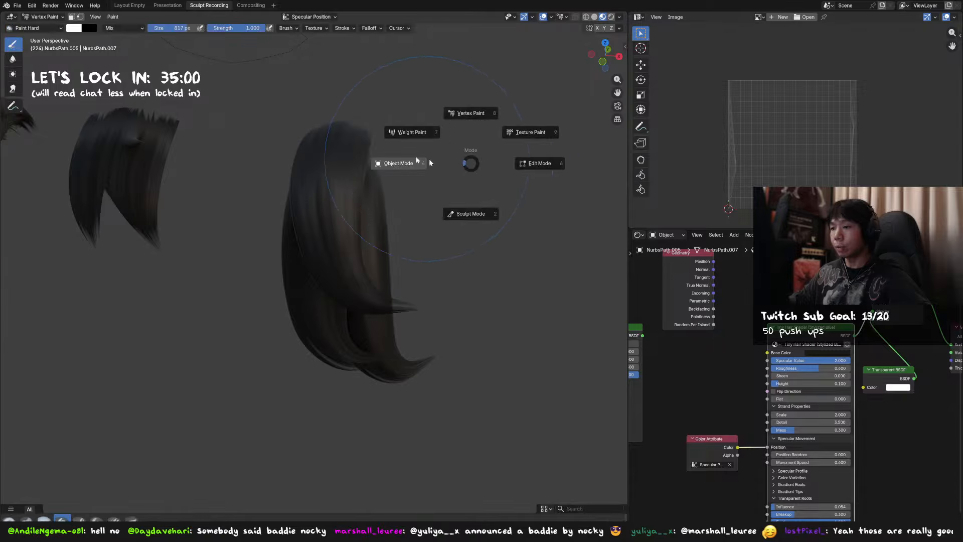
key("Escape")
Set the viewport to solid shading and choose a lighter grey-white matcap
left_click(593, 17)
left_click(620, 17)
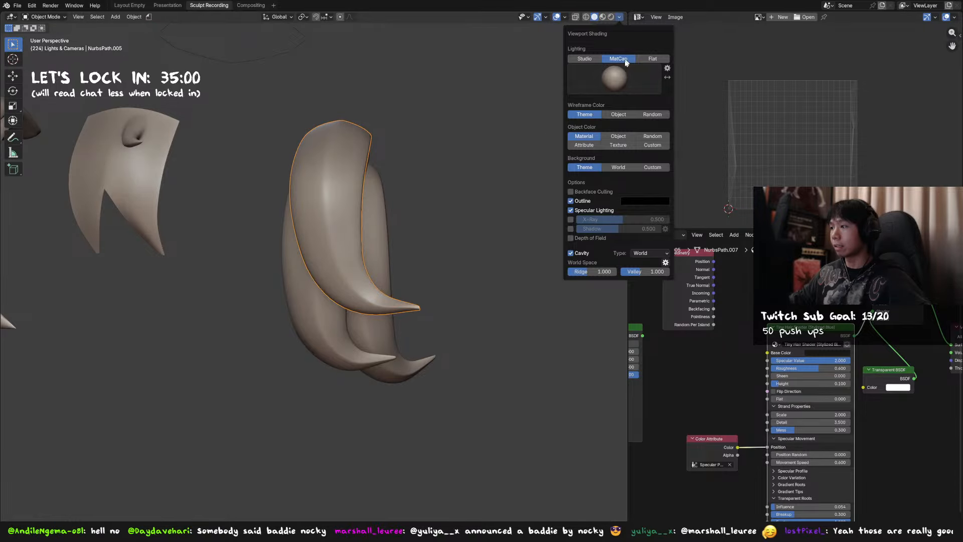
left_click(615, 77)
left_click(596, 226)
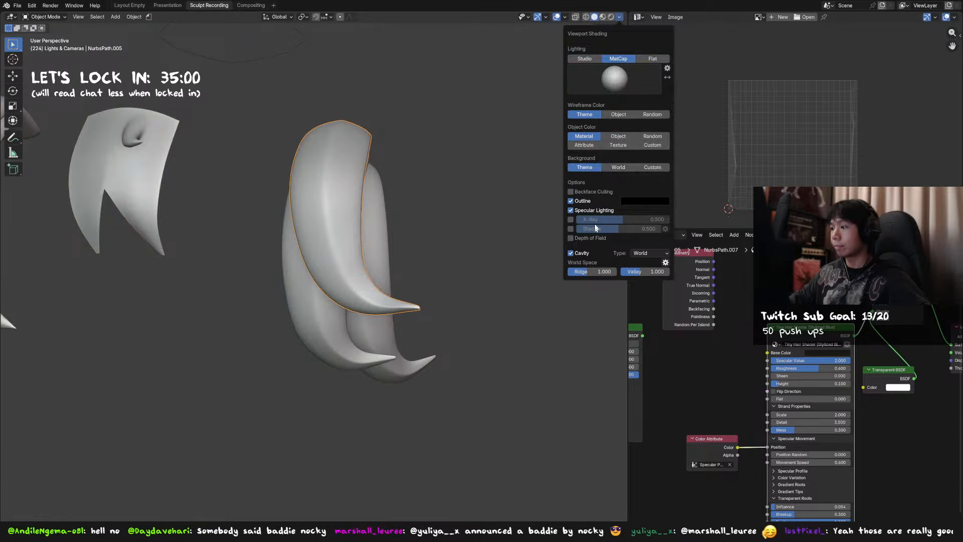
Compare Material and Attribute object colors in solid view, leaving the display set to Attribute
left_click(597, 146)
middle_click_drag(432, 217, 452, 204)
left_click(620, 17)
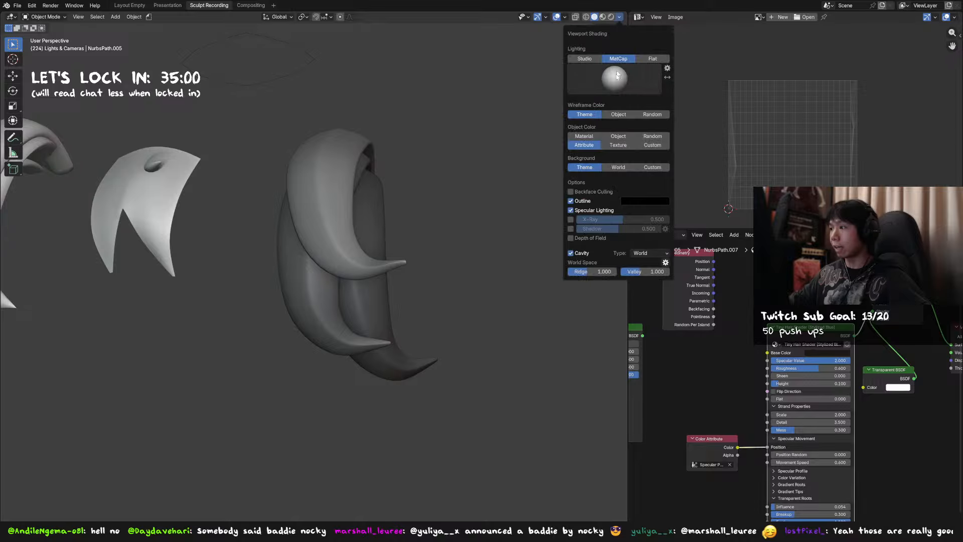
left_click(583, 136)
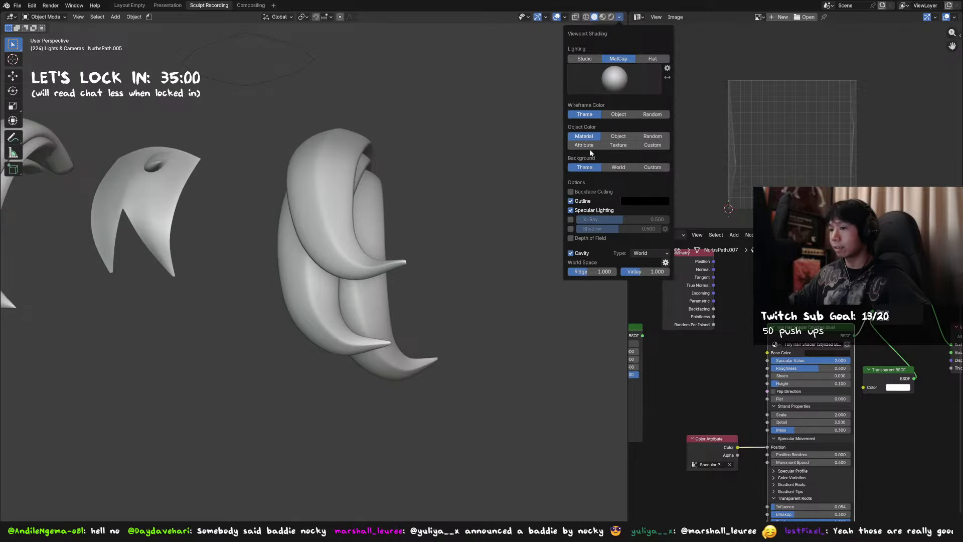
left_click(584, 145)
middle_click_drag(430, 183, 351, 184)
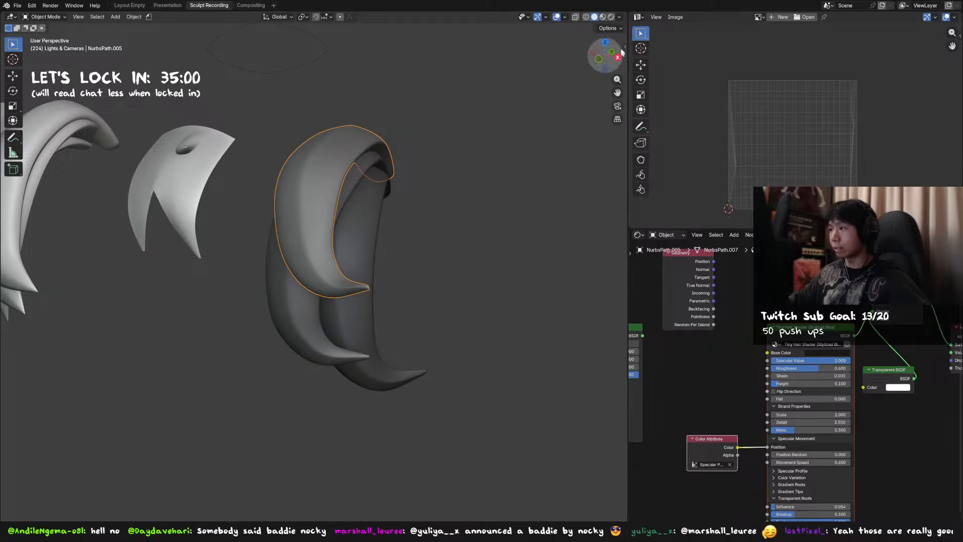
Switch to material preview and preview the Color Attribute node on the strands, checking the shader's Position setting
left_click(603, 18)
left_click(708, 443, "ctrl+shift")
mouse_move(400, 335)
middle_mouse_down()
mouse_move(405, 321)
mouse_move(415, 328)
middle_mouse_up()
left_click_drag(446, 213, 362, 265)
middle_click_drag(451, 290, 468, 327)
scroll(789, 309, "up", 4)
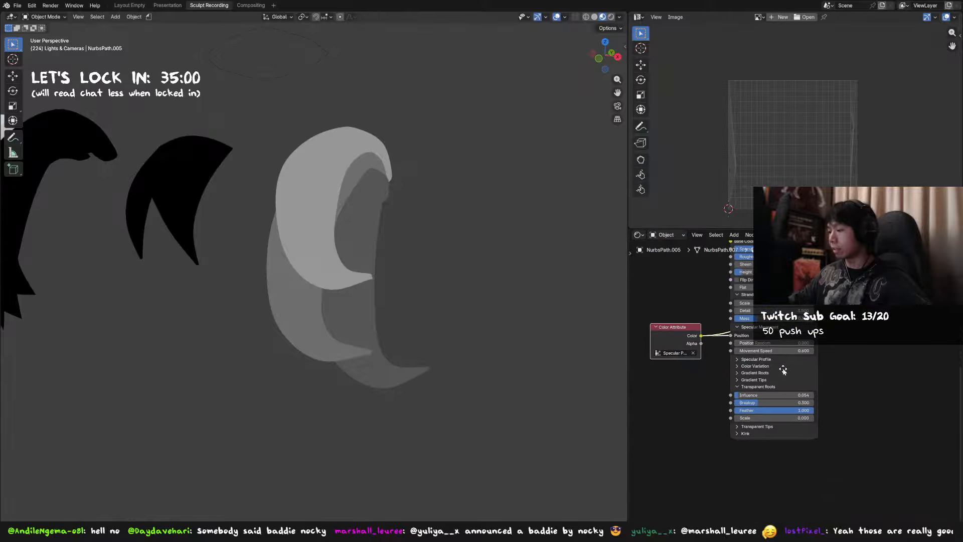
scroll(789, 309, "up", 1)
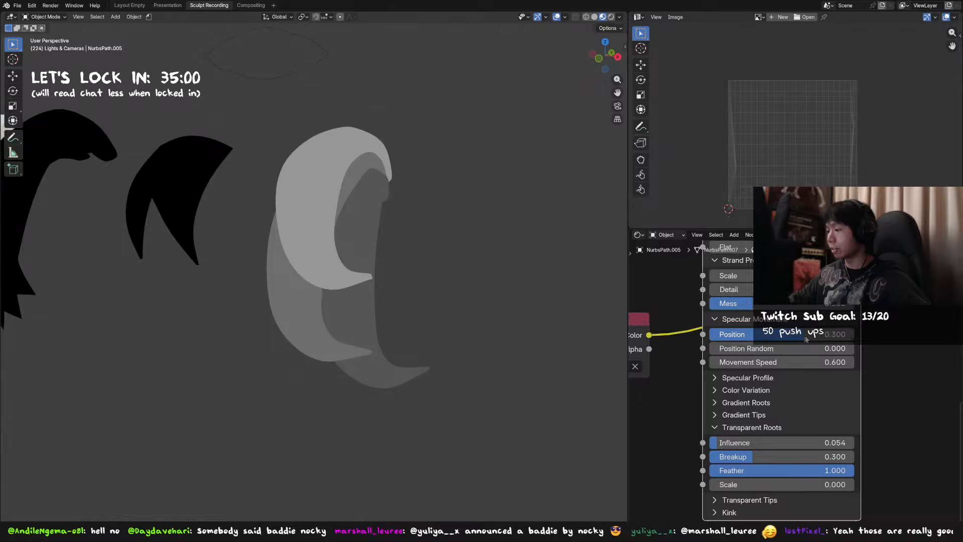
scroll(830, 329, "down", 4)
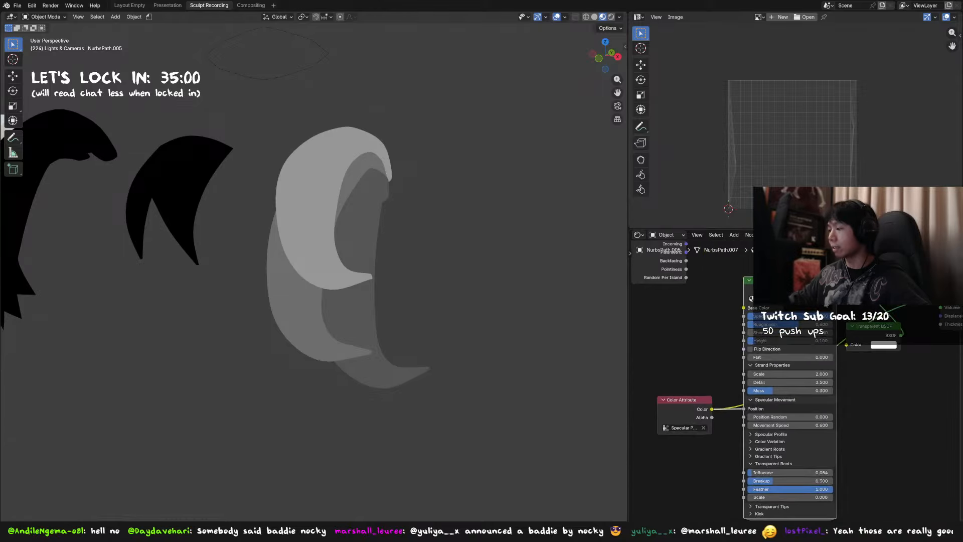
Preview the Tiny Hair Shader output and examine the highlights on the overlapping strands from several angles
left_click(789, 296, "ctrl+shift")
scroll(444, 285, "up", 1)
middle_click_drag(445, 285, 455, 293)
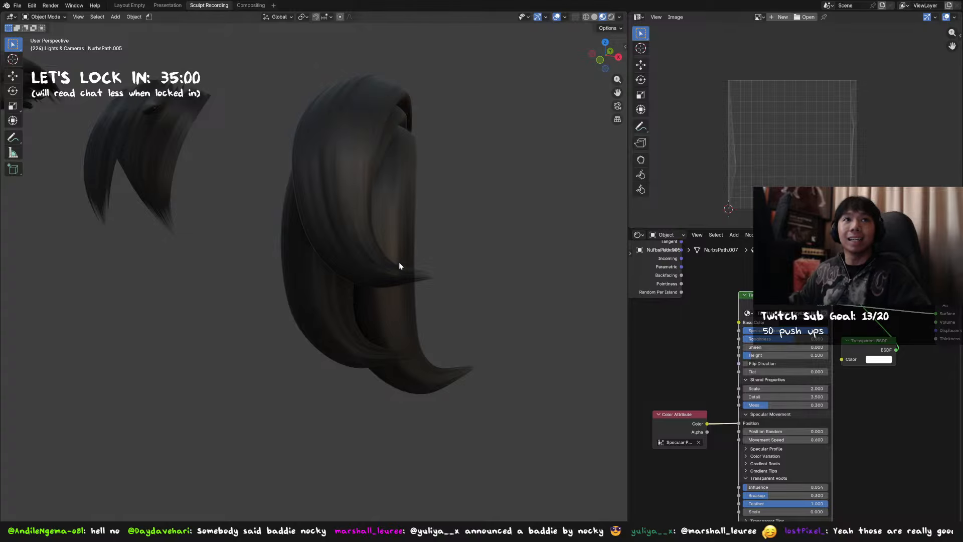
middle_click_drag(385, 270, 428, 273)
scroll(476, 325, "up", 1)
middle_click_drag(477, 326, 480, 340)
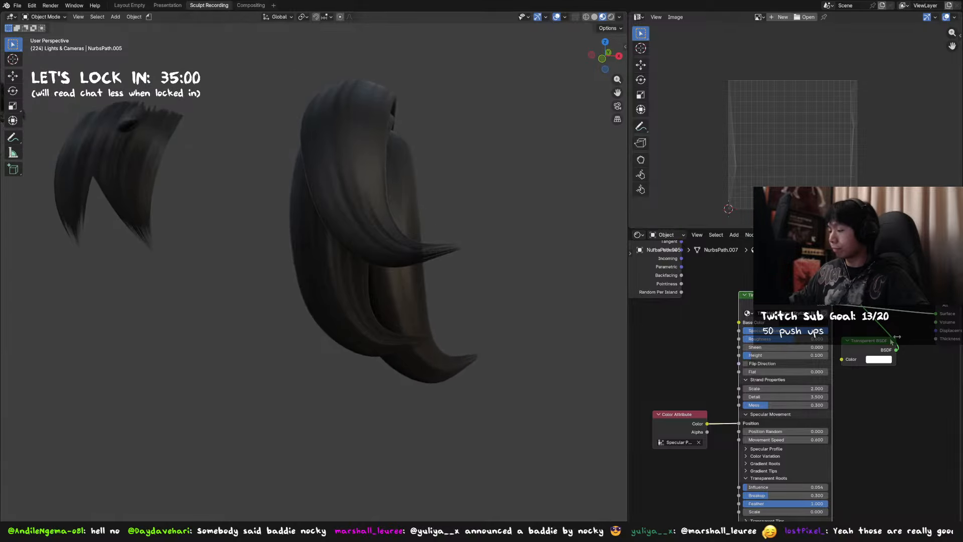
middle_click_drag(841, 324, 829, 340)
mouse_move(442, 303)
middle_mouse_down()
mouse_move(462, 295)
mouse_move(451, 307)
middle_mouse_up()
middle_click_drag(495, 280, 507, 293)
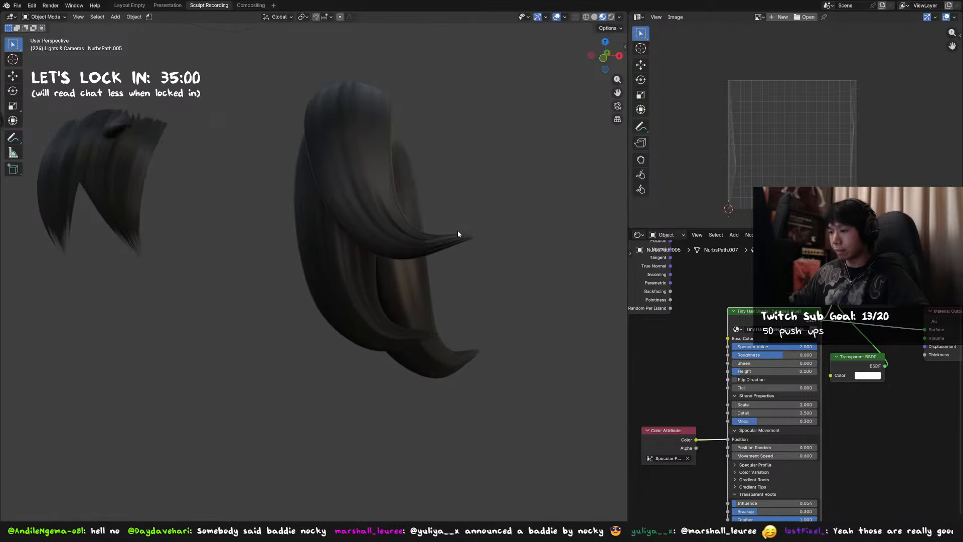
Inspect the upper and lower hair strand meshes in Edit Mode and return to Object Mode
key("Tab")
left_click_drag(483, 220, 462, 251)
key("Tab")
left_click(454, 277)
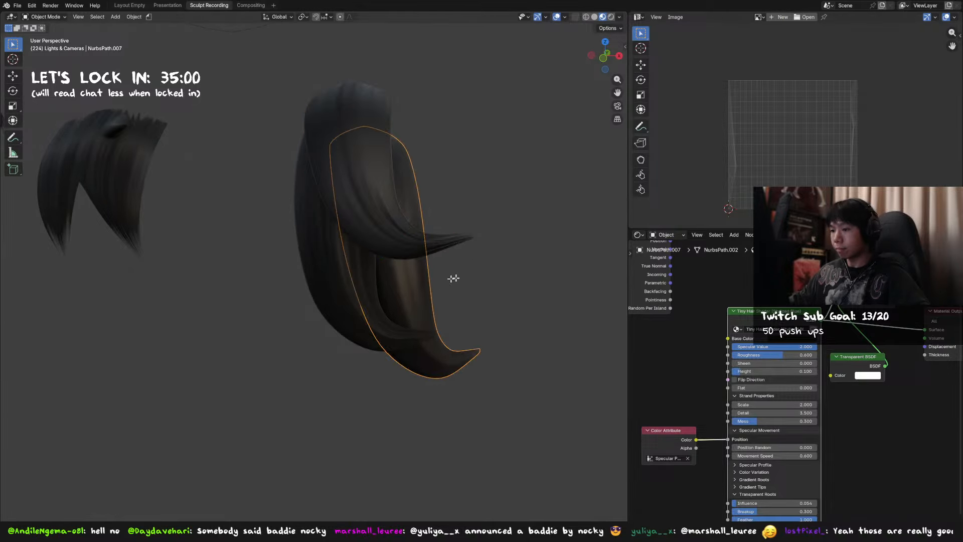
key("Tab")
middle_click_drag(453, 278, 407, 245)
middle_click_drag(466, 361, 487, 335)
key("Tab")
middle_click_drag(510, 301, 410, 265)
Set the Transparent Roots Influence of the Tiny Hair Shader to 0.218
middle_click_drag(837, 334, 813, 357)
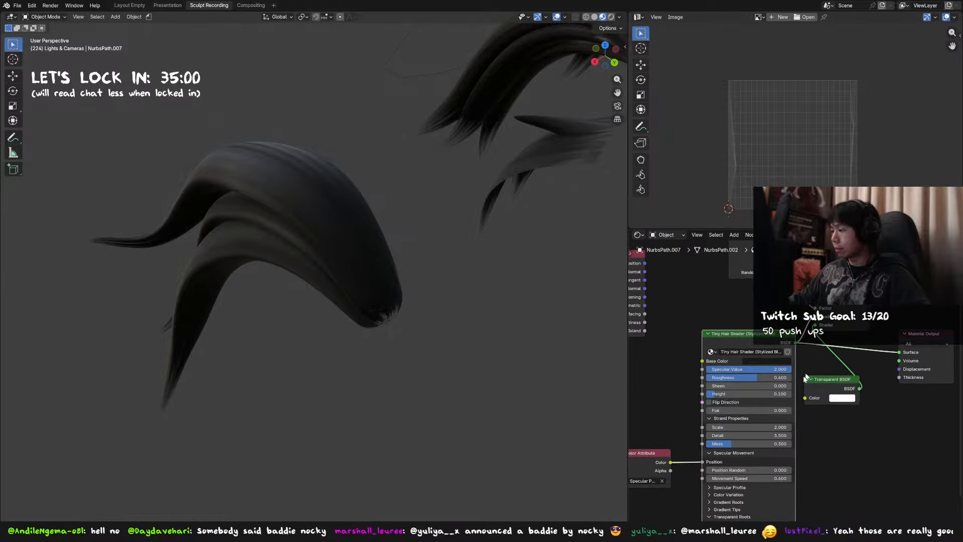
middle_click_drag(791, 463, 807, 381)
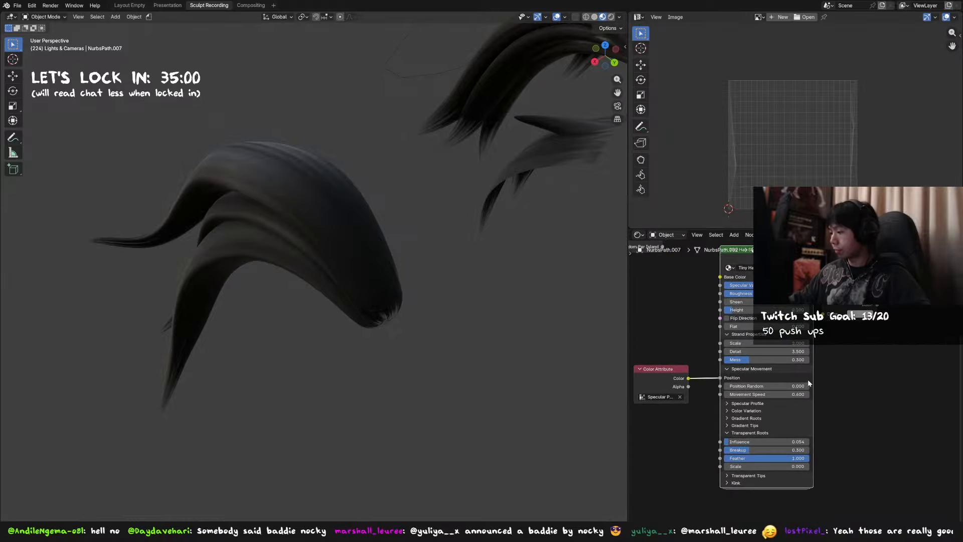
left_click(754, 433)
left_click(754, 433)
left_click_drag(754, 441, 768, 441)
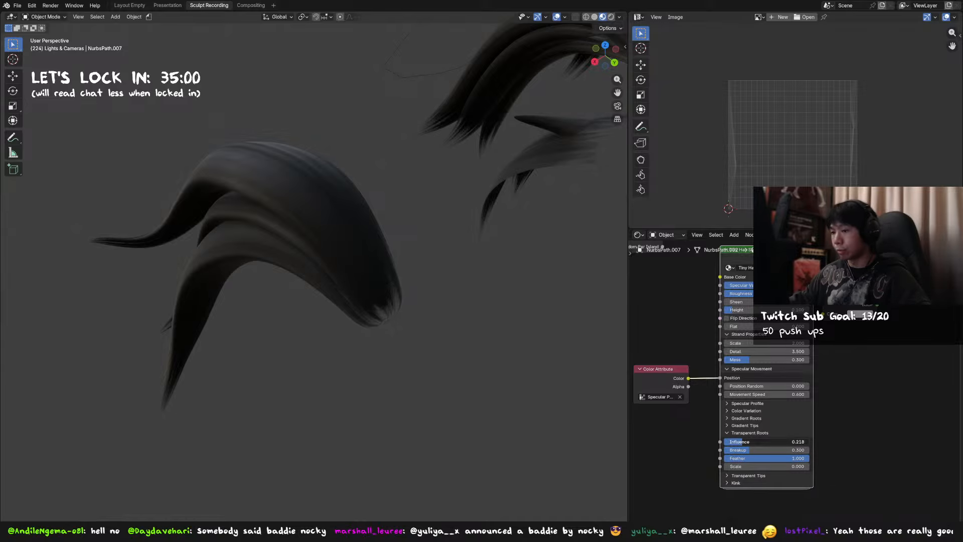
Set the Tiny Hair Shader's Transparent Roots Influence to 0.179 and Feather to 0.632
middle_click_drag(519, 380, 382, 253)
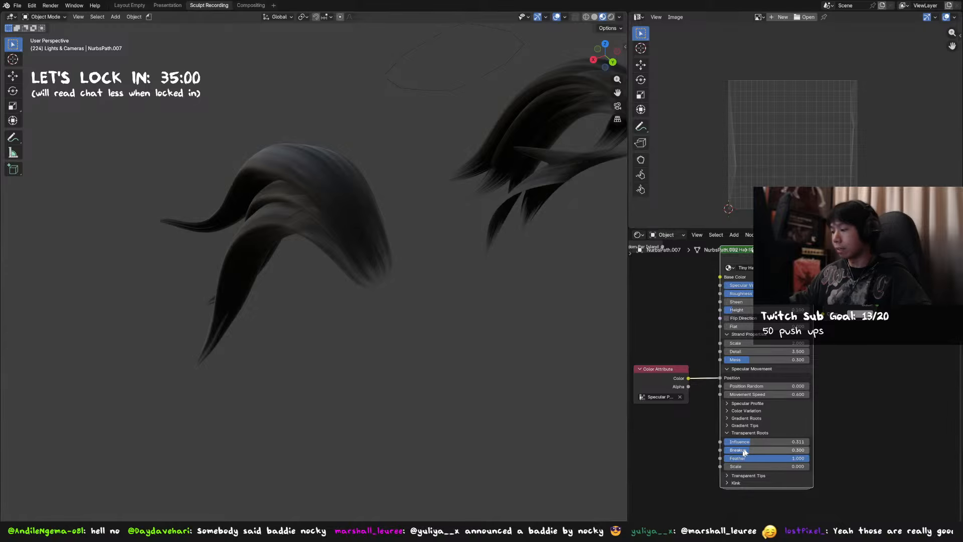
left_click_drag(777, 459, 732, 442)
middle_click_drag(437, 381, 522, 221)
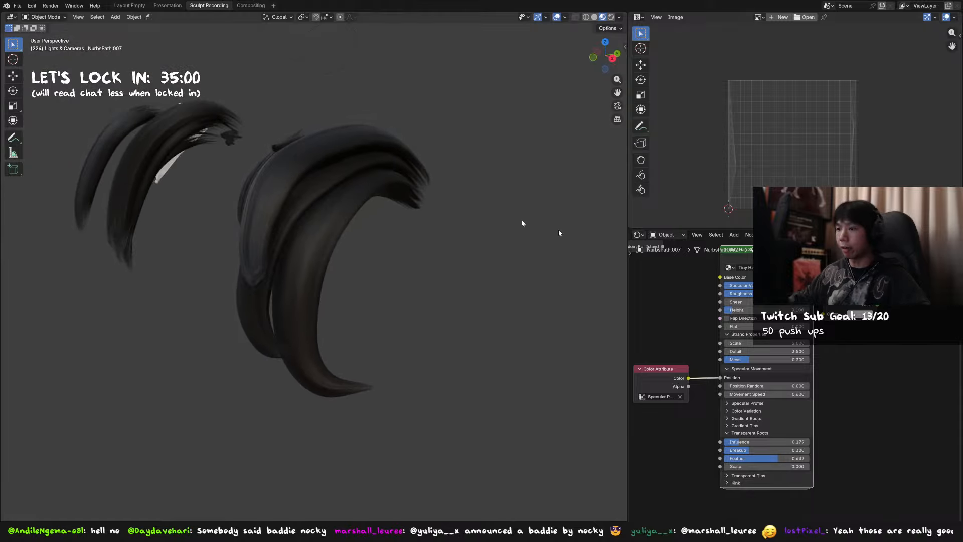
Route the Mix Shader with backfacing transparency to the Material Output and examine the strand roots up close
middle_click_drag(877, 232, 822, 350)
left_click(810, 326, "ctrl+shift")
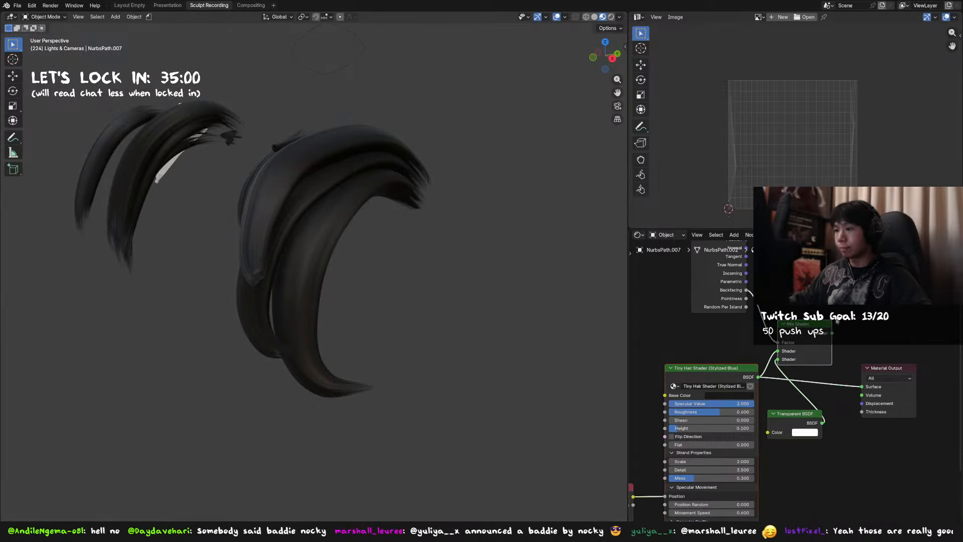
scroll(836, 320, "up", 2)
middle_click_drag(551, 260, 440, 241)
scroll(489, 239, "up", 1)
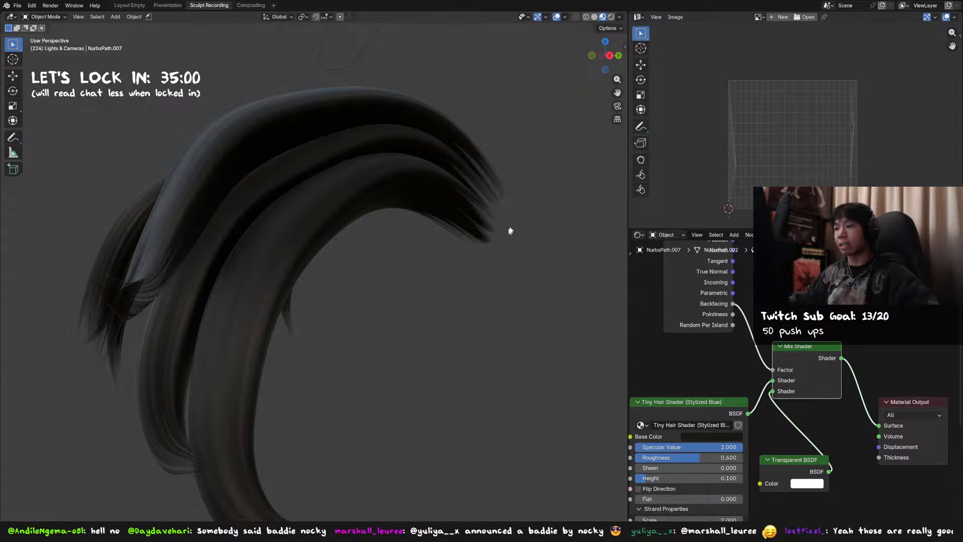
middle_click_drag(510, 231, 371, 226, "shift")
scroll(425, 226, "up", 1)
Compare the direct Tiny Hair Shader output with the Mix Shader output on the curled strand tip
key("ctrl+z")
left_click(714, 413, "ctrl+shift")
scroll(327, 246, "up", 1)
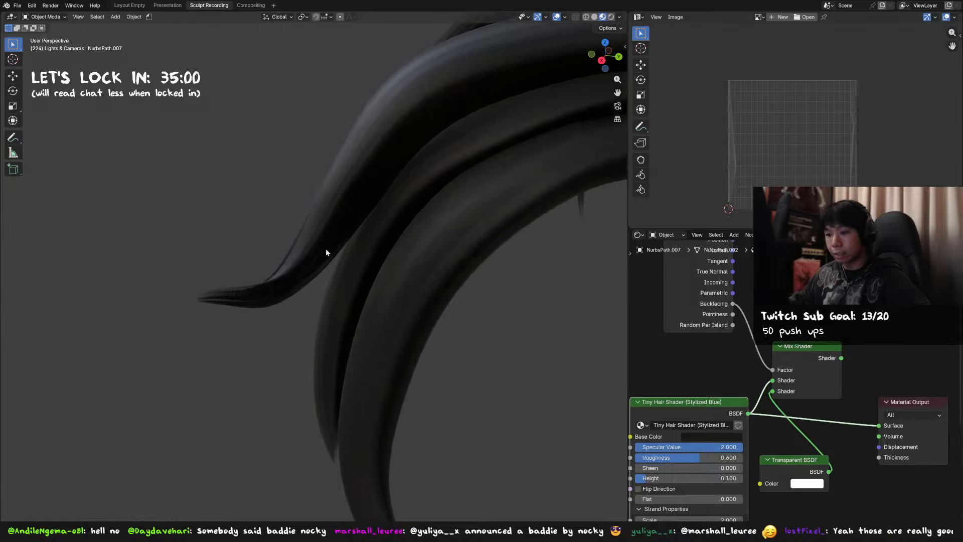
mouse_move(327, 251)
middle_mouse_down()
mouse_move(342, 226)
mouse_move(318, 266)
mouse_move(344, 264)
mouse_move(317, 259)
mouse_move(329, 256)
mouse_move(419, 256)
mouse_move(319, 249)
middle_mouse_up()
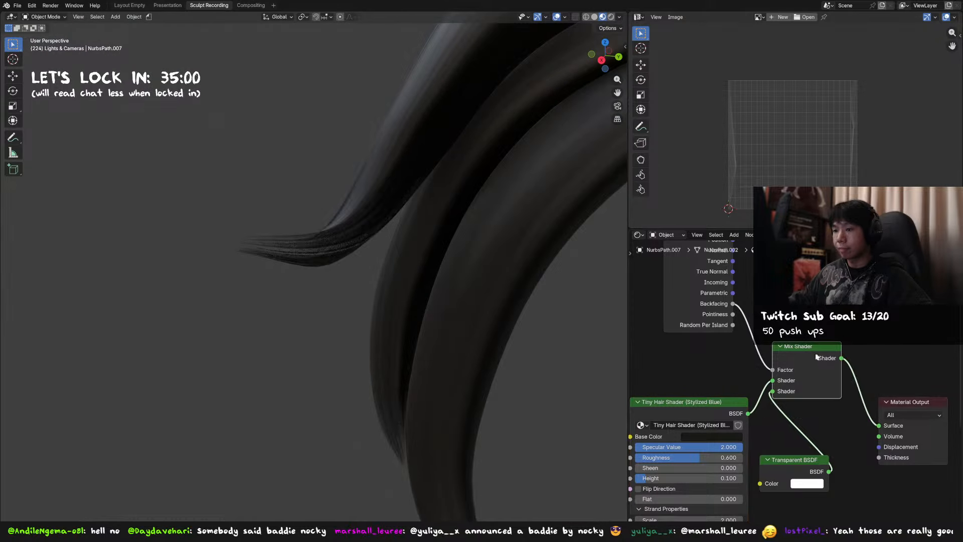
scroll(820, 354, "down", 2)
middle_click_drag(814, 344, 843, 358)
left_click_drag(826, 343, 832, 343)
Collapse the shader's Specular Movement and Transparent Roots sections and check the Flip Direction description
middle_click_drag(749, 461, 765, 385)
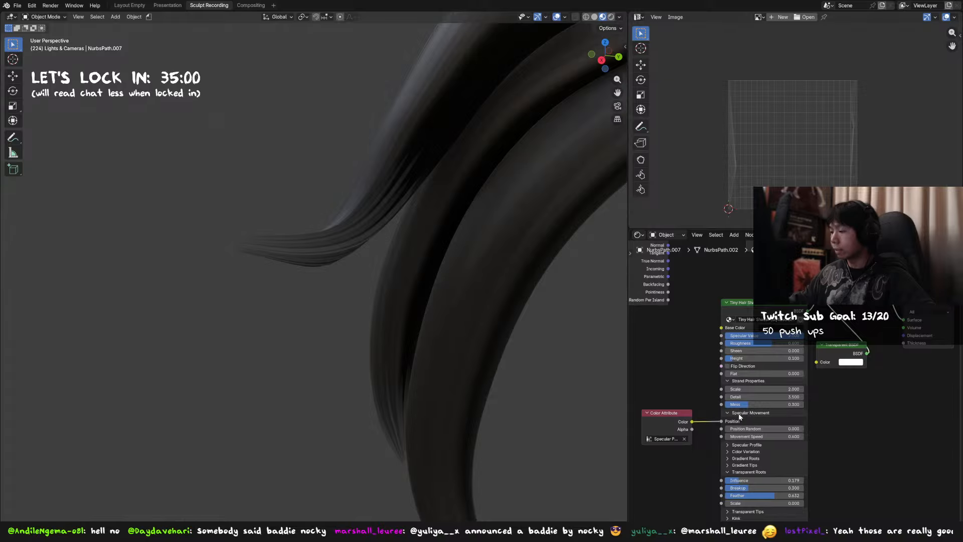
left_click(739, 416)
left_click(737, 446)
scroll(722, 406, "up", 2)
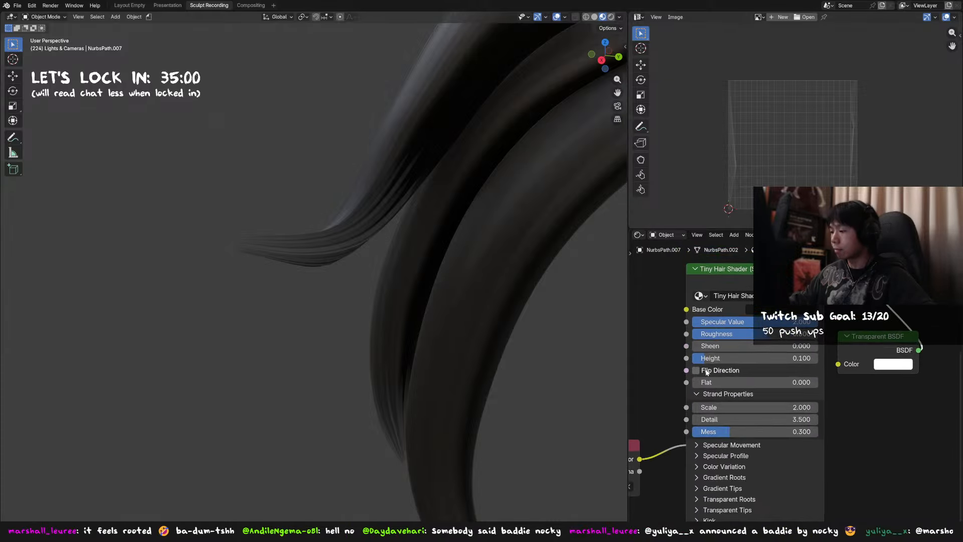
middle_click_drag(567, 335, 447, 298, "shift")
middle_click_drag(738, 370, 754, 326)
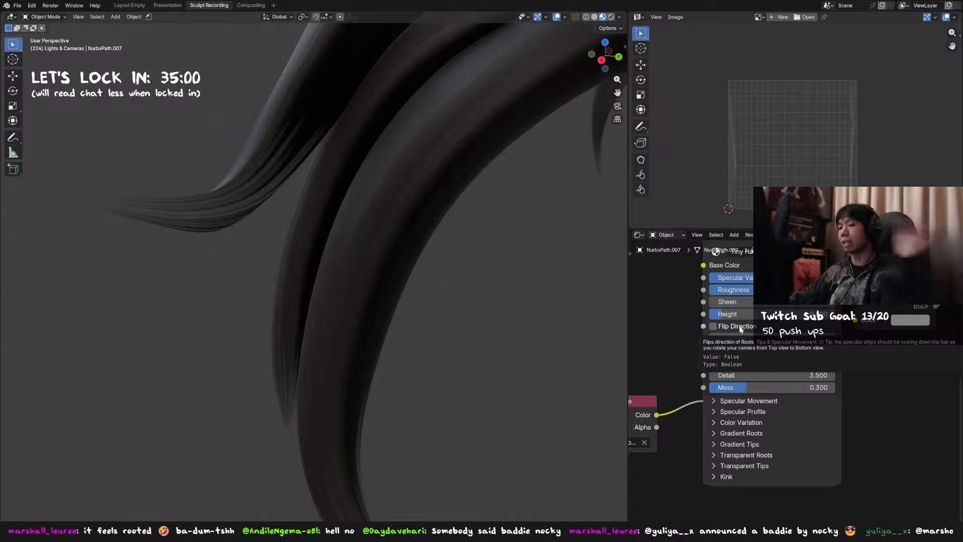
Leave full-screen mode in the hair shader file and bring up the protagonist's character scene
scroll(471, 301, "down", 4)
middle_click_drag(470, 301, 416, 309)
key("F3")
left_click(486, 329)
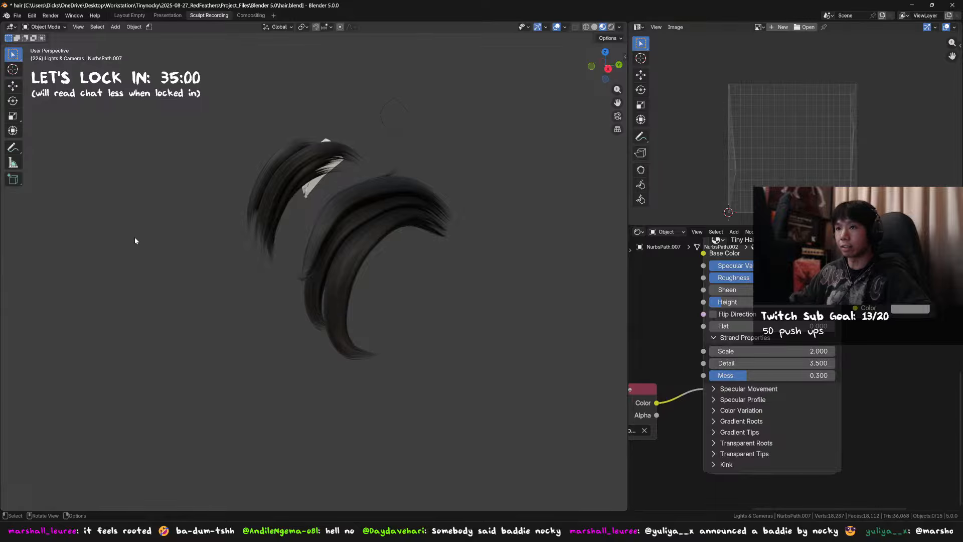
middle_click_drag(135, 240, 166, 230)
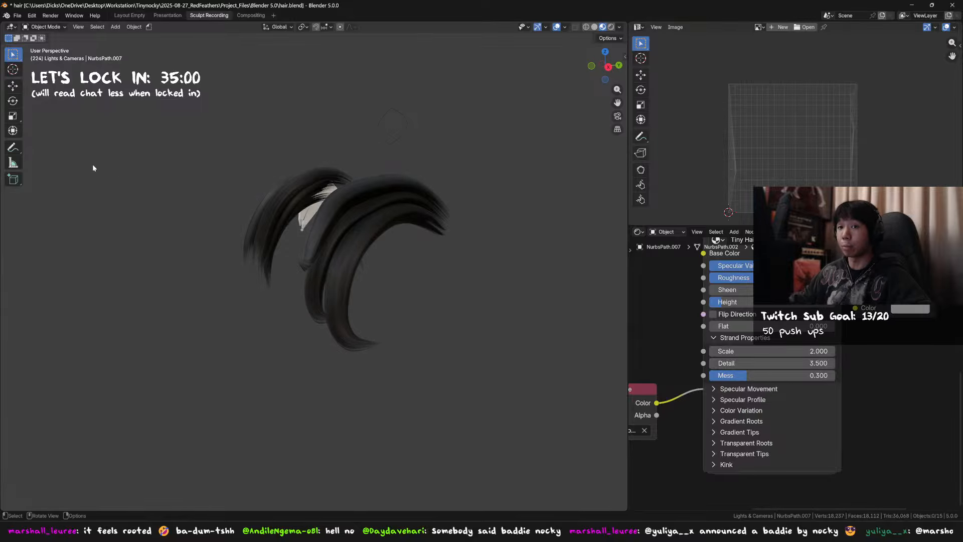
left_click(17, 15)
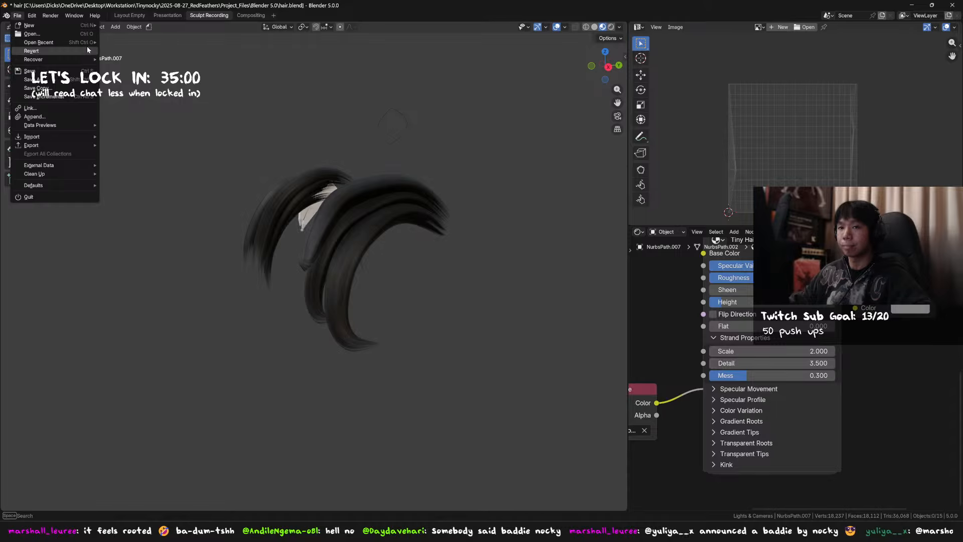
left_click(68, 33)
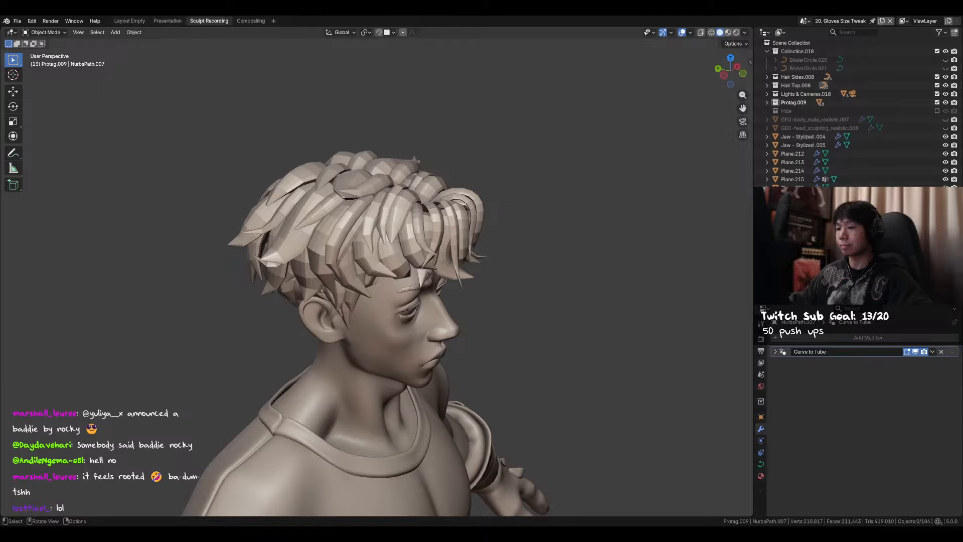
Return the character scene to full screen, examine the fringe from the front, and save the file
middle_click_drag(577, 311, 631, 310)
key("F3")
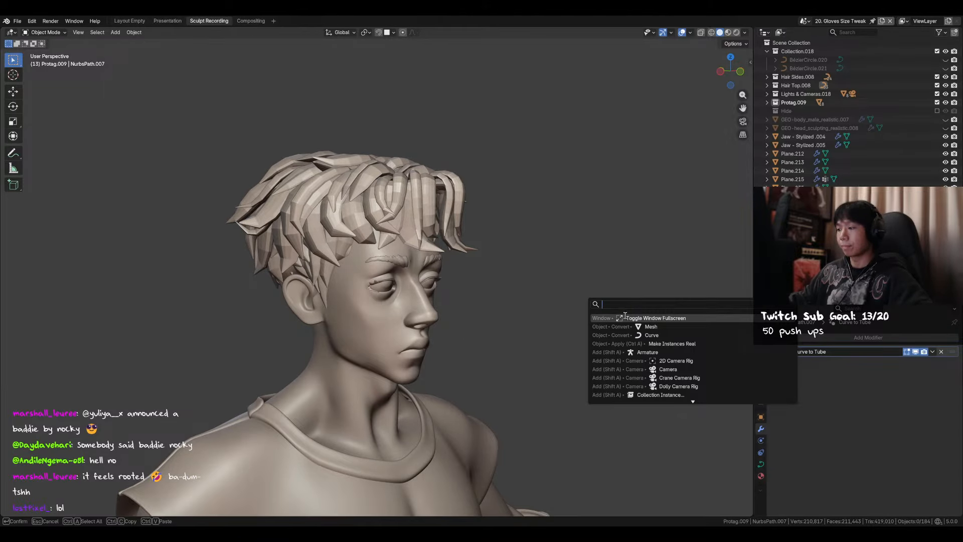
left_click(625, 315)
middle_click_drag(509, 284, 482, 284)
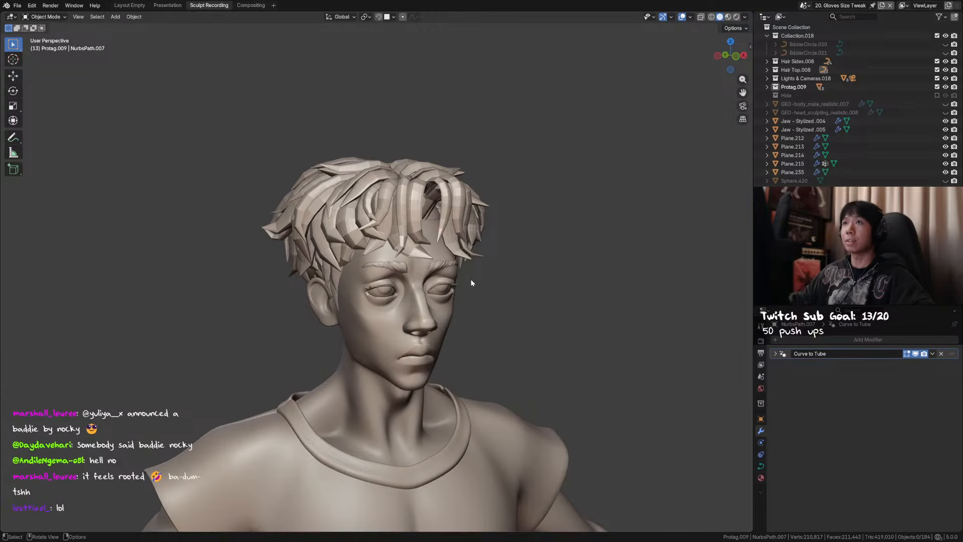
middle_click_drag(418, 250, 519, 253)
left_click(431, 203)
middle_click_drag(475, 214, 473, 272)
key("ctrl+s")
Edit the strand beside the center parting and move one of its control points along the global Z axis
left_click(415, 255)
left_click(434, 220)
key("Tab")
middle_click_drag(434, 219, 443, 244)
left_click_drag(400, 248, 400, 249)
key("g")
key("z")
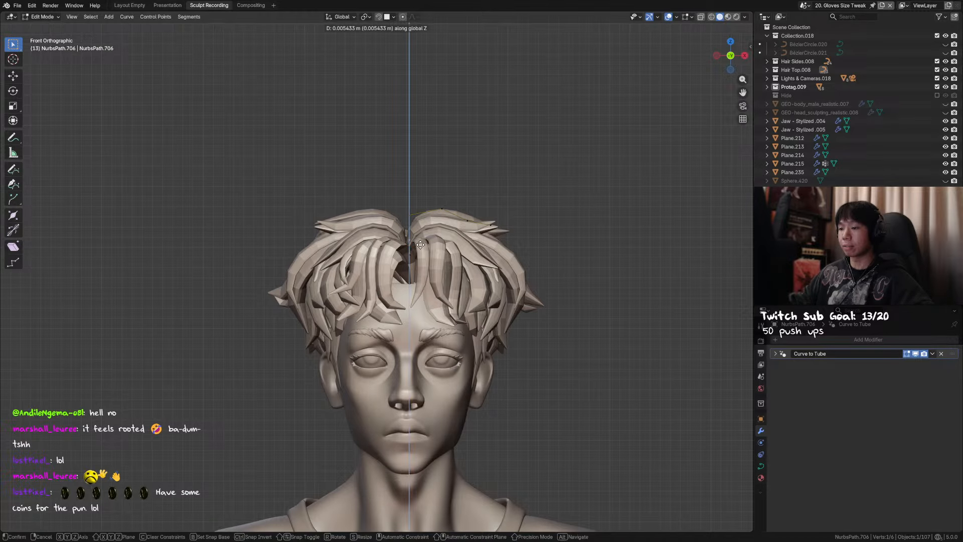
left_click(420, 243)
Fine-tune the parting strand's control point height with two more vertical moves, leave Edit Mode, and save
middle_click_drag(421, 242, 419, 272)
key("g")
key("z")
left_click(420, 268)
key("g")
key("z")
left_click(419, 270)
key("Tab")
key("alt+a")
middle_click_drag(476, 224, 458, 263)
key("ctrl+s")
Reshape the short strand at the back of the crown by moving its control points along Y and X
mouse_move(400, 245)
middle_mouse_down()
mouse_move(399, 260)
mouse_move(356, 253)
mouse_move(411, 250)
mouse_move(388, 239)
middle_mouse_up()
key("Tab")
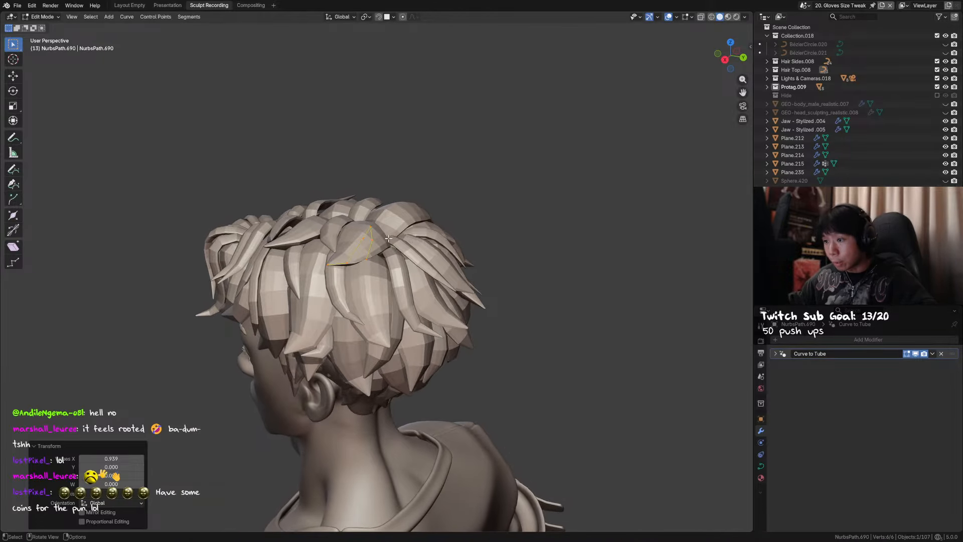
key("g")
key("y")
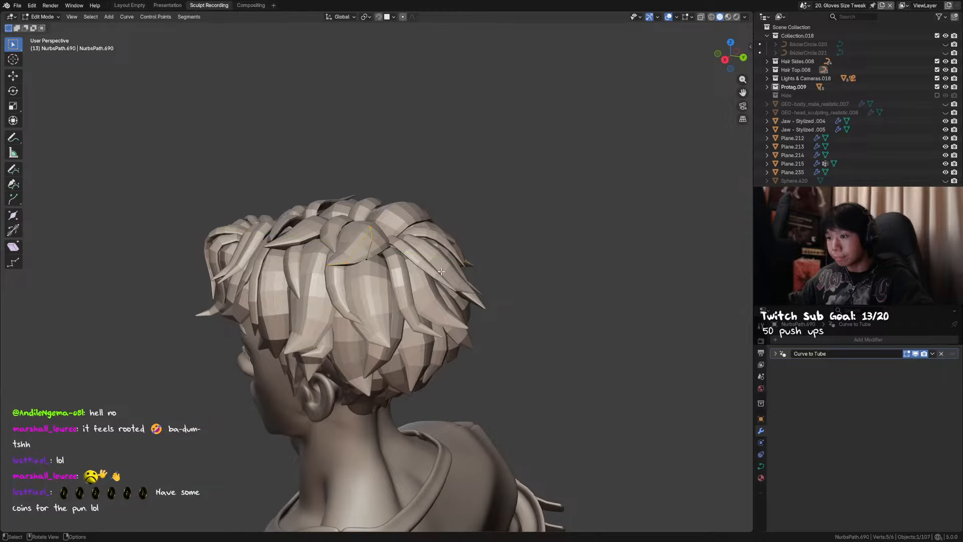
left_click(440, 271)
middle_click_drag(440, 271, 467, 268)
key("g")
key("x")
left_click(406, 275)
key("g")
key("y")
left_click(471, 225)
key("Tab")
Select control points of the rear crown strand and reposition them freely in several moves
left_click_drag(475, 217, 497, 211)
middle_click_drag(498, 212, 372, 259)
key("Tab")
left_click_drag(379, 234, 355, 255)
middle_click_drag(357, 255, 458, 303)
left_click(363, 254, "shift")
key("g")
left_click(396, 250)
key("g")
left_click(427, 238)
key("g")
left_click(453, 247)
Add another control point to the crown strand selection, shift it along X, and save the file
left_click(385, 259, "shift")
key("g")
key("x")
left_click(404, 246)
key("Tab")
key("ctrl+s")
Try a level 1 Subdivision modifier on the broad strand above the ear, comparing it through repeated undo and redo
left_click(341, 273)
scroll(487, 309, "up", 3)
key("ctrl+1")
key("ctrl+z")
key("ctrl+shift+z")
key("ctrl+z")
key("ctrl+shift+z")
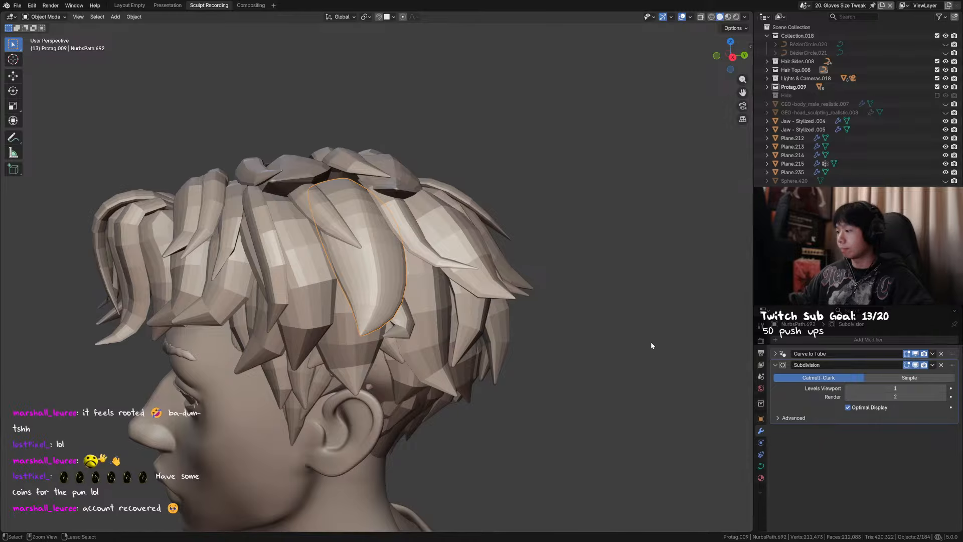
key("ctrl+z")
key("ctrl+shift+z")
key("ctrl+z")
middle_click_drag(612, 335, 526, 320)
key("ctrl+shift+z")
key("ctrl+z")
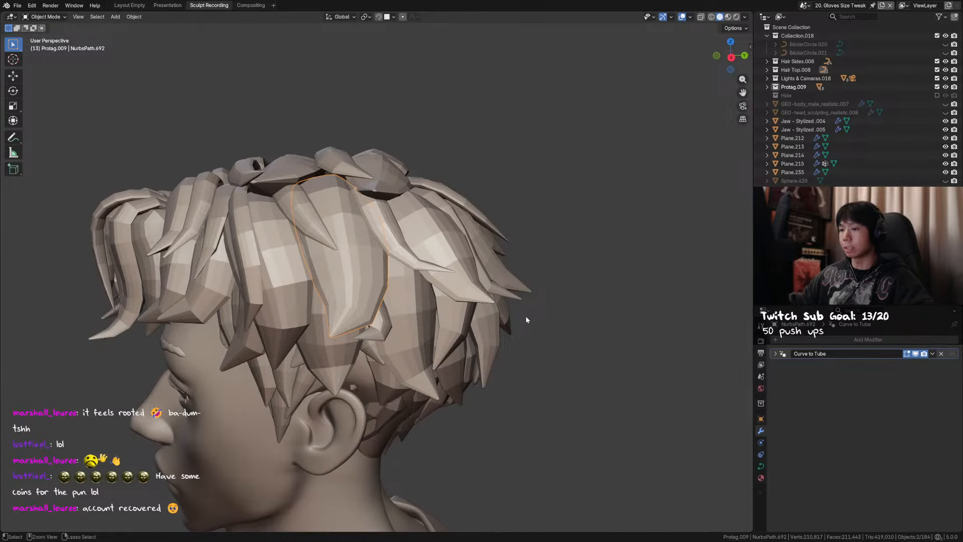
key("ctrl+shift+z")
key("ctrl+z")
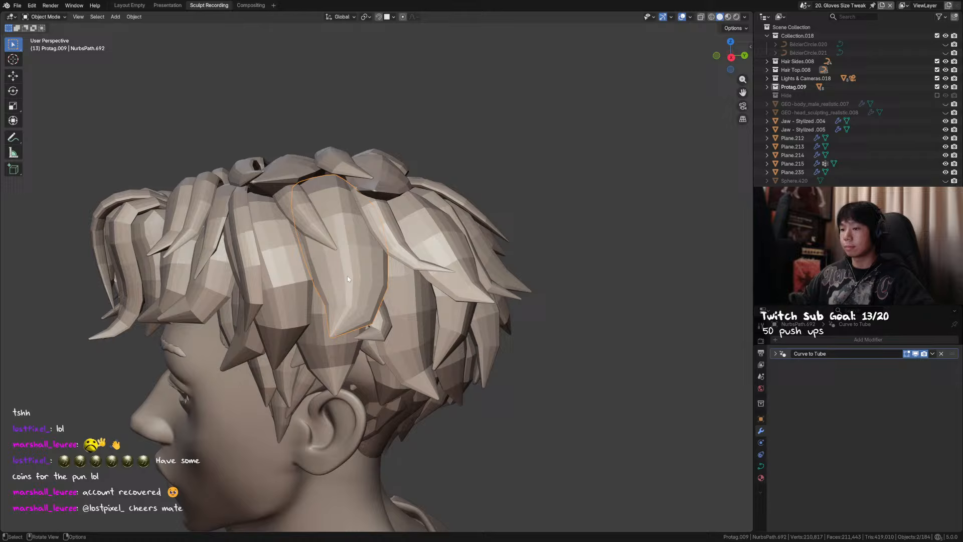
Review the strand's Curve to Tube settings and try Resolution Preview U values of 12 and 13
left_click(780, 354)
scroll(907, 456, "down", 1)
left_click_drag(904, 454, 904, 454)
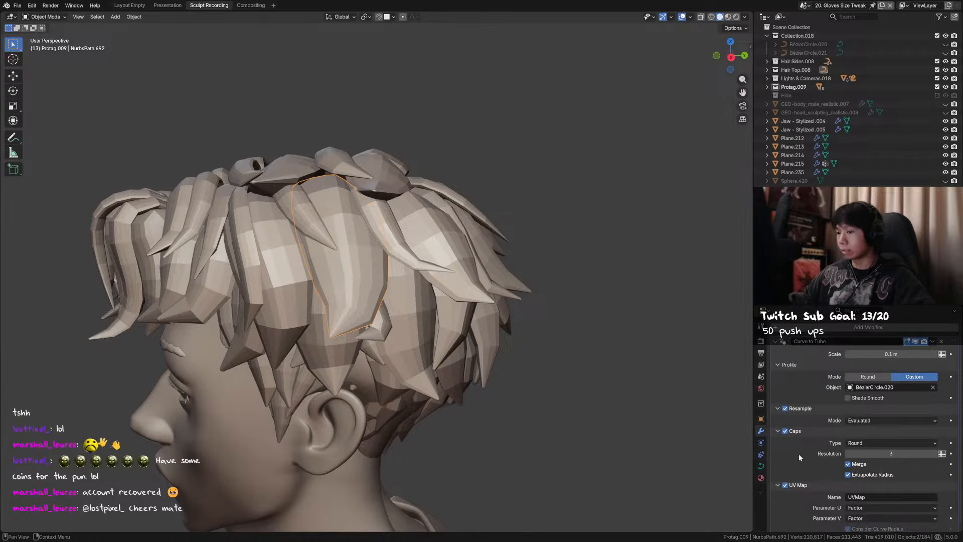
left_click(760, 466)
mouse_move(895, 365)
left_mouse_down()
mouse_move(913, 364)
mouse_move(903, 364)
left_mouse_up()
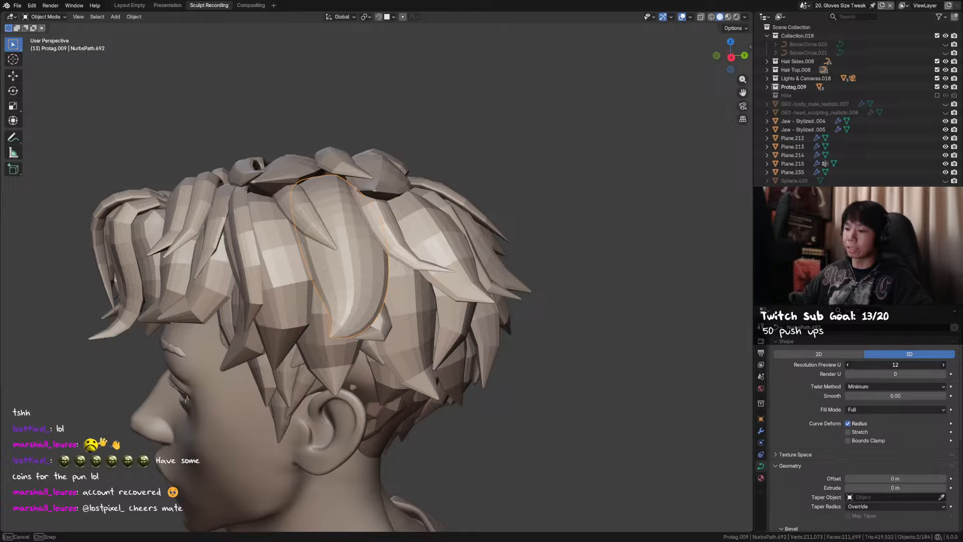
left_click_drag(903, 364, 659, 365)
left_click_drag(905, 364, 922, 365)
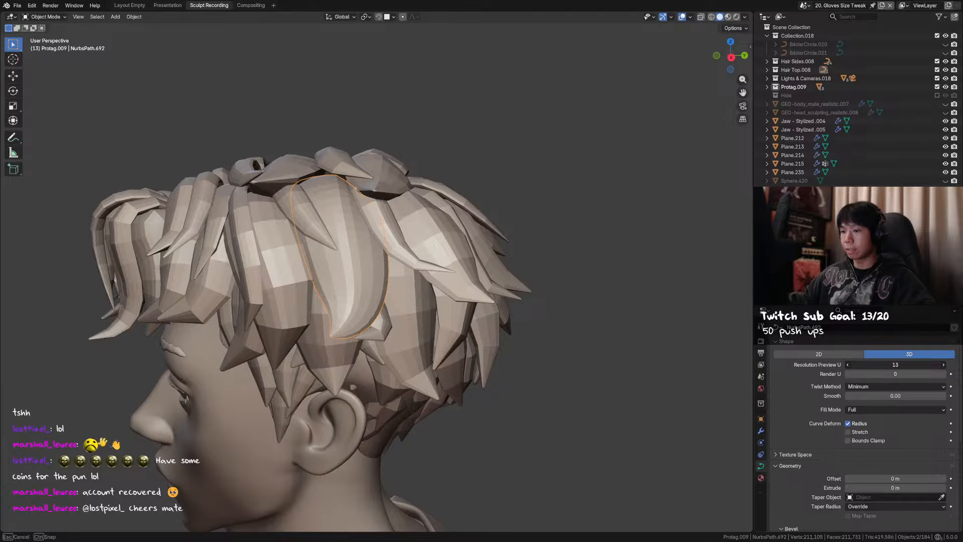
left_click_drag(923, 364, 903, 365)
left_click(761, 430)
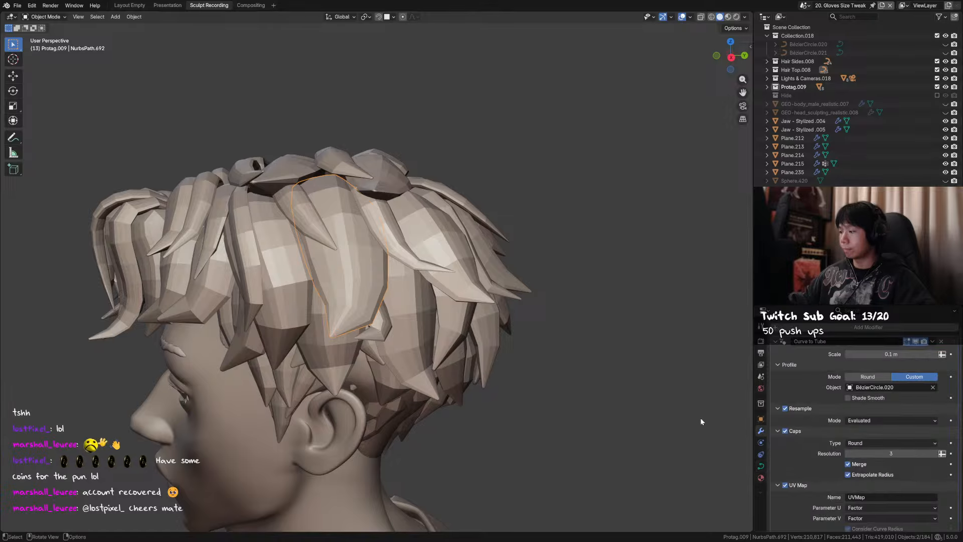
Apply level 1 subdivision to the side strand again for a closer comparison, and undo it
middle_click_drag(447, 329, 375, 284)
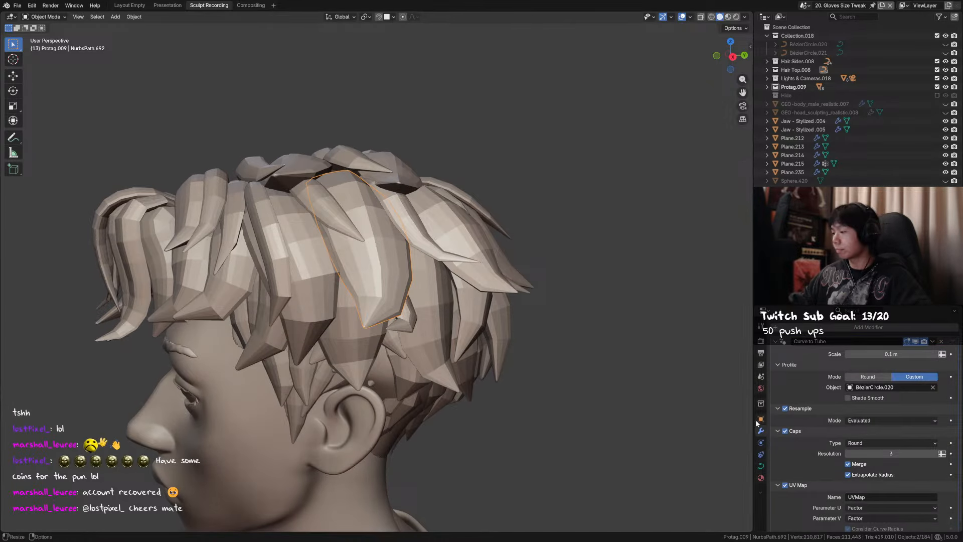
middle_click_drag(600, 394, 624, 399, "shift")
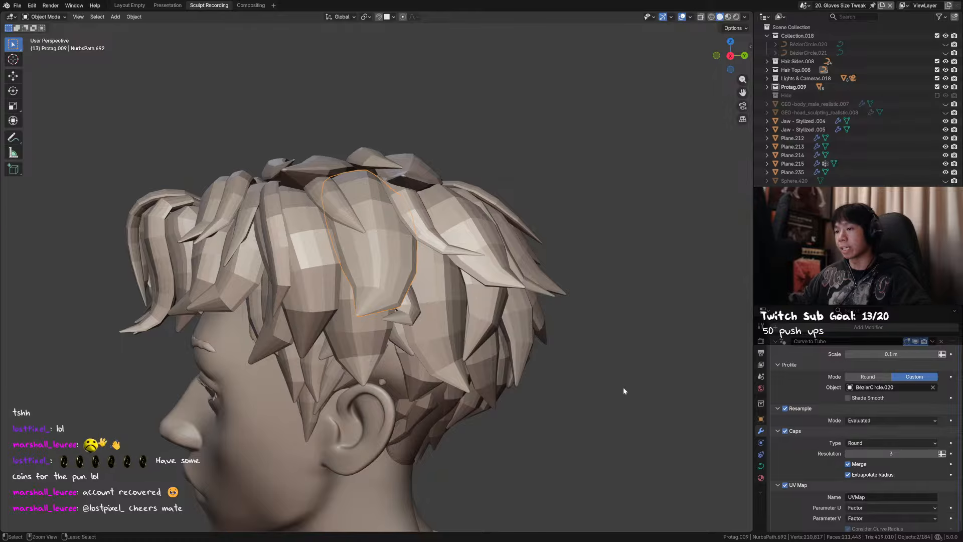
key("ctrl+1")
key("ctrl+z")
key("ctrl+z")
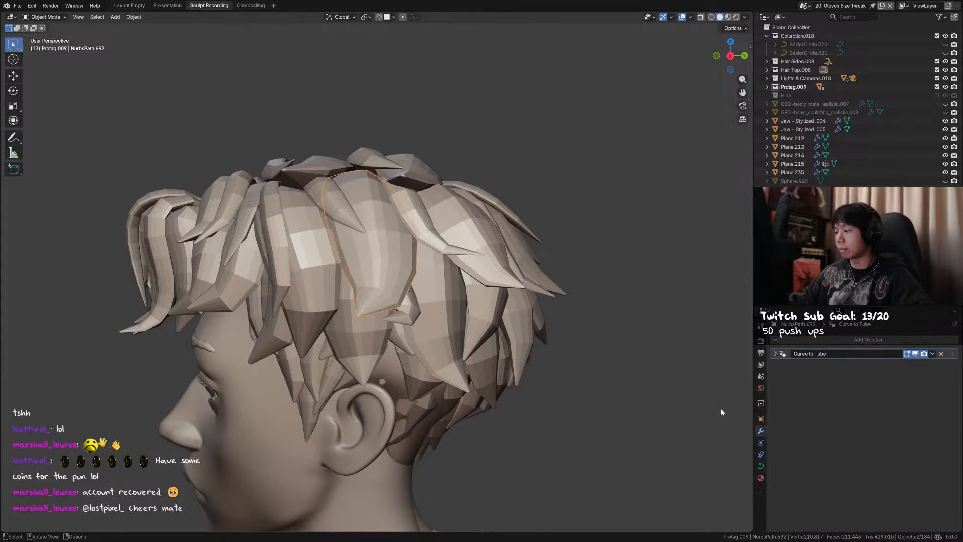
Duplicate the side strand behind the head, and duplicate that copy along the X axis
key("shift+d")
left_click(630, 291)
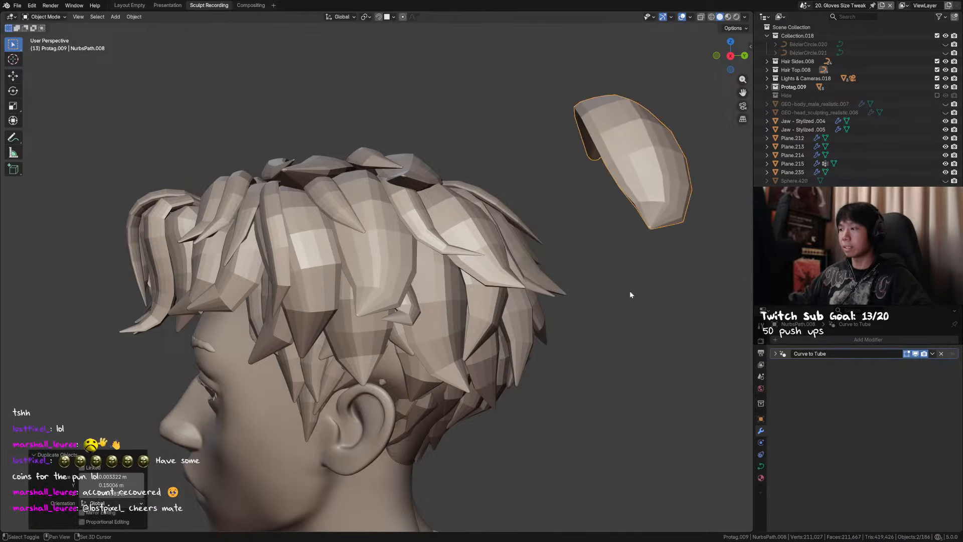
middle_click_drag(630, 290, 502, 298)
key("shift+d")
key("x")
left_click(655, 296)
middle_click_drag(656, 296, 501, 311)
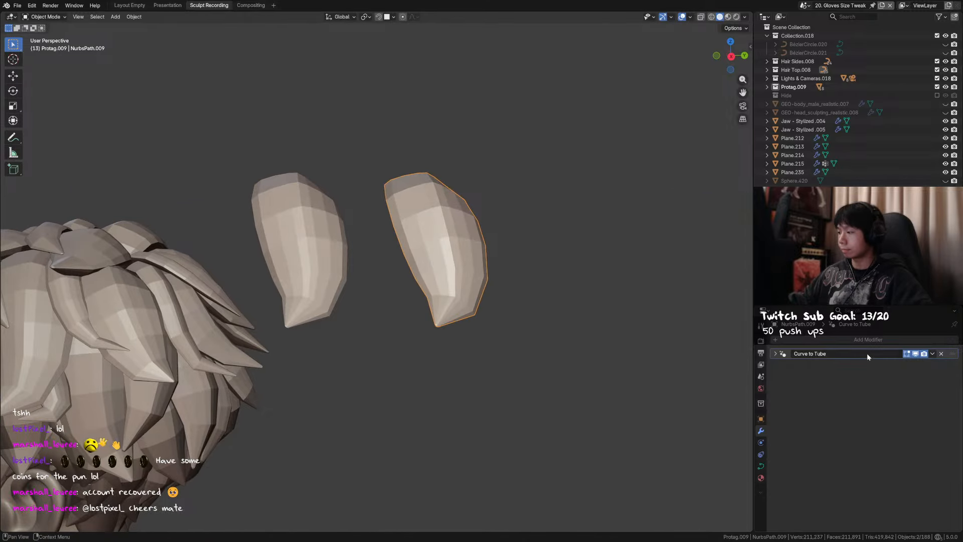
Try to apply the second copy's Curve to Tube modifier, and convert that copy to a mesh
key("ctrl+a")
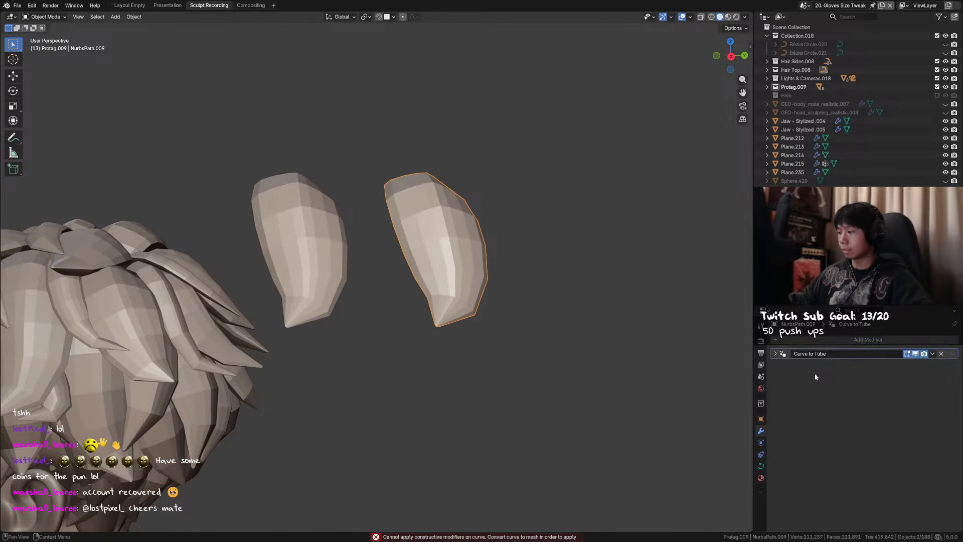
key("F3")
left_click(537, 282)
Set the first strand copy's Resolution Preview U to 12 and shade it flat
left_click(339, 248)
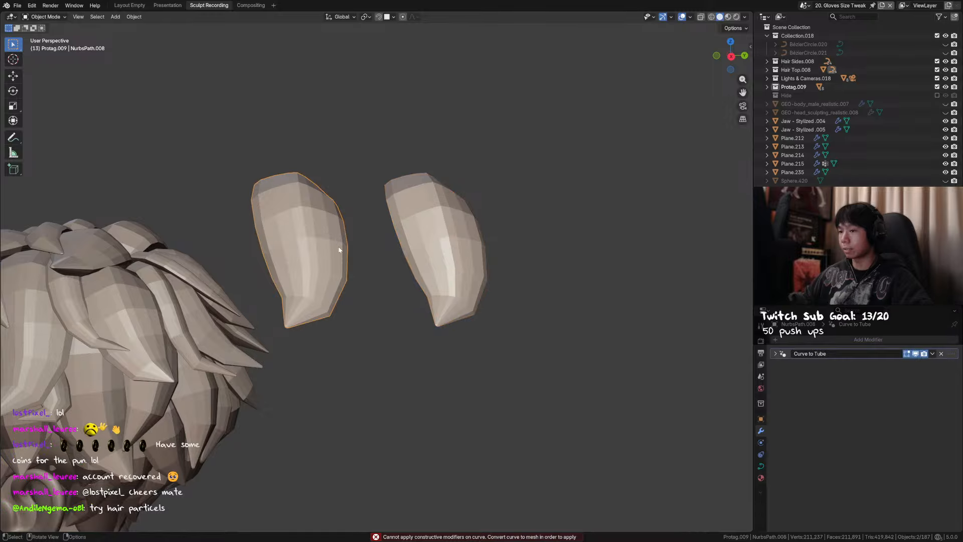
middle_click_drag(400, 282, 440, 287, "shift")
left_click(760, 467)
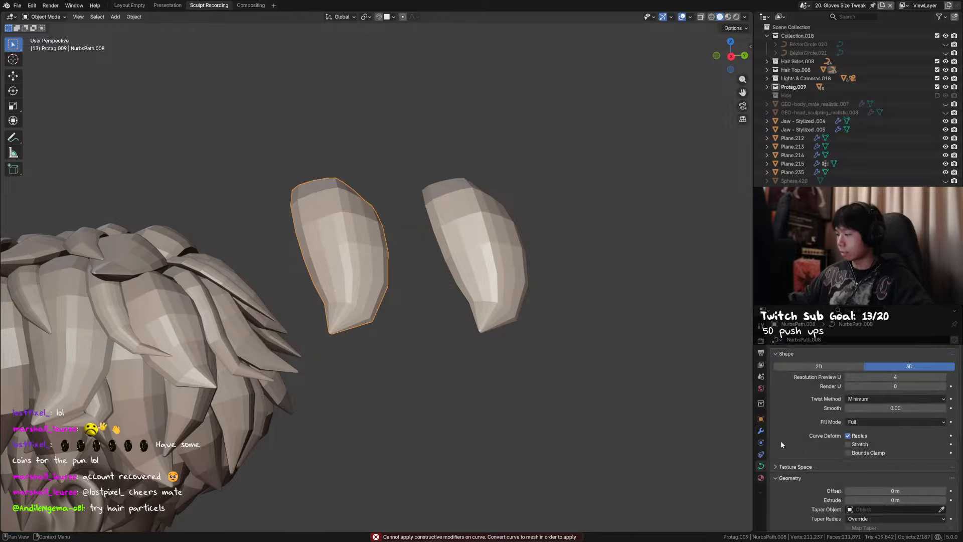
left_click_drag(888, 376, 917, 377)
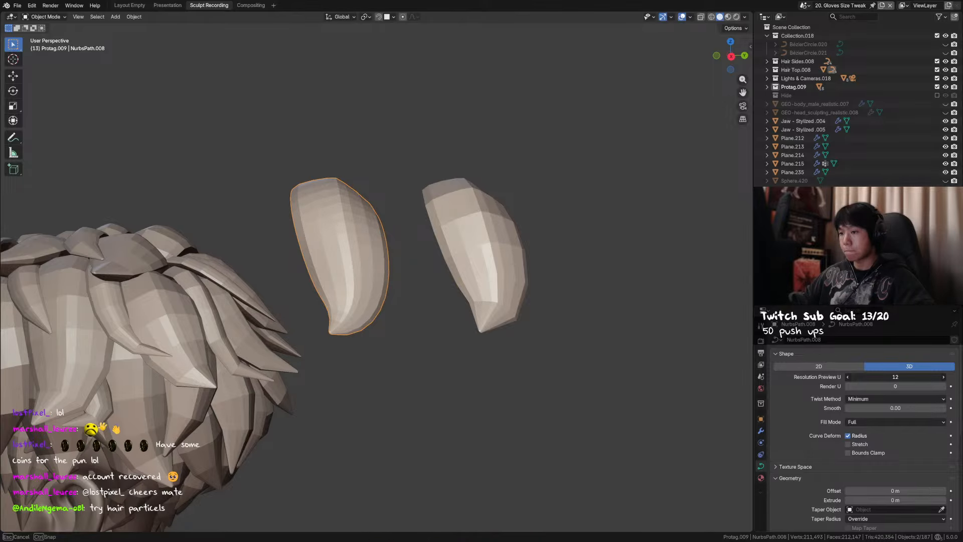
middle_click_drag(600, 378, 605, 383)
right_click(606, 381)
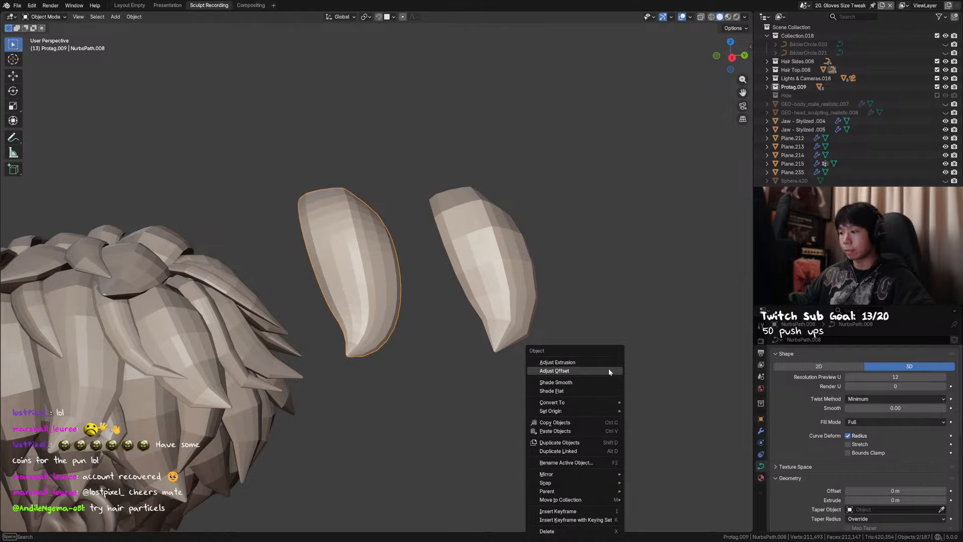
left_click(601, 391)
Try to apply the first copy's Curve to Tube modifier, and convert that copy to a mesh
left_click(761, 431)
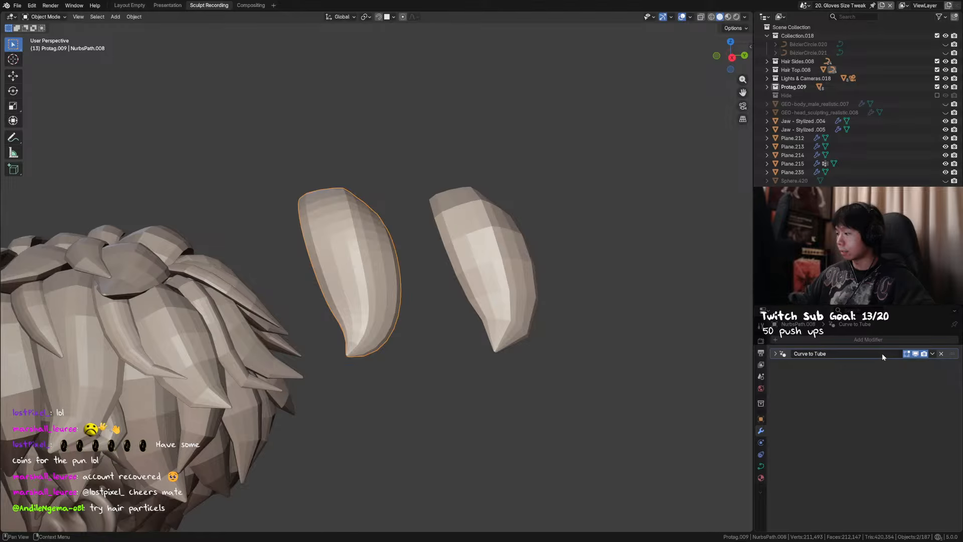
key("ctrl+a")
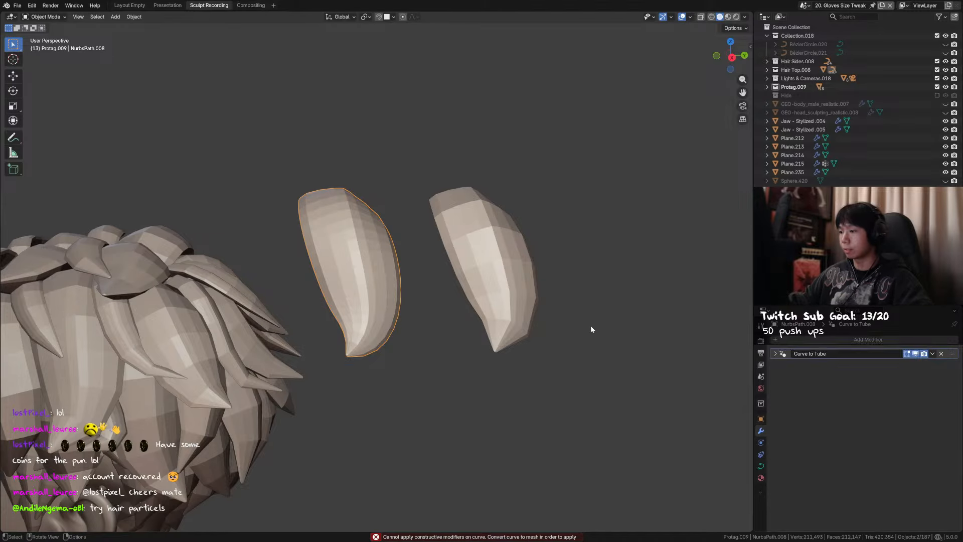
middle_click_drag(591, 326, 574, 318)
key("F3")
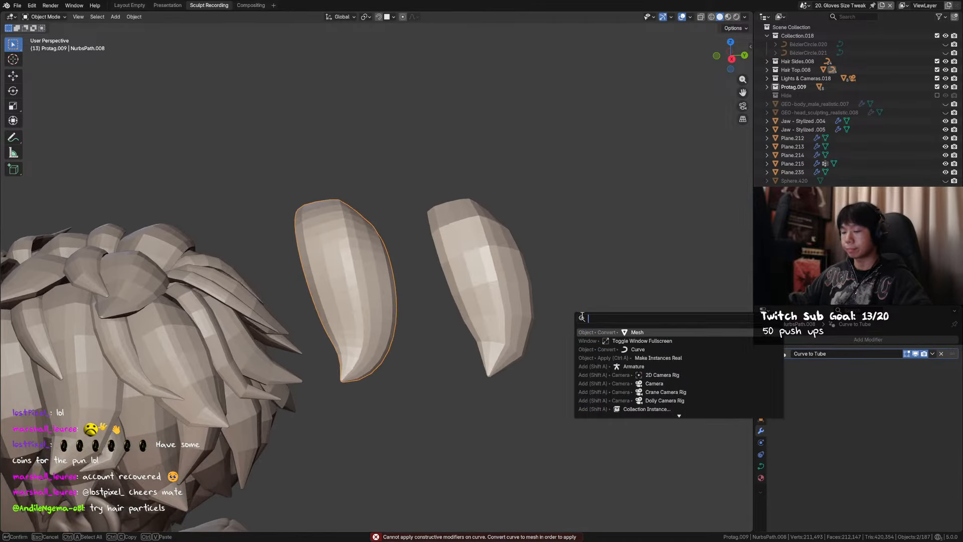
left_click(638, 349)
Add a level 1 Subdivision modifier to the low-resolution mesh copy of the strand
middle_click_drag(552, 321, 501, 266)
left_click(507, 294)
key("ctrl+1")
Crease the three lengthwise edge loops along the low-resolution copy's ridge and both sides by about 0.46
key("Tab")
left_click(456, 236, "alt")
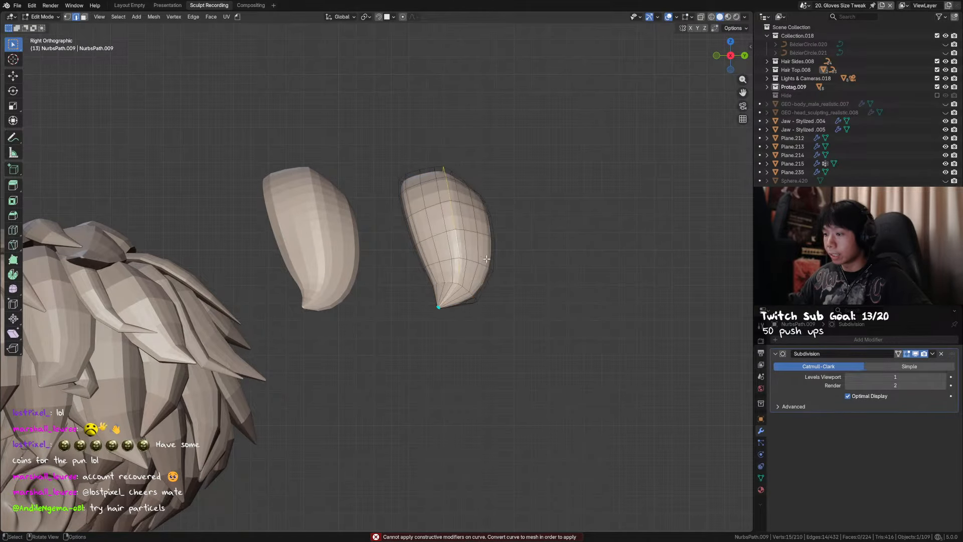
left_click(408, 242, "alt+shift")
left_click(494, 256, "alt+shift")
key("shift+e")
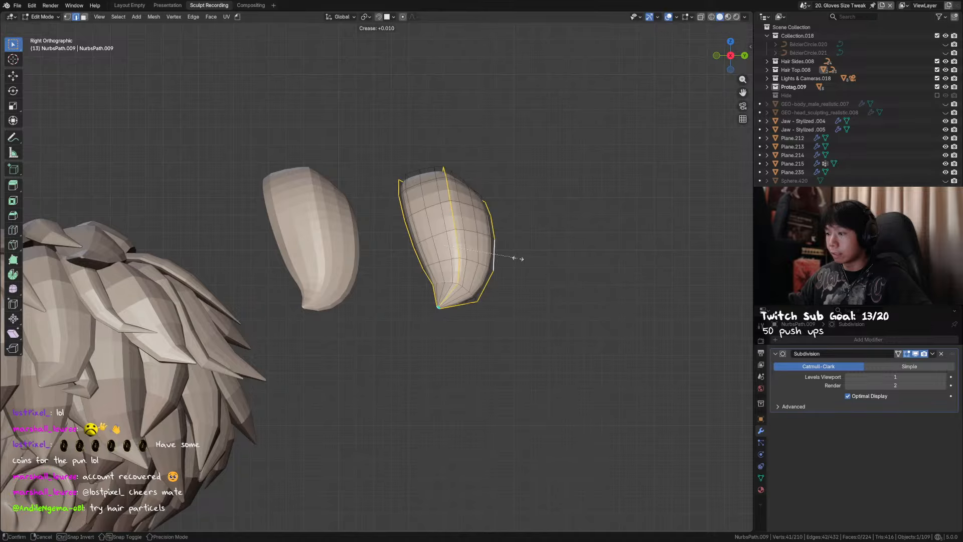
left_click(550, 267)
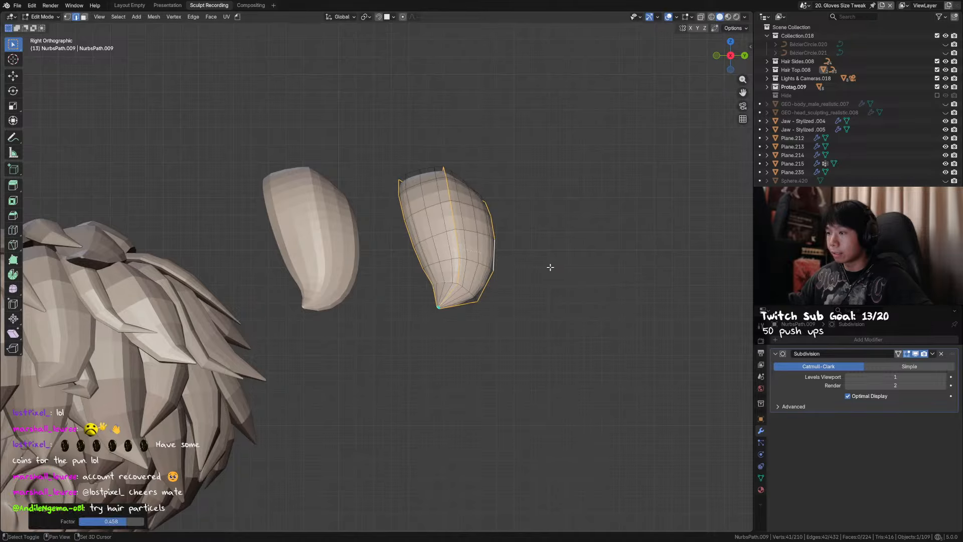
middle_click_drag(529, 279, 552, 283)
key("shift+e")
key("Escape")
key("Tab")
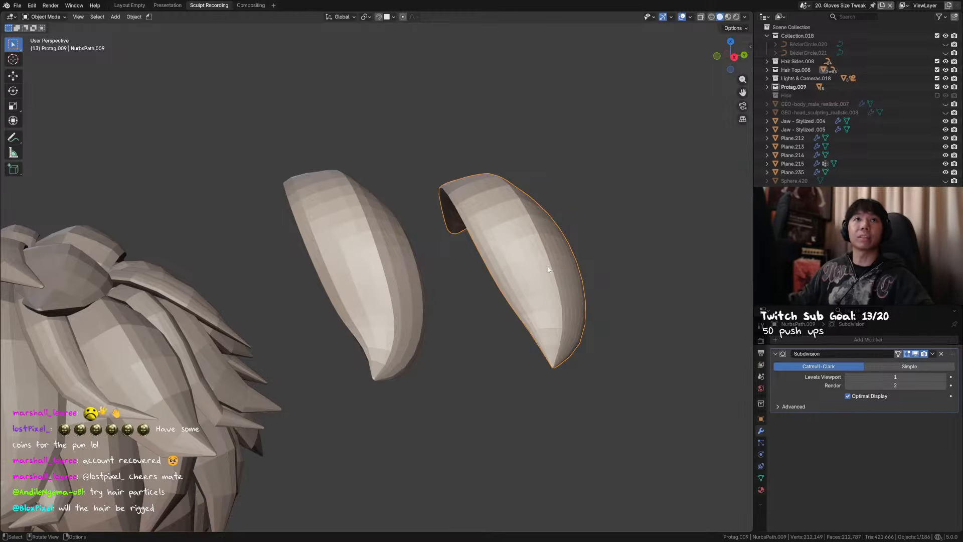
Try level 1 subdivision on the high-resolution strand copy, and undo it
middle_click_drag(512, 290, 599, 242)
left_click(599, 242)
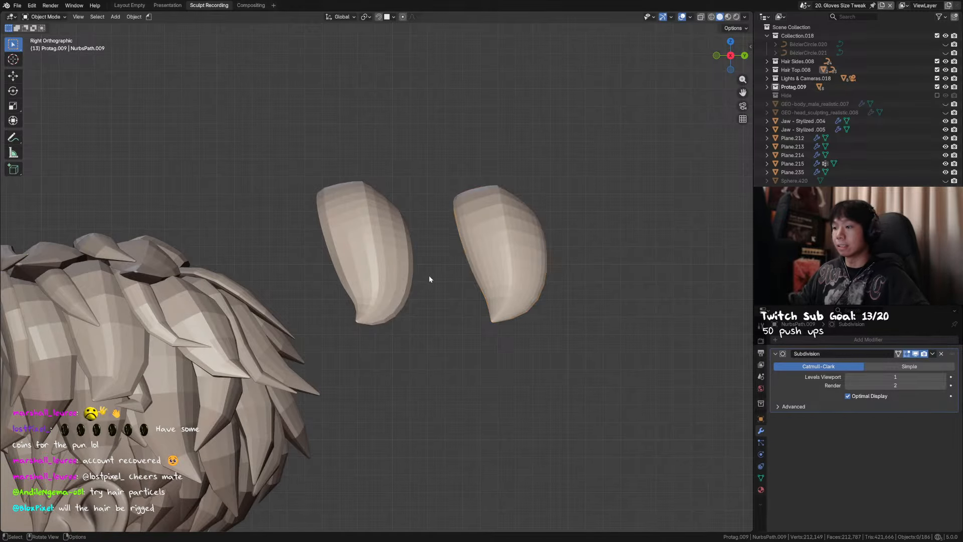
mouse_move(428, 275)
middle_mouse_down()
mouse_move(446, 289)
mouse_move(422, 285)
mouse_move(422, 260)
middle_mouse_up()
left_click(388, 281)
key("ctrl+1")
key("ctrl+z")
Apply smooth shading to both comparison strands
right_click(422, 260)
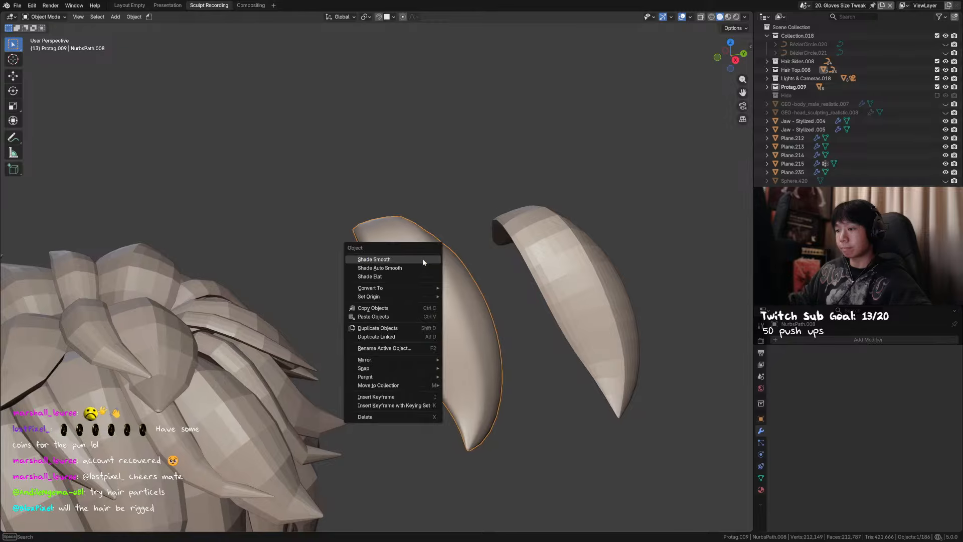
left_click(421, 264)
right_click(418, 265)
left_click(435, 255)
middle_click_drag(435, 215, 398, 302)
left_click(485, 275)
left_click(521, 287)
left_click(475, 303)
Raise the subdivision of the creased low-resolution strand copy to level 2
key("Tab")
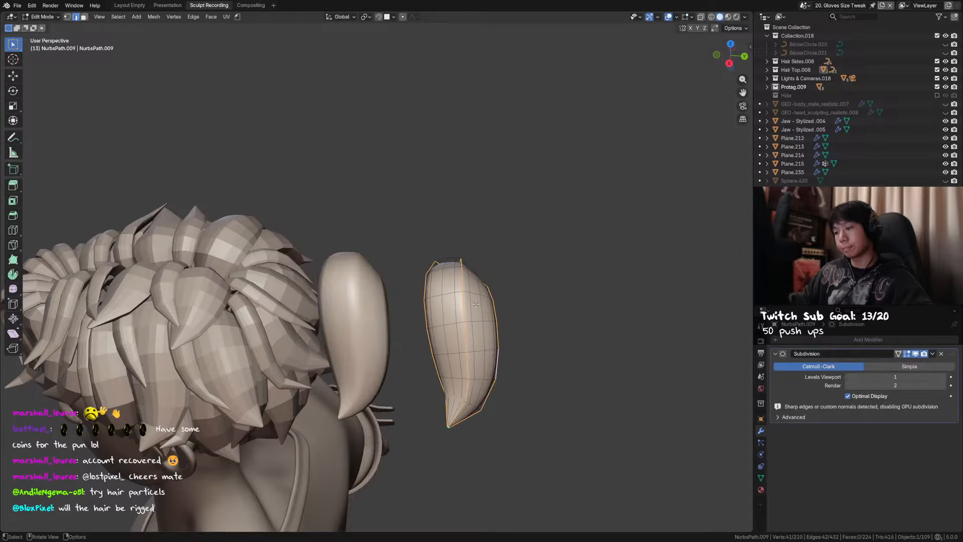
key("Tab")
middle_click_drag(477, 306, 478, 282)
key("ctrl+2")
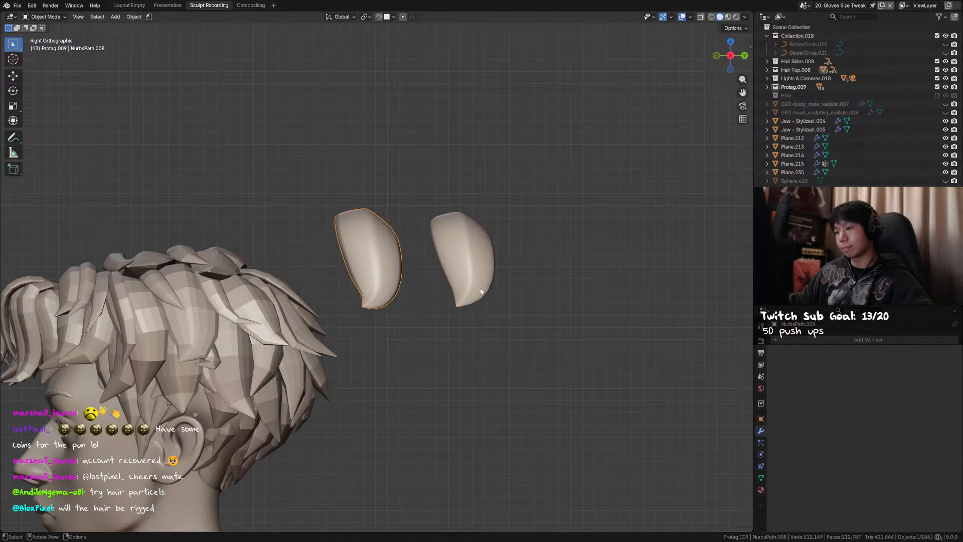
left_click_drag(557, 282, 577, 284)
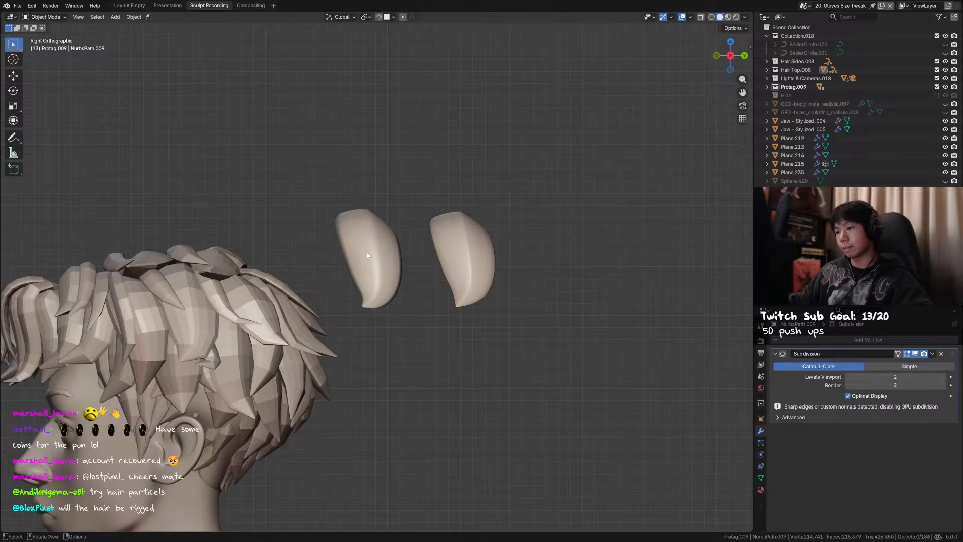
Add level 2 subdivision to the uncreased high-resolution strand copy
left_click(369, 253)
key("ctrl+2")
key("alt+a")
middle_click_drag(403, 249, 476, 279)
left_click(415, 261)
key("ctrl+2")
left_click(529, 277)
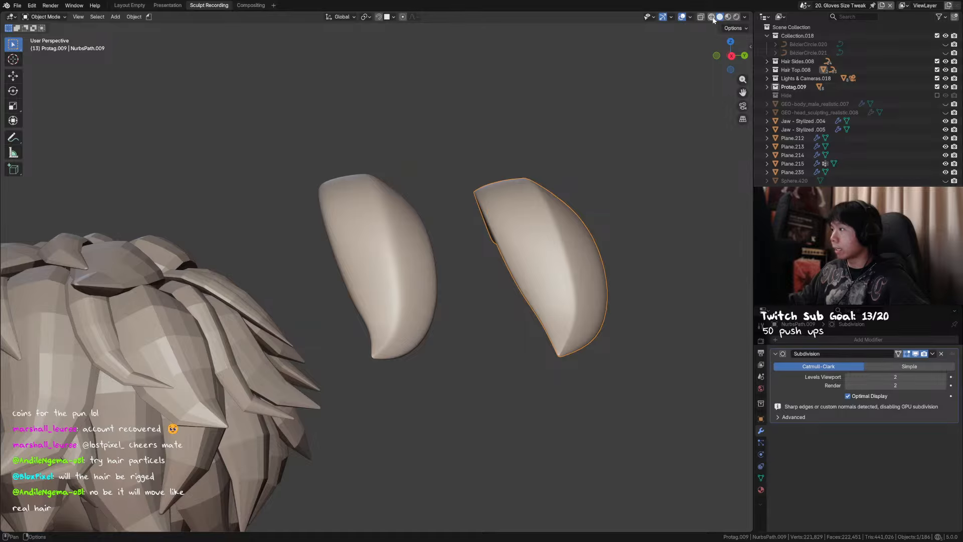
Show the scene in wireframe and turn off Optimal Display in both strands' Subdivision modifiers
key("shift+z")
left_click(847, 396)
left_click(387, 295)
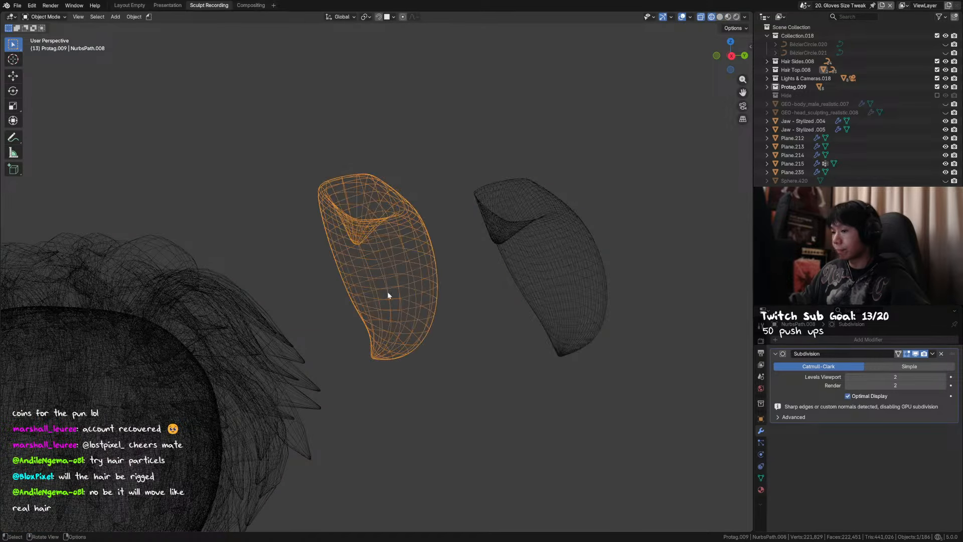
left_click(857, 395)
middle_click_drag(618, 380, 607, 393)
left_click(681, 388)
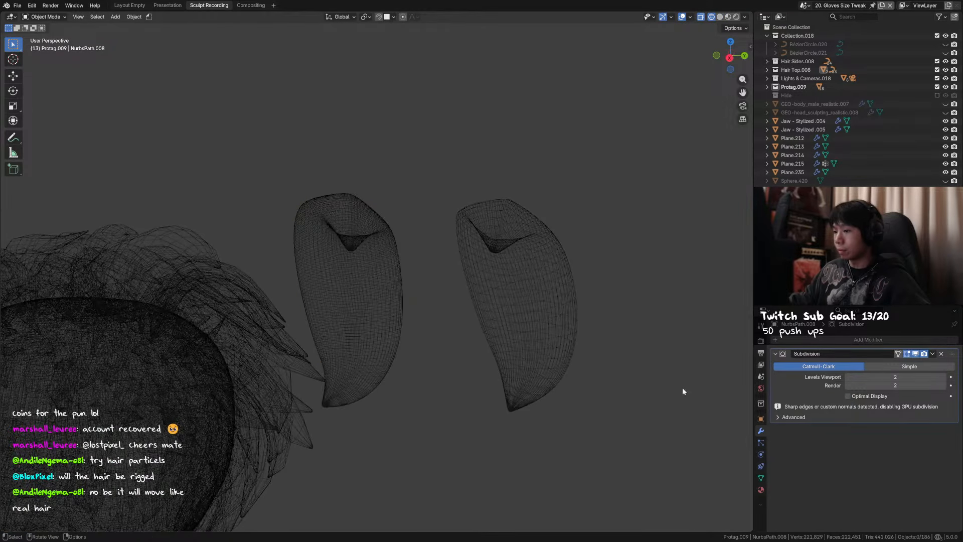
Lower the high-resolution strand's subdivision to level 1 and return the viewport to solid shading
left_click(360, 313)
key("ctrl+1")
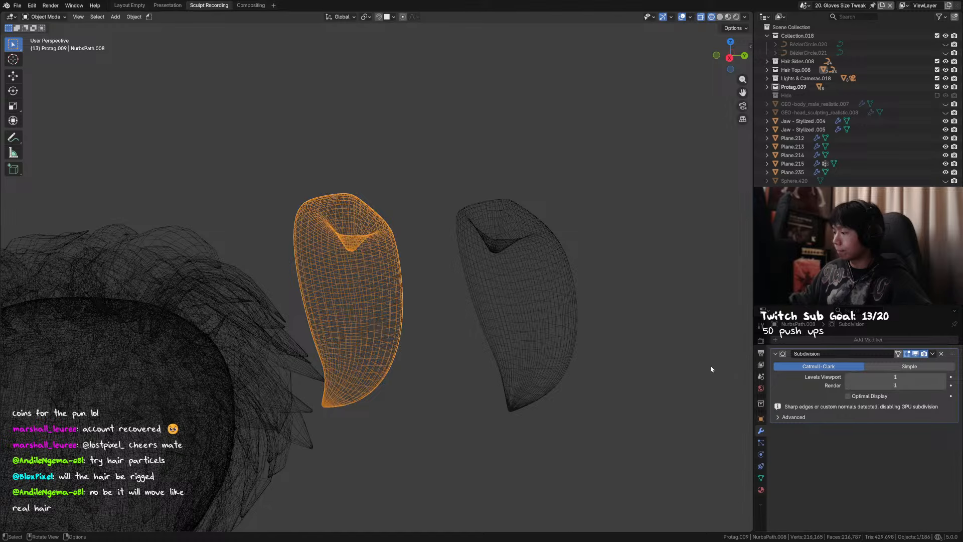
left_click(720, 17)
left_click(565, 243)
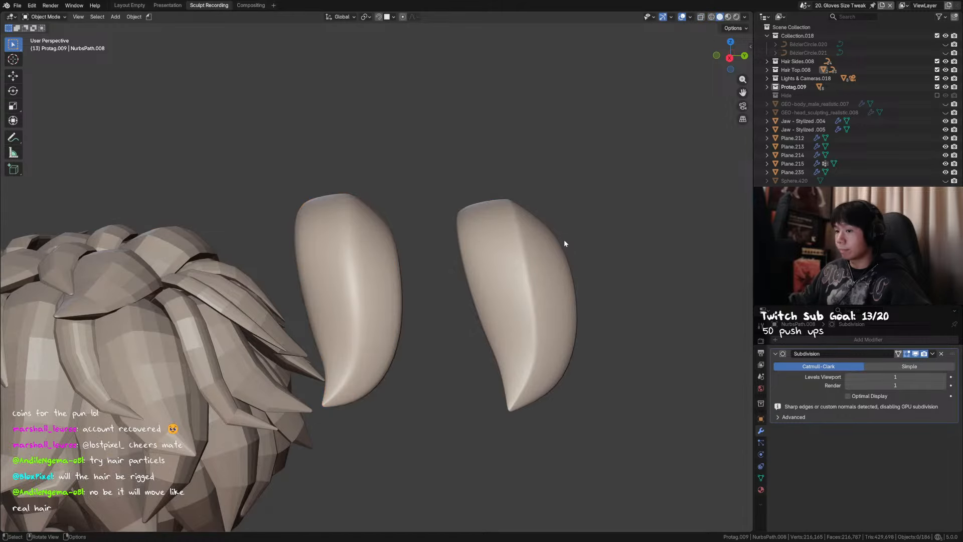
Compare the shape and base mesh of the two smoothed strands from several angles
mouse_move(565, 243)
middle_mouse_down()
mouse_move(565, 251)
mouse_move(530, 252)
mouse_move(546, 254)
mouse_move(455, 287)
mouse_move(467, 262)
mouse_move(492, 261)
mouse_move(495, 271)
mouse_move(475, 276)
middle_mouse_up()
left_click(530, 259)
right_click(530, 258)
left_click(530, 258)
key("Tab")
key("Tab")
key("g")
right_click(557, 261)
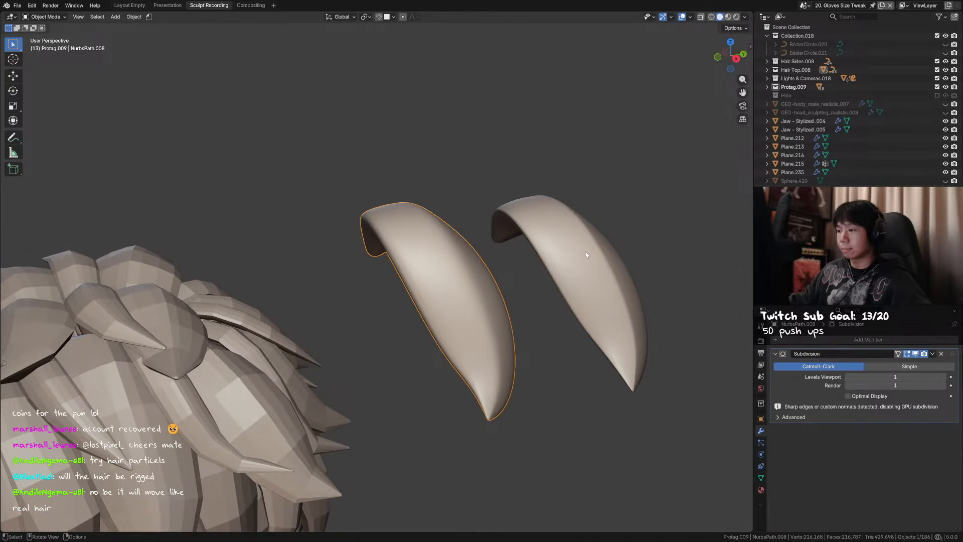
key("Tab")
middle_click_drag(585, 251, 438, 278)
key("alt+q")
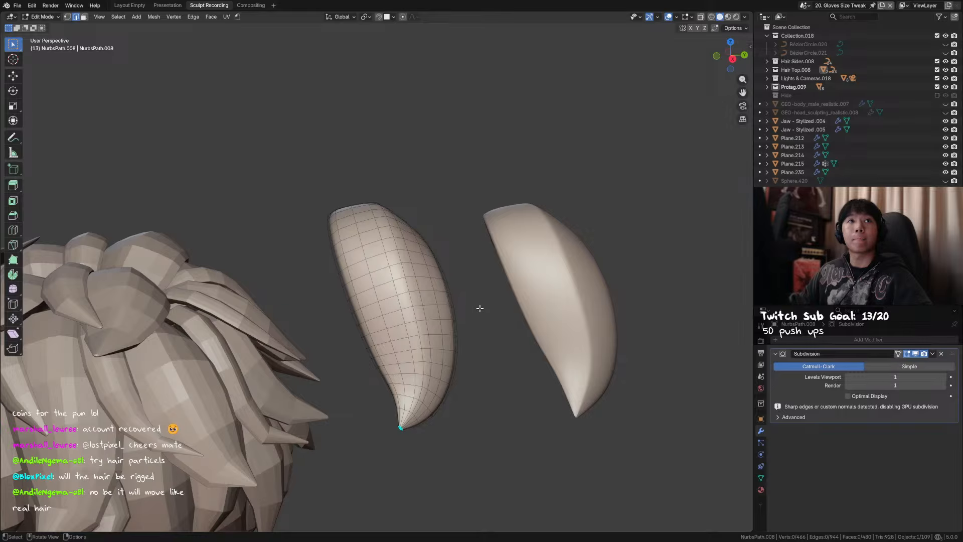
middle_click_drag(485, 308, 416, 288)
key("Tab")
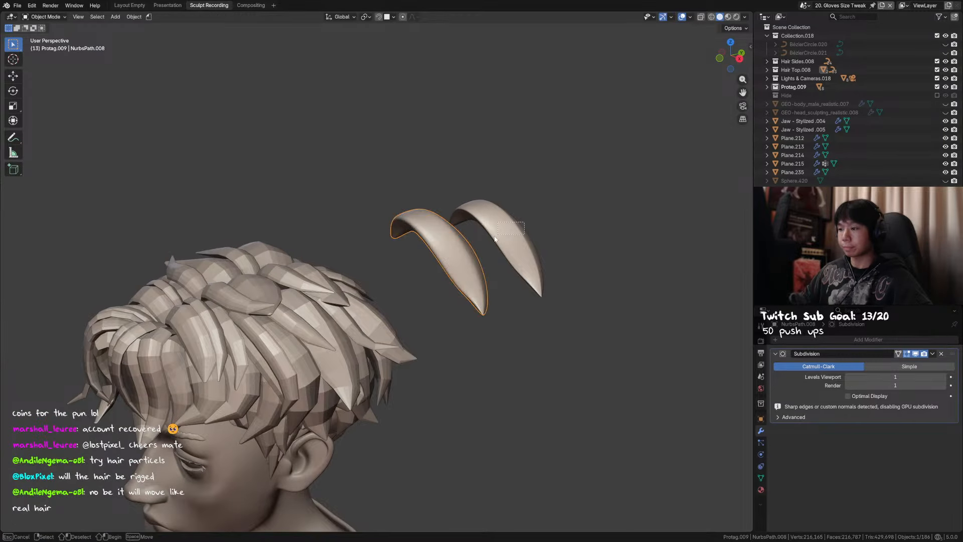
Delete both comparison strands and save the file
left_click(504, 242, "shift")
key("x")
left_click(441, 254)
middle_click_drag(441, 254, 347, 311)
left_click(286, 308)
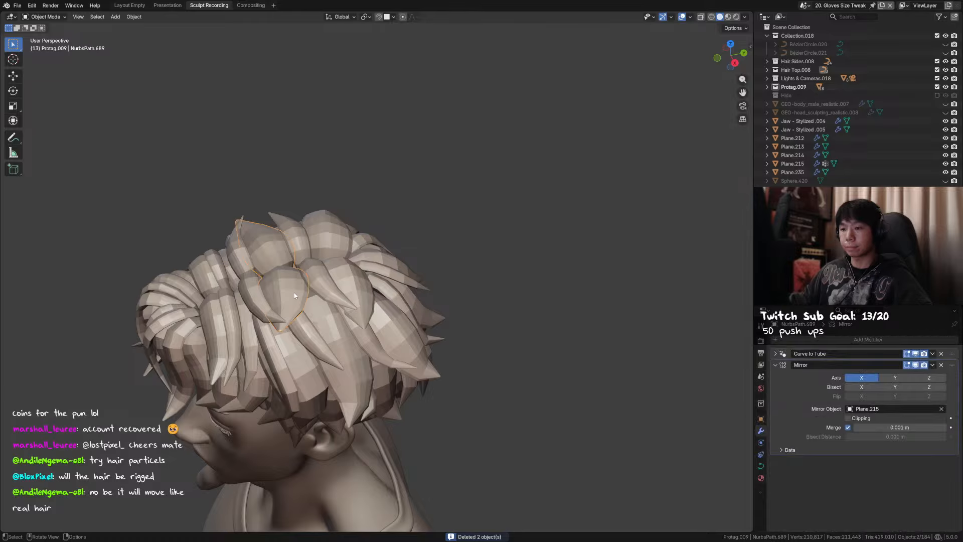
middle_click_drag(287, 308, 392, 287, "shift")
key("ctrl+s")
Duplicate the mirrored crown strand in place and mirror the copy across the global X axis
key("KP_7")
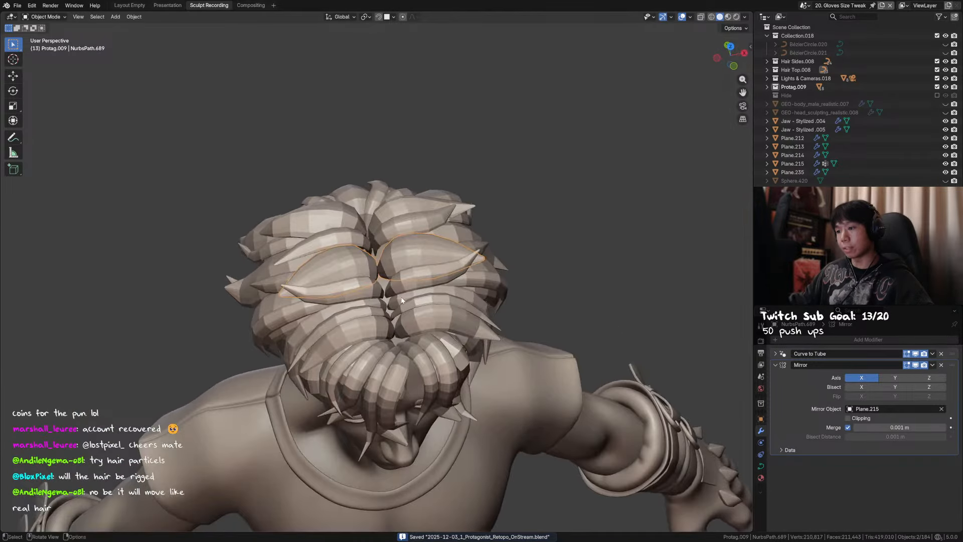
scroll(455, 288, "up", 2)
key("shift+d")
right_click(455, 288)
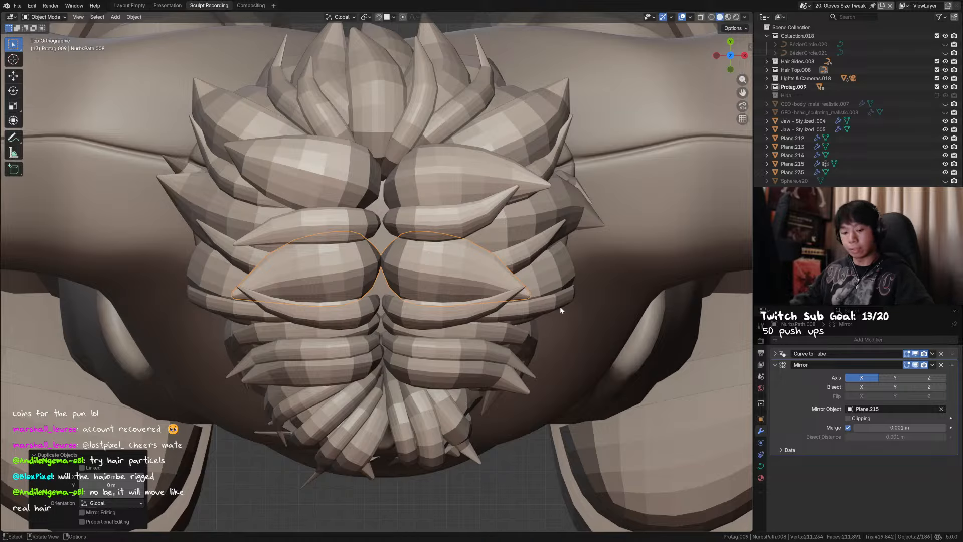
key("ctrl+m")
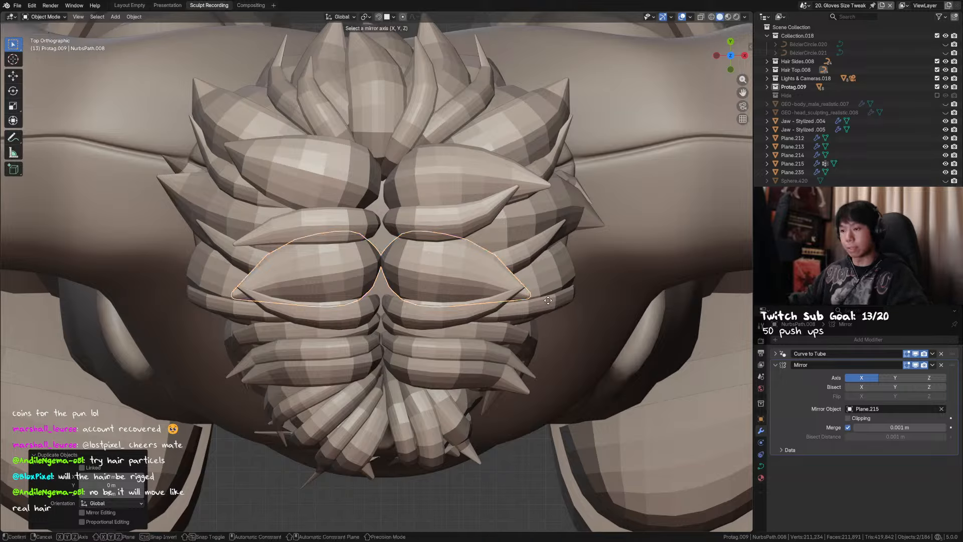
key("x")
left_click(548, 299)
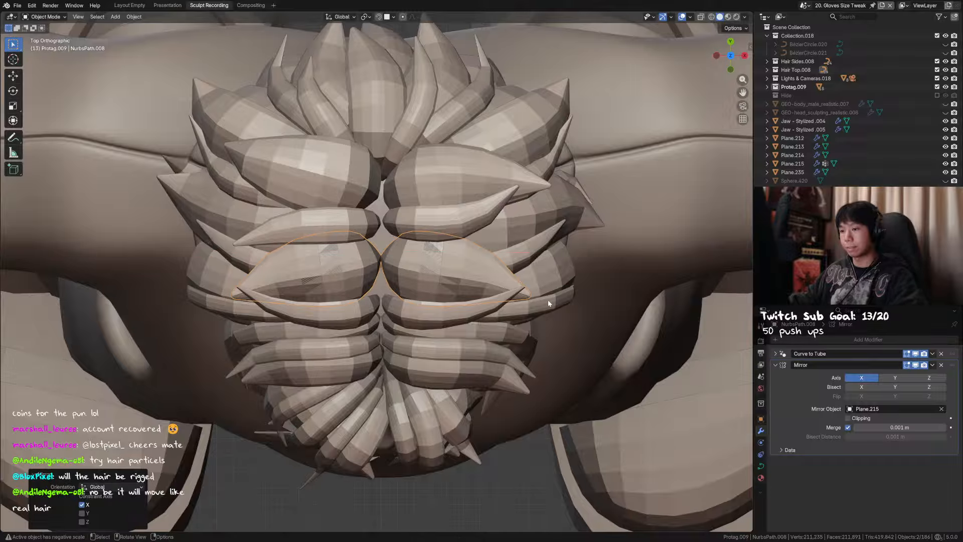
Remove the Mirror modifier from the flipped copy and apply its scale
left_click(941, 365)
key("ctrl+a")
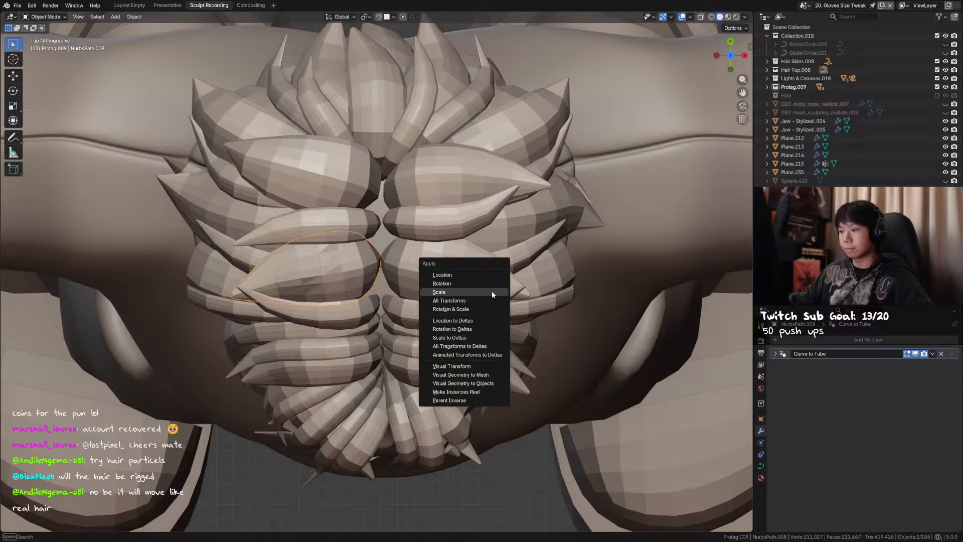
left_click(491, 293)
Tilt all control points of the flipped crown strand copy to correct its twist
key("Tab")
key("a")
key("ctrl+t")
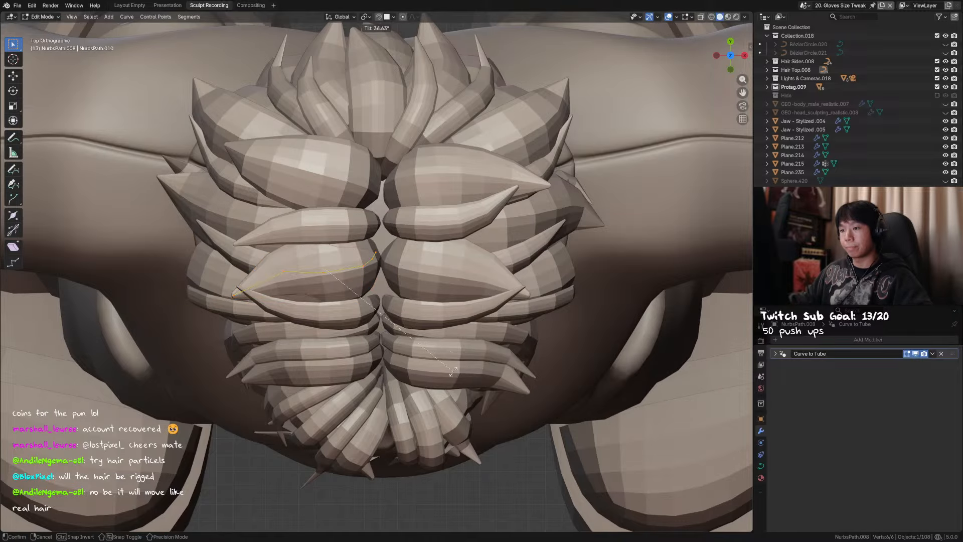
middle_click_drag(445, 368, 347, 218)
left_click(492, 251)
key("Tab")
Isolate the original crown strand and its flipped copy by hiding all other objects
left_click(426, 264, "shift")
key("shift+h")
key("Tab")
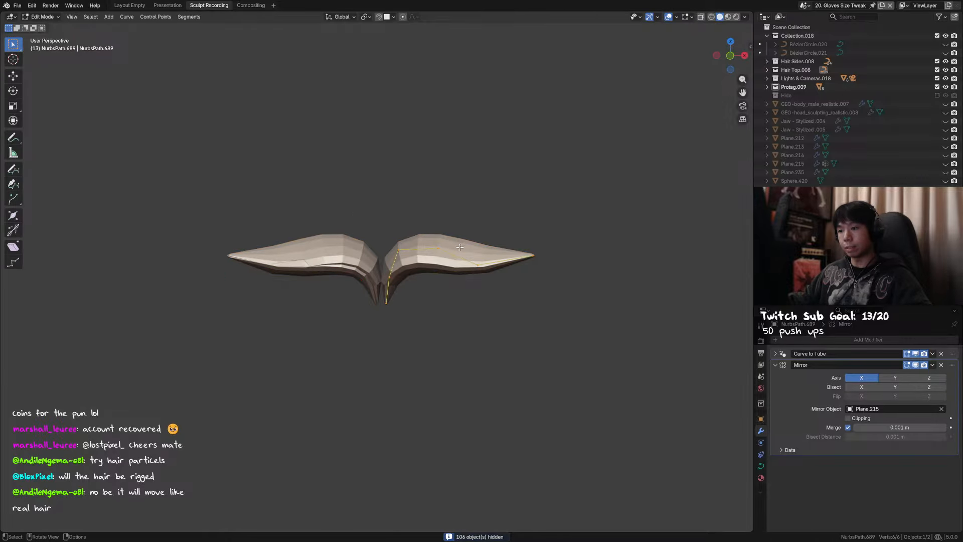
key("Tab")
Tilt the flipped copy's control points by -171° and apply the copy's scale
left_click(420, 242, "shift")
key("ctrl+t")
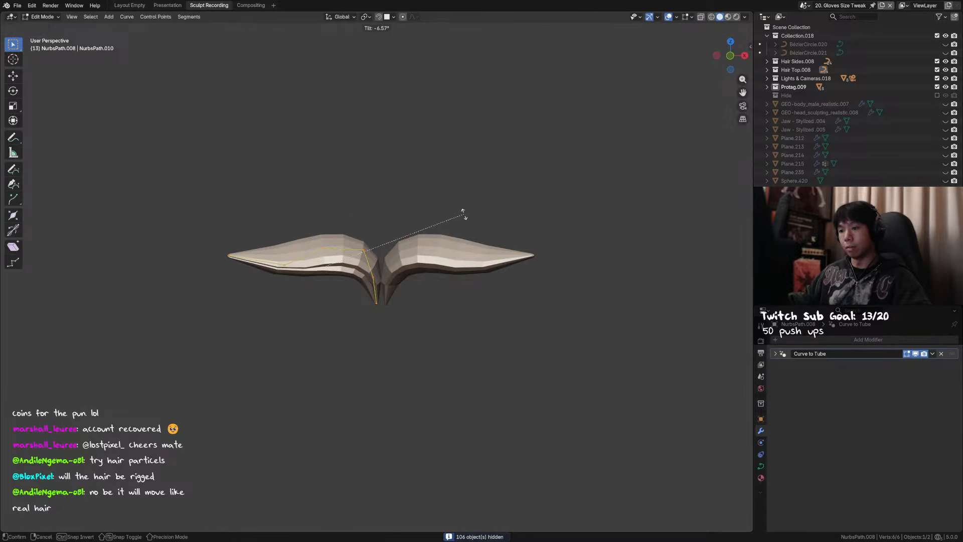
left_click(206, 277)
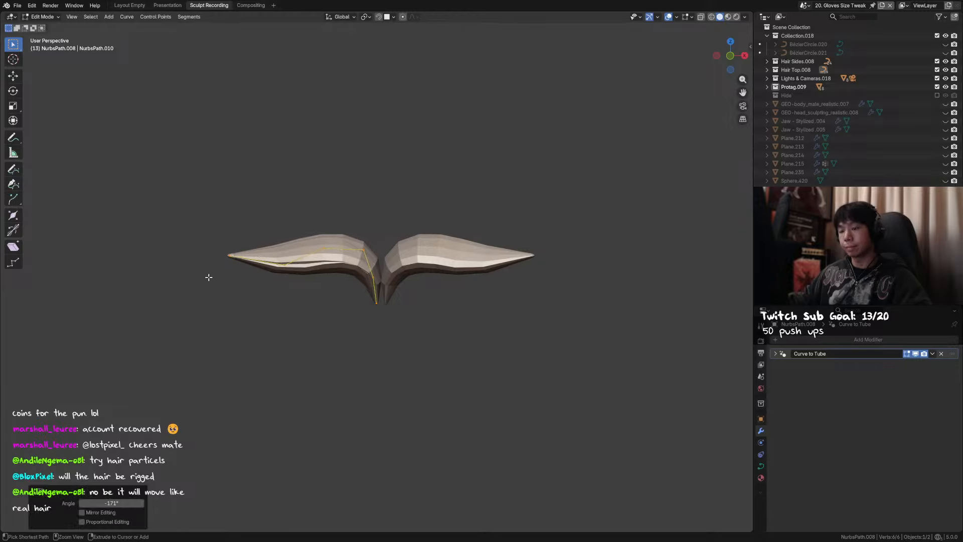
key("KP_1")
key("Tab")
key("ctrl+a")
left_click(389, 278)
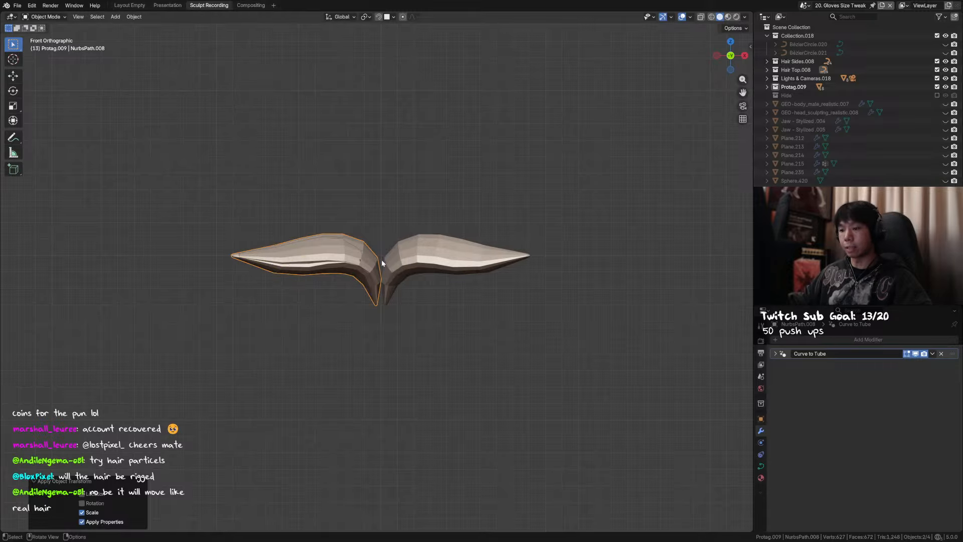
Remove the Mirror modifier from the original crown strand and bring the rest of the character back into view
left_click(382, 261)
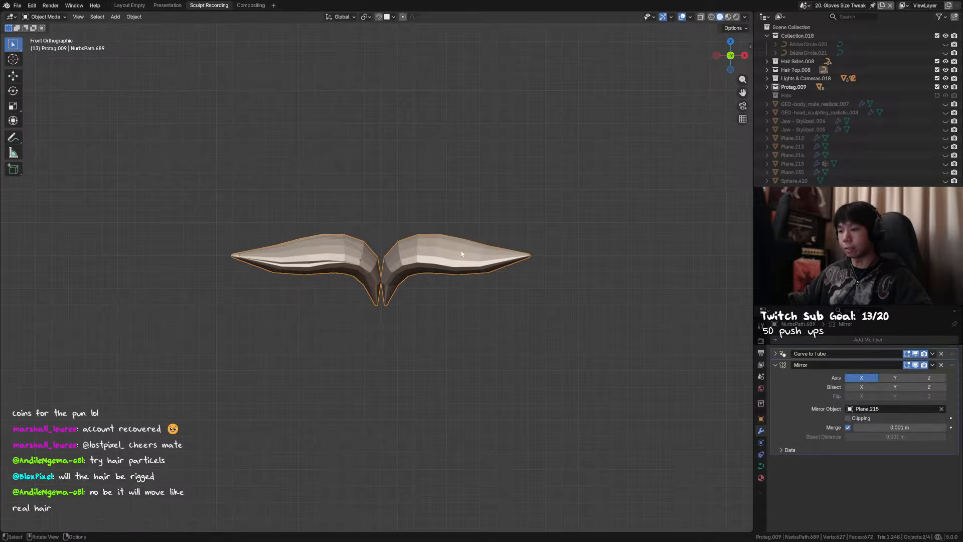
left_click(941, 366)
middle_click_drag(361, 296, 389, 261)
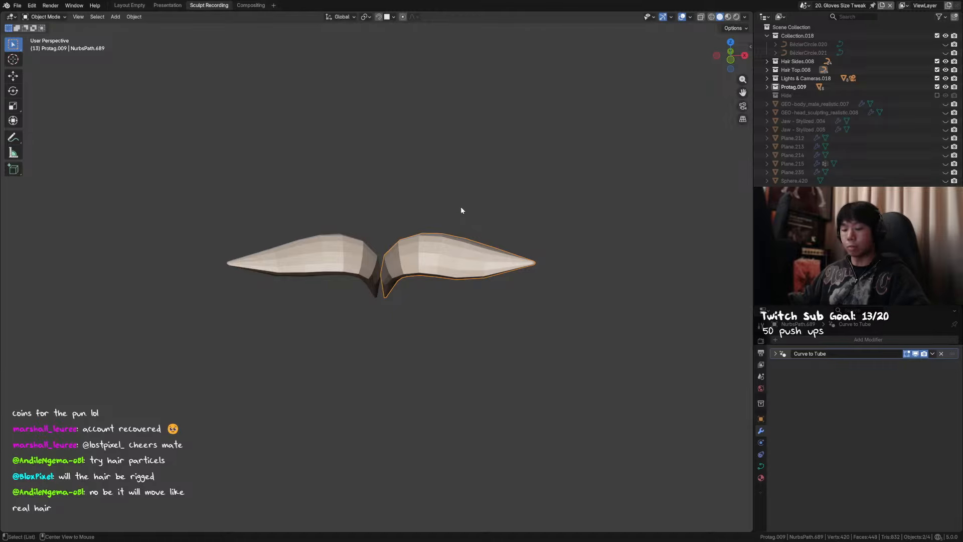
key("KP_Divide")
middle_click_drag(425, 161, 608, 154)
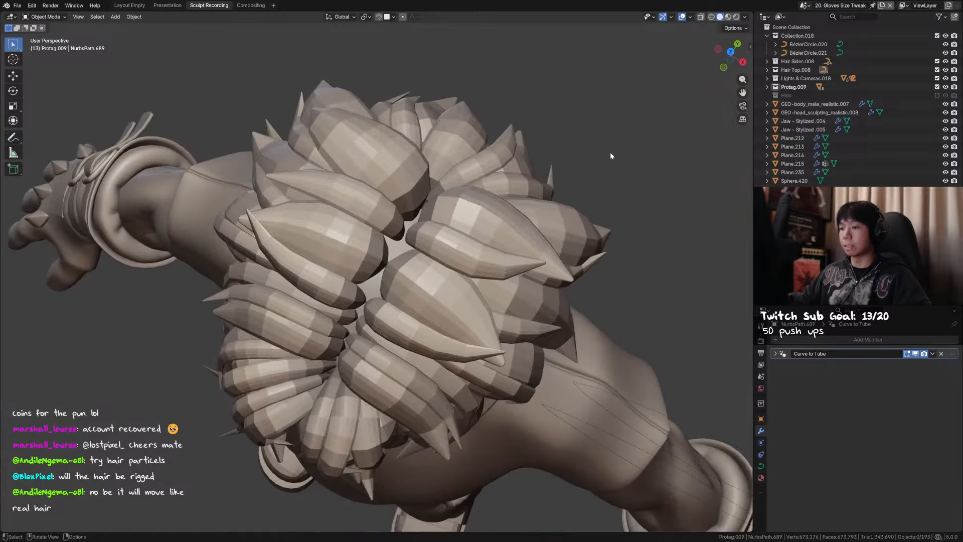
Save the file and create a full copy of the current scene
left_click(805, 6)
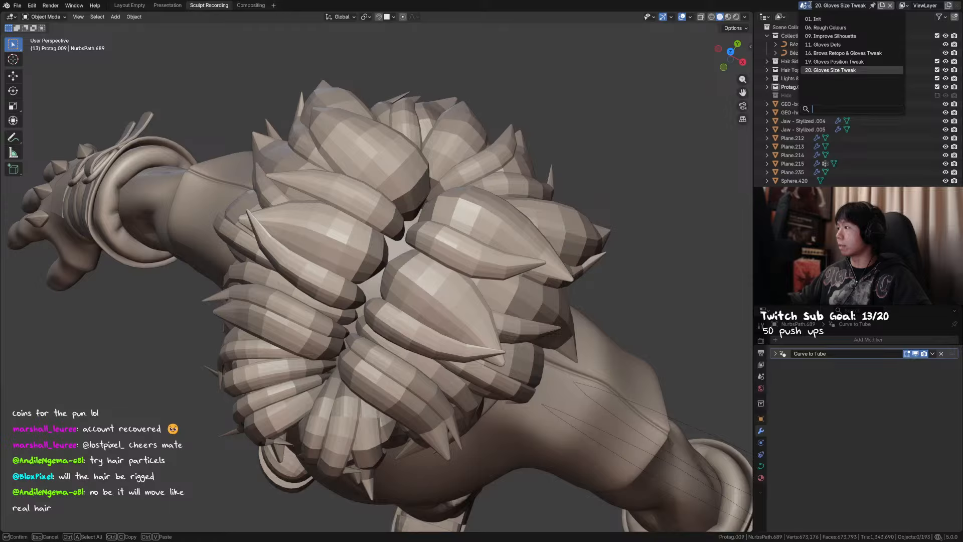
key("Escape")
middle_click_drag(471, 270, 481, 178)
key("ctrl+s")
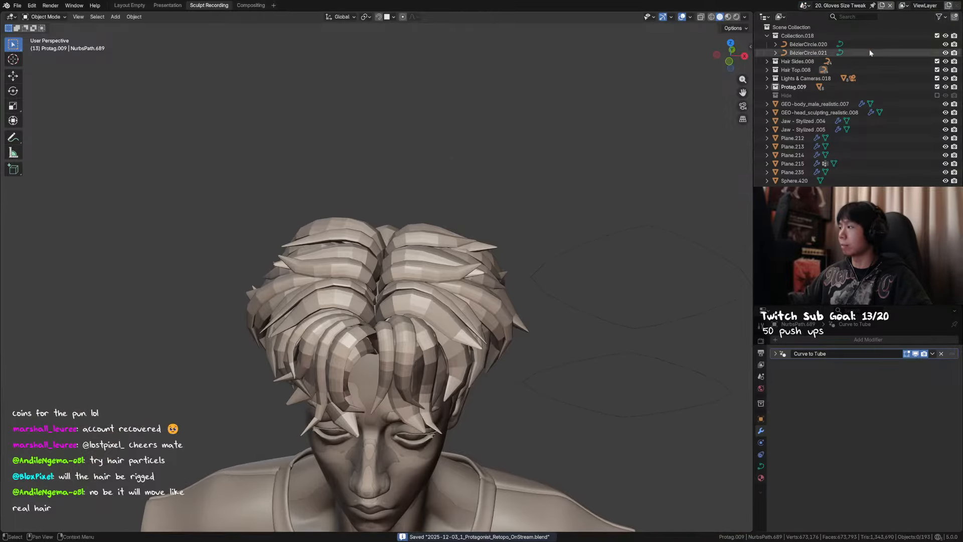
left_click(882, 6)
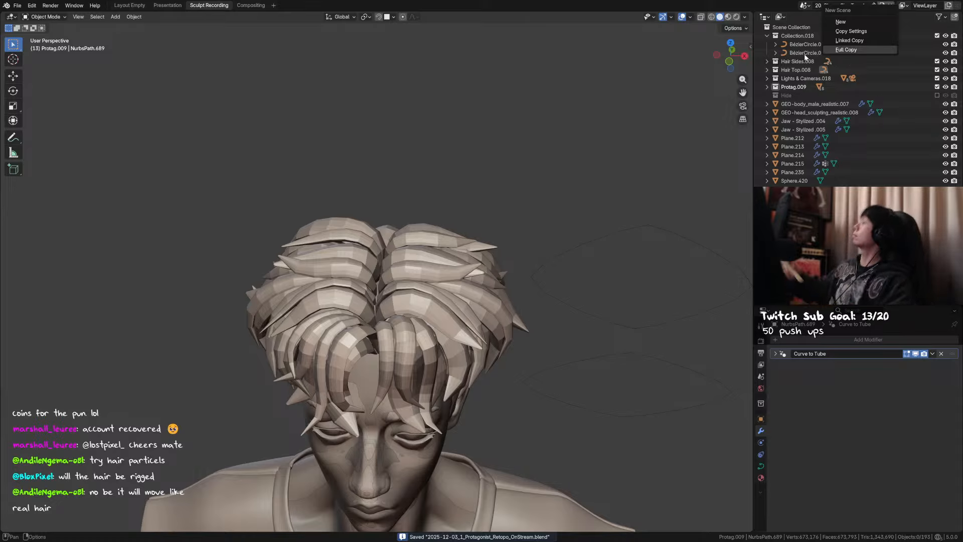
key("Return")
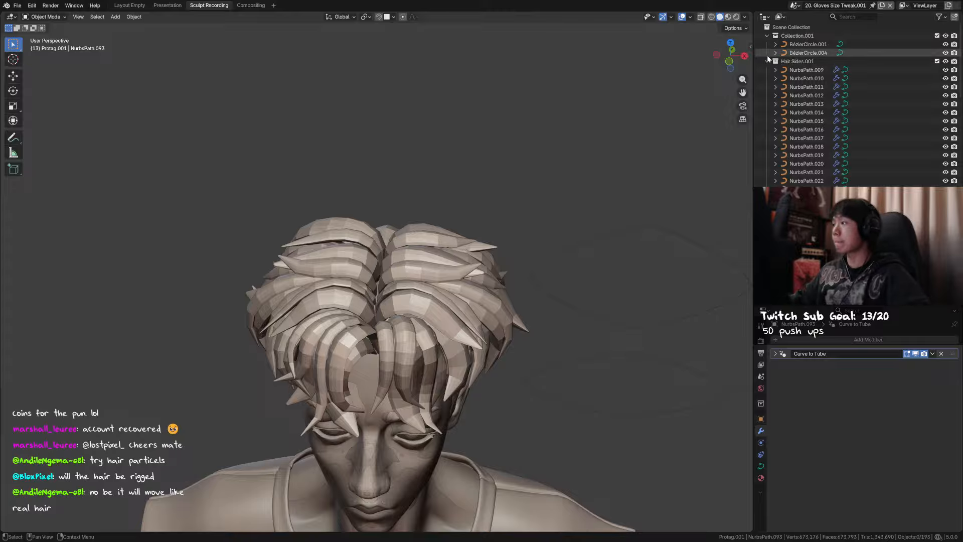
Rename the copied scene to "21. Hair Desymm"
left_click(835, 6)
left_click_drag(808, 6, 890, 8)
type("1. ")
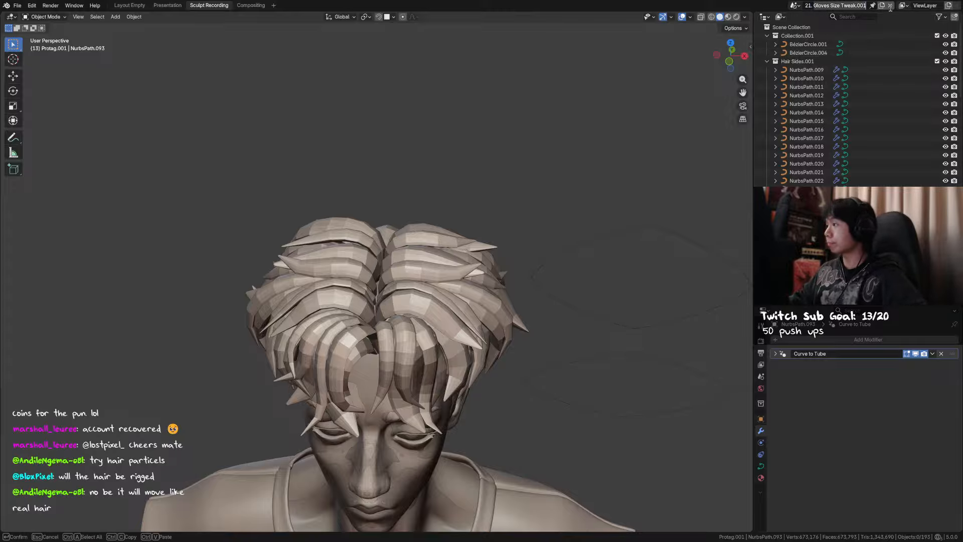
type("Hair Desymm")
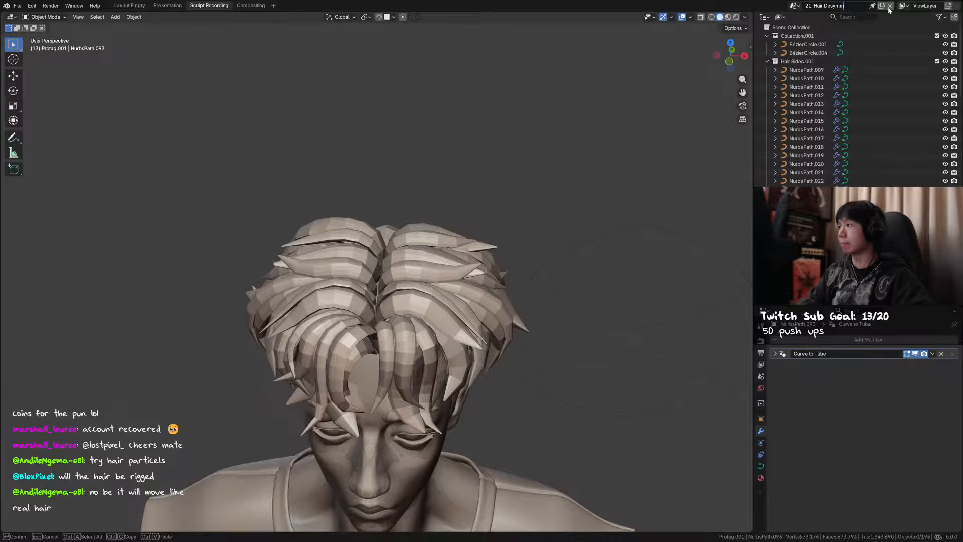
key("Return")
Examine the hair's symmetry and strand arrangement from the front, the top and both sides of the head
middle_click_drag(286, 321, 444, 376)
middle_click_drag(431, 320, 419, 244)
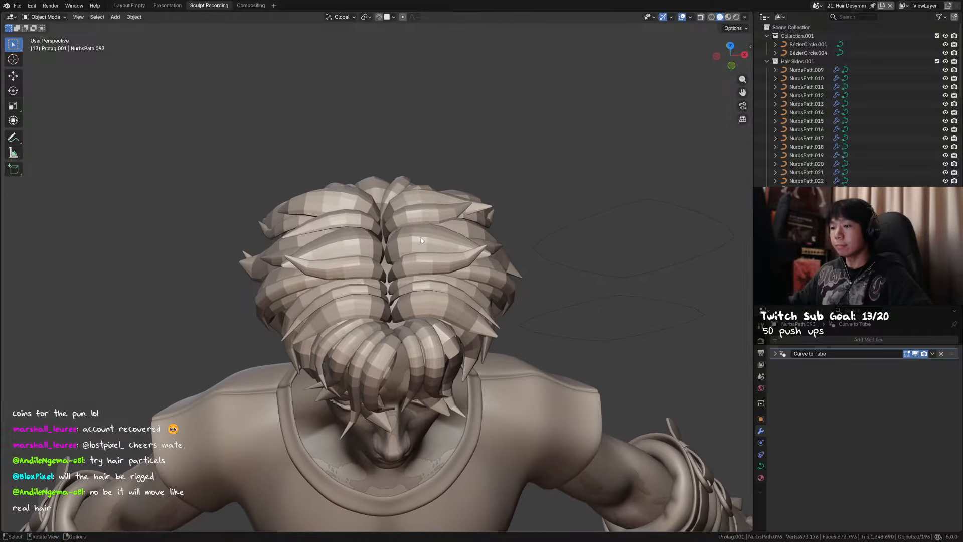
left_click_drag(419, 244, 424, 251)
middle_click_drag(417, 240, 402, 206)
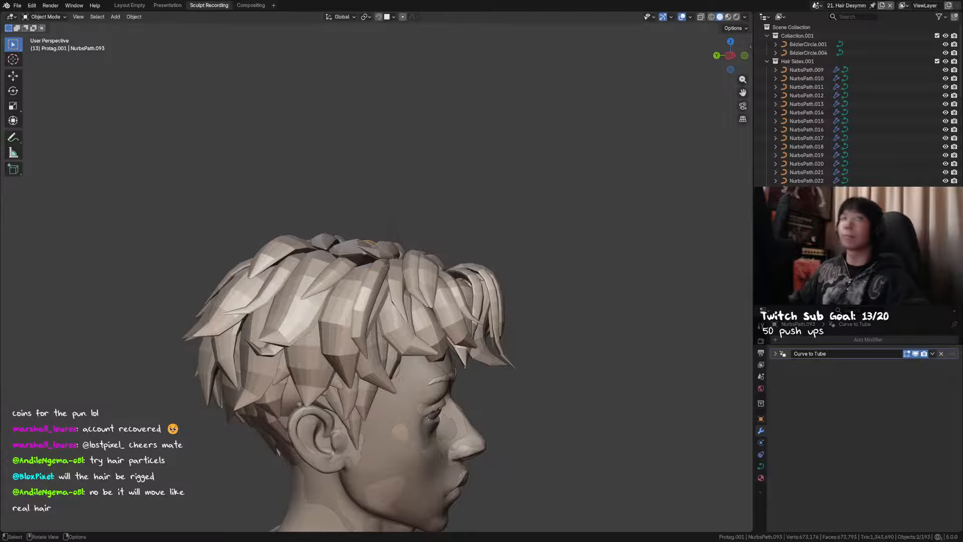
middle_click_drag(260, 294, 406, 187)
key("Tab")
key("Tab")
left_click(425, 233)
Annotate the side hair with white strokes and an arrowhead that mark the flow of the strands above the ear
left_click(13, 137)
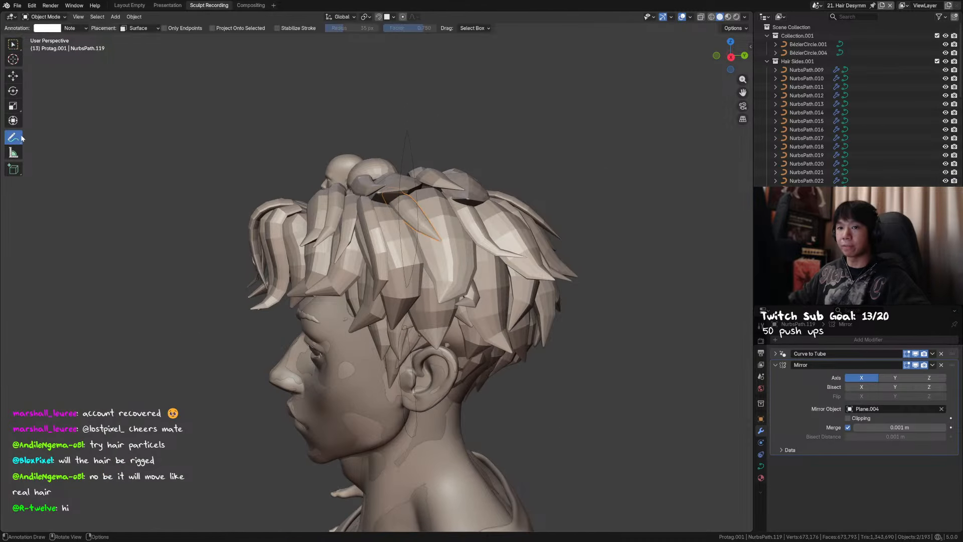
left_click(84, 29)
left_click(114, 58)
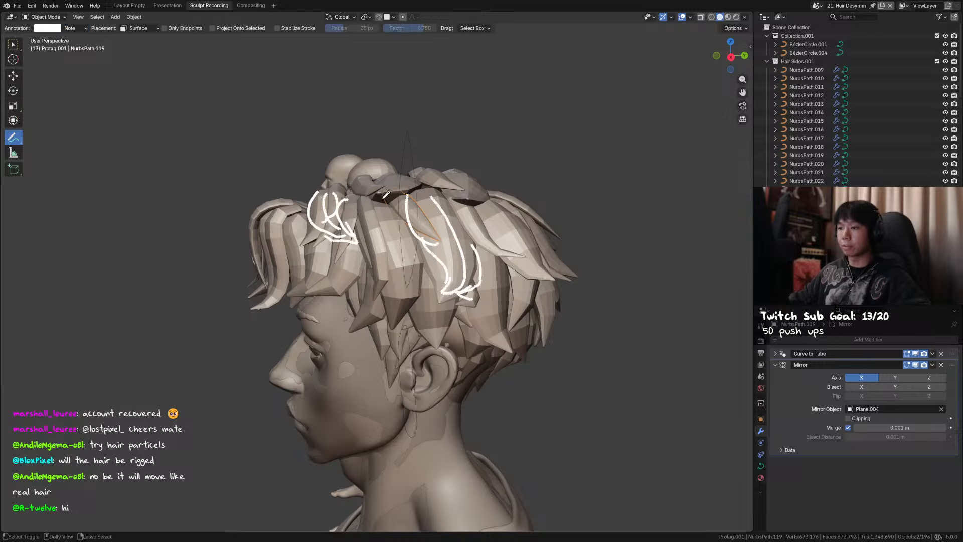
mouse_move(377, 199)
left_mouse_down()
mouse_move(412, 291)
mouse_move(381, 198)
mouse_move(428, 305)
left_mouse_up()
key("ctrl+z")
middle_click_drag(427, 305, 444, 289)
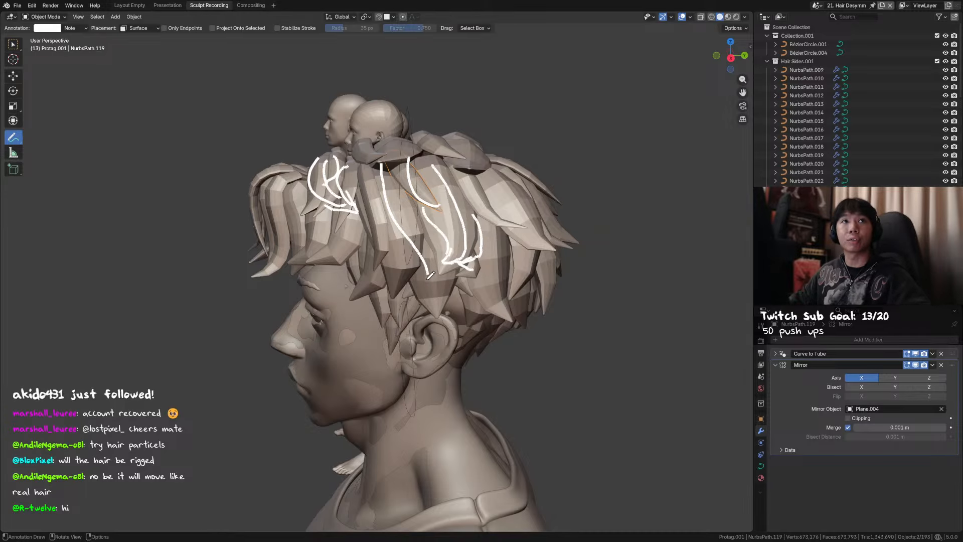
middle_click_drag(432, 271, 435, 241)
left_click_drag(421, 250, 433, 257)
scroll(426, 250, "up", 1)
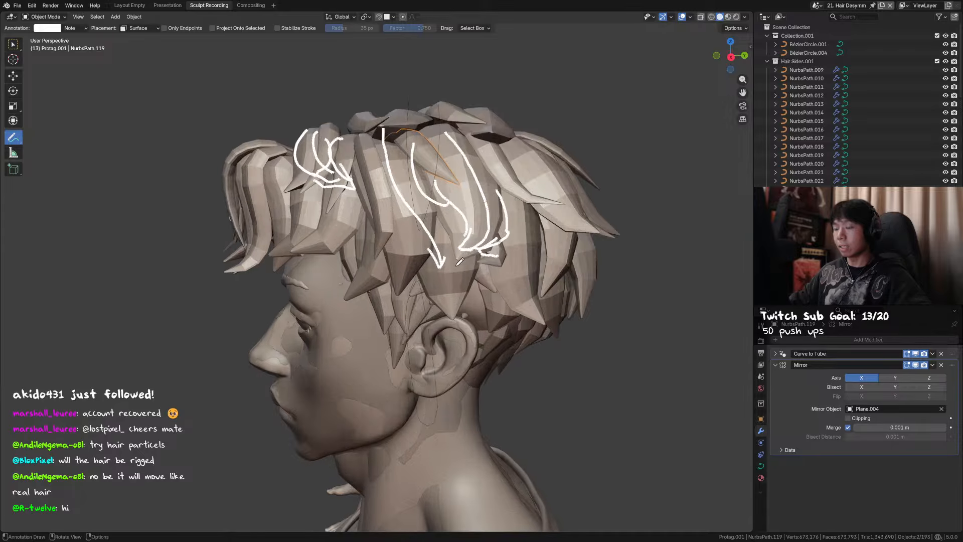
mouse_move(411, 233)
middle_mouse_down()
mouse_move(417, 246)
mouse_move(417, 239)
middle_mouse_up()
Delete the annotation frame with the strokes and return to the selection tool
left_click(75, 28)
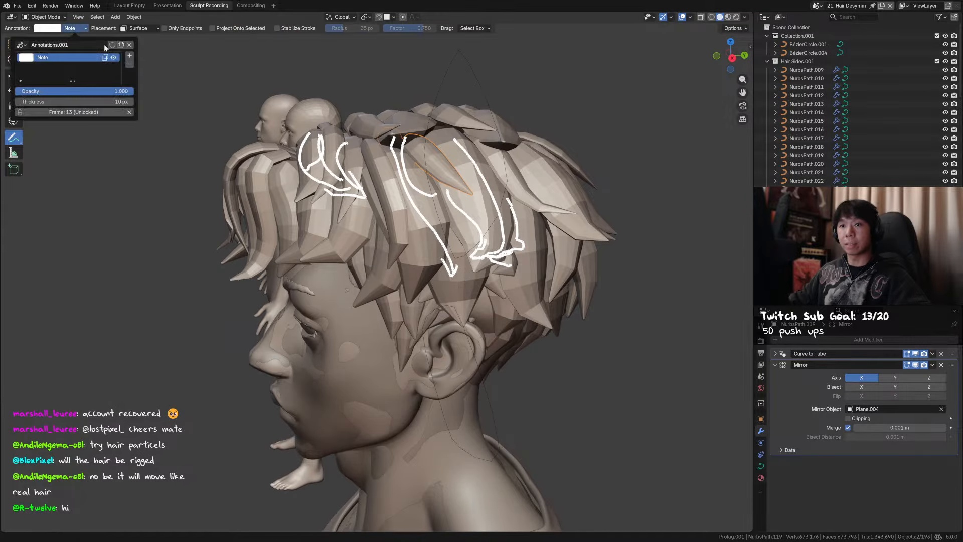
left_click(130, 112)
key("w")
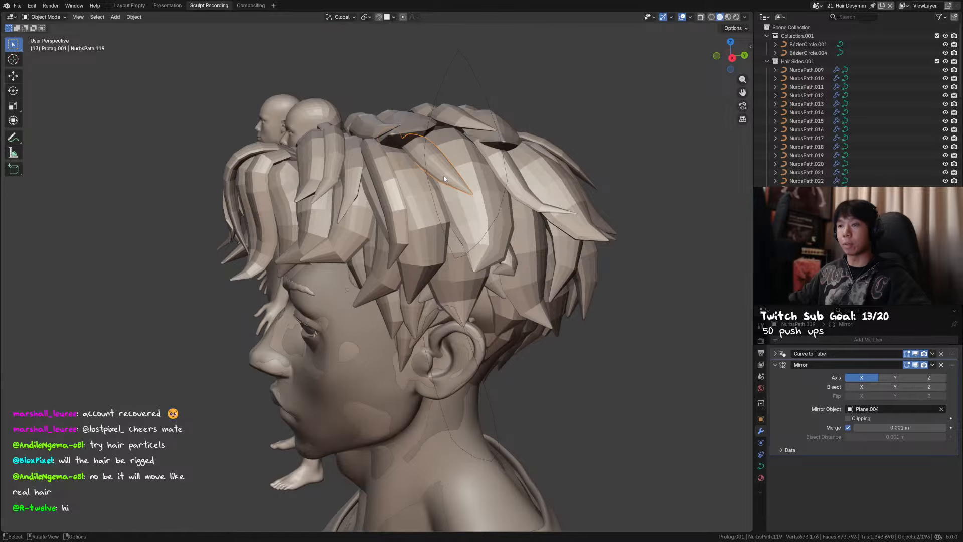
Edit the unmirrored copy of the crown strand and move its tip control point toward the back of the head
mouse_move(442, 181)
middle_mouse_down()
mouse_move(448, 219)
mouse_move(430, 224)
mouse_move(449, 208)
mouse_move(432, 178)
mouse_move(384, 229)
mouse_move(385, 220)
middle_mouse_up()
key("Tab")
key("Tab")
left_click(401, 140)
key("Tab")
left_click(407, 171)
key("g")
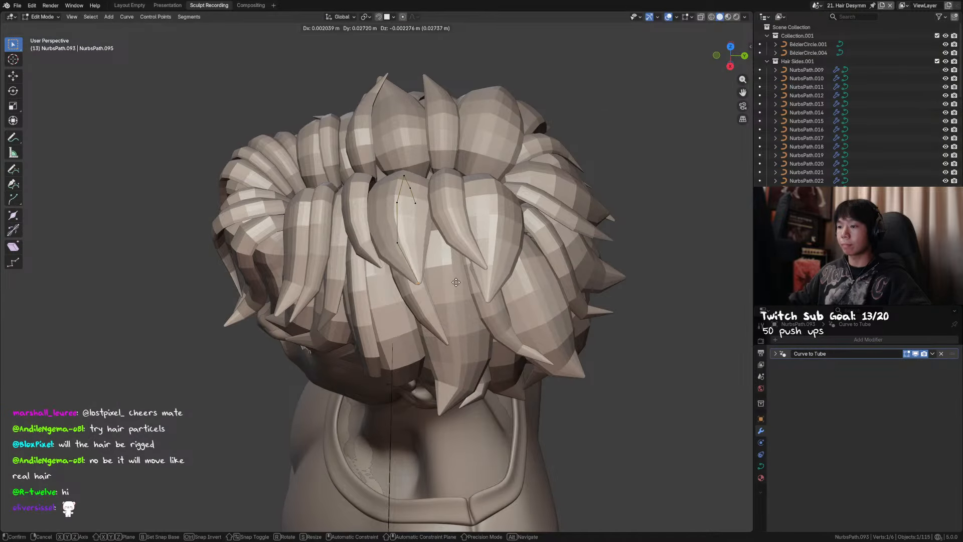
left_click(431, 251)
Nudge the selected control point of the crown strand about -0.0005 m along the Y axis
middle_click_drag(431, 252, 472, 207)
key("g")
key("x")
right_click(472, 207)
key("g")
key("y")
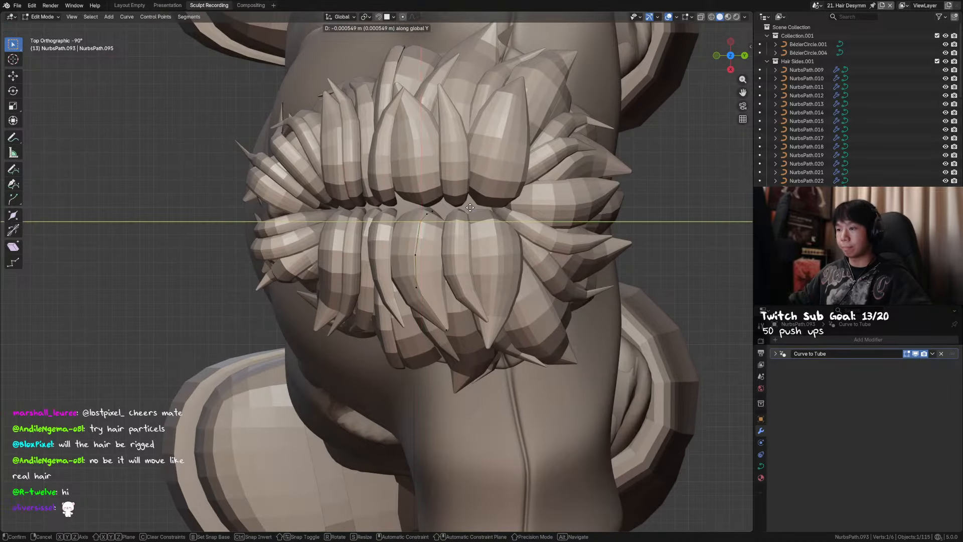
left_click(469, 208)
Shift the crown strand's middle control point about -0.0013 m along Y, adjust its height along Z and finish editing
left_click_drag(433, 245, 407, 266)
key("g")
key("y")
left_click(426, 268)
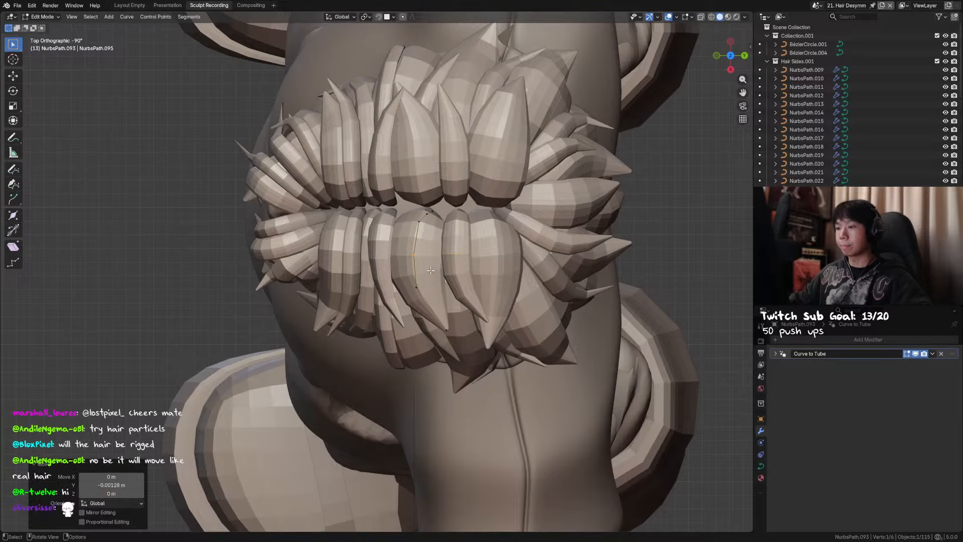
middle_click_drag(429, 271, 476, 220)
key("g")
key("z")
left_click(446, 196)
key("Tab")
Select the narrow mirrored strand on top of the head and save the file
left_click(407, 195)
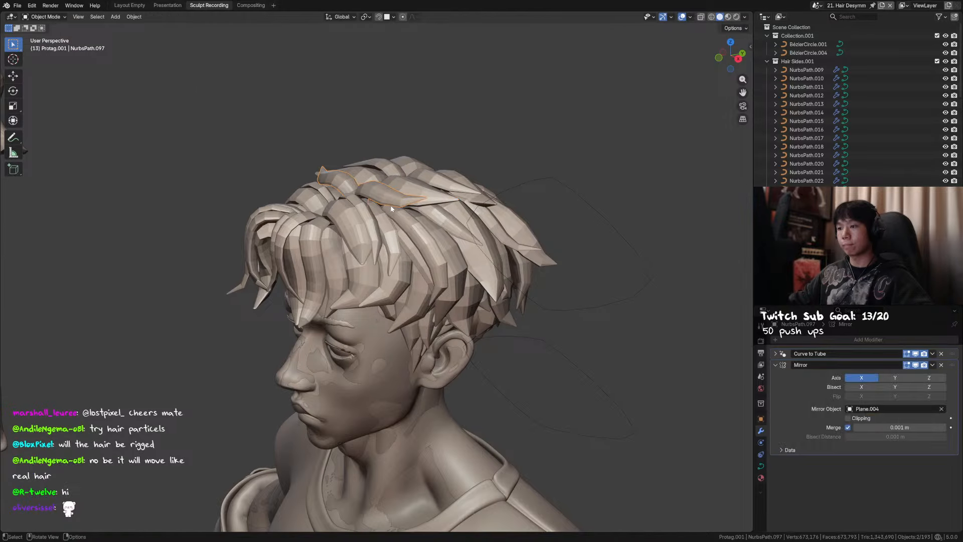
middle_click_drag(401, 197, 432, 230)
key("ctrl+s")
Isolate the narrow mirrored strand together with the scalp mesh by hiding all other objects
key("KP_7")
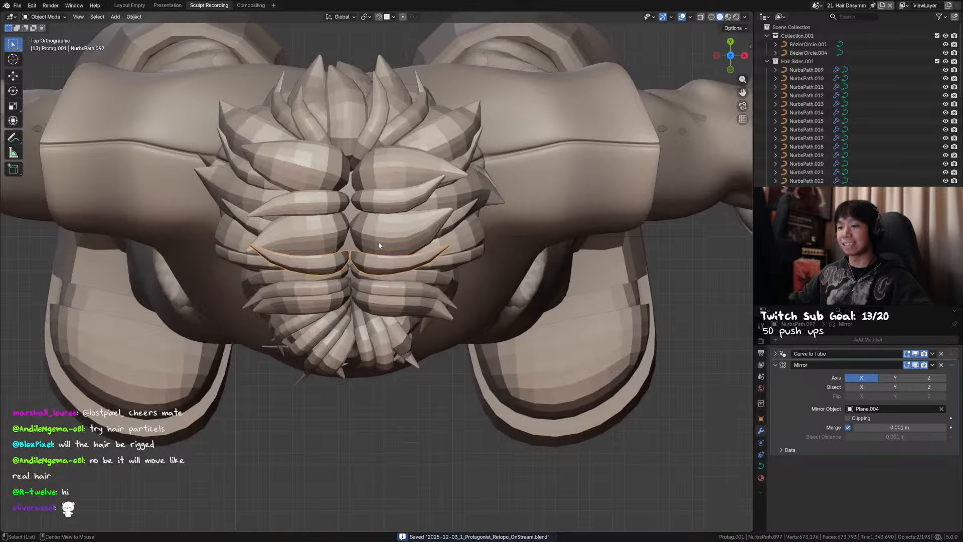
scroll(375, 233, "up", 3)
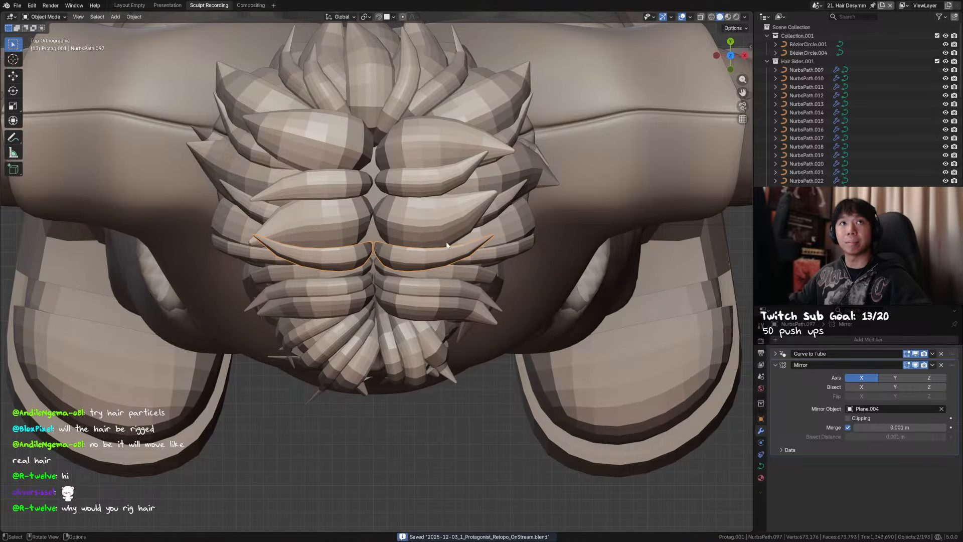
middle_click_drag(447, 271, 362, 235)
key("Tab")
key("Tab")
key("shift+h")
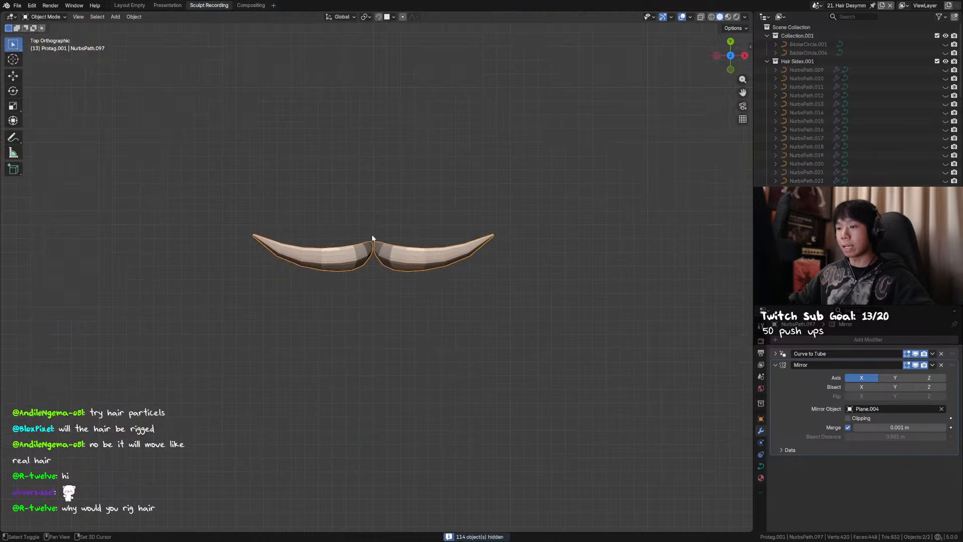
key("ctrl+z")
left_click(371, 233, "shift")
key("shift+h")
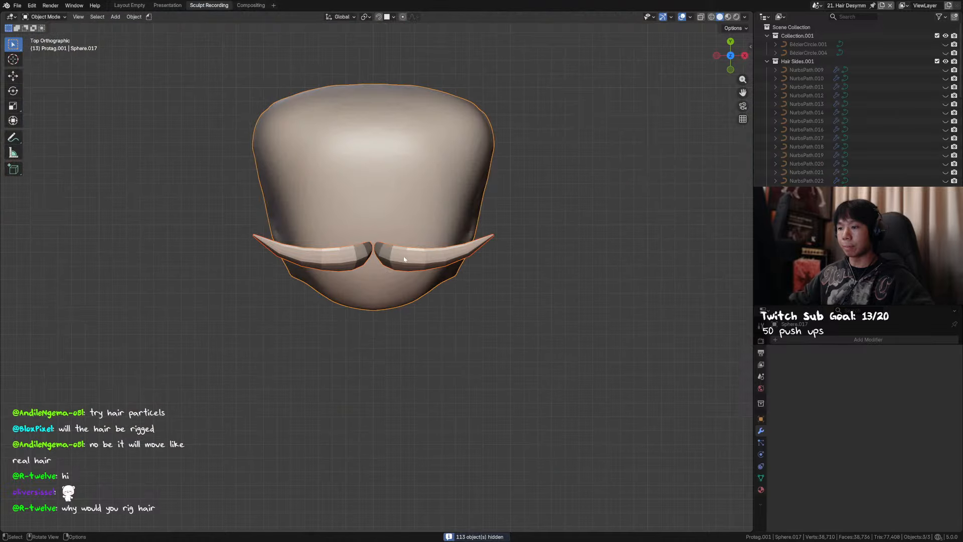
Add a single-bone armature at the head in front view
left_click(428, 269)
middle_click_drag(457, 280, 480, 243)
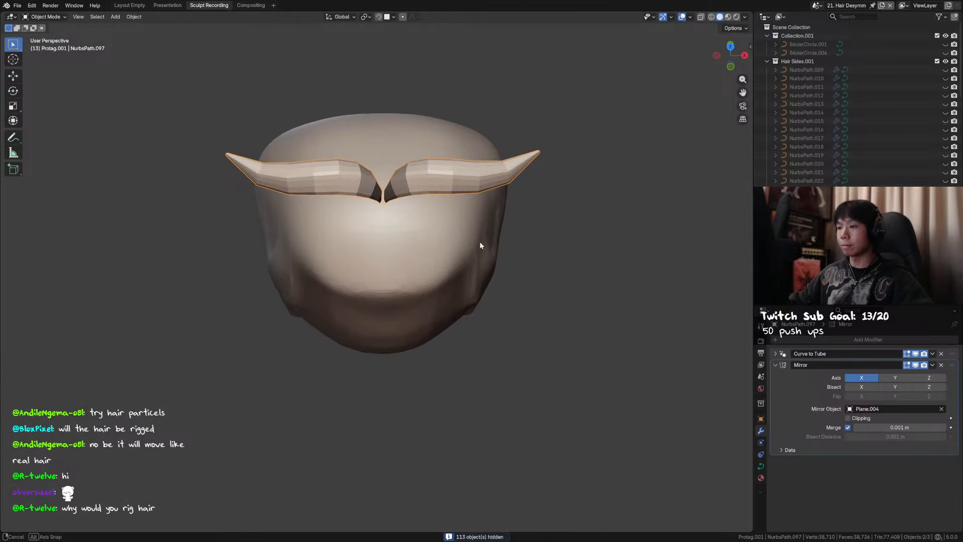
scroll(485, 261, "down", 6)
key("KP_1")
key("shift+a")
left_click(401, 311)
scroll(380, 271, "down", 7)
middle_click_drag(379, 182, 380, 290, "shift")
Extrude two more bones from the armature's upper end, the first leaning right and the second running sideways
key("Tab")
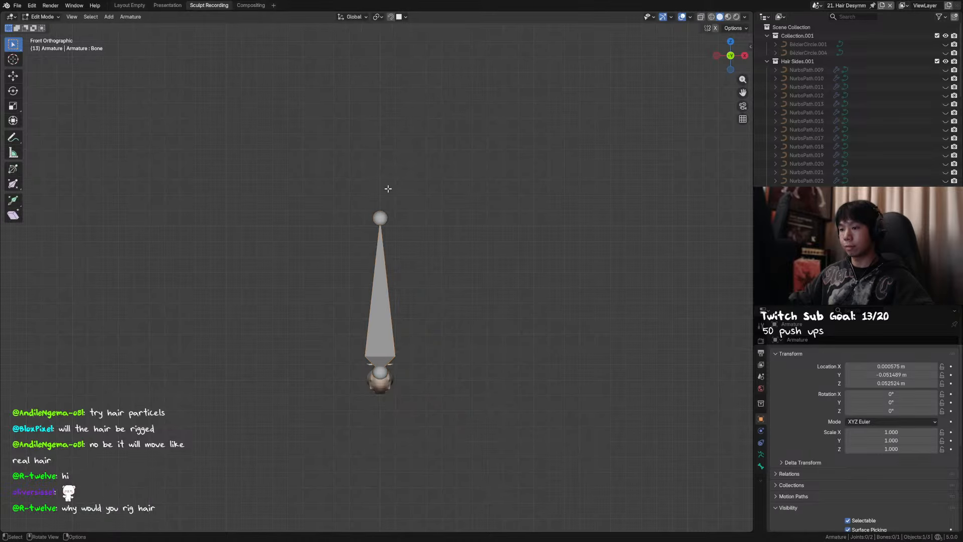
left_click(376, 221)
key("e")
left_click(414, 107)
scroll(453, 176, "down", 2)
key("e")
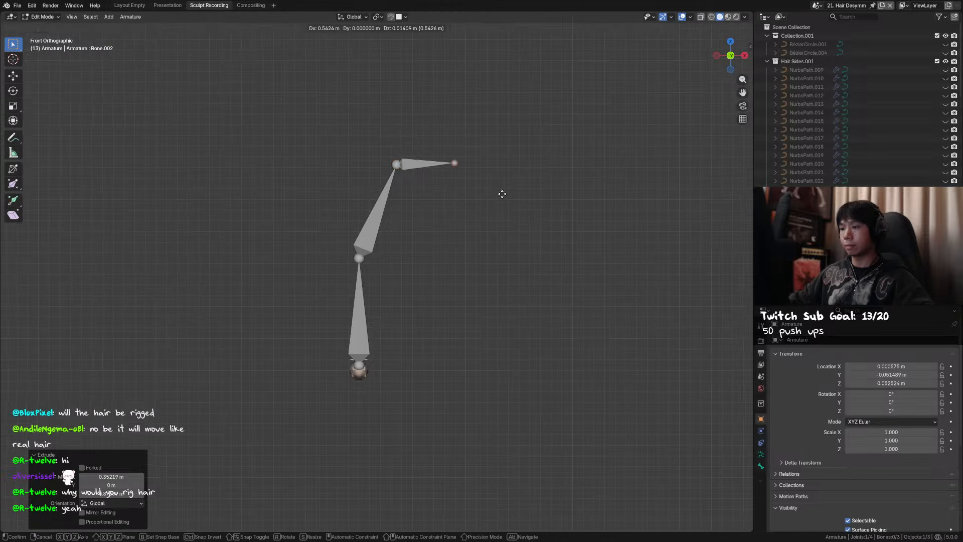
left_click(516, 173)
Reposition the upper joint and the end of the bone chain to form a smooth arc, then leave bone editing
left_click(396, 163)
key("g")
left_click(453, 195)
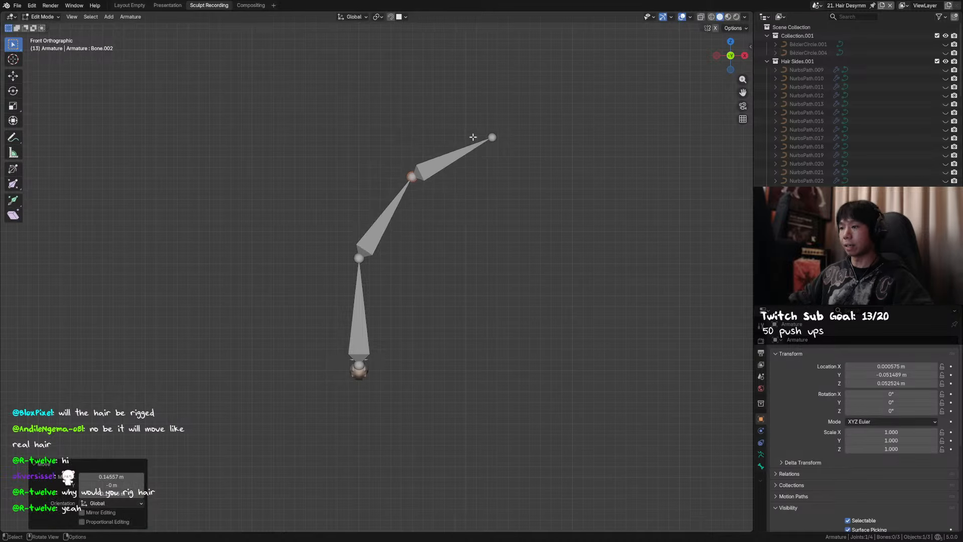
left_click(490, 138)
key("g")
left_click(532, 192)
key("Tab")
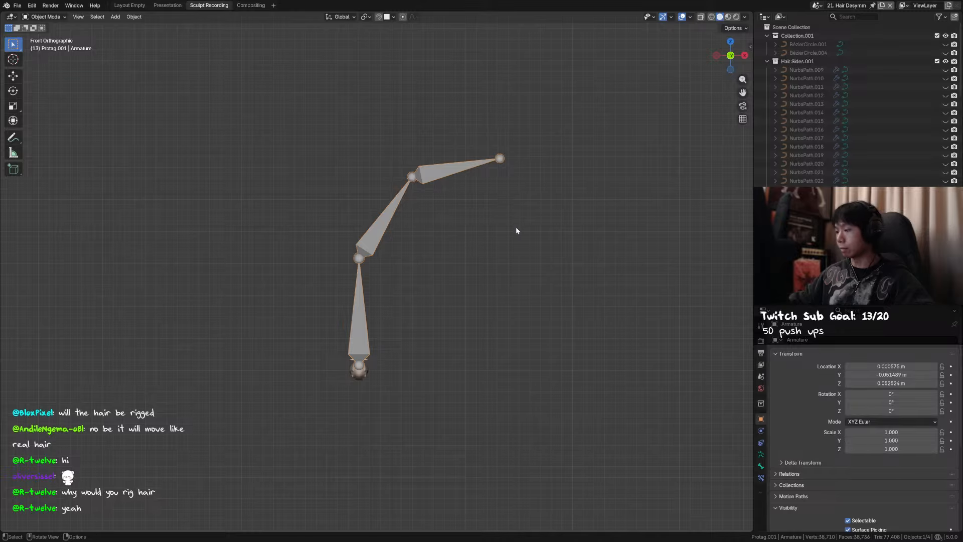
Switch the armature to Pose Mode, save the file and enable Wiggle Bone for the end bone
key("ctrl+Tab")
key("ctrl+s")
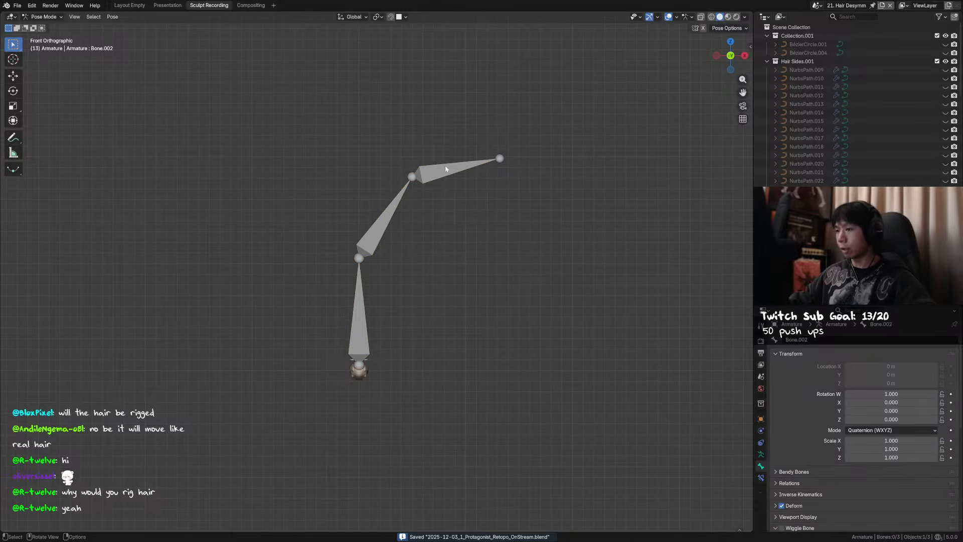
left_click(445, 169)
scroll(839, 407, "down", 6)
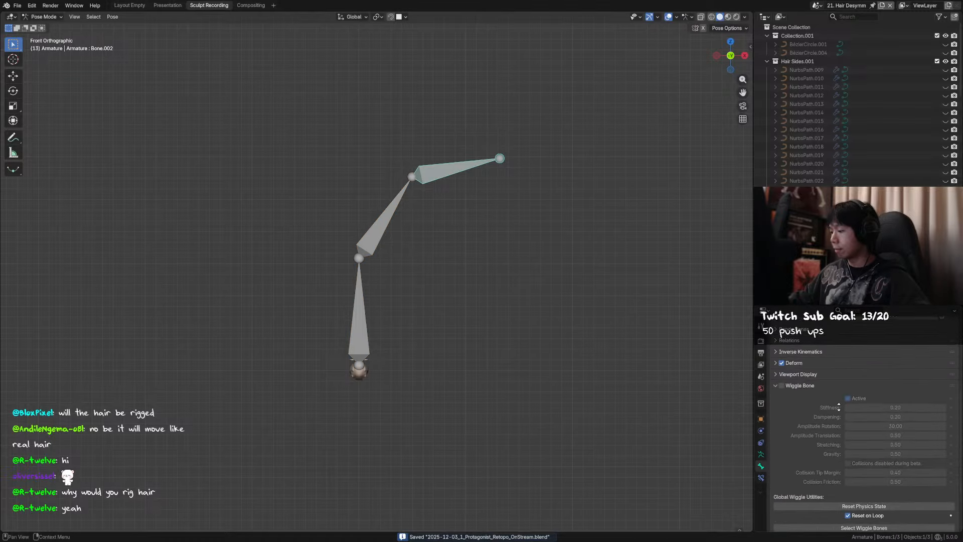
left_click(416, 242)
left_click(781, 385)
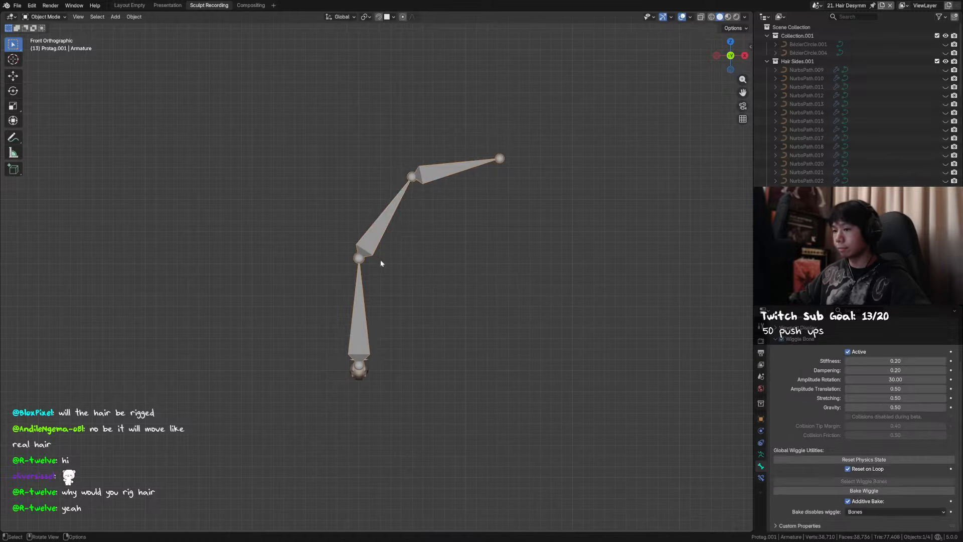
Play the animation to test the wiggle, select the base bone and stop the playback
key("space")
left_click(359, 309)
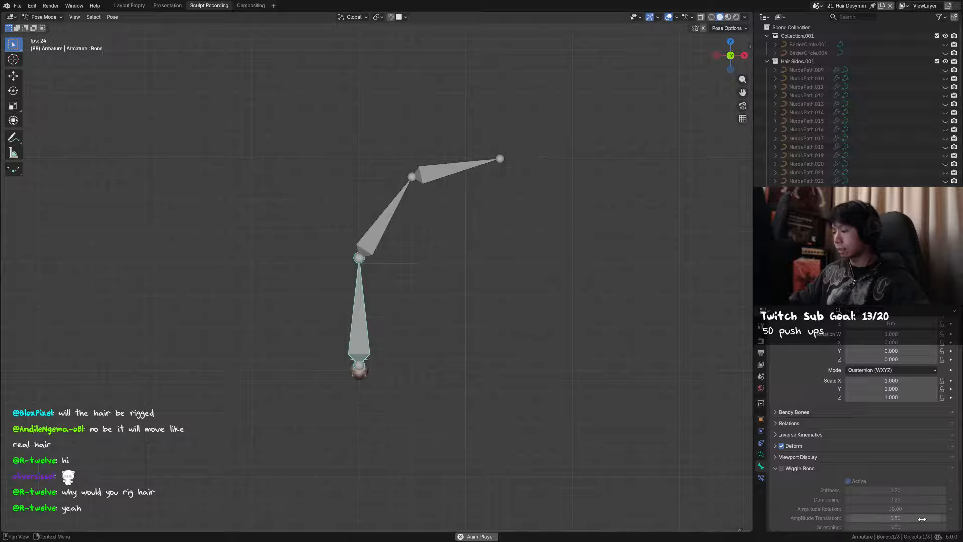
key("space")
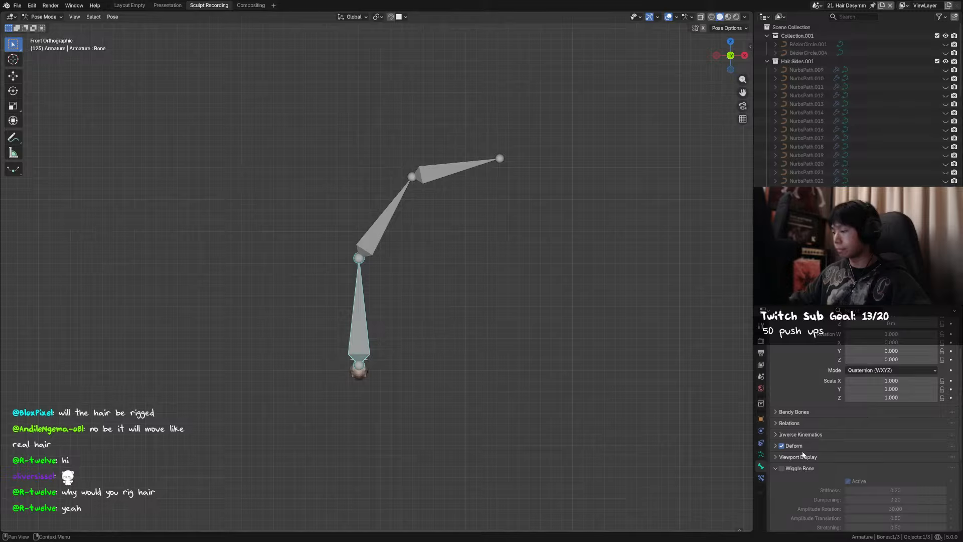
Enable Wiggle Bone for the base bone and move the bone during playback to test the motion
left_click(782, 468)
key("space")
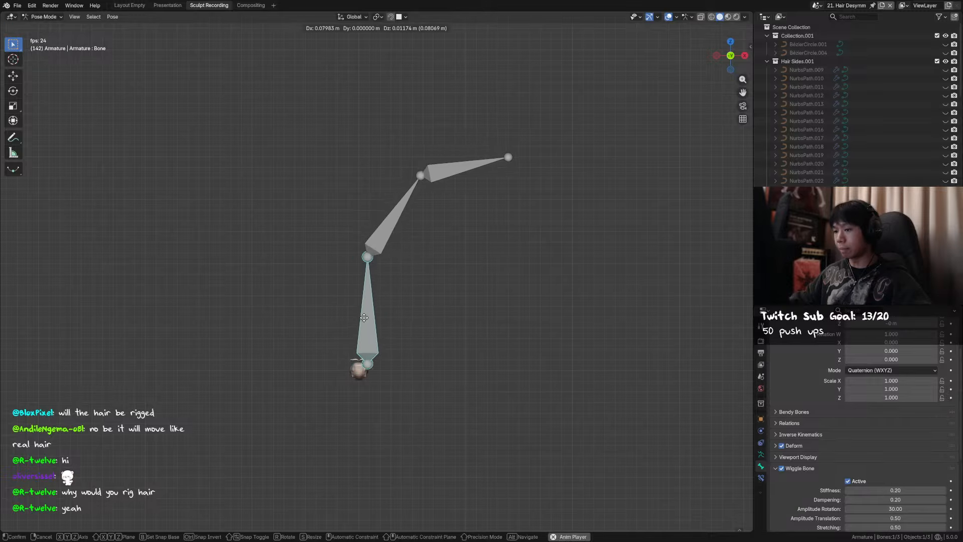
key("space")
scroll(773, 444, "down", 3)
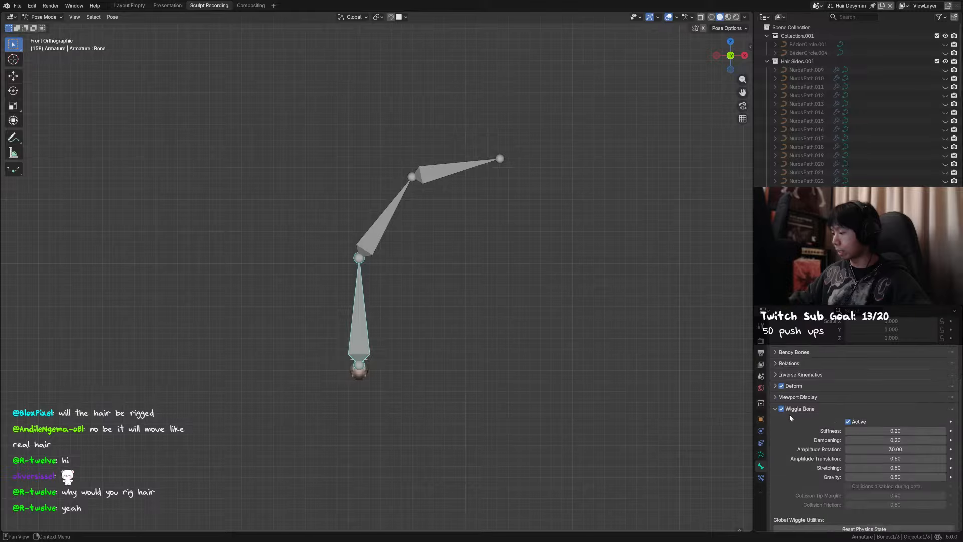
Test the base bone's motion in playback with the wiggle's Active option off, and disable Wiggle Bone for it
left_click(781, 408)
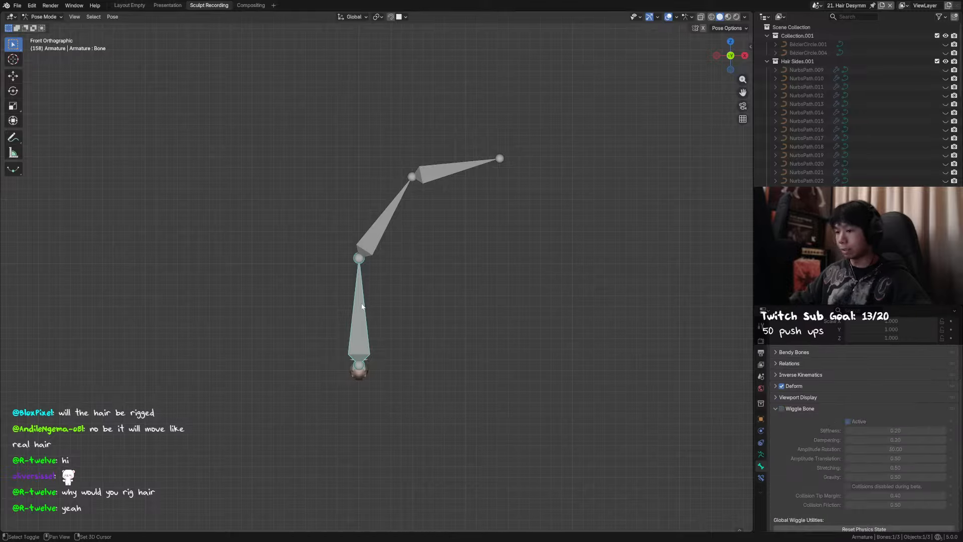
left_click(782, 408)
left_click(847, 421)
key("space")
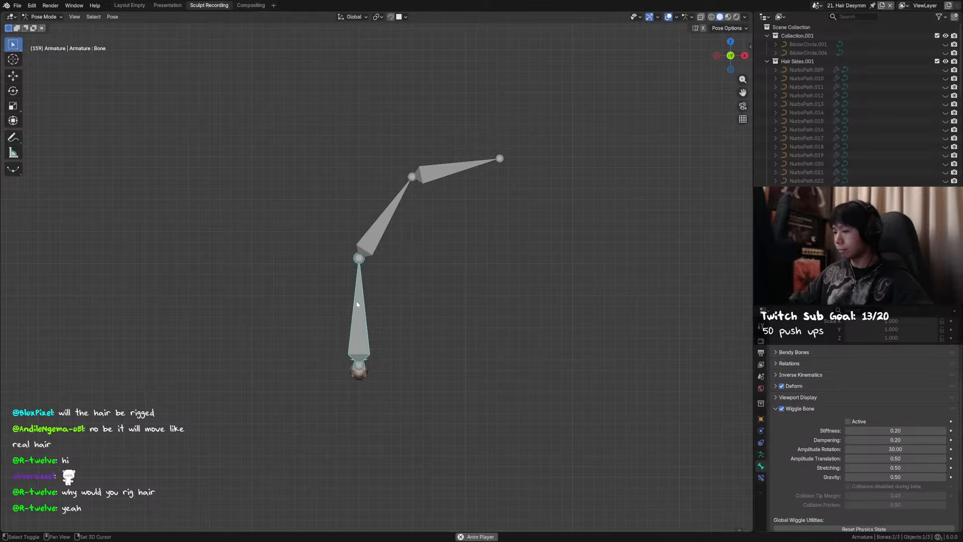
key("g")
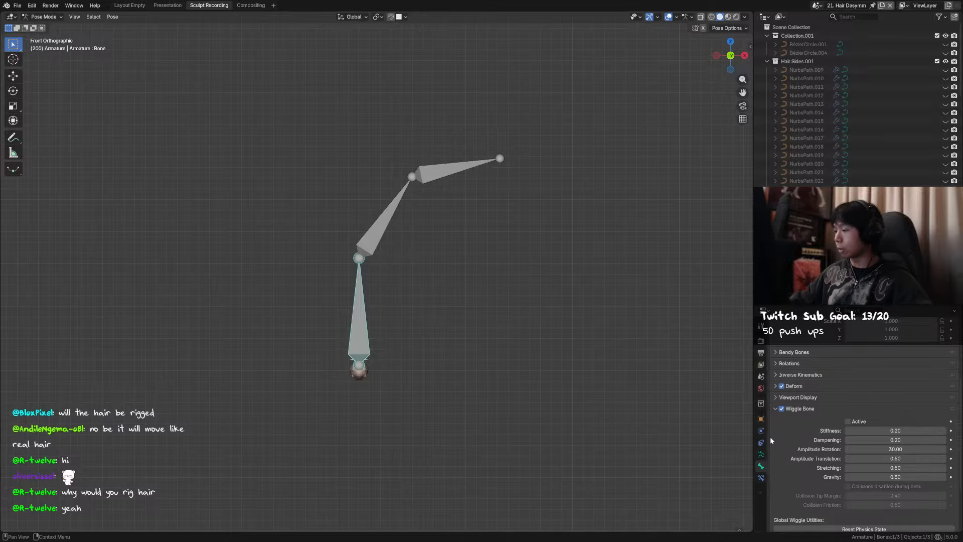
left_click(781, 409)
Leave Pose Mode and delete the demonstration armature
key("ctrl+Tab")
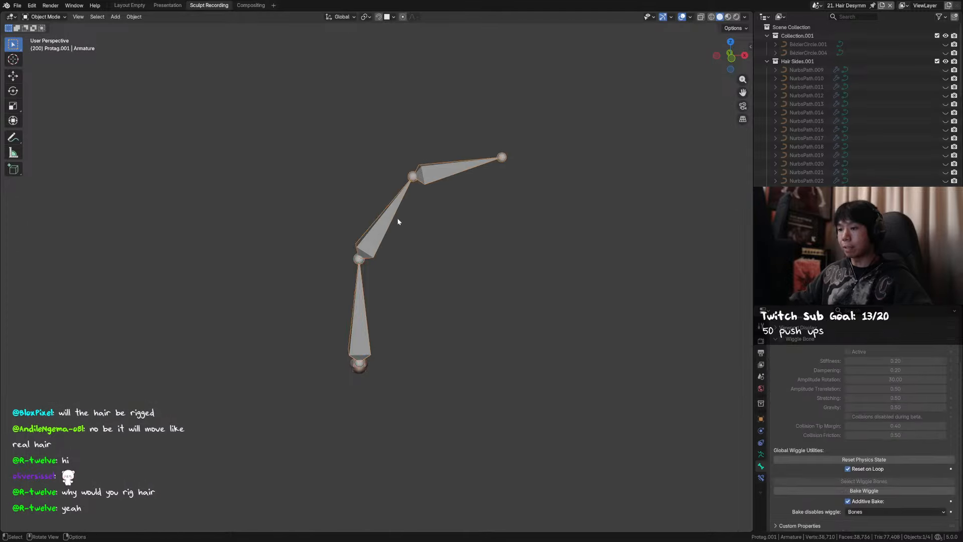
middle_click_drag(398, 218, 376, 233)
key("Delete")
Frame the isolated head and examine the crown strand pair from above and from behind
left_click_drag(397, 318, 317, 381)
key("KP_Decimal")
scroll(404, 351, "down", 2)
left_click(400, 316)
key("h")
key("KP_7")
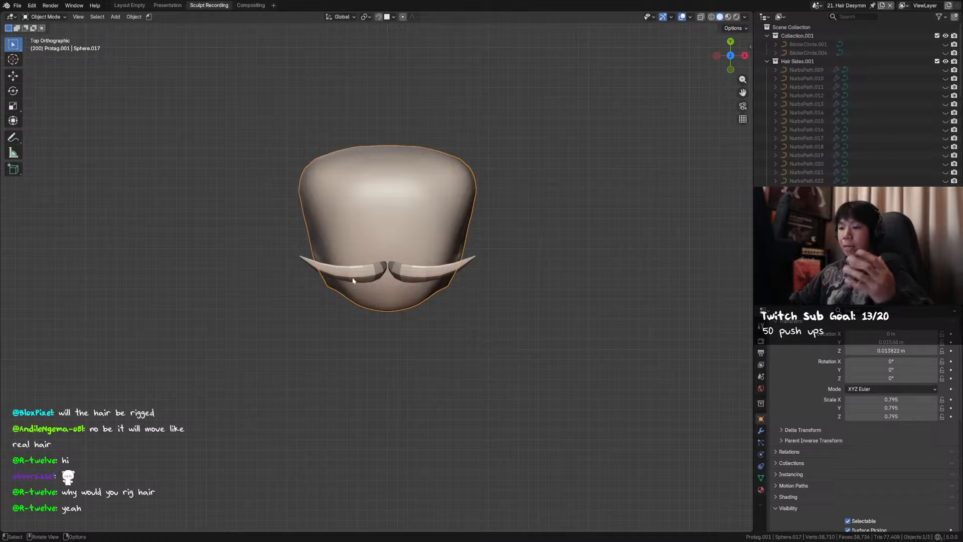
middle_click_drag(353, 280, 398, 251)
left_click(343, 233)
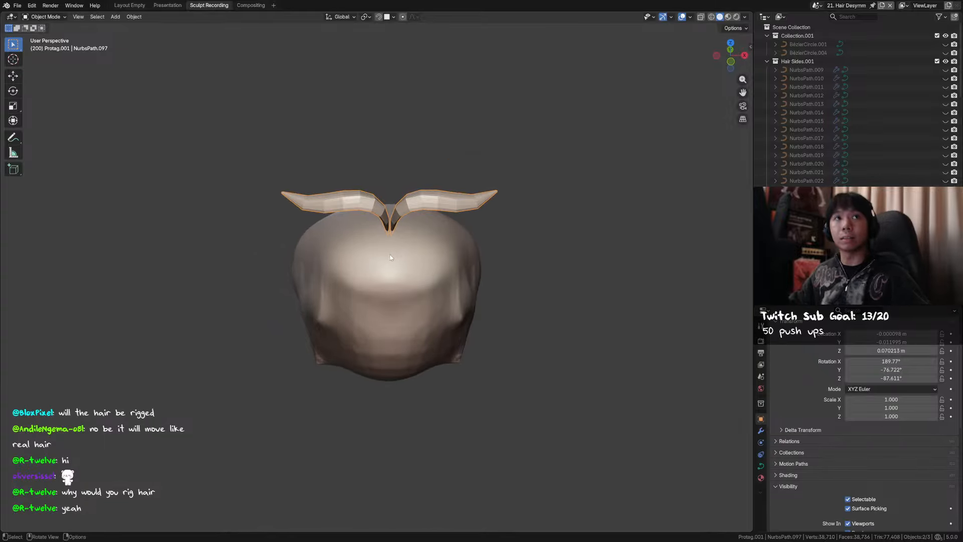
middle_click_drag(503, 229, 479, 234)
Bring back the full character and delete the extra copy of the crown strand
key("alt+h")
key("ctrl+z")
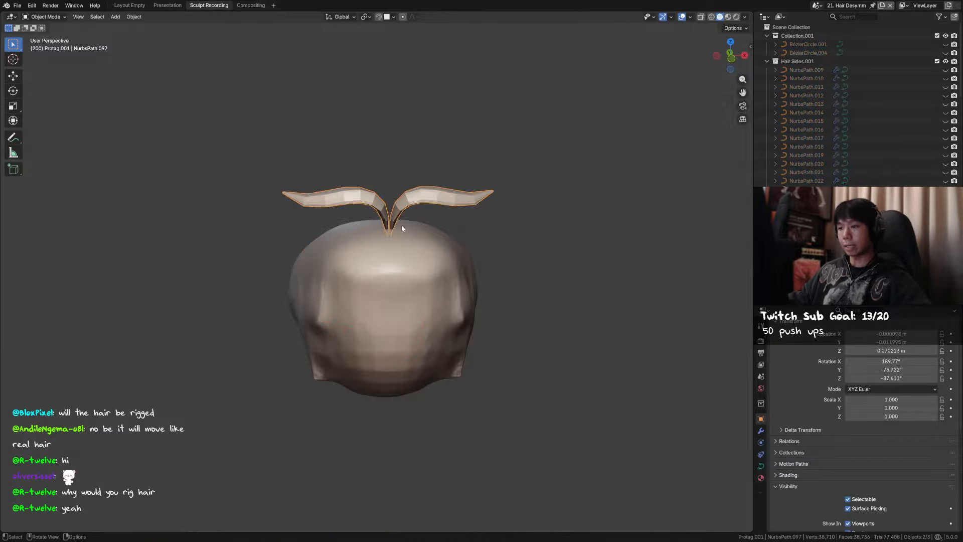
key("ctrl+shift+z")
middle_click_drag(401, 225, 400, 258)
left_click_drag(656, 187, 618, 288)
middle_click_drag(618, 288, 672, 302)
key("h")
left_click(760, 430)
key("shift+d")
left_click(414, 230)
key("x")
left_click(409, 230)
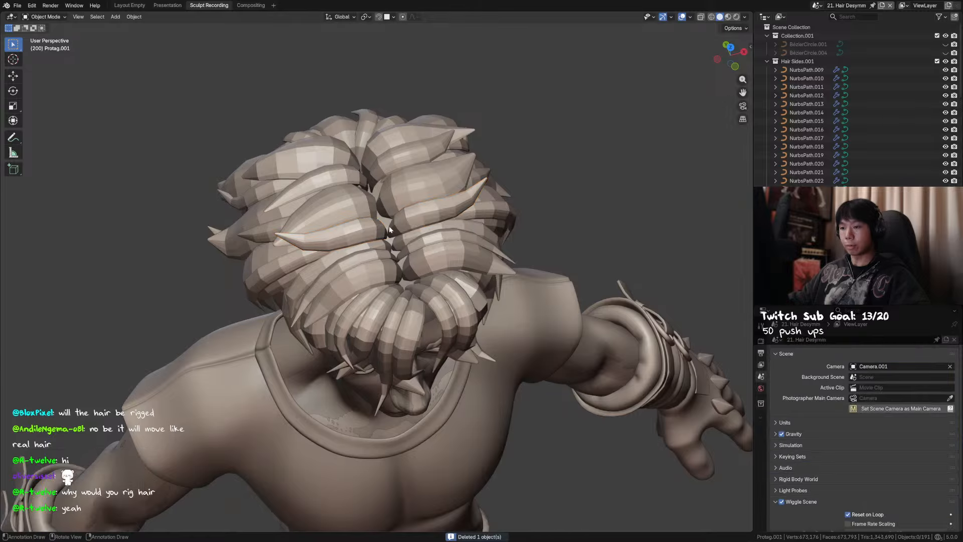
Duplicate the crown strand in place, mirror the copy along X and remove its Mirror modifier
left_click(386, 229)
key("g")
right_click(370, 212)
key("shift+d")
middle_click_drag(561, 284, 521, 321)
right_click(519, 256)
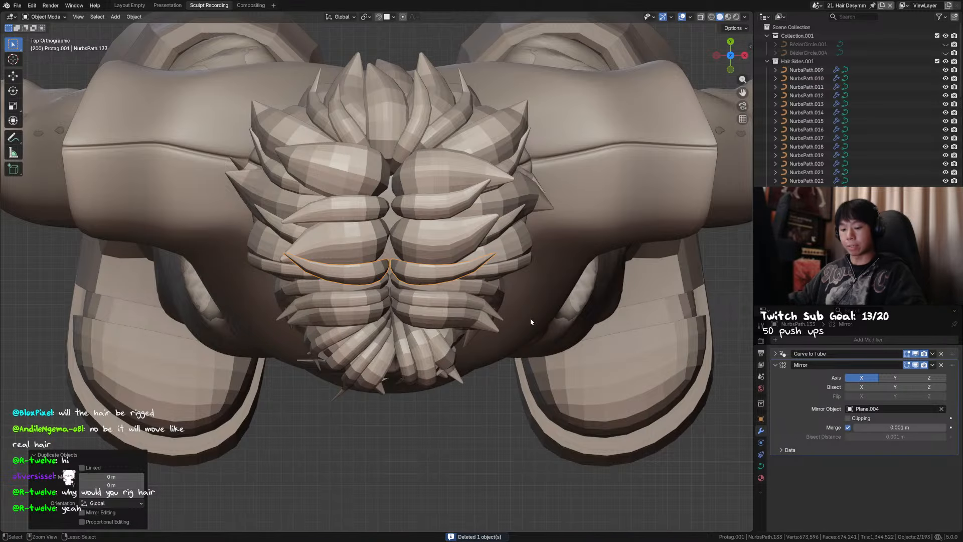
key("ctrl+m")
key("x")
left_click(530, 319)
left_click(941, 365)
Tilt all control points of the mirrored strand copy by about 2.5° and save the file
middle_click_drag(501, 301, 426, 211)
key("Tab")
key("ctrl+t")
left_click(354, 206)
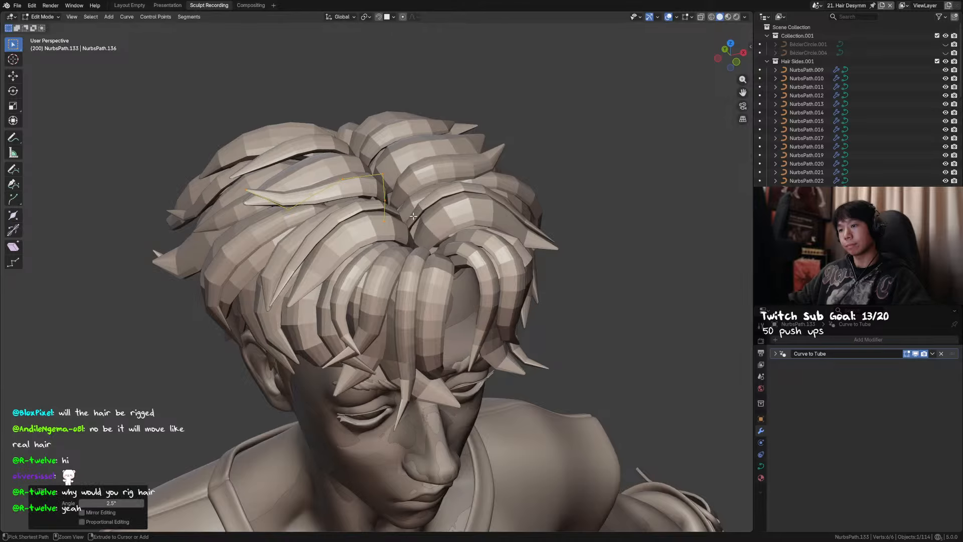
middle_click_drag(353, 206, 362, 158, "alt")
key("ctrl+s")
Select most of the strand copy's control points and adjust their height along Z
left_click_drag(415, 142, 233, 203)
middle_click_drag(351, 200, 470, 310)
key("g")
key("z")
left_click(459, 208)
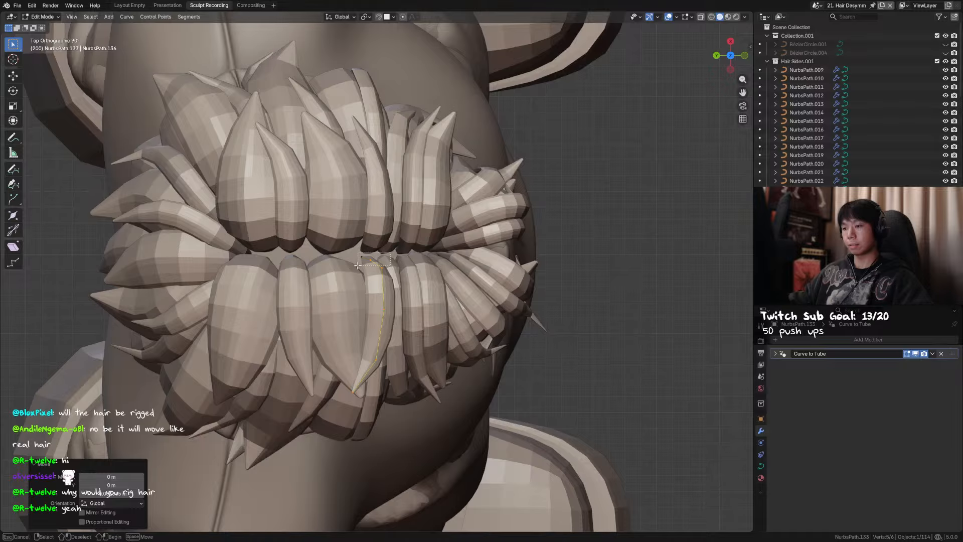
Shift four of the strand copy's control points by about -0.0033 m along Y and leave curve editing
left_click_drag(358, 266, 353, 265, "ctrl")
key("g")
key("x")
key("y")
left_click(433, 270)
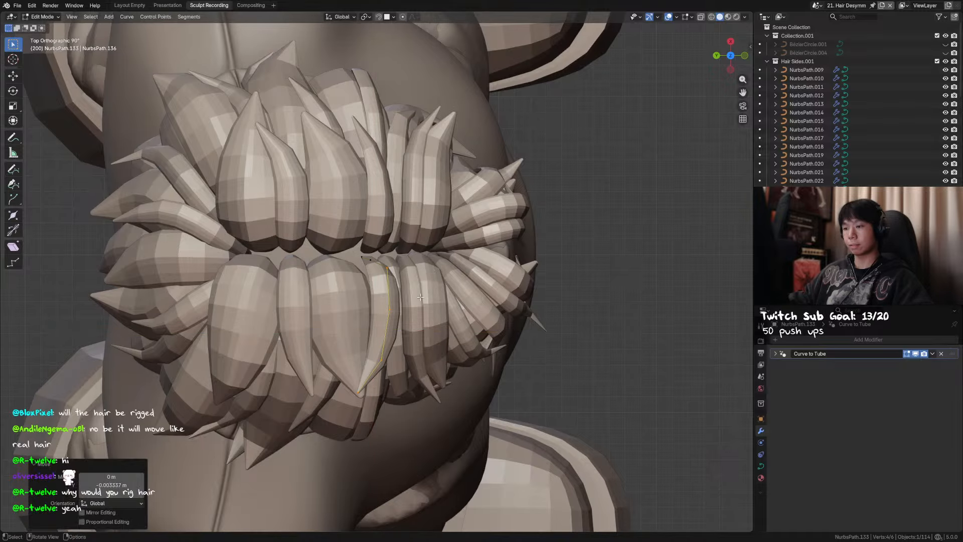
middle_click_drag(420, 297, 504, 272)
key("Tab")
Edit the neighbouring mirrored strand and shift its control points near the parting along X and Y
left_click(441, 243)
middle_click_drag(411, 262, 393, 288)
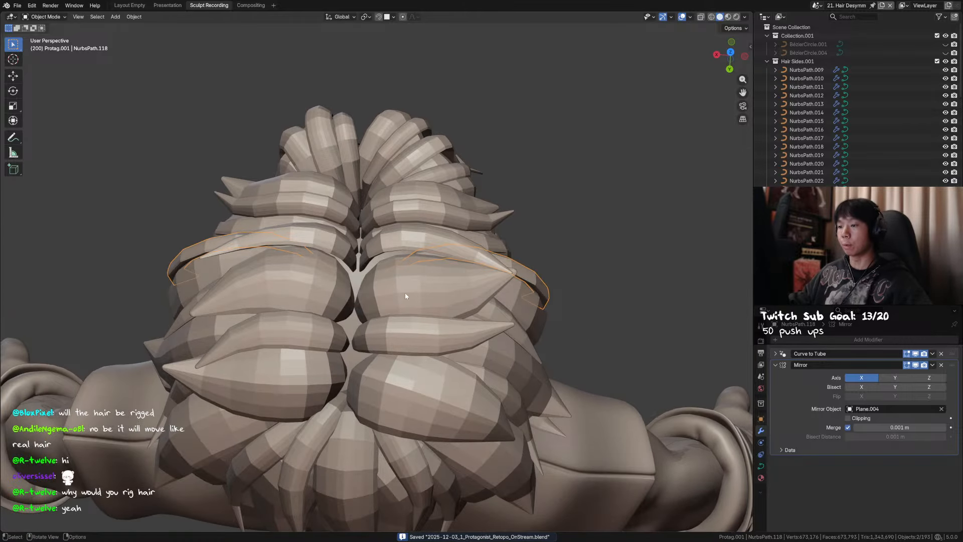
key("Tab")
middle_click_drag(278, 312, 322, 317)
key("g")
key("y")
key("x")
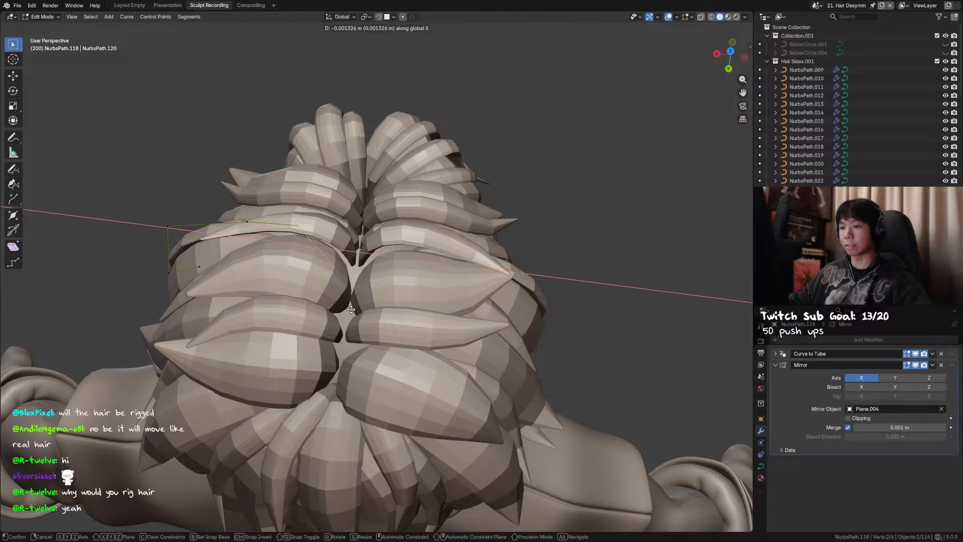
middle_click_drag(364, 312, 396, 261)
left_click(363, 311)
key("g")
key("y")
left_click(357, 279)
Adjust the mirrored strand's control points along Z and X
middle_click_drag(332, 180, 405, 236)
key("g")
key("z")
left_click(353, 232)
right_click(466, 240)
left_click(466, 238)
key("g")
key("x")
left_click(398, 234)
left_click(434, 186)
Reposition one control point of the mirrored strand freely in front view
key("KP_1")
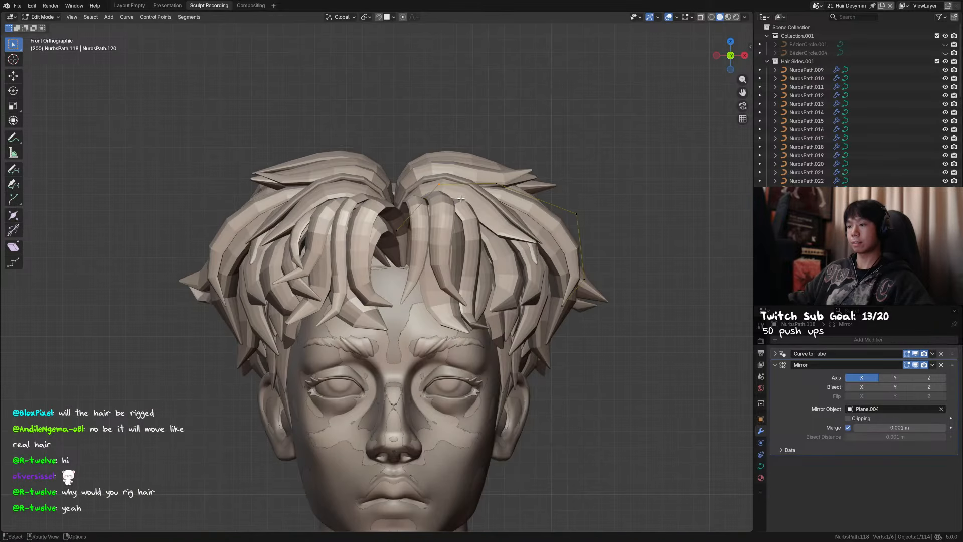
key("g")
left_click(456, 194)
left_click(407, 245)
Set the mirrored strand's origin to the 3D cursor and save the file
key("q")
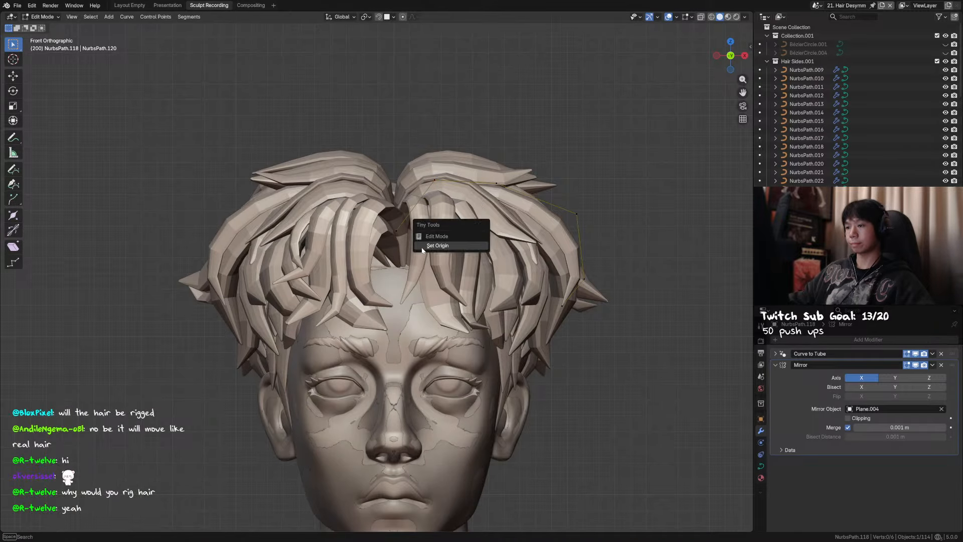
left_click_drag(415, 211, 370, 265)
key("q")
left_click(405, 271)
left_click(413, 274)
middle_click_drag(441, 311, 433, 240, "shift")
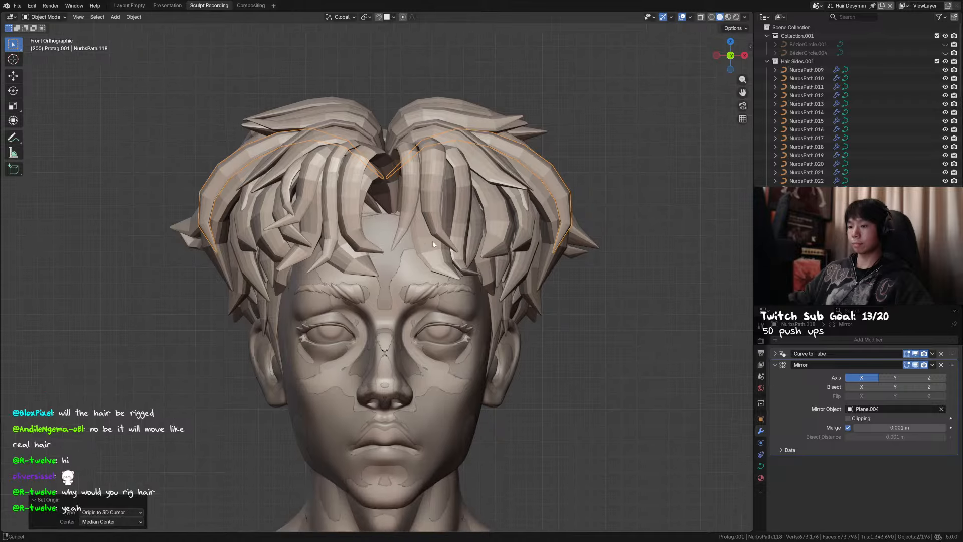
middle_click_drag(432, 346, 291, 243)
key("ctrl+s")
Hide the face mesh that overlaps the protagonist's head
scroll(423, 352, "down", 4)
left_click(389, 337)
key("h")
Reshape the unmirrored crown strand by moving its control points in front view and leave curve editing
left_click(367, 250)
key("Tab")
left_click(375, 279)
key("g")
left_click(400, 317)
key("g")
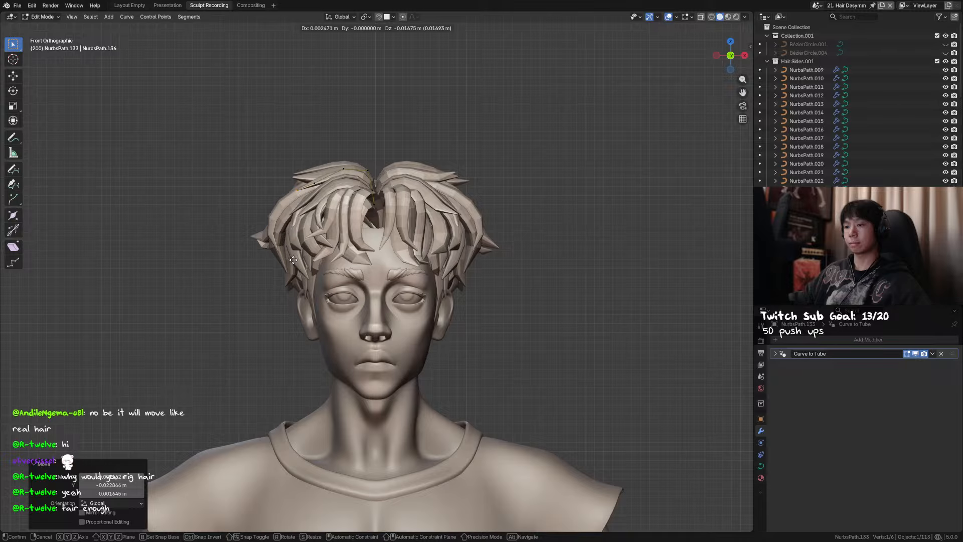
left_click(296, 259)
key("g")
left_click(299, 249)
middle_click_drag(303, 211, 365, 243)
key("Tab")
Delete the bald reference body, the bald head and the realistic sculpting head beside the protagonist
scroll(300, 218, "down", 3)
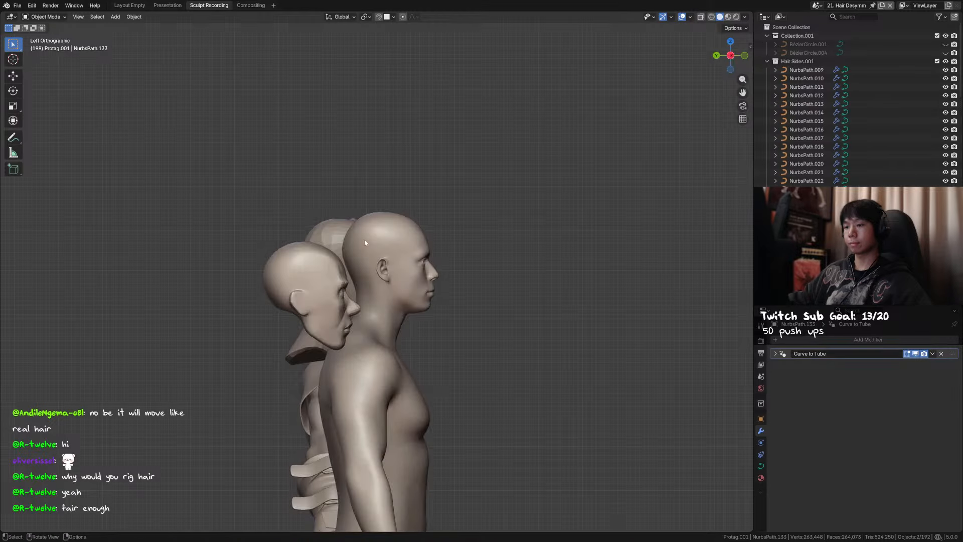
left_click(353, 270)
left_click(324, 294, "shift")
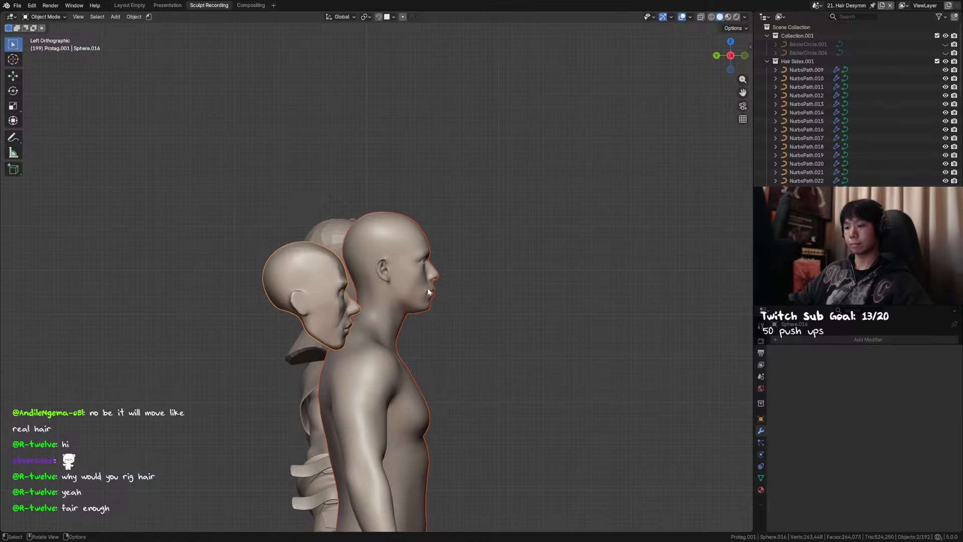
key("x")
left_click(496, 292)
scroll(402, 268, "up", 3)
left_click(369, 241)
key("x")
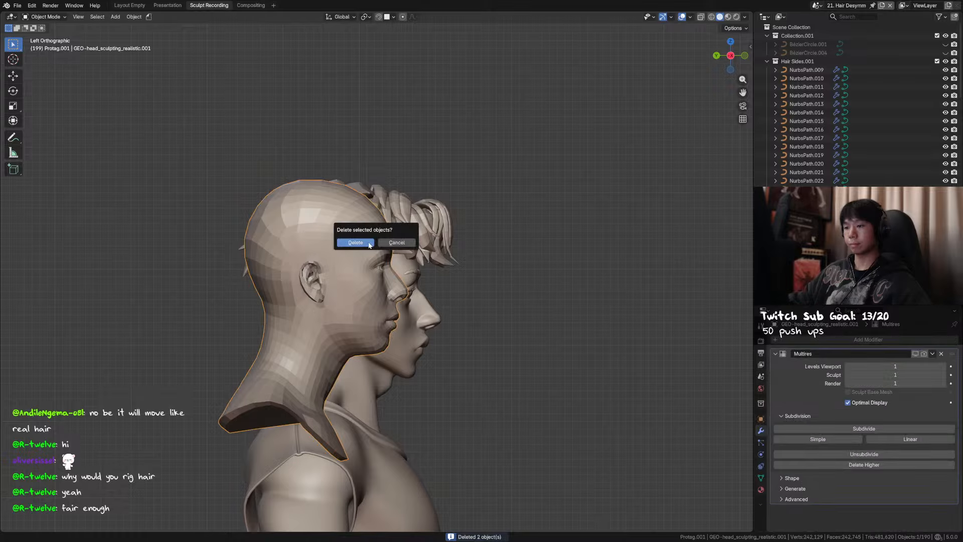
left_click(368, 241)
Undo the recent operations back to the crown strand edit and redo the reference model deletions
left_click(389, 214)
middle_click_drag(390, 214, 410, 244)
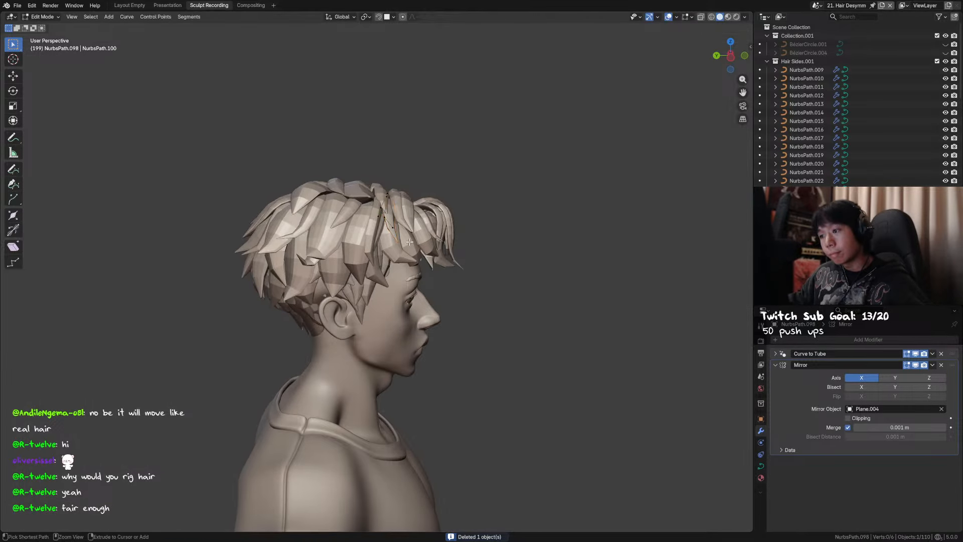
key("ctrl+z")
key("ctrl+z")
key("ctrl+z")
key("ctrl+z")
key("ctrl+z")
key("ctrl+z")
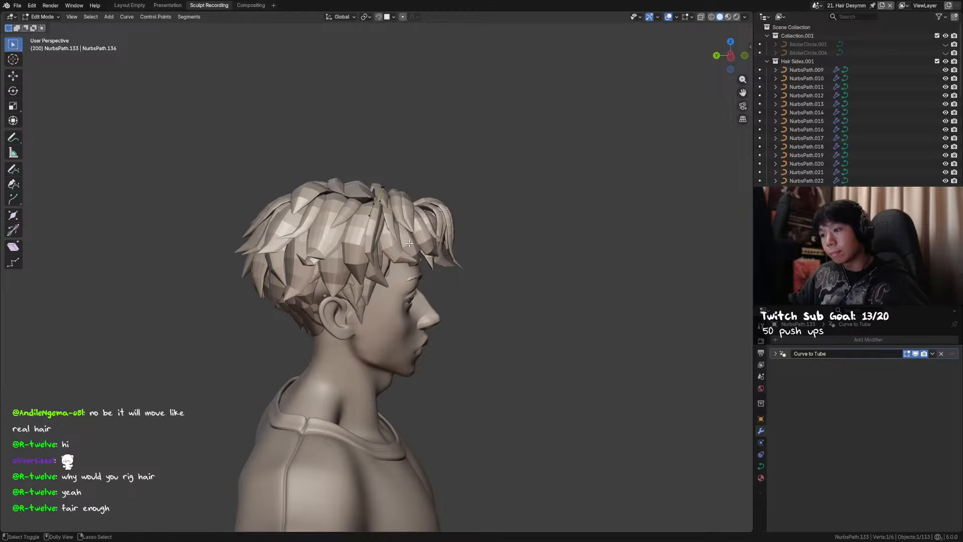
key("ctrl+shift+z")
key("ctrl+shift+z")
key("ctrl+shift+z")
key("ctrl+shift+z")
key("ctrl+shift+z")
Edit the unmirrored crown strand again and reposition its control points in side and front views
left_click(388, 202)
key("ctrl+KP_3")
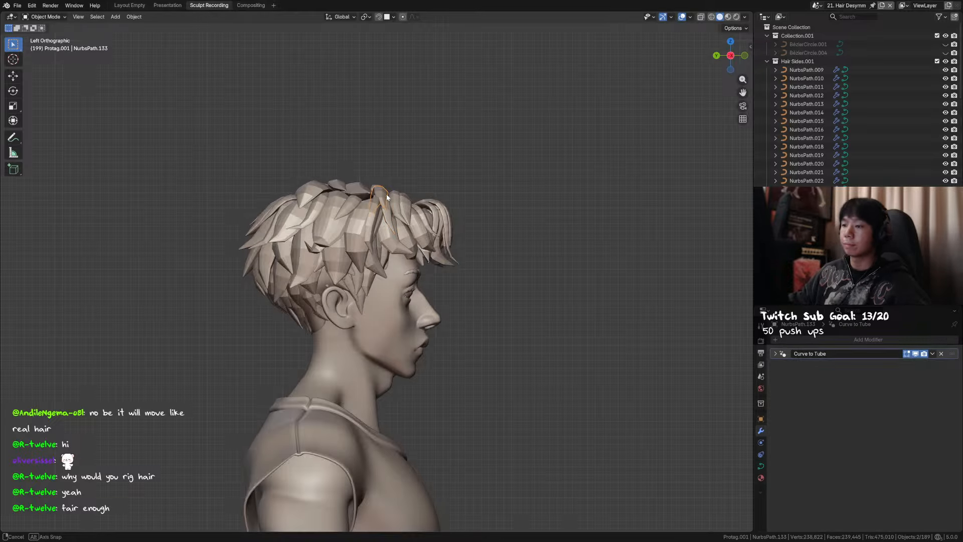
key("Tab")
left_click(386, 203)
key("g")
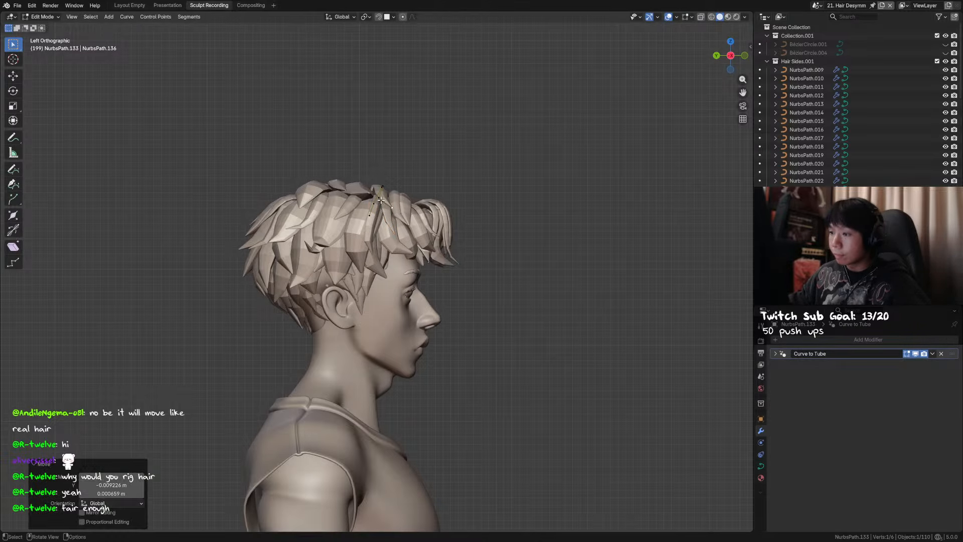
left_click(389, 205)
middle_click_drag(390, 205, 426, 233)
key("g")
key("KP_1")
left_click(321, 218)
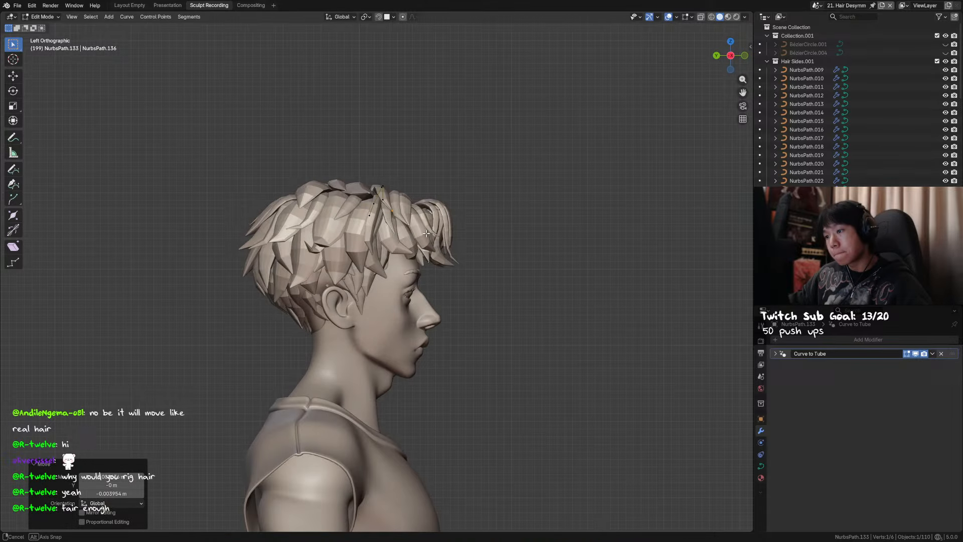
Reposition one strand point, add a second to the selection and shift both along Z and about 0.0063 m along Y
left_click(382, 202)
key("g")
left_click(386, 193)
left_click(384, 184, "shift")
middle_click_drag(384, 184, 396, 205)
key("g")
key("z")
left_click(399, 203)
key("g")
key("y")
left_click(391, 207)
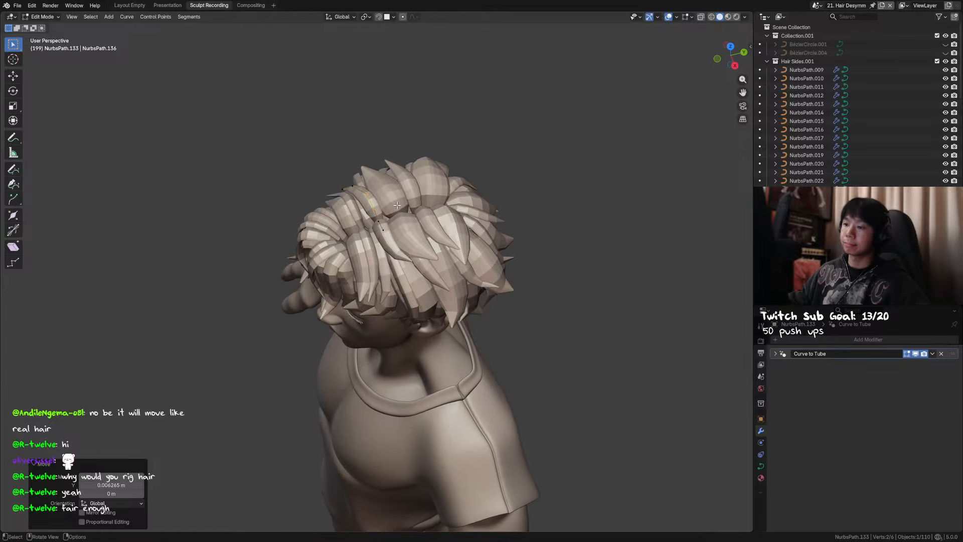
Adjust the tilt of the unmirrored crown strand and leave curve editing
left_click_drag(367, 237, 366, 240)
key("ctrl+t")
left_click(421, 229)
key("Tab")
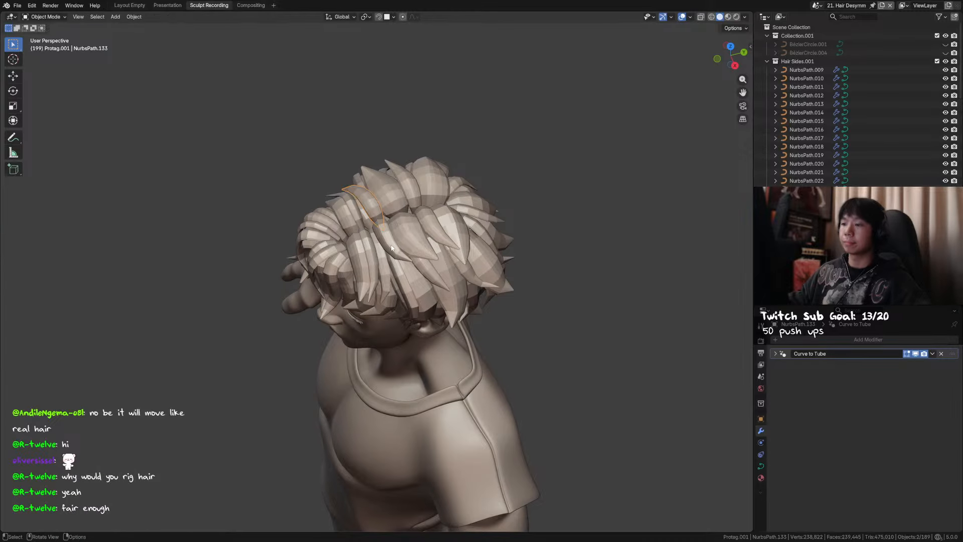
Check the annotation layer settings and inspect the hair silhouette from the side and front
middle_click_drag(422, 228, 372, 238)
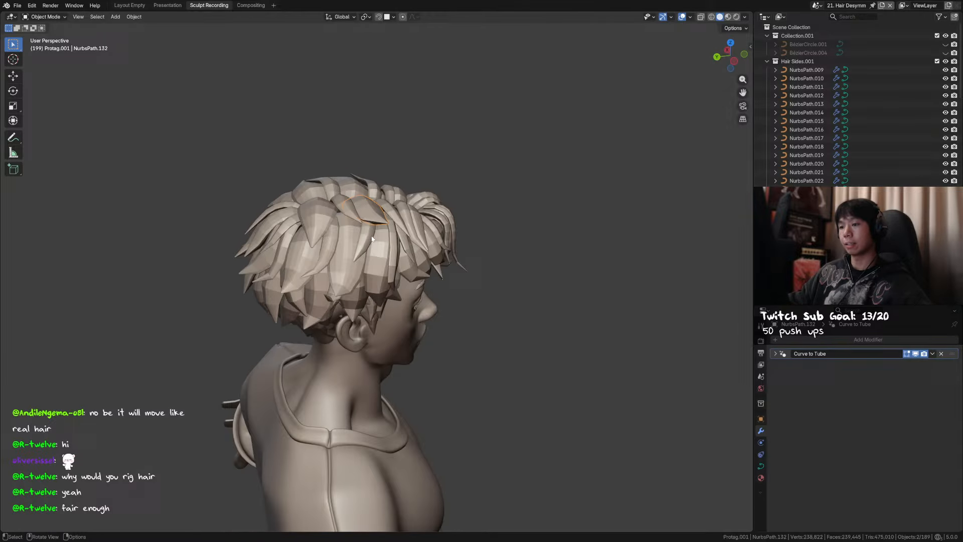
left_click(12, 138)
left_click(75, 28)
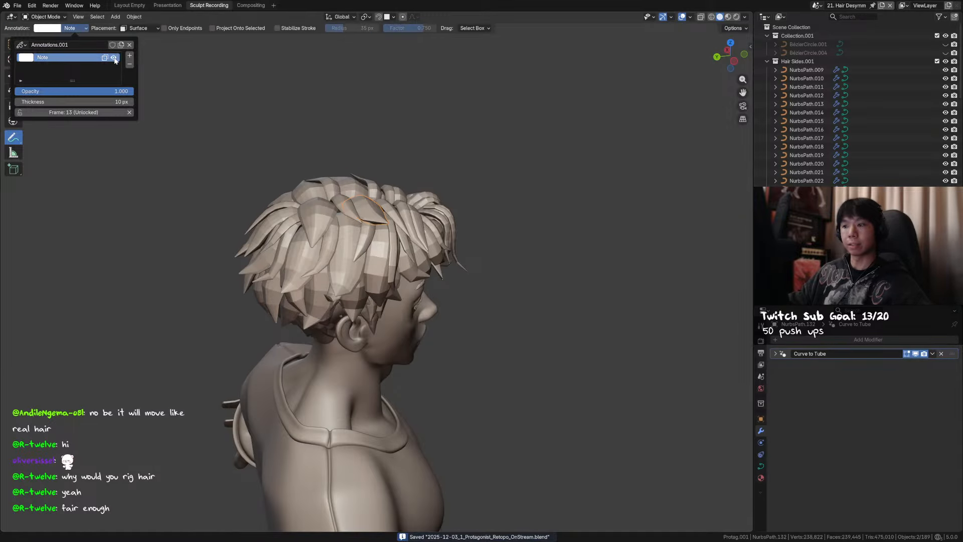
mouse_move(479, 245)
middle_mouse_down()
mouse_move(448, 280)
mouse_move(359, 273)
mouse_move(223, 207)
mouse_move(392, 201)
mouse_move(368, 215)
mouse_move(176, 107)
middle_mouse_up()
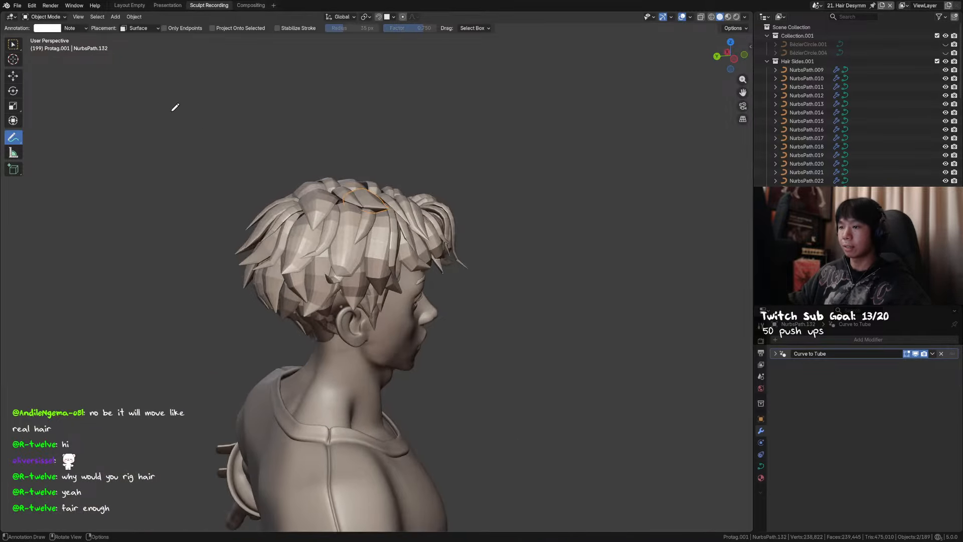
left_click(73, 29)
middle_click_drag(467, 205, 315, 197)
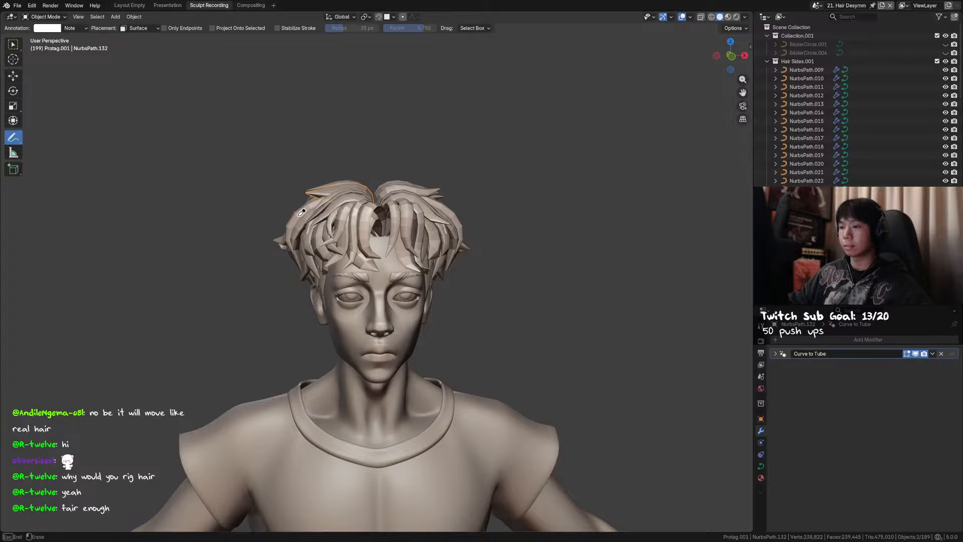
key("w")
middle_click_drag(305, 156, 407, 195)
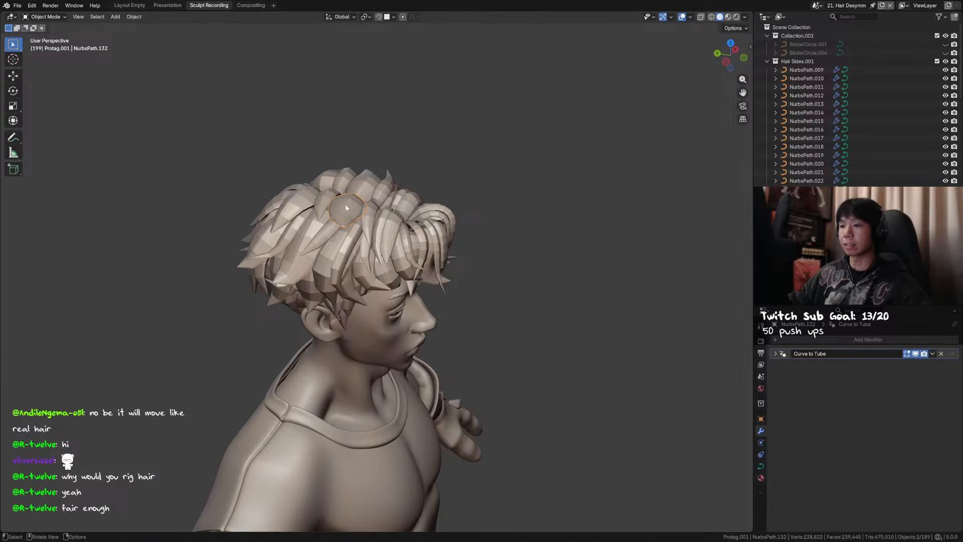
Edit the selected side crown strand and lower its active control point about 0.007 m in the front view
key("Tab")
middle_click_drag(344, 250, 273, 215)
key("ctrl+s")
key("g")
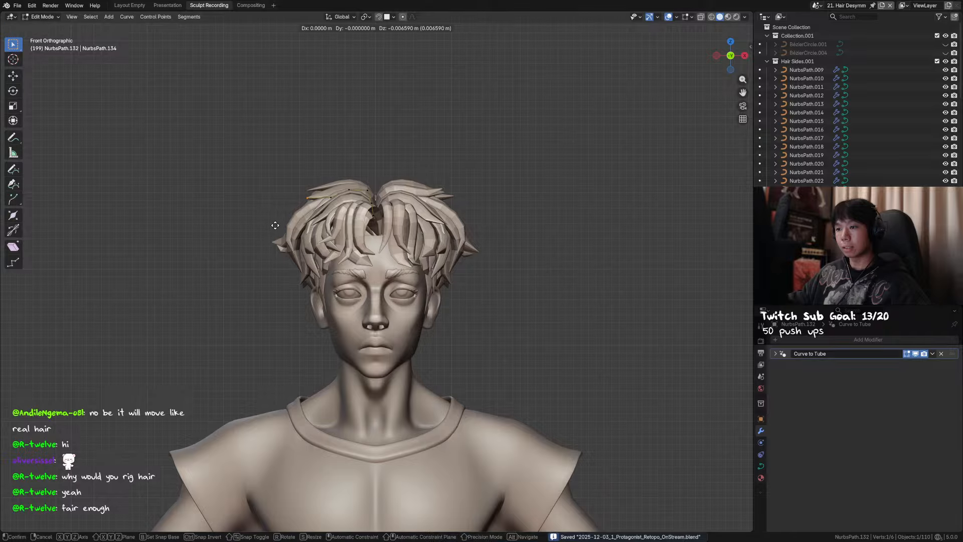
left_click(272, 228)
Select another control point of the crown strand and reposition it freely in the side view
left_click_drag(336, 202, 337, 203)
middle_click_drag(337, 203, 370, 222, "alt")
left_click(398, 193)
key("g")
left_click(424, 209)
key("g")
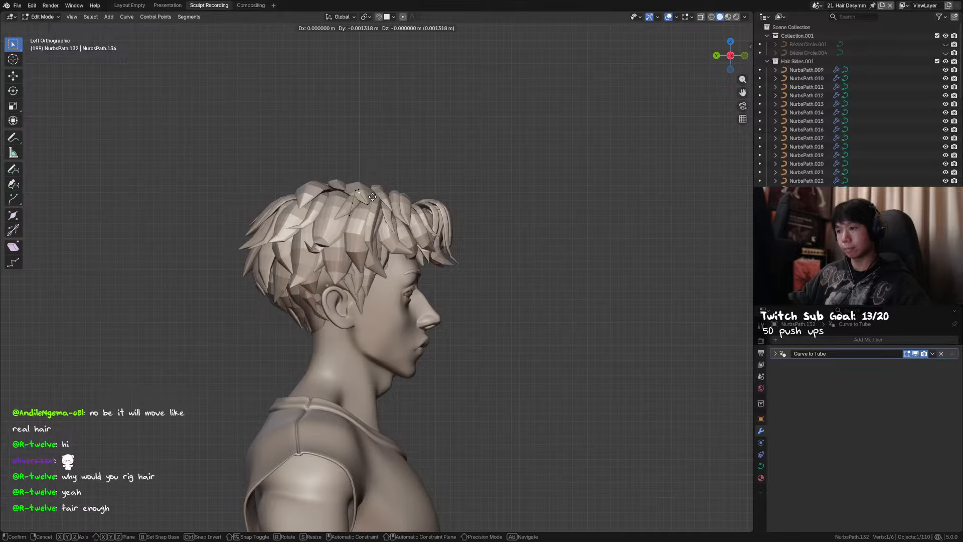
left_click(376, 198)
Shift the selected strand point along Z and forward along Y in the side view
key("g")
key("z")
left_click(381, 202)
mouse_move(381, 202)
middle_mouse_down()
mouse_move(375, 224)
mouse_move(375, 198)
middle_mouse_up()
key("g")
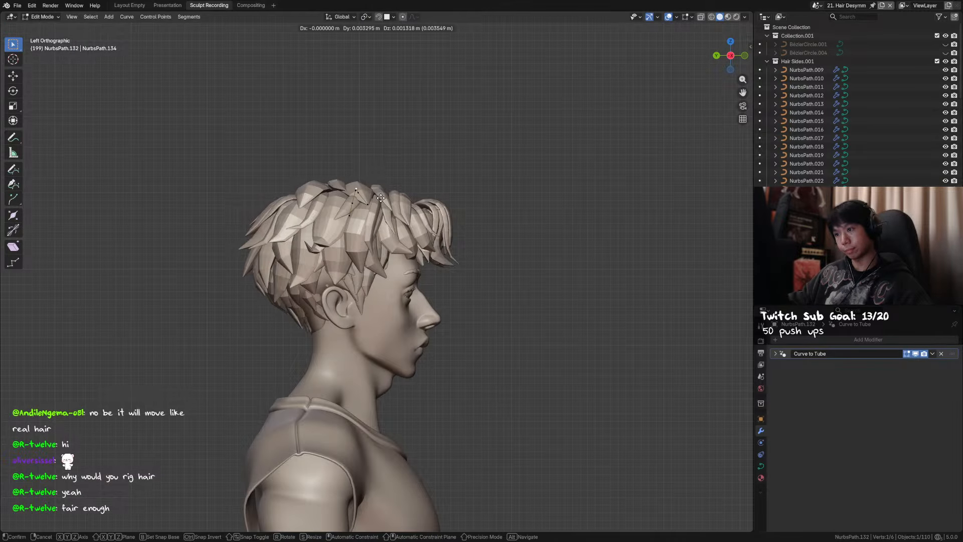
key("y")
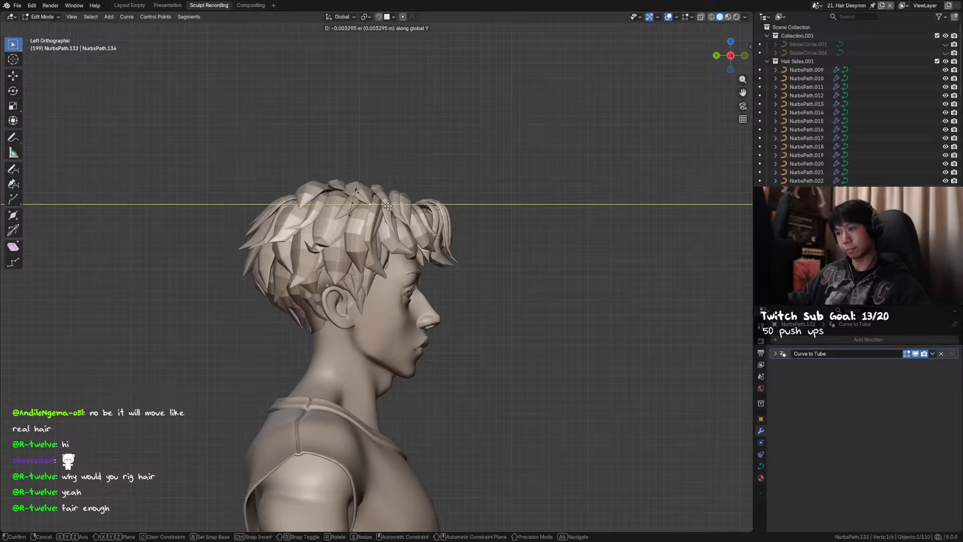
left_click(389, 206)
Adjust the height of the strand point along Z, leave curve editing and save the file
middle_click_drag(388, 205, 320, 243)
key("g")
key("z")
left_click(452, 215)
key("Tab")
key("ctrl+s")
Edit the rear crown strand on the same side and rotate its two outer control points in the back view
middle_click_drag(343, 180, 494, 192)
middle_click_drag(331, 199, 428, 187)
left_click(429, 187)
key("ctrl+KP_1")
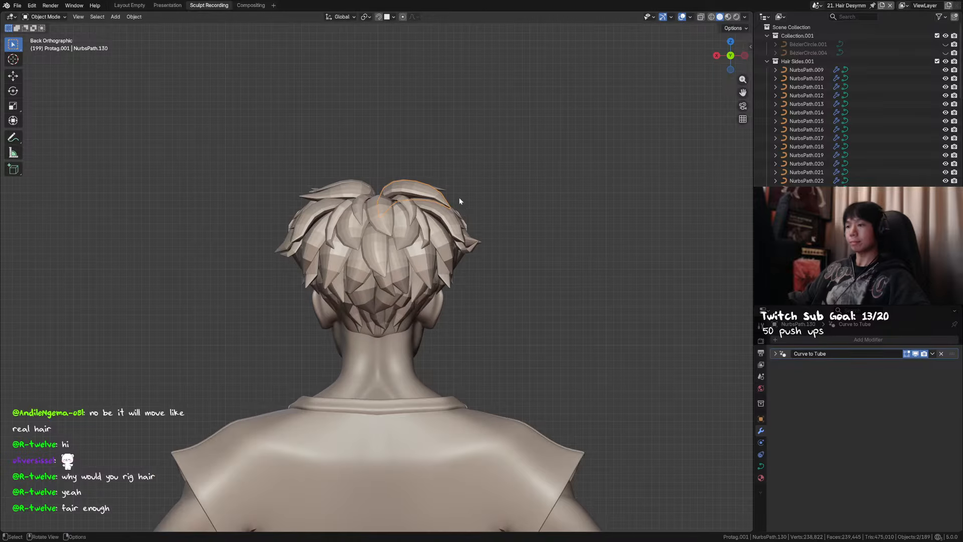
key("Tab")
left_click_drag(471, 175, 428, 223)
key("r")
left_click(491, 197)
Shift the two outer points about 0.005 m in X and 0.003 m in Z, fine-tune their rotation and position, and save
key("g")
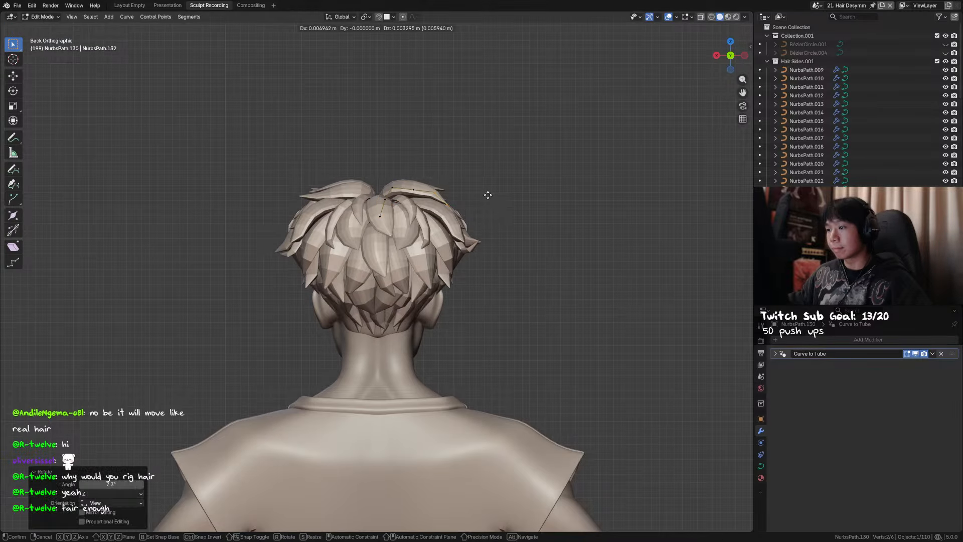
left_click(487, 195)
key("r")
left_click(488, 194)
key("g")
left_click(486, 192)
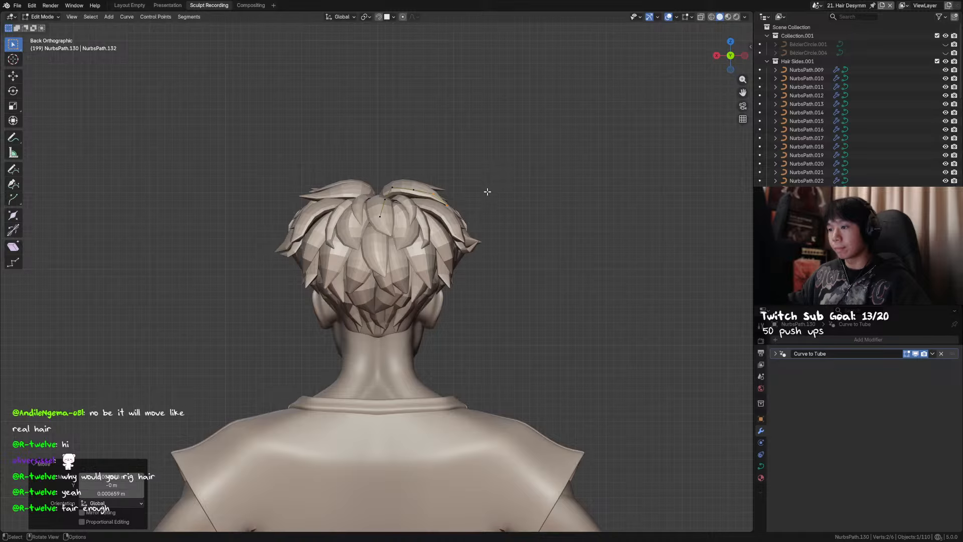
key("Tab")
left_click(482, 166)
middle_click_drag(482, 166, 475, 203)
key("ctrl+s")
Edit the rear crown strand again and raise its tip control point about 0.008 m along Z
left_click(449, 204)
left_click(429, 194)
key("Tab")
left_click_drag(458, 198, 437, 215)
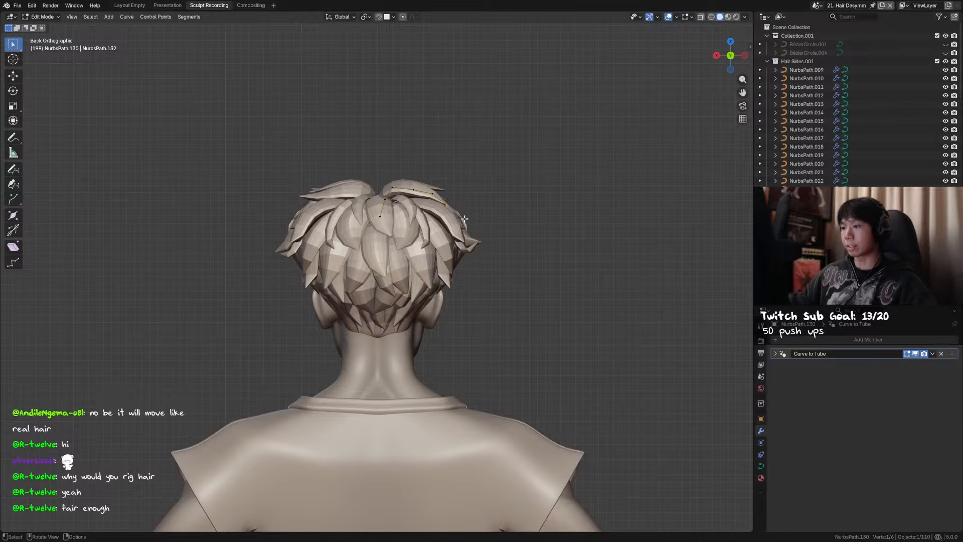
middle_click_drag(465, 216, 471, 218)
key("g")
key("z")
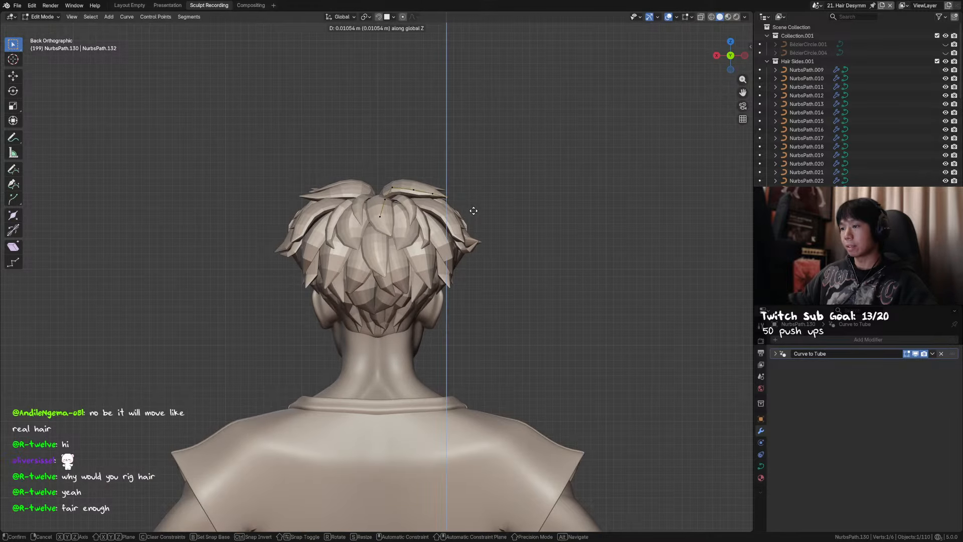
right_click(473, 211)
key("g")
key("z")
right_click(477, 205)
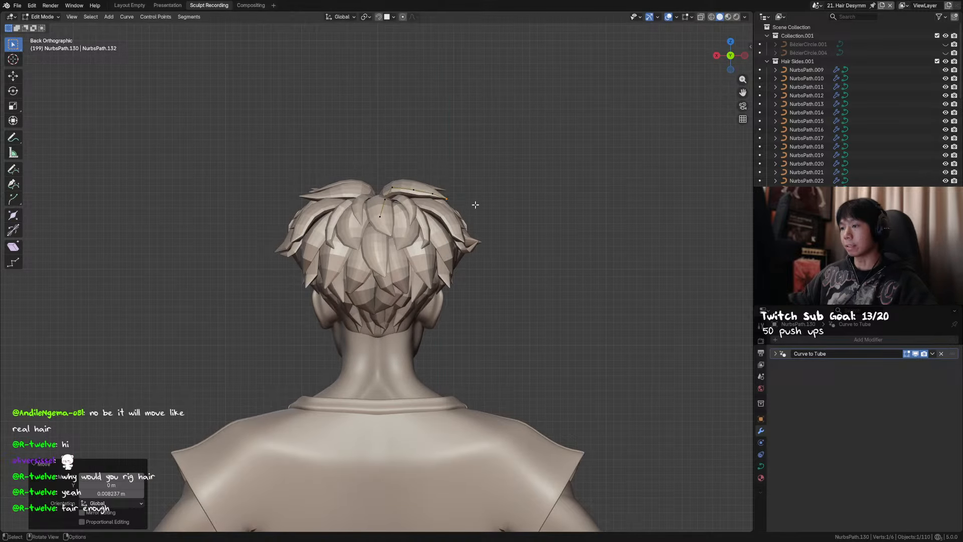
Readjust the strand point's height, reposition a control point in an overhead view, leave curve editing and save
key("g")
key("z")
left_click(427, 198)
middle_click_drag(427, 198, 410, 289)
left_click(353, 293)
key("g")
left_click(319, 347)
key("Tab")
key("ctrl+s")
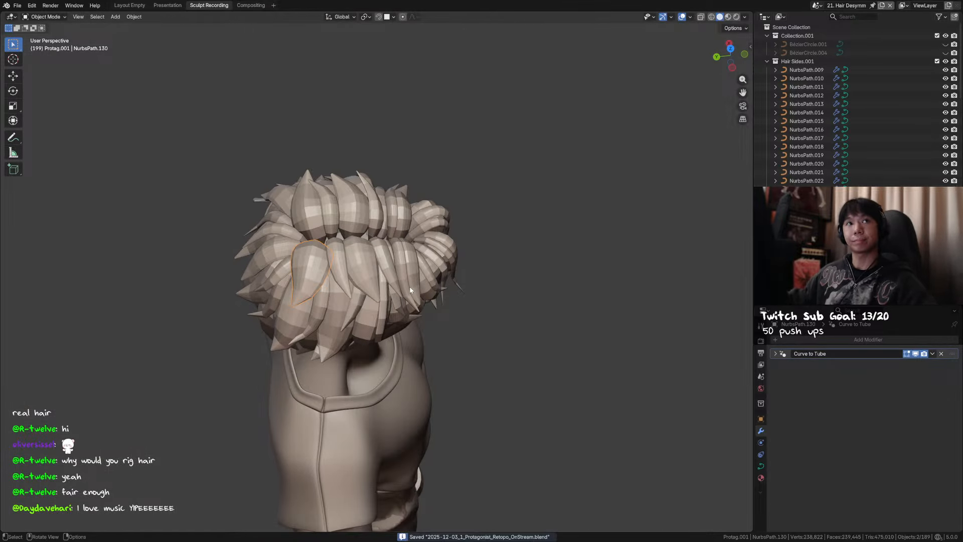
Reopen the rear crown strand for editing from behind and adjust its tip point along Z
middle_click_drag(416, 242, 496, 188)
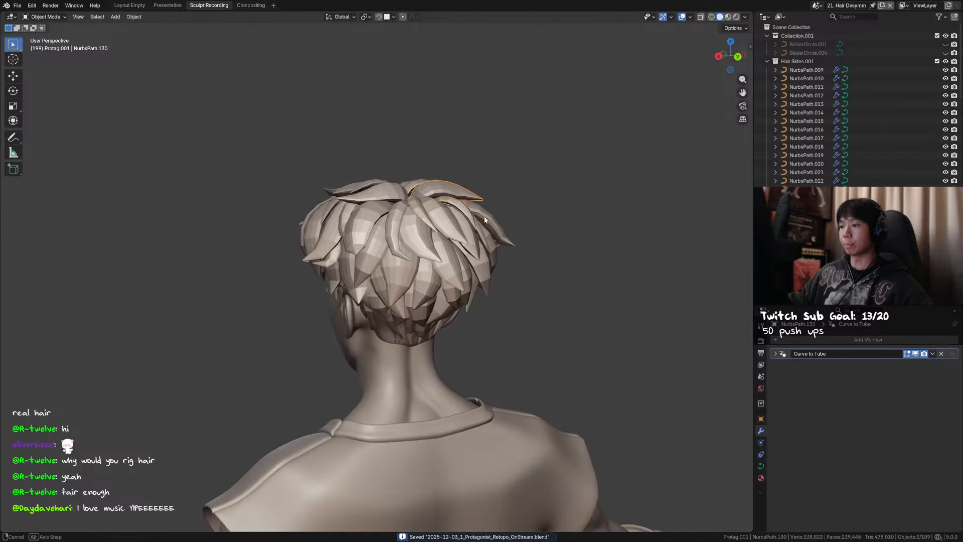
key("Tab")
left_click_drag(496, 188, 473, 209)
key("g")
key("z")
left_click(474, 208)
Adjust the heights of the strand's inner control points along Z
left_click(462, 196)
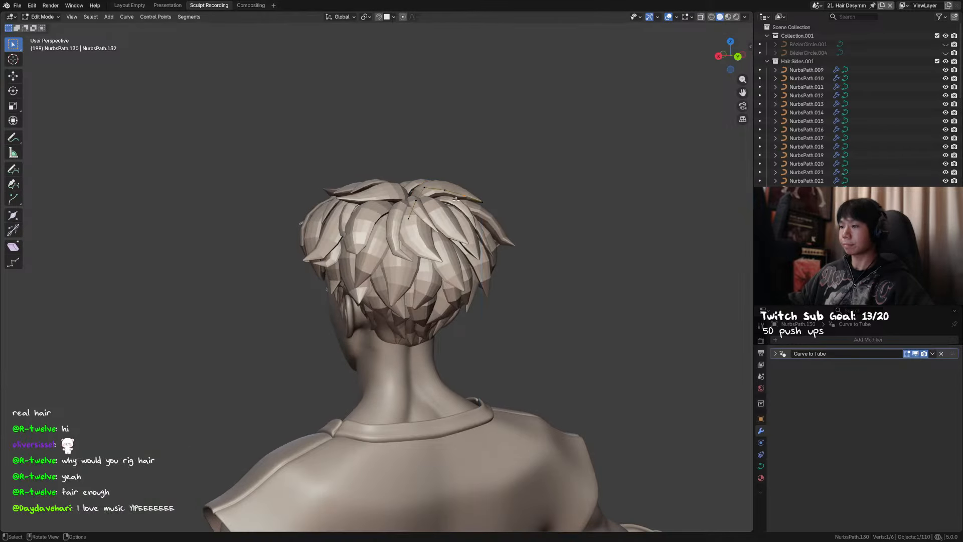
key("g")
key("z")
left_click(457, 199)
left_click(445, 188)
key("g")
key("z")
right_click(445, 185)
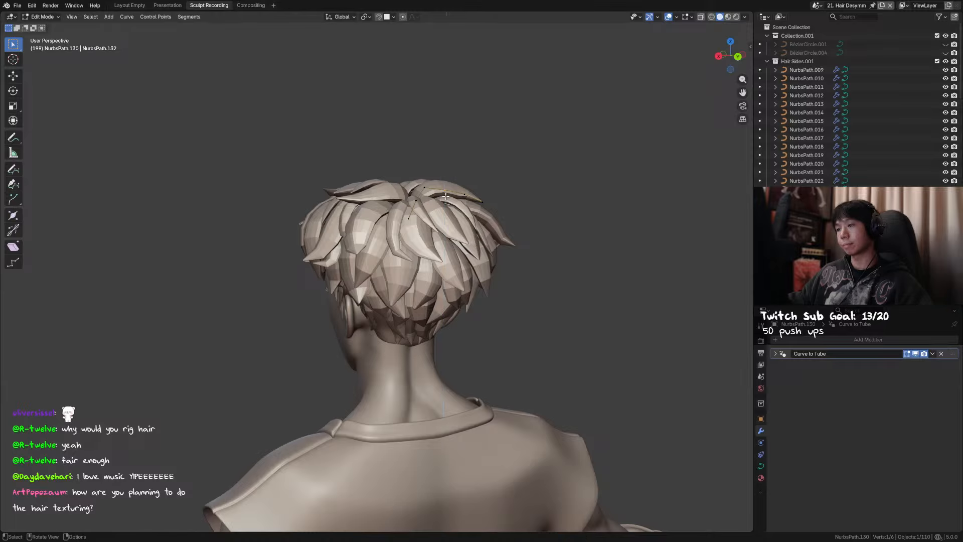
Move the strand's root-side point along Z, nudge it about 0.002 m in X and -0.001 m in Z, and save
middle_click_drag(445, 186, 417, 184)
key("ctrl+KP_1")
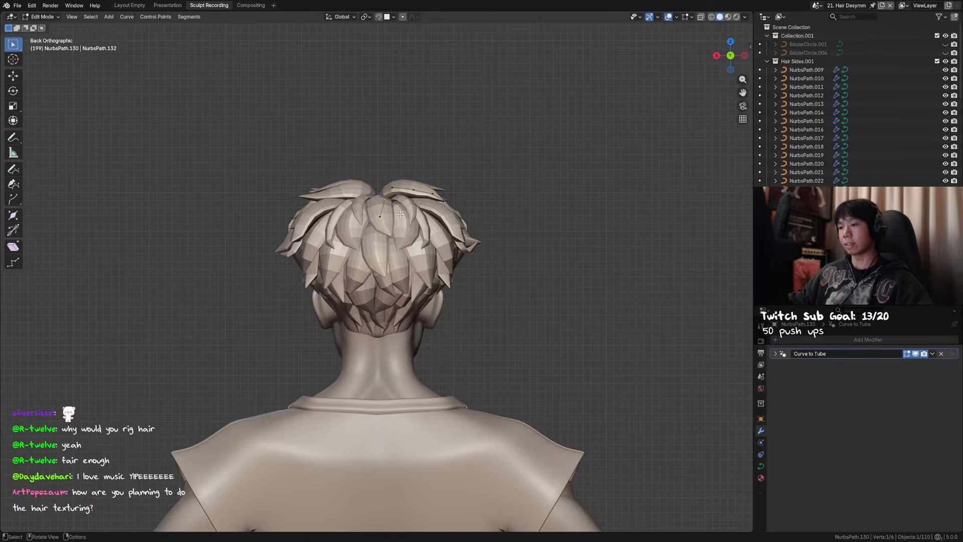
key("g")
key("z")
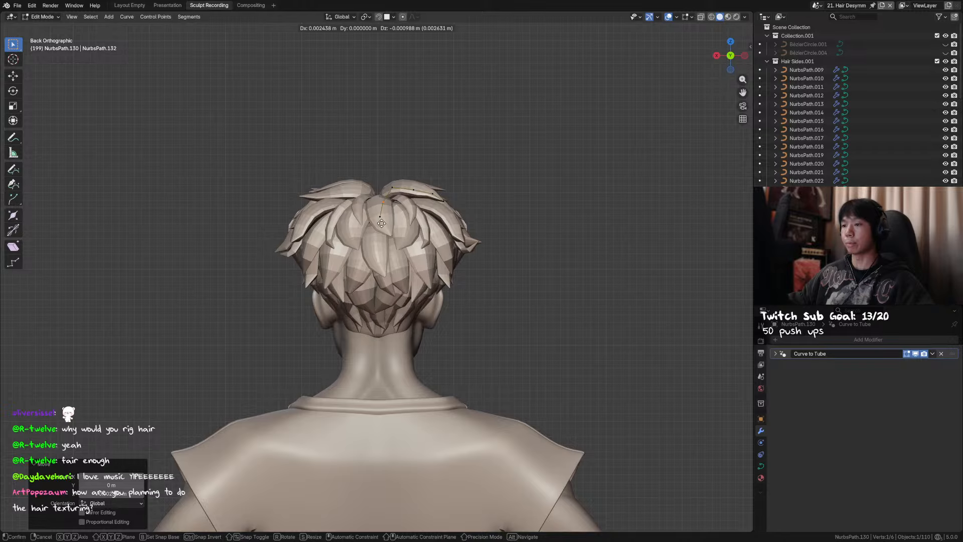
left_click(381, 223)
key("Tab")
key("ctrl+s")
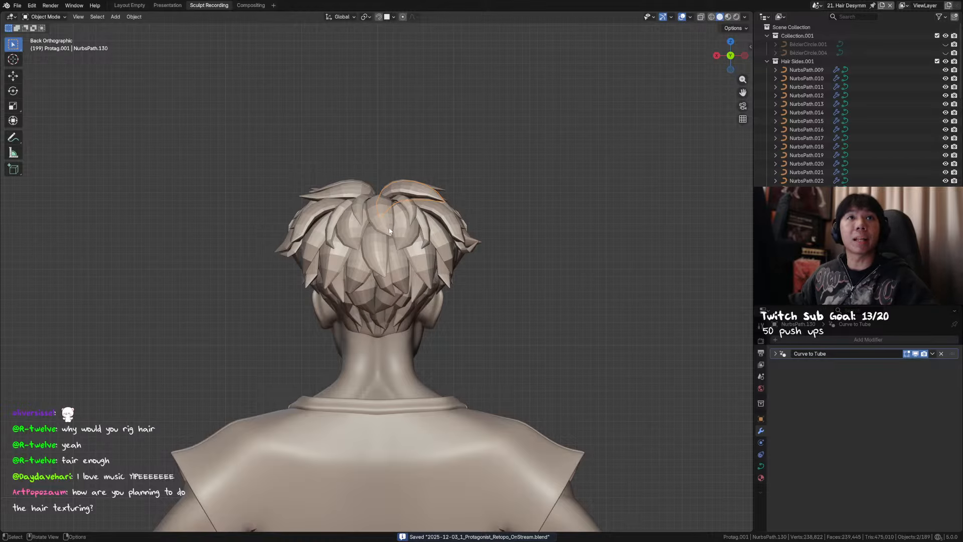
Switch to the Blender window containing the textured hair strand samples
middle_click_drag(312, 211, 485, 178)
left_click(486, 178)
key("F3")
left_click(557, 204)
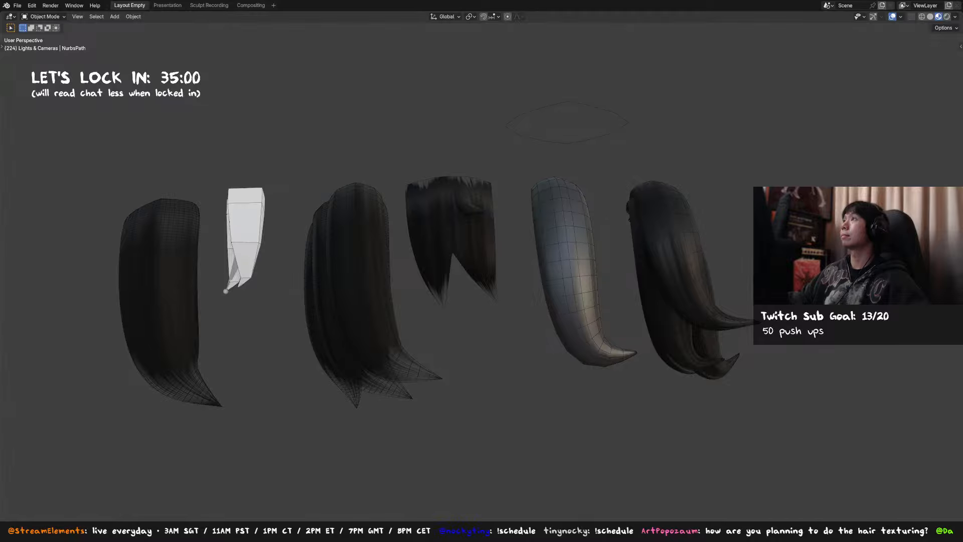
Examine the textured hair strand samples from several angles and select the upper strand of the layered dark group
left_click(673, 284)
middle_click_drag(679, 260, 516, 245, "shift")
left_click(642, 217)
middle_click_drag(643, 217, 514, 226, "shift")
left_click(450, 213)
left_click(555, 195)
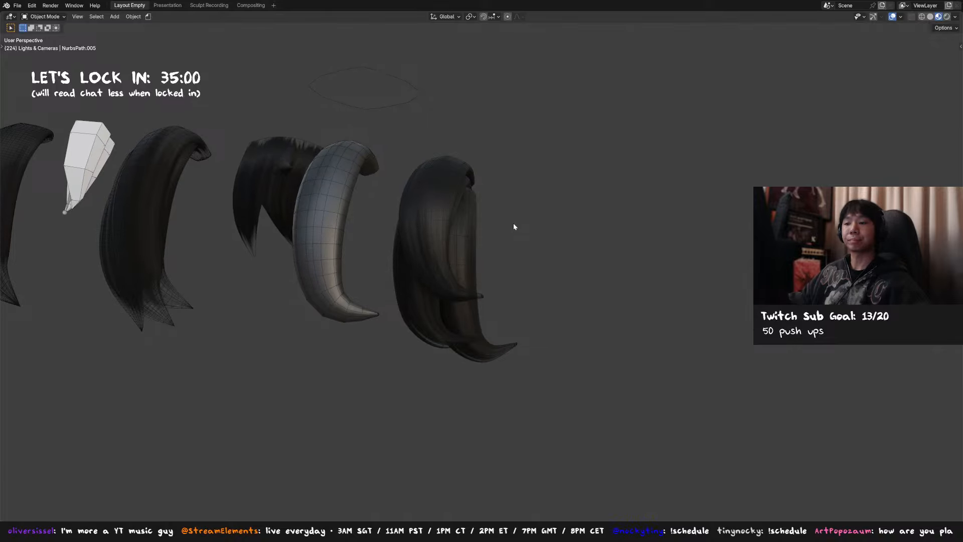
middle_click_drag(514, 226, 507, 218)
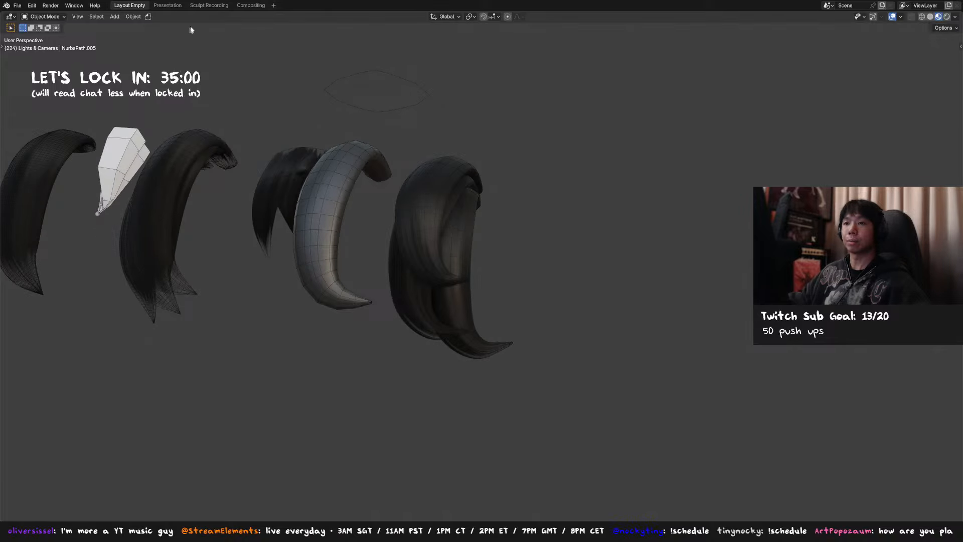
middle_click_drag(423, 216, 527, 249)
left_click(497, 259)
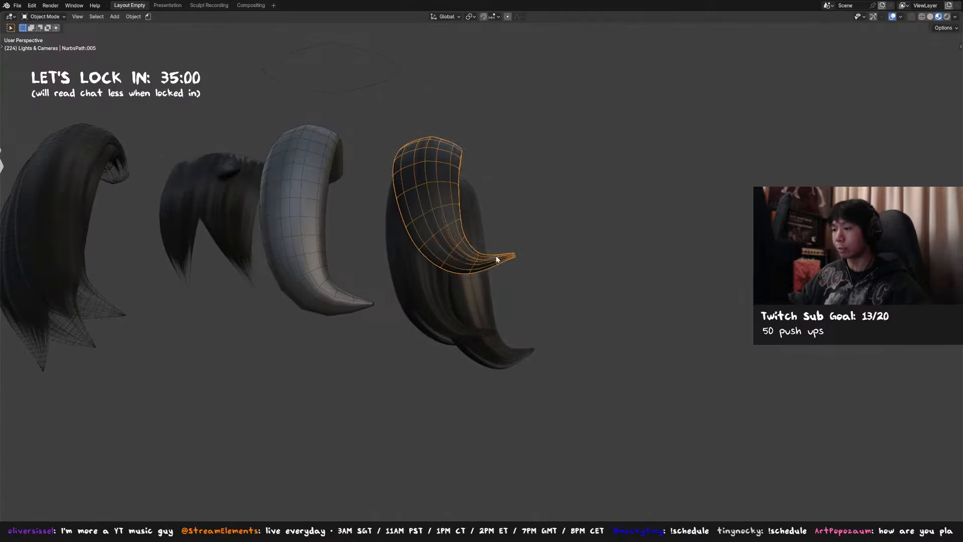
Examine the mesh of the upper layered hair strand in edit mode and compare it with the plain grey strand
left_click(210, 6)
left_click(126, 7)
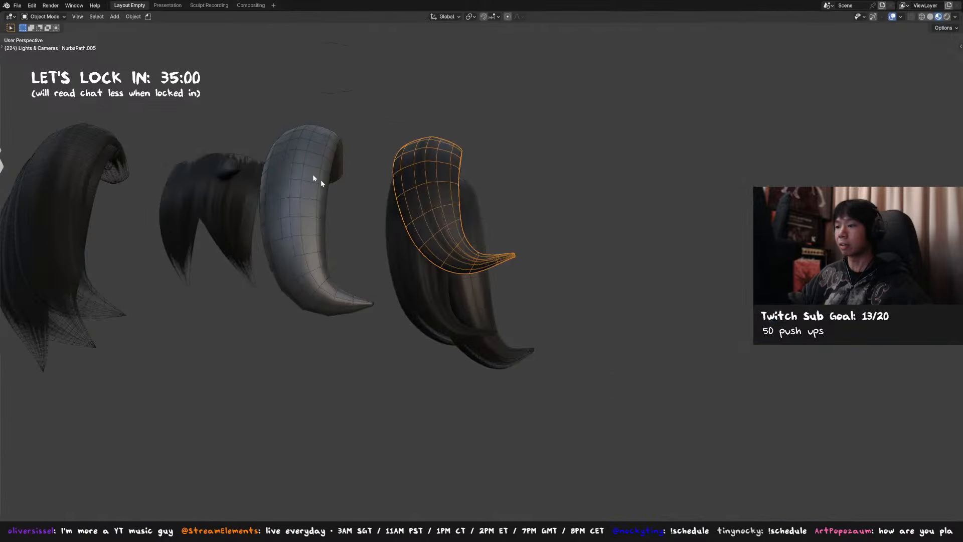
middle_click_drag(313, 175, 372, 240)
key("Tab")
key("Tab")
left_click(303, 223)
middle_click_drag(257, 223, 402, 202, "shift")
left_click(409, 231)
key("Tab")
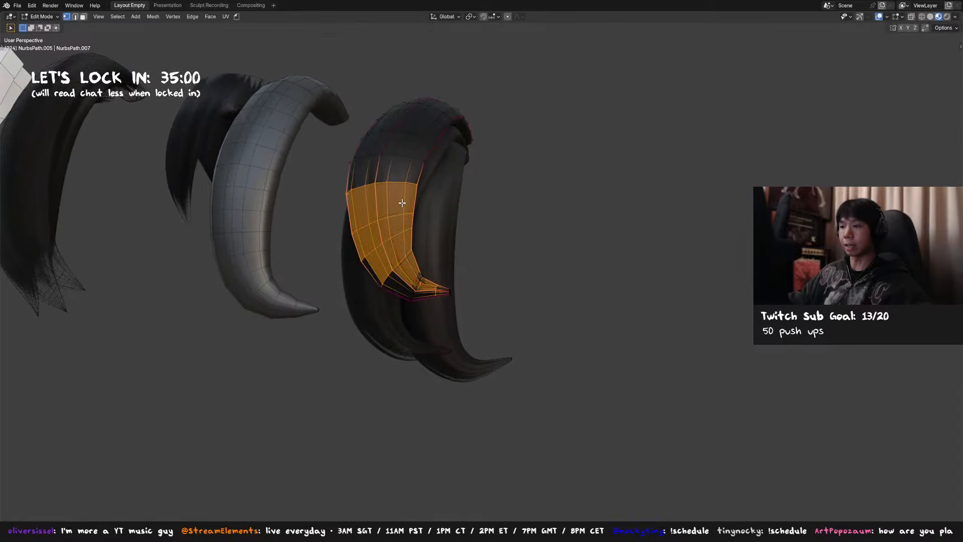
key("Tab")
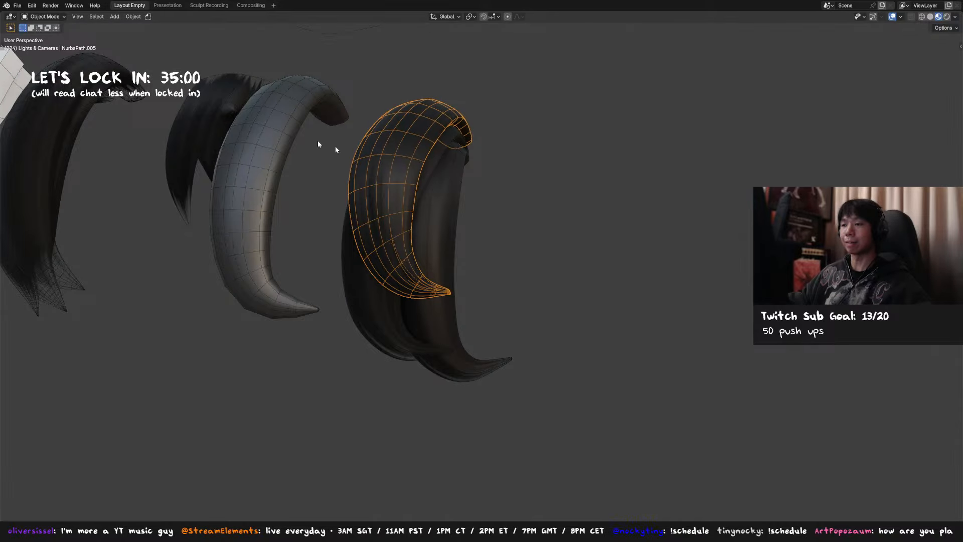
Switch to the Sculpt Recording workspace and examine the upper strand's UV layout
left_click(208, 6)
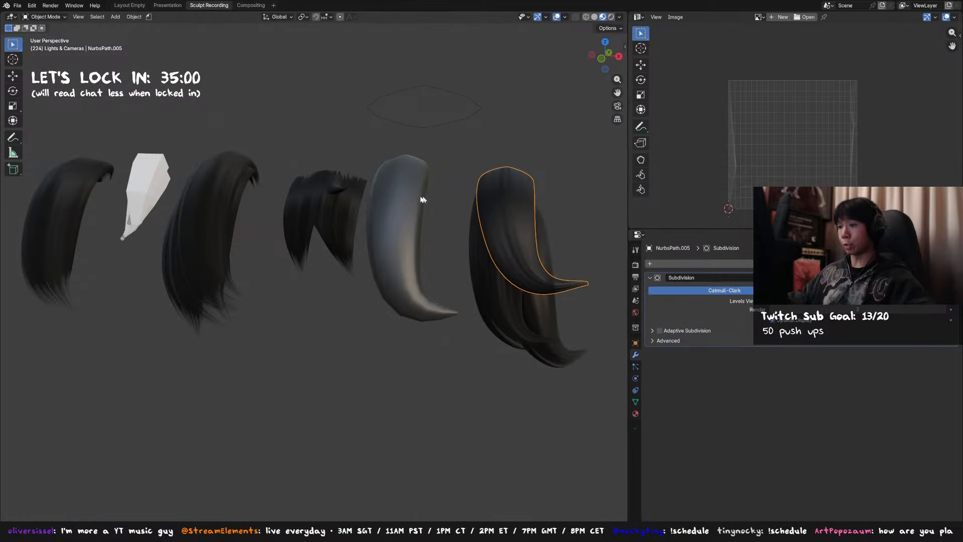
middle_click_drag(423, 198, 506, 162)
key("Tab")
key("Tab")
key("Tab")
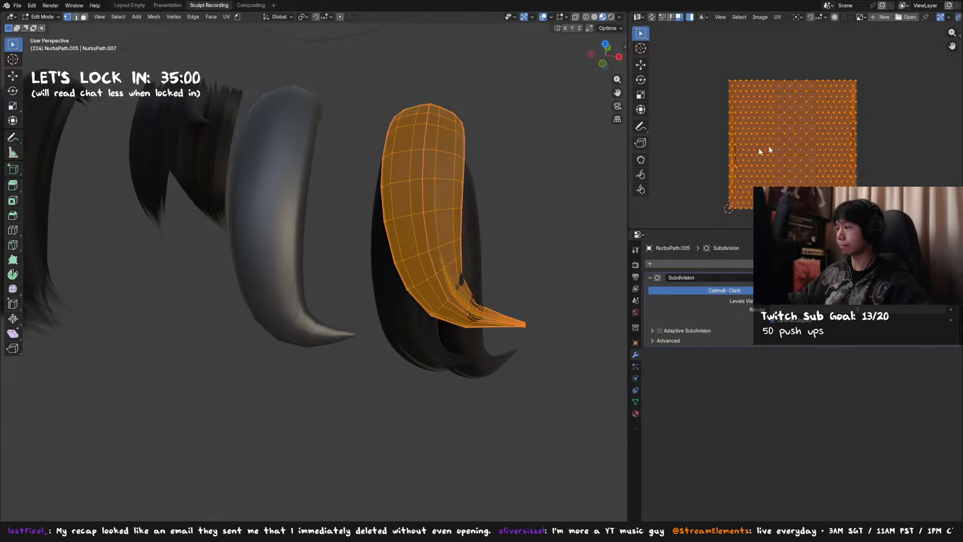
key("Tab")
Replace the Properties editor with an enlarged Shader Editor and bring the hair material's nodes into view
middle_click_drag(500, 257, 425, 243)
left_click(637, 234)
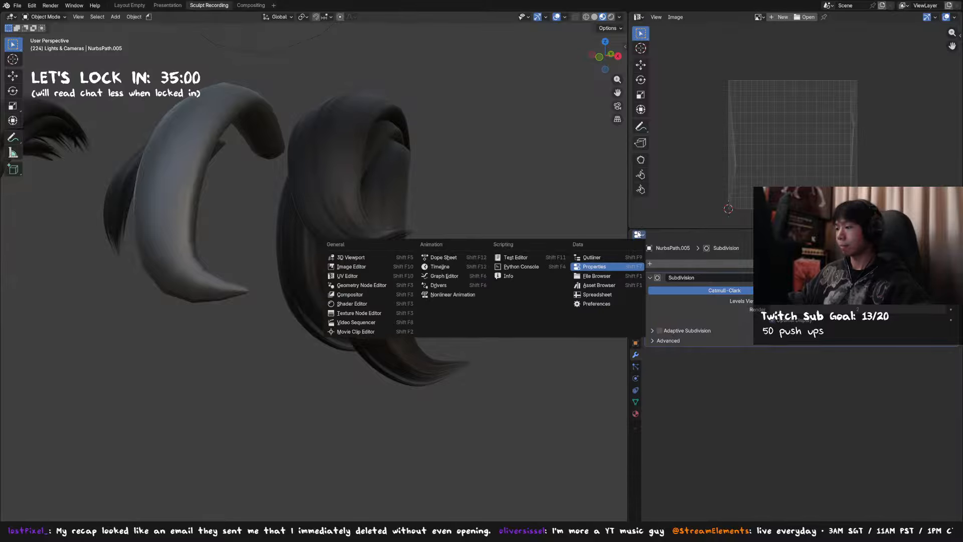
key("s")
left_click_drag(650, 228, 655, 143)
middle_click_drag(782, 326, 795, 214)
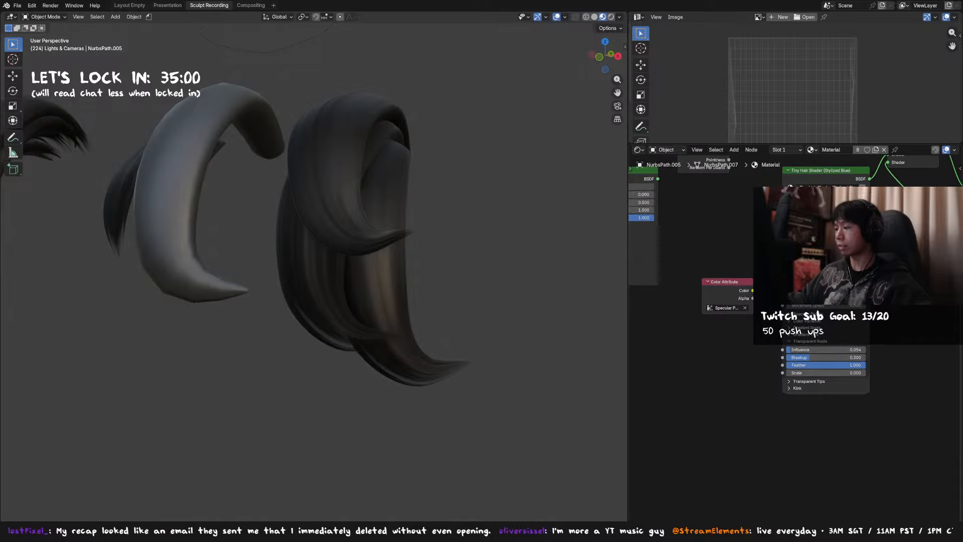
Link the Color Attribute node into the Tiny Hair Shader and compare the dark strand's highlight from several angles
middle_click_drag(426, 238, 360, 232)
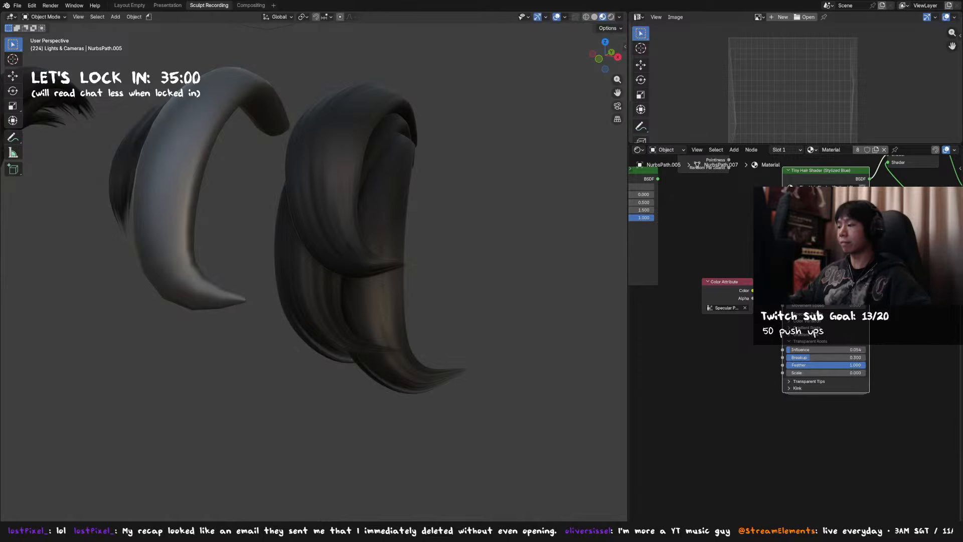
left_click_drag(752, 290, 783, 298)
middle_click_drag(522, 245, 487, 237)
scroll(738, 272, "up", 2)
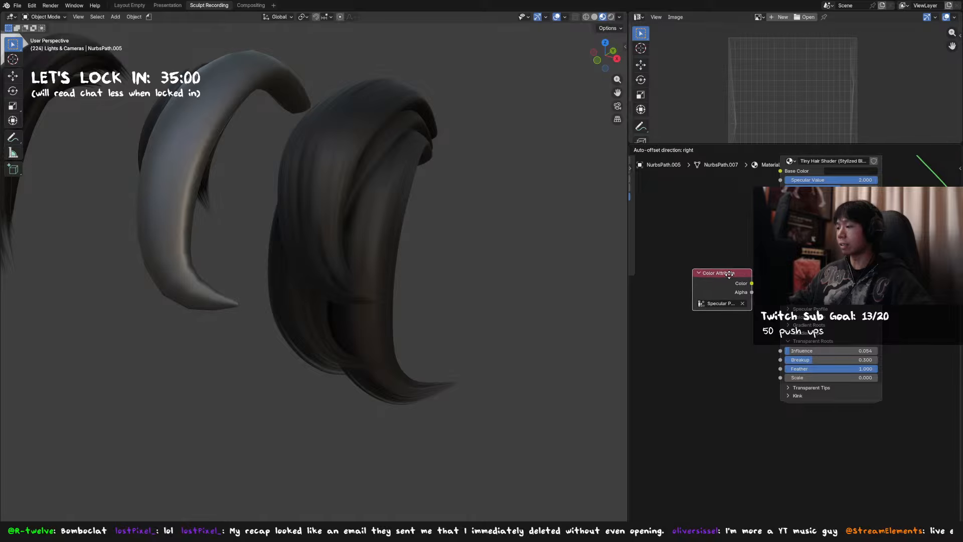
middle_click_drag(481, 210, 458, 207)
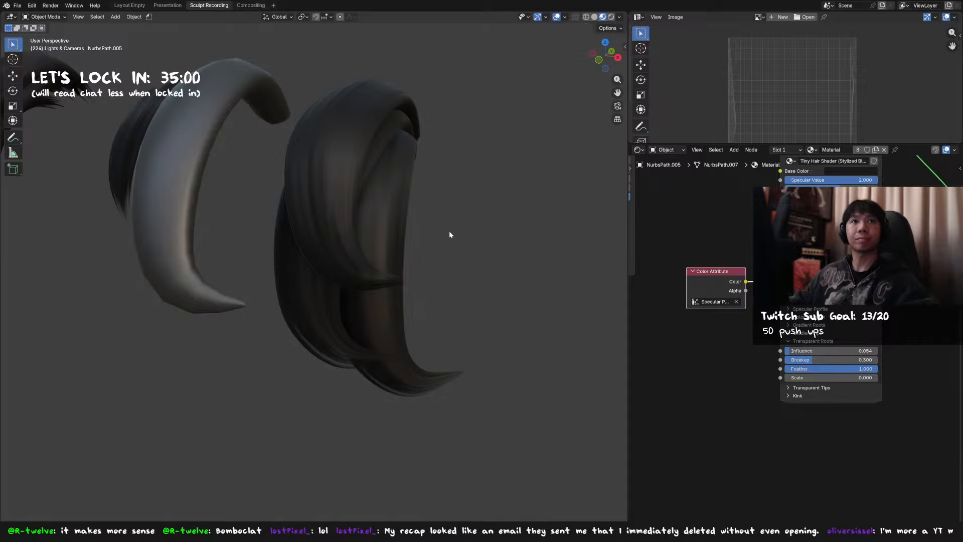
middle_click_drag(432, 266, 453, 258)
left_click_drag(780, 281, 729, 295)
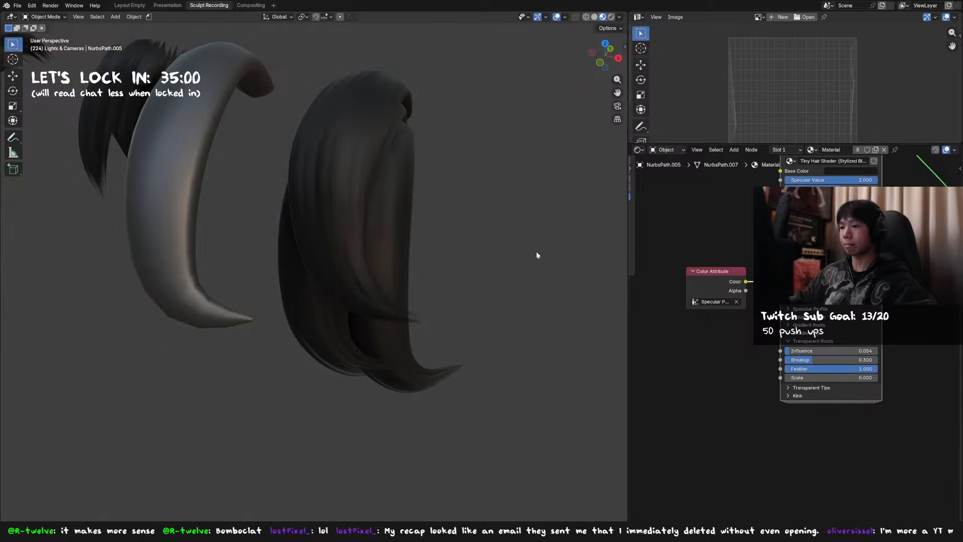
middle_click_drag(466, 238, 458, 245)
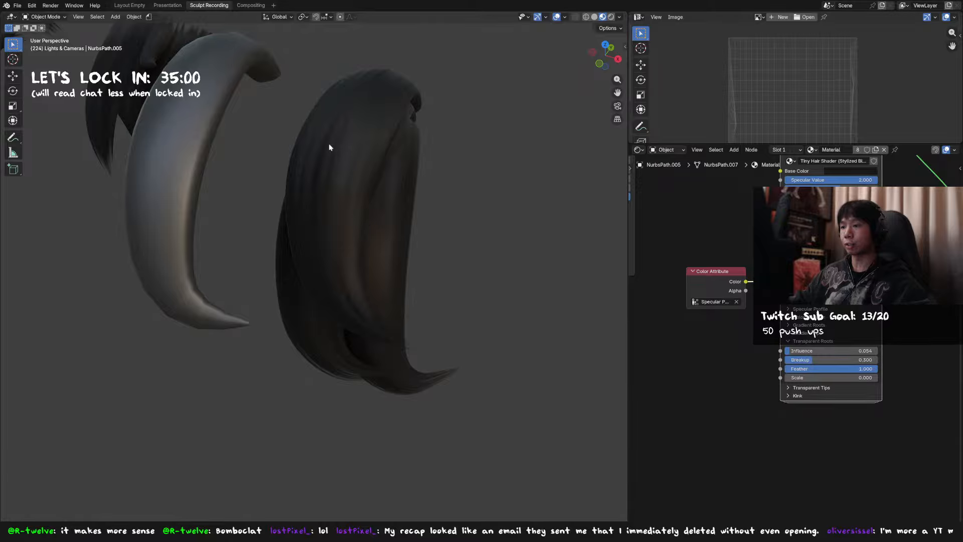
Insert a Math node on the Color Attribute's color output, set it to Add and adjust its value
middle_click_drag(733, 316, 804, 313)
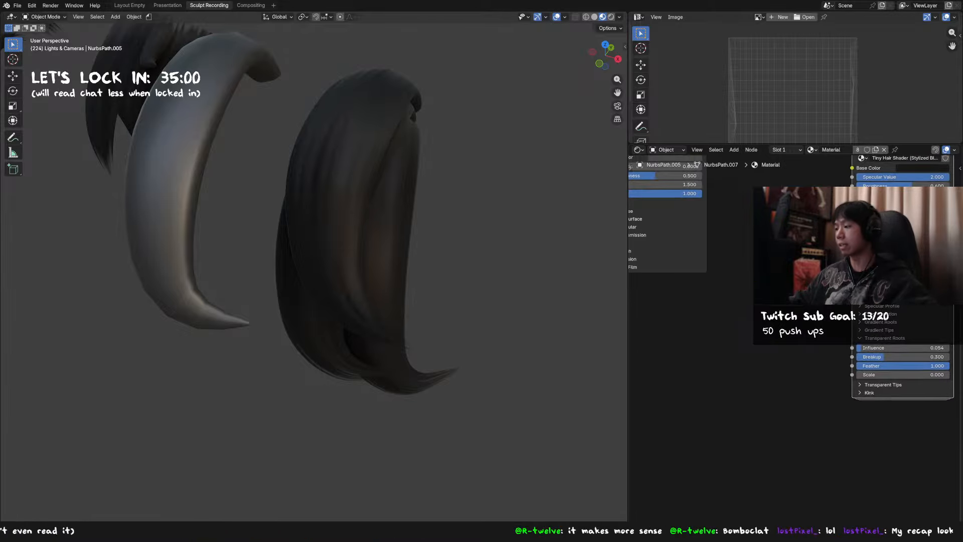
left_click_drag(797, 278, 752, 307)
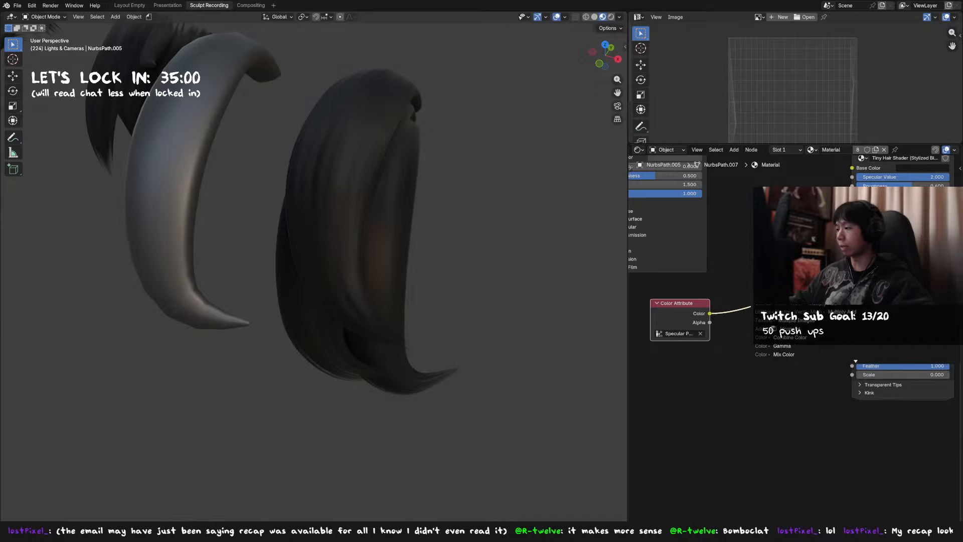
key("Return")
left_click(785, 337)
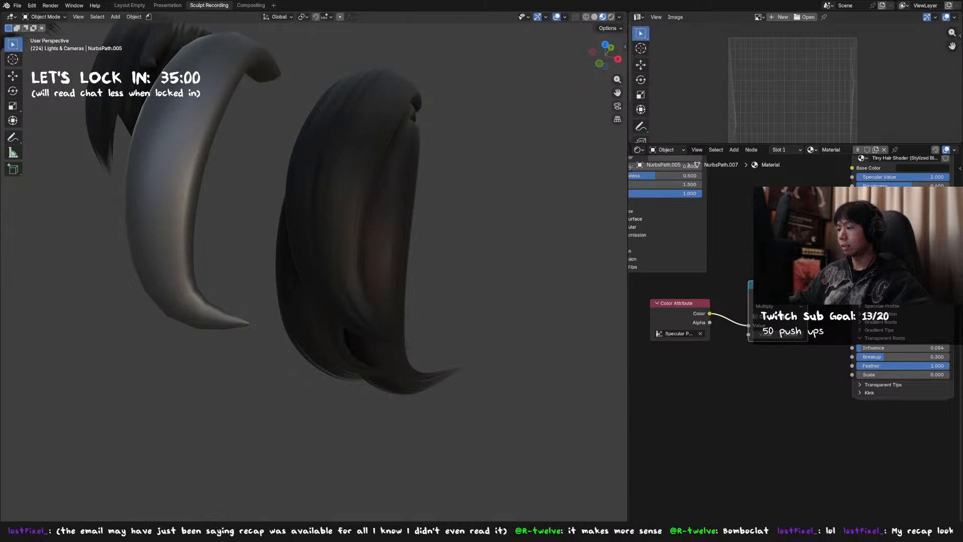
left_click(780, 308)
left_click(524, 329)
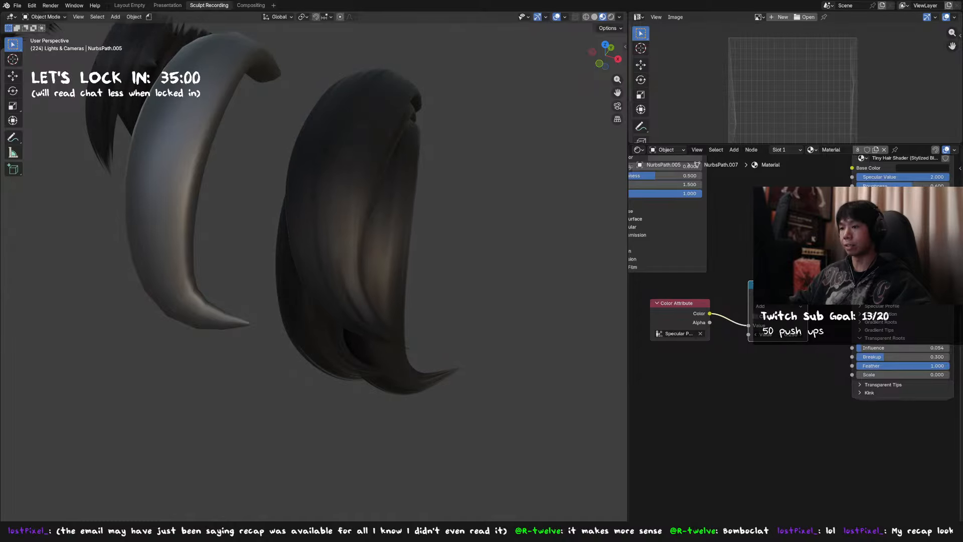
left_click_drag(783, 334, 779, 334)
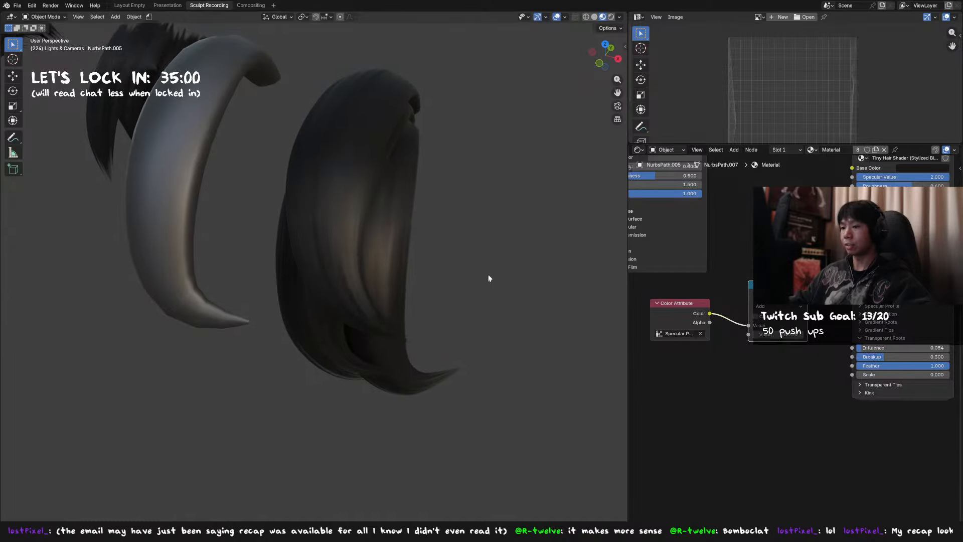
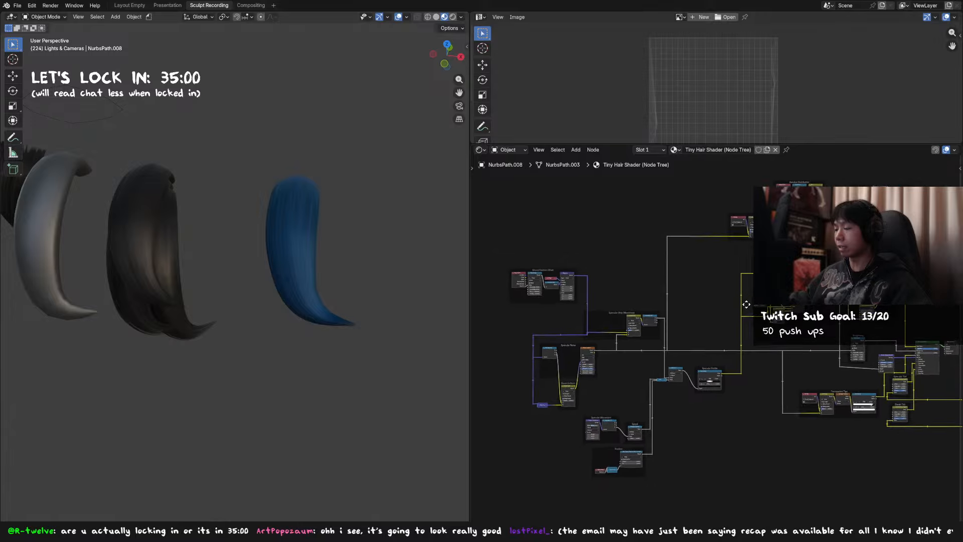
Select the blue hair strand and examine the Strand Position Offset, Break Uniform and Specular Movement frames in its node tree
scroll(372, 225, "up", 2)
middle_click_drag(372, 224, 276, 202, "shift")
left_click(264, 216)
scroll(264, 216, "up", 2)
scroll(759, 322, "up", 4)
middle_click_drag(710, 396, 746, 417)
scroll(663, 306, "up", 3)
middle_click_drag(643, 292, 616, 293)
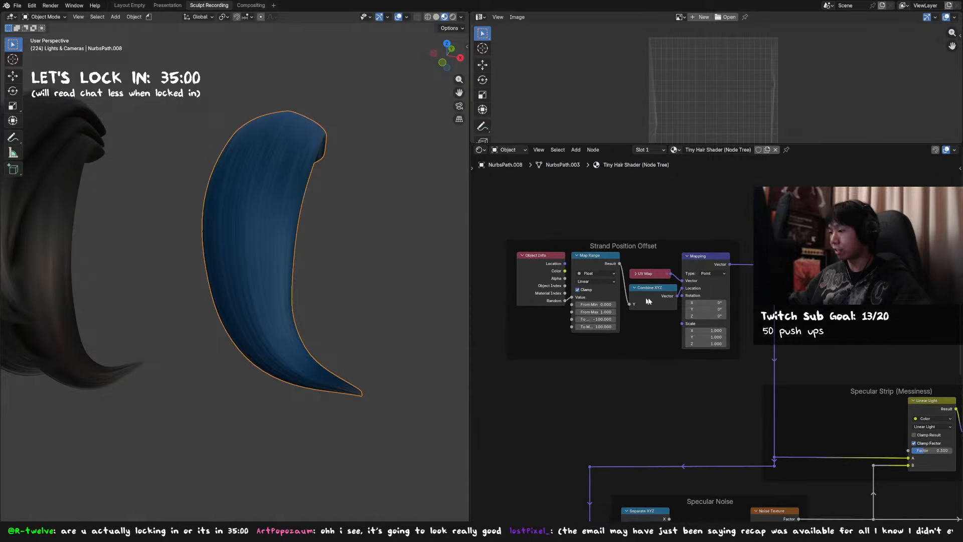
middle_click_drag(743, 332, 707, 327)
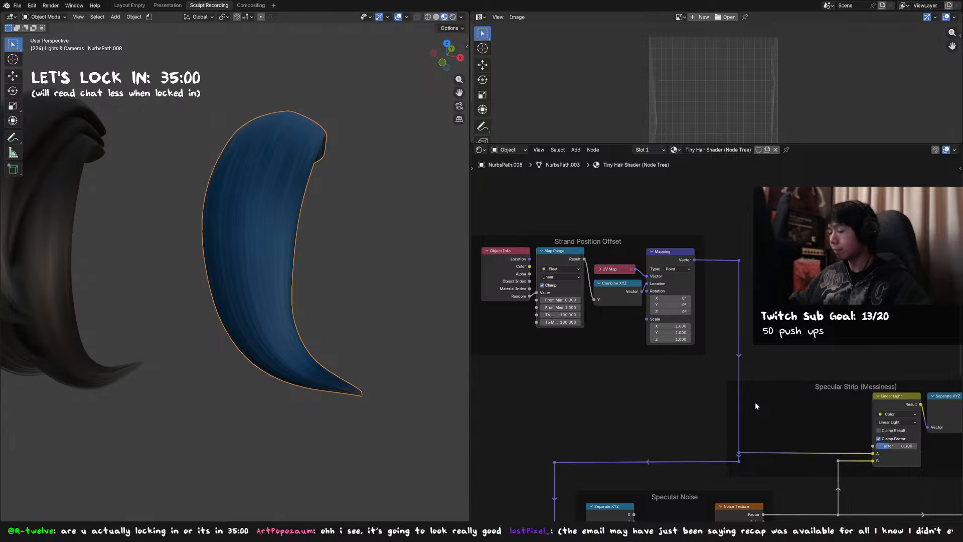
middle_click_drag(756, 405, 752, 43)
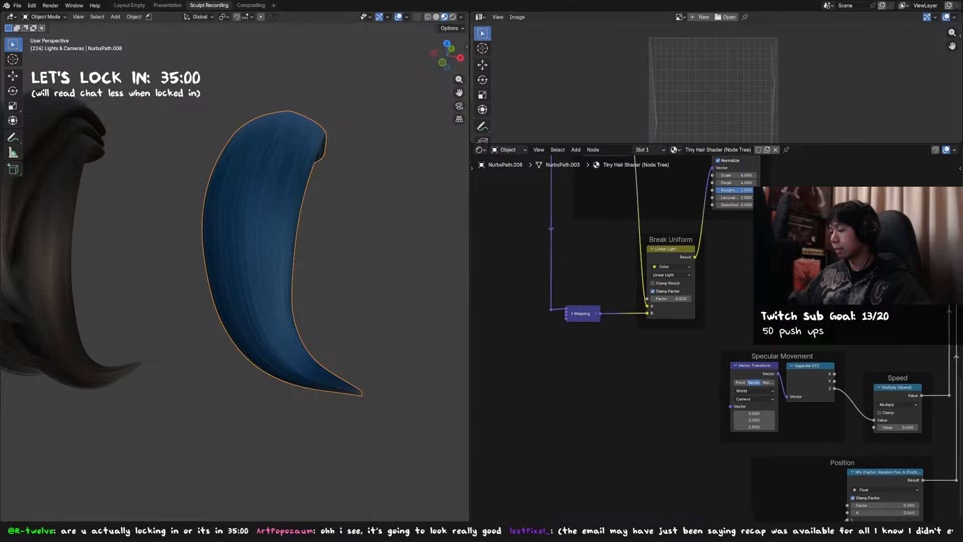
middle_click_drag(786, 345, 714, 342)
scroll(714, 341, "down", 12)
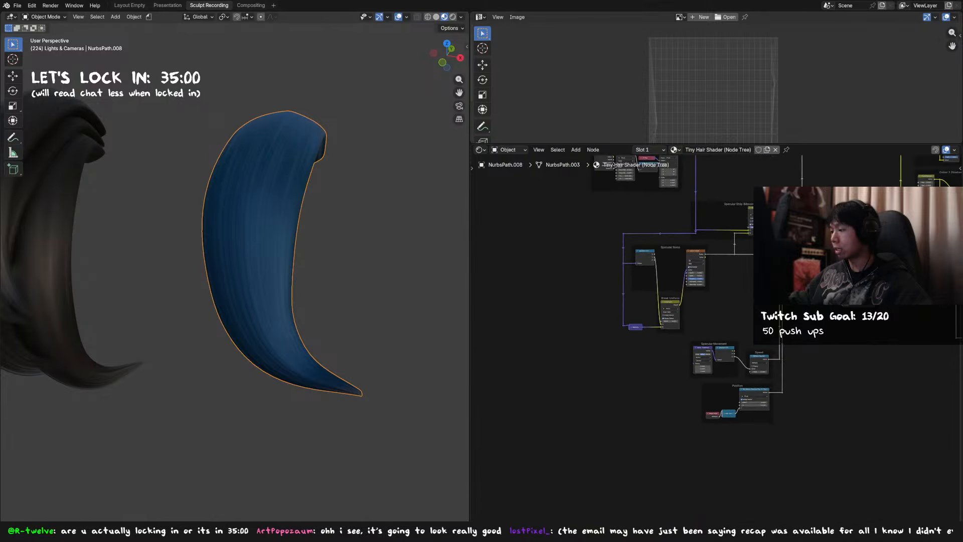
Trace how the strand offset and specular noise nodes feed the Specular Strip and Specular Profile frames
middle_click_drag(806, 257, 751, 333)
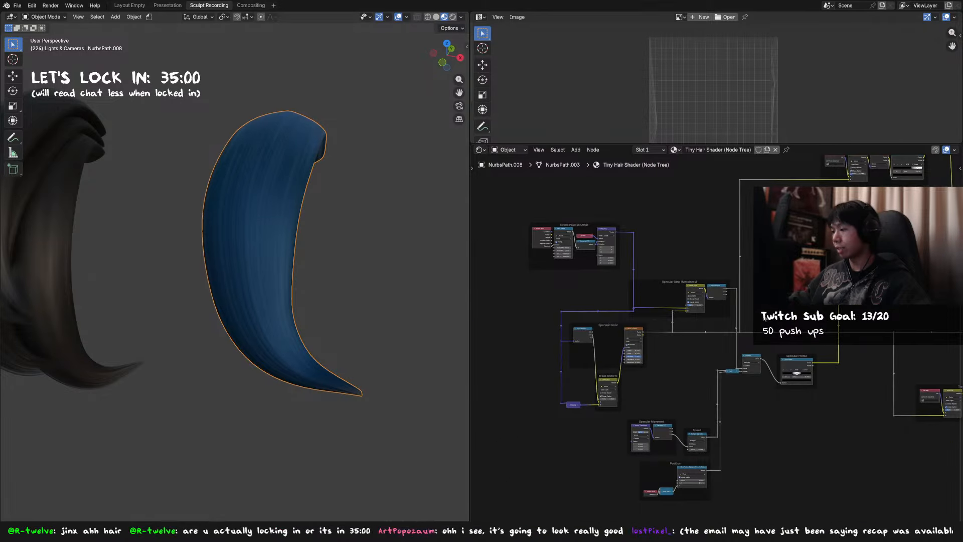
scroll(750, 333, "up", 2)
middle_click_drag(544, 301, 744, 318)
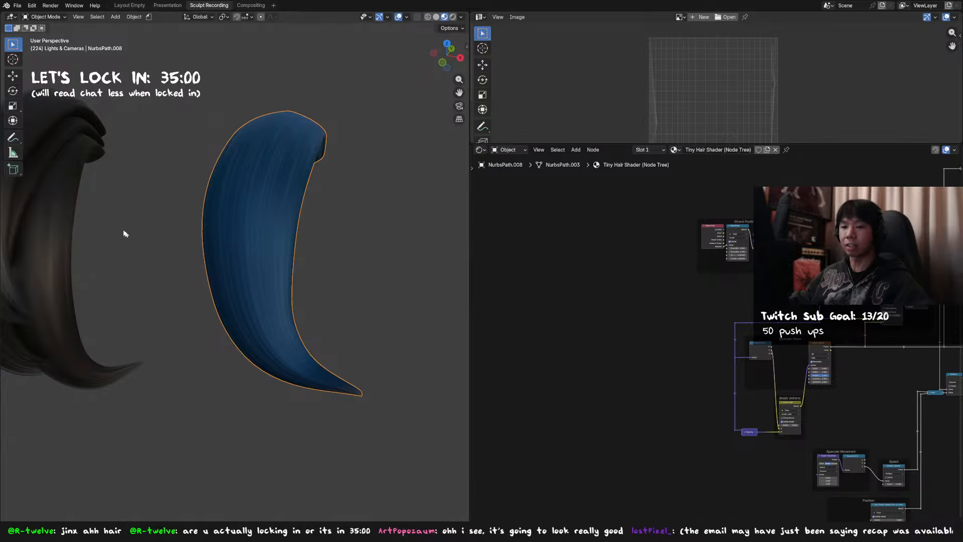
middle_click_drag(880, 312, 715, 302)
scroll(722, 333, "up", 3)
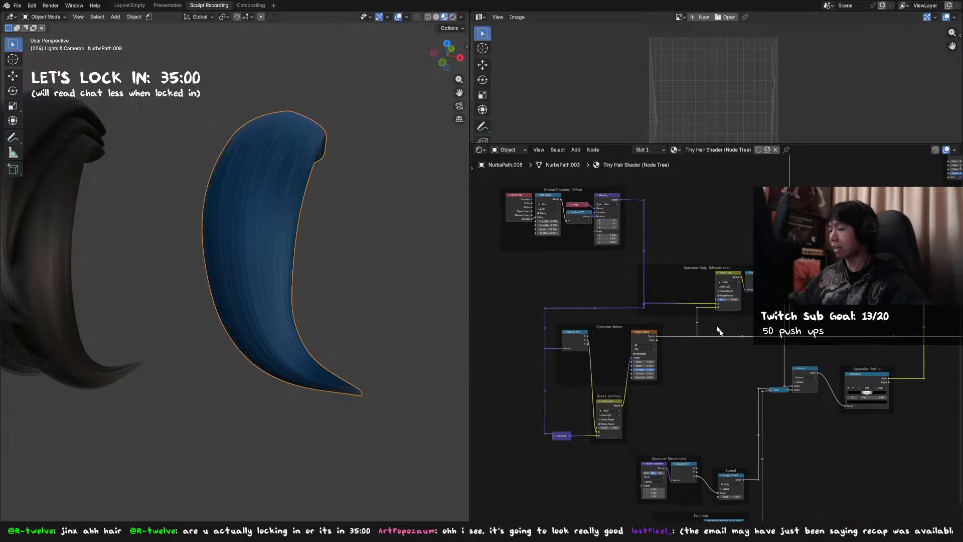
middle_click_drag(771, 342, 705, 331)
scroll(692, 330, "up", 5)
middle_click_drag(628, 322, 805, 437)
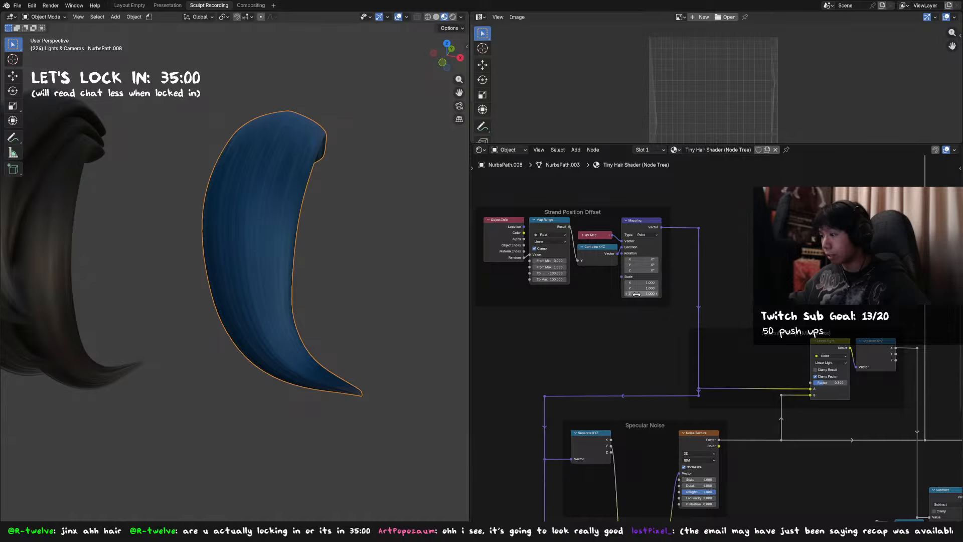
Test a random highlight position by raising the Factor of the Position frame's Mix node and returning it to 0
middle_click_drag(649, 395, 656, 158)
middle_click_drag(737, 349, 609, 208)
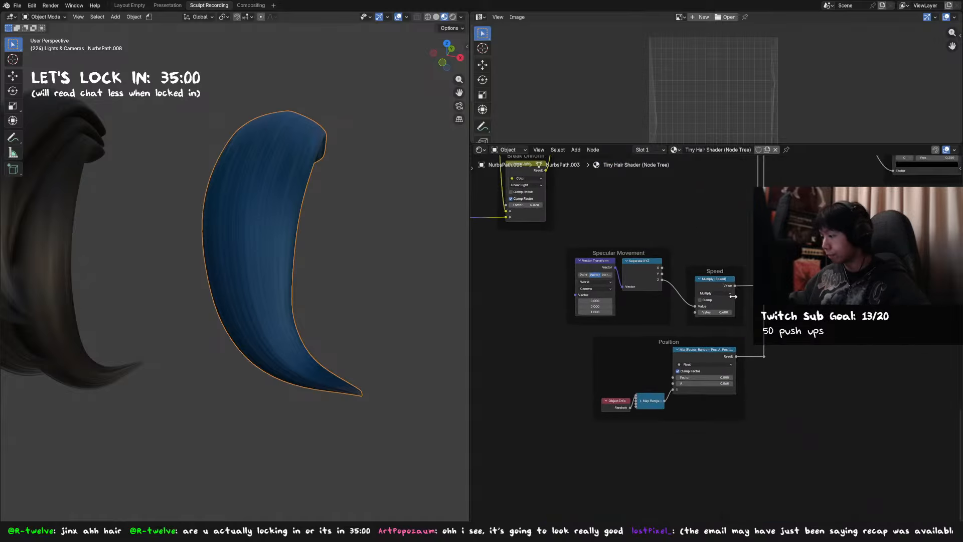
scroll(713, 358, "up", 10)
middle_click_drag(715, 305, 726, 262)
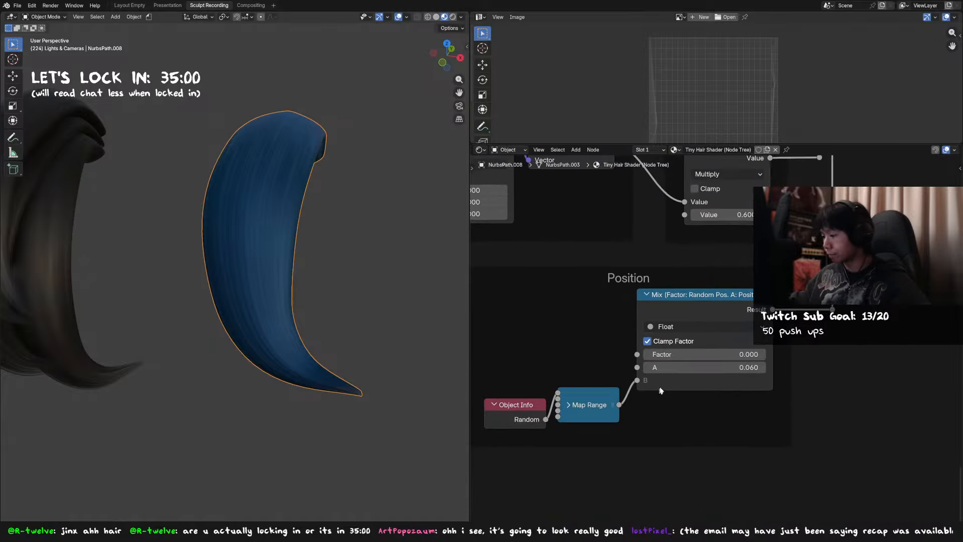
middle_click_drag(660, 389, 670, 352)
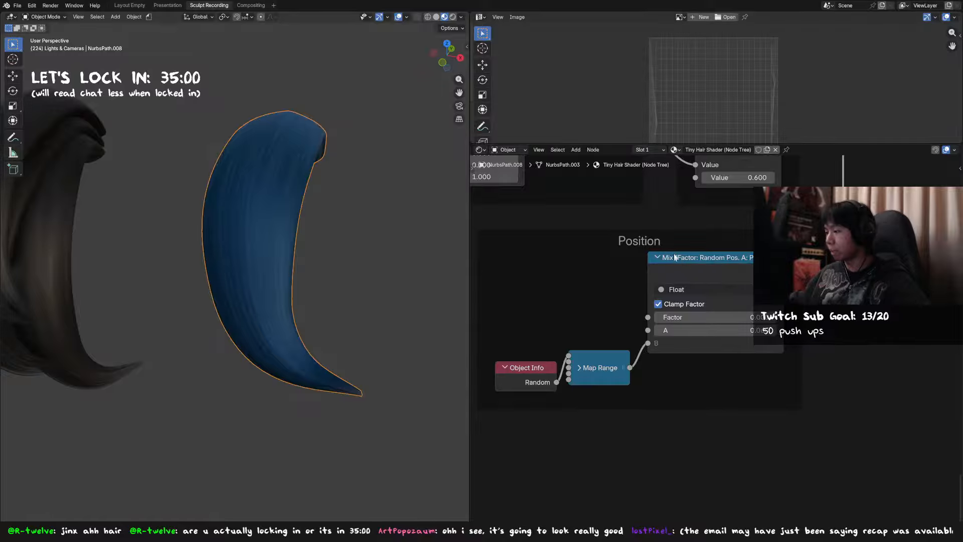
middle_click_drag(703, 256, 714, 254)
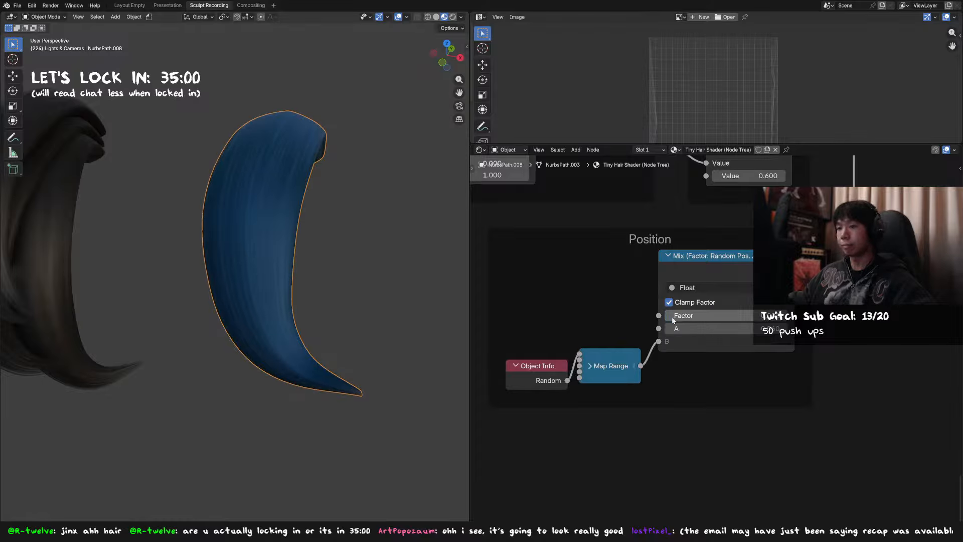
left_click_drag(699, 314, 740, 315)
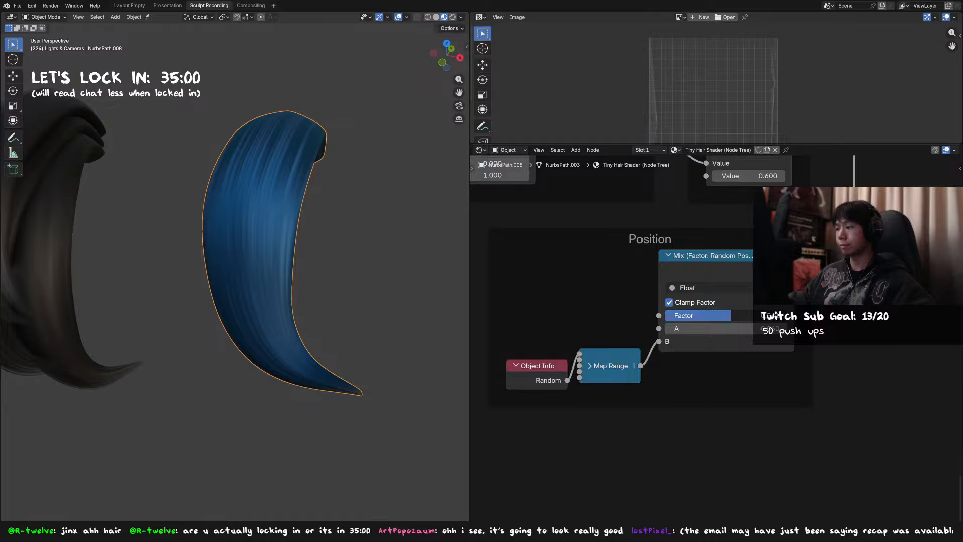
left_click_drag(731, 315, 664, 316)
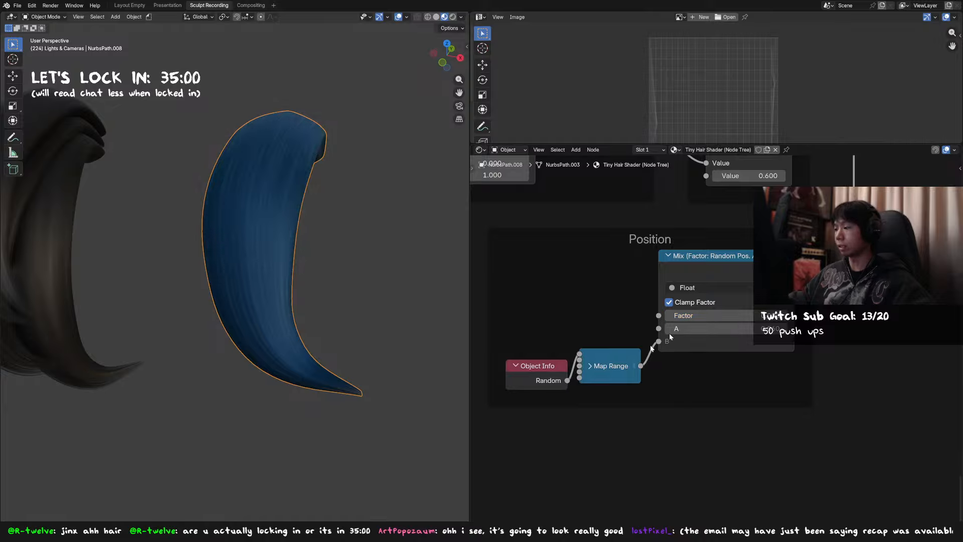
Adjust value A of the Position Mix node and compare the blue strand's highlight with the dark samples
mouse_move(742, 328)
left_mouse_down()
mouse_move(788, 329)
mouse_move(727, 329)
left_mouse_up()
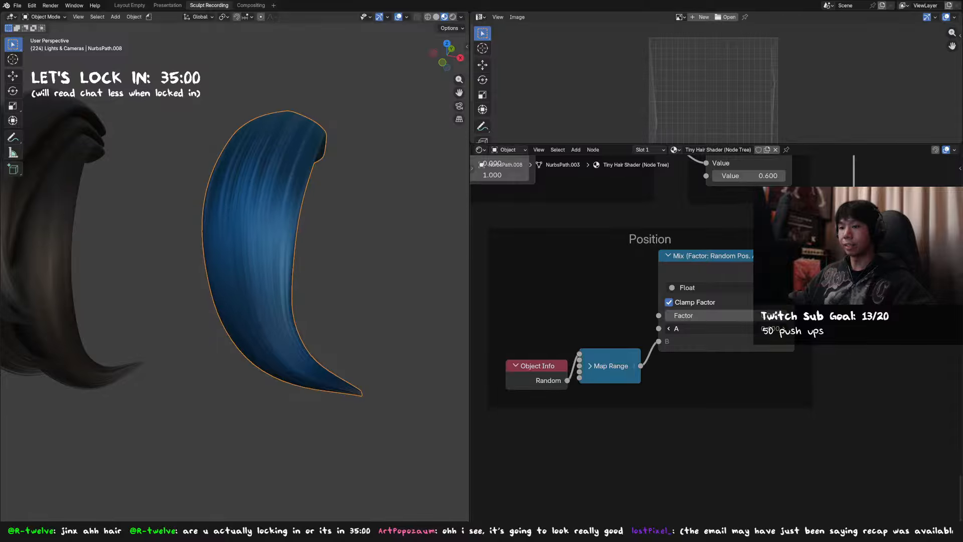
scroll(331, 232, "down", 5)
middle_click_drag(311, 225, 373, 214)
scroll(329, 223, "up", 3)
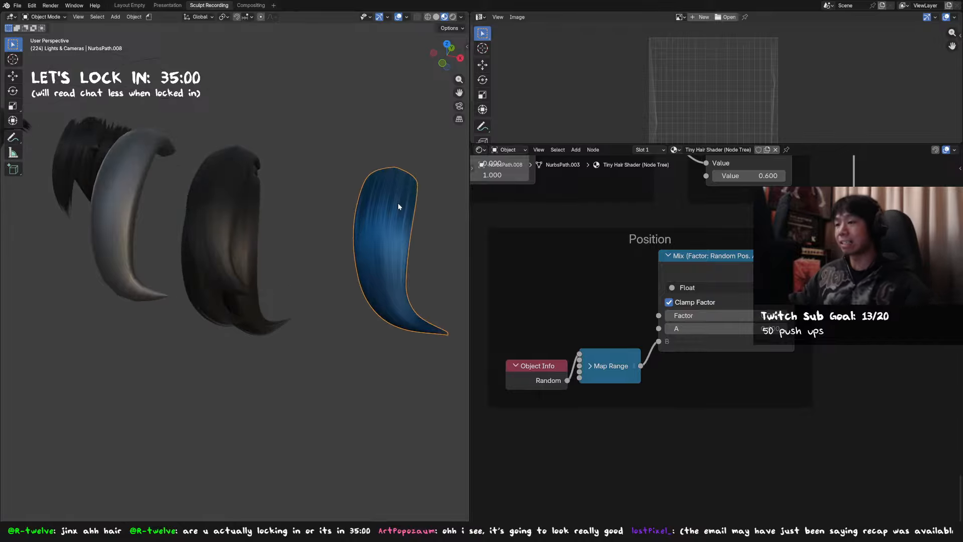
scroll(290, 197, "down", 2)
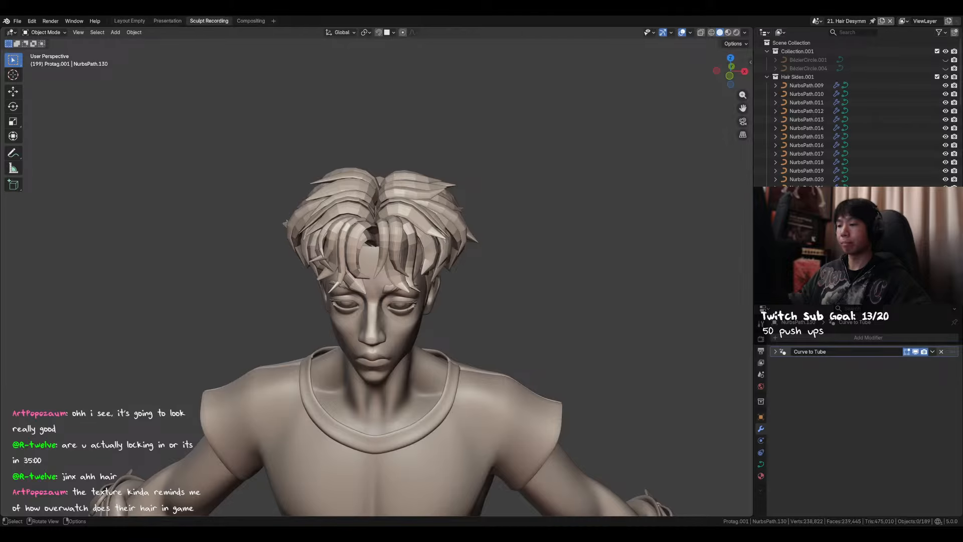
Toggle the protagonist file's window to fullscreen and save the file
left_click_drag(530, 236, 548, 237)
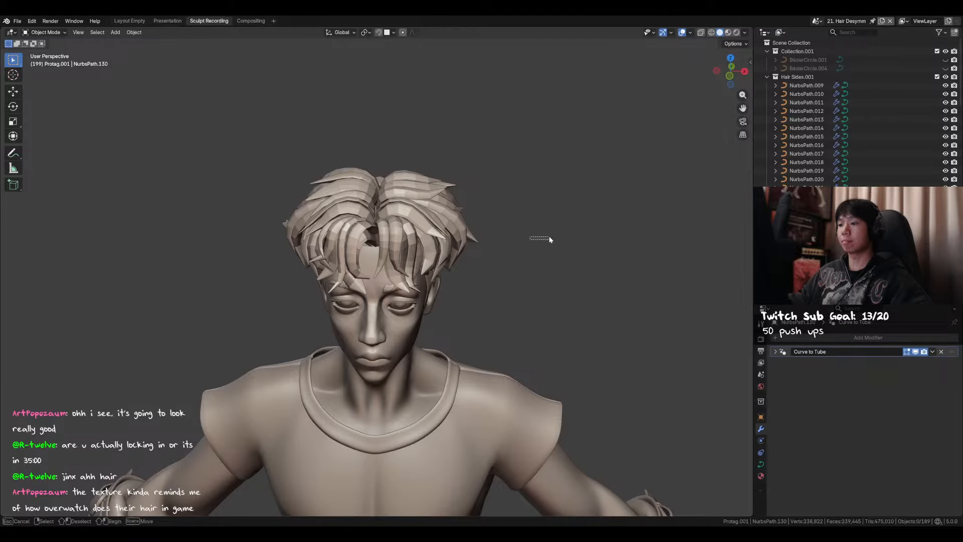
middle_click_drag(548, 238, 531, 270)
key("F3")
left_click(536, 283)
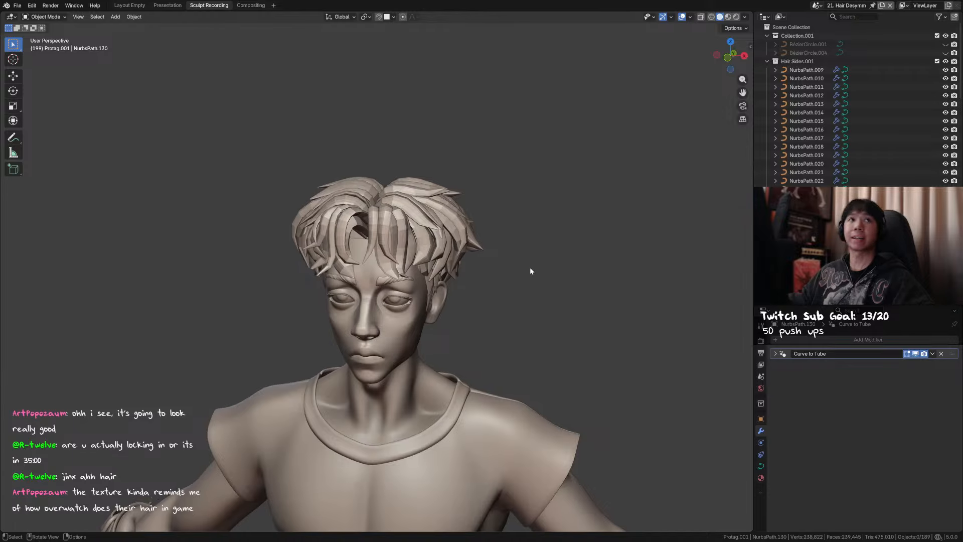
key("ctrl+s")
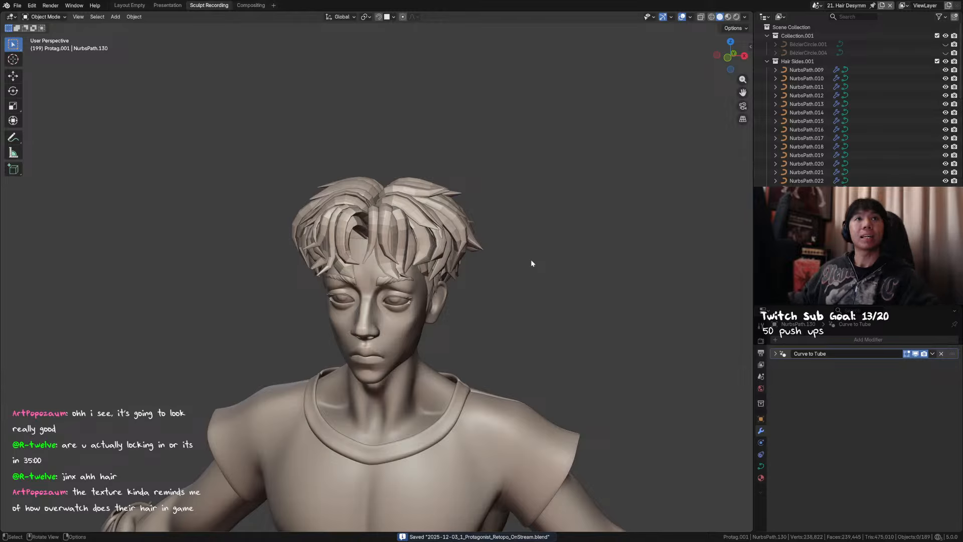
Select the scalp sphere under the protagonist's hair and hide it
middle_click_drag(487, 256, 473, 266)
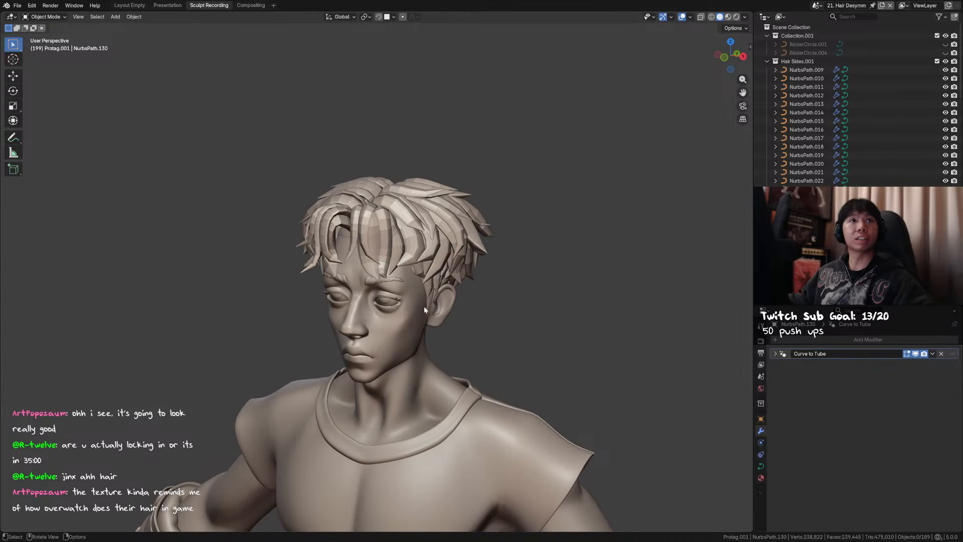
middle_click_drag(423, 306, 321, 282)
scroll(357, 278, "up", 4)
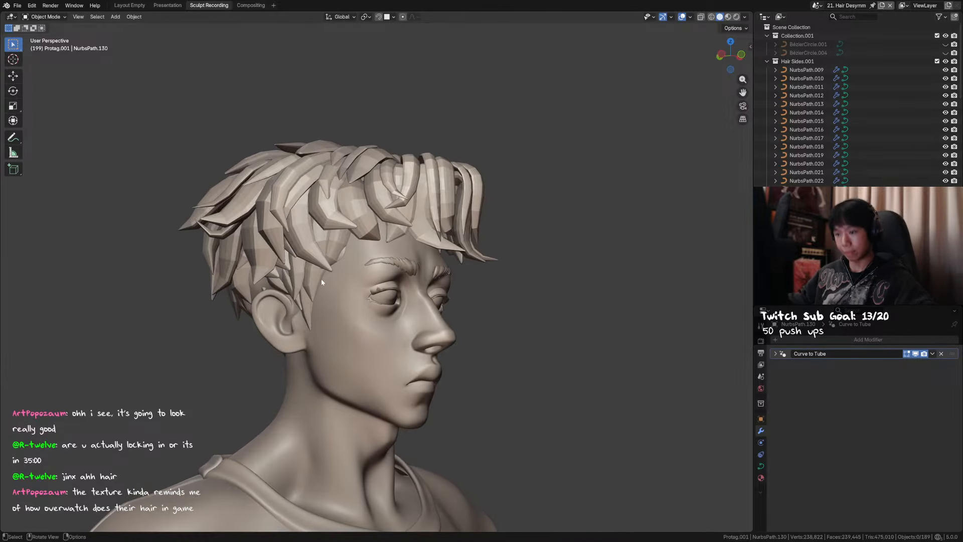
left_click(343, 257)
left_click(343, 257)
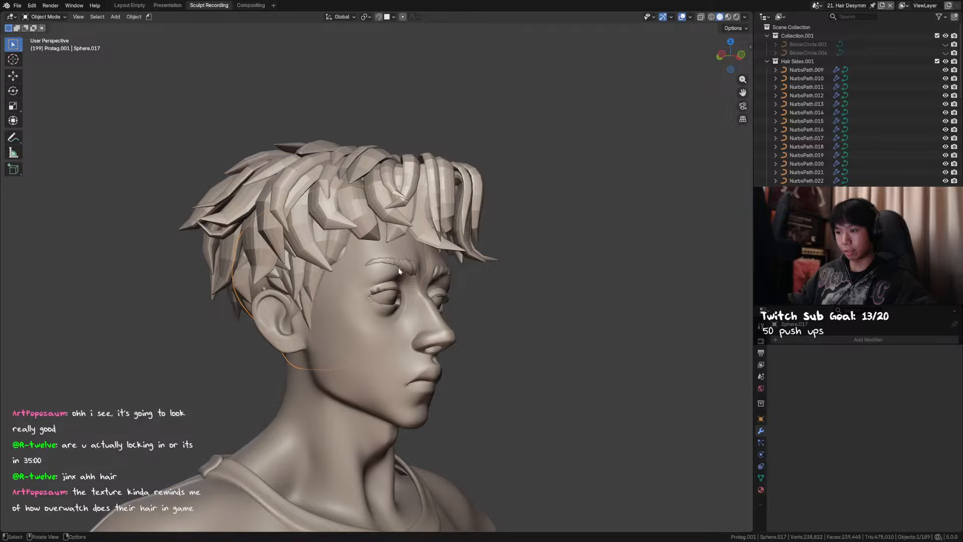
key("h")
Save the file and hide the hair strands covering the area of the head being worked on
middle_click_drag(400, 271, 303, 238)
left_click(323, 177)
middle_click_drag(323, 177, 342, 201)
middle_click_drag(342, 201, 403, 286, "shift")
key("ctrl+s")
left_click(439, 259)
left_click(436, 230, "shift")
left_click(445, 264, "shift")
key("h")
left_click(464, 229)
key("h")
Duplicate a hair strand, rotate and reposition the copy at the back of the head, and reveal all hidden objects
left_click(449, 309)
middle_click_drag(449, 309, 386, 283)
key("ctrl+s")
key("shift+d")
left_click(405, 288)
key("r")
left_click(529, 275)
key("g")
left_click(533, 286)
key("alt+h")
Reshape the copied hair strand at the back of the head by moving its control points in back view, including one move along X
left_click(440, 300)
key("Tab")
key("g")
left_click(474, 284)
key("g")
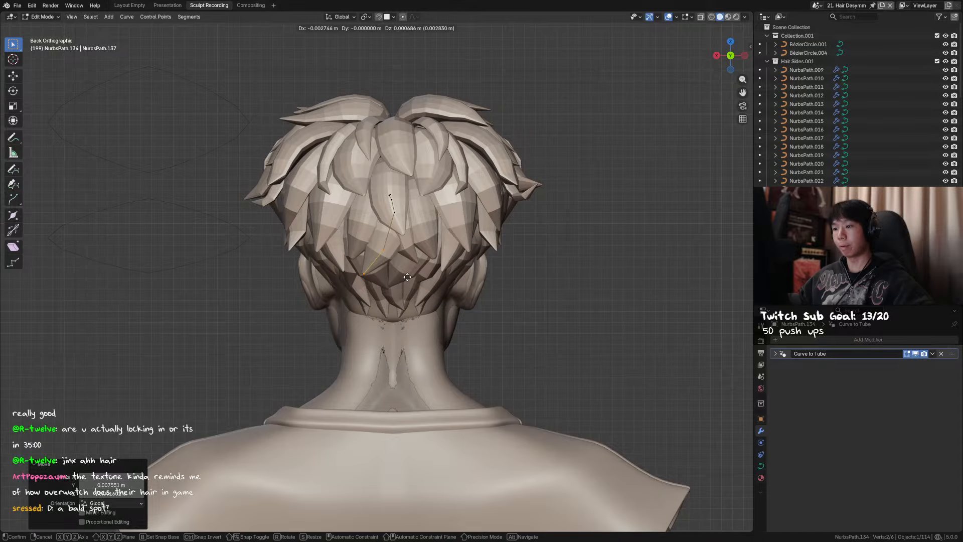
left_click(405, 247)
left_click_drag(385, 205, 405, 224)
key("g")
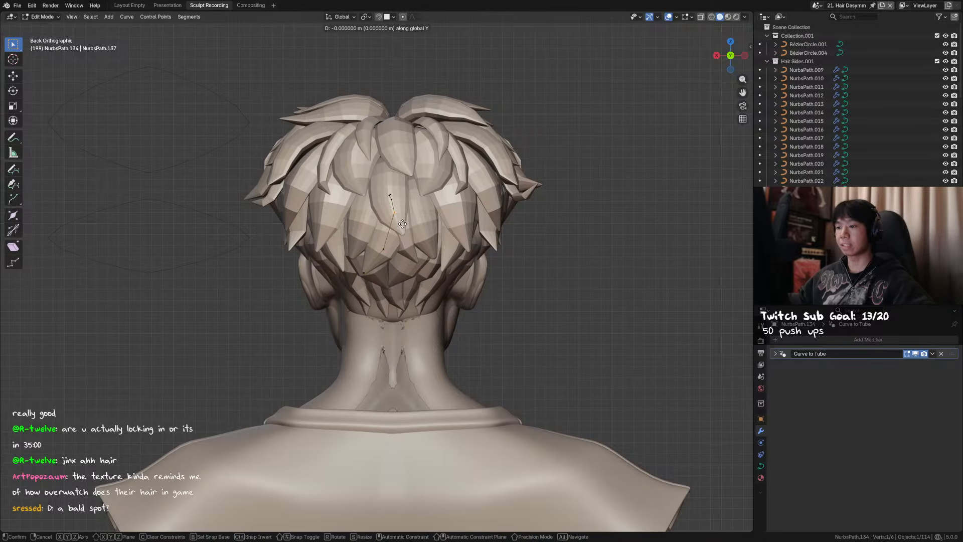
key("x")
left_click(413, 228)
Reposition the strand's lower control points in side view so it follows the back of the head, and save the file
middle_click_drag(414, 228, 472, 257)
left_click_drag(480, 244, 441, 281)
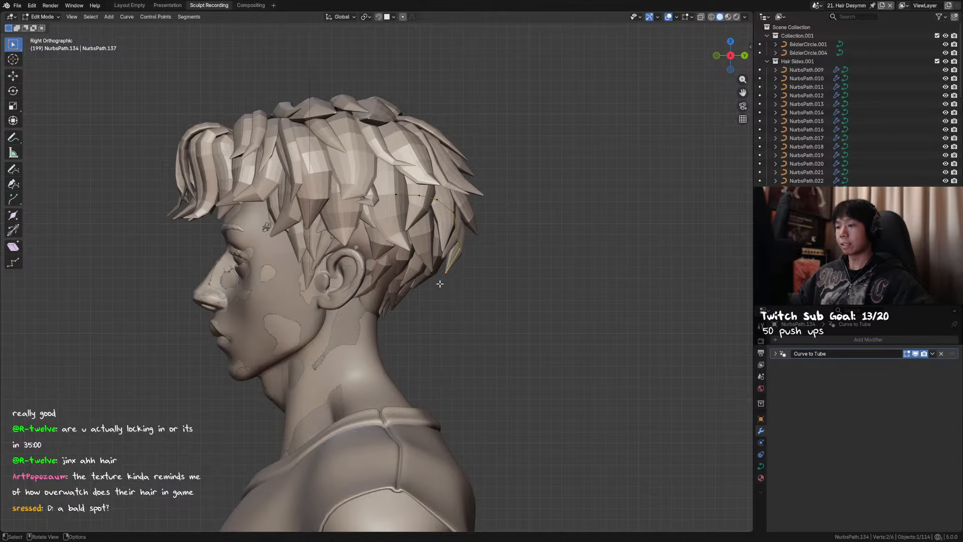
key("g")
left_click(438, 284)
left_click(458, 284)
key("g")
left_click(459, 281)
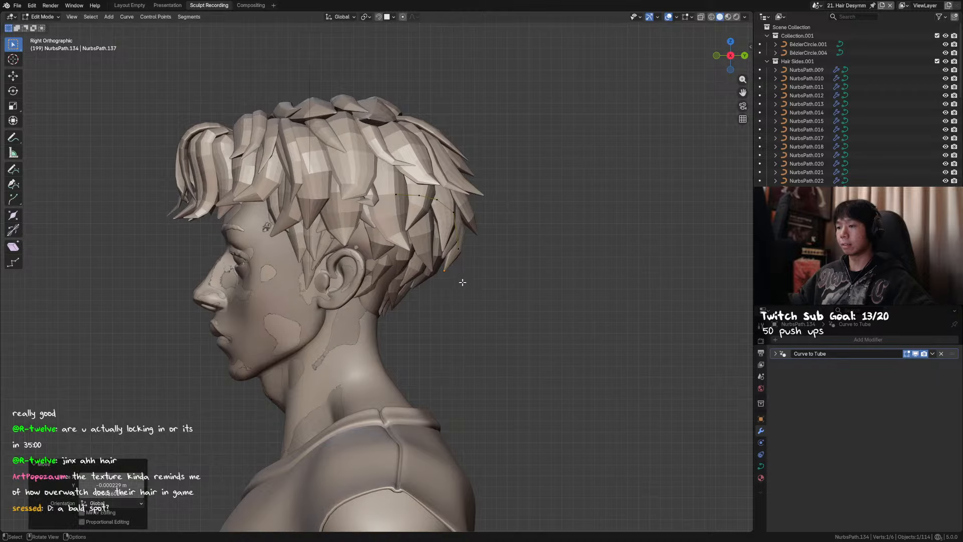
middle_click_drag(462, 279, 367, 279, "alt")
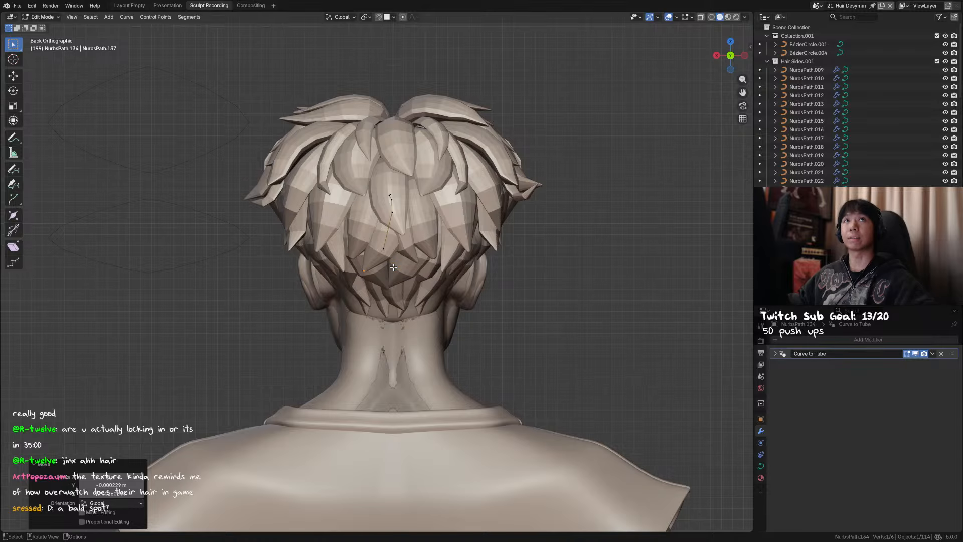
key("ctrl+s")
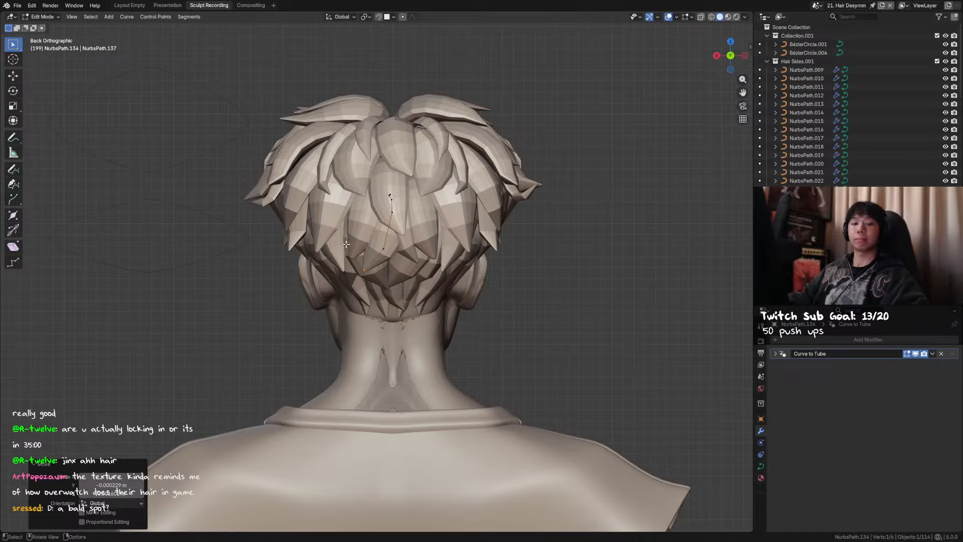
Finish editing the strand, save the file and hide the scalp mesh under the hair
mouse_move(381, 243)
middle_mouse_down()
mouse_move(494, 254)
mouse_move(396, 242)
middle_mouse_up()
key("Tab")
left_click(413, 232)
key("ctrl+s")
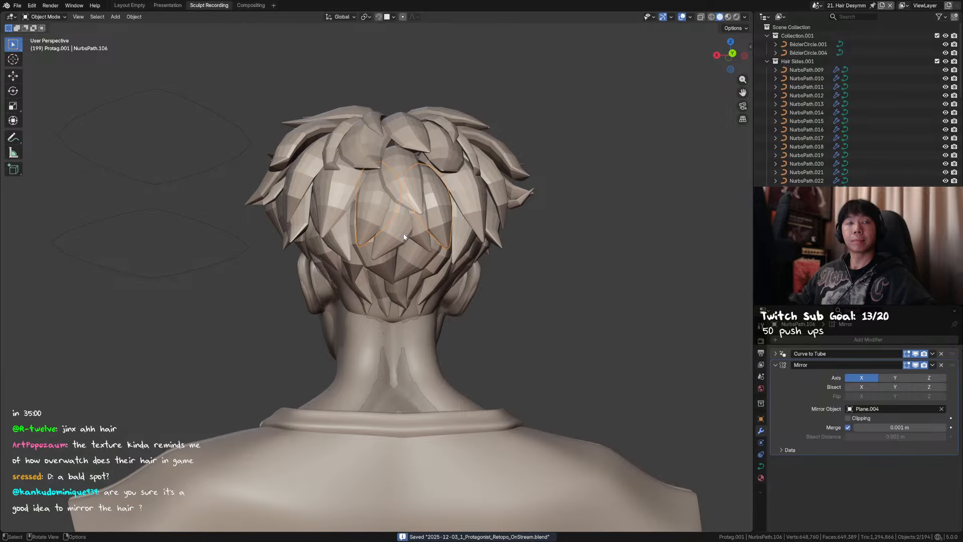
middle_click_drag(408, 233, 428, 249)
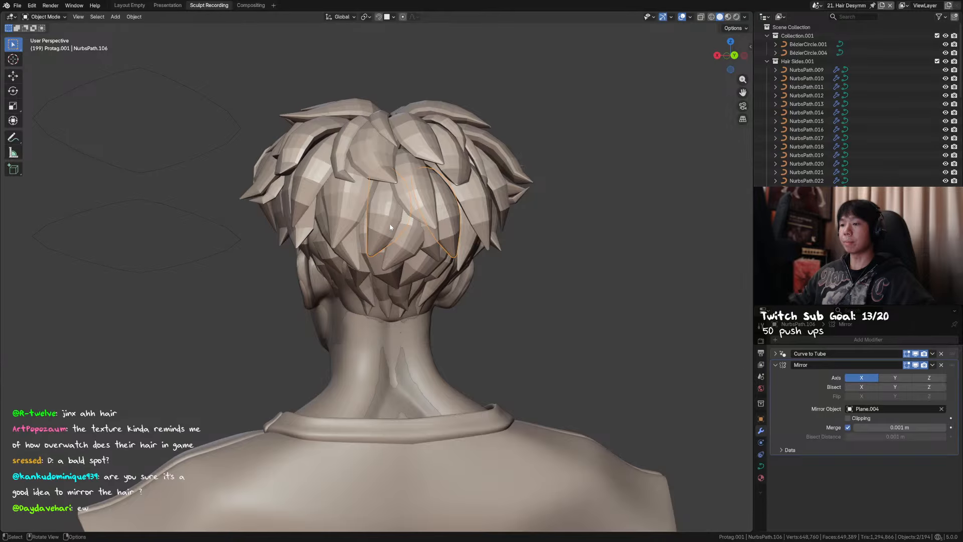
middle_click_drag(389, 223, 479, 228)
middle_click_drag(368, 292, 392, 232)
key("h")
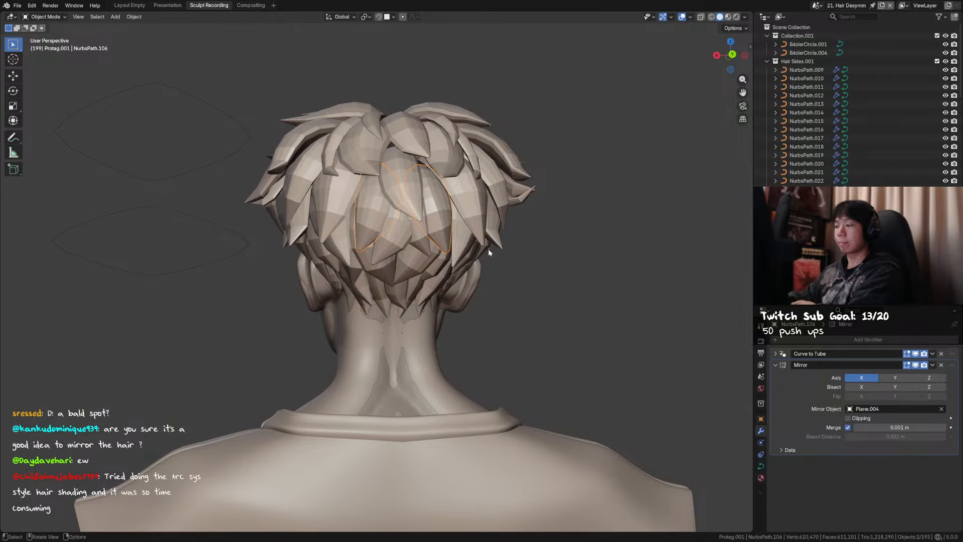
Save the file, duplicate the mirrored strand at the back of the head, mirror the copy along global X and shift it along X
key("ctrl+KP_1")
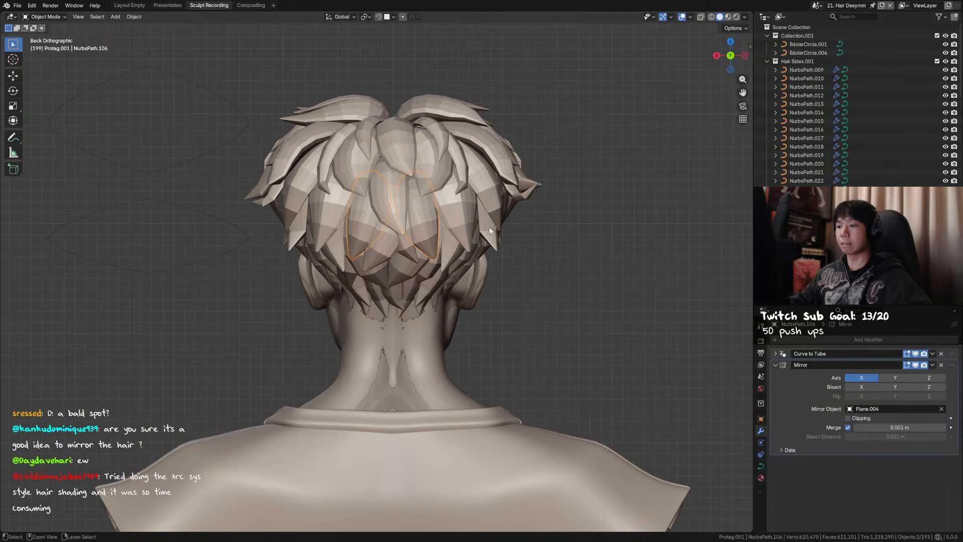
key("ctrl+s")
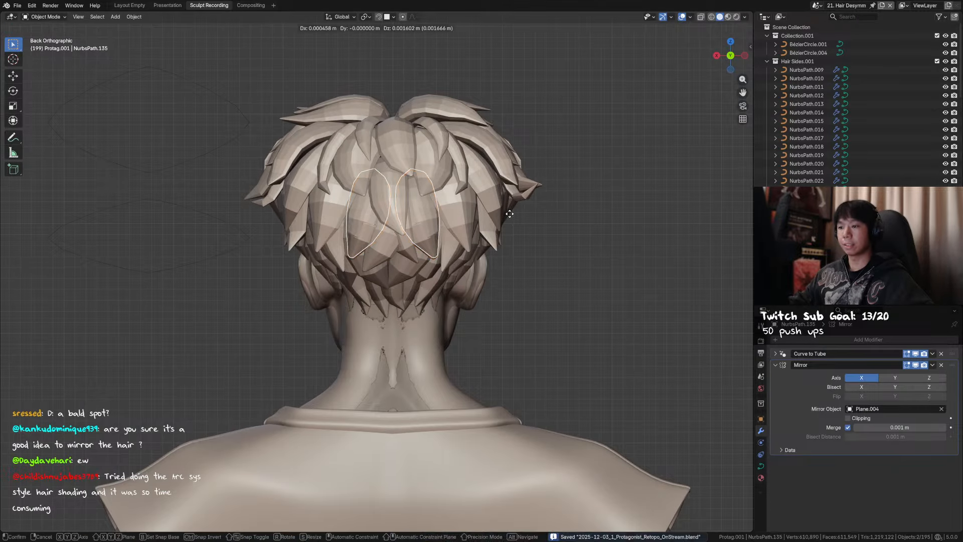
key("shift+d")
right_click(512, 213)
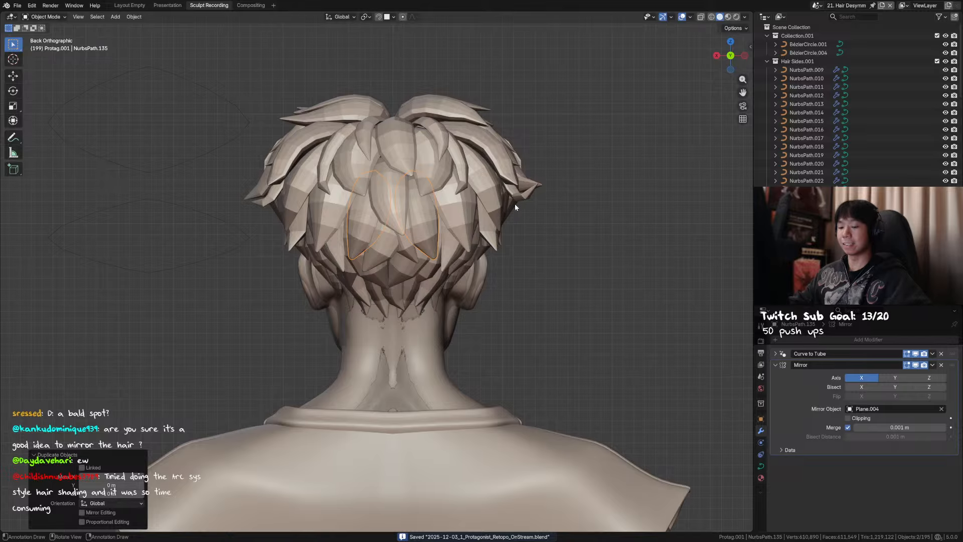
type("sx-1")
right_click(514, 203)
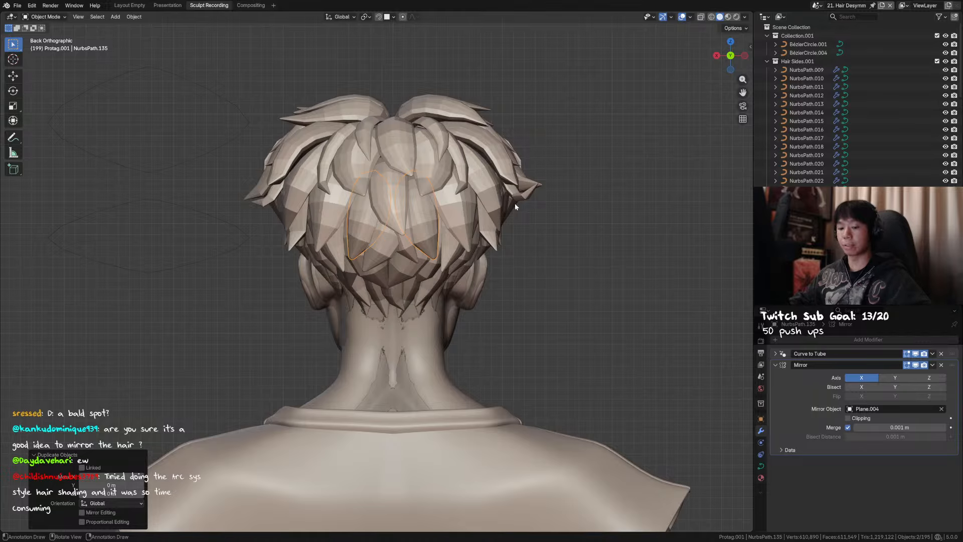
key("ctrl+m")
key("x")
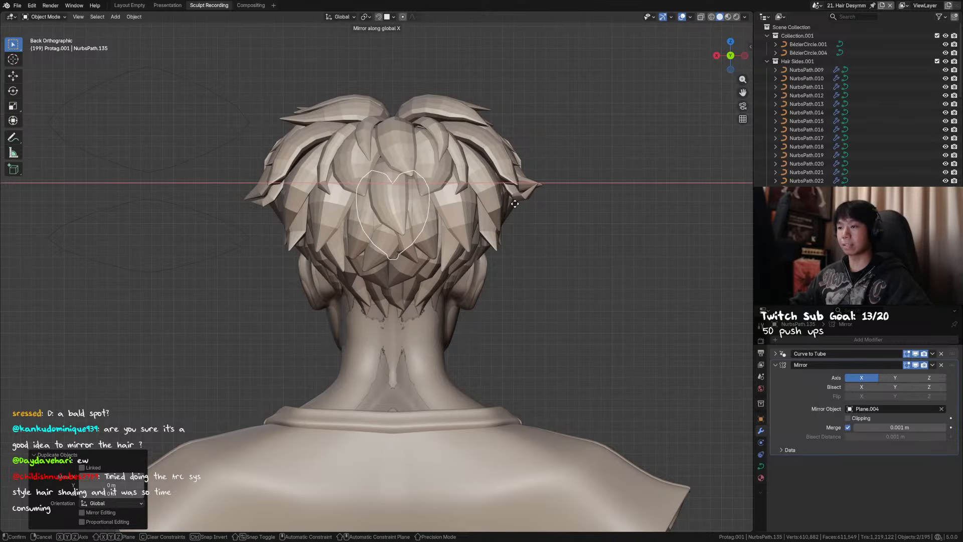
left_click(515, 203)
key("g")
key("x")
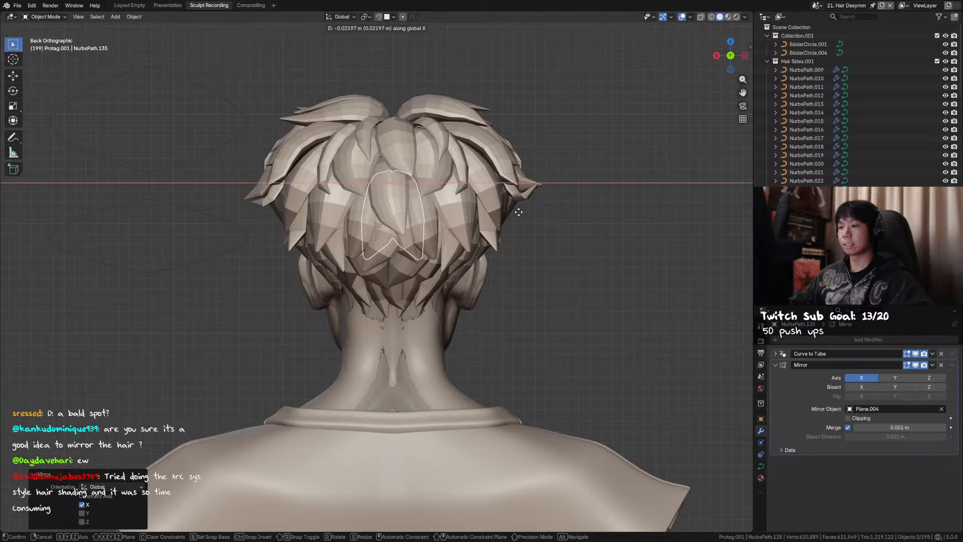
left_click(533, 215)
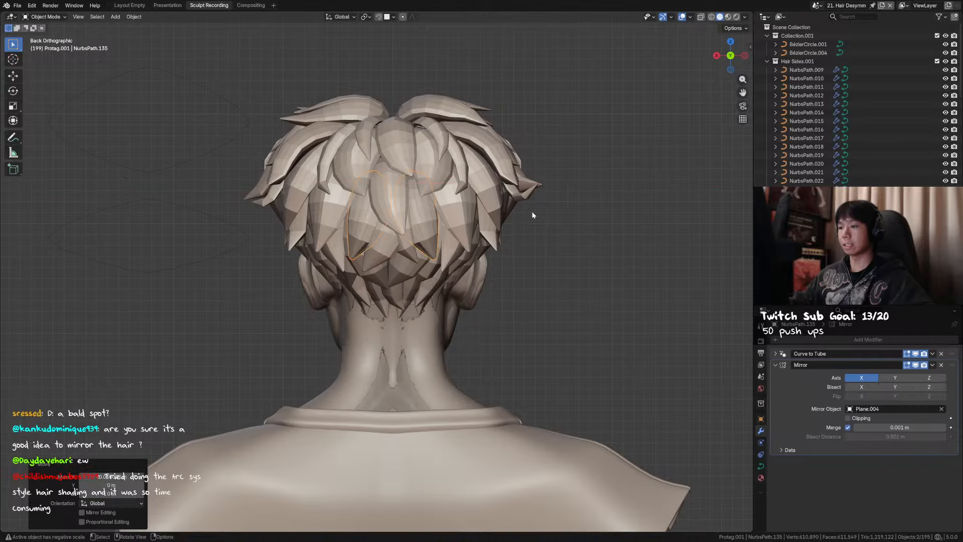
Remove the Mirror modifier from the flipped strand copy and apply its scale
left_click(942, 365)
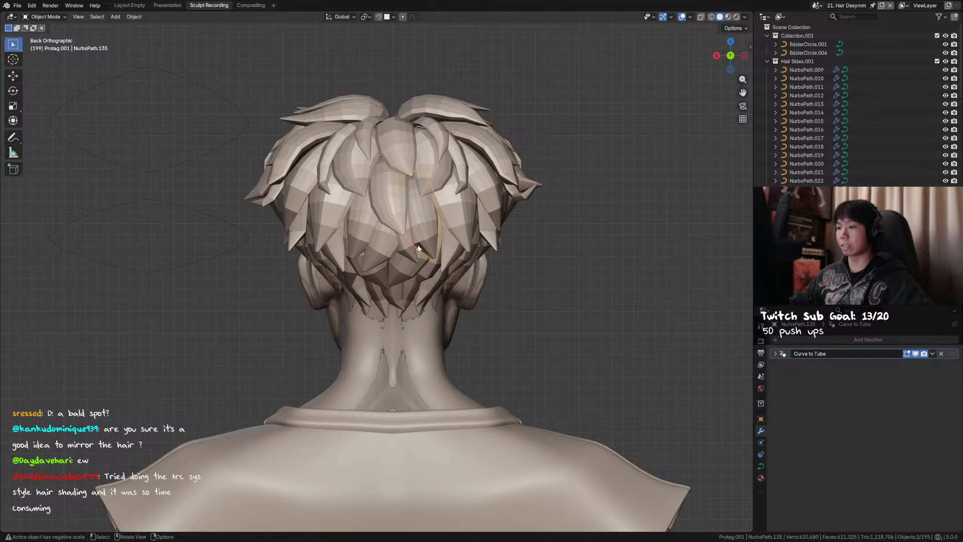
key("ctrl+a")
left_click(439, 244)
Adjust the tilt of the copy's control points and remove the Mirror modifier from the original strand
key("Tab")
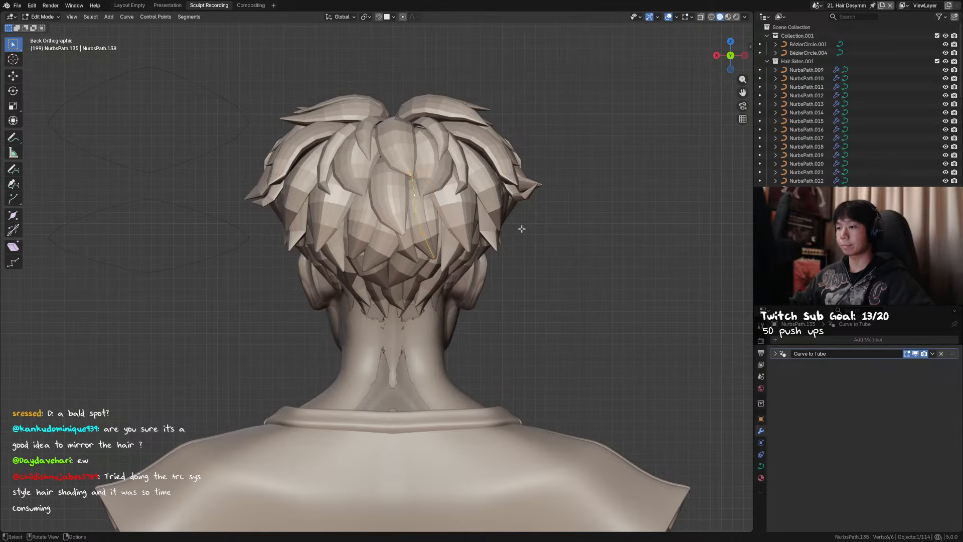
key("ctrl+t")
left_click(522, 188)
key("Tab")
left_click(381, 236)
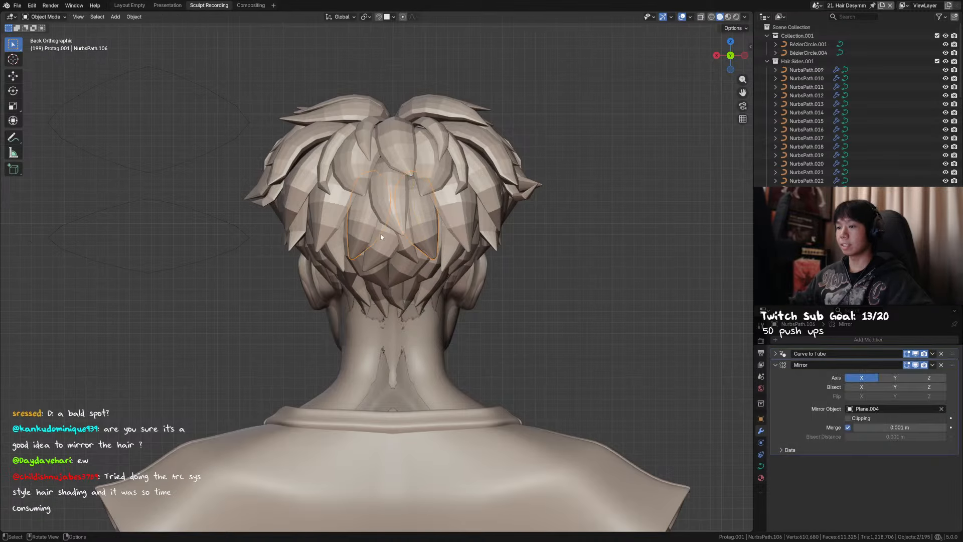
left_click(941, 366)
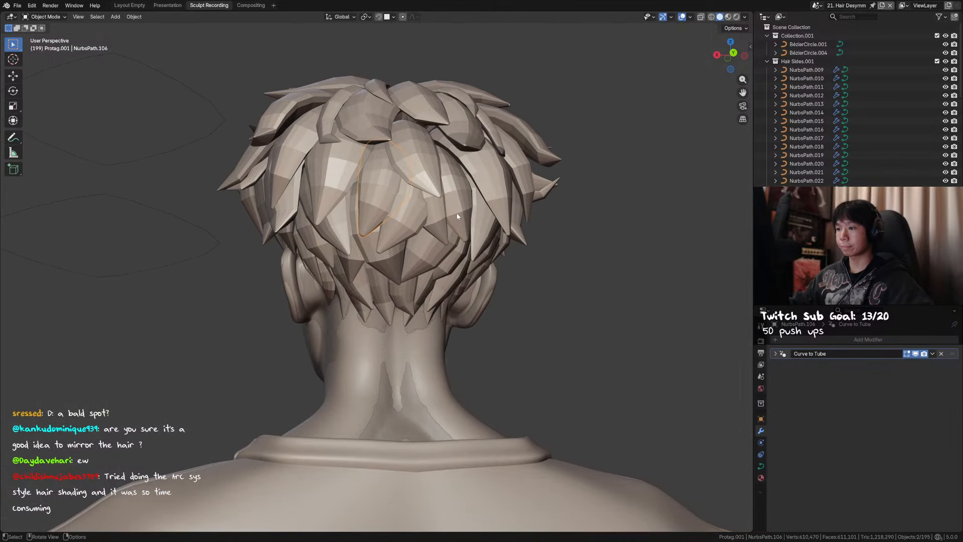
Edit the flipped strand copy and move its lower control points to a new position on the back of the head
left_click(456, 206)
middle_click_drag(457, 213, 506, 200)
key("Tab")
left_click_drag(445, 160, 517, 251)
middle_click_drag(531, 221, 533, 215)
key("g")
middle_click_drag(502, 217, 501, 175)
key("g")
left_click(510, 195)
Move and rotate the last two control points of the copy to angle its tip differently
left_click(430, 202, "shift")
key("g")
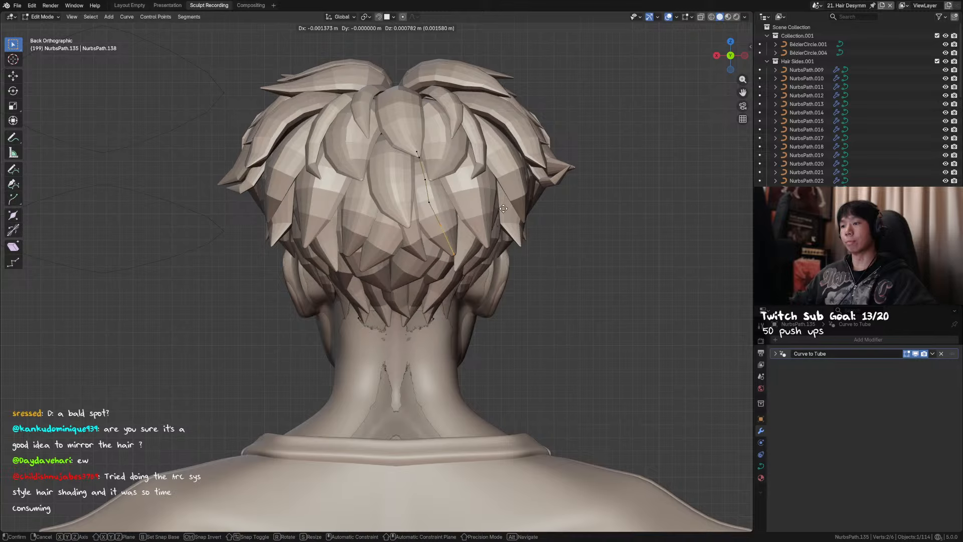
key("r")
left_click(523, 232)
key("g")
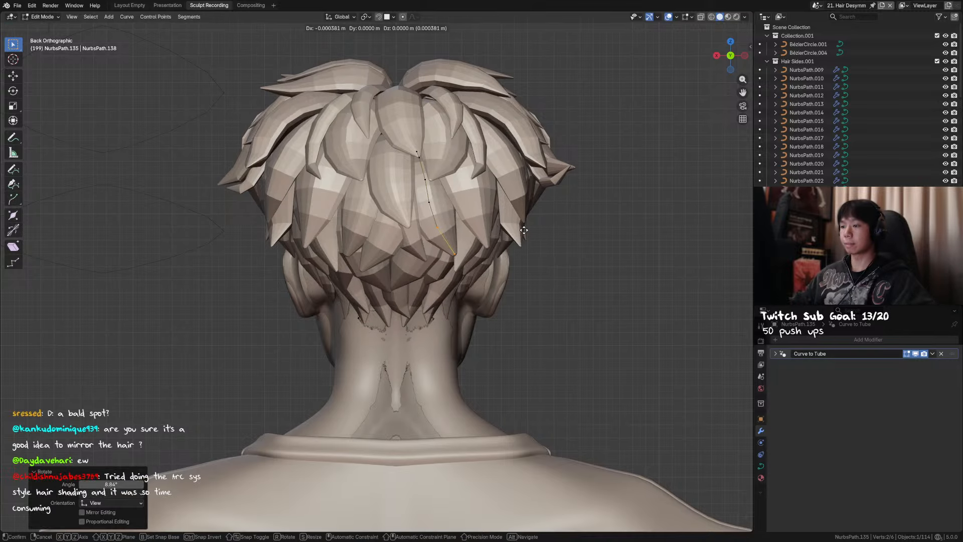
left_click(531, 230)
key("r")
left_click(541, 225)
middle_click_drag(541, 226, 563, 230)
left_click(546, 209)
Open the original strand on the opposite side for editing and save the file
key("Tab")
left_click(397, 202)
middle_click_drag(398, 202, 405, 177)
key("Tab")
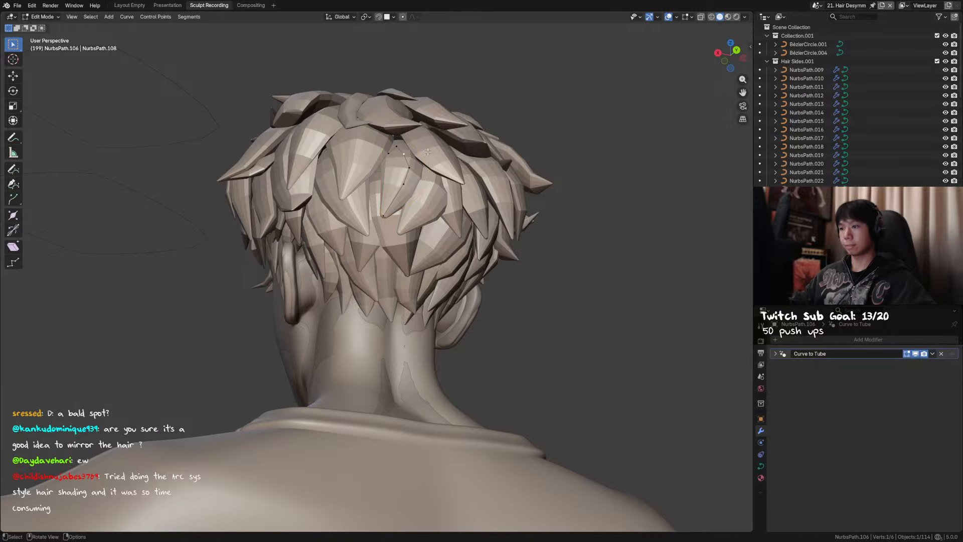
key("ctrl+s")
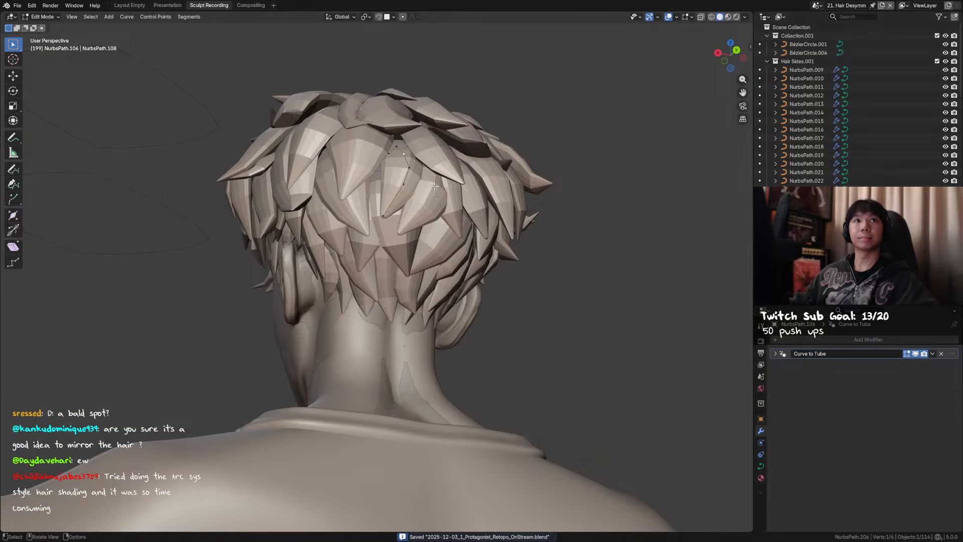
middle_click_drag(417, 181, 439, 142)
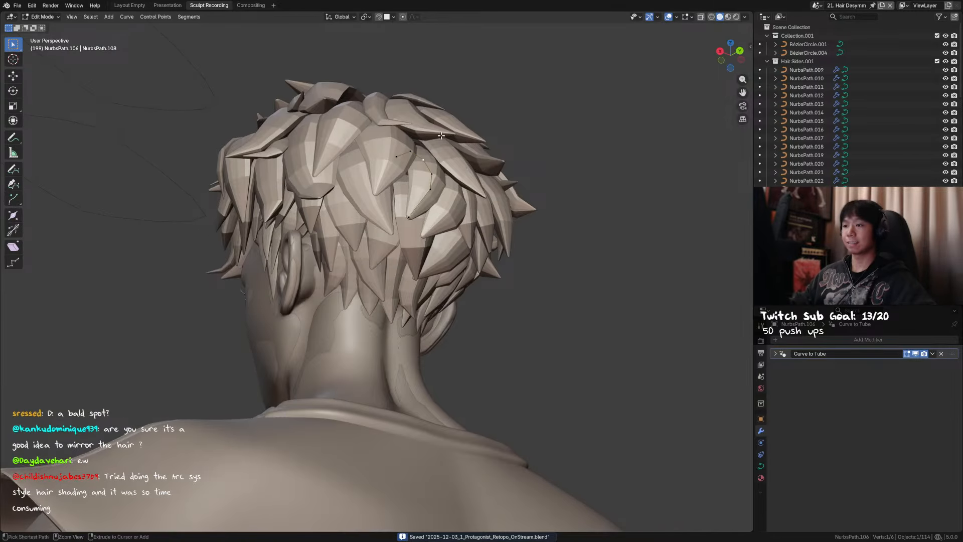
mouse_move(439, 140)
left_mouse_down()
mouse_move(408, 169)
mouse_move(431, 153)
left_mouse_up()
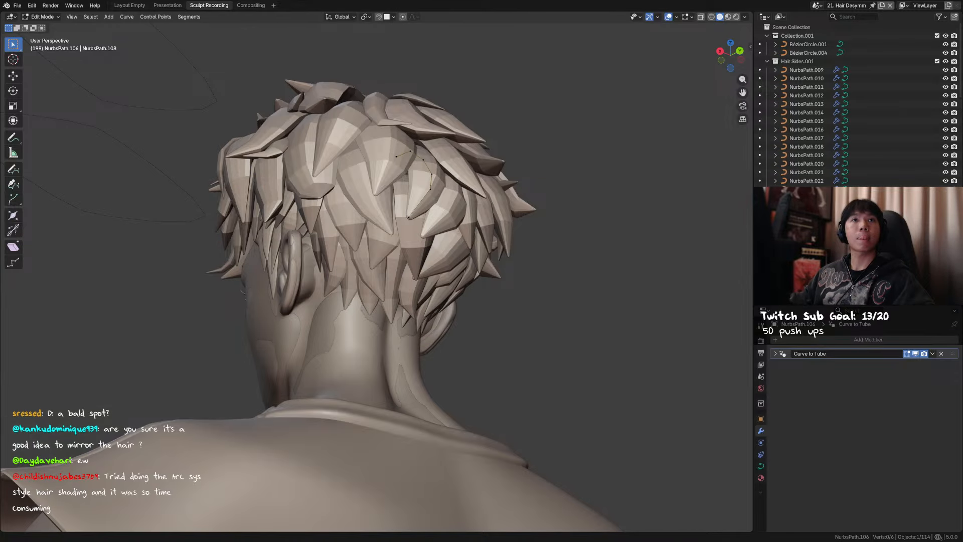
Select most of the original strand's control points and shift them along the X axis
left_click_drag(465, 126, 404, 226)
middle_click_drag(420, 227, 396, 240)
key("g")
key("x")
left_click(384, 249)
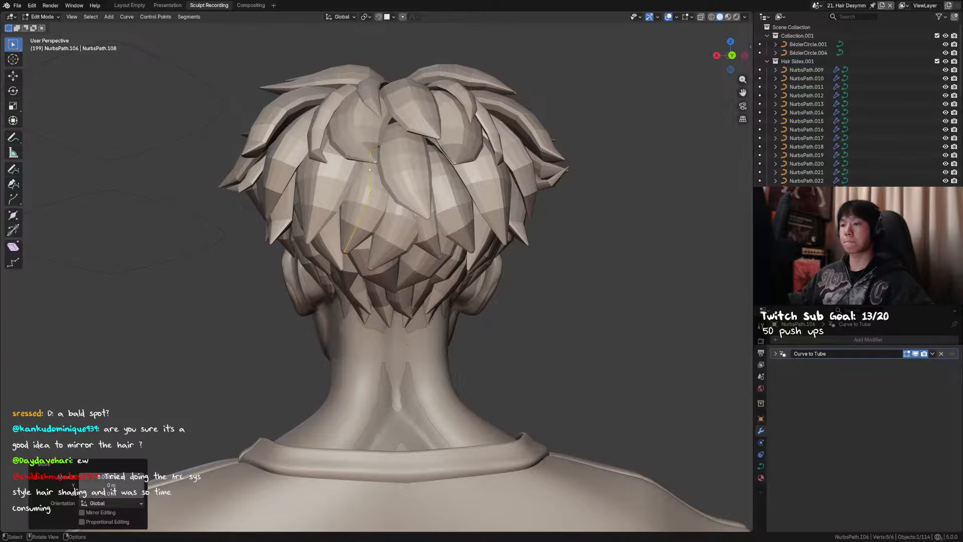
Select all control points of the original strand and scale their radius to change its thickness
left_click(359, 220)
middle_click_drag(359, 220, 370, 182)
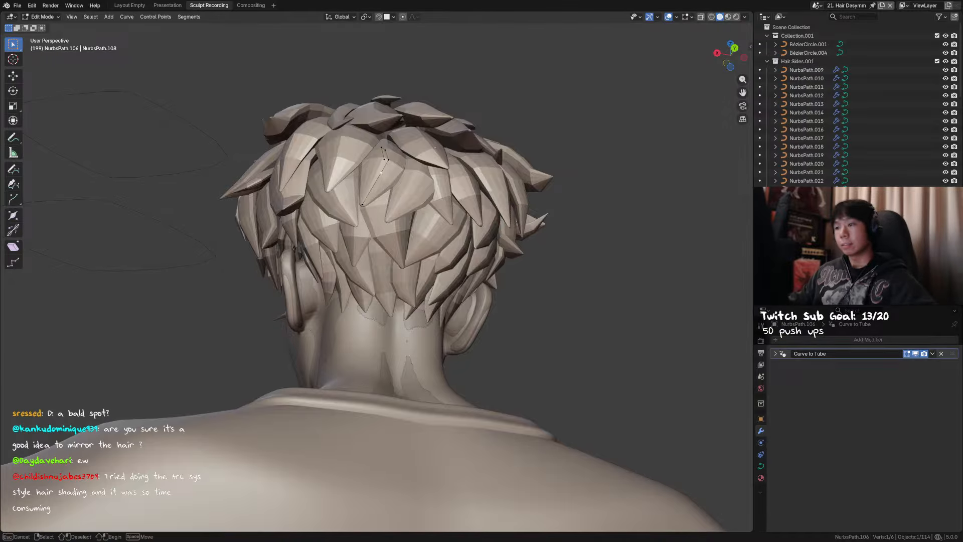
middle_click_drag(454, 167, 356, 258)
key("a")
key("alt+s")
left_click(452, 159)
Move the strand's tip point toward the center of the head and reposition the point above it
left_click(355, 257)
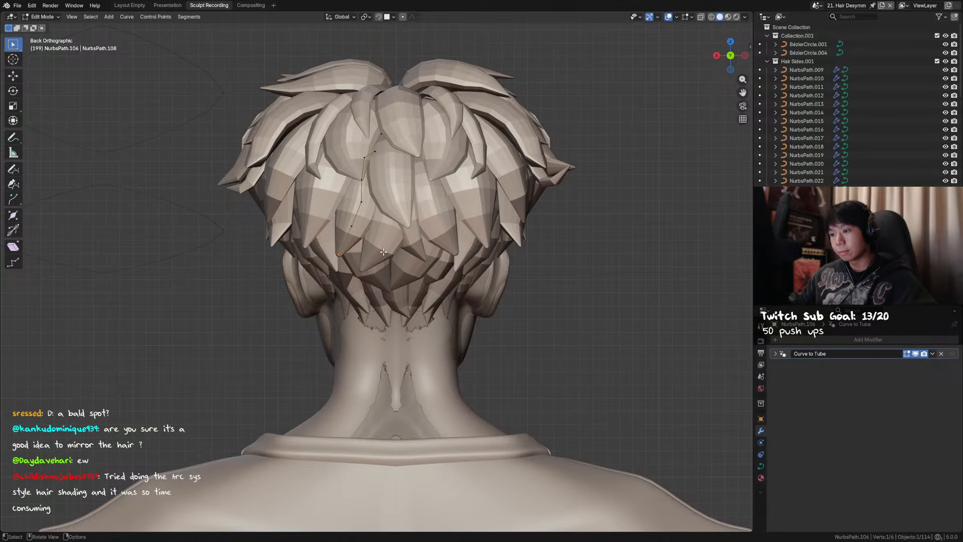
mouse_move(377, 252)
middle_mouse_down()
mouse_move(396, 251)
mouse_move(368, 250)
middle_mouse_up()
key("g")
left_click(382, 249)
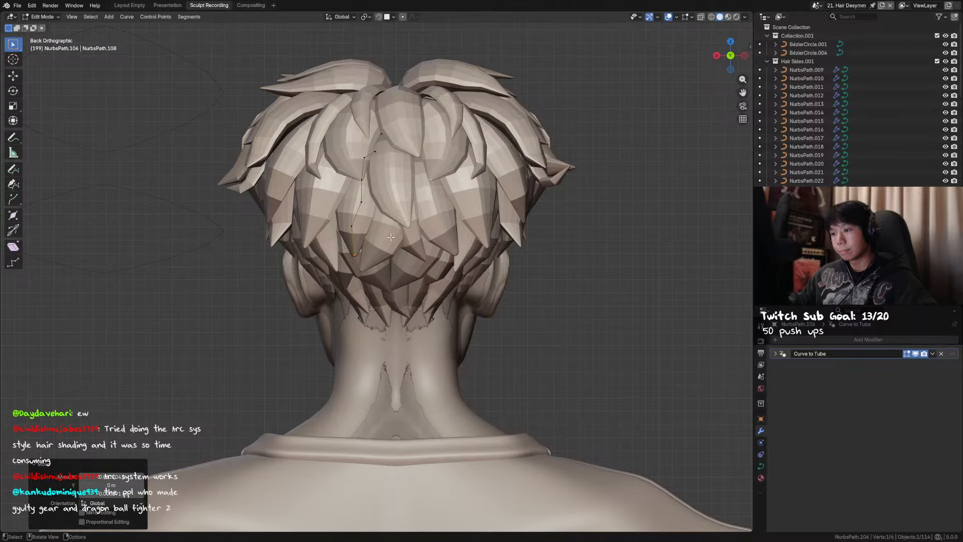
left_click(361, 220)
key("g")
left_click(353, 217)
Reposition the middle and upper control points of the strand to refine its curve against the head
middle_click_drag(354, 218, 399, 204)
left_click(374, 188)
key("g")
left_click(359, 185)
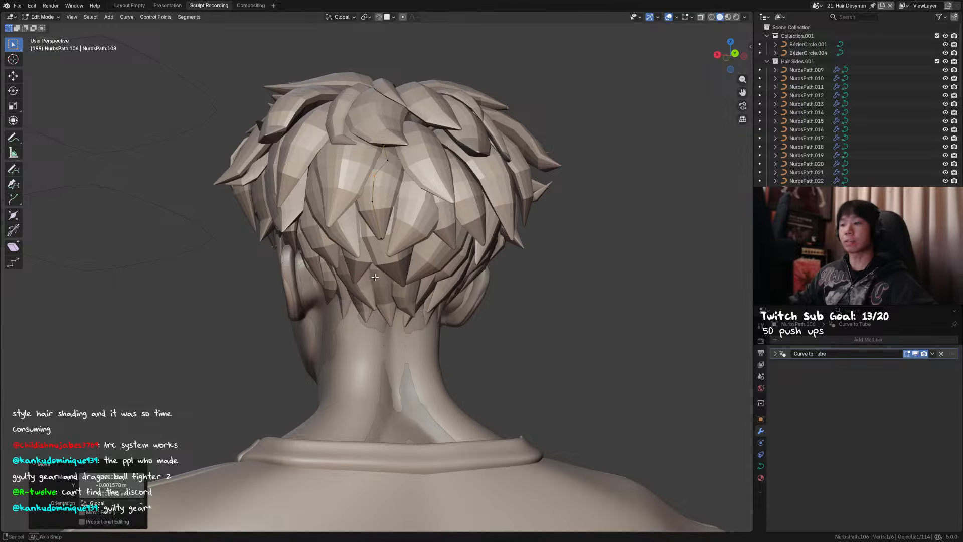
mouse_move(393, 161)
middle_mouse_down()
mouse_move(422, 157)
mouse_move(393, 154)
middle_mouse_up()
left_click(385, 151)
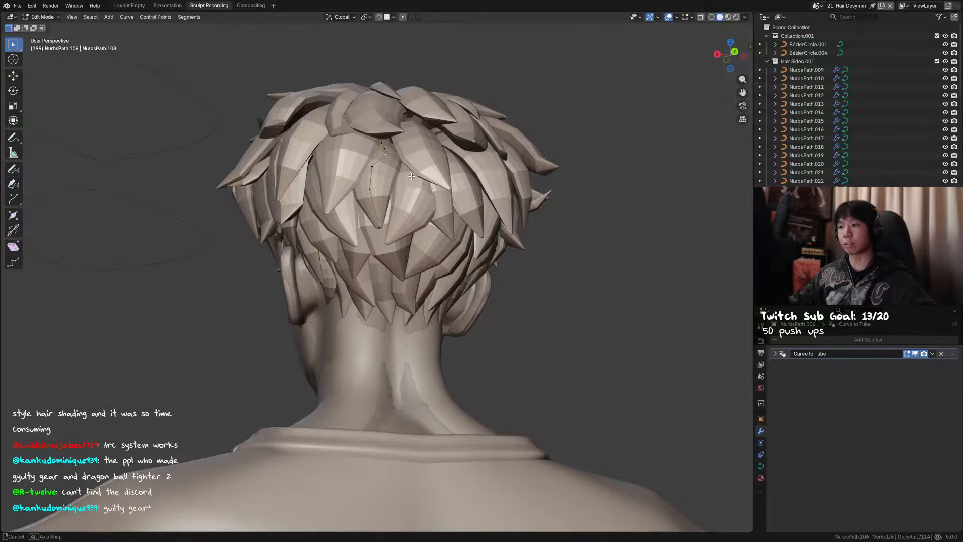
middle_click_drag(426, 195, 448, 200)
key("g")
left_click(416, 175)
Move another control point of the strand, and adjust the tilt of all its points
left_click(412, 203)
key("g")
left_click(415, 217)
key("a")
key("ctrl+t")
left_click(412, 186)
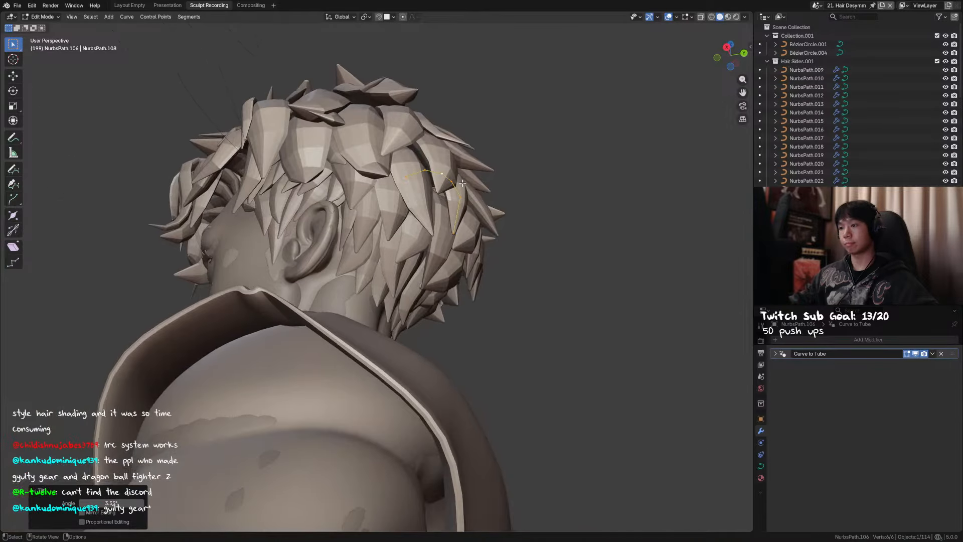
Move the strand's lower four control points in side view and save the file
left_click_drag(480, 160, 429, 246)
middle_click_drag(437, 239, 479, 226)
key("g")
left_click(442, 271)
key("ctrl+s")
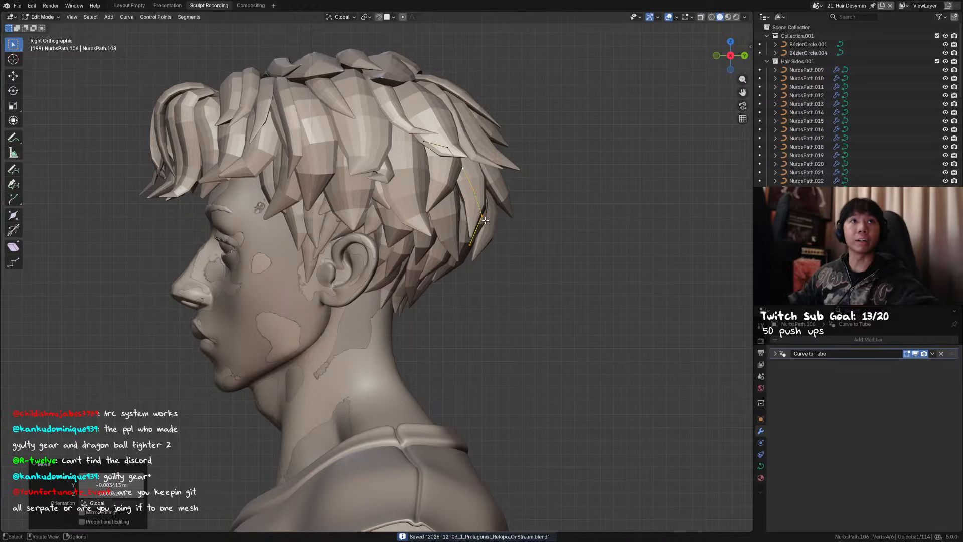
scroll(481, 241, "up", 1)
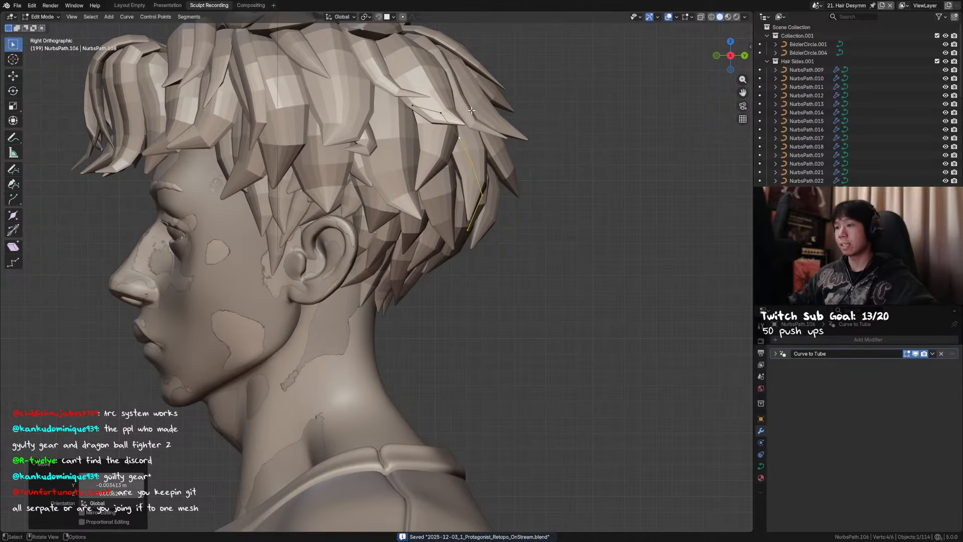
Add an upper control point of the strand to the selection and move the selected points in side view
left_click_drag(485, 104, 429, 123, "shift")
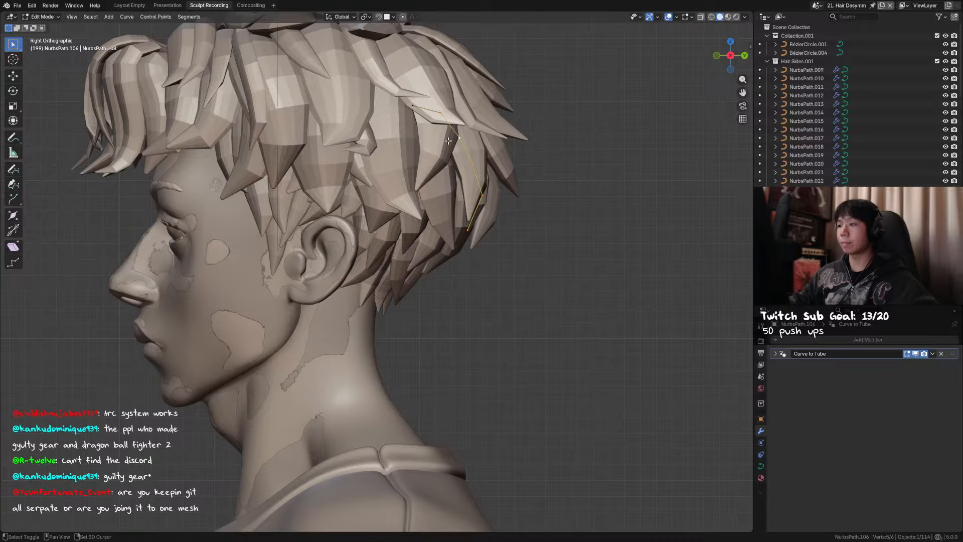
key("g")
left_click(480, 217)
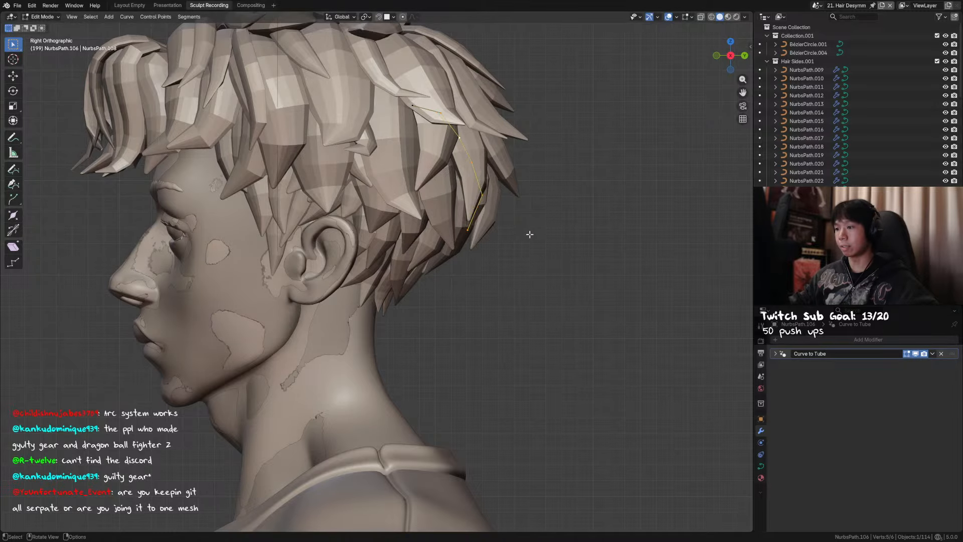
Reposition the strand's control points against the back of the head and save the file
middle_click_drag(528, 232, 378, 176)
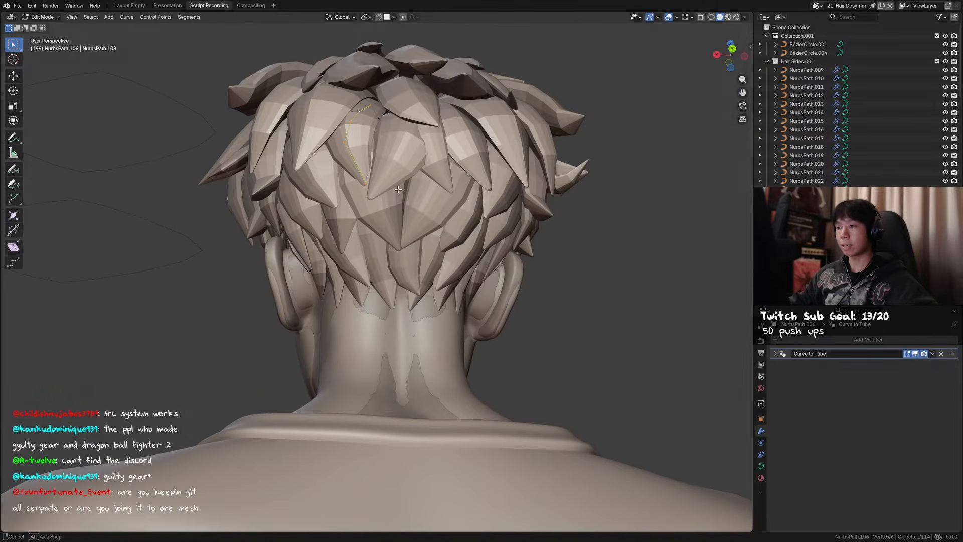
left_click_drag(372, 174, 346, 195)
middle_click_drag(359, 208, 400, 218)
key("g")
left_click(359, 214)
key("ctrl+s")
scroll(419, 251, "down", 3)
key("Tab")
left_click(373, 210)
left_click(366, 229, "shift")
left_click(387, 188, "shift")
key("g")
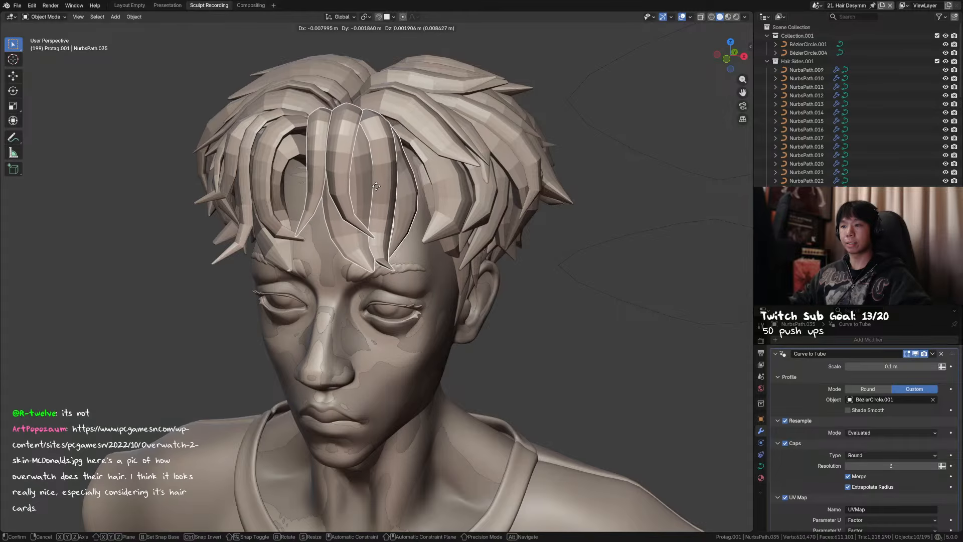
right_click(394, 203)
middle_click_drag(394, 203, 542, 228)
key("g")
right_click(608, 230)
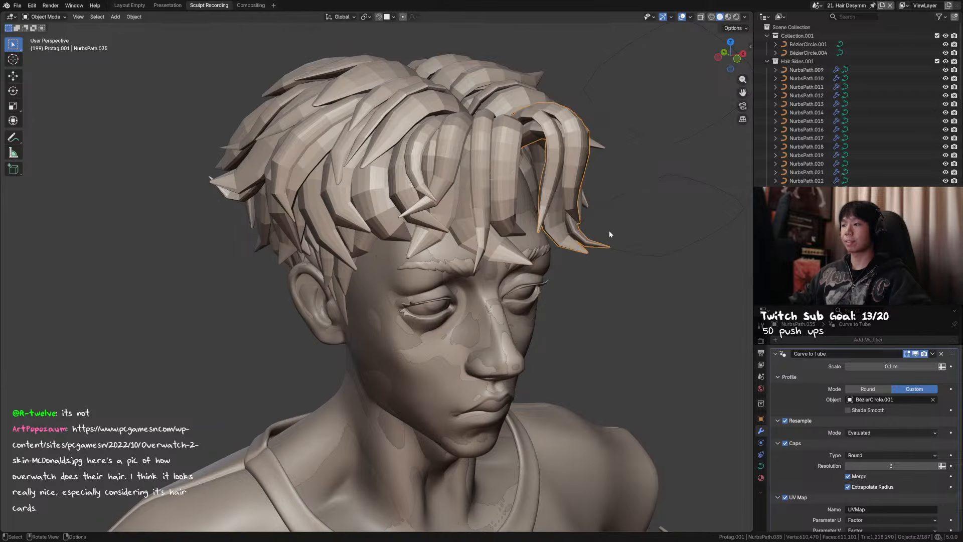
middle_click_drag(609, 230, 371, 220)
key("g")
right_click(507, 234)
key("ctrl+z")
key("ctrl+z")
key("ctrl+z")
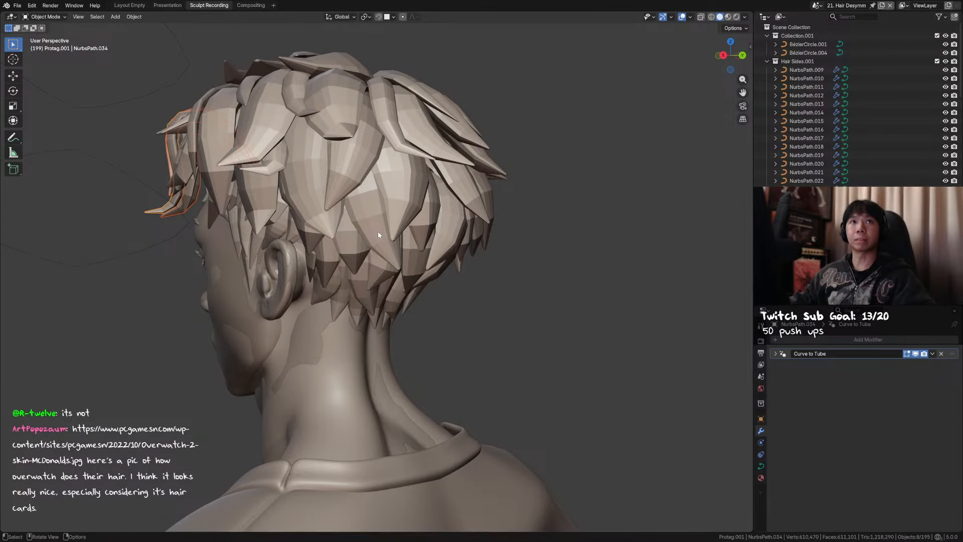
middle_click_drag(418, 247, 454, 260)
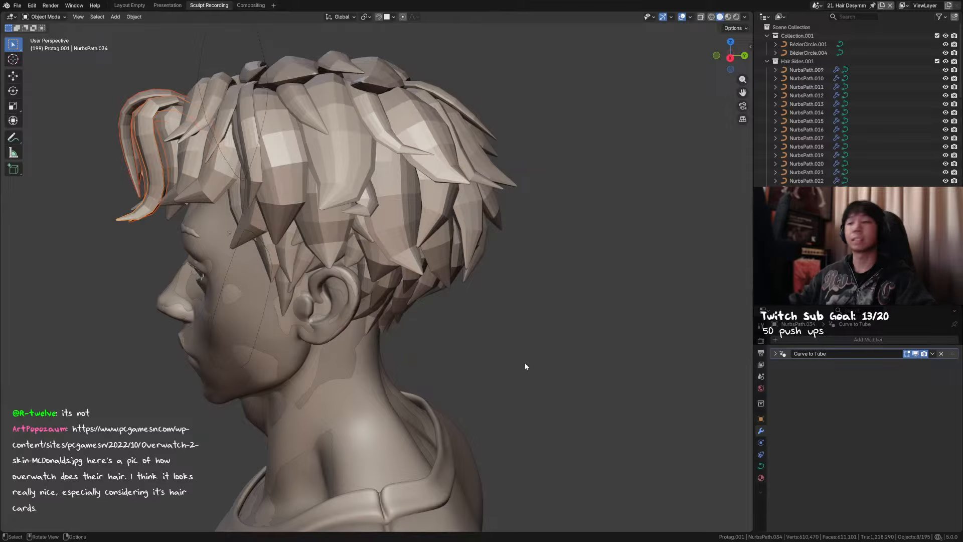
Open the reshaped strand at the back of the head for editing and move its tip point in side view
key("KP_3")
middle_click_drag(197, 232, 310, 231)
key("KP_3")
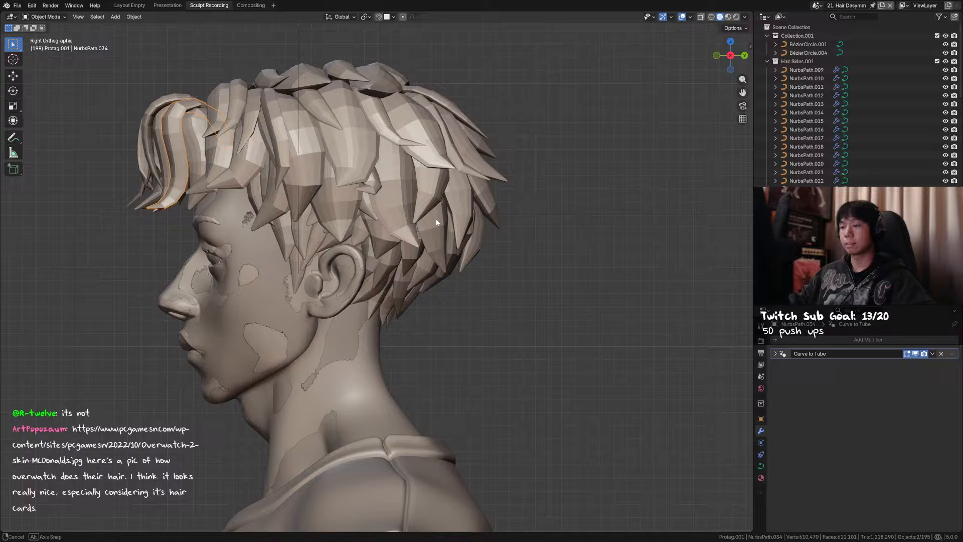
left_click(473, 219)
middle_click_drag(474, 219, 380, 232)
left_click(381, 233)
key("Tab")
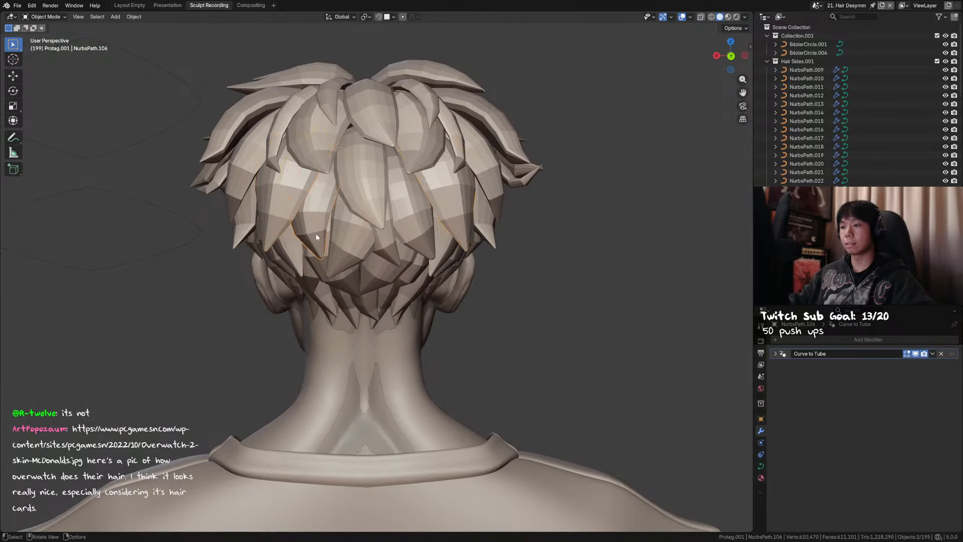
middle_click_drag(315, 234, 376, 236)
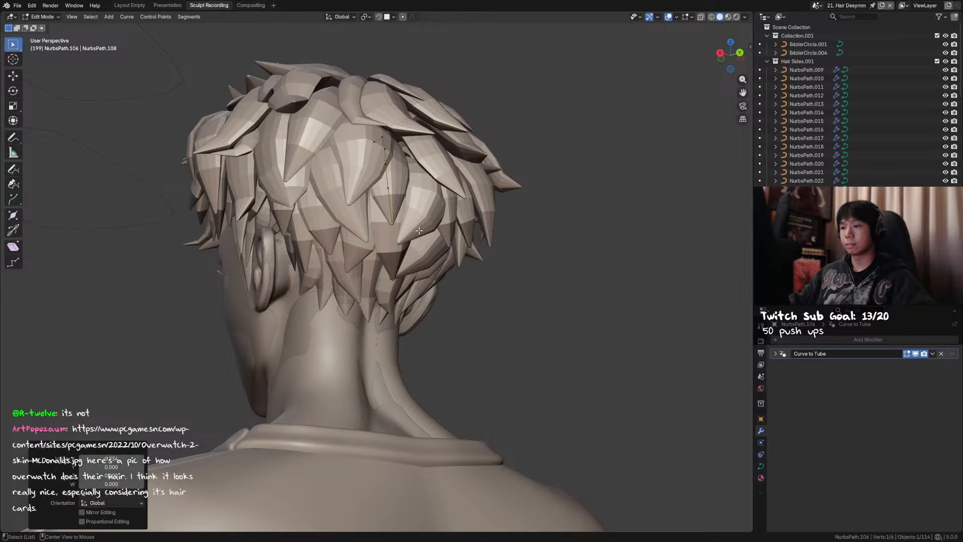
key("KP_3")
key("g")
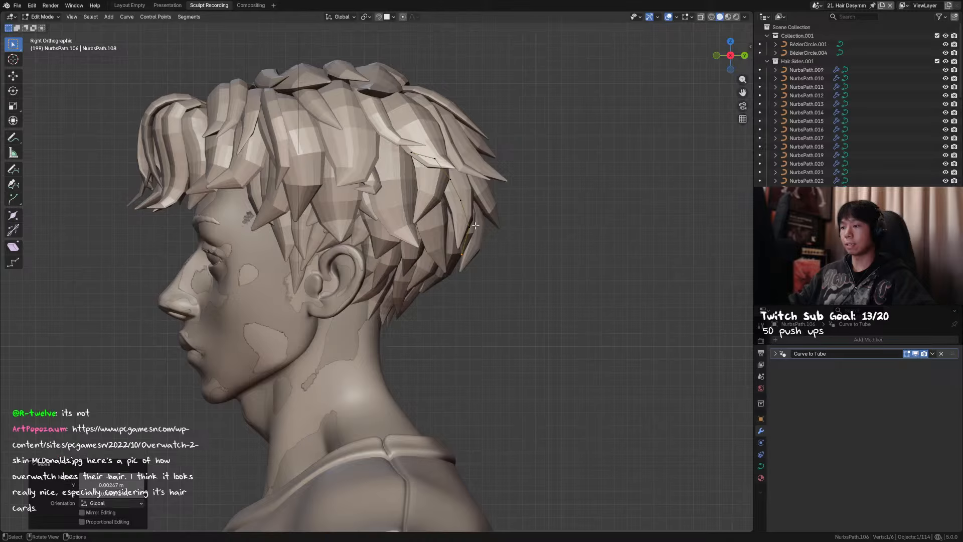
left_click(476, 236)
Move the strand's tip point from a low rear view and refine its position again in side view
key("ctrl+KP_1")
middle_click_drag(348, 235, 353, 190)
left_click(336, 184)
key("g")
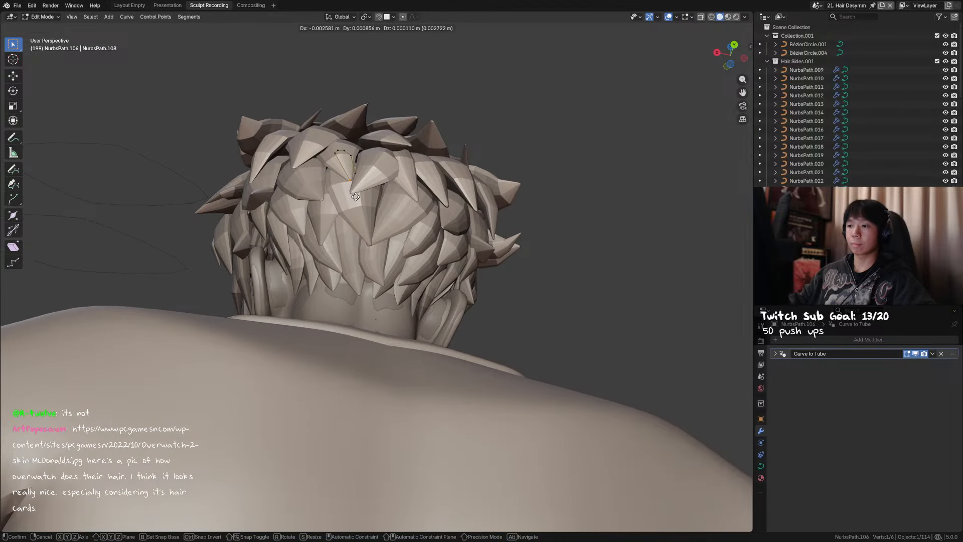
left_click(356, 200)
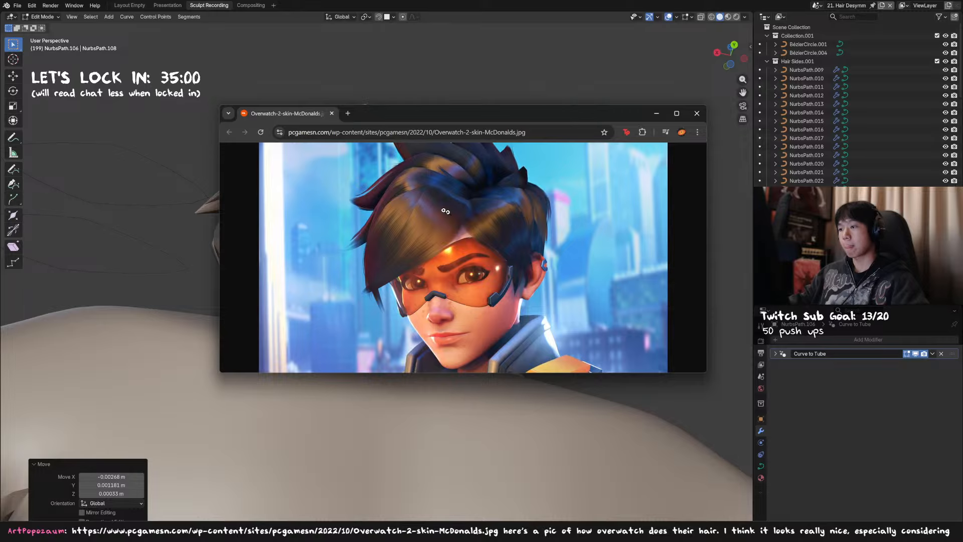
double_click(446, 122)
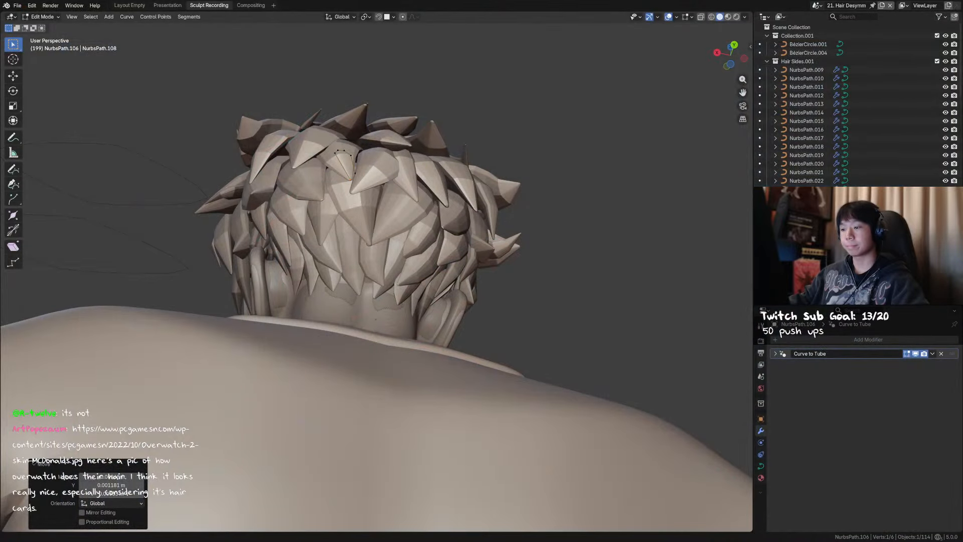
middle_click_drag(346, 236, 446, 247)
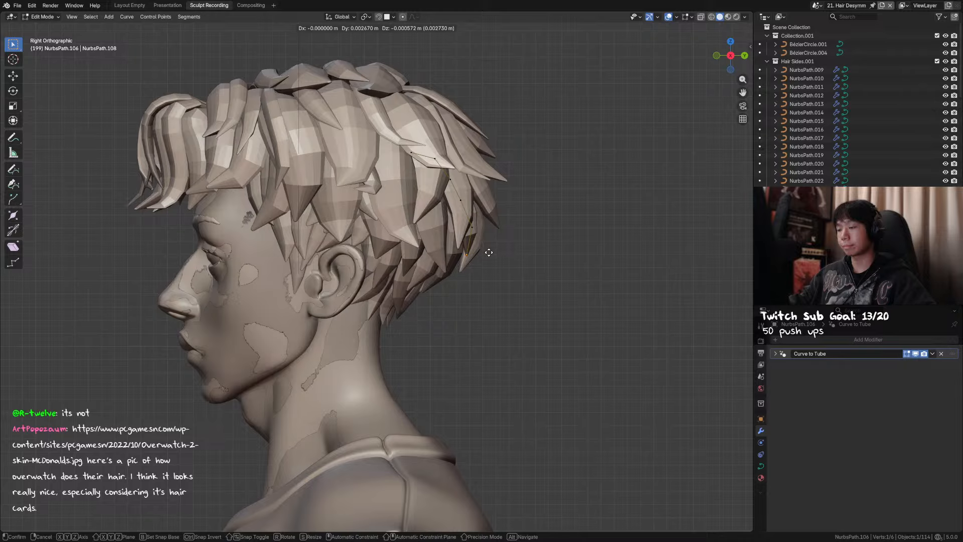
left_click(461, 206)
Reposition the strand's middle control points from behind so it follows the neighbouring strands
middle_click_drag(462, 206, 357, 180)
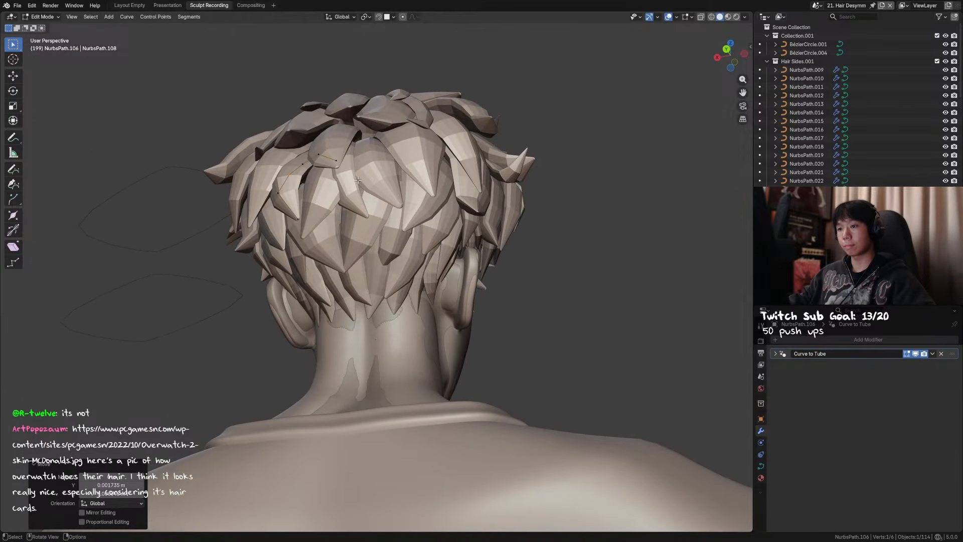
middle_click_drag(303, 168, 286, 180)
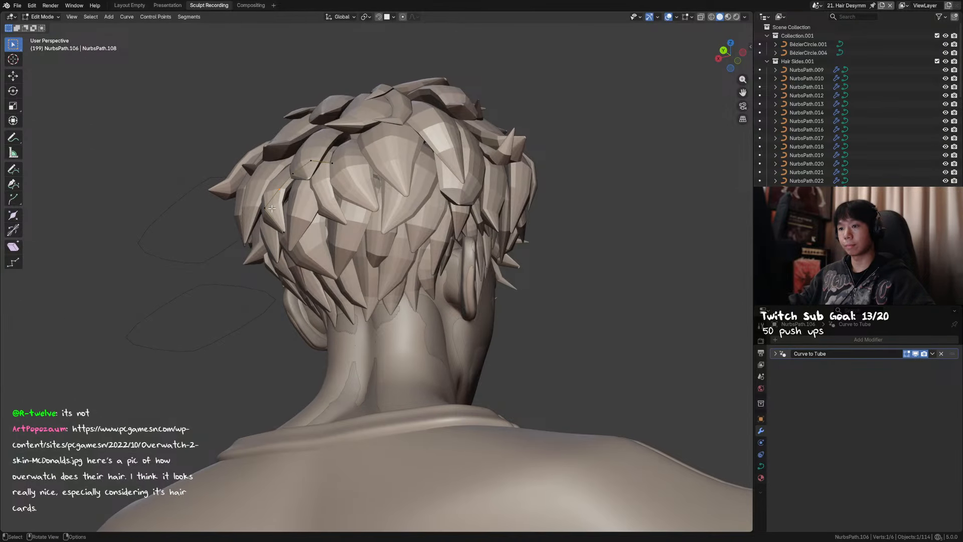
left_click(315, 223)
middle_click_drag(314, 224, 338, 224)
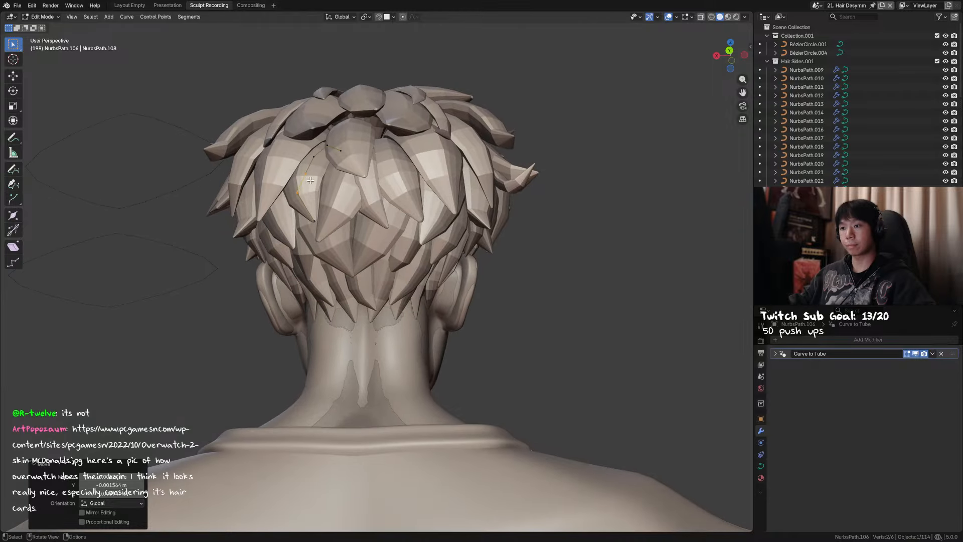
left_click(295, 193)
middle_click_drag(295, 194, 362, 177)
key("g")
left_click(296, 207)
Tilt all of the strand's control points by about 3.32°, leave curve editing and save the file
left_click(300, 167)
left_click(311, 163)
key("a")
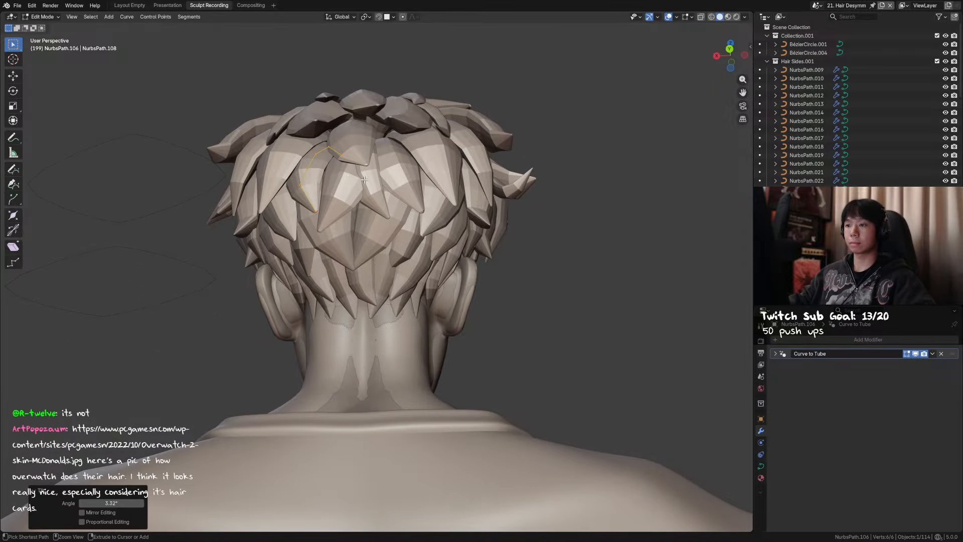
key("Tab")
middle_click_drag(364, 179, 475, 188)
key("ctrl+s")
Open the neighbouring central strand at the back for editing and reposition its control points
key("Tab")
left_click(456, 211)
key("Tab")
key("Tab")
scroll(399, 243, "down", 2)
key("Tab")
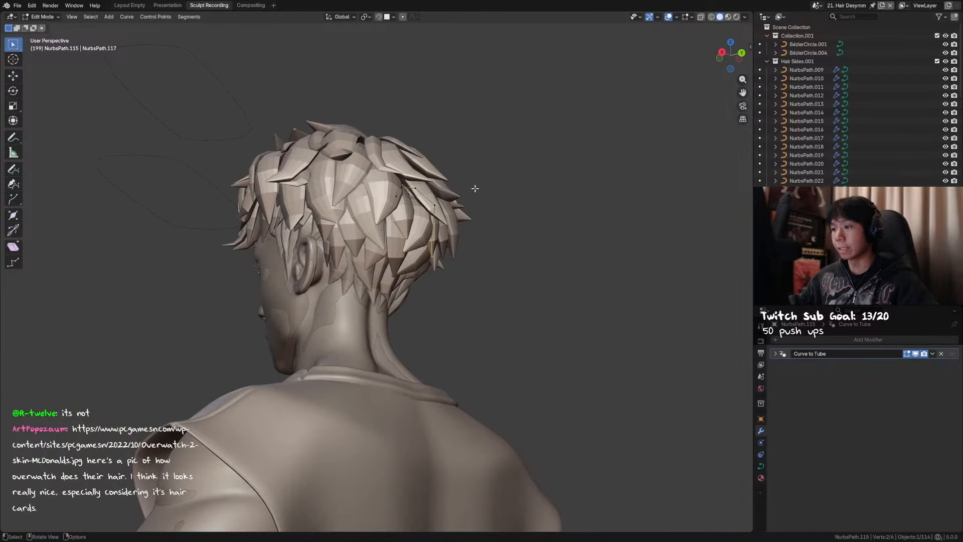
middle_click_drag(424, 289, 352, 223, "alt")
left_click(462, 291)
key("g")
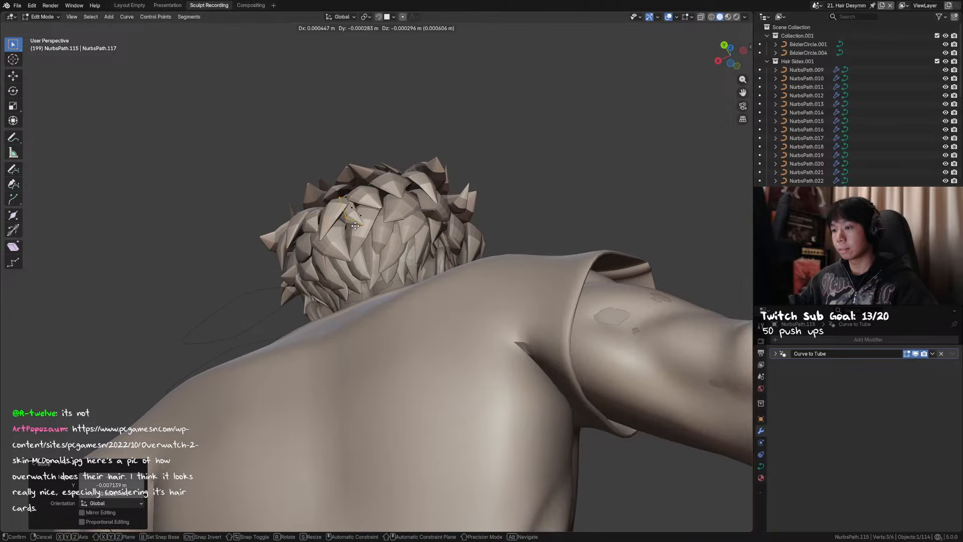
left_click(348, 265)
Hide the strands covering the central strand at the back of the head
key("Tab")
middle_click_drag(348, 265, 397, 188)
left_click(346, 188)
key("h")
left_click(367, 236)
Move three control points of the central back strand about 0.0126 m along the Y axis
middle_click_drag(368, 236, 406, 241)
left_click(340, 228)
key("Tab")
key("g")
key("y")
left_click(441, 257)
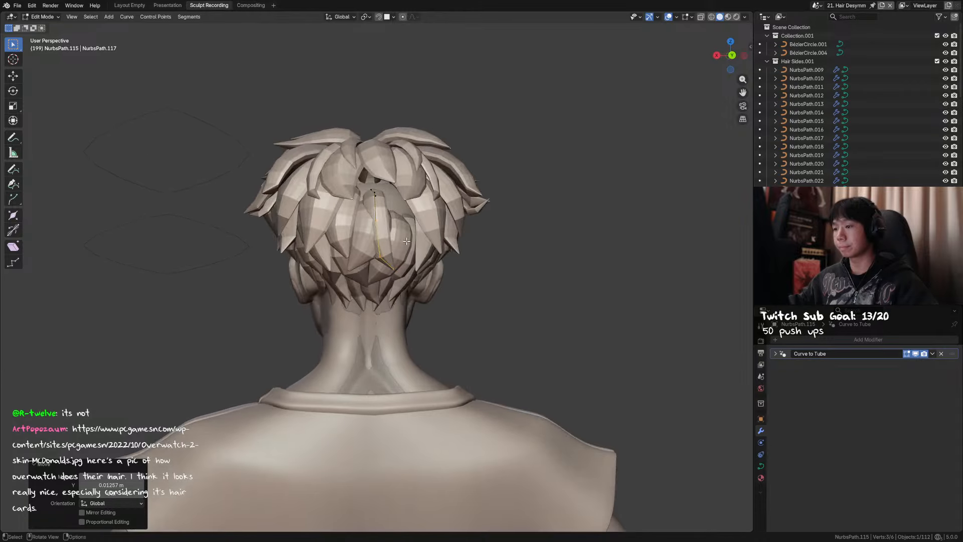
Reposition the central strand's upper control points and adjust their tilt
left_click(411, 198)
middle_click_drag(411, 198, 417, 205)
left_click_drag(417, 205, 421, 207)
key("g")
middle_click_drag(421, 209, 387, 234)
left_click(468, 220)
key("ctrl+t")
left_click(483, 212)
Move the central strand's lower control point, leave curve editing and save the file
key("Tab")
key("alt+h")
key("ctrl+z")
key("Tab")
left_click(335, 272)
left_click(324, 261)
key("g")
left_click(380, 272)
key("Tab")
key("s")
key("ctrl+s")
Collapse the Curve to Tube modifier settings and hide the character's head and body mesh
left_click(400, 235, "shift")
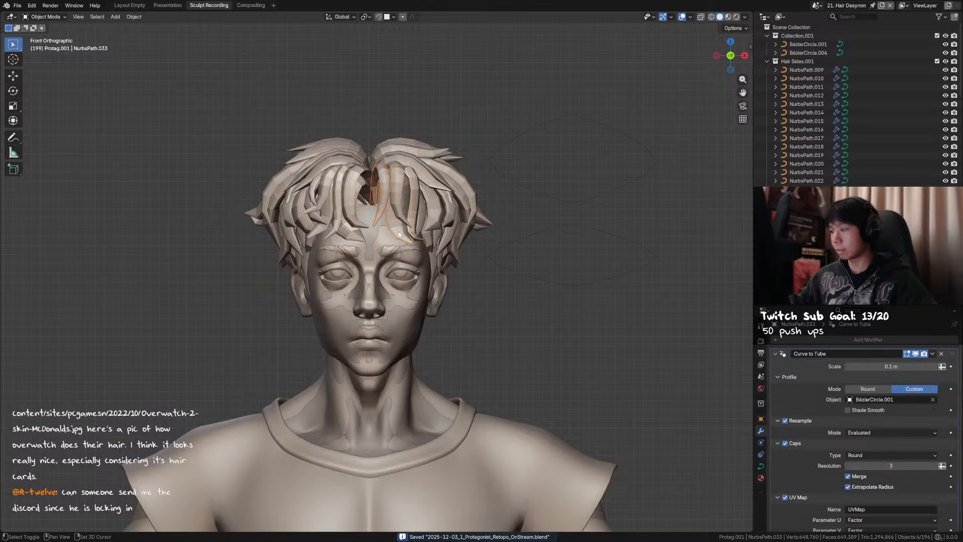
left_click(776, 353)
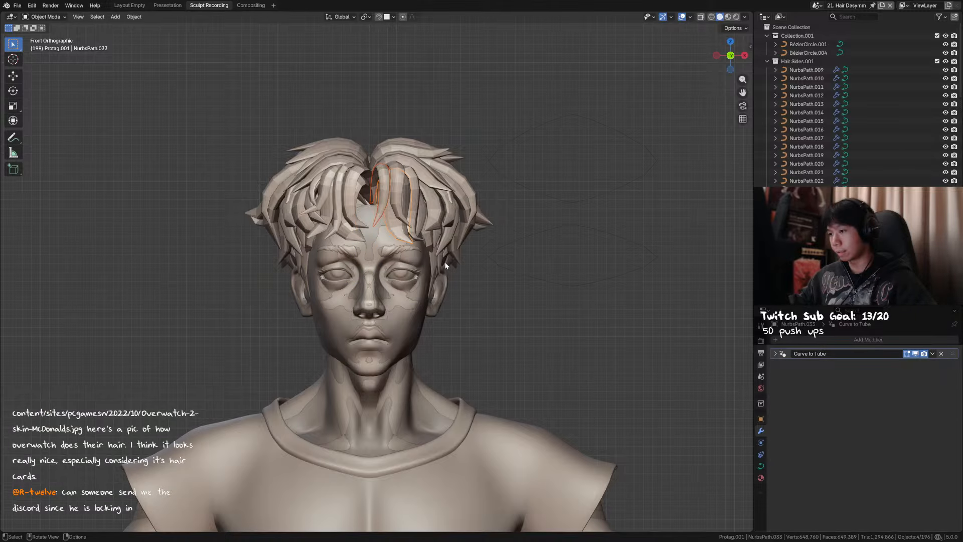
middle_click_drag(446, 265, 443, 323)
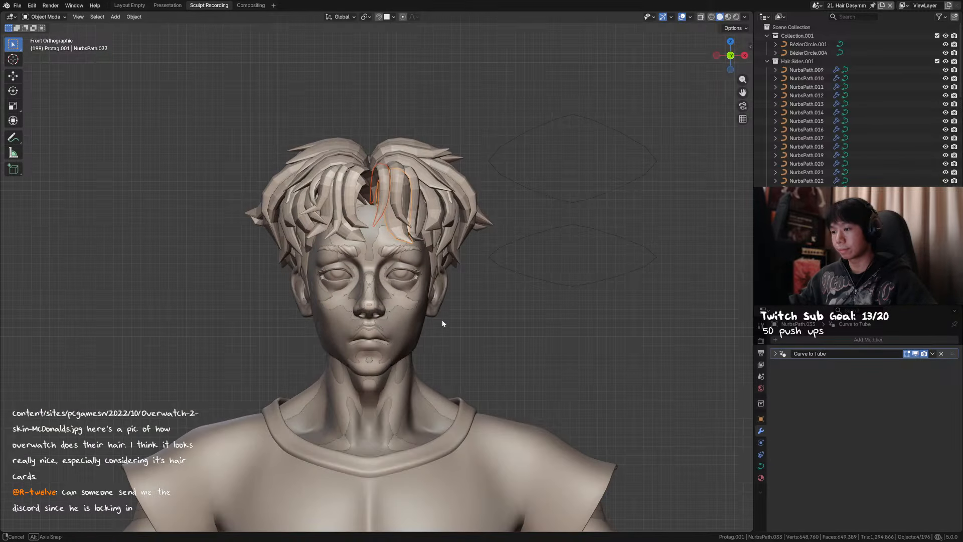
key("h")
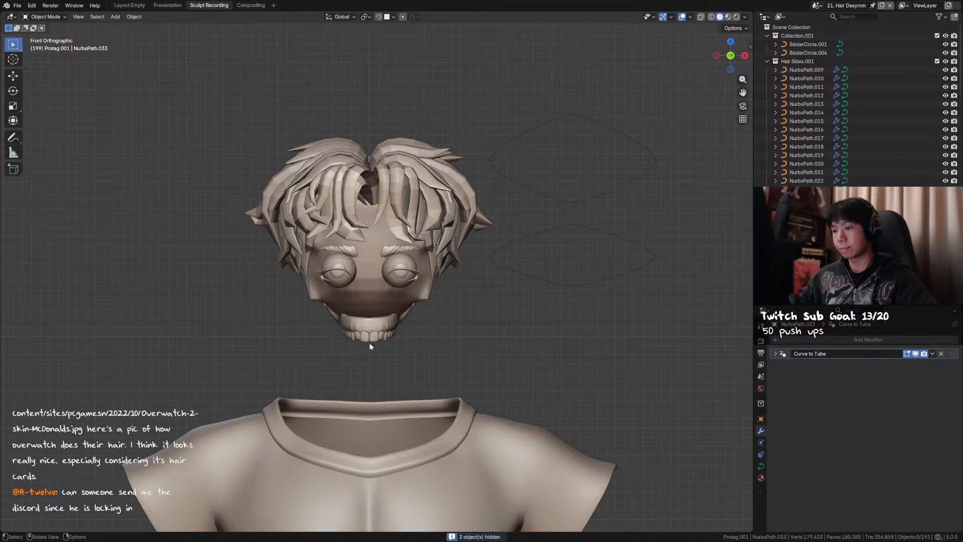
Hide the scalp, the teeth and the shirt
left_click(377, 291)
key("h")
middle_click_drag(377, 291, 457, 294)
left_click_drag(438, 342, 420, 385)
key("h")
middle_click_drag(420, 385, 450, 296)
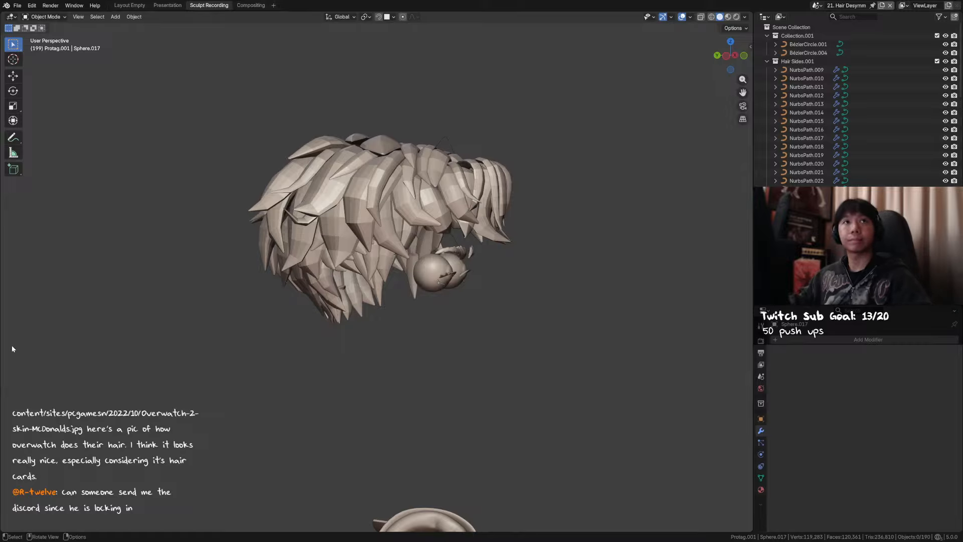
Hide the eyeballs, eyelashes and eyebrows so no facial parts cover the hair
middle_click_drag(403, 303, 467, 259)
left_click(459, 278)
key("h")
key("b")
left_click_drag(466, 257, 468, 257)
key("h")
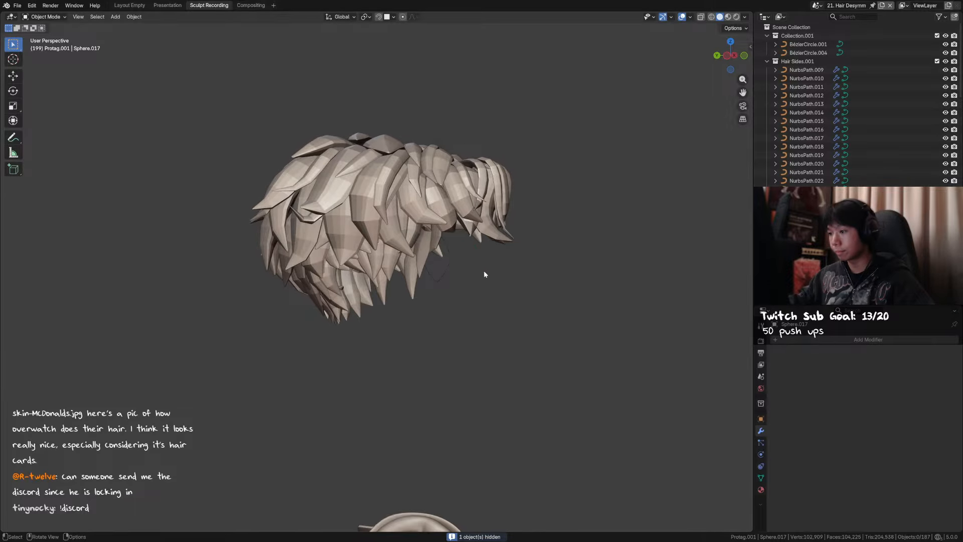
Hide the two Bézier profile circles, the gloves and the remaining body parts, and save the file
middle_click_drag(483, 270, 412, 267, "alt")
middle_click_drag(536, 257, 484, 238)
scroll(401, 285, "down", 5)
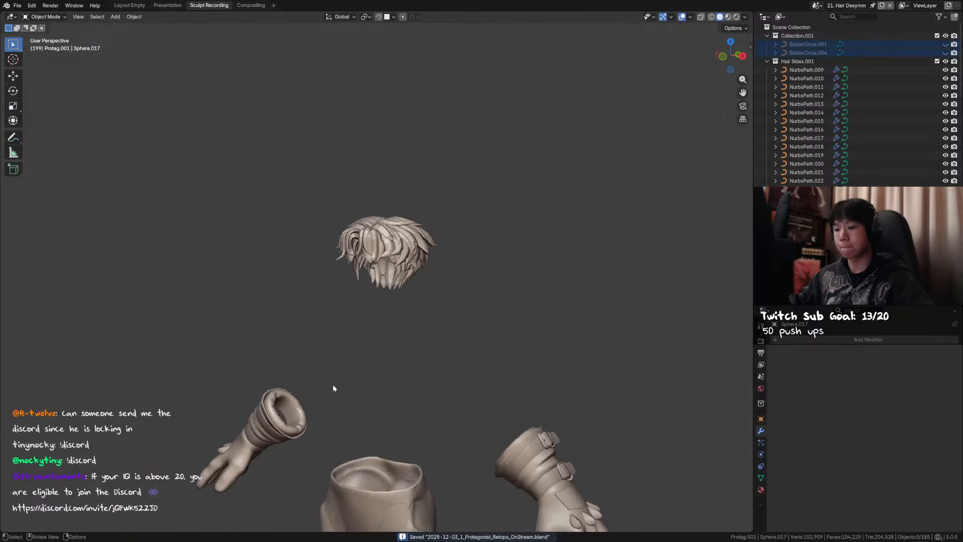
left_click_drag(684, 361, 179, 509)
key("h")
scroll(393, 286, "up", 2)
middle_click_drag(392, 287, 388, 317)
scroll(330, 293, "up", 4)
key("ctrl+s")
scroll(351, 314, "up", 2)
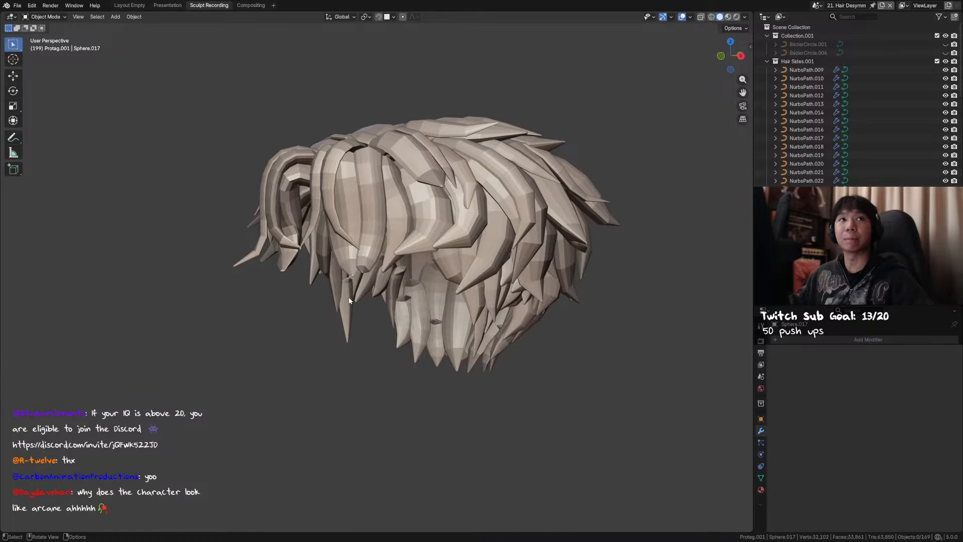
middle_click_drag(328, 299, 338, 306)
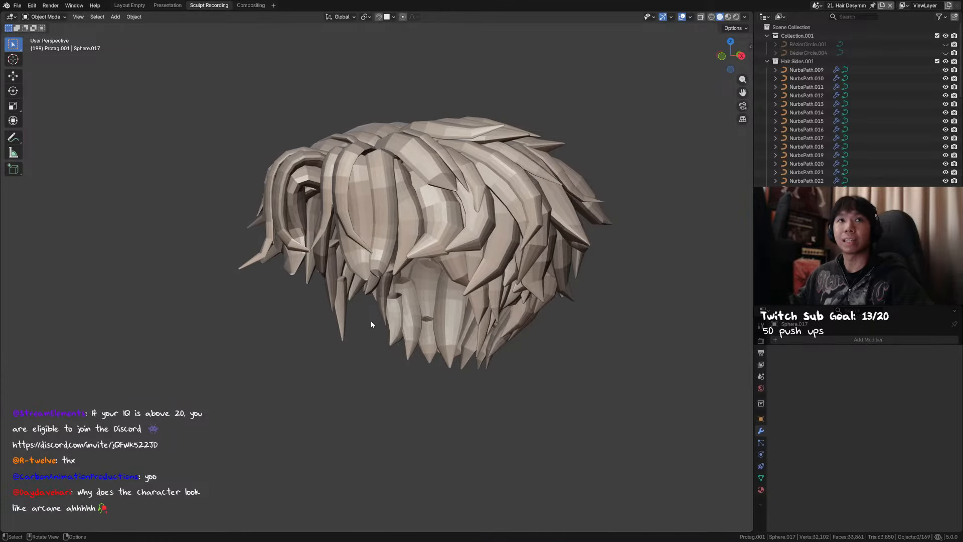
Try a level 1 Subdivision on the front hair strands and compare the hair with and without it
middle_click_drag(400, 295, 508, 304)
key("ctrl+z")
key("ctrl+1")
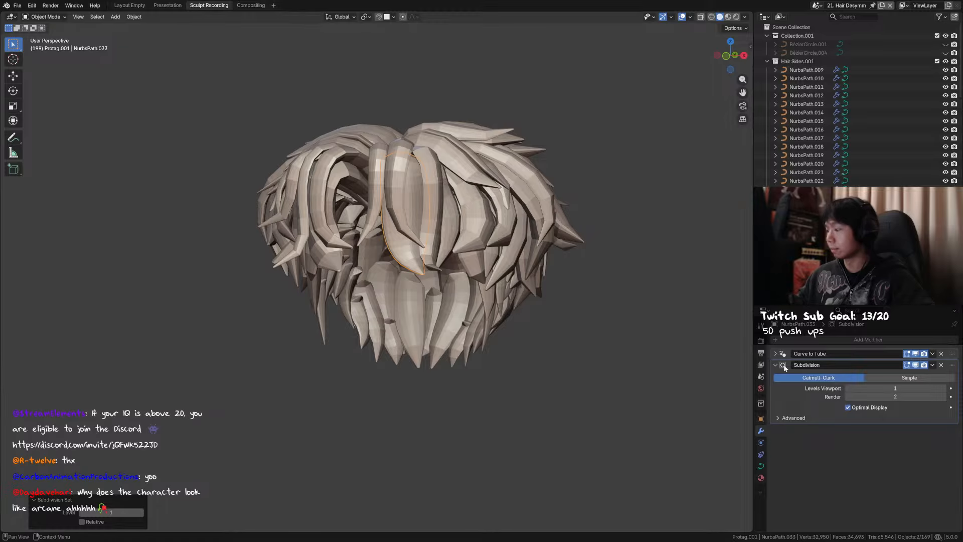
middle_click_drag(434, 268, 463, 287)
key("ctrl+z")
key("ctrl+shift+z")
key("ctrl+z")
key("ctrl+shift+z")
key("ctrl+z")
key("ctrl+shift+z")
key("ctrl+z")
key("ctrl+shift+z")
key("ctrl+z")
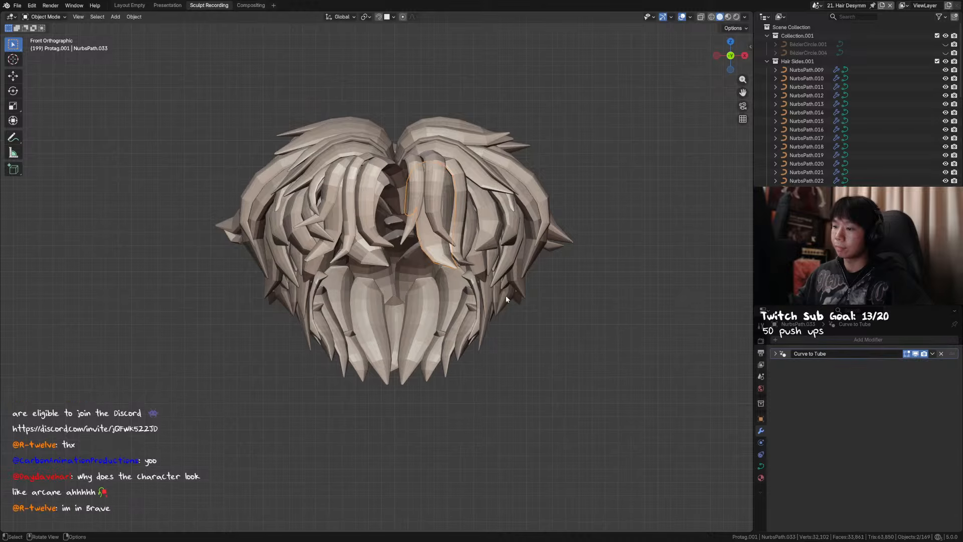
Select all the hair strands and save the file
left_click_drag(654, 359, 293, 157)
middle_click_drag(416, 251, 544, 288)
key("ctrl+s")
middle_click_drag(465, 286, 511, 287)
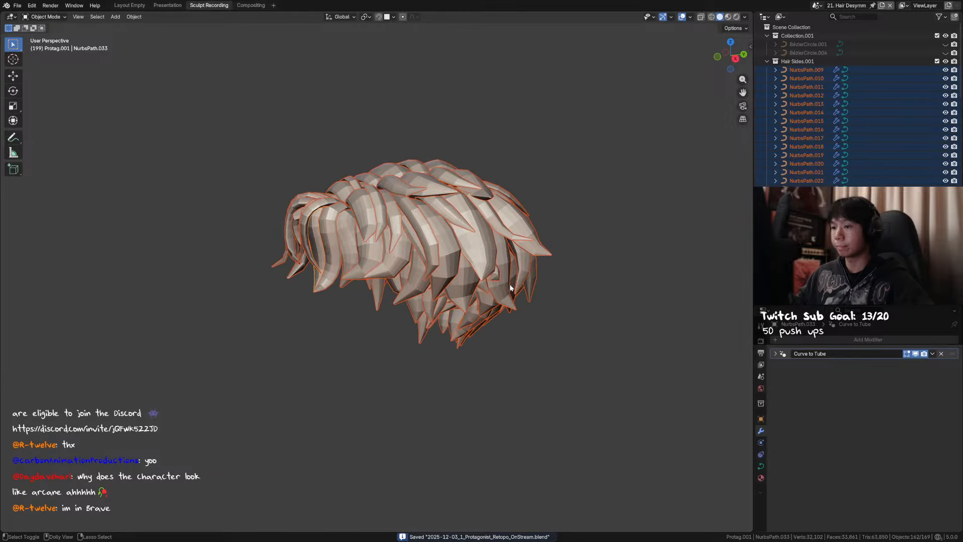
Add a level 1 Subdivision modifier to all the selected hair strands, comparing it with the unsubdivided hair and with level 2
key("ctrl+1")
key("KP_3")
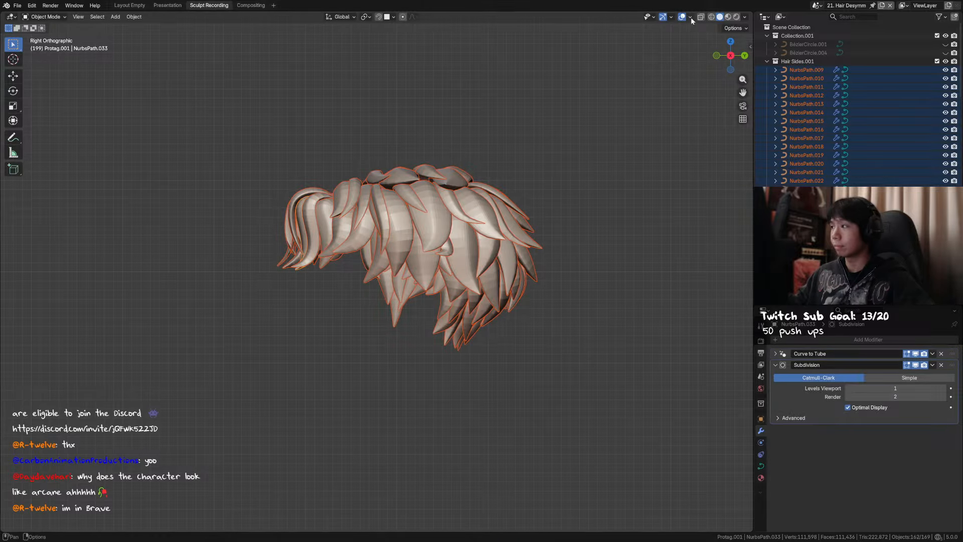
middle_click_drag(452, 239, 474, 255)
key("ctrl+z")
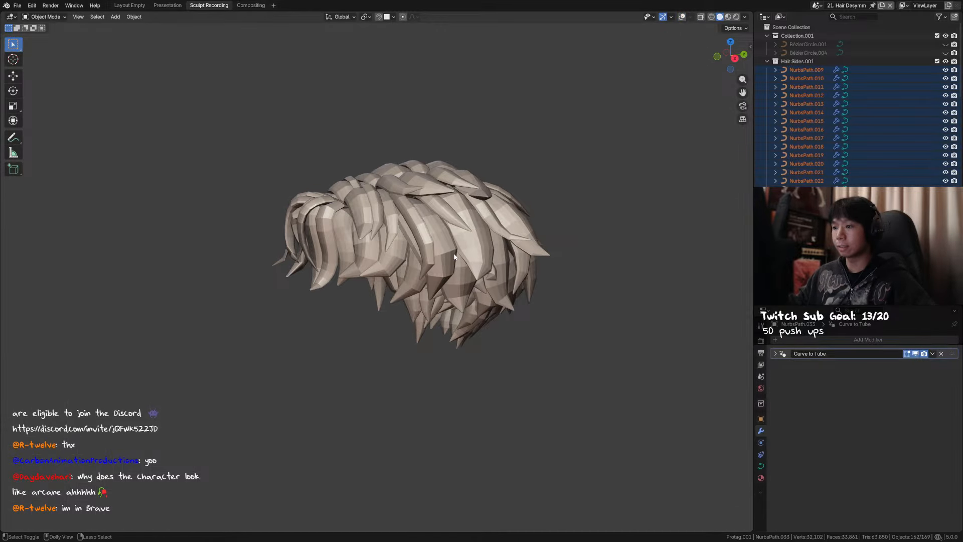
key("ctrl+1")
middle_click_drag(418, 239, 538, 248)
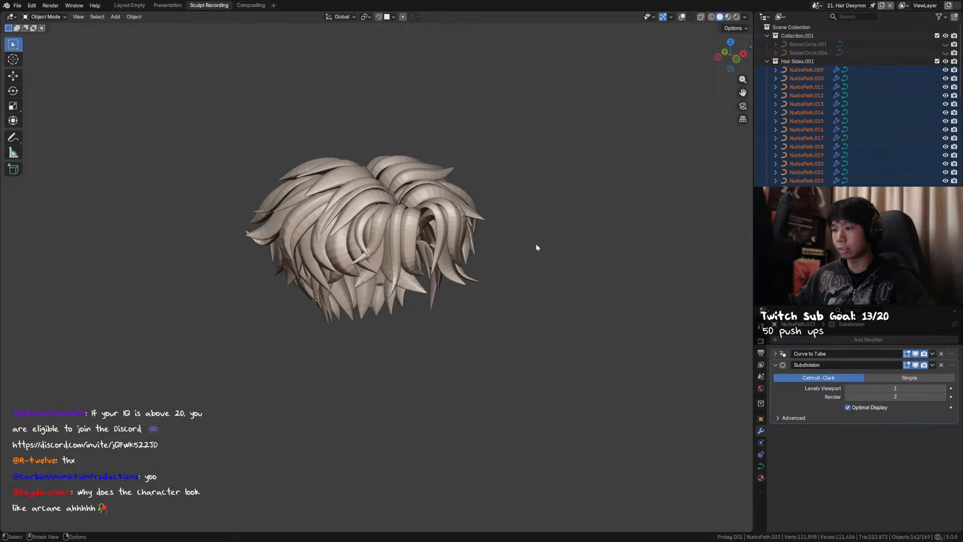
key("ctrl+2")
key("ctrl+z")
Shade the selected hair strands smooth and enable Shade Smooth in their Curve to Tube modifier
right_click(548, 255)
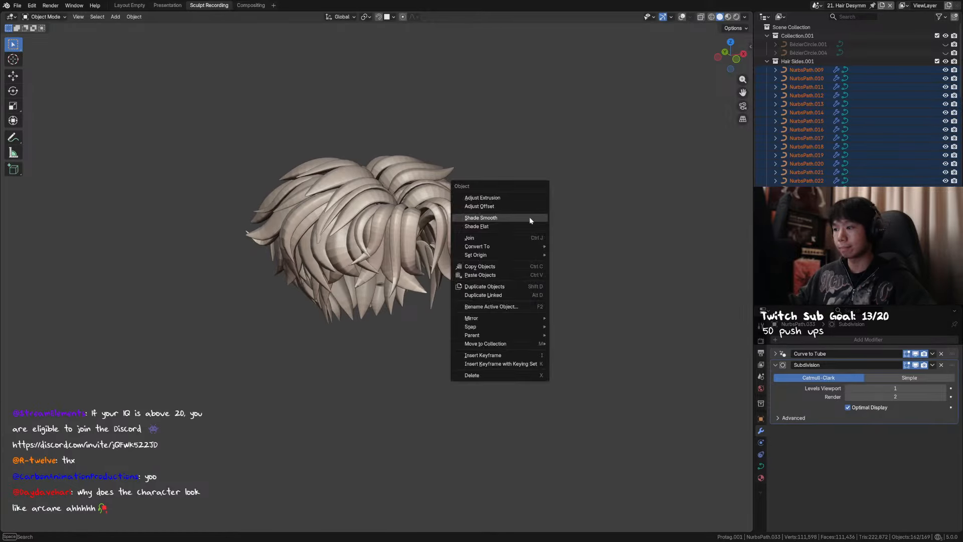
left_click(513, 218)
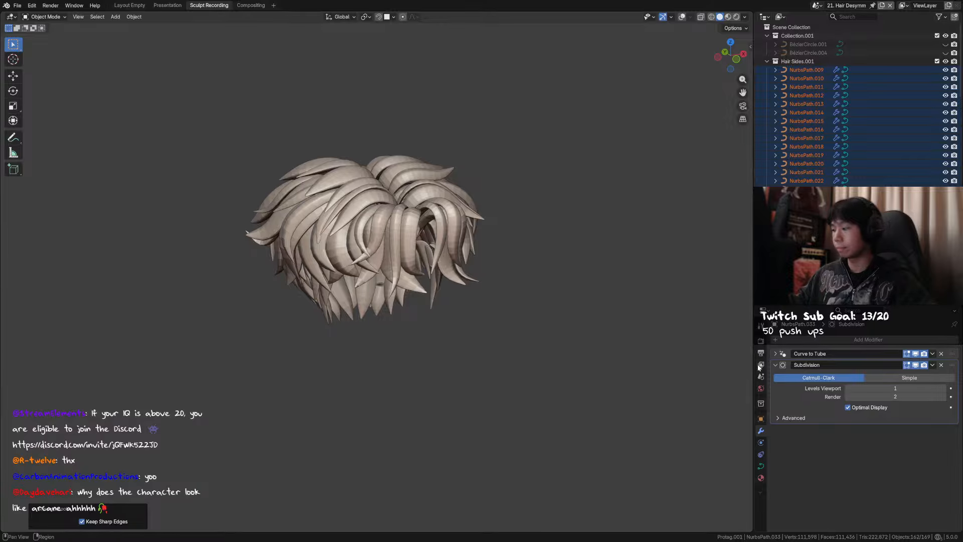
left_click(775, 353)
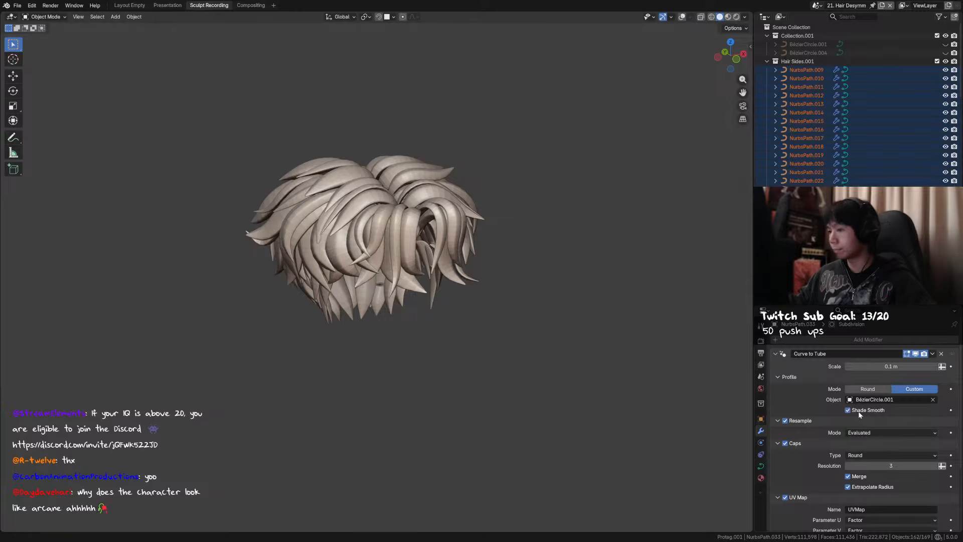
Reveal all hidden objects so the whole character shows with the hair, and clear the selection
mouse_move(453, 292)
middle_mouse_down()
mouse_move(533, 281)
mouse_move(350, 276)
mouse_move(335, 278)
mouse_move(361, 280)
mouse_move(334, 285)
mouse_move(308, 283)
mouse_move(303, 272)
mouse_move(258, 281)
mouse_move(250, 272)
mouse_move(260, 251)
mouse_move(278, 251)
mouse_move(351, 280)
mouse_move(445, 276)
middle_mouse_up()
key("alt+h")
left_click(547, 260)
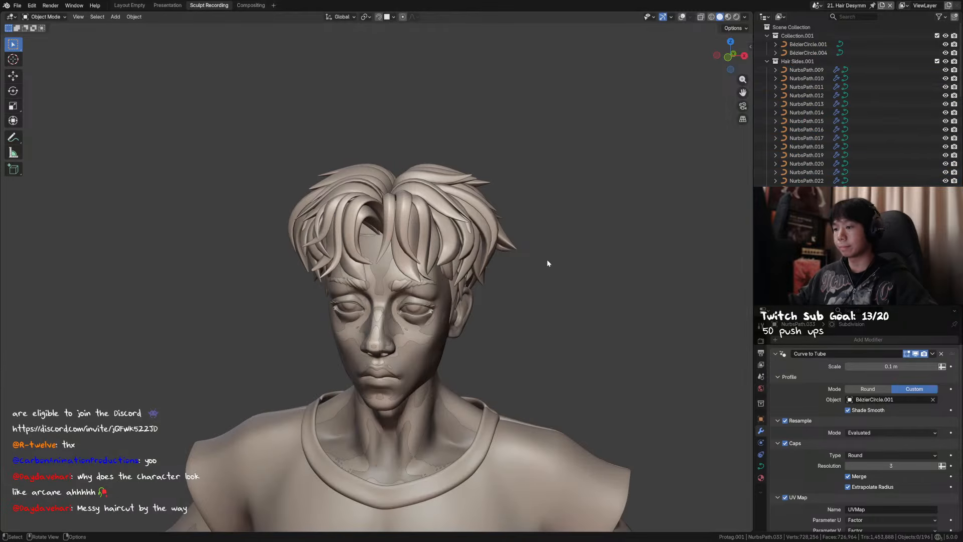
Delete the duplicate body mesh Retopo_Sphere.001 that overlaps the head and save the file
middle_click_drag(547, 261, 502, 266)
left_click(375, 370)
key("Tab")
key("Tab")
middle_click_drag(444, 387, 449, 347, "shift")
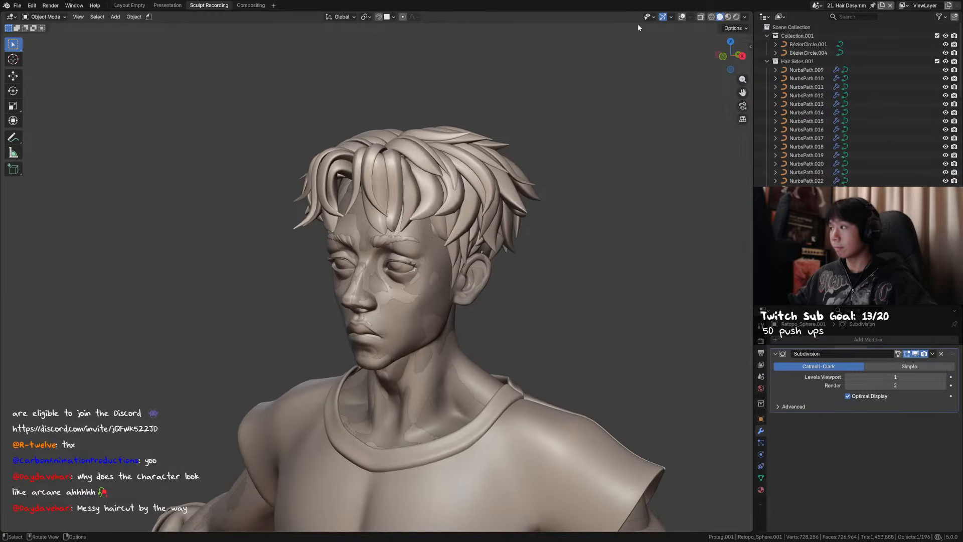
key("Tab")
key("Tab")
left_click(432, 344)
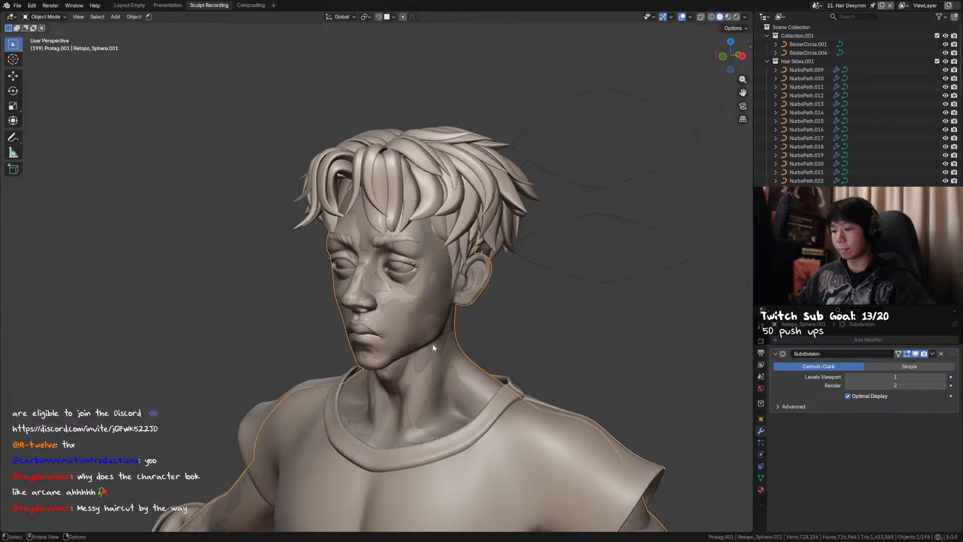
key("x")
left_click(477, 316)
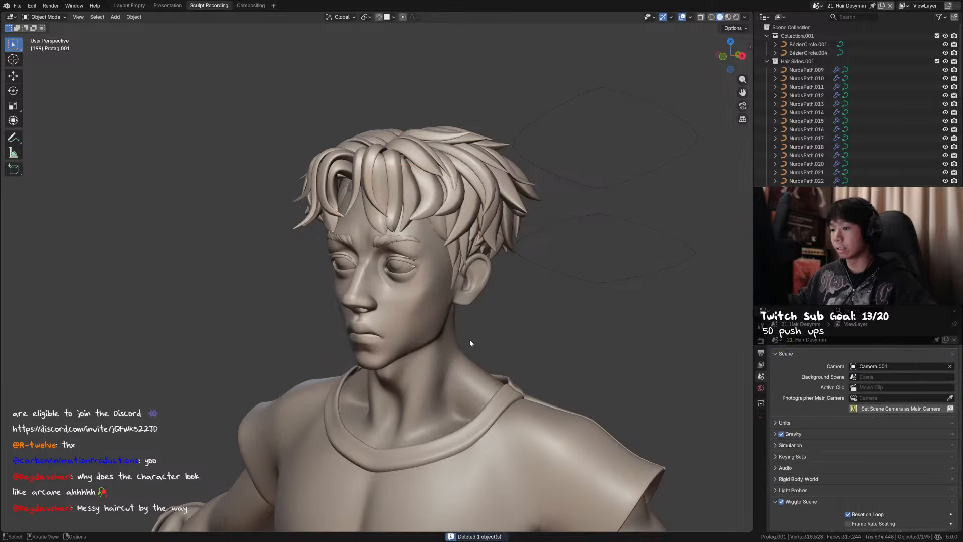
scroll(469, 339, "down", 8)
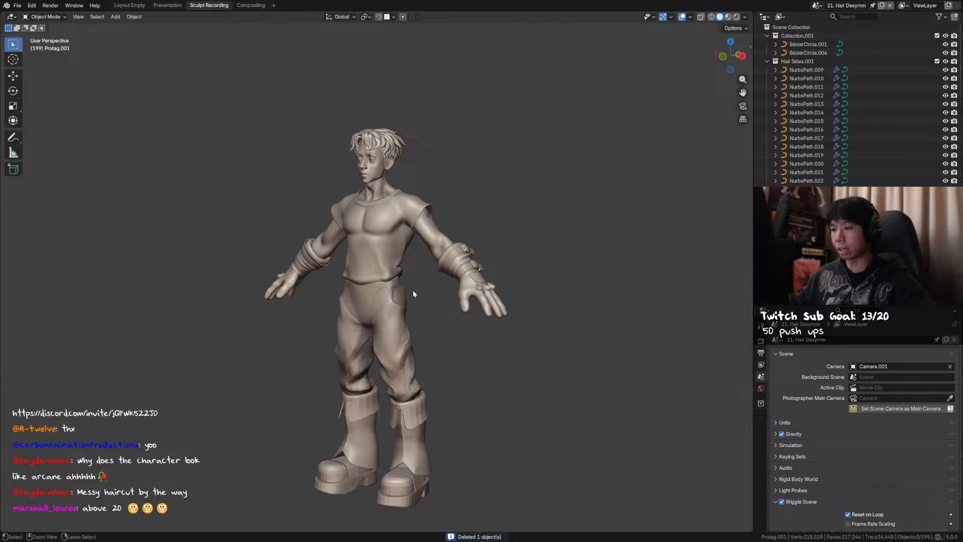
middle_click_drag(421, 294, 372, 257)
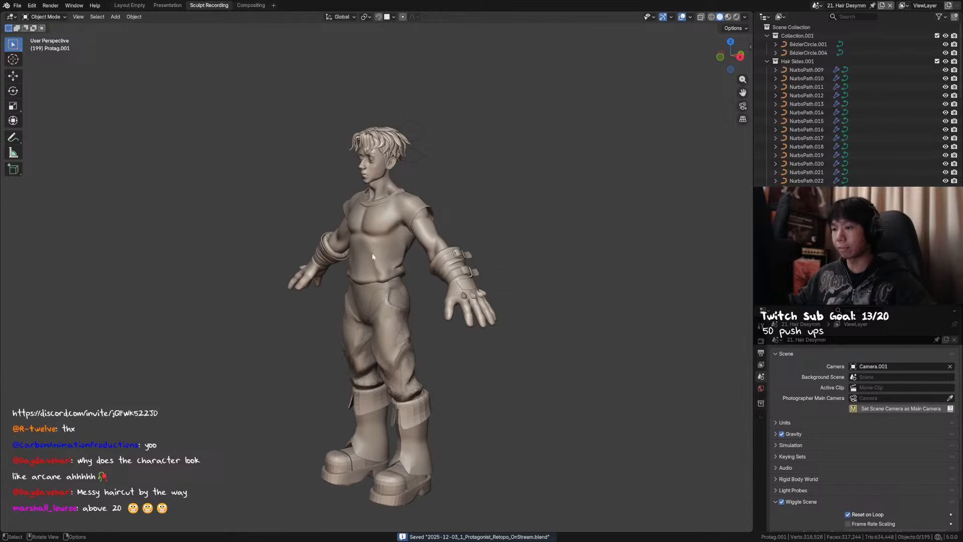
Inspect the body and trousers meshes by briefly hiding the body and viewing the trousers in Edit Mode
left_click(374, 176)
key("Tab")
key("Tab")
key("h")
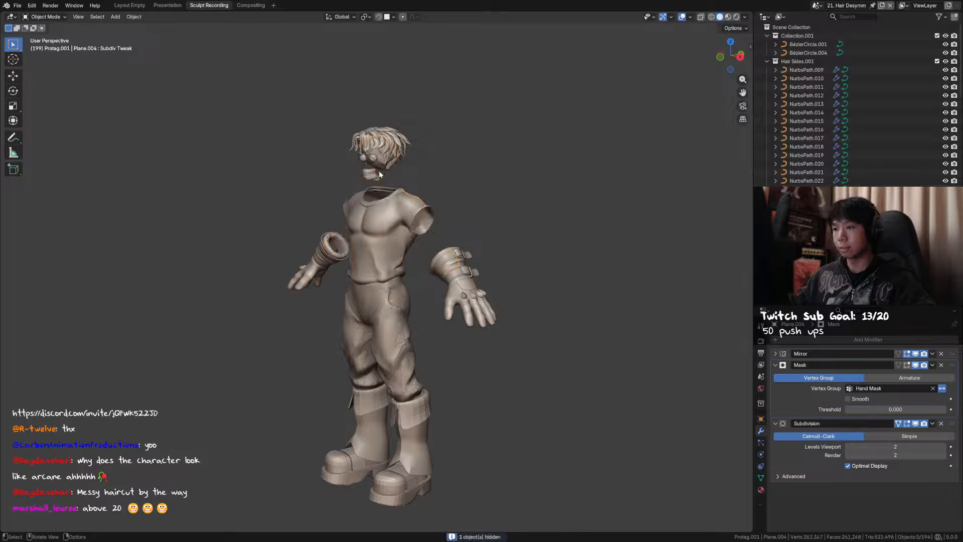
key("alt+h")
key("Tab")
key("Tab")
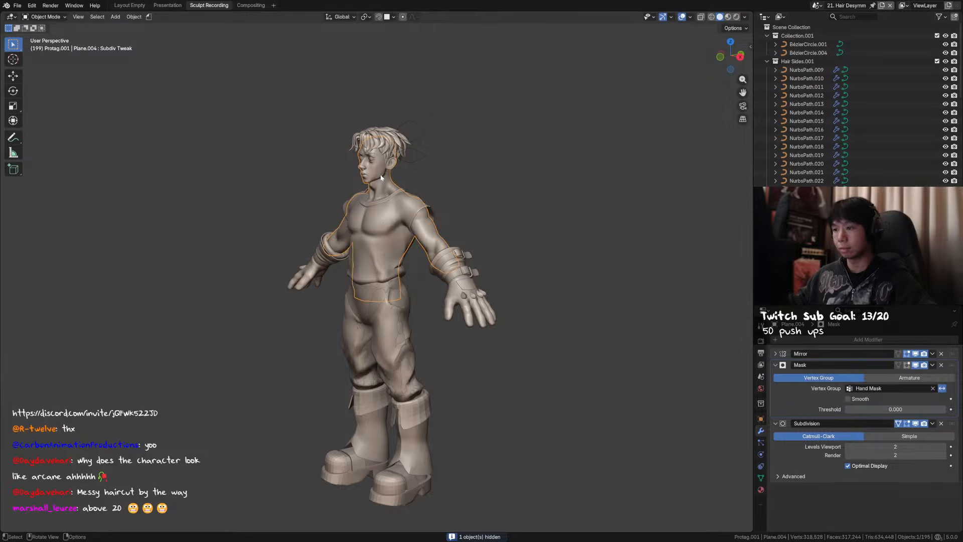
left_click(370, 314)
key("Tab")
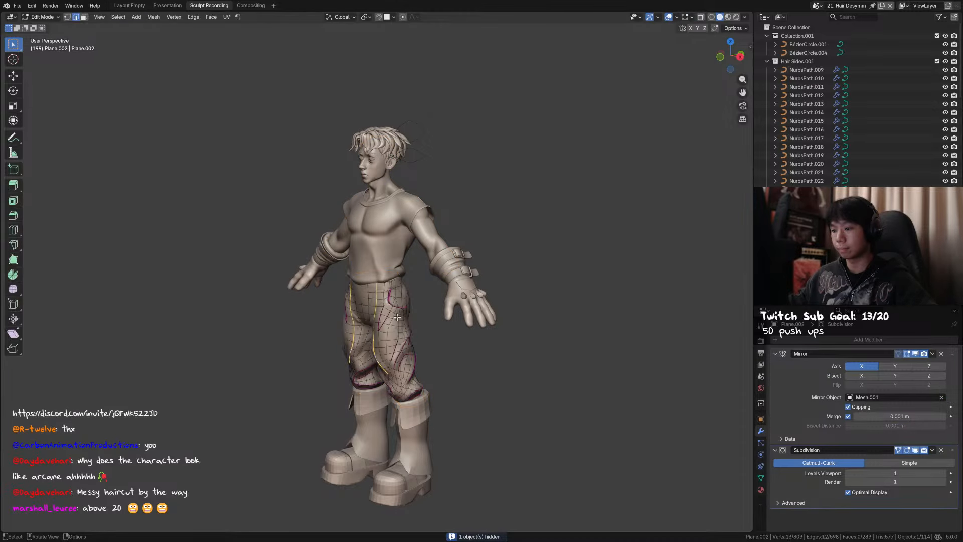
key("Tab")
middle_click_drag(397, 317, 446, 320)
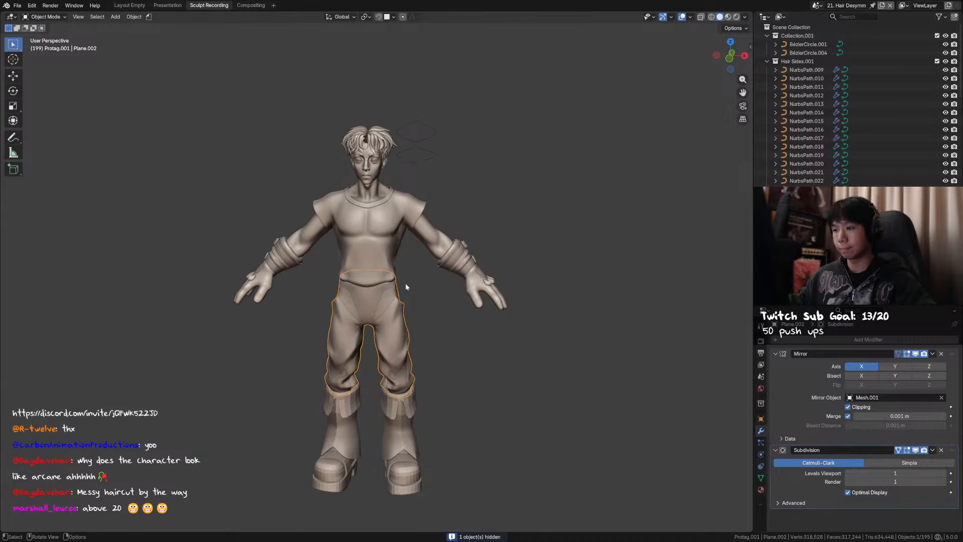
Examine the character's face, eyes and fringe up close
middle_click_drag(405, 284, 423, 339, "shift")
scroll(378, 236, "up", 1)
scroll(378, 236, "up", 2)
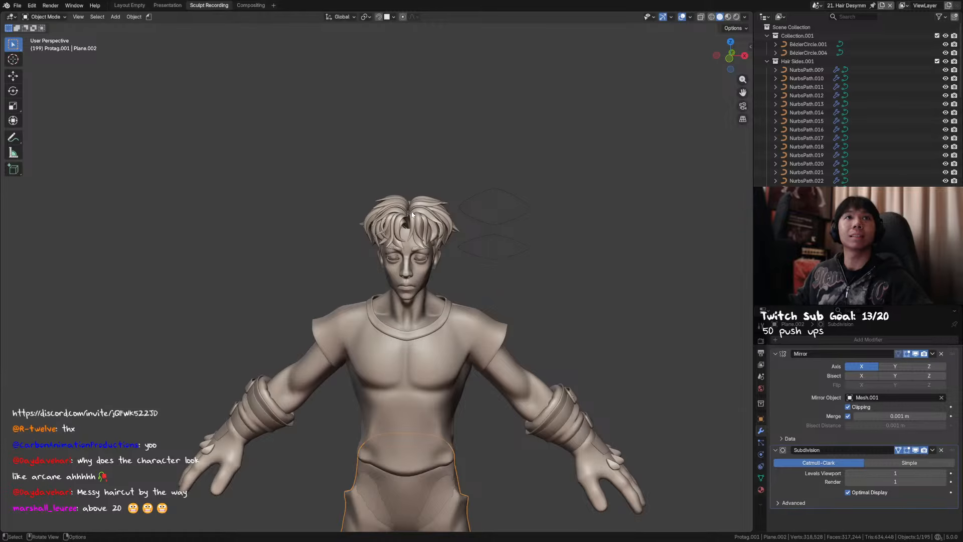
middle_click_drag(399, 233, 420, 270)
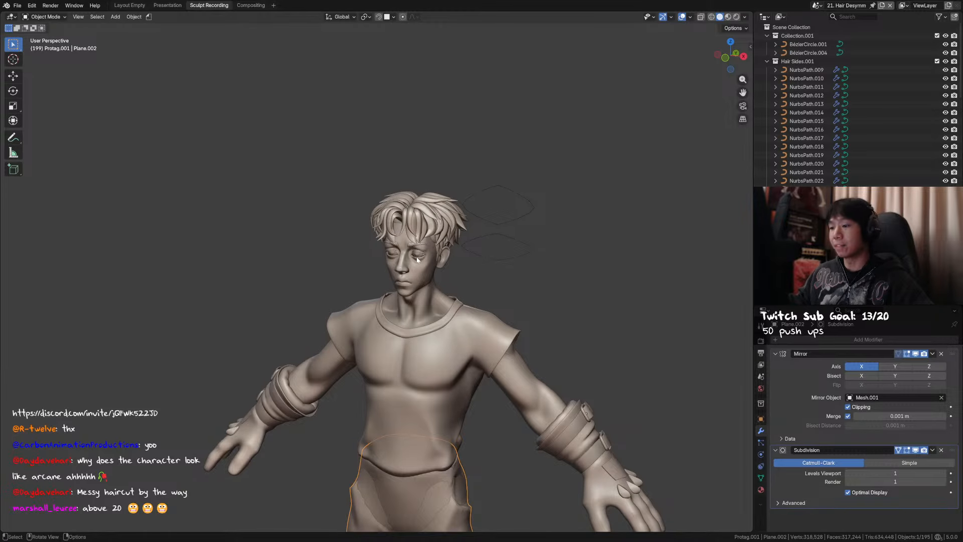
left_click(417, 260)
scroll(417, 263, "up", 5)
scroll(459, 272, "down", 2)
scroll(394, 290, "up", 2)
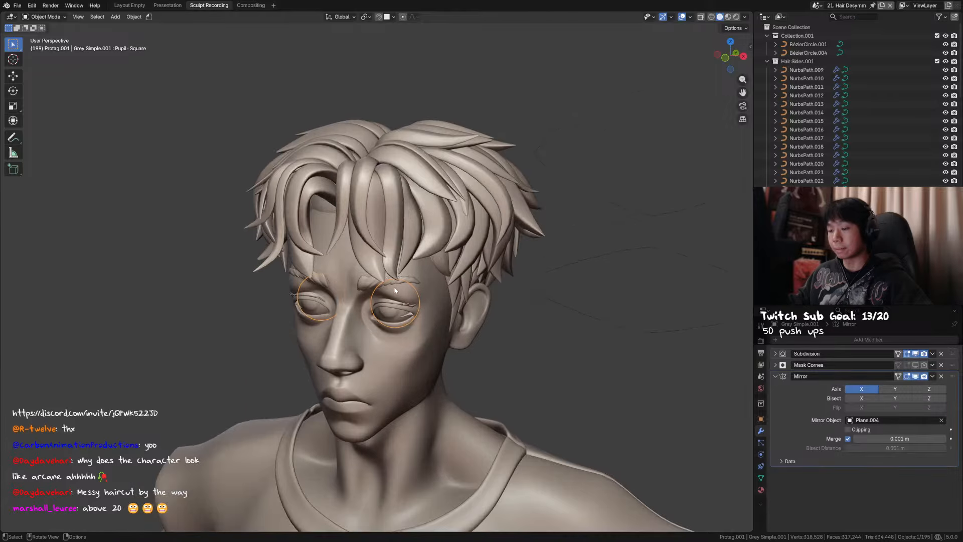
mouse_move(395, 290)
middle_mouse_down()
mouse_move(442, 266)
mouse_move(396, 276)
mouse_move(407, 281)
middle_mouse_up()
scroll(442, 267, "up", 2)
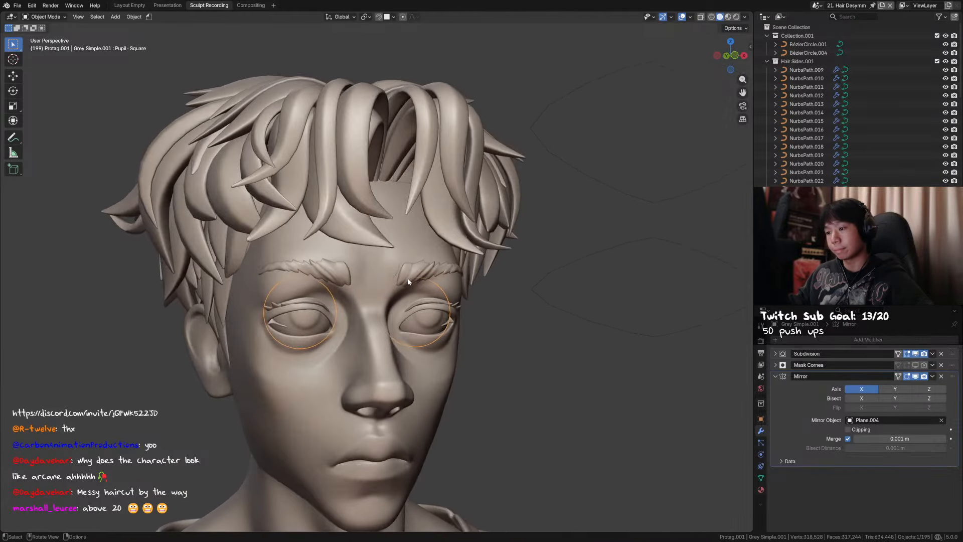
Check the eyebrows against the head by temporarily hiding the head mesh and viewing the face in wireframe
left_click(381, 261)
key("h")
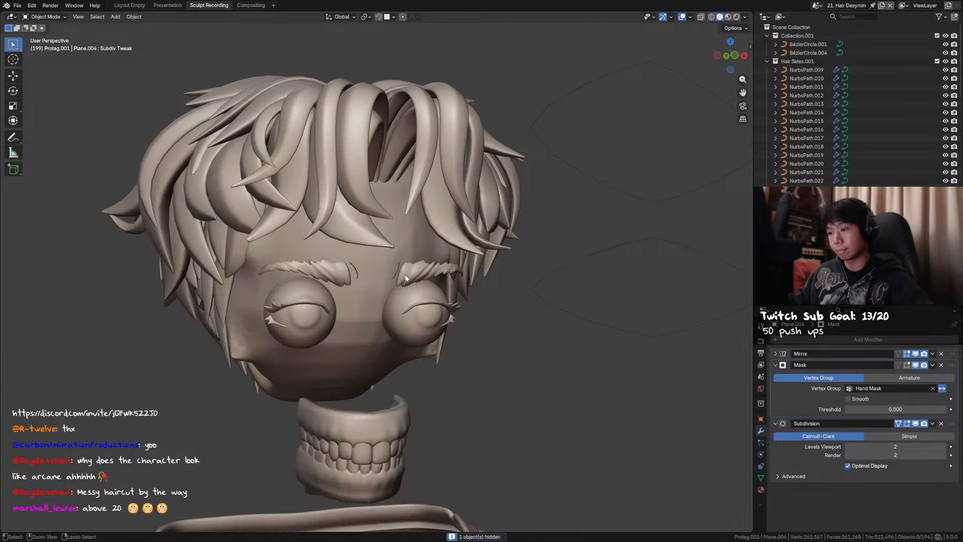
key("ctrl+z")
left_click(413, 275)
scroll(415, 274, "up", 3)
middle_click_drag(416, 275, 382, 251)
left_click(398, 270)
key("h")
key("ctrl+z")
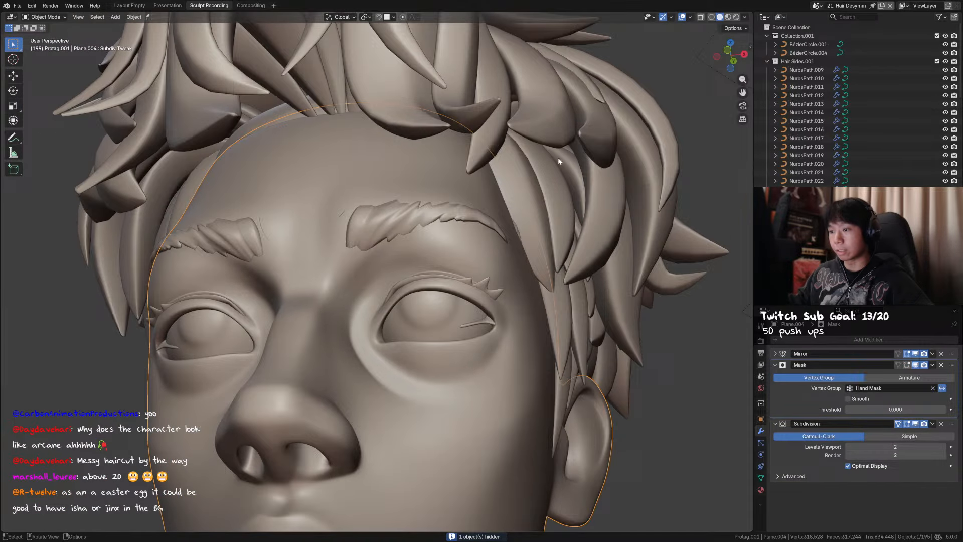
left_click(728, 17)
left_click(713, 17)
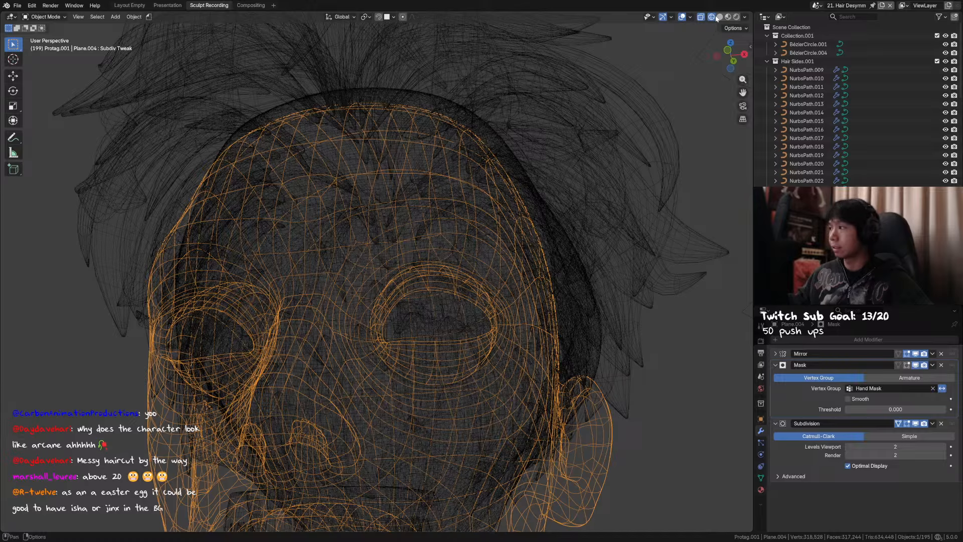
left_click(719, 17)
Recalculate the eyebrow mesh's normals to face outside
left_click(393, 224)
key("Tab")
key("shift+n")
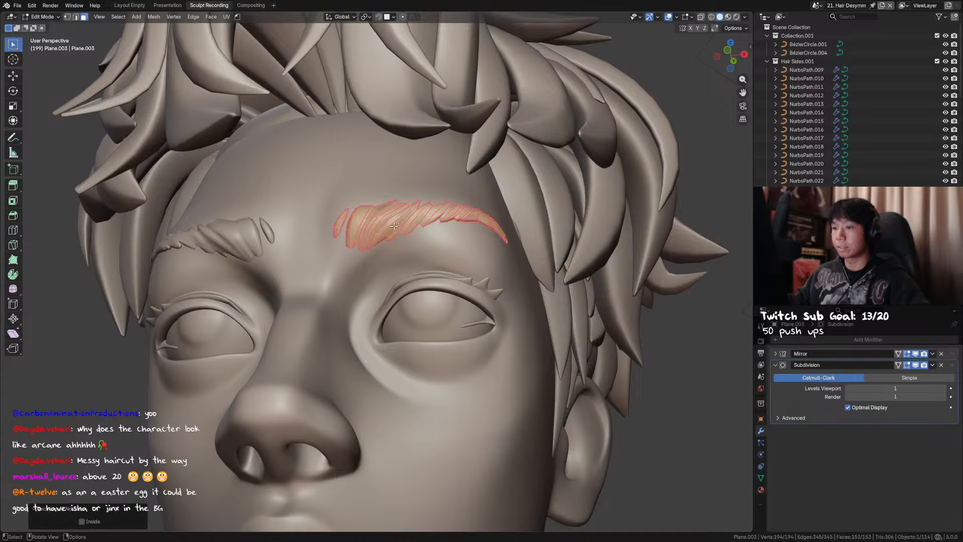
key("Tab")
key("alt+a")
Examine the eyebrows, face and hairstyle from the front and from three-quarter angles
scroll(656, 176, "down", 2)
middle_click_drag(466, 213, 447, 278)
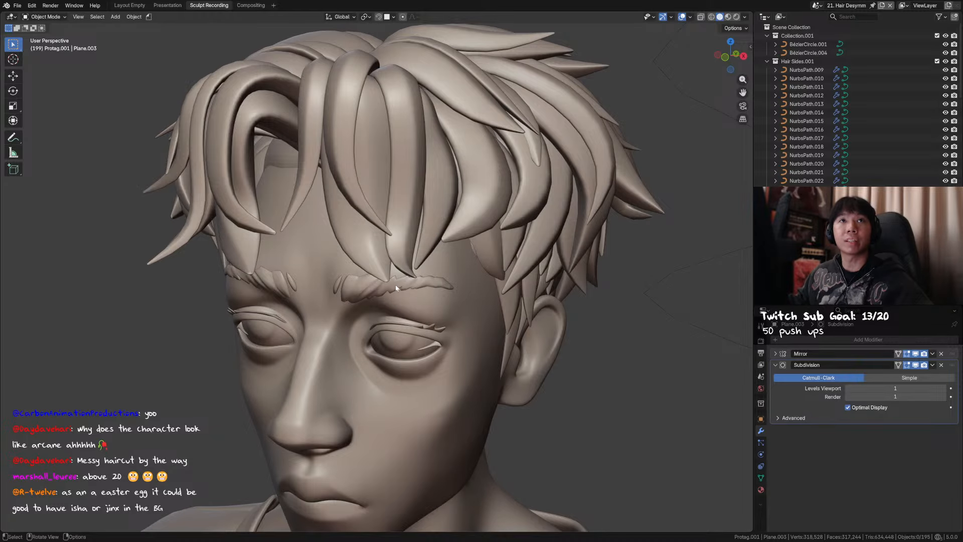
key("KP_1")
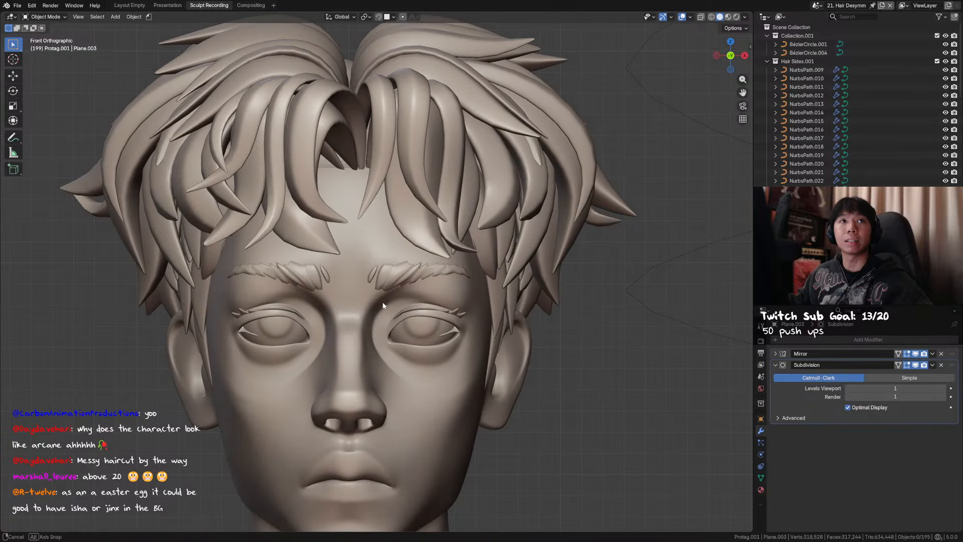
scroll(382, 303, "down", 2)
middle_click_drag(343, 305, 366, 300, "shift")
middle_click_drag(370, 300, 391, 316)
scroll(391, 317, "down", 2)
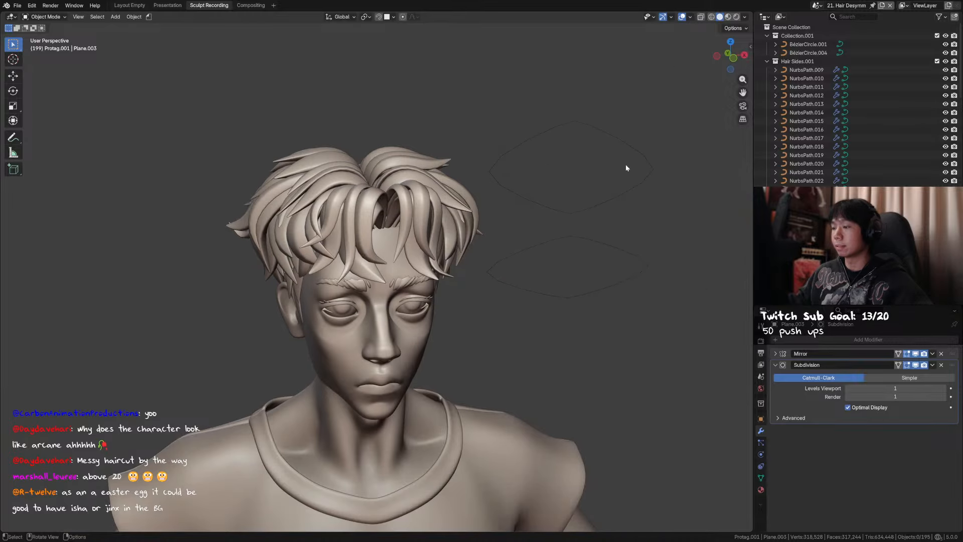
middle_click_drag(503, 271, 524, 286)
Hide the two profile curves beside the head and check under the fringe by briefly hiding one object
left_click(411, 290)
scroll(374, 271, "up", 3)
left_click(348, 231)
left_click(348, 231)
key("h")
key("ctrl+z")
Adjust the tilt of the control points on the hair strand at the temple
left_click(287, 279, "shift")
key("Tab")
left_click_drag(487, 262, 552, 326)
middle_click_drag(562, 331, 580, 287)
key("ctrl+t")
key("ctrl+t")
left_click(567, 296)
left_click(513, 313)
left_click(557, 319)
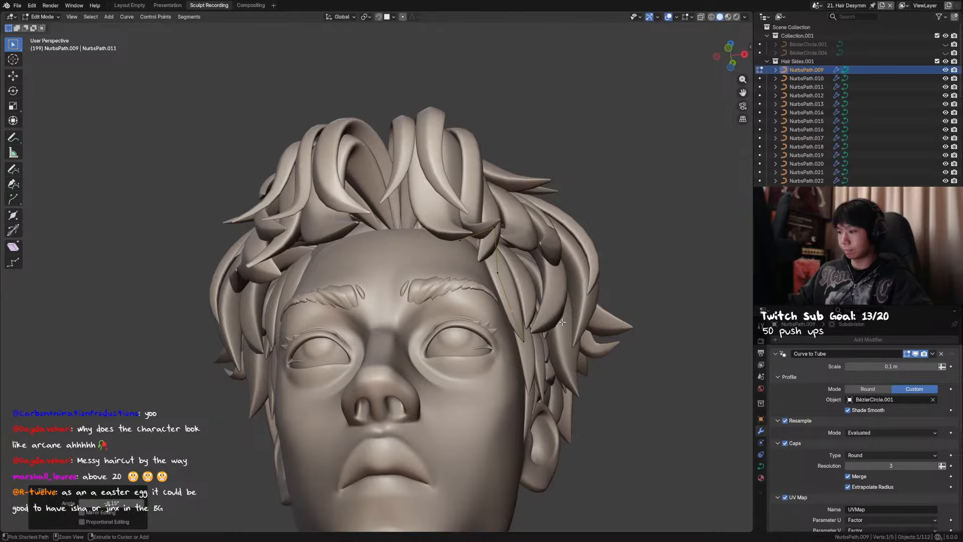
middle_click_drag(529, 317, 537, 316)
key("Tab")
Hide one of the fringe strands above the forehead and select the side strand at the temple
scroll(394, 181, "down", 3)
left_click(394, 181)
middle_click_drag(394, 181, 440, 266)
left_click(356, 230)
key("h")
key("ctrl+z")
key("h")
left_click(424, 225)
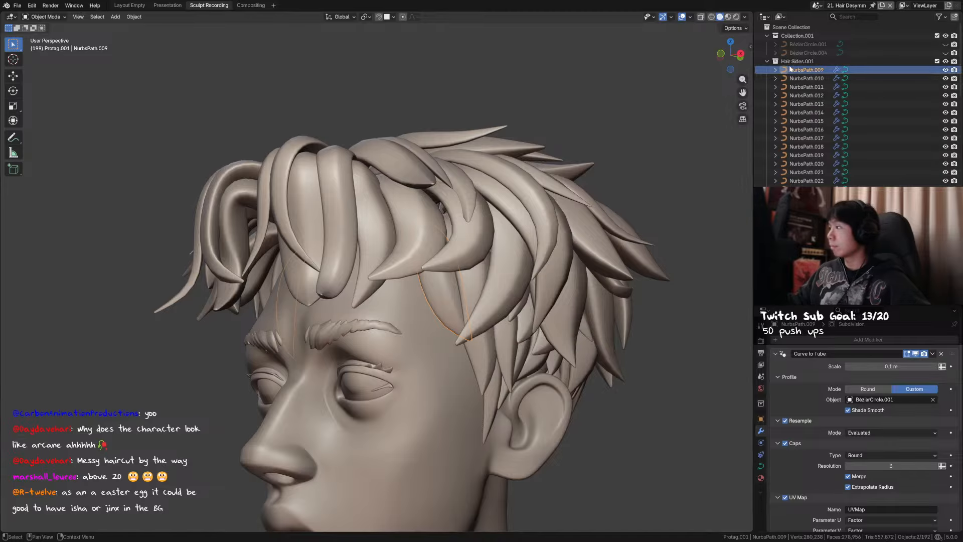
Collapse the Hair Sides.001 collection and exclude the Hair Top.001 collection so only the side hair shows on the head
left_click(766, 62)
left_click(937, 70)
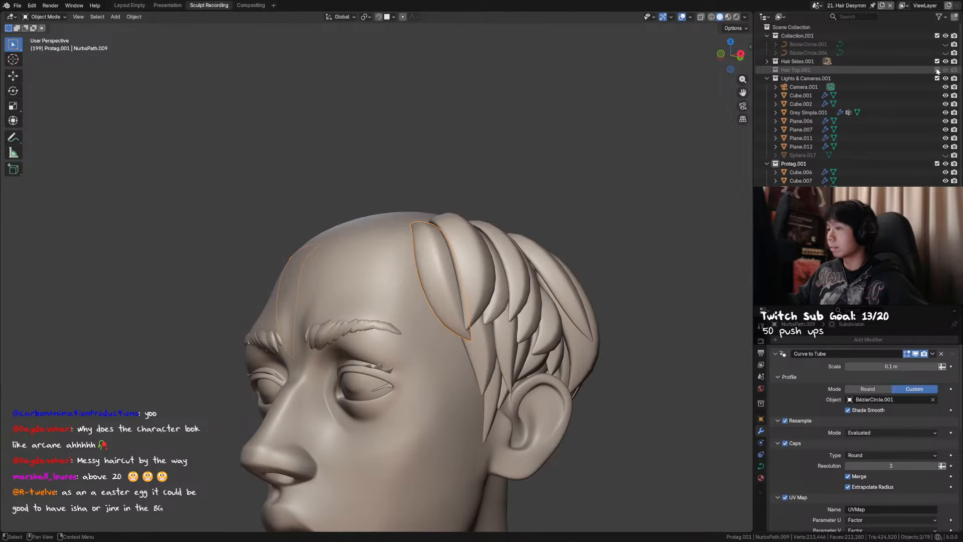
left_click(936, 70)
left_click(937, 70)
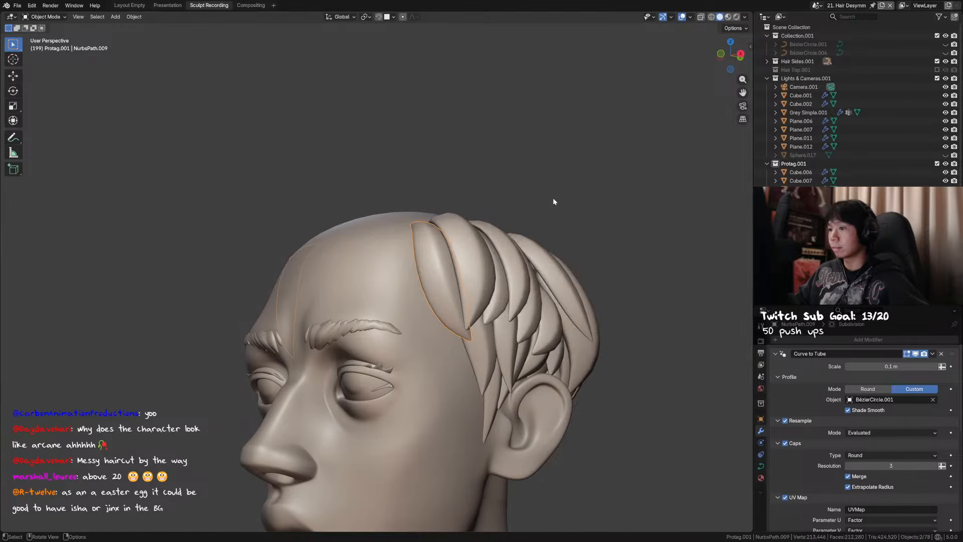
middle_click_drag(552, 197, 528, 188)
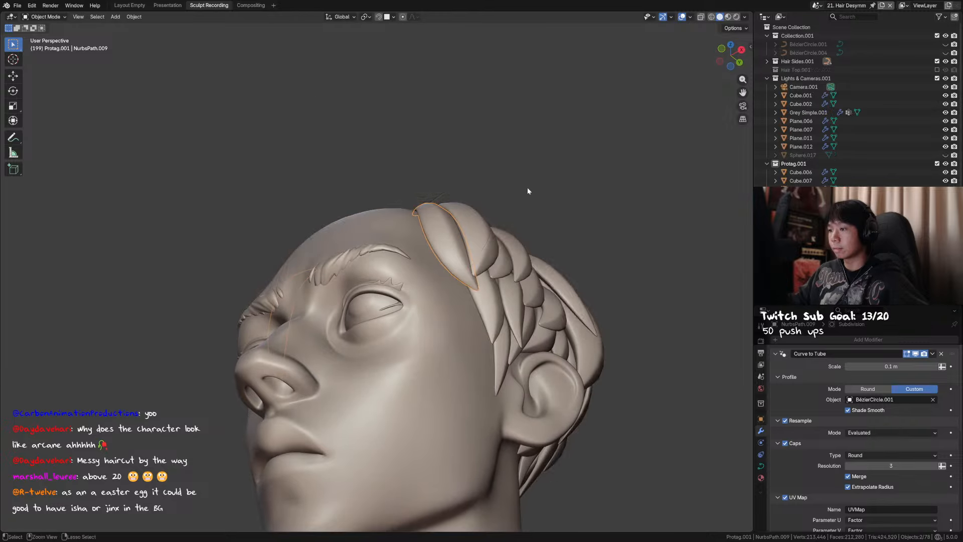
Save the file, duplicate the temple hair strand, rotate the copy outward about 38° and place it over the side hair
middle_click_drag(458, 233, 500, 299)
key("ctrl+s")
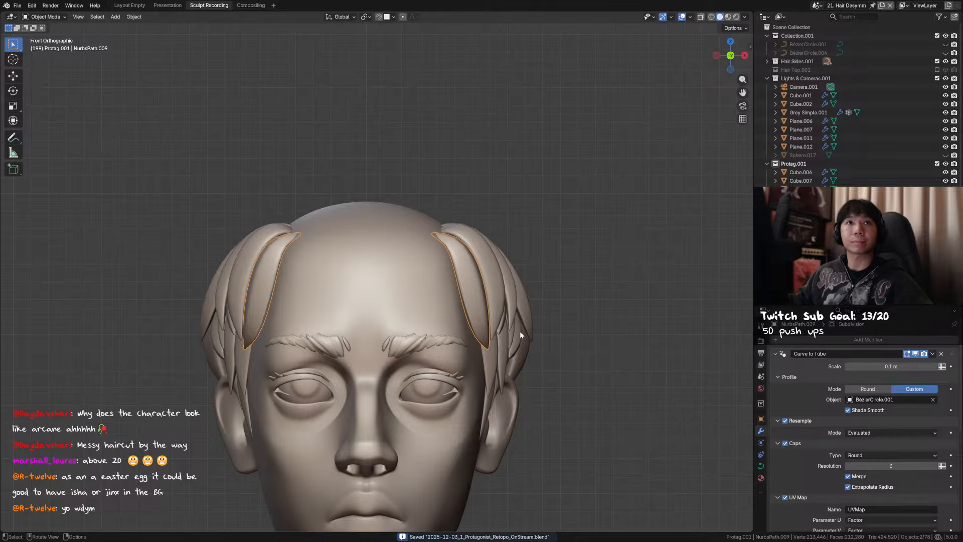
key("shift+d")
left_click(514, 317)
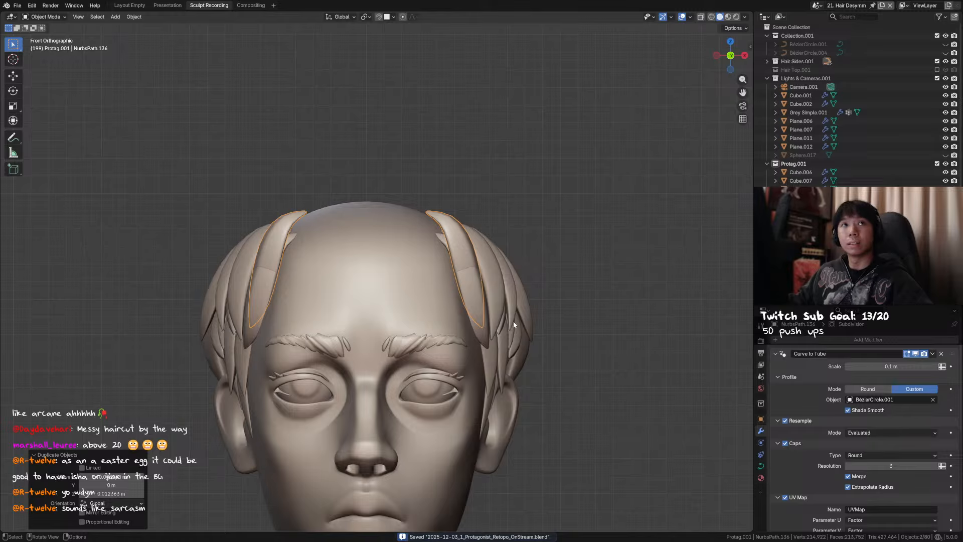
key("r")
left_click(539, 241)
key("g")
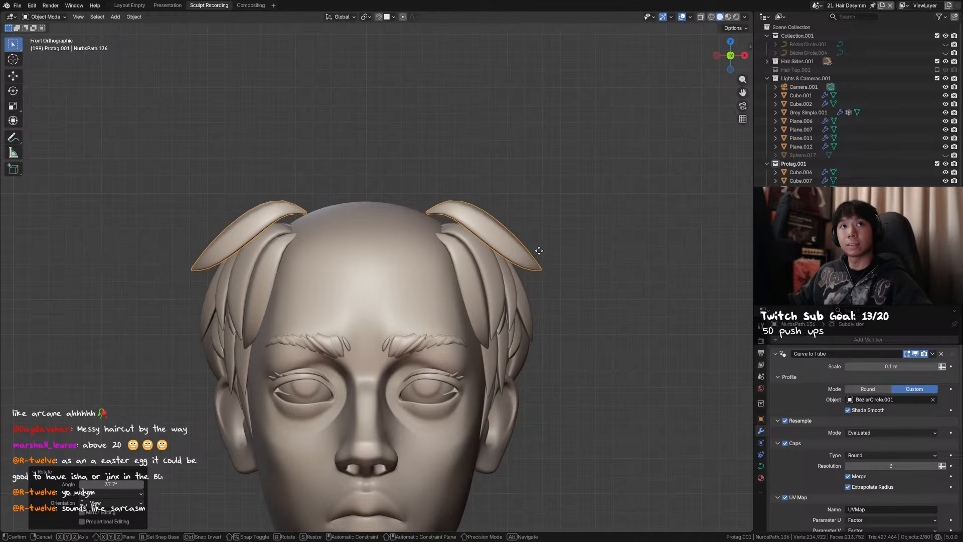
left_click(534, 267)
middle_click_drag(533, 267, 519, 320, "alt")
Reposition control points of the copied strand in front view to follow the curve of the side hair
key("Tab")
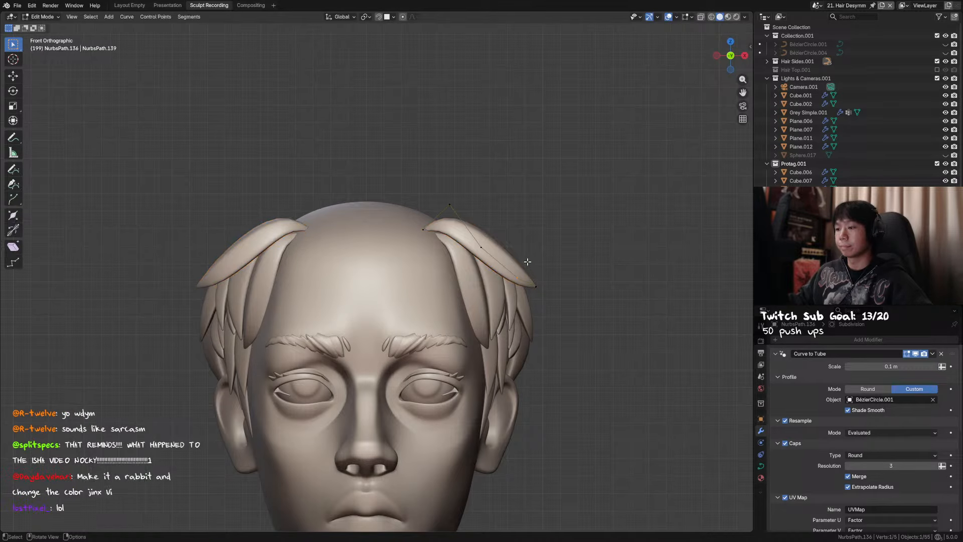
middle_click_drag(505, 215, 500, 279)
key("g")
left_click(503, 238)
left_click_drag(519, 220, 487, 246)
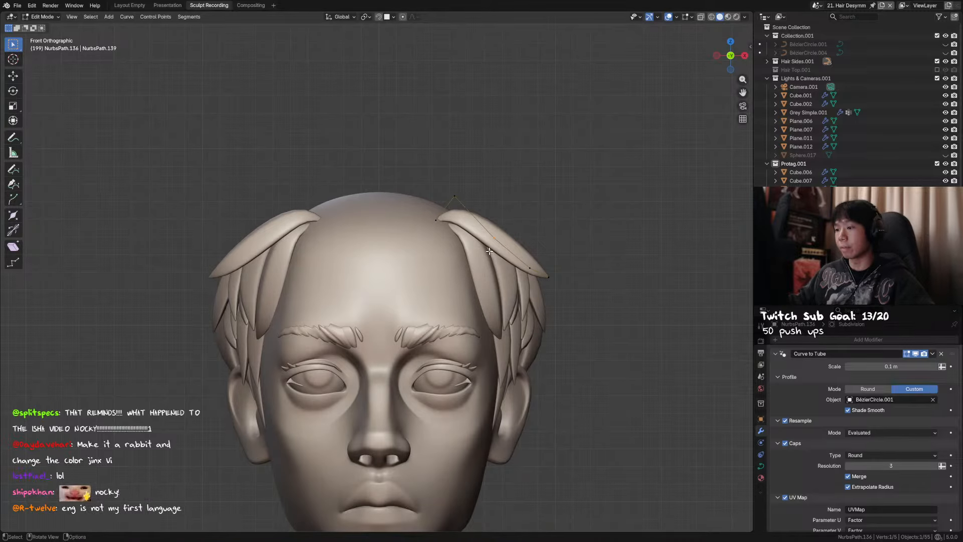
key("g")
left_click(489, 235)
In side view, shift the strand's selected point about 0.004 m along Y and its two lower points about 0.01 m backward
middle_click_drag(489, 238, 436, 268, "alt")
key("g")
left_click(443, 266)
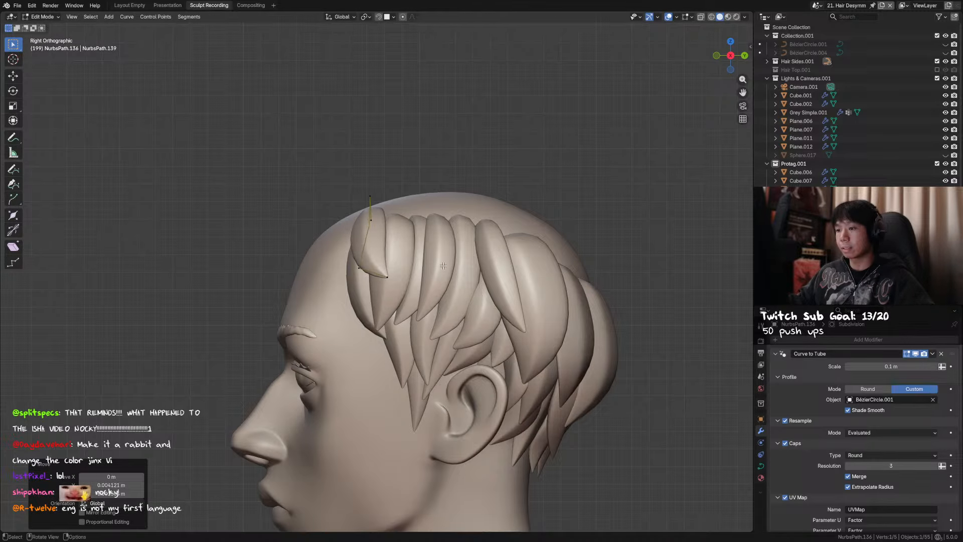
left_click_drag(396, 262, 346, 289)
key("g")
right_click(358, 287)
left_click_drag(389, 263, 341, 292)
key("g")
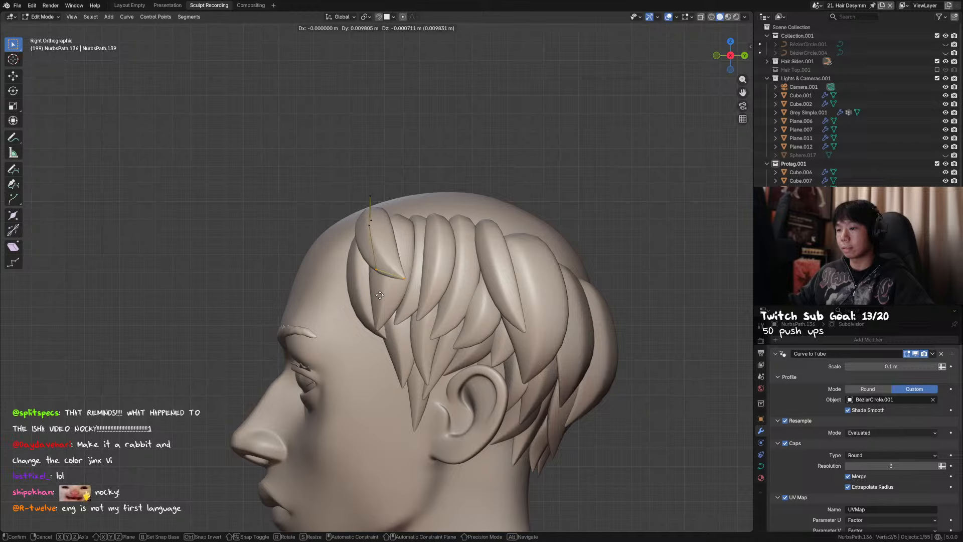
left_click(359, 291)
Adjust the height of the copied strand's root control points along the Z axis in front view
middle_click_drag(361, 291, 494, 290, "alt")
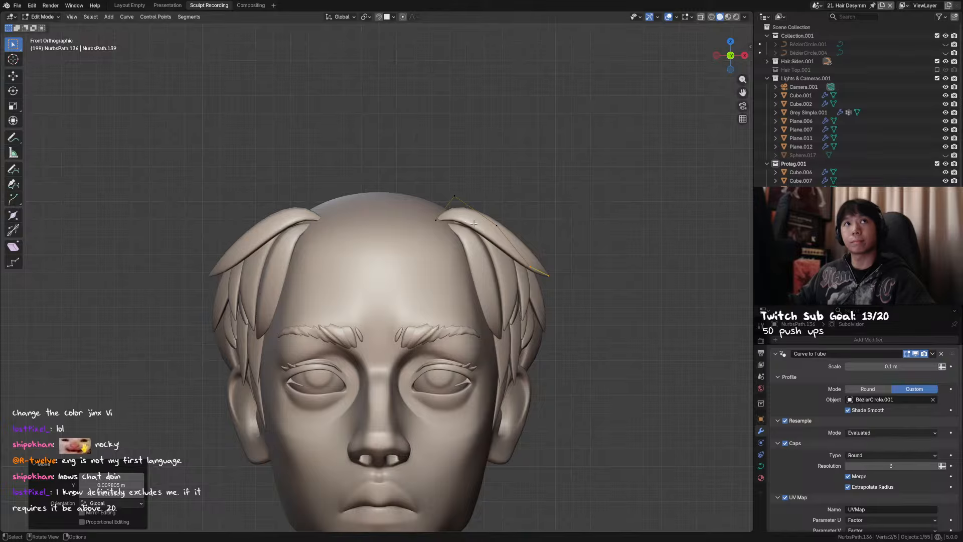
mouse_move(481, 250)
middle_mouse_down()
mouse_move(522, 240)
mouse_move(462, 213)
mouse_move(499, 251)
middle_mouse_up()
left_click_drag(427, 203, 463, 232)
key("KP_1")
key("g")
key("z")
left_click(459, 246)
Pull the two lower control points of the strand inward so its tip sits closer to the side of the head
middle_click_drag(459, 246, 522, 268, "alt")
key("g")
left_click(408, 245)
key("g")
key("KP_1")
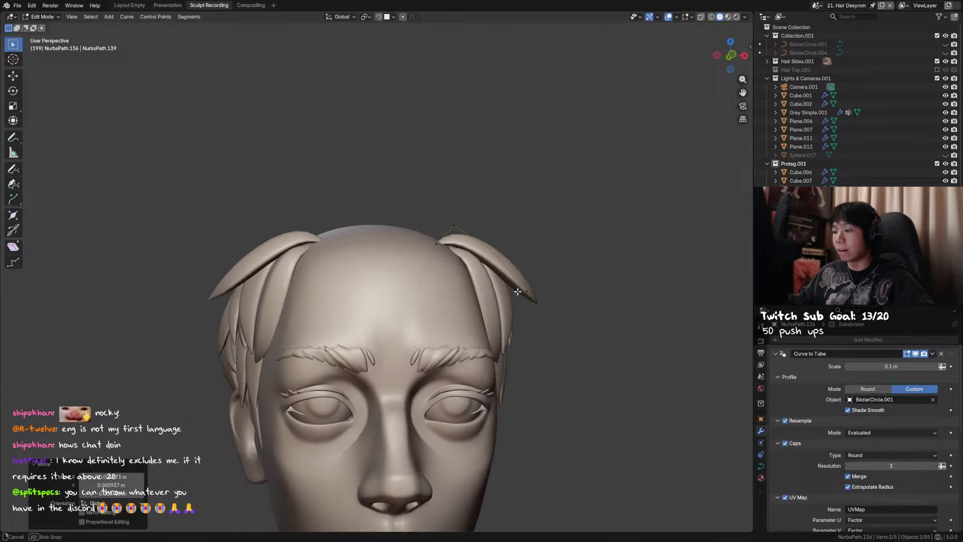
left_click(485, 322)
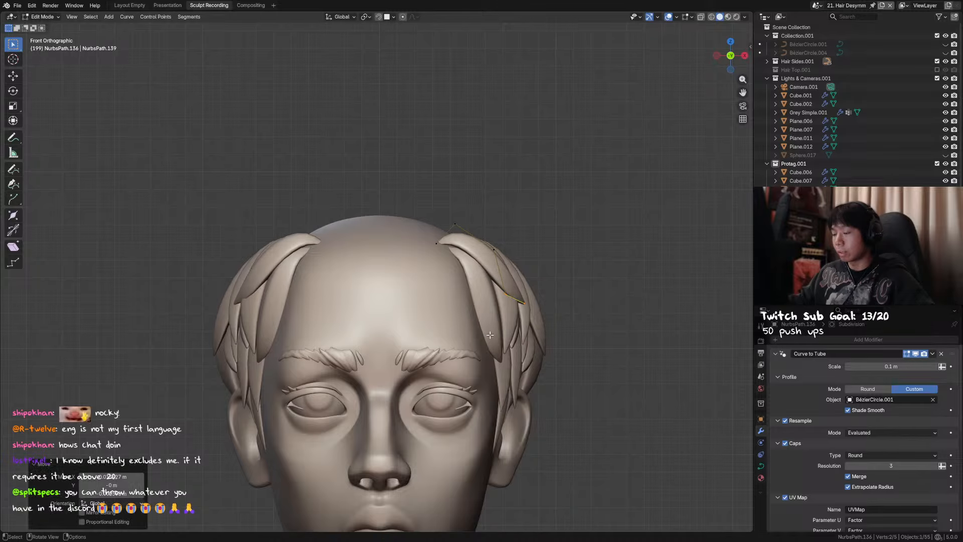
Refine the strand's lower end by moving its points along X and Y, rotating them and nudging them into place
middle_click_drag(485, 322, 448, 311)
key("g")
key("x")
left_click(494, 303)
key("g")
key("y")
left_click(482, 306)
key("r")
left_click(537, 315)
key("g")
left_click(549, 297)
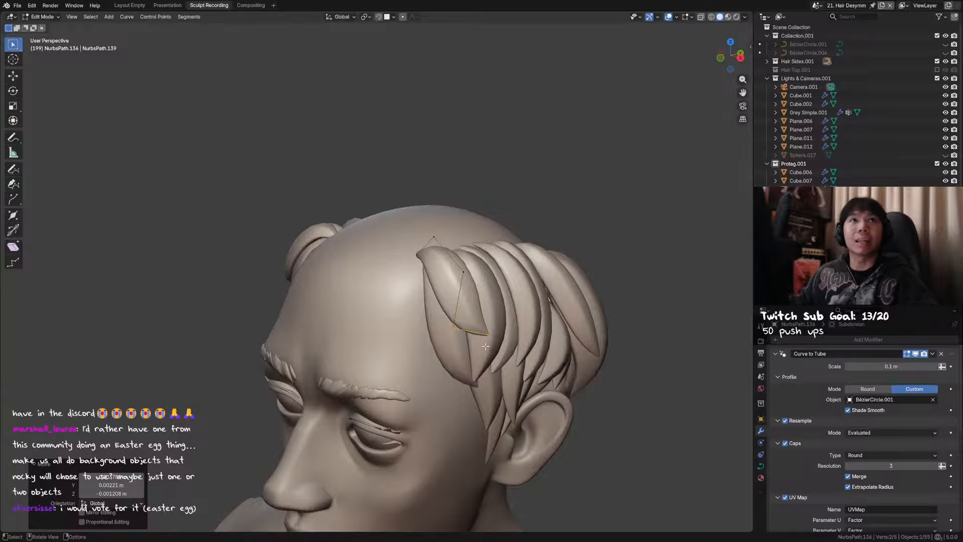
Adjust the tilt at the strand's lower end, nudge the control point above its root and save the file
middle_click_drag(433, 314, 507, 283)
key("ctrl+t")
left_click(419, 305)
left_click_drag(458, 226, 458, 227)
key("g")
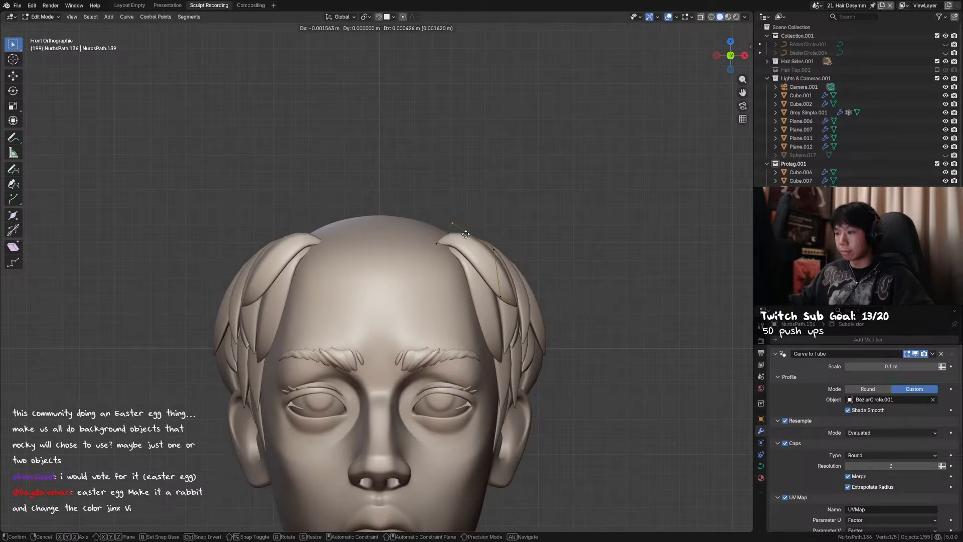
left_click(464, 235)
middle_click_drag(464, 236, 479, 294)
key("ctrl+s")
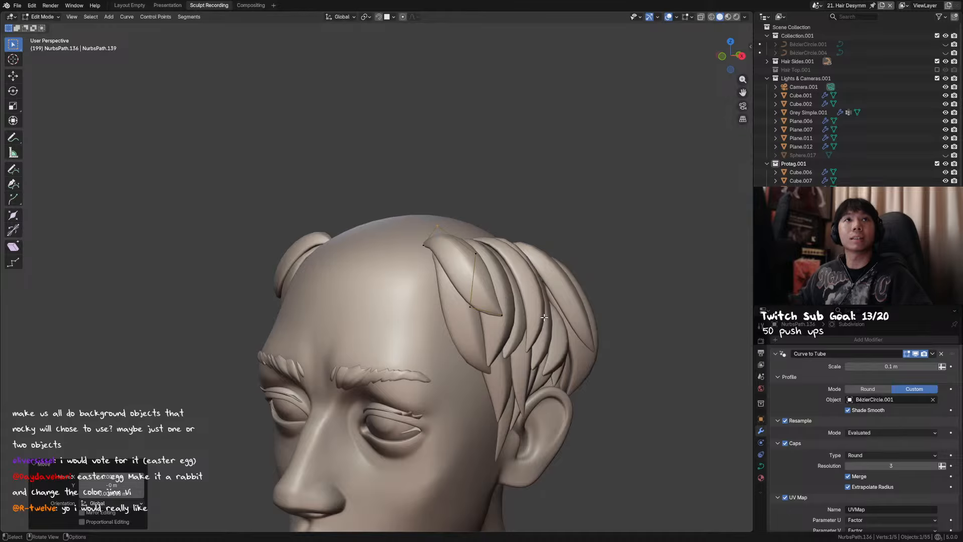
Shift the strand's tip forward about 0.002 m along Y and tilt all its control points by about 3.9°
middle_click_drag(544, 317, 606, 320)
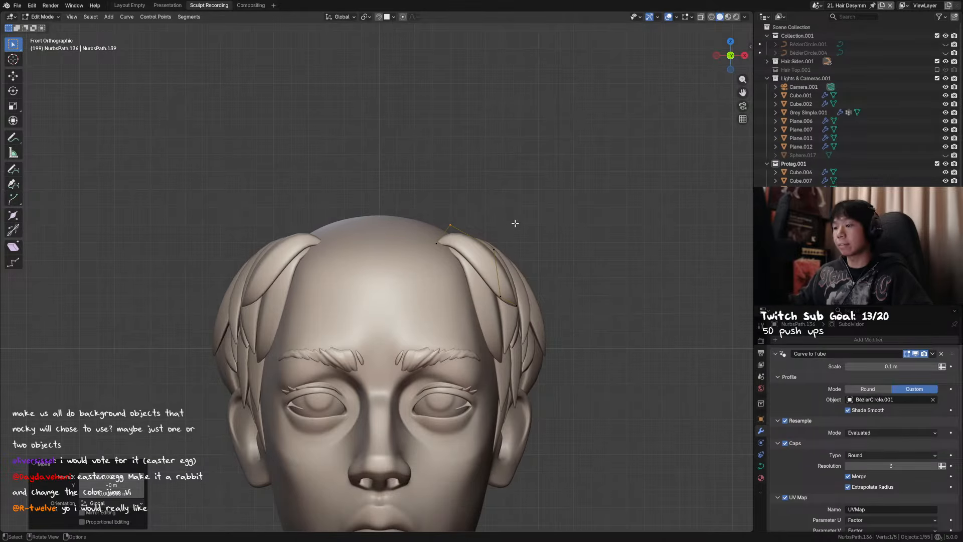
middle_click_drag(440, 233, 523, 270)
middle_click_drag(519, 323, 467, 329)
key("g")
left_click(463, 332)
middle_click_drag(417, 288, 424, 294)
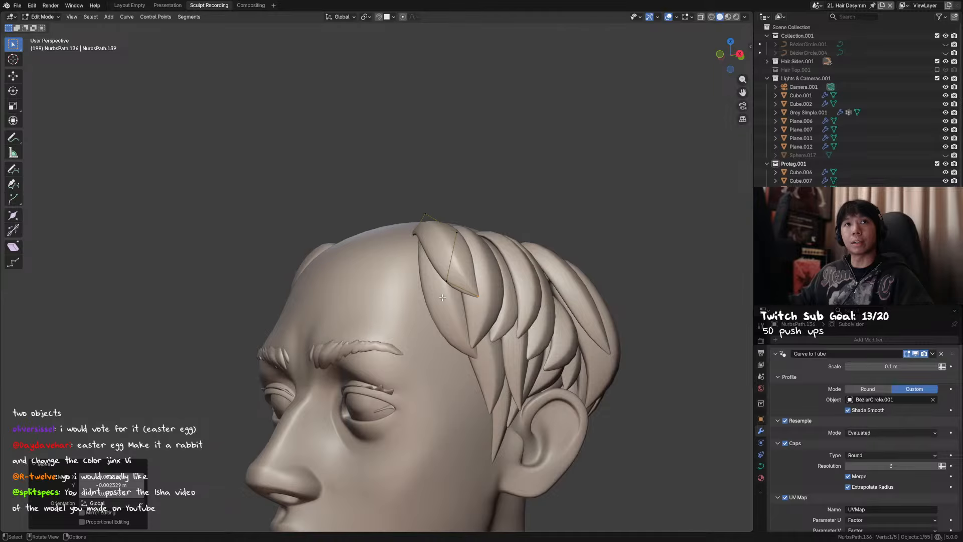
middle_click_drag(496, 315, 533, 296)
key("a")
left_click(545, 297)
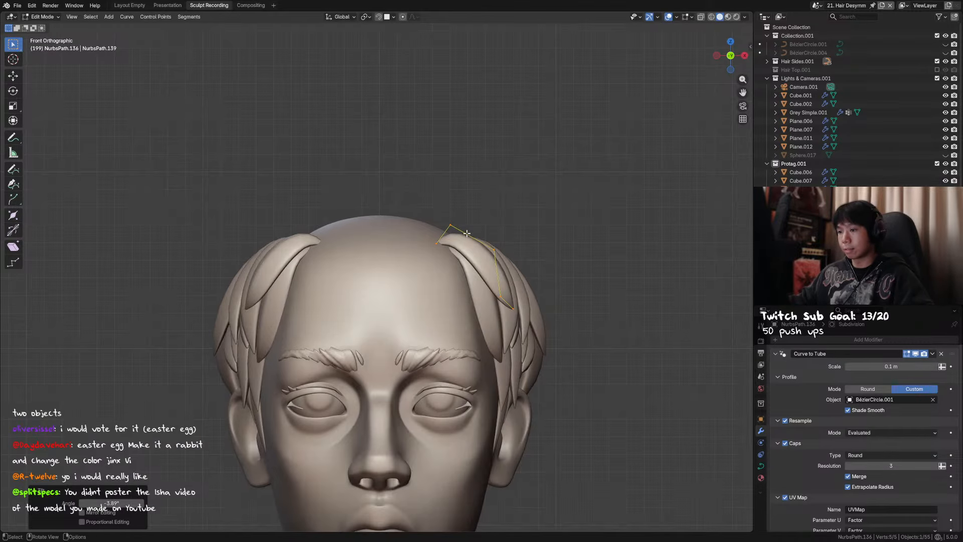
Nudge the strand's two root control points by about 0.001 m to settle them against the scalp
left_click_drag(440, 214, 468, 236)
middle_click_drag(426, 239, 460, 219)
left_click_drag(460, 220, 411, 253)
key("g")
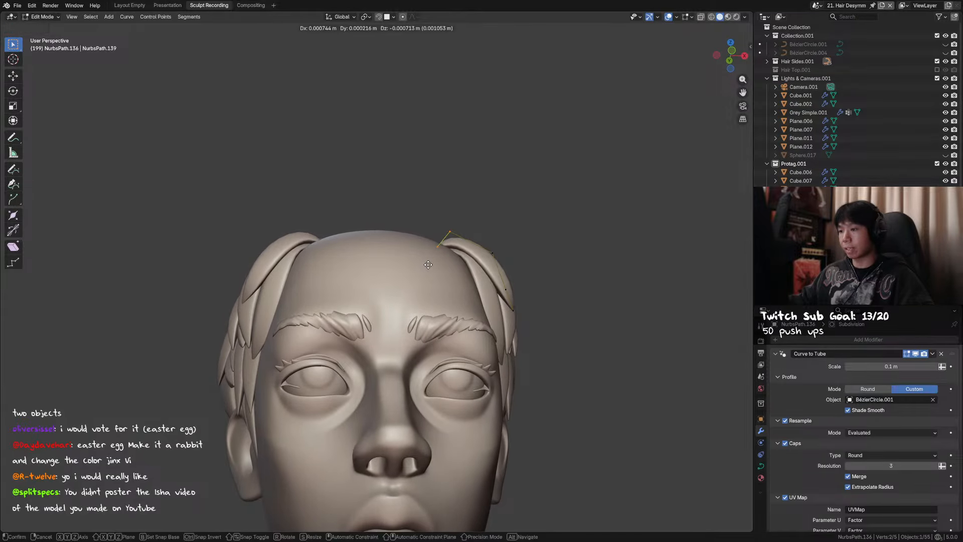
left_click(427, 264)
Reposition the strand's lower control points and tilt its middle point by about 5.6°
middle_click_drag(427, 263, 441, 293)
left_click_drag(536, 284, 497, 317)
middle_click_drag(498, 317, 448, 315)
key("g")
left_click(523, 289)
key("g")
left_click(500, 284)
left_click(447, 260)
key("g")
left_click(457, 282)
left_click(443, 269)
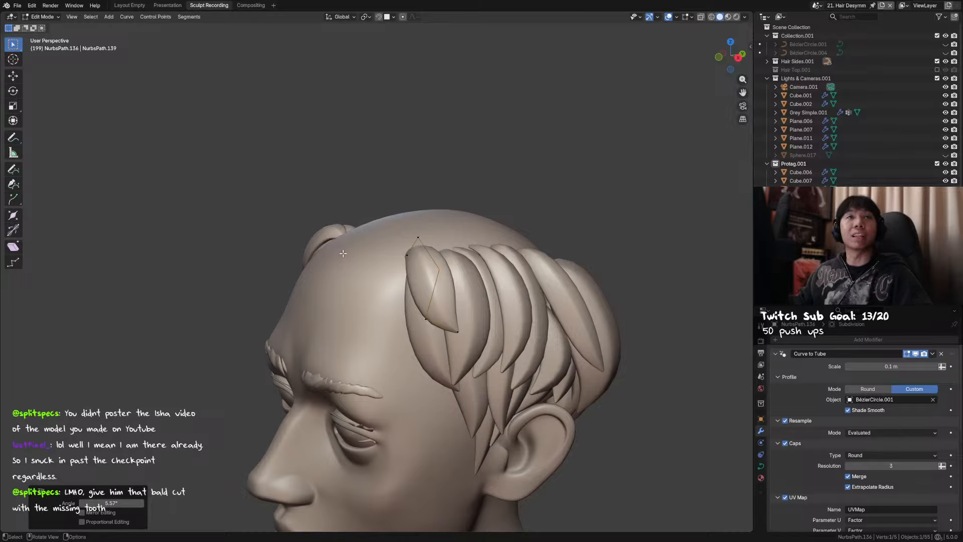
Move the strand's middle control point within the horizontal plane, finish editing the strand and save the file
middle_click_drag(416, 268, 500, 280)
key("g")
key("shift+z")
left_click(421, 263)
key("Tab")
middle_click_drag(488, 293, 488, 295)
key("ctrl+s")
Set the strand's origin at its root control points with the Tiny Tools Set Origin command
key("KP_1")
scroll(427, 269, "up", 2)
key("Tab")
left_click_drag(426, 232, 448, 263)
key("d")
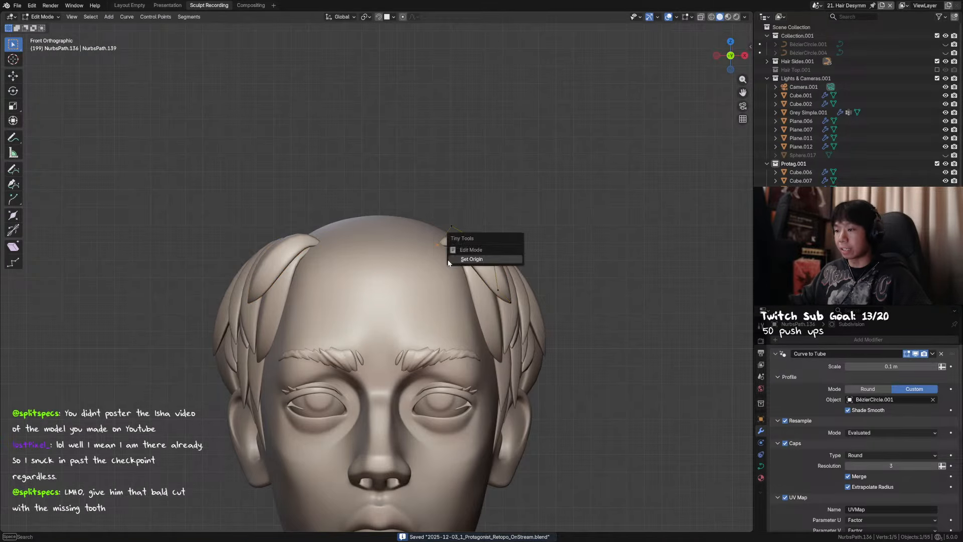
left_click(462, 263)
left_click(461, 264)
middle_click_drag(461, 264, 397, 362)
key("Tab")
Try moving the strand's root point along Y, and tilt all of its control points as seen from above
left_click_drag(377, 342, 412, 307)
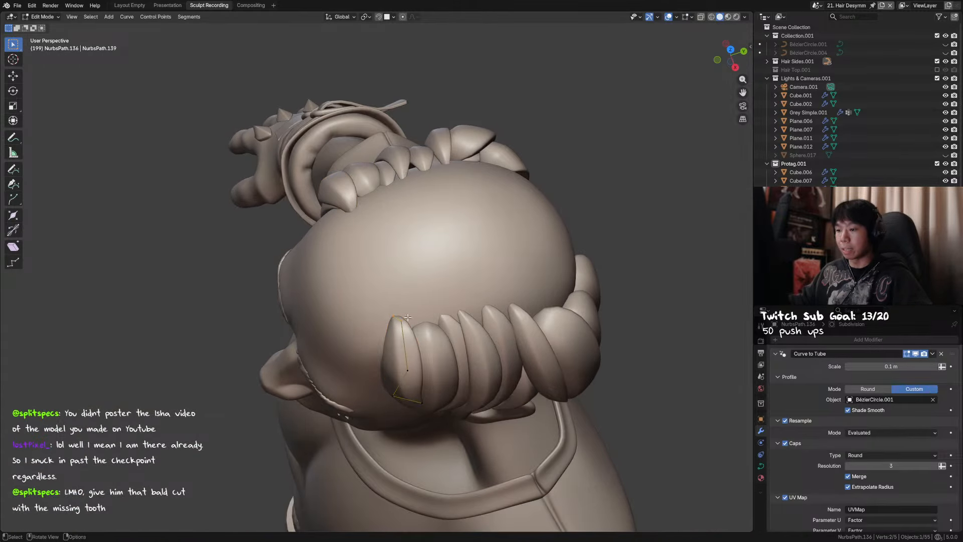
middle_click_drag(412, 307, 407, 310)
left_click(393, 317)
key("g")
key("y")
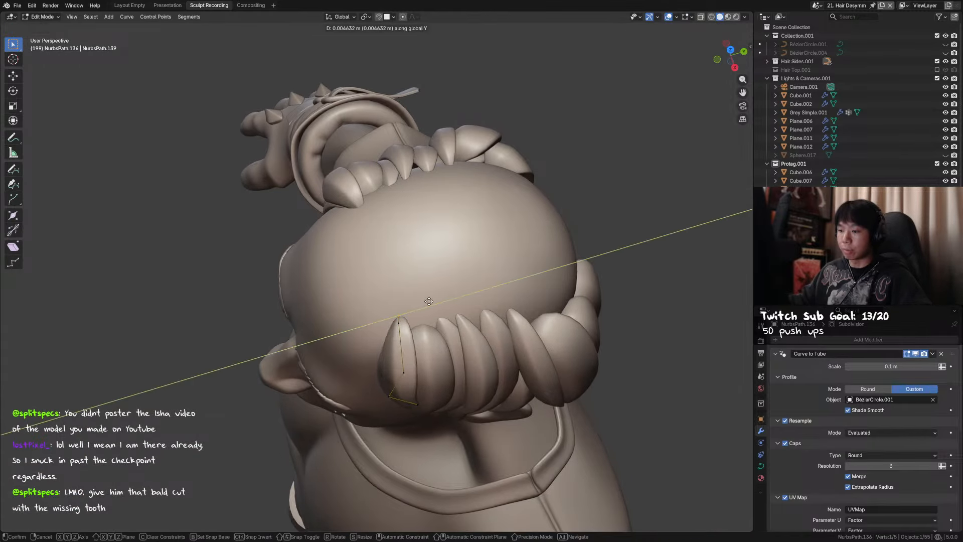
right_click(428, 301)
key("a")
key("ctrl+t")
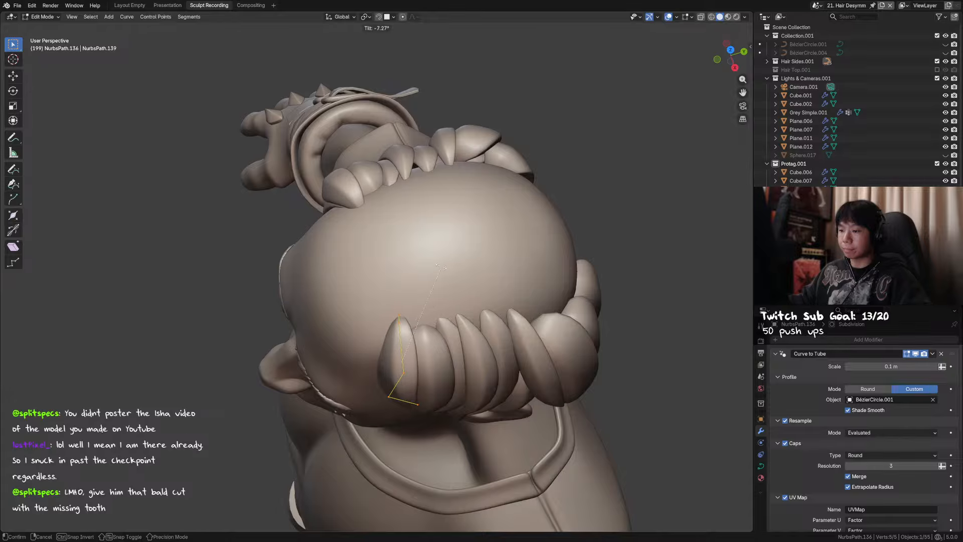
left_click(423, 263)
Move and rotate the whole strand slightly and raise its middle control point about 0.0007 m along Z
middle_click_drag(424, 263, 551, 306)
key("g")
left_click(498, 294)
key("r")
left_click(448, 321)
left_click(484, 247)
key("g")
key("z")
left_click(473, 247)
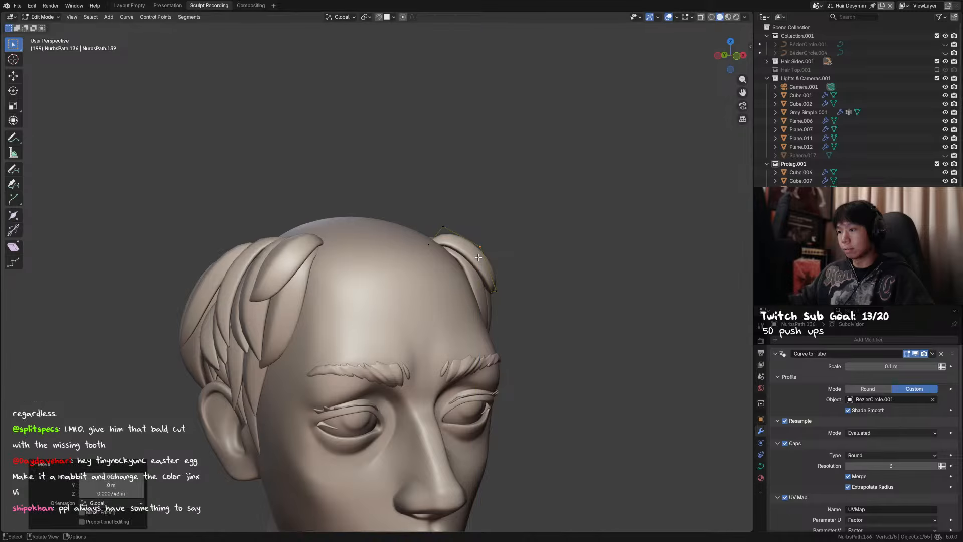
Adjust the height of the control point just above the strand's root along Z in front view
left_click(435, 225)
middle_click_drag(459, 241, 446, 243, "alt")
key("g")
key("z")
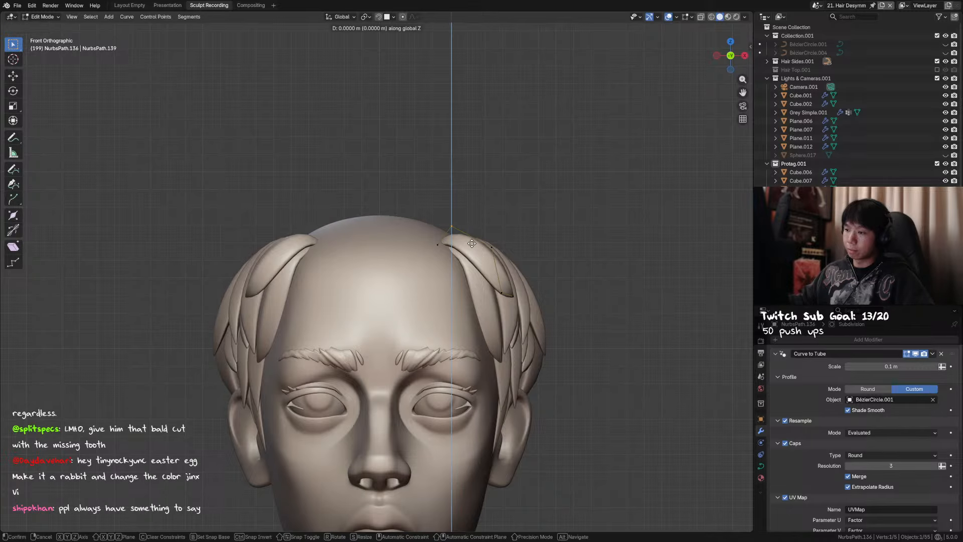
left_click(472, 244)
Try nudging the strand's lower control points from behind the head, finish editing the strand and save the file
middle_click_drag(464, 278, 241, 320)
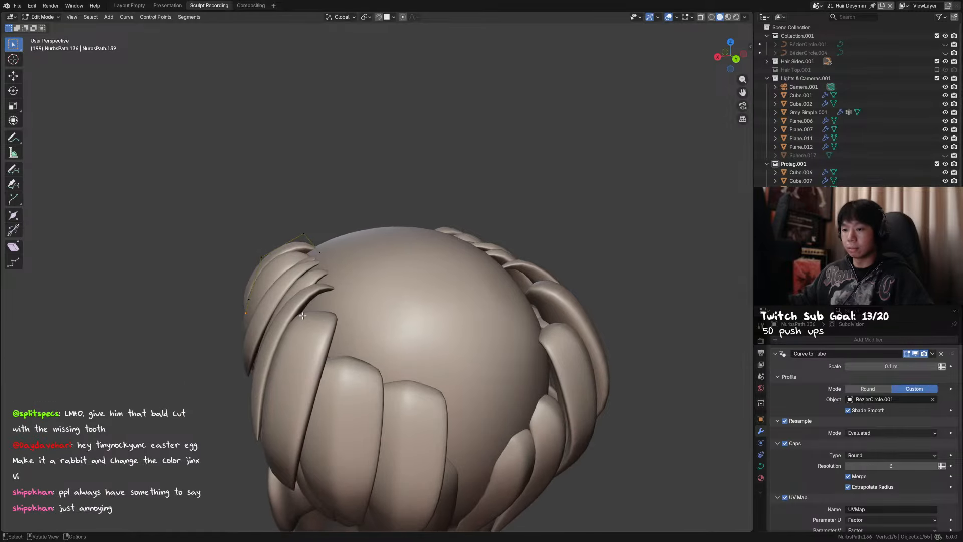
key("g")
right_click(282, 311)
key("ctrl+z")
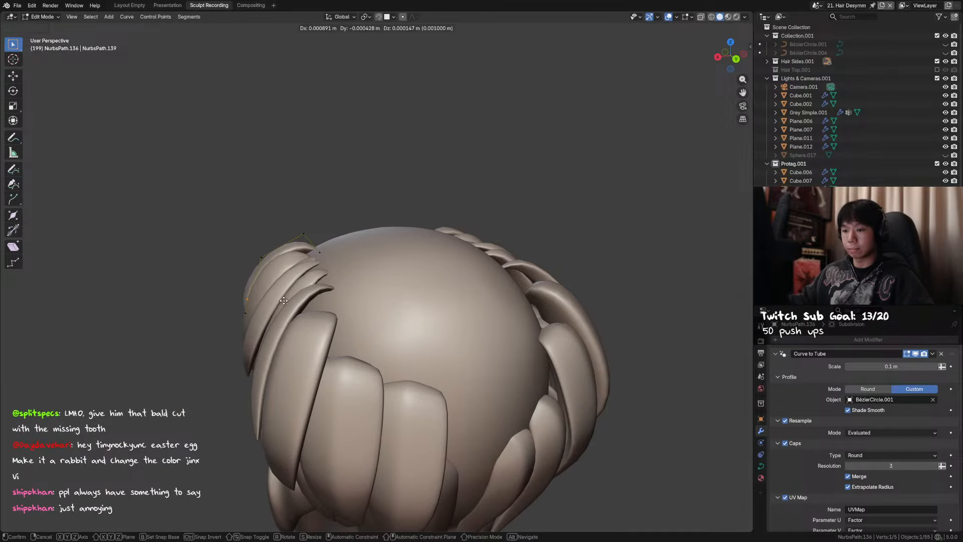
key("Tab")
key("ctrl+s")
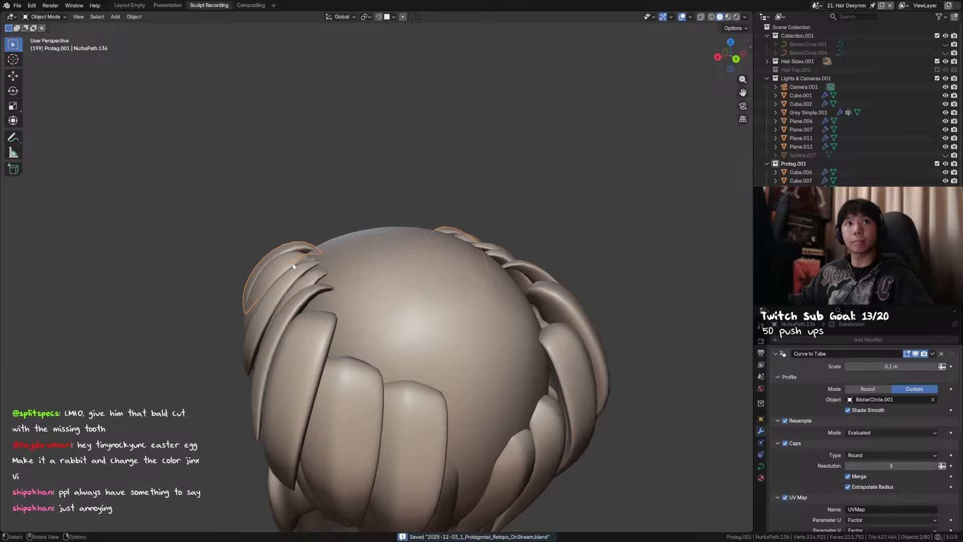
Reveal all hidden objects, select the scalp cap Sphere.017 and save the file
middle_click_drag(292, 285, 505, 279)
left_click(463, 185)
key("alt+h")
left_click(546, 281)
left_click(424, 260)
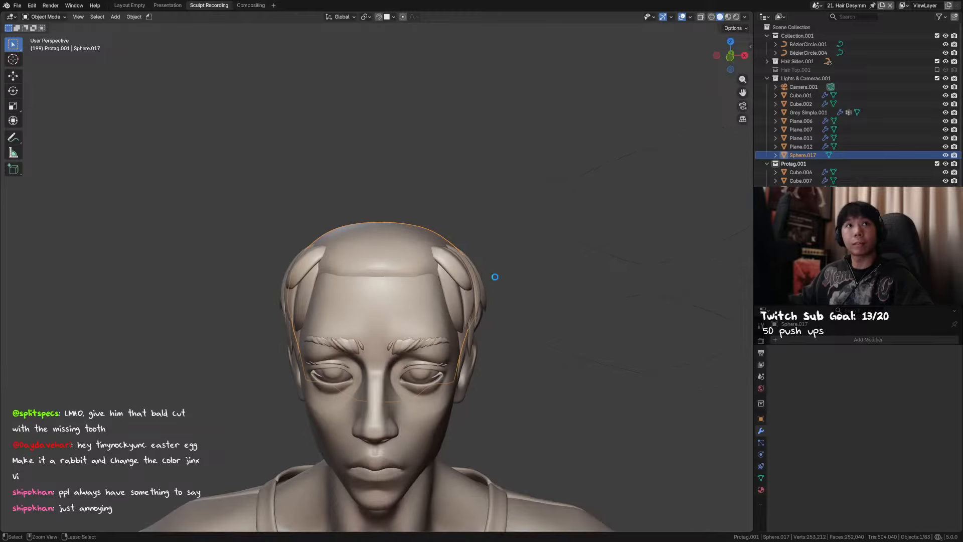
key("ctrl+s")
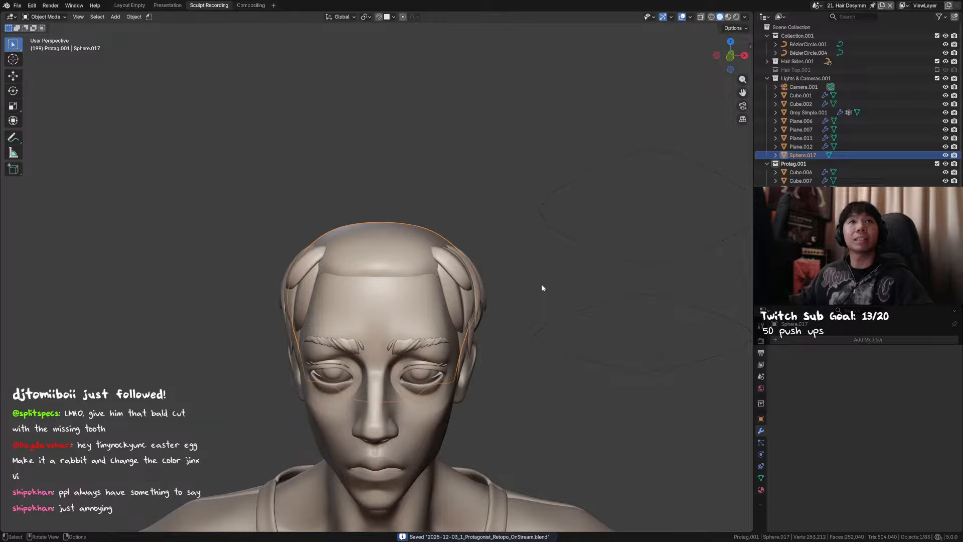
Hide the scalp cap Sphere.017 and switch the viewport to Material Preview shading
mouse_move(542, 285)
middle_mouse_down()
mouse_move(546, 322)
mouse_move(552, 296)
middle_mouse_up()
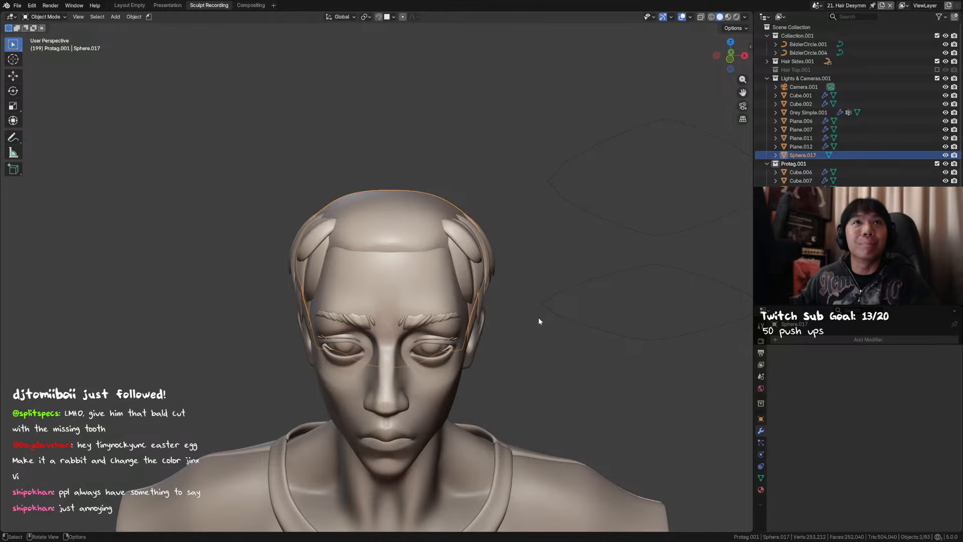
scroll(505, 319, "down", 2)
scroll(505, 319, "up", 2)
middle_click_drag(456, 298, 439, 203)
key("z")
key("h")
Move the eyelash mesh Plane.006 slightly down along Z in front view and deselect it
middle_click_drag(439, 281, 545, 323)
middle_click_drag(467, 265, 472, 170, "alt")
left_click(490, 180)
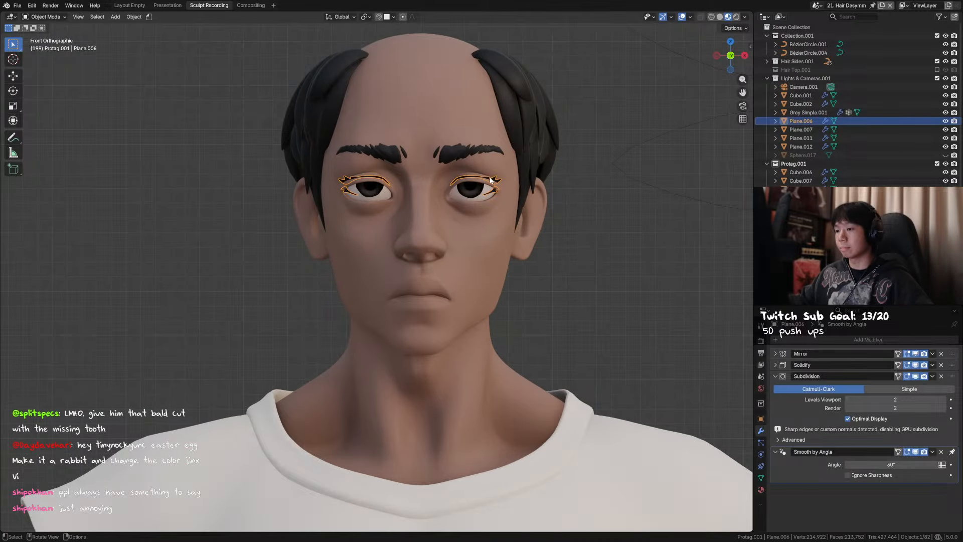
key("g")
key("z")
left_click(535, 197)
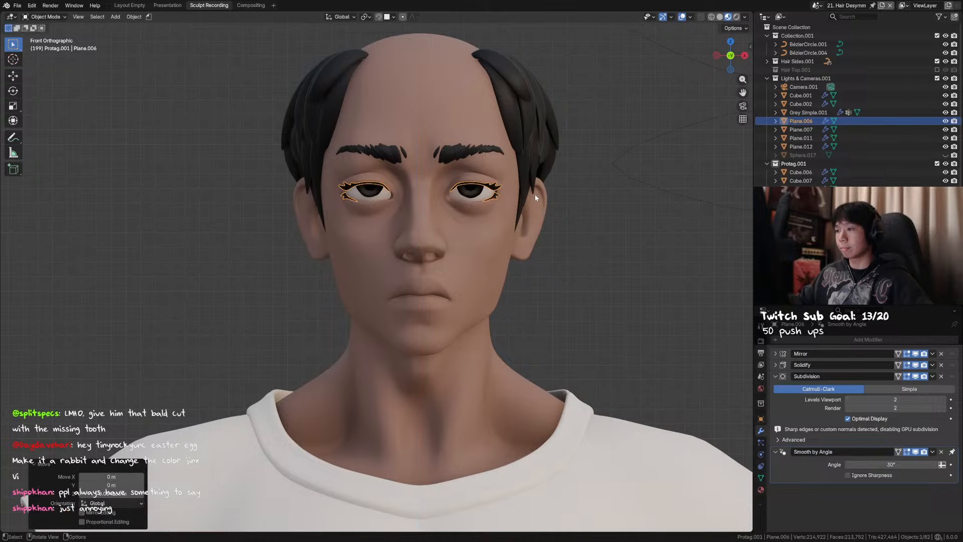
left_click(578, 220)
Set the Smile shape key of the character's body mesh Plane.004 to 1.000
middle_click_drag(577, 221, 541, 279, "ctrl")
middle_click_drag(542, 278, 476, 282)
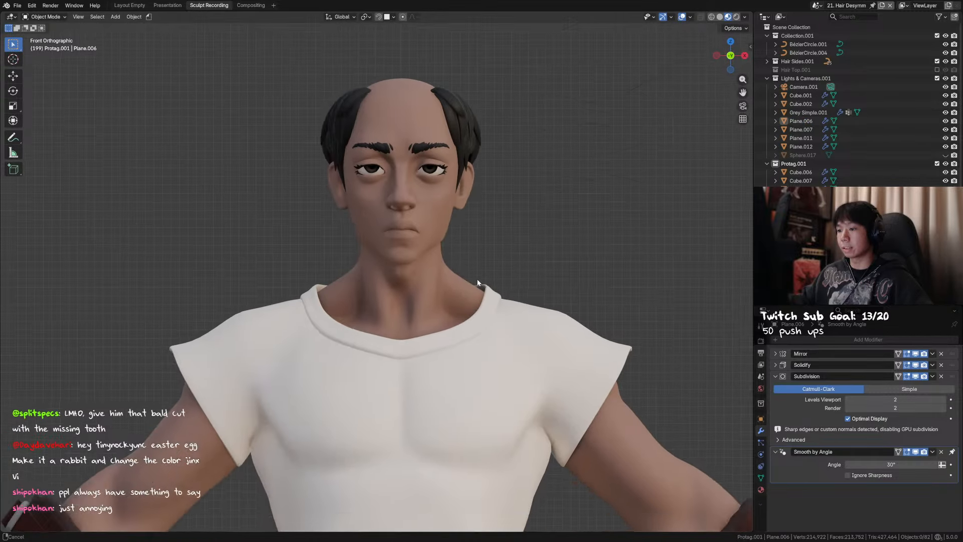
scroll(477, 283, "down", 6)
scroll(389, 221, "up", 5)
left_click(423, 223)
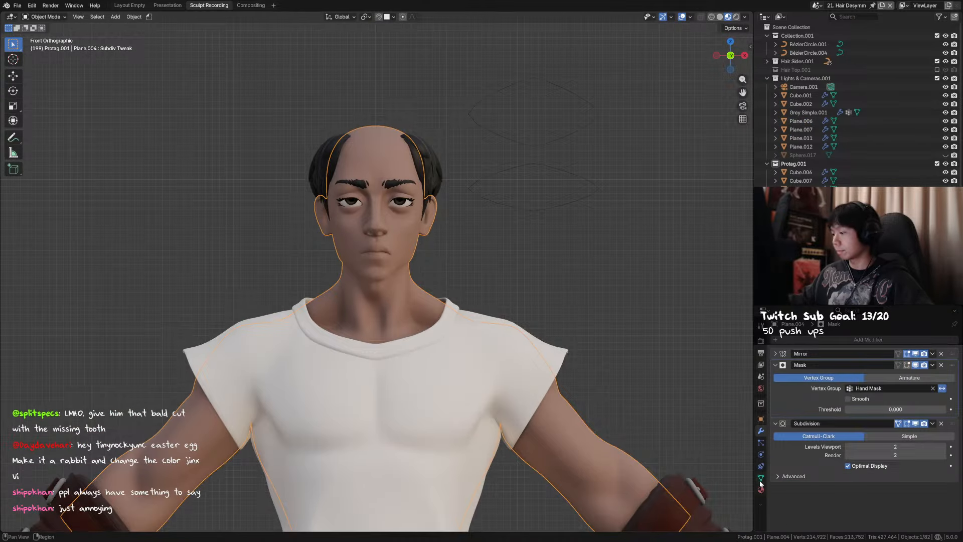
left_click(760, 479)
scroll(872, 454, "down", 2)
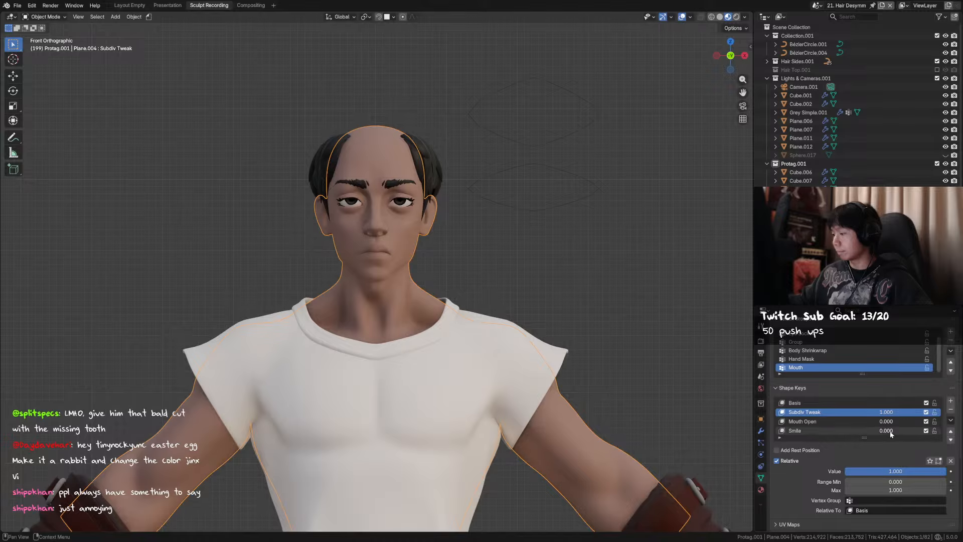
left_click_drag(891, 434, 938, 434)
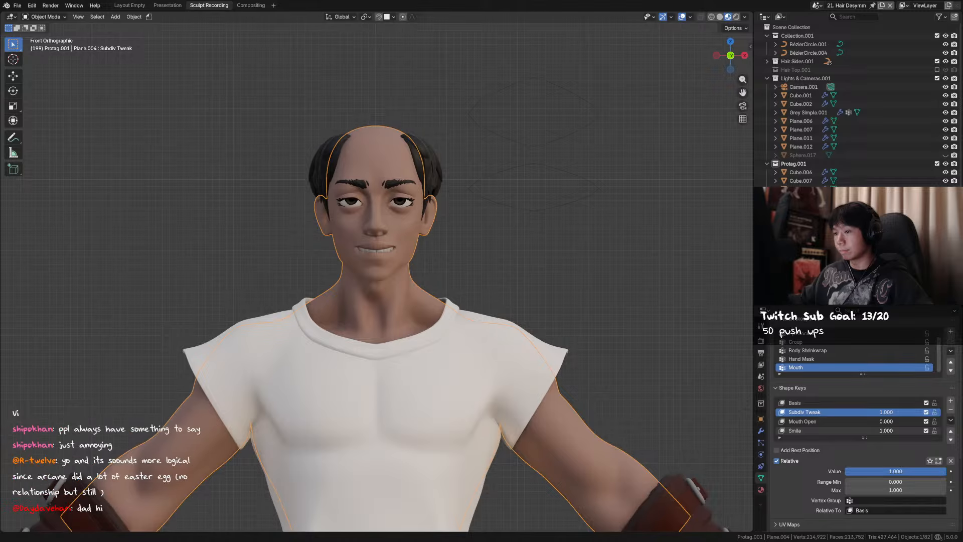
Try to delete one linked tooth from the teeth mesh Jaw - Stylized.006
scroll(326, 241, "up", 3)
middle_click_drag(326, 241, 408, 309)
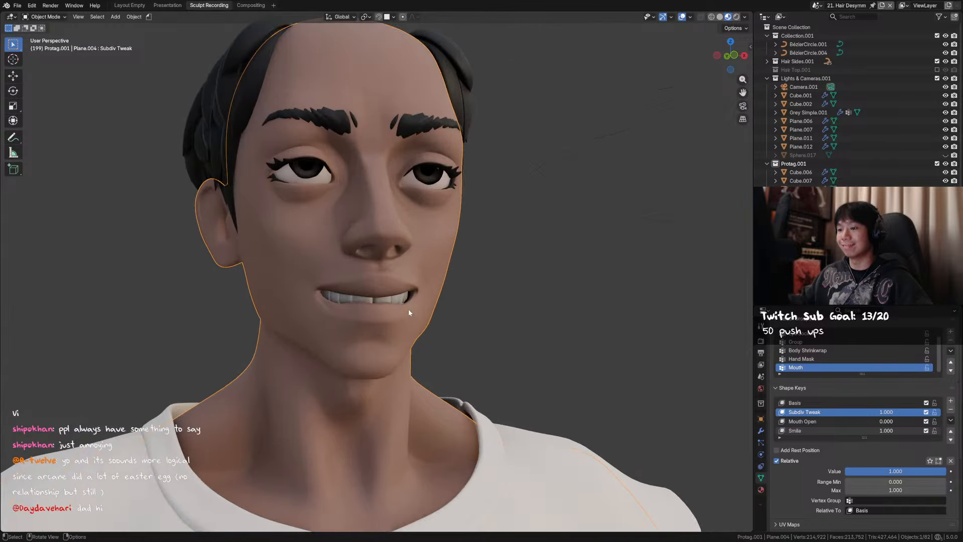
left_click(397, 300)
key("Tab")
key("l")
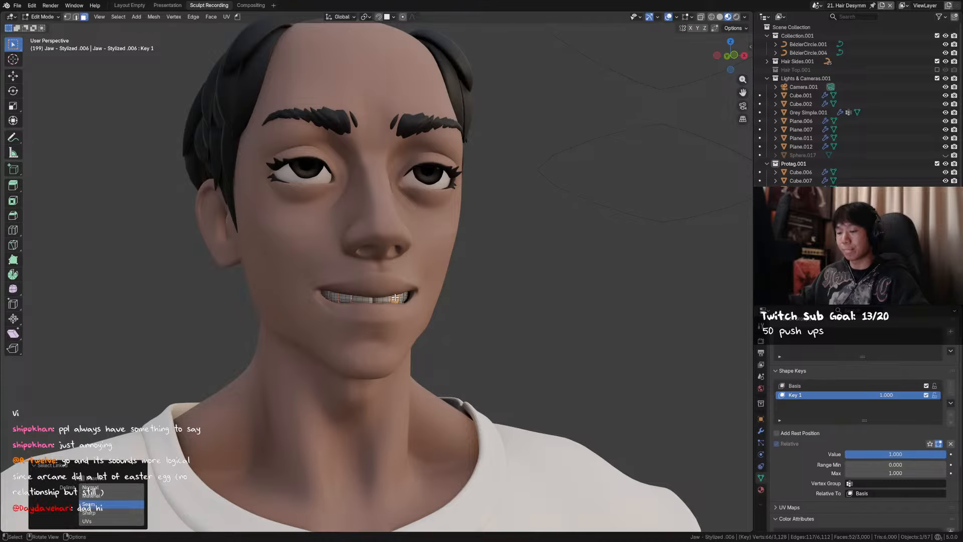
key("x")
left_click(384, 313)
key("Tab")
middle_click_drag(448, 283, 375, 301)
Delete a single linked upper tooth beside the front teeth of Jaw - Stylized.006 and leave editing
key("Tab")
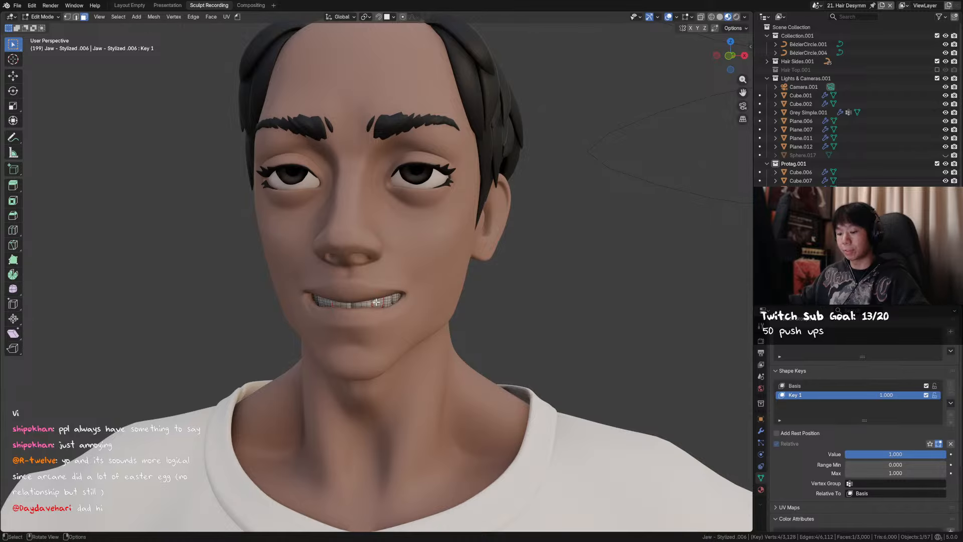
key("l")
left_click(112, 489)
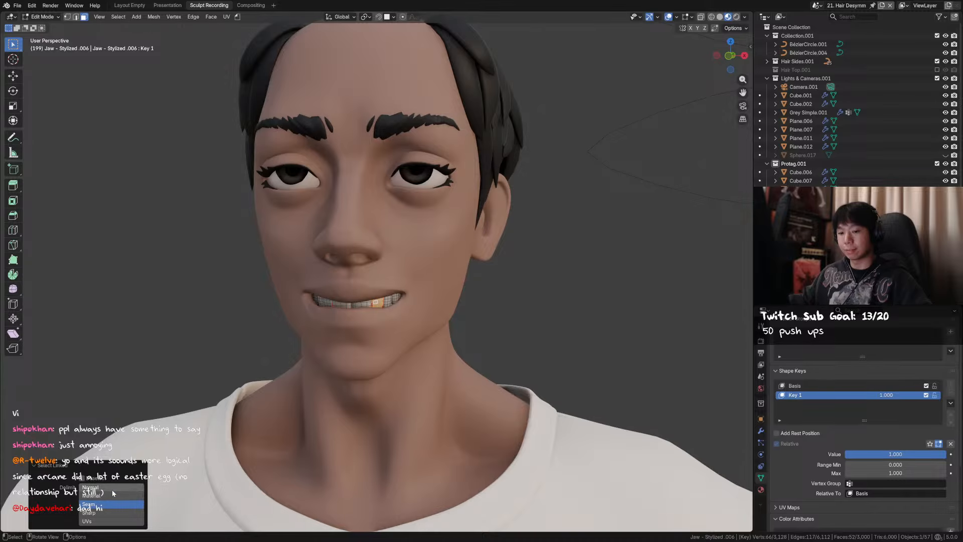
left_click(112, 490)
left_click(377, 303)
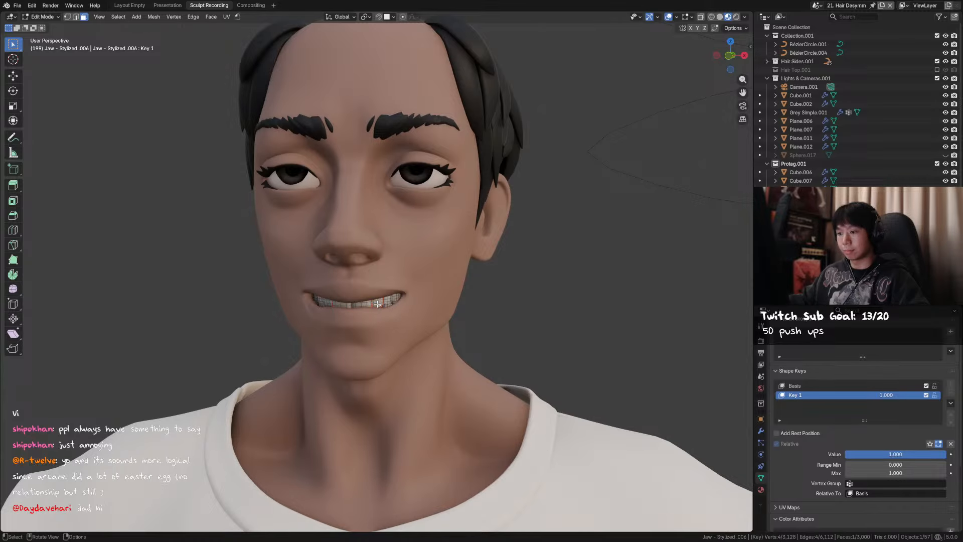
key("l")
key("x")
left_click(377, 303)
key("ctrl+Tab")
left_click(275, 300)
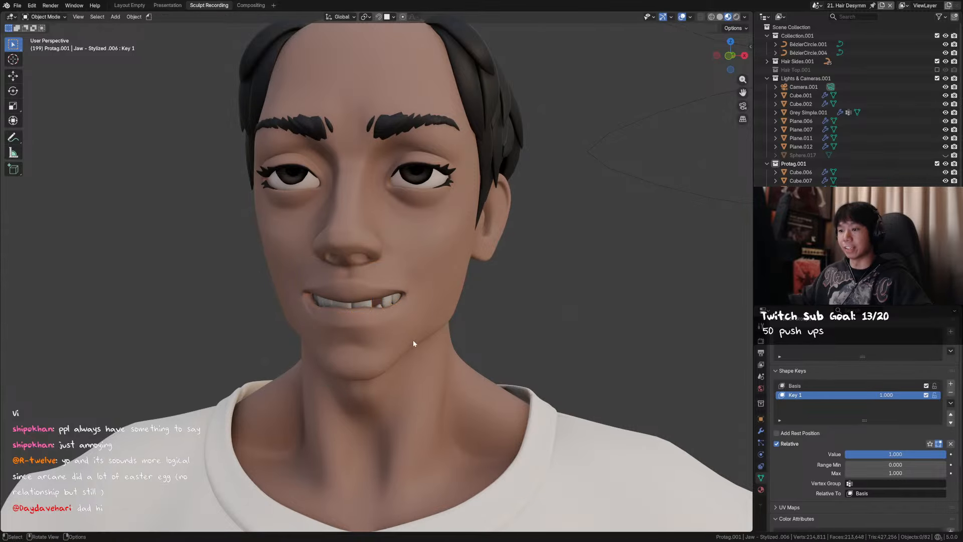
middle_click_drag(413, 339, 402, 345)
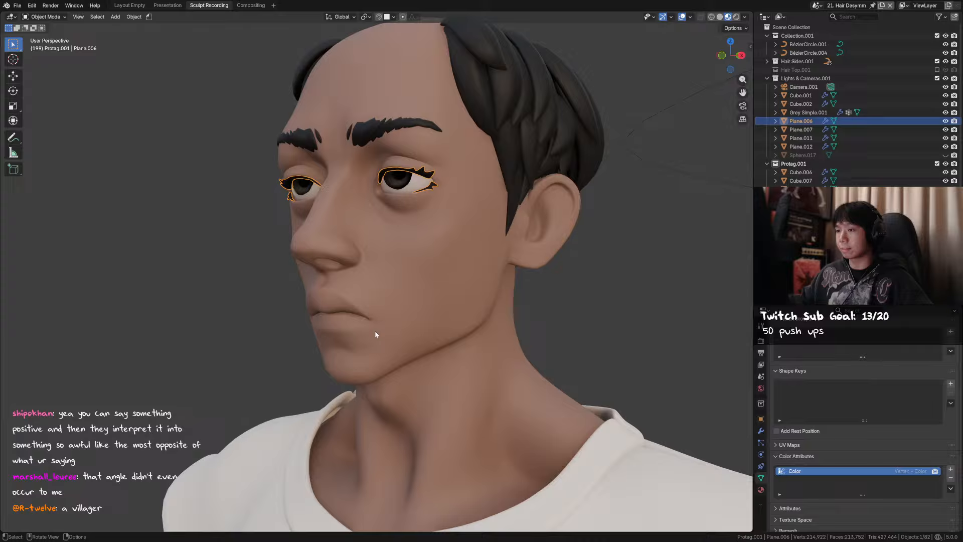
Undo and redo the eyelash move to compare both positions around the eyes
middle_click_drag(374, 330, 411, 337)
key("ctrl+z")
key("ctrl+z")
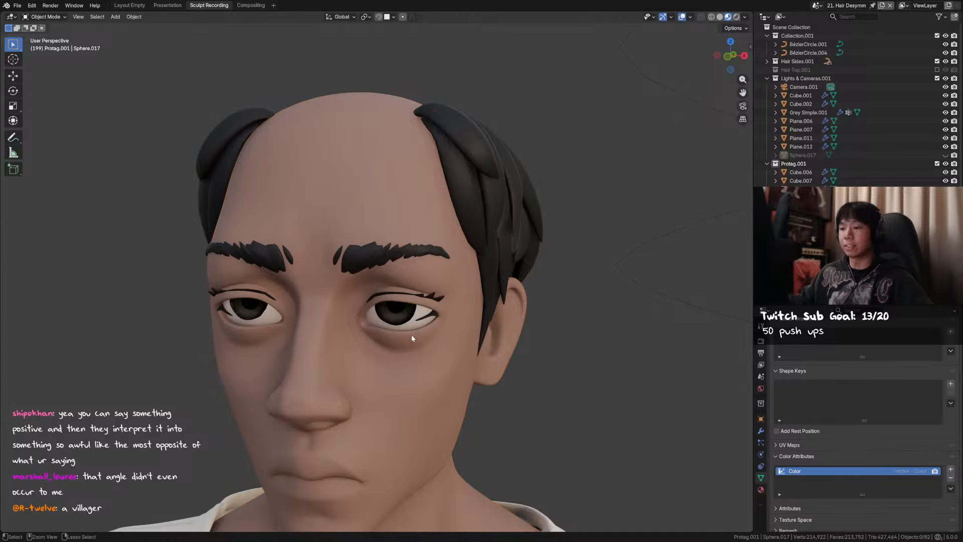
key("ctrl+z")
key("ctrl+shift+z")
key("ctrl+shift+z")
key("ctrl+shift+z")
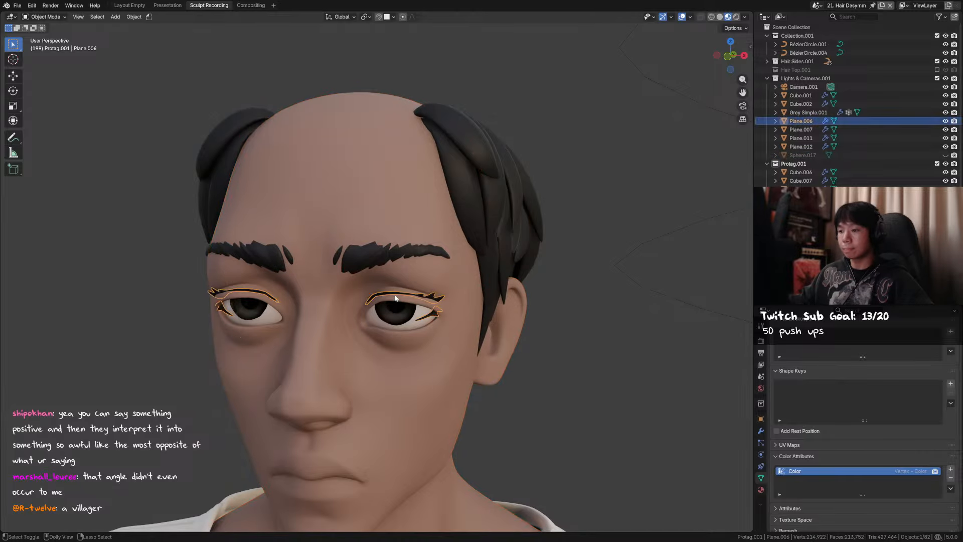
middle_click_drag(396, 291, 493, 299)
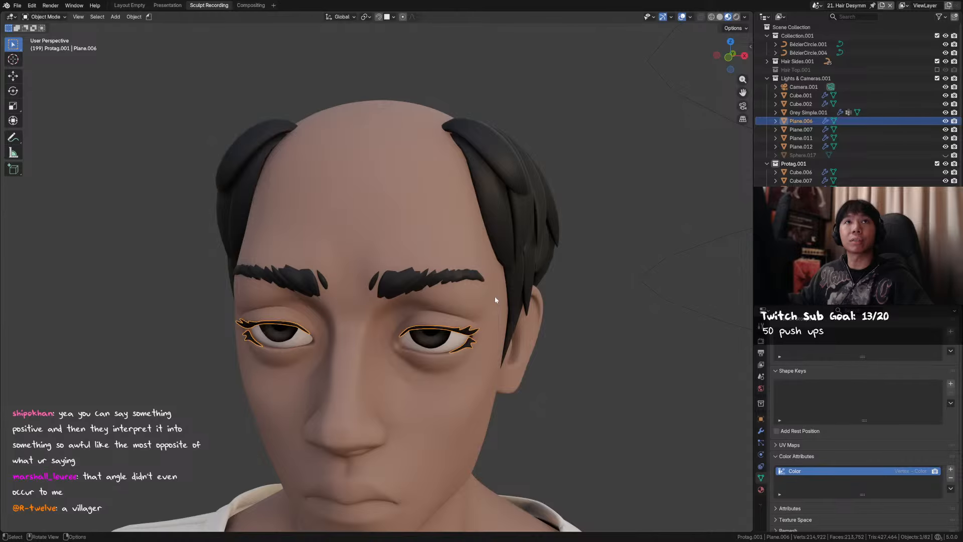
Nudge a control point of the front side-hair strand at the temple, finish editing it and save the file
middle_click_drag(497, 293, 457, 300)
scroll(457, 300, "down", 4)
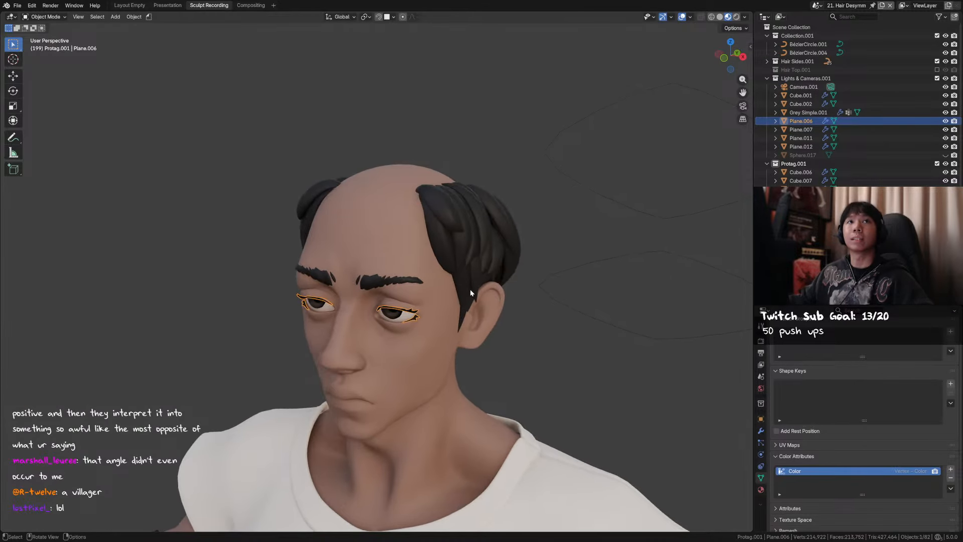
middle_click_drag(506, 269, 465, 274)
left_click(435, 231)
key("Tab")
left_click(432, 206)
key("g")
left_click(434, 226)
mouse_move(434, 225)
middle_mouse_down()
mouse_move(471, 232)
mouse_move(468, 249)
mouse_move(387, 256)
mouse_move(433, 230)
middle_mouse_up()
key("Tab")
key("KP_1")
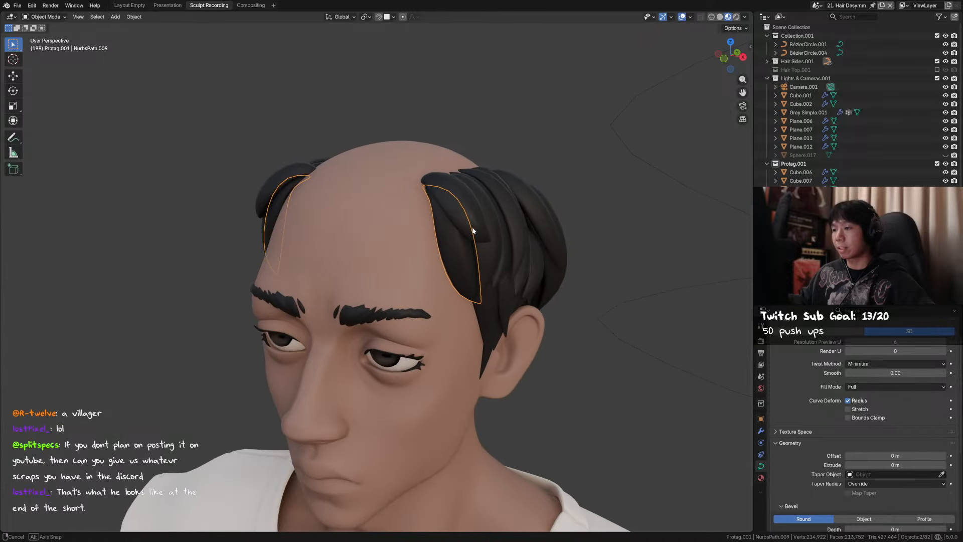
key("ctrl+s")
Hide the two Bézier circle curves beside the head and select the upper front side strand NurbsPath.136
left_click_drag(652, 146, 617, 302)
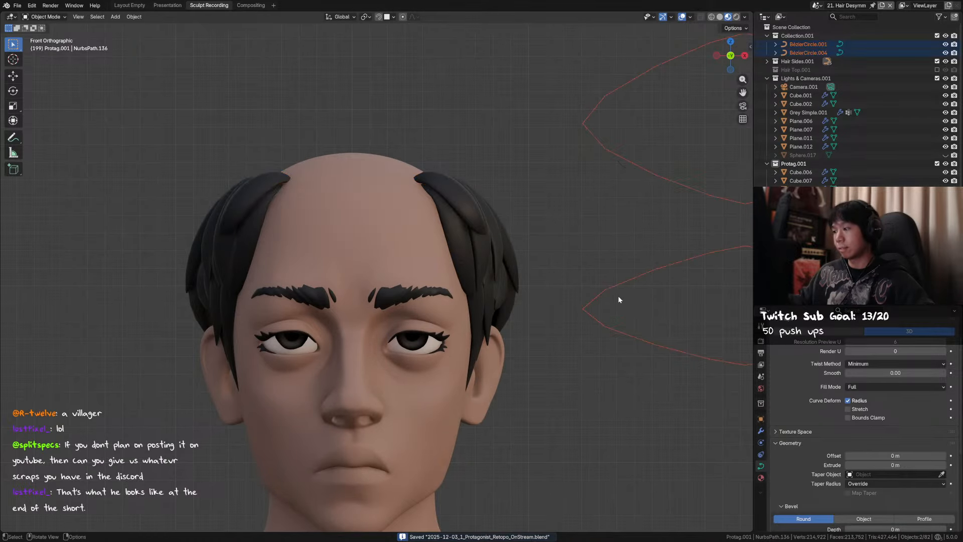
key("h")
left_click(448, 204)
middle_click_drag(475, 217, 491, 253)
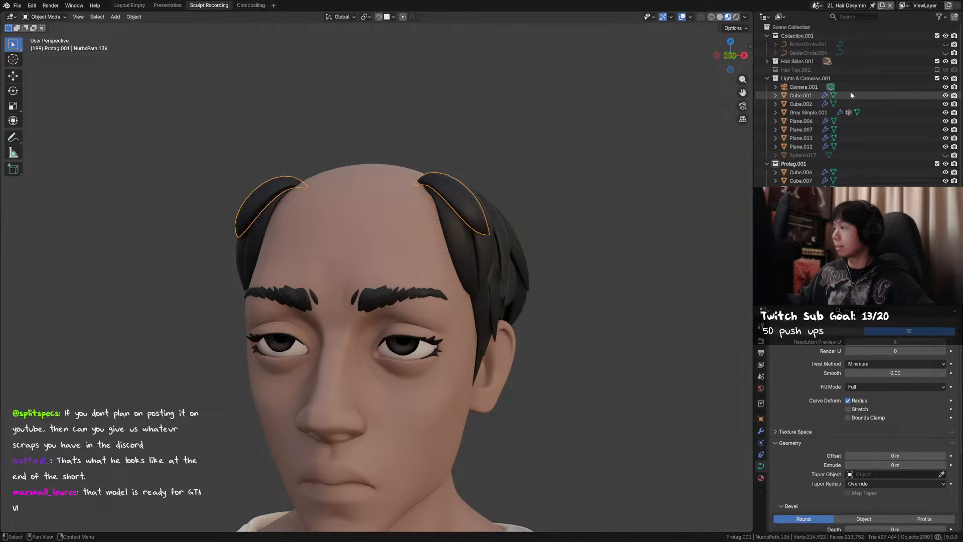
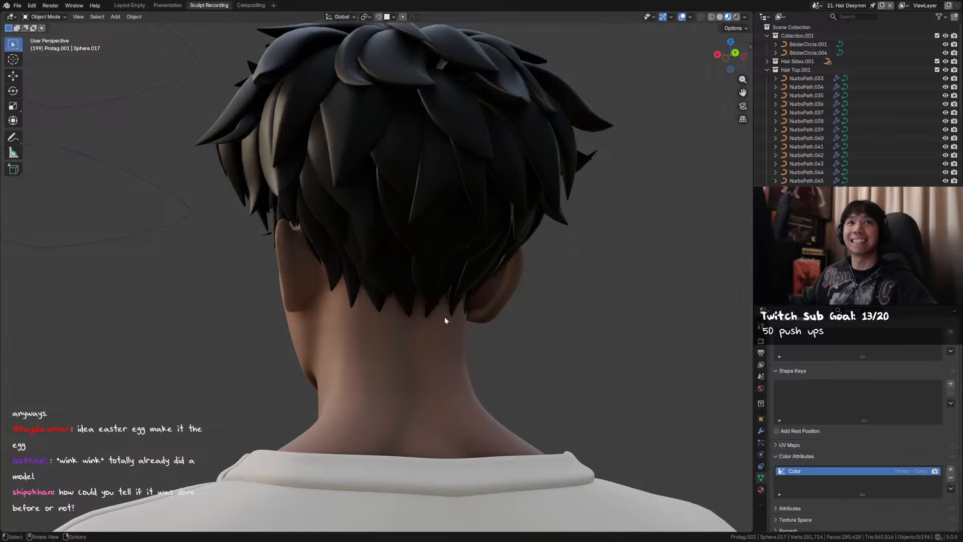
Save the file and switch the viewport to Solid shading
mouse_move(444, 317)
middle_mouse_down("alt")
mouse_move(462, 302)
mouse_move(513, 312)
mouse_move(486, 296)
mouse_move(533, 327)
mouse_move(461, 302)
mouse_move(519, 309)
mouse_move(480, 287)
mouse_move(525, 306)
middle_mouse_up("alt")
key("ctrl+s")
left_click(720, 17)
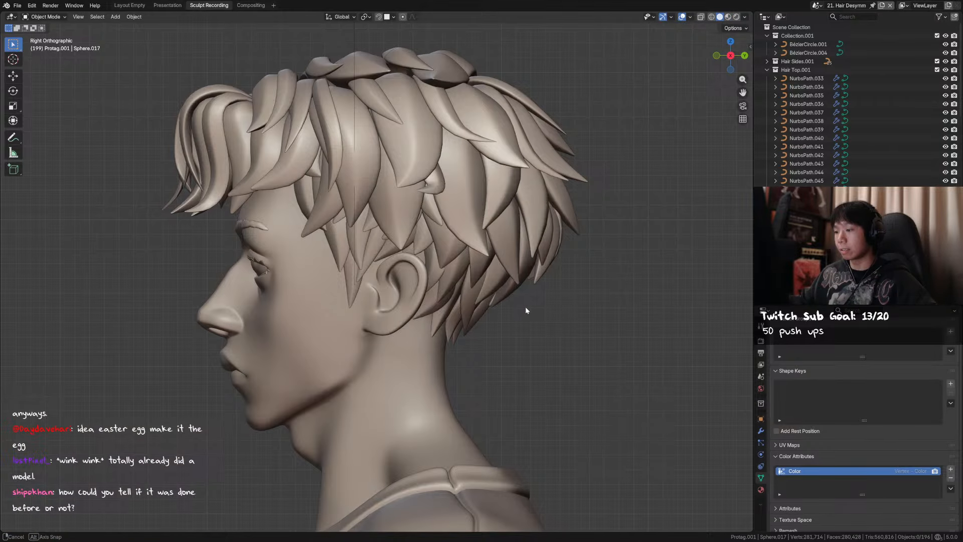
Move the two lowest control points of back hair strand NurbsPath.109 inward toward the neck in right side view
left_click(497, 300)
key("Tab")
left_click_drag(533, 274, 474, 320)
key("g")
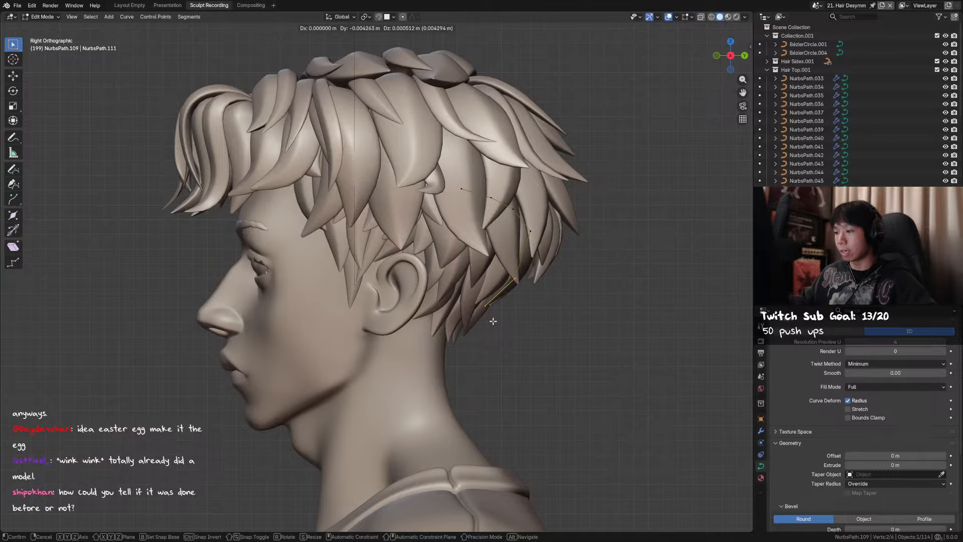
left_click(493, 321)
Reposition the control points of NurbsPath.109 from behind the head so the strand overlaps its neighbours
middle_click_drag(497, 313, 410, 307)
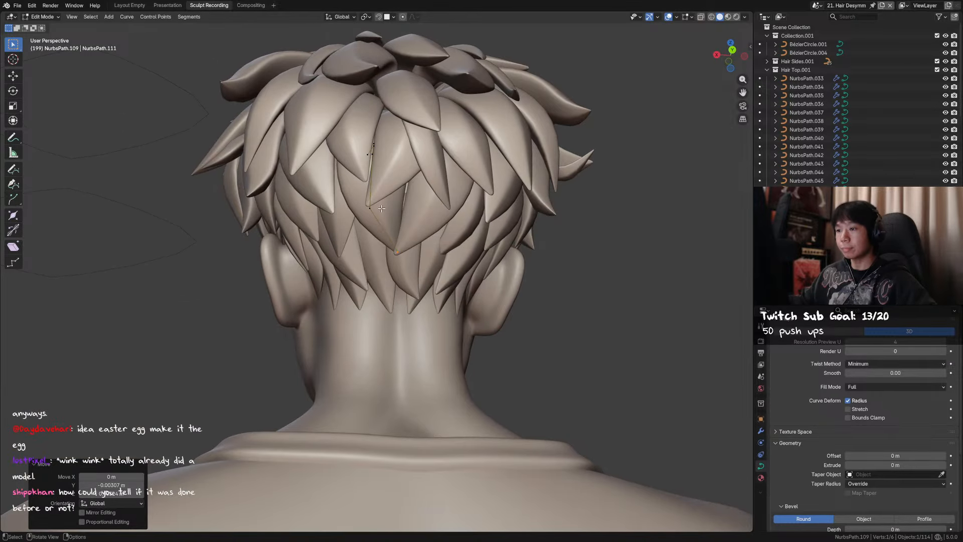
left_click_drag(382, 207, 370, 225)
key("g")
left_click(377, 226)
middle_click_drag(420, 253, 565, 224)
key("g")
left_click(391, 253)
Adjust another control point of NurbsPath.109 from the rear side angle, finish editing and save the file
left_click(512, 208)
middle_click_drag(531, 226, 521, 279)
key("g")
left_click(541, 241)
key("g")
left_click(544, 235)
key("Tab")
key("ctrl+s")
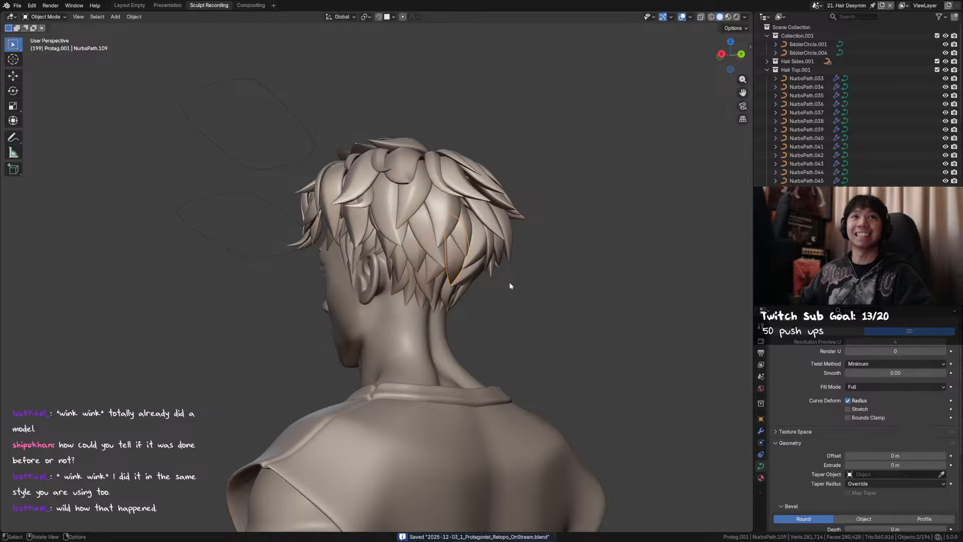
Select a control point of back strand NurbsPath.109 from a low rear angle and run Set Origin
middle_click_drag(515, 281, 379, 148)
key("h")
key("ctrl+z")
left_click(419, 213)
key("Tab")
left_click_drag(376, 115, 352, 148)
left_click(368, 162)
key("q")
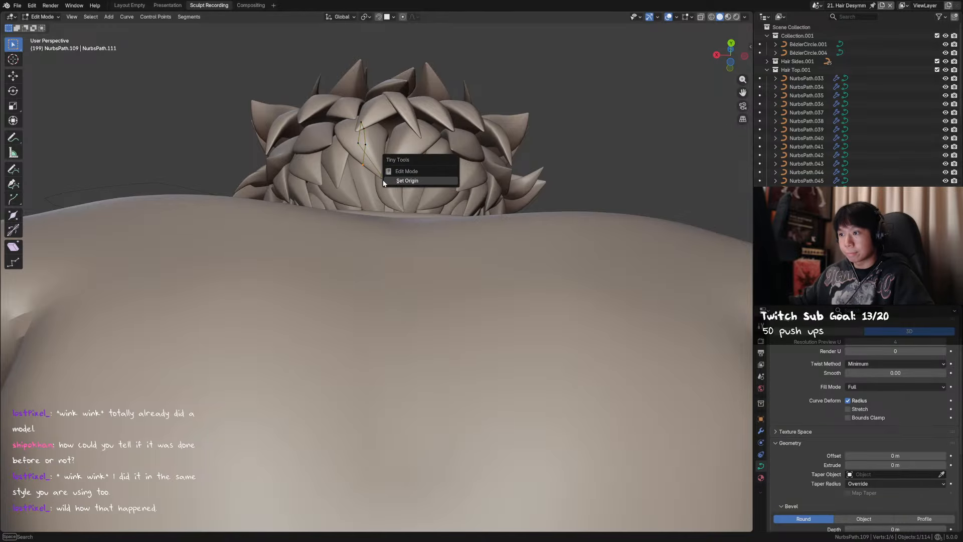
left_click(383, 179)
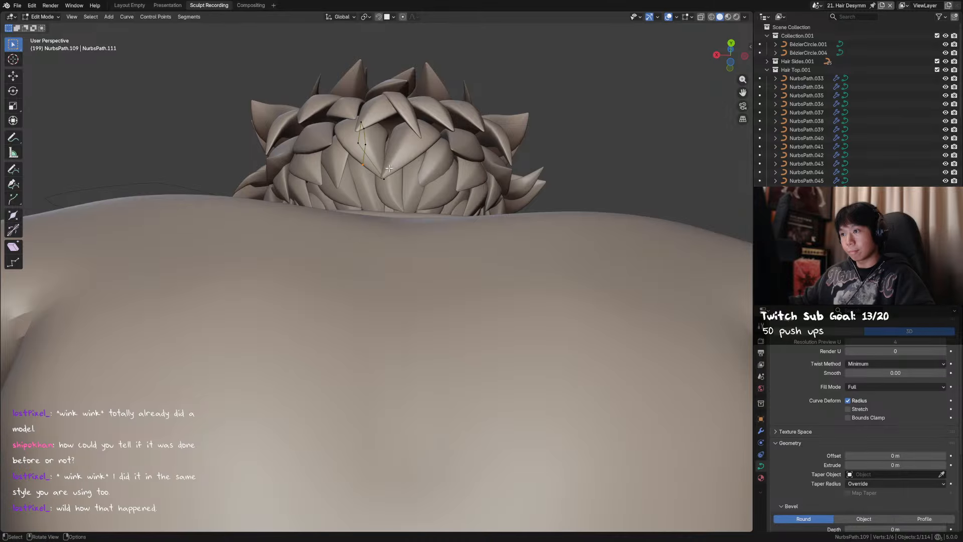
Move the whole strand NurbsPath.109 about -0.003 m along global X and save the file
key("Tab")
key("g")
key("x")
key("z")
key("x")
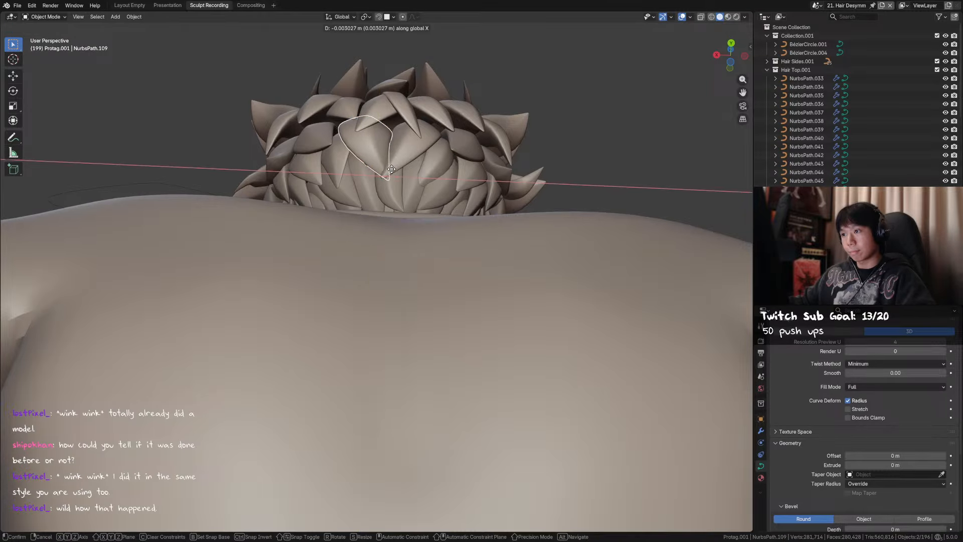
left_click(392, 170)
middle_click_drag(393, 176, 398, 230)
key("ctrl+s")
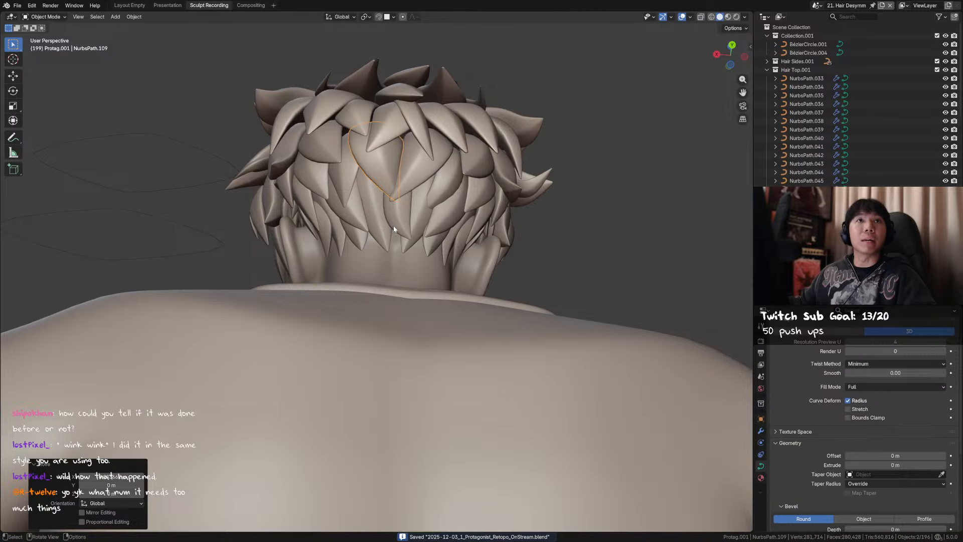
Tilt the selected control point of NurbsPath.109 to twist the strand and finish editing it
middle_click_drag(394, 228, 442, 213)
key("Tab")
key("ctrl+t")
left_click(479, 219)
scroll(421, 215, "up", 1)
key("Tab")
Reposition a control point near the tip of the neighbouring back strand NurbsPath.113
left_click(416, 201)
key("Tab")
middle_click_drag(431, 252, 482, 312)
key("g")
key("y")
right_click(475, 283)
key("g")
left_click(518, 331)
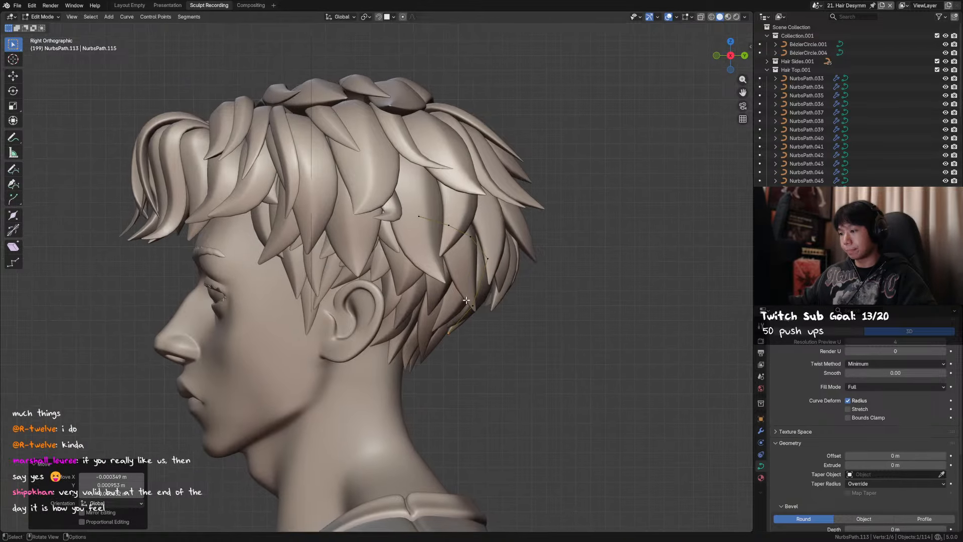
Move a lower control point of NurbsPath.113 slightly toward the back in right side view, finish editing and save
key("g")
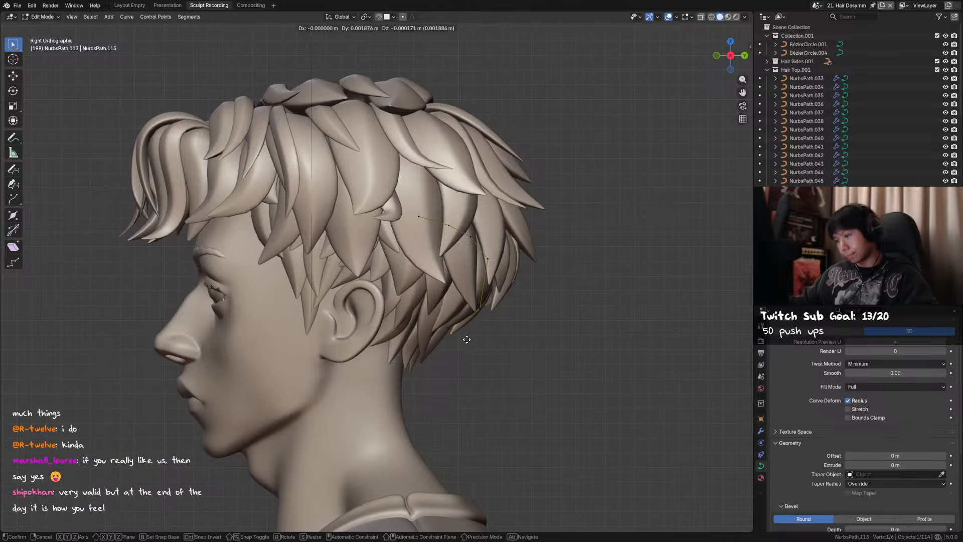
left_click(470, 339)
key("Tab")
key("ctrl+s")
middle_click_drag(488, 318, 521, 311, "shift")
scroll(522, 308, "down", 1)
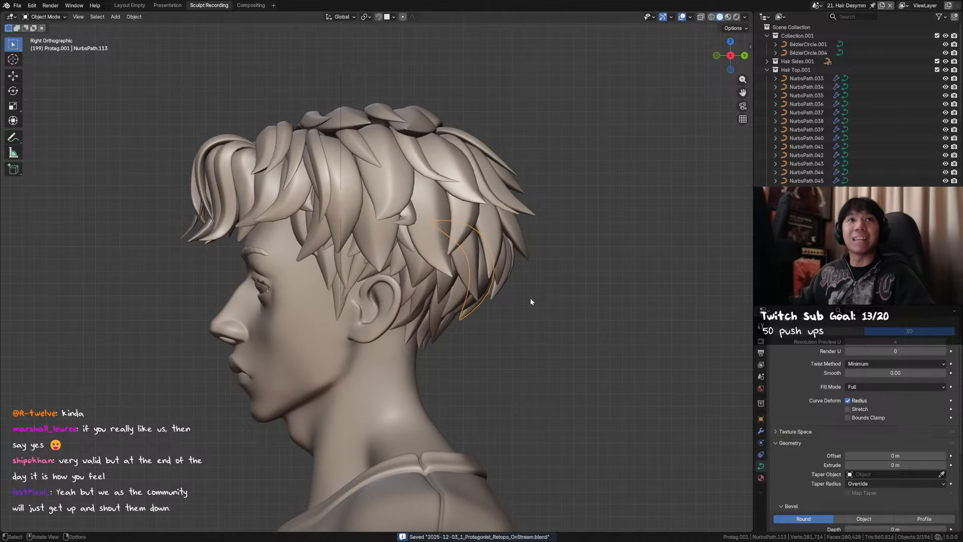
Reposition a control point above the tip of NurbsPath.113 in right side view
middle_click_drag(536, 301, 455, 312, "alt")
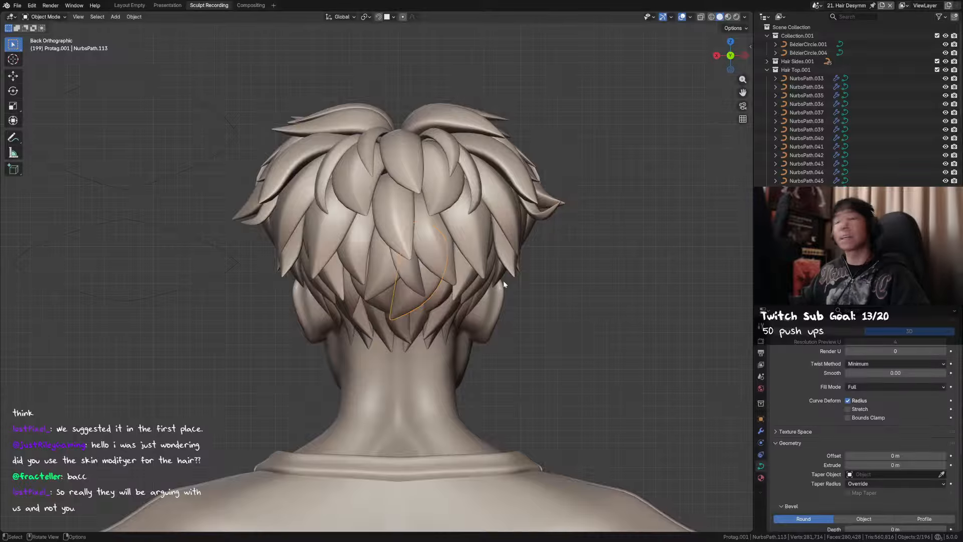
middle_click_drag(503, 282, 524, 315)
key("Tab")
left_click(507, 259)
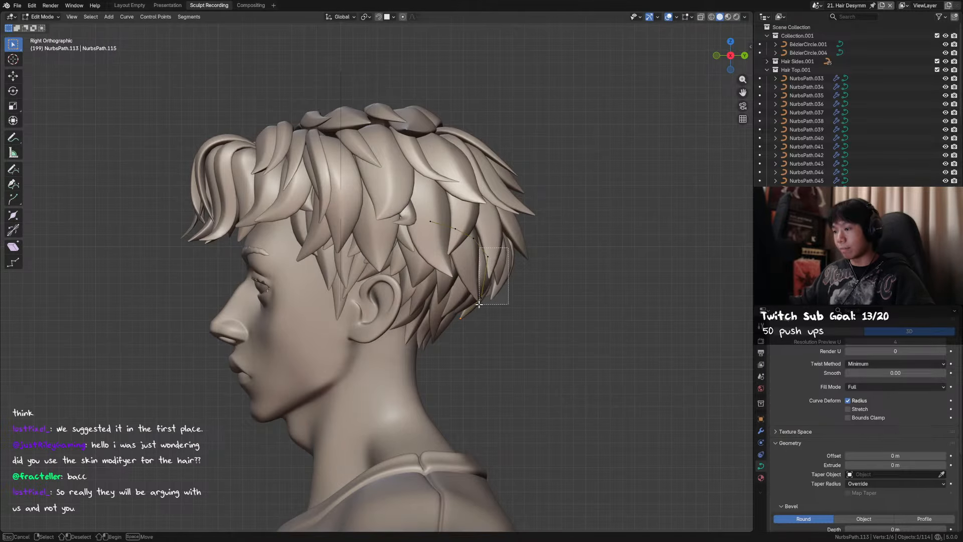
key("g")
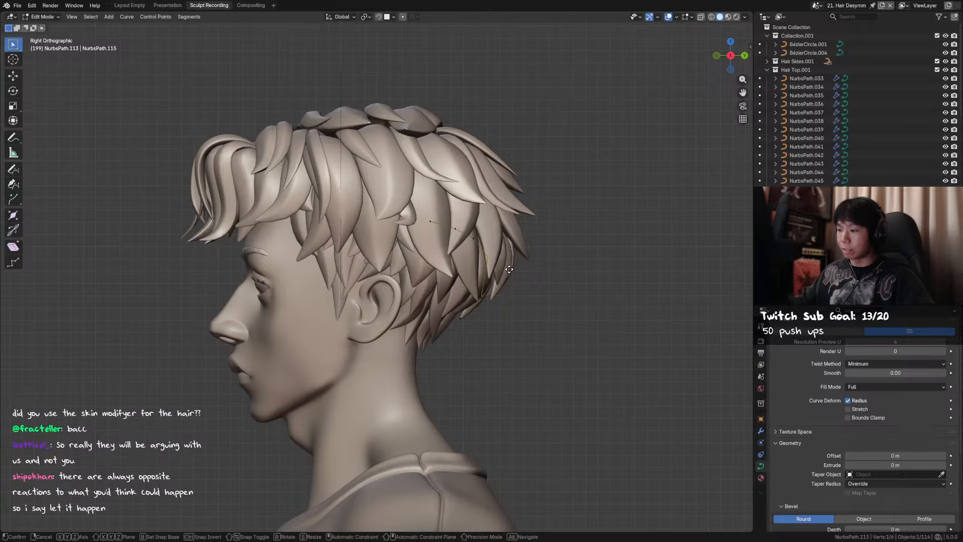
left_click(509, 272)
Tilt the control point of NurbsPath.113 twice to twist the strand, and finish editing it
middle_click_drag(539, 306, 355, 312)
key("ctrl+t")
left_click(466, 174)
key("ctrl+t")
left_click(519, 215)
key("Tab")
Move a lower control point of NurbsPath.113 in left side view and finish editing the strand
key("Tab")
left_click(317, 286)
key("g")
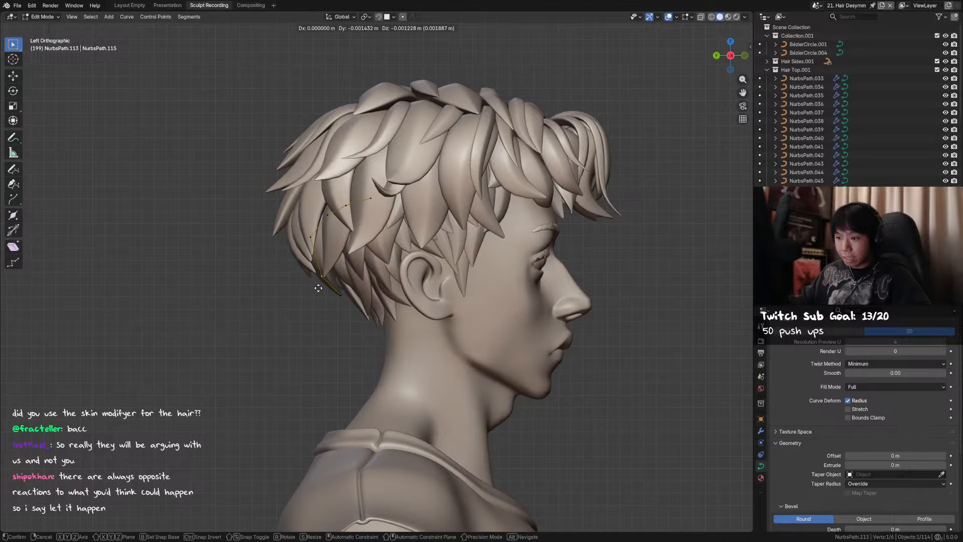
left_click(348, 307)
middle_click_drag(348, 307, 422, 293)
key("Tab")
Select the adjacent back strand NurbsPath.109 and check its control points in edit mode
key("Tab")
key("Tab")
left_click(425, 289)
key("Tab")
key("Tab")
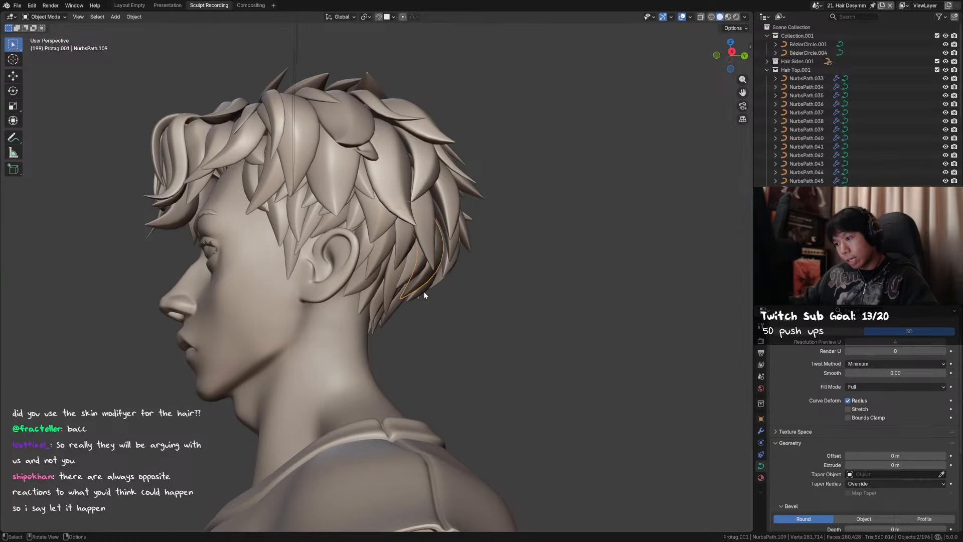
Edit the back strands NurbsPath.109 and NurbsPath.113 together and move their tip control points along Y in right side view
left_click(424, 291, "shift")
key("Tab")
left_click_drag(443, 272, 384, 315)
middle_click_drag(385, 318, 424, 326, "alt")
key("g")
key("y")
left_click(427, 324)
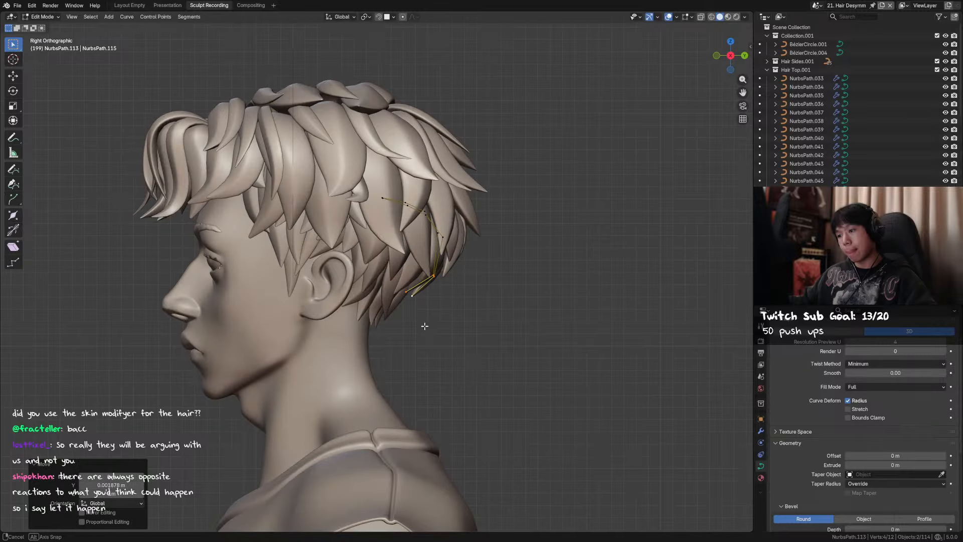
Move the strands' end control points about 0.0035 m along Y, finish editing, save the file and clear the selection
key("g")
key("y")
left_click(398, 306)
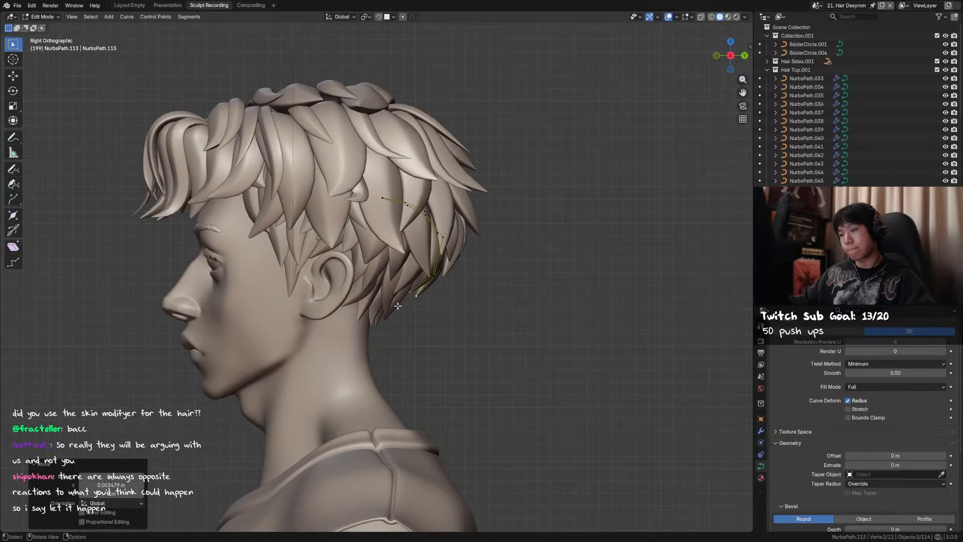
key("Tab")
key("ctrl+s")
left_click(508, 323)
Examine the hair from the front and side, and review the Curve to Tube modifier settings of NurbsPath.113
middle_click_drag(510, 322, 523, 324, "shift")
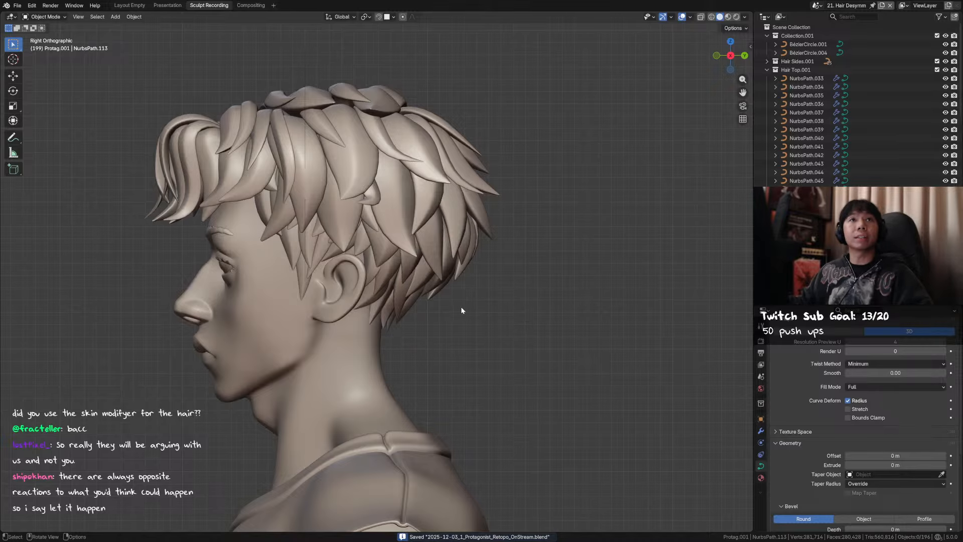
middle_click_drag(455, 334, 476, 317)
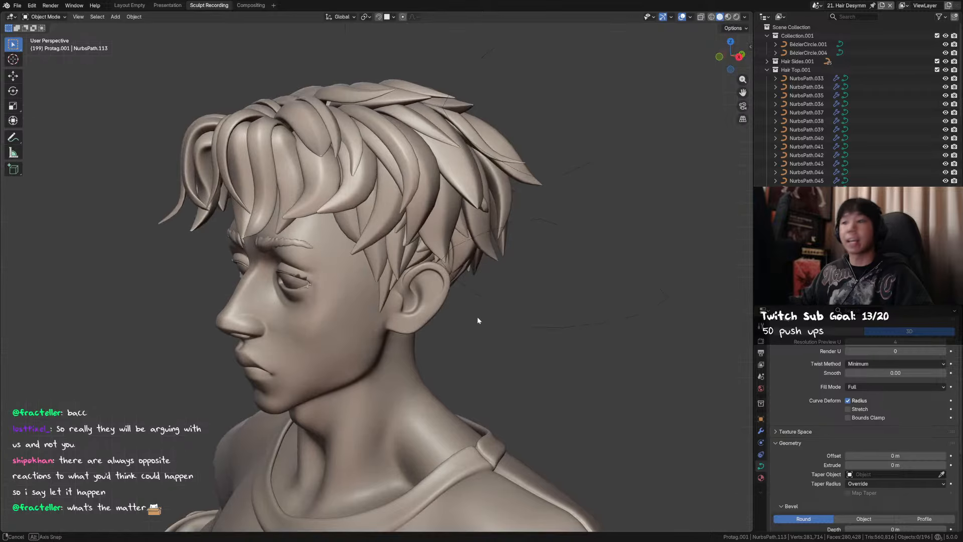
middle_click_drag(344, 283, 353, 285)
scroll(814, 483, "up", 2)
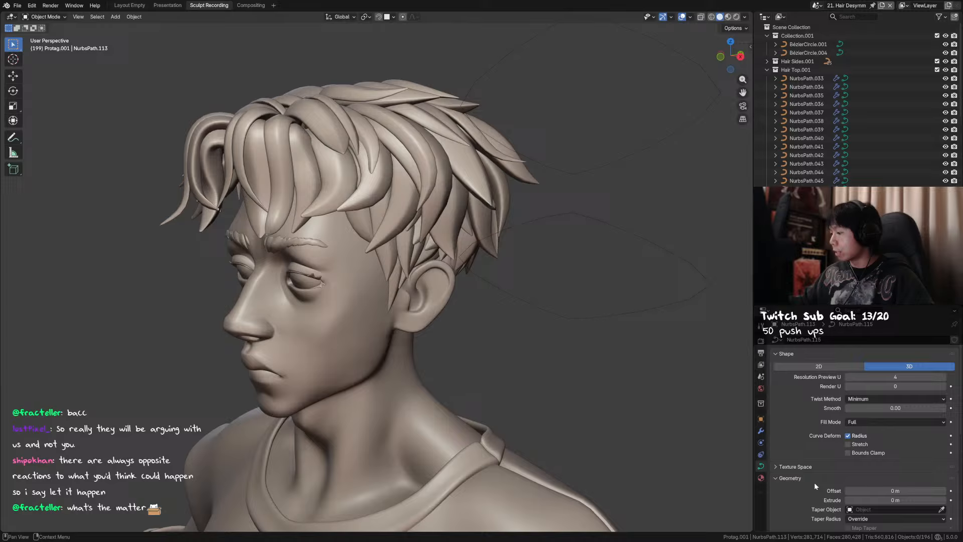
left_click(760, 431)
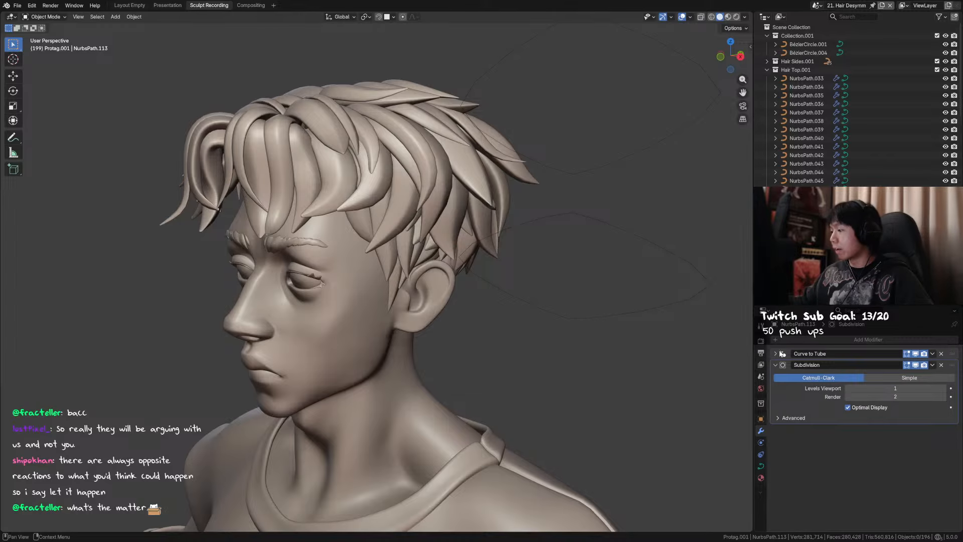
left_click(775, 353)
middle_click_drag(551, 315, 420, 300)
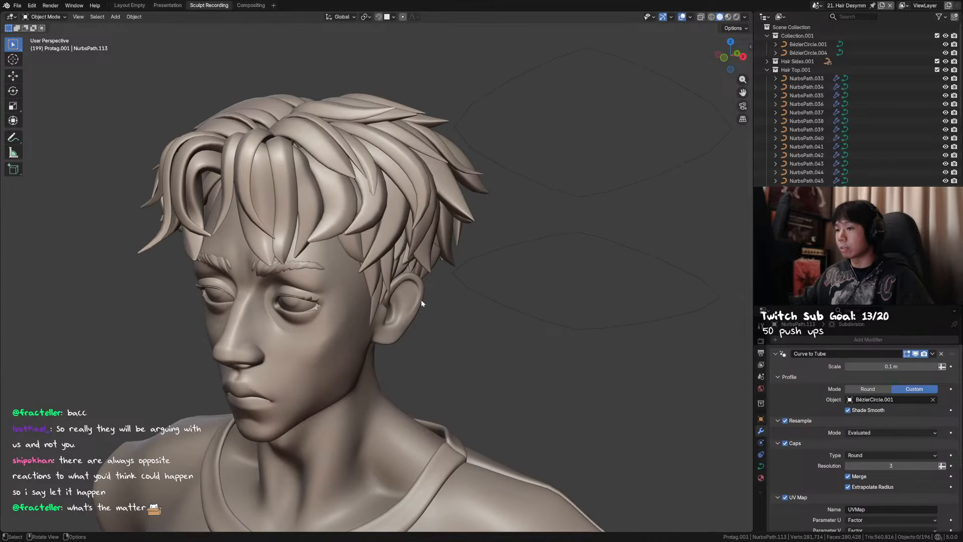
scroll(421, 303, "down", 2)
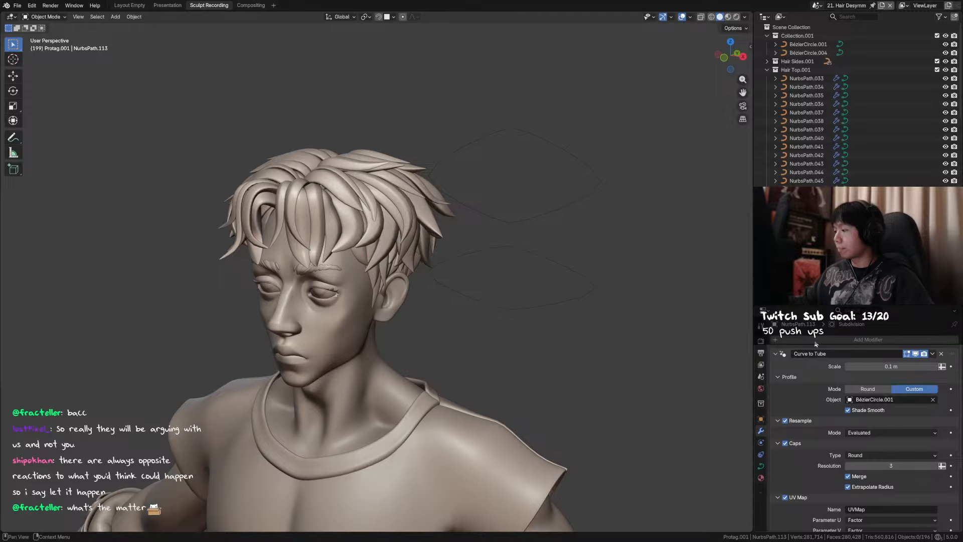
middle_click_drag(431, 299, 476, 291)
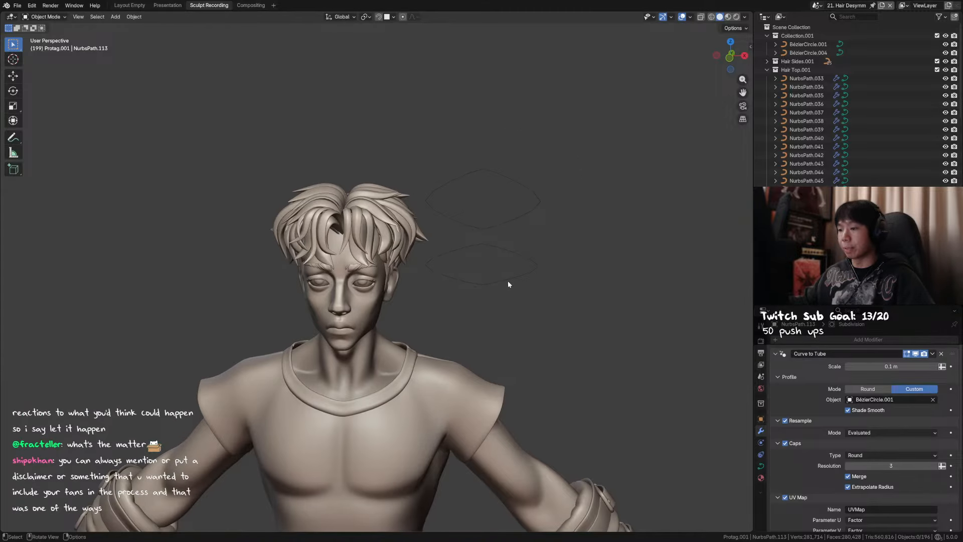
key("shift+a")
middle_click_drag(648, 291, 599, 296)
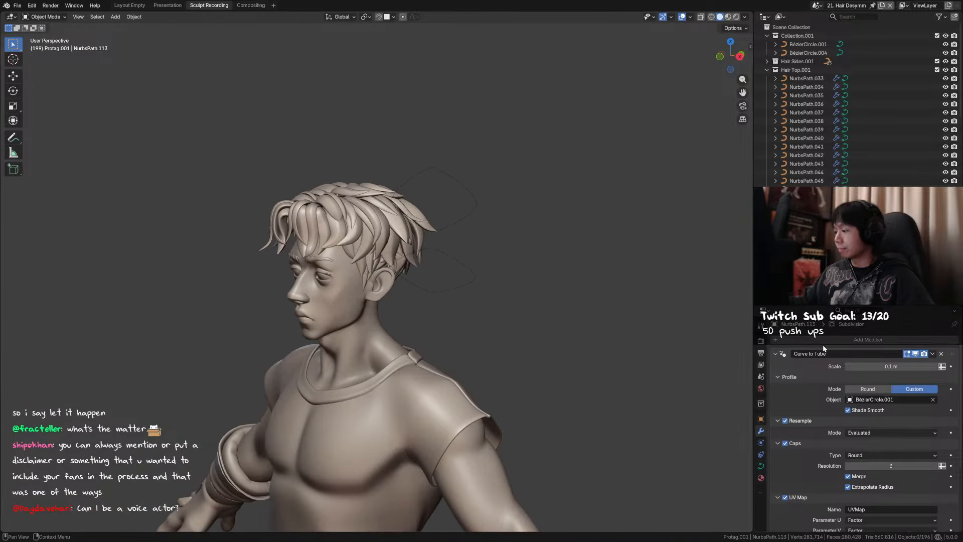
left_click(775, 353)
middle_click_drag(701, 359, 537, 354)
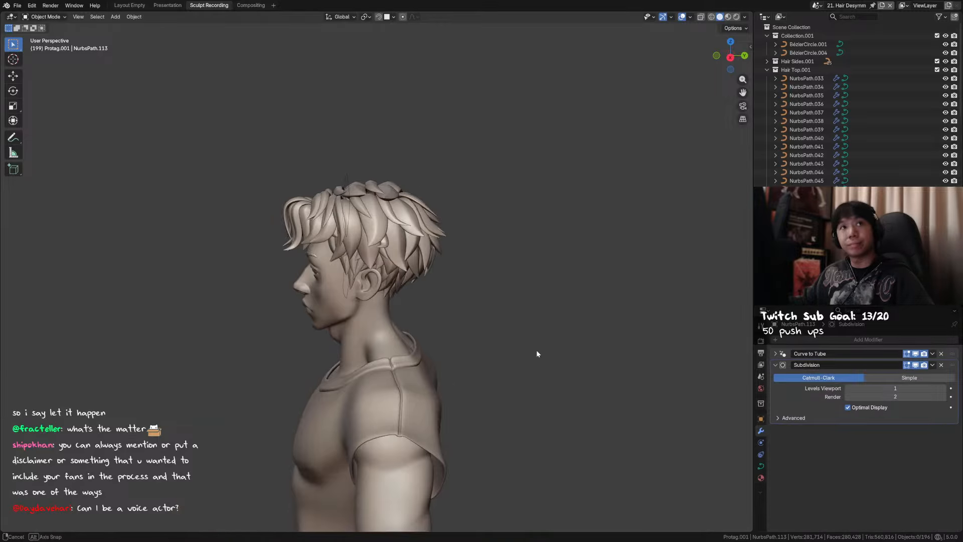
left_click_drag(877, 398, 867, 398)
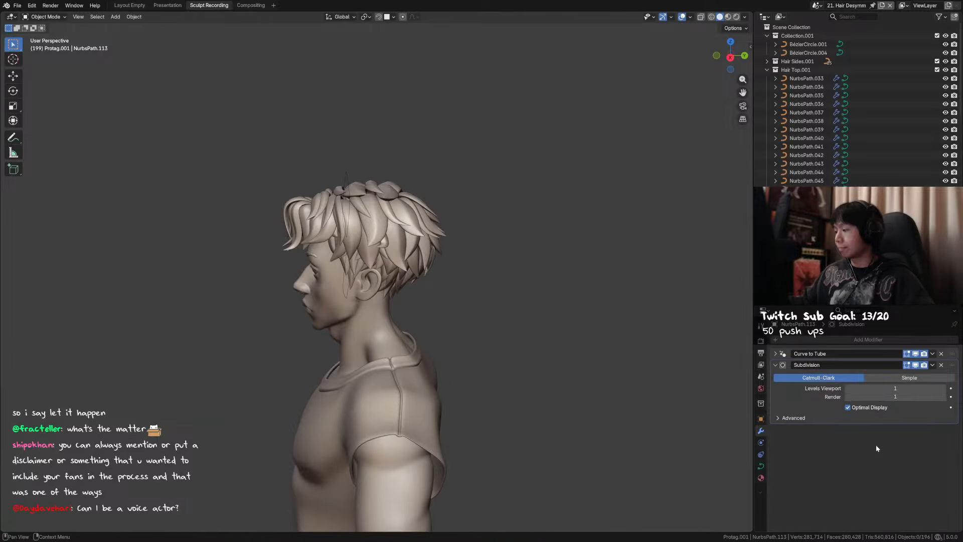
middle_click_drag(468, 277, 551, 293)
key("ctrl+z")
Hide the two Bézier circle profile curves beside the head in front view
key("KP_1")
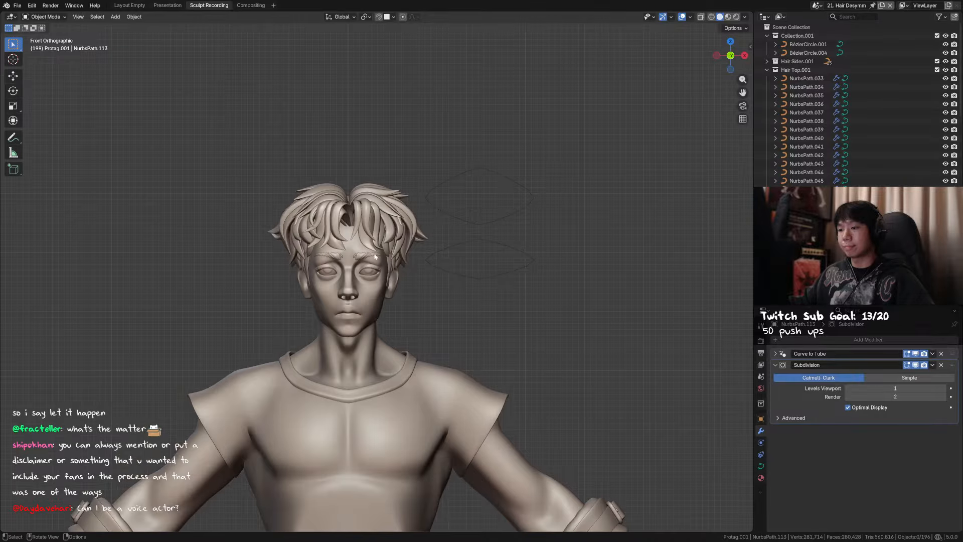
middle_click_drag(363, 277, 407, 289, "shift")
scroll(407, 289, "up", 2)
left_click_drag(612, 187, 566, 261)
key("h")
Hide the brows, lashes, head, eyeballs and both jaws so only the hair remains above the shirt, and save the file
left_click(405, 288)
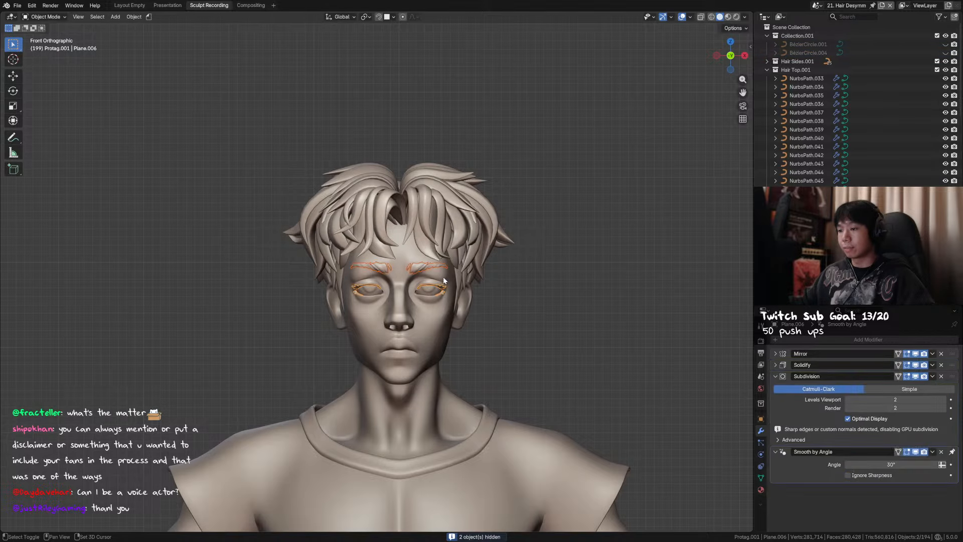
key("h")
middle_click_drag(436, 291, 447, 306)
left_click(447, 306)
left_click(420, 350, "shift")
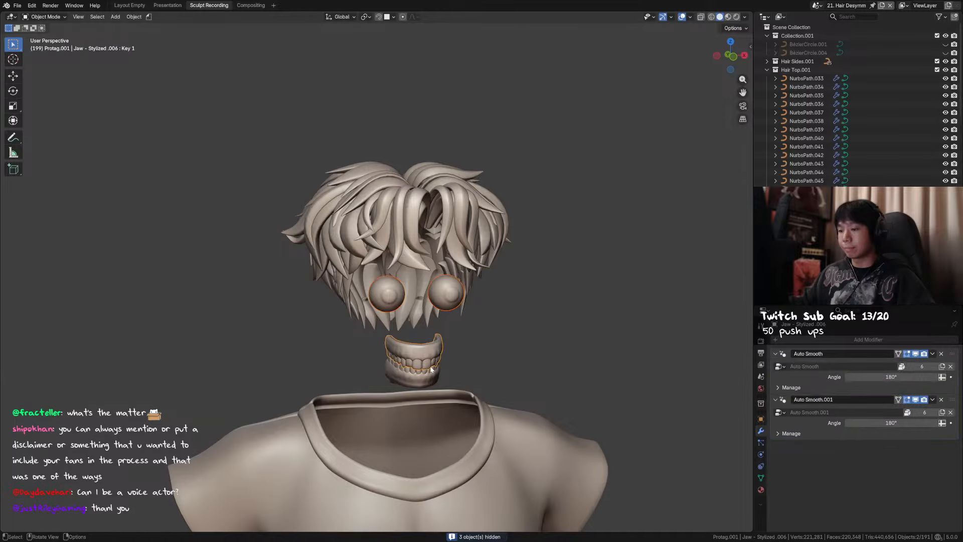
left_click(424, 380, "shift")
key("h")
key("KP_1")
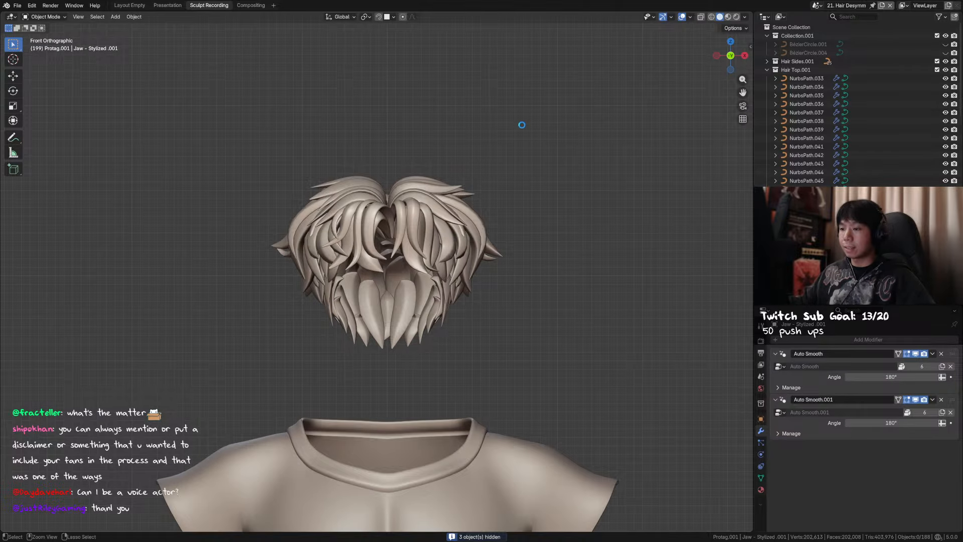
key("ctrl+s")
Select all hair strands in front view and make the mirrored side strand NurbsPath.092 the active object
left_click_drag(545, 112, 316, 332)
left_click(416, 249, "shift")
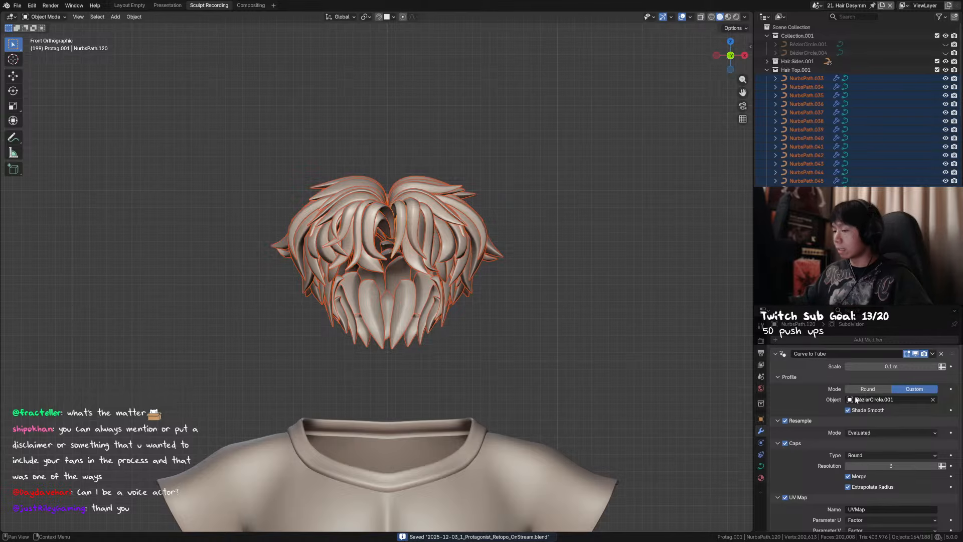
middle_click_drag(680, 389, 587, 381)
key("KP_1")
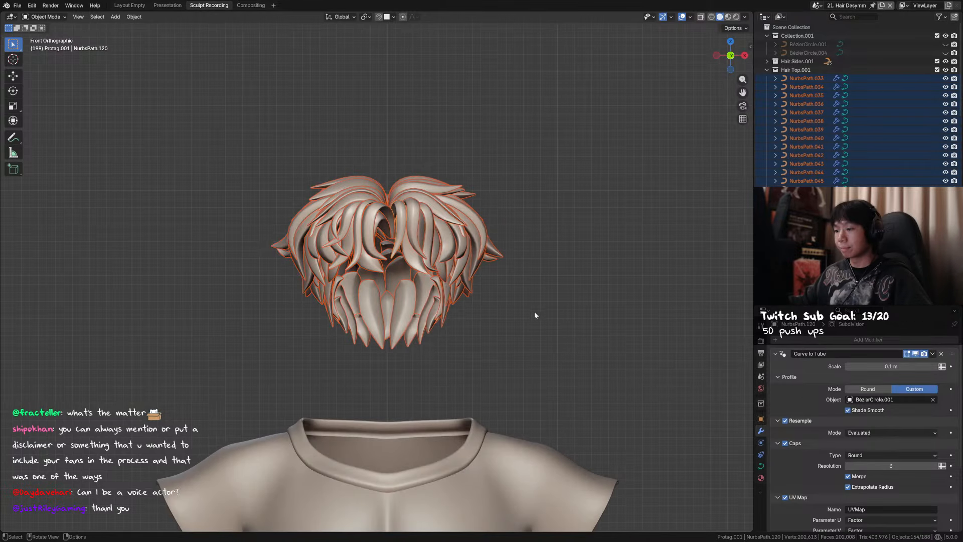
left_click(474, 233, "shift")
scroll(515, 289, "up", 3)
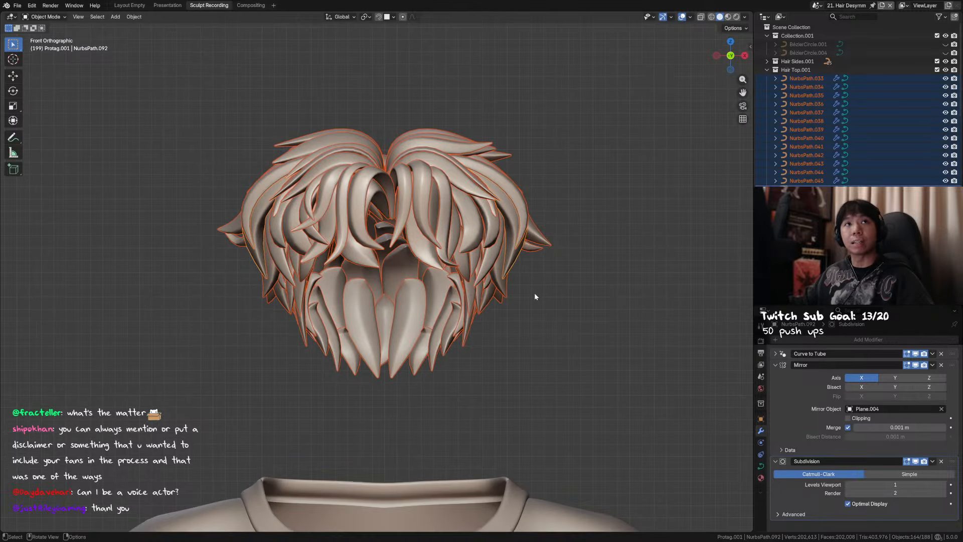
mouse_move(523, 290)
middle_mouse_down("shift")
mouse_move(531, 286)
mouse_move(525, 296)
middle_mouse_up("shift")
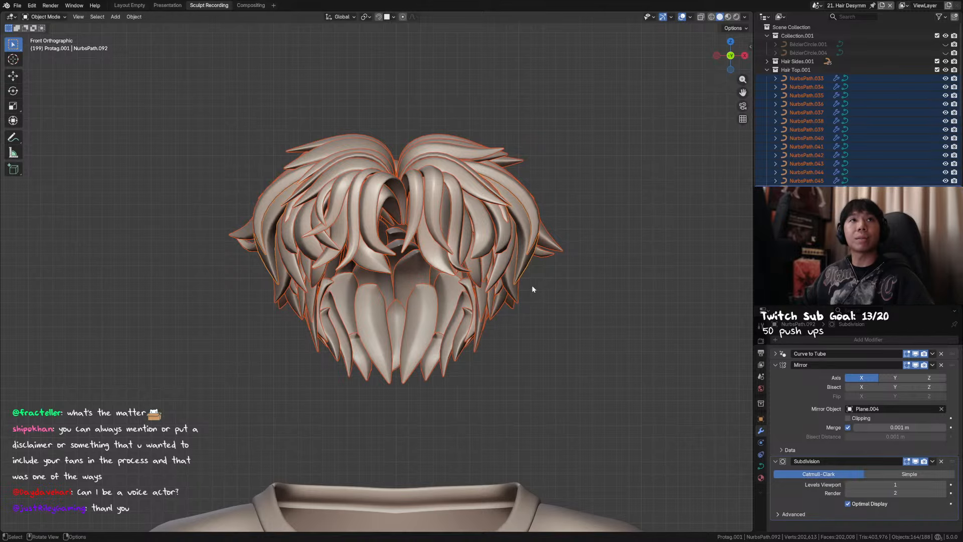
middle_click_drag(542, 286, 551, 294, "shift")
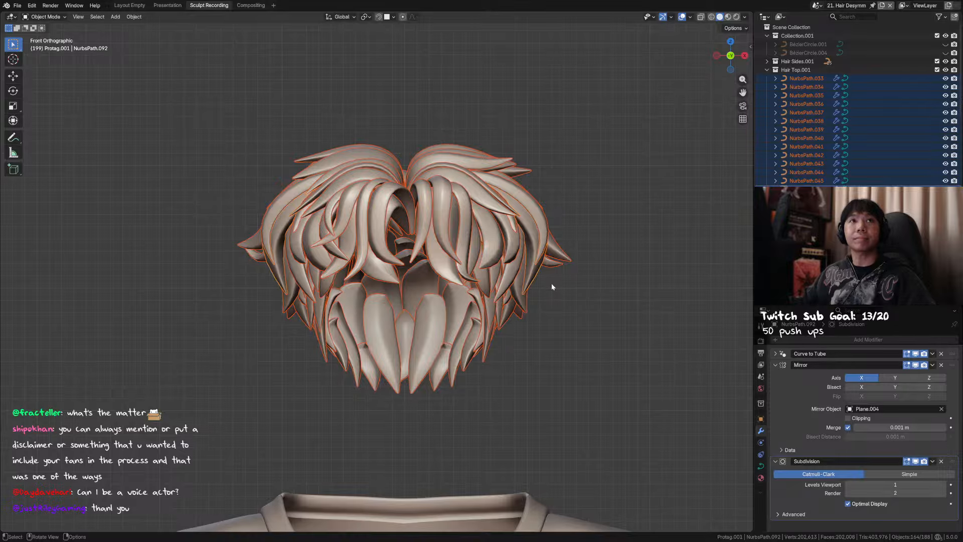
middle_click_drag(585, 308, 564, 304, "shift")
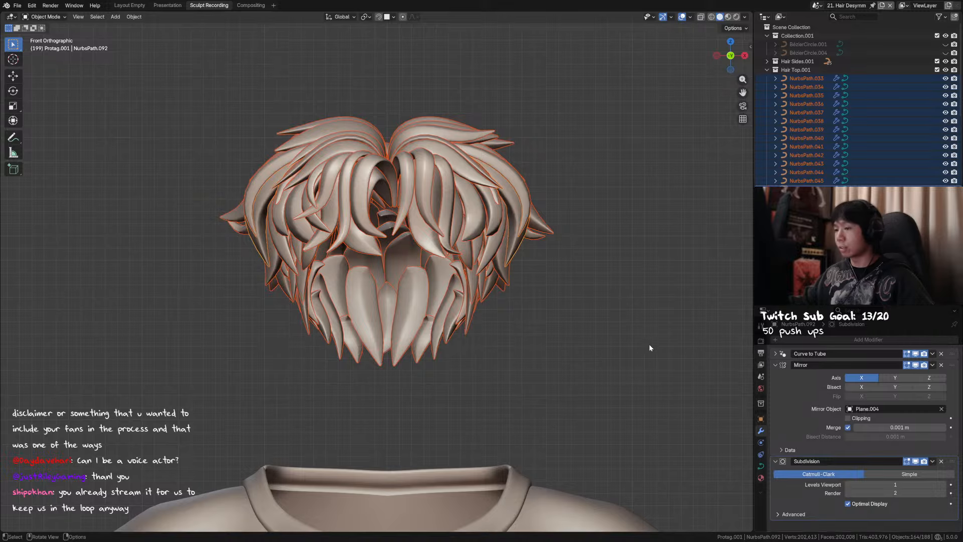
Set the Subdivision modifier's Render level to 1 for the selected hair strands
left_click(903, 494)
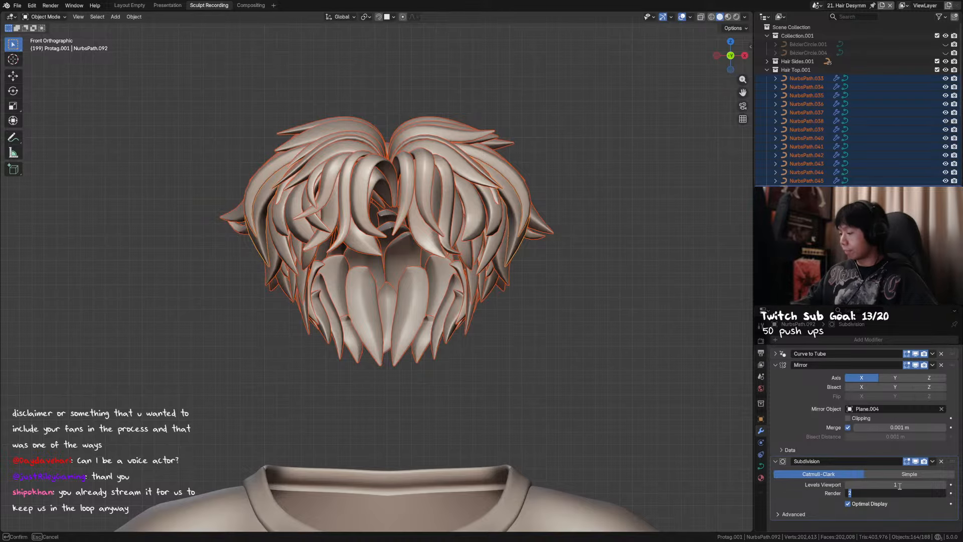
type("1")
key("Return")
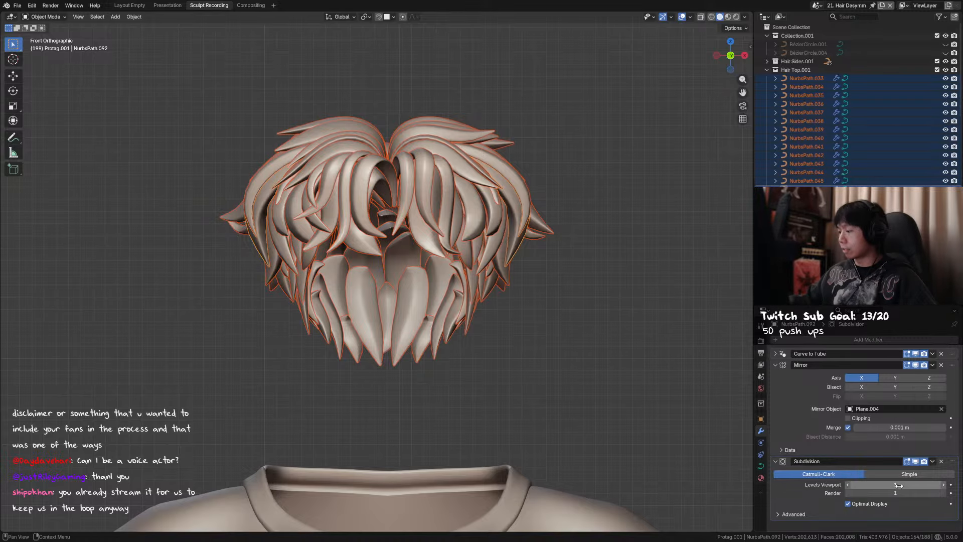
middle_click_drag(565, 329, 563, 335)
mouse_move(900, 493)
left_mouse_down()
mouse_move(888, 492)
mouse_move(897, 484)
left_mouse_up()
Deselect the strands, inspect the isolated hair from the side and back, and save the file
middle_click_drag(550, 350, 460, 374)
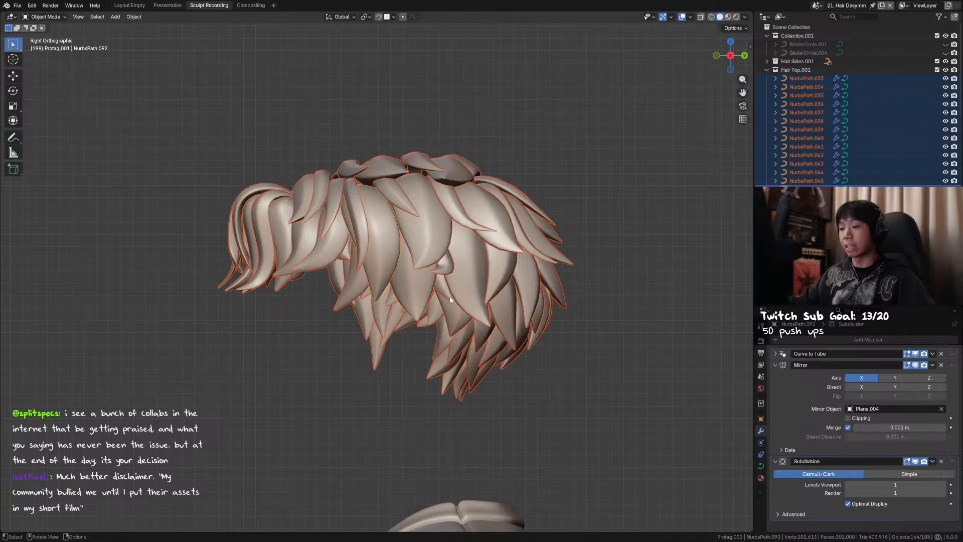
middle_click_drag(450, 299, 486, 322)
left_click_drag(580, 367, 604, 361)
middle_click_drag(517, 311, 470, 332)
key("ctrl+s")
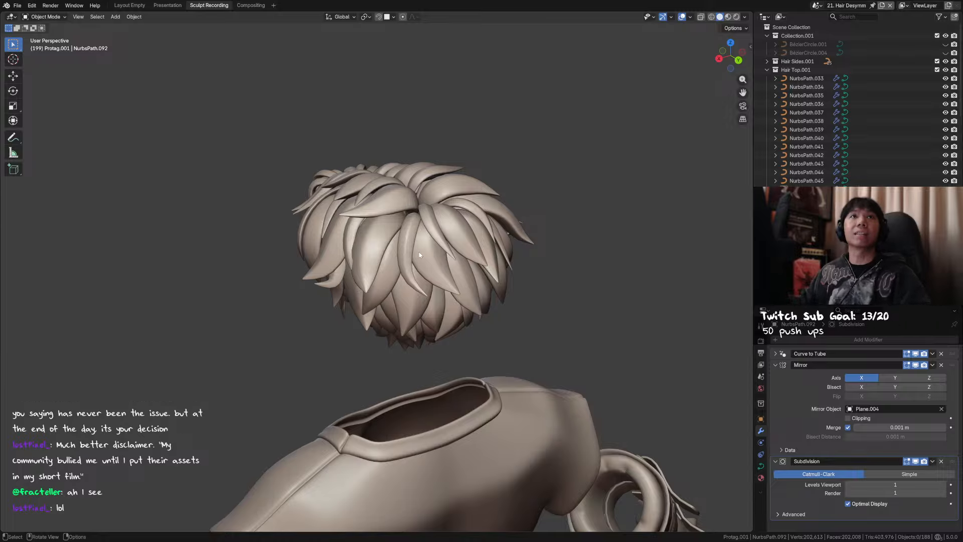
middle_click_drag(476, 155, 490, 168)
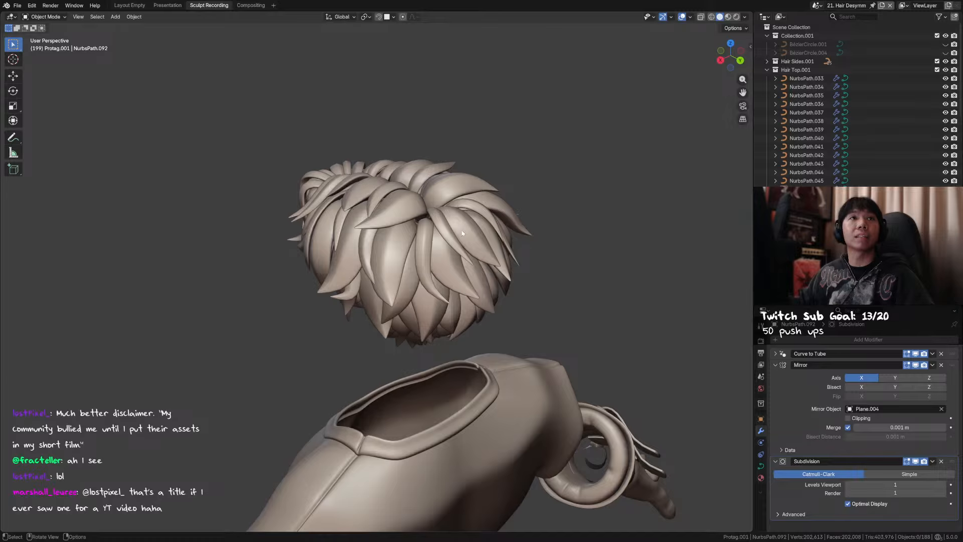
mouse_move(462, 233)
middle_mouse_down()
mouse_move(494, 230)
mouse_move(478, 287)
mouse_move(506, 260)
mouse_move(467, 231)
mouse_move(476, 220)
middle_mouse_up()
key("ctrl+s")
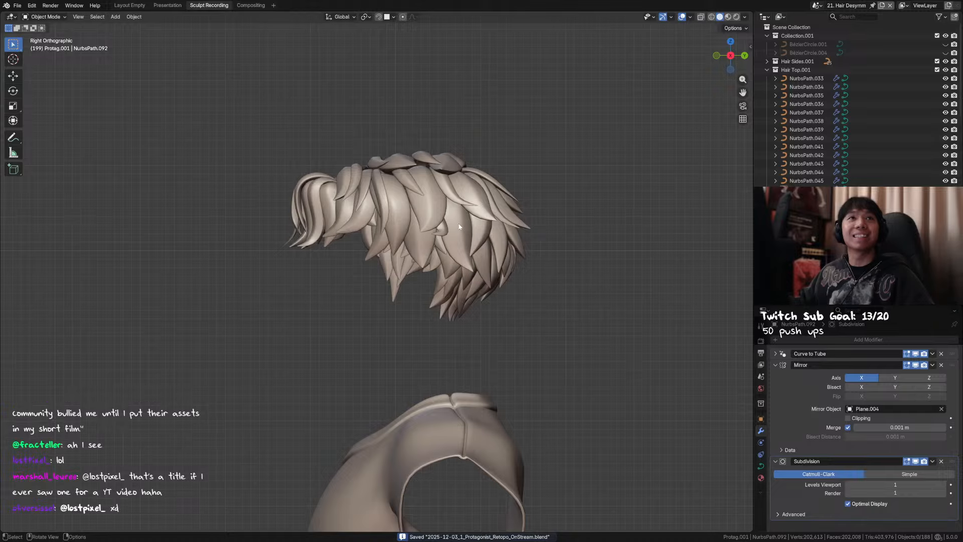
Edit the front strand NurbsPath.042 and move its upper control points along Z
middle_click_drag(442, 236, 399, 217)
left_click(367, 234)
scroll(386, 220, "up", 3)
key("Tab")
scroll(400, 216, "up", 1)
left_click_drag(407, 146, 371, 199)
middle_click_drag(378, 189, 375, 181)
key("g")
key("z")
left_click(373, 190)
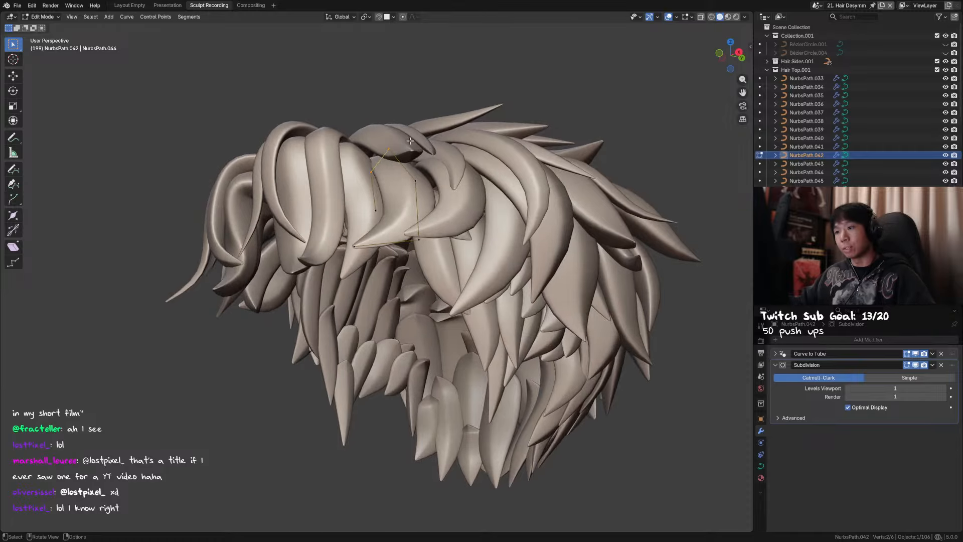
Tilt an upper control point of NurbsPath.042 to twist the strand, save the file and finish editing
left_click_drag(403, 146, 361, 170)
middle_click_drag(361, 170, 449, 264)
left_click(369, 173, "shift")
key("ctrl+t")
left_click(411, 157)
left_click(416, 161)
scroll(409, 200, "down", 4)
key("Tab")
key("Tab")
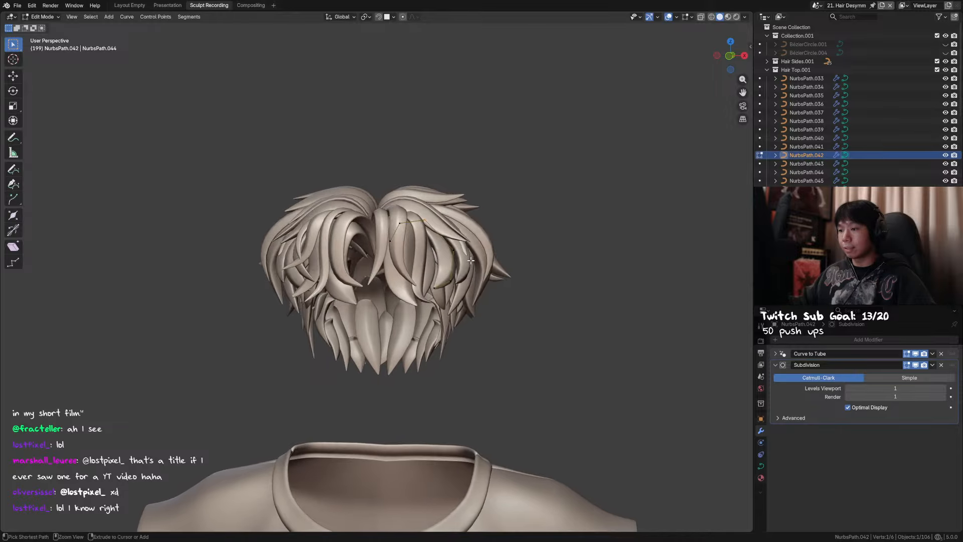
key("ctrl+s")
key("Tab")
Check the control points of the front strand NurbsPath.035 in edit mode, leave editing and save the file
left_click(435, 263)
key("Tab")
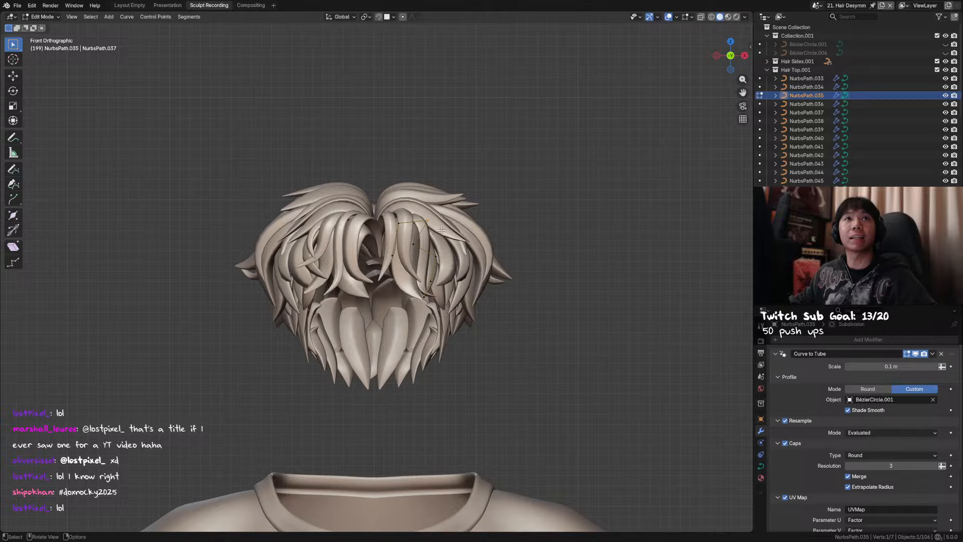
key("Tab")
middle_click_drag(439, 235, 405, 239)
key("ctrl+s")
Reveal all hidden objects, hide the extra object at the back of the head again, and save the file
key("alt+h")
middle_click_drag(548, 234, 399, 284)
left_click(411, 303)
key("h")
key("ctrl+s")
Hide the two Bézier circle profile curves and select the mirrored back strand NurbsPath.103
left_click(396, 223)
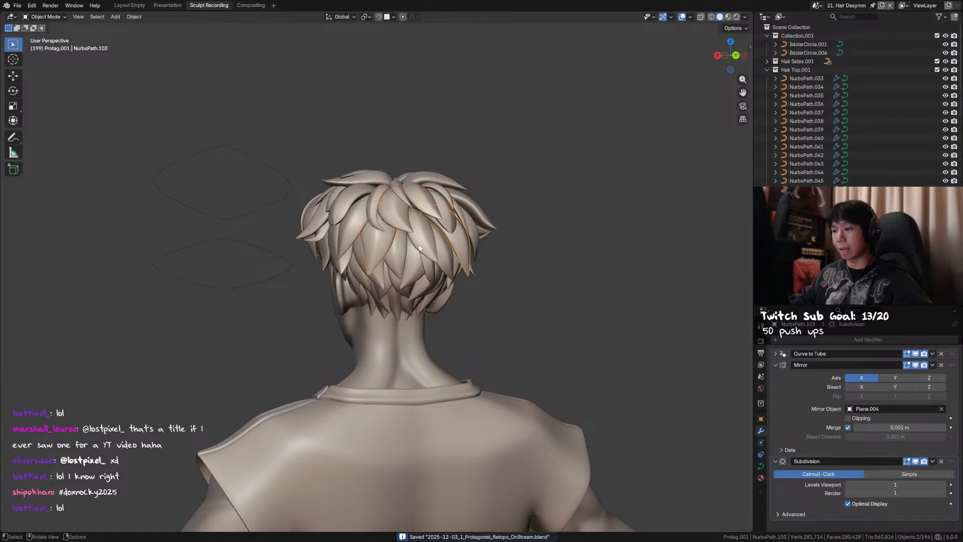
middle_click_drag(396, 224, 536, 248)
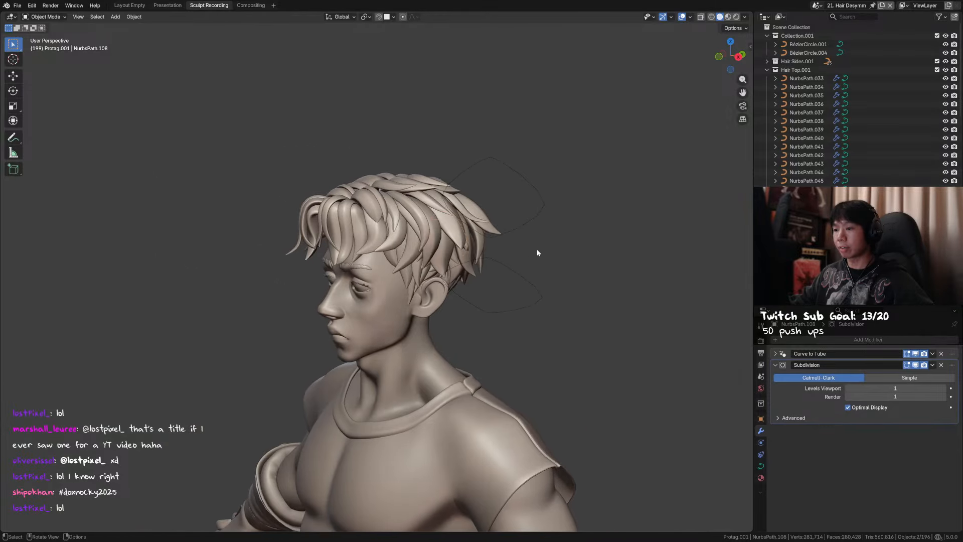
key("h")
middle_click_drag(422, 243, 369, 232)
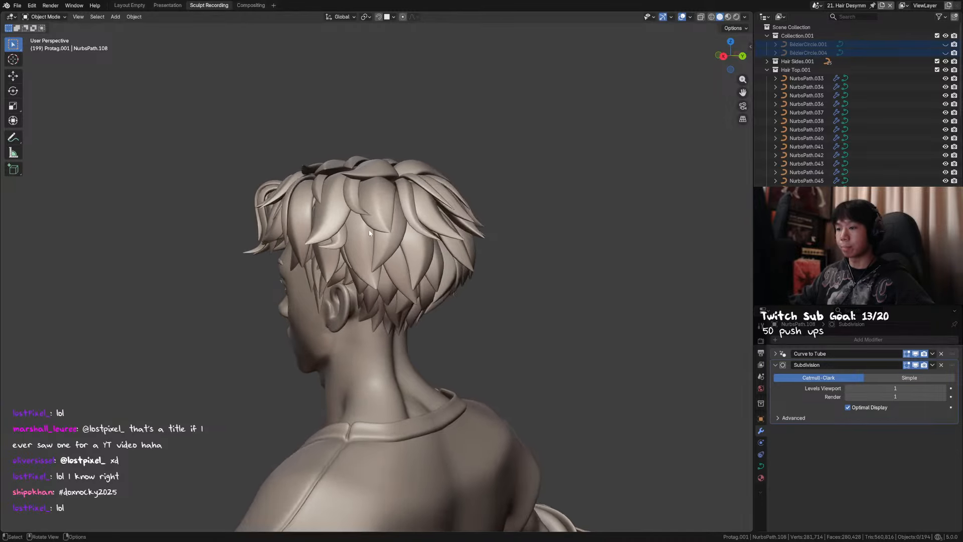
left_click(415, 264)
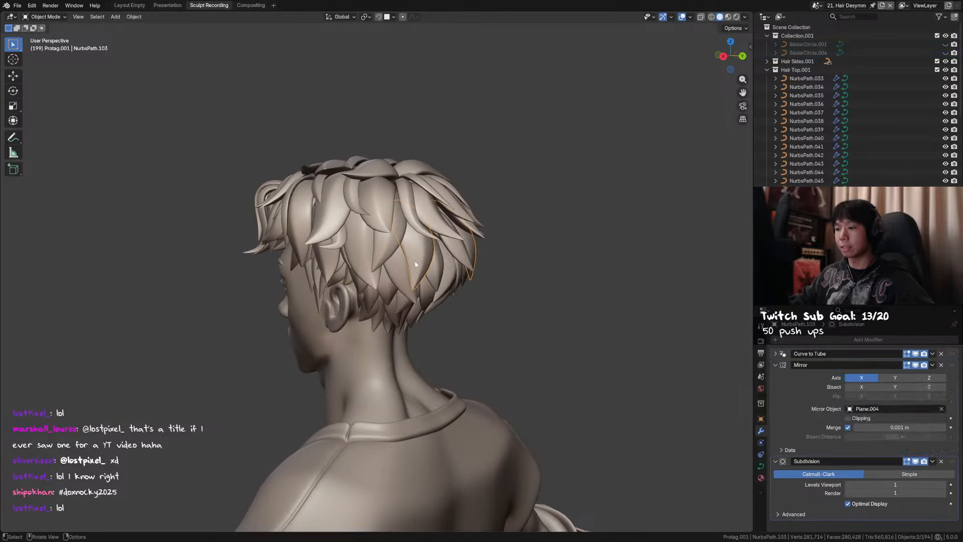
Duplicate the mirrored back strand NurbsPath.103 in place while viewing the head from behind
middle_click_drag(366, 264, 416, 265)
left_click(328, 265)
middle_click_drag(326, 264, 406, 194)
middle_click_drag(505, 221, 411, 261)
key("ctrl+KP_1")
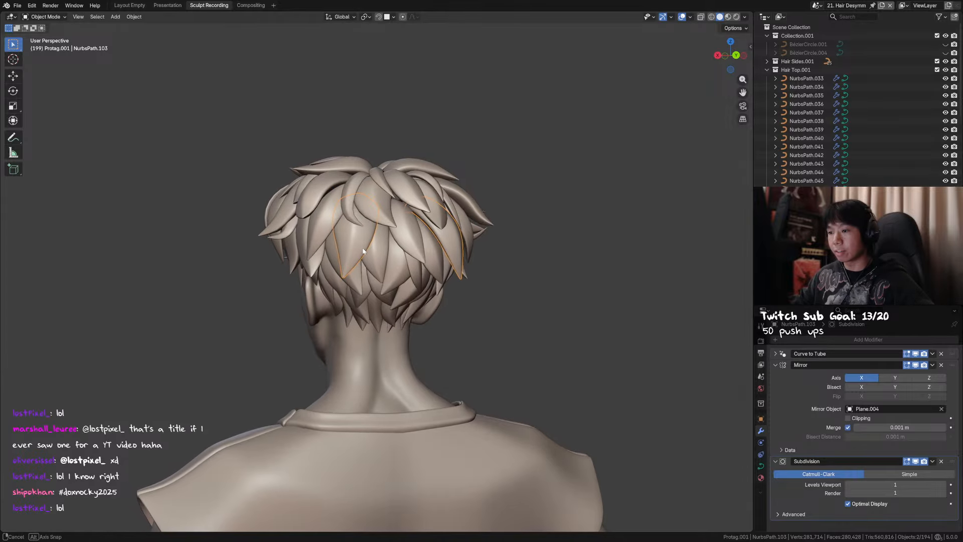
key("shift+d")
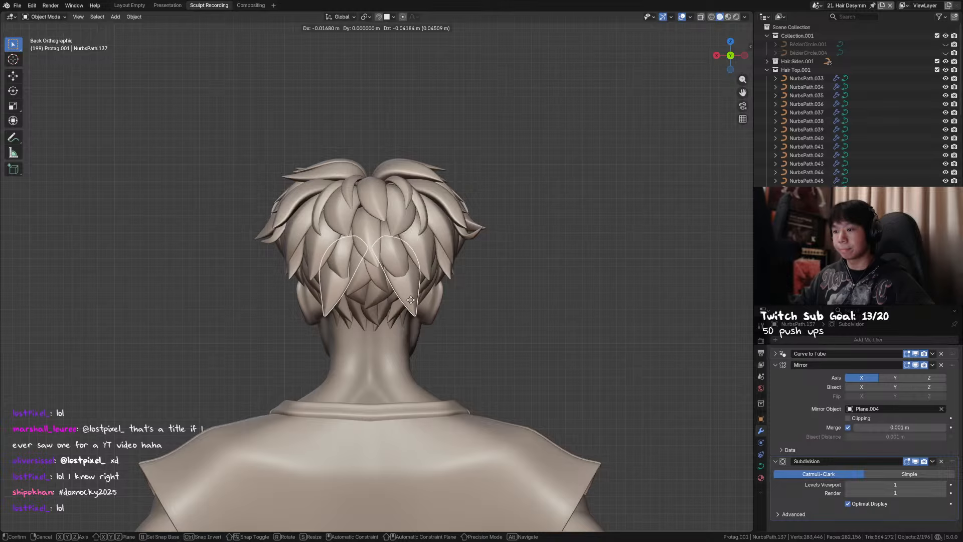
left_click(404, 291)
Mirror the duplicated strand on the global X axis and slide it along X onto the strand on the opposite side
key("ctrl+m")
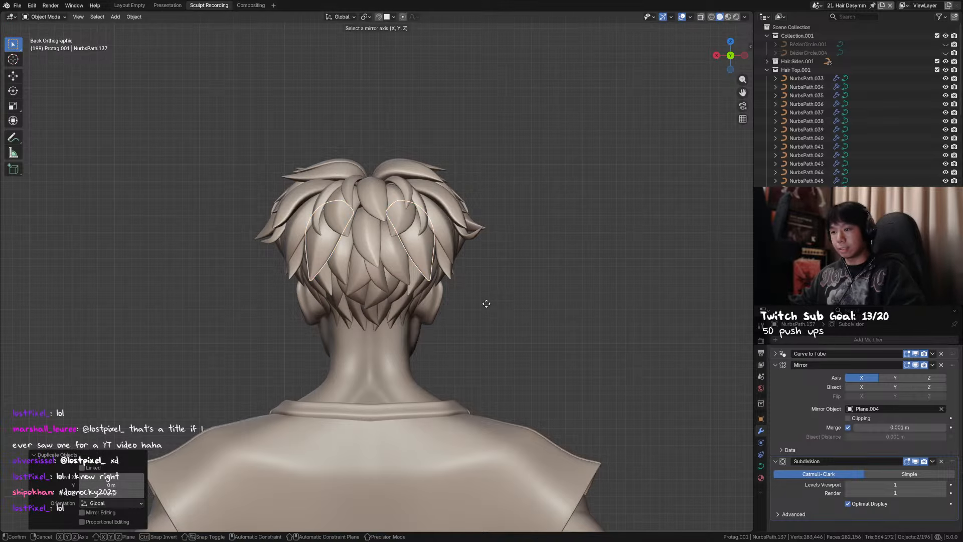
key("x")
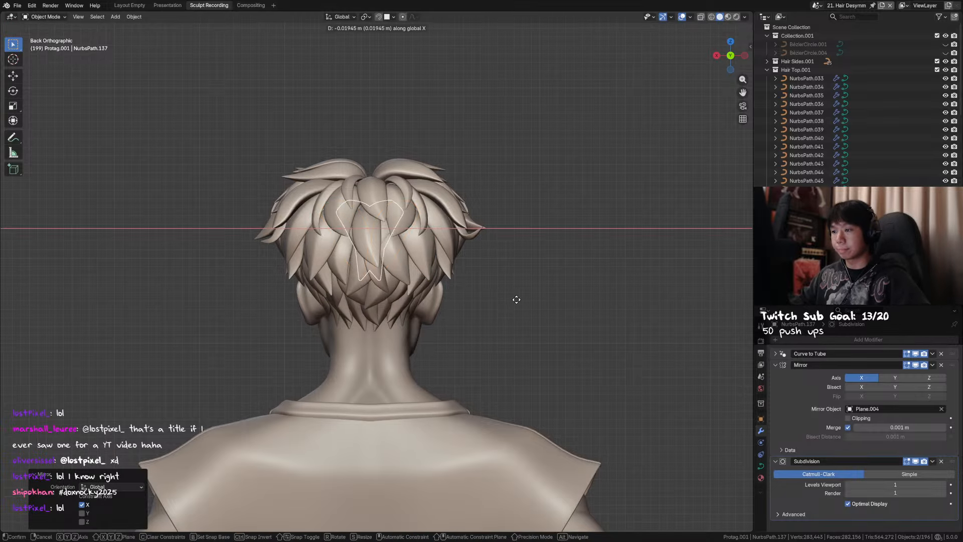
left_click(561, 302)
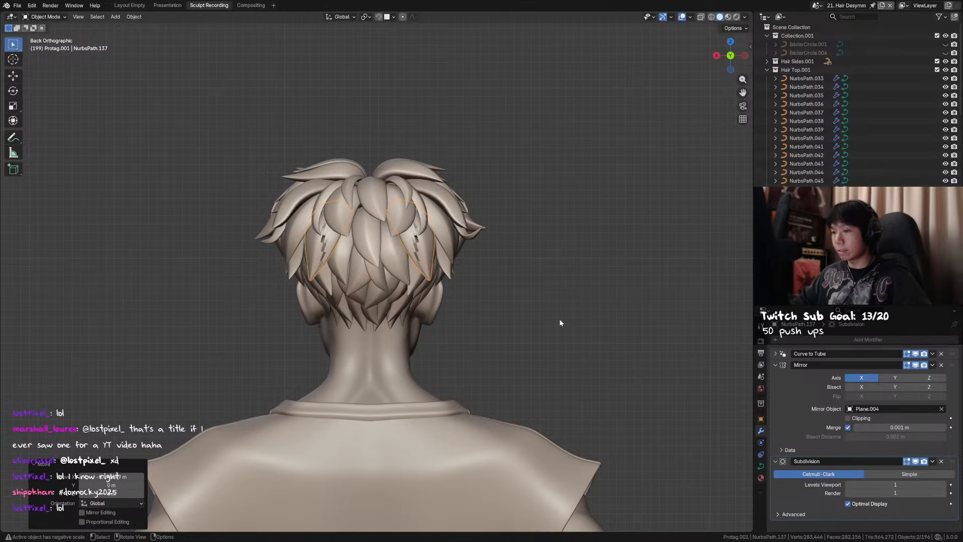
scroll(557, 313, "up", 3)
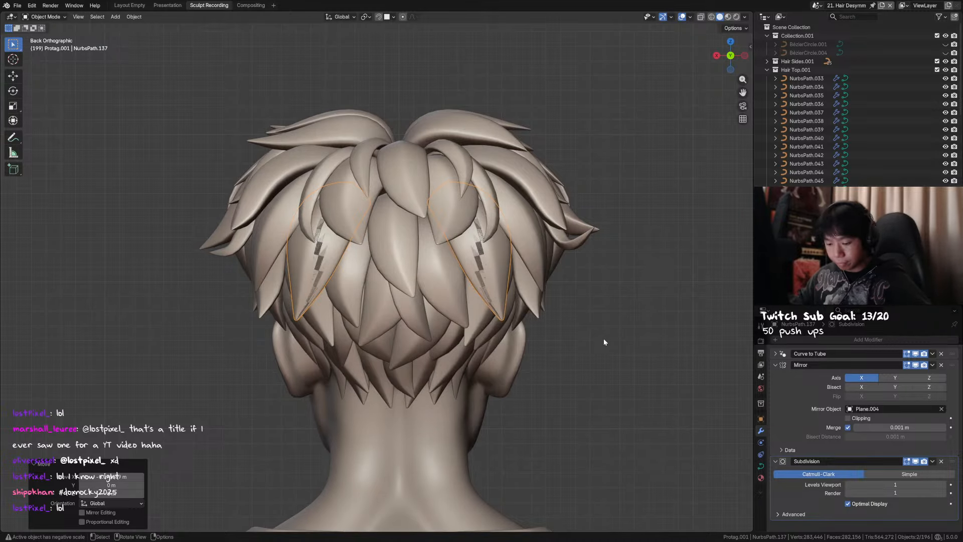
scroll(596, 338, "down", 2)
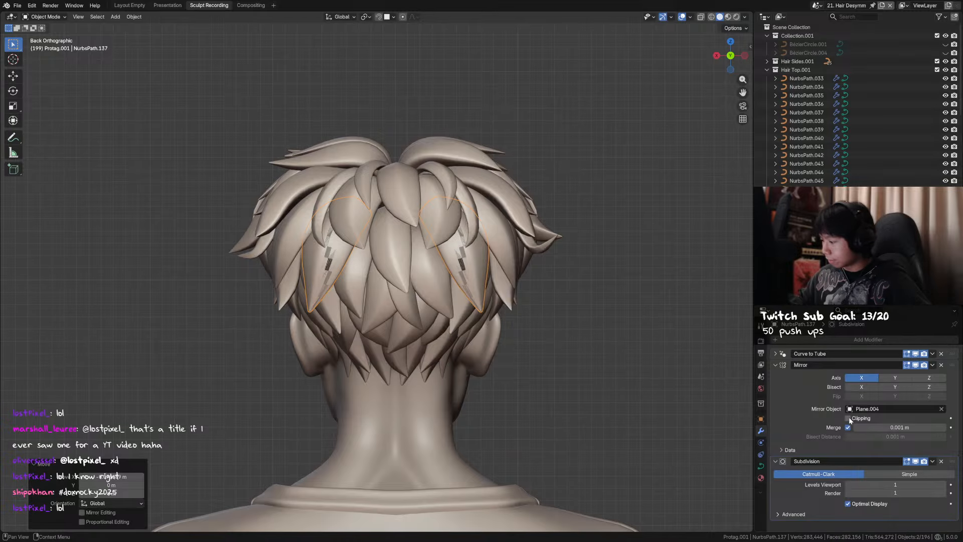
Remove the Mirror modifier from both the duplicated strand and the original NurbsPath.103
key("ctrl+x")
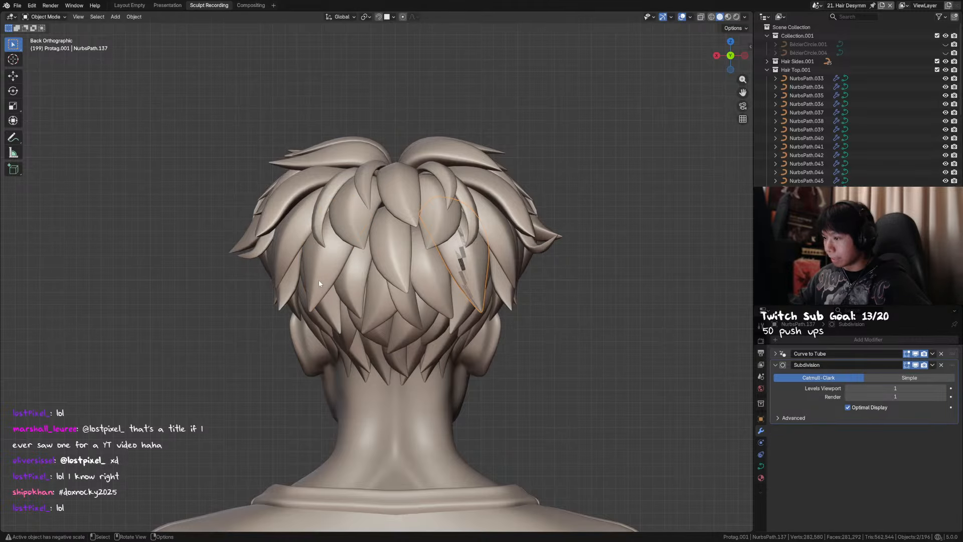
key("ctrl+z")
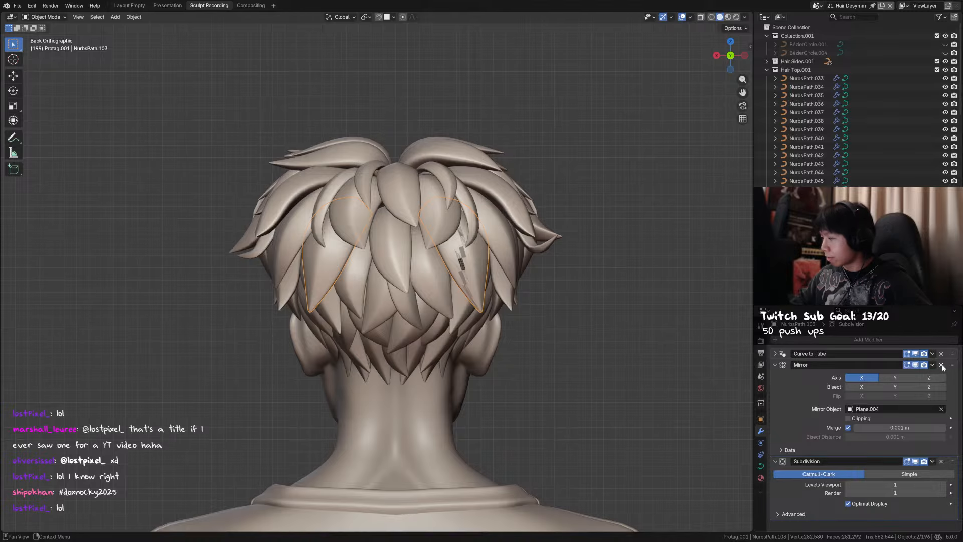
left_click(941, 366)
Apply the scale of the duplicated strand NurbsPath.137 and check its curve in edit mode
left_click(477, 271, "alt")
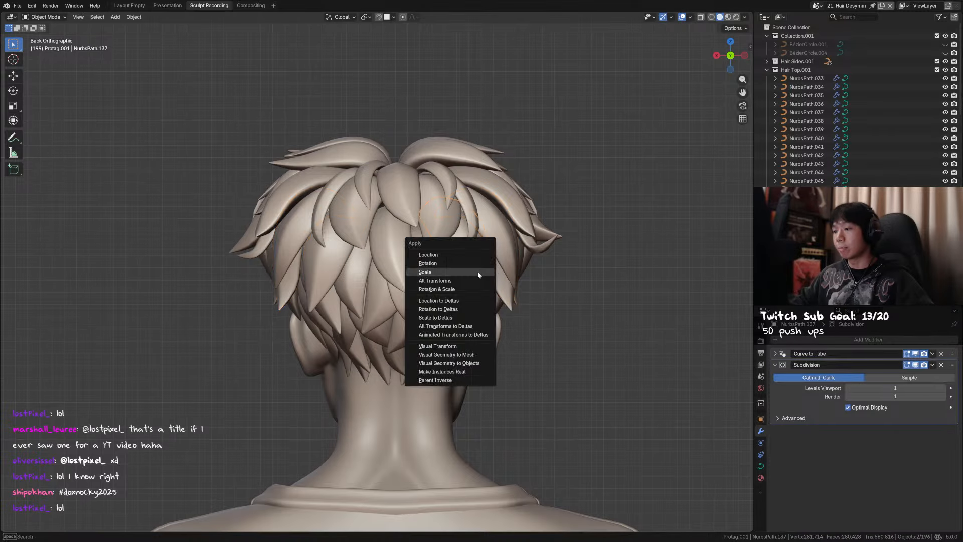
left_click(477, 271)
key("Tab")
middle_click_drag(487, 302, 408, 302)
key("Tab")
Reposition a single control point in the middle part of strand NurbsPath.103 and save the file
left_click(441, 286)
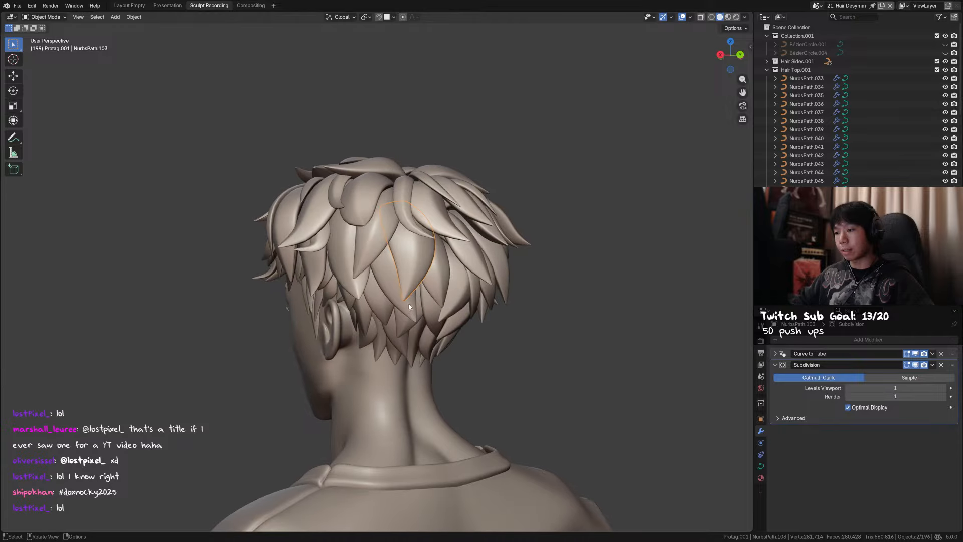
key("Tab")
left_click(420, 268)
middle_click_drag(420, 267, 439, 280)
key("g")
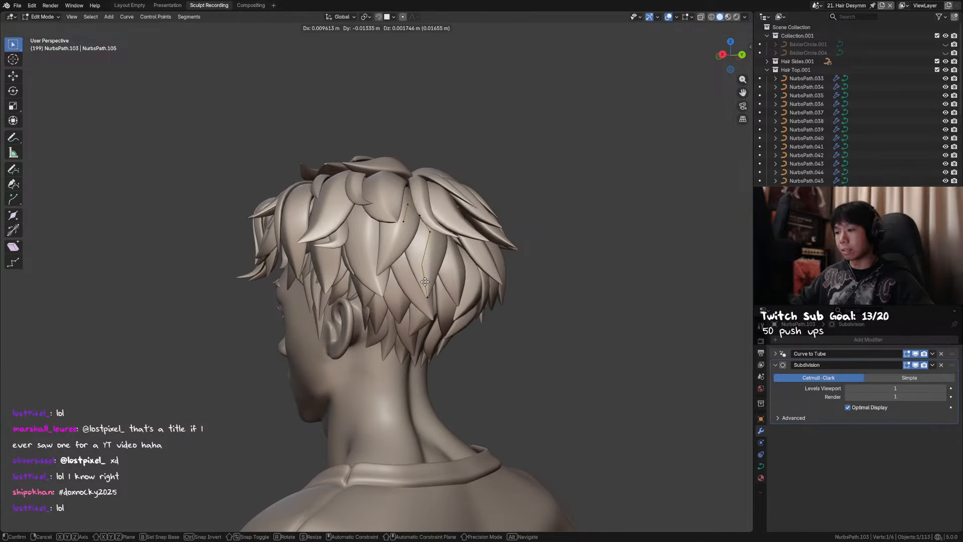
left_click(421, 281)
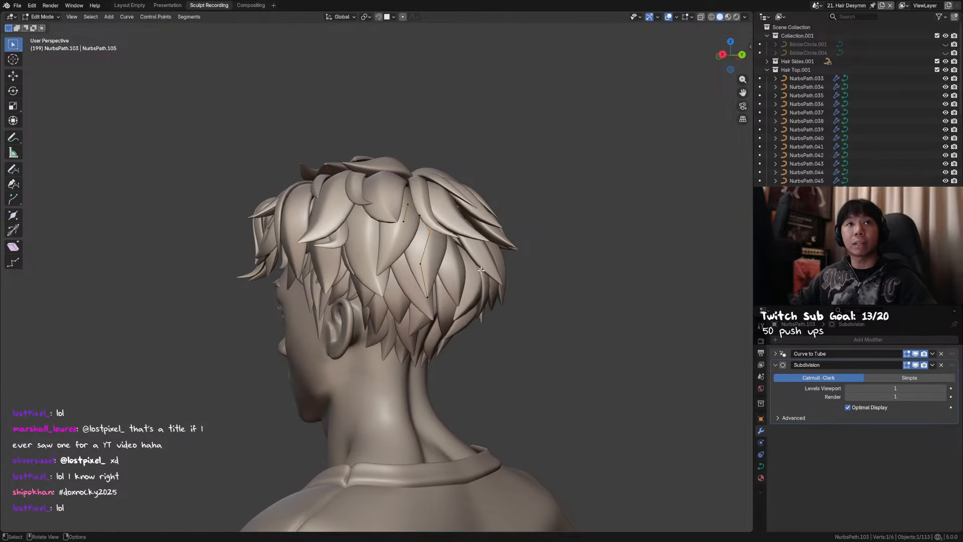
key("ctrl+s")
Shift the selected control point of NurbsPath.103 along the X axis
middle_click_drag(481, 271, 444, 271)
key("g")
key("x")
left_click(457, 296)
Rotate two upper control points of NurbsPath.103 by about 10 degrees
left_click_drag(429, 205, 456, 230)
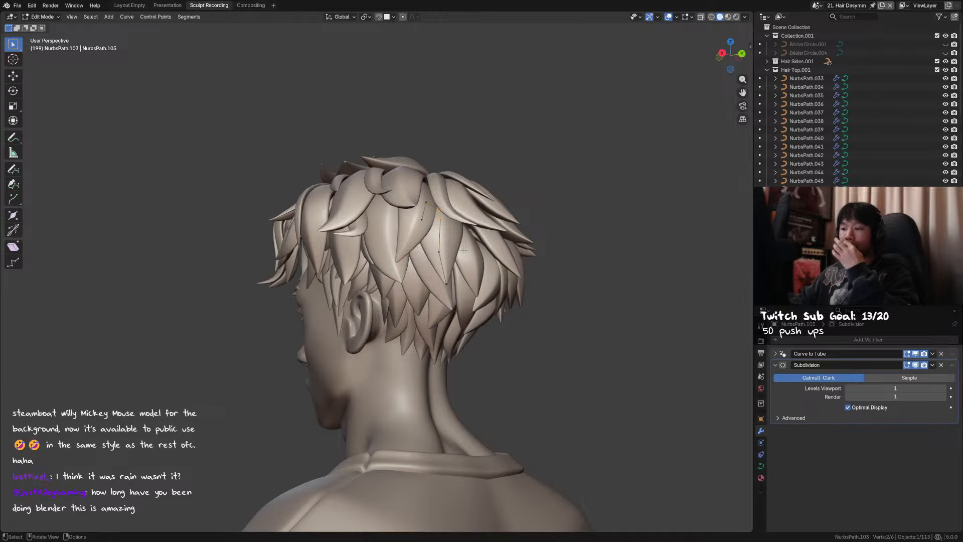
middle_click_drag(473, 283, 445, 207)
left_click_drag(445, 207, 429, 230)
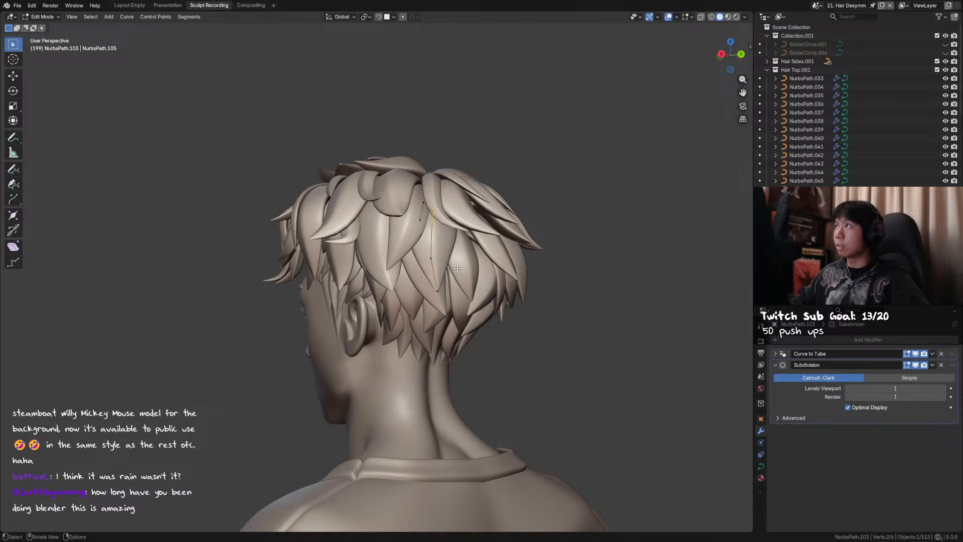
key("r")
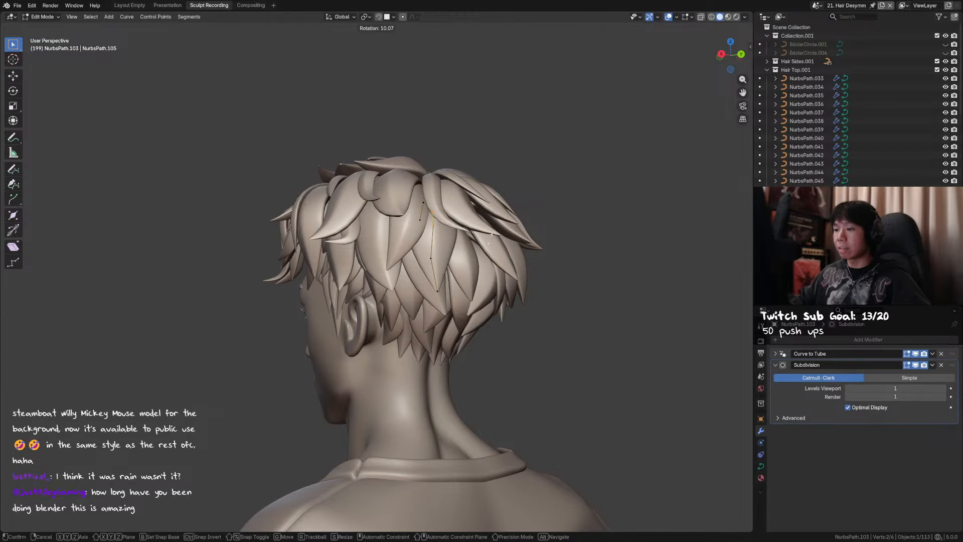
left_click(489, 241)
Move one control point in the middle of NurbsPath.103 to adjust how the strand bends around the head
left_click(438, 257)
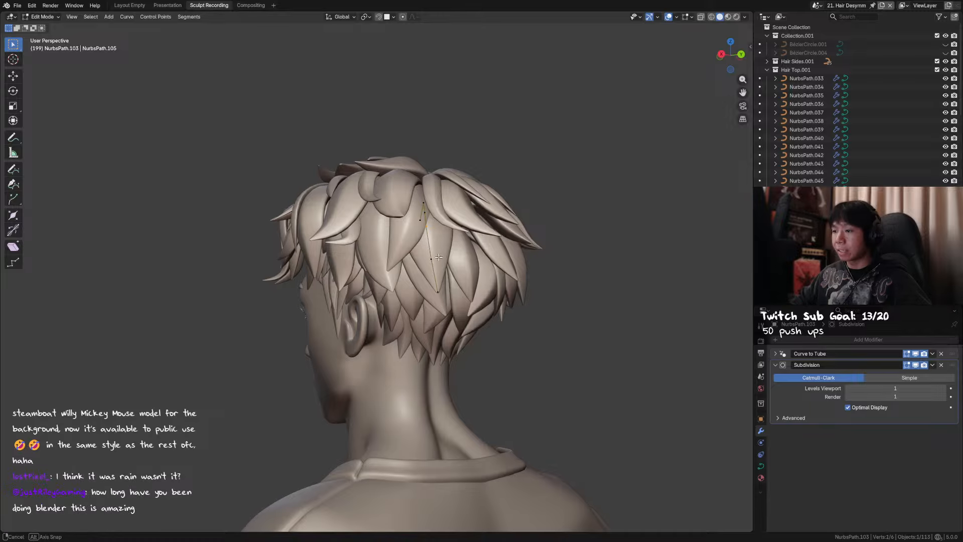
middle_click_drag(439, 257, 467, 269)
key("g")
left_click(436, 267)
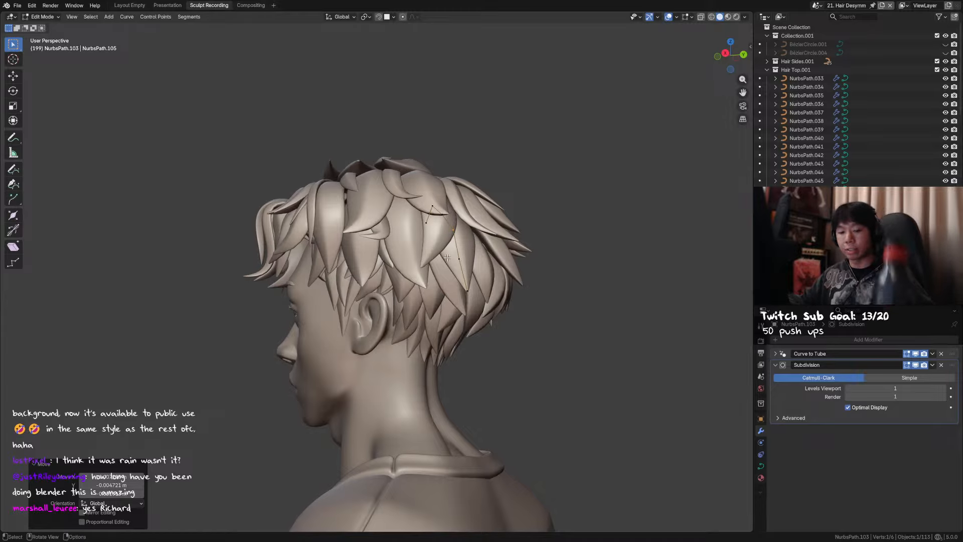
Select the tip control point of NurbsPath.103 and move it sideways toward the centre of the back of the head
middle_click_drag(453, 250, 418, 296)
key("b")
left_click_drag(418, 296, 404, 304)
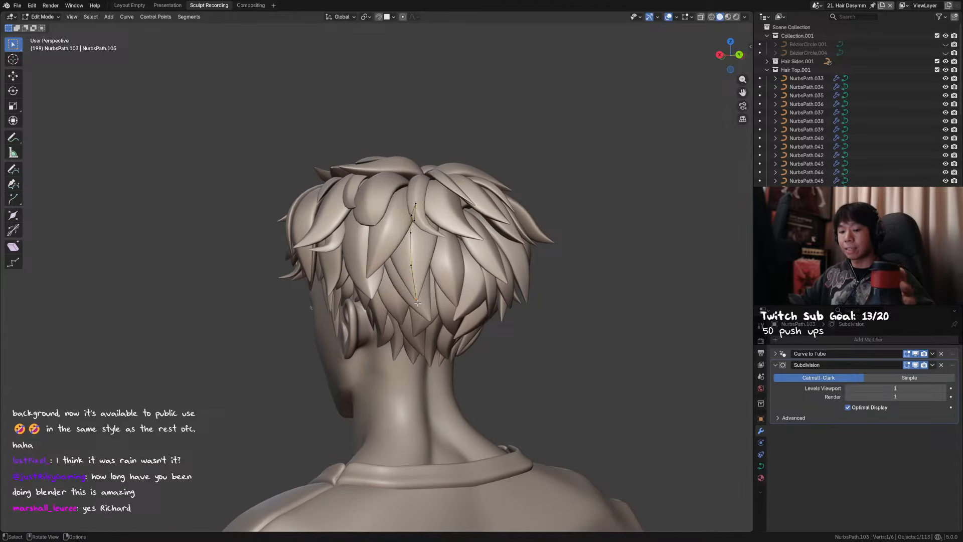
key("g")
left_click(439, 305)
Pull the tip of NurbsPath.103 in closer to the head, judging it from the side
middle_click_drag(438, 305, 499, 321)
key("b")
key("Escape")
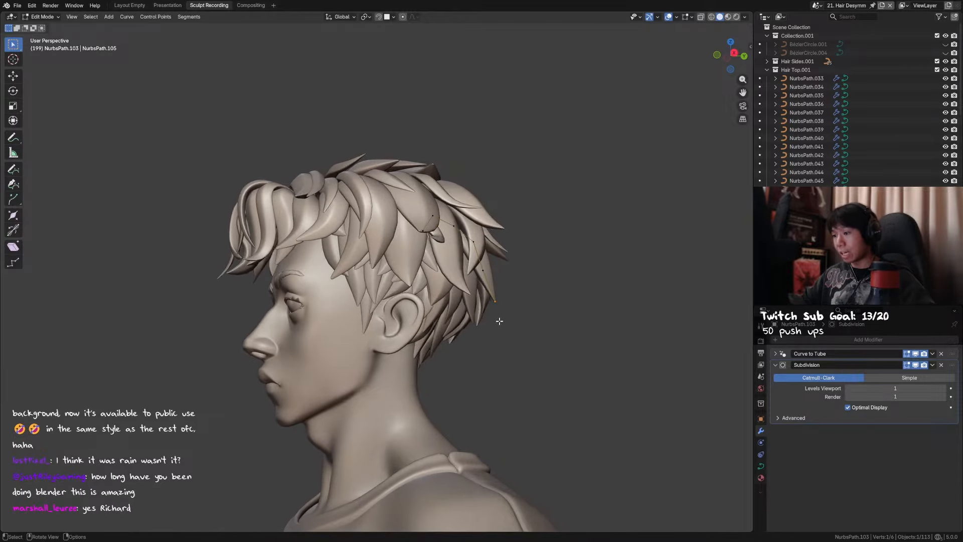
key("g")
left_click(492, 324)
Select the two lowest control points of NurbsPath.103 and move them together to adjust the strand's lower part
left_click_drag(494, 266, 475, 317)
key("g")
left_click(524, 293, "shift")
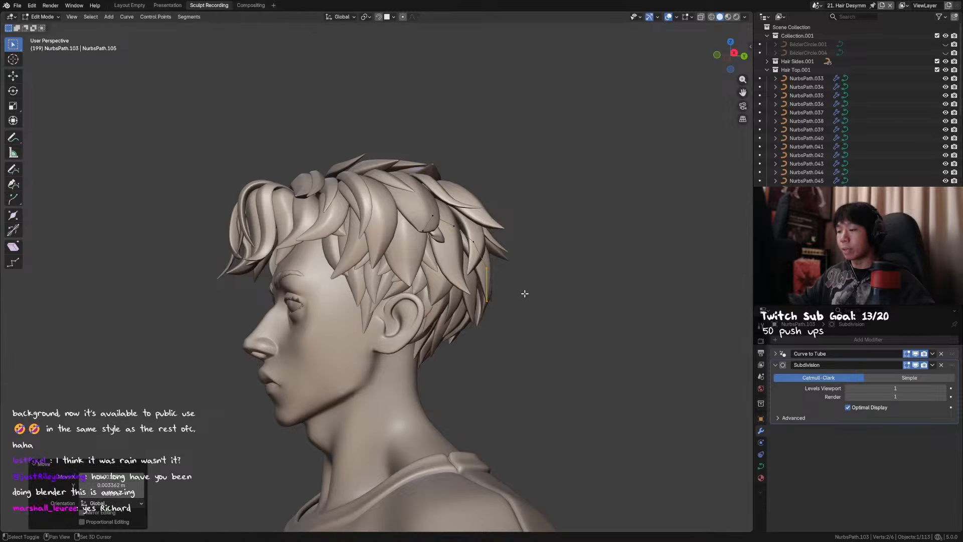
Save the file and nudge only the tip control point of NurbsPath.103 from the rear view
middle_click_drag(524, 293, 458, 314)
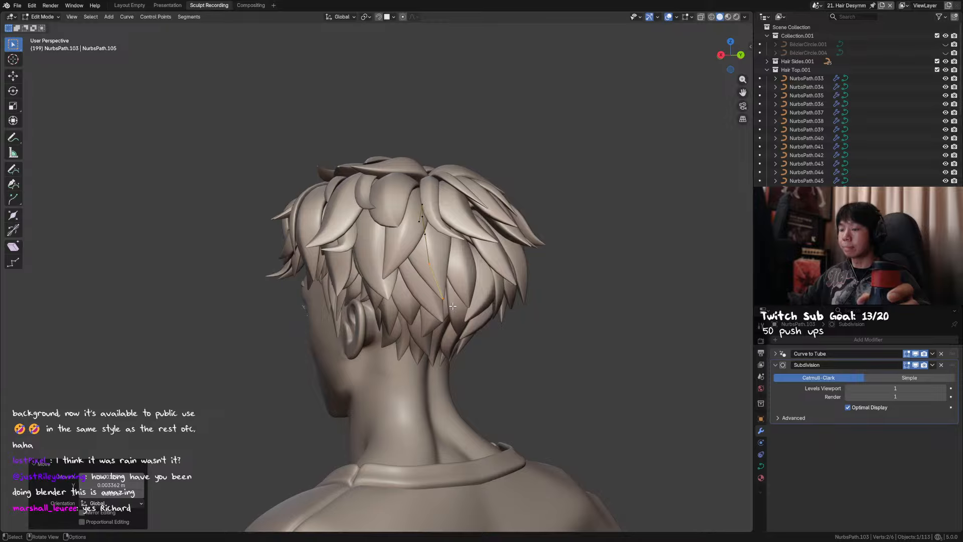
middle_click_drag(452, 306, 425, 296)
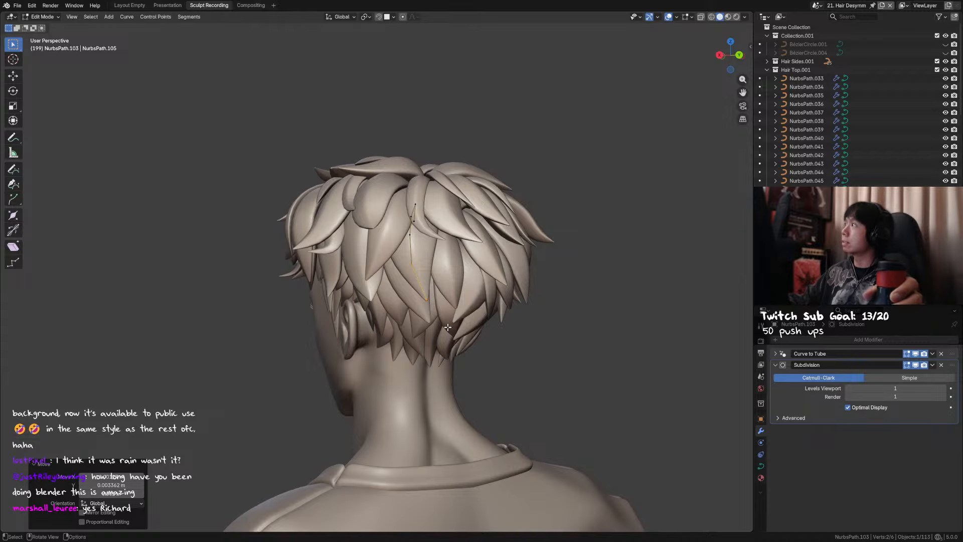
middle_click_drag(448, 327, 463, 343)
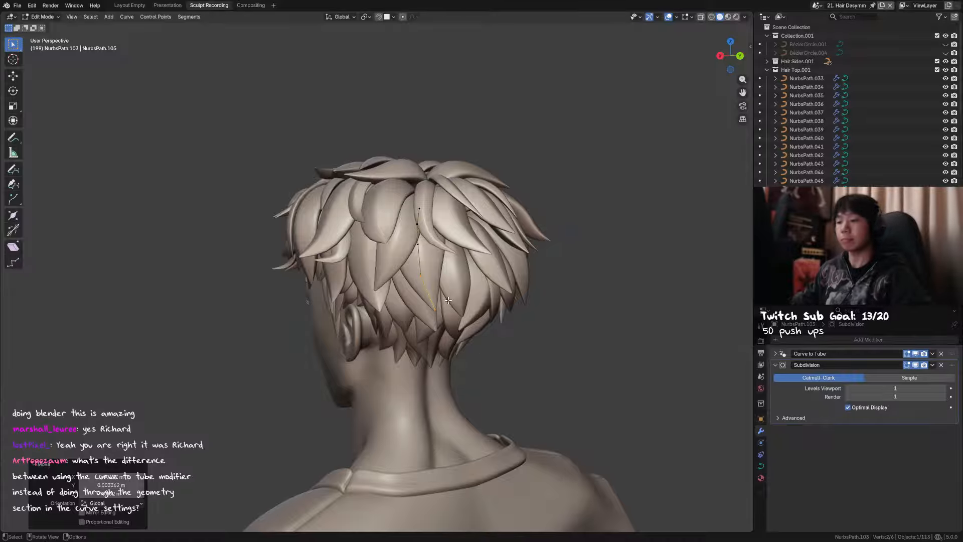
left_click(436, 310)
middle_click_drag(452, 312, 441, 327)
middle_click_drag(440, 327, 440, 327)
key("ctrl+s")
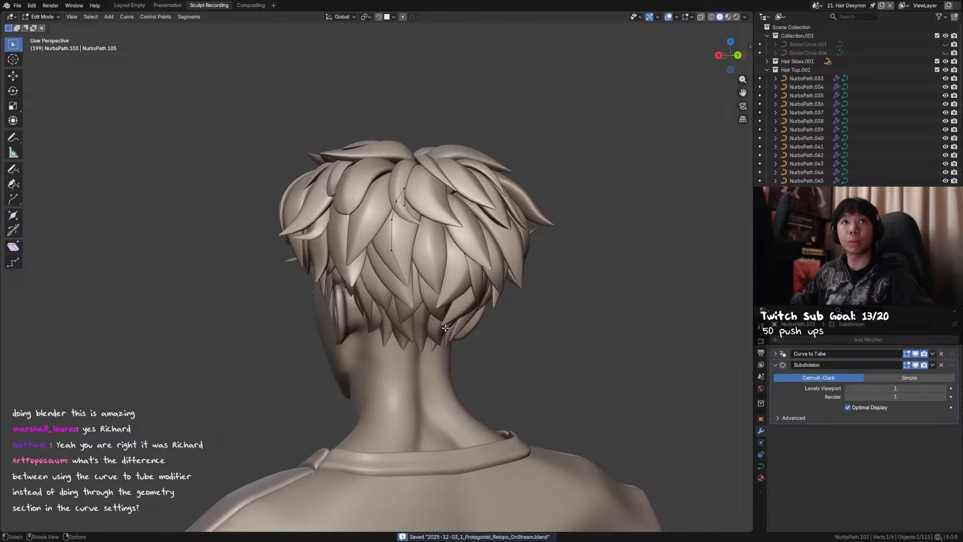
key("g")
left_click(455, 329)
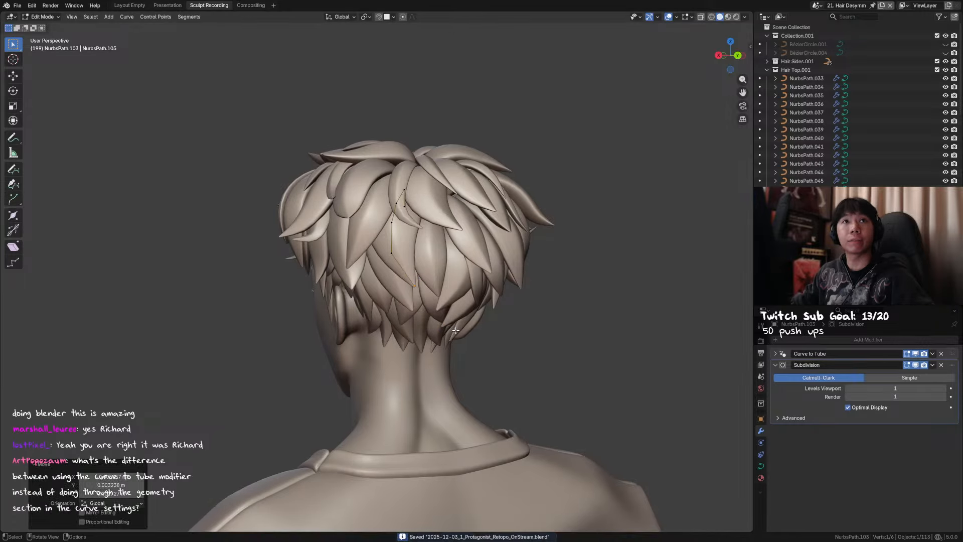
Adjust the tip and the control point above it in the right side view, finish editing NurbsPath.103 and save
middle_click_drag(454, 331, 481, 339)
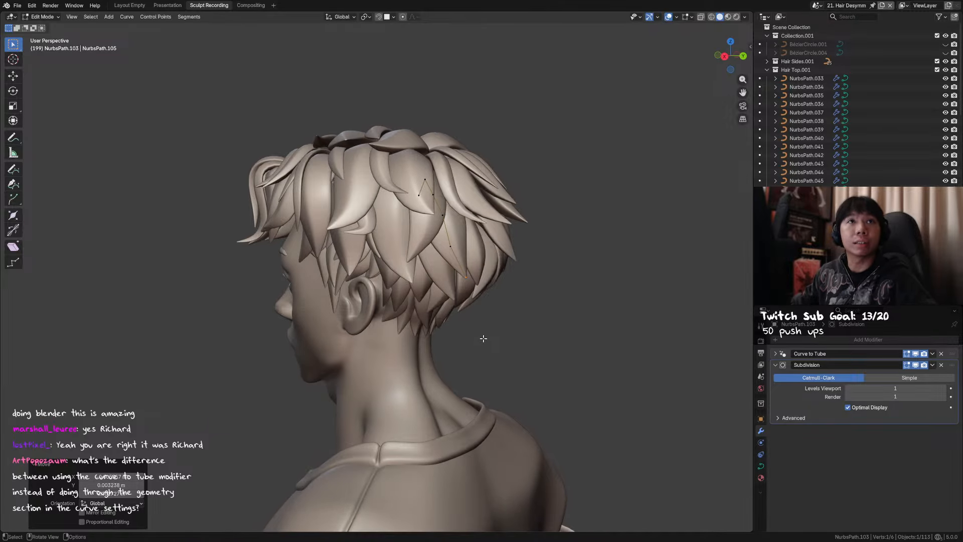
key("KP_3")
scroll(499, 303, "up", 5)
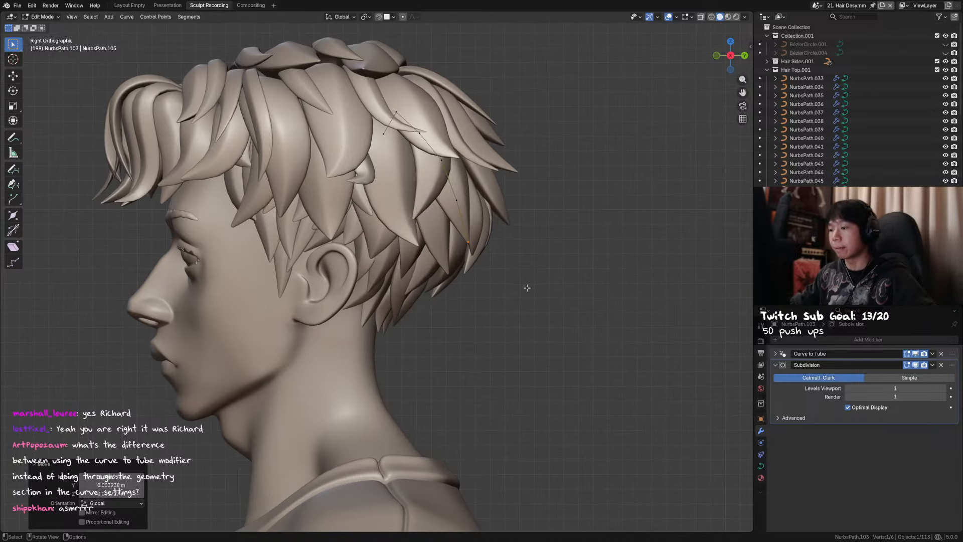
key("g")
left_click(517, 294)
key("g")
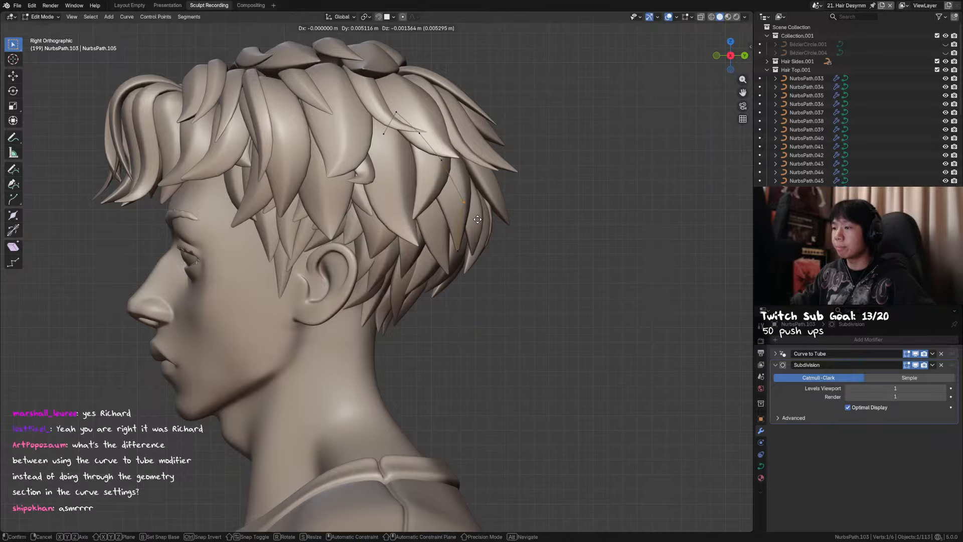
left_click(474, 218)
scroll(583, 291, "down", 2)
key("Tab")
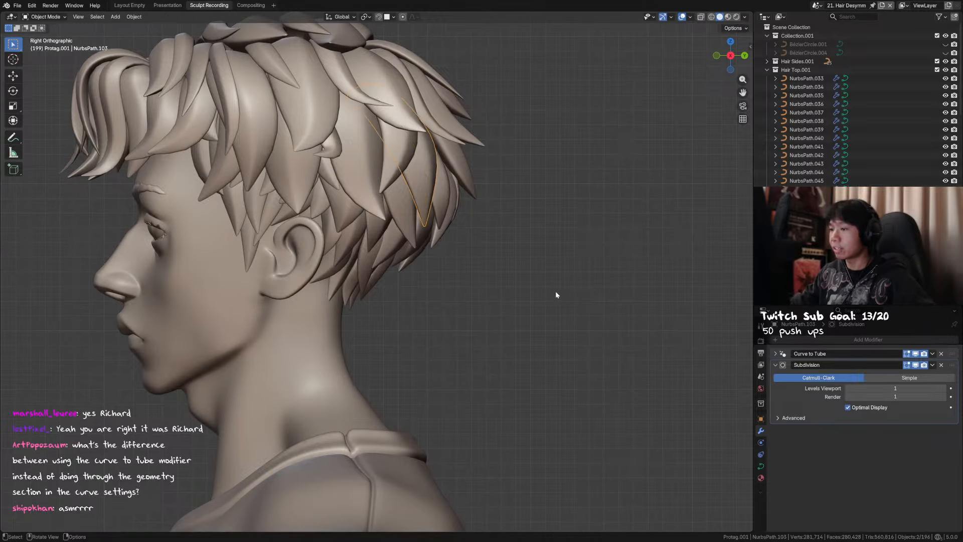
middle_click_drag(556, 296, 495, 308)
key("ctrl+s")
Refine the tip position of NurbsPath.103 from the rear and from the side, and finish editing
key("Tab")
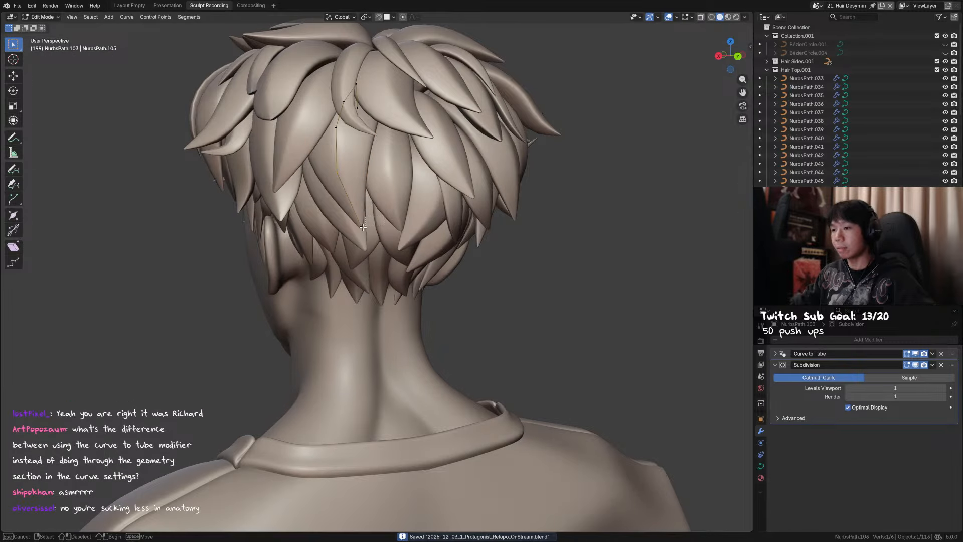
key("g")
left_click(367, 222)
middle_click_drag(374, 224, 455, 241)
key("g")
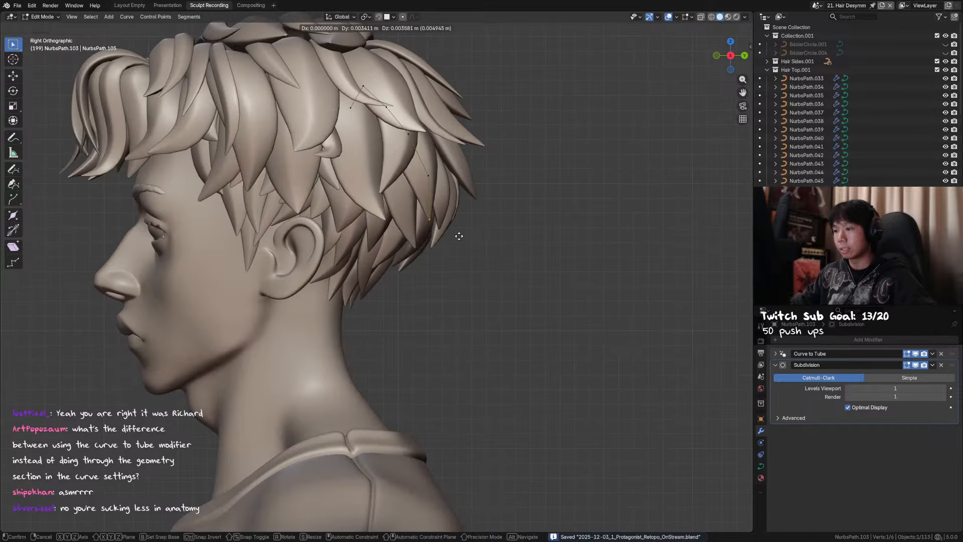
left_click(461, 239)
key("Tab")
Duplicate the selected hair strand, place the copy beside the head and look through its curve shape and bevel settings
middle_click_drag(512, 263, 458, 260)
key("shift+d")
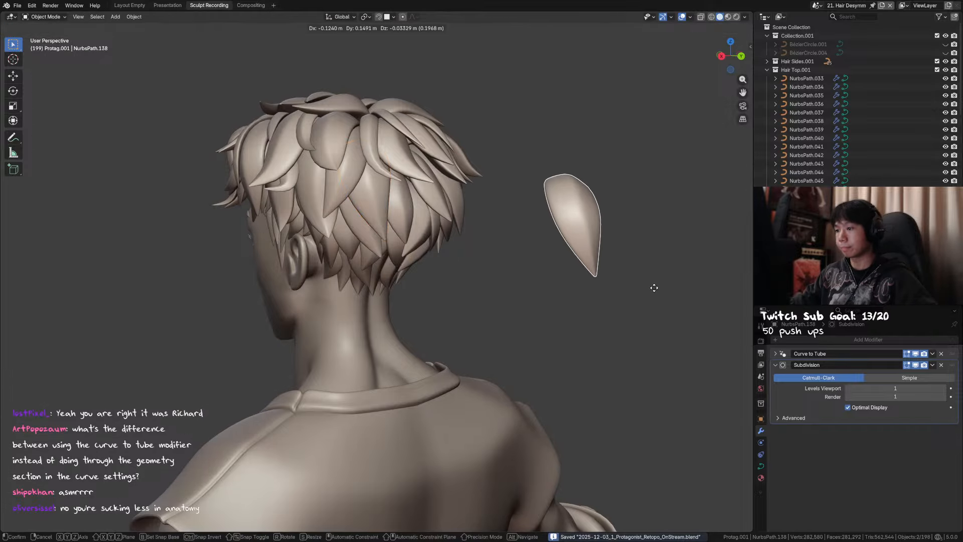
left_click(653, 288)
middle_click_drag(653, 288, 413, 267, "shift")
left_click(761, 465)
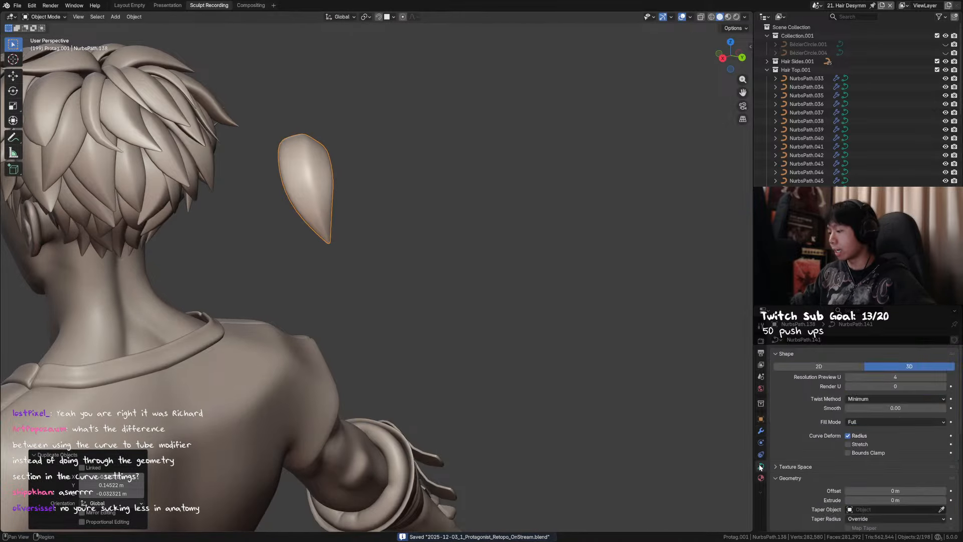
scroll(853, 441, "down", 3)
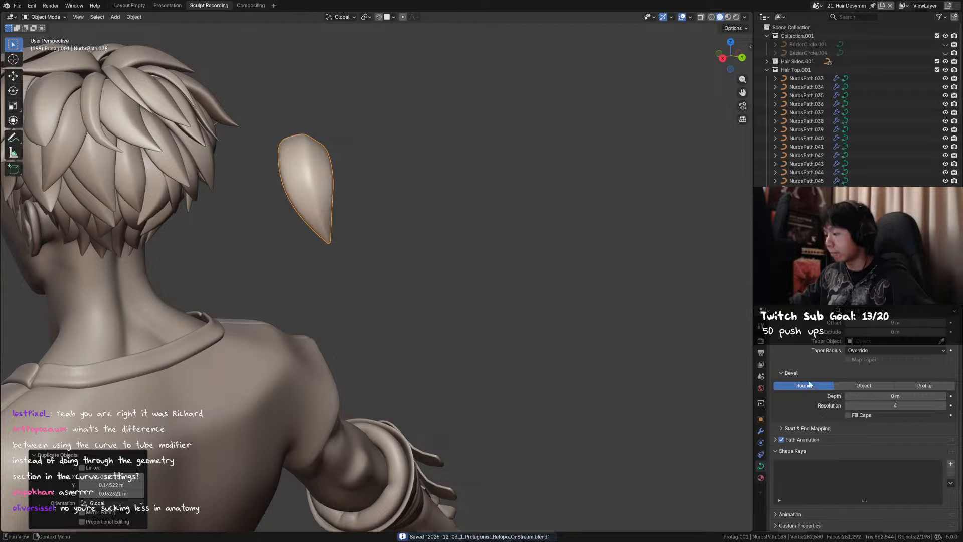
scroll(797, 401, "up", 6)
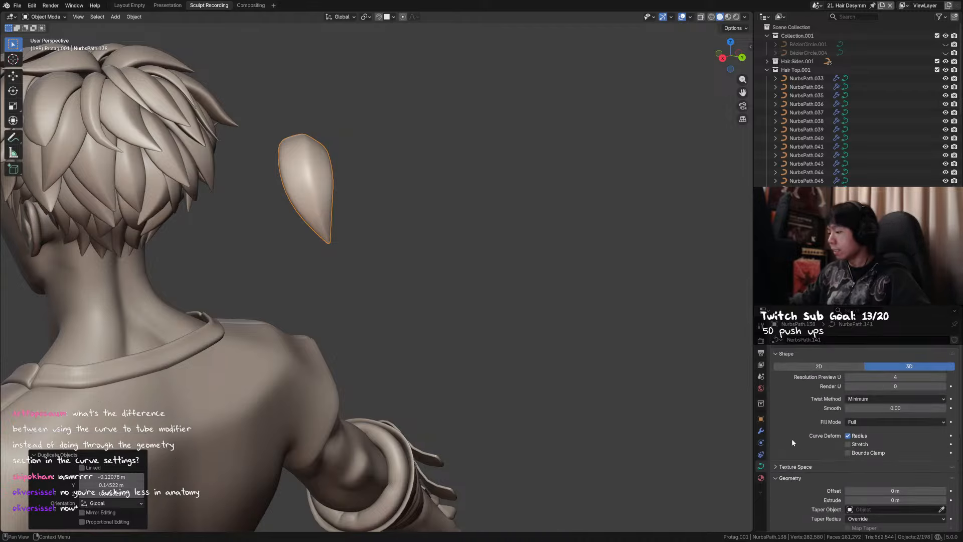
Expand the duplicate's Curve to Tube modifier settings and inspect the strand's tip up close in edit mode
left_click(761, 430)
left_click(775, 353)
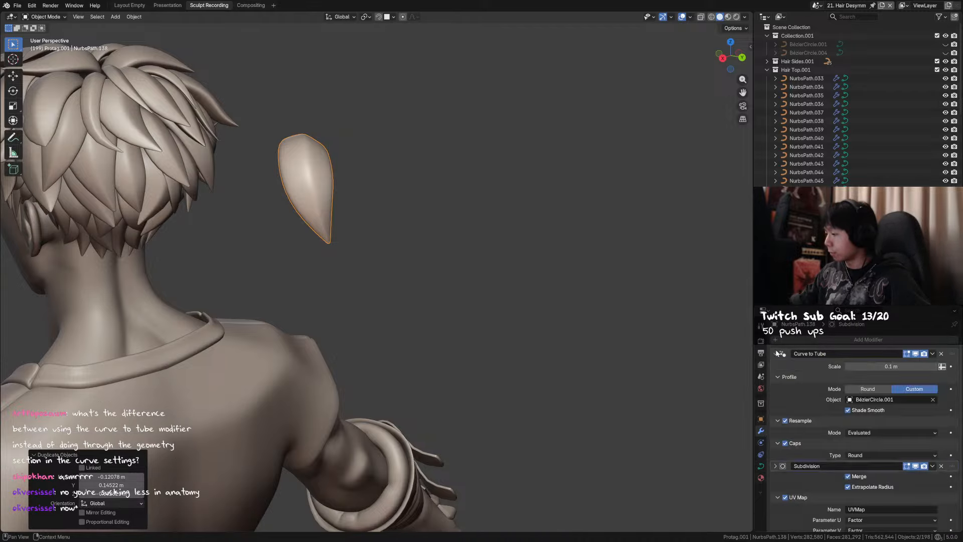
scroll(803, 394, "down", 2)
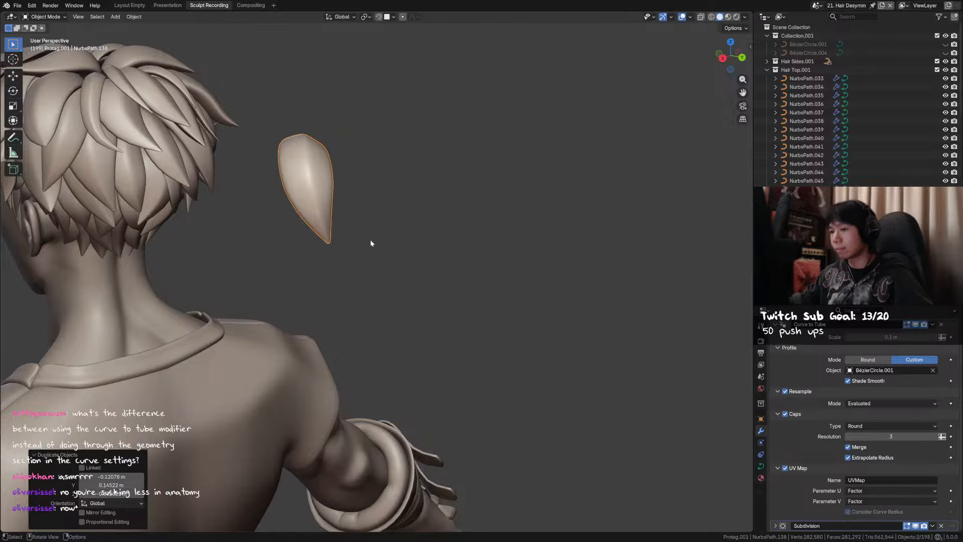
key("Tab")
key("KP_Decimal")
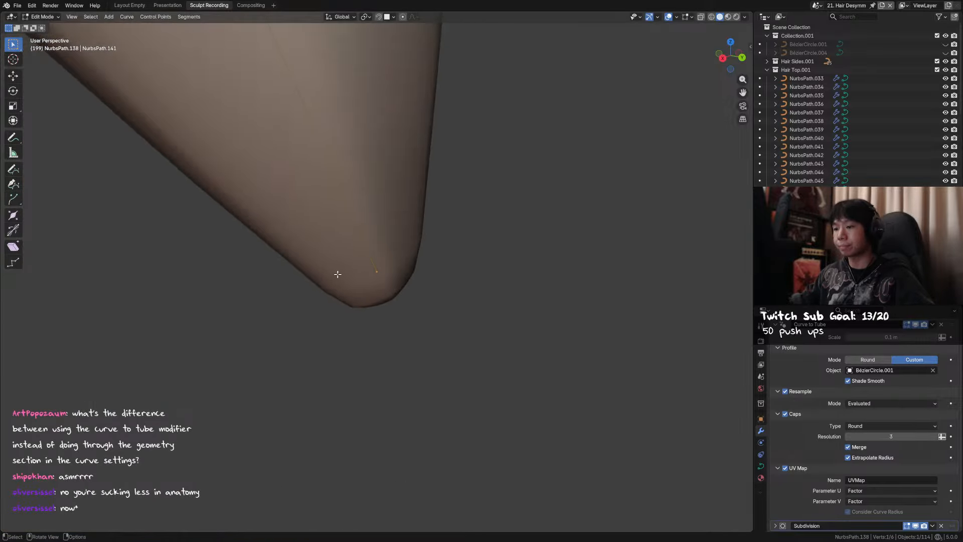
middle_click_drag(337, 274, 323, 243)
scroll(322, 243, "down", 3)
middle_click_drag(537, 362, 570, 358, "shift")
Try the Flat and Custom cap types of the Curve to Tube modifier on the duplicate strand
left_click(870, 428)
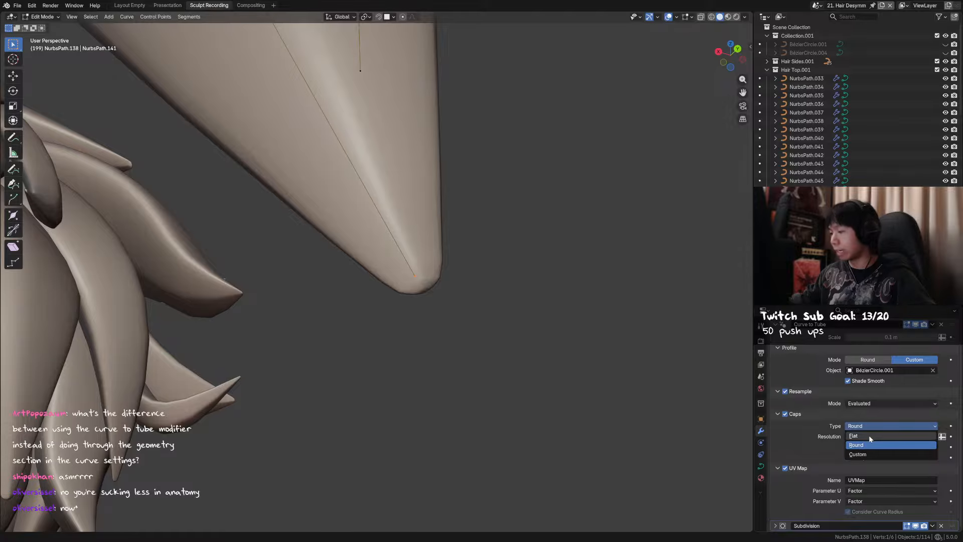
left_click(868, 435)
left_click(873, 425)
left_click(871, 434)
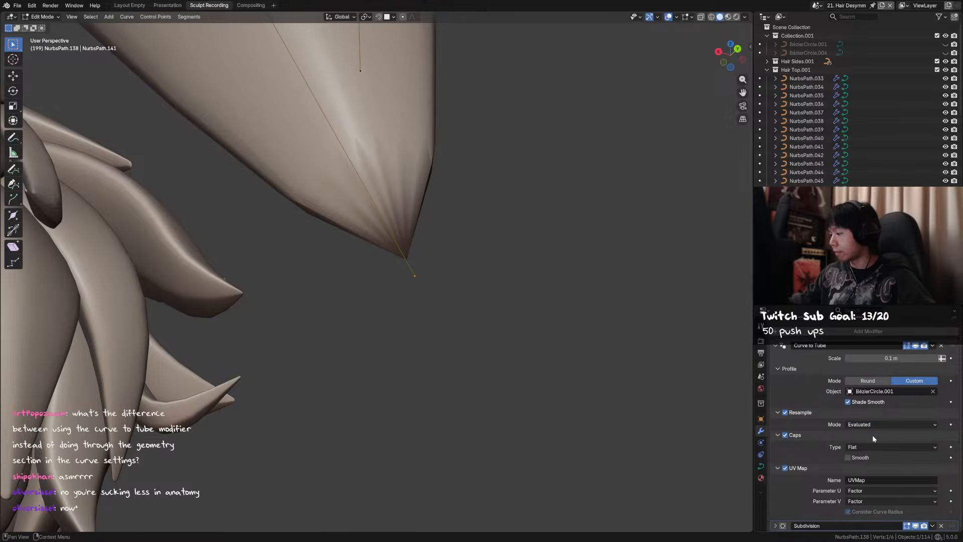
left_click(875, 446)
left_click(874, 475)
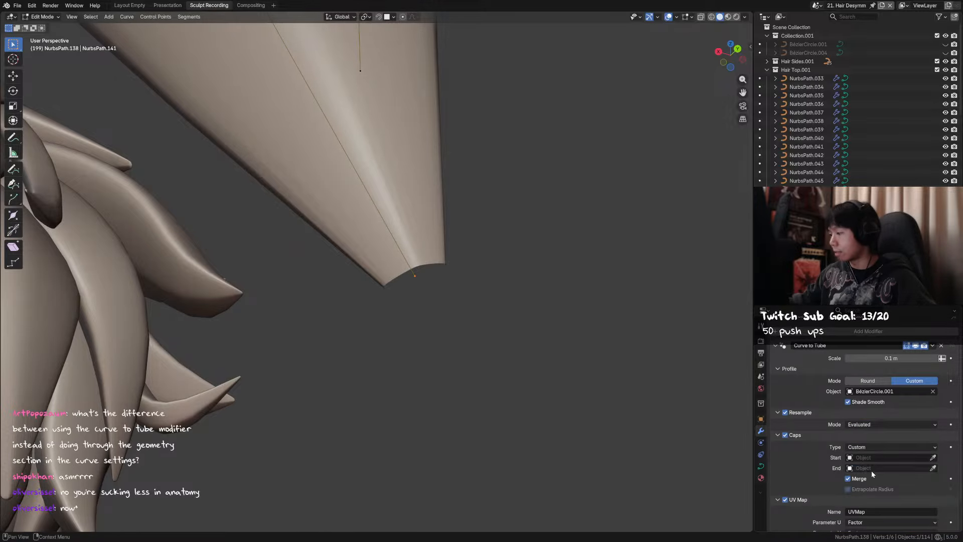
Look through the duplicate's curve geometry settings and switch the bevel's Fill Caps option on and off again
left_click(760, 466)
scroll(878, 481, "down", 5)
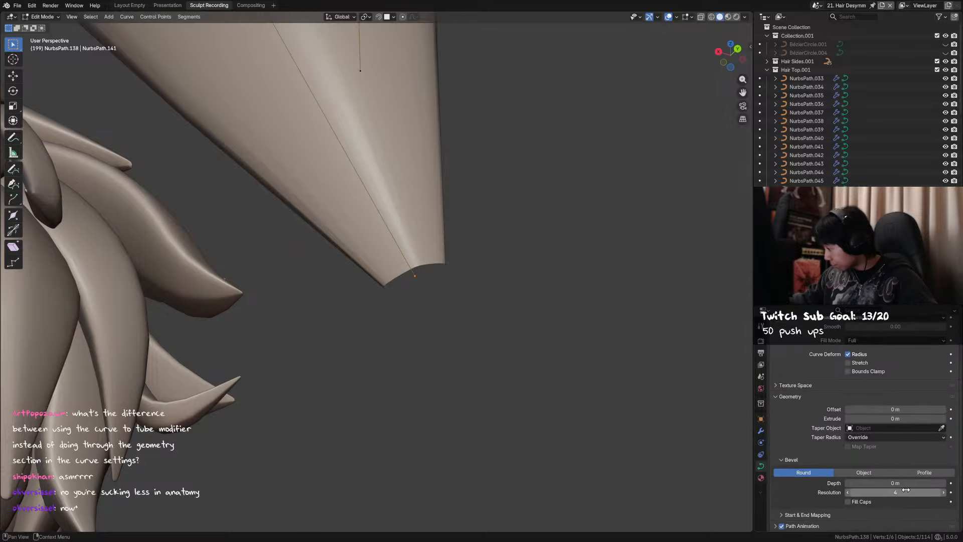
scroll(817, 401, "up", 4)
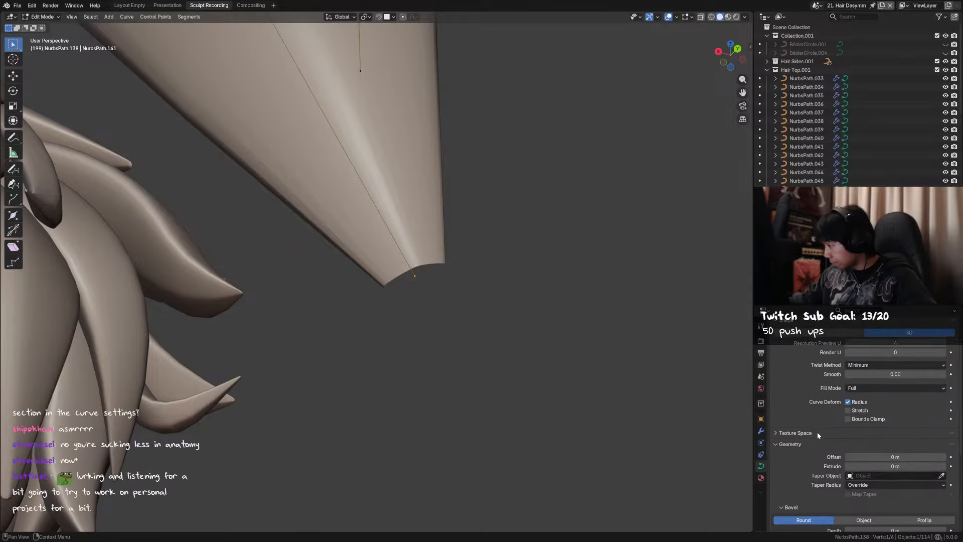
scroll(817, 432, "down", 6)
scroll(812, 409, "up", 2)
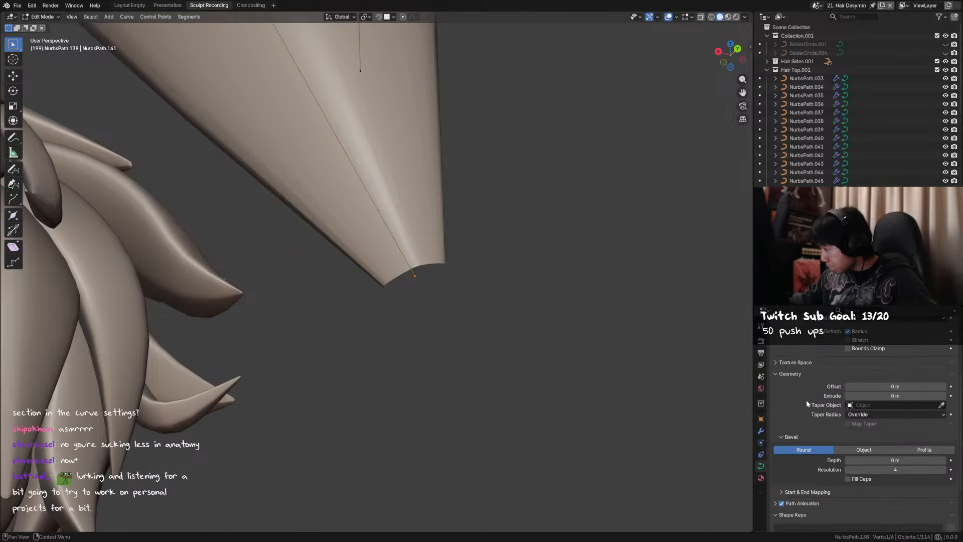
scroll(833, 436, "down", 3)
left_click(862, 435)
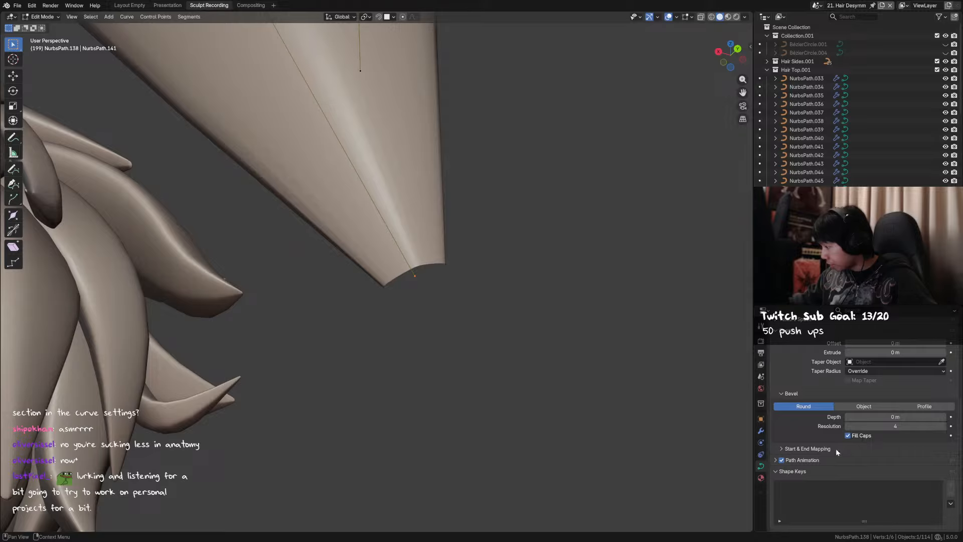
left_click(860, 436)
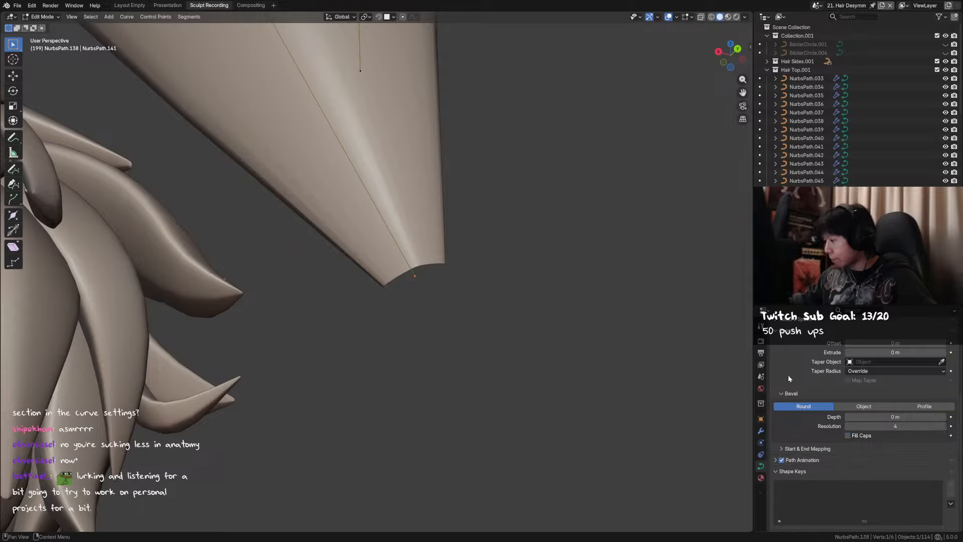
scroll(788, 377, "up", 8)
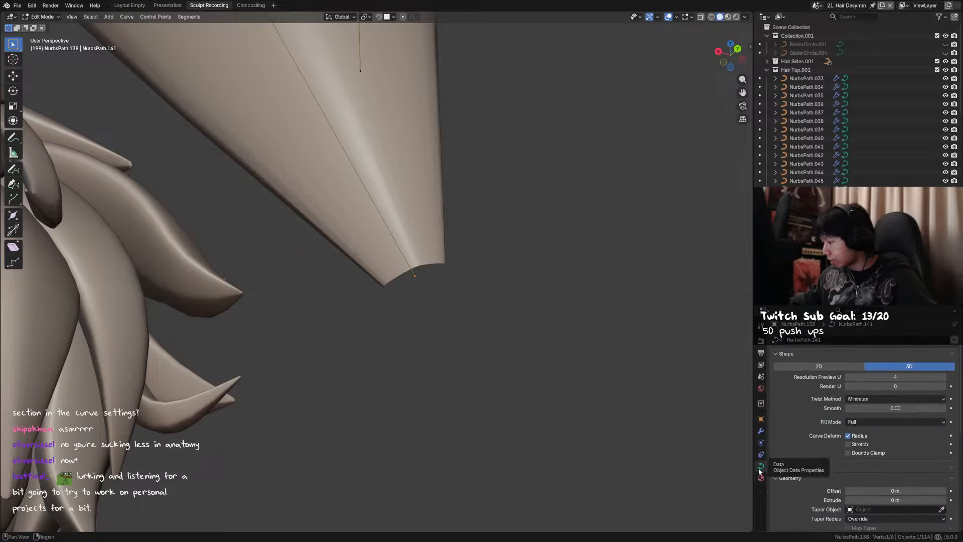
Set the cap type of the duplicate's Curve to Tube modifier back to Round
left_click(761, 430)
scroll(875, 373, "down", 4)
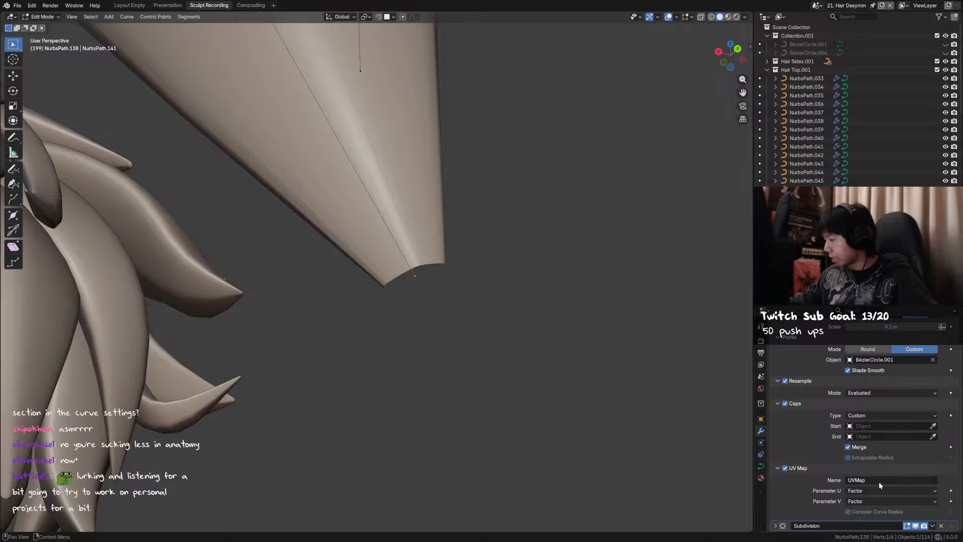
left_click(866, 395)
left_click(865, 396)
scroll(864, 407, "up", 2)
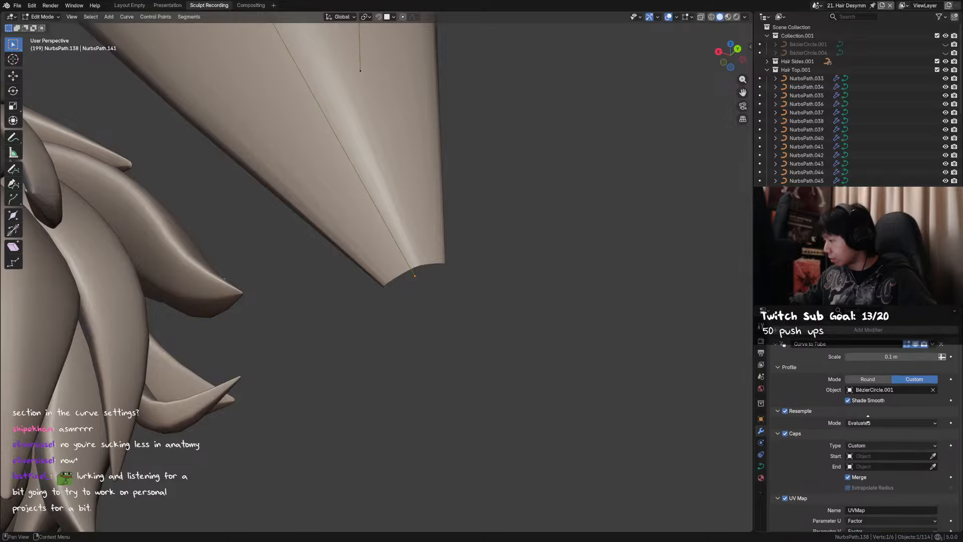
scroll(860, 431, "down", 2)
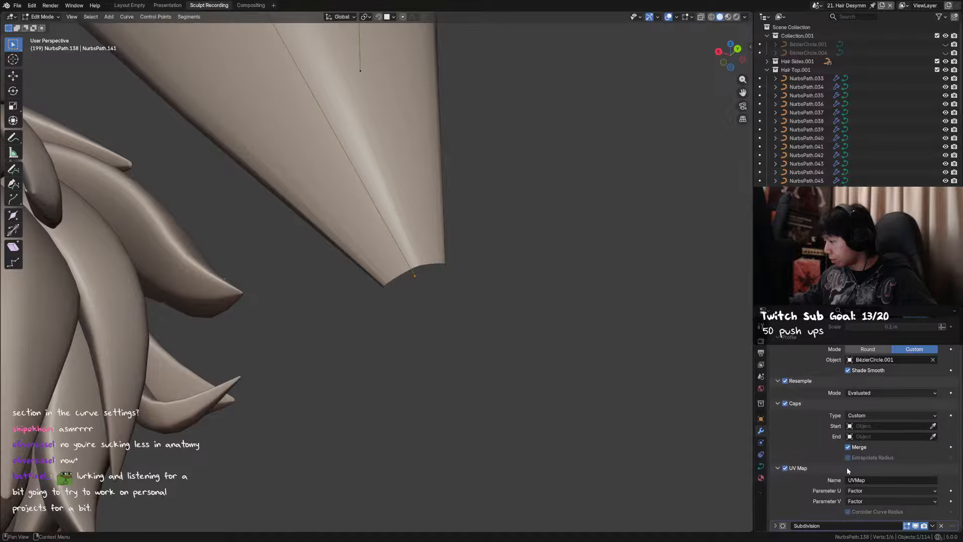
left_click(851, 417)
left_click(870, 434)
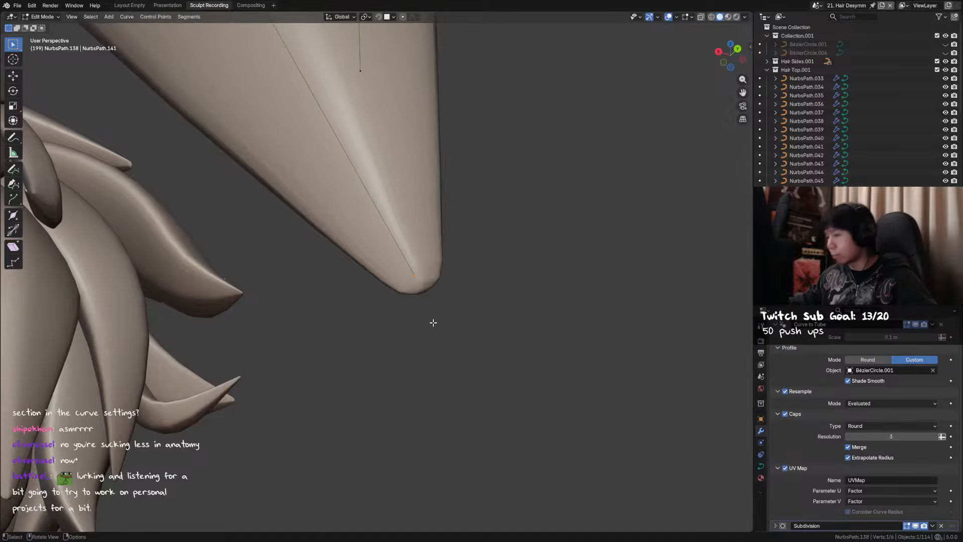
Examine the duplicate's rounded tip, leave edit mode and review the modifier's UV Map and cap options
middle_click_drag(432, 322, 431, 297)
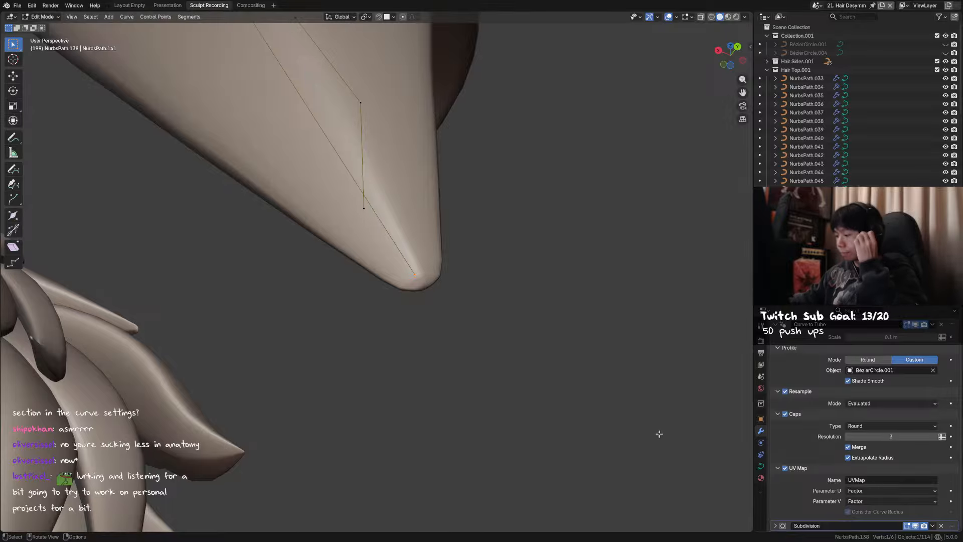
scroll(522, 318, "down", 8)
key("Tab")
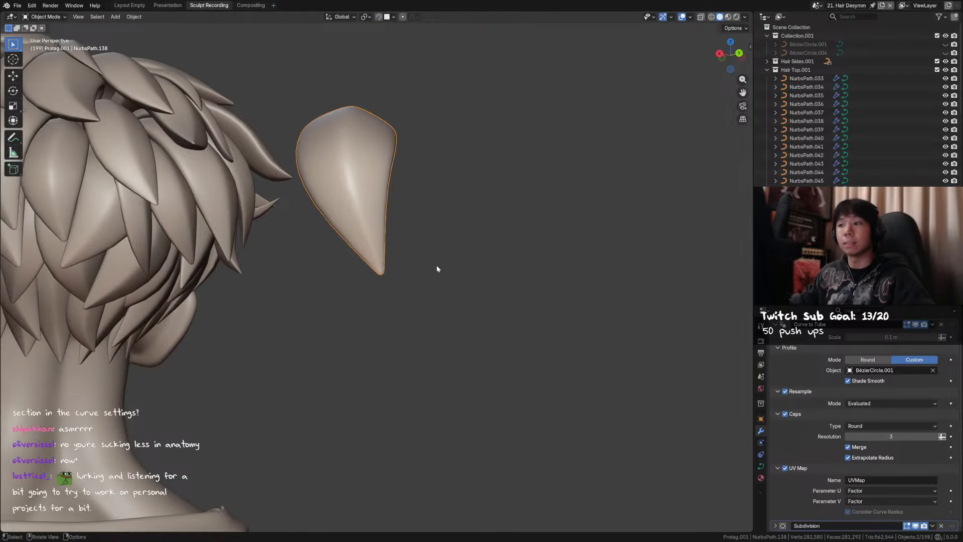
left_click(865, 490)
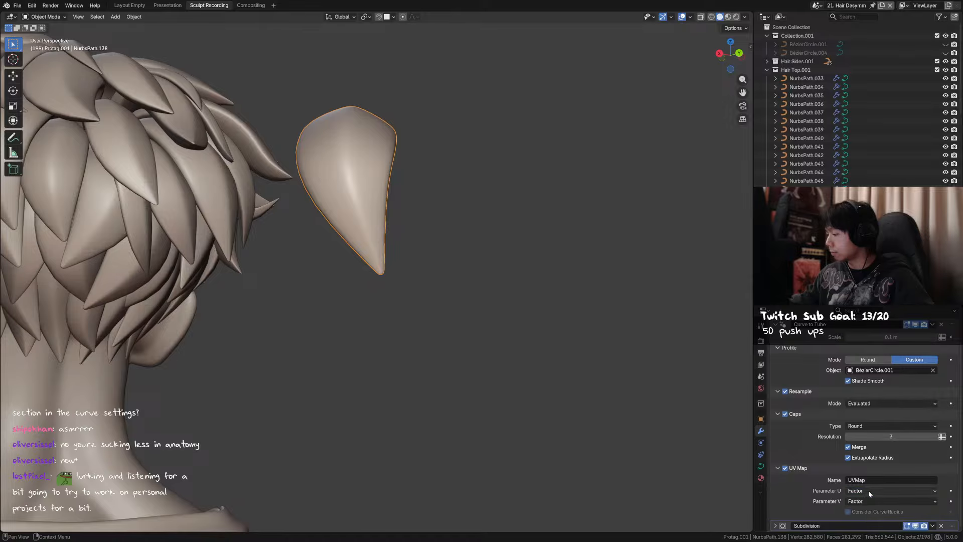
left_click(871, 489)
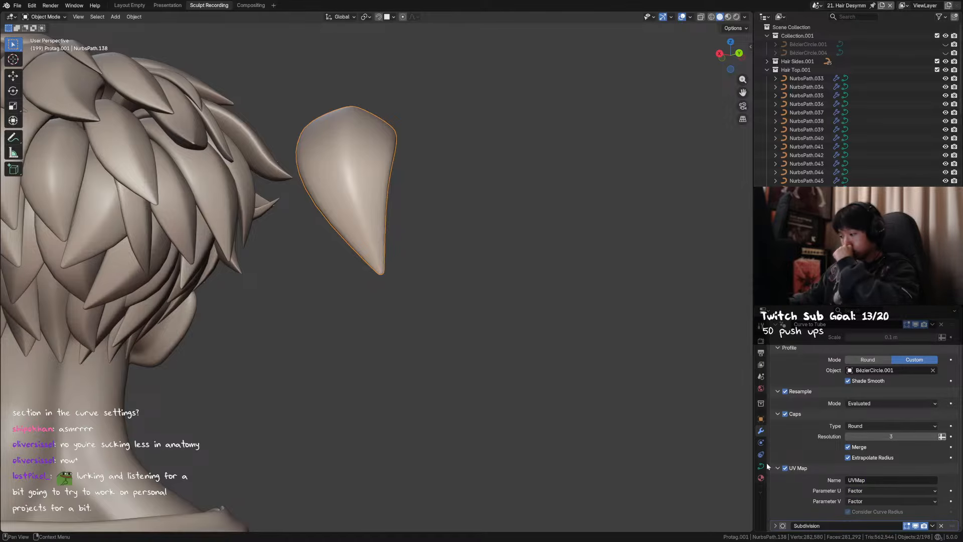
middle_click_drag(577, 407, 351, 357)
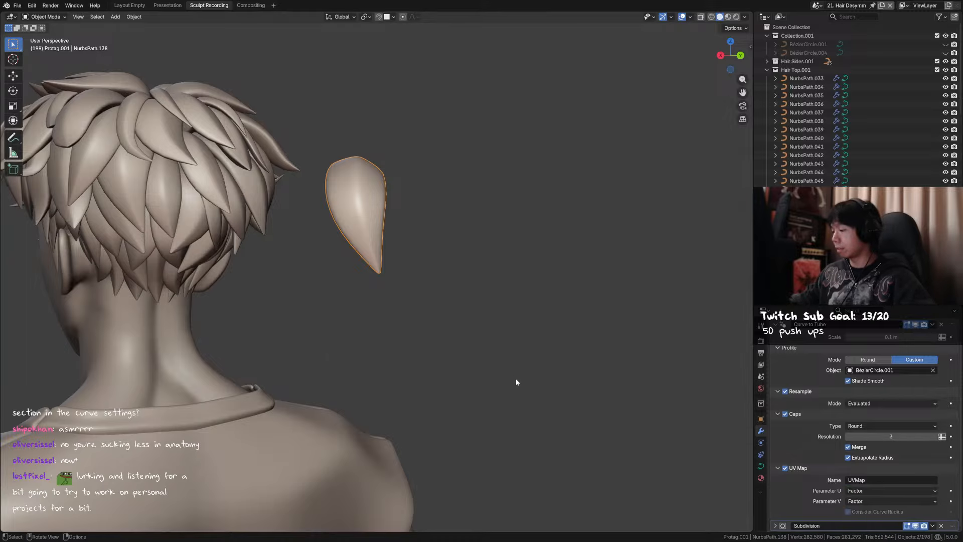
middle_click_drag(516, 381, 496, 370)
scroll(778, 407, "up", 1)
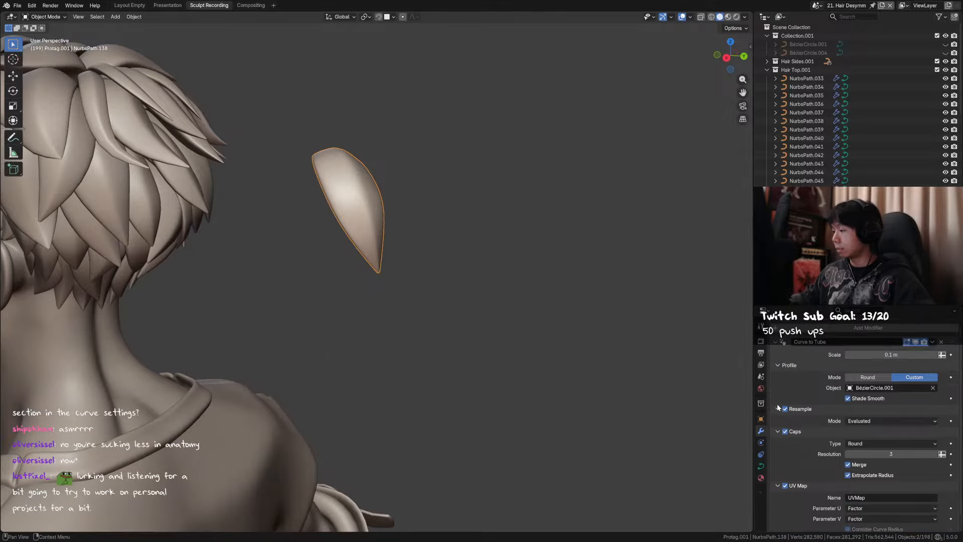
scroll(827, 436, "down", 3)
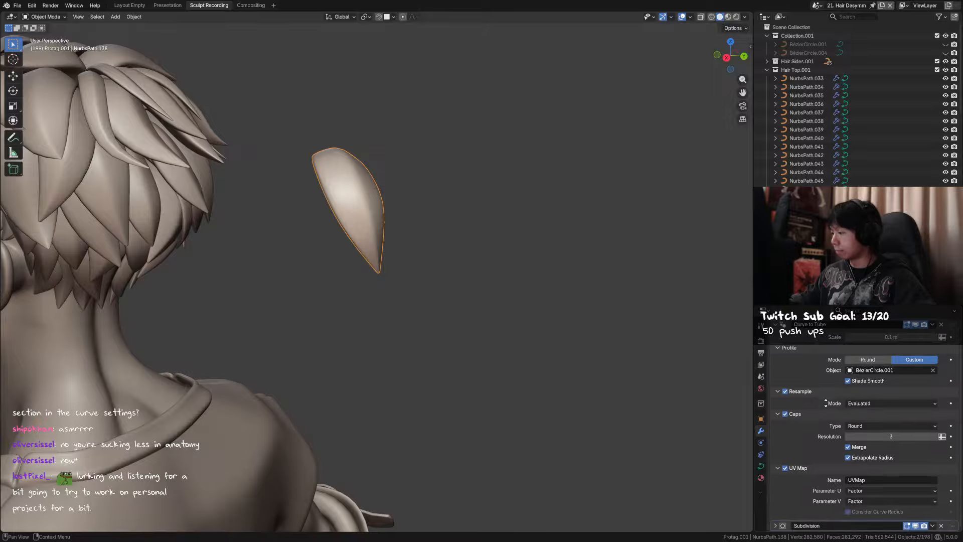
middle_click_drag(660, 349, 636, 356)
Delete the duplicate strand beside the head
left_click_drag(892, 335, 916, 335)
right_click(893, 335)
middle_click_drag(408, 259, 554, 259)
key("Delete")
middle_click_drag(361, 282, 426, 268)
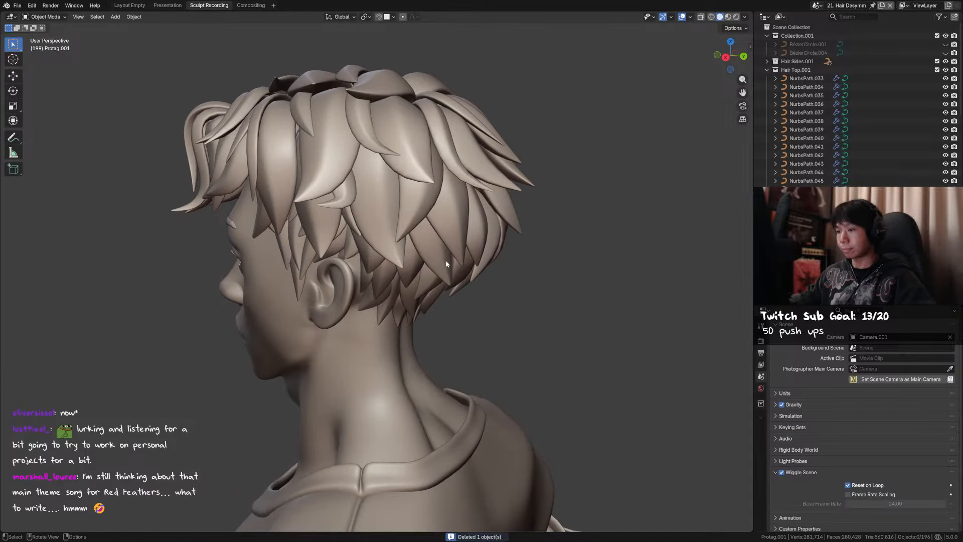
Select strand NurbsPath.107 at the back of the head and save the file
left_click(430, 267)
key("ctrl+s")
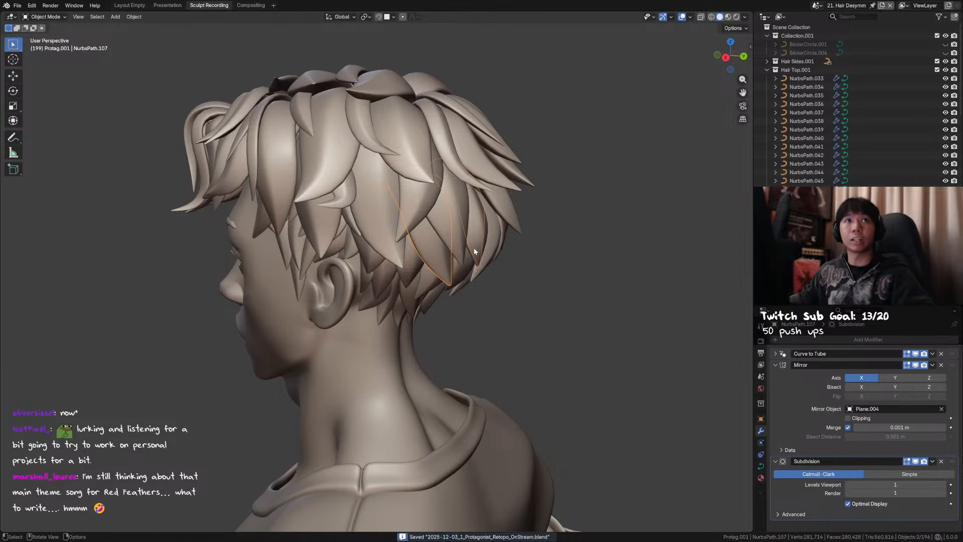
middle_click_drag(429, 276, 435, 272)
Try moving the two lowest control points of NurbsPath.107 together, undo the move and leave edit mode
key("Tab")
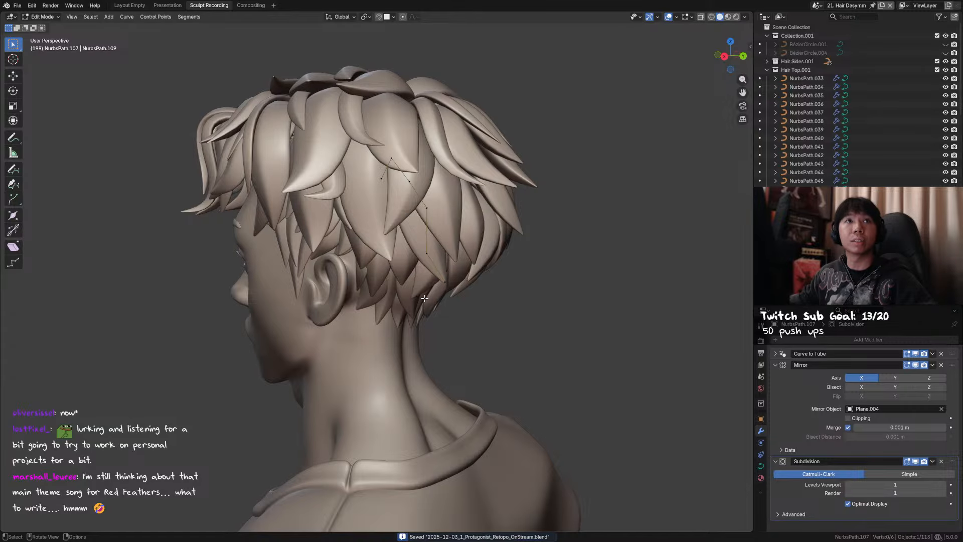
middle_click_drag(434, 305, 422, 263)
left_click_drag(399, 215, 449, 267)
key("g")
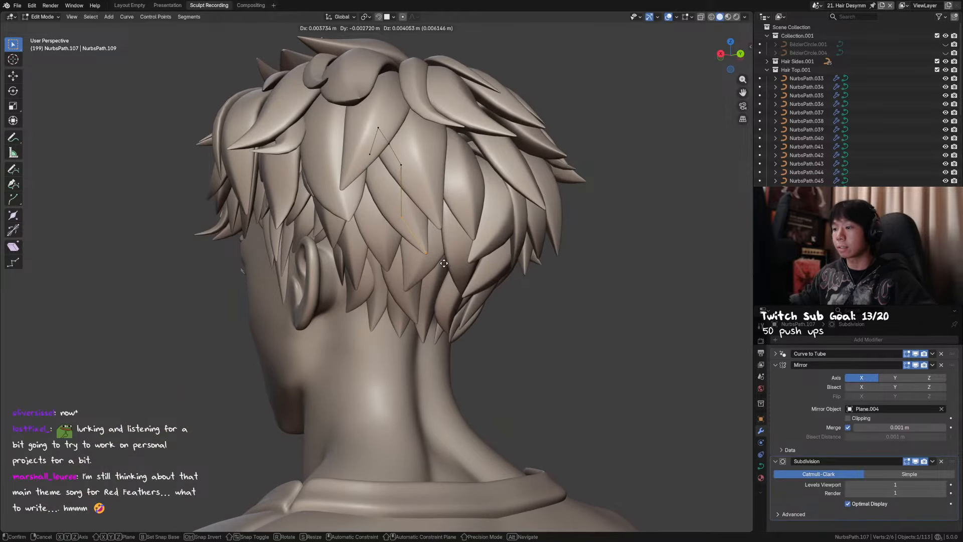
left_click(443, 263)
middle_click_drag(443, 263, 375, 279)
key("ctrl+z")
key("Tab")
Compare the strands at the back of the head and select NurbsPath.103 in the rear view
left_click(341, 260)
left_click(370, 191)
left_click(384, 250)
left_click(396, 252)
scroll(440, 267, "down", 3)
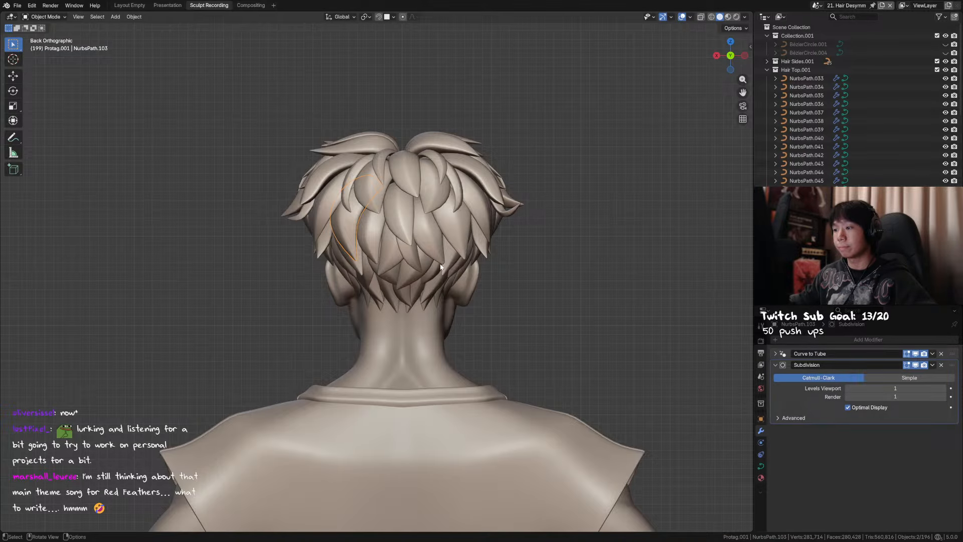
left_click(454, 238)
middle_click_drag(454, 237, 446, 246)
left_click(352, 236)
middle_click_drag(359, 255, 367, 267, "alt")
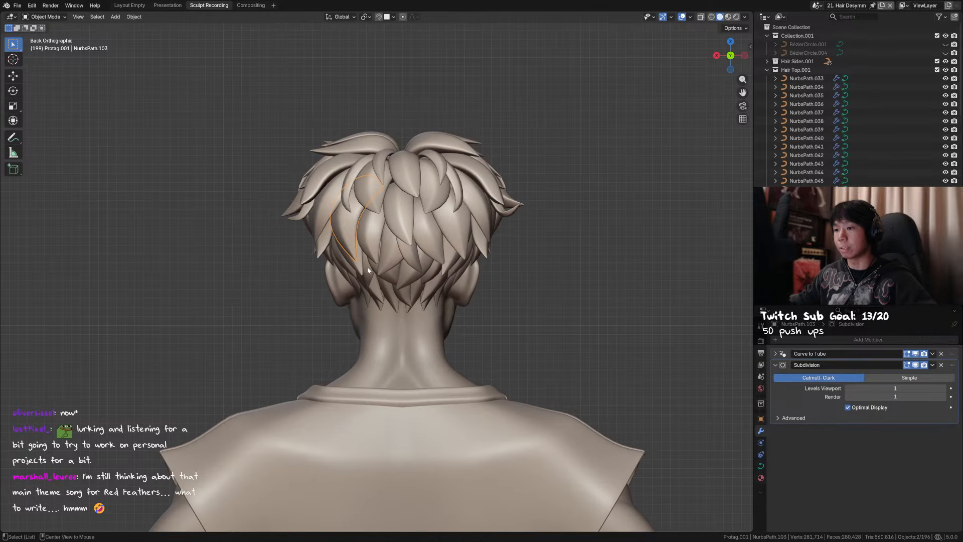
Reposition the tip control point of NurbsPath.103 outward in the rear view and save the file
key("Tab")
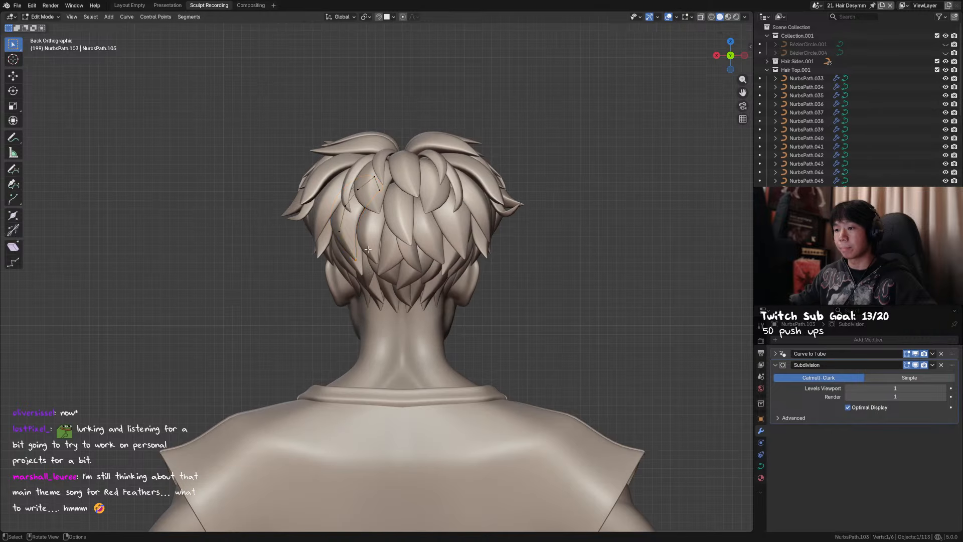
key("g")
left_click(337, 259)
left_click(335, 235)
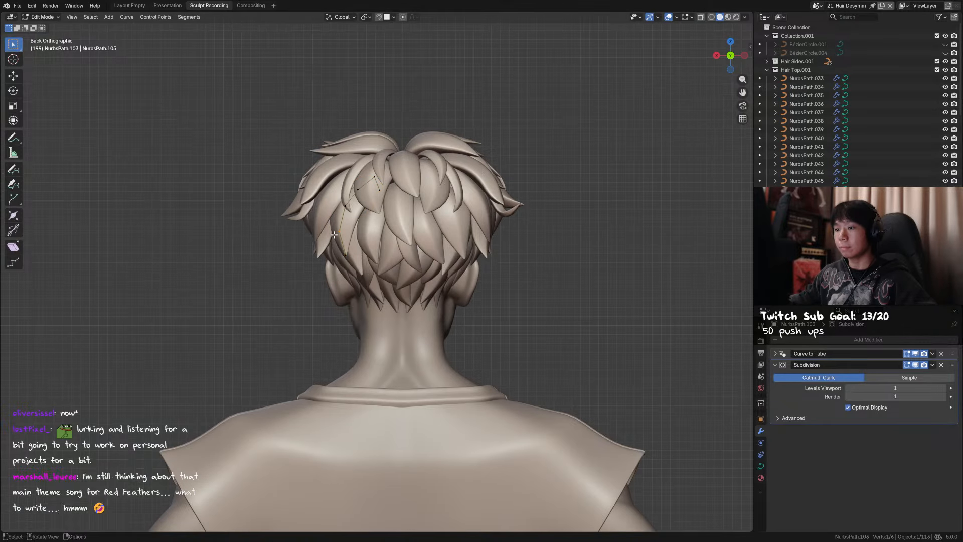
middle_click_drag(334, 234, 478, 272)
key("ctrl+s")
scroll(470, 282, "up", 1)
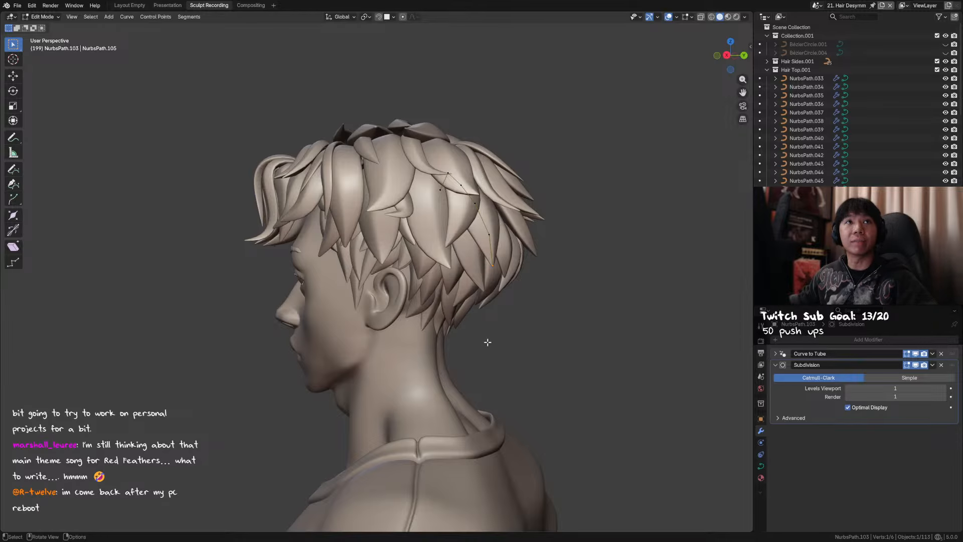
Shift a lower control point of NurbsPath.103 along the Y axis in the right side view
middle_click_drag(488, 342, 492, 341, "alt")
scroll(501, 331, "up", 2)
middle_click_drag(547, 316, 477, 335, "shift")
middle_click_drag(477, 336, 480, 335, "alt")
key("b")
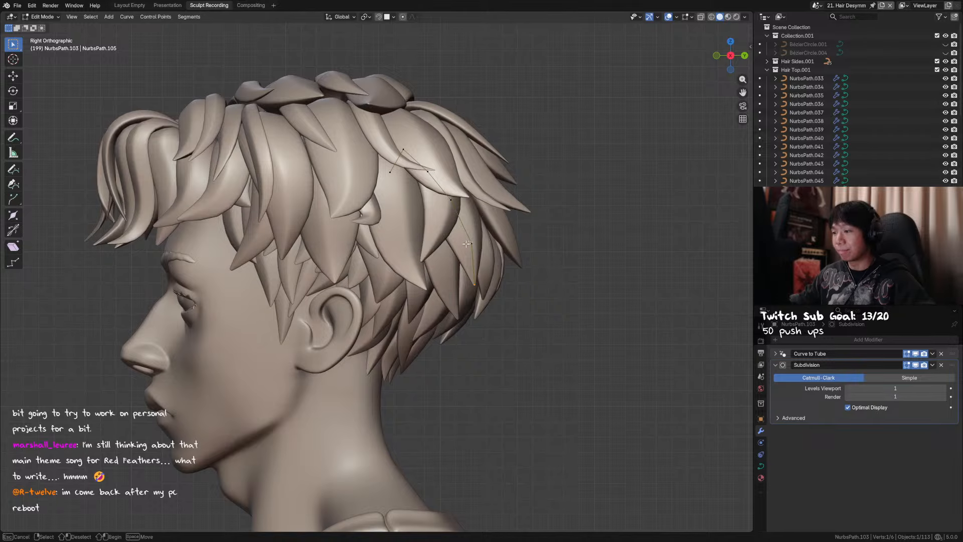
left_click_drag(465, 237, 462, 293)
key("g")
key("y")
right_click(488, 252)
key("b")
key("g")
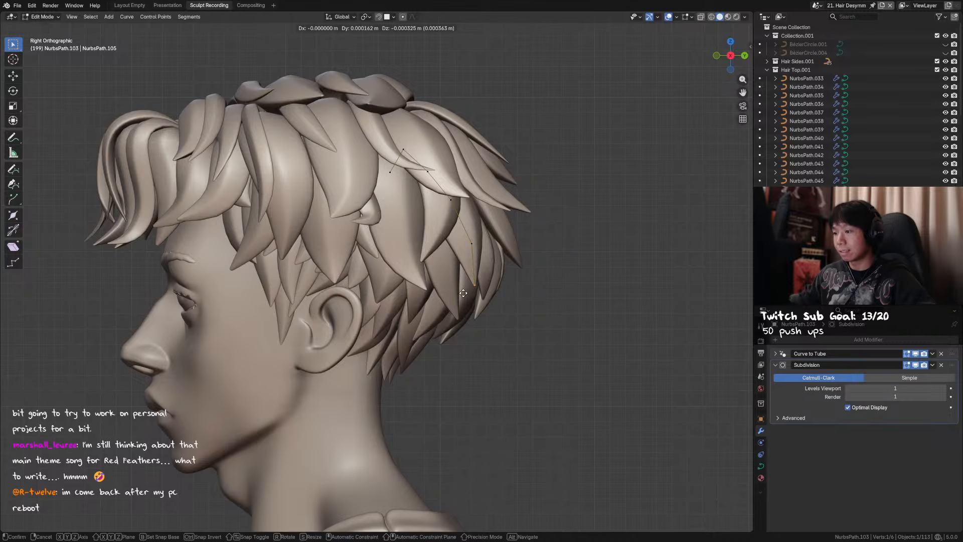
key("y")
left_click(455, 294)
Move individual control points along NurbsPath.103 from oblique rear views to refine how the strand follows the head
key("b")
left_click_drag(486, 239, 463, 251)
middle_click_drag(481, 273, 435, 296)
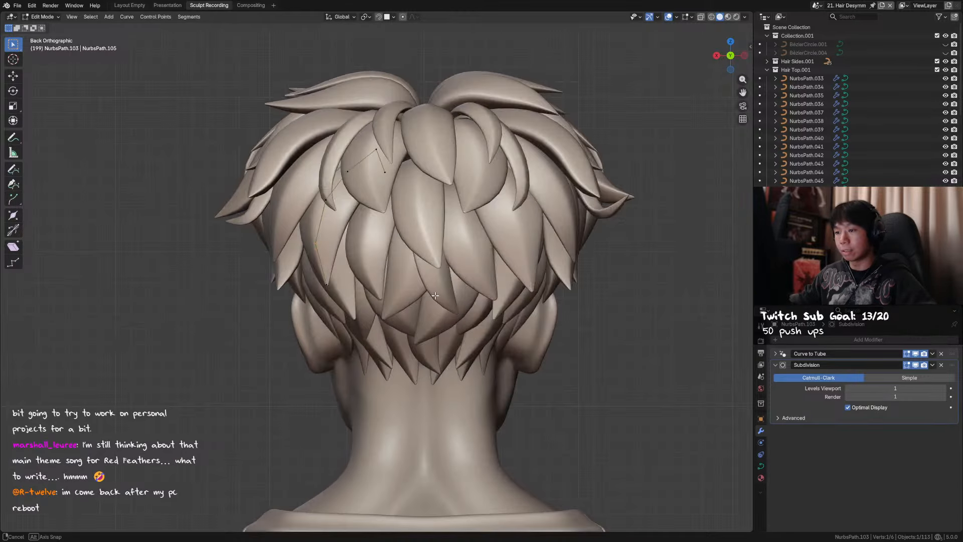
middle_click_drag(369, 278, 389, 284)
key("g")
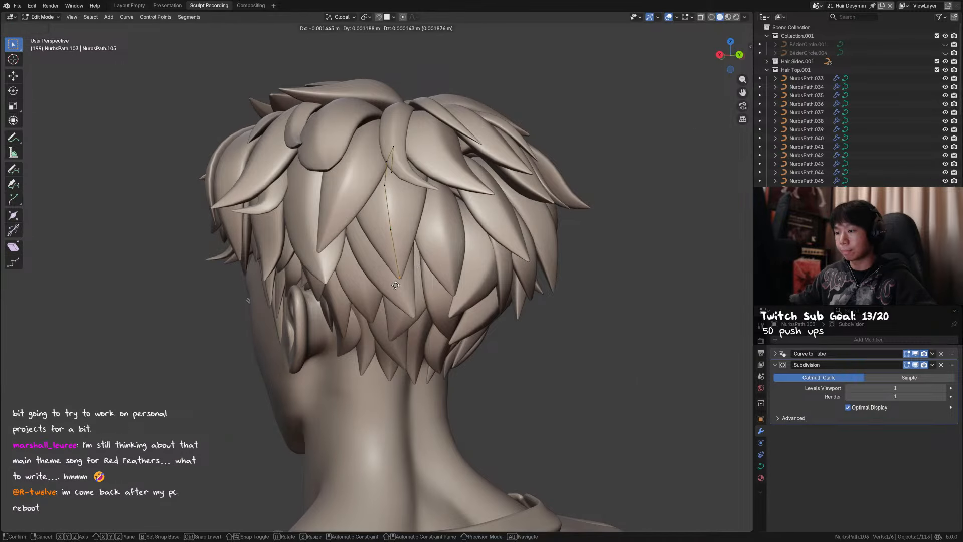
left_click(402, 245)
middle_click_drag(402, 245, 345, 298)
middle_click_drag(299, 205, 304, 201)
key("g")
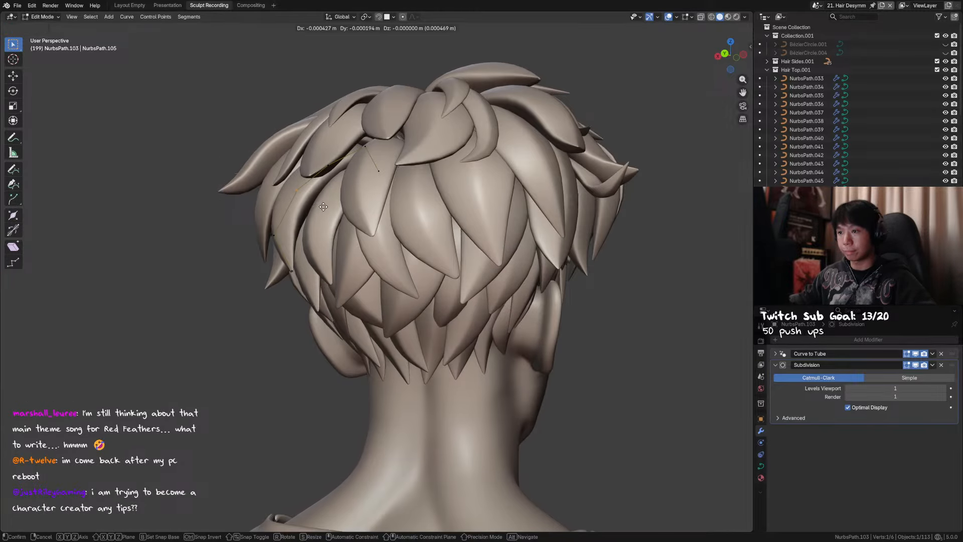
left_click(324, 207)
Select all control points of NurbsPath.103, save the file and rotate the strand by about 4 degrees
key("a")
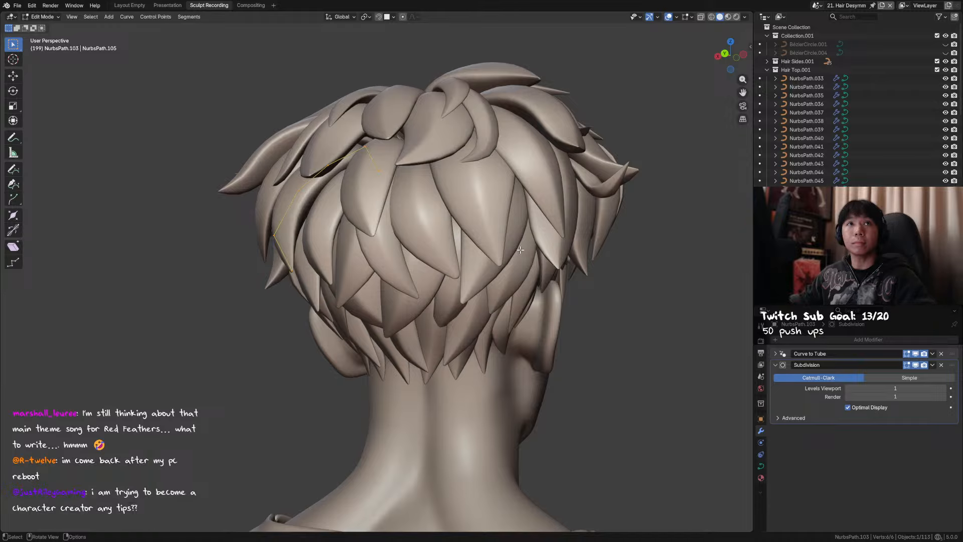
key("ctrl+s")
middle_click_drag(522, 249, 535, 264)
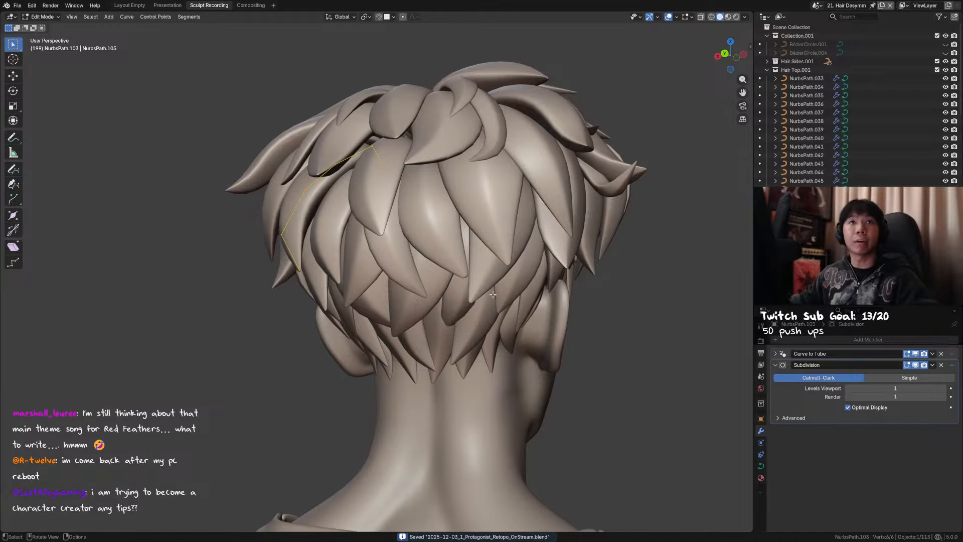
middle_click_drag(497, 282, 562, 268)
key("r")
left_click(564, 271)
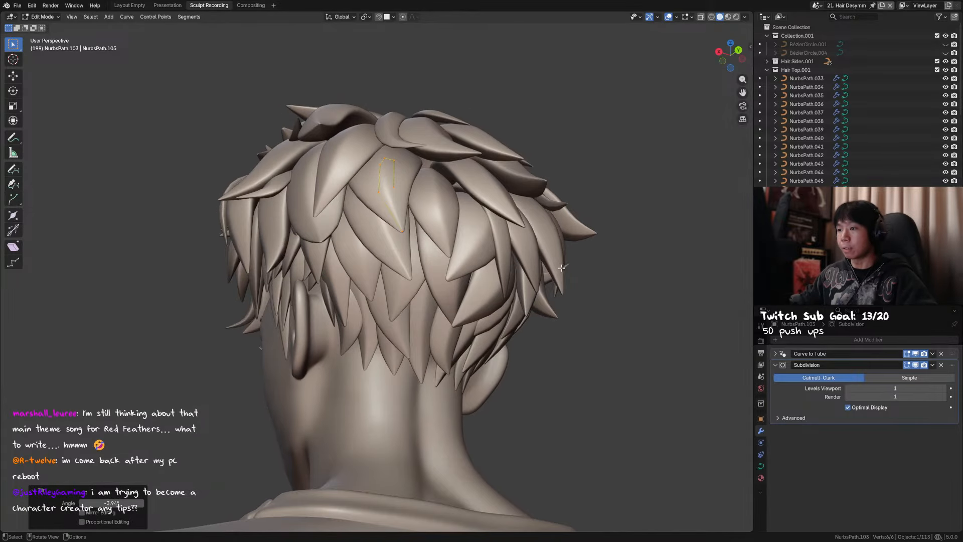
Reposition the lower control points of NurbsPath.103, leave edit mode and save the file
middle_click_drag(402, 194, 343, 281)
left_click(404, 223)
key("g")
left_click(396, 241)
key("g")
left_click(312, 290)
left_click(331, 191)
middle_click_drag(328, 194, 438, 227)
key("Tab")
key("ctrl+s")
scroll(437, 203, "down", 2)
key("Tab")
key("Tab")
key("ctrl+s")
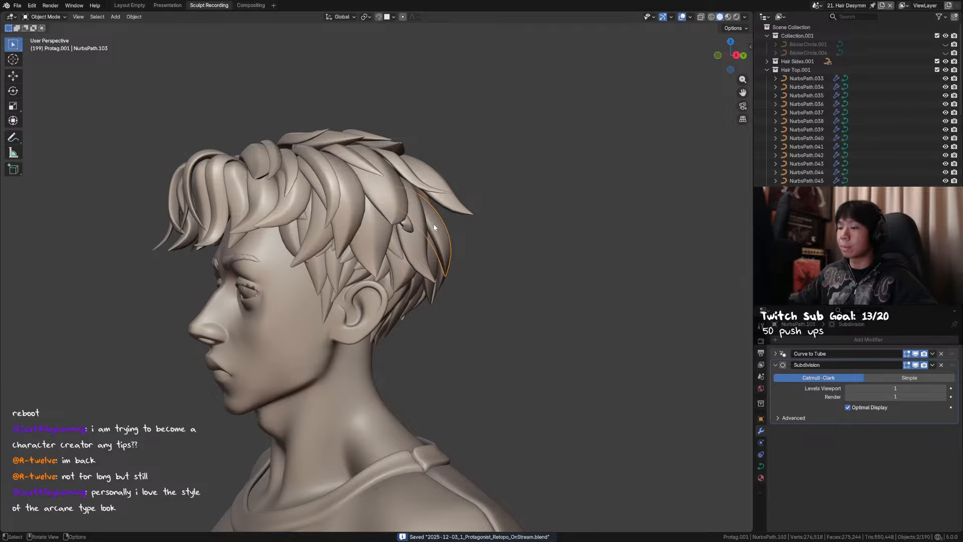
Reveal all hidden objects and reselect strand NurbsPath.103 at the back of the head
middle_click_drag(434, 227, 489, 219)
key("alt+h")
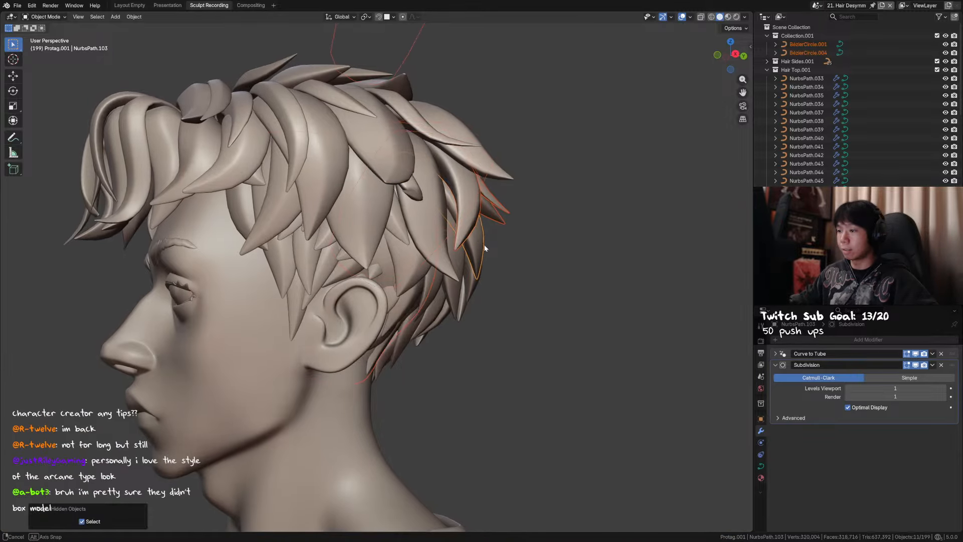
left_click(484, 251)
Move two lower control points of NurbsPath.103 away from the head in the right side view
scroll(484, 251, "down", 2)
key("KP_3")
key("Tab")
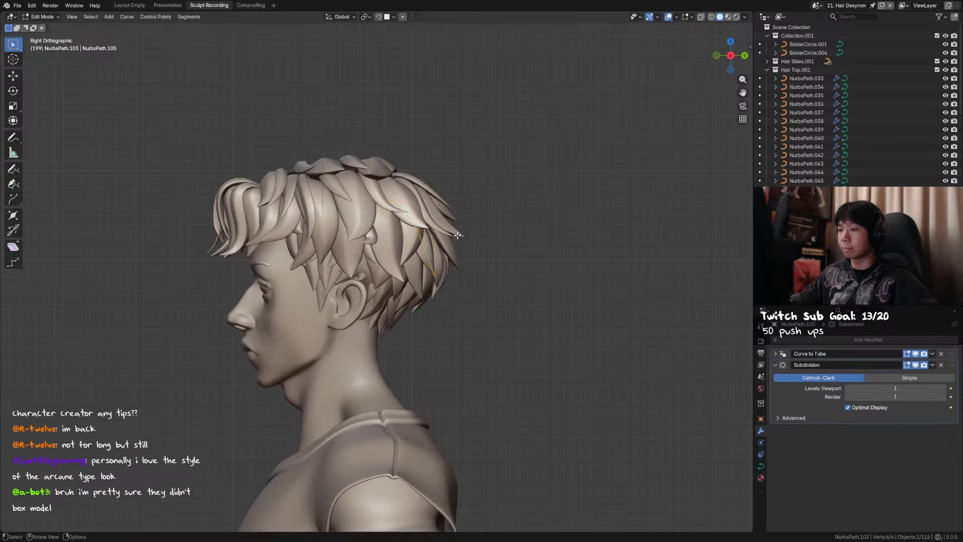
middle_click_drag(448, 234, 451, 221, "shift")
left_click(451, 221)
key("g")
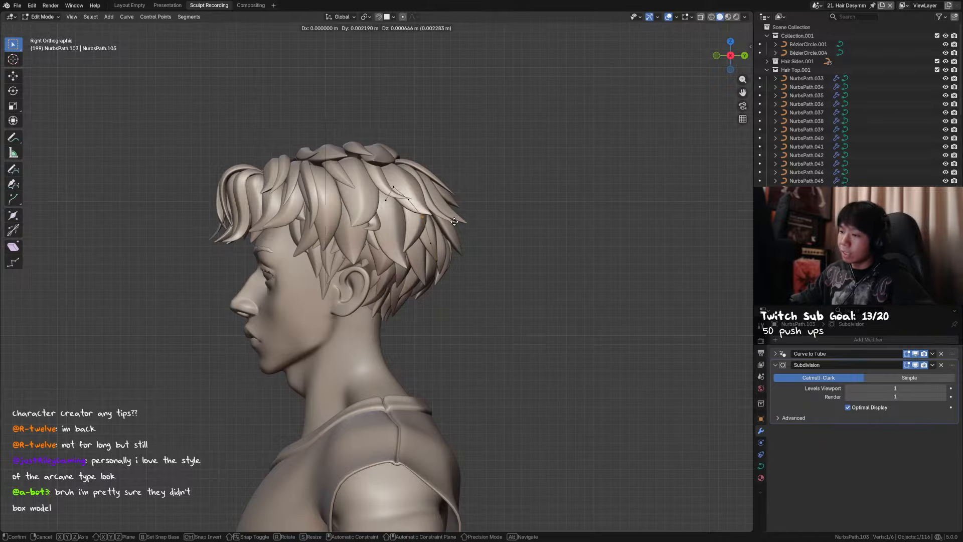
left_click(469, 225)
left_click(439, 249)
key("g")
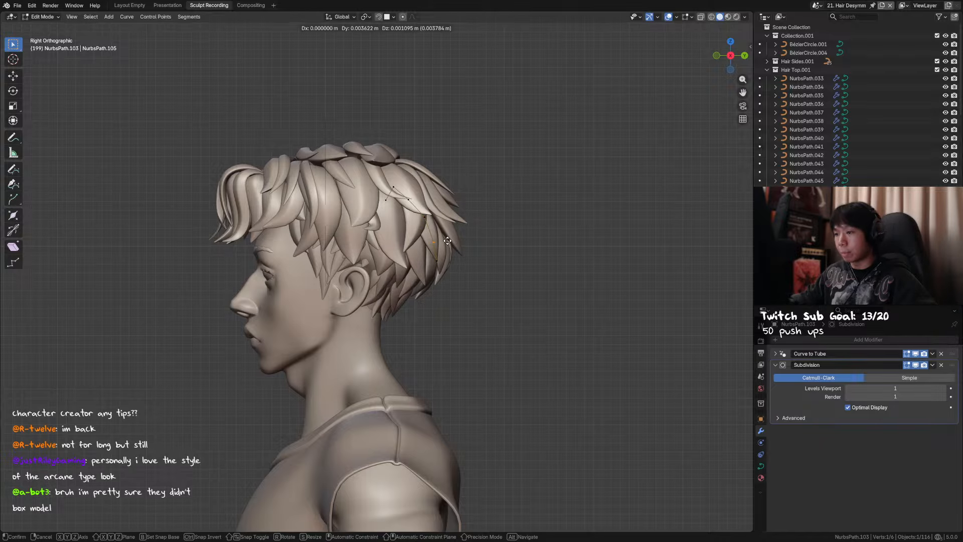
left_click(445, 247)
Select another control point of NurbsPath.103 from behind and move it to reshape the strand
middle_click_drag(445, 247, 324, 218)
left_click_drag(342, 202, 300, 252)
key("g")
left_click(328, 242)
Leave edit mode, deselect everything and hide Sphere.017
middle_click_drag(328, 241, 474, 330)
key("Tab")
key("alt+a")
left_click(377, 266)
key("h")
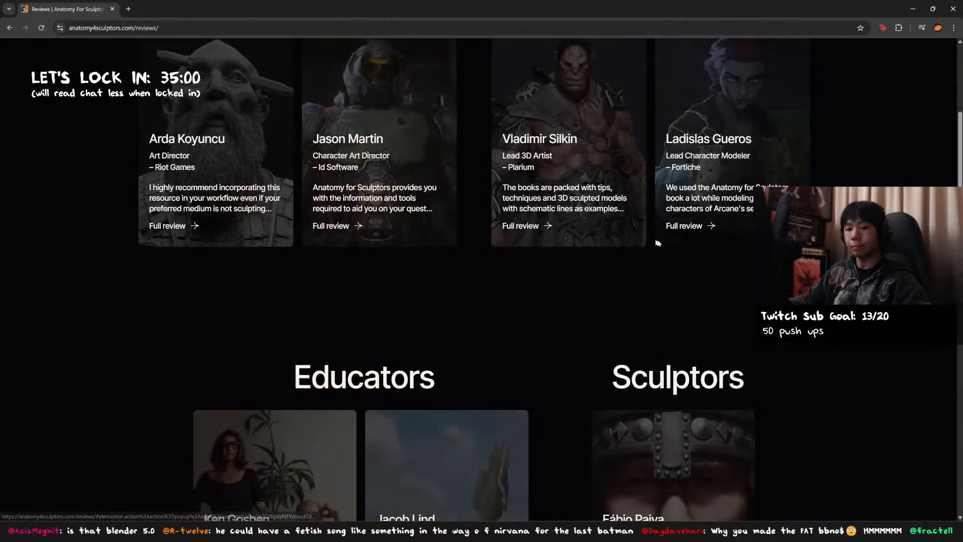
scroll(666, 201, "up", 2)
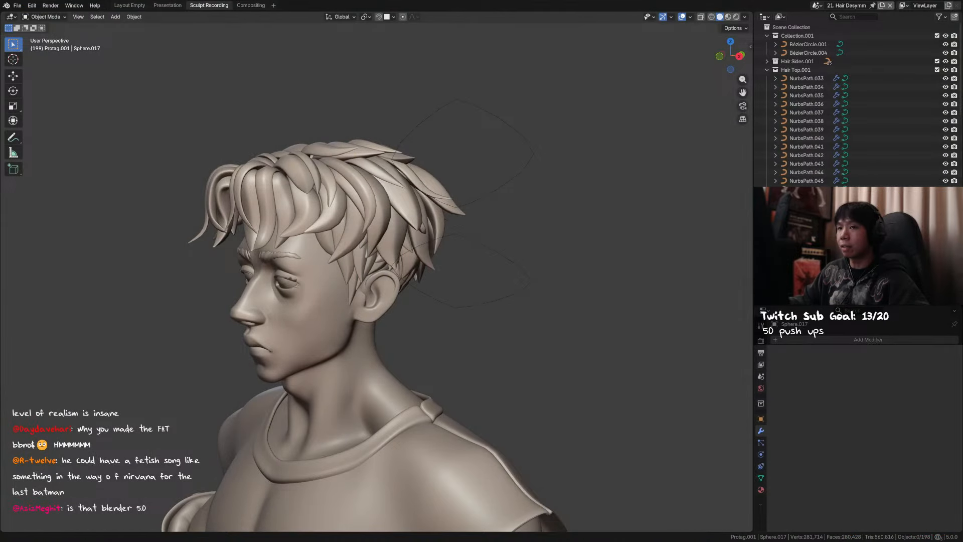
Select the mirrored strand NurbsPath.102 behind the ear and open it for control point editing
middle_click_drag(381, 144, 263, 143)
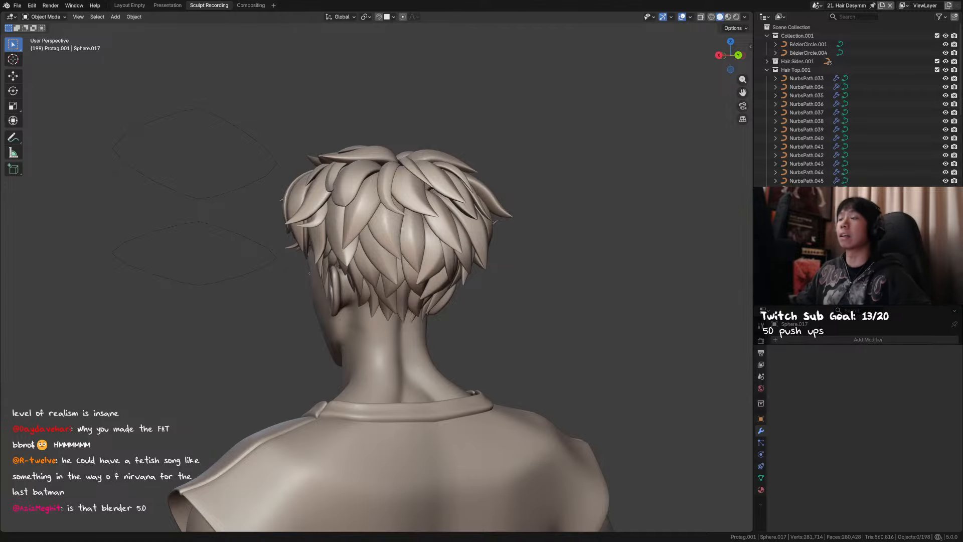
middle_click_drag(488, 96, 506, 102)
middle_click_drag(472, 146, 466, 124, "shift")
mouse_move(495, 169)
middle_mouse_down("ctrl")
mouse_move(497, 146)
mouse_move(494, 158)
middle_mouse_up("ctrl")
middle_click_drag(366, 208, 363, 221)
left_click(362, 221)
key("Tab")
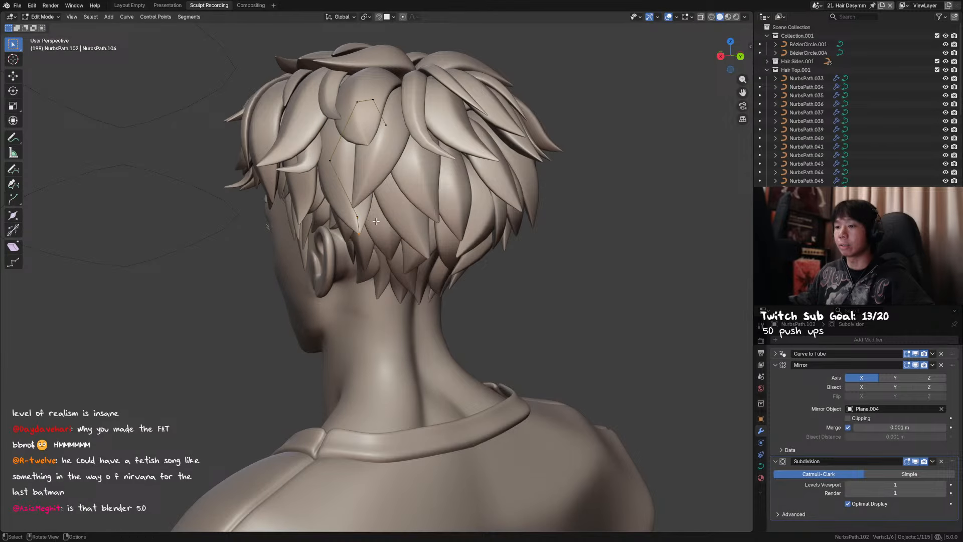
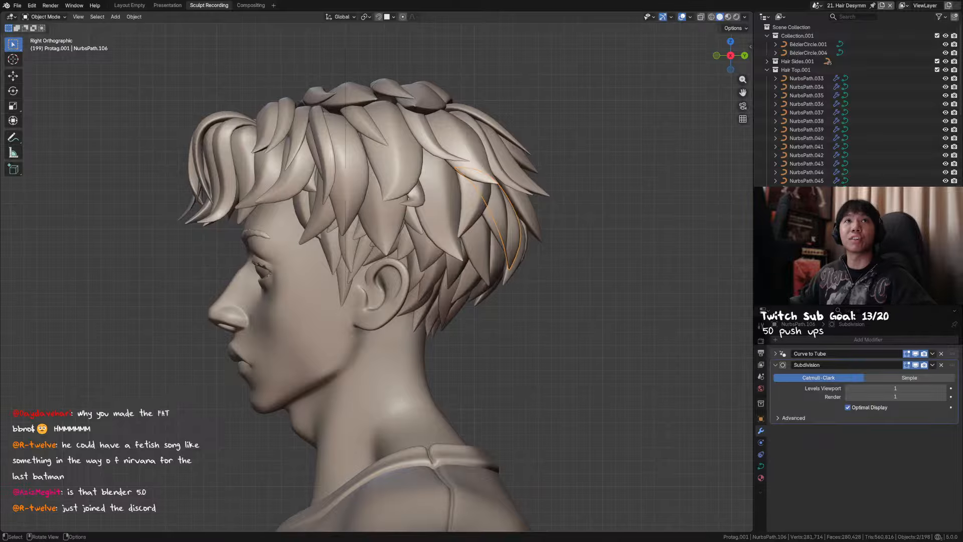
Select the mirrored strand NurbsPath.107 at the back of the head and save the file
middle_click_drag(411, 235, 489, 289)
key("ctrl+s")
left_click(411, 251)
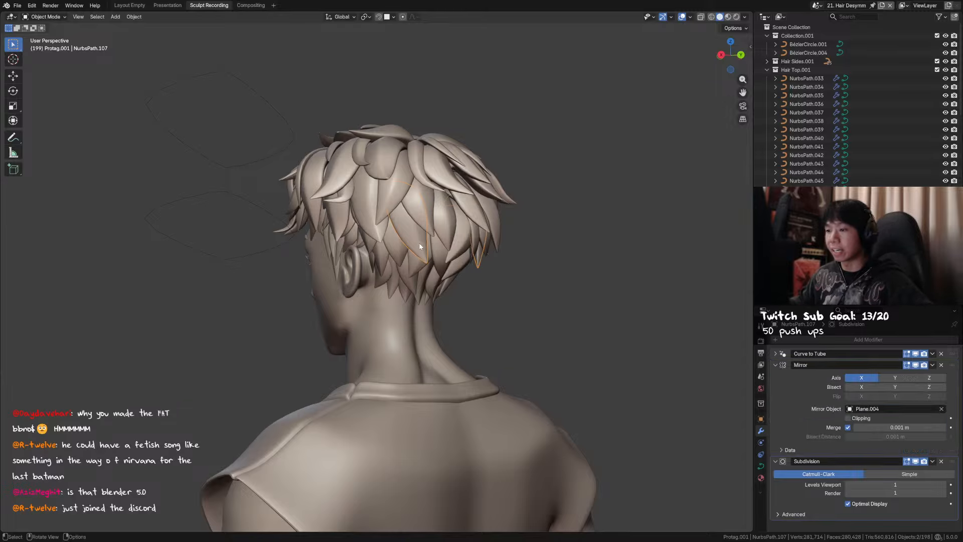
key("ctrl+s")
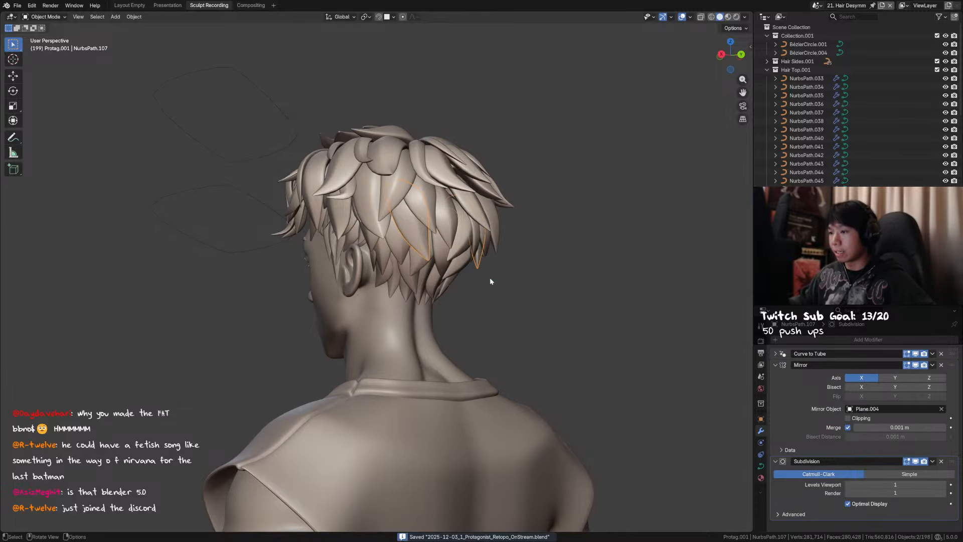
Duplicate strand NurbsPath.107 and place the copy along the X axis
middle_click_drag(490, 279, 436, 250)
key("shift+d")
key("x")
left_click(466, 284)
Adjust the radius of the duplicated strand NurbsPath.138 and move one of its lower control points
key("Tab")
key("alt+s")
left_click(477, 264)
left_click(442, 261)
key("g")
left_click(430, 254)
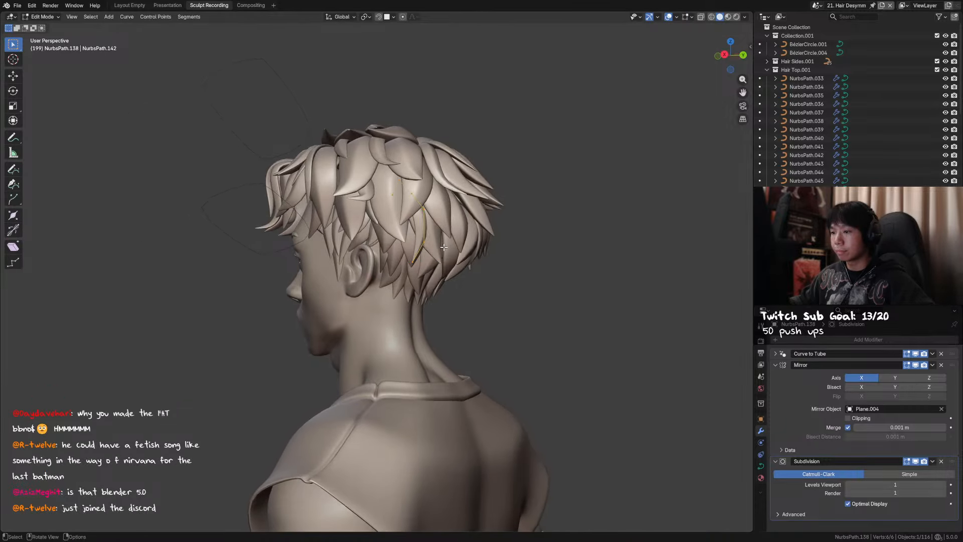
Tilt all control points of the duplicated strand NurbsPath.138 and leave edit mode
key("a")
key("ctrl+t")
left_click(446, 281)
key("Tab")
Move the tip and the adjacent control point of NurbsPath.107 to separate it from the new strand
left_click(436, 259)
key("Tab")
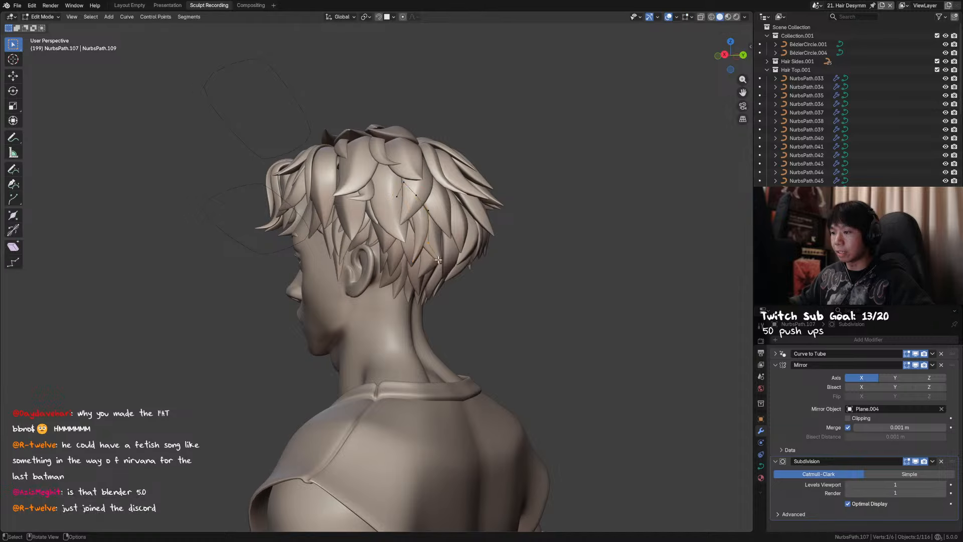
left_click(436, 270)
key("g")
left_click(416, 277)
left_click(433, 242, "shift")
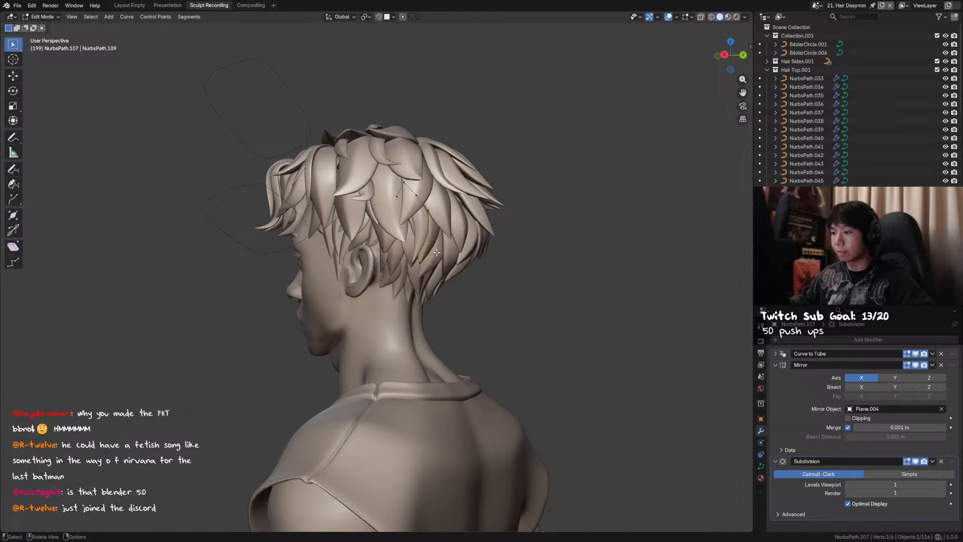
key("g")
left_click(425, 267)
key("Tab")
Reopen NurbsPath.138, adjust its tilt and move two of its control points together
left_click(419, 249)
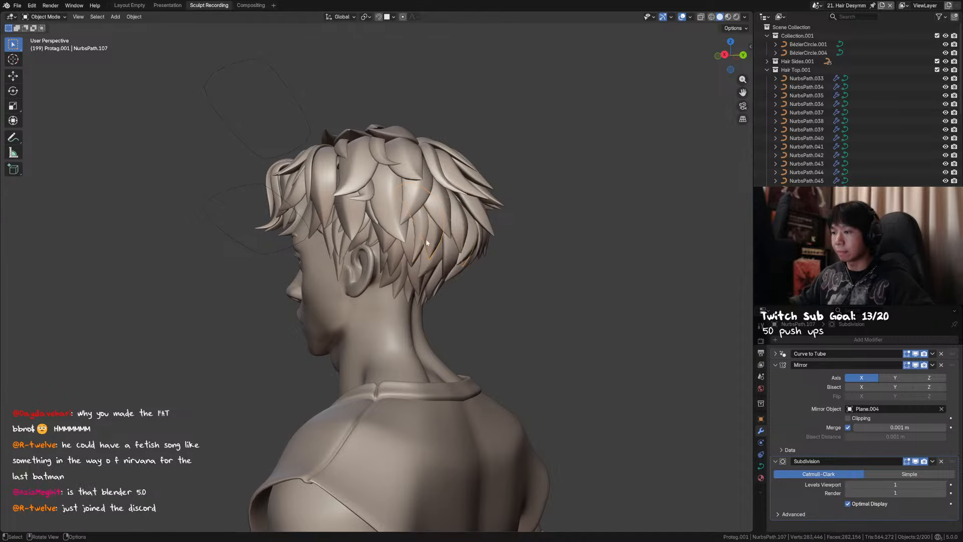
key("Tab")
key("ctrl+t")
left_click(452, 221)
key("g")
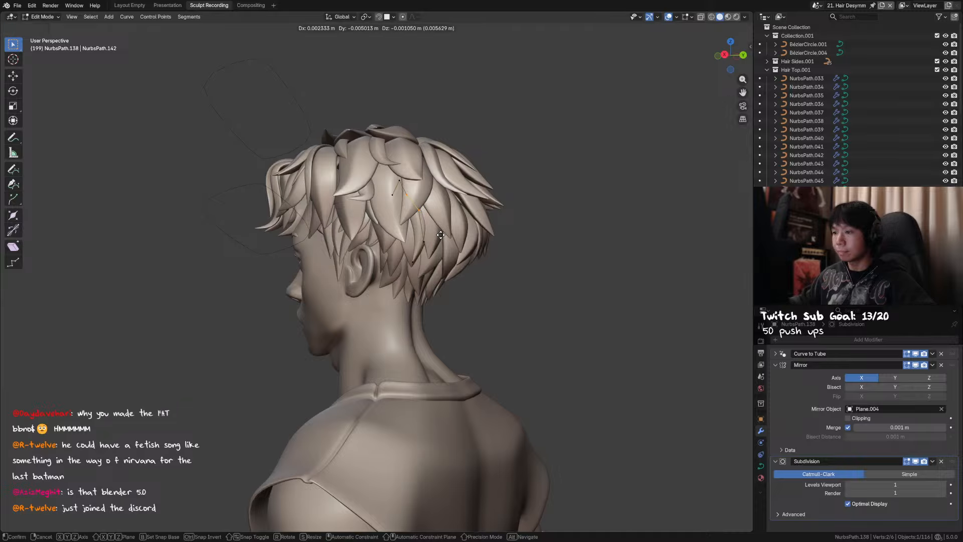
left_click(423, 229)
Move single control points of NurbsPath.138 from a low rear view to fit it between its neighbours
left_click(425, 243)
middle_click_drag(427, 245, 336, 111)
key("g")
left_click(425, 256)
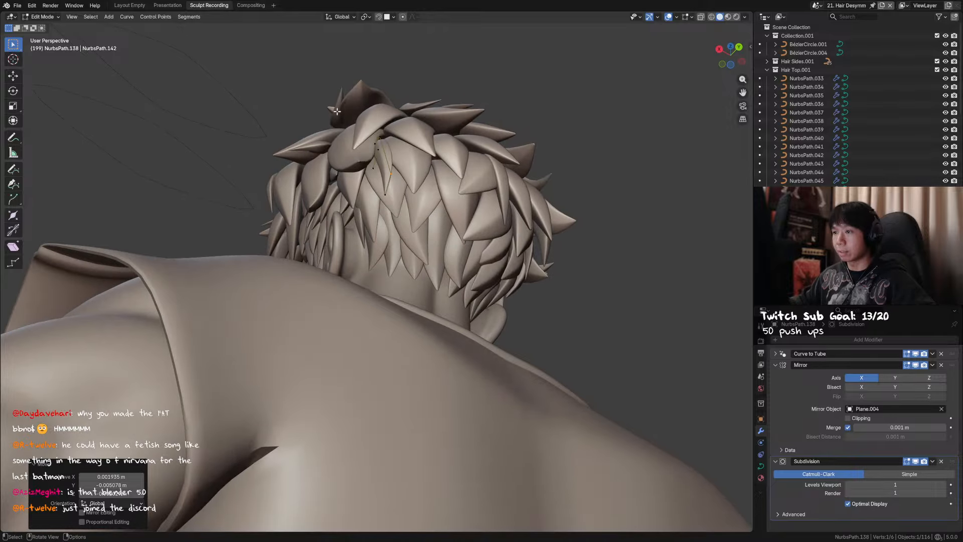
left_click_drag(372, 163, 385, 172)
key("g")
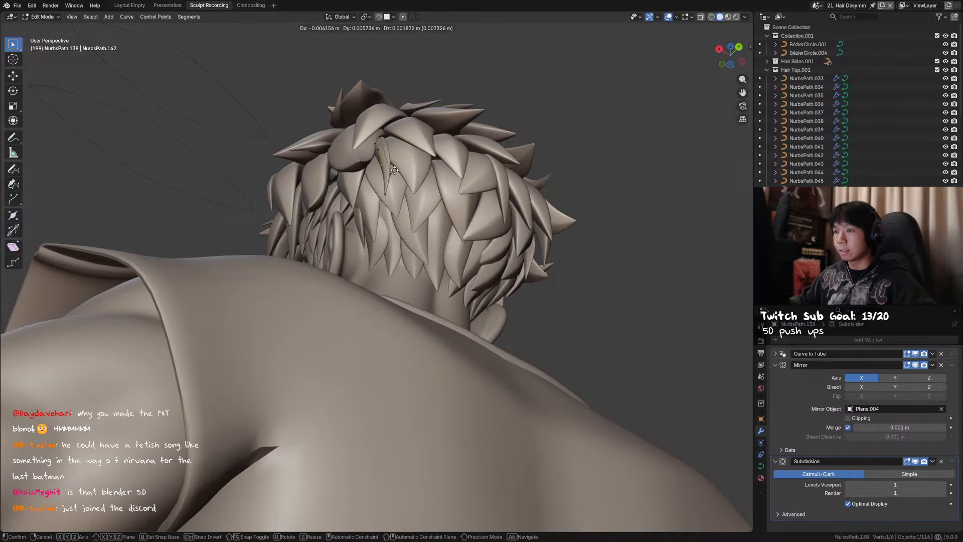
left_click(394, 171)
Tilt the whole NurbsPath.138 strand, reposition its upper control point and leave edit mode
key("a")
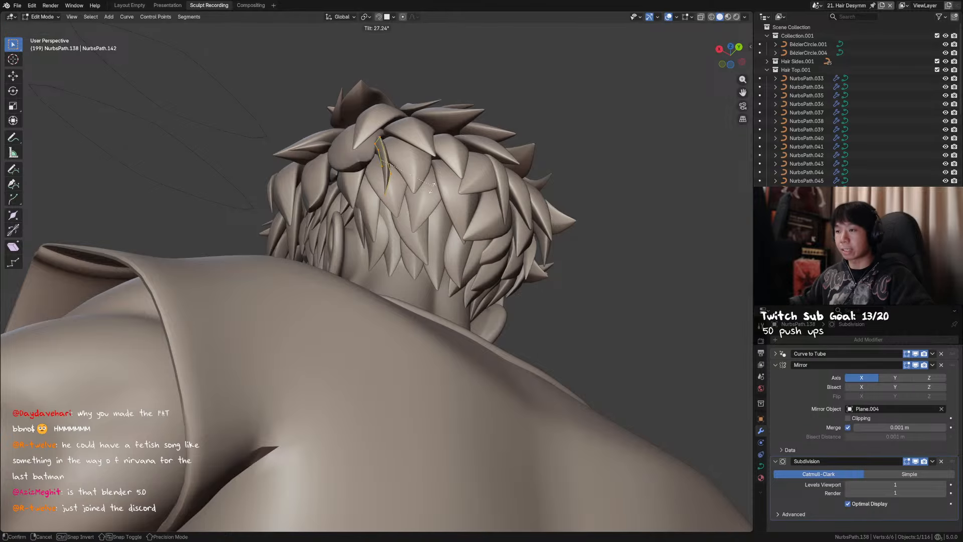
key("ctrl+t")
left_click(406, 131)
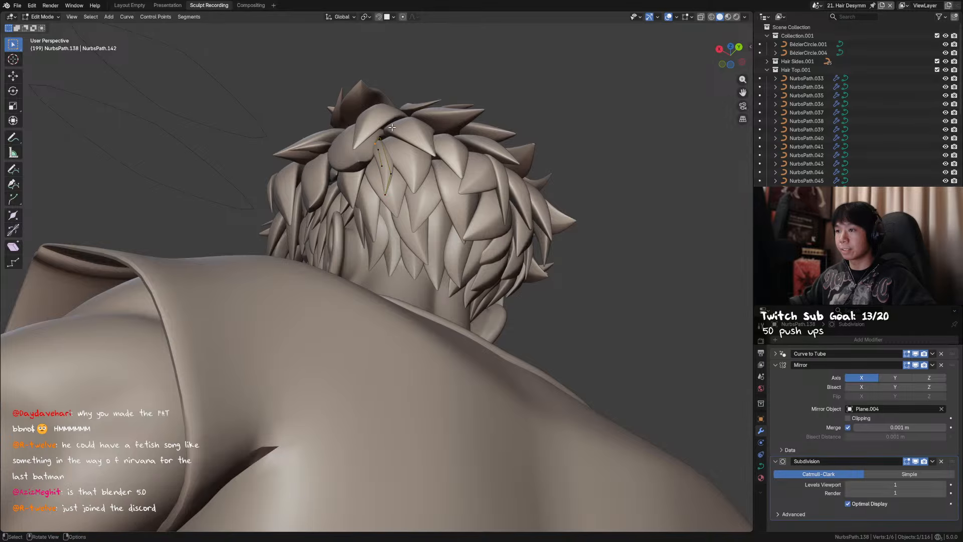
left_click_drag(392, 127, 373, 145)
key("g")
left_click(380, 134)
key("Tab")
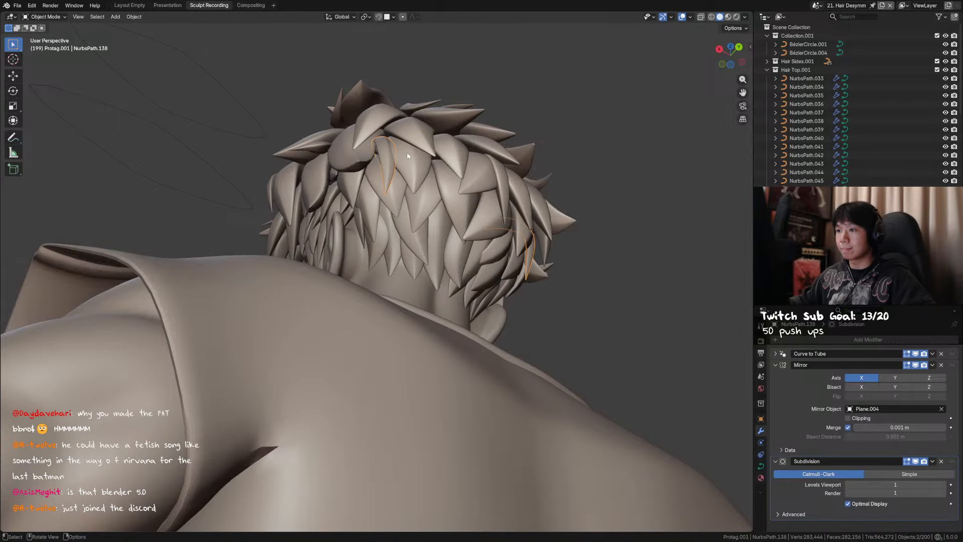
Move an upper control point of NurbsPath.107 along the Z axis and leave edit mode
left_click(412, 163)
middle_click_drag(413, 164, 404, 184)
key("Tab")
left_click(400, 152)
key("g")
key("z")
left_click(399, 154)
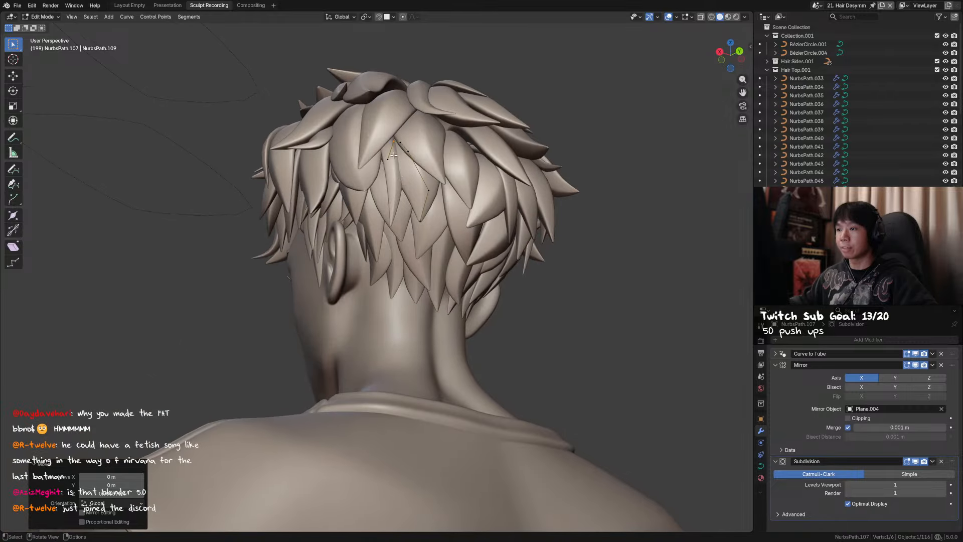
key("Tab")
Select strand NurbsPath.116 on the upper back of the head and briefly check its control points
left_click(429, 142)
key("Tab")
key("Tab")
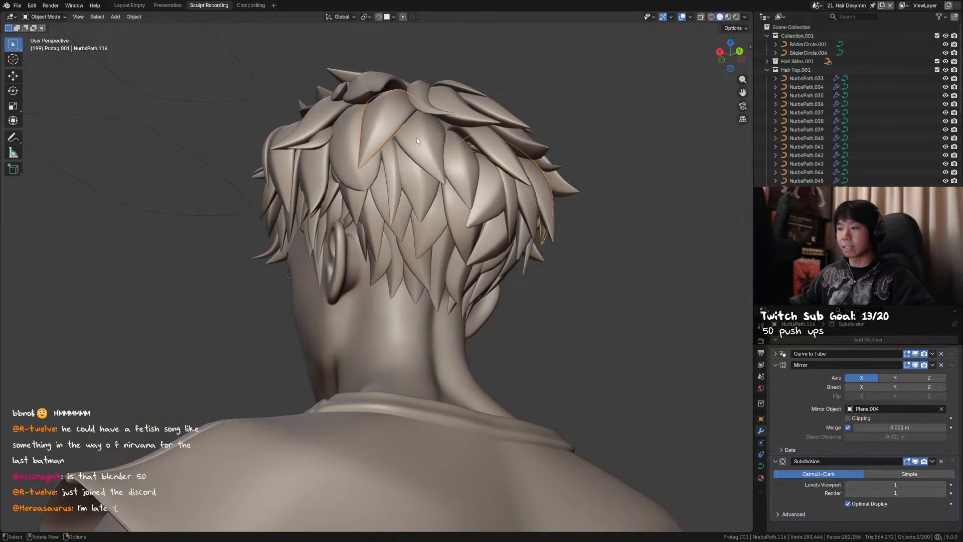
Isolate NurbsPath.138 by hiding the strands that overlap it on the back of the head, and save the file
middle_click_drag(417, 138, 460, 167)
key("h")
left_click(426, 154)
key("h")
left_click(401, 168)
key("h")
key("alt+h")
key("ctrl+s")
Reposition single control points of NurbsPath.138 in edit mode, ending with one near its root
key("Tab")
left_click_drag(435, 127, 407, 166)
key("g")
left_click(384, 190)
middle_click_drag(426, 166, 465, 154)
left_click_drag(503, 149, 495, 162)
middle_click_drag(496, 162, 482, 232)
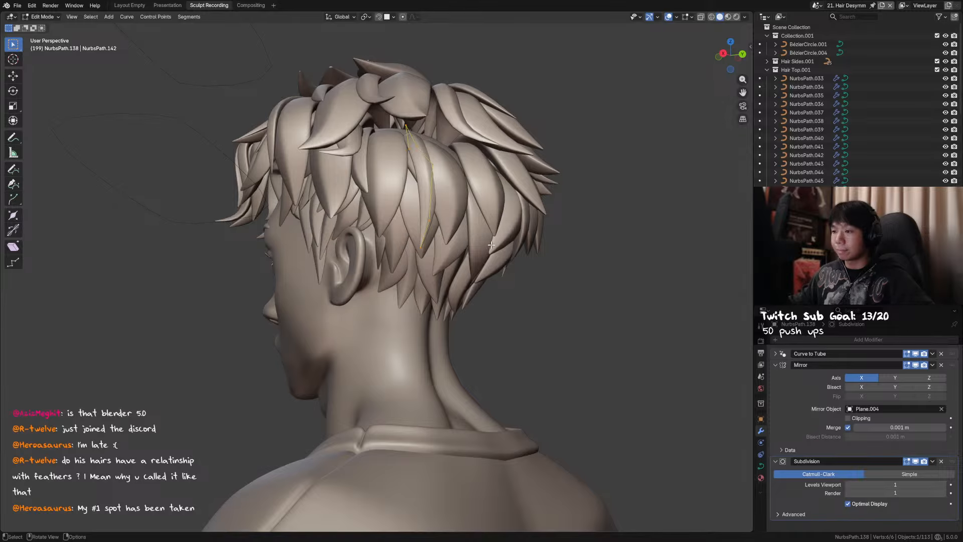
left_click_drag(411, 149, 410, 149)
key("g")
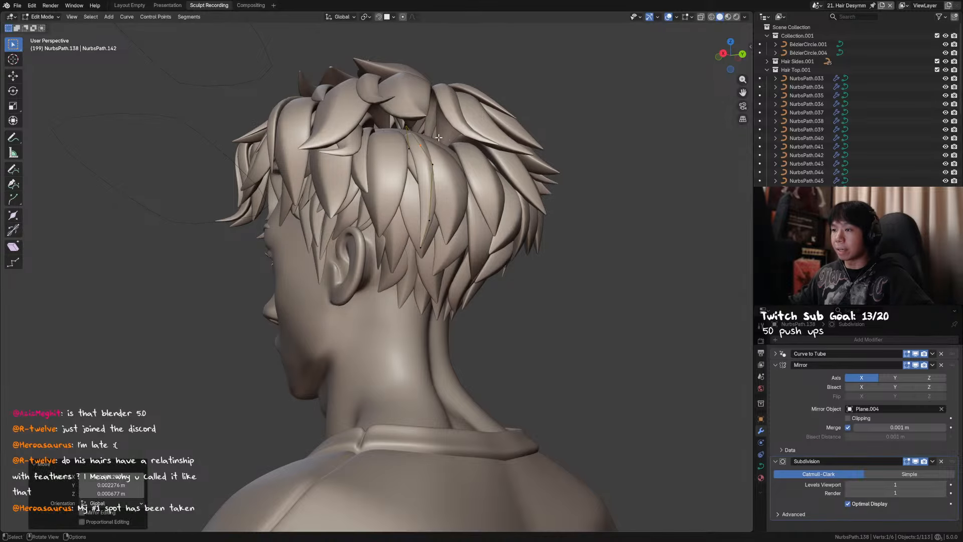
left_click(428, 136)
Tilt the whole NurbsPath.138 strand in two passes and reposition one of its upper control points between them
key("a")
key("ctrl+t")
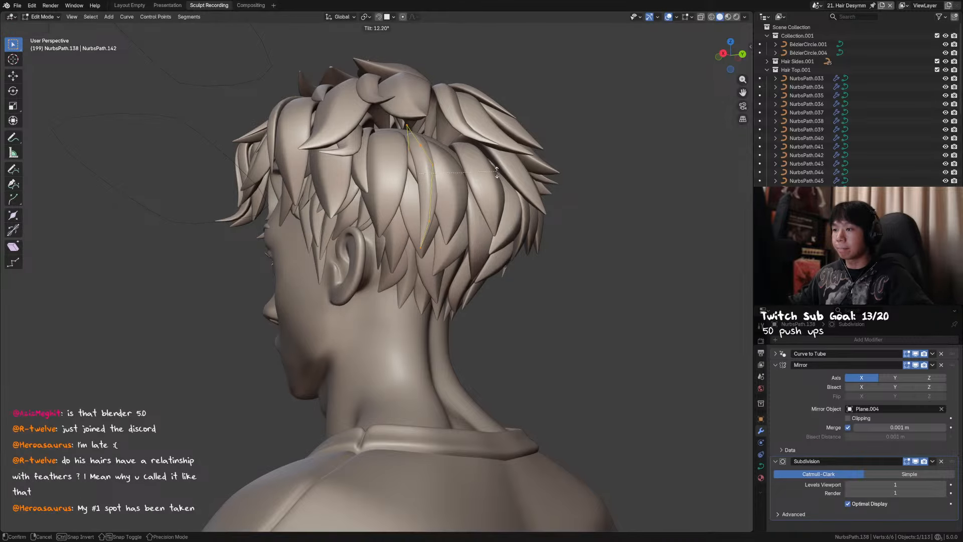
left_click(494, 172)
left_click_drag(423, 155, 444, 175)
middle_click_drag(460, 193, 320, 248)
key("g")
left_click(451, 210)
key("a")
key("ctrl+t")
left_click(477, 199)
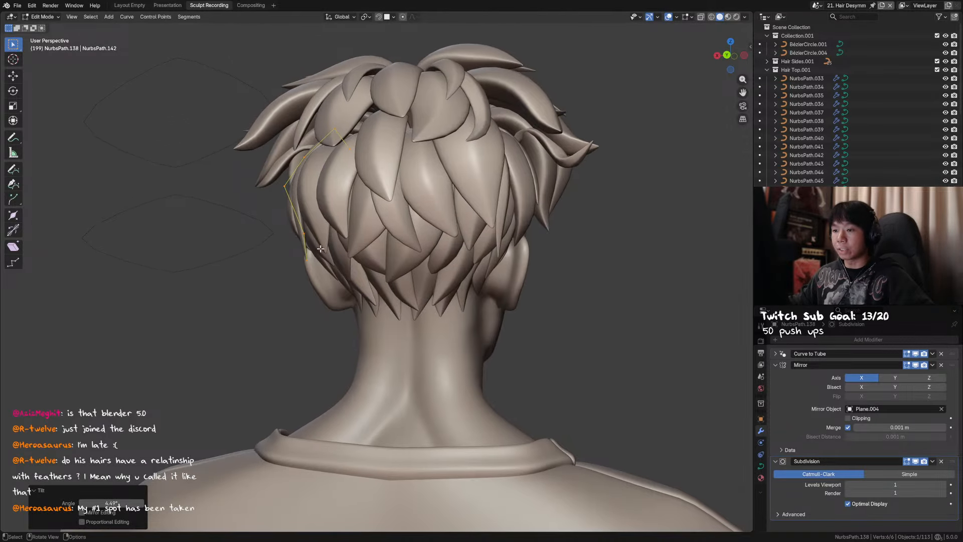
Move the tip point and the control point above it on NurbsPath.138 from behind the head
left_click_drag(312, 252, 299, 273)
key("g")
left_click(316, 269)
left_click_drag(311, 220, 300, 241)
key("g")
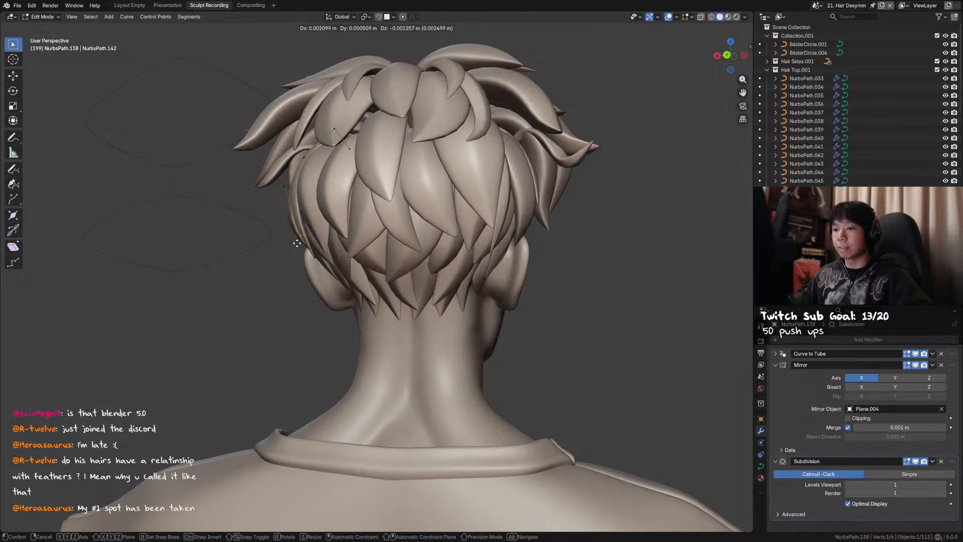
left_click(297, 243)
Adjust an upper control point and the tip of NurbsPath.138 from the rear three-quarter view
middle_click_drag(297, 242, 416, 150)
left_click_drag(403, 134, 401, 136)
key("g")
left_click(402, 132)
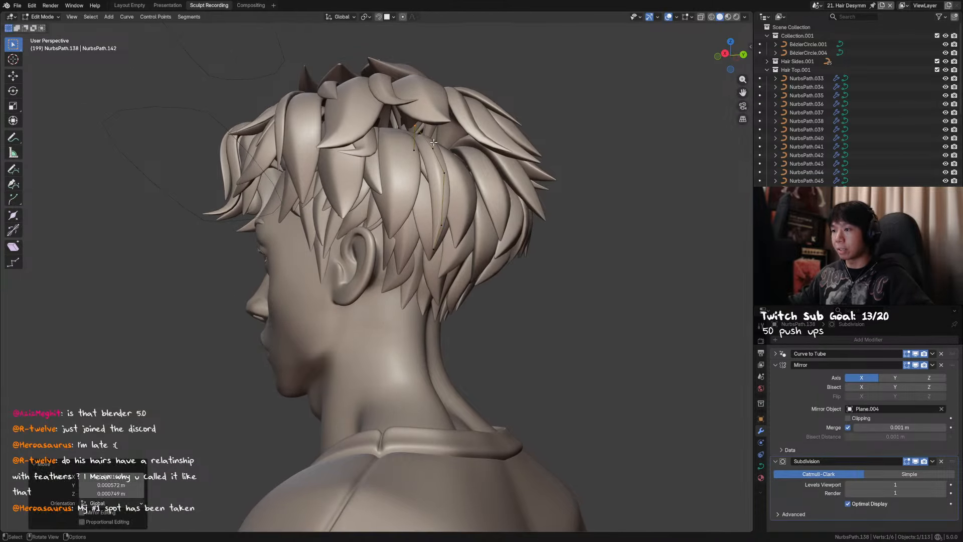
middle_click_drag(458, 205, 435, 207)
left_click_drag(404, 257, 404, 257)
key("g")
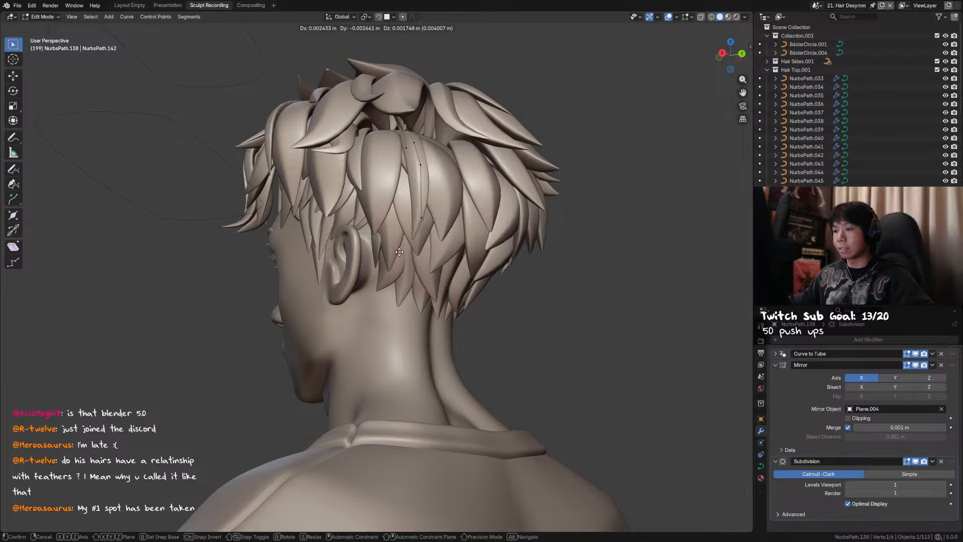
left_click(394, 250)
Save the file, then reposition NurbsPath.138 and one of its upper control points against the neighbouring strands
middle_click_drag(395, 250, 427, 238)
key("a")
middle_click_drag(465, 199, 422, 238)
key("ctrl+s")
key("g")
left_click(390, 259)
middle_click_drag(455, 180, 386, 193)
middle_click_drag(400, 139, 410, 174)
left_click(358, 150)
key("g")
left_click(354, 168)
Apply Set Origin from Tiny Tools to NurbsPath.138 and check the strand in and out of edit mode
key("q")
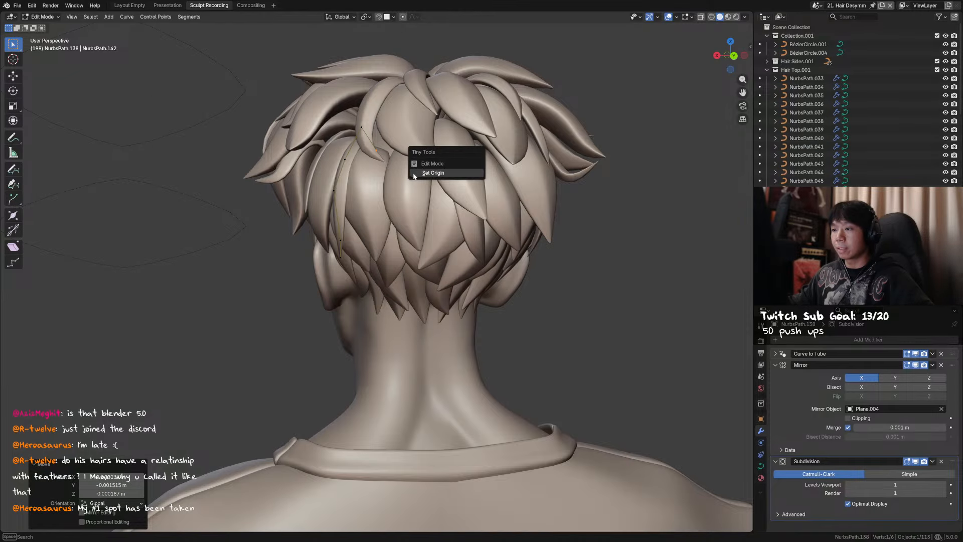
left_click(412, 175)
key("Tab")
left_click(409, 182)
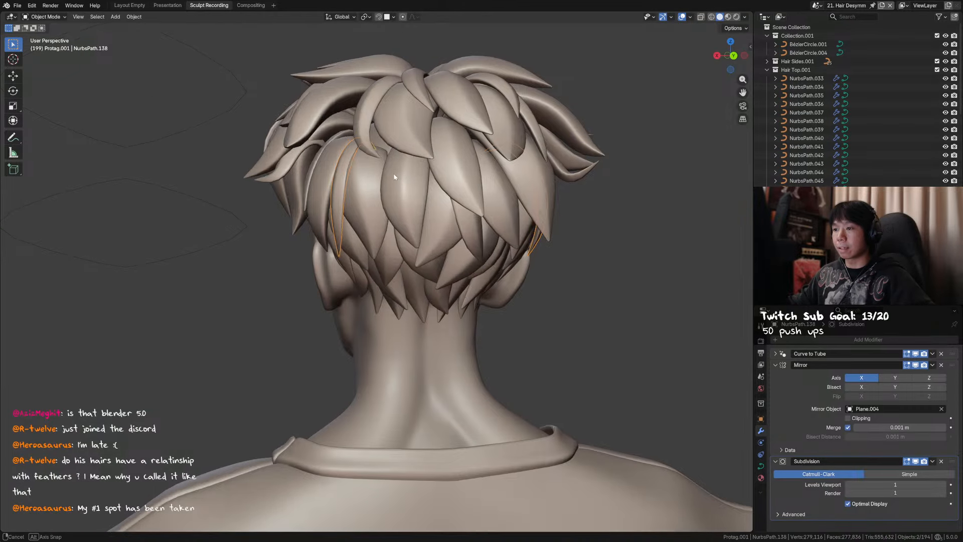
key("Tab")
middle_click_drag(393, 173, 425, 164)
key("q")
left_click(381, 159)
left_click(381, 147)
key("Tab")
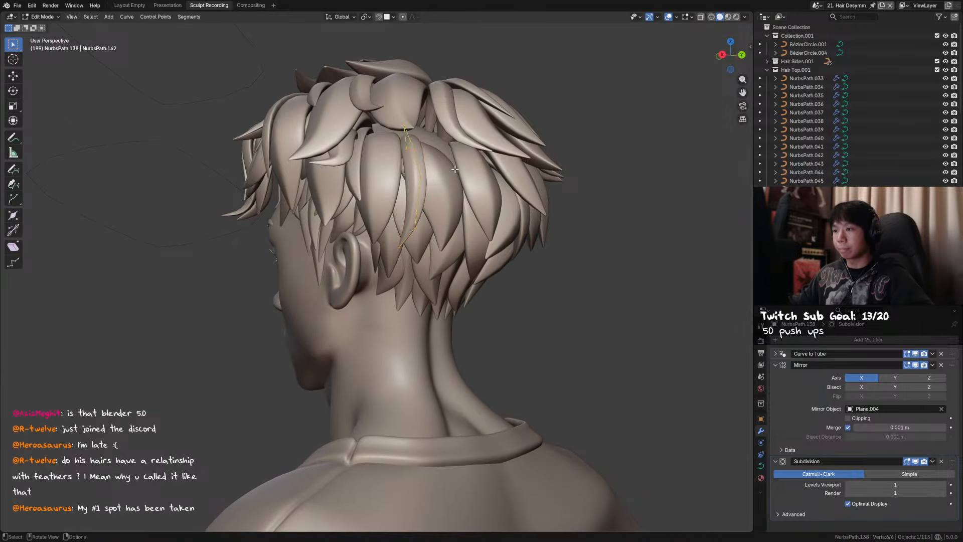
key("Tab")
middle_click_drag(454, 169, 496, 214)
Move the two lower control points of NurbsPath.138 from a front side view, leave edit mode and save the file
key("Tab")
left_click_drag(503, 224, 433, 282)
middle_click_drag(432, 281, 469, 269)
key("g")
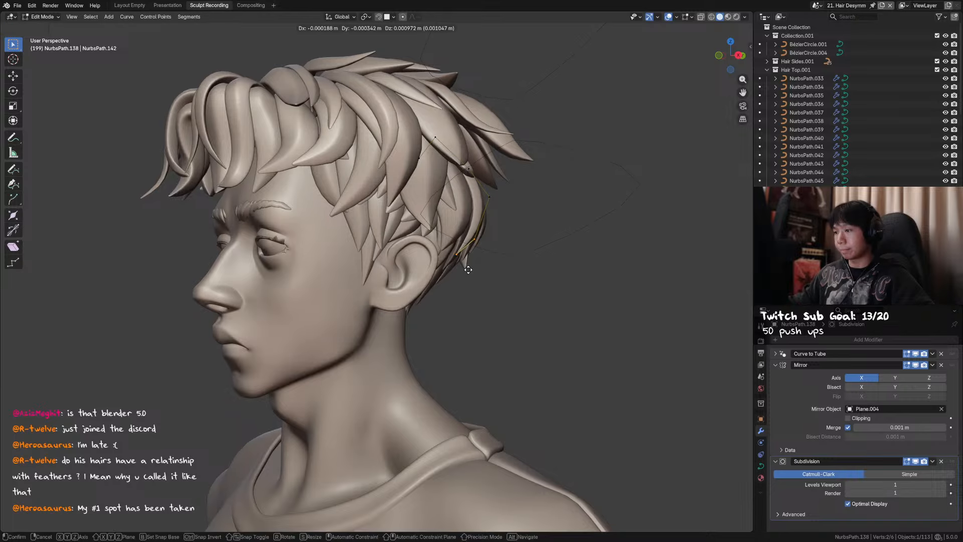
left_click(499, 207)
key("Tab")
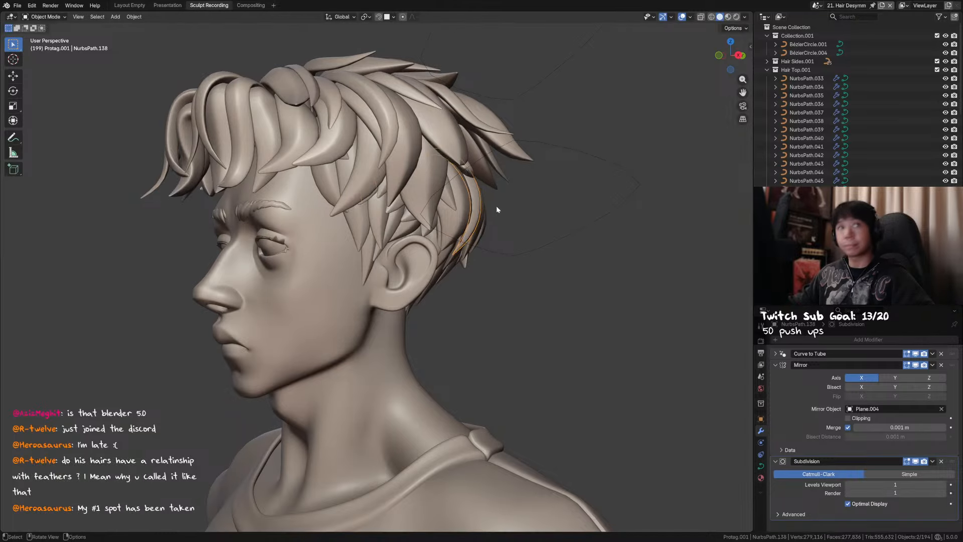
key("ctrl+s")
Shift the three lower control points of NurbsPath.138 about 0.0027 m towards the ear in right orthographic view
middle_click_drag(531, 236, 500, 244, "alt")
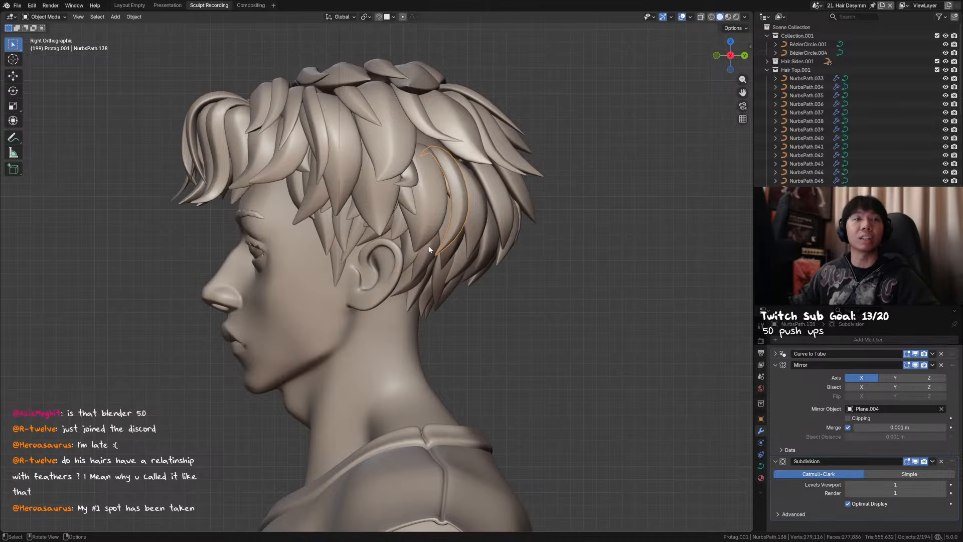
mouse_move(429, 249)
middle_mouse_down()
mouse_move(383, 244)
mouse_move(437, 250)
middle_mouse_up()
key("Tab")
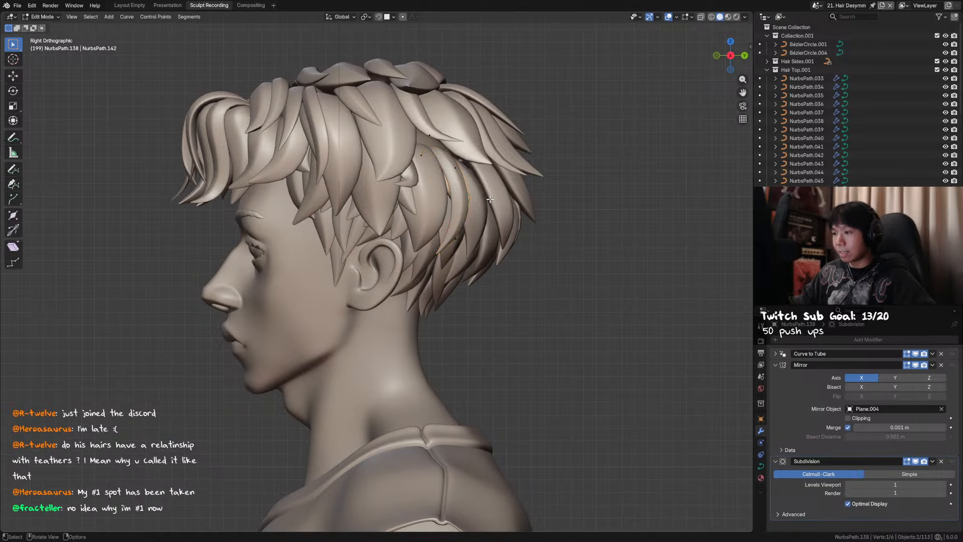
key("g")
left_click(376, 249)
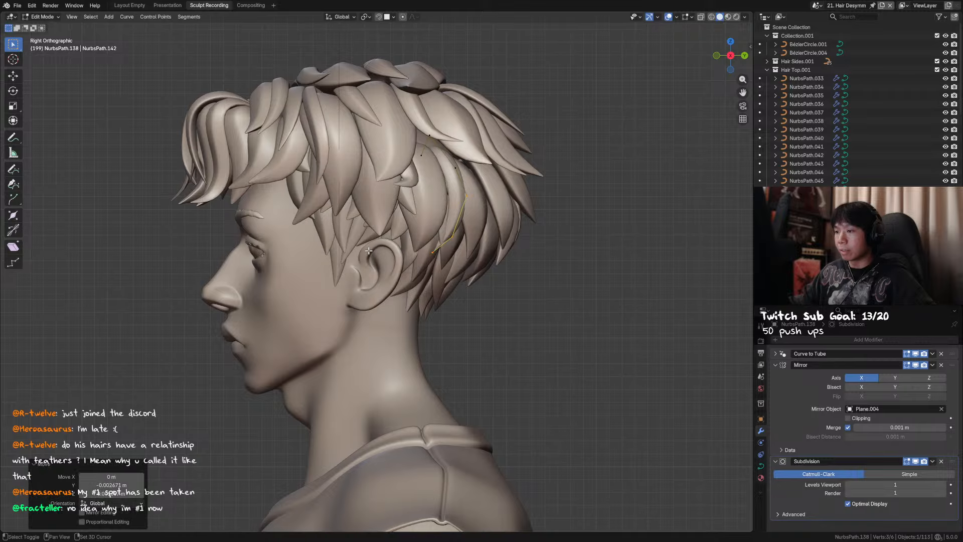
Move the lower control points of NurbsPath.138 one at a time from the back view
middle_click_drag(376, 249, 355, 223)
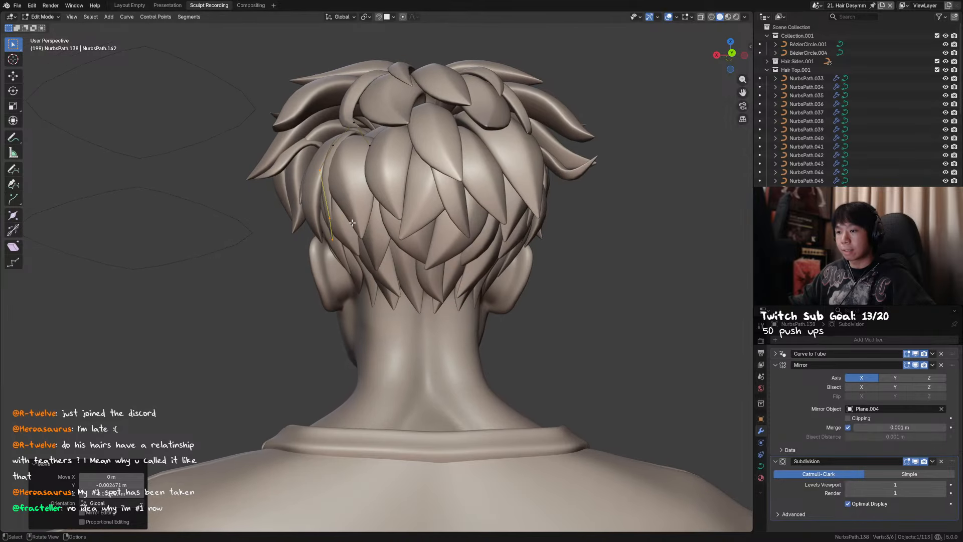
left_click(338, 220)
key("g")
left_click(349, 222)
key("g")
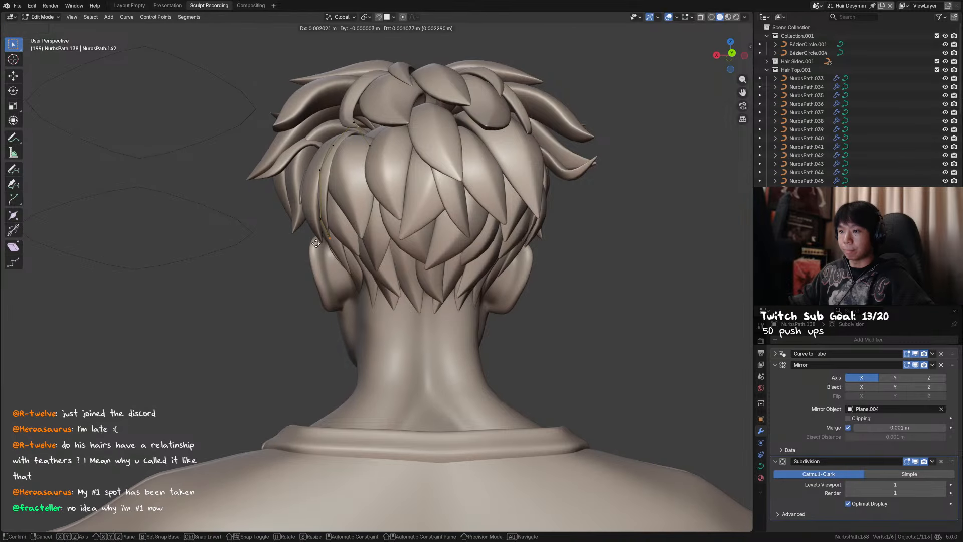
left_click(351, 224)
Move the two lowest control points of NurbsPath.138 in right orthographic view and tilt the whole strand
middle_click_drag(351, 223, 412, 256, "alt")
left_click(460, 231, "shift")
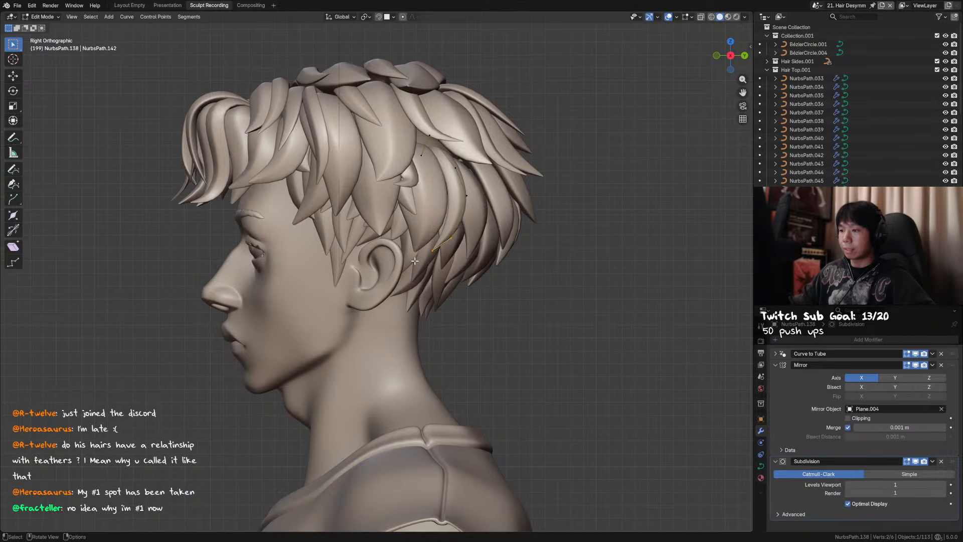
key("g")
left_click(447, 245)
middle_click_drag(504, 231, 395, 245)
key("a")
key("ctrl+t")
left_click(464, 230)
Move the middle and upper control points of NurbsPath.138 outward one by one in back orthographic view
left_click(327, 195)
key("g")
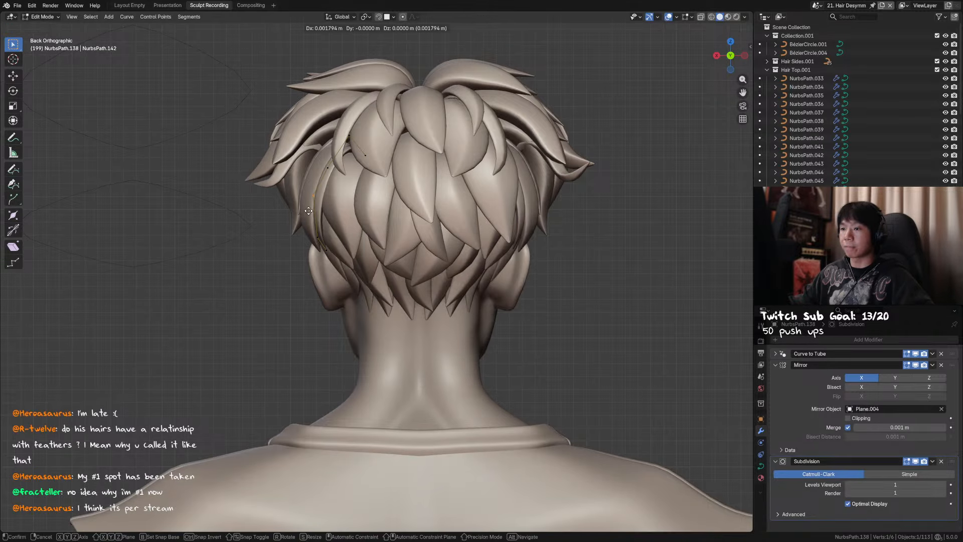
left_click(323, 194)
left_click(338, 175)
key("g")
left_click(317, 159)
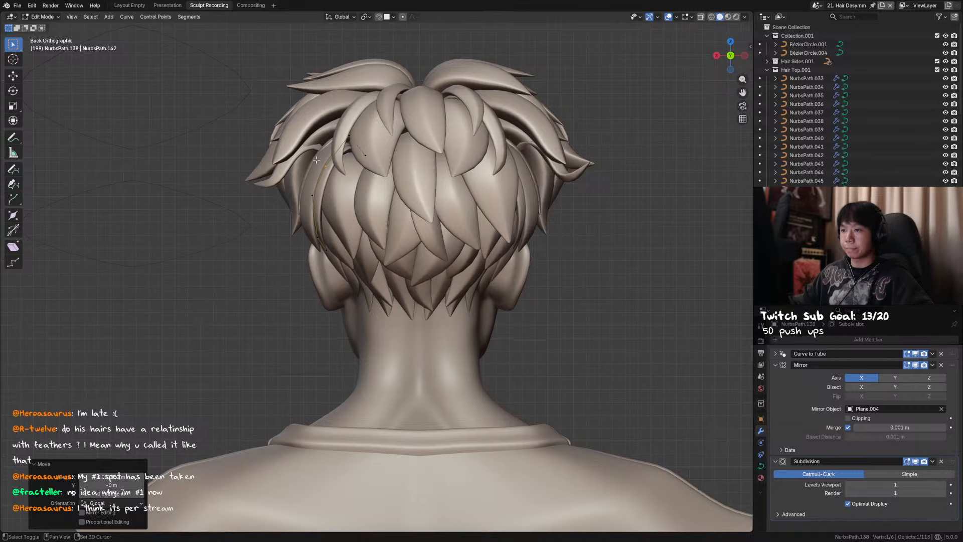
key("g")
left_click_drag(370, 143, 306, 172)
left_click(370, 146)
key("g")
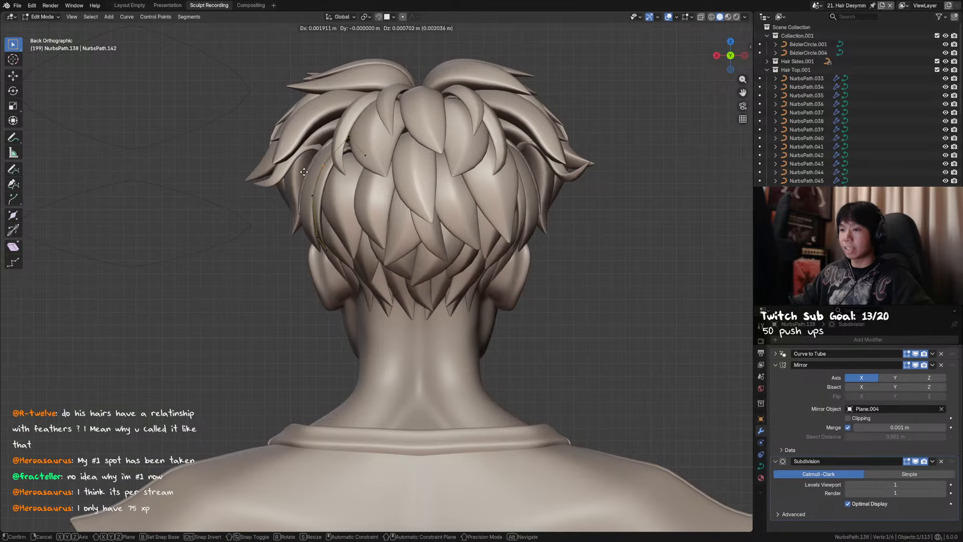
left_click(303, 171)
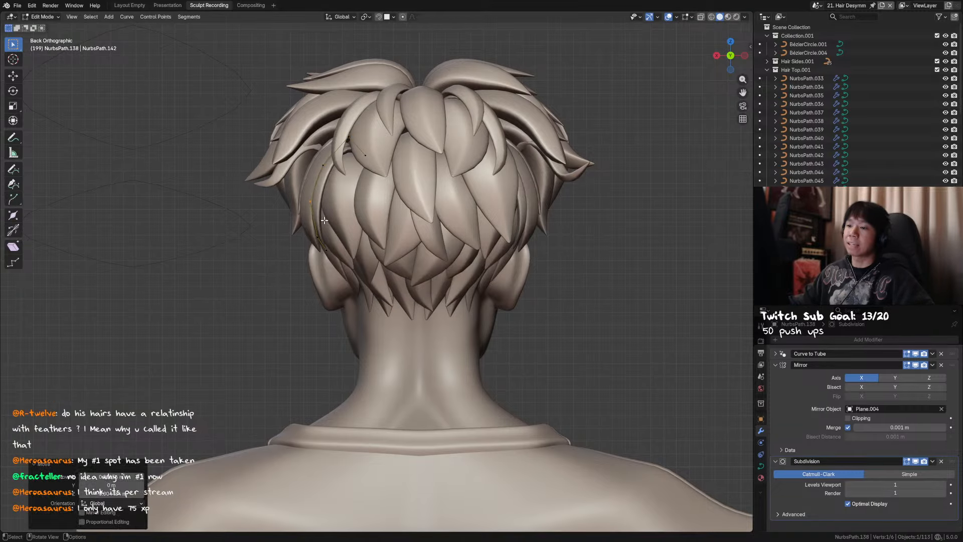
Move the two lower control points of NurbsPath.138 along the Y axis and raise a single one slightly in right orthographic view
middle_click_drag(321, 220, 473, 243)
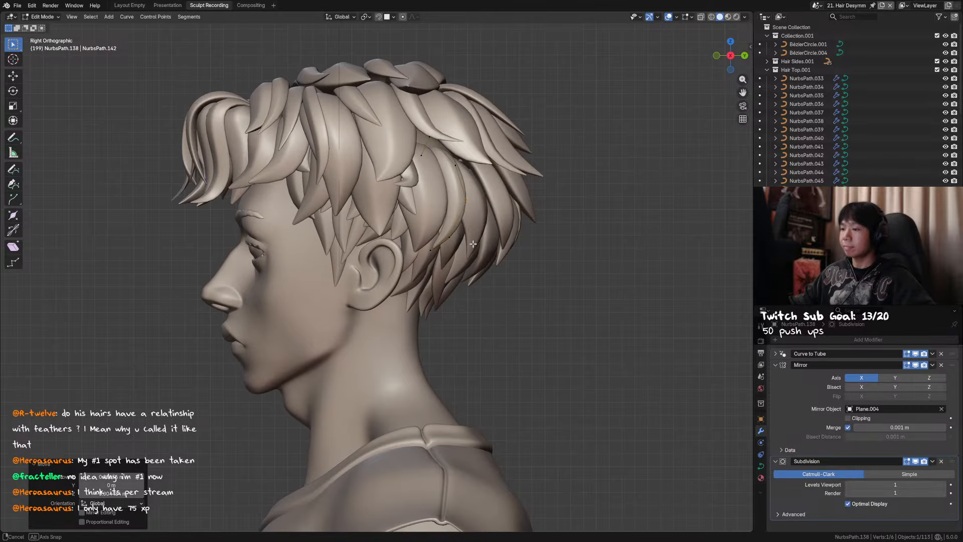
left_click_drag(473, 221, 393, 266)
middle_click_drag(393, 266, 433, 269)
left_click(453, 248)
middle_click_drag(453, 247, 433, 261)
key("g")
key("x")
left_click(466, 267)
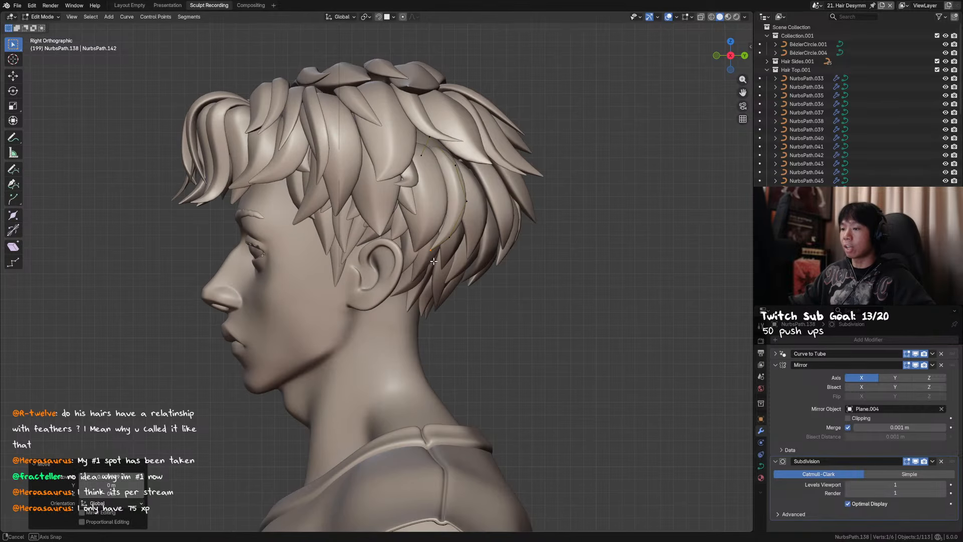
left_click_drag(418, 261, 419, 262)
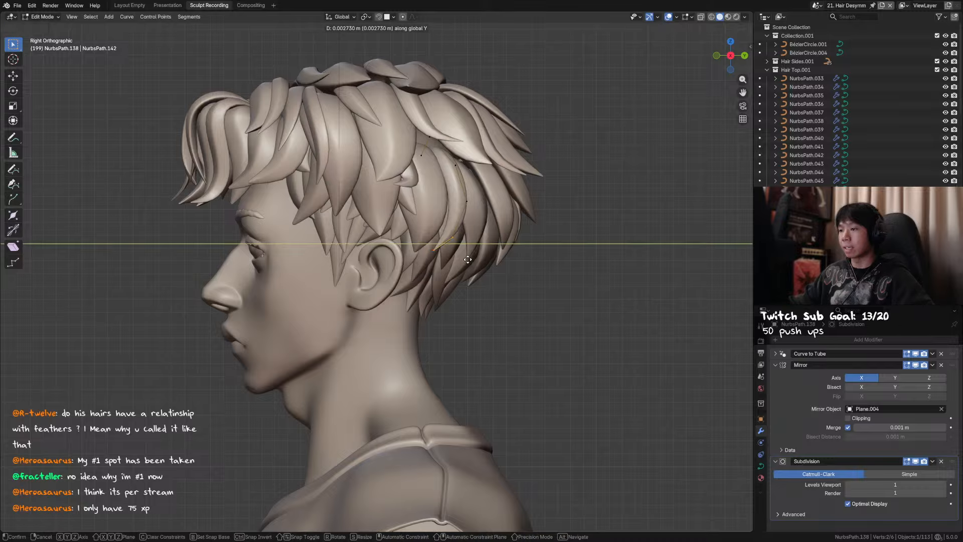
left_click_drag(451, 233, 468, 246)
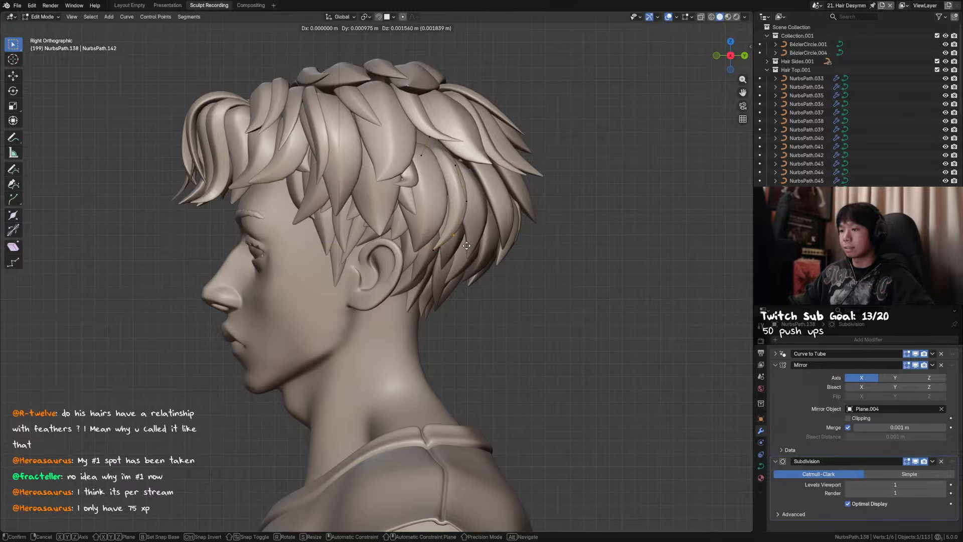
left_click(466, 245)
Move the tip of NurbsPath.138 and the control point above it along the Y axis from the rear view
middle_click_drag(466, 246, 312, 257)
left_click(312, 256)
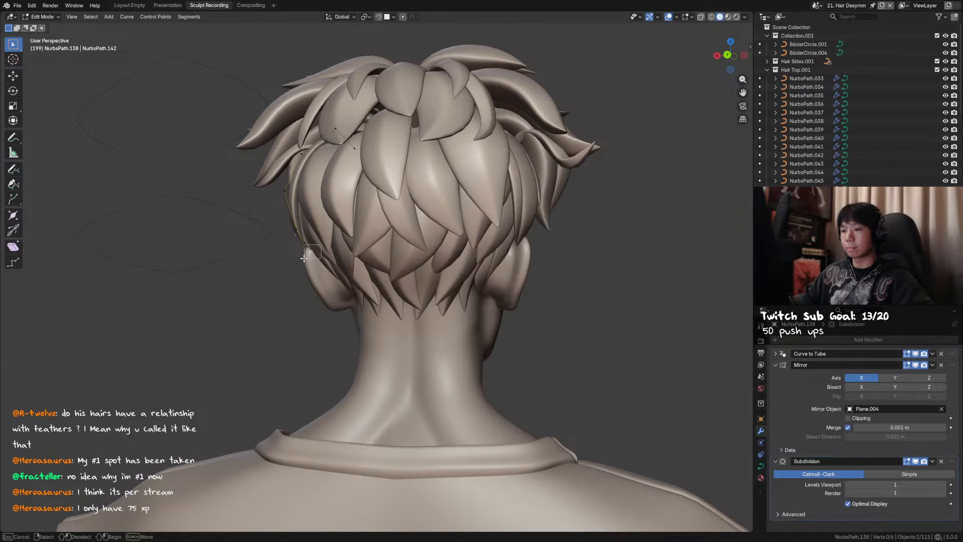
left_click_drag(304, 258, 302, 259)
key("g")
key("y")
left_click(309, 254)
left_click_drag(304, 222, 290, 239)
key("g")
key("y")
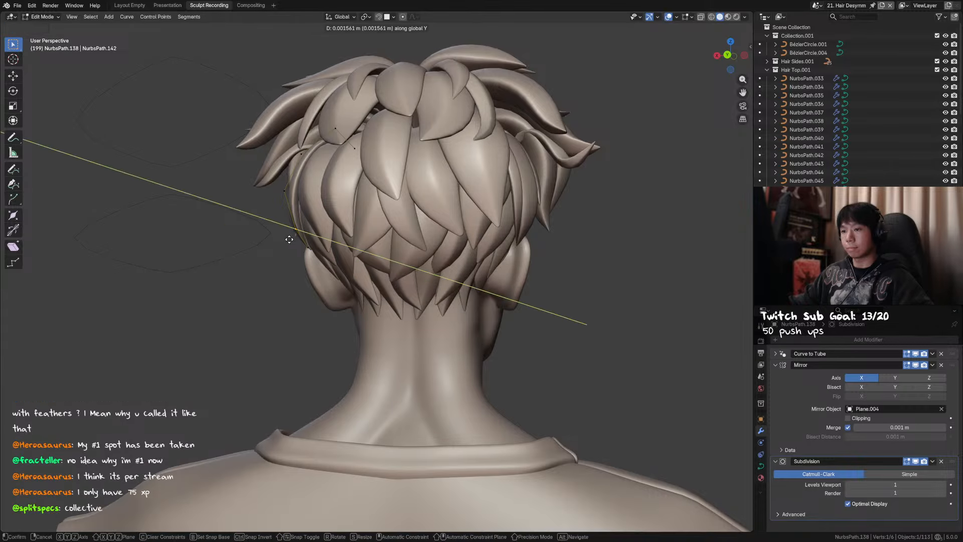
left_click(289, 239)
Leave edit mode, save the file and unhide all hidden hair strands
key("Tab")
scroll(295, 241, "down", 2)
key("ctrl+s")
middle_click_drag(326, 245, 447, 247)
left_click_drag(517, 246, 546, 258)
key("alt+h")
middle_click_drag(546, 258, 512, 248)
Rotate the three lower control points of NurbsPath.138 about the Z axis
key("Tab")
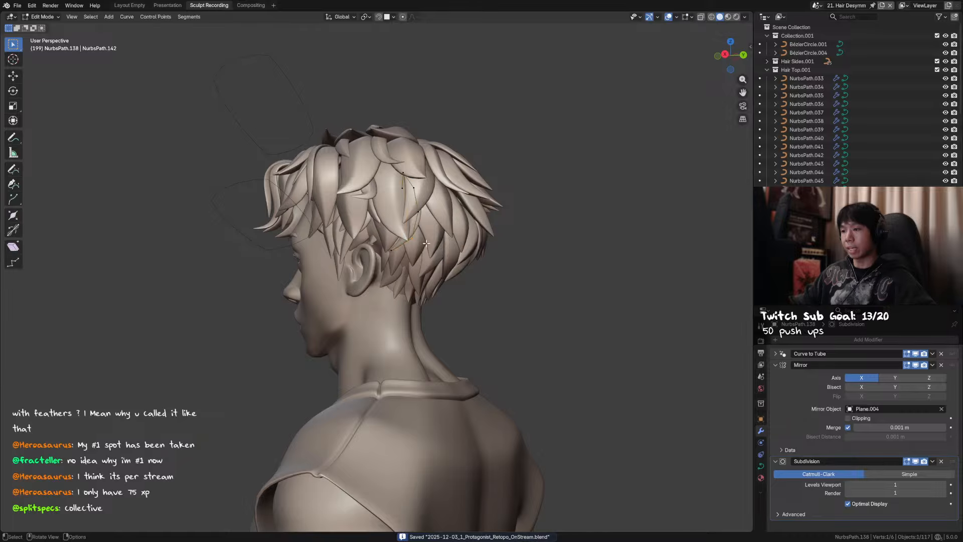
middle_click_drag(425, 243, 416, 221)
left_click_drag(416, 221, 391, 242)
key("r")
key("z")
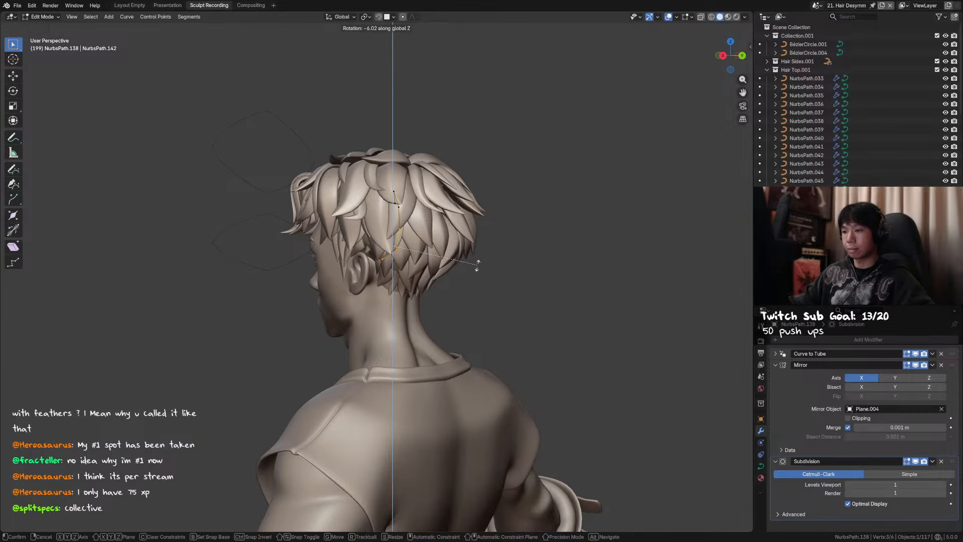
left_click(478, 277)
Move and rotate the three lower control points of NurbsPath.138 to blend the strand's end behind the ear
key("g")
left_click(482, 289)
key("r")
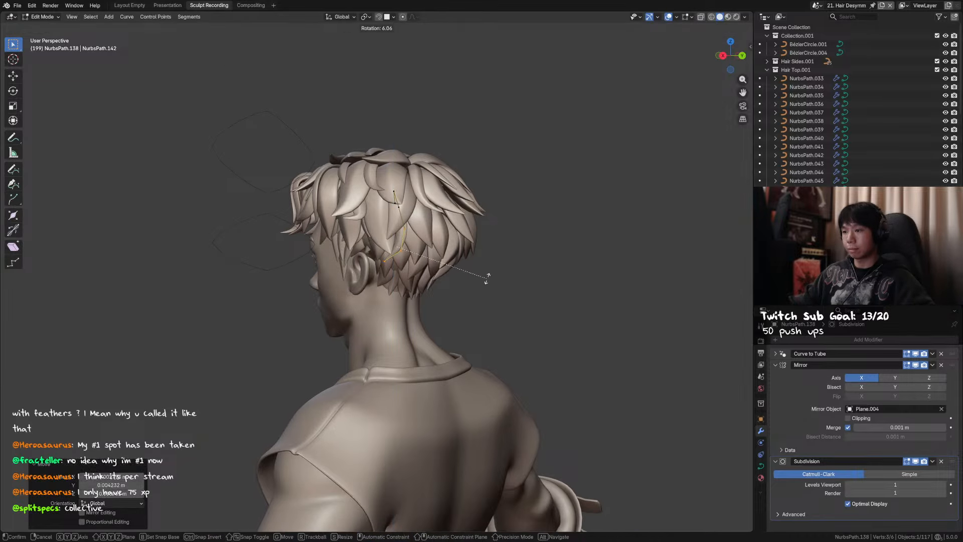
left_click(488, 271)
key("g")
left_click(490, 271)
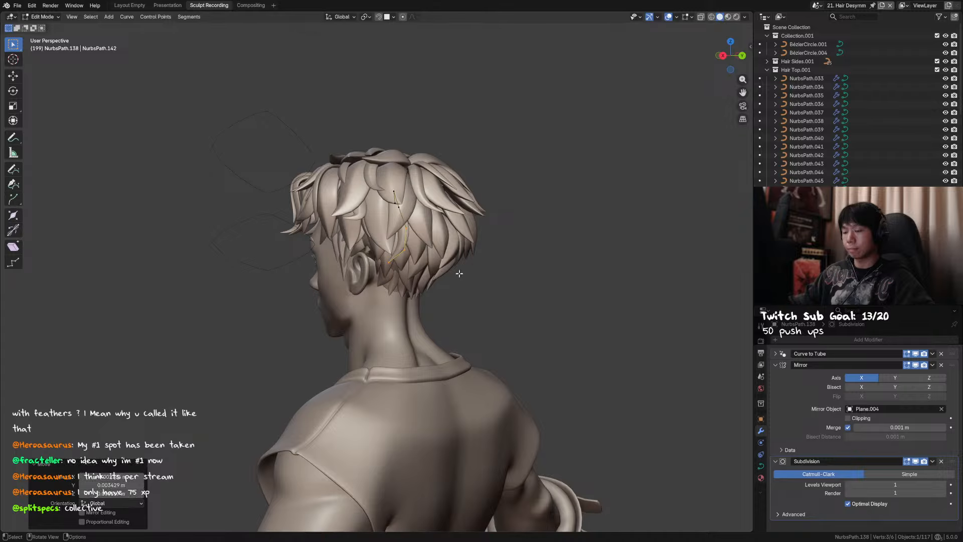
Move two lower control points of NurbsPath.138 individually along the X axis, leave edit mode and save the file
middle_click_drag(490, 271, 355, 271)
left_click(346, 264)
key("g")
key("x")
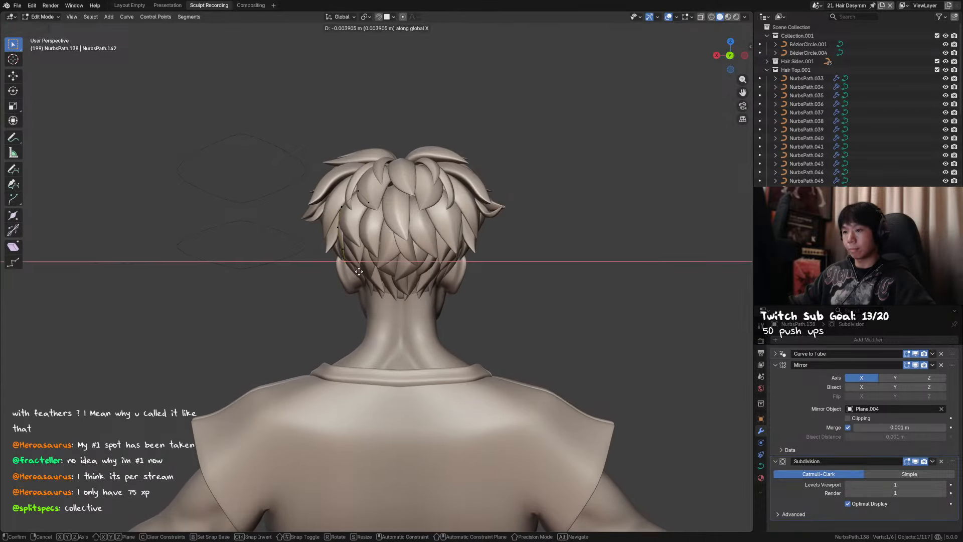
left_click(358, 271)
left_click(344, 252)
key("g")
key("x")
left_click(341, 255)
key("Tab")
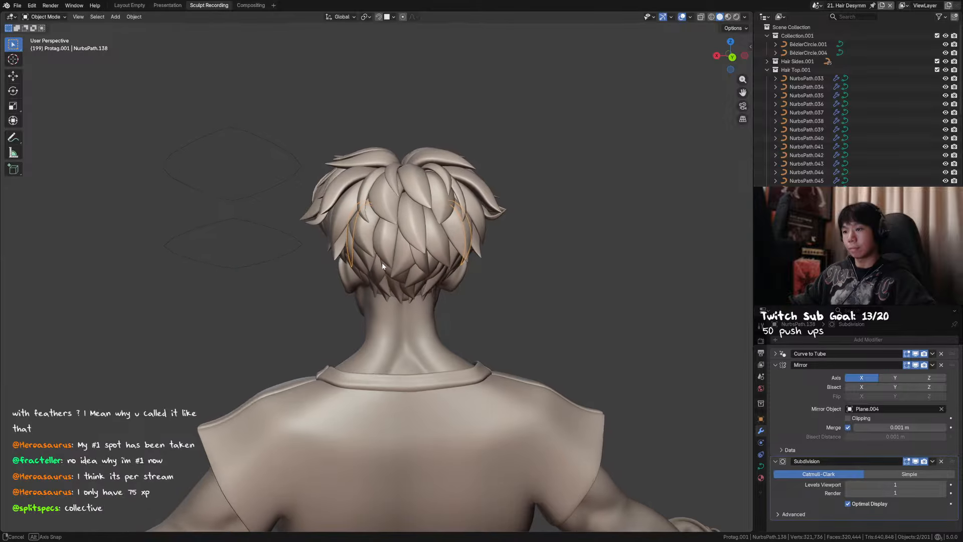
key("ctrl+s")
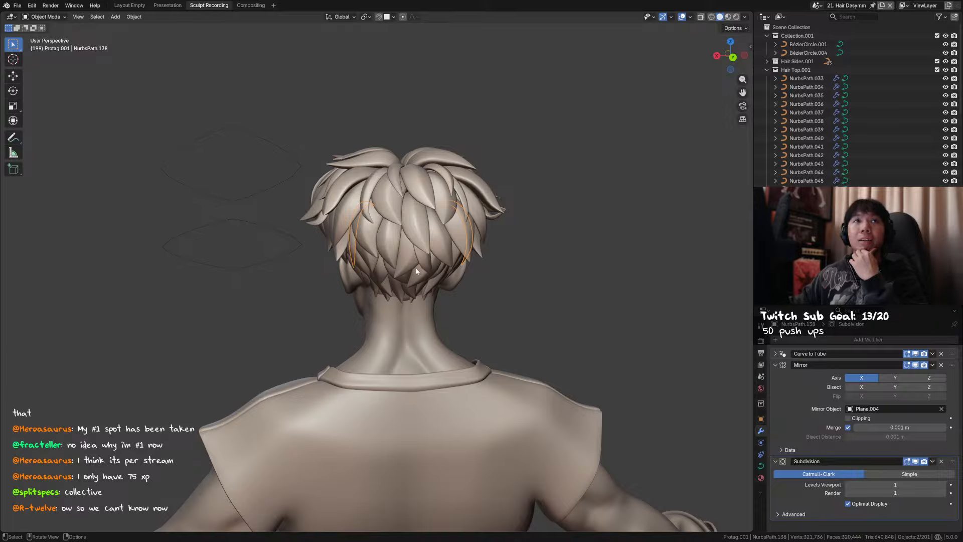
Save the file and hide the selected hair strand behind the ear
middle_click_drag(406, 276, 446, 302)
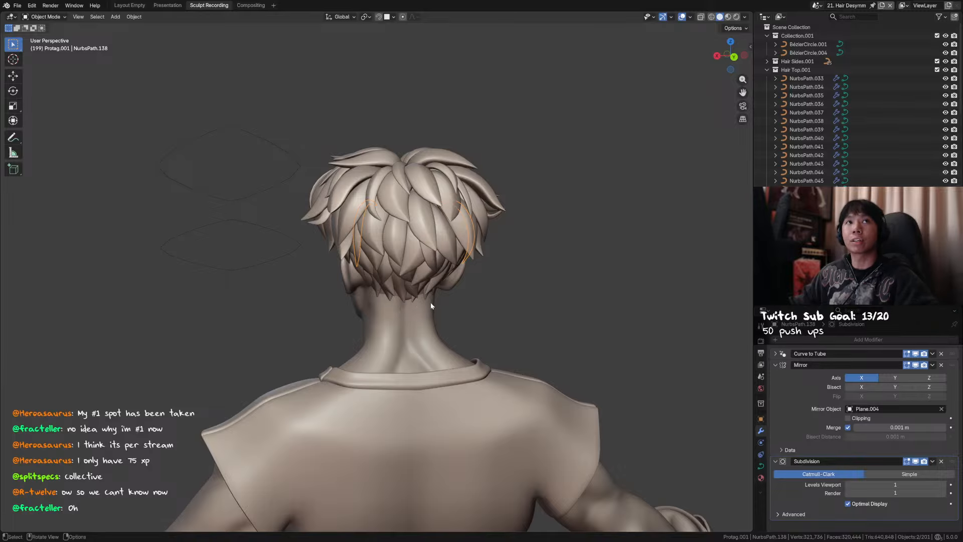
middle_click_drag(431, 301, 443, 280)
key("ctrl+s")
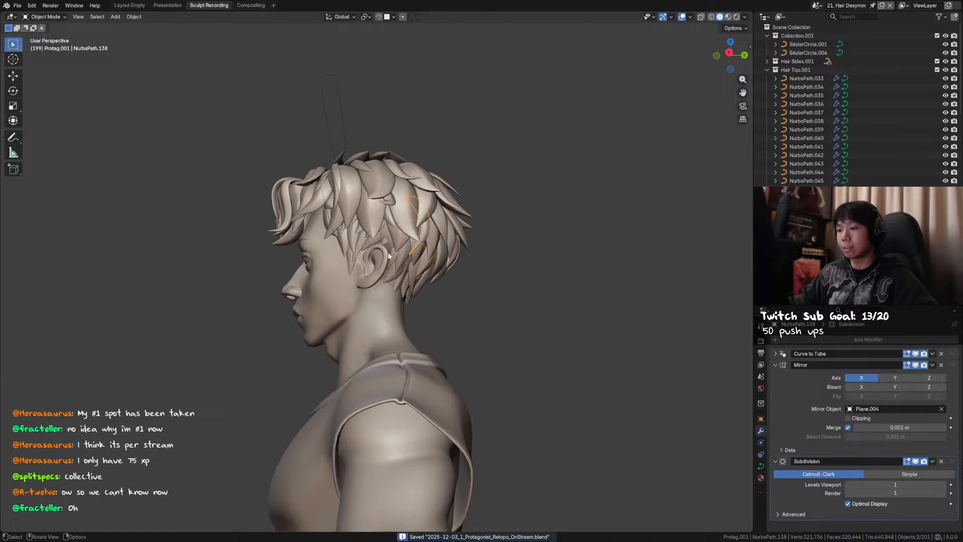
key("h")
Tilt all control points of the small strand NurbsPath.026 above the ear and leave edit mode
middle_click_drag(384, 231, 427, 249)
left_click(404, 205)
key("Tab")
key("ctrl+t")
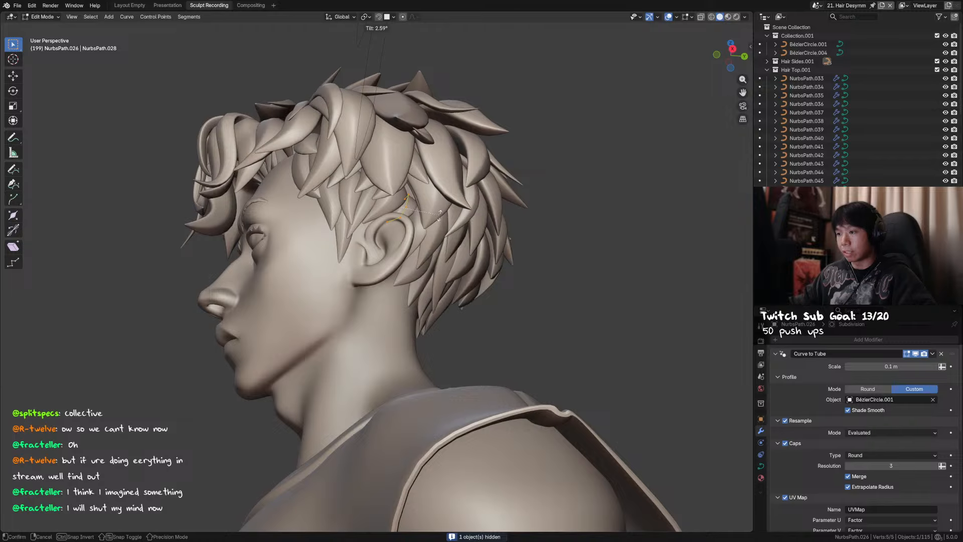
left_click(440, 214)
left_click(444, 216)
key("Tab")
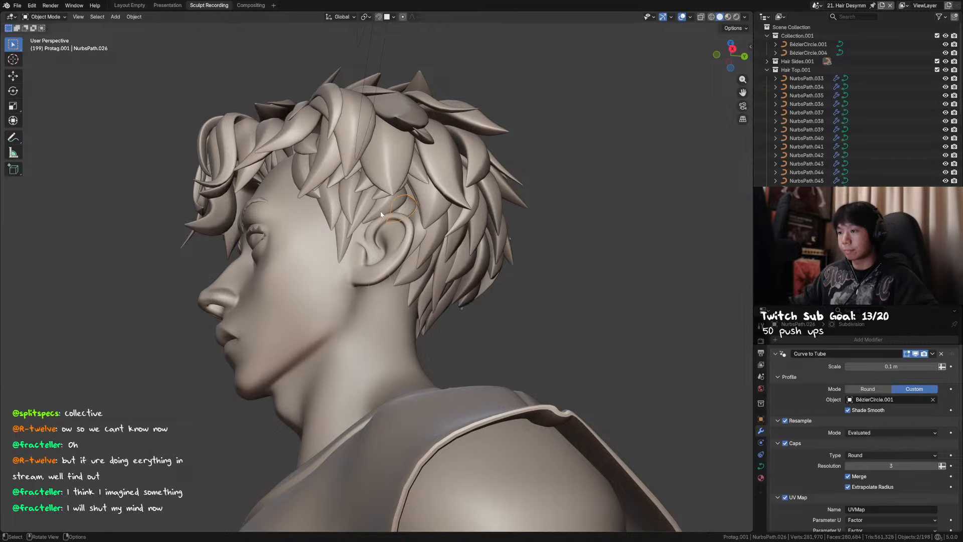
Unhide all hidden objects, hide Sphere.017 and save the file
left_click(575, 226)
left_click_drag(572, 225, 578, 228)
left_click_drag(405, 200, 410, 203)
key("h")
key("ctrl+z")
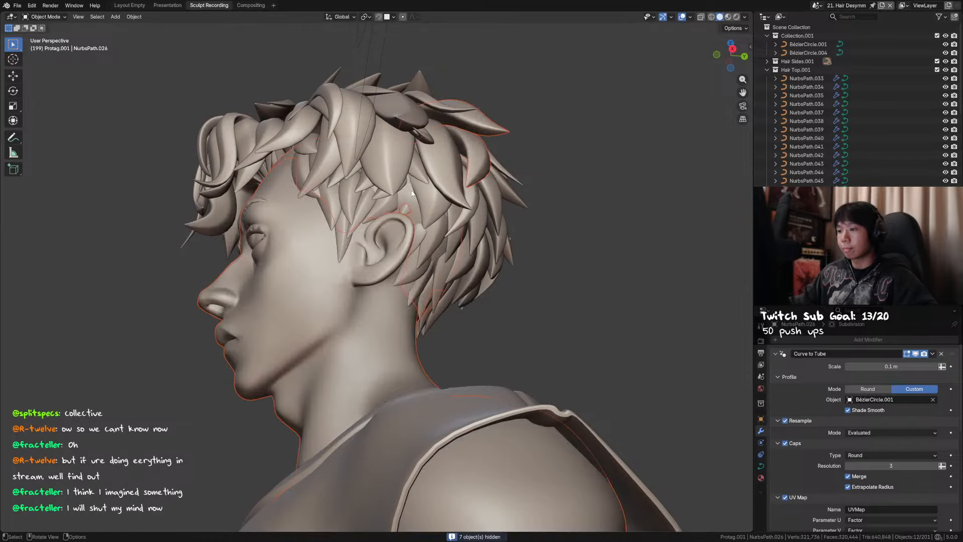
key("KP_3")
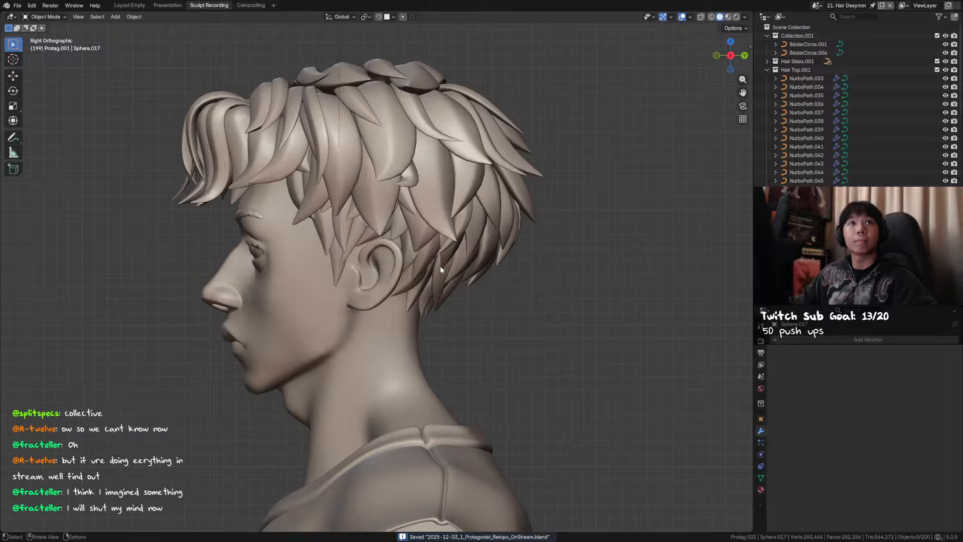
Move the lower control points of back strand NurbsPath.109 slightly as a group
middle_click_drag(514, 274, 538, 289, "shift")
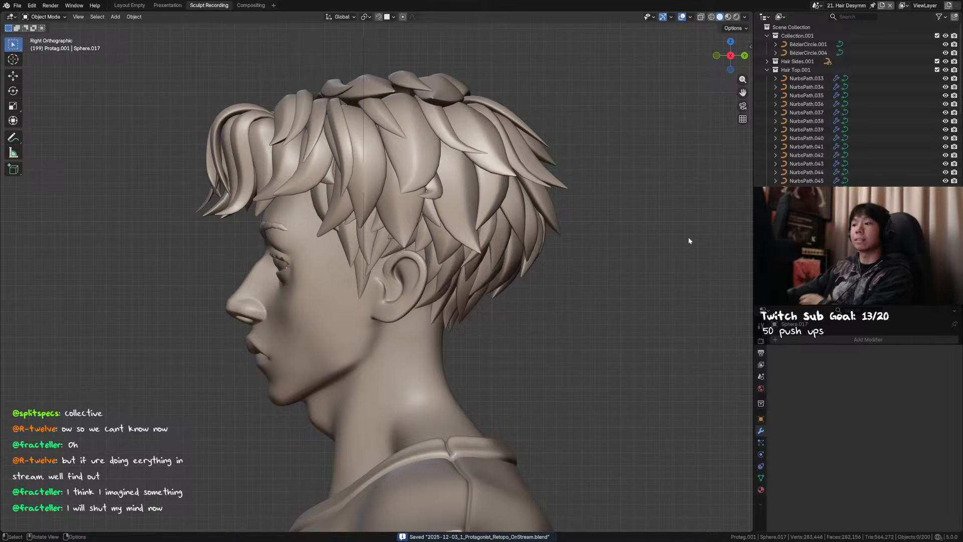
middle_click_drag(565, 257, 501, 228)
left_click(501, 227)
key("Tab")
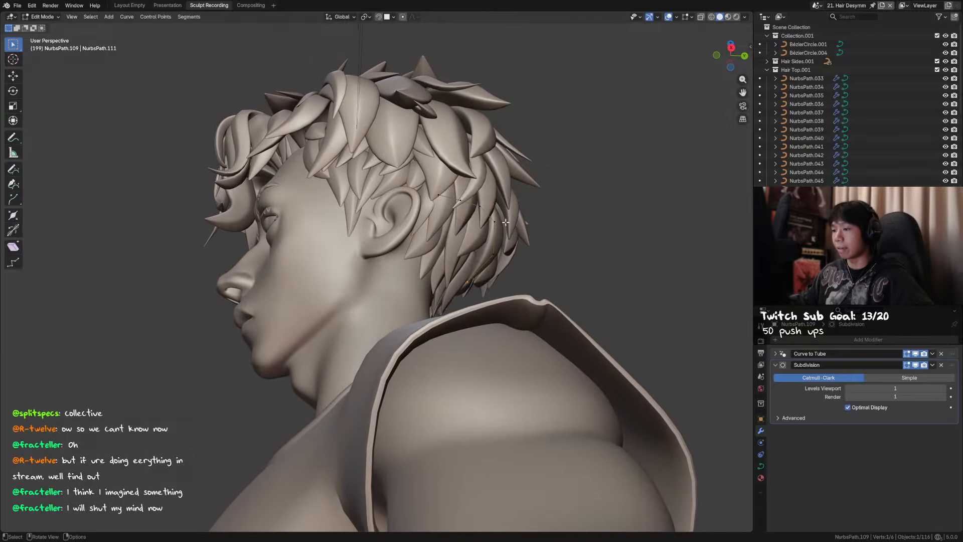
left_click_drag(446, 230, 446, 230)
middle_click_drag(446, 230, 532, 223)
key("g")
left_click(532, 223)
Move the two lowest control points of NurbsPath.109 individually in side view, leave edit mode and save the file
key("KP_3")
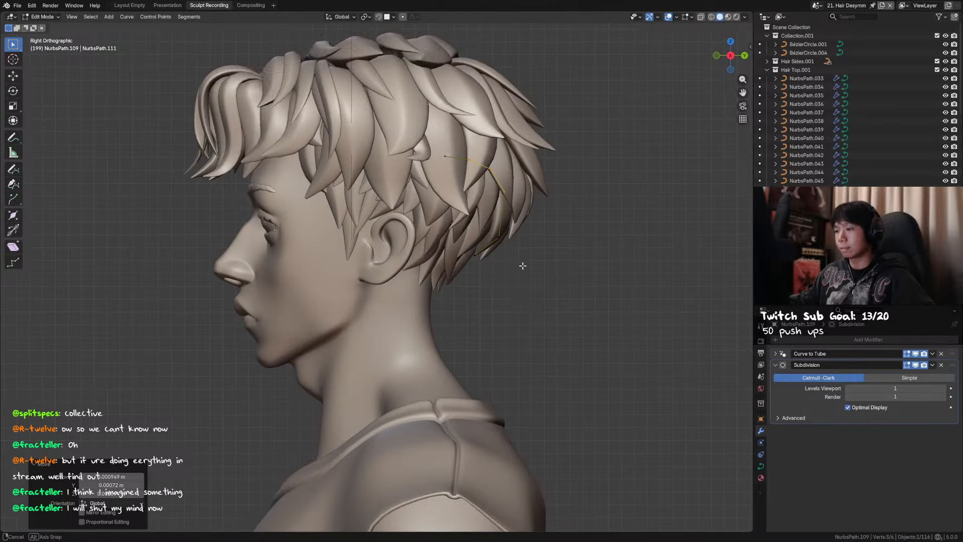
left_click(507, 243)
key("g")
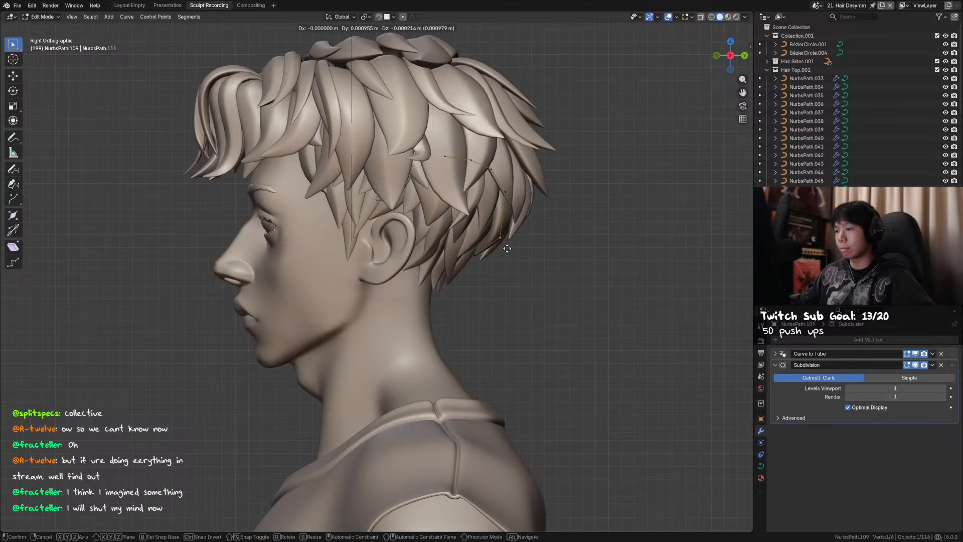
left_click(505, 249)
left_click(485, 262)
key("g")
left_click(495, 269)
key("Tab")
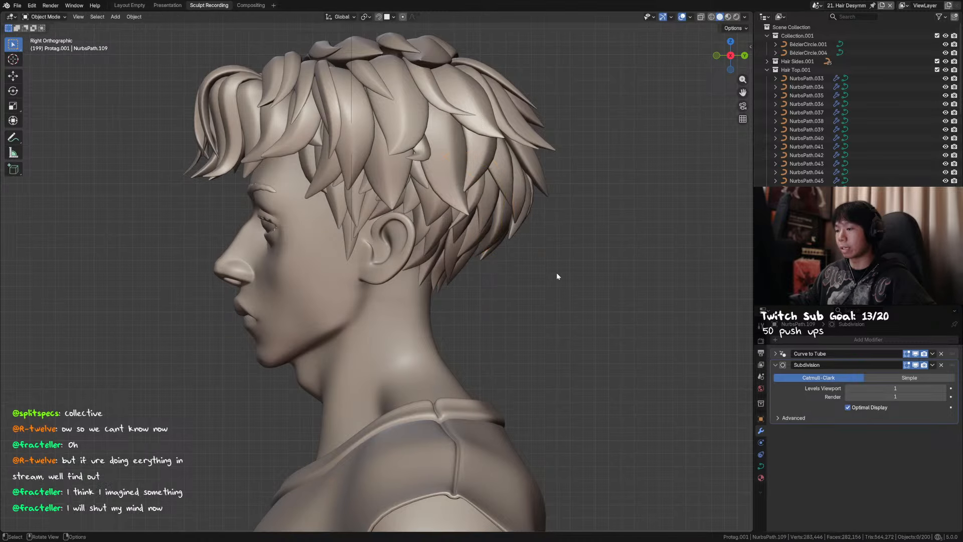
key("ctrl+KP_1")
scroll(461, 259, "down", 2)
key("ctrl+s")
Move two control points of NurbsPath.025 behind the ear, and shift a lower one within the horizontal plane
middle_click_drag(461, 259, 547, 248)
key("KP_3")
middle_click_drag(479, 255, 408, 178)
left_click(424, 208)
key("Tab")
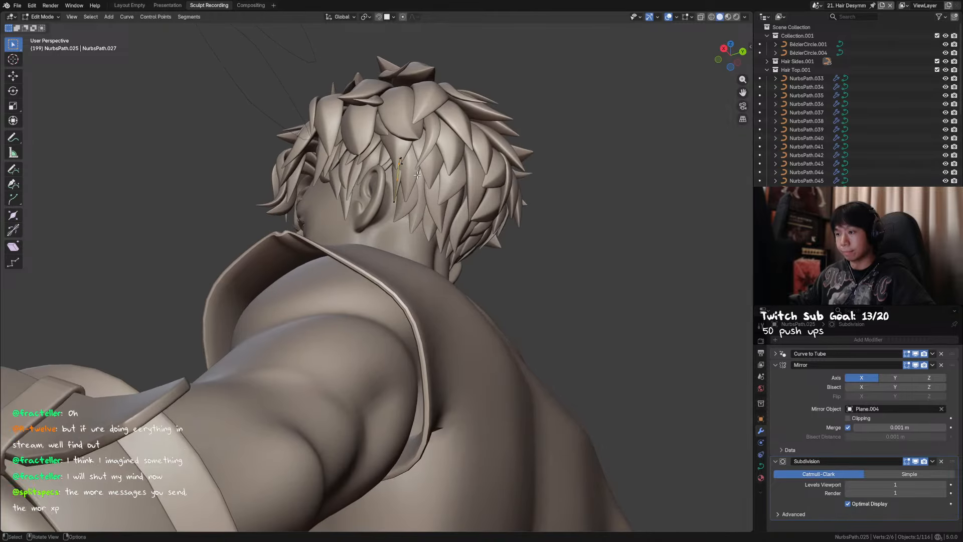
key("g")
left_click(413, 186)
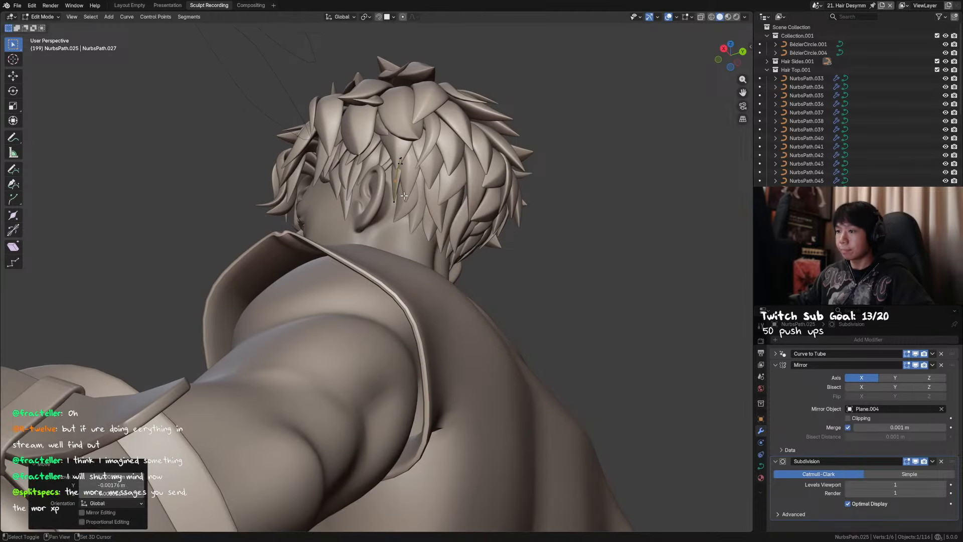
left_click(406, 199)
key("g")
key("shift+z")
left_click(407, 210)
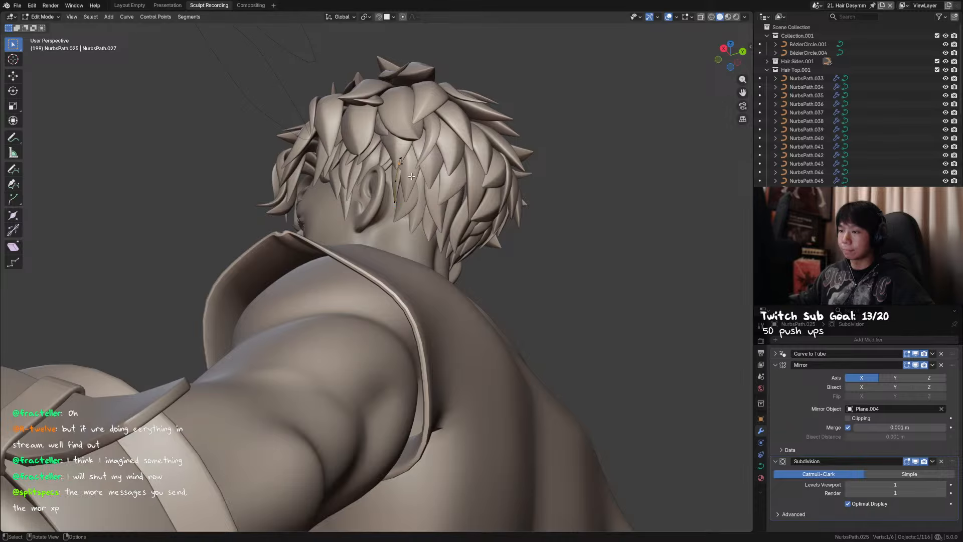
Tilt all control points of NurbsPath.025, leave edit mode and save the file
key("a")
middle_click_drag(401, 160, 443, 187)
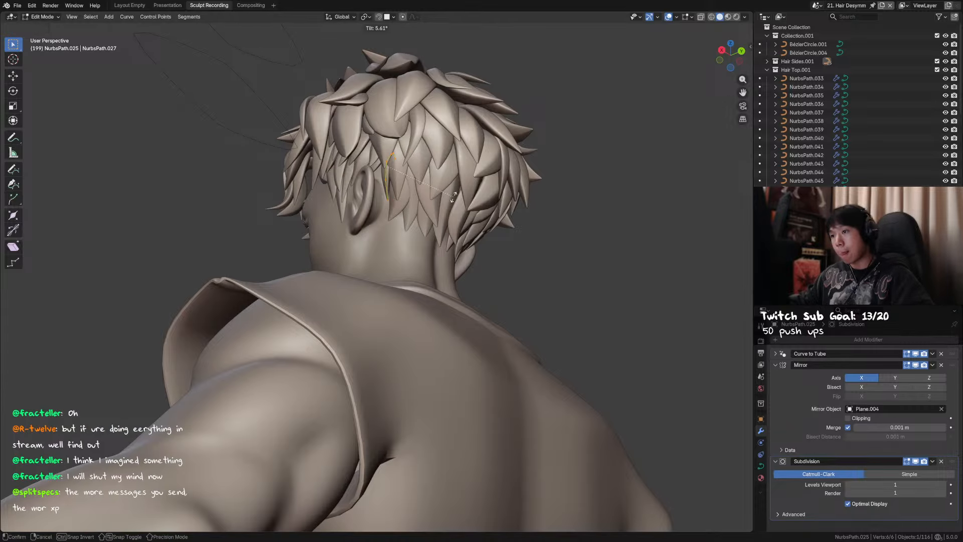
key("KP_3")
key("Tab")
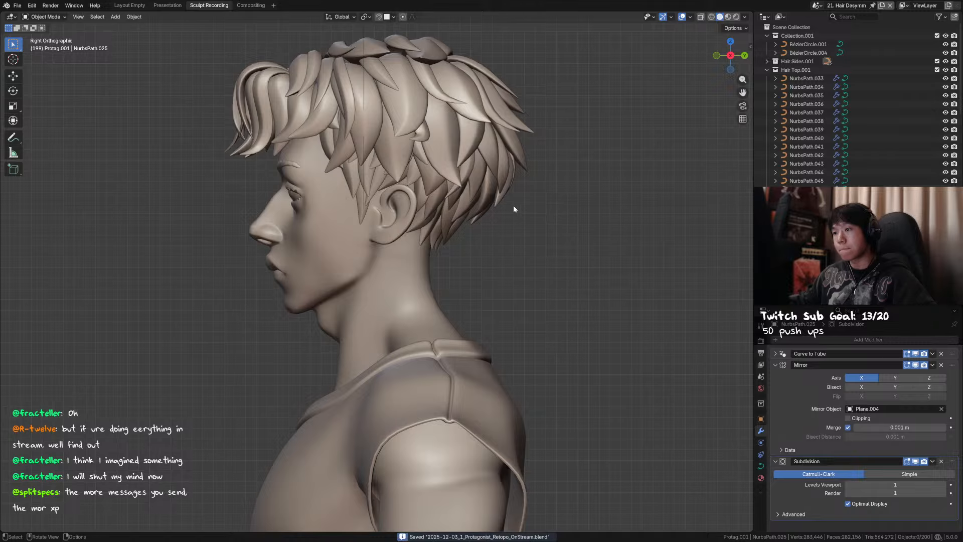
Move control points of back strand NurbsPath.114 along the Y and X axes
middle_click_drag(514, 208, 521, 244)
left_click(412, 209)
key("Tab")
key("g")
key("y")
left_click(438, 249)
key("g")
key("x")
left_click(458, 256)
key("g")
key("y")
left_click(475, 253)
Freely reposition the lower control points of NurbsPath.114, leave edit mode and save the file
key("g")
left_click(451, 241)
key("g")
left_click(487, 257)
key("Tab")
key("ctrl+s")
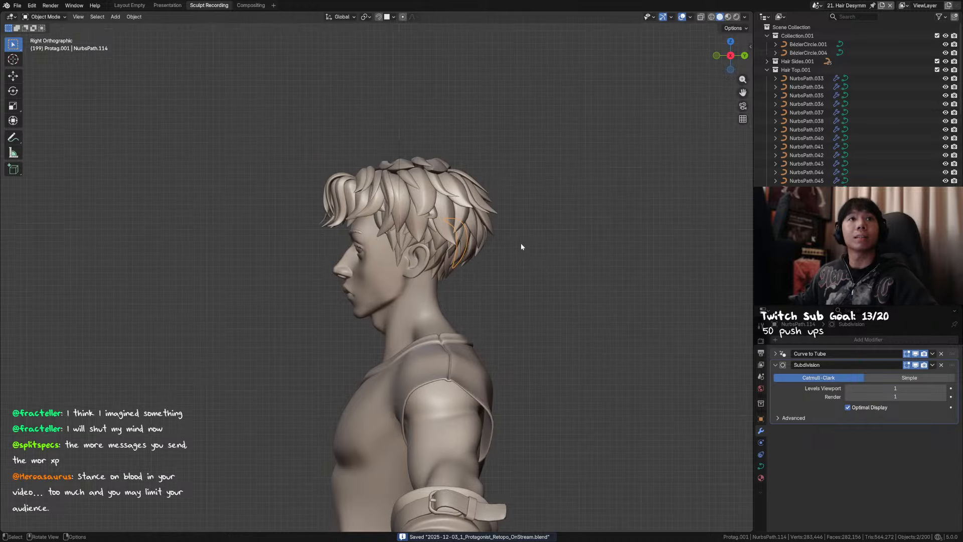
Adjust NurbsPath.114 once more from the opposite side of the head and save the file
scroll(524, 237, "up", 1)
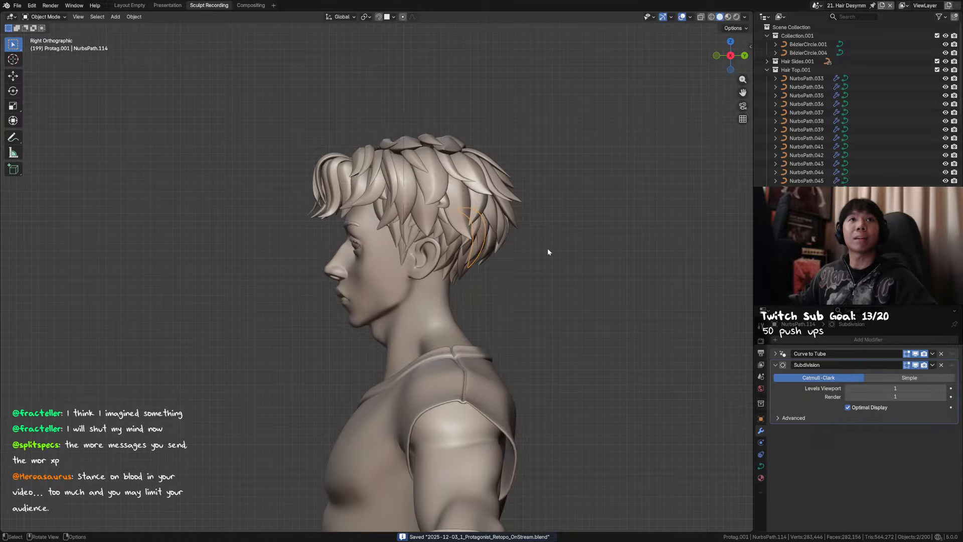
middle_click_drag(548, 251, 362, 230)
key("Tab")
key("g")
left_click(386, 250)
key("Tab")
key("ctrl+s")
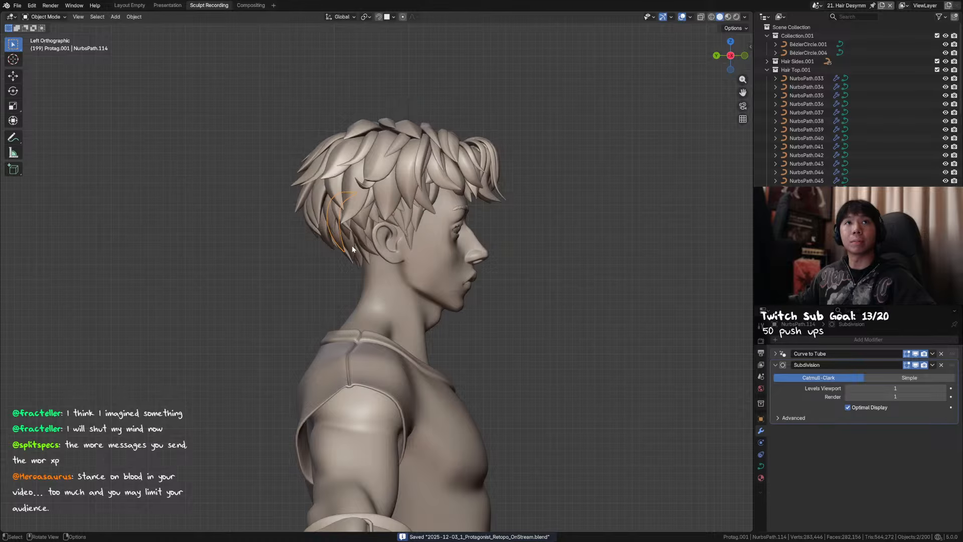
Move the lower control points of NurbsPath.114 in back view, saving the file, and leave edit mode
middle_click_drag(351, 246, 483, 260)
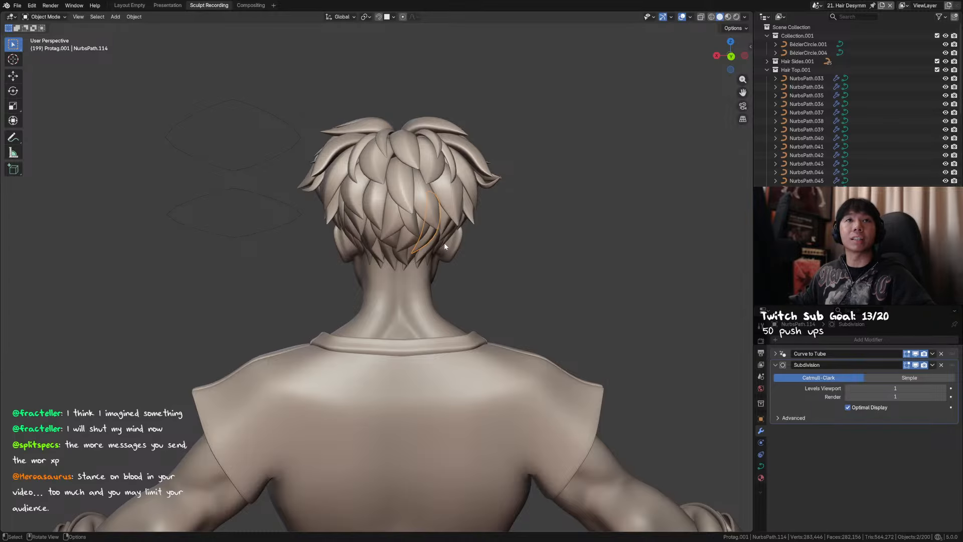
mouse_move(441, 243)
middle_mouse_down()
mouse_move(472, 245)
mouse_move(438, 244)
middle_mouse_up()
key("Tab")
left_click(424, 245)
left_click_drag(438, 229, 386, 260)
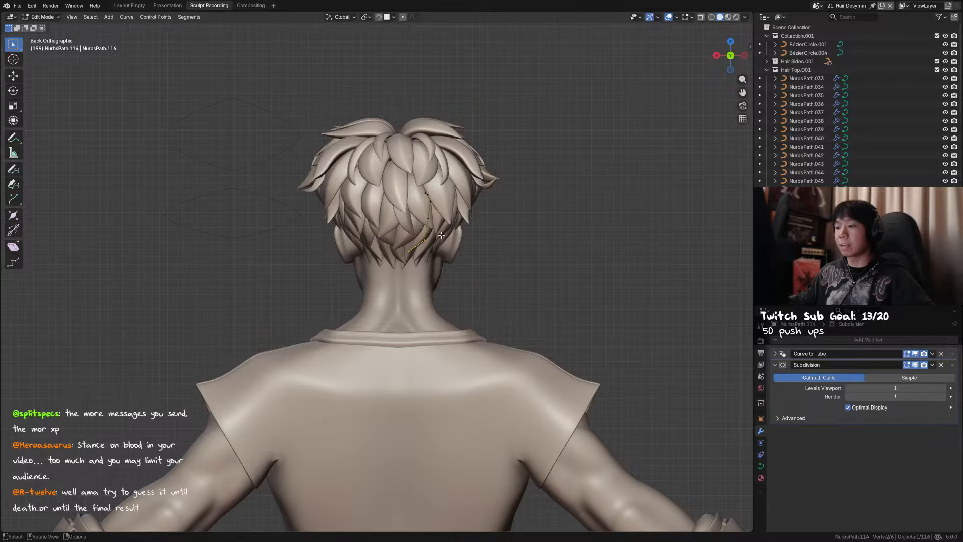
key("ctrl+s")
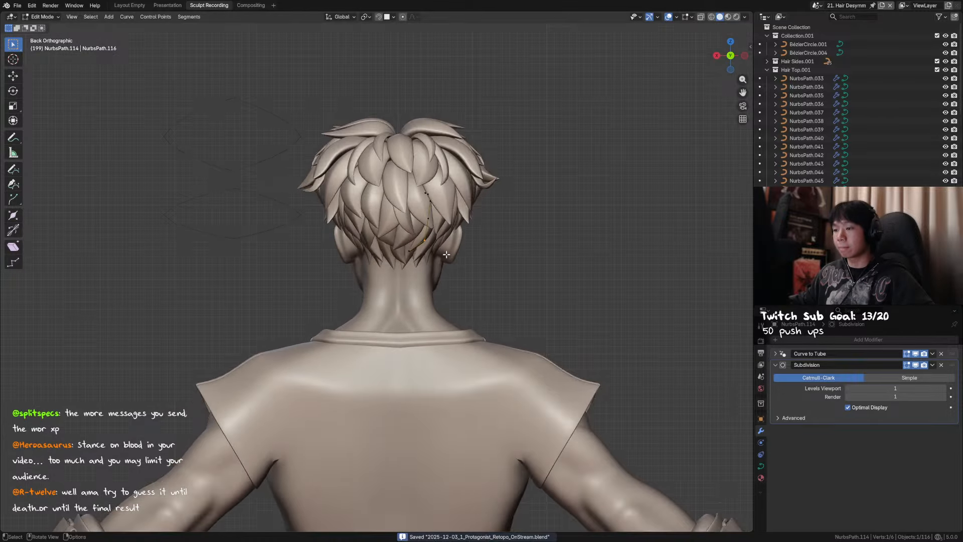
key("g")
left_click(449, 257)
key("Tab")
Clear the object selection and save the file
middle_click_drag(449, 257, 381, 236)
middle_click_drag(251, 206, 421, 269)
left_click(312, 258)
key("alt+a")
key("ctrl+s")
Set the Grab brush size to 244 px in sculpt mode on Plane.004, return to object mode and save the file
key("Tab")
key("ctrl+Tab")
key("f")
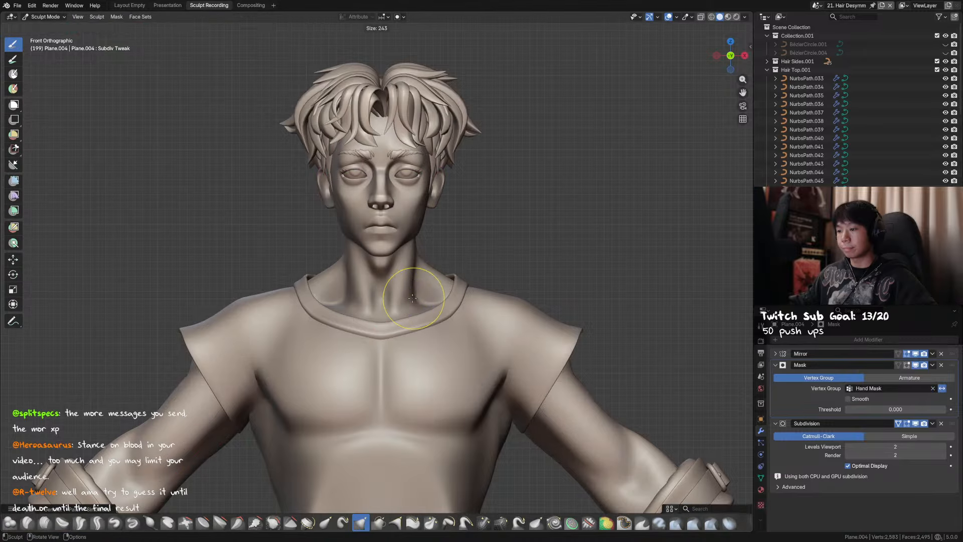
left_click(415, 297)
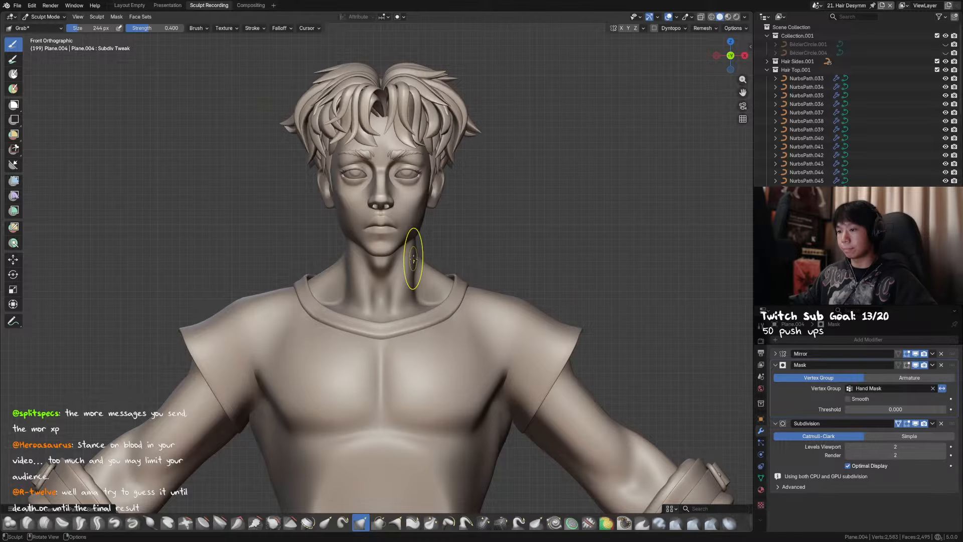
mouse_move(413, 265)
middle_mouse_down()
mouse_move(436, 273)
mouse_move(344, 281)
mouse_move(474, 266)
middle_mouse_up()
key("ctrl+Tab")
key("ctrl+s")
middle_click_drag(533, 200, 507, 207)
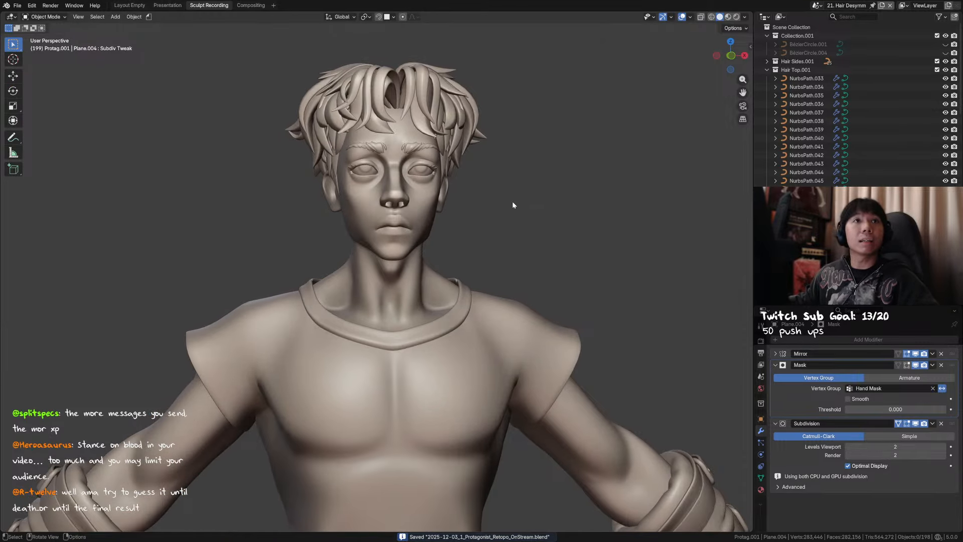
Move a lower control point of NurbsPath.016 in front of the ear about 0.003 m along Y, leave edit mode and save the file
middle_click_drag(530, 209, 401, 210, "alt")
scroll(416, 225, "up", 3)
left_click(398, 249)
key("Tab")
left_click(398, 264)
key("g")
key("x")
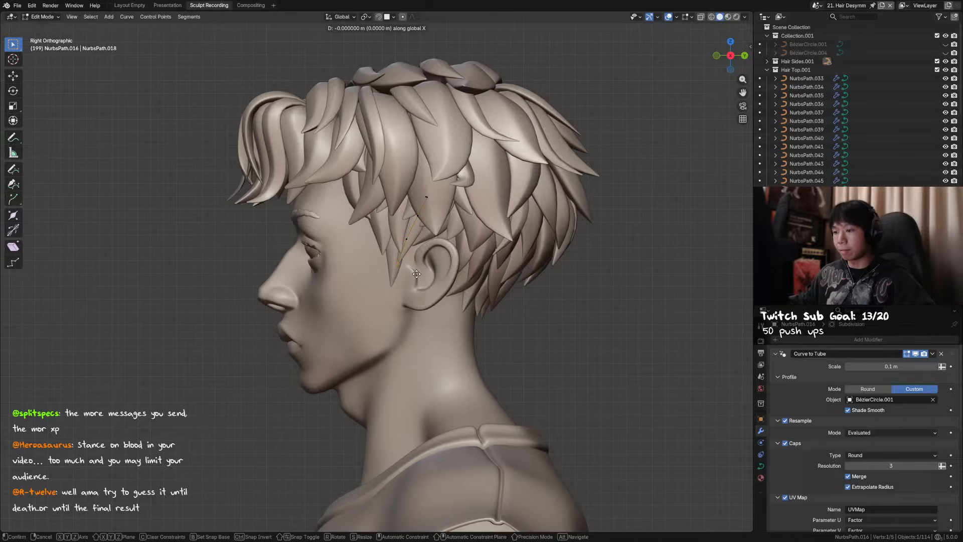
left_click(420, 274)
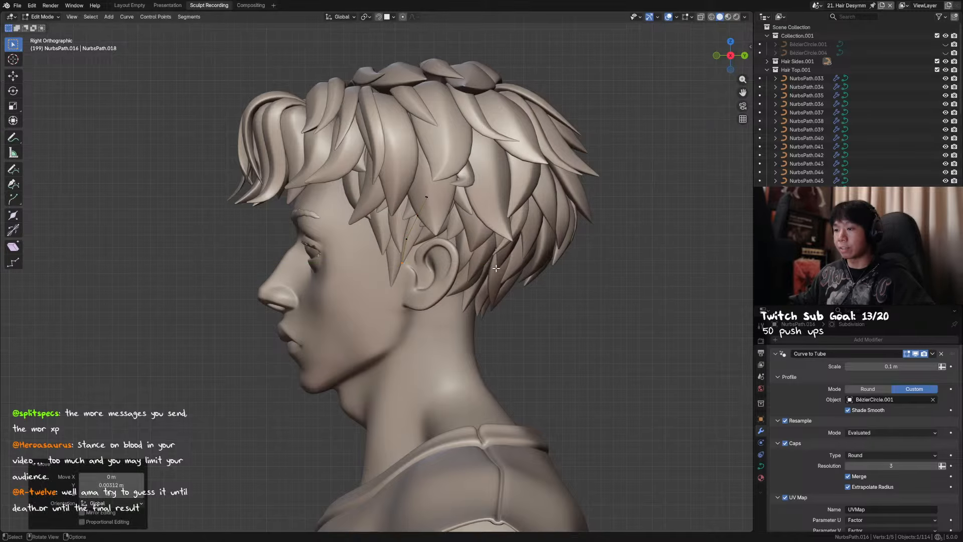
middle_click_drag(497, 268, 536, 222)
key("Tab")
key("ctrl+s")
Duplicate a lower back hair strand and place the copy over the middle of the nape
middle_click_drag(442, 247, 384, 227)
middle_click_drag(439, 230, 383, 231)
left_click(369, 269)
key("shift+d")
left_click(476, 362)
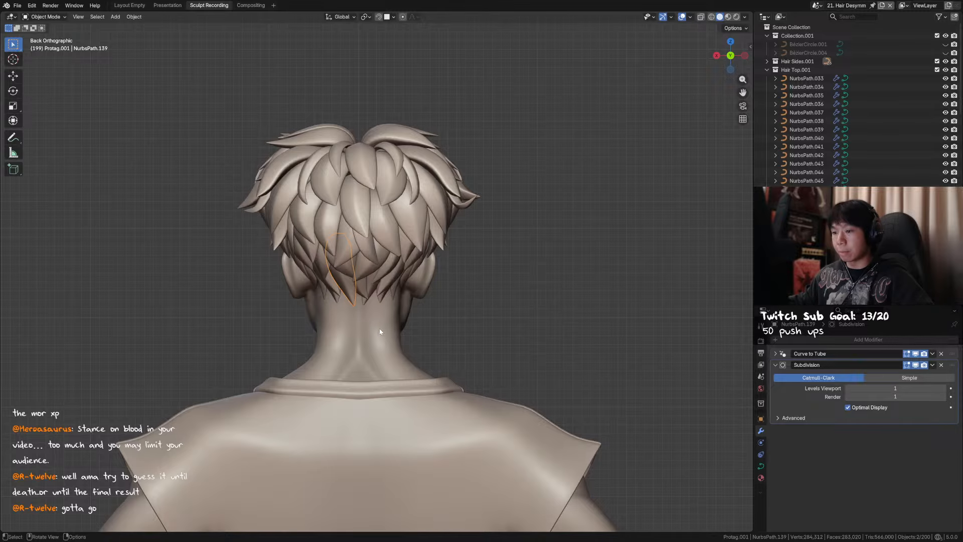
Move the tip control point of NurbsPath.139 closer to the centre of the nape in back view
middle_click_drag(379, 331, 428, 329, "shift")
scroll(429, 320, "up", 2)
key("Tab")
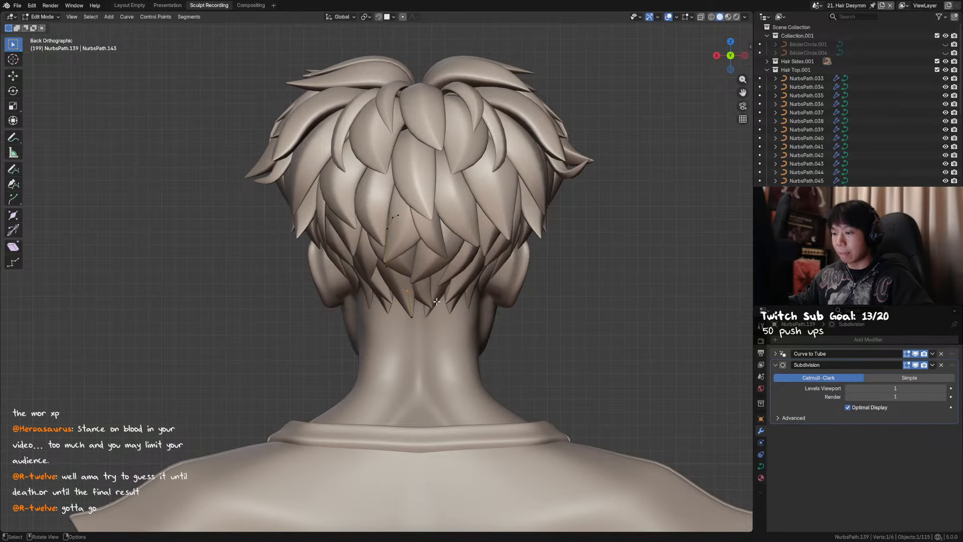
left_click(415, 319)
key("g")
left_click(425, 308)
Move the lower control points of NurbsPath.139 individually away from the neck in side view
middle_click_drag(426, 306, 530, 307)
key("g")
right_click(525, 310)
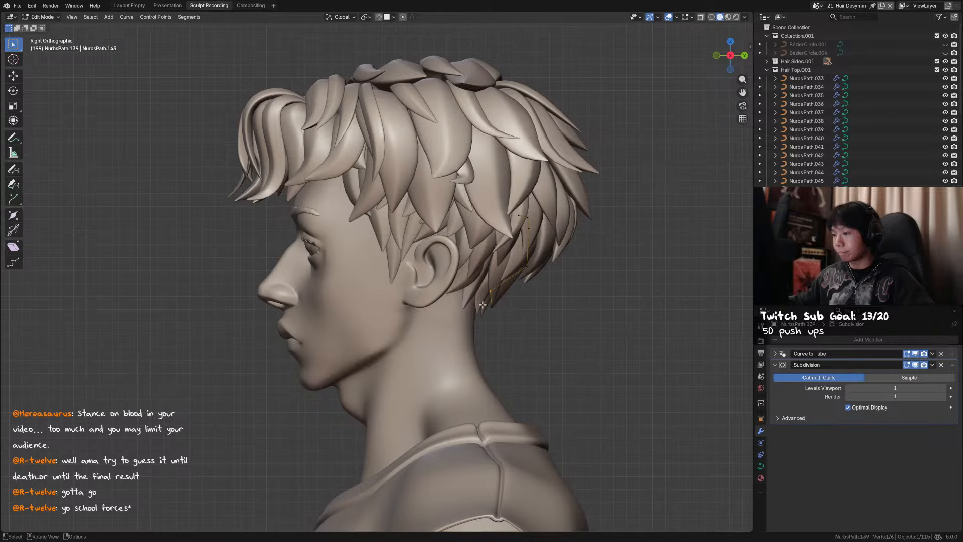
left_click(482, 303)
key("g")
left_click(515, 314)
left_click(476, 284)
key("g")
left_click(509, 299)
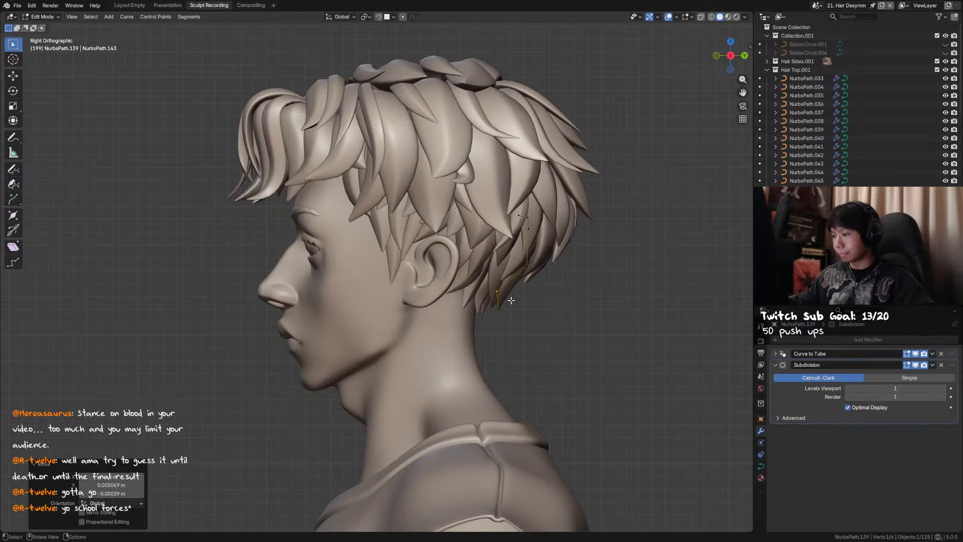
left_click(503, 316)
key("g")
left_click(511, 325)
Adjust the radius of all control points of NurbsPath.139, select its tip point and save the file
middle_click_drag(511, 325, 626, 309)
key("a")
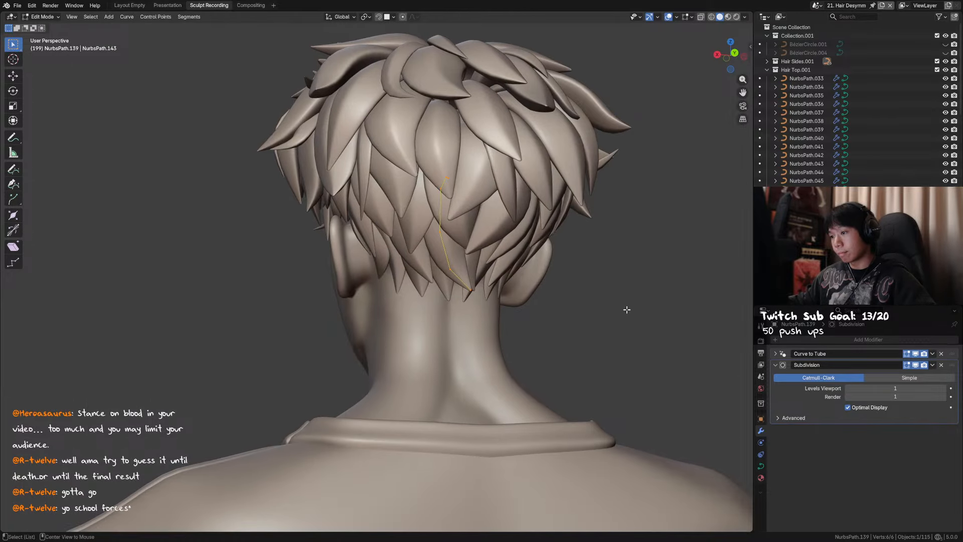
left_click(528, 288)
middle_click_drag(528, 288, 502, 300)
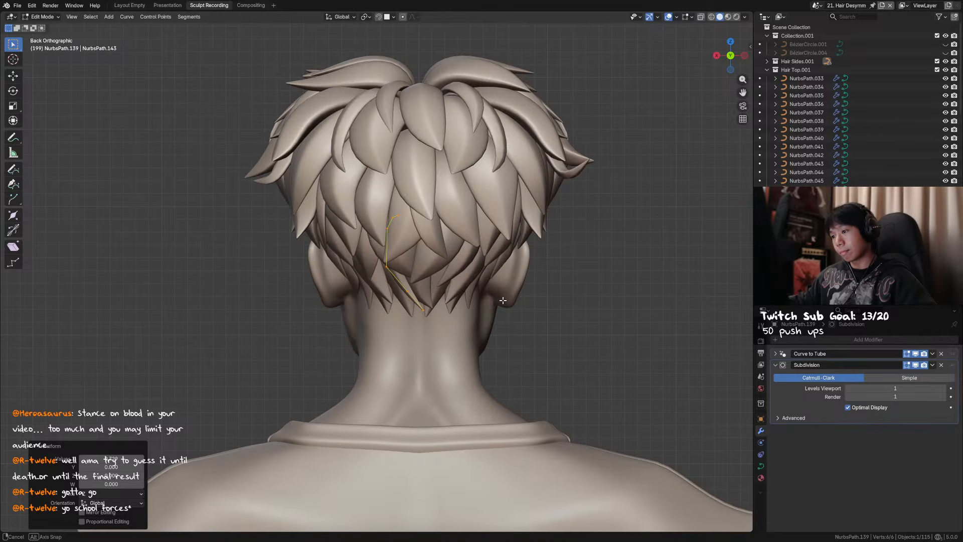
left_click(434, 304)
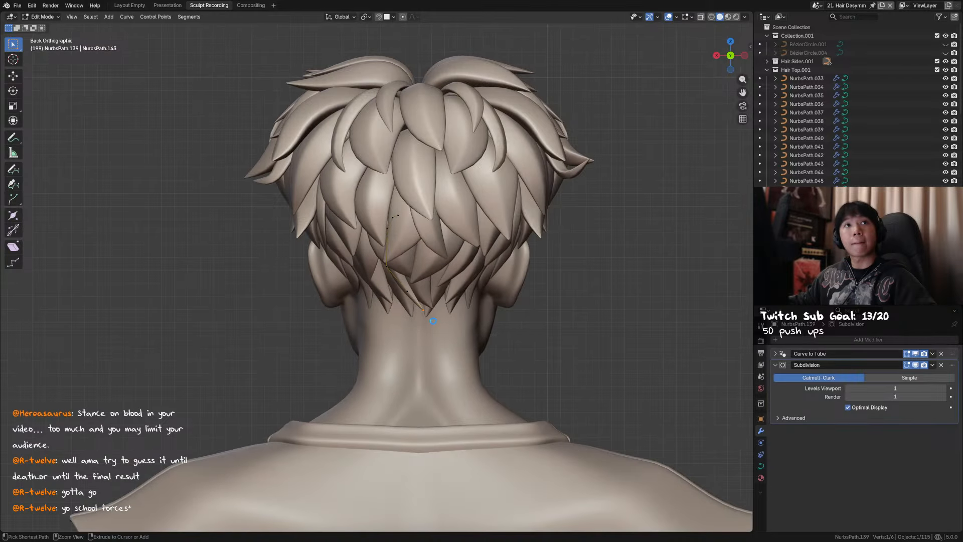
key("ctrl+s")
middle_click_drag(443, 328, 464, 324, "shift")
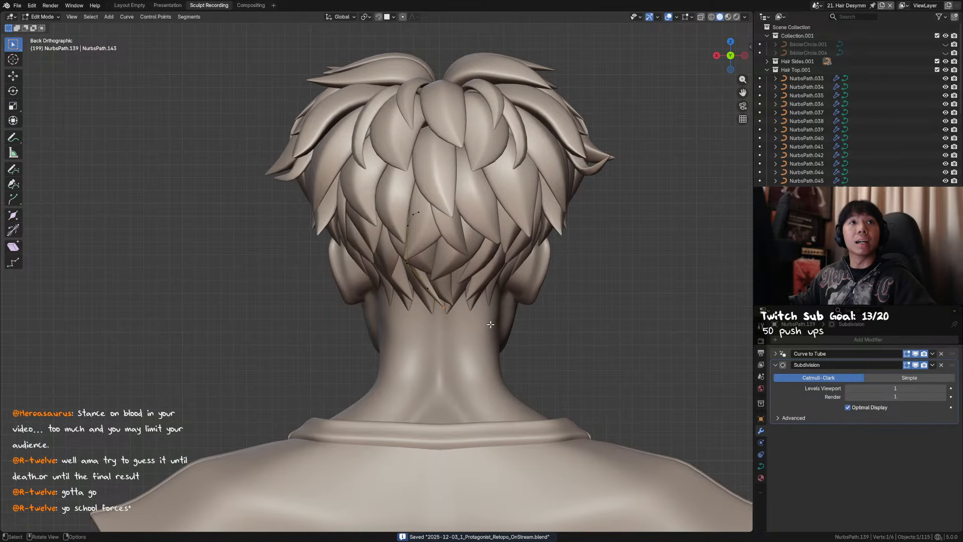
Move the lower control points of NurbsPath.139 in side view to fit the nape and save the file
middle_click_drag(479, 337, 563, 327, "shift")
key("g")
left_click(486, 294)
left_click(495, 285, "shift")
key("g")
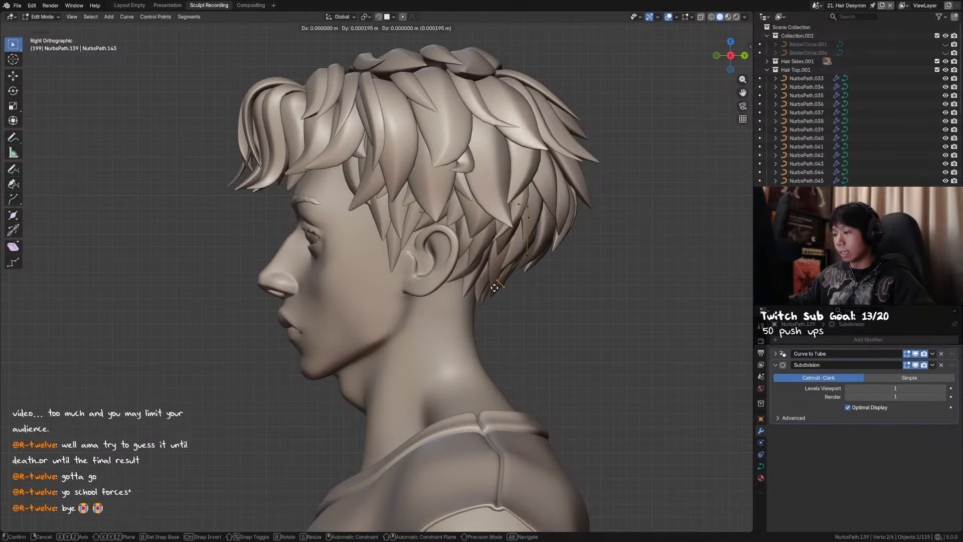
left_click(503, 279)
key("Tab")
scroll(473, 293, "down", 3)
key("ctrl+s")
Select the mirrored side strand NurbsPath.025, inspect its control points and save the file
middle_click_drag(503, 279, 542, 274)
scroll(473, 293, "up", 2)
left_click(445, 242)
key("Tab")
key("Tab")
key("ctrl+s")
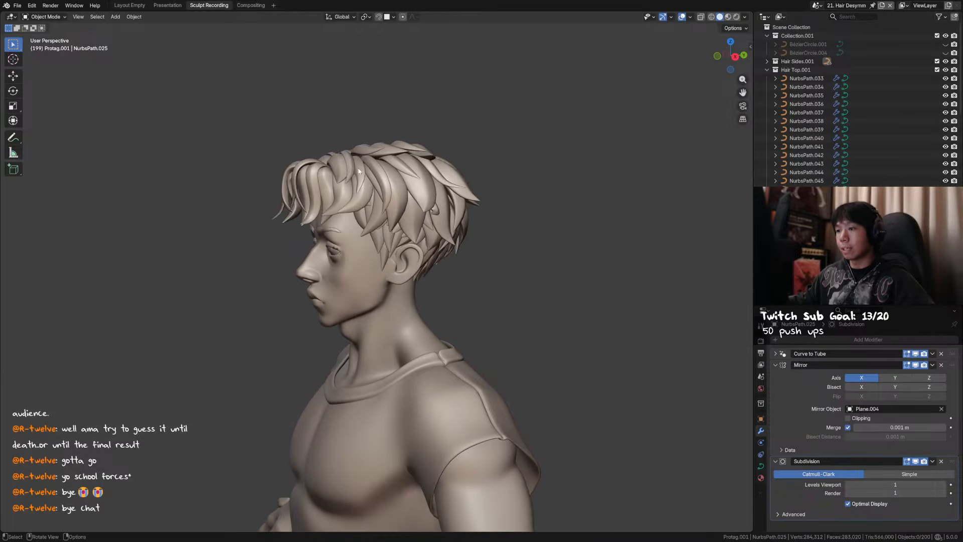
Open the side strand NurbsPath.125 for editing and select a control point near its tip
middle_click_drag(398, 173, 445, 217)
left_click(346, 206)
left_click_drag(0, 0, 0, 0)
key("Tab")
left_click(429, 219)
middle_click_drag(437, 233, 519, 225)
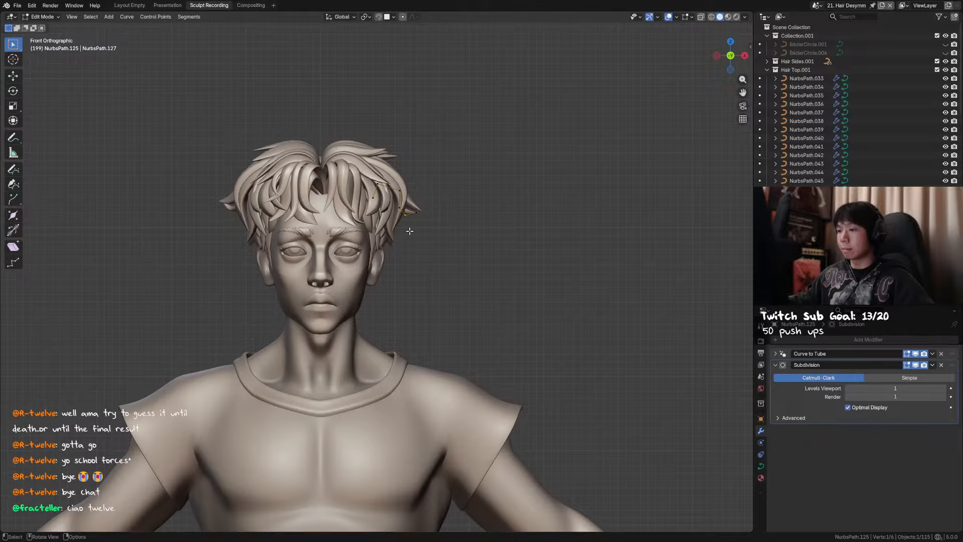
middle_click_drag(409, 213, 441, 217)
key("g")
key("x")
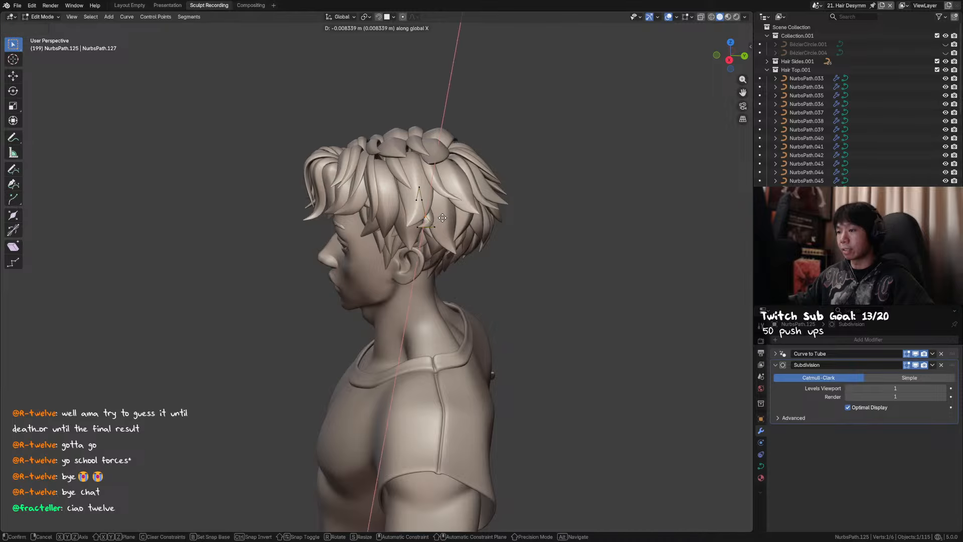
right_click(441, 217)
Move the selected control point of NurbsPath.125 along the Y axis
key("g")
key("y")
left_click(445, 218)
Adjust the tilt of all control points of NurbsPath.125 above the ear and save the file
left_click_drag(430, 222, 454, 236)
scroll(454, 236, "up", 4)
key("a")
key("ctrl+t")
left_click(401, 216)
middle_click_drag(454, 235, 472, 213)
key("Tab")
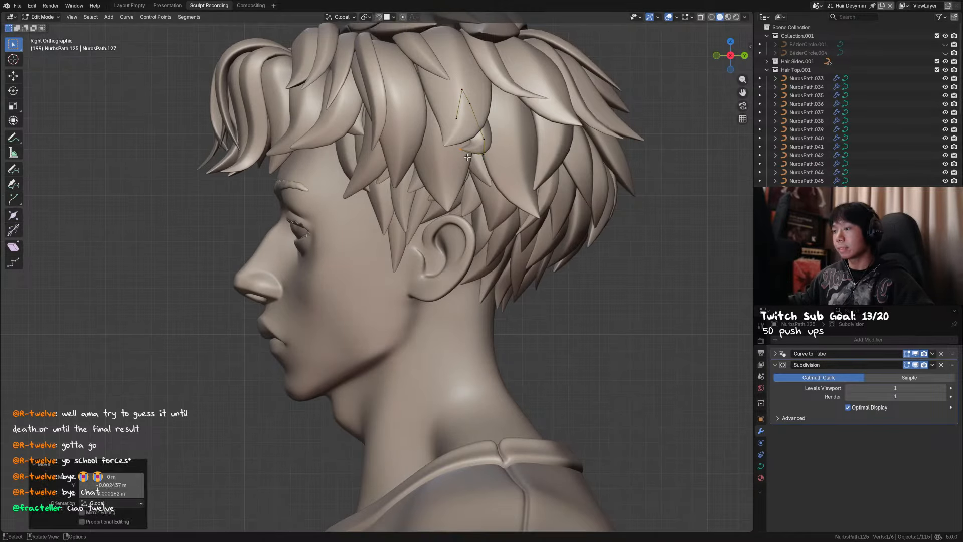
scroll(565, 189, "down", 3)
key("ctrl+s")
Save the file, duplicate the crown strand NurbsPath.132 in top view and place the copy slightly offset near the parting
middle_click_drag(566, 188, 354, 171)
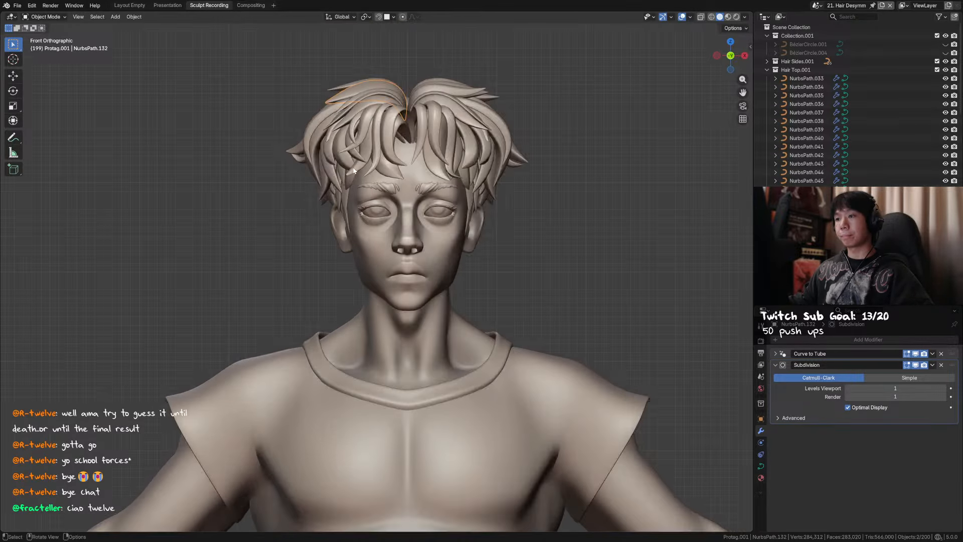
middle_click_drag(368, 83, 415, 212)
key("ctrl+s")
scroll(416, 212, "up", 1)
key("shift+d")
left_click(430, 234)
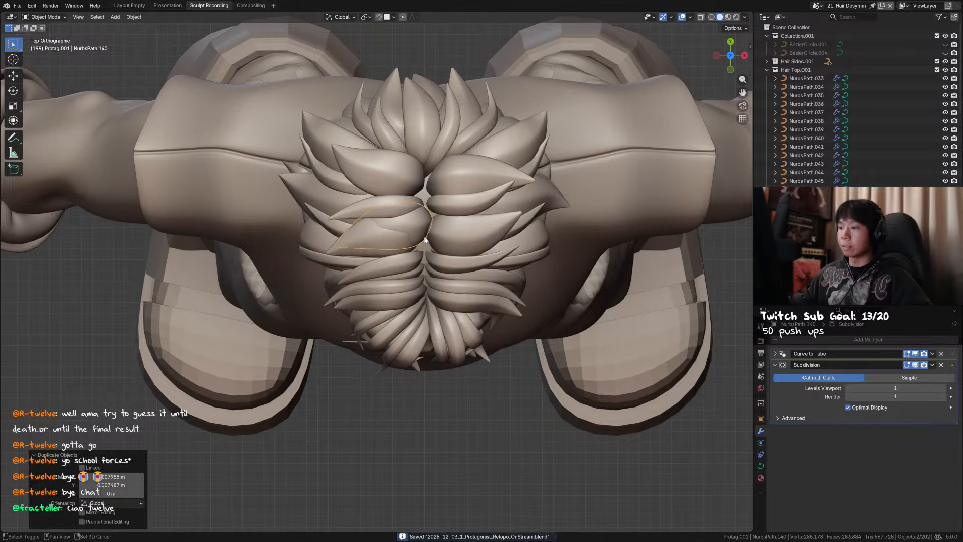
Adjust the height of the duplicated crown strand NurbsPath.140 along the Z axis and open it for editing
key("Tab")
middle_click_drag(429, 254, 433, 165)
left_click(492, 143)
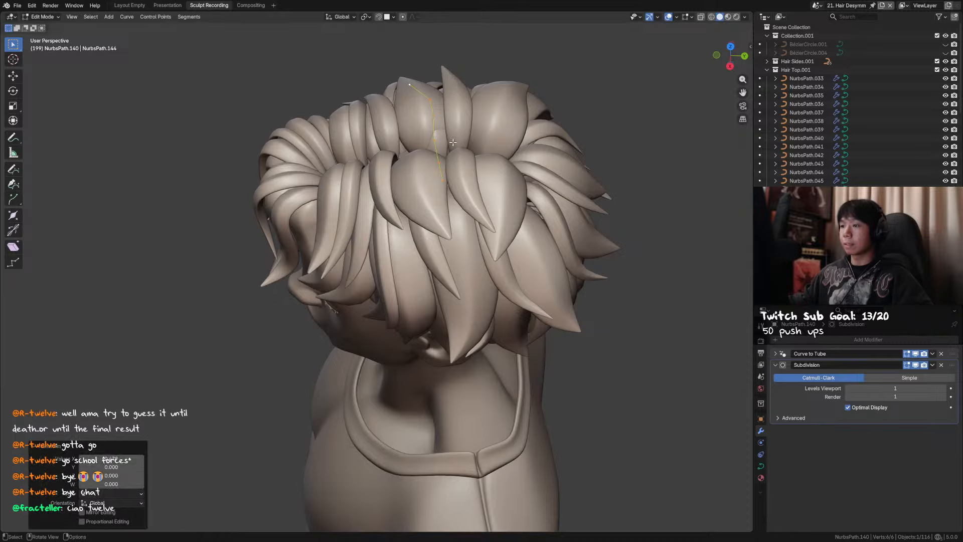
middle_click_drag(430, 156, 452, 85)
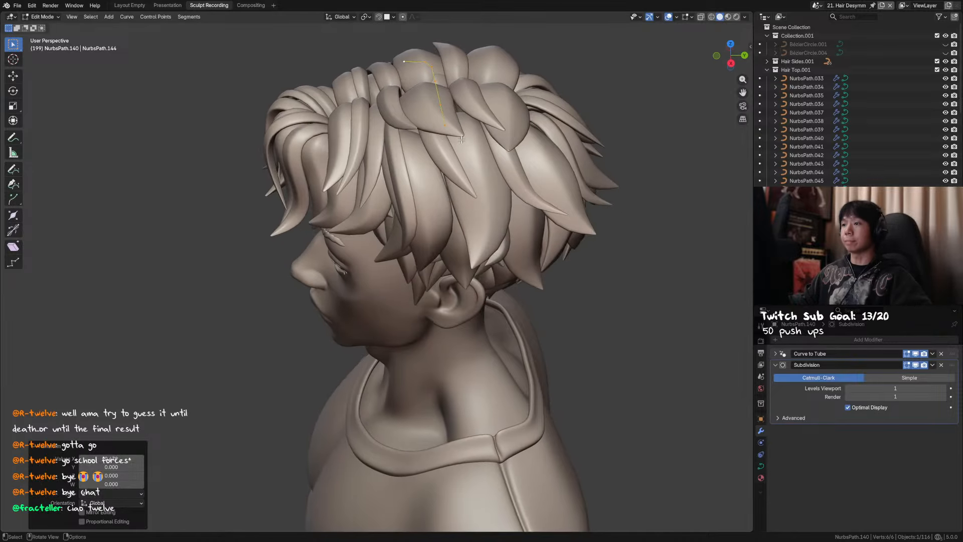
key("Tab")
key("g")
key("z")
left_click(458, 131)
middle_click_drag(457, 132, 447, 197)
key("Tab")
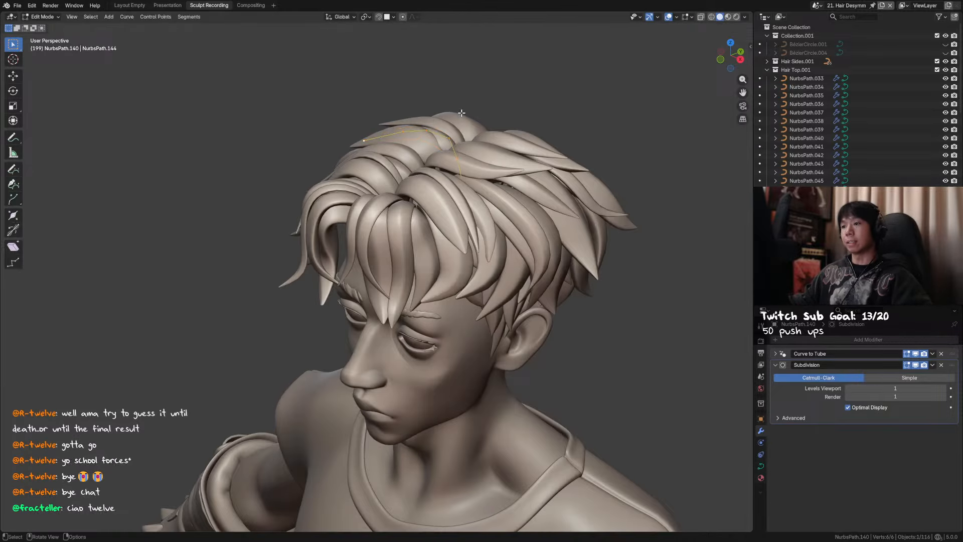
Move the outer control points of NurbsPath.140, once along the Z axis and once freely
left_click_drag(347, 151, 345, 154)
key("g")
key("z")
left_click(347, 141)
middle_click_drag(348, 138, 386, 109)
left_click_drag(386, 110, 366, 127)
key("g")
left_click(361, 129)
middle_click_drag(362, 129, 474, 232)
Hide the duplicated strand NurbsPath.140 and undo the hiding
key("Tab")
key("h")
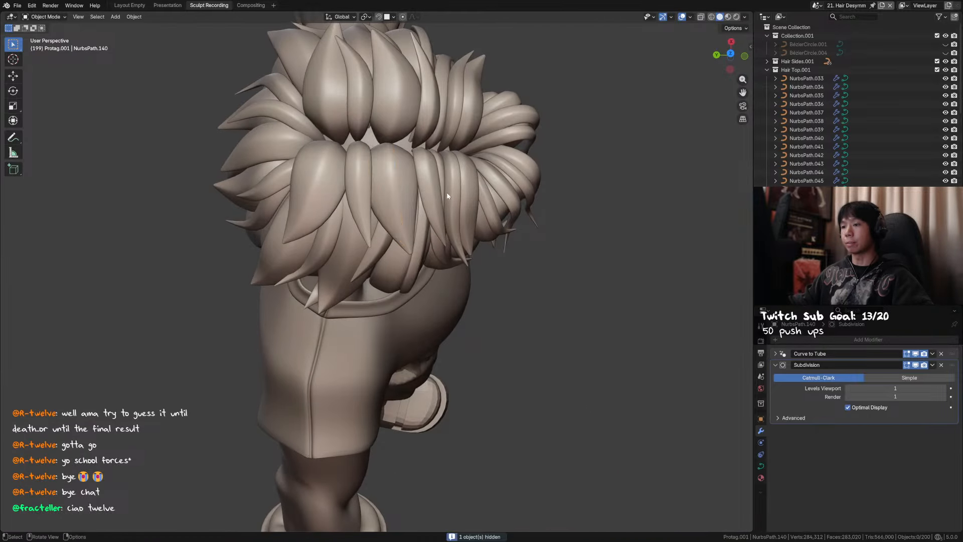
key("ctrl+z")
Scale the control point radius of NurbsPath.140
middle_click_drag(447, 195, 415, 117)
key("Tab")
key("alt+s")
left_click(432, 203)
key("Tab")
Select four control points of the crown strand NurbsPath.127 and move them slightly in back view
left_click(373, 120)
key("Tab")
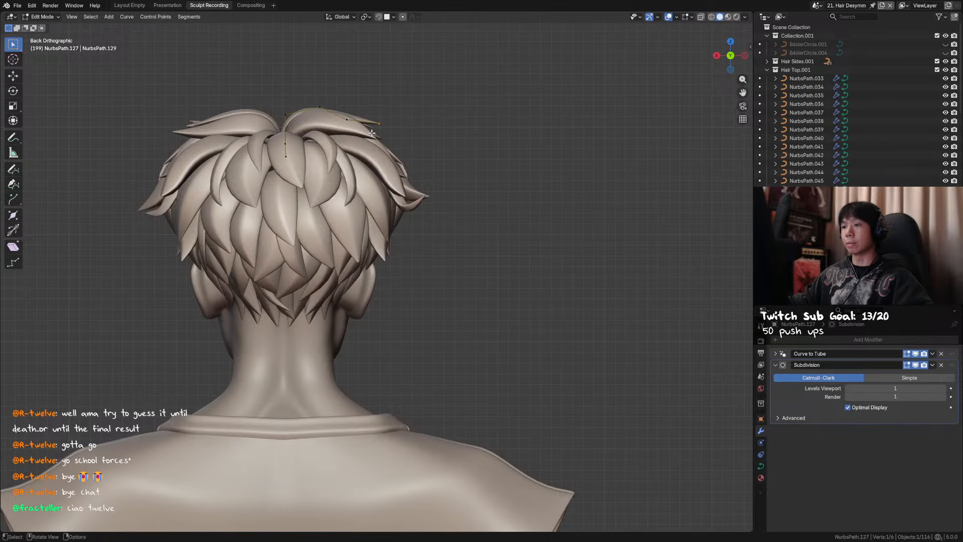
left_click_drag(407, 87, 277, 129)
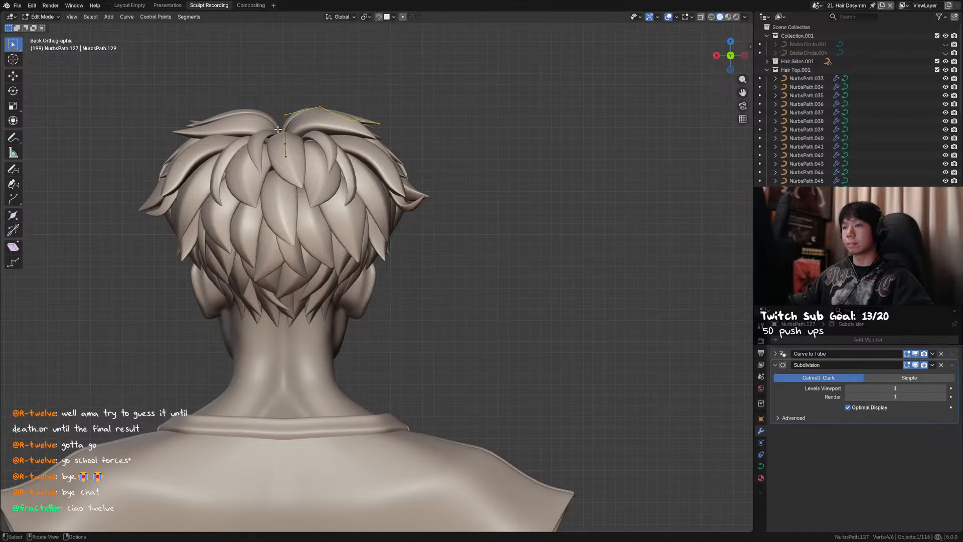
middle_click_drag(444, 153, 494, 150, "shift")
key("g")
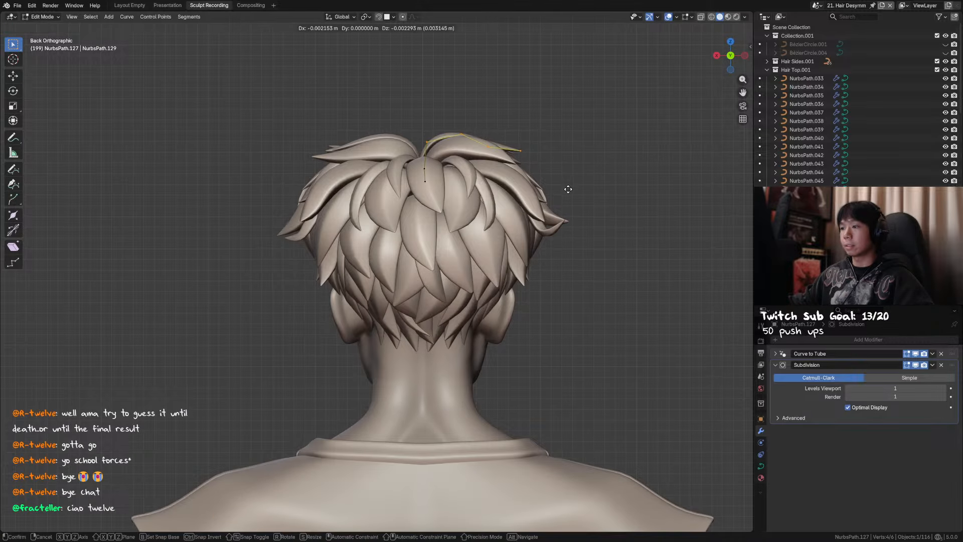
left_click(553, 186)
Narrow the selection on NurbsPath.127 to its outer control points and reposition them in back view
left_click_drag(428, 128, 406, 149, "ctrl")
key("g")
left_click(534, 147)
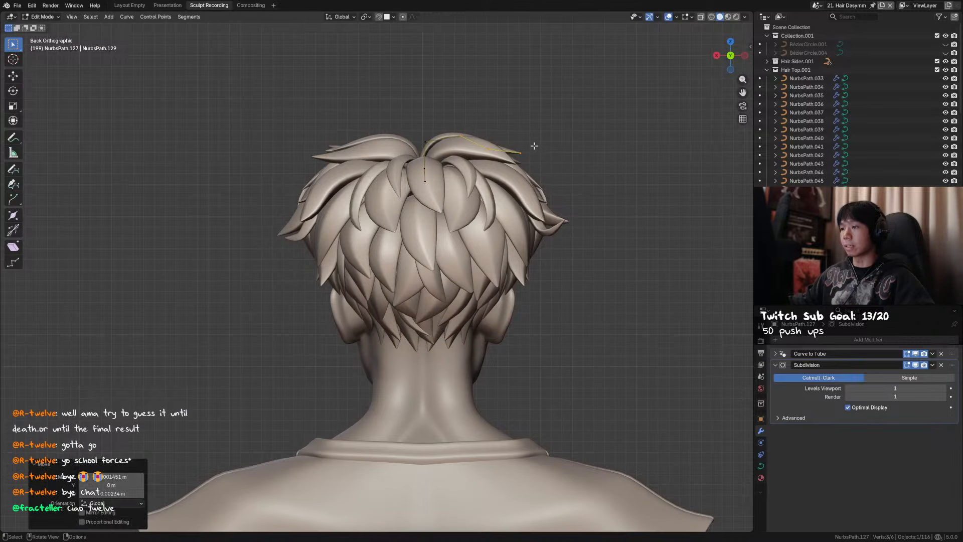
left_click_drag(536, 143, 480, 164)
key("g")
left_click(492, 166)
Move a control point of NurbsPath.127 in side view, select all its control points and save the file
middle_click_drag(493, 166, 400, 208)
left_click(396, 166)
mouse_move(399, 169)
middle_mouse_down()
mouse_move(377, 198)
mouse_move(391, 178)
middle_mouse_up()
key("g")
left_click(406, 183)
key("a")
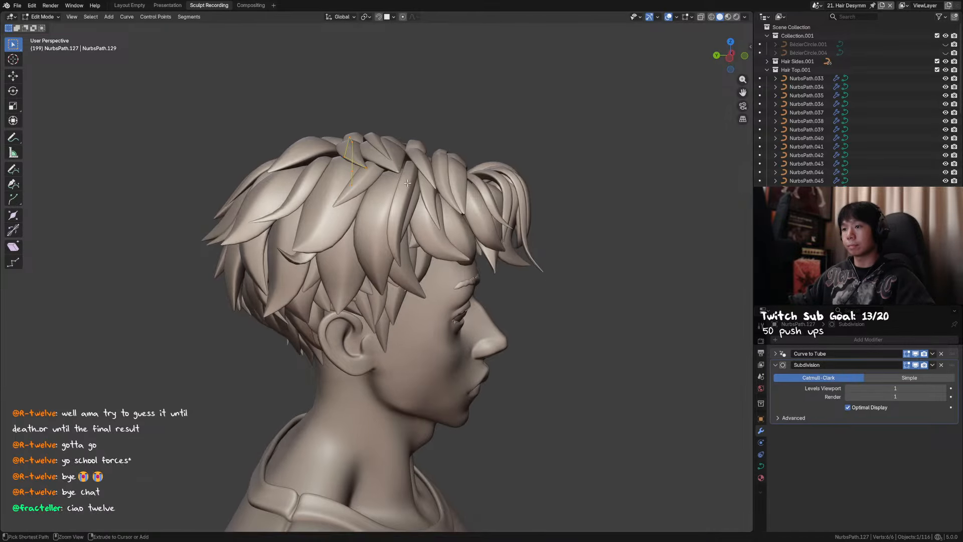
left_click(411, 192)
mouse_move(412, 192)
middle_mouse_down()
mouse_move(375, 172)
mouse_move(401, 201)
middle_mouse_up()
key("alt+q")
key("ctrl+s")
Reposition the crown strand NurbsPath.140 beside the parting, working in perspective and in top view
middle_click_drag(522, 250, 385, 289)
key("g")
left_click(417, 198)
key("Tab")
key("KP_7")
key("g")
middle_click_drag(429, 243, 355, 246, "shift")
left_click(452, 199)
Move a single control point of NurbsPath.140 across the crown and save the file
key("Tab")
key("g")
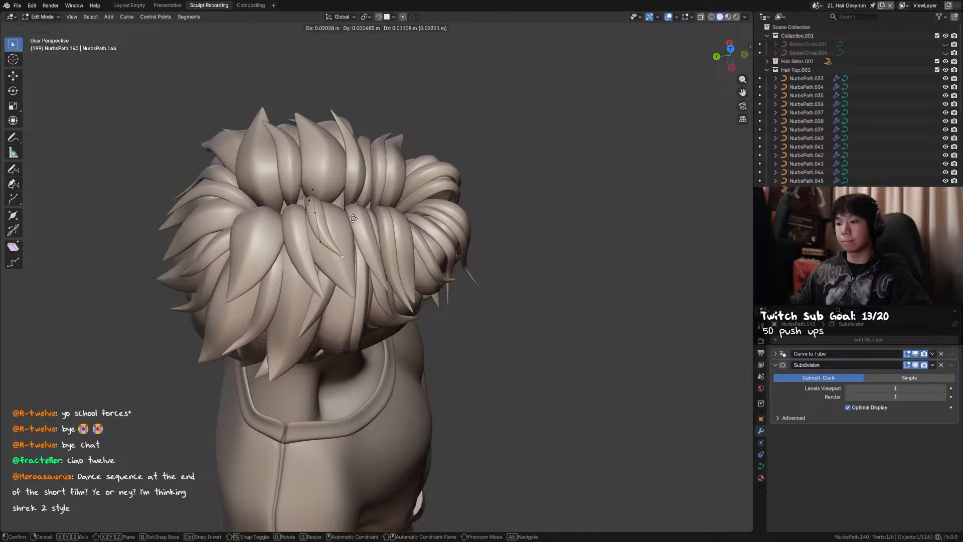
left_click(352, 231)
middle_click_drag(342, 284, 311, 223)
key("Tab")
key("ctrl+s")
Move one control point of the crown strand NurbsPath.132 by about -0.0075 m along the Y axis
key("Tab")
left_click(377, 244)
key("g")
key("x")
key("y")
left_click(408, 236)
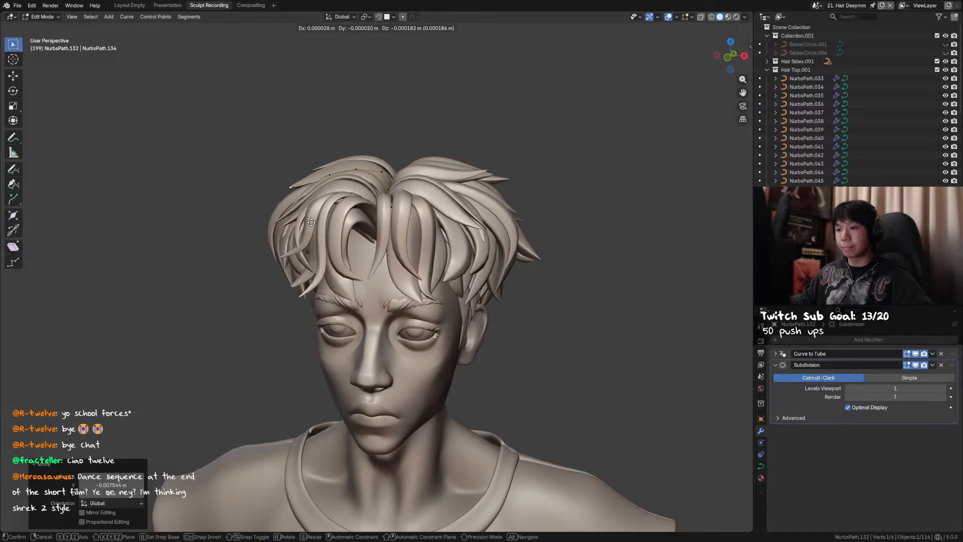
Nudge the control point of NurbsPath.132 freely from the front and save the file
key("g")
left_click(339, 180)
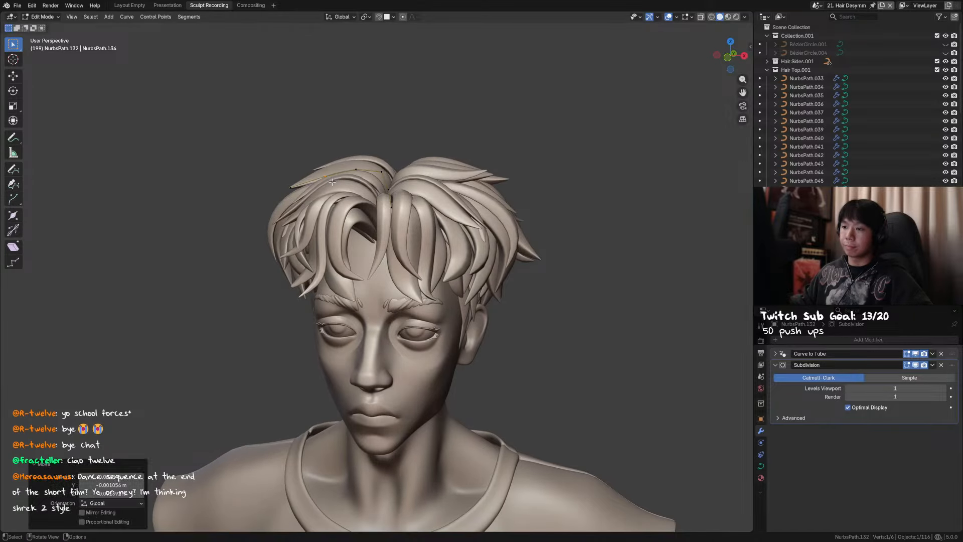
middle_click_drag(339, 180, 394, 181)
key("Tab")
key("Tab")
key("ctrl+s")
Tilt all control points of NurbsPath.140 by 16.7° and reposition the points at its peak from the side
middle_click_drag(410, 227, 402, 190)
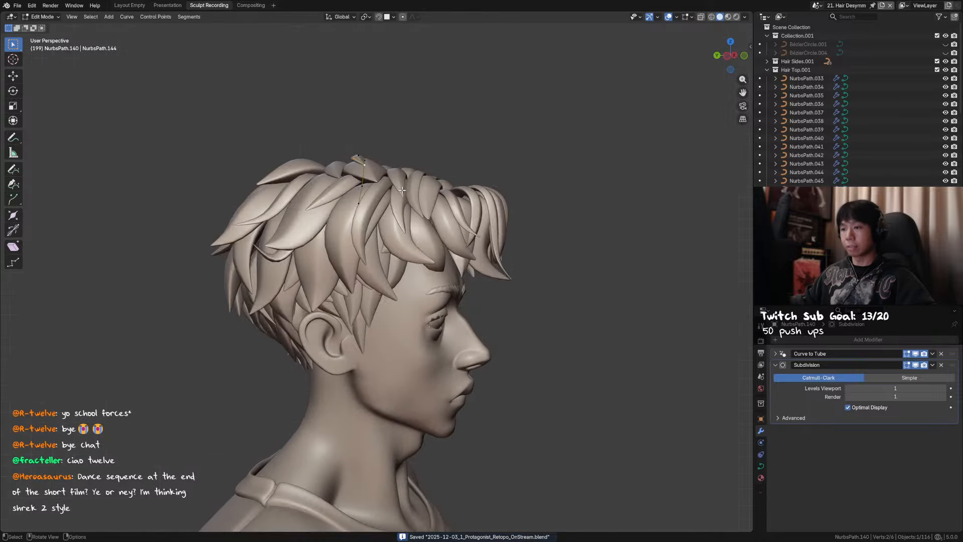
key("g")
key("ctrl+t")
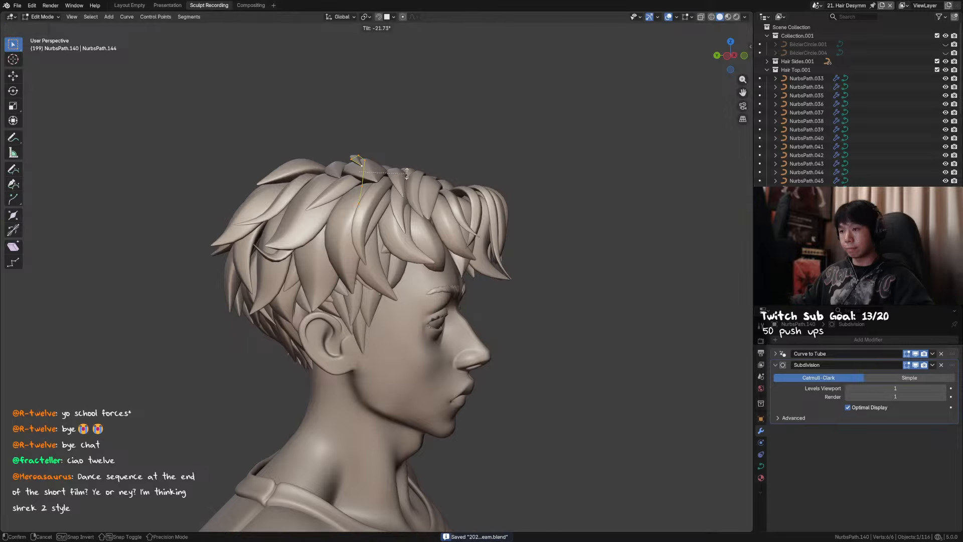
left_click(388, 199)
middle_click_drag(389, 199, 380, 187)
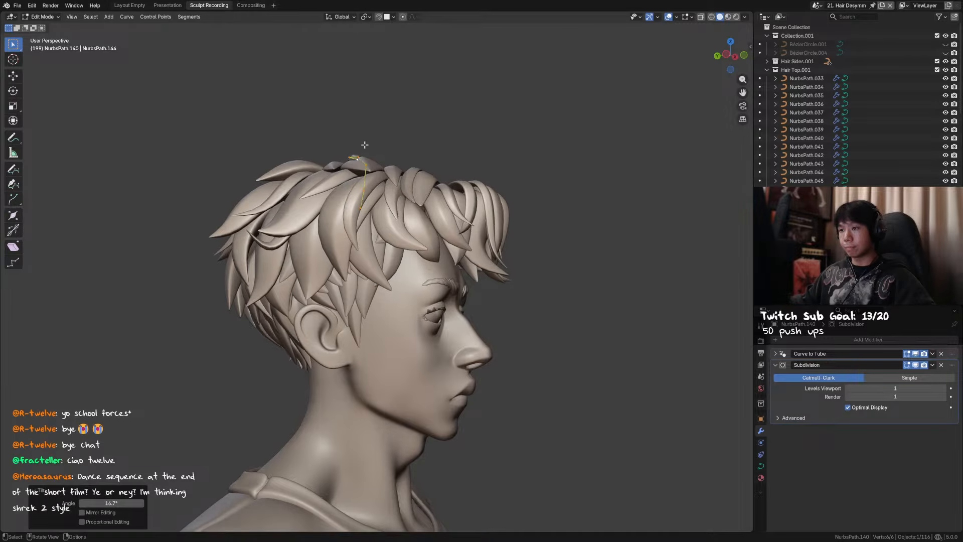
left_click_drag(364, 145, 335, 167)
key("g")
left_click(384, 178)
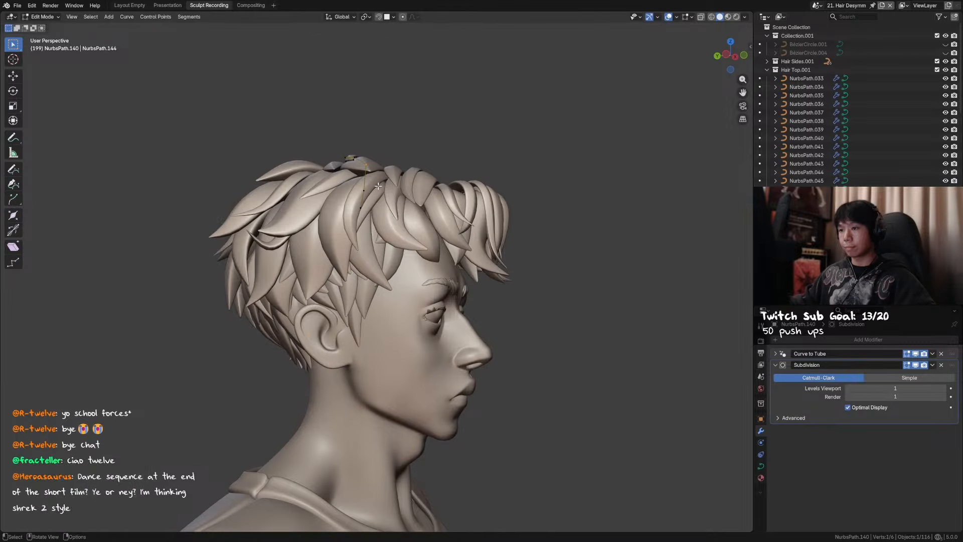
Select two control points of NurbsPath.140 at the parting and shift them along the X axis
middle_click_drag(385, 179, 381, 256)
left_click(362, 237, "shift")
key("g")
key("x")
left_click(365, 238)
key("g")
key("x")
left_click(382, 258)
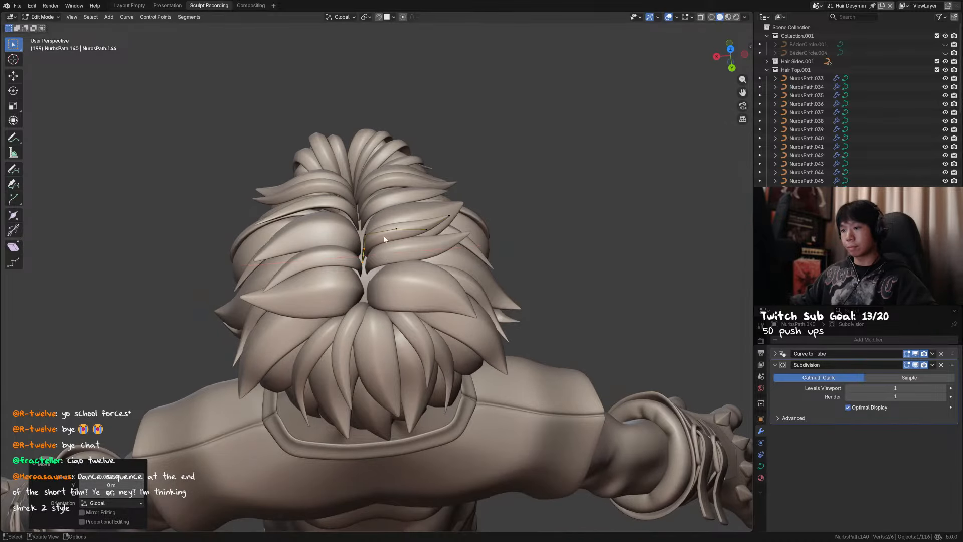
key("Tab")
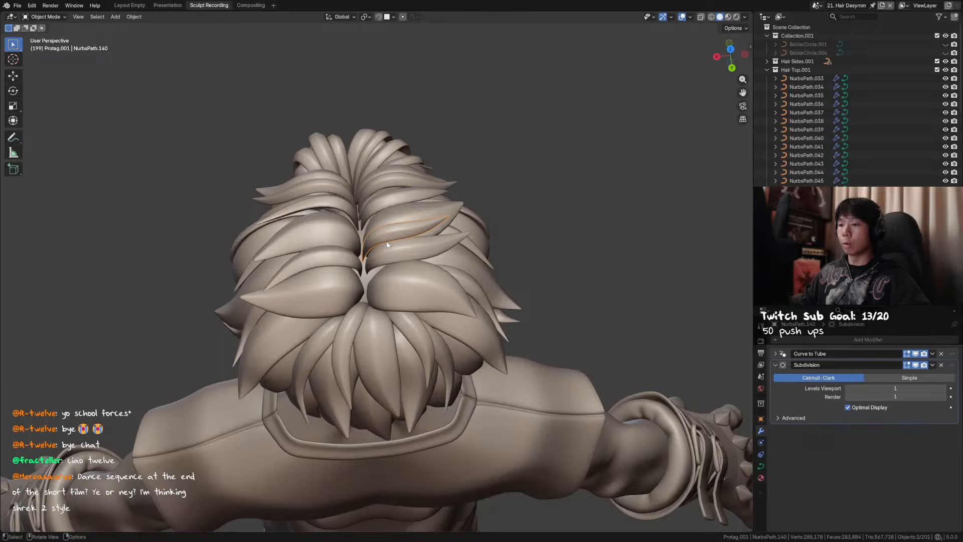
Move the two parting control points of NurbsPath.140 along the Y axis and save the file
middle_click_drag(384, 244, 406, 238)
key("Tab")
left_click_drag(411, 234, 377, 209)
key("g")
key("x")
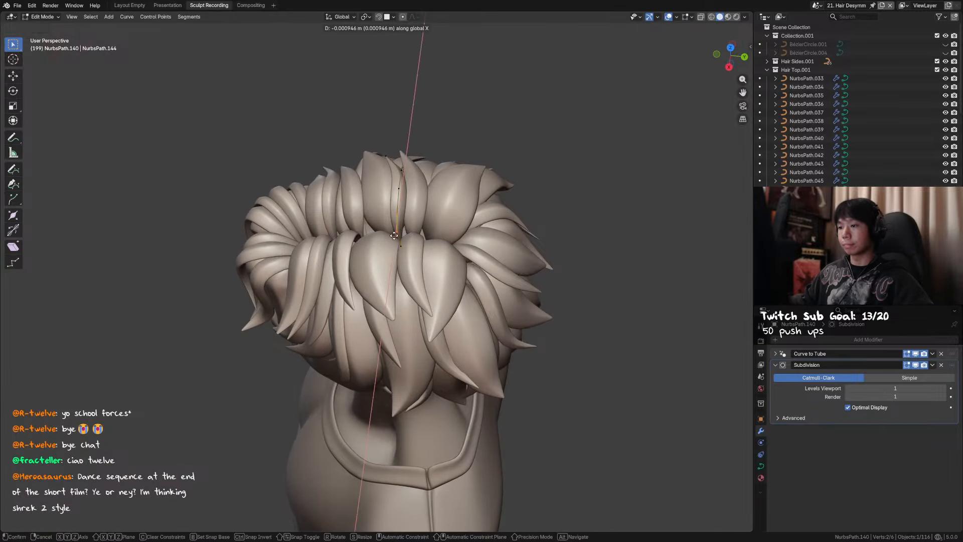
key("y")
left_click(395, 236)
middle_click_drag(395, 236, 471, 281)
key("ctrl+s")
key("Tab")
Move the outer part of NurbsPath.140 by about -0.0035 m along the Y axis in top view
key("KP_7")
left_click(332, 261)
key("Tab")
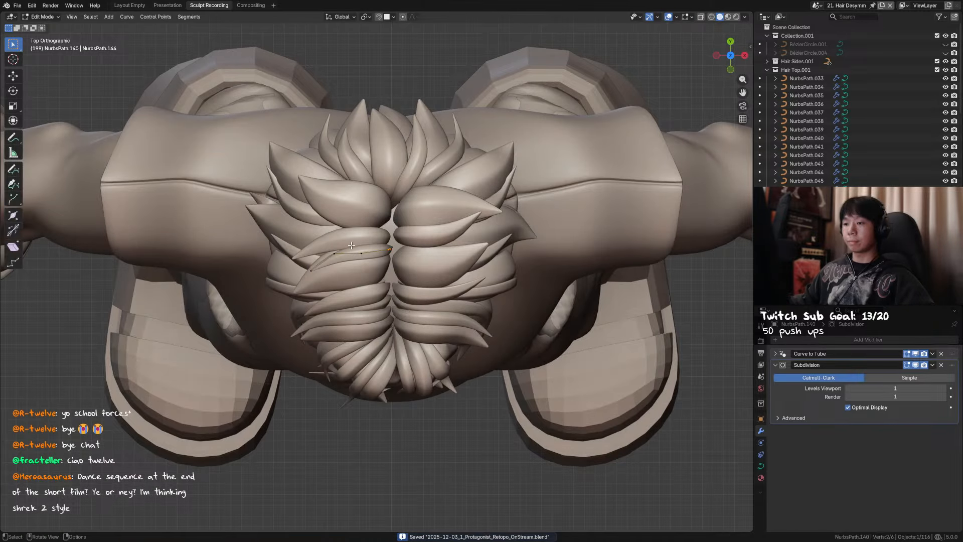
key("g")
key("y")
left_click(333, 265)
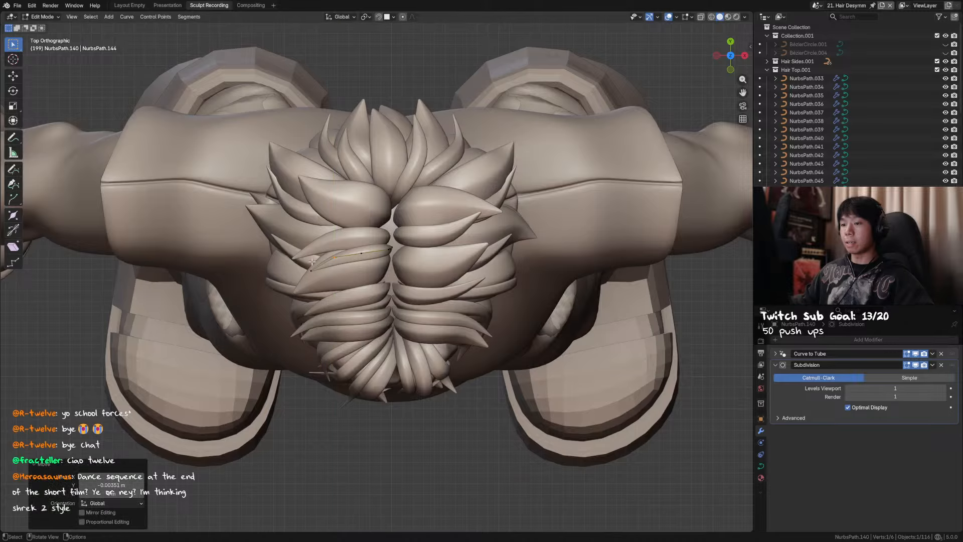
Move the tip control point of NurbsPath.140 freely in top view and save the file
left_click(320, 279)
key("g")
left_click(315, 307)
middle_click_drag(315, 307, 420, 226)
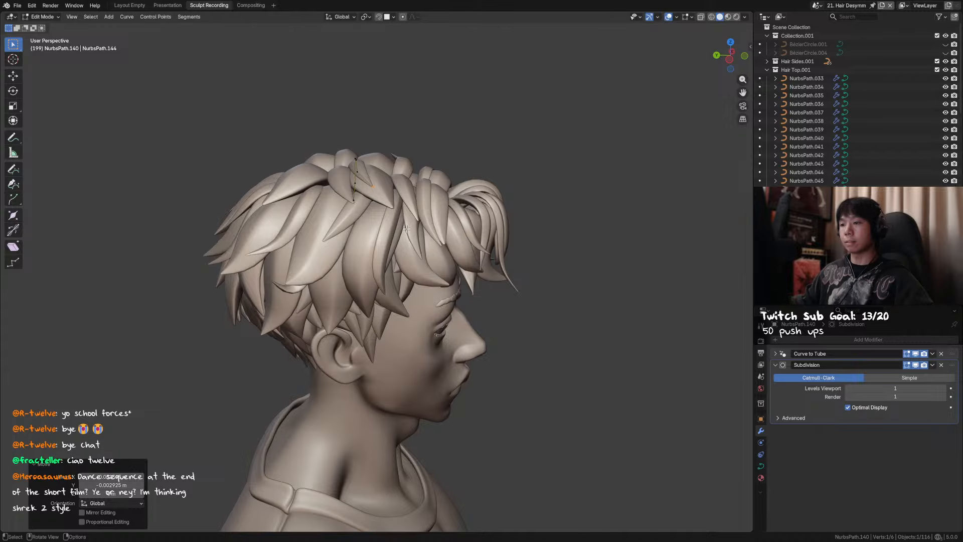
middle_click_drag(413, 240, 298, 310)
key("ctrl+s")
key("Tab")
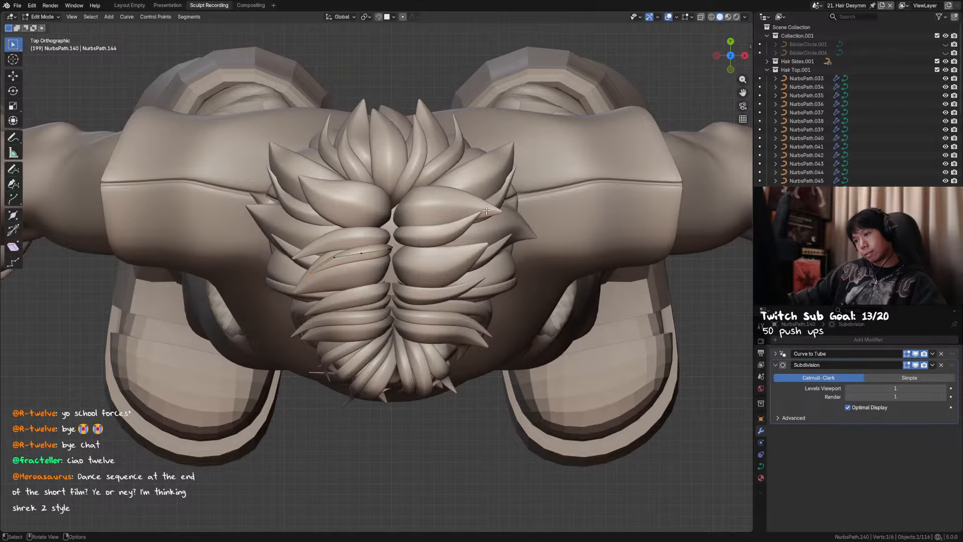
scroll(342, 305, "down", 2)
scroll(342, 305, "down", 3)
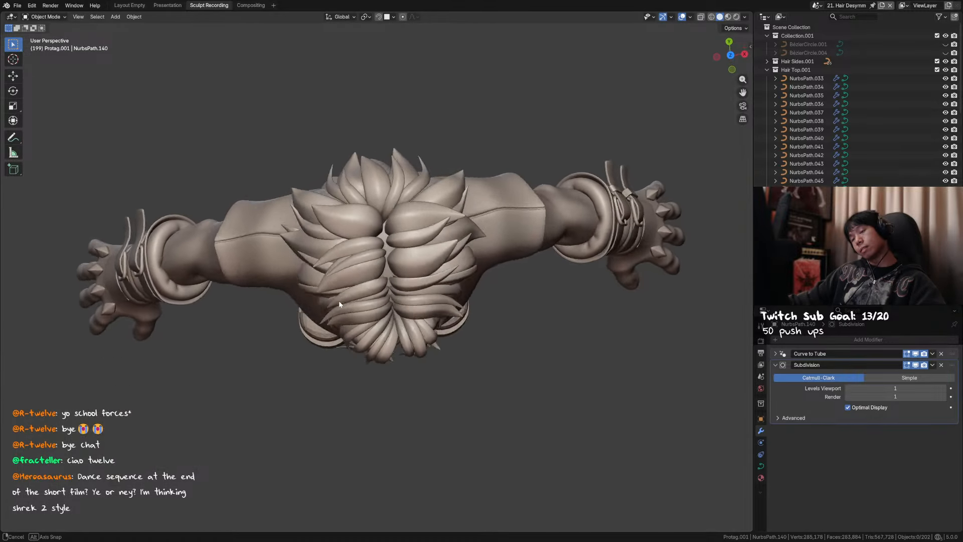
Try thinning the whole strand NurbsPath.132 beside the parting in top view
scroll(339, 299, "up", 5)
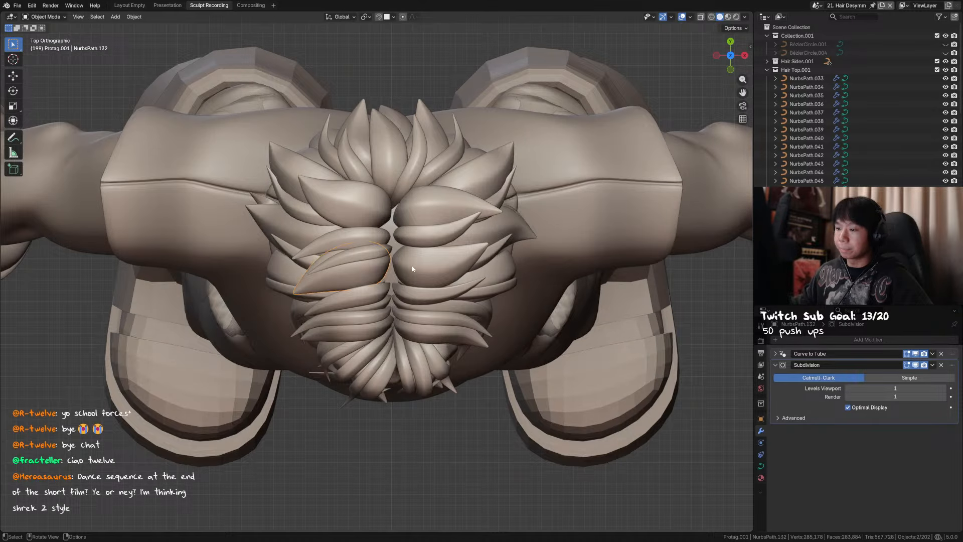
left_click(424, 271)
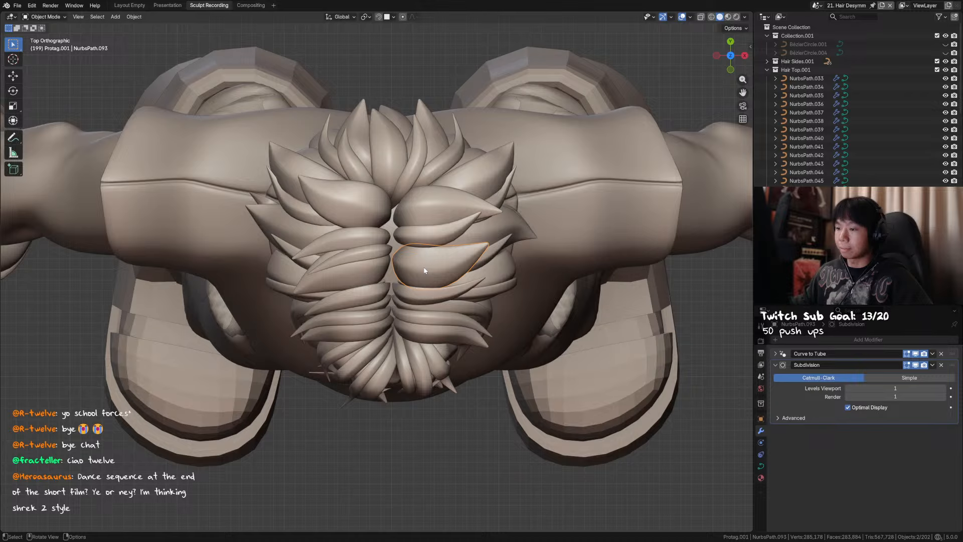
key("Tab")
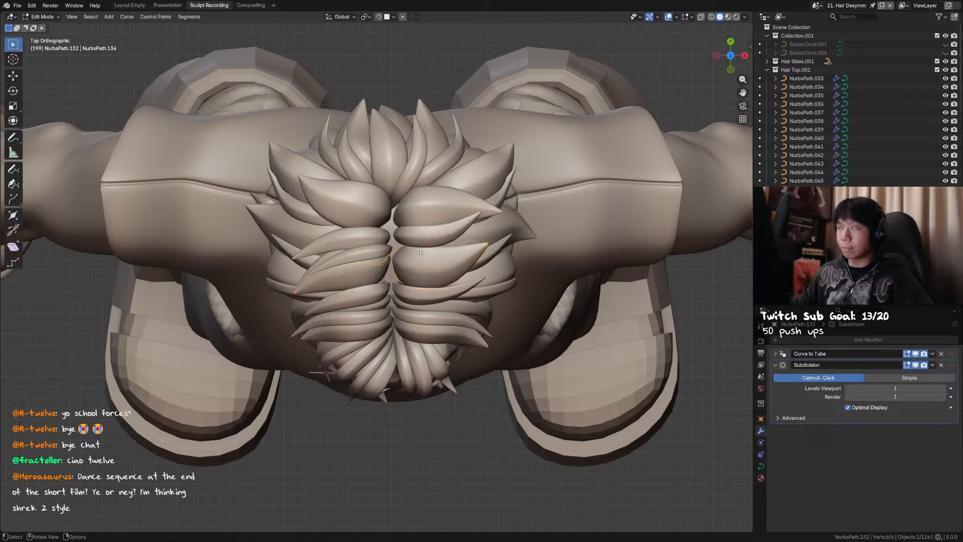
key("Tab")
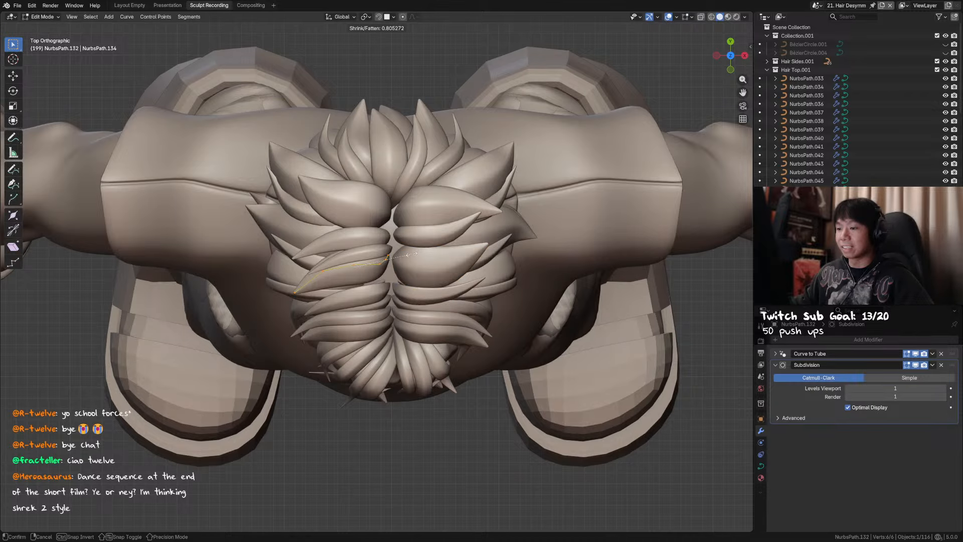
key("Tab")
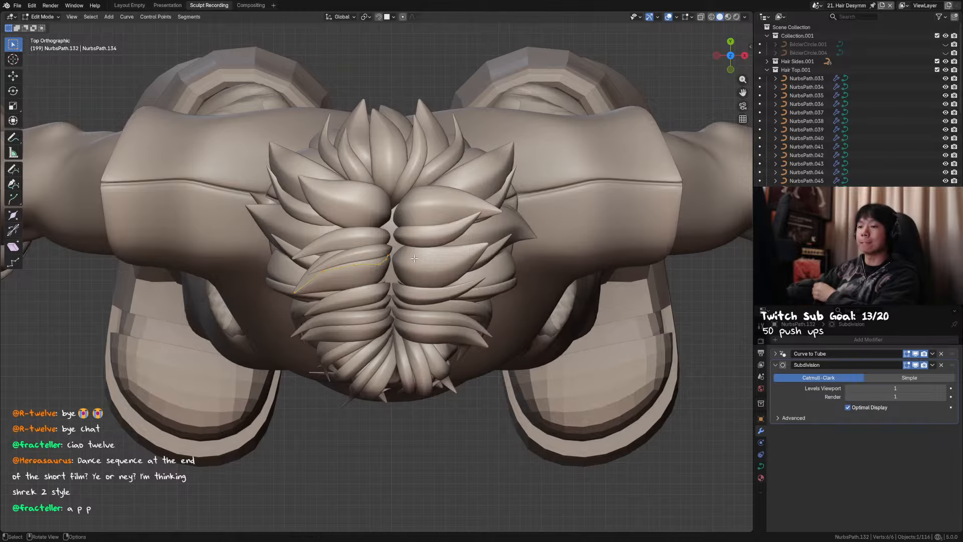
middle_click_drag(445, 381, 442, 354)
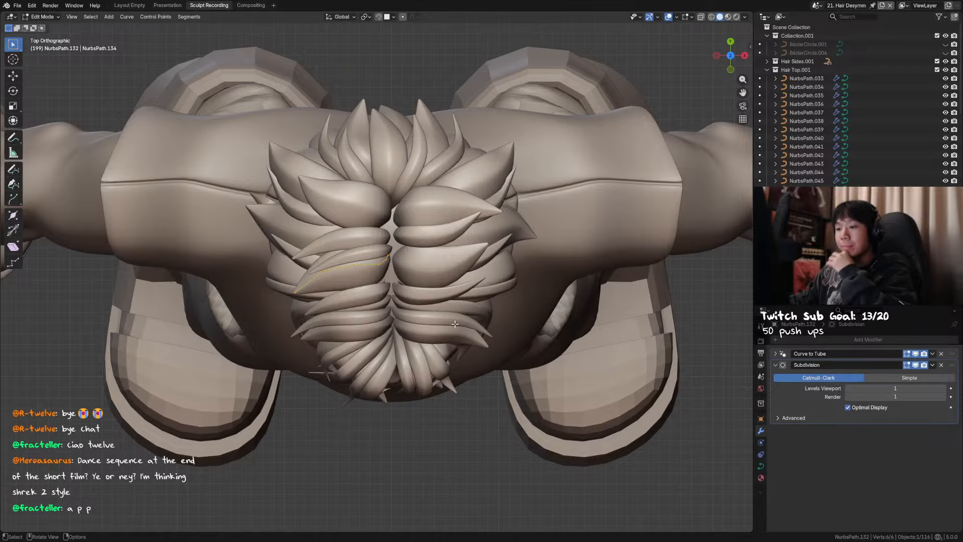
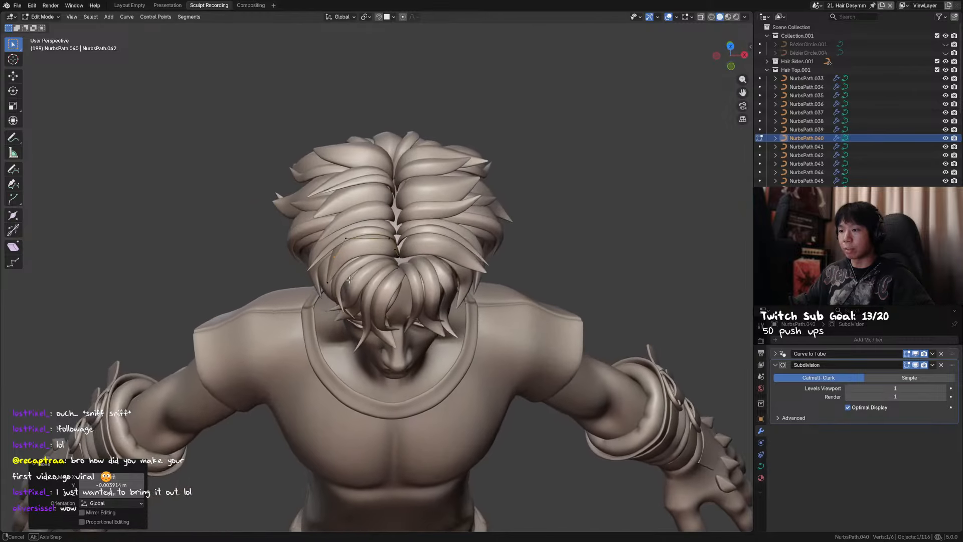
Save the file and tilt two control points of the front strand NurbsPath.133 by about -12.6°
key("Tab")
left_click(364, 222)
key("ctrl+s")
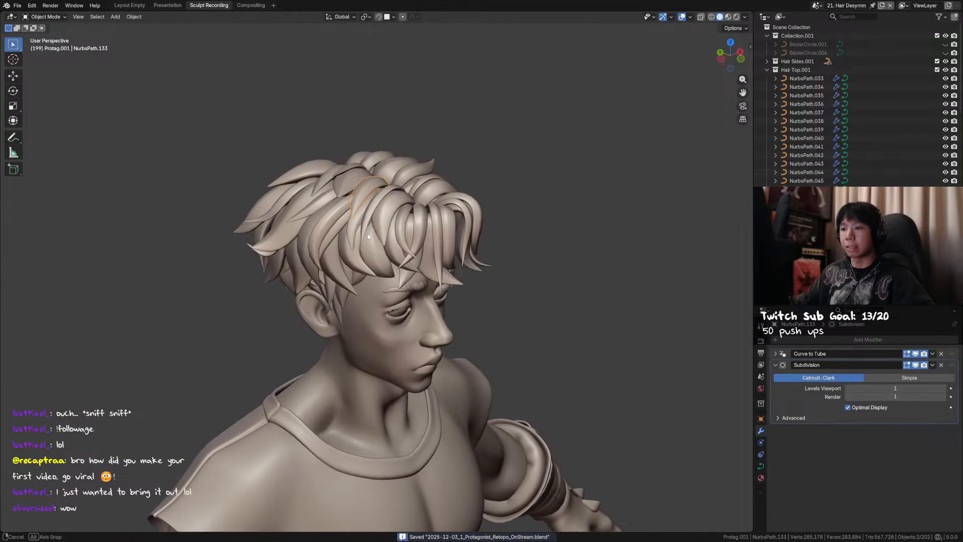
key("Tab")
key("ctrl+t")
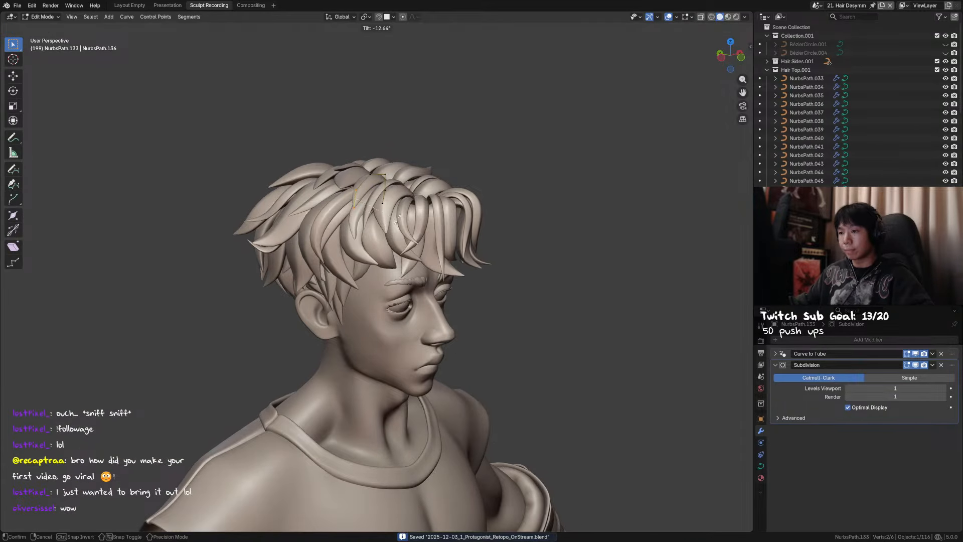
left_click(368, 188)
mouse_move(374, 189)
middle_mouse_down()
mouse_move(383, 203)
mouse_move(390, 197)
middle_mouse_up()
Move a single control point of NurbsPath.133 freely by about 0.0013 m in X and -0.0037 m in Y
left_click(367, 187)
key("g")
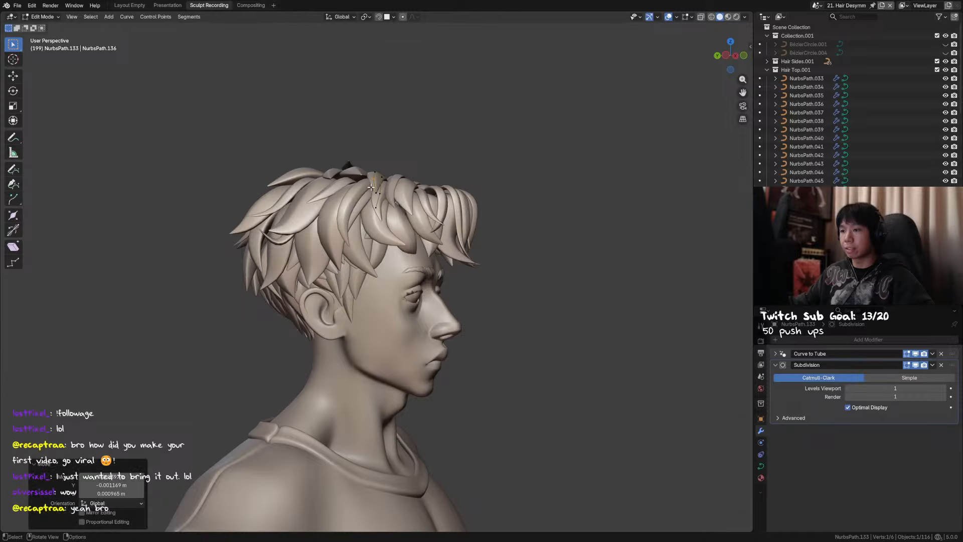
left_click(383, 193)
middle_click_drag(382, 193, 474, 220)
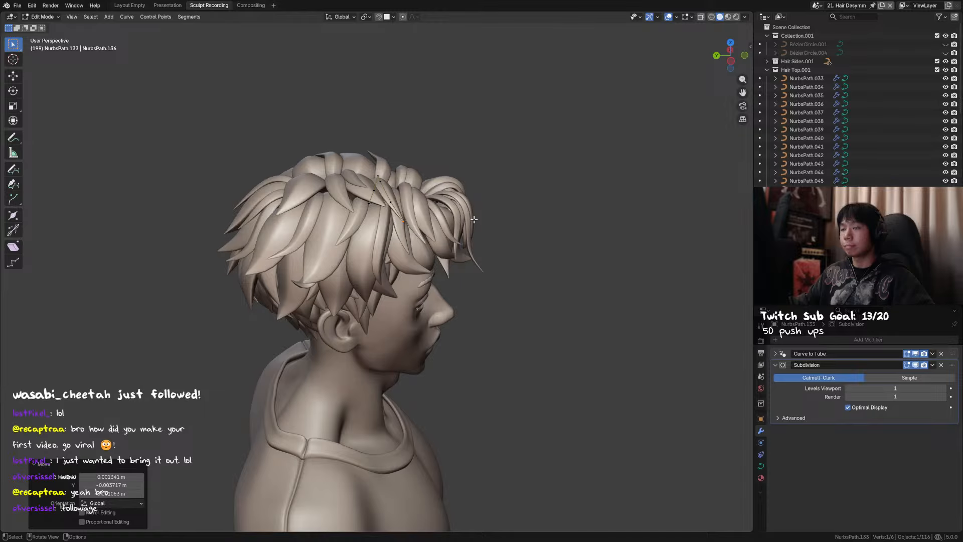
Move three control points of NurbsPath.133 by about -0.0004 m in X and -0.0016 m in Y in top view, and save the file
middle_click_drag(474, 219, 351, 222)
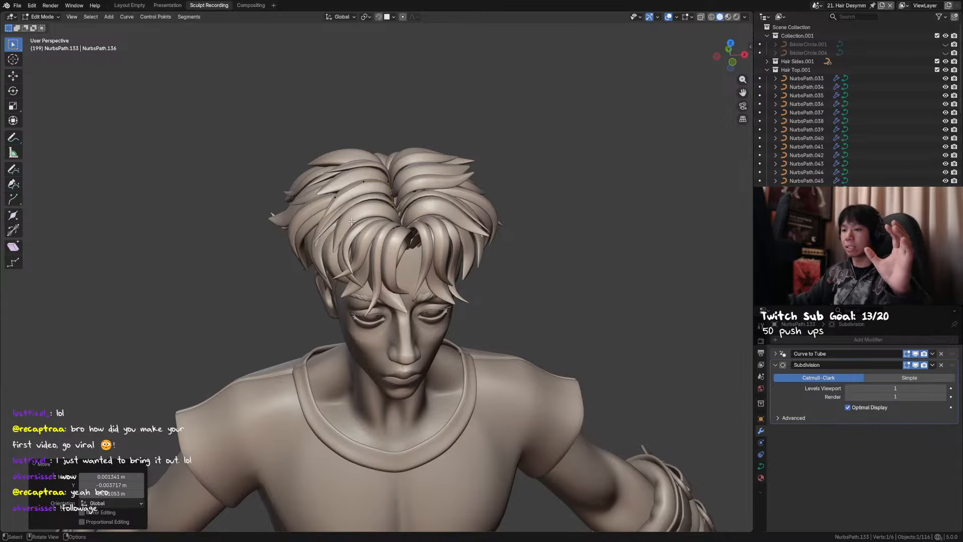
middle_click_drag(351, 222, 364, 286)
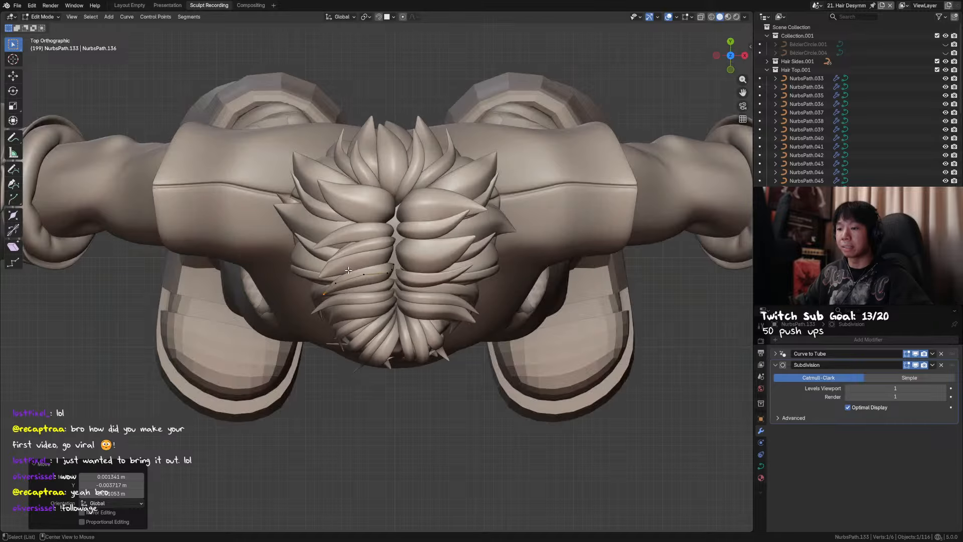
left_click_drag(372, 268, 303, 303)
key("g")
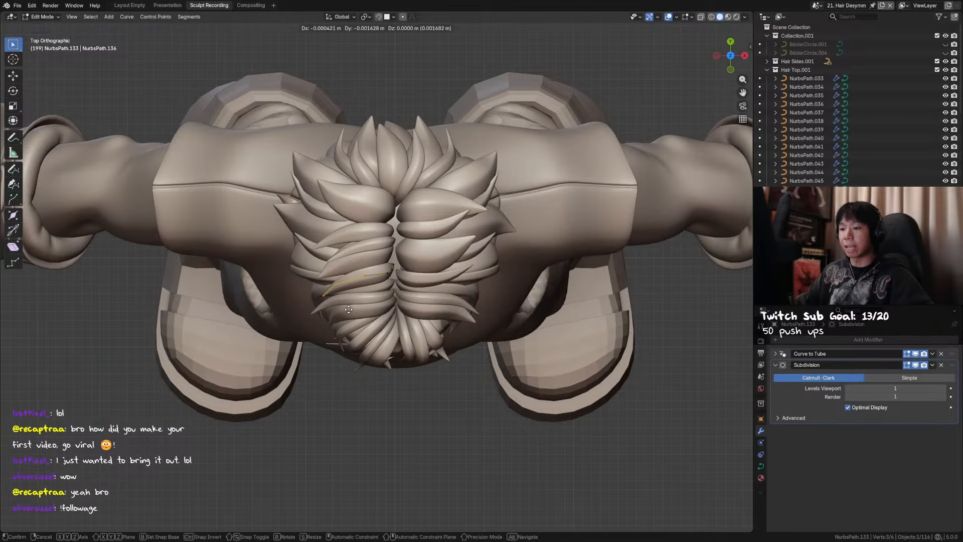
left_click(349, 307)
key("Tab")
middle_click_drag(403, 309, 416, 234)
key("alt+a")
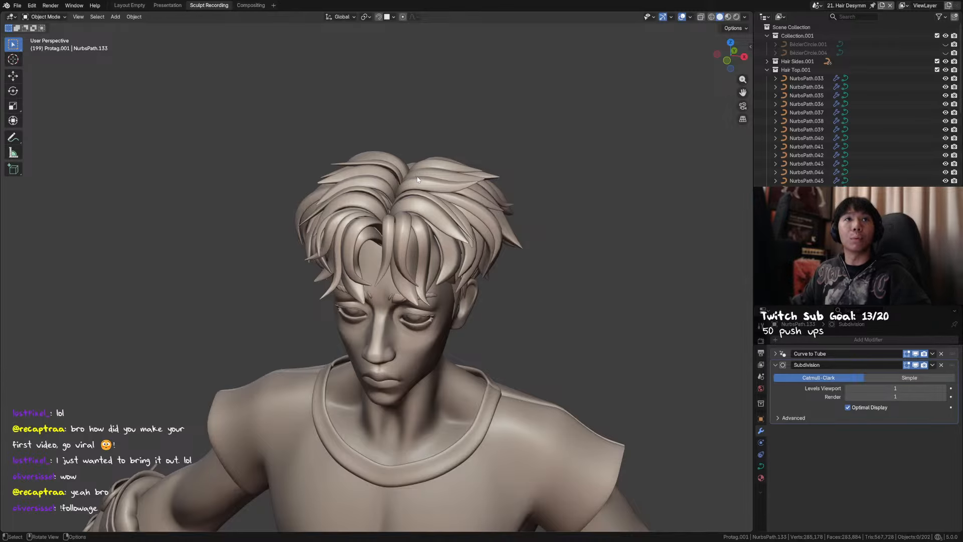
middle_click_drag(398, 229, 271, 226)
key("ctrl+s")
Try hiding two fringe strands and undo the hiding
left_click(399, 233)
left_click(385, 248, "shift")
key("h")
key("ctrl+z")
Save the file and hide the fringe strands covering one side of the forehead, including NurbsPath.035 and NurbsPath.042
key("ctrl+s")
left_click(368, 234)
left_click(361, 221, "shift")
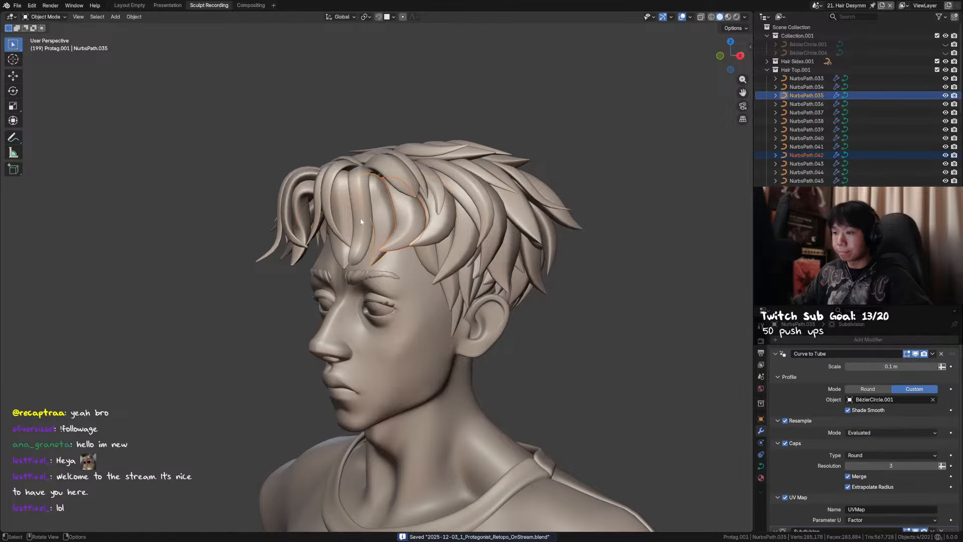
left_click(383, 208, "shift")
key("h")
left_click(409, 185)
key("h")
Save the file, duplicate a strand near the temple and place the copy at the exposed forehead hairline
middle_click_drag(424, 216, 450, 236)
left_click(429, 255)
key("ctrl+s")
key("shift+d")
key("g")
left_click(470, 191)
Adjust the thickness of all control points of the duplicated hairline strand
key("Tab")
key("alt+s")
left_click(441, 233)
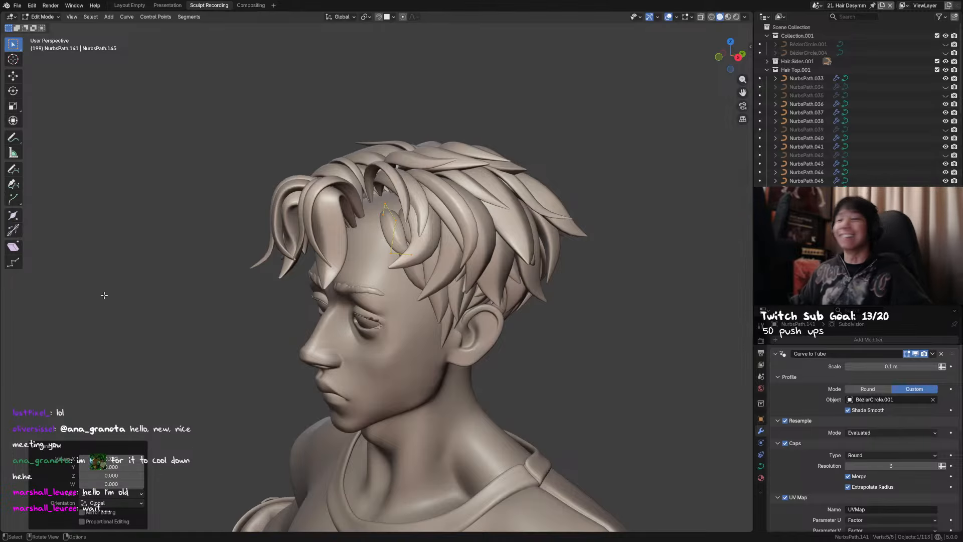
Rotate two control points of NurbsPath.141, move them by about 0.0033 m in Y and save the file
left_click_drag(374, 244, 424, 266)
middle_click_drag(423, 267, 452, 236)
key("r")
left_click(432, 273)
key("g")
left_click(431, 224)
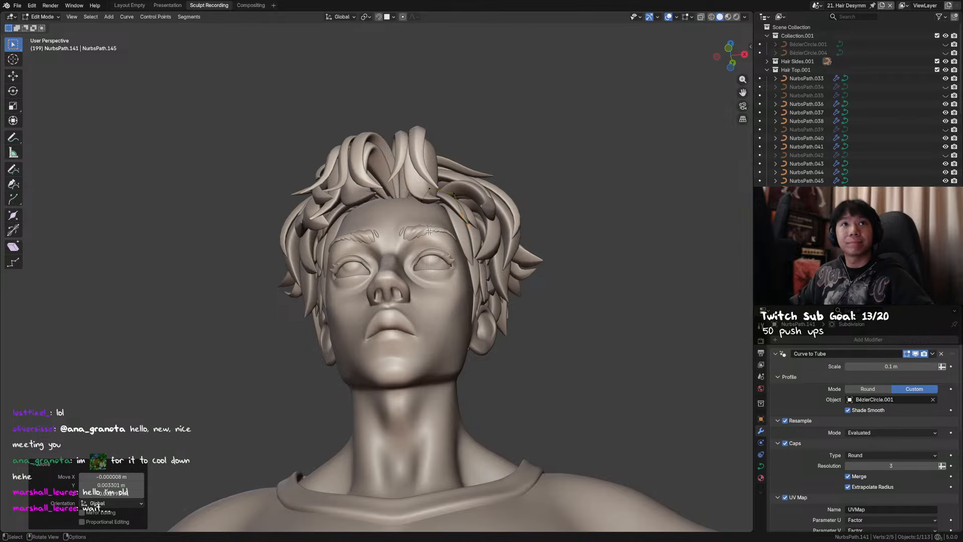
key("Tab")
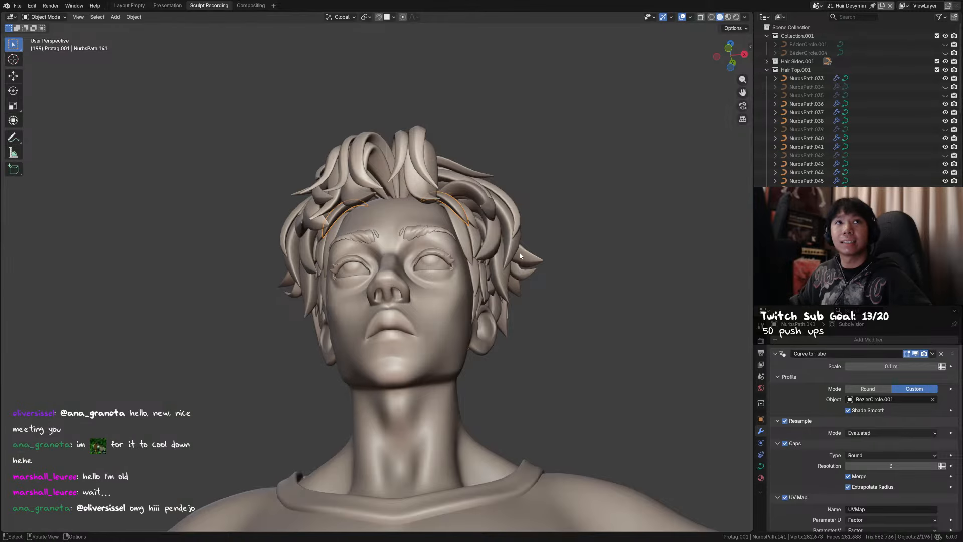
key("ctrl+s")
Move the two selected control points of NurbsPath.141 freely, by about 0.0013 m in Y, and save the file
middle_click_drag(517, 253, 485, 235)
key("Tab")
middle_click_drag(441, 214, 458, 242)
key("g")
left_click(460, 219)
key("ctrl+s")
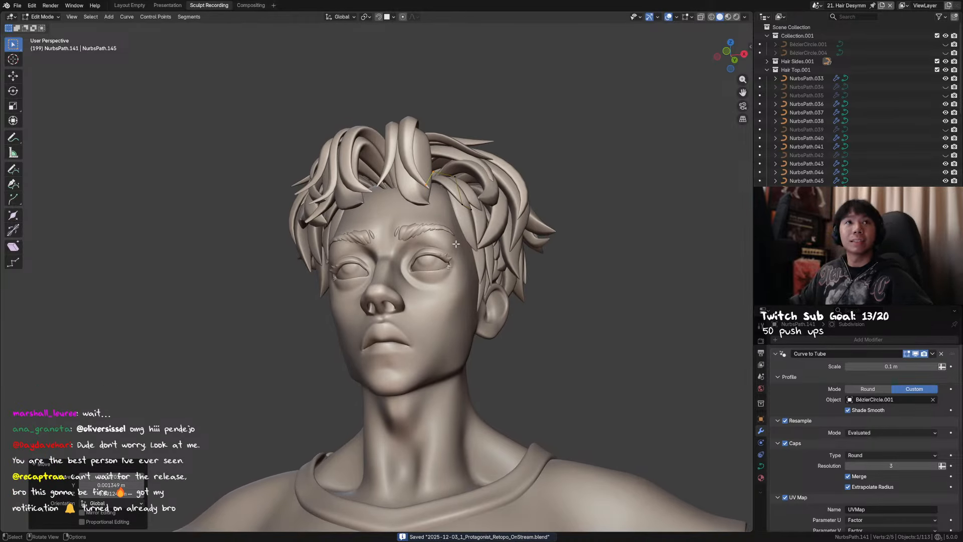
Select a control point of NurbsPath.141 in front view, save the file and move the point along the Z axis
key("KP_1")
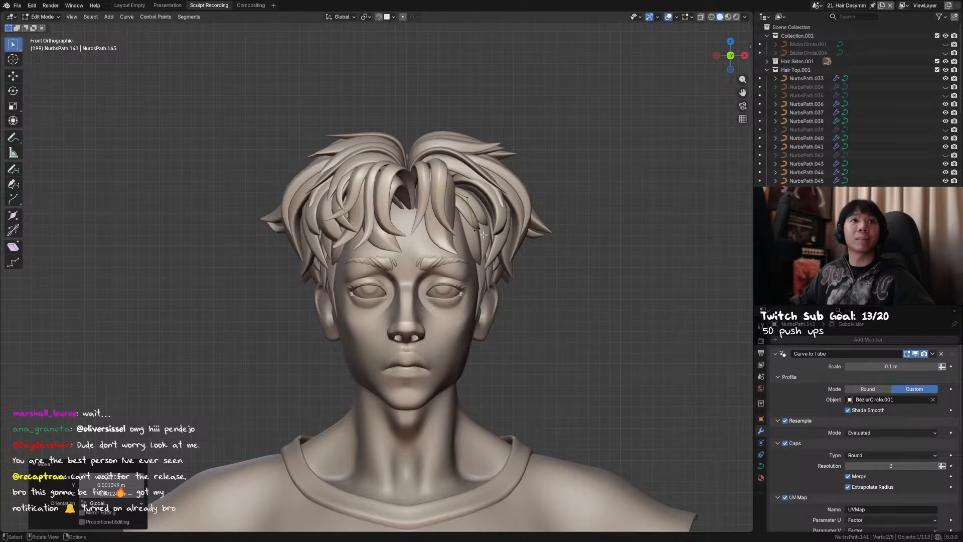
left_click_drag(455, 188, 490, 239)
key("ctrl+s")
middle_click_drag(474, 227, 406, 196)
key("g")
key("z")
left_click(476, 176)
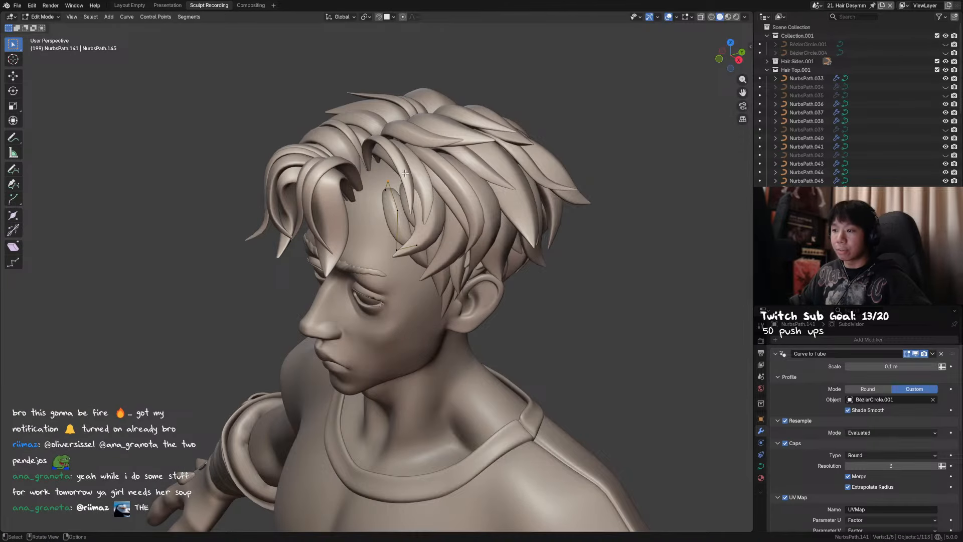
key("Tab")
key("g")
key("x")
key("x")
right_click(421, 193)
key("g")
key("y")
key("y")
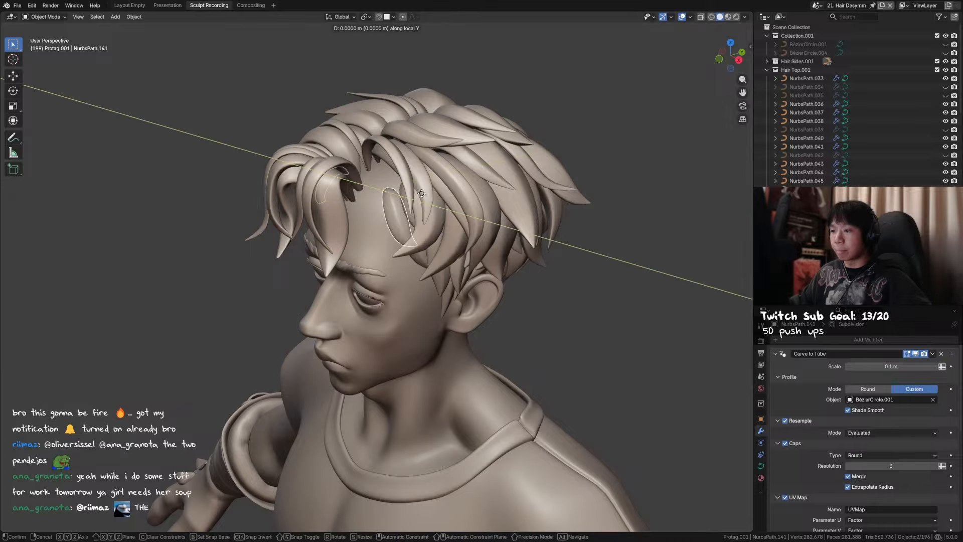
right_click(422, 194)
Move the whole strand NurbsPath.141 freely in Object Mode
key("g")
left_click(423, 193)
middle_click_drag(424, 193, 474, 160)
Move a control point of NurbsPath.141 by about -0.0028 m in X and -0.0019 m in Z, and refine its position from an angled view
key("Tab")
left_click_drag(469, 165, 457, 183)
key("g")
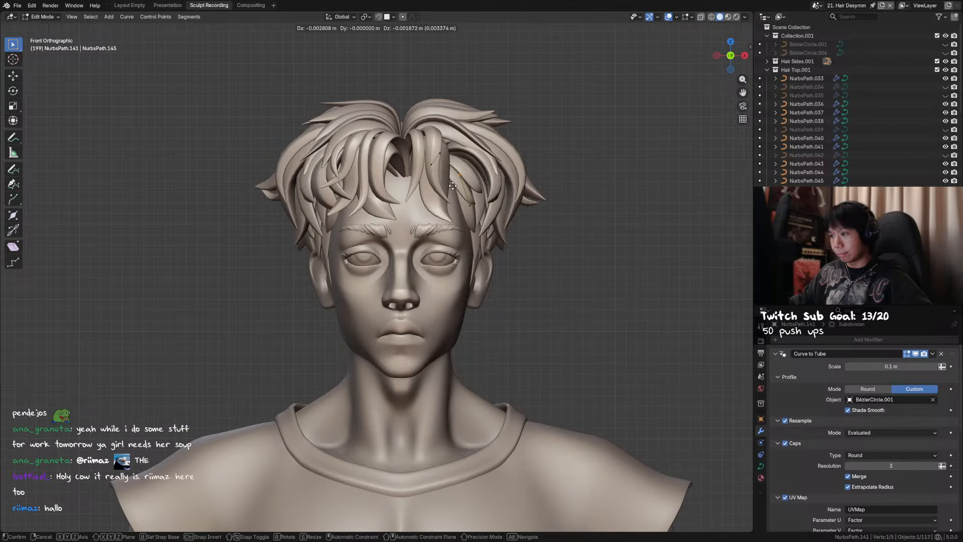
left_click(454, 186)
middle_click_drag(454, 187, 472, 196)
key("g")
left_click(476, 197)
Return to Object Mode, unhide all hidden objects and save the file
key("Tab")
key("alt+h")
key("ctrl+s")
Hide Sphere.017 at the hairline, viewing the head from below
middle_click_drag(389, 215, 383, 164)
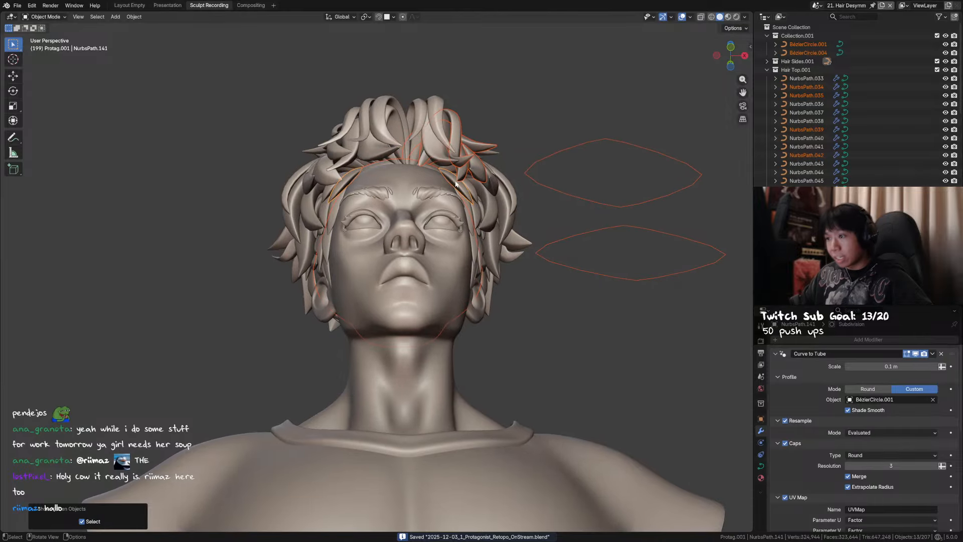
left_click(383, 165)
key("h")
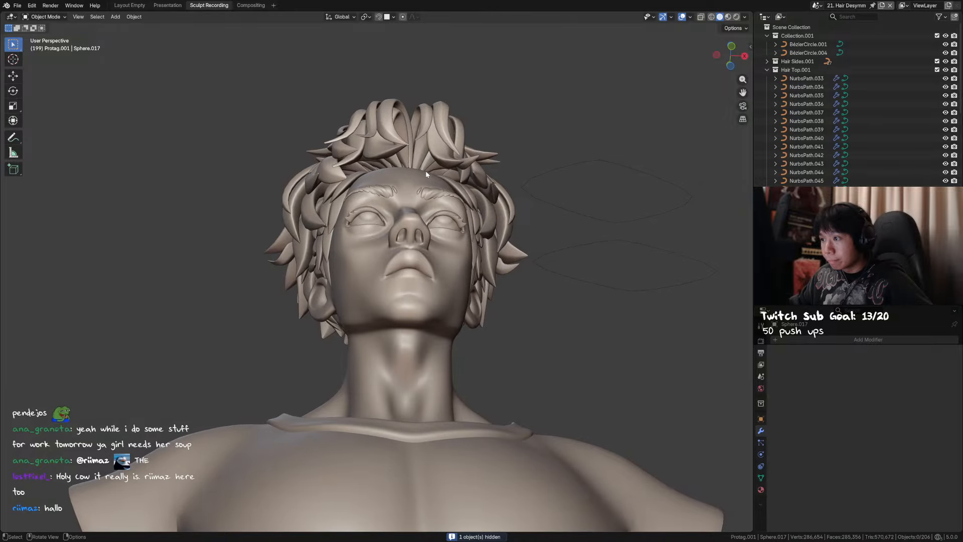
Move a control point of NurbsPath.141 by about 0.0085 m along the Z axis and save the file
left_click(456, 167)
key("Tab")
key("g")
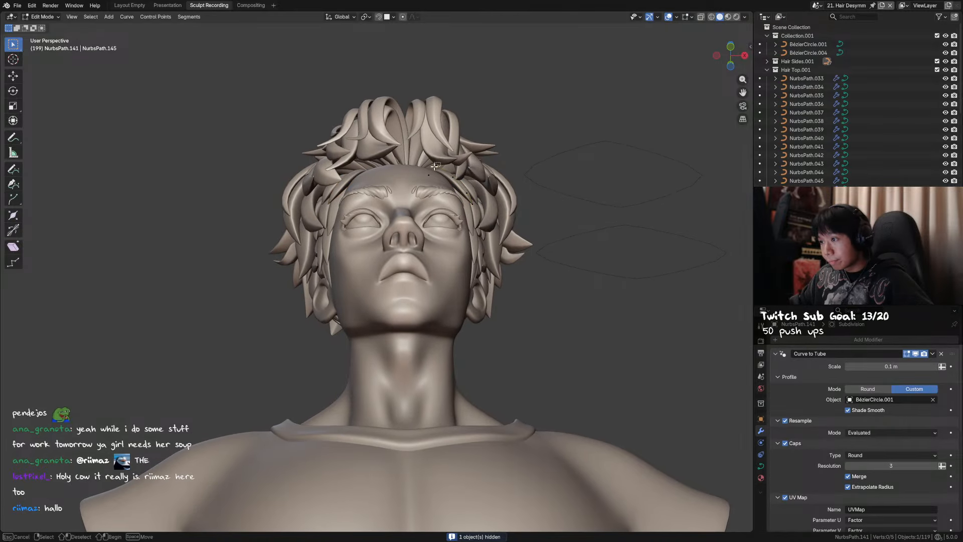
key("z")
left_click(450, 168)
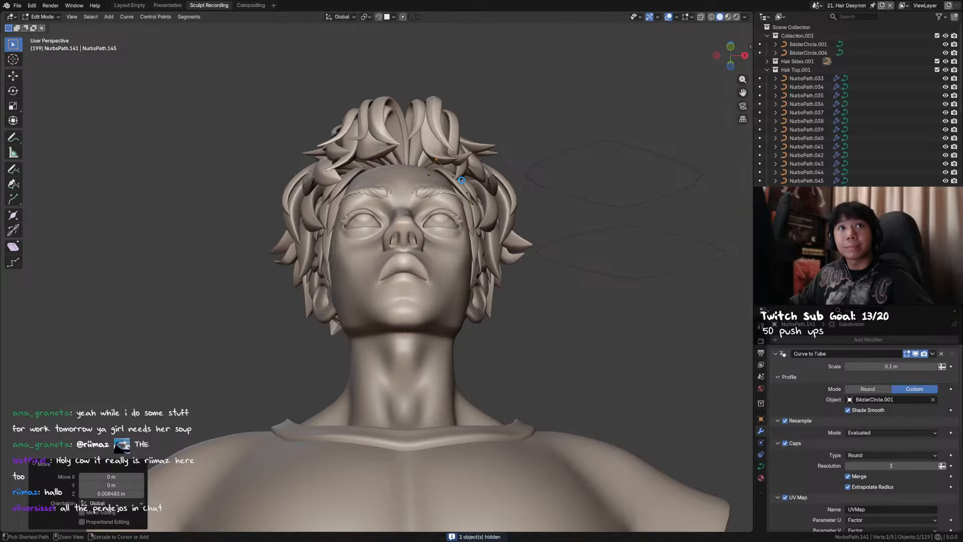
key("ctrl+s")
Move the selected control point of NurbsPath.141 along the Z axis again and adjust the whole strand's thickness
middle_click_drag(461, 179, 470, 203, "shift")
key("g")
key("z")
left_click(467, 199)
key("a")
key("alt+s")
left_click(494, 174)
Select a single control point of NurbsPath.141 near the hairline, move it along the Z axis and save the file
left_click(449, 170)
key("g")
key("z")
left_click(492, 202)
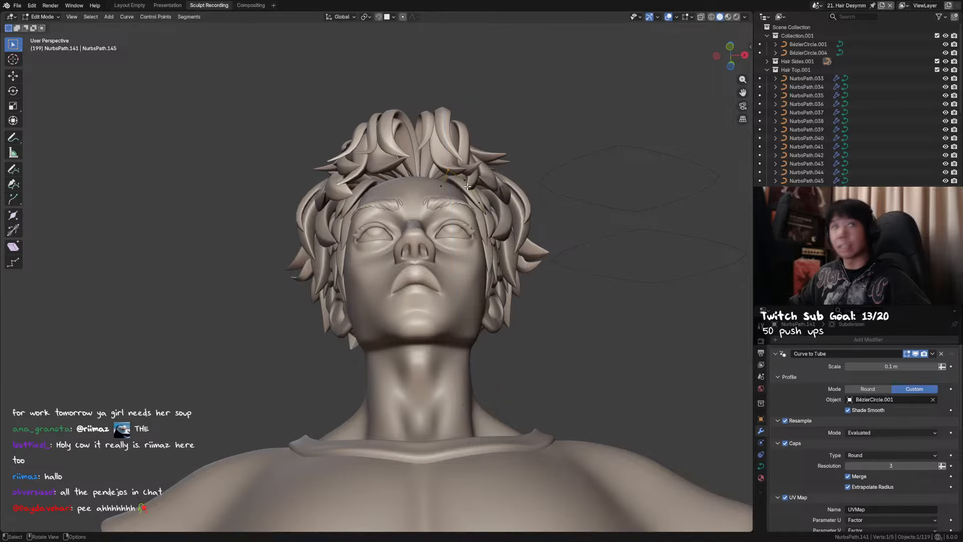
key("ctrl+s")
Move three control points of NurbsPath.141 freely, about -0.0026 m in Y, and refine their position from a lower three-quarter view
middle_click_drag(492, 202, 489, 215)
key("Tab")
key("Tab")
key("a")
left_click_drag(461, 176, 495, 225)
key("g")
left_click(481, 201)
middle_click_drag(474, 173, 503, 163)
key("g")
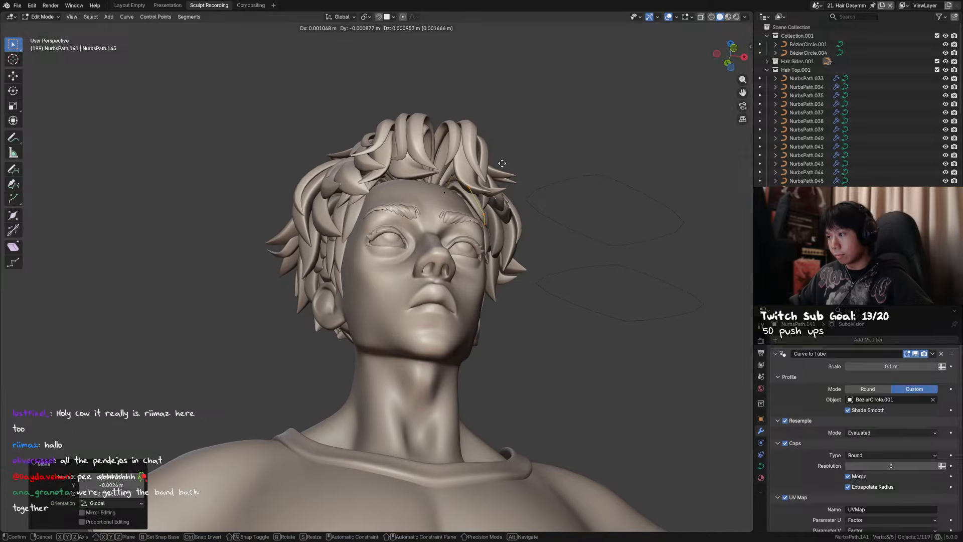
Reposition the small fringe strand's control points above the forehead and lower its inner end point about 0.004 m along global Z
left_click(463, 165)
left_click_drag(461, 166, 447, 182)
key("g")
key("z")
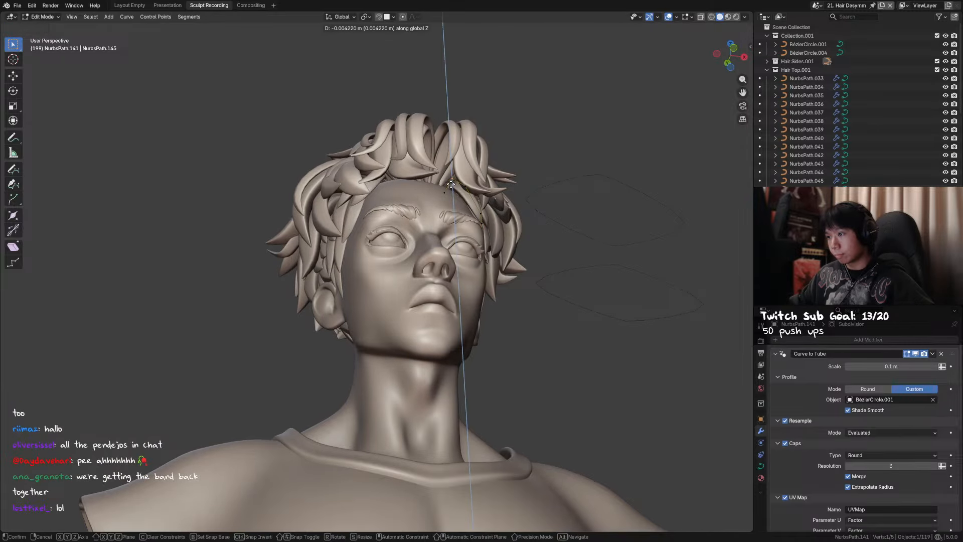
left_click(451, 185)
Adjust the fringe strand's inner end point again, moving it along global Z and along global Y
middle_click_drag(453, 186, 444, 207)
key("g")
key("z")
left_click(446, 194)
key("g")
key("y")
left_click(434, 210)
Leave Edit Mode and hide the two Bézier circle profile curves beside the head
key("Tab")
left_click_drag(602, 100, 666, 311)
key("h")
scroll(504, 230, "down", 2)
middle_click_drag(503, 229, 441, 203)
Raise the fringe strand's inner end point about 0.003 m along Z and shift its two inner points about 0.004 m along negative X
key("Tab")
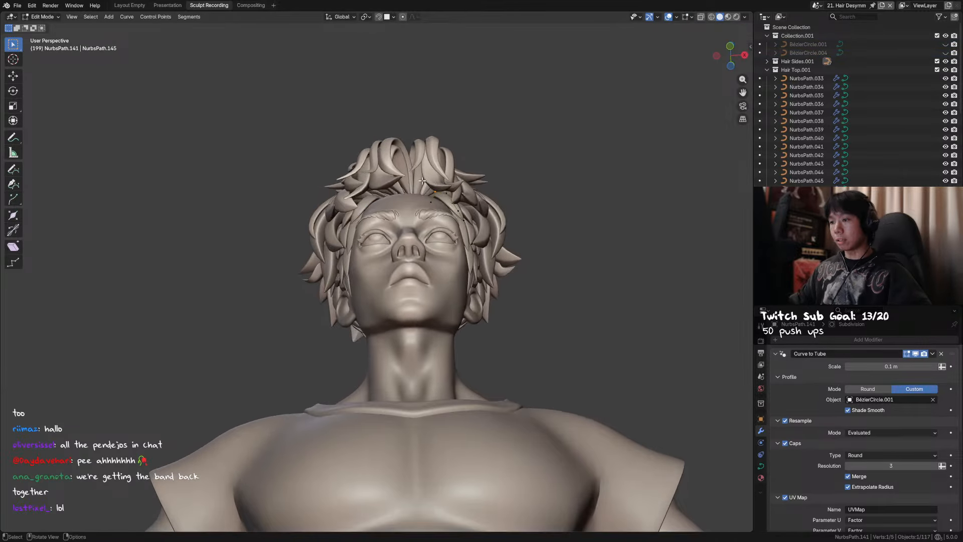
key("g")
key("z")
left_click(442, 203)
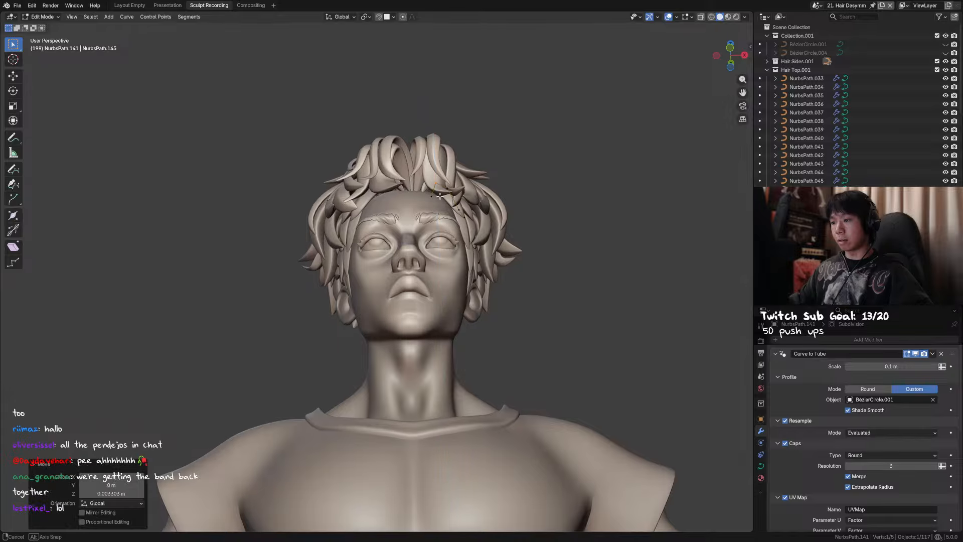
left_click_drag(441, 169, 420, 210)
key("g")
key("x")
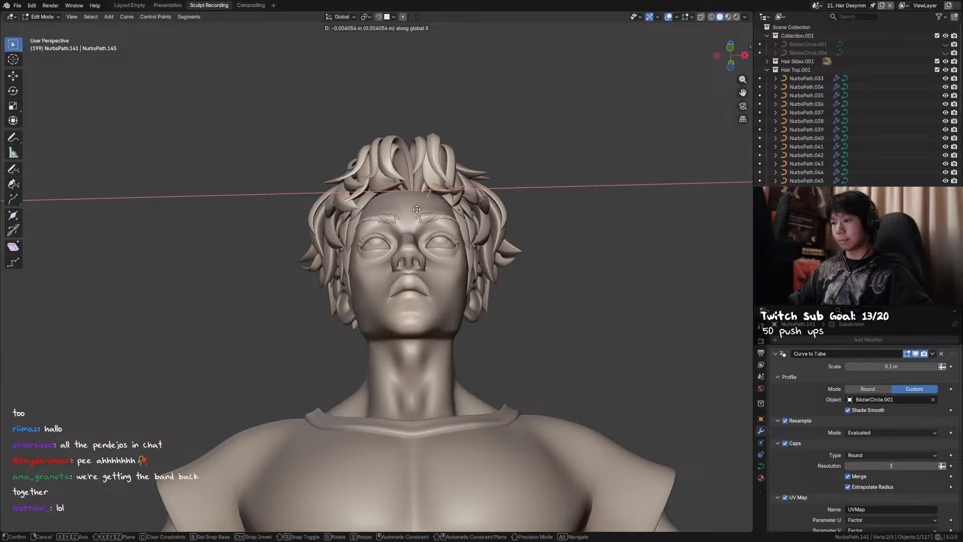
left_click(417, 210)
Select all control points of the fringe strand and adjust their tilt
middle_click_drag(417, 210, 448, 227)
key("a")
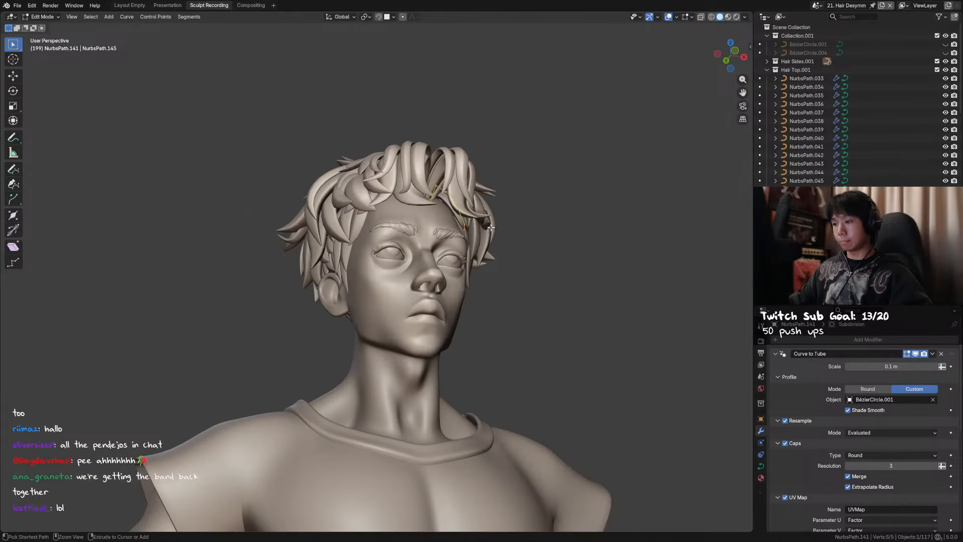
key("ctrl+t")
left_click(426, 174)
left_click(431, 181)
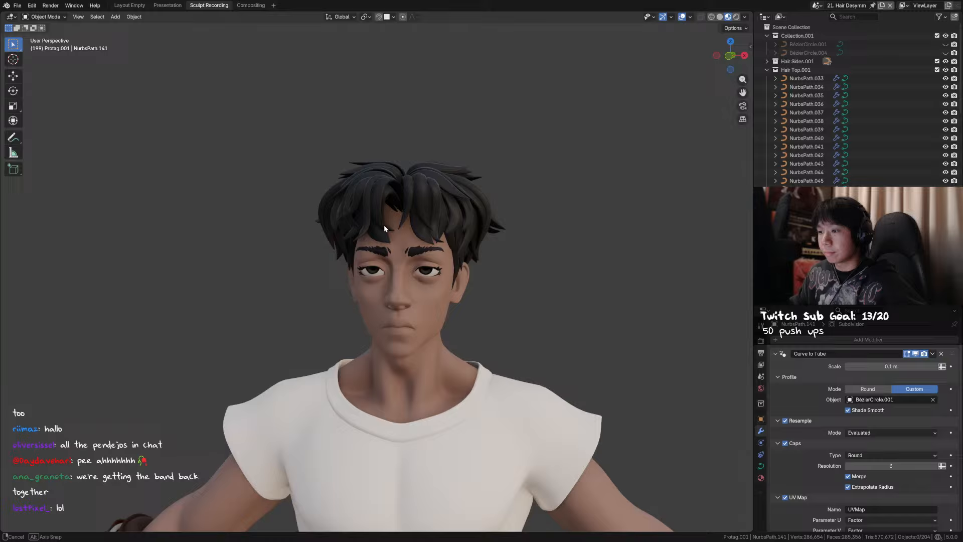
Edit the front hair strand NurbsPath.126, raising six of its control points slightly along global Z in the side view
middle_click_drag(384, 224, 385, 146)
scroll(391, 212, "up", 2)
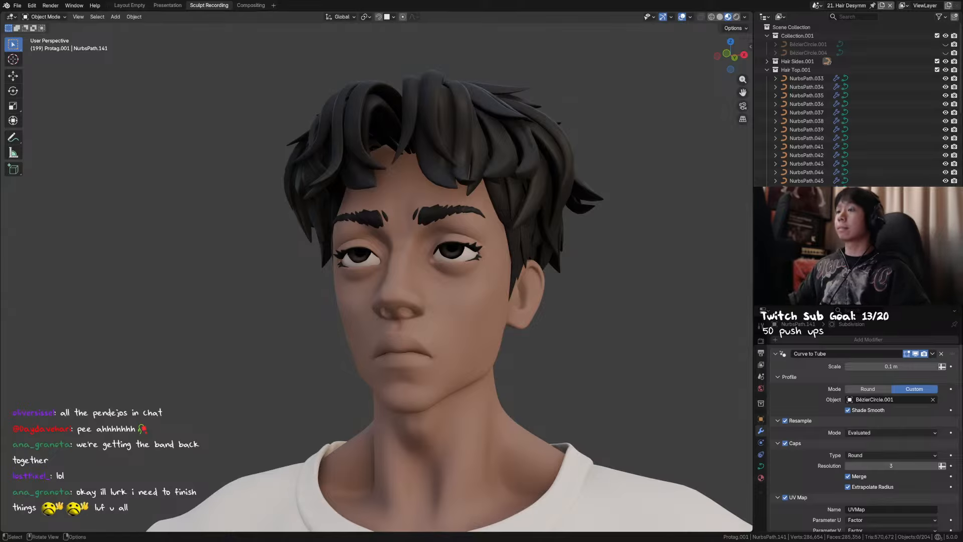
middle_click_drag(351, 201, 430, 217)
left_click(357, 132)
scroll(483, 230, "down", 2)
left_click(565, 184)
scroll(503, 213, "down", 3)
left_click(429, 217)
key("Tab")
key("b")
left_click_drag(457, 189, 396, 218)
key("g")
key("z")
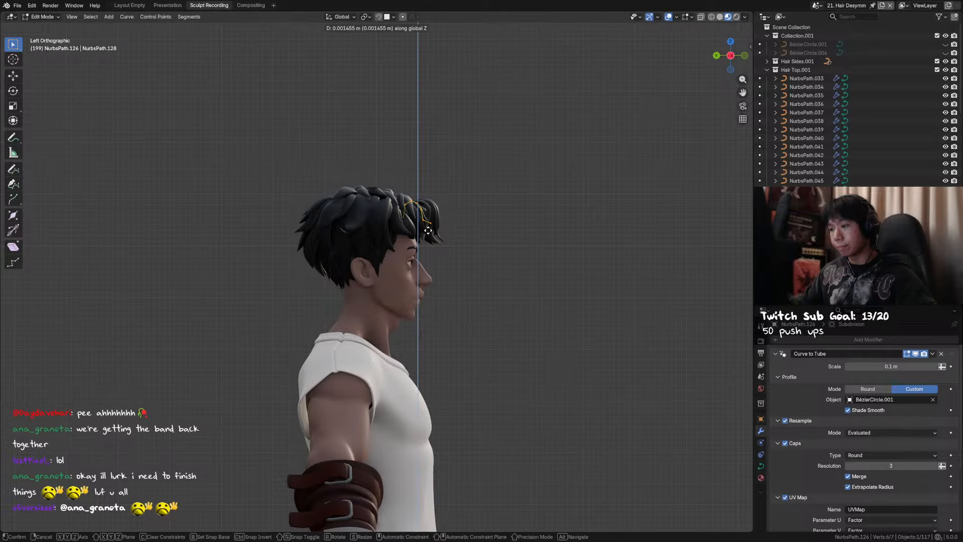
left_click(429, 229)
key("Tab")
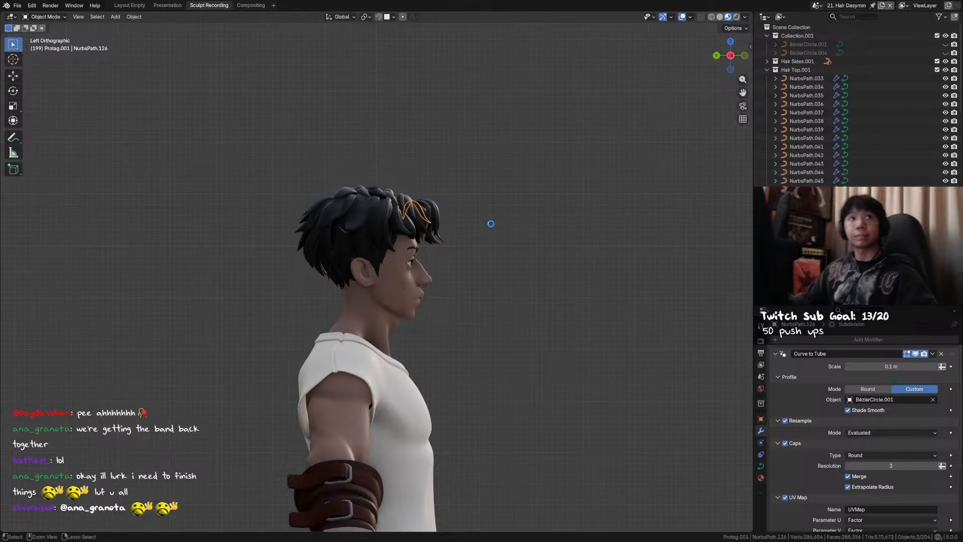
Deselect the hair strand and save the file
key("ctrl+s")
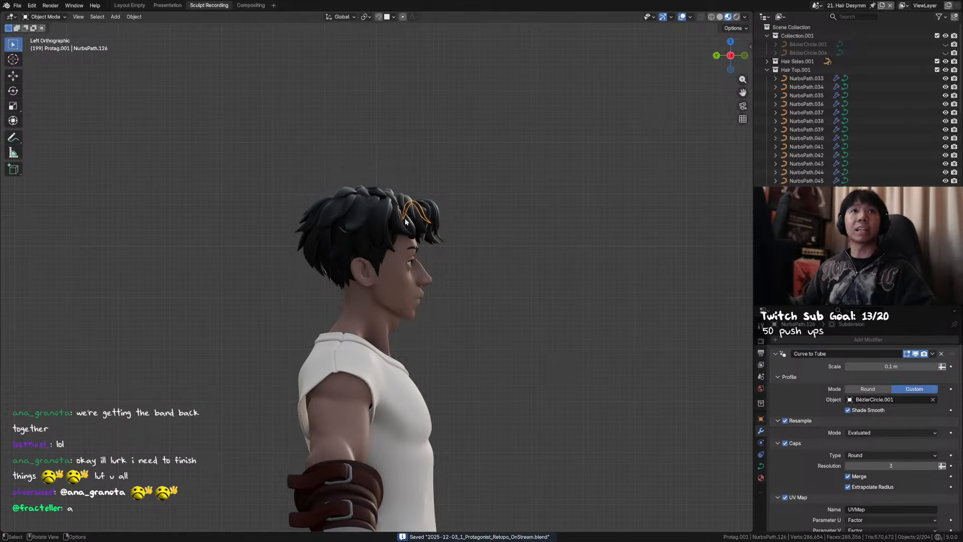
middle_click_drag(475, 242, 346, 240)
left_click(453, 238)
scroll(404, 220, "up", 4)
key("ctrl+s")
Tilt the two control points at the root of strand NurbsPath.126 beside the parting and save the file
middle_click_drag(406, 219, 378, 271)
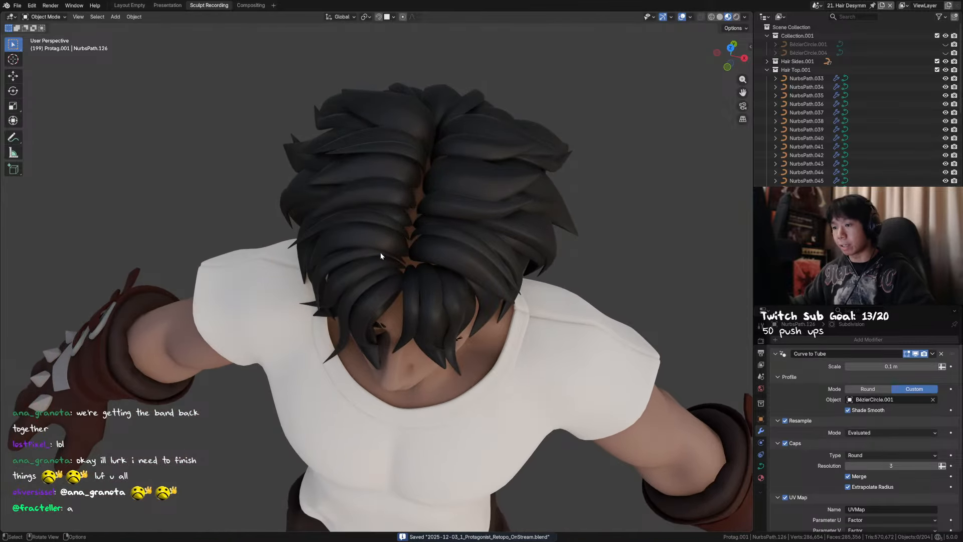
left_click(380, 251)
key("Tab")
left_click_drag(423, 229, 381, 272)
key("Tab")
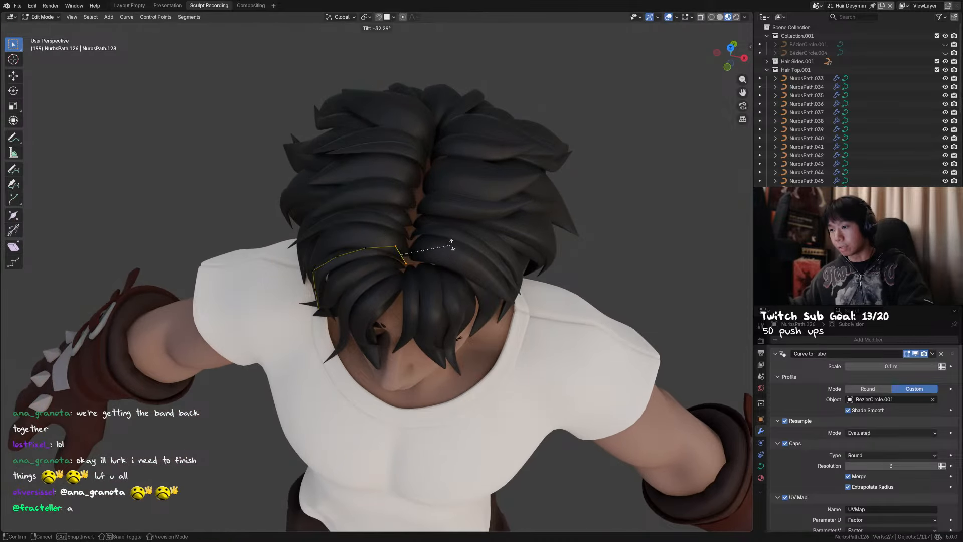
middle_click_drag(361, 259, 529, 207)
left_click(528, 207)
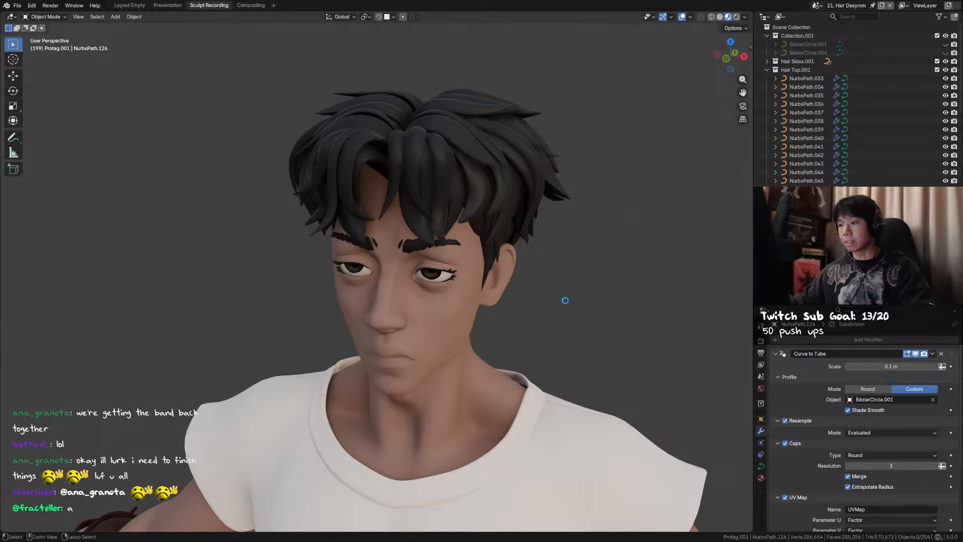
key("ctrl+s")
Write "BRB" in white above the character's head with the Annotate tool
scroll(524, 285, "down", 3)
middle_click_drag(512, 267, 508, 279)
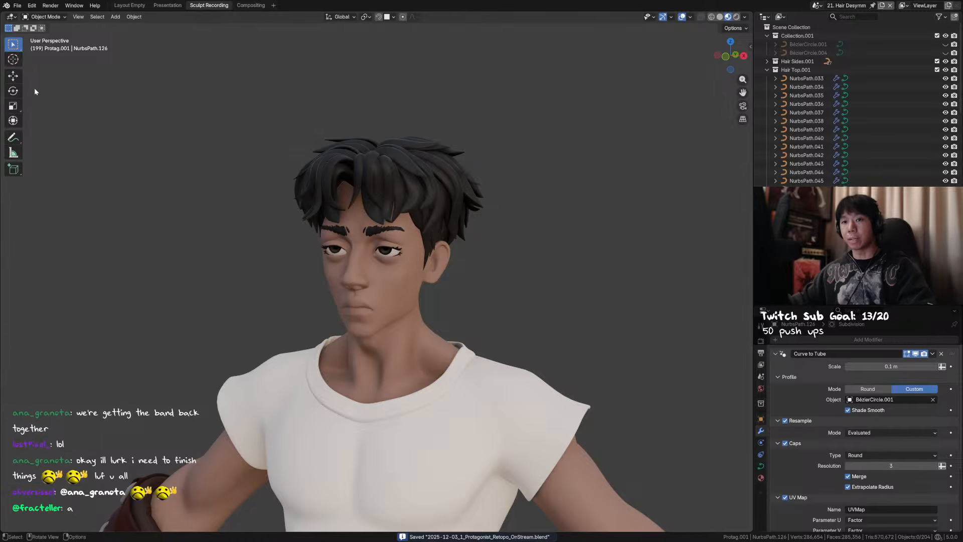
left_click(13, 137)
middle_click_drag(313, 148, 253, 145, "shift")
left_click(78, 30)
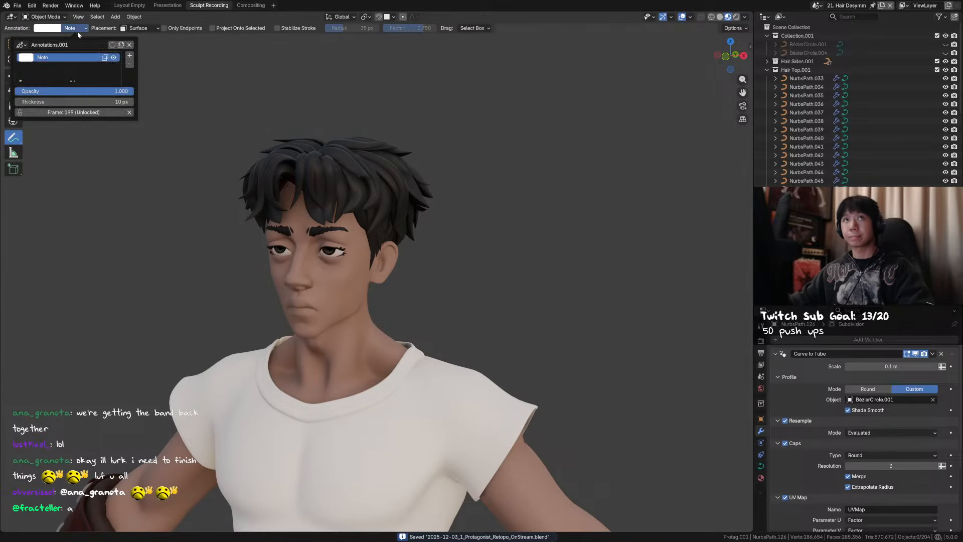
middle_click_drag(321, 125, 332, 125)
middle_click_drag(320, 125, 365, 142, "shift")
left_click_drag(364, 94, 367, 145)
left_click_drag(358, 93, 367, 145)
mouse_move(399, 88)
left_mouse_down()
mouse_move(411, 143)
mouse_move(453, 143)
left_mouse_up()
left_click_drag(441, 95, 456, 145)
mouse_move(439, 93)
left_mouse_down()
mouse_move(473, 98)
mouse_move(463, 146)
left_mouse_up()
Draw a ":)" smiley beside the BRB annotation
left_click(524, 103)
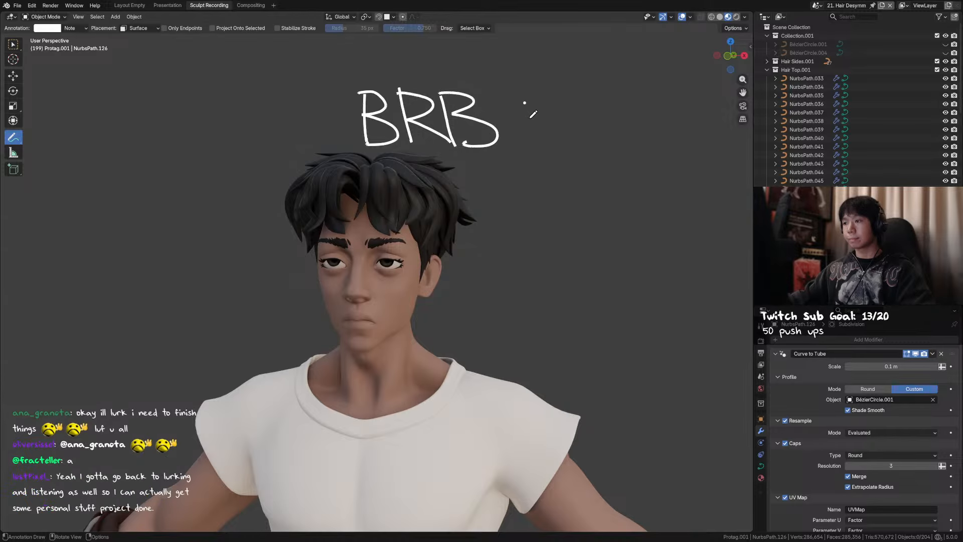
left_click(528, 119)
left_click_drag(534, 103, 544, 116)
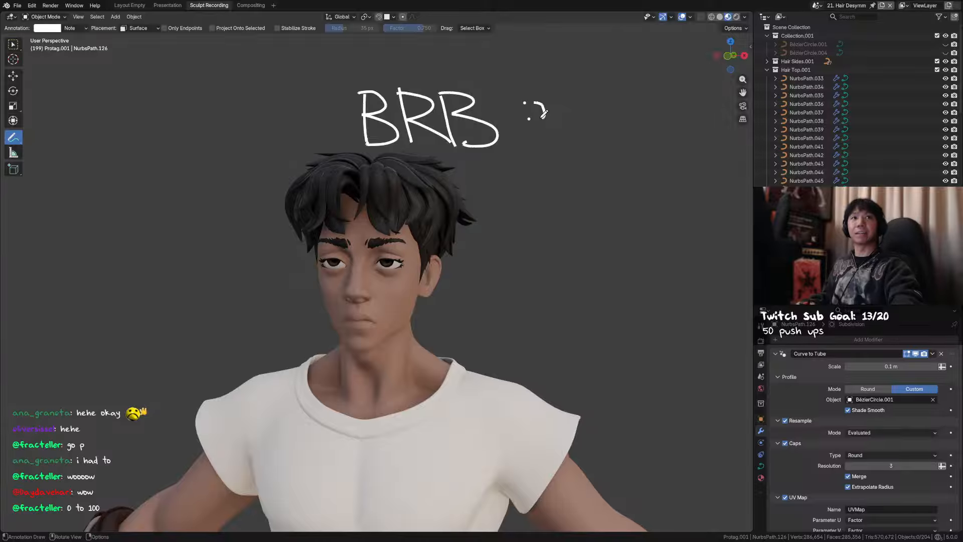
Switch back to the selection tool and save the file
middle_click_drag(478, 145, 518, 177)
key("w")
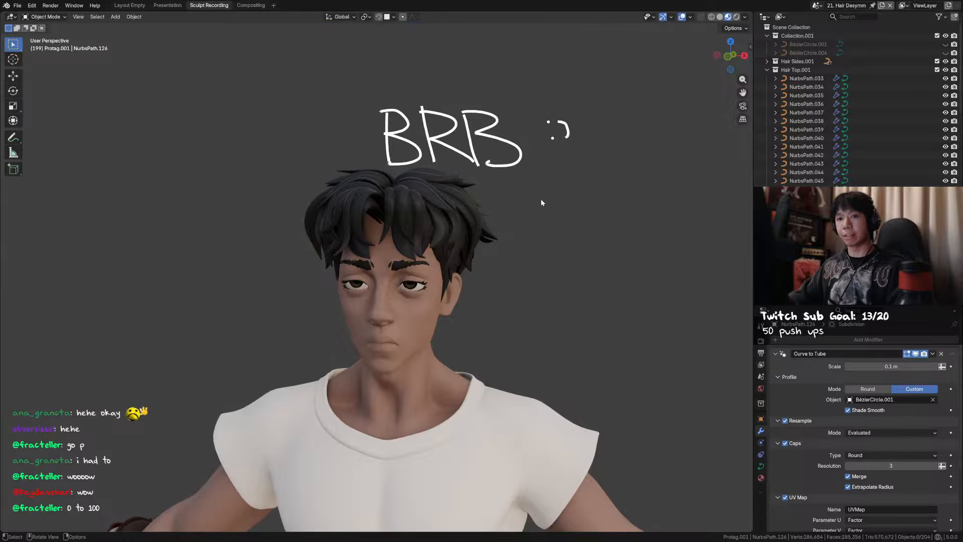
key("ctrl+s")
scroll(476, 208, "up", 6)
left_click(426, 207)
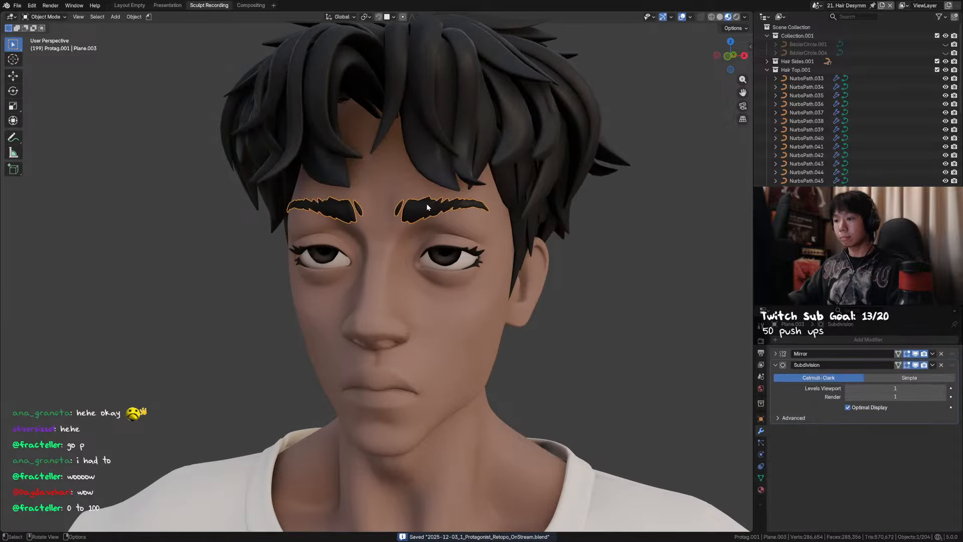
left_click(427, 207)
left_click(427, 207)
scroll(501, 223, "down", 5)
left_click(527, 231)
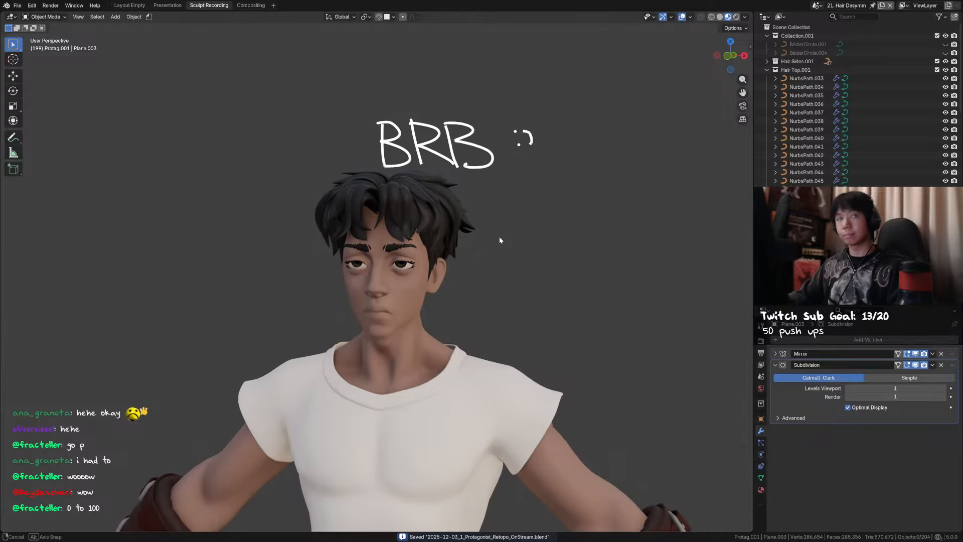
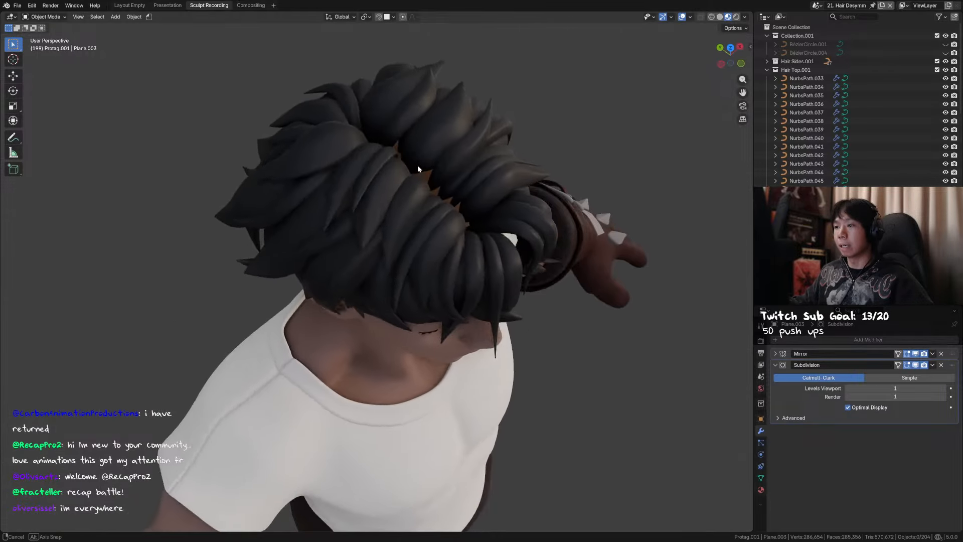
left_click(426, 157)
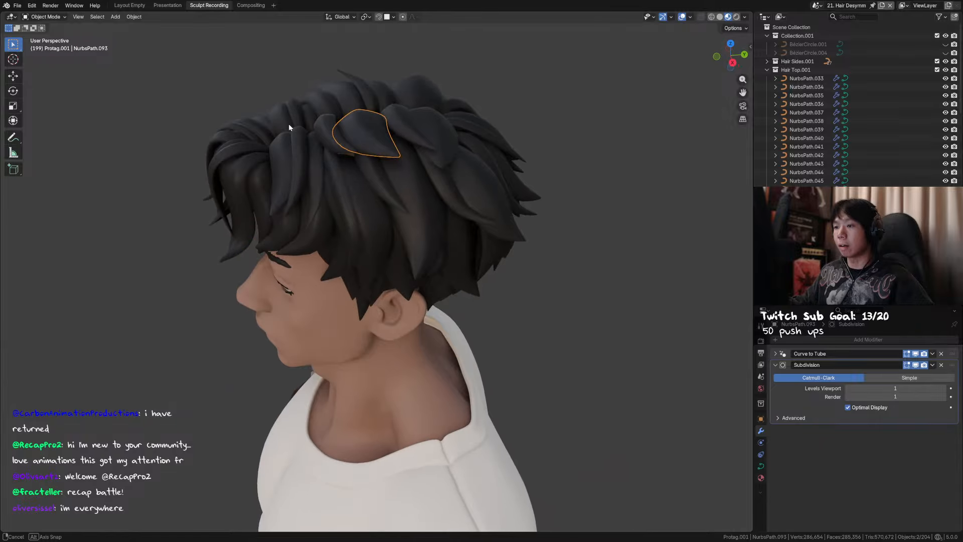
Edit the eyelash mesh in edge select mode, select the upper lash's top edge loop and frame it
middle_click_drag(441, 212, 486, 163)
scroll(425, 225, "up", 5)
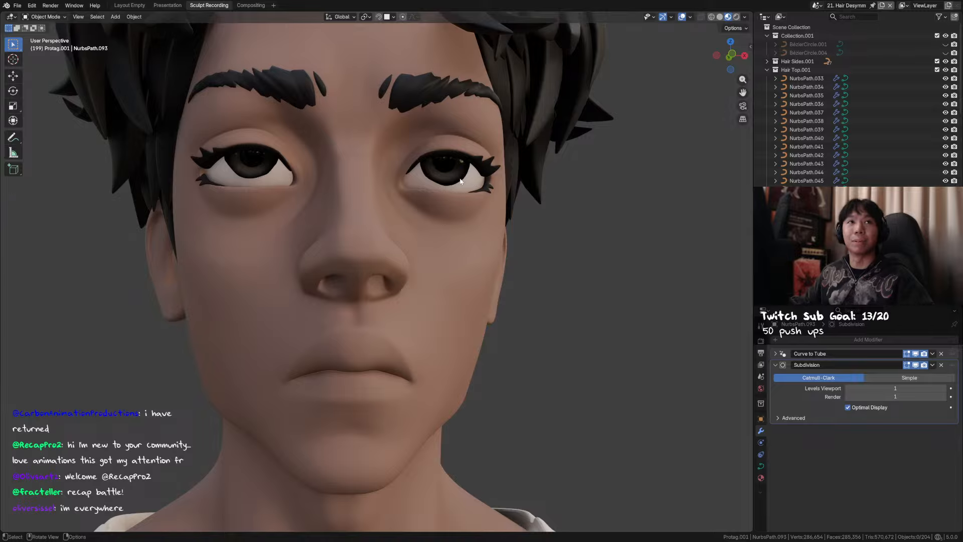
left_click(477, 172)
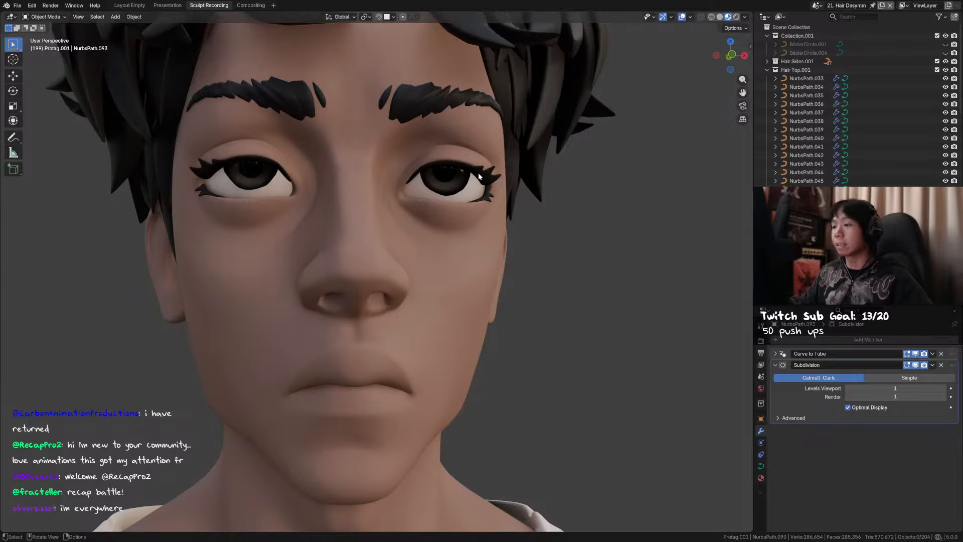
key("Tab")
key("2")
left_click(467, 168, "alt")
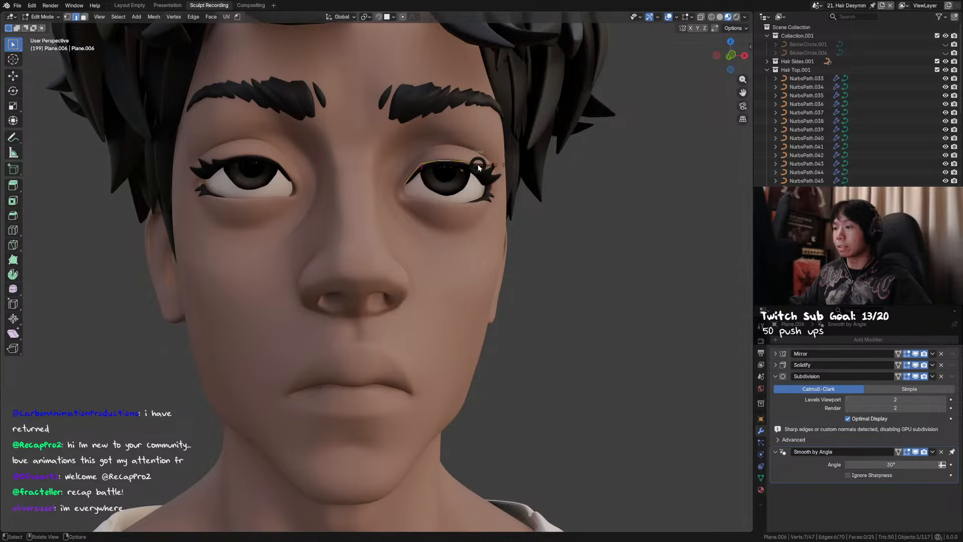
key("KP_Decimal")
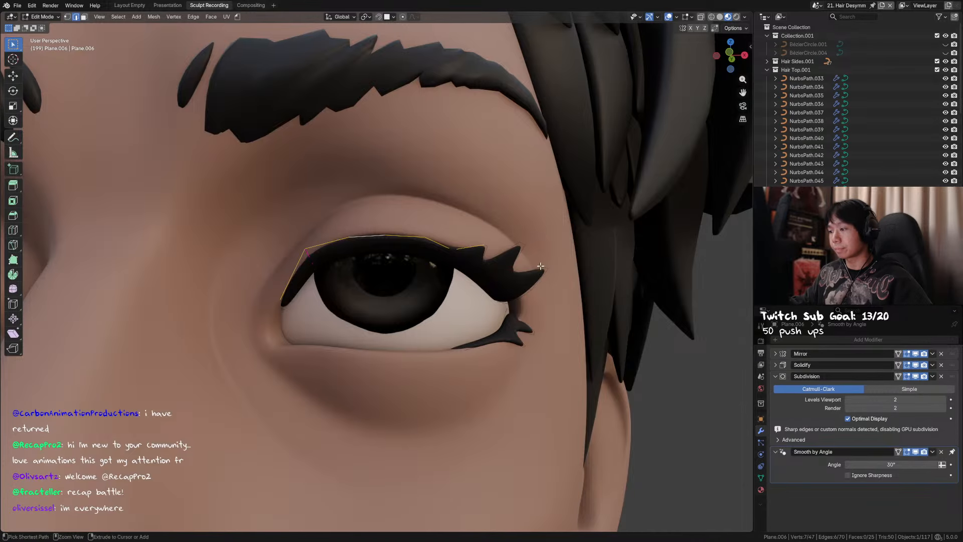
Extend the edge selection around the upper lash's outer spikes down to the eye's outer corner
left_click(542, 267, "ctrl")
key("ctrl+z")
middle_click_drag(500, 237, 479, 217)
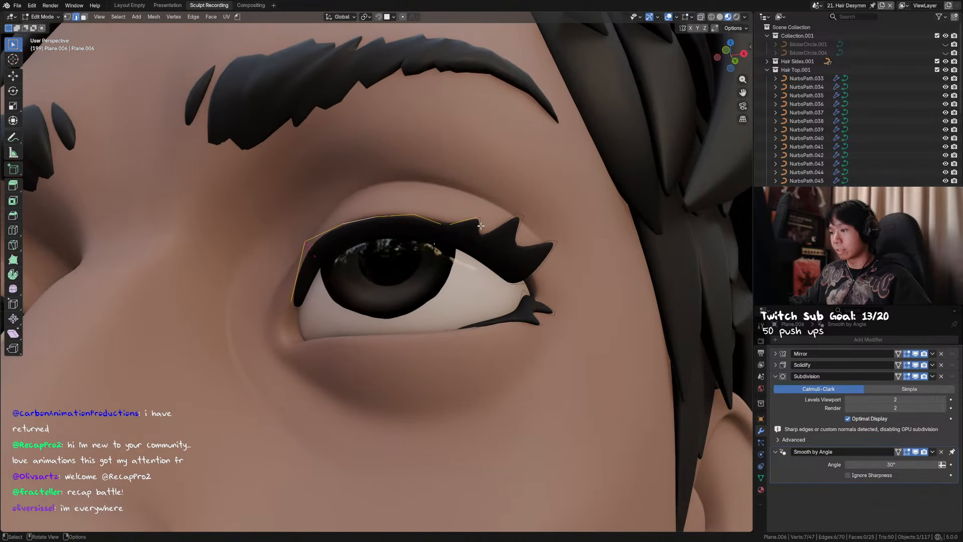
left_click(482, 222, "ctrl")
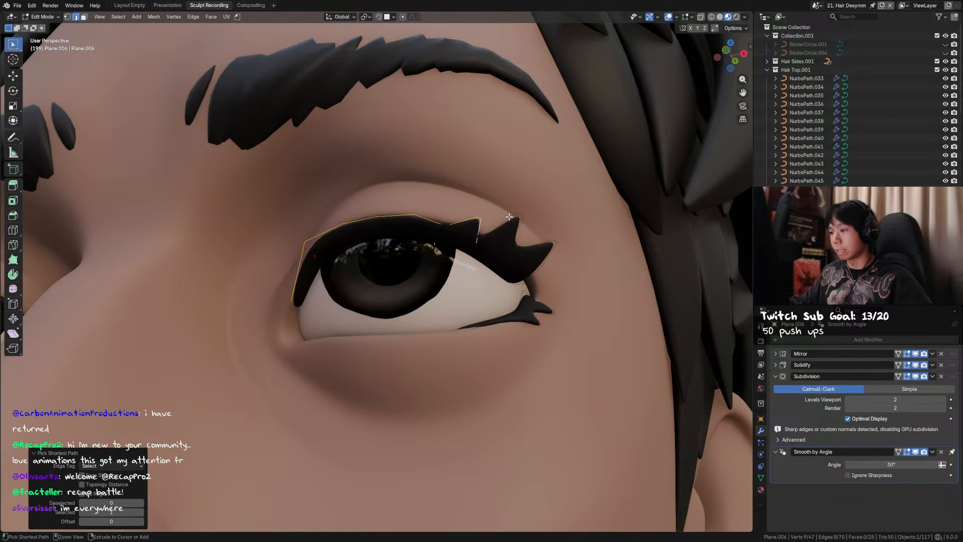
left_click(509, 217, "ctrl")
middle_click_drag(526, 256, 538, 243)
key("ctrl+z")
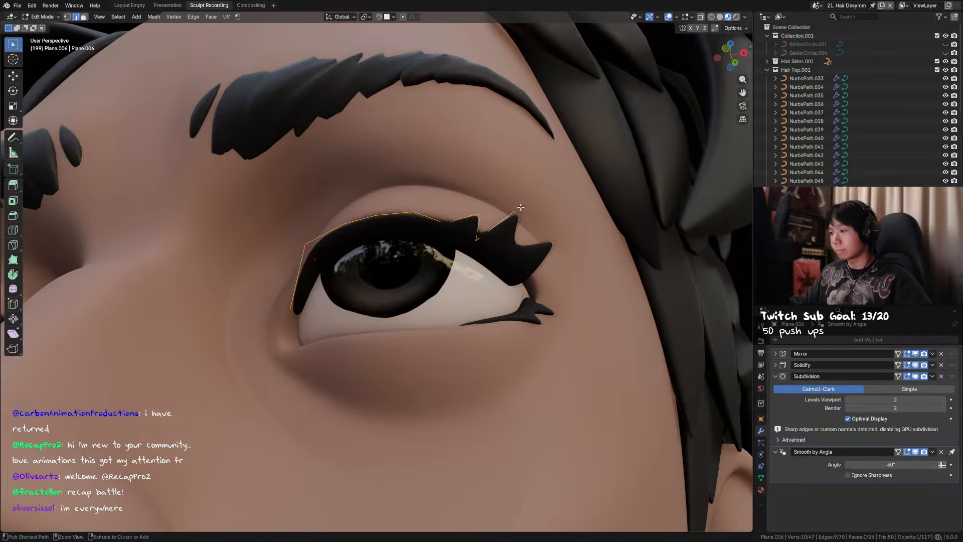
left_click(520, 209, "ctrl")
left_click(523, 230, "ctrl")
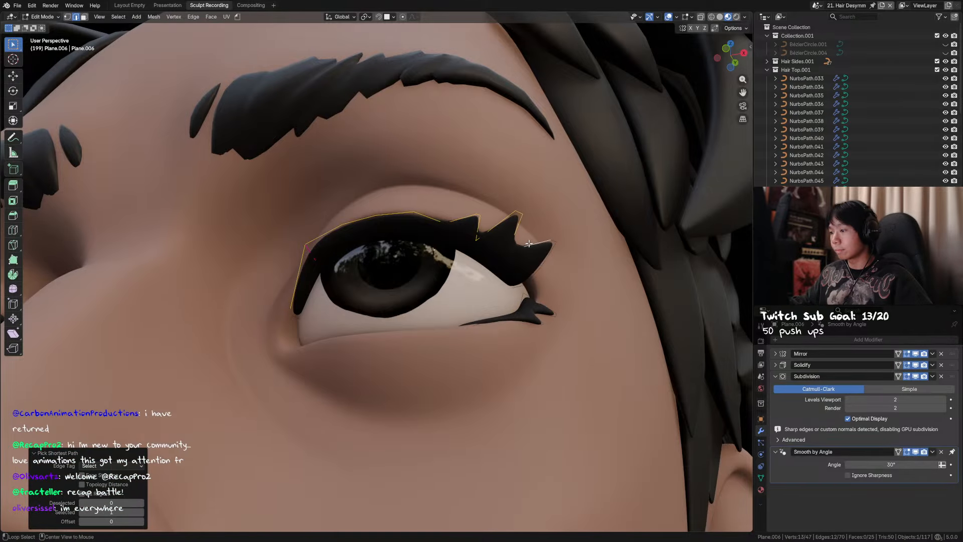
left_click(551, 246, "ctrl")
left_click(545, 263, "ctrl")
middle_click_drag(545, 263, 521, 284)
left_click(528, 283, "ctrl")
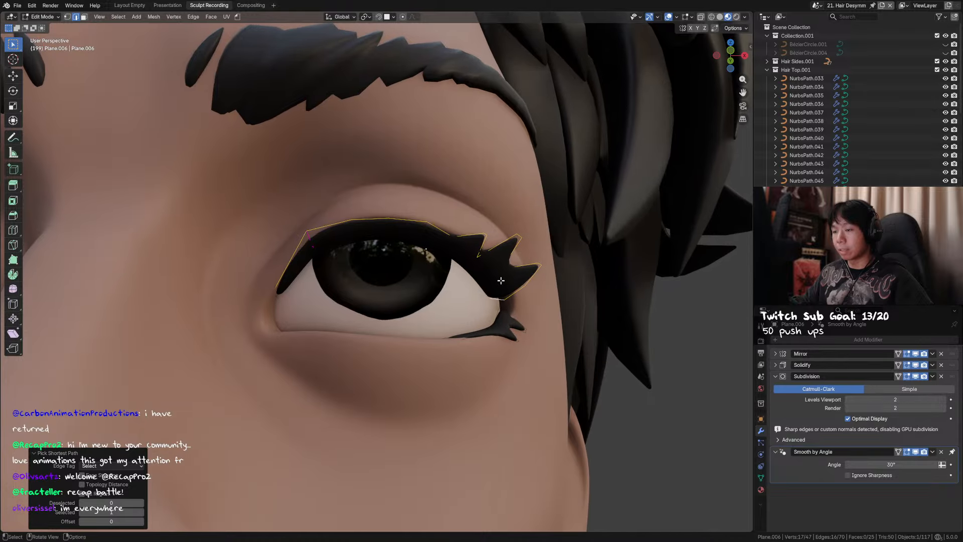
Crease the selected upper lash edges by a factor of 0.578 and leave Edit Mode
key("shift+e")
left_click(527, 289)
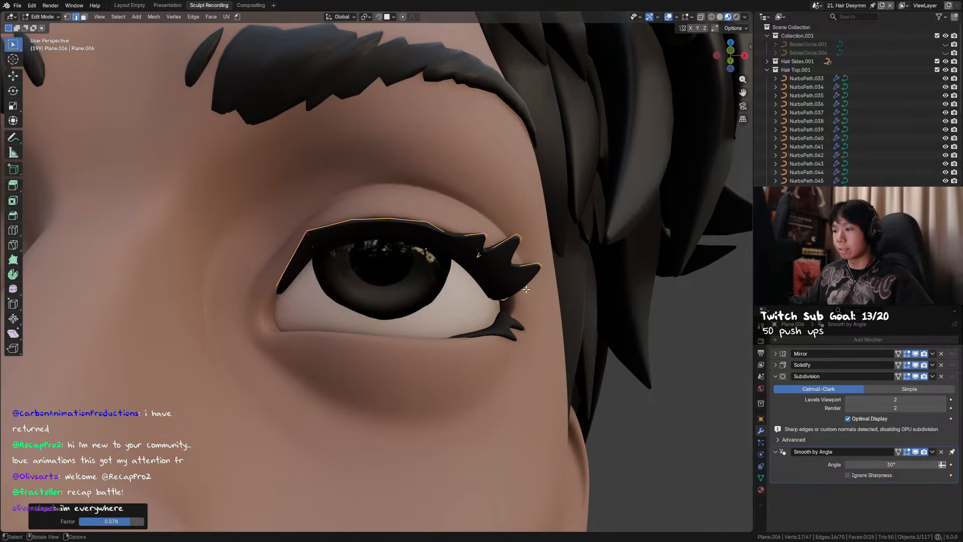
key("Tab")
Reselect the eyelash mesh and apply additional edge crease to the upper lash's selected outline
scroll(474, 273, "down", 4)
key("KP_1")
left_click(634, 280)
middle_click_drag(634, 281, 535, 279)
scroll(547, 282, "up", 3)
scroll(535, 279, "up", 1)
key("ctrl+z")
key("Tab")
key("shift+e")
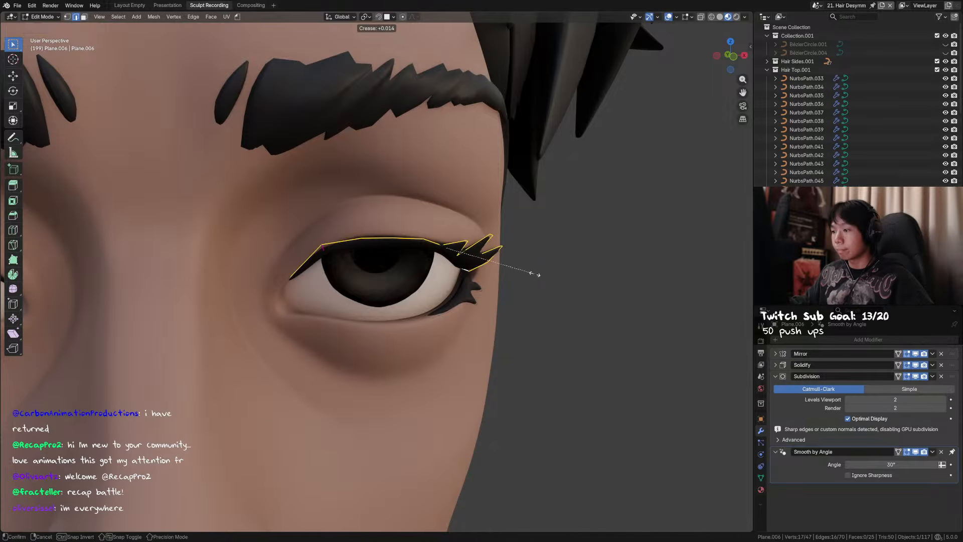
left_click(546, 279)
key("Tab")
middle_click_drag(541, 280, 505, 245)
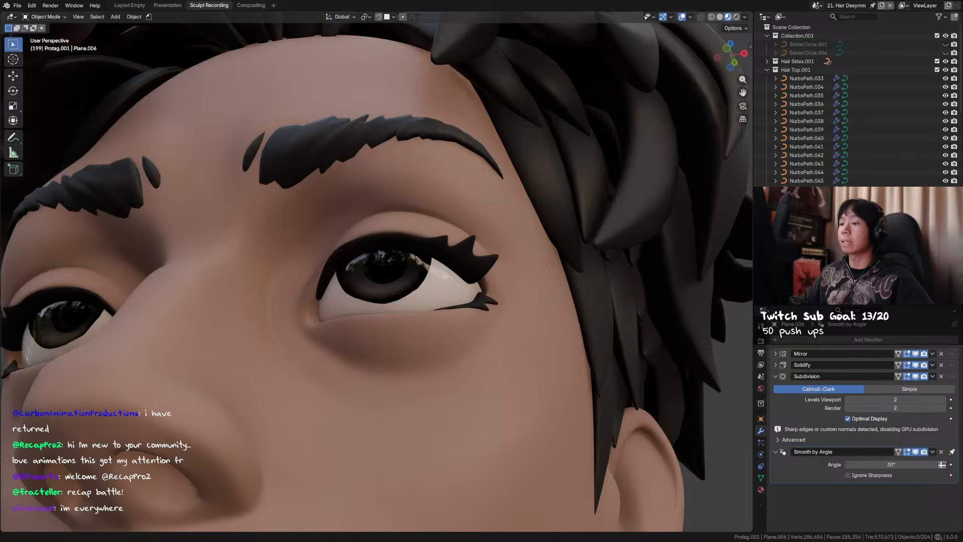
left_click(445, 249)
middle_click_drag(450, 252, 464, 257)
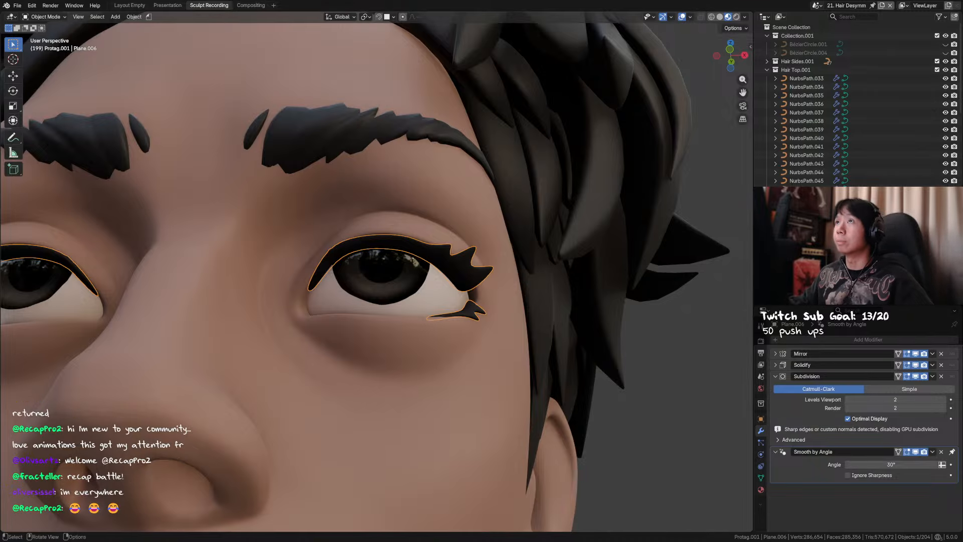
Scale down the tip edge of the middle outer spike on the upper lash and check its shape from the front
middle_click_drag(445, 372, 443, 377)
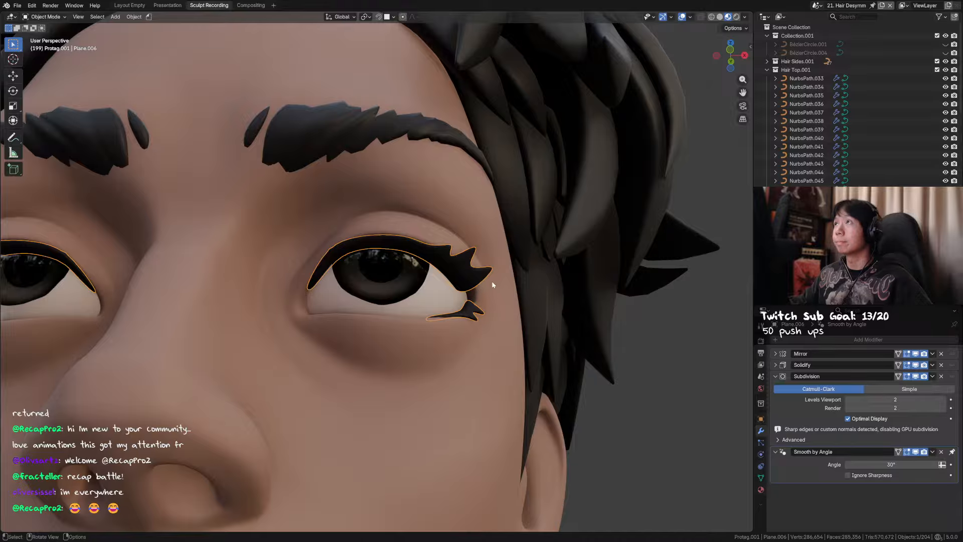
middle_click_drag(491, 283, 479, 236)
key("Tab")
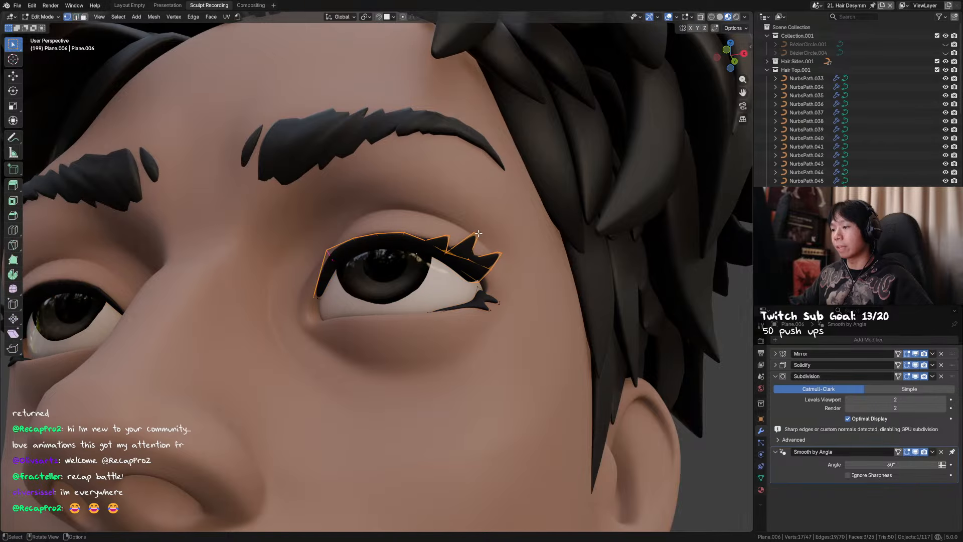
left_click(477, 233)
key("s")
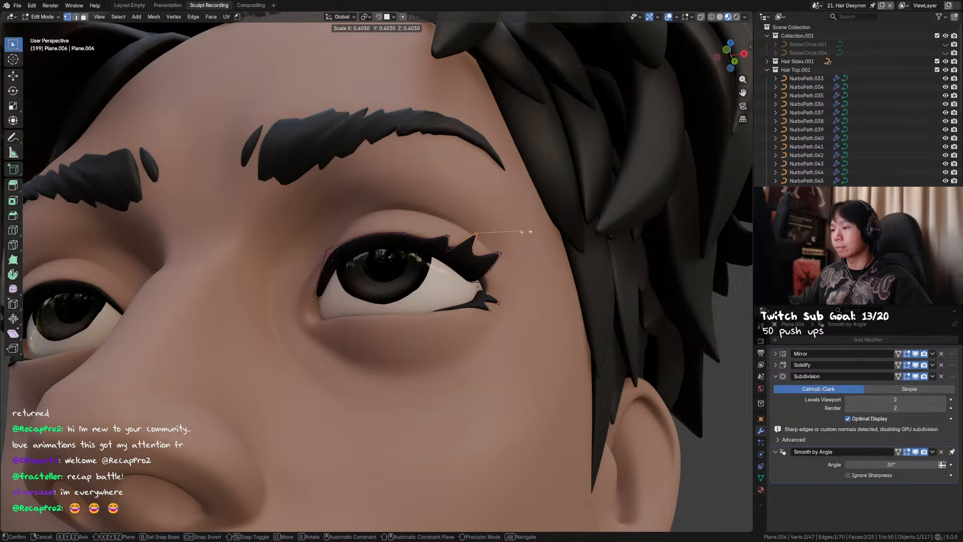
left_click(521, 233)
mouse_move(519, 271)
middle_mouse_down("alt")
mouse_move(532, 318)
mouse_move(528, 294)
mouse_move(511, 283)
middle_mouse_up("alt")
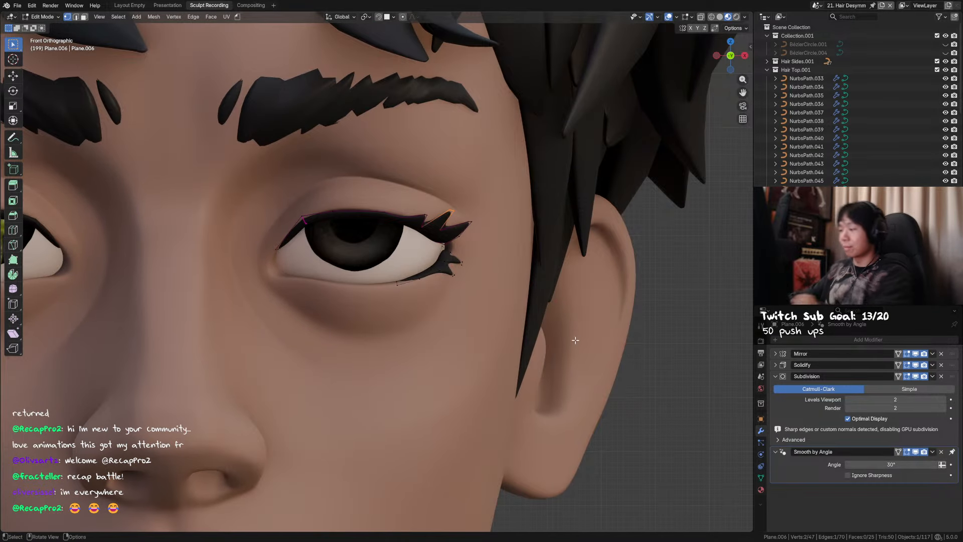
scroll(540, 280, "down", 2)
scroll(415, 229, "up", 3)
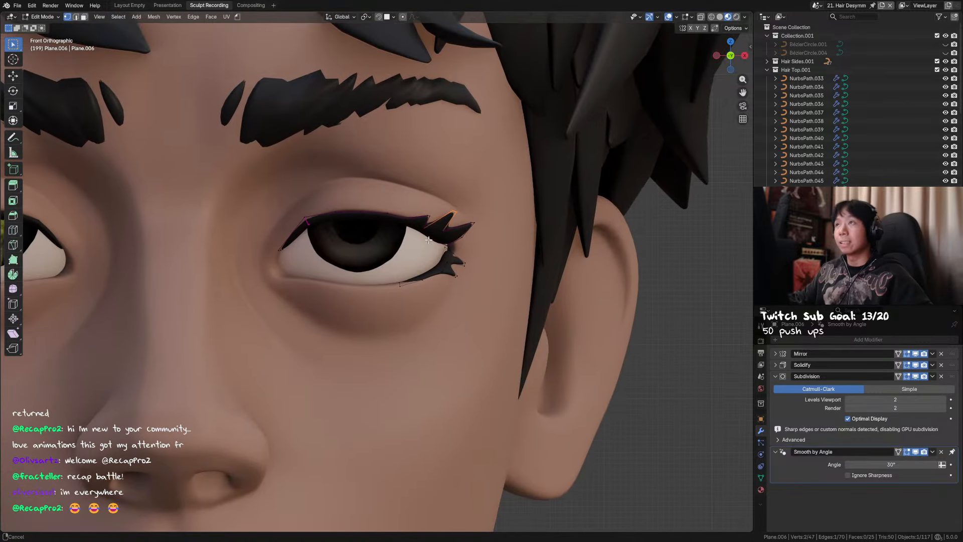
middle_click_drag(464, 263, 463, 250, "shift")
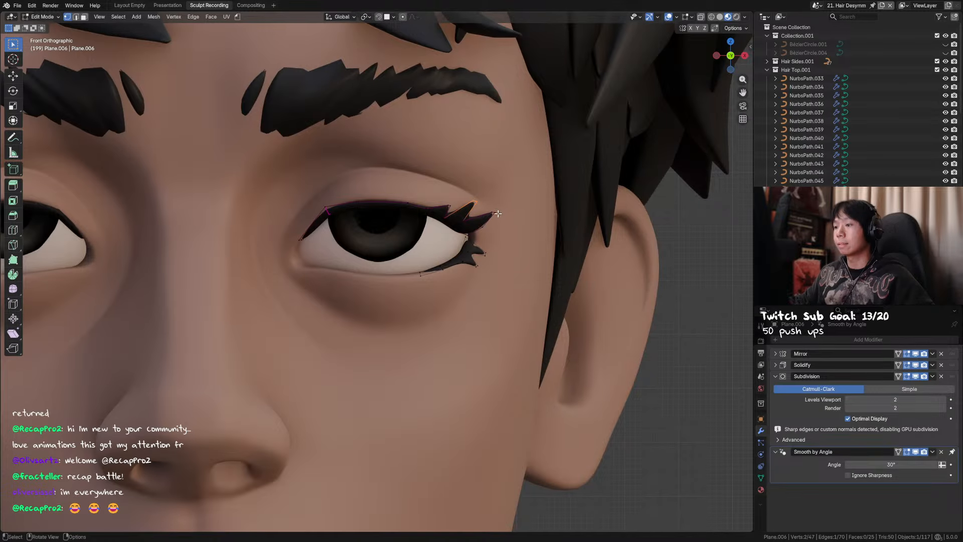
Leave Edit Mode and turn off the Solidify modifier's viewport display on the eyelash mesh
key("Tab")
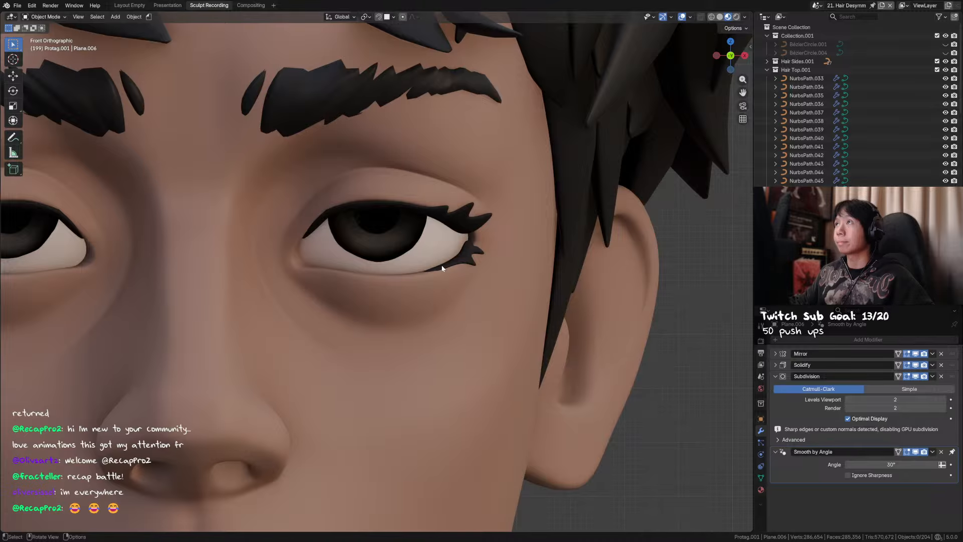
key("Tab")
middle_click_drag(465, 218, 440, 258)
key("Tab")
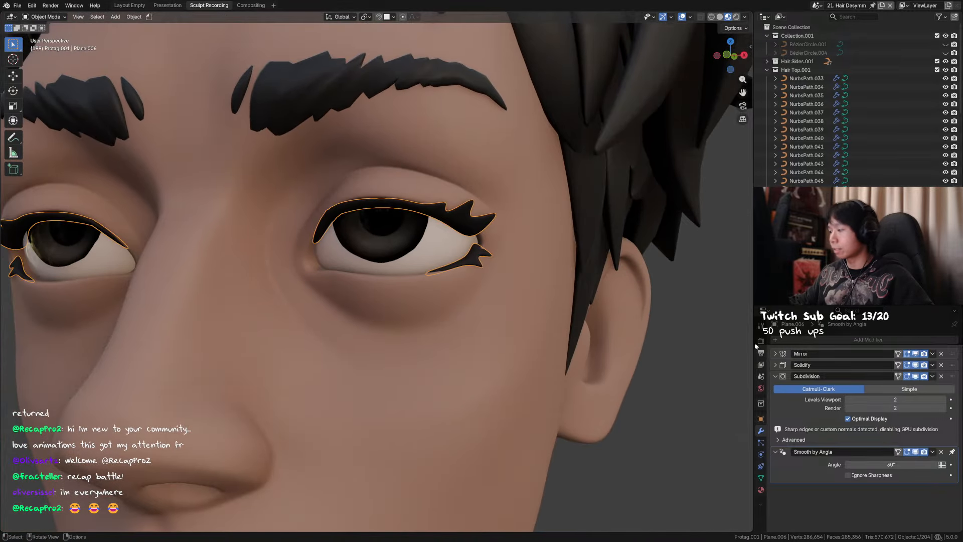
left_click(916, 364)
Select the upper lash's outline edges again, from the inner corner around the outer spikes to the eye's outer corner
middle_click_drag(489, 296, 462, 272)
key("Tab")
left_click(349, 202, "alt")
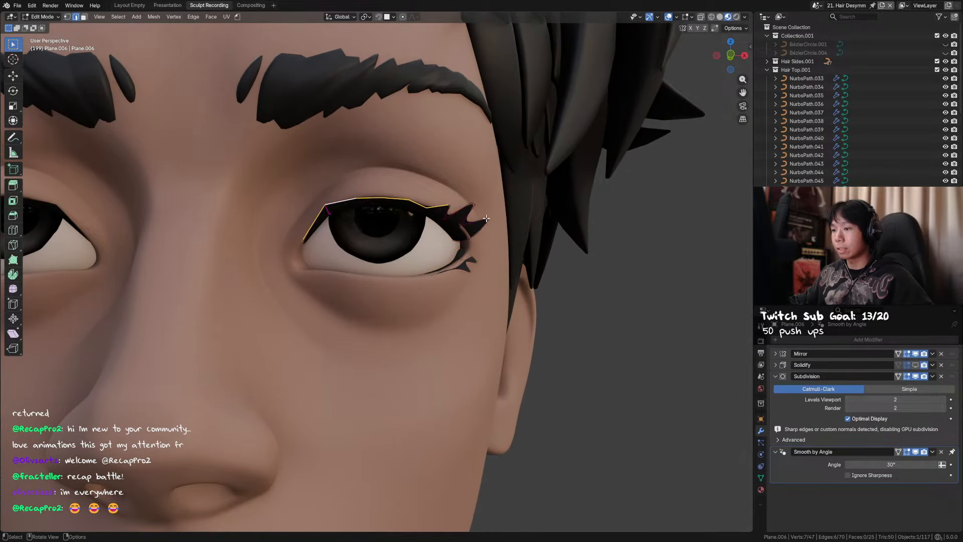
left_click(458, 211, "alt+shift")
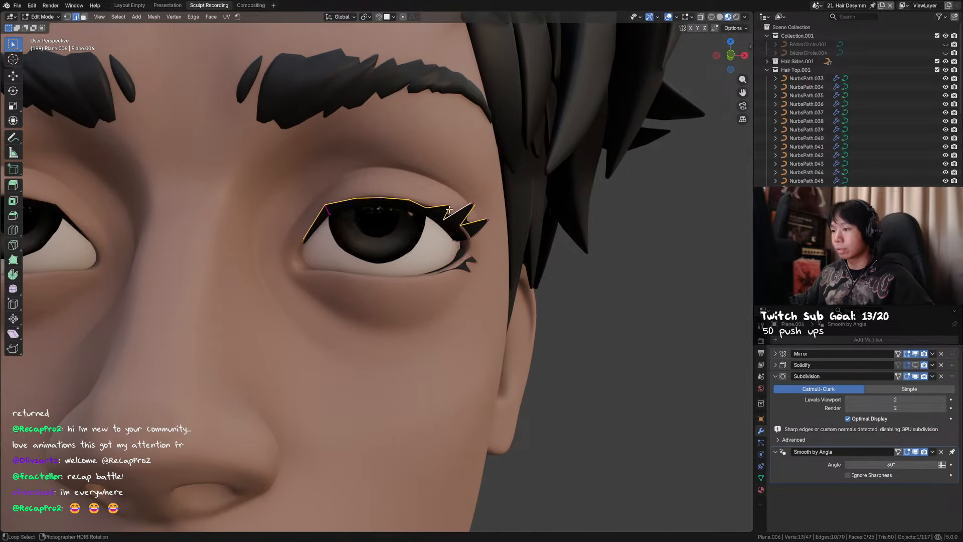
left_click(469, 204, "alt+shift")
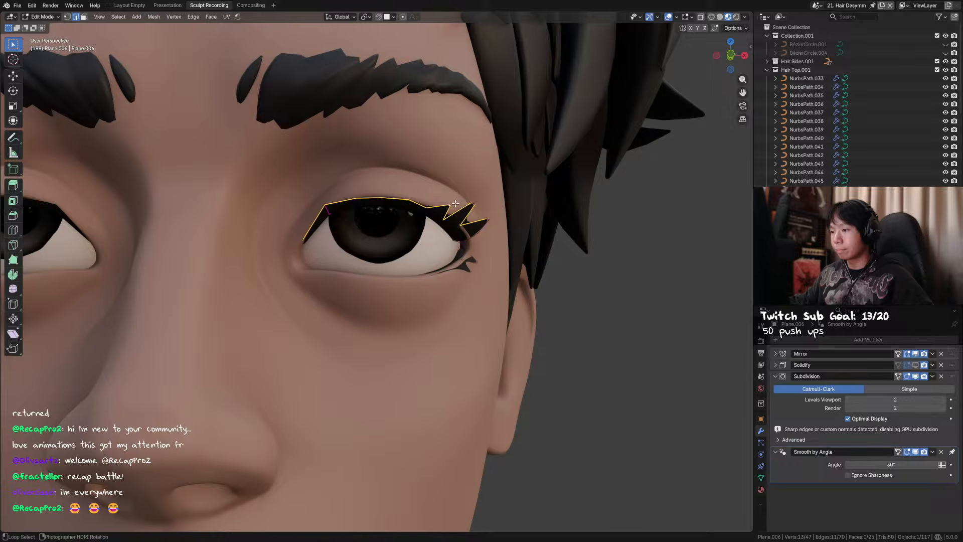
left_click(474, 202, "alt+shift")
left_click(457, 245, "ctrl")
key("ctrl+z")
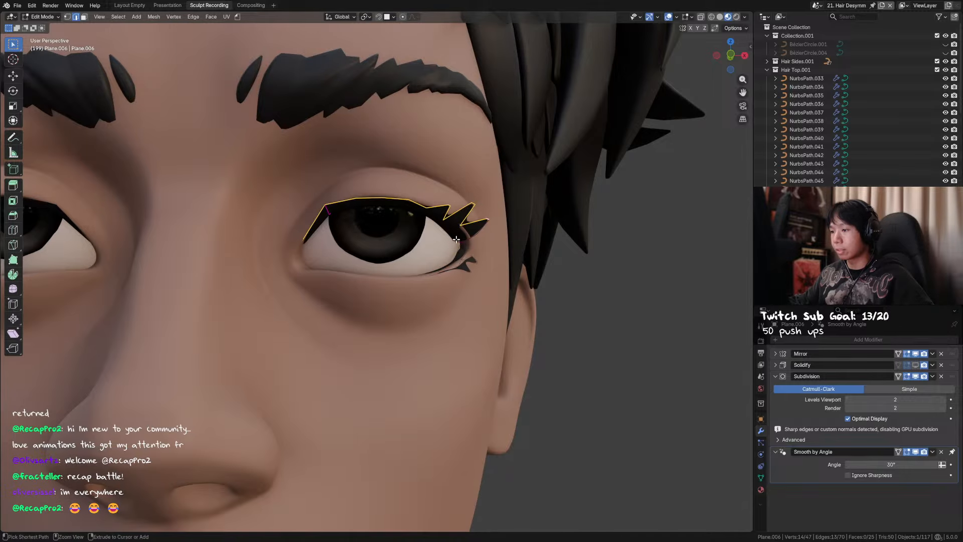
left_click(457, 240, "ctrl")
middle_click_drag(458, 240, 477, 243)
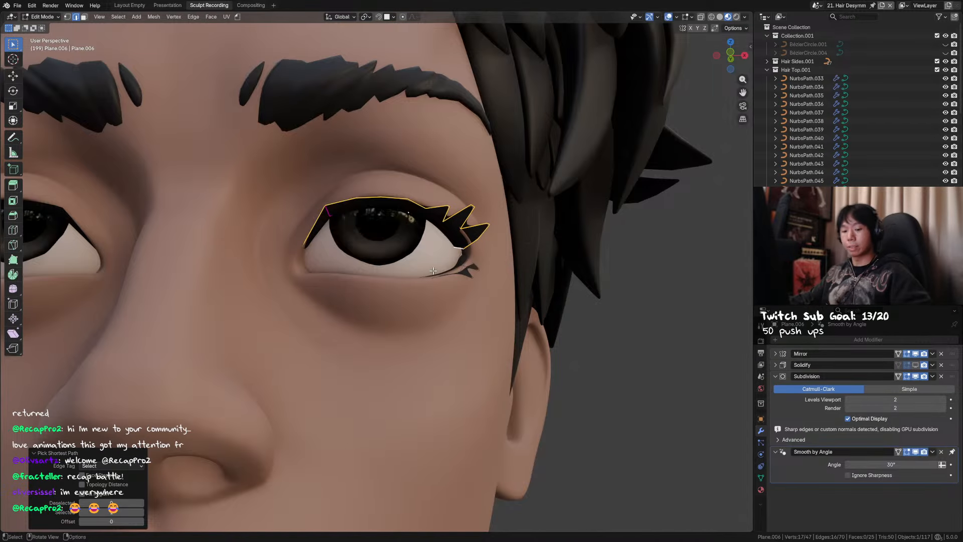
Reduce the selected upper lash outline's edge crease by a factor of -0.813, adjust the crease once more, and leave Edit Mode
key("shift+e")
left_click(466, 227)
key("shift+e")
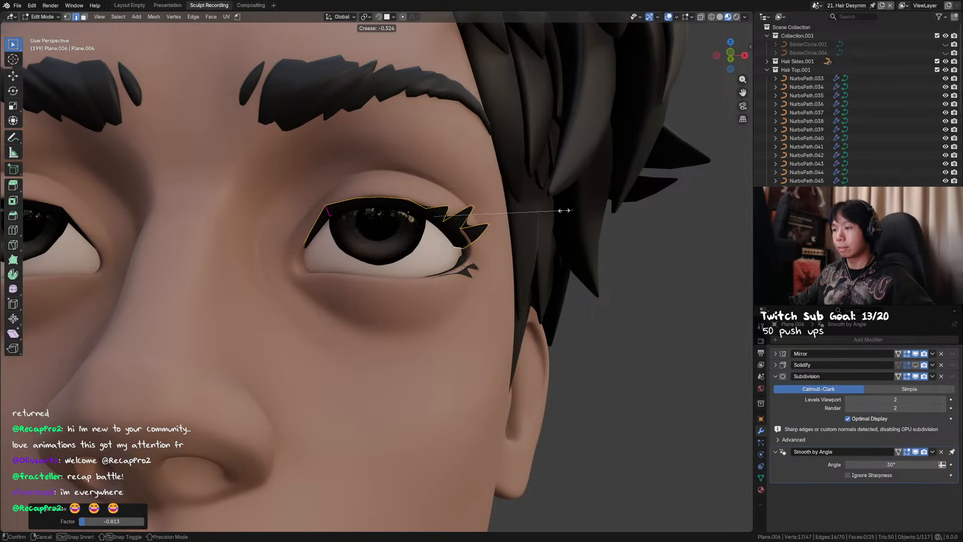
left_click(462, 214)
mouse_move(464, 215)
middle_mouse_down()
mouse_move(445, 219)
mouse_move(461, 233)
mouse_move(428, 227)
mouse_move(468, 223)
middle_mouse_up()
key("Tab")
In front view, scale the upper lash's middle outer spike tip to 0.322 and reposition it
scroll(460, 234, "up", 2)
key("KP_1")
key("Tab")
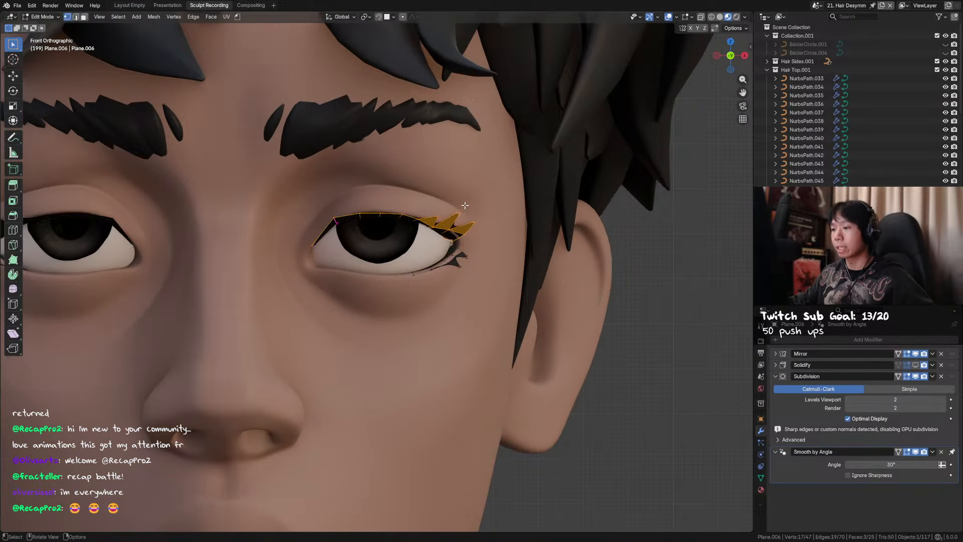
left_click(460, 214)
key("s")
left_click(483, 207)
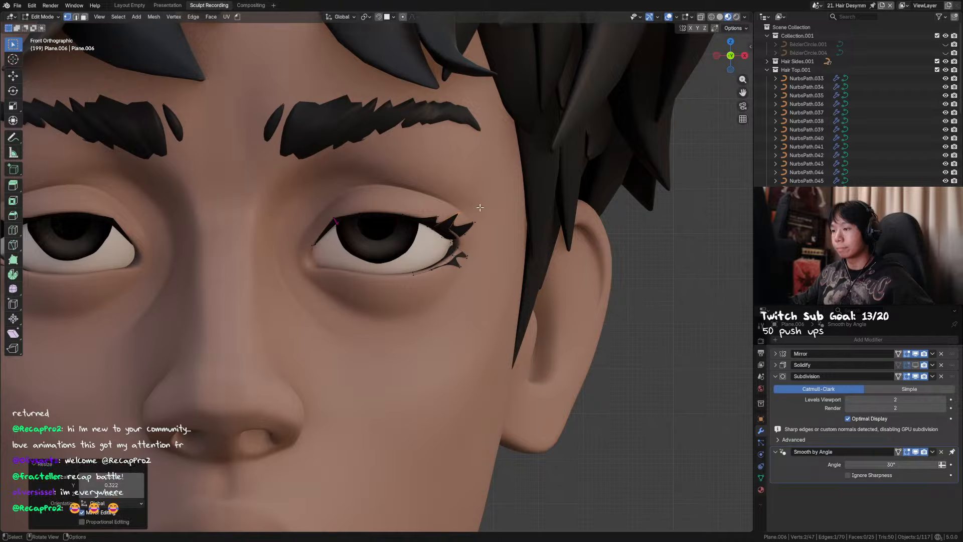
key("g")
left_click(477, 216)
Reposition the tip of the upper lash's outermost spike in front view and save the file
left_click_drag(487, 217, 468, 231)
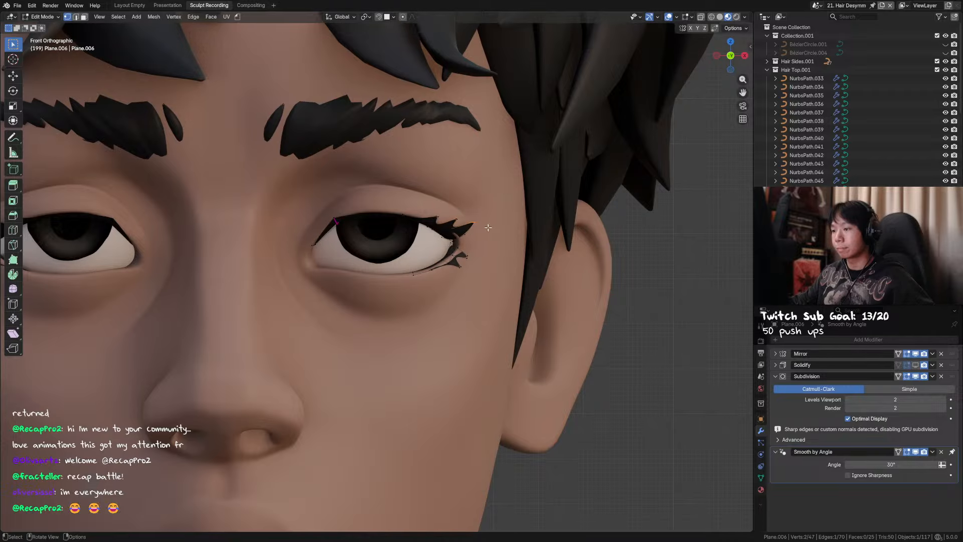
key("g")
left_click(484, 231)
key("ctrl+s")
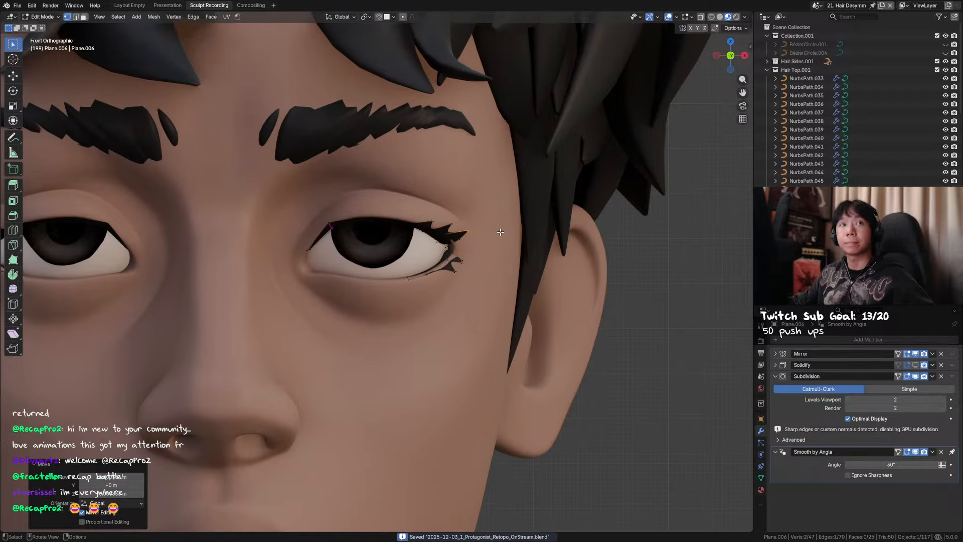
Adjust the position of the upper lash's outer spike tips and move the vertex on the outermost spike's lower edge
middle_click_drag(475, 241, 432, 272)
left_click(495, 244)
left_click_drag(466, 211, 443, 232)
middle_click_drag(448, 233, 516, 243)
key("g")
left_click(515, 257)
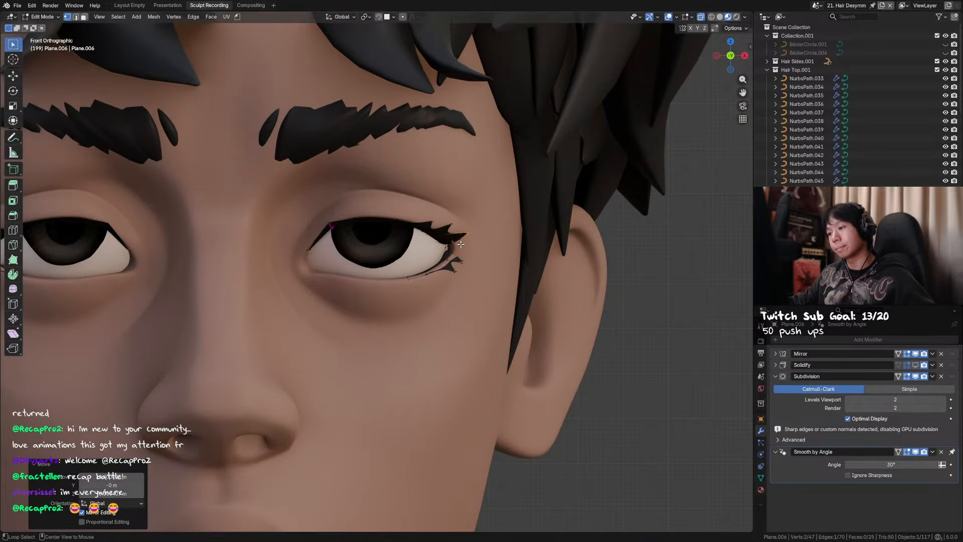
left_click(460, 241)
mouse_move(461, 241)
middle_mouse_down()
mouse_move(451, 212)
mouse_move(456, 226)
middle_mouse_up()
key("g")
left_click(468, 275)
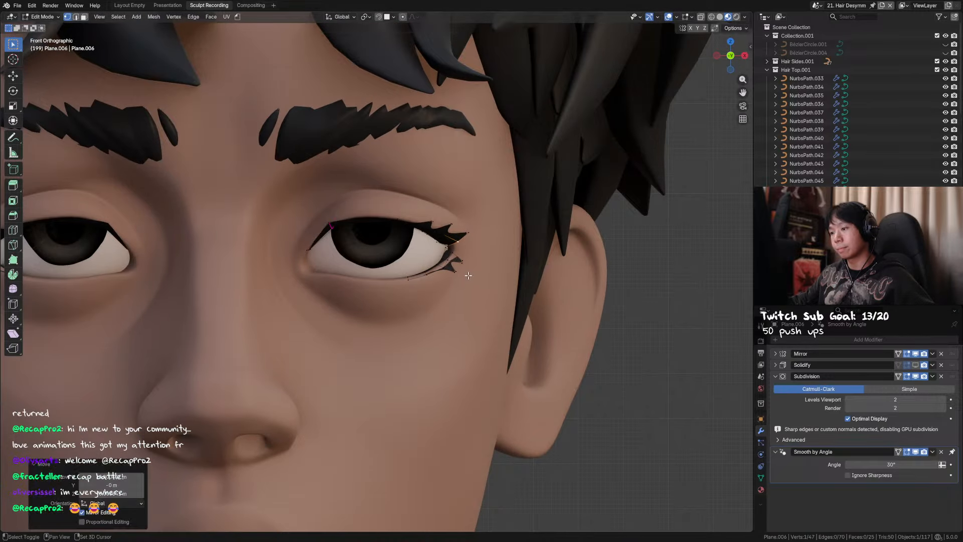
Rotate the outermost upper lash spike's tip edge by -35.7° and scale it to 0.940
left_click(477, 229, "shift")
key("s")
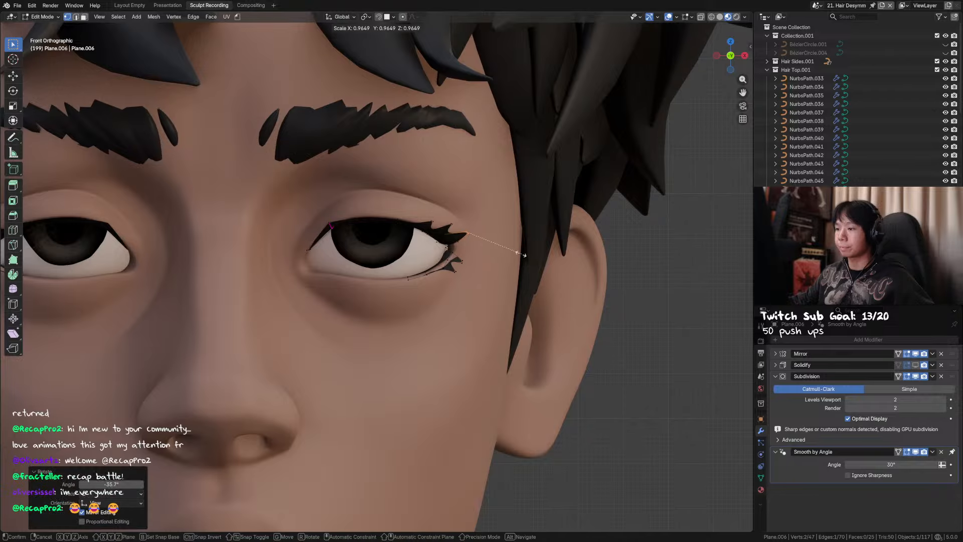
left_click(512, 251)
key("s")
left_click(524, 261)
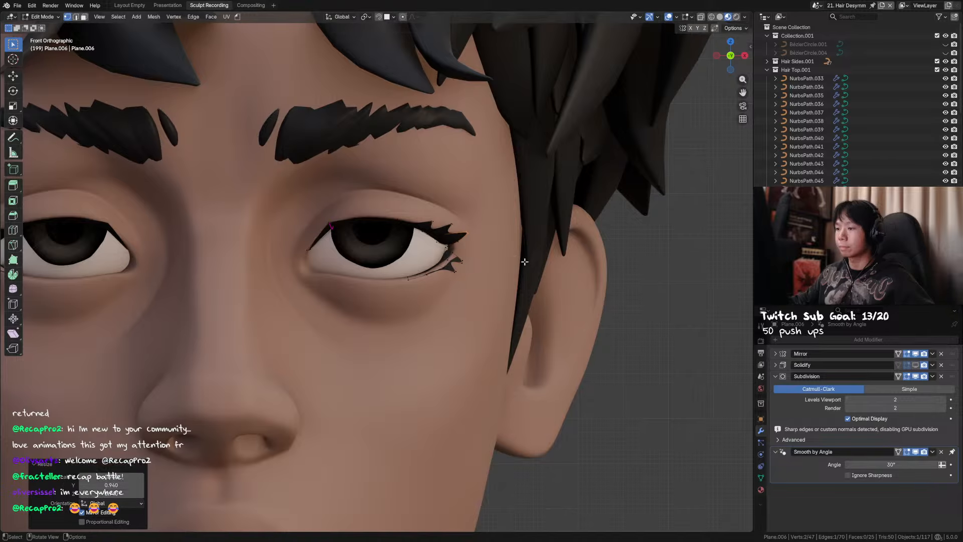
Reselect the eyelash mesh and, in side view, move the selected outer lash edge along the Y axis
key("Tab")
scroll(545, 244, "down", 3)
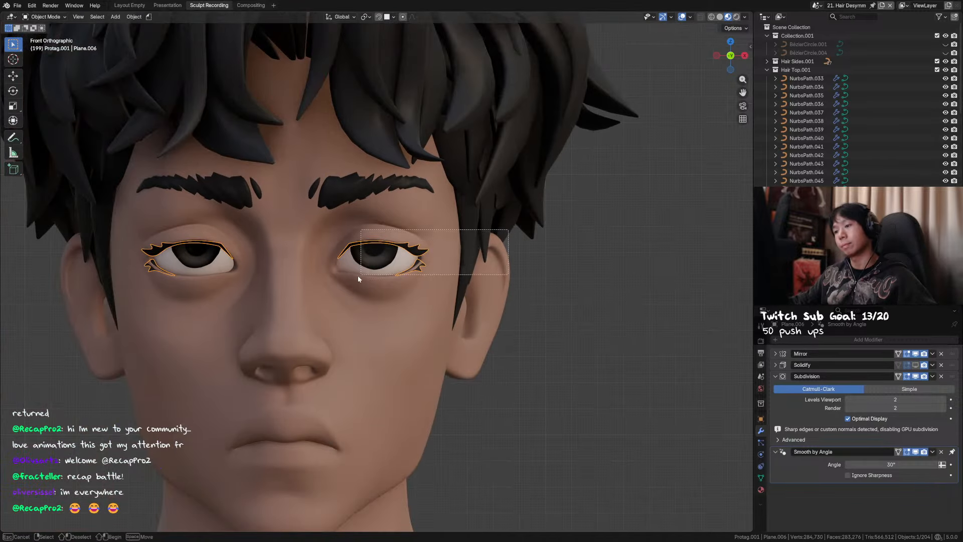
scroll(423, 252, "up", 2)
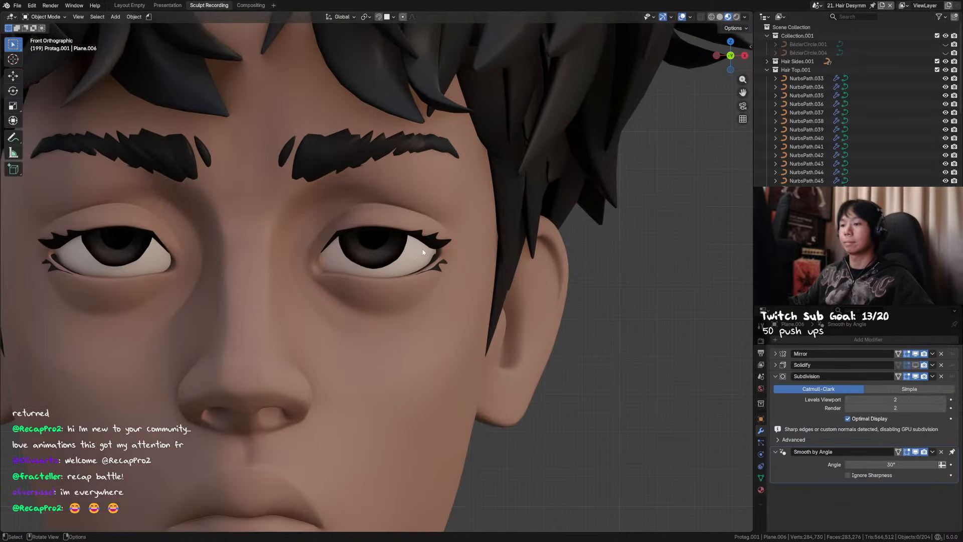
left_click(432, 242)
middle_click_drag(431, 242, 404, 249)
key("Tab")
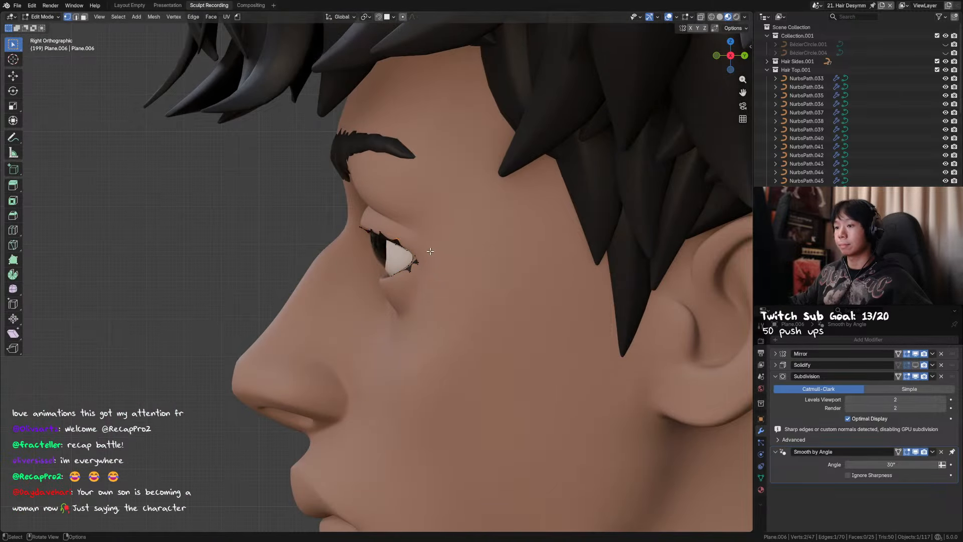
middle_click_drag(427, 259, 469, 261, "shift")
key("g")
key("x")
key("y")
left_click(422, 254)
Reposition the eyelash's outer vertices to follow the eye's outer corner, saving the file along the way
key("g")
left_click(492, 261)
scroll(453, 257, "up", 2)
left_click(469, 229)
key("g")
left_click(464, 231)
key("ctrl+s")
key("g")
left_click(454, 228)
Select the lower lash's outer spikes and move them along the global Z axis
left_click(457, 252, "ctrl")
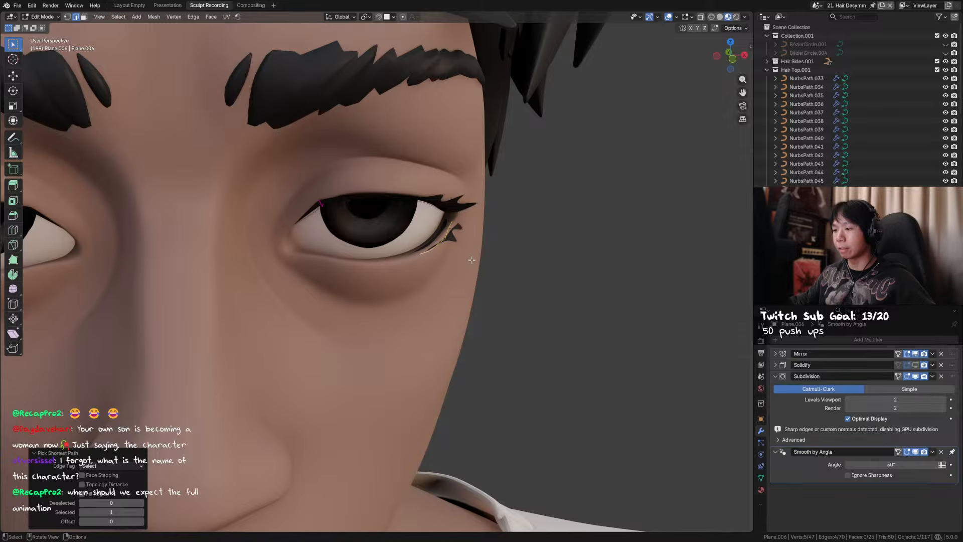
key("1")
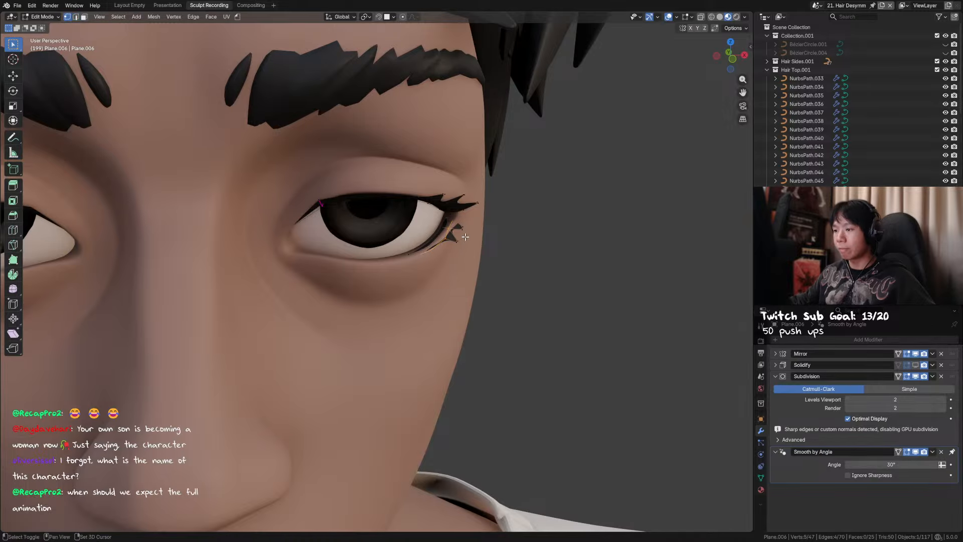
left_click_drag(466, 248, 453, 237, "shift")
middle_click_drag(461, 242, 488, 264)
key("g")
key("z")
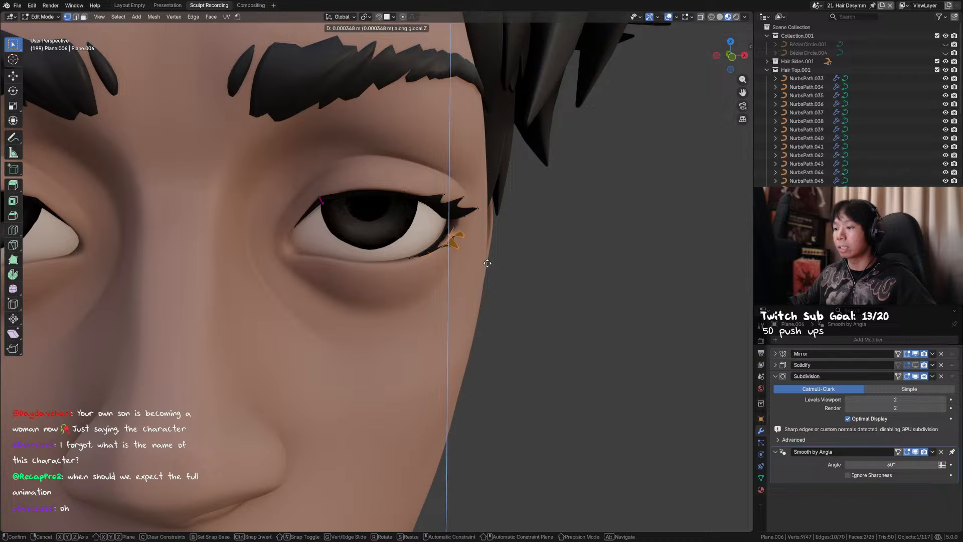
left_click(487, 263)
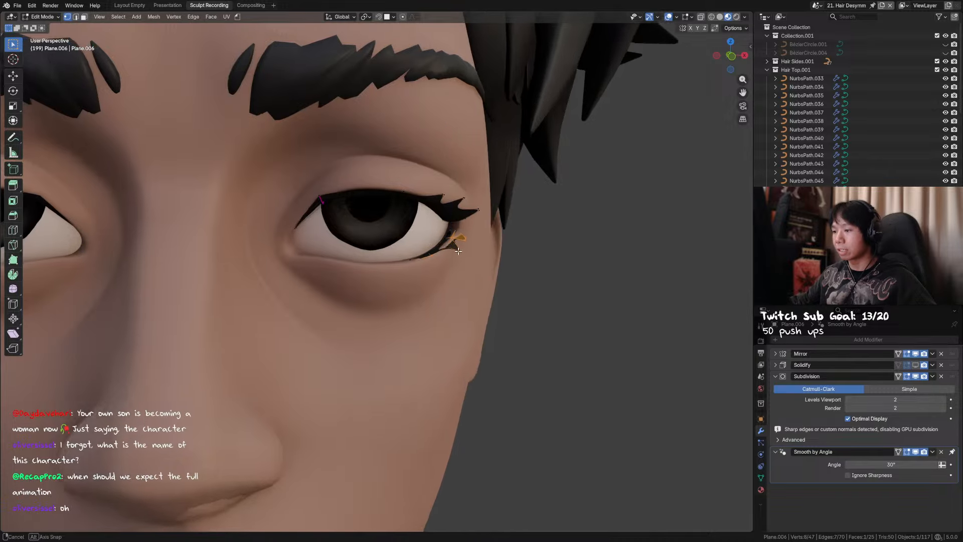
Adjust the height of the lower lash's outer spike vertices with several moves along the Z axis
key("g")
key("z")
middle_click_drag(451, 242, 553, 250)
left_click(469, 254)
key("g")
key("z")
left_click(485, 250)
key("g")
key("z")
left_click(446, 252)
Select individual lower lash spike vertices and reposition them, mainly along Z, to reshape the spikes at the outer corner
key("2")
left_click(457, 240)
key("1")
left_click(468, 245)
key("g")
key("z")
left_click(474, 247)
key("g")
key("z")
left_click(485, 246)
key("g")
left_click(480, 247)
Select both tip vertices of the lower lash's upper spike, then rotate and scale down that tip
left_click(484, 250, "shift")
key("s")
key("r")
left_click(534, 239)
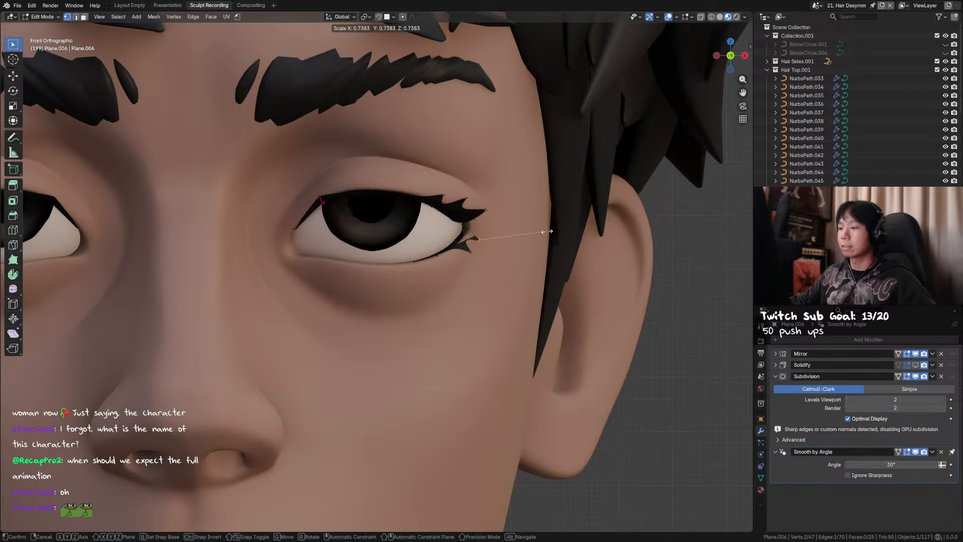
Move an edge of the lower lash's upper spike in edge select mode, save the file and return to front view
middle_click_drag(546, 230, 484, 245)
key("2")
key("g")
left_click(482, 242)
key("ctrl+s")
key("KP_1")
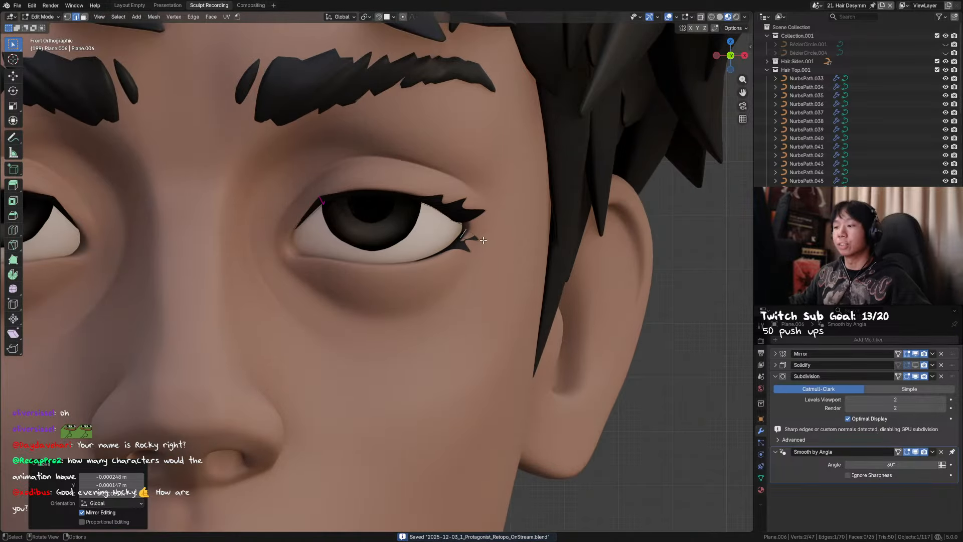
Switch to vertex select mode and move the lower lash's outer corner geometry along the Y axis
key("1")
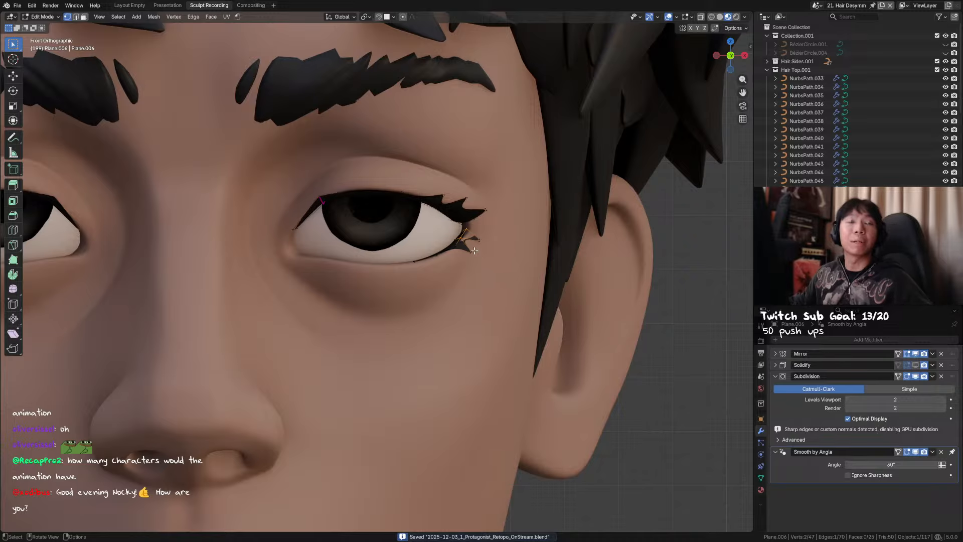
middle_click_drag(493, 239, 466, 247)
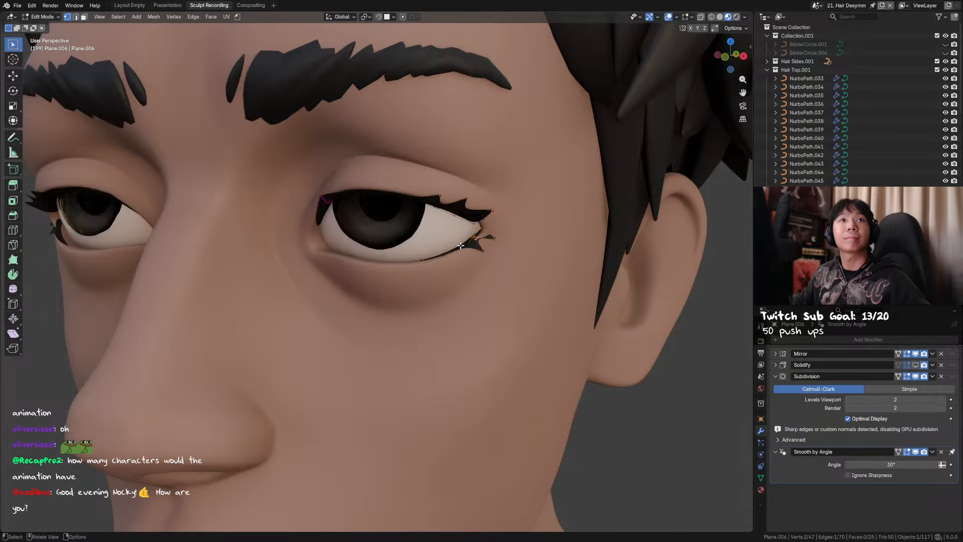
middle_click_drag(483, 258, 485, 263)
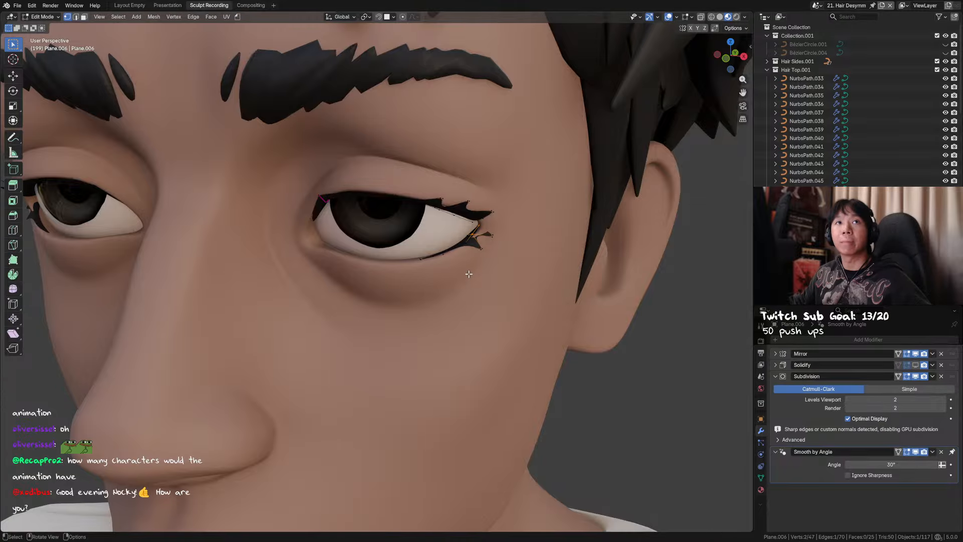
middle_click_drag(468, 273, 524, 246)
key("g")
key("y")
left_click(480, 256)
Move the tip of the lower lash's upper spike inward, refining its position from the front view
left_click(462, 219)
key("g")
left_click(483, 229)
left_click(505, 247, "shift")
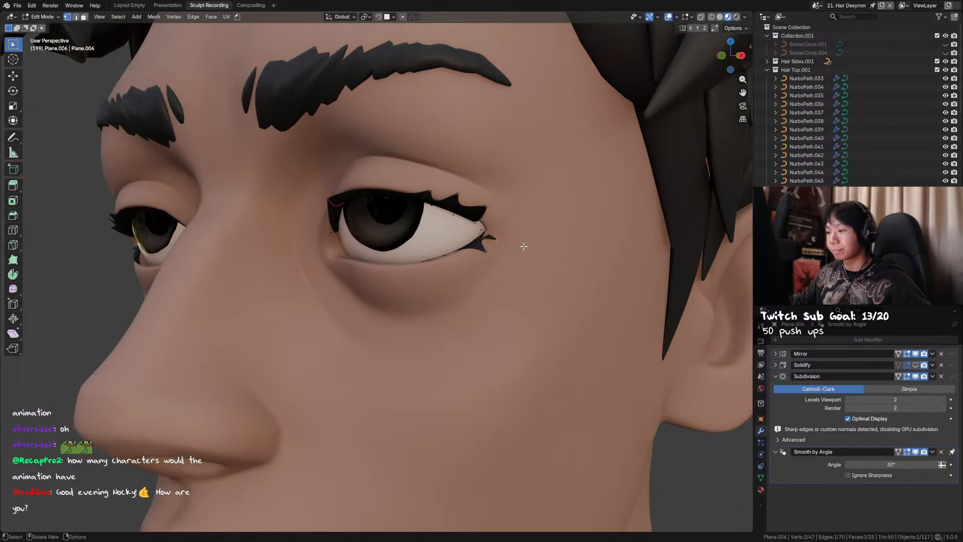
key("KP_1")
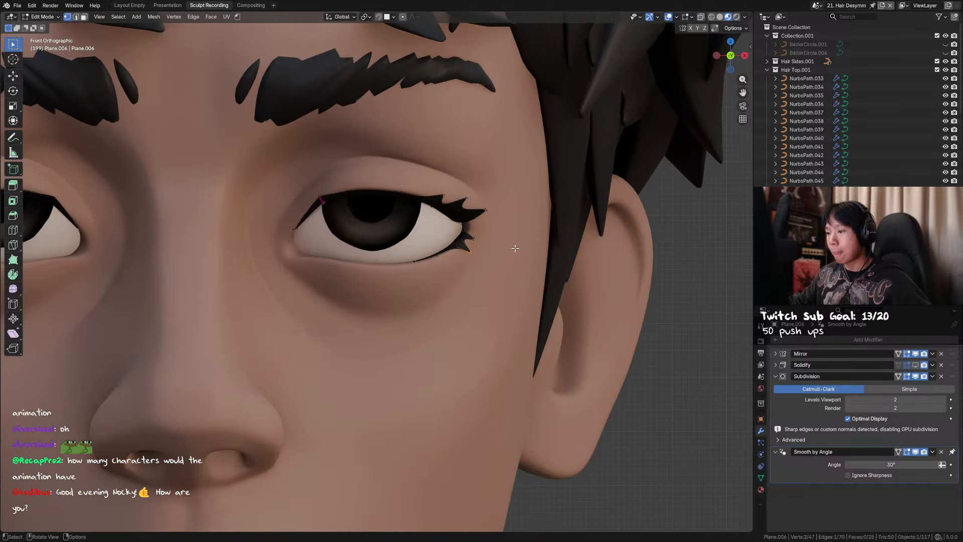
key("g")
left_click(511, 243)
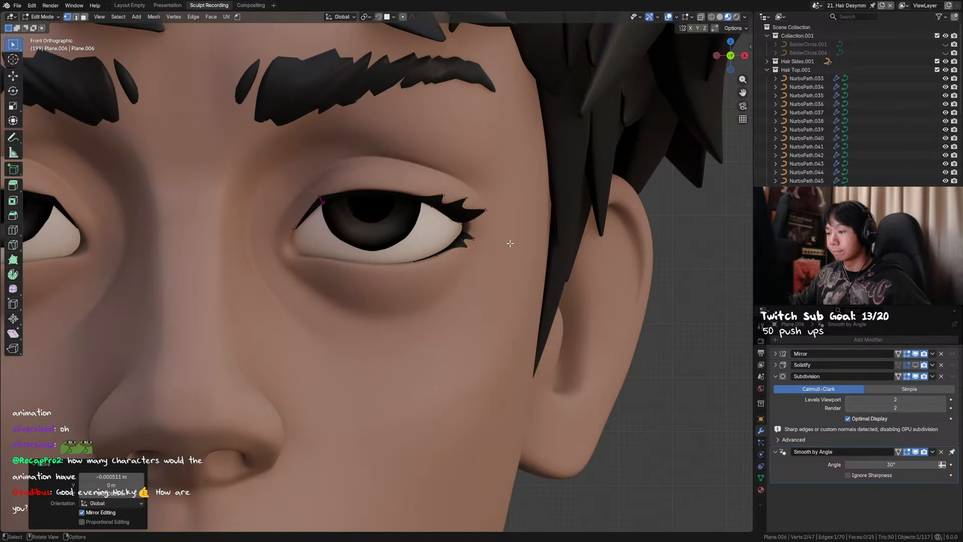
Reposition a single vertex of the lower lash's upper spike at the outer eye corner and save the file
left_click(462, 239)
middle_click_drag(462, 240, 510, 244)
key("g")
left_click(460, 237)
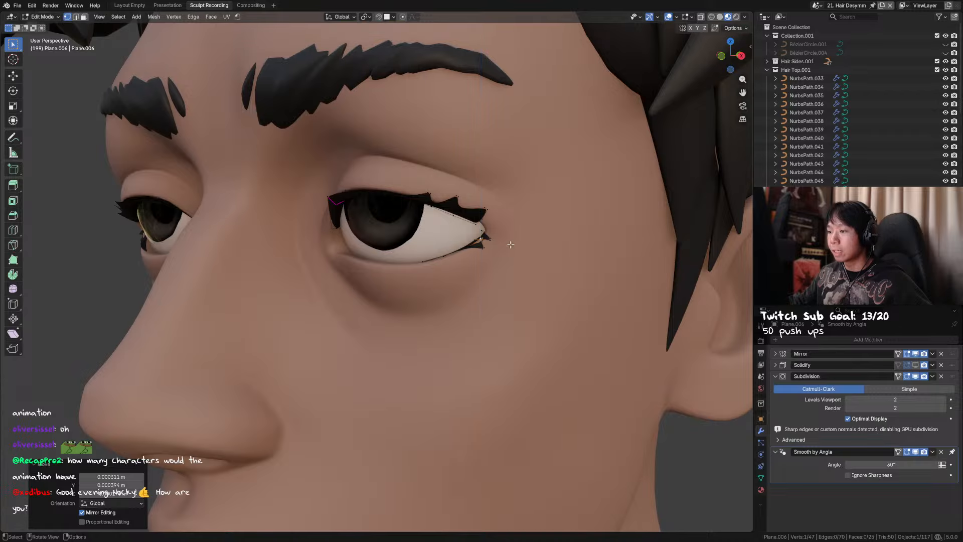
key("ctrl+s")
Move individual vertices of the lower lash's upper spike to refine its shape in perspective view
mouse_move(511, 244)
middle_mouse_down()
mouse_move(526, 234)
mouse_move(472, 237)
mouse_move(490, 241)
mouse_move(412, 226)
mouse_move(495, 243)
middle_mouse_up()
key("s")
right_click(526, 234)
key("g")
left_click(473, 232)
key("g")
left_click(504, 239)
key("g")
right_click(473, 232)
key("g")
left_click(416, 226)
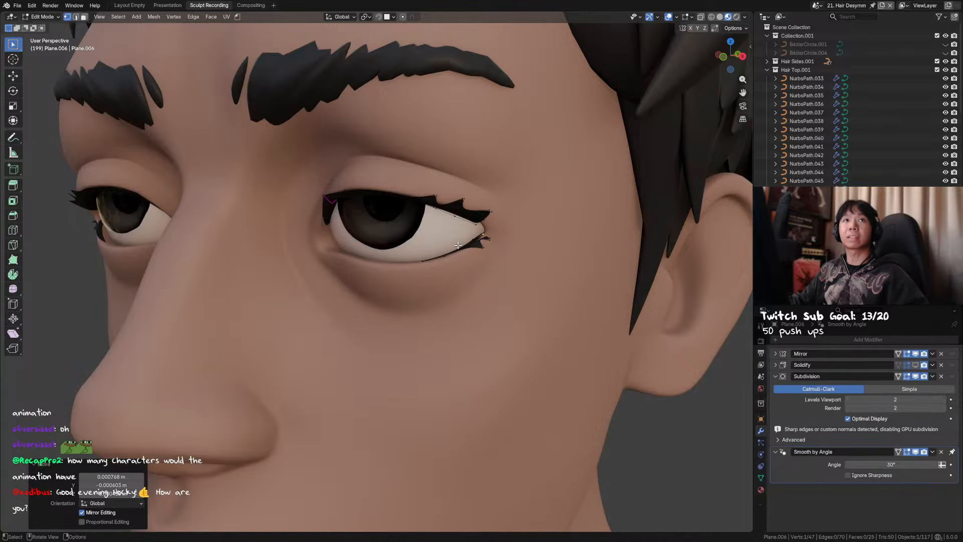
Check the lashes in Sculpt Mode, return to Edit Mode, and reposition the lower lash's upper spike
key("ctrl+Tab")
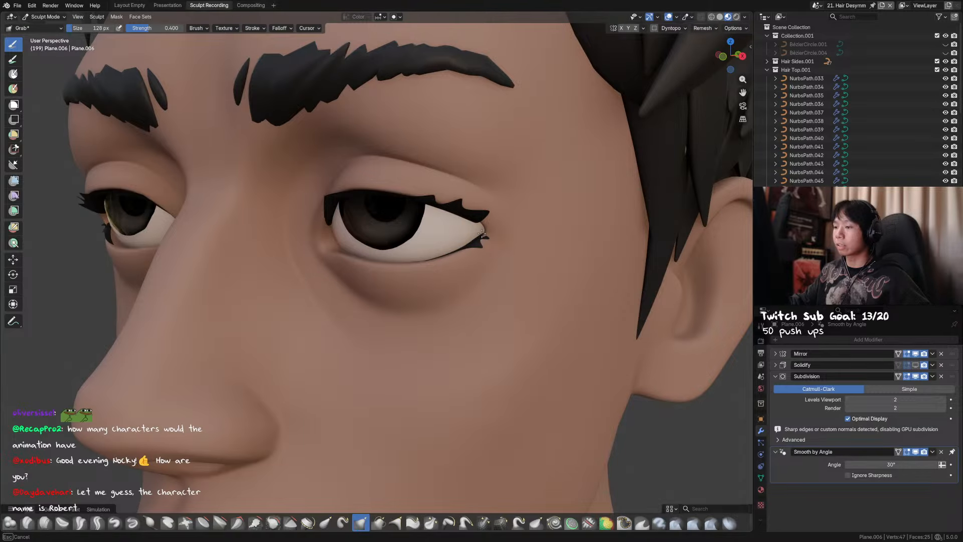
mouse_move(481, 234)
middle_mouse_down()
mouse_move(489, 236)
mouse_move(474, 241)
middle_mouse_up()
key("Tab")
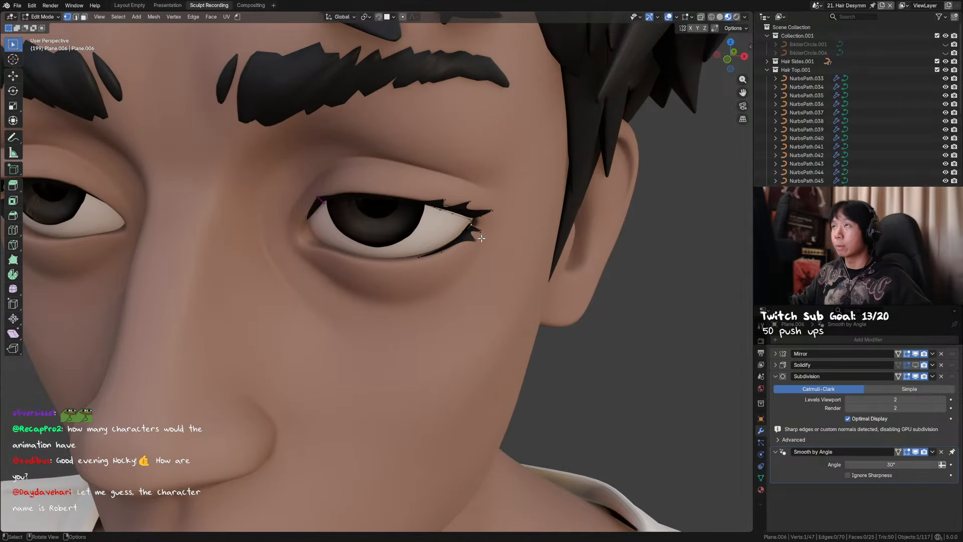
scroll(486, 254, "up", 1)
middle_click_drag(498, 242, 522, 245)
key("s")
left_click(522, 245)
key("g")
left_click(512, 244)
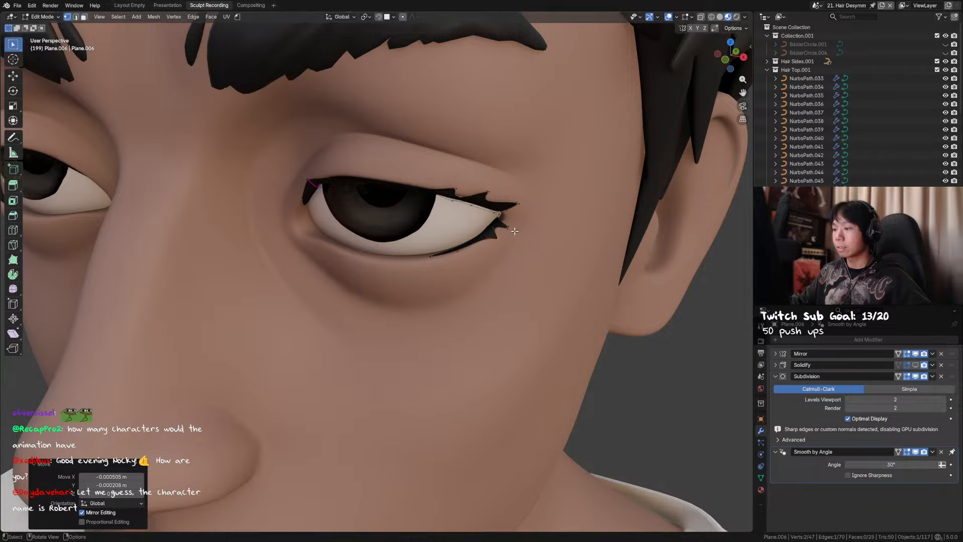
Select the two tip vertices of the lower lash's upper spike and scale them
left_click_drag(502, 220, 520, 235)
key("s")
left_click(539, 229)
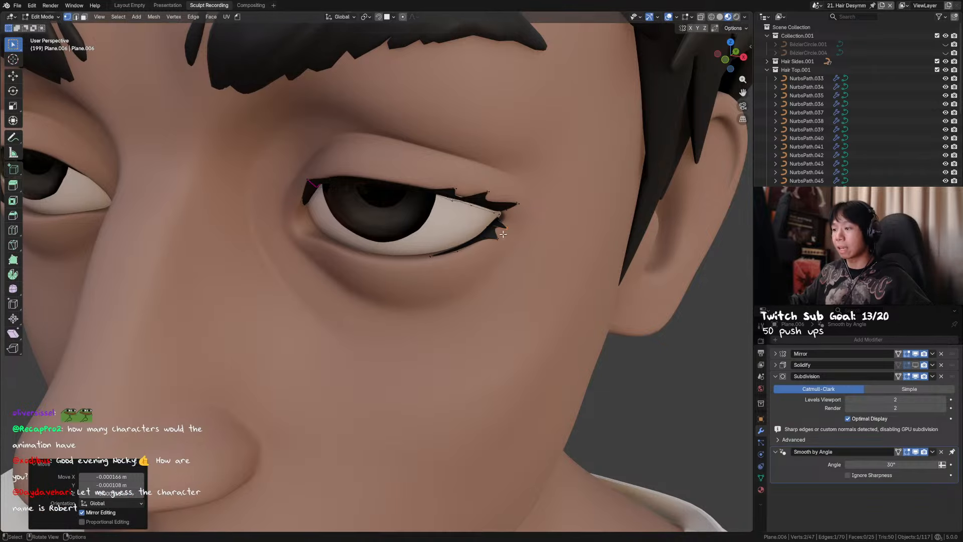
middle_click_drag(539, 230, 557, 224)
Reposition individual vertices where the lower lash's upper spike meets the outer eye corner
left_click(485, 214)
middle_click_drag(497, 221, 520, 239)
key("g")
left_click(527, 212)
left_click(489, 218)
key("g")
left_click(482, 217)
key("g")
left_click(481, 236)
Select the lower lash's spike tip vertices and move them from an angled view
left_click_drag(506, 226, 521, 239)
middle_click_drag(521, 239, 466, 253)
key("g")
left_click(475, 261)
key("g")
left_click(502, 273)
Lower a vertex on the lower lash's edge, inward of the spikes, along the Z axis
left_click(459, 256)
key("g")
key("z")
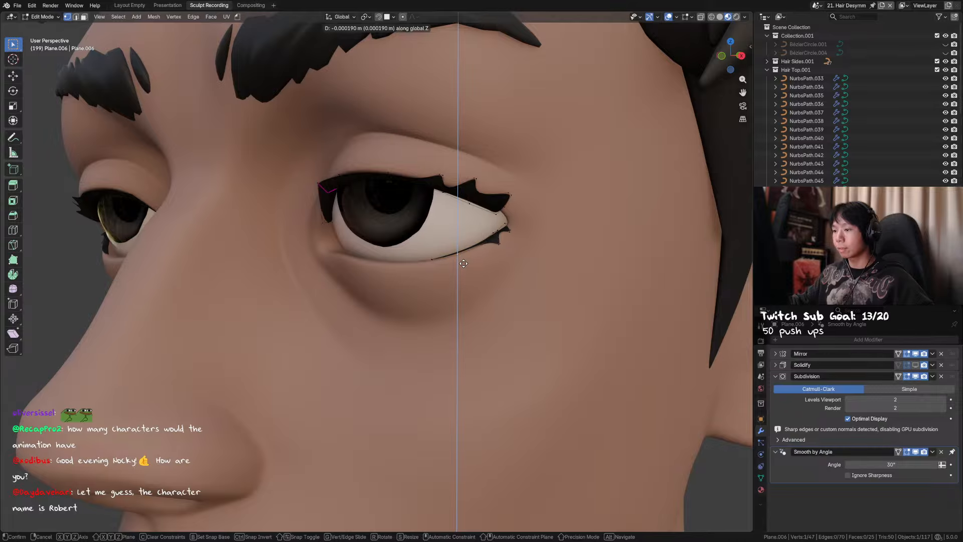
left_click(464, 263)
middle_click_drag(463, 264, 475, 269)
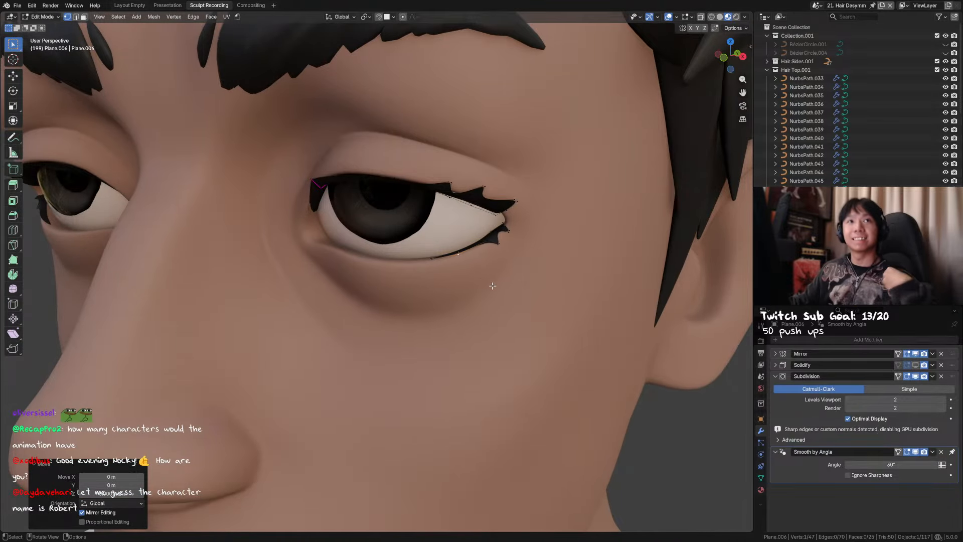
Leave Edit Mode to review the lashes across the face and save the file
middle_click_drag(483, 274, 520, 276)
scroll(520, 275, "down", 2)
key("Tab")
scroll(479, 245, "up", 1)
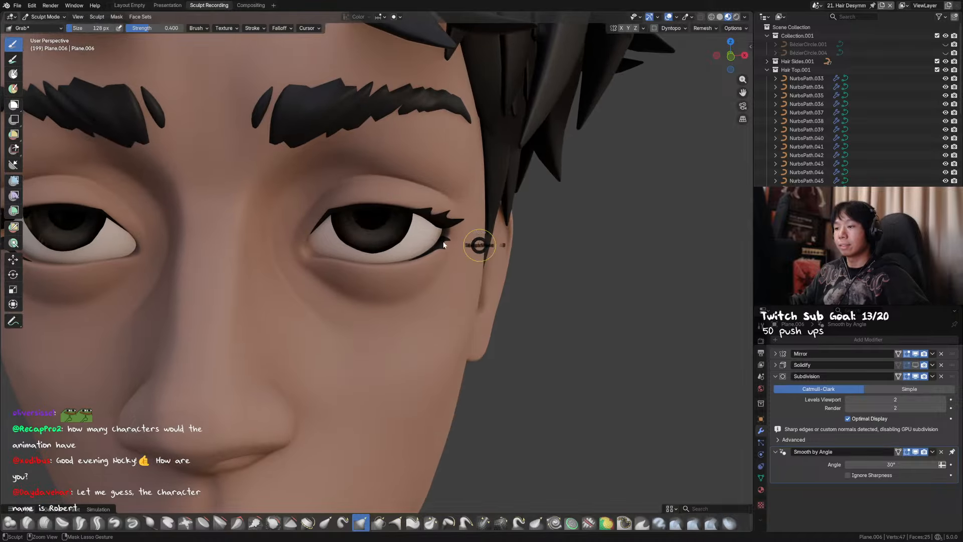
key("ctrl+Tab")
key("ctrl+s")
Return to Edit Mode, save the file, and add a centred lengthwise loop cut through the upper lash's inner corner segment
mouse_move(393, 242)
middle_mouse_down()
mouse_move(415, 234)
mouse_move(400, 260)
mouse_move(436, 220)
mouse_move(381, 235)
mouse_move(390, 240)
middle_mouse_up()
key("Tab")
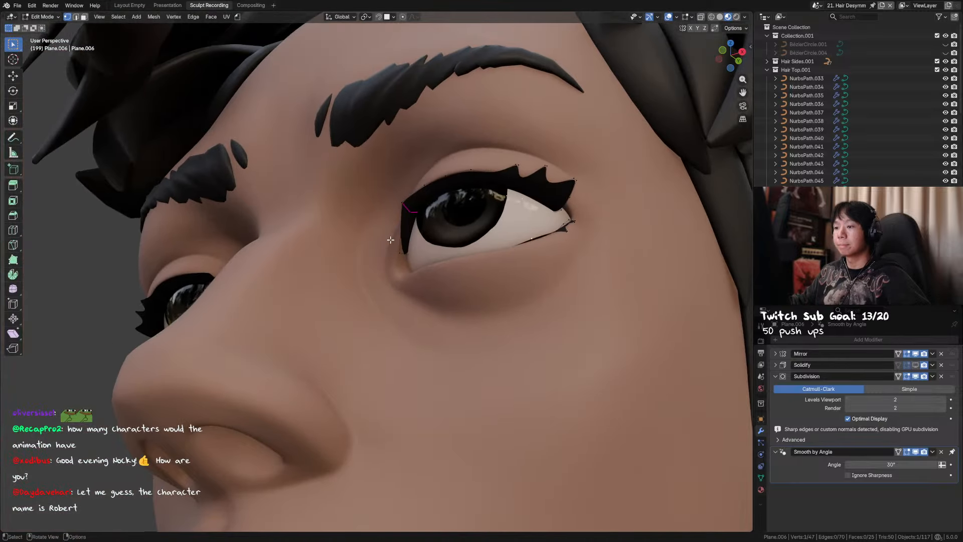
scroll(406, 213, "up", 3)
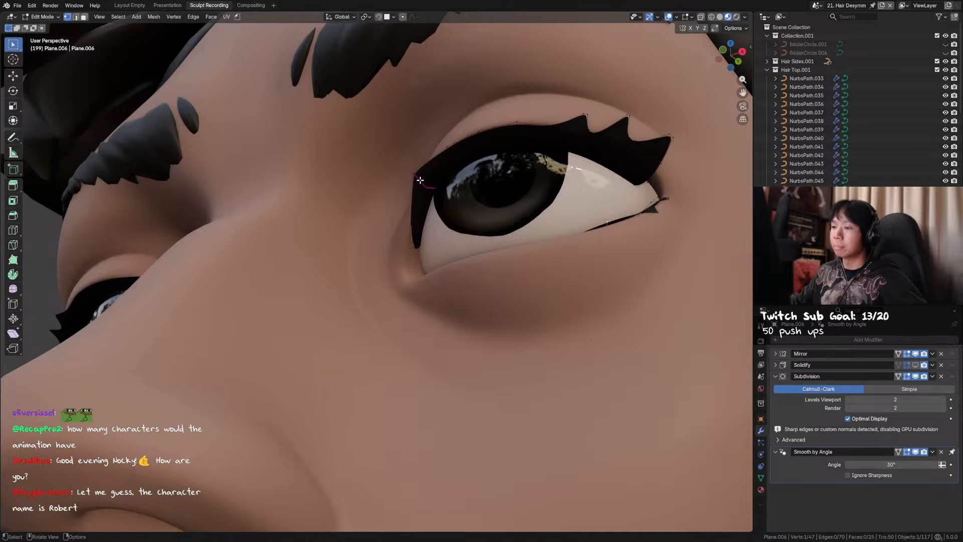
middle_click_drag(420, 180, 439, 197)
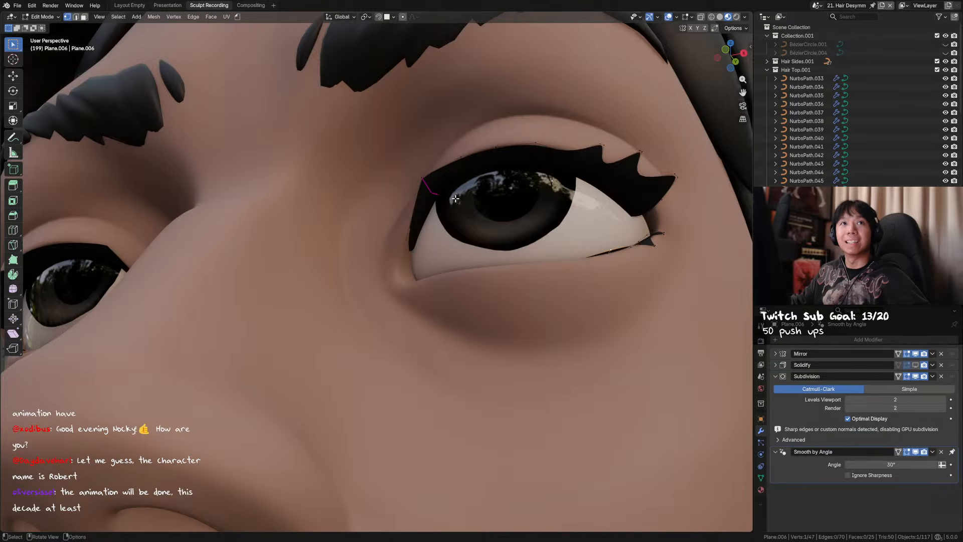
key("ctrl+s")
mouse_move(458, 200)
middle_mouse_down()
mouse_move(512, 252)
mouse_move(514, 241)
mouse_move(449, 185)
middle_mouse_up()
key("ctrl+r")
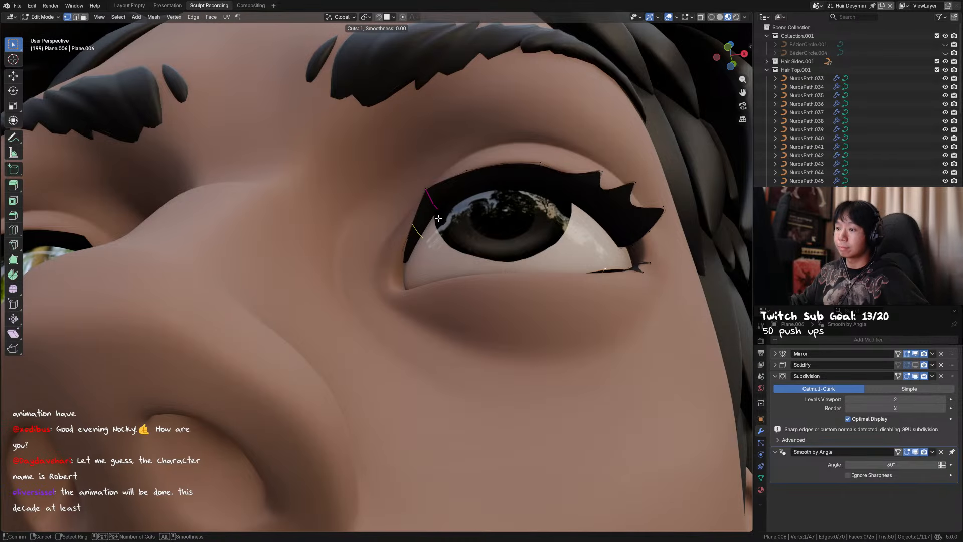
right_click(438, 218)
key("ctrl+r")
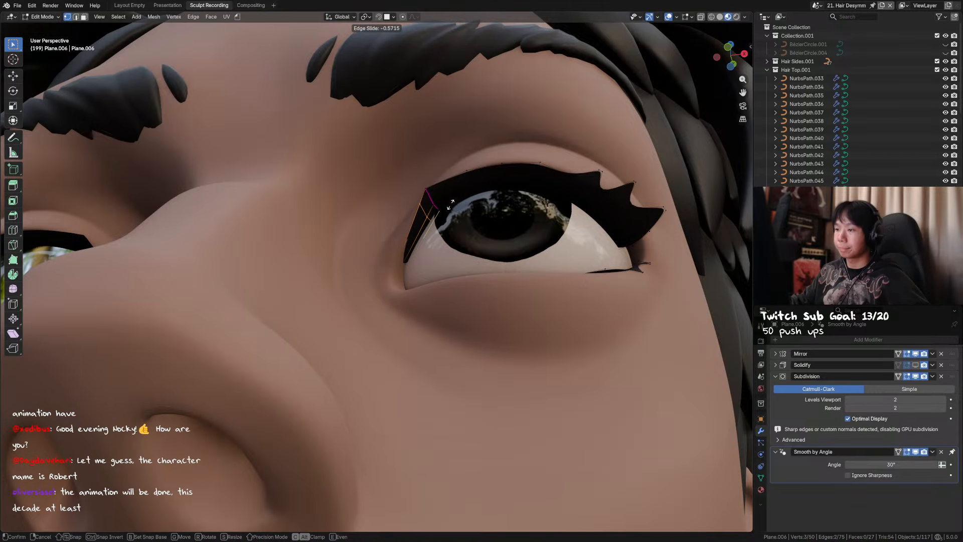
left_click(435, 206)
right_click(435, 207)
Select the edge at the top of the upper lash's inner corner and extrude it outward in front view
key("3")
left_click(424, 195)
middle_click_drag(424, 195, 429, 205)
key("2")
left_click(430, 196)
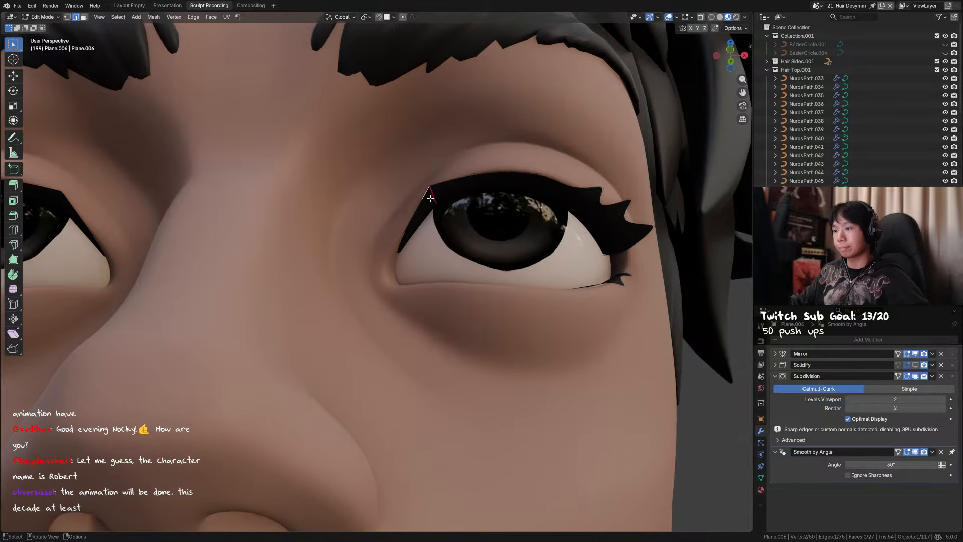
key("KP_1")
key("e")
left_click(430, 215)
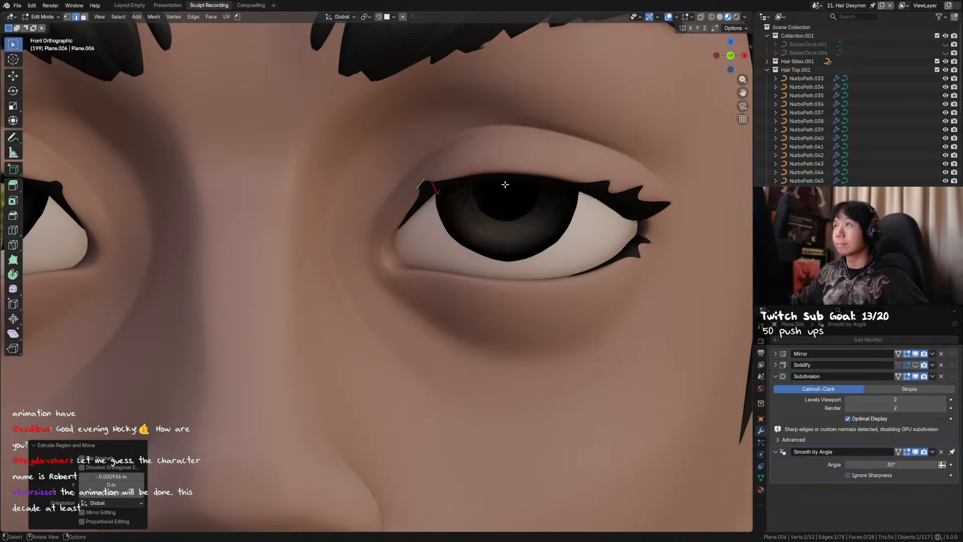
Scale down the extruded edge to taper the inner corner spike and align it in front view
key("s")
left_click(454, 181)
middle_click_drag(455, 180, 391, 208)
key("s")
key("z")
right_click(390, 208)
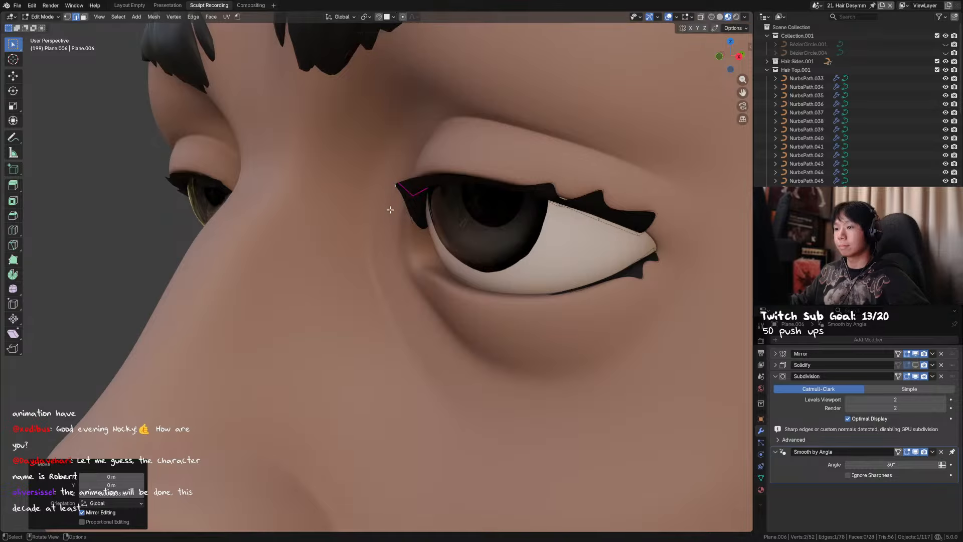
key("s")
left_click(423, 201)
key("KP_1")
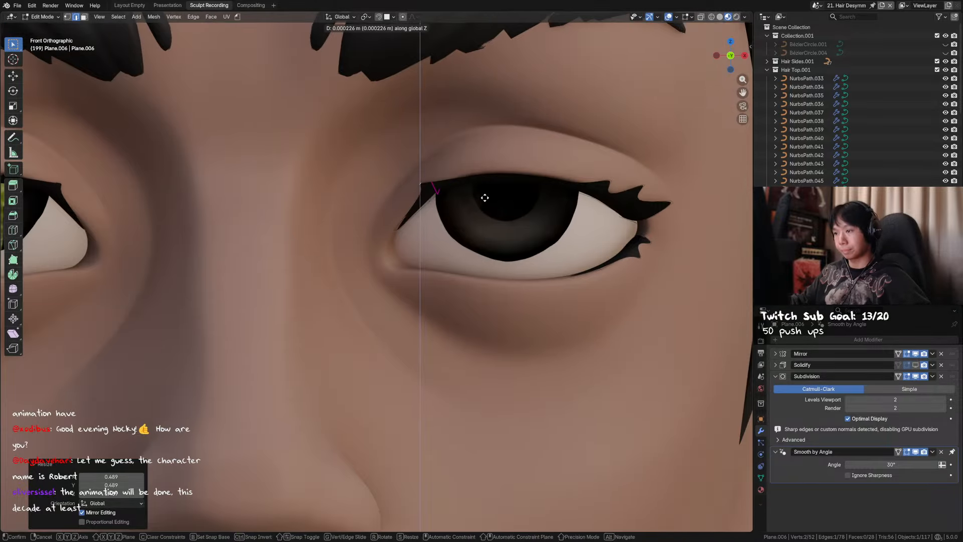
Select a single vertex beside the upper lash's inner spike and move it along the Z axis
key("1")
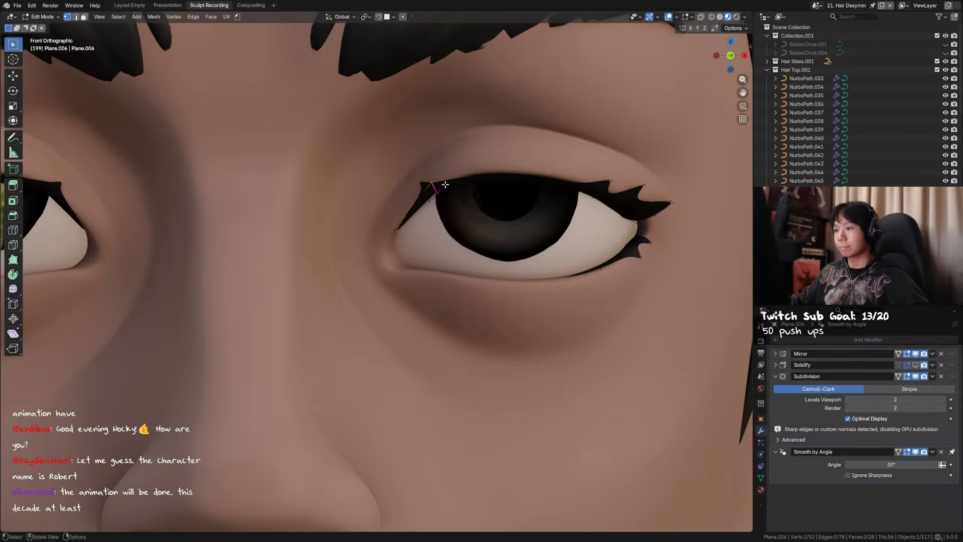
key("g")
key("z")
left_click(445, 187)
middle_click_drag(501, 201, 494, 167)
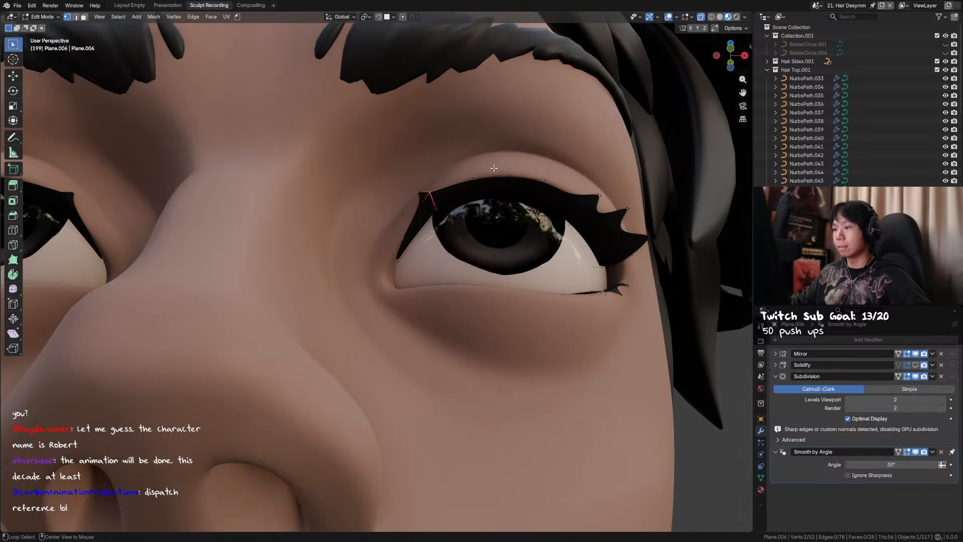
Switch to solid shading, select the upper lash's cross loop near the inner corner, and save the file
left_click(720, 16)
middle_click_drag(715, 41, 703, 67)
middle_click_drag(518, 212, 508, 257, "alt")
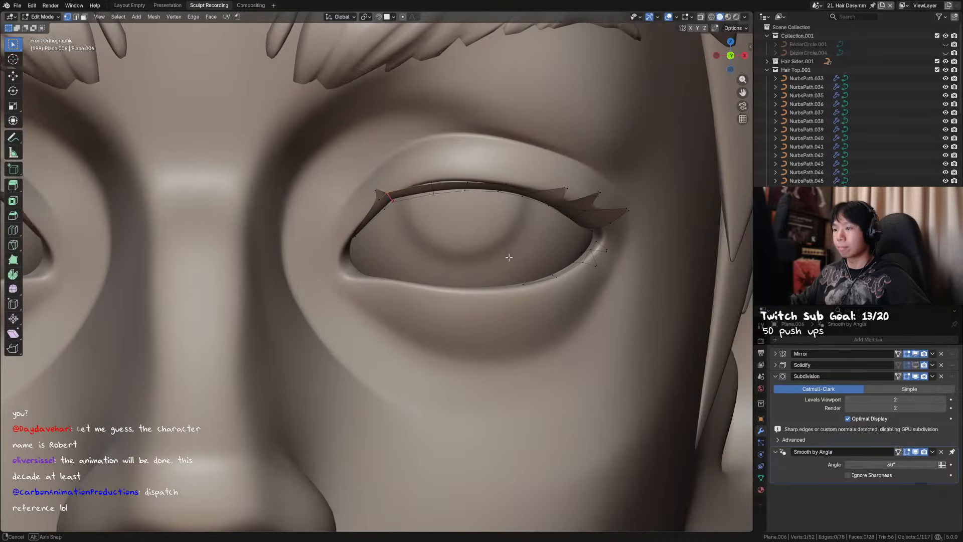
left_click_drag(443, 182, 427, 204)
key("alt+z")
key("alt+z")
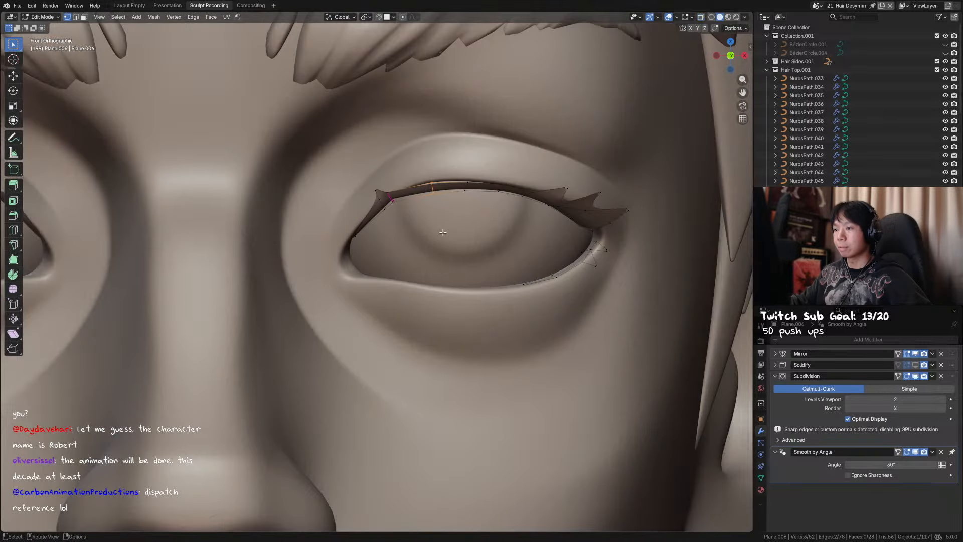
key("ctrl+s")
Try to shift the selected upper lash cross loop, and undo the move
key("g")
key("z")
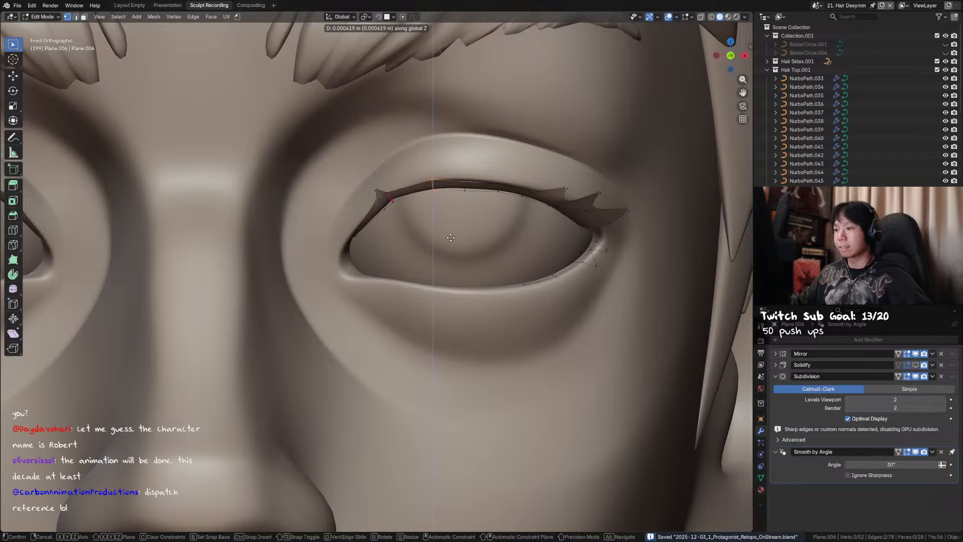
right_click(458, 237)
key("g")
left_click(418, 221)
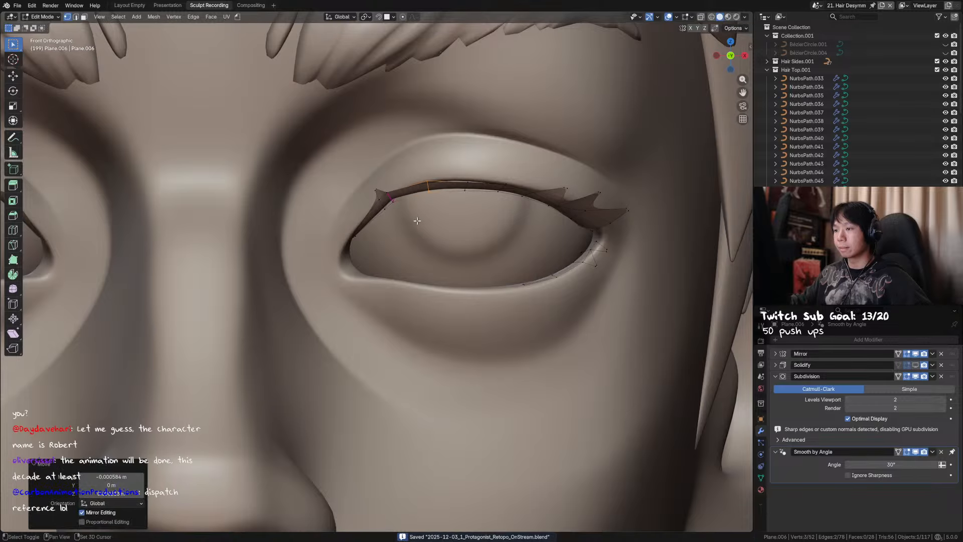
middle_click_drag(418, 220, 428, 250)
key("KP_1")
key("ctrl+z")
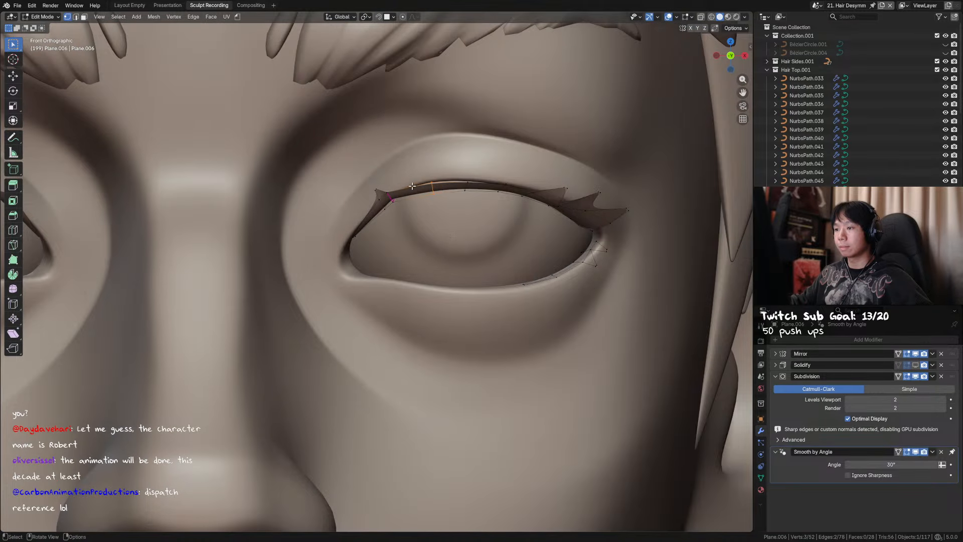
Add a centred loop cut across the upper lash near its inner corner and move it along the Z axis
key("ctrl+r")
left_click(418, 205)
right_click(417, 206)
middle_click_drag(419, 210, 454, 241)
key("KP_1")
key("g")
key("z")
left_click(438, 220)
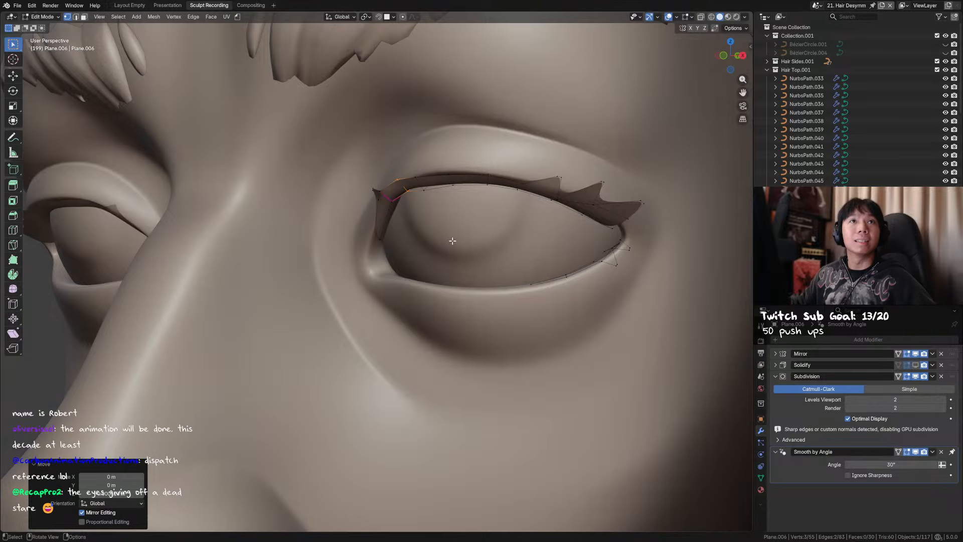
From below, move the new cross loop and the neighbouring upper lash loop each about -0.0012 m along the Y axis
scroll(453, 240, "down", 5)
scroll(469, 246, "up", 3)
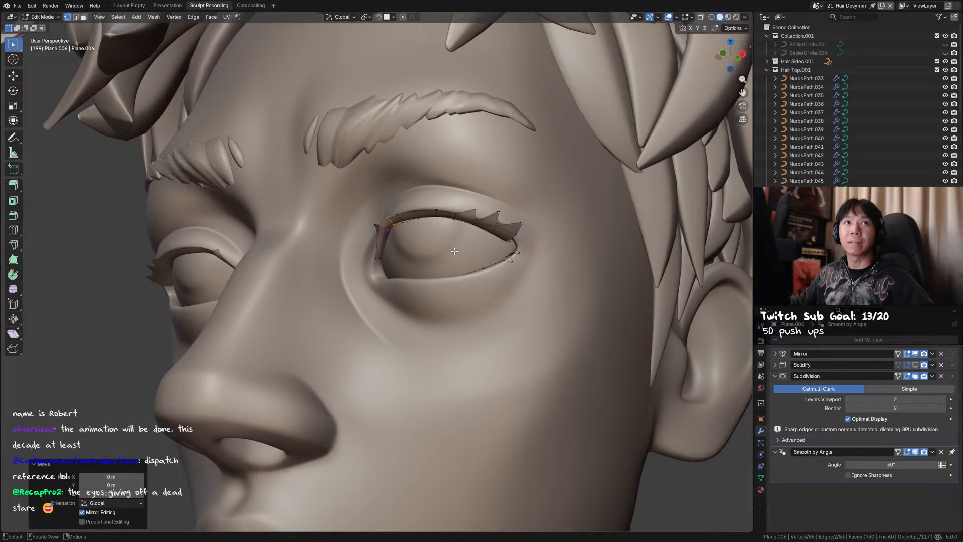
middle_click_drag(454, 251, 442, 202)
key("g")
key("y")
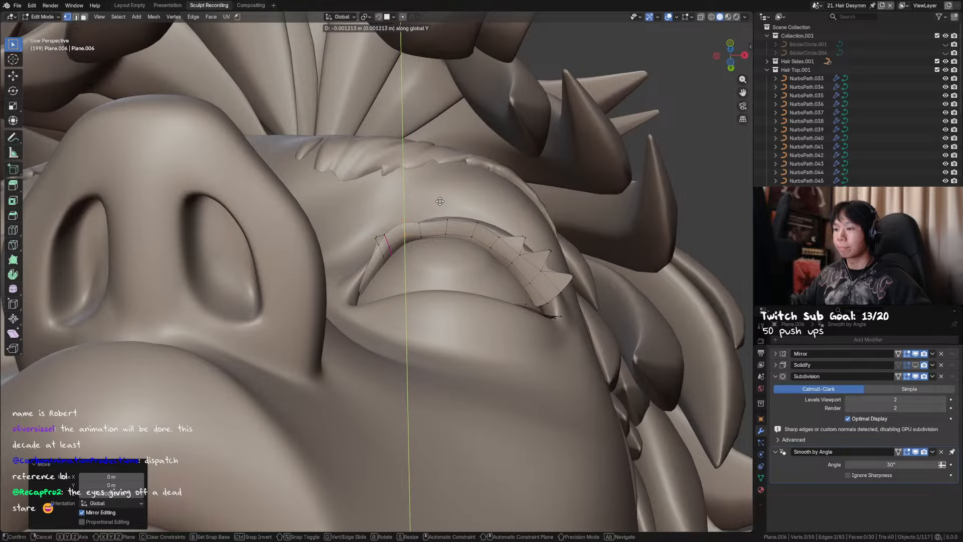
left_click(440, 201)
key("g")
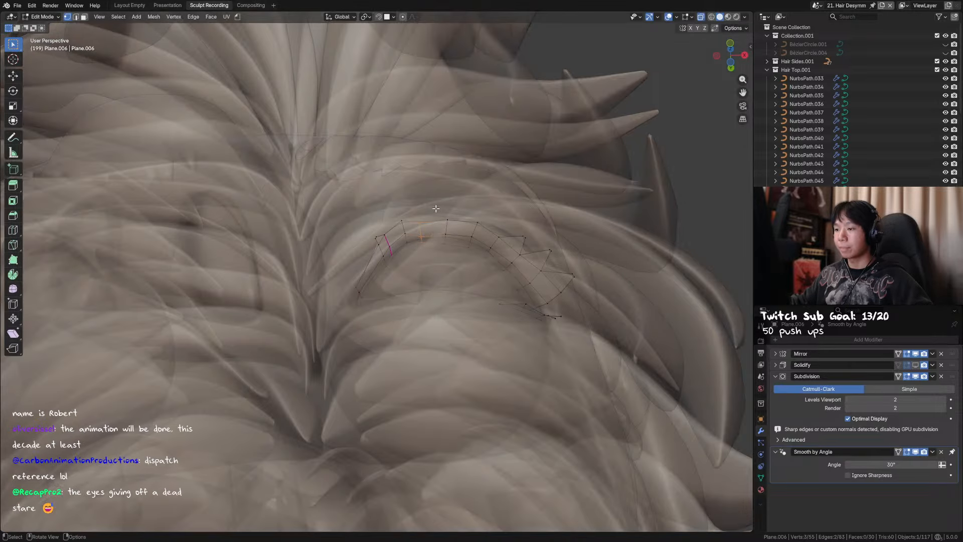
key("y")
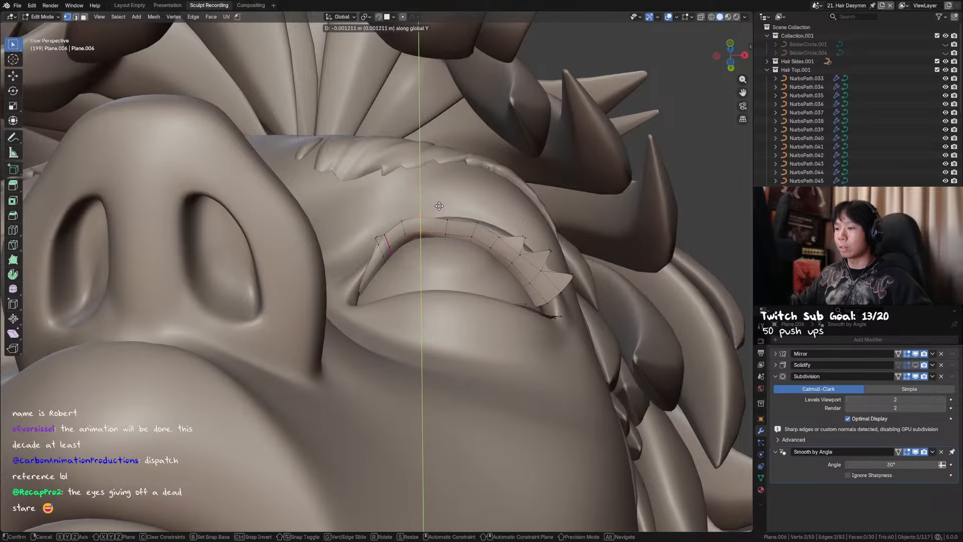
left_click(438, 205)
Adjust the selected upper lash cross loop along the X axis and along the Z axis
middle_click_drag(439, 206, 461, 208)
key("g")
key("x")
left_click(439, 252)
key("g")
key("z")
left_click(439, 249)
Select the cross loop at the middle of the upper lash and move it about -0.001 m along the Y axis
left_click(460, 209, "alt")
key("alt+z")
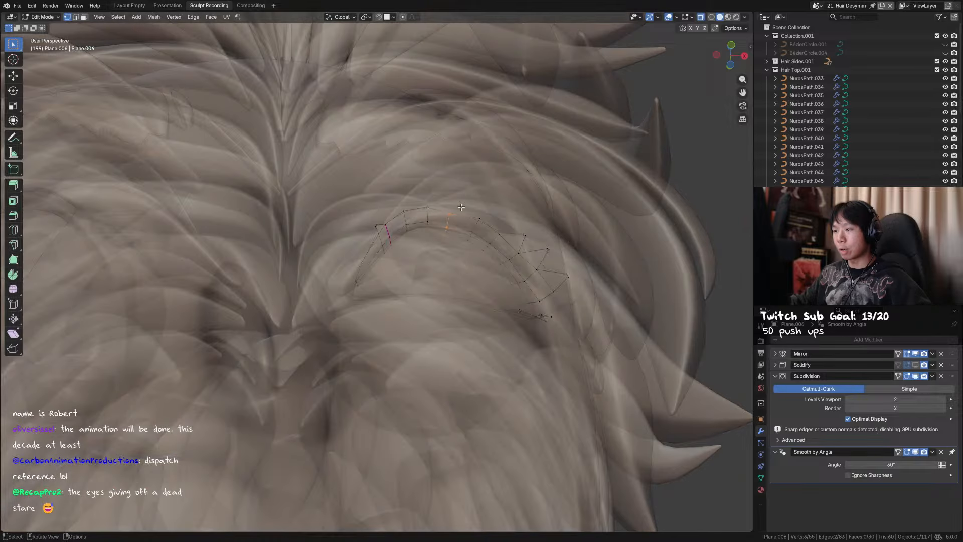
key("alt+z")
key("g")
key("y")
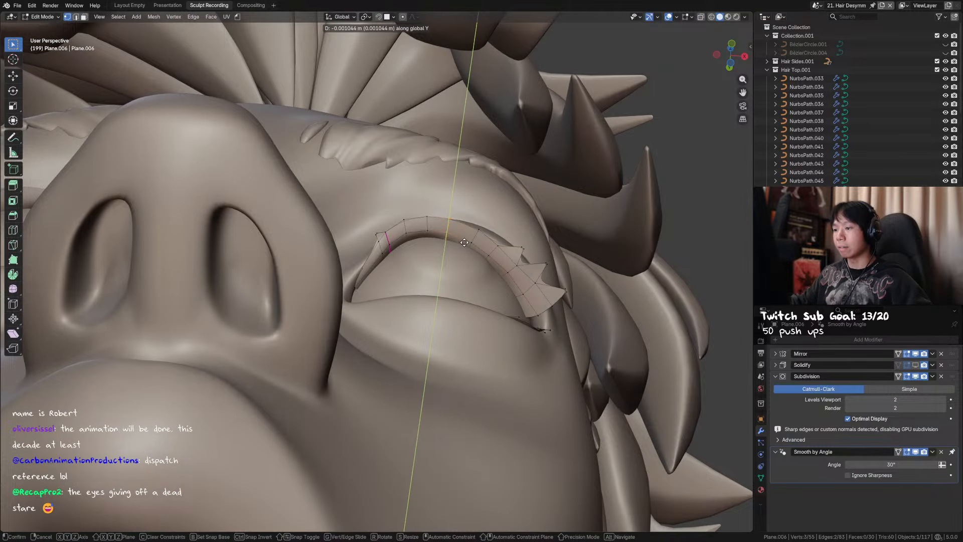
left_click(465, 242)
From the front, move the middle upper lash cross loop about 0.0007 m along the X axis and adjust it along the Z axis
key("KP_1")
key("g")
key("x")
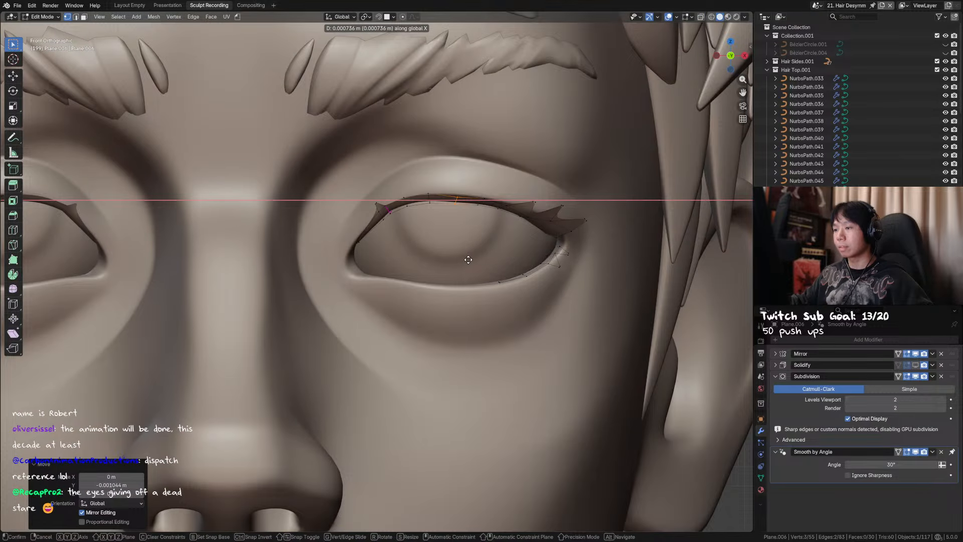
left_click(468, 259)
key("g")
key("z")
left_click(469, 257)
Reposition the vertex at the inner-corner end of the upper lash
key("Tab")
middle_click_drag(468, 257, 450, 187)
key("Tab")
left_click(344, 265)
key("g")
left_click(331, 267)
From below, adjust two neighbouring mid-lash vertices along the Y axis, moving the outer one about -0.0003 m
left_click(454, 206)
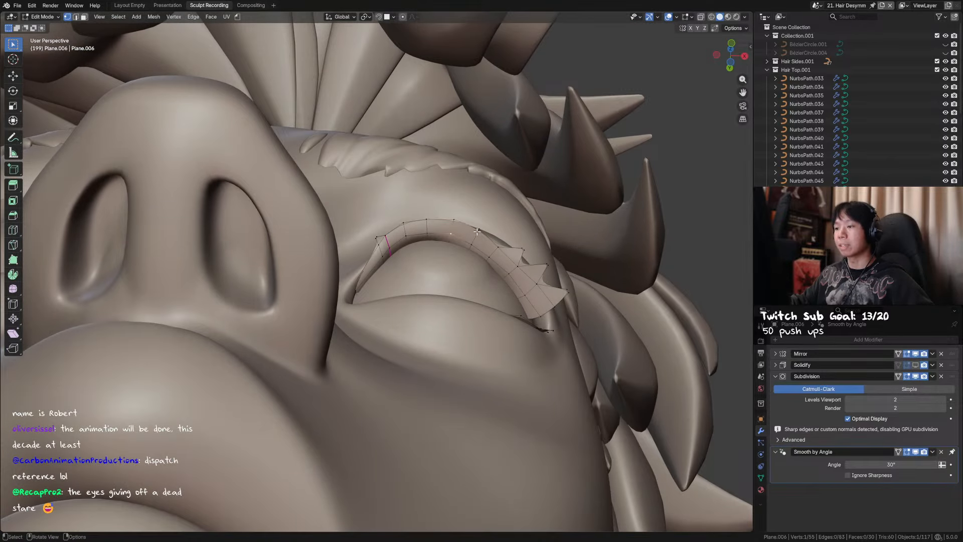
middle_click_drag(477, 231, 473, 231)
key("g")
key("y")
left_click(470, 233)
left_click(474, 239)
key("g")
key("y")
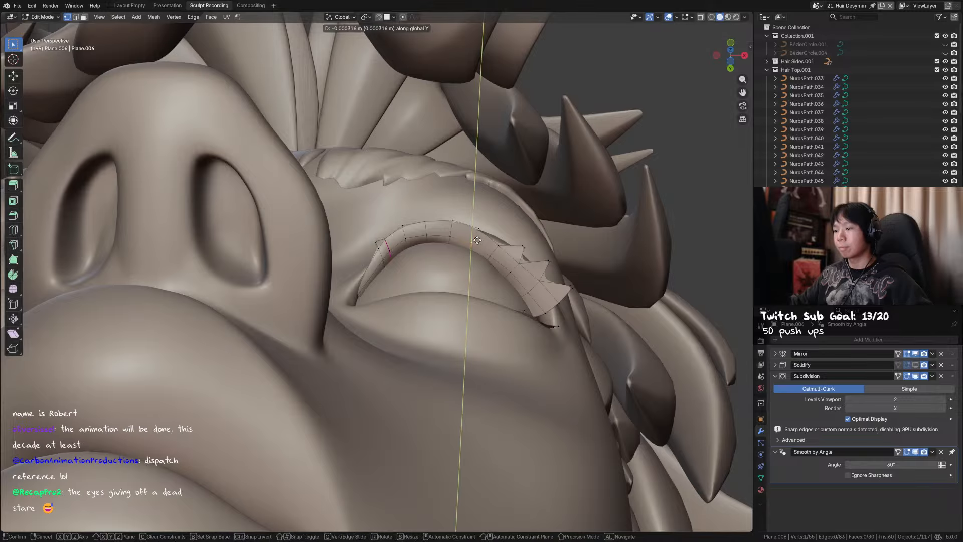
left_click(477, 240)
From the front, adjust one upper lash vertex past the middle and one near the inner corner along the Z axis, and save the file
key("KP_1")
left_click(485, 199)
key("g")
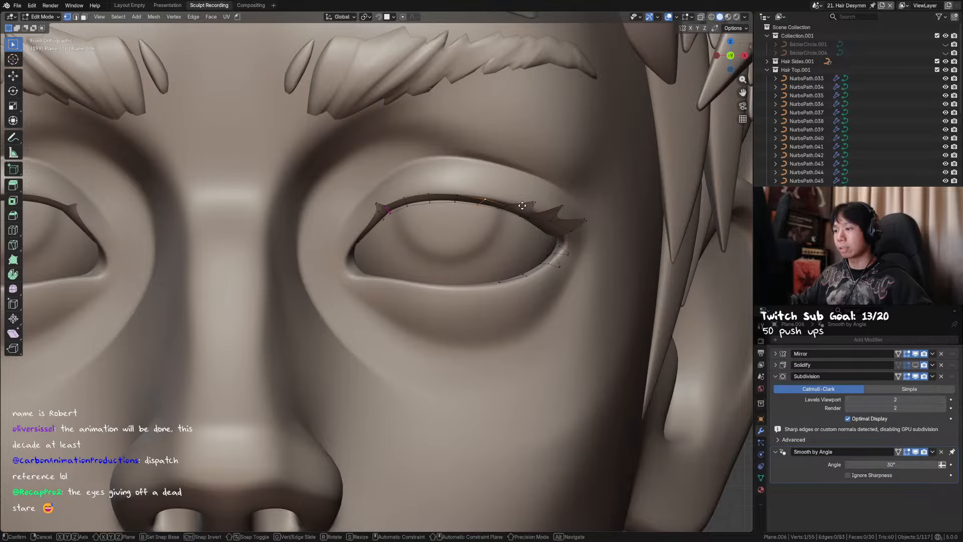
key("z")
left_click(522, 204)
left_click(437, 196)
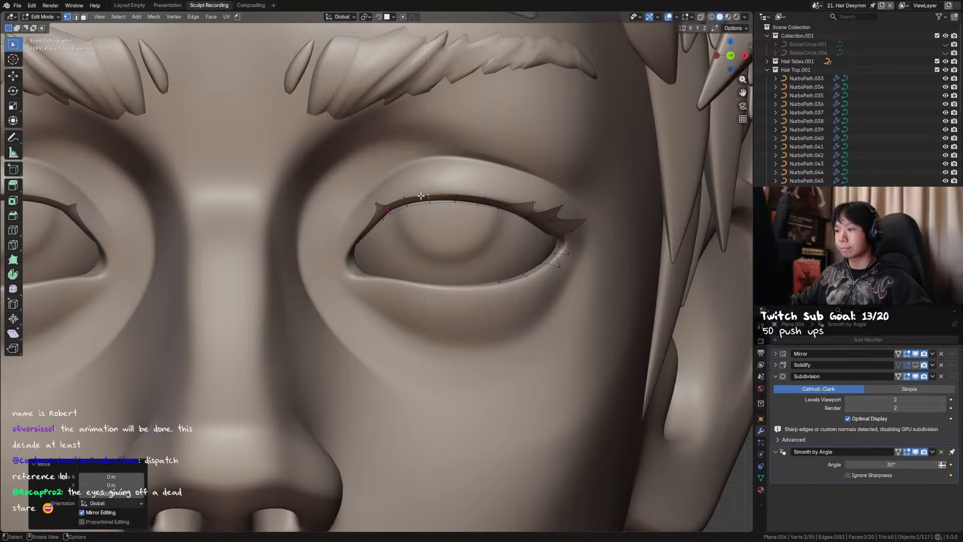
left_click(406, 198)
key("g")
key("z")
left_click(413, 200)
key("Tab")
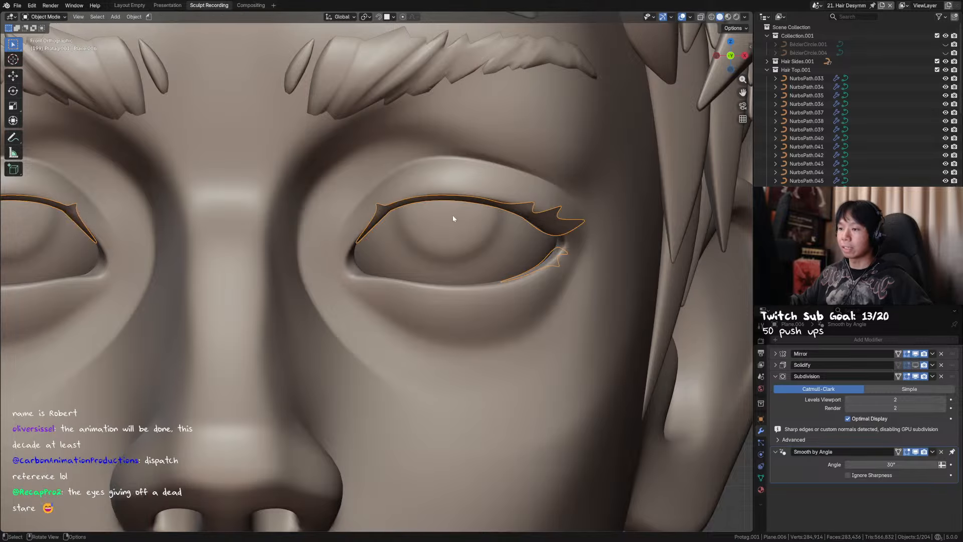
key("ctrl+s")
From the front, move the two-vertex tip of the inner-corner lash spike slightly downward
key("Tab")
middle_click_drag(453, 218, 366, 233)
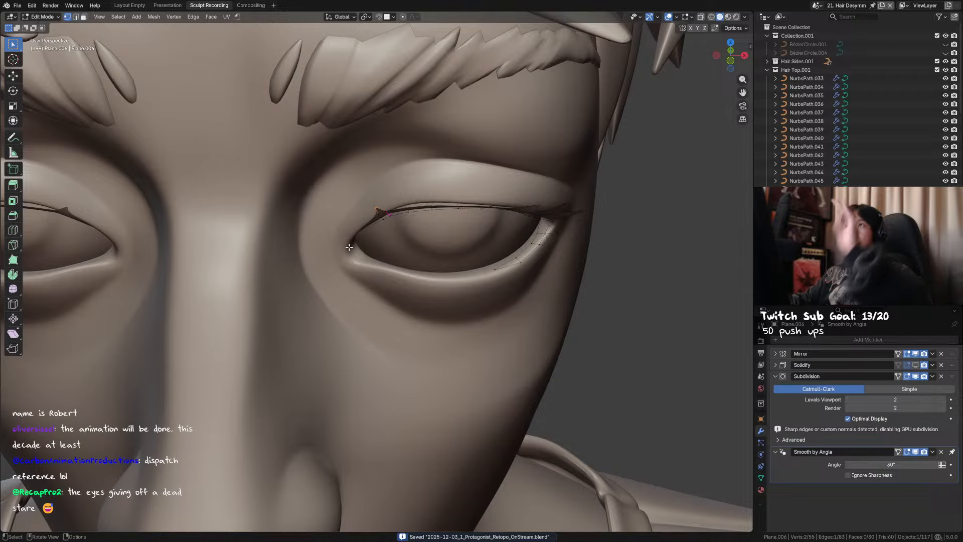
key("KP_1")
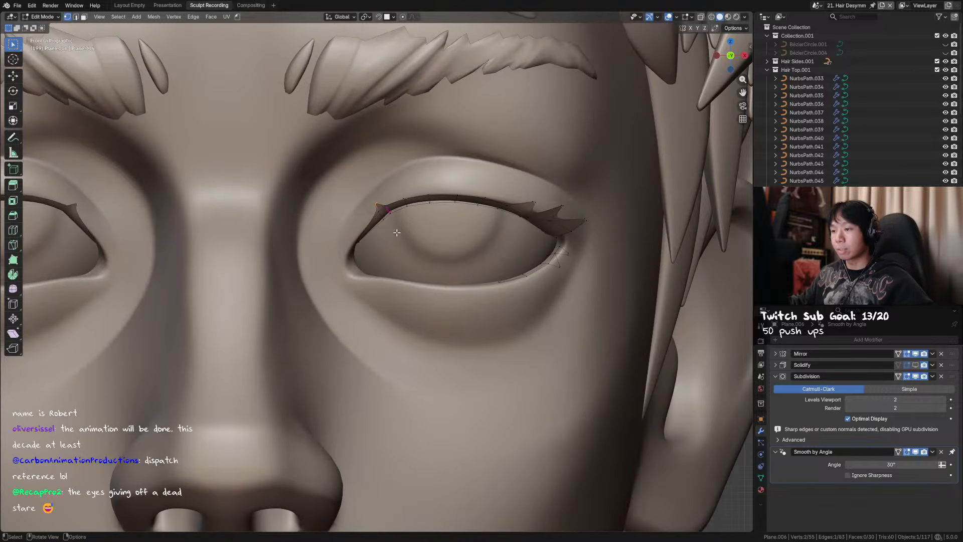
key("g")
left_click(396, 238)
Lower the vertices at the base of the inner-corner spike along the Z axis, the last by about -0.0003 m, and save the file
left_click(379, 214)
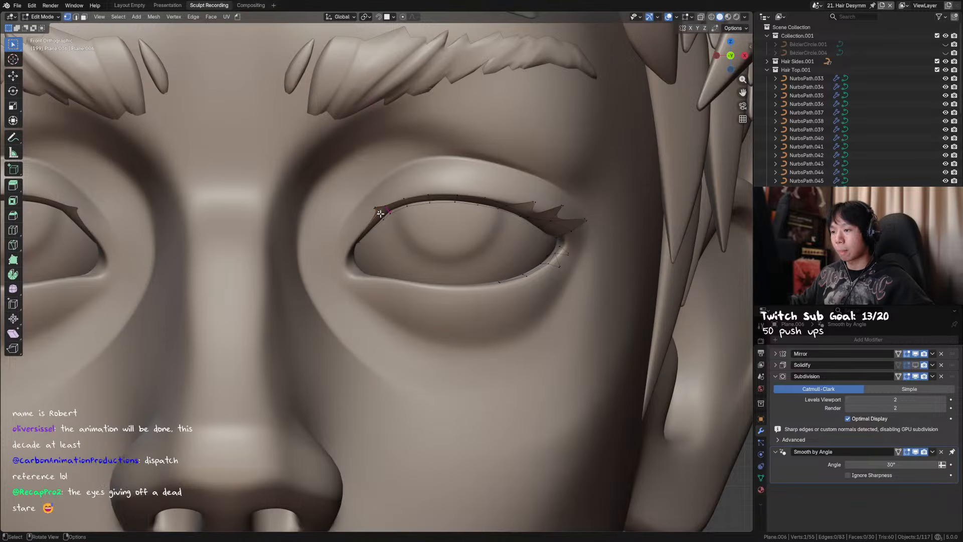
key("g")
key("z")
left_click(390, 216)
key("g")
key("z")
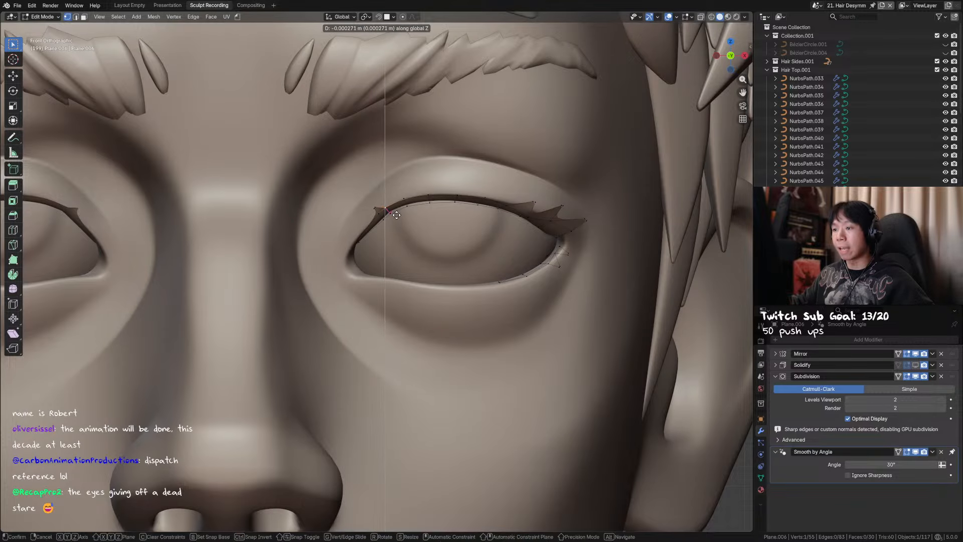
left_click(396, 216)
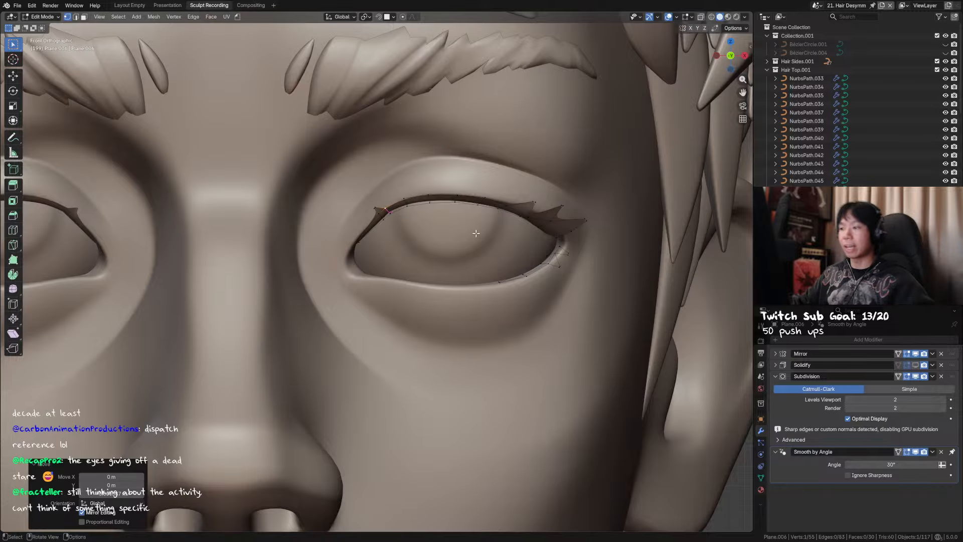
key("Tab")
scroll(410, 230, "down", 3)
middle_click_drag(410, 230, 380, 284)
key("Tab")
key("ctrl+s")
Select the cross loop below the inner-corner spike and reposition it against the eyelid from two angles
left_click(380, 269, "alt")
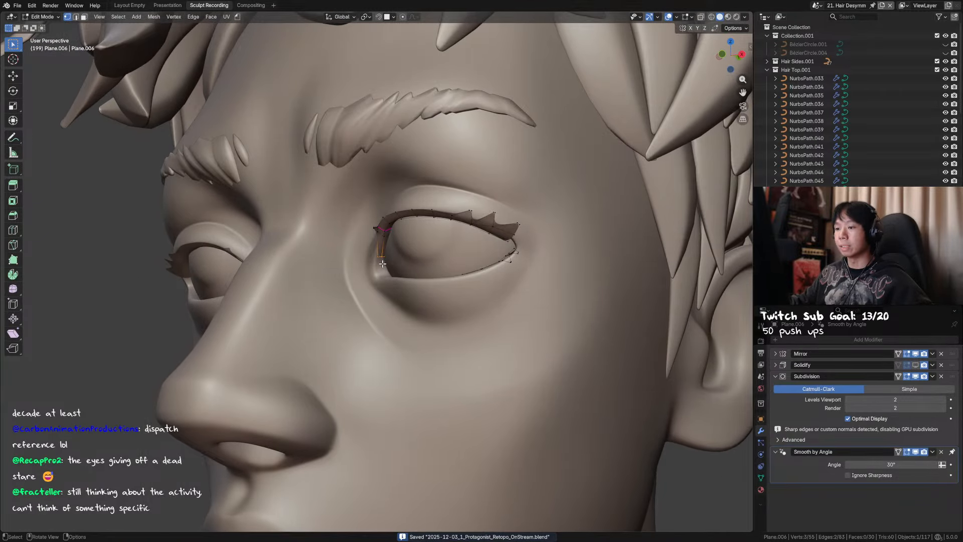
key("g")
left_click(382, 267)
middle_click_drag(382, 267, 409, 266)
key("g")
left_click(400, 271)
Add a centred loop cut across the lash strip below the inner-corner spike and move it along the Z axis
key("ctrl+r")
left_click(379, 261)
right_click(379, 261)
key("g")
key("z")
left_click(398, 277)
Fit the new loop to the eyelid along the Y and X axes, finishing with about -0.00025 m along Y, and save the file
key("g")
key("y")
left_click(422, 271)
key("g")
key("x")
left_click(426, 268)
key("g")
key("y")
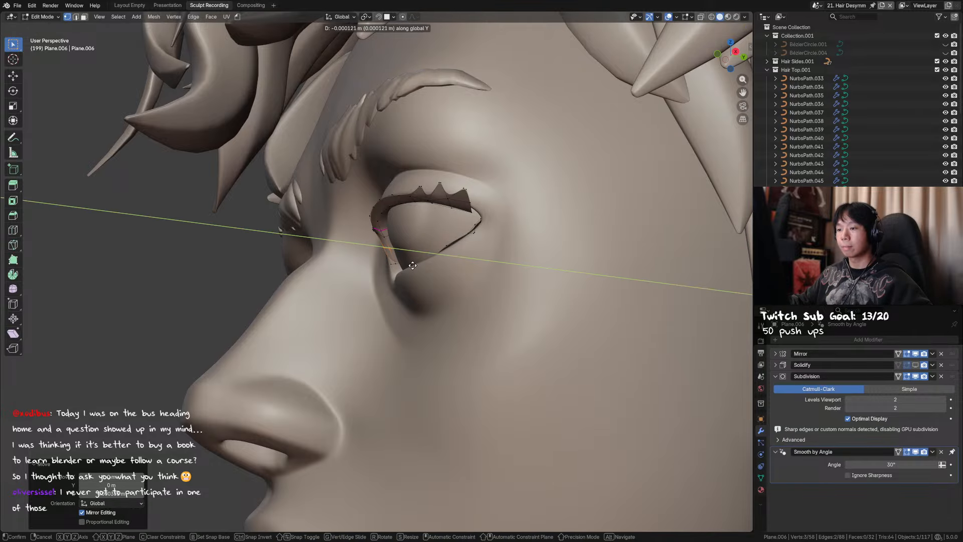
left_click(412, 266)
key("KP_1")
key("ctrl+s")
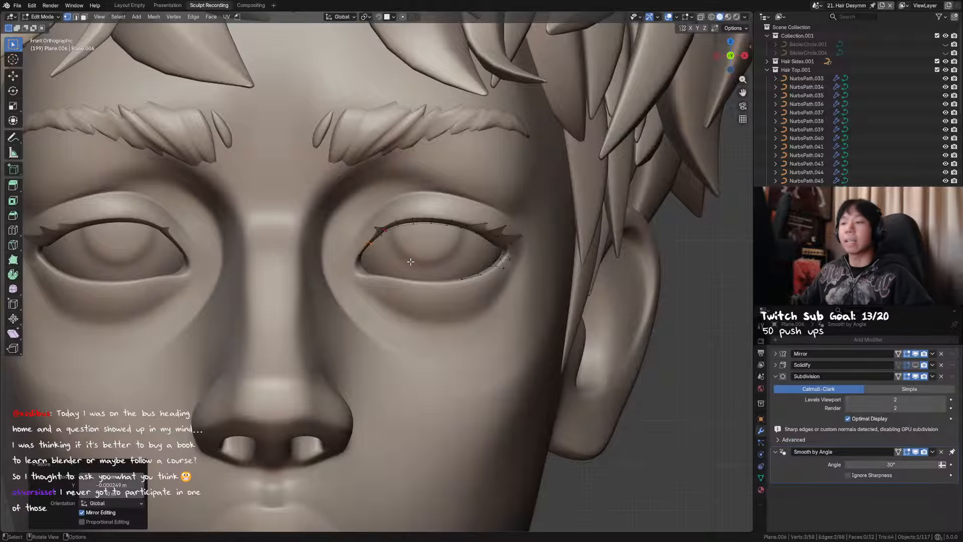
Box-select vertices on the lash strip below the inner-corner spike and reposition them
middle_click_drag(410, 262, 383, 255)
scroll(398, 256, "up", 2)
left_click(373, 246, "shift")
key("b")
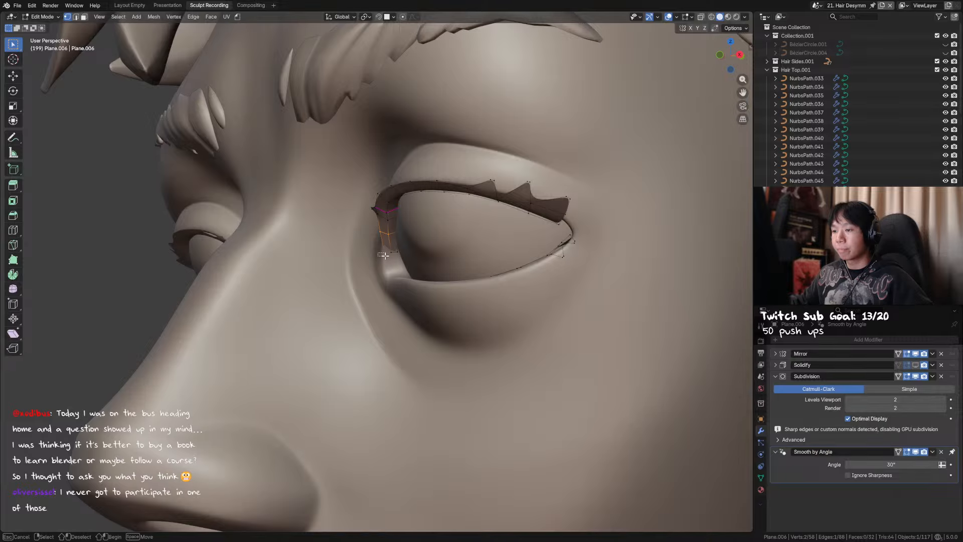
left_click_drag(385, 256, 387, 247)
key("g")
left_click(384, 252)
Box-select the vertices at the inner end of the lash strip and move them to follow the eyelid from the front
mouse_move(384, 253)
middle_mouse_down()
mouse_move(411, 261)
mouse_move(382, 251)
middle_mouse_up()
key("b")
left_click_drag(370, 257, 381, 249)
middle_click_drag(383, 253, 423, 266, "alt")
key("g")
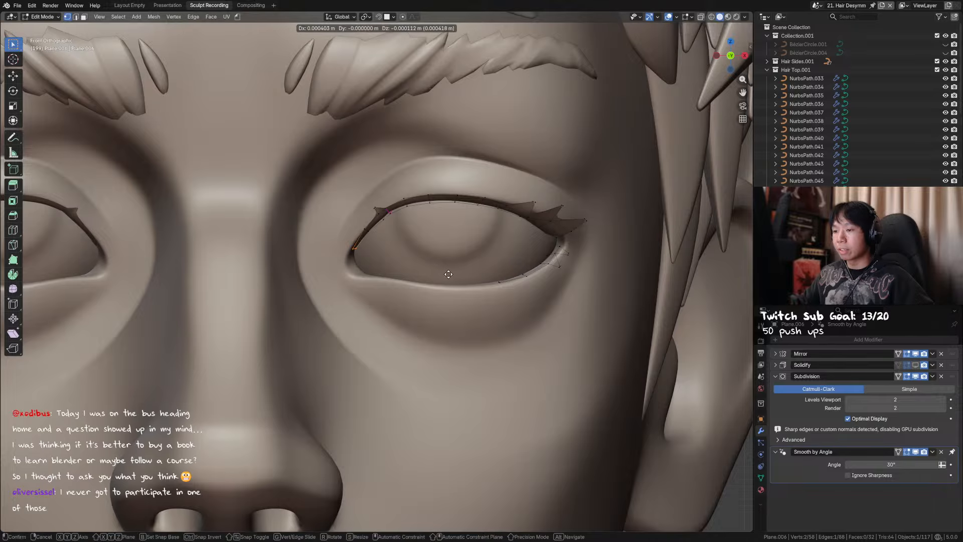
left_click(429, 267)
Reposition the lash vertex below the inner-corner spike, save the file, and adjust the spike tip along the Z axis
left_click(376, 215)
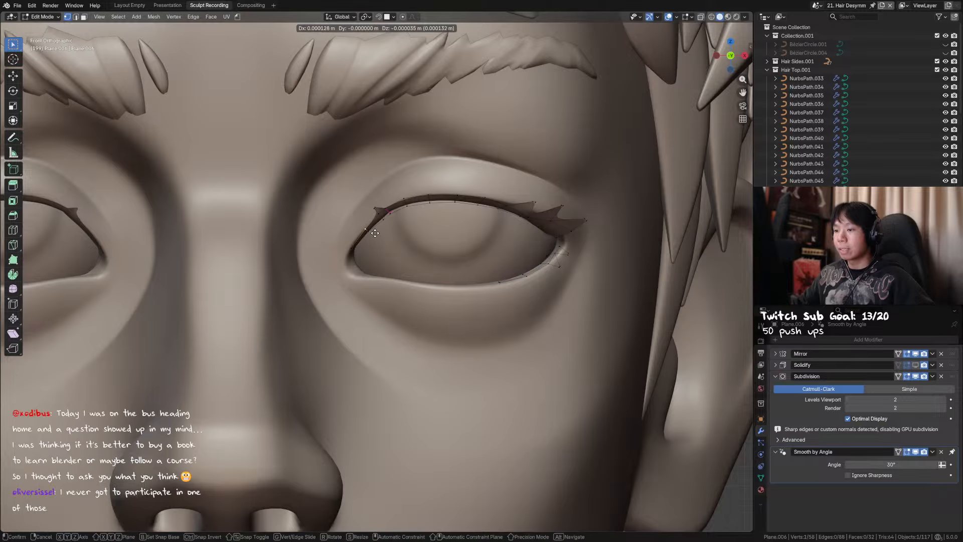
key("ctrl+s")
left_click(378, 209, "shift")
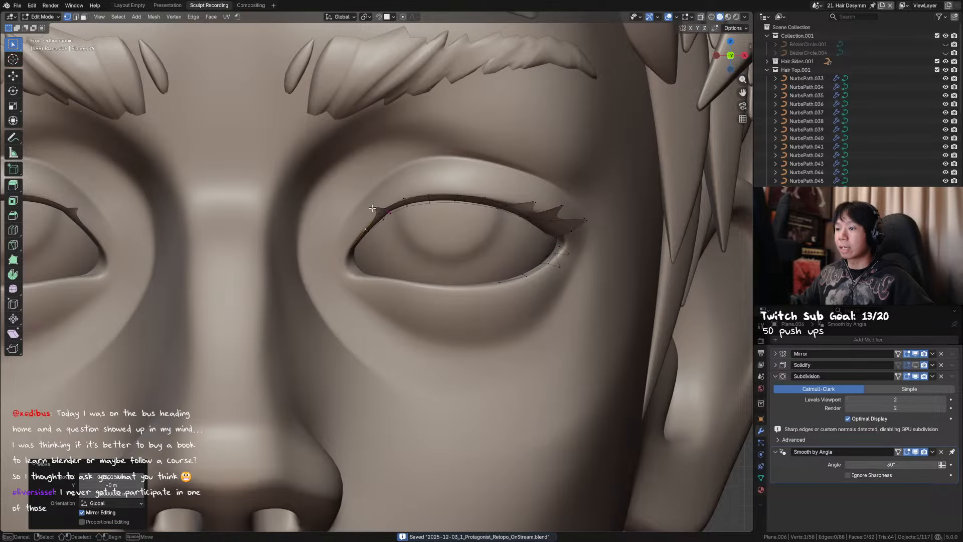
middle_click_drag(376, 211, 350, 251)
key("g")
key("z")
left_click(350, 252)
key("KP_1")
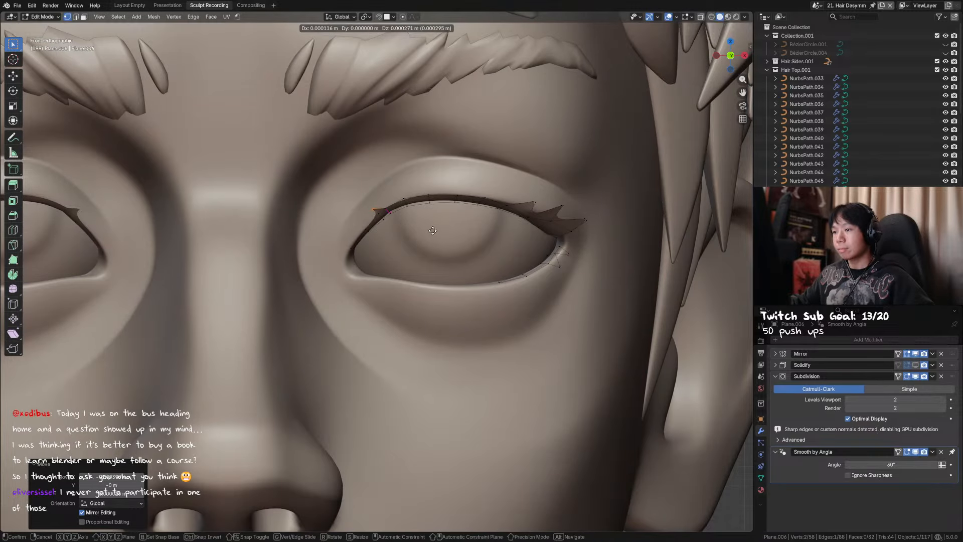
Lower the inner-corner spike tip along the Z axis and reposition the vertex at the spike's base
left_click(372, 207)
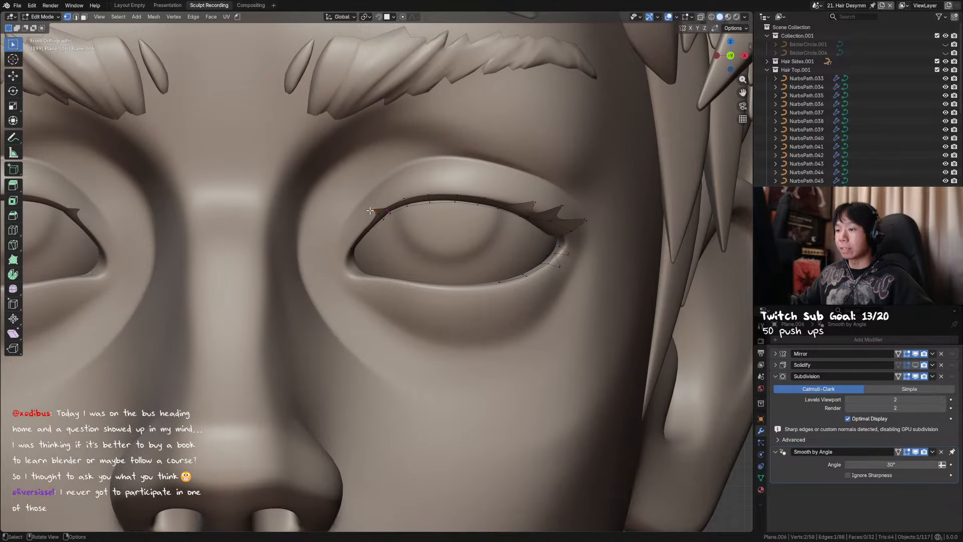
key("g")
key("z")
left_click(370, 214)
left_click(386, 214)
key("g")
left_click(383, 219)
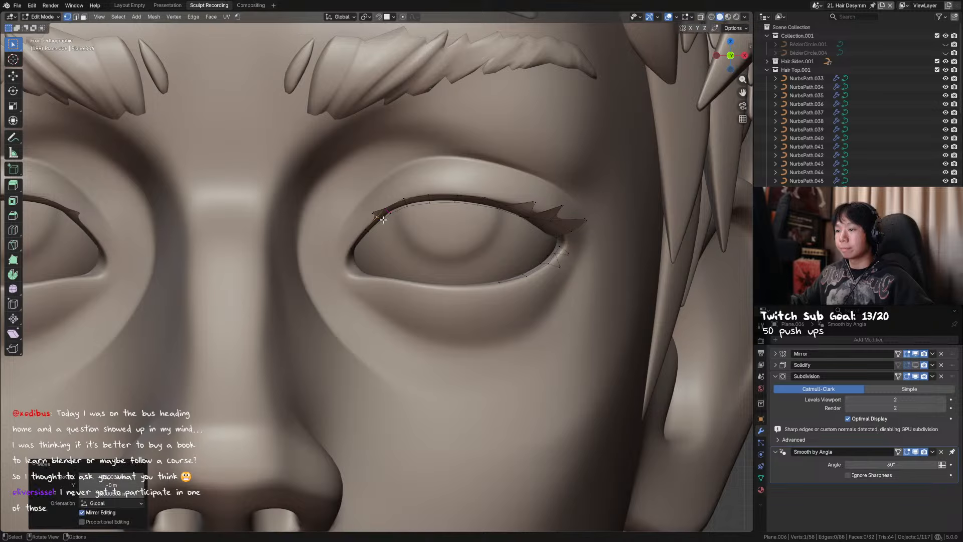
Try to reposition the vertex just outside the inner-corner spike, and undo the last change
left_click(389, 213)
key("g")
left_click(390, 211)
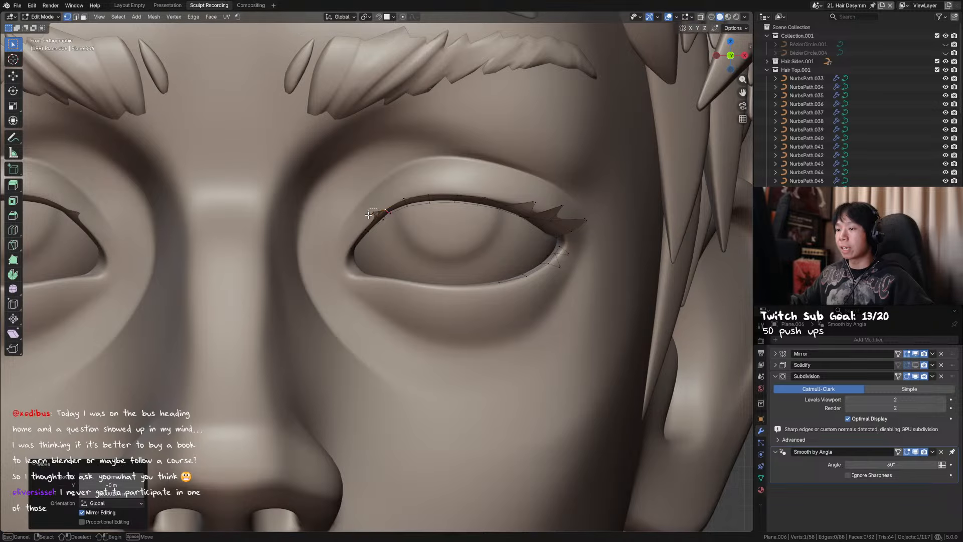
key("ctrl+z")
Save the file and move the inner-corner spike tip about 0.0005 m towards the nose
key("Tab")
scroll(348, 224, "down", 2)
key("ctrl+s")
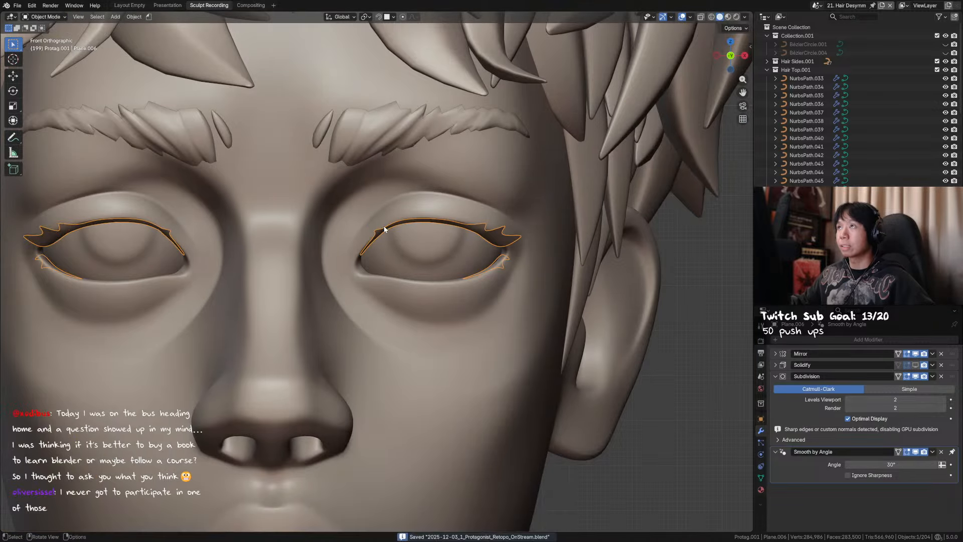
scroll(397, 250, "up", 1)
key("Tab")
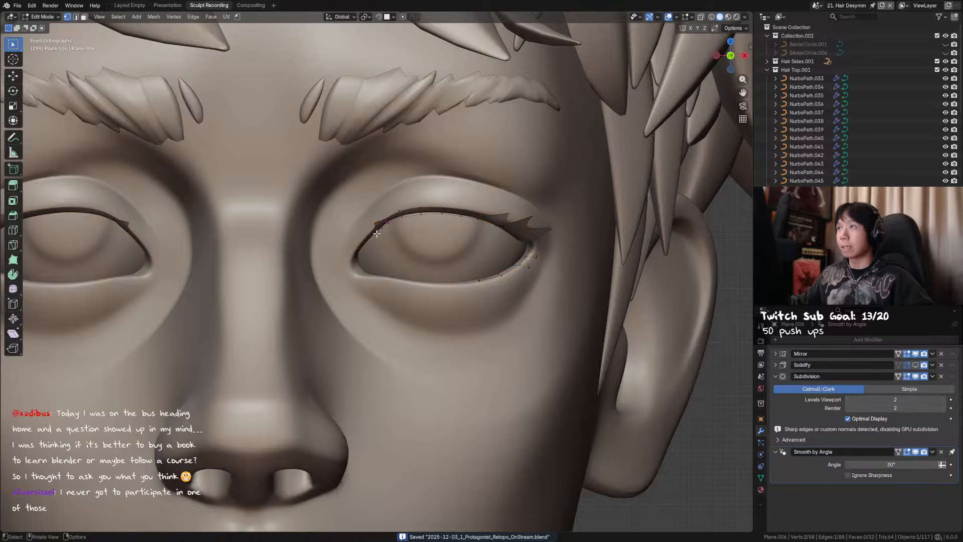
key("g")
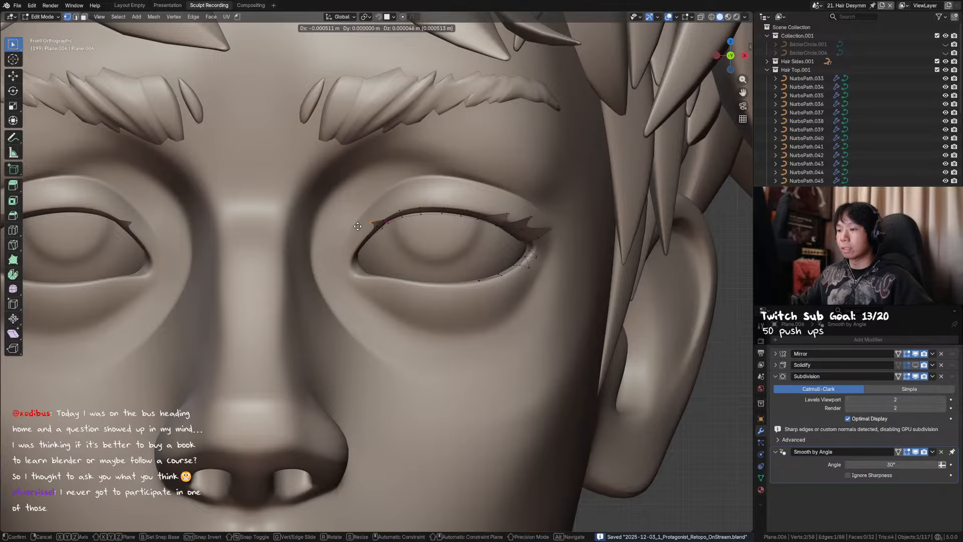
left_click(357, 226)
From below, move one upper lash vertex beside the inner-corner spike about 0.00036 m along the Y axis
middle_click_drag(394, 234, 403, 206)
key("2")
left_click(381, 245)
middle_click_drag(382, 244, 397, 257)
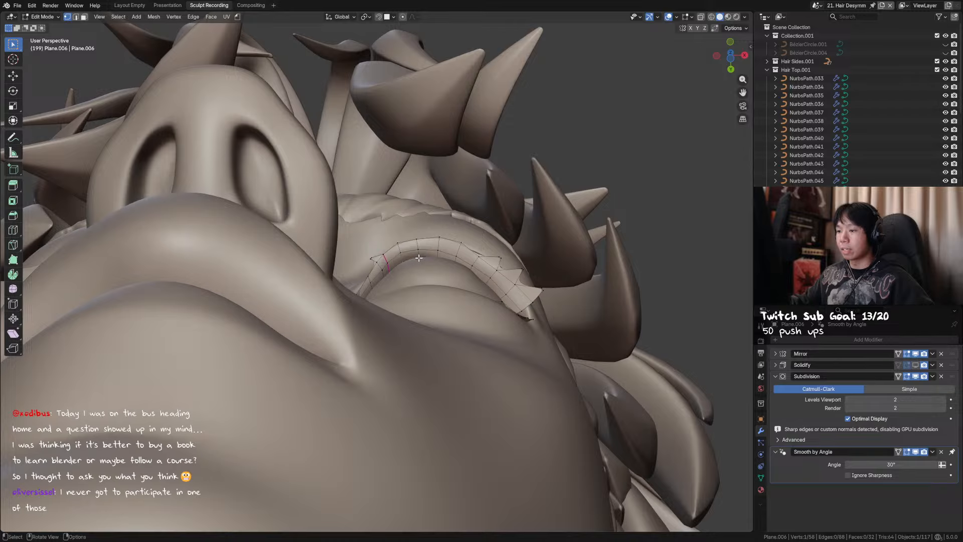
key("g")
key("y")
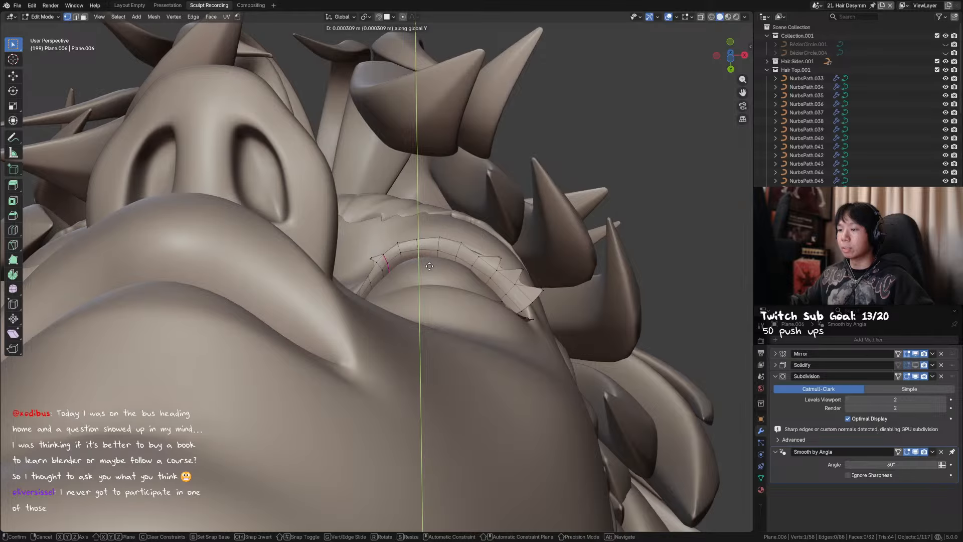
left_click(429, 266)
key("KP_1")
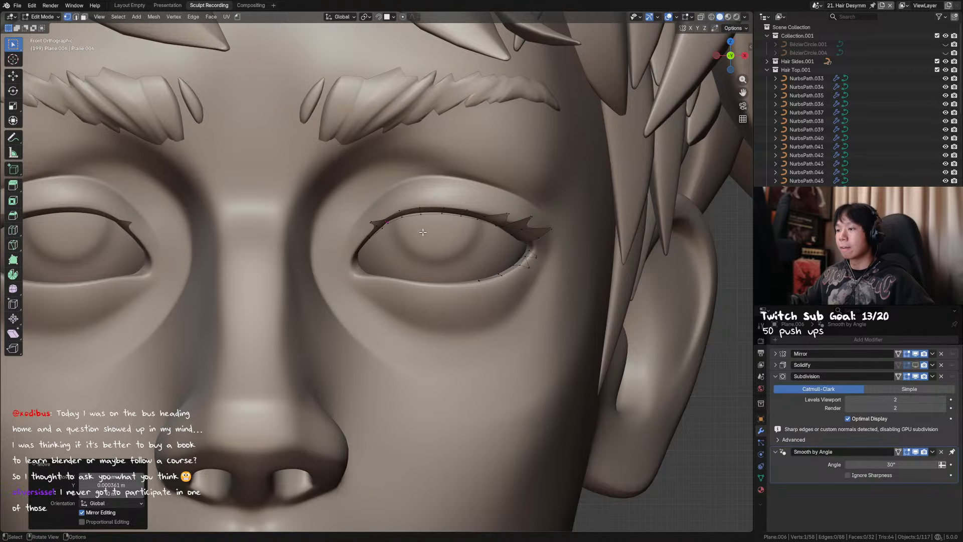
Select the tip of the outermost upper lash spike, rotate it and move it slightly upward from the front
middle_click_drag(423, 232, 555, 238)
key("KP_1")
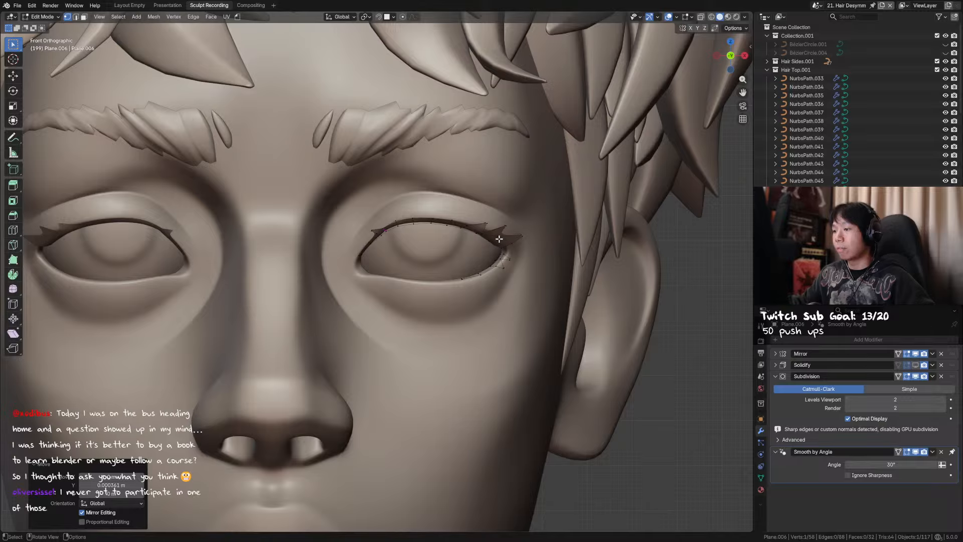
left_click(531, 236, "shift")
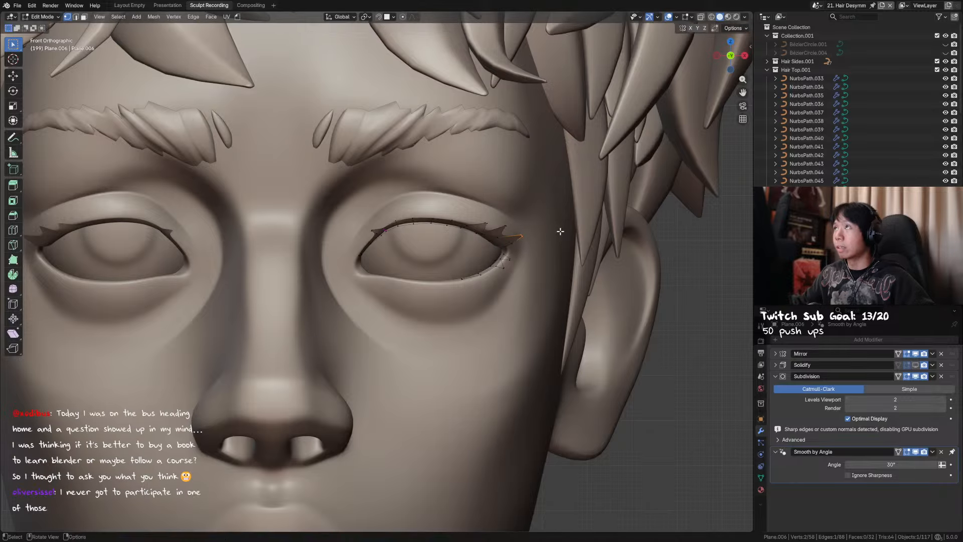
key("r")
left_click(553, 214)
key("g")
left_click(553, 212)
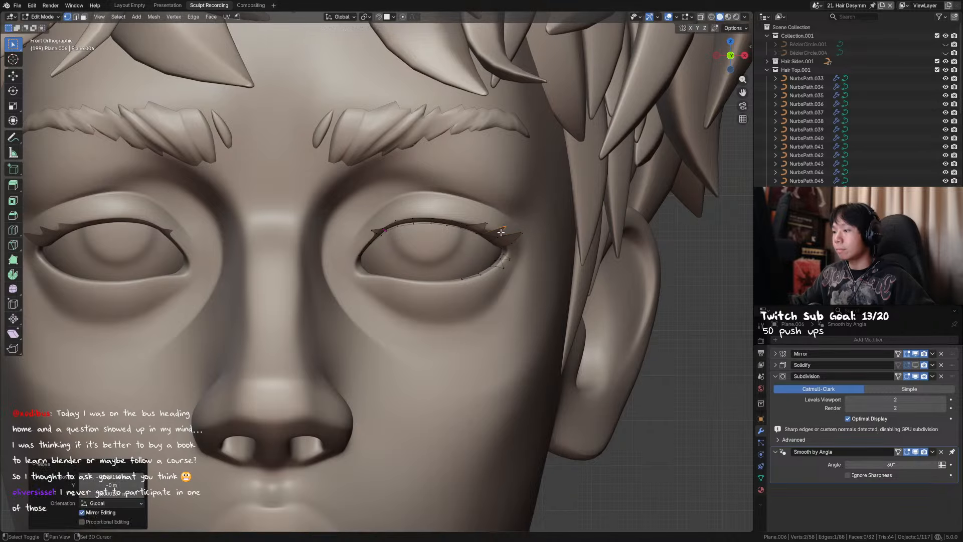
Save the file and check the lashes' shape from a slightly angled view
key("Tab")
scroll(585, 234, "down", 2)
scroll(585, 233, "down", 1)
key("ctrl+s")
mouse_move(495, 257)
middle_mouse_down()
mouse_move(477, 229)
mouse_move(469, 253)
mouse_move(488, 254)
middle_mouse_up()
scroll(461, 248, "up", 3)
key("Tab")
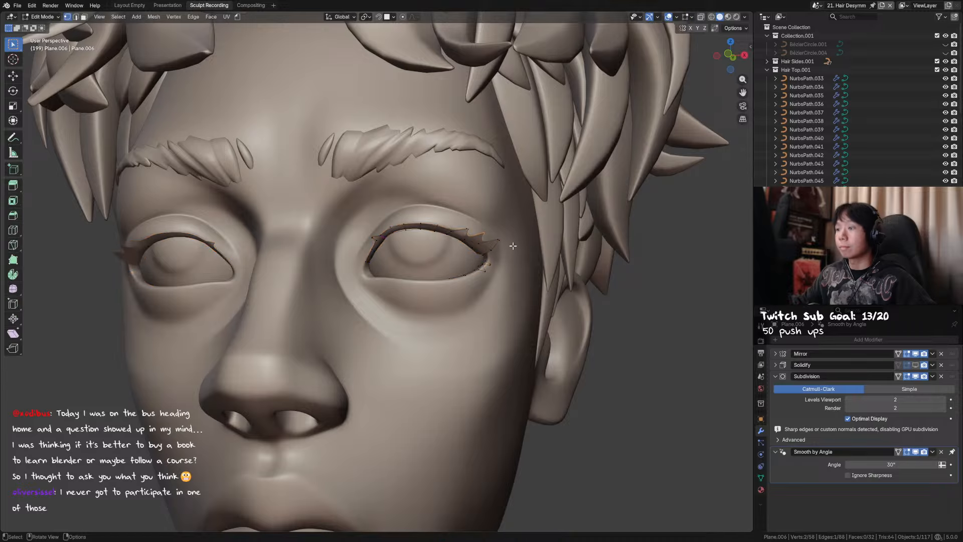
key("Tab")
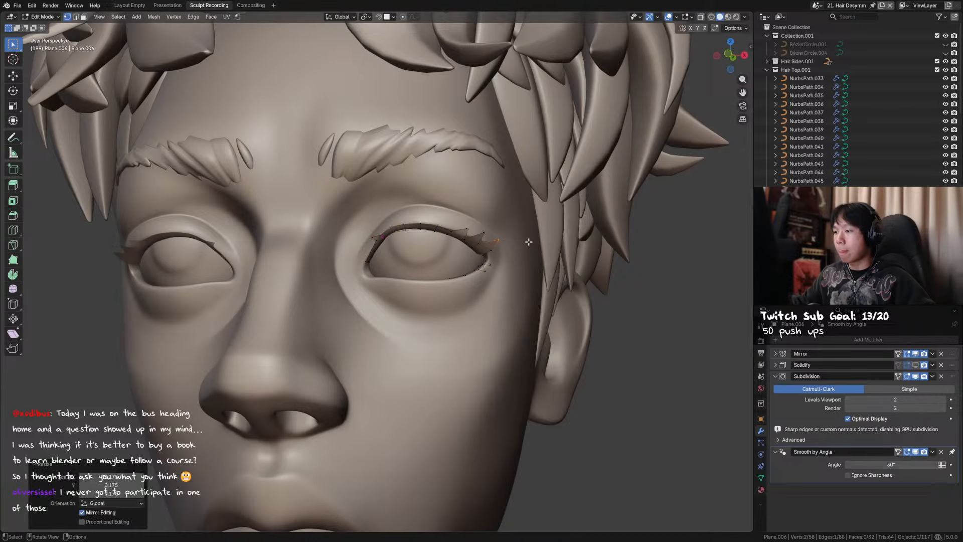
From the front, add a centred edge loop through the outermost upper lash spike
key("KP_1")
scroll(518, 249, "up", 3)
middle_click_drag(520, 250, 461, 238)
key("Tab")
key("ctrl+r")
left_click(495, 244)
right_click(495, 243)
key("Tab")
key("Tab")
Add a centred edge loop through the second upper lash spike from the outer corner
key("ctrl+r")
left_click(475, 229)
right_click(475, 229)
key("Tab")
key("Tab")
In vertex selection, move the inner vertex between the two outermost lash spikes slightly down along the Z axis
key("2")
key("1")
left_click(458, 234)
key("g")
key("z")
left_click(463, 241)
From an angled view, fit that vertex with a small Y-axis move and a free nudge, and save the file
middle_click_drag(549, 245, 504, 243)
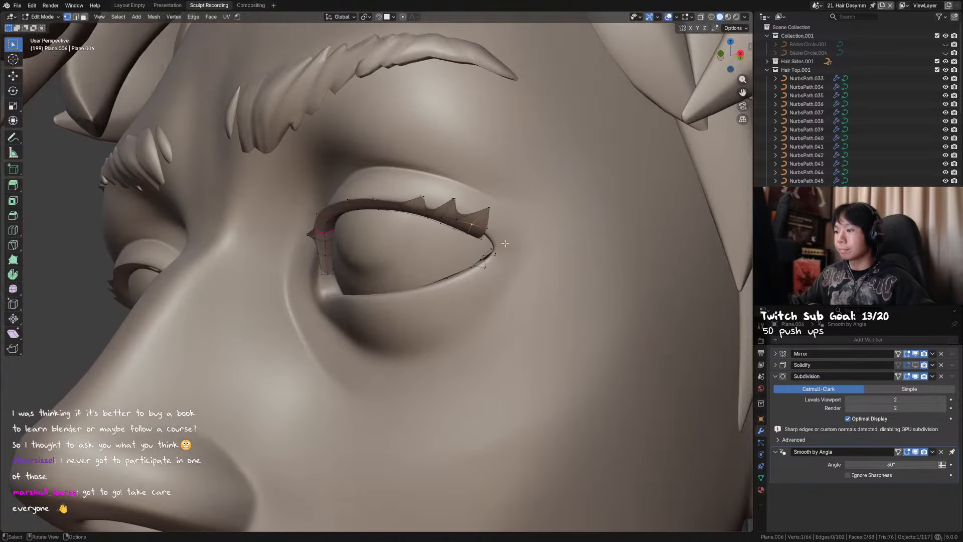
key("g")
key("y")
left_click(582, 246)
key("g")
left_click(587, 260)
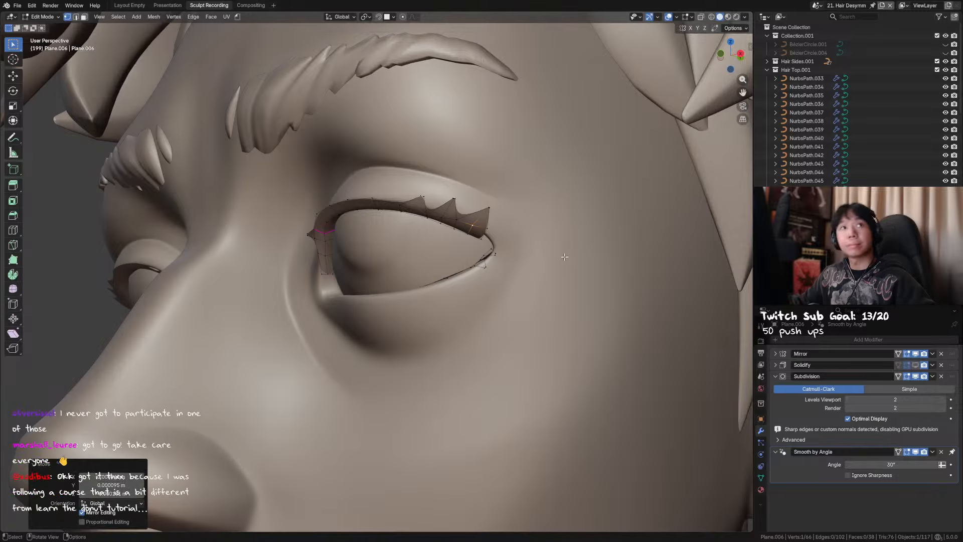
key("ctrl+s")
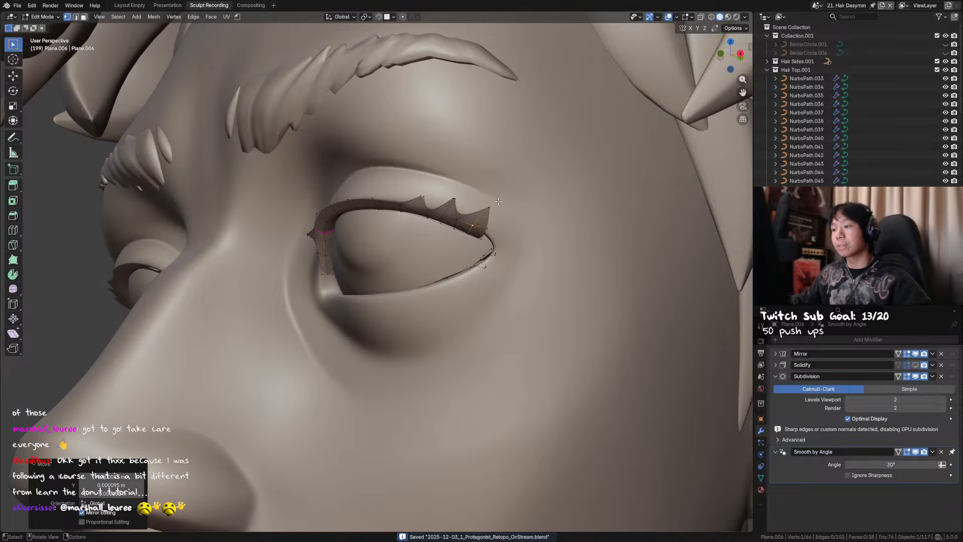
Select the tip of the outermost upper lash spike and move it about -0.00043 m along Y, checking its shape in Object Mode
left_click_drag(475, 193, 519, 216)
key("g")
left_click(518, 214)
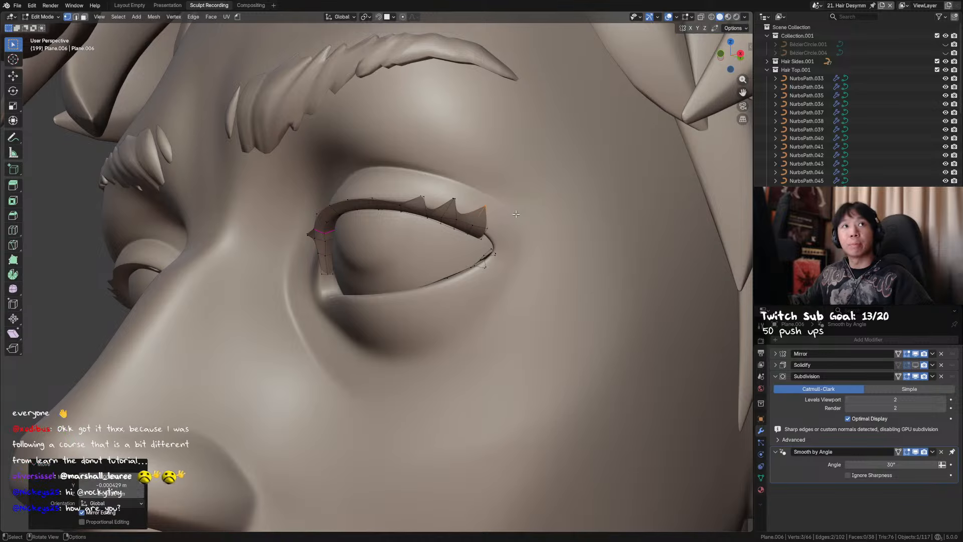
key("Tab")
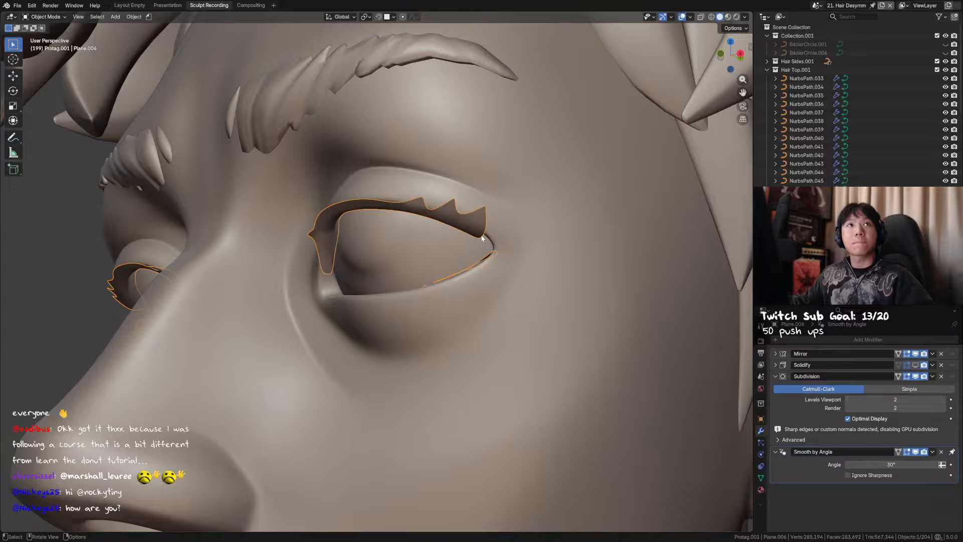
middle_click_drag(487, 244, 484, 249)
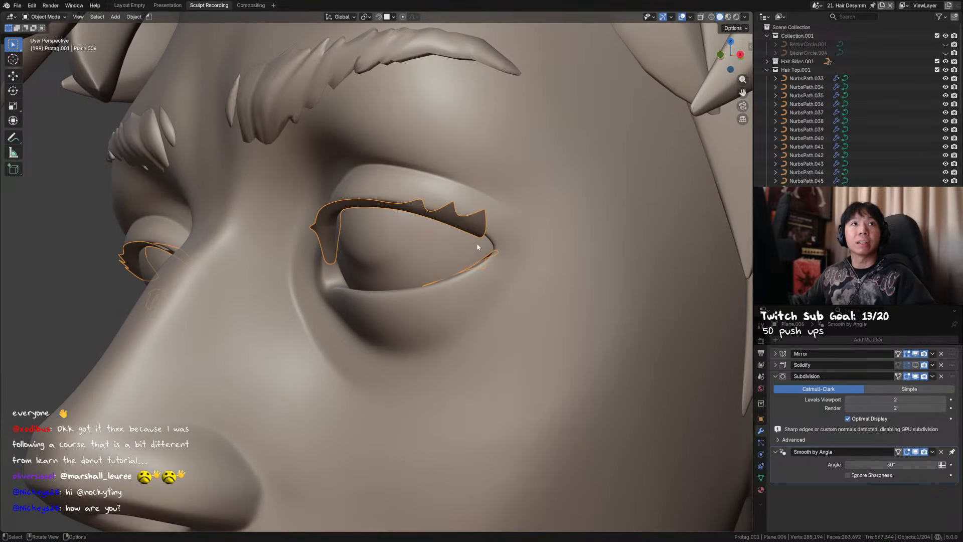
middle_click_drag(476, 248, 523, 258)
From the front, fine-tune the height of the outermost spike's tip along the Z axis and save the file
key("Tab")
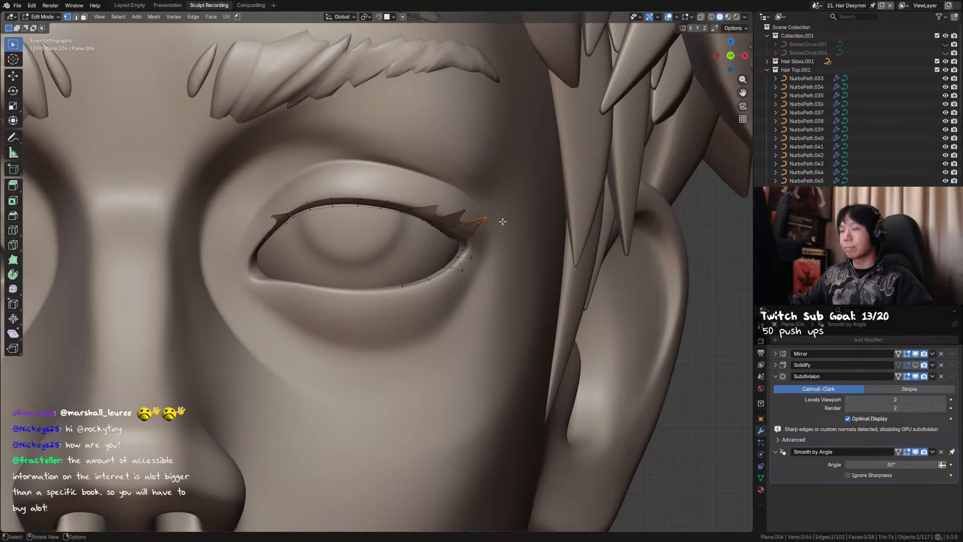
key("g")
key("z")
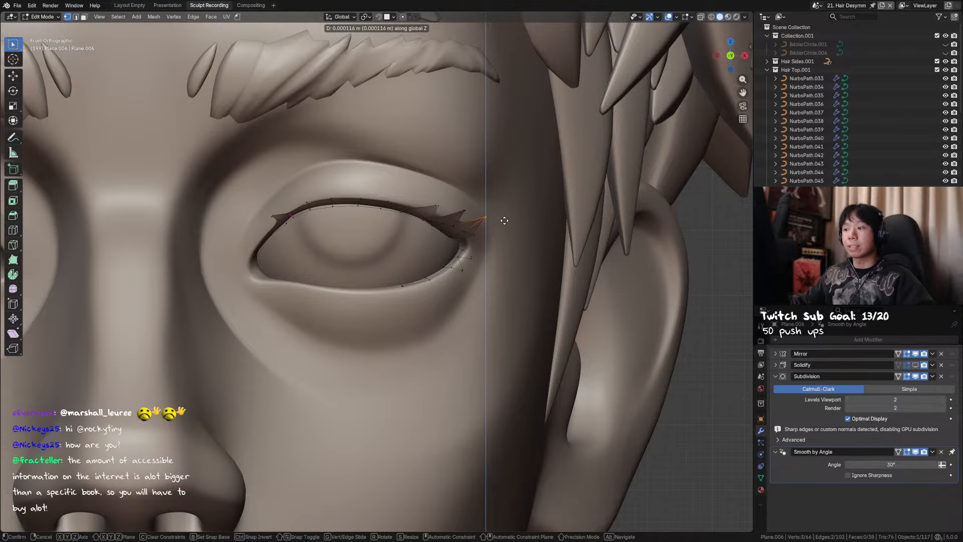
left_click(501, 220)
key("ctrl+s")
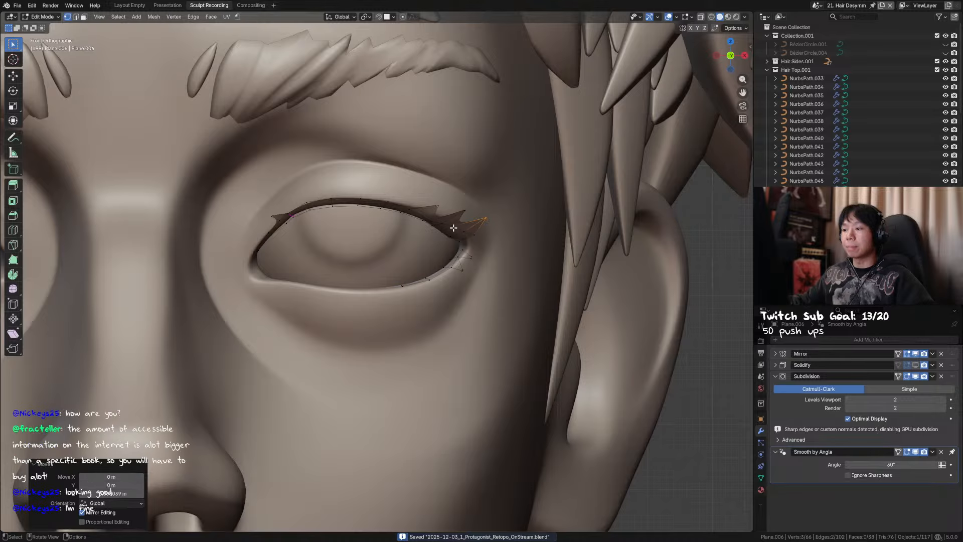
Move the vertex at the base of the outermost spike slightly down along Z and nudge it into place
left_click(465, 232)
key("g")
key("z")
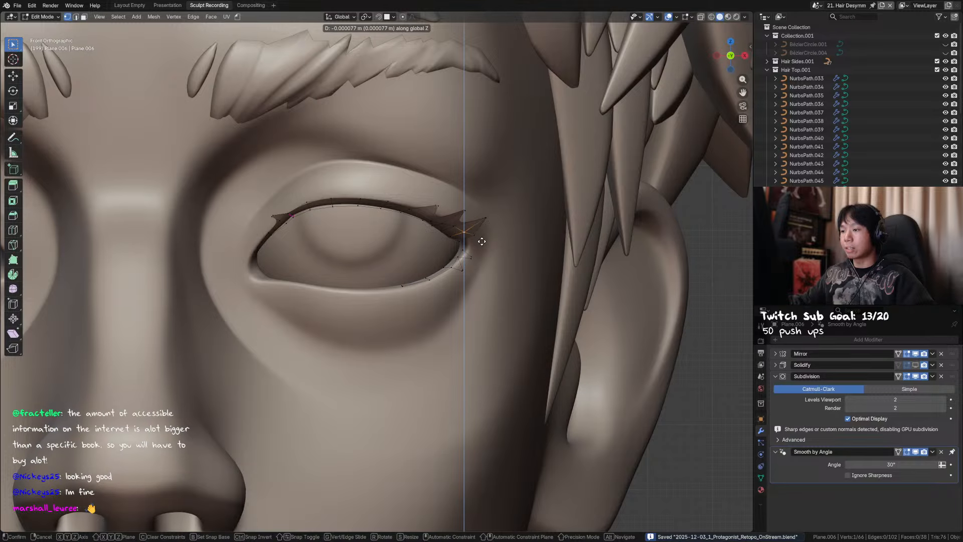
left_click(482, 243)
key("g")
left_click(484, 243)
Move the next two base vertices towards the nose slightly downward to even the lash flow, saving between the moves
left_click(450, 227)
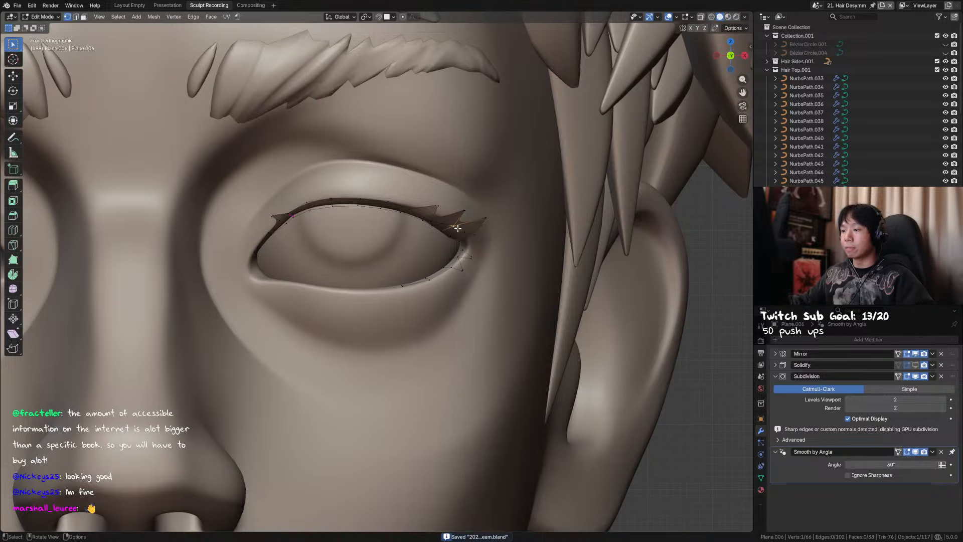
key("g")
left_click(456, 238)
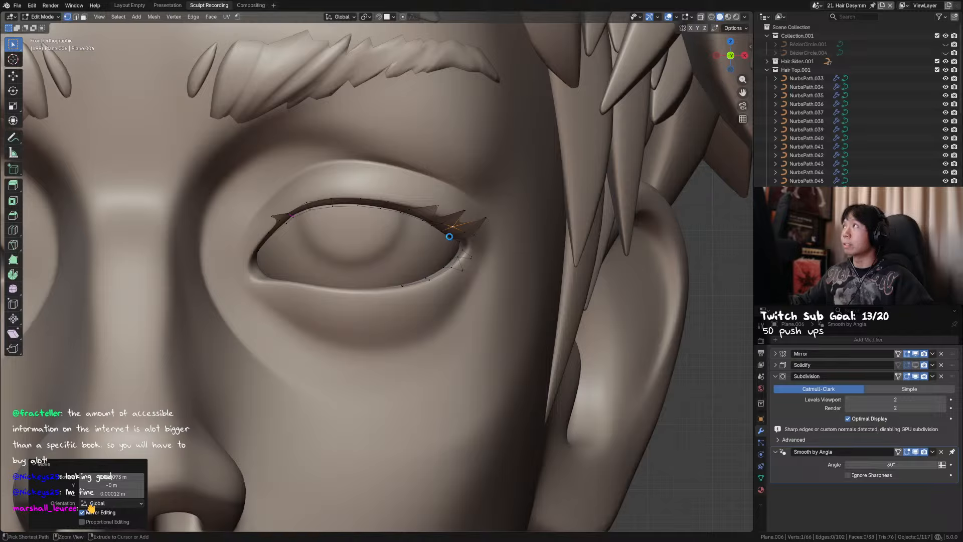
key("ctrl+s")
left_click(441, 225)
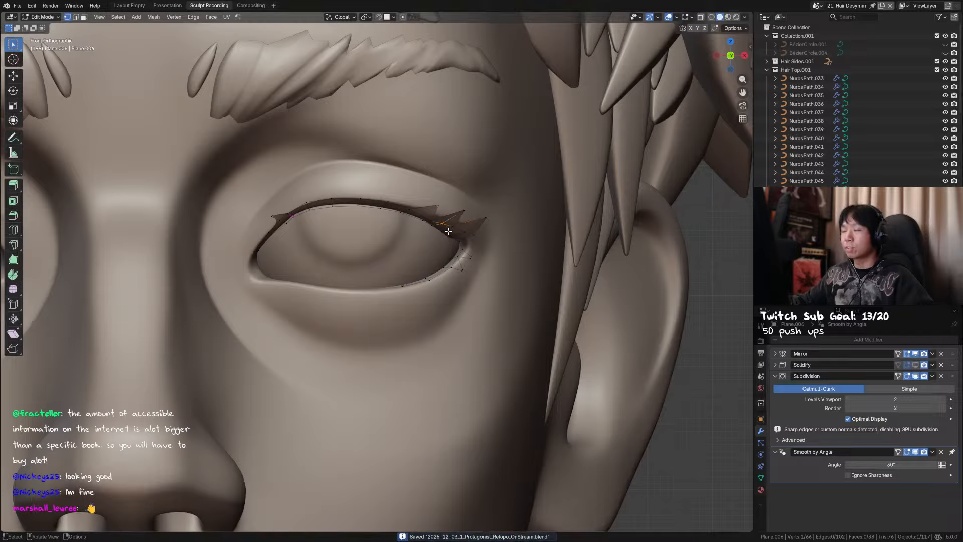
key("g")
left_click(466, 238)
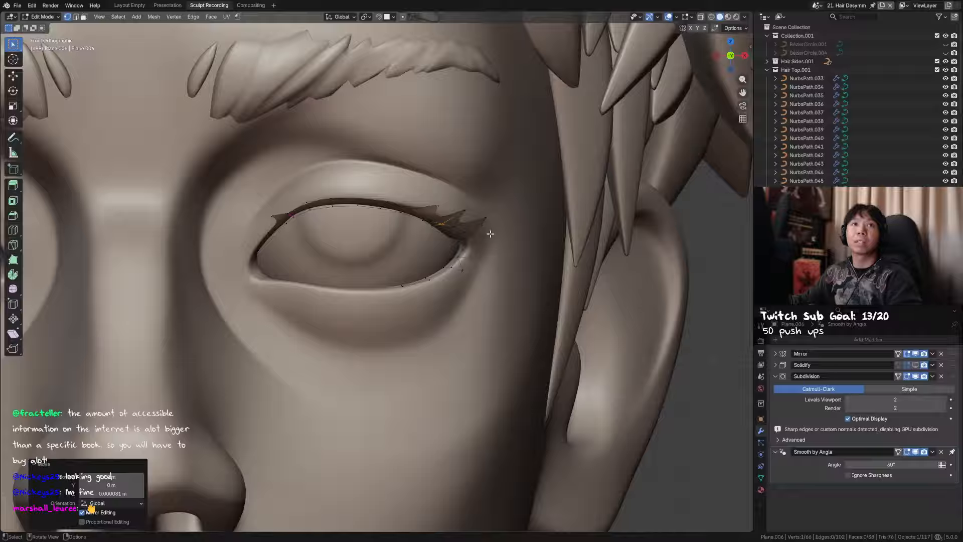
Add an edge loop through the third upper lash spike from the outer corner and select the spike's tip vertex
middle_click_drag(496, 242, 461, 231)
scroll(435, 219, "up", 2)
key("ctrl+r")
double_click(441, 207)
left_click(456, 196)
key("g")
key("z")
key("z")
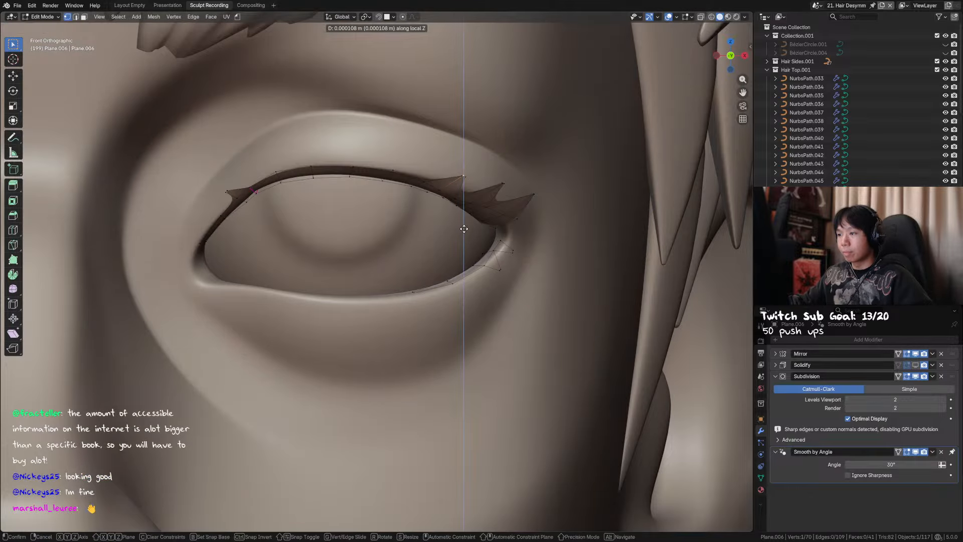
right_click(466, 228)
key("g")
key("y")
key("y")
right_click(467, 227)
key("g")
key("x")
key("x")
right_click(472, 230)
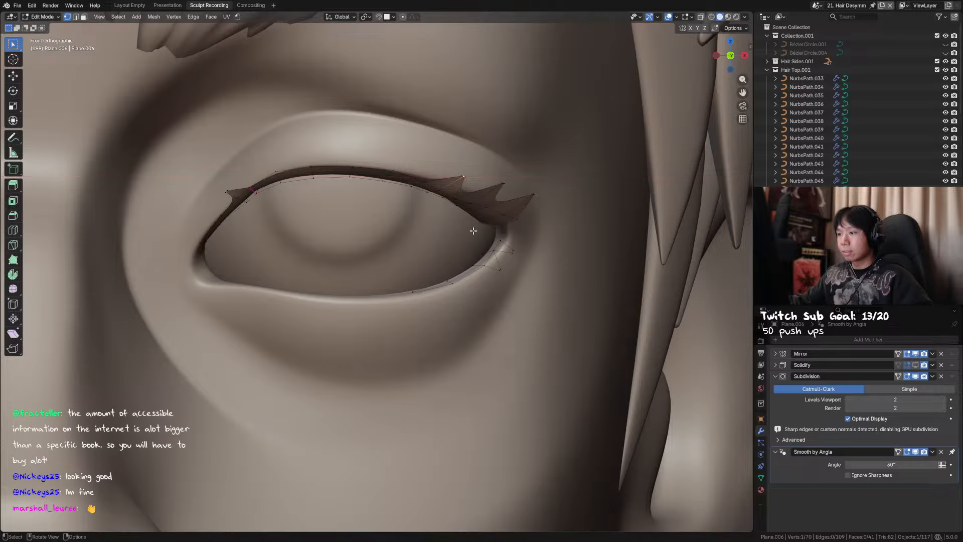
Save the file and move the third spike's tip slightly towards the outer corner
key("ctrl+s")
middle_click_drag(474, 231, 496, 235)
key("g")
left_click(491, 213)
key("Tab")
key("Tab")
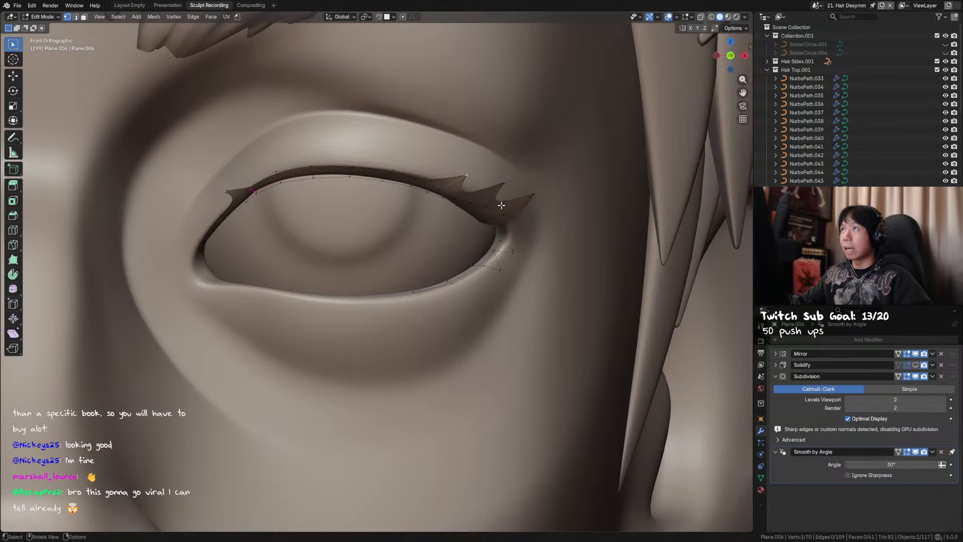
Try to slide the tip of the second upper lash spike along its edges
middle_click_drag(502, 205, 512, 190)
key("g")
key("g")
left_click(520, 204)
key("ctrl+z")
From the front, scale the second spike's tip and move it about 0.00026 m outward along X and slightly down
key("KP_1")
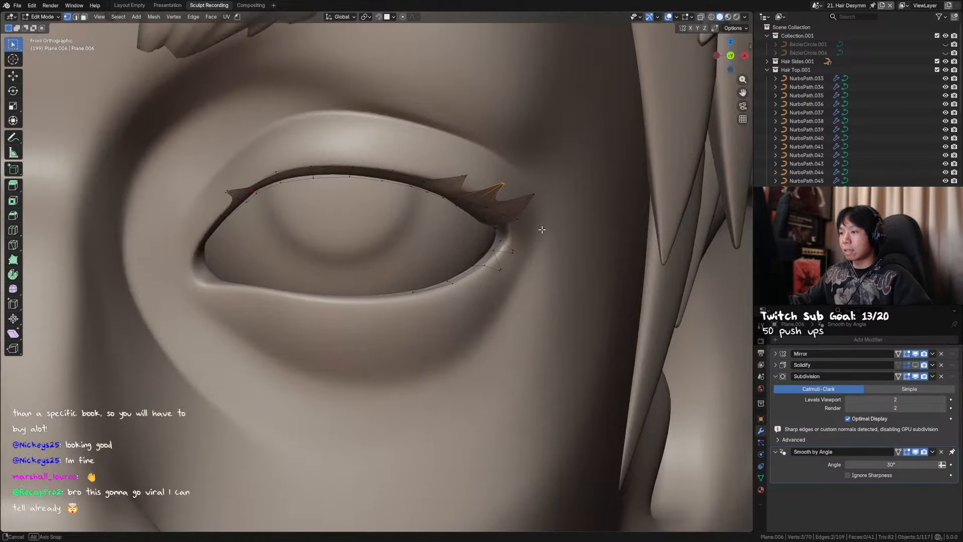
key("s")
left_click(556, 219)
key("Tab")
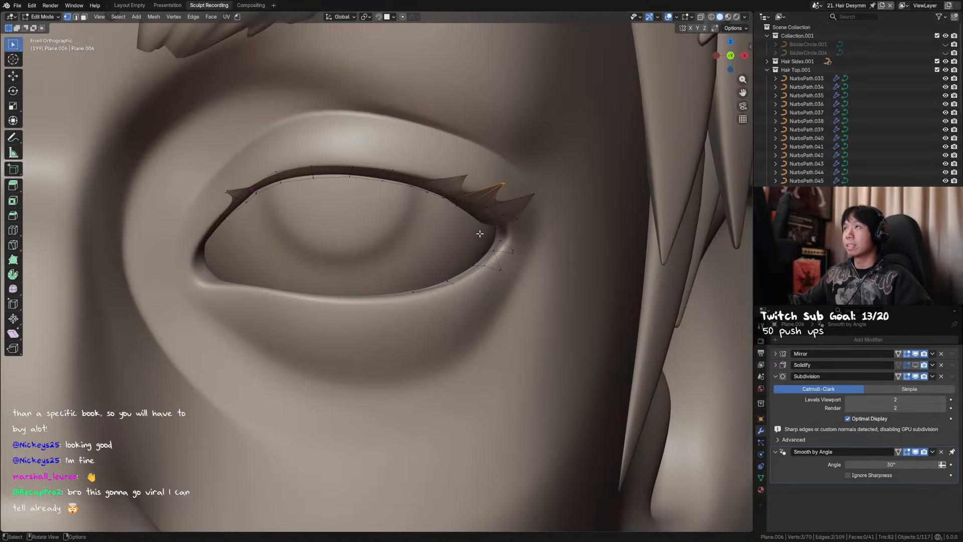
key("g")
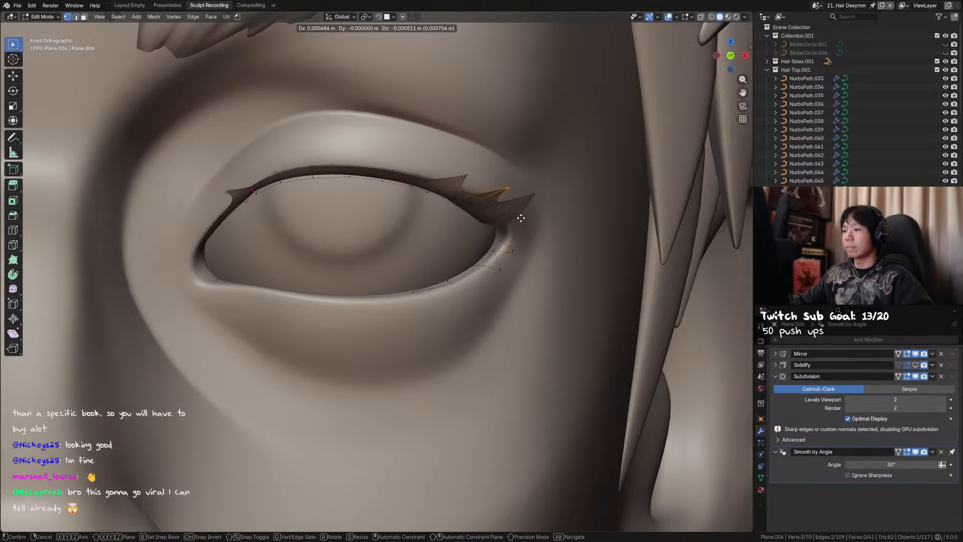
left_click(531, 260)
Select the outermost spike's tip, save the file and reposition the tip while viewing the lash strip from above
middle_click_drag(532, 259, 470, 205)
scroll(521, 242, "down", 3)
left_click_drag(470, 200, 452, 225)
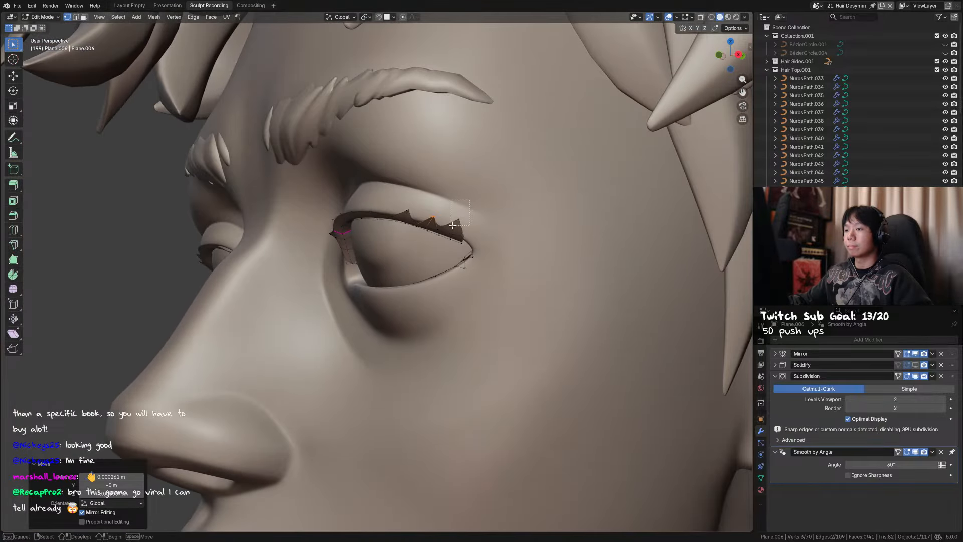
middle_click_drag(453, 225, 463, 181)
key("ctrl+s")
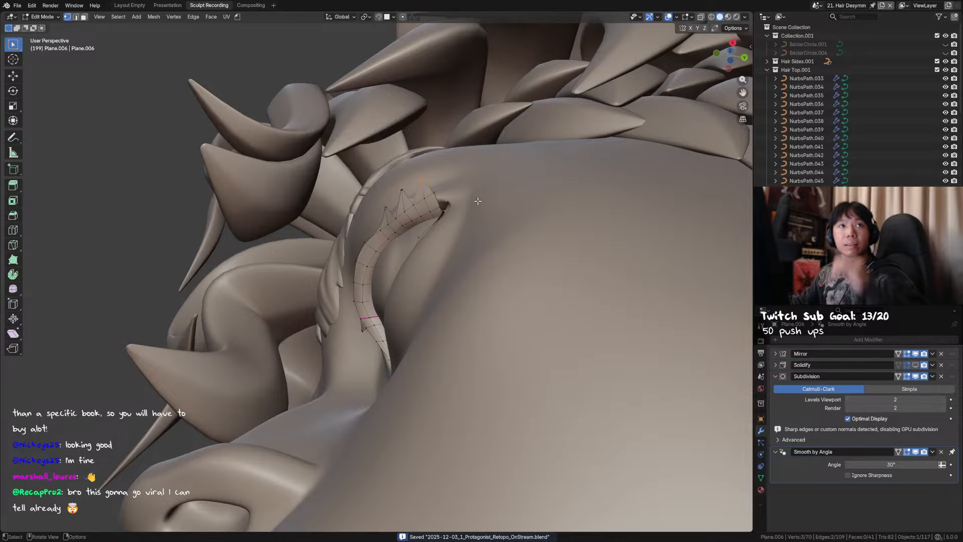
middle_click_drag(483, 234, 486, 257)
key("g")
left_click(483, 226)
key("g")
left_click(451, 267)
Move the two vertices at the upper lash's outer end slightly outward and down from the front
key("g")
right_click(477, 240)
key("g")
left_click(485, 243)
key("g")
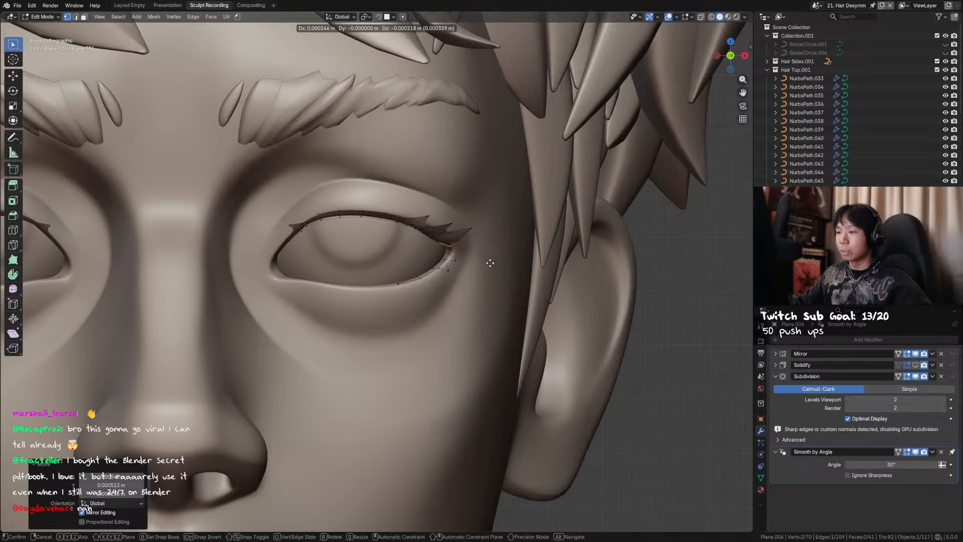
left_click(490, 262)
Lower two vertices at the base of the outermost upper lash spike slightly from the front
left_click(462, 246)
key("g")
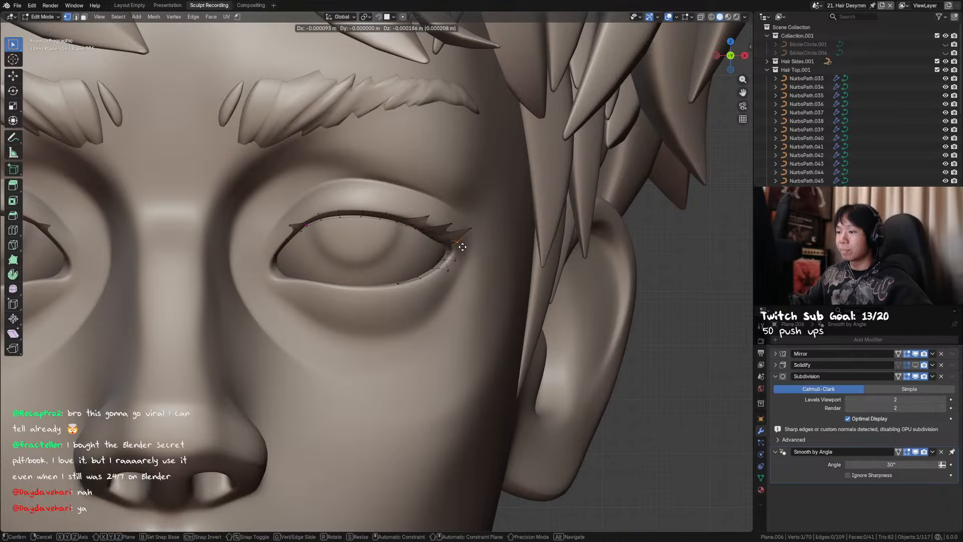
left_click(461, 248)
left_click(445, 237)
key("g")
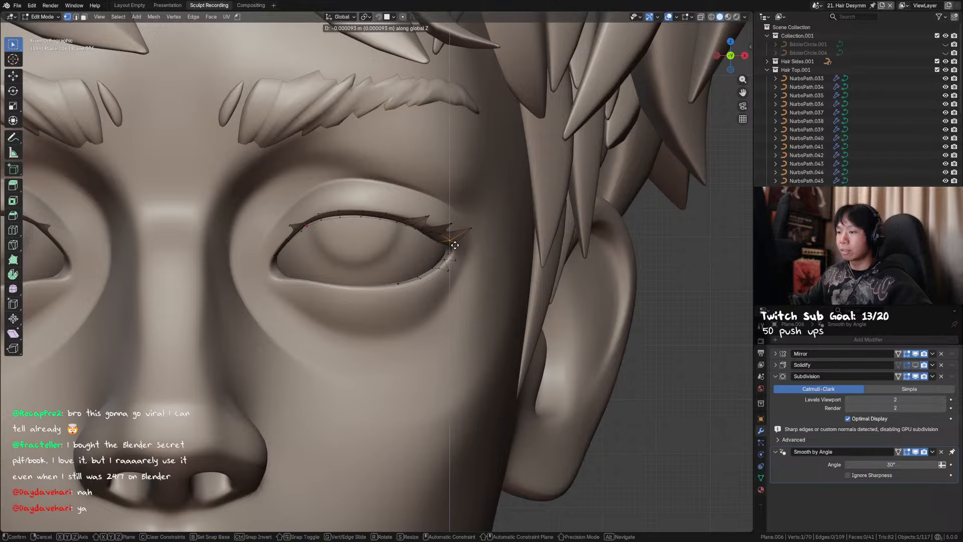
left_click(445, 237)
Lower the next base vertex towards the nose by about 0.00028 m along Z and nudge it into line
left_click(440, 235)
key("g")
key("z")
left_click(440, 240)
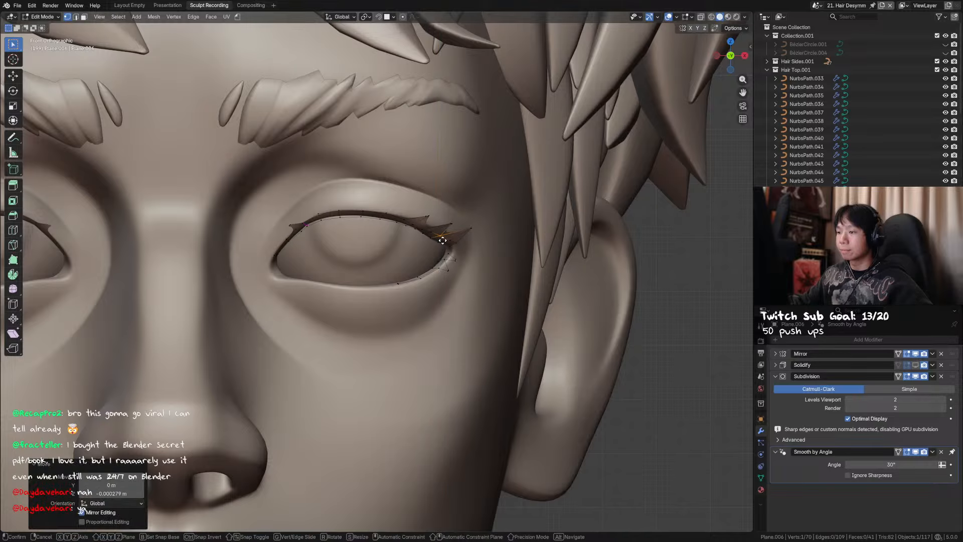
key("g")
left_click(455, 241)
key("Tab")
key("Tab")
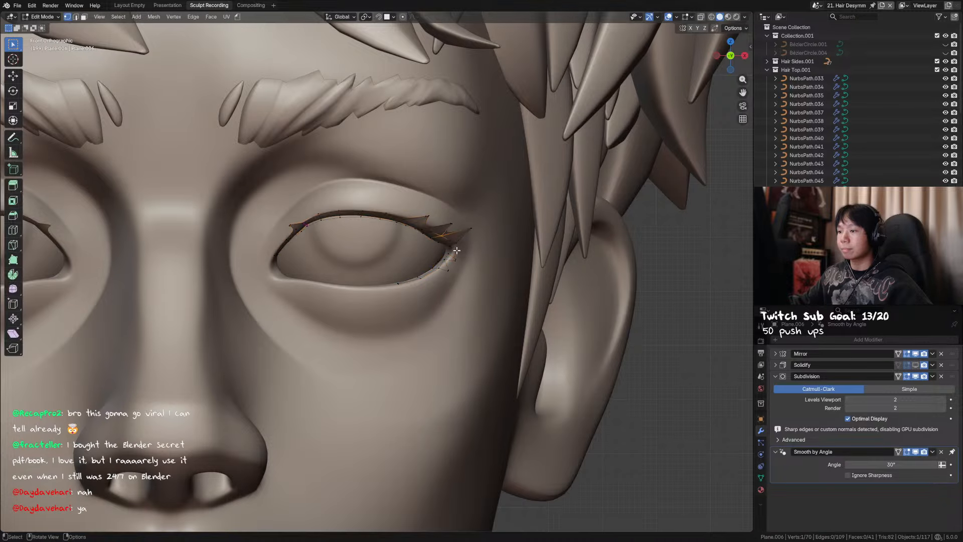
Nudge the vertex at the lash's outer corner into place and undo the extra move
mouse_move(454, 251)
left_mouse_down()
mouse_move(460, 246)
mouse_move(447, 250)
left_mouse_up()
key("g")
left_click(460, 243)
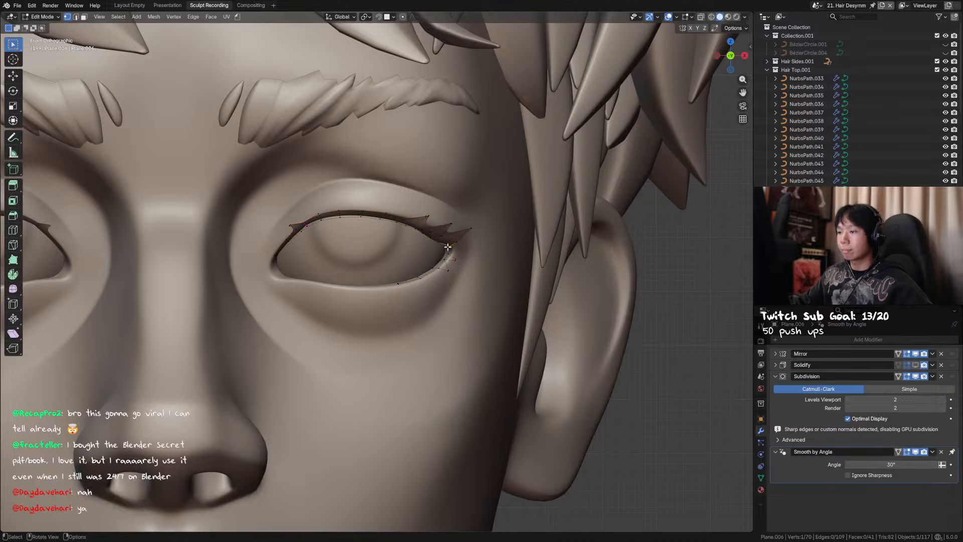
key("g")
left_click(449, 246)
key("ctrl+z")
Save the file and check the lashes from a three-quarter view
middle_click_drag(478, 253, 475, 251)
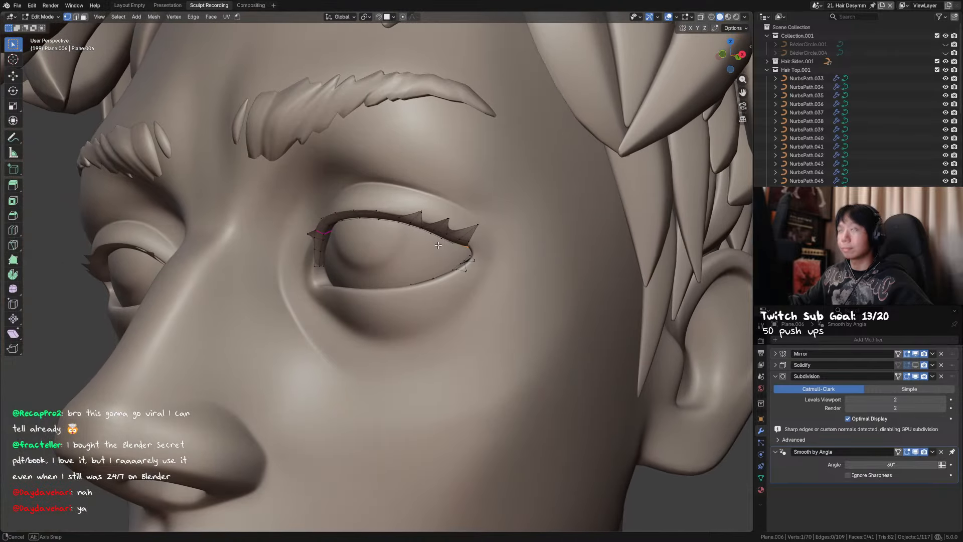
key("ctrl+s")
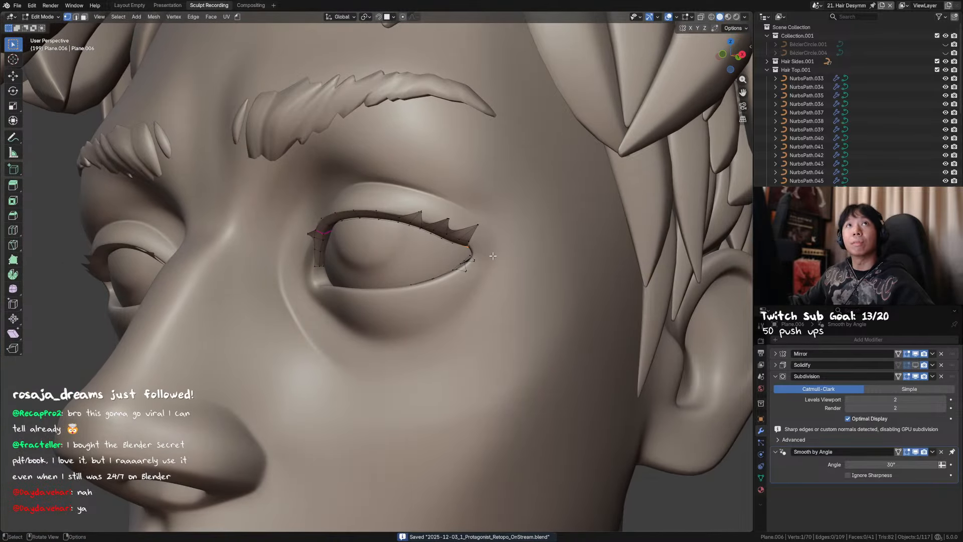
mouse_move(492, 257)
middle_mouse_down()
mouse_move(463, 228)
mouse_move(499, 262)
middle_mouse_up()
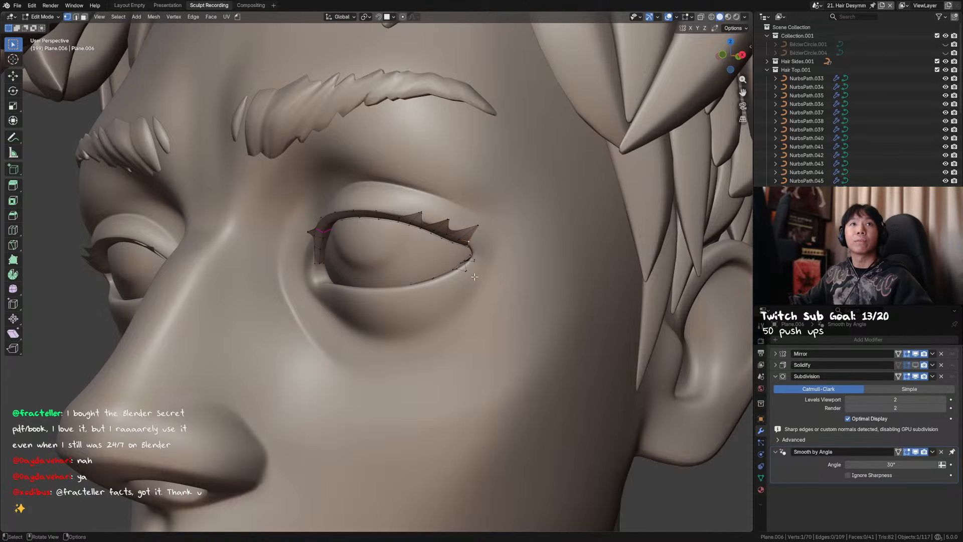
Switch the lashes to Sculpt Mode with the Grab brush and nudge the outer corner slightly
middle_click_drag(485, 278, 482, 247)
key("ctrl+Tab")
left_click_drag(466, 254, 468, 253)
mouse_move(467, 254)
middle_mouse_down()
mouse_move(434, 279)
mouse_move(443, 247)
middle_mouse_up()
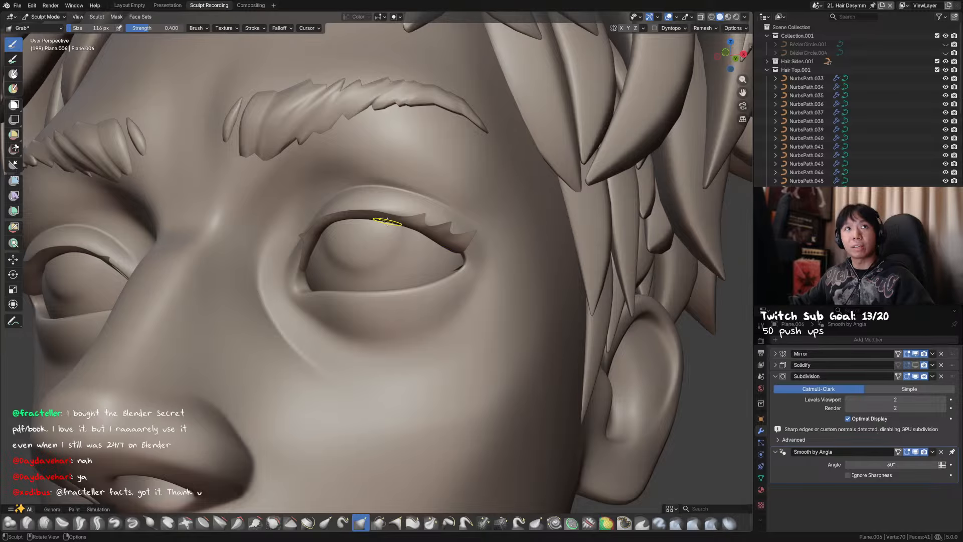
mouse_move(387, 221)
middle_mouse_down()
mouse_move(409, 208)
mouse_move(401, 230)
mouse_move(411, 220)
mouse_move(356, 197)
middle_mouse_up()
In Edit Mode, select the outer-edge vertices along the middle of the upper lash and move them about 0.0004 m along Y
key("Tab")
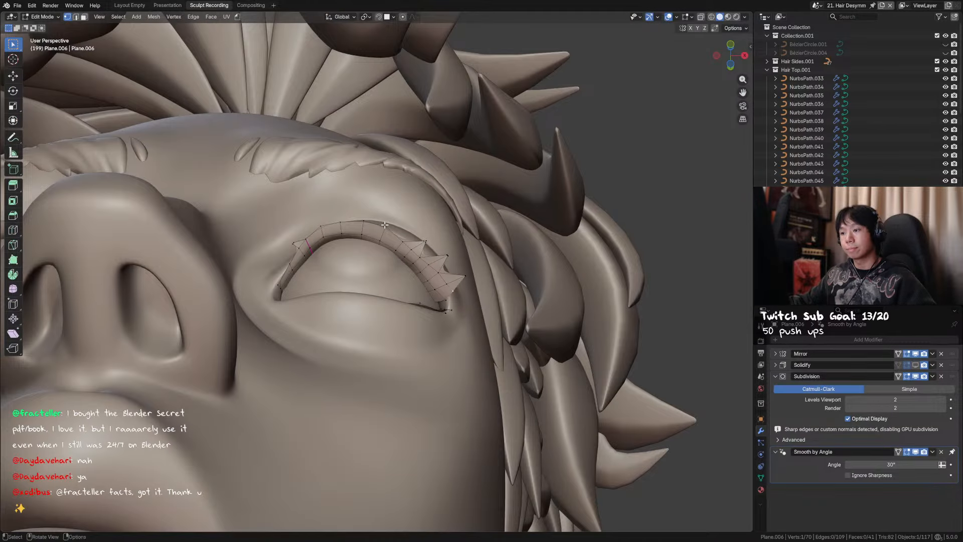
key("b")
left_click_drag(343, 227, 331, 225)
key("b")
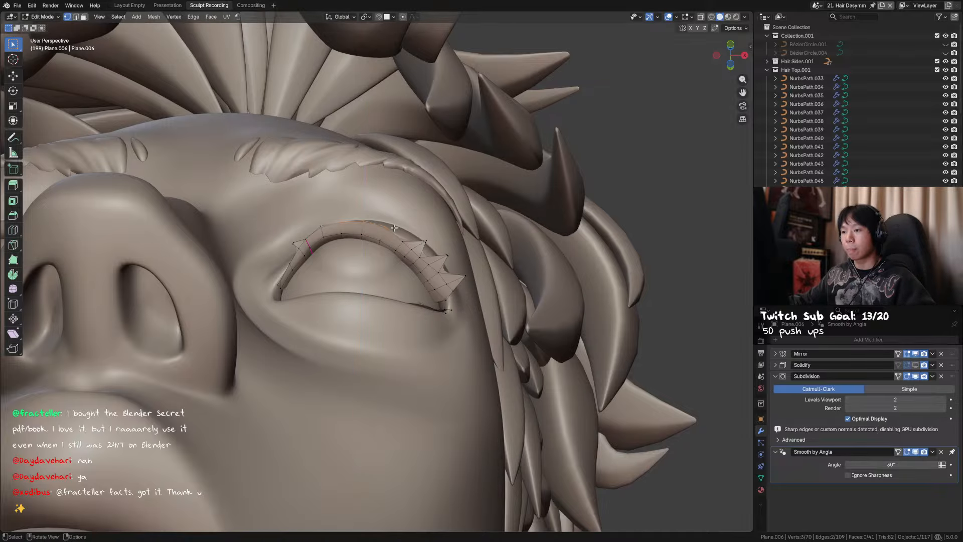
key("KP_3")
scroll(418, 268, "up", 2)
key("g")
key("y")
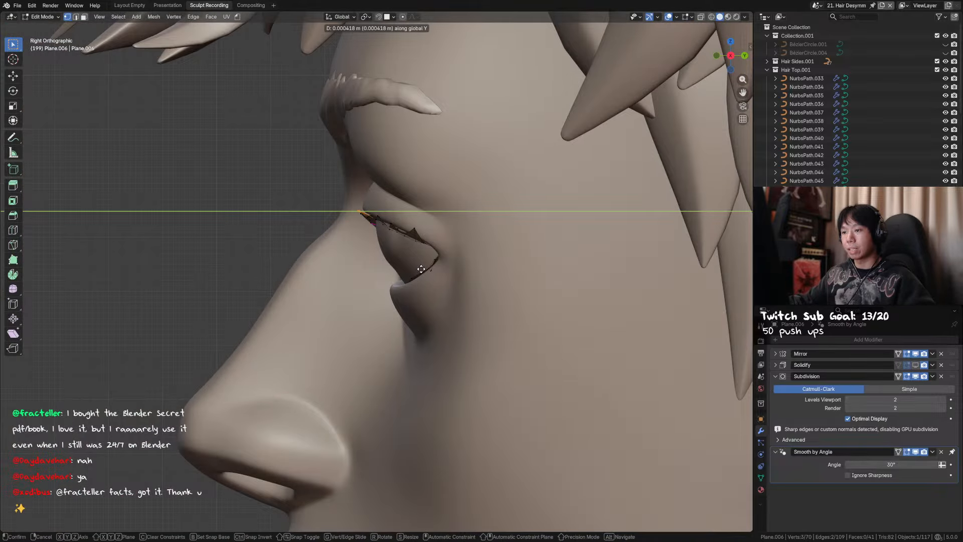
left_click(420, 268)
Refine the upper lash's depth by moving its middle vertices along Y, including a single vertex by about 0.00018 m
middle_click_drag(421, 269, 392, 250)
key("g")
key("y")
left_click(384, 232)
key("KP_3")
left_click(359, 211)
key("g")
key("y")
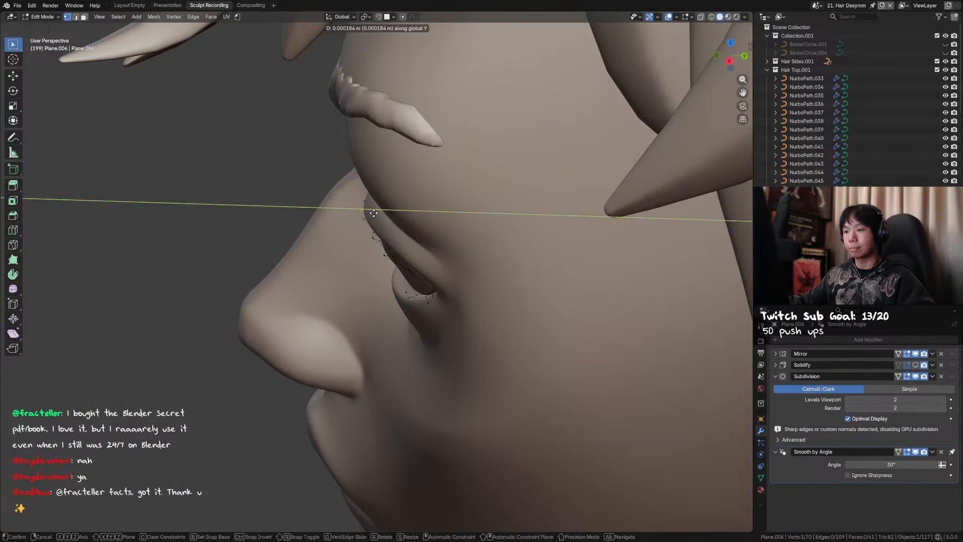
left_click(374, 212)
Save the file and delete the vertices of the outer lash spike closest to the nose
key("Tab")
mouse_move(374, 212)
middle_mouse_down()
mouse_move(426, 215)
mouse_move(439, 197)
mouse_move(429, 260)
middle_mouse_up()
key("ctrl+Tab")
key("ctrl+s")
key("KP_1")
key("Tab")
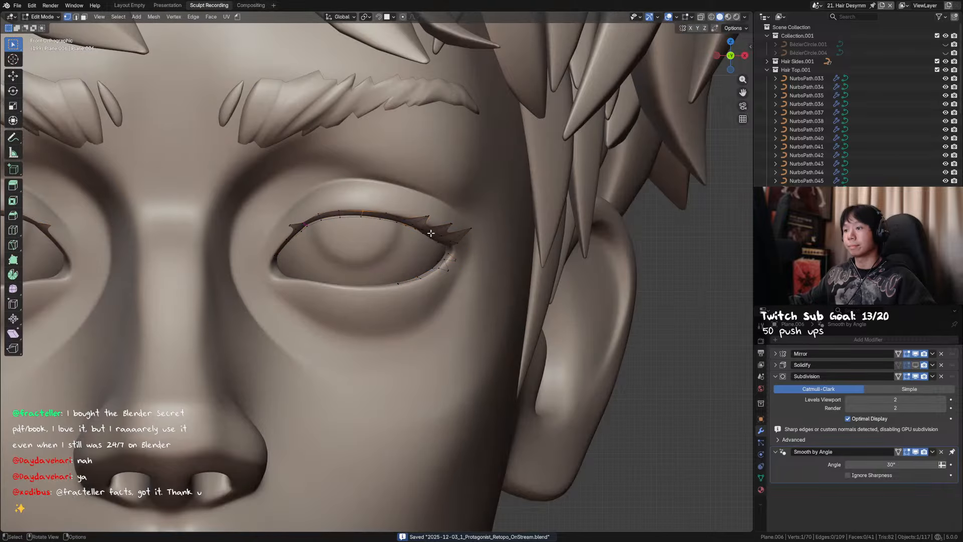
key("x")
middle_click_drag(419, 221, 423, 181)
left_click(433, 201)
key("1")
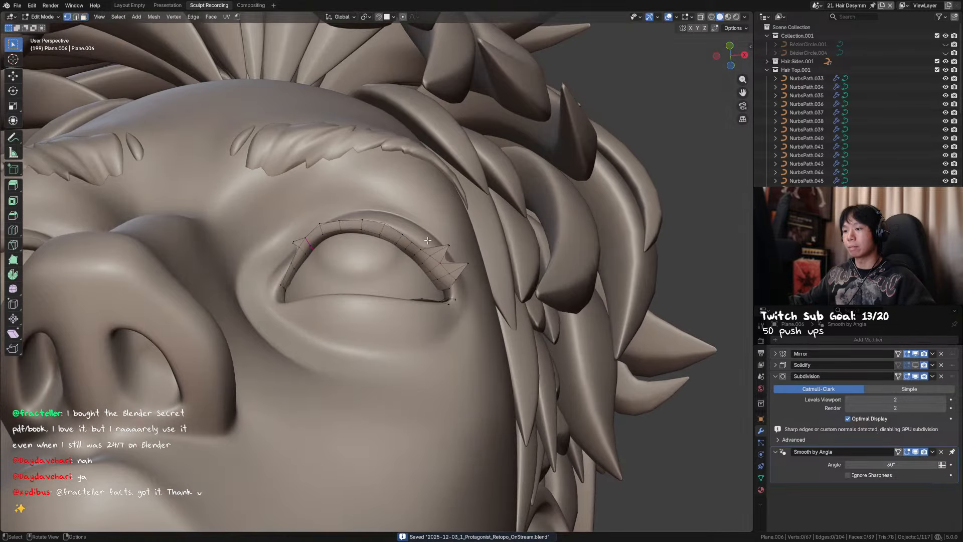
Dissolve the leftover edge loop on the upper lash where the deleted spike was
left_click(422, 246)
middle_click_drag(421, 246, 423, 220)
key("2")
left_click(410, 245, "alt")
key("ctrl+x")
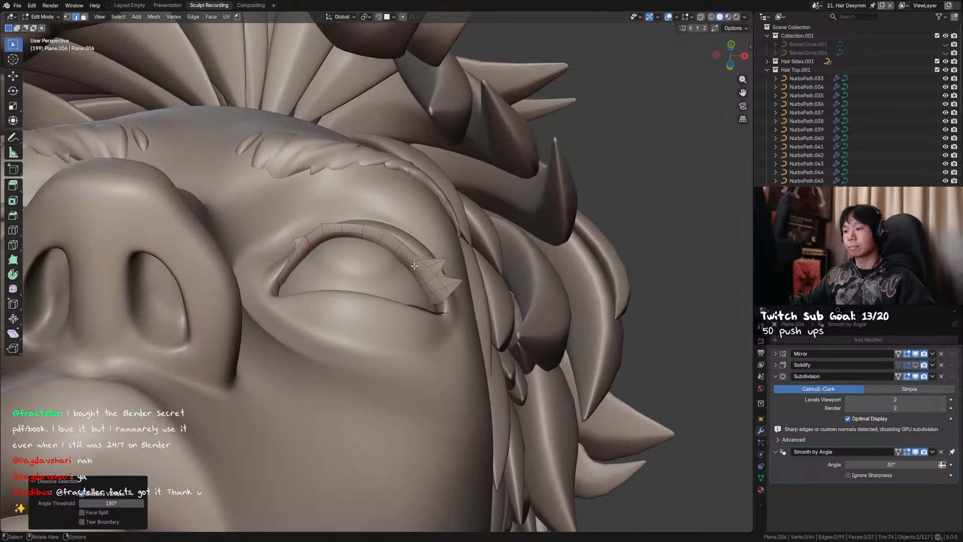
Edge-slide the loop at the inner base of the remaining outer spikes along the lash
left_click(411, 264, "alt")
key("g")
key("g")
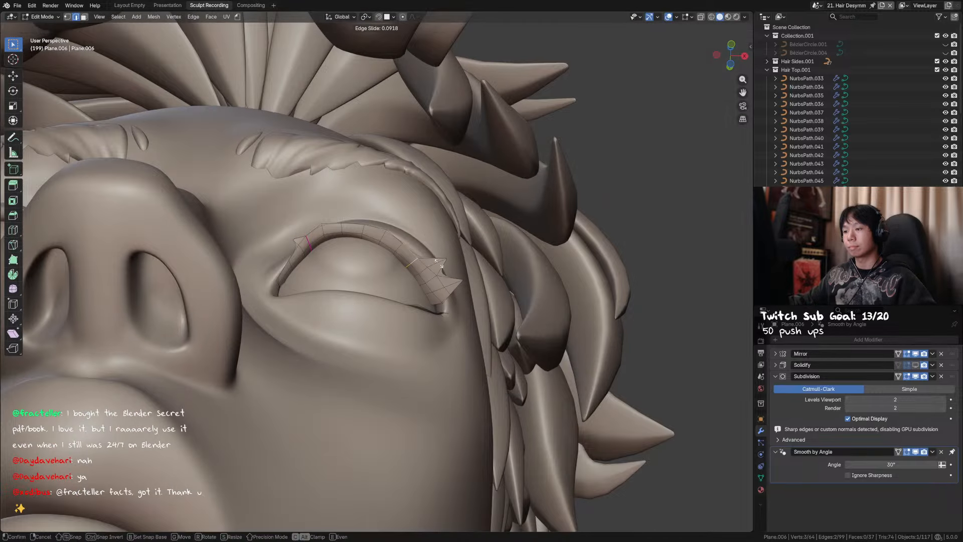
left_click(414, 262)
Switch to Sculpt Mode and reshape the outer lash spikes with the Grab brush, reducing its size to 99 px
mouse_move(414, 263)
middle_mouse_down()
mouse_move(419, 306)
mouse_move(471, 271)
mouse_move(471, 251)
mouse_move(469, 275)
mouse_move(453, 262)
middle_mouse_up()
key("ctrl+Tab")
left_click_drag(453, 224, 467, 219)
middle_click_drag(432, 225, 421, 219)
key("bracketleft")
left_click_drag(414, 223, 416, 228)
mouse_move(416, 227)
middle_mouse_down()
mouse_move(416, 200)
mouse_move(417, 257)
middle_mouse_up()
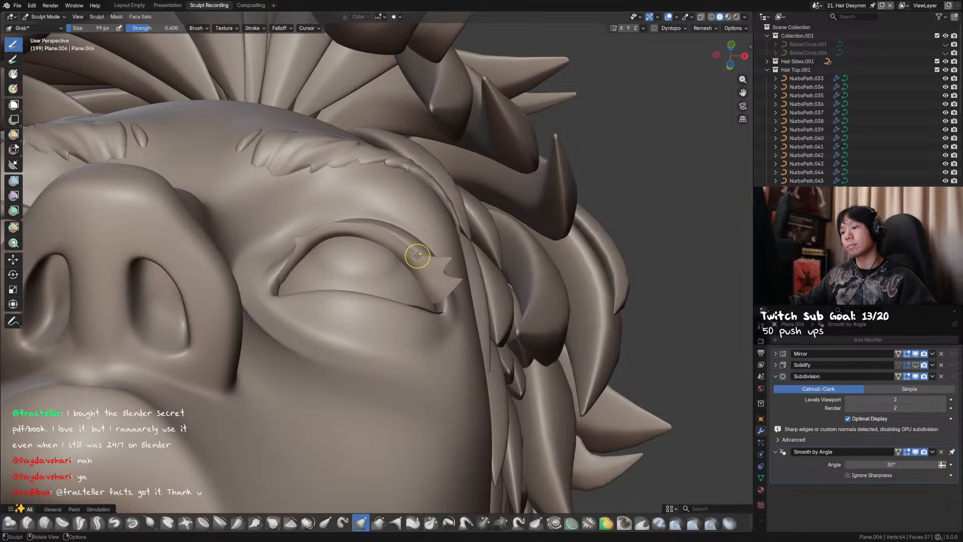
Grab the inner base of the outer spikes to smooth the lash curve and adjust the outer tips with a smaller brush
left_click_drag(417, 256, 407, 245)
mouse_move(407, 245)
middle_mouse_down()
mouse_move(401, 275)
mouse_move(407, 269)
middle_mouse_up()
left_click_drag(460, 230, 462, 231)
key("Tab")
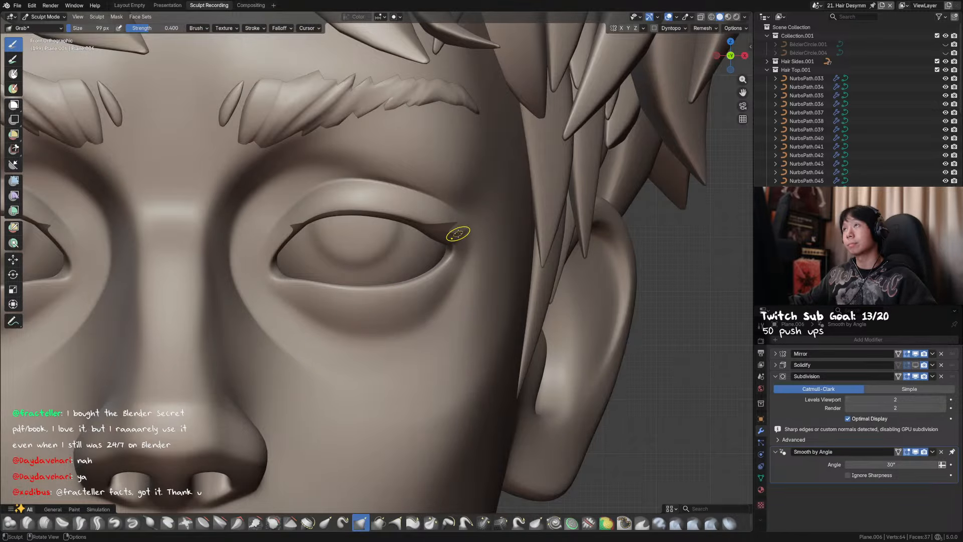
key("Tab")
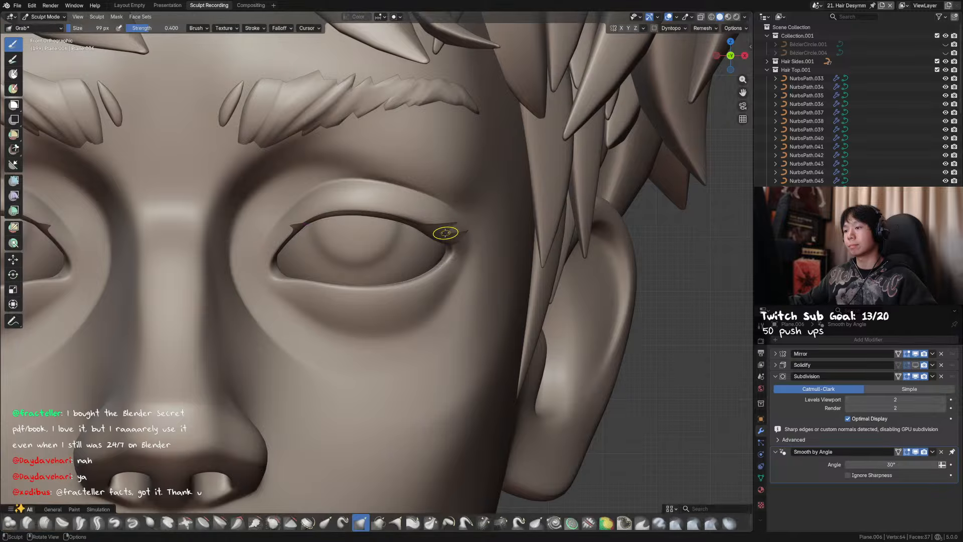
key("f")
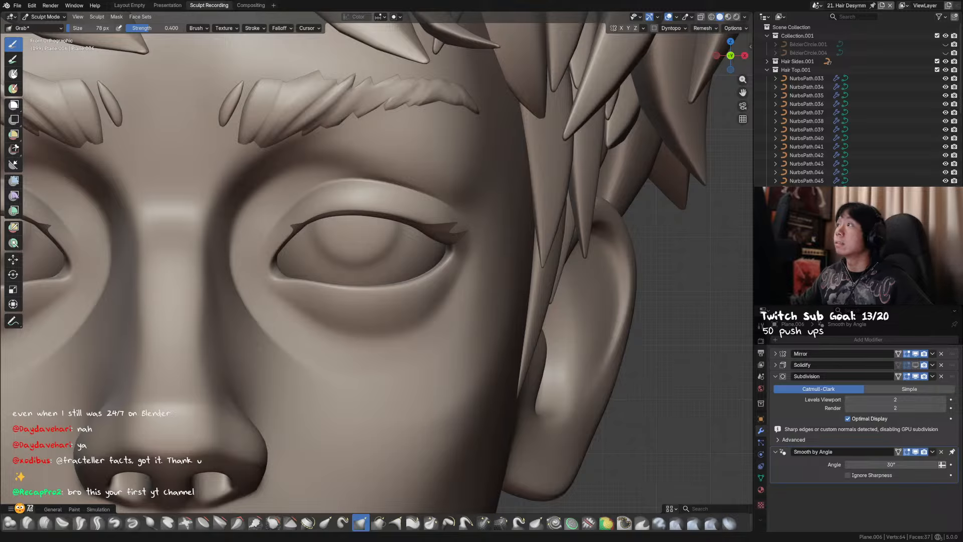
mouse_move(398, 284)
middle_mouse_down()
mouse_move(432, 248)
mouse_move(409, 235)
mouse_move(396, 243)
middle_mouse_up()
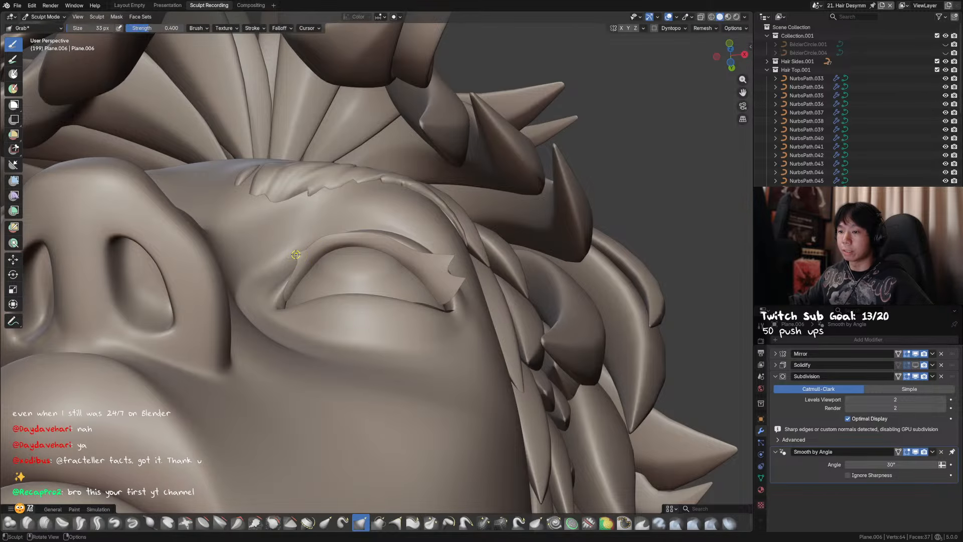
In Edit Mode, reposition the tip of the lash spike near the inner eye corner and save the file
key("Tab")
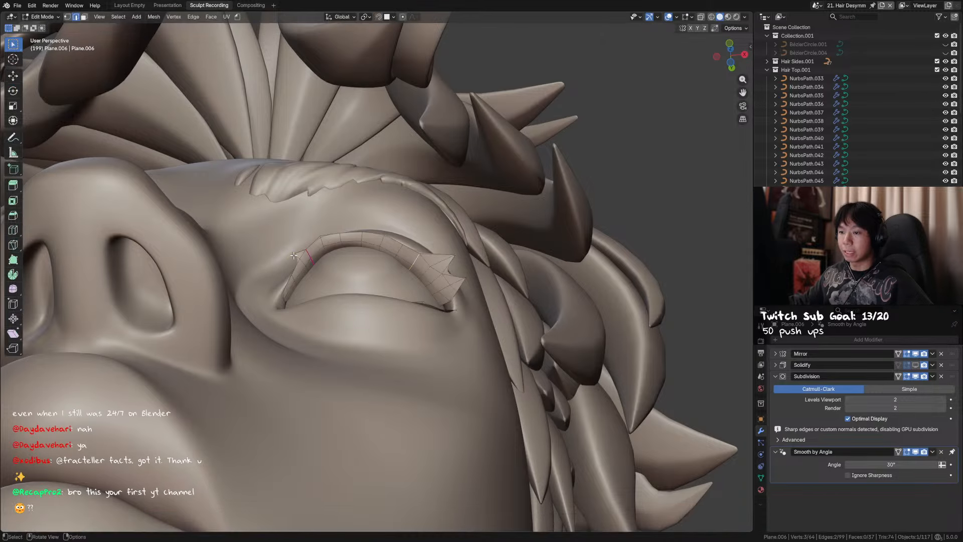
key("g")
left_click(292, 237)
middle_click_drag(312, 221, 424, 291)
key("ctrl+s")
Select the edge at the base of the inner-corner lash spike and adjust its height along Z
left_click(360, 234)
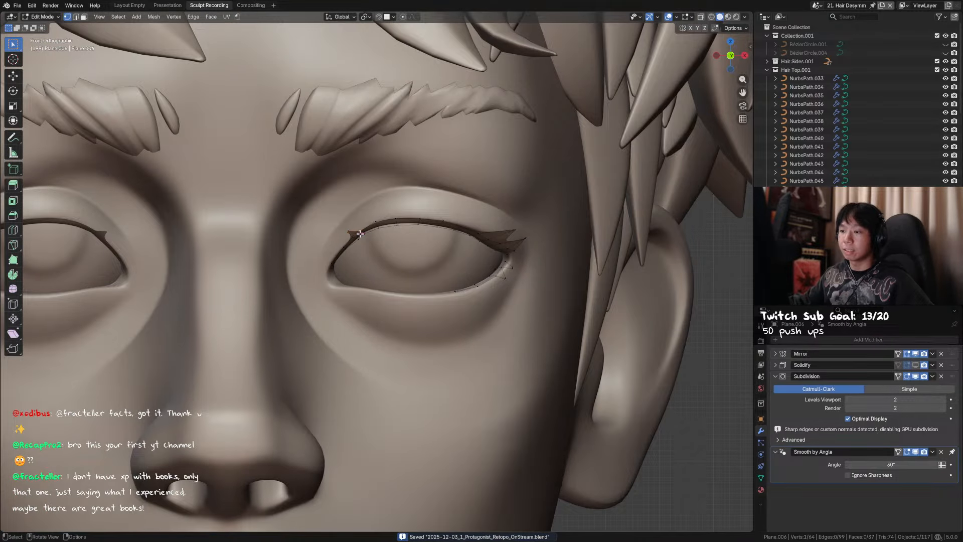
middle_click_drag(365, 237, 402, 246)
key("2")
left_click(358, 234)
key("g")
key("z")
left_click(402, 247)
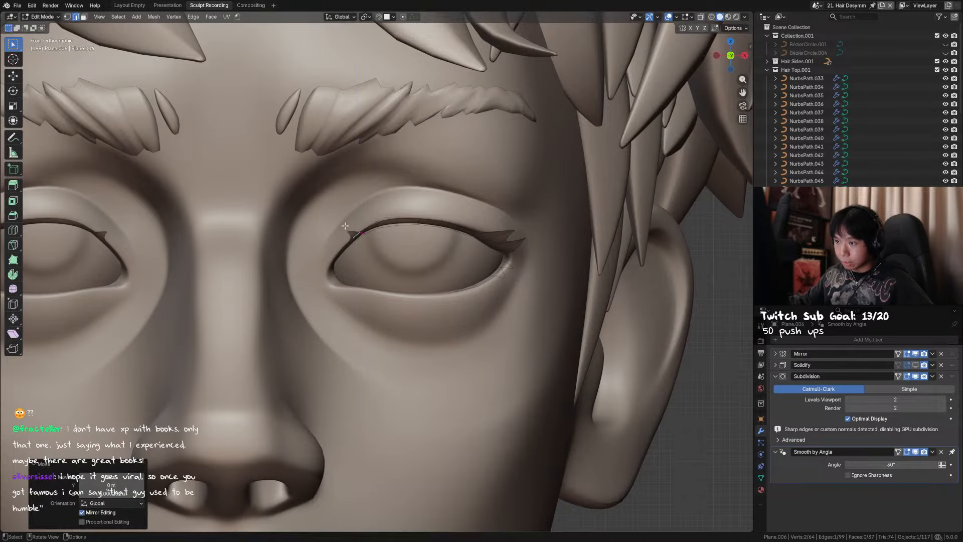
Select the inner-corner spike's tip vertices, move and slightly rotate them, and save the file
key("1")
left_click_drag(352, 226, 344, 232)
key("g")
left_click(372, 227)
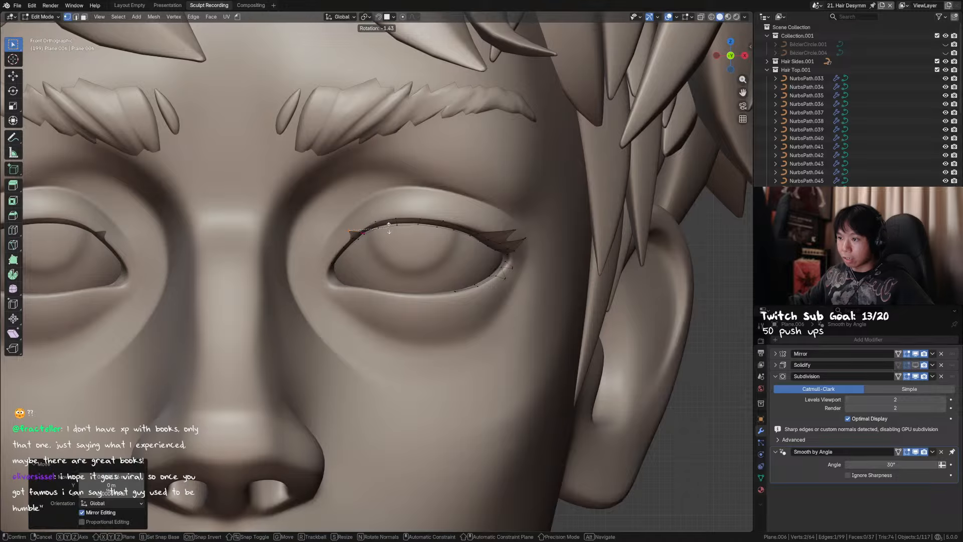
key("ctrl+s")
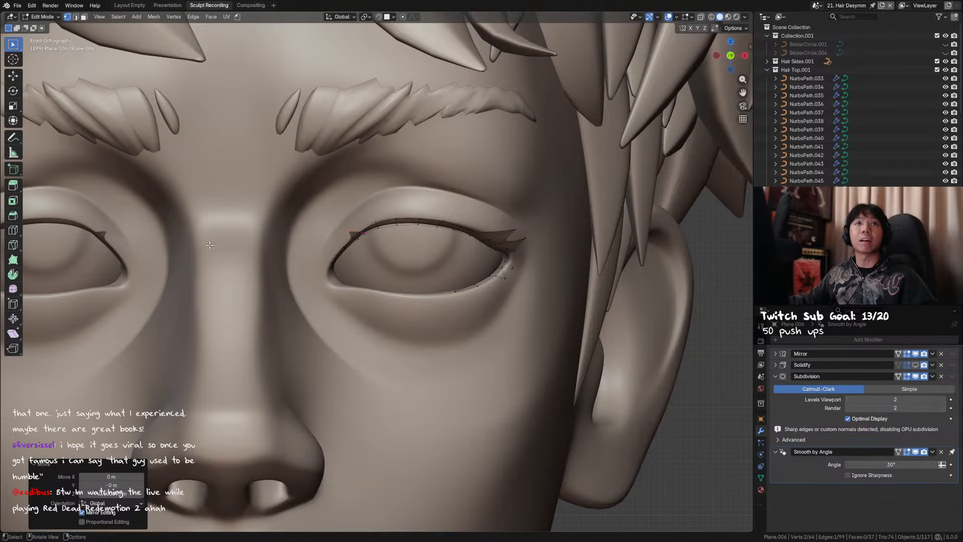
Adjust the height of the vertices at the inner-corner spike's base along Z and save the file
middle_click_drag(338, 248, 413, 256)
left_click(361, 233)
key("g")
key("z")
left_click(386, 256)
key("ctrl+s")
Nudge the inner-corner spike's selection into line with the lash, select the neighbouring edge and save the file
key("g")
left_click(383, 222)
key("2")
left_click(380, 231)
key("ctrl+s")
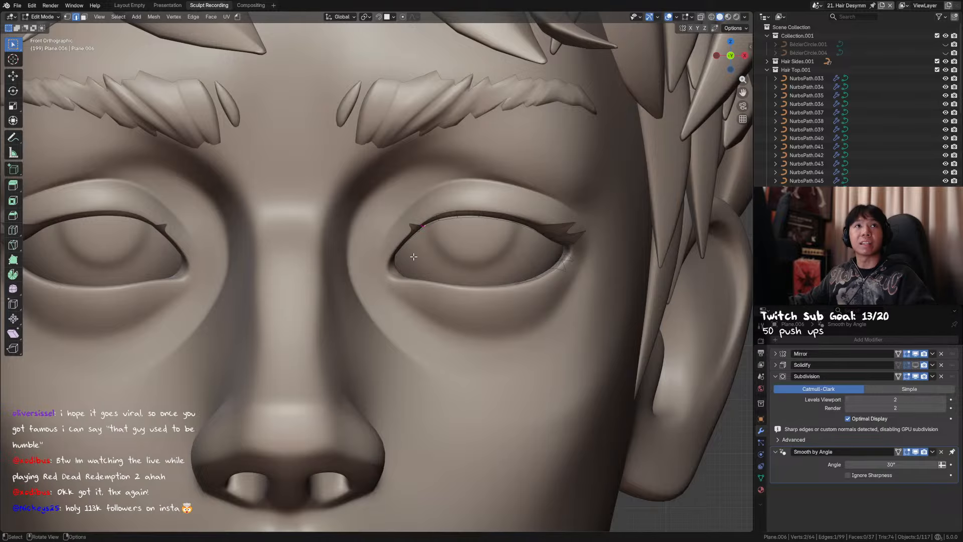
Extend the selection to two edges beside the inner-corner spike and move them outwards along the lash
mouse_move(439, 263)
middle_mouse_down()
mouse_move(440, 241)
mouse_move(423, 228)
mouse_move(453, 265)
middle_mouse_up()
left_click(423, 228, "shift")
key("g")
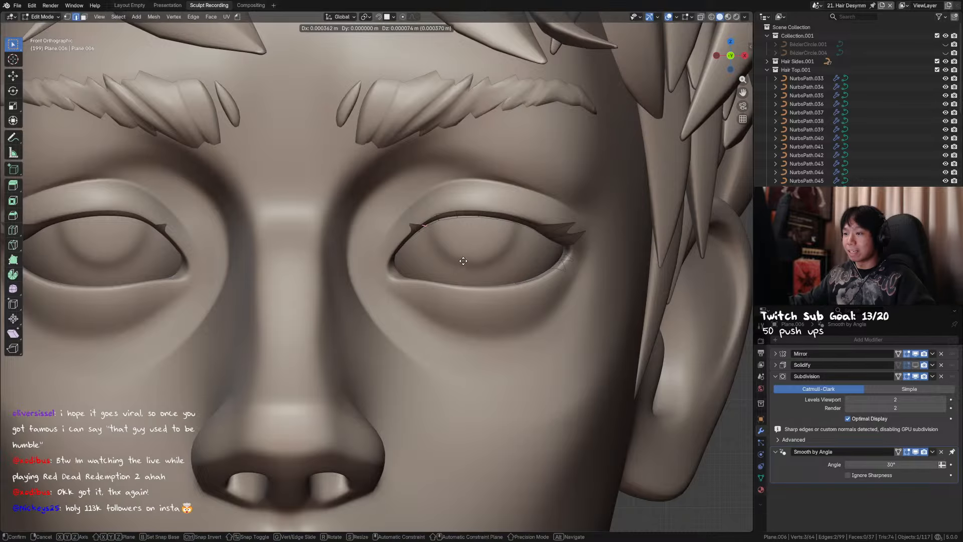
left_click(470, 248)
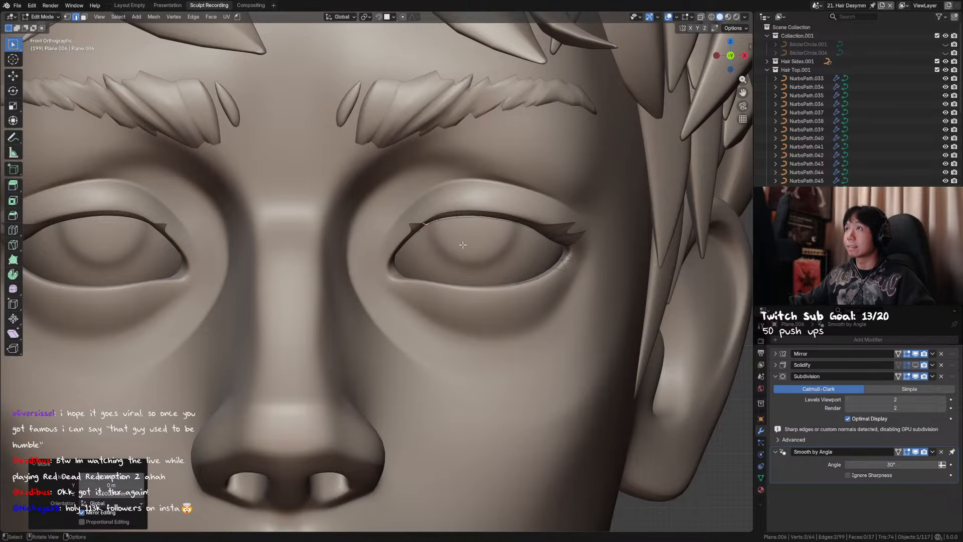
From below, use the Grab brush to nudge the upper lash edge just beside the inner-corner spike
middle_click_drag(462, 244, 436, 173)
key("1")
middle_click_drag(434, 219, 436, 193)
key("ctrl+Tab")
left_click(432, 264)
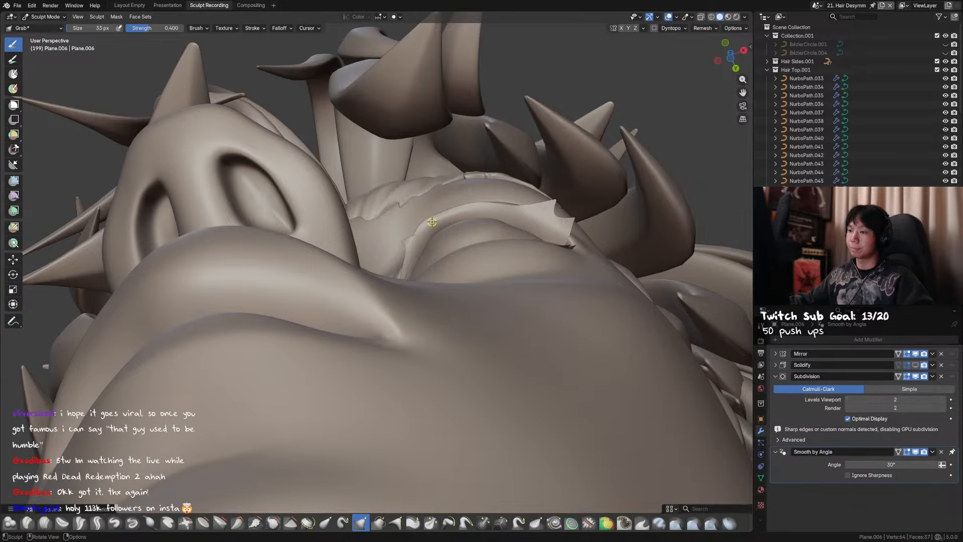
left_click_drag(422, 219, 427, 224)
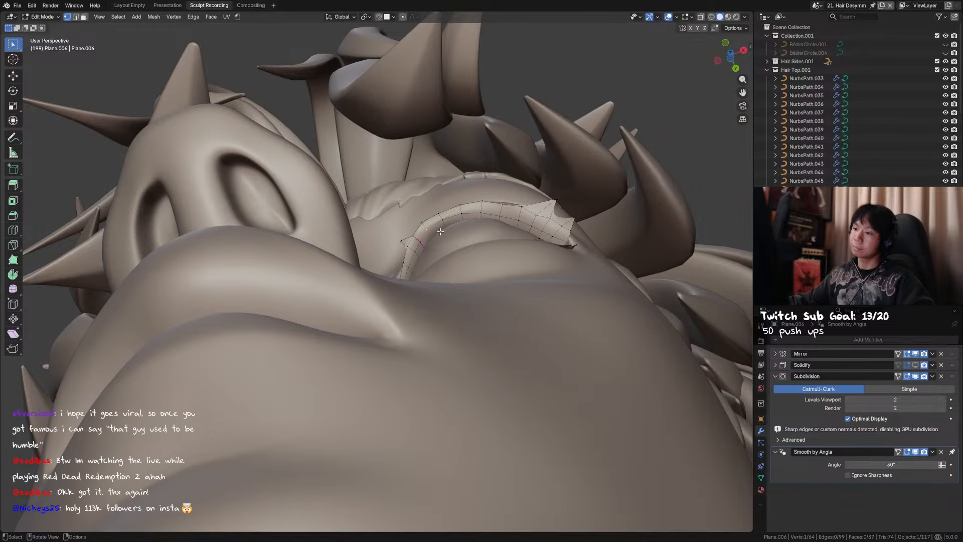
mouse_move(440, 231)
middle_mouse_down()
mouse_move(463, 208)
mouse_move(453, 246)
mouse_move(429, 277)
mouse_move(420, 271)
mouse_move(444, 301)
middle_mouse_up()
Save the file, enlarge the Grab brush to 93 px and smooth the lash curve next to the inner-corner spike
key("ctrl+s")
key("ctrl+Tab")
key("f")
left_click(438, 243)
key("f")
left_click(436, 244)
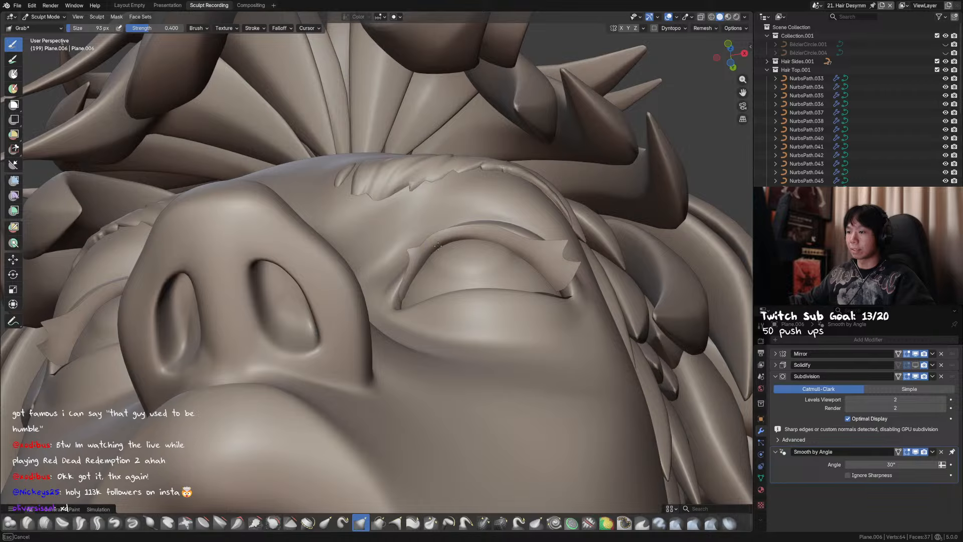
key("KP_1")
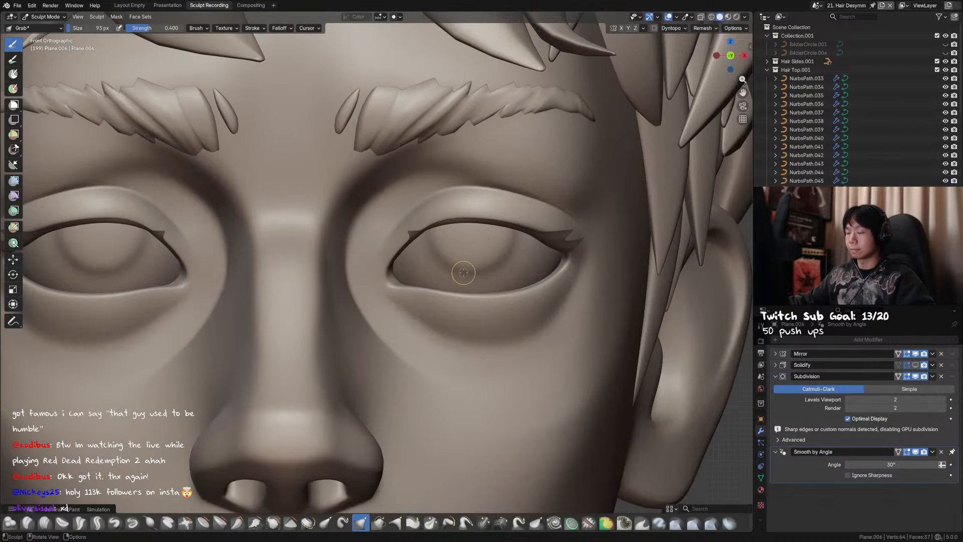
Adjust the Grab brush size and pull the upper lash edge into a smoother curve leading to the outer spikes
middle_click_drag(557, 258, 558, 235)
key("f")
left_click(529, 233)
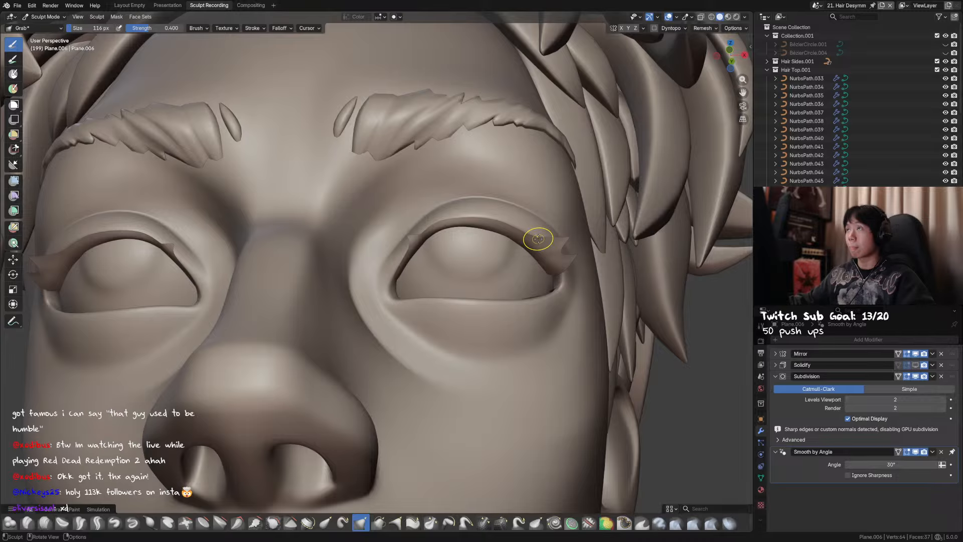
middle_click_drag(539, 236, 539, 234)
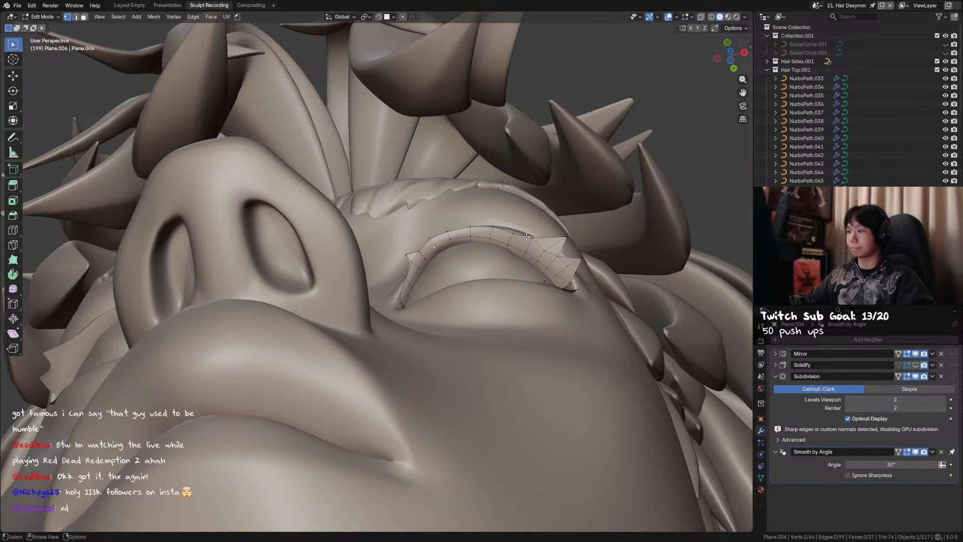
left_click(524, 234)
left_click(496, 227)
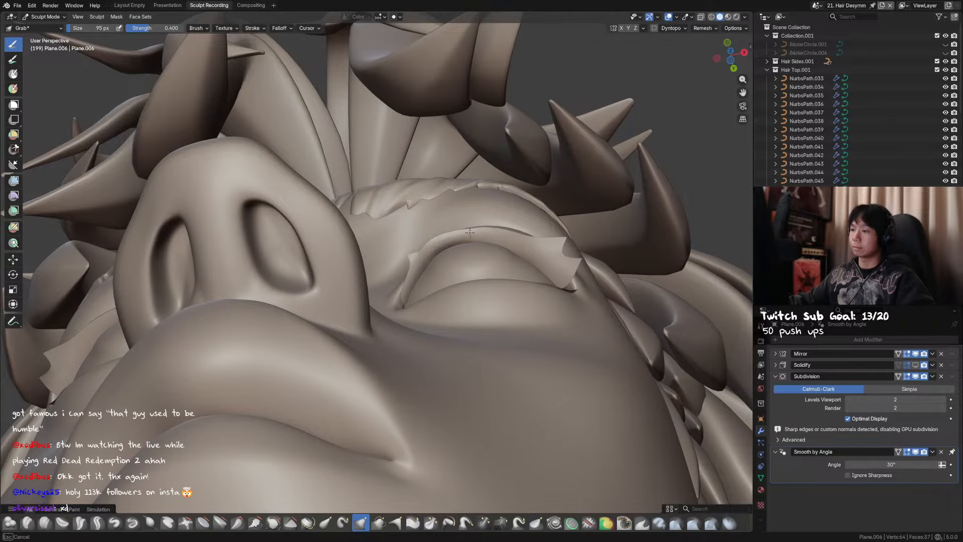
key("KP_1")
key("Tab")
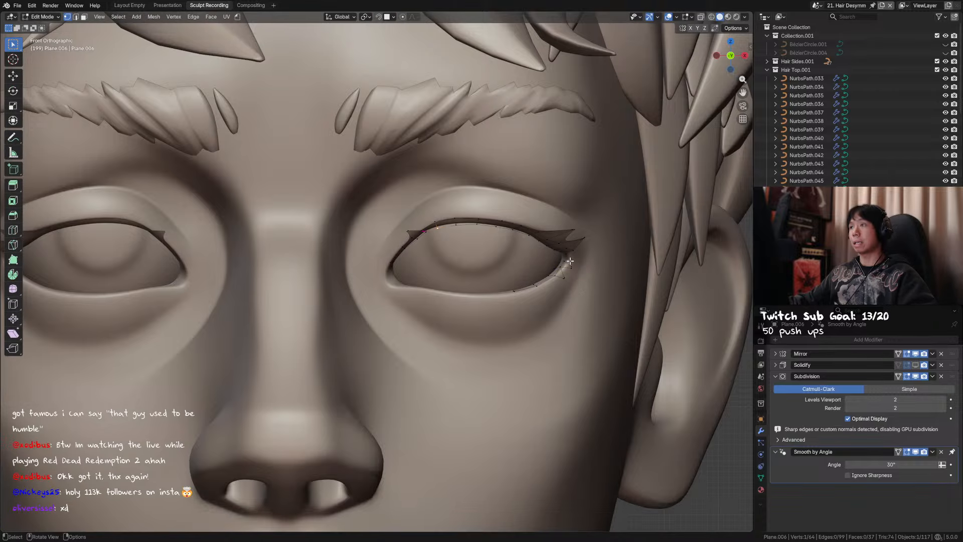
key("Tab")
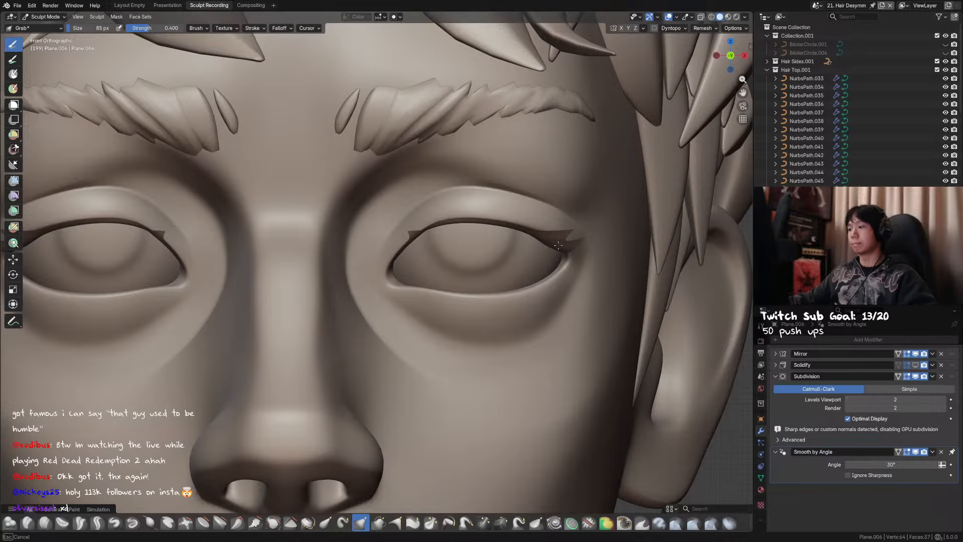
Return to Object Mode, save the file and check the lashes from several angles
scroll(557, 245, "down", 4)
key("ctrl+Tab")
scroll(558, 266, "down", 2)
key("ctrl+s")
left_click(558, 279)
mouse_move(558, 278)
middle_mouse_down()
mouse_move(485, 290)
mouse_move(498, 276)
mouse_move(449, 301)
mouse_move(413, 229)
mouse_move(471, 292)
mouse_move(540, 303)
middle_mouse_up()
key("KP_1")
scroll(444, 280, "up", 2)
Select the lashes, turn on the Solidify modifier's viewport display and deselect them
left_click(442, 239)
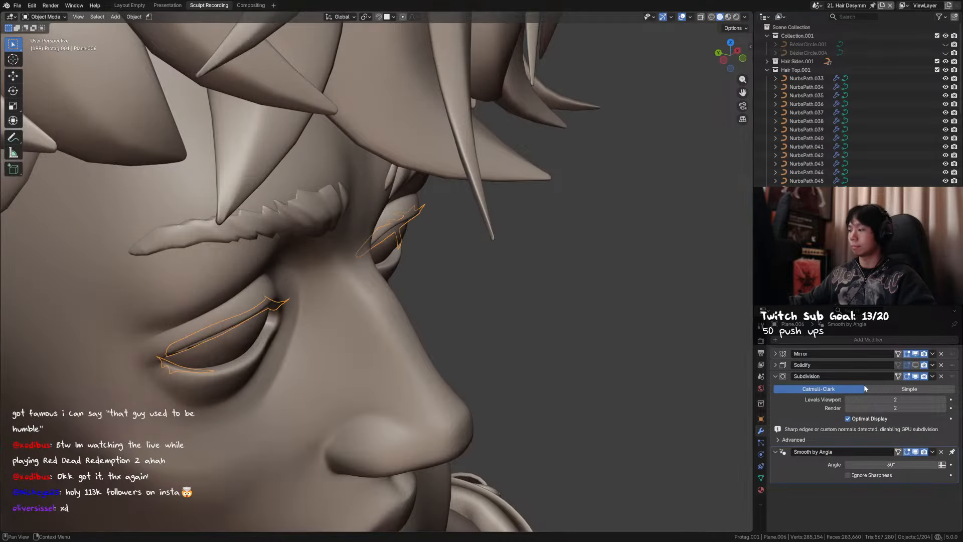
left_click(915, 365)
middle_click_drag(730, 357, 565, 324)
left_click(666, 328)
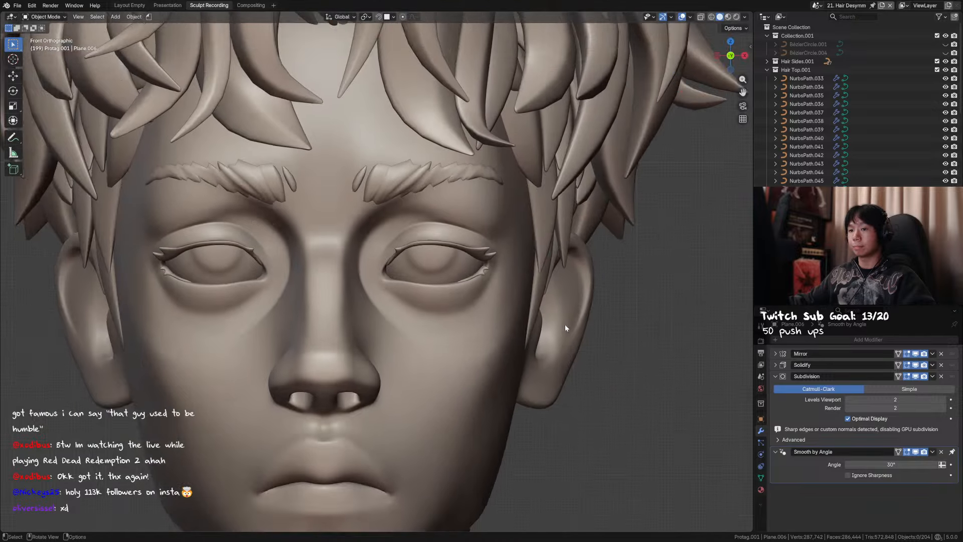
Switch the viewport to Material Preview shading and view the lashes on the coloured face
scroll(565, 324, "down", 4)
left_click(728, 17)
mouse_move(462, 330)
middle_mouse_down()
mouse_move(448, 356)
mouse_move(456, 311)
mouse_move(439, 319)
middle_mouse_up()
scroll(421, 296, "up", 3)
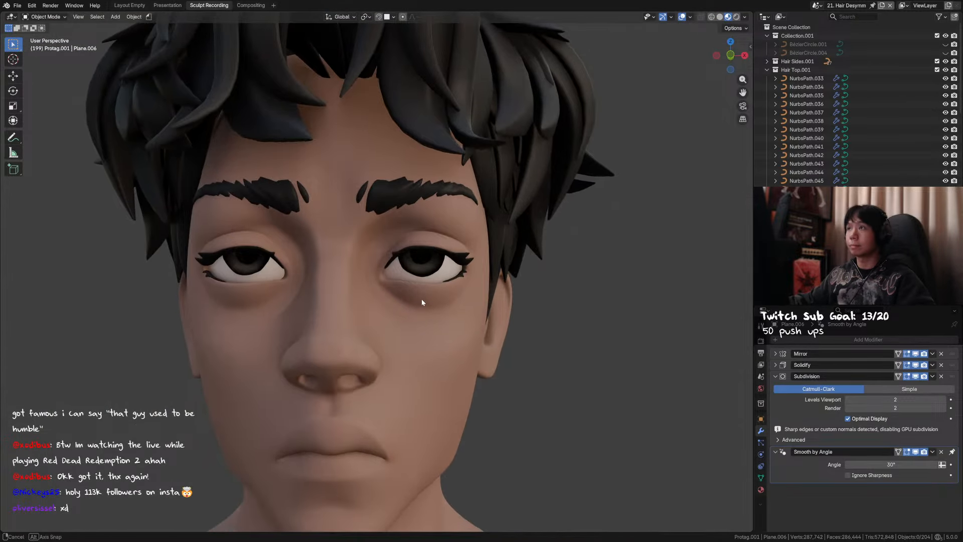
In Edit Mode, shift the selected edge of the inner-corner lash spike along Z
scroll(397, 255, "up", 2)
key("Tab")
scroll(397, 254, "up", 2)
scroll(396, 255, "up", 1)
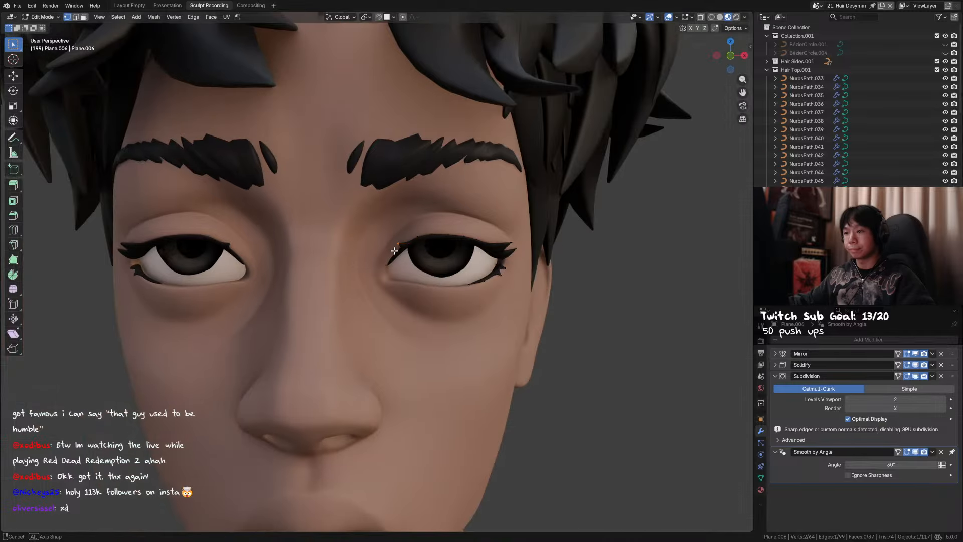
key("g")
key("z")
left_click(392, 260)
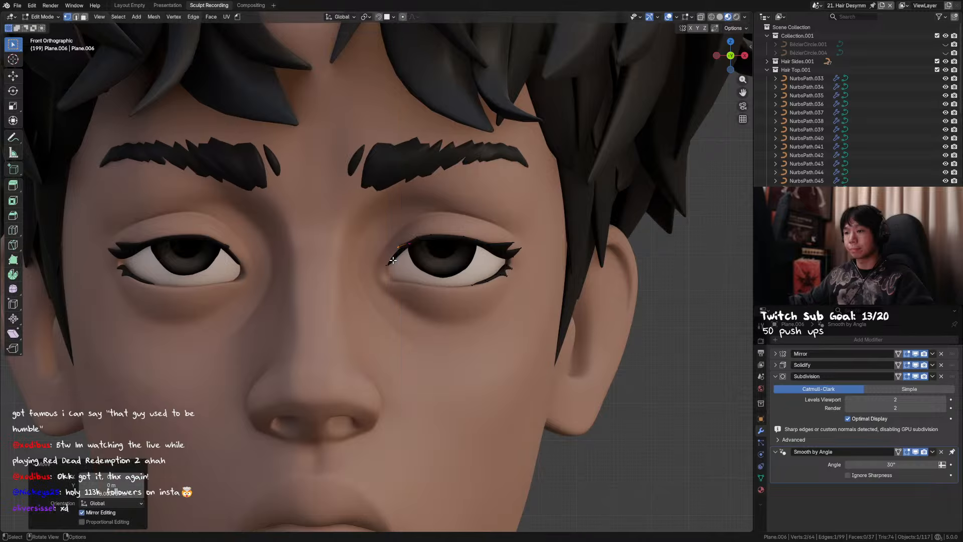
In Edit Mode, shift the selected edge of the inner-corner lash spike slightly in a side view of the face
key("Tab")
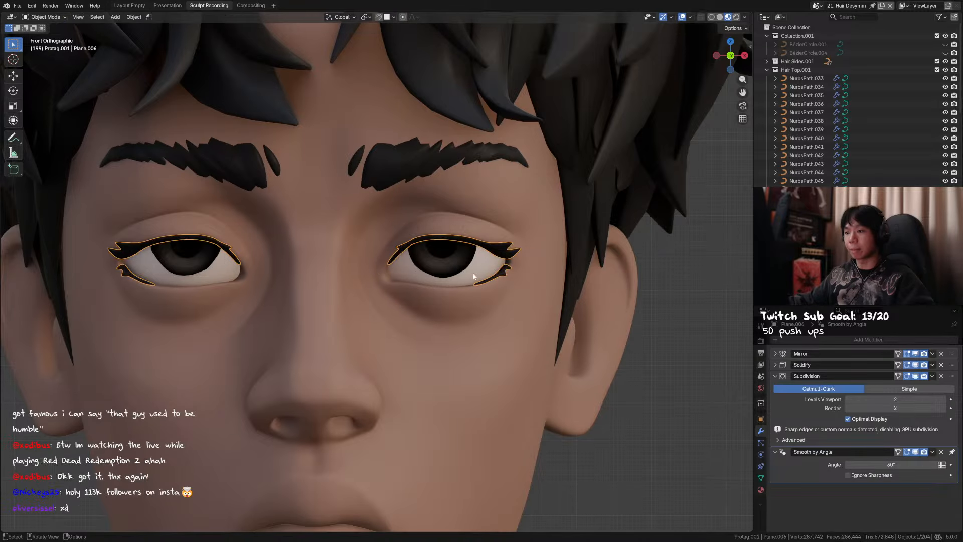
left_click_drag(426, 245, 426, 245)
middle_click_drag(418, 266, 351, 278)
left_click(388, 250)
middle_click_drag(388, 250, 376, 251)
key("Tab")
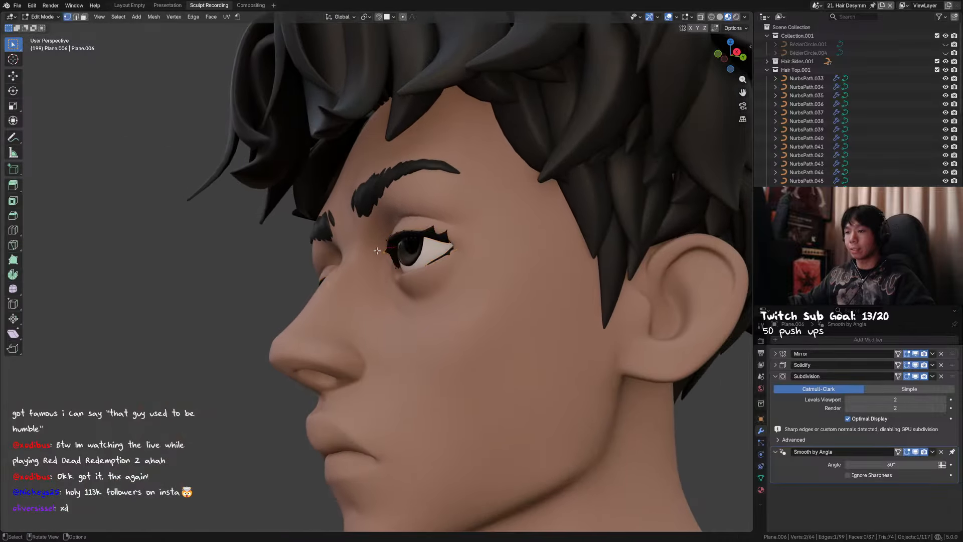
key("g")
right_click(390, 258)
left_click_drag(380, 248, 389, 258)
key("g")
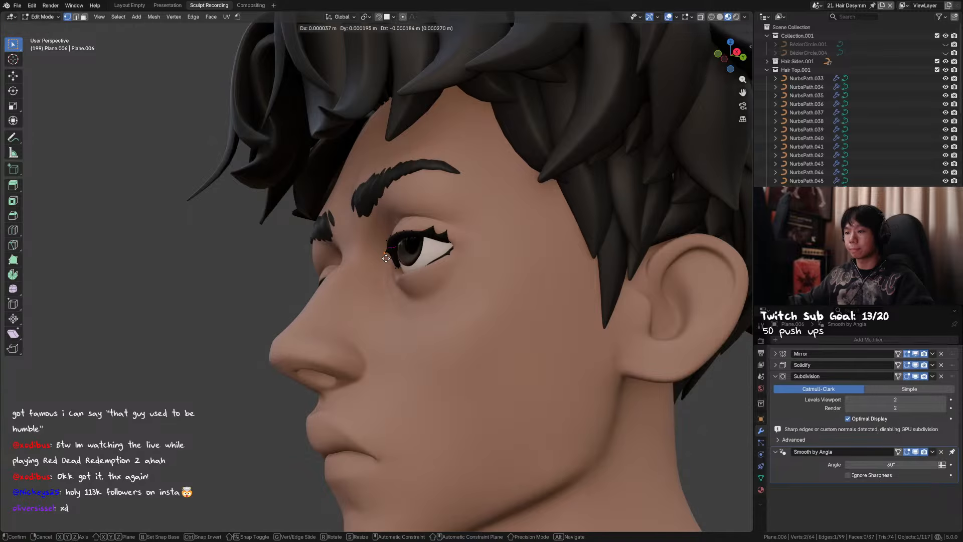
left_click(382, 258)
Vertex-slide the points at the lower tip of the upper lash along their edges near the inner eye corner
scroll(391, 260, "up", 6)
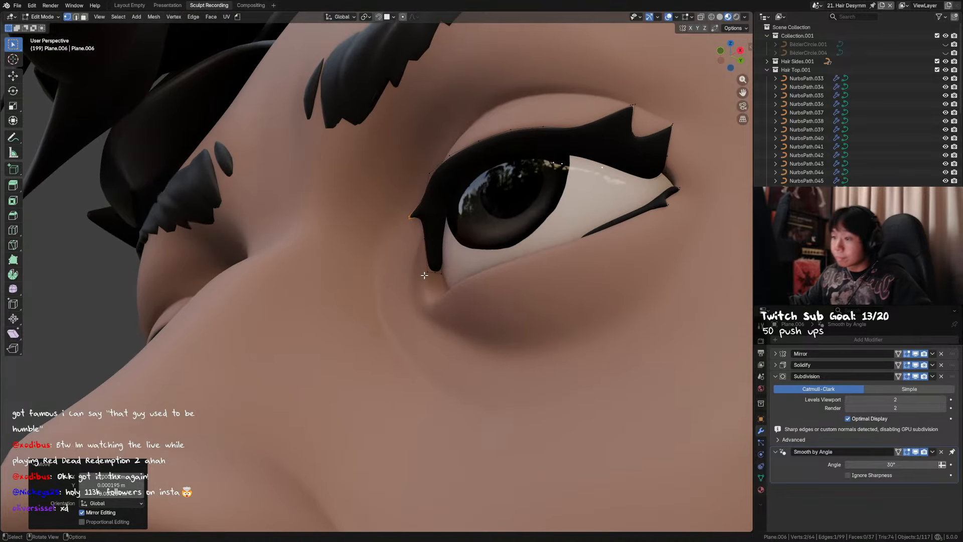
left_click(427, 276)
middle_click_drag(428, 276, 436, 286)
key("g")
key("g")
left_click(441, 286)
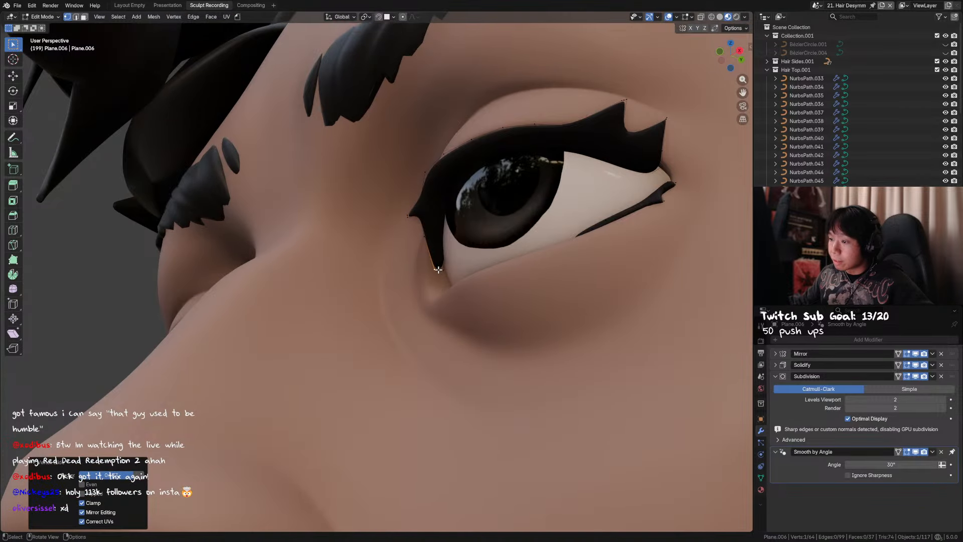
left_click(439, 271)
key("g")
key("g")
left_click(440, 273)
Refine the lash's inner-corner tip by sliding its end vertices again, one at a time, toward the tear duct
left_click(441, 273, "shift")
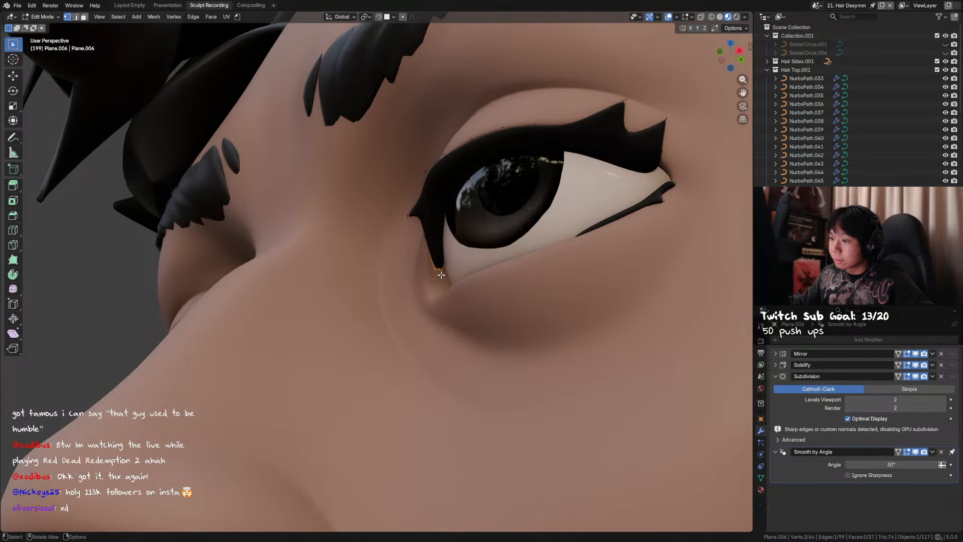
key("g")
key("g")
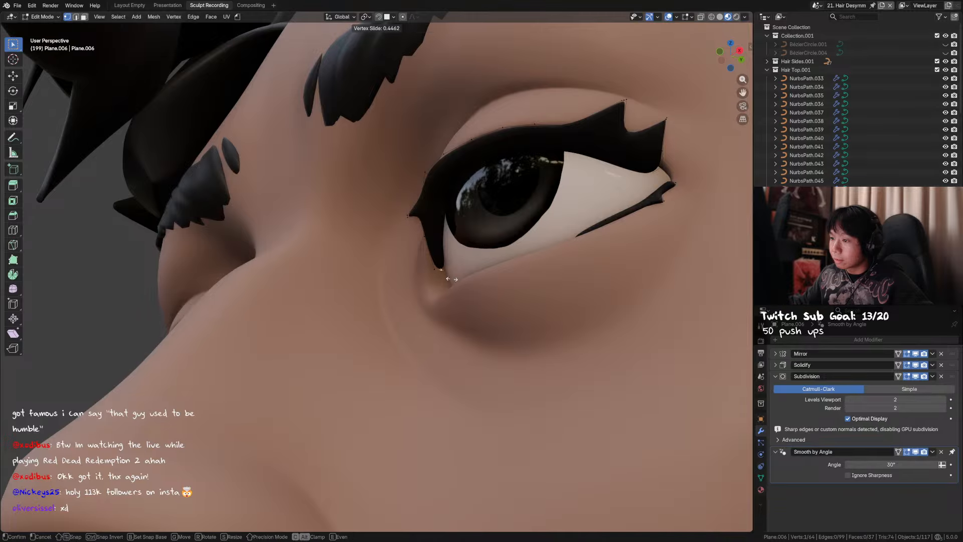
left_click(447, 279)
left_click(433, 266)
key("g")
key("g")
left_click(447, 276)
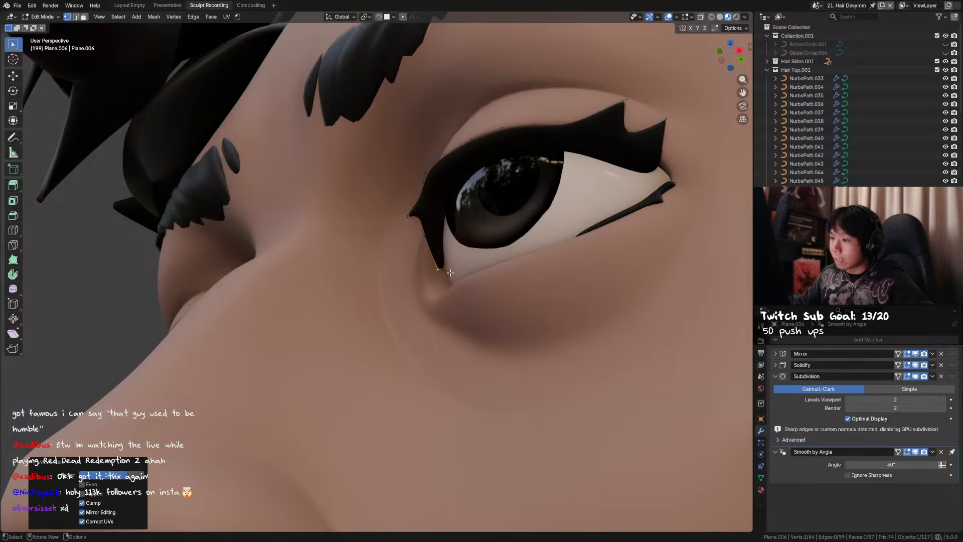
Return to Object Mode, save the file and set the lashes' Solidify thickness to 0.0005 m
middle_click_drag(448, 277, 507, 306)
key("Tab")
key("ctrl+s")
left_click(776, 367)
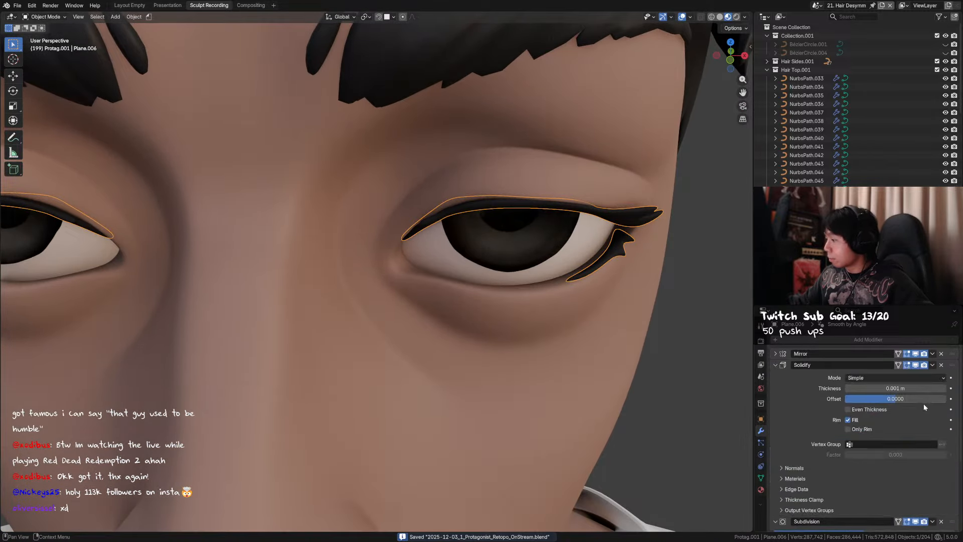
left_click(921, 391)
type("0.0005")
key("Return")
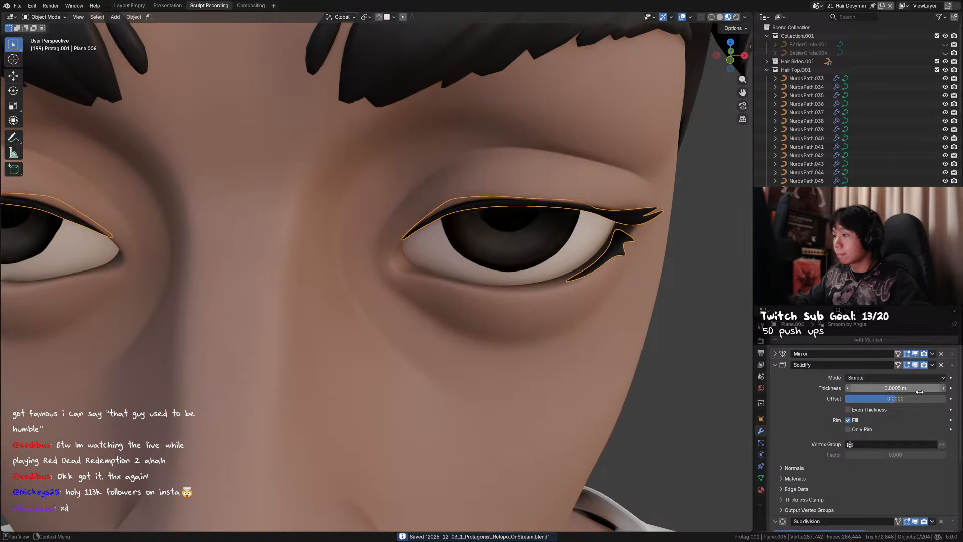
Examine the lash mesh around the eye from several angles in both Object Mode and Edit Mode
middle_click_drag(603, 276, 503, 243)
key("Tab")
middle_click(451, 242, "alt")
key("Tab")
left_click_drag(624, 254, 647, 258)
left_click(476, 244)
key("Tab")
middle_click_drag(475, 236, 485, 208)
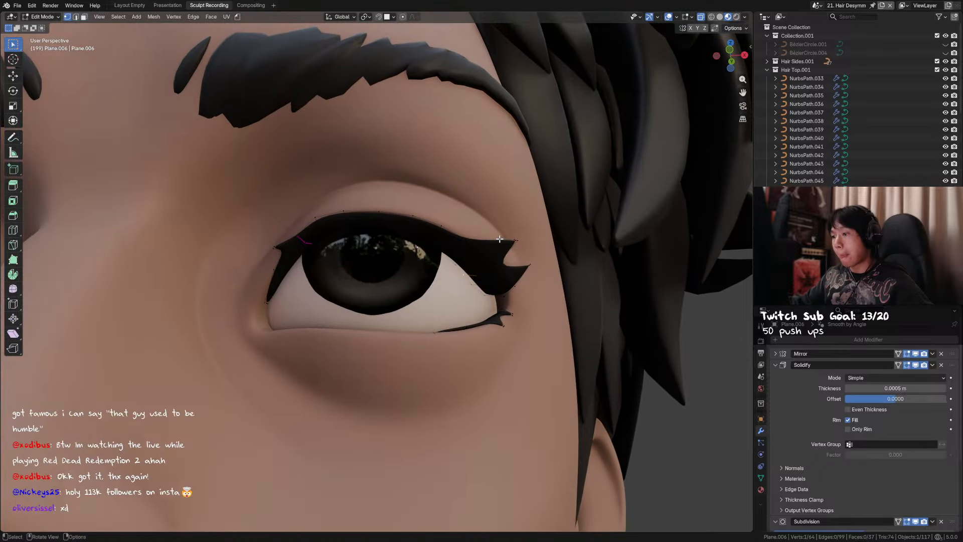
key("Tab")
left_click(461, 279)
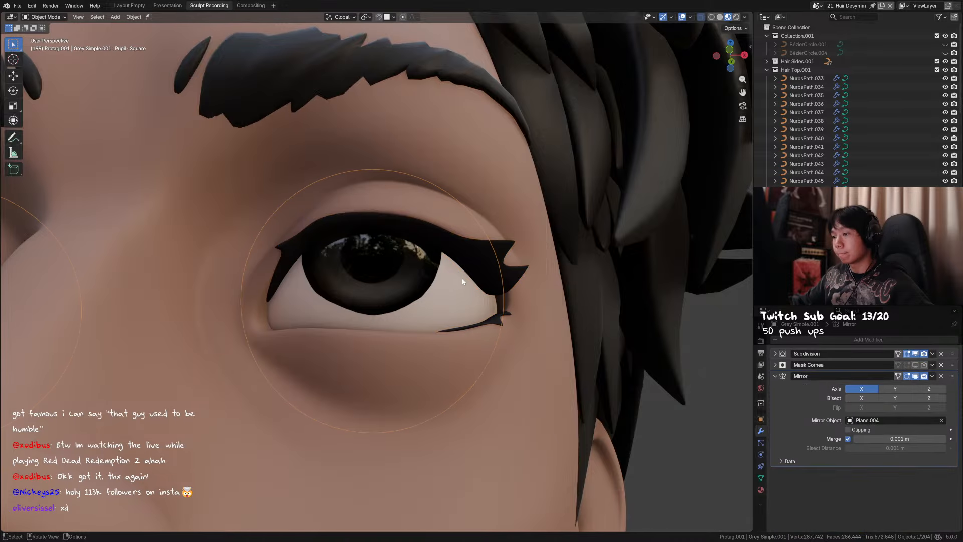
key("h")
key("ctrl+z")
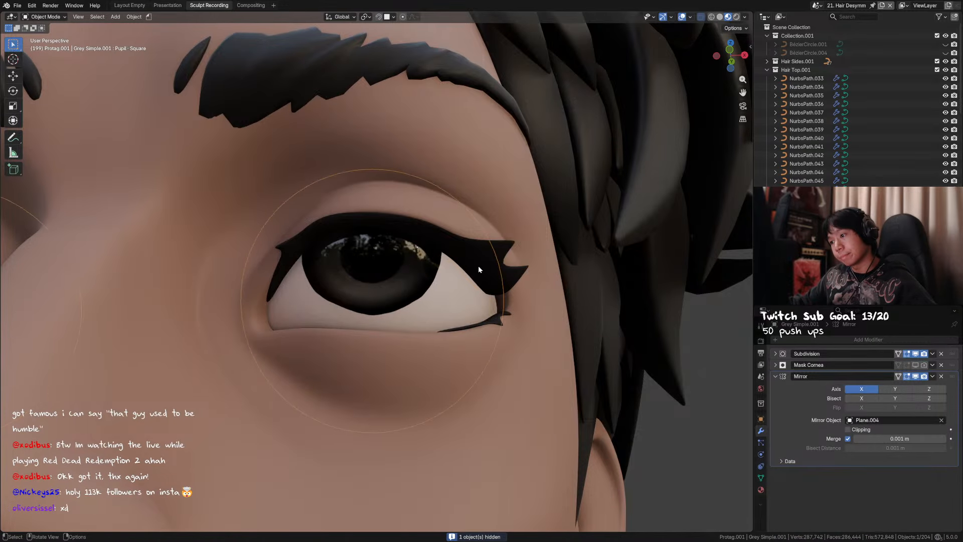
In Edit Mode on the lashes, move vertices on the upper lash's lower edge beside the outer white of the eye
left_click(477, 266)
key("Tab")
middle_click_drag(477, 266, 469, 286)
key("g")
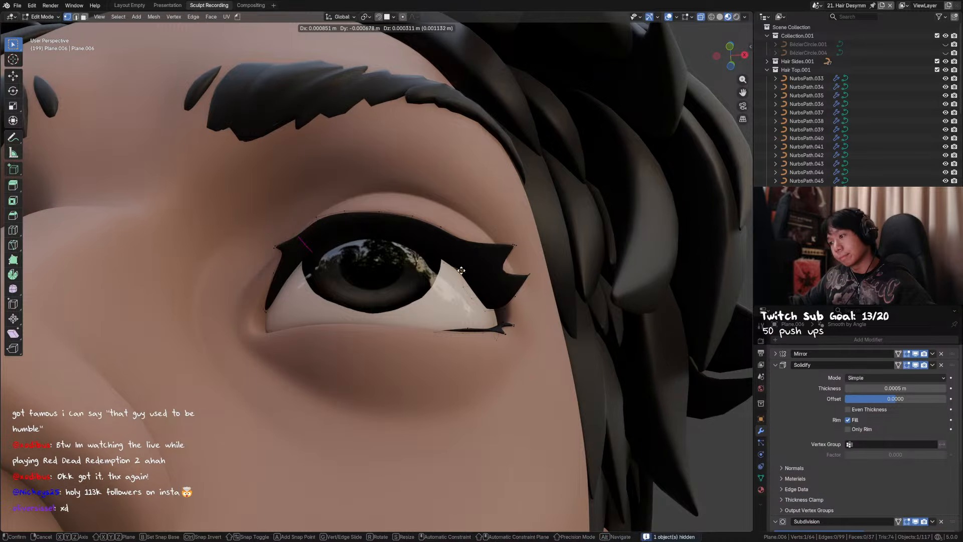
left_click(460, 271)
middle_click_drag(468, 259, 462, 273)
key("g")
left_click(461, 273)
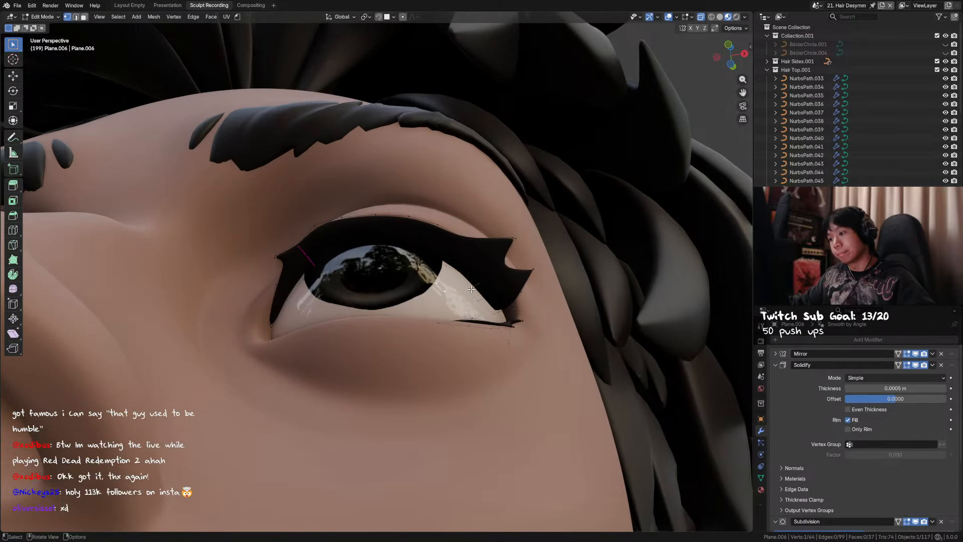
Move the lower-edge vertices of the upper lash toward the outer eye corner to follow the eyelid
key("g")
left_click(473, 282)
key("g")
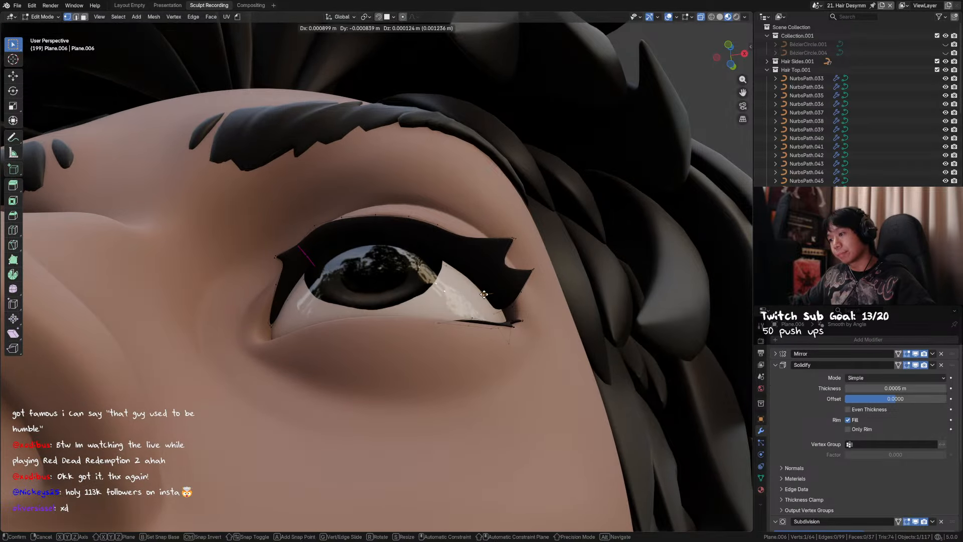
left_click(486, 299)
key("g")
left_click(498, 308)
middle_click_drag(499, 308, 456, 289)
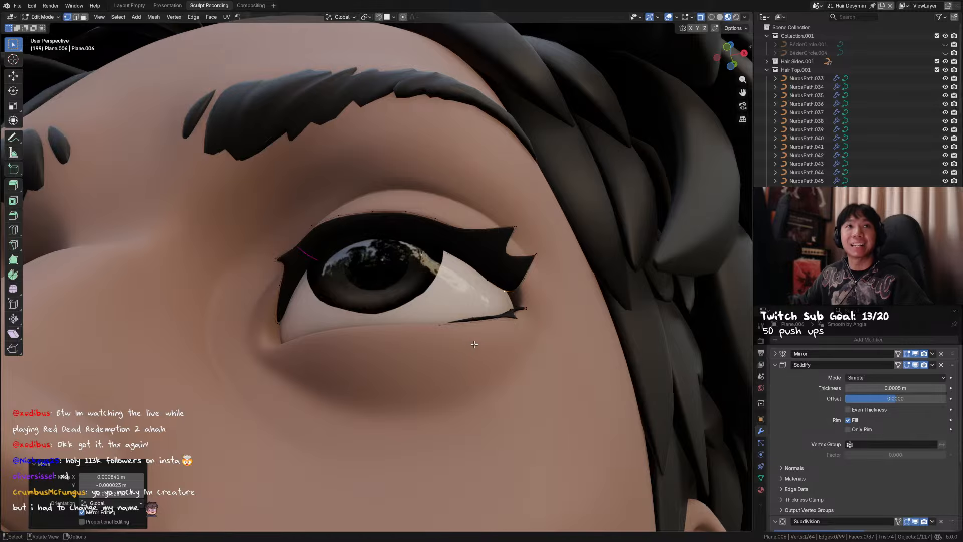
Reposition the upper lash's lower-edge vertex beside the outer side of the iris
middle_click_drag(459, 264, 448, 251)
left_click(448, 258)
key("g")
left_click(446, 263)
key("g")
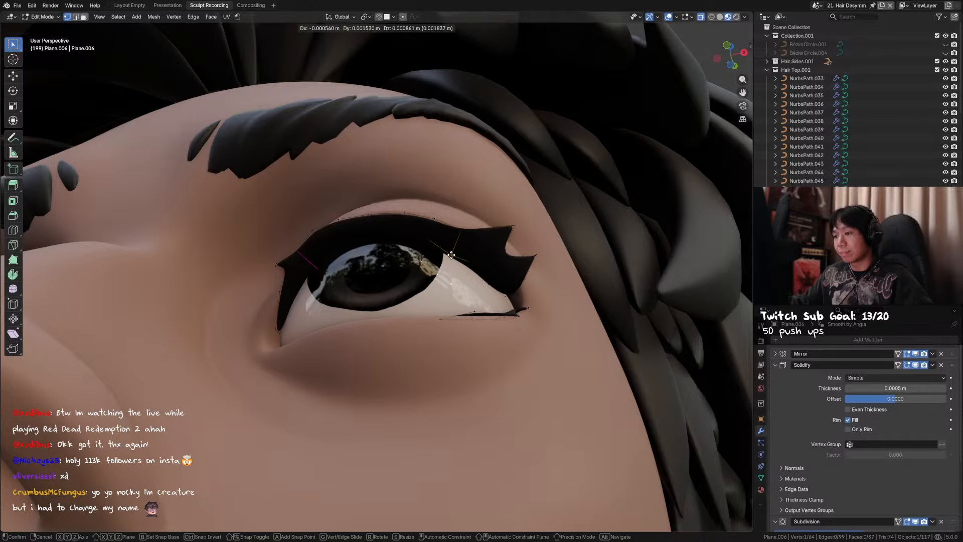
left_click(451, 256)
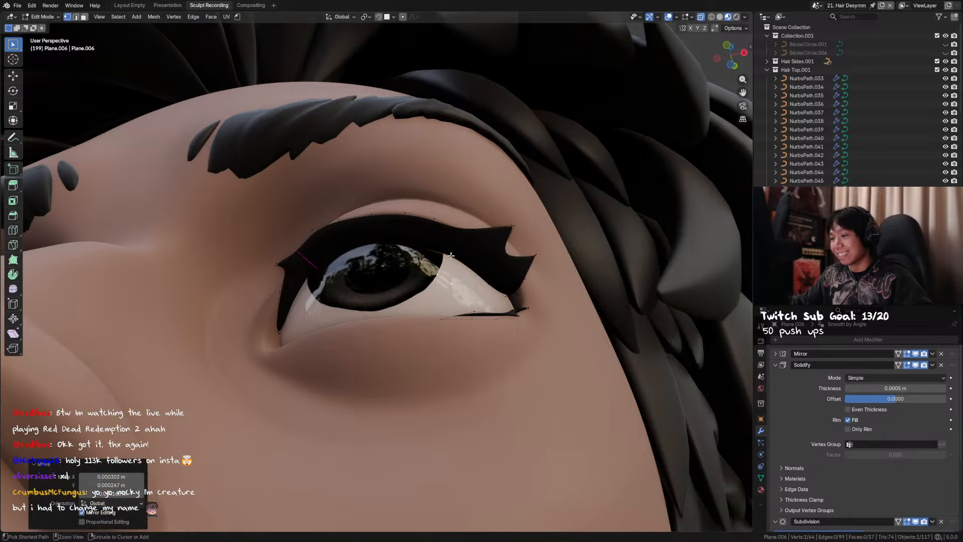
middle_click_drag(451, 256, 486, 295)
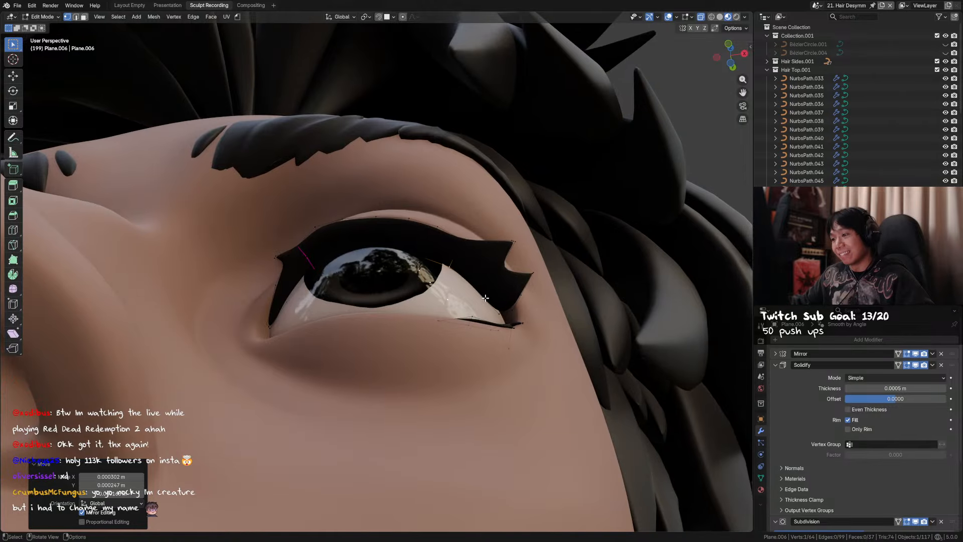
Nudge the remaining lower-edge vertices near the upper lash's outer corner and save the file
key("g")
left_click(476, 290)
key("g")
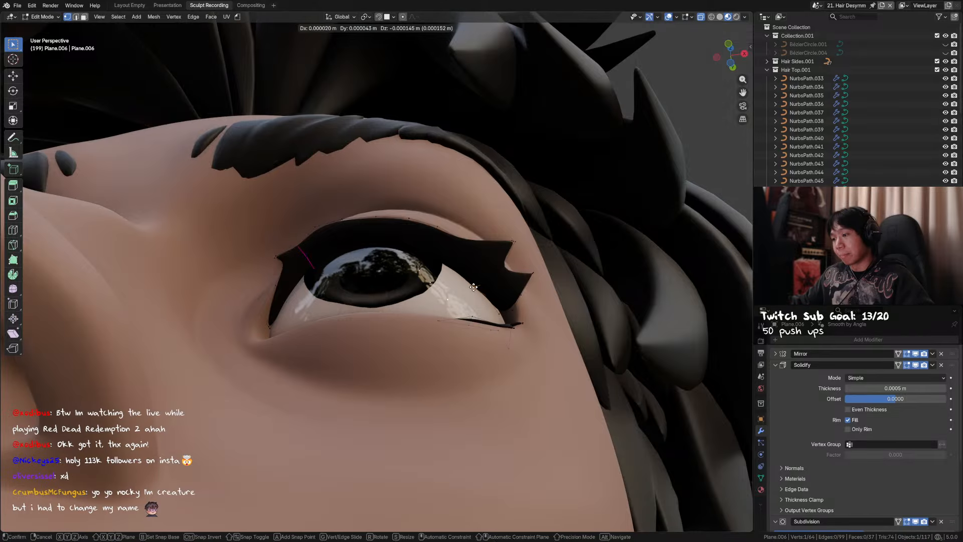
left_click(501, 313)
key("g")
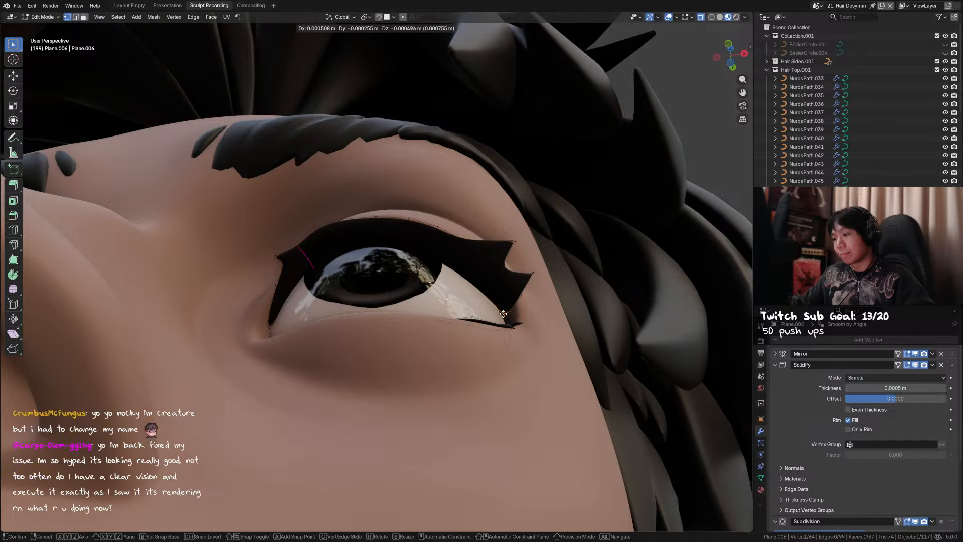
left_click(503, 314)
key("ctrl+s")
middle_click_drag(509, 310, 503, 332)
key("KP_1")
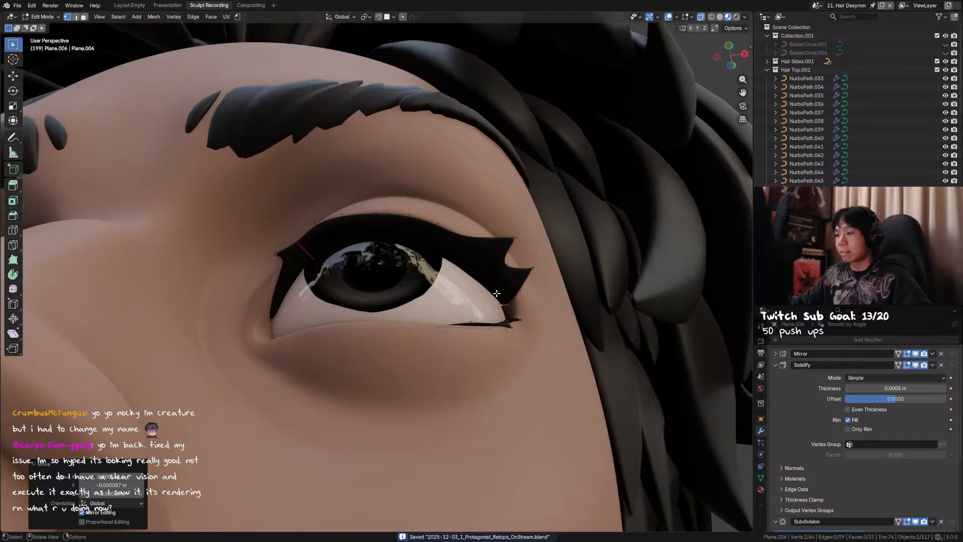
left_click(490, 266)
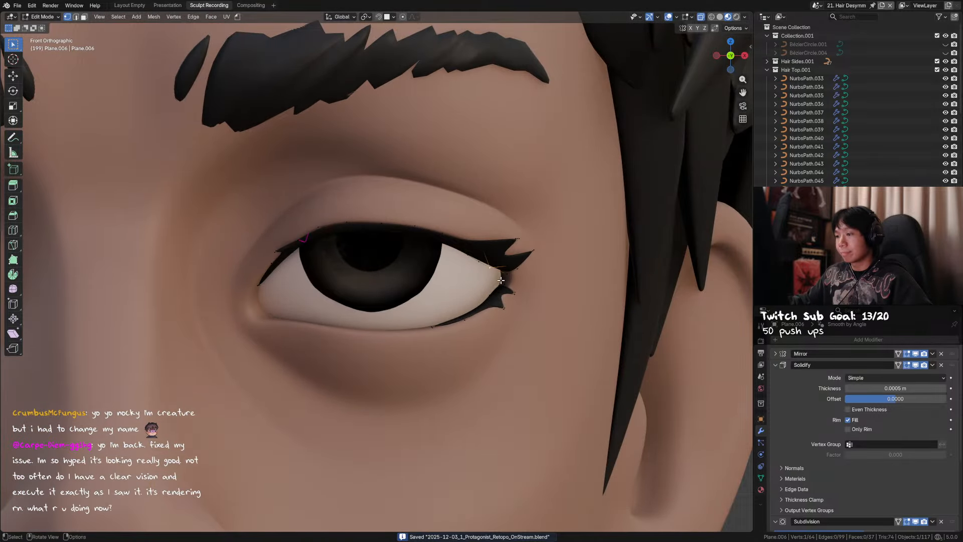
key("g")
right_click(502, 287)
middle_click_drag(503, 292, 506, 271)
Switch the viewport to Solid shading, turn off X-ray in Edit Mode and save the file
key("Tab")
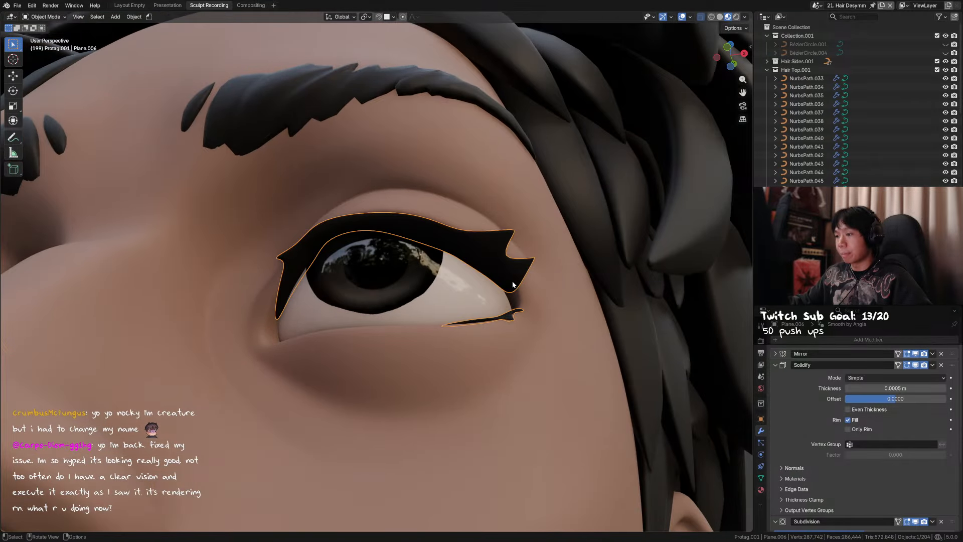
left_click(721, 17)
key("Tab")
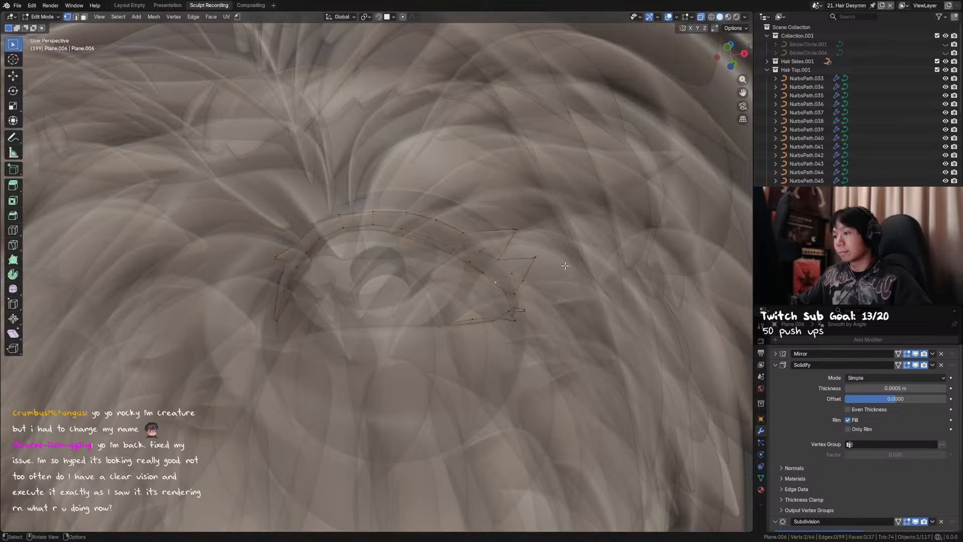
key("alt+z")
middle_click_drag(502, 279, 505, 257)
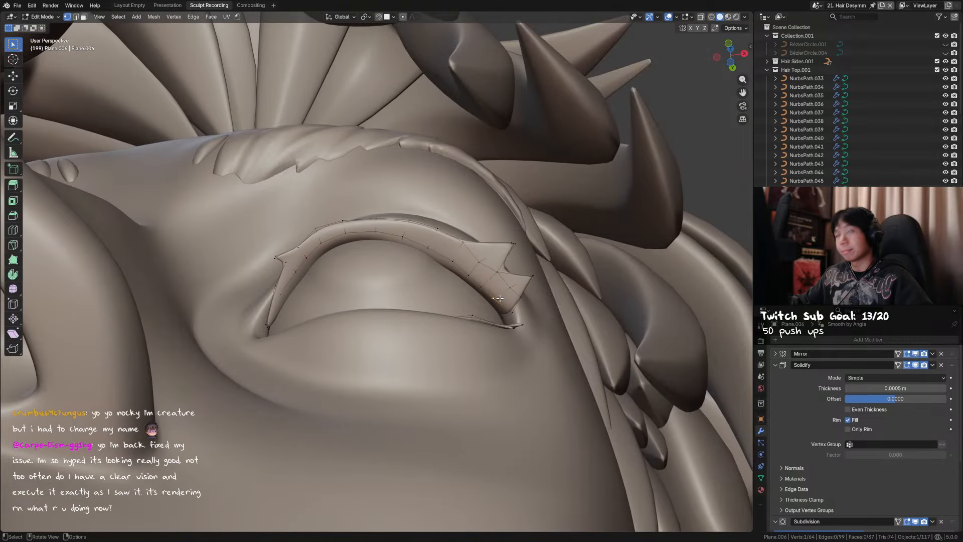
key("ctrl+s")
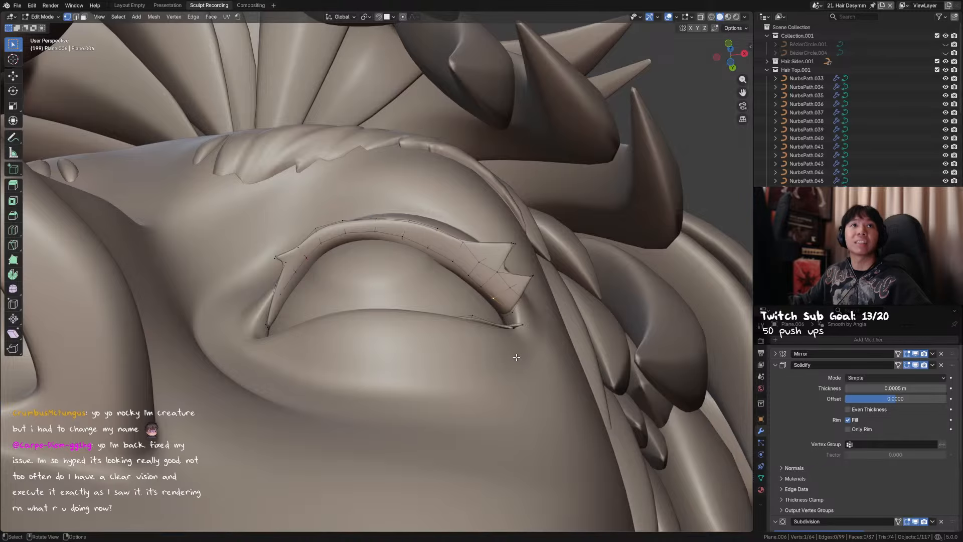
Return to Object Mode, save the file and view the lashes from different angles
middle_click_drag(519, 352, 520, 363)
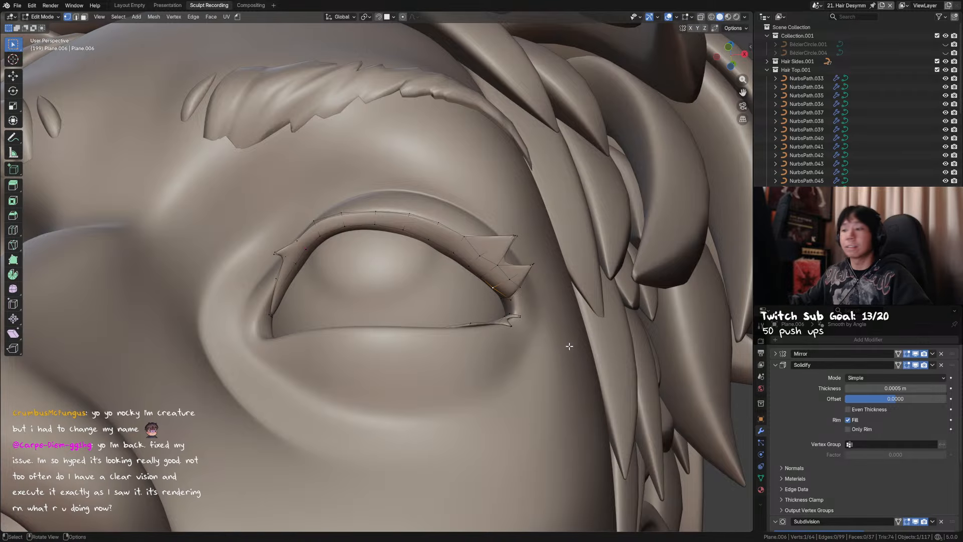
middle_click_drag(569, 346, 534, 368)
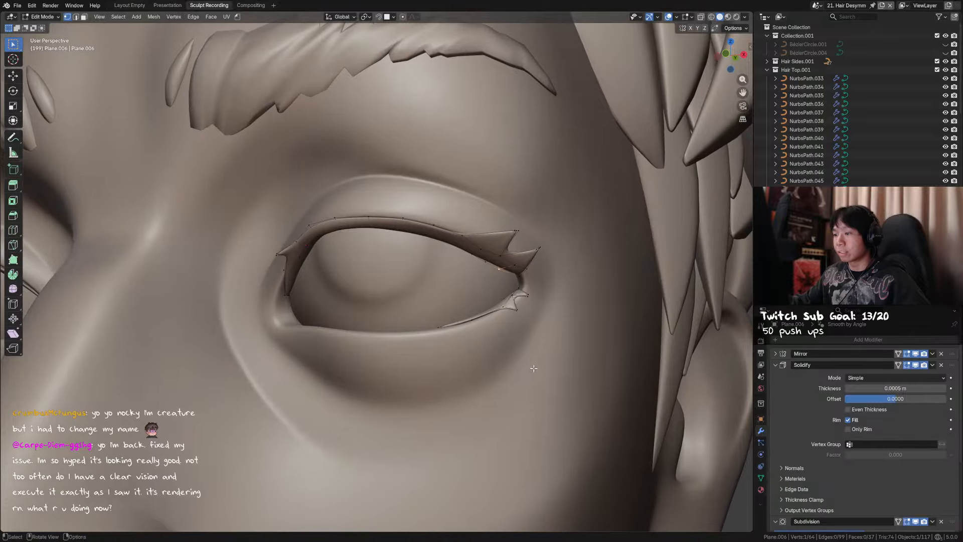
key("Tab")
key("ctrl+s")
middle_click_drag(441, 351, 447, 371, "alt")
middle_click_drag(312, 251, 376, 272)
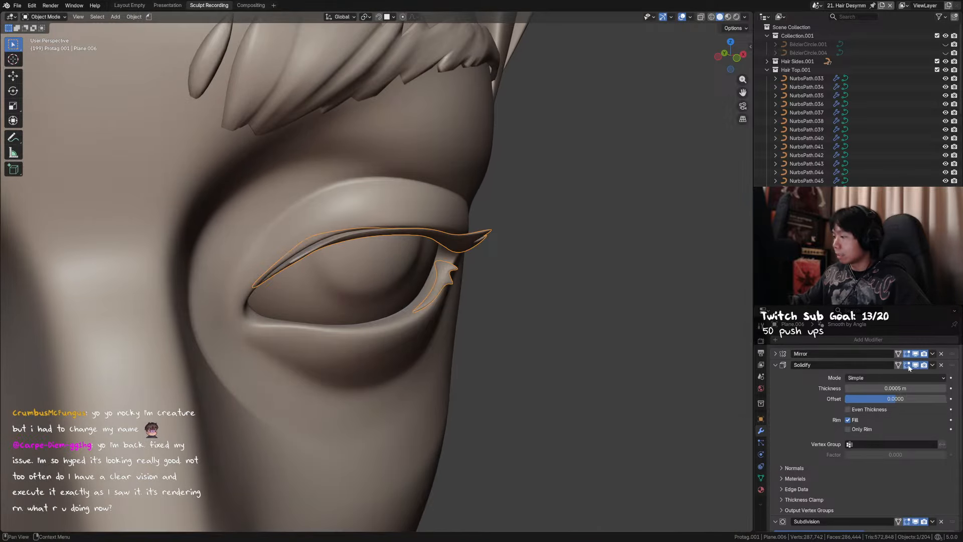
Compare the lashes with the Subdivision modifier's viewport display turned off and back on
left_click(780, 367)
left_click(915, 377)
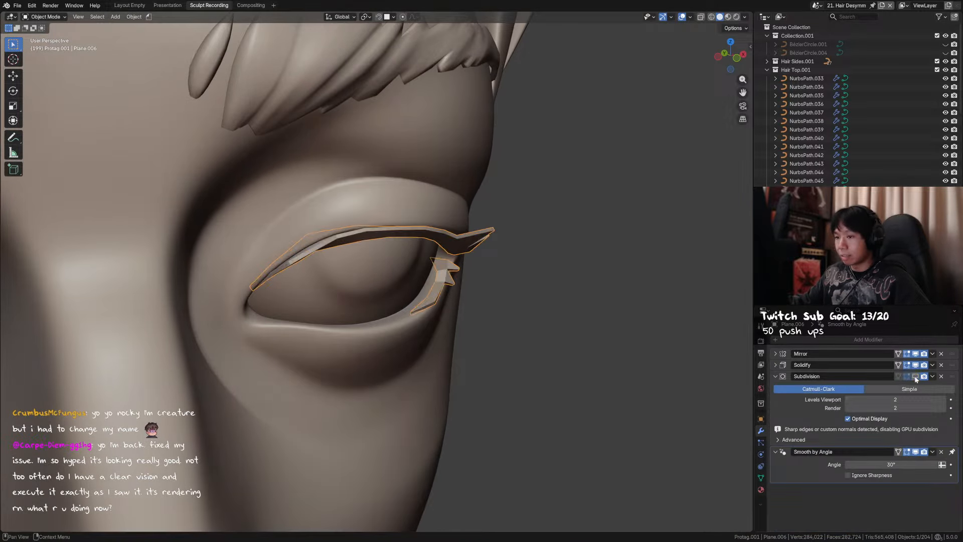
left_click(915, 377)
mouse_move(601, 324)
middle_mouse_down()
mouse_move(578, 305)
mouse_move(595, 316)
middle_mouse_up()
In Edit Mode, select the edge loop along the upper lash near its inner end and adjust its edge crease
key("Tab")
mouse_move(351, 272)
middle_mouse_down()
mouse_move(310, 239)
mouse_move(338, 292)
mouse_move(346, 295)
mouse_move(308, 241)
mouse_move(348, 275)
mouse_move(364, 328)
mouse_move(356, 287)
middle_mouse_up()
left_click(304, 233, "alt")
key("shift+e")
left_click(397, 308)
Select the neighbouring lash edge loop with the help of X-ray, adjust its crease and return to Object Mode
key("alt+z")
left_click(313, 247, "alt")
key("alt+z")
key("shift+e")
left_click(335, 257)
key("Tab")
Hide the lashes and examine the head mesh's eye area in Edit Mode
key("h")
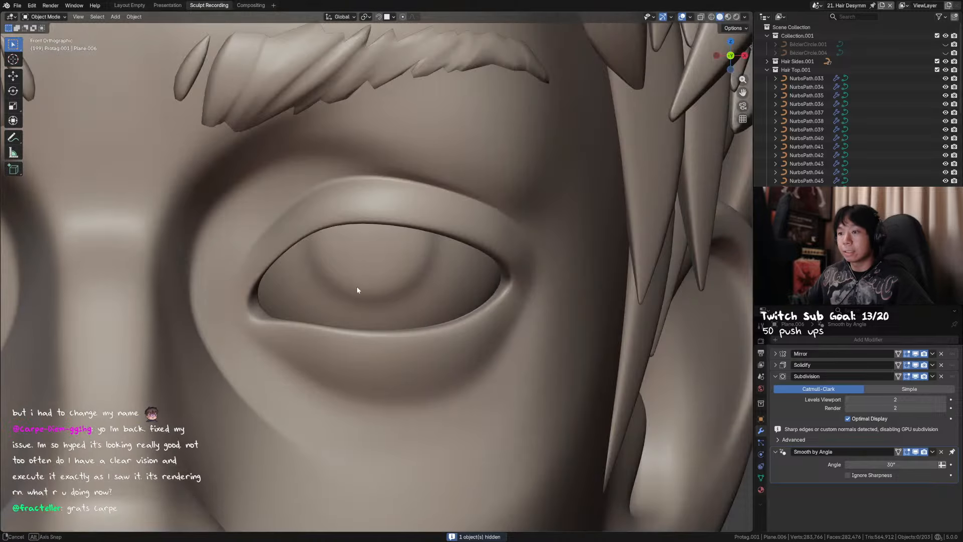
left_click(357, 222)
key("Tab")
middle_click_drag(357, 222, 360, 265)
scroll(364, 226, "down", 7)
key("Tab")
left_click(378, 267)
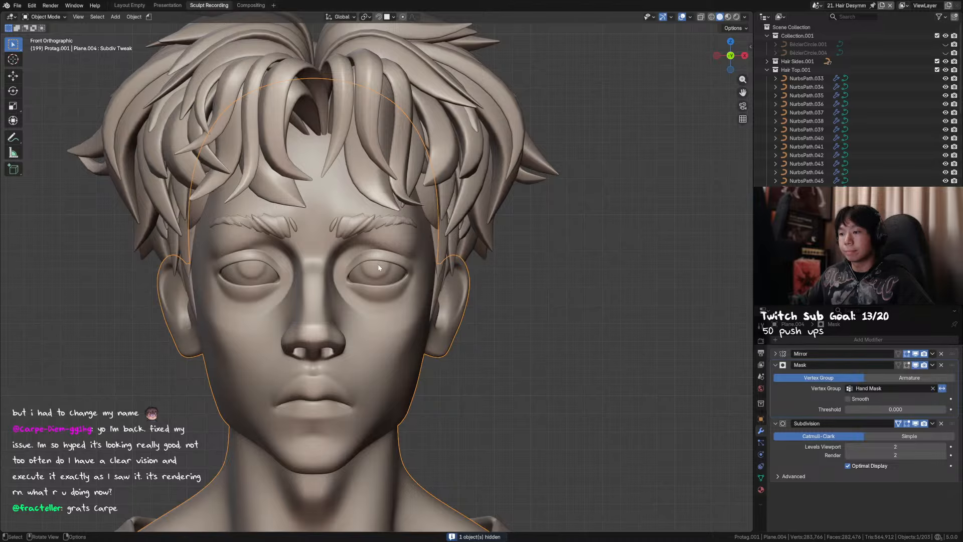
key("Tab")
scroll(379, 267, "up", 3)
mouse_move(379, 264)
middle_mouse_down()
mouse_move(365, 240)
mouse_move(381, 262)
middle_mouse_up()
key("Tab")
left_click(379, 264)
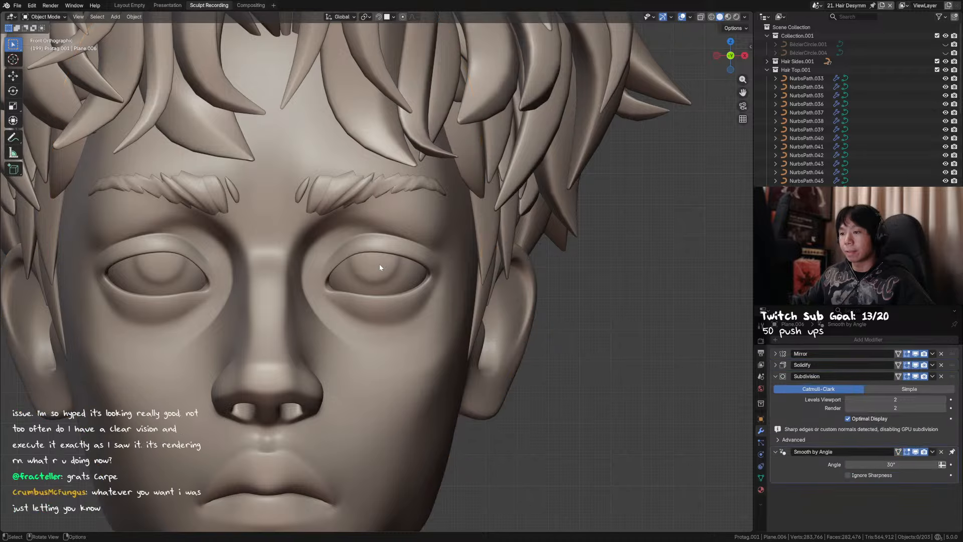
In Edit Mode, lower the edge crease of the selected edge loop near the inner end of the upper lash
key("Tab")
middle_click_drag(356, 257, 353, 261)
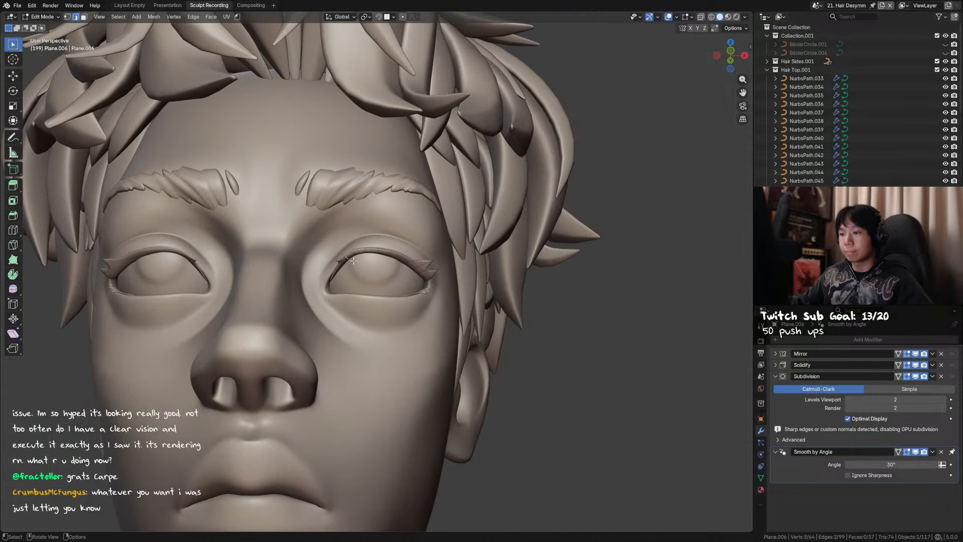
scroll(347, 258, "up", 4)
key("shift+e")
left_click(318, 245)
key("shift+e")
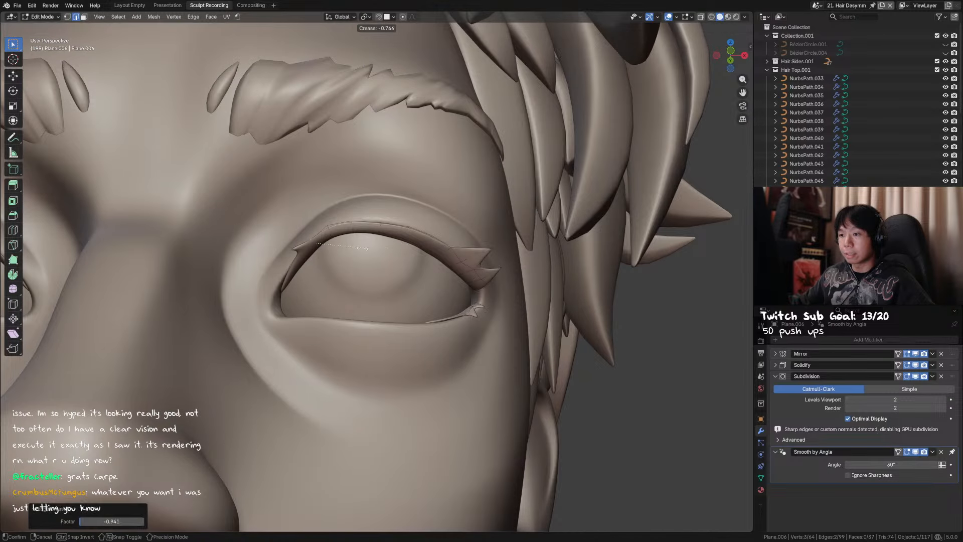
left_click(322, 237)
Select the edge loop at the upper lash's inner bend and crease it by a factor of 1
left_click(329, 231, "alt")
key("shift+e")
left_click(617, 262)
From the front view, raise the creased loop about 0.00027 m along Z and save the file
middle_click_drag(483, 269, 446, 284, "alt")
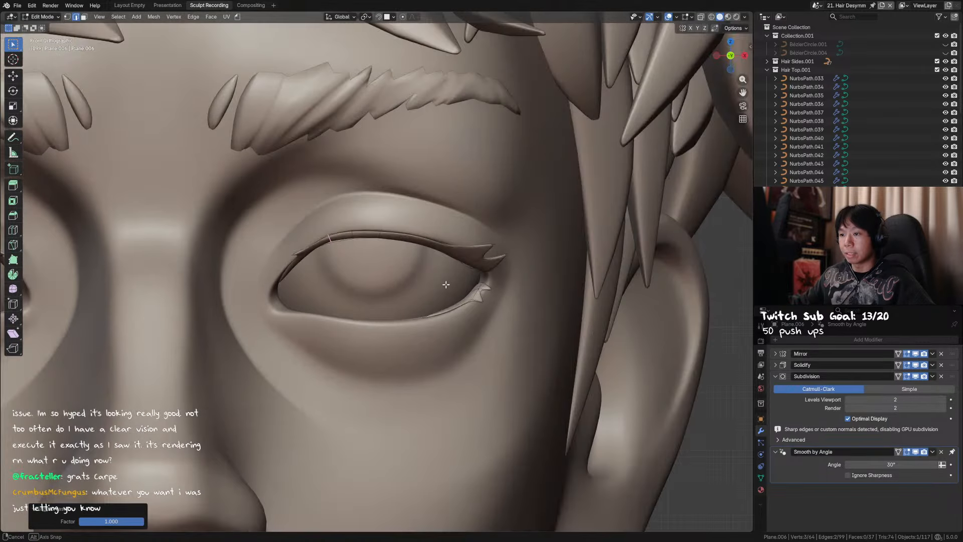
key("alt+z")
key("alt+z")
key("g")
key("z")
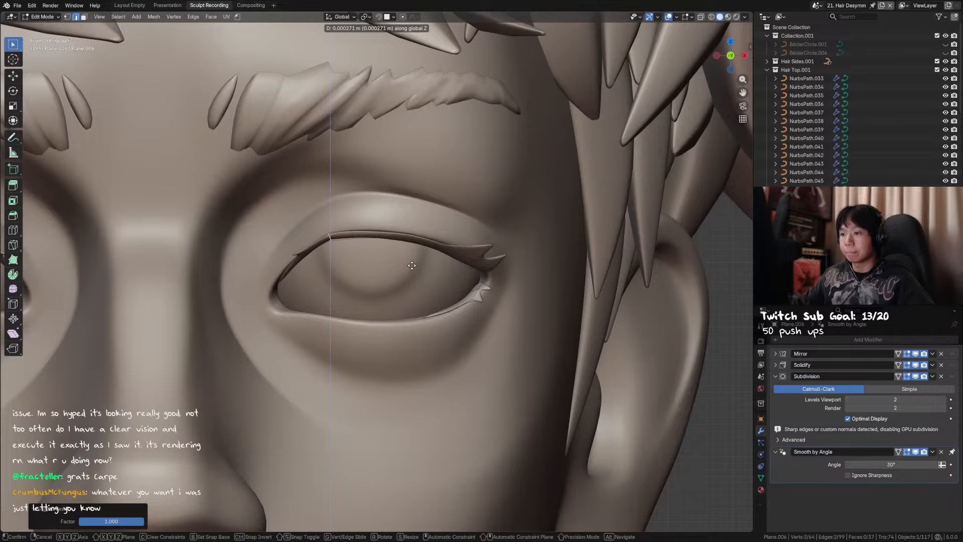
left_click(412, 264)
middle_click_drag(412, 265, 435, 268, "shift")
key("ctrl+s")
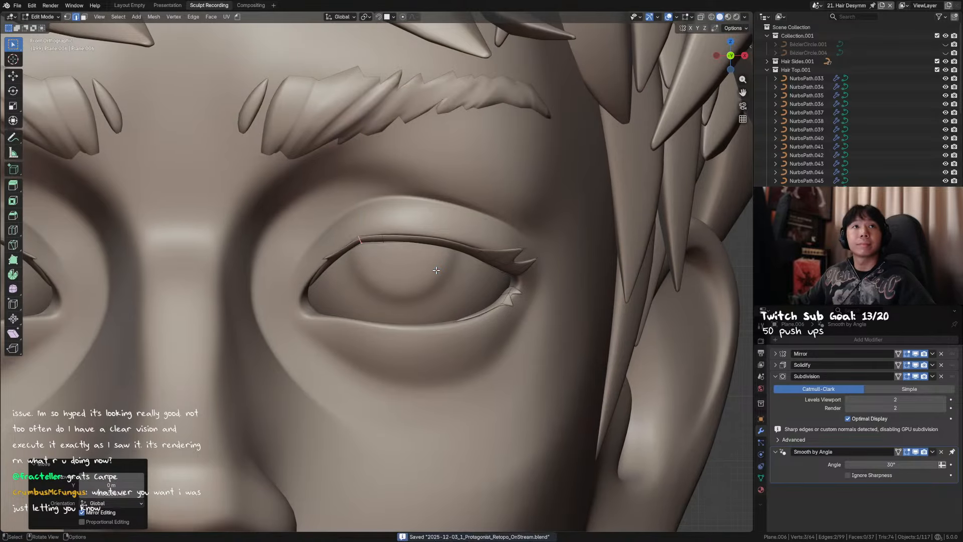
Save the file and move the lower vertex at the upper lash's inner bend slightly down to refine the curve
scroll(441, 275, "down", 1)
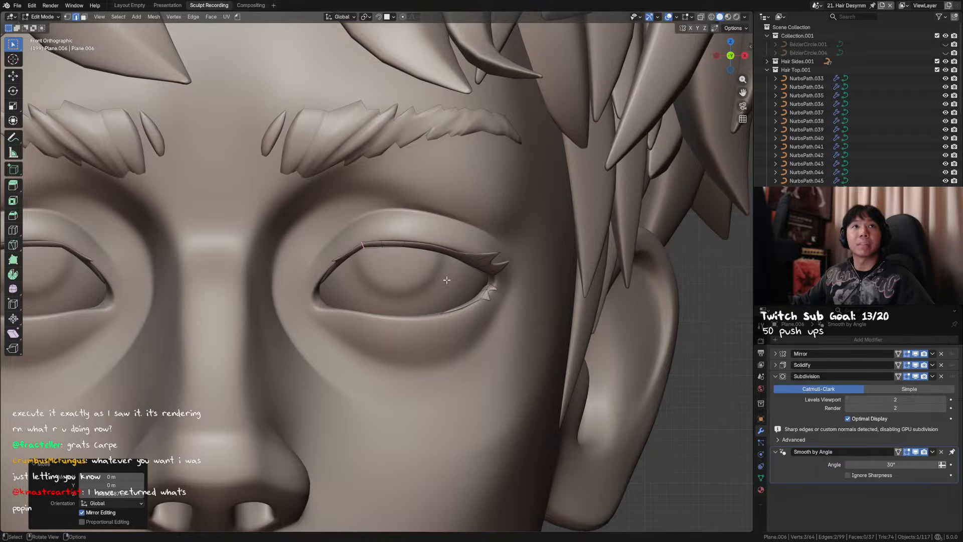
scroll(447, 280, "up", 1)
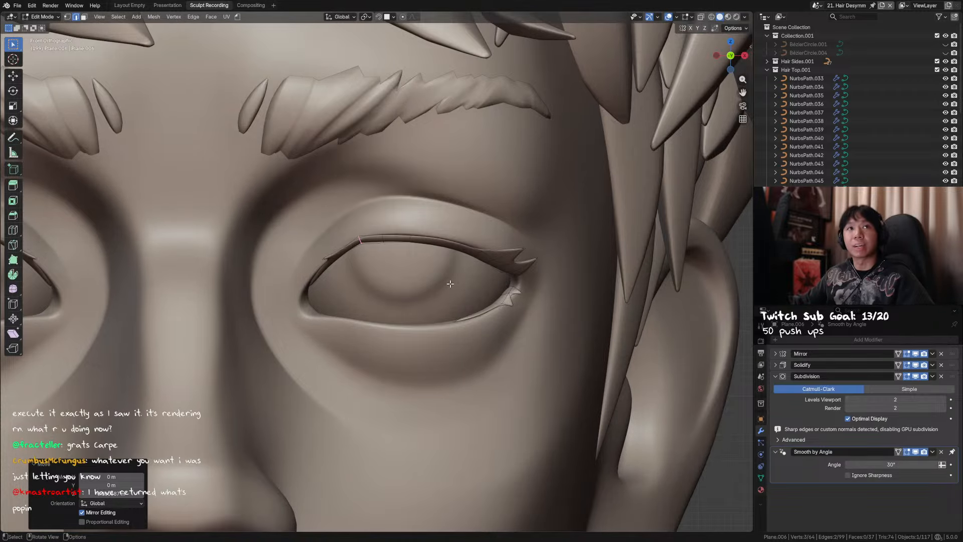
middle_click_drag(479, 284, 471, 285, "shift")
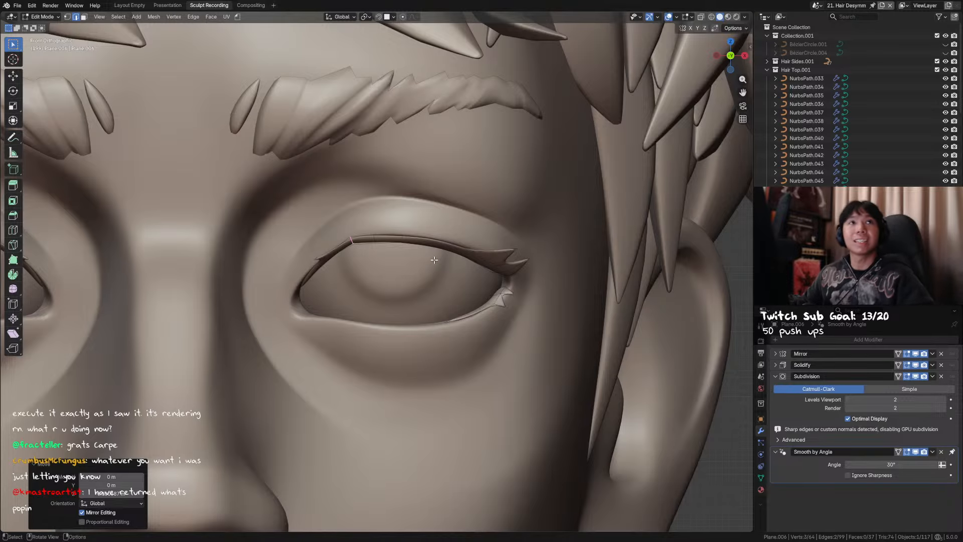
scroll(443, 268, "up", 1)
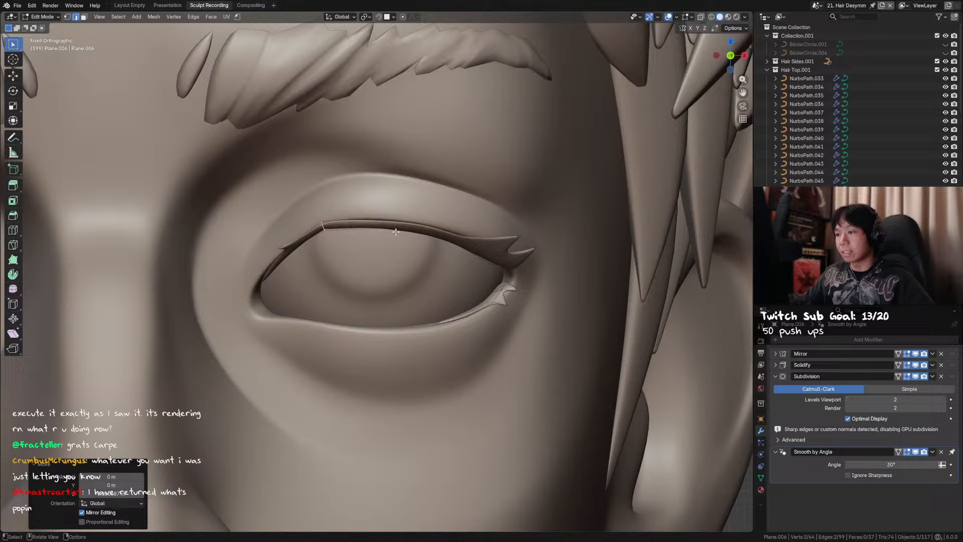
middle_click_drag(395, 232, 334, 239)
key("Tab")
key("Tab")
key("alt+z")
key("alt+z")
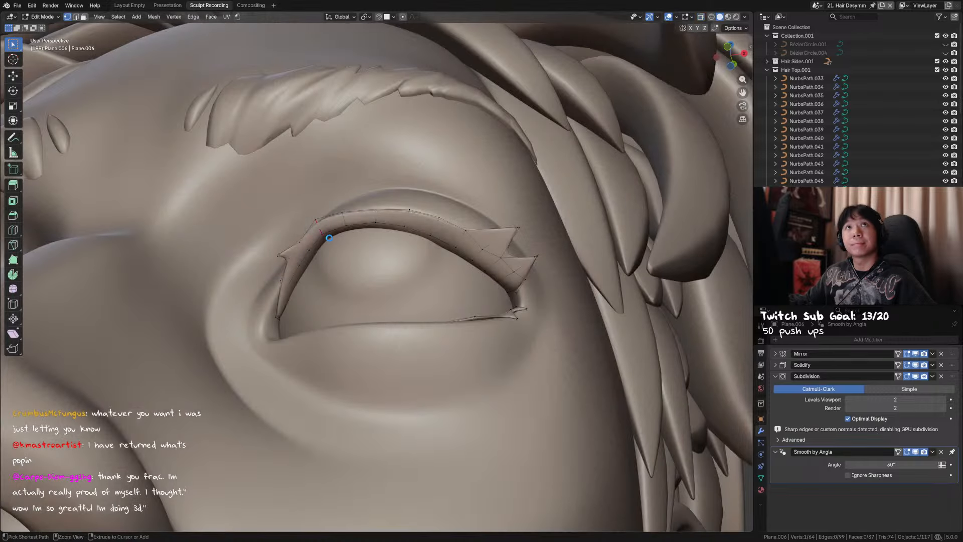
key("ctrl+s")
key("g")
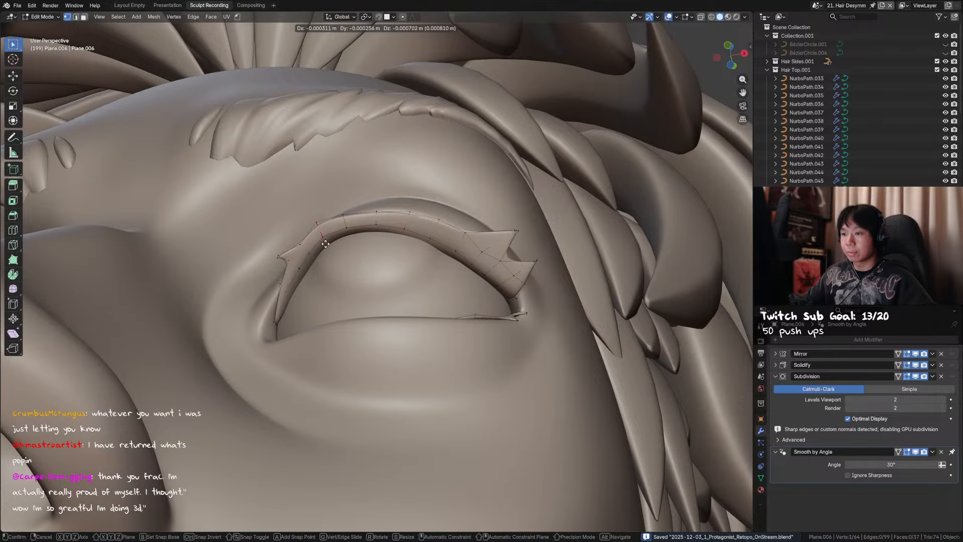
left_click(326, 243)
middle_click_drag(325, 244, 337, 240)
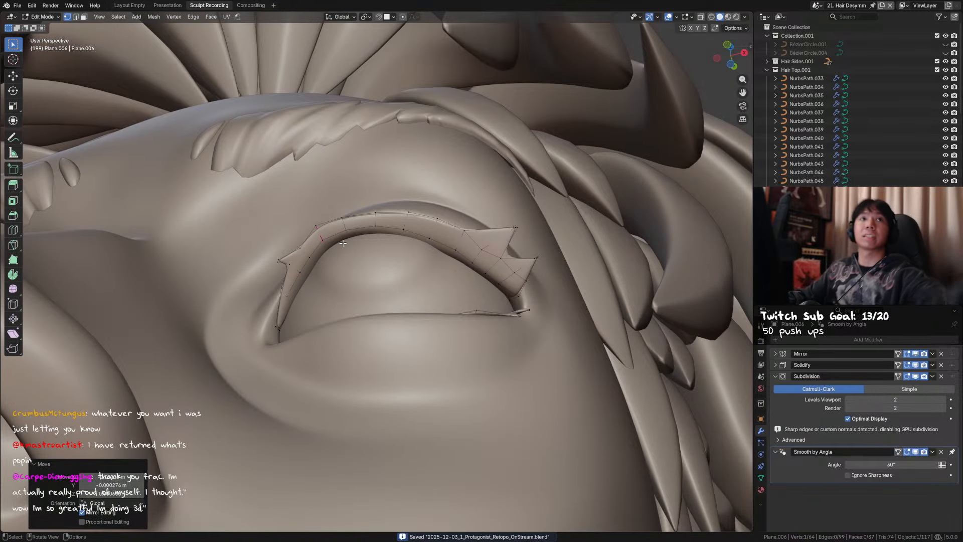
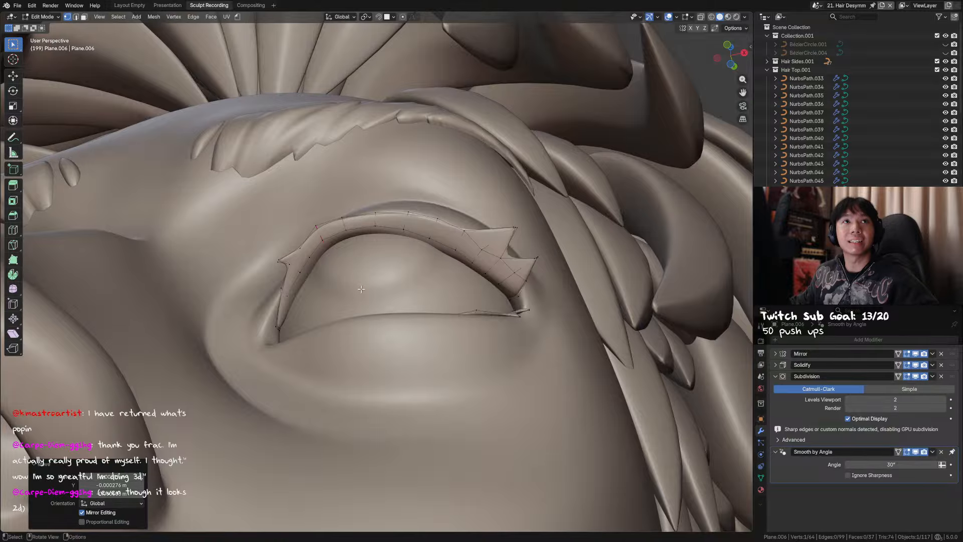
Box-select around the upper lash's inner bend, save the file, and check the lashes from the front in Object Mode
mouse_move(340, 276)
middle_mouse_down()
mouse_move(343, 292)
mouse_move(355, 286)
middle_mouse_up()
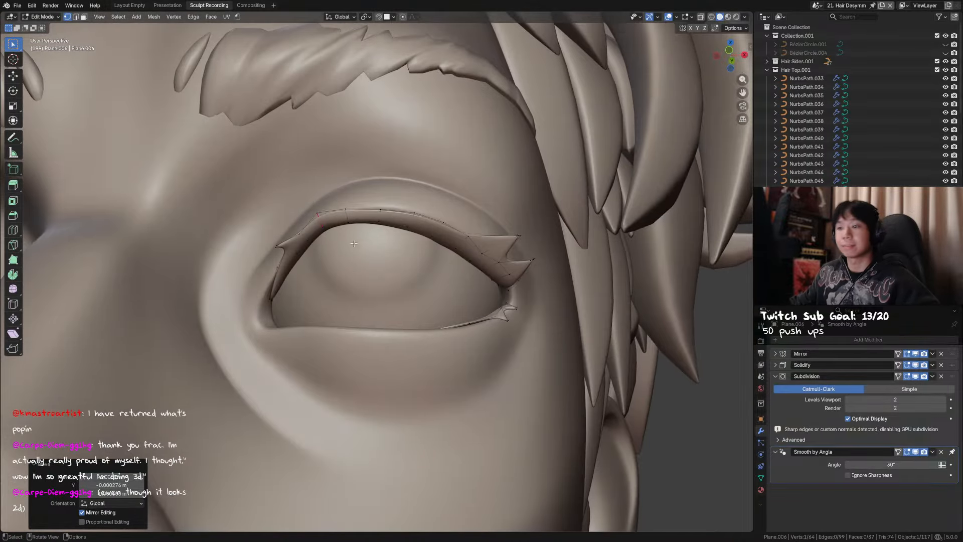
left_click_drag(338, 215, 306, 251)
middle_click_drag(317, 255, 371, 230)
key("ctrl+s")
key("Tab")
key("Tab")
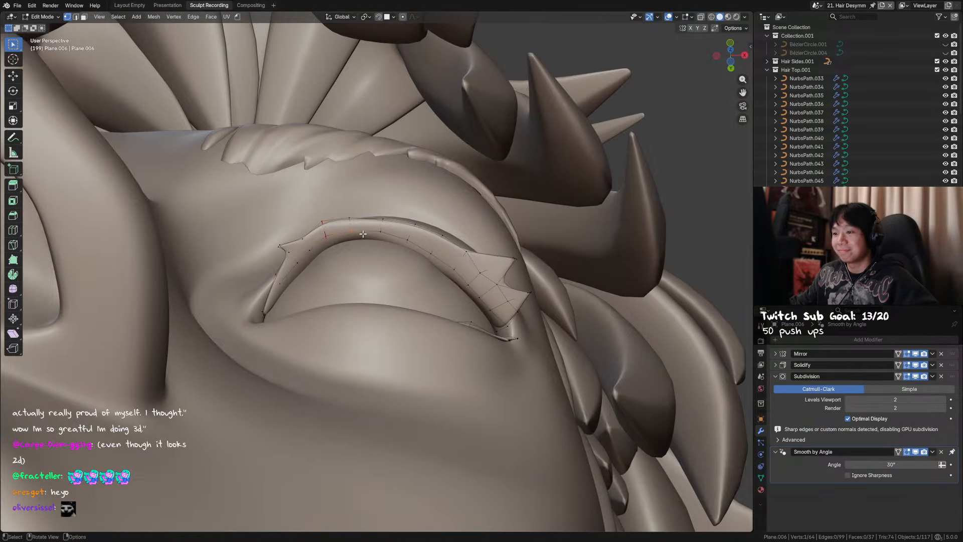
key("Tab")
key("KP_1")
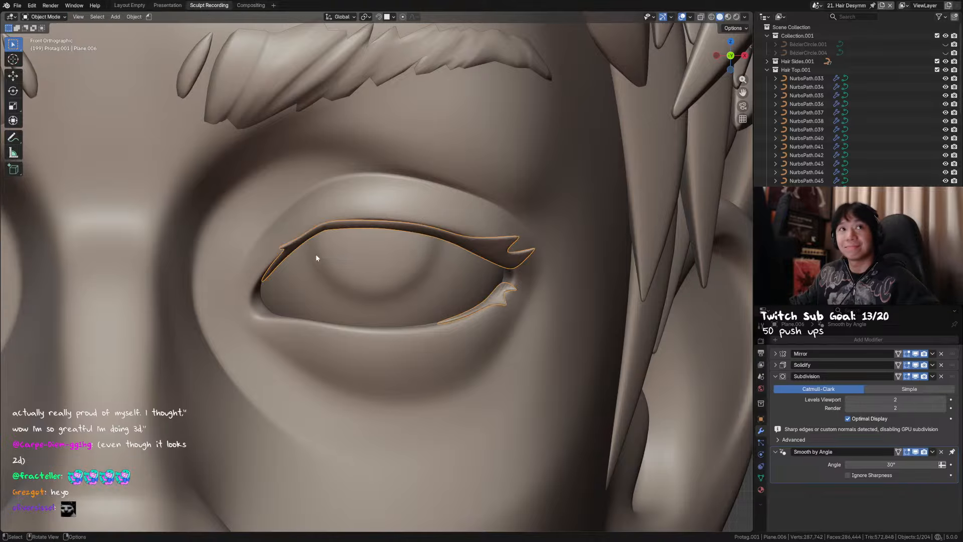
key("ctrl+s")
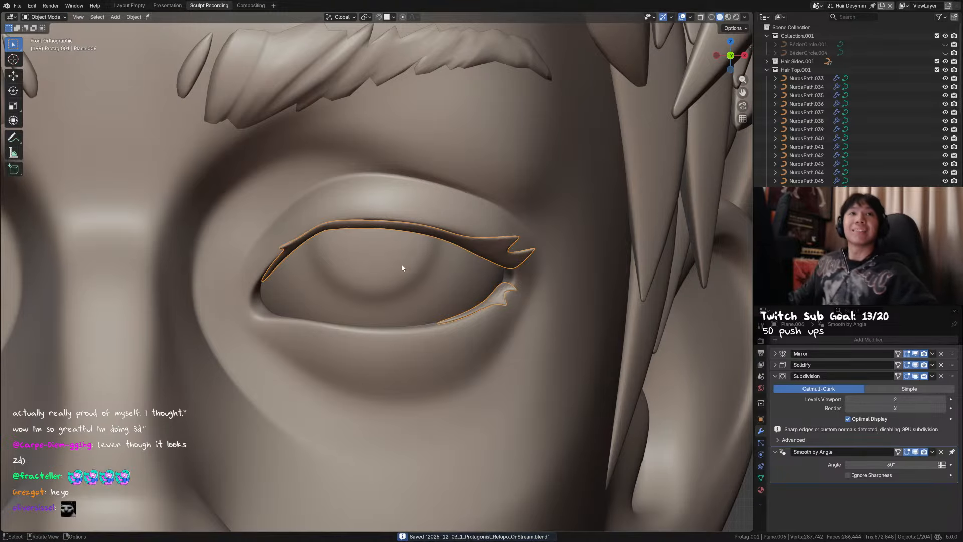
Slide the vertex past the middle of the upper lash's lower edge by 0.151, move it -0.000097 m along Z and save
mouse_move(426, 247)
middle_mouse_down()
mouse_move(434, 302)
mouse_move(423, 230)
middle_mouse_up()
key("Tab")
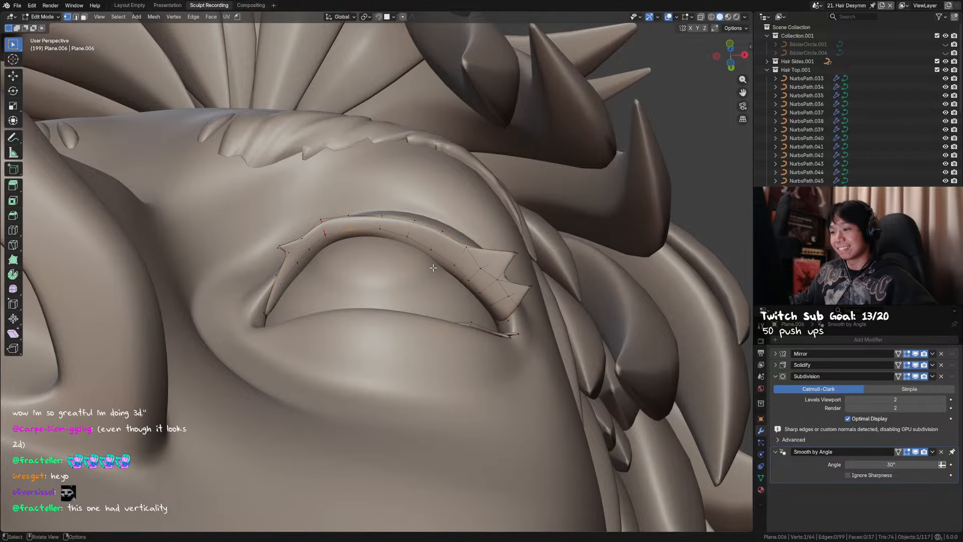
key("Tab")
key("Tab")
left_click(404, 243)
key("g")
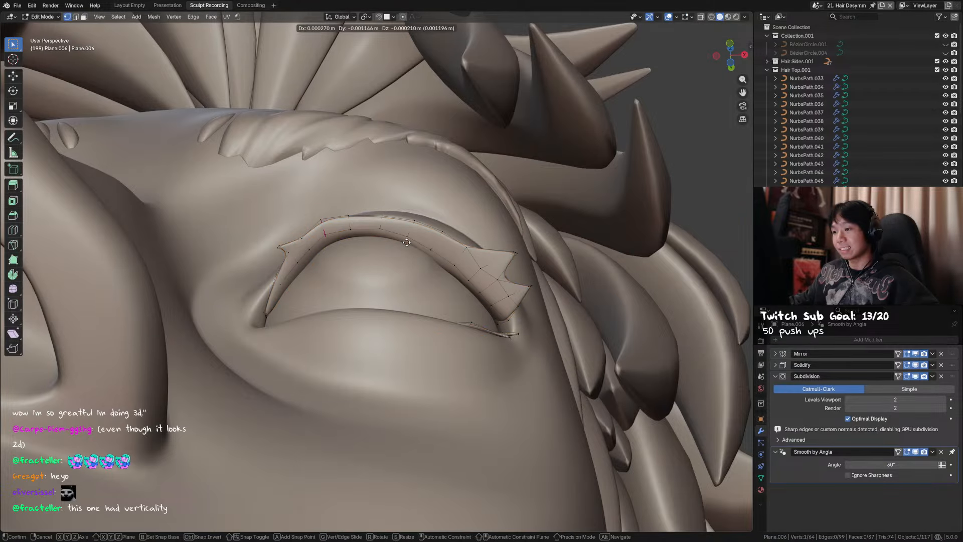
key("g")
left_click(411, 232)
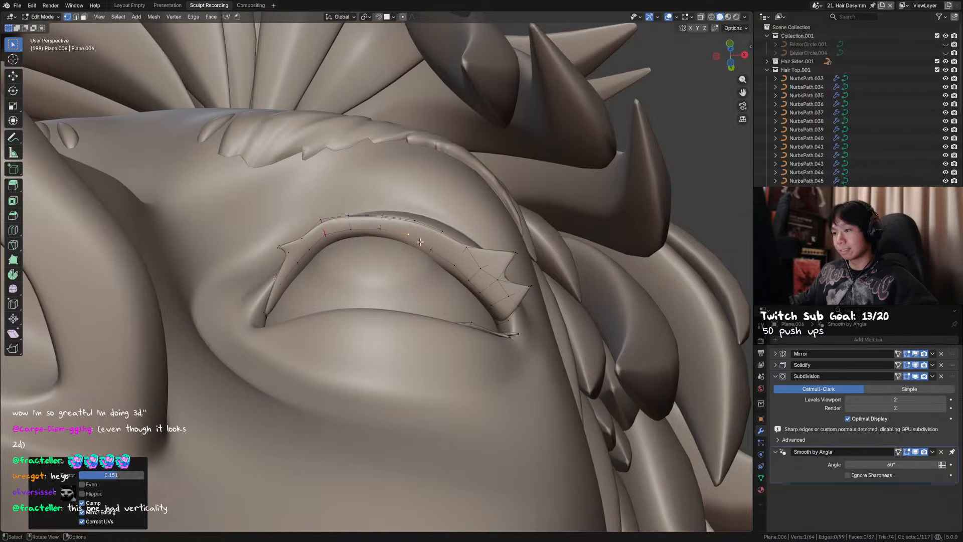
key("KP_1")
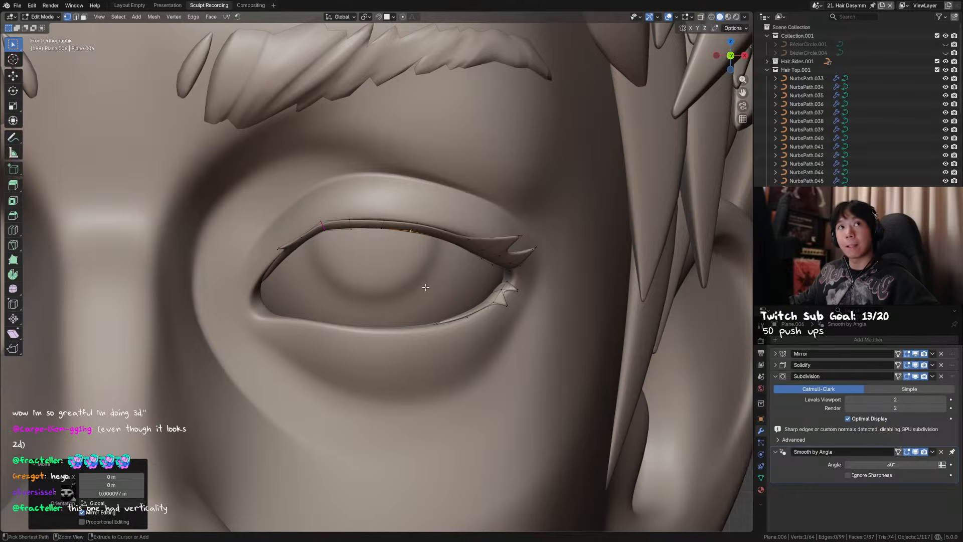
key("ctrl+s")
Reposition the next vertex outward on the upper lash's lower edge and slide it about 0.13 across the lash
middle_click_drag(423, 294, 424, 247)
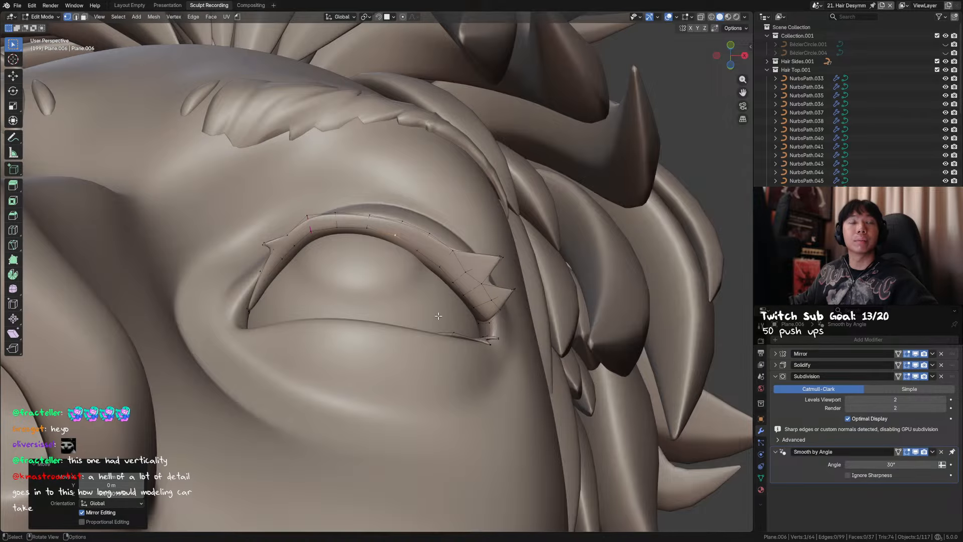
middle_click_drag(441, 311, 425, 278)
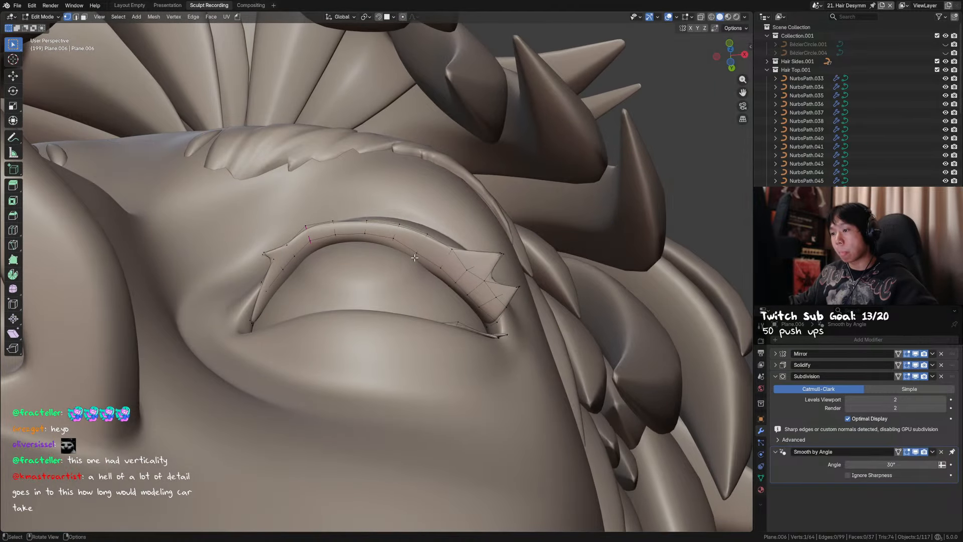
key("g")
left_click(416, 256)
left_click(420, 254)
key("g")
key("g")
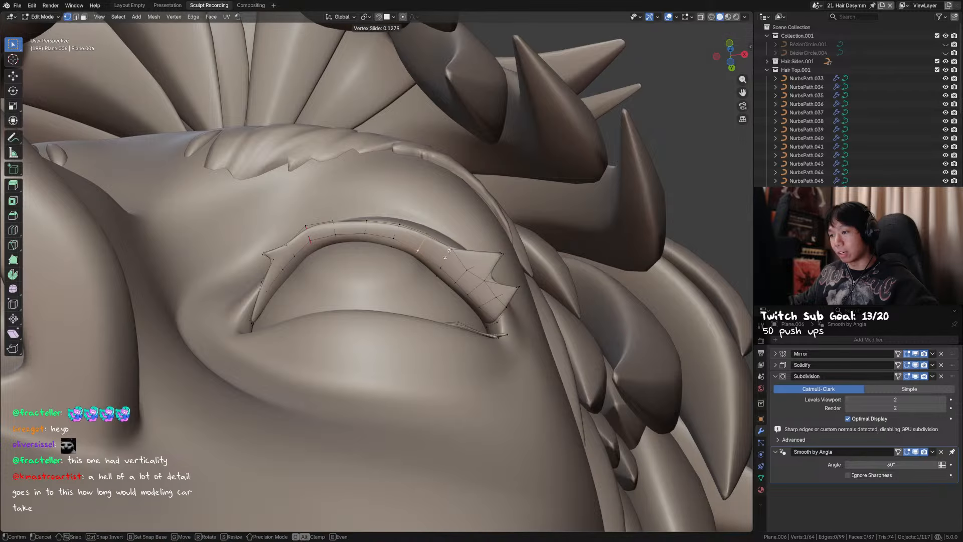
left_click(444, 257)
From the front view, lower the slid vertex about 0.00026 m along Z and save the file
middle_click_drag(442, 263, 441, 306)
key("g")
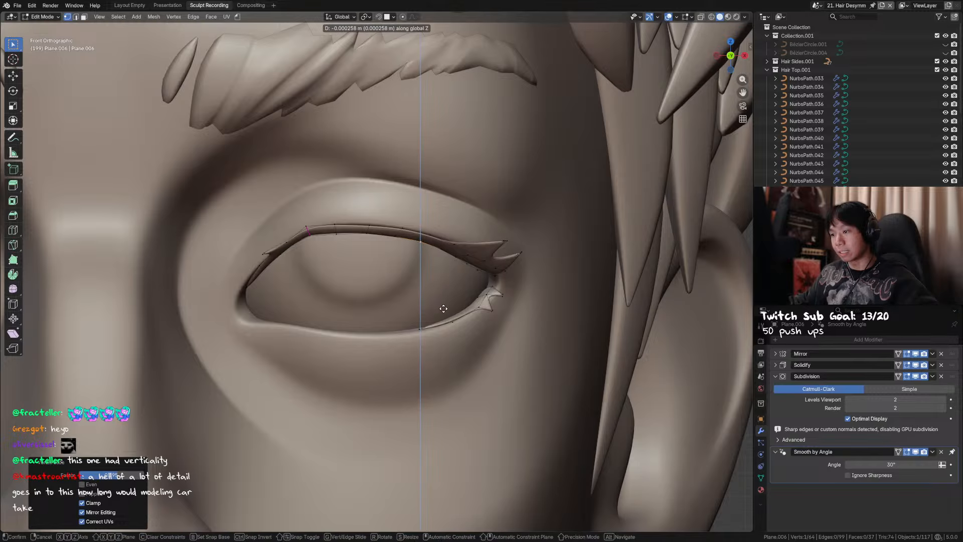
left_click(444, 308)
key("ctrl+s")
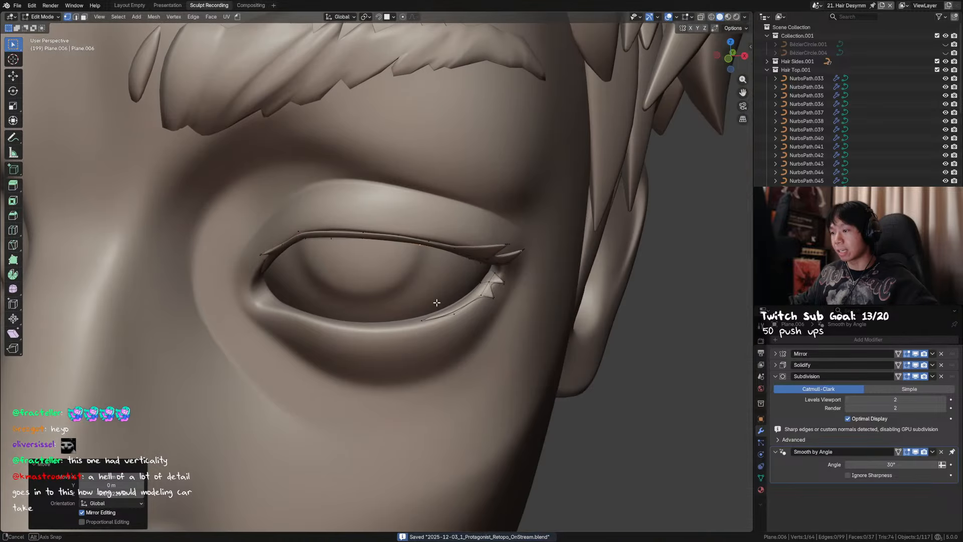
In edge select mode, lower an edge at the middle of the upper lash's lower rim slightly along Z and save
middle_click_drag(449, 280, 397, 241)
key("2")
left_click(384, 235)
key("g")
key("z")
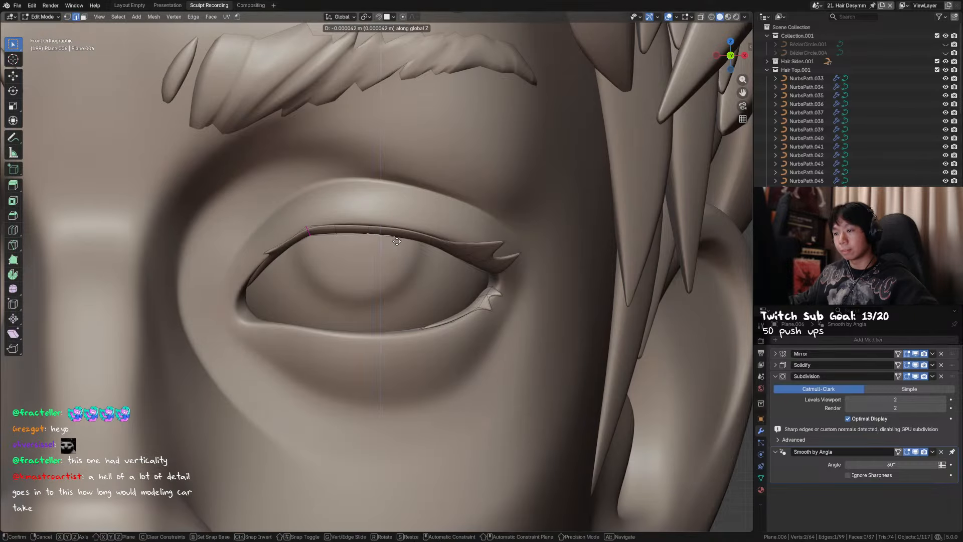
left_click(399, 241)
key("ctrl+Tab")
left_click(296, 248)
scroll(411, 256, "down", 3)
key("ctrl+s")
key("Tab")
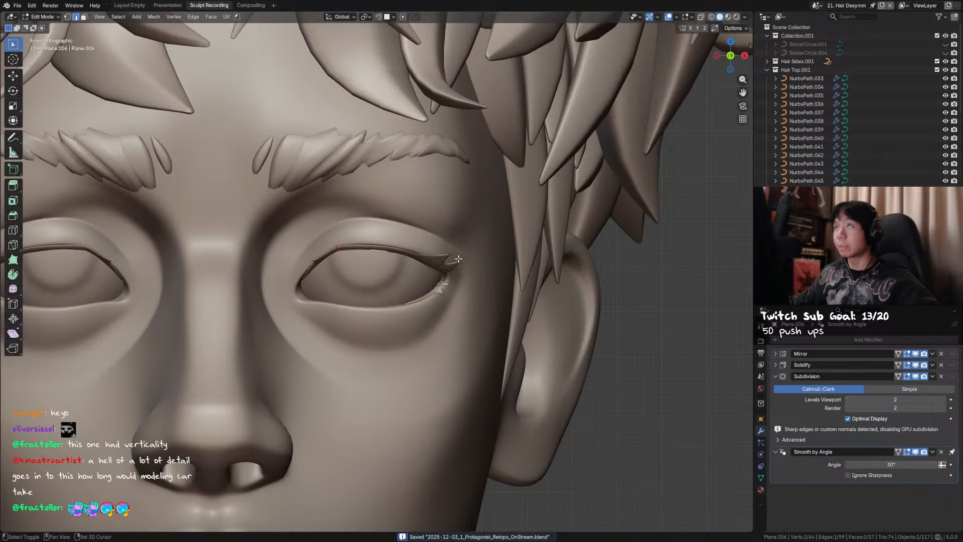
Add a loop cut across an outer spike of the upper lash and move the new loop to bend the spike
scroll(458, 258, "up", 2)
middle_click_drag(457, 282, 360, 274)
key("ctrl+r")
left_click(359, 264)
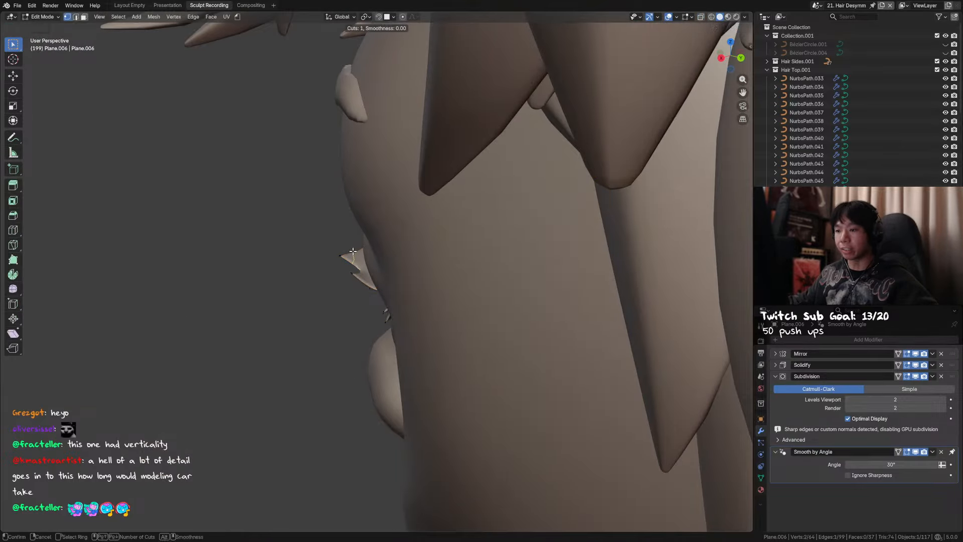
left_click(360, 274)
middle_click_drag(359, 274, 351, 256)
key("g")
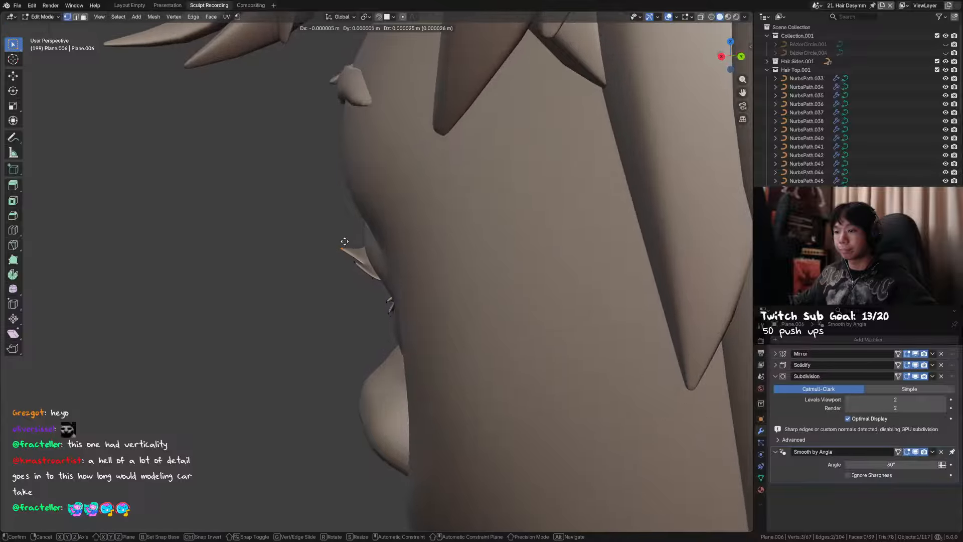
left_click(352, 213)
Select the edge loop across the outer lash spike with the help of X-ray and shift it along Z
middle_click_drag(352, 212, 350, 271)
key("2")
key("alt+z")
left_click(367, 263, "alt")
key("alt+z")
key("g")
key("z")
left_click(404, 257)
key("Tab")
key("Tab")
Add a centred loop cut across the other outer lash spike and switch to vertex select mode
key("ctrl+r")
left_click(349, 265)
right_click(349, 266)
key("1")
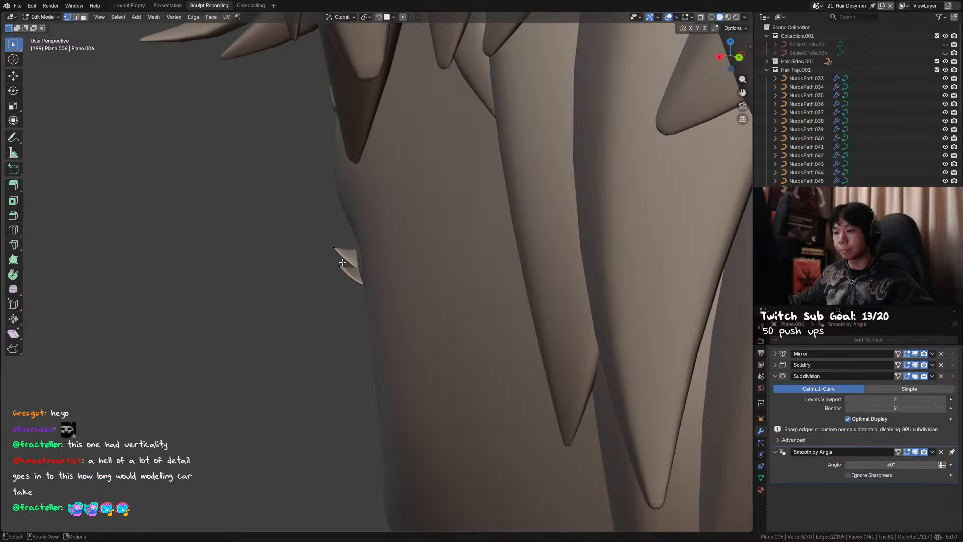
Raise the new spike loop about 0.00033 m along Z, fine-tune its position freely and save the file
key("alt+z")
key("alt+z")
key("g")
key("z")
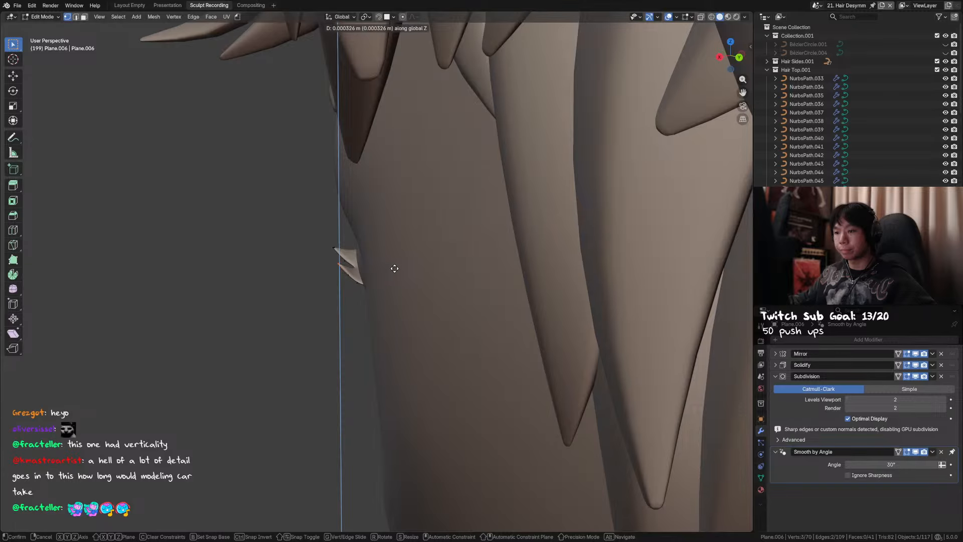
left_click(395, 268)
key("g")
left_click(403, 270)
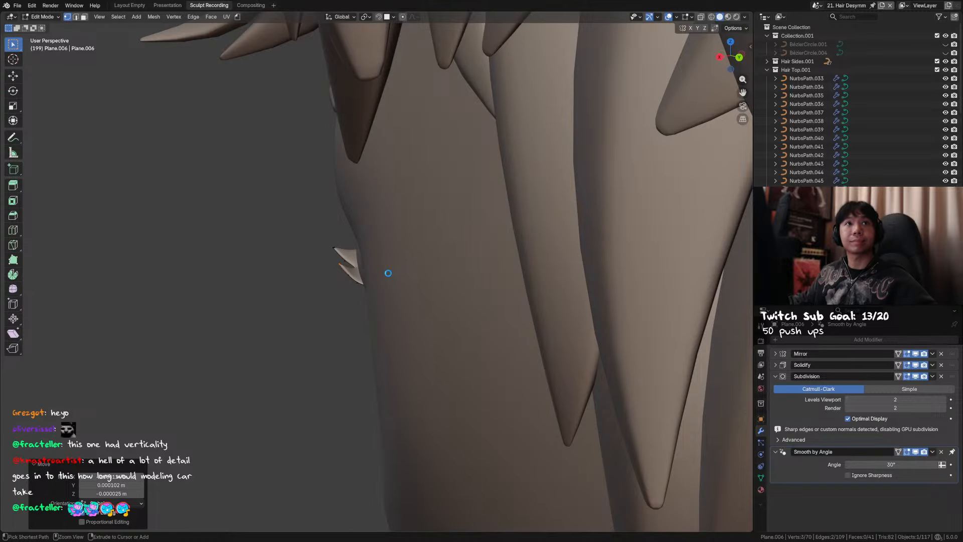
key("ctrl+s")
Check the lashes on the whole face from the front in Object Mode, and reopen them in Edit Mode
middle_click_drag(340, 277, 468, 262)
key("Tab")
left_click_drag(460, 244, 415, 256)
scroll(415, 258, "down", 4)
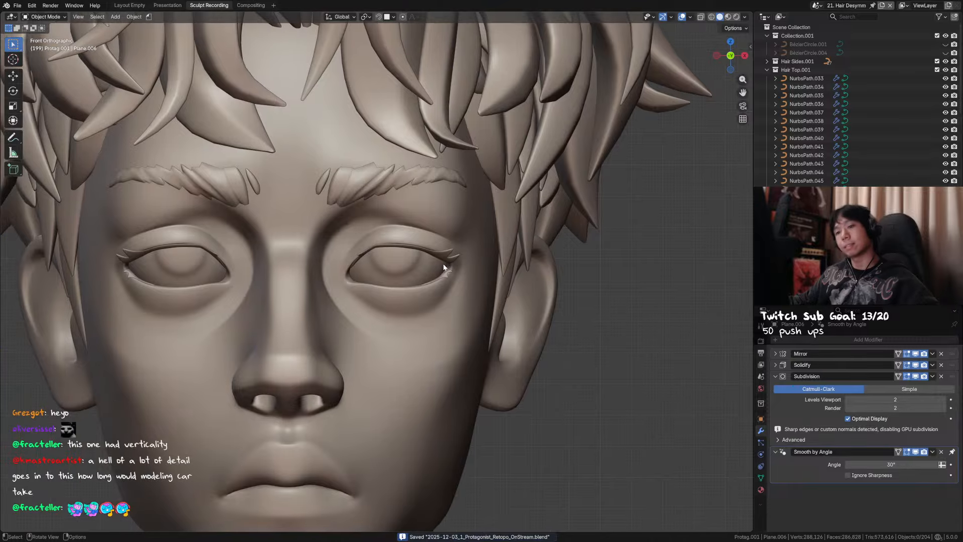
mouse_move(449, 268)
middle_mouse_down()
mouse_move(464, 269)
mouse_move(474, 290)
mouse_move(442, 245)
mouse_move(451, 261)
mouse_move(437, 263)
mouse_move(449, 266)
middle_mouse_up()
left_click(428, 251)
key("Tab")
scroll(434, 273, "up", 5)
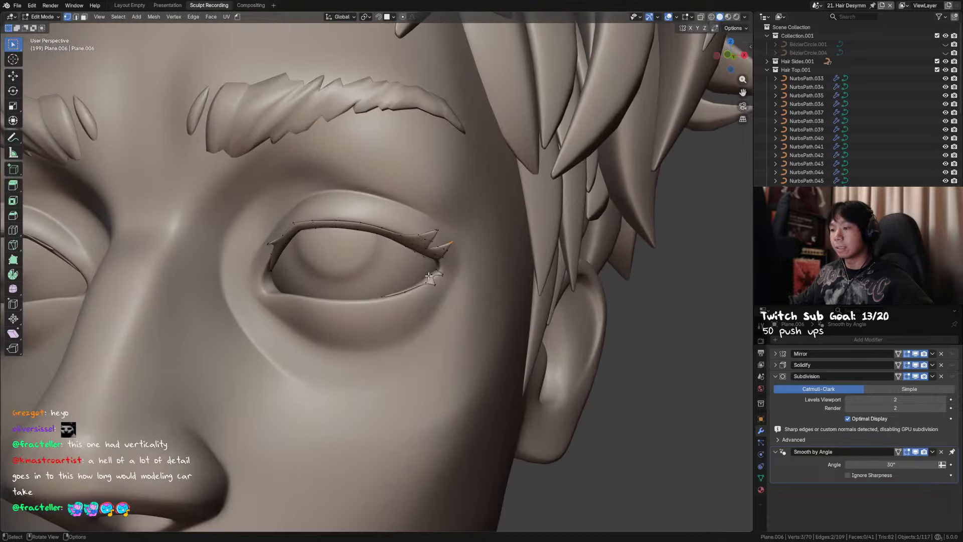
Lower a vertex at the base of the upper outer lash spike about 0.00013 m along Z and fine-tune the spike's position freely
key("2")
key("alt+z")
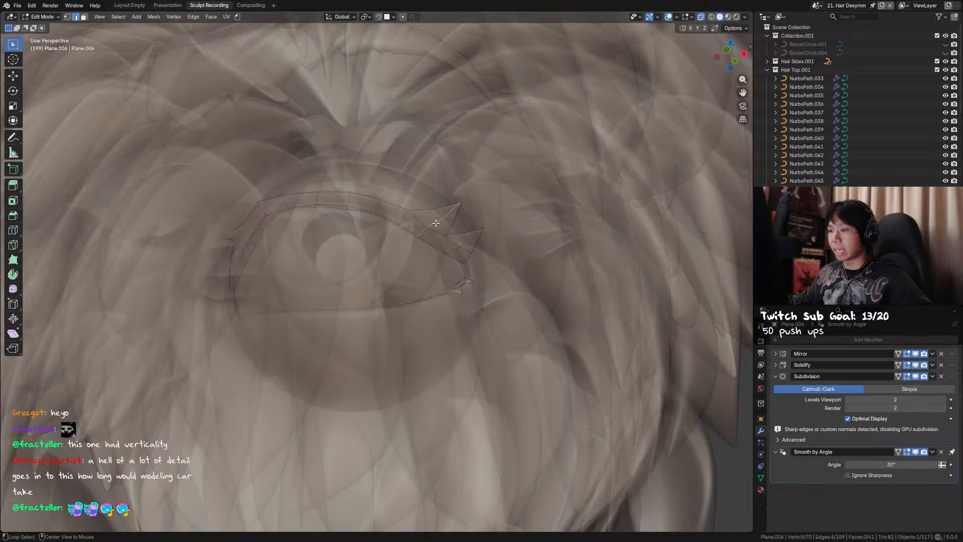
key("alt+z")
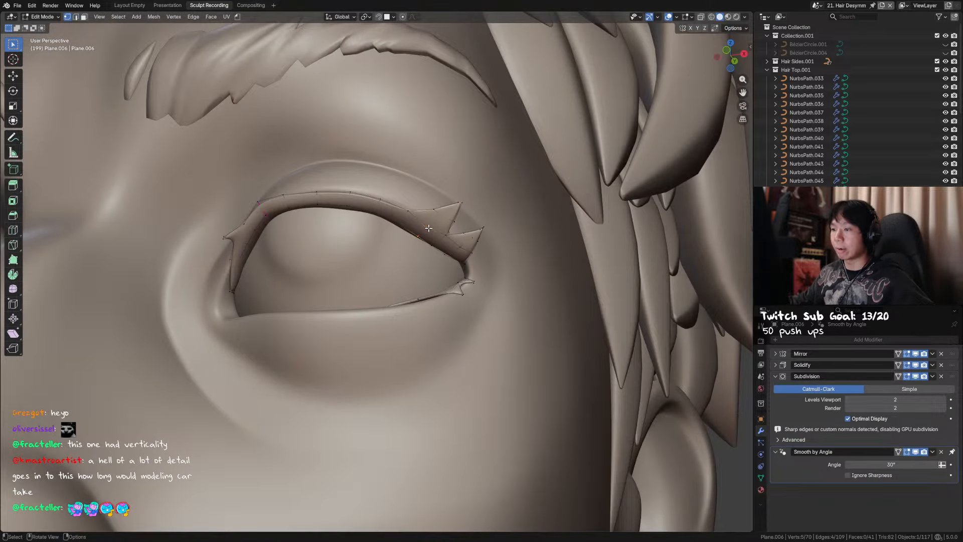
left_click(429, 228)
middle_click_drag(428, 228, 454, 274)
key("g")
key("z")
left_click(454, 276)
key("g")
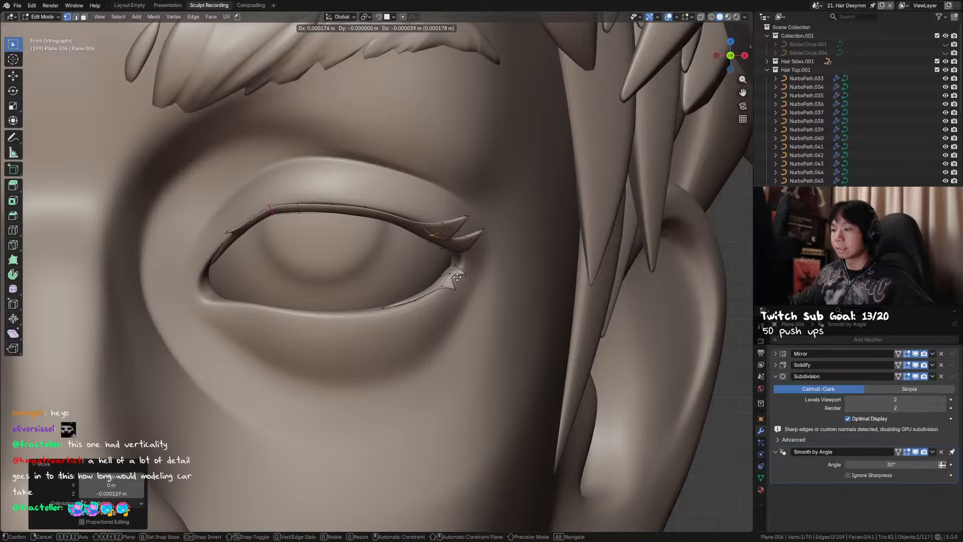
left_click(453, 261)
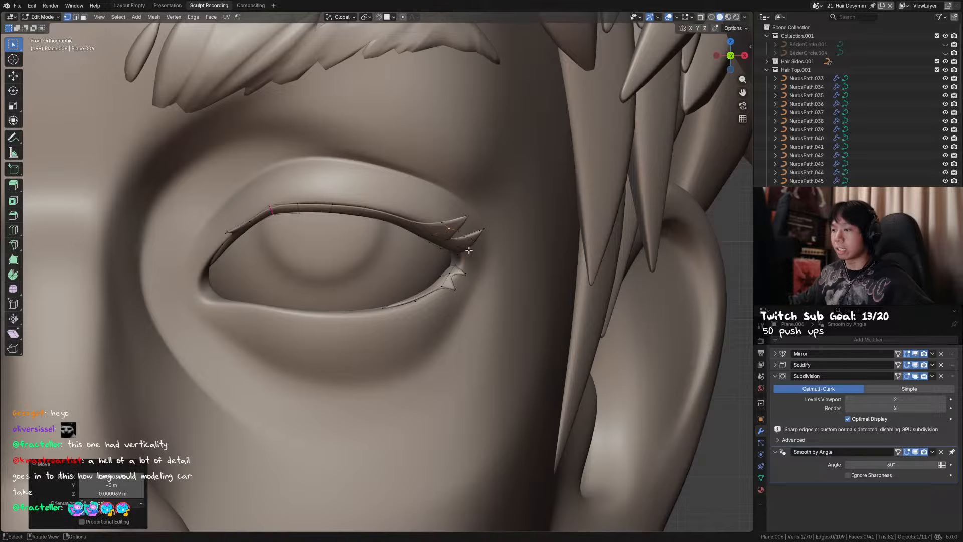
Refine the upper outer lash spike from an angled view, nudging its vertices freely and along Z
mouse_move(469, 251)
middle_mouse_down()
mouse_move(441, 263)
mouse_move(370, 255)
mouse_move(369, 247)
mouse_move(467, 257)
middle_mouse_up()
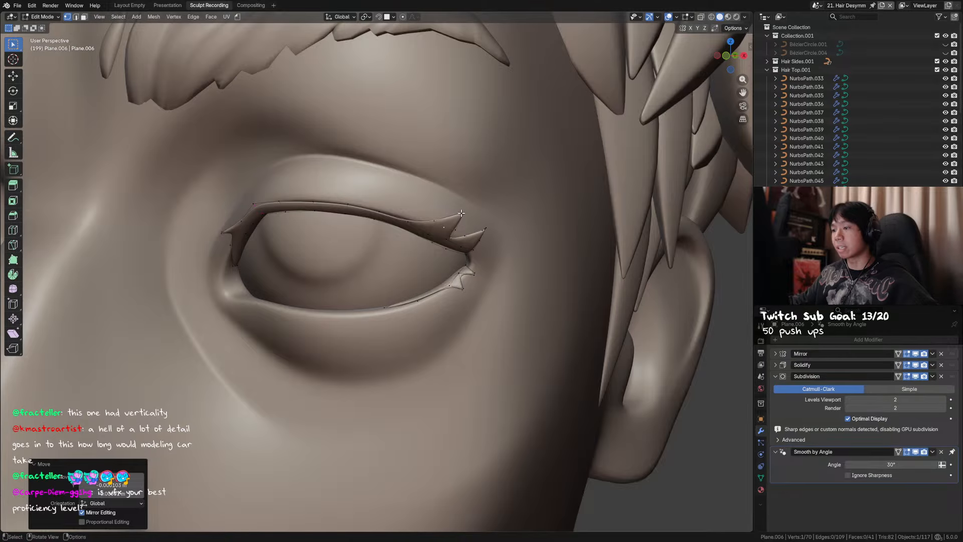
middle_click_drag(460, 213, 478, 221)
key("g")
left_click(506, 191)
key("g")
key("z")
left_click(467, 257)
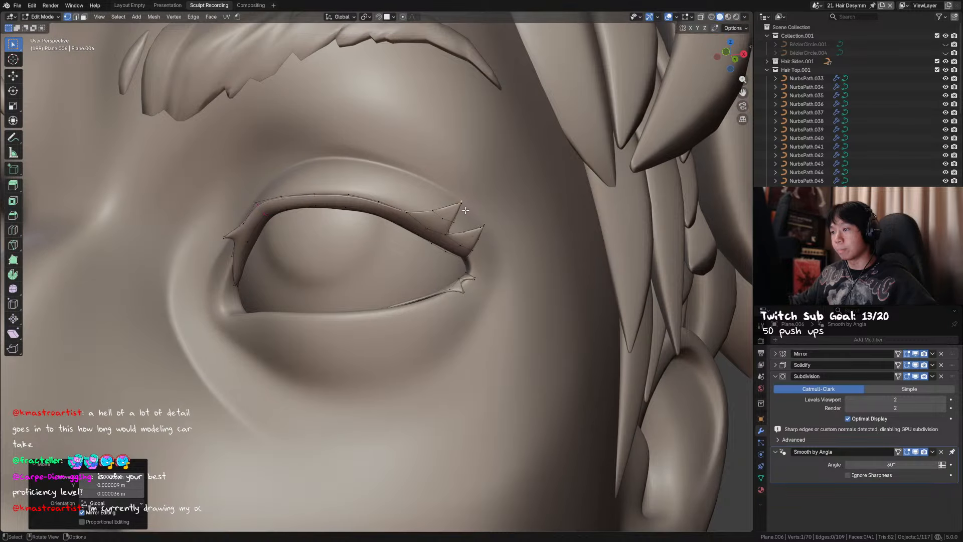
Check the lashes from the front and at an angle, save the file in Object Mode and view the face from below
key("KP_1")
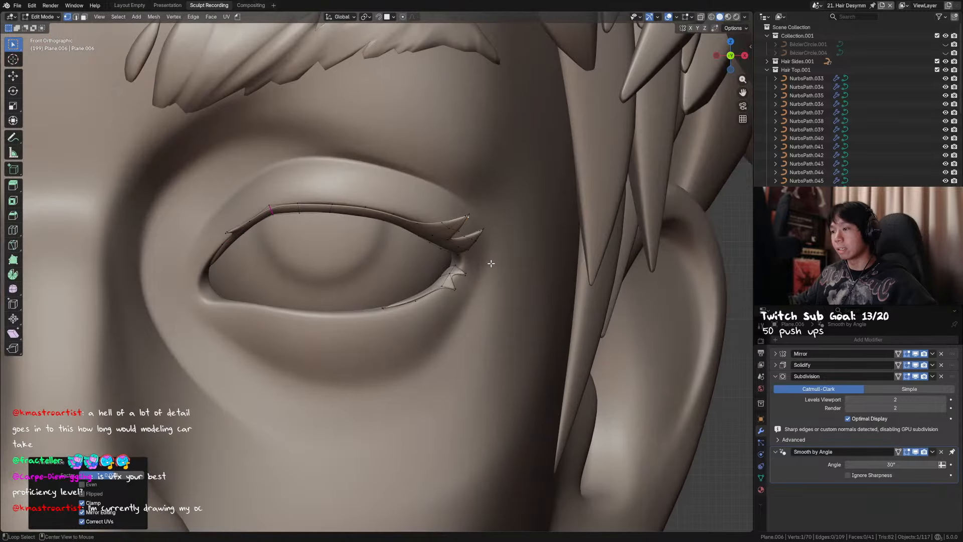
key("Tab")
key("Tab")
middle_click_drag(485, 229, 545, 241)
key("Tab")
key("KP_1")
key("ctrl+s")
scroll(455, 269, "down", 2)
left_click_drag(502, 217, 435, 260, "ctrl")
middle_click_drag(431, 287, 429, 232)
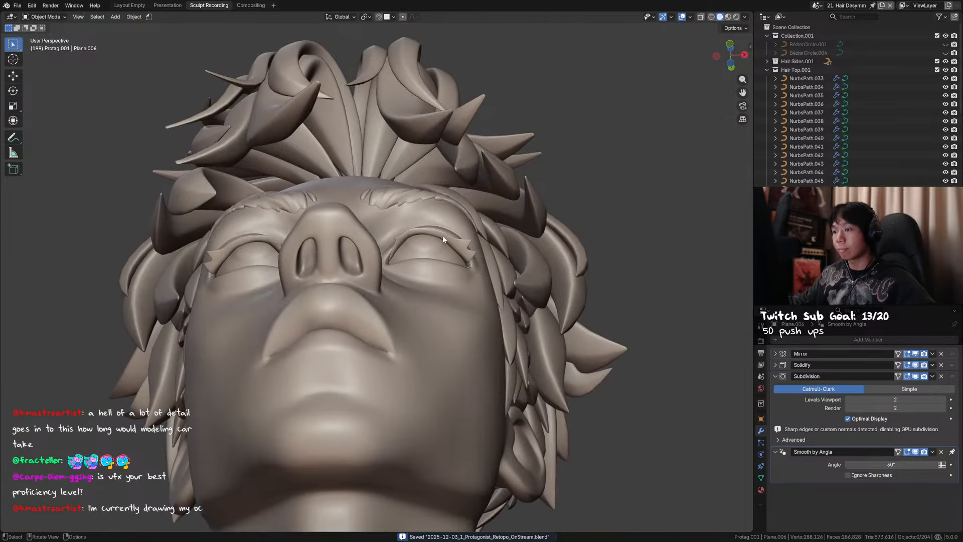
Nudge an upper lash vertex from below by about 0.00006 m along Y and -0.00004 m along Z, and save in Object Mode
left_click(442, 236)
scroll(426, 225, "up", 3)
key("Tab")
key("g")
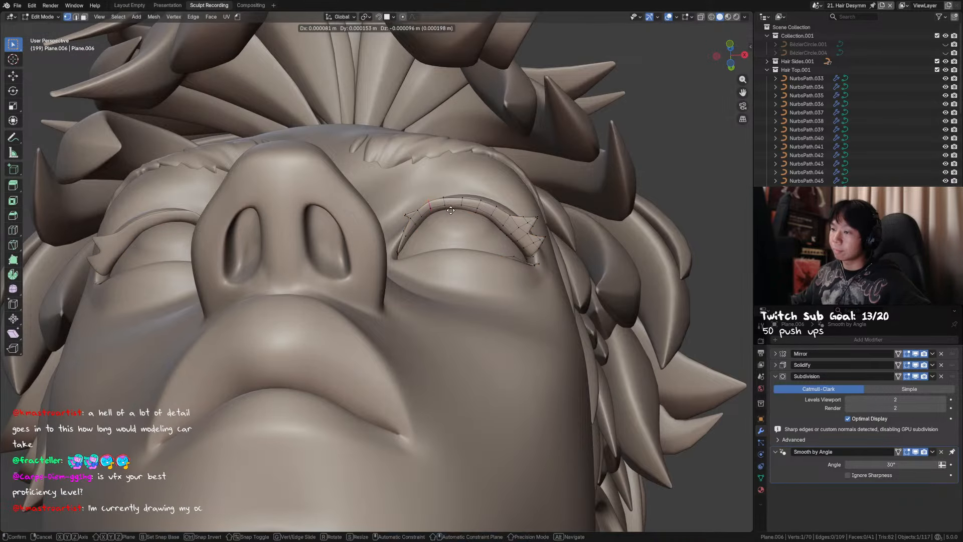
right_click(460, 217)
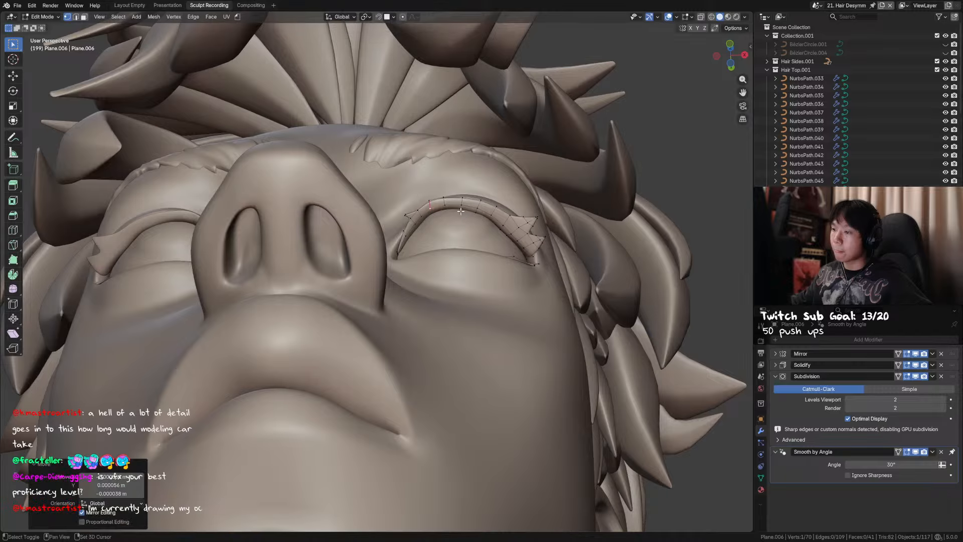
middle_click_drag(570, 225, 556, 294)
key("Tab")
key("ctrl+s")
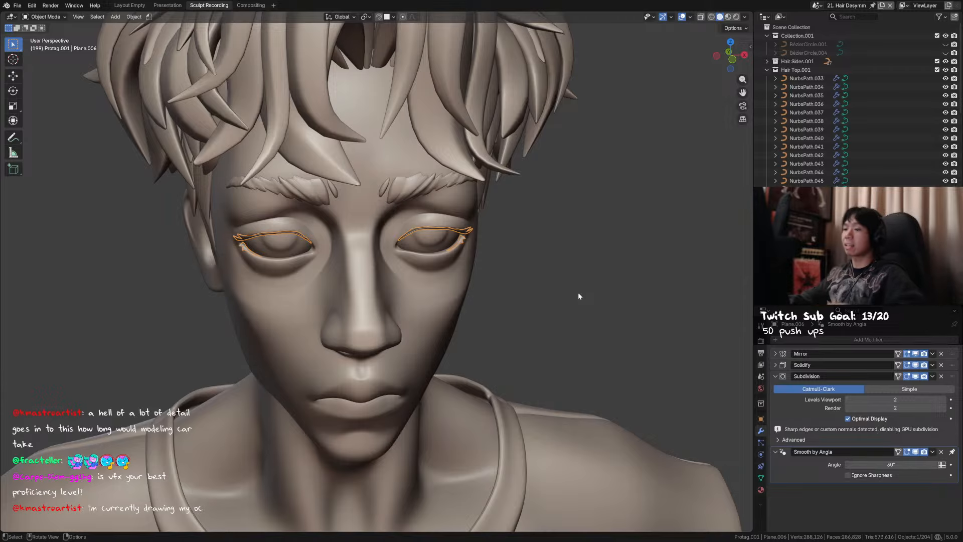
Save the file, reopen the lashes in Edit Mode and move an inner-corner vertex about -0.00068 m along Y and -0.00058 m along Z
middle_click_drag(577, 295, 410, 206)
key("ctrl+s")
scroll(418, 216, "up", 2)
key("Tab")
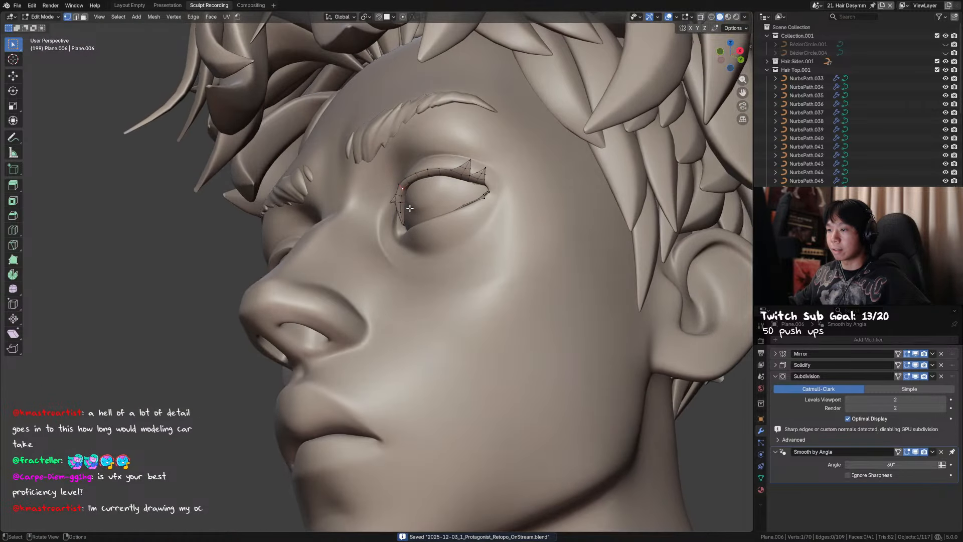
scroll(416, 200, "up", 2)
mouse_move(435, 174)
middle_mouse_down()
mouse_move(415, 167)
mouse_move(429, 169)
middle_mouse_up()
key("alt+z")
key("alt+z")
key("g")
left_click(429, 168)
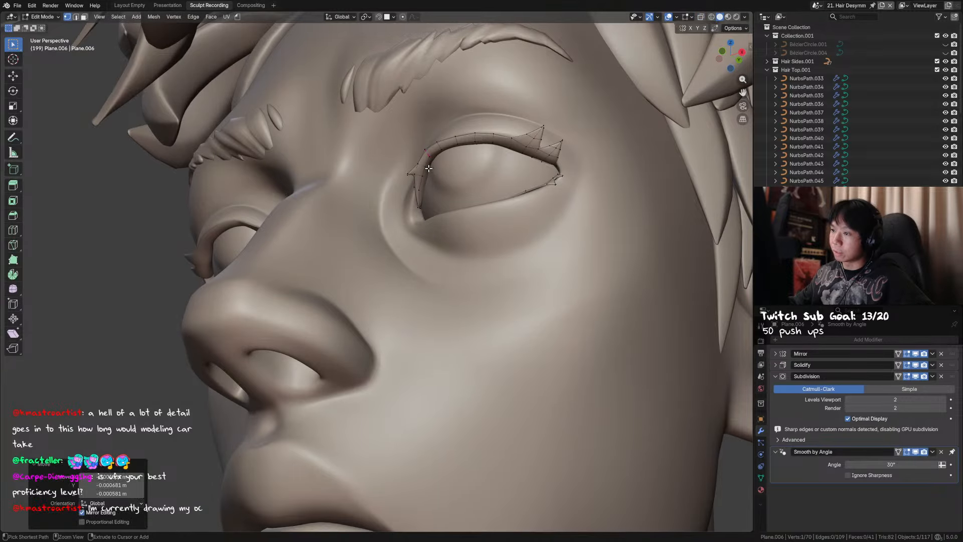
Move a vertex on the inner part of the upper lash freely by about 0.0009 m, checking it in X-ray
key("alt+z")
key("alt+z")
key("g")
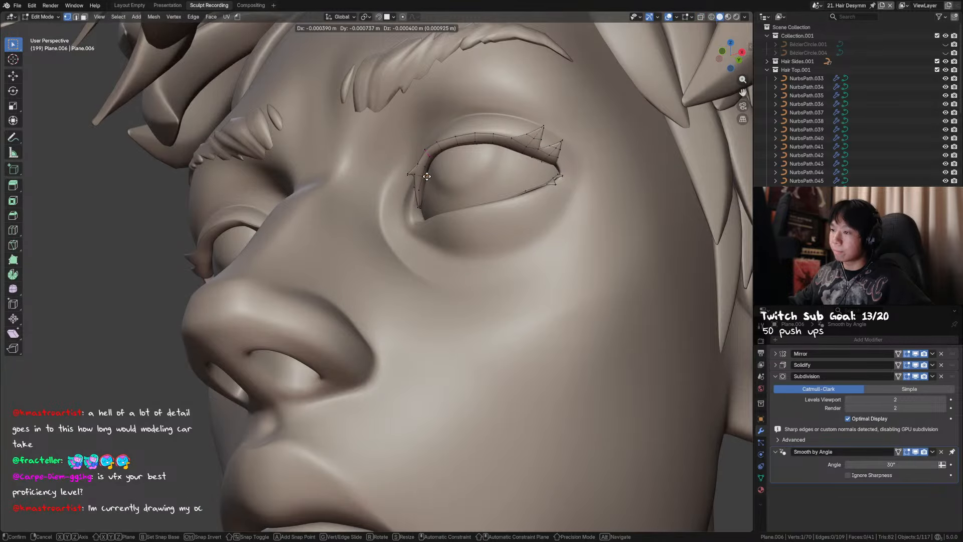
left_click(426, 176)
Add a loop cut across the inner lash spike and raise the new loop about 0.00061 m along Z
middle_click_drag(426, 176, 438, 202)
key("ctrl+r")
left_click(411, 171)
left_click(410, 171)
left_click(413, 174, "alt")
key("g")
key("z")
left_click(477, 204)
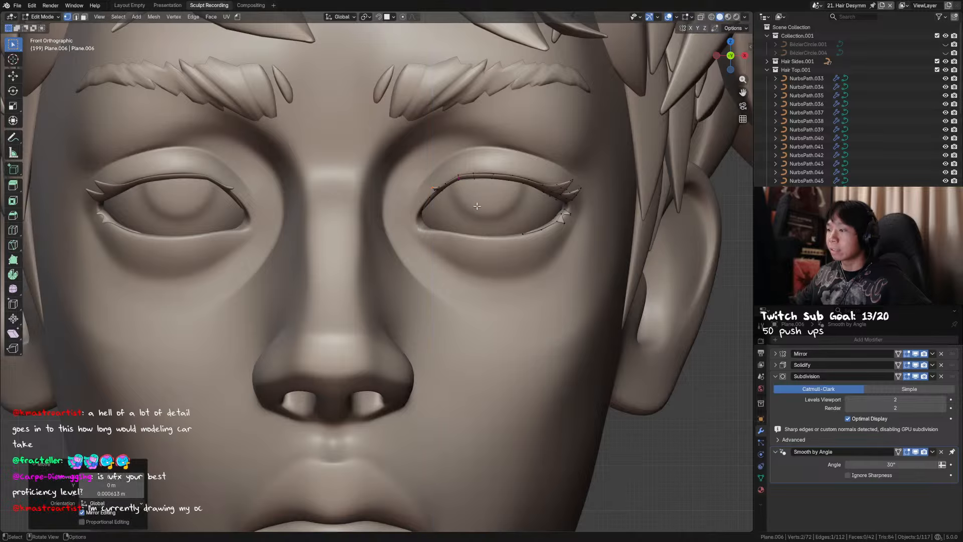
Return to Object Mode, save the file and check the lashes on the whole face with nothing selected
key("Tab")
key("ctrl+s")
key("alt+a")
scroll(470, 224, "down", 3)
middle_click_drag(470, 223, 452, 207)
scroll(453, 207, "down", 2)
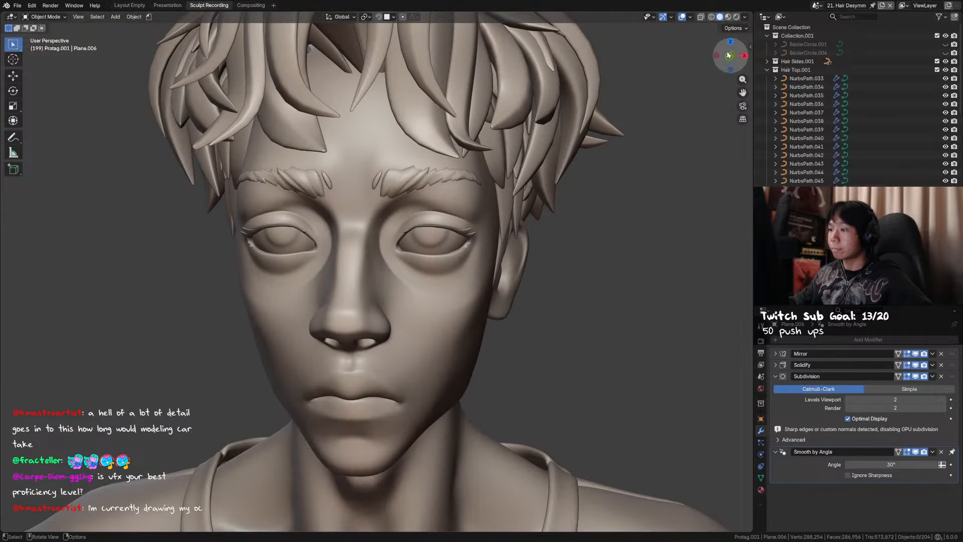
Switch the viewport to Material Preview, check the coloured face and save the file
left_click(728, 17)
scroll(569, 243, "down", 3)
mouse_move(471, 301)
middle_mouse_down()
mouse_move(495, 280)
mouse_move(483, 270)
mouse_move(486, 240)
mouse_move(491, 271)
mouse_move(555, 245)
middle_mouse_up()
scroll(509, 284, "up", 3)
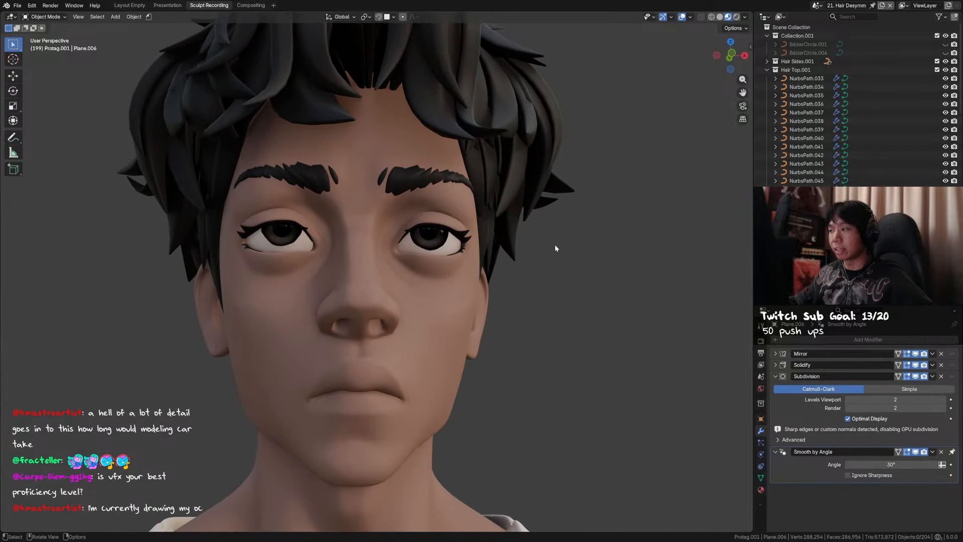
key("ctrl+s")
Open the 20. Gloves Size Tweak scene and compare its lashes with those of 21. Hair Desymm from the front
left_click(817, 5)
key("KP_1")
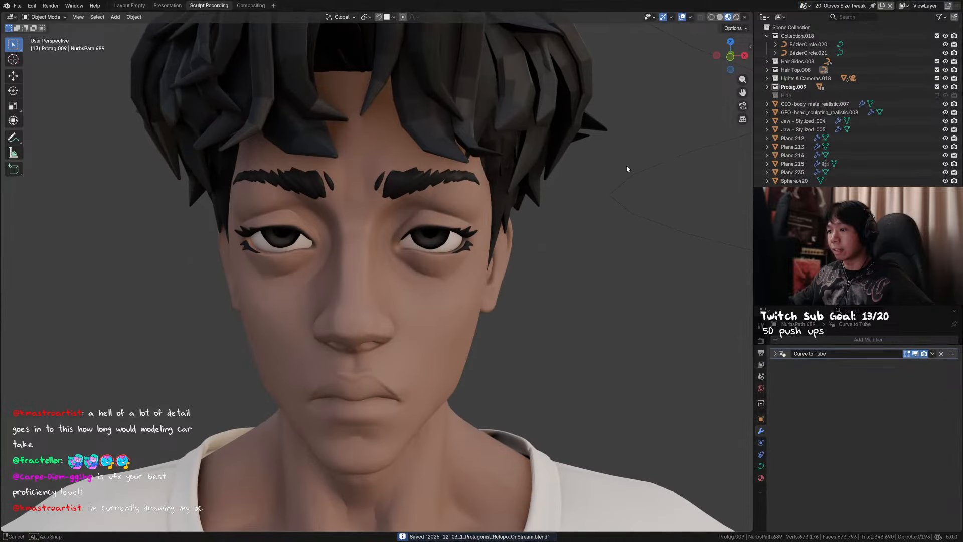
scroll(612, 177, "up", 5)
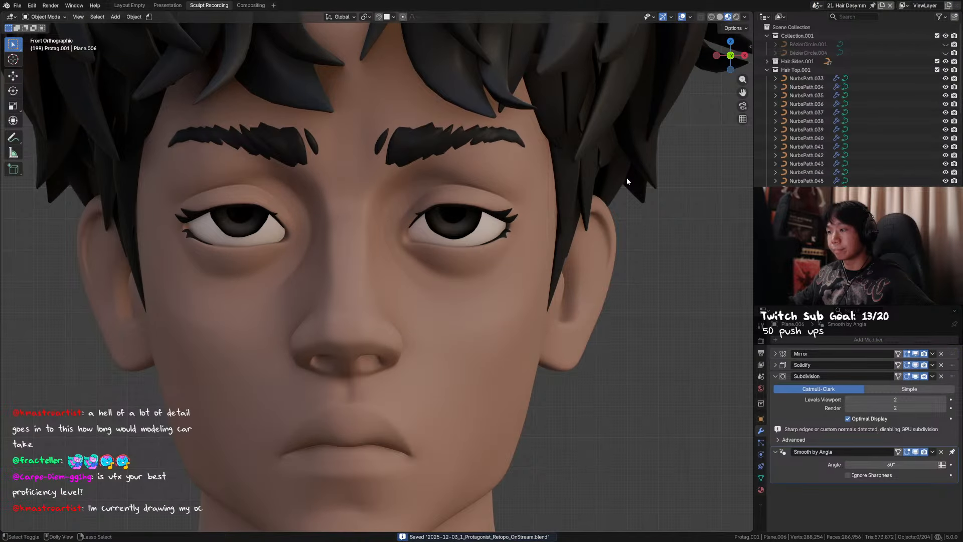
key("ctrl+z")
key("ctrl+shift+z")
key("ctrl+z")
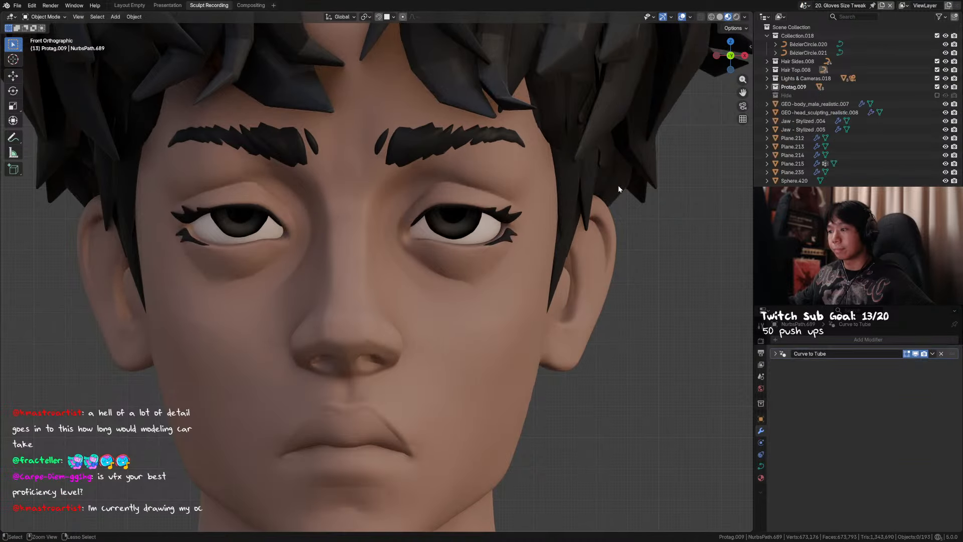
Hide the overlapping face mesh in the 20. Gloves Size Tweak scene and return to 21. Hair Desymm to compare the lashes
left_click(550, 249)
key("h")
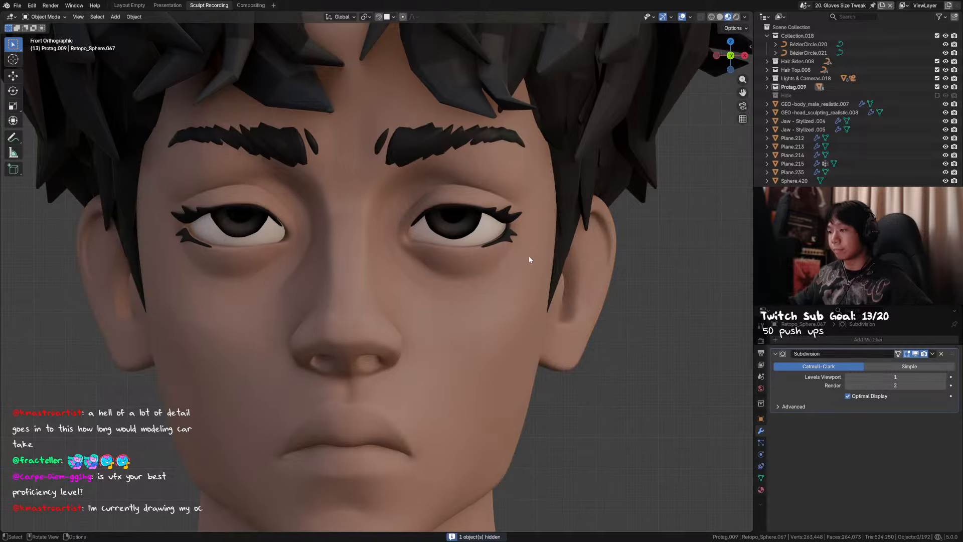
left_click(805, 5)
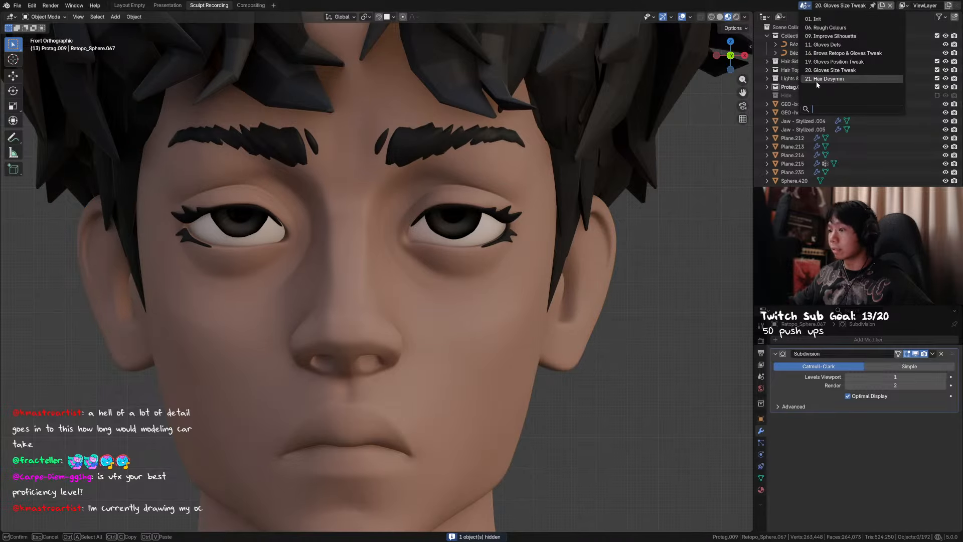
left_click(815, 80)
key("ctrl+z")
key("ctrl+shift+z")
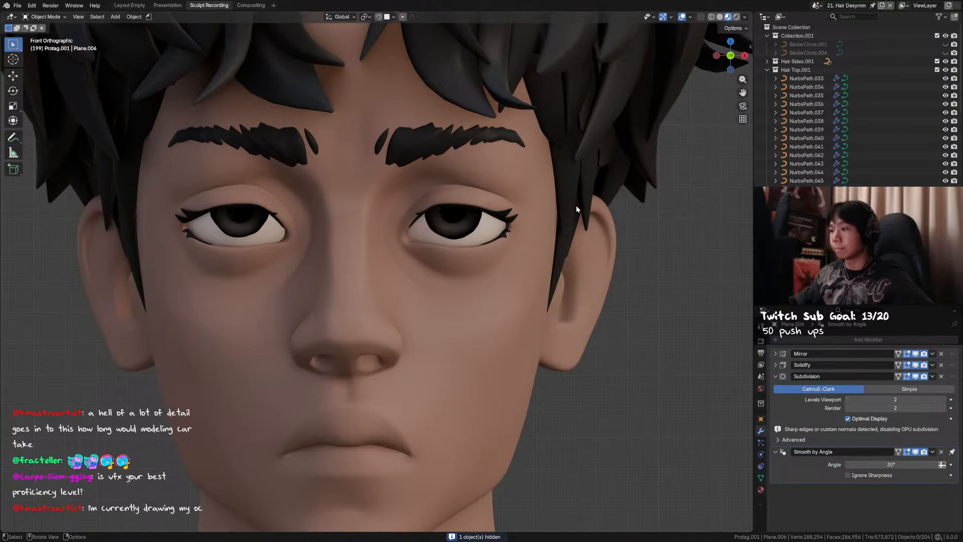
Reopen the lashes in Edit Mode and try moving the tip of the upper outer spike outwards
left_click(511, 223)
key("Tab")
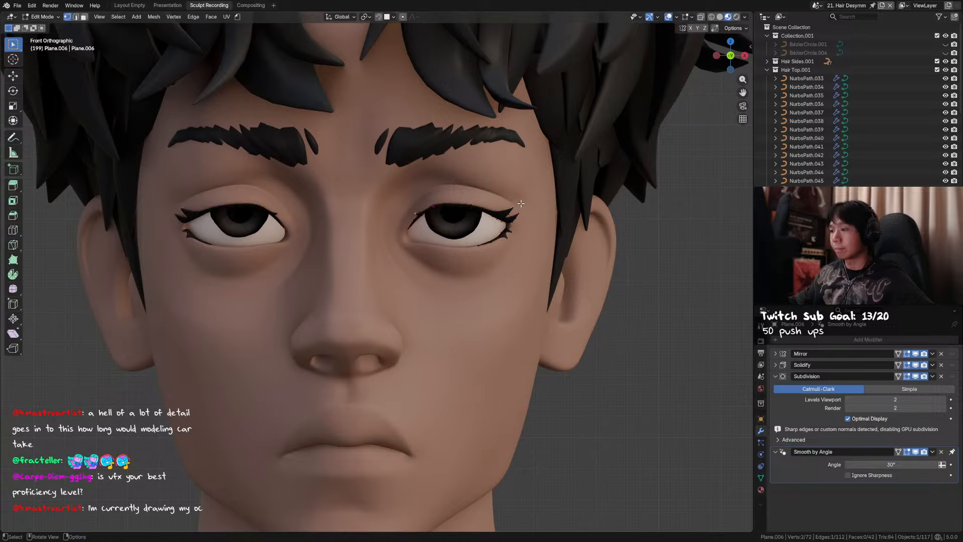
key("g")
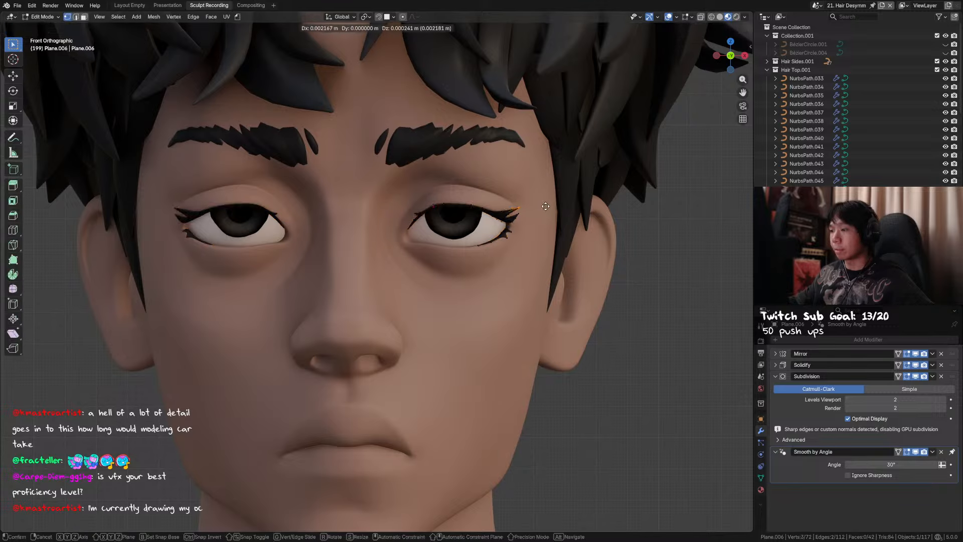
left_click(544, 207)
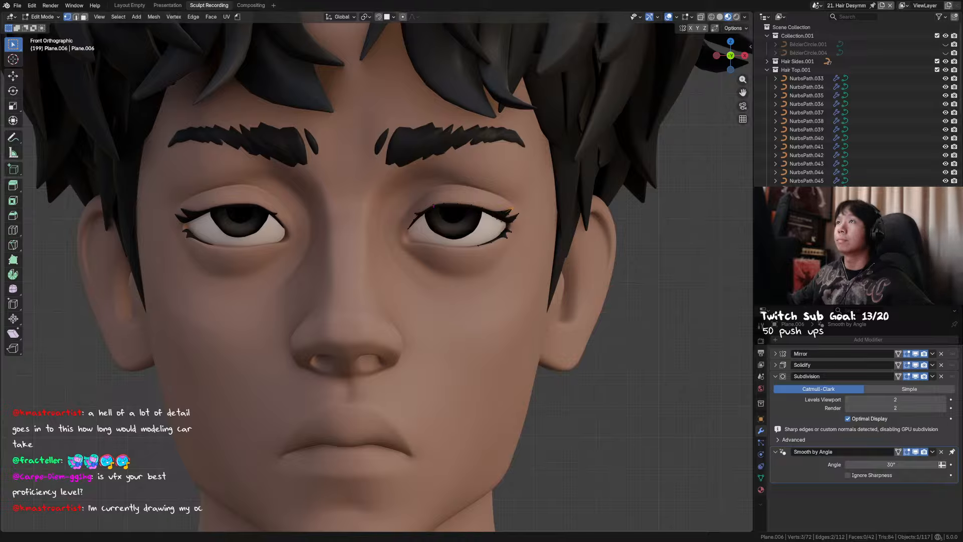
Check the lashes on the coloured face from the front at different distances and save the file
scroll(500, 205, "up", 2)
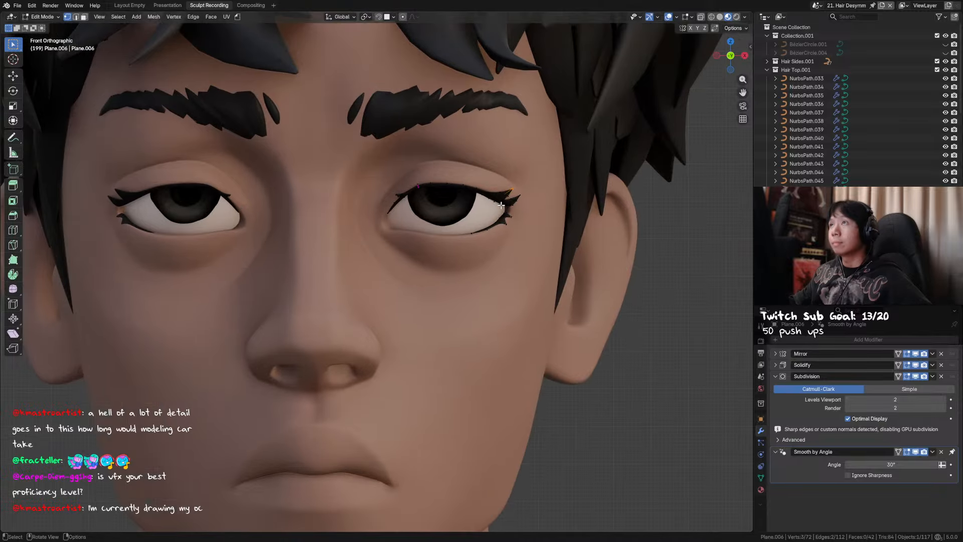
scroll(515, 204, "down", 1)
scroll(520, 202, "up", 1)
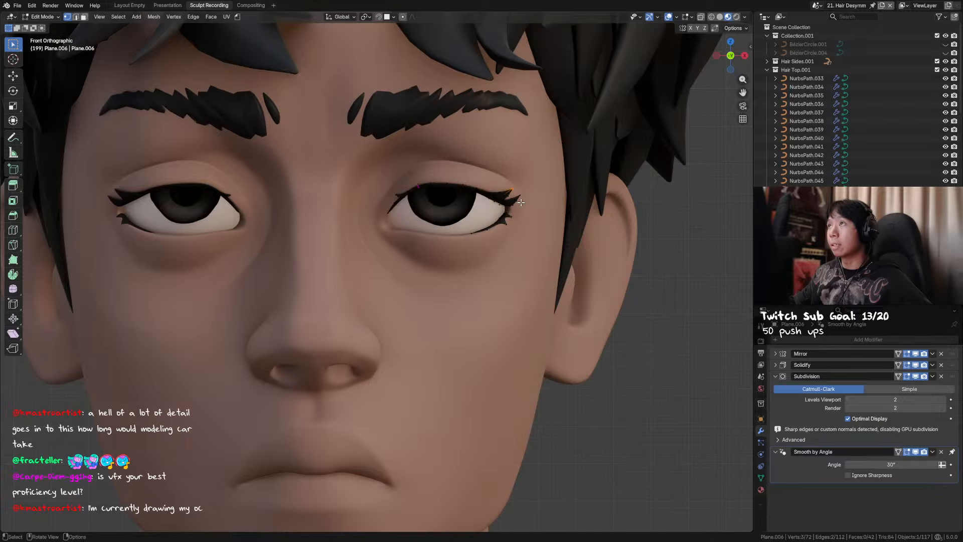
scroll(521, 202, "down", 2)
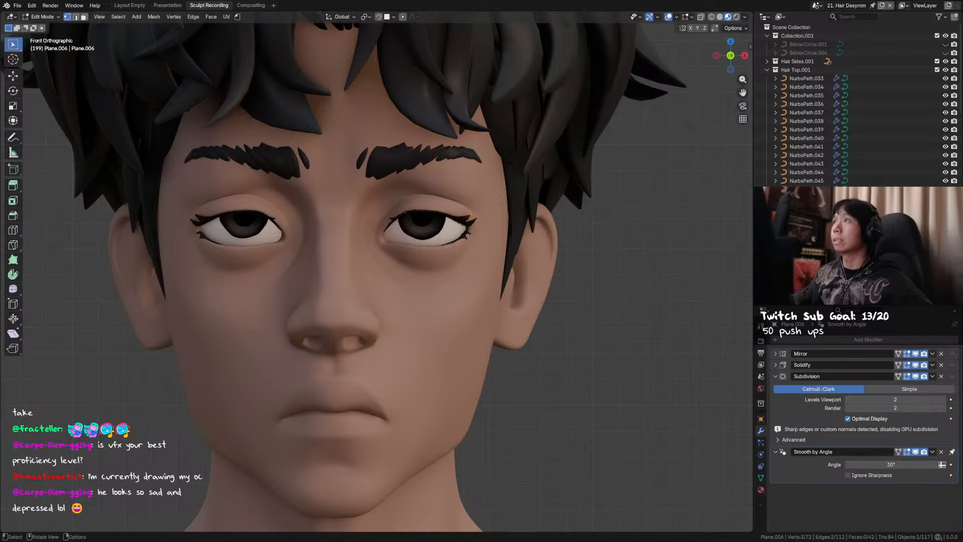
middle_click_drag(598, 184, 582, 185)
key("KP_1")
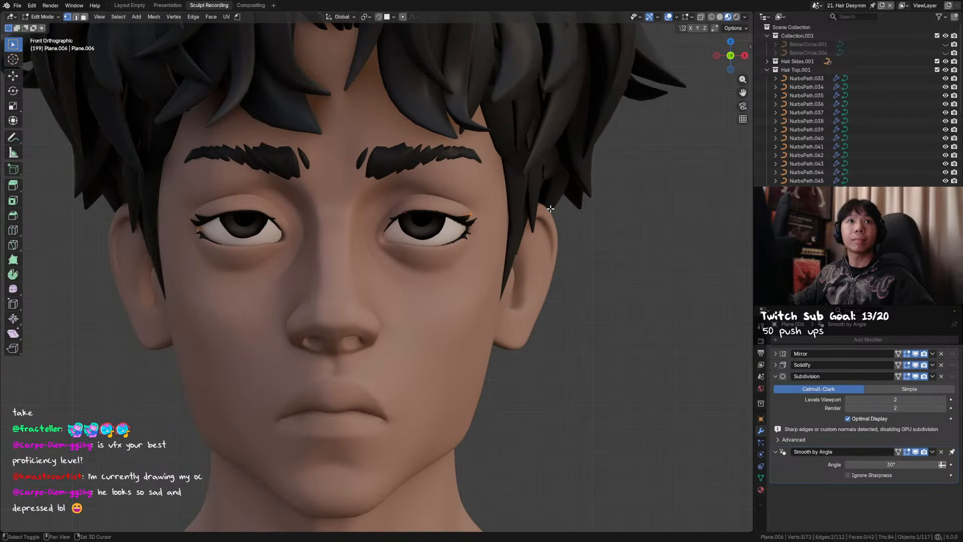
scroll(549, 207, "up", 4)
key("ctrl+s")
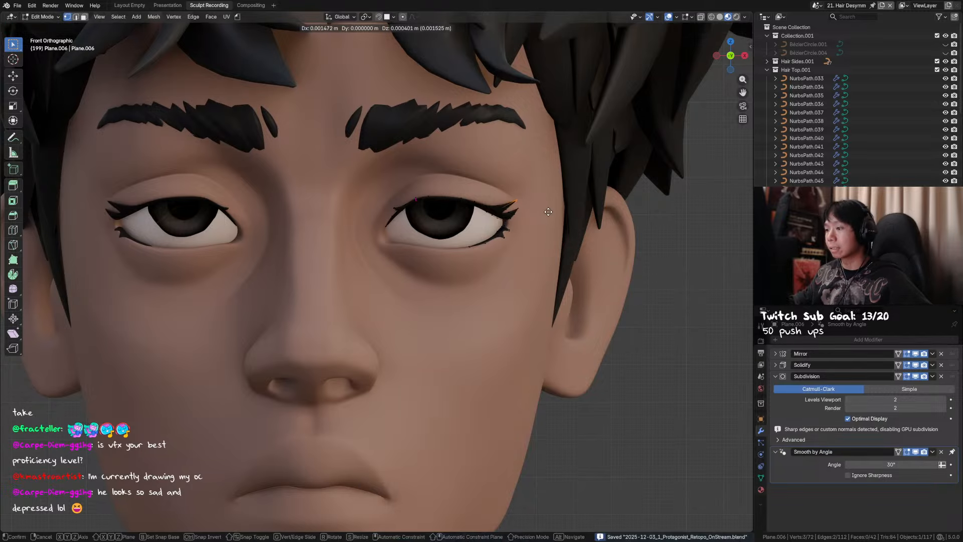
Reposition the tip of the upper outer lash spike freely in the front view, judging it against the whole face
scroll(541, 213, "down", 3)
key("g")
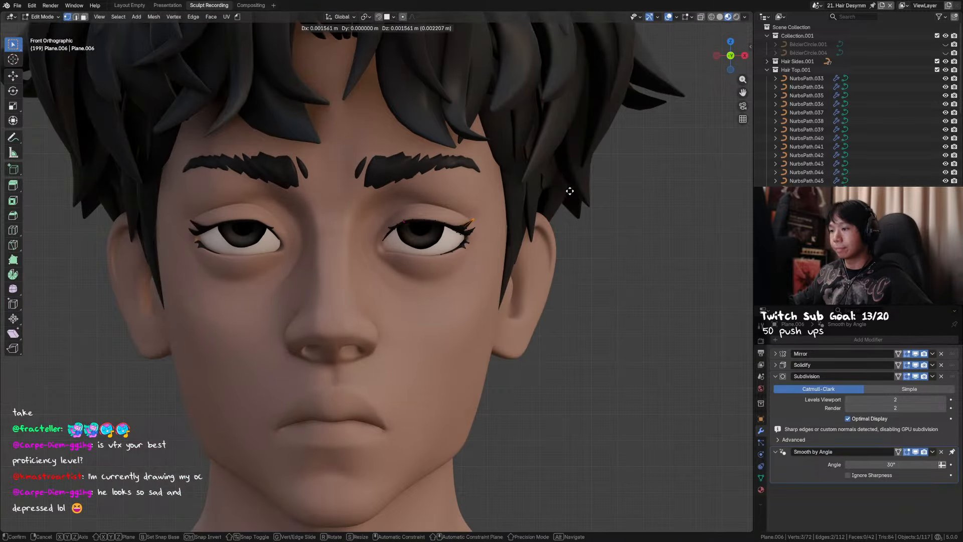
right_click(568, 215)
key("g")
left_click(586, 208)
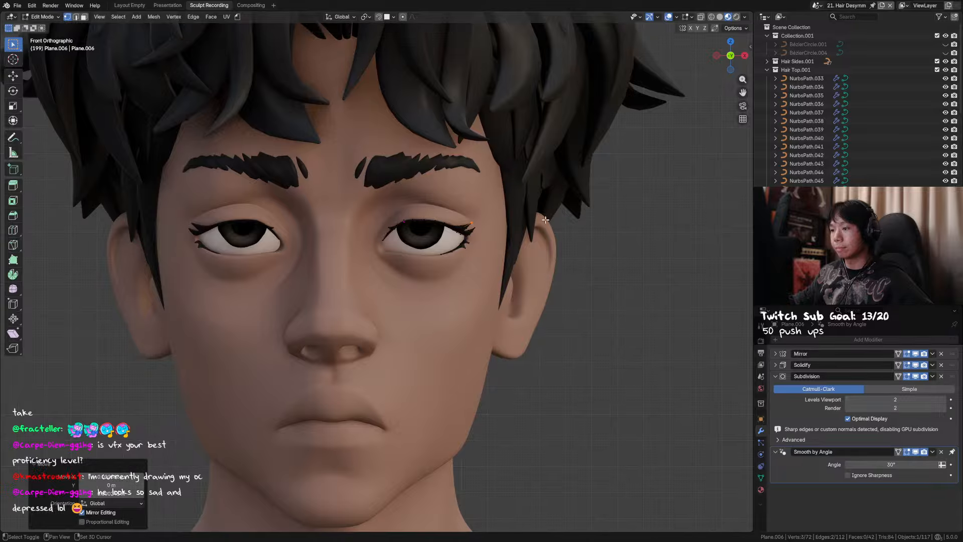
Move the tip edge of the upper outer lash spike outwards from the front, then nudge a tip vertex from a low angle
key("2")
key("g")
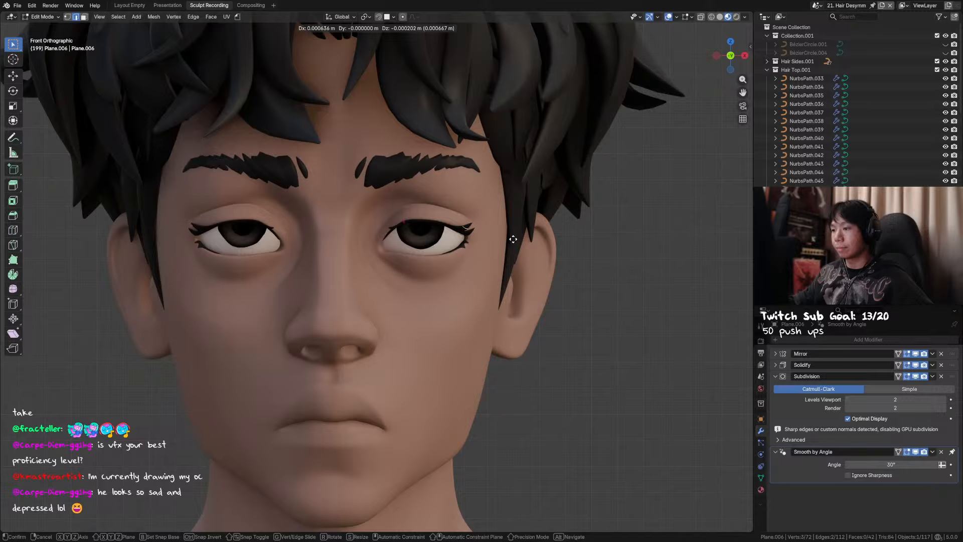
left_click(509, 237)
middle_click_drag(509, 237, 479, 208)
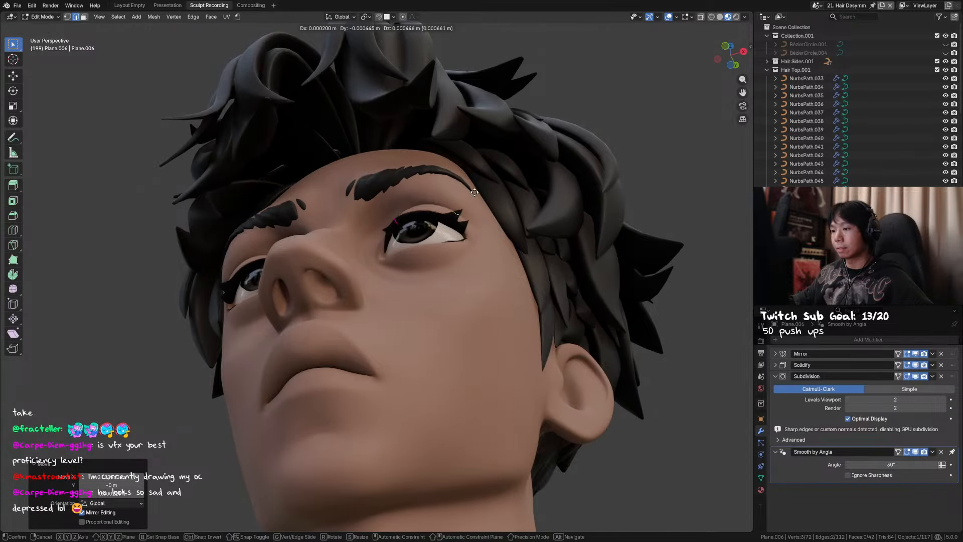
key("1")
left_click(464, 206)
key("g")
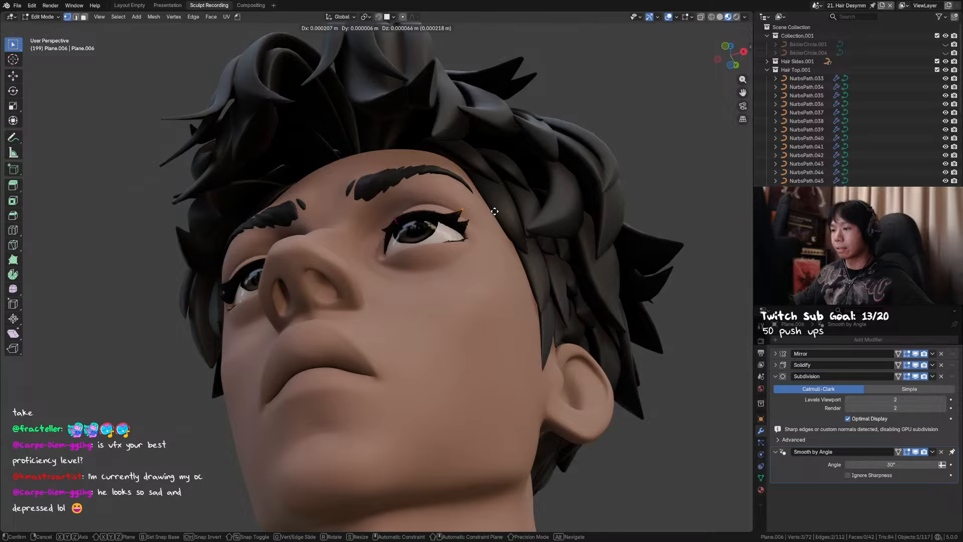
left_click(495, 209)
Select a single vertex of the upper outer spike and move it forward along the Y axis, viewed from under the chin
middle_click_drag(455, 218, 473, 215)
left_click(451, 222)
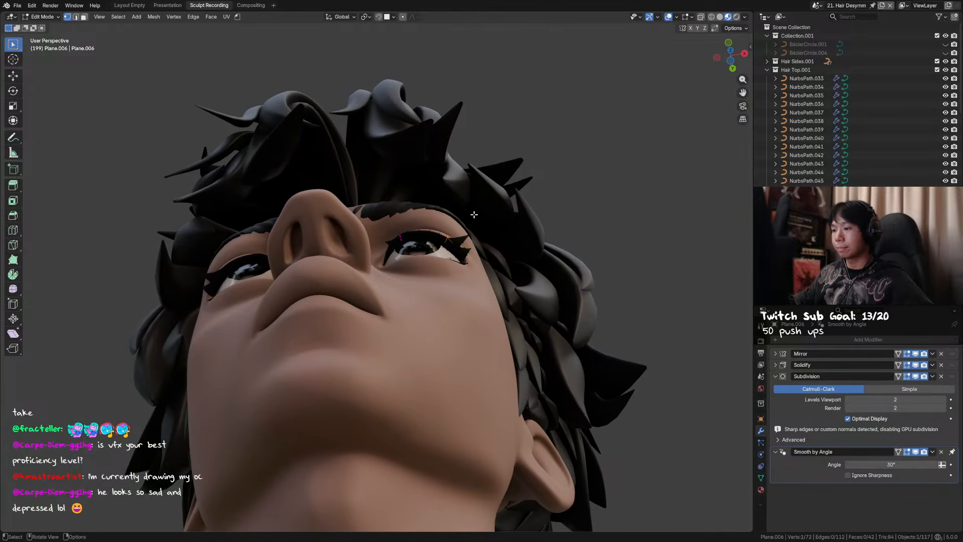
key("g")
key("y")
key("y")
left_click(475, 213)
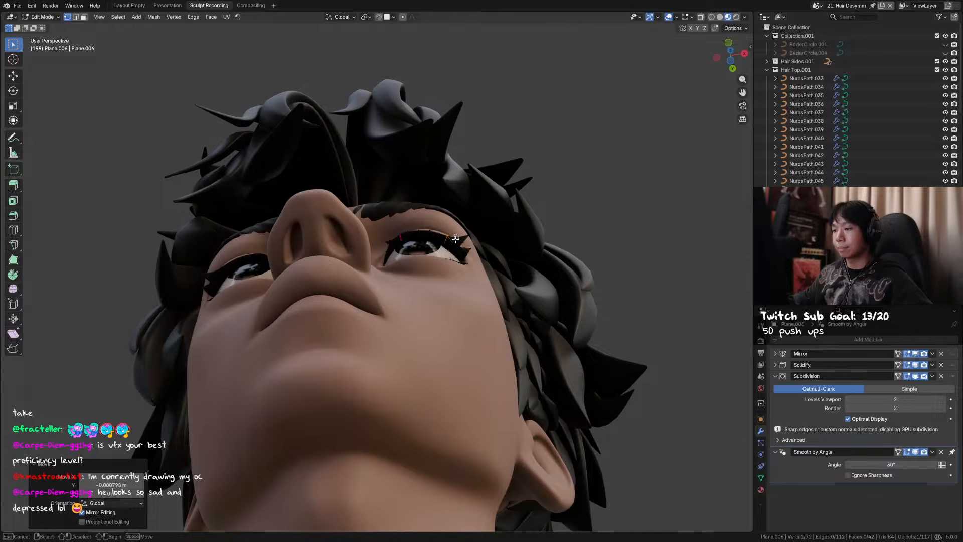
Select the tip vertices of the upper outer spike and pull them forward about 0.0008 m along global Y
key("g")
key("y")
left_click_drag(456, 239, 491, 238)
left_click(473, 234)
key("g")
key("y")
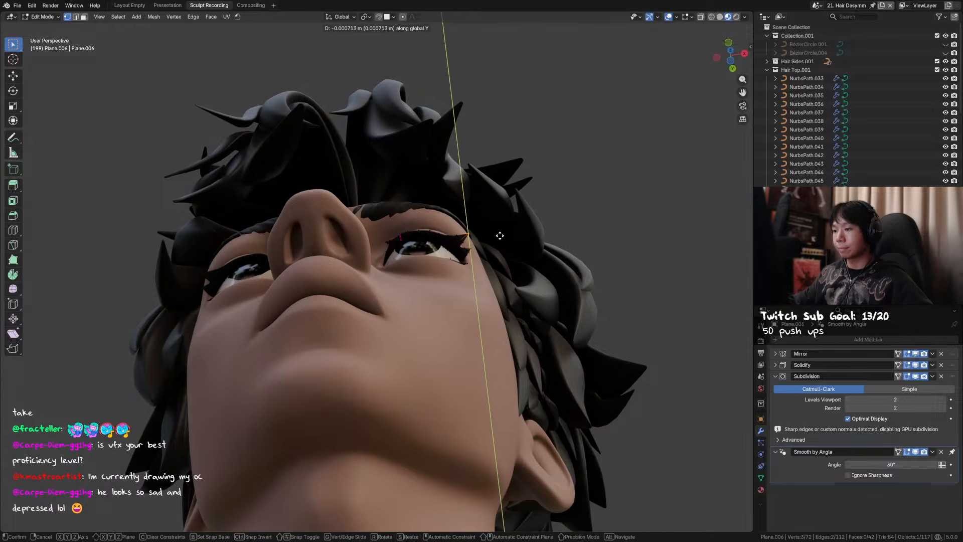
left_click(500, 235)
Shift the upper outer spike's tip slightly outwards and down in the front view
middle_click_drag(499, 232, 507, 309, "alt")
key("g")
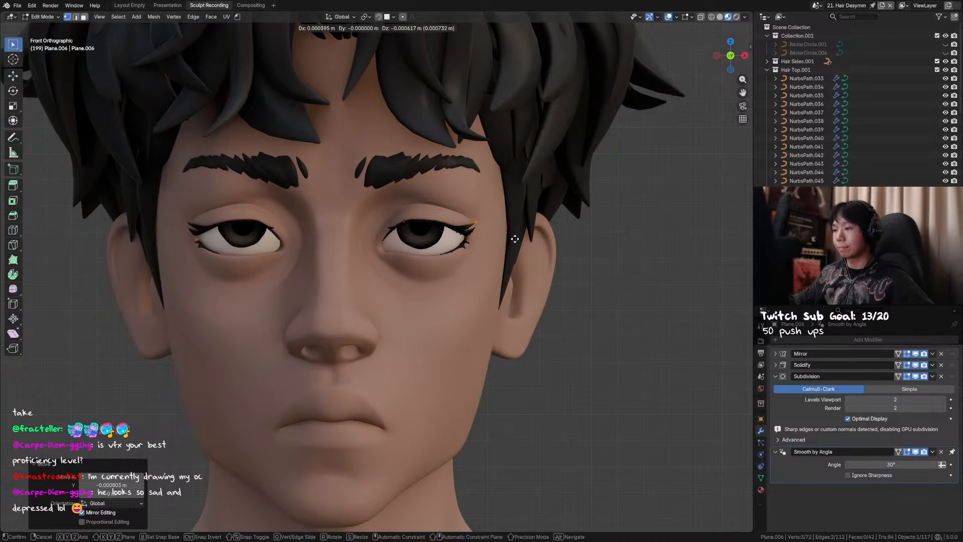
left_click(514, 238)
Select the whole second spike under the upper outer one and move it slightly outwards in the front view
mouse_move(477, 232)
middle_mouse_down()
mouse_move(508, 238)
mouse_move(475, 218)
middle_mouse_up()
left_click_drag(474, 217, 454, 231)
middle_click_drag(483, 234, 512, 274)
left_click(468, 236, "shift")
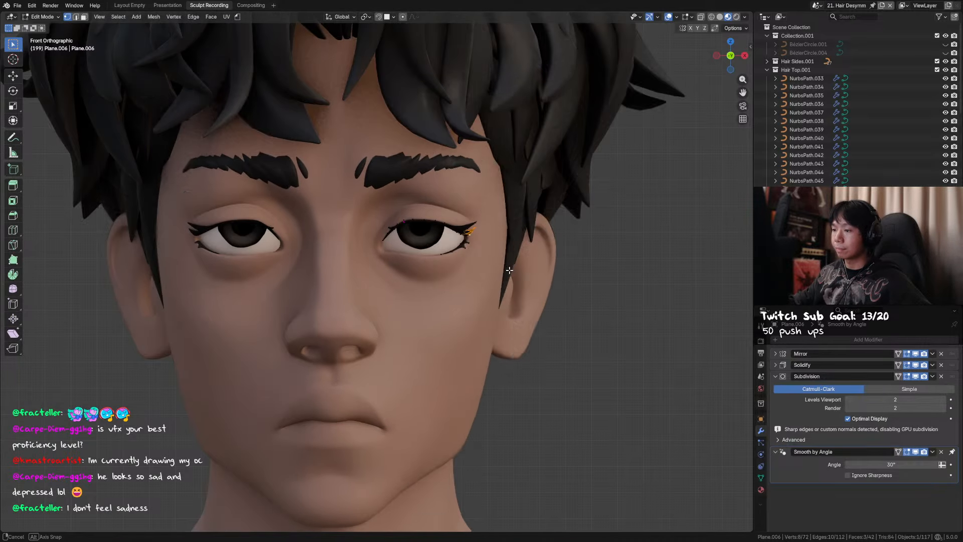
key("g")
right_click(498, 247)
key("g")
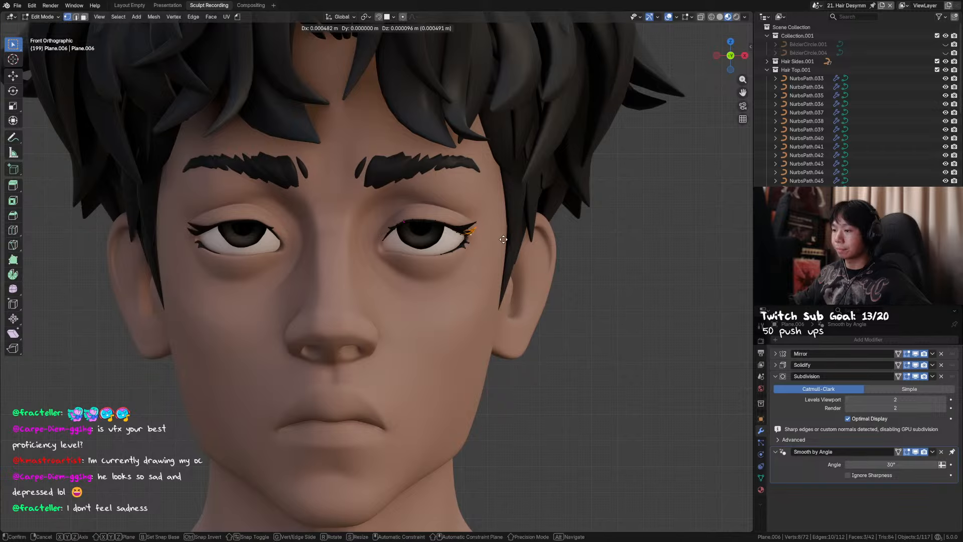
left_click(504, 234)
Limit the selection to the second spike's tip and reposition it outwards and upwards in the front view
mouse_move(475, 234)
left_mouse_down("ctrl")
mouse_move(457, 239)
mouse_move(461, 227)
left_mouse_up("ctrl")
key("g")
left_click(510, 230)
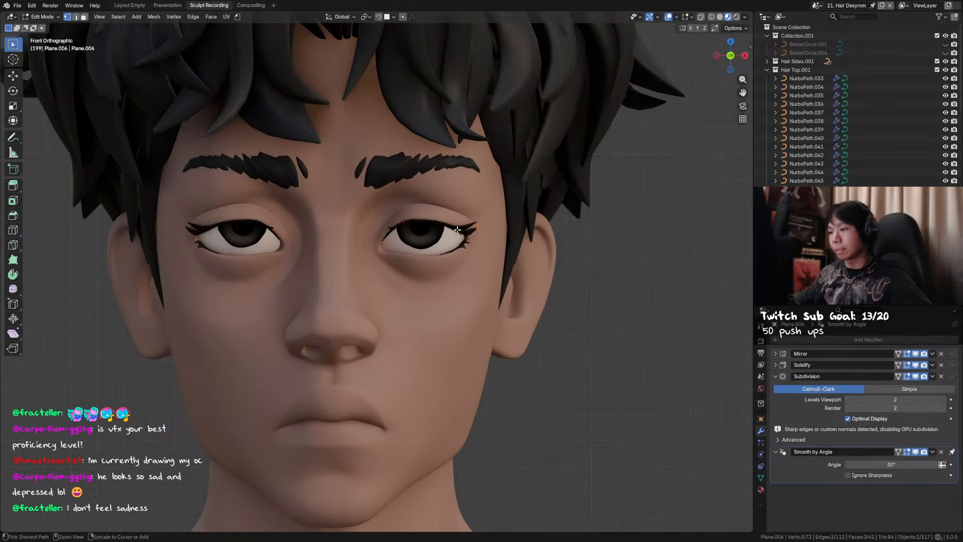
key("g")
left_click(500, 225)
Select a single vertex at the base of the second outer spike and move it slightly outwards, viewed from below
middle_click_drag(497, 235, 496, 192)
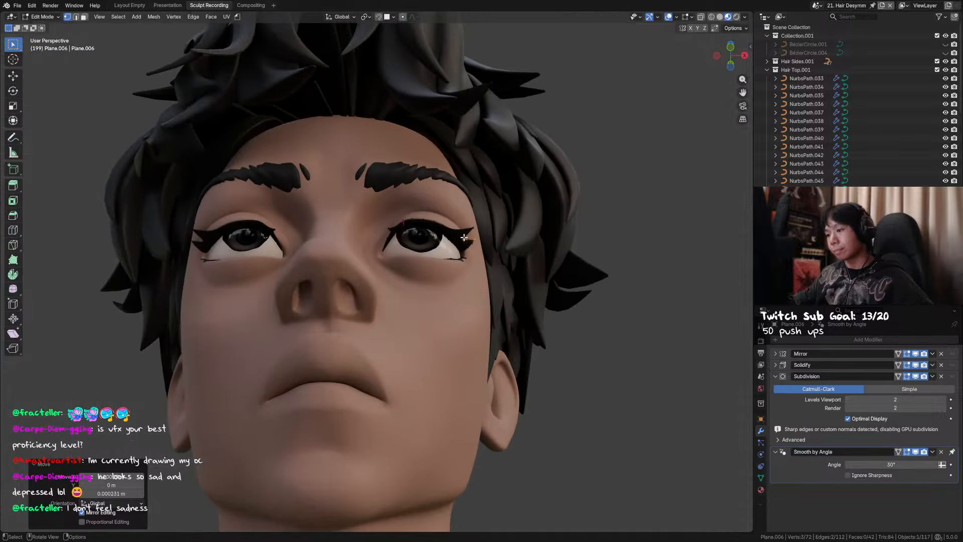
left_click(460, 246)
key("g")
left_click(496, 229)
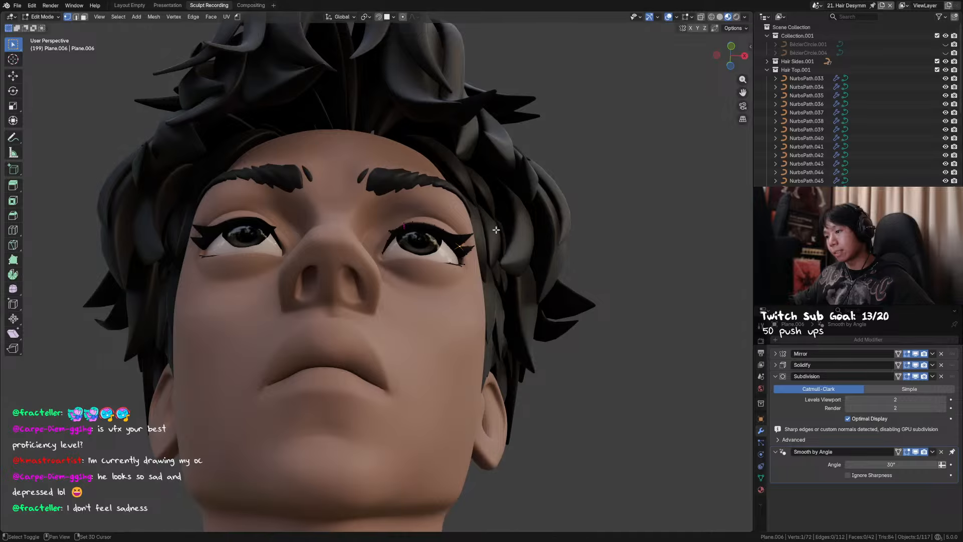
key("g")
key("g")
right_click(495, 232)
key("g")
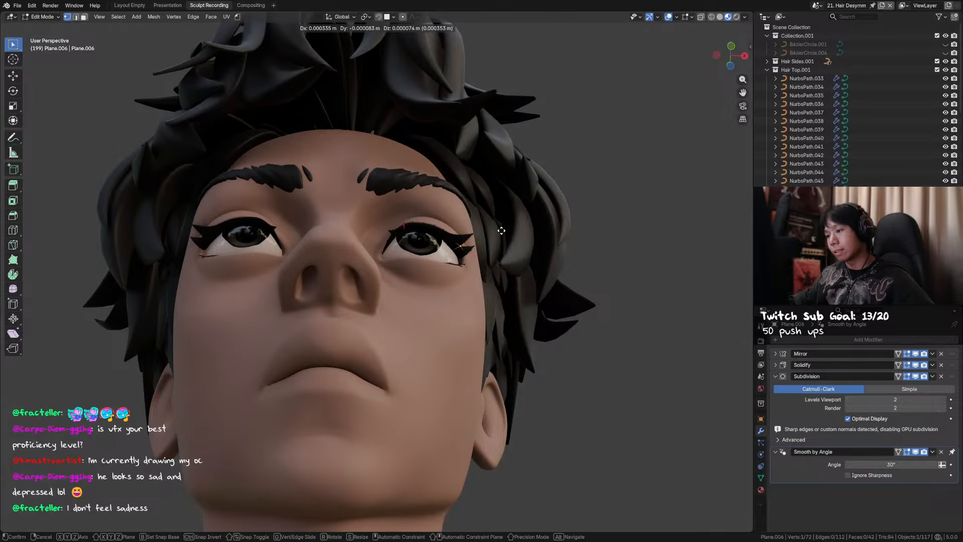
left_click(500, 230)
Save the file and readjust a single vertex of the outer lash spikes from a low three-quarter angle, undoing one misplaced move
mouse_move(498, 231)
middle_mouse_down()
mouse_move(496, 251)
mouse_move(524, 276)
mouse_move(475, 185)
mouse_move(498, 232)
middle_mouse_up()
key("ctrl+s")
key("g")
key("z")
left_click(525, 275)
key("g")
left_click(496, 199)
key("ctrl+z")
key("g")
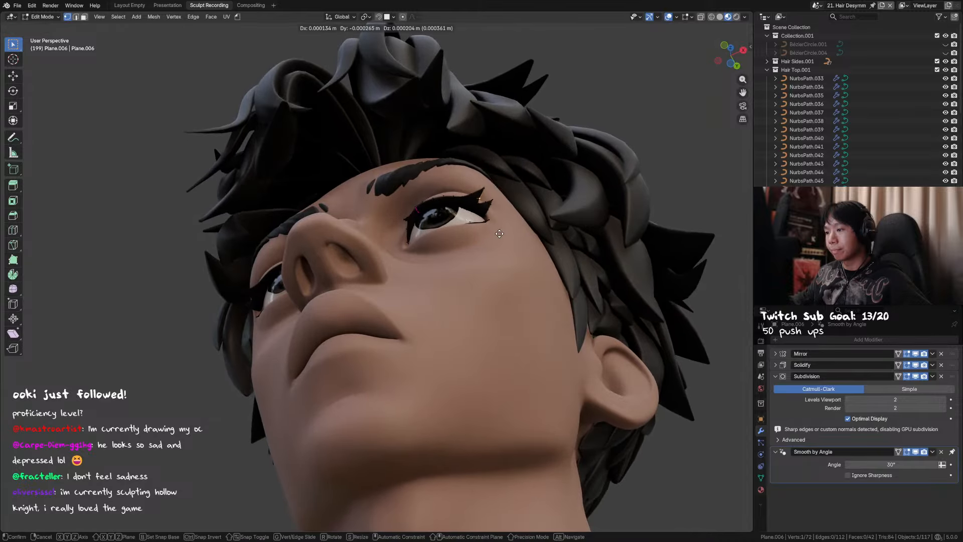
left_click(498, 231)
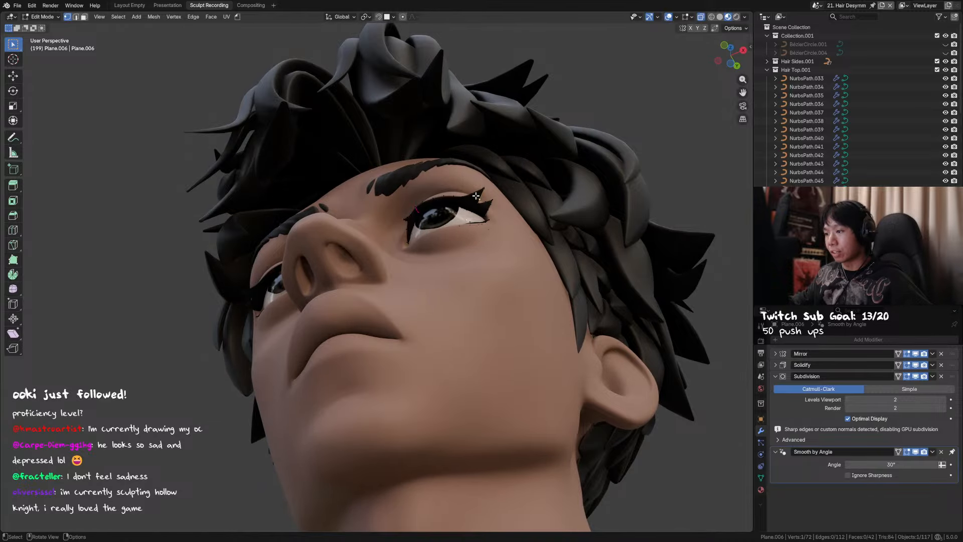
Save the file and move the selected vertex of the upper outer spike forward, judging it from the side
middle_click_drag(491, 211, 518, 247)
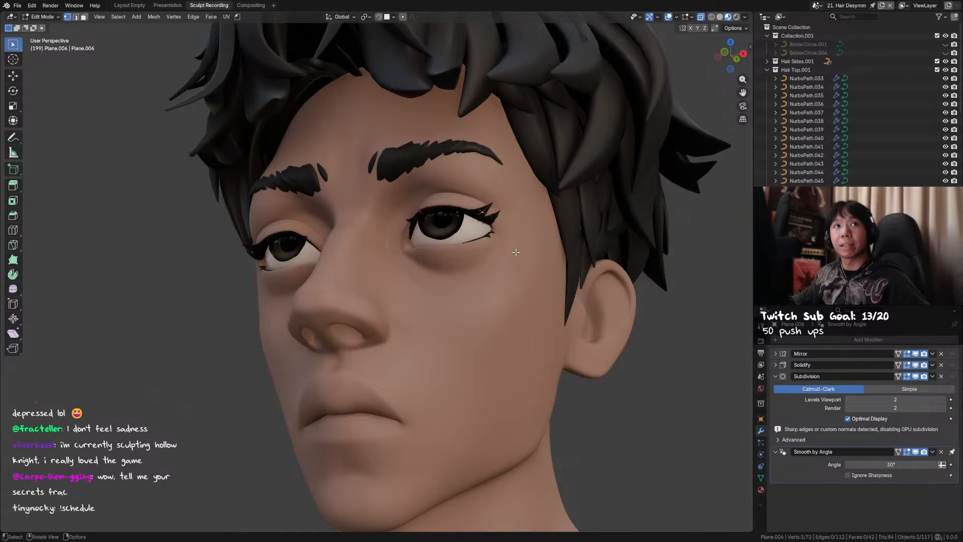
middle_click_drag(515, 253, 496, 292)
key("ctrl+s")
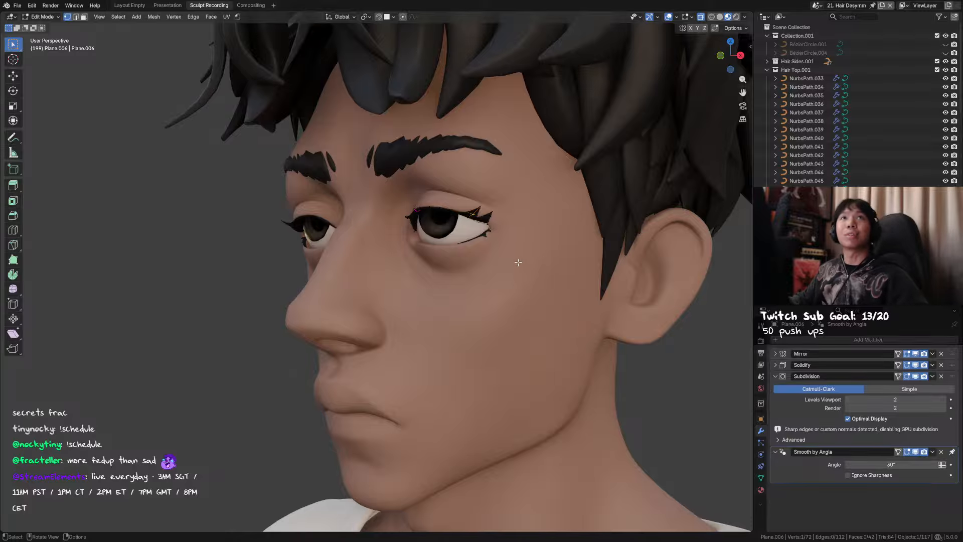
mouse_move(466, 289)
middle_mouse_down("shift")
mouse_move(486, 301)
mouse_move(468, 305)
mouse_move(488, 301)
mouse_move(452, 291)
middle_mouse_up("shift")
scroll(448, 288, "up", 2)
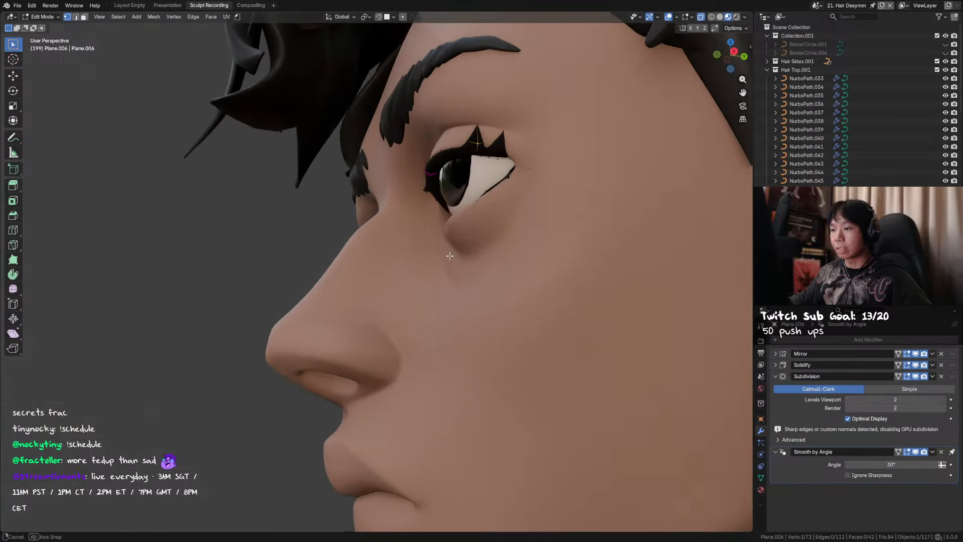
key("g")
left_click(399, 280)
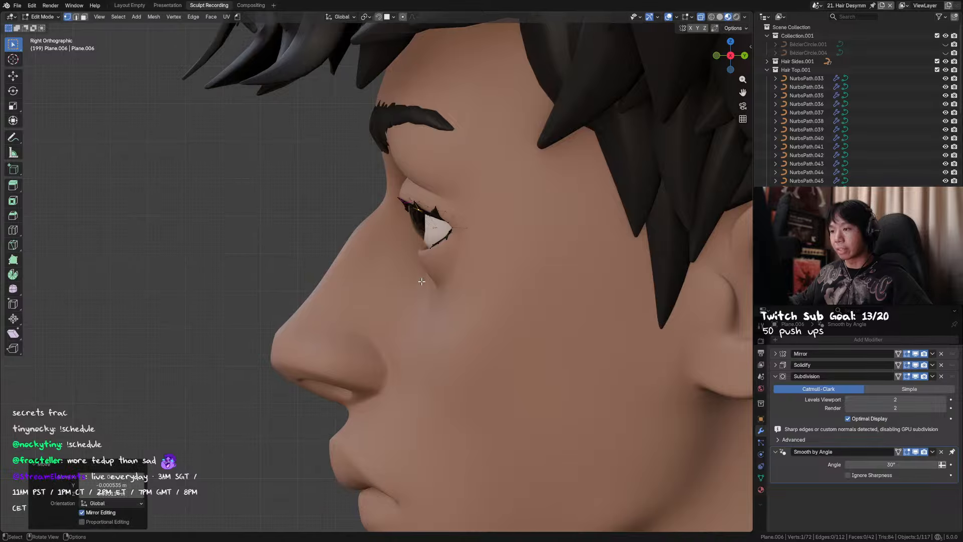
Return to Object Mode, save the file and review the lashes on the whole face from the front
key("KP_1")
key("ctrl+Tab")
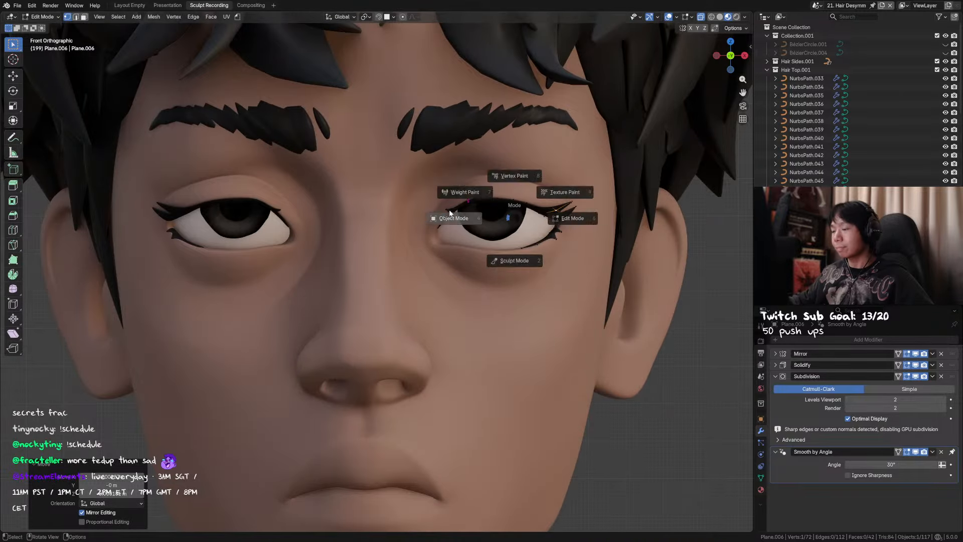
left_click(450, 212)
scroll(567, 263, "down", 5)
key("ctrl+s")
left_click_drag(654, 254, 679, 254)
middle_click_drag(679, 255, 539, 266)
key("KP_1")
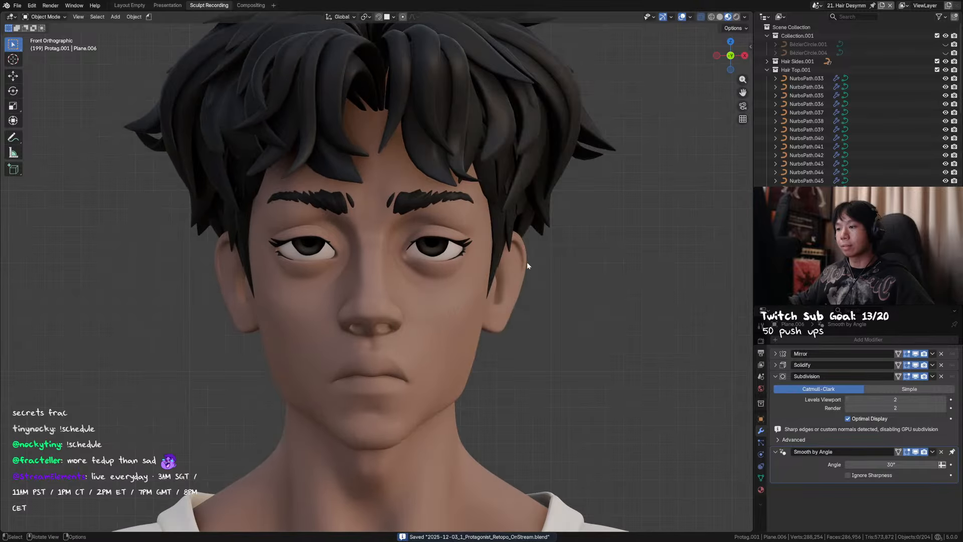
Reopen the lashes in Edit Mode and move the vertex between the two outer spikes sideways, viewed from below
scroll(480, 264, "up", 5)
left_click(427, 237)
key("Tab")
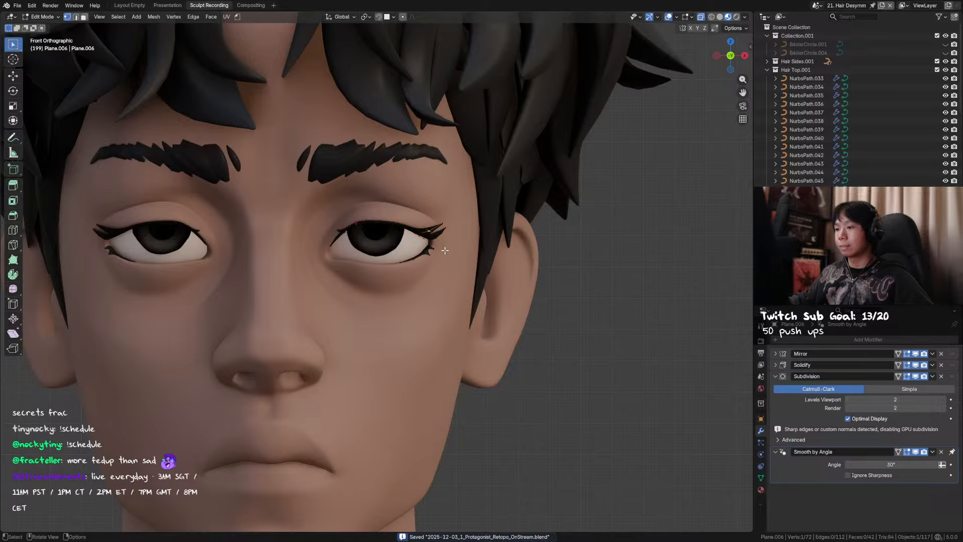
scroll(452, 253, "up", 2)
middle_click_drag(454, 253, 473, 243)
key("g")
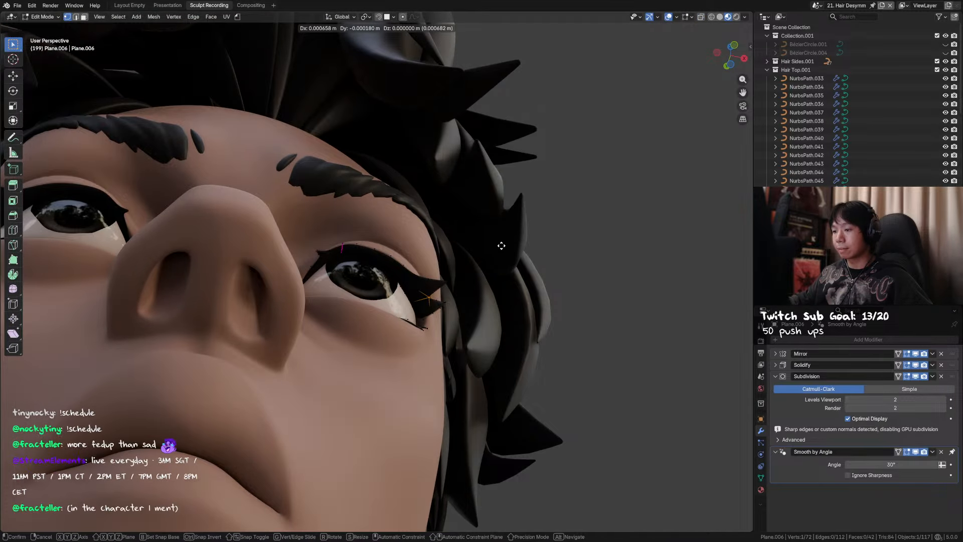
left_click(500, 243)
Switch the viewport to Solid shading with X-ray and slide the vertex between the outer spikes along its edge
left_click(720, 16)
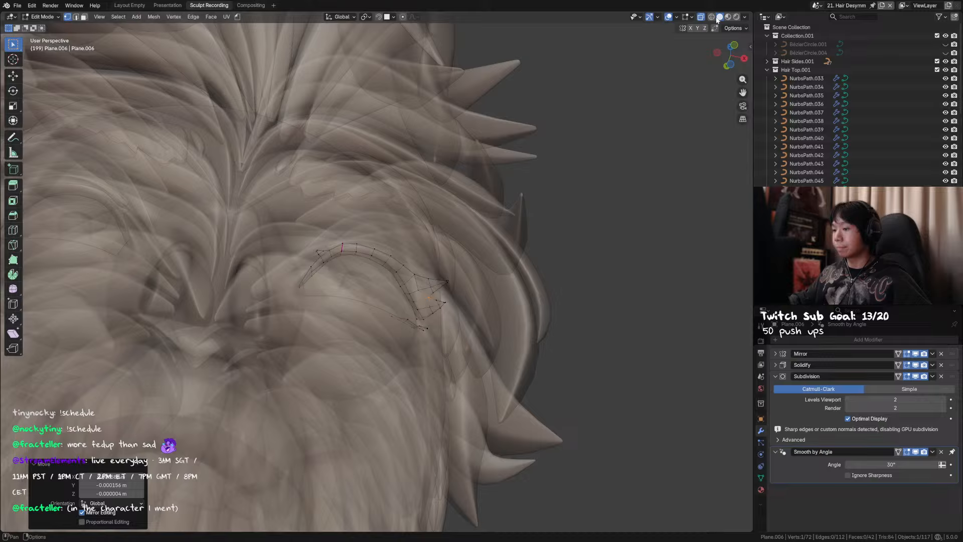
key("g")
key("g")
left_click(434, 296)
middle_click_drag(434, 296, 408, 348, "alt")
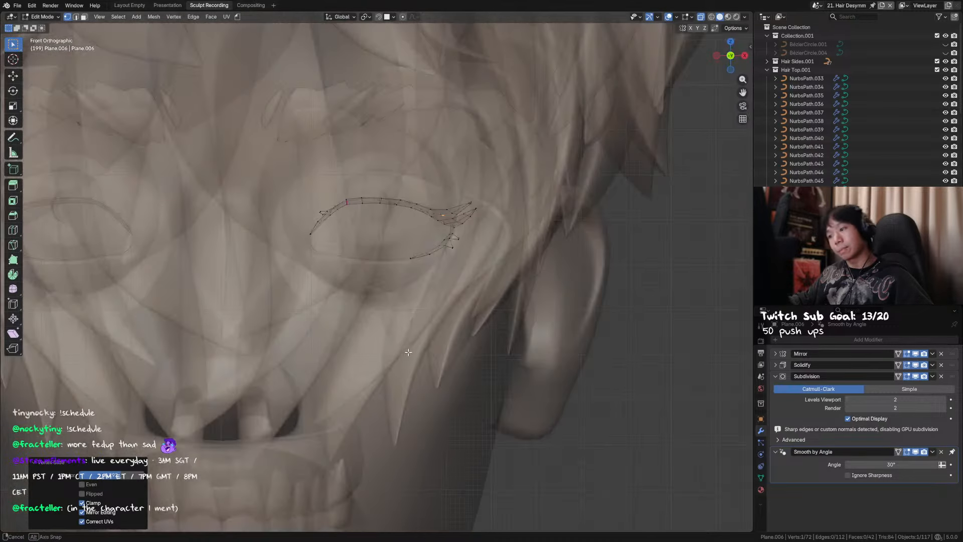
Slide the cross edges of the upper outer spike along the surface and scale them up by about 1.28
key("g")
key("z")
key("Escape")
key("2")
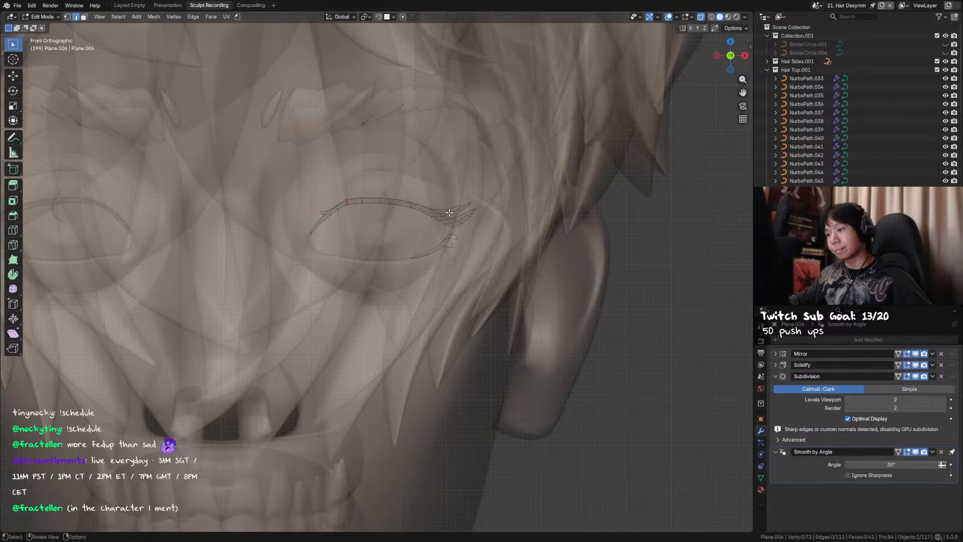
key("g")
key("g")
left_click(509, 264)
key("s")
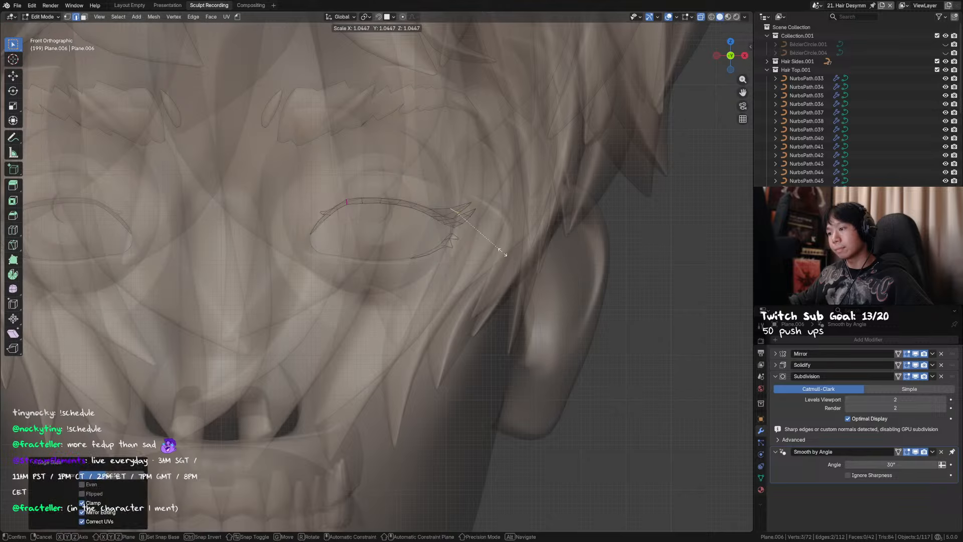
left_click(518, 255)
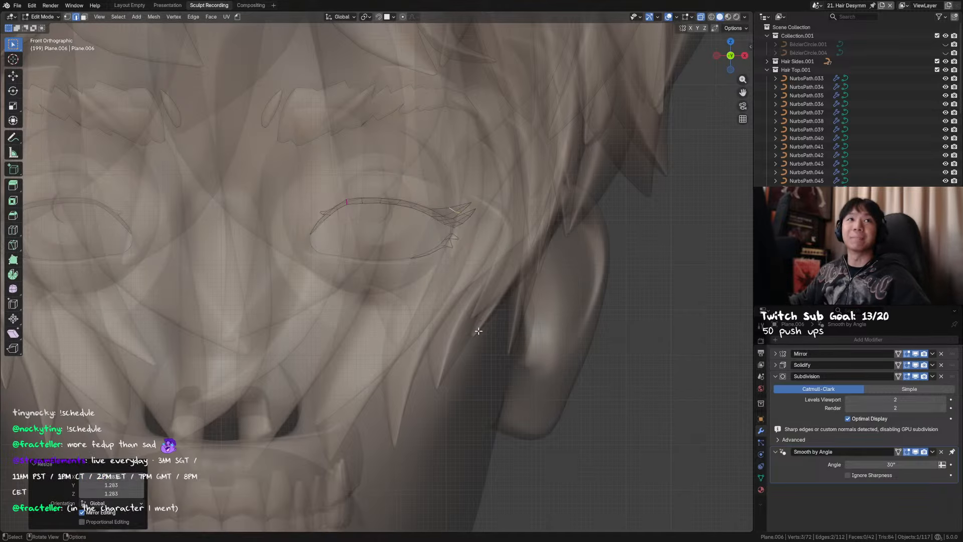
Widen the cross edges of the outer spikes a little more, starting with a scale factor of about 1.06
scroll(501, 334, "down", 5)
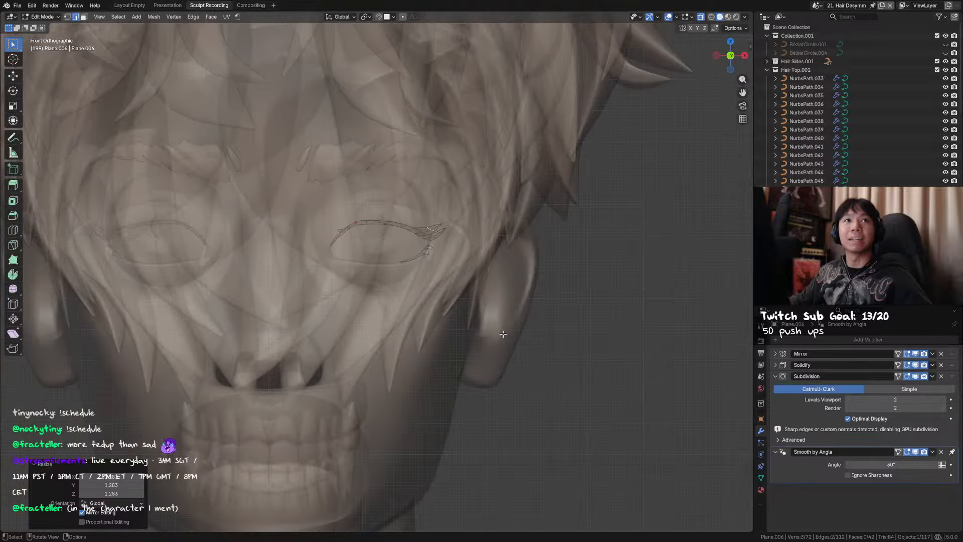
scroll(512, 331, "up", 5)
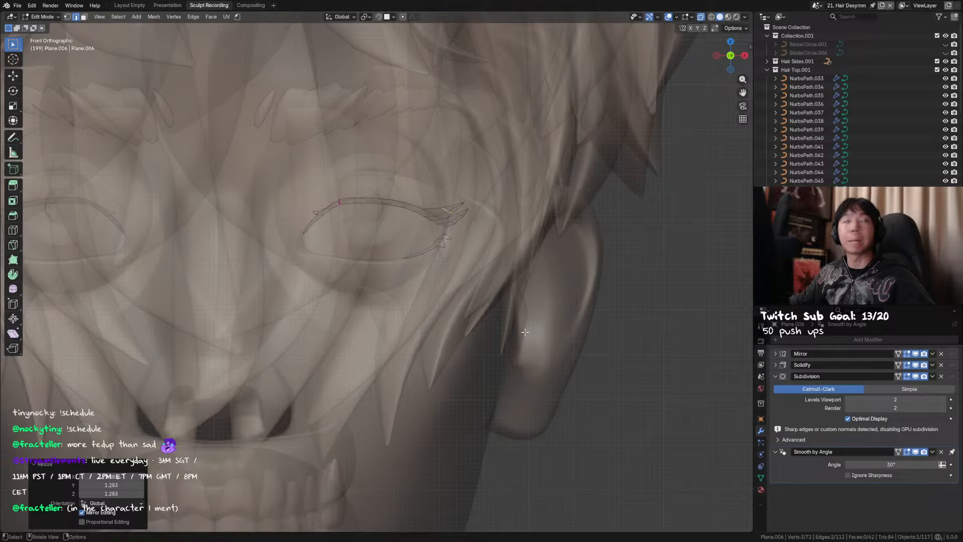
key("s")
left_click(523, 326)
key("s")
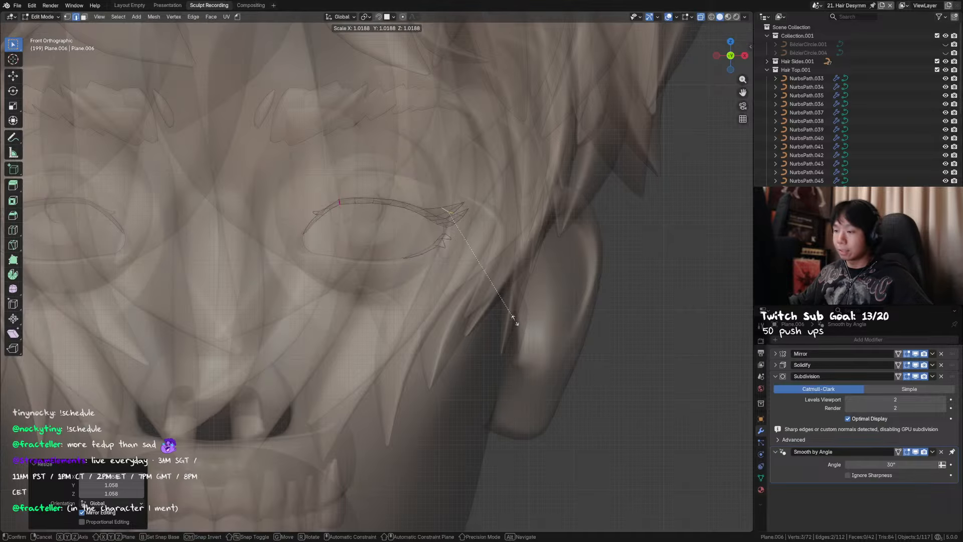
left_click(515, 321)
Enlarge the cross edges near the second spike's tip by about 1.16, reposition them slightly and save the file
key("g")
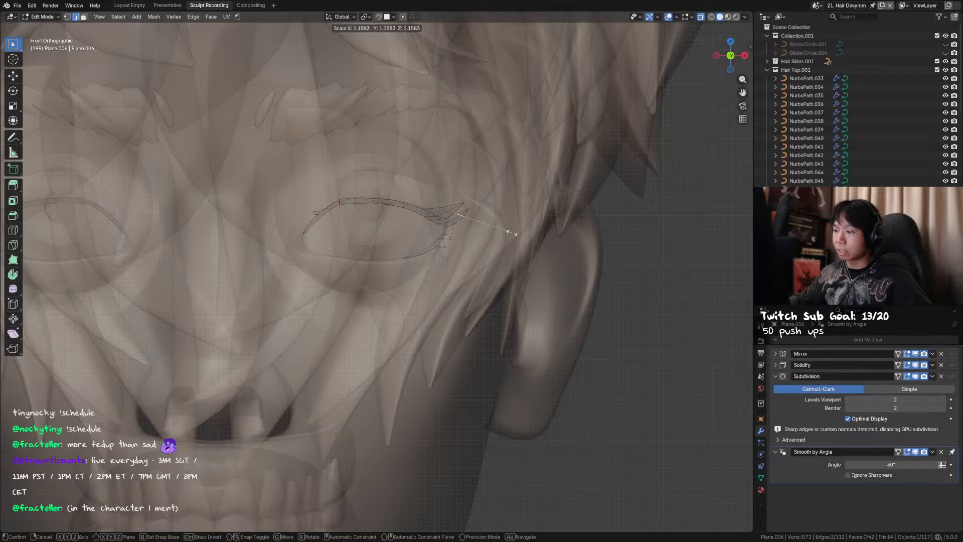
key("z")
left_click(511, 234)
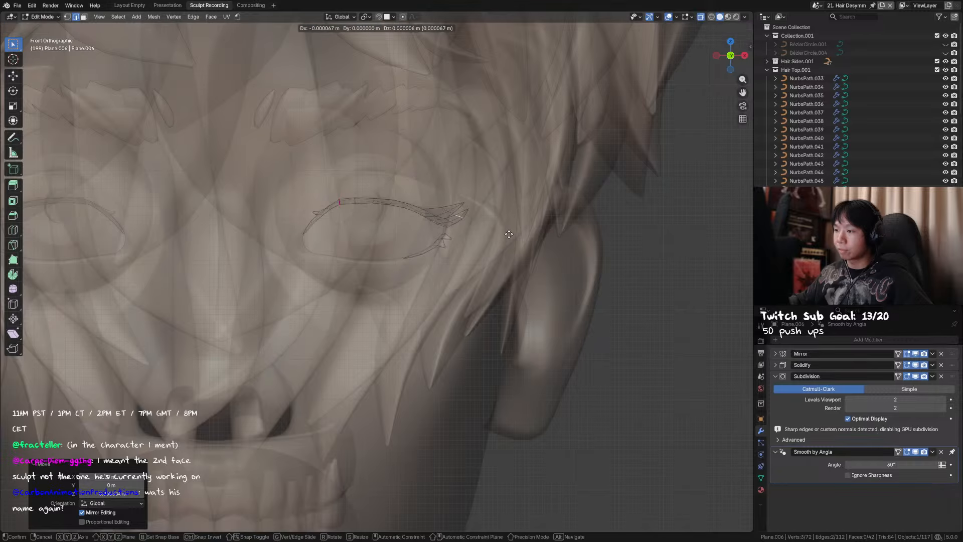
key("ctrl+s")
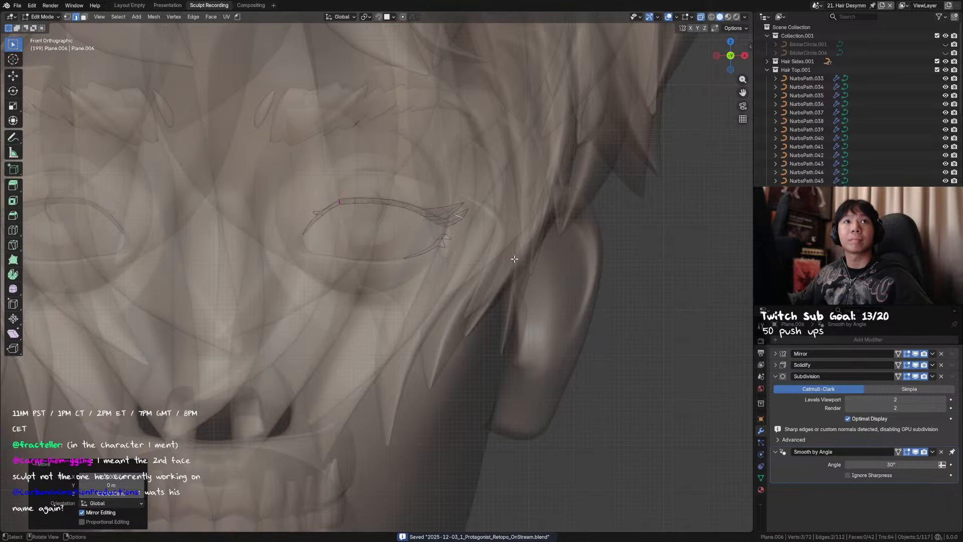
Select a single vertex of the outer lash spikes and move it forward, viewed from below
middle_click_drag(494, 249, 526, 193)
key("1")
left_click(430, 276)
middle_click_drag(432, 280, 444, 274)
key("g")
left_click(444, 250)
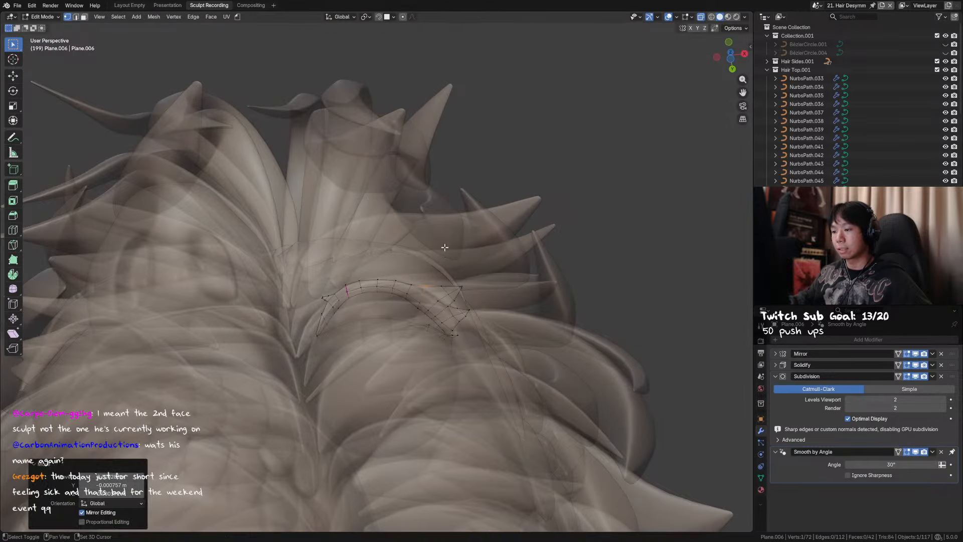
Slide a vertex near the base of the outer lash spikes along its edge, viewed from below
left_click(423, 299)
key("g")
key("g")
left_click(436, 296)
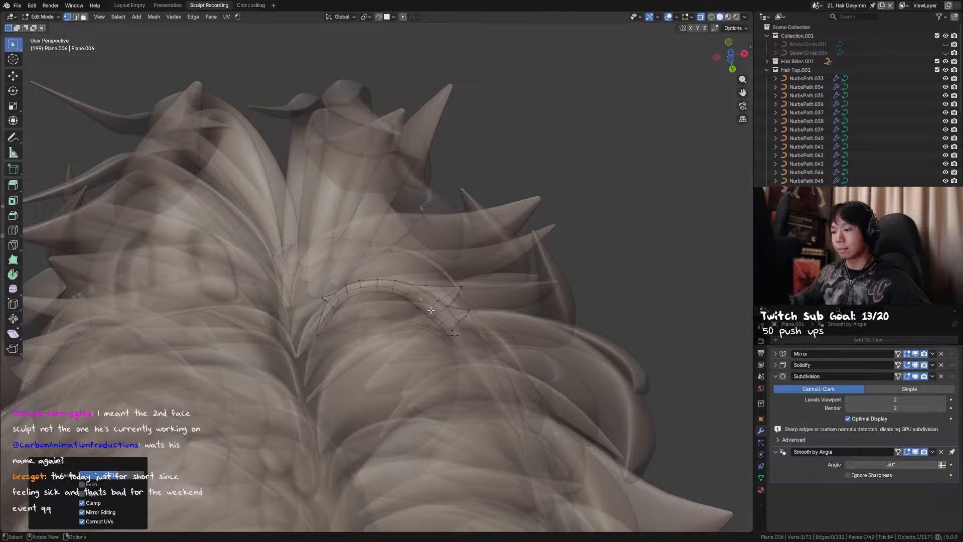
left_click(430, 310, "ctrl")
left_click(437, 316, "ctrl")
key("g")
key("g")
right_click(449, 311)
Slide the neighbouring inner vertices of the outer lash toward the spikes to even out their spacing
left_click_drag(425, 296, 413, 303)
key("g")
key("g")
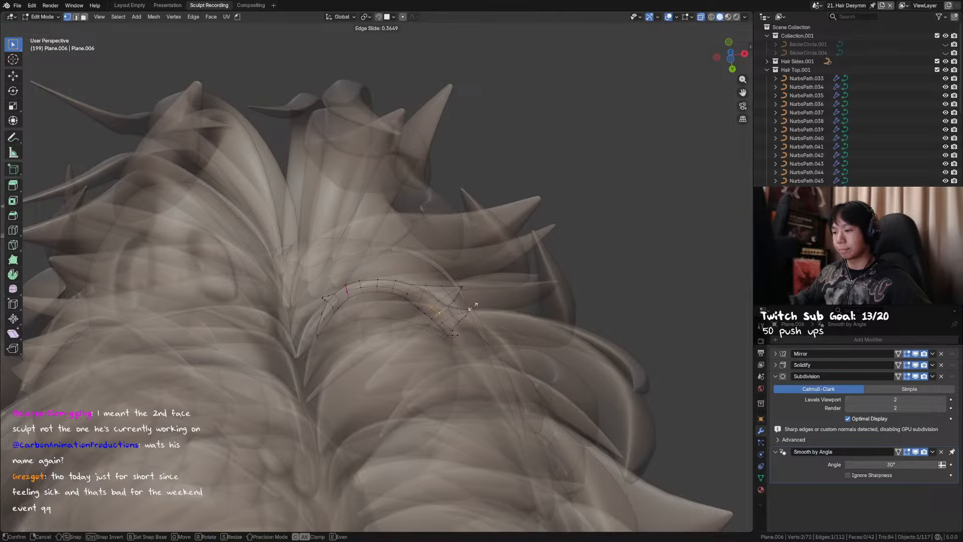
left_click(471, 307)
left_click(444, 322)
key("g")
key("g")
left_click(461, 319)
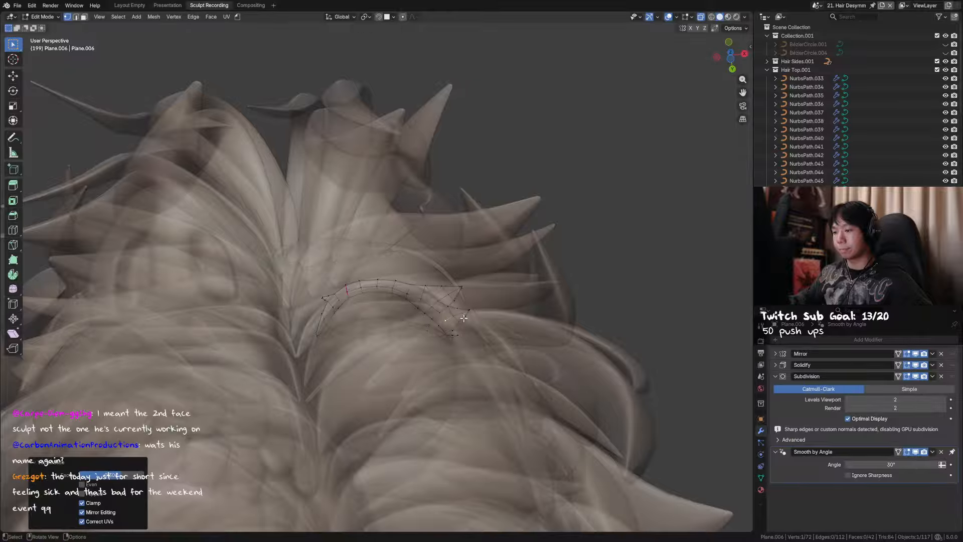
Save the file and shift the selected pair of lash edges vertically in the front view
middle_click_drag(464, 426, 473, 357)
middle_click_drag(494, 273, 447, 237)
key("ctrl+Tab")
key("ctrl+s")
key("Tab")
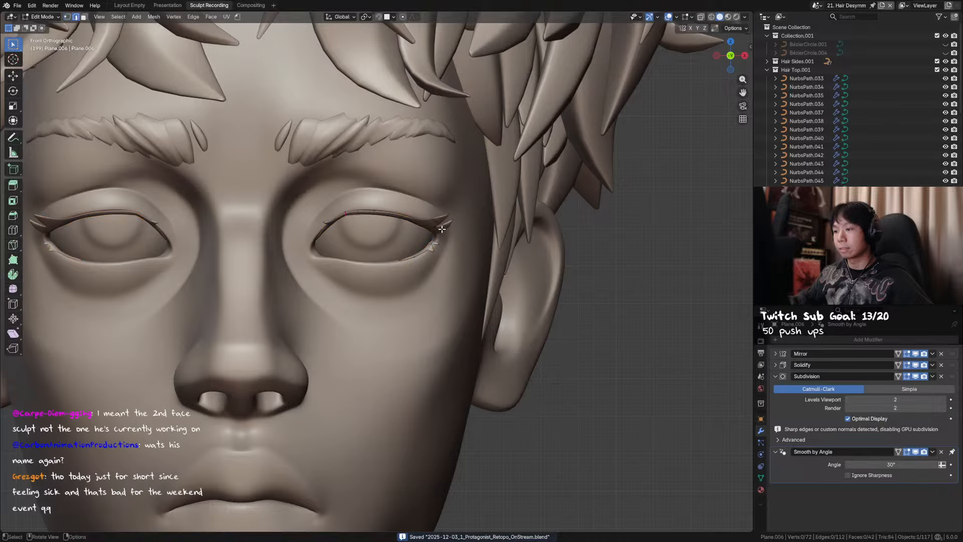
scroll(458, 242, "up", 2)
key("g")
key("z")
left_click(538, 238)
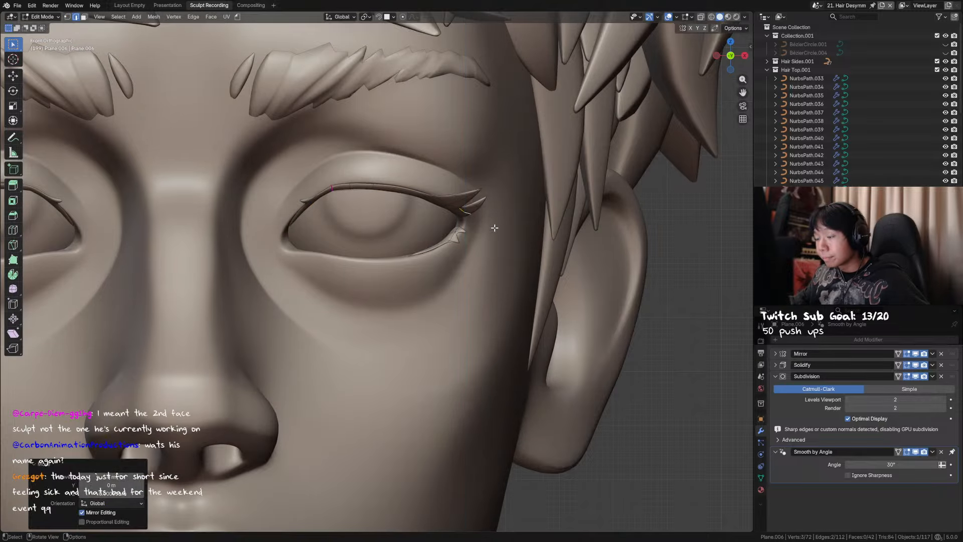
Move the vertex between the two outer lash spikes slightly in the front view and save the file
key("1")
left_click(460, 212)
key("g")
left_click(492, 217)
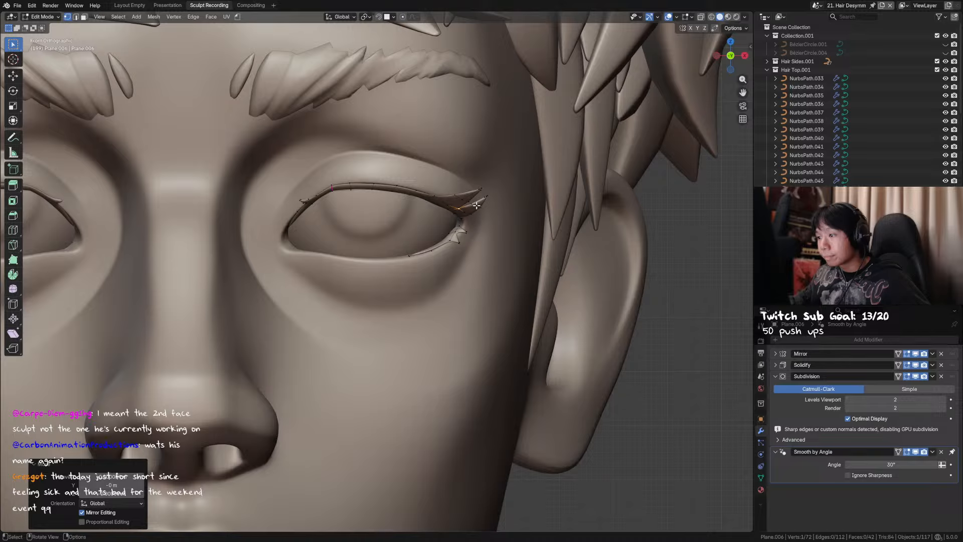
key("Tab")
scroll(431, 233, "down", 2)
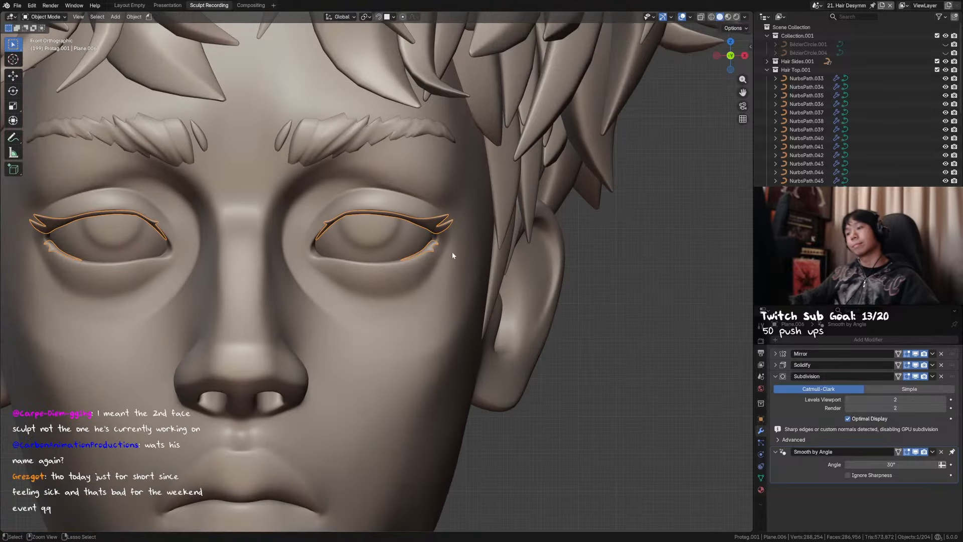
key("ctrl+s")
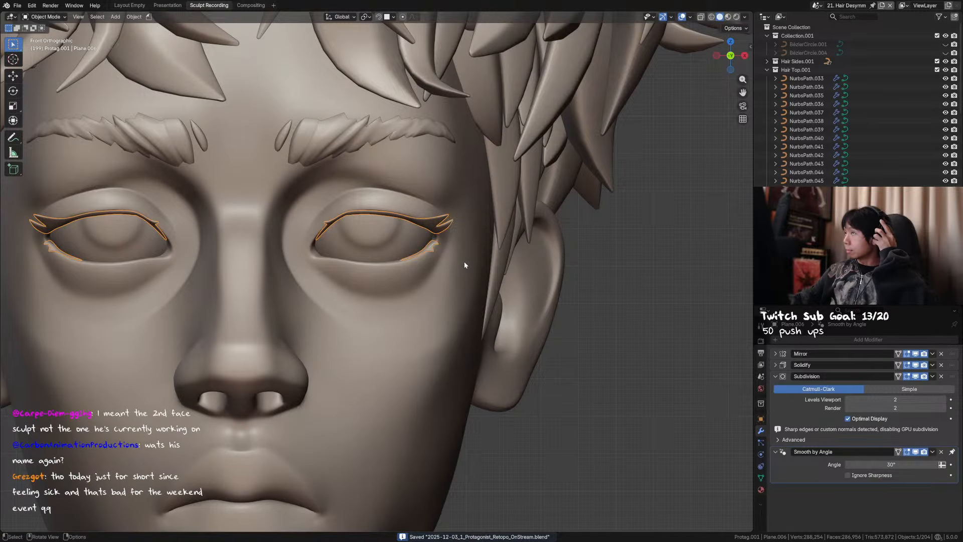
Nudge the three end vertices of the upper lash at the inner eye corner from the front and an angled view
key("KP_5")
key("KP_5")
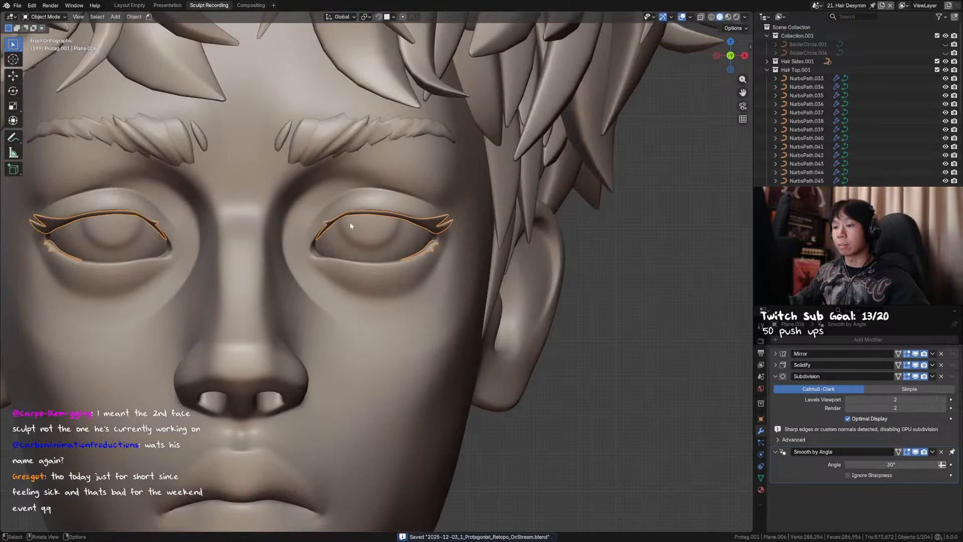
mouse_move(350, 223)
middle_mouse_down("shift")
mouse_move(423, 233)
mouse_move(361, 233)
middle_mouse_up("shift")
scroll(362, 232, "up", 3)
key("Tab")
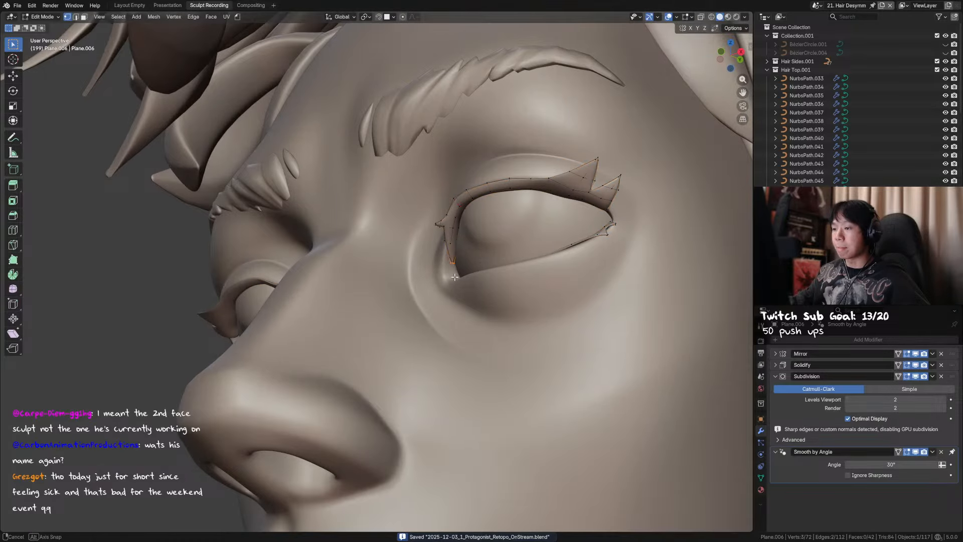
key("KP_1")
key("g")
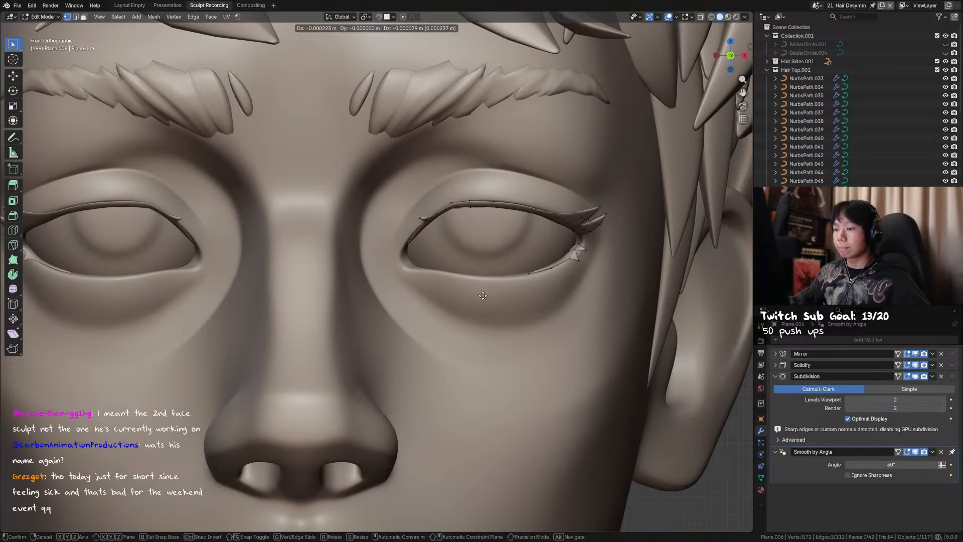
left_click(487, 295)
middle_click_drag(486, 295, 424, 279)
key("g")
left_click(470, 284)
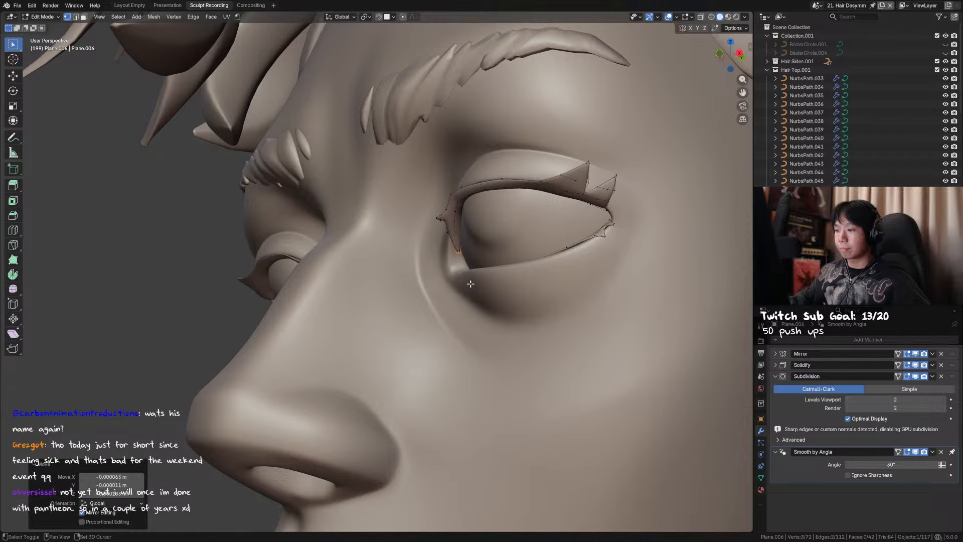
Select the cross edges just above the upper lash's inner end and move them slightly in the front view
key("KP_1")
key("2")
left_click(432, 233, "alt")
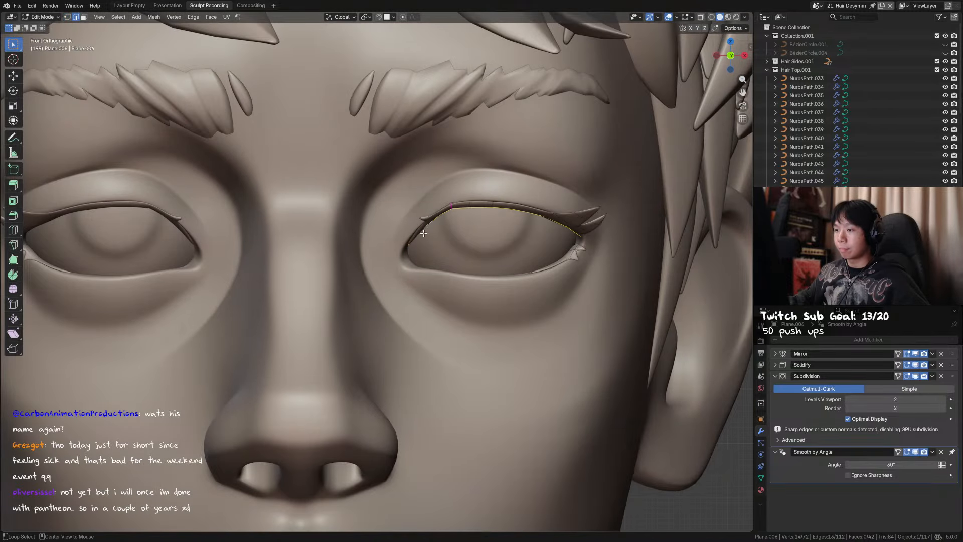
key("alt+z")
left_click(416, 231, "alt")
key("alt+z")
key("g")
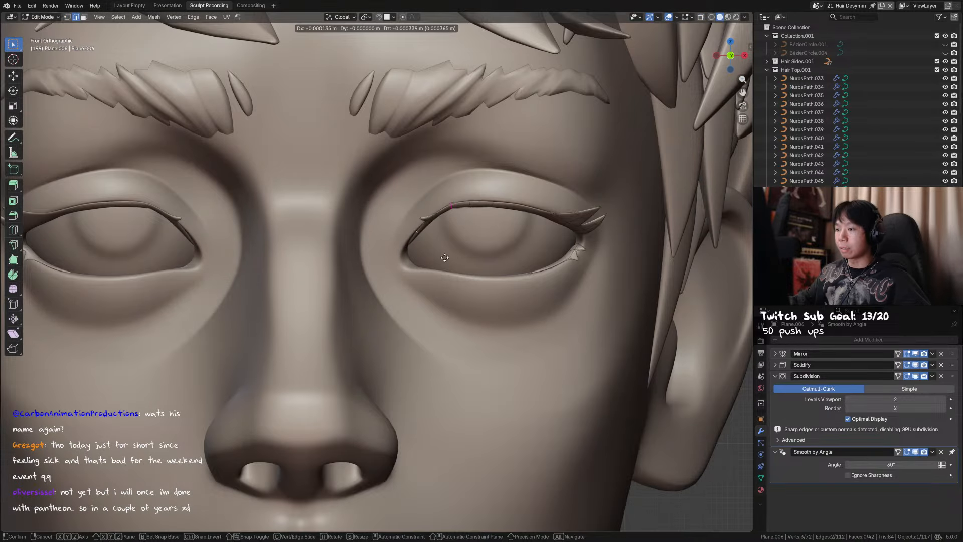
left_click(443, 254)
Shift the upper lash's inner end by about -0.00007 m in X, leave mesh editing and save the file
middle_click_drag(443, 254, 421, 258)
key("KP_1")
key("alt+z")
key("alt+z")
key("g")
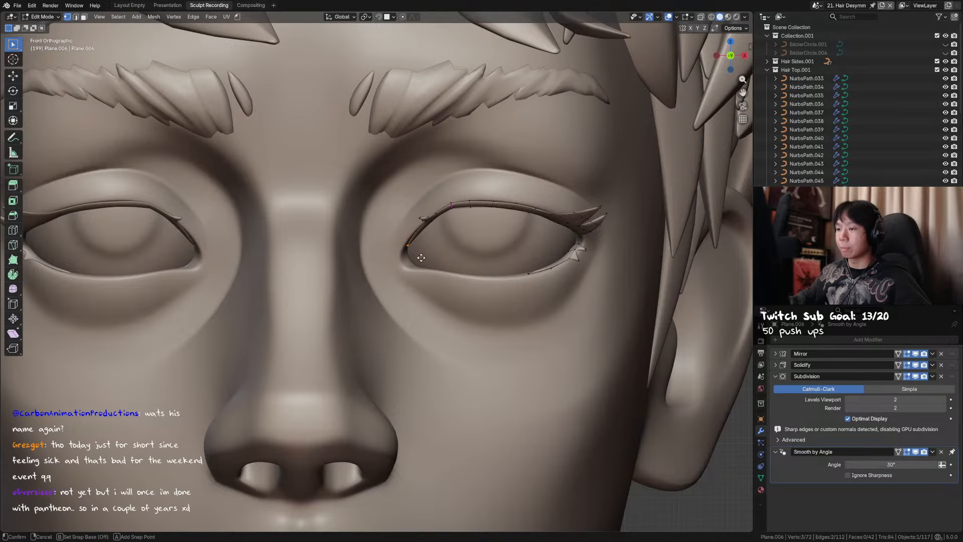
left_click(427, 254)
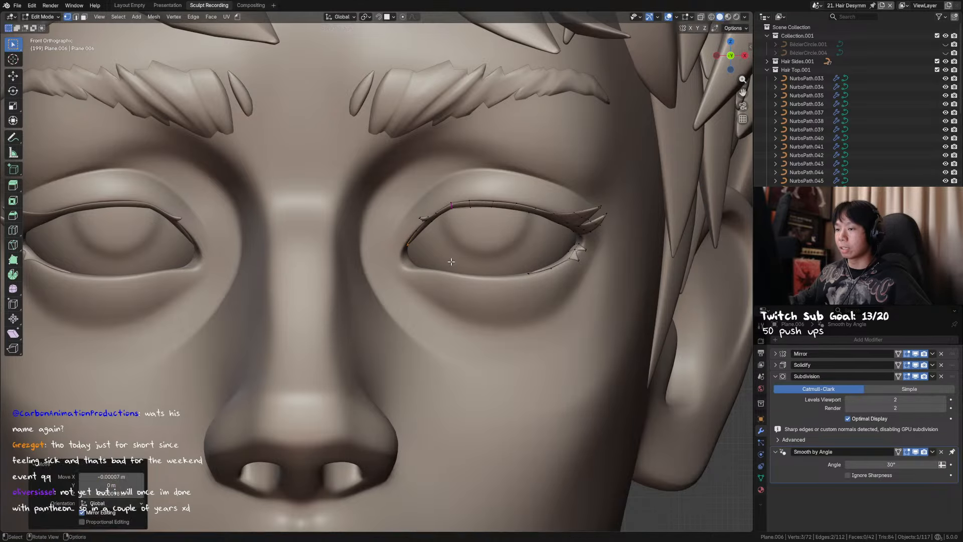
key("ctrl+Tab")
left_click(319, 240)
scroll(368, 262, "down", 5)
key("ctrl+s")
Examine the eyelashes on the whole face from below and from the front
middle_click_drag(392, 265, 386, 211)
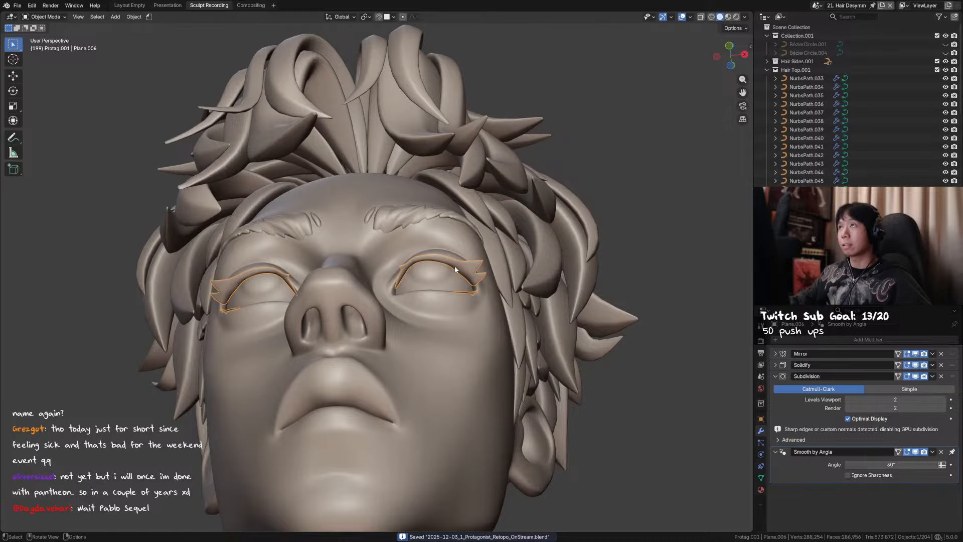
mouse_move(454, 269)
middle_mouse_down()
mouse_move(456, 254)
mouse_move(448, 260)
middle_mouse_up()
key("Tab")
scroll(420, 262, "up", 2)
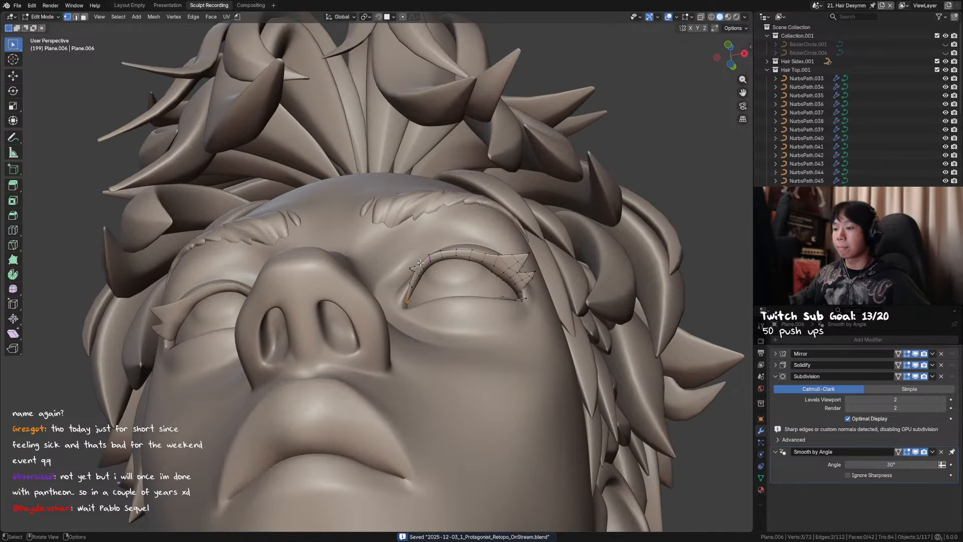
key("KP_1")
scroll(411, 261, "up", 3)
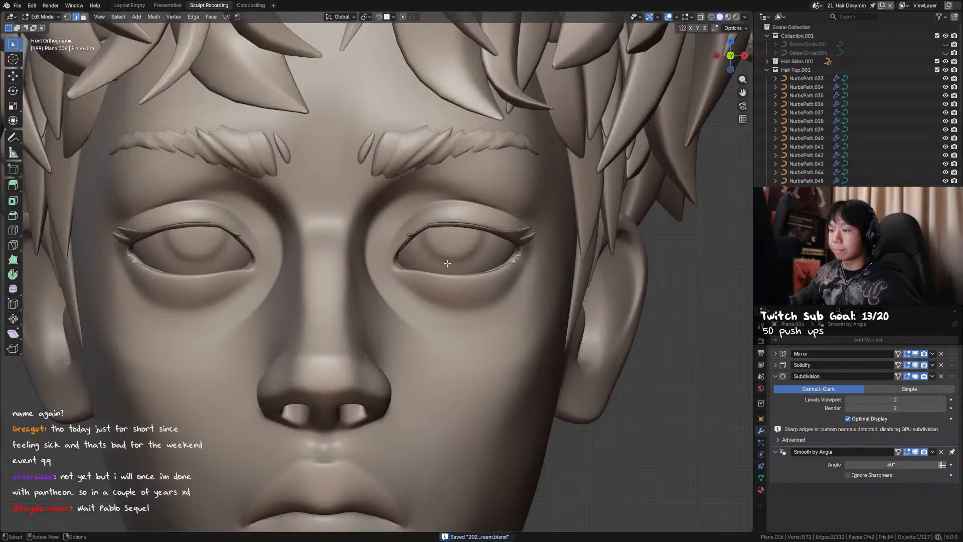
key("Tab")
left_click_drag(488, 234, 440, 260)
scroll(453, 275, "down", 3)
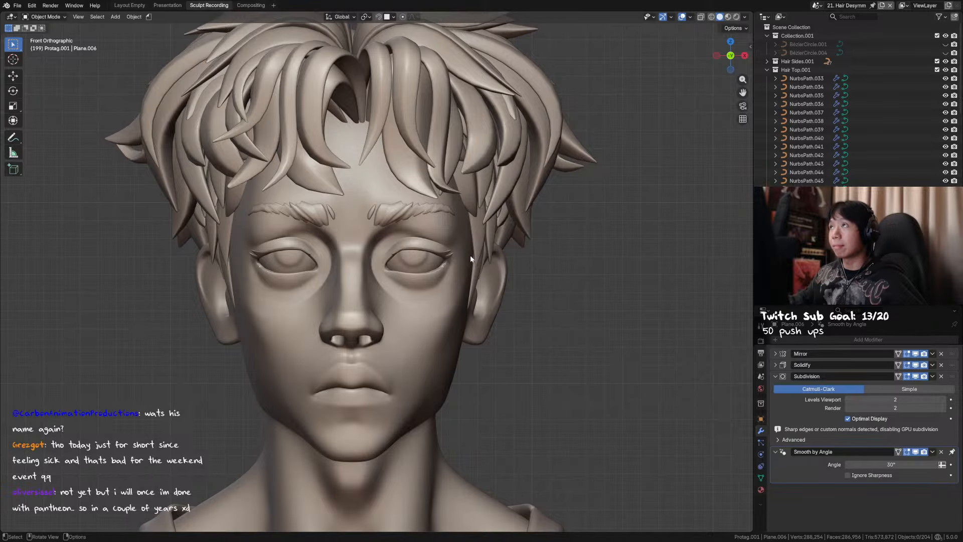
Select the edge loop along the upper border of the upper lash
scroll(470, 259, "up", 3)
key("Tab")
left_click(448, 255, "alt")
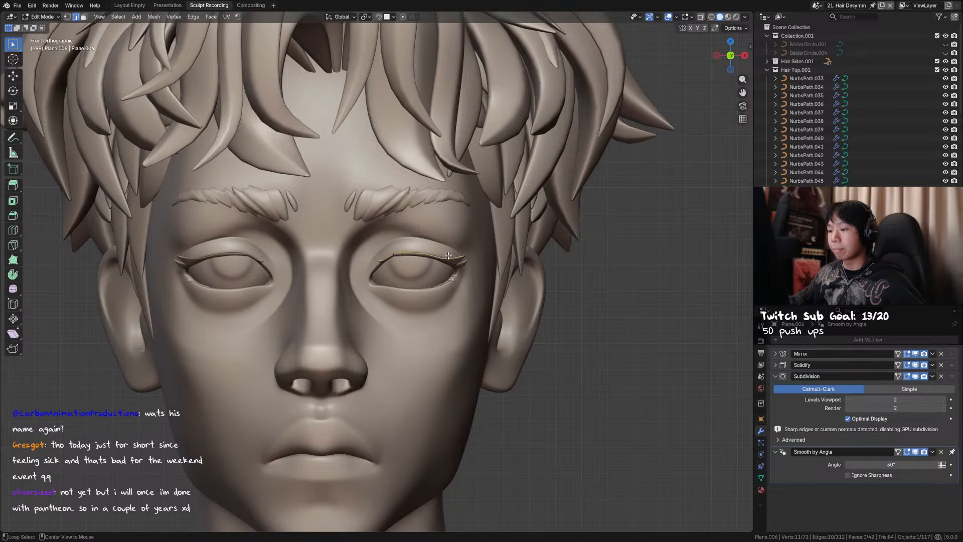
middle_click_drag(477, 252, 454, 239)
left_click(455, 267, "ctrl")
key("ctrl+z")
scroll(454, 239, "up", 2)
left_click(495, 260, "ctrl")
key("ctrl+z")
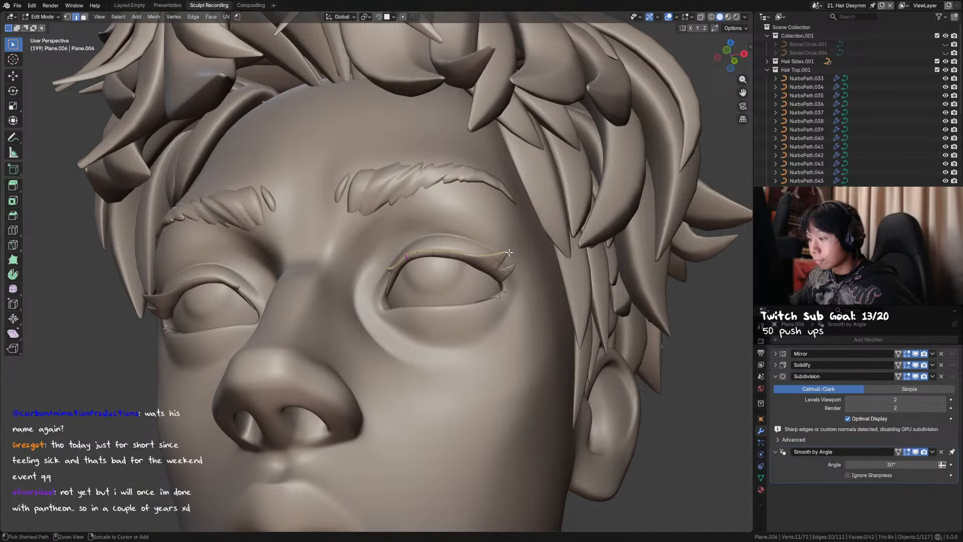
Extend the upper border selection around the first outer spike's tip and along the second spike to its tip
left_click(513, 248, "ctrl")
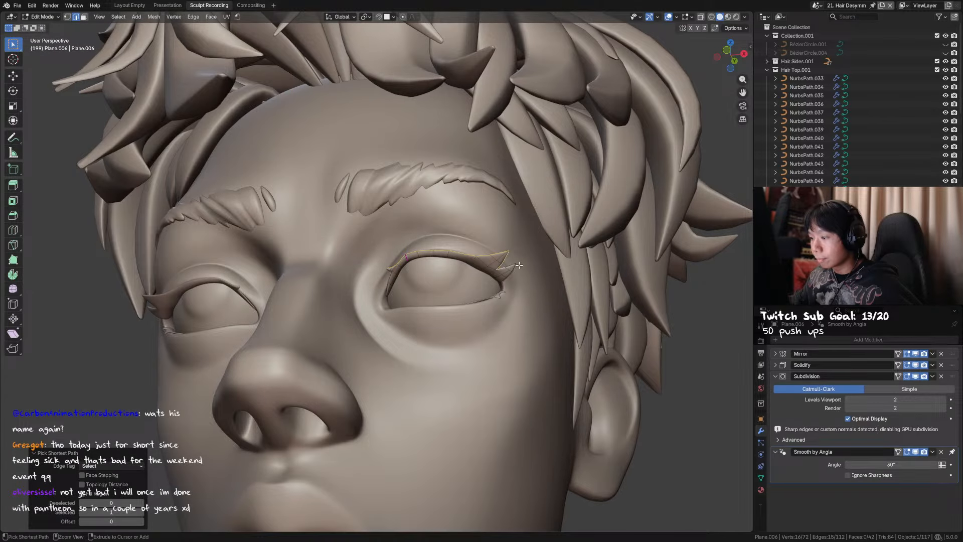
key("ctrl+z")
left_click(516, 264, "ctrl")
key("ctrl+z")
left_click(509, 263, "ctrl")
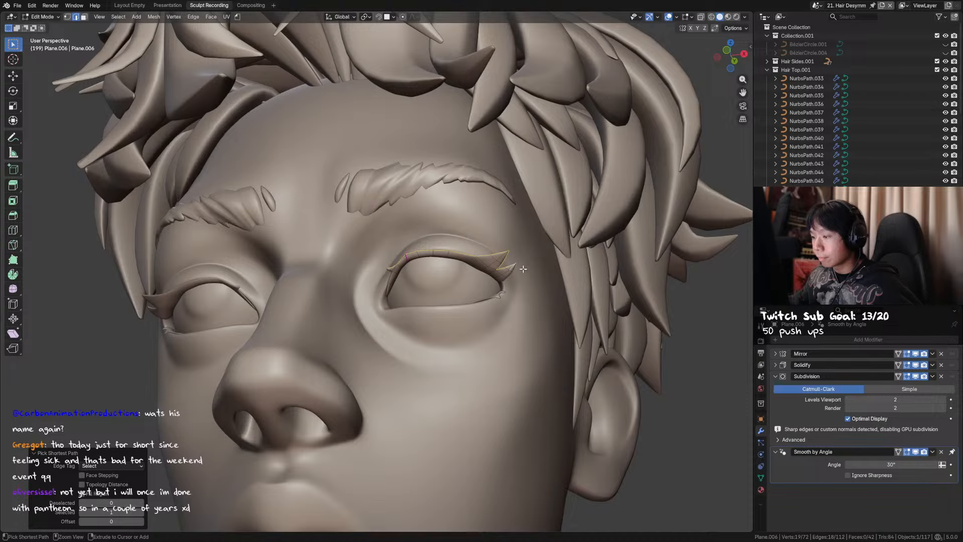
key("ctrl+z")
scroll(517, 260, "up", 6)
middle_click_drag(517, 260, 525, 195, "shift")
left_click(525, 195, "ctrl")
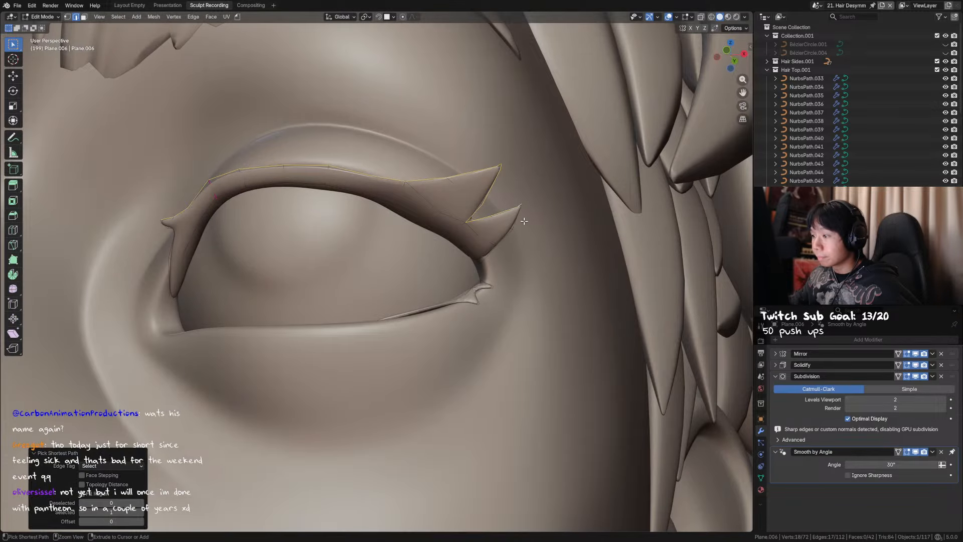
Raise the selected top edges of the upper eyelash about 0.0003 m along Z and save the file
left_click(494, 254, "ctrl")
middle_click_drag(493, 255, 501, 214)
left_click(505, 241, "ctrl")
key("ctrl+z")
key("ctrl+z")
scroll(480, 235, "down", 3)
key("g")
key("z")
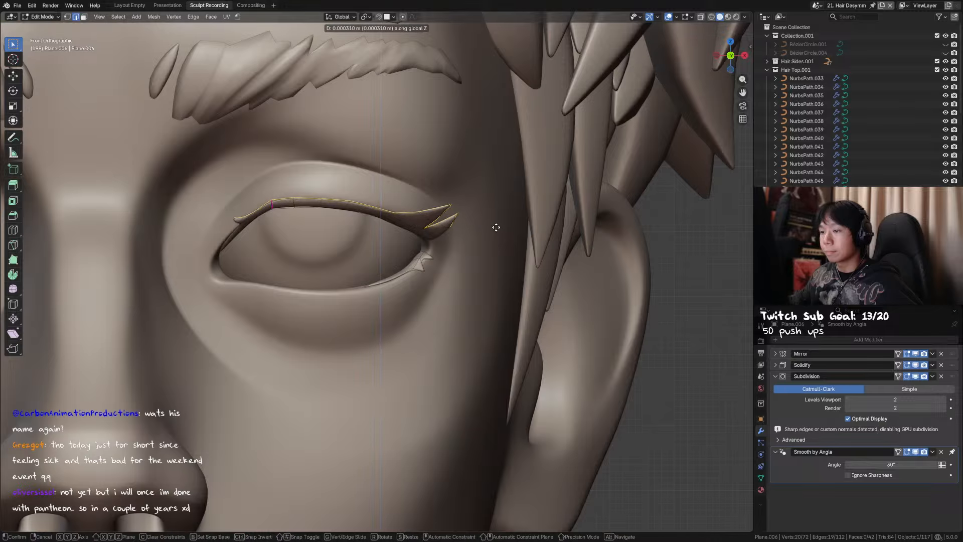
left_click(497, 227)
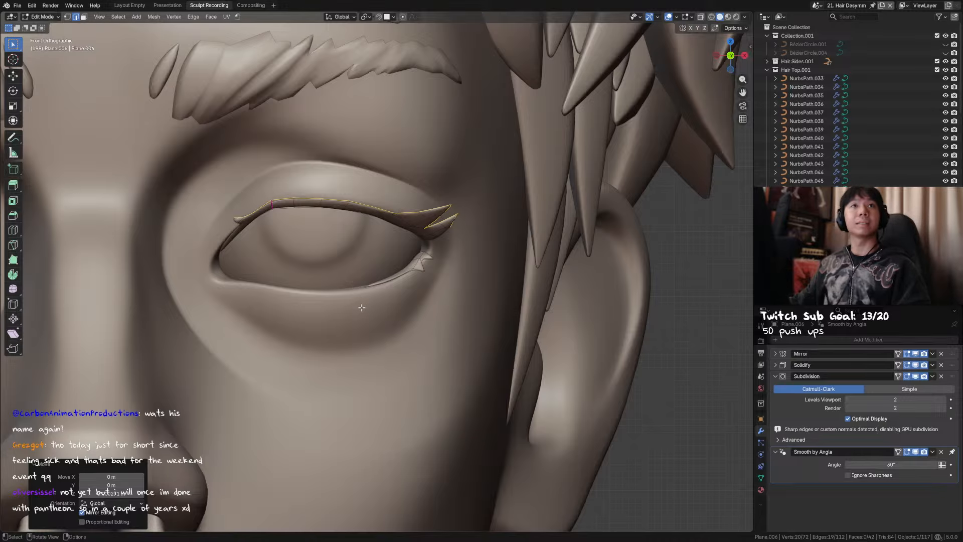
scroll(378, 272, "down", 5)
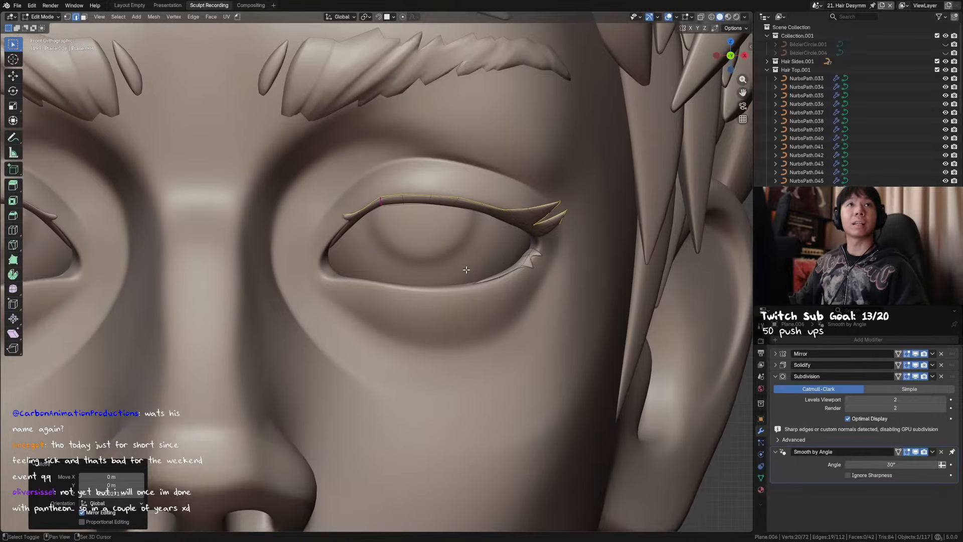
scroll(453, 253, "down", 1)
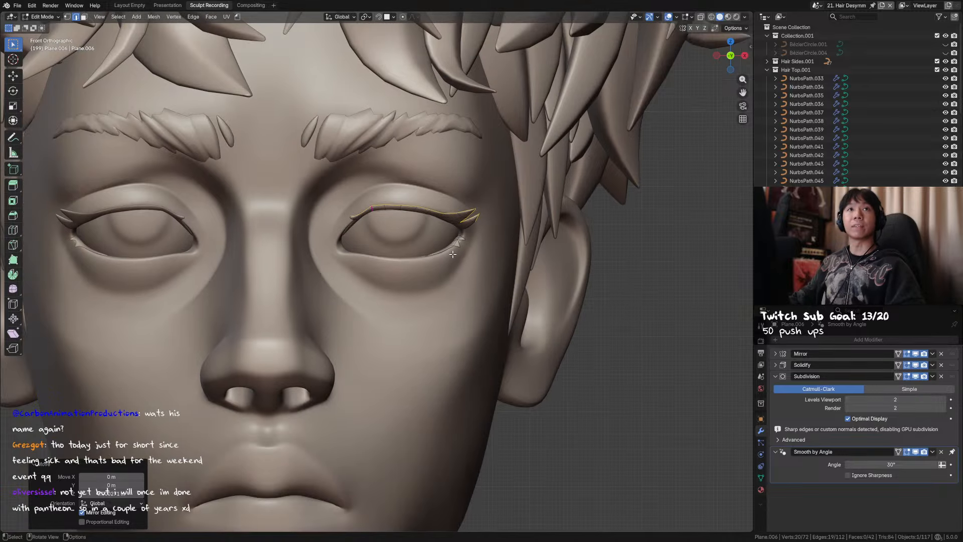
key("ctrl+s")
Return to Object Mode, view the head straight from the front and save the file
mouse_move(442, 272)
middle_mouse_down("shift")
mouse_move(453, 281)
mouse_move(434, 269)
mouse_move(440, 238)
mouse_move(372, 242)
mouse_move(327, 266)
middle_mouse_up("shift")
key("ctrl+Tab")
key("ctrl+Tab")
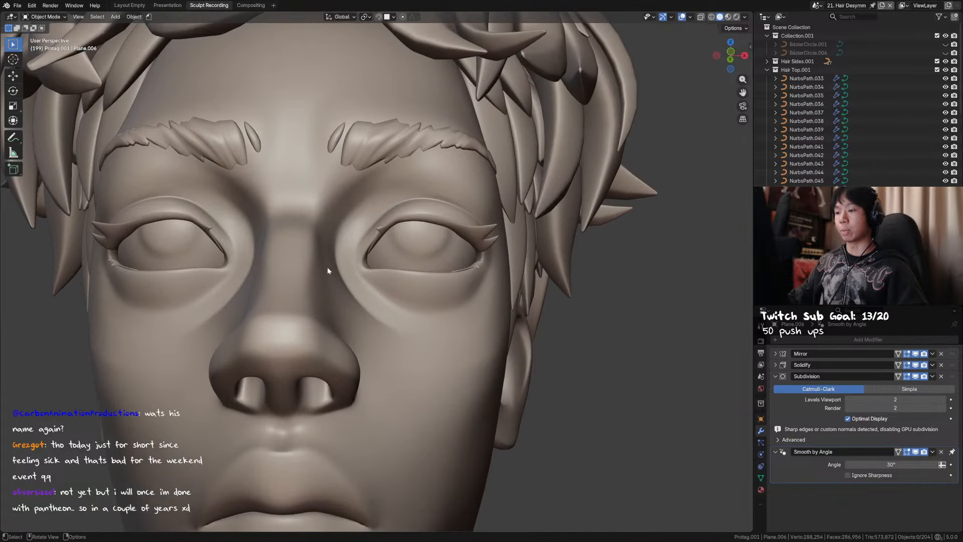
key("KP_1")
scroll(351, 271, "down", 3)
key("ctrl+s")
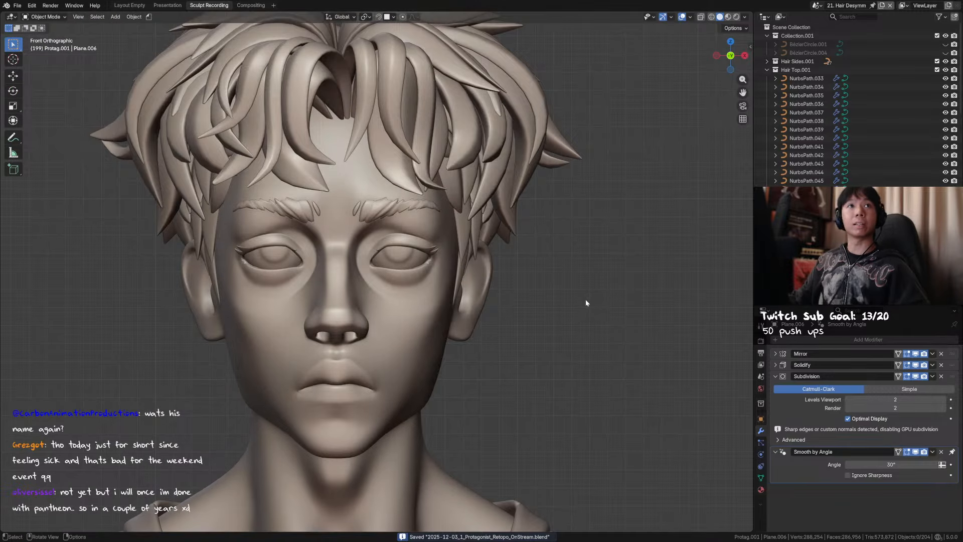
scroll(522, 243, "down", 2)
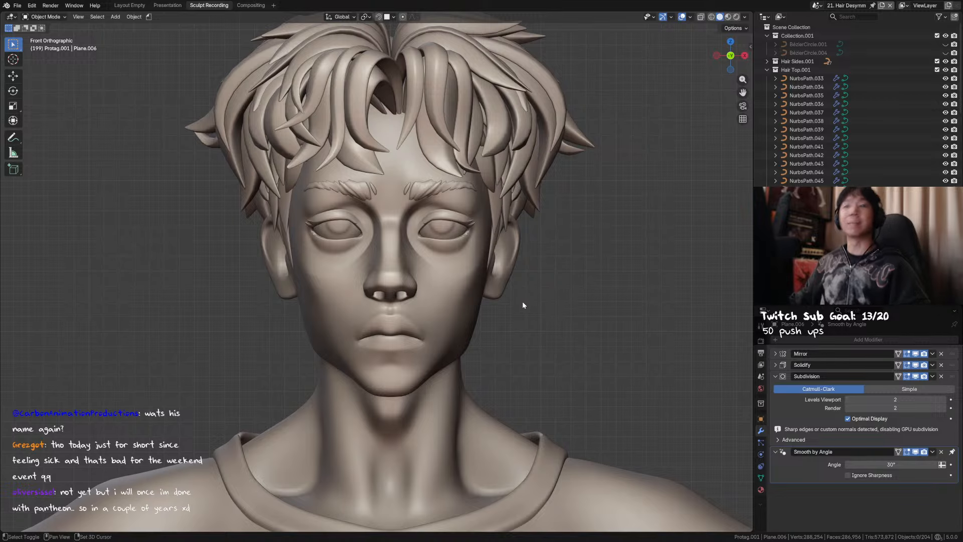
scroll(502, 296, "up", 3)
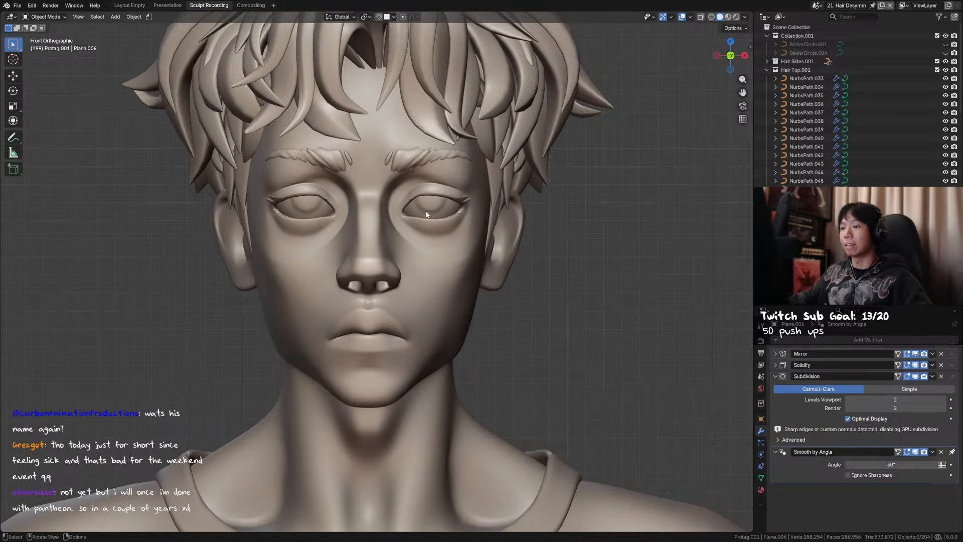
Move the inner-corner tip of the upper eyelash slightly toward the nose in the front view
scroll(379, 260, "up", 3)
key("Tab")
key("alt+z")
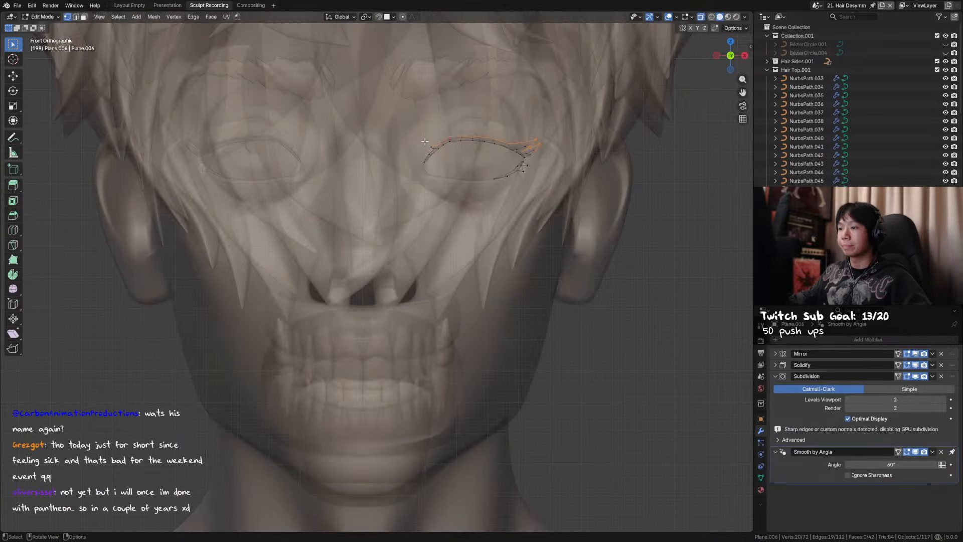
left_click(429, 143)
key("alt+z")
key("g")
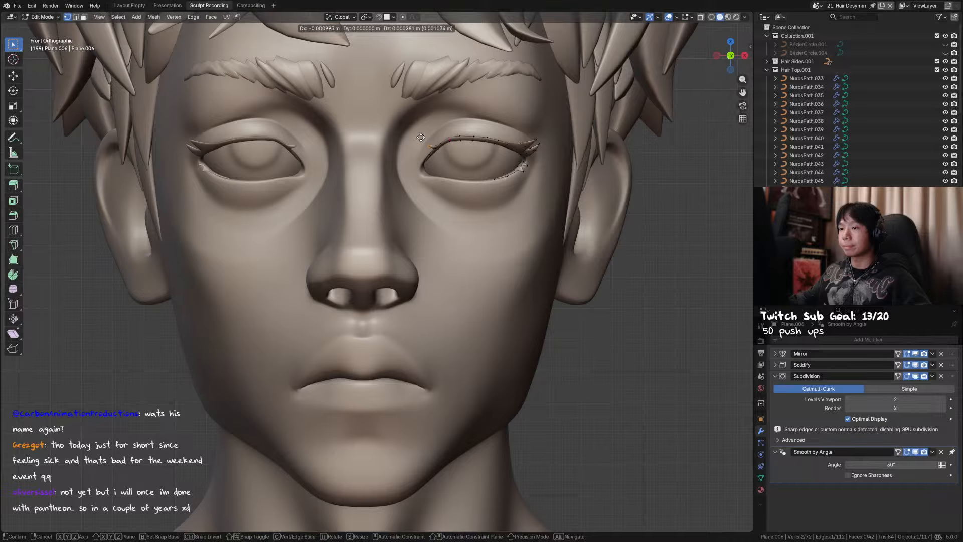
left_click(414, 146)
key("g")
left_click(432, 146)
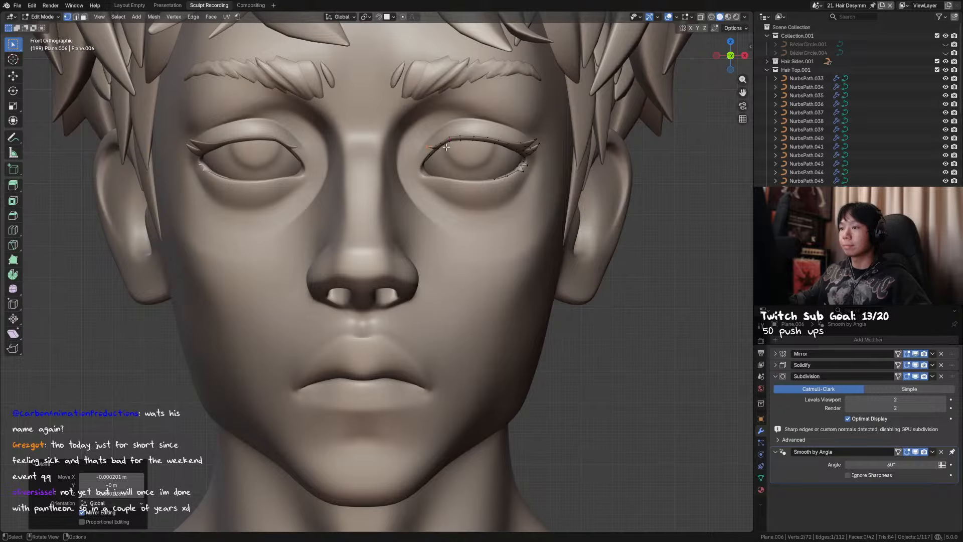
Shift an edge near the inner end of the upper eyelash about 0.0005 m toward the nose and save the file
key("2")
key("g")
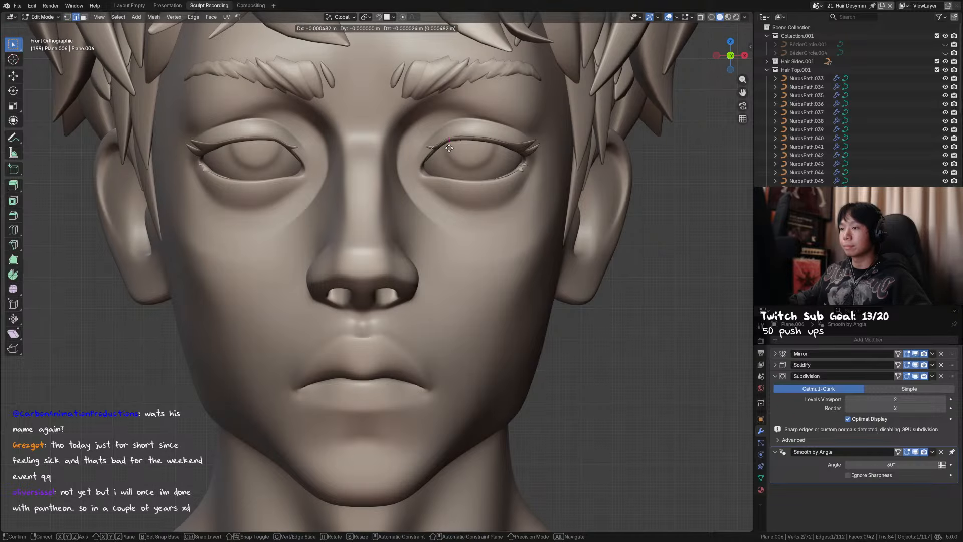
left_click(449, 148)
key("Tab")
scroll(602, 193, "down", 2)
left_click(576, 211)
key("ctrl+s")
Review the upper body, then switch the viewport to Material Preview shading and examine the lashes around the face
scroll(509, 342, "down", 4)
scroll(509, 342, "down", 2)
middle_click_drag(509, 342, 479, 301, "shift")
scroll(505, 295, "down", 1)
scroll(477, 303, "down", 1)
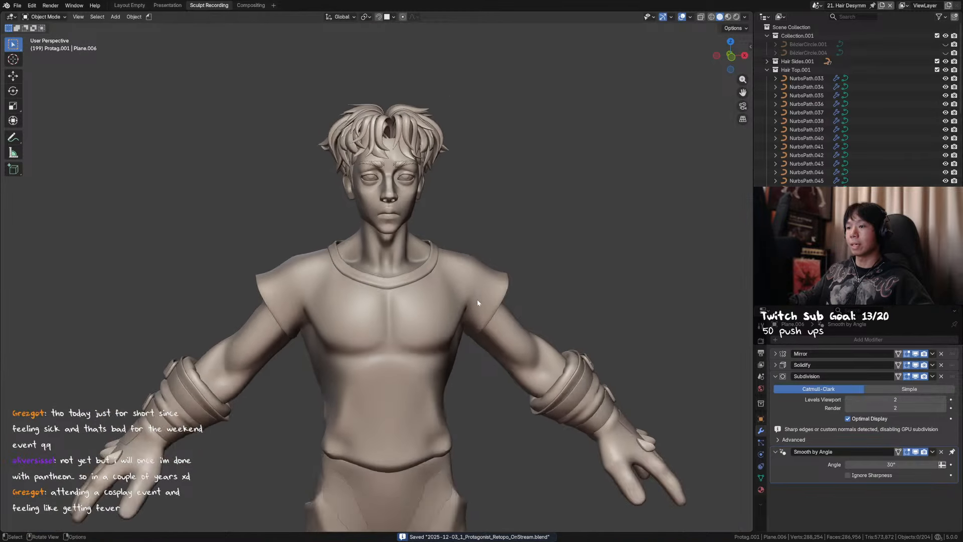
scroll(413, 140, "up", 3)
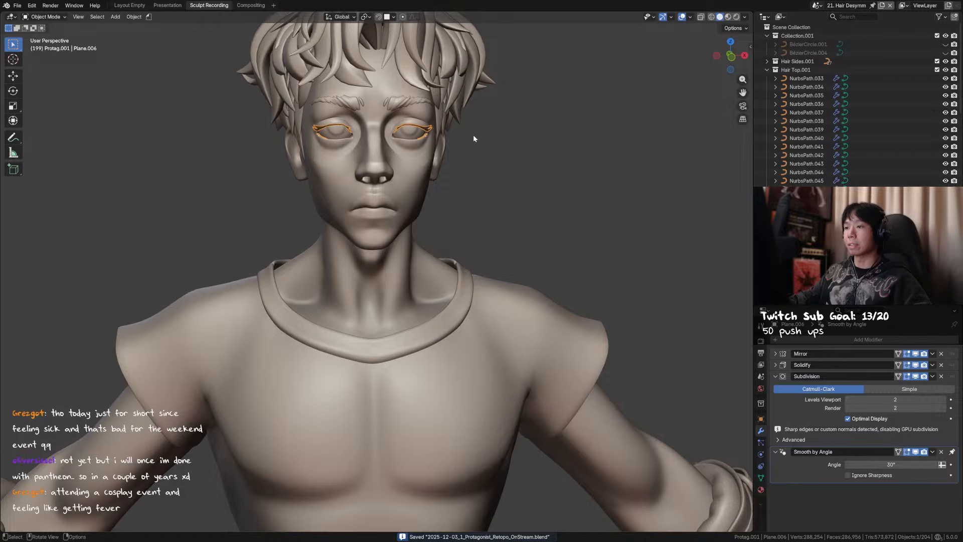
scroll(473, 138, "up", 4)
left_click(594, 210)
left_click(728, 17)
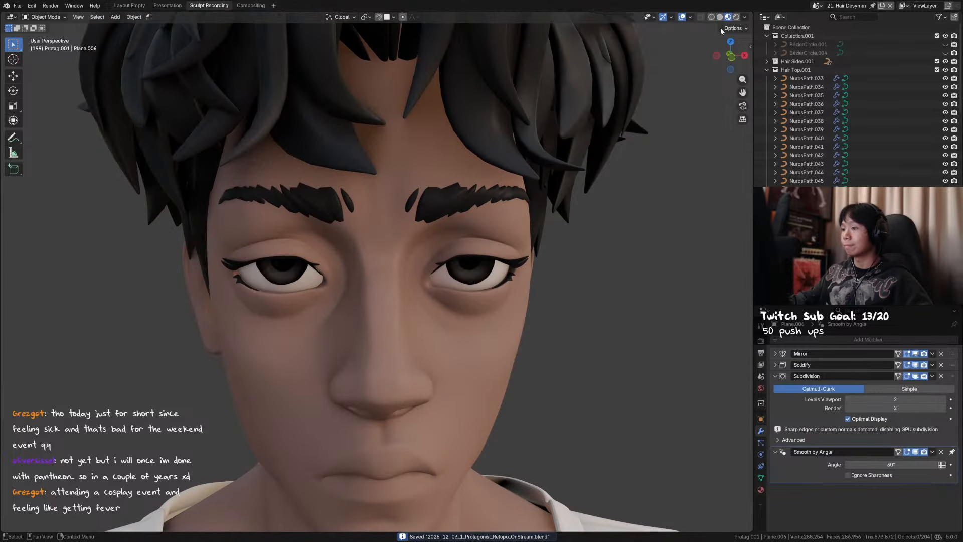
middle_click_drag(619, 306, 391, 283)
middle_click_drag(389, 244, 491, 202)
Select the top edges of the upper eyelash in Edit Mode, switch to the right side view and save the file
key("Tab")
scroll(388, 231, "down", 2)
key("1")
left_click_drag(506, 208, 490, 200)
key("KP_3")
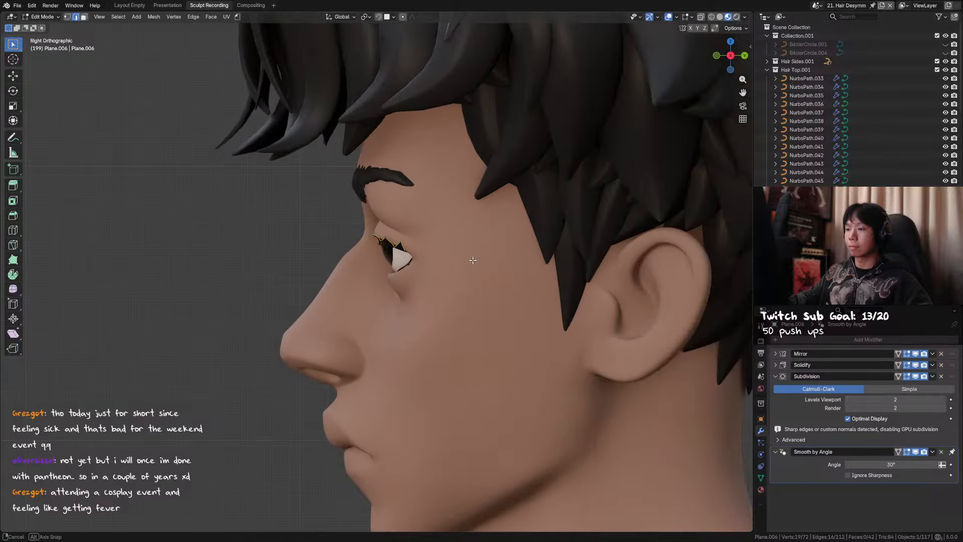
key("ctrl+s")
scroll(471, 263, "up", 1)
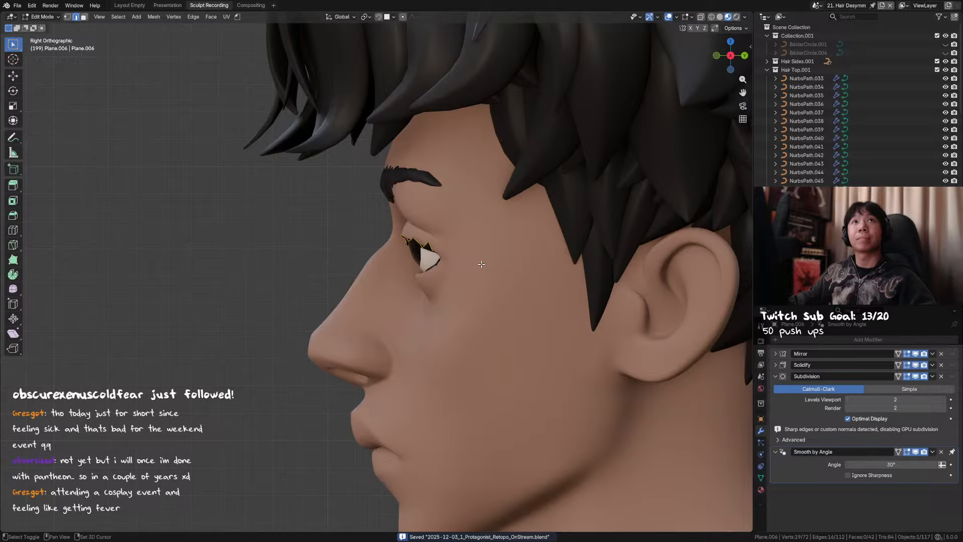
middle_click_drag(484, 263, 503, 288, "shift")
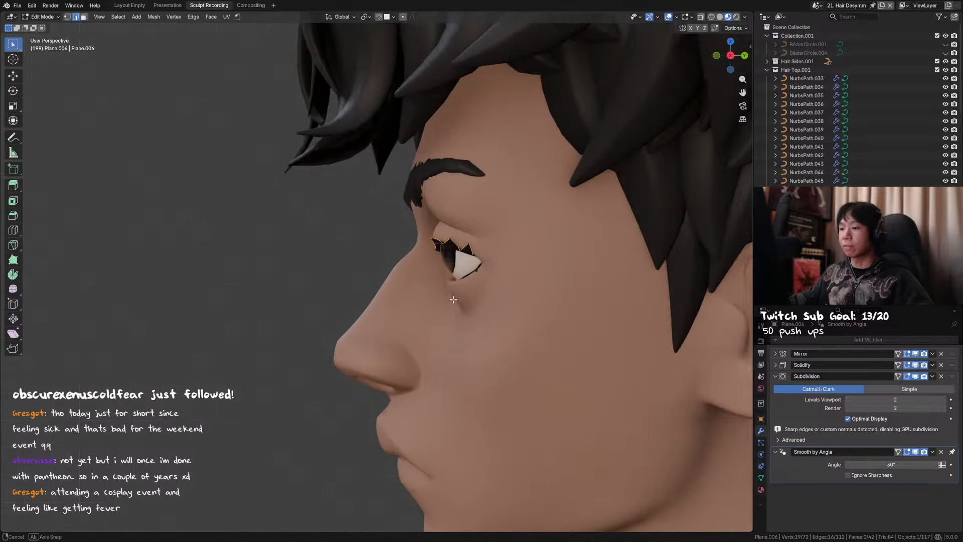
Try to push the selected upper eyelash edges forward along the global Y axis in the side view
key("g")
key("y")
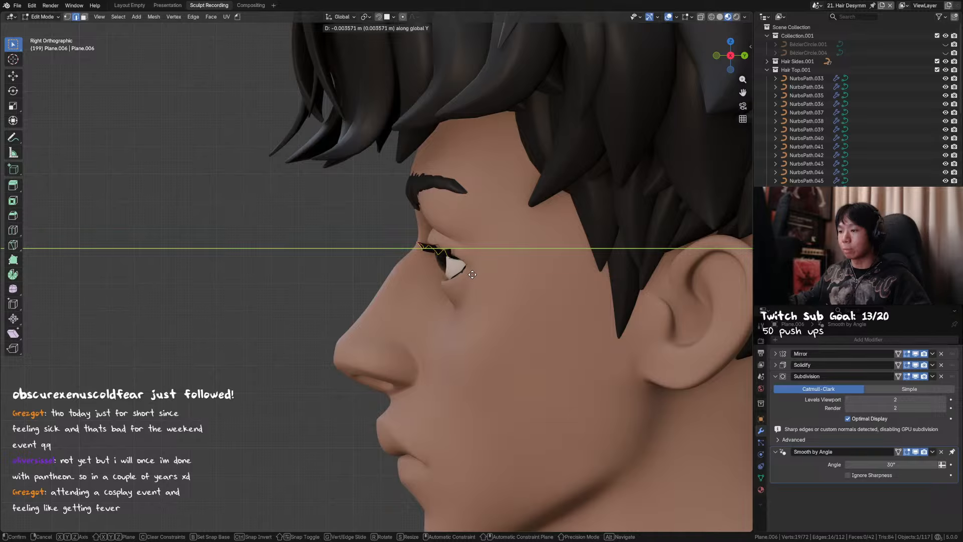
left_click(472, 274)
middle_click_drag(472, 274, 443, 276)
key("g")
key("y")
left_click(426, 281)
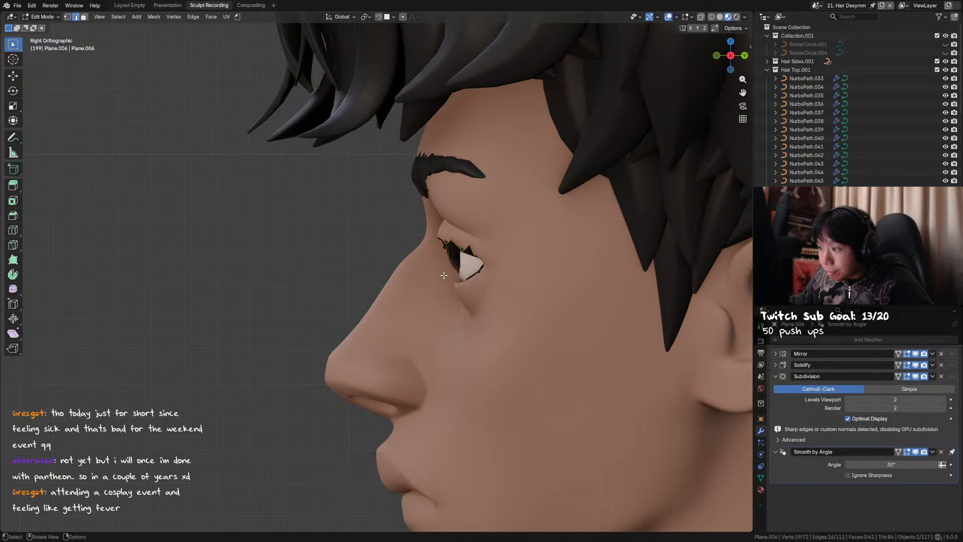
key("g")
key("y")
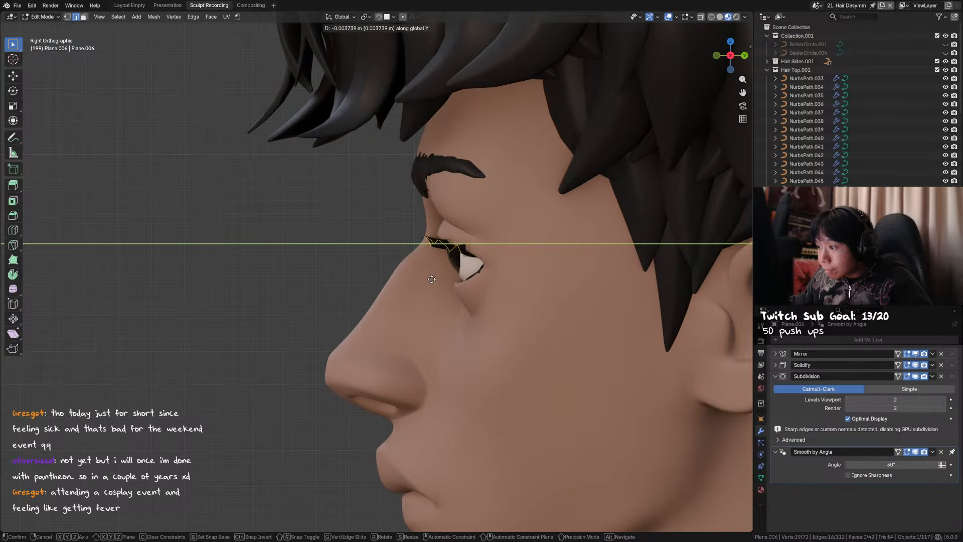
left_click(432, 279)
Add the inner-corner vertices to the upper eyelash selection and move it forward about 0.00095 m along global Y
scroll(430, 275, "up", 3)
middle_click_drag(430, 275, 452, 255)
left_click_drag(653, 120, 591, 136, "shift")
middle_click_drag(584, 202, 635, 214)
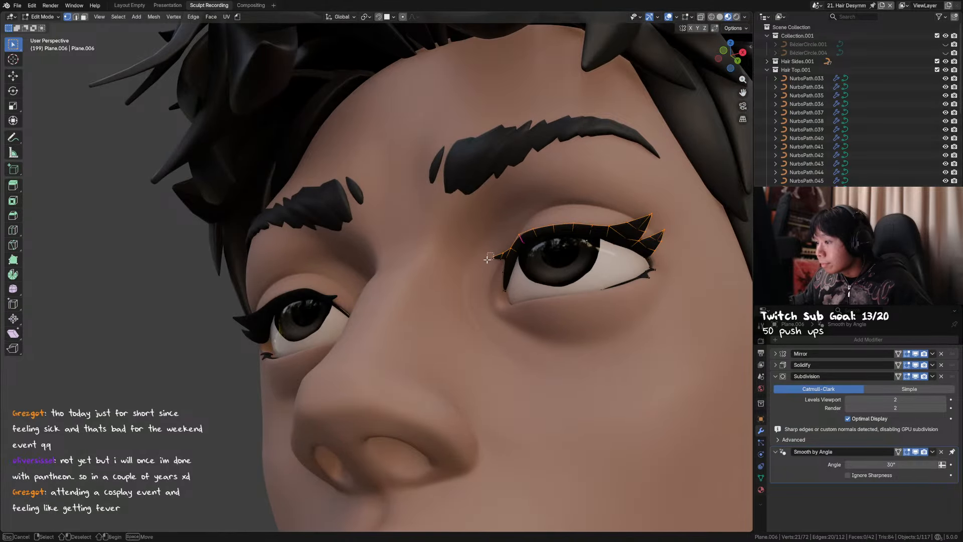
left_click(503, 260, "shift")
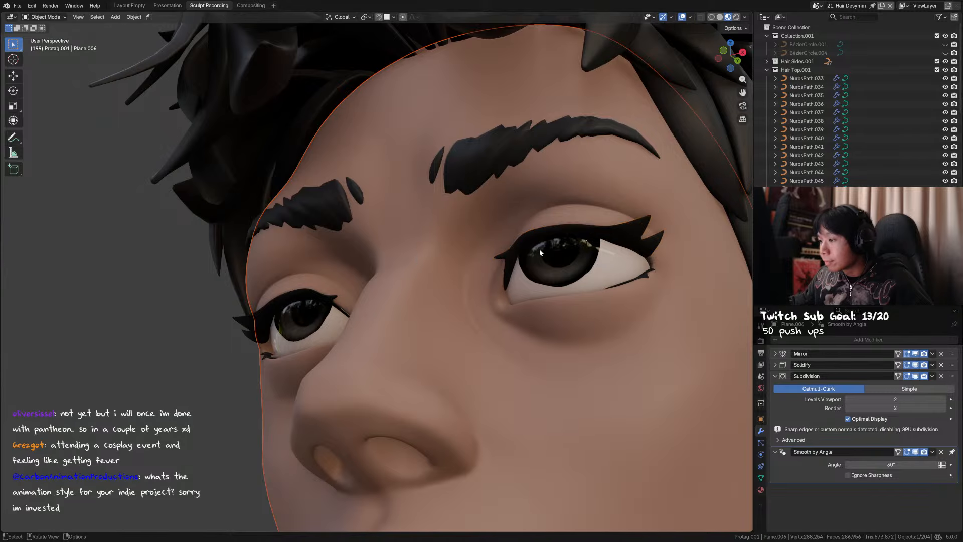
middle_click_drag(503, 260, 423, 261)
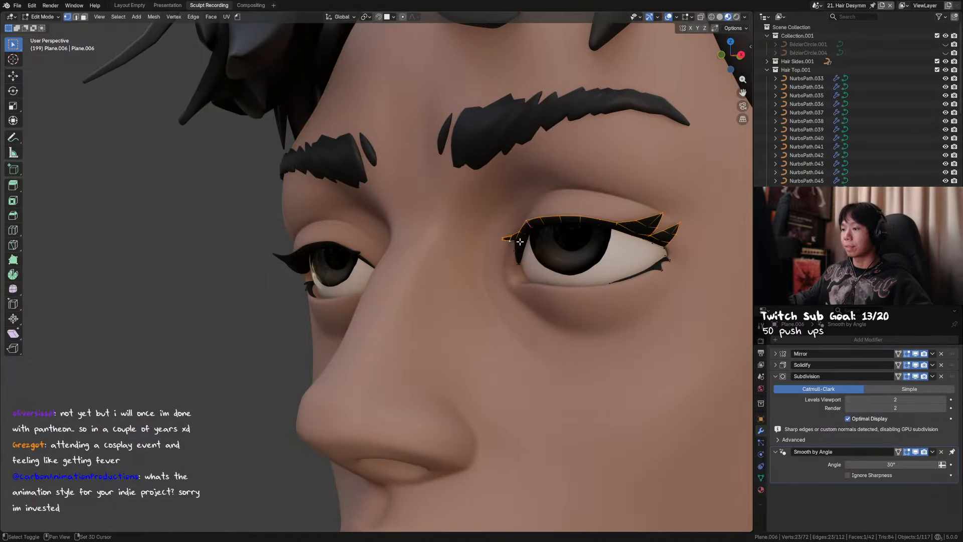
key("KP_3")
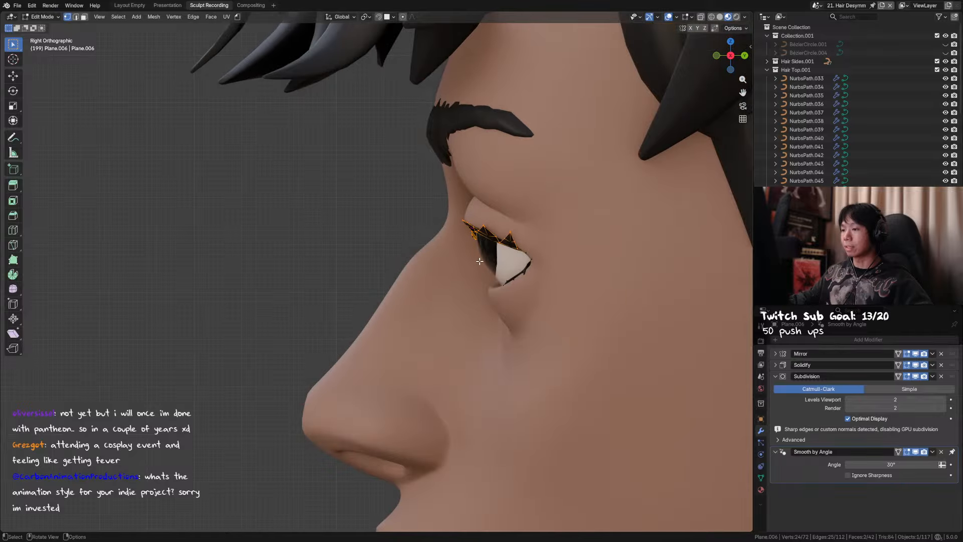
key("g")
key("y")
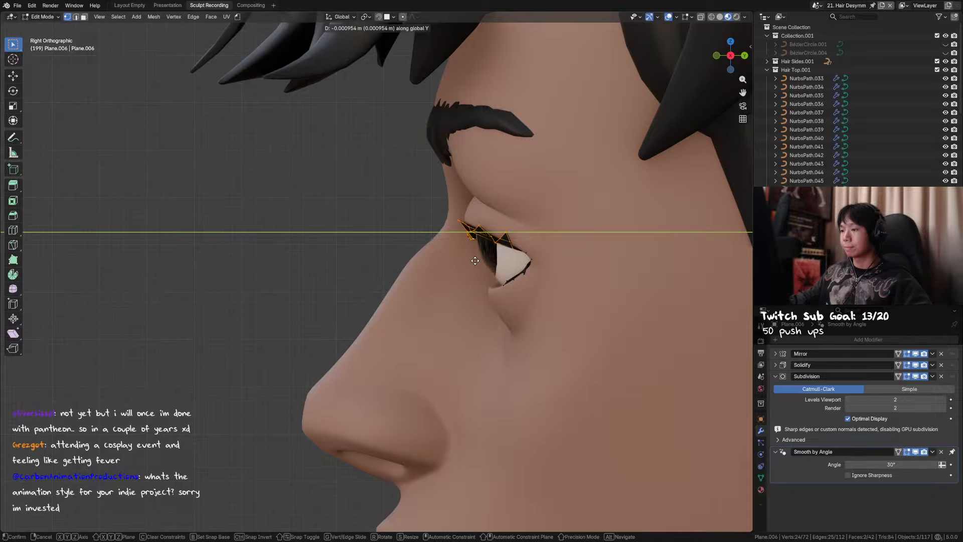
left_click(475, 261)
middle_click_drag(474, 261, 510, 215)
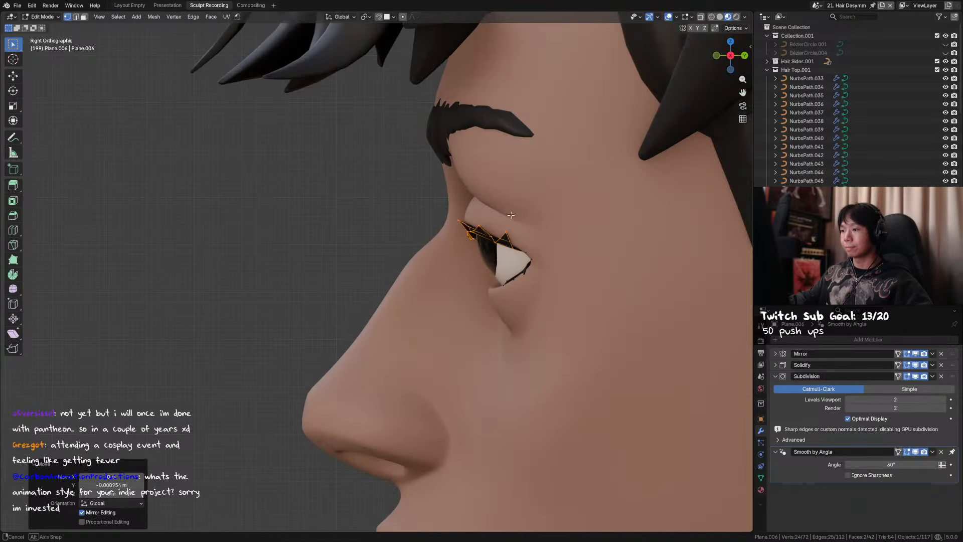
Nudge a single vertex of the upper eyelash about 0.0004 m forward in the side view
left_click(468, 224)
key("g")
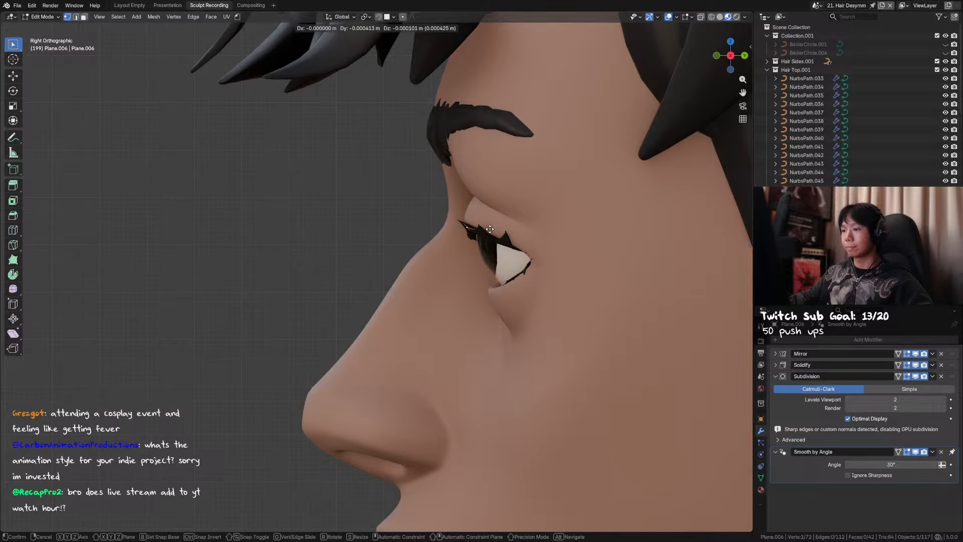
left_click(490, 228)
left_click(472, 218, "ctrl")
key("g")
right_click(470, 213)
Return to Object Mode, save the file and deselect the eyelashes
middle_click_drag(471, 213, 444, 264)
key("Tab")
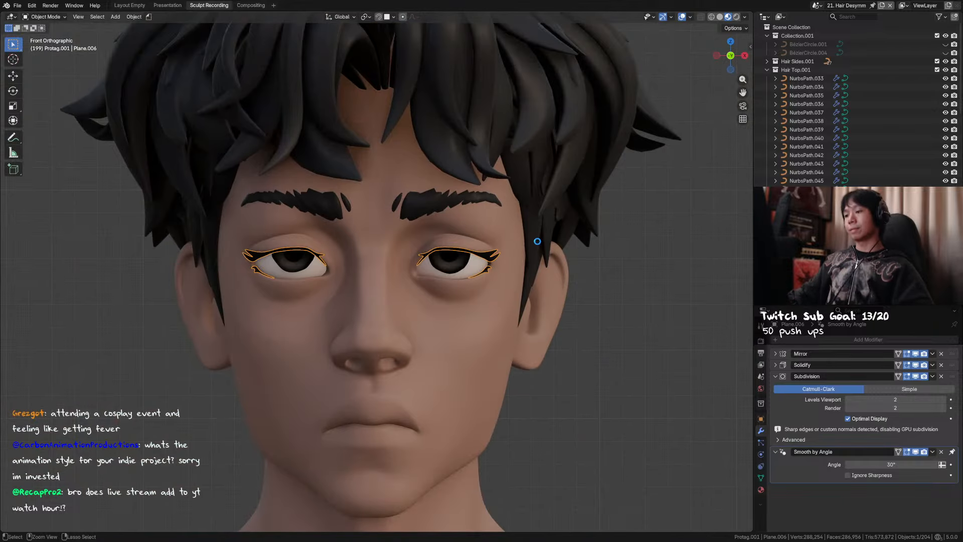
key("ctrl+s")
mouse_move(537, 241)
middle_mouse_down()
mouse_move(423, 290)
mouse_move(428, 257)
mouse_move(396, 302)
mouse_move(444, 301)
mouse_move(490, 321)
mouse_move(525, 244)
middle_mouse_up()
key("alt+a")
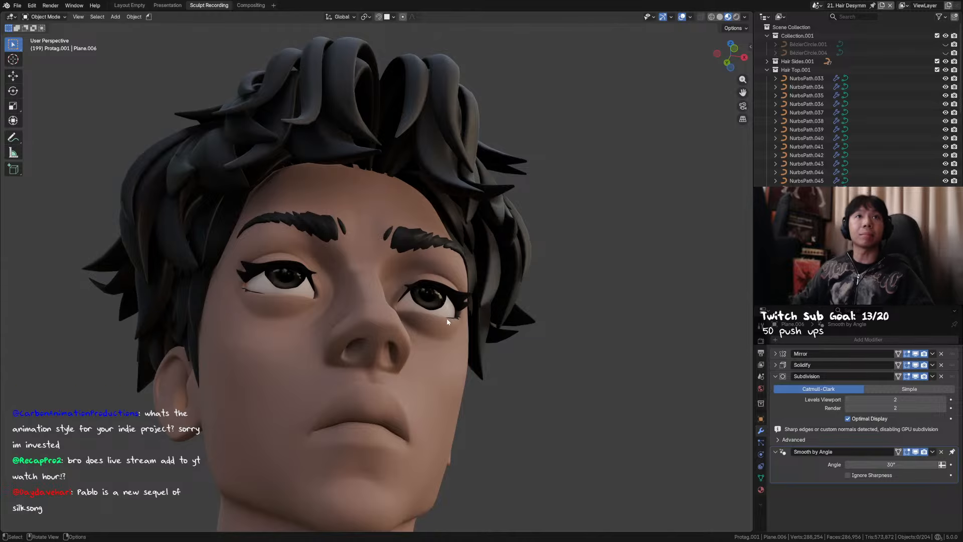
Reopen the eyelashes in Edit Mode and adjust a lash vertex along its local Y axis
middle_click_drag(442, 327, 464, 267)
key("Tab")
left_click(482, 256)
key("g")
key("y")
key("y")
left_click(501, 259)
Leave Edit Mode, deselect the eyelashes and save the file, then view the face from the front
key("Tab")
scroll(544, 270, "down", 3)
left_click(542, 252)
left_click_drag(463, 267, 510, 292)
scroll(510, 293, "down", 3)
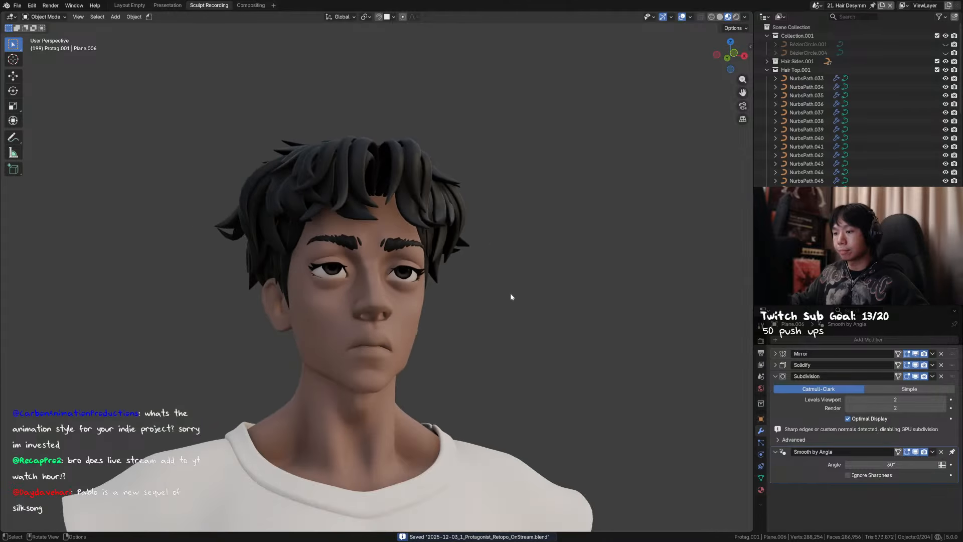
middle_click_drag(510, 293, 500, 245)
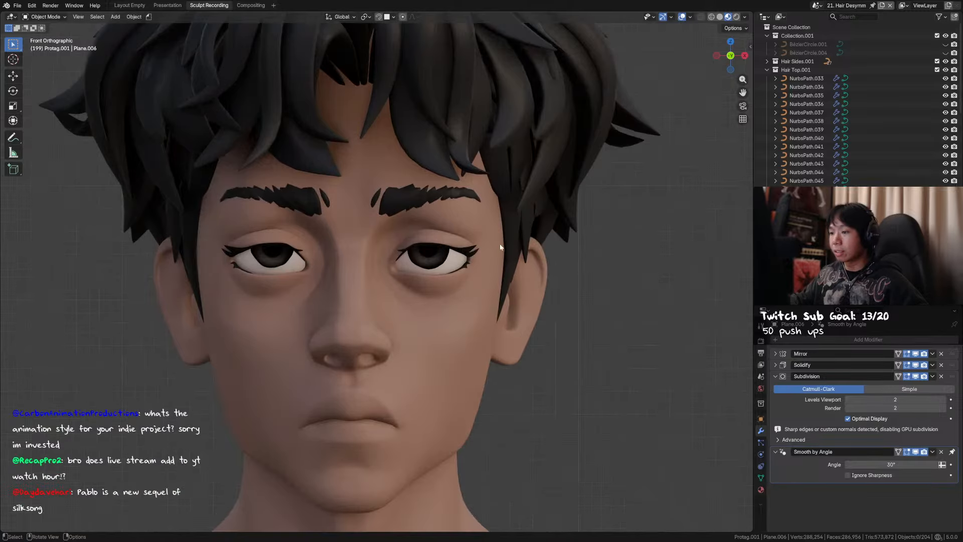
Compare the face's eyelashes between the scenes "20. Gloves Size Tweak" and "21. Hair Desymm" by alternating between them
left_click(817, 6)
left_click(834, 71)
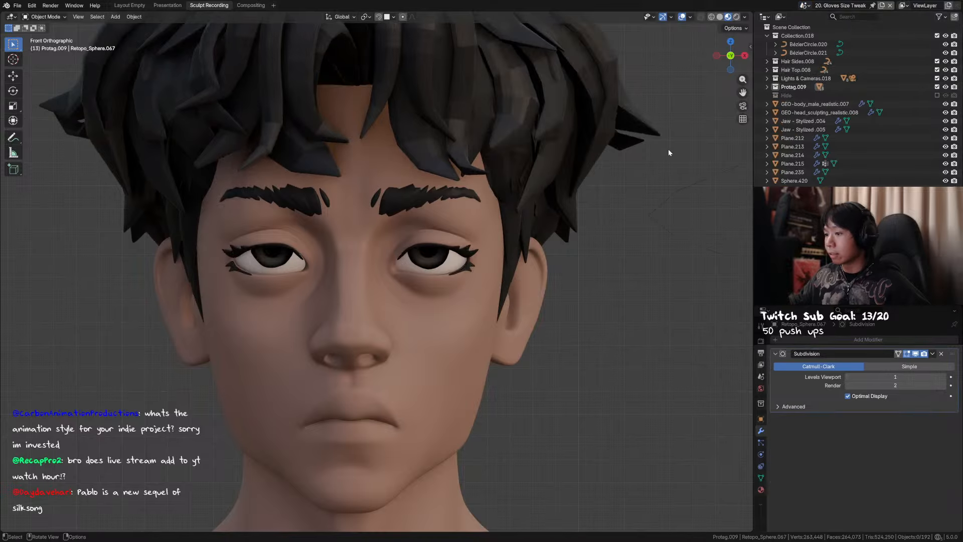
key("ctrl+z")
key("ctrl+shift+z")
key("ctrl+z")
key("ctrl+shift+z")
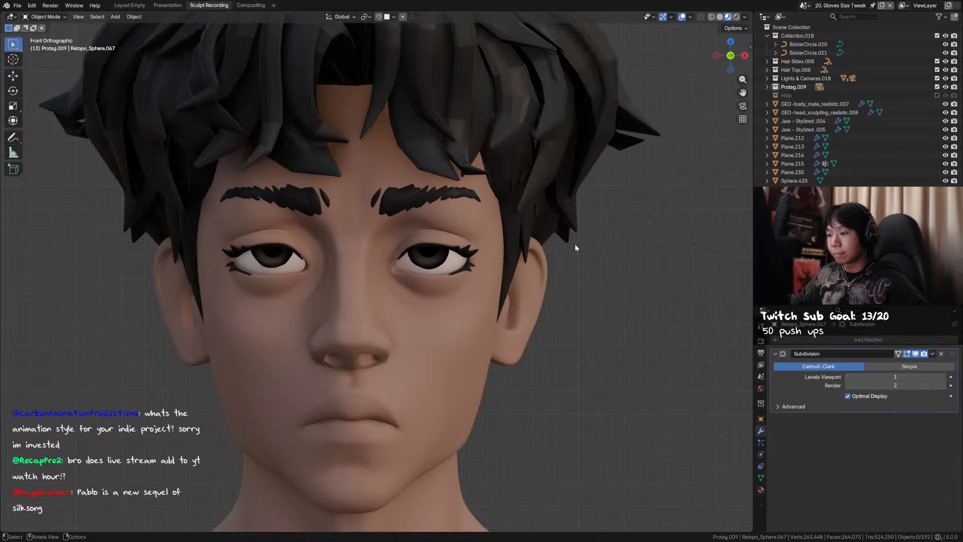
key("ctrl+z")
key("ctrl+shift+z")
key("ctrl+z")
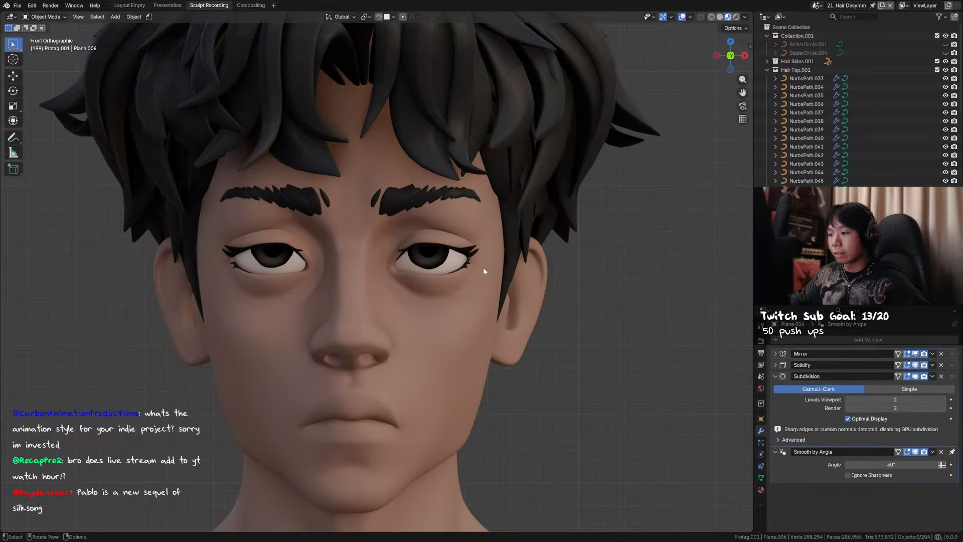
Compare the face before and after the last eyelash edit by undoing and redoing it, viewing the whole head from the front
left_click(482, 267)
key("Tab")
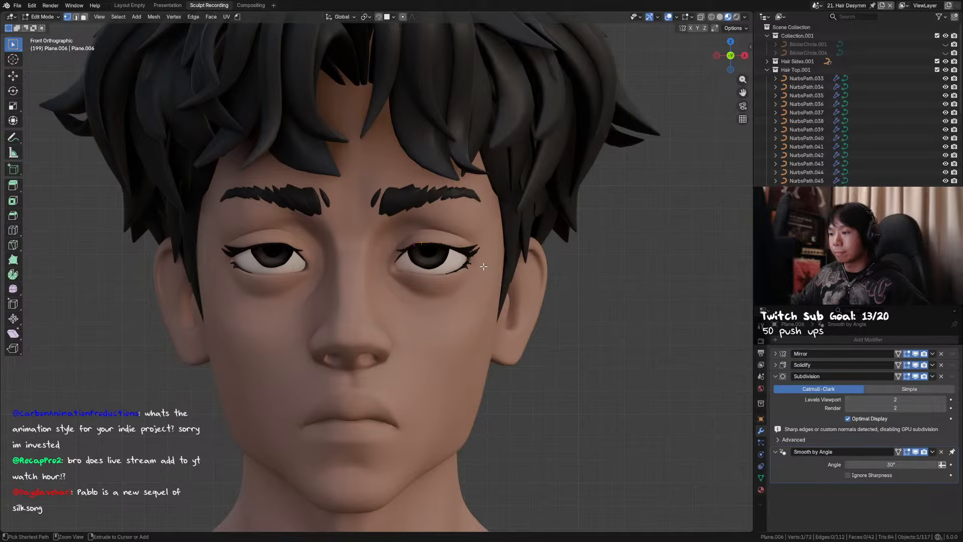
key("ctrl+z")
key("ctrl+z")
key("ctrl+z")
scroll(483, 266, "down", 3)
key("ctrl+shift+z")
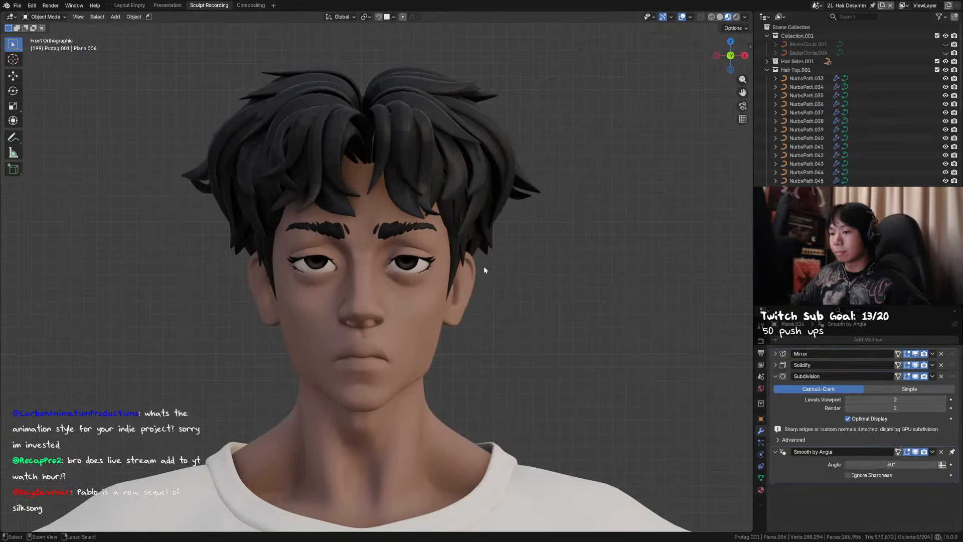
mouse_move(483, 266)
middle_mouse_down()
mouse_move(509, 277)
mouse_move(488, 264)
mouse_move(489, 271)
mouse_move(467, 269)
middle_mouse_up()
scroll(482, 258, "up", 2)
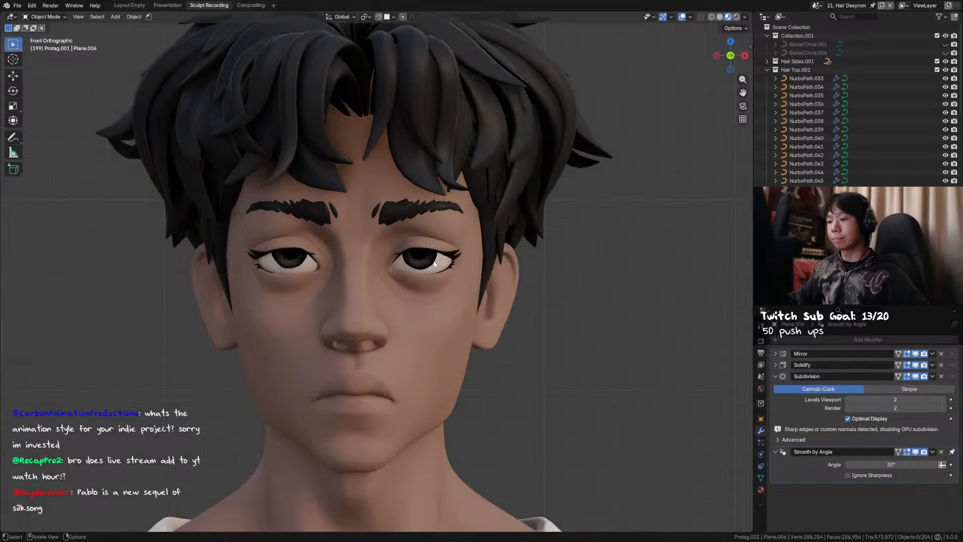
Nudge the upper lash vertex near the inner corner of the eye in Edit Mode and return to Object Mode
key("Tab")
scroll(425, 251, "up", 2)
key("g")
left_click(435, 234)
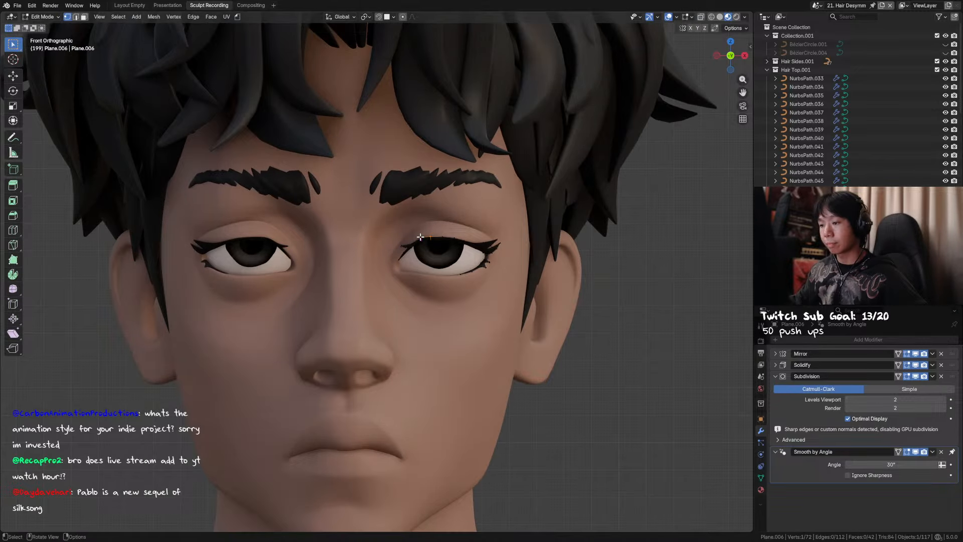
left_click(421, 238)
key("g")
left_click(453, 210)
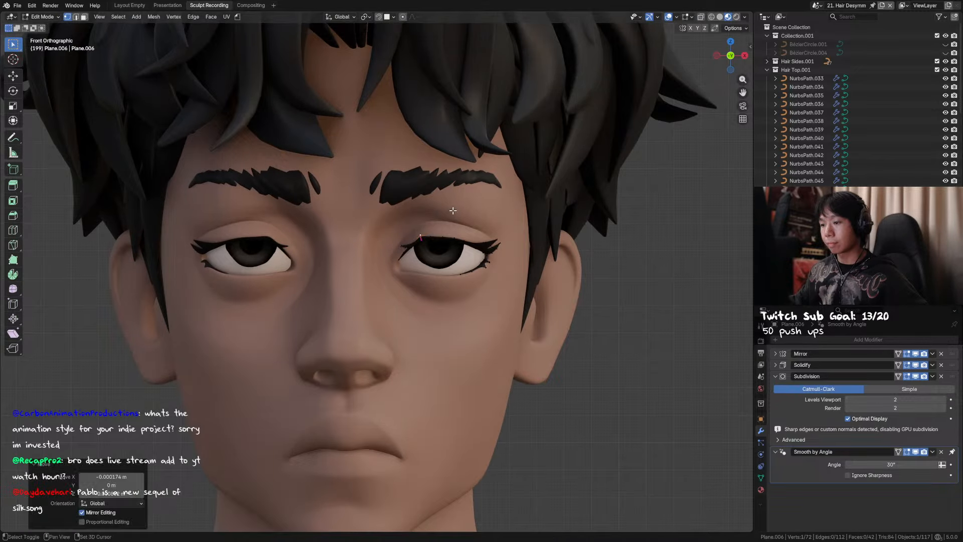
key("Tab")
Reopen the eyelashes in Edit Mode and fine-tune the position of the same inner upper lash vertex
scroll(455, 224, "up", 2)
left_click(456, 223)
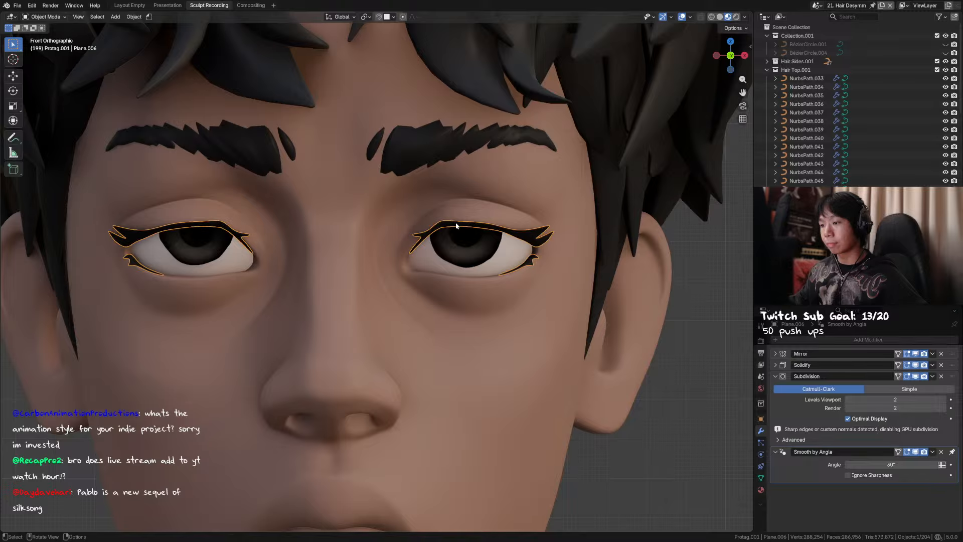
key("Tab")
key("g")
left_click(467, 200)
key("Tab")
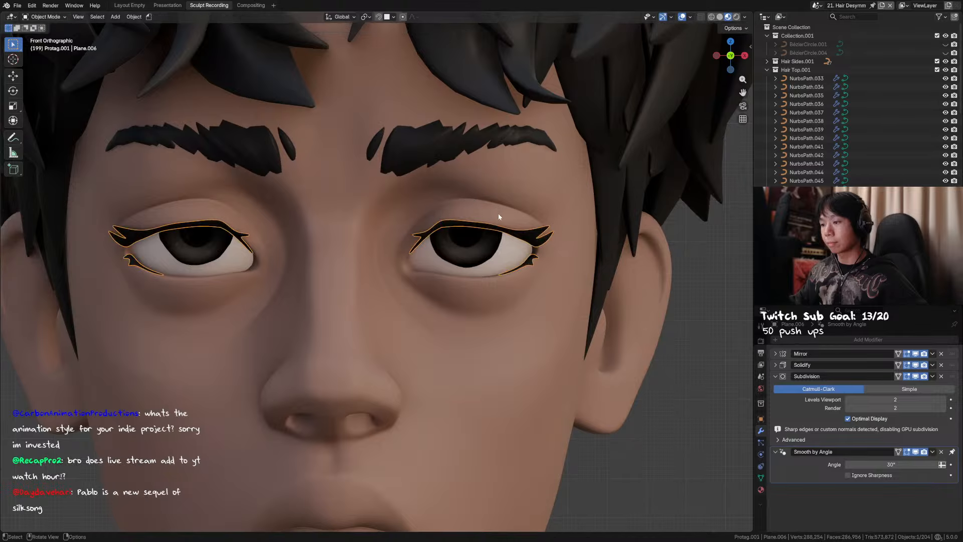
Reposition two upper lash line vertices above the iris, leave Edit Mode and deselect the eyelashes
key("Tab")
left_click(472, 221)
key("g")
left_click(492, 211)
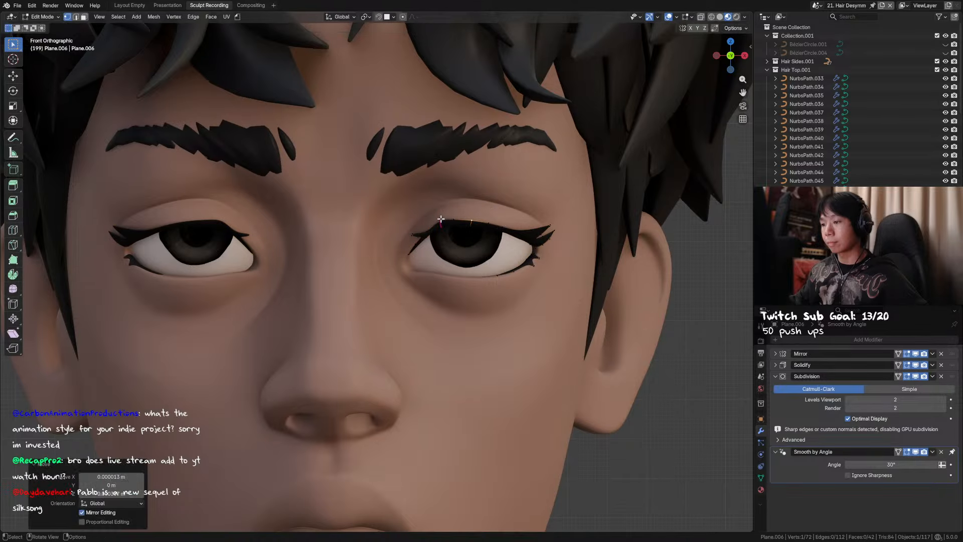
left_click(441, 219)
key("g")
left_click(444, 216)
key("Tab")
key("alt+a")
Select the outer-corner lash edges in Edit Mode and shift them slightly from a three-quarter view of the face
mouse_move(456, 252)
middle_mouse_down()
mouse_move(470, 275)
mouse_move(484, 262)
mouse_move(465, 249)
middle_mouse_up()
left_click(480, 246)
key("Tab")
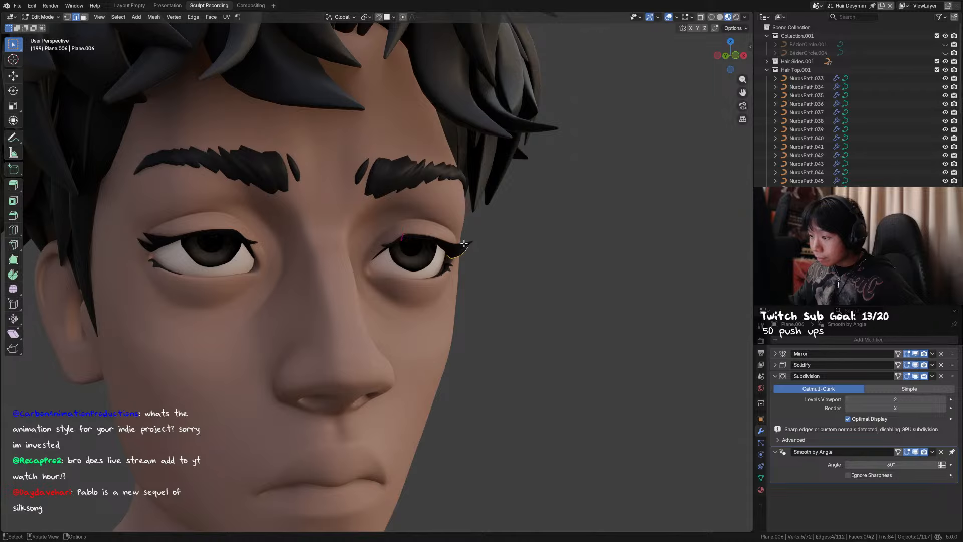
left_click(464, 245, "alt")
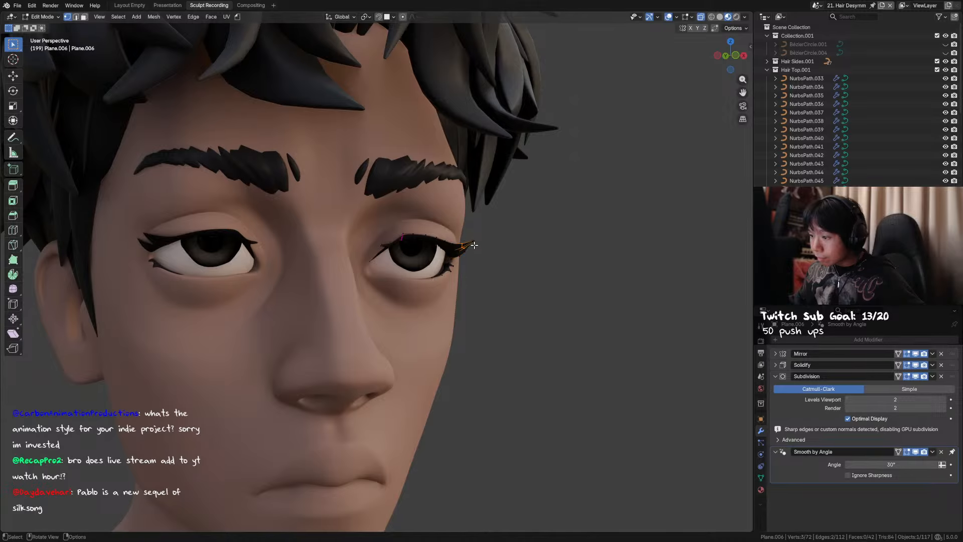
key("g")
left_click(489, 251)
key("2")
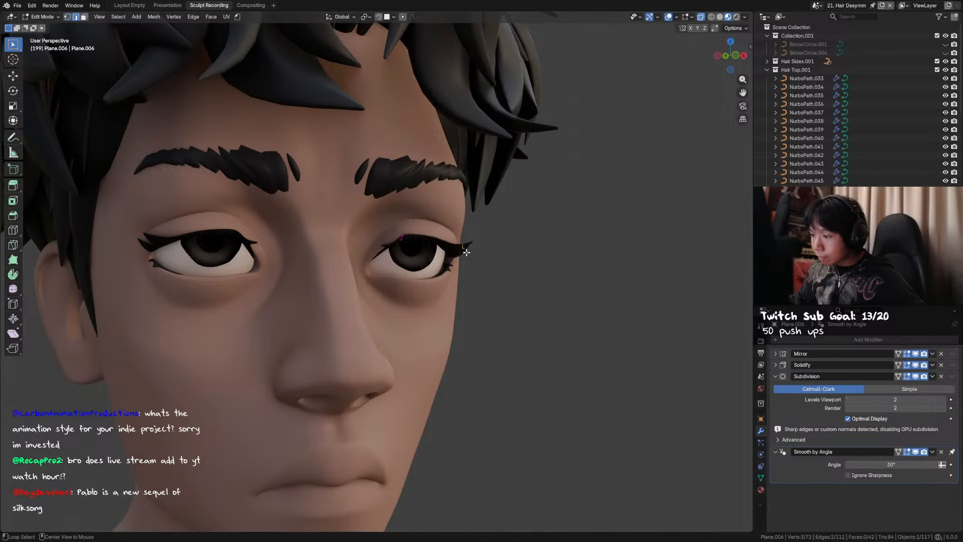
Switch to solid shading, return to Object Mode with X-ray off, deselect the eyelashes and save the file
left_click(720, 17)
key("ctrl+s")
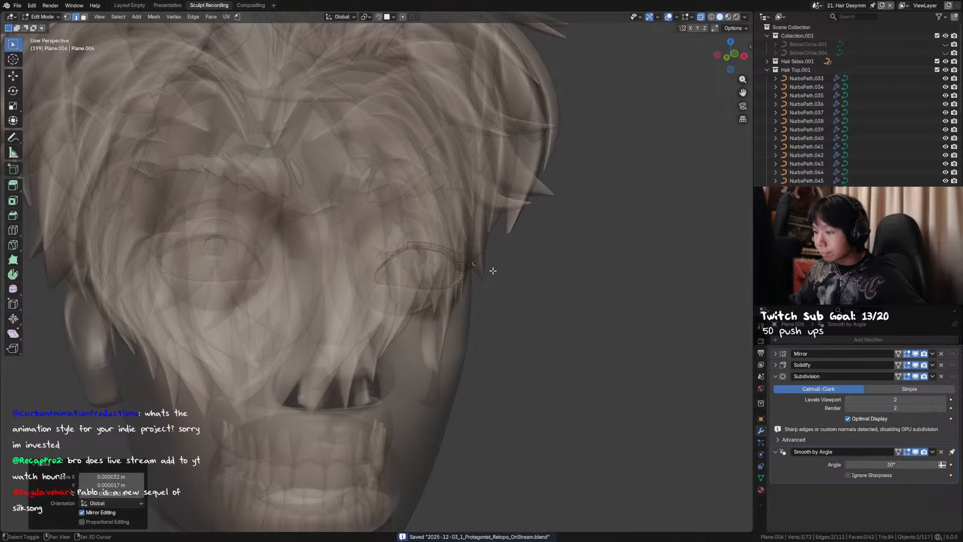
key("Tab")
scroll(408, 239, "down", 4)
key("alt+z")
left_click(507, 250)
key("ctrl+s")
scroll(531, 275, "down", 3)
middle_click_drag(535, 278, 515, 262, "shift")
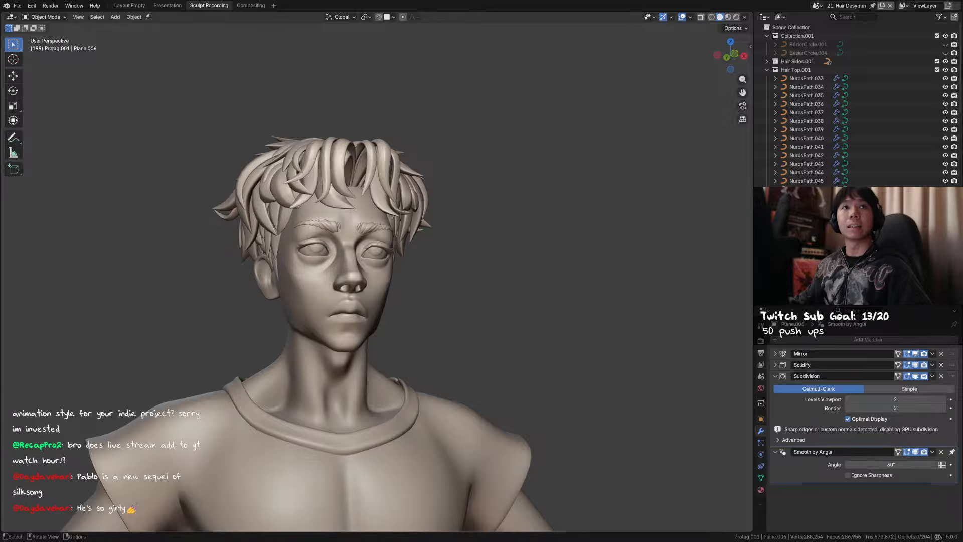
Frame the full body and hide the separate mesh that overlaps the character's trousers and boots
middle_click_drag(509, 178, 510, 183)
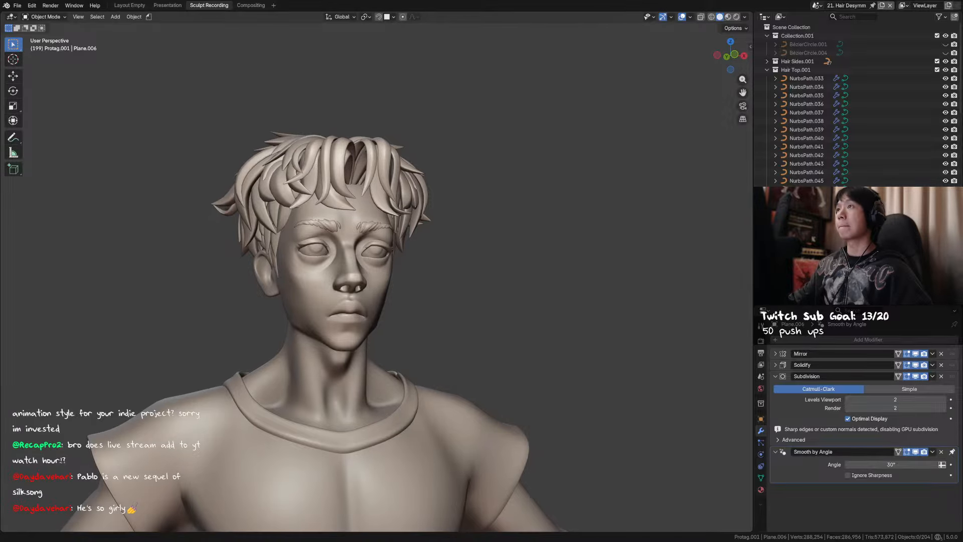
key("KP_1")
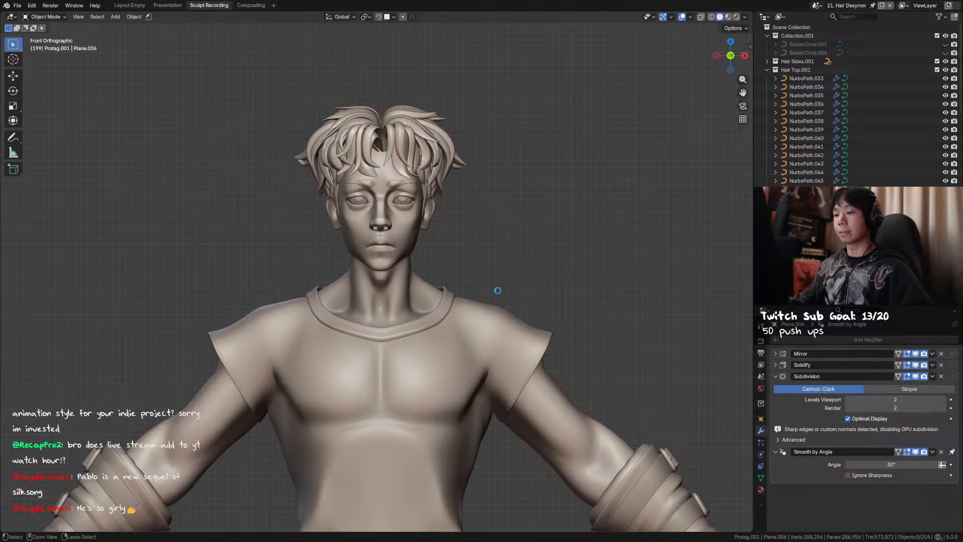
scroll(497, 291, "down", 3)
middle_click_drag(466, 376, 491, 220, "shift")
scroll(426, 304, "down", 2)
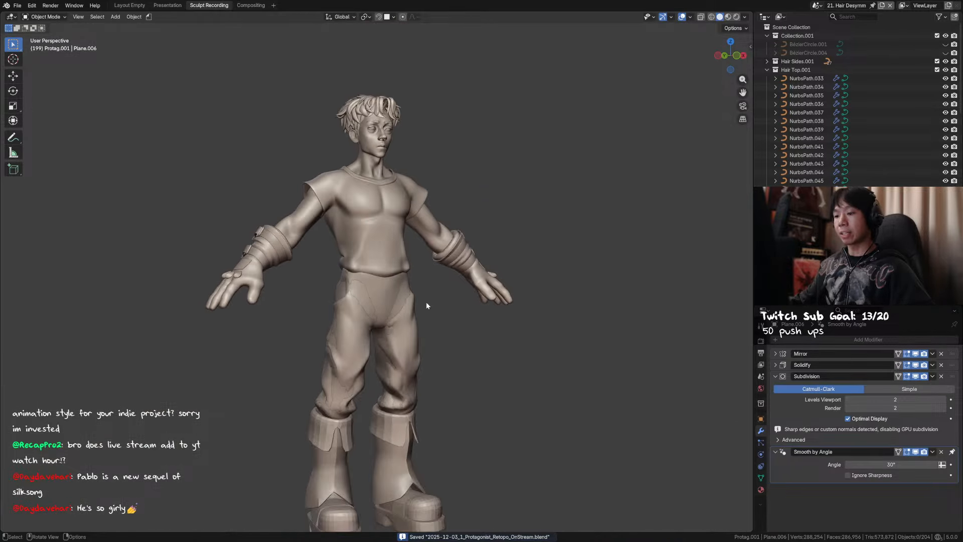
key("h")
left_click(402, 309)
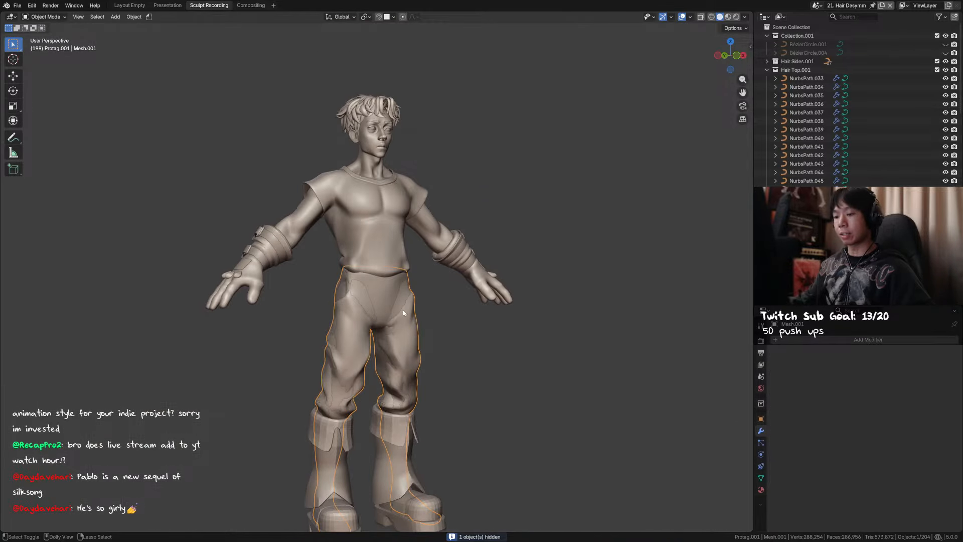
key("h")
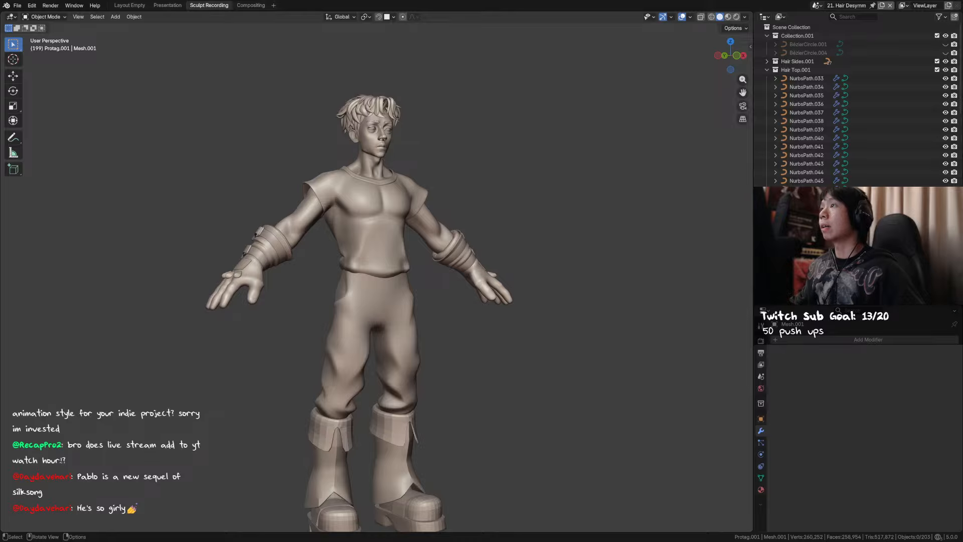
Frame the character's upper body and arm in front view and save the file
key("KP_1")
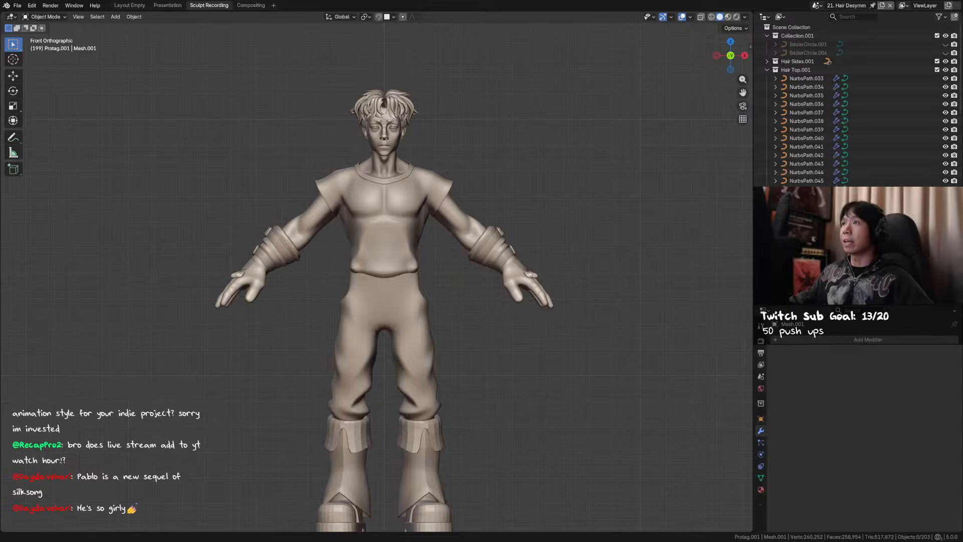
middle_click_drag(555, 147, 539, 131, "shift")
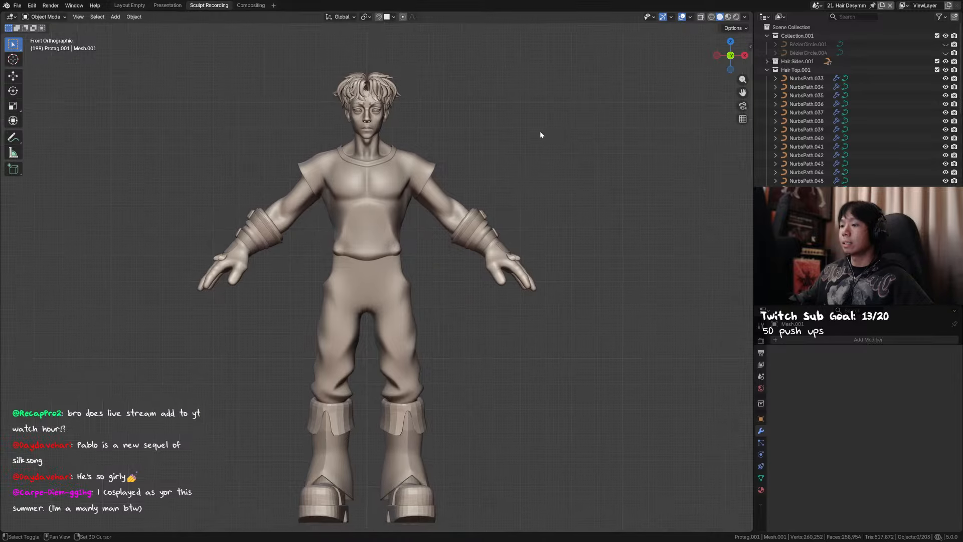
middle_click_drag(530, 195, 466, 212, "shift")
key("ctrl+s")
scroll(464, 212, "up", 4)
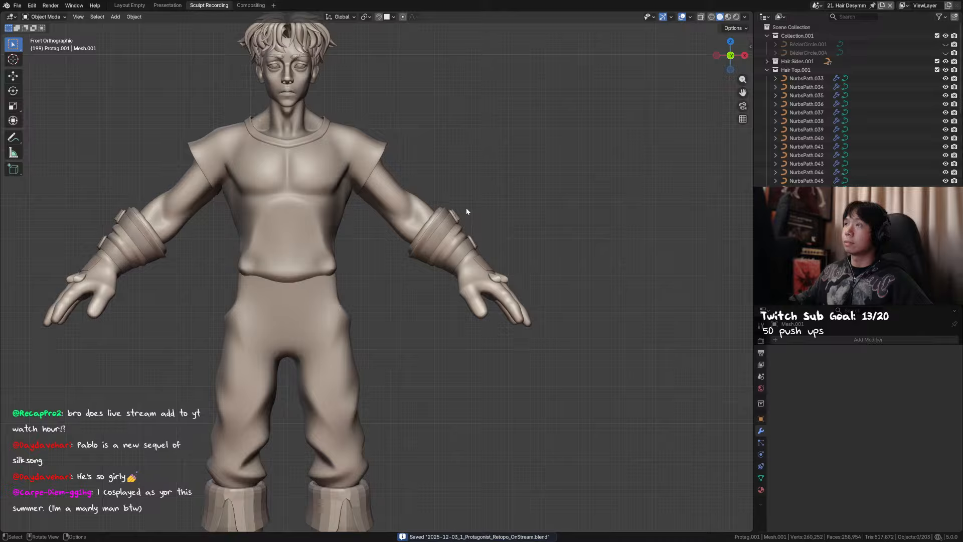
middle_click_drag(466, 209, 477, 238, "shift")
scroll(461, 218, "up", 1)
key("ctrl+s")
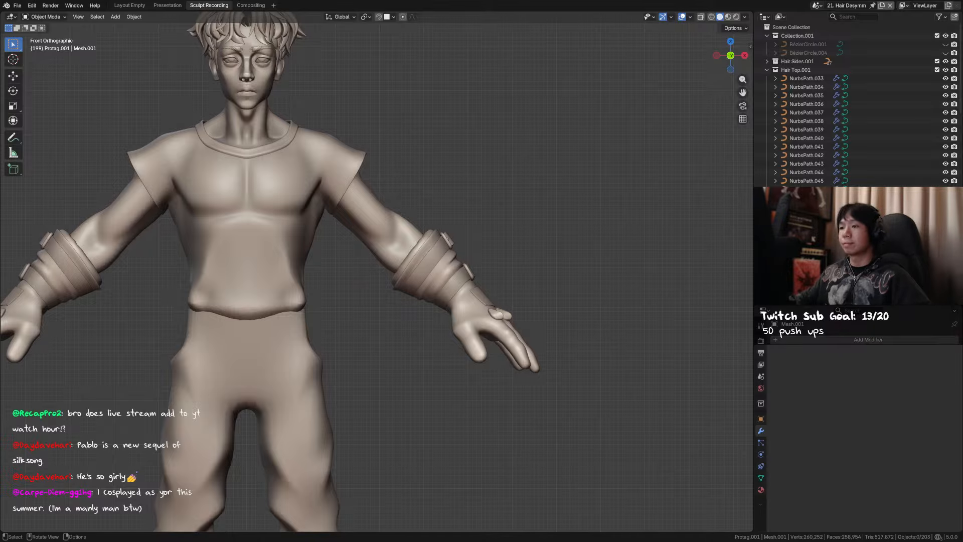
middle_click_drag(451, 209, 442, 183, "shift")
key("ctrl+s")
Add a mesh plane and move it so its centre lies near the character's forearm in front view
key("shift+a")
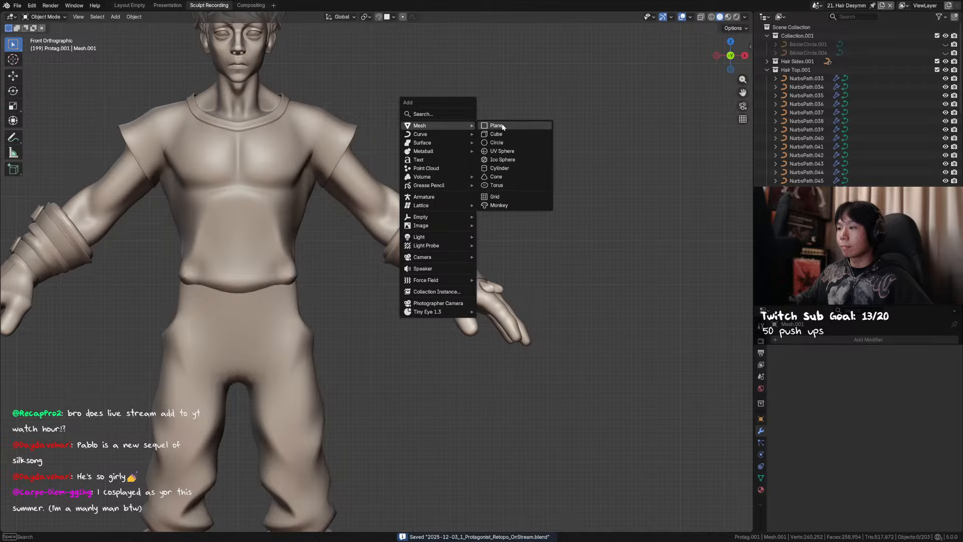
left_click(507, 126)
scroll(442, 188, "down", 4)
scroll(426, 190, "down", 2)
key("g")
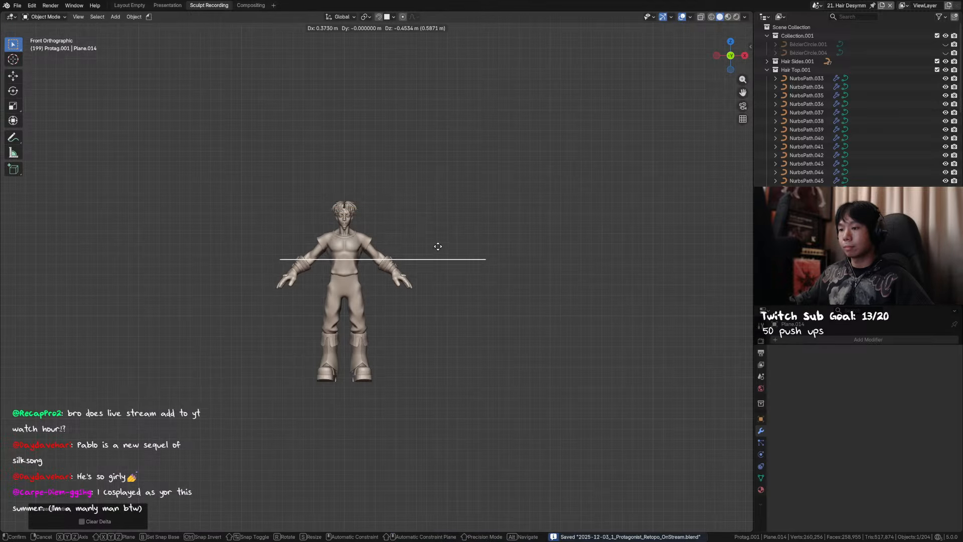
left_click(466, 239)
scroll(473, 235, "up", 2)
scroll(474, 235, "up", 2)
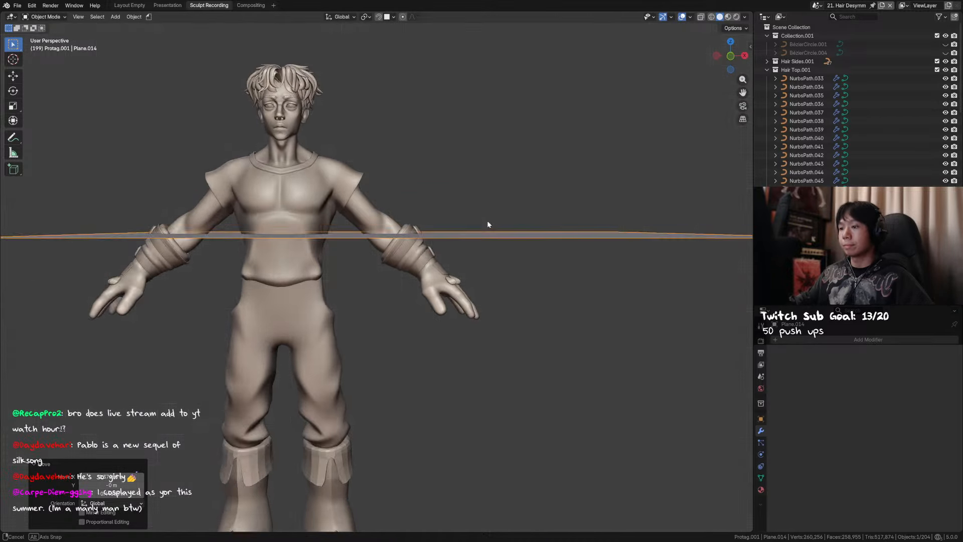
middle_click_drag(486, 221, 489, 224)
key("g")
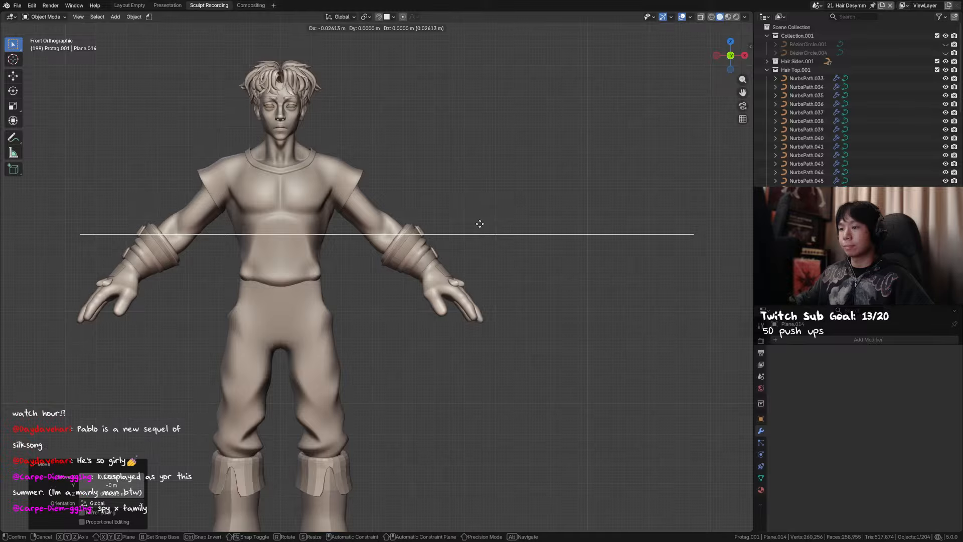
left_click(482, 225)
Merge all of the new plane's vertices at their center in Edit Mode, leaving a single vertex by the forearm
key("Tab")
key("m")
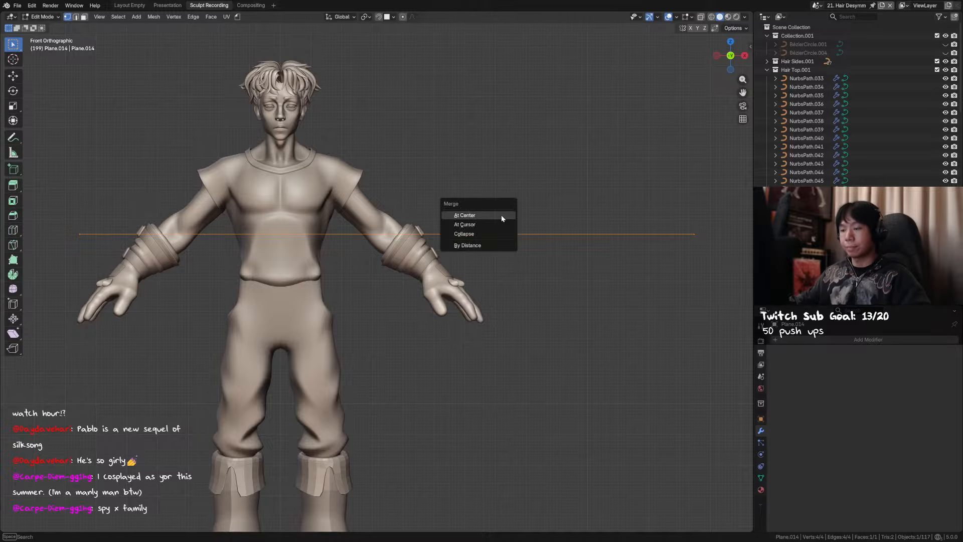
left_click(500, 214)
scroll(466, 230, "up", 3)
middle_click_drag(465, 229, 451, 290, "shift")
scroll(421, 265, "up", 3)
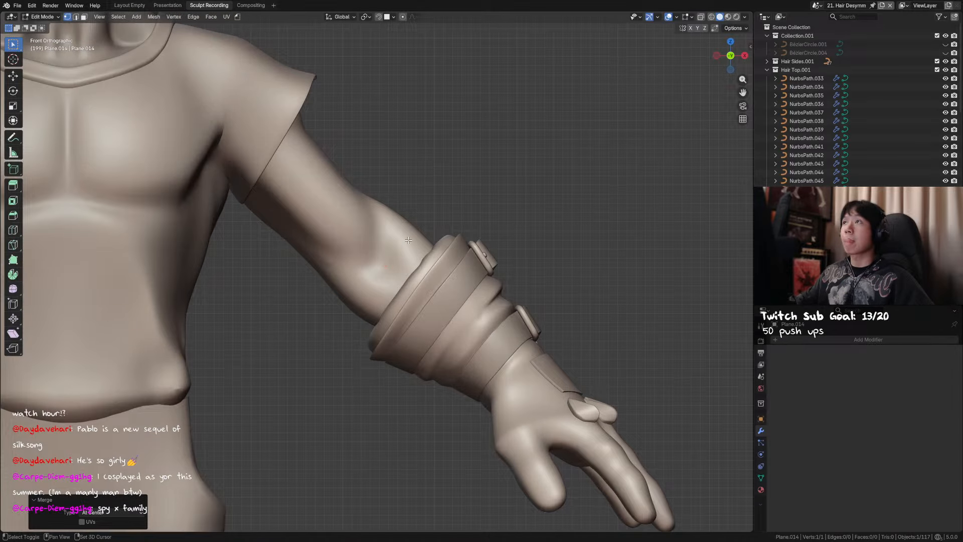
Move the single vertex onto the arm beside the elbow, above the glove cuff, and extrude a second vertex from it
middle_click_drag(381, 251, 387, 248, "shift")
key("g")
left_click(395, 271)
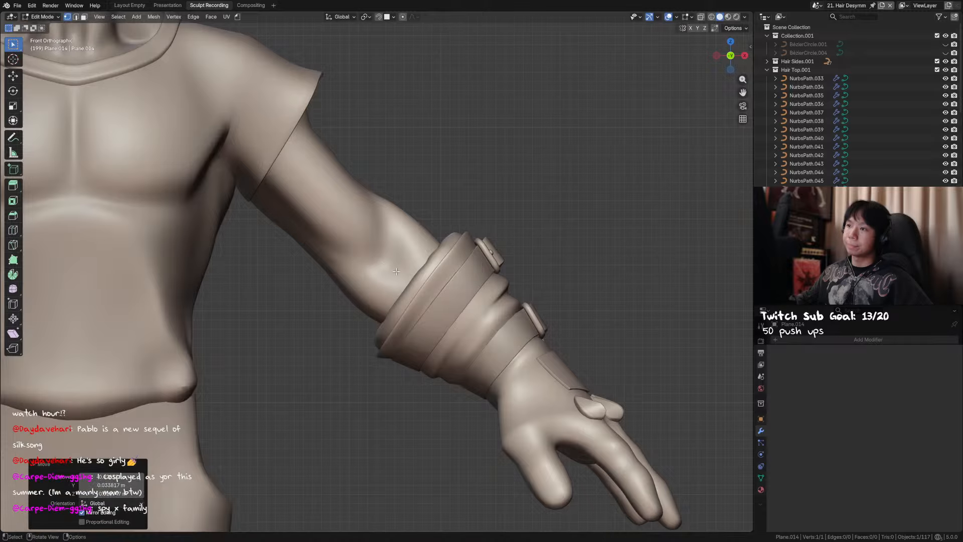
scroll(413, 247, "down", 2)
key("e")
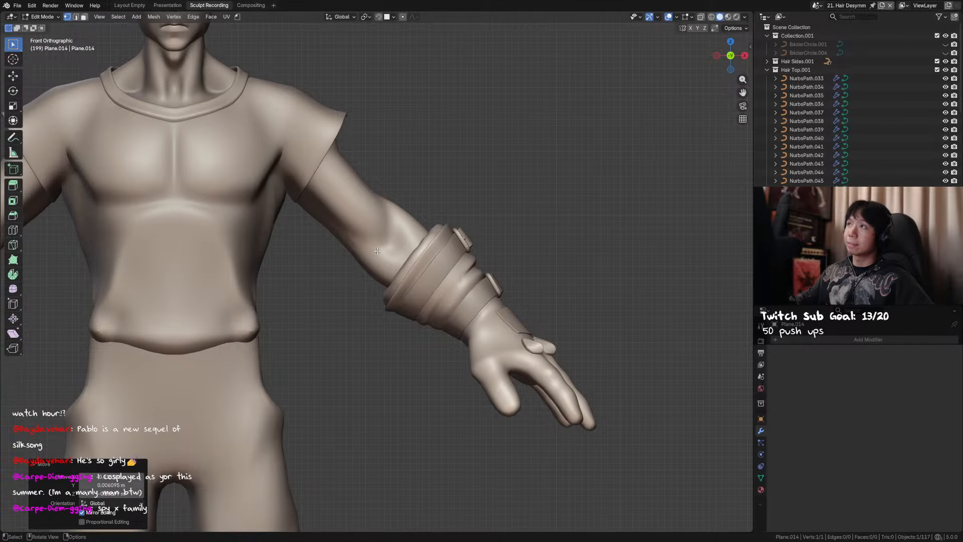
left_click(385, 244)
Inspect the body mesh's arm topology around the elbow in Edit Mode, then reselect the new vertex object
key("Tab")
left_click(408, 233)
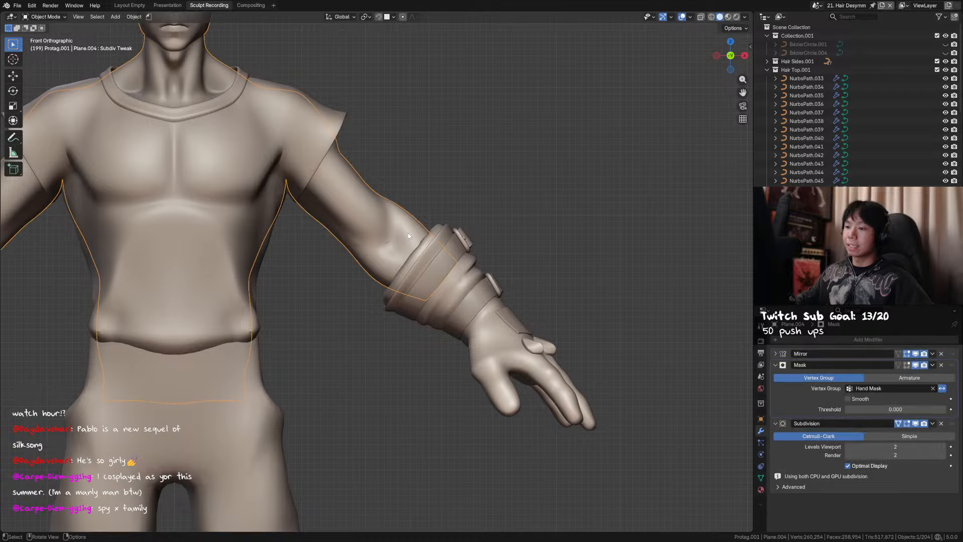
mouse_move(404, 246)
middle_mouse_down()
mouse_move(402, 264)
mouse_move(417, 244)
mouse_move(402, 234)
middle_mouse_up()
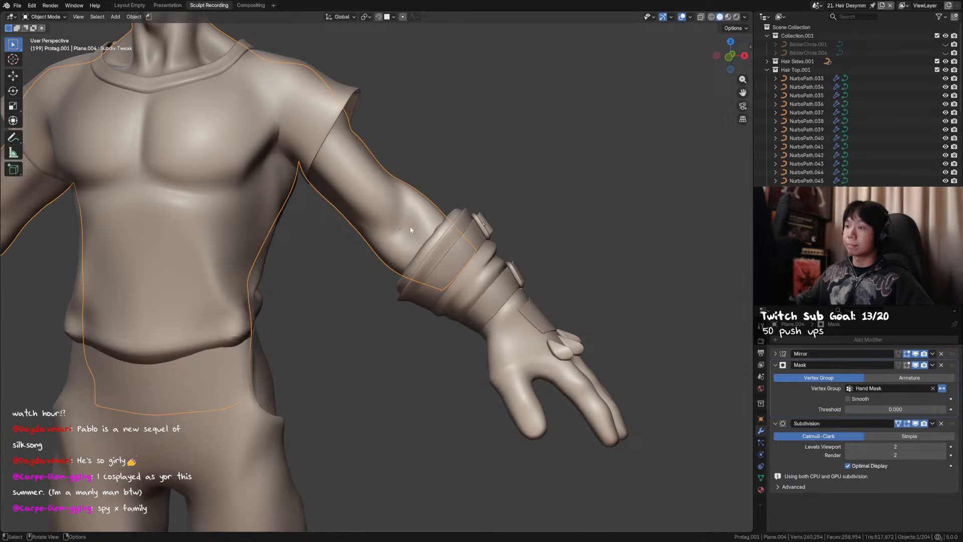
key("Tab")
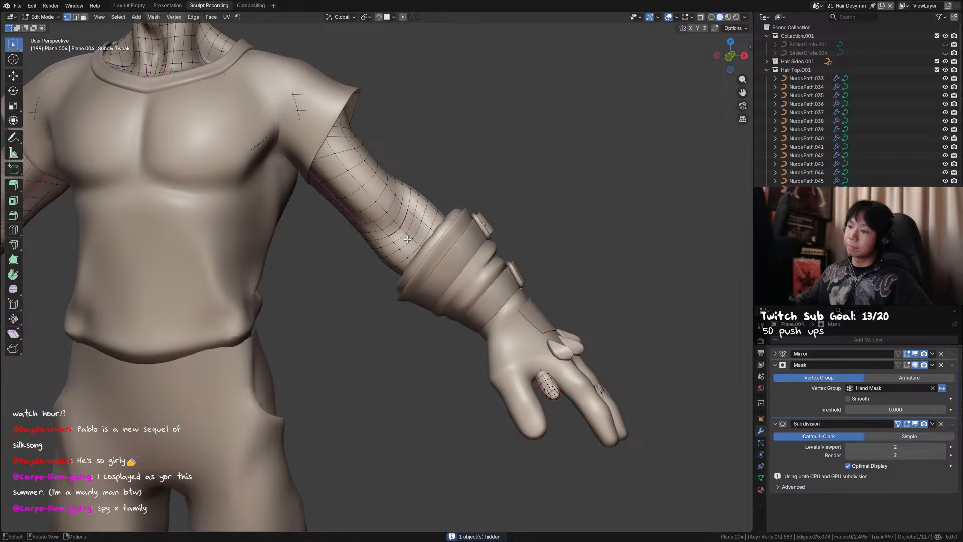
key("Tab")
left_click(401, 234)
left_click(402, 231)
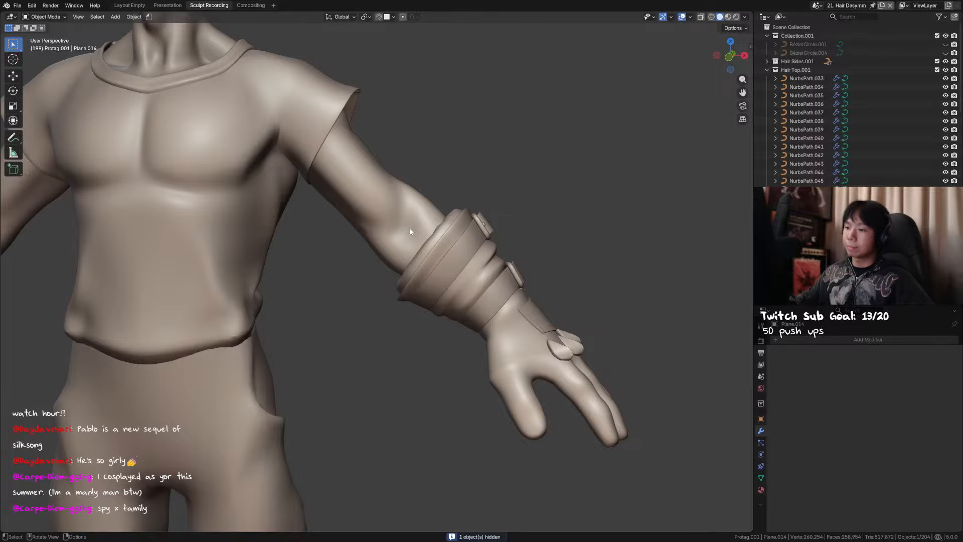
Reposition the two vertices along the forearm between the inner elbow and the glove cuff, working in front view
key("Tab")
key("KP_1")
key("g")
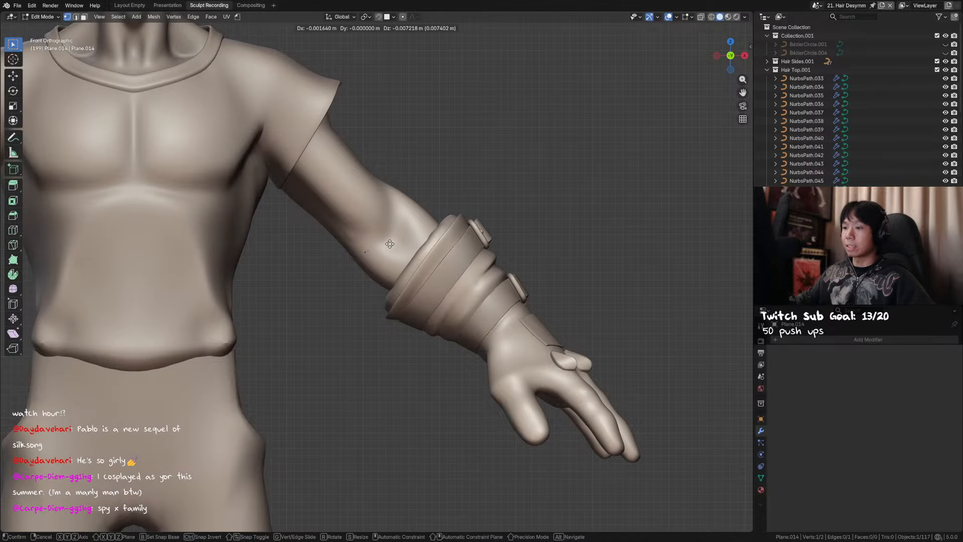
left_click(367, 252)
left_click(367, 252)
key("g")
left_click(369, 253)
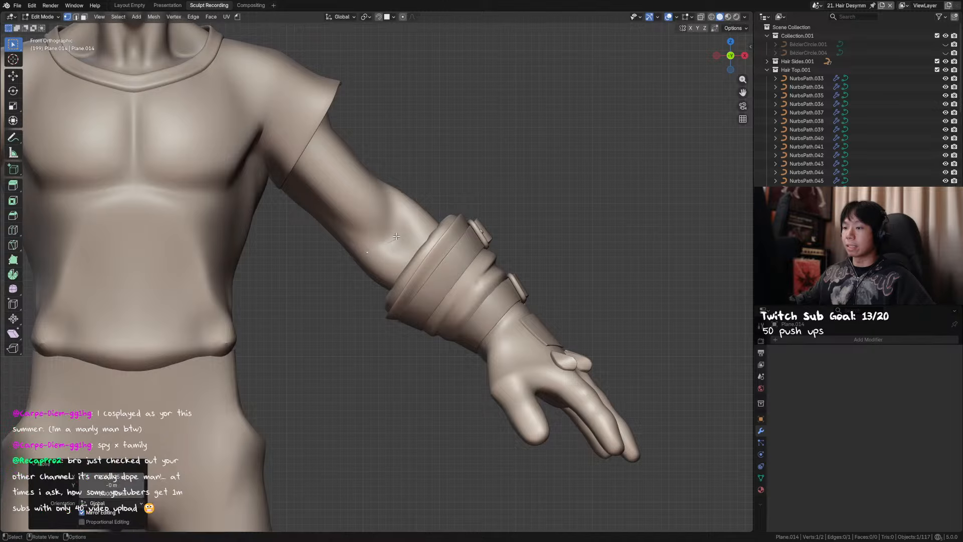
left_click(396, 239)
key("g")
left_click(393, 239)
Extrude a third vertex toward the forearm's outer edge and realign the middle vertex with it
key("e")
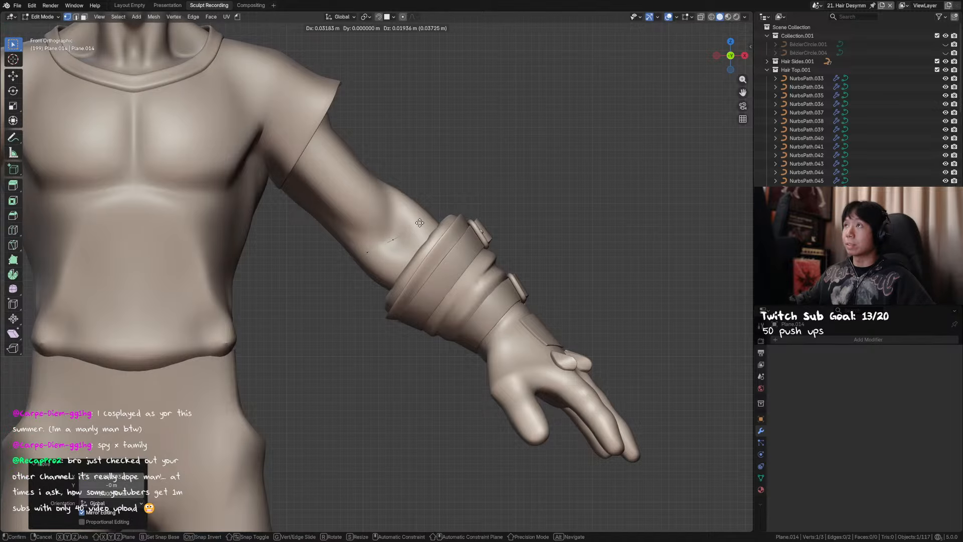
left_click(417, 216)
left_click(393, 240)
key("g")
left_click(391, 241)
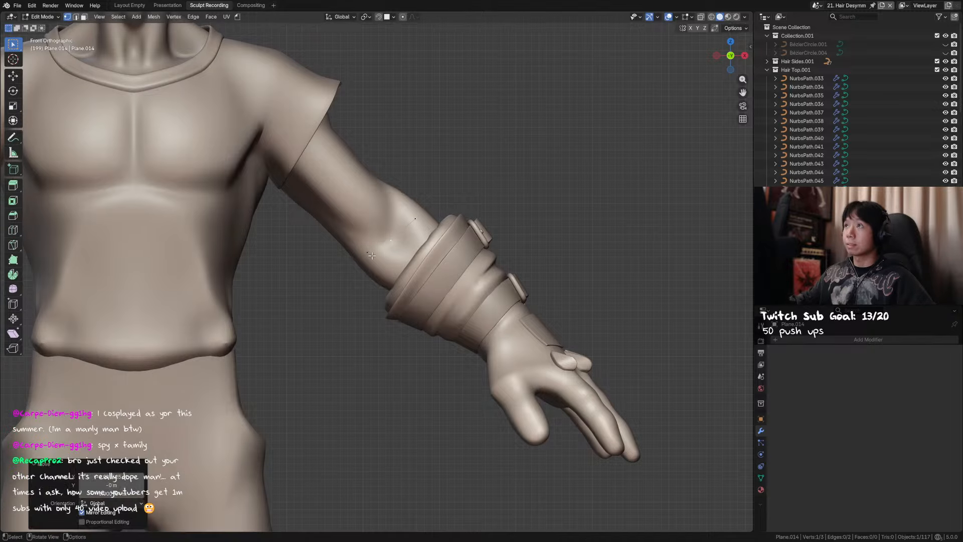
Nudge the vertex nearest the inner elbow edge slightly inward on the forearm, then save the file
left_click(368, 254)
key("g")
left_click(372, 254)
middle_click_drag(424, 239, 421, 244, "shift")
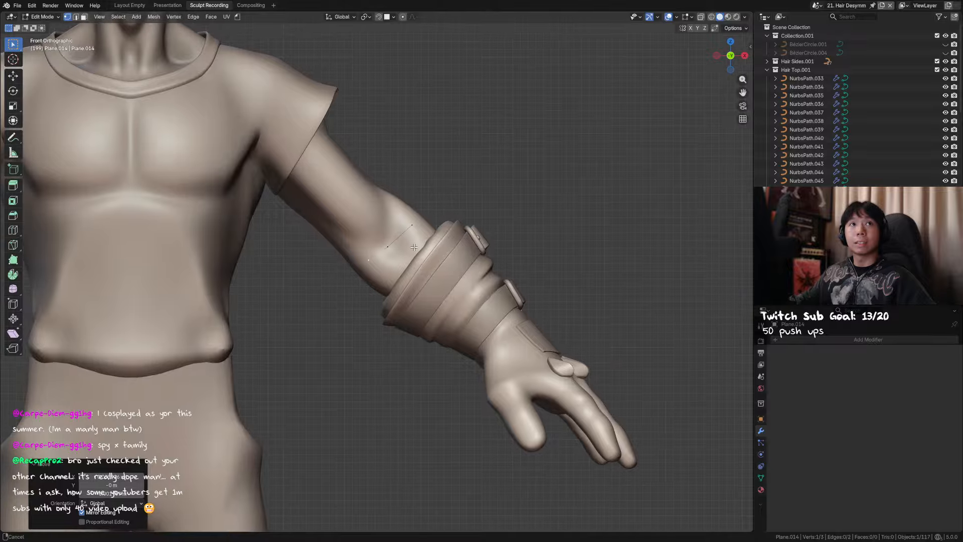
key("ctrl+s")
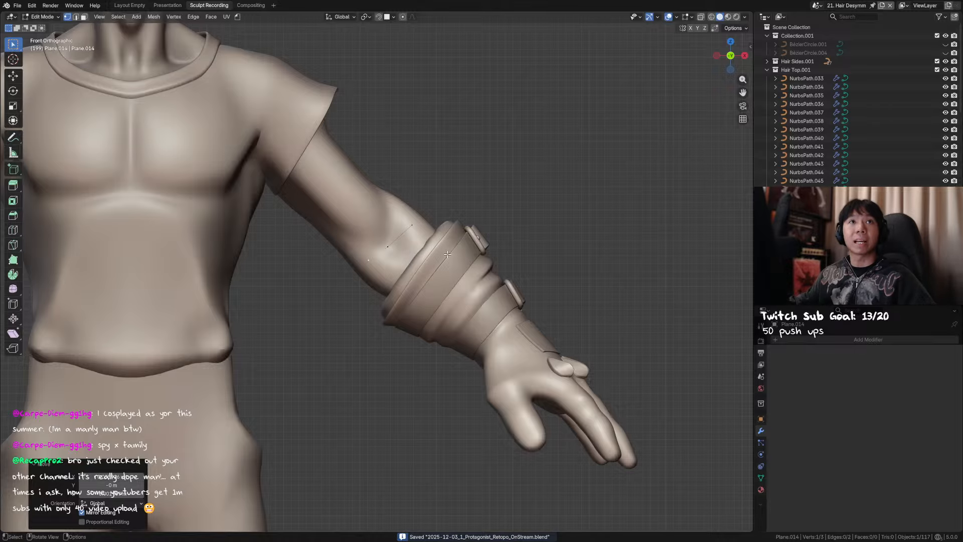
middle_click_drag(467, 238, 484, 269, "shift")
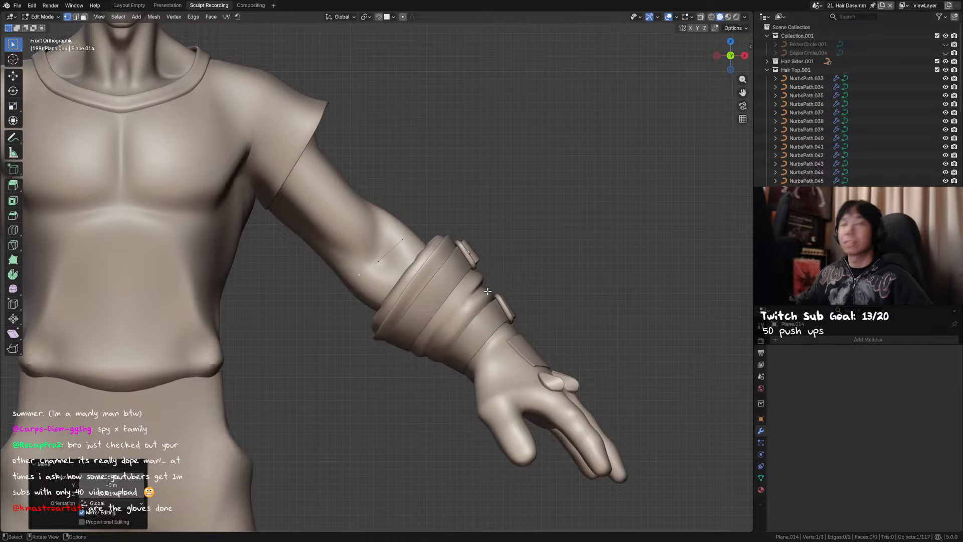
Extrude a fourth vertex around the outer side of the forearm above the upper buckle, then save the file
key("g")
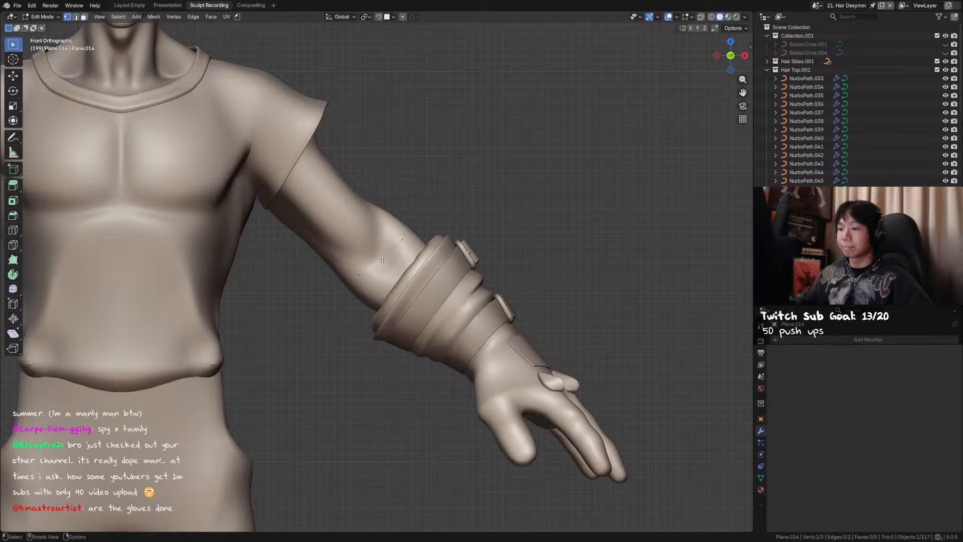
left_click(401, 242)
middle_click_drag(403, 242, 363, 269)
key("e")
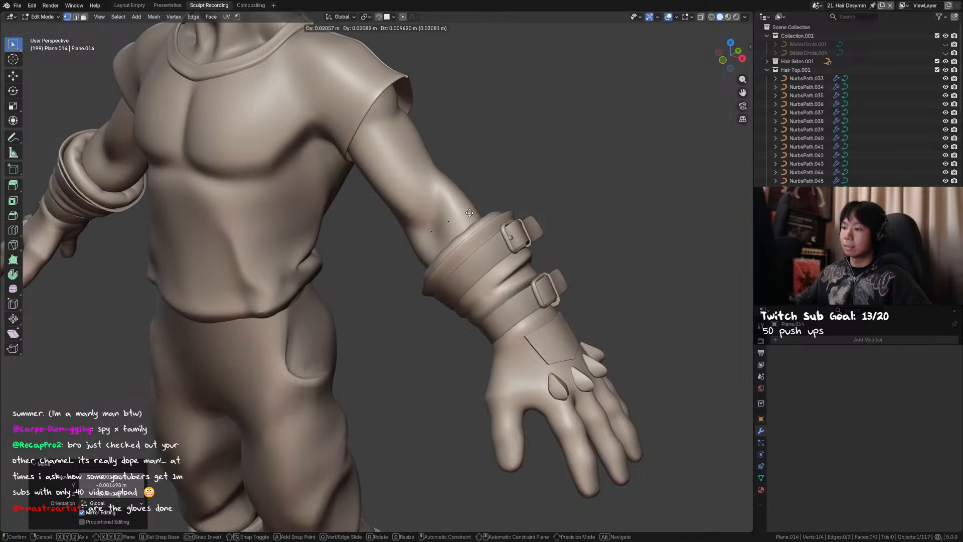
left_click(472, 217)
middle_click_drag(472, 218, 480, 264)
key("ctrl+s")
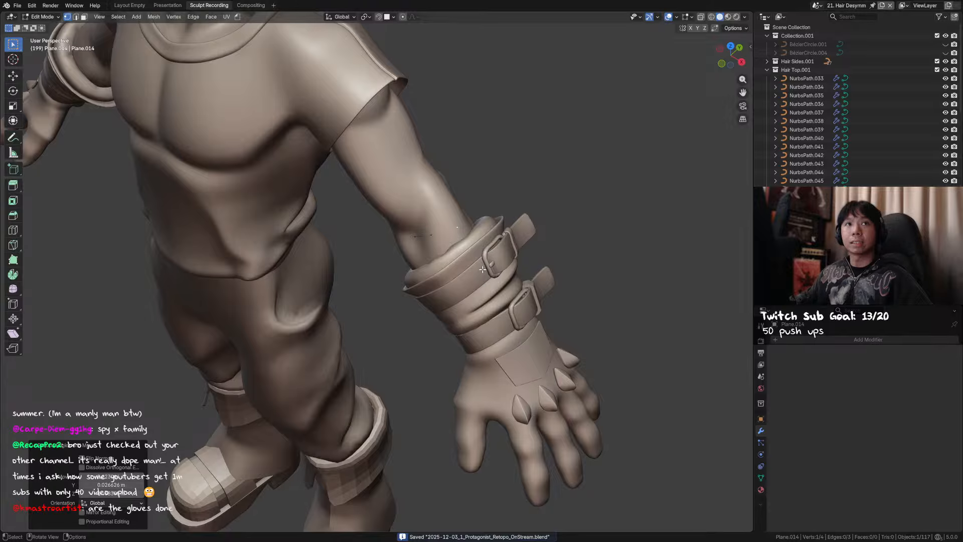
key("Tab")
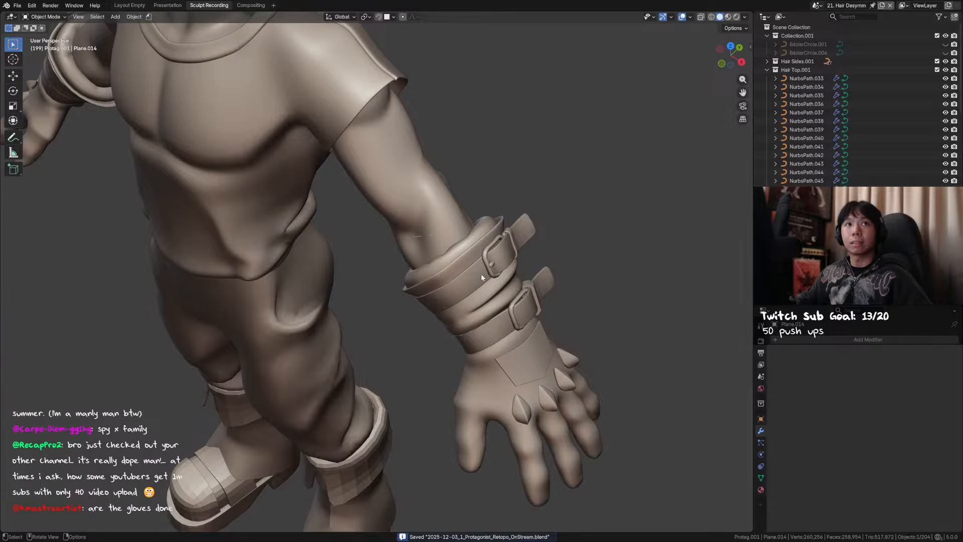
Select the padded ring inside the glove cuff and set its subdivision level to 2
middle_click_drag(481, 278, 430, 173)
scroll(394, 272, "up", 1)
left_click(395, 272)
scroll(394, 272, "up", 1)
key("Tab")
key("Tab")
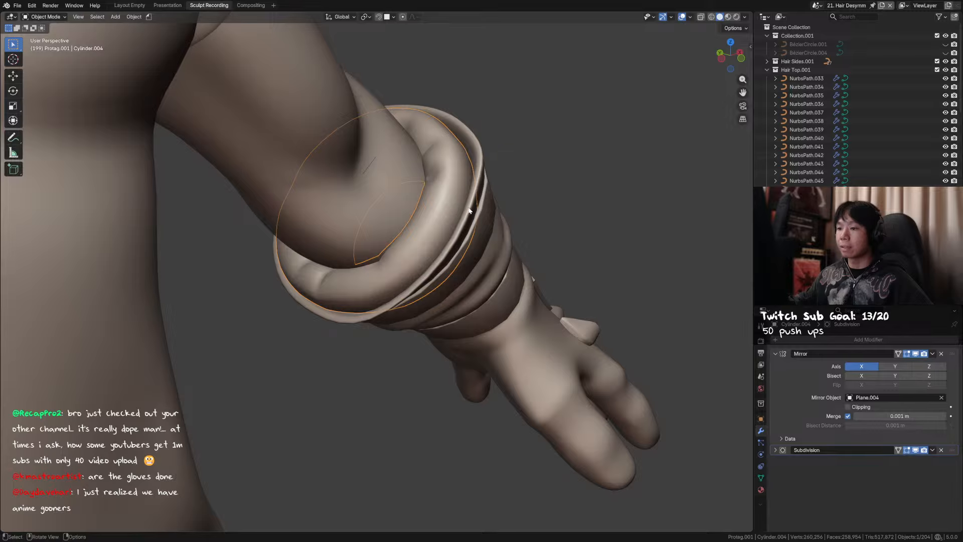
key("ctrl+2")
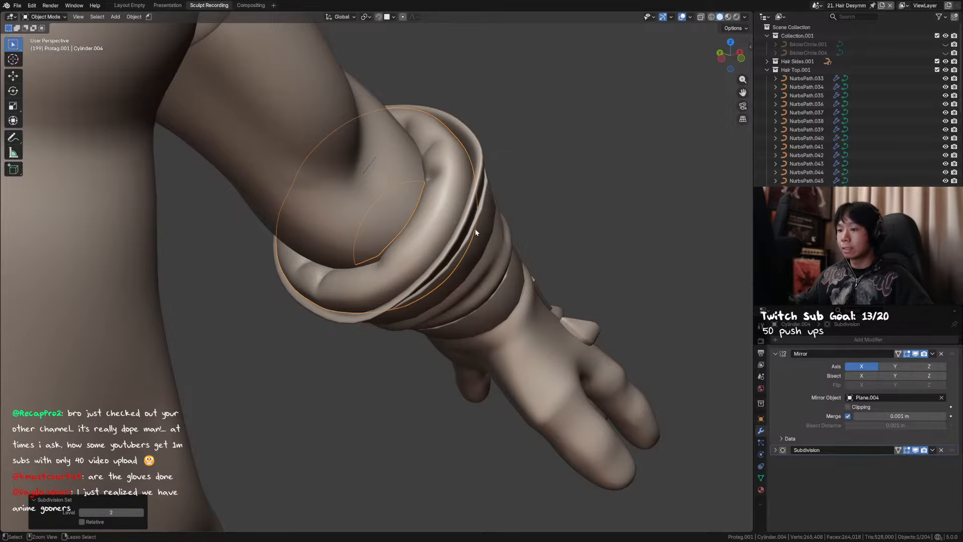
Examine the cuff's padded ring and its folds from several angles, isolating it temporarily and checking its mesh in Edit Mode
middle_click_drag(482, 231, 579, 207)
key("KP_Divide")
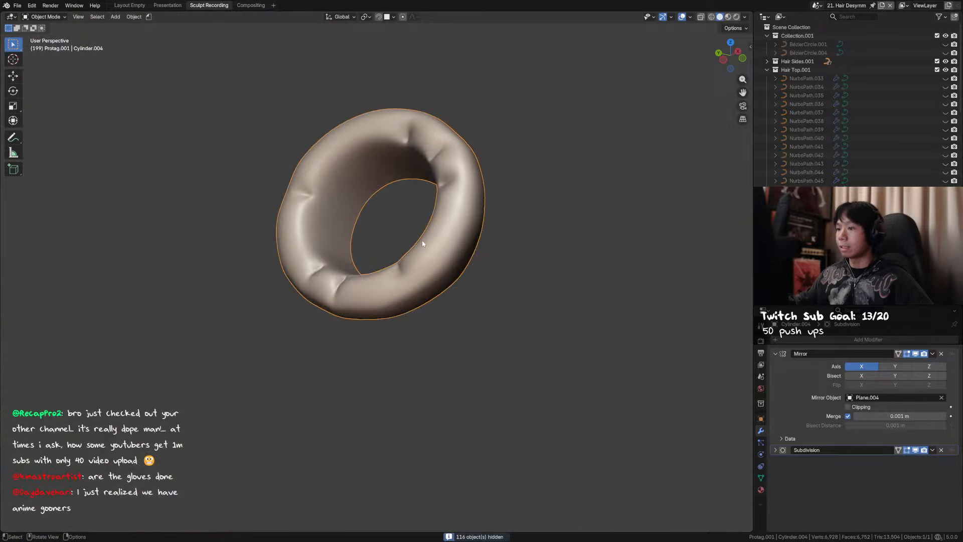
key("ctrl+z")
middle_click_drag(474, 169, 537, 301)
left_click(537, 301)
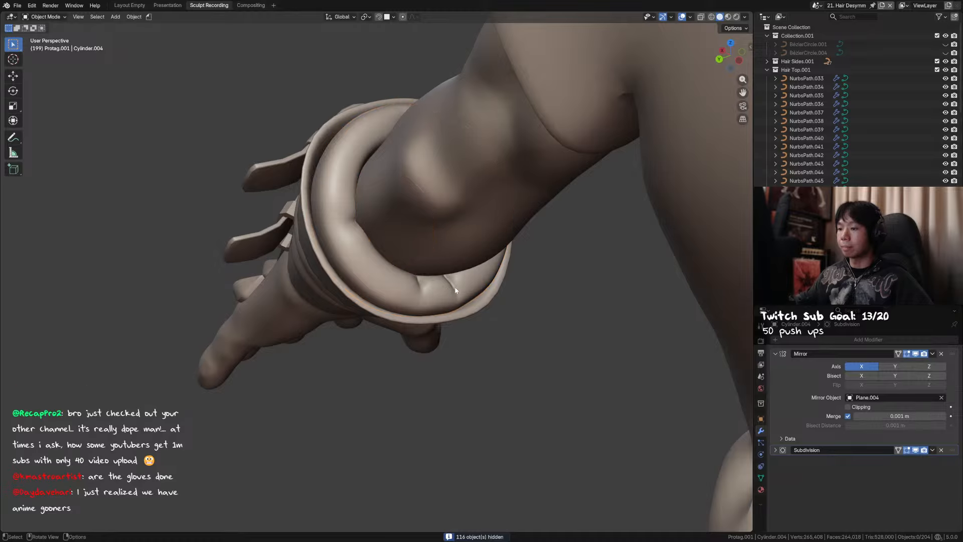
middle_click_drag(455, 286, 428, 251)
key("Tab")
key("Tab")
key("shift+h")
key("ctrl+z")
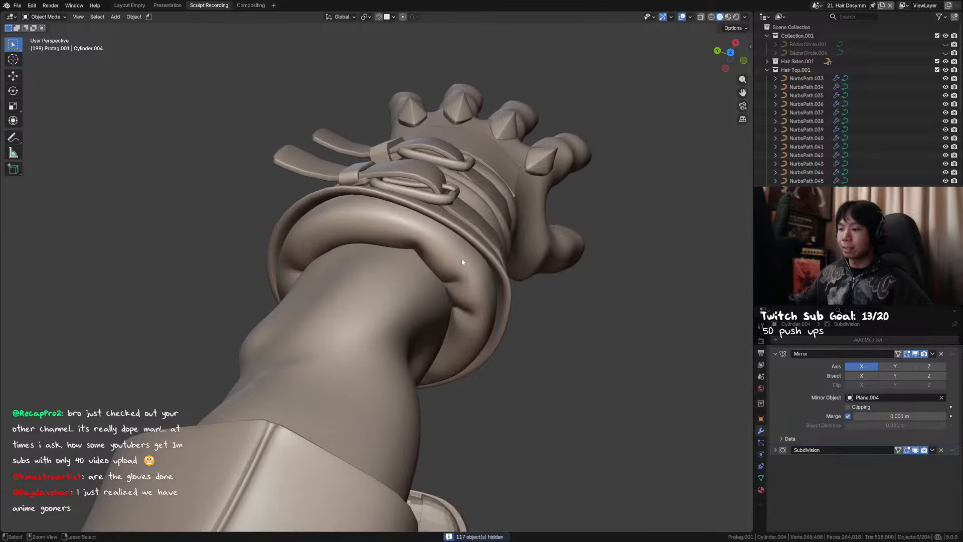
key("shift+h")
key("Tab")
middle_click_drag(436, 255, 473, 273)
scroll(403, 254, "up", 2)
left_click(580, 222)
middle_click_drag(581, 222, 396, 290)
key("Tab")
key("KP_Divide")
left_click(469, 171)
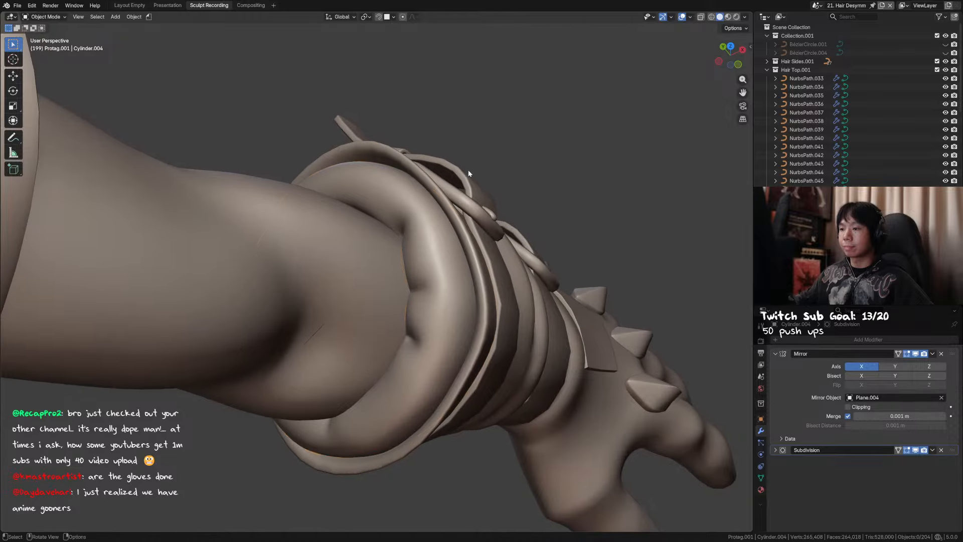
Reopen the vertex chain for editing, save the file and extrude a fifth vertex around the back of the forearm
middle_click_drag(469, 171, 365, 254)
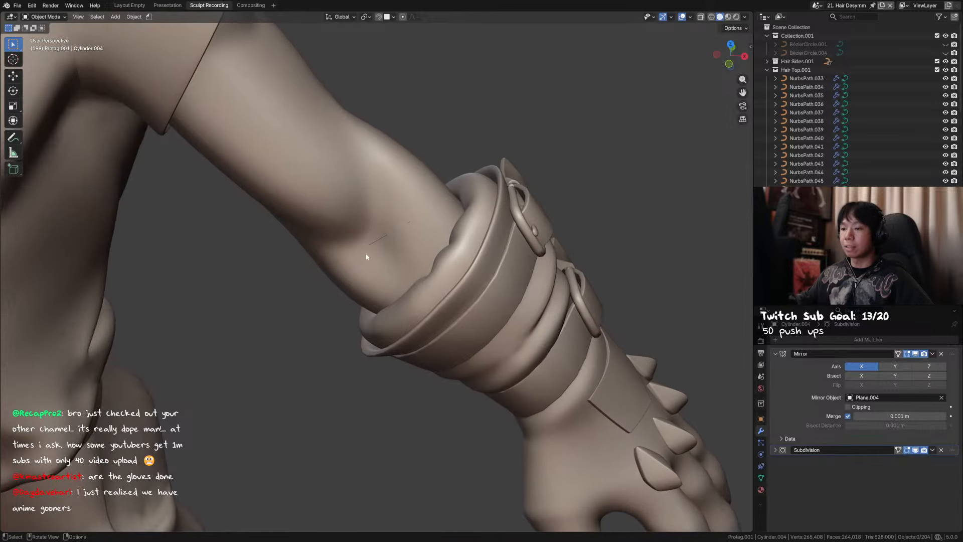
left_click(374, 239)
left_click(374, 239)
key("Tab")
left_click(435, 210)
middle_click_drag(435, 210, 336, 217)
key("ctrl+s")
key("e")
left_click(396, 255)
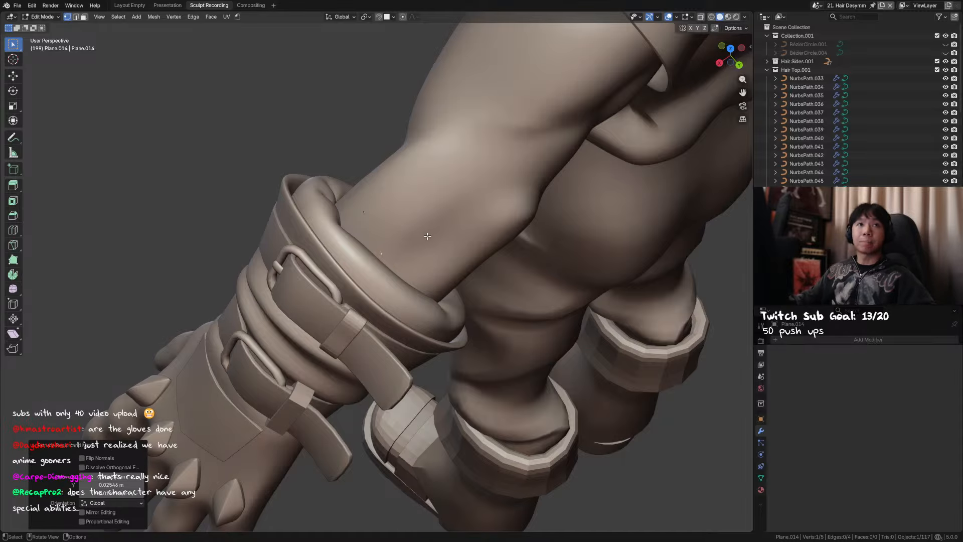
Reposition the chain's vertices on the outer forearm above the cuff buckle so they follow the arm's curve
middle_click_drag(427, 236, 384, 219)
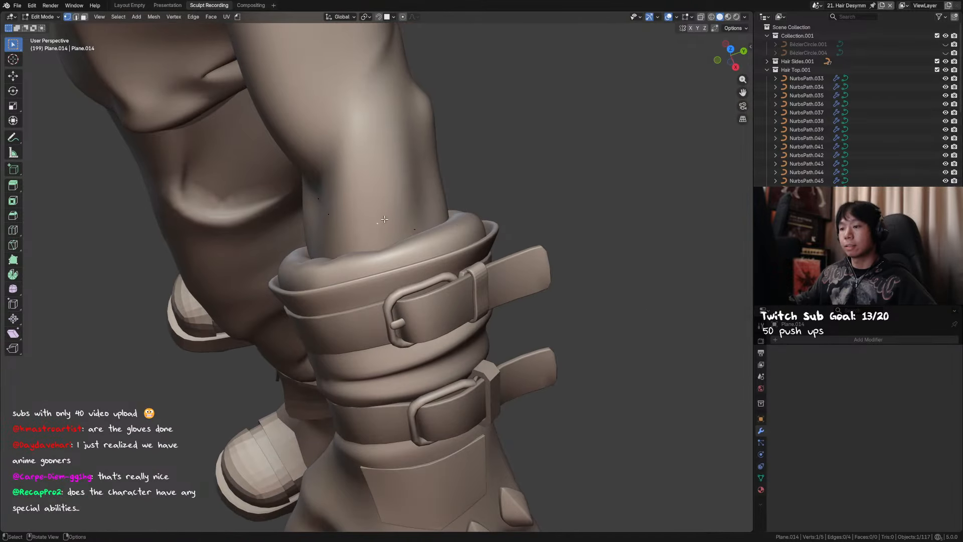
key("g")
key("g")
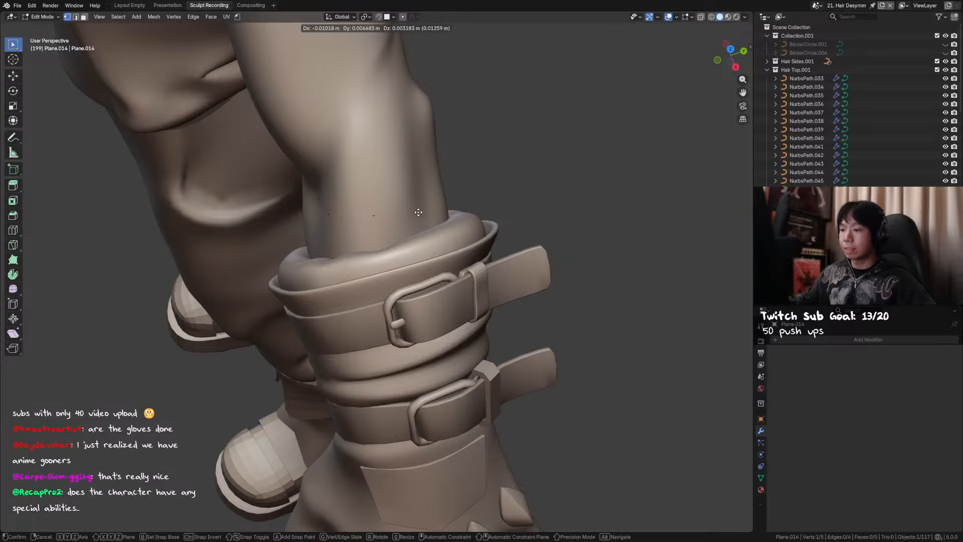
left_click(418, 216)
left_click(329, 214)
middle_click_drag(329, 214, 301, 240)
key("g")
left_click(337, 197)
Turn on snapping and move the chain's vertices around the outer forearm onto the arm
key("Tab")
middle_click_drag(435, 257, 337, 225)
key("Tab")
left_click(332, 227)
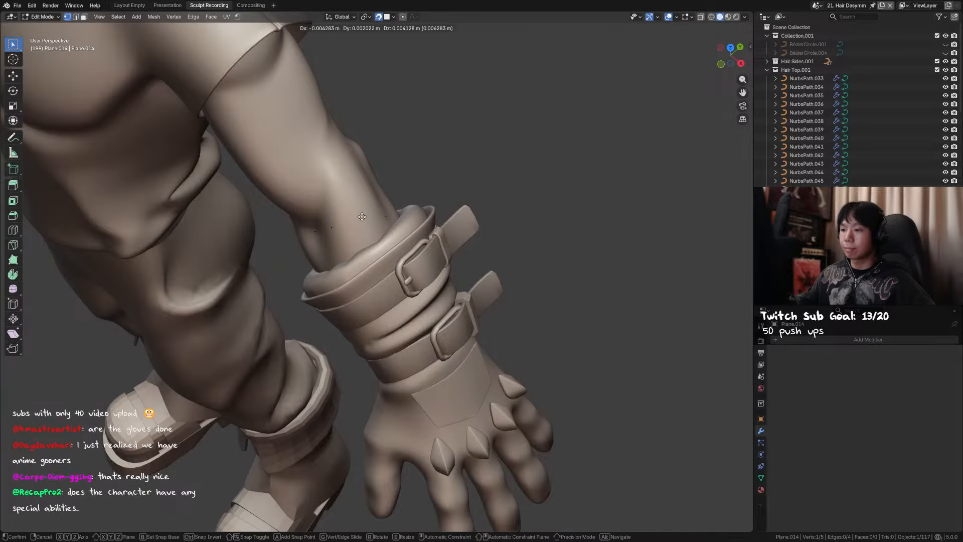
middle_click_drag(363, 221, 392, 252)
key("g")
left_click(392, 222)
left_click(397, 220)
key("g")
left_click(393, 234)
Extrude a sixth vertex down the back of the forearm, just above the cuff's padded ring
key("g")
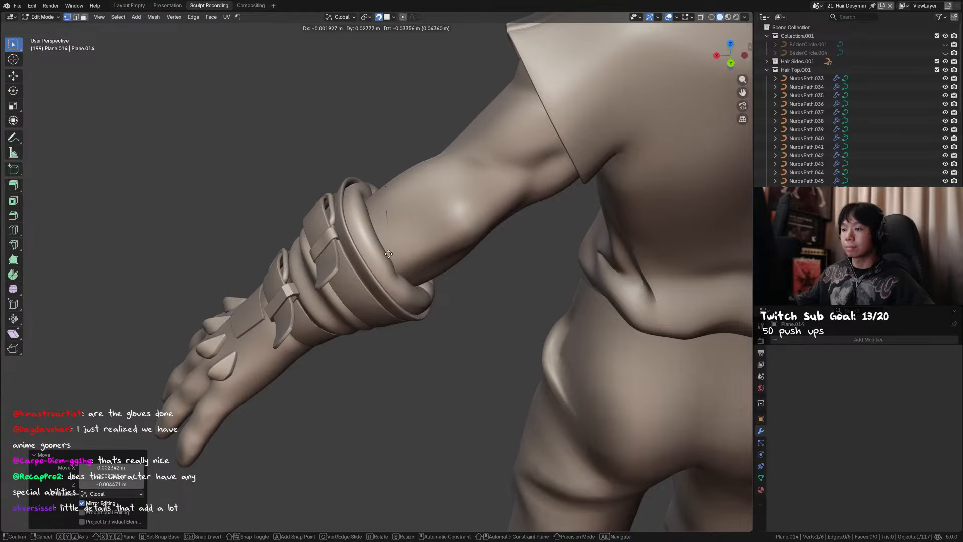
left_click(390, 243)
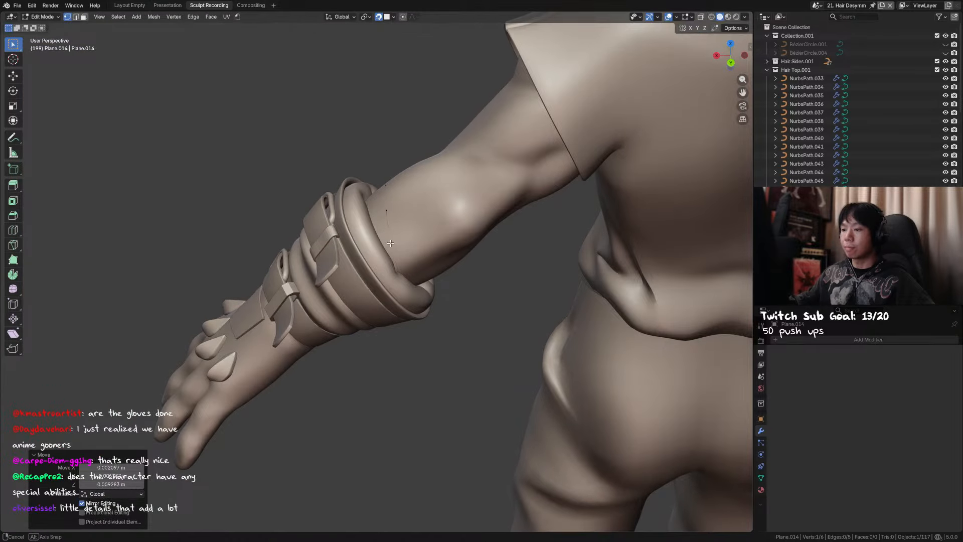
middle_click_drag(390, 244, 333, 242)
key("alt+z")
key("alt+z")
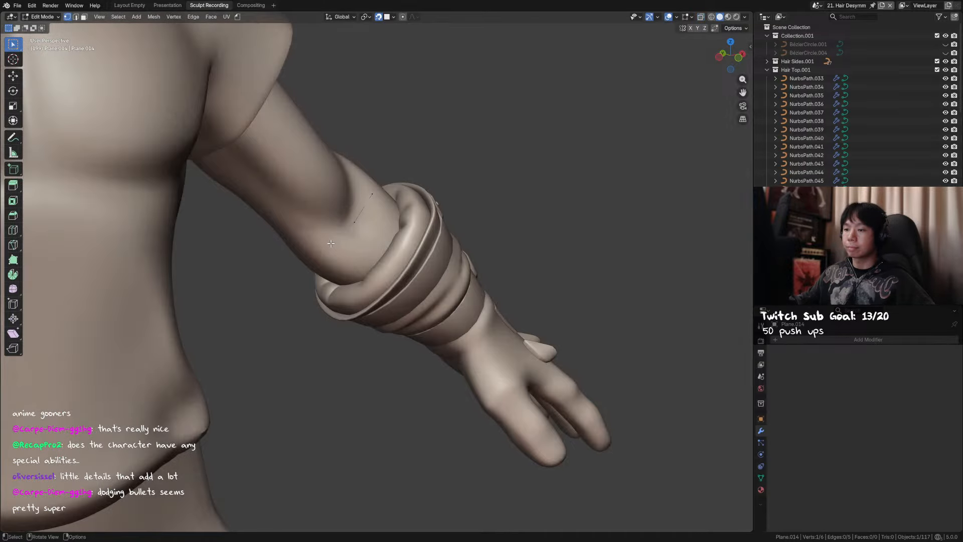
Reposition the selected vertex on the inner forearm near the elbow crease and save the file
key("g")
left_click(344, 234)
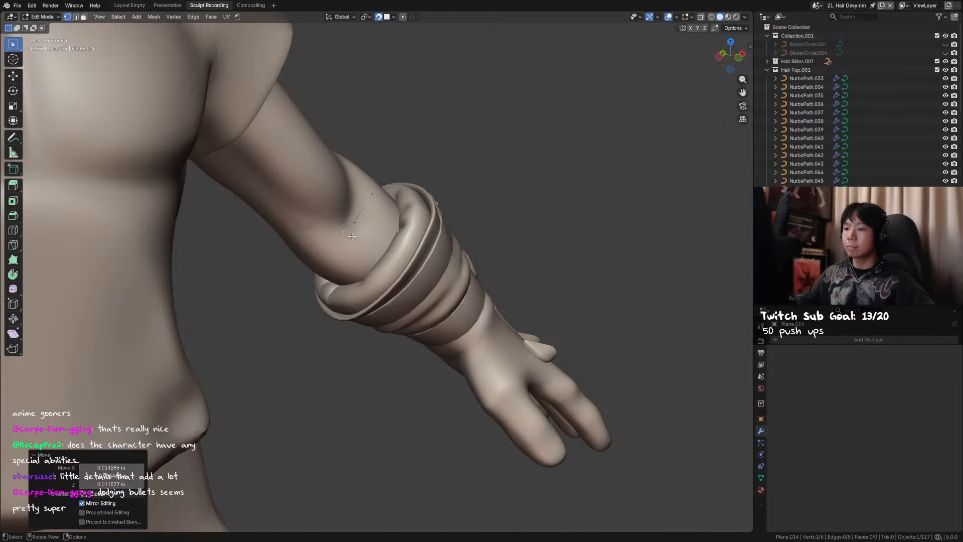
middle_click_drag(358, 223, 451, 262)
key("g")
left_click(332, 231)
key("ctrl+s")
scroll(410, 255, "up", 1)
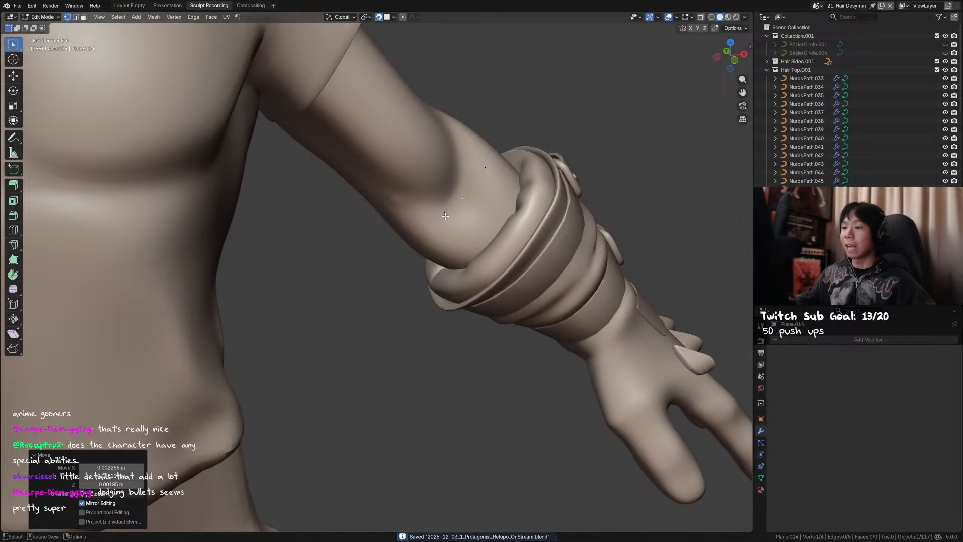
Extrude a seventh vertex across the inner forearm toward the arm's lower edge
key("e")
left_click(411, 231)
middle_click_drag(410, 232, 440, 216)
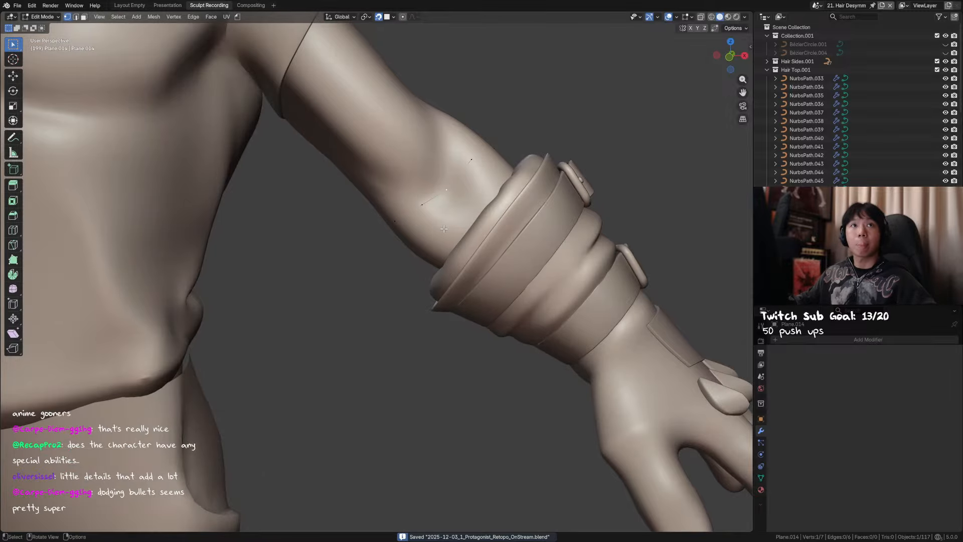
mouse_move(439, 230)
middle_mouse_down()
mouse_move(447, 218)
mouse_move(617, 299)
mouse_move(705, 279)
mouse_move(396, 221)
mouse_move(411, 219)
mouse_move(352, 243)
mouse_move(406, 216)
mouse_move(348, 233)
mouse_move(440, 211)
middle_mouse_up()
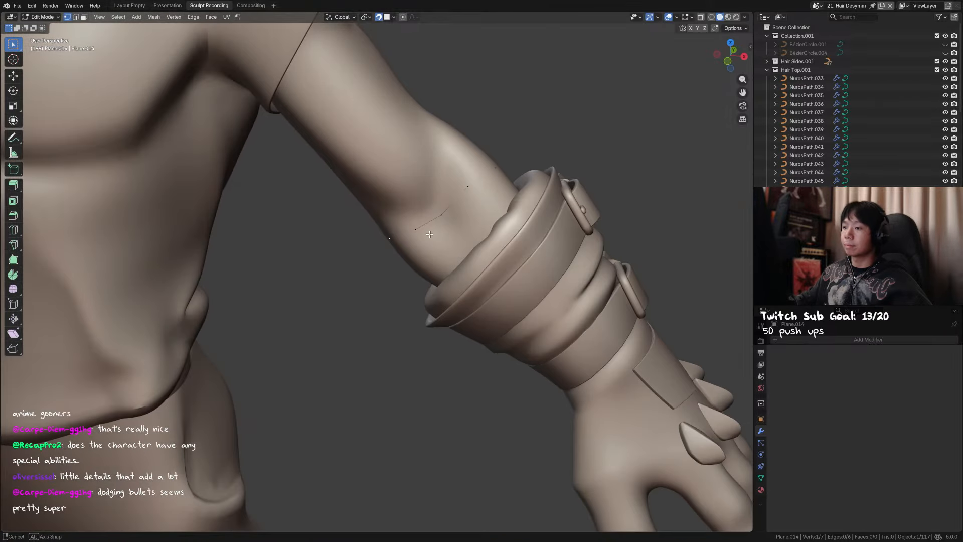
Even out the chain by shifting its vertices on the inner forearm, outer edge and far side of the arm
key("g")
left_click(439, 212)
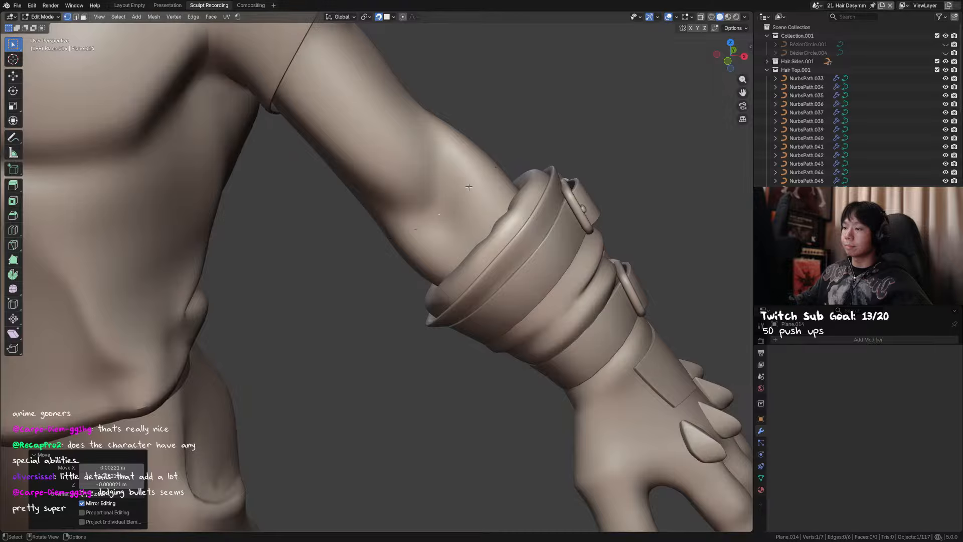
left_click(496, 168)
key("g")
left_click(498, 171)
middle_click_drag(497, 172, 321, 226)
left_click(291, 276)
key("g")
left_click(303, 266)
Extend the chain around the back of the forearm with four more extruded vertices, adjusting their placement below the elbow
middle_click_drag(331, 258, 260, 213)
key("Tab")
key("Tab")
middle_click_drag(496, 237, 276, 186)
left_click(374, 229)
left_click(344, 202)
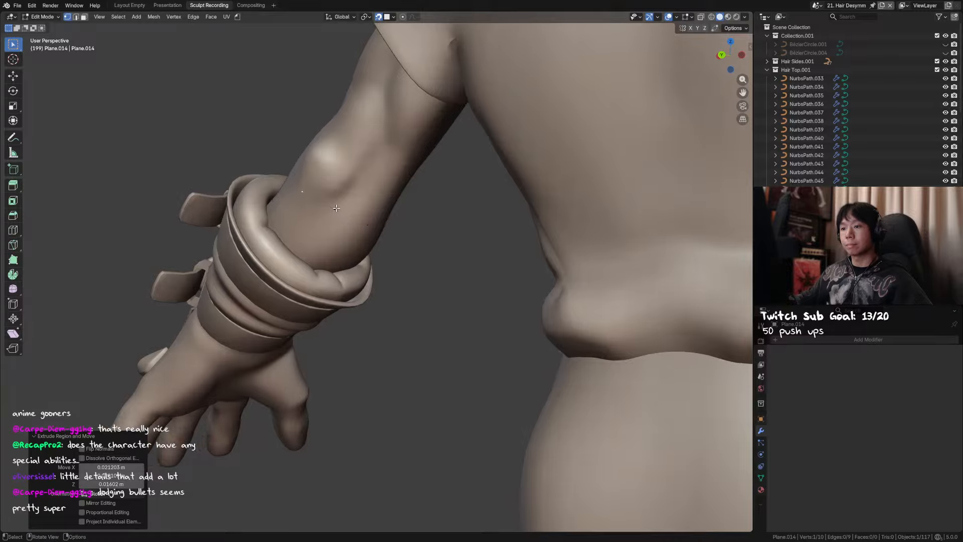
left_click(336, 209)
key("g")
left_click(332, 208)
middle_click_drag(333, 207, 323, 208)
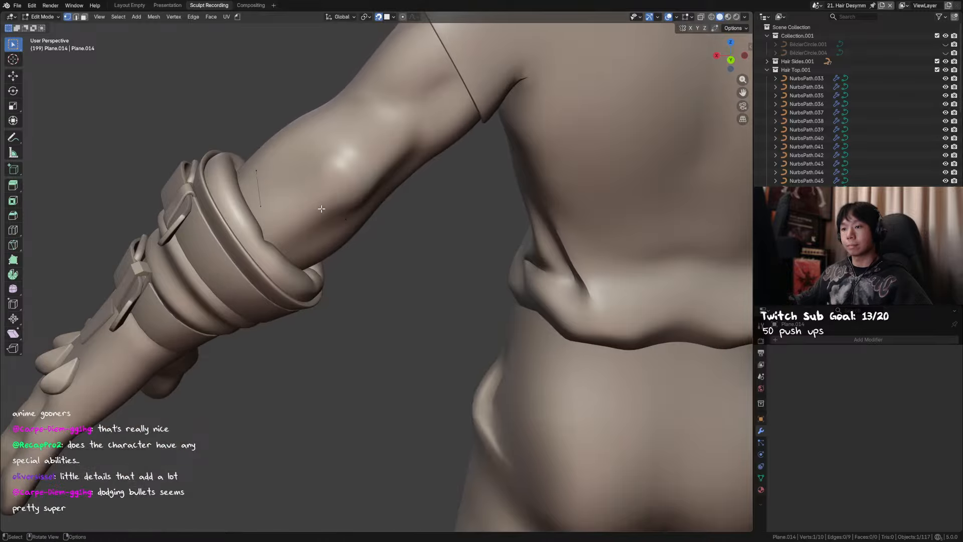
left_click(331, 208)
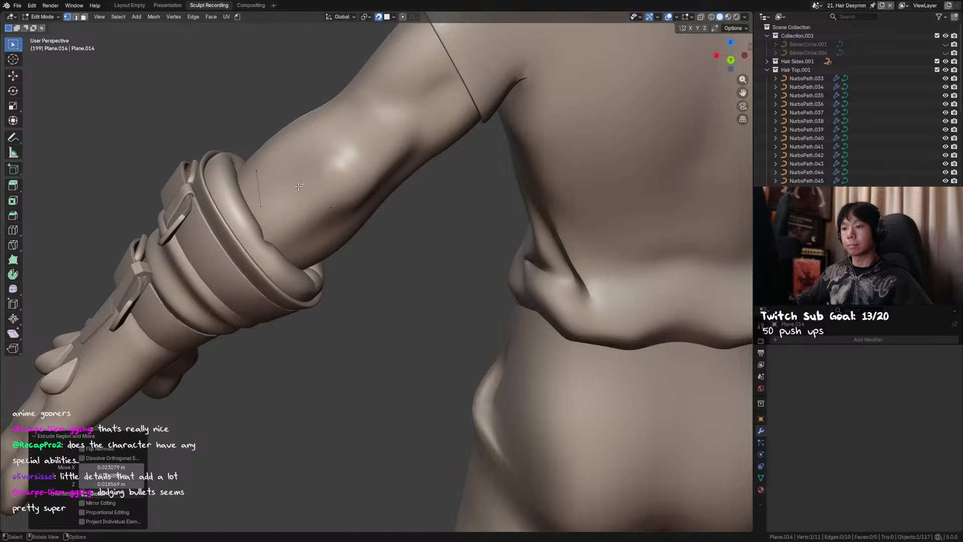
Add a twelfth vertex to the chain on the back of the forearm and adjust the neighbouring vertices' spacing
middle_click_drag(330, 208, 293, 171)
left_click(294, 235)
right_click(293, 171, "ctrl")
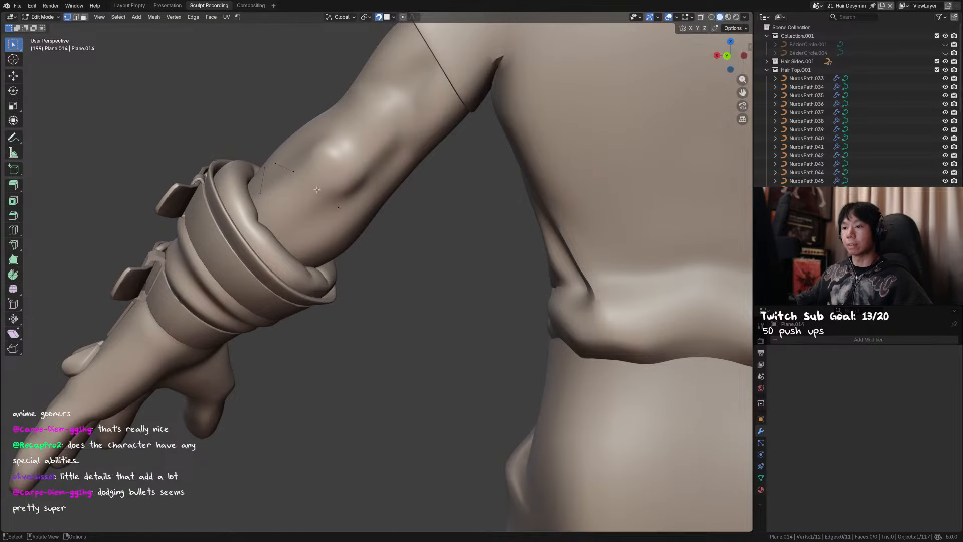
left_click(317, 192)
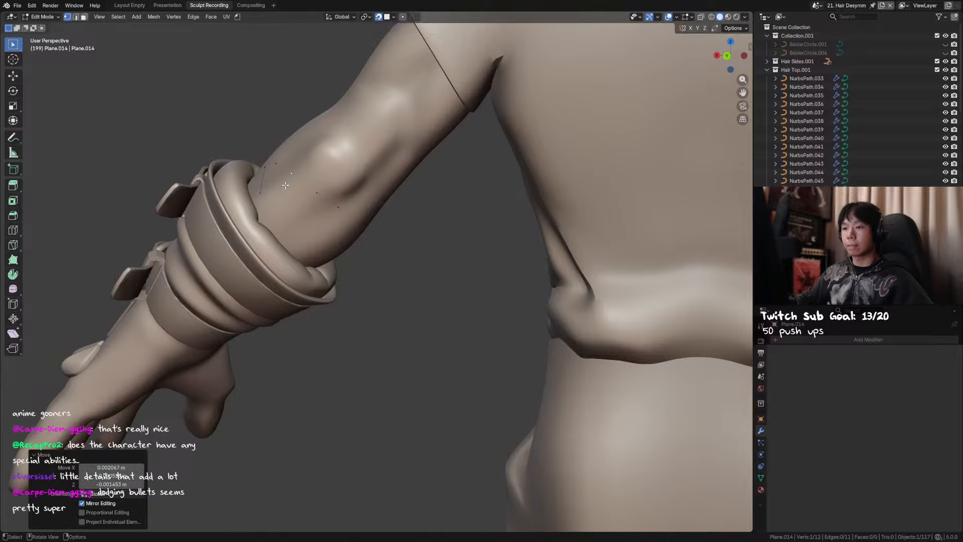
Reposition two vertices of the chain on the outer forearm just above the glove cuff
middle_click_drag(316, 192, 375, 247)
left_click(374, 265)
key("g")
left_click(326, 262)
left_click(358, 265)
key("g")
left_click(332, 231)
Insert a loop cut in the chain's edge across the outer forearm and space the resulting vertices evenly
key("ctrl+r")
left_click(402, 250)
key("g")
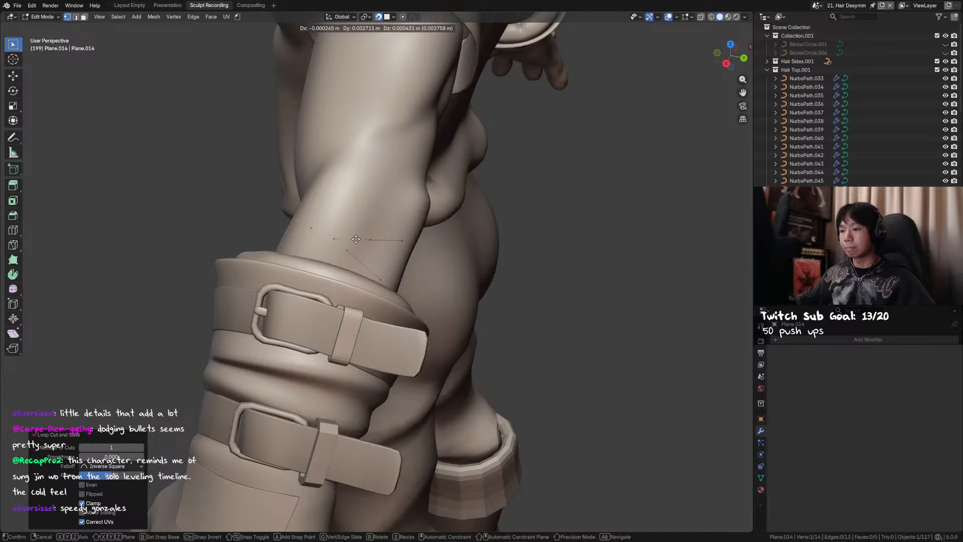
left_click(356, 240)
key("g")
left_click(371, 240)
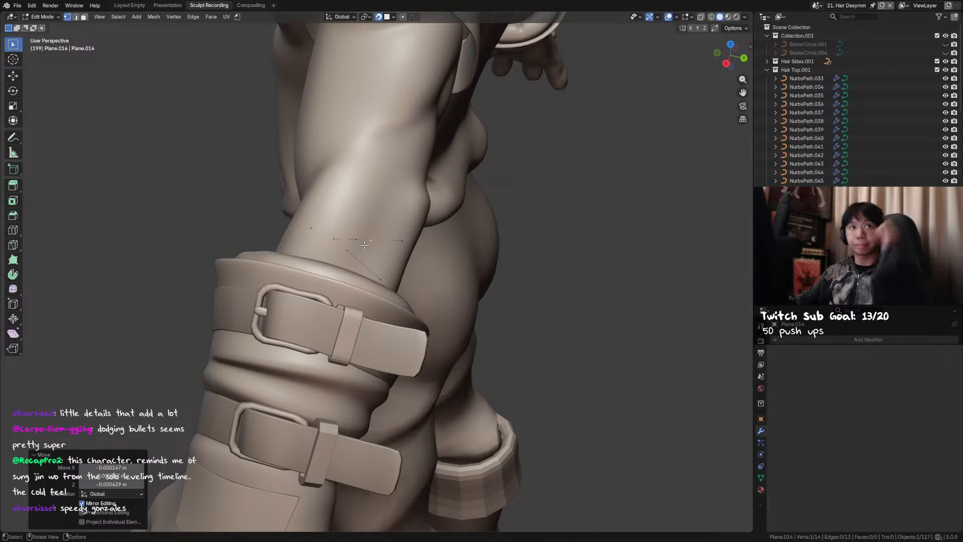
Move the selected vertex across the inner forearm and add another vertex to the chain beside it
mouse_move(361, 254)
middle_mouse_down()
mouse_move(375, 268)
mouse_move(364, 253)
middle_mouse_up()
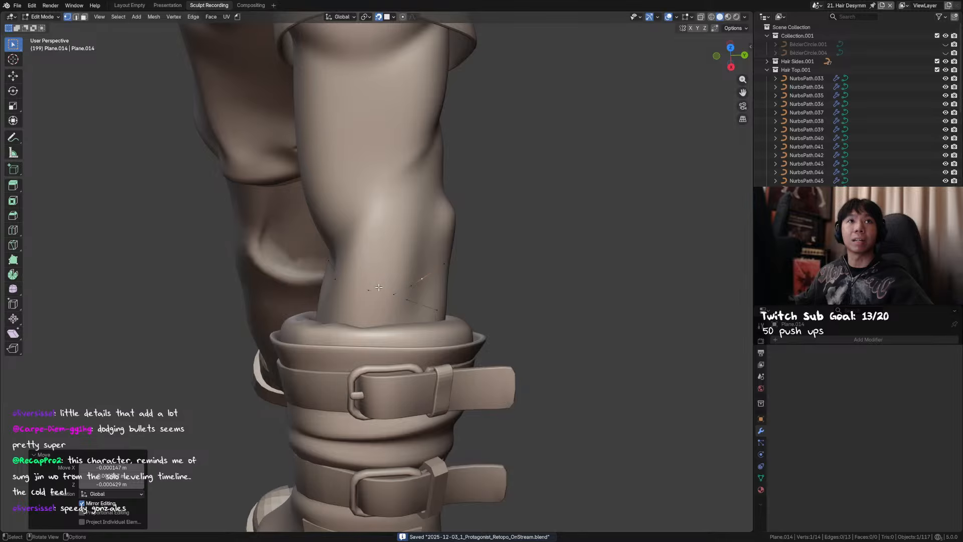
middle_click_drag(378, 287, 391, 209)
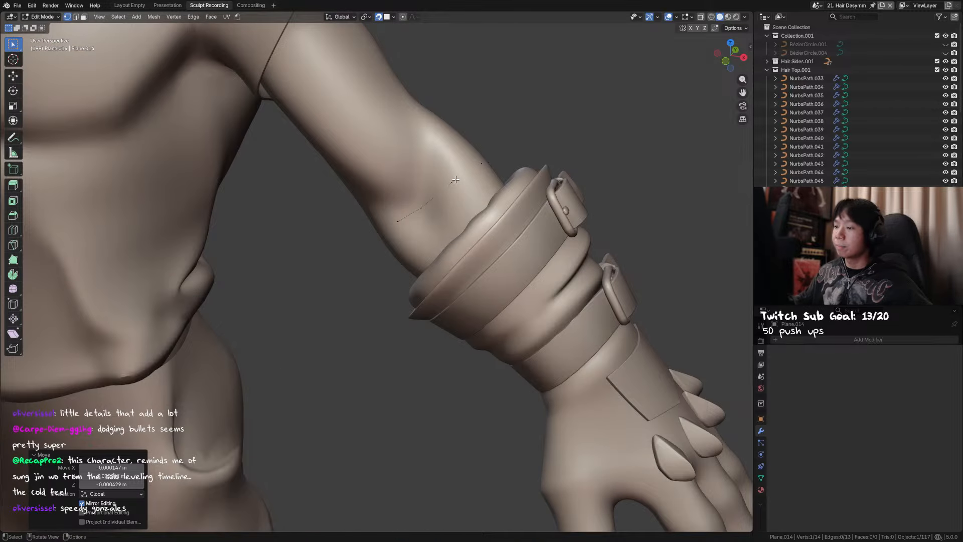
middle_click_drag(455, 180, 454, 197)
key("g")
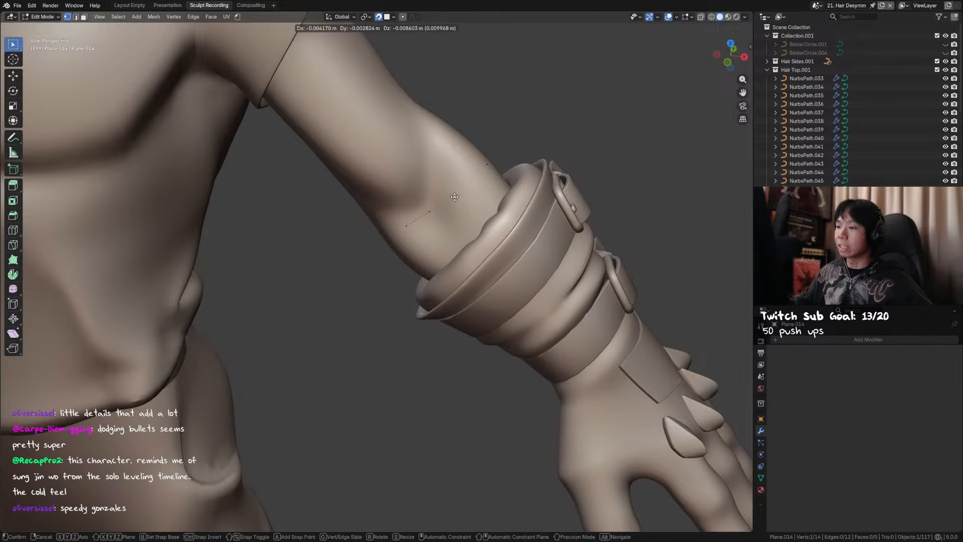
left_click(451, 195)
key("e")
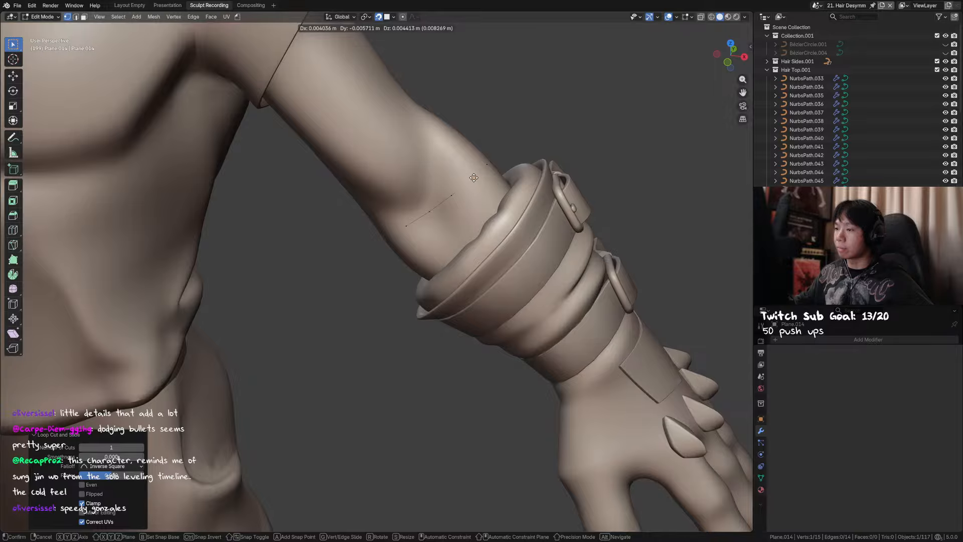
left_click(473, 177)
Nudge the inner forearm vertices so the newly added points follow the line of the chain
middle_click_drag(473, 178, 460, 182)
left_click(440, 201)
key("g")
left_click(440, 202)
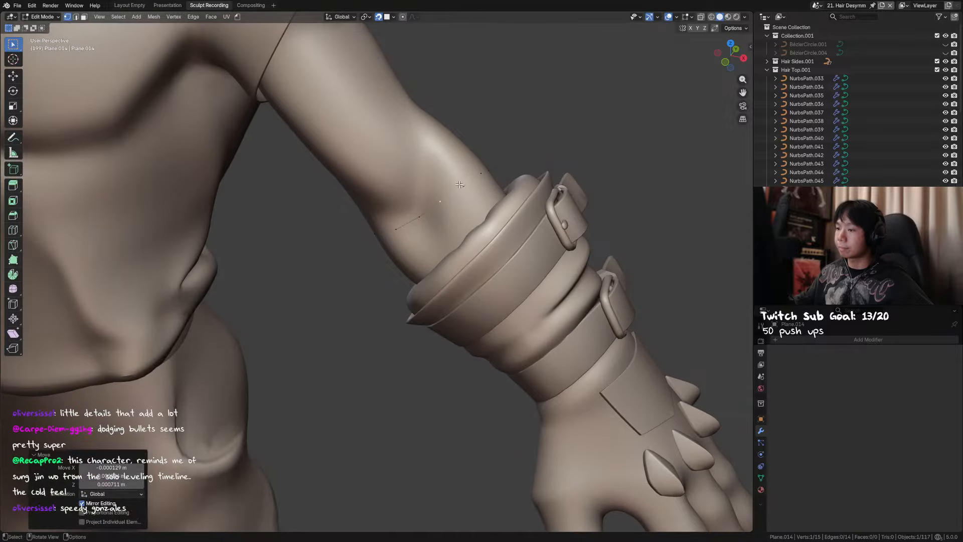
key("g")
left_click(461, 186)
Cut another vertex into the chain's lower edge near the cuff and shift its neighbour up toward the upper row
middle_click_drag(461, 186, 349, 274)
left_click(426, 259)
key("ctrl+r")
double_click(348, 274)
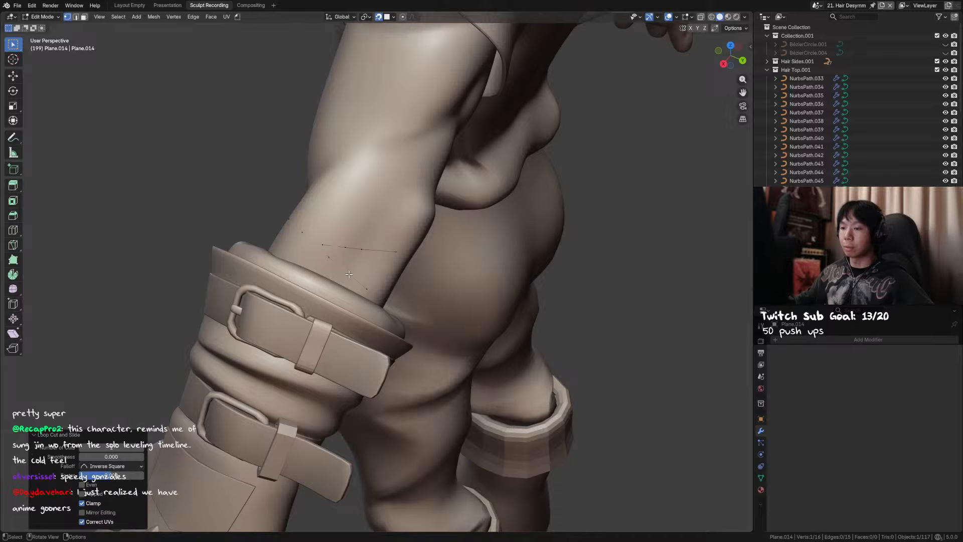
left_click(346, 272)
left_click(328, 256)
key("g")
left_click(325, 253)
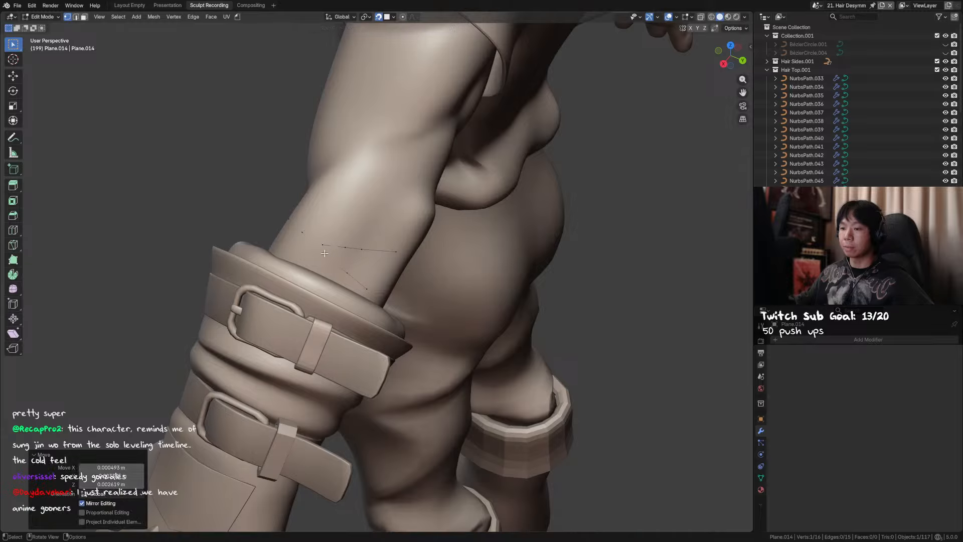
Save the file and turn on X-ray display for the forearm mesh
middle_click_drag(368, 285, 433, 276)
key("ctrl+s")
key("Tab")
key("Tab")
key("alt+z")
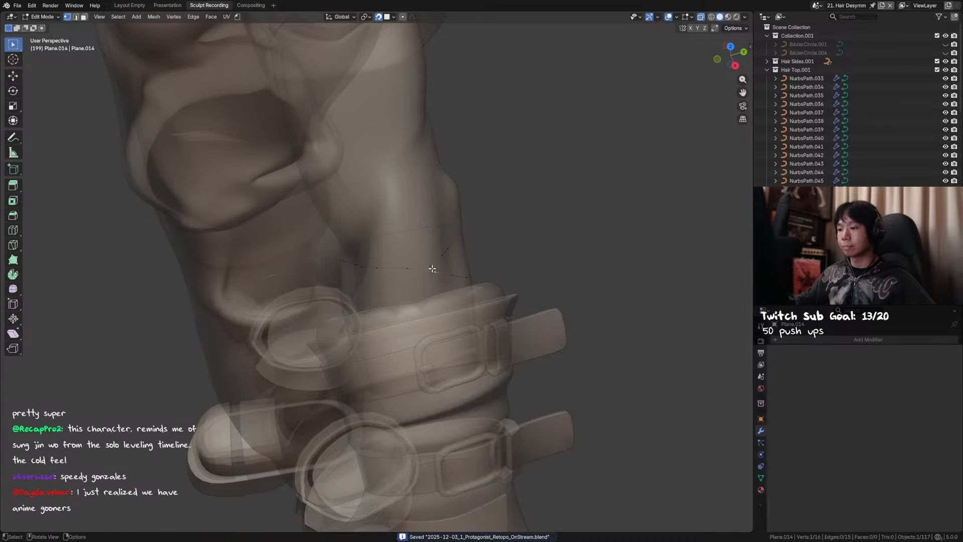
Slide a chain vertex along the front of the forearm to close up its spacing
middle_click_drag(447, 274, 431, 239)
left_click(425, 283)
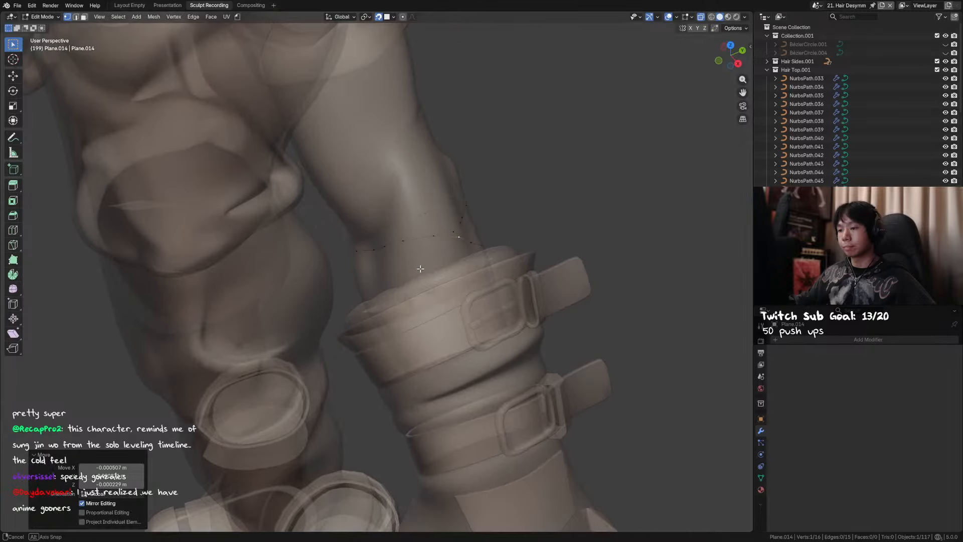
key("g")
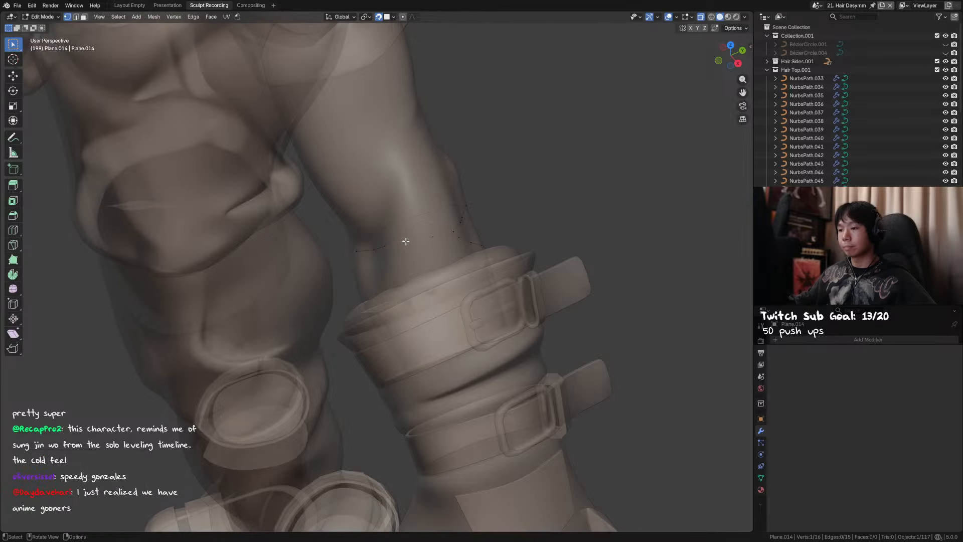
left_click(445, 248)
mouse_move(441, 257)
middle_mouse_down()
mouse_move(431, 266)
mouse_move(437, 260)
middle_mouse_up()
Extrude two vertices down the forearm toward the glove cuff and move the end one closer to the cuff
left_click(434, 252)
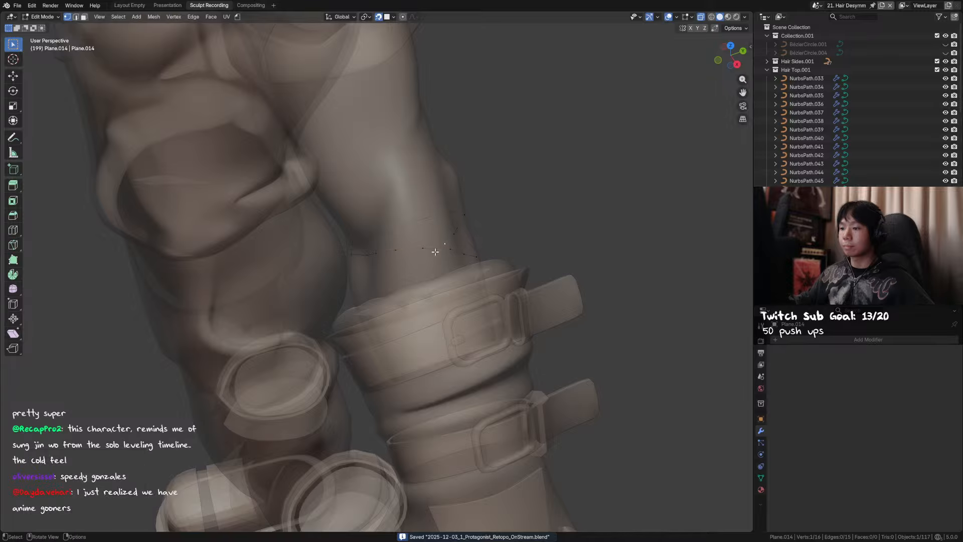
key("e")
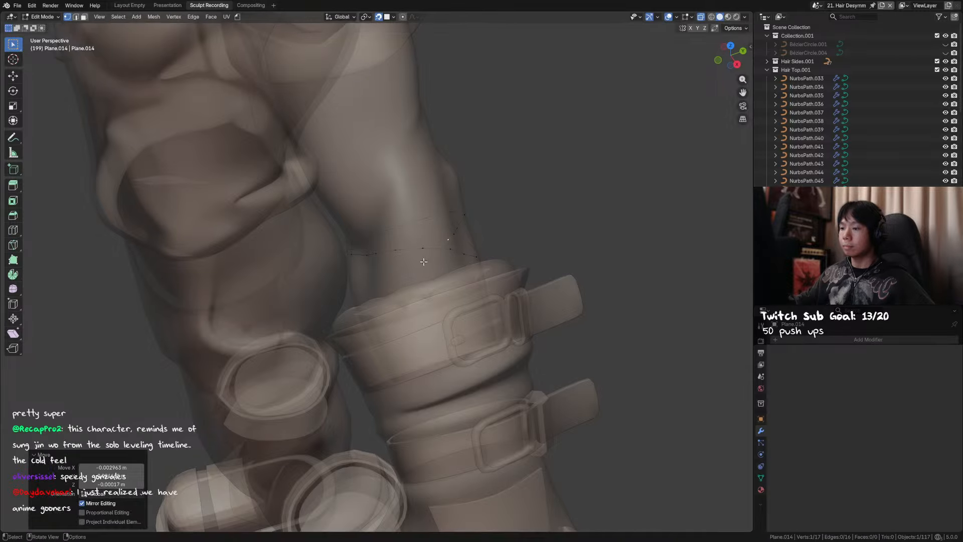
left_click(426, 261)
key("e")
left_click(400, 277)
mouse_move(401, 276)
middle_mouse_down()
mouse_move(422, 273)
mouse_move(410, 275)
middle_mouse_up()
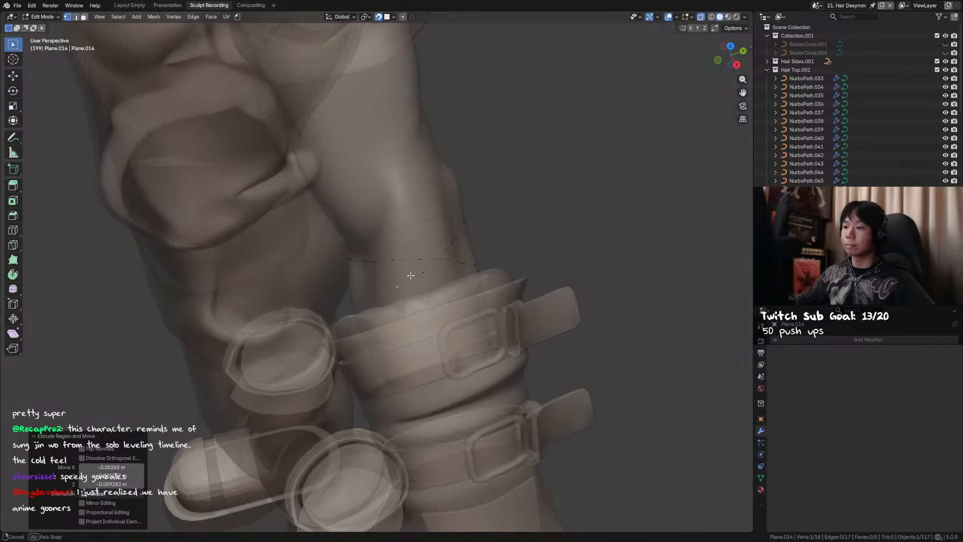
key("g")
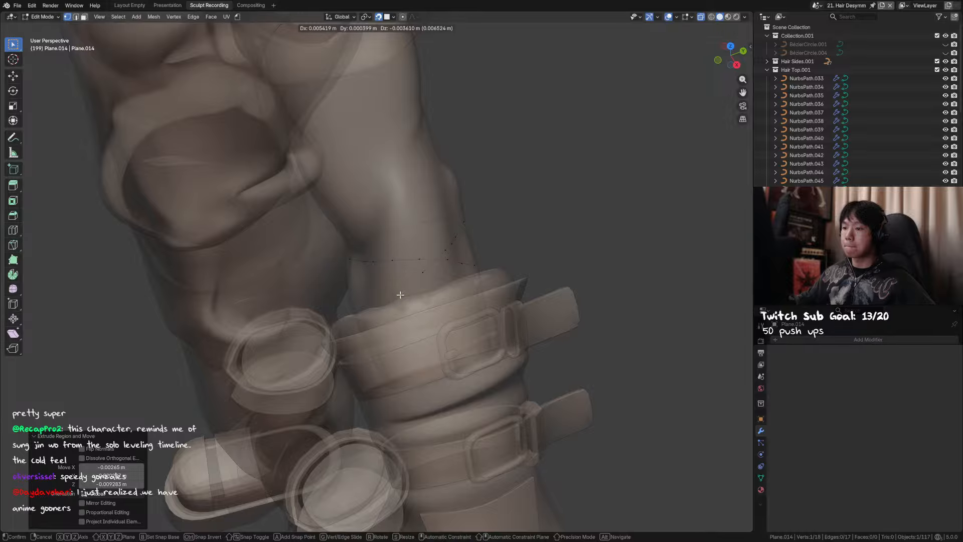
left_click(400, 295)
Reposition an upper chain vertex, save the file, and move the branch's end vertex back up from the cuff
middle_click_drag(430, 277, 426, 268)
left_click(421, 259)
key("g")
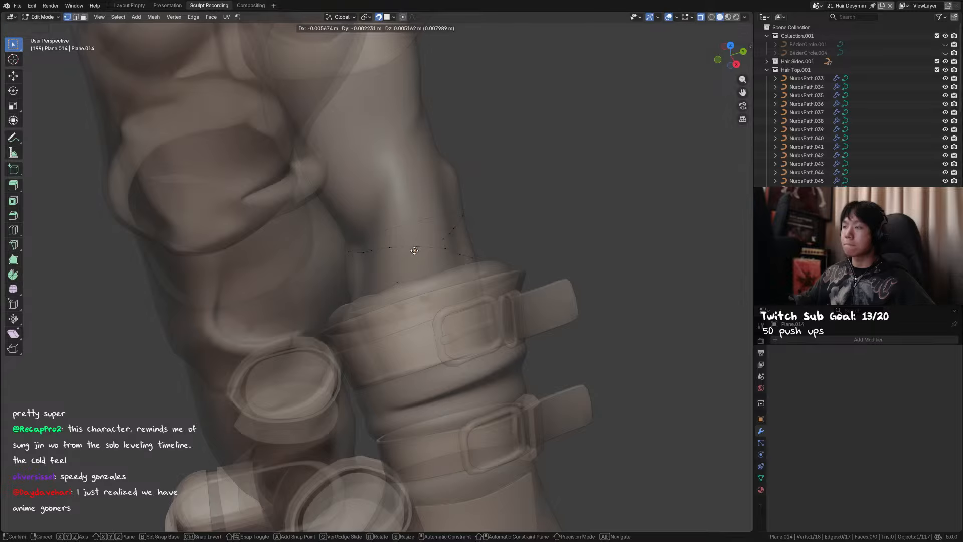
left_click(415, 255)
key("ctrl+s")
middle_click_drag(415, 263, 414, 266)
left_click(411, 287)
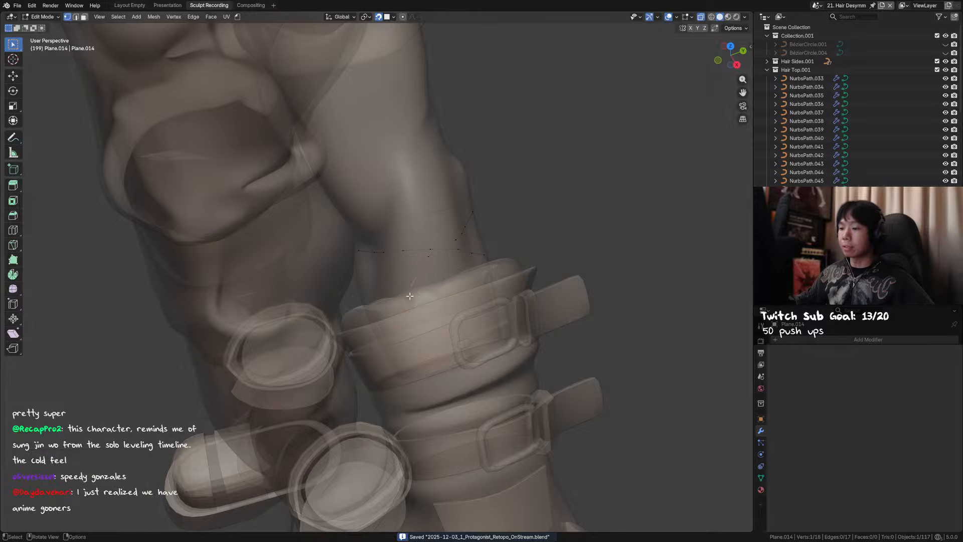
key("g")
left_click(408, 271)
Even out the vertices where the branch meets the upper chain on the front of the forearm
left_click_drag(420, 253, 433, 266)
key("g")
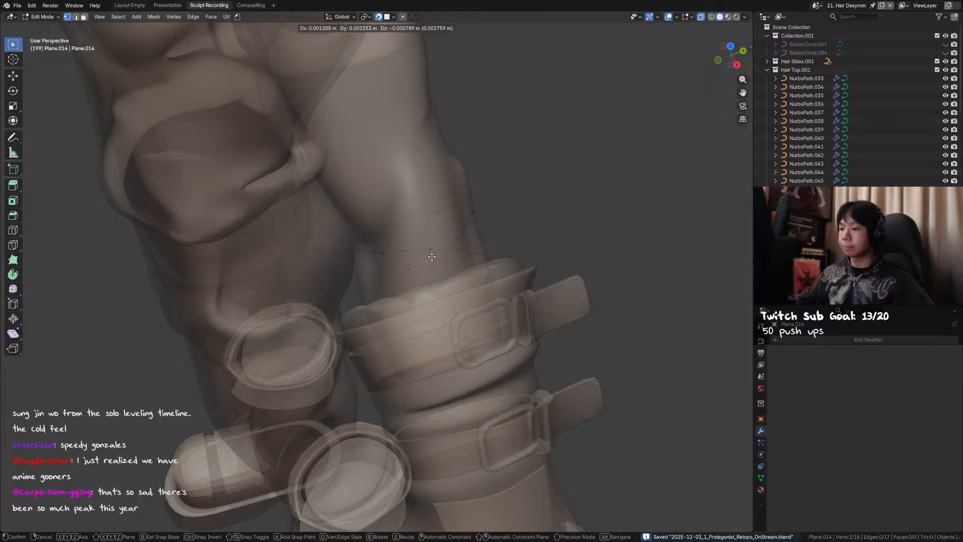
left_click(430, 253)
mouse_move(429, 254)
middle_mouse_down()
mouse_move(412, 252)
mouse_move(425, 249)
middle_mouse_up()
key("g")
left_click(414, 248)
left_click(444, 239)
key("g")
left_click(416, 253)
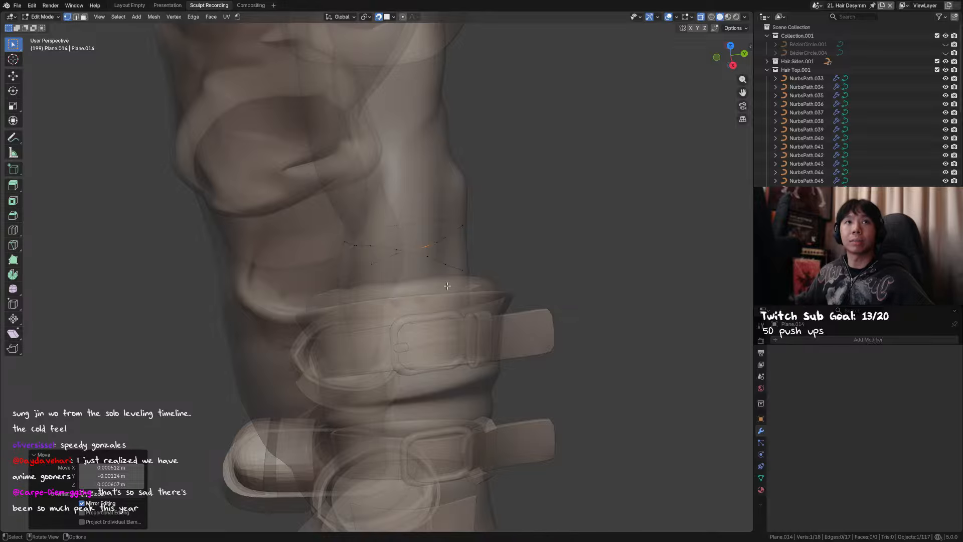
Check the chain around the forearm and extrude another vertex from the branch toward the inner forearm
middle_click_drag(419, 309, 447, 287)
middle_click_drag(414, 226, 453, 233)
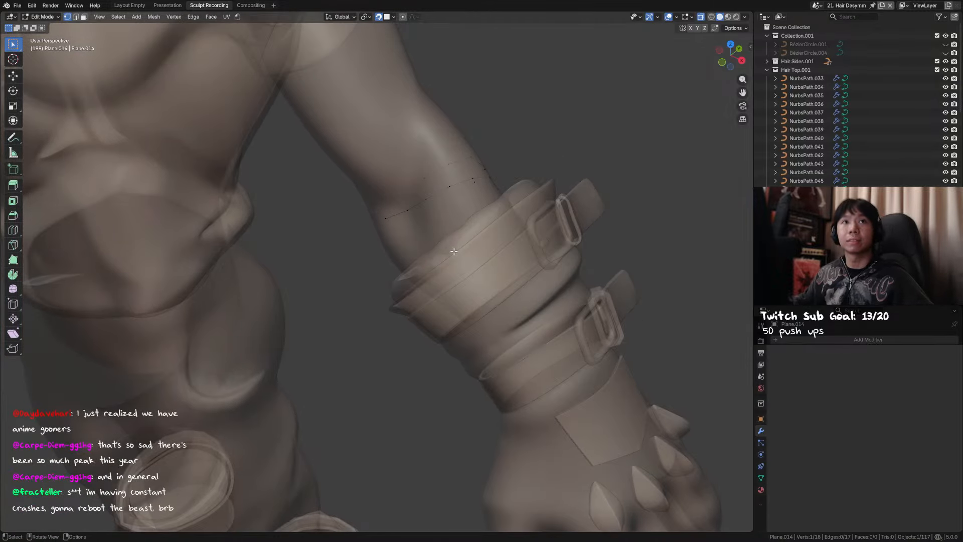
middle_click_drag(469, 263, 483, 268, "shift")
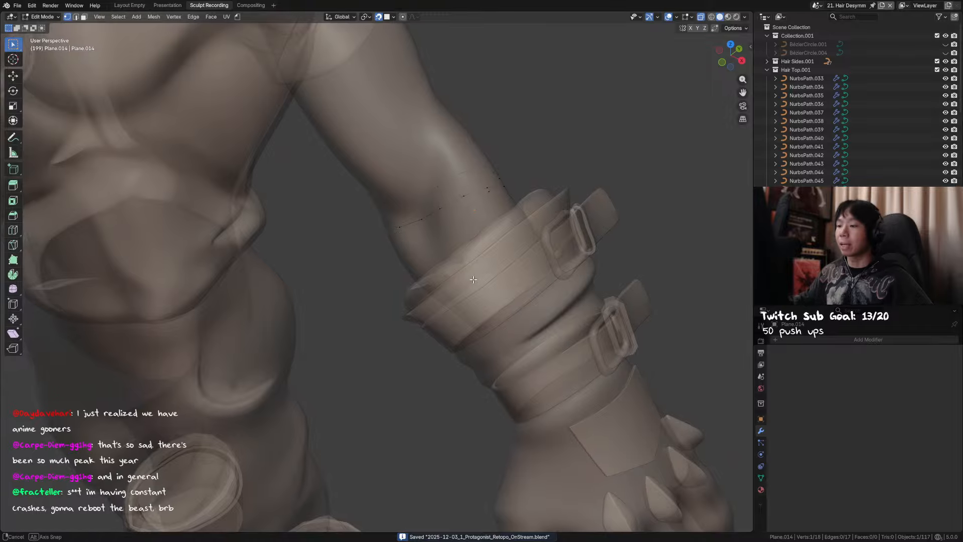
middle_click_drag(473, 279, 433, 230)
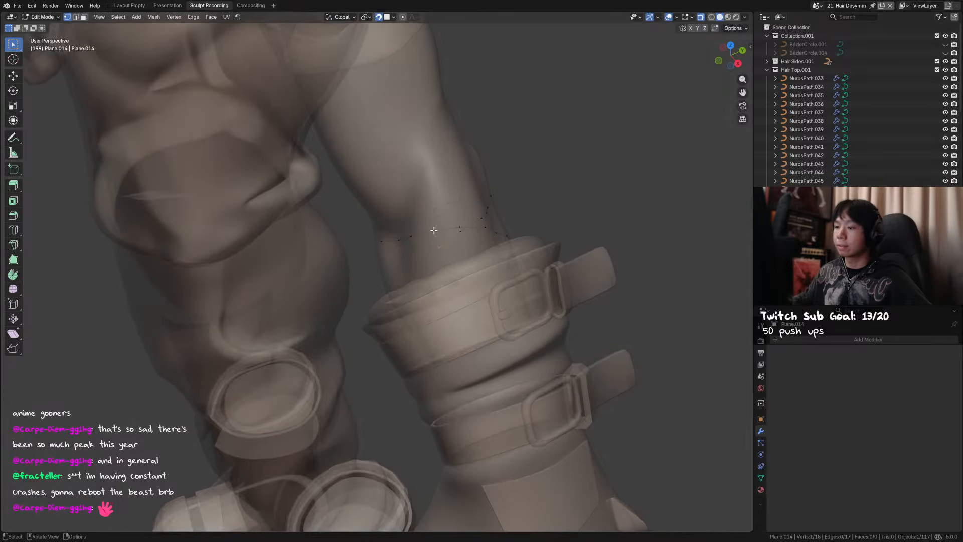
key("e")
left_click(413, 265)
Shift two upper-row vertices on the front of the forearm to smooth the chain's line
left_click_drag(428, 240, 435, 228)
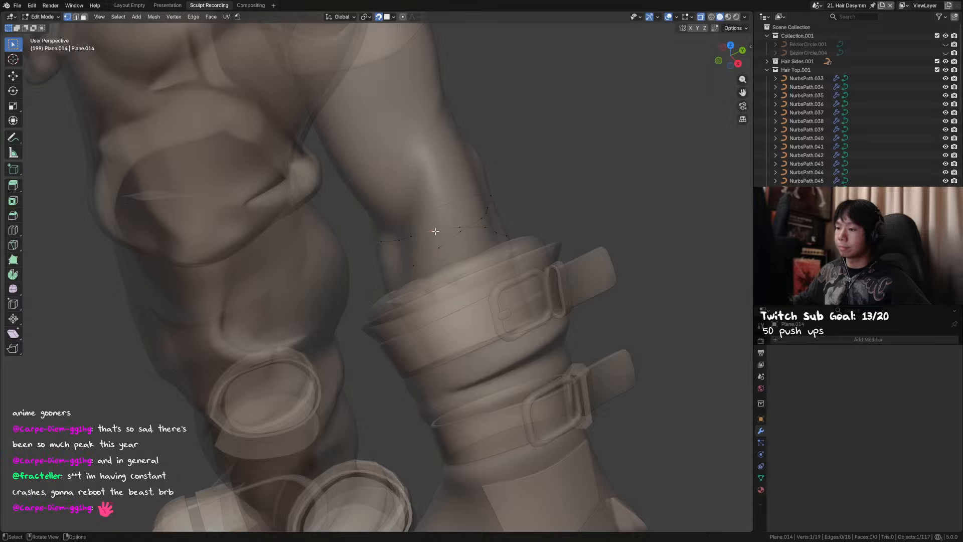
key("g")
left_click(433, 232)
key("g")
left_click(458, 226)
mouse_move(458, 225)
middle_mouse_down()
mouse_move(477, 226)
mouse_move(460, 231)
middle_mouse_up()
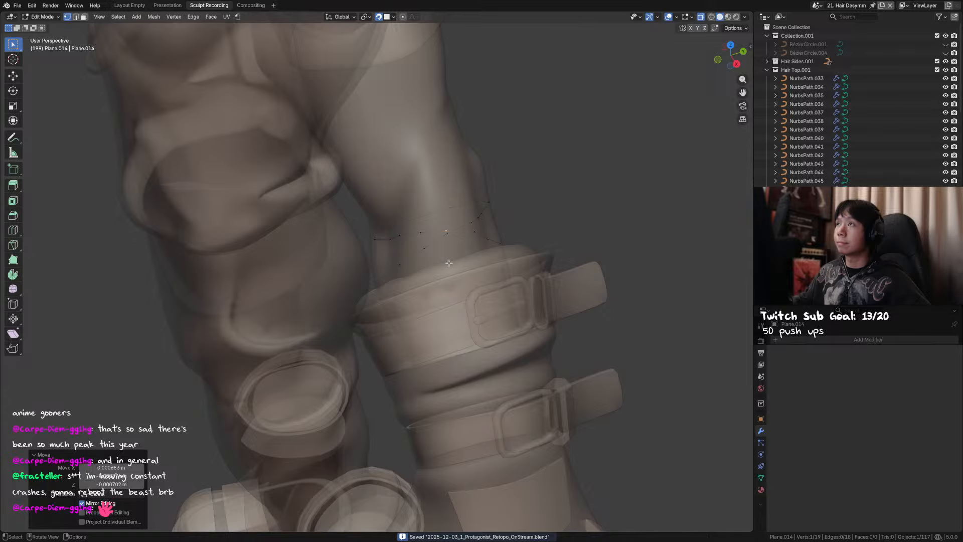
Extrude two more vertices below the upper row near the cuff and adjust the placement of the lower row
key("e")
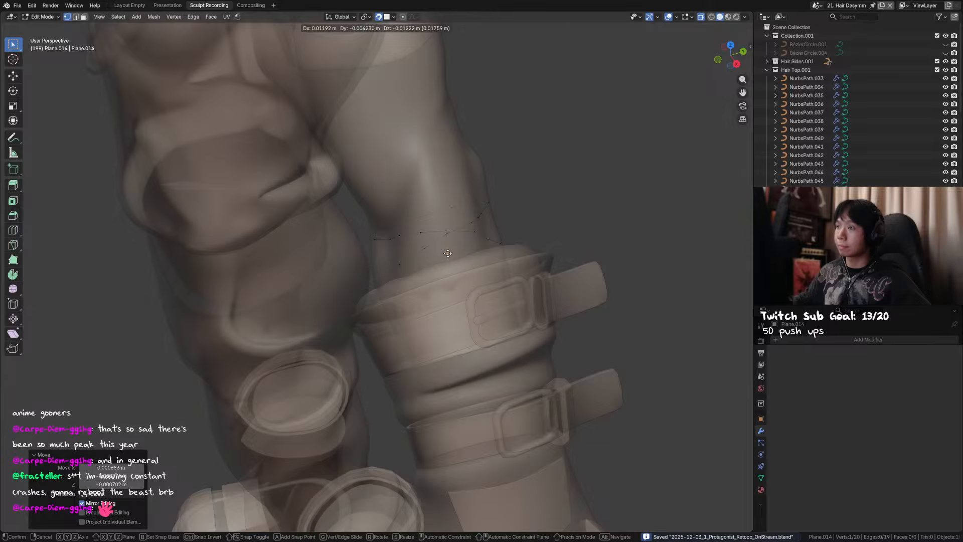
left_click(443, 253)
left_click(420, 253)
middle_click_drag(420, 252, 486, 237)
key("g")
left_click(460, 222)
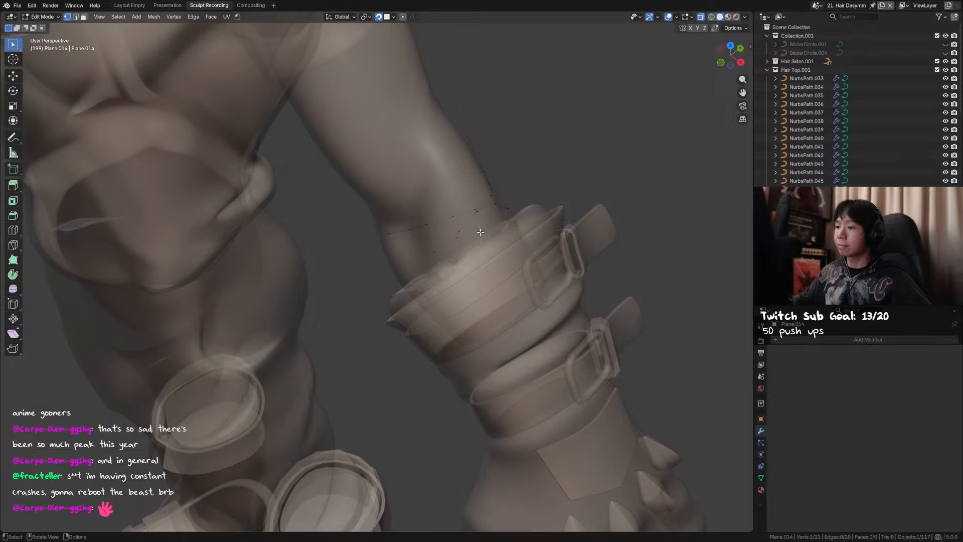
key("g")
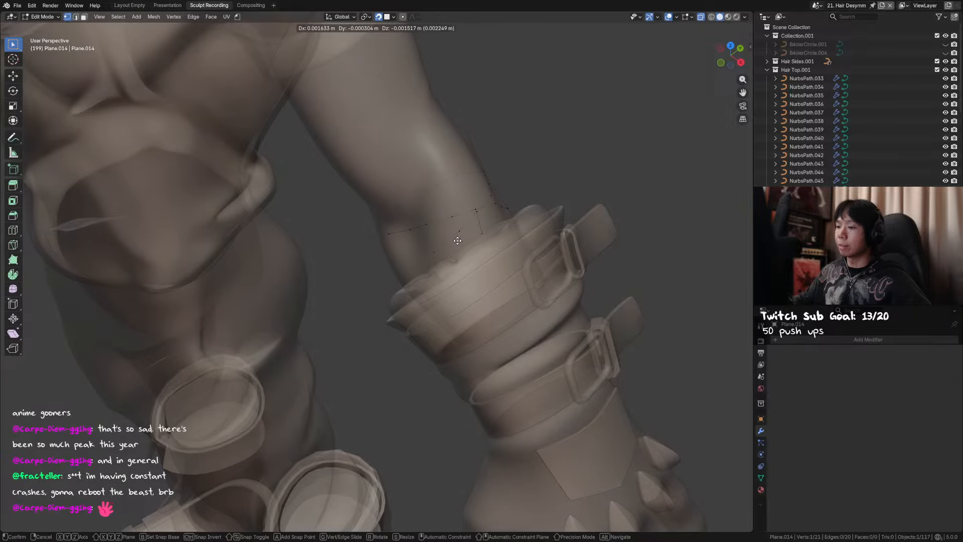
left_click(458, 241)
Save the file, then extrude three more vertices of the lower row around the forearm and reposition the last one
middle_click_drag(445, 256, 521, 176)
key("ctrl+s")
key("e")
left_click(456, 216)
key("e")
left_click(447, 199)
key("e")
left_click(423, 215)
left_click(446, 201)
key("g")
left_click(419, 229)
Save the file and extend the lower row toward the back of the forearm with two extruded, repositioned vertices
key("ctrl+s")
key("e")
left_click(402, 215)
key("g")
left_click(399, 218)
middle_click_drag(400, 218, 346, 225)
key("e")
left_click(369, 236)
key("g")
left_click(342, 224)
Extrude two vertices across the back of the forearm above the cuff and adjust the row's spacing
key("e")
left_click(305, 210)
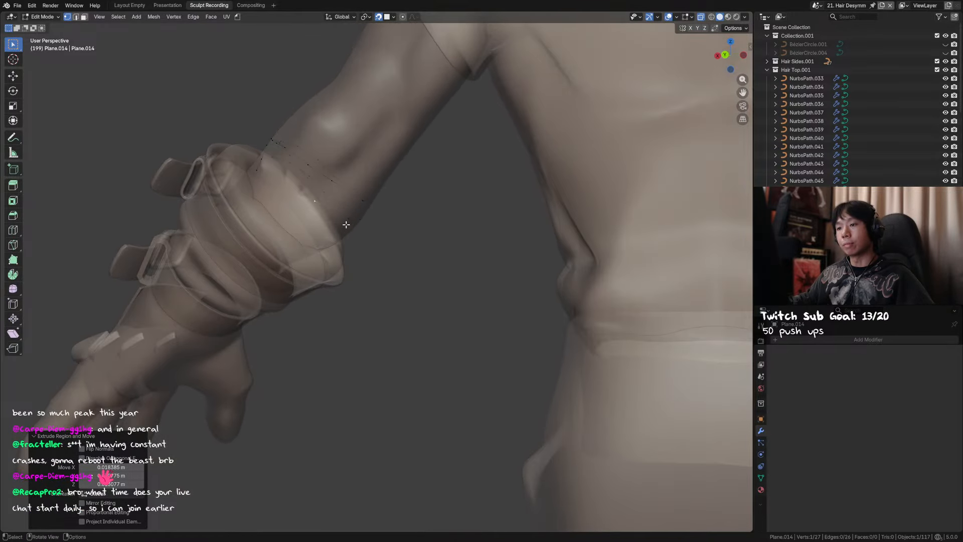
key("e")
left_click(297, 189)
middle_click_drag(298, 189, 378, 252)
left_click(338, 209)
key("g")
left_click(335, 209)
Extrude three more lower-row vertices across the outer forearm, adjusting their placement above the cuff
key("e")
left_click(315, 196)
key("e")
left_click(303, 222)
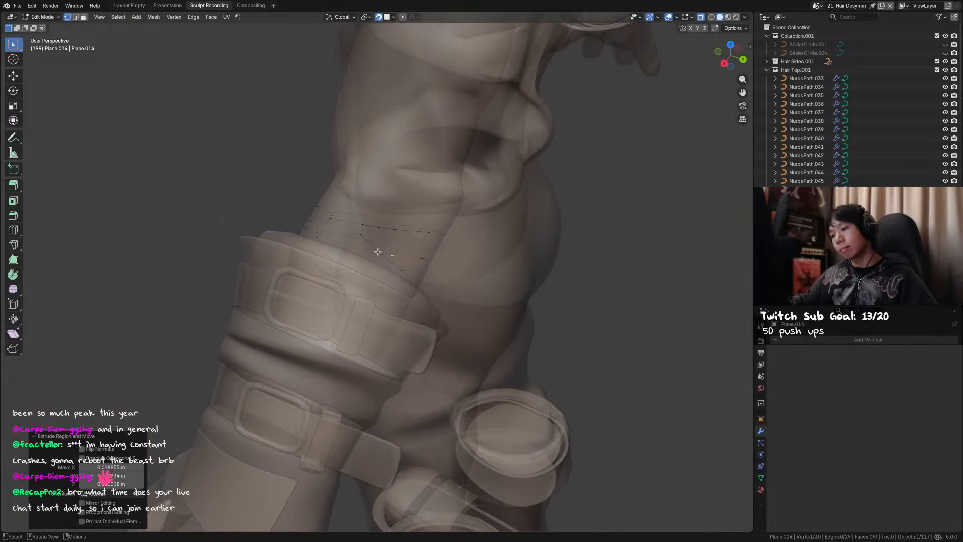
key("g")
left_click(389, 254)
key("e")
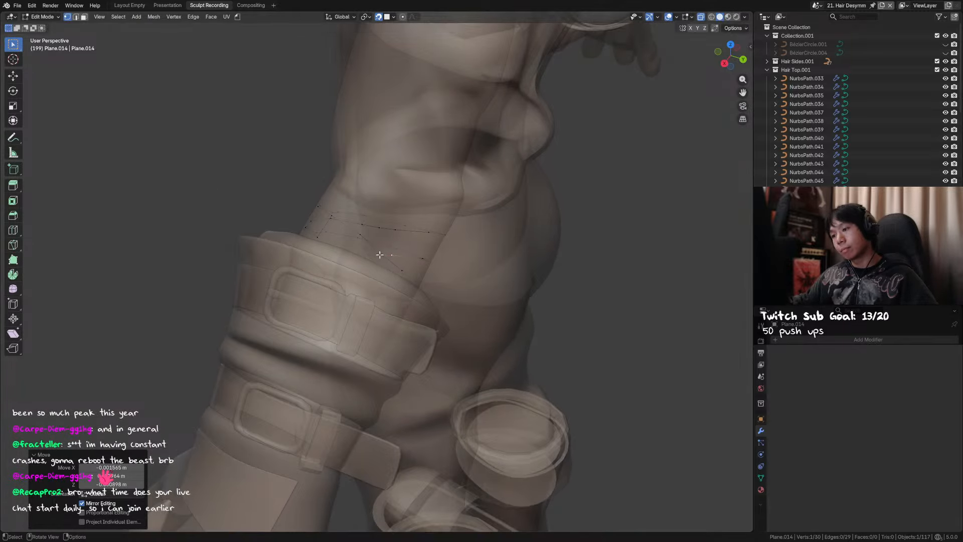
left_click(372, 251)
Extrude one more vertex on the front of the forearm just above the cuff and save the file
middle_click_drag(372, 252, 442, 264)
key("Tab")
key("Tab")
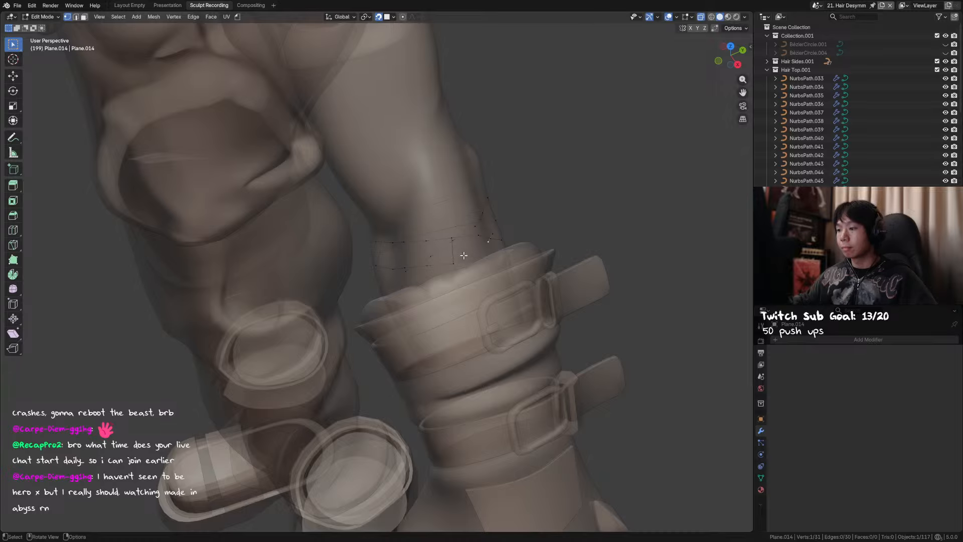
key("e")
left_click(458, 261)
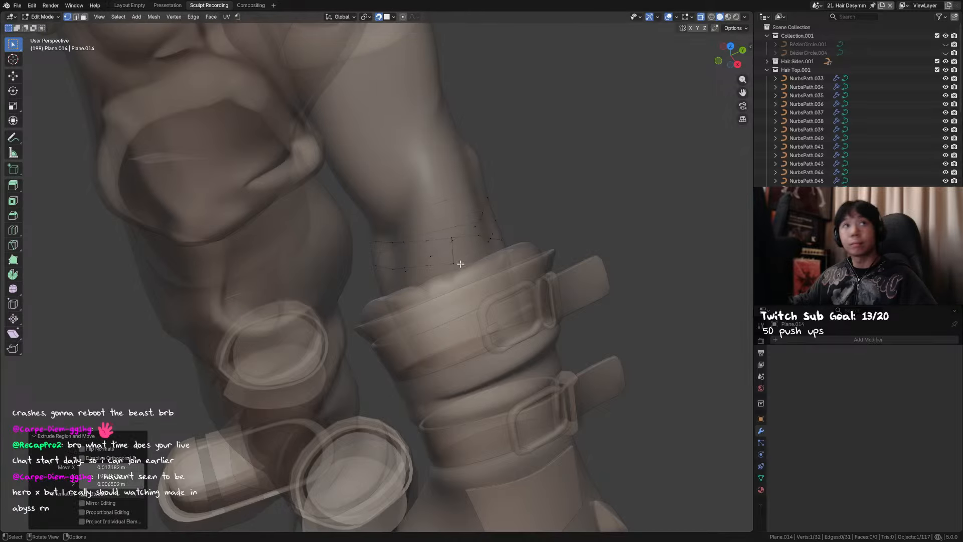
key("ctrl+s")
mouse_move(458, 261)
middle_mouse_down()
mouse_move(446, 239)
mouse_move(458, 243)
middle_mouse_up()
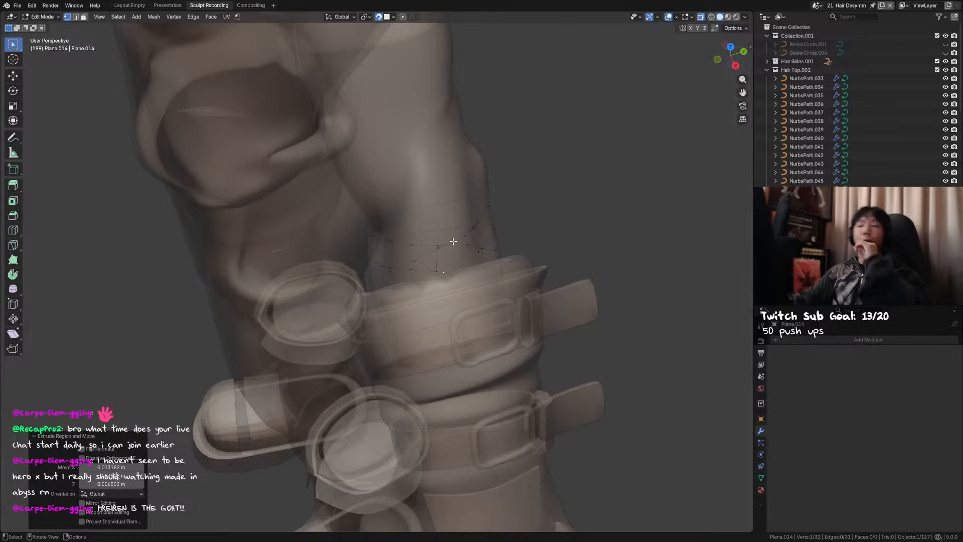
middle_click_drag(453, 241, 446, 254)
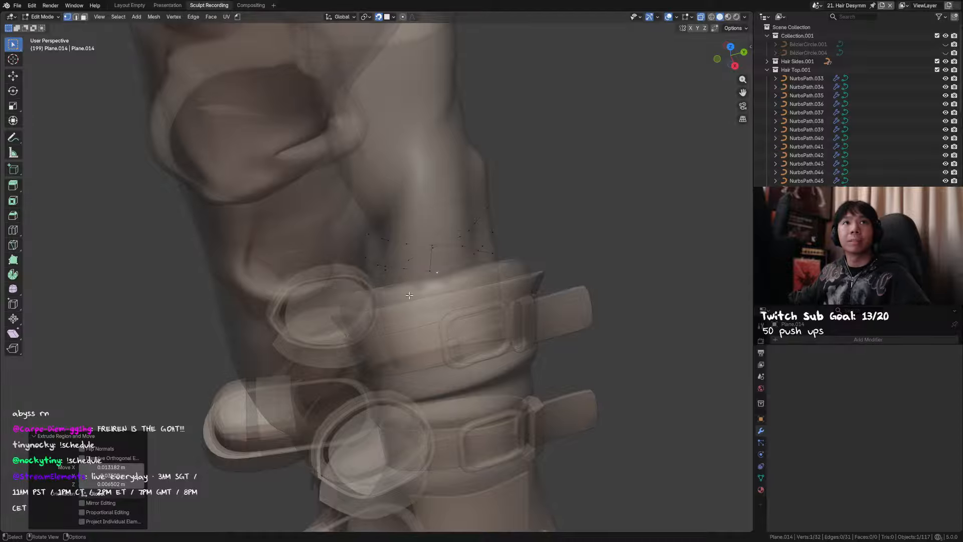
Fill faces one after another between the upper and lower vertex rows around the forearm
middle_click_drag(409, 295, 409, 236)
key("2")
left_click(438, 254)
key("f")
key("f")
key("f")
key("f")
key("f")
key("f")
key("f")
key("f")
key("f")
key("f")
key("f")
Undo the last two face fills and refill the strip on the other side of the forearm
middle_click_drag(522, 263, 374, 256)
key("ctrl+z")
key("ctrl+z")
key("f")
key("f")
key("f")
Add one vertex with a single loop cut at the row's gap, reposition it to close the faces, and save the file
key("ctrl+r")
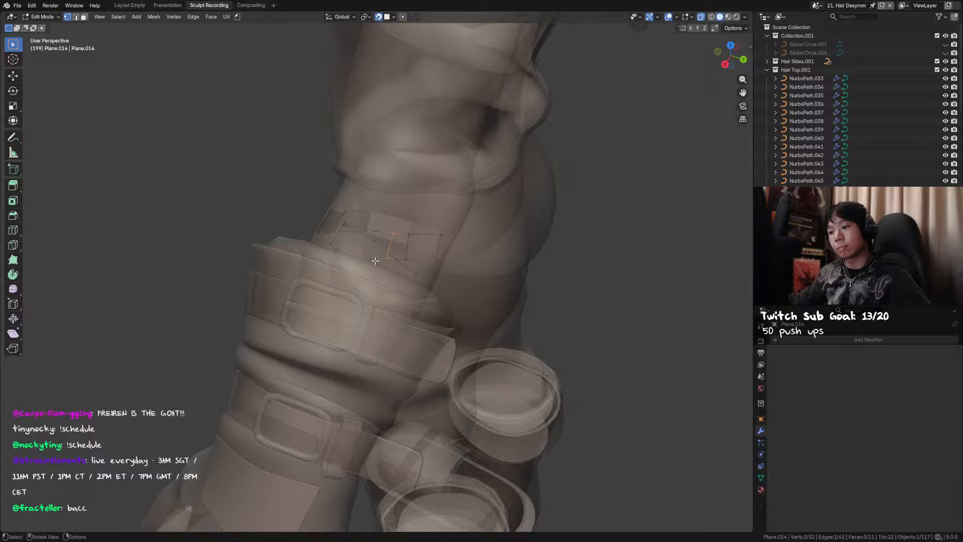
left_click(371, 254)
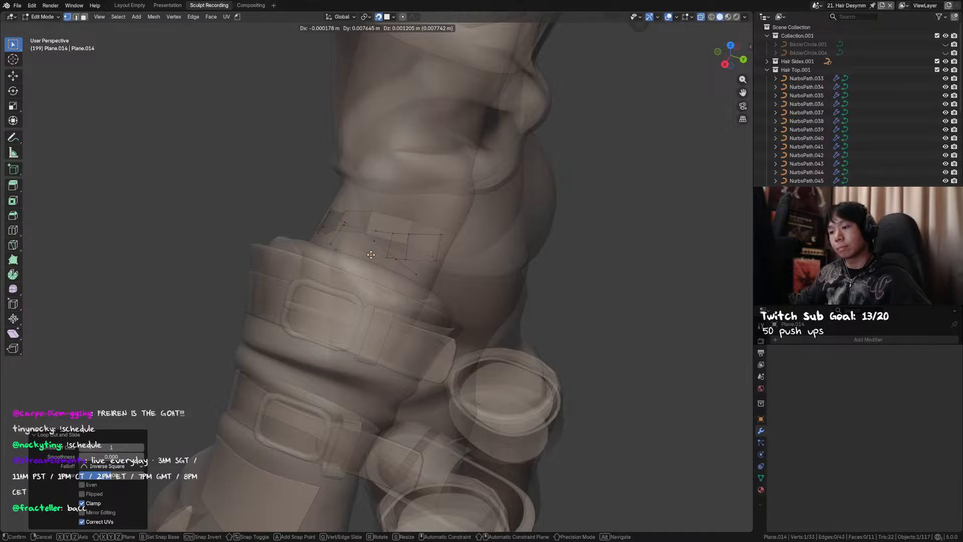
left_click(389, 242)
middle_click_drag(323, 245, 454, 272)
key("ctrl+s")
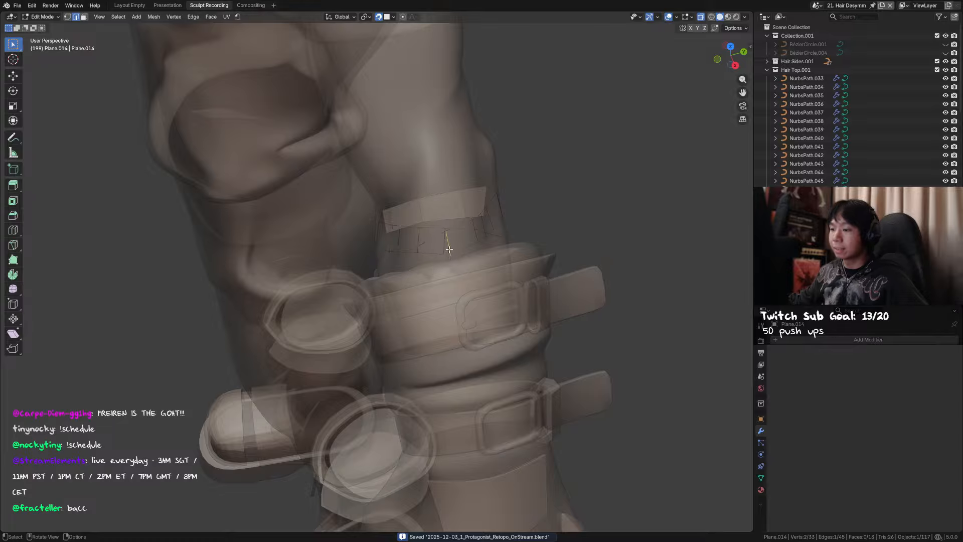
Extrude a vertex from the lower row toward the cuff and hide the overlapping glove cuff mesh
key("2")
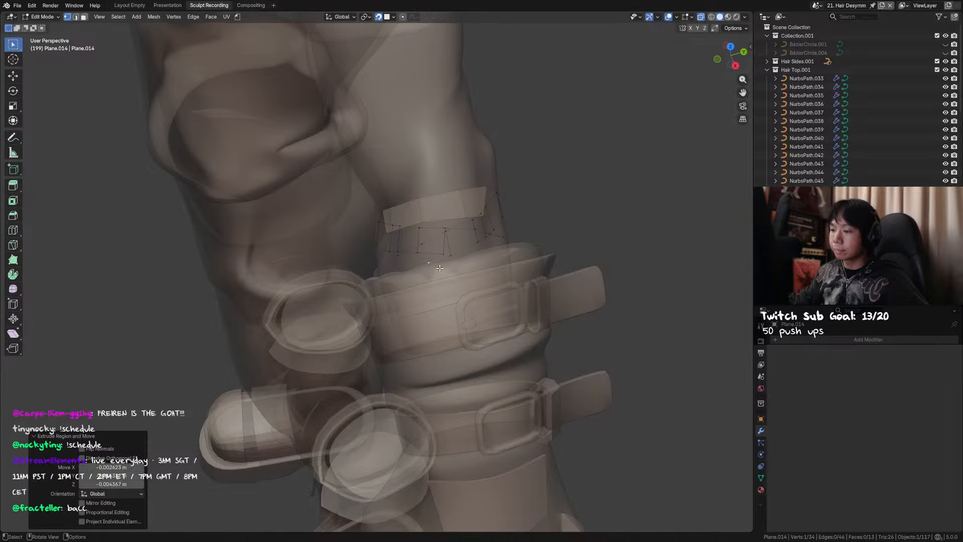
key("Tab")
middle_click_drag(426, 261, 489, 259)
left_click(485, 265)
key("h")
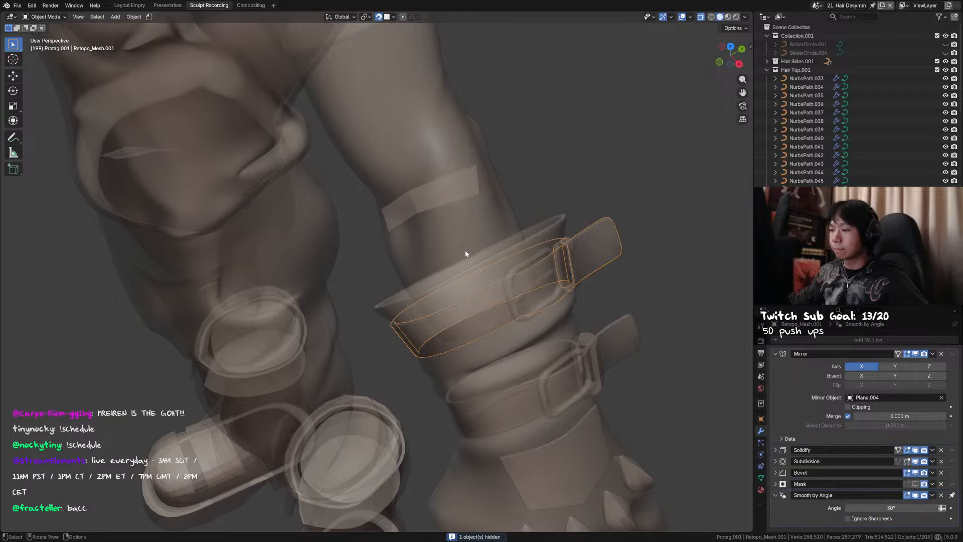
Move the loose vertex on the forearm mesh, extrude another beside it, fill the remaining faces and save the file
left_click(467, 243)
left_click(466, 244)
key("Tab")
key("g")
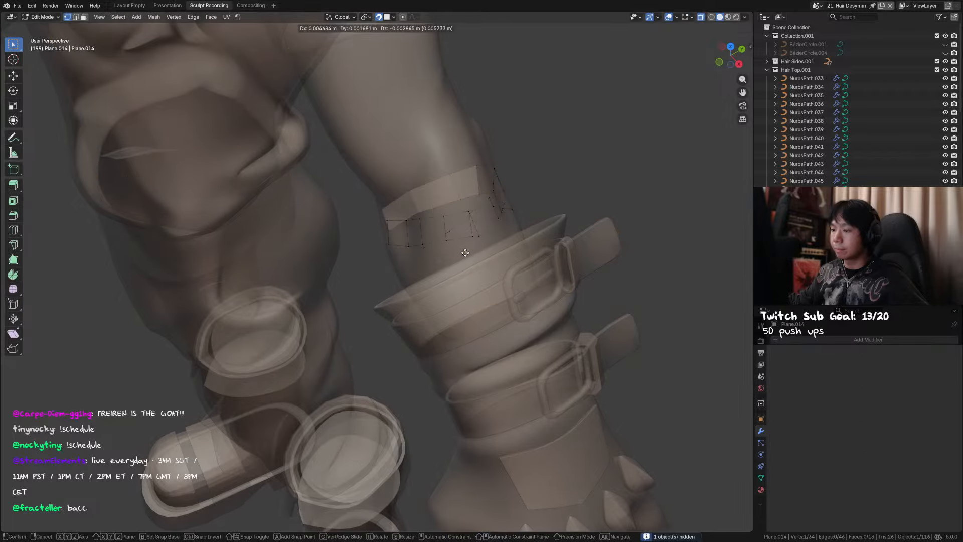
left_click(463, 251)
key("e")
left_click(436, 269)
key("2")
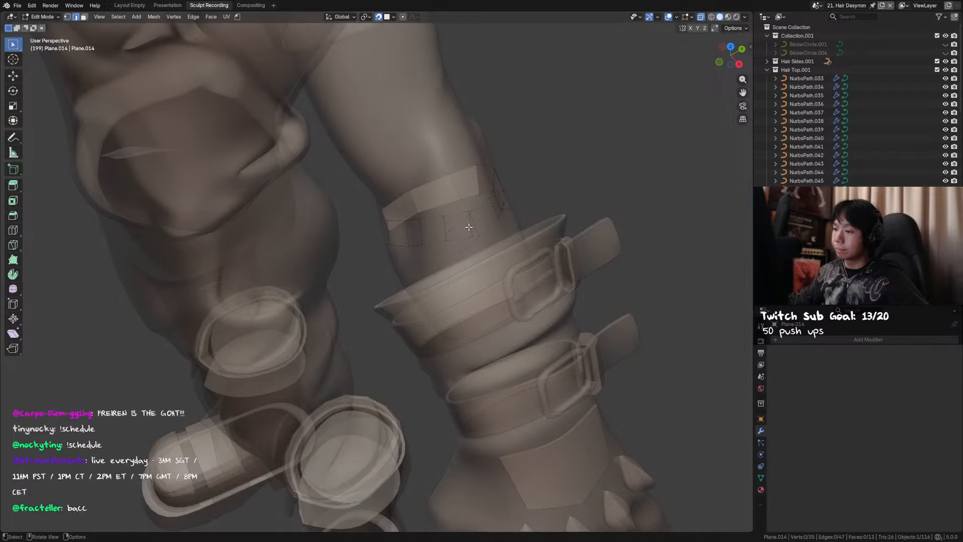
key("f")
middle_click_drag(432, 266, 542, 224)
key("ctrl+s")
Turn off X-ray and move the forearm band's edge loop about 0.007 m toward the glove
scroll(439, 263, "down", 5)
key("Tab")
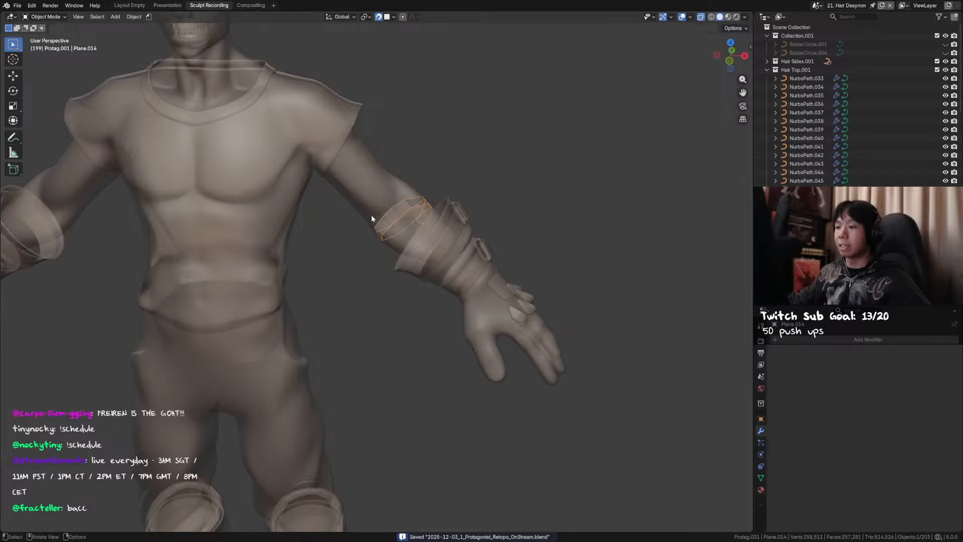
key("alt+z")
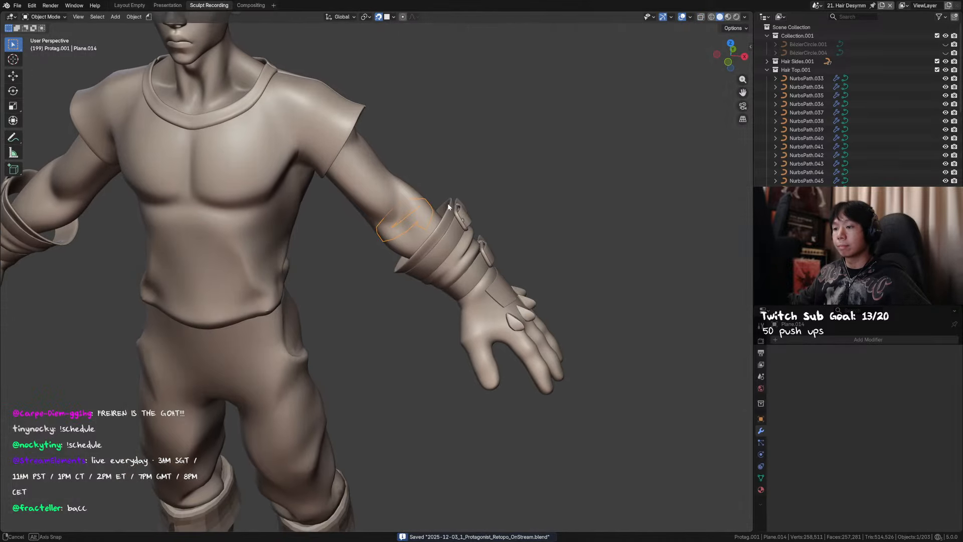
scroll(452, 198, "up", 2)
middle_click_drag(462, 198, 500, 203)
key("Tab")
left_click(428, 217, "alt")
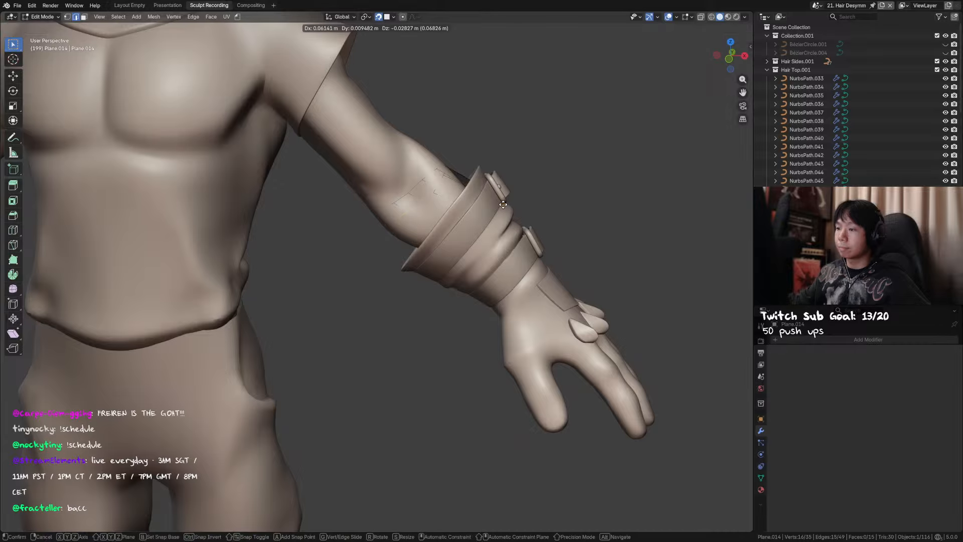
key("g")
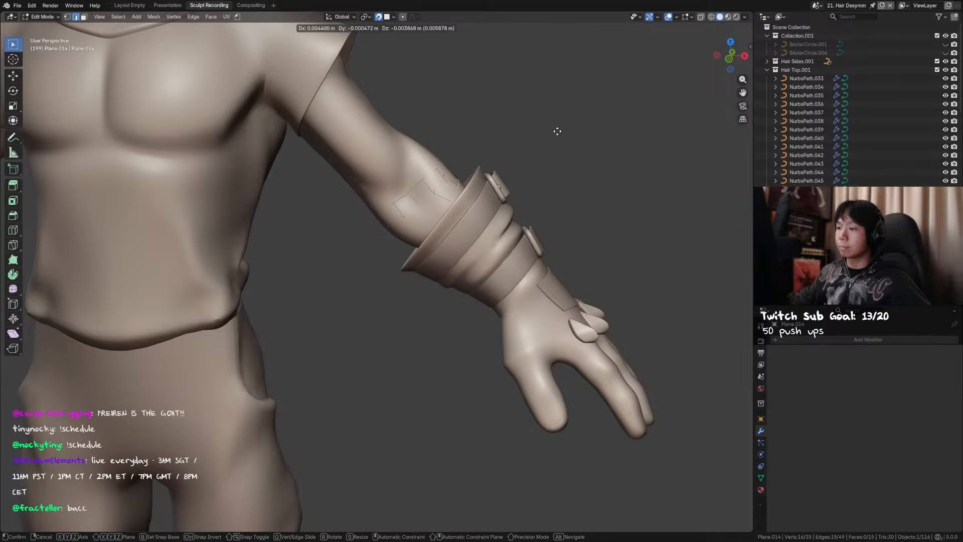
left_click(564, 137)
scroll(546, 171, "down", 2)
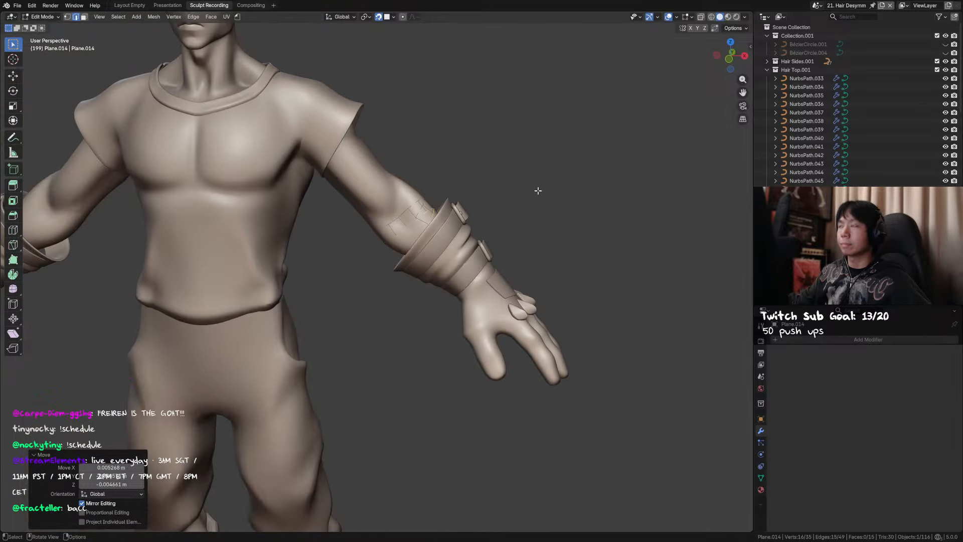
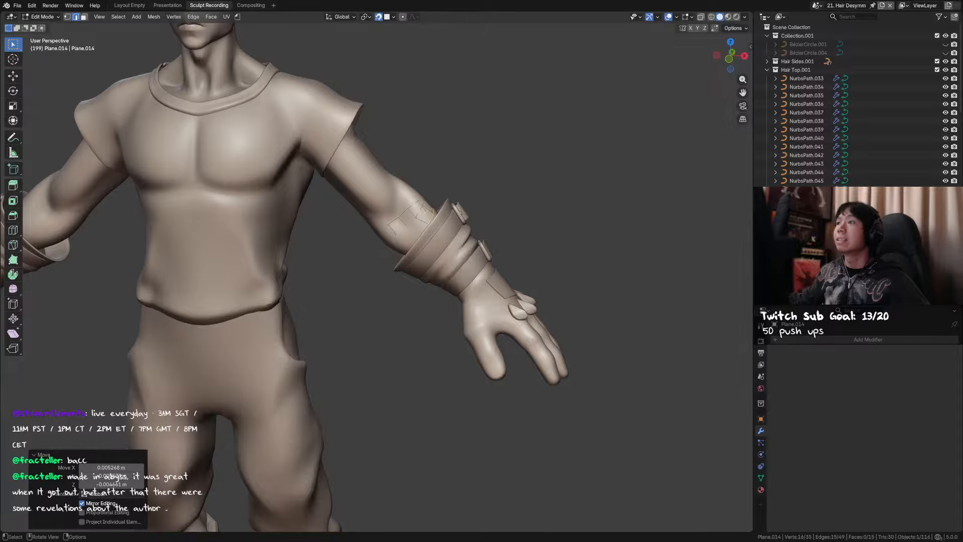
Extrude the end edge of the lower face row twice across the front of the forearm above the cuff
middle_click_drag(441, 236, 441, 232)
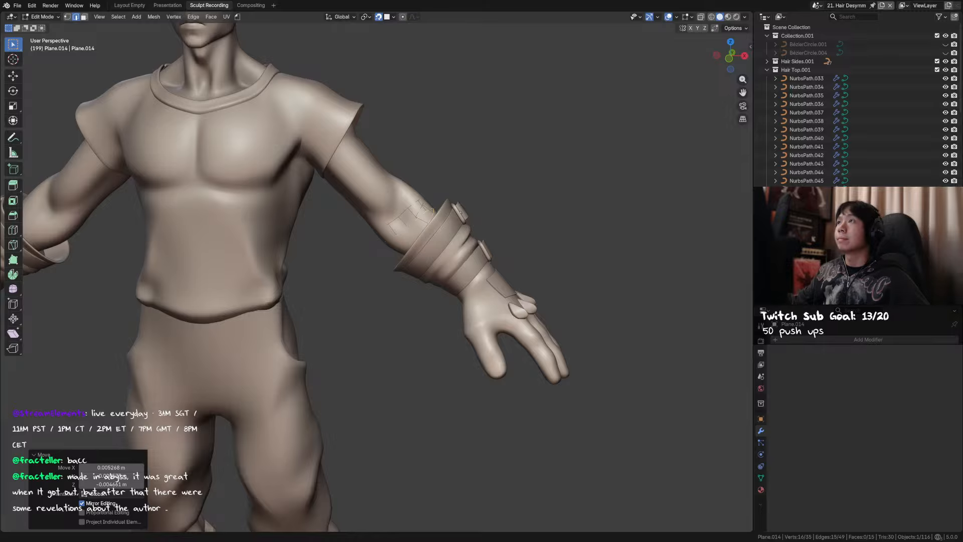
scroll(435, 213, "up", 2)
mouse_move(435, 213)
middle_mouse_down()
mouse_move(438, 192)
mouse_move(432, 209)
middle_mouse_up()
left_click(440, 192)
key("e")
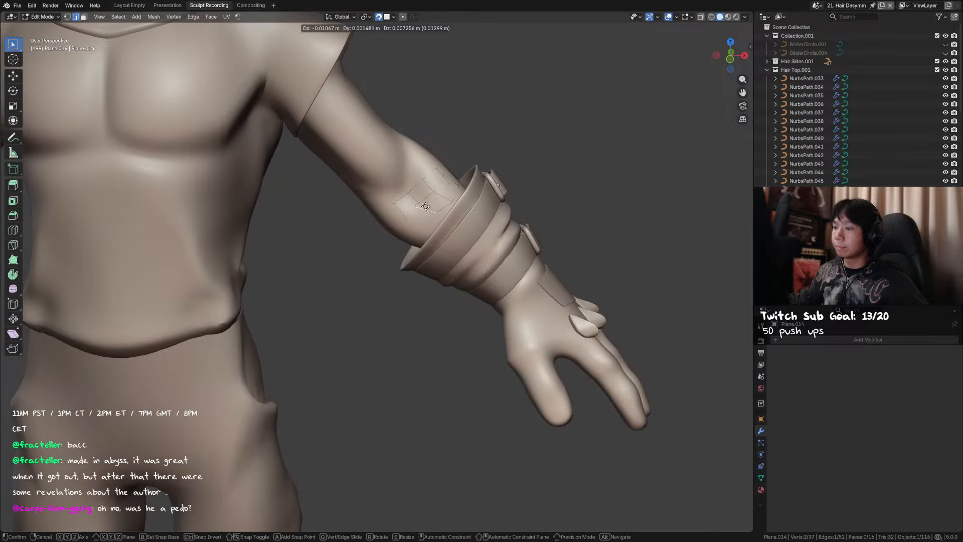
left_click(426, 207)
key("e")
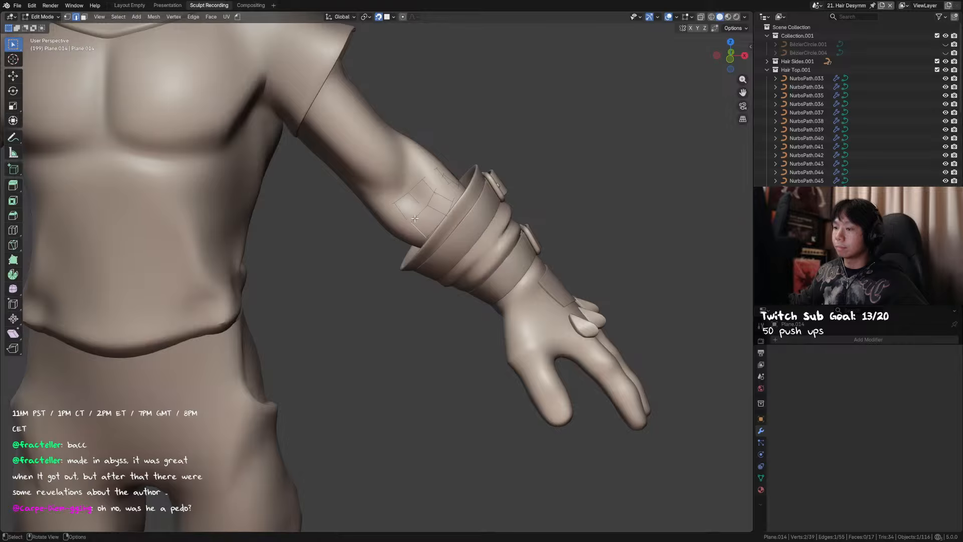
left_click(415, 227)
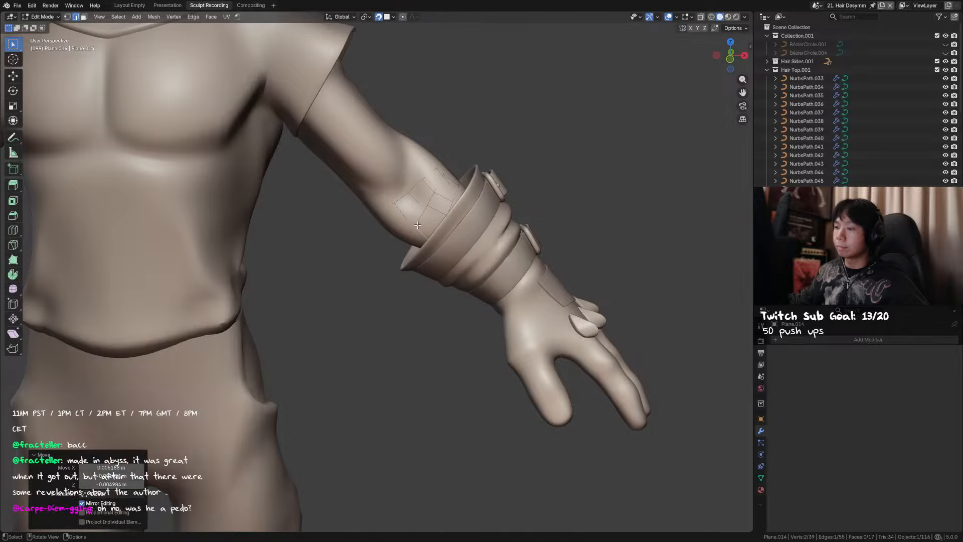
middle_click_drag(415, 227, 452, 197)
Reposition the vertices of the new faces on the front of the forearm and save the file
key("1")
left_click(455, 208)
key("g")
left_click(446, 213)
key("g")
left_click(434, 218)
left_click(428, 211)
key("g")
left_click(426, 212)
left_click(453, 222)
key("g")
left_click(447, 215)
key("g")
left_click(416, 224)
key("ctrl+s")
key("Tab")
left_click(444, 187)
key("h")
left_click(458, 191)
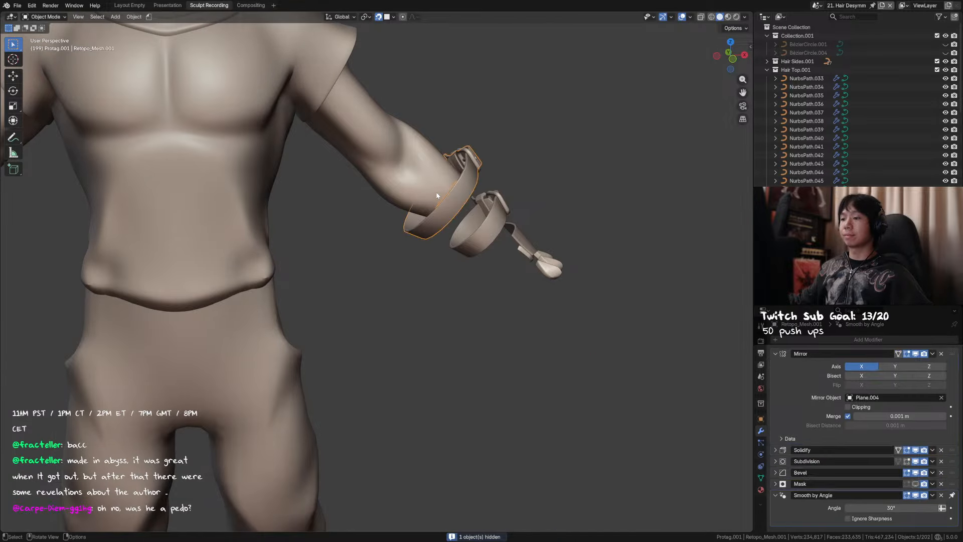
key("g")
right_click(433, 188)
key("h")
left_click(432, 186)
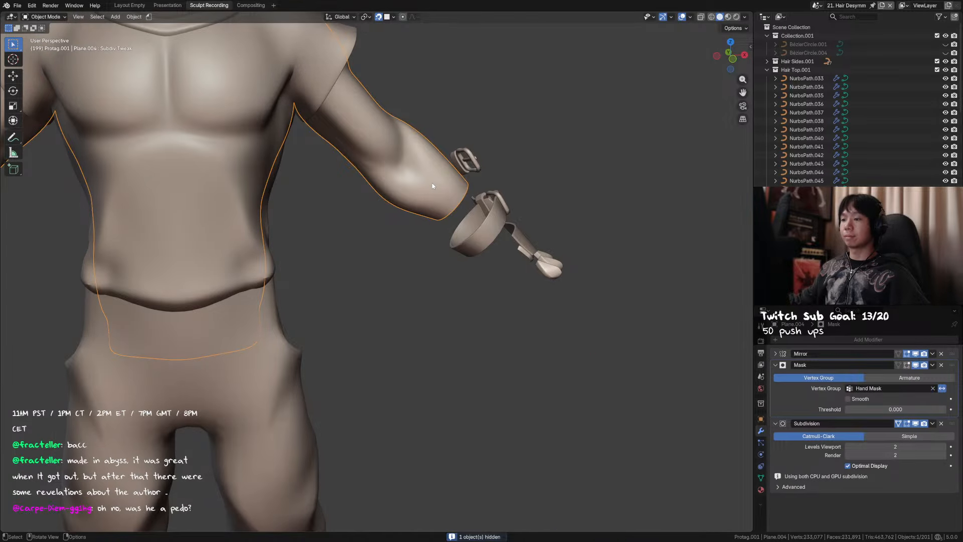
Reveal all hidden objects and hide the meshes covering the forearm, including the flared cuff and the glove
key("alt+h")
left_click(444, 188)
key("h")
left_click(445, 184)
key("h")
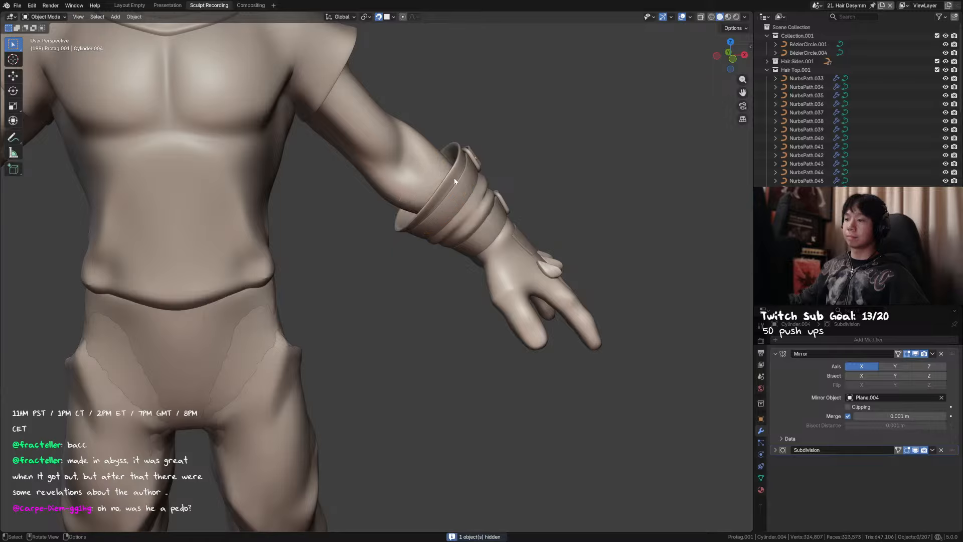
left_click(452, 177)
key("h")
left_click(416, 176)
key("Tab")
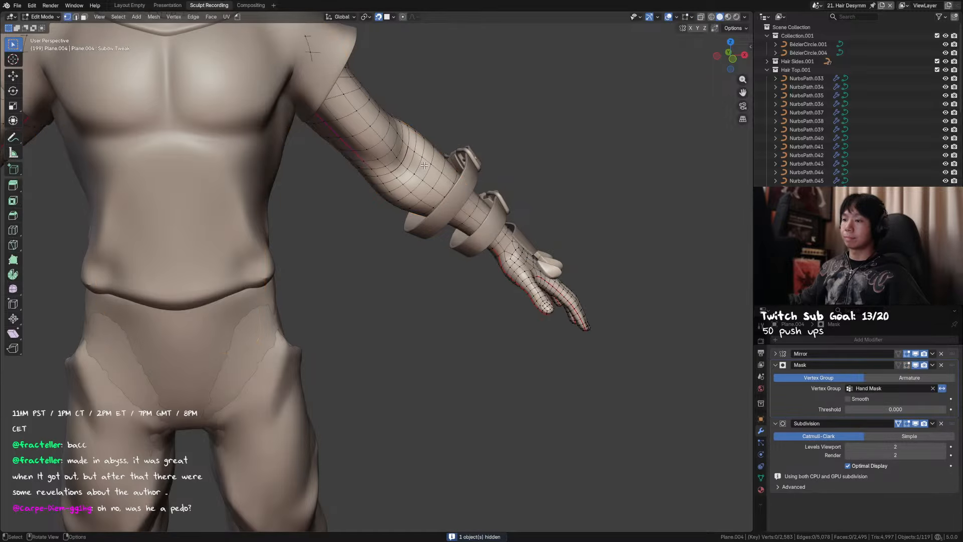
key("Tab")
left_click(420, 195)
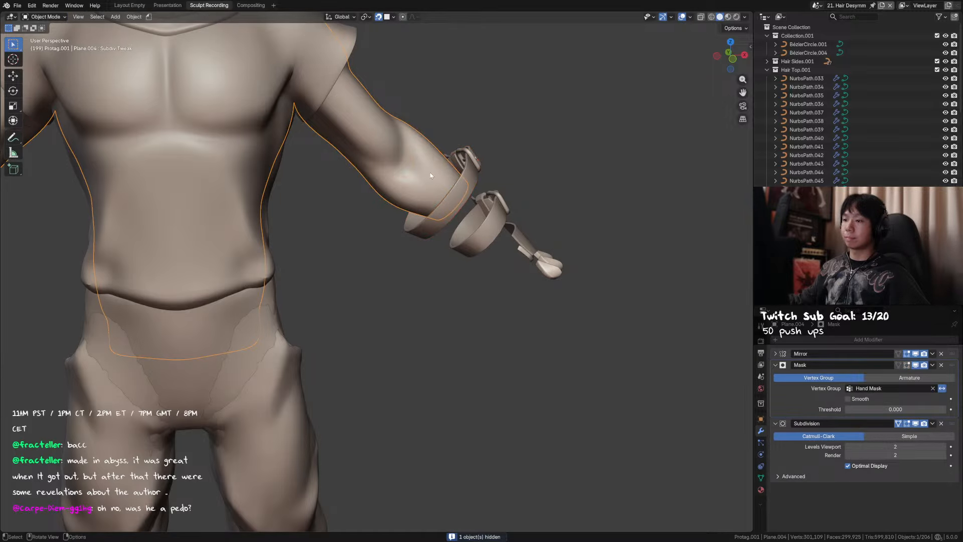
left_click(417, 181)
key("Tab")
middle_click_drag(416, 179, 458, 173)
key("Tab")
Recalculate the normals of the entire forearm band mesh and return to editing it with X-ray off
key("alt+z")
left_click(415, 172)
left_click(416, 170)
left_click(416, 169)
key("ctrl+a")
left_click(458, 173)
key("Tab")
key("a")
key("shift+n")
key("ctrl+Tab")
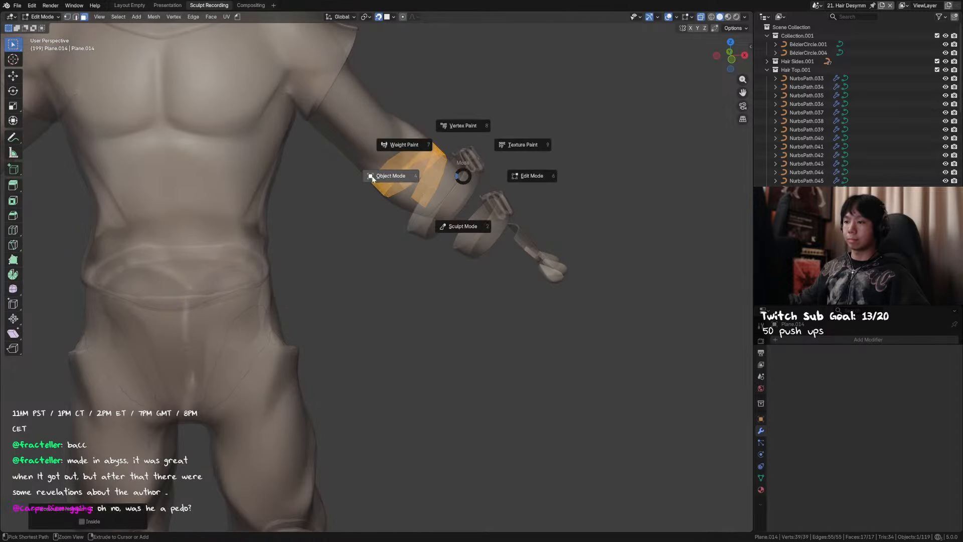
key("alt+z")
middle_click_drag(434, 175, 442, 170)
key("Tab")
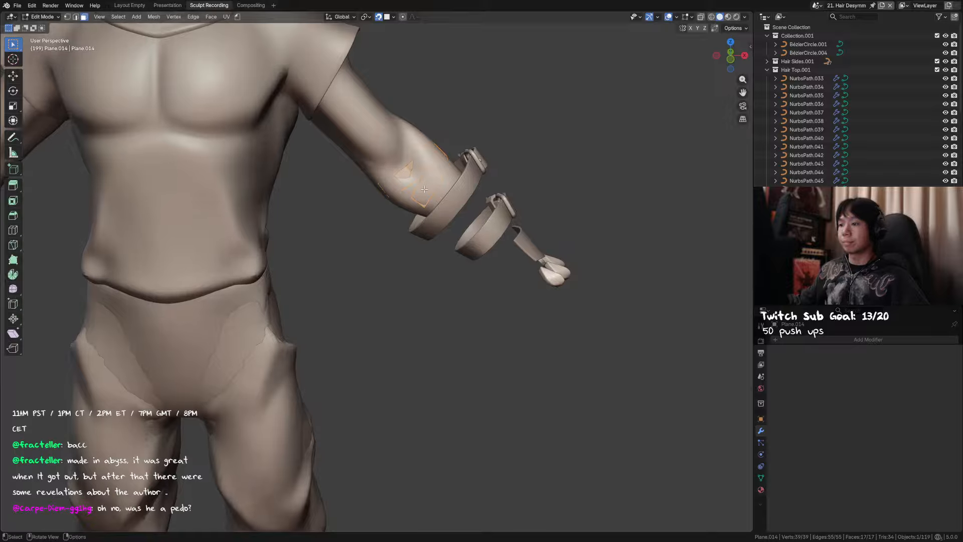
Save the file, extrude a vertex from the lower row on the inner forearm, and fill a face there
key("1")
left_click(411, 198)
mouse_move(411, 198)
middle_mouse_down()
mouse_move(423, 189)
mouse_move(399, 206)
middle_mouse_up()
key("ctrl+s")
key("e")
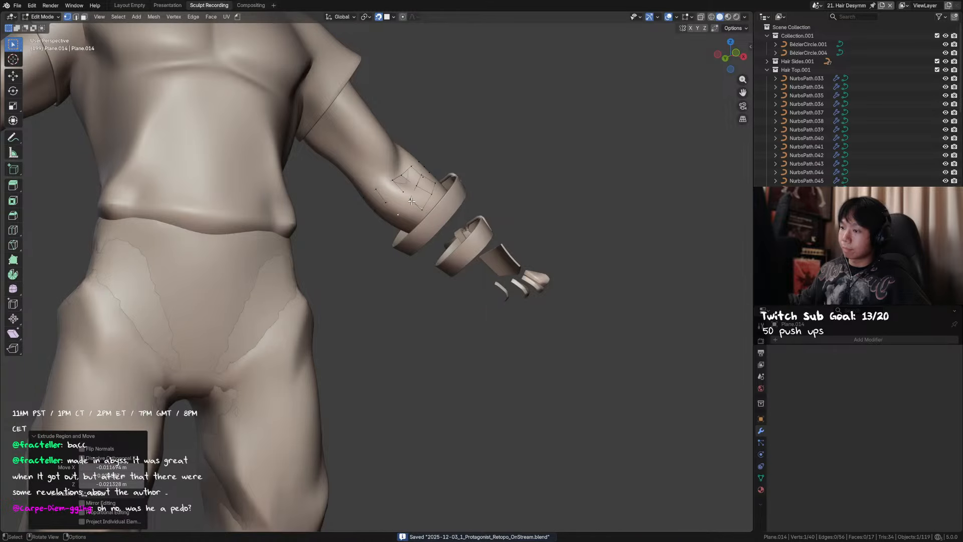
key("f")
left_click(412, 224)
Extrude the end edge of the lower row to a new position on the underside of the forearm
scroll(412, 224, "down", 4)
middle_click_drag(412, 224, 397, 174)
scroll(390, 215, "up", 5)
key("2")
left_click(408, 221)
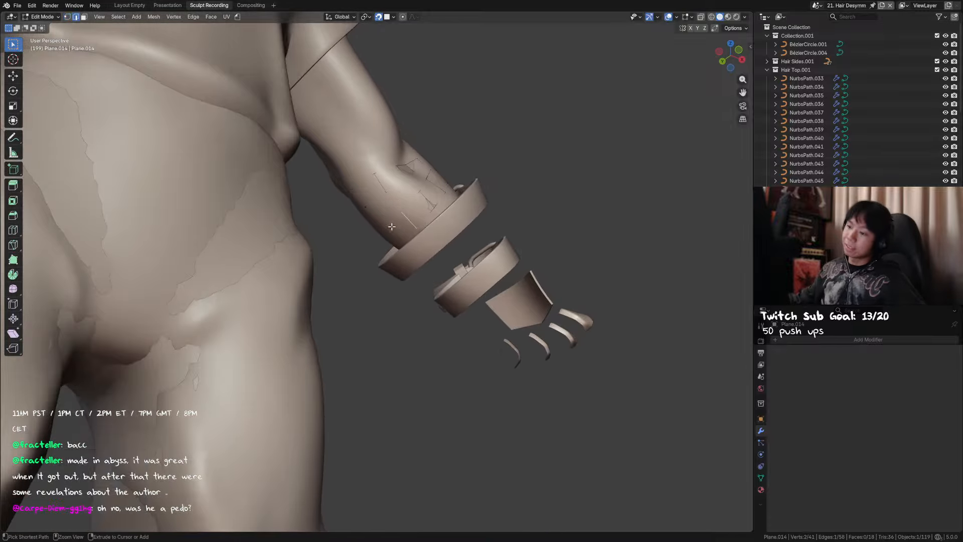
right_click(388, 232, "ctrl")
mouse_move(388, 232)
middle_mouse_down()
mouse_move(398, 224)
mouse_move(372, 213)
mouse_move(380, 246)
middle_mouse_up()
Move and rotate the extruded edge along the underside of the forearm and adjust one of its vertices
key("g")
left_click(383, 222)
key("r")
left_click(376, 218)
key("b")
right_click(382, 237)
left_click(382, 238)
key("g")
left_click(381, 227)
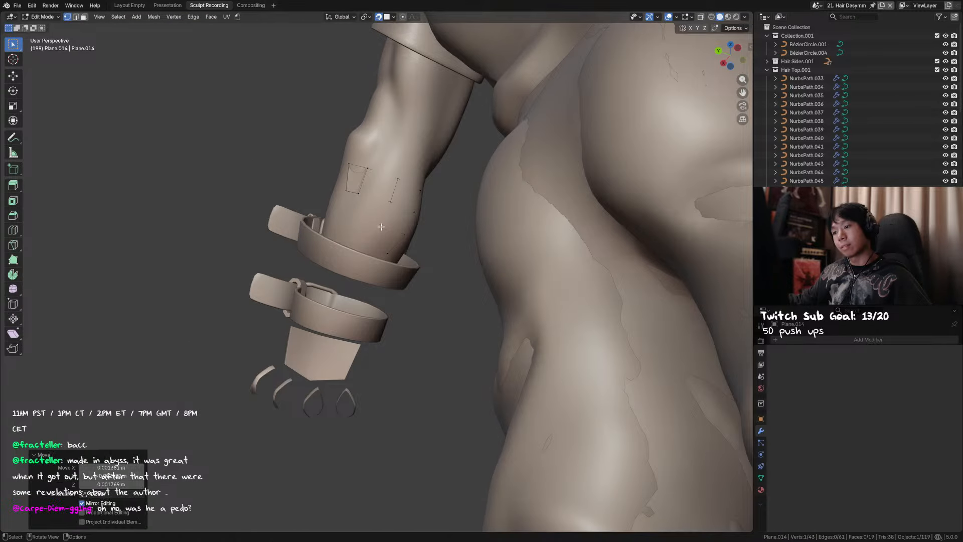
With X-ray on, reposition the lower-row vertices on the back of the forearm just above the strap
left_click(366, 245)
key("alt+z")
left_click(364, 245)
key("g")
left_click(369, 247)
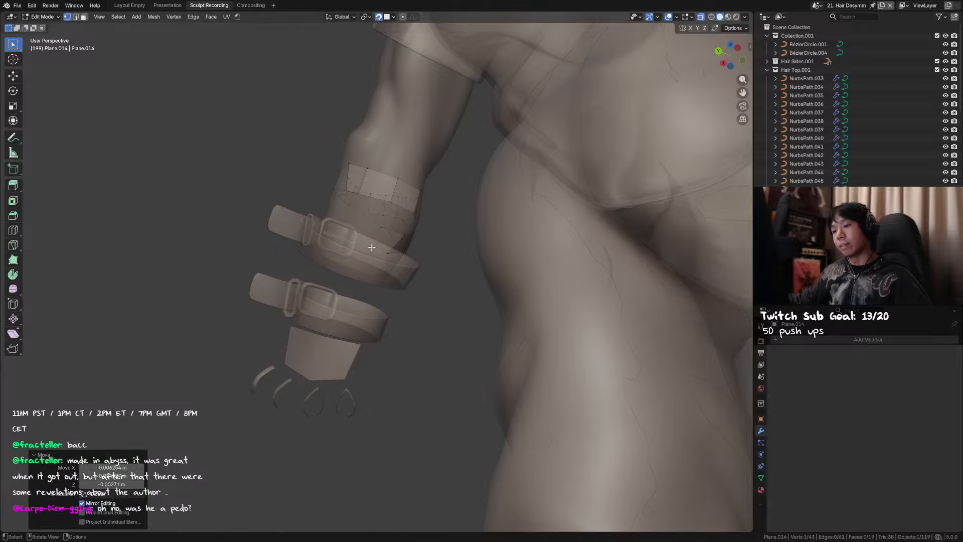
middle_click_drag(390, 250, 415, 234)
left_click(396, 253)
key("g")
left_click(400, 253)
Extend the lower row's end edge farther around the back of the forearm and undo the last two changes
key("2")
left_click(372, 234)
key("g")
left_click(340, 228)
left_click(340, 189)
middle_click_drag(341, 190, 390, 219)
key("ctrl+z")
key("ctrl+z")
key("Tab")
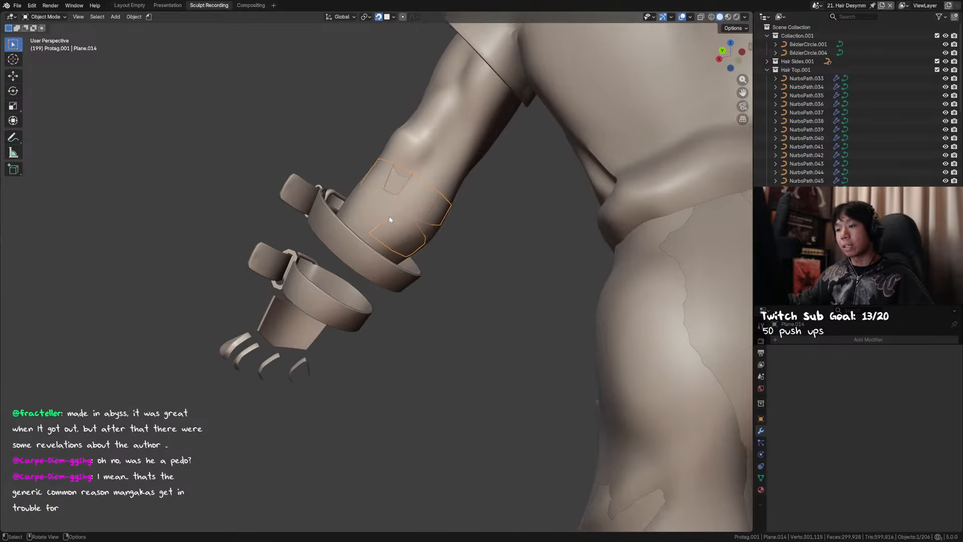
key("Tab")
key("Tab")
left_click(387, 221)
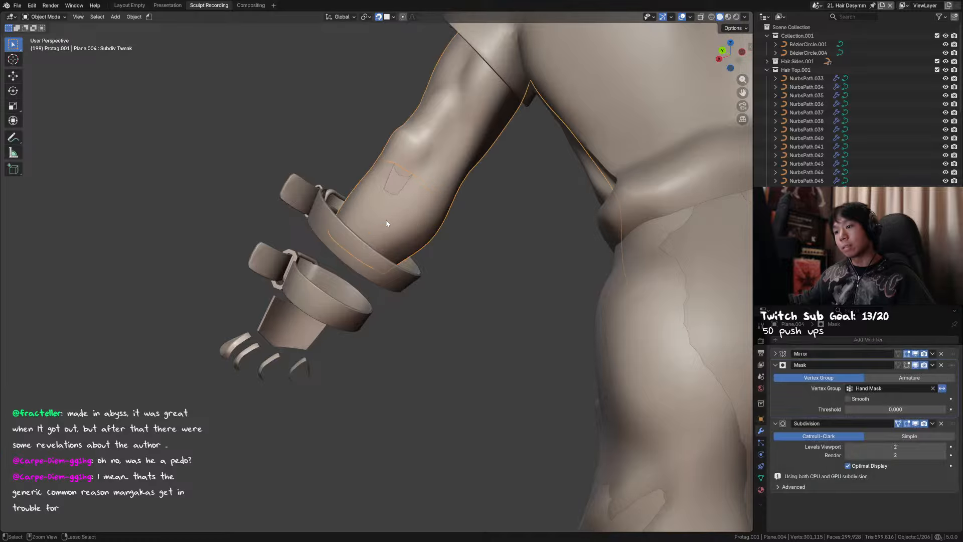
key("ctrl+z")
Nudge a vertex of the lower row on the back of the forearm and save the file
key("Tab")
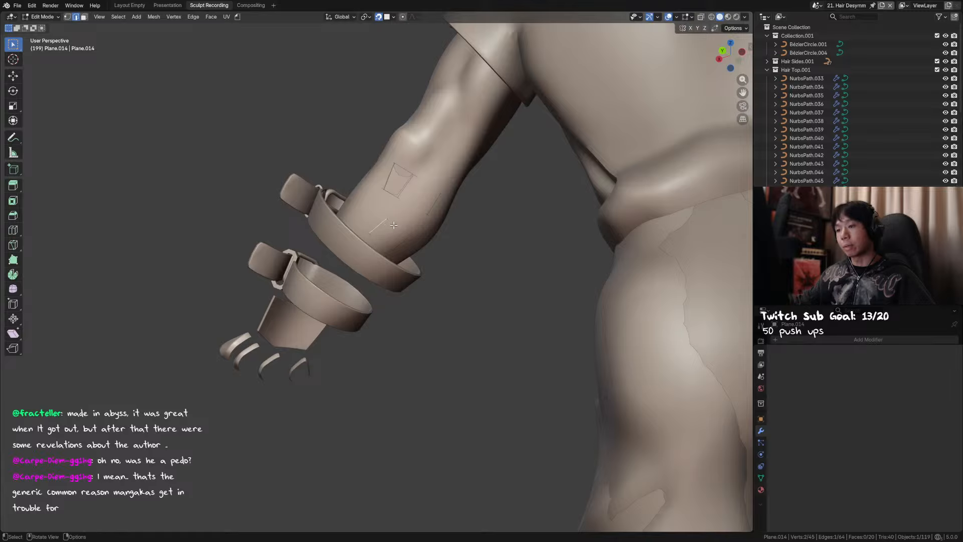
key("g")
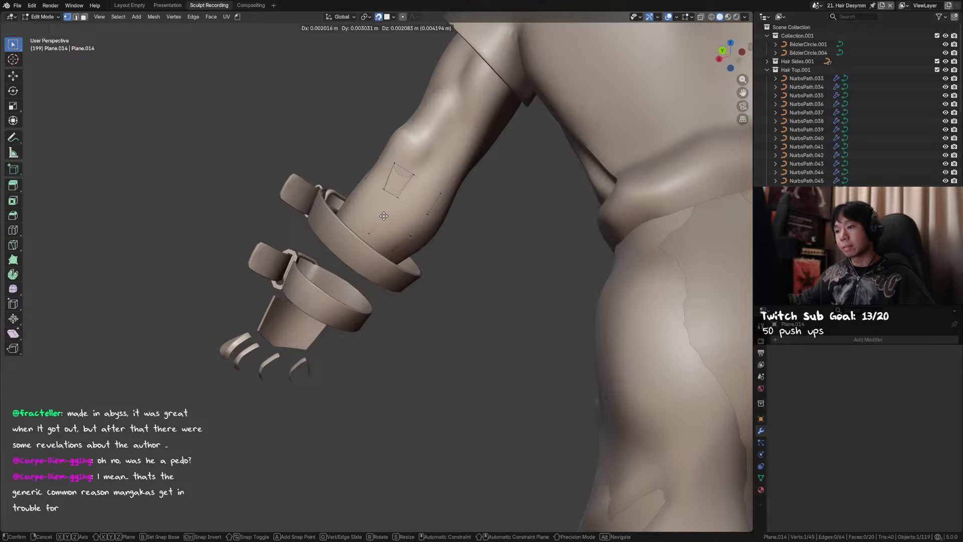
left_click(384, 216)
key("ctrl+s")
middle_click_drag(380, 219, 440, 210)
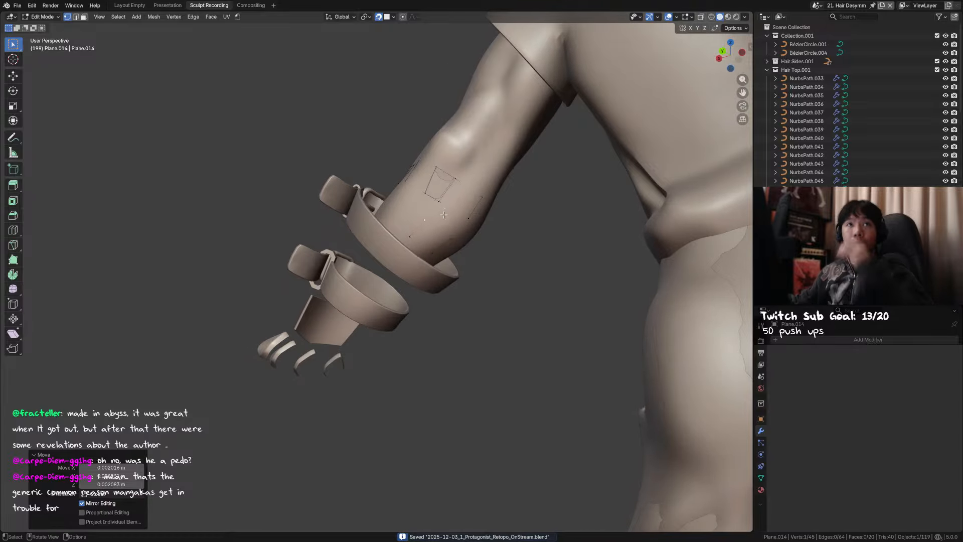
middle_click_drag(487, 233, 412, 213)
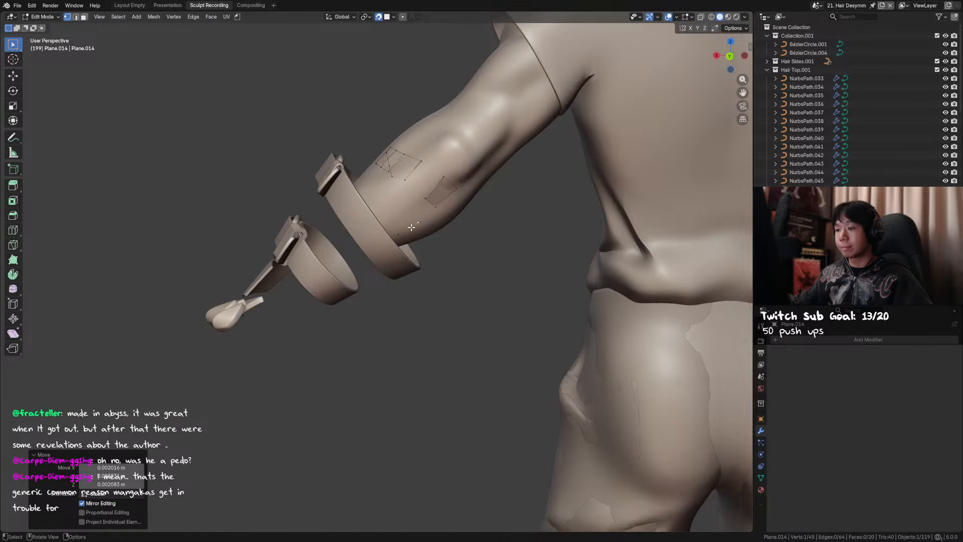
Extrude a vertex at the lower row's open end, fill the gap with a face, adjust its corner and save
left_click(419, 222)
key("e")
left_click(410, 214)
left_click(418, 222)
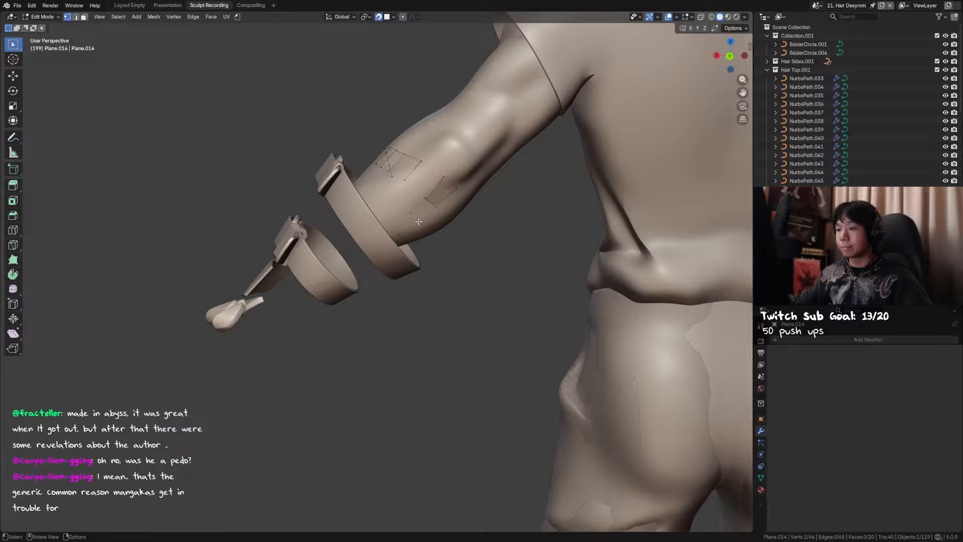
key("f")
left_click(392, 226)
mouse_move(392, 227)
middle_mouse_down()
mouse_move(411, 229)
mouse_move(424, 216)
mouse_move(408, 212)
mouse_move(410, 225)
middle_mouse_up()
key("g")
left_click(398, 229)
key("ctrl+s")
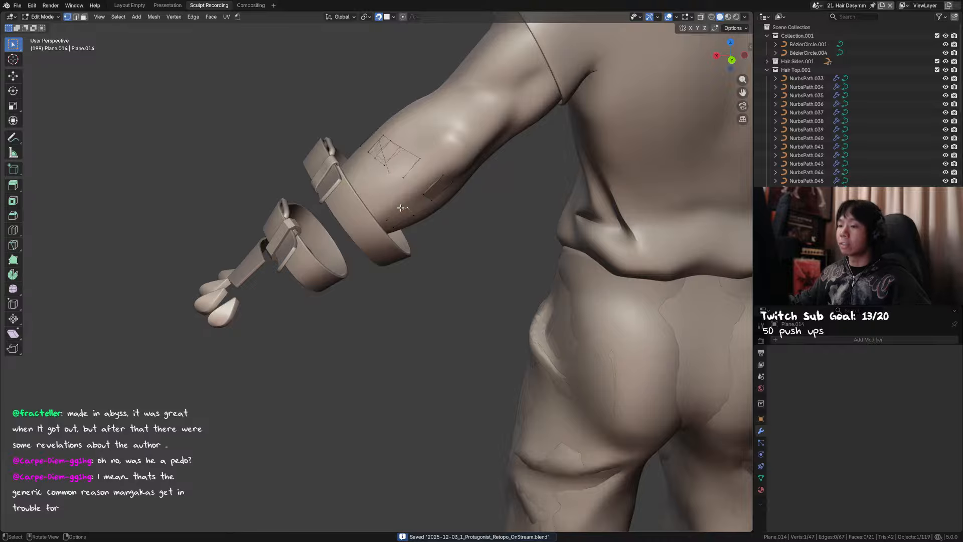
Extrude another vertex from the lower row's end, adjust its position and fill in the adjoining face
key("e")
left_click(393, 193)
left_click(409, 210)
middle_click_drag(408, 211, 427, 221)
key("g")
left_click(407, 212)
key("f")
left_click(379, 207)
key("f")
Fine-tune the newest end vertex of the lower row in two small moves and save the file
key("g")
left_click(376, 203)
key("g")
left_click(374, 204)
key("ctrl+s")
Isolate the arm band by hiding every other object and resume editing its mesh
key("Tab")
key("Tab")
key("Tab")
key("shift+h")
key("Tab")
Delete the twisted geometry at the lower row's end and refill it with two clean quad faces
left_click(427, 219, "shift")
key("2")
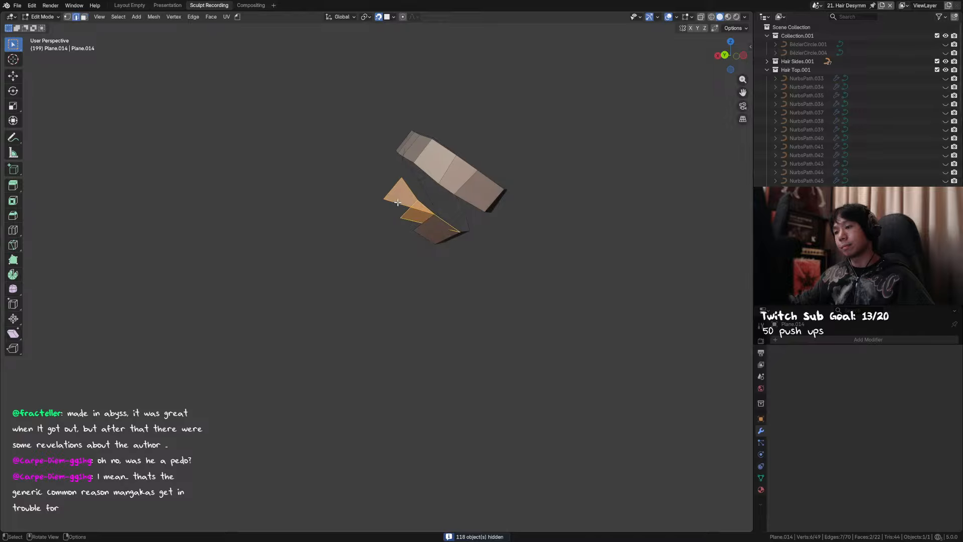
left_click(413, 213)
key("x")
left_click(414, 205)
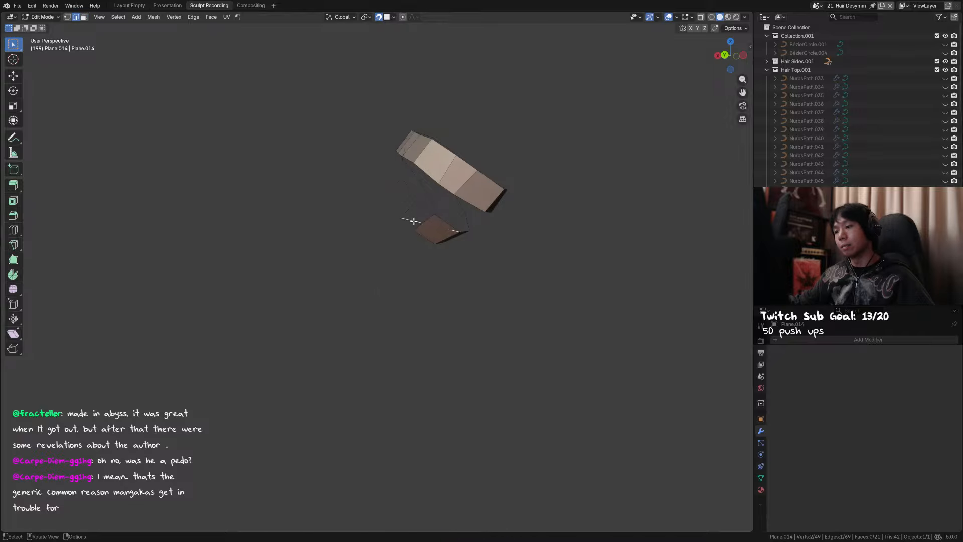
key("x")
left_click(413, 220)
left_click(432, 210)
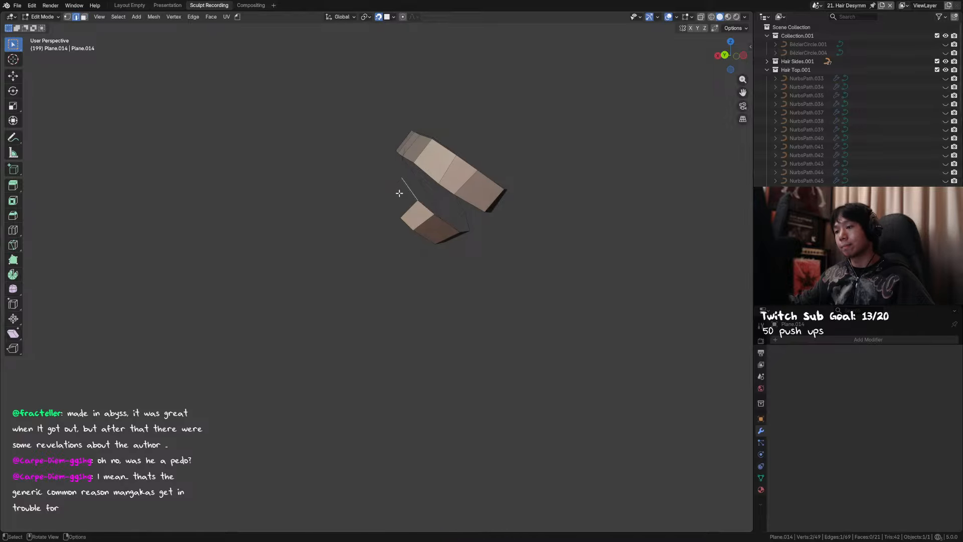
key("f")
Apply the band's transform, recalculate all its face normals to the outside and bring the full character back into view
key("Tab")
key("ctrl+a")
left_click(490, 232)
key("Tab")
key("3")
key("a")
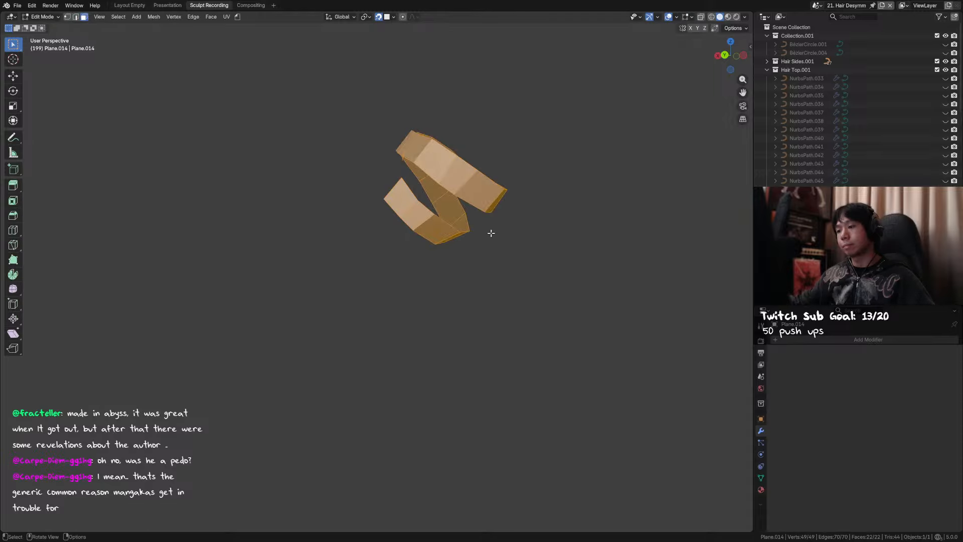
key("shift+n")
key("ctrl+Tab")
key("KP_Divide")
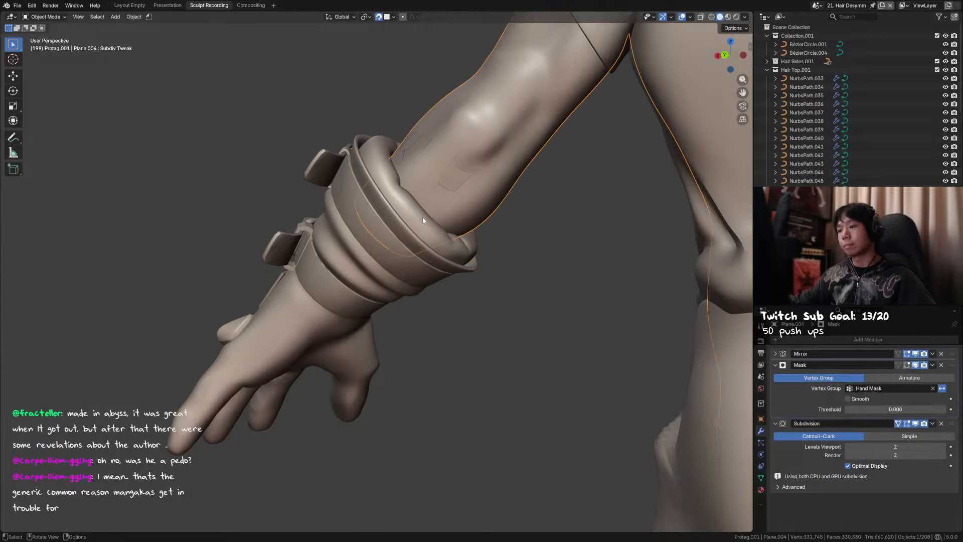
Undo the accidental hiding of the body, select the arm band and start editing its mesh
key("h")
key("ctrl+z")
left_click(456, 184)
left_click(455, 184)
left_click(454, 182)
left_click(452, 177)
key("Tab")
With X-ray on, select a run of band faces along the forearm and move them to a better position
middle_click_drag(423, 209, 453, 203)
key("3")
key("alt+z")
left_click(399, 188)
left_click(445, 241, "ctrl")
key("alt+z")
key("g")
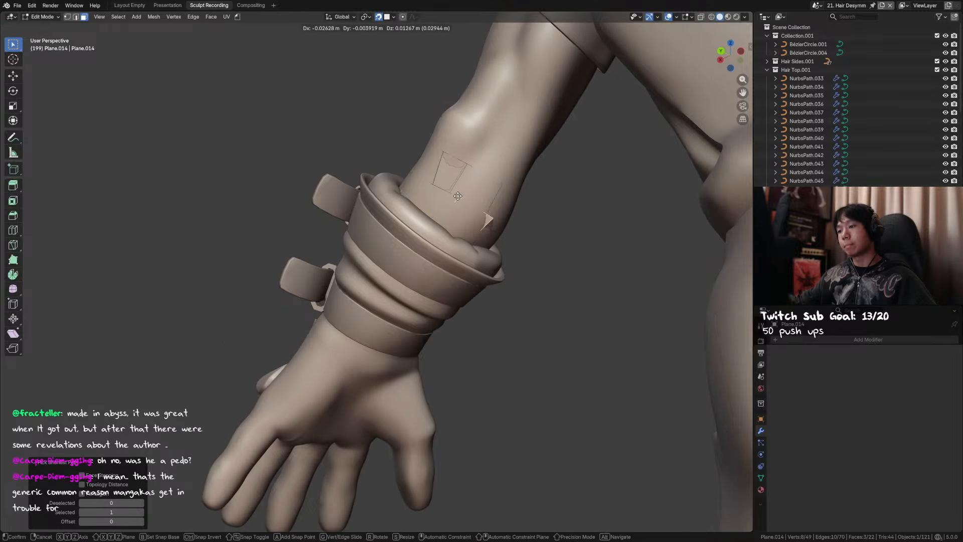
right_click(606, 141)
middle_click_drag(558, 182, 616, 226)
key("alt+z")
middle_click_drag(520, 213, 428, 158, "alt")
key("g")
left_click(579, 181)
Move a single band vertex slightly on the forearm and turn X-ray off
key("1")
left_click(423, 195)
key("g")
left_click(422, 194)
key("alt+z")
Reveal all objects, isolate the body together with the arm band and start editing the band
key("shift+h")
key("ctrl+Tab")
left_click(309, 189)
key("alt+h")
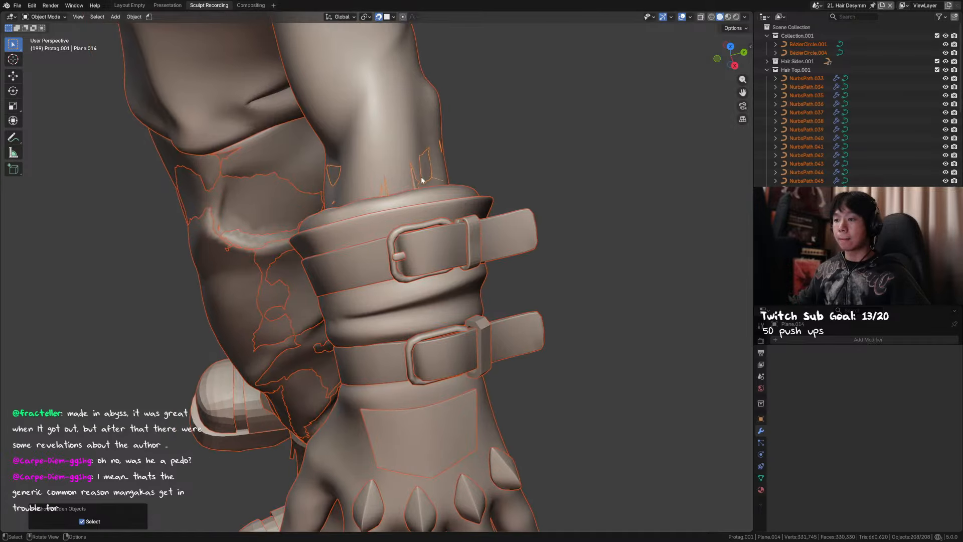
left_click(405, 118, "shift")
key("shift+h")
left_click(431, 165, "shift")
key("Tab")
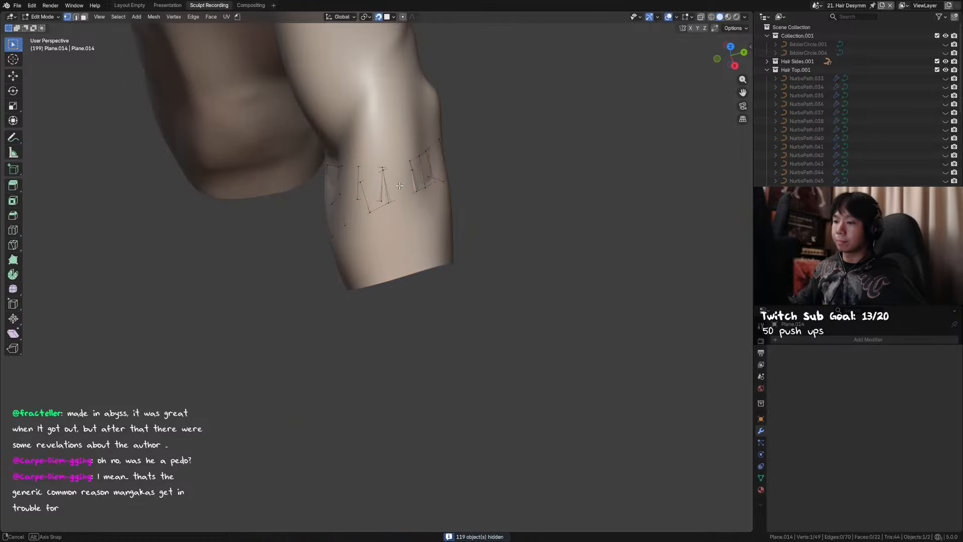
Select all faces of the band and offset them outward along their normals by about 0.001 m with Shrink/Fatten
middle_click_drag(430, 165, 449, 156)
key("3")
left_click(415, 158)
left_click(367, 143, "ctrl")
middle_click_drag(366, 143, 430, 140)
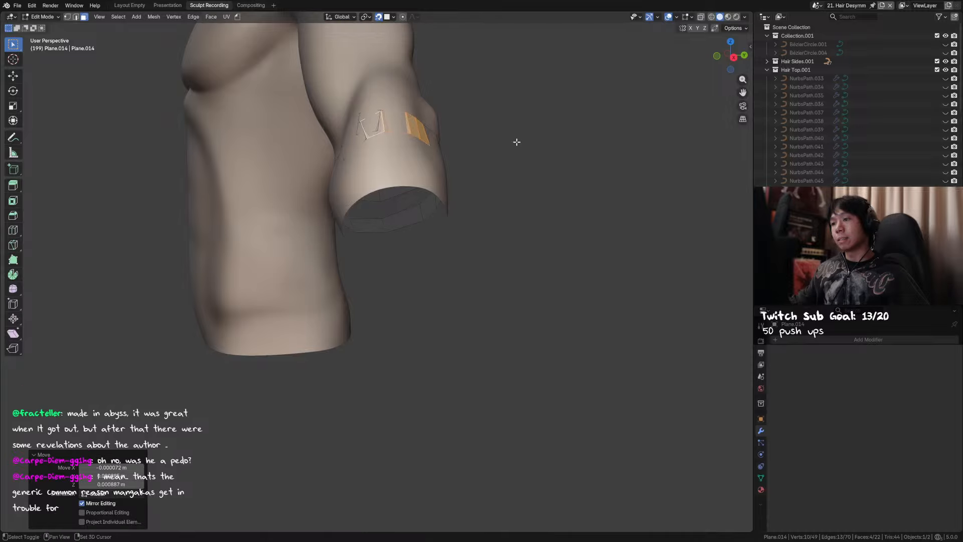
middle_click_drag(516, 142, 554, 148)
key("Tab")
key("Tab")
key("a")
key("alt+s")
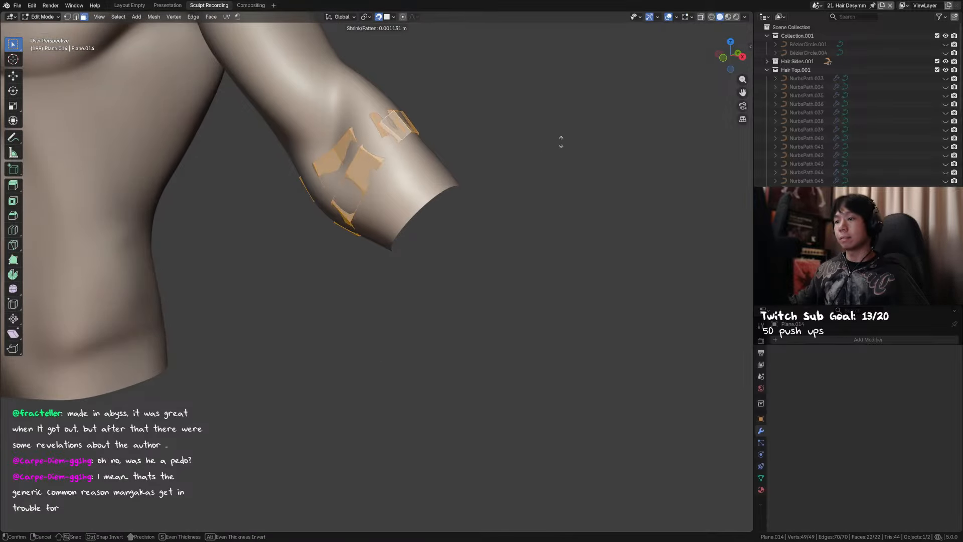
left_click(562, 139)
Move one part of the band into place on the outer side of the forearm
key("Tab")
middle_click_drag(518, 146, 365, 171)
key("Tab")
left_click(408, 133)
key("g")
left_click(479, 122)
Extrude a new vertex from the band's edge on the forearm toward the wrist
key("2")
left_click(363, 112)
key("1")
left_click(354, 157)
key("e")
left_click(409, 201)
key("2")
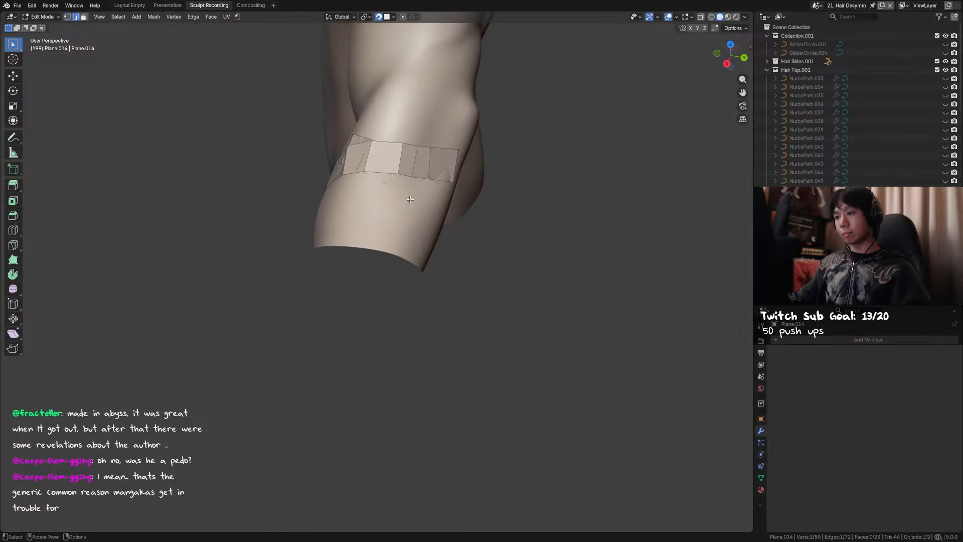
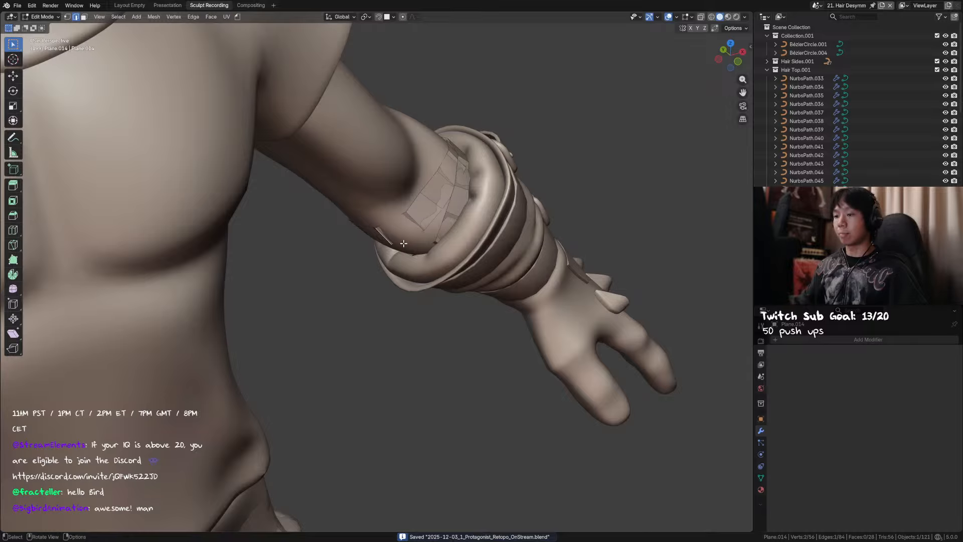
In Sculpt Mode, resize the Grab brush to 364 px and pull the band on the underside of the forearm
mouse_move(404, 243)
middle_mouse_down()
mouse_move(425, 271)
mouse_move(485, 202)
mouse_move(444, 245)
middle_mouse_up()
key("Tab")
middle_click_drag(436, 326, 410, 270)
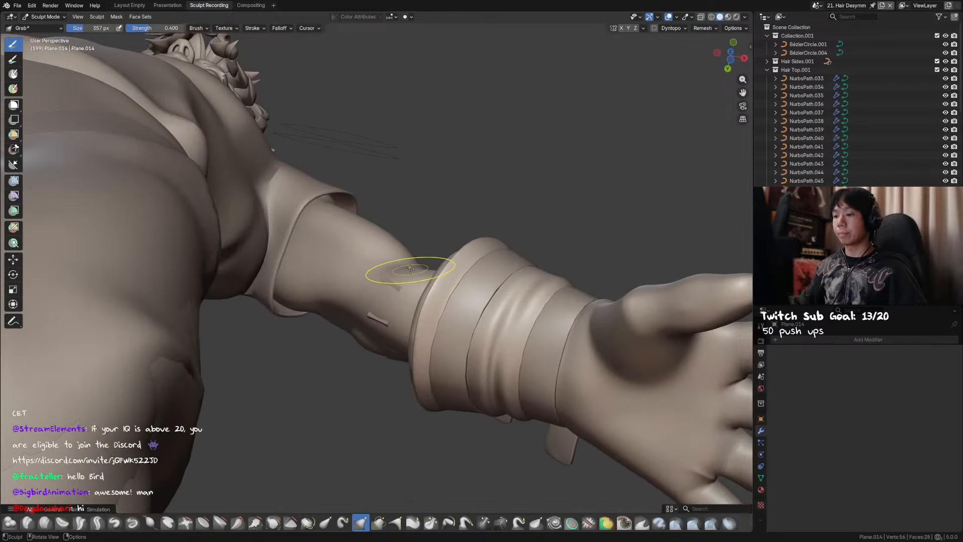
key("f")
left_click_drag(407, 268, 410, 262)
middle_click_drag(414, 216, 439, 245)
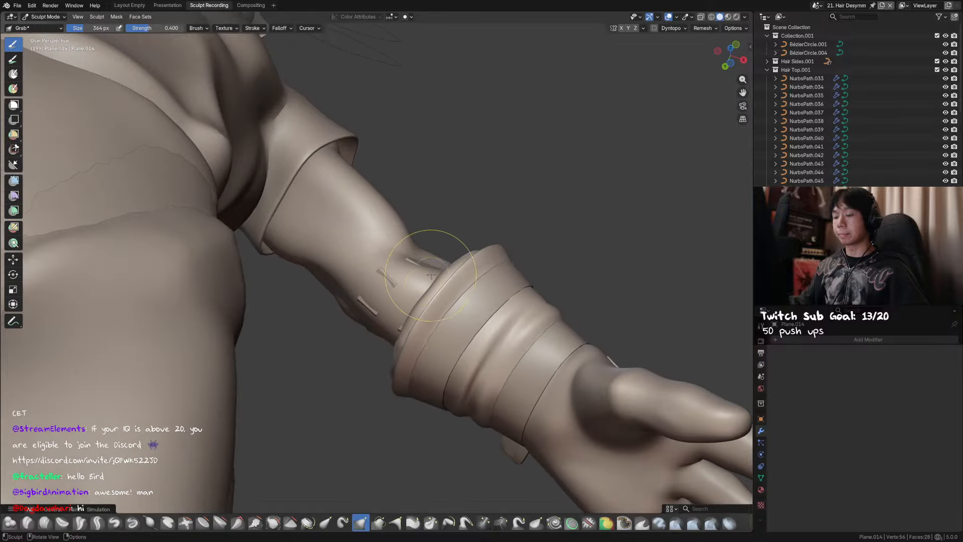
Add a level 1 Subdivision modifier to the band and check it against the unsubdivided shape
key("ctrl+Tab")
mouse_move(350, 246)
middle_mouse_down()
mouse_move(484, 275)
mouse_move(515, 296)
mouse_move(519, 270)
mouse_move(511, 264)
mouse_move(415, 253)
mouse_move(521, 239)
middle_mouse_up()
key("ctrl+1")
key("ctrl+z")
key("ctrl+shift+z")
key("ctrl+Tab")
key("Tab")
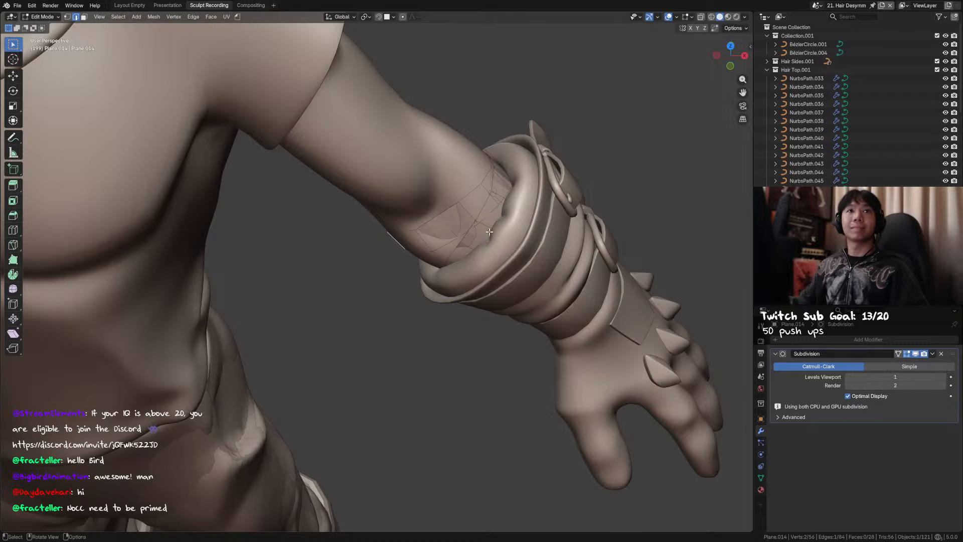
Sculpt the band around the inner forearm beside the cuff with the Grab brush at about 400 px
mouse_move(476, 249)
middle_mouse_down()
mouse_move(464, 201)
mouse_move(378, 255)
mouse_move(345, 258)
middle_mouse_up()
key("ctrl+Tab")
key("f")
left_click(385, 239)
left_click_drag(345, 259, 339, 258)
key("f")
left_click(321, 301)
middle_click_drag(346, 271, 303, 341)
left_click_drag(302, 341, 299, 338)
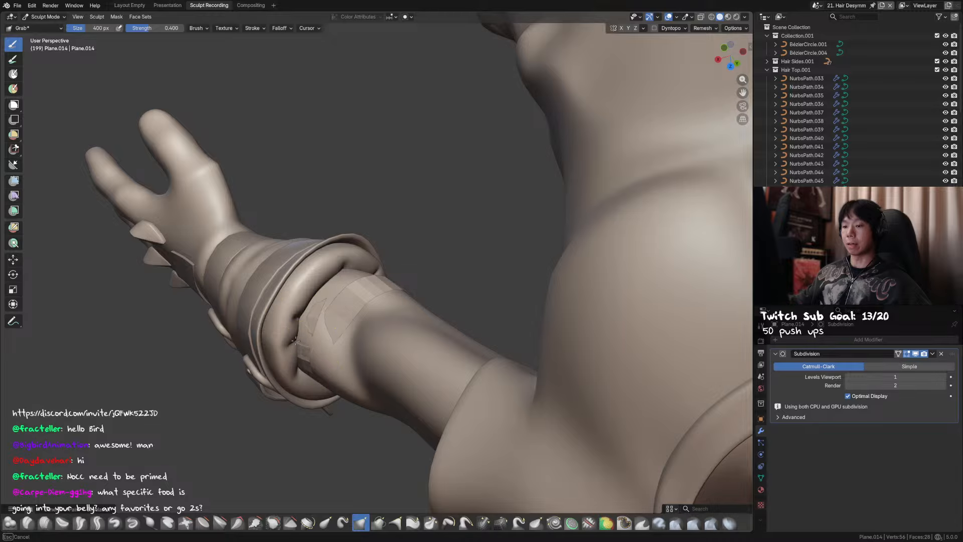
middle_click_drag(288, 328, 303, 336)
left_click_drag(302, 336, 306, 337)
Pull the band beside the cuff roll with the resized Grab brush and set the brush size to 466 px
middle_click_drag(306, 336, 301, 313)
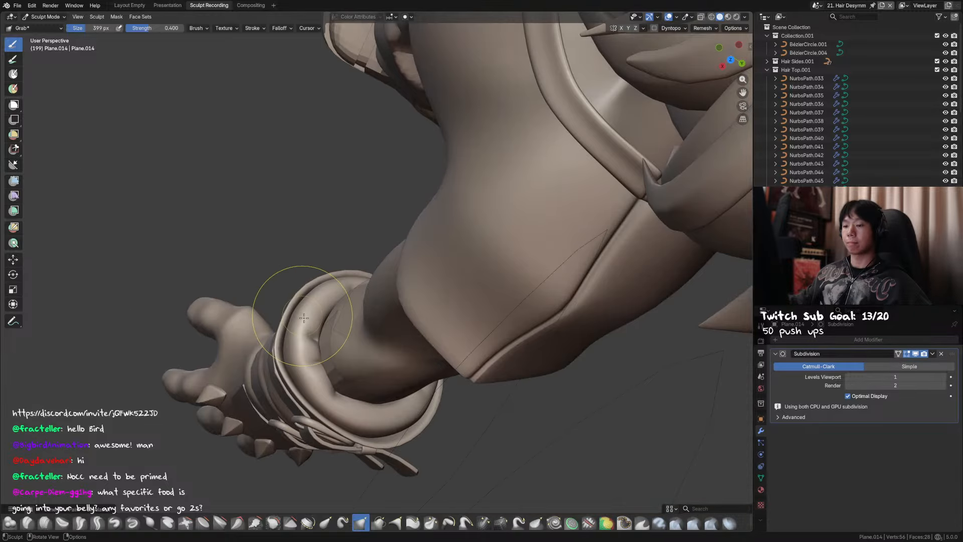
key("f")
left_click(346, 348)
left_click_drag(346, 348, 338, 351)
mouse_move(338, 350)
middle_mouse_down()
mouse_move(344, 335)
mouse_move(356, 338)
mouse_move(328, 327)
mouse_move(326, 311)
middle_mouse_up()
key("f")
left_click(359, 337)
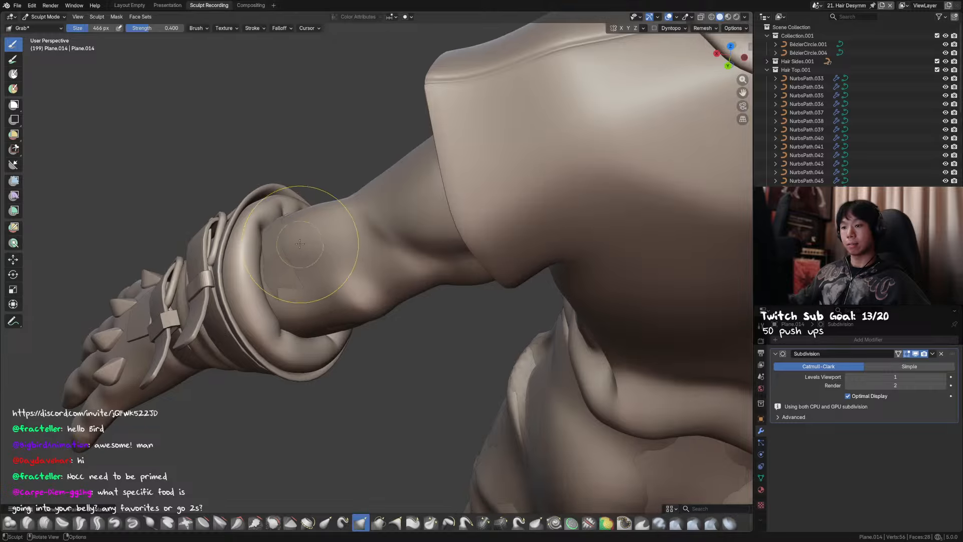
Set the Grab brush size to 416 px and pull the band's surface closer to the forearm's shape
key("f")
left_click(277, 228)
middle_click_drag(277, 228, 360, 321)
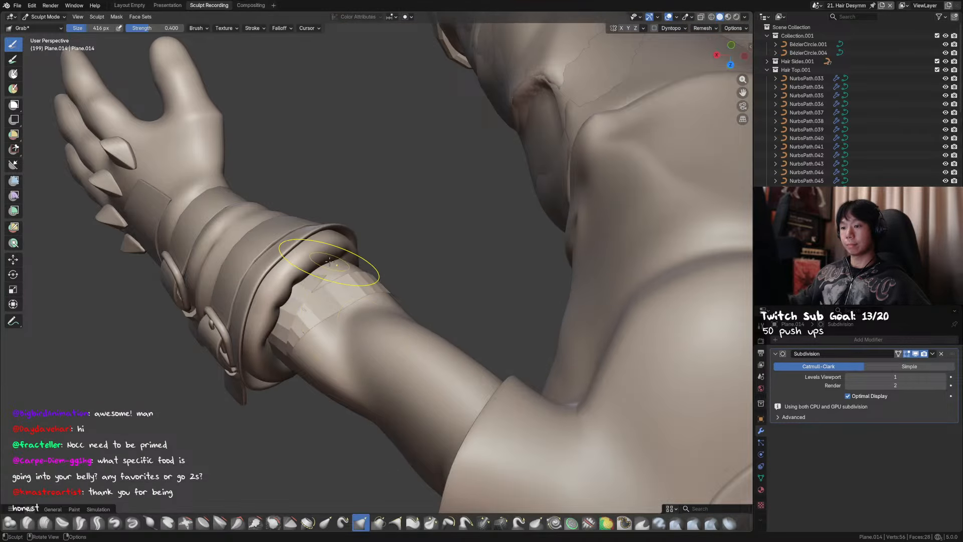
key("Tab")
mouse_move(326, 280)
middle_mouse_down()
mouse_move(340, 275)
mouse_move(401, 302)
mouse_move(379, 296)
mouse_move(442, 346)
mouse_move(494, 313)
mouse_move(465, 293)
mouse_move(438, 312)
middle_mouse_up()
key("Tab")
key("ctrl+Tab")
left_click_drag(429, 251, 420, 242)
Add a Shrinkwrap modifier to the band with the body mesh Plane.004 as target and save the file
key("ctrl+Tab")
left_click(868, 340)
left_click(941, 463)
key("ctrl+s")
mouse_move(420, 301)
middle_mouse_down()
mouse_move(452, 344)
mouse_move(479, 302)
mouse_move(430, 352)
mouse_move(460, 361)
mouse_move(533, 355)
middle_mouse_up()
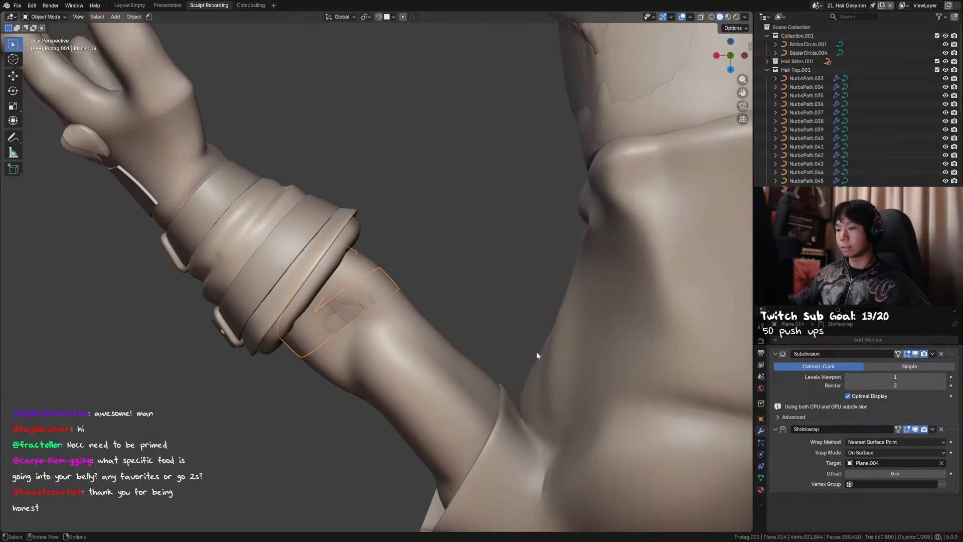
Set the band's Shrinkwrap offset to 0.001 m and inspect the result around the forearm
mouse_move(895, 473)
left_mouse_down()
mouse_move(905, 473)
mouse_move(895, 463)
left_mouse_up()
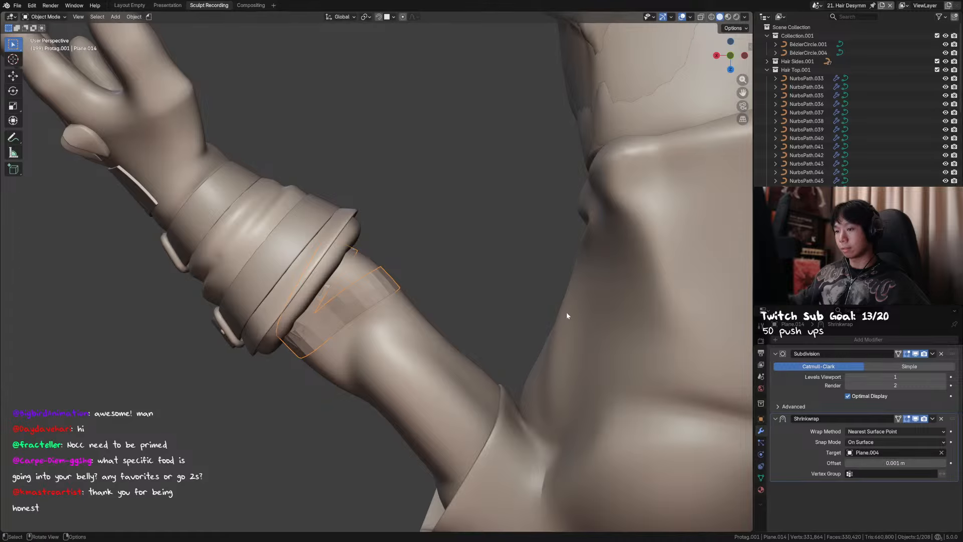
left_click(502, 332)
middle_click_drag(436, 365, 445, 325)
middle_click_drag(458, 288, 531, 255)
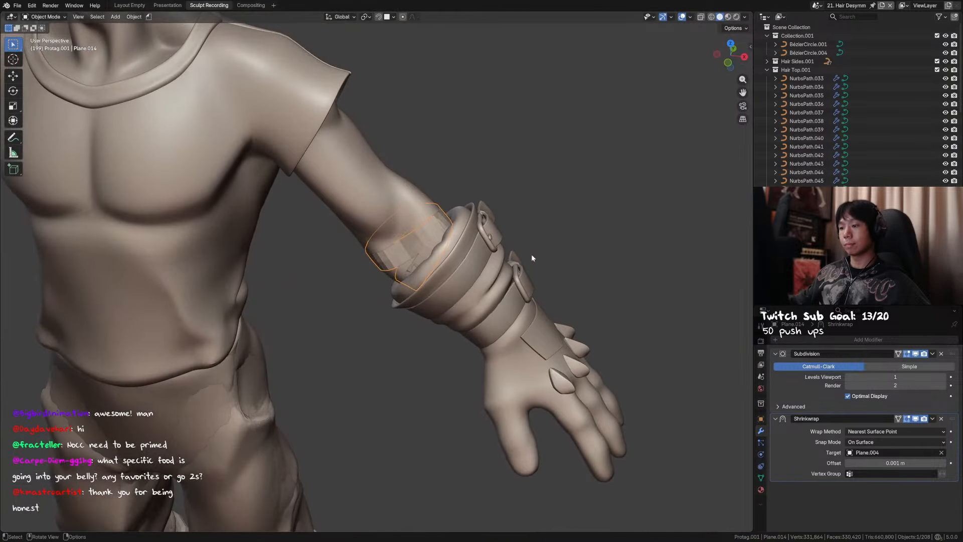
Nudge the band's selected edge in front view, add the neighbouring edge at its underarm end, and shift the selection slightly outward
key("KP_1")
scroll(464, 221, "down", 2)
middle_click_drag(418, 222, 450, 194, "shift")
scroll(451, 194, "down", 2)
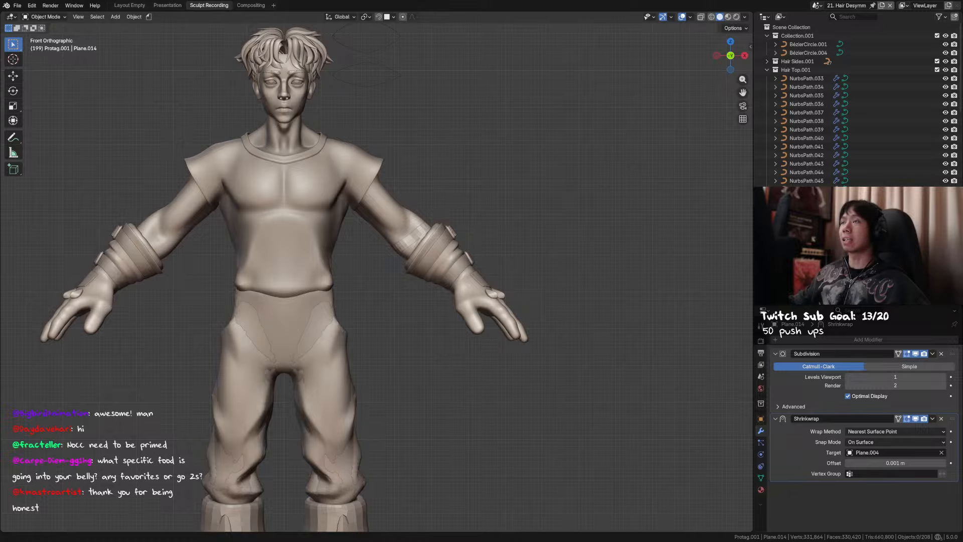
scroll(392, 253, "up", 7)
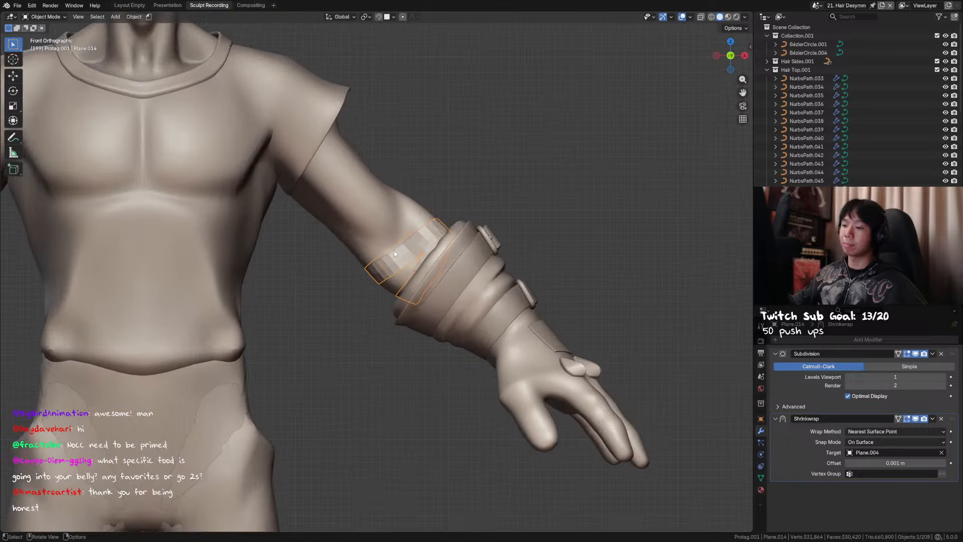
key("Tab")
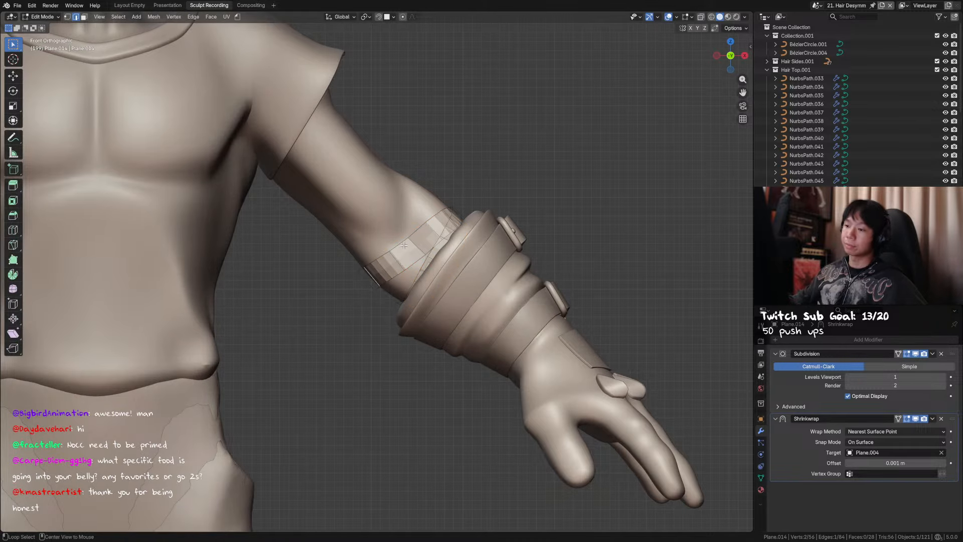
key("ctrl+s")
key("g")
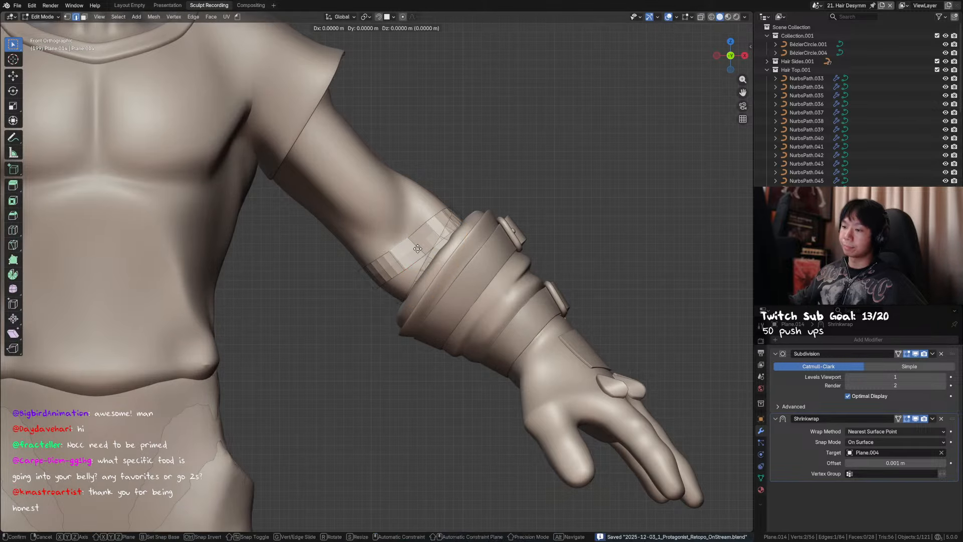
left_click(411, 240)
key("g")
left_click(410, 239)
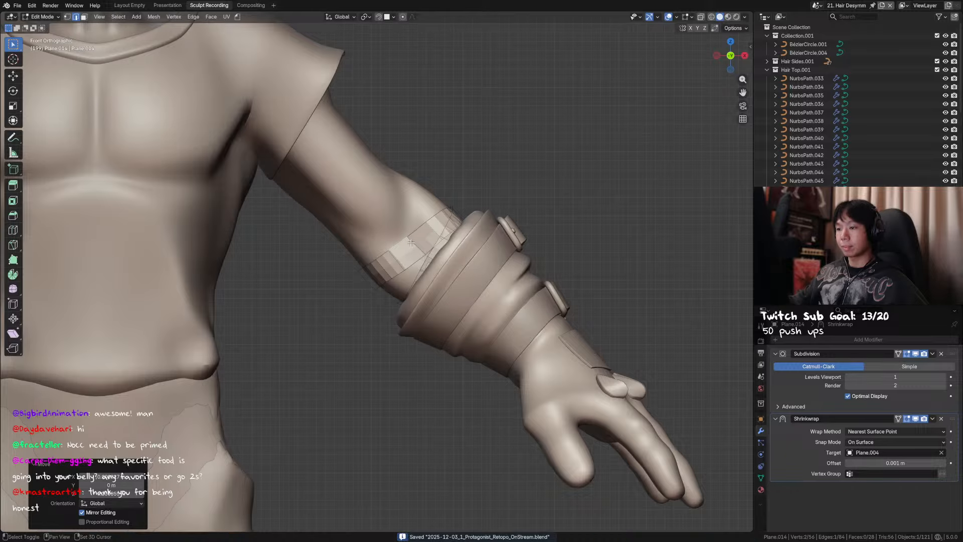
left_click(365, 267, "ctrl")
key("g")
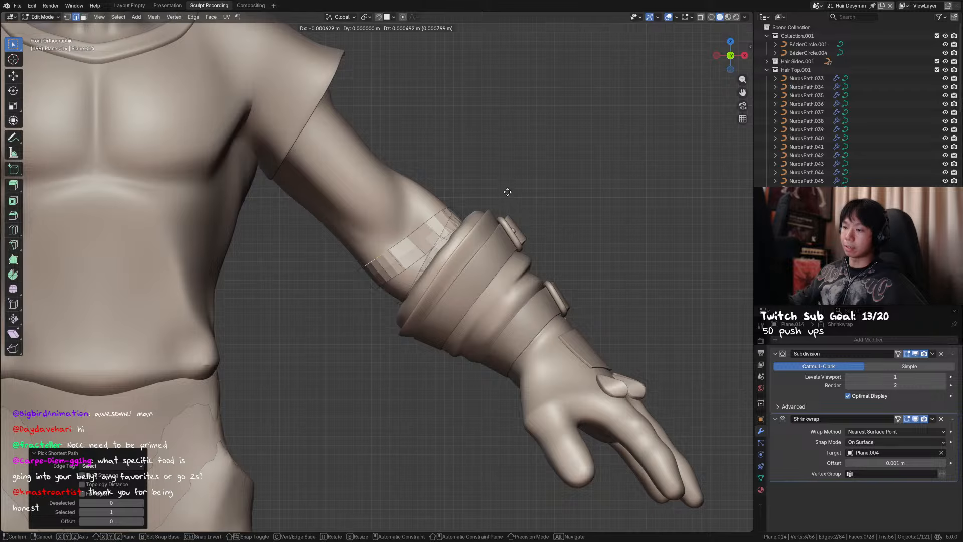
left_click(498, 223)
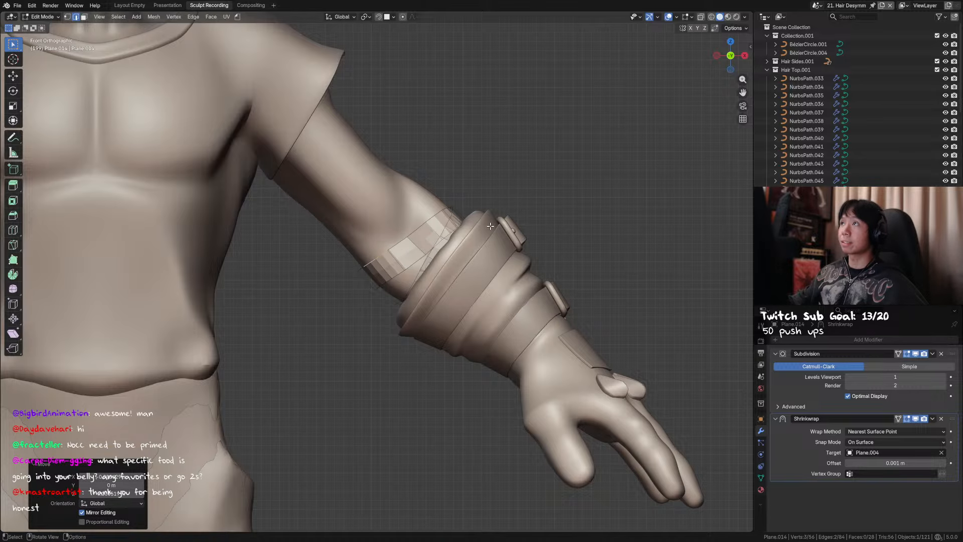
Select the band's face above the cuff on the back of the forearm and move it along the Y axis
key("Tab")
middle_click_drag(484, 222, 536, 234)
key("Tab")
middle_click_drag(324, 253, 302, 236)
key("3")
left_click(311, 251)
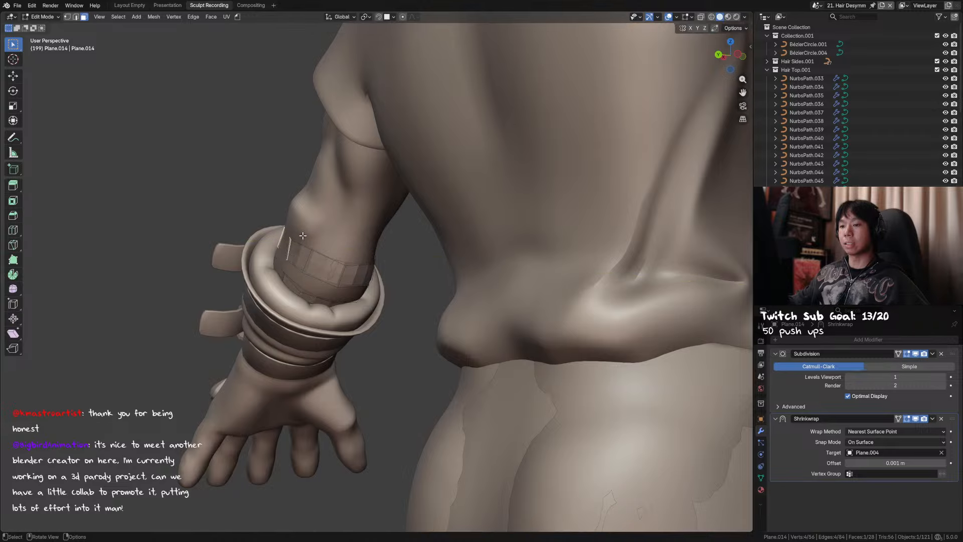
key("g")
key("y")
left_click(281, 224)
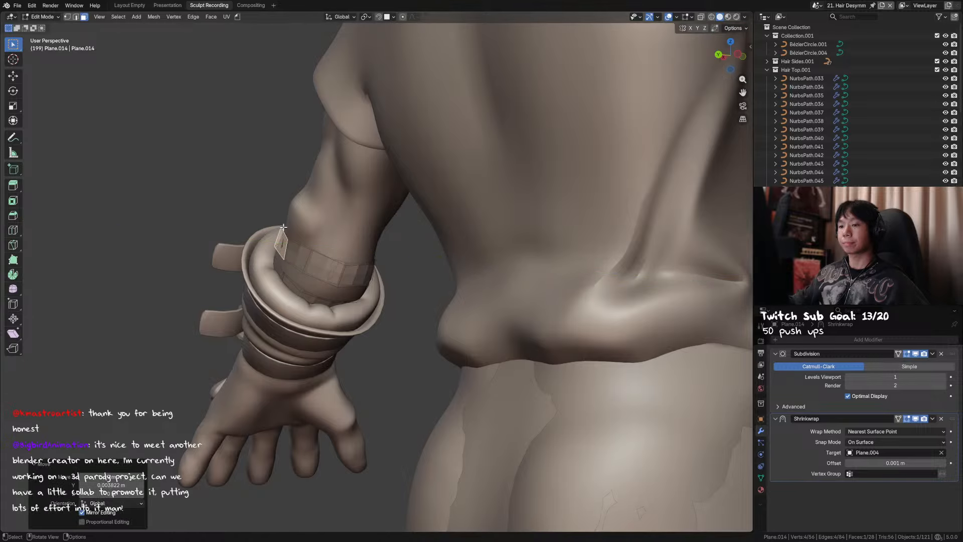
Move a single vertex in the middle of the band in back view and save the file
middle_click_drag(286, 226, 359, 249, "alt")
key("1")
left_click(343, 261)
key("g")
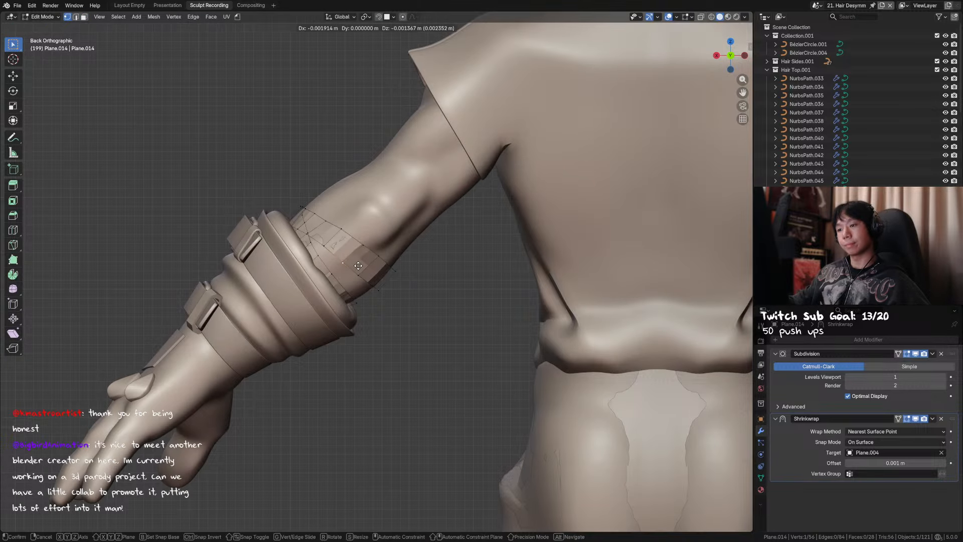
left_click(358, 265)
middle_click_drag(383, 242, 391, 239, "shift")
key("ctrl+s")
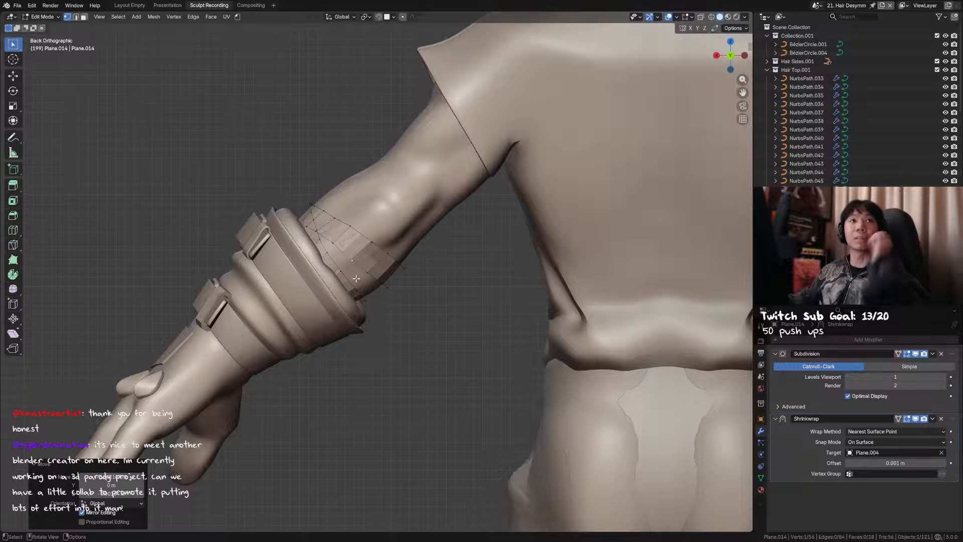
Move the vertex on the band's elbow-side border in back view to even out its edge
middle_click_drag(356, 278, 372, 241)
key("ctrl+s")
left_click(373, 240)
key("g")
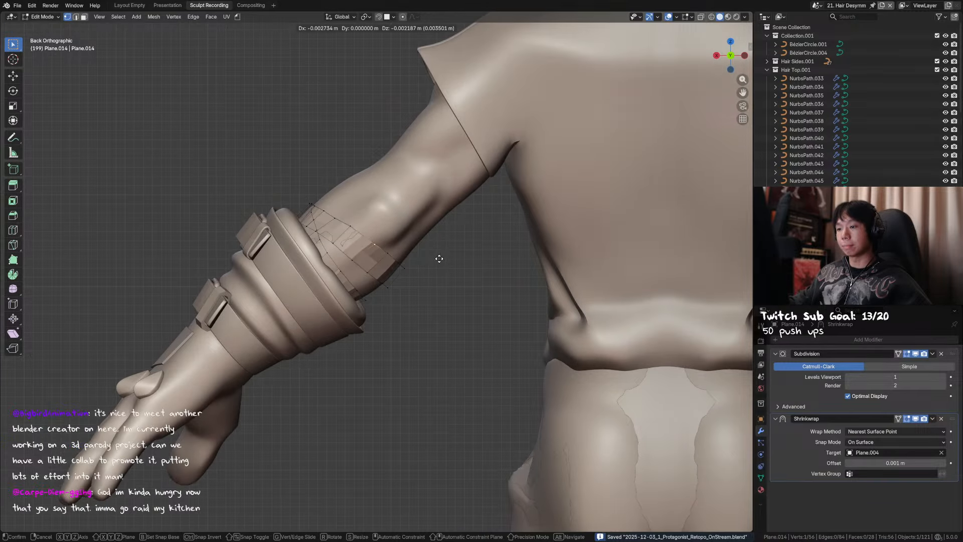
left_click(462, 268)
Move the band's edge on the outer side of the forearm and save the file
middle_click_drag(458, 268, 378, 266)
key("2")
left_click(291, 237)
mouse_move(296, 235)
middle_mouse_down()
mouse_move(307, 230)
mouse_move(324, 249)
mouse_move(554, 281)
mouse_move(533, 273)
mouse_move(501, 285)
mouse_move(312, 234)
mouse_move(325, 227)
mouse_move(384, 240)
mouse_move(322, 237)
mouse_move(337, 280)
mouse_move(323, 258)
mouse_move(303, 250)
mouse_move(293, 264)
middle_mouse_up()
key("g")
left_click(560, 284)
key("ctrl+s")
Resize the Grab brush to 341 px in Sculpt Mode, pull the back of the band into shape around the forearm, and save
key("ctrl+Tab")
left_click(321, 251)
key("bracketleft")
key("f")
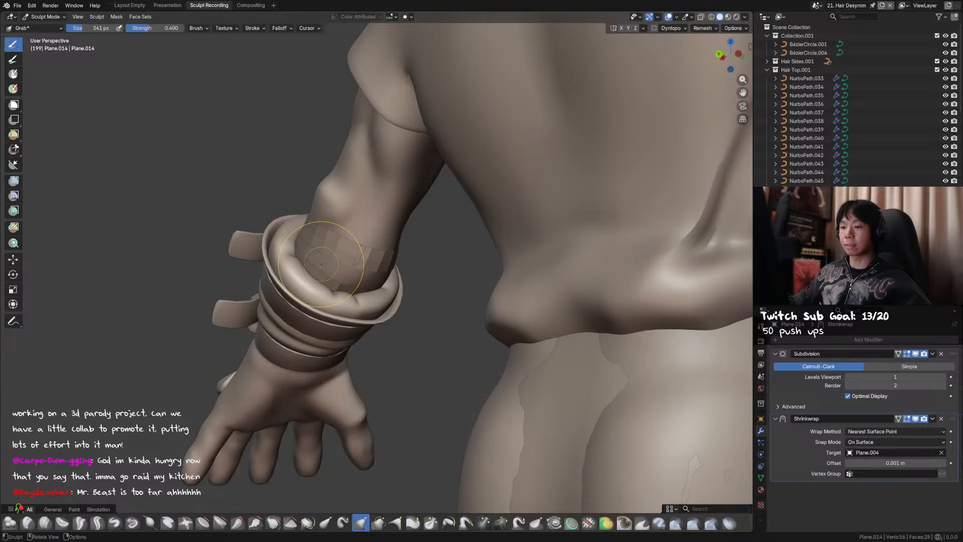
left_click_drag(296, 259, 300, 262)
middle_click_drag(302, 265, 365, 290)
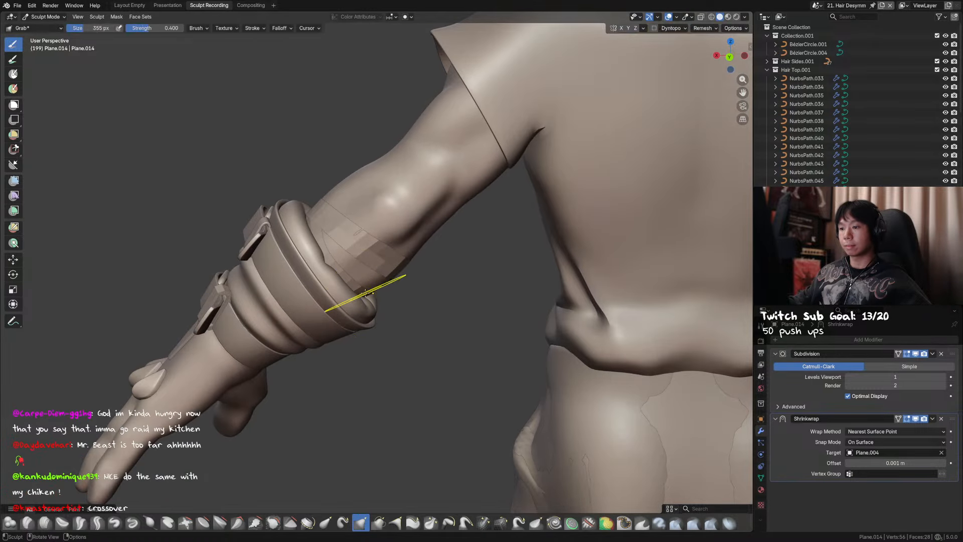
left_click_drag(363, 292, 367, 295)
middle_click_drag(369, 296, 390, 302)
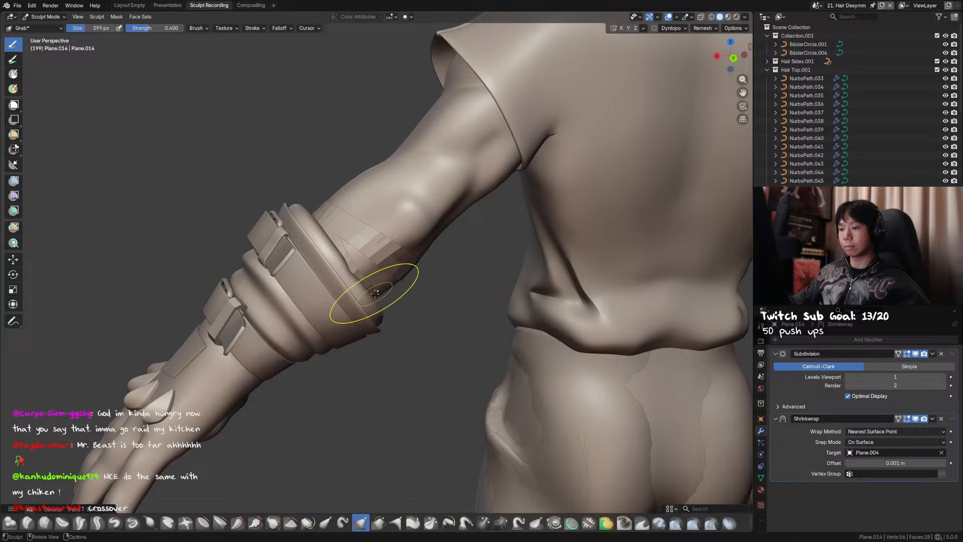
left_click_drag(373, 295, 377, 297)
mouse_move(412, 300)
middle_mouse_down("alt")
mouse_move(393, 288)
mouse_move(401, 262)
mouse_move(450, 267)
middle_mouse_up("alt")
key("ctrl+s")
Set the Grab brush size to 289 px and pull the band's outer edge below the elbow
scroll(452, 267, "down", 1)
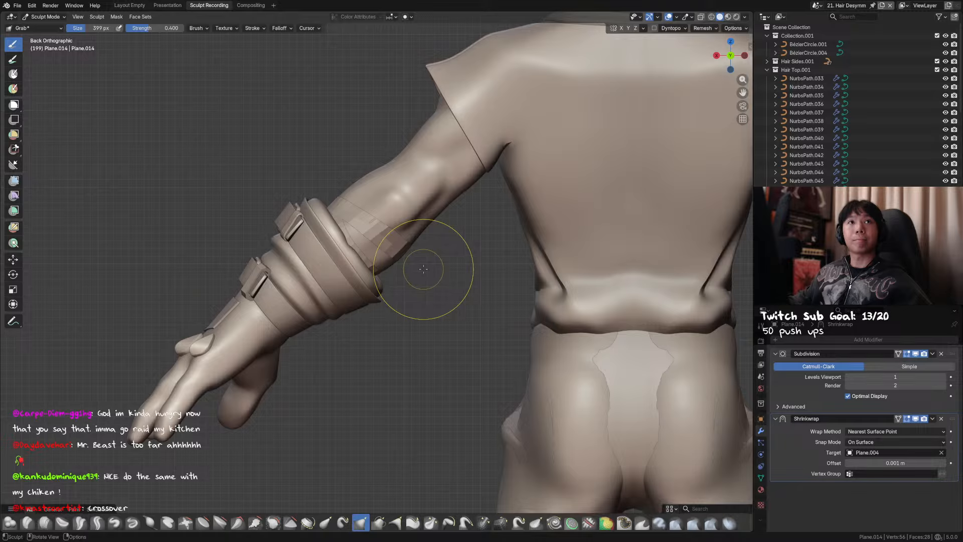
scroll(427, 271, "up", 1)
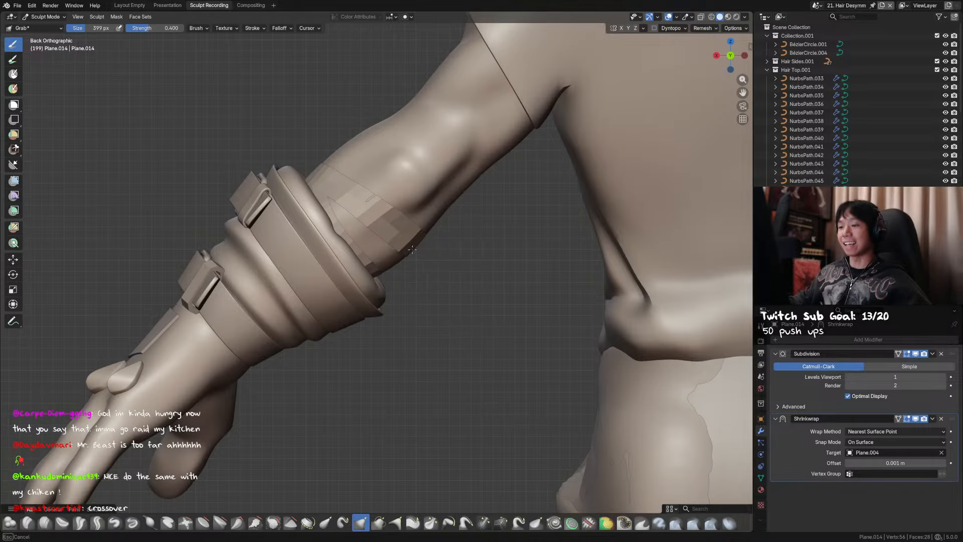
key("f")
left_click(349, 206)
middle_click_drag(348, 206, 309, 194)
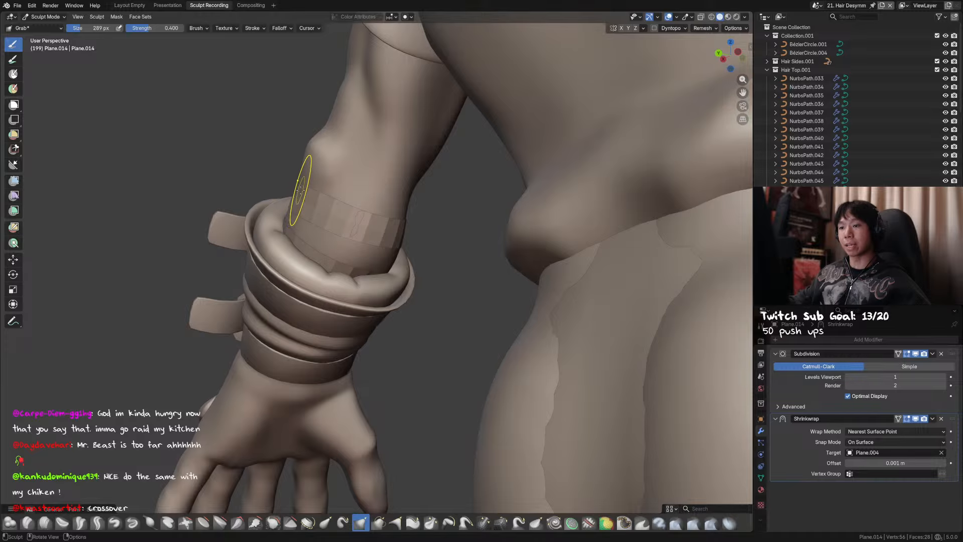
left_click_drag(299, 190, 295, 189)
mouse_move(331, 205)
middle_mouse_down()
mouse_move(282, 210)
mouse_move(305, 213)
middle_mouse_up()
Set the Grab brush size to 353 px, inspect the band from the back and front, and save the file
key("f")
left_click(445, 244)
middle_click_drag(432, 244, 451, 244)
key("f")
left_click(502, 254)
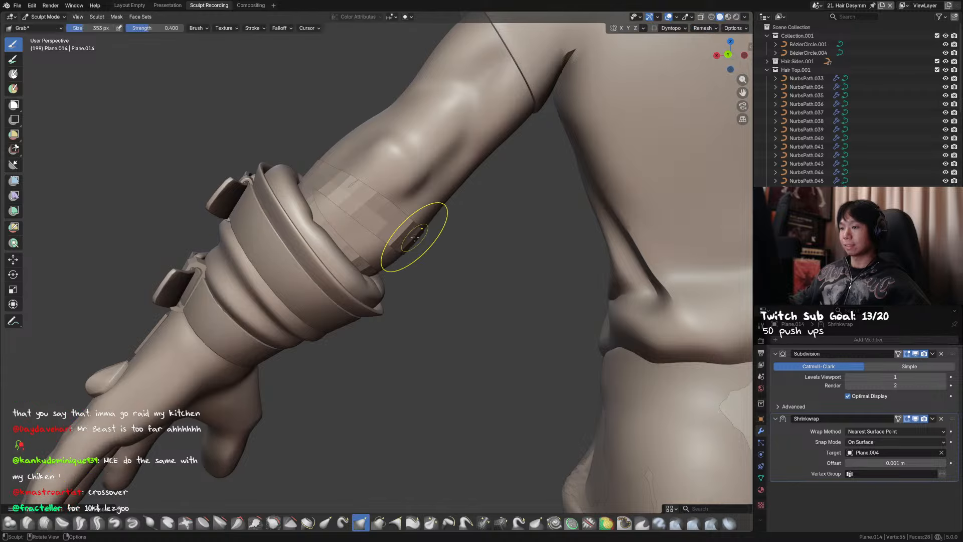
scroll(402, 247, "down", 5)
middle_click_drag(371, 247, 473, 279)
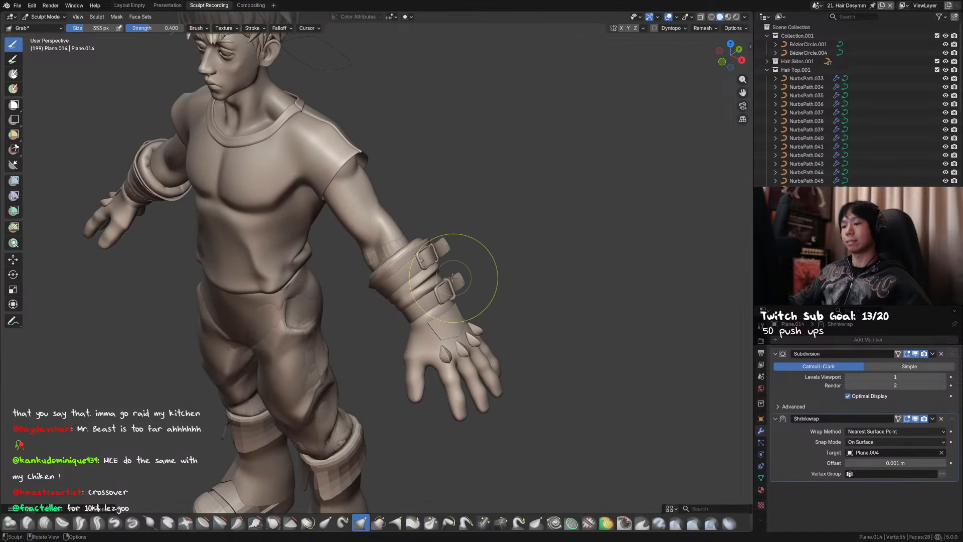
scroll(473, 280, "up", 5)
mouse_move(433, 227)
middle_mouse_down()
mouse_move(403, 240)
mouse_move(431, 259)
mouse_move(453, 256)
middle_mouse_up()
key("ctrl+s")
Select the band's face beside the cuff roll on the inner forearm in Edit Mode and reposition it
left_click(405, 248)
key("g")
left_click(452, 259)
key("g")
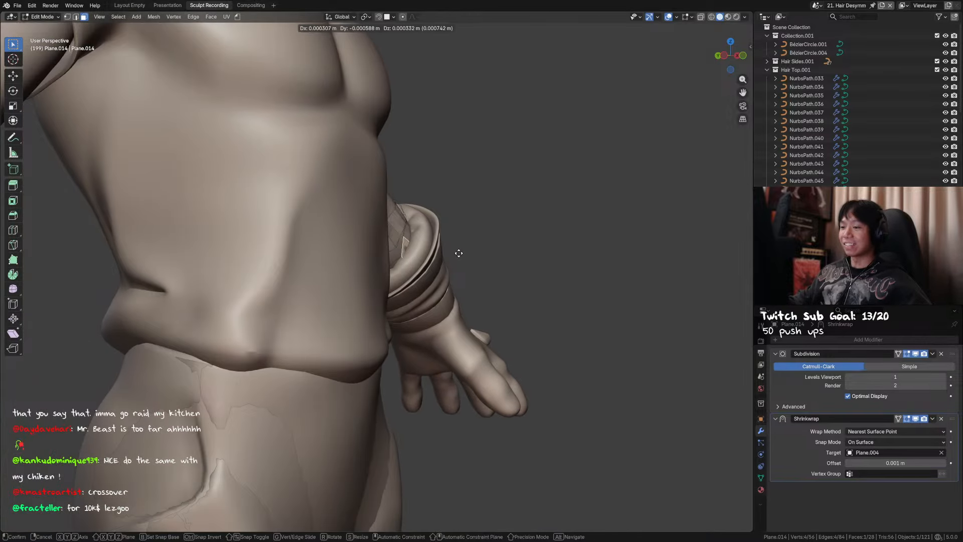
left_click(458, 253)
Return to Sculpt Mode with the Grab brush at 157 px, check the band in front view, and save the file
key("ctrl+Tab")
mouse_move(532, 266)
middle_mouse_down()
mouse_move(489, 284)
mouse_move(432, 272)
middle_mouse_up()
key("Tab")
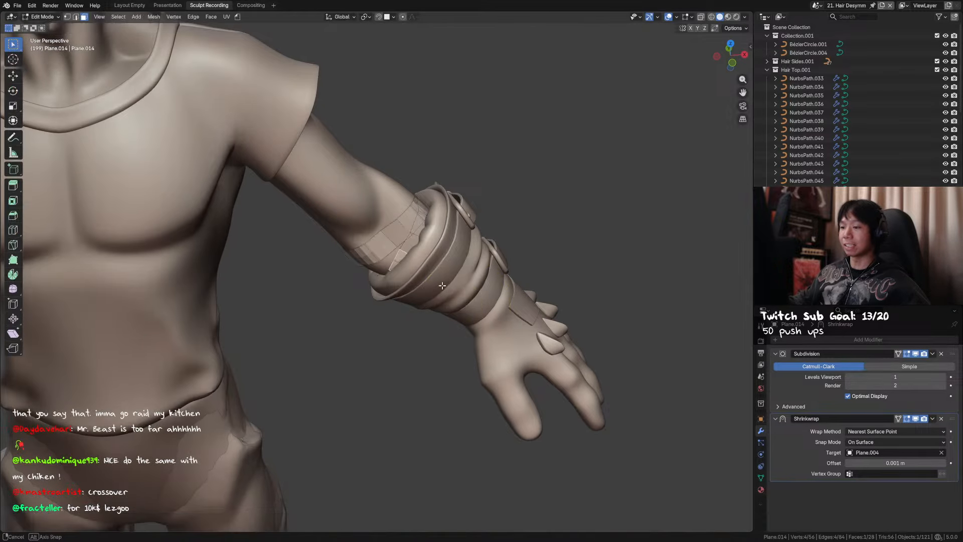
key("Tab")
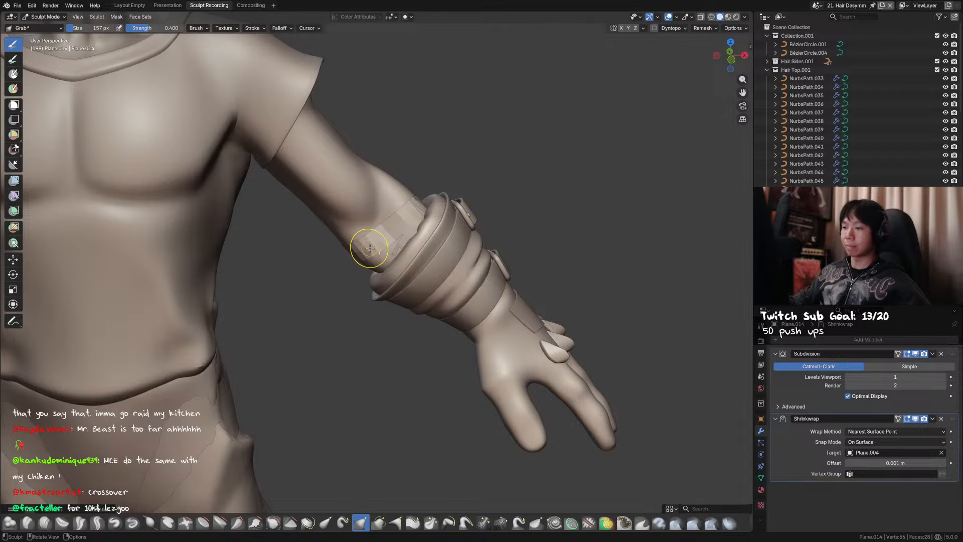
key("KP_1")
middle_click_drag(350, 250, 397, 214)
key("ctrl+s")
scroll(416, 229, "down", 2)
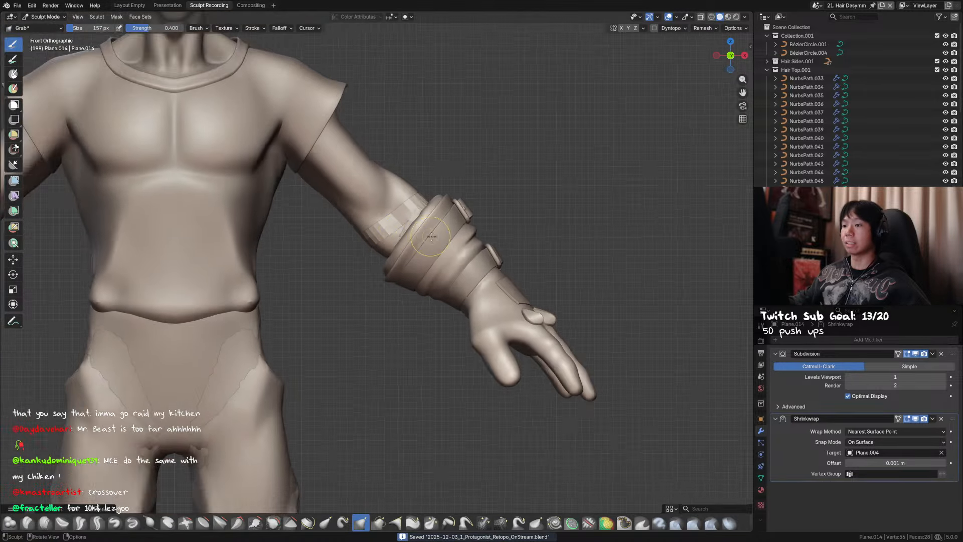
Check the whole figure in Object Mode and pull the band beside the cuff with the Grab brush in Sculpt Mode
mouse_move(419, 247)
middle_mouse_down()
mouse_move(422, 289)
mouse_move(466, 256)
middle_mouse_up()
key("ctrl+Tab")
left_click(343, 249)
scroll(398, 228, "down", 2)
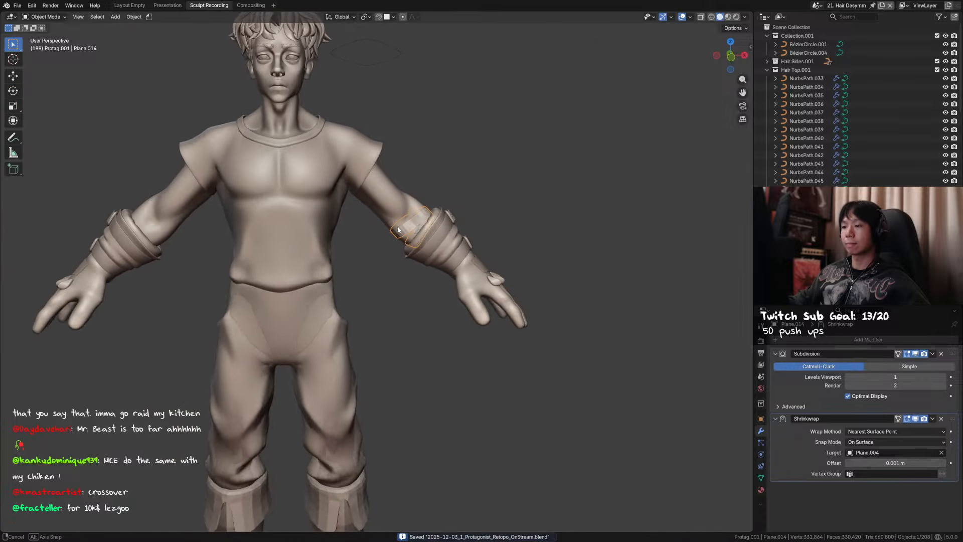
middle_click_drag(401, 229, 439, 250)
key("ctrl+Tab")
left_click(432, 283)
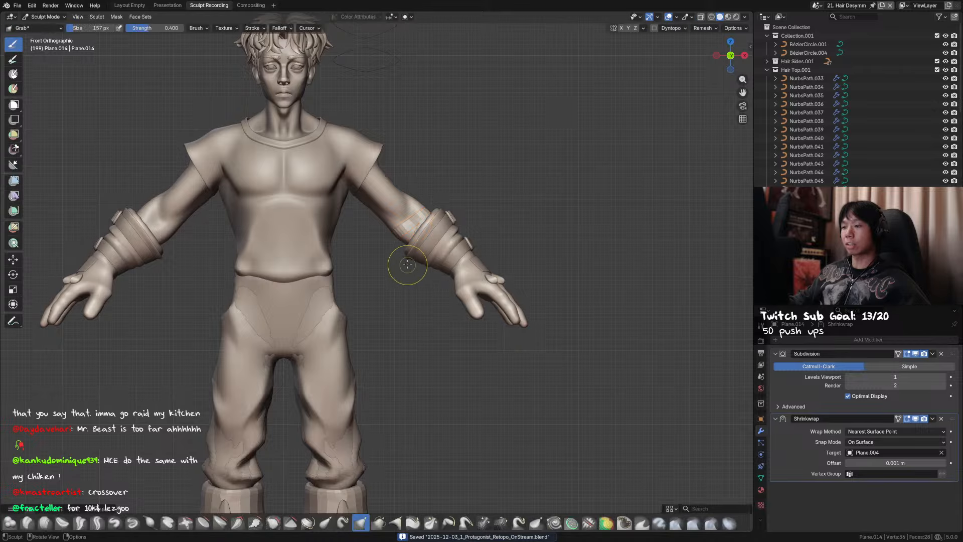
scroll(407, 260, "up", 2)
mouse_move(446, 243)
left_mouse_down()
mouse_move(422, 230)
mouse_move(440, 236)
left_mouse_up()
mouse_move(440, 236)
middle_mouse_down()
mouse_move(424, 229)
mouse_move(431, 221)
mouse_move(422, 225)
middle_mouse_up()
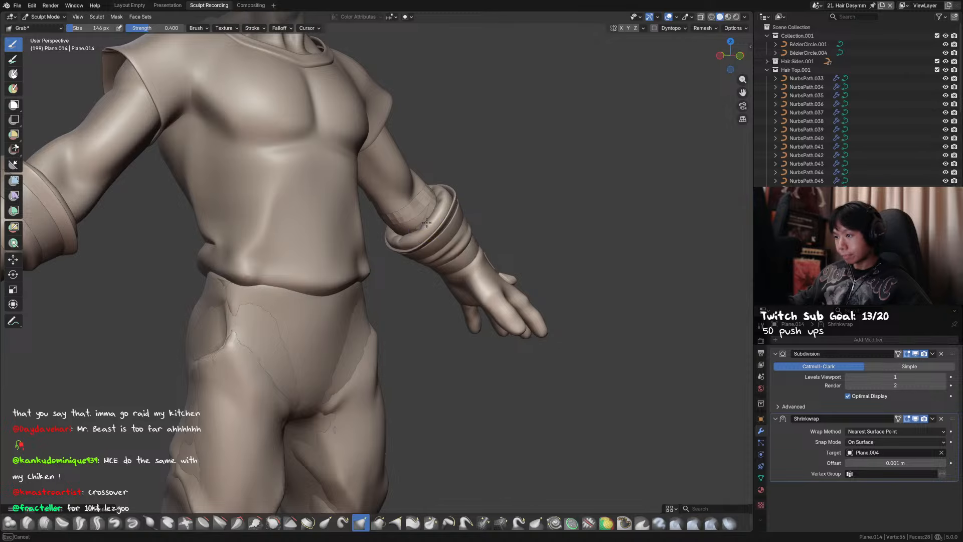
Return to Object Mode, save the file, and switch the viewport to Material Preview shading
mouse_move(446, 259)
middle_mouse_down()
mouse_move(431, 235)
mouse_move(440, 226)
mouse_move(477, 230)
mouse_move(459, 216)
mouse_move(460, 250)
mouse_move(474, 225)
middle_mouse_up()
key("ctrl+Tab")
left_click(384, 217)
key("ctrl+s")
scroll(521, 213, "down", 3)
left_click(727, 17)
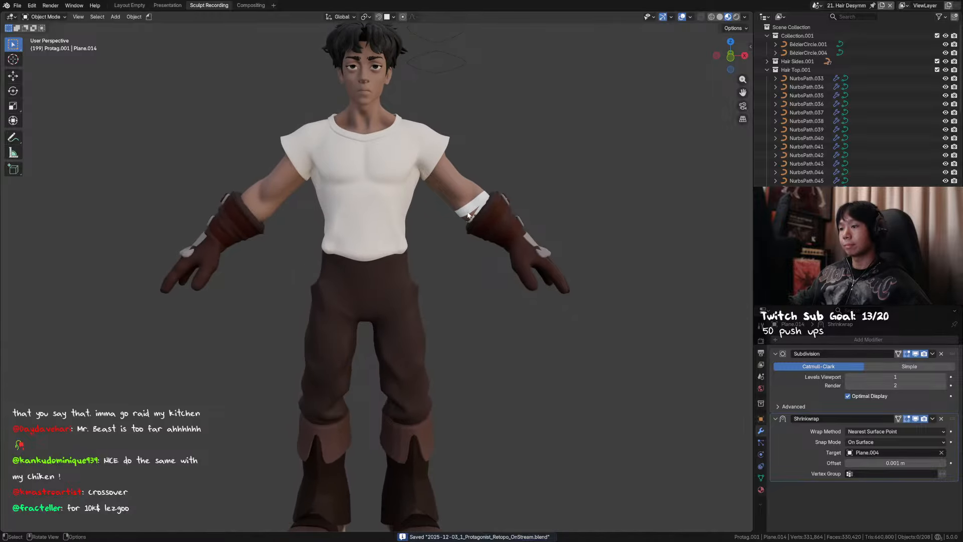
Select the arm band, examine how it reads on the coloured character from the front, and save the file
left_click(468, 215)
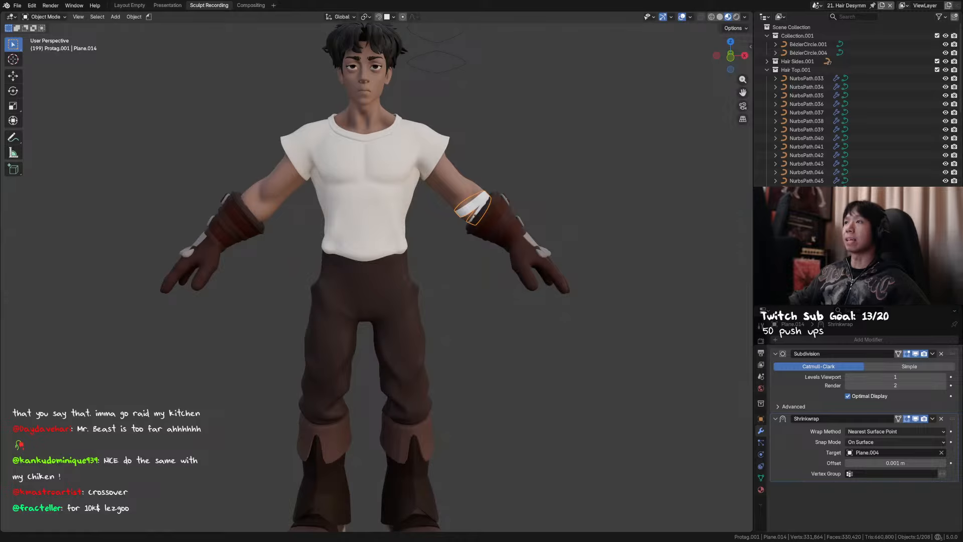
middle_click_drag(504, 63, 479, 58, "shift")
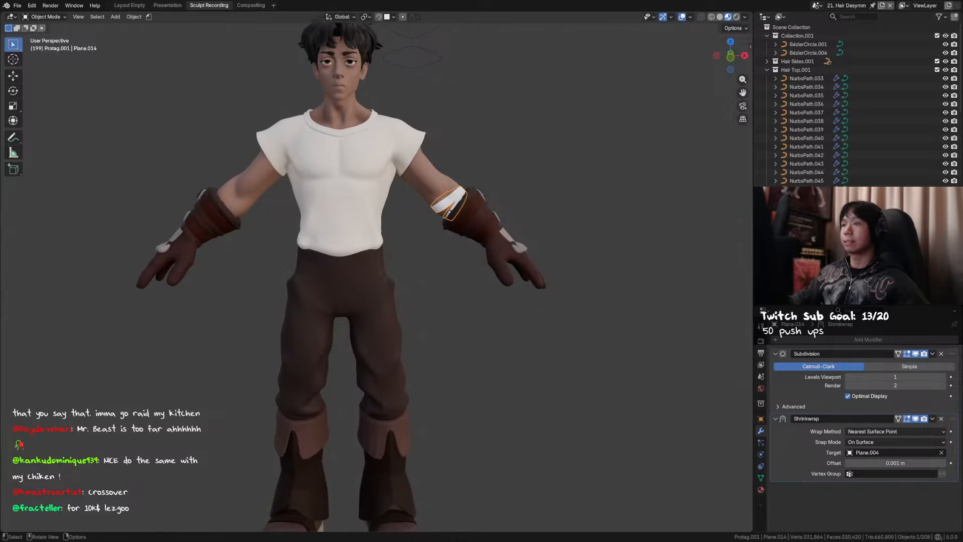
left_click_drag(515, 183, 489, 206)
middle_click_drag(510, 203, 506, 203)
left_click(520, 173)
middle_click_drag(596, 165, 577, 257)
middle_click_drag(479, 220, 495, 236, "alt")
scroll(460, 194, "up", 1, "alt")
left_click(460, 195)
key("ctrl+s")
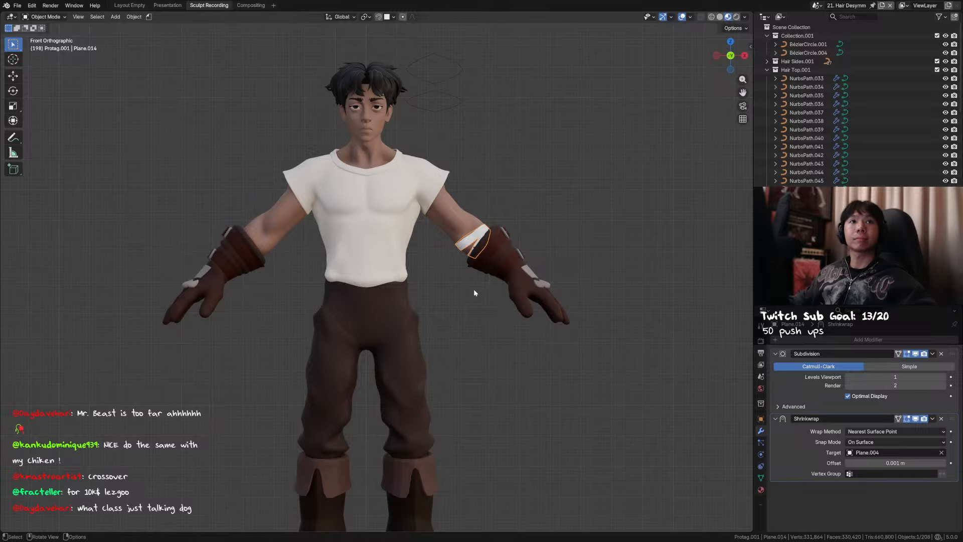
middle_click_drag(474, 293, 498, 307, "shift")
key("ctrl+s")
scroll(492, 184, "up", 1)
middle_click_drag(492, 183, 475, 196, "shift")
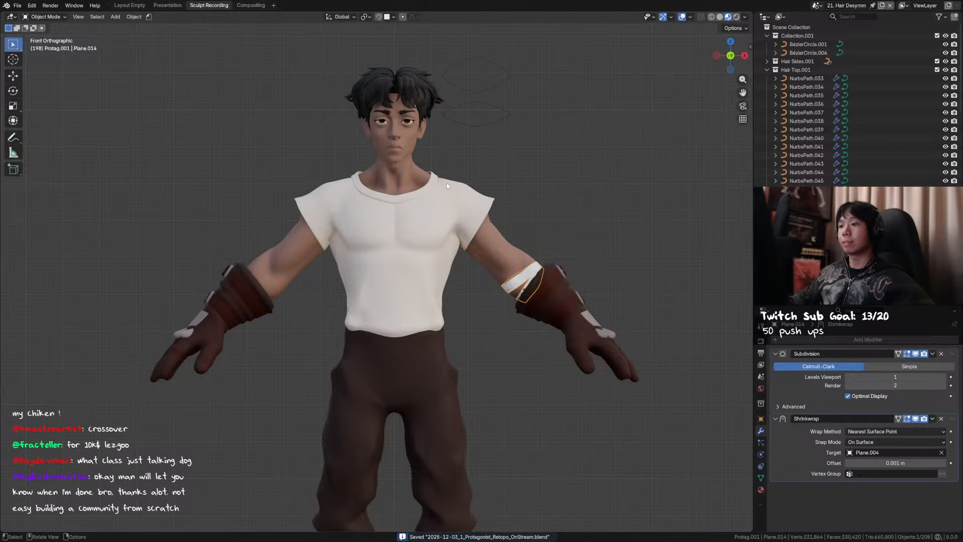
Select the shirt, enter Sculpt Mode with the Paint Hard brush, and pick a warm off-white paint color
left_click(448, 185)
key("ctrl+Tab")
key("q")
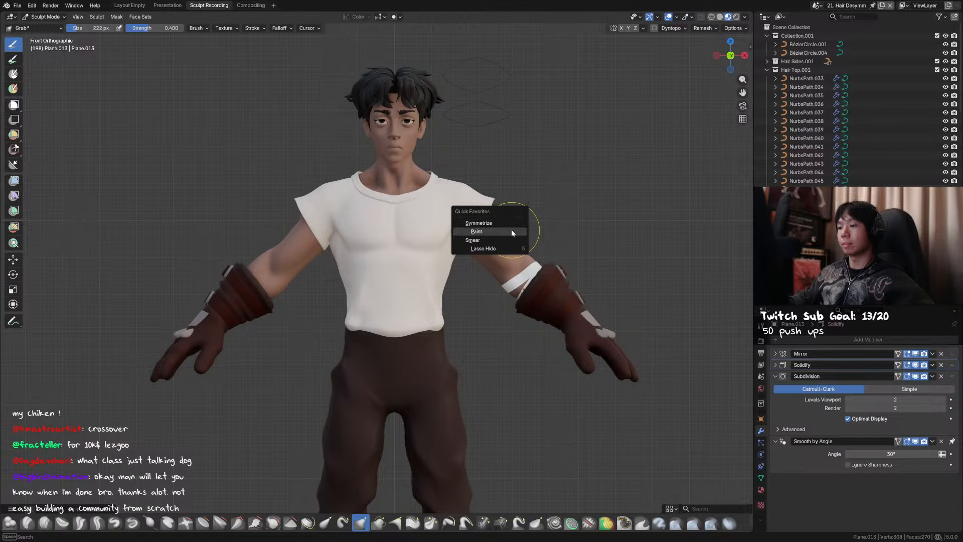
left_click(510, 229)
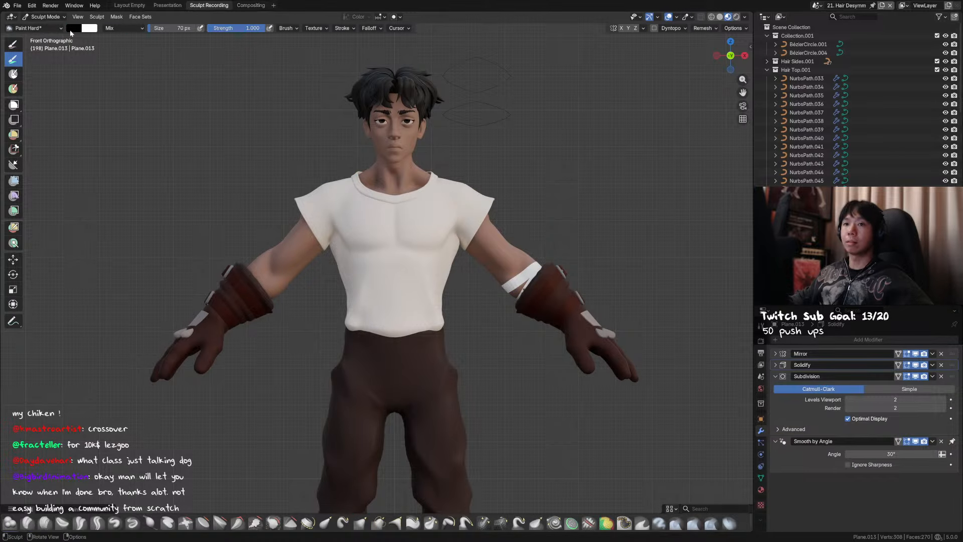
left_click(73, 28)
left_click(144, 168)
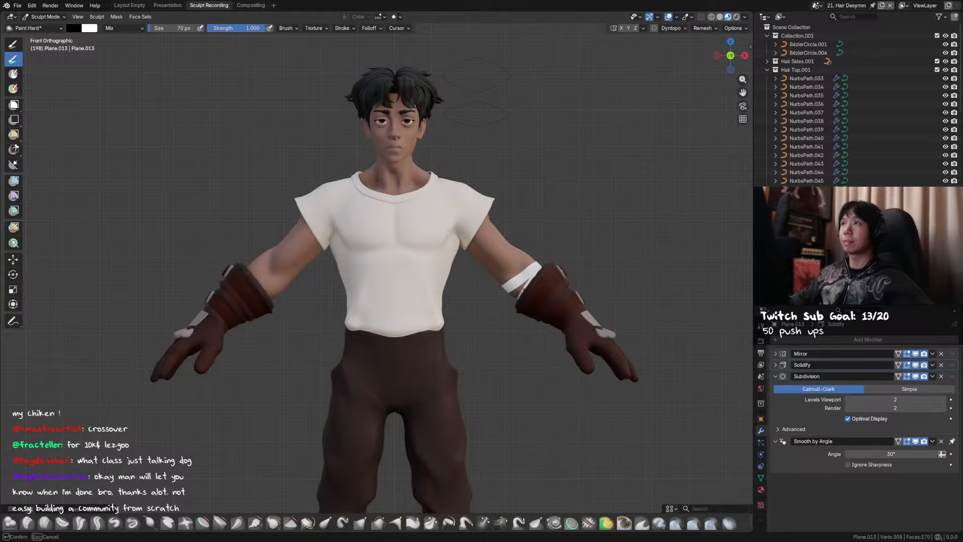
Enlarge the Paint Hard brush and paint the shirt off-white on its front and back, saving the file along the way
key("f")
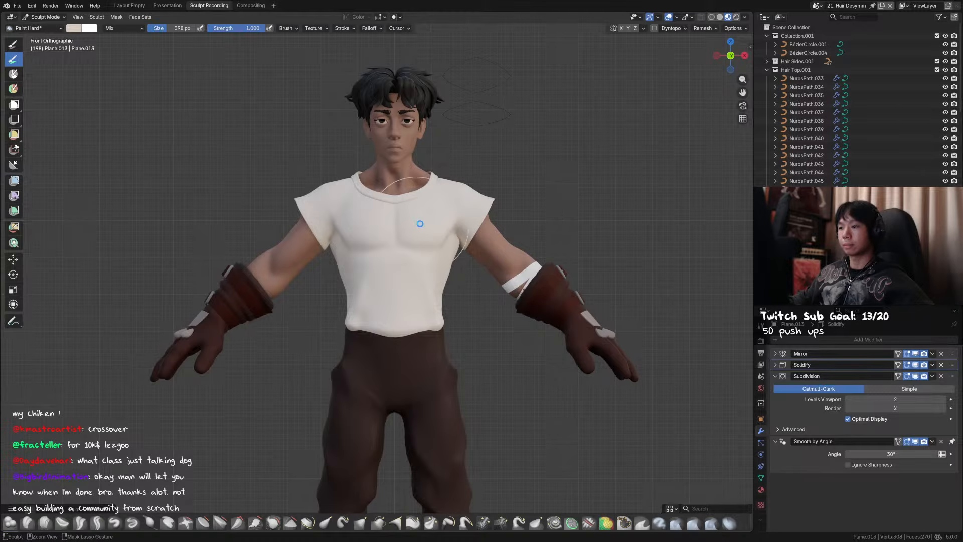
key("ctrl+s")
scroll(403, 229, "down", 2)
key("f")
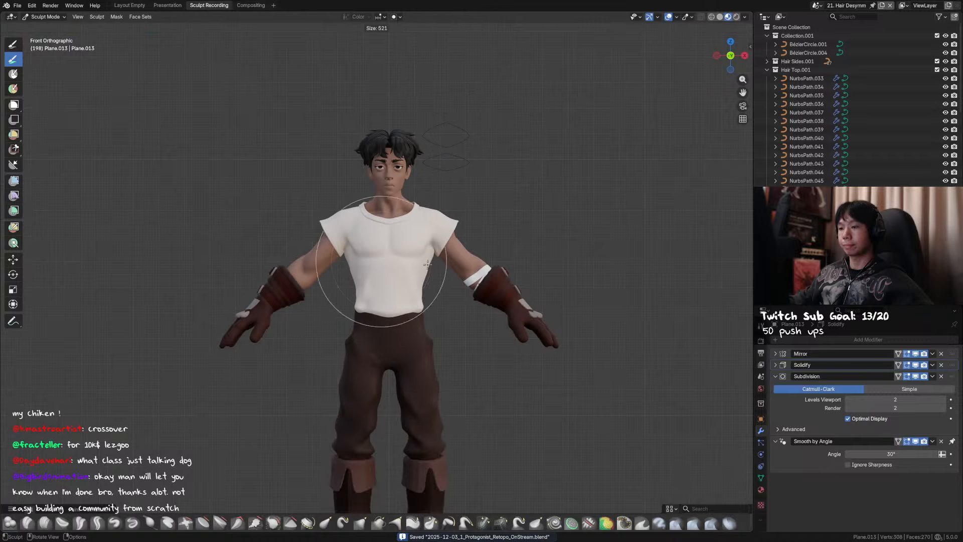
left_click(546, 261)
middle_click_drag(392, 291, 438, 291)
mouse_move(332, 242)
middle_mouse_down()
mouse_move(391, 247)
mouse_move(349, 231)
middle_mouse_up()
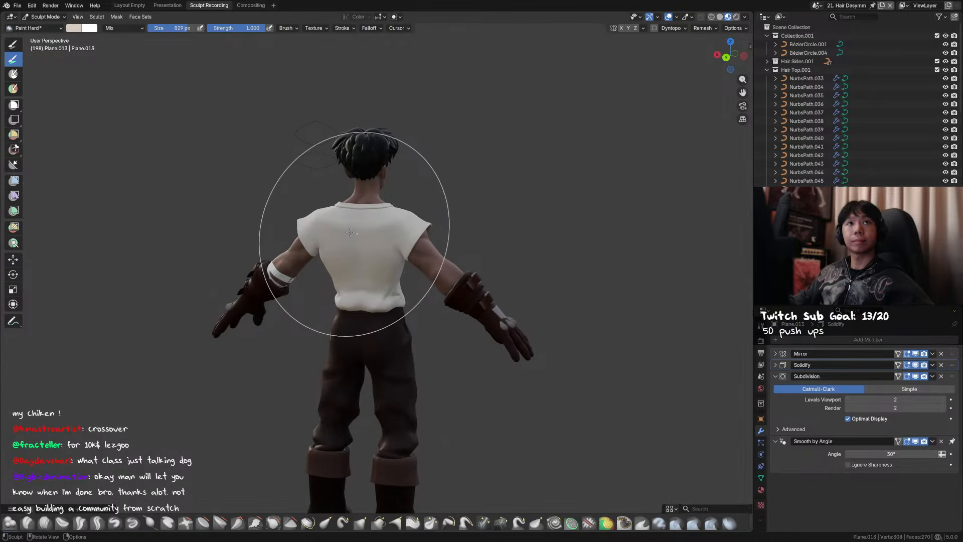
left_click_drag(348, 230, 346, 229)
mouse_move(366, 297)
middle_mouse_down()
mouse_move(442, 296)
mouse_move(494, 279)
mouse_move(435, 253)
mouse_move(456, 246)
mouse_move(432, 240)
mouse_move(471, 233)
mouse_move(436, 232)
mouse_move(423, 210)
mouse_move(382, 231)
mouse_move(459, 239)
middle_mouse_up()
mouse_move(339, 311)
middle_mouse_down()
mouse_move(454, 321)
mouse_move(333, 286)
middle_mouse_up()
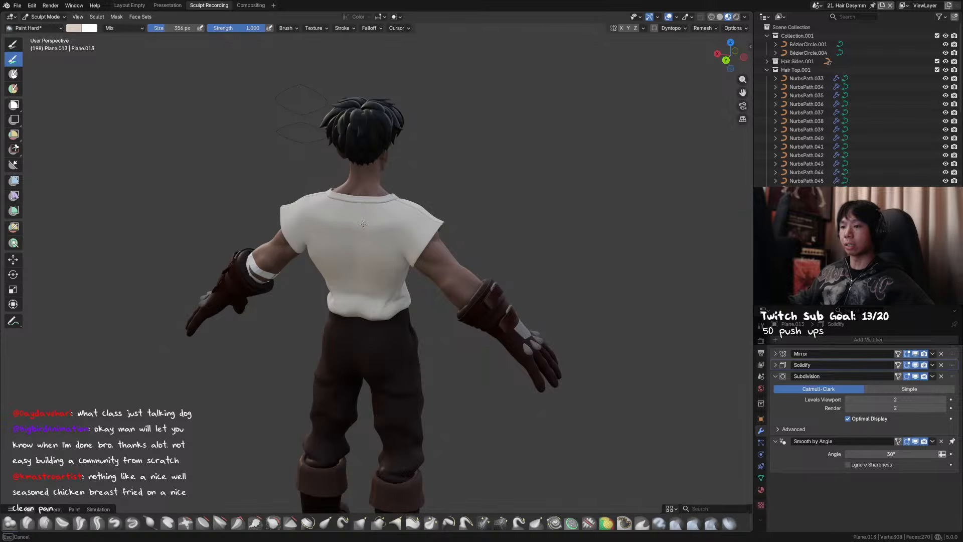
mouse_move(363, 223)
middle_mouse_down()
mouse_move(356, 297)
mouse_move(396, 291)
mouse_move(372, 222)
mouse_move(351, 211)
mouse_move(425, 230)
mouse_move(427, 204)
mouse_move(408, 222)
mouse_move(464, 219)
mouse_move(436, 223)
mouse_move(456, 198)
mouse_move(423, 226)
mouse_move(430, 244)
mouse_move(480, 247)
middle_mouse_up()
Return to Object Mode, check the painted shirt in front view, and save the file
key("ctrl+Tab")
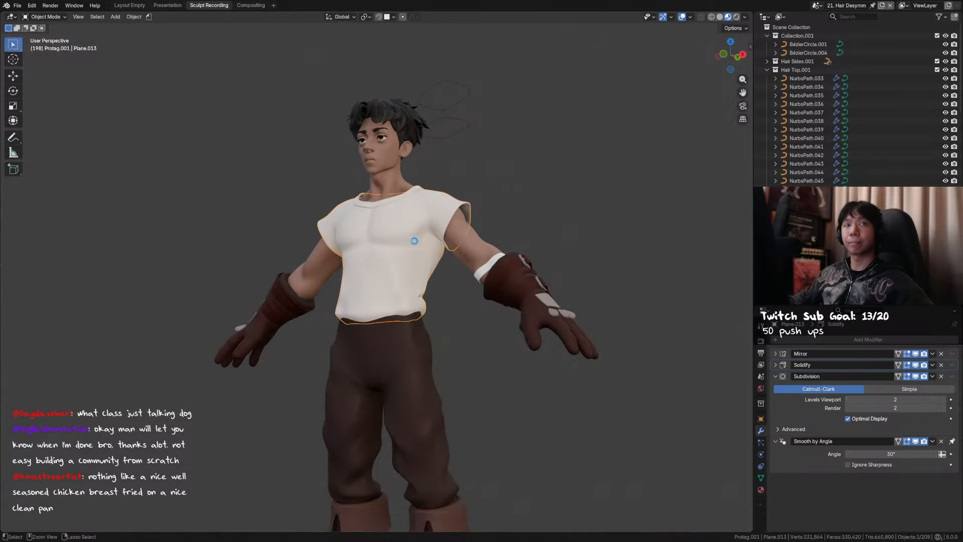
key("KP_1")
key("ctrl+s")
scroll(479, 239, "up", 3)
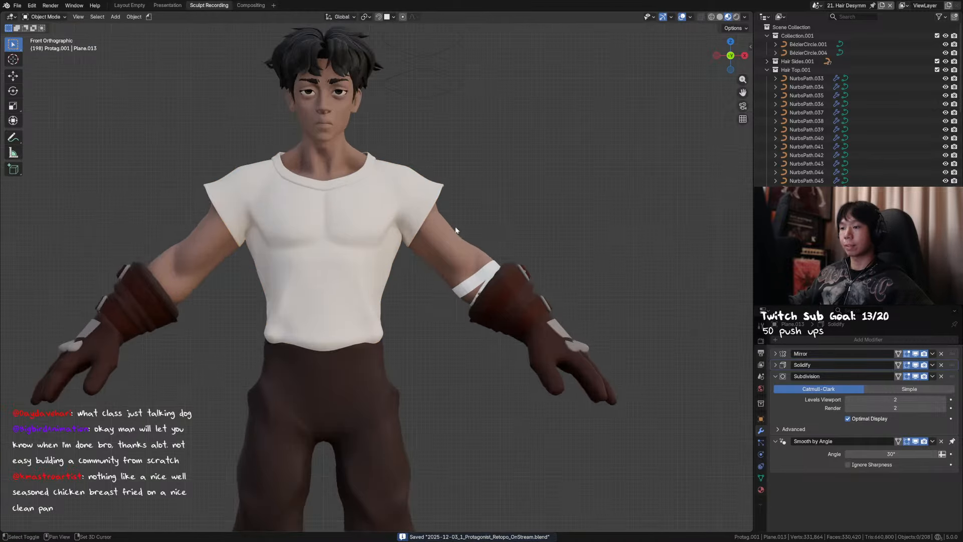
Enter Edit Mode with vertex selection on the shirt and reposition the vertex at the sleeve's outer tip
key("Tab")
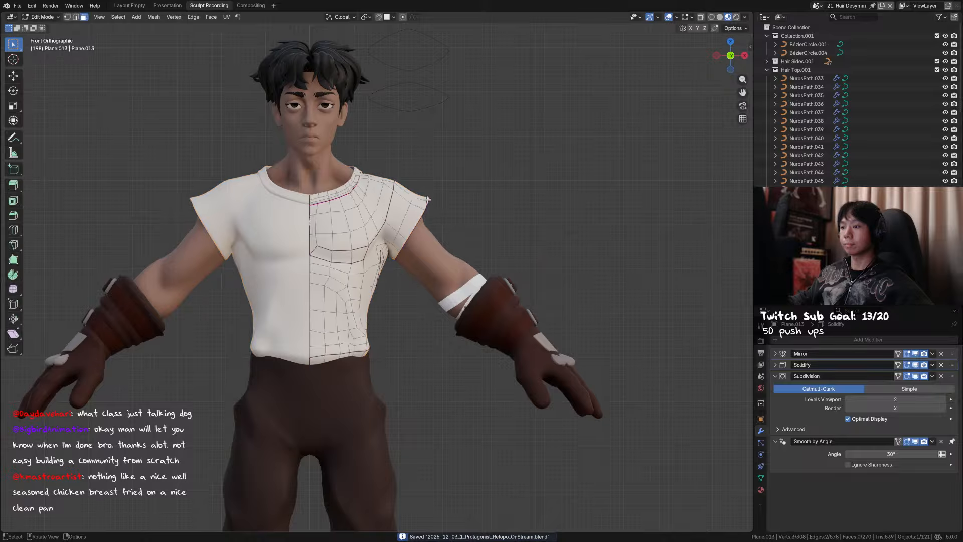
key("1")
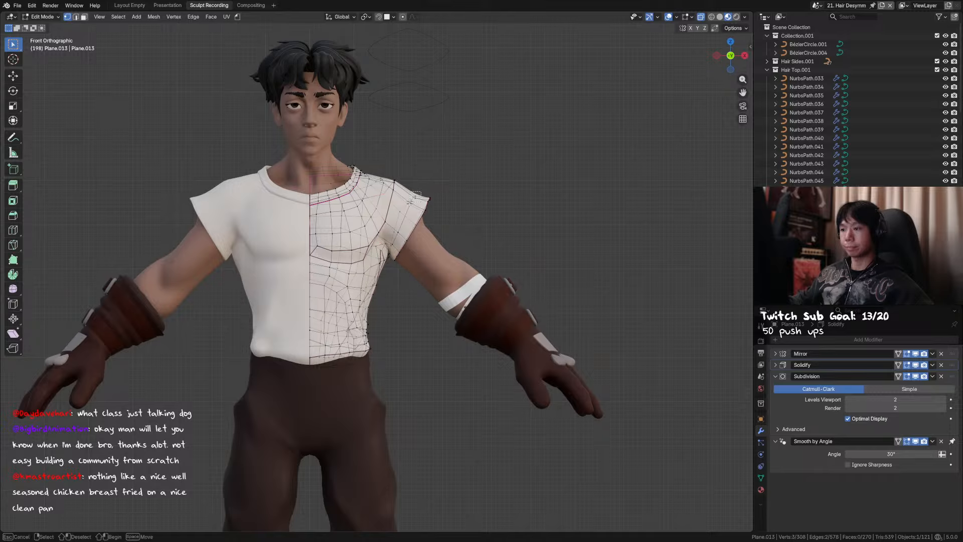
left_click(416, 193)
key("g")
left_click(428, 195)
key("ctrl+z")
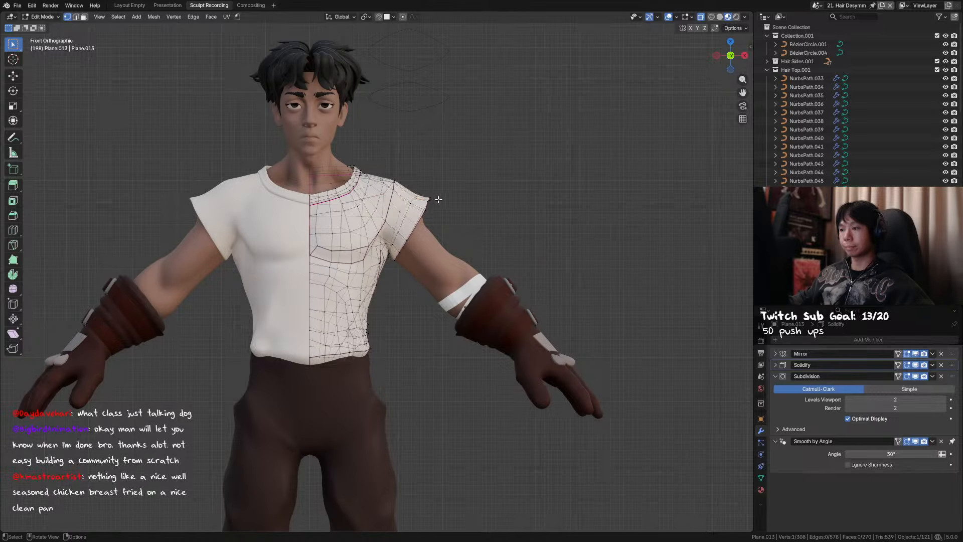
key("g")
left_click(445, 204)
Shift further vertices along the sleeve hem slightly outward and down in front view
left_click(411, 205)
key("g")
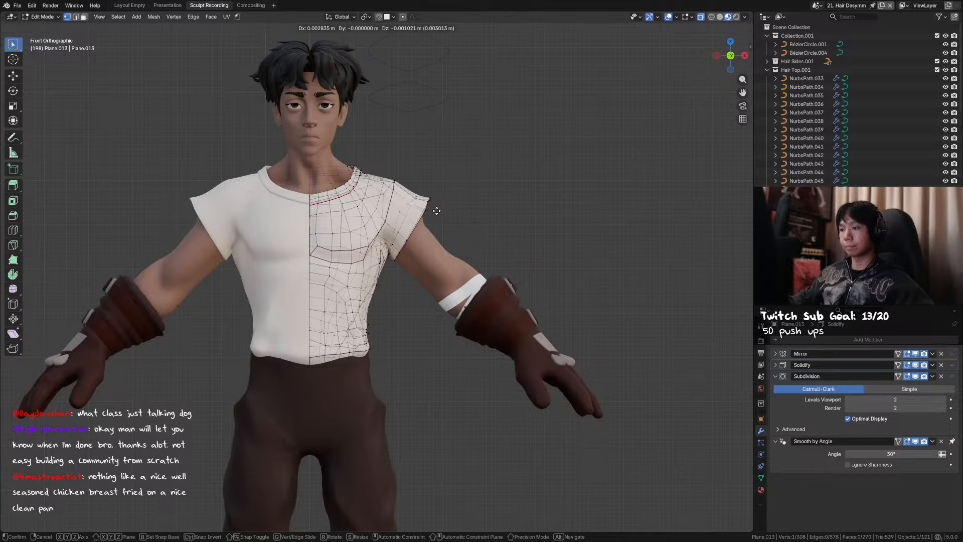
left_click(436, 210)
left_click_drag(450, 191, 426, 221)
key("g")
left_click(440, 219)
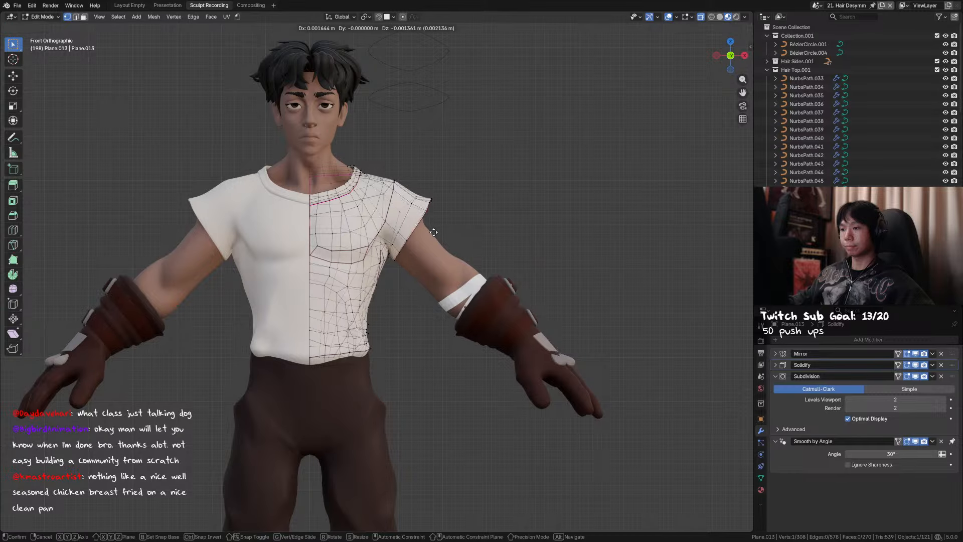
Return to Object Mode, save the file, and check the adjusted sleeves from the front and back
key("Tab")
key("ctrl+s")
middle_click_drag(453, 216, 540, 223, "shift")
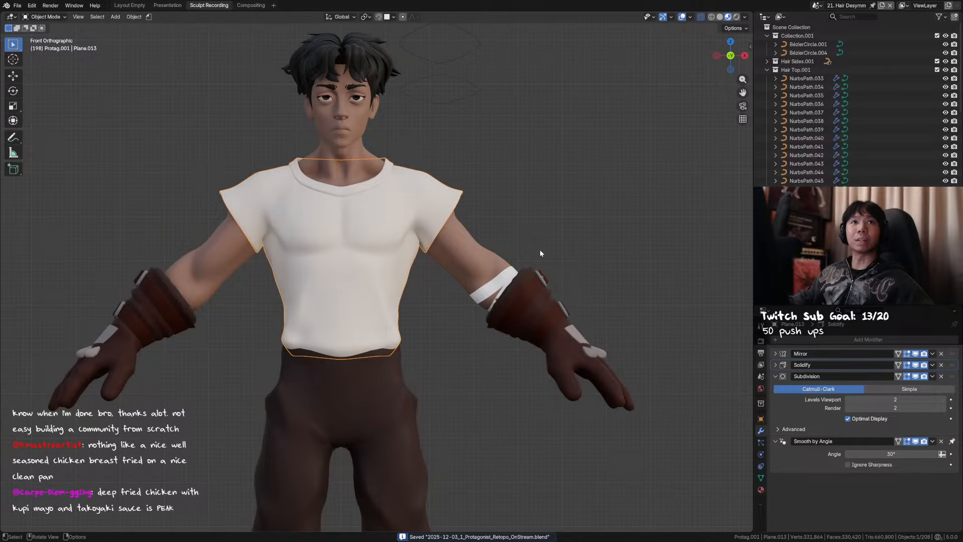
scroll(540, 249, "down", 2)
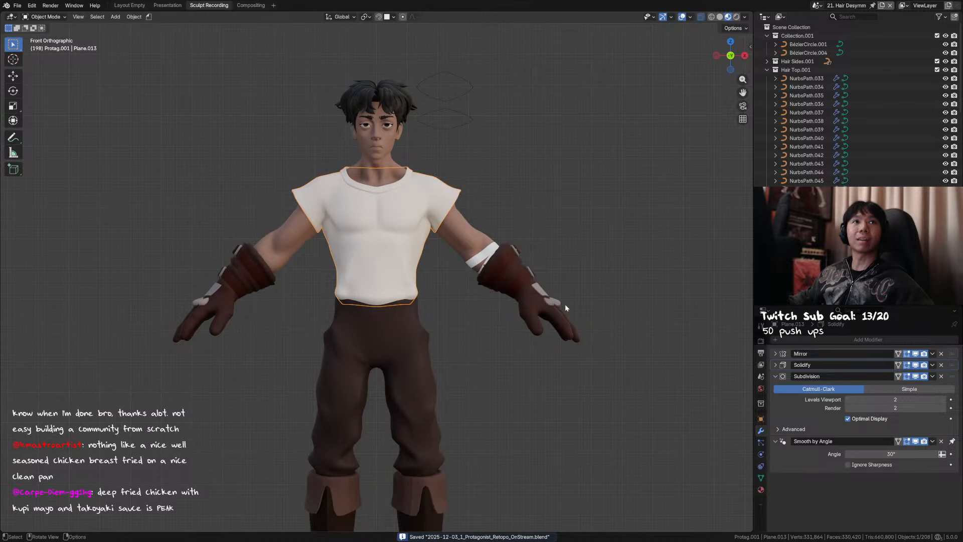
middle_click_drag(571, 313, 423, 336)
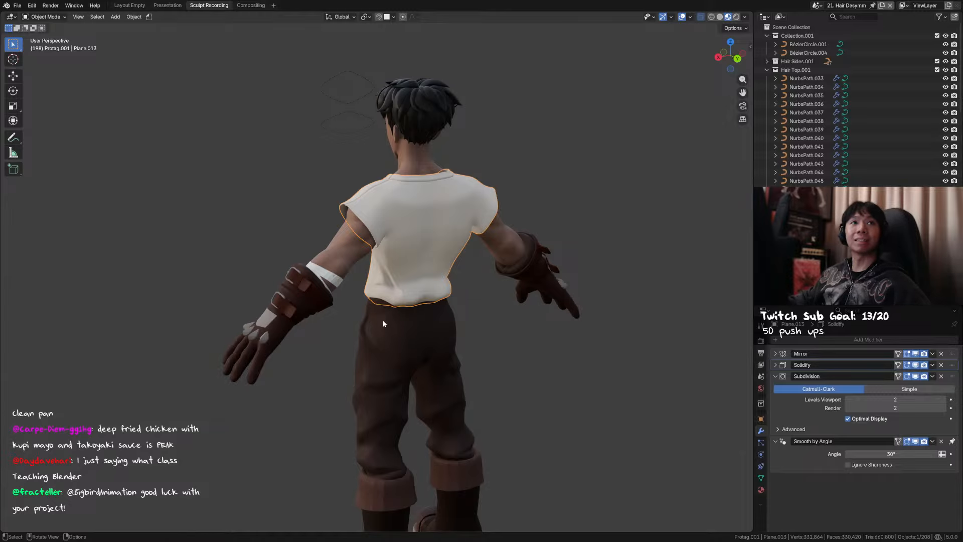
middle_click_drag(379, 316, 470, 254)
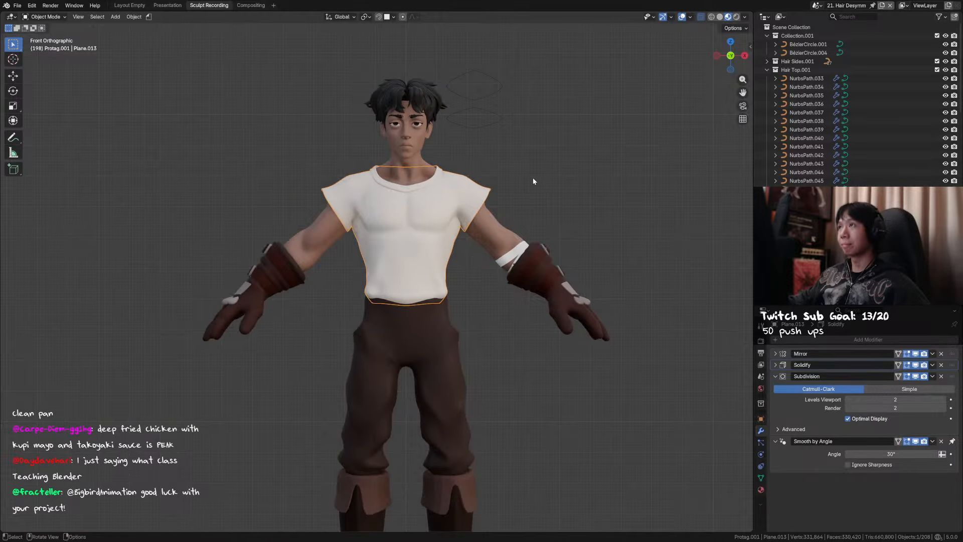
Move the sleeve's underarm hem vertices slightly inward in Edit Mode with X-ray on, return to Object Mode, and save
key("Tab")
scroll(466, 229, "up", 5)
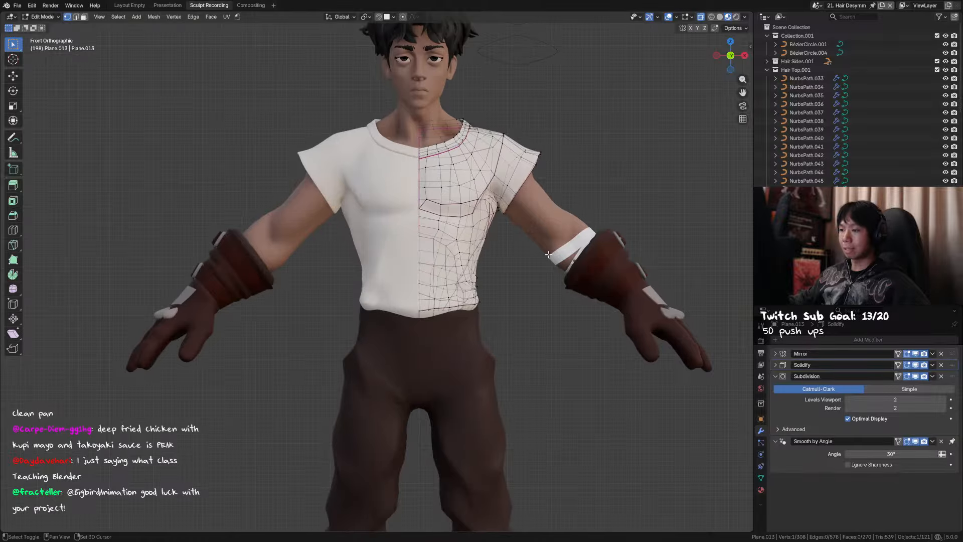
left_click(504, 228, "alt")
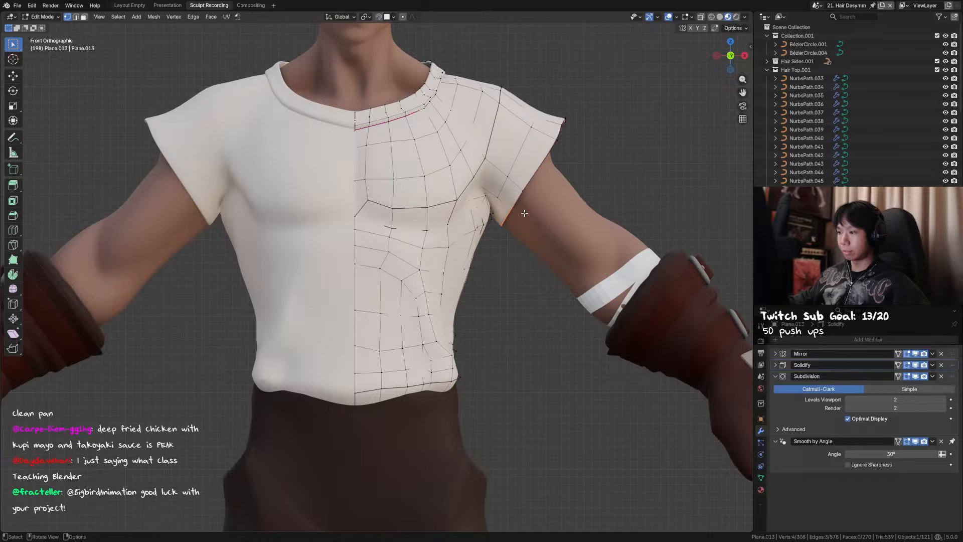
key("alt+z")
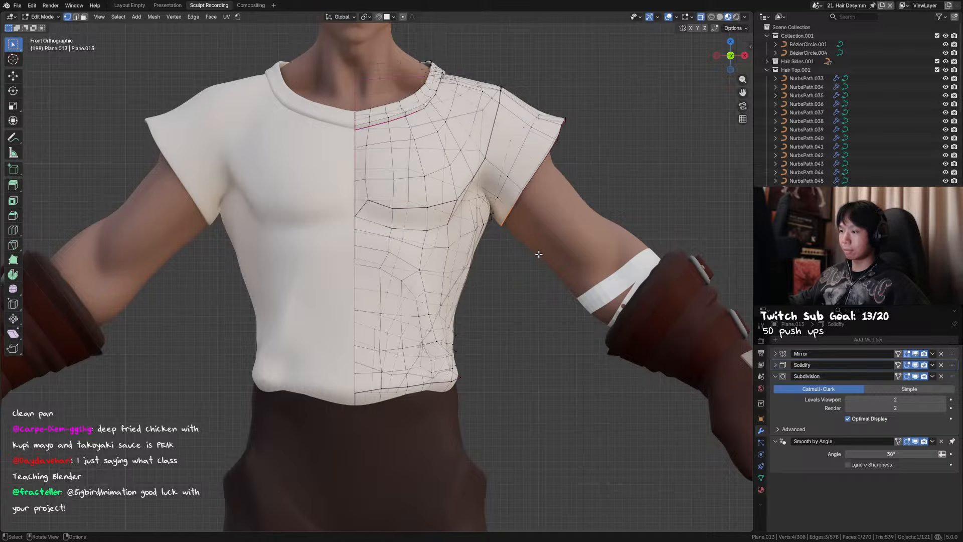
key("g")
left_click(516, 263)
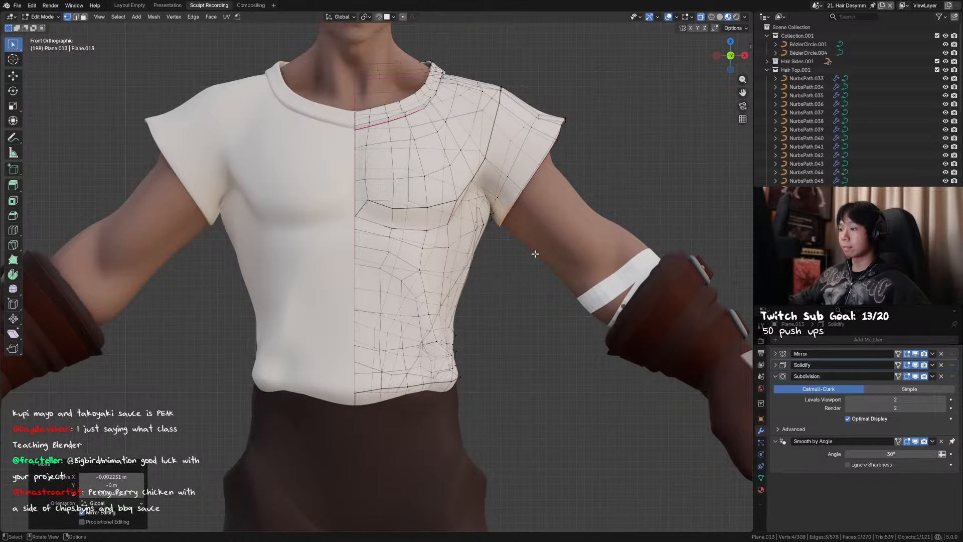
key("Tab")
key("ctrl+s")
Nudge the sleeve's underarm corner with the Grab brush at 152 px in Sculpt Mode, and return to Object Mode
key("ctrl+Tab")
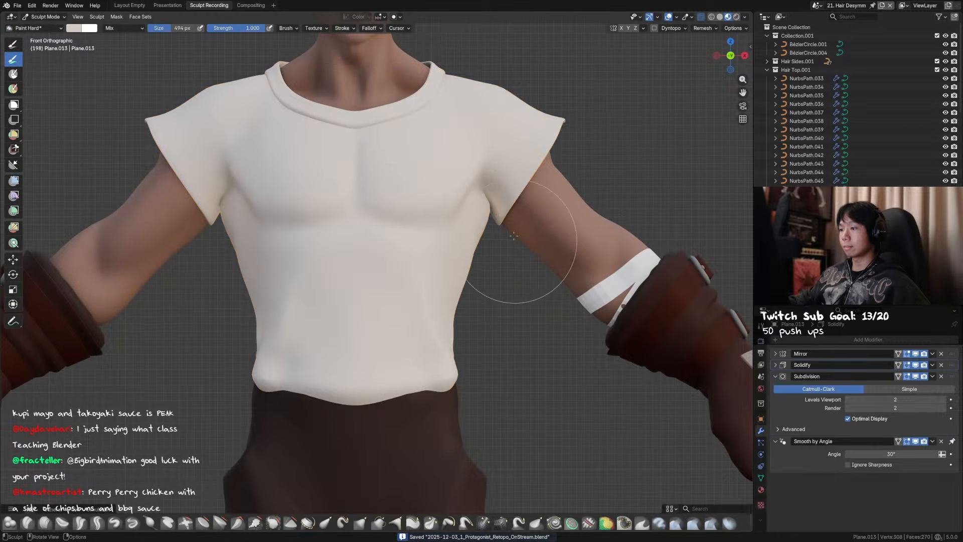
key("f")
left_click(540, 220)
key("g")
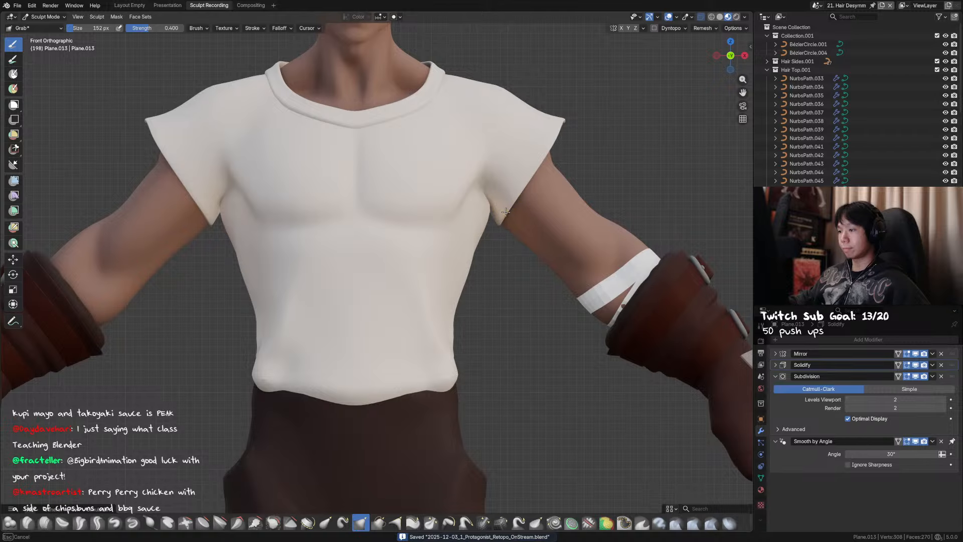
scroll(556, 208, "down", 4)
key("ctrl+Tab")
left_click(413, 208)
Select the sleeve opening's edge loop in Edit Mode and move it about -0.005 m along Y in right side view
mouse_move(535, 200)
middle_mouse_down()
mouse_move(391, 204)
mouse_move(400, 216)
mouse_move(474, 219)
mouse_move(404, 237)
middle_mouse_up()
key("Tab")
left_click(449, 222, "alt")
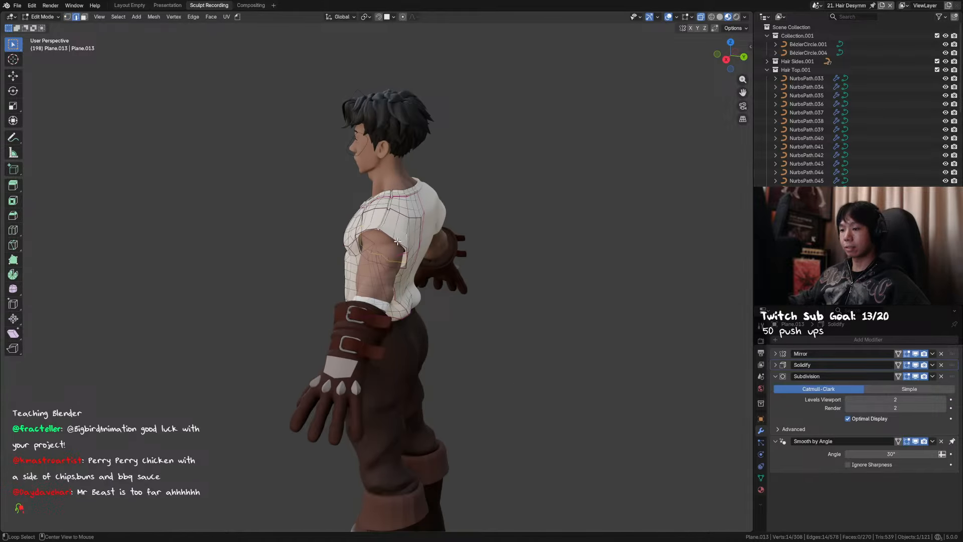
key("KP_3")
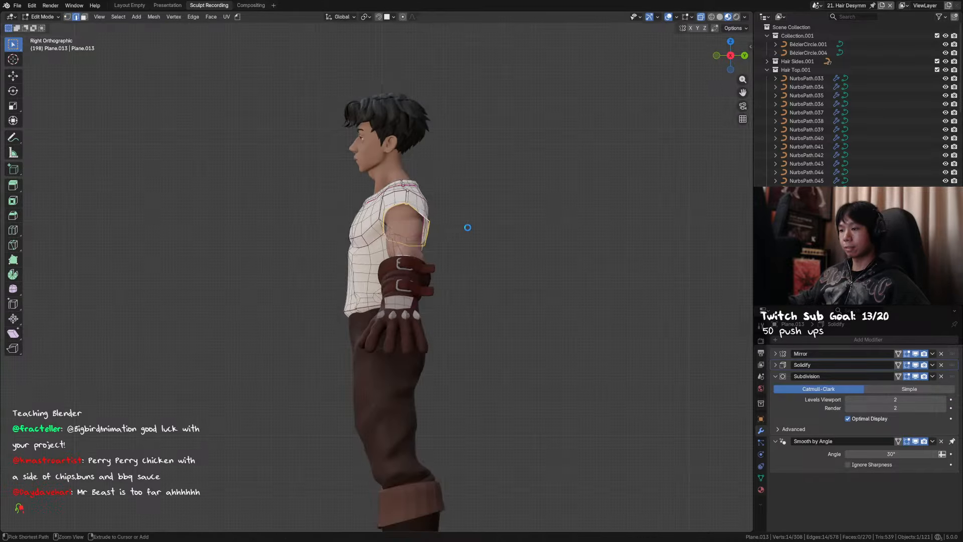
key("ctrl+s")
key("g")
key("y")
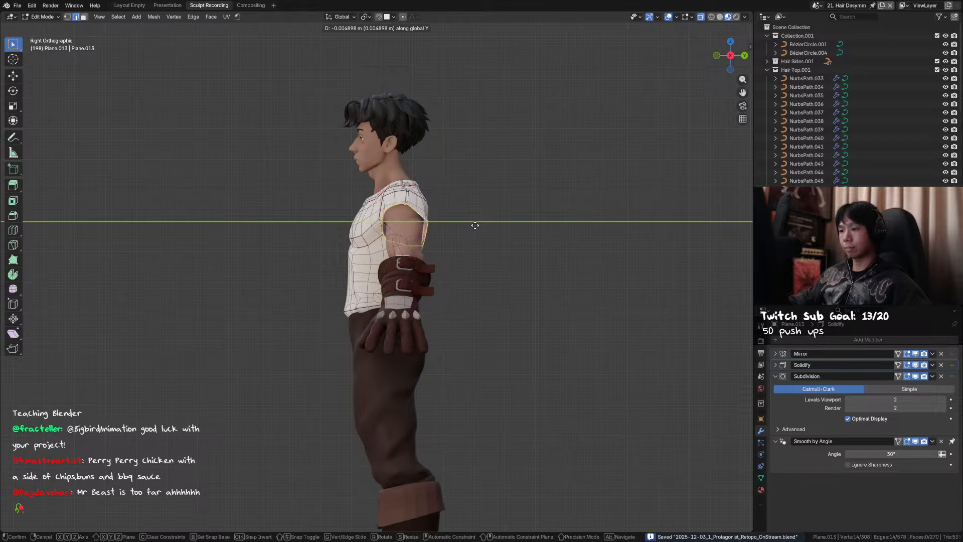
left_click(474, 225)
Select a vertex at the back of the sleeve opening and reposition it from the right side and from an angle
middle_click_drag(432, 223, 445, 238)
key("1")
left_click(436, 214)
key("KP_3")
scroll(445, 238, "up", 2)
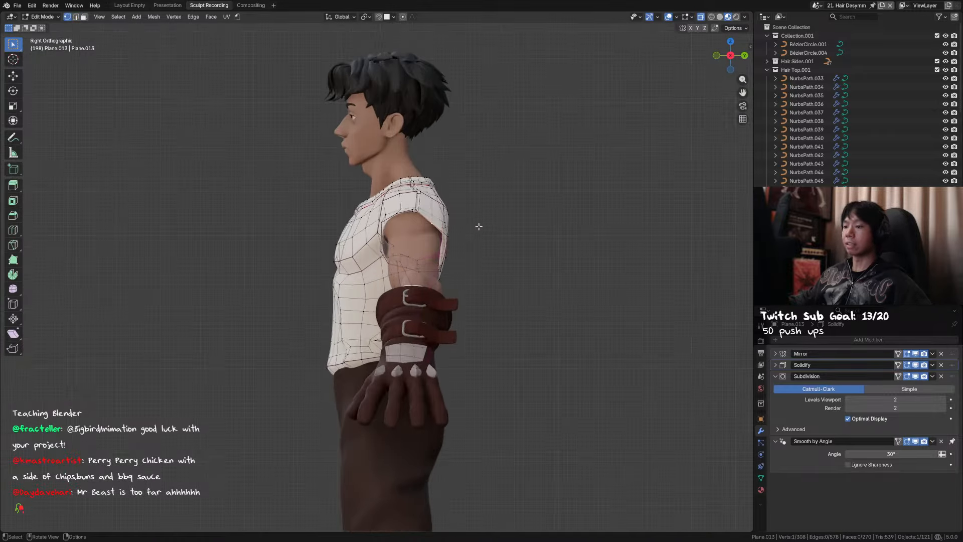
key("g")
left_click(492, 200)
middle_click_drag(492, 200, 452, 227)
key("g")
left_click(452, 218)
Return to Object Mode in front view, save the file, and check the sleeve silhouette on the whole figure
key("KP_1")
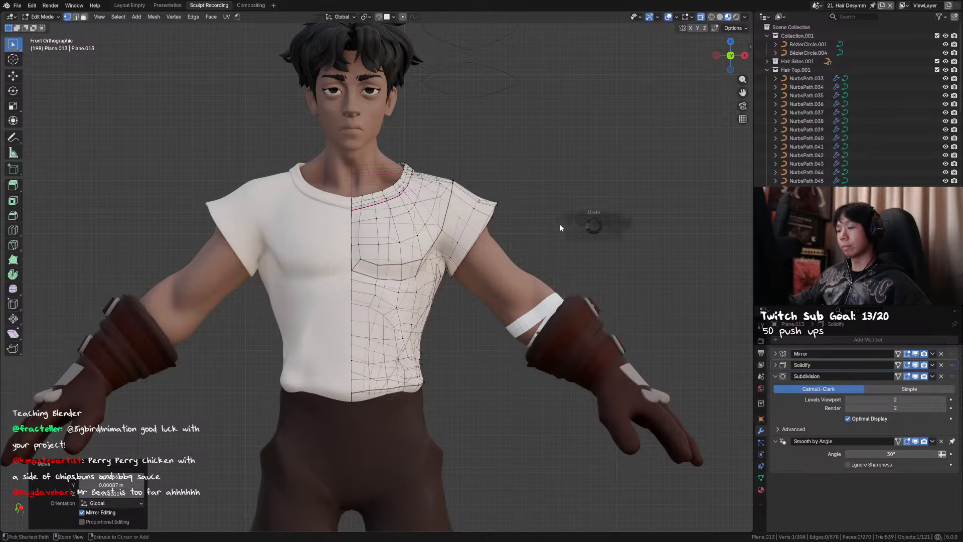
key("Tab")
key("ctrl+s")
scroll(466, 212, "down", 3)
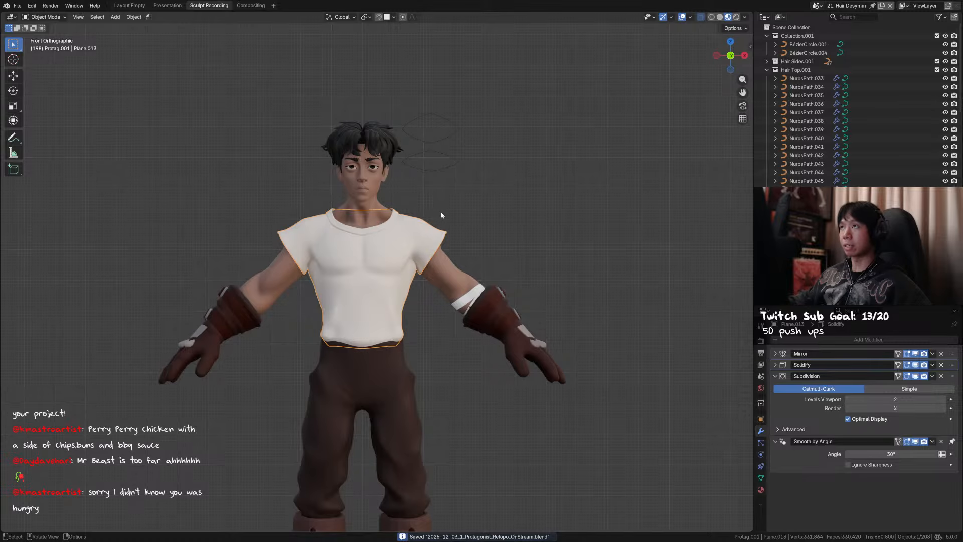
scroll(440, 213, "up", 2)
Adjust one sleeve vertex in Edit Mode from a three-quarter view, return to Object Mode, and save the file
key("Tab")
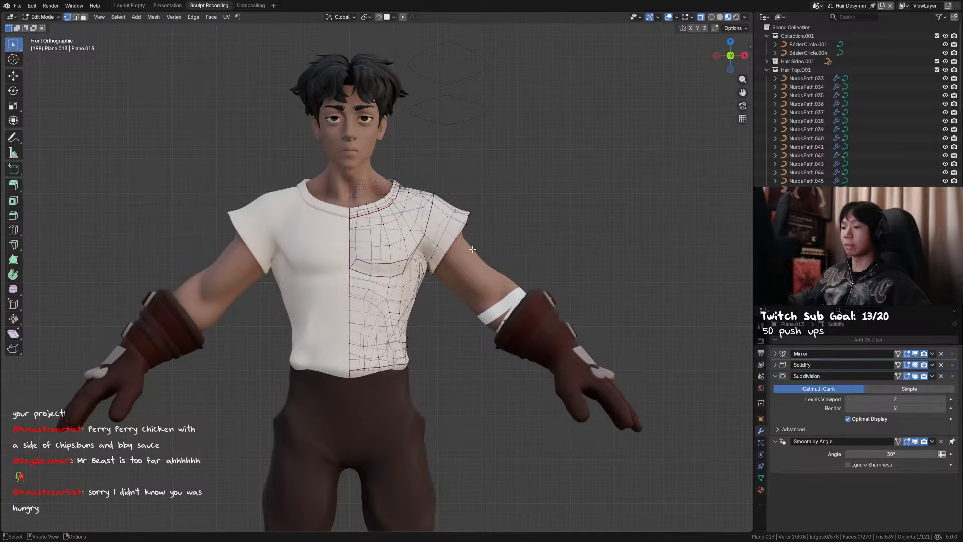
key("ctrl+s")
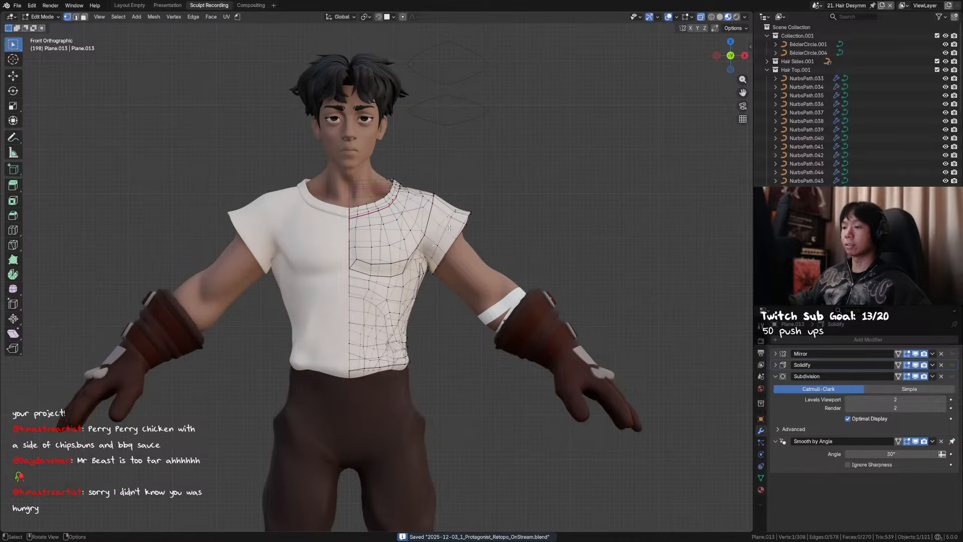
key("ctrl+Tab")
mouse_move(446, 243)
middle_mouse_down()
mouse_move(413, 250)
mouse_move(516, 237)
mouse_move(501, 228)
mouse_move(419, 235)
middle_mouse_up()
key("Tab")
left_click(473, 218)
key("g")
left_click(497, 238)
key("Tab")
key("ctrl+s")
Select the vertices at the sleeve's outer tip in Edit Mode and shift them slightly in front view
key("Tab")
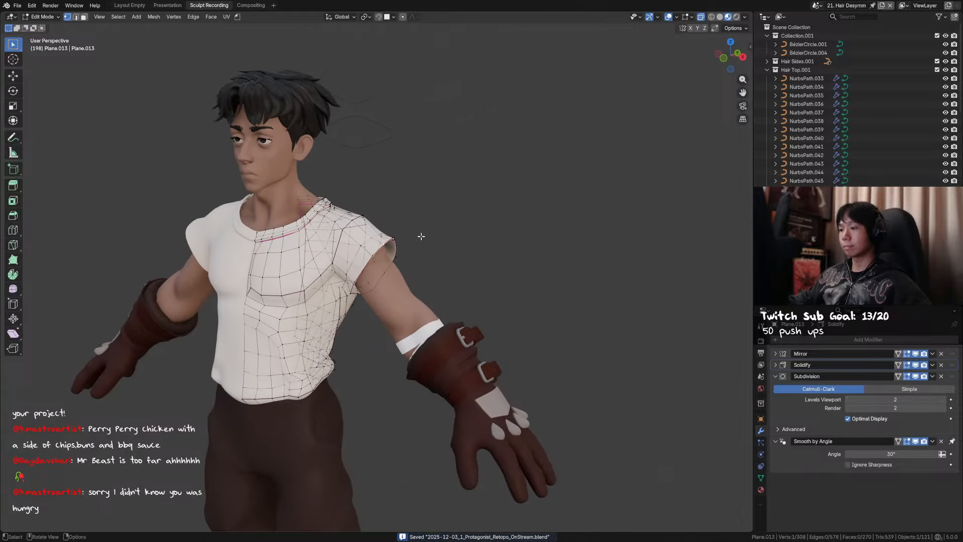
scroll(420, 234, "up", 3)
middle_click_drag(443, 200, 435, 206)
left_click_drag(415, 199, 411, 205)
key("KP_1")
key("g")
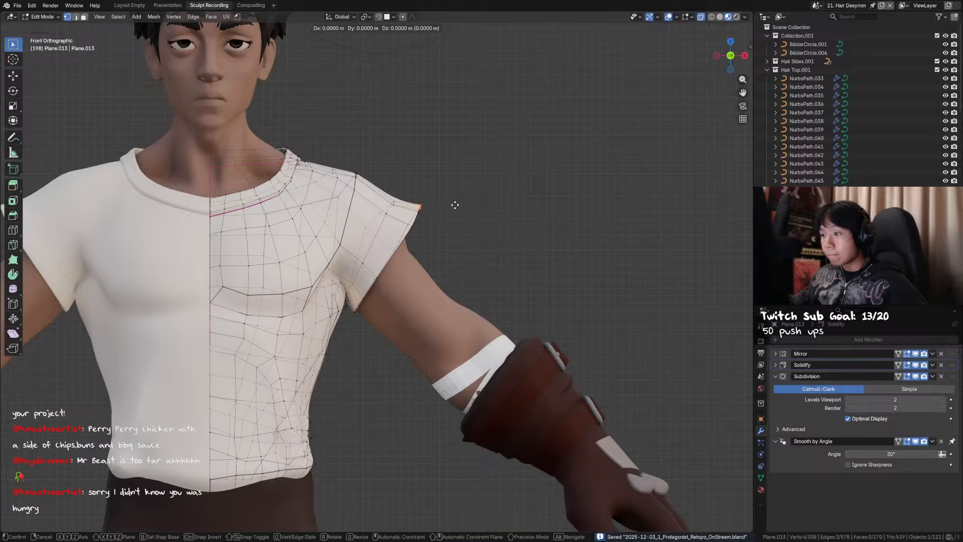
left_click(458, 194)
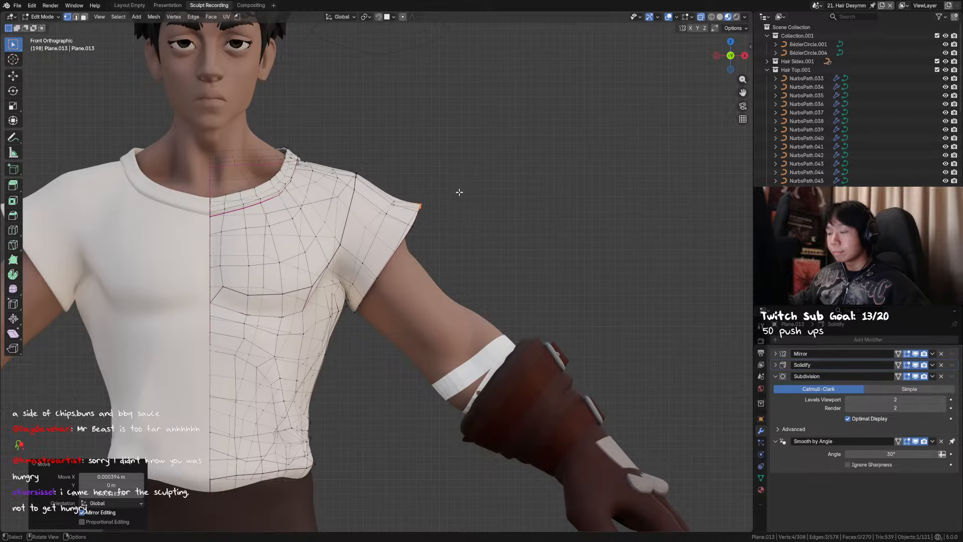
Save the file, select an edge on the outer part of the sleeve hem, and reposition it in front view
middle_click_drag(458, 193, 481, 206)
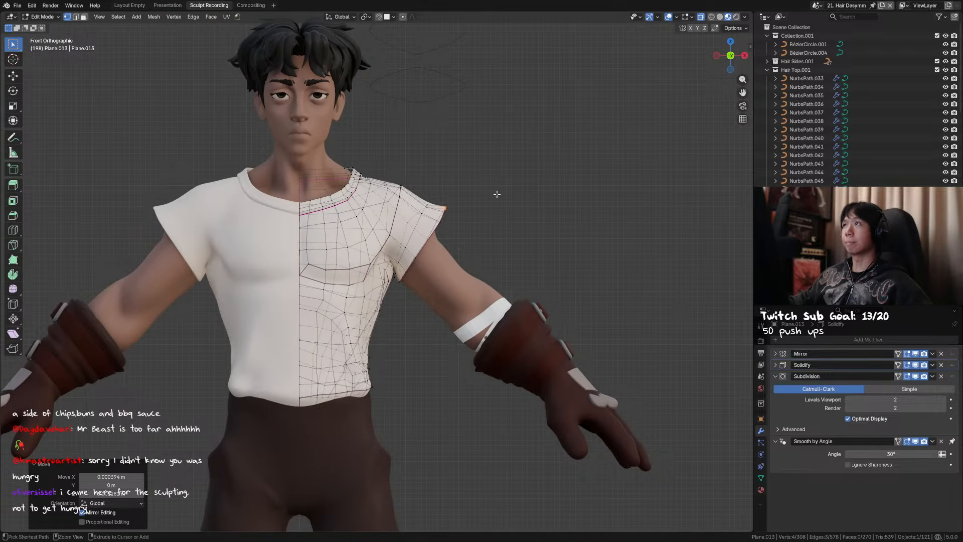
key("ctrl+s")
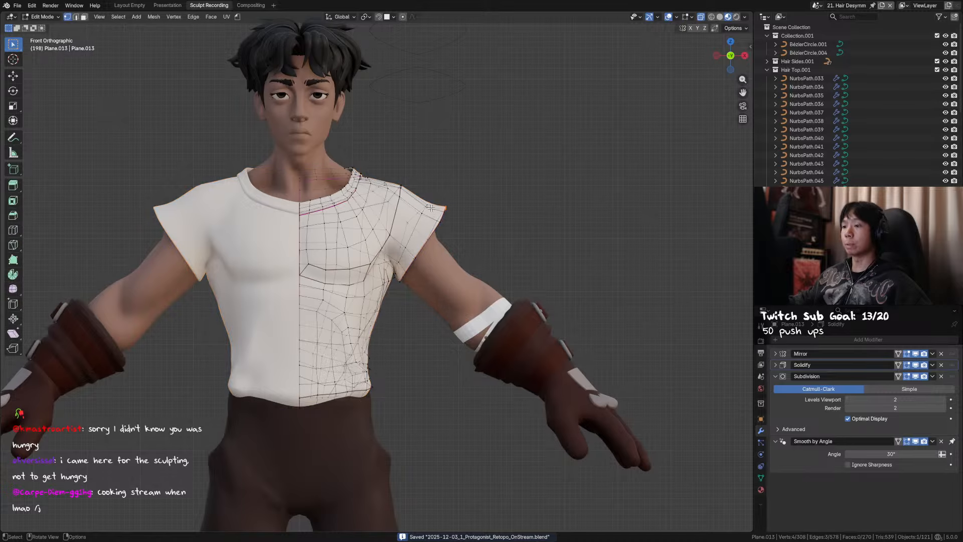
left_click(433, 206, "alt")
middle_click_drag(465, 224, 487, 196)
left_click(457, 225)
key("g")
left_click(389, 285)
Check the sleeve on the whole figure, return to Edit Mode, and nudge two sleeve hem vertices slightly in front view
key("ctrl+Tab")
left_click(417, 197)
middle_click_drag(417, 197, 364, 239, "alt")
scroll(459, 158, "down", 2)
key("Tab")
key("g")
key("r")
left_click_drag(441, 253, 437, 234)
left_click(441, 236)
key("g")
left_click(442, 234)
key("g")
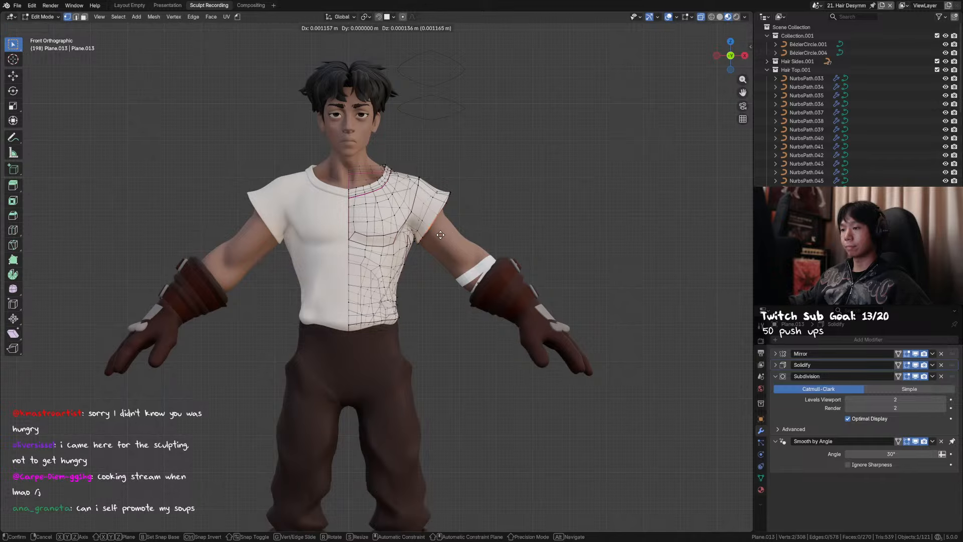
left_click(438, 233)
Return to Object Mode, save the file, and deselect the shirt to view its silhouette
key("Tab")
middle_click_drag(497, 218, 517, 201, "shift")
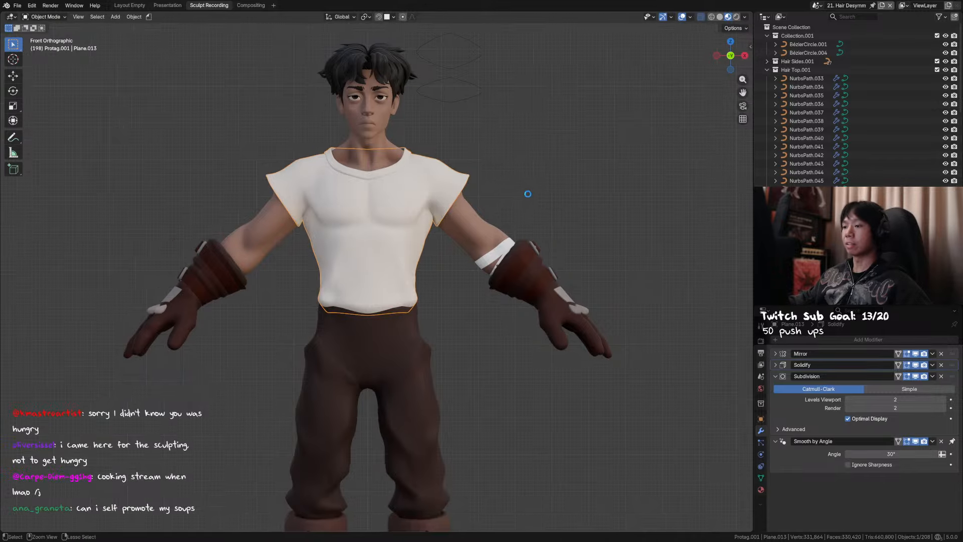
key("ctrl+s")
scroll(522, 196, "down", 1)
left_click(527, 199)
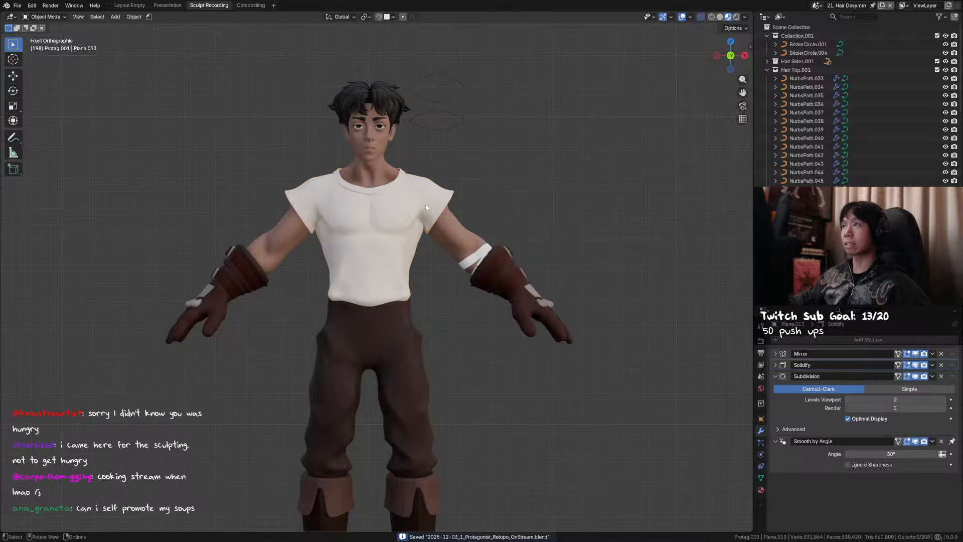
scroll(415, 204, "up", 1)
key("Tab")
key("ctrl+Tab")
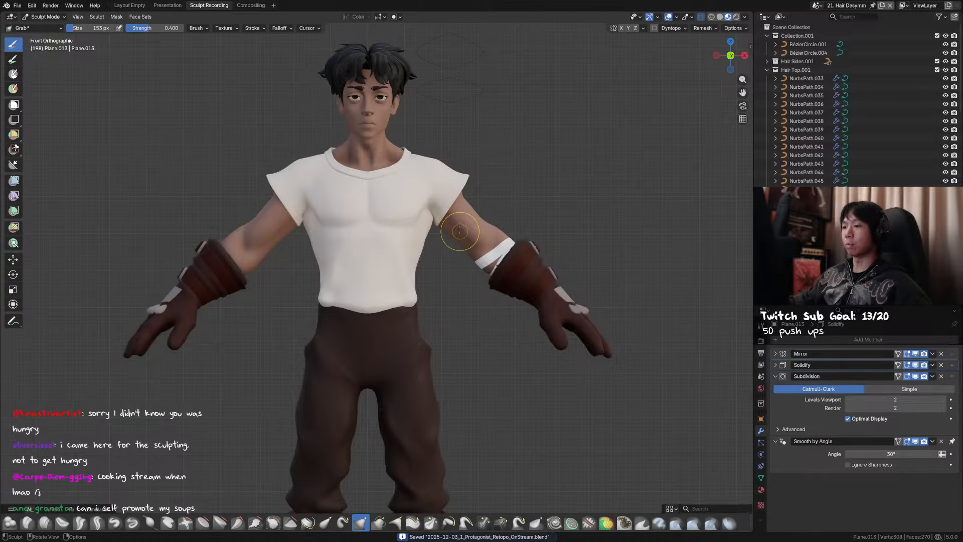
key("ctrl+Tab")
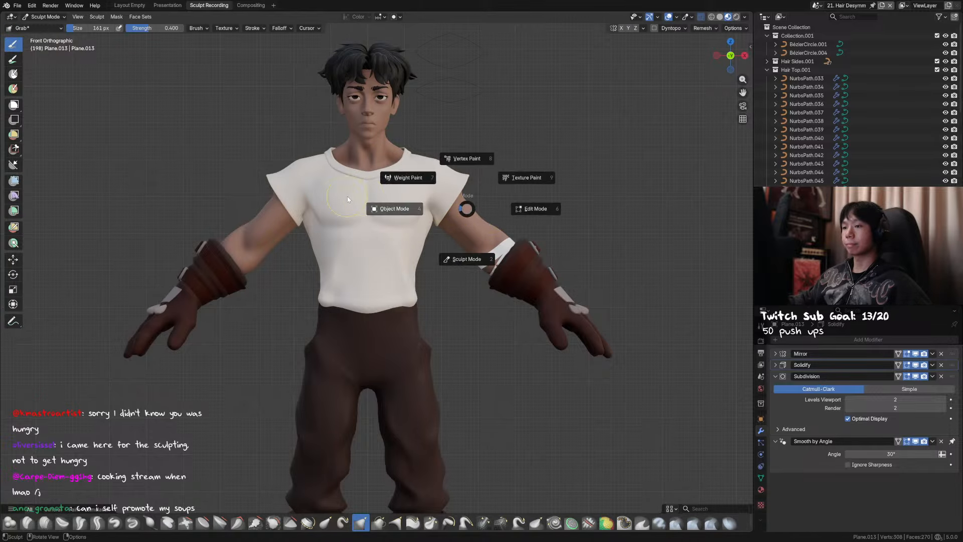
left_click(493, 196)
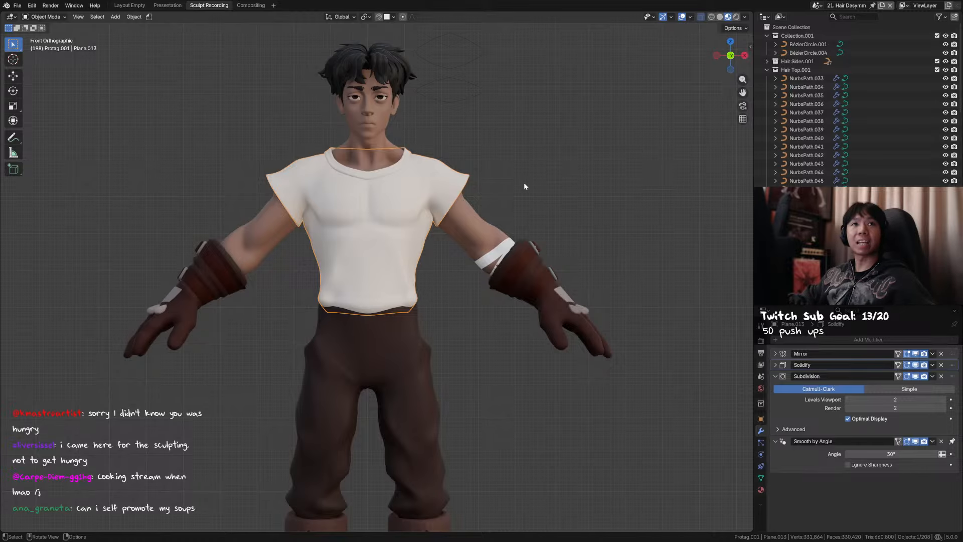
Save the file, select the white forearm band, and put it in Sculpt Mode
mouse_move(535, 209)
middle_mouse_down()
mouse_move(494, 269)
mouse_move(410, 226)
mouse_move(409, 274)
mouse_move(438, 243)
mouse_move(398, 254)
mouse_move(501, 226)
mouse_move(404, 245)
mouse_move(465, 254)
mouse_move(466, 229)
middle_mouse_up()
key("ctrl+s")
left_click(410, 275)
scroll(440, 244, "up", 3)
scroll(398, 257, "down", 3)
key("ctrl+Tab")
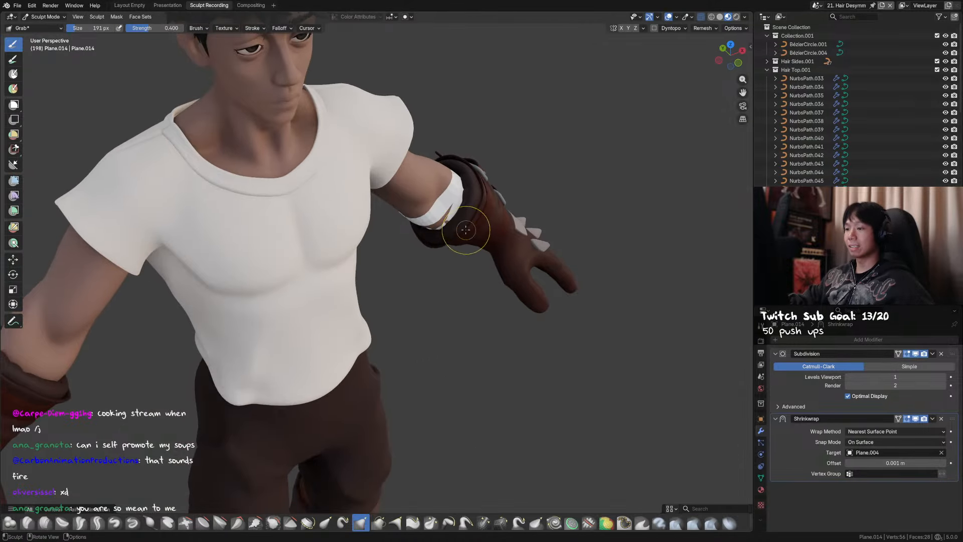
Move an edge of the forearm band in Edit Mode to refit the wrap, return to Object Mode, and save the file
scroll(471, 226, "up", 3)
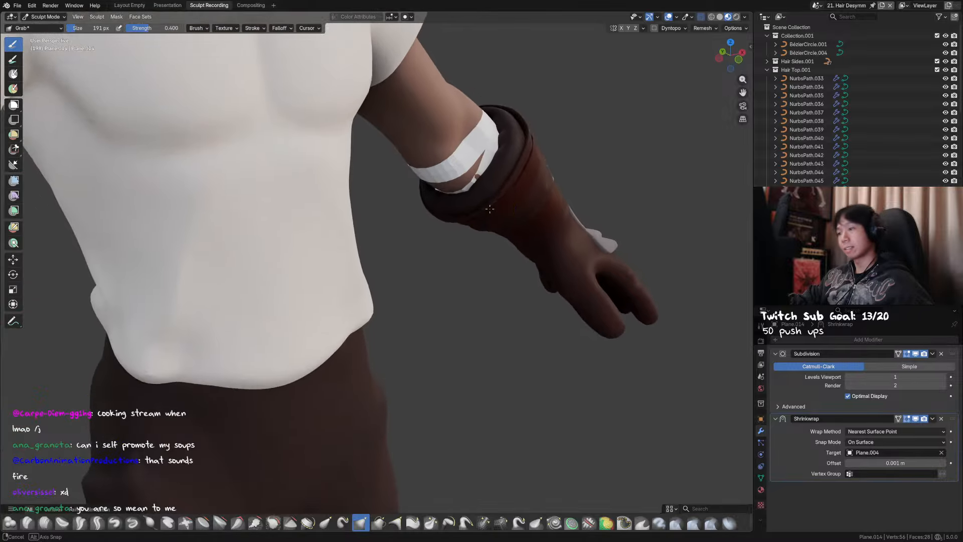
key("Tab")
mouse_move(500, 228)
middle_mouse_down()
mouse_move(509, 200)
mouse_move(472, 184)
mouse_move(480, 254)
mouse_move(462, 293)
mouse_move(455, 284)
mouse_move(501, 278)
mouse_move(483, 215)
mouse_move(482, 227)
mouse_move(509, 218)
middle_mouse_up()
key("g")
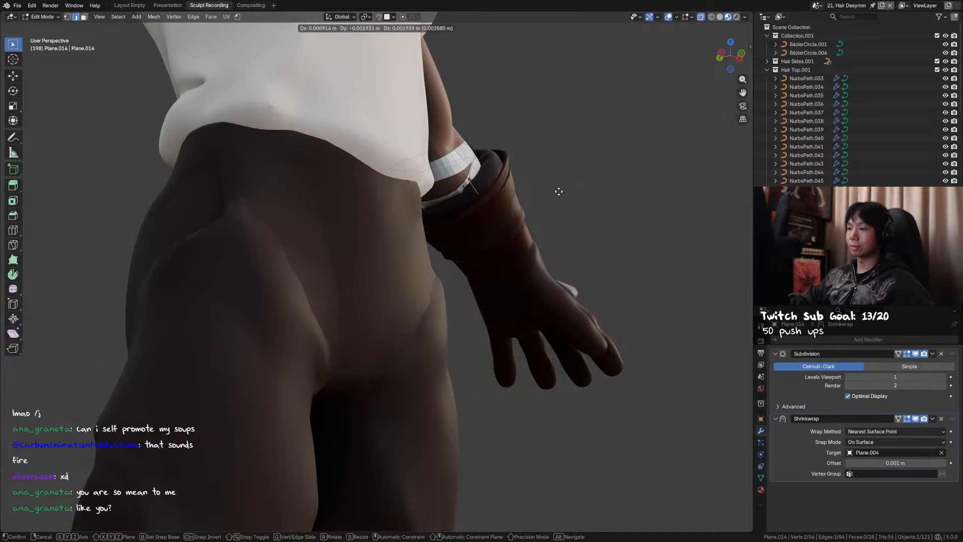
left_click(524, 200)
middle_click_drag(527, 199, 588, 234)
middle_click_drag(402, 181, 406, 221)
key("Tab")
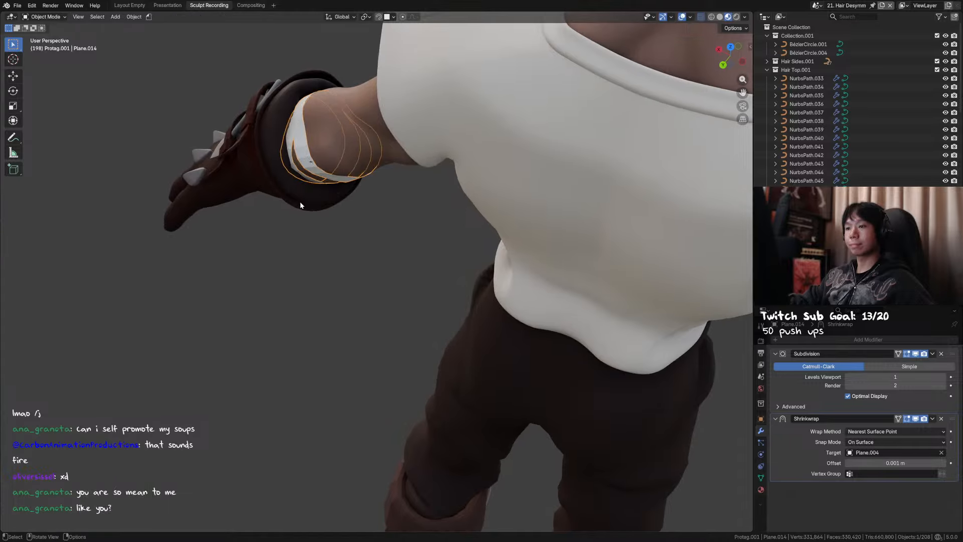
middle_click_drag(300, 205, 368, 194)
key("ctrl+s")
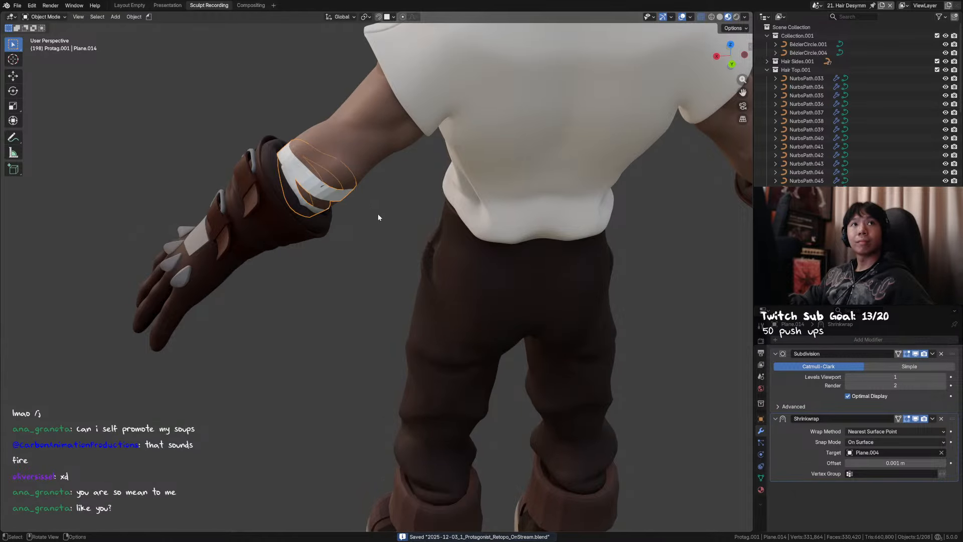
Adjust the forearm band at the back of the arm with the Grab brush in Sculpt Mode, and return to Object Mode
mouse_move(355, 208)
middle_mouse_down()
mouse_move(362, 215)
mouse_move(332, 189)
mouse_move(282, 175)
mouse_move(374, 181)
mouse_move(367, 191)
middle_mouse_up()
key("ctrl+Tab")
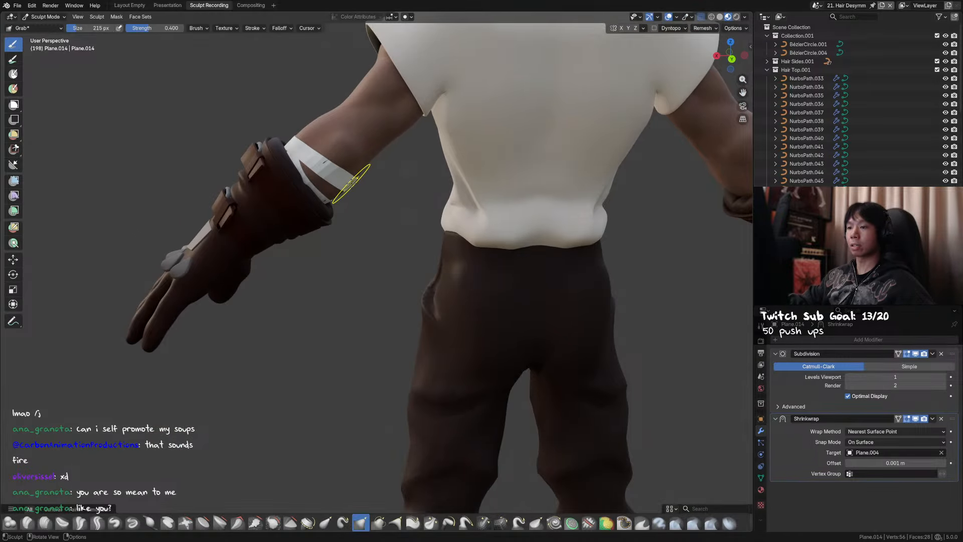
left_click_drag(352, 184, 352, 184)
middle_click_drag(353, 184, 521, 198)
key("ctrl+Tab")
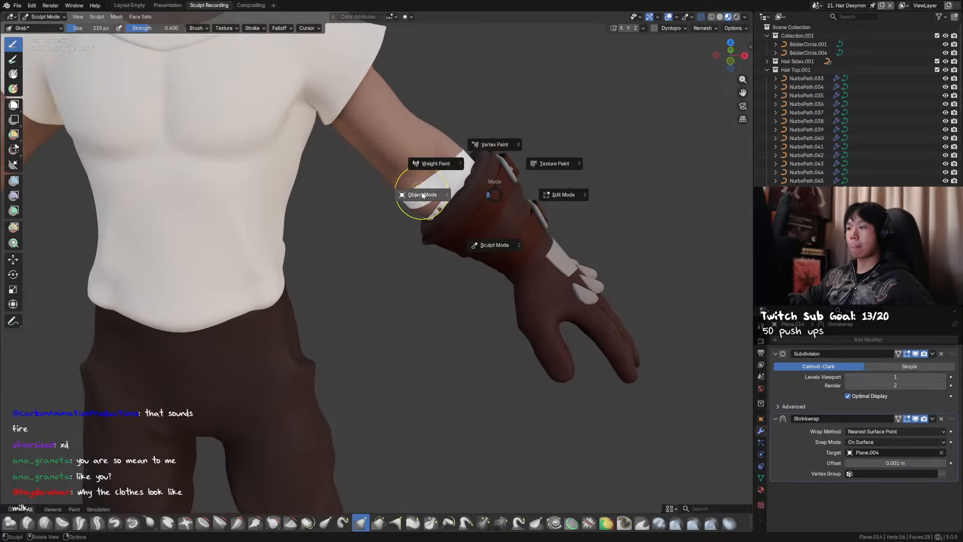
left_click(421, 194)
Select the forearm band with the shirt as the active object, and link the shirt's material to the band
scroll(424, 181, "down", 4)
key("KP_1")
scroll(507, 186, "up", 3)
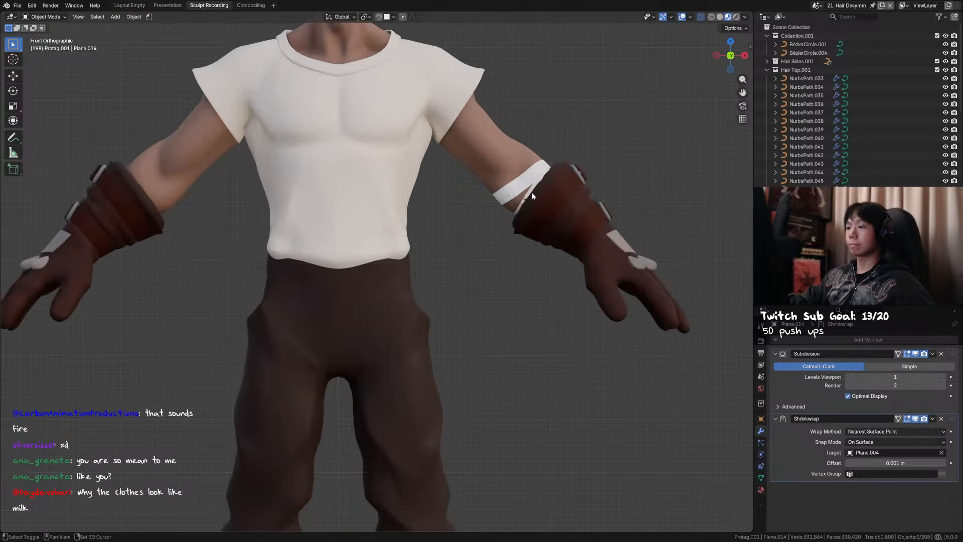
key("ctrl+Tab")
left_click(522, 242)
left_click(384, 185, "shift")
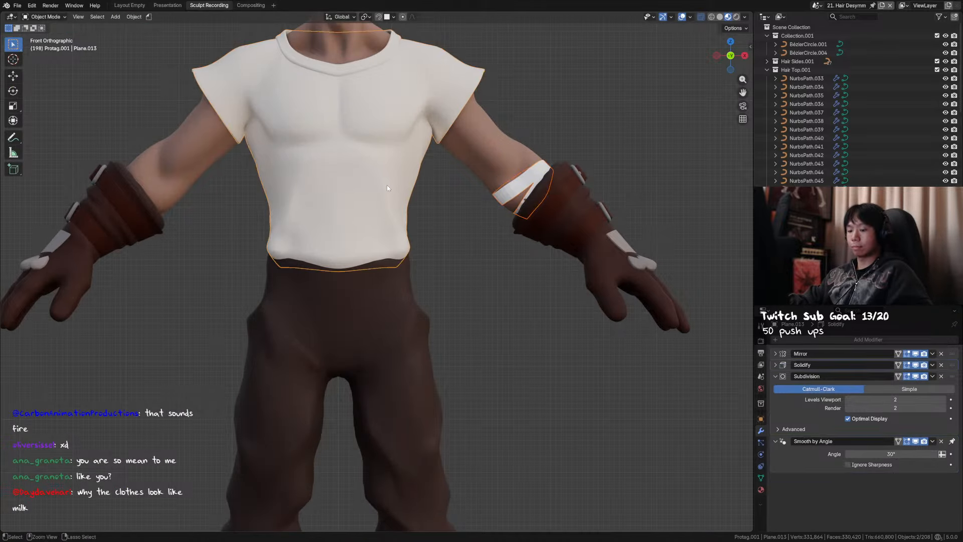
key("ctrl+l")
left_click(386, 205)
Try to colour the forearm band with Paint Hard in Sculpt Mode while the shirt is active, save, and return to Object Mode
middle_click_drag(562, 216, 505, 217, "shift")
key("ctrl+Tab")
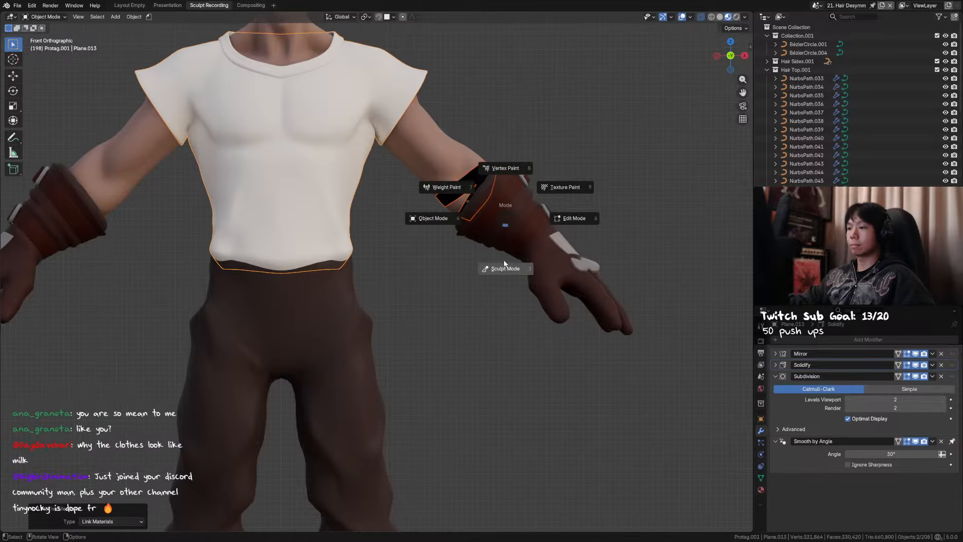
left_click(504, 266)
key("q")
left_click(466, 200)
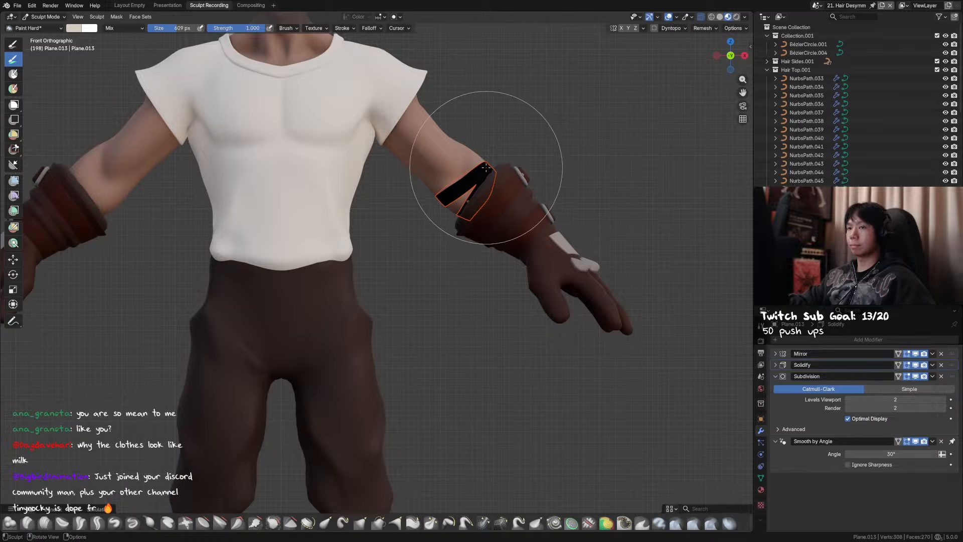
key("ctrl+s")
key("ctrl+Tab")
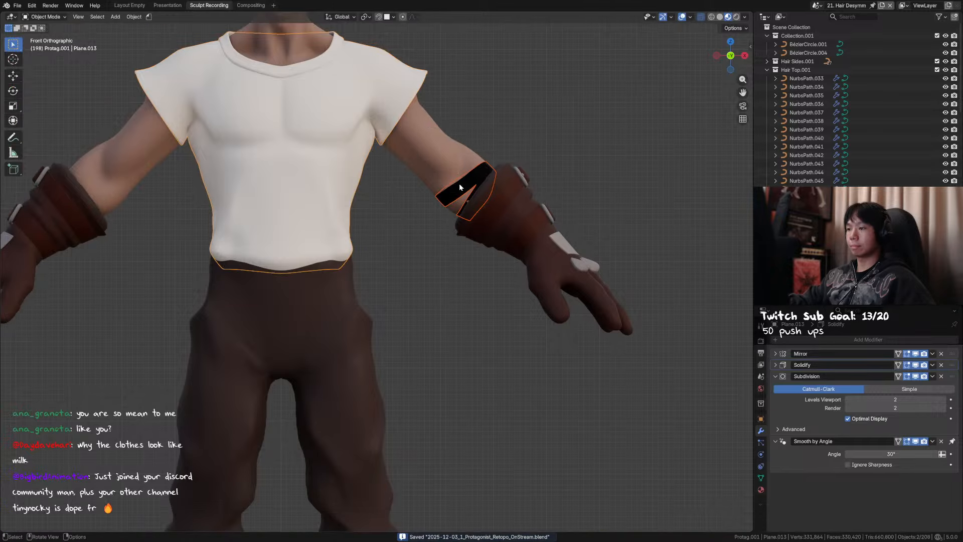
Make only the forearm band active in Sculpt Mode and fill it with a slightly darker off-white
left_click(470, 189)
key("ctrl+Tab")
left_click(501, 158)
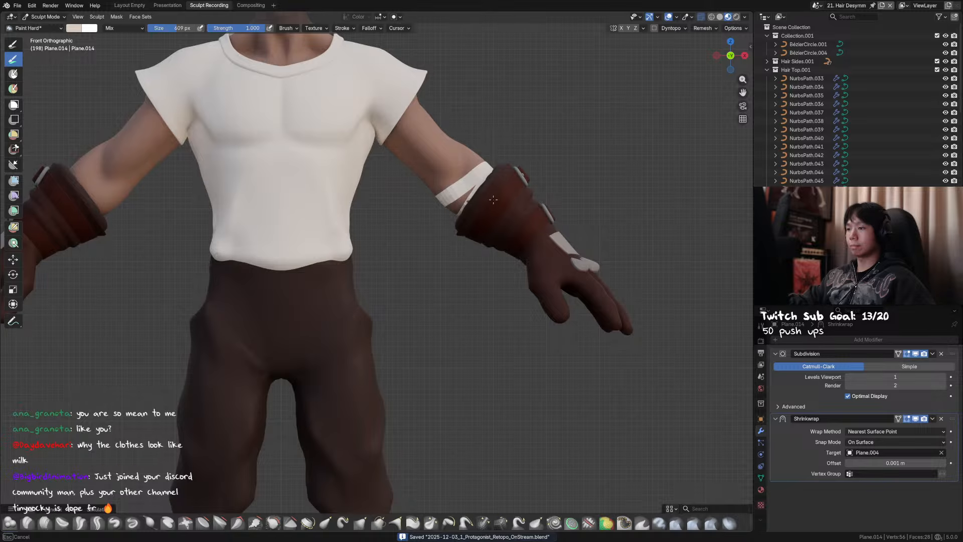
left_click(74, 28)
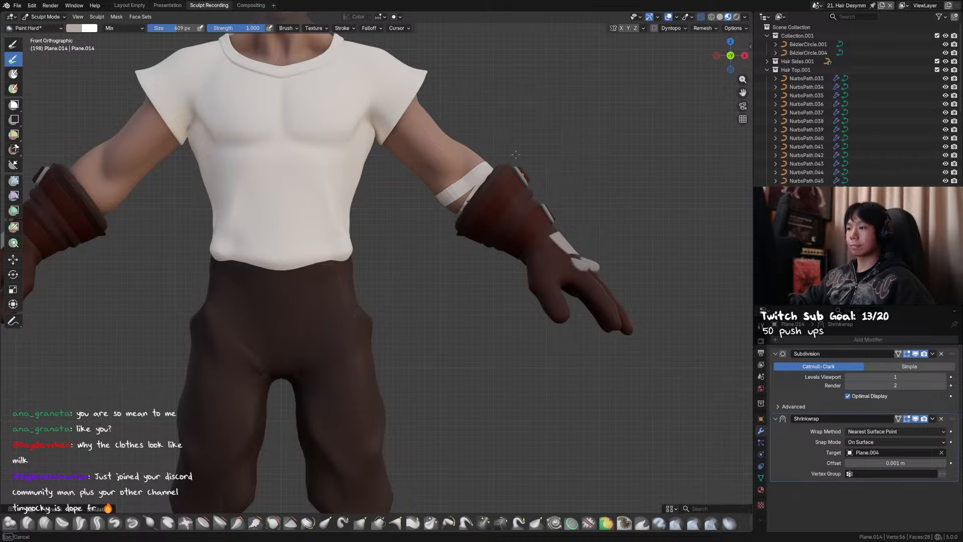
Switch sculpting to the shirt, fill it with the same darker off-white, return to Object Mode, and save the file
scroll(489, 172, "down", 3)
middle_click_drag(490, 172, 263, 199)
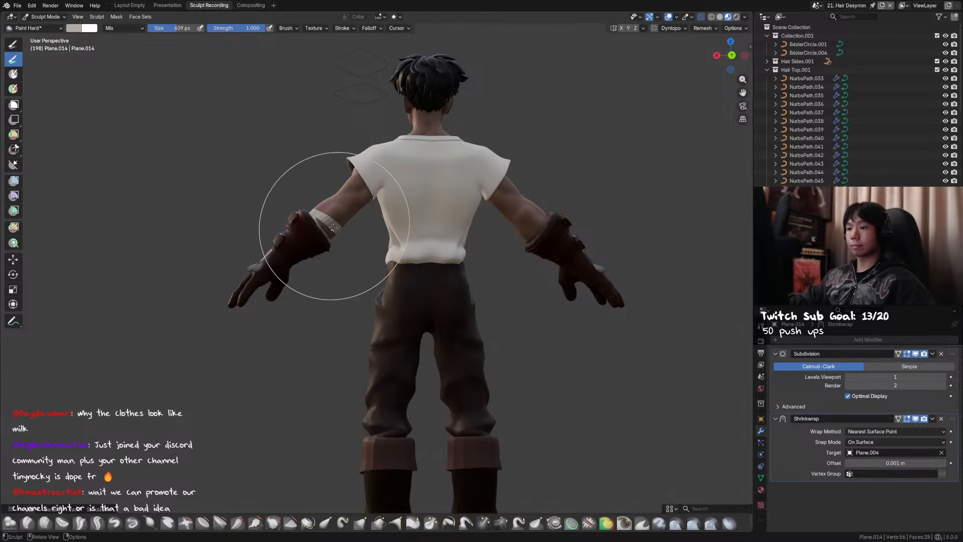
middle_click_drag(333, 227, 323, 230)
key("alt+q")
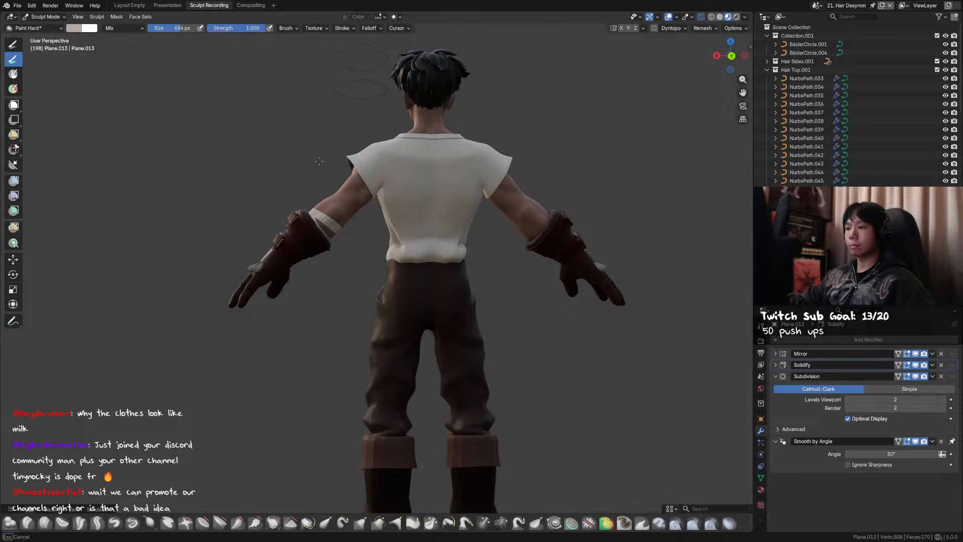
middle_click_drag(474, 144, 341, 184, "alt")
middle_click_drag(381, 208, 393, 232)
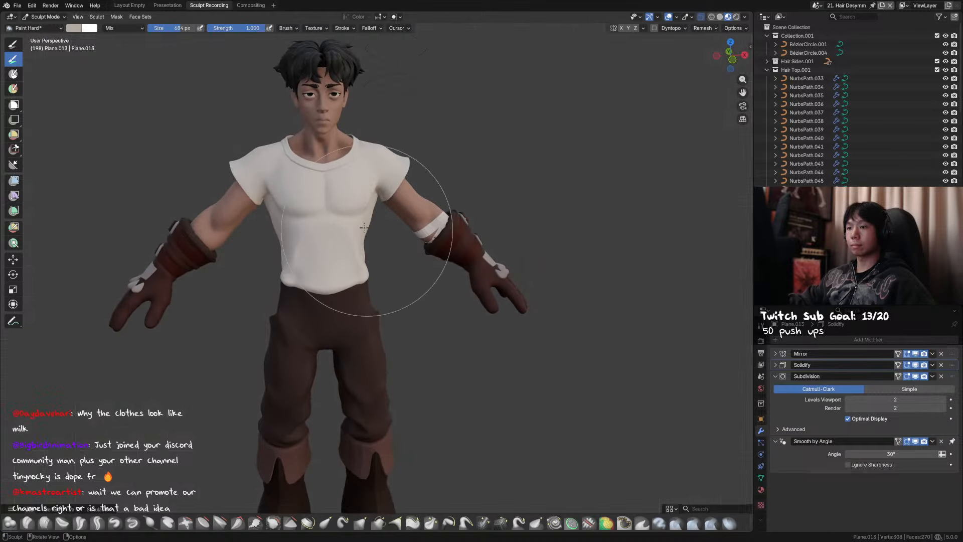
middle_click_drag(385, 141, 381, 138)
key("ctrl+Tab")
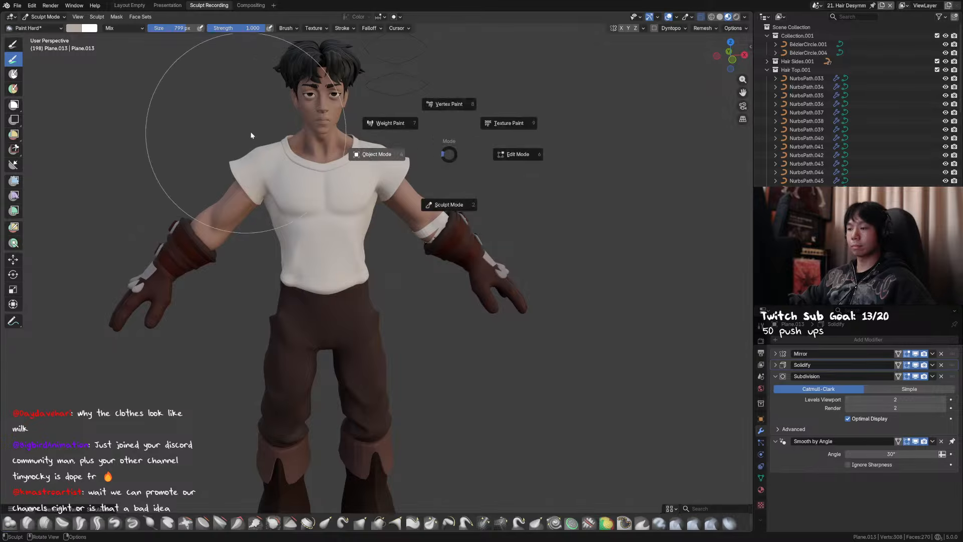
left_click(278, 142)
key("ctrl+s")
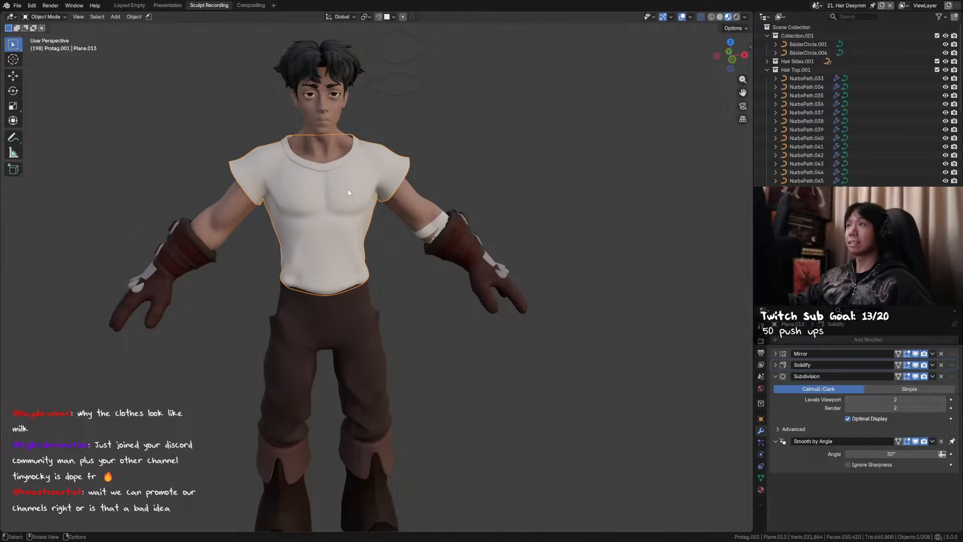
Save the file, hide one object on the lower body, and briefly inspect the remaining part's mesh in Edit Mode
middle_click_drag(350, 193, 483, 159)
scroll(482, 161, "down", 1)
key("ctrl+s")
left_click(432, 316)
key("h")
middle_click_drag(415, 335, 426, 303, "shift")
left_click(355, 303)
key("Tab")
key("Tab")
left_click(486, 274)
Select the forearm band, save the file, and set its Subdivision render level to 1
middle_click_drag(487, 274, 416, 253, "shift")
scroll(421, 282, "up", 3)
key("KP_1")
left_click(390, 259)
scroll(390, 259, "up", 4)
key("ctrl+s")
left_click(852, 385)
type("1")
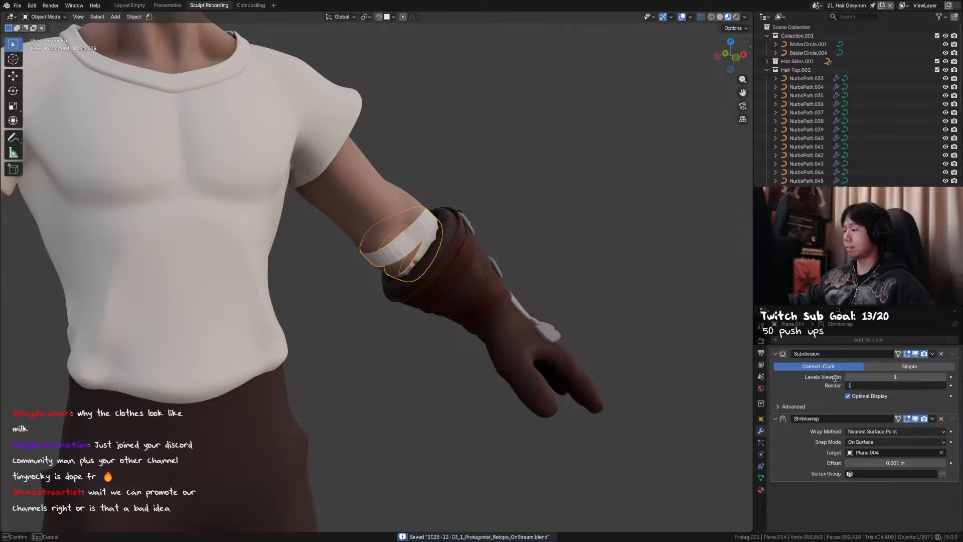
key("Return")
Set the forearm band's Shrinkwrap offset to 0.0015 m, deselect it, and save the file
middle_click_drag(692, 366, 596, 308)
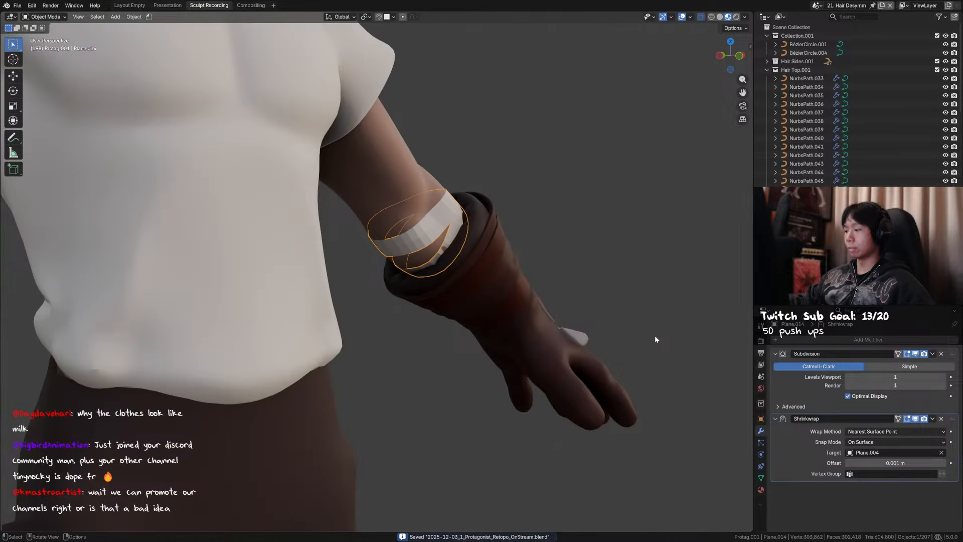
double_click(910, 463)
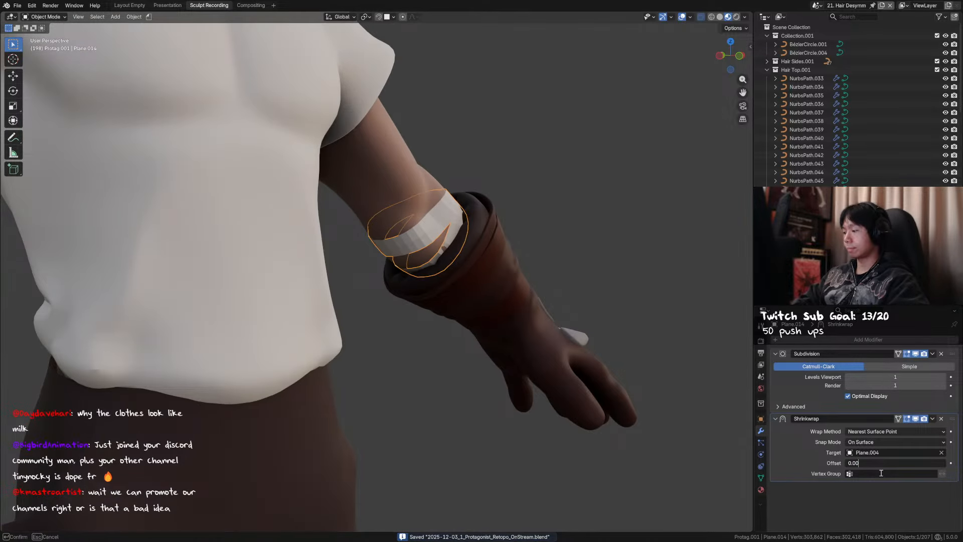
type("15")
key("Return")
left_click(583, 185)
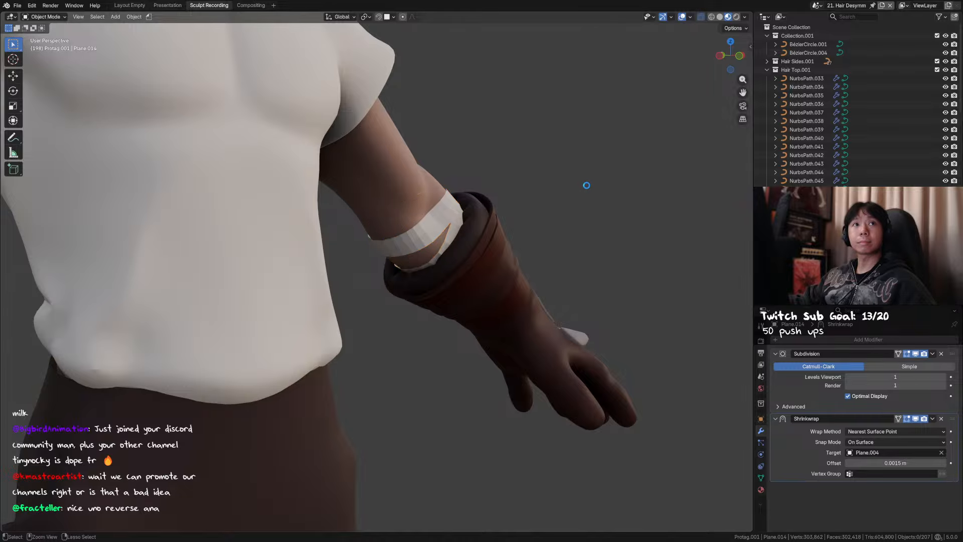
key("ctrl+s")
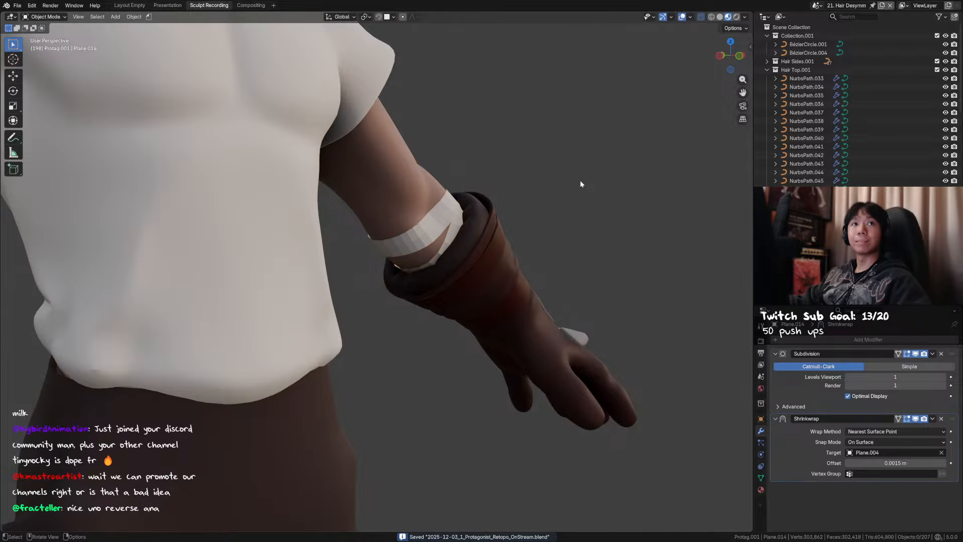
Inspect the forearm band's mesh in Edit Mode, save the file, and return to Object Mode in front view
middle_click_drag(578, 192, 545, 232)
key("Tab")
key("ctrl+s")
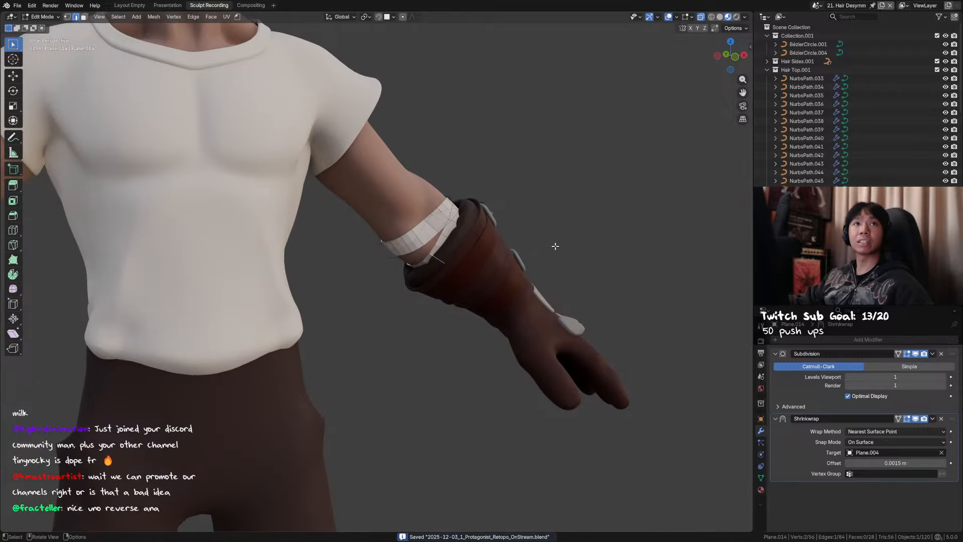
middle_click_drag(555, 246, 572, 256)
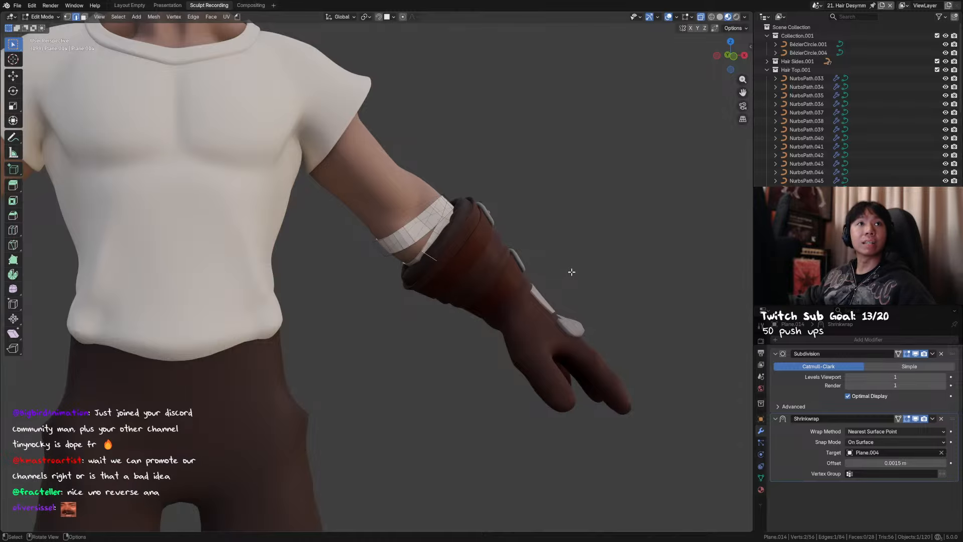
key("KP_1")
key("Tab")
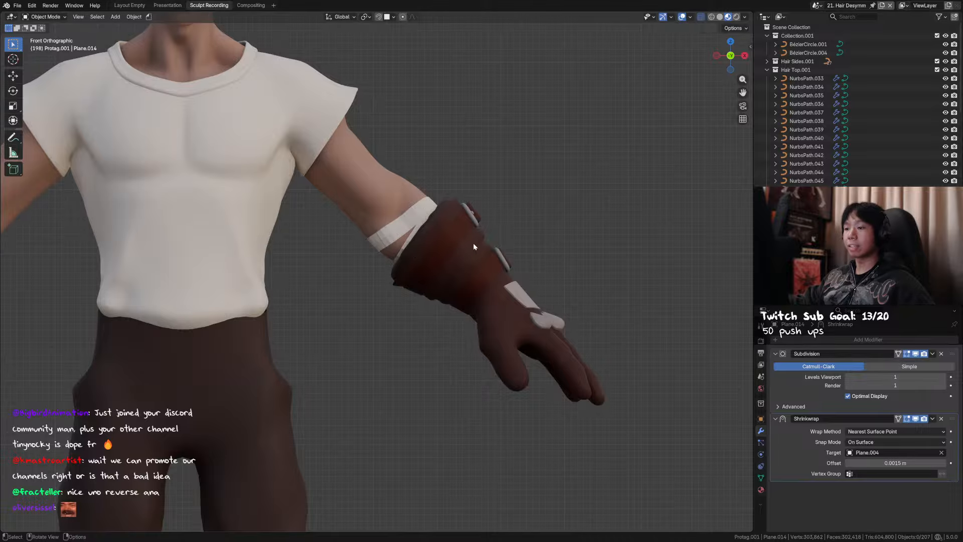
Save the file, open the forearm band's mesh in Edit Mode, and move a short path of edges at its inner underside
middle_click_drag(415, 235, 413, 245)
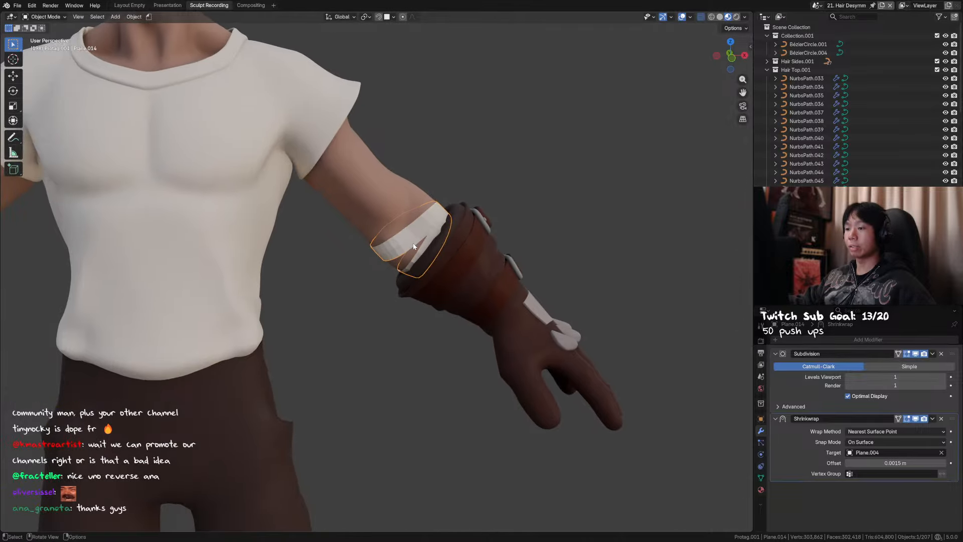
key("KP_1")
key("ctrl+s")
scroll(402, 228, "up", 3)
key("Tab")
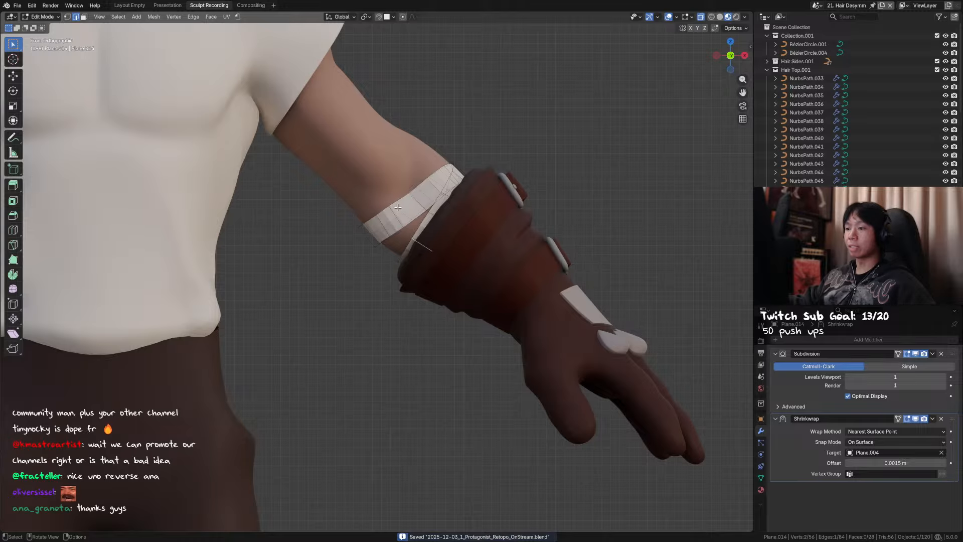
left_click(396, 202, "ctrl")
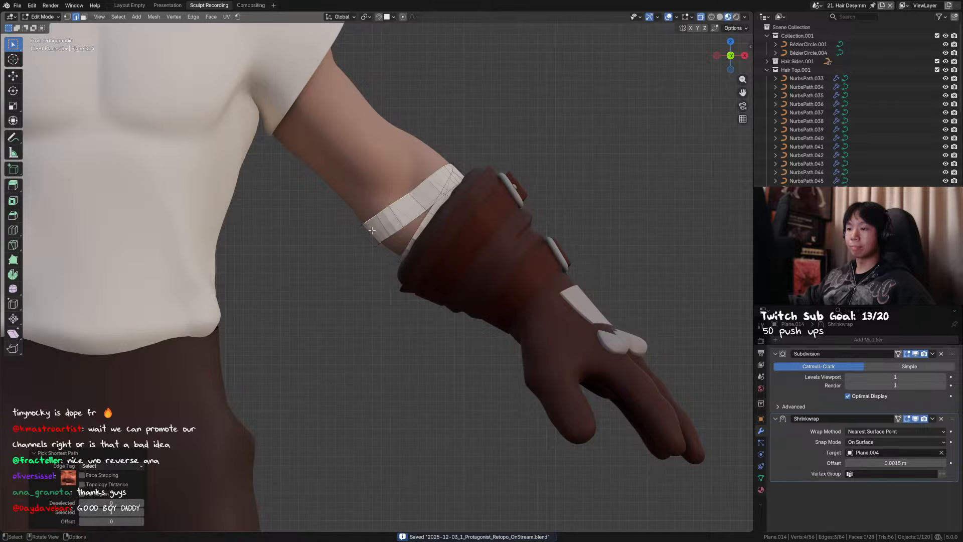
middle_click_drag(396, 202, 496, 229)
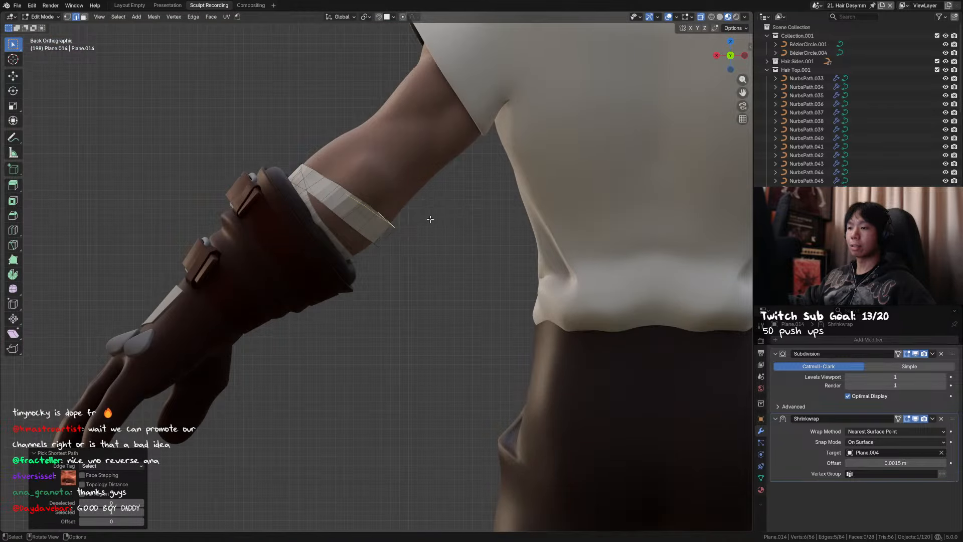
key("g")
left_click(476, 206)
middle_click_drag(377, 223, 426, 215)
middle_click_drag(524, 231, 401, 229)
key("g")
left_click(462, 229)
key("ctrl+z")
Move a single vertex of the forearm band in vertex select mode, and return to Object Mode
key("1")
left_click(371, 199)
middle_click_drag(371, 199, 537, 219)
key("g")
left_click(533, 215)
key("Tab")
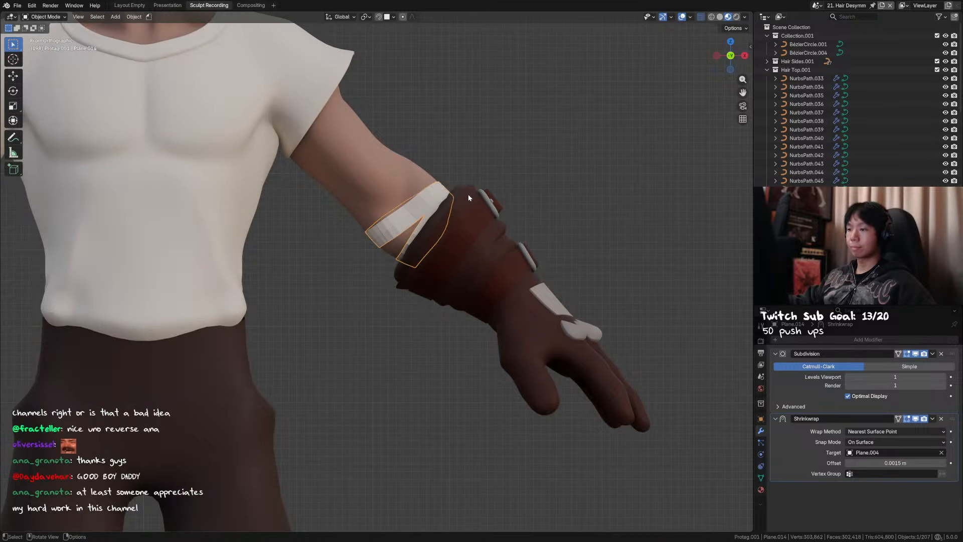
Deselect the forearm band, save the file, and check the band against the whole outfit in front view
scroll(468, 194, "down", 2)
left_click(516, 193)
key("ctrl+s")
middle_click_drag(459, 215, 515, 216, "shift")
scroll(522, 189, "down", 3)
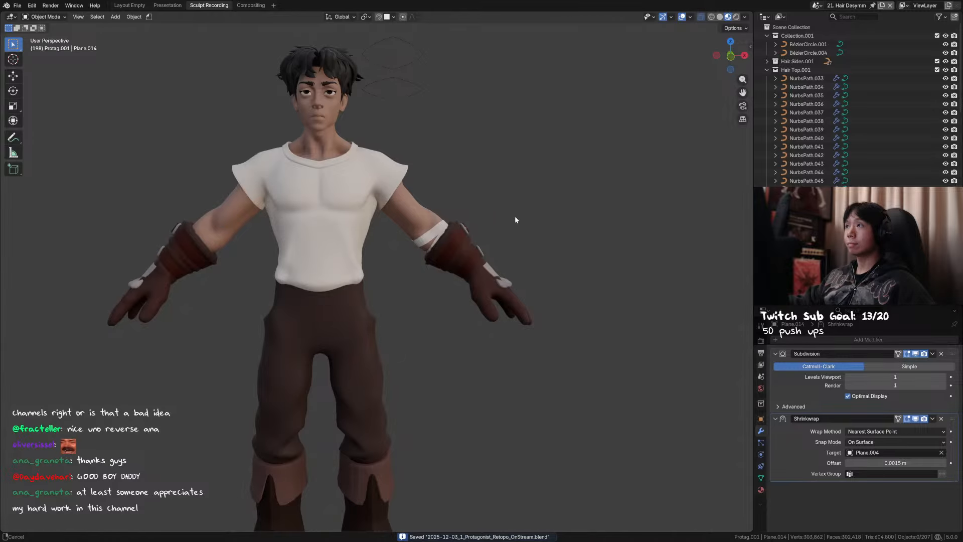
scroll(411, 213, "up", 6)
middle_click_drag(399, 224, 412, 205)
key("KP_1")
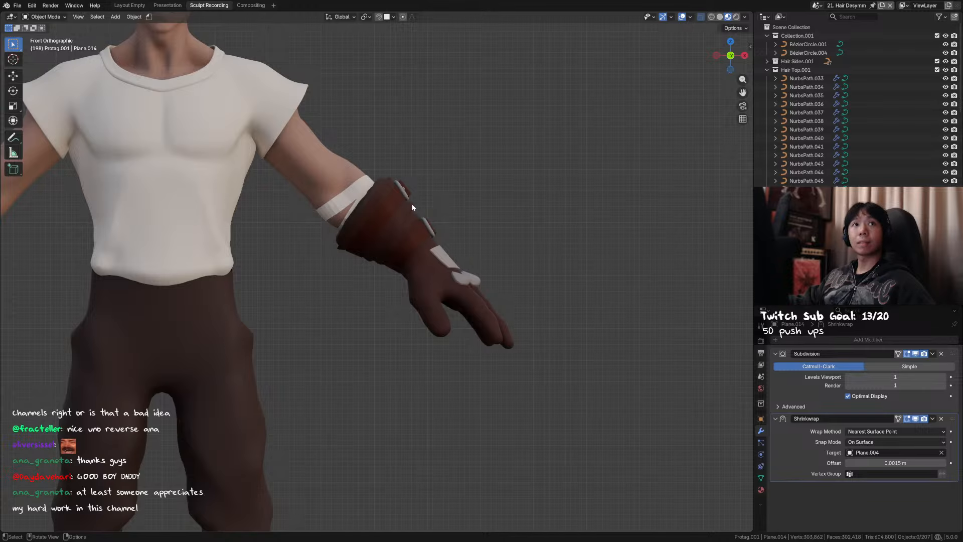
scroll(412, 204, "up", 1)
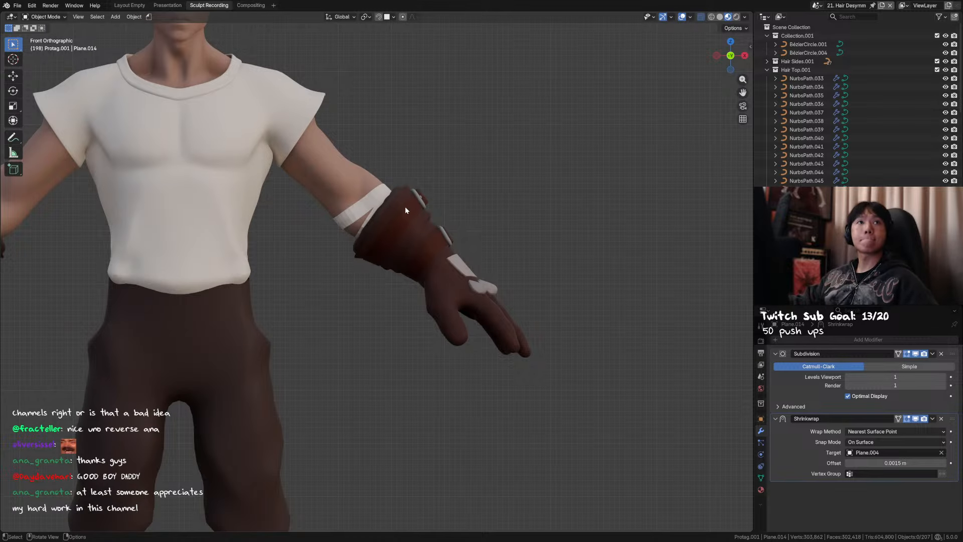
Hide the leather cuff and the glove so the whole forearm band is exposed
middle_click_drag(395, 212, 383, 262, "shift")
scroll(384, 240, "up", 2)
left_click(406, 244)
key("Tab")
key("Tab")
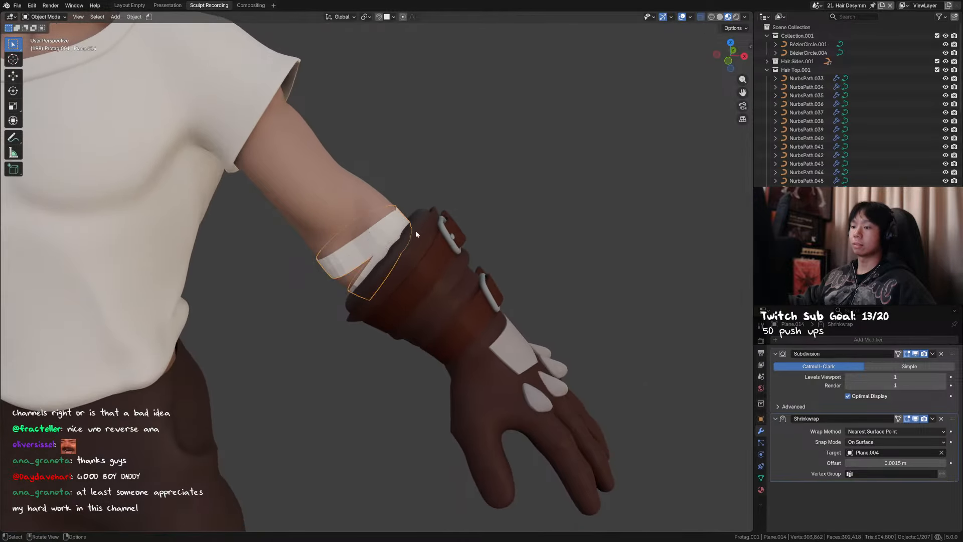
left_click(415, 230)
key("h")
left_click(424, 260)
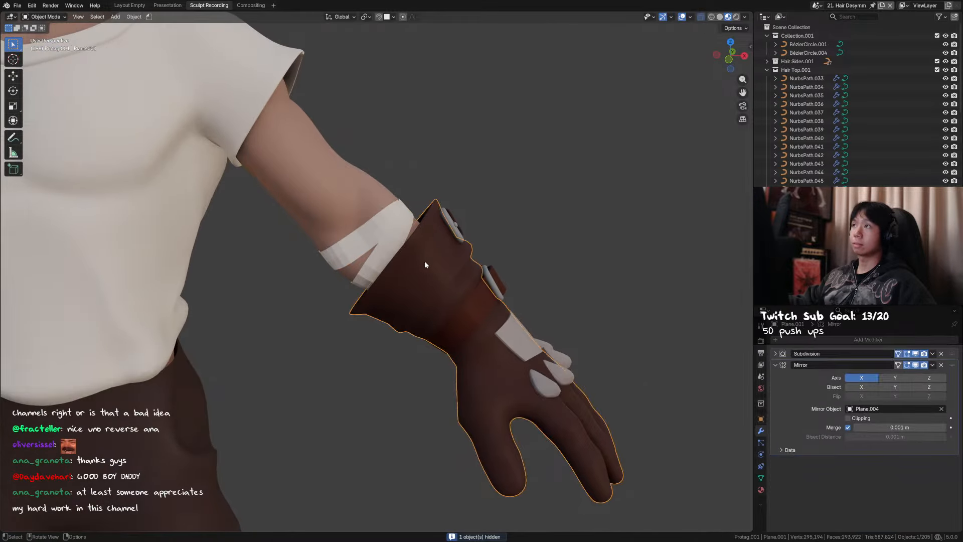
key("h")
Reopen the forearm band in Edit Mode with edge selection and reposition a crosswise edge on the lower strip's underside
left_click(390, 268)
middle_click_drag(381, 277, 395, 242)
key("2")
left_click(391, 230, "alt")
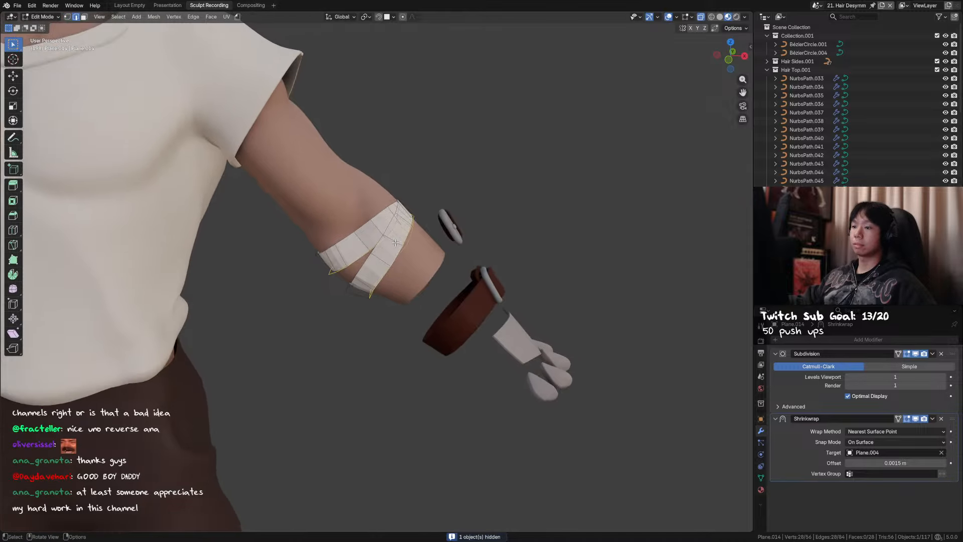
key("KP_1")
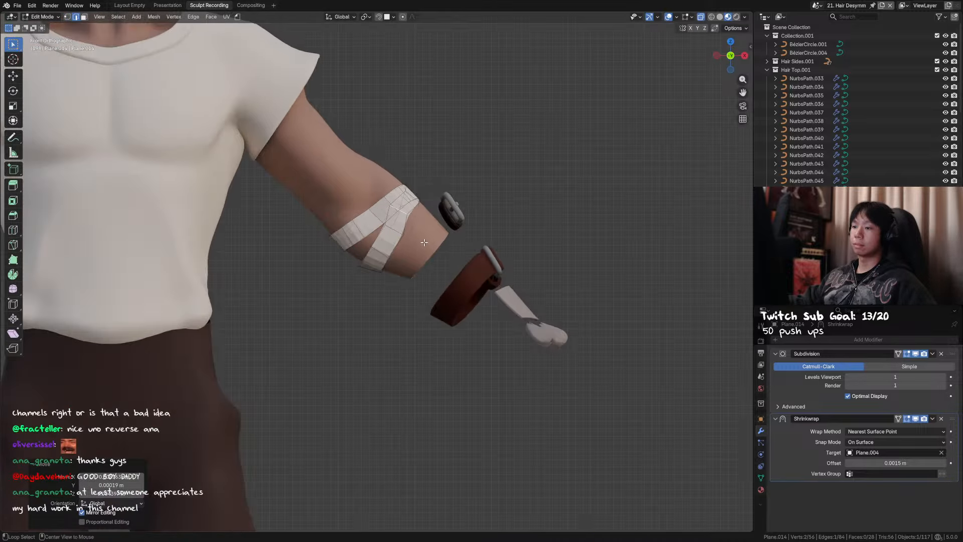
key("g")
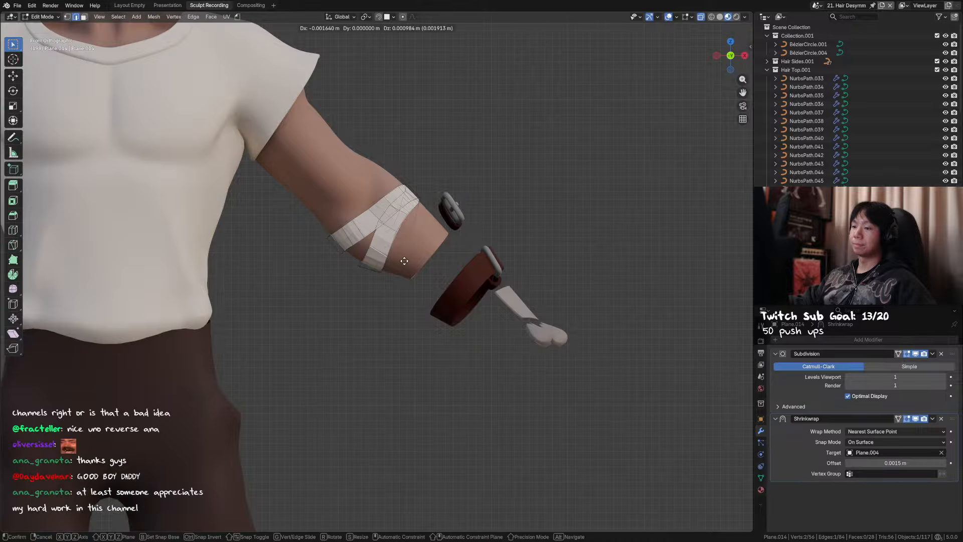
middle_click_drag(395, 254, 404, 226, "alt")
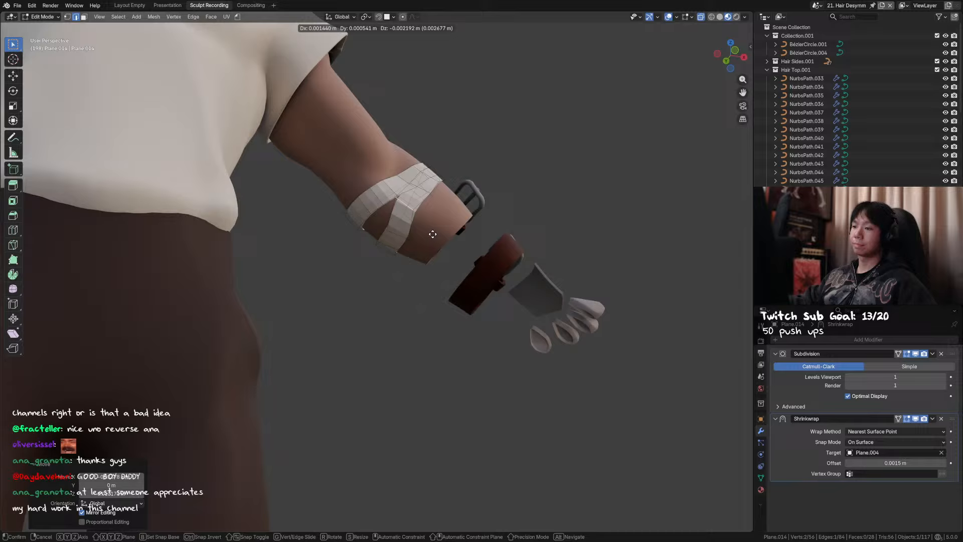
left_click(401, 222)
key("KP_1")
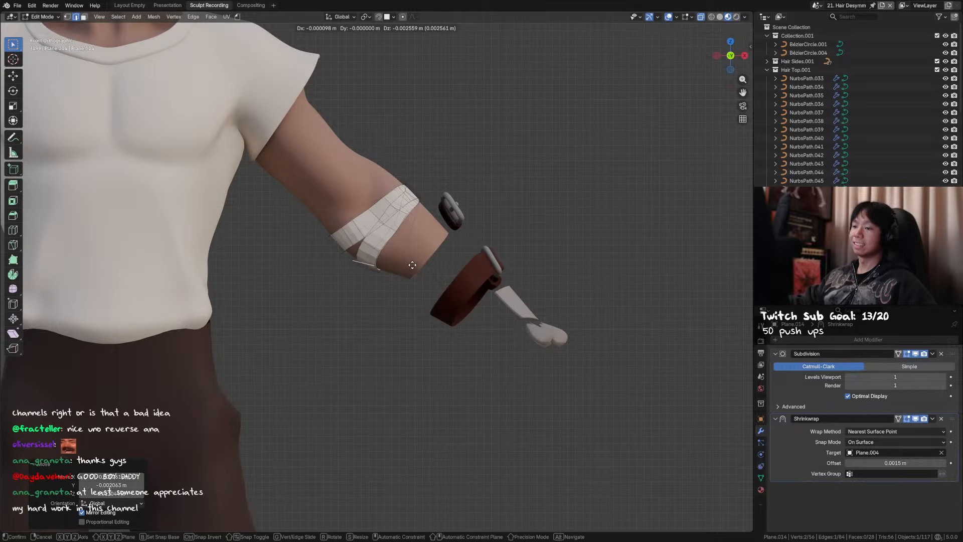
Rotate the lower strip's underside edge in front view and move it closer to the upper strip in back view
middle_click_drag(417, 266, 453, 276)
key("KP_1")
key("r")
left_click(429, 282)
key("g")
key("g")
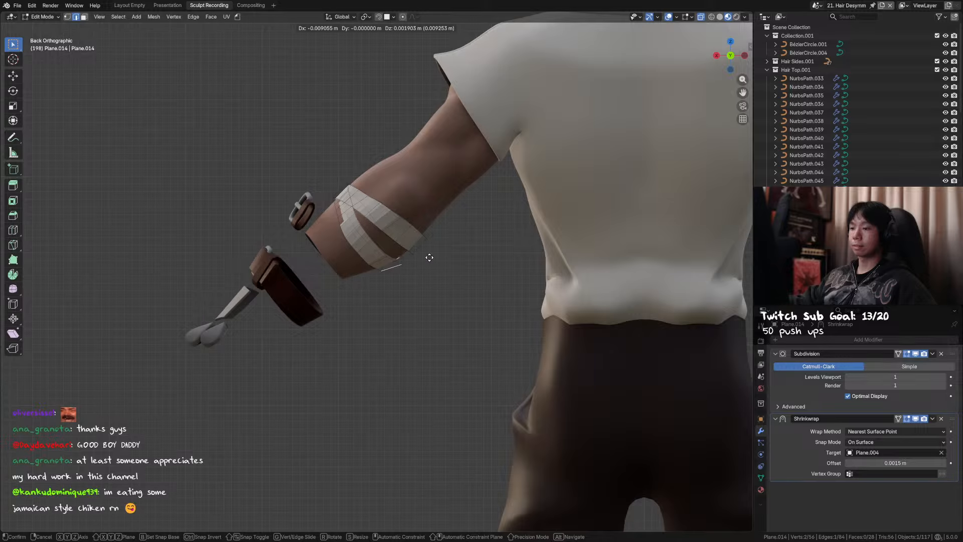
left_click(459, 236)
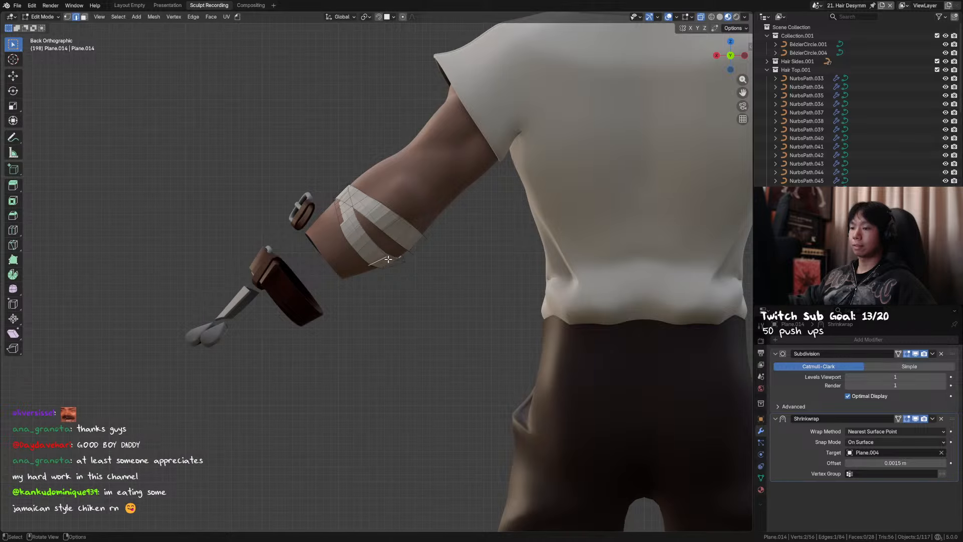
Move and rotate the neighbouring crosswise edges at the back of the lower strip to follow the upper strip
key("g")
left_click(397, 255)
key("r")
left_click(417, 240)
middle_click_drag(415, 265, 401, 264)
left_click(400, 266)
key("r")
left_click(414, 264)
key("g")
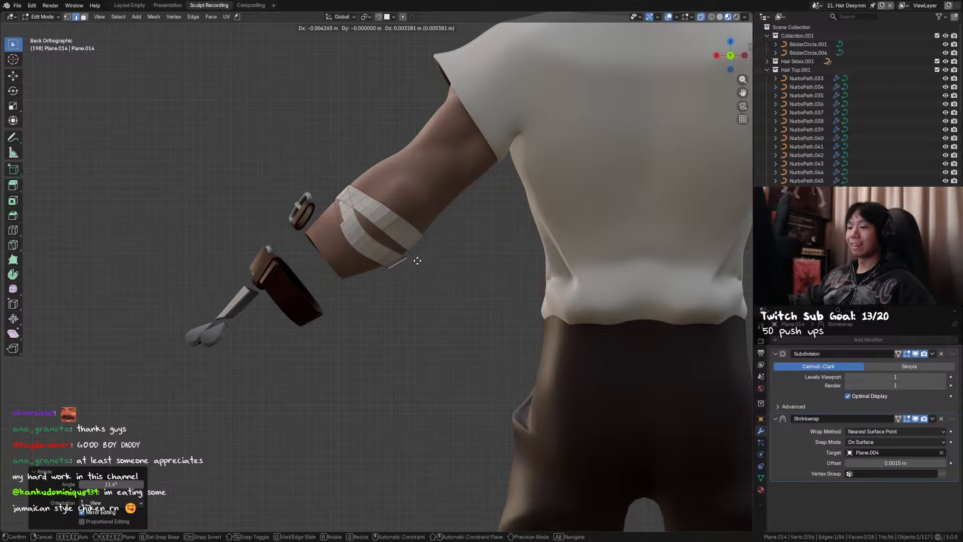
left_click(396, 246)
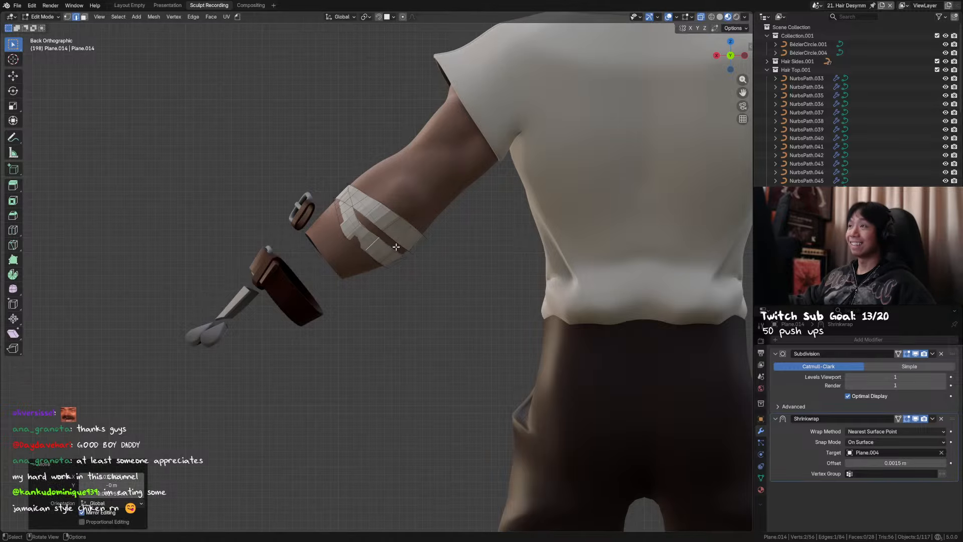
Save the file and shift the lower strip's crosswise edges on the back of the forearm to smooth its path
middle_click_drag(395, 247, 357, 229)
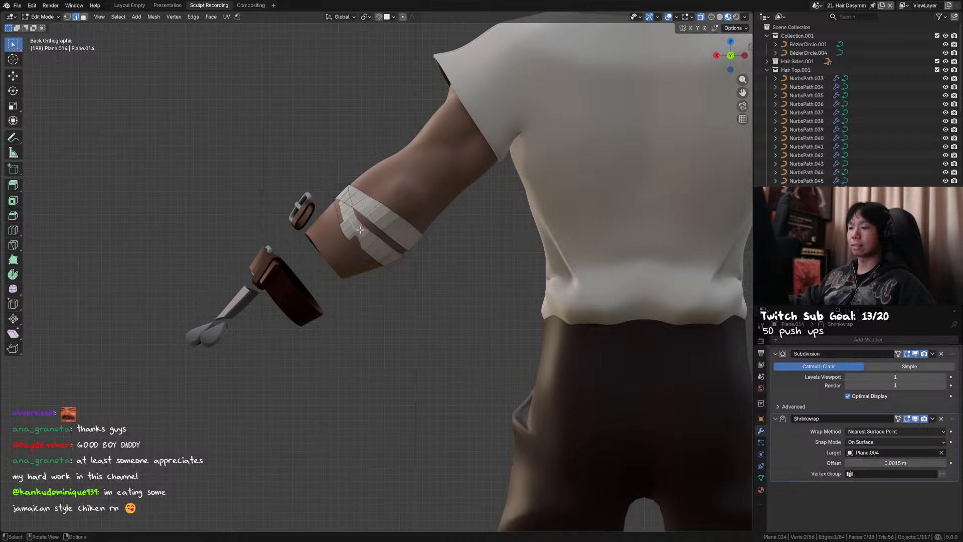
key("ctrl+s")
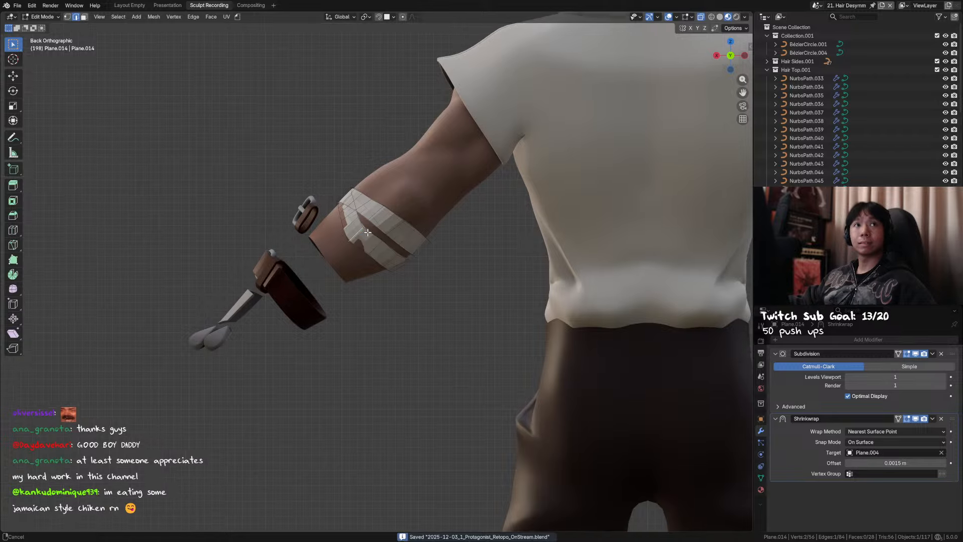
middle_click_drag(361, 227, 372, 243, "shift")
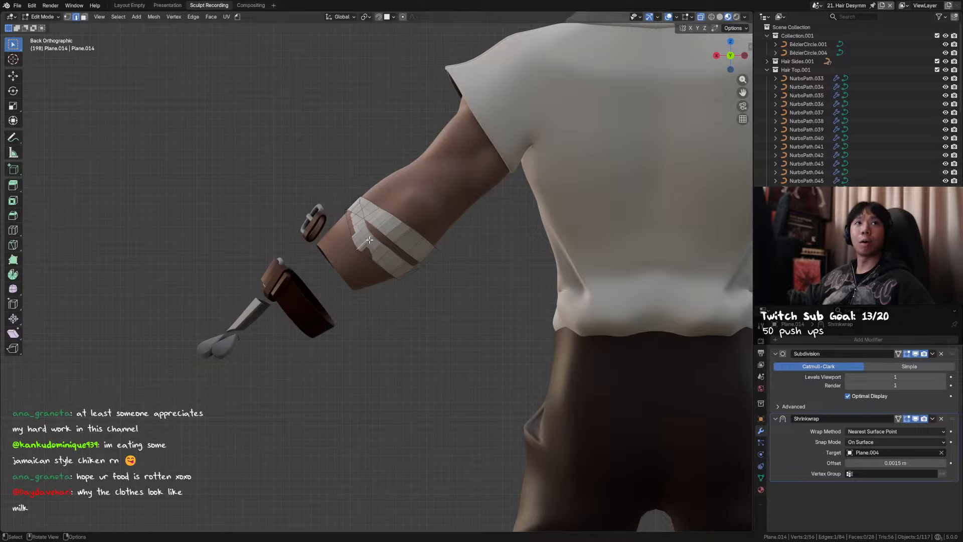
middle_click_drag(409, 298, 442, 262, "shift")
key("g")
left_click(389, 254)
key("g")
left_click(388, 263)
key("g")
left_click(436, 268)
Select another crosswise edge on the back of the lower strip, move it into line, and rotate it
left_click(379, 240)
key("g")
left_click(421, 219)
key("g")
left_click(368, 230)
key("r")
left_click(415, 230)
Adjust the parts of the band near the strips' crossing, and preview the result in Object Mode
left_click(339, 228)
left_click(334, 224, "shift")
key("g")
left_click(374, 227)
left_click(340, 221, "shift")
key("g")
left_click(349, 214)
key("Tab")
key("Tab")
left_click(407, 250)
key("g")
left_click(468, 279)
key("g")
right_click(346, 268)
key("ctrl+z")
Save the file and compare the reshaped forearm band with the full character before returning to the arm
key("ctrl+s")
scroll(447, 272, "down", 5)
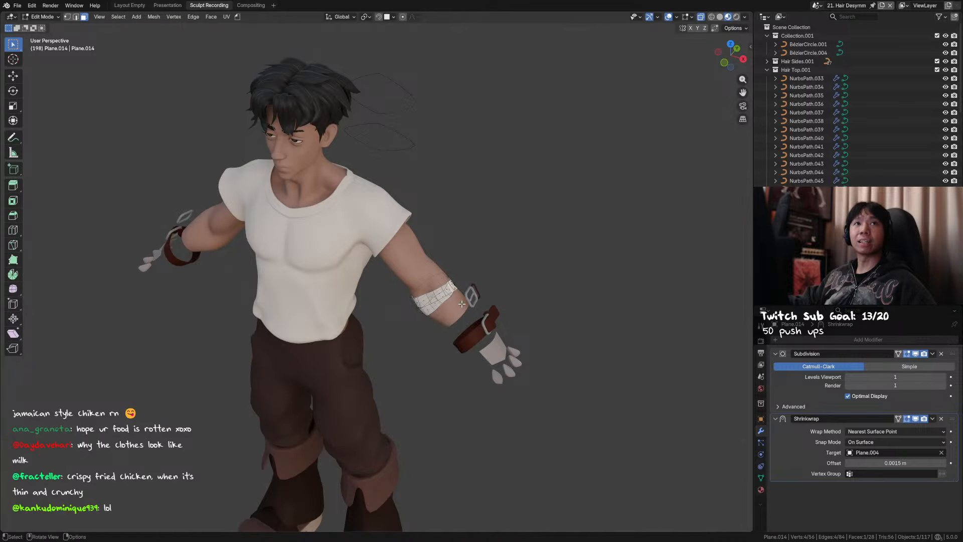
middle_click_drag(461, 303, 431, 251, "shift")
scroll(385, 240, "up", 2)
mouse_move(385, 230)
middle_mouse_down()
mouse_move(420, 199)
mouse_move(415, 191)
mouse_move(385, 217)
mouse_move(396, 228)
middle_mouse_up()
scroll(391, 208, "up", 2)
key("ctrl+s")
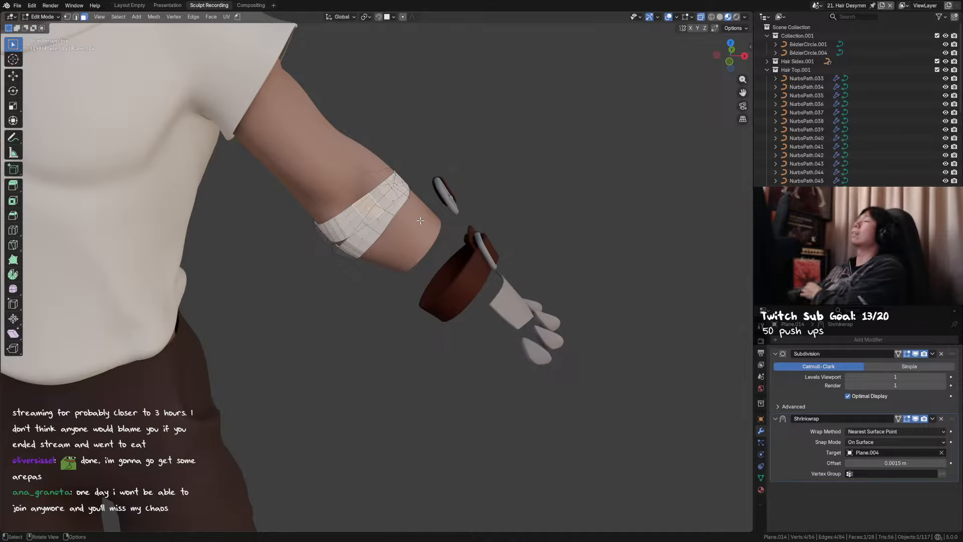
Slide an edge of the band near the strips' crossing on the back of the forearm
middle_click_drag(385, 154, 337, 173)
key("2")
left_click(337, 179)
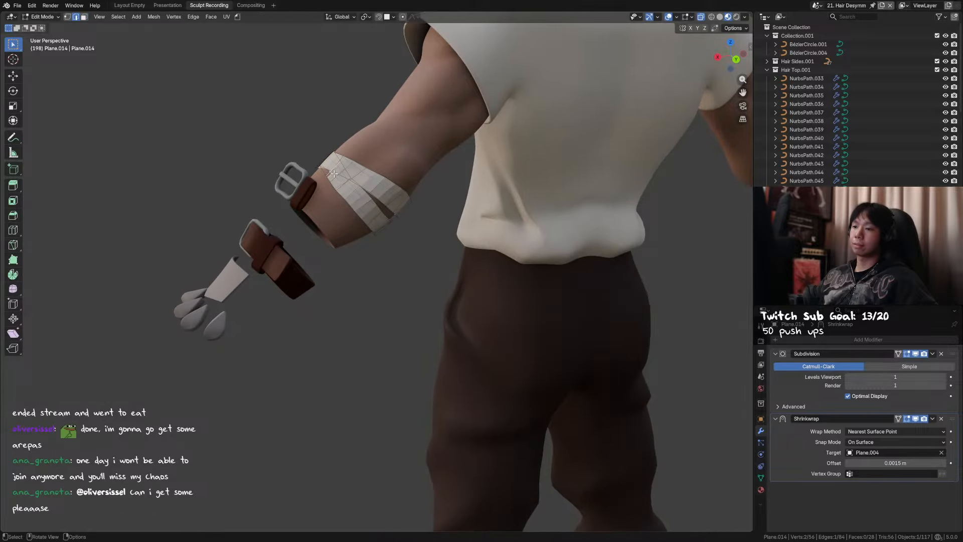
key("g")
key("g")
left_click(348, 172)
Move a single vertex near the strips' crossing in vertex select mode, and save the file
mouse_move(347, 172)
middle_mouse_down()
mouse_move(326, 155)
mouse_move(361, 188)
mouse_move(343, 187)
middle_mouse_up()
key("1")
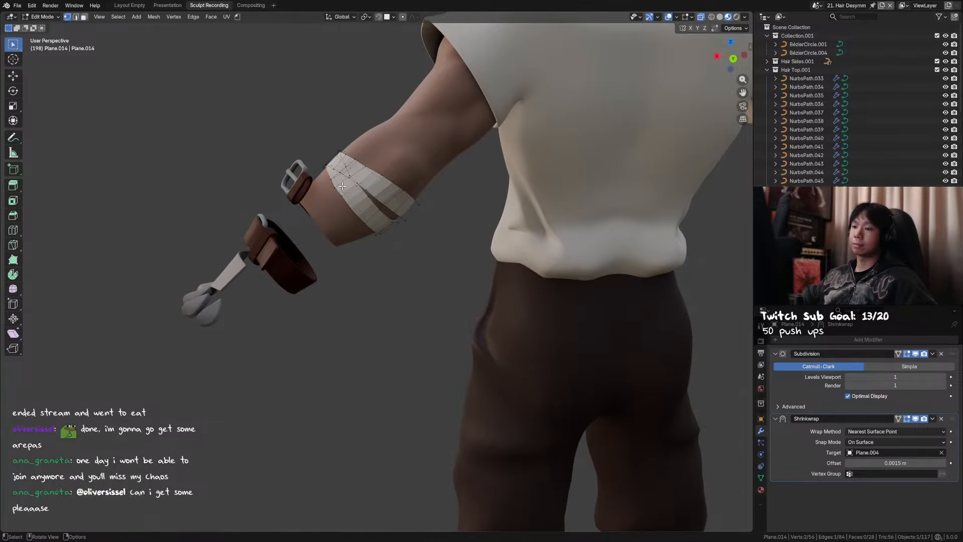
key("g")
left_click(387, 181)
key("ctrl+s")
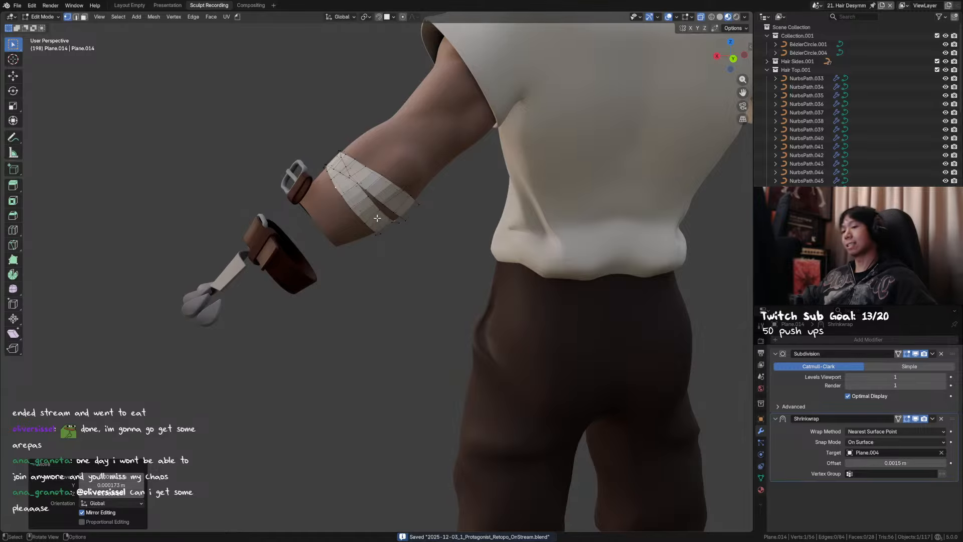
Rotate and move the selection on the back of the forearm band, and save the file
middle_click_drag(377, 217, 353, 198)
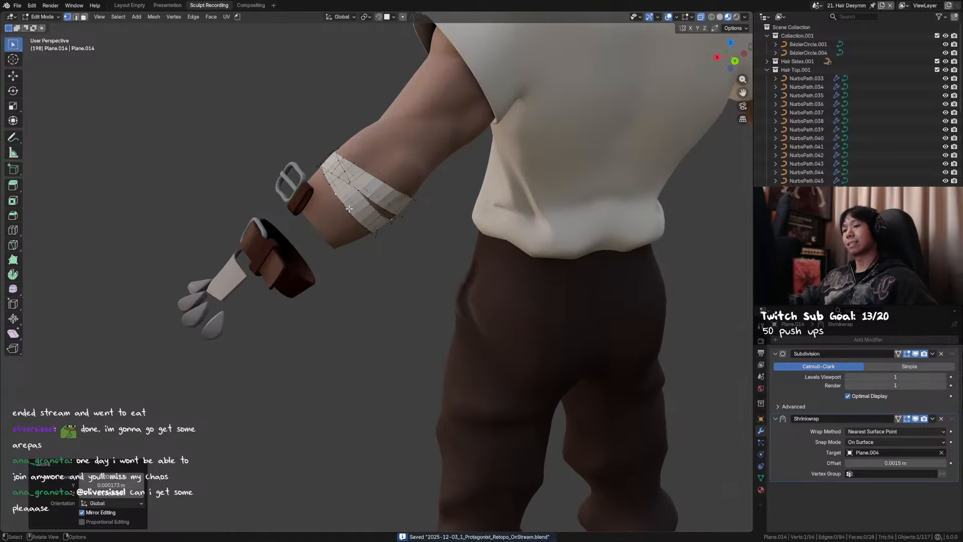
key("r")
left_click(393, 197)
key("g")
left_click(400, 206)
key("ctrl+s")
middle_click_drag(413, 206, 375, 221)
Preview the band in Object Mode, reposition its mesh selection in Edit Mode, and save the file
key("Tab")
key("Tab")
key("g")
left_click(363, 212)
key("g")
left_click(423, 226)
key("ctrl+s")
Rotate and move the lower strip's underside edge in front view, and save the file
key("r")
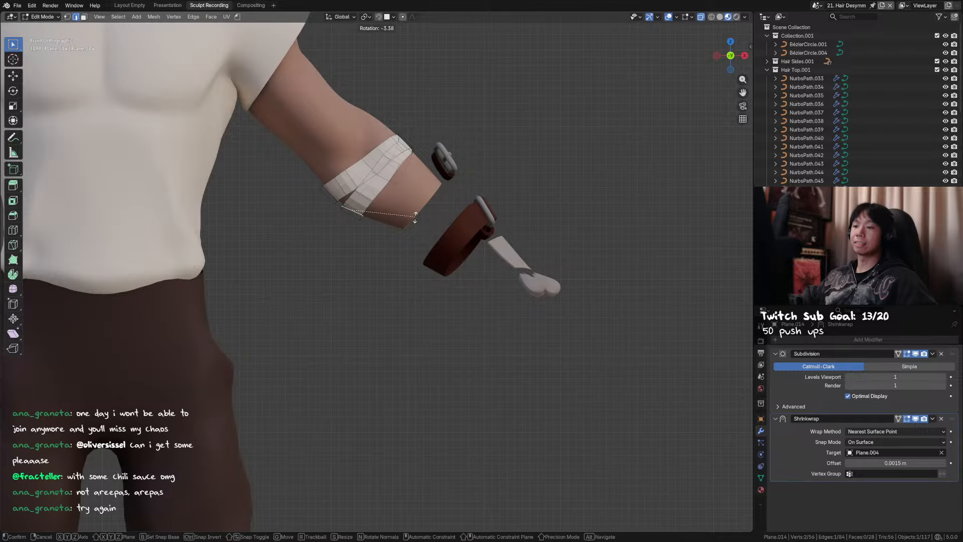
left_click(415, 219)
key("g")
left_click(417, 217)
key("ctrl+s")
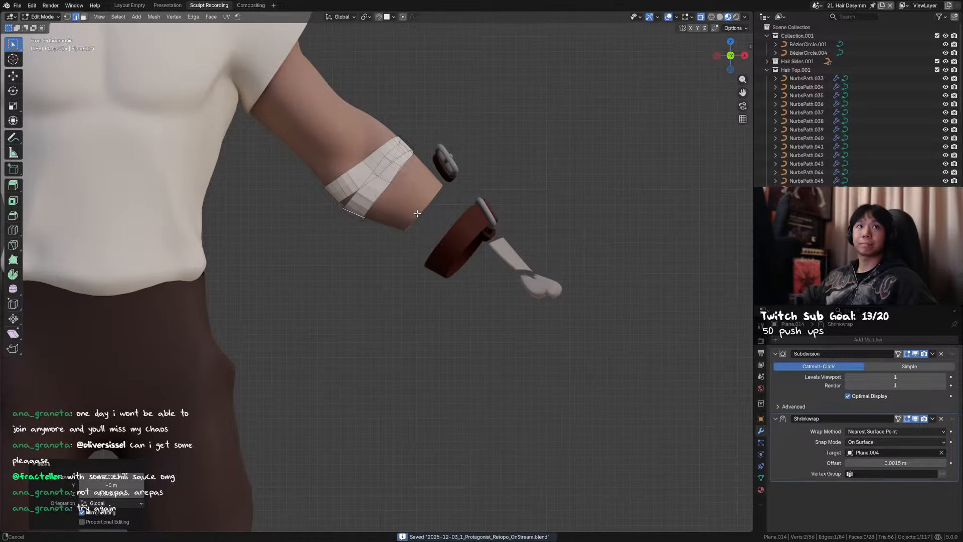
Check the band's fit around the forearm from several angles, save the file, and switch to Sculpt Mode
scroll(335, 224, "up", 3)
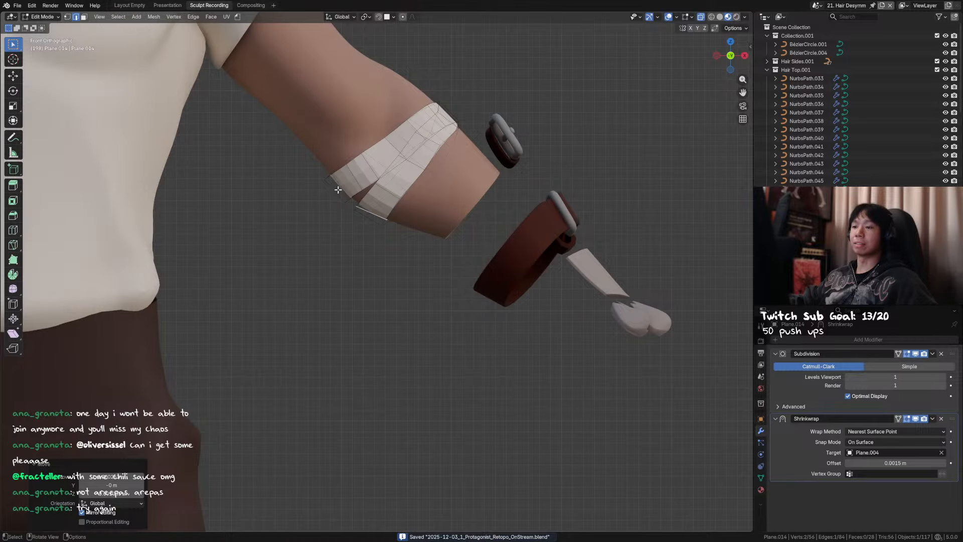
left_click(338, 190)
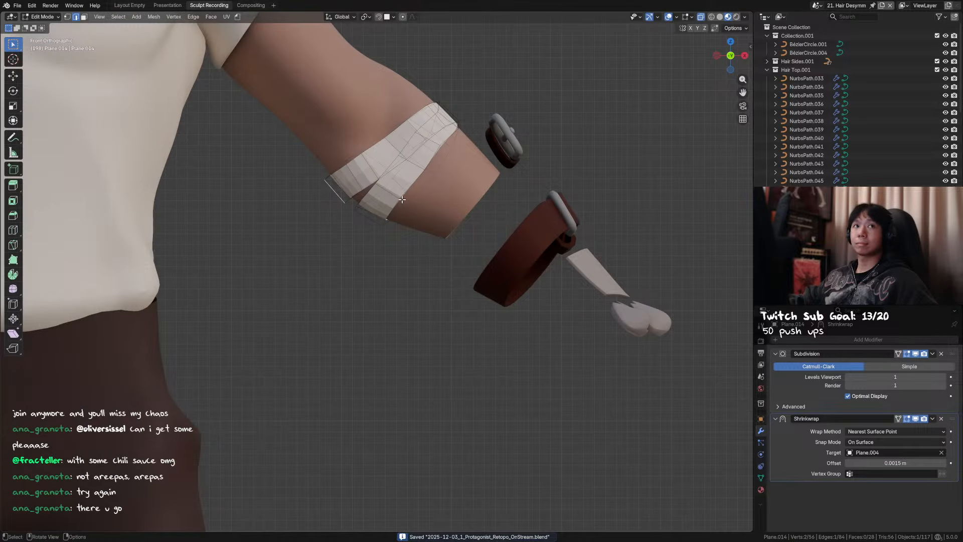
middle_click_drag(408, 202, 368, 228)
scroll(368, 227, "up", 2)
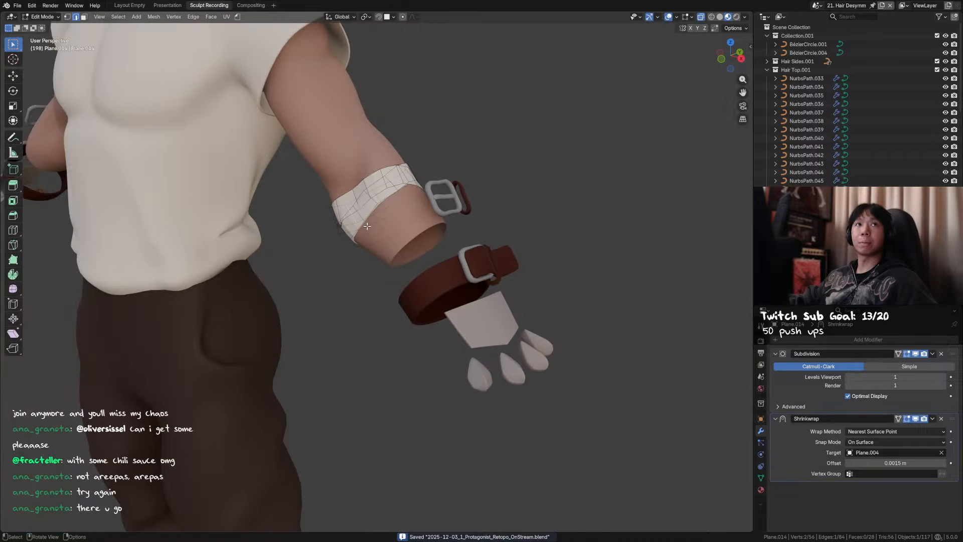
middle_click_drag(324, 221, 446, 191)
key("KP_1")
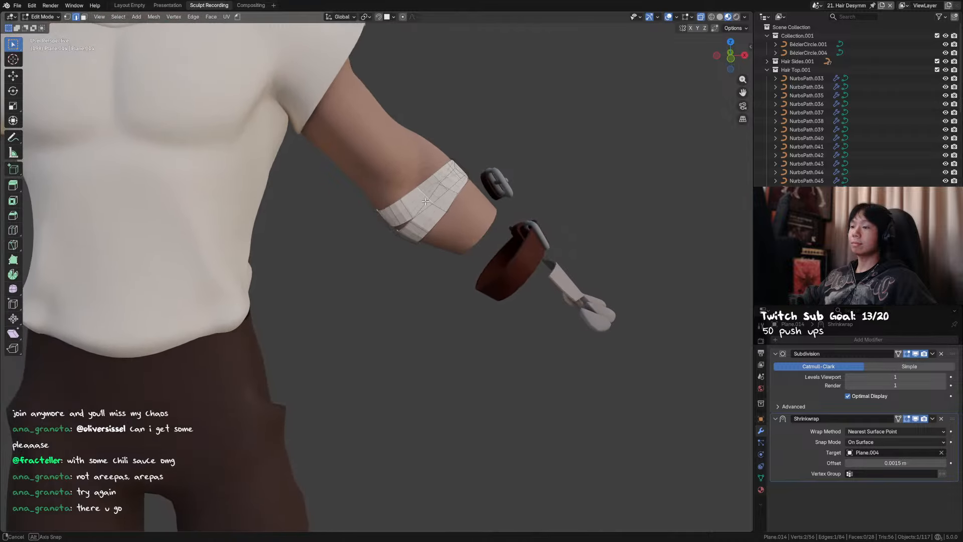
key("ctrl+s")
key("ctrl+Tab")
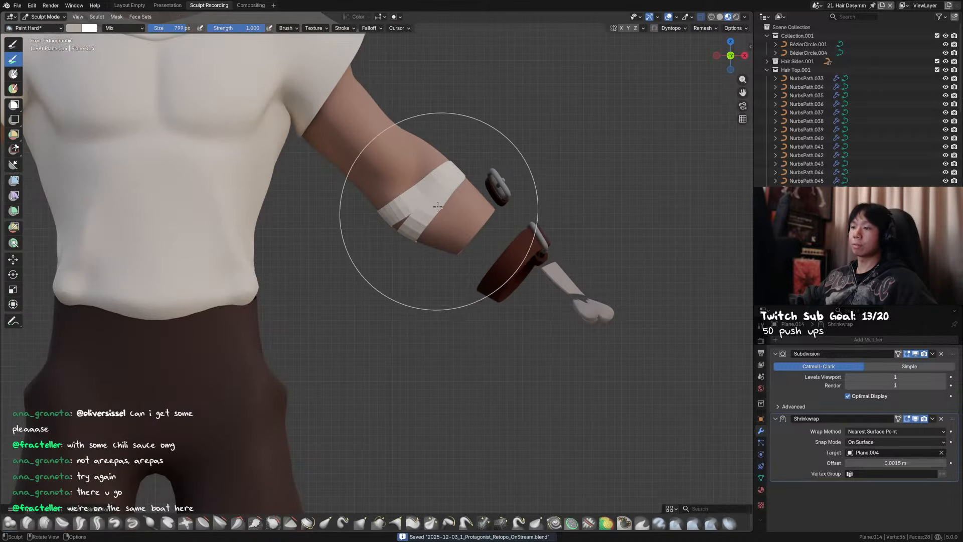
Switch to the Grab brush and resize it while facing the side of the forearm band
mouse_move(440, 211)
middle_mouse_down()
mouse_move(455, 215)
mouse_move(346, 231)
middle_mouse_up()
key("g")
key("f")
left_click(490, 202)
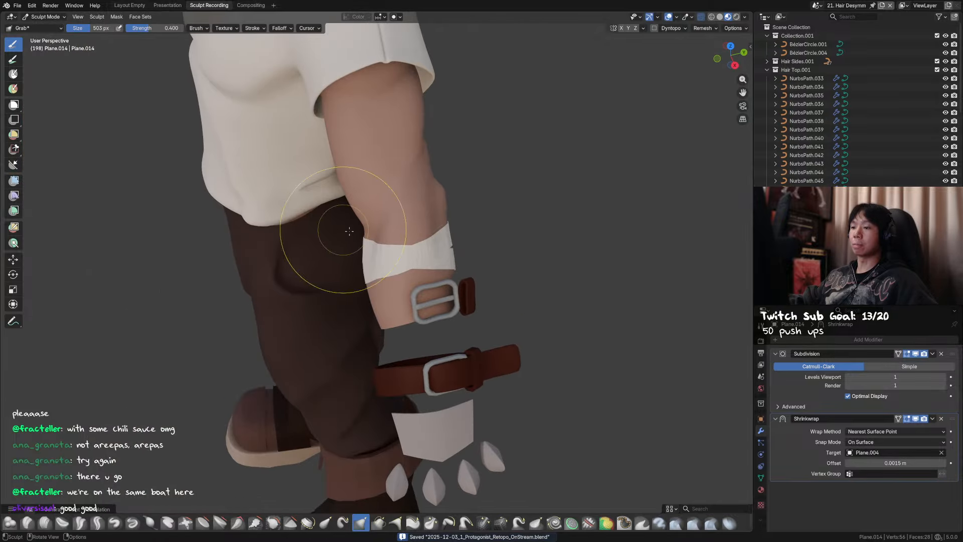
Move the selected band edge slightly in Edit Mode, preview the band deselected in Object Mode, and save the file
mouse_move(440, 253)
middle_mouse_down()
mouse_move(472, 236)
mouse_move(432, 228)
mouse_move(434, 217)
mouse_move(464, 211)
middle_mouse_up()
key("Tab")
key("g")
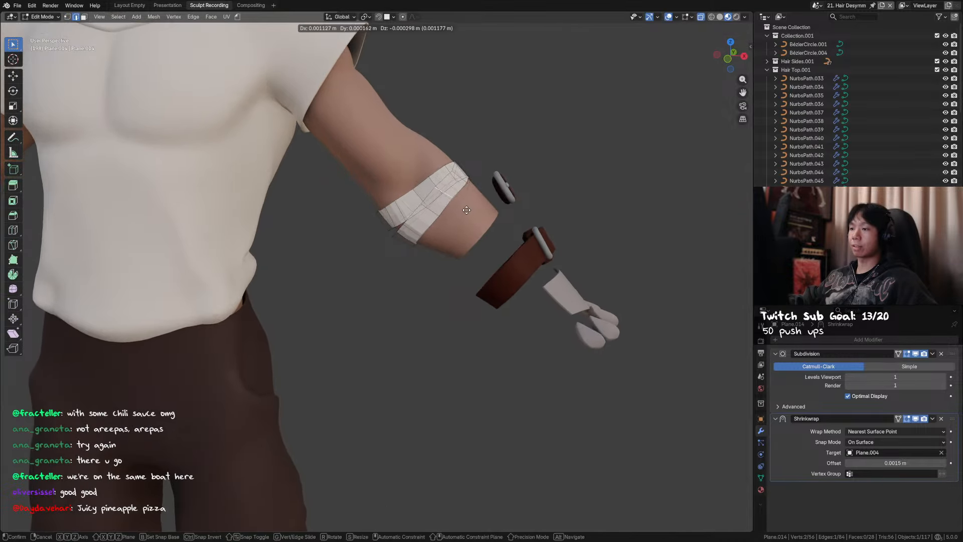
left_click(484, 221)
key("ctrl+Tab")
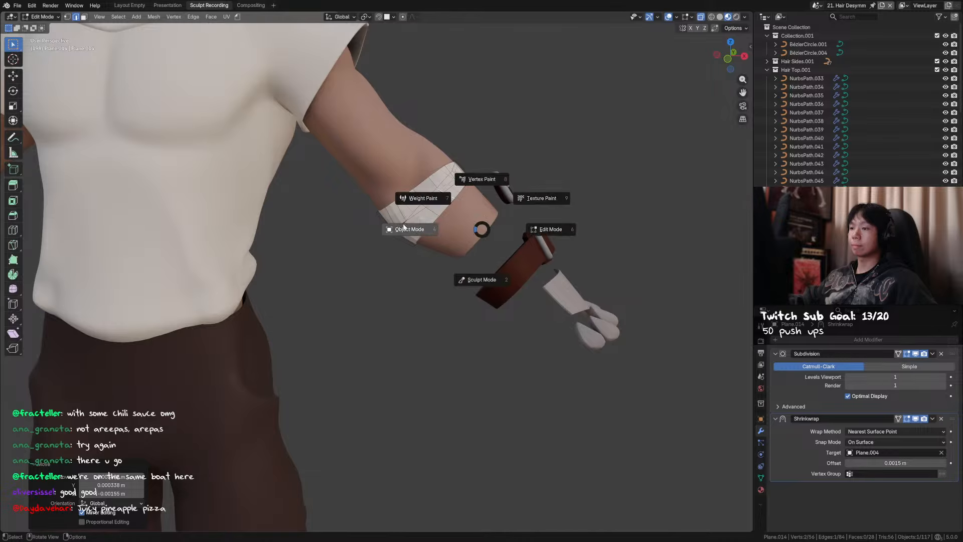
left_click(404, 226)
left_click(552, 190)
middle_click_drag(552, 190, 501, 234)
key("ctrl+s")
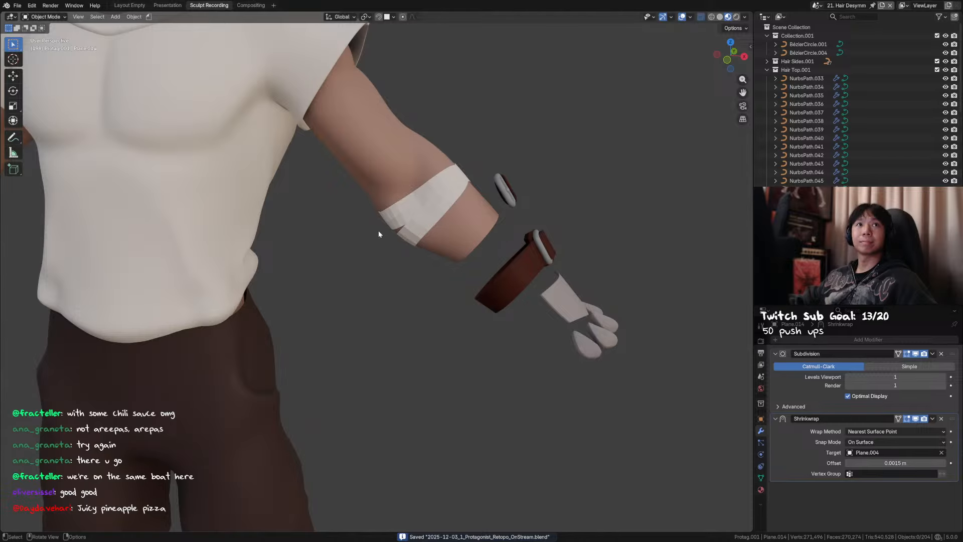
Select a run of faces along the band's upper strip in Edit Mode and move them down the forearm
middle_click_drag(392, 231, 450, 192)
key("Tab")
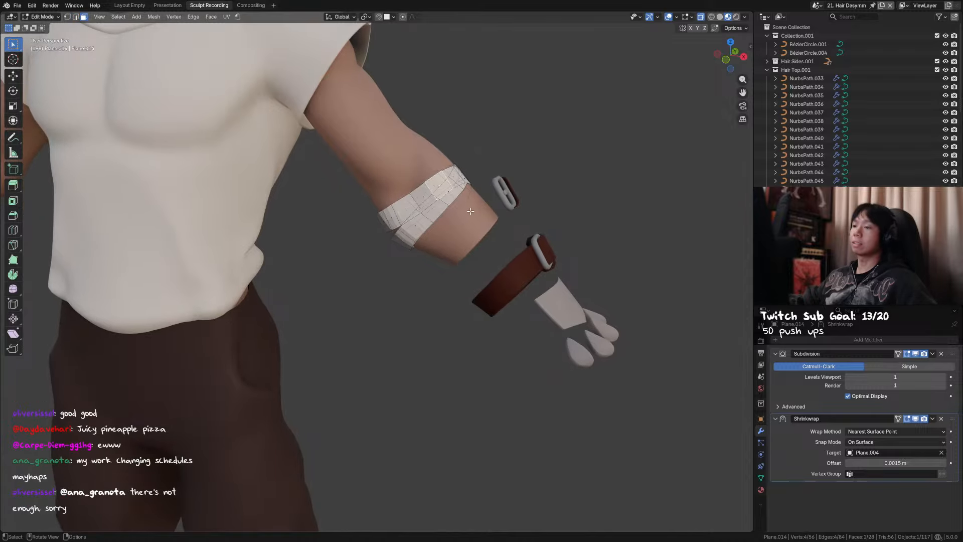
middle_click_drag(466, 224, 526, 238)
left_click(433, 248, "ctrl")
left_click(452, 258, "ctrl")
key("g")
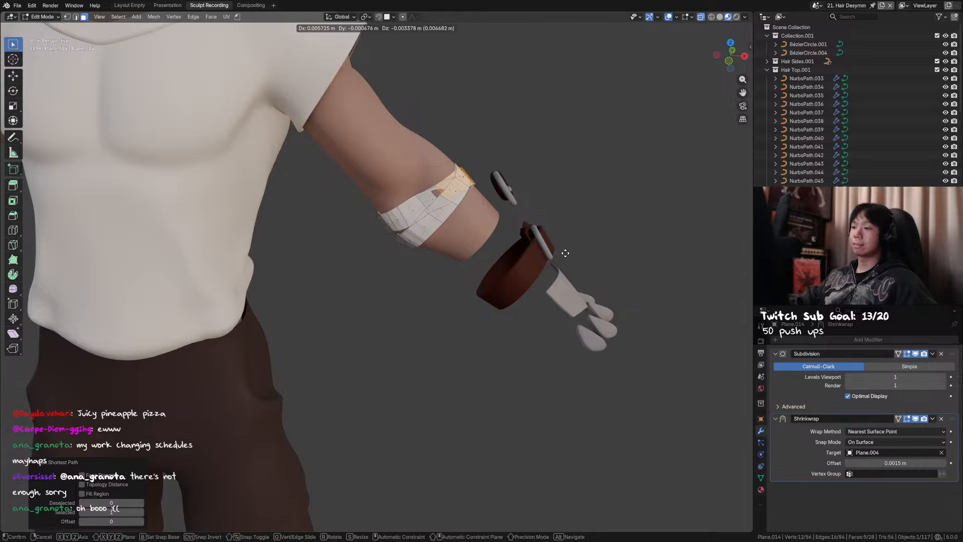
left_click(561, 251)
Move an edge at the front of the band and rotate it about -3.7° in the view plane
key("2")
middle_click_drag(462, 211, 478, 207)
left_click(443, 203)
key("g")
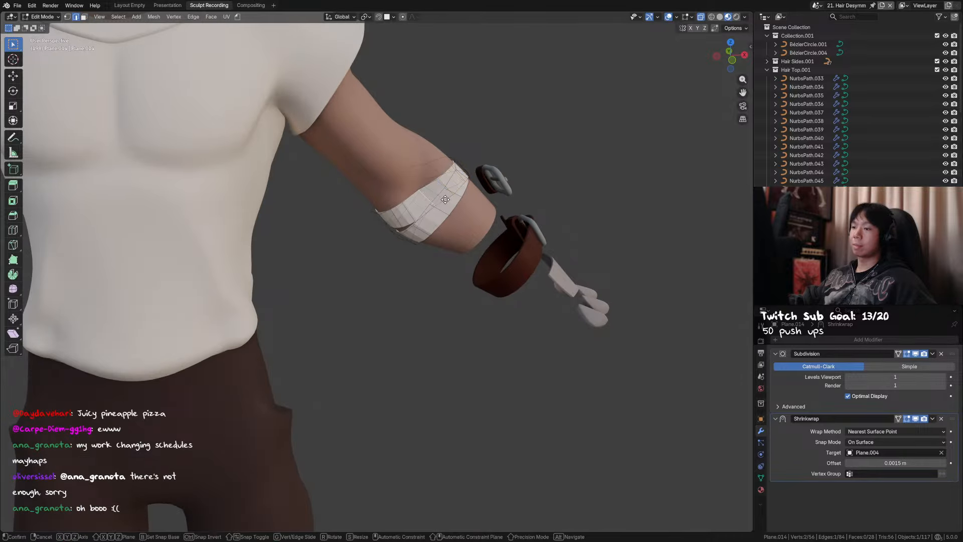
left_click(447, 204)
key("r")
left_click(490, 219)
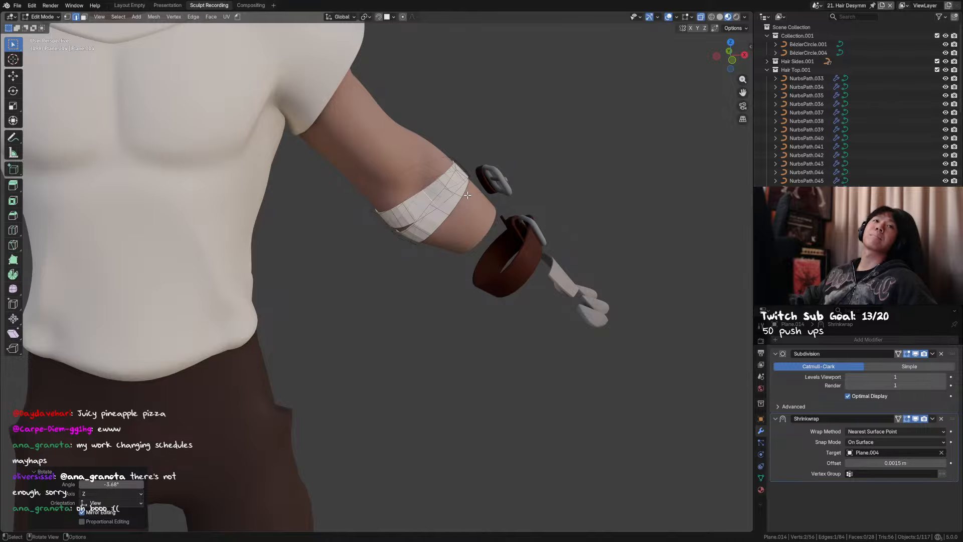
Reposition edges near the outer end of the band's crossing strips, and save the file
middle_click_drag(473, 215, 487, 236)
key("g")
left_click(482, 168)
key("g")
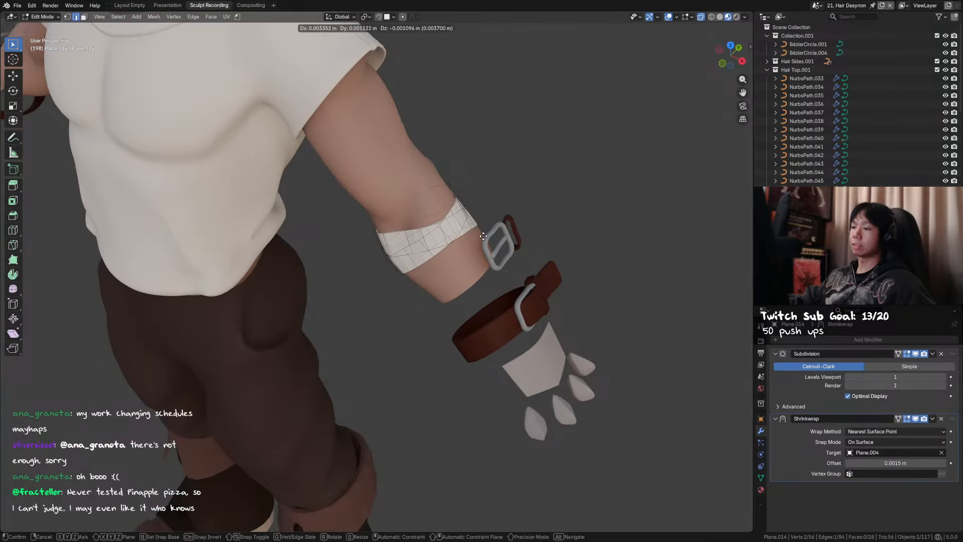
left_click(490, 242)
key("ctrl+s")
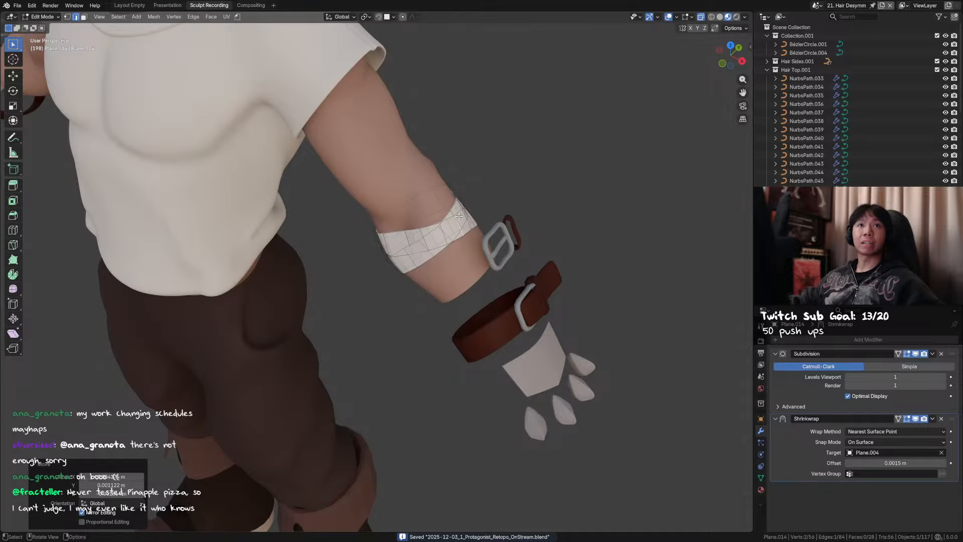
Move the strip edges bordering the gap on the back of the forearm band, and save the file
middle_click_drag(475, 227, 356, 209)
key("g")
left_click(353, 209)
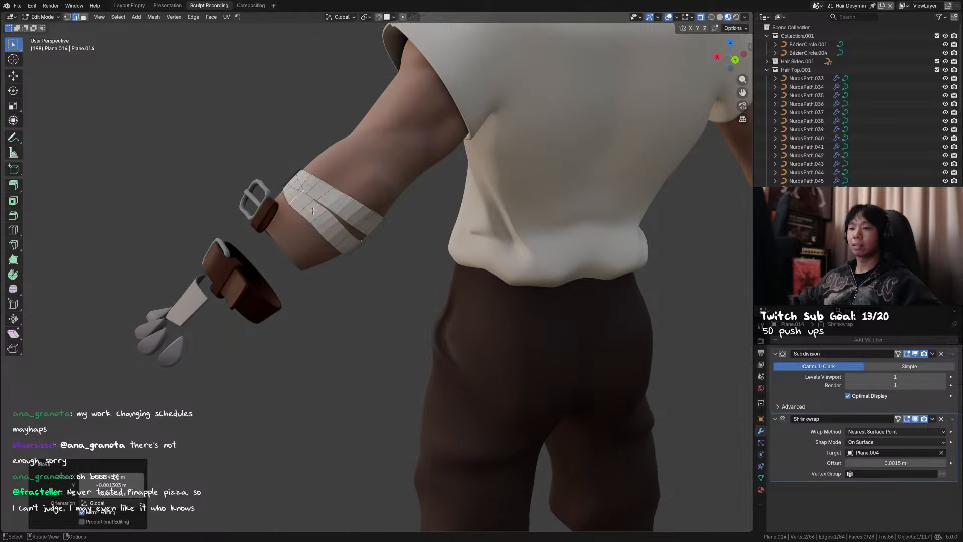
key("g")
left_click(319, 215)
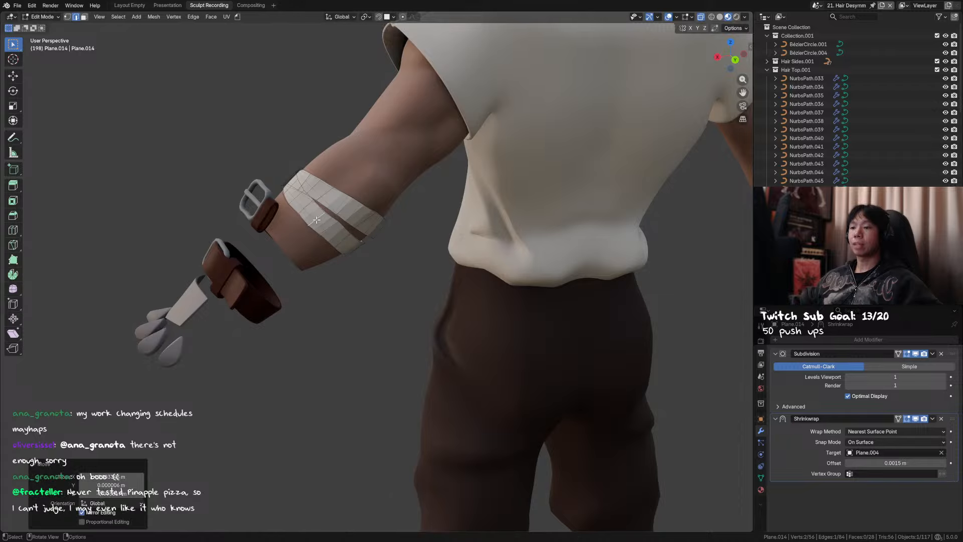
key("g")
left_click(330, 220)
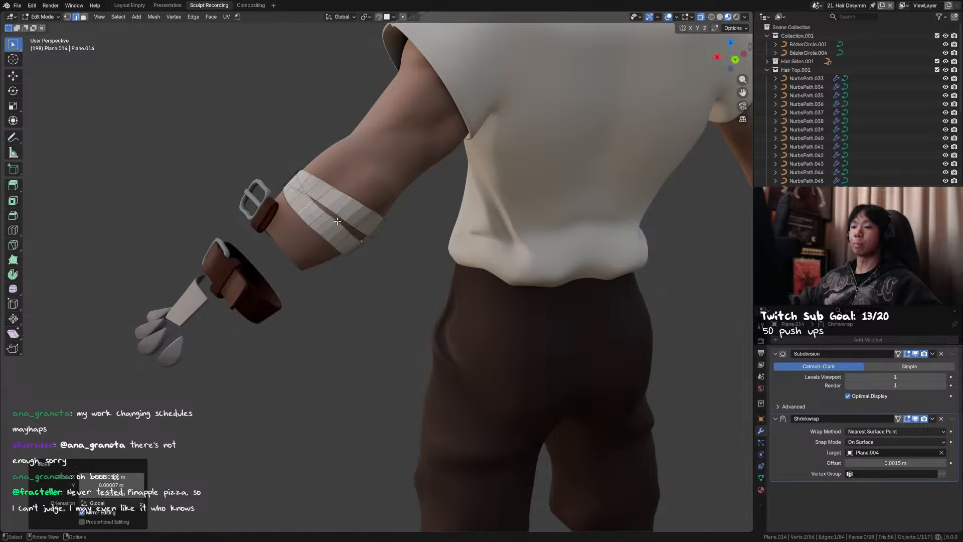
middle_click_drag(337, 221, 437, 162)
key("ctrl+s")
Check the deselected band in Object Mode from the front, and save the file
key("Tab")
left_click(516, 83)
middle_click_drag(515, 84, 427, 219)
scroll(475, 171, "down", 4)
scroll(444, 216, "up", 2)
key("ctrl+s")
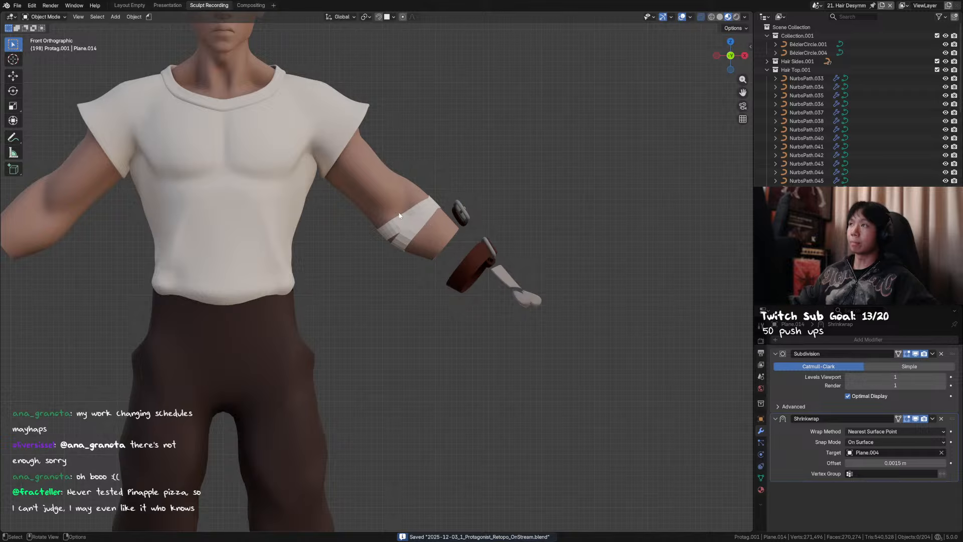
key("g")
key("z")
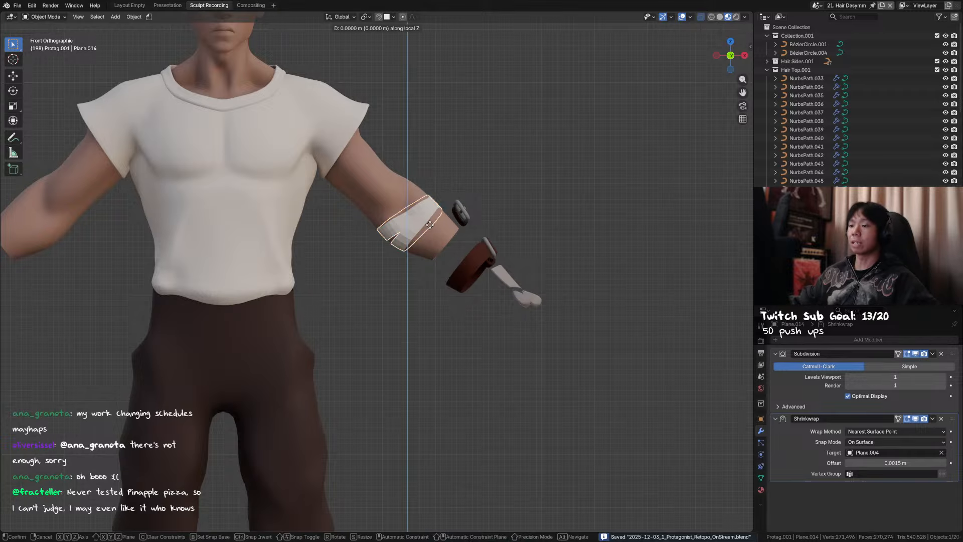
right_click(431, 226)
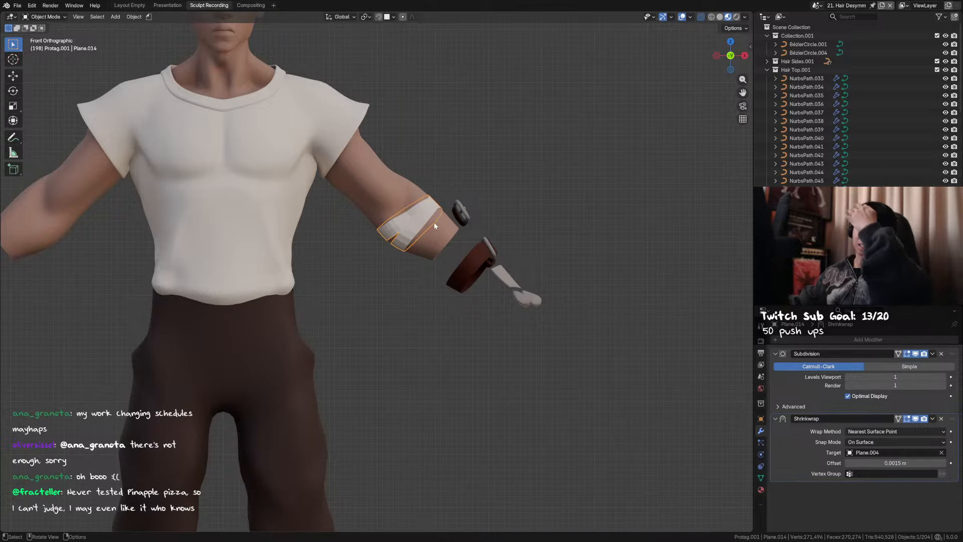
Save the file, and move single vertices along the upper back edge of the band in Edit Mode
middle_click_drag(434, 224, 333, 214)
key("ctrl+s")
key("Tab")
key("g")
left_click(327, 214)
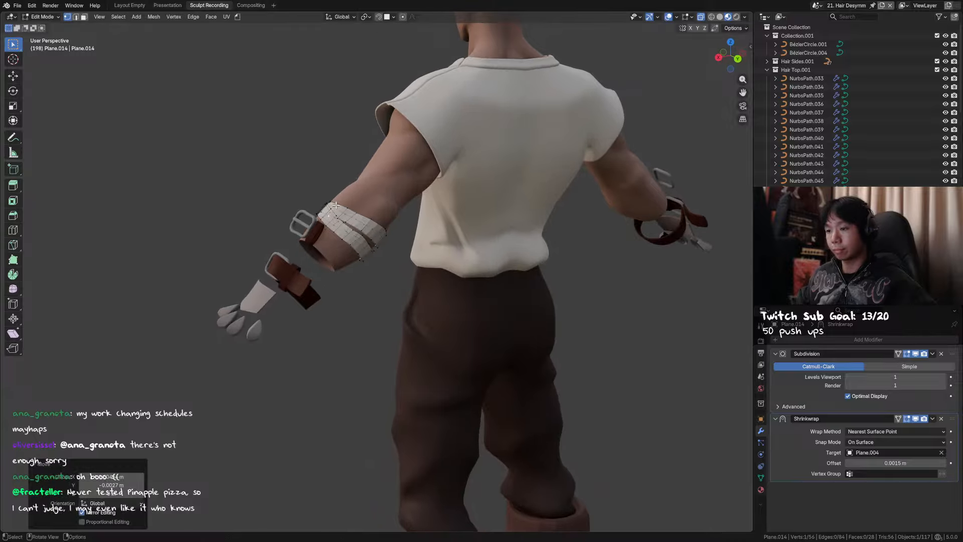
left_click(337, 206)
key("g")
left_click(338, 203)
Fine-tune neighbouring vertices where the strips cross at the back of the band, and save the file
left_click(329, 214)
key("g")
left_click(329, 215)
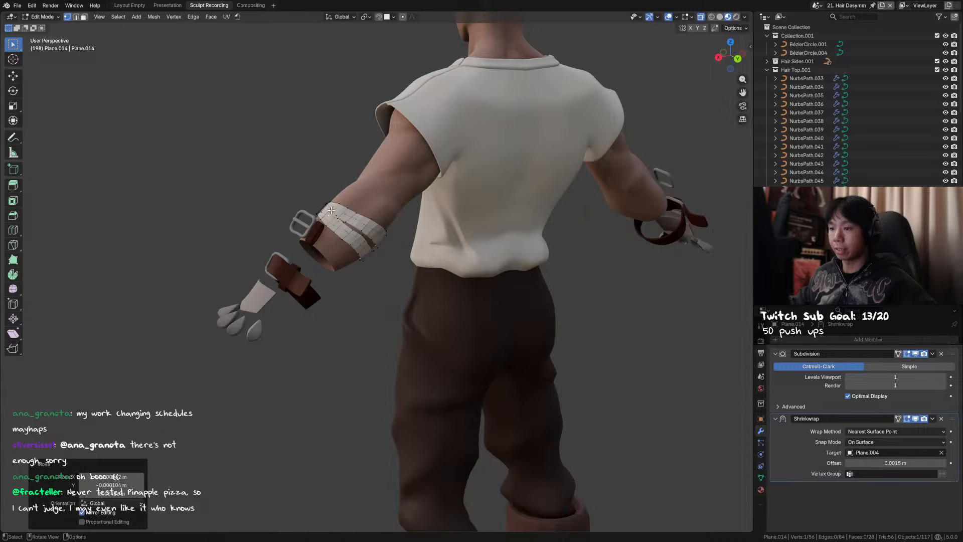
left_click(338, 204)
key("g")
left_click(336, 204)
mouse_move(345, 226)
middle_mouse_down()
mouse_move(483, 225)
mouse_move(467, 233)
mouse_move(436, 212)
mouse_move(430, 220)
middle_mouse_up()
key("ctrl+s")
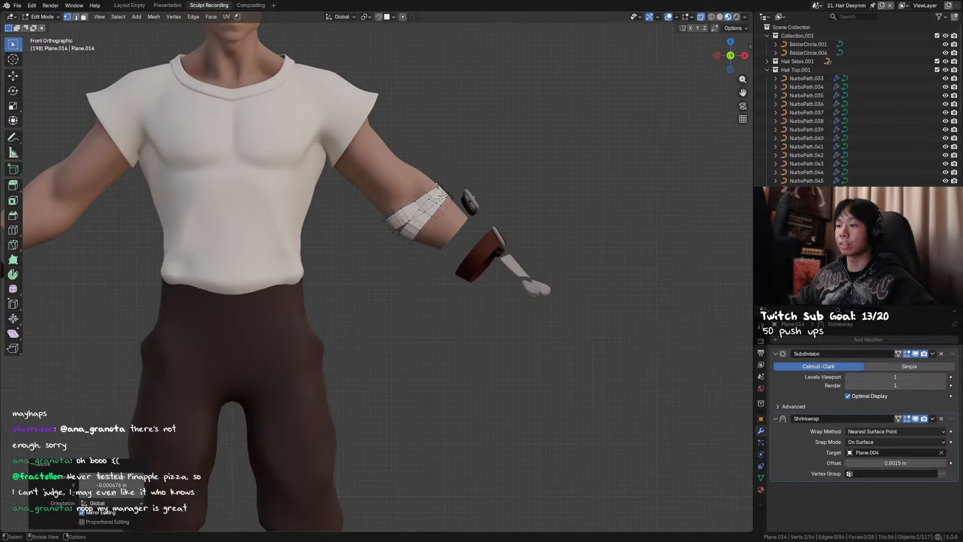
Reduce the Grab brush to about 243 px in Sculpt Mode and pull the front of the band along the forearm
key("ctrl+Tab")
left_click(437, 281)
key("bracketleft")
key("bracketleft")
key("bracketleft")
key("bracketleft")
key("bracketleft")
key("bracketleft")
key("bracketleft")
key("bracketleft")
key("bracketleft")
key("bracketleft")
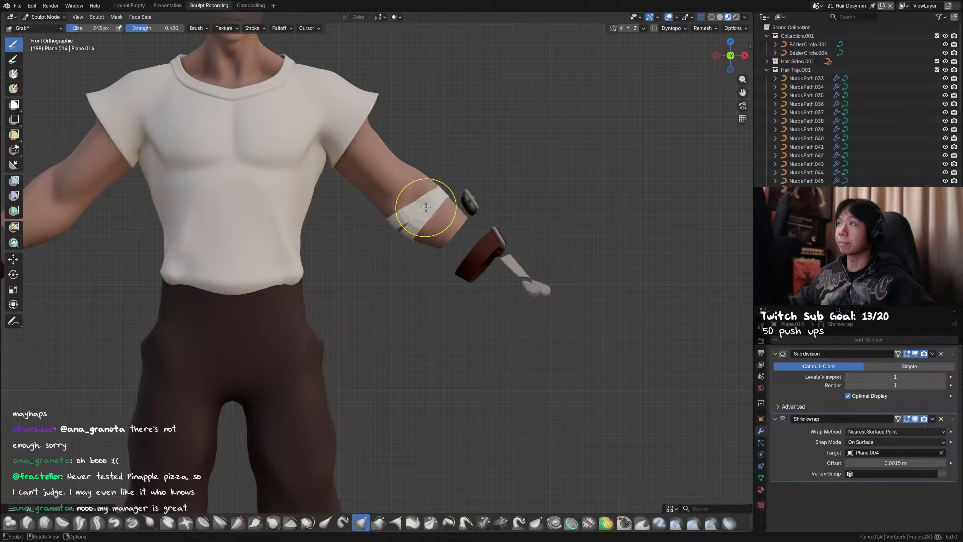
key("bracketleft")
left_click_drag(428, 195, 403, 213)
Move the lower strip's edge loops about 0.007 m down the forearm in front view in Edit Mode, and save the file
scroll(456, 230, "down", 2)
middle_click_drag(456, 230, 460, 234)
key("ctrl+Tab")
scroll(446, 224, "up", 3)
key("Tab")
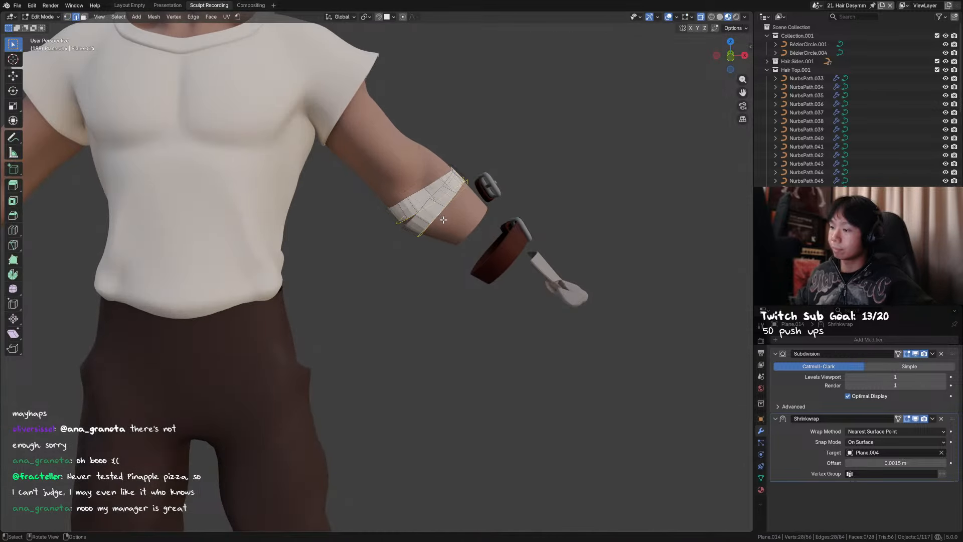
key("KP_1")
key("g")
key("z")
key("x")
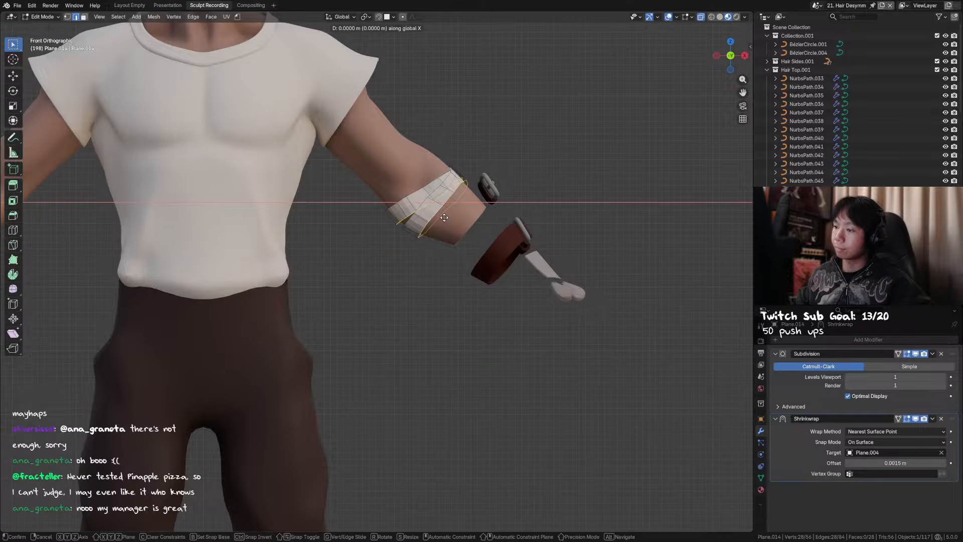
key("c")
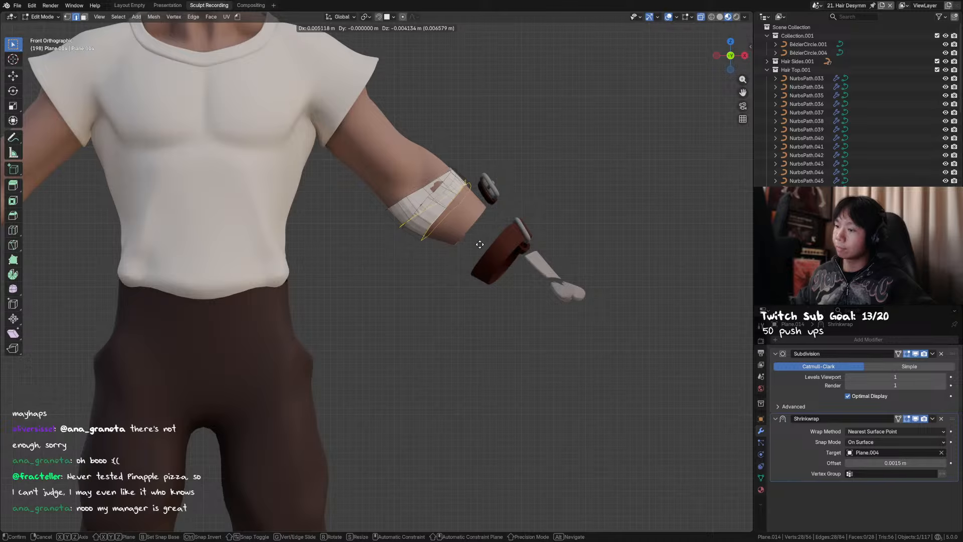
left_click(482, 245)
scroll(477, 230, "down", 2)
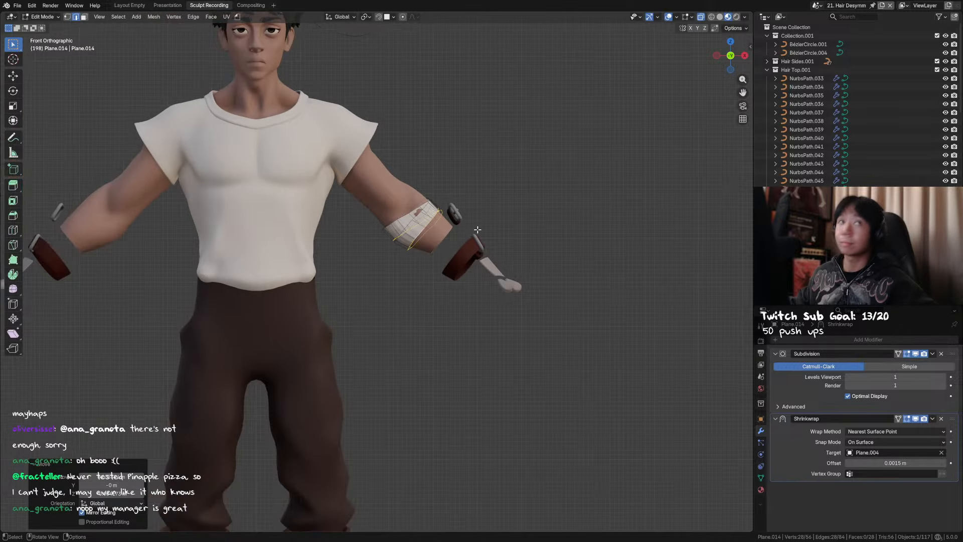
middle_click_drag(498, 215, 514, 222, "shift")
key("ctrl+s")
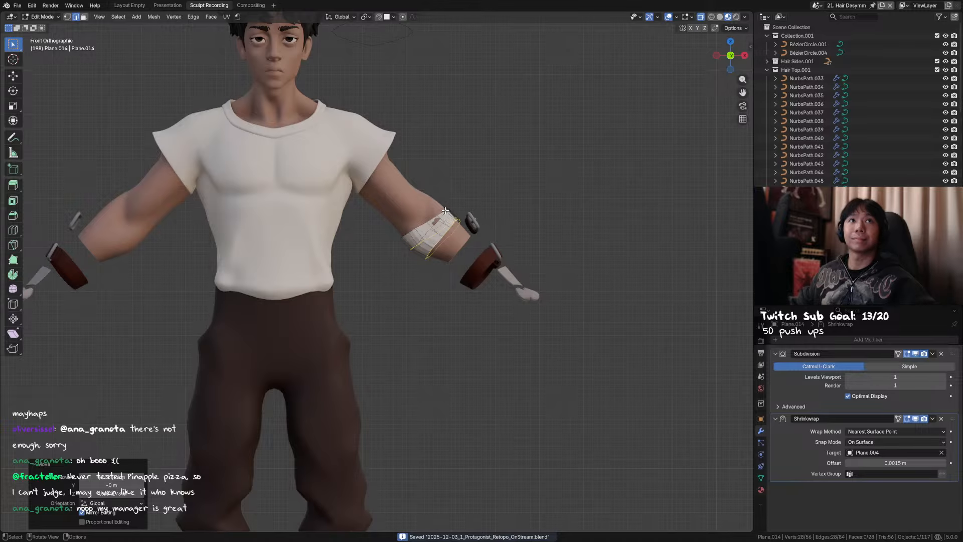
Inspect the band in Sculpt and Object Mode, ending with the whole character in front view
mouse_move(457, 233)
middle_mouse_down()
mouse_move(406, 221)
mouse_move(457, 230)
mouse_move(425, 241)
mouse_move(429, 295)
mouse_move(435, 271)
mouse_move(508, 236)
middle_mouse_up()
scroll(403, 221, "up", 2)
key("ctrl+Tab")
key("f")
left_click(433, 243)
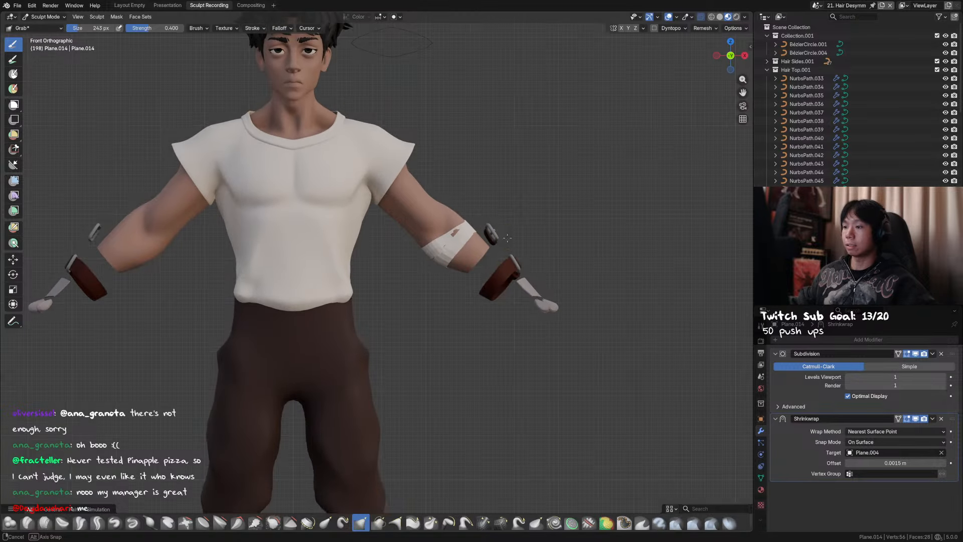
key("ctrl+Tab")
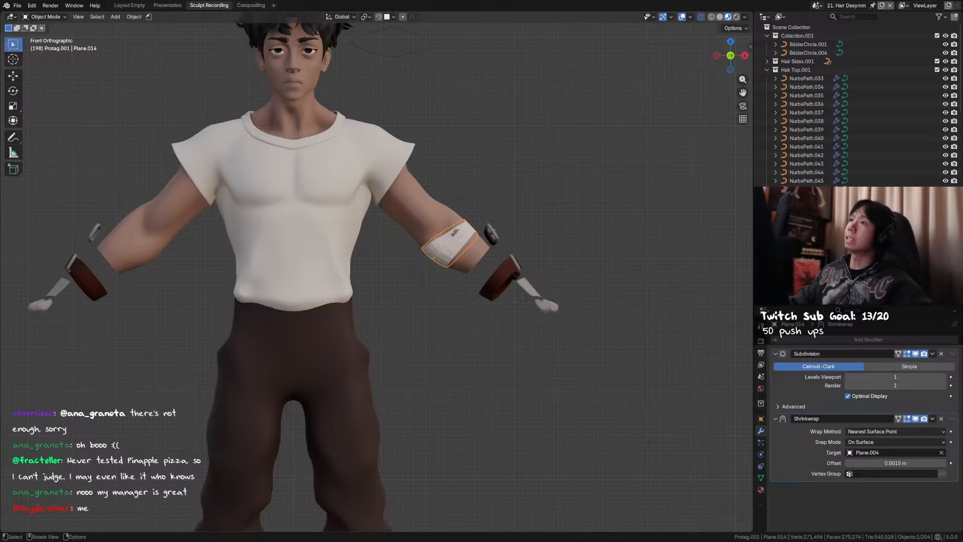
middle_click_drag(497, 160, 498, 173)
left_click(495, 176)
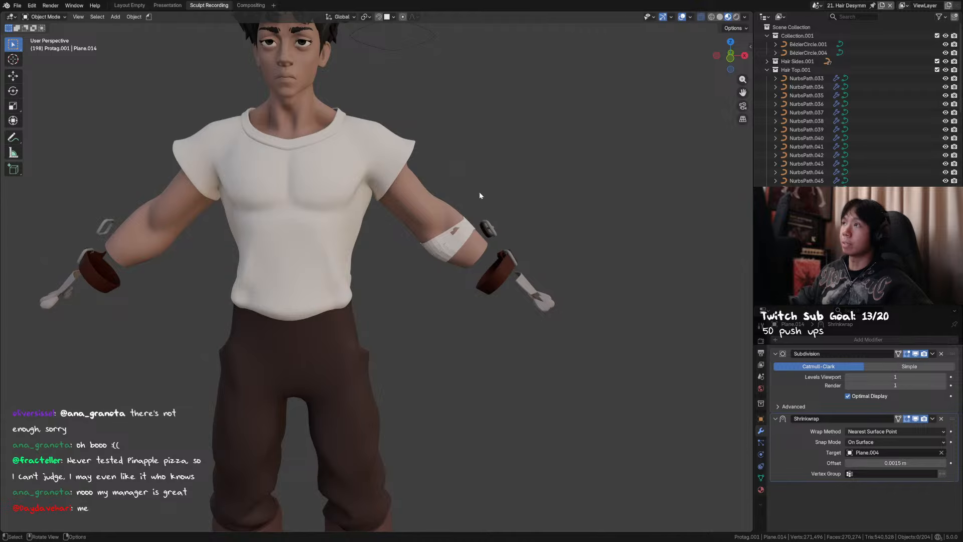
scroll(482, 194, "down", 4)
key("KP_1")
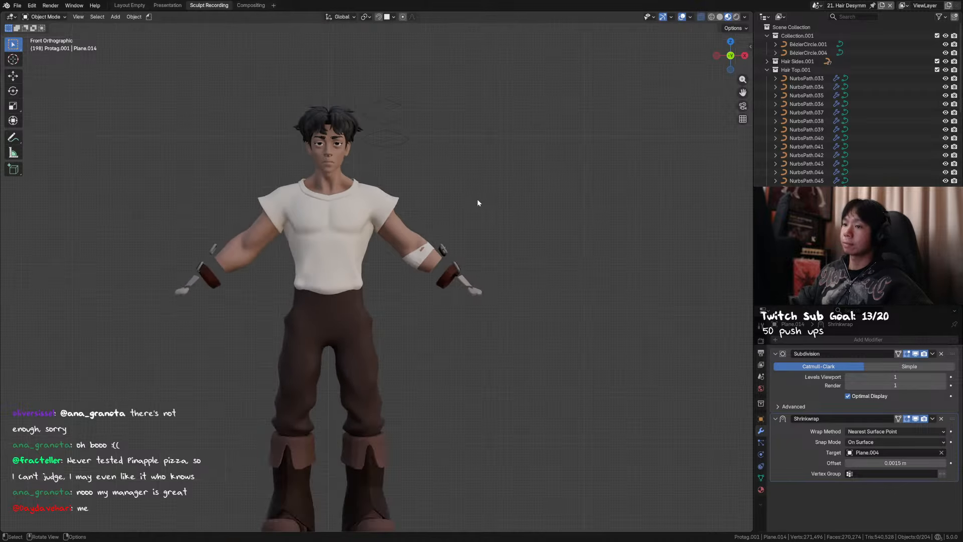
Move the lower strip's edge loops about 0.002 m back up the forearm, and compare the result in Object Mode
scroll(477, 199, "up", 3)
key("Tab")
scroll(539, 236, "up", 2)
key("g")
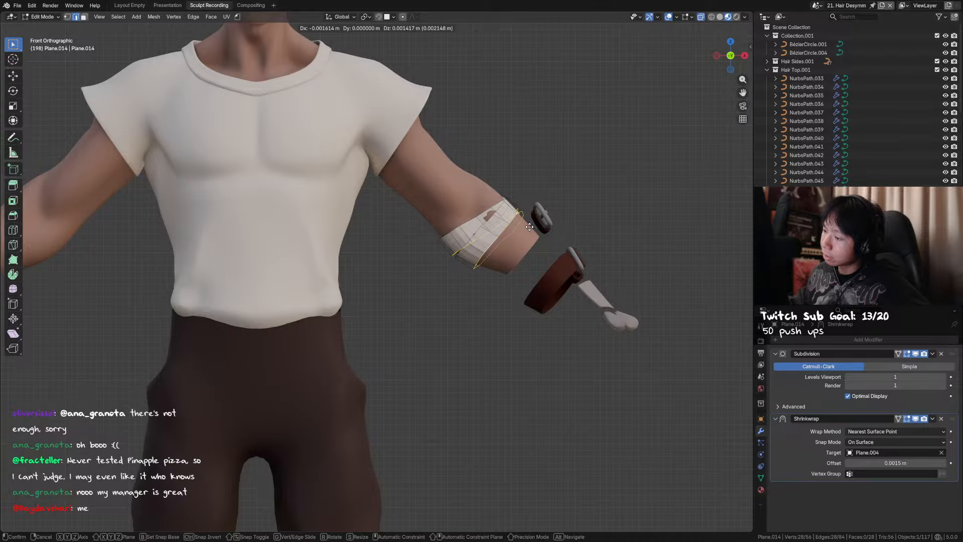
left_click(529, 225)
key("Tab")
key("Tab")
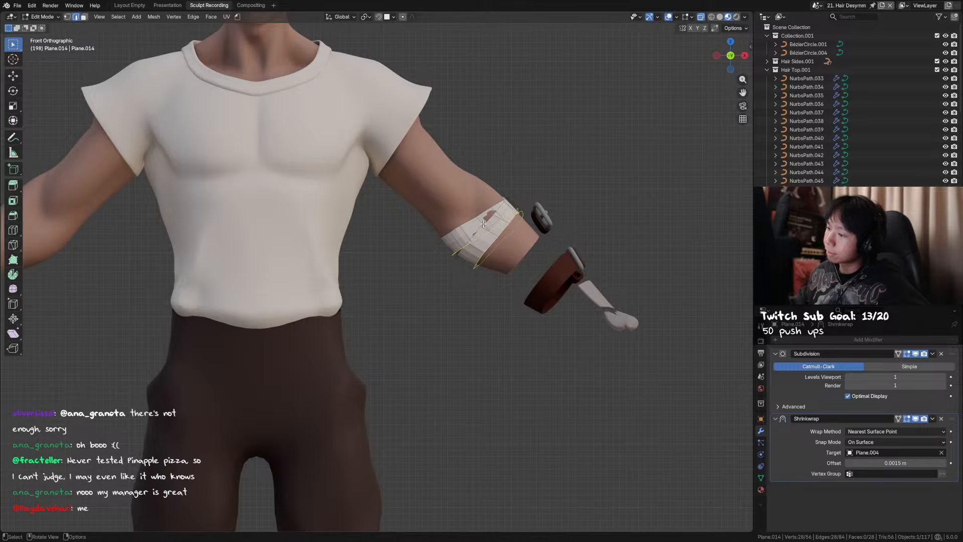
Set the Grab brush size to 152 px in Sculpt Mode, return to Object Mode, and save the file
key("ctrl+Tab")
key("f")
left_click(484, 230)
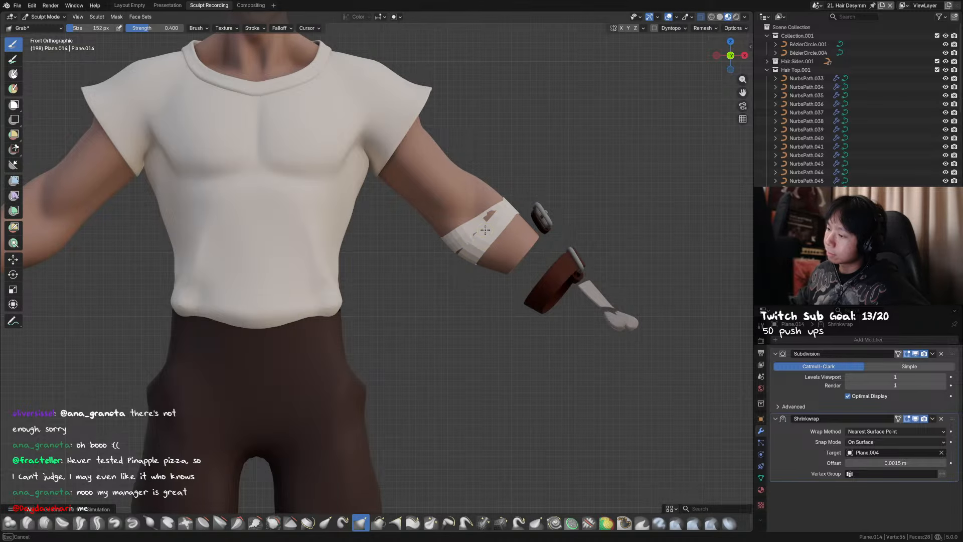
key("ctrl+Tab")
key("ctrl+s")
Add a Solidify modifier to the forearm band
middle_click_drag(485, 230, 486, 221)
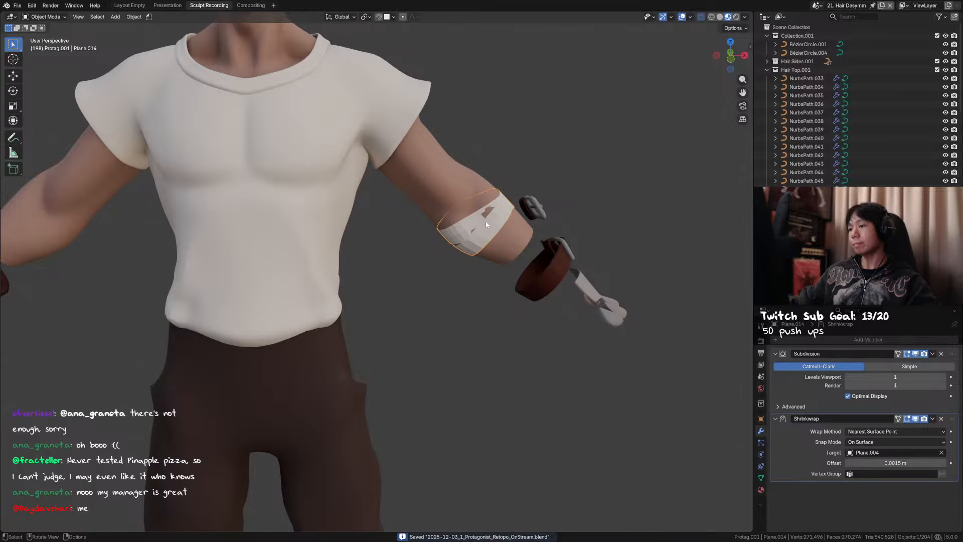
key("q")
left_click(468, 274)
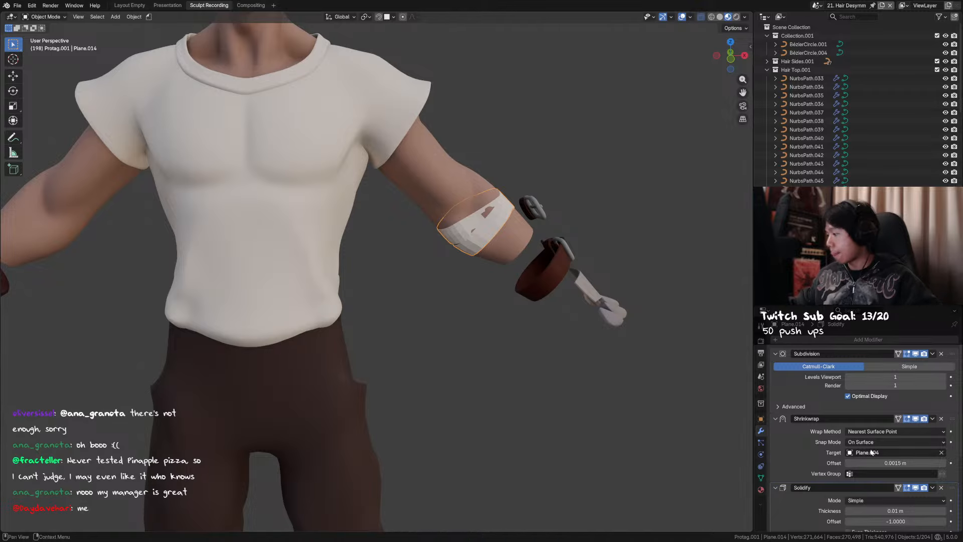
Set the Solidify offset of the white arm wrap to 0
scroll(863, 476, "down", 2)
left_click(875, 490)
type("0")
key("Return")
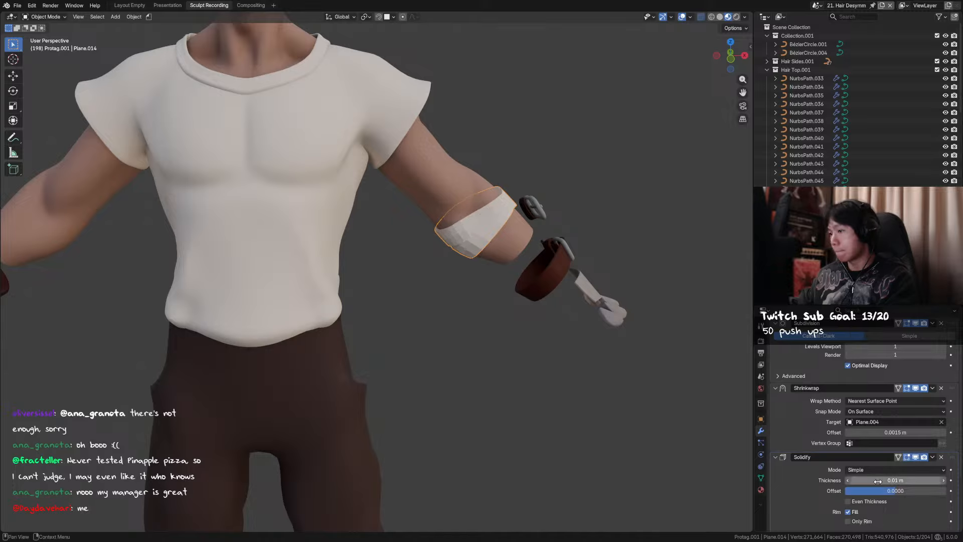
left_click(920, 480)
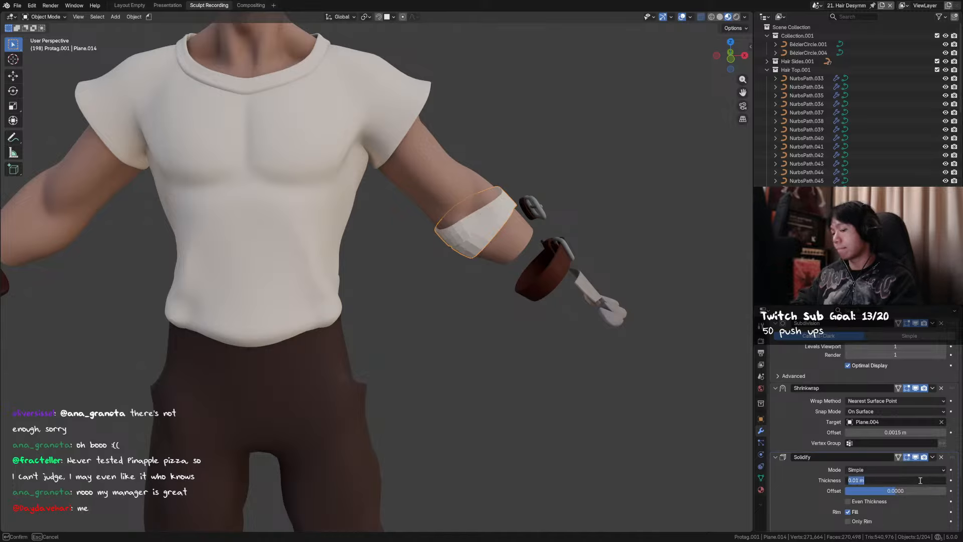
key("Return")
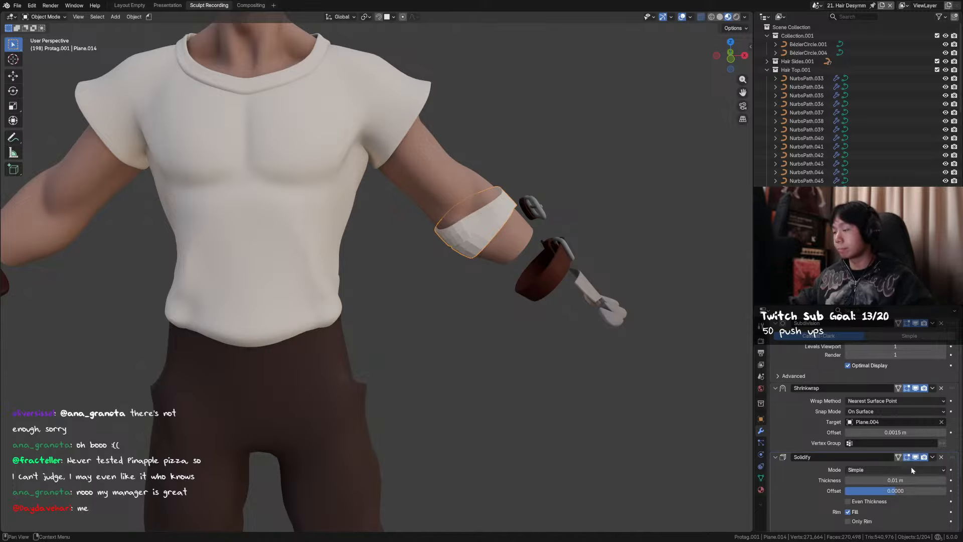
double_click(904, 480)
key("Escape")
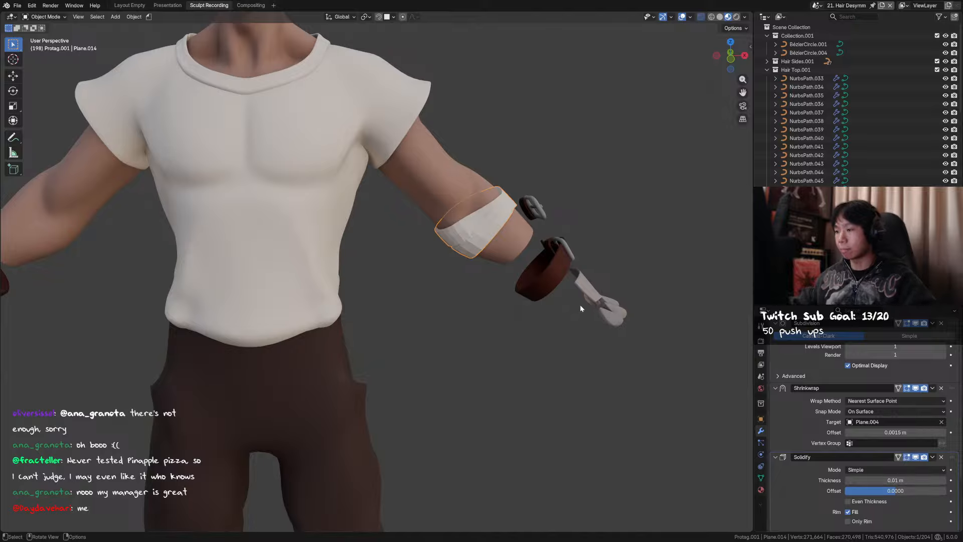
Apply the arm wrap's object transform and set its Solidify thickness to 1 mm
key("ctrl+a")
left_click(587, 302)
key("Tab")
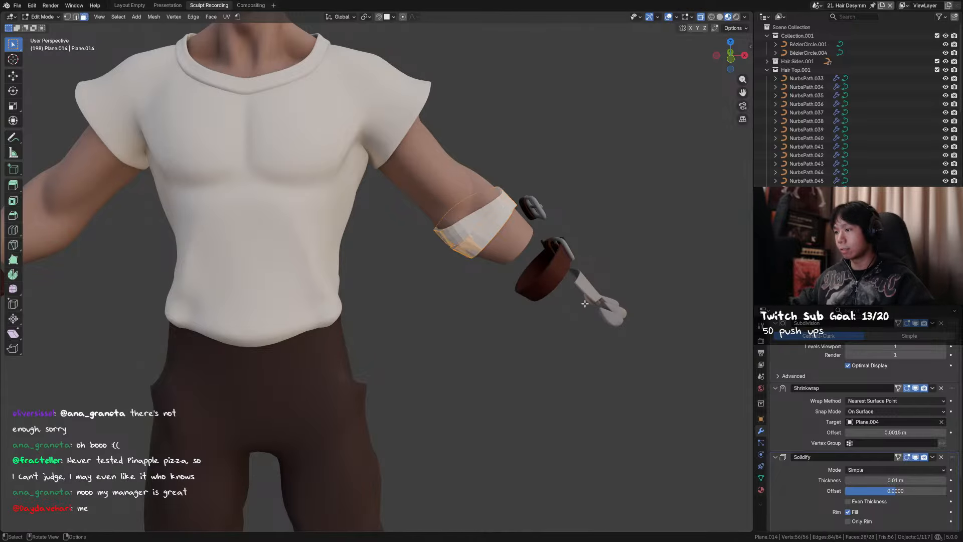
double_click(906, 479)
type("1mm")
key("Return")
middle_click_drag(666, 322, 612, 331, "shift")
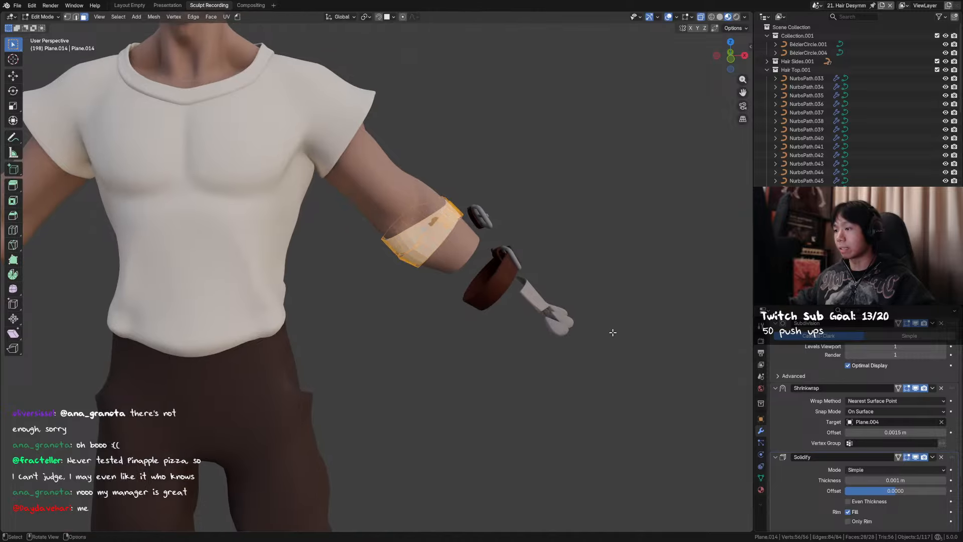
scroll(613, 331, "up", 2)
key("Tab")
Shade the arm wrap auto smooth with a 30° angle
middle_click_drag(557, 216, 522, 232)
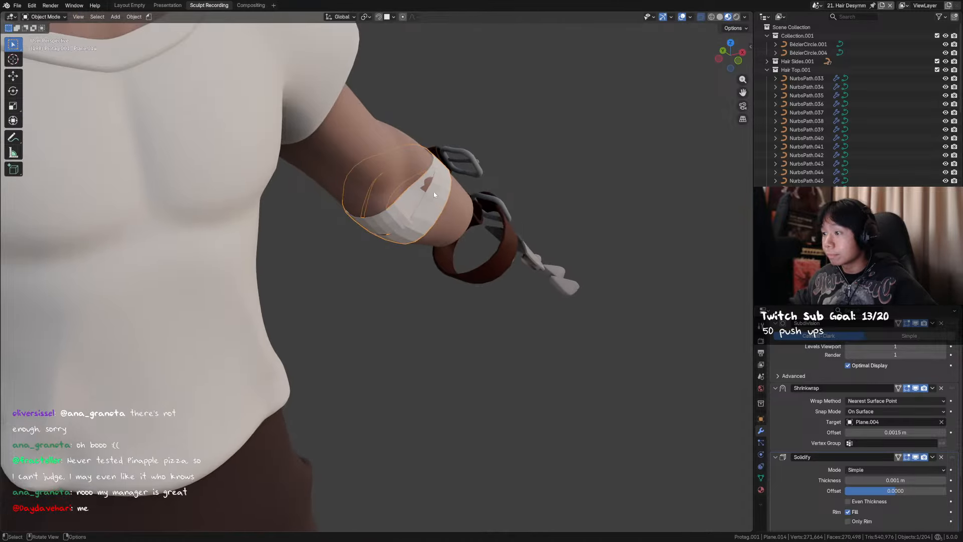
scroll(495, 178, "up", 2)
right_click(496, 179)
left_click(485, 189)
middle_click_drag(490, 193, 479, 173)
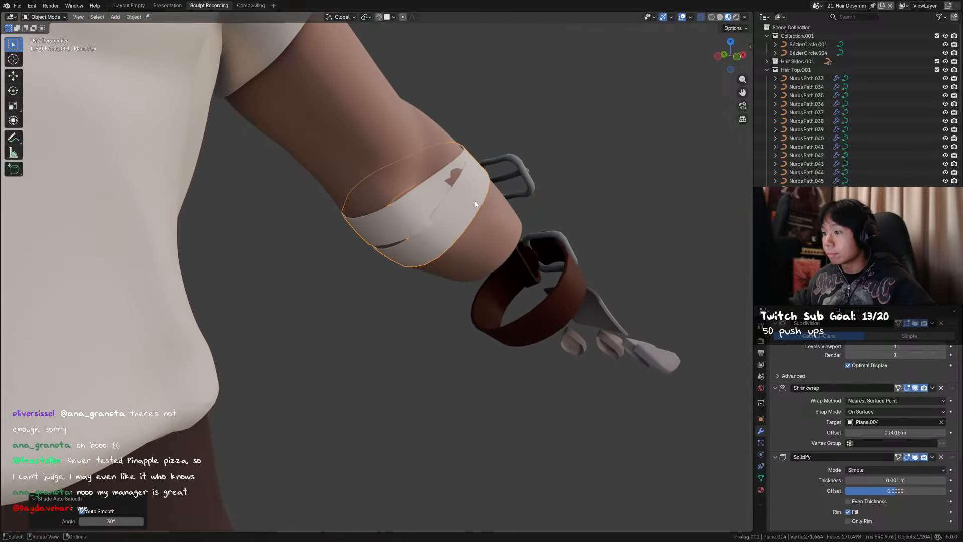
Reshape the arm wrap around the forearm from the side with the Grab sculpt brush, enlarging the brush to 212 px
scroll(493, 180, "down", 4)
left_click(560, 189)
mouse_move(560, 192)
middle_mouse_down()
mouse_move(516, 211)
mouse_move(421, 281)
middle_mouse_up()
key("ctrl+Tab")
key("f")
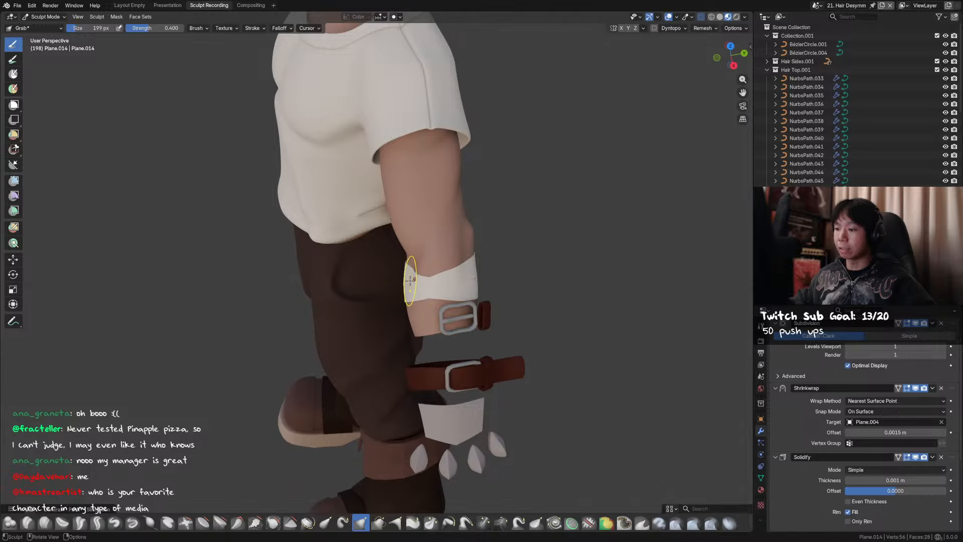
left_click(413, 279)
left_click_drag(415, 282, 416, 281)
middle_click_drag(417, 280, 451, 275)
key("f")
left_click(455, 275)
left_click_drag(420, 274, 422, 274)
mouse_move(422, 274)
middle_mouse_down()
mouse_move(488, 243)
mouse_move(449, 284)
middle_mouse_up()
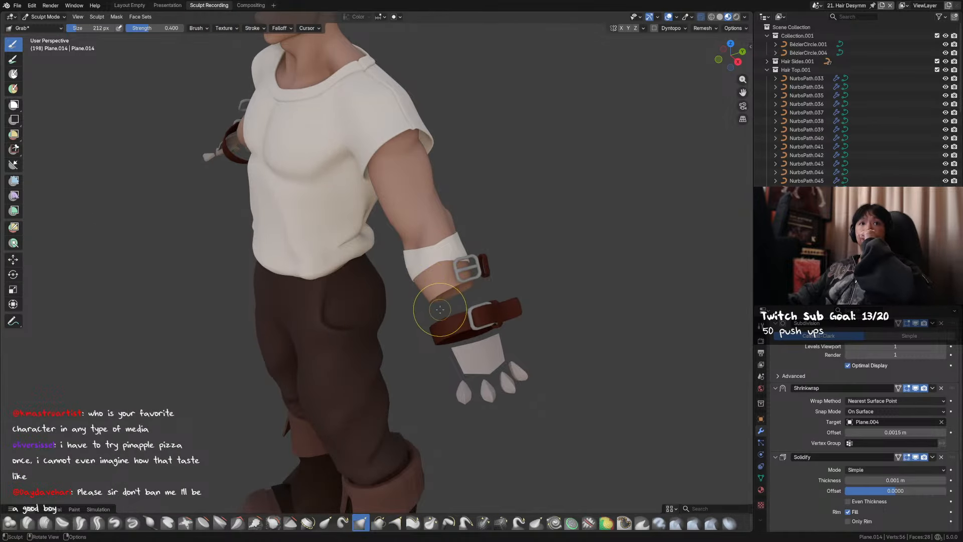
mouse_move(437, 293)
middle_mouse_down()
mouse_move(474, 265)
mouse_move(532, 284)
middle_mouse_up()
key("ctrl+Tab")
Save the file, then reveal all hidden objects and clear the selection
middle_click_drag(408, 271, 534, 262, "alt")
key("ctrl+s")
key("alt+h")
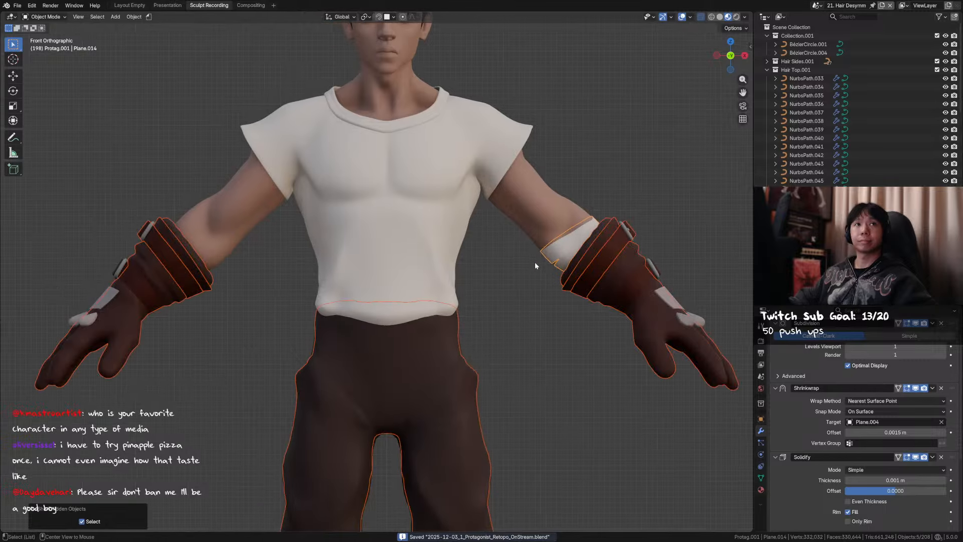
scroll(534, 262, "down", 3)
middle_click_drag(470, 272, 509, 282, "shift")
key("shift+space")
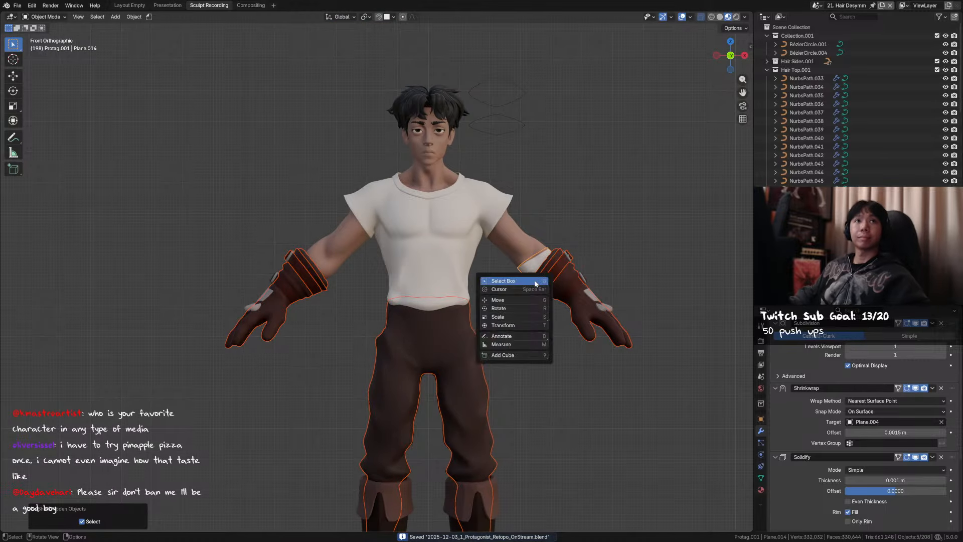
middle_click_drag(591, 264, 565, 267, "shift")
left_click(633, 233)
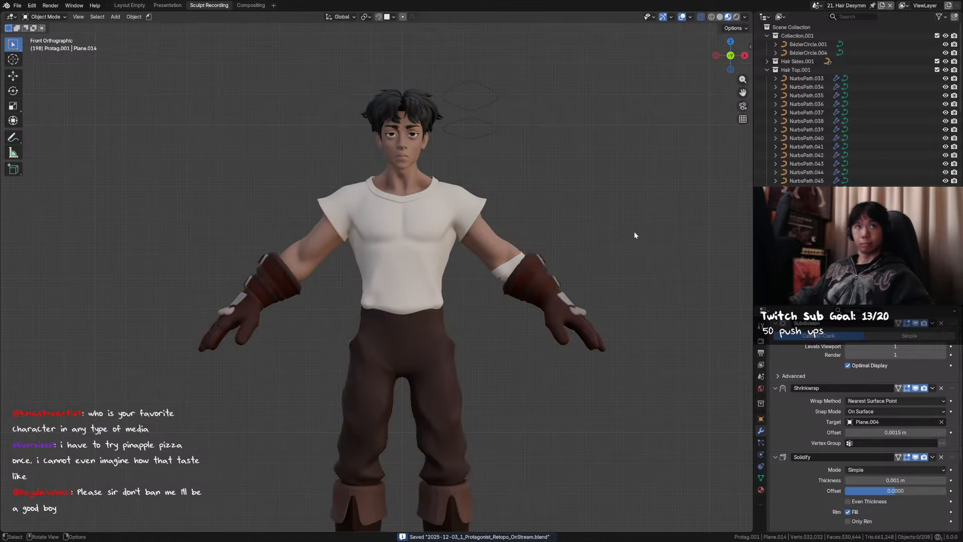
middle_click_drag(602, 240, 584, 251, "shift")
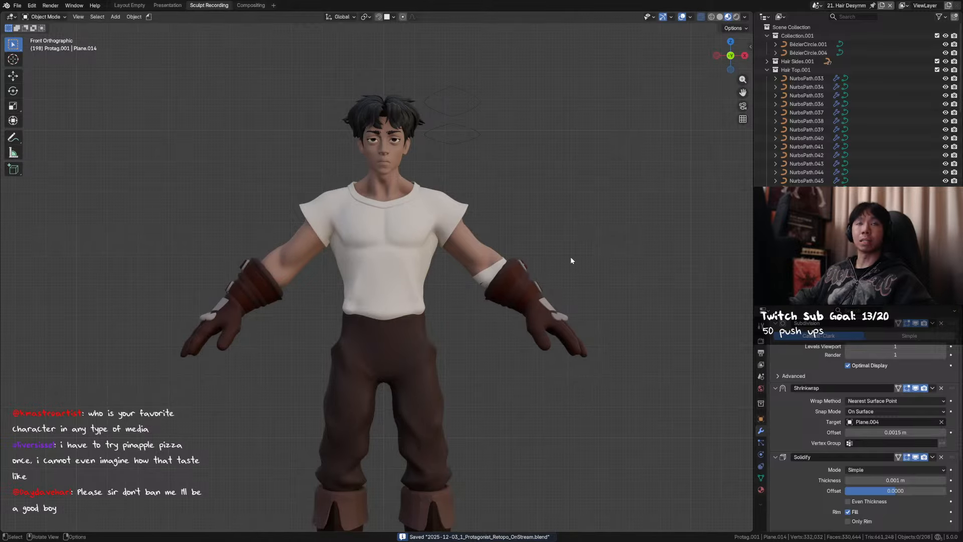
Pull the arm wrap's upper edge at the inner elbow with the Grab brush at 173 px and reduce the brush to 135 px
scroll(555, 266, "up", 2)
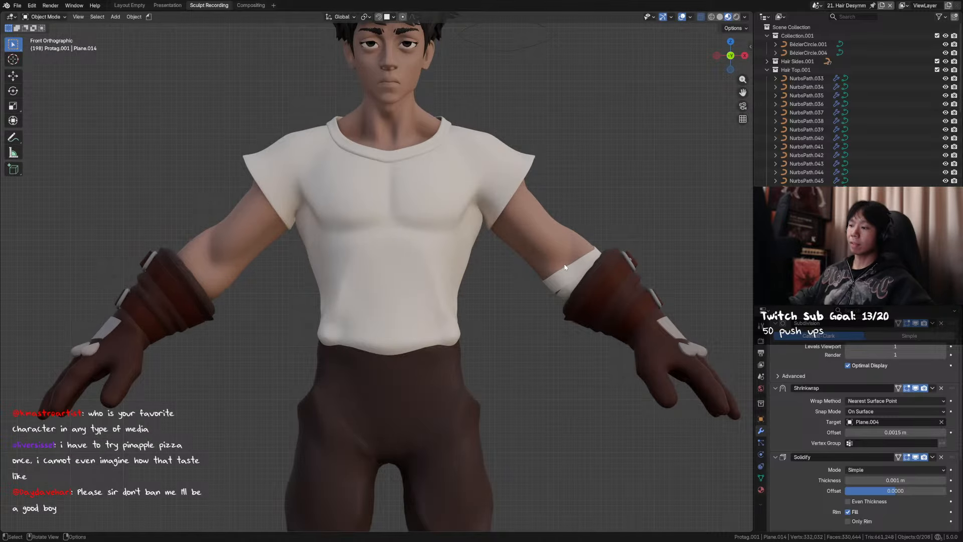
middle_click_drag(565, 267, 492, 260)
left_click(434, 241)
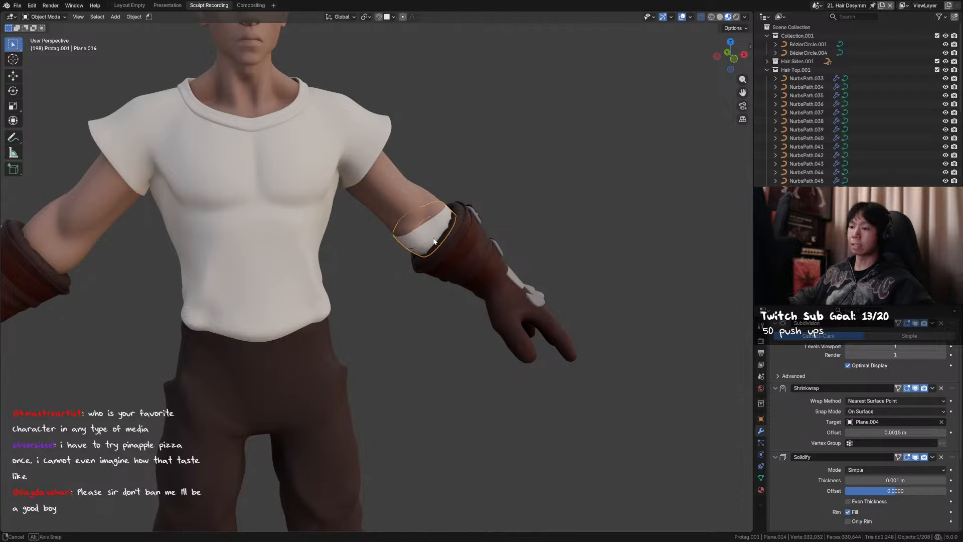
middle_click_drag(434, 241, 451, 246, "alt")
key("ctrl+Tab")
left_click(461, 285)
key("f")
left_click(431, 240)
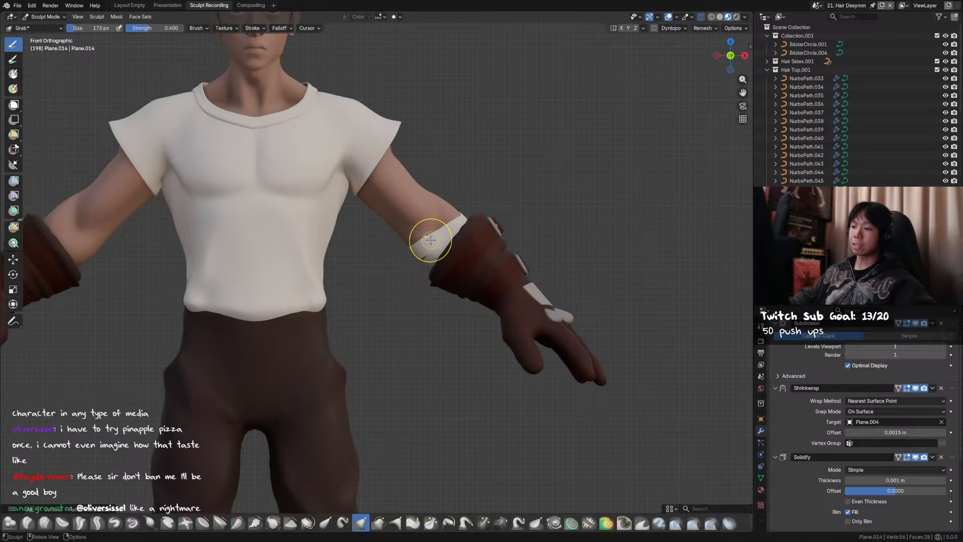
left_click_drag(430, 240, 412, 249)
key("f")
left_click(425, 240)
middle_click_drag(410, 251, 598, 261)
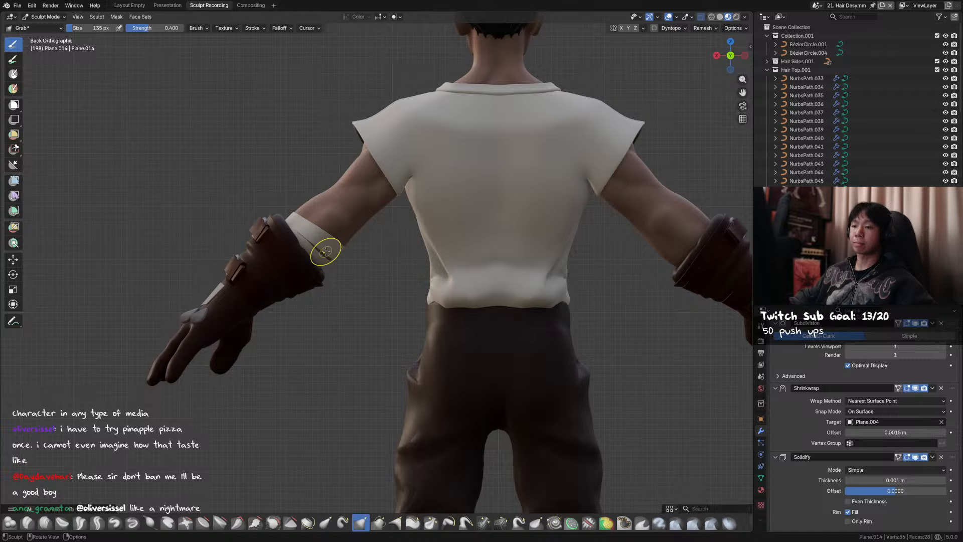
middle_click_drag(333, 254, 506, 265)
Save the file and return the arm wrap to Object Mode
key("ctrl+s")
scroll(501, 264, "down", 1)
scroll(441, 247, "up", 2)
scroll(442, 243, "down", 2)
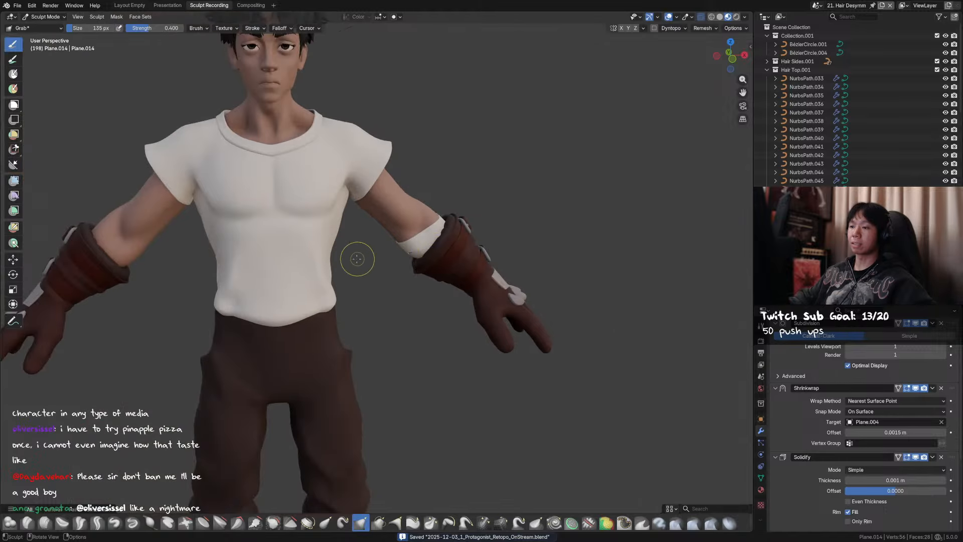
middle_click_drag(359, 260, 463, 258)
key("ctrl+Tab")
scroll(457, 260, "down", 2)
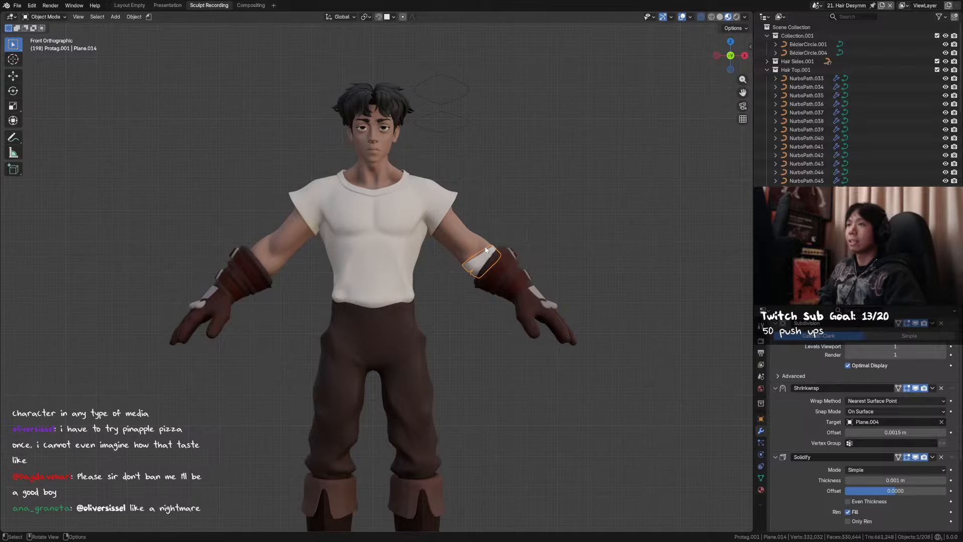
Try hiding the trousers mesh Plane.002, then undo the hiding
middle_click_drag(522, 299, 424, 317)
left_click(399, 329)
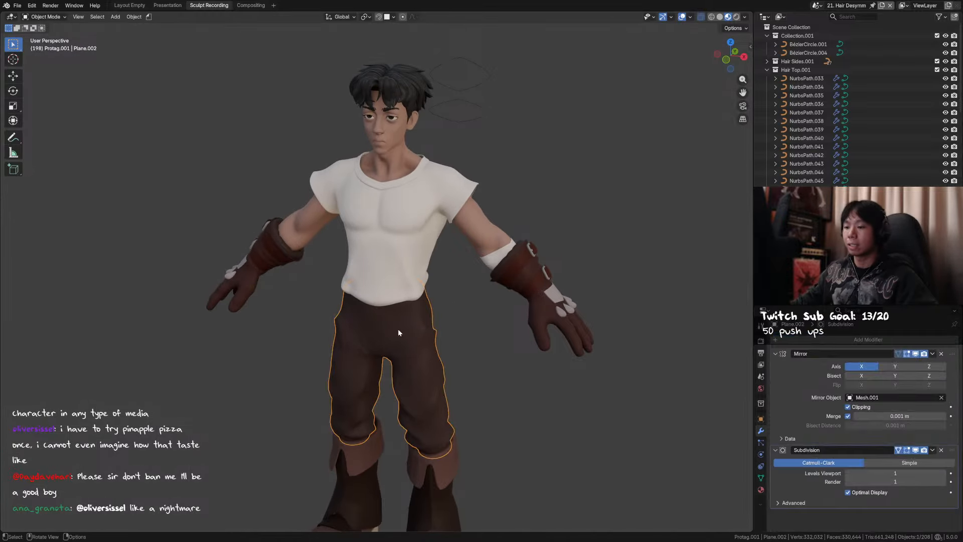
key("h")
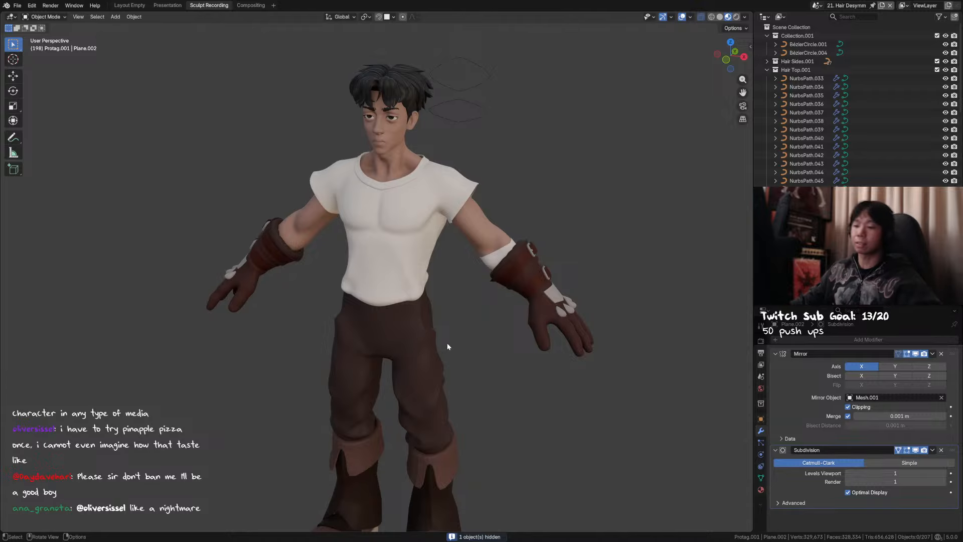
key("ctrl+z")
key("Tab")
key("Tab")
Hide the overlapping trousers object Mesh.001 and save the file
left_click(424, 349)
key("h")
middle_click_drag(424, 349, 458, 338)
middle_click_drag(459, 338, 470, 289, "shift")
key("ctrl+s")
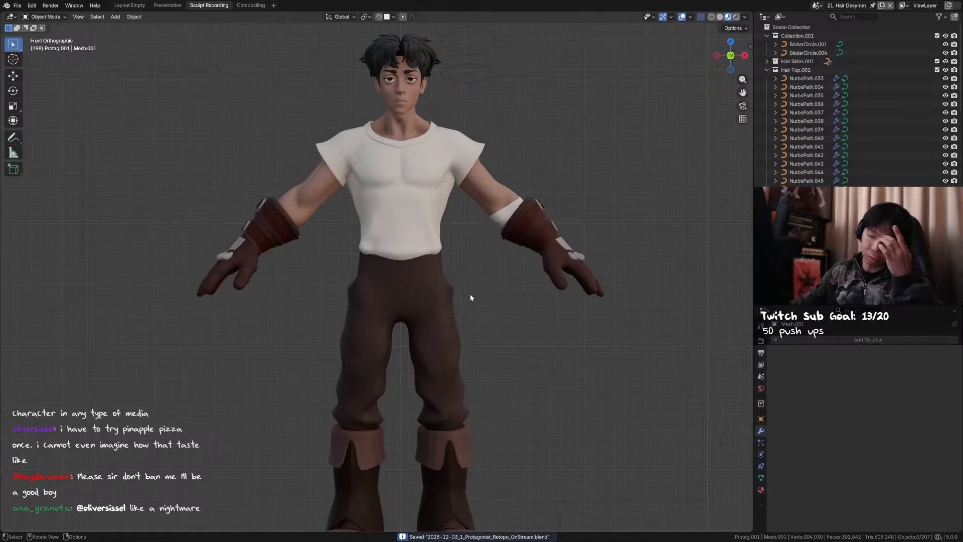
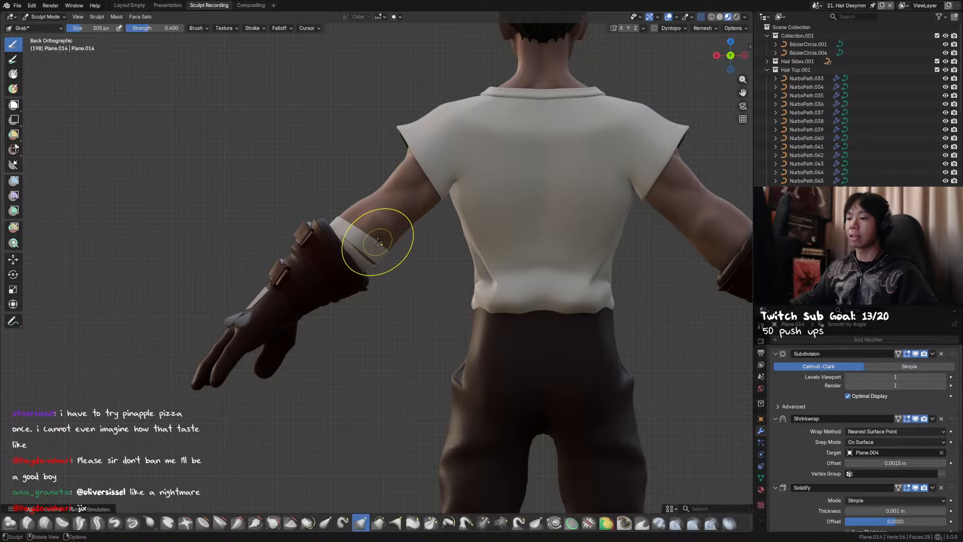
Leave Sculpt Mode on the arm wrap, deselect it and save the file
scroll(377, 244, "down", 2)
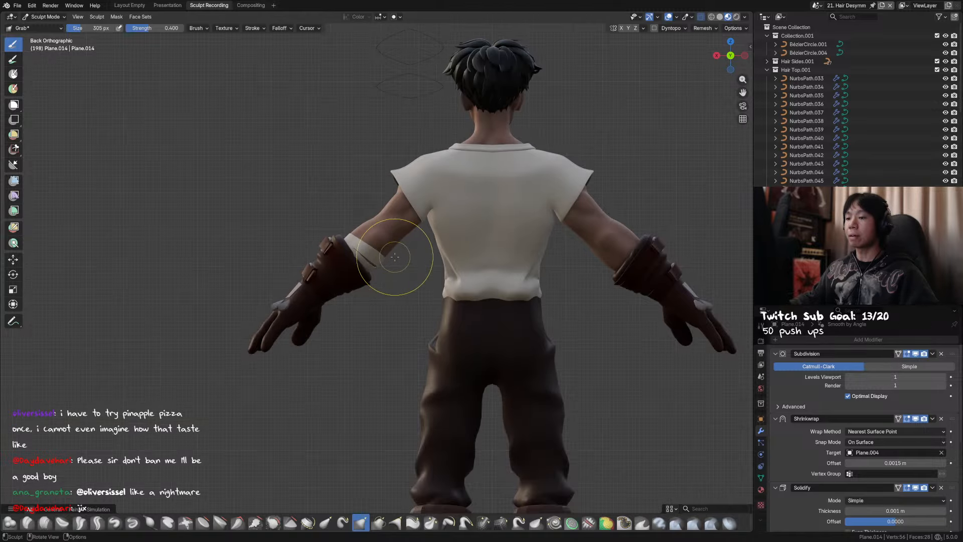
mouse_move(402, 258)
middle_mouse_down()
mouse_move(426, 241)
mouse_move(422, 248)
mouse_move(513, 285)
mouse_move(497, 286)
middle_mouse_up()
key("ctrl+Tab")
key("ctrl+s")
key("KP_1")
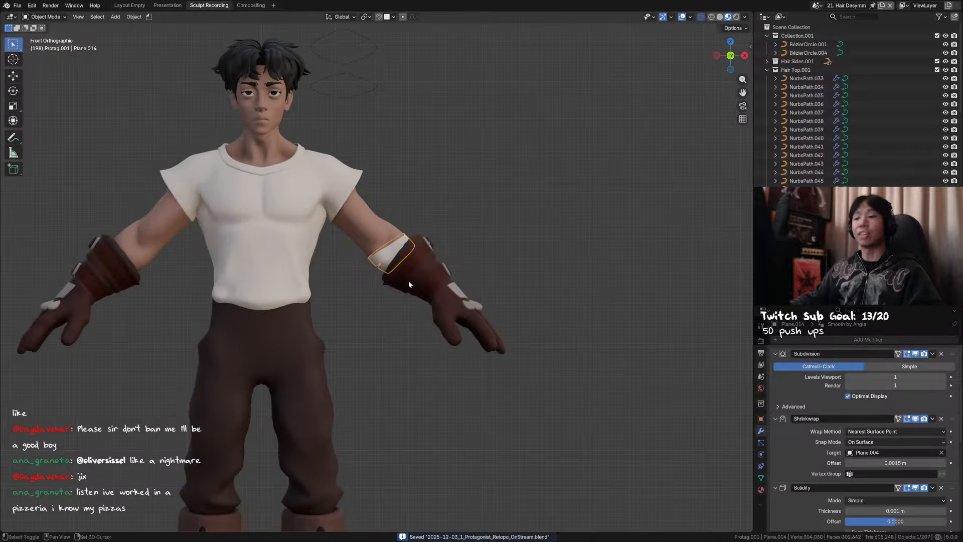
middle_click_drag(408, 280, 470, 297, "shift")
left_click(576, 177)
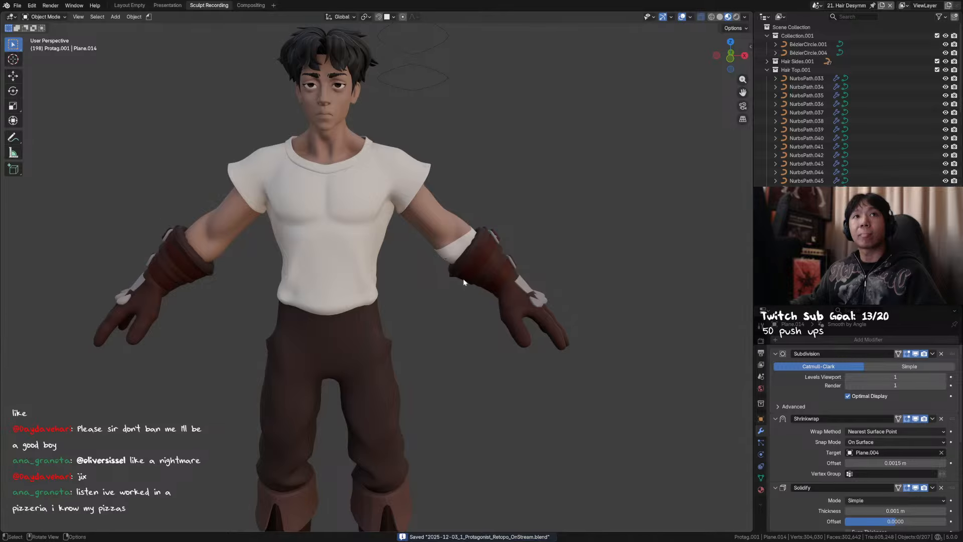
scroll(462, 278, "down", 4)
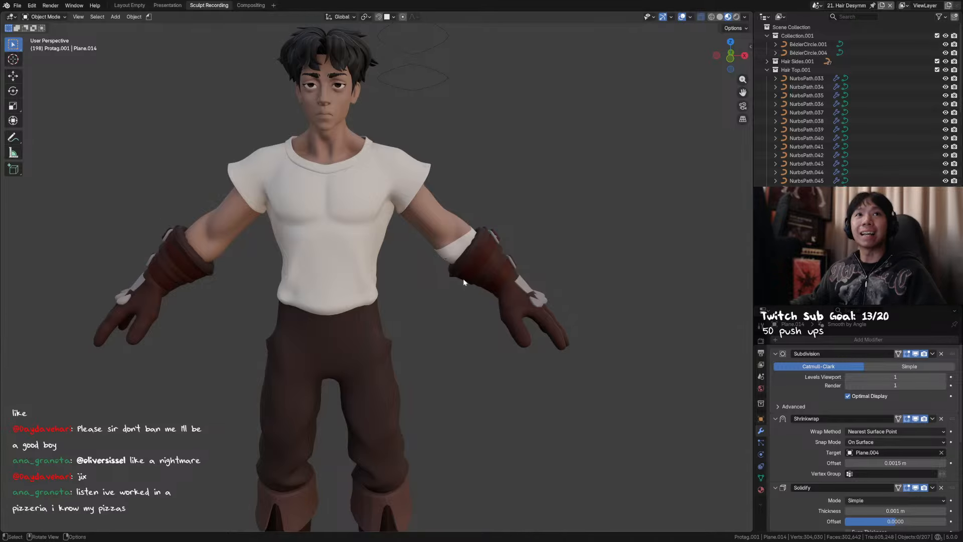
mouse_move(462, 275)
middle_mouse_down()
mouse_move(450, 251)
mouse_move(458, 278)
middle_mouse_up()
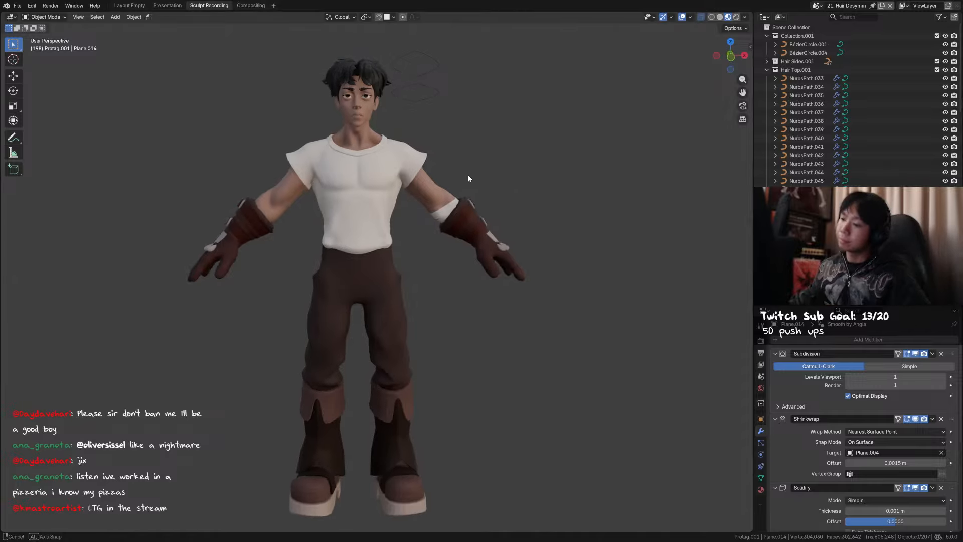
key("KP_1")
key("ctrl+s")
Hide the glove's outer cuff that covers the arm wrap
middle_click_drag(486, 166, 474, 248)
left_click(327, 207)
scroll(305, 162, "up", 3)
scroll(383, 227, "up", 2)
left_click(383, 227)
left_click(347, 217)
key("h")
Inspect the arm wrap's mesh in Edit Mode and save the file
left_click(392, 112)
key("Tab")
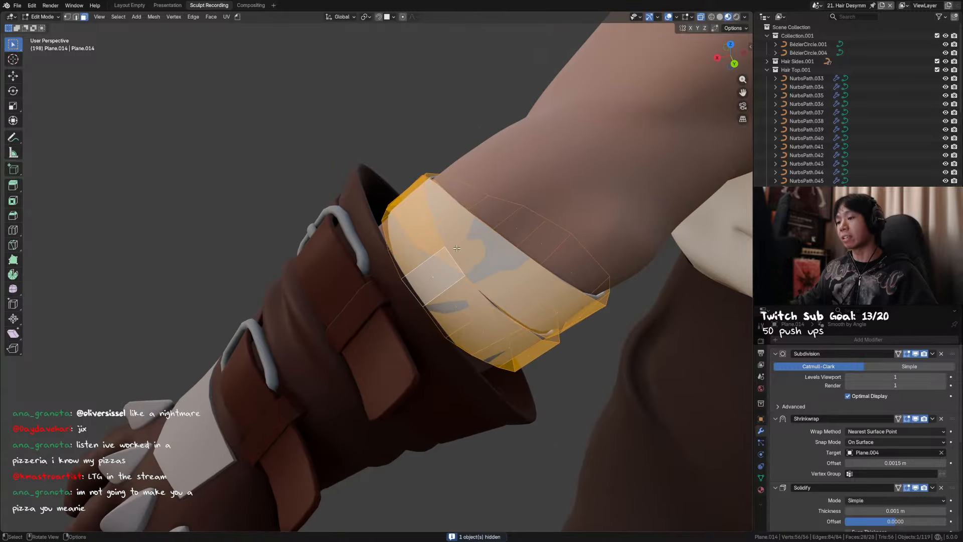
key("Tab")
key("ctrl+s")
Reveal all hidden objects and select only the arm wrap in the front view
scroll(474, 248, "down", 4)
scroll(383, 234, "up", 3)
key("alt+h")
middle_click_drag(384, 234, 465, 217)
scroll(433, 197, "down", 3)
scroll(494, 229, "down", 2)
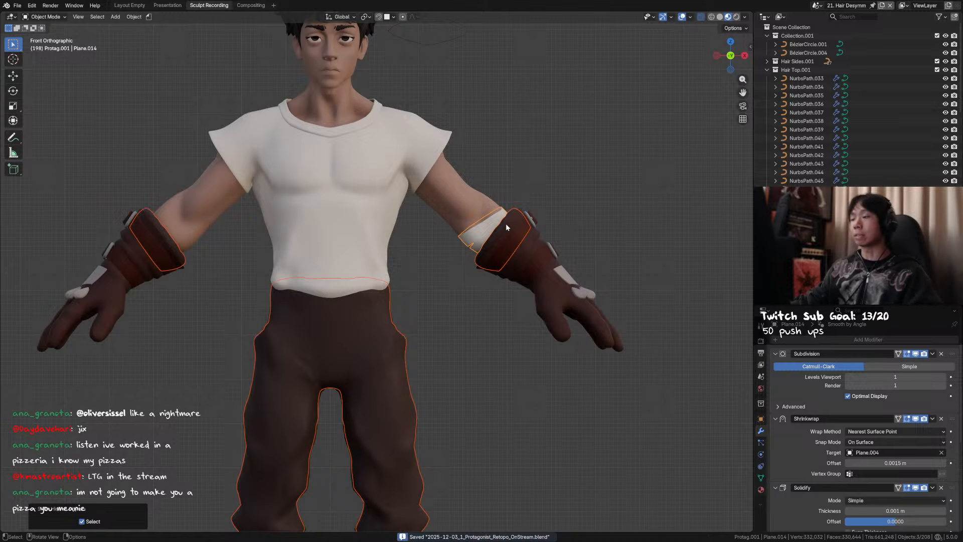
left_click(464, 229)
middle_click_drag(464, 228, 482, 226, "shift")
left_click(503, 230)
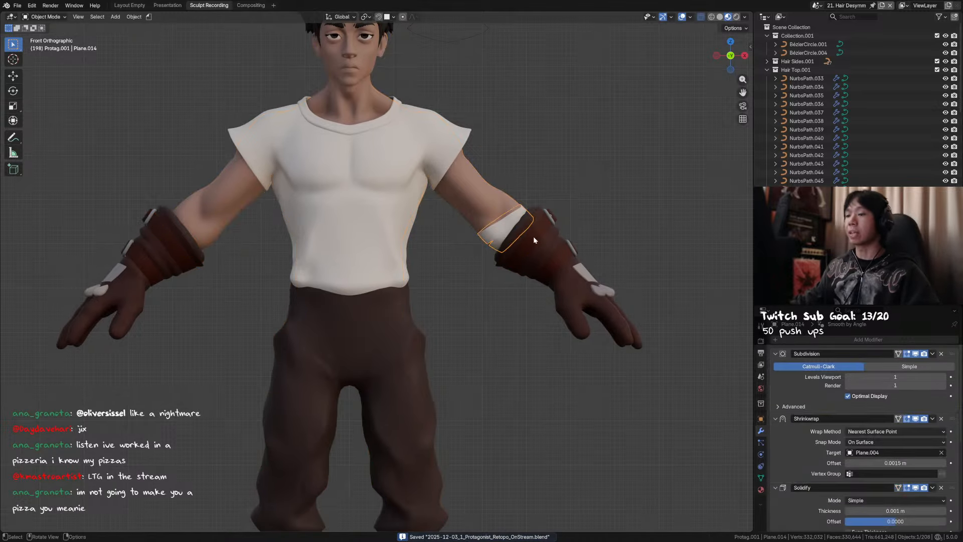
middle_click_drag(530, 258, 538, 242, "shift")
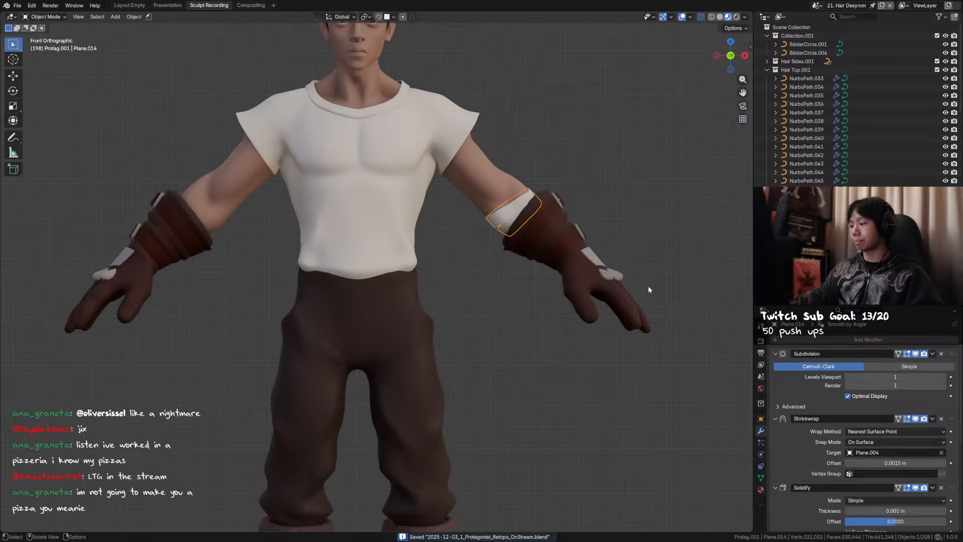
Add an X-axis Mirror modifier to the arm wrap, place it first in the stack and use Plane.004 as the mirror object
left_click(775, 354)
left_click(775, 365)
left_click(775, 376)
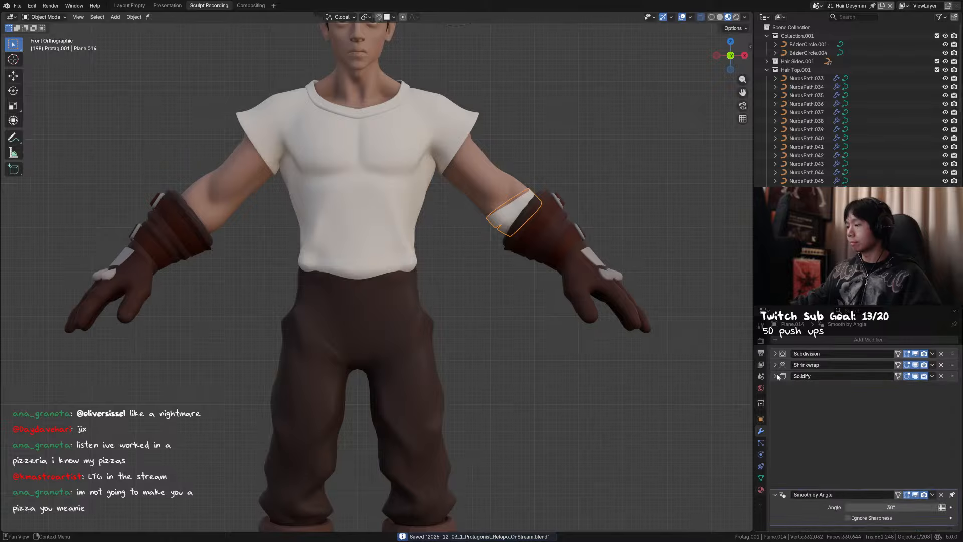
left_click(817, 339)
left_click(816, 342)
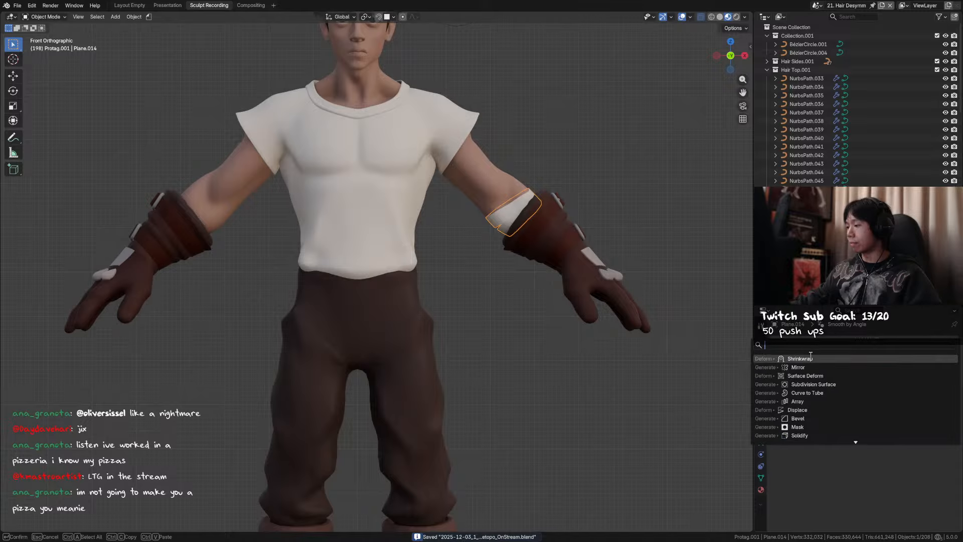
left_click(811, 367)
left_click_drag(952, 387, 947, 344)
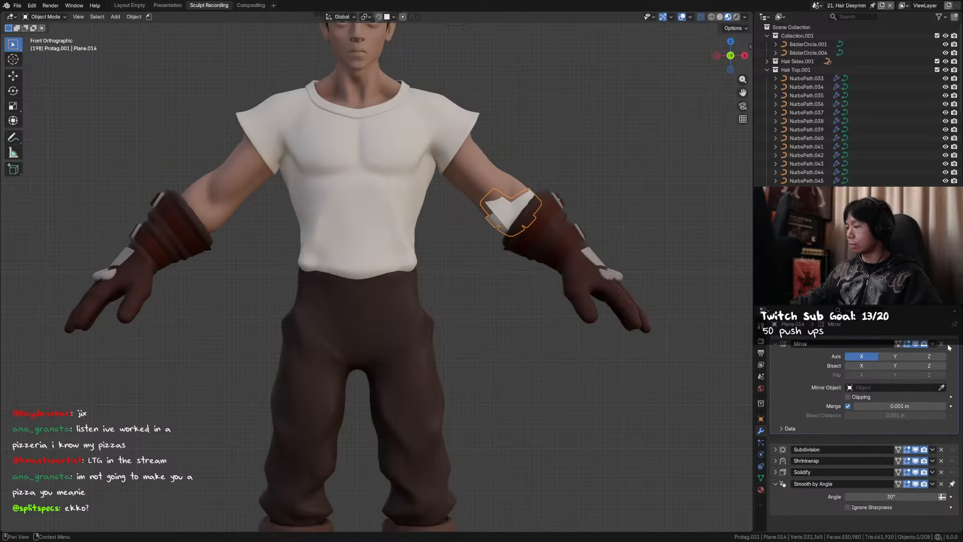
left_click(941, 397)
left_click(481, 173)
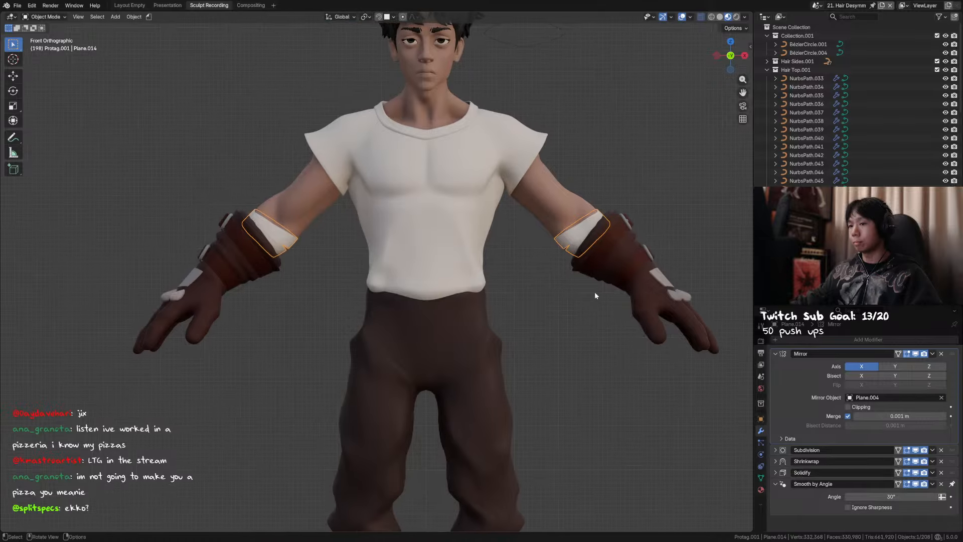
Apply the Mirror modifier, separate the two wraps by loose parts and check the mirrored wrap's mesh
key("ctrl+a")
key("Tab")
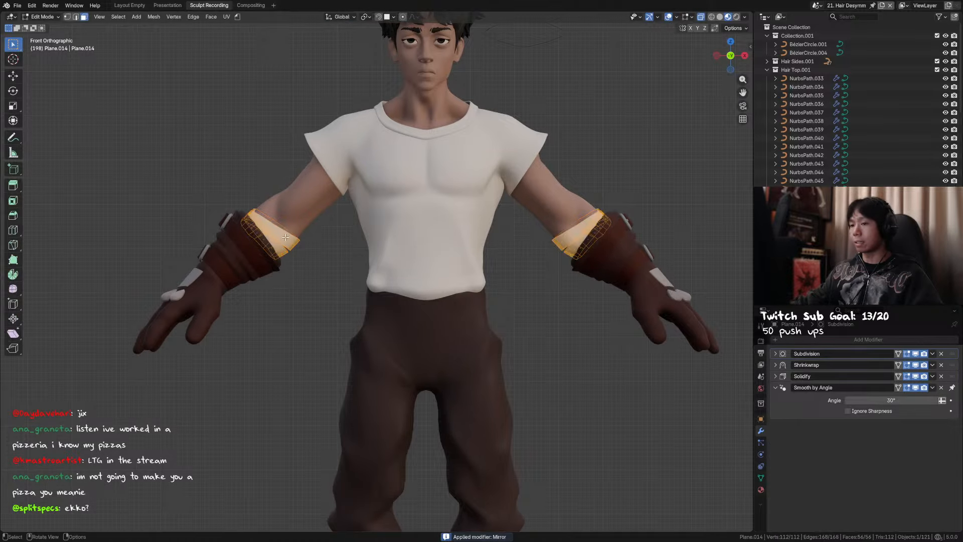
key("p")
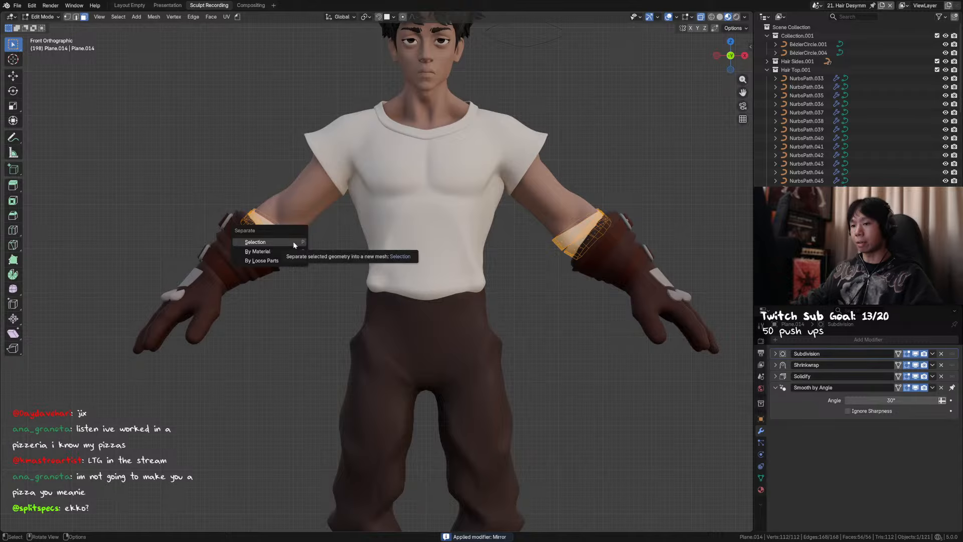
left_click(287, 257)
key("Tab")
left_click(365, 275)
middle_click_drag(265, 252, 365, 295, "shift")
scroll(365, 294, "up", 6)
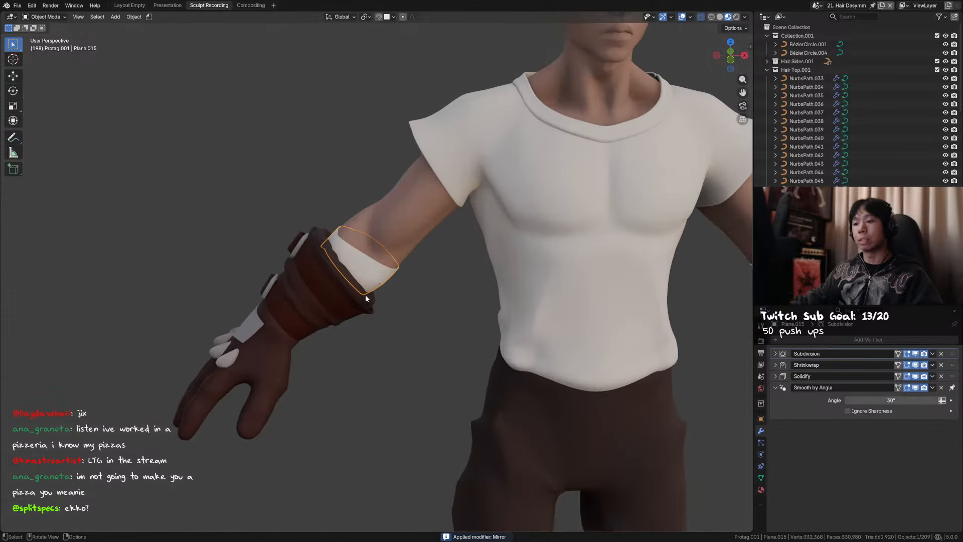
key("ctrl+a")
left_click(412, 286)
key("Tab")
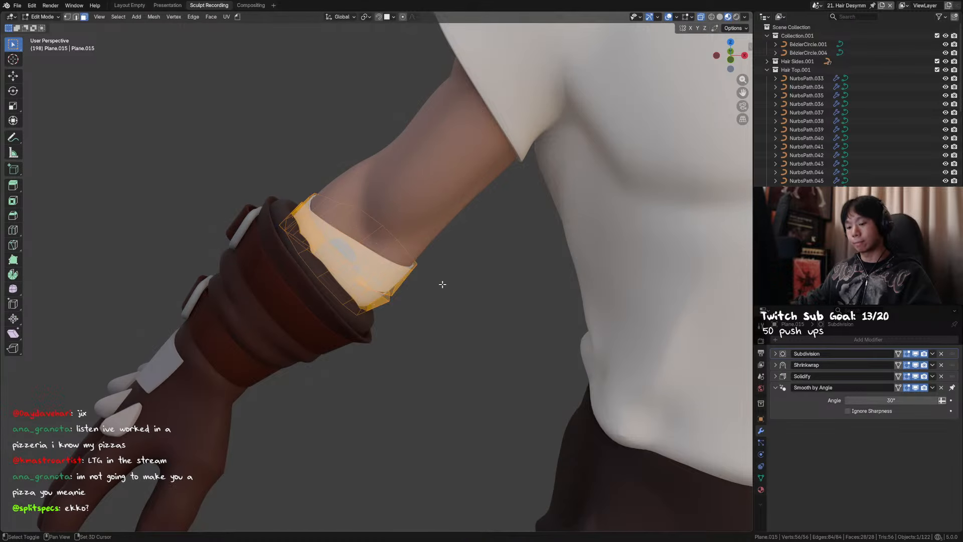
key("Tab")
Hide the glove, cuff, straps, buckles and hand plates around the mirrored wrap and save the file
middle_click_drag(311, 290, 377, 291)
left_click(375, 289)
key("h")
left_click(354, 296)
key("h")
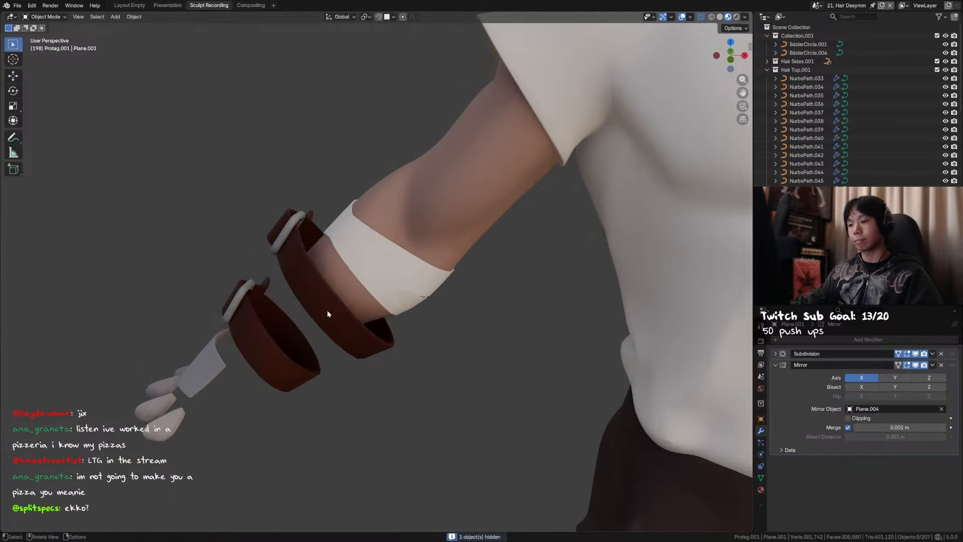
left_click(322, 311)
middle_click_drag(287, 322, 266, 318)
left_click_drag(296, 236, 262, 271)
key("h")
left_click_drag(240, 324, 175, 366)
left_click_drag(111, 429, 223, 325)
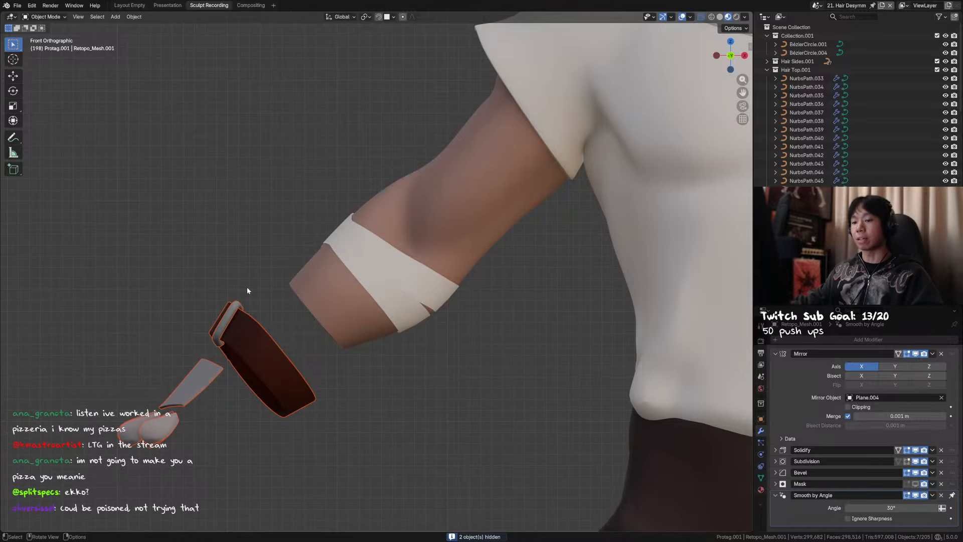
key("h")
middle_click_drag(391, 247, 380, 261, "shift")
key("ctrl+s")
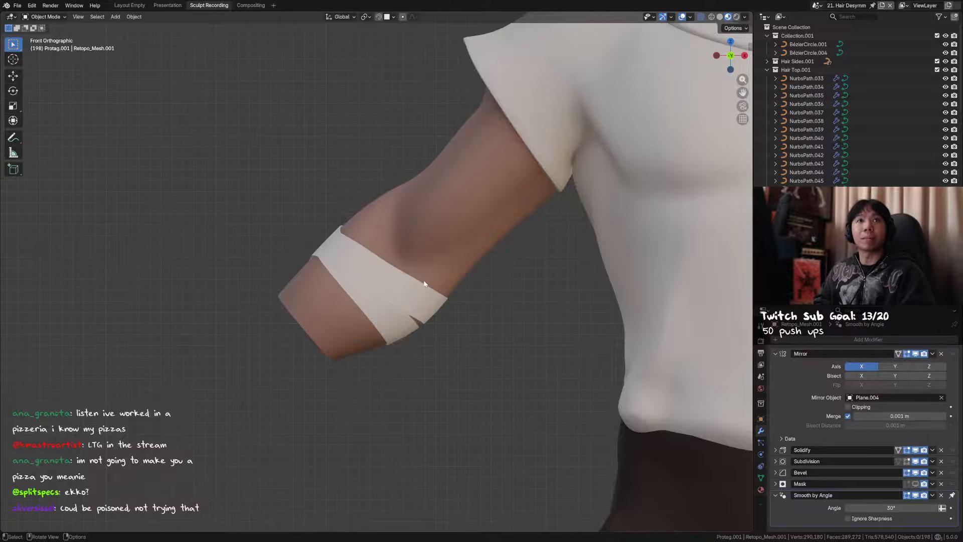
Enter Sculpt Mode on the mirrored wrap in the back view and set the Grab brush size to 150 px
scroll(371, 219, "down", 2)
middle_click_drag(371, 221, 464, 293)
left_click(331, 261)
middle_click_drag(331, 261, 476, 256)
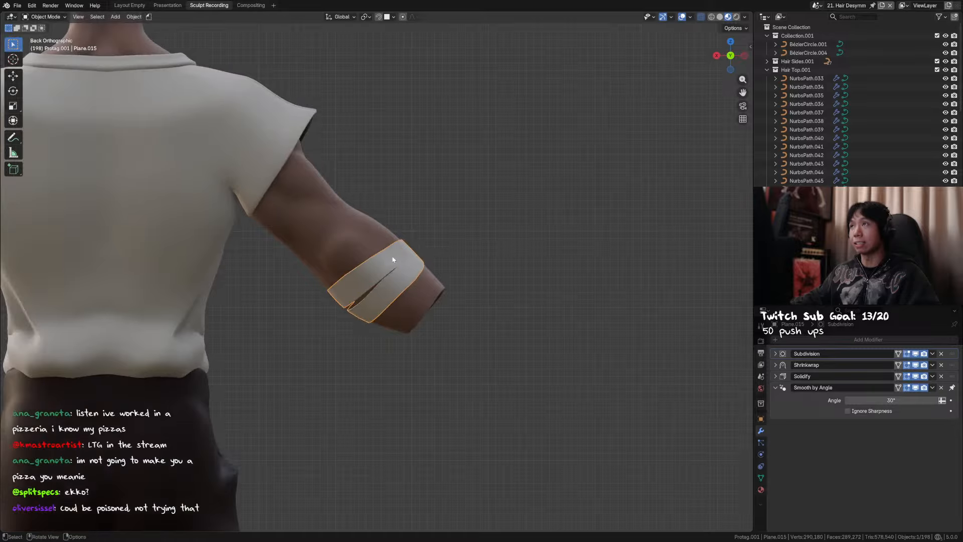
key("Tab")
key("ctrl+Tab")
left_click(380, 295)
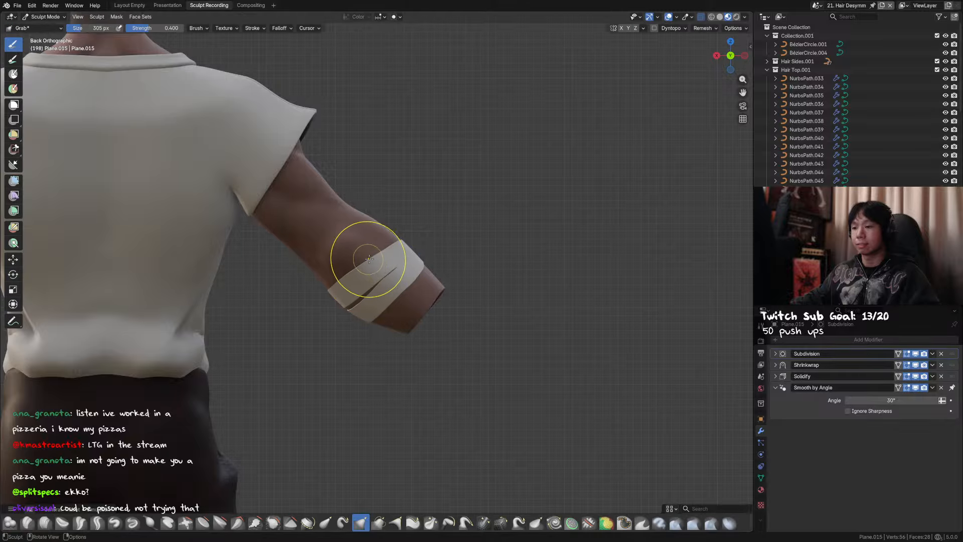
key("f")
left_click(368, 262)
Reshape the mirrored wrap's upper edge and gap with Grab strokes, return to Object Mode and save the file
middle_click_drag(368, 261, 366, 273)
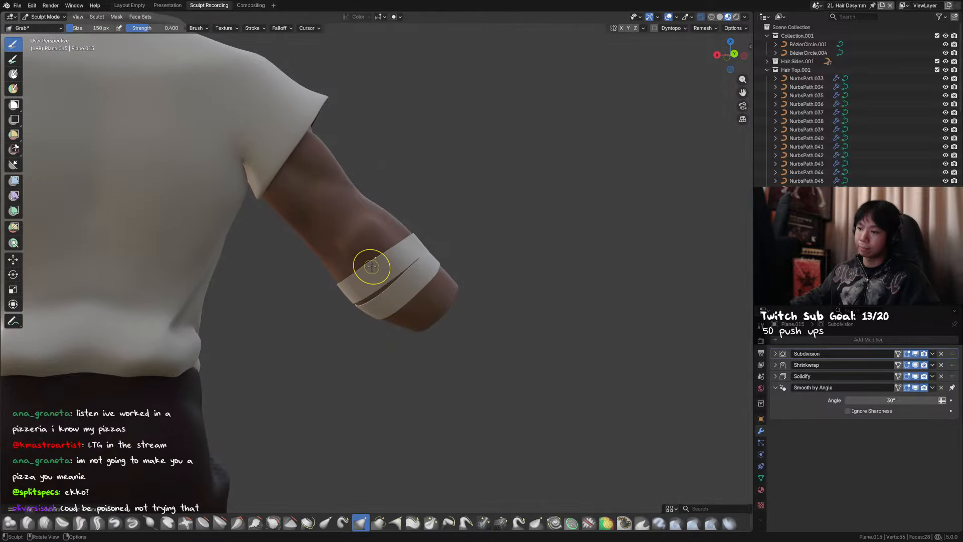
left_click_drag(372, 267, 372, 269)
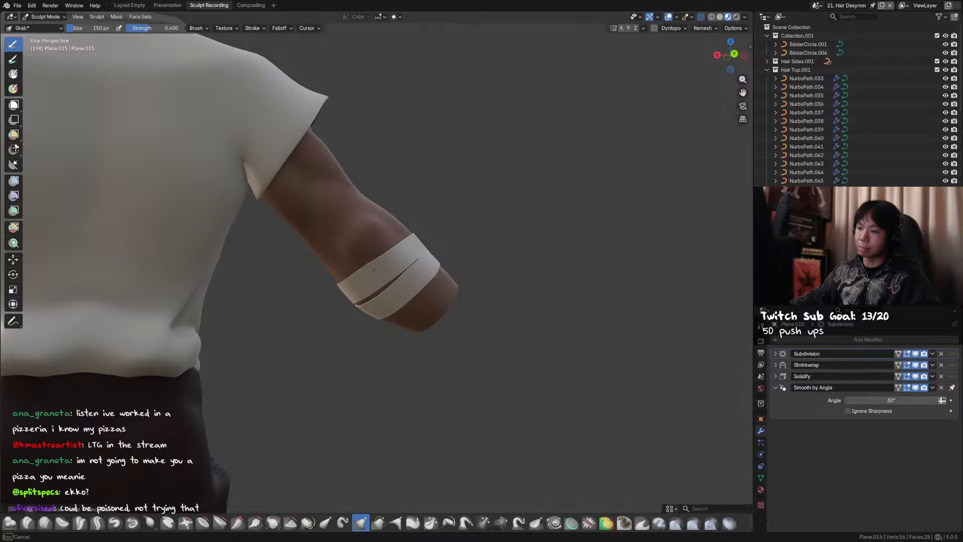
mouse_move(368, 269)
middle_mouse_down()
mouse_move(515, 295)
mouse_move(519, 304)
middle_mouse_up()
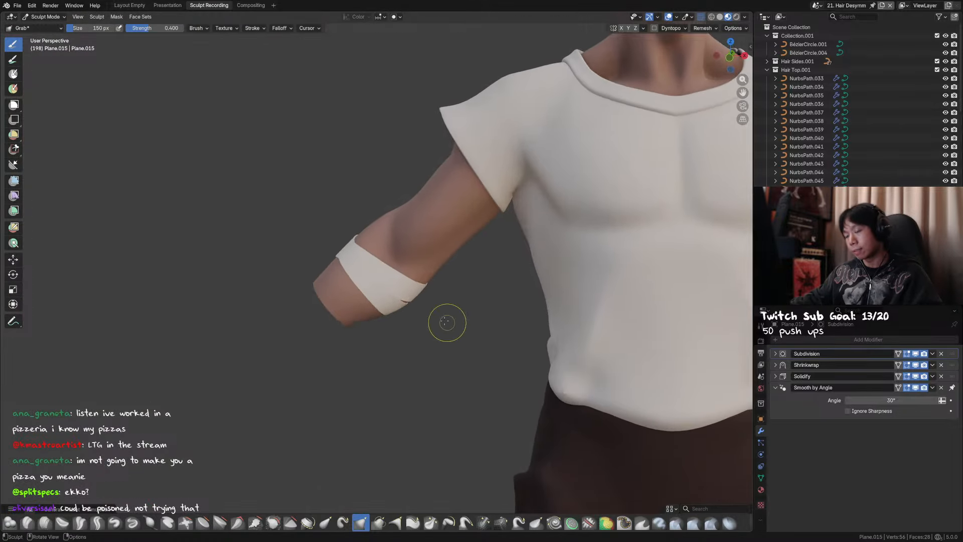
left_click_drag(419, 282, 421, 286)
middle_click_drag(511, 283, 355, 253)
left_click_drag(384, 253, 412, 244)
middle_click_drag(451, 262, 427, 278)
key("ctrl+Tab")
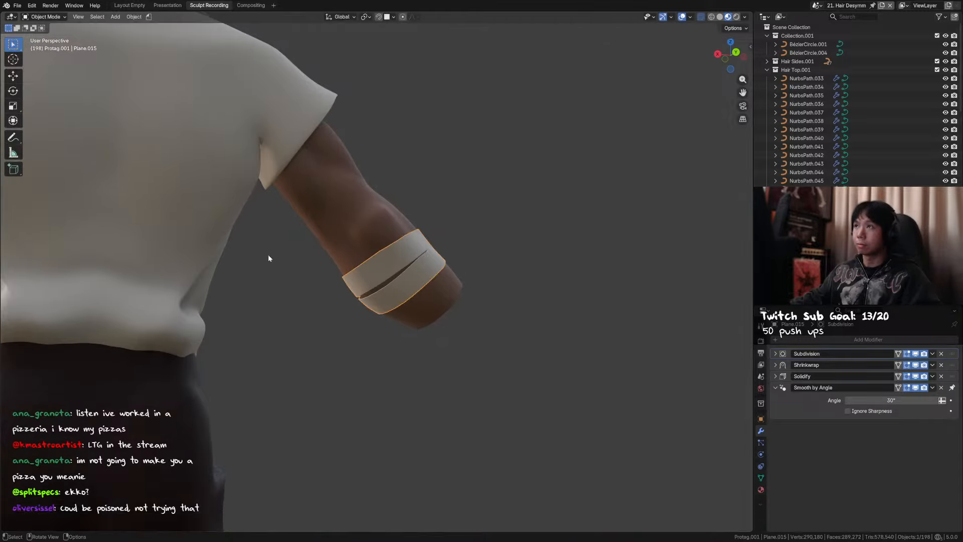
key("ctrl+s")
Set the mirrored wrap's origin to its geometry
mouse_move(305, 250)
middle_mouse_down()
mouse_move(429, 262)
mouse_move(307, 302)
mouse_move(207, 311)
mouse_move(190, 267)
mouse_move(196, 279)
mouse_move(420, 302)
middle_mouse_up()
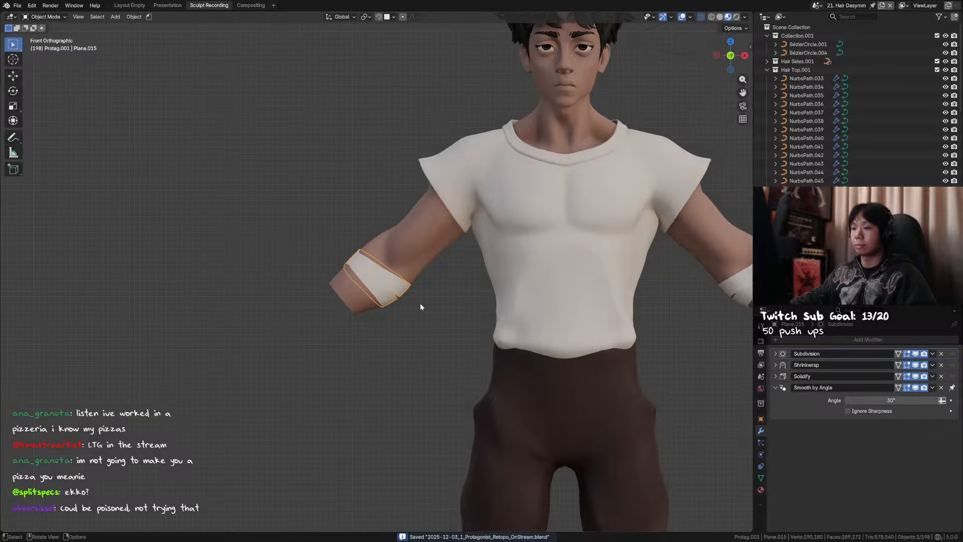
scroll(471, 304, "down", 2)
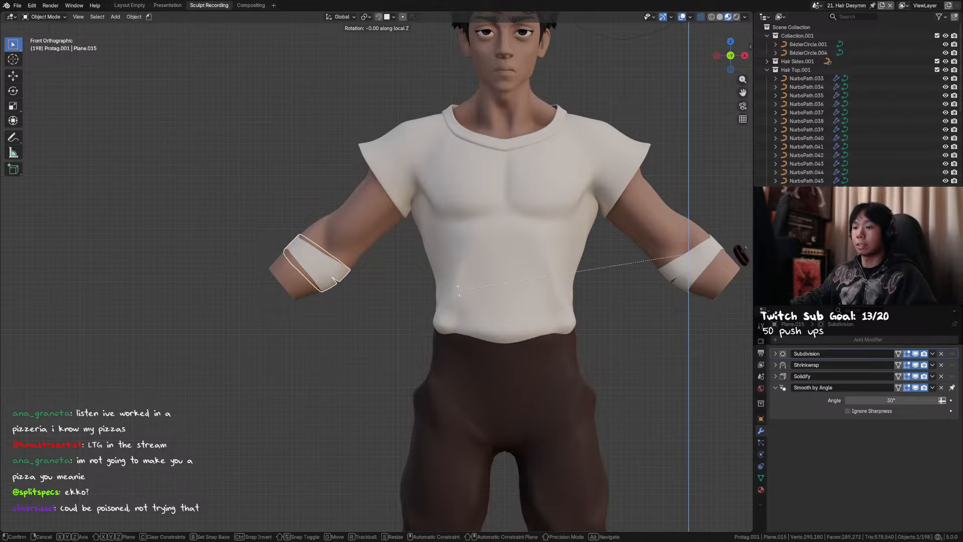
right_click(316, 297)
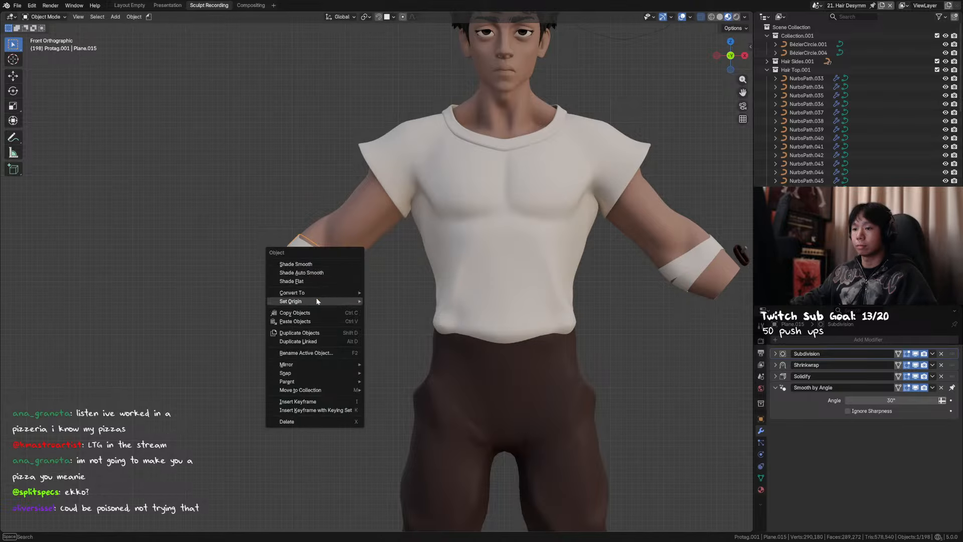
mouse_move(346, 297)
left_click(417, 308)
key("s")
key("z")
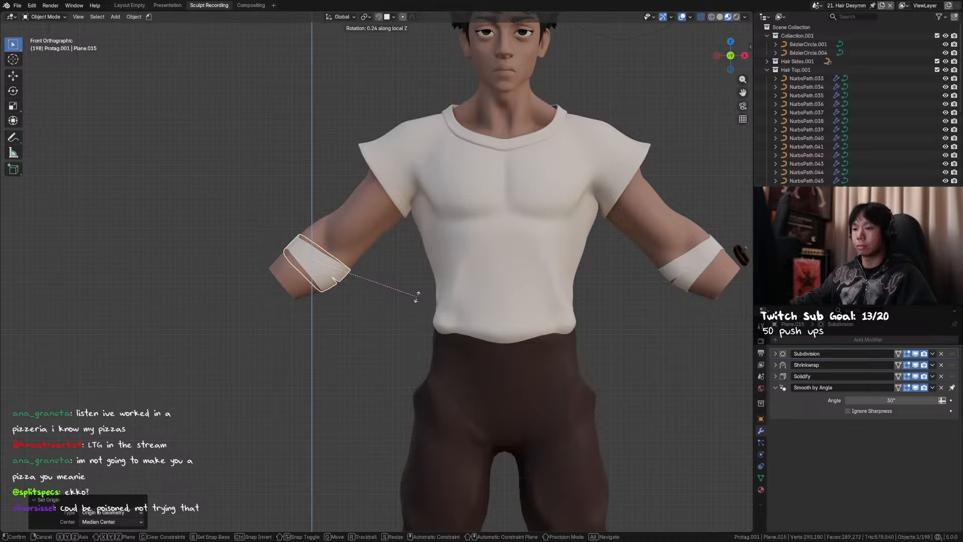
right_click(418, 297)
key("r")
key("y")
right_click(418, 295)
Limit transforms to origins and rotate the wrap's origin about -45.8° in the front view and 12° around global Z
key("n")
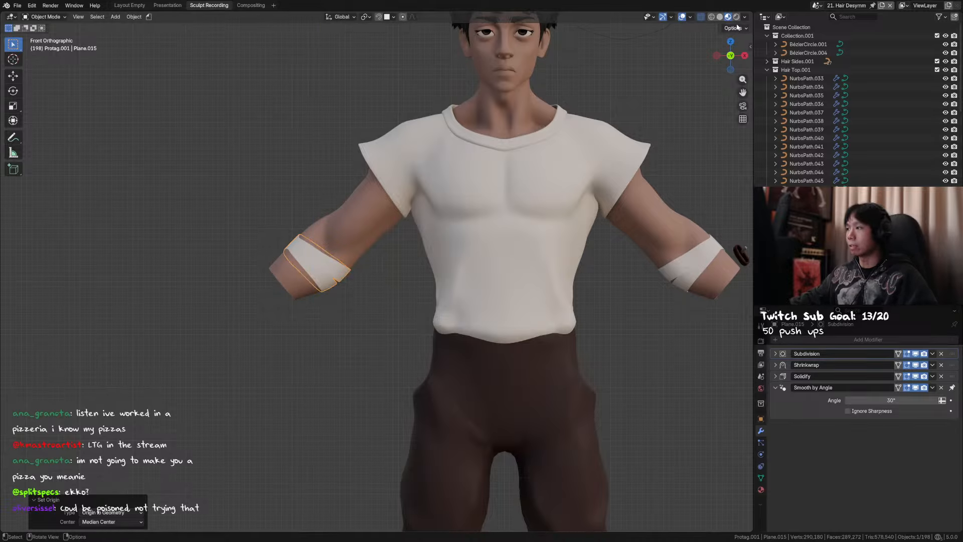
left_click(747, 64)
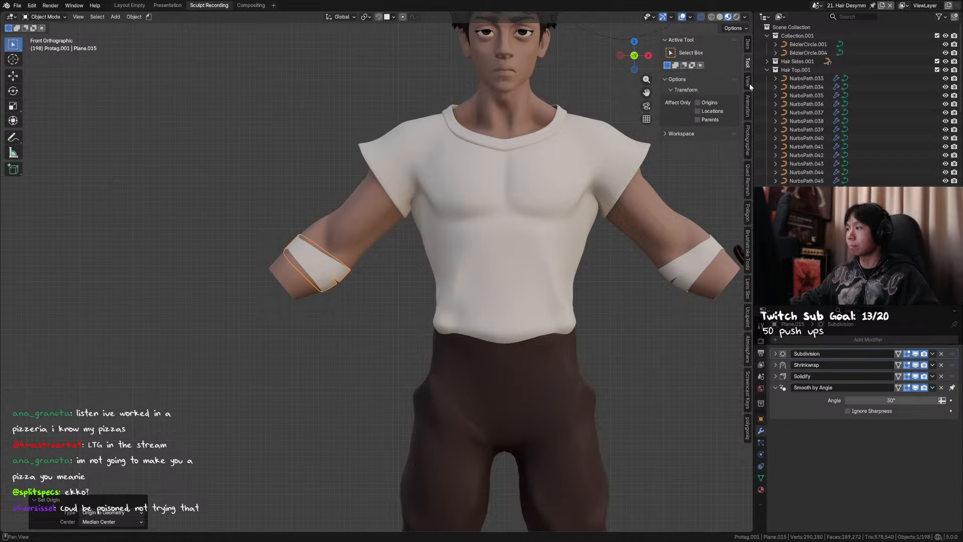
left_click(716, 103)
middle_click_drag(385, 121, 405, 116, "shift")
key("r")
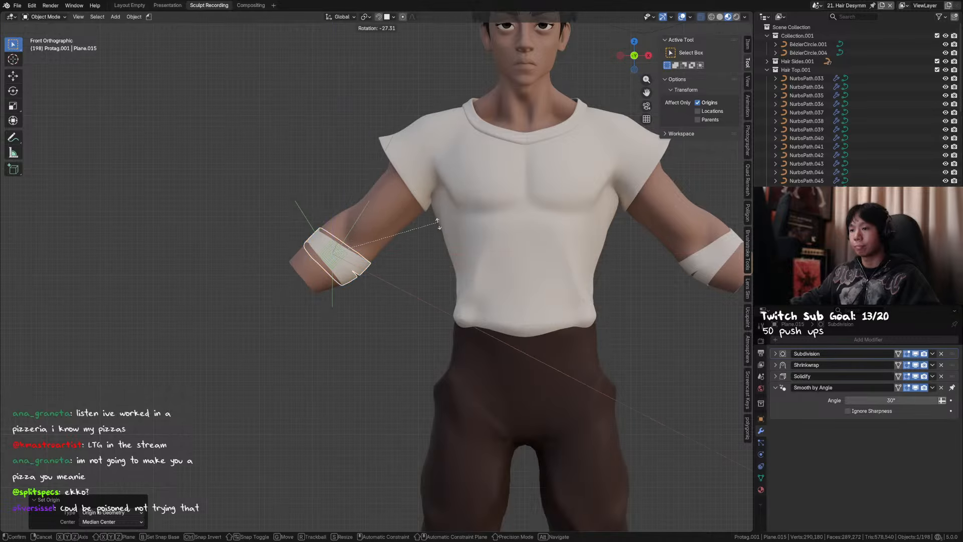
left_click(416, 257)
middle_click_drag(416, 257, 476, 244)
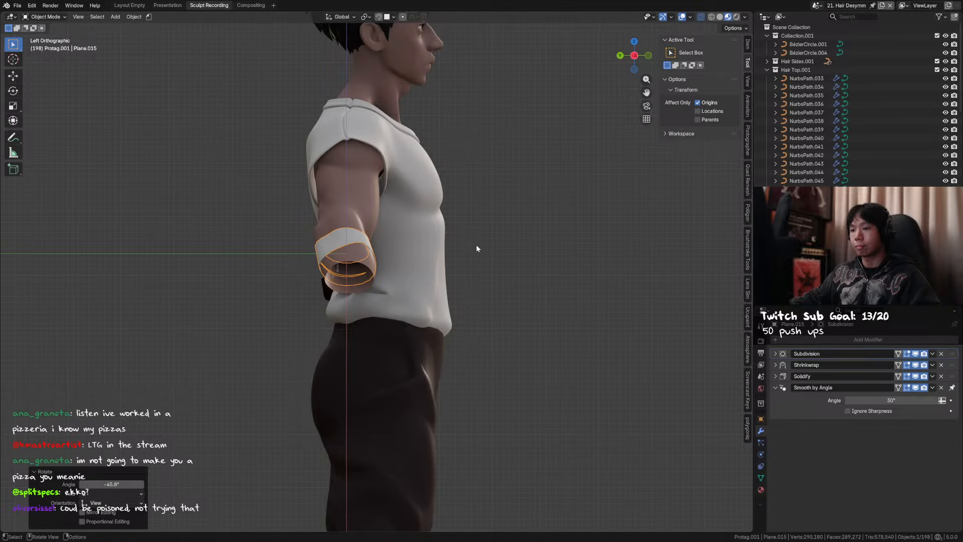
key("r")
key("z")
left_click(480, 215)
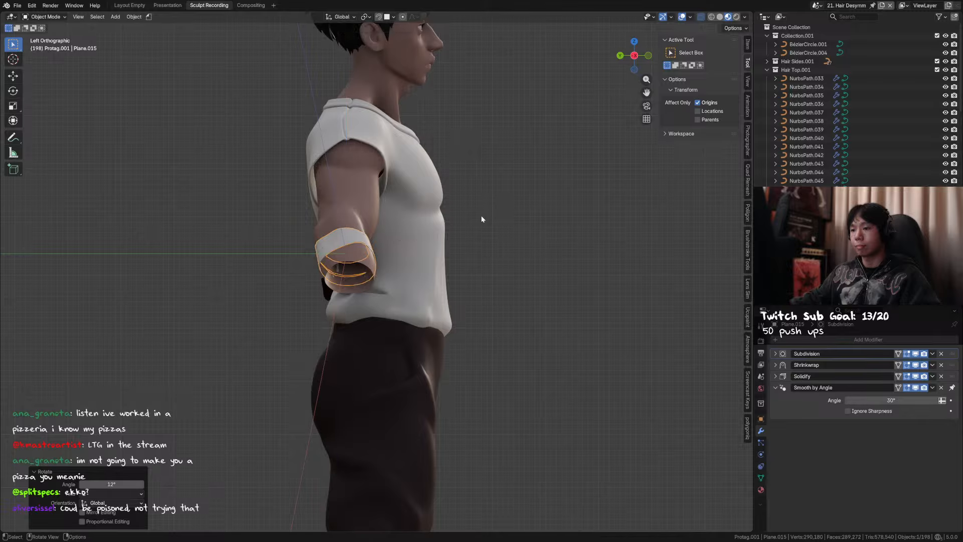
Shift the wrap's origin along its local Y axis and rotate it about -0.487° in the current view
middle_click_drag(480, 215, 465, 252)
key("g")
key("y")
key("y")
left_click(464, 270)
key("r")
left_click(466, 263)
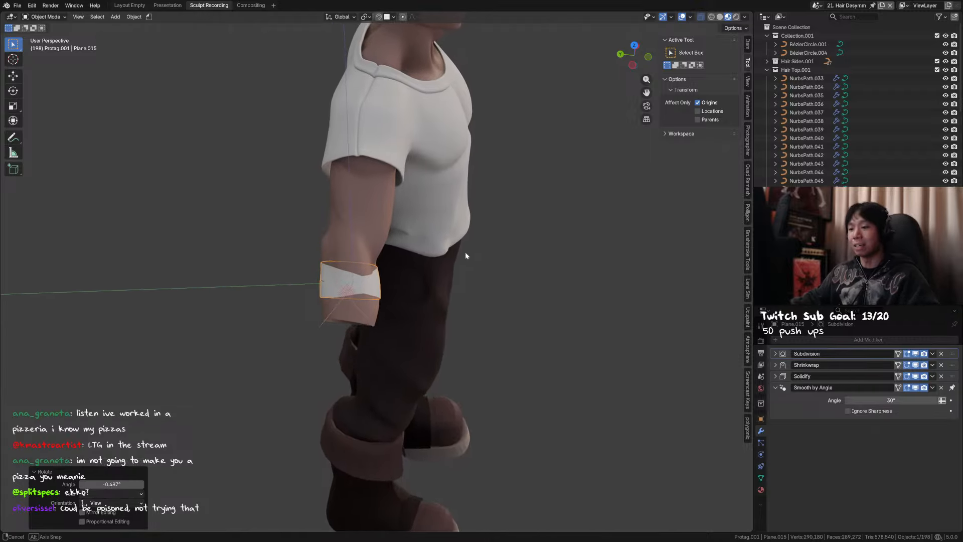
Move the wrap's origin about 0.003061 m along local Y, turn off origins-only transforms and save the file
key("g")
key("y")
key("y")
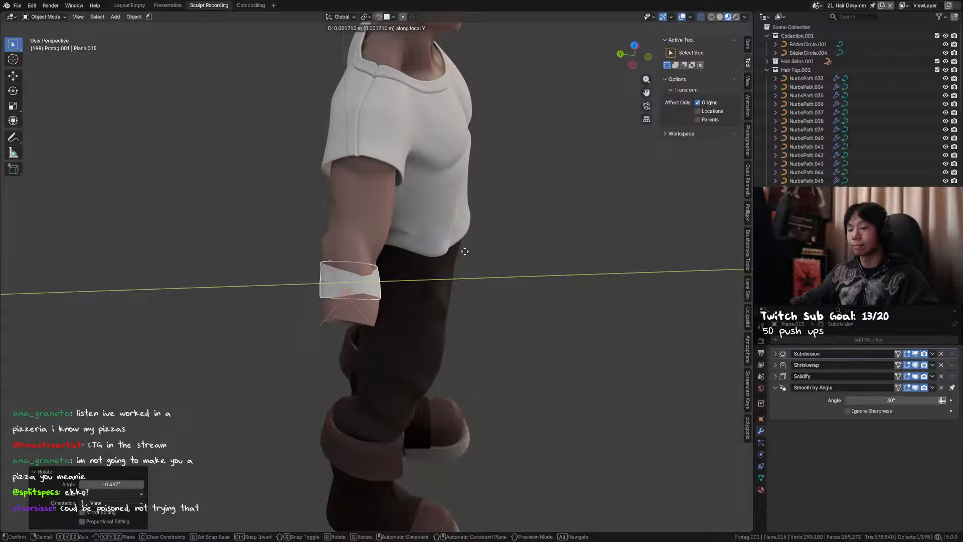
left_click(463, 252)
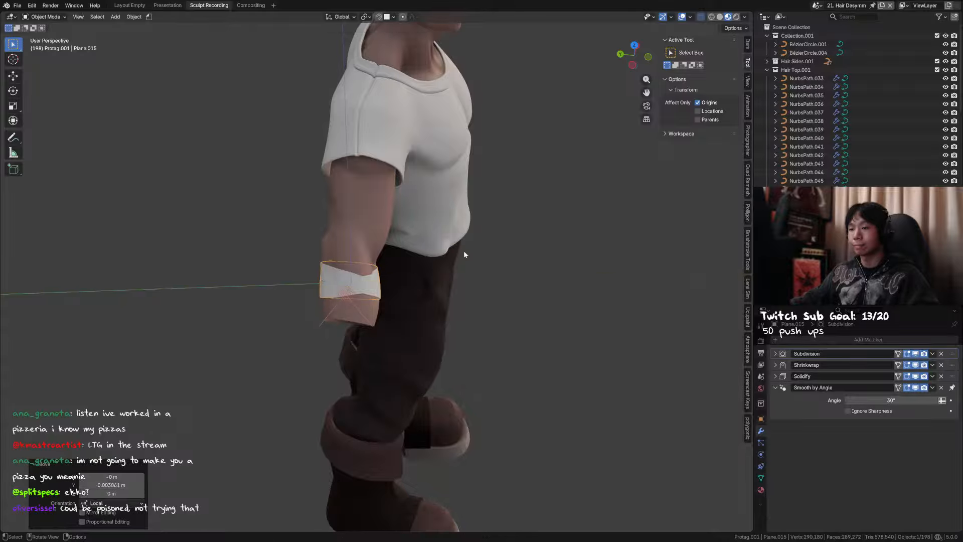
left_click(696, 102)
middle_click_drag(640, 122, 419, 152)
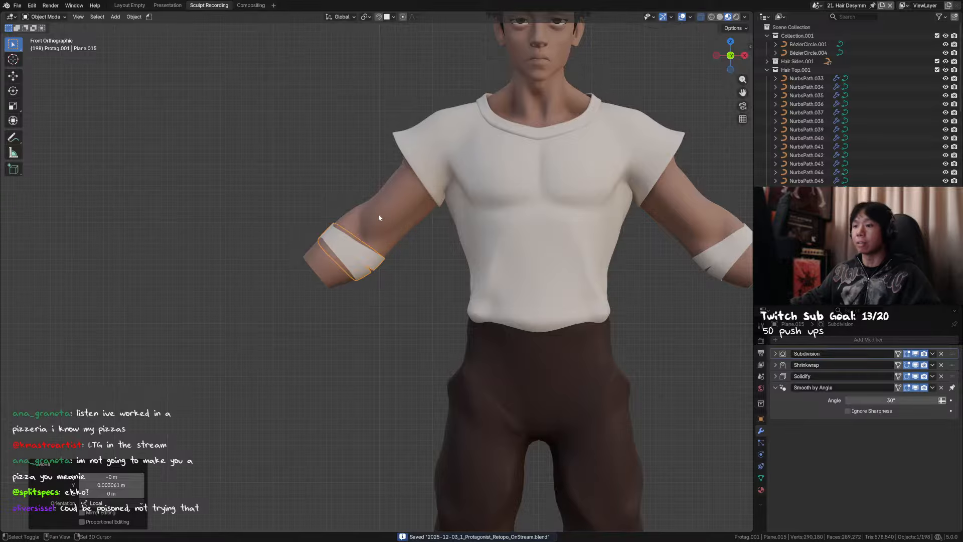
middle_click_drag(382, 214, 390, 212, "shift")
key("r")
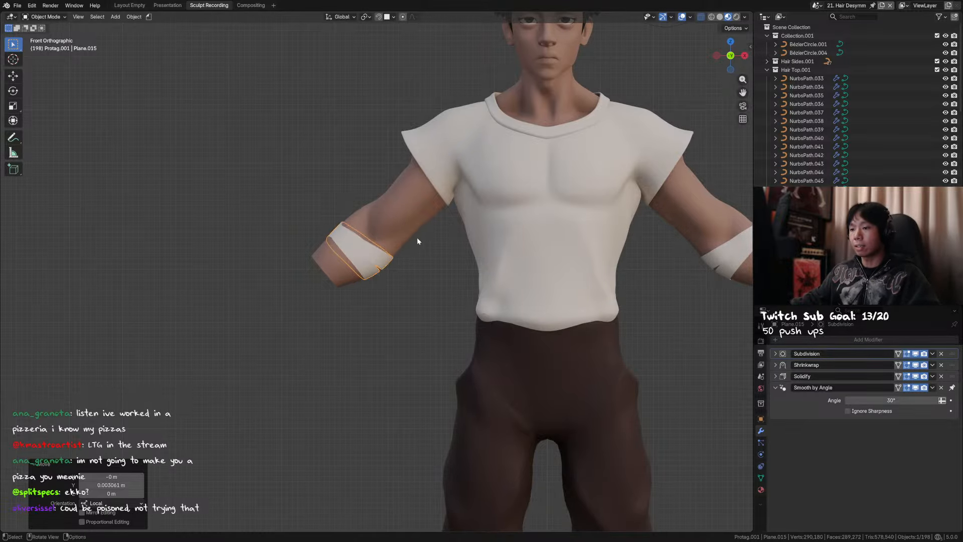
key("z")
key("z")
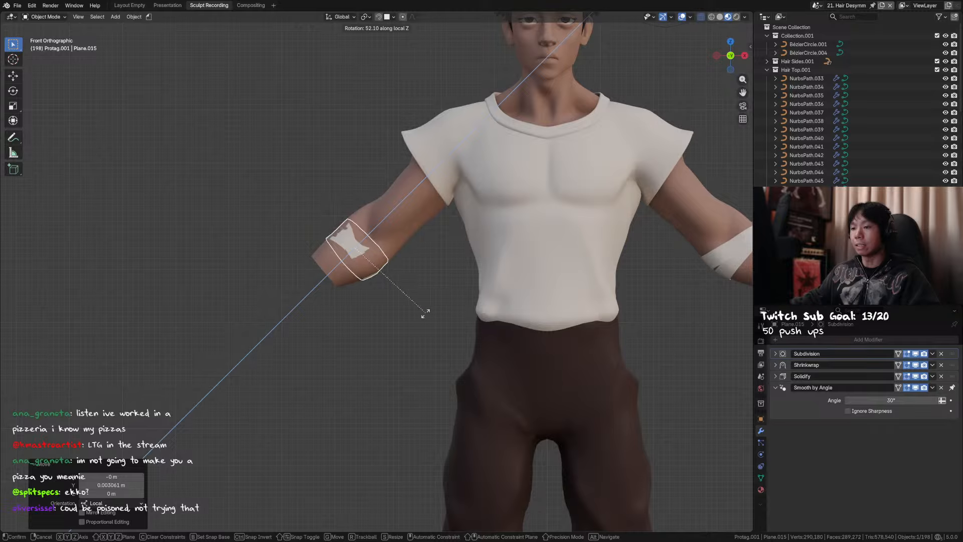
left_click(406, 333)
key("r")
key("z")
key("z")
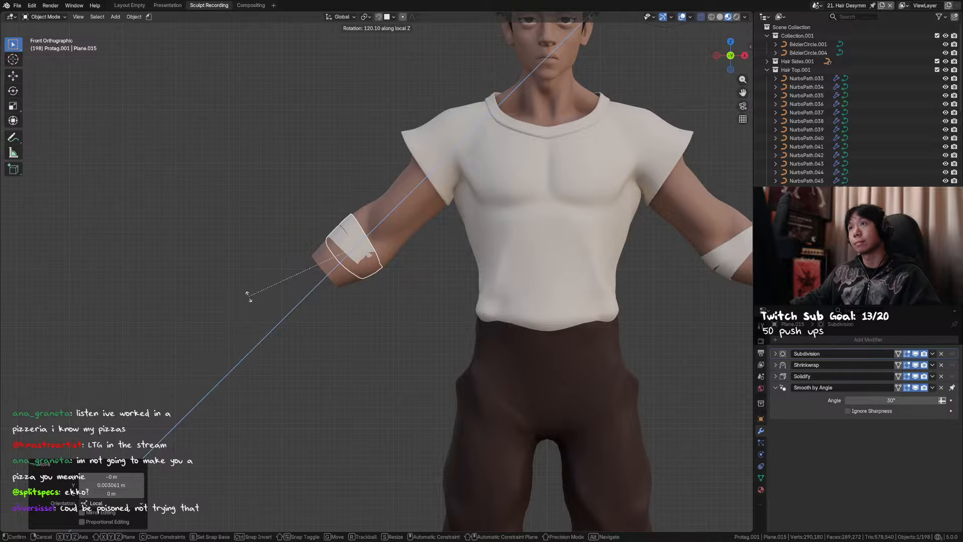
right_click(230, 291)
Rotate the mirrored wrap about 72.4° around its local Z axis
middle_click_drag(412, 303, 378, 311, "shift")
scroll(373, 303, "down", 1)
key("KP_1")
key("r")
key("z")
key("z")
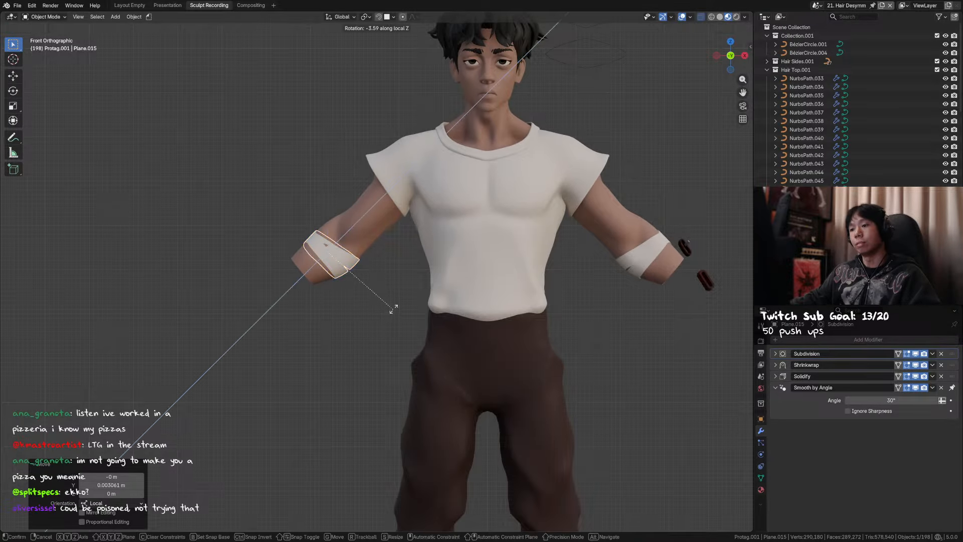
left_click(281, 341)
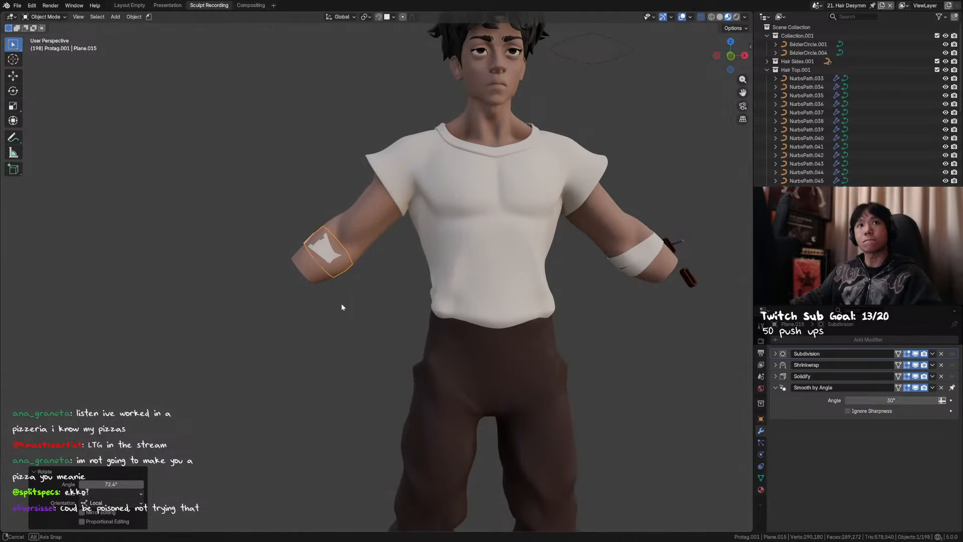
key("Tab")
scroll(389, 258, "up", 1)
key("alt+s")
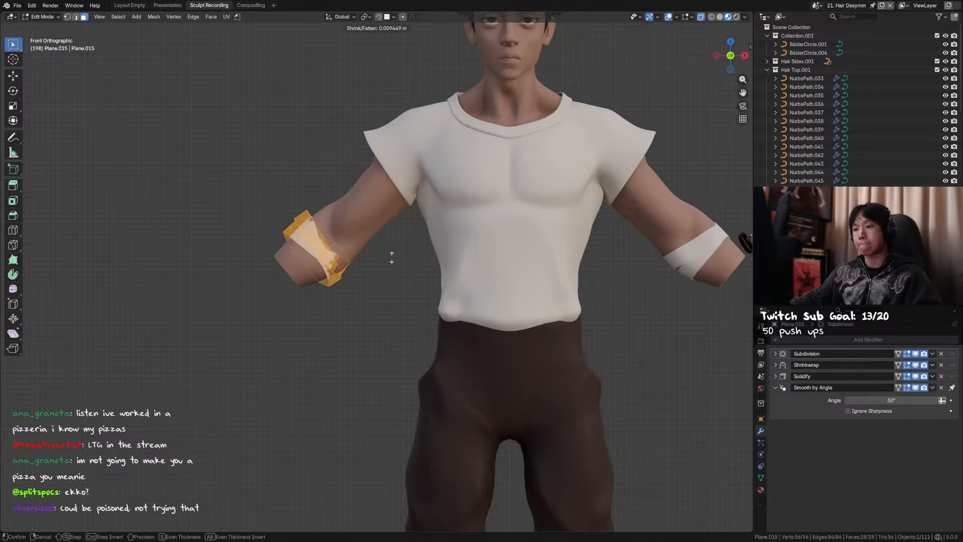
right_click(388, 261)
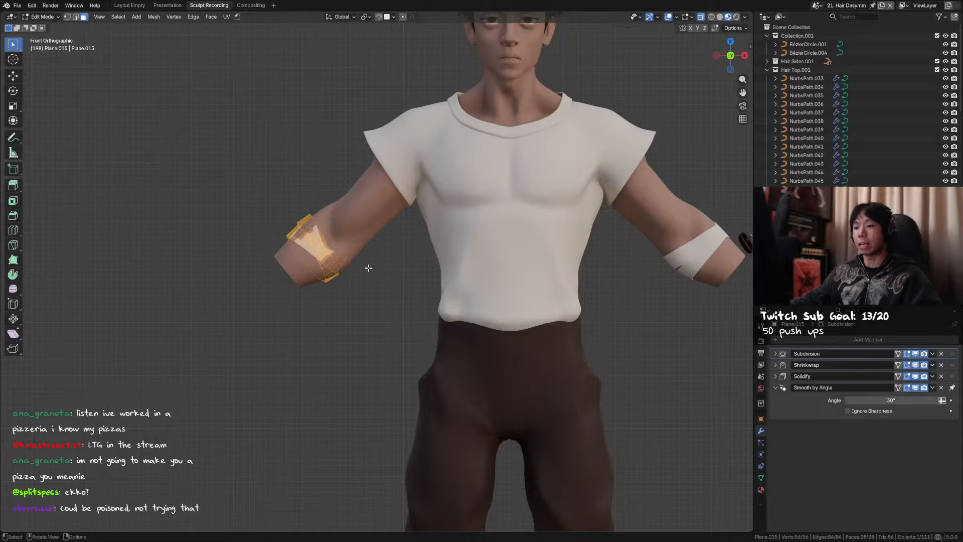
key("Tab")
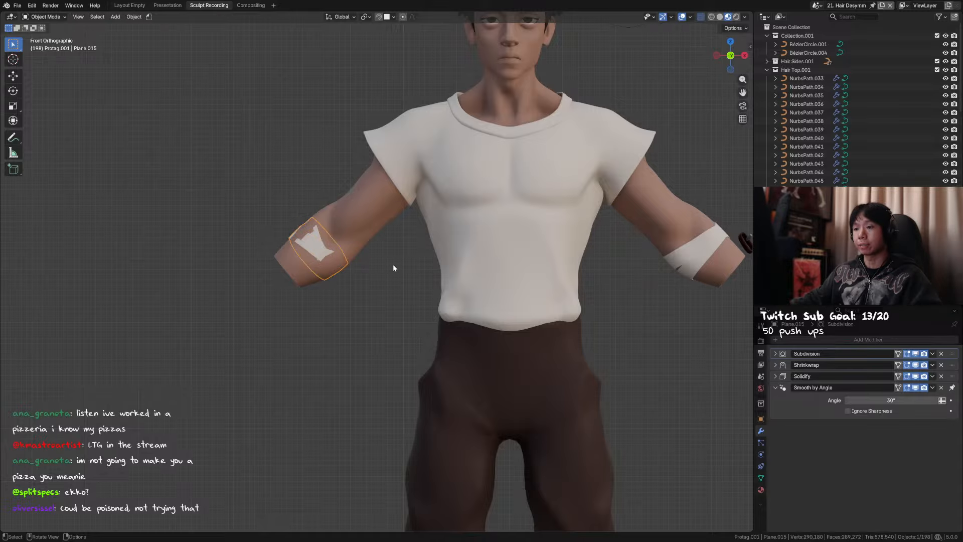
In Sculpt Mode, pull the mirrored wrap's bands over the back of the forearm with the Grab brush at about 379 px
mouse_move(375, 266)
middle_mouse_down()
mouse_move(353, 323)
mouse_move(365, 282)
middle_mouse_up()
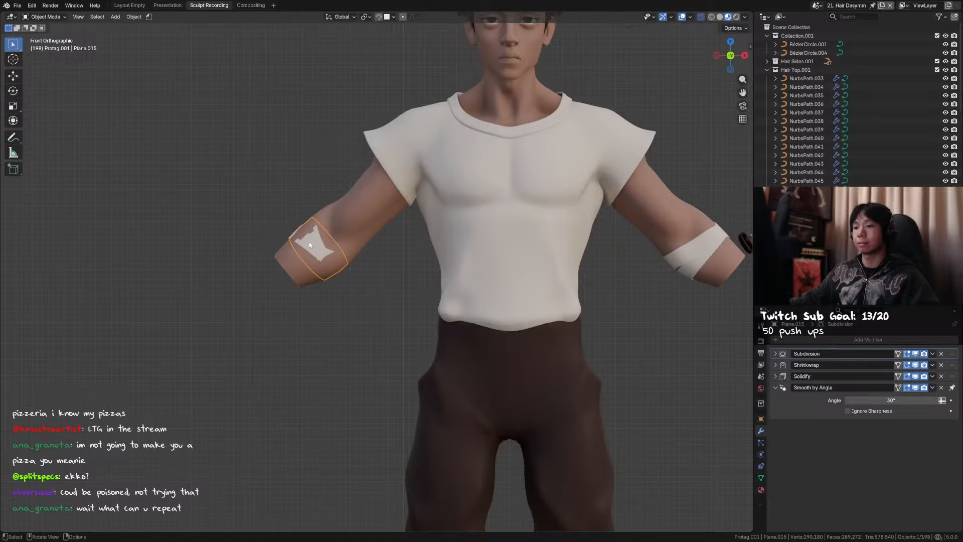
middle_click_drag(309, 244, 380, 255)
middle_click_drag(389, 249, 449, 251)
key("ctrl+Tab")
key("f")
left_click(454, 249)
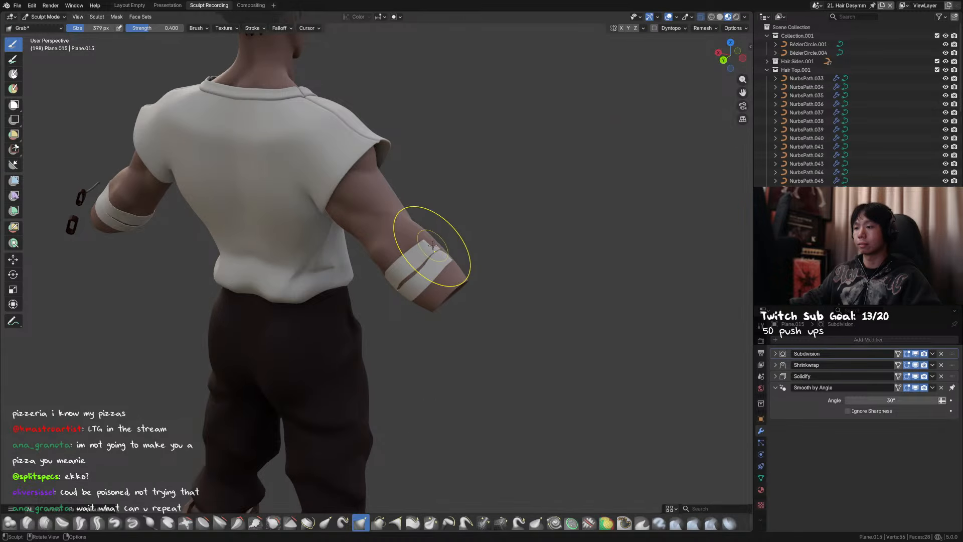
left_click_drag(434, 243, 435, 240)
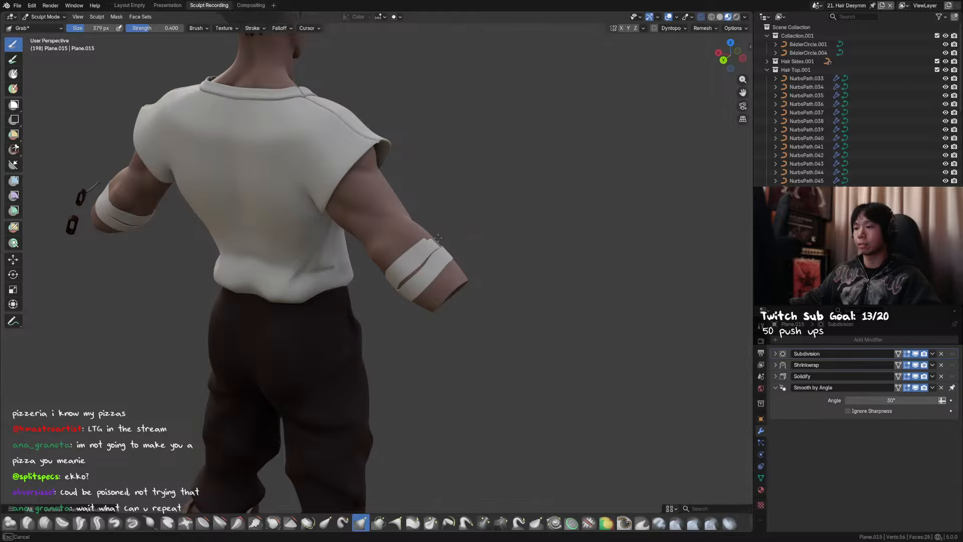
middle_click_drag(435, 240, 436, 243)
key("f")
left_click(435, 241)
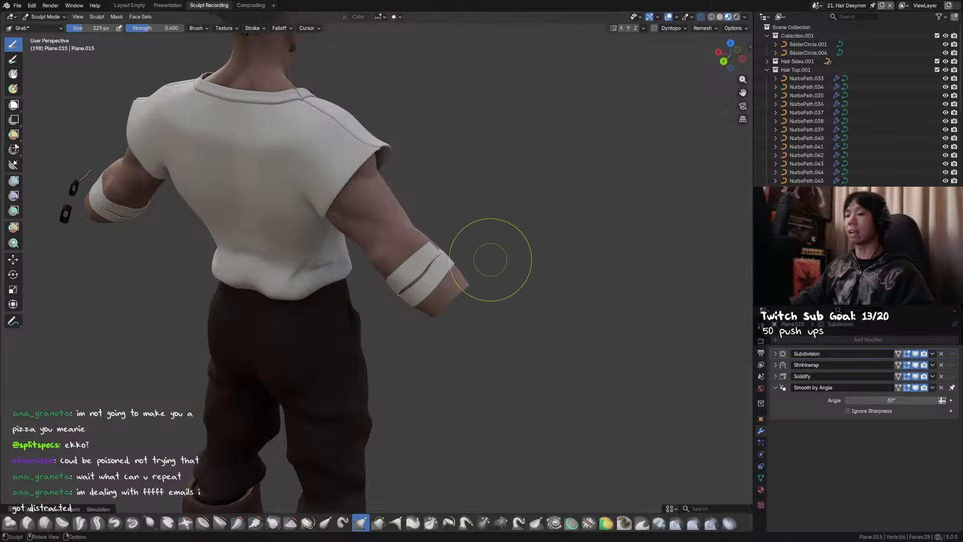
Reduce the Grab brush to about 237 px and pull the mirrored wrap's front upper edge outward from the arm
mouse_move(490, 258)
middle_mouse_down()
mouse_move(402, 266)
mouse_move(328, 253)
mouse_move(295, 223)
middle_mouse_up()
key("f")
left_click(315, 224)
key("f")
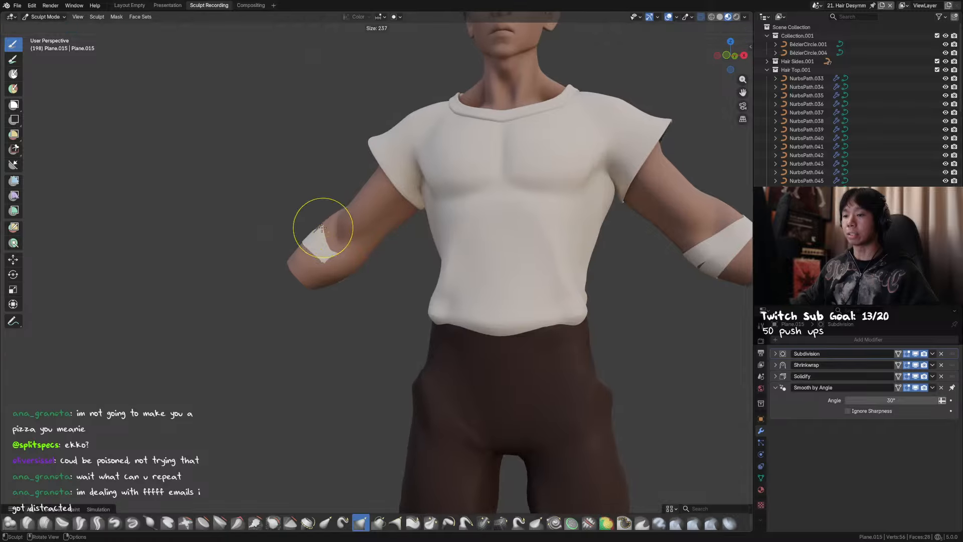
left_click(321, 226)
left_click_drag(320, 227, 314, 216)
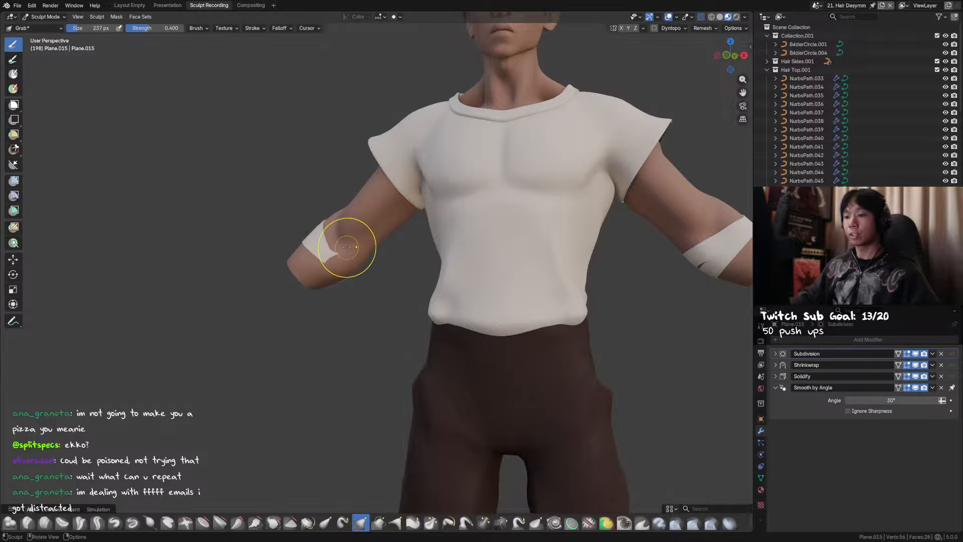
Extend the mirrored wrap across the front and inner side of the forearm with further Grab strokes at varying brush sizes
mouse_move(348, 247)
middle_mouse_down()
mouse_move(367, 262)
mouse_move(341, 277)
mouse_move(366, 263)
middle_mouse_up()
key("f")
left_click(347, 266)
left_click_drag(346, 266, 345, 268)
mouse_move(344, 268)
middle_mouse_down()
mouse_move(312, 280)
mouse_move(344, 300)
mouse_move(373, 278)
middle_mouse_up()
key("f")
left_click(382, 243)
left_click_drag(346, 252, 344, 221)
mouse_move(344, 221)
middle_mouse_down()
mouse_move(346, 266)
mouse_move(367, 265)
middle_mouse_up()
left_click_drag(347, 262, 359, 265)
Pull the mirrored wrap's inner back corner into place with the Grab brush at about 322 px and save the file
middle_click_drag(370, 271, 395, 302)
key("f")
left_click(408, 258)
key("f")
left_click(409, 261)
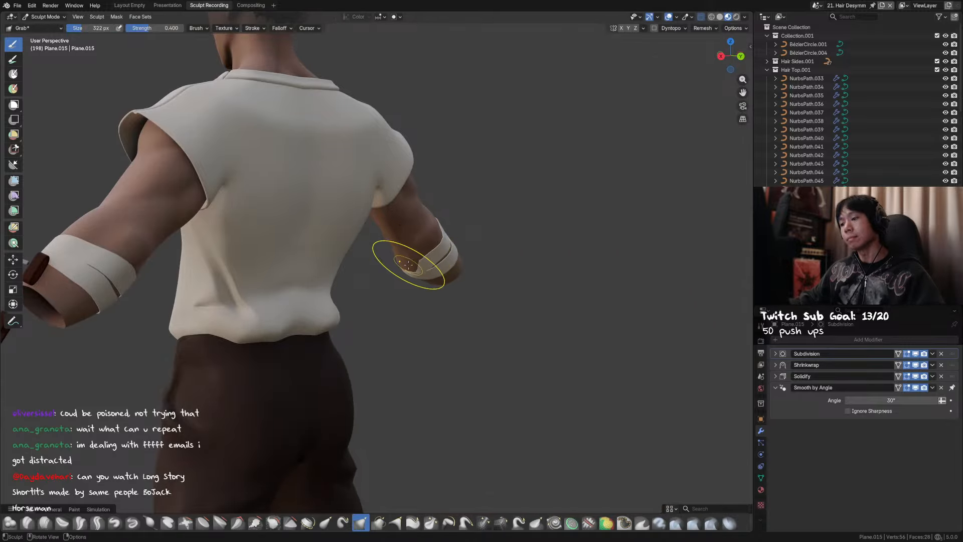
left_click_drag(414, 266, 404, 265)
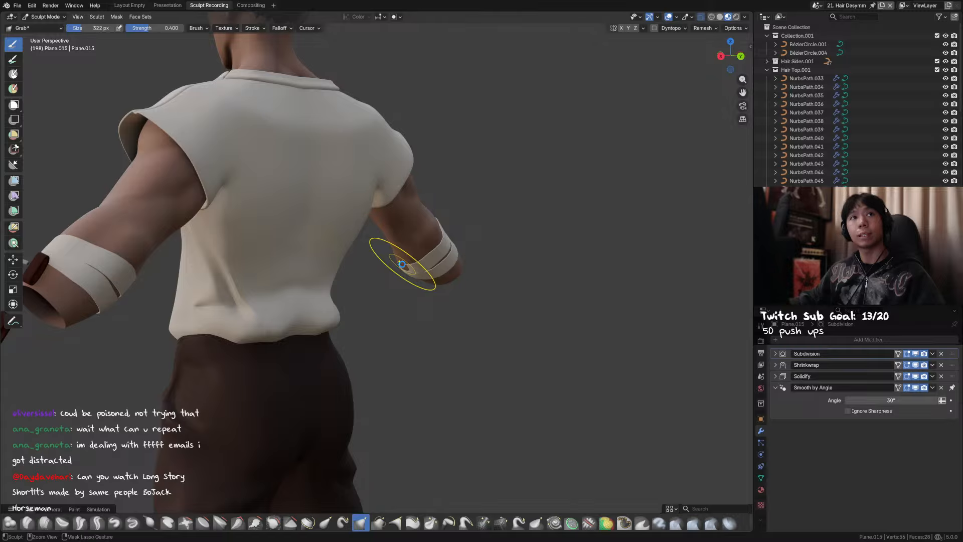
key("ctrl+s")
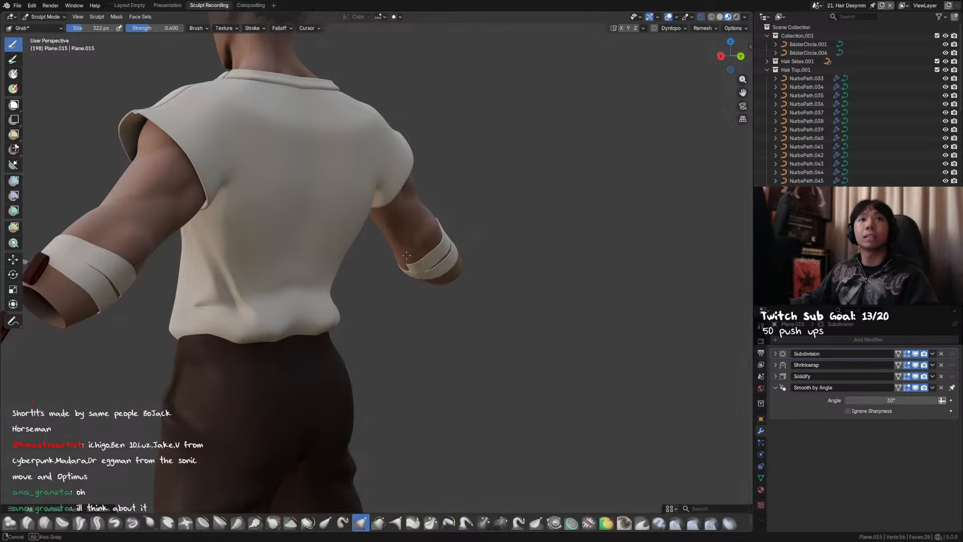
middle_click_drag(398, 259, 387, 247)
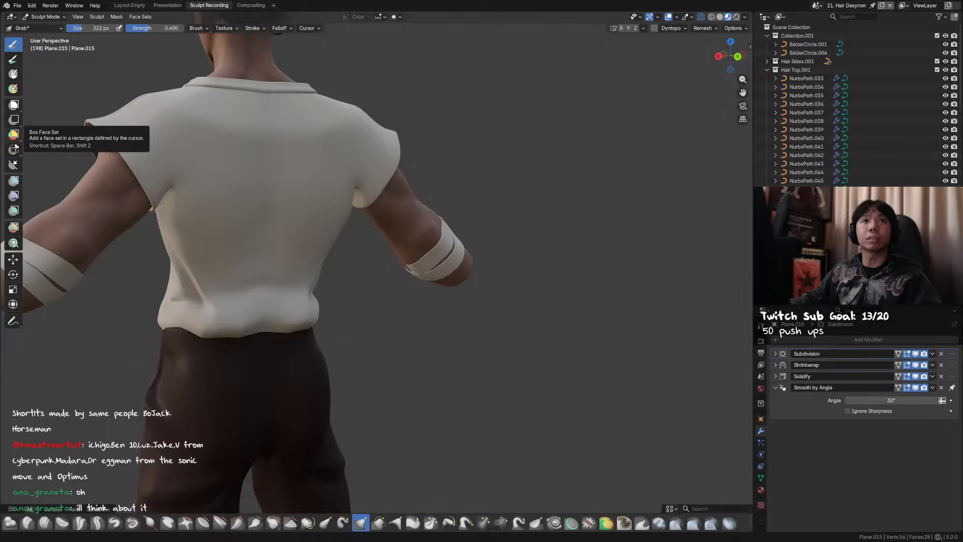
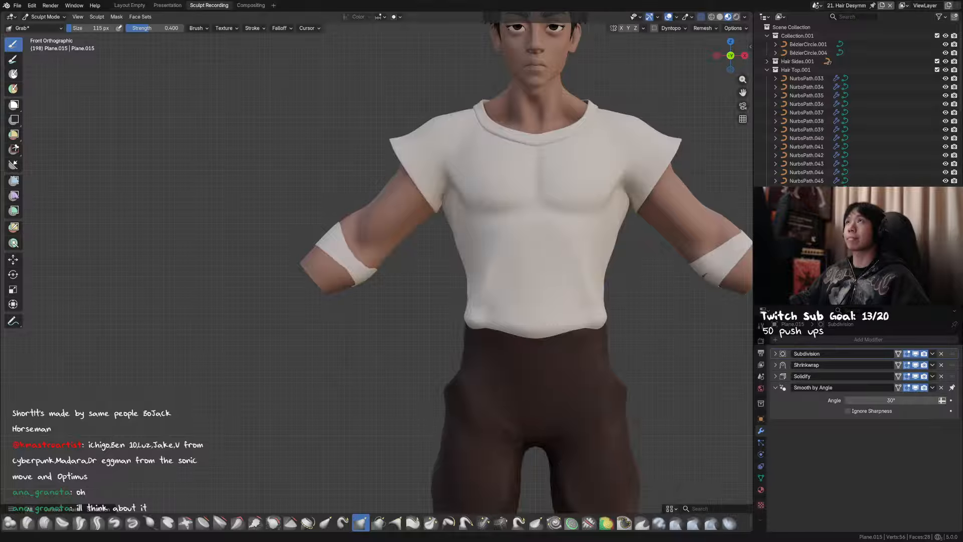
Return to Object Mode in front view, unhide all hidden objects and select the wrap on the character's left arm
mouse_move(314, 209)
middle_mouse_down()
mouse_move(331, 241)
mouse_move(305, 228)
mouse_move(389, 229)
middle_mouse_up()
key("KP_1")
key("Tab")
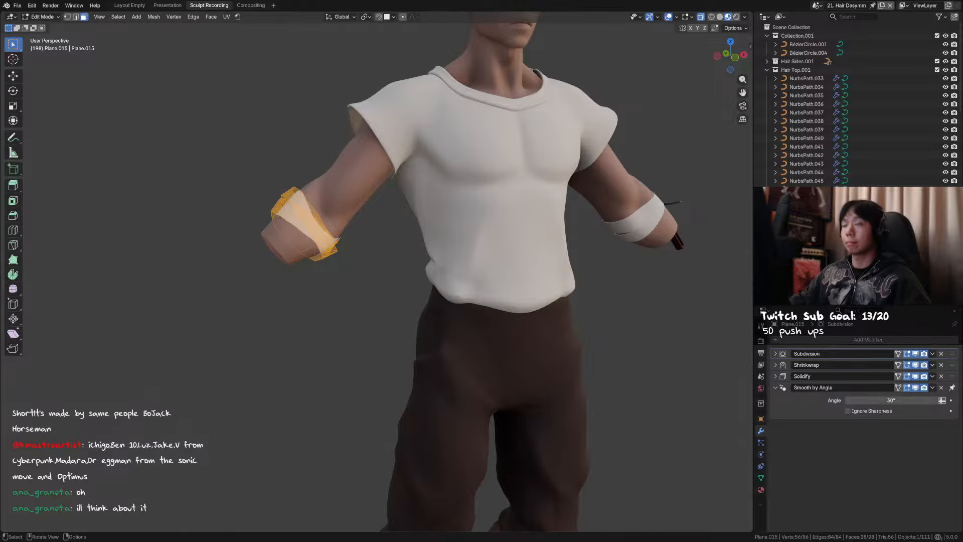
key("KP_1")
key("Tab")
left_click(179, 229)
key("alt+h")
left_click(356, 294)
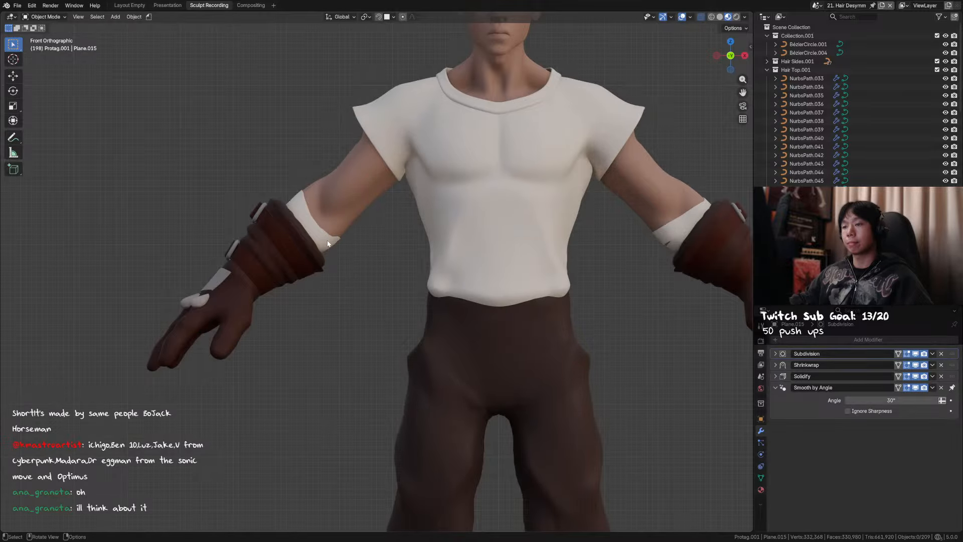
left_click(328, 243)
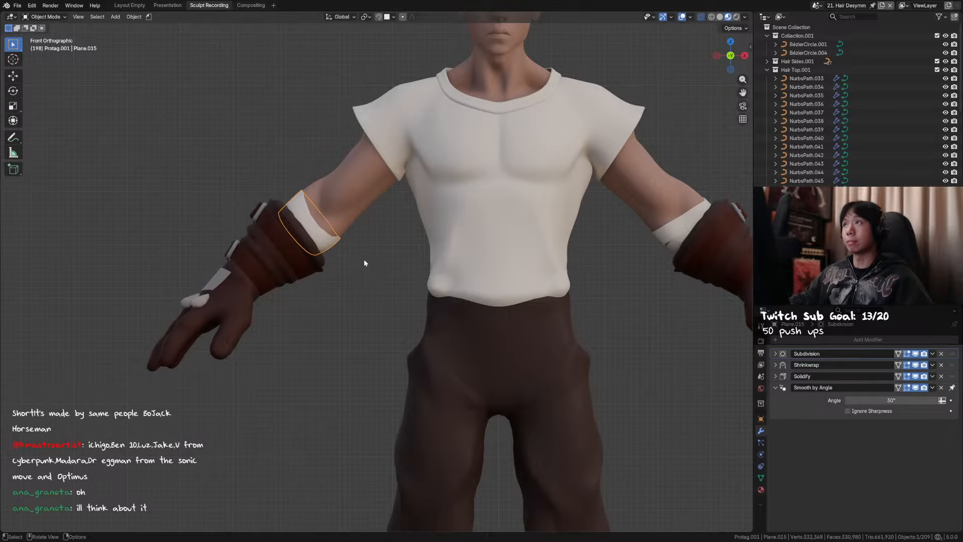
middle_click(489, 276, "alt")
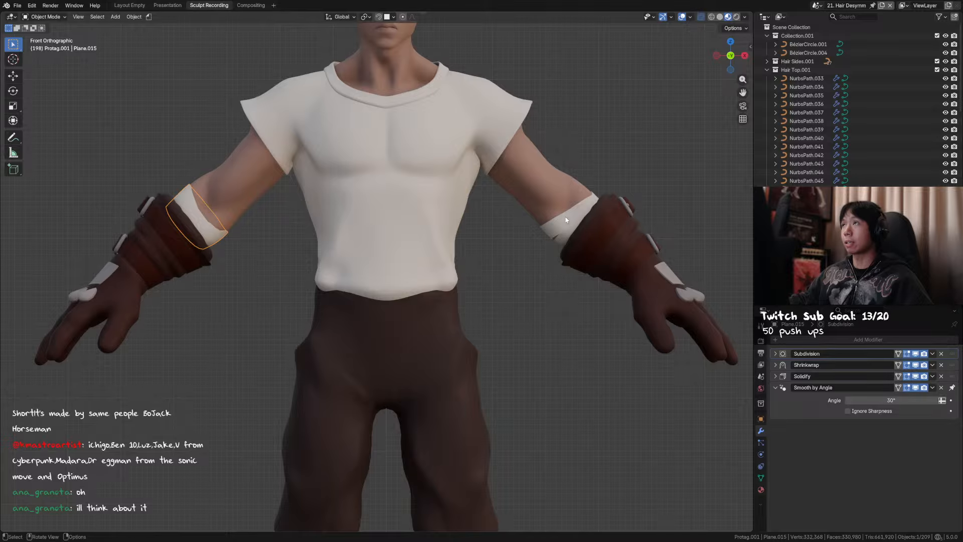
left_click(579, 227)
middle_click_drag(590, 228, 452, 276, "shift")
scroll(453, 274, "up", 1)
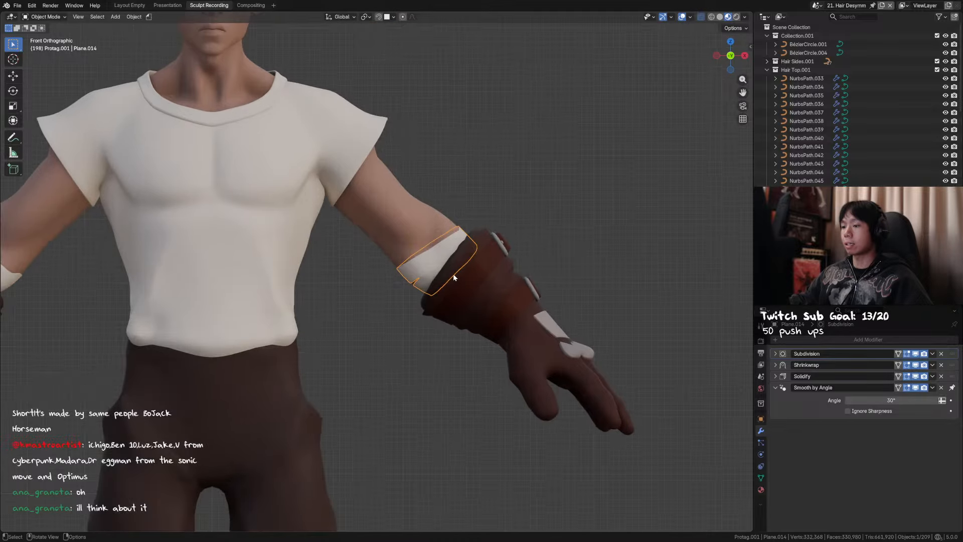
key("g")
key("z")
right_click(512, 281)
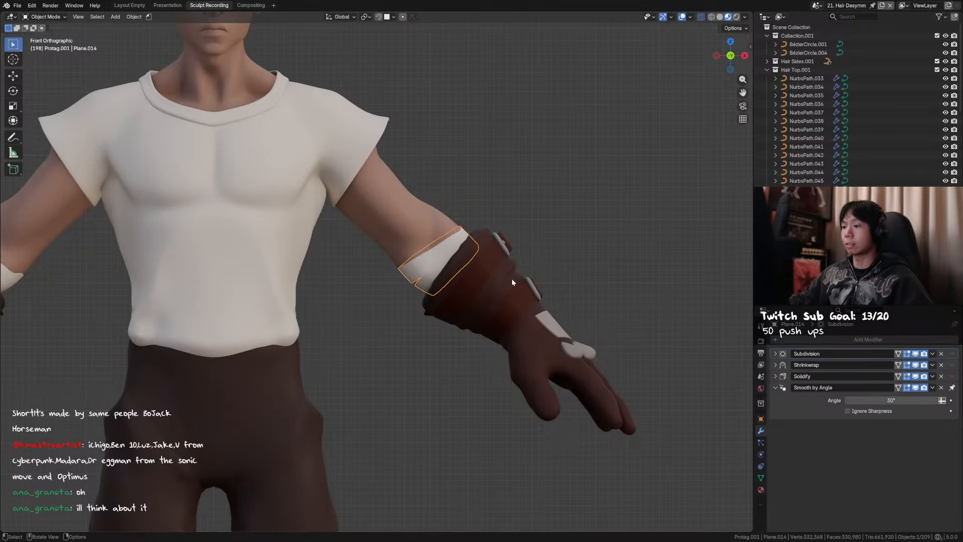
Move the left-arm wrap about 0.017 m along its local Z axis
key("g")
key("z")
key("z")
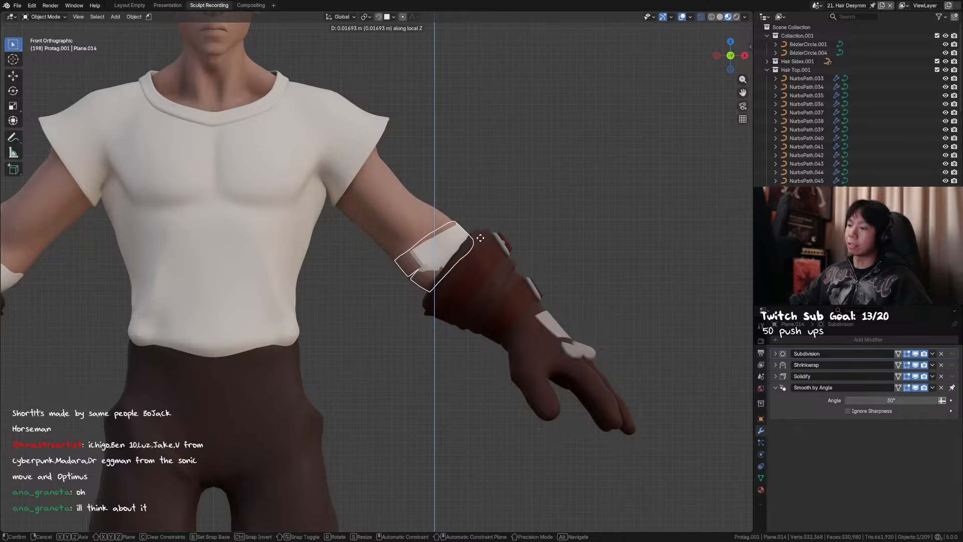
left_click(486, 243)
Sculpt the left-arm wrap's lower front edge out of the skin with the Grab brush, reducing its size to about 459 px
key("ctrl+Tab")
left_click(396, 278)
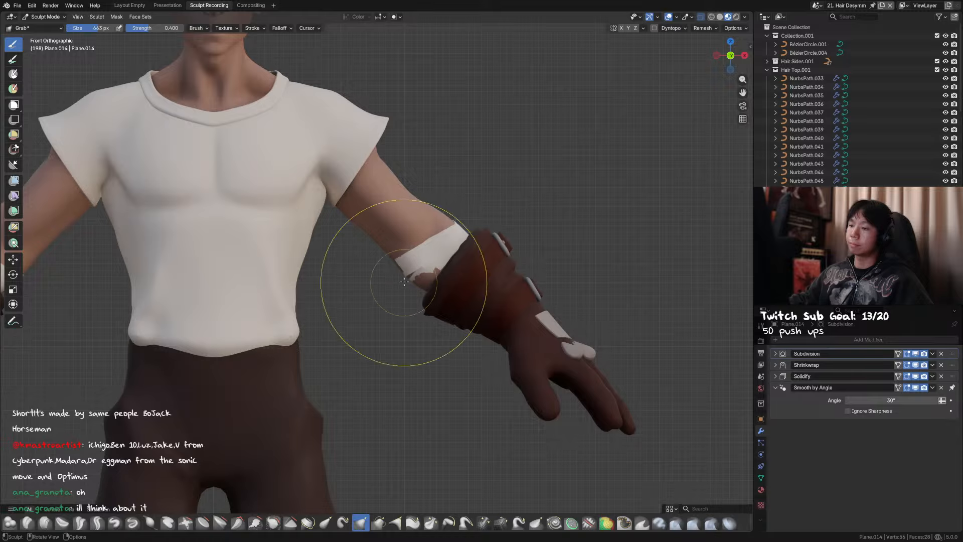
middle_click_drag(397, 279, 430, 276)
key("f")
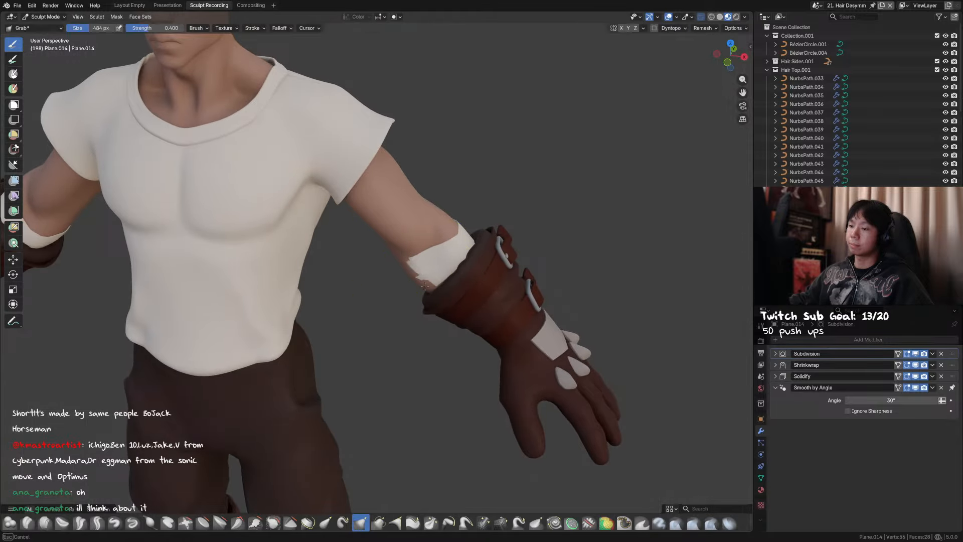
left_click(407, 298)
mouse_move(397, 300)
middle_mouse_down()
mouse_move(391, 273)
mouse_move(365, 295)
mouse_move(329, 262)
mouse_move(321, 274)
mouse_move(323, 263)
middle_mouse_up()
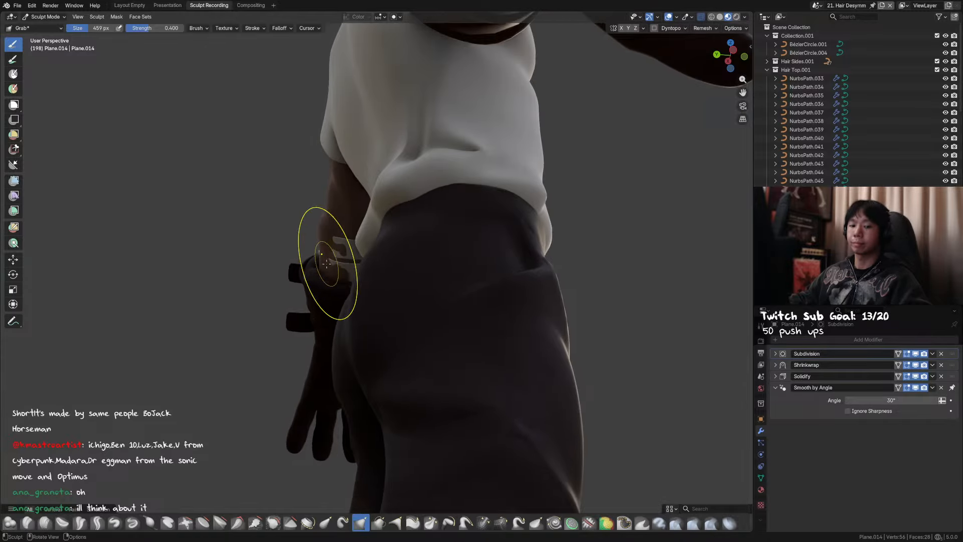
mouse_move(383, 309)
middle_mouse_down()
mouse_move(518, 343)
mouse_move(548, 334)
mouse_move(540, 326)
mouse_move(572, 332)
mouse_move(531, 338)
middle_mouse_up()
key("alt+q")
key("f")
left_click(551, 337)
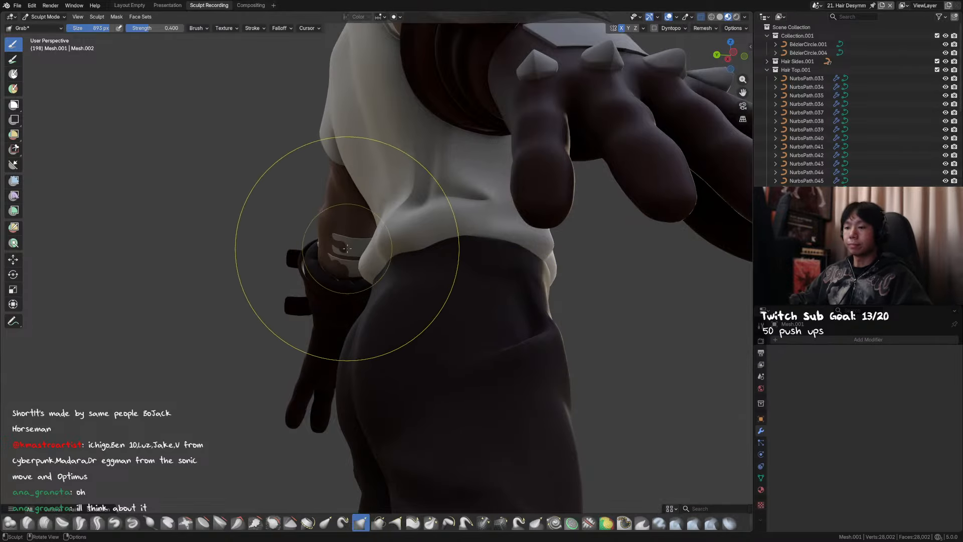
key("alt+q")
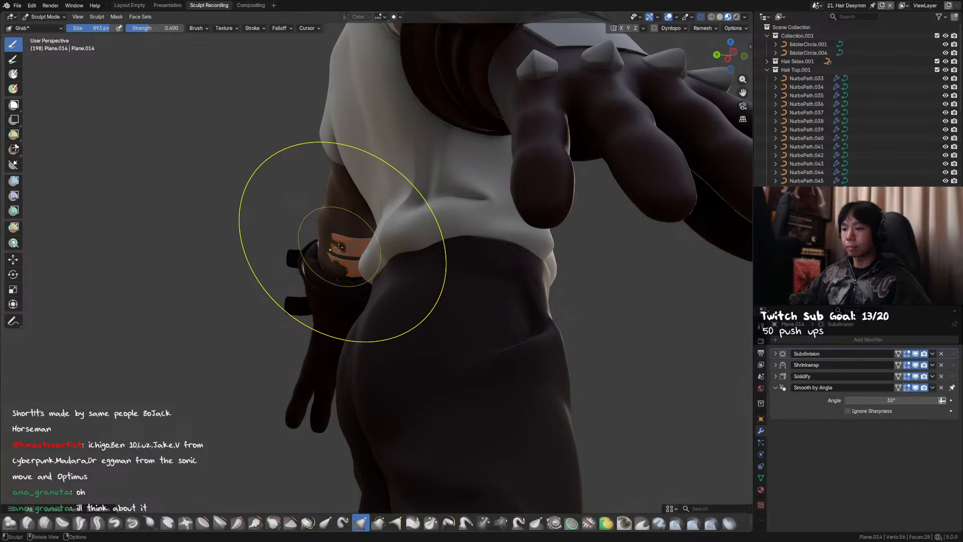
Pull the left-arm wrap's bands clear of the back of the forearm with the Grab brush down to about 366 px, and save
key("f")
left_click(312, 244)
left_click(333, 245)
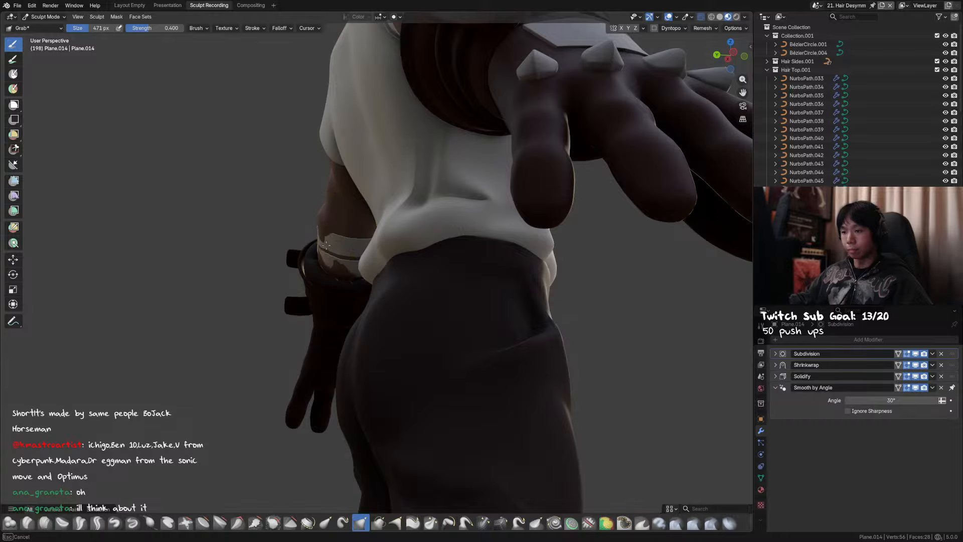
left_click_drag(326, 245, 330, 236)
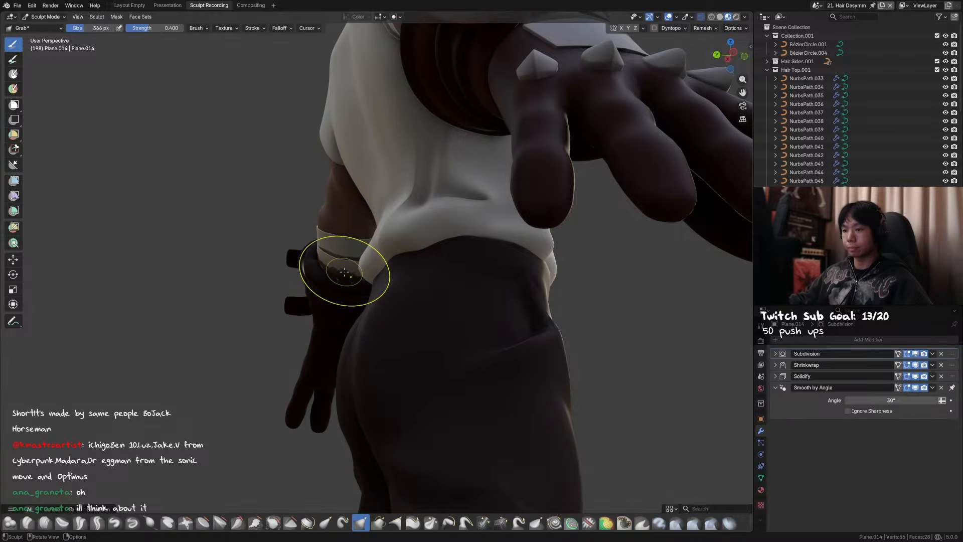
middle_click_drag(331, 270, 319, 263)
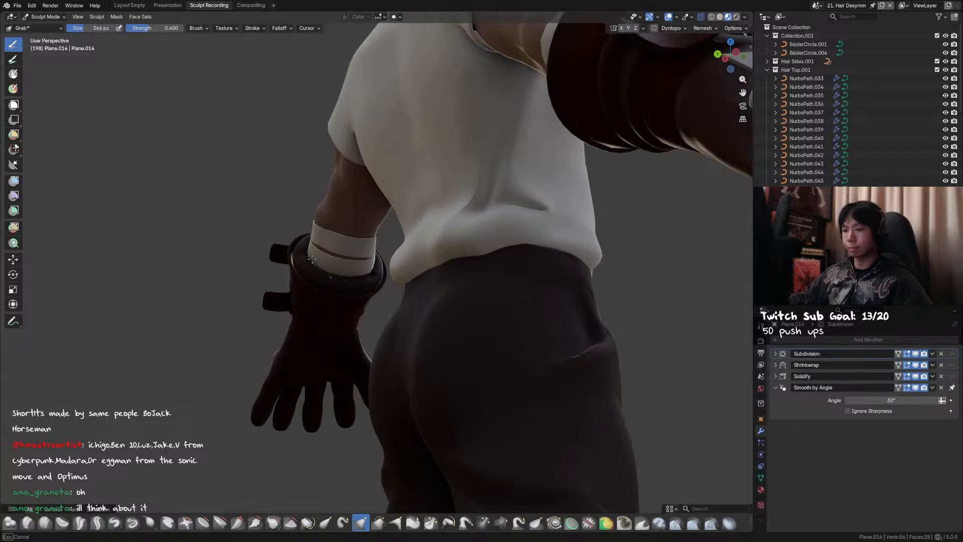
middle_click_drag(325, 274, 364, 296)
key("ctrl+s")
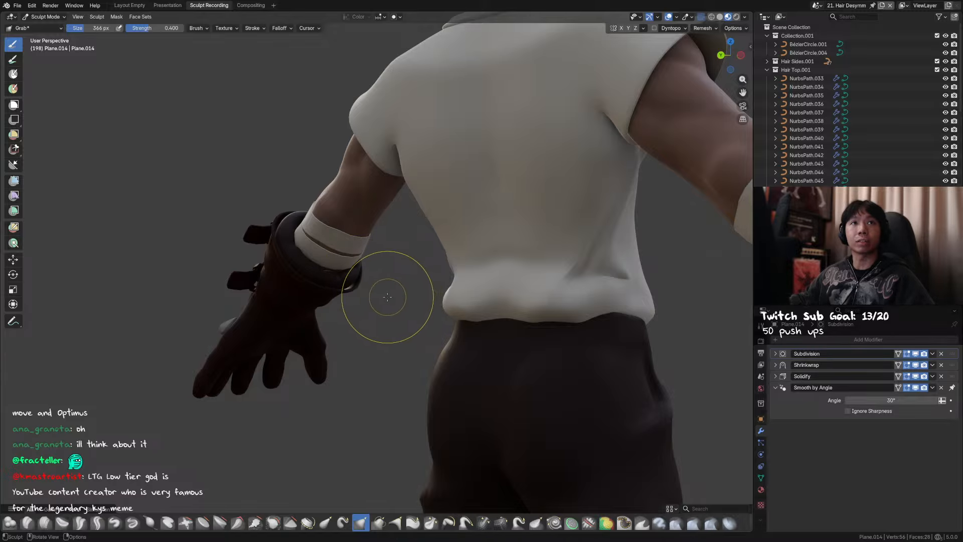
Refine the left-arm wrap's front upper edge with the Grab brush at about 98 px and save the file
mouse_move(373, 311)
middle_mouse_down()
mouse_move(431, 324)
mouse_move(298, 273)
mouse_move(408, 307)
mouse_move(295, 276)
mouse_move(416, 305)
mouse_move(427, 279)
mouse_move(373, 231)
mouse_move(412, 231)
mouse_move(408, 219)
mouse_move(408, 228)
middle_mouse_up()
key("f")
left_click(398, 225)
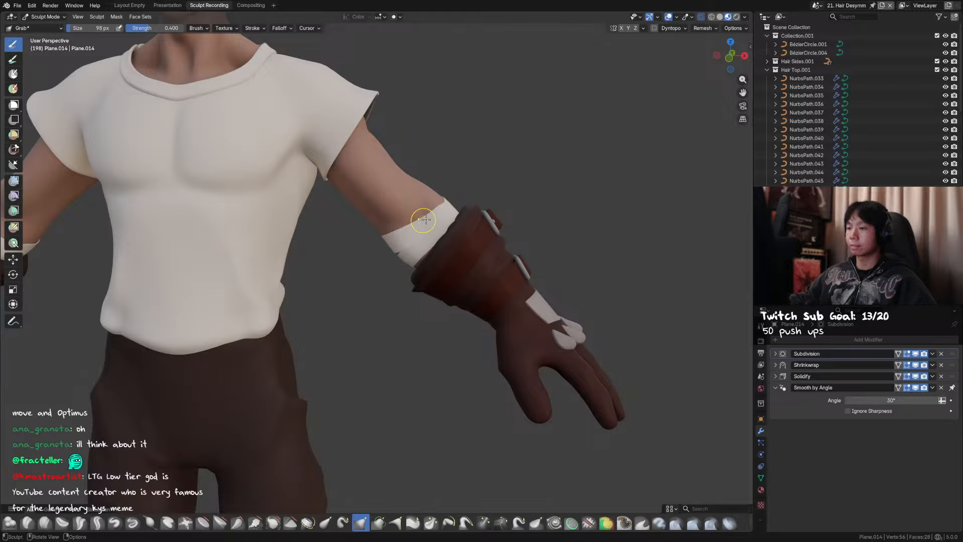
middle_click_drag(431, 213, 430, 215)
key("ctrl+s")
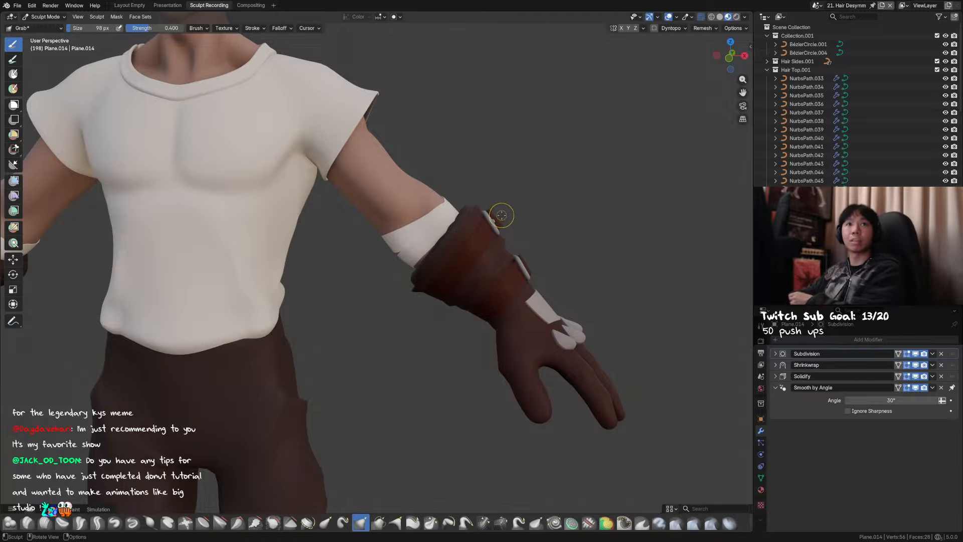
mouse_move(457, 216)
middle_mouse_down("alt")
mouse_move(485, 204)
mouse_move(441, 212)
middle_mouse_up("alt")
key("bracketright")
key("bracketright")
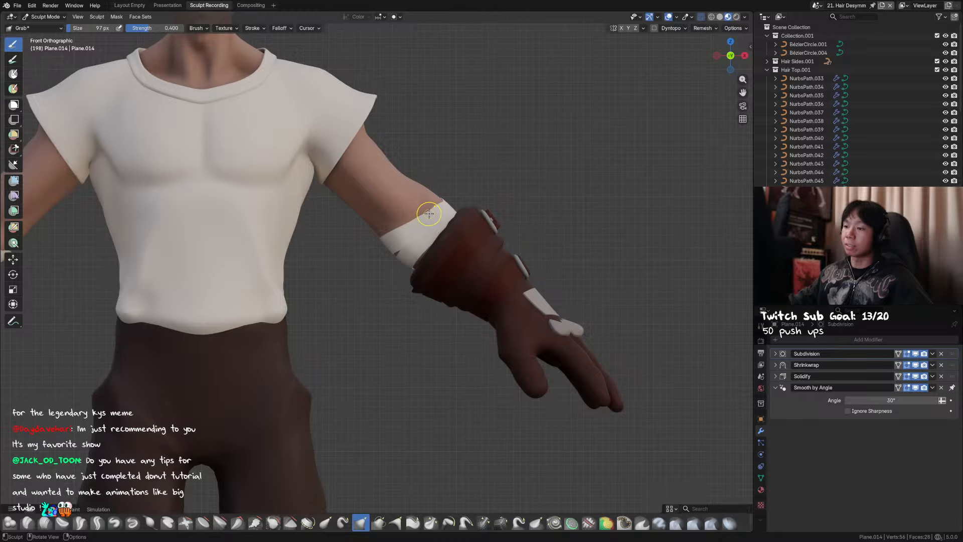
key("ctrl+s")
Adjust the left-arm wrap's upper edge at the back of the forearm with the Grab brush at about 157 px
mouse_move(430, 211)
middle_mouse_down()
mouse_move(460, 229)
mouse_move(441, 252)
mouse_move(462, 242)
mouse_move(412, 245)
mouse_move(462, 215)
mouse_move(476, 225)
mouse_move(332, 234)
mouse_move(395, 243)
mouse_move(346, 221)
middle_mouse_up()
key("Tab")
key("Tab")
key("f")
left_click(385, 241)
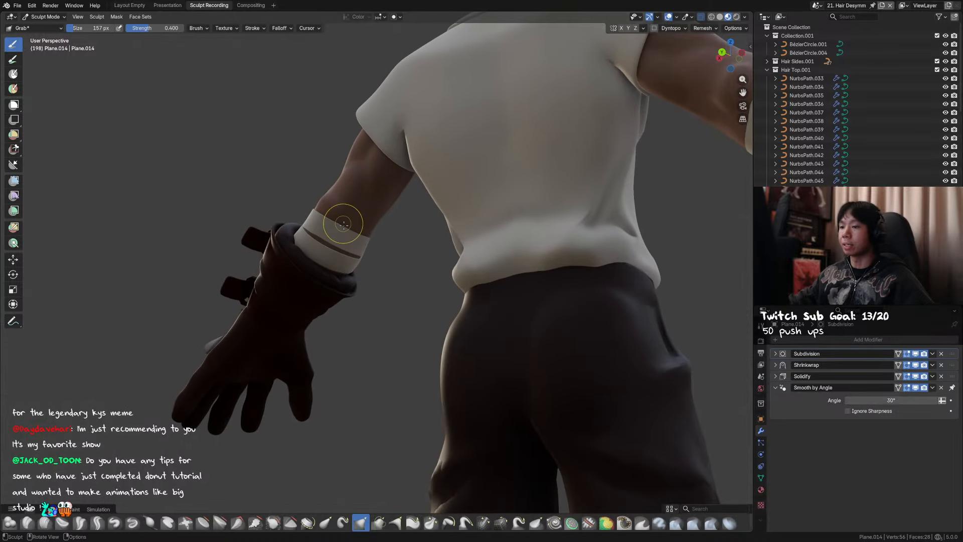
Return to Object Mode, save the file and check both arm wraps from the front
key("ctrl+Tab")
key("ctrl+s")
scroll(273, 220, "down", 5)
mouse_move(272, 220)
middle_mouse_down()
mouse_move(248, 267)
mouse_move(145, 270)
mouse_move(286, 269)
middle_mouse_up()
scroll(286, 268, "up", 5)
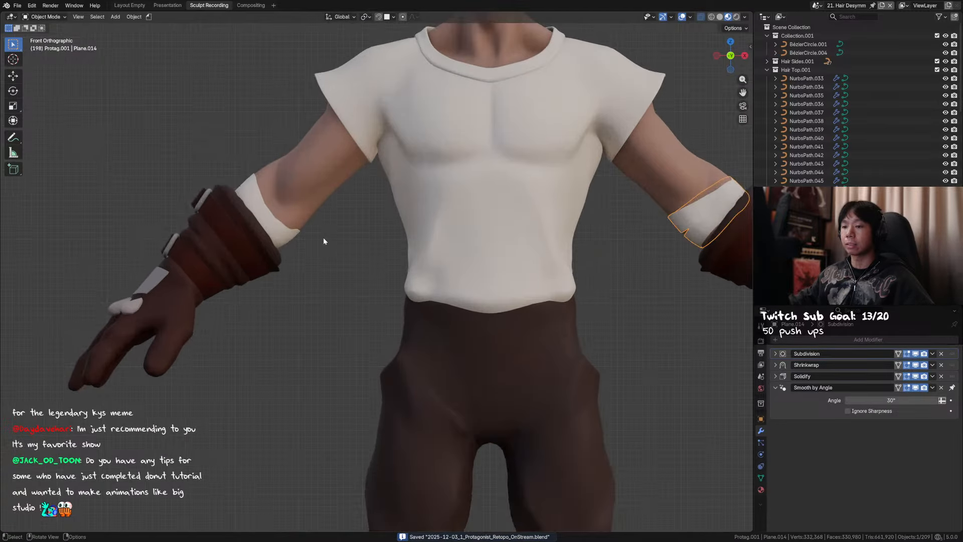
Select the right-arm wrap and reshape its upper edge near the inner elbow with the Grab brush at about 114 px in Sculpt Mode
left_click(319, 245)
key("ctrl+Tab")
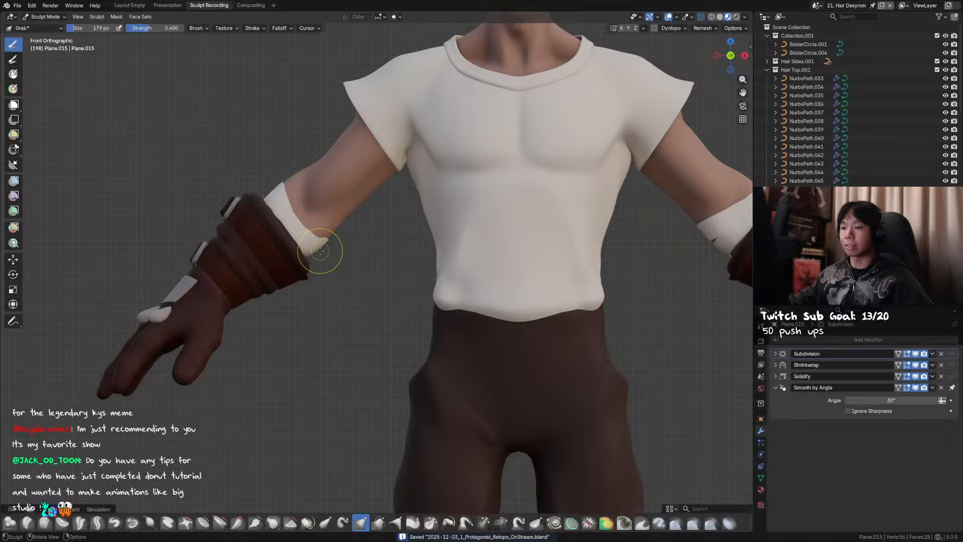
middle_click_drag(322, 253, 300, 237)
left_click(317, 244)
left_click_drag(322, 244, 324, 238)
mouse_move(325, 240)
middle_mouse_down()
mouse_move(344, 281)
mouse_move(321, 249)
middle_mouse_up()
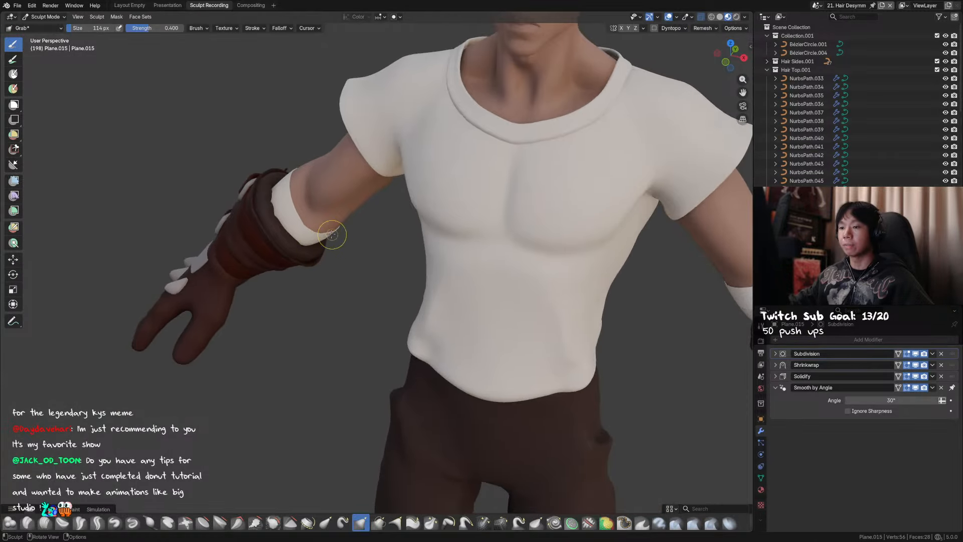
key("f")
left_click(336, 240)
left_click(336, 239)
left_click_drag(329, 236, 325, 238)
Adjust the right-arm wrap's upper edge at the back of the forearm with the Grab brush at about 115 px
mouse_move(293, 244)
middle_mouse_down()
mouse_move(291, 276)
mouse_move(321, 269)
mouse_move(339, 287)
mouse_move(333, 318)
mouse_move(429, 264)
mouse_move(474, 251)
middle_mouse_up()
mouse_move(462, 294)
middle_mouse_down()
mouse_move(446, 246)
mouse_move(416, 236)
mouse_move(411, 257)
middle_mouse_up()
key("f")
left_click(385, 209)
key("f")
left_click(419, 233)
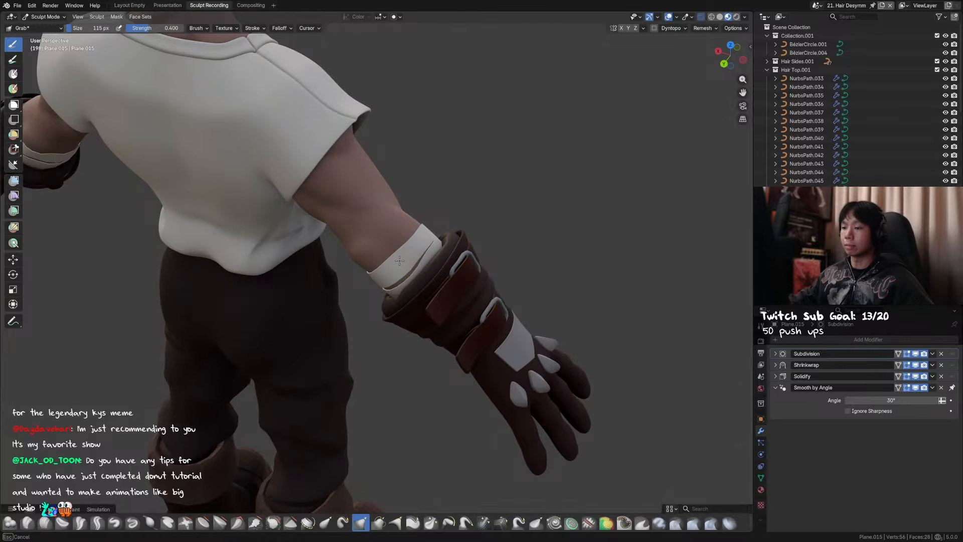
scroll(394, 251, "down", 2)
middle_click_drag(374, 250, 393, 220)
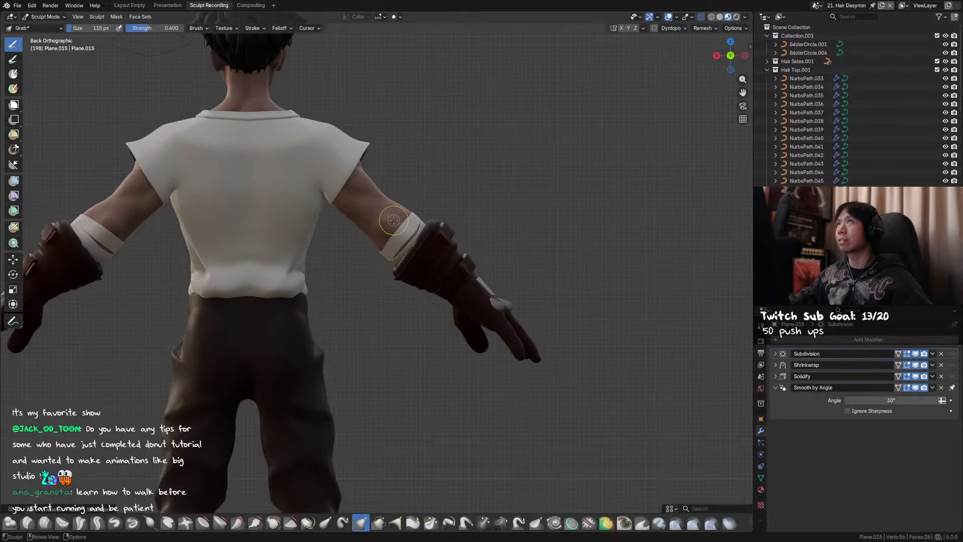
scroll(389, 247, "up", 2)
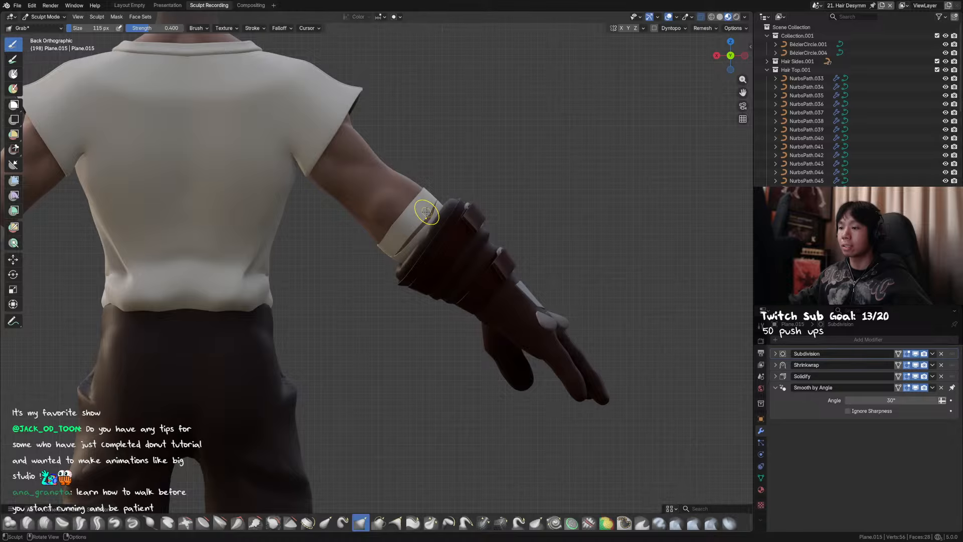
In Edit Mode, move a single vertex on the lower back of the right-arm wrap to tidy its edge
middle_click_drag(427, 212, 377, 266)
key("Tab")
left_click(403, 252)
key("1")
key("g")
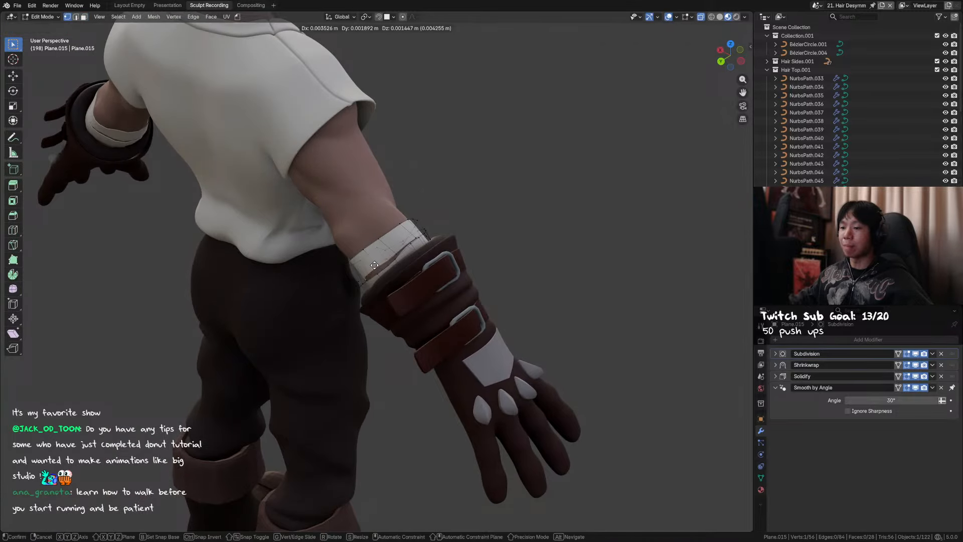
left_click(386, 269)
middle_click_drag(386, 269, 434, 248)
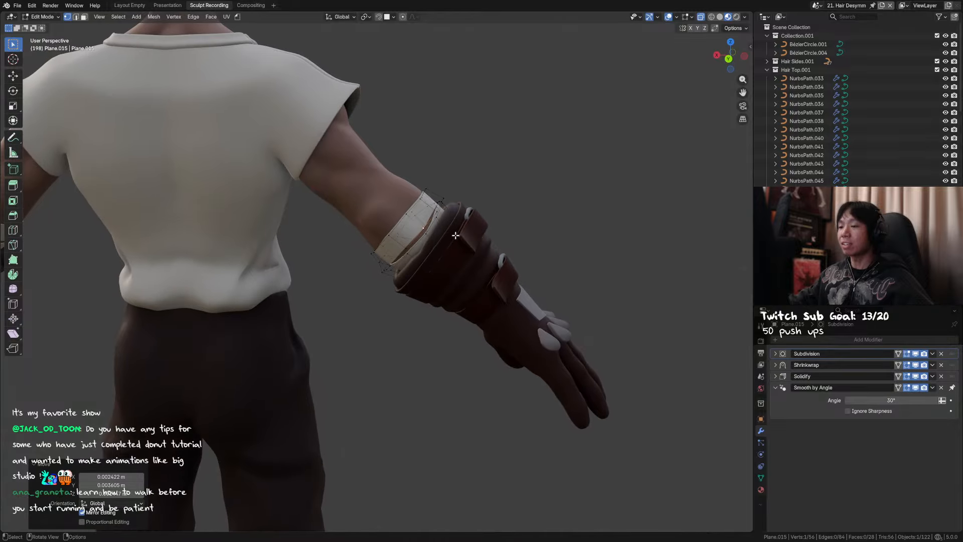
Return to Object Mode, save the file and check the arm wraps on the full character
key("Tab")
scroll(351, 236, "down", 3)
key("ctrl+s")
middle_click_drag(361, 245, 400, 230, "shift")
middle_click_drag(239, 237, 464, 208)
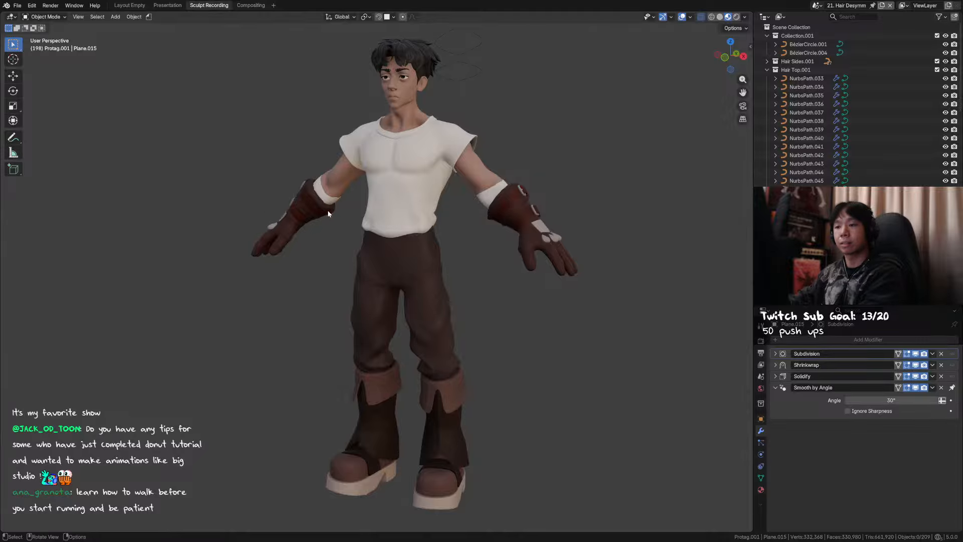
middle_click_drag(335, 198, 413, 266, "shift")
key("ctrl+s")
Smooth the line of the right-arm wrap's front upper edge with the Grab brush at about 192 px and save the file
scroll(350, 229, "up", 9)
mouse_move(441, 296)
middle_mouse_down("shift")
mouse_move(412, 238)
mouse_move(391, 236)
middle_mouse_up("shift")
key("ctrl+Tab")
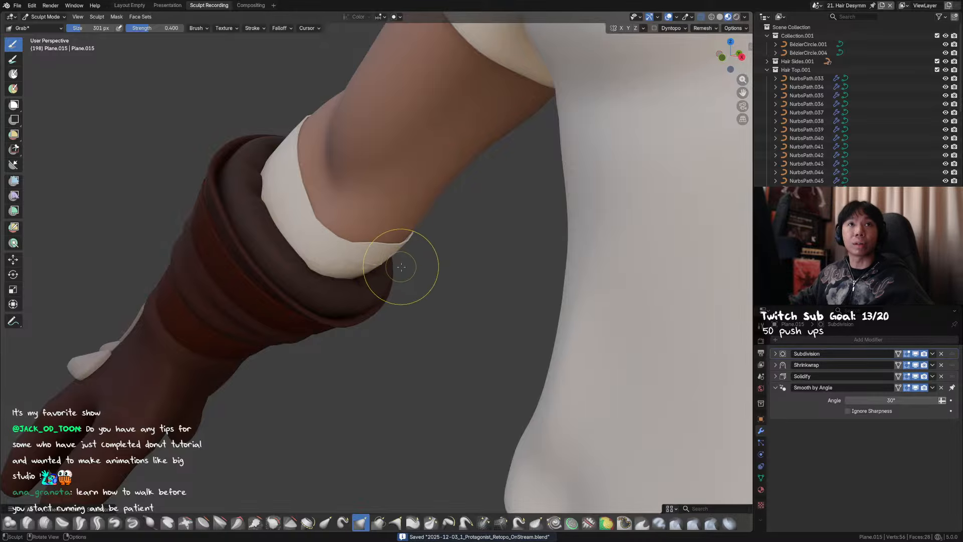
mouse_move(426, 276)
middle_mouse_down()
mouse_move(424, 267)
mouse_move(403, 289)
middle_mouse_up()
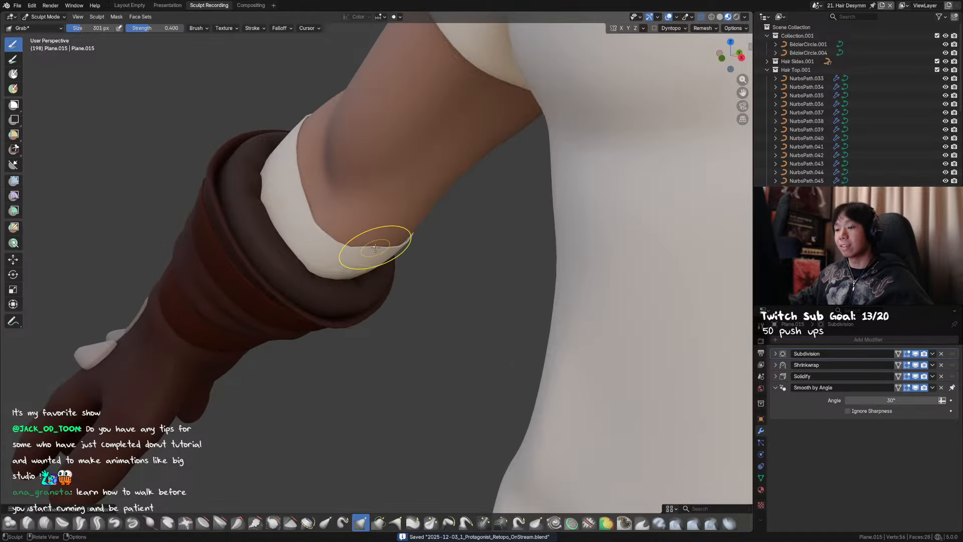
mouse_move(376, 251)
middle_mouse_down()
mouse_move(382, 215)
mouse_move(365, 231)
middle_mouse_up()
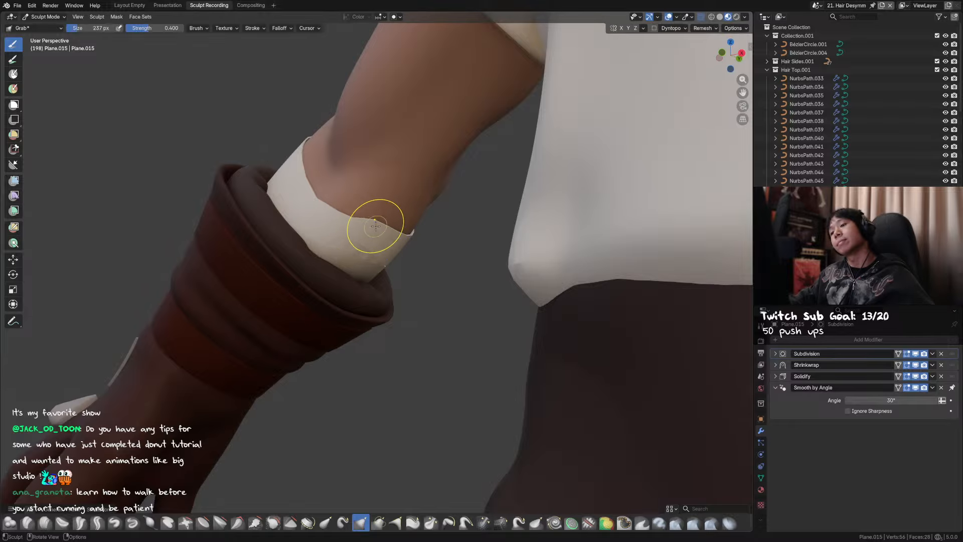
key("f")
left_click(381, 242)
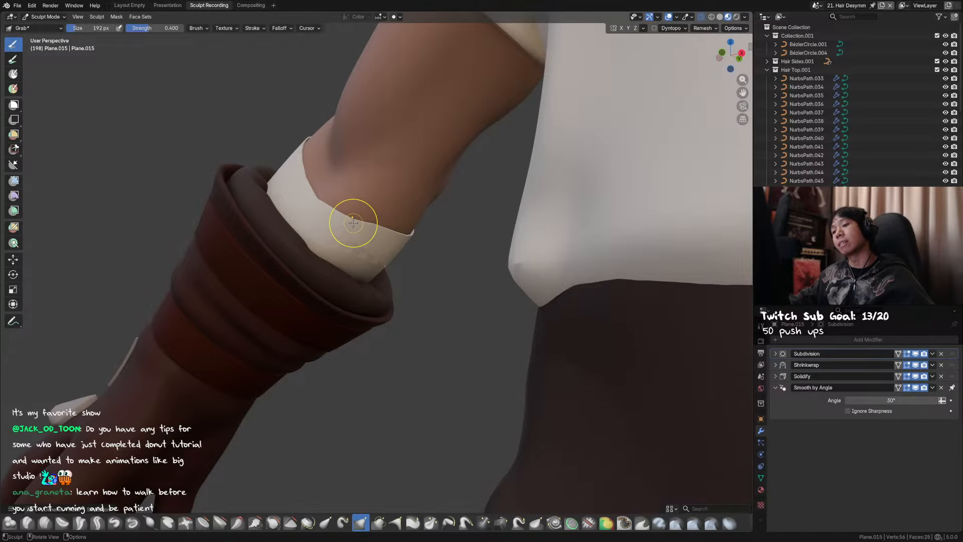
left_click_drag(378, 229, 378, 230)
mouse_move(396, 251)
middle_mouse_down()
mouse_move(407, 280)
mouse_move(382, 284)
mouse_move(379, 255)
mouse_move(371, 283)
middle_mouse_up()
scroll(381, 284, "down", 3)
key("ctrl+s")
In Edit Mode, move vertices along the right-arm wrap's lower back edge towards the glove cuff and save
mouse_move(338, 254)
middle_mouse_down()
mouse_move(369, 240)
mouse_move(387, 267)
mouse_move(393, 244)
mouse_move(437, 242)
middle_mouse_up()
key("Tab")
key("g")
left_click(438, 245)
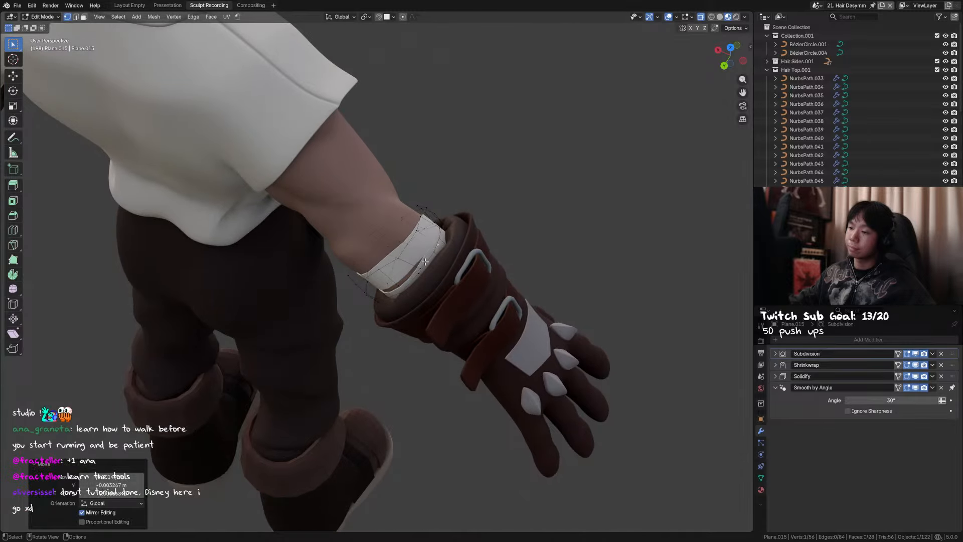
key("g")
left_click(415, 271)
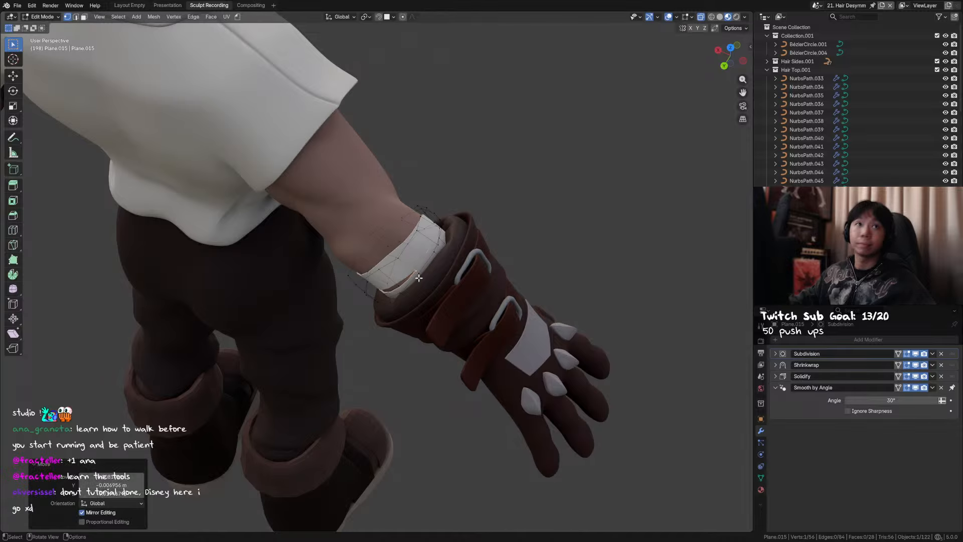
middle_click_drag(416, 270, 426, 264)
key("ctrl+s")
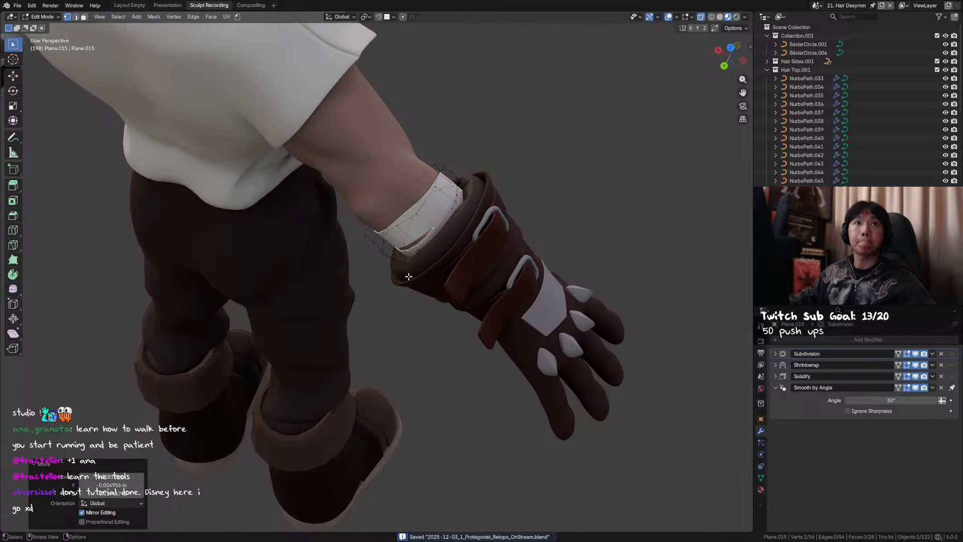
Reposition vertices of the right-arm wrap as seen from the back and body-facing side of the forearm
middle_click_drag(426, 285, 484, 210)
key("g")
left_click(423, 206)
key("g")
left_click(433, 194)
key("g")
left_click(498, 197)
key("g")
left_click(447, 233)
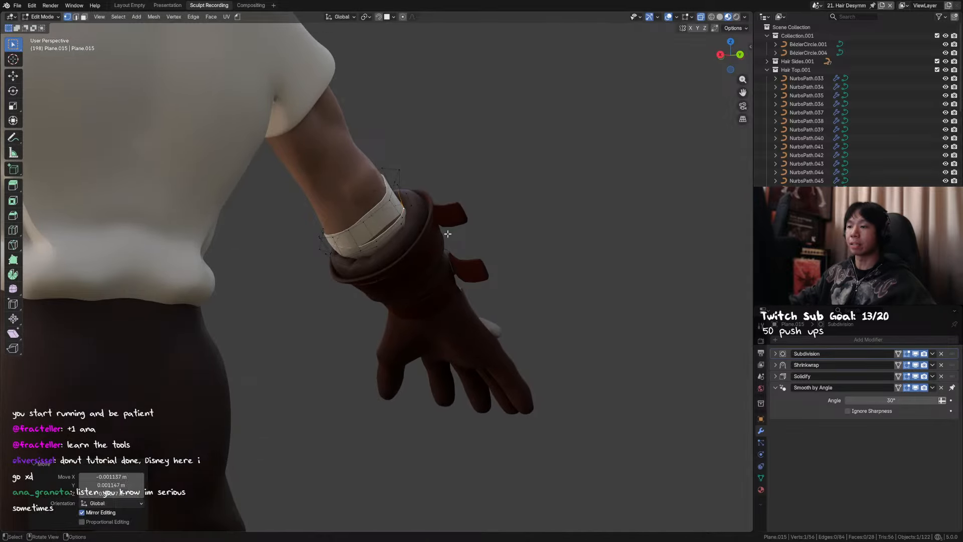
Move the right-arm wrap's remaining lower-edge vertices to close the slit above the cuff, and return to Object Mode
left_click(401, 218)
middle_click_drag(402, 218, 428, 221)
key("g")
left_click(409, 232)
key("g")
left_click(437, 218)
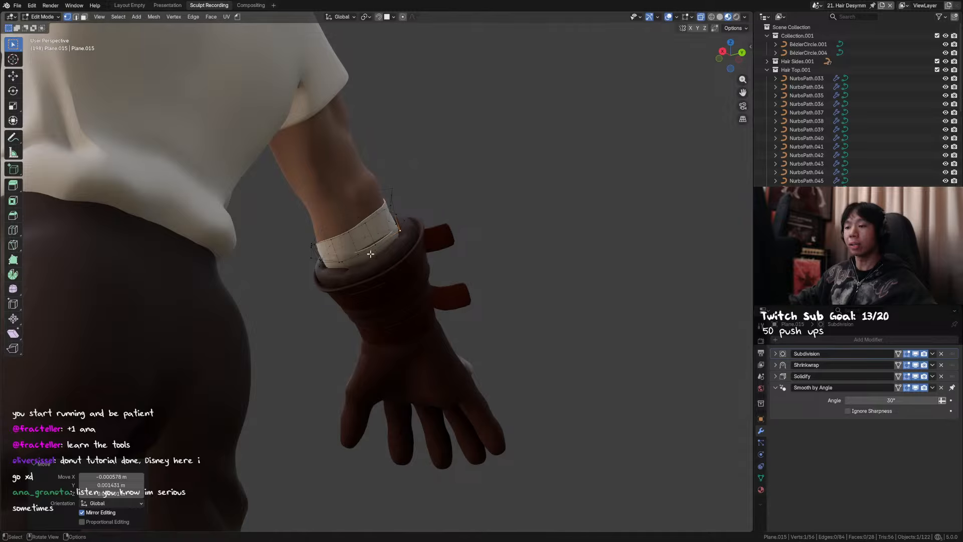
left_click(377, 246)
key("g")
middle_click_drag(378, 246, 399, 242)
left_click(370, 219)
key("Tab")
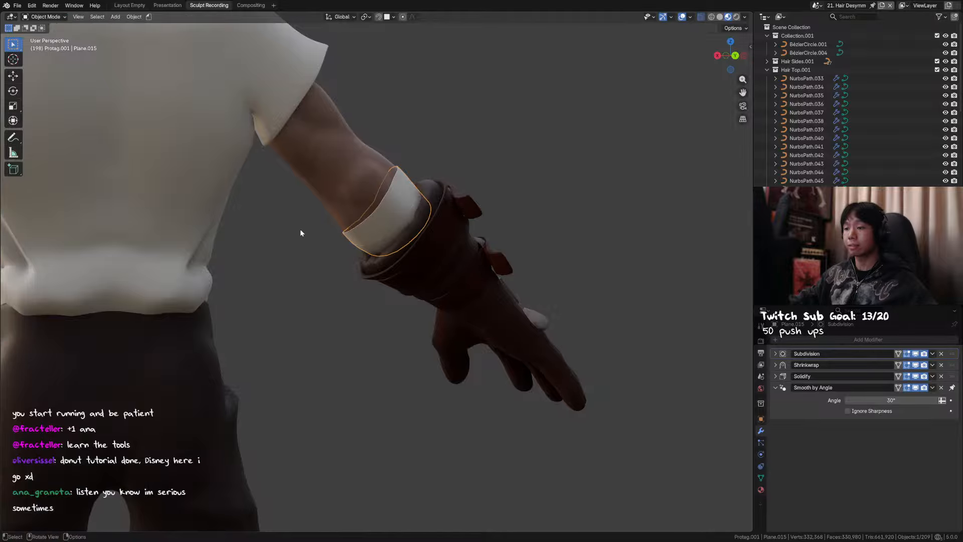
Refine the right-arm wrap's back upper edge with the Grab brush at about 113 px, save and check it from the front
mouse_move(301, 232)
middle_mouse_down()
mouse_move(404, 242)
mouse_move(398, 211)
middle_mouse_up()
key("ctrl+Tab")
left_click(396, 276)
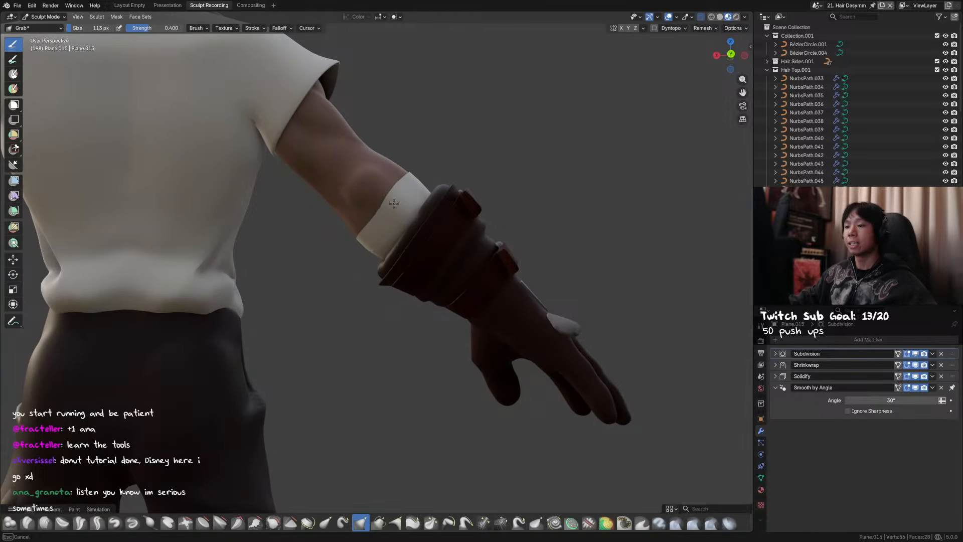
key("ctrl+s")
middle_click_drag(419, 228, 273, 274)
middle_click_drag(542, 270, 373, 254)
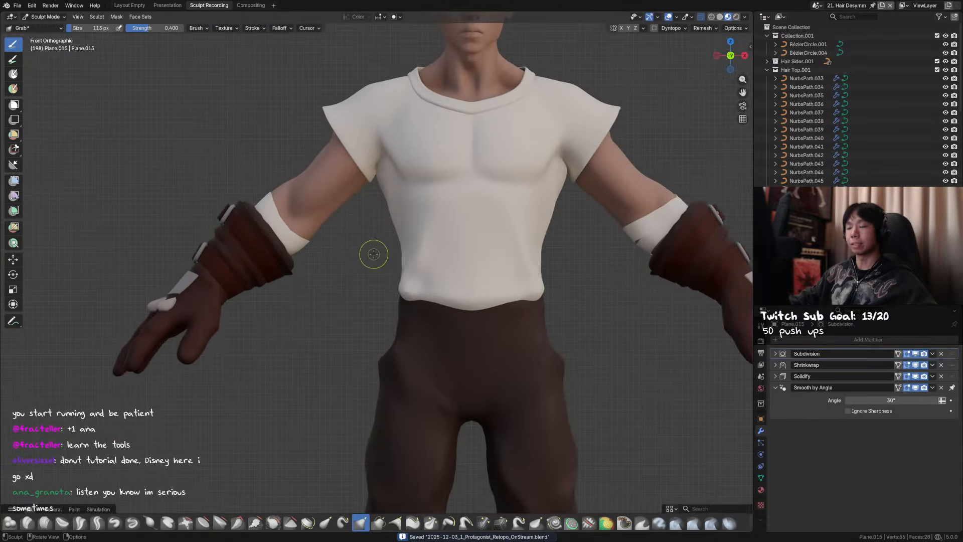
scroll(374, 254, "down", 3)
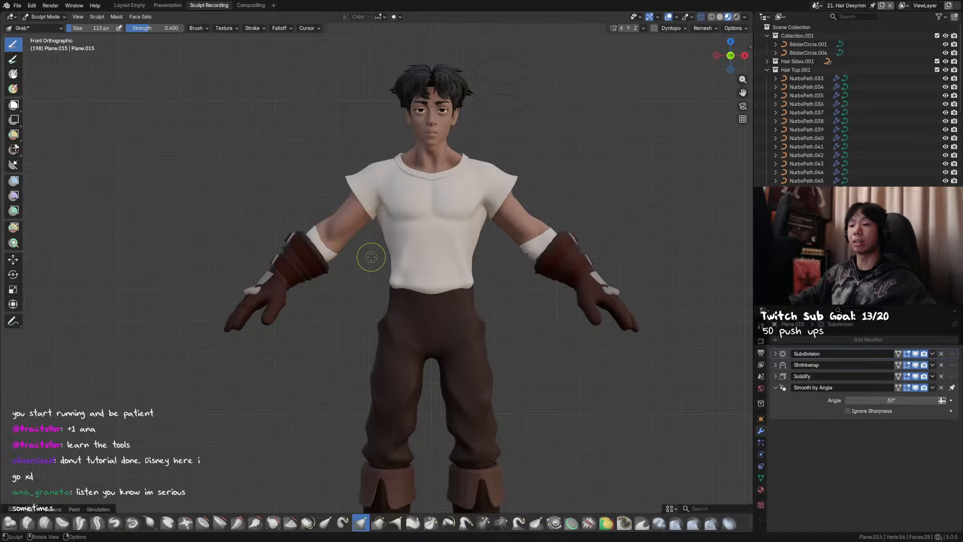
In Edit Mode, nudge vertices on the upper and lower edges of the right-arm wrap's outer side and save
mouse_move(371, 257)
middle_mouse_down()
mouse_move(360, 285)
mouse_move(334, 272)
mouse_move(353, 269)
mouse_move(401, 333)
mouse_move(434, 281)
middle_mouse_up()
scroll(358, 278, "up", 6)
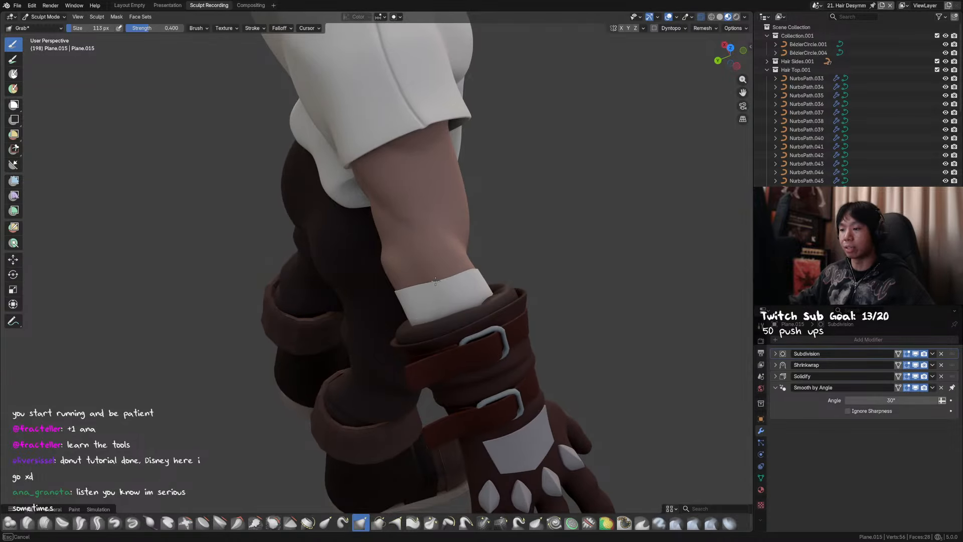
key("Tab")
key("g")
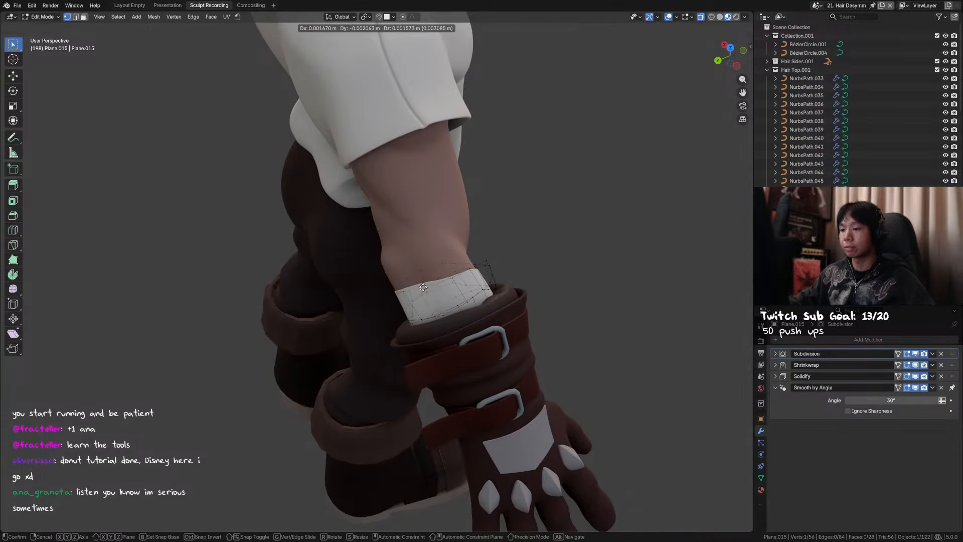
left_click(421, 286)
key("g")
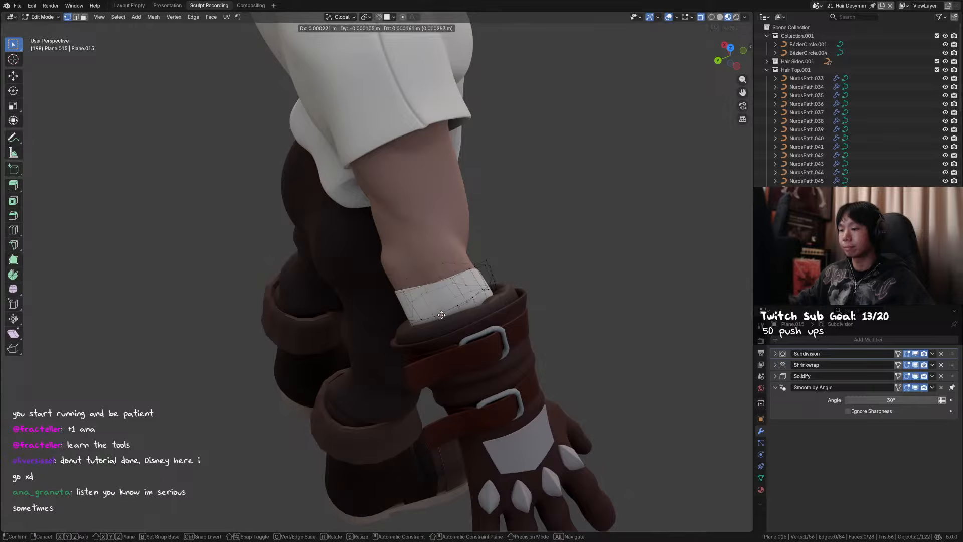
left_click(460, 301)
middle_click_drag(461, 301, 470, 301)
key("ctrl+s")
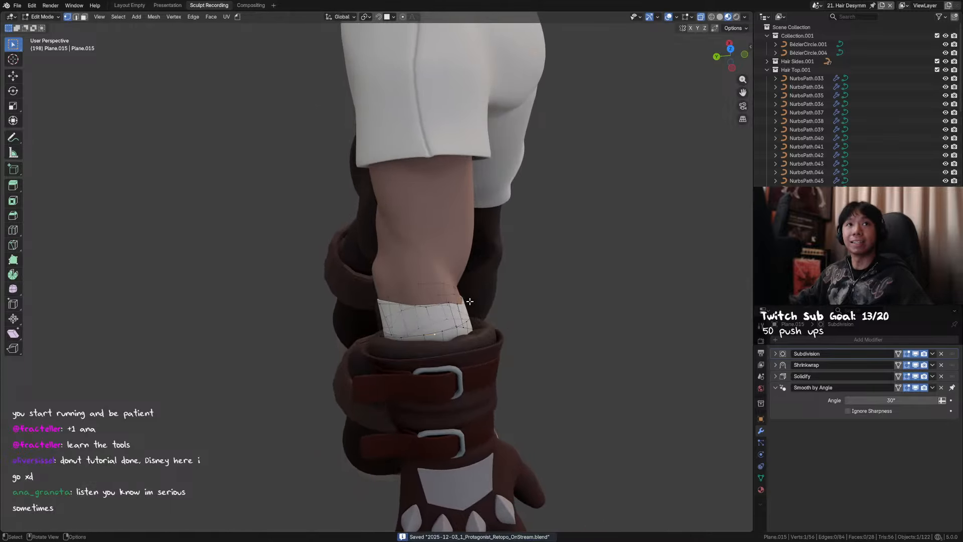
Try applying one of the right-arm wrap's modifiers in Object Mode and undo it
key("ctrl+KP_1")
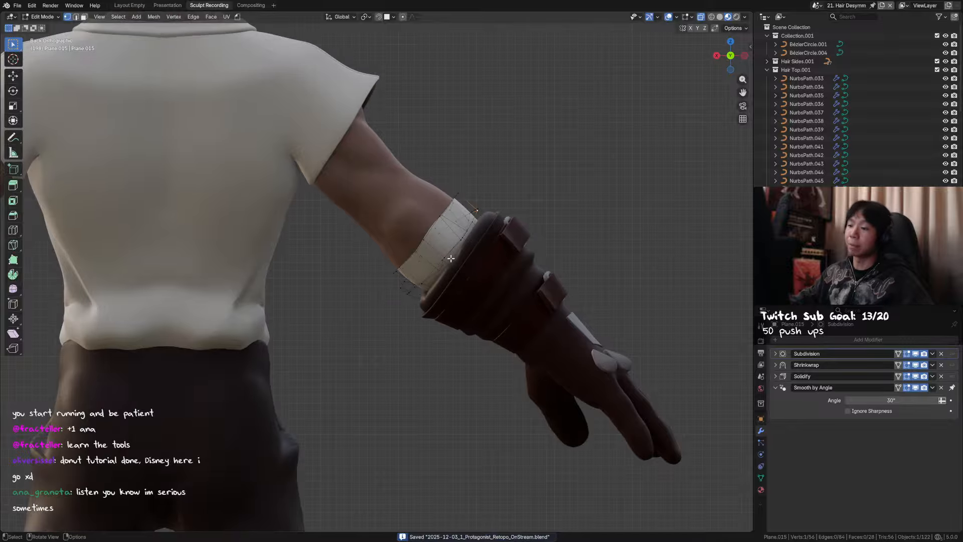
middle_click_drag(418, 250, 472, 258)
key("Tab")
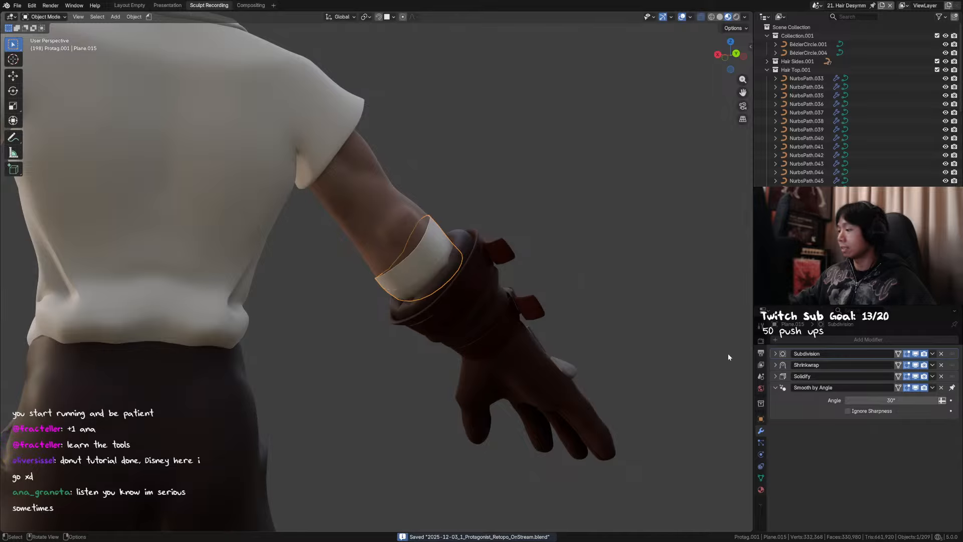
key("ctrl+a")
key("ctrl+z")
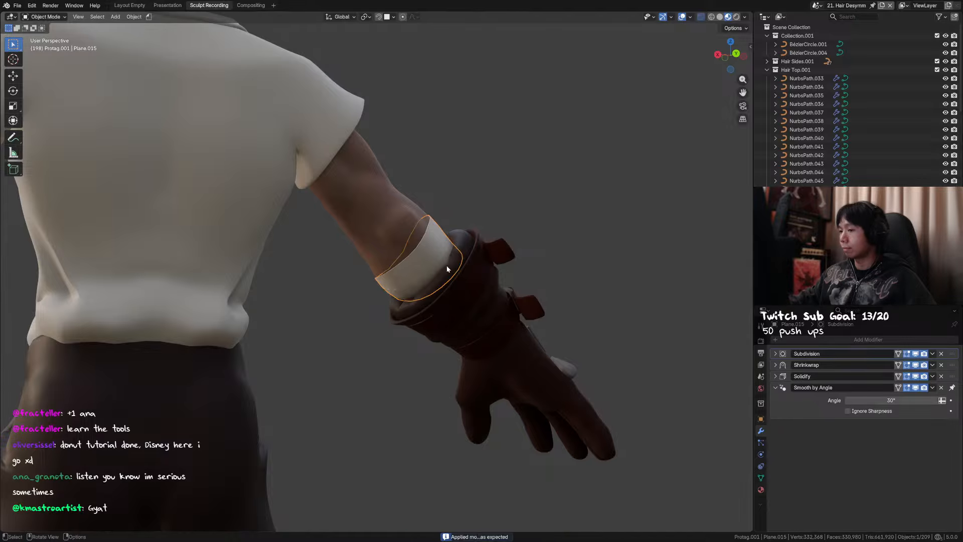
Touch up the right-arm wrap from the back in Sculpt Mode with the Grab brush at about 111 px and save the file
middle_click_drag(447, 266, 337, 270)
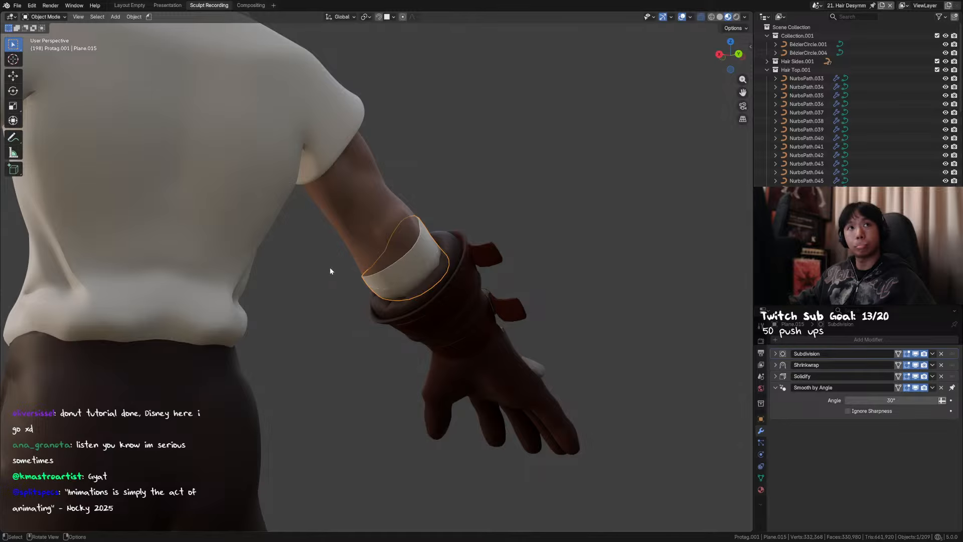
scroll(329, 271, "down", 1)
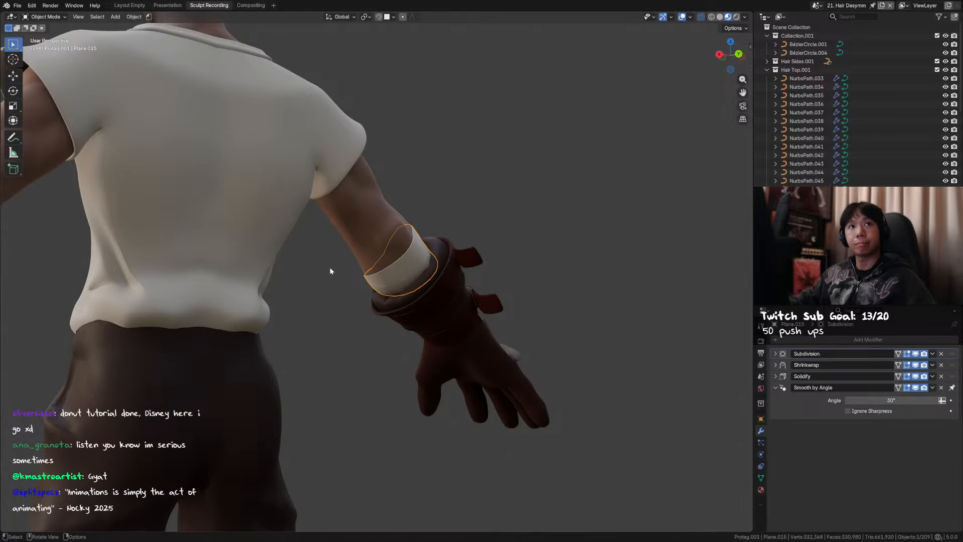
key("ctrl+s")
middle_click_drag(330, 267, 395, 286, "alt")
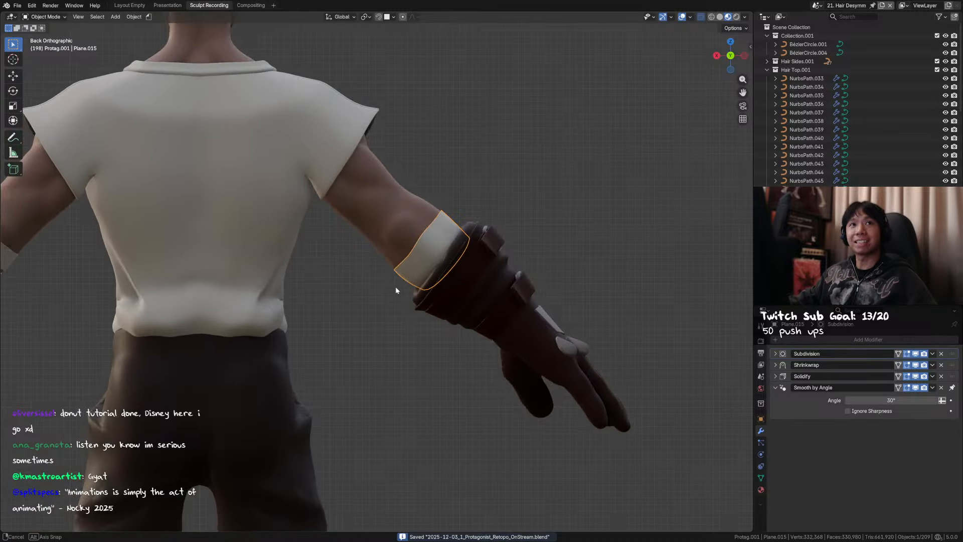
scroll(421, 289, "down", 1)
scroll(441, 259, "up", 4)
scroll(440, 242, "down", 4)
key("ctrl+Tab")
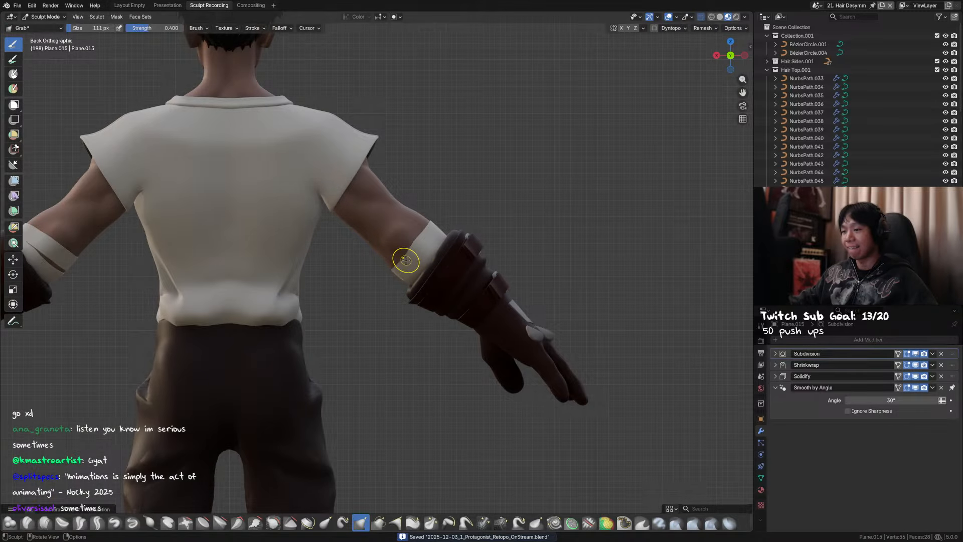
key("ctrl+s")
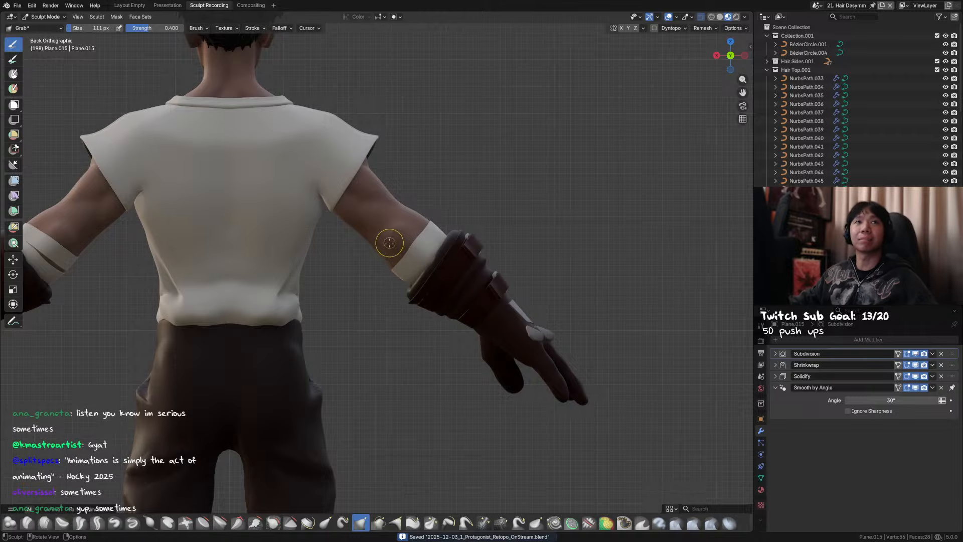
Examine both arm wraps, the shirt and the trousers from the back of the character
middle_click_drag(386, 283, 514, 182, "shift")
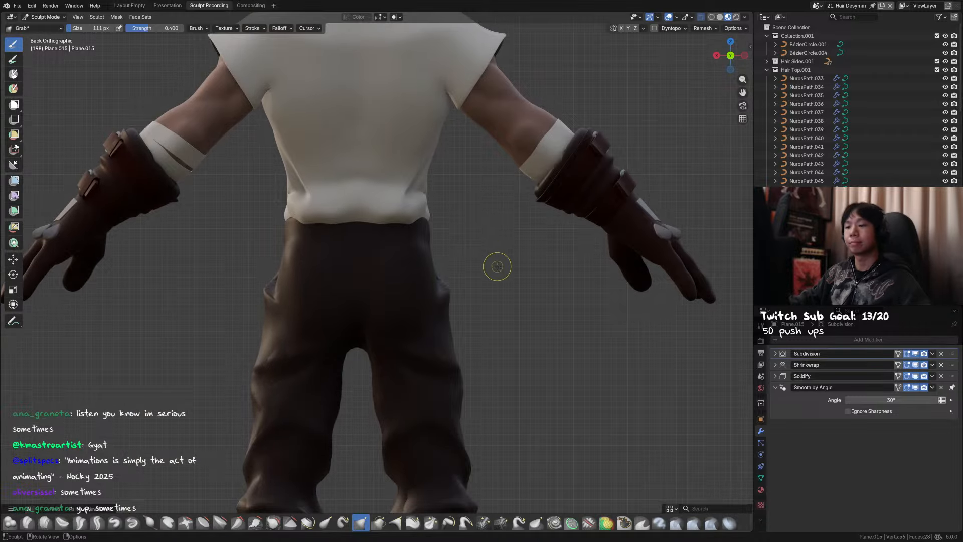
middle_click_drag(467, 260, 515, 208, "shift")
key("Tab")
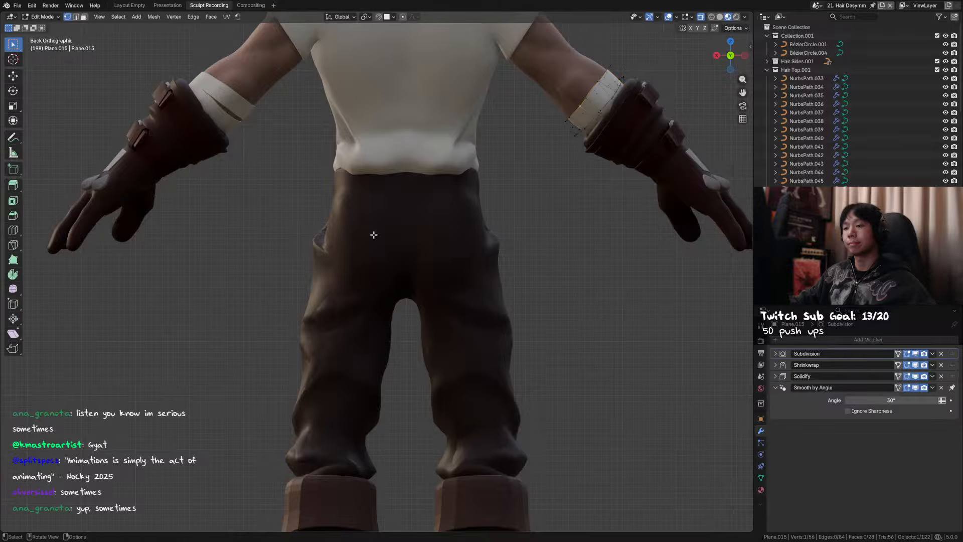
key("Tab")
middle_click_drag(373, 235, 435, 257)
left_click(372, 242)
key("Tab")
key("Tab")
key("h")
scroll(466, 230, "up", 3)
Select the right-arm wrap, save, and adjust its front upper edge in Sculpt Mode with the Grab brush at about 144 px
left_click(512, 164)
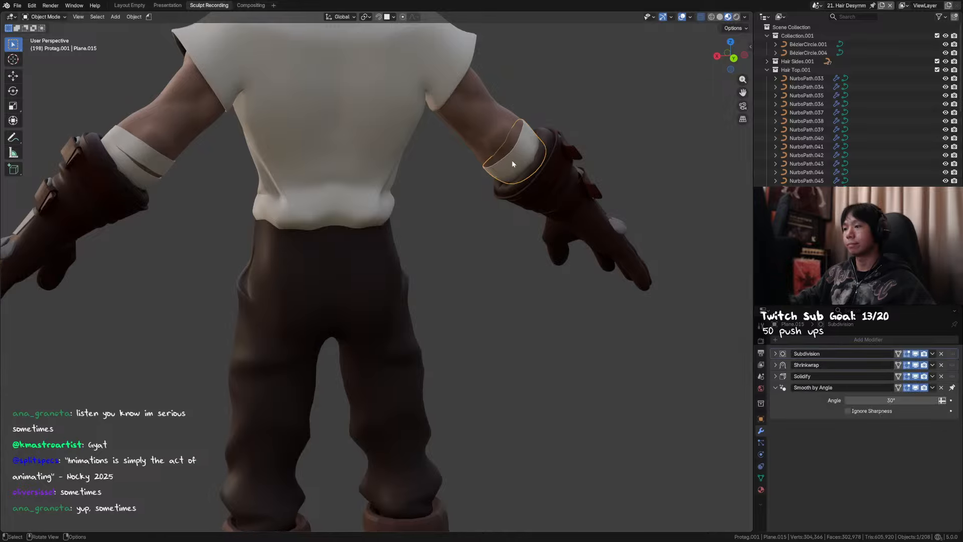
key("KP_Decimal")
mouse_move(512, 160)
middle_mouse_down()
mouse_move(359, 277)
mouse_move(402, 243)
mouse_move(488, 236)
mouse_move(447, 275)
mouse_move(477, 273)
middle_mouse_up()
scroll(359, 277, "down", 3)
key("ctrl+s")
key("ctrl+Tab")
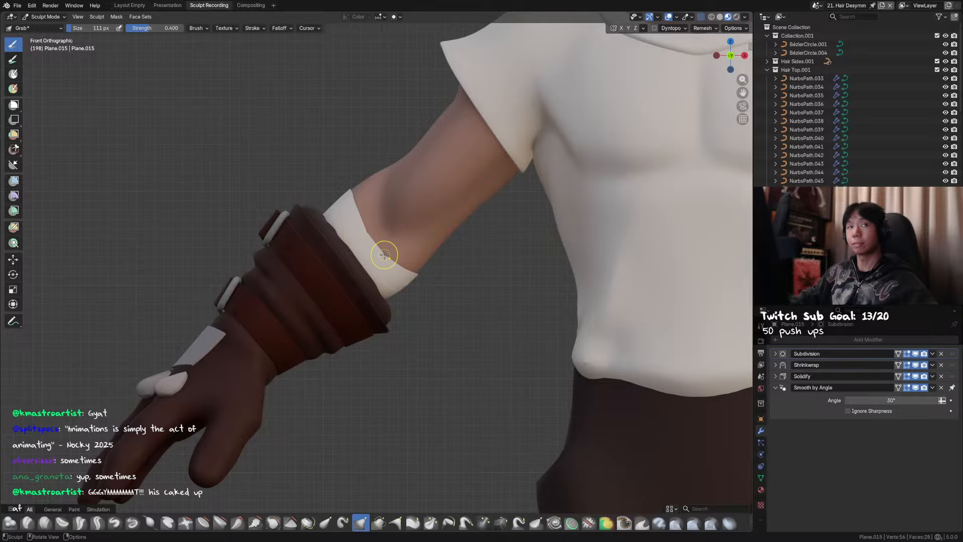
middle_click_drag(385, 254, 349, 205)
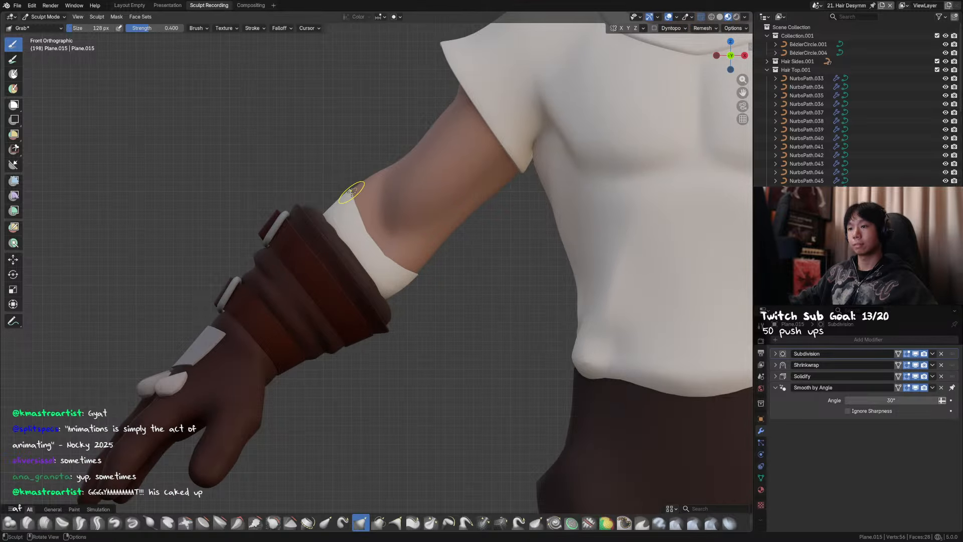
key("f")
left_click(354, 214)
left_click_drag(354, 209, 357, 209)
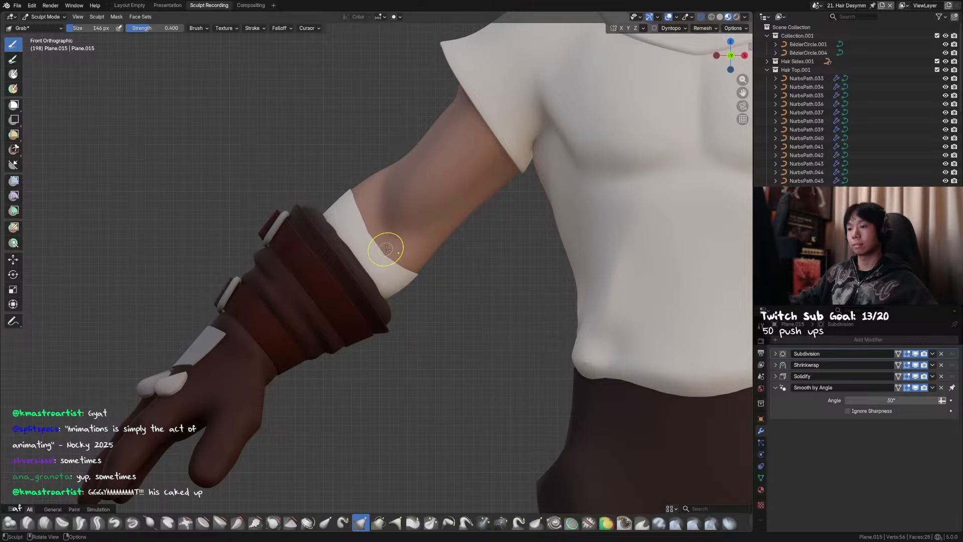
mouse_move(386, 249)
middle_mouse_down()
mouse_move(351, 269)
mouse_move(333, 259)
mouse_move(316, 280)
mouse_move(341, 288)
mouse_move(370, 249)
mouse_move(410, 234)
mouse_move(497, 258)
mouse_move(431, 233)
middle_mouse_up()
In Edit Mode, select an edge at the front of the right-arm wrap and move it along the Y axis
key("Tab")
key("2")
left_click(341, 253)
key("ctrl+s")
key("g")
key("y")
left_click(340, 287)
key("Tab")
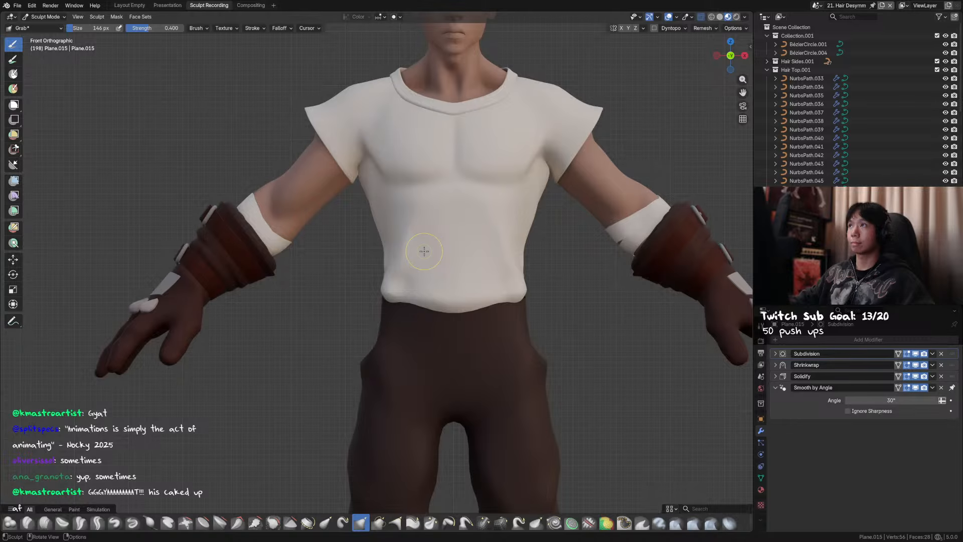
Undo the last edit on the right-arm wrap's front edge and save the file in Object Mode
key("Tab")
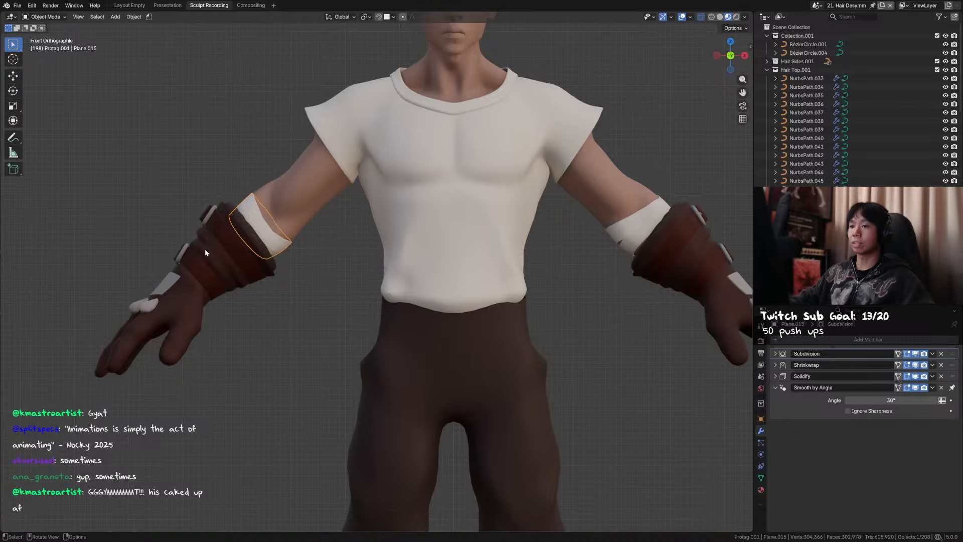
mouse_move(308, 244)
middle_mouse_down("shift")
mouse_move(331, 254)
mouse_move(271, 249)
mouse_move(325, 251)
middle_mouse_up("shift")
scroll(306, 256, "up", 1)
left_click(280, 243, "ctrl")
key("ctrl+z")
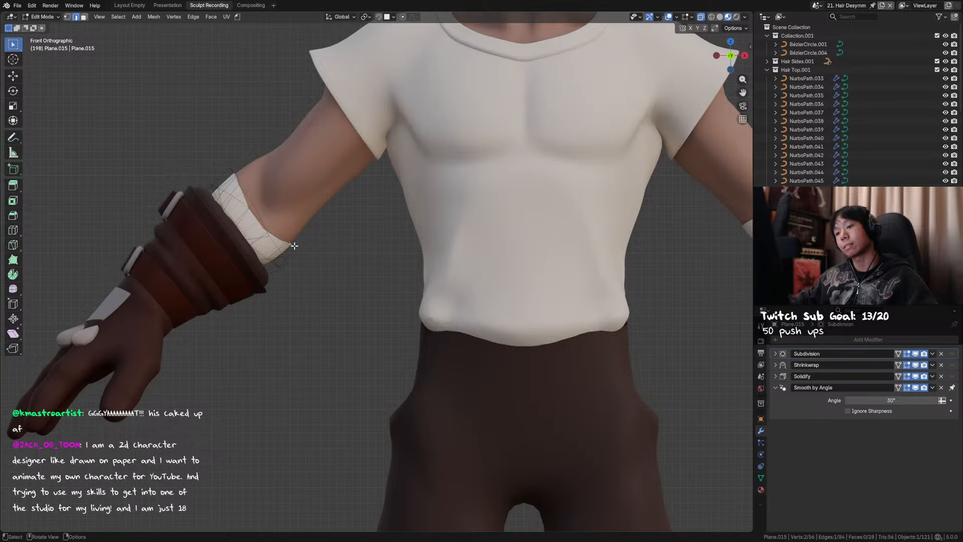
key("ctrl+Tab")
left_click(277, 260)
key("ctrl+s")
Apply the right-arm wrap's Shrinkwrap modifier
middle_click_drag(624, 322, 454, 305, "shift")
key("ctrl+a")
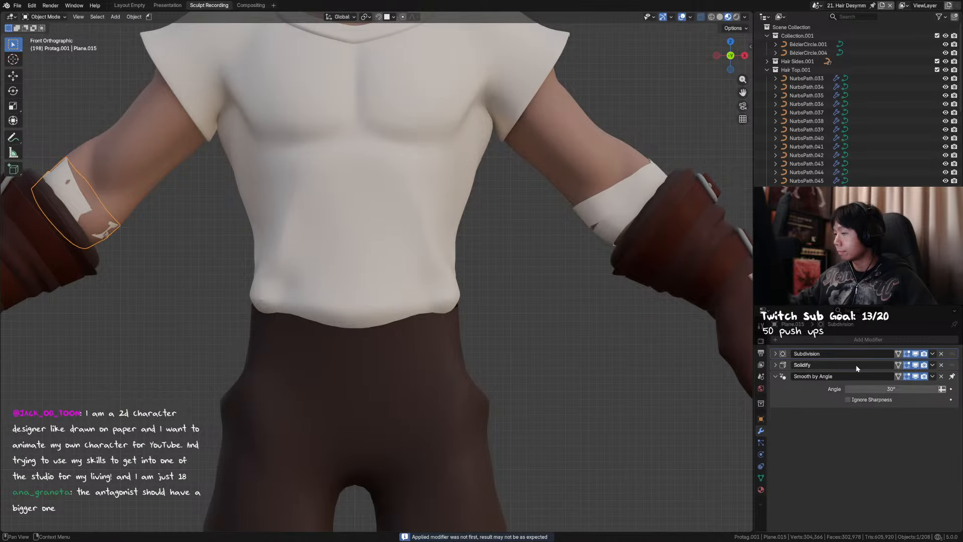
middle_click_drag(111, 199, 253, 229, "shift")
Add a new Shrinkwrap modifier above Solidify on the right-arm wrap, target it to Plane.004 and save the file
key("ctrl+z")
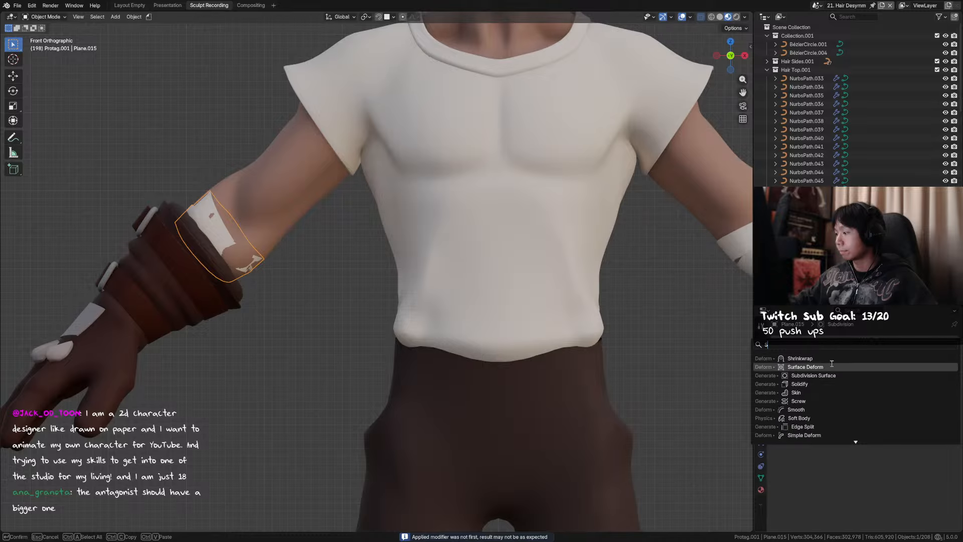
left_click_drag(951, 376, 952, 364)
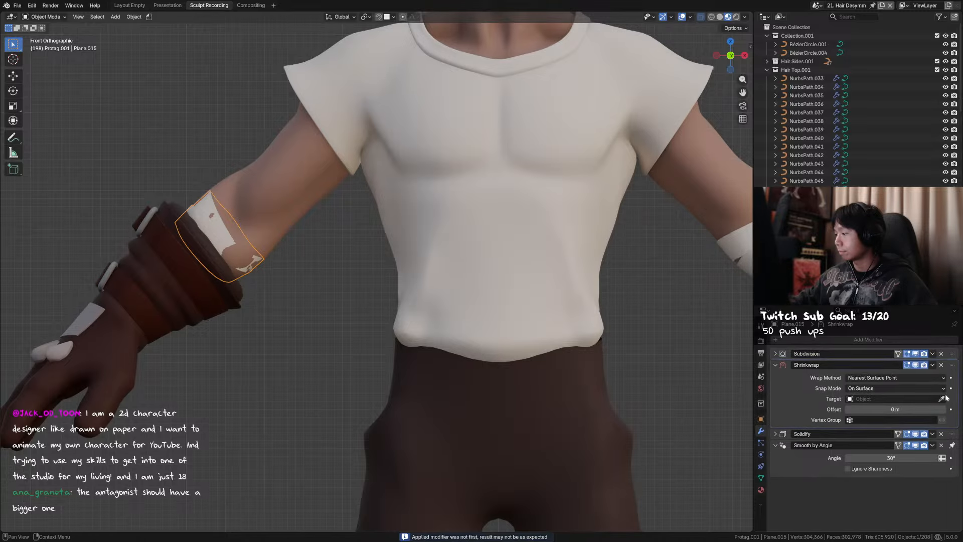
left_click(271, 204)
middle_click_drag(263, 229, 312, 243, "shift")
key("ctrl+s")
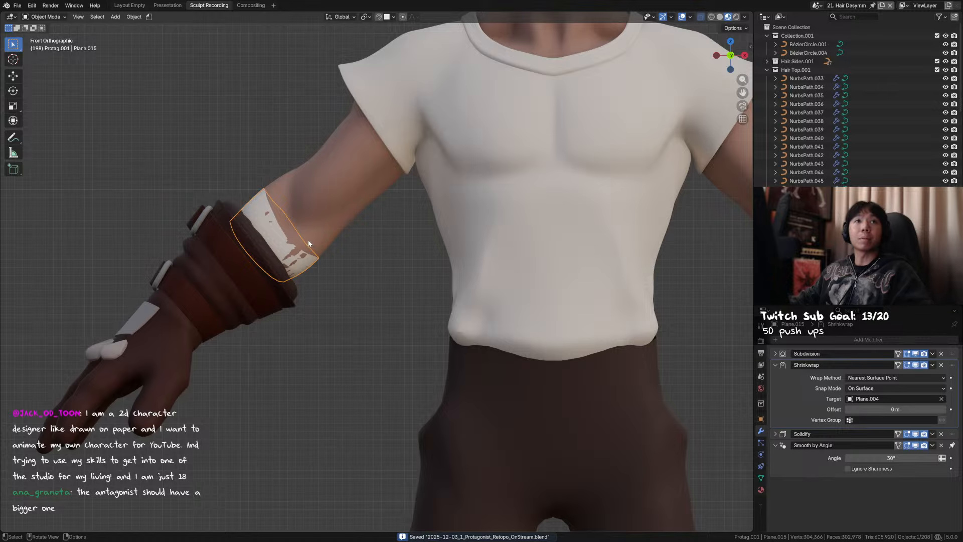
Pull the outer upper edge of the right-arm wrap in Sculpt Mode with the Grab brush at about 405 px
scroll(312, 234, "down", 5)
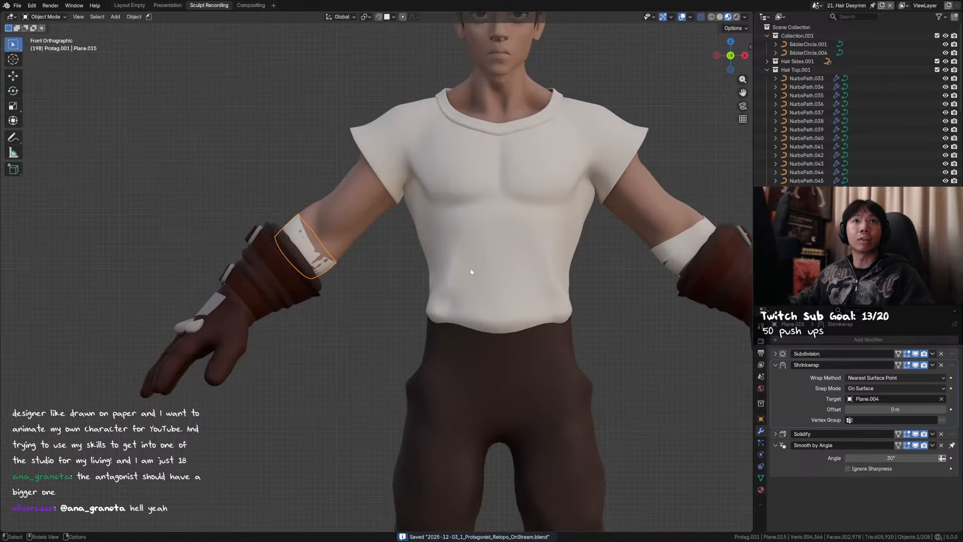
middle_click_drag(433, 242, 467, 230, "shift")
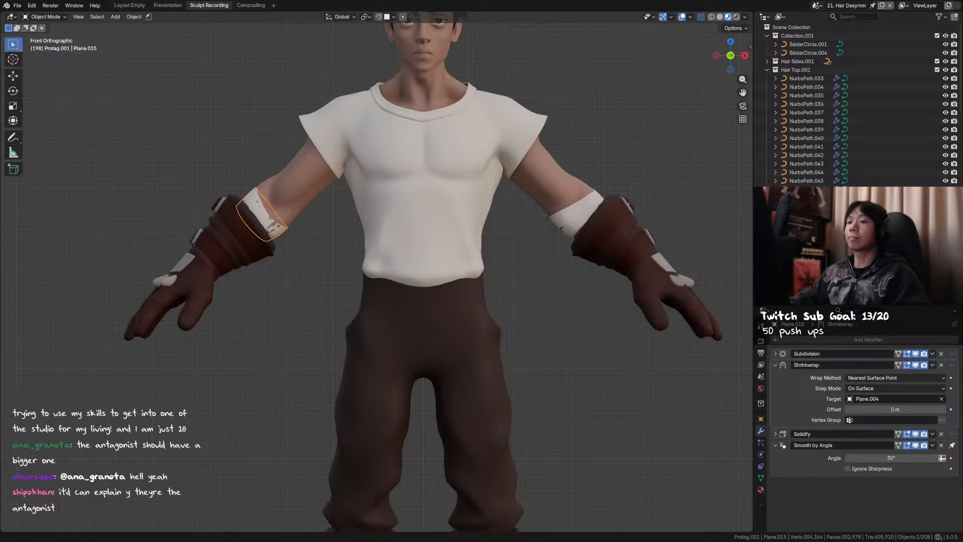
mouse_move(206, 125)
middle_mouse_down("shift")
mouse_move(301, 144)
mouse_move(319, 195)
mouse_move(452, 234)
mouse_move(357, 232)
mouse_move(386, 228)
middle_mouse_up("shift")
left_click(300, 144)
scroll(391, 226, "up", 3)
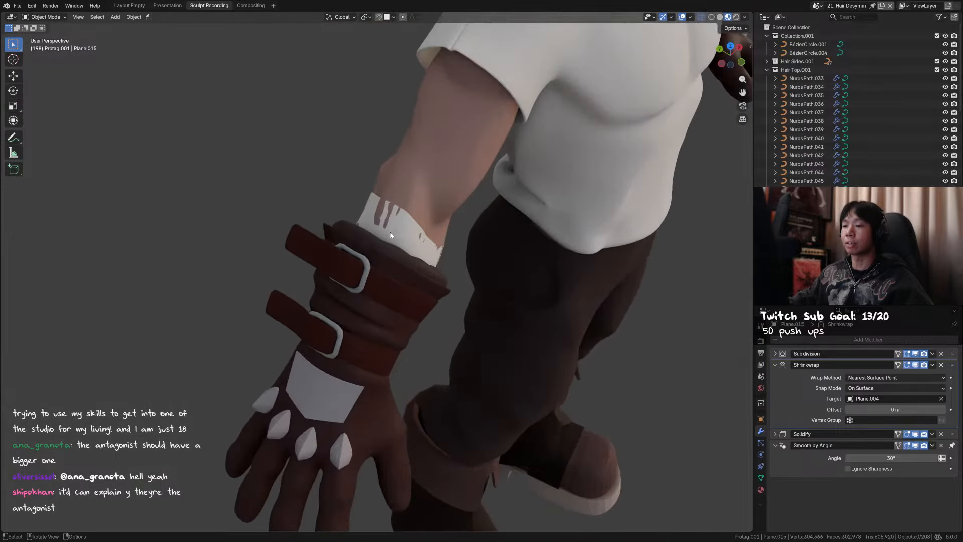
key("ctrl+s")
left_click(398, 225)
key("ctrl+Tab")
middle_click_drag(401, 284, 412, 243)
key("f")
left_click(433, 214)
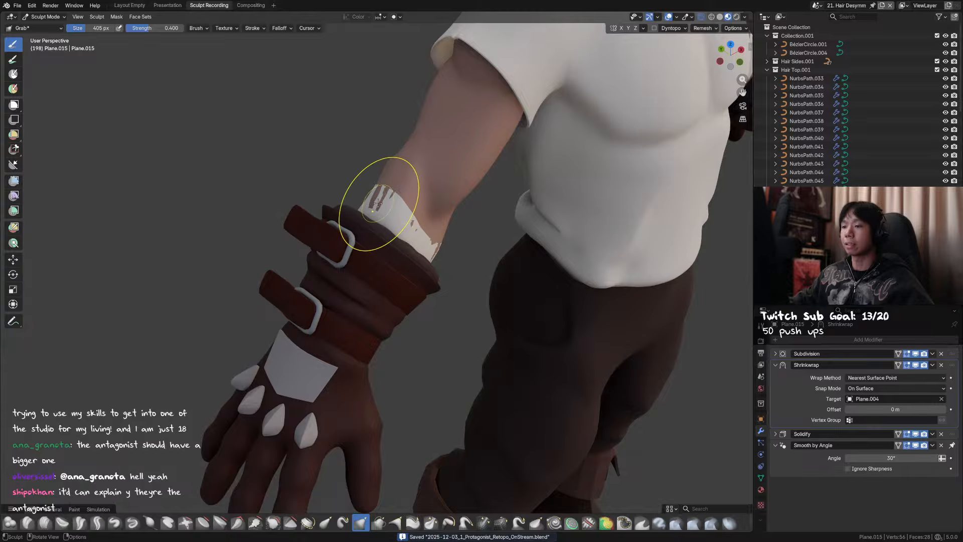
left_click_drag(380, 197, 374, 206)
mouse_move(374, 206)
middle_mouse_down()
mouse_move(381, 213)
mouse_move(351, 239)
mouse_move(332, 217)
mouse_move(344, 221)
middle_mouse_up()
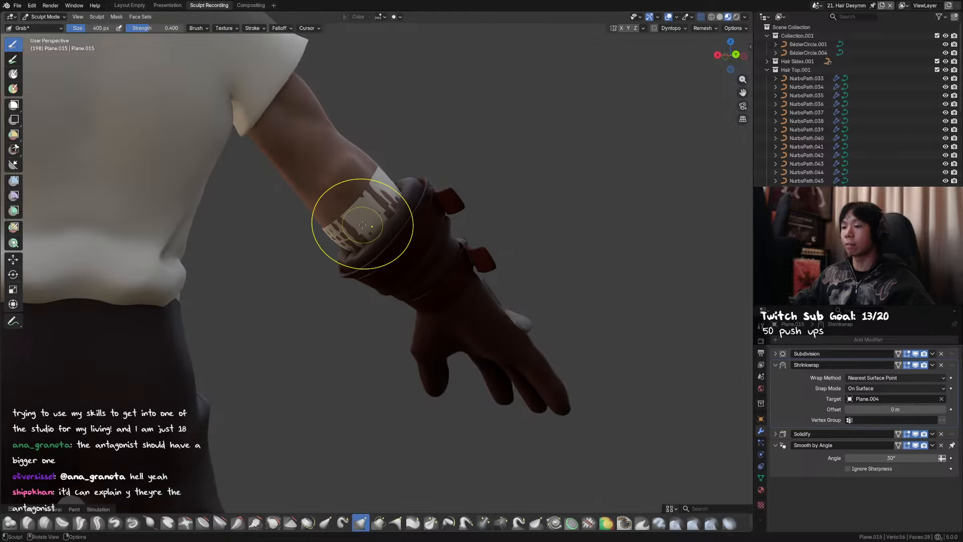
Pull the wrap's back lower corner away from the forearm with the Grab brush at about 594 px
middle_click_drag(722, 355, 679, 355)
mouse_move(683, 342)
middle_mouse_down()
mouse_move(649, 351)
mouse_move(501, 311)
mouse_move(404, 276)
mouse_move(399, 245)
mouse_move(351, 251)
middle_mouse_up()
key("f")
left_click(415, 244)
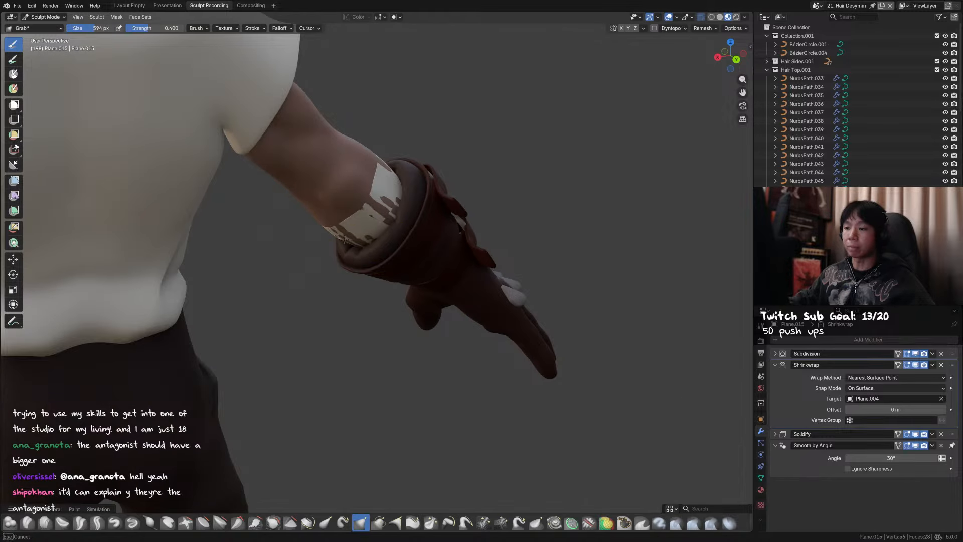
left_click_drag(343, 239, 343, 245)
middle_click_drag(344, 246, 360, 252)
left_click_drag(344, 243, 338, 252)
middle_click_drag(377, 234, 385, 194)
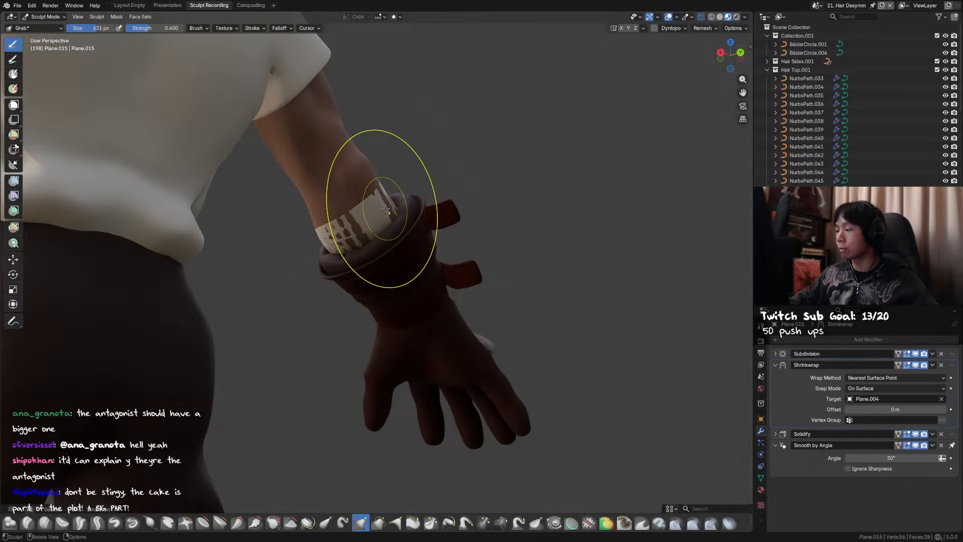
Refine the back upper edge of the right-arm wrap with the Grab brush, reducing its size to about 210 px
key("f")
left_click(384, 198)
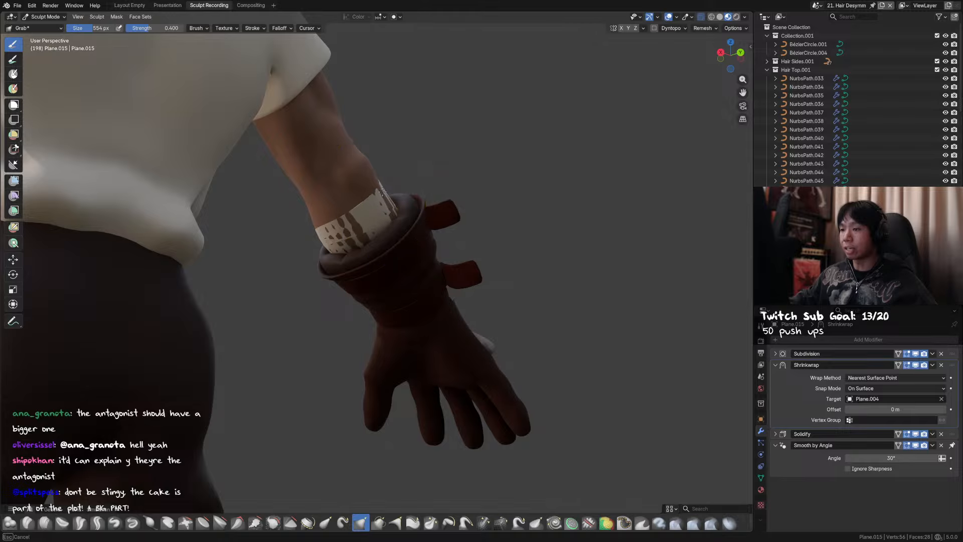
middle_click_drag(377, 192, 395, 202)
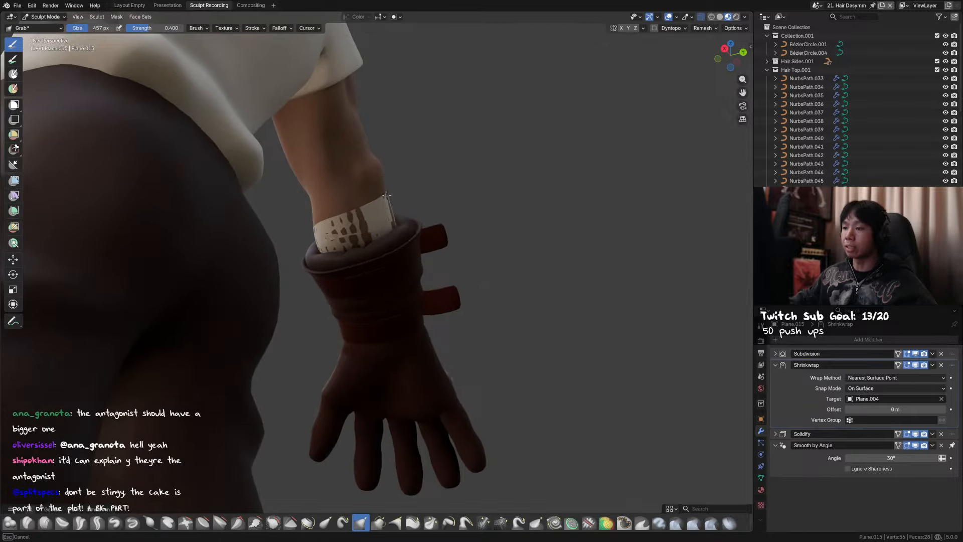
mouse_move(393, 198)
middle_mouse_down()
mouse_move(344, 241)
mouse_move(387, 199)
middle_mouse_up()
left_click(357, 196)
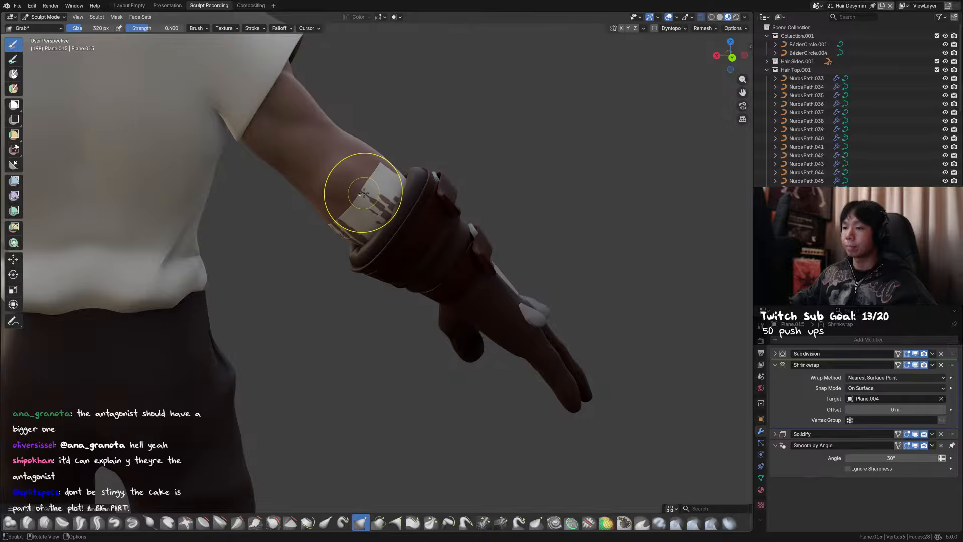
left_click(313, 202)
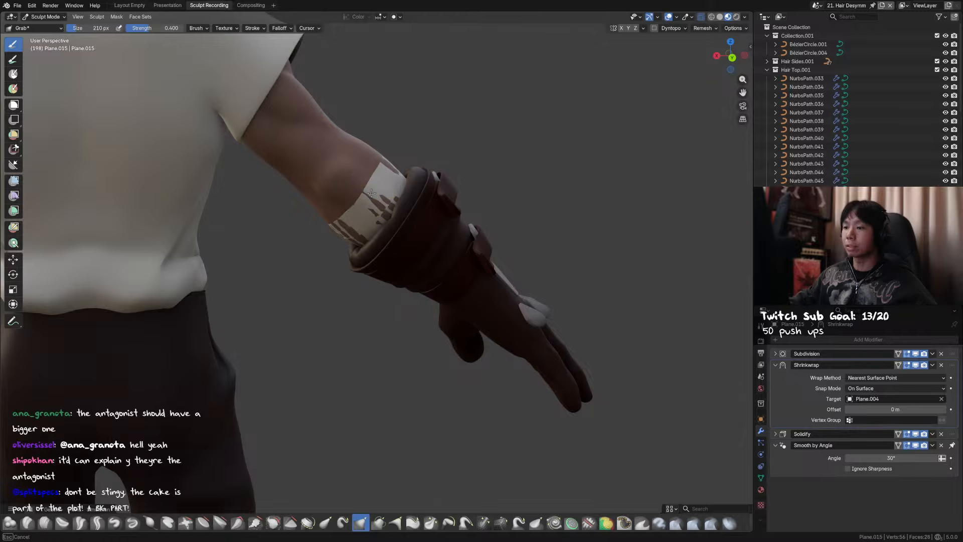
left_click(355, 206)
Touch up the back of the right-arm wrap with a resized Grab brush and save the file
mouse_move(350, 205)
middle_mouse_down()
mouse_move(382, 218)
mouse_move(351, 230)
mouse_move(440, 236)
mouse_move(353, 246)
mouse_move(340, 191)
middle_mouse_up()
key("f")
left_click(389, 221)
key("f")
left_click(365, 234)
key("ctrl+s")
Pull the right-arm wrap's front upper corner outward with the Grab brush at about 451 px
key("f")
left_click(370, 224)
key("f")
left_click(325, 189)
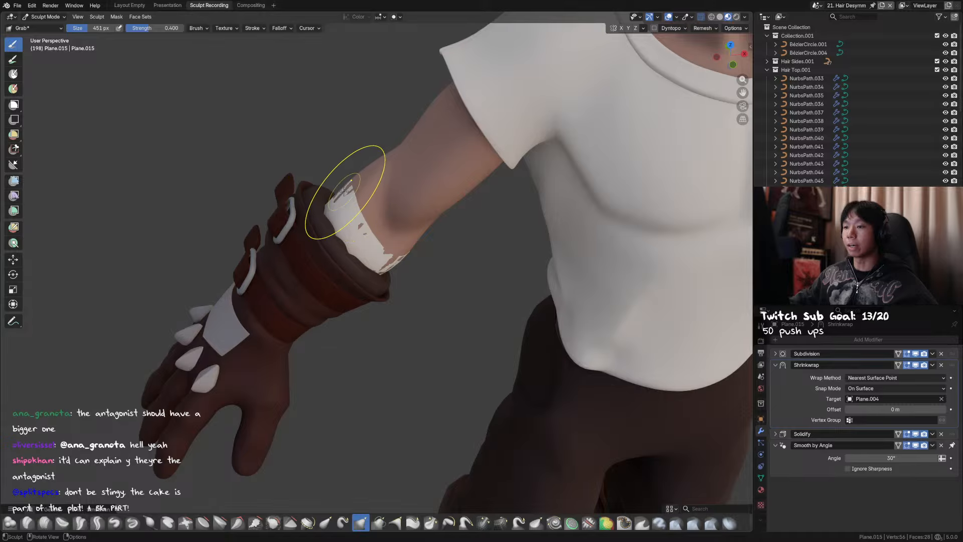
left_click_drag(339, 181, 340, 179)
middle_click_drag(352, 202, 349, 190)
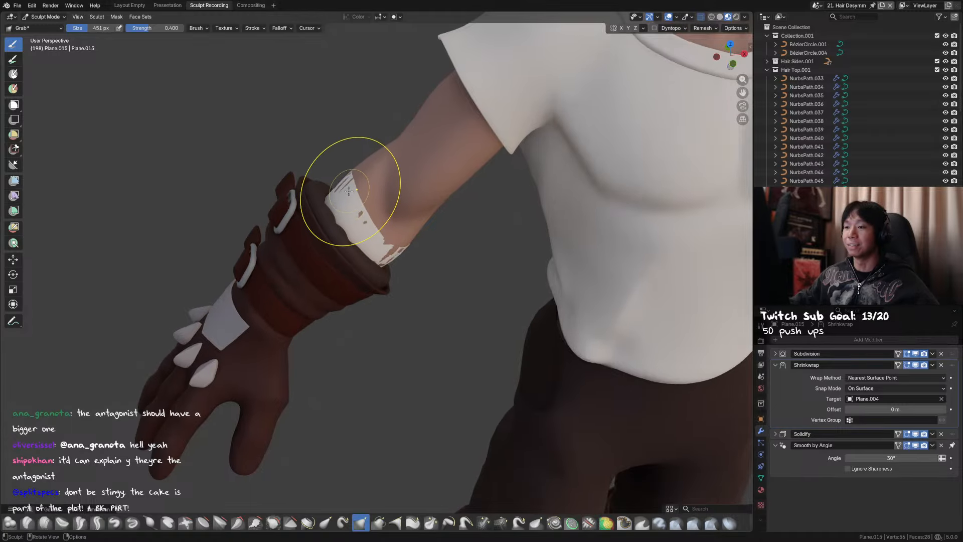
left_click_drag(349, 185, 343, 174)
Fine-tune the outer tip of the right-arm wrap's upper edge with the Grab brush at about 226 px
middle_click_drag(360, 206, 324, 168)
key("f")
left_click(361, 170)
left_click_drag(327, 167, 354, 164)
middle_click_drag(354, 163, 324, 171)
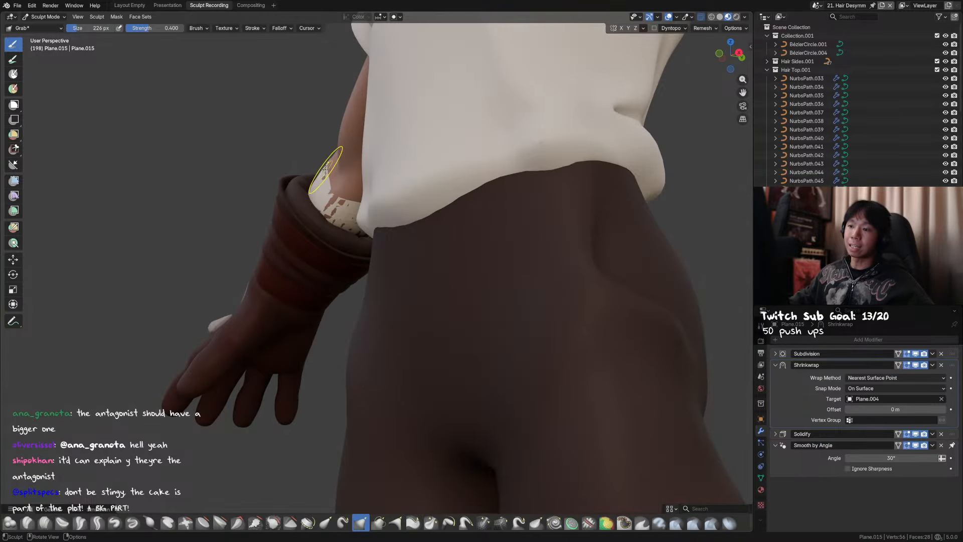
left_click_drag(318, 165, 319, 166)
Pull the inner front side of the right-arm wrap off the skin with the Grab brush at about 425 px
middle_click_drag(321, 170, 445, 279)
key("f")
left_click(430, 255)
key("f")
left_click(477, 279)
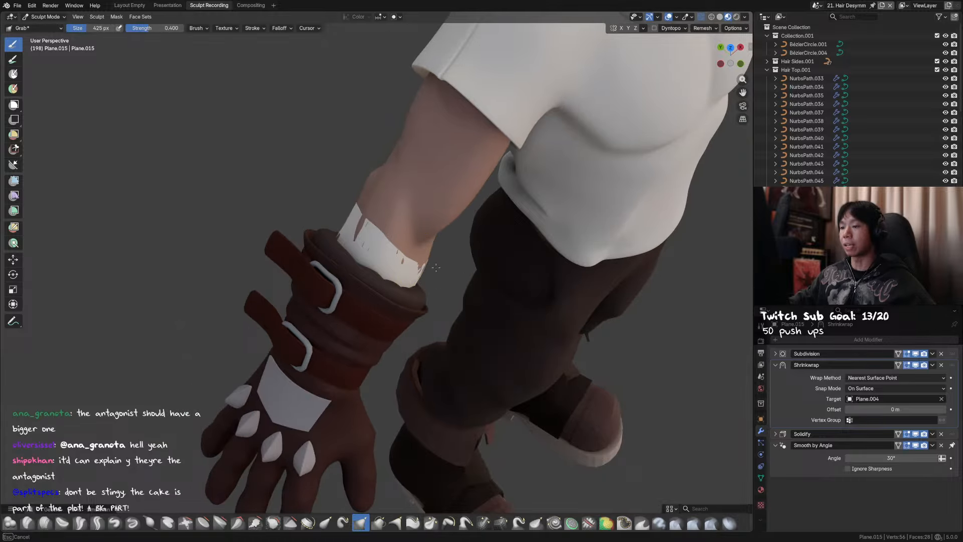
left_click_drag(435, 267, 442, 268)
mouse_move(444, 269)
middle_mouse_down()
mouse_move(378, 241)
mouse_move(327, 243)
middle_mouse_up()
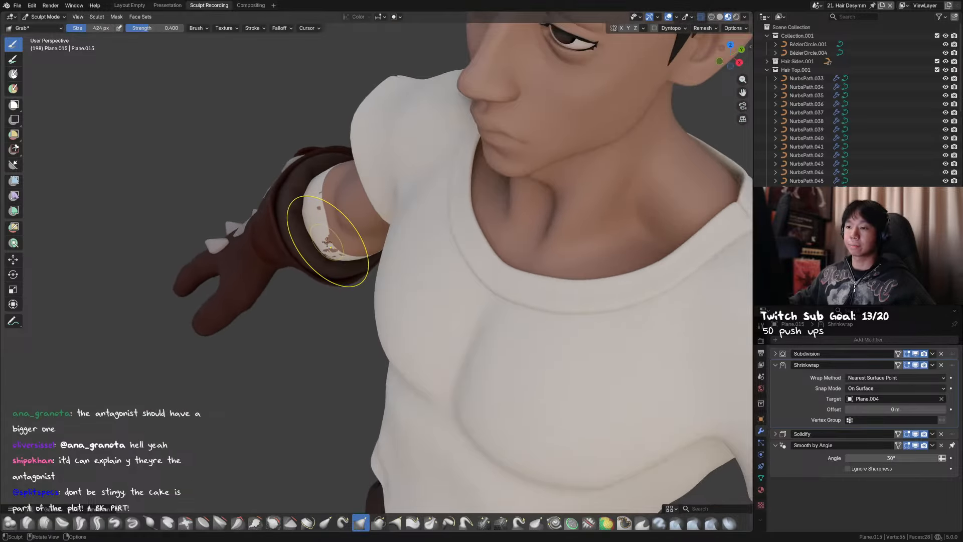
left_click_drag(327, 242, 323, 237)
Pull the underside of the right-arm wrap outward with the Grab brush at about 482 px
mouse_move(323, 237)
middle_mouse_down()
mouse_move(344, 204)
mouse_move(338, 195)
middle_mouse_up()
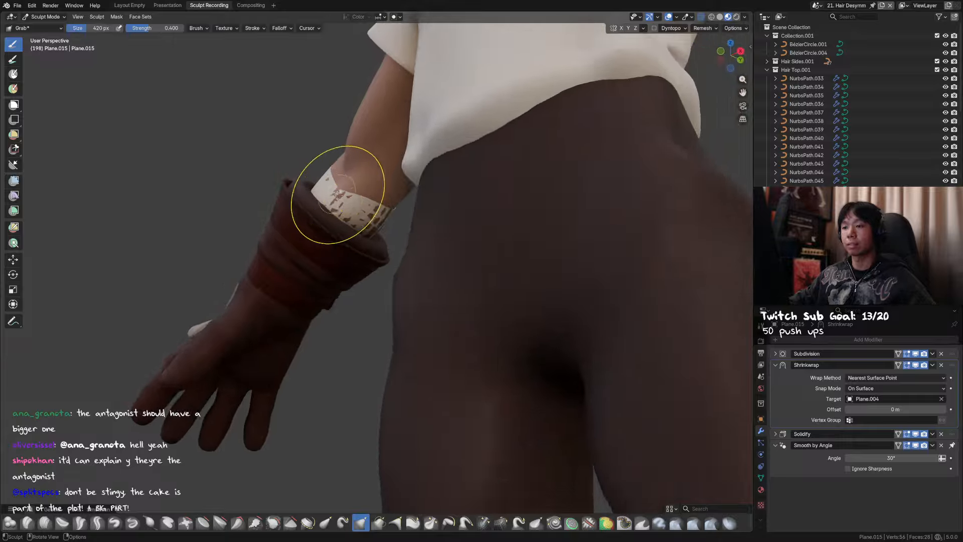
middle_click_drag(384, 226, 408, 234)
key("f")
left_click(415, 234)
left_click_drag(381, 221, 389, 228)
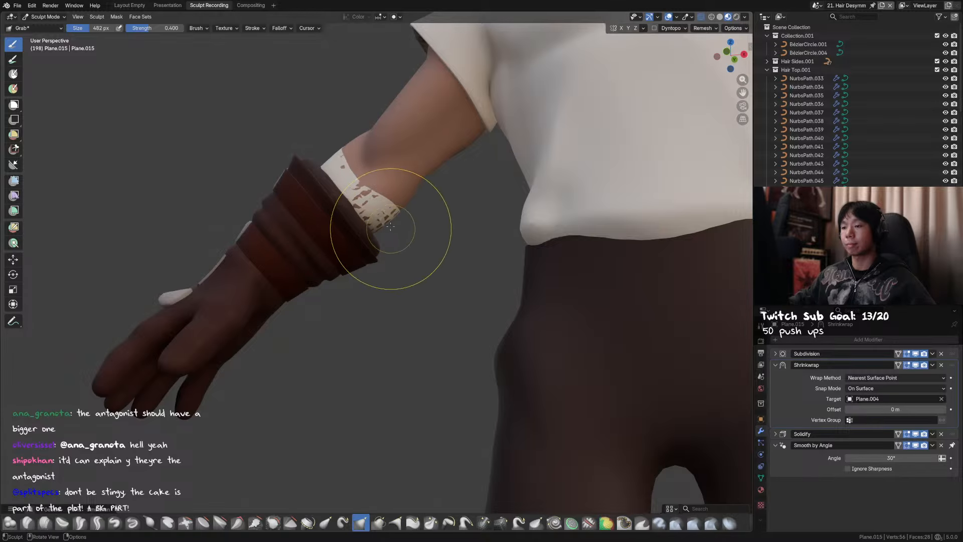
mouse_move(390, 226)
middle_mouse_down()
mouse_move(387, 185)
mouse_move(376, 257)
middle_mouse_up()
Rework the right-arm wrap's underside near the palm side, using the Draw brush at 70 px, and save the file
key("x")
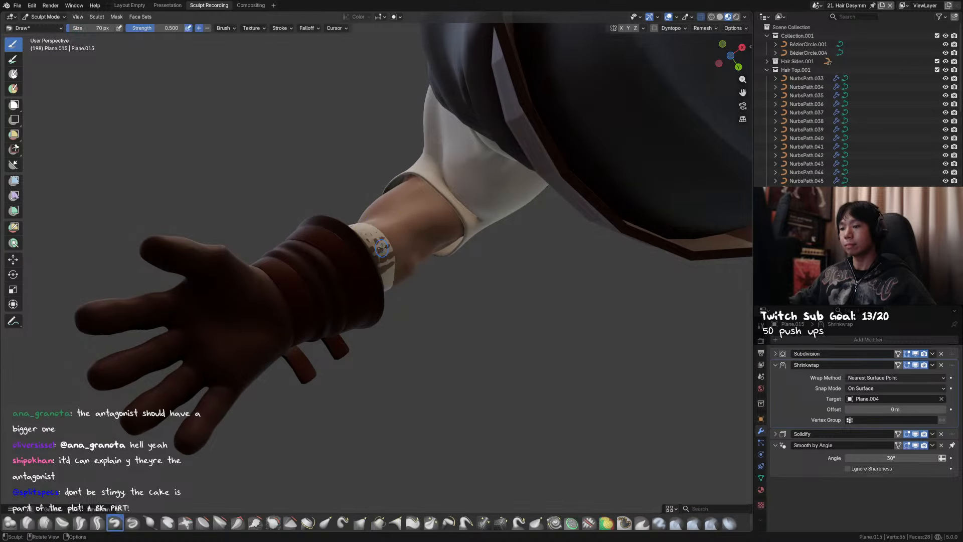
mouse_move(421, 260)
left_mouse_down()
mouse_move(376, 253)
mouse_move(370, 236)
mouse_move(374, 243)
left_mouse_up()
mouse_move(374, 244)
middle_mouse_down()
mouse_move(404, 280)
mouse_move(408, 266)
mouse_move(373, 220)
mouse_move(387, 221)
middle_mouse_up()
key("ctrl+s")
key("f")
left_click(374, 219)
left_click_drag(400, 201, 395, 216)
mouse_move(392, 225)
middle_mouse_down()
mouse_move(417, 224)
mouse_move(408, 222)
mouse_move(405, 290)
mouse_move(420, 286)
middle_mouse_up()
In Object Mode, try hiding everything except the right-arm wrap, undo it and clear the selection
key("g")
key("ctrl+Tab")
key("shift+h")
key("ctrl+z")
middle_click_drag(271, 260, 462, 285)
left_click(463, 284)
Check the whole character and both arm wraps from the front and save the file
scroll(443, 278, "down", 2)
key("KP_1")
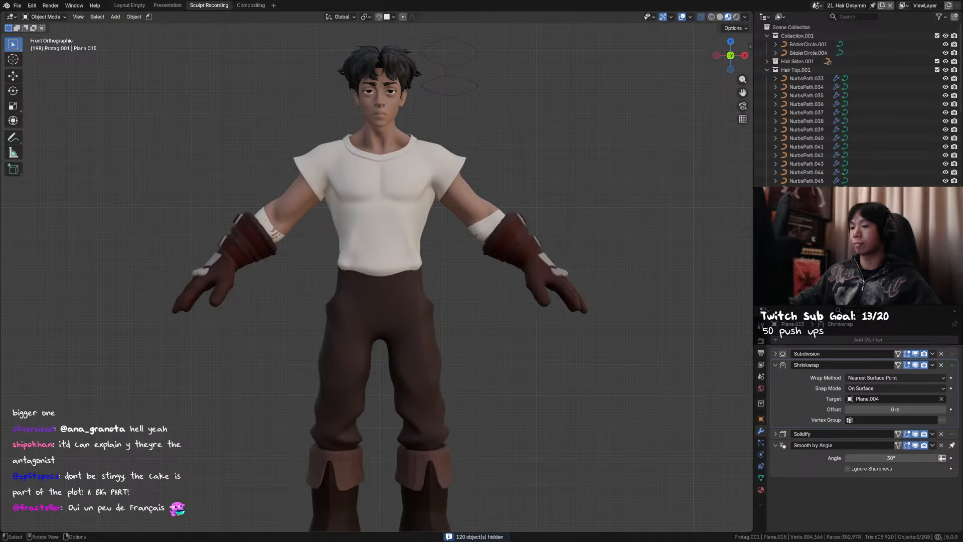
middle_click_drag(227, 174, 294, 178, "shift")
key("ctrl+s")
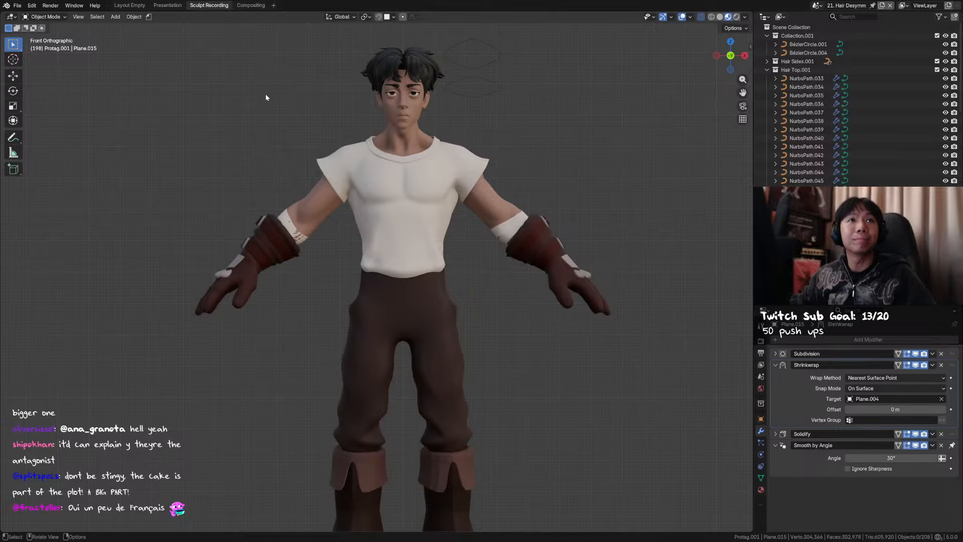
middle_click_drag(266, 94, 277, 143)
key("KP_1")
middle_click_drag(301, 179, 339, 143, "shift")
key("ctrl+s")
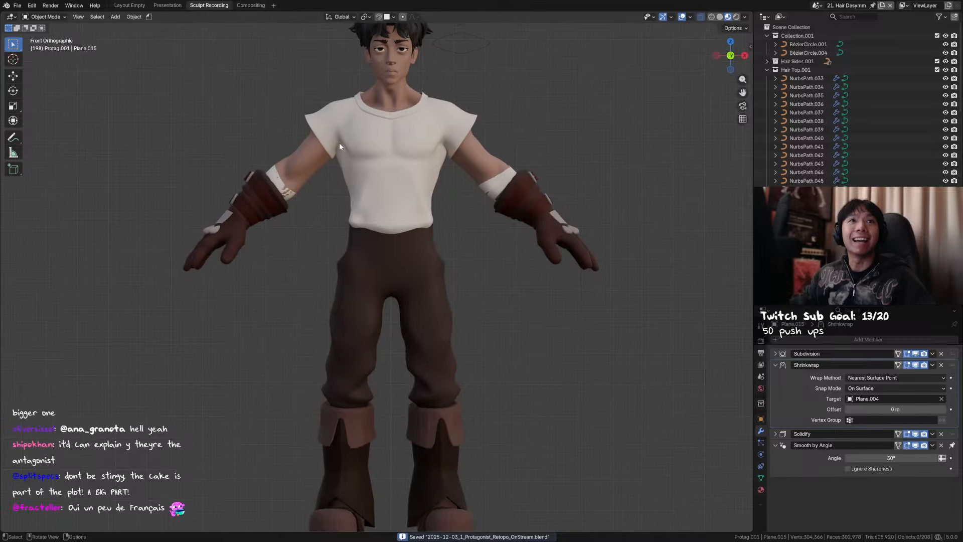
Select the right-arm wrap and set its Shrinkwrap offset to 0.001 m
middle_click_drag(389, 171, 457, 176, "shift")
left_click(466, 202)
scroll(455, 182, "down", 2)
left_click(453, 182)
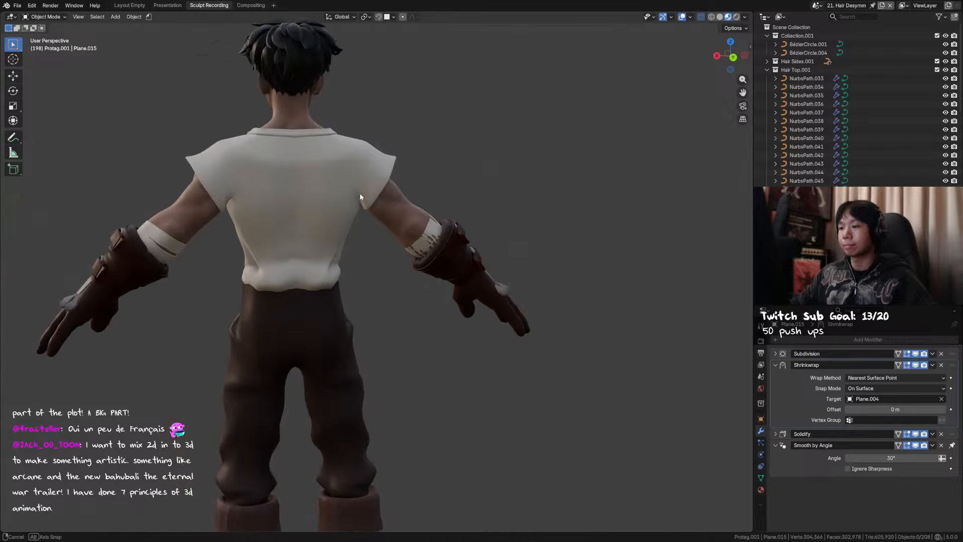
middle_click_drag(360, 193, 550, 204)
scroll(351, 230, "up", 4)
left_click(308, 243)
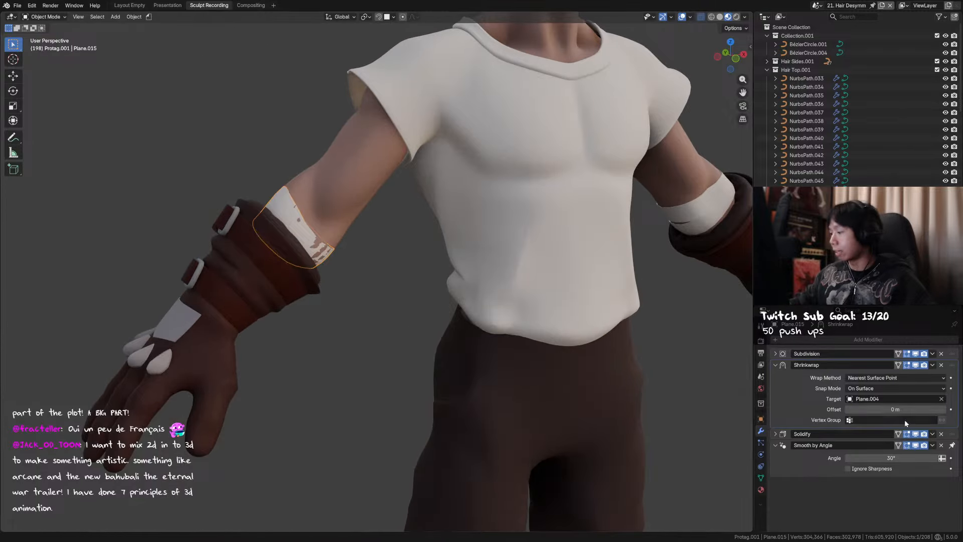
left_click_drag(892, 409, 899, 410)
Check how the right-arm wrap sits above the glove and save the file
scroll(515, 336, "down", 2)
middle_click_drag(515, 335, 411, 287, "shift")
left_click_drag(410, 287, 381, 281)
left_click_drag(350, 274, 319, 265)
middle_click_drag(316, 261, 300, 215, "alt")
key("ctrl+s")
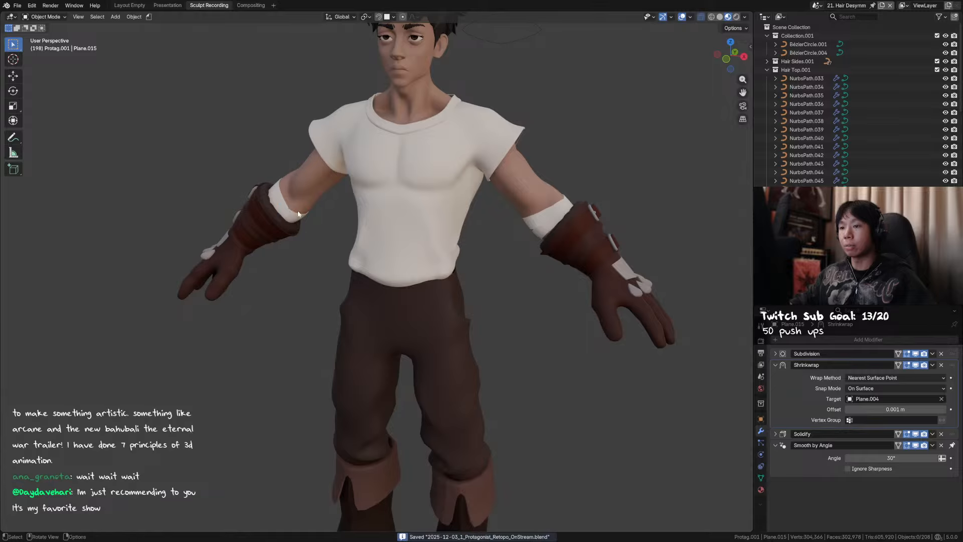
scroll(522, 248, "down", 4)
middle_click_drag(524, 253, 530, 220)
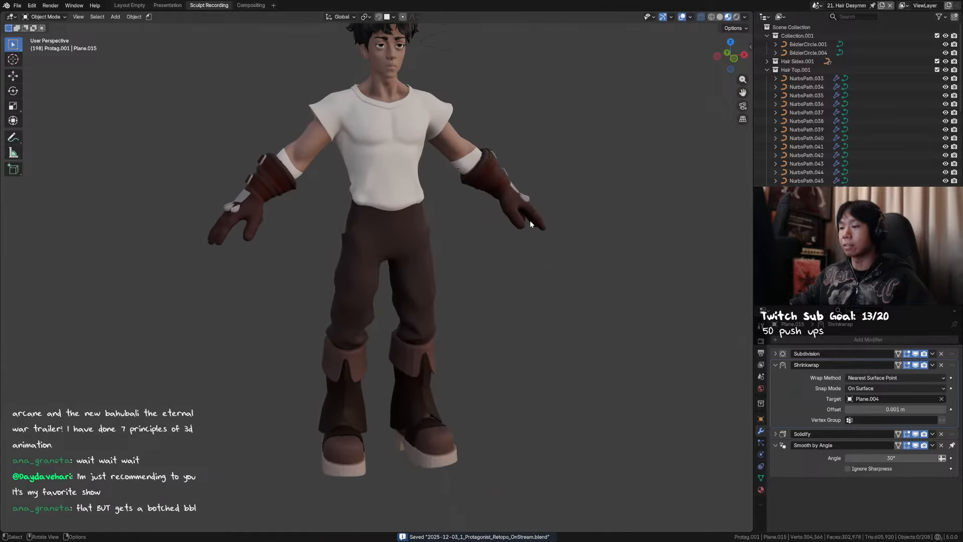
Select the trousers, view the character from the front and save the file
left_click(390, 238)
key("Tab")
key("Tab")
mouse_move(400, 244)
middle_mouse_down()
mouse_move(383, 230)
mouse_move(404, 255)
middle_mouse_up()
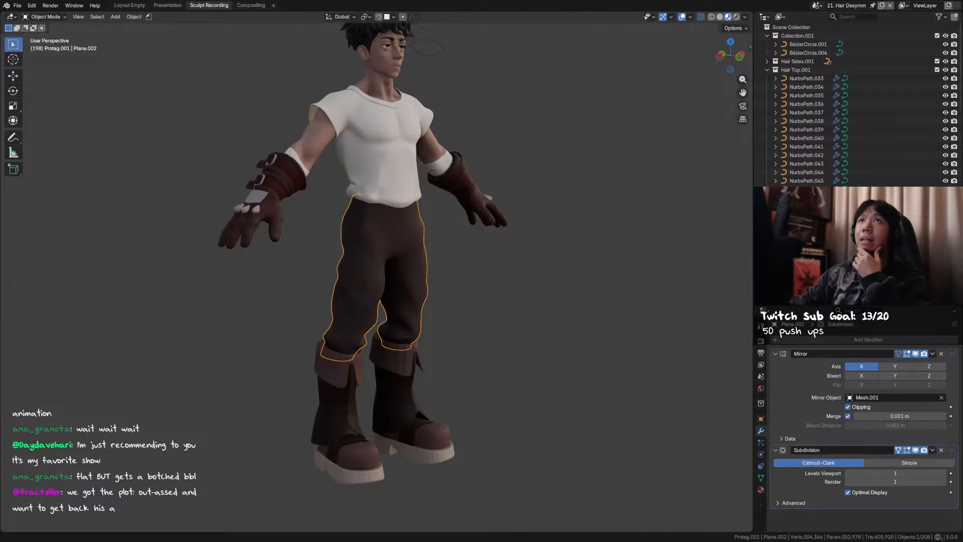
key("KP_1")
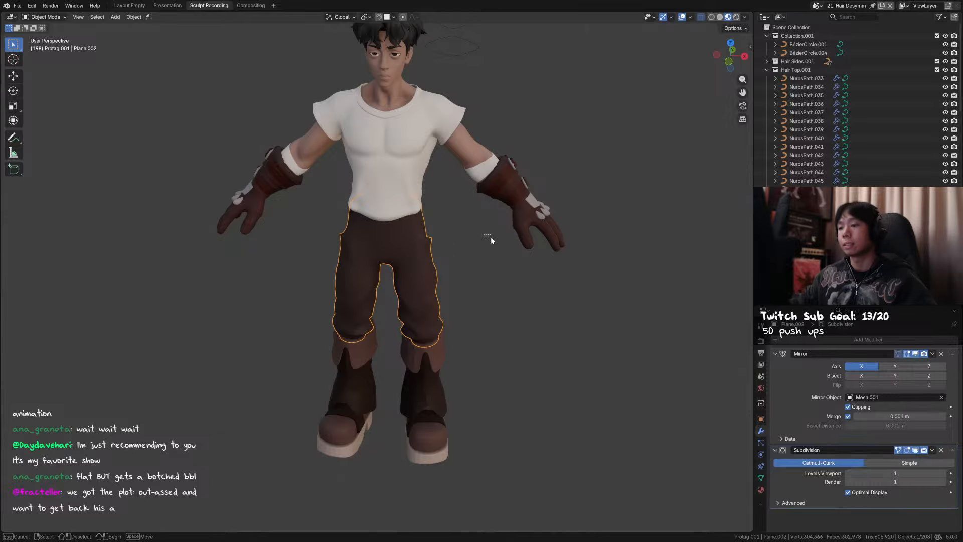
key("Tab")
key("Tab")
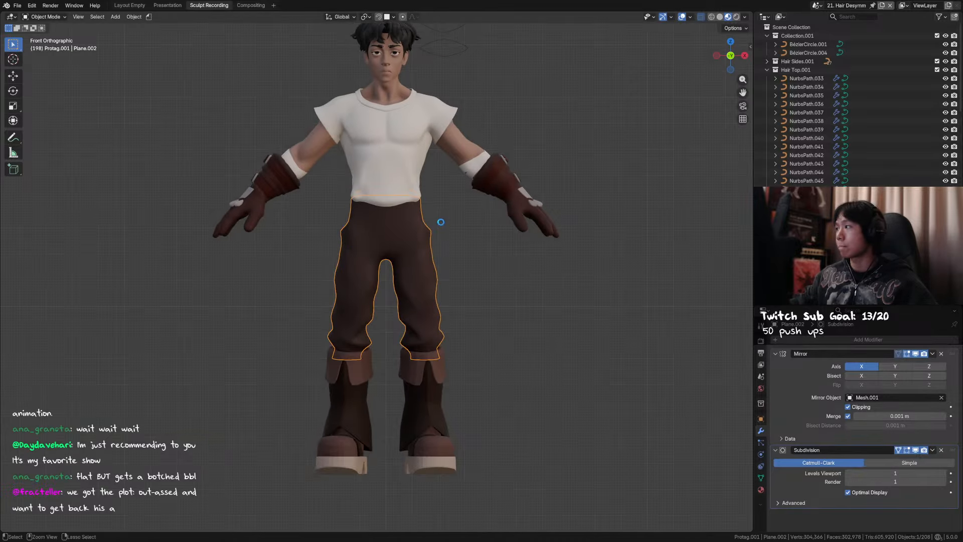
key("ctrl+s")
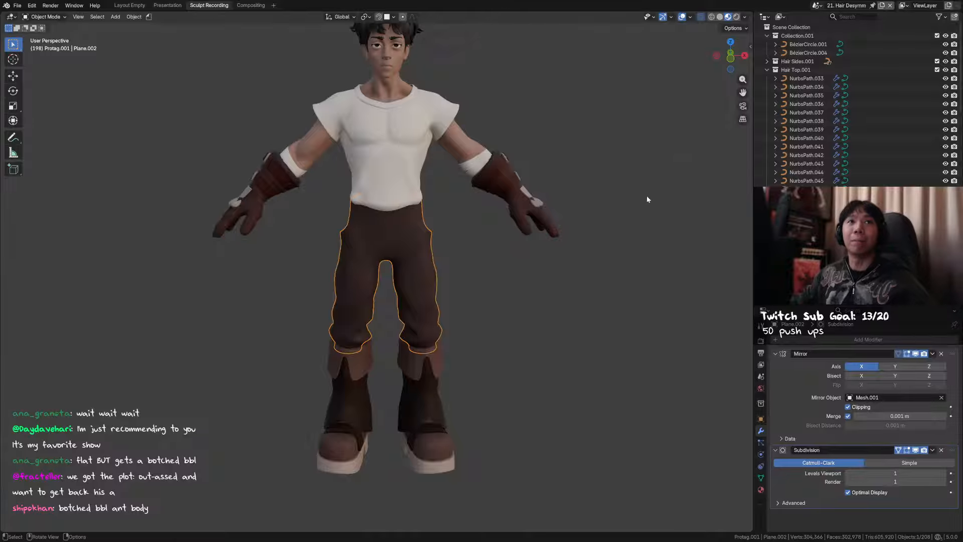
Isolate the trousers in side view and try reshaping their seat in Sculpt Mode with the Grab brush at 269 px
middle_click_drag(591, 299, 362, 284)
middle_click_drag(388, 250, 502, 234)
scroll(466, 236, "up", 4)
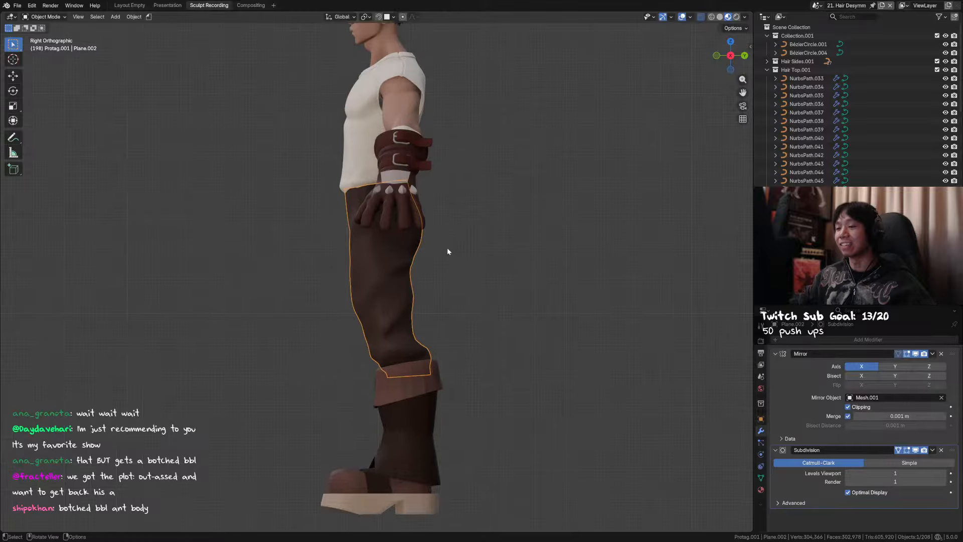
key("shift+h")
key("ctrl+Tab")
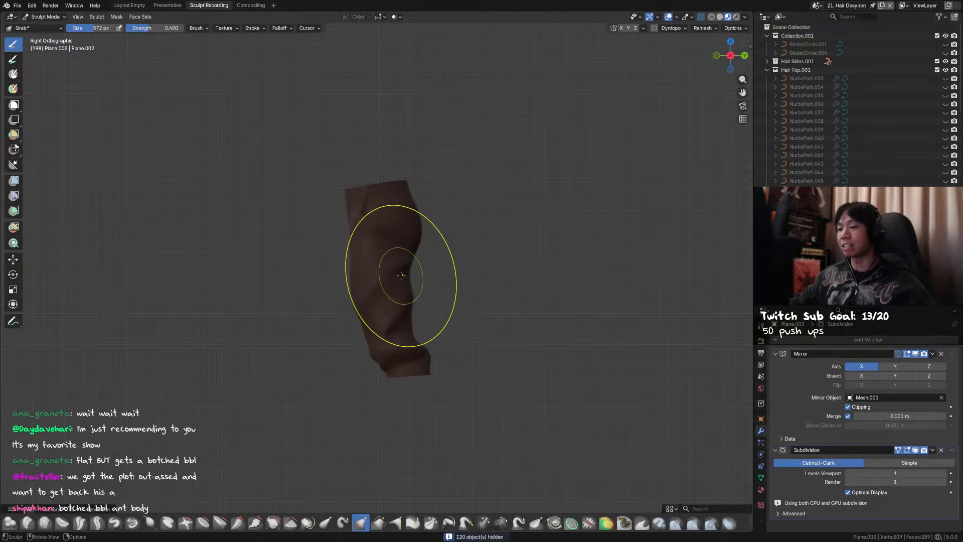
key("f")
left_click(429, 268)
mouse_move(411, 266)
left_mouse_down()
mouse_move(396, 265)
mouse_move(399, 297)
left_mouse_up()
key("f")
left_click(411, 249)
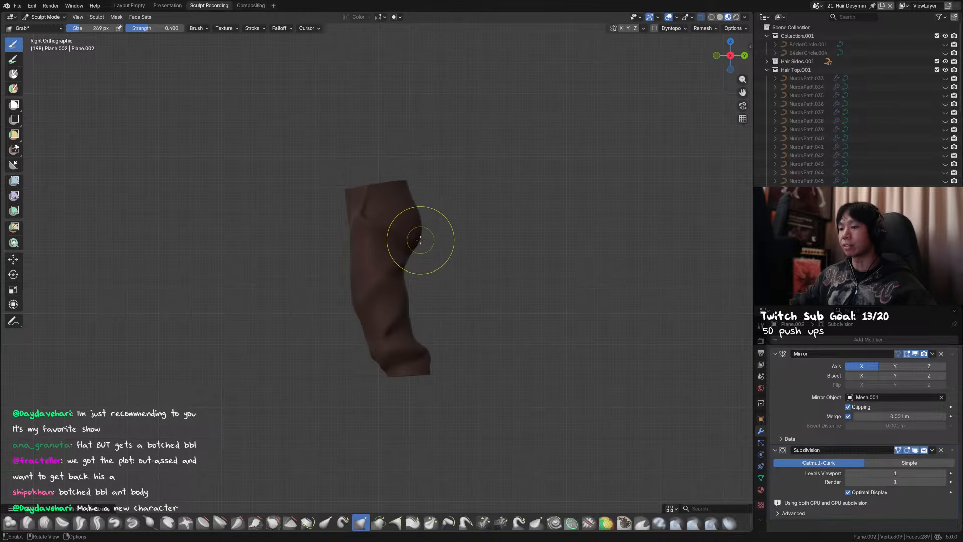
mouse_move(422, 233)
left_mouse_down()
mouse_move(433, 236)
mouse_move(420, 213)
mouse_move(429, 213)
left_mouse_up()
Leave Sculpt Mode, then undo the Grab strokes on the trousers and the hiding of the other objects
key("ctrl+Tab")
left_click(464, 230)
left_click_drag(559, 278, 583, 274)
mouse_move(544, 301)
middle_mouse_down()
mouse_move(425, 308)
mouse_move(589, 303)
middle_mouse_up()
scroll(564, 296, "up", 1)
key("ctrl+z")
key("ctrl+z")
key("ctrl+z")
key("ctrl+z")
key("ctrl+z")
key("ctrl+z")
scroll(582, 284, "down", 2)
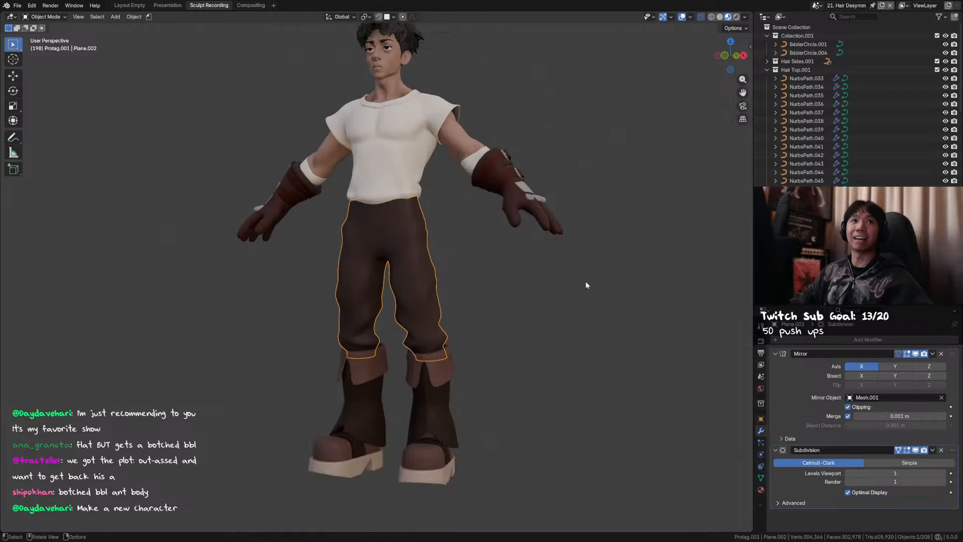
middle_click_drag(572, 269, 599, 280)
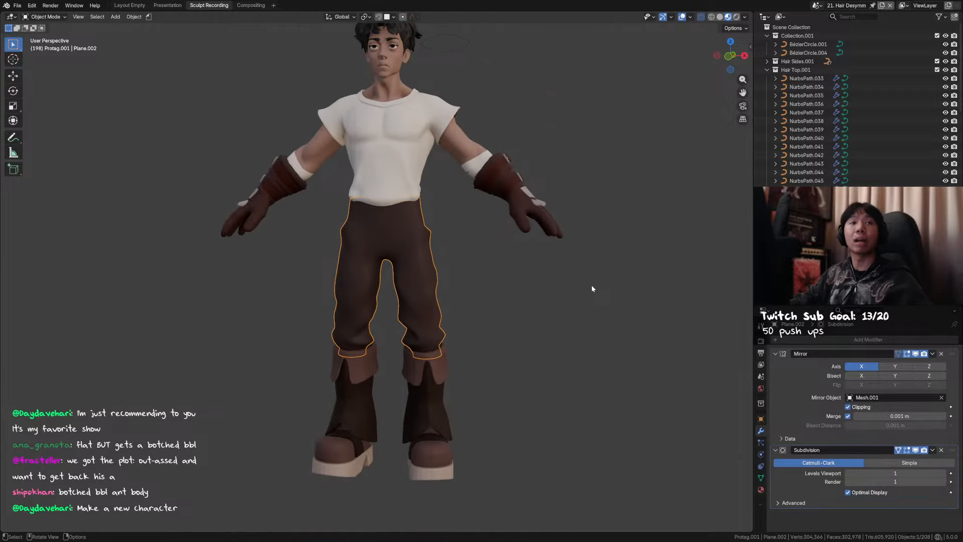
middle_click_drag(604, 290, 618, 277)
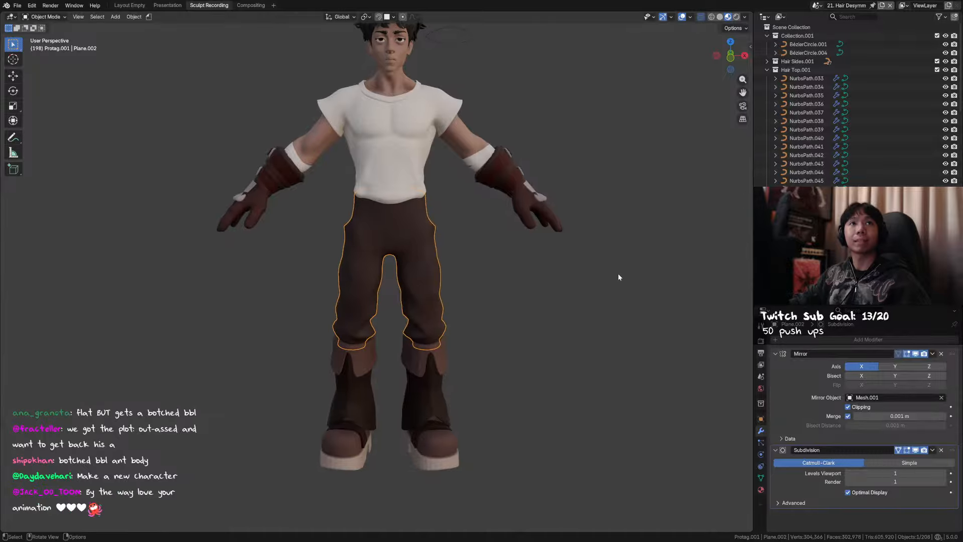
mouse_move(572, 299)
middle_mouse_down()
mouse_move(567, 311)
mouse_move(575, 311)
middle_mouse_up()
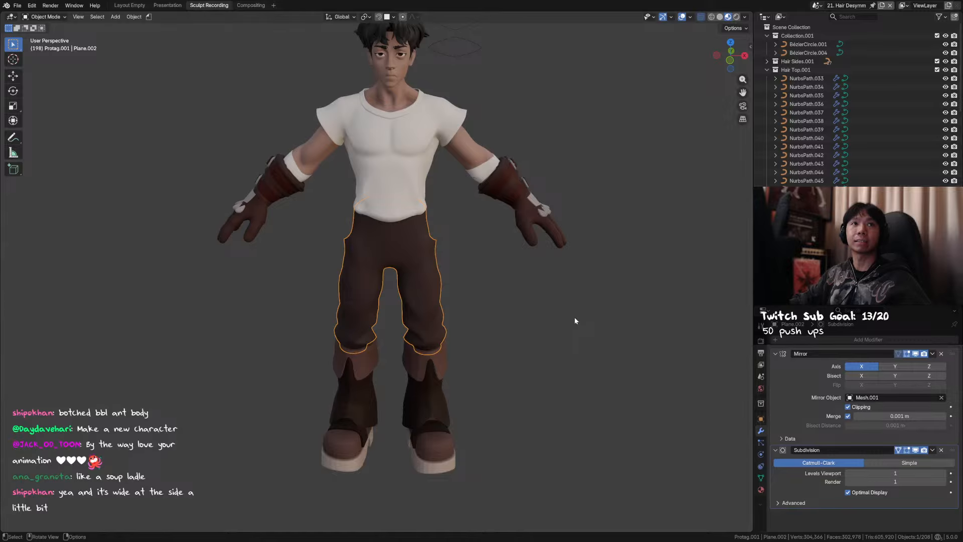
middle_click_drag(571, 326, 475, 303)
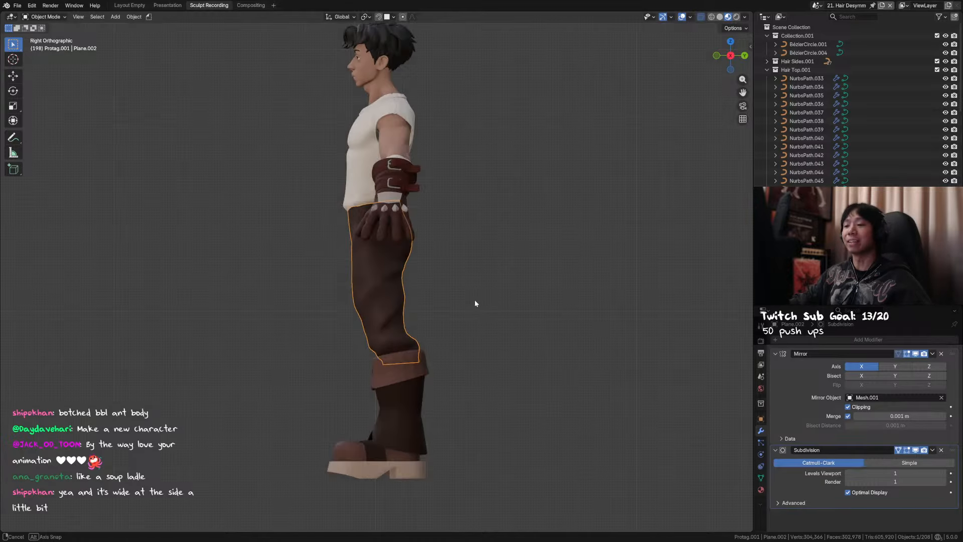
key("Tab")
key("ctrl+r")
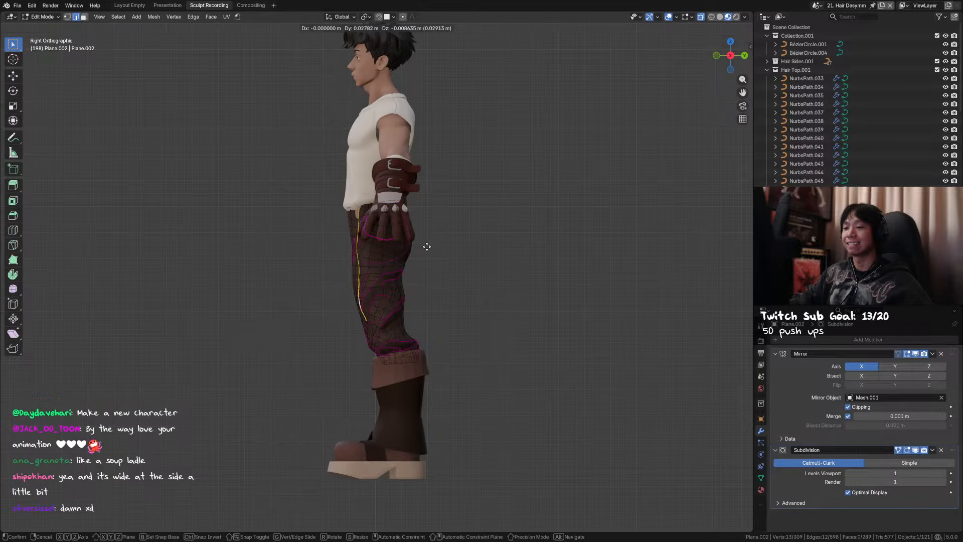
right_click(425, 248)
Try pulling the seat of the trousers outward in Sculpt Mode with the Grab brush at 334 px
key("ctrl+Tab")
left_click(434, 275)
key("f")
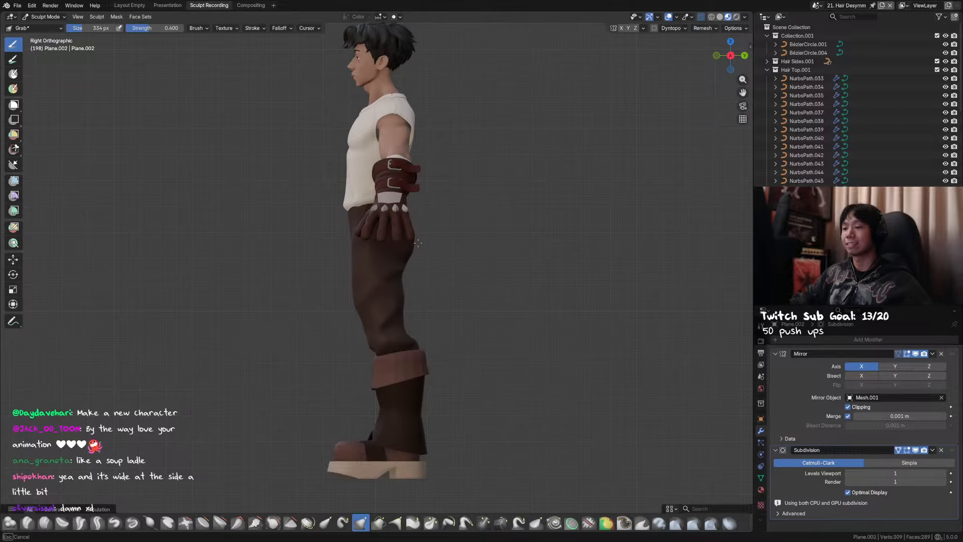
left_click_drag(430, 212, 426, 260)
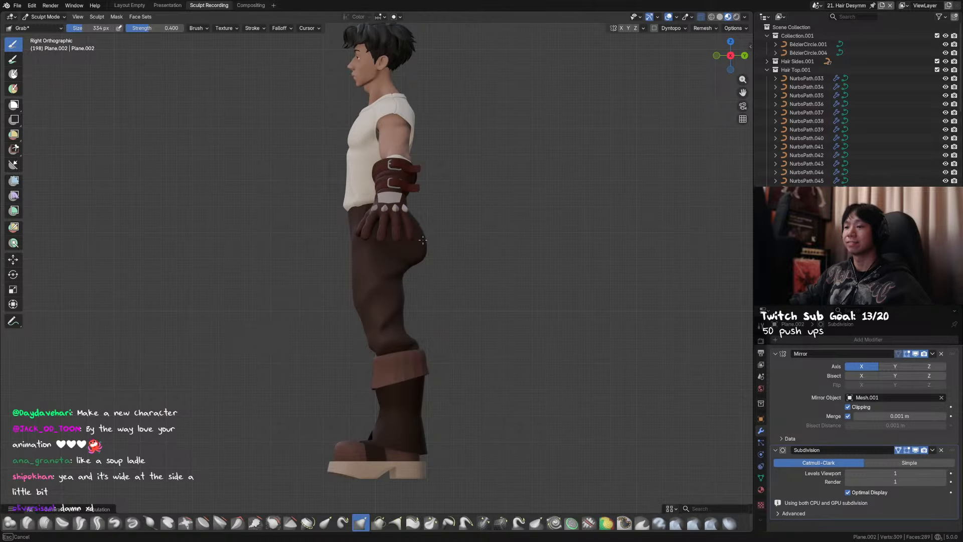
mouse_move(575, 322)
middle_mouse_down()
mouse_move(551, 321)
mouse_move(580, 321)
middle_mouse_up()
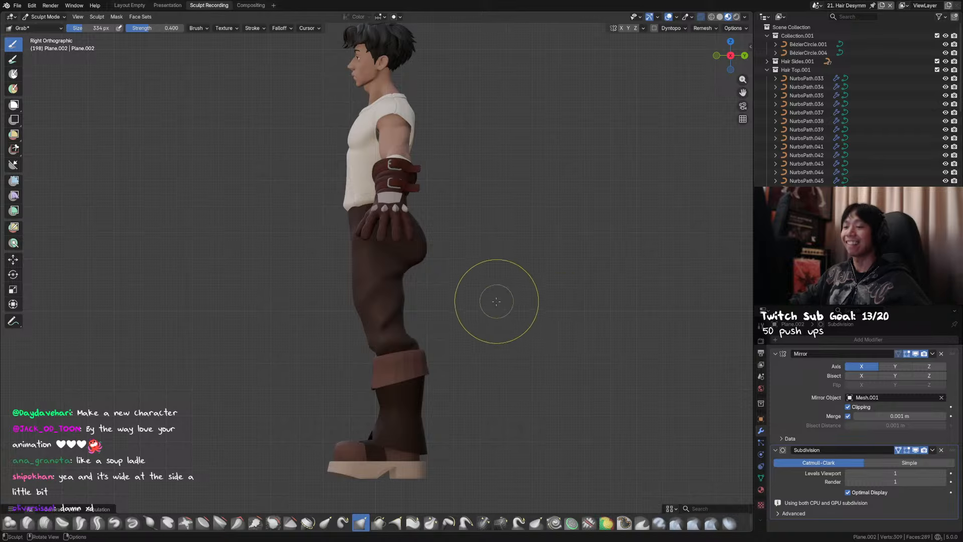
middle_click_drag(434, 245, 397, 245)
left_click_drag(397, 246, 394, 218)
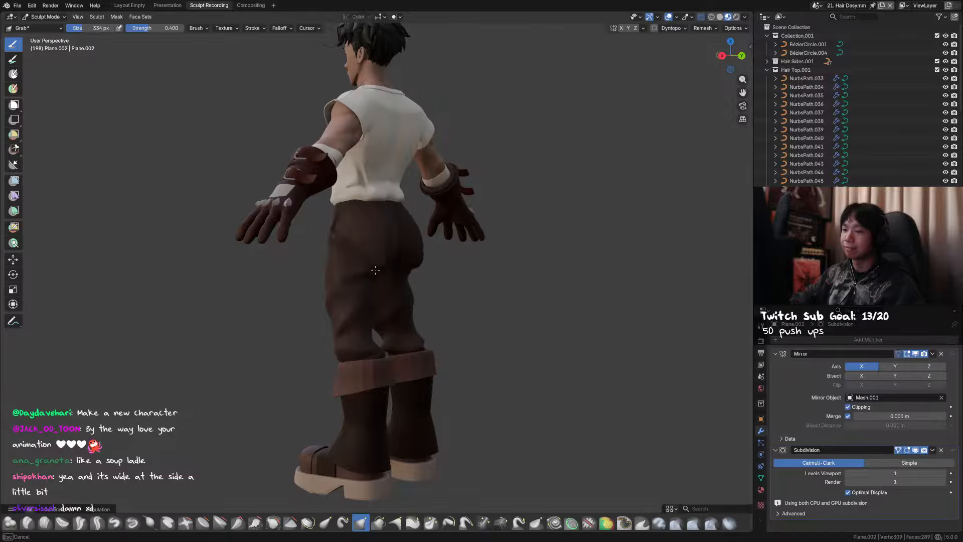
mouse_move(375, 269)
left_mouse_down()
mouse_move(524, 258)
mouse_move(415, 246)
mouse_move(378, 226)
mouse_move(391, 241)
left_mouse_up()
middle_click_drag(390, 244, 466, 231)
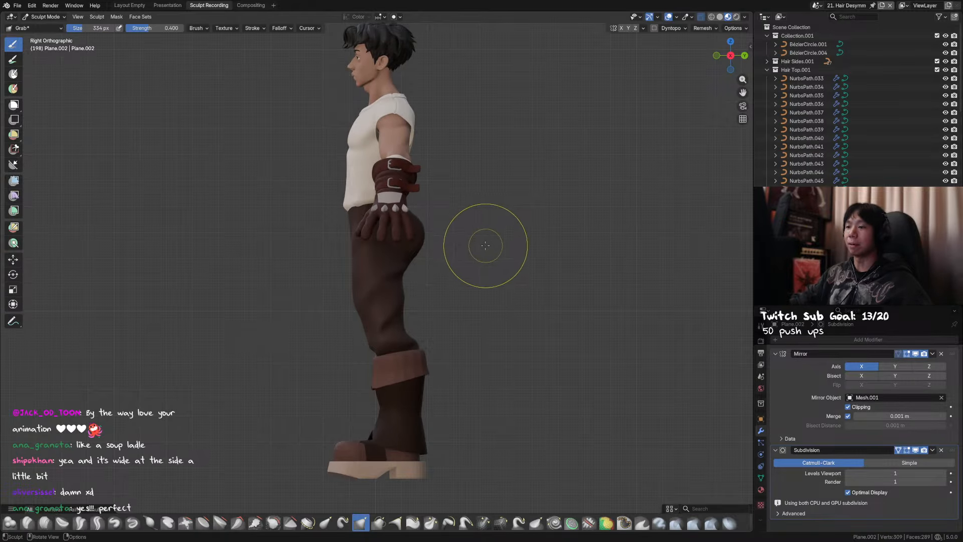
Compare the trousers' seat before and after the last Grab stroke by repeatedly undoing and redoing it
key("ctrl+shift+z")
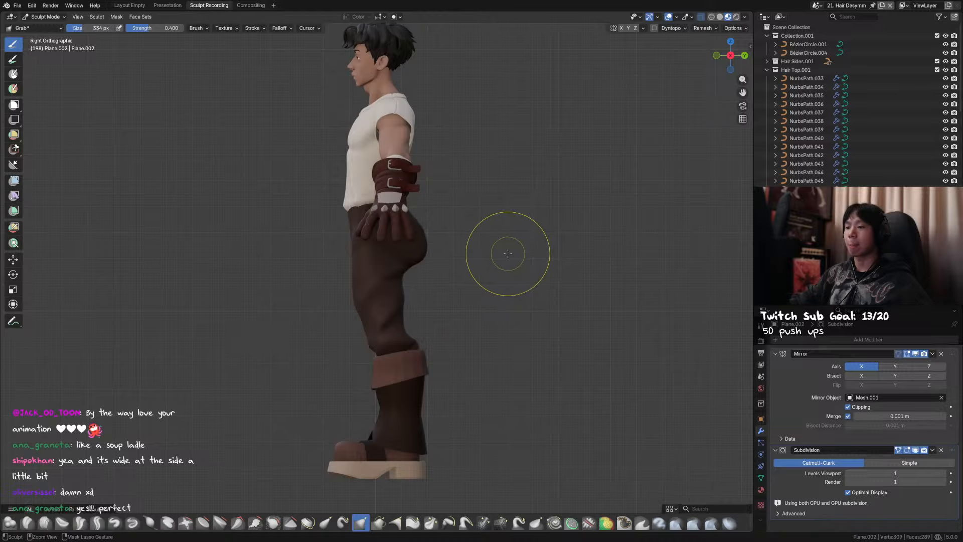
key("ctrl+z")
key("ctrl+shift+z")
key("ctrl+z")
key("ctrl+shift+z")
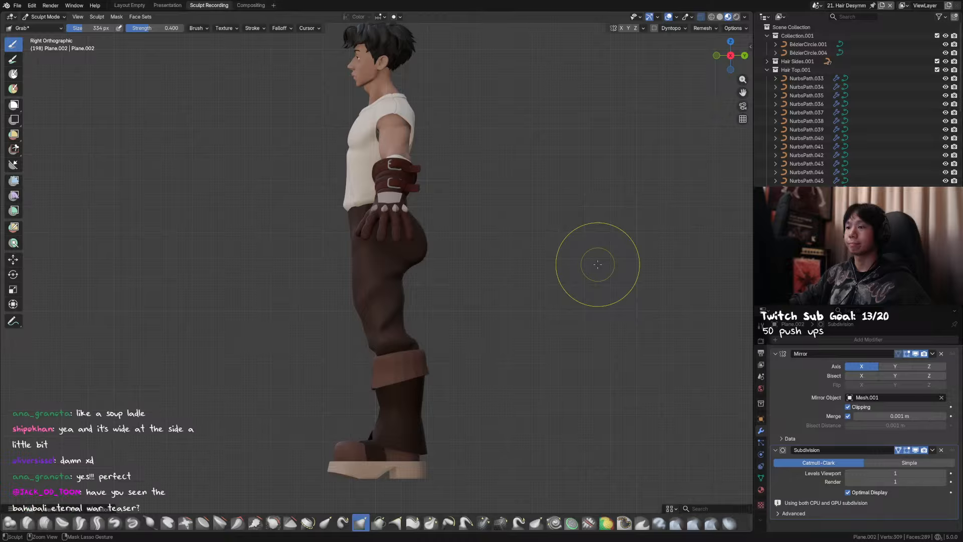
key("ctrl+z")
key("ctrl+shift+z")
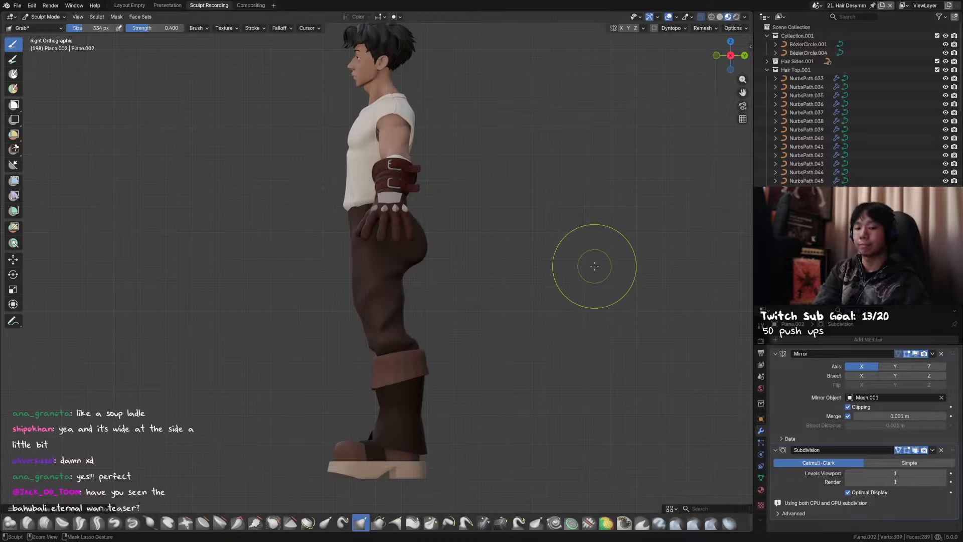
key("ctrl+z")
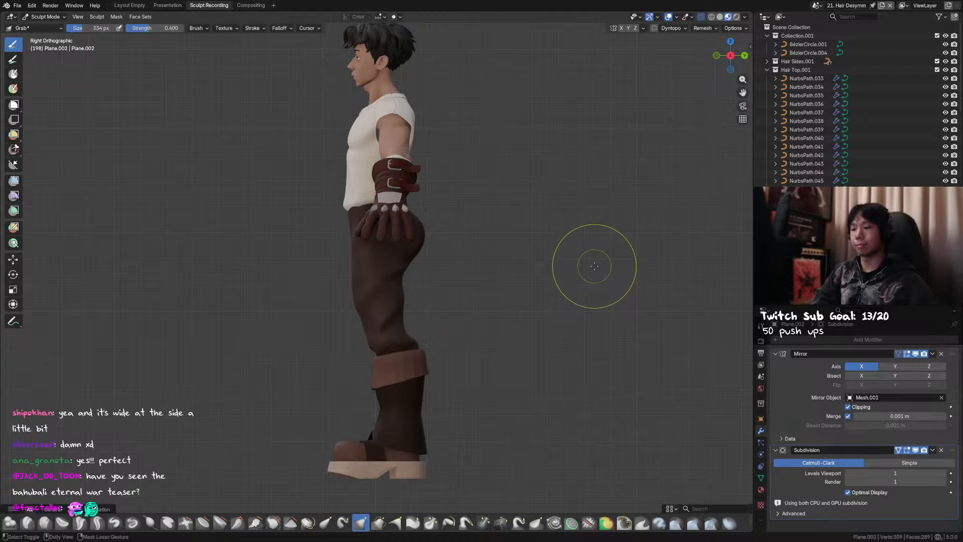
key("ctrl+shift+z")
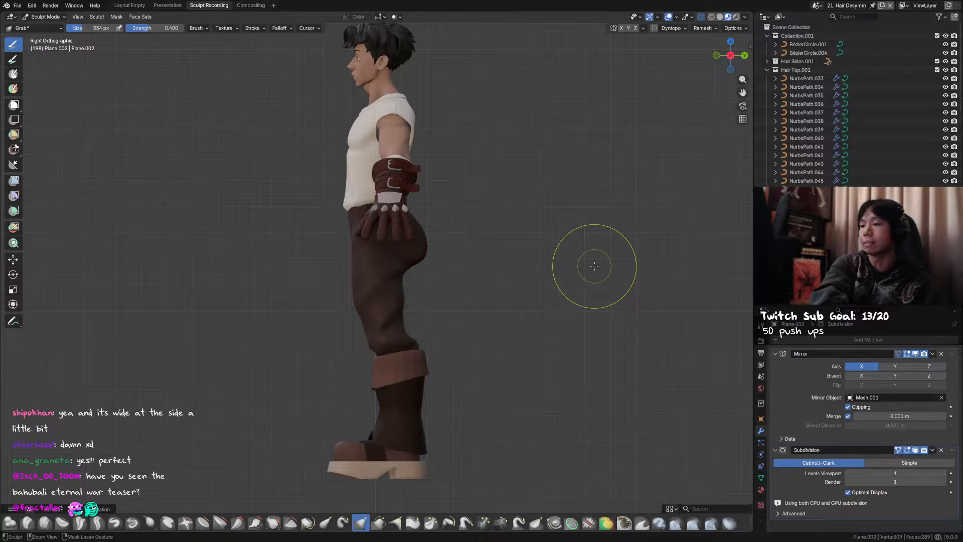
key("ctrl+z")
key("ctrl+shift+z")
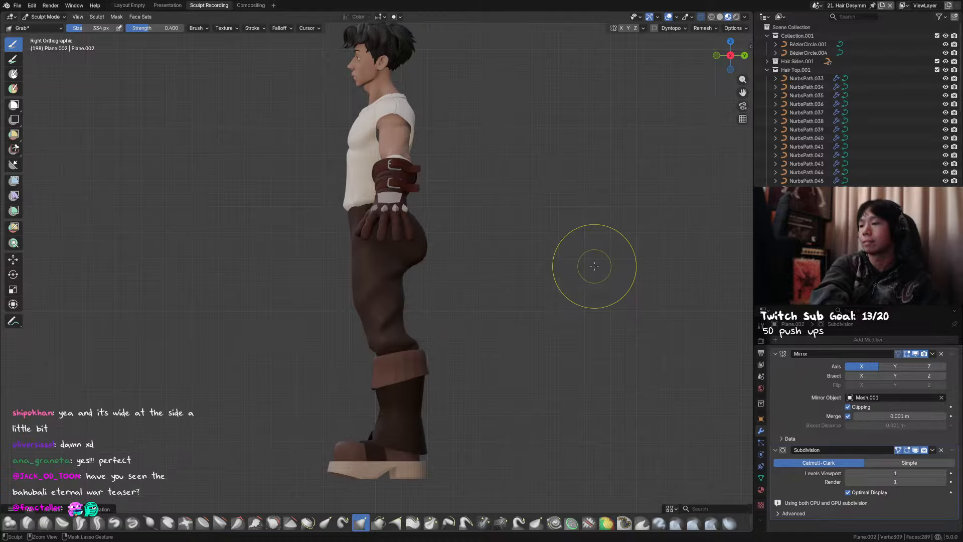
key("ctrl+z")
key("ctrl+shift+z")
key("ctrl+z")
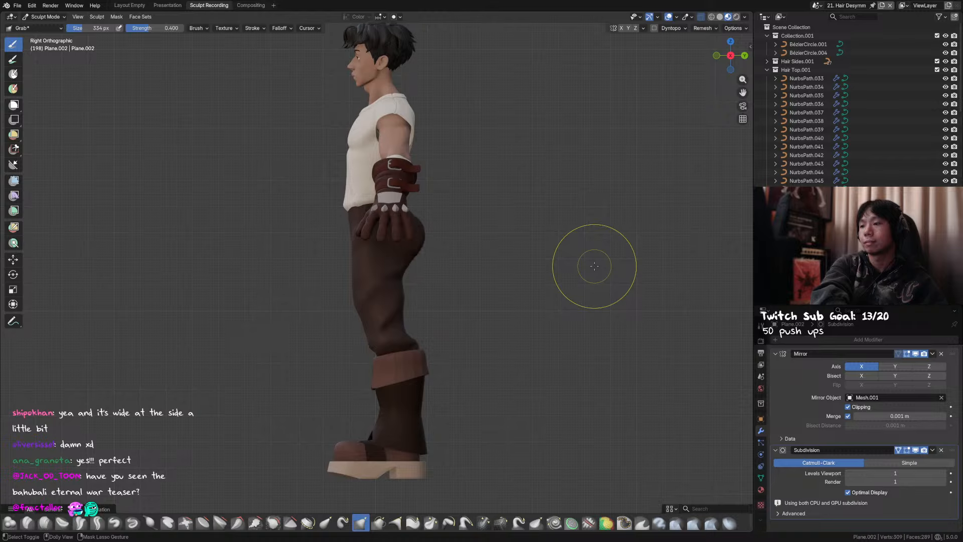
key("ctrl+shift+z")
key("ctrl+z")
key("ctrl+shift+z")
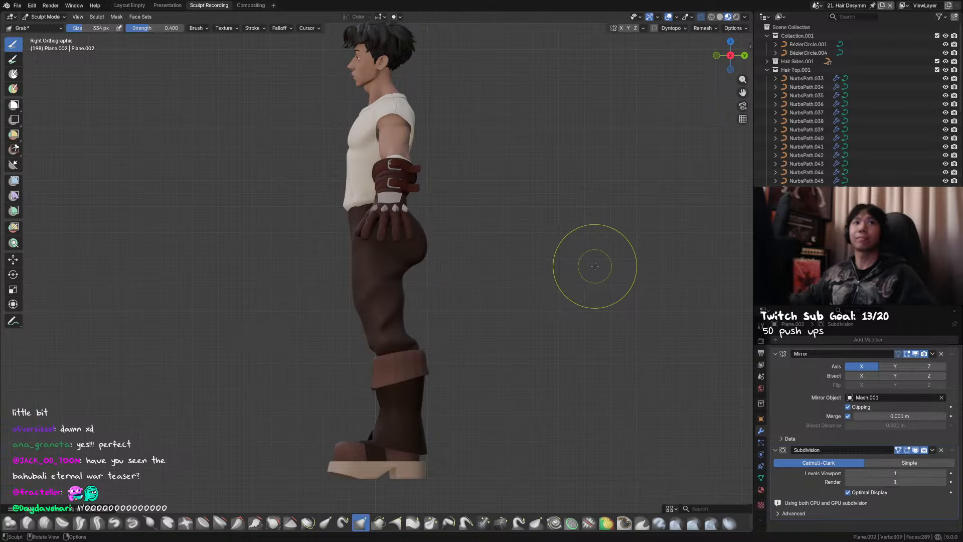
mouse_move(570, 275)
middle_mouse_down()
mouse_move(597, 277)
mouse_move(565, 276)
middle_mouse_up()
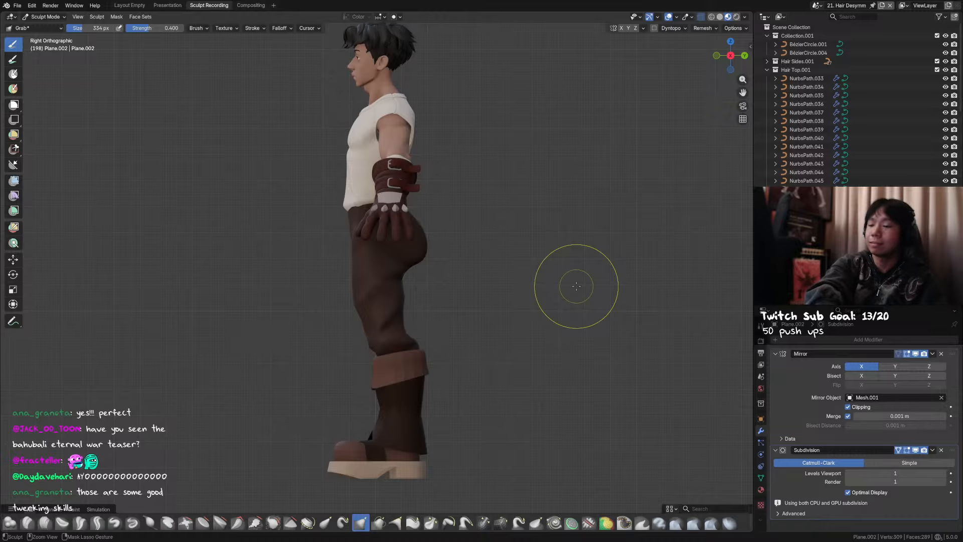
key("ctrl+z")
key("ctrl+shift+z")
key("ctrl+z")
key("ctrl+shift+z")
key("ctrl+z")
key("ctrl+shift+z")
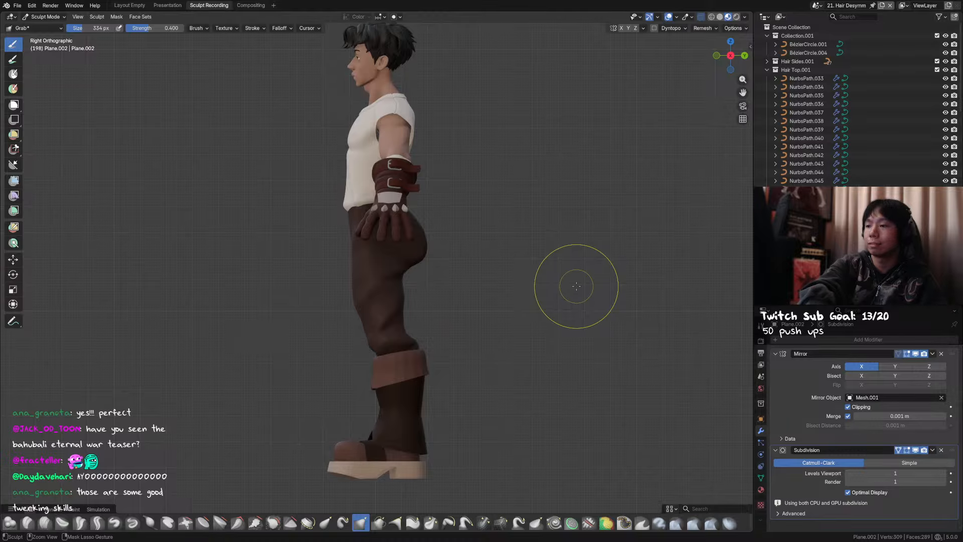
key("ctrl+z")
key("ctrl+shift+z")
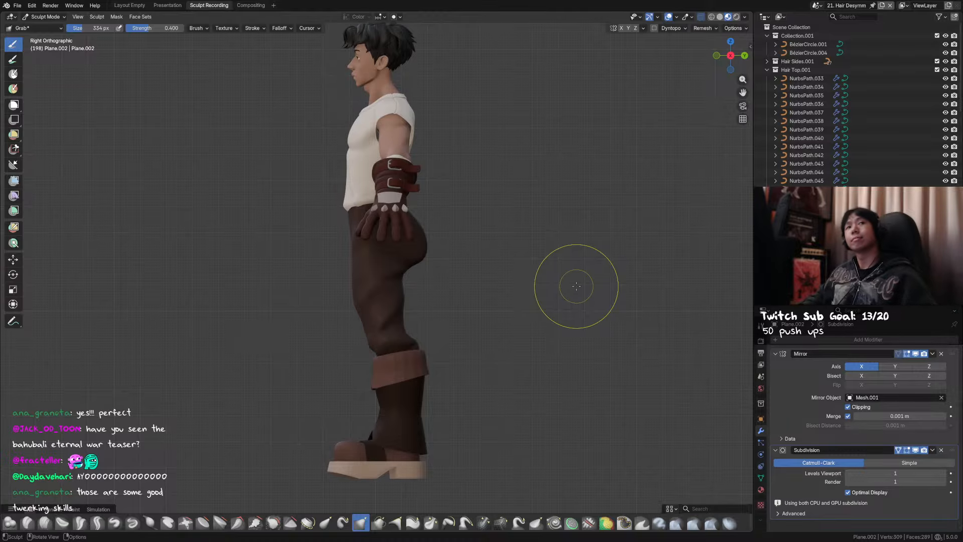
Undo the Grab strokes on the trousers' seat and check the character from the front in Object Mode
mouse_move(556, 275)
middle_mouse_down()
mouse_move(532, 303)
mouse_move(502, 302)
mouse_move(555, 308)
middle_mouse_up()
scroll(519, 305, "up", 3)
key("ctrl+z")
key("ctrl+z")
scroll(519, 303, "down", 5)
key("Tab")
key("Tab")
scroll(502, 301, "up", 2)
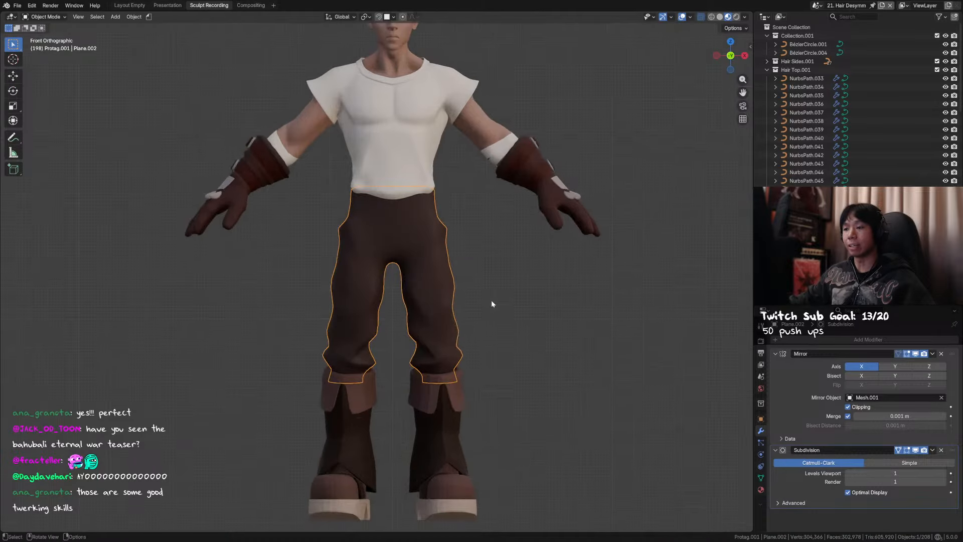
middle_click_drag(479, 294, 432, 322, "shift")
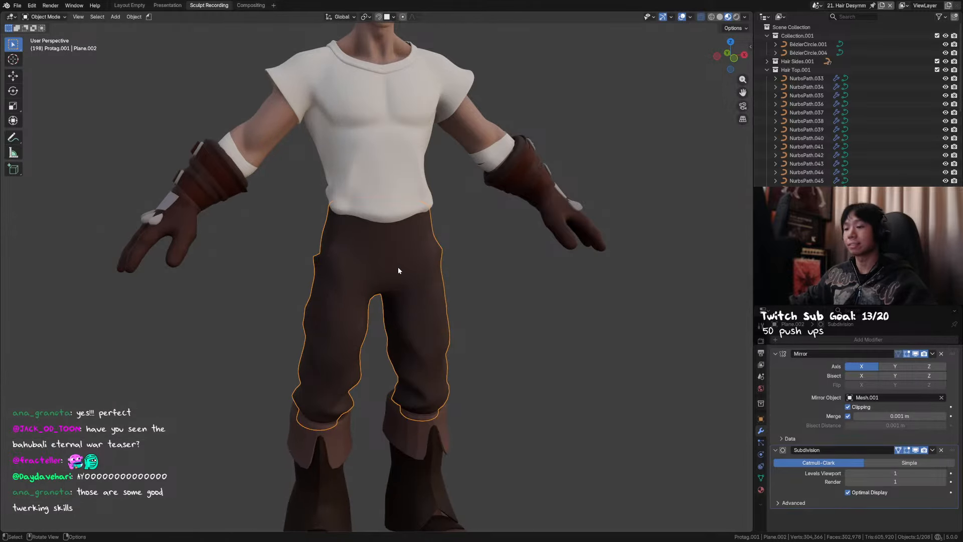
Save the file with the trousers shown from the front
mouse_move(453, 283)
middle_mouse_down("shift")
mouse_move(469, 292)
mouse_move(452, 282)
middle_mouse_up("shift")
scroll(451, 279, "up", 2)
scroll(450, 270, "up", 1)
key("ctrl+s")
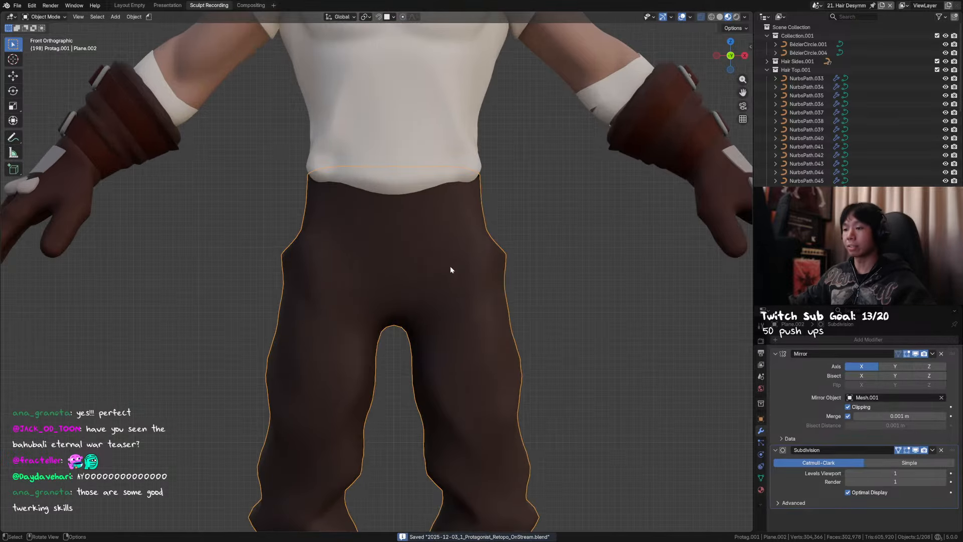
Check the trousers' mesh in Edit Mode, then return to Object Mode and reveal the hidden body mesh
key("Tab")
scroll(449, 262, "down", 5)
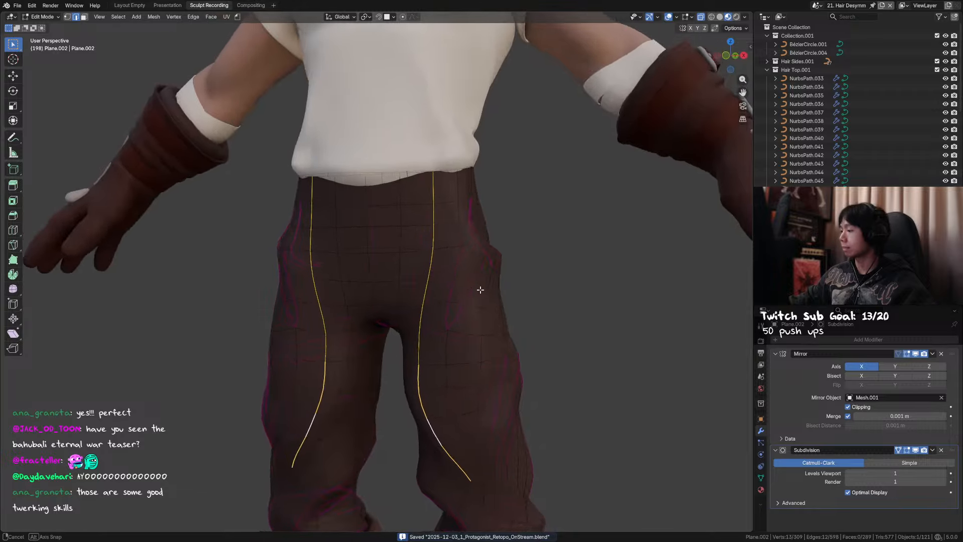
middle_click_drag(464, 290, 447, 254)
key("Tab")
key("alt+h")
scroll(443, 255, "up", 1)
left_click(395, 261)
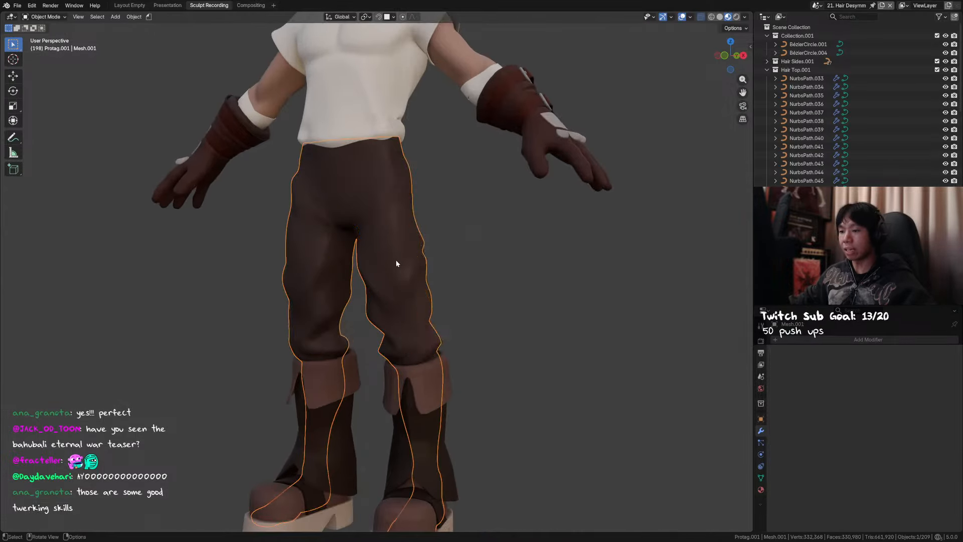
Examine the trousers' edge layout in Edit Mode, then return to Object Mode and save the file
left_click(392, 281)
middle_click_drag(393, 288, 451, 285)
key("Tab")
scroll(456, 326, "up", 3)
mouse_move(490, 329)
middle_mouse_down()
mouse_move(445, 365)
mouse_move(417, 333)
mouse_move(481, 329)
middle_mouse_up()
scroll(516, 247, "up", 3)
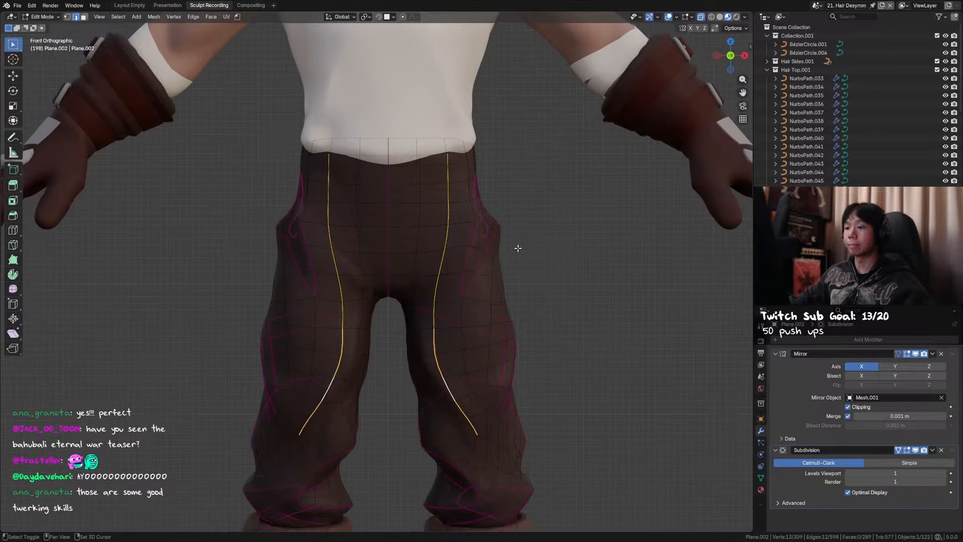
key("Tab")
scroll(490, 286, "down", 5)
key("ctrl+s")
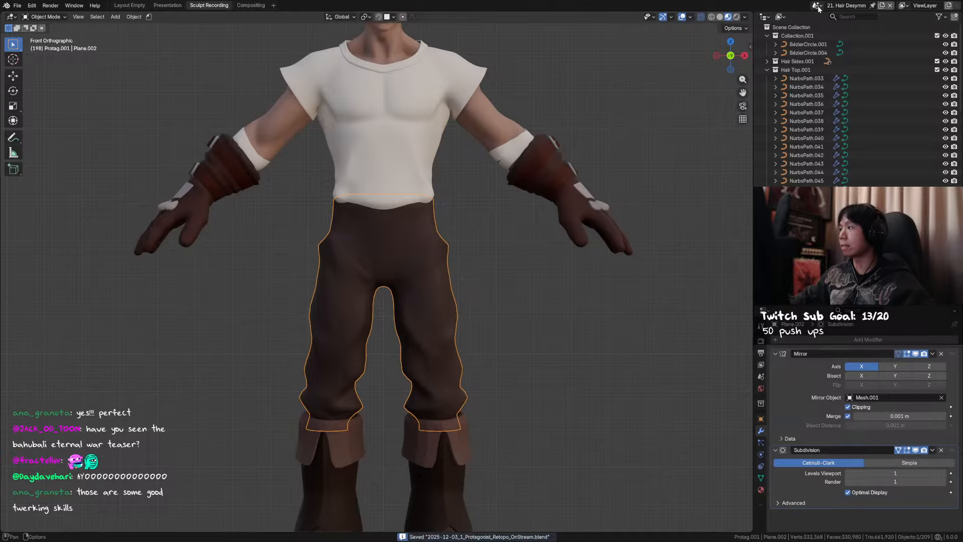
Create a full copy of the current scene and name it "22. Pants Details"
left_click(816, 5)
left_click(881, 5)
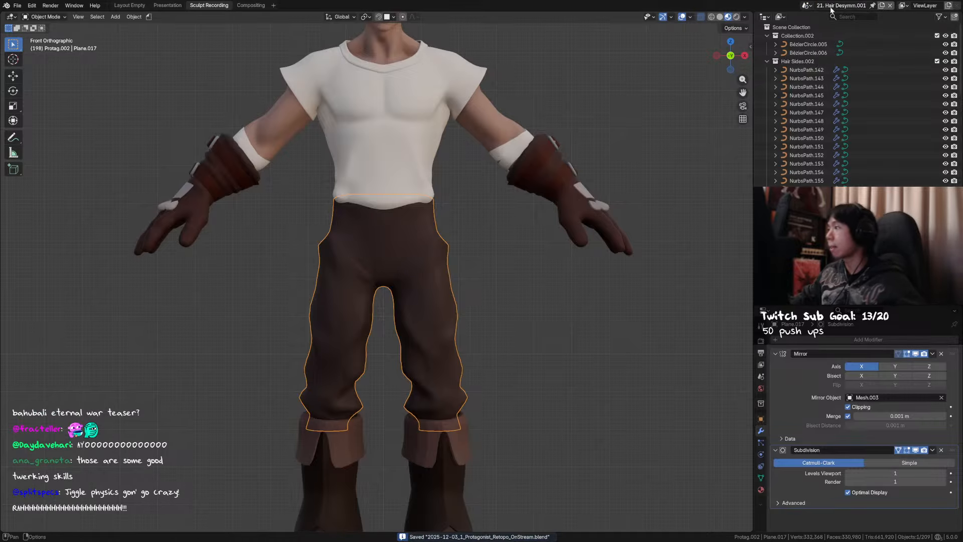
double_click(832, 8)
left_click(823, 7)
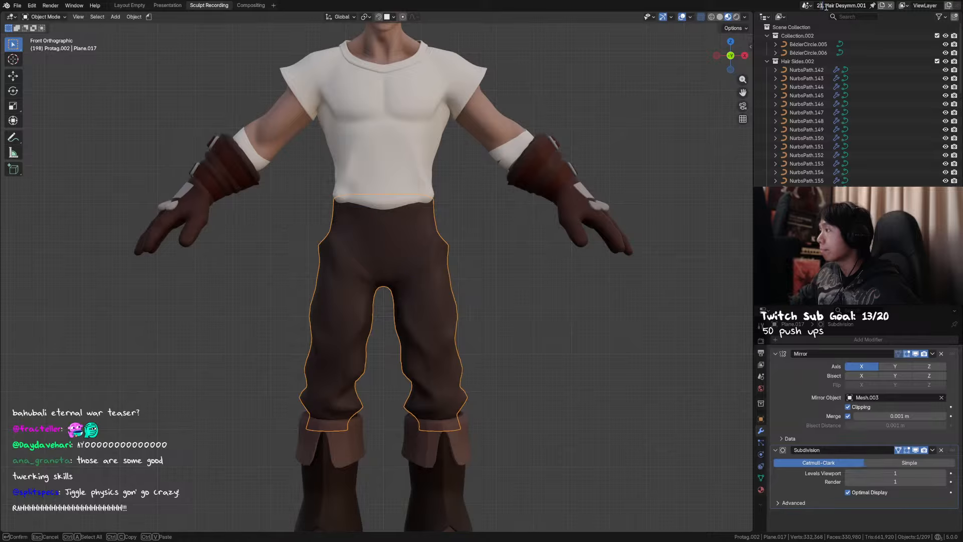
key("BackSpace")
type("22. pANTS")
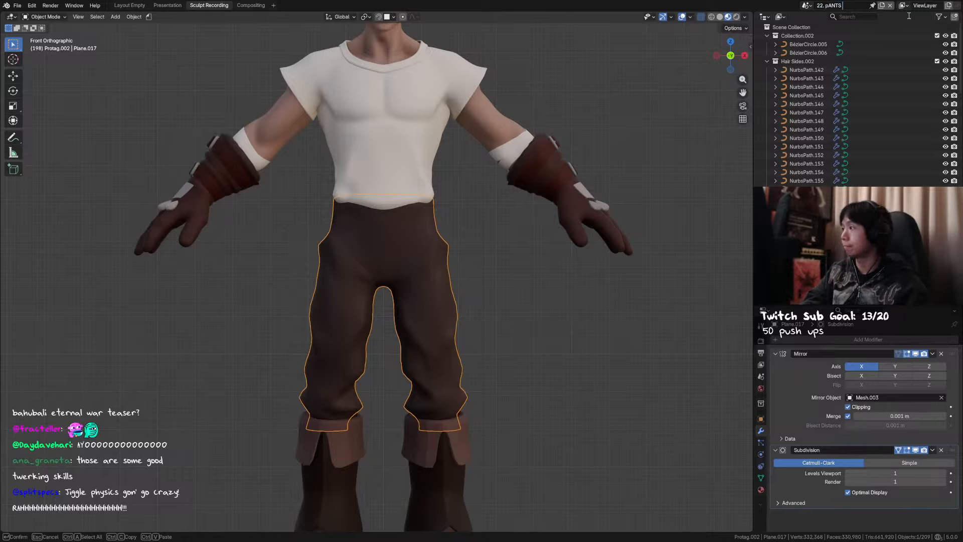
type("Pants Det")
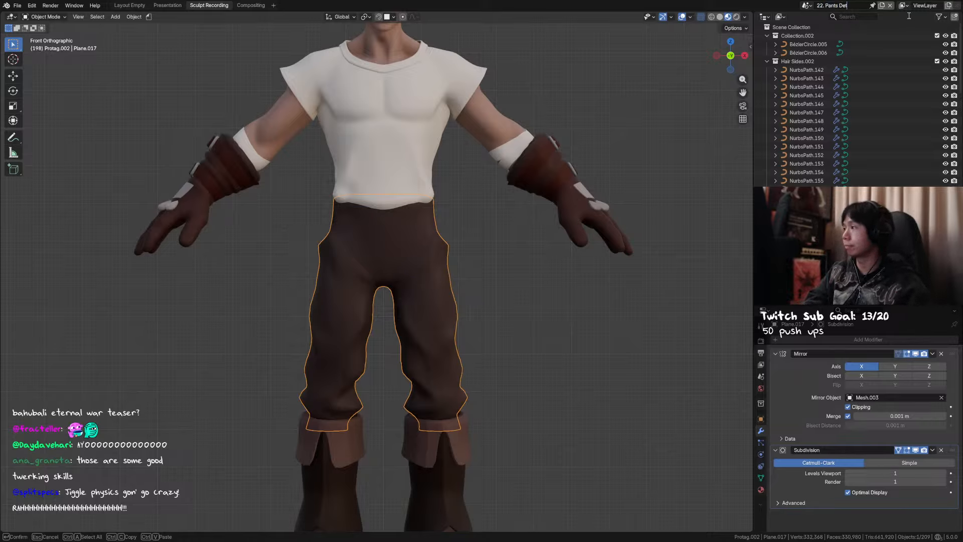
type("ails")
key("Return")
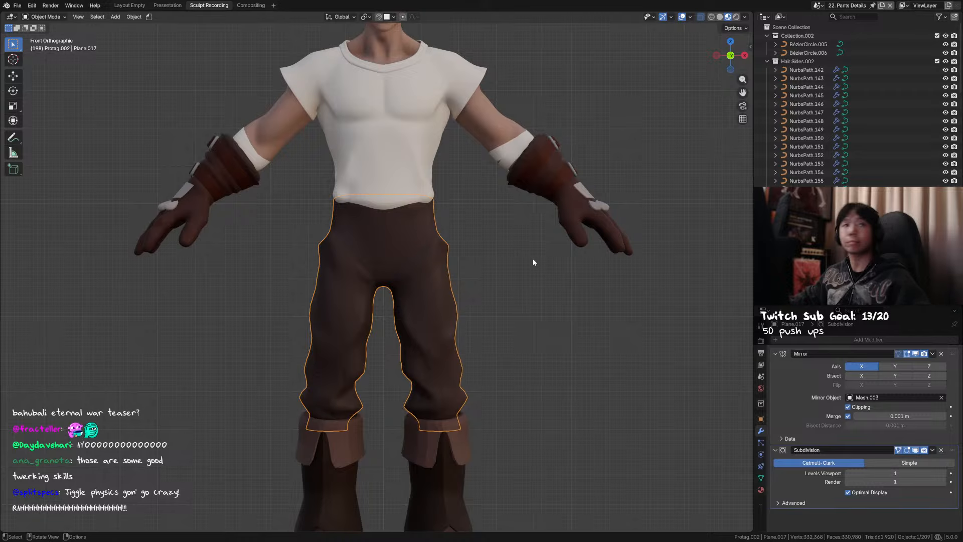
Deselect the trousers and save the file with the new scene
middle_click_drag(558, 244, 561, 233, "shift")
left_click(570, 283)
key("ctrl+s")
middle_click_drag(551, 288, 486, 319, "shift")
scroll(581, 258, "down", 2)
left_click(436, 287)
key("g")
right_click(469, 322)
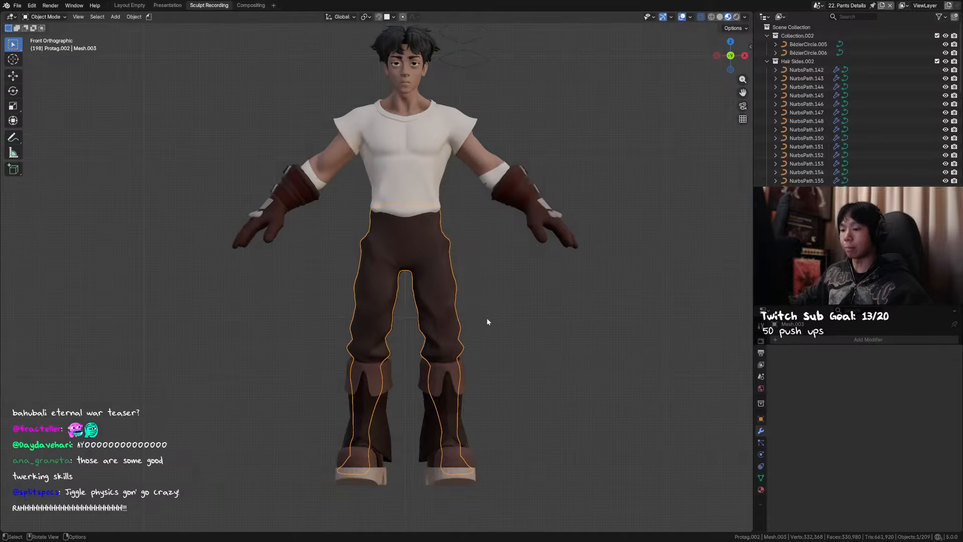
key("g")
right_click(474, 316)
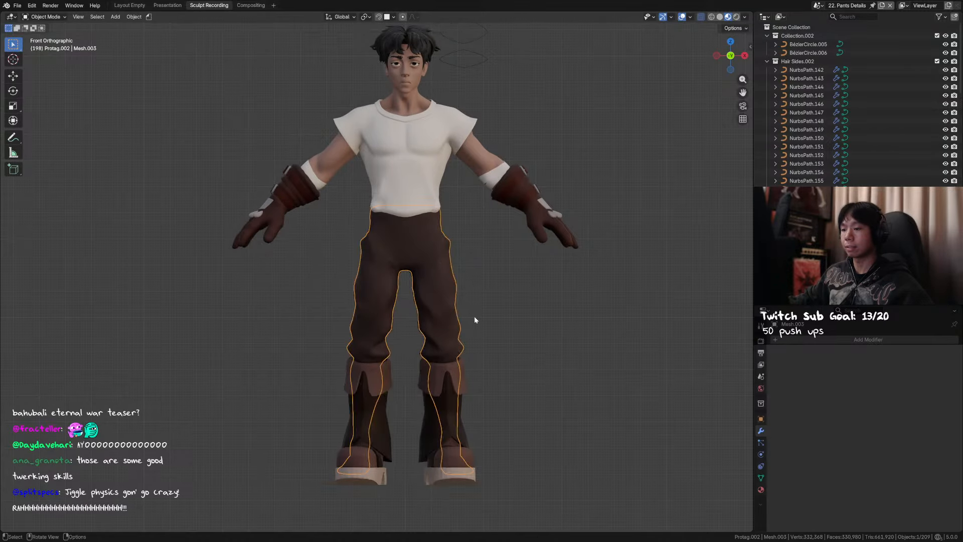
Apply the Mirror modifier on the trousers
left_click(445, 305)
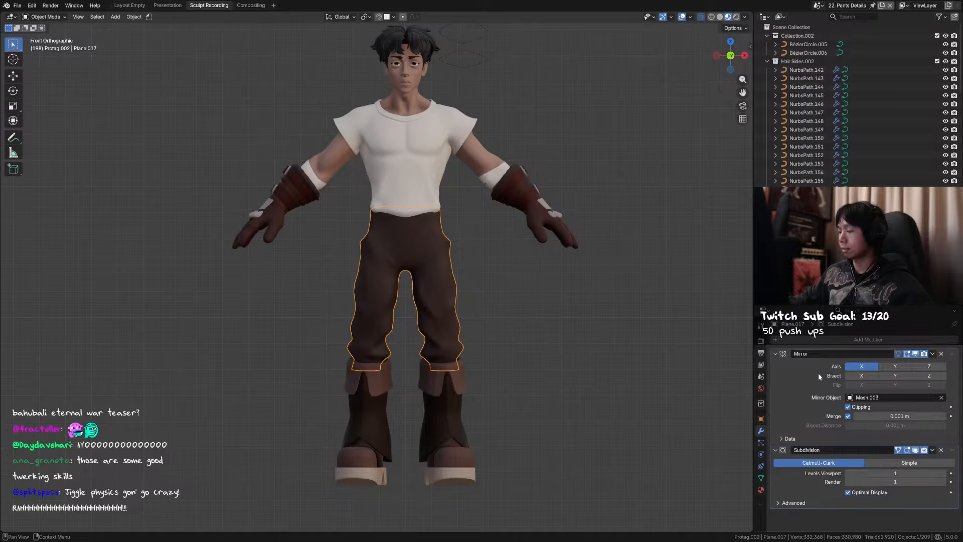
key("ctrl+a")
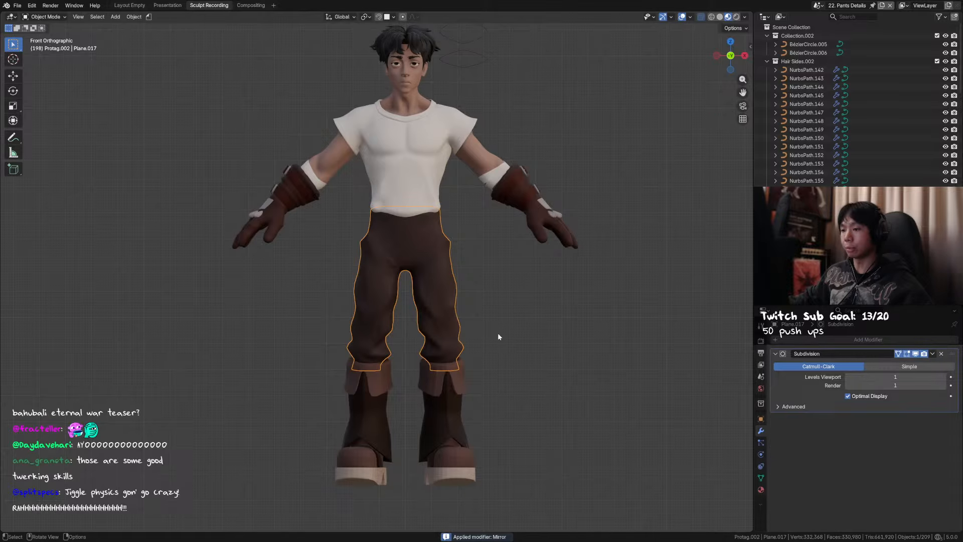
left_click(437, 321)
key("g")
right_click(462, 390)
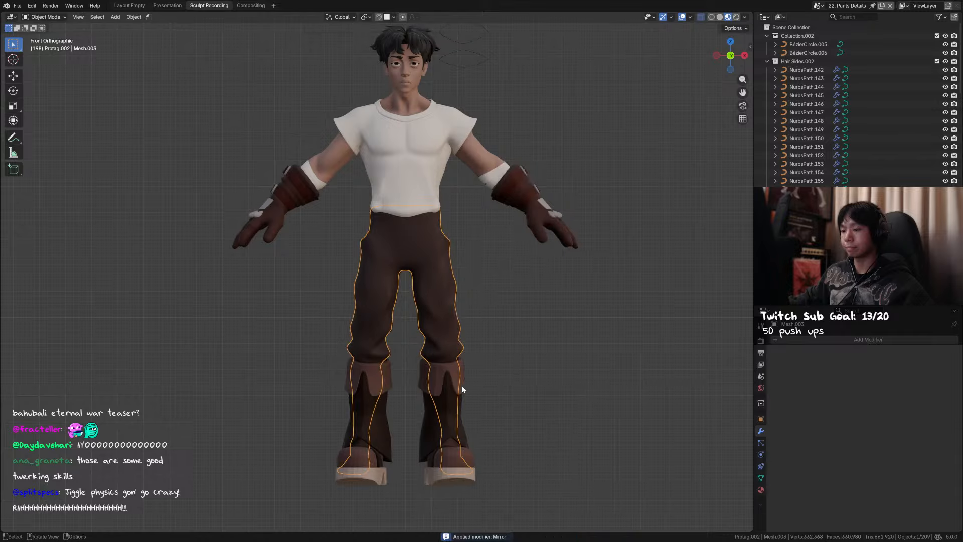
Hide the body mesh that lies inside the trousers and boots
middle_click_drag(503, 396, 489, 298, "shift")
left_click_drag(479, 248, 403, 388)
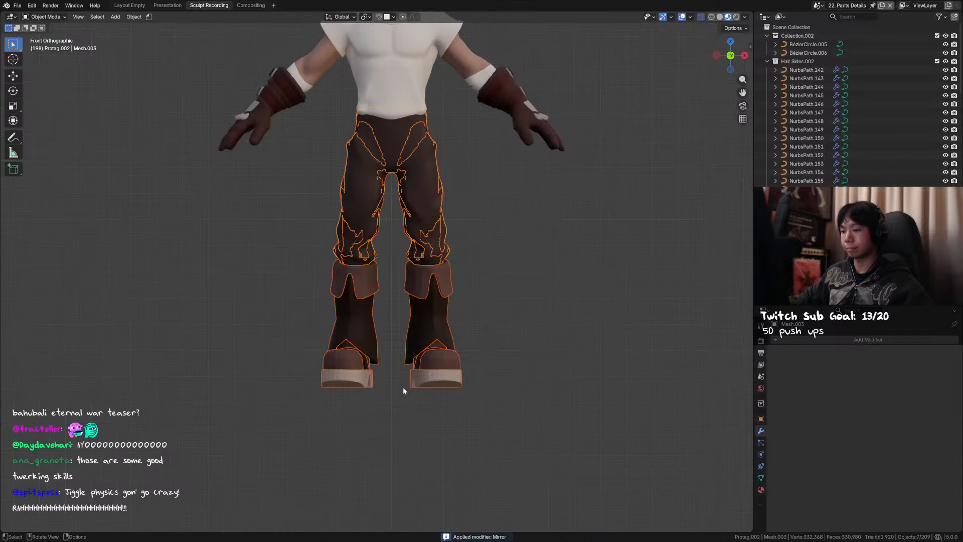
left_click(432, 200)
key("h")
Select all the boot parts with the boot shaft active and clear the Mirror Object of their Mirror modifiers
left_click_drag(472, 269, 410, 391)
left_click_drag(446, 198, 422, 205, "ctrl")
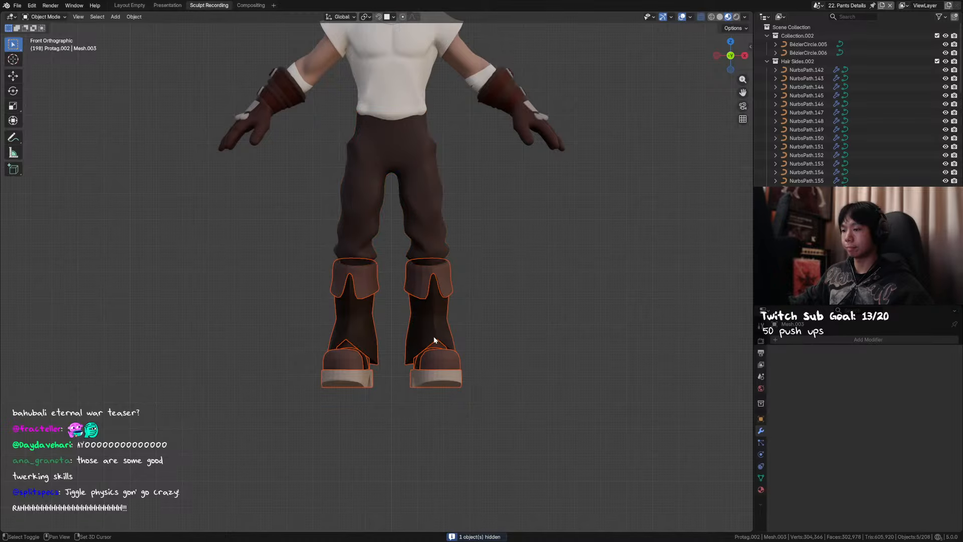
left_click(434, 339, "shift")
left_click(777, 428)
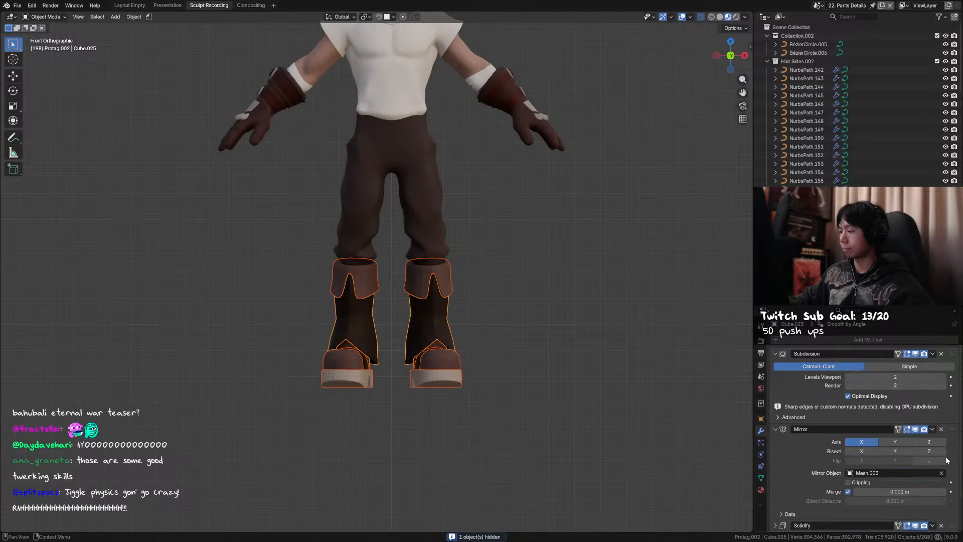
left_click(942, 473)
left_click(920, 473)
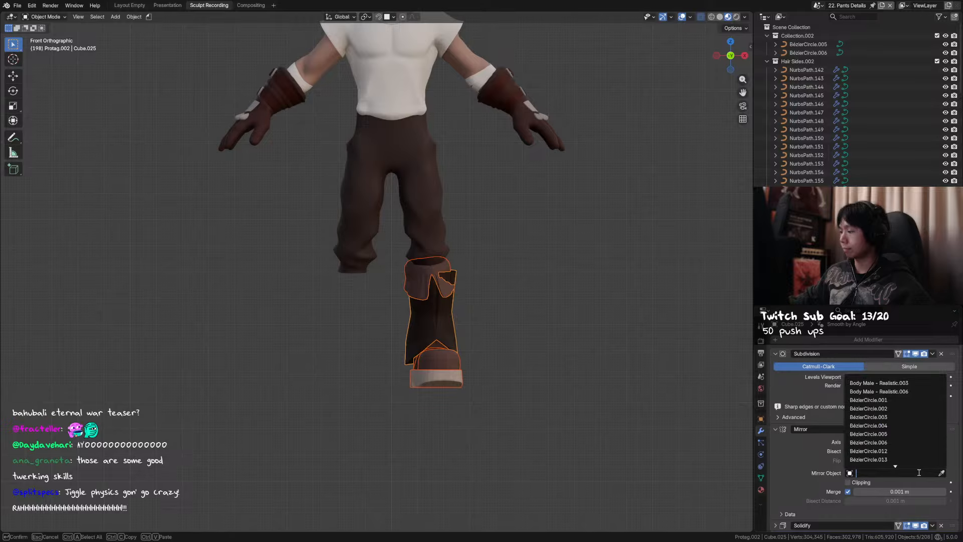
Look up the trousers' object name, then restore the boot selection
key("Escape")
left_click(429, 219)
key("F2")
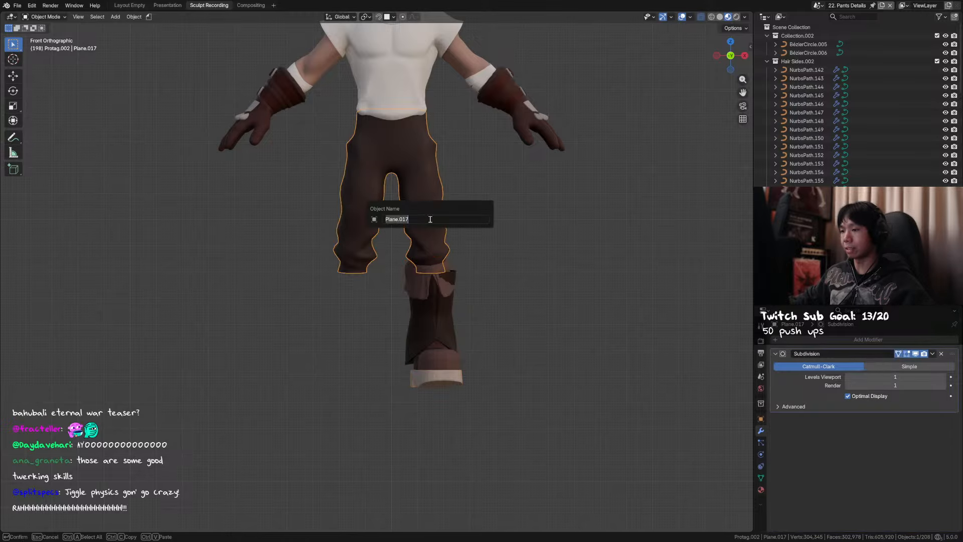
key("Return")
key("ctrl+z")
key("ctrl+z")
key("ctrl+shift+z")
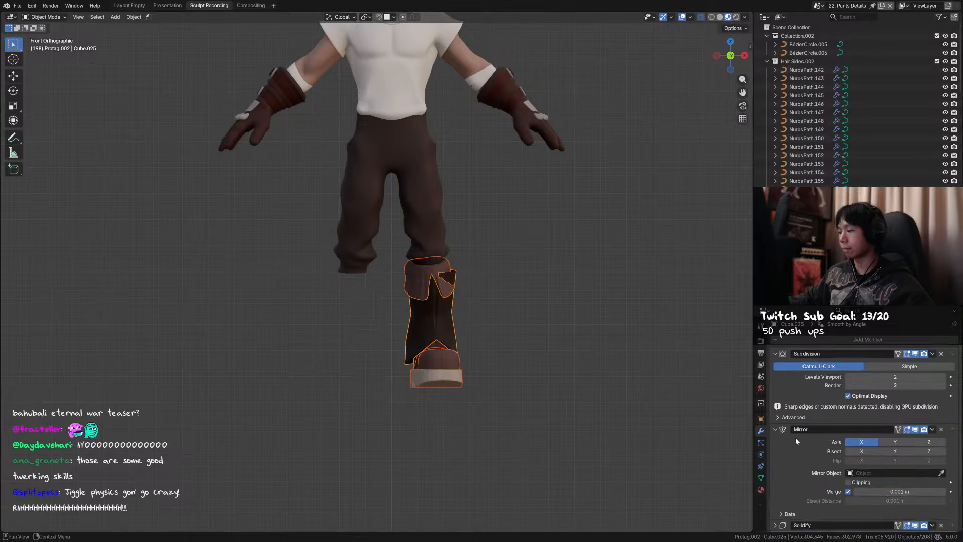
Set the Mirror Object of the boots' Mirror modifier to the trousers, Plane.017
scroll(816, 450, "down", 3)
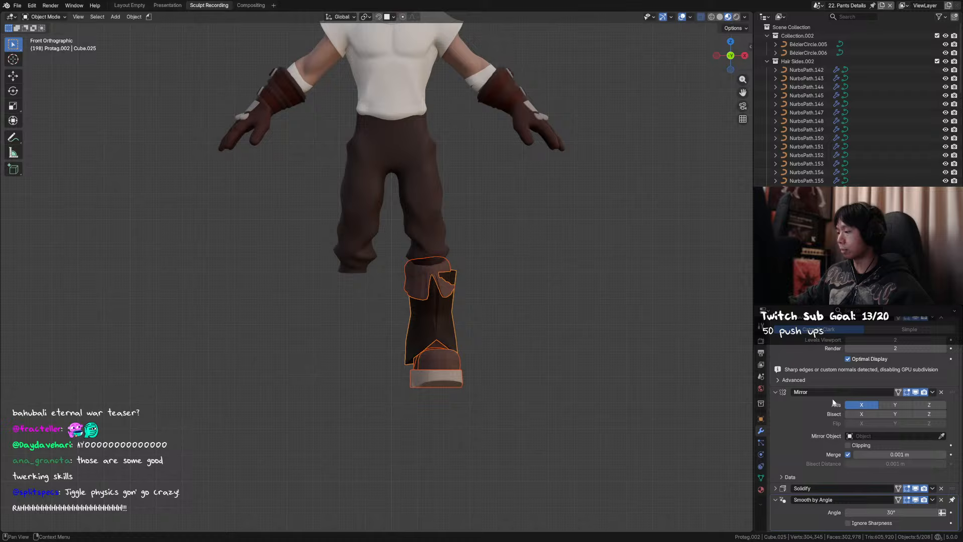
left_click(888, 435)
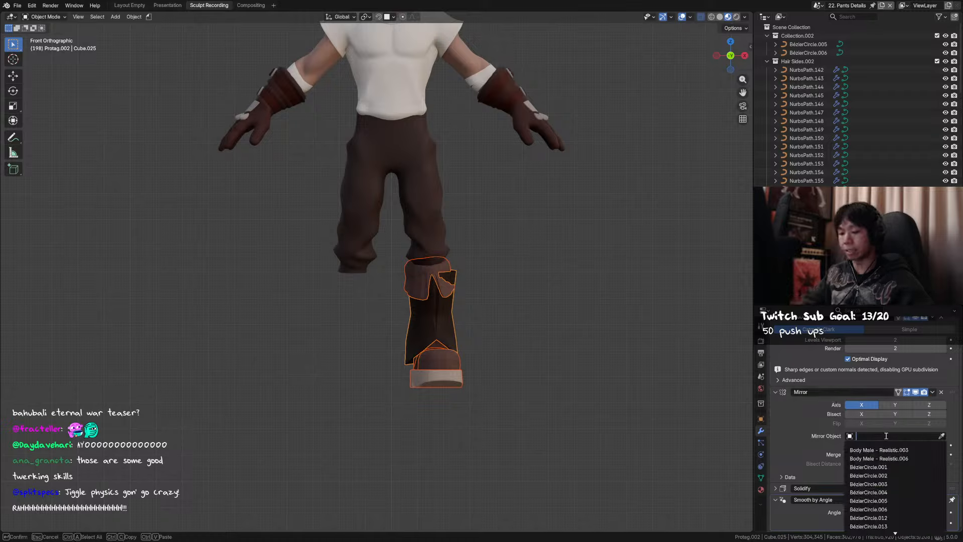
type("plane.1")
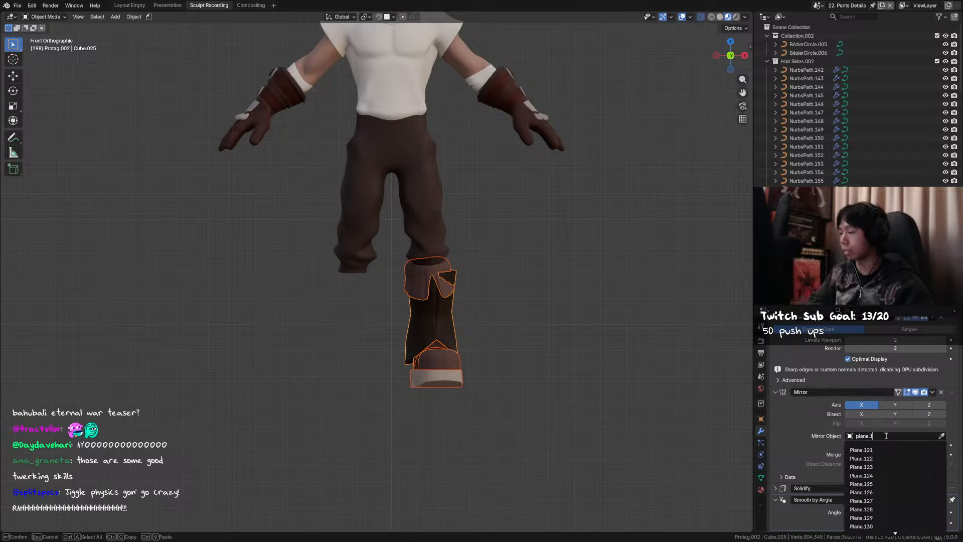
type("7")
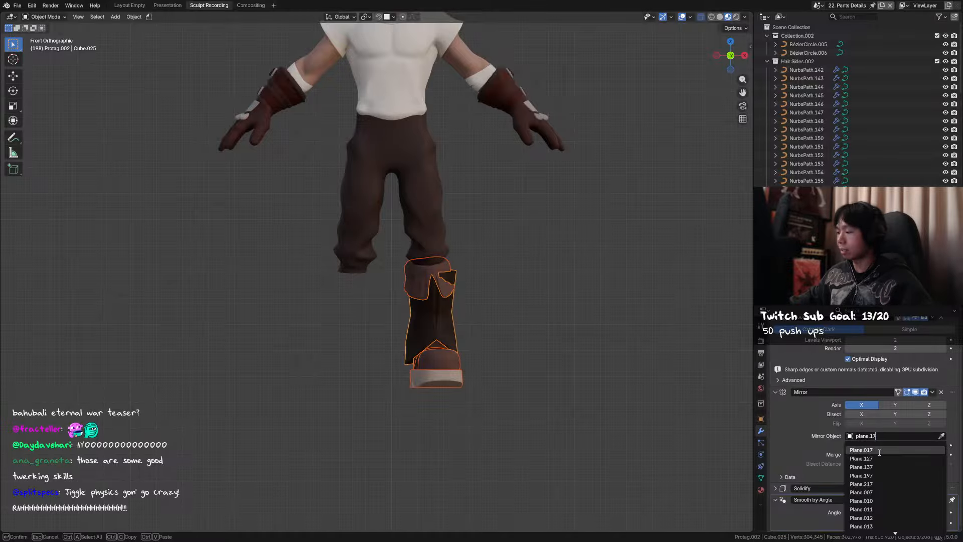
left_click(879, 450)
middle_click_drag(416, 350, 470, 301)
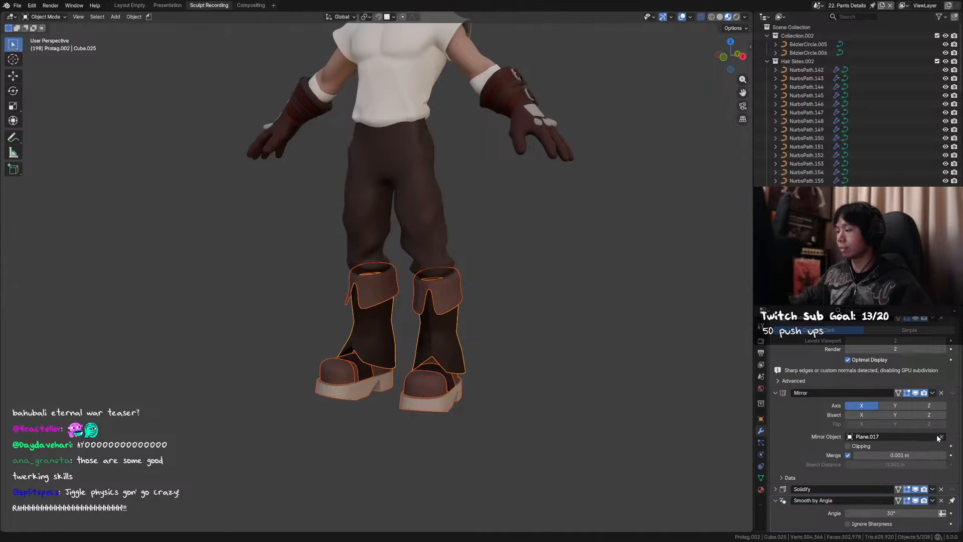
left_click(941, 436)
key("ctrl+z")
Deselect the boots and save the file
middle_click_drag(437, 320, 483, 307)
left_click(464, 318)
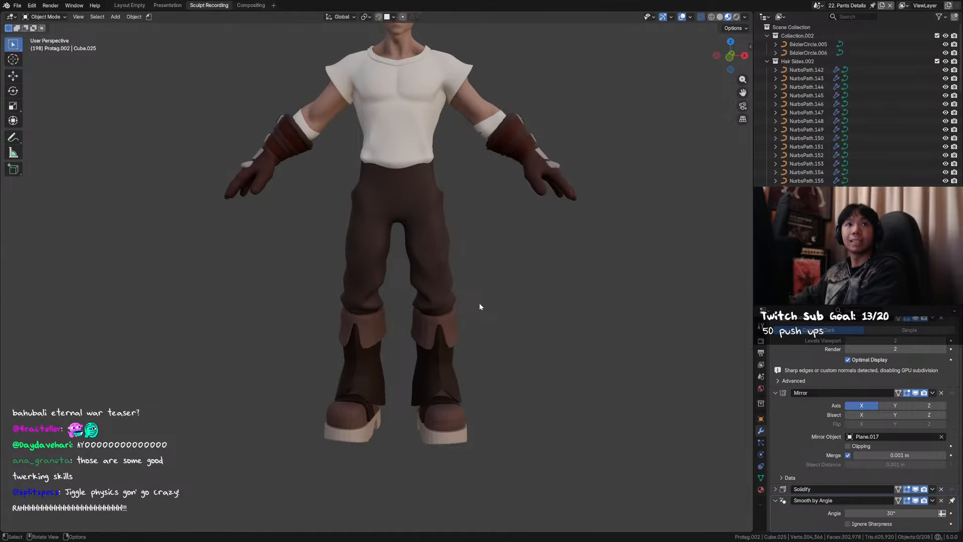
middle_click_drag(513, 230, 455, 309, "shift")
key("ctrl+s")
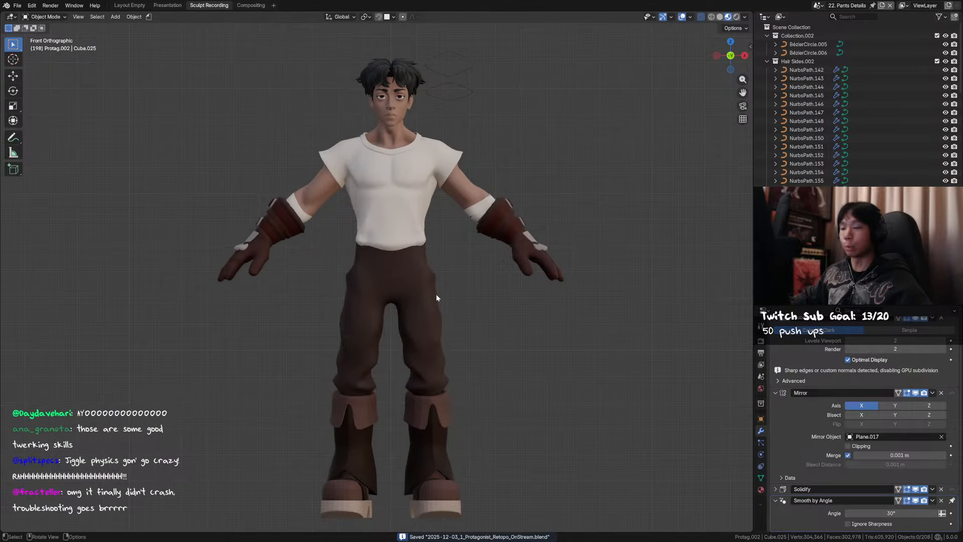
Select the trousers and save the file again, then clear the selection
scroll(412, 272, "up", 3)
left_click(413, 272)
scroll(428, 264, "down", 1, "ctrl")
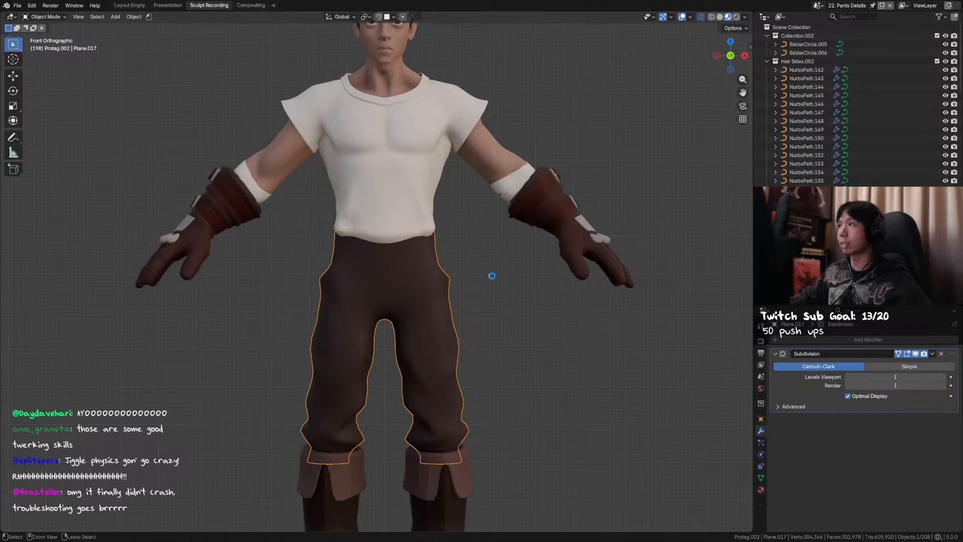
key("ctrl+s")
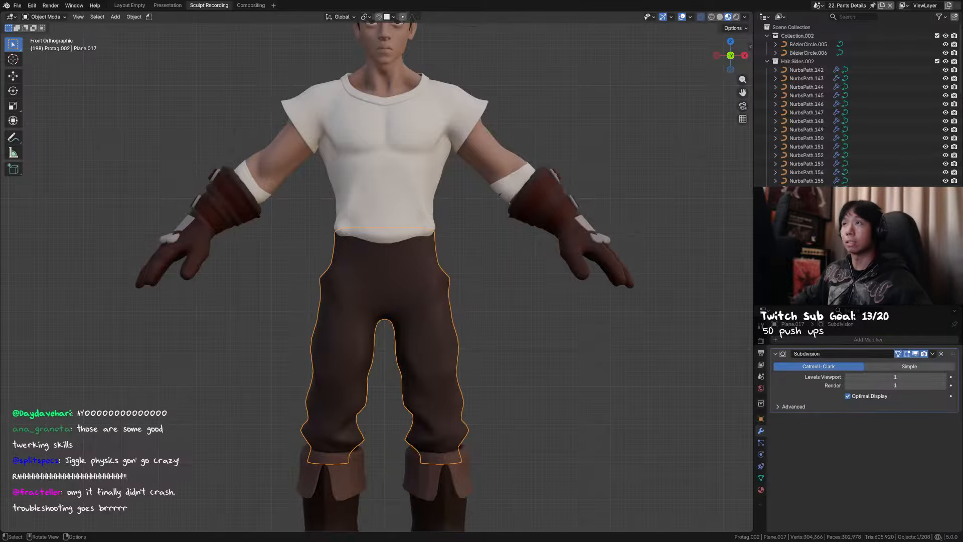
left_click(529, 221)
middle_click_drag(528, 219, 535, 173, "shift")
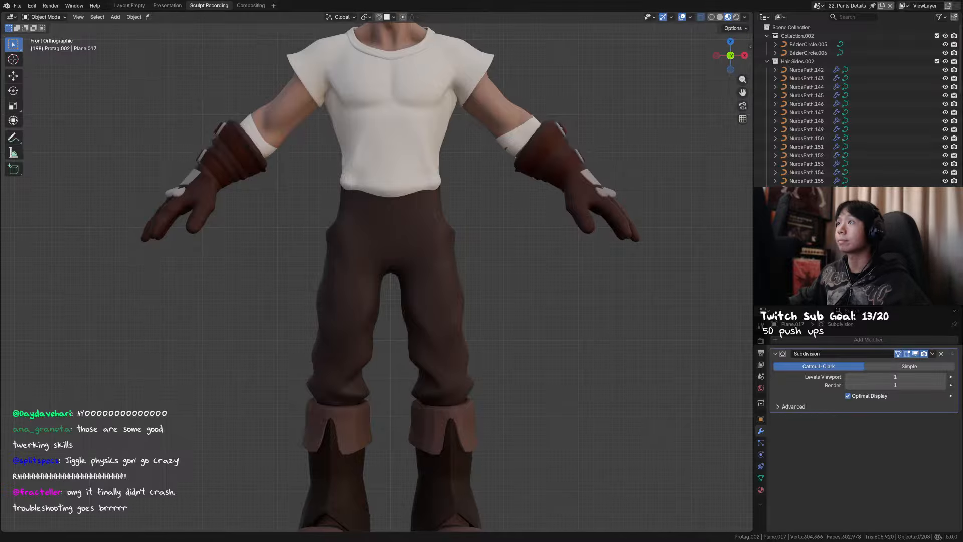
Enter Edit Mode on the trousers and select the vertical centre-front edge just below the shirt hem
left_click(391, 239)
key("Tab")
scroll(391, 239, "up", 3)
middle_click_drag(419, 222, 396, 247)
scroll(433, 258, "down", 2)
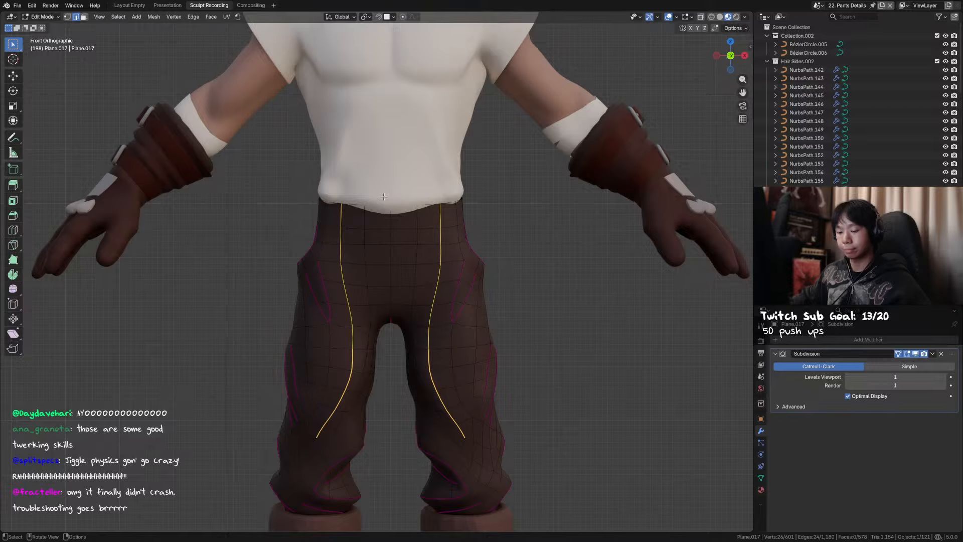
key("k")
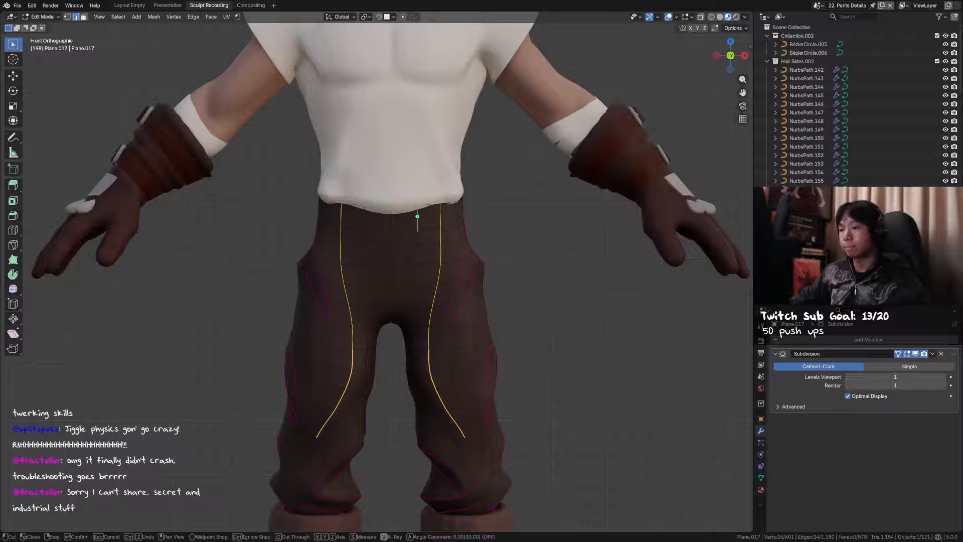
key("Escape")
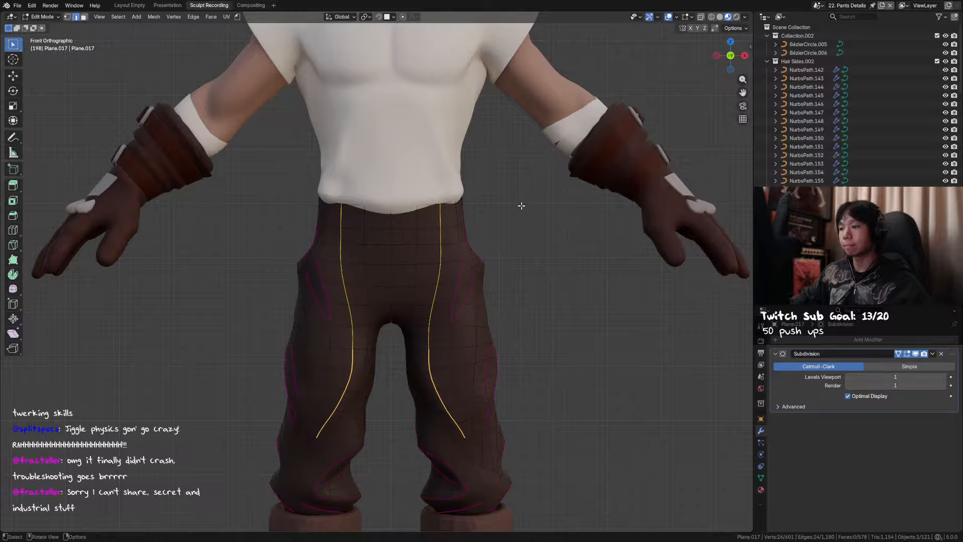
left_click(529, 204)
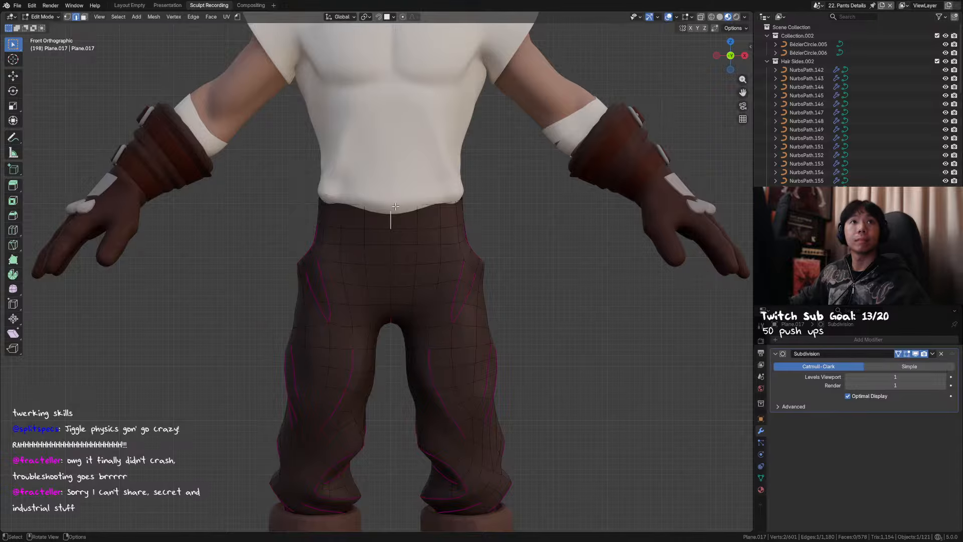
Extend the selection down the trousers' centre-front edges to just above the crotch and bevel them about 0.0165 m with 1 segment
middle_click_drag(393, 229, 395, 234, "shift")
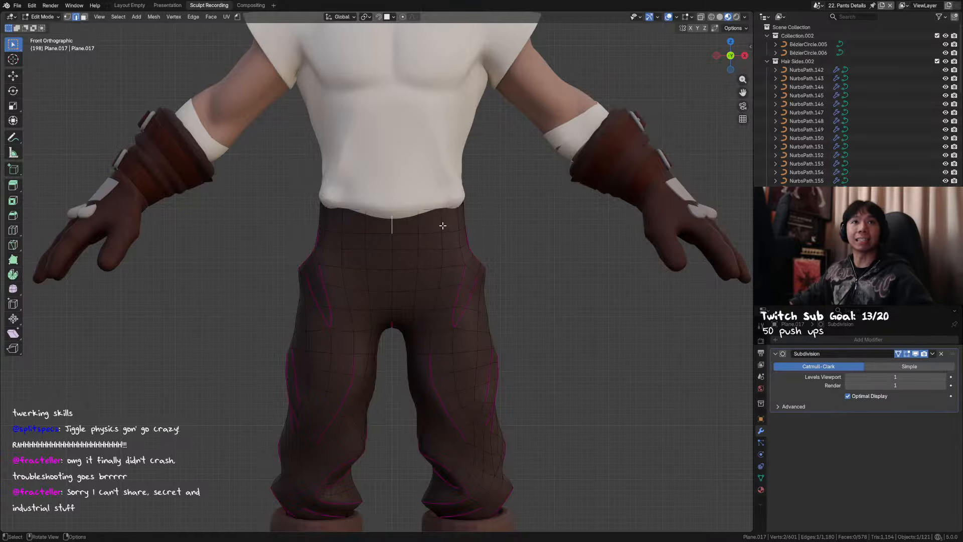
left_click(393, 286, "ctrl")
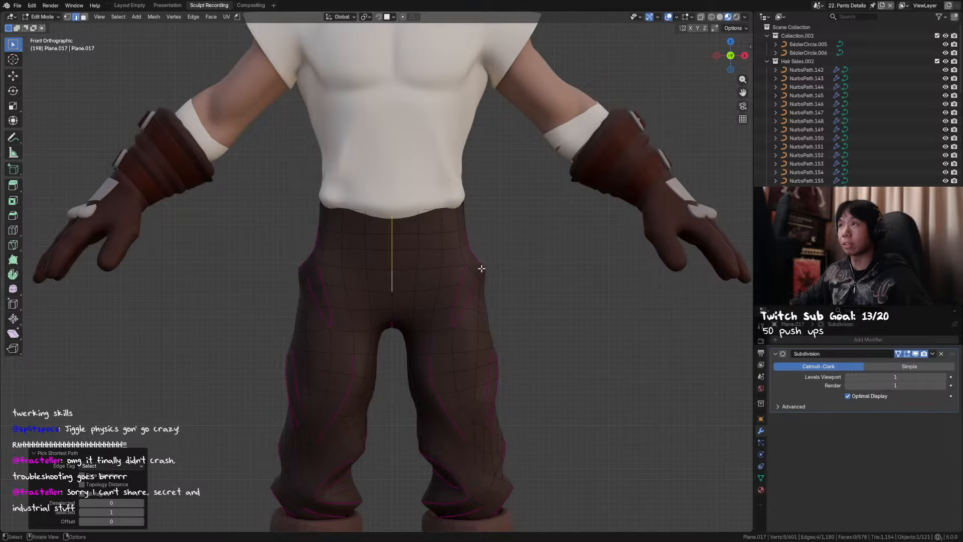
key("ctrl+b")
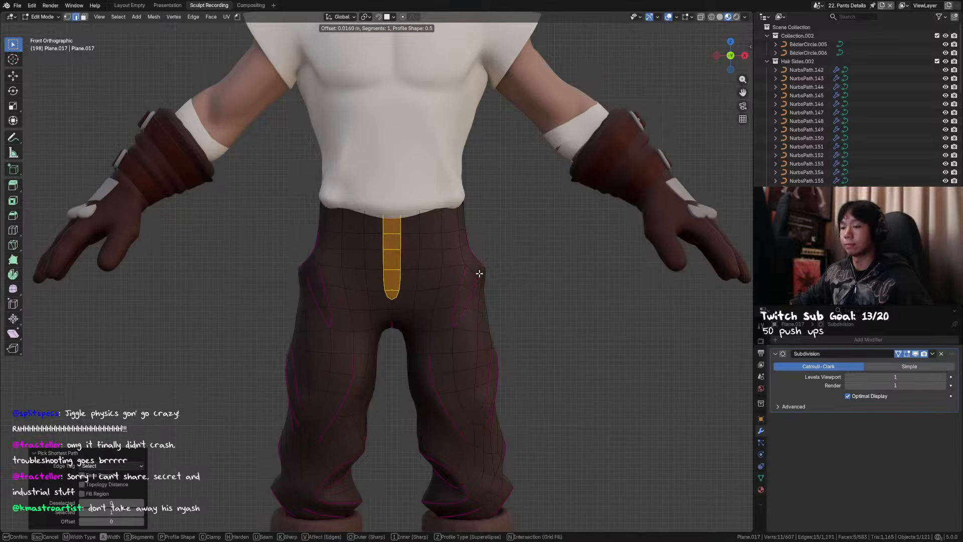
left_click(479, 273)
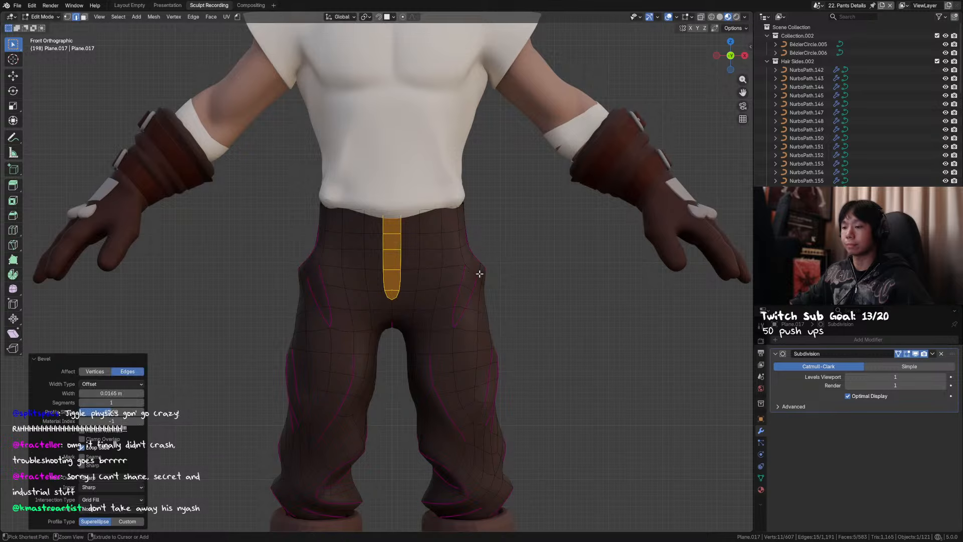
Turn off the viewport display of the trousers' Subdivision modifier
left_click(915, 353)
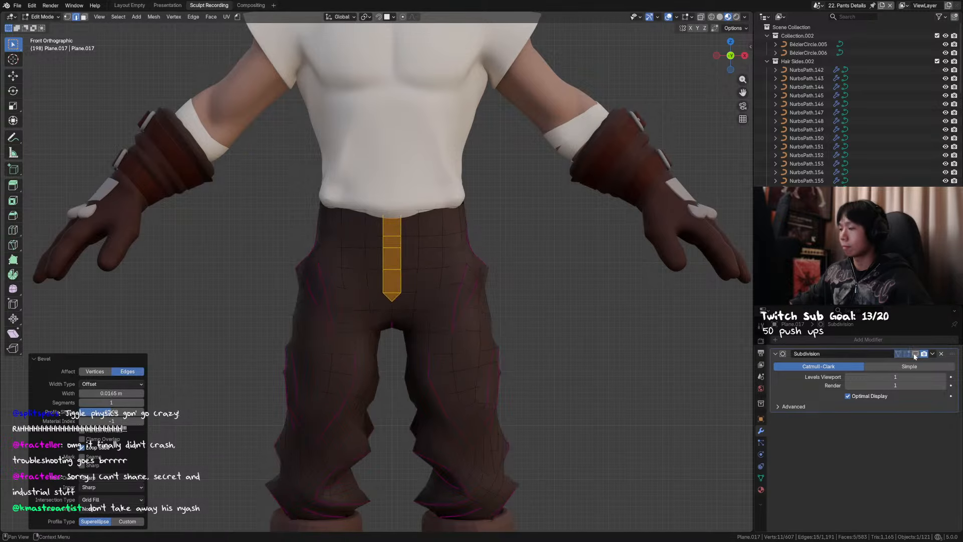
middle_click_drag(437, 268, 442, 268, "shift")
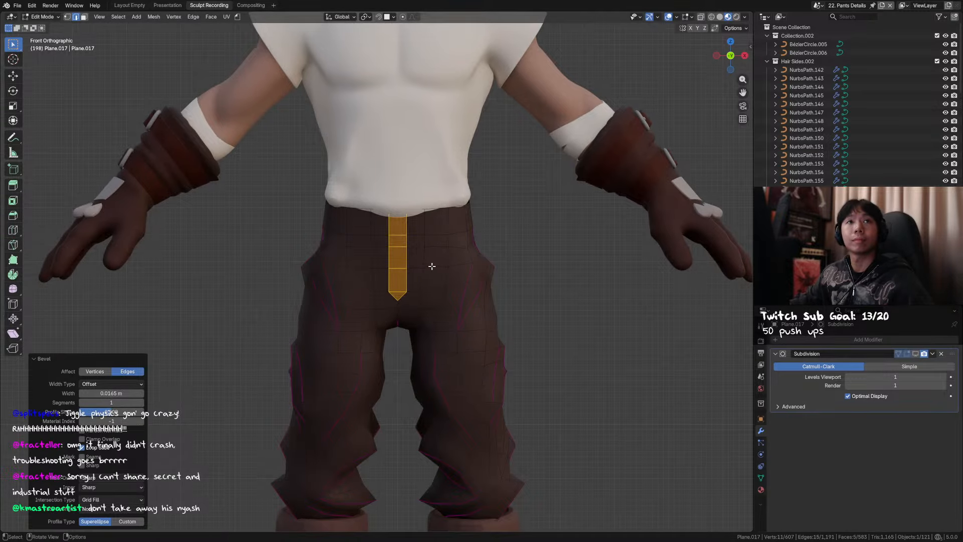
scroll(434, 269, "up", 1)
scroll(436, 268, "down", 1)
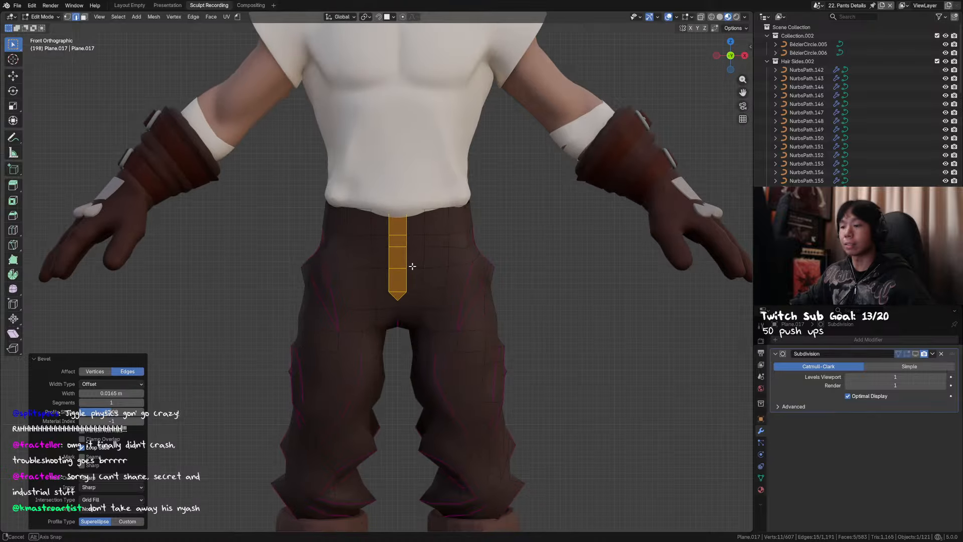
scroll(409, 271, "up", 1)
mouse_move(439, 261)
middle_mouse_down()
mouse_move(447, 263)
mouse_move(428, 258)
middle_mouse_up()
Undo the one-segment bevel and bevel the centre-front edge path about 0.0195 m with 2 segments instead
key("ctrl+z")
key("ctrl+shift+z")
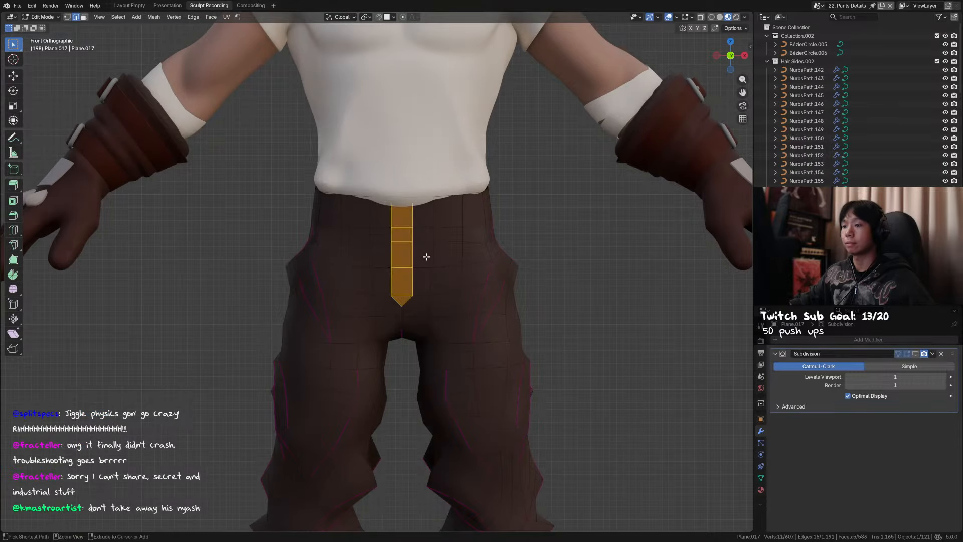
key("ctrl+z")
key("ctrl+shift+z")
key("ctrl+z")
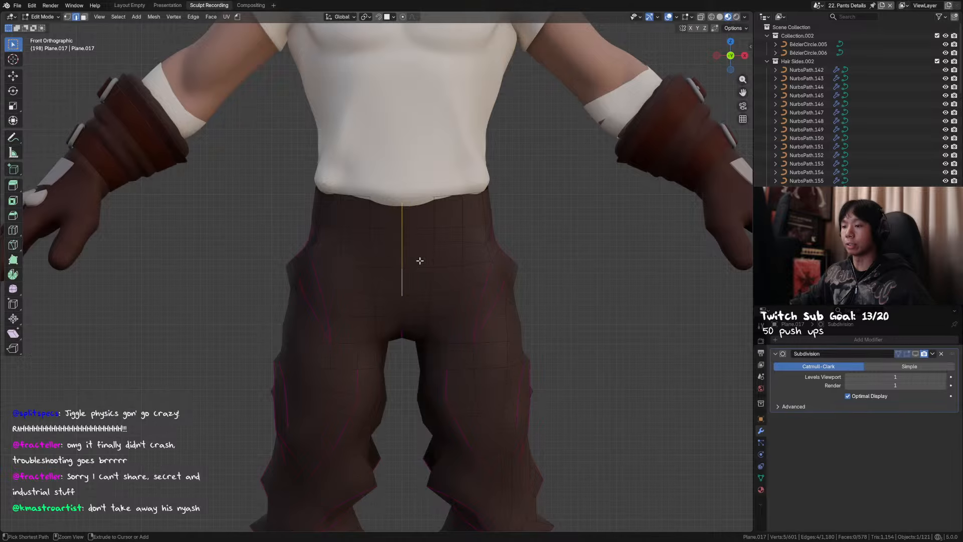
key("ctrl+shift+z")
key("ctrl+z")
key("ctrl+b")
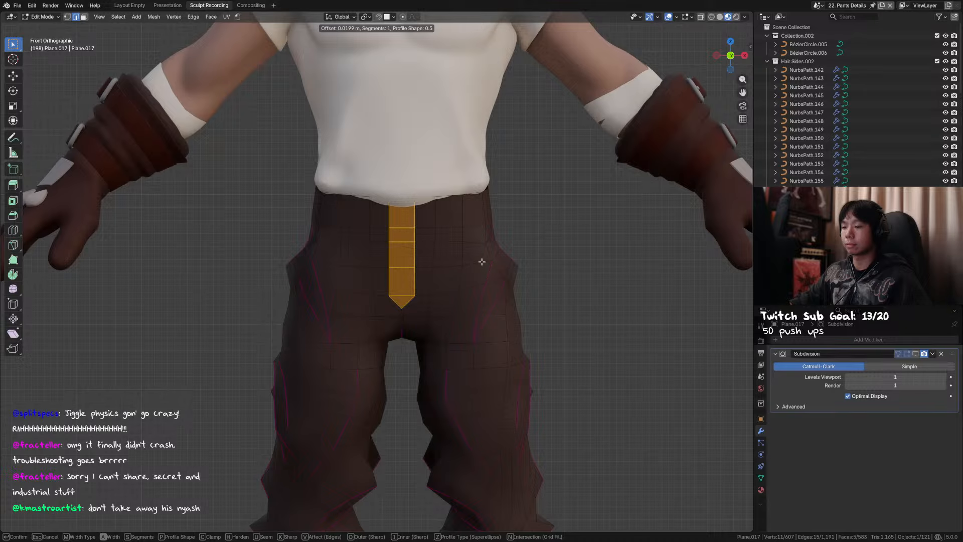
scroll(482, 261, "up", 1)
left_click(482, 261)
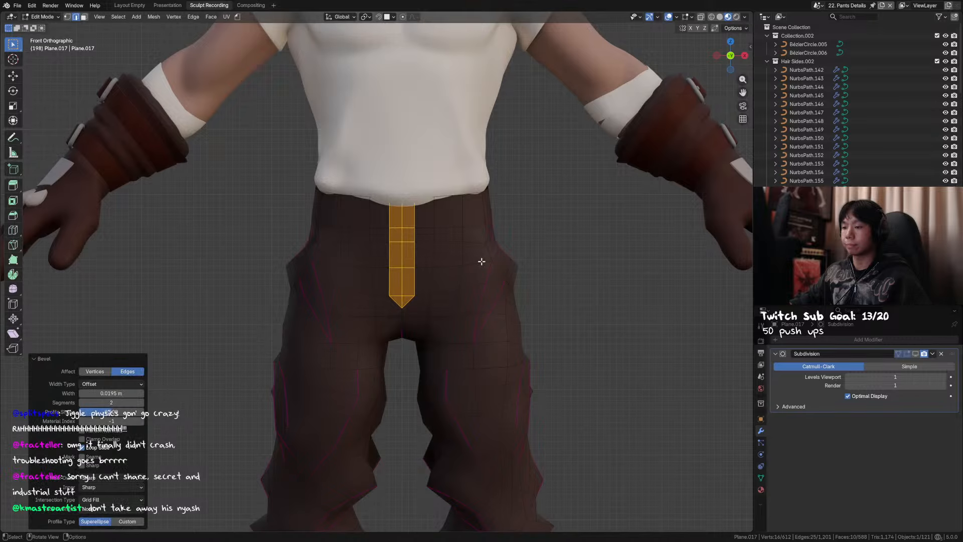
Merge the two lowest side vertices on the bevelled strip's right column into the centre line, using At Last
key("1")
left_click(404, 297)
left_click(404, 297, "shift")
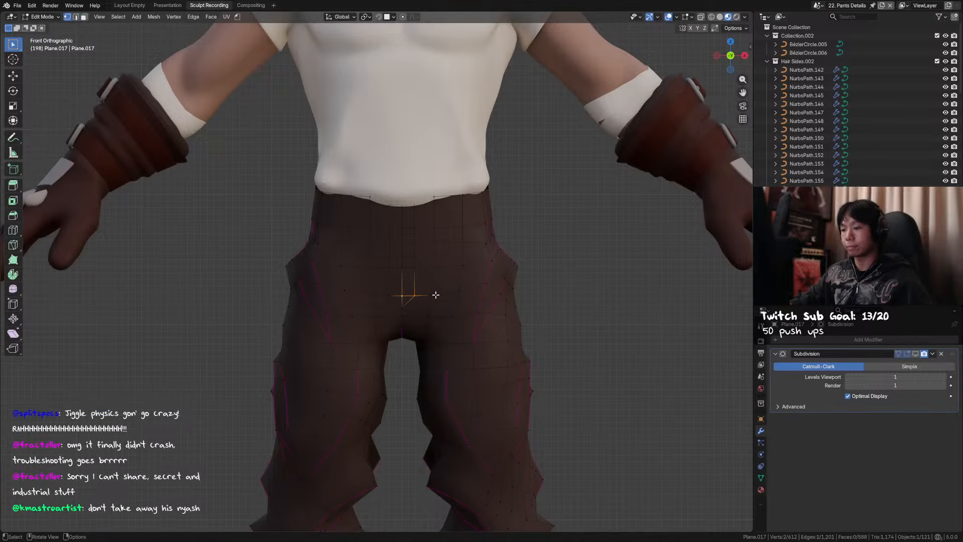
key("m")
left_click(425, 328)
left_click(404, 266, "shift")
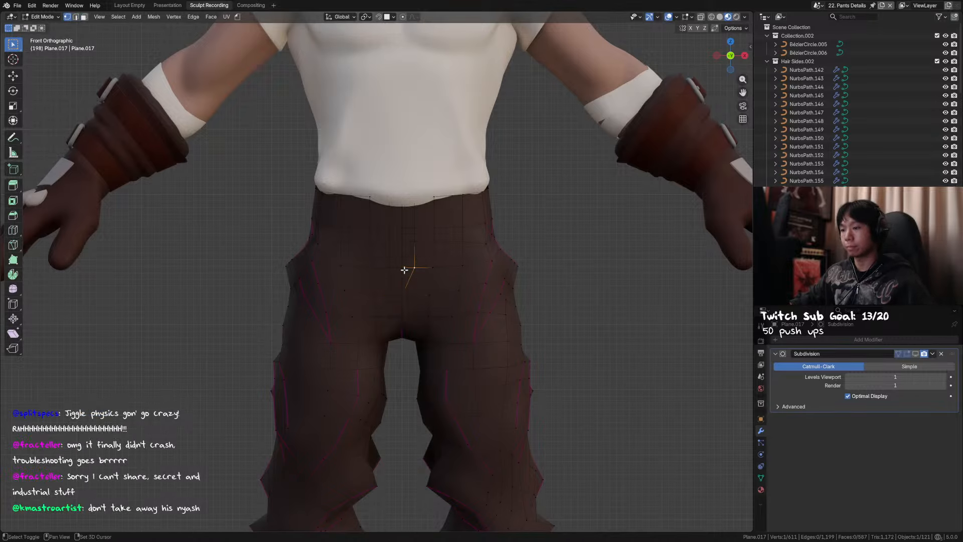
key("m")
left_click(418, 276)
Merge the three remaining upper vertices of the strip's right column into the centre line with At Last, and save the file
left_click(403, 245, "shift")
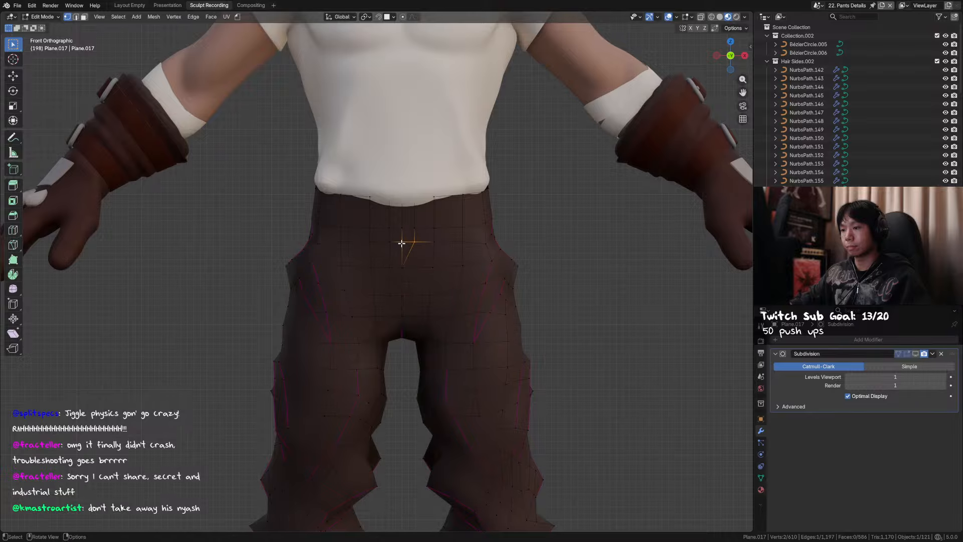
key("m")
left_click(408, 233)
left_click(403, 229, "shift")
key("m")
left_click(414, 210)
left_click(411, 206, "shift")
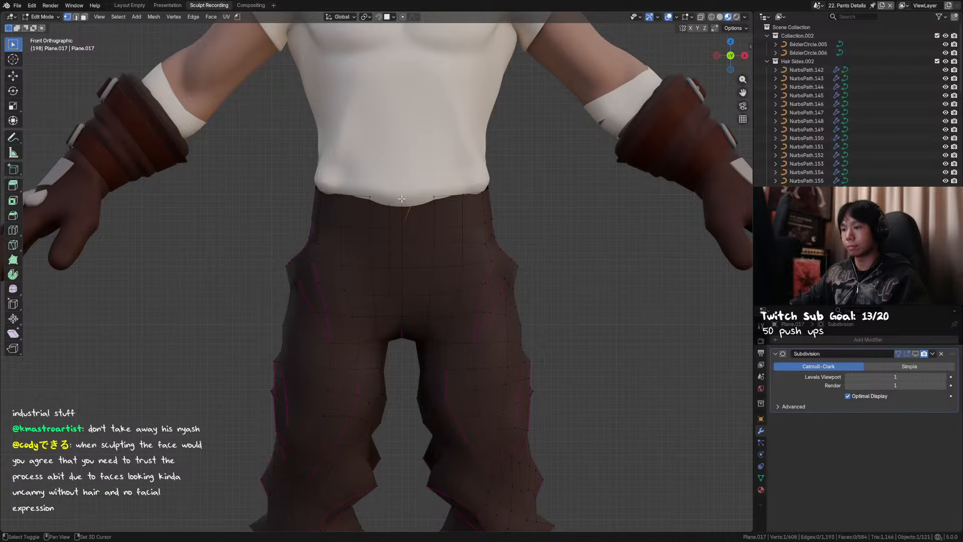
key("m")
left_click(413, 203)
middle_click_drag(426, 281, 428, 334)
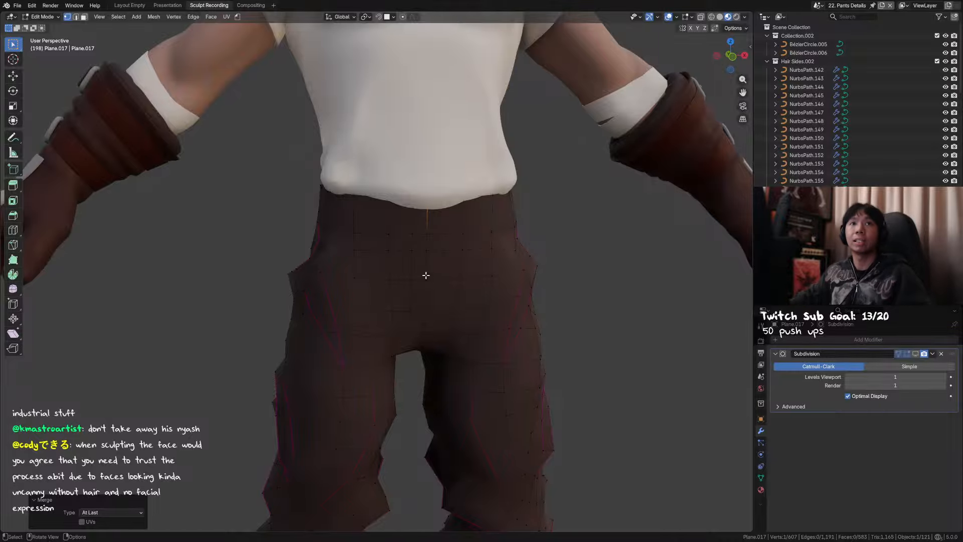
key("KP_1")
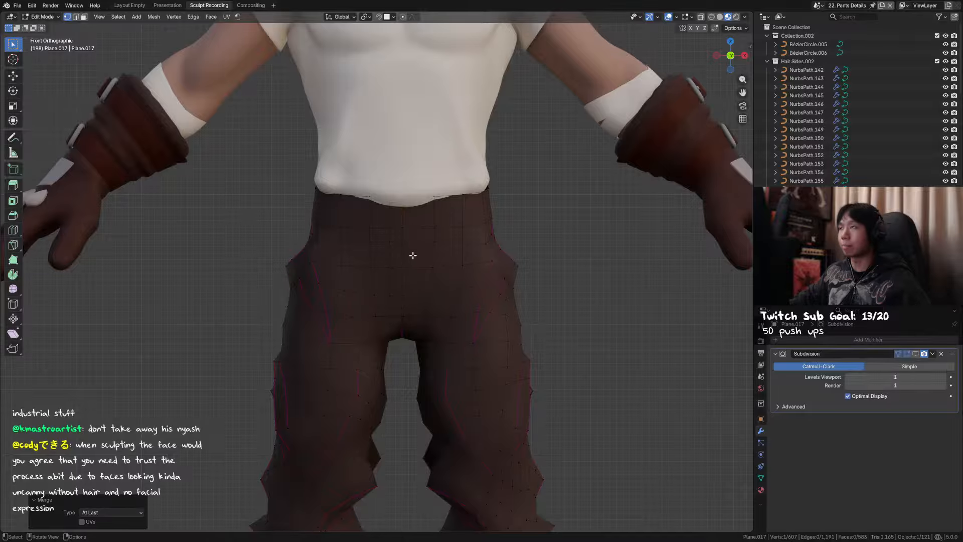
key("ctrl+s")
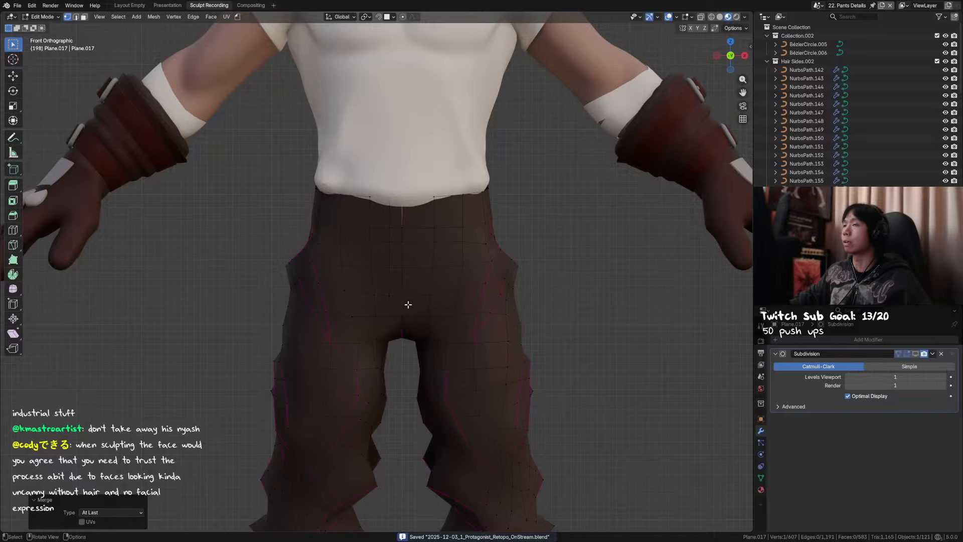
scroll(411, 301, "up", 3)
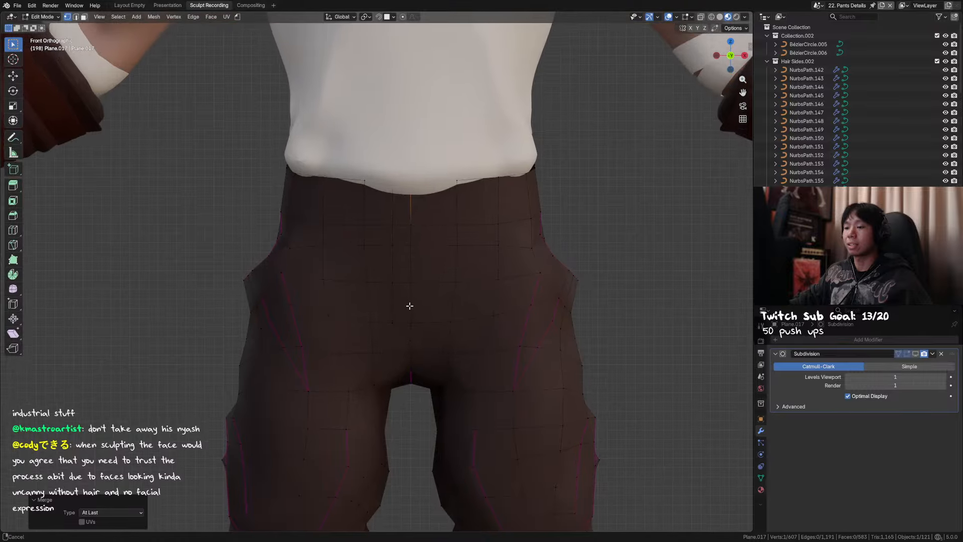
scroll(391, 286, "down", 5)
scroll(393, 286, "up", 5)
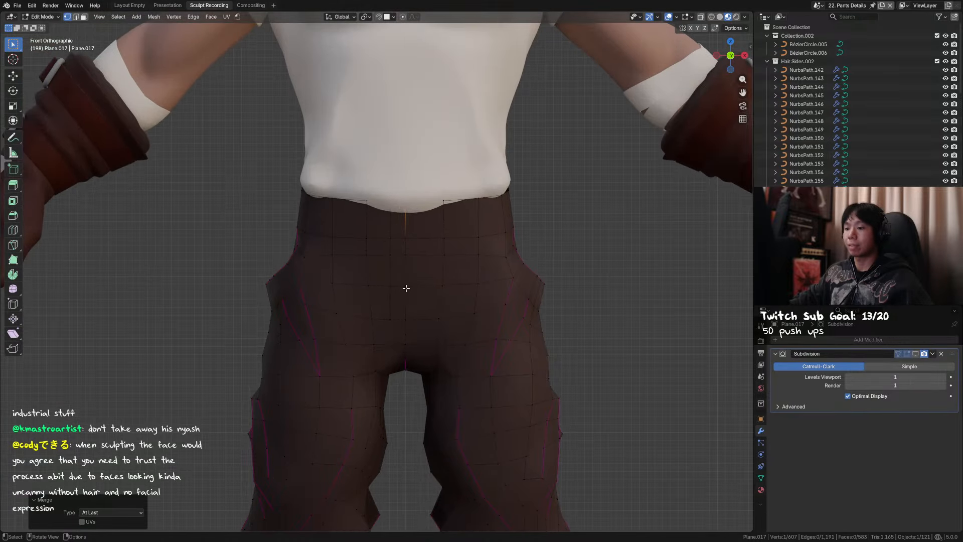
middle_click_drag(404, 286, 412, 290)
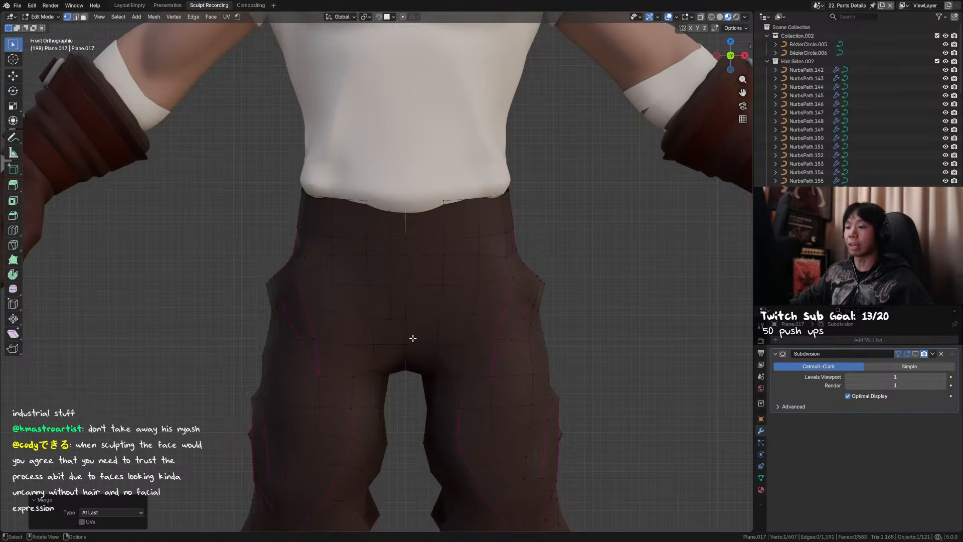
key("k")
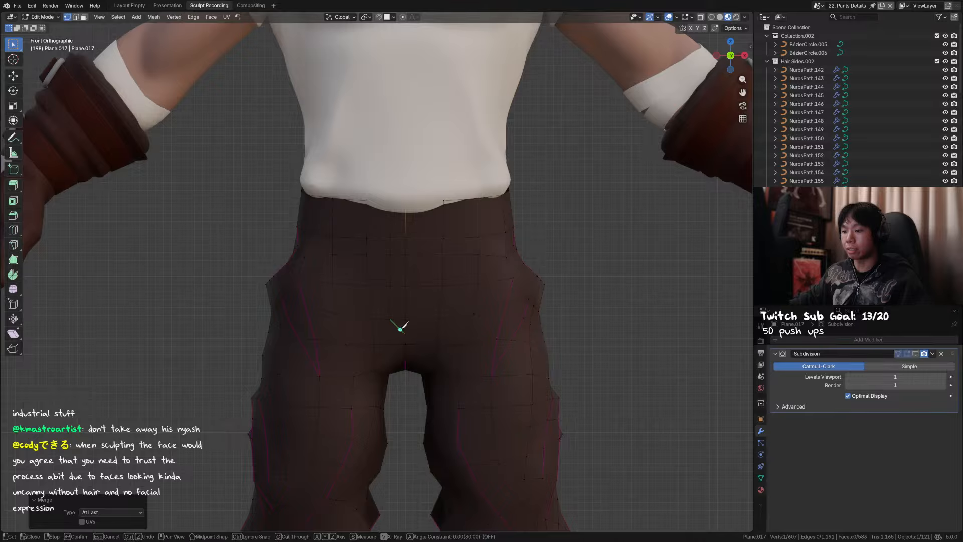
key("Escape")
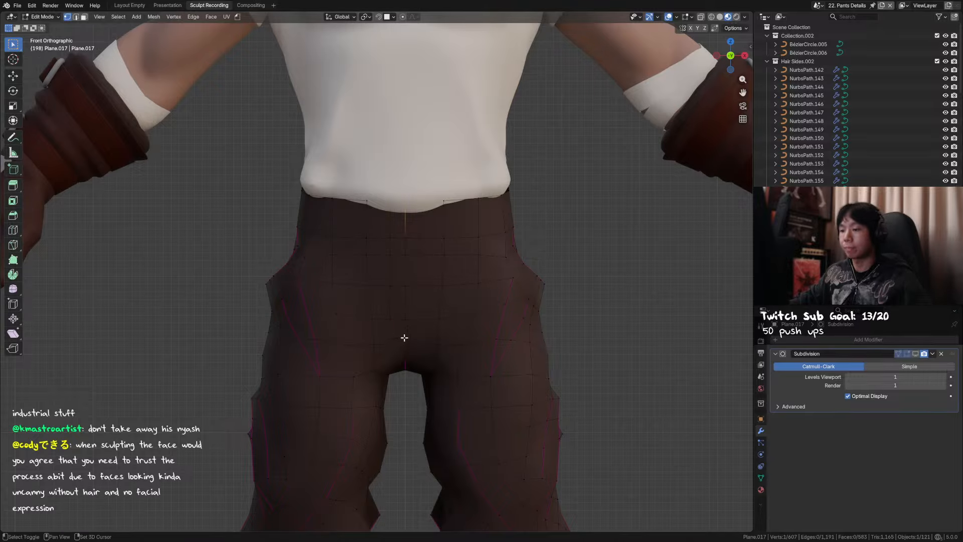
Select the strip's left vertical edge loop with its diagonal tip and bevel it about 0.0014 m with 1 segment
scroll(392, 297, "up", 2)
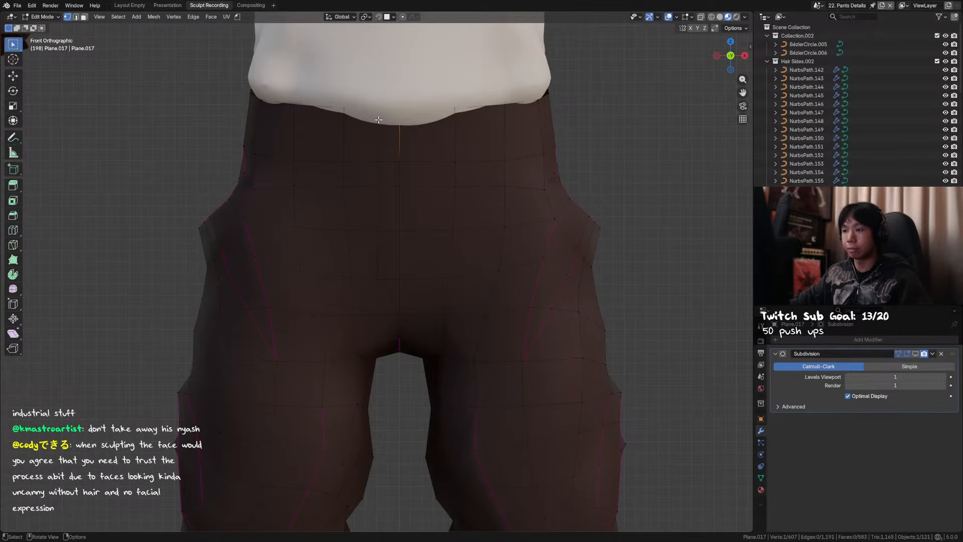
key("2")
left_click(376, 262, "alt")
key("ctrl+b")
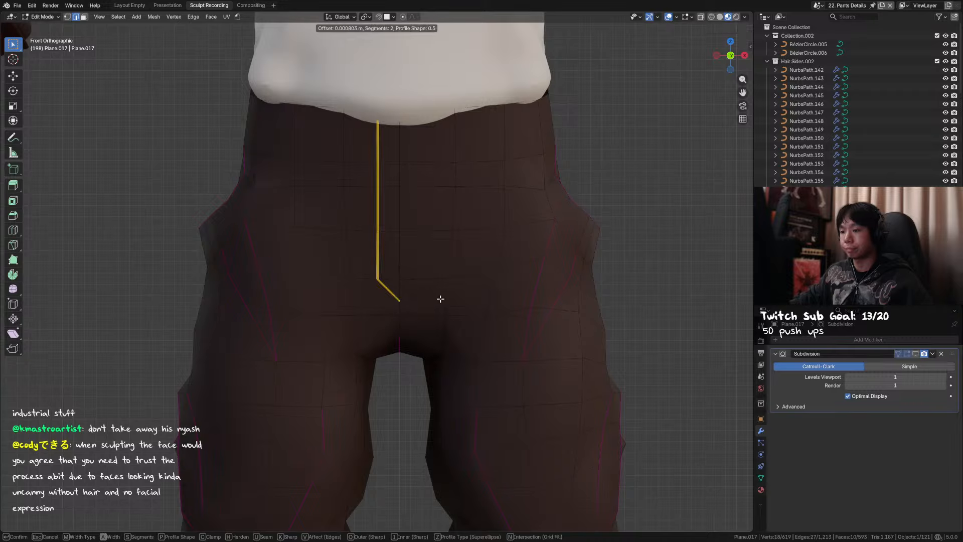
scroll(440, 299, "down", 1)
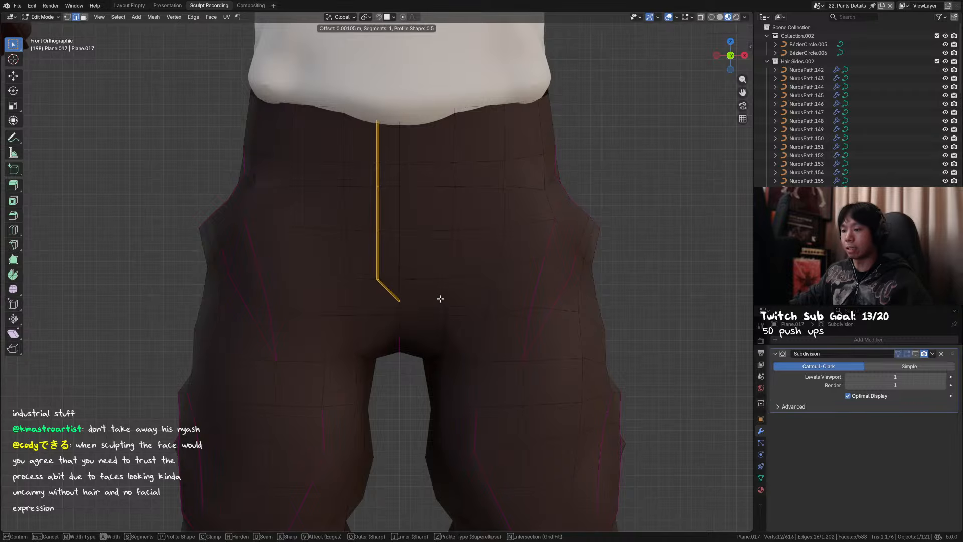
left_click(441, 299)
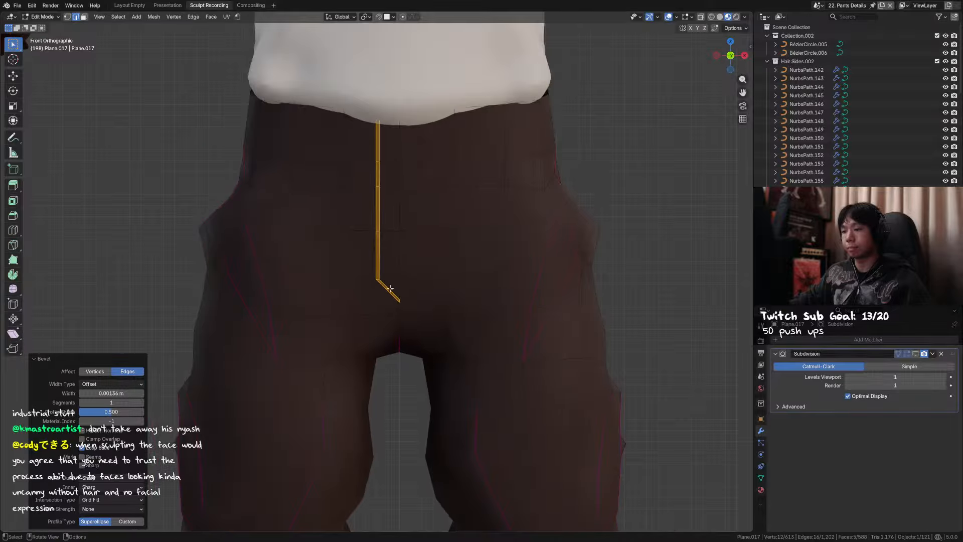
Save the file, select the narrow bevel's vertical edge path up to the shirt hem, and try moving it
left_click(379, 269)
key("ctrl+s")
scroll(387, 286, "down", 2)
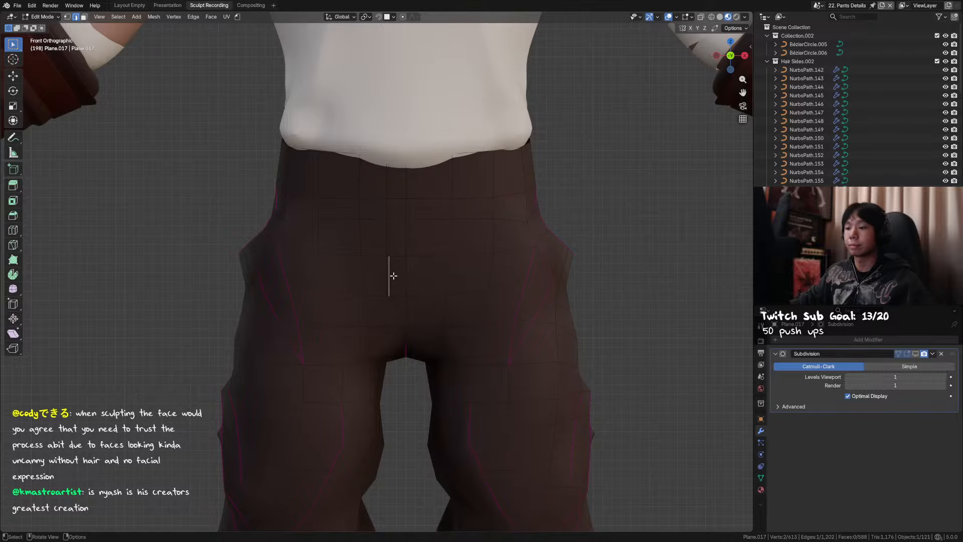
left_click(391, 167, "ctrl")
middle_click_drag(410, 234, 425, 279)
key("g")
right_click(426, 280)
middle_click_drag(376, 322, 358, 340)
scroll(358, 341, "up", 1)
key("KP_1")
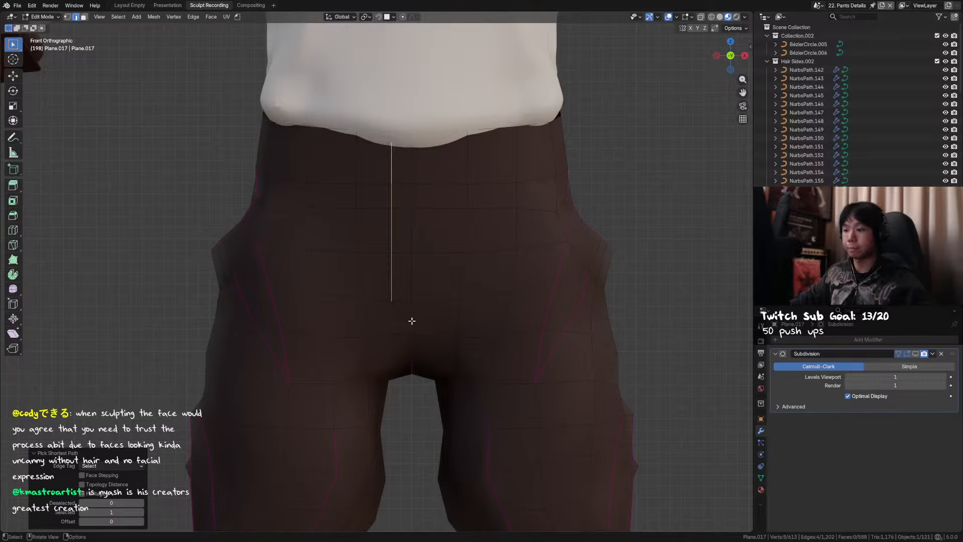
Undo the edge selections, the narrow side bevel and the vertex merges, back to the two-segment centre-front bevel
key("ctrl+z")
key("ctrl+z")
key("ctrl+z")
key("ctrl+z")
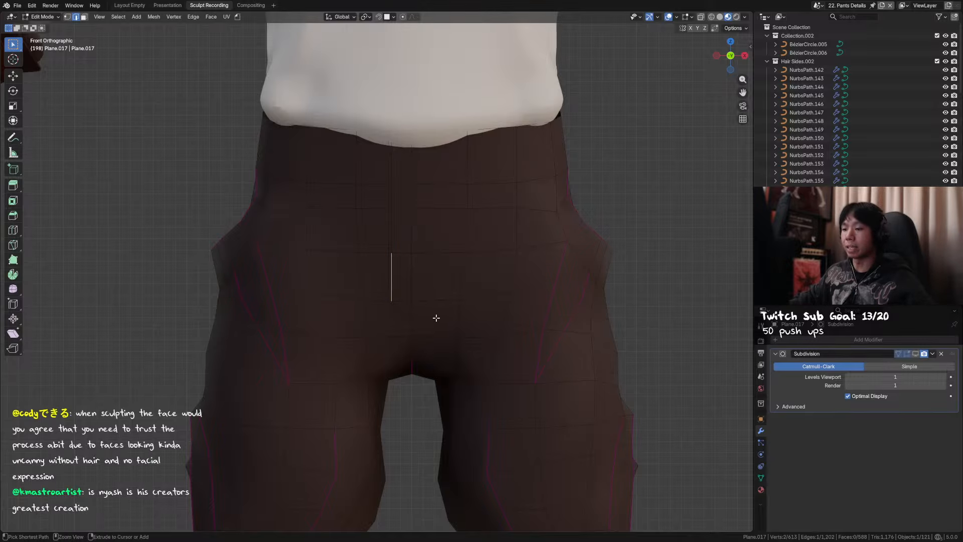
key("ctrl+shift+z")
key("ctrl+shift+z")
key("ctrl+shift+z")
key("ctrl+shift+z")
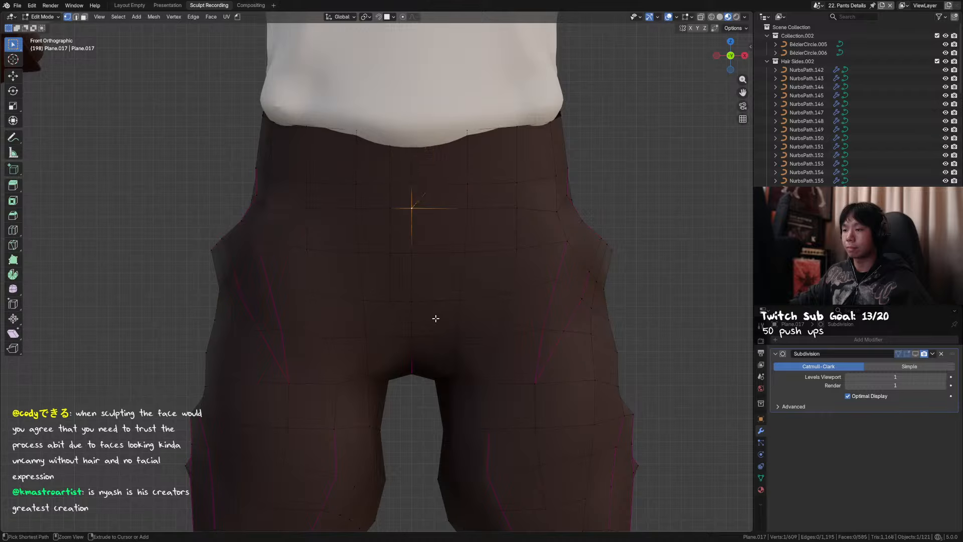
key("ctrl+shift+z")
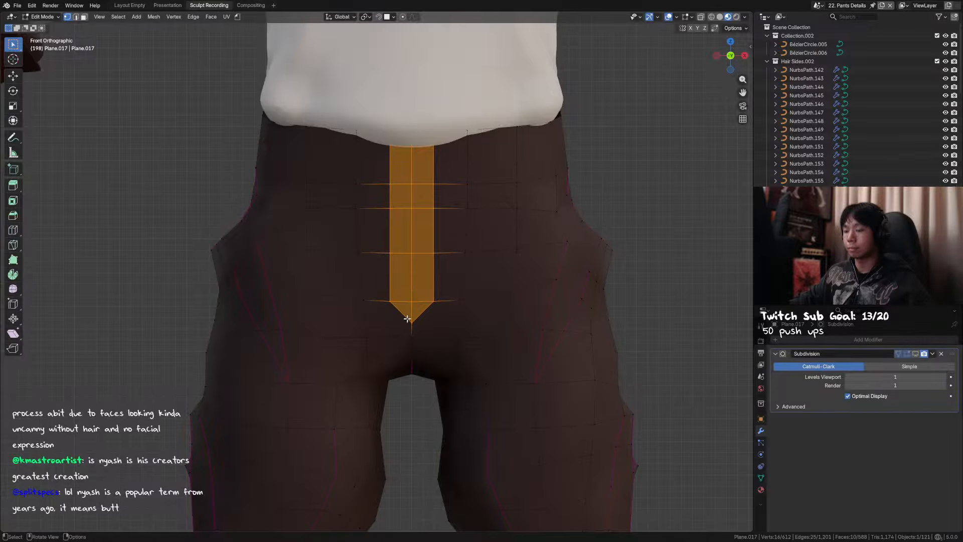
Dissolve one edge at the pointed lower end of the bevelled centre-front strip and save the file
key("ctrl+x")
mouse_move(415, 312)
middle_mouse_down("shift")
mouse_move(425, 327)
mouse_move(408, 313)
middle_mouse_up("shift")
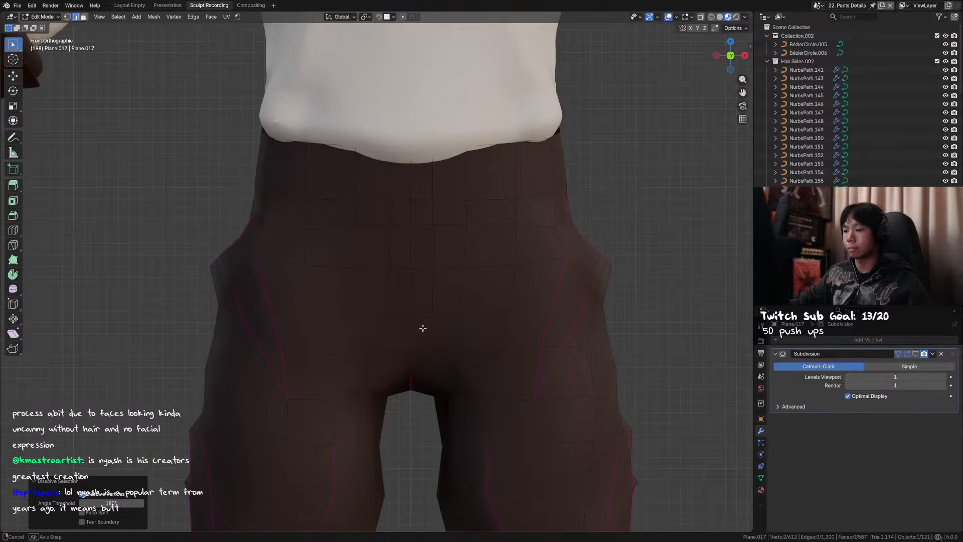
key("ctrl+s")
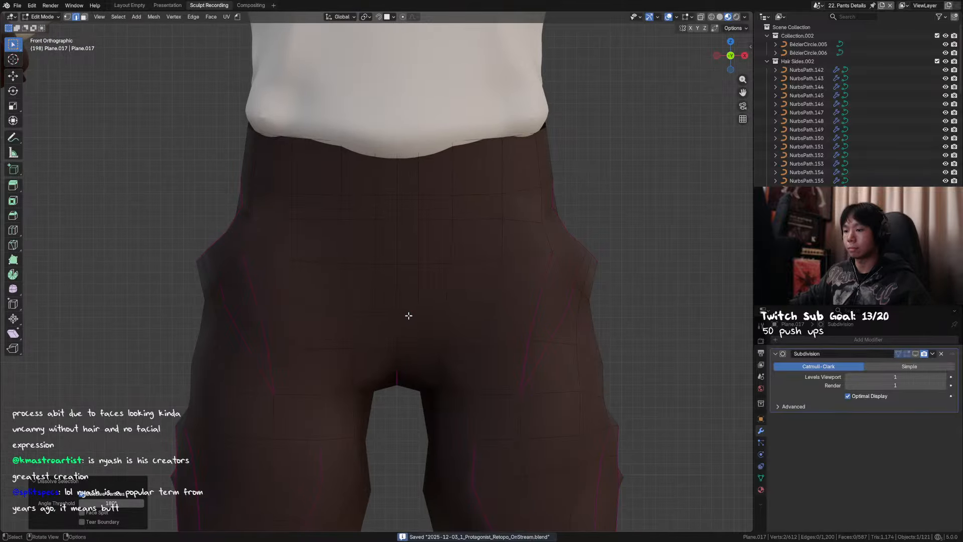
Connect the two selected vertices with an edge inside the strip's pointed tip and check the strip's faces by selecting them
key("j")
key("3")
left_click(389, 320)
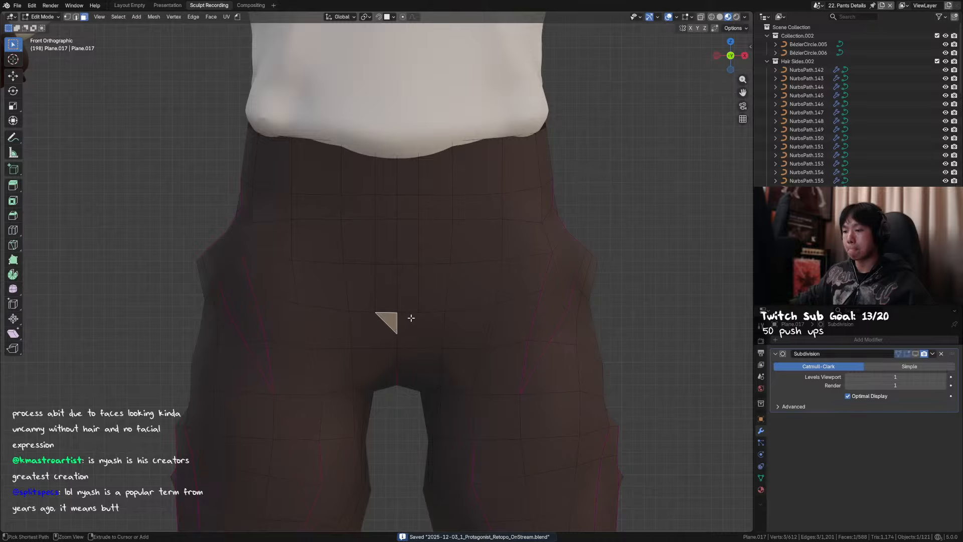
left_click(408, 317, "ctrl")
left_click(409, 180, "ctrl")
left_click(388, 175, "ctrl")
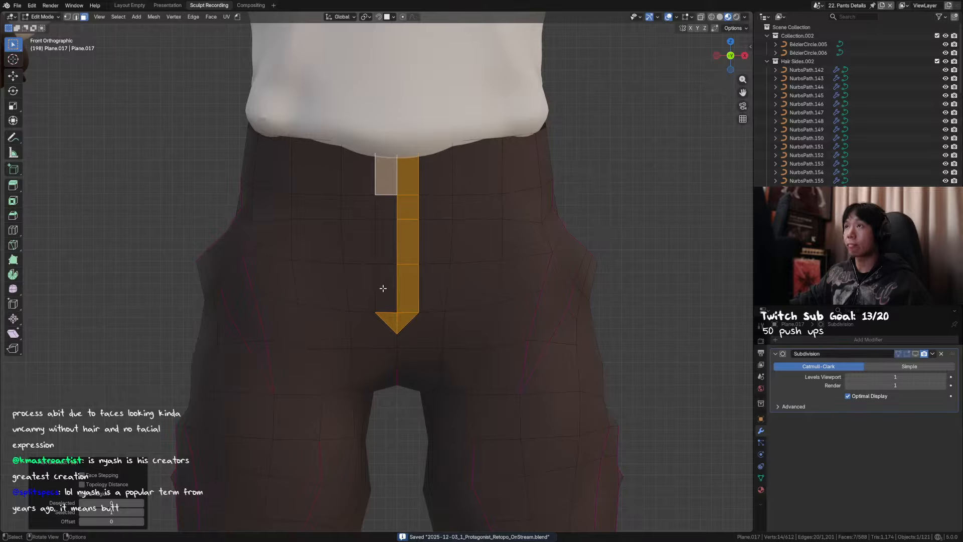
left_click(384, 289)
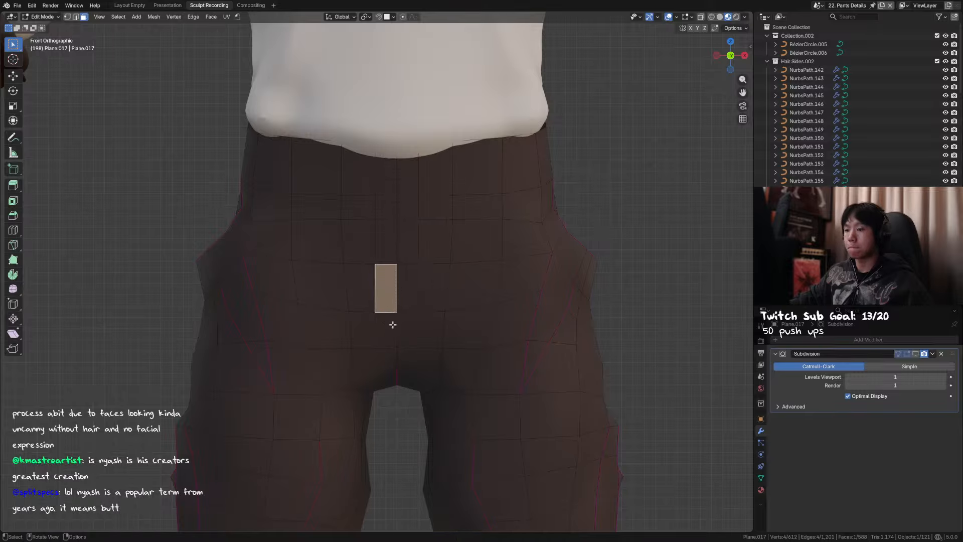
left_click(399, 289)
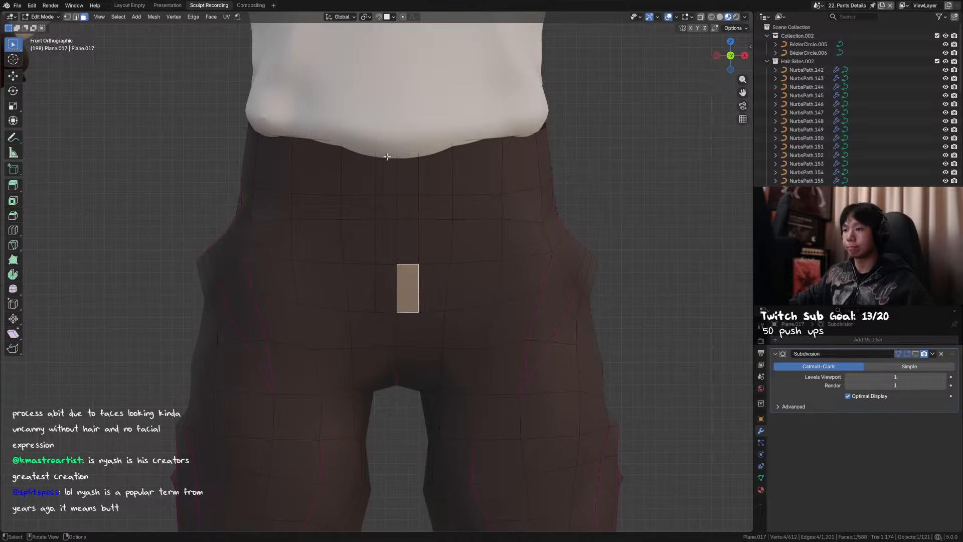
Select the fly strip's outline, including its pointed tip, and bevel it about 0.00128 m with 1 segment
key("2")
left_click(375, 164, "alt")
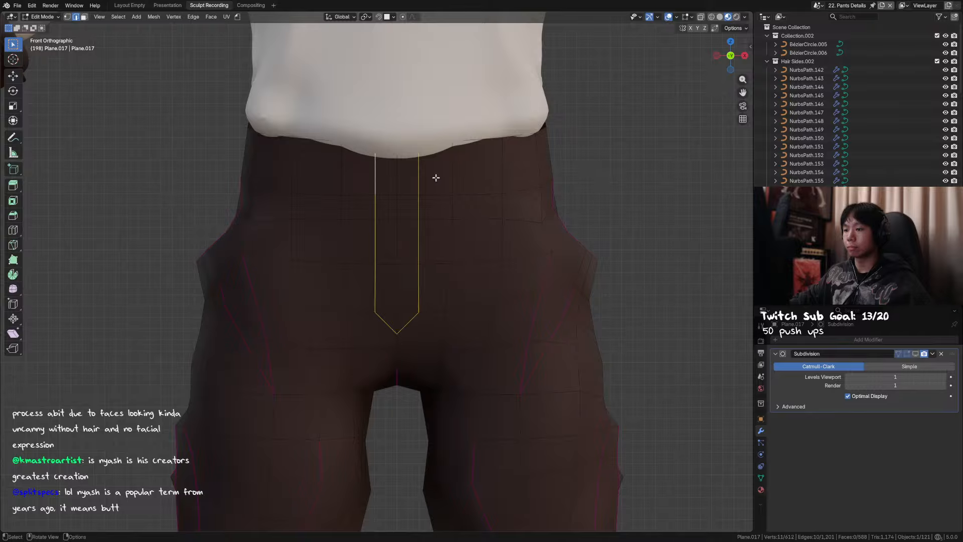
key("ctrl+b")
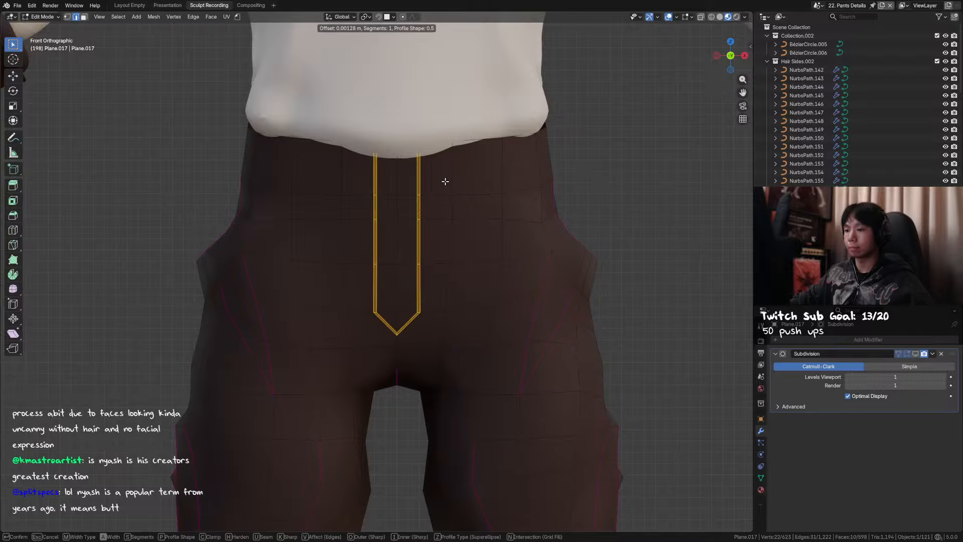
left_click(446, 182)
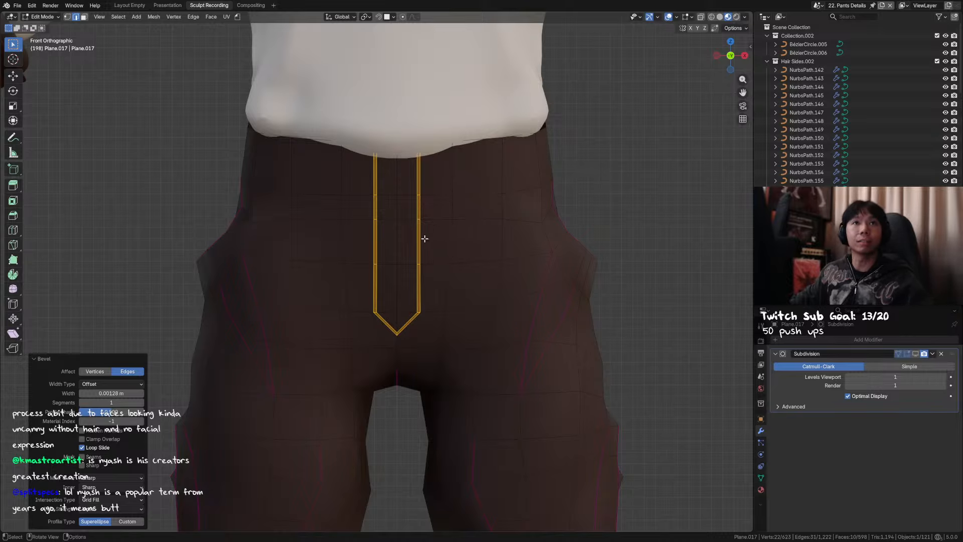
Dissolve the short vertical centre edge inside the bevelled strip's pointed tip
mouse_move(427, 254)
middle_mouse_down()
mouse_move(417, 264)
mouse_move(428, 252)
mouse_move(415, 242)
middle_mouse_up()
key("KP_1")
key("1")
key("2")
left_click(374, 166, "alt")
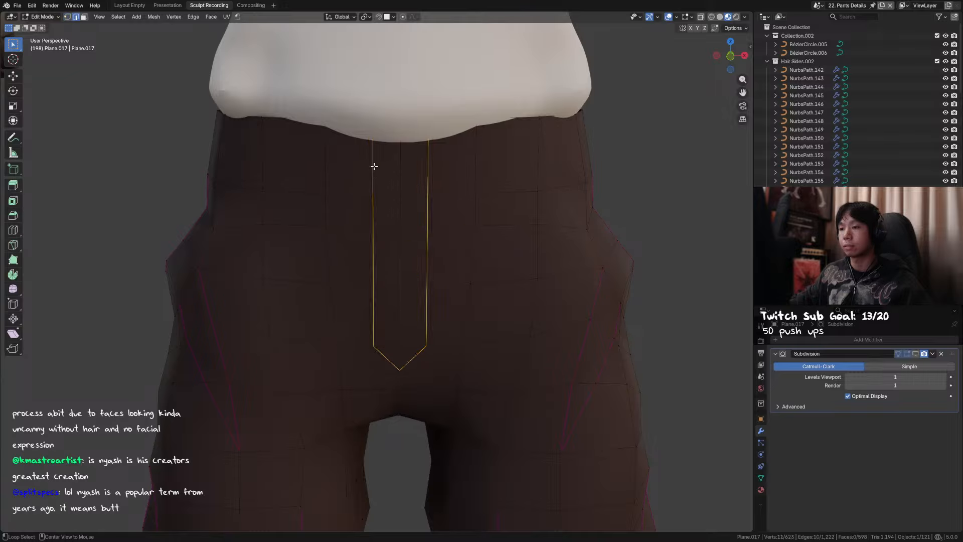
mouse_move(389, 213)
middle_mouse_down()
mouse_move(396, 236)
mouse_move(394, 228)
middle_mouse_up()
middle_click_drag(394, 321, 394, 317)
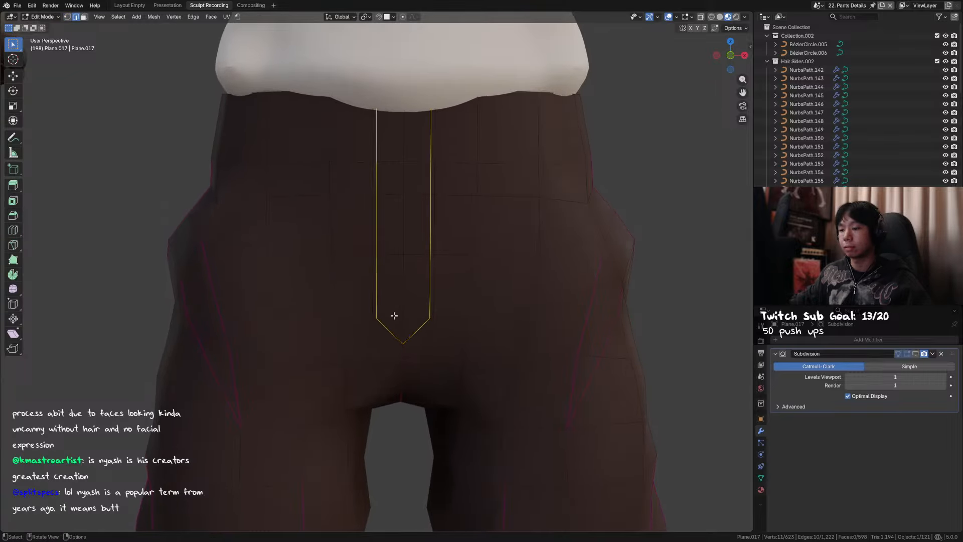
left_click(403, 327)
scroll(405, 326, "up", 2)
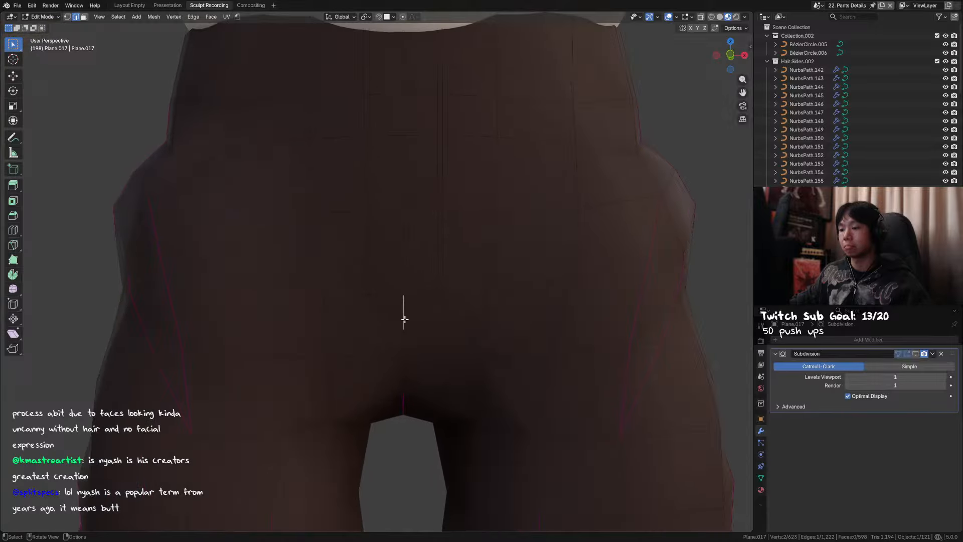
key("KP_1")
scroll(410, 316, "up", 2)
key("ctrl+x")
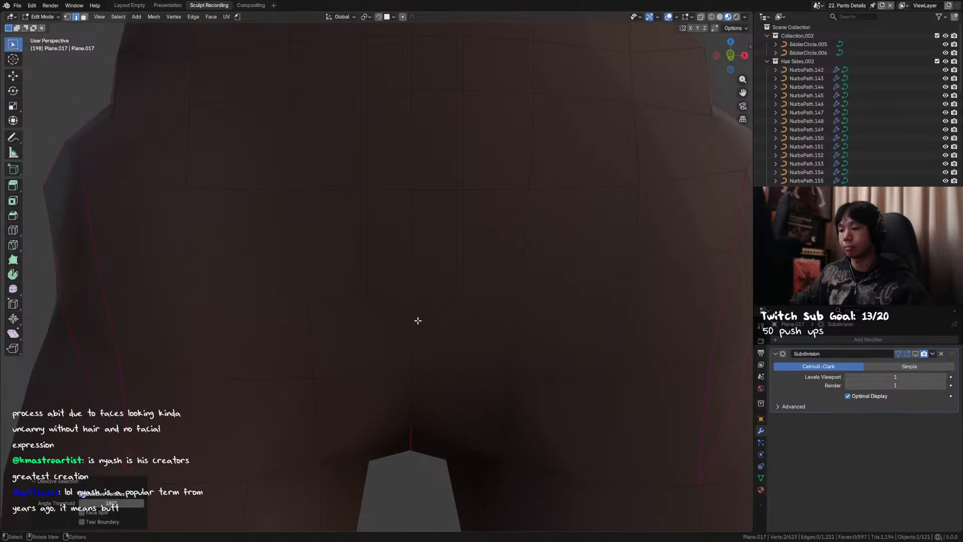
scroll(397, 324, "down", 2)
Move the strip's inner left vertical edge path about -0.003 m along Y, fine-tune its depth, and save the file
left_click(380, 274)
middle_click_drag(380, 274, 381, 236)
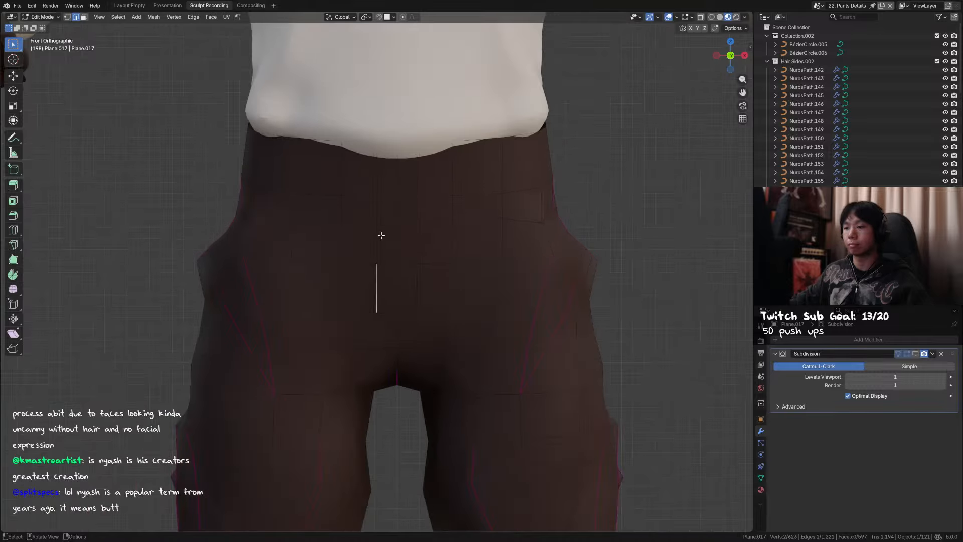
left_click(376, 172, "ctrl")
middle_click_drag(376, 172, 447, 252)
key("g")
key("y")
left_click(389, 242)
key("g")
key("y")
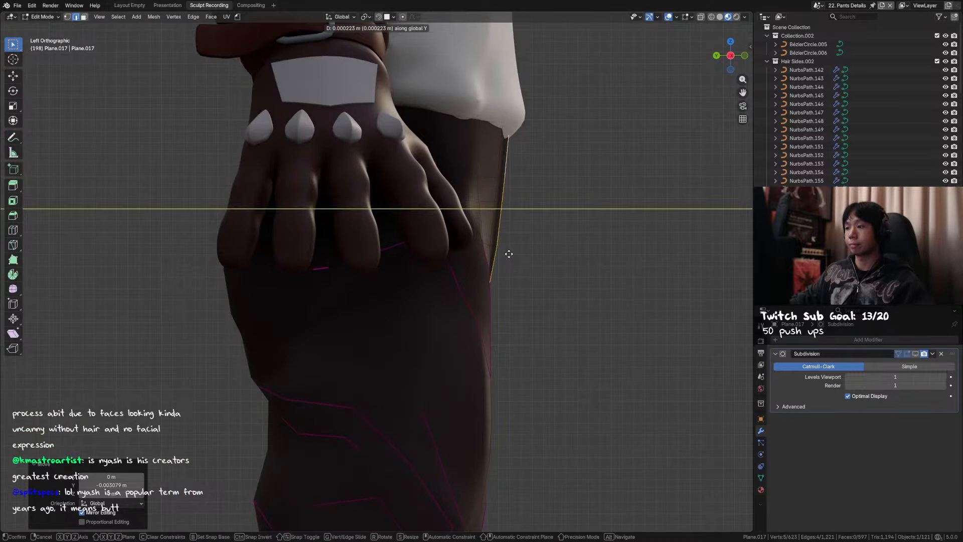
left_click(507, 253)
middle_click_drag(507, 254, 464, 305)
key("ctrl+s")
Hide the shirt object and resume editing the trousers mesh with the strip's lower left vertical edge selected
left_click(386, 246)
scroll(396, 249, "down", 2)
middle_click_drag(464, 305, 370, 215)
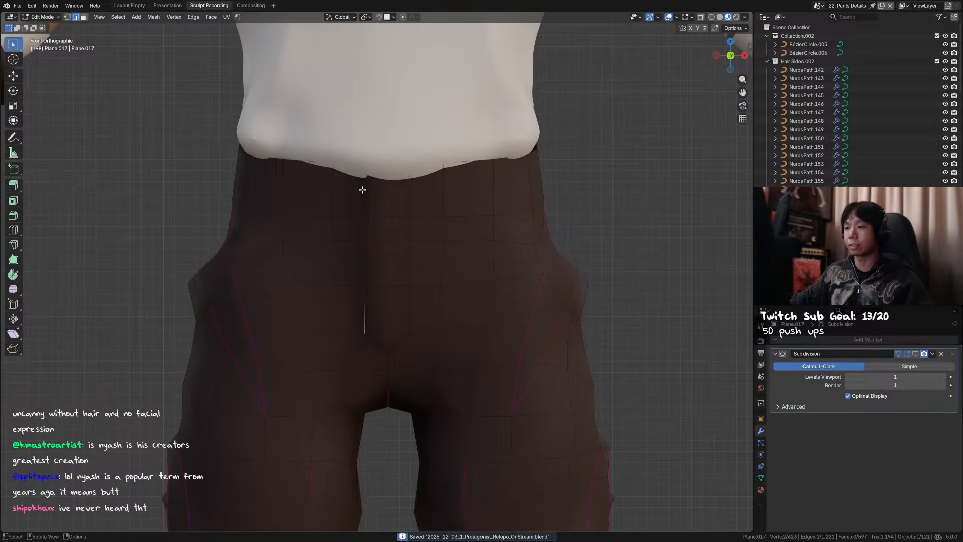
key("Tab")
left_click(401, 176)
key("h")
key("Tab")
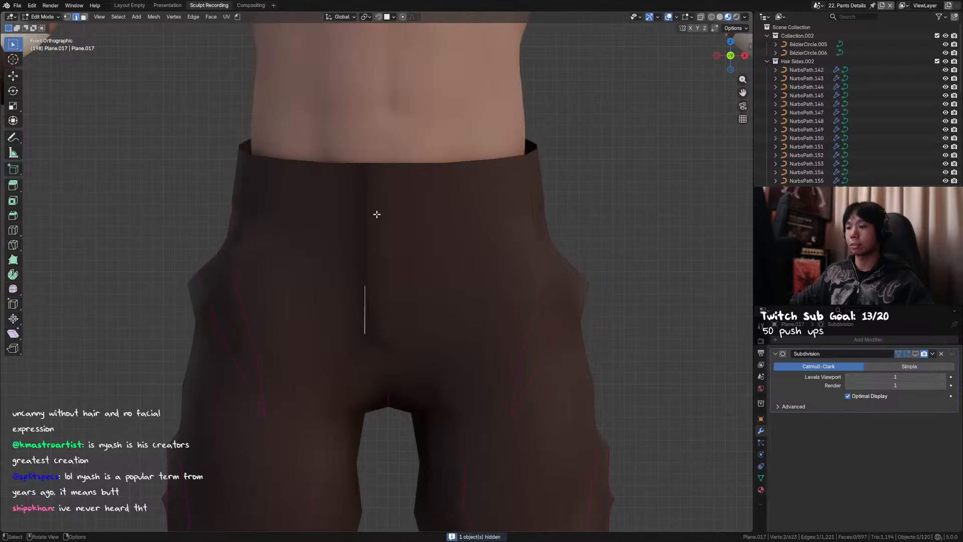
Extend the selection along the strip's left vertical edge to the waistband and crease it with factor 1.000
middle_click_drag(377, 214, 422, 268)
left_click(396, 293, "ctrl")
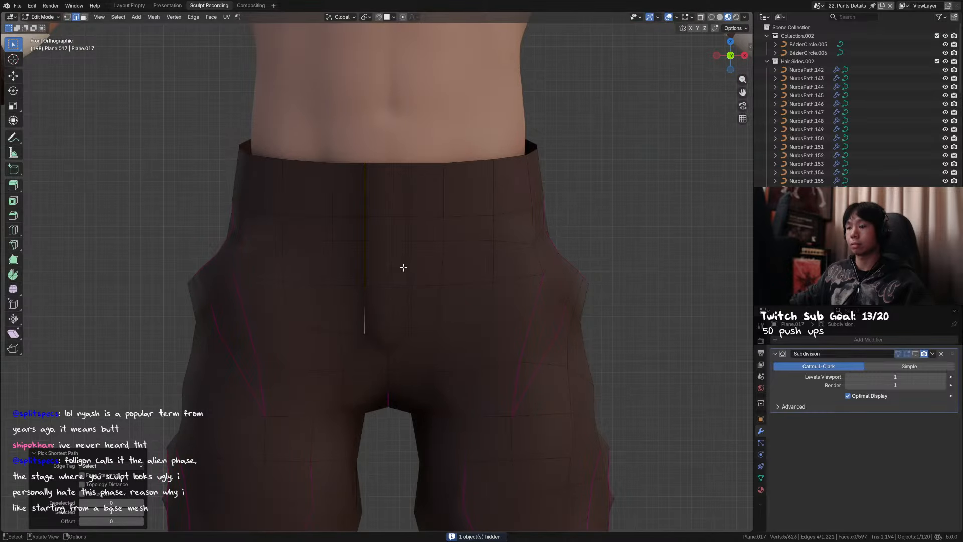
key("shift+e")
left_click(576, 273)
middle_click_drag(488, 301, 447, 270)
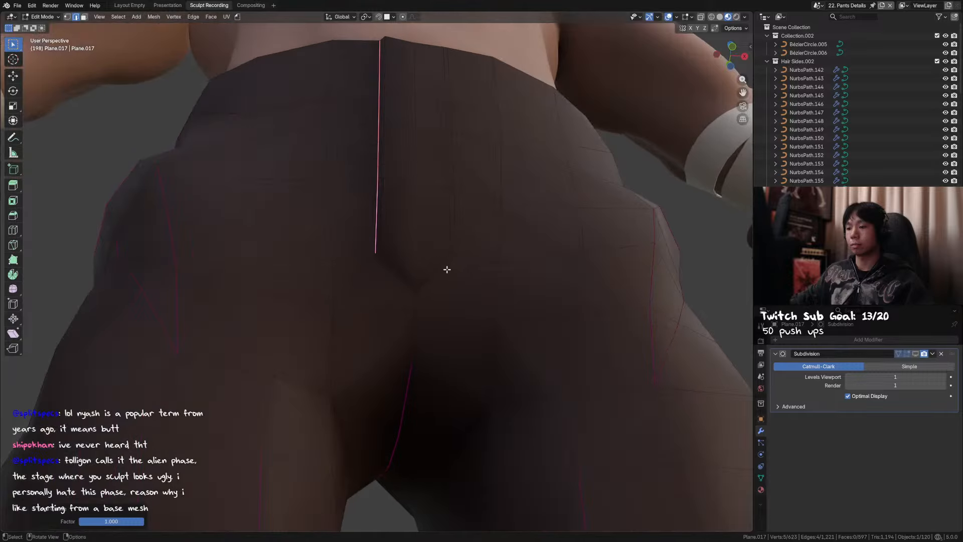
Select the single vertex at the strip's pointed lower tip and save the file
scroll(447, 269, "up", 2)
left_click(425, 313)
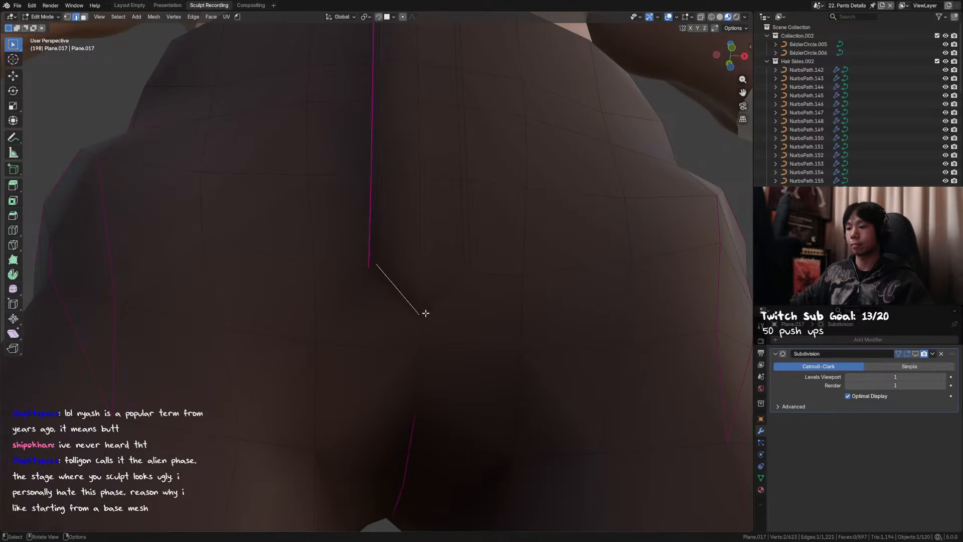
key("1")
left_click(425, 314)
middle_click_drag(425, 314, 408, 338)
scroll(428, 328, "down", 5)
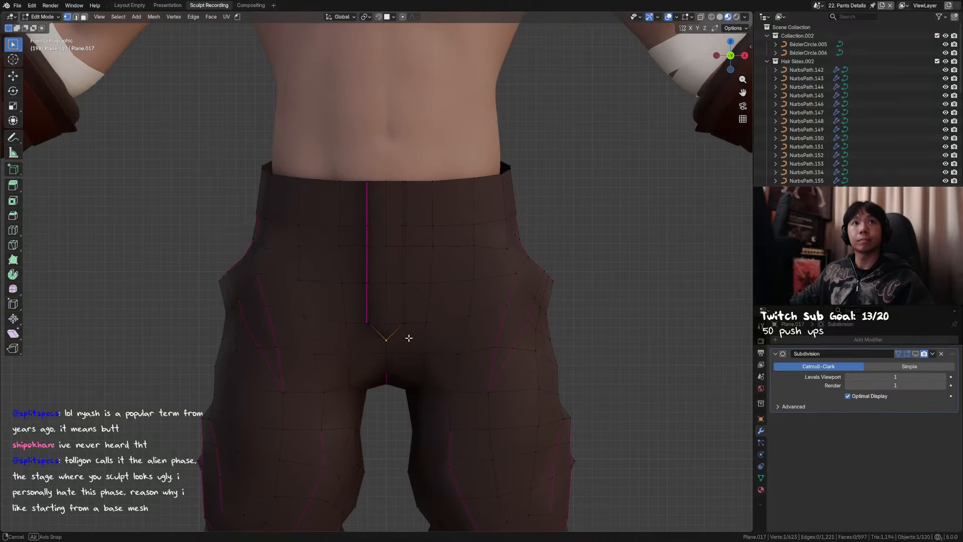
scroll(444, 318, "down", 3)
key("ctrl+s")
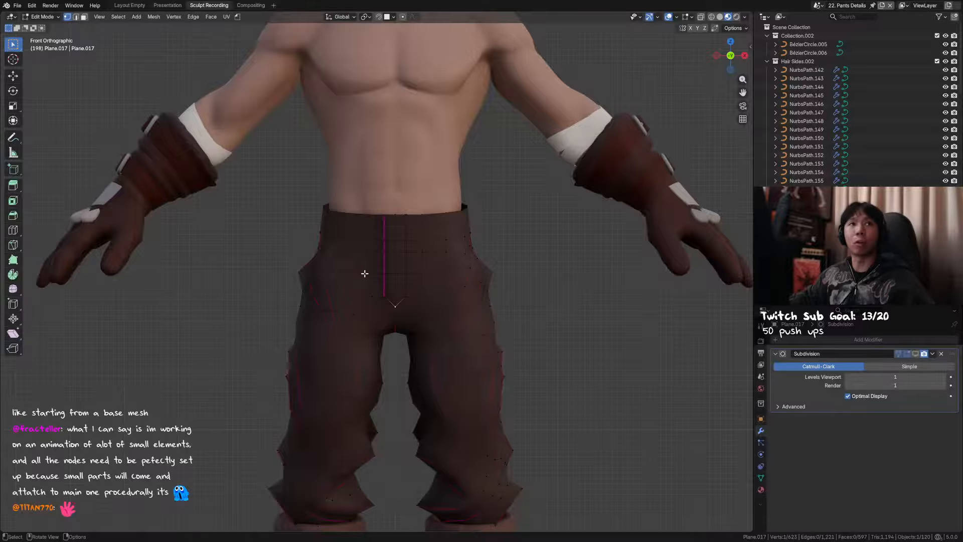
Try lowering the two vertices at the strip's lower left corner about 0.019 m along Z
middle_click_drag(420, 307, 443, 273)
middle_click_drag(444, 274, 395, 299, "ctrl")
key("Tab")
key("Tab")
left_click(404, 261, "shift")
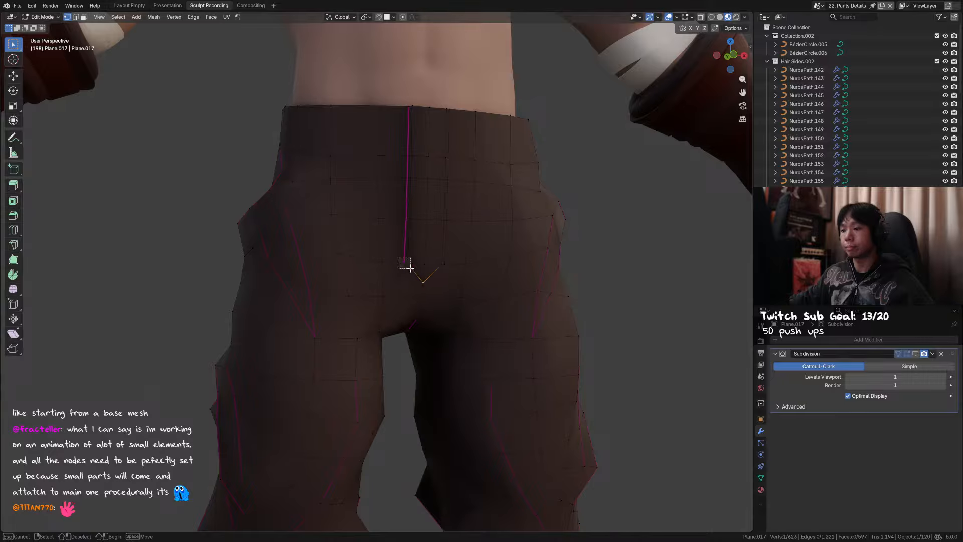
key("KP_1")
key("g")
key("z")
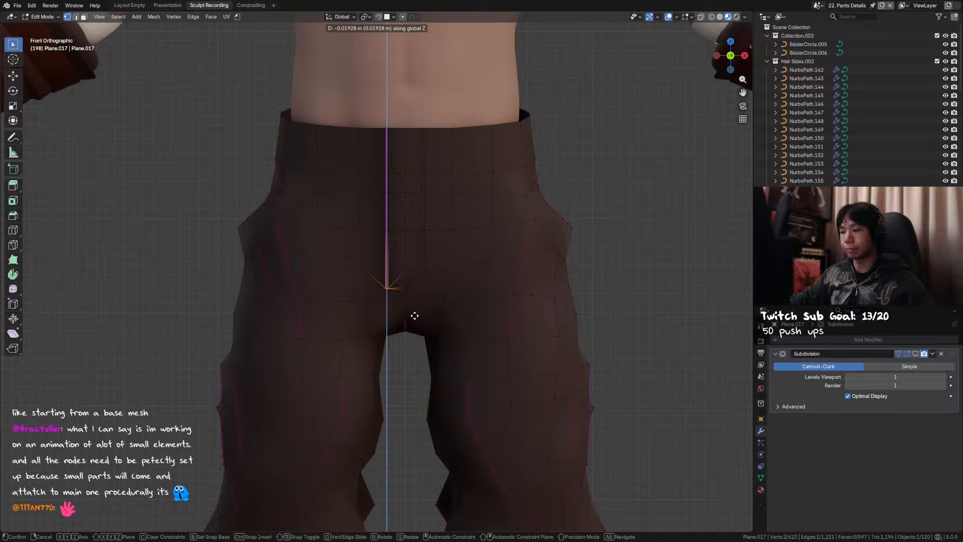
left_click(414, 317)
key("Tab")
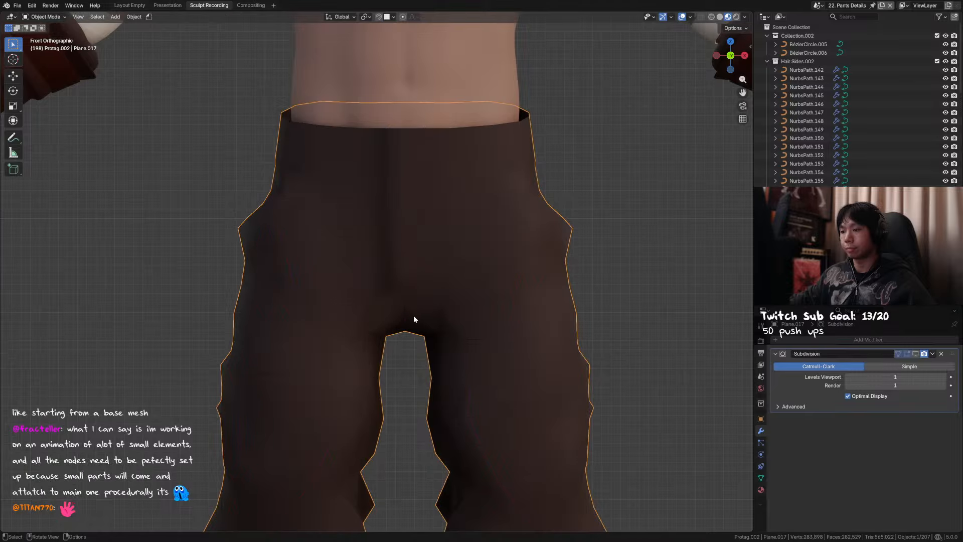
middle_click_drag(413, 318, 450, 330)
key("Tab")
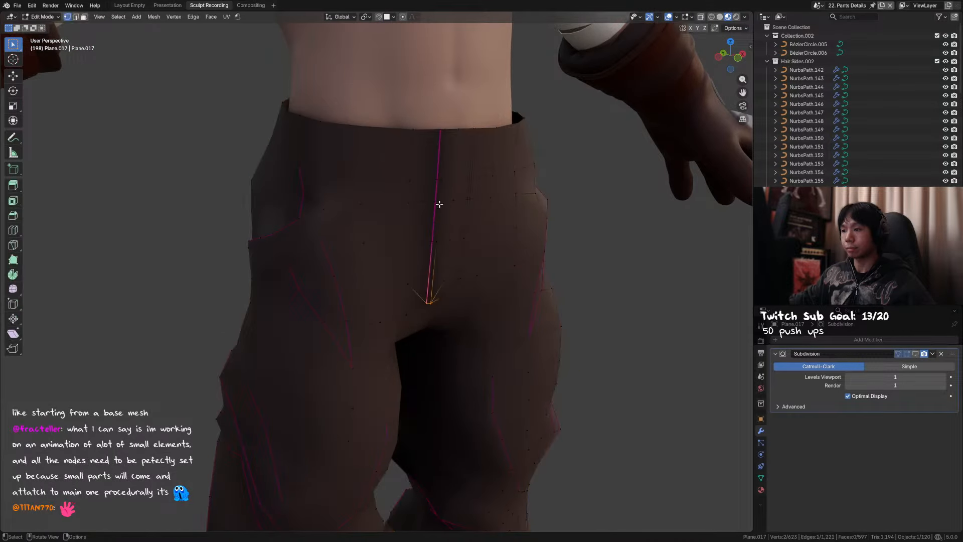
Show the Subdivision modifier in the viewport, examine the smoothed strip on the trousers' front, and save the file
key("Tab")
left_click(914, 355)
middle_click_drag(614, 326, 539, 311)
key("Tab")
middle_click_drag(410, 296, 402, 271)
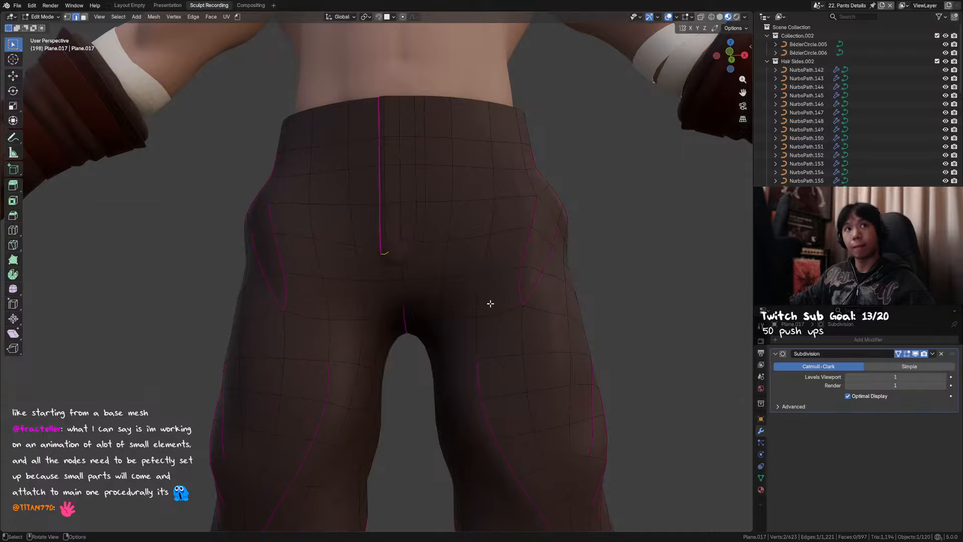
middle_click_drag(490, 303, 490, 316)
key("ctrl+s")
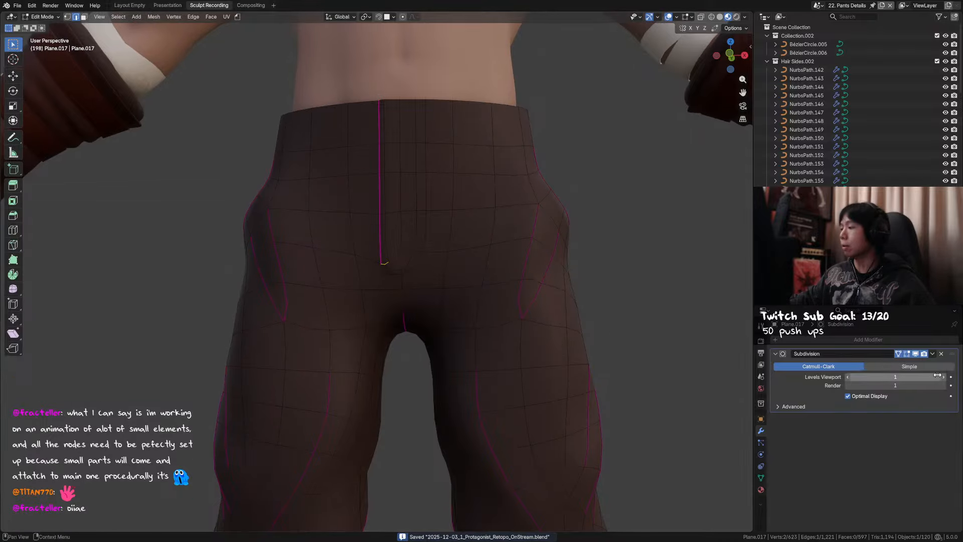
Turn the Subdivision viewport display off and undo the lowering of the strip's lower left corner vertices
left_click(915, 354)
middle_click_drag(720, 324, 711, 348)
mouse_move(331, 246)
middle_mouse_down()
mouse_move(332, 231)
mouse_move(333, 241)
middle_mouse_up()
key("ctrl+z")
key("ctrl+z")
key("ctrl+z")
key("ctrl+z")
key("ctrl+z")
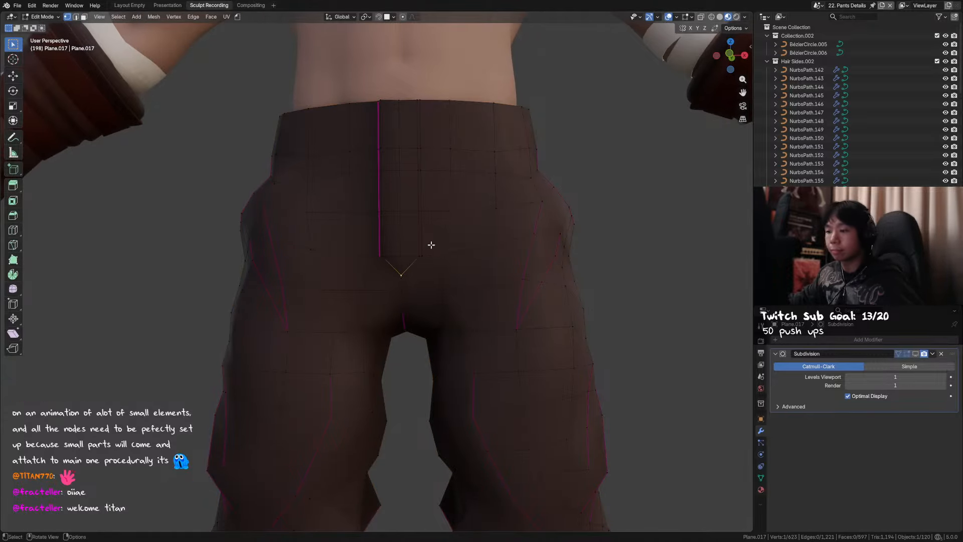
Select the strip's inner right vertical edge path up to the waistband and slide it toward the centre by about 0.38
middle_click_drag(474, 260, 441, 269)
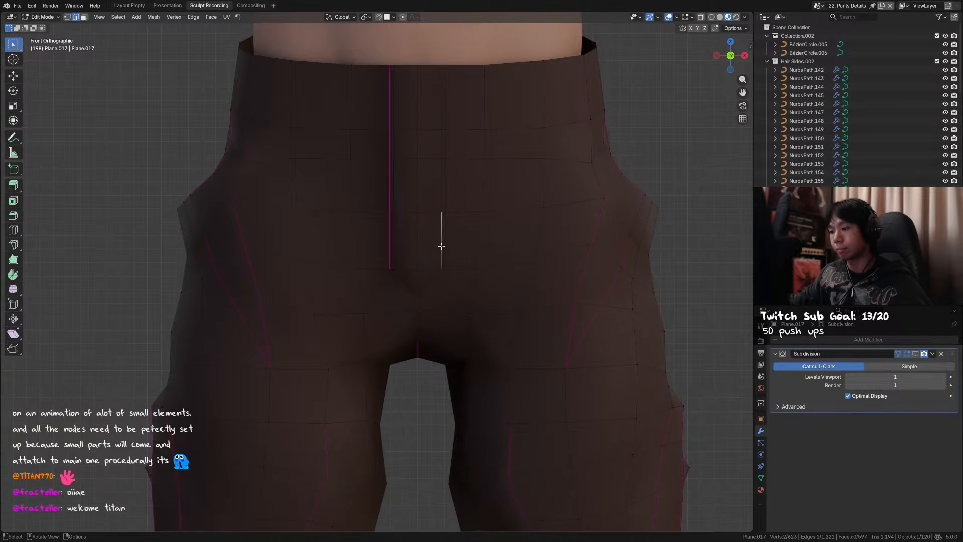
left_click(441, 132, "ctrl")
key("g")
key("g")
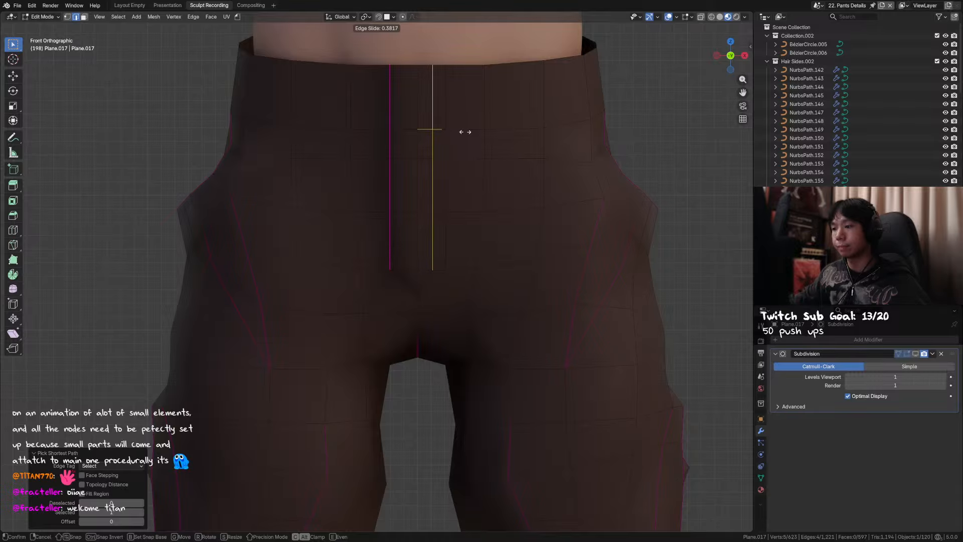
left_click(464, 135)
key("Tab")
key("Tab")
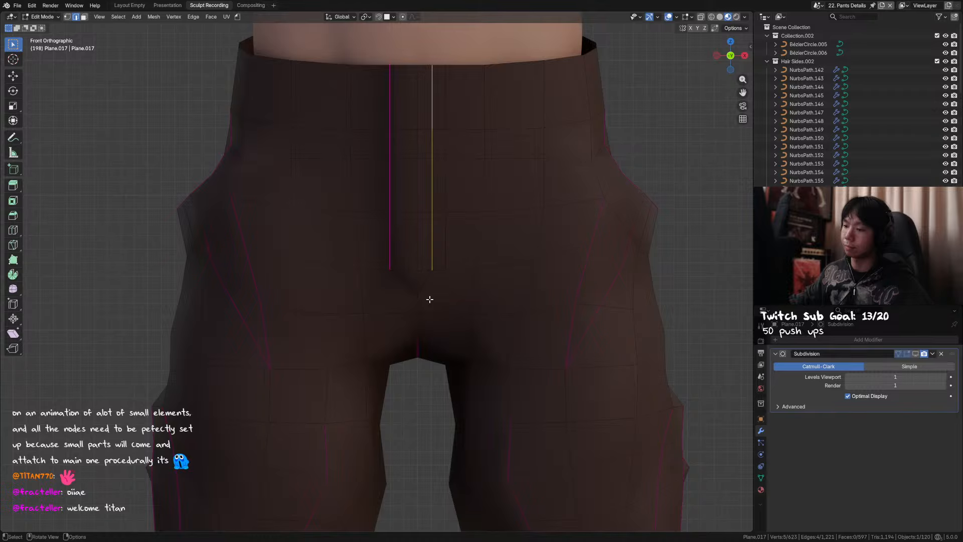
Merge the slid edge path's vertices into the neighbouring centre-line vertices with At Last, row by row up to the waistband
key("1")
left_click(429, 273)
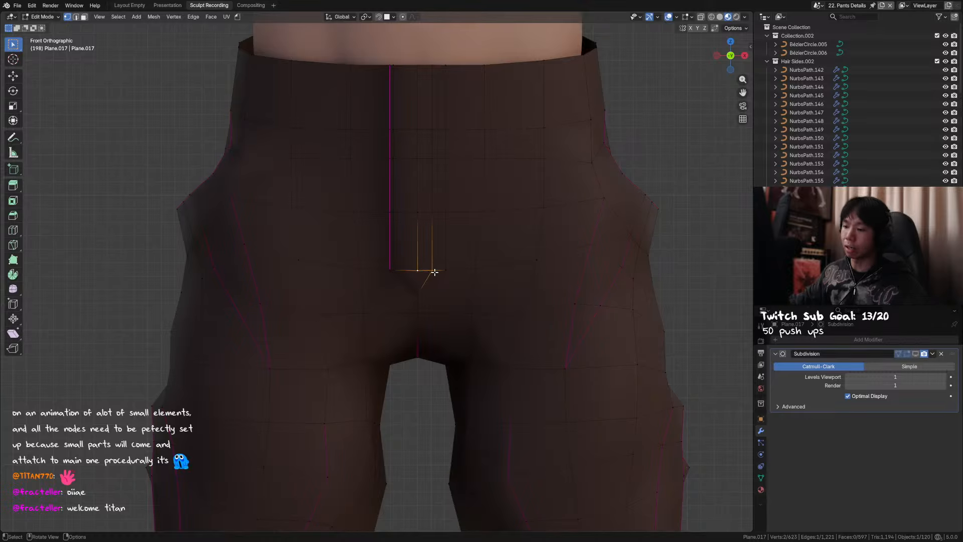
key("m")
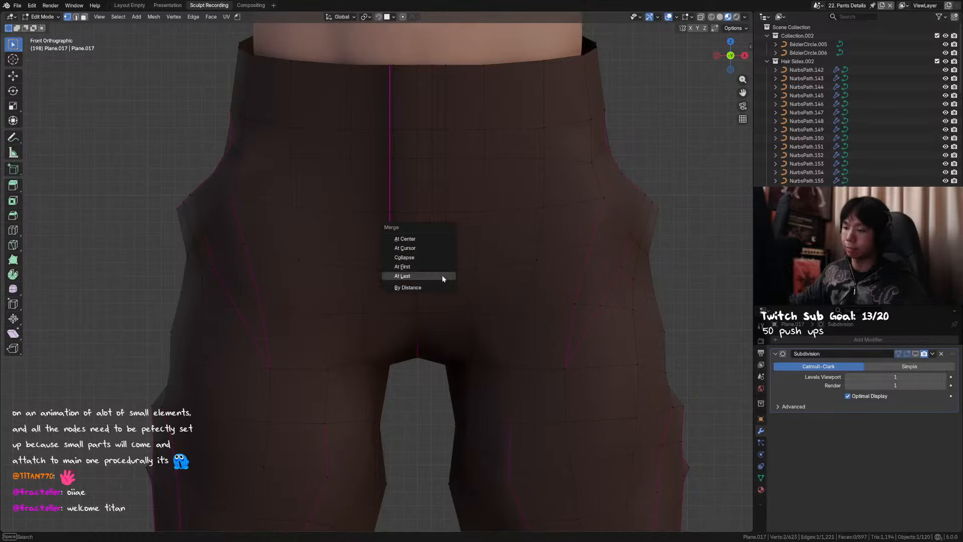
left_click(441, 276)
left_click_drag(423, 266, 429, 217)
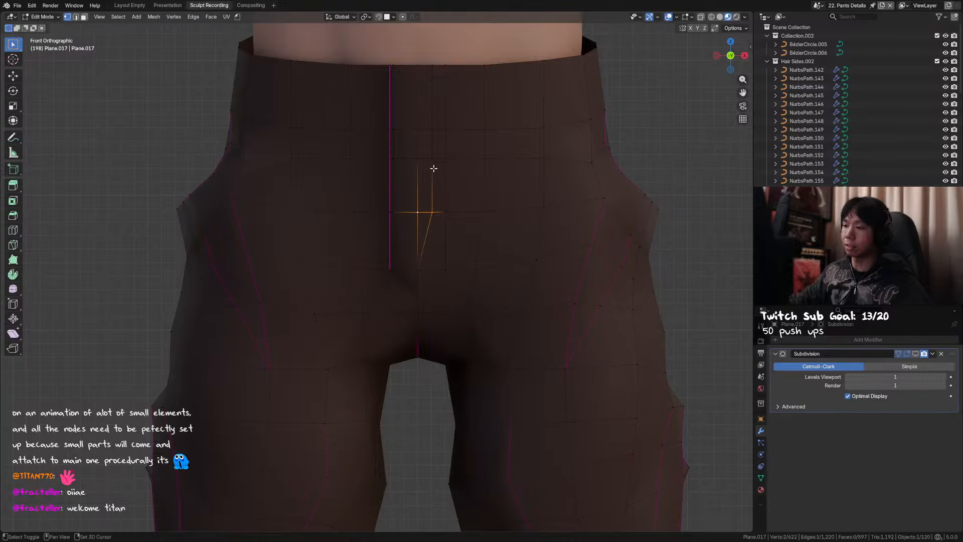
key("g")
left_click(413, 129)
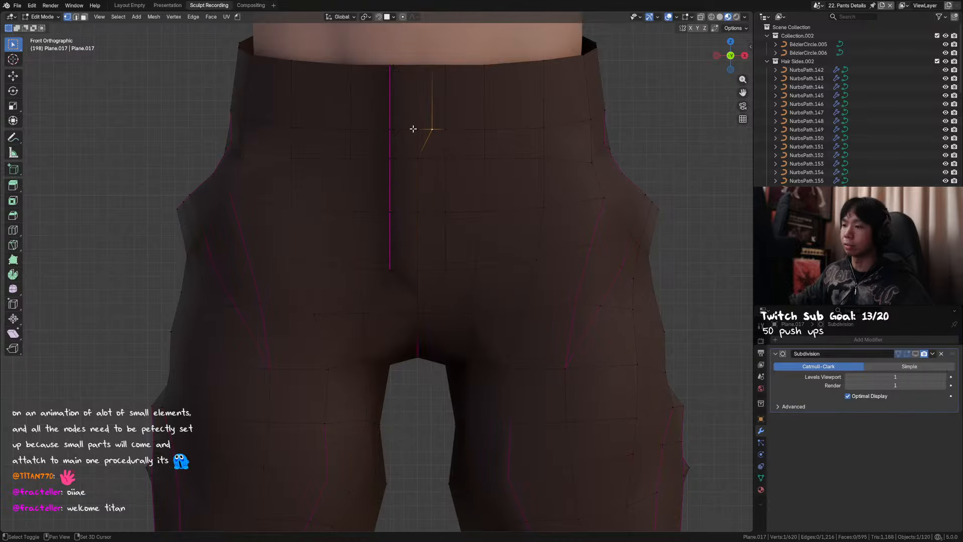
left_click(432, 64)
key("g")
left_click(418, 66)
middle_click_drag(428, 307, 426, 288)
key("2")
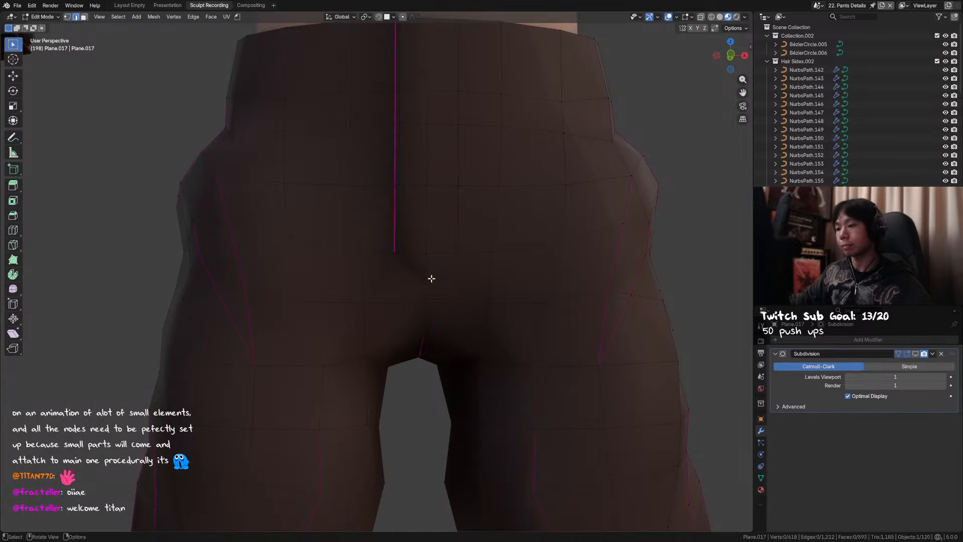
Try sliding the centre vertex below the strip's bottom end upward by about 0.54
key("1")
left_click(427, 277)
key("shift+v")
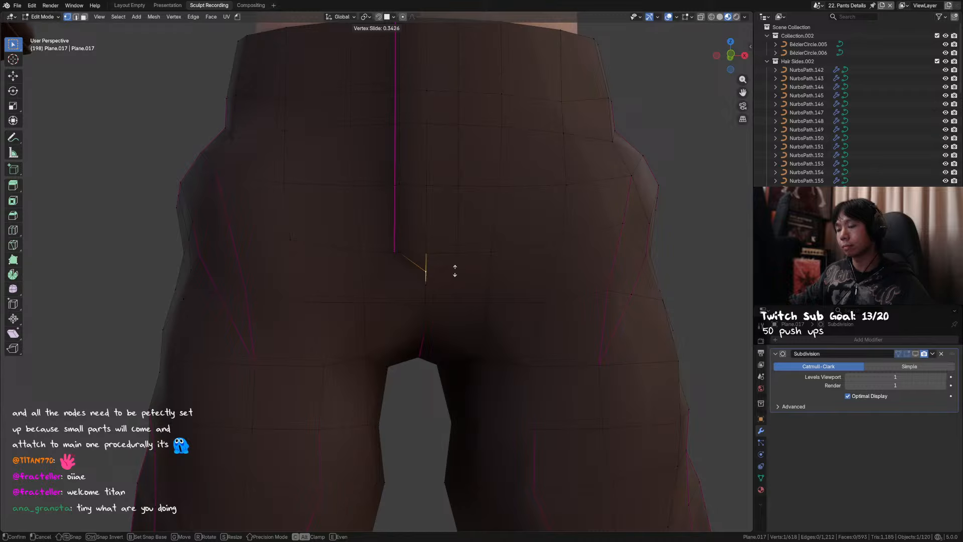
left_click(455, 271)
scroll(431, 277, "up", 1)
key("2")
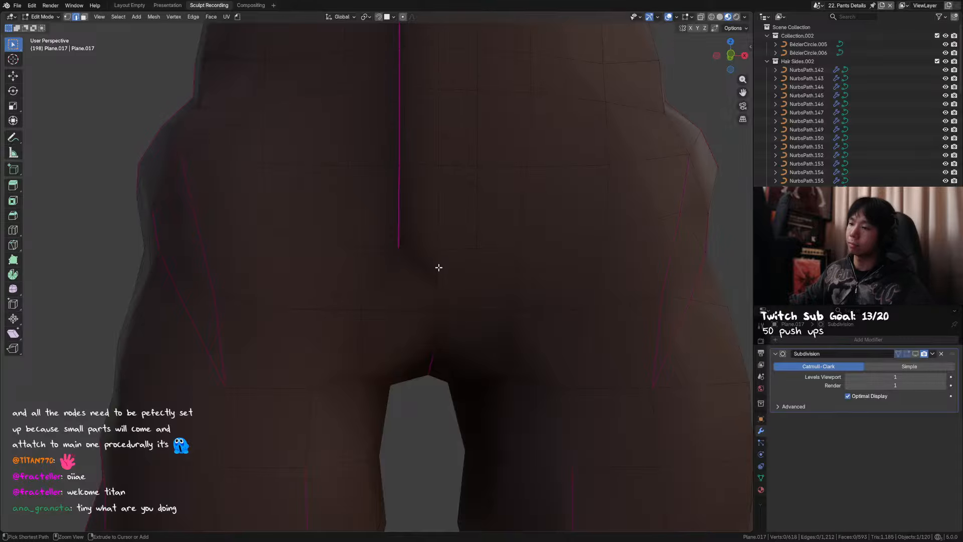
Undo the vertex slide and the preceding row-by-row merges into the strip's centre line
key("ctrl+z")
key("ctrl+z")
key("ctrl+z")
key("ctrl+z")
key("ctrl+z")
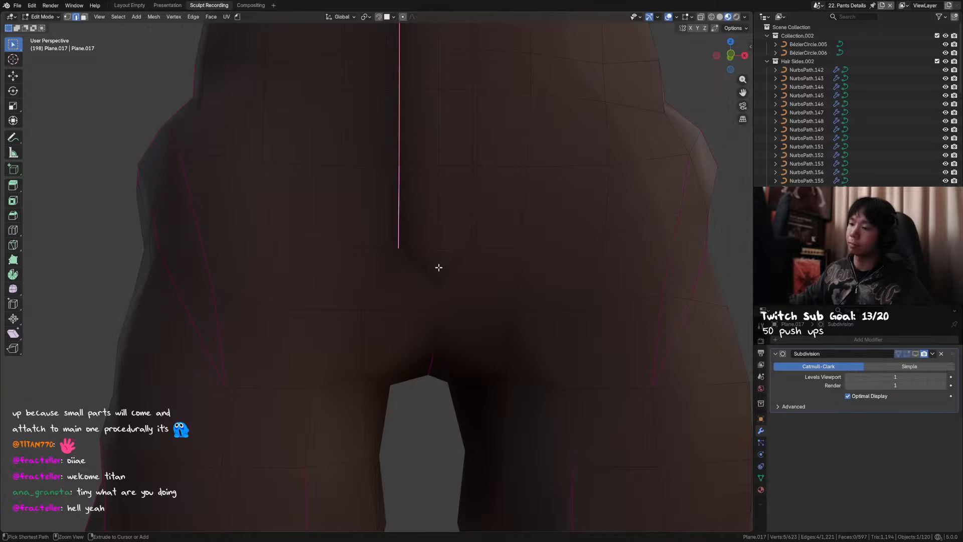
Try deleting the triangular face and its narrow border faces below the strip's bottom end, and undo the deletion
middle_click_drag(441, 290, 443, 301, "alt")
key("3")
left_click(414, 282)
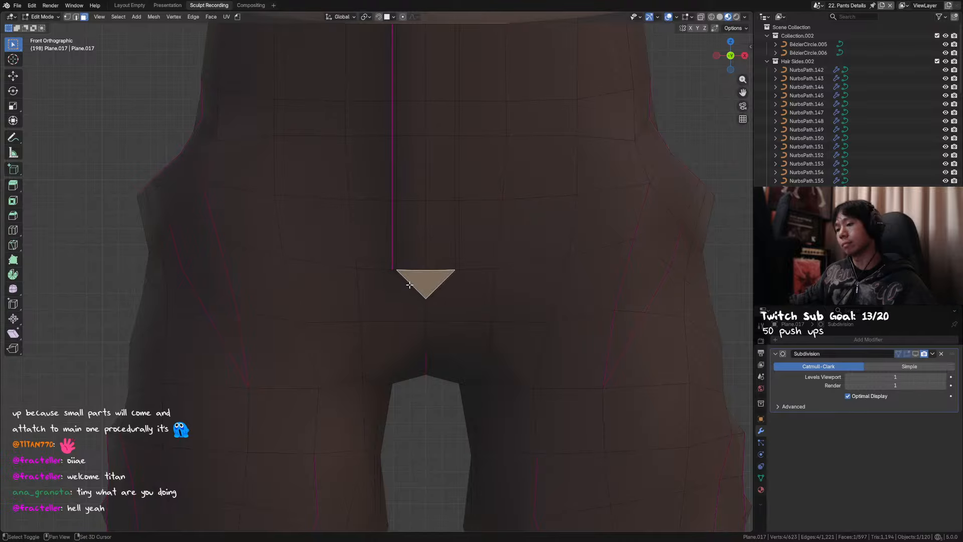
left_click(411, 286, "shift")
left_click(449, 282, "shift")
key("ctrl+z")
left_click(448, 279, "shift")
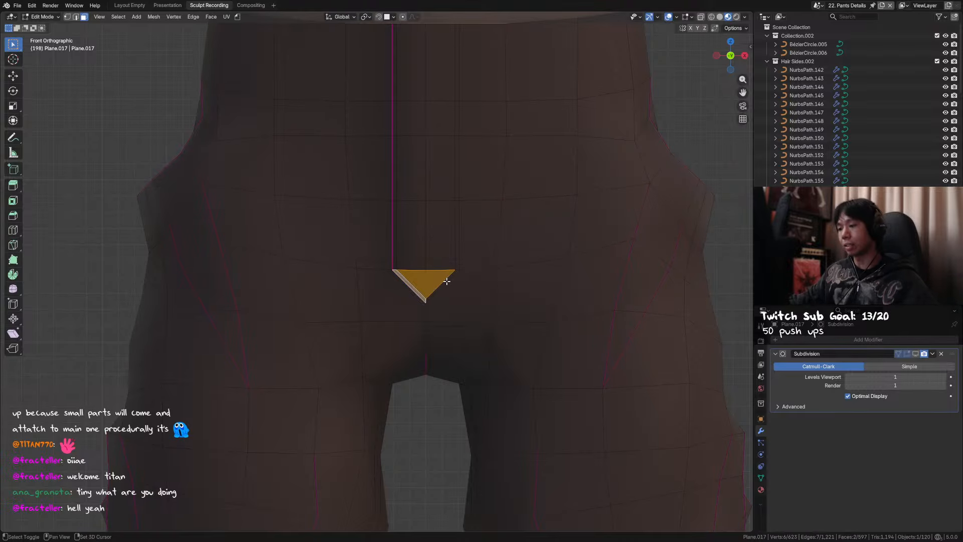
key("x")
left_click(446, 281)
key("1")
key("ctrl+z")
key("ctrl+z")
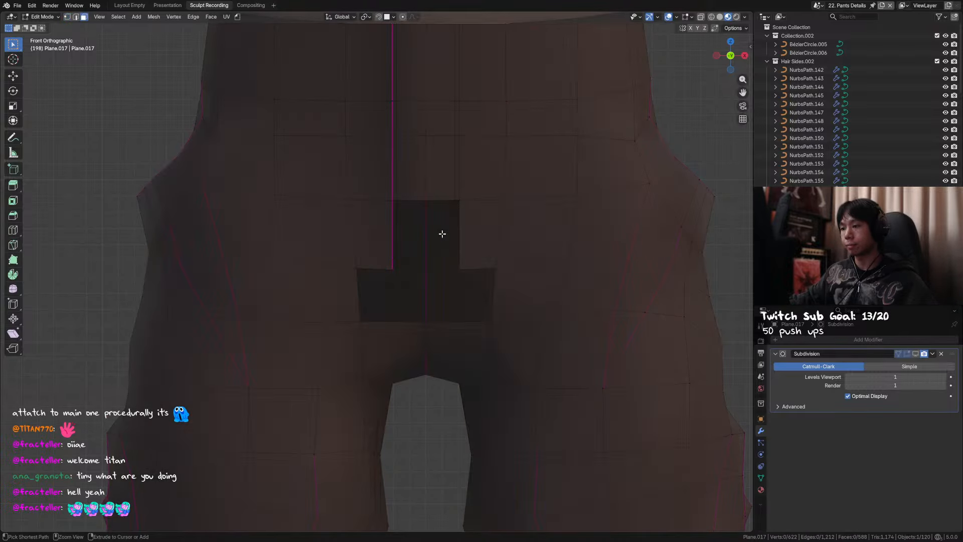
Knife-cut the triangular face from the strip's bottom centre vertex down to the triangle's lower tip, and save the file
middle_click_drag(427, 282, 445, 264)
key("1")
key("k")
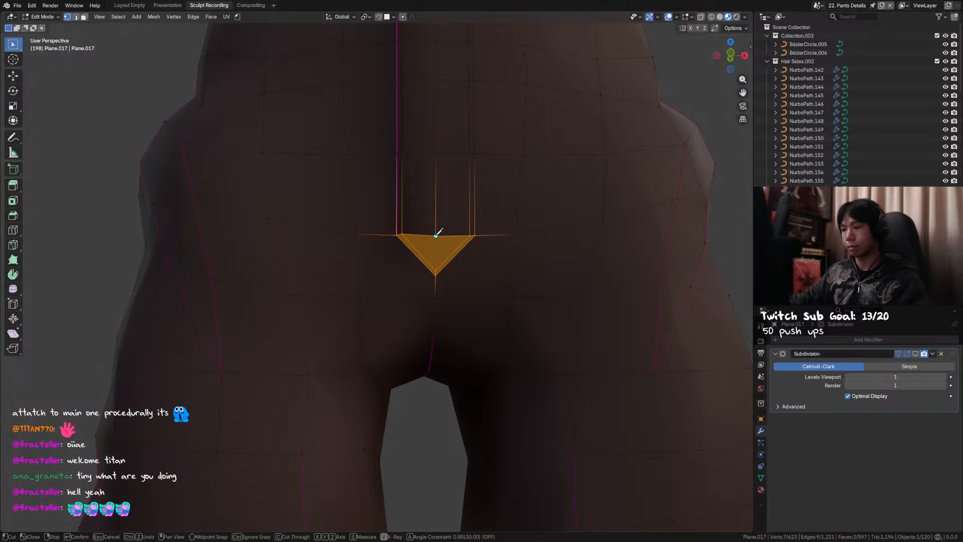
left_click(437, 235)
left_click(439, 264)
key("Return")
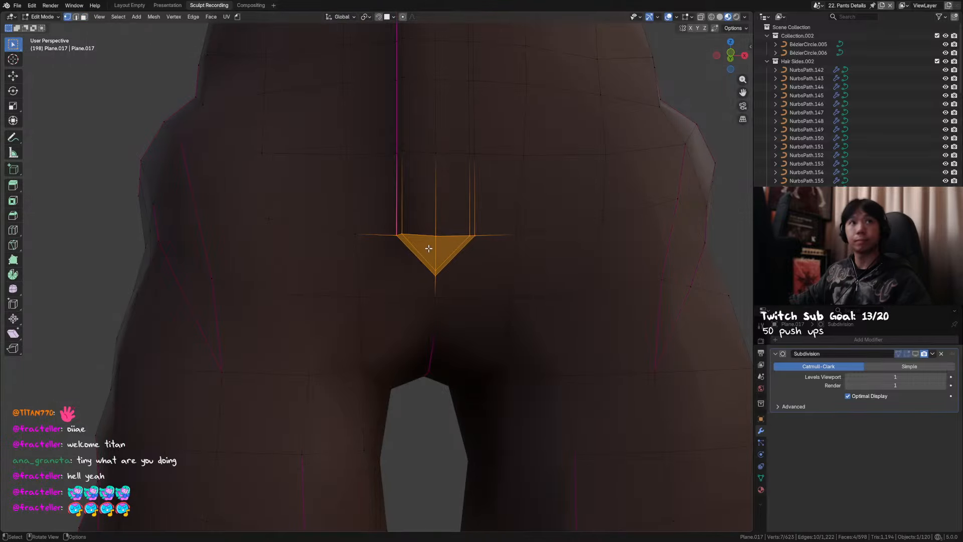
key("KP_1")
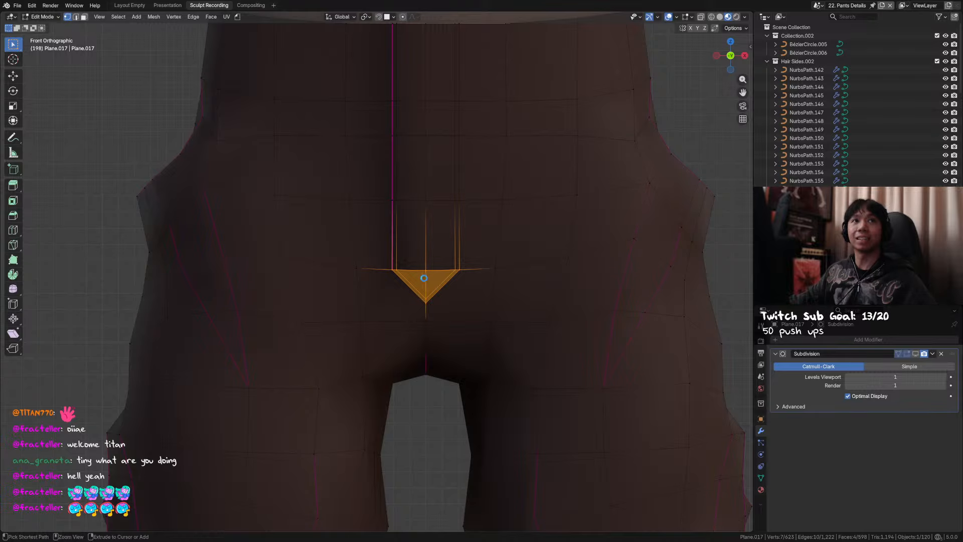
key("ctrl+s")
Delete the left half of the triangle below the strip together with its narrow diagonal border face
scroll(440, 295, "down", 1)
scroll(428, 299, "up", 4)
mouse_move(427, 299)
middle_mouse_down()
mouse_move(438, 251)
mouse_move(443, 284)
mouse_move(479, 304)
mouse_move(552, 309)
mouse_move(393, 312)
mouse_move(436, 292)
middle_mouse_up()
key("3")
left_click(442, 284)
key("alt+a")
left_click(435, 268)
scroll(541, 309, "down", 5)
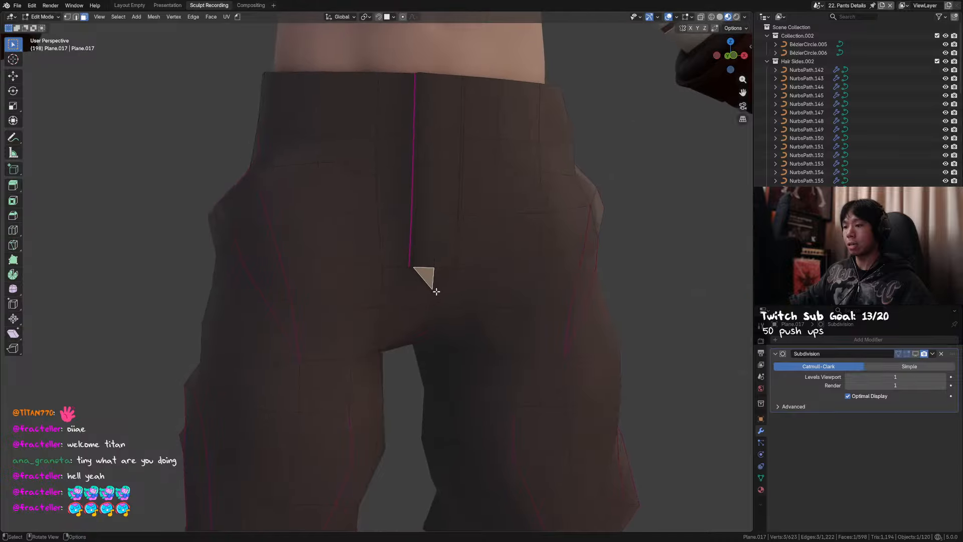
left_click(426, 282, "shift")
key("x")
left_click(425, 282)
key("ctrl+z")
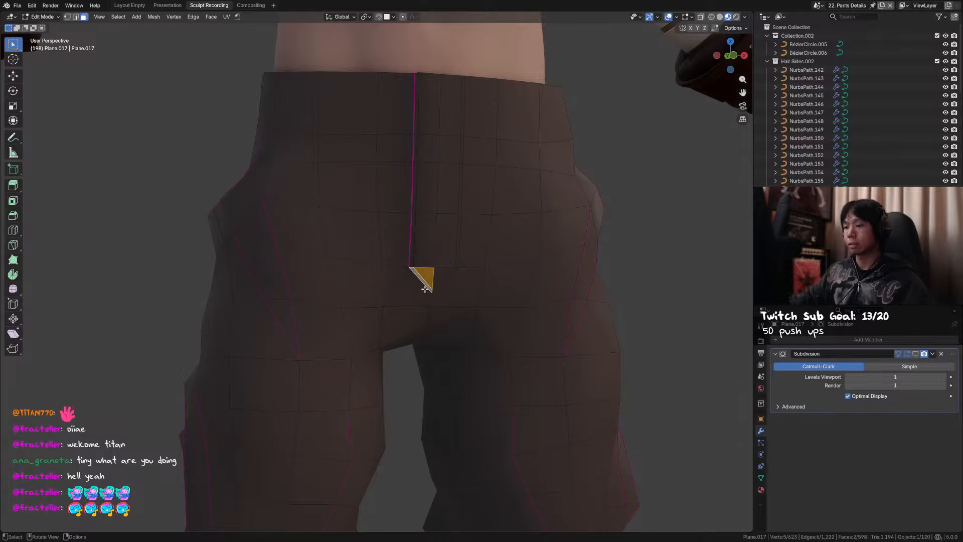
key("x")
left_click(414, 300)
middle_click_drag(414, 299, 407, 282)
Delete the triangle's right half and its narrow diagonal border face below the strip
scroll(420, 284, "up", 3)
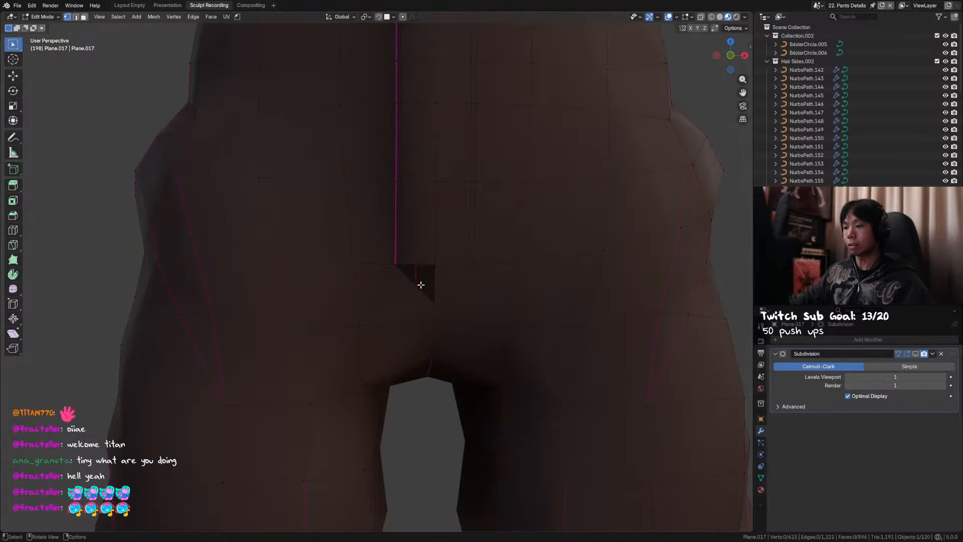
left_click(440, 290)
key("x")
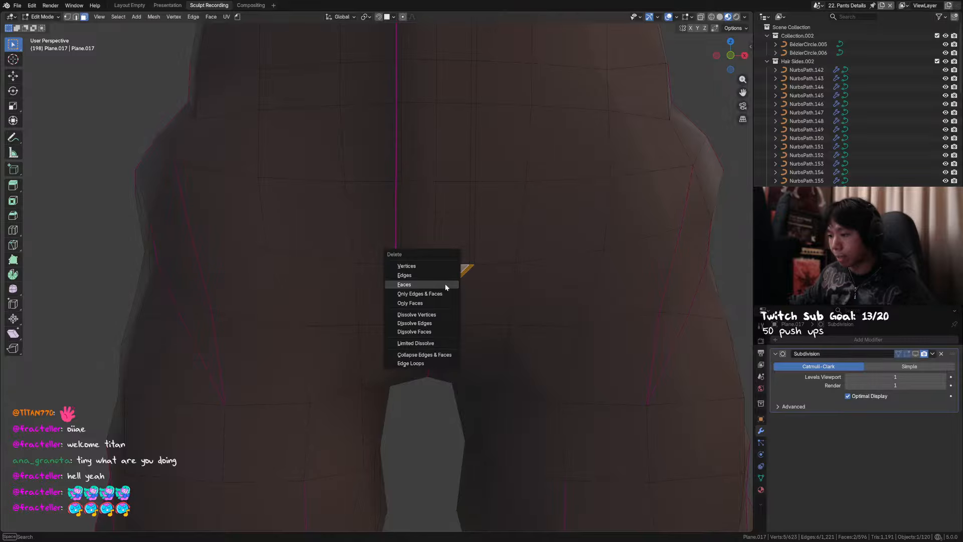
left_click(444, 284)
Select the triangular hole's lower tip vertex and raise it about 0.02 m along Z, close to the strip's bottom edge
left_click(436, 305)
left_click(437, 266, "shift")
middle_click_drag(436, 266, 470, 271)
left_click(470, 247)
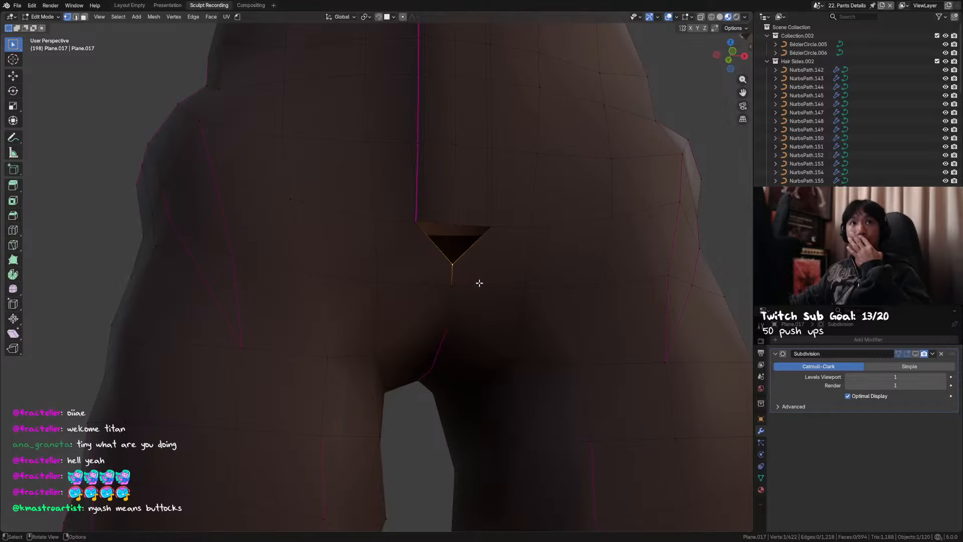
key("KP_1")
key("g")
key("z")
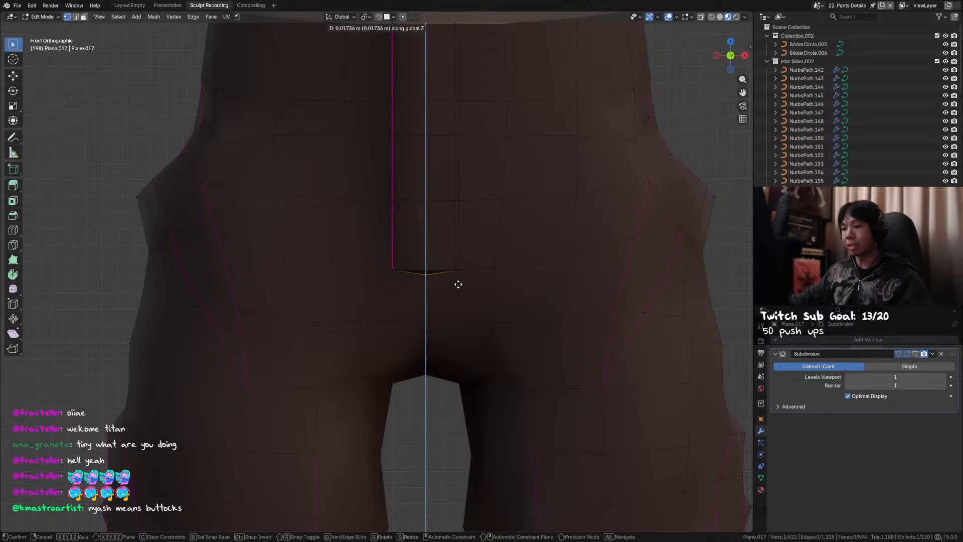
left_click(460, 280)
Fill the remaining gap along the strip's bottom edge with faces on both sides of the centre
middle_click_drag(460, 279, 440, 227)
left_click(411, 140, "shift")
key("j")
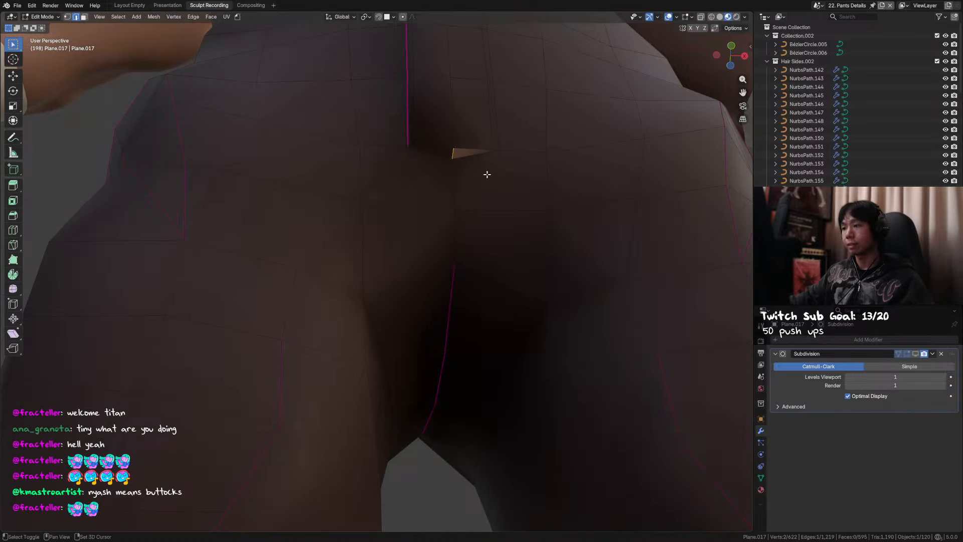
middle_click_drag(485, 171, 417, 146)
key("f")
left_click(418, 147)
Move the centre vertex below the strip's bottom edge along Y and save the file
middle_click_drag(432, 186, 424, 238)
key("g")
key("y")
left_click(437, 137)
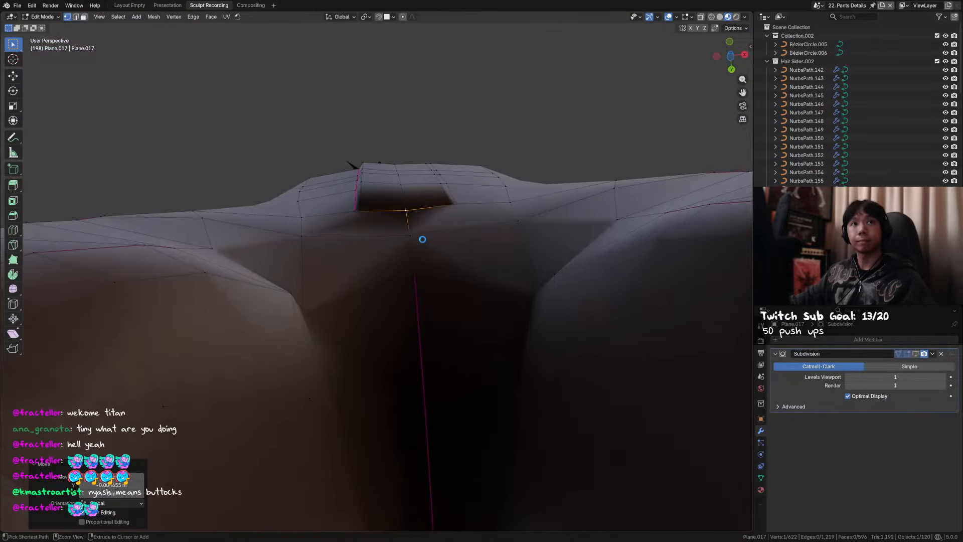
key("ctrl+s")
Adjust the depth of the strip's upper bottom-edge centre vertex along Y so the edge forms a smooth line
left_click(406, 205)
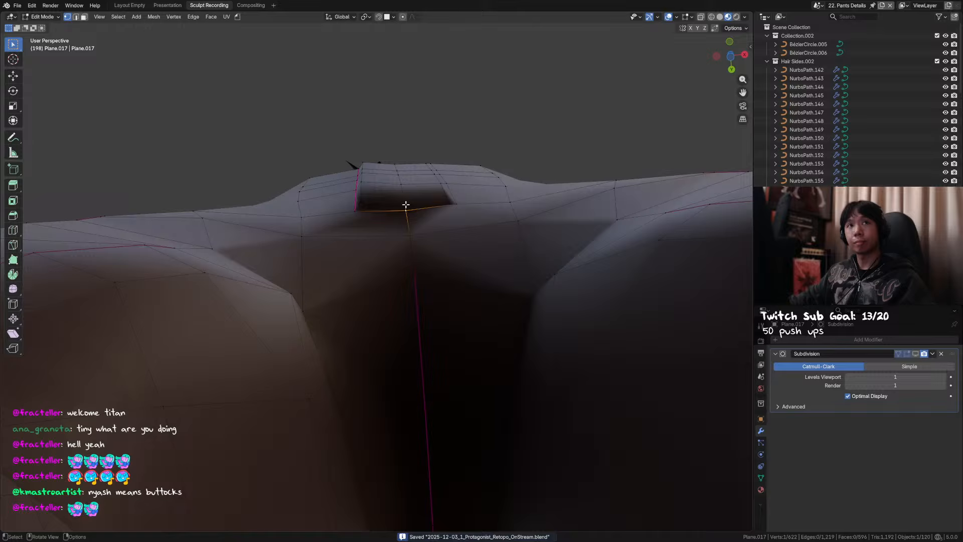
key("g")
key("y")
left_click(437, 205)
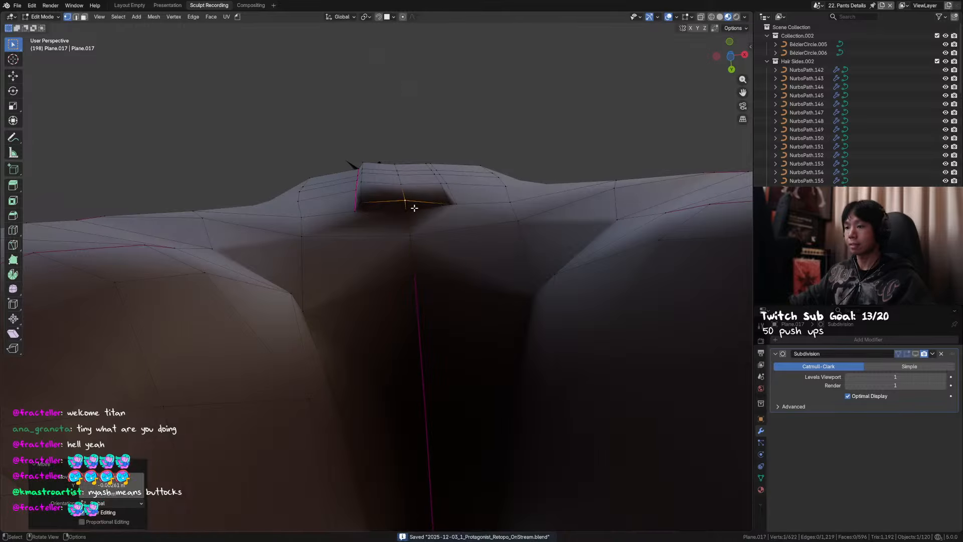
key("g")
key("y")
left_click(446, 201)
Move the strip's lower right corner vertex about 0.0028 m forward along Y and align it along X
key("g")
key("y")
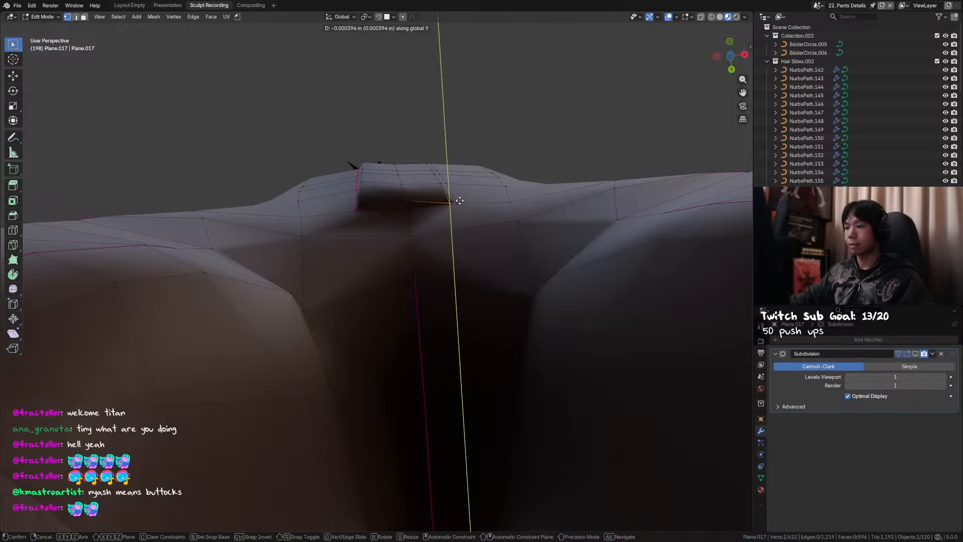
left_click(463, 196)
key("KP_1")
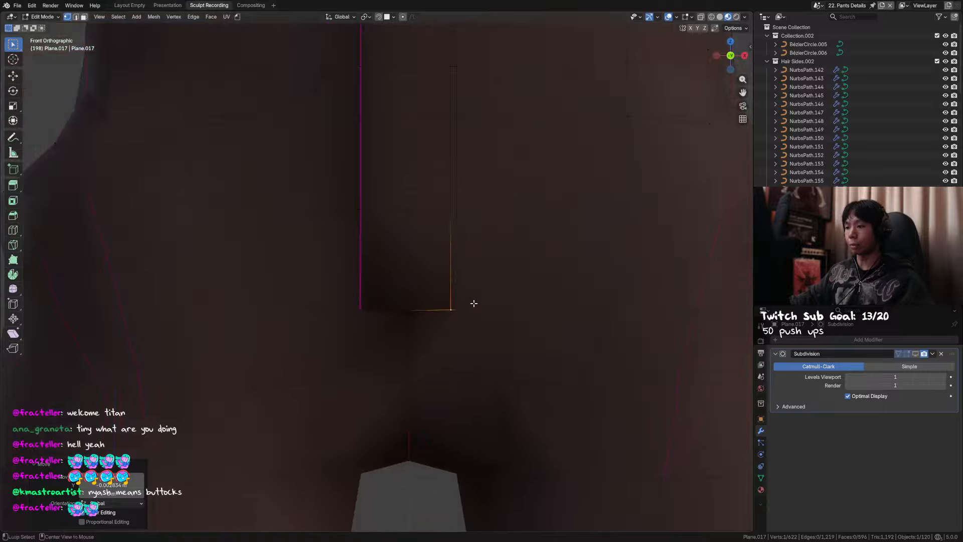
key("g")
key("x")
left_click(443, 284)
Switch the trousers to Object Mode, save the file, and show the Subdivision modifier in the viewport
scroll(486, 288, "down", 4)
key("ctrl+Tab")
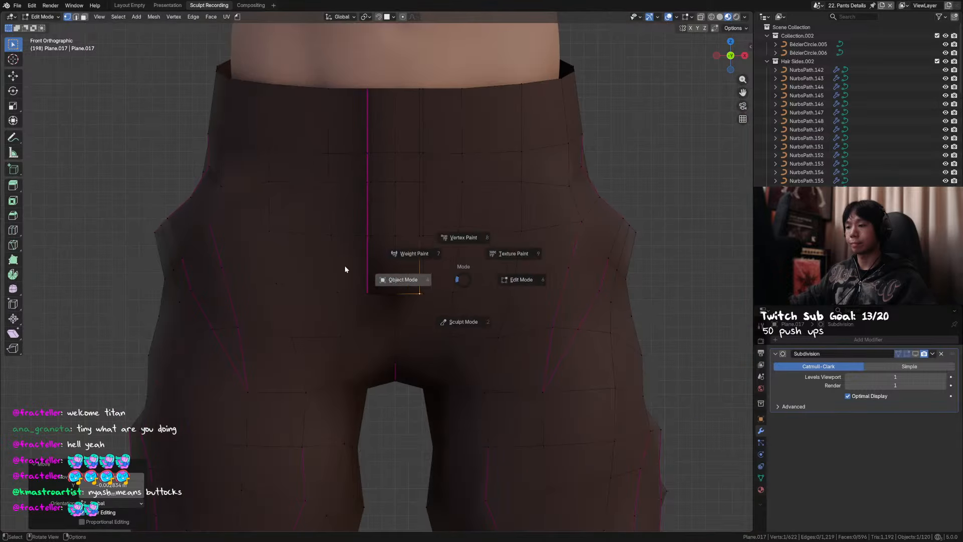
left_click(344, 267)
middle_click_drag(419, 272, 483, 304)
key("ctrl+s")
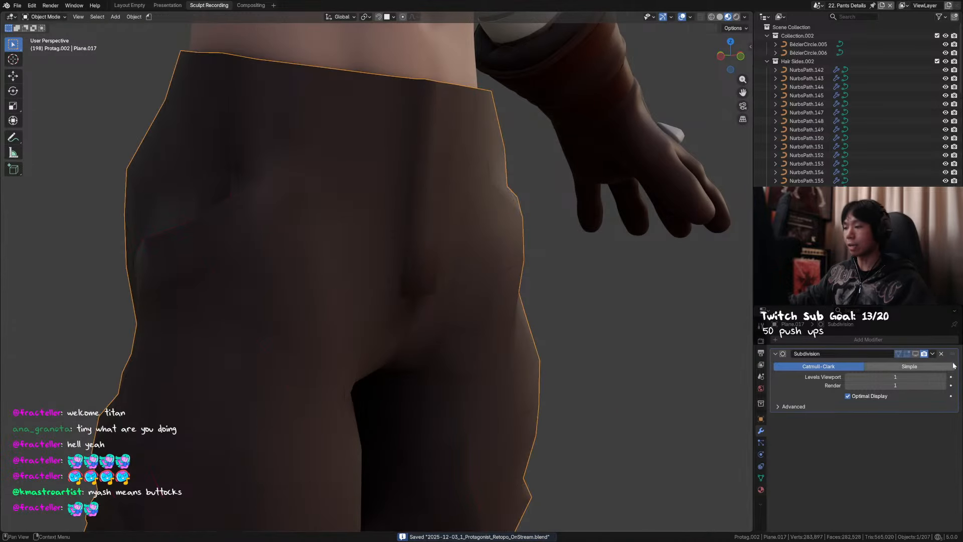
left_click(916, 354)
middle_click_drag(594, 337, 506, 320)
Crease the short edge at the strip's lower left corner and check the smoothed trousers in Object Mode
key("Tab")
middle_click_drag(445, 300, 378, 245)
left_click(378, 257)
key("shift+e")
left_click(545, 275)
key("Tab")
middle_click_drag(464, 279, 407, 255)
Select the strip's outline path from the waistband down and around its bottom edge, and crease it by about 0.8
key("Tab")
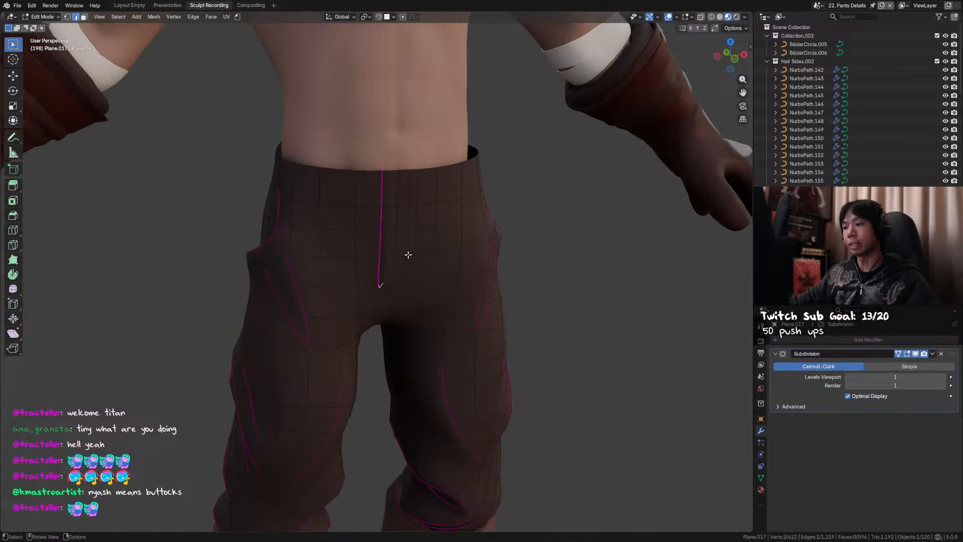
middle_click_drag(391, 209, 392, 279)
left_click(396, 283, "ctrl")
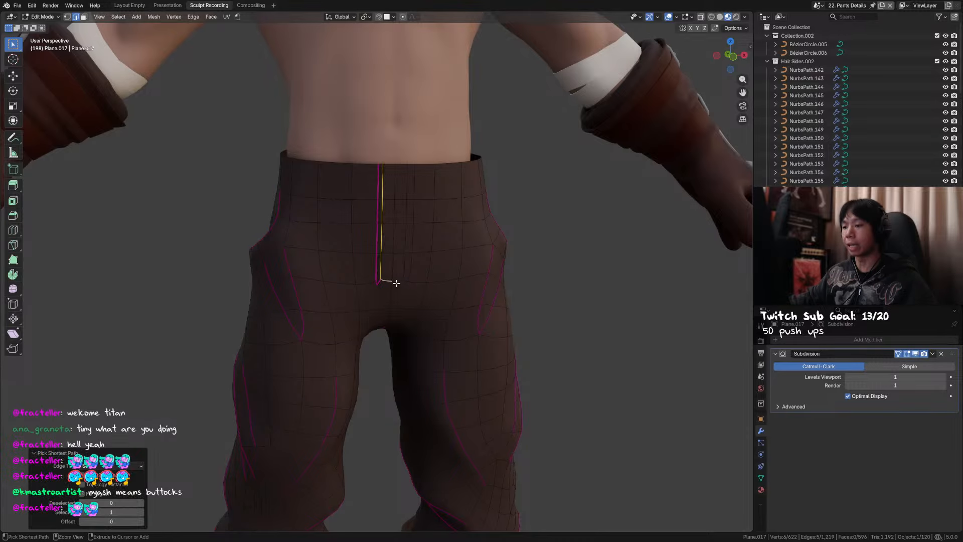
left_click(400, 281, "ctrl")
scroll(416, 286, "up", 3)
key("shift+e")
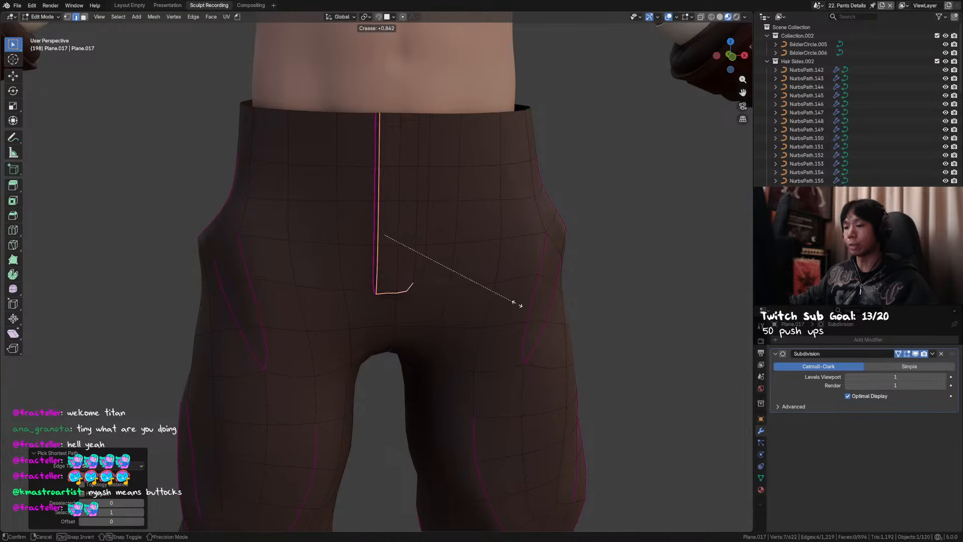
left_click(502, 300)
Save the file in Object Mode and examine the trousers on the full character with the Subdivision modifier shown
key("Tab")
middle_click_drag(502, 299, 444, 292)
key("Tab")
key("Tab")
key("ctrl+s")
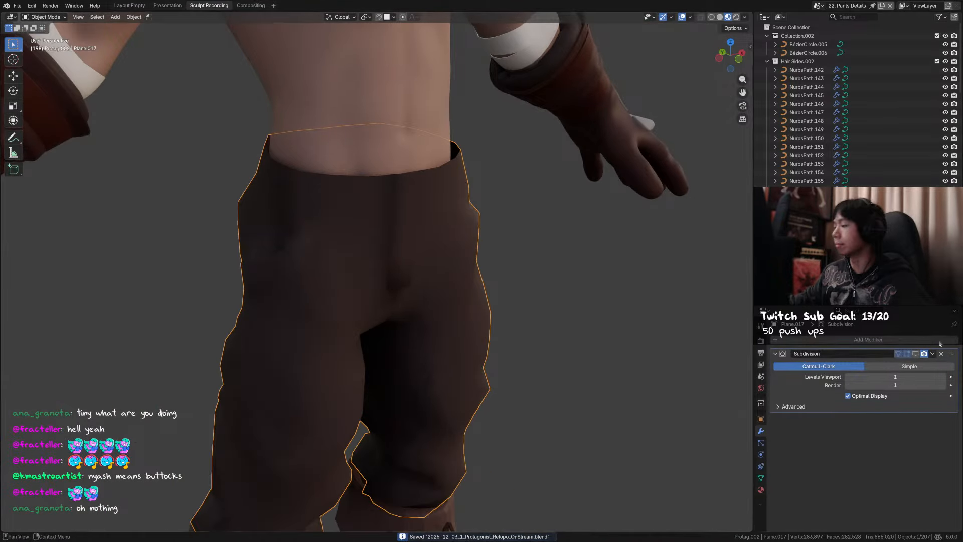
left_click(917, 355)
middle_click_drag(497, 254, 377, 243)
scroll(377, 243, "down", 6)
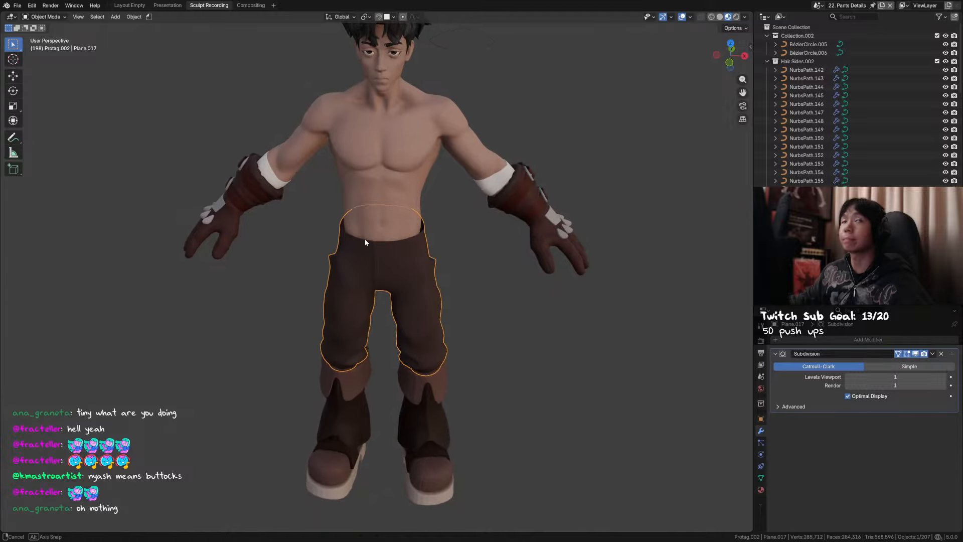
Reveal the hidden objects including the shirt, hide the unneeded object over the trousers again, and save the file
left_click(449, 267)
middle_click_drag(449, 267, 480, 270)
key("alt+h")
left_click(464, 270)
middle_click_drag(463, 270, 429, 269)
left_click(428, 279)
key("h")
key("ctrl+s")
Select the trousers in front view, switch to Sculpt Mode, and set the Grab brush size to about 703 px
key("KP_1")
scroll(426, 281, "down", 1)
middle_click_drag(452, 313, 482, 307, "shift")
left_click(415, 310)
key("Tab")
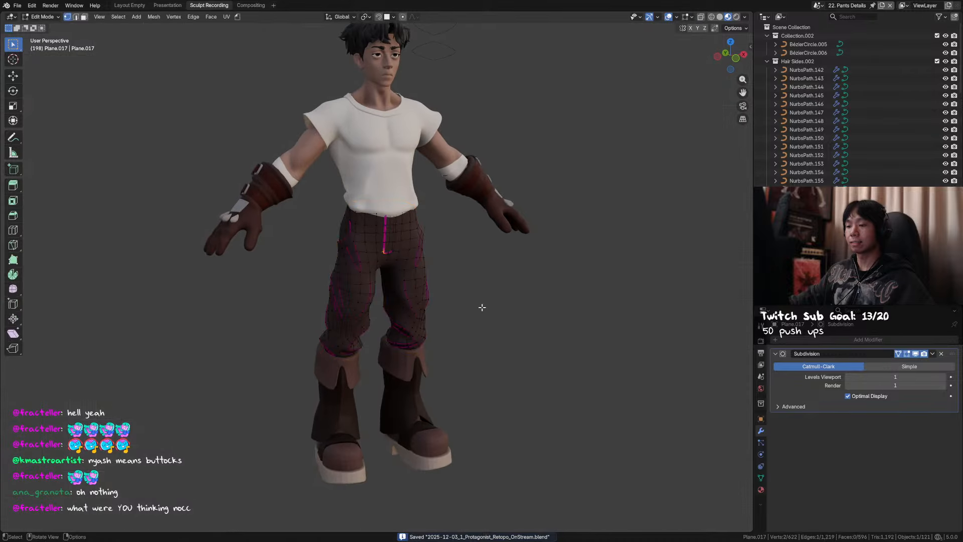
key("KP_1")
key("Tab")
key("ctrl+Tab")
key("f")
left_click(559, 346)
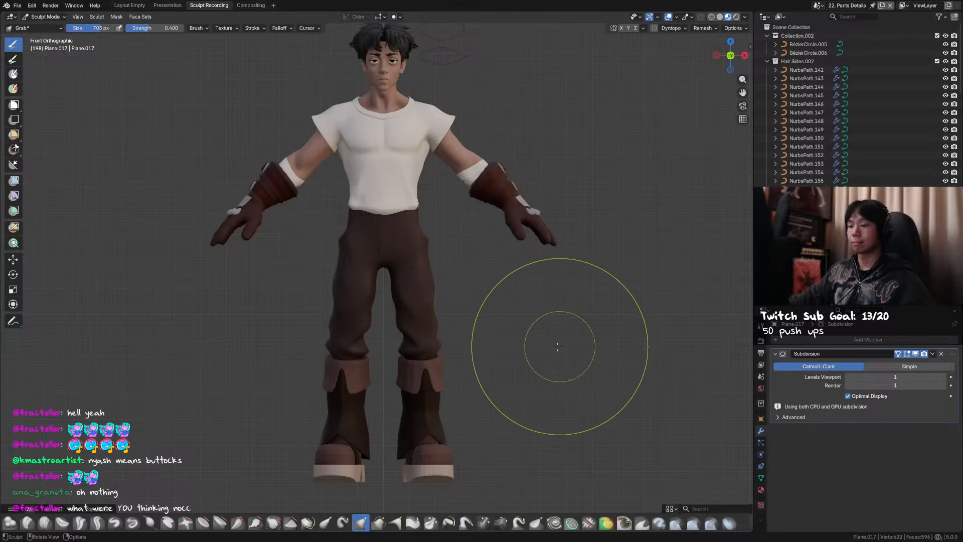
Turn on X symmetry for sculpting the trousers and reduce the Grab brush size to about 628 px
left_click_drag(418, 345, 426, 342)
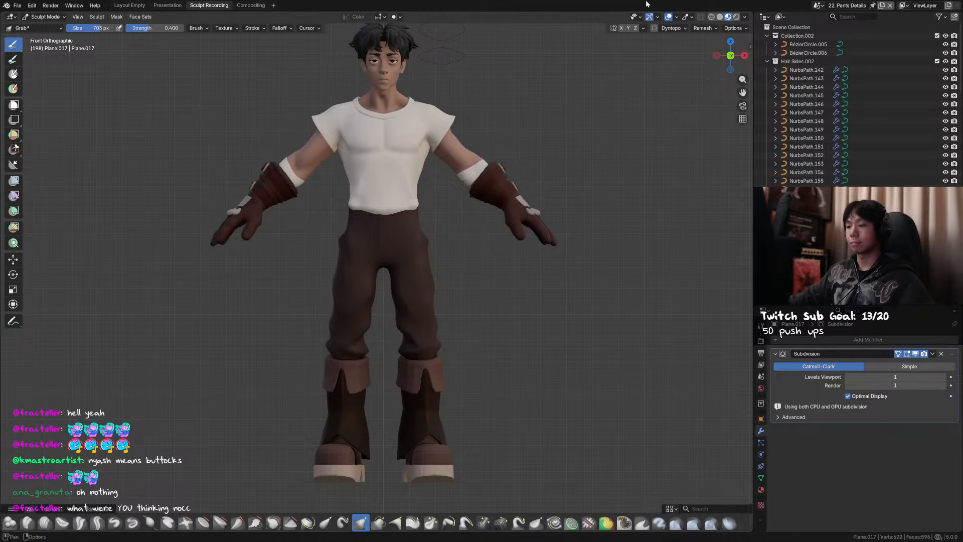
left_click(620, 28)
middle_click_drag(423, 323, 426, 309, "shift")
key("f")
left_click(417, 309)
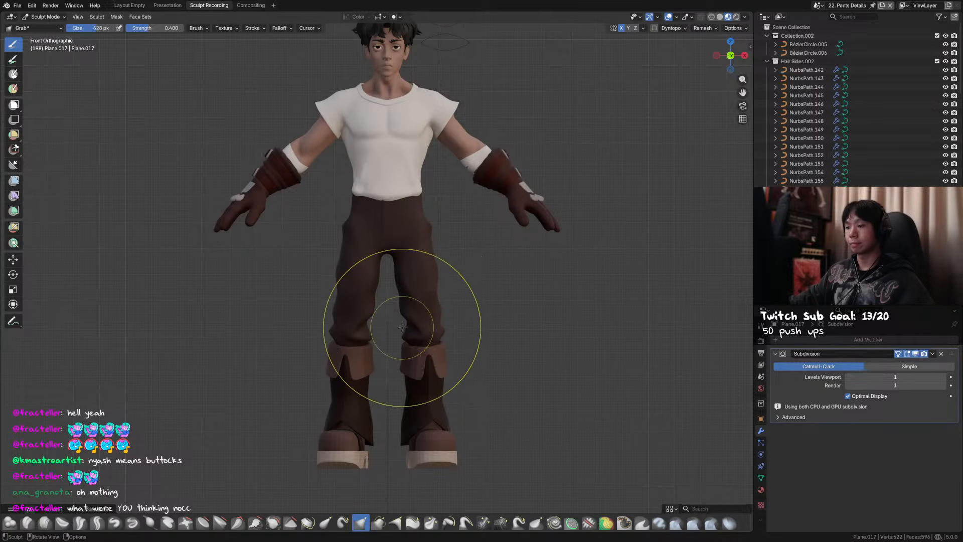
Pull the trouser legs slightly outward and upward around the knees with the Grab brush, checking the overall silhouette
mouse_move(418, 329)
left_mouse_down()
mouse_move(407, 328)
mouse_move(497, 277)
mouse_move(433, 305)
left_mouse_up()
mouse_move(467, 298)
middle_mouse_down("shift")
mouse_move(458, 329)
mouse_move(466, 331)
middle_mouse_up("shift")
scroll(458, 331, "down", 1)
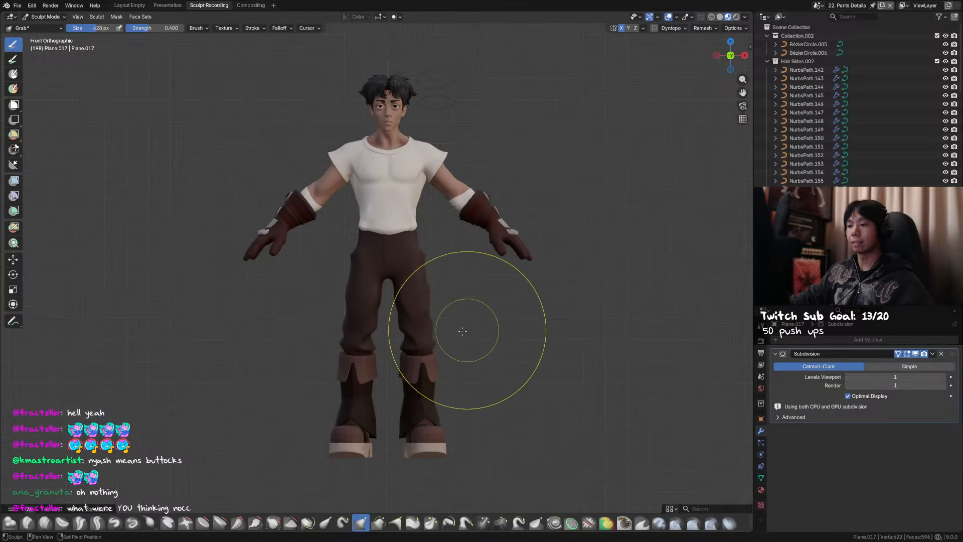
mouse_move(421, 337)
left_mouse_down()
mouse_move(474, 328)
mouse_move(440, 314)
left_mouse_up()
middle_click_drag(440, 313, 462, 321, "shift")
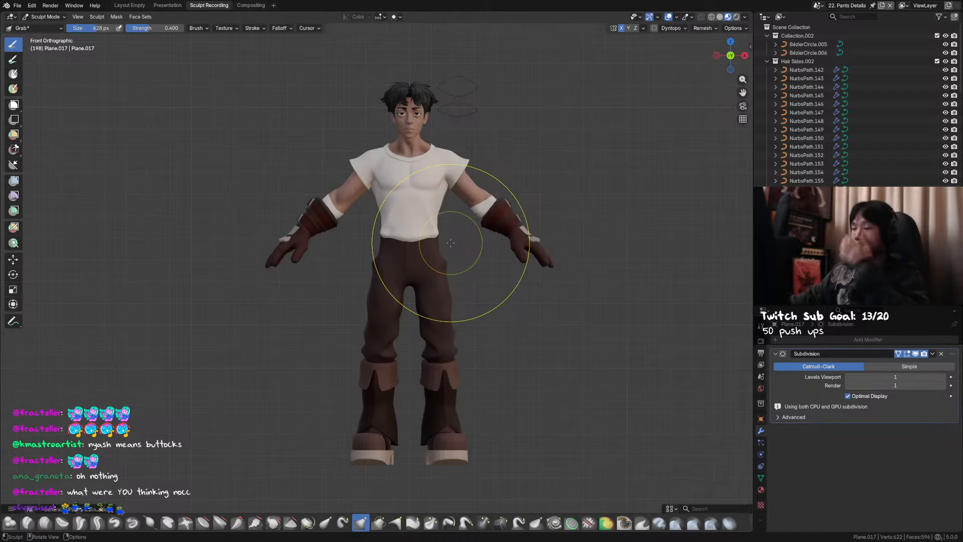
middle_click_drag(450, 243, 456, 278)
middle_click_drag(458, 295, 220, 271)
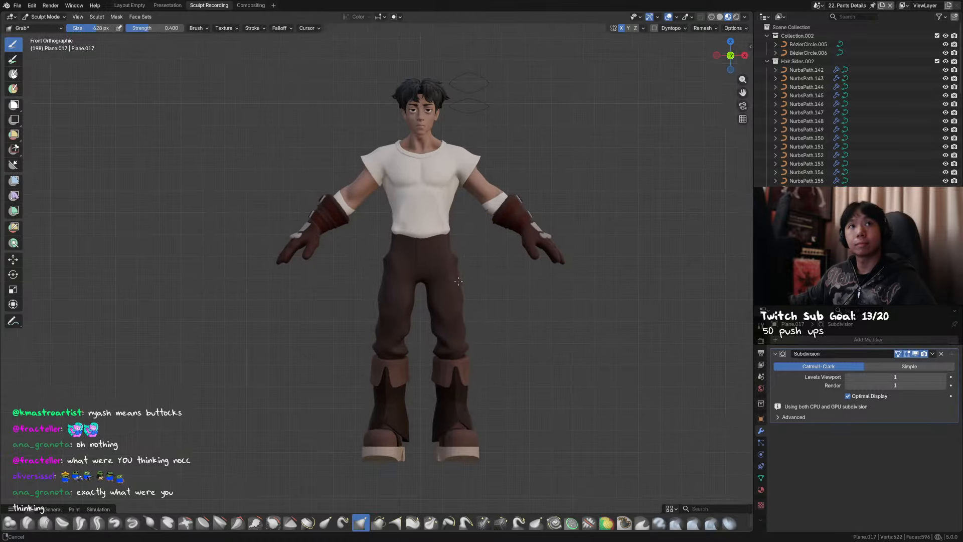
Increase the Grab brush size to 737 px and pull the trouser legs slightly outward around the knees
mouse_move(541, 300)
middle_mouse_down("shift")
mouse_move(534, 270)
mouse_move(512, 305)
mouse_move(443, 293)
mouse_move(459, 298)
middle_mouse_up("shift")
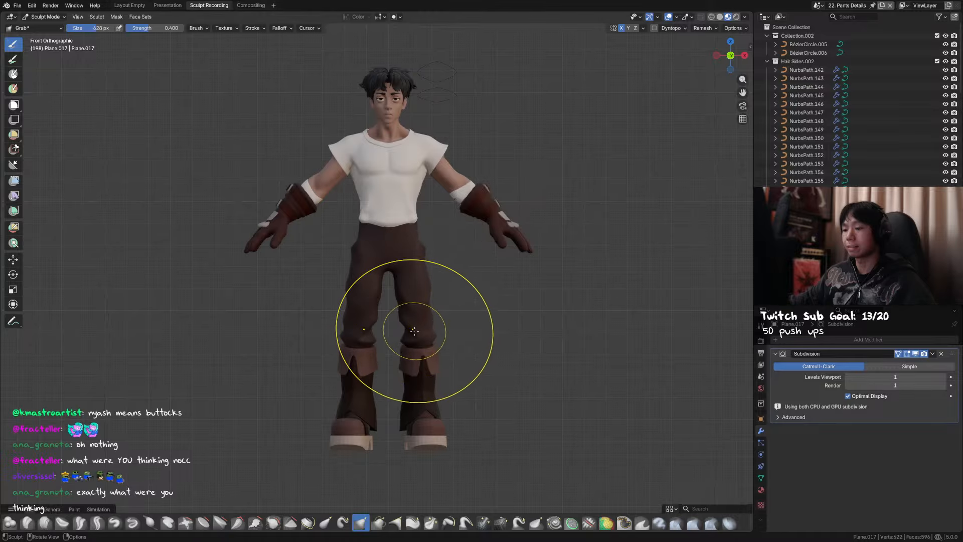
key("f")
left_click(442, 335)
left_click_drag(425, 325, 432, 326)
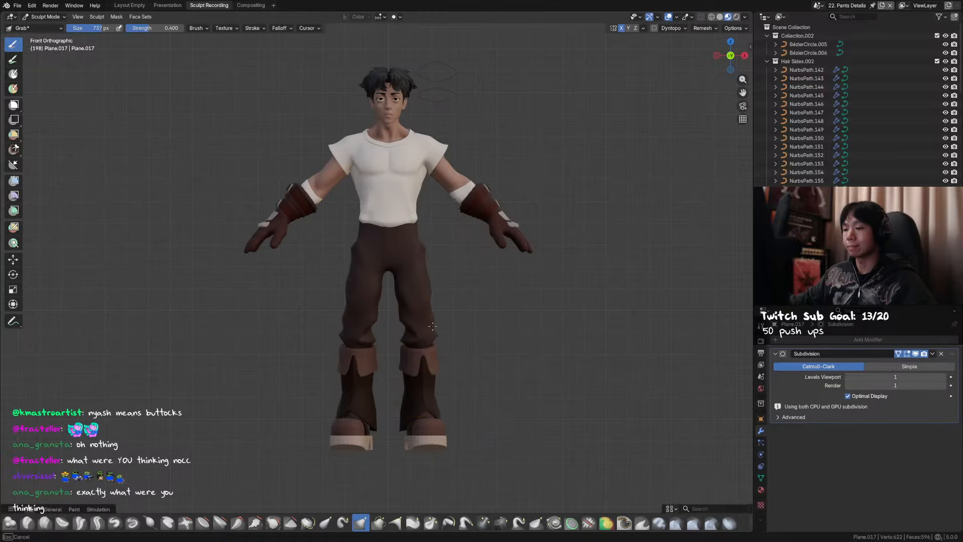
left_click_drag(367, 335, 499, 299)
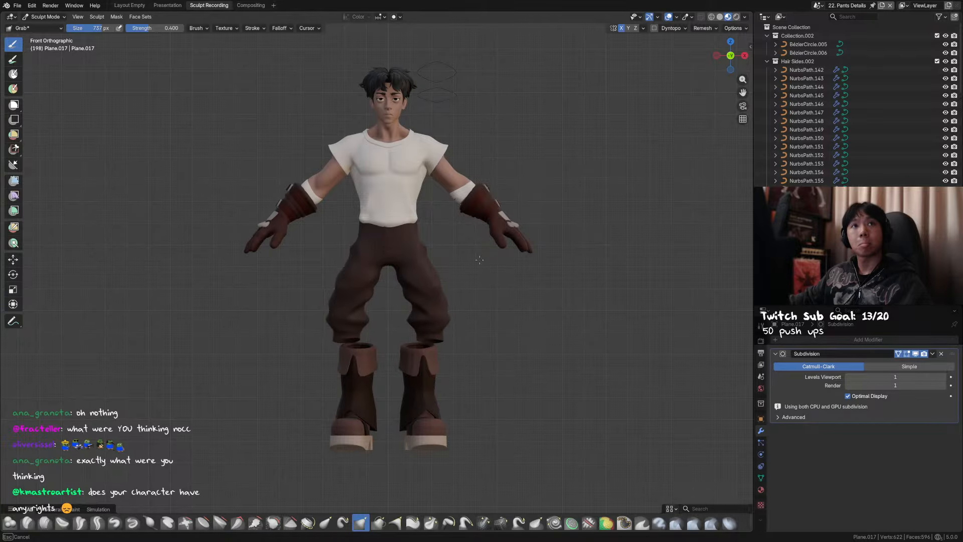
left_click_drag(426, 272, 415, 274)
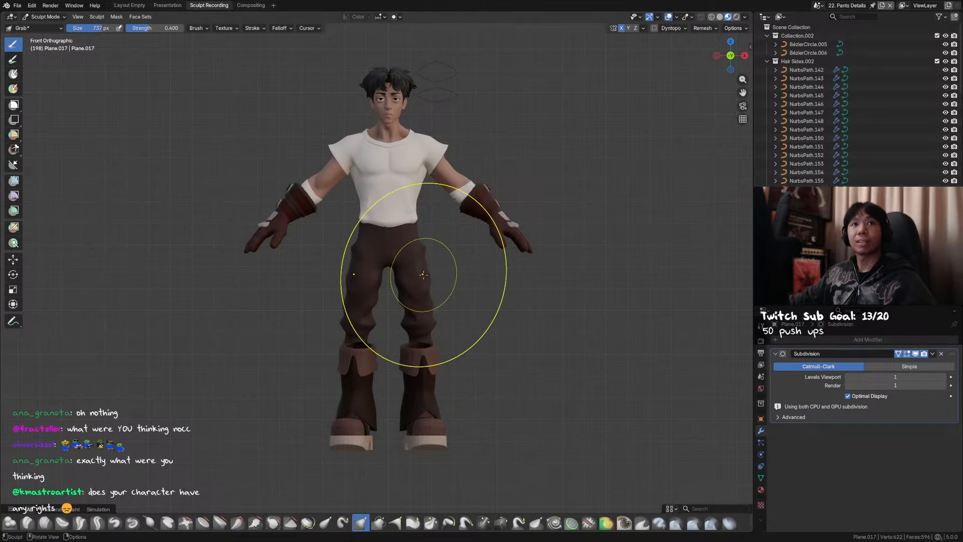
key("ctrl+z")
middle_click_drag(417, 301, 422, 301, "shift")
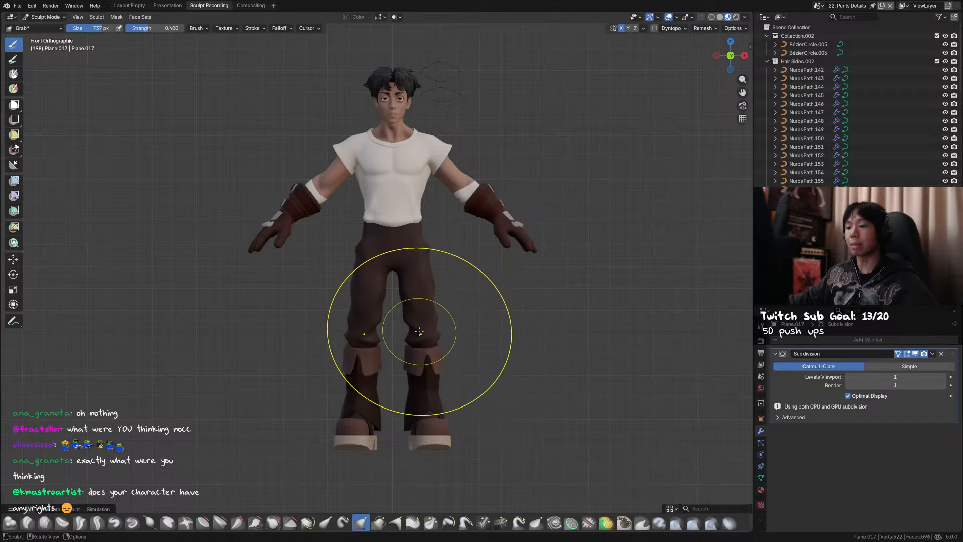
mouse_move(422, 331)
left_mouse_down()
mouse_move(458, 291)
mouse_move(476, 289)
mouse_move(410, 304)
mouse_move(376, 280)
mouse_move(411, 283)
left_mouse_up()
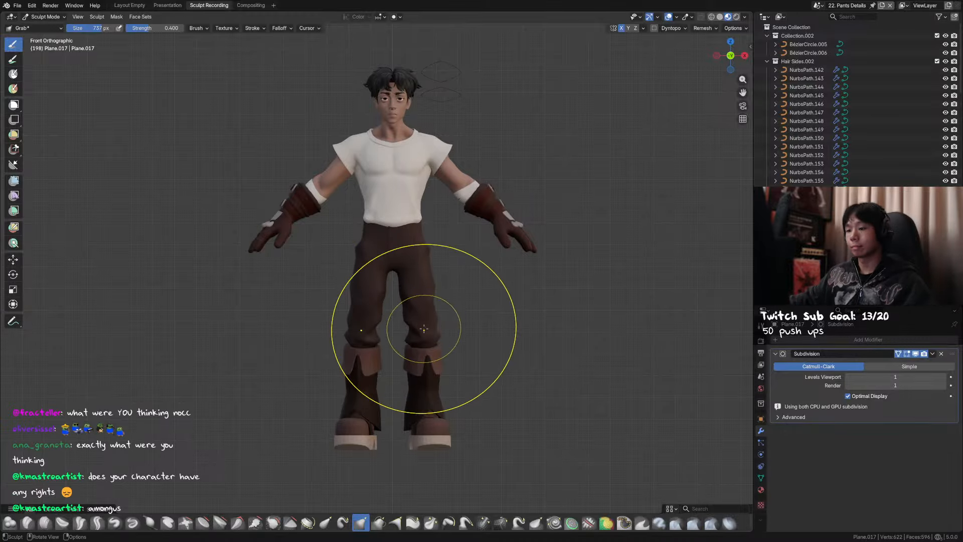
left_click_drag(420, 332, 491, 296)
key("ctrl+z")
Return to Object Mode, check the whole character from an angled view, and save the file
mouse_move(375, 308)
middle_mouse_down()
mouse_move(548, 303)
mouse_move(531, 305)
middle_mouse_up()
key("ctrl+Tab")
left_click(245, 294)
mouse_move(244, 295)
middle_mouse_down()
mouse_move(368, 318)
mouse_move(403, 309)
middle_mouse_up()
scroll(403, 309, "down", 4)
scroll(404, 312, "up", 2)
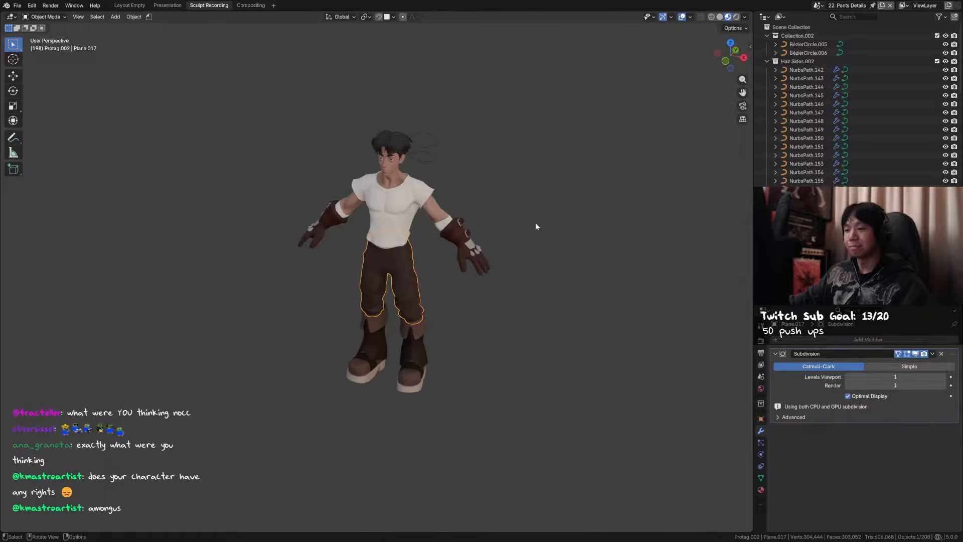
left_click_drag(504, 374, 275, 191)
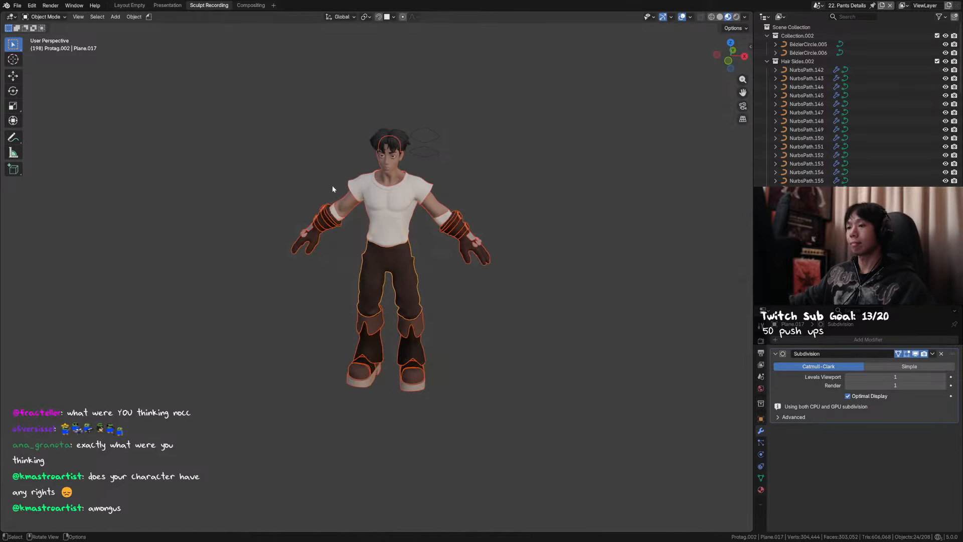
scroll(332, 185, "up", 3)
middle_click_drag(332, 185, 353, 228)
left_click(441, 296)
key("ctrl+s")
Select the trousers and examine the waistband, fly, pockets and leg seams on the concept drawing of the brown trousers
mouse_move(385, 293)
middle_mouse_down()
mouse_move(406, 267)
mouse_move(378, 279)
mouse_move(415, 281)
mouse_move(370, 294)
mouse_move(359, 313)
mouse_move(351, 300)
mouse_move(423, 303)
mouse_move(412, 281)
mouse_move(416, 293)
mouse_move(390, 286)
middle_mouse_up()
left_click(410, 261)
scroll(417, 281, "down", 2)
scroll(416, 278, "up", 4)
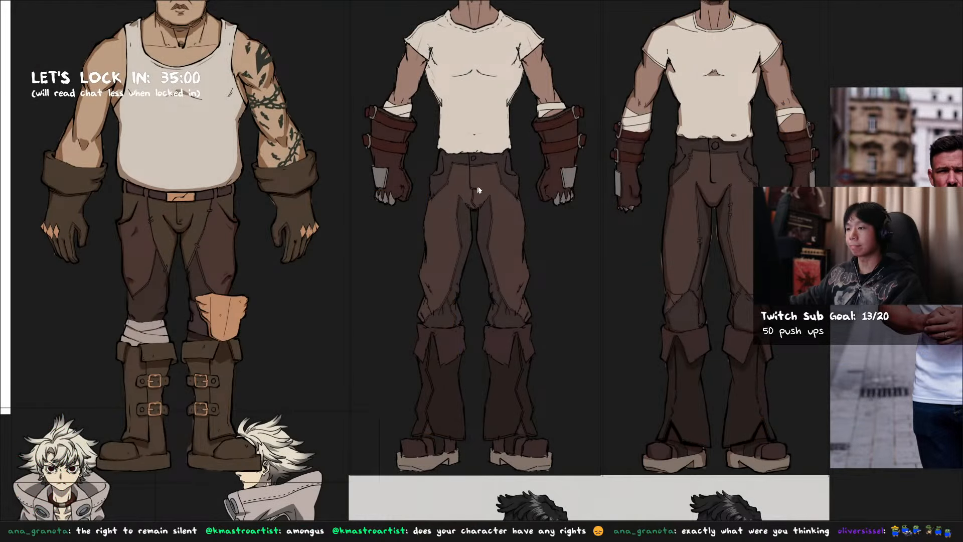
scroll(460, 155, "up", 2)
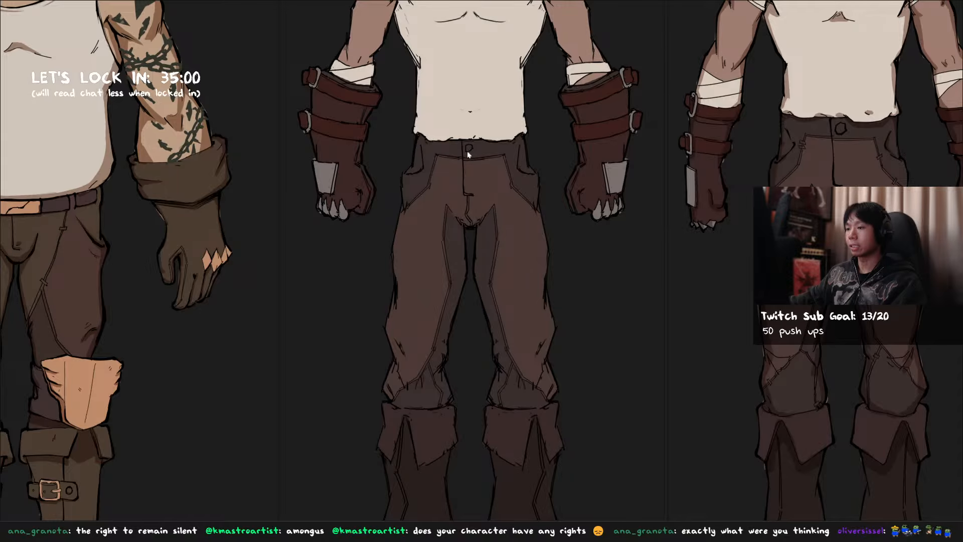
middle_click_drag(526, 390, 495, 334)
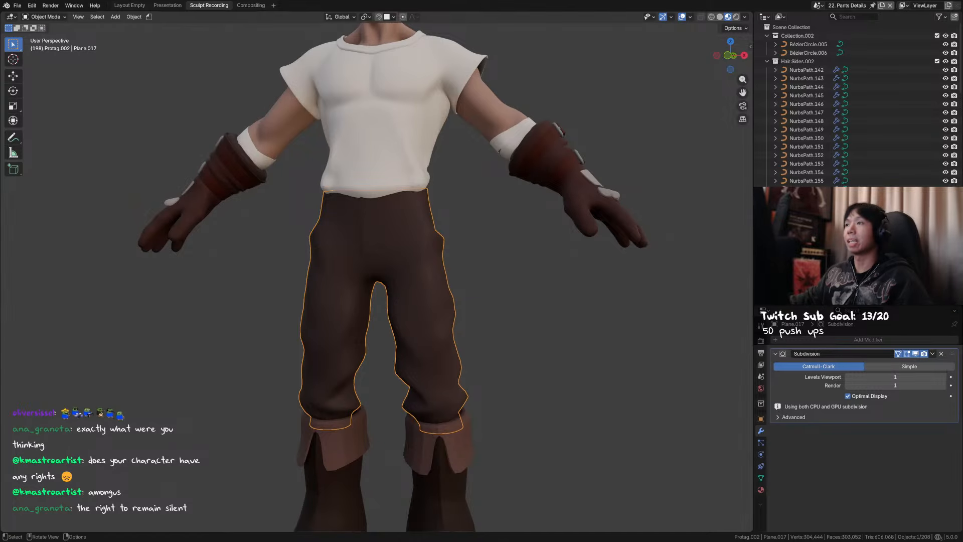
Deselect the trousers, check their silhouette on the character from the side and front, and save the file
scroll(376, 271, "down", 1)
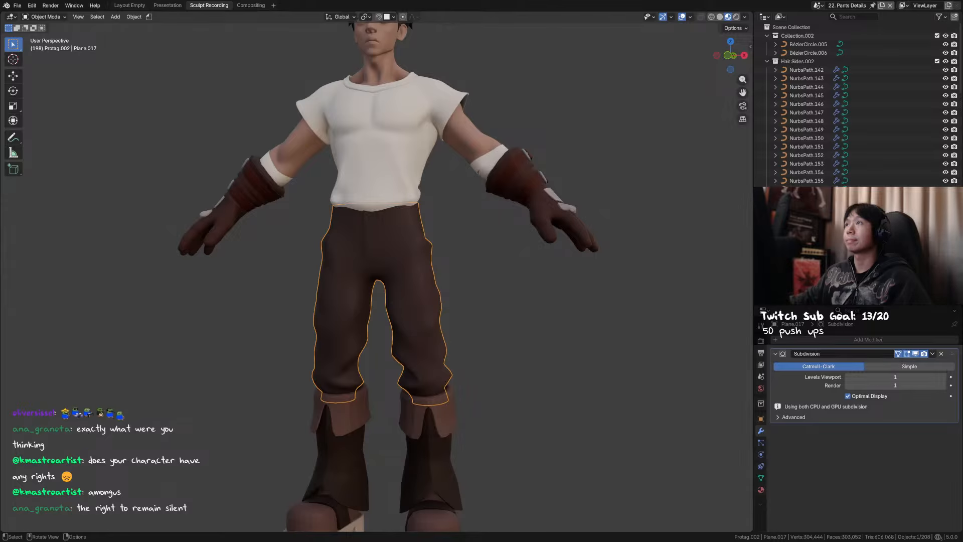
left_click_drag(538, 86, 568, 92)
middle_click_drag(572, 93, 628, 132)
key("ctrl+s")
middle_click_drag(499, 108, 429, 128)
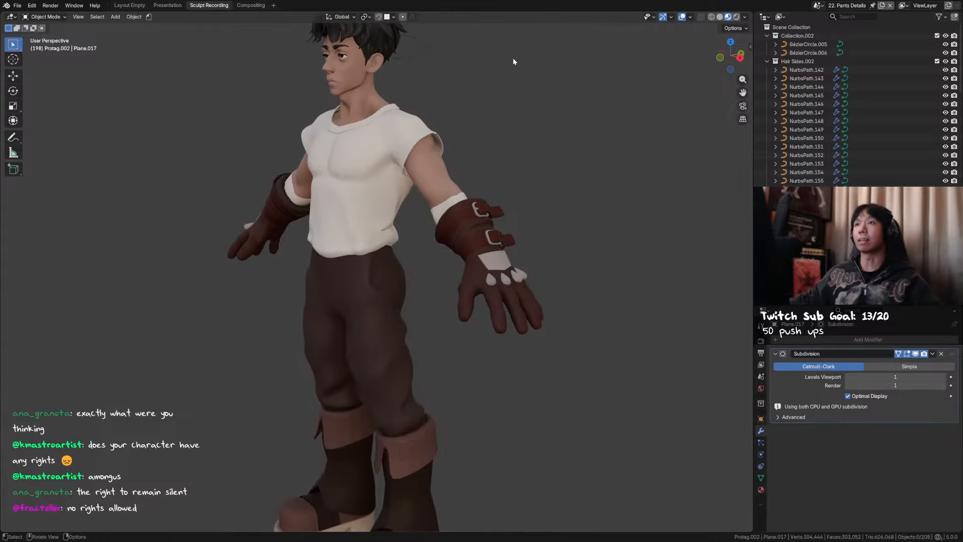
key("KP_1")
scroll(523, 131, "down", 1)
middle_click_drag(521, 131, 522, 117, "shift")
middle_click_drag(469, 196, 489, 206)
key("ctrl+s")
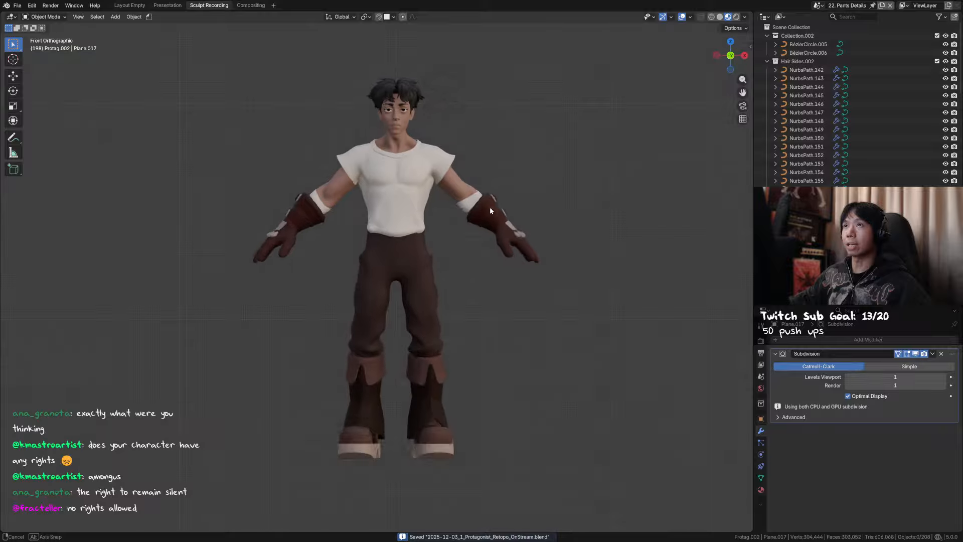
Hide the two Bézier circles floating beside the character's head
left_click_drag(485, 87, 444, 104)
key("h")
middle_click_drag(461, 108, 481, 125)
Frame the eyebrows, examine the character's face and hair from above and below, and save the file
left_click(416, 136)
key("KP_Decimal")
scroll(455, 131, "up", 4)
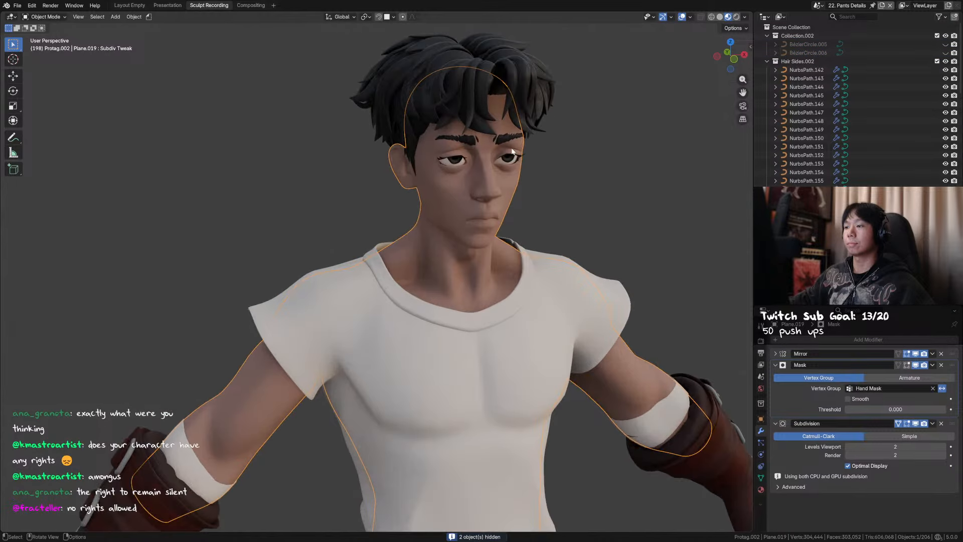
left_click(502, 139)
key("KP_Decimal")
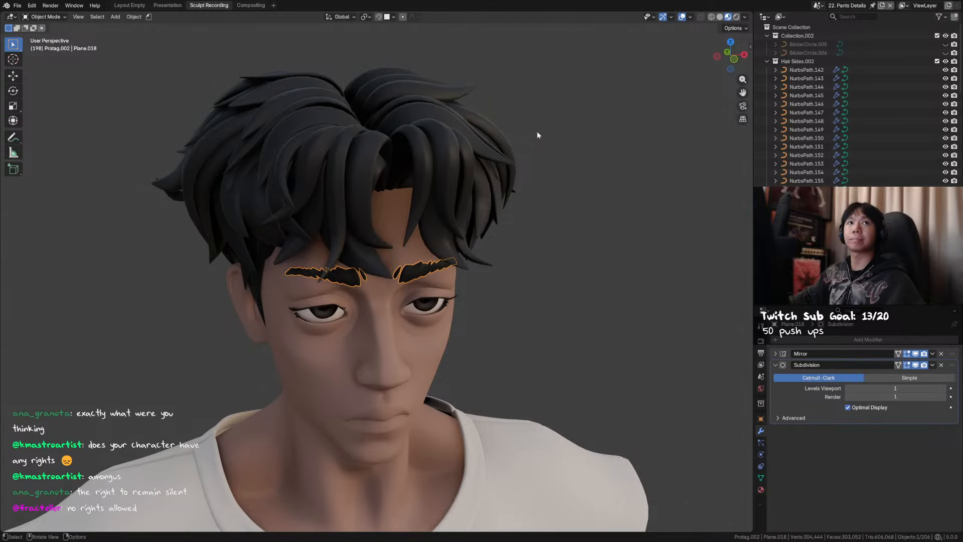
middle_click_drag(536, 131, 512, 74)
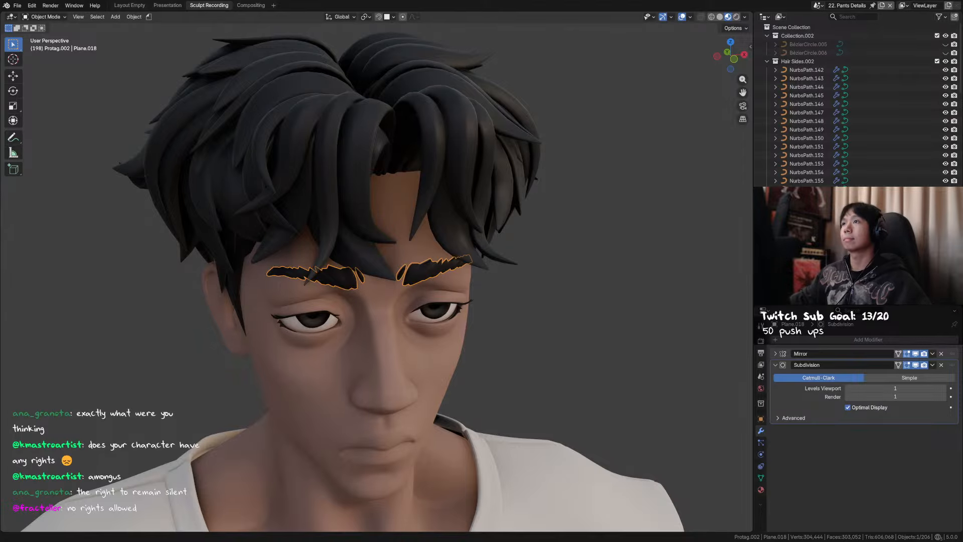
middle_click_drag(482, 140, 466, 221)
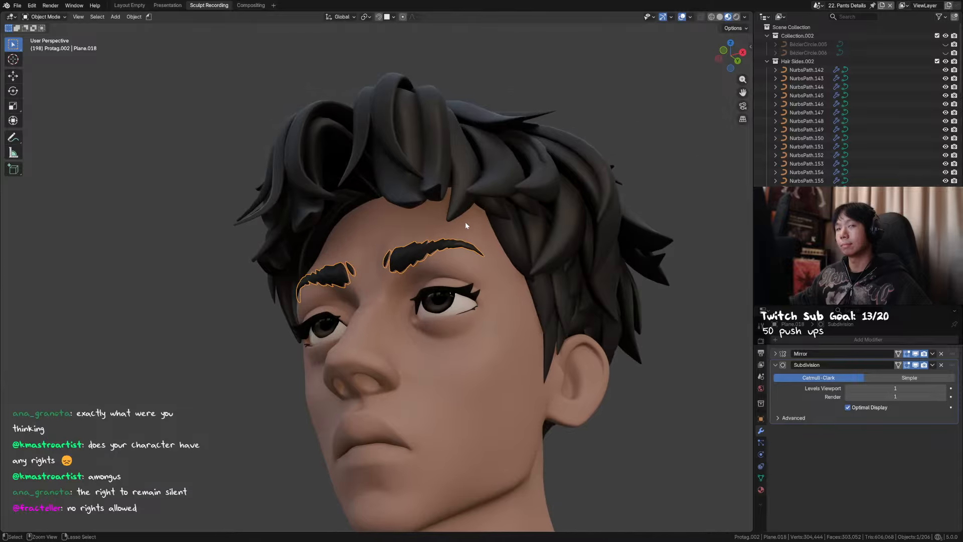
key("ctrl+s")
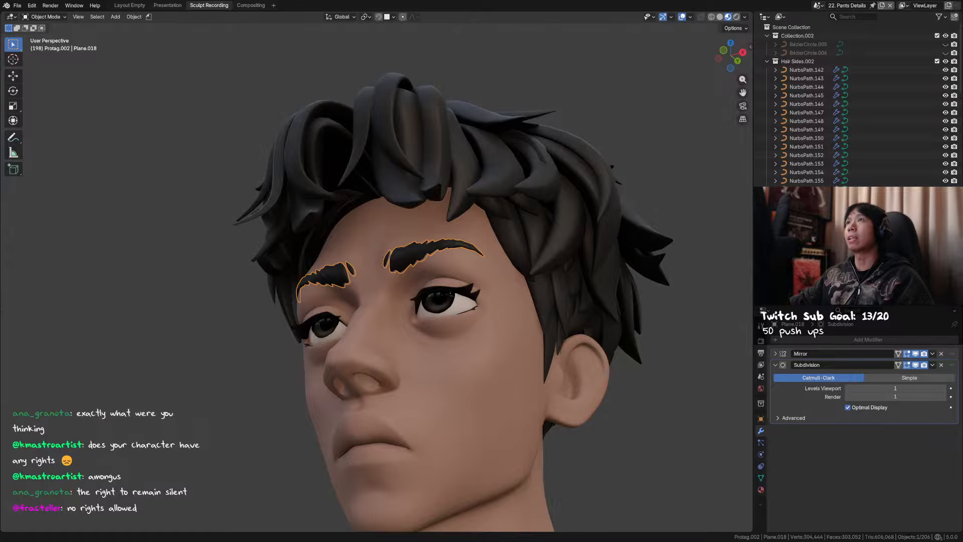
Return to the front view of the character, deselect everything, inspect the trousers up close, and save the file
scroll(377, 360, "down", 7)
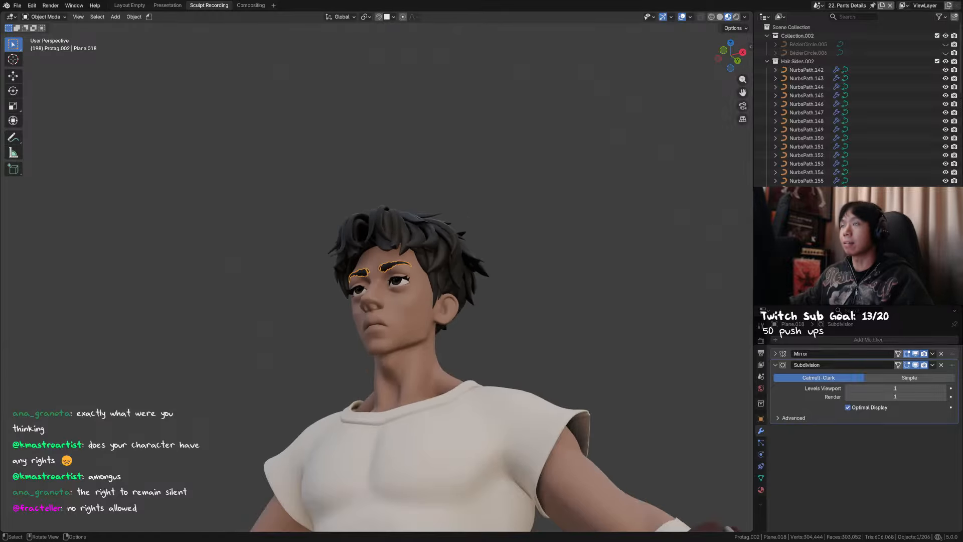
middle_click_drag(377, 361, 462, 299, "shift")
scroll(442, 358, "down", 2)
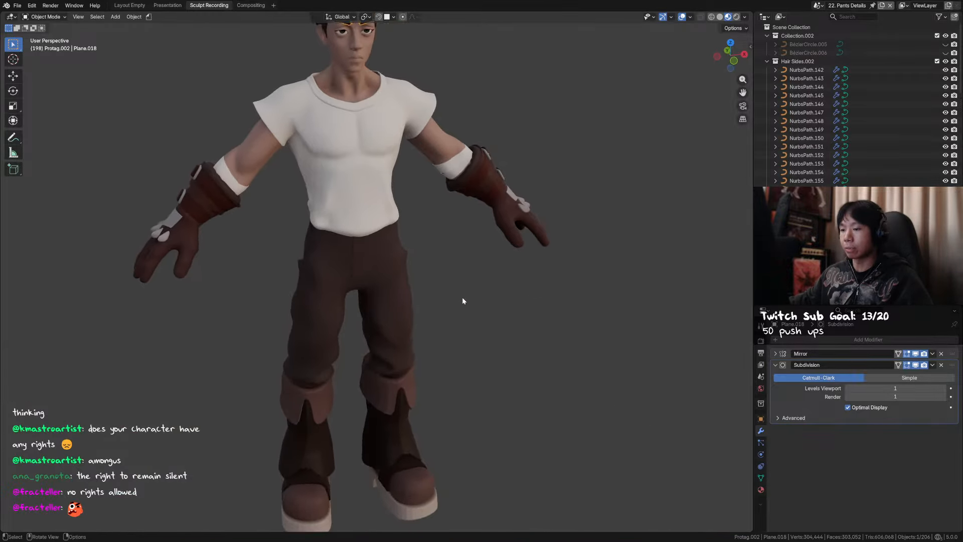
left_click(389, 353)
left_click_drag(472, 319, 509, 310)
key("KP_1")
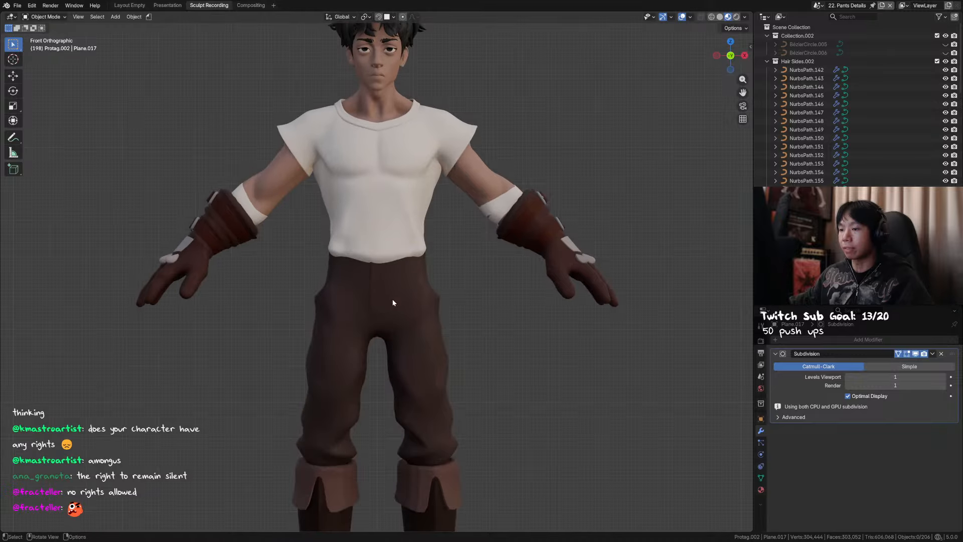
scroll(375, 282, "up", 2)
scroll(375, 282, "up", 2)
key("ctrl+s")
Select the gloves and review the full character from a three-quarter view
scroll(386, 276, "up", 2)
scroll(389, 277, "down", 4)
middle_click_drag(383, 285, 450, 300)
scroll(377, 294, "down", 5)
left_click(501, 276)
scroll(501, 276, "up", 2)
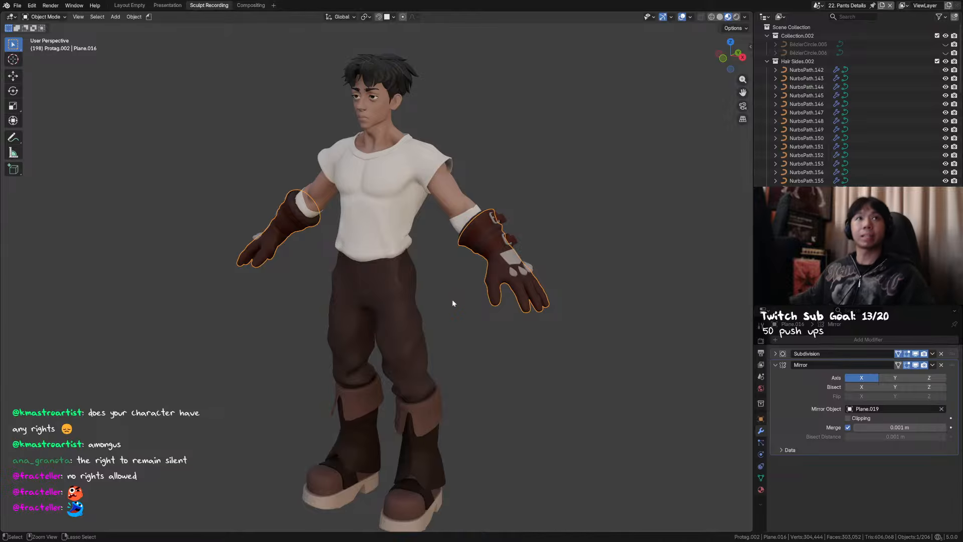